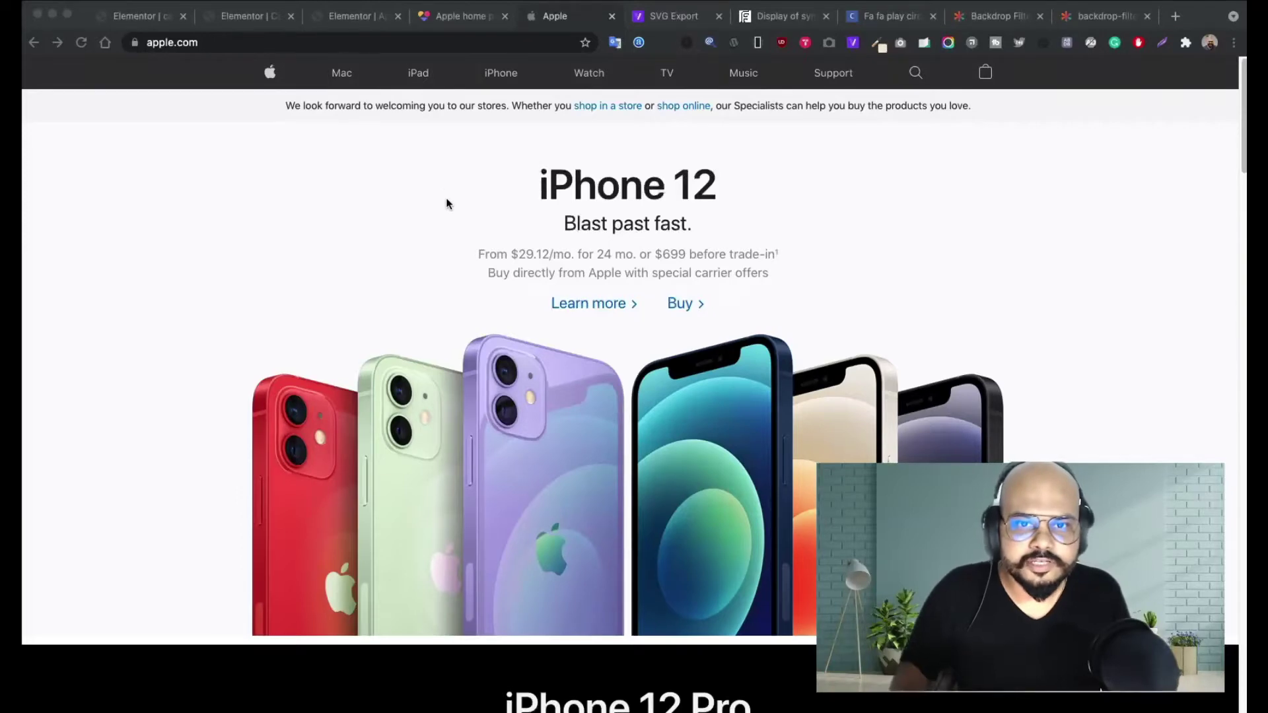
- Examine the apple.com home page's navigation bar and its iPhone 12, iPhone 12 Pro and International Collection sections
scroll(445, 211, down, 3)
scroll(227, 233, up, 3)
scroll(380, 238, down, 1)
scroll(377, 248, down, 6)
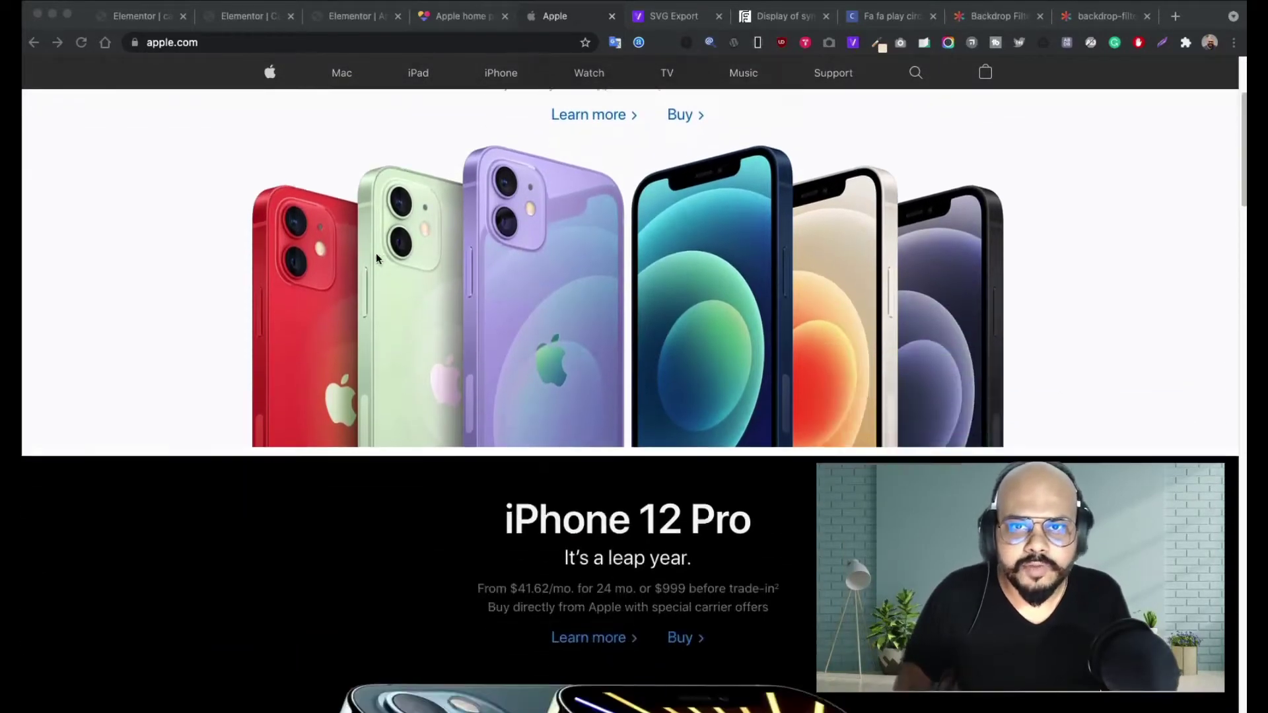
scroll(347, 218, up, 7)
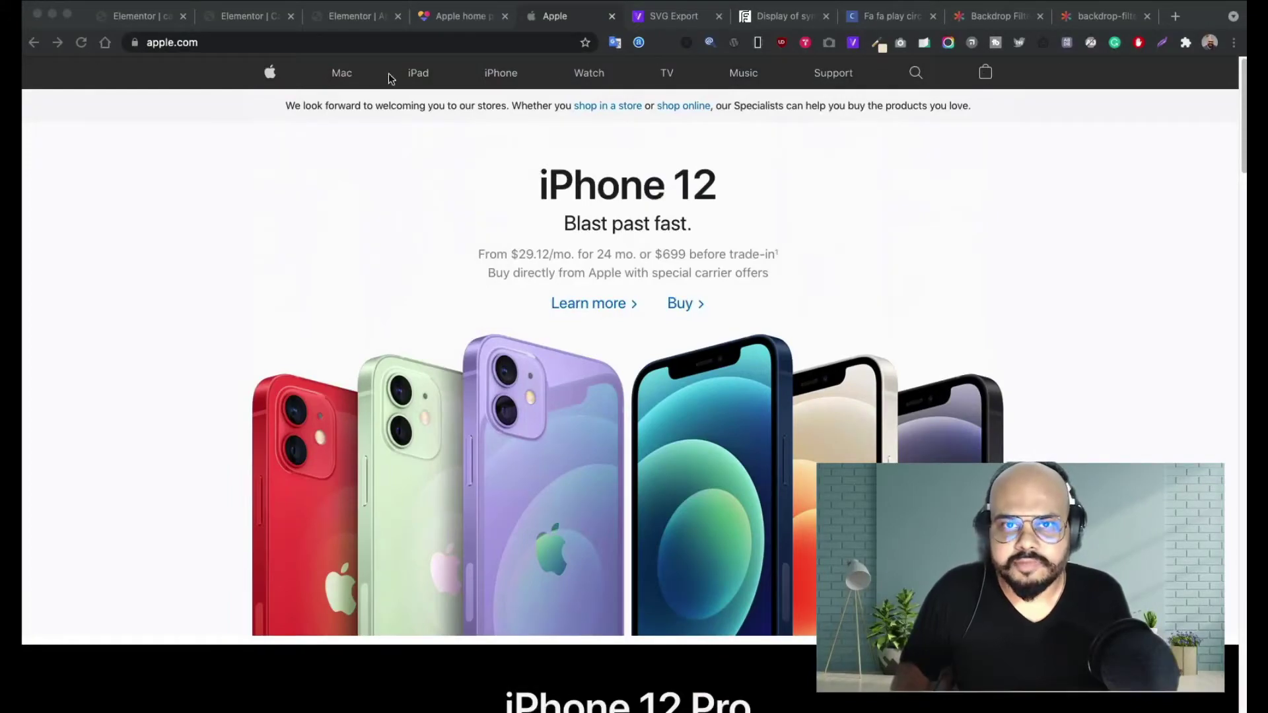
scroll(737, 109, down, 20)
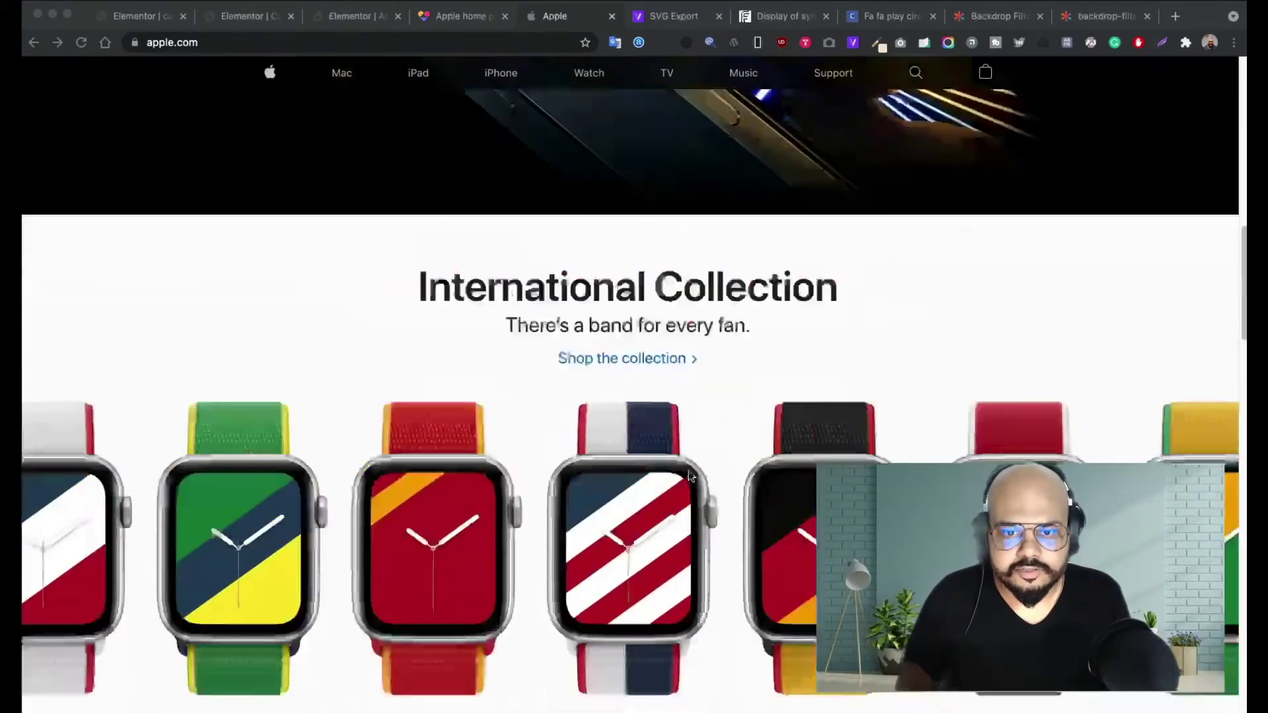
scroll(689, 487, down, 10)
scroll(668, 575, up, 20)
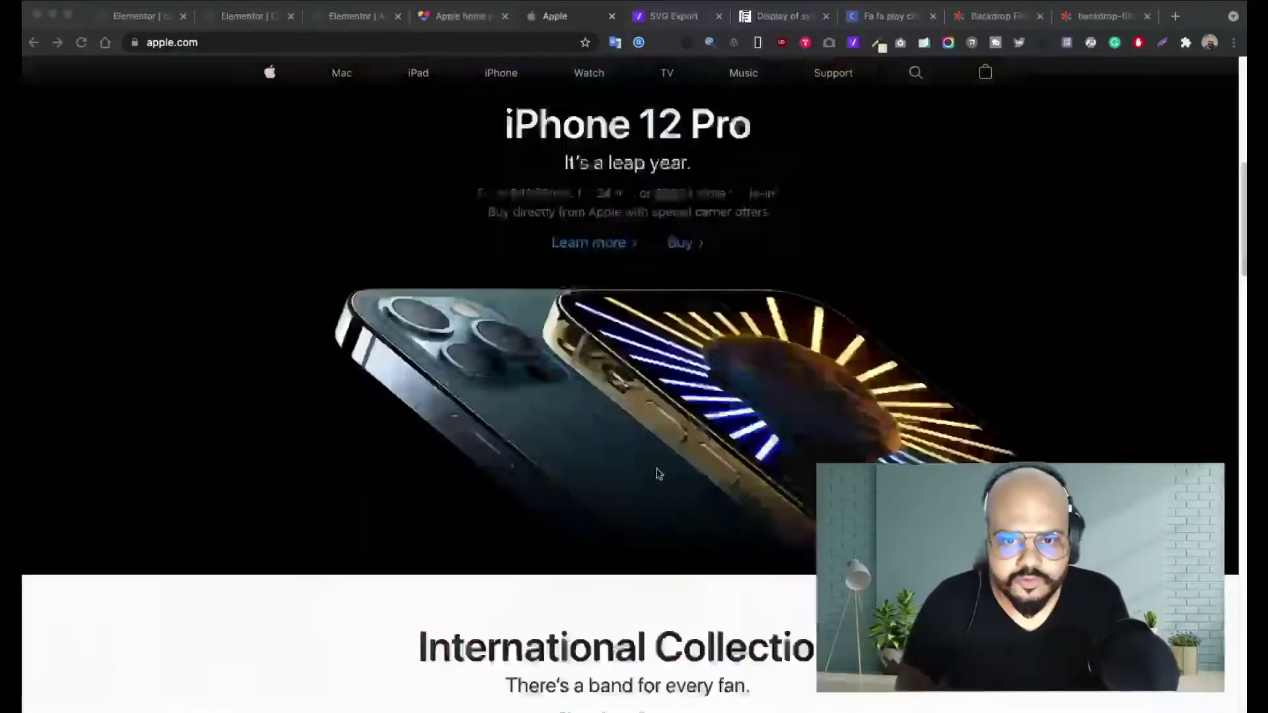
- Switch to the Elementor-built Apple home page replica and examine how its header behaves over the iPhone 12 and iPhone 12 Pro sections
click(455, 25)
scroll(493, 322, up, 20)
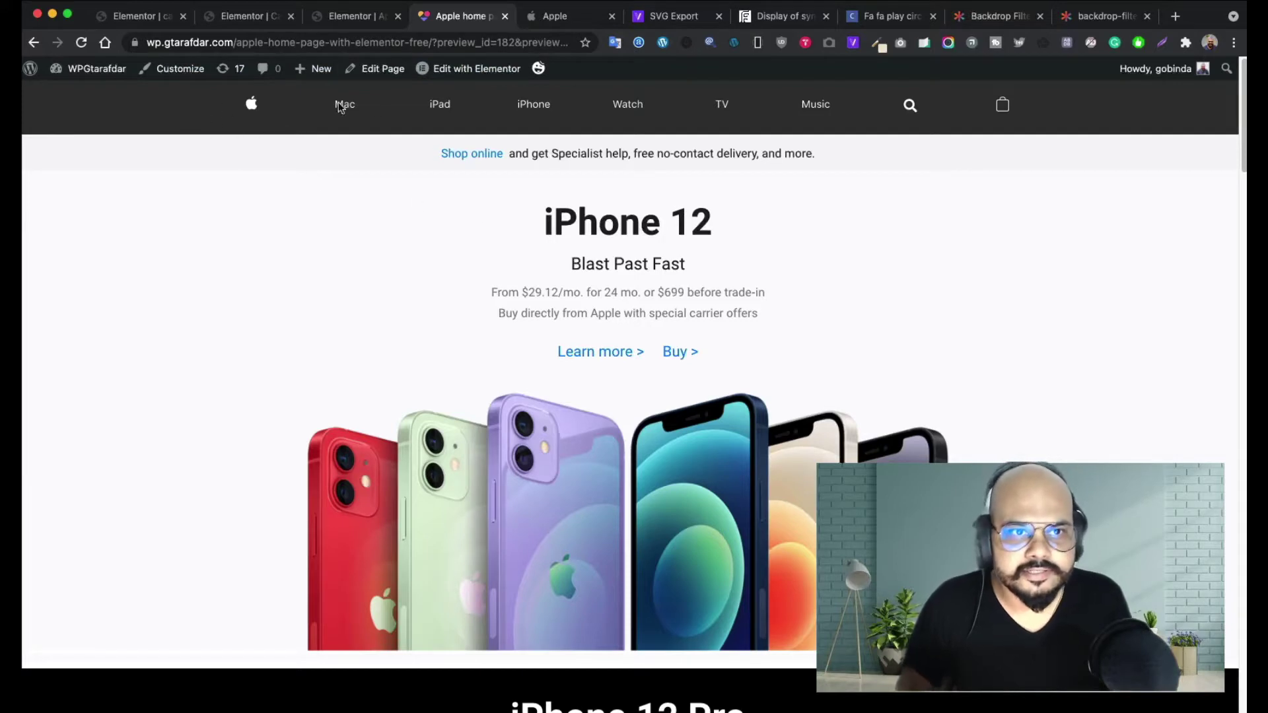
scroll(396, 150, down, 8)
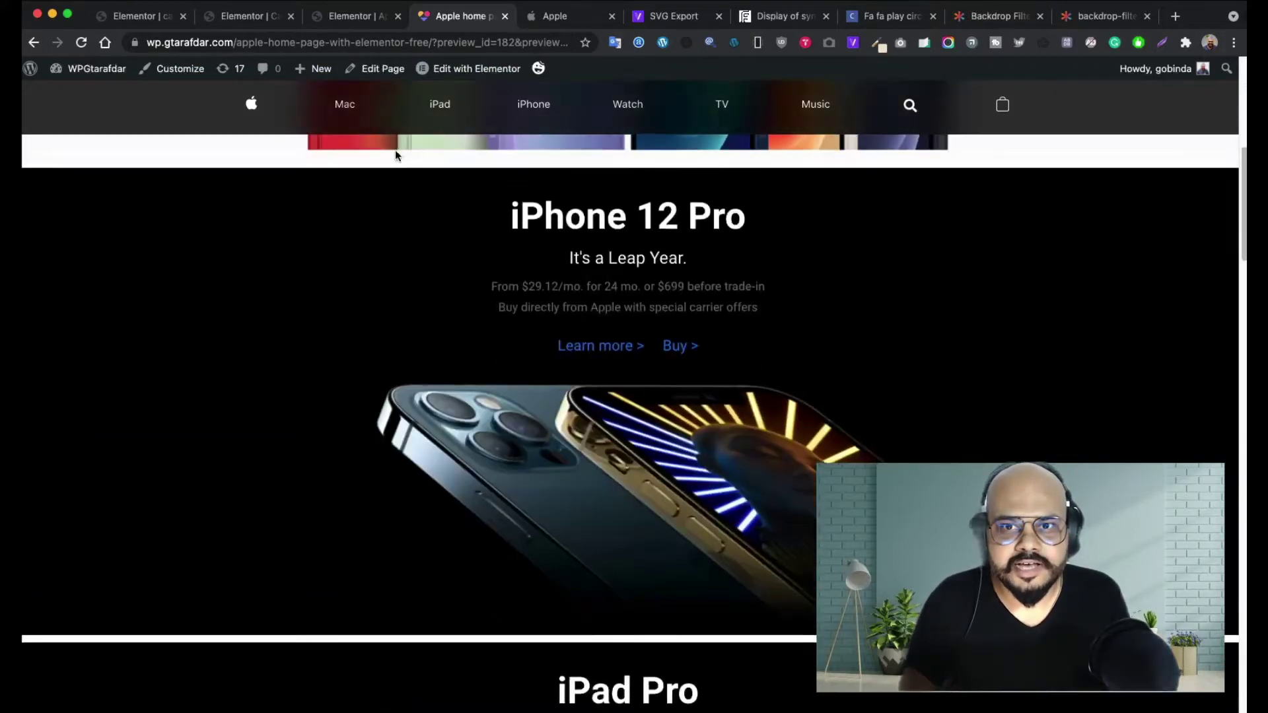
scroll(395, 151, up, 8)
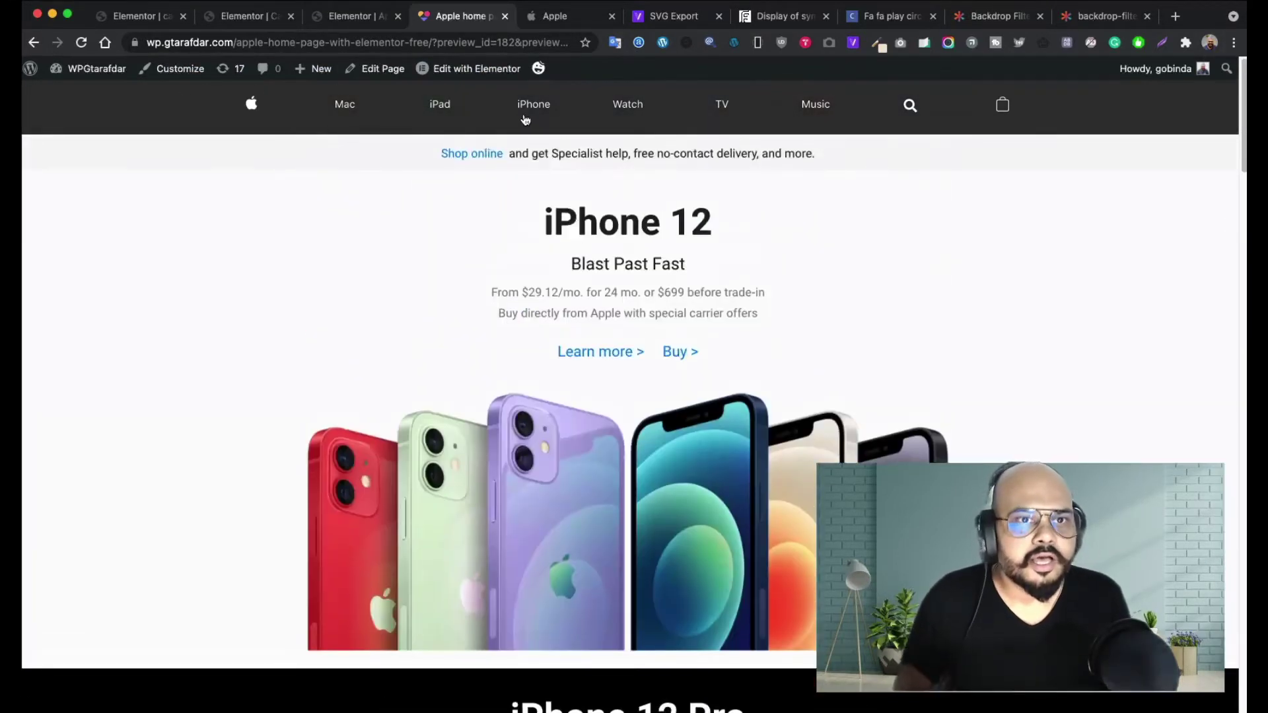
scroll(419, 128, down, 5)
scroll(423, 132, up, 5)
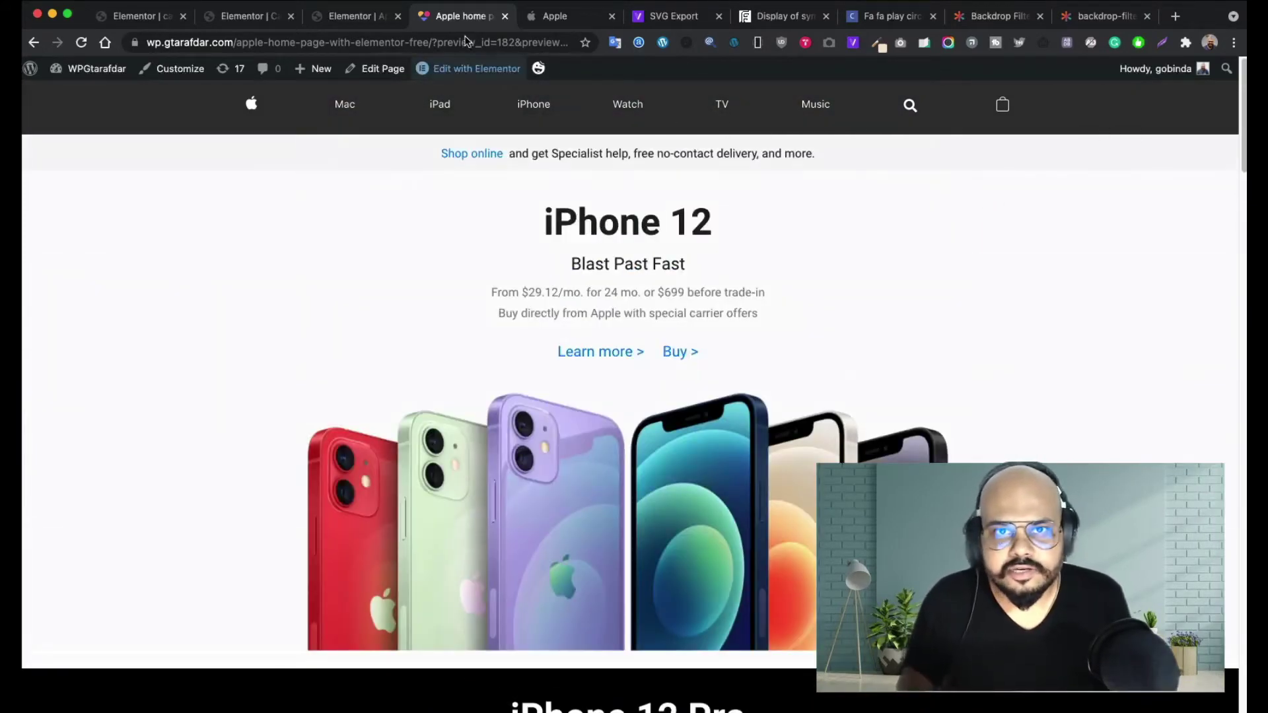
- Compare the bag popup on apple.com with the cart popup on the Elementor replica, closing the replica's popup
click(564, 21)
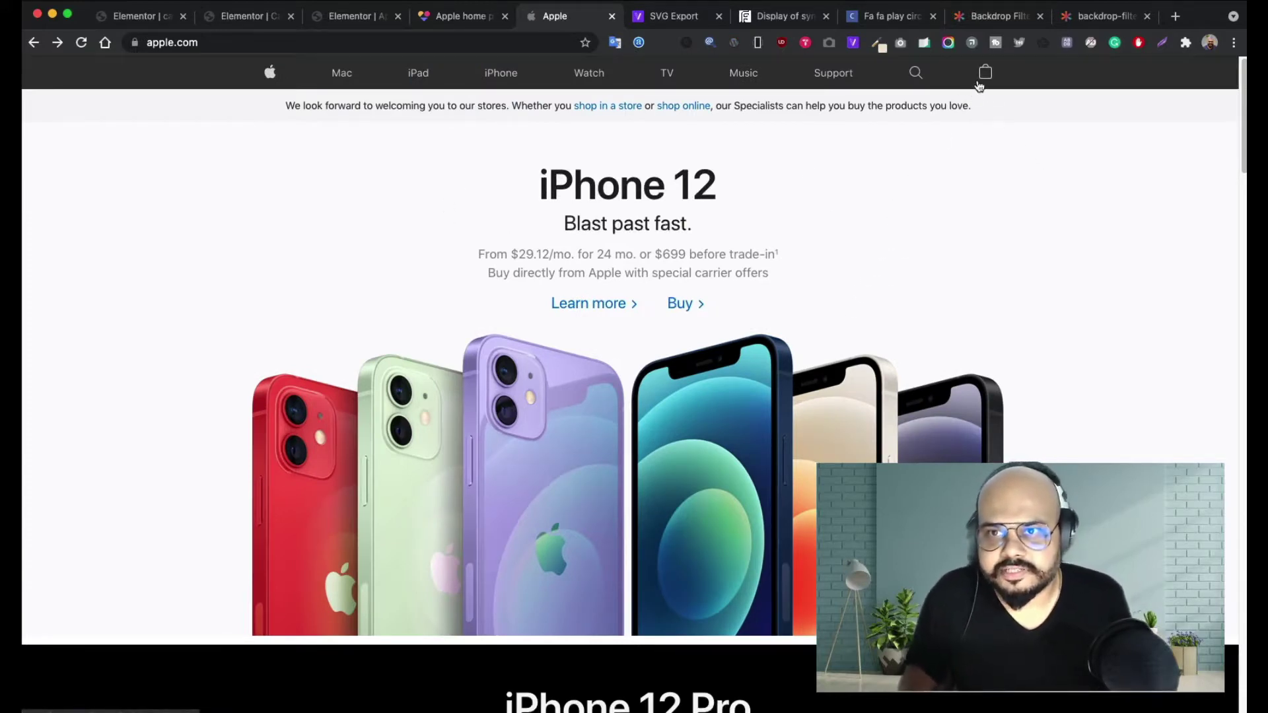
click(983, 78)
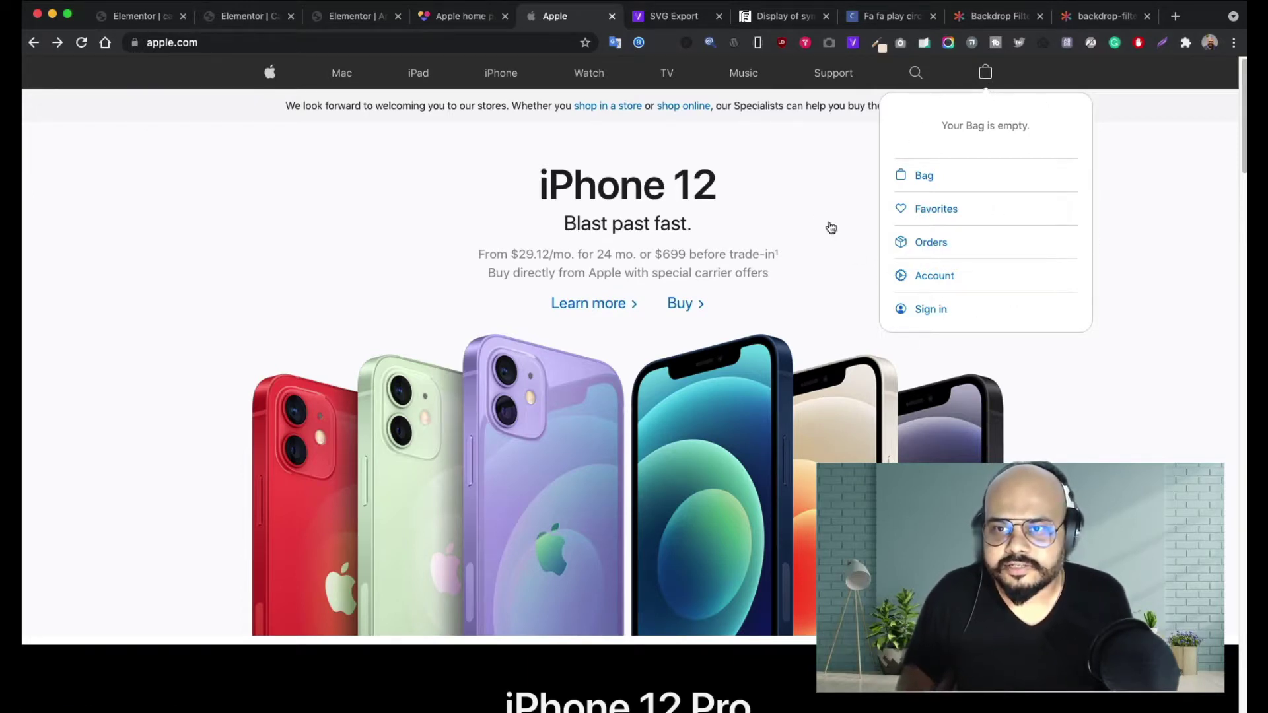
click(455, 23)
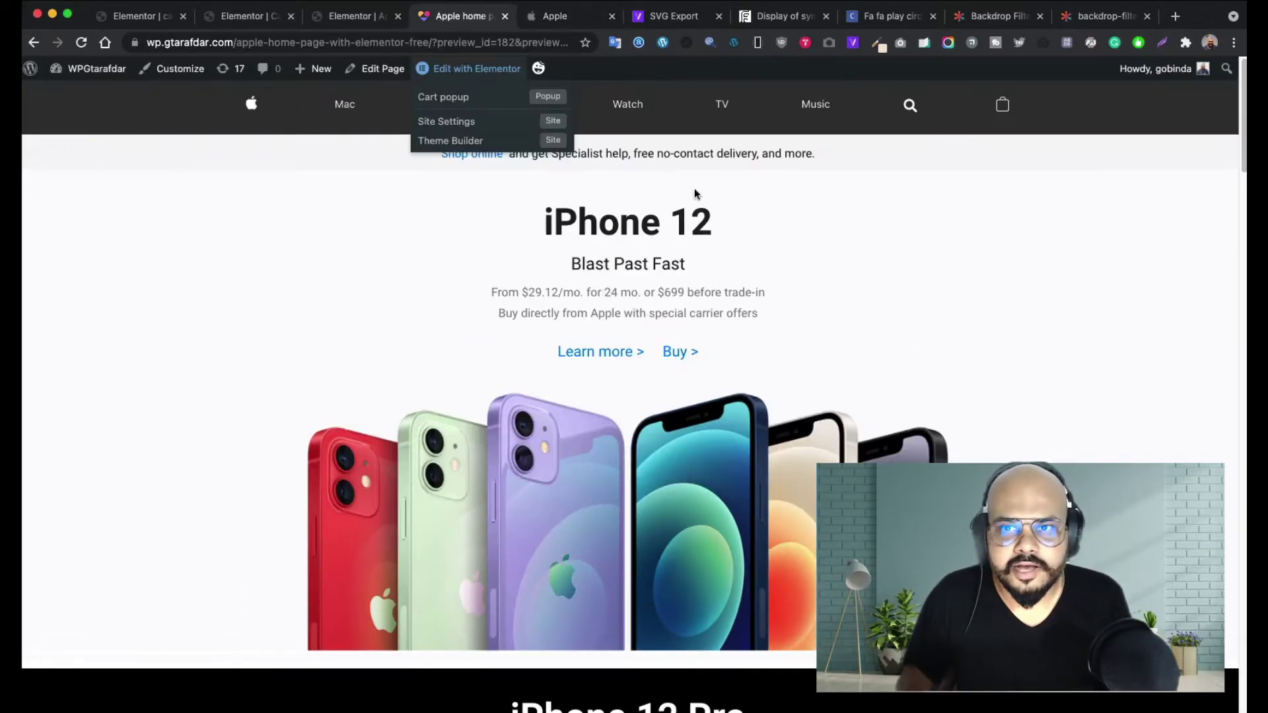
click(1002, 109)
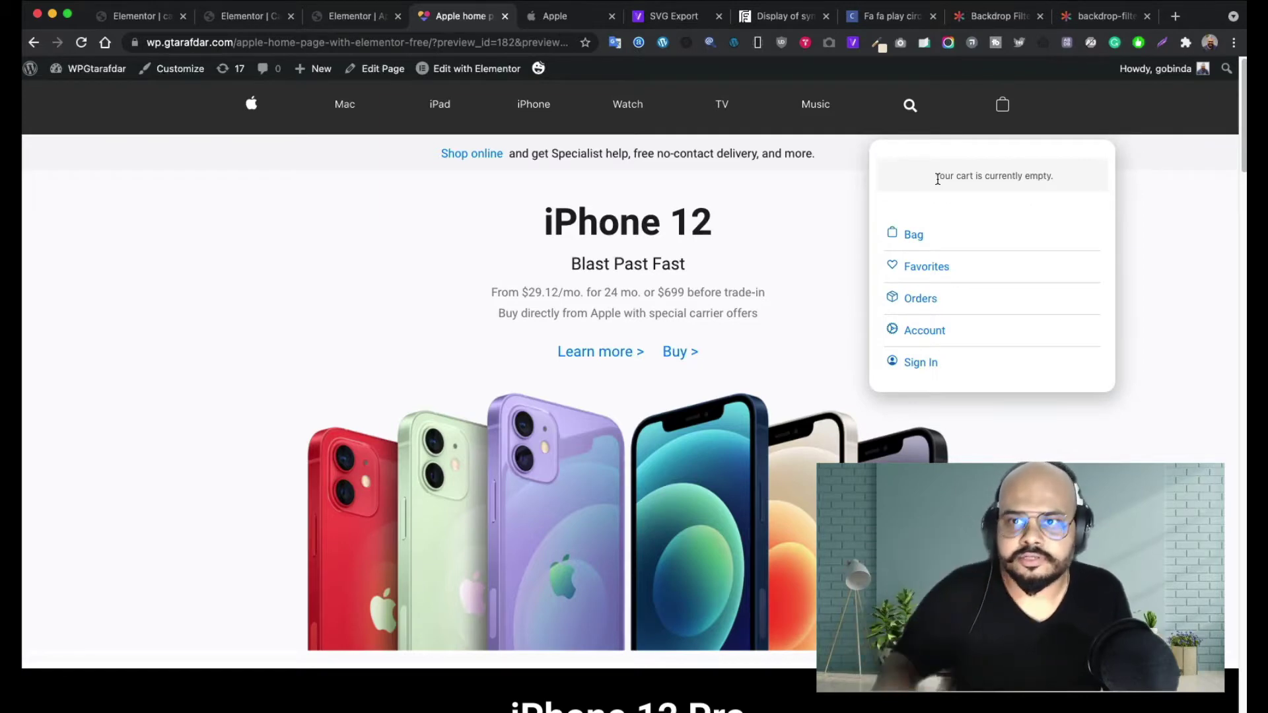
click(835, 204)
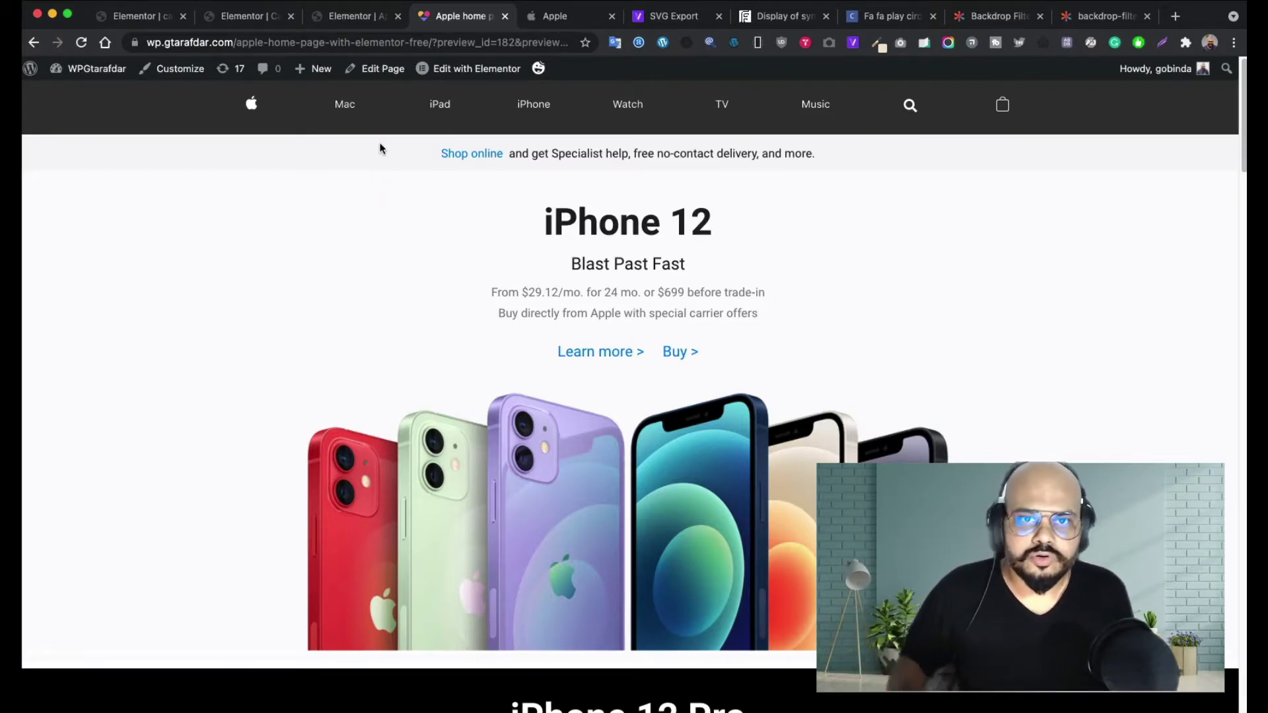
- Compare the sticky header's translucent background over the product images on the Elementor replica and on apple.com
scroll(384, 145, down, 7)
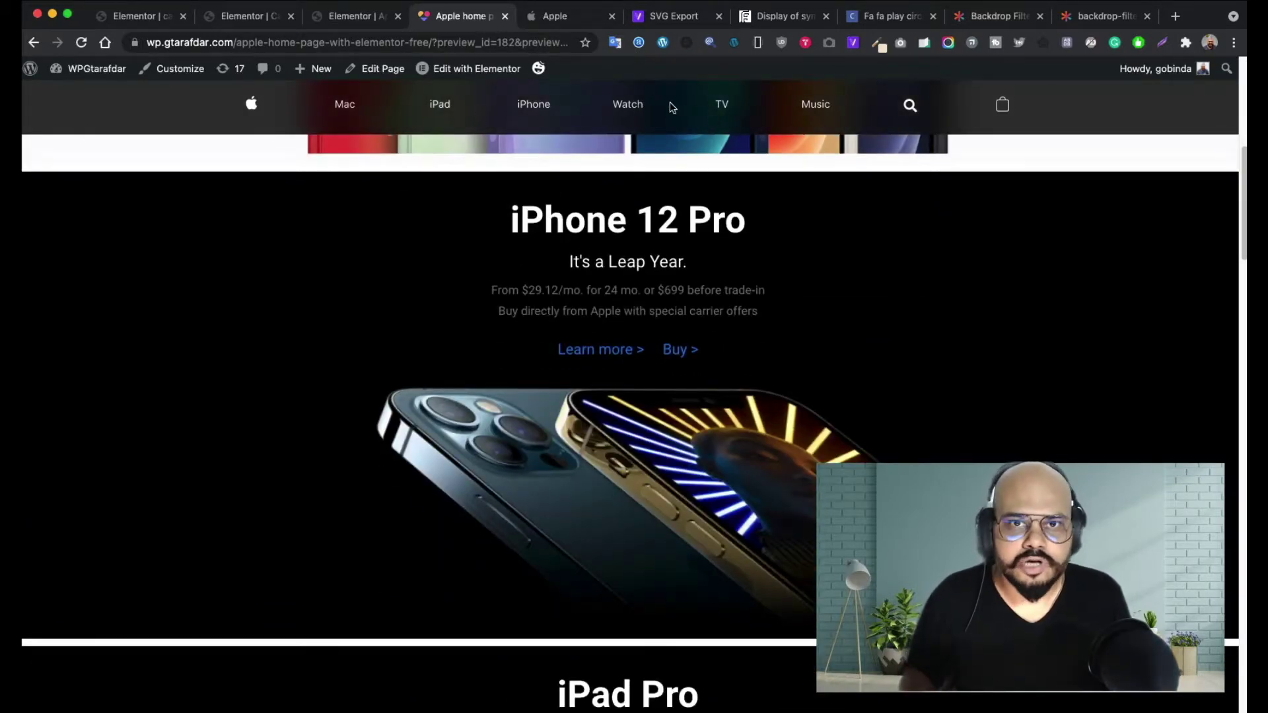
click(556, 23)
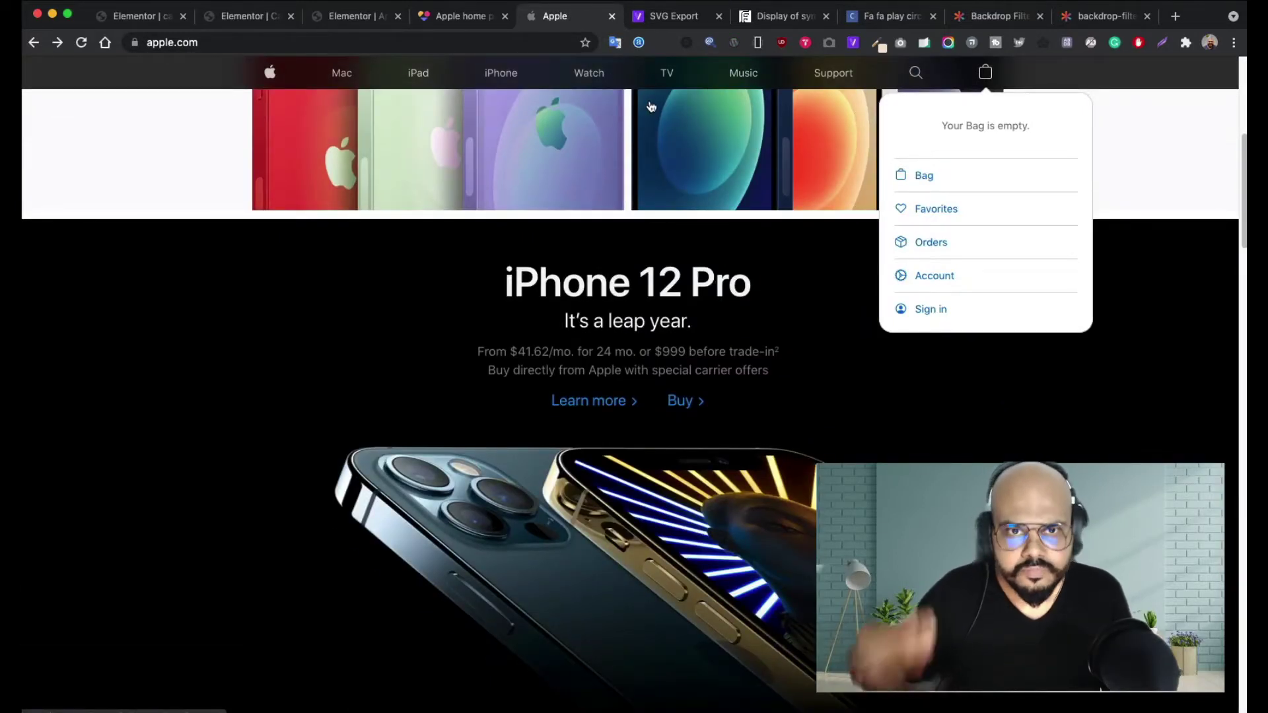
scroll(673, 102, down, 1)
scroll(672, 102, up, 4)
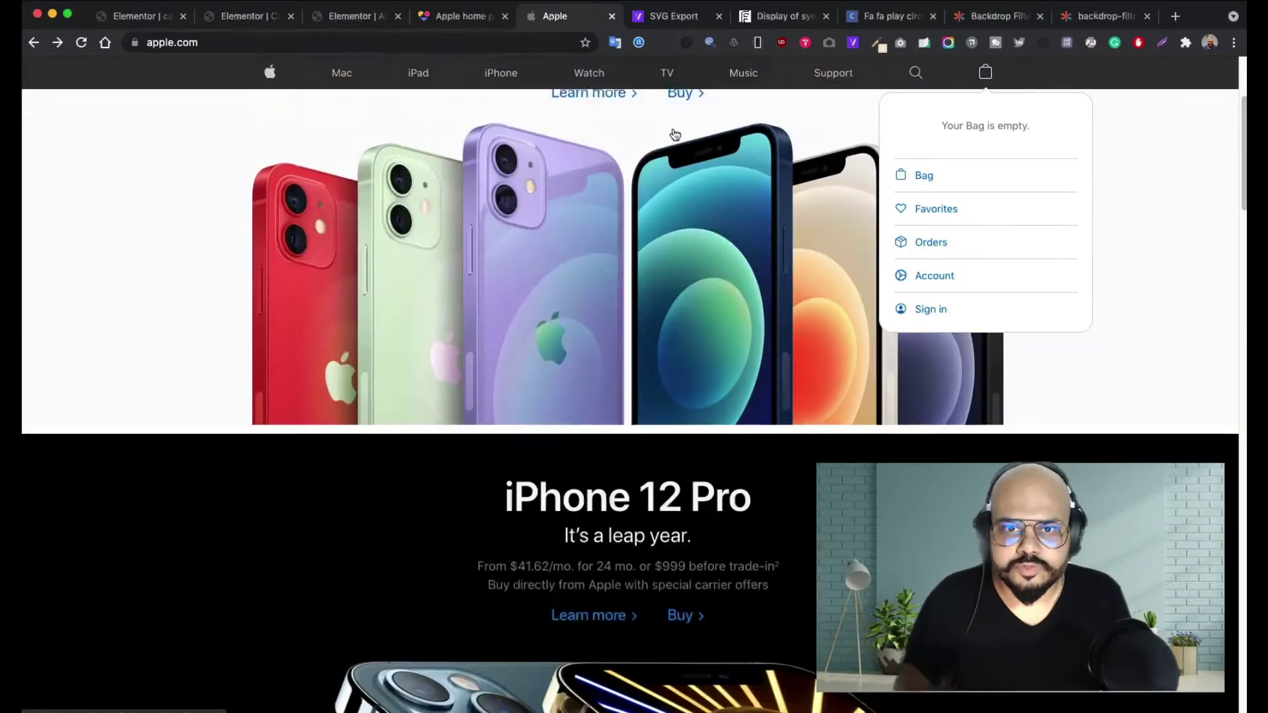
- Close the bag popup on apple.com and examine the product grid, footnotes and footer links
scroll(672, 102, down, 15)
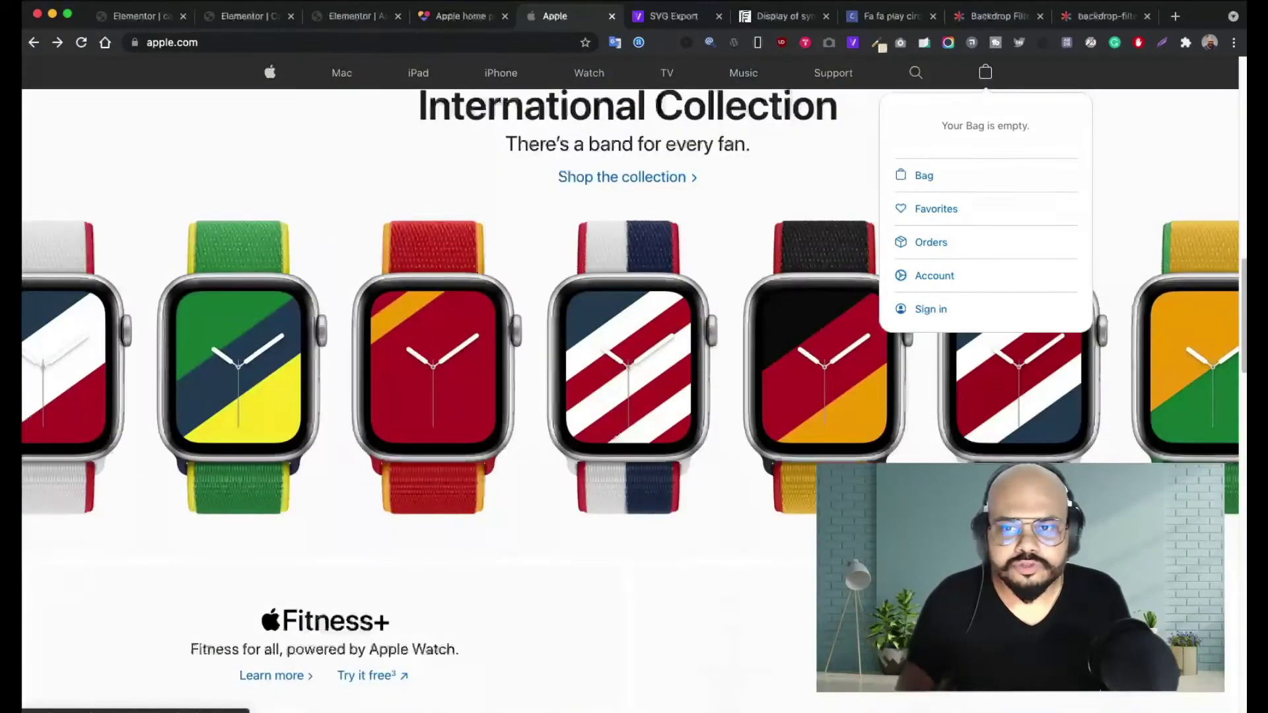
click(1153, 79)
scroll(891, 290, down, 5)
scroll(892, 289, down, 15)
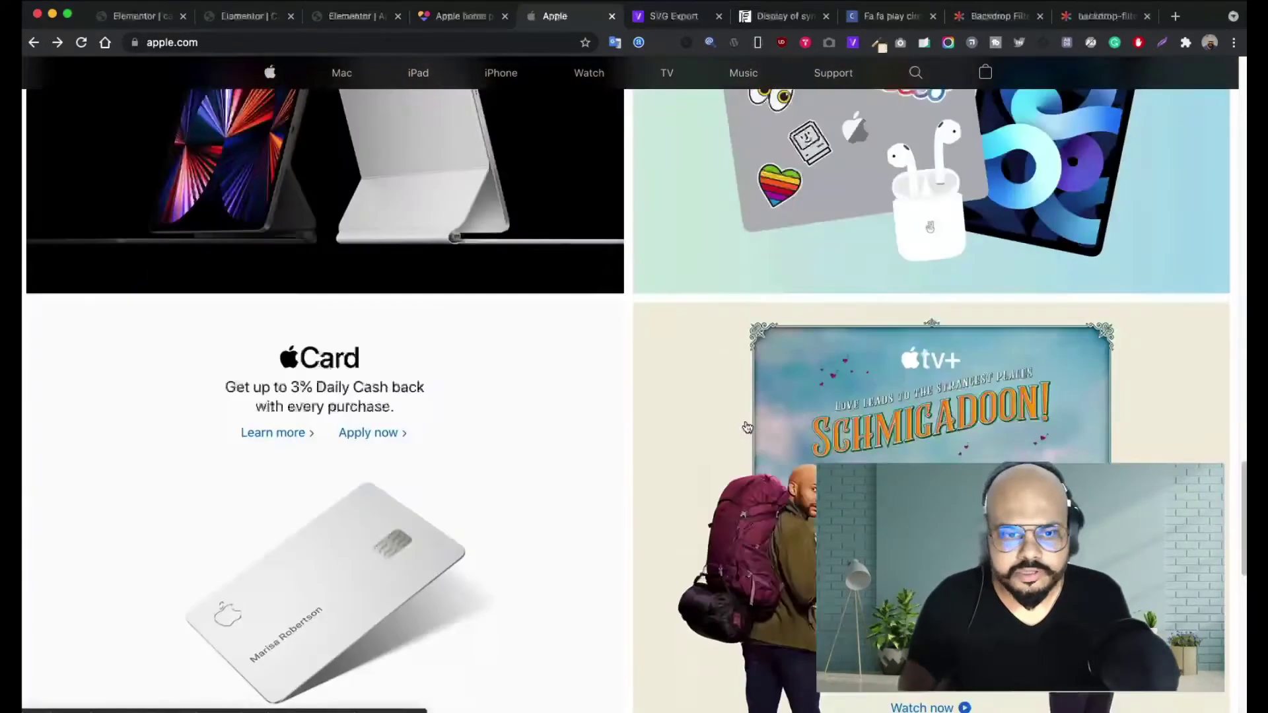
scroll(739, 439, up, 8)
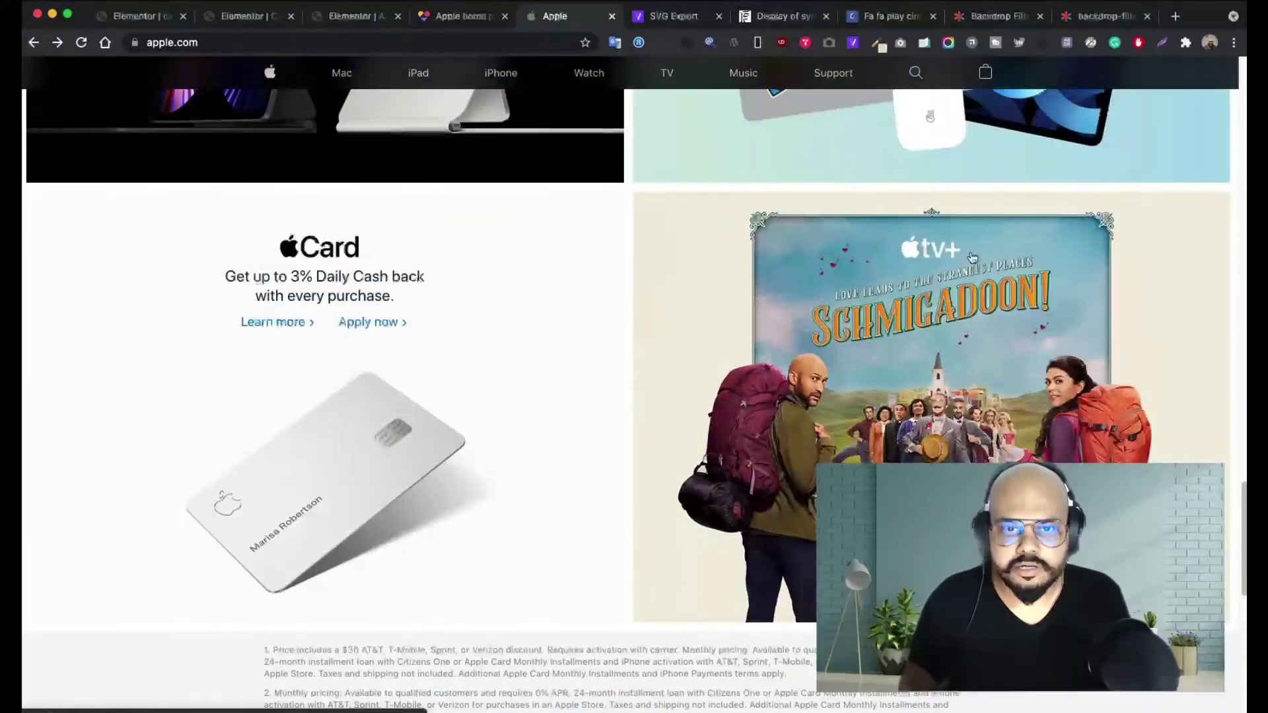
scroll(659, 304, down, 7)
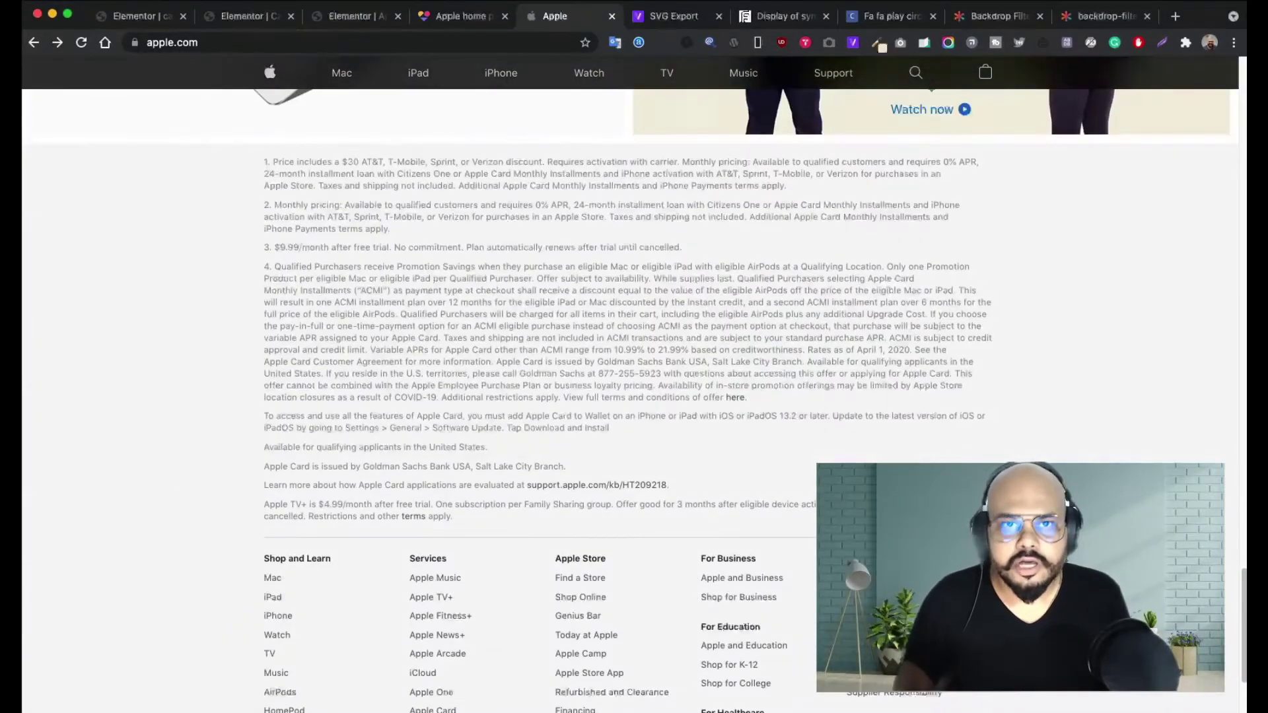
- Examine the Elementor replica's product grid, footnotes and footer for comparison with apple.com
click(454, 16)
scroll(817, 453, down, 10)
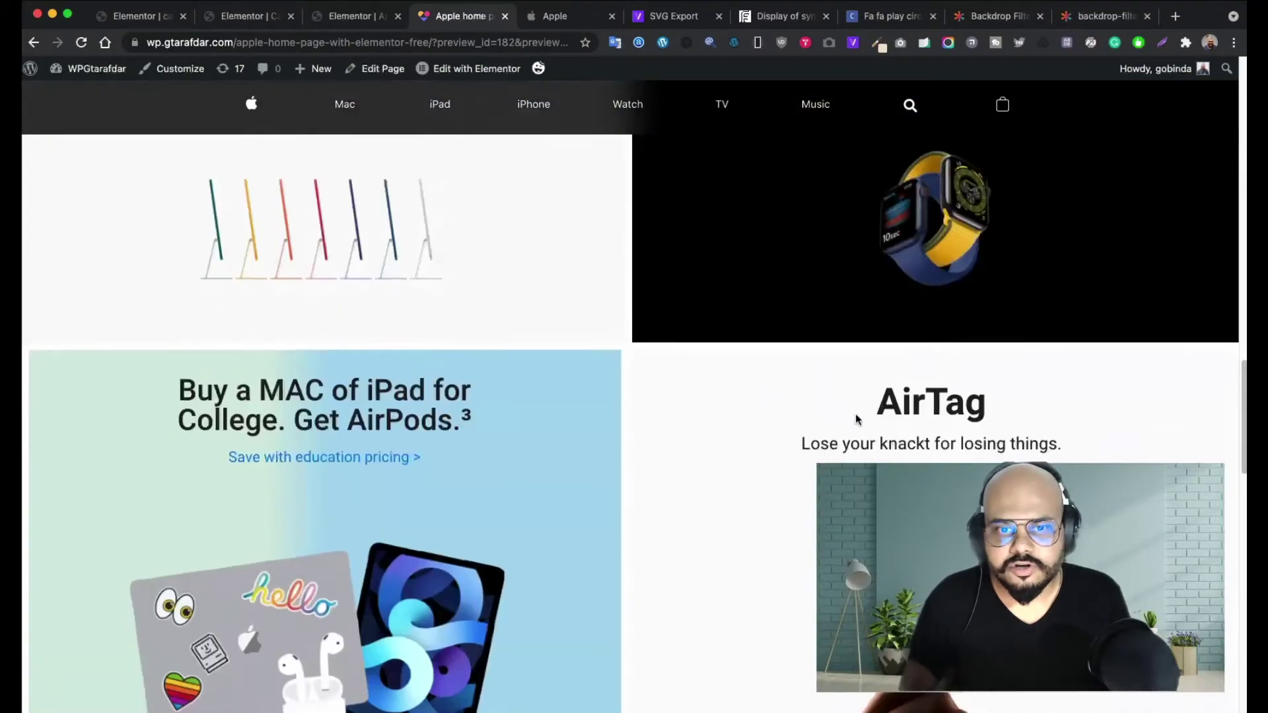
scroll(730, 416, down, 10)
scroll(764, 319, up, 15)
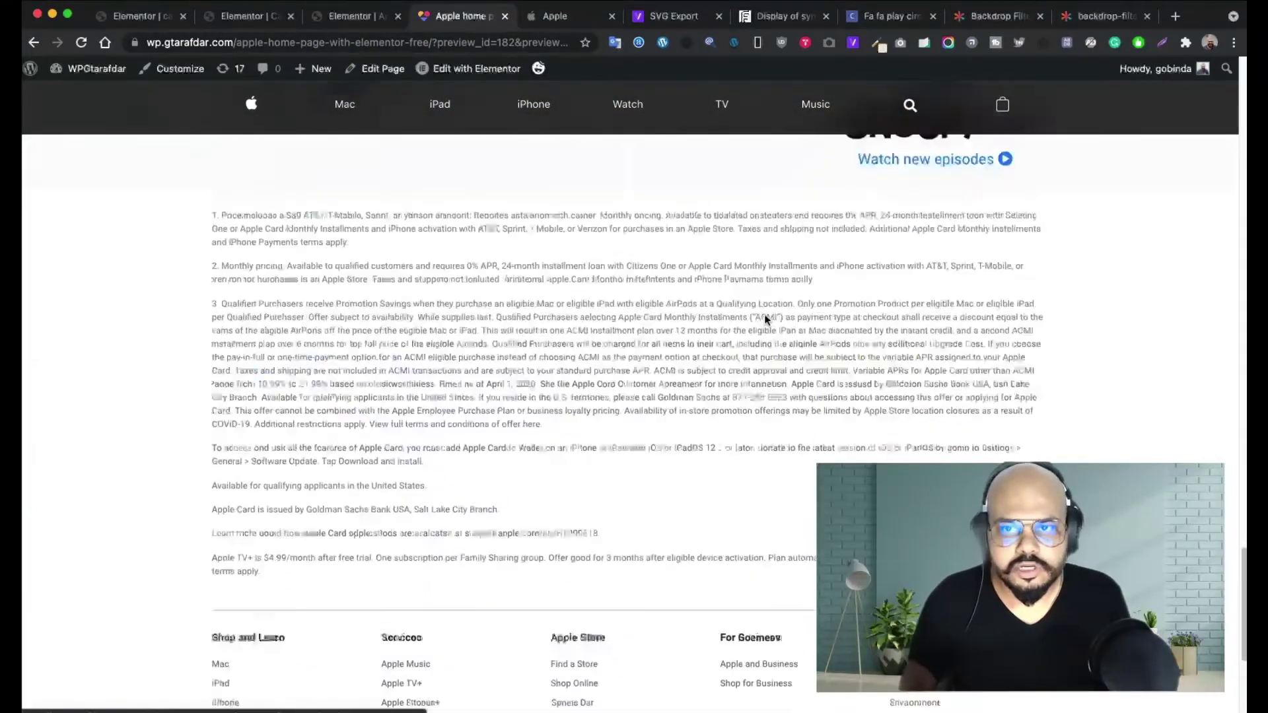
- Preview apple.com in the responsive viewer at the iPhone 5/SE size, 320x568, and examine its mobile header and hero section
click(573, 16)
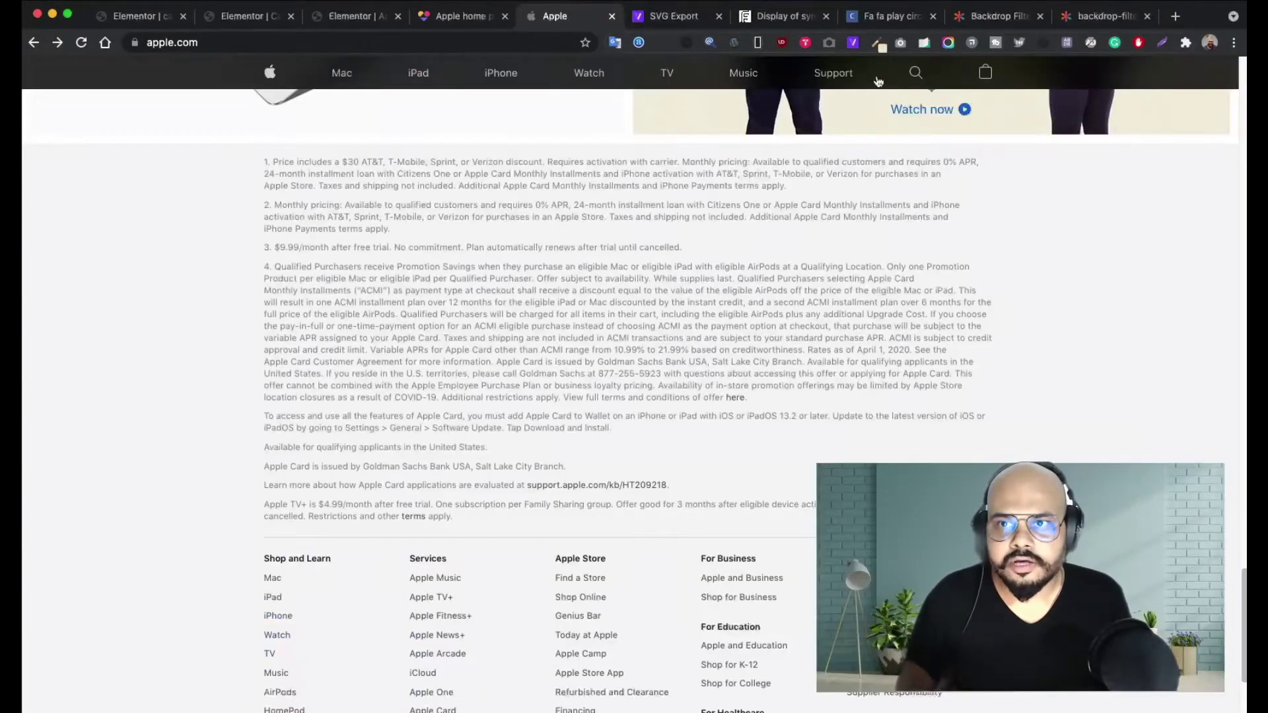
click(757, 49)
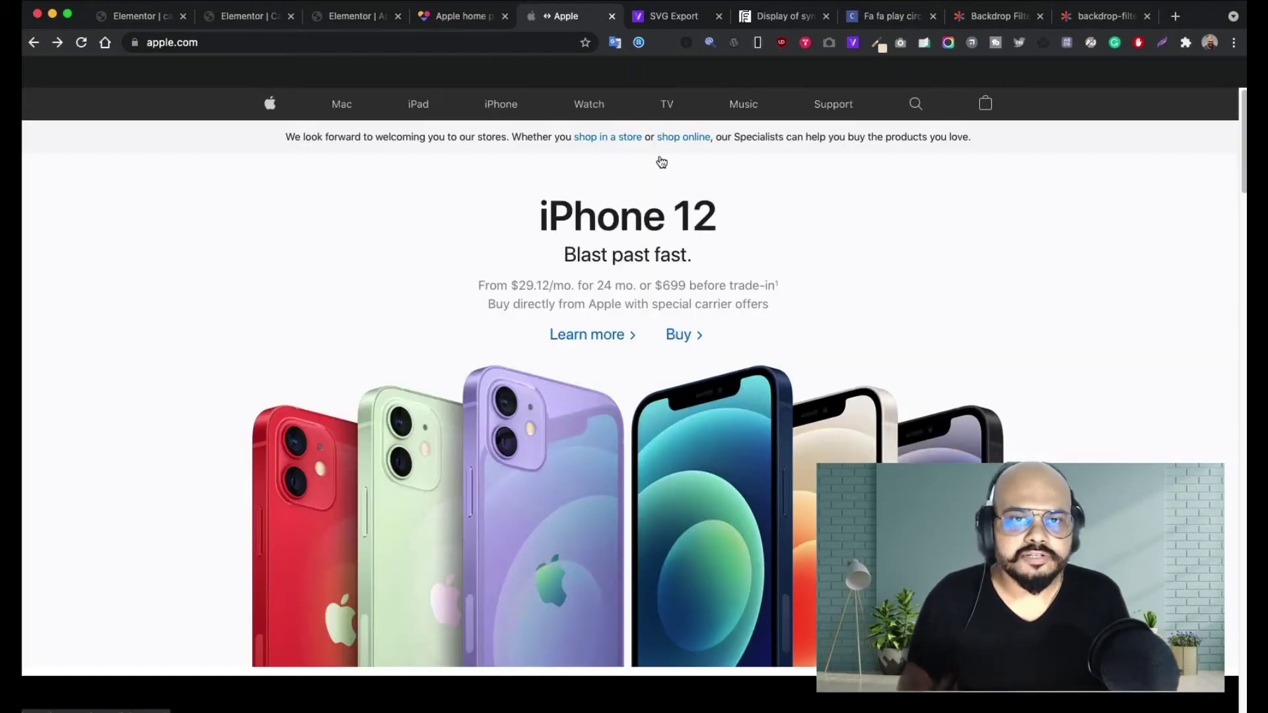
click(61, 73)
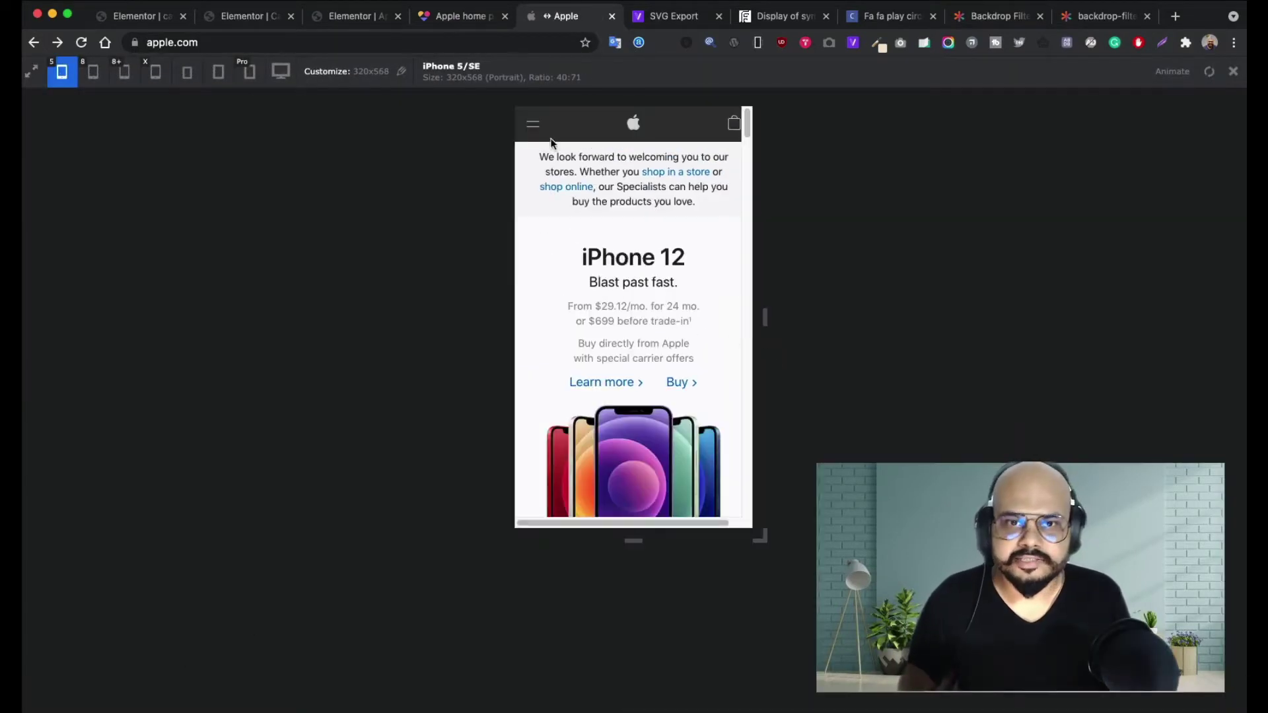
scroll(559, 224, down, 3)
scroll(560, 224, up, 1)
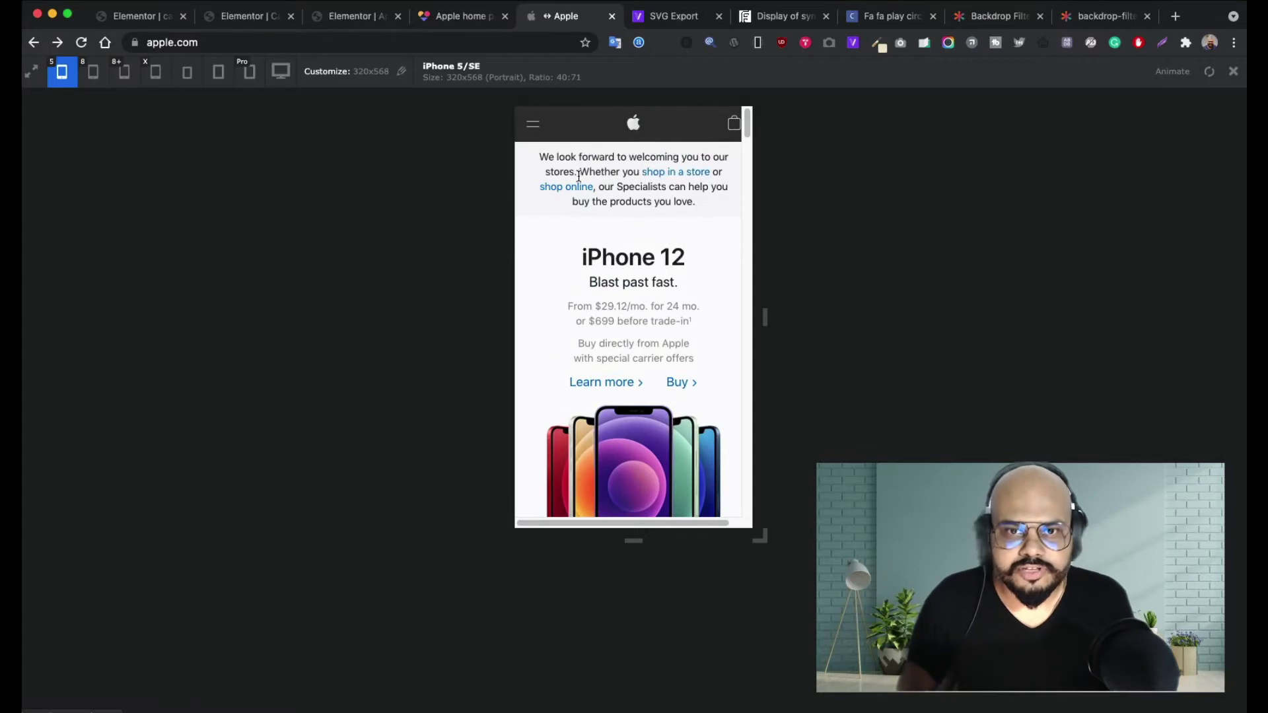
scroll(584, 185, down, 5)
scroll(586, 190, up, 4)
scroll(586, 190, up, 3)
- Reload the Elementor replica, preview it at the iPhone 5/SE size in the responsive viewer, and examine its mobile layout
click(460, 16)
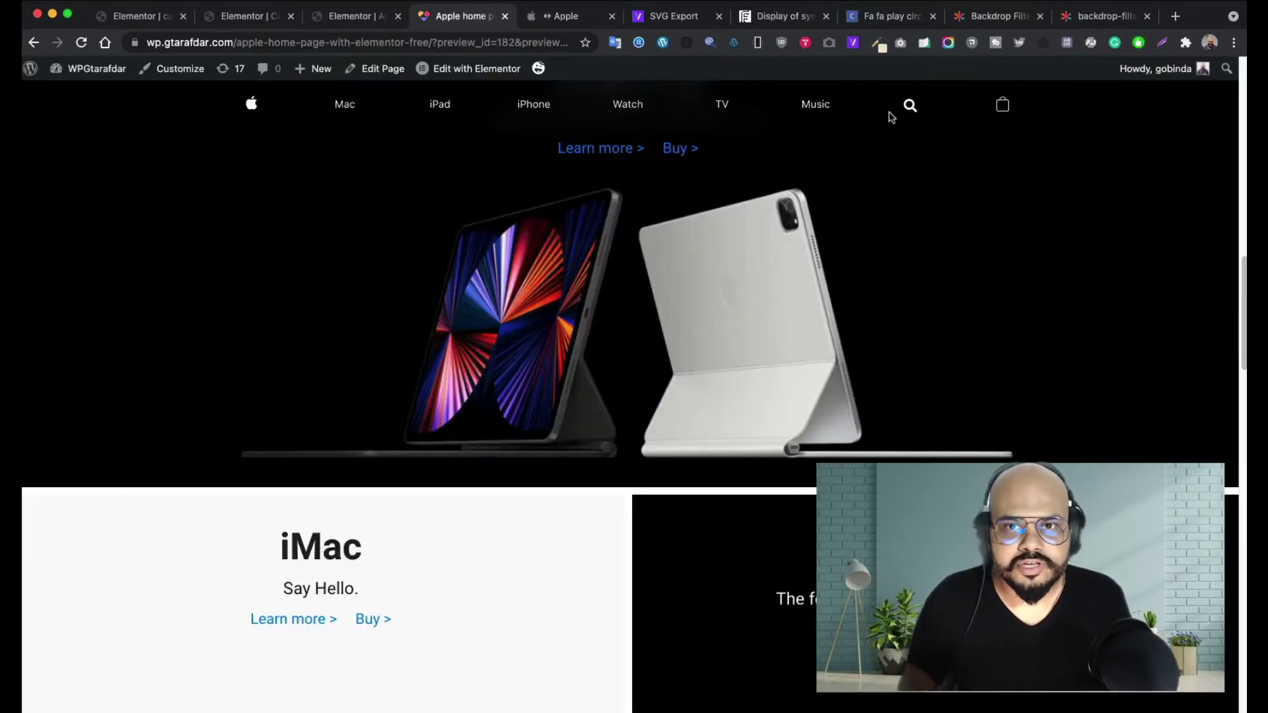
key(super+r)
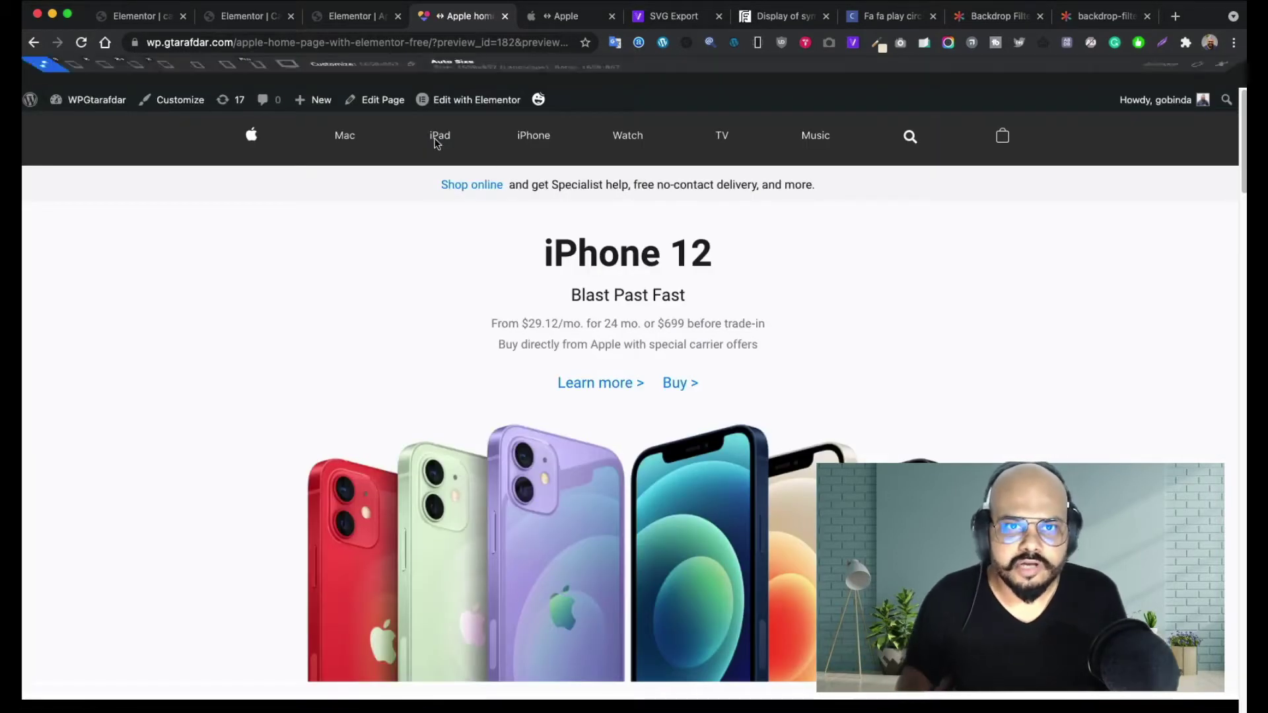
click(61, 73)
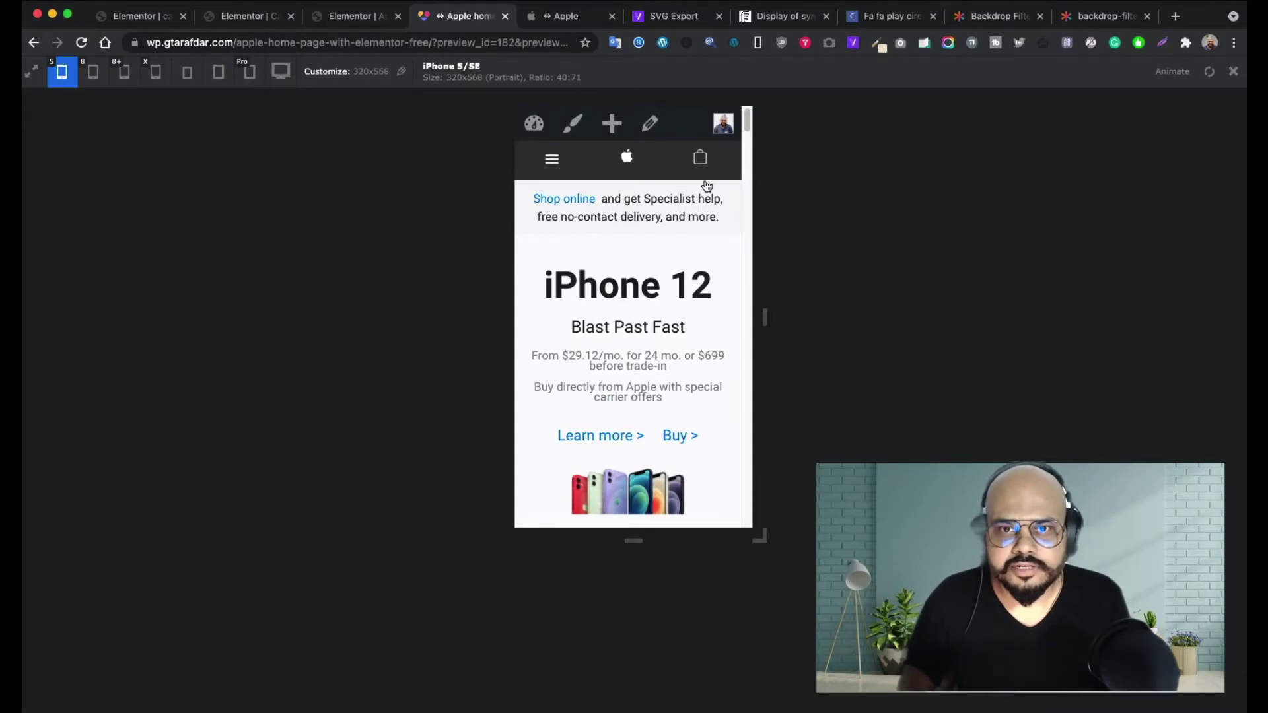
scroll(695, 212, down, 5)
scroll(693, 220, up, 5)
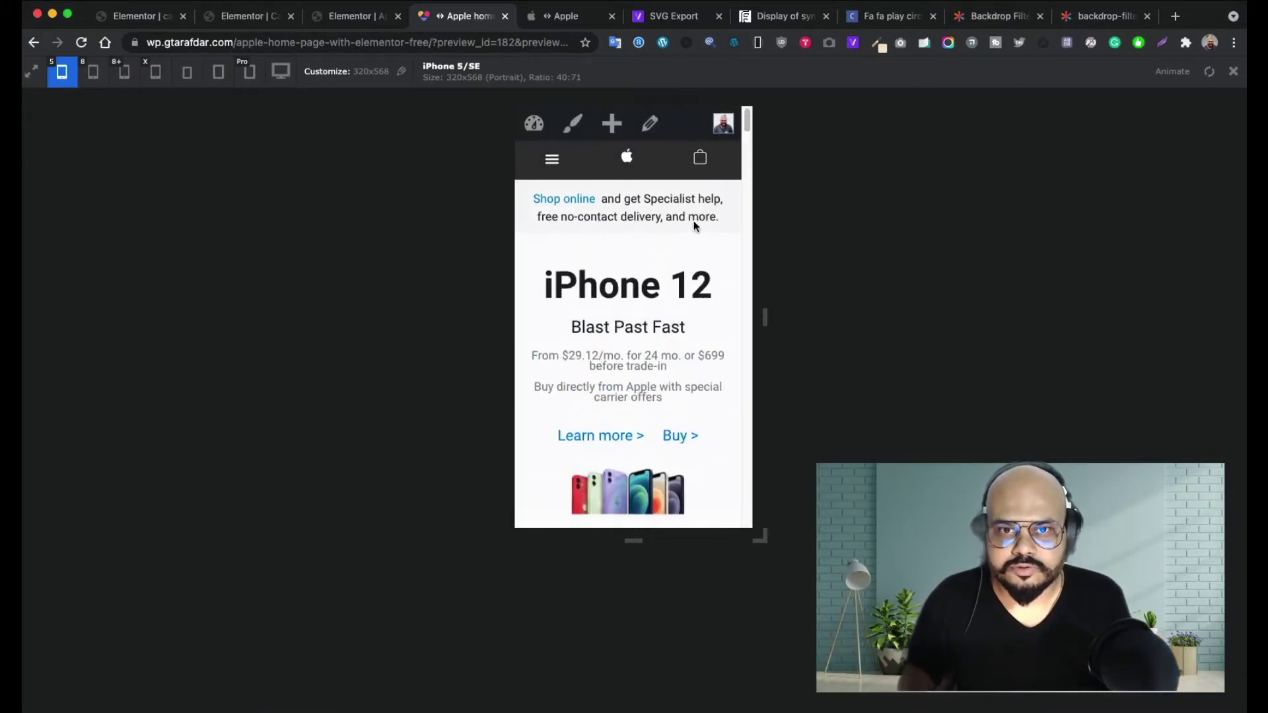
scroll(693, 221, down, 12)
scroll(694, 224, up, 12)
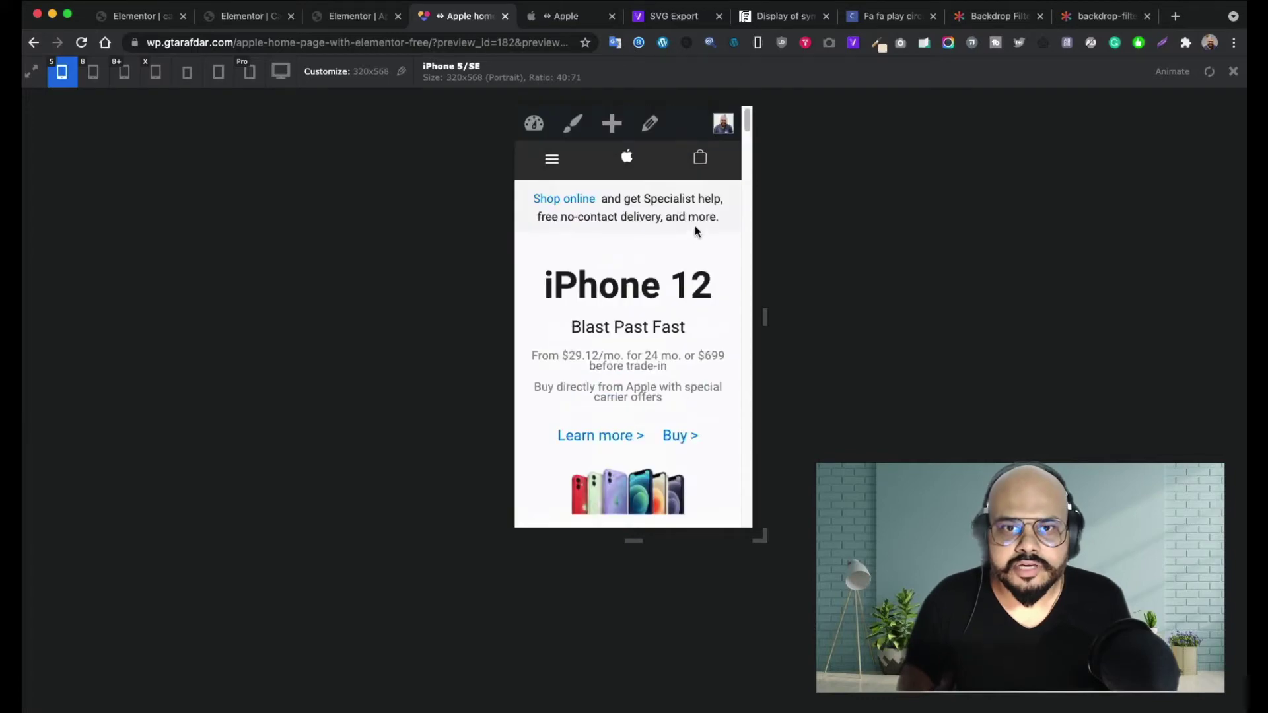
scroll(692, 250, down, 8)
scroll(683, 280, up, 8)
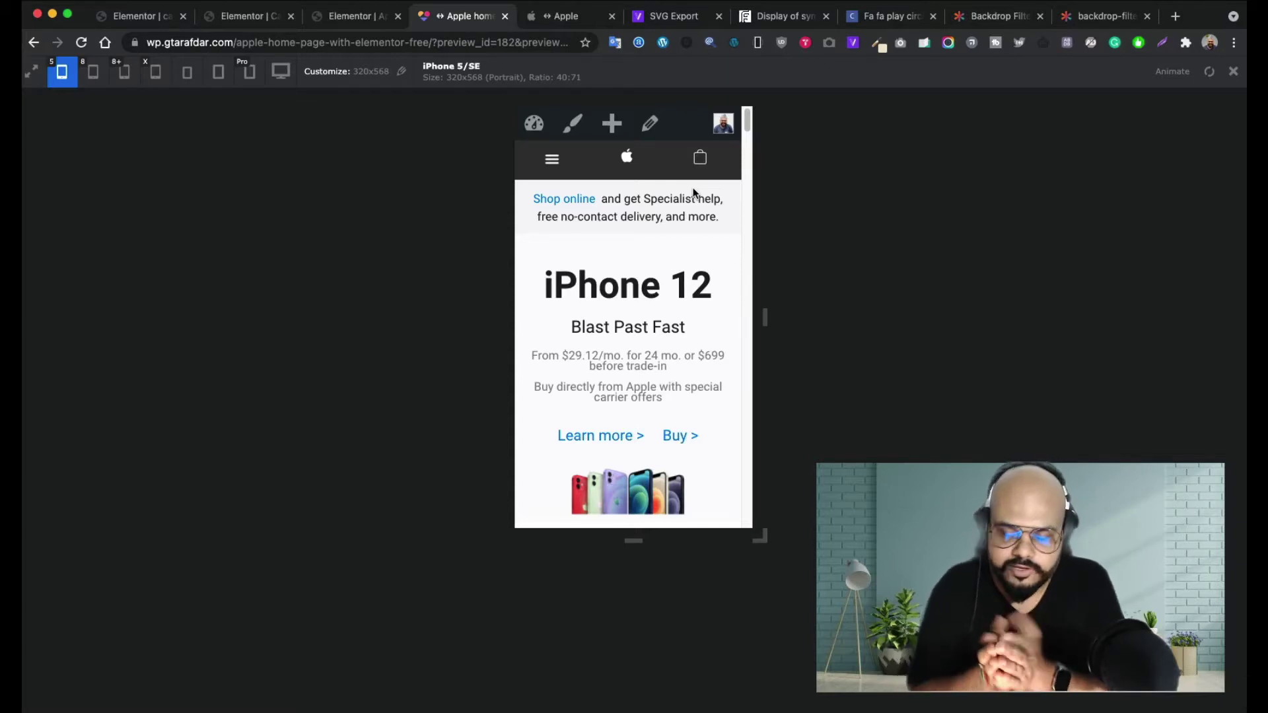
- Return to the mobile preview of apple.com and examine its iPhone 12 and iPhone 12 Pro sections
click(583, 25)
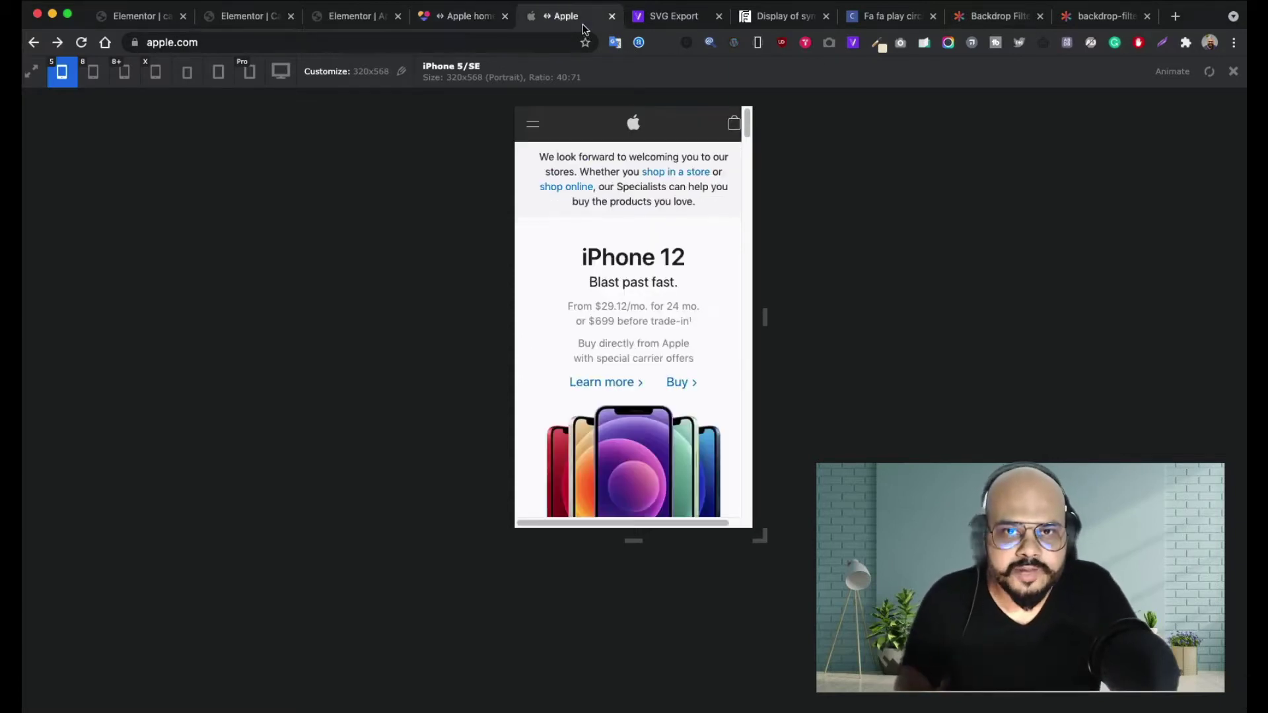
scroll(649, 258, down, 3)
scroll(653, 303, up, 3)
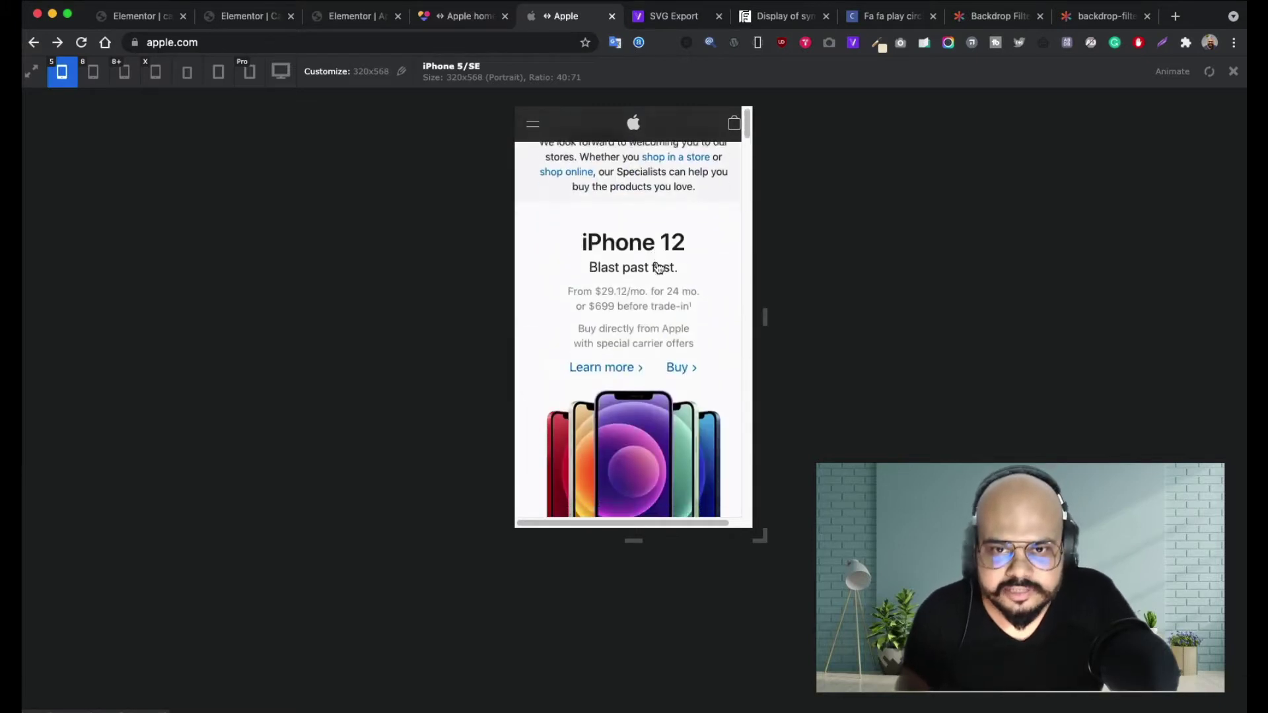
scroll(653, 293, down, 3)
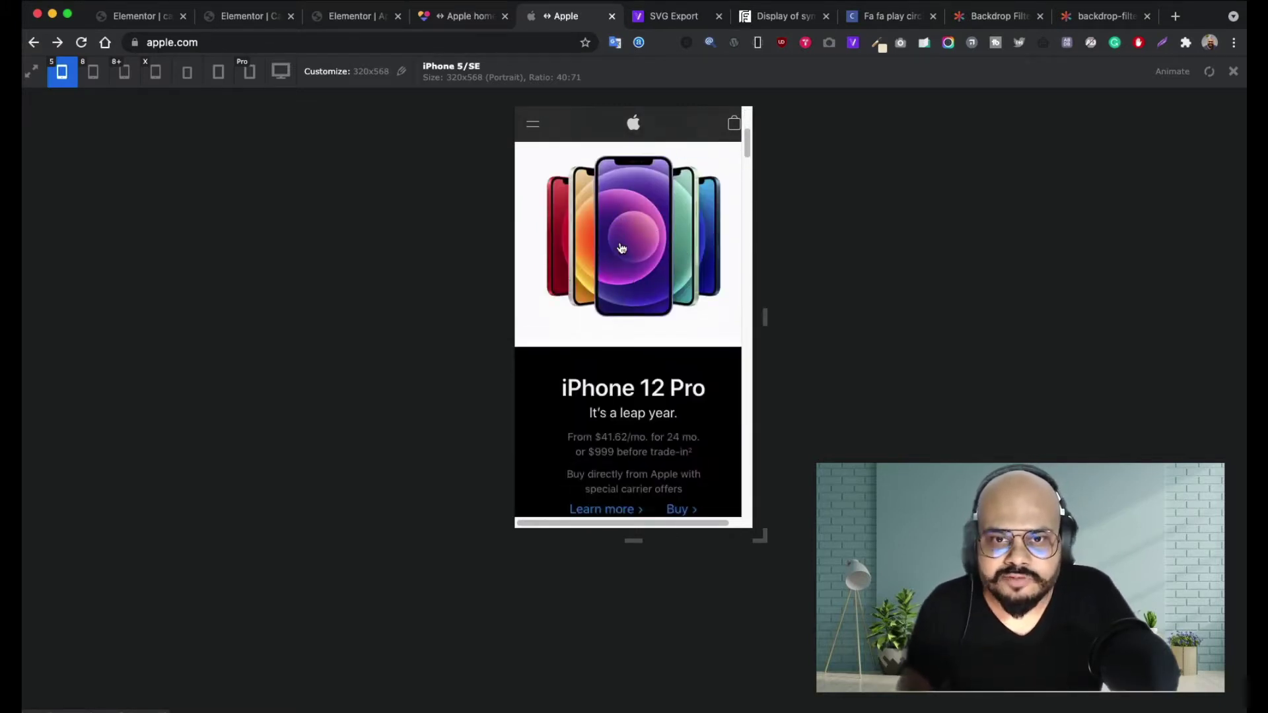
- Examine the iPhone 12 Pro, International Collection and Fitness+ sections in the mobile preview of apple.com
scroll(622, 249, down, 2)
scroll(616, 255, up, 3)
scroll(616, 255, down, 5)
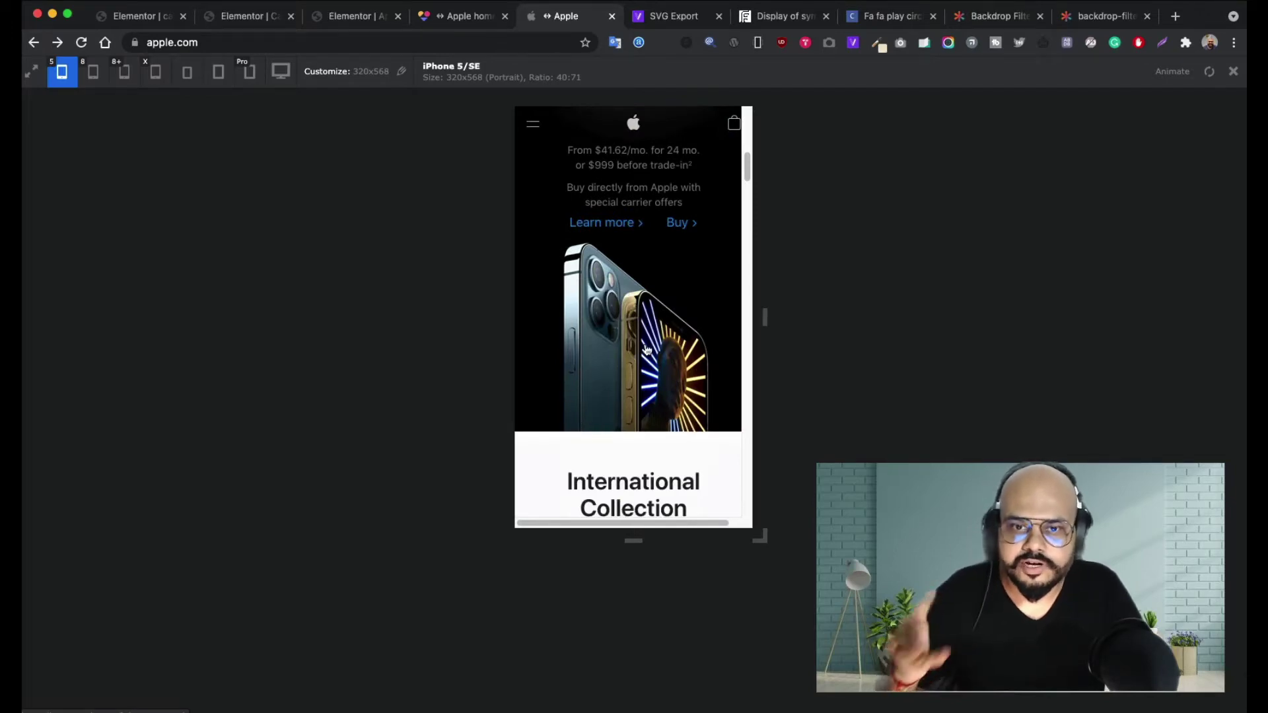
scroll(648, 360, down, 8)
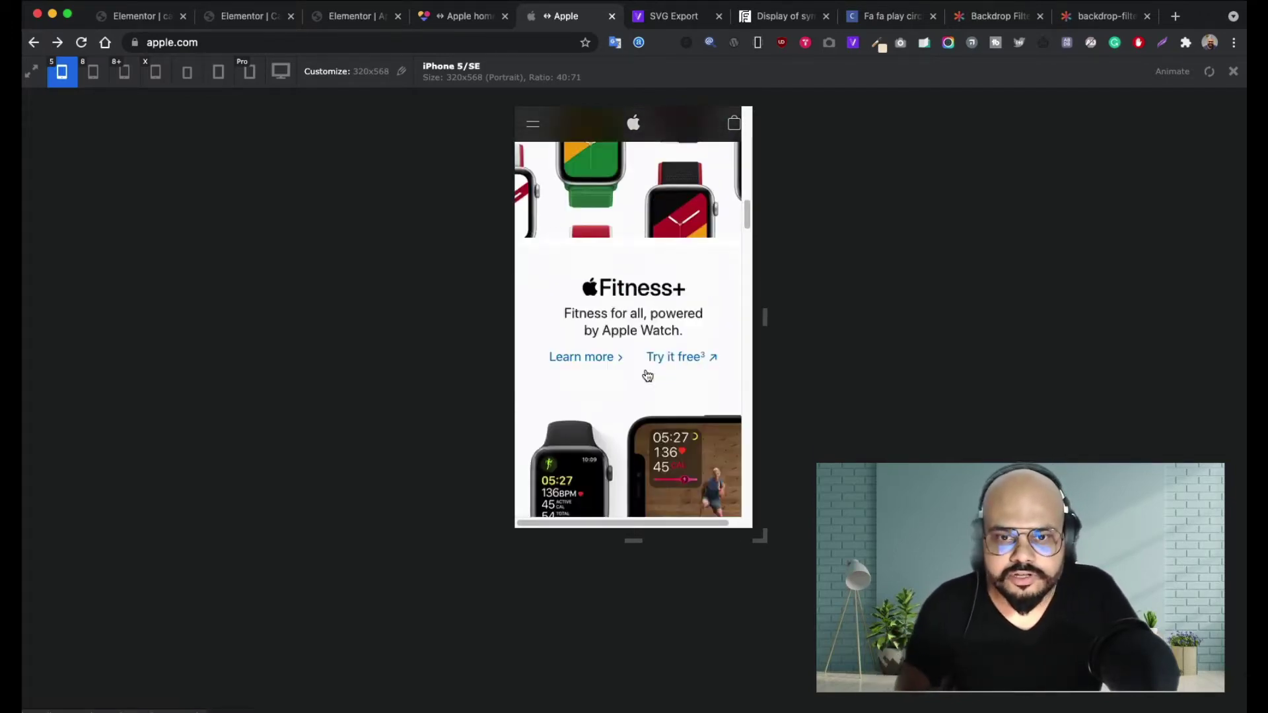
scroll(647, 371, up, 10)
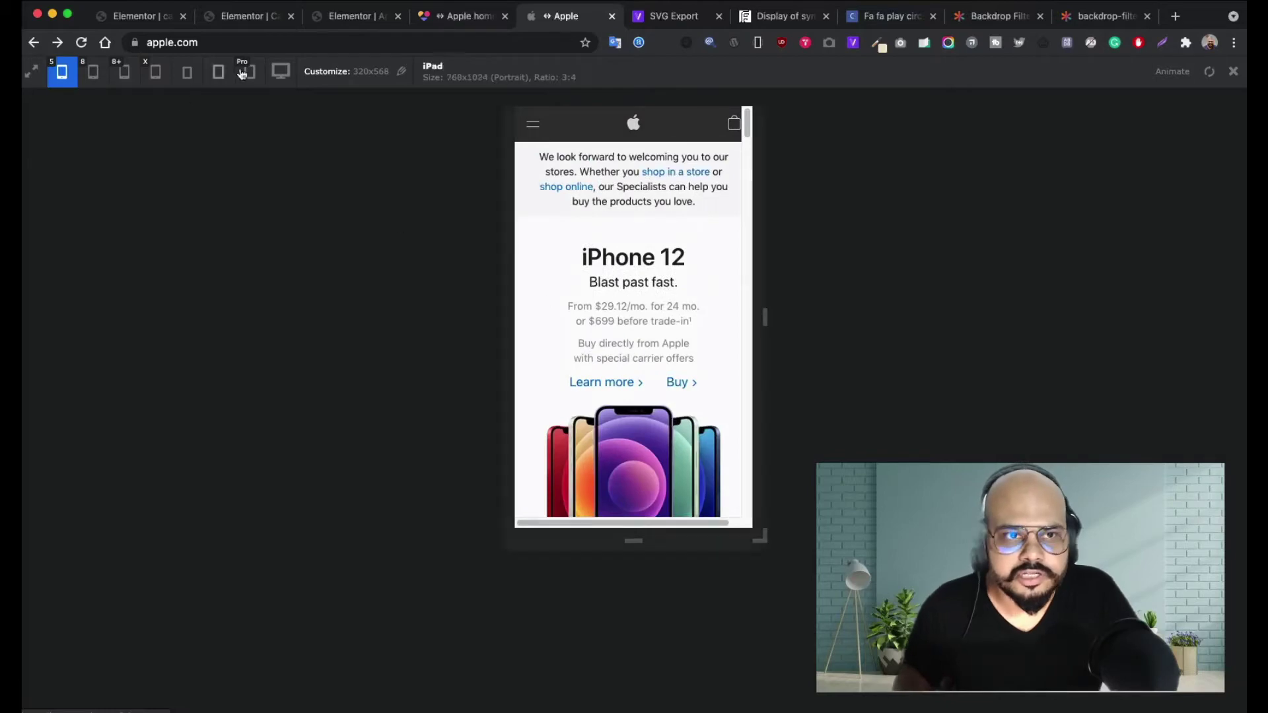
- Preview apple.com at the HDTV 1080p size, 1920x1080, and examine its desktop hero sections
click(280, 71)
scroll(737, 341, down, 8)
scroll(733, 377, up, 8)
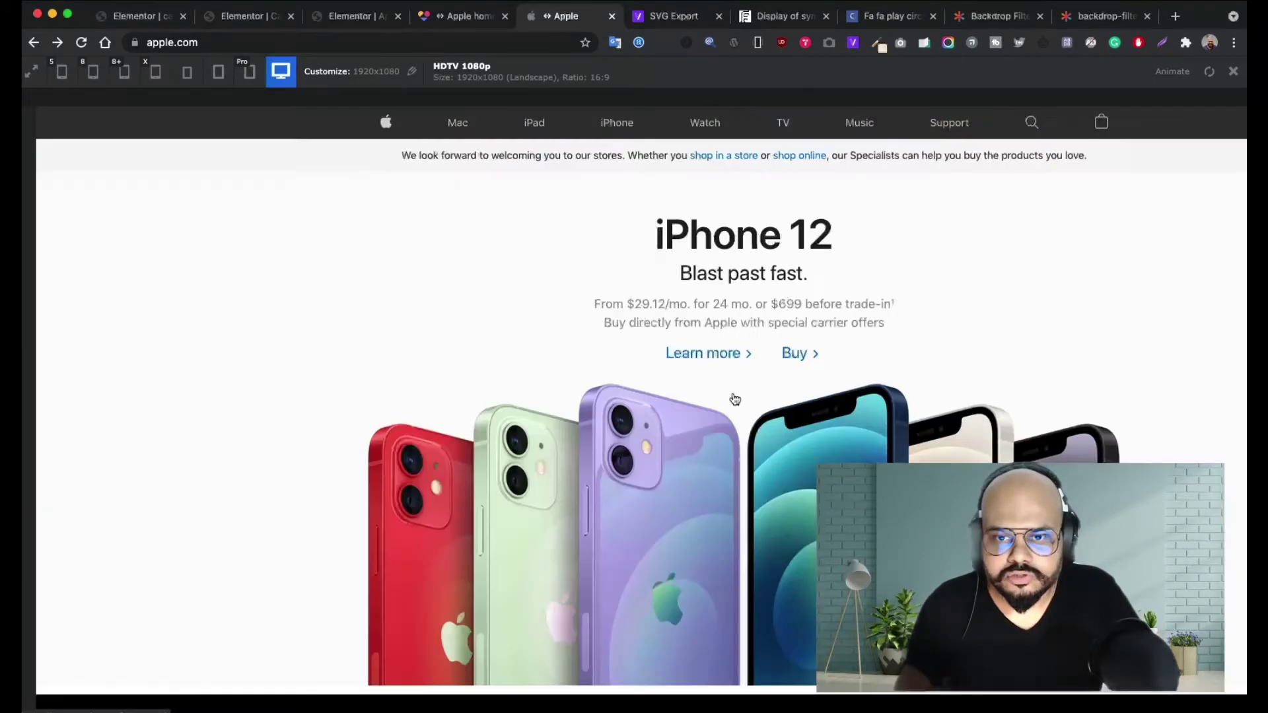
scroll(730, 419, down, 5)
scroll(660, 417, up, 5)
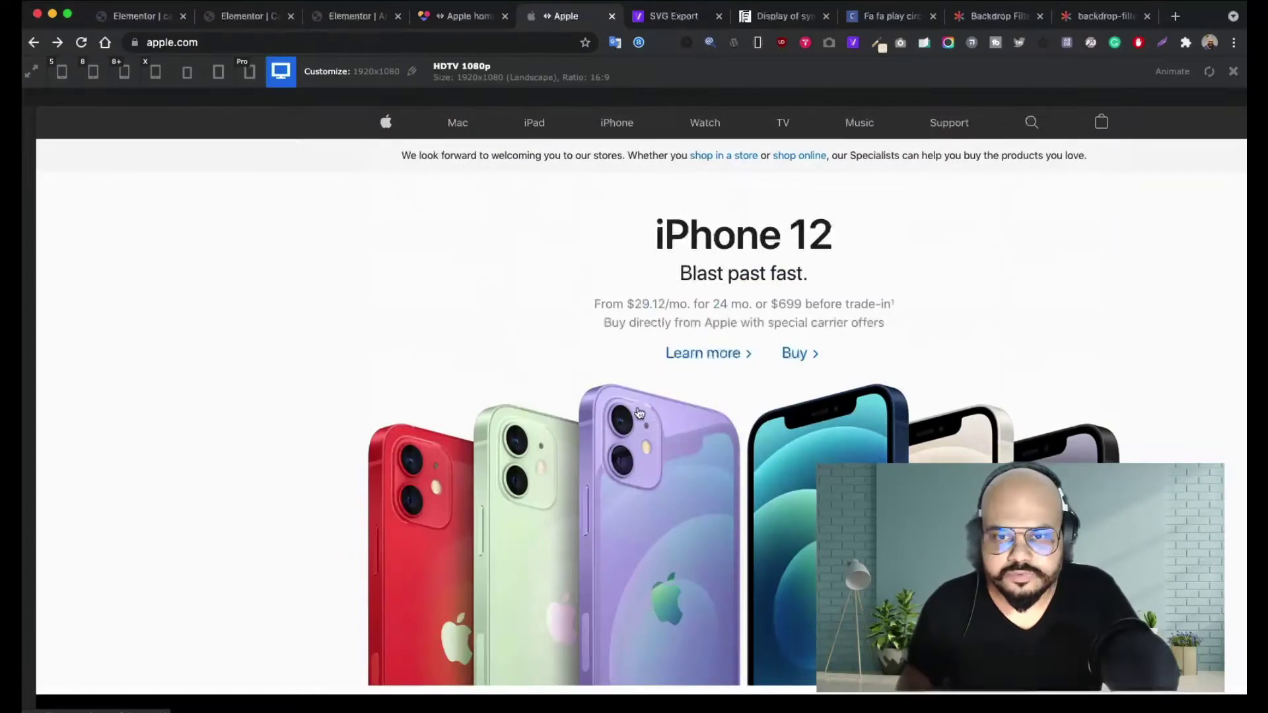
- Preview apple.com at the iPhone 5/SE size again and examine its stacked sections down to Fitness+
click(61, 71)
scroll(626, 330, down, 2)
scroll(626, 399, up, 2)
scroll(626, 399, down, 5)
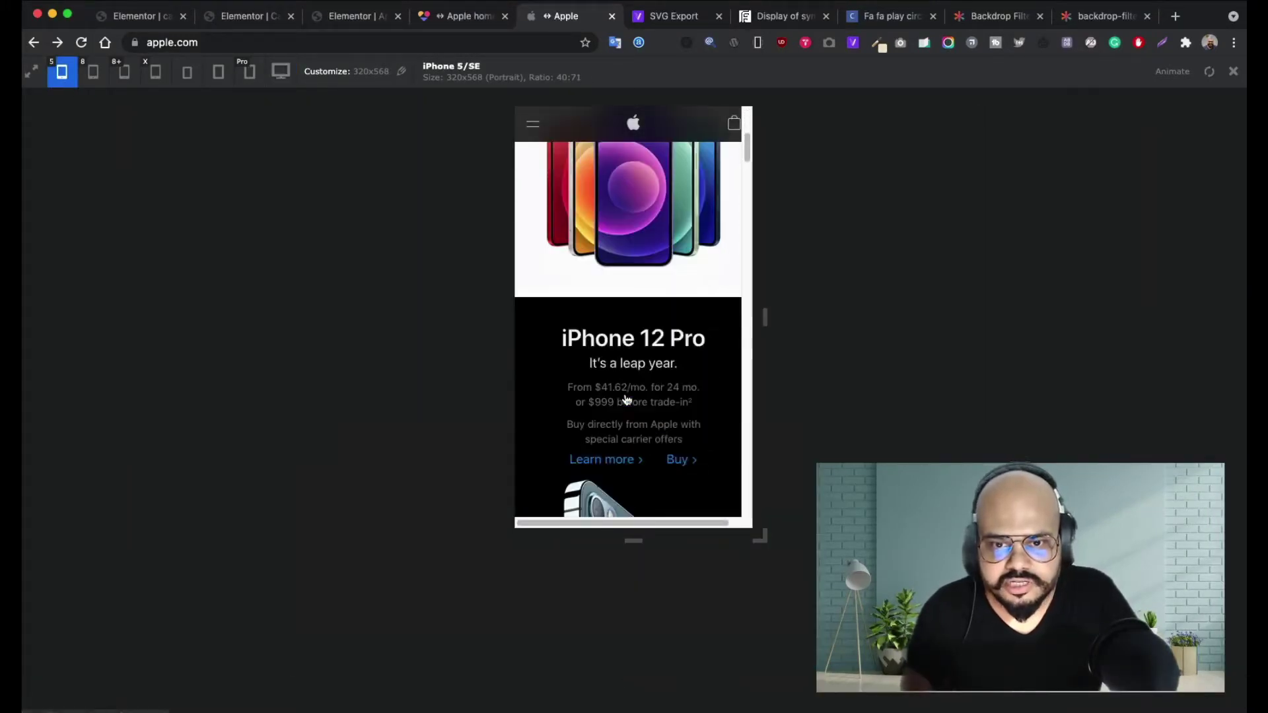
scroll(626, 399, up, 1)
scroll(628, 396, down, 8)
scroll(627, 395, down, 3)
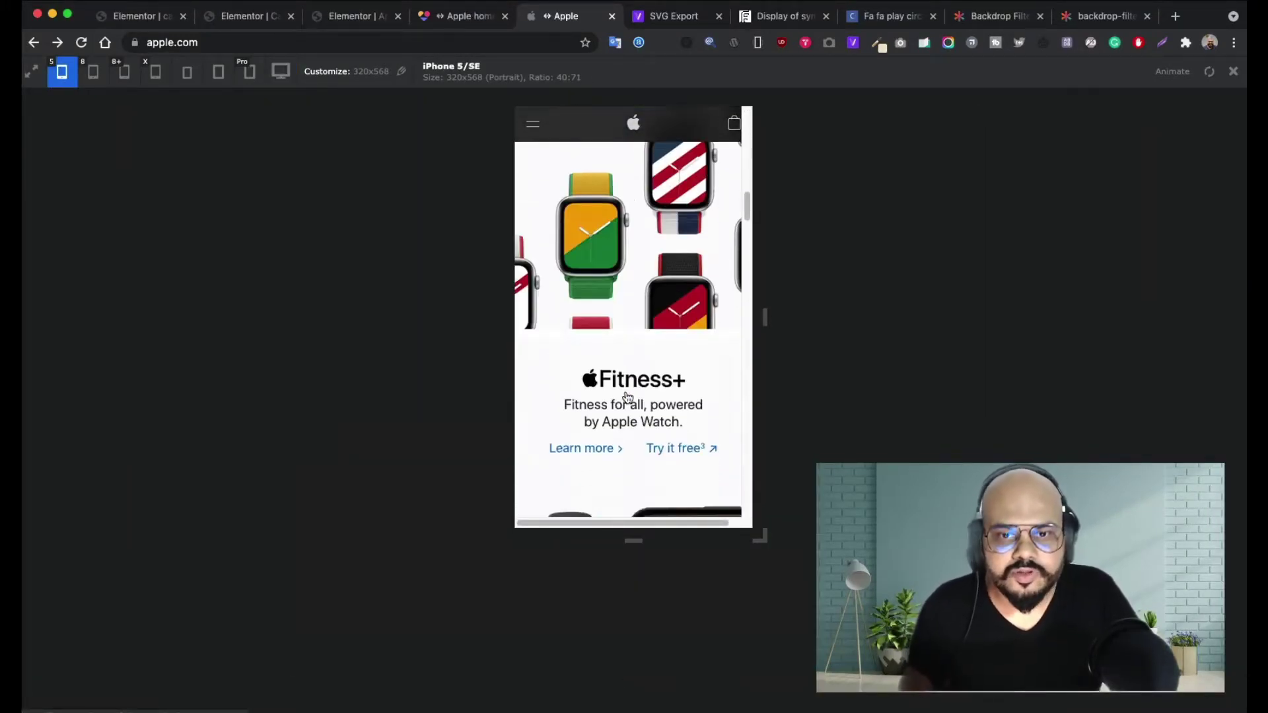
scroll(624, 392, up, 1)
scroll(623, 397, up, 3)
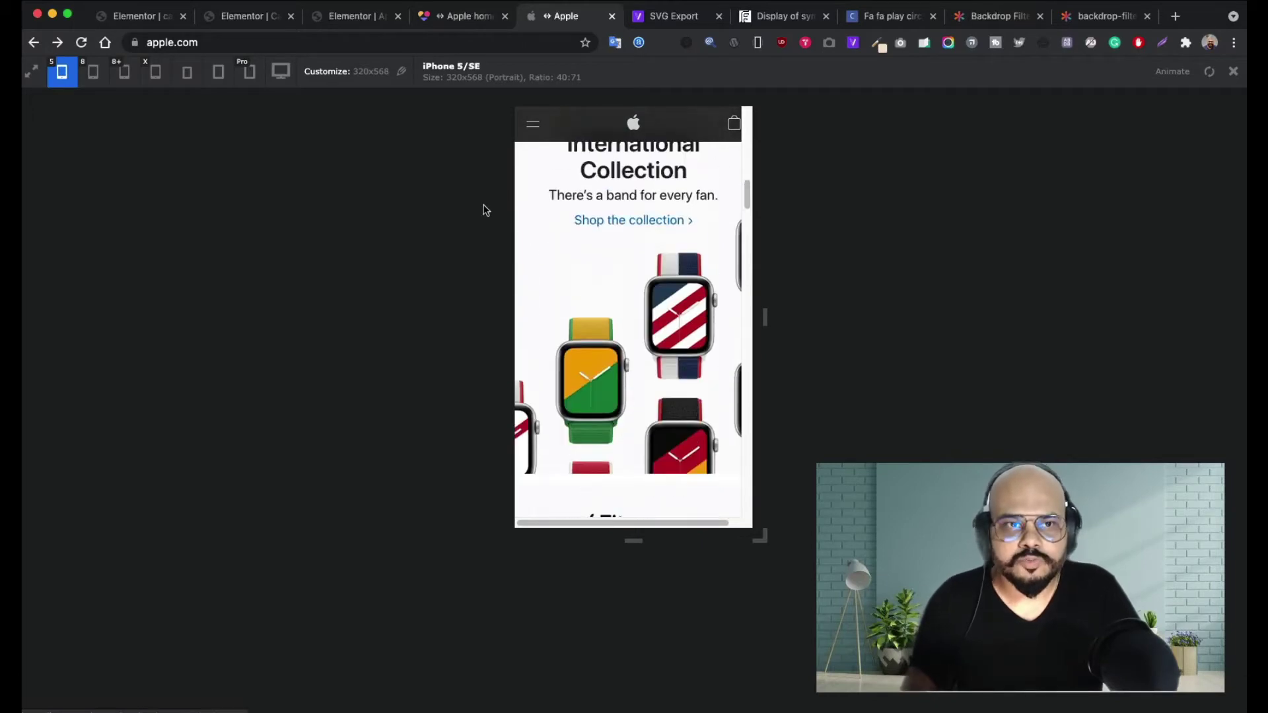
- Switch the preview back to HDTV 1080p and examine apple.com's two-column product grid, footnotes and footer links
click(281, 71)
scroll(671, 365, down, 5)
scroll(742, 454, down, 10)
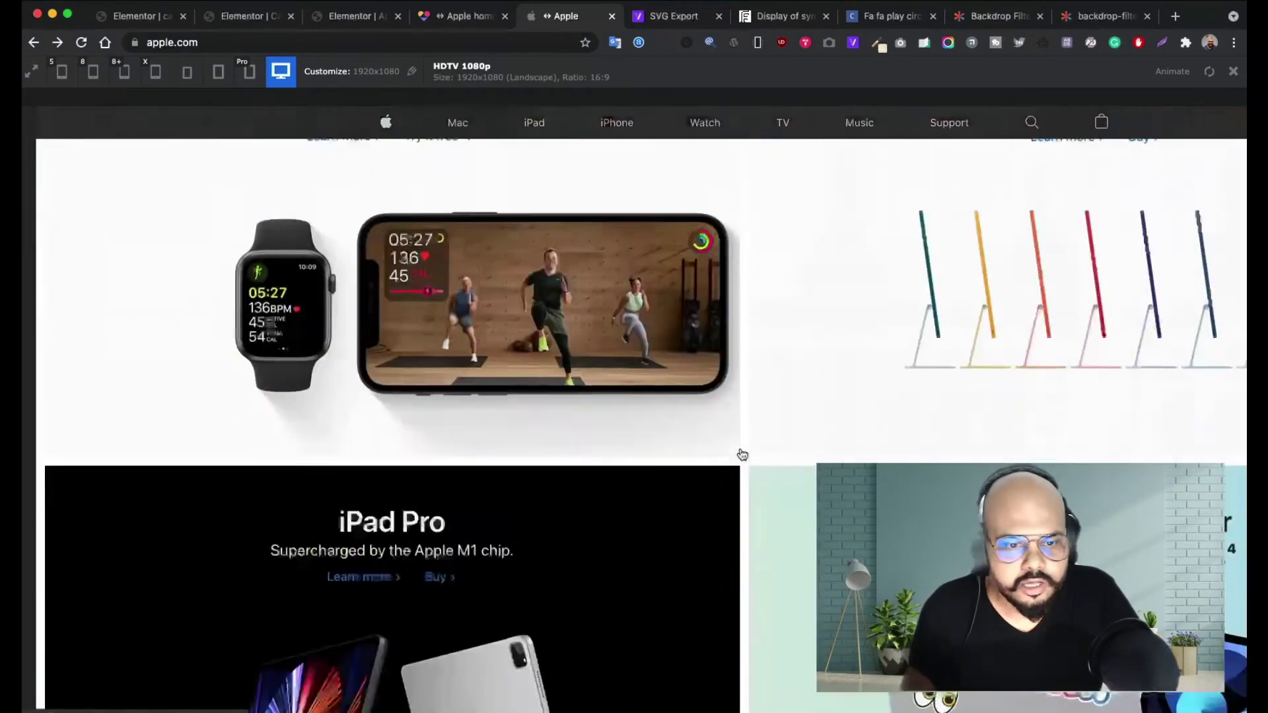
scroll(739, 462, up, 2)
scroll(739, 469, down, 15)
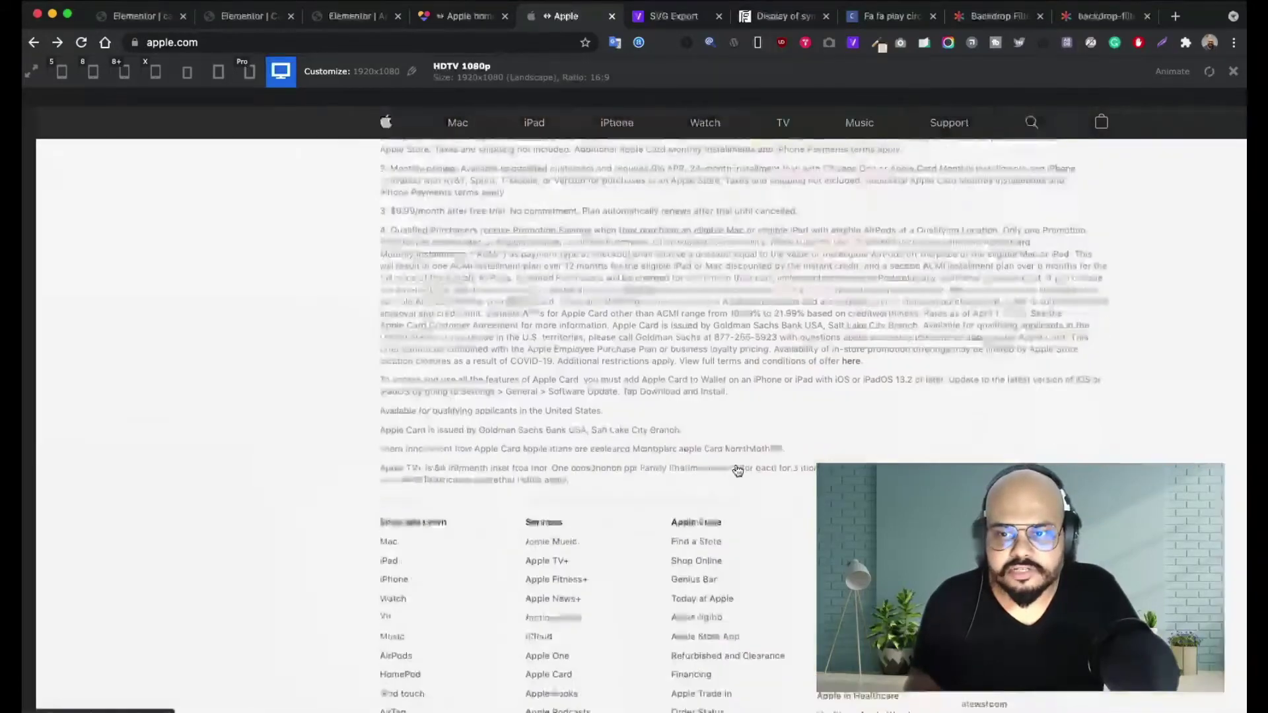
scroll(736, 465, up, 20)
scroll(397, 357, up, 5)
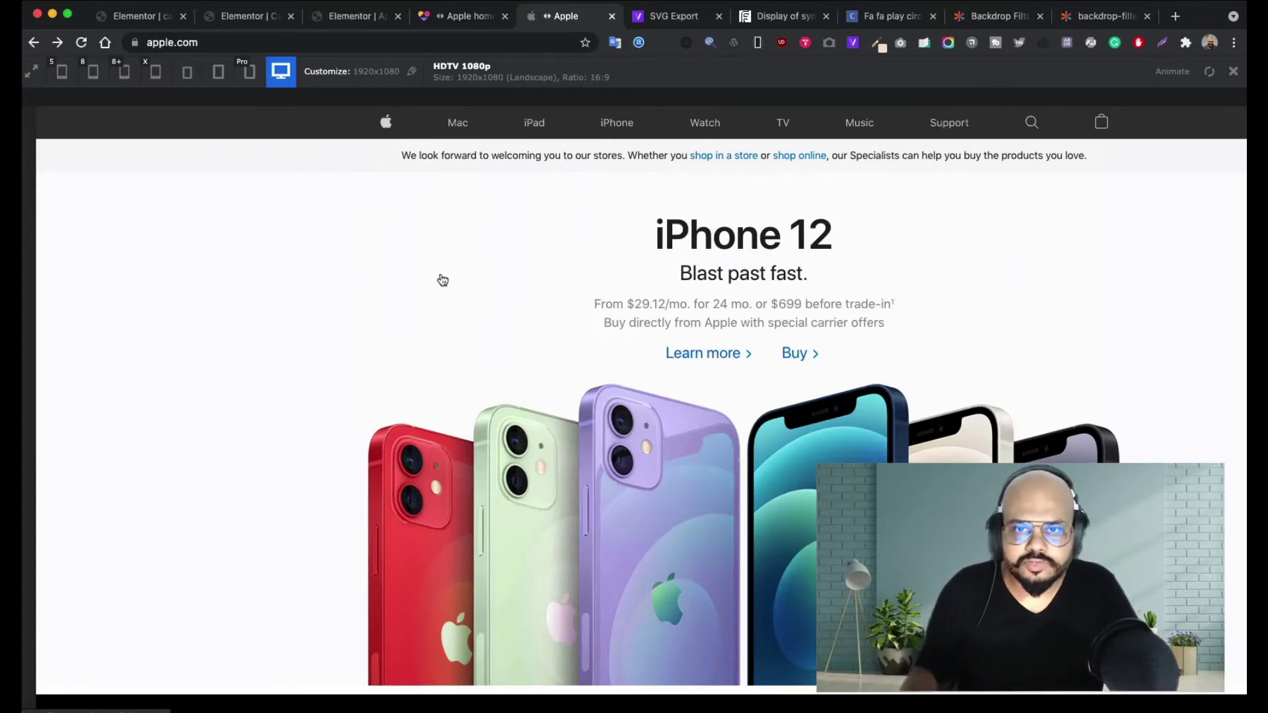
- Examine how apple.com's sticky translucent header looks as the iPhone 12 and iPhone 12 Pro sections pass beneath it
scroll(442, 280, down, 6)
scroll(441, 278, up, 6)
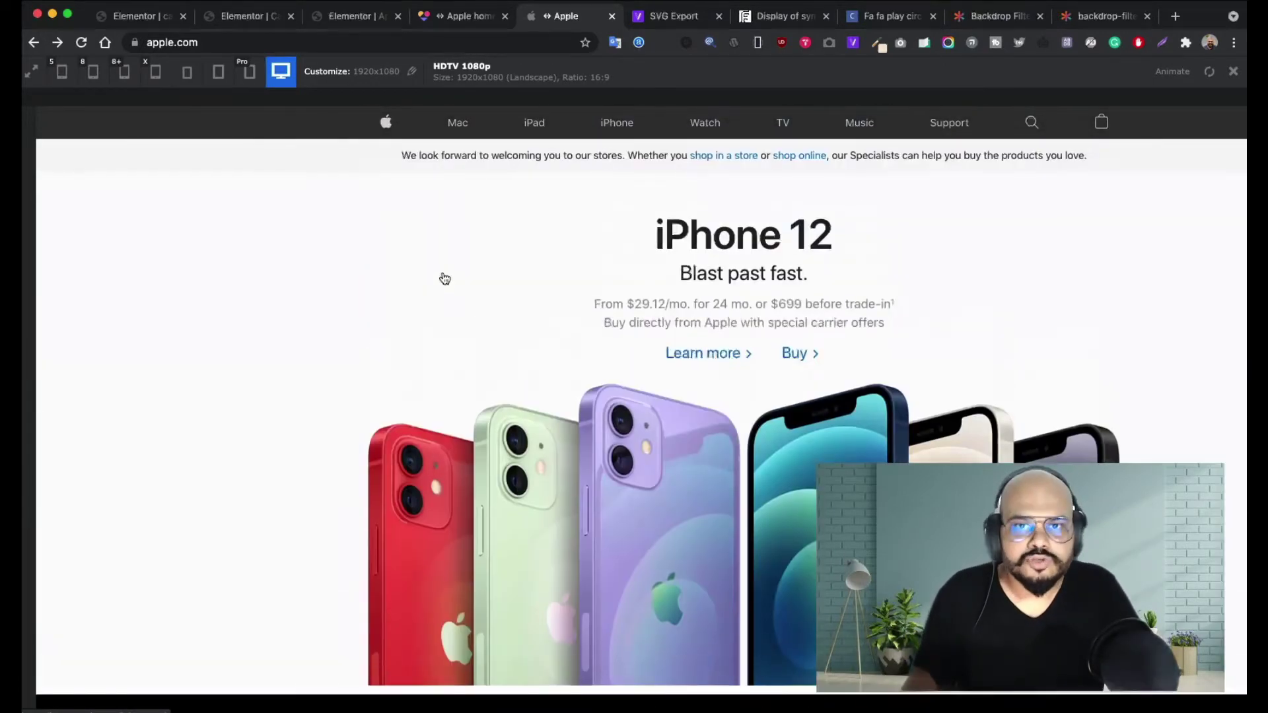
scroll(444, 278, down, 2)
scroll(444, 279, down, 3)
scroll(709, 129, down, 2)
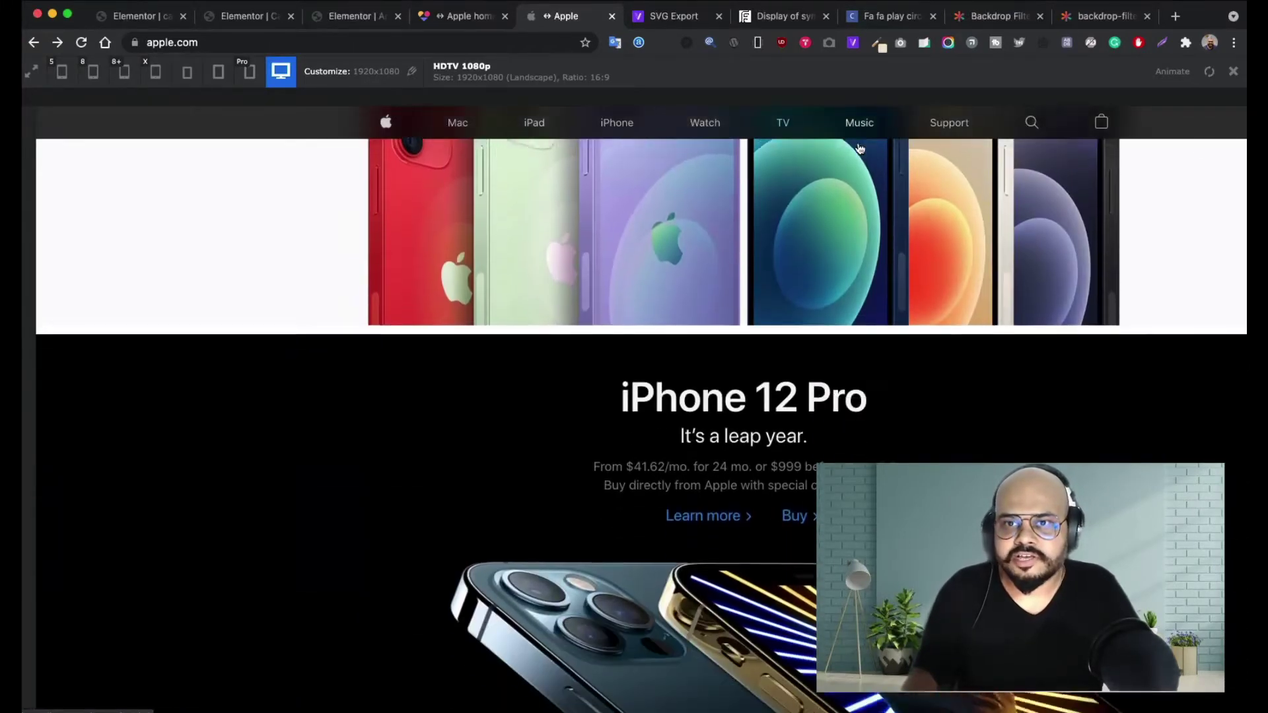
scroll(815, 145, down, 3)
scroll(810, 154, up, 4)
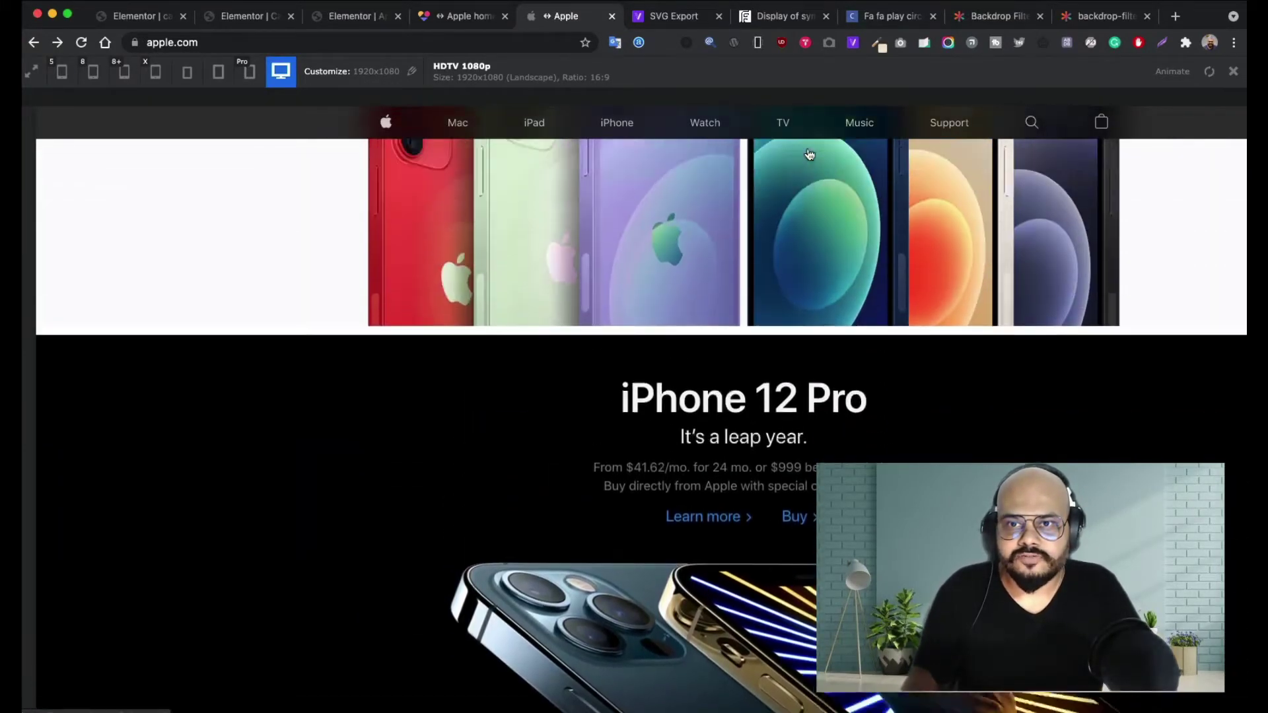
scroll(809, 156, down, 1)
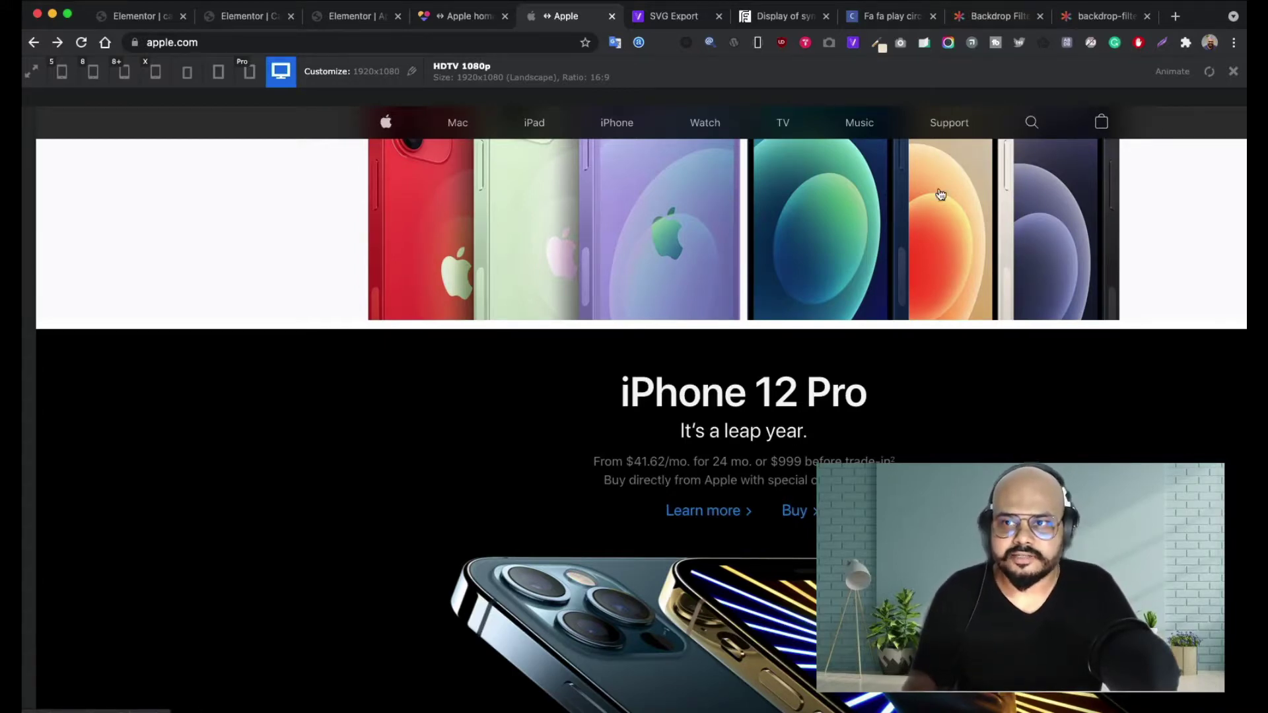
scroll(600, 188, down, 5)
scroll(605, 247, up, 8)
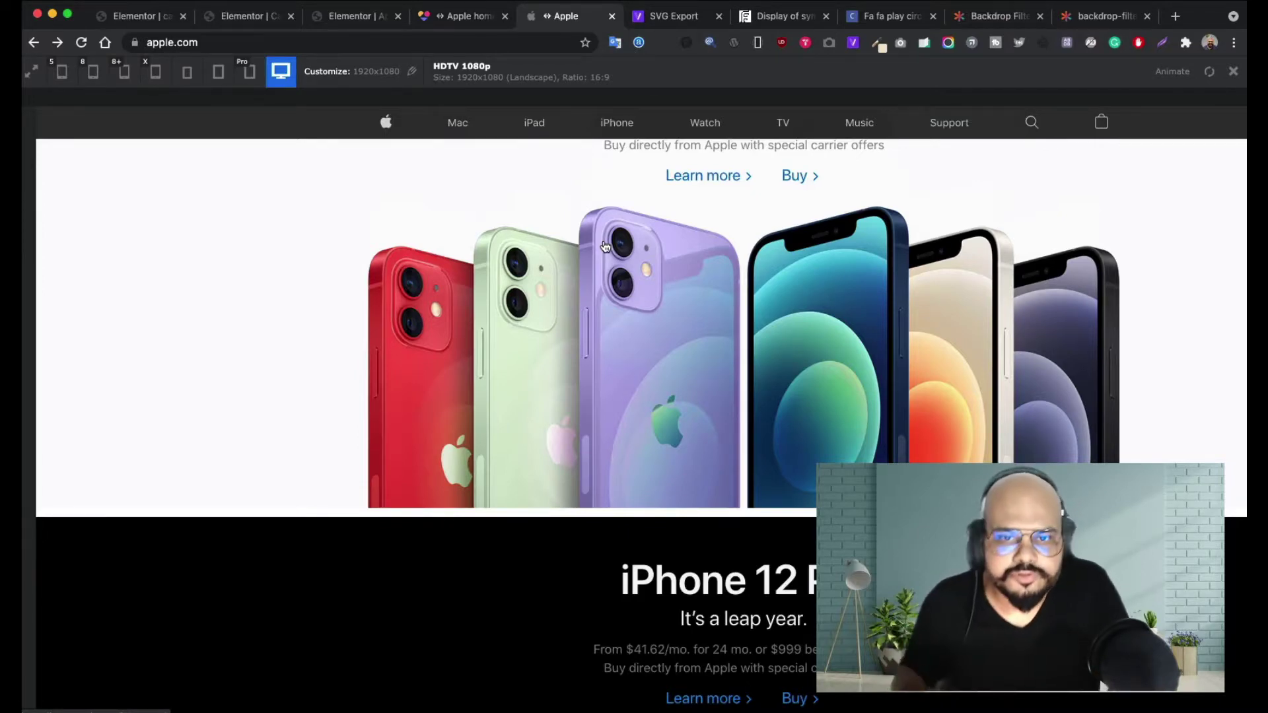
- Examine the layout of the iPhone 12 and iPhone 12 Pro desktop sections and open the header's shopping bag menu
scroll(638, 348, down, 7)
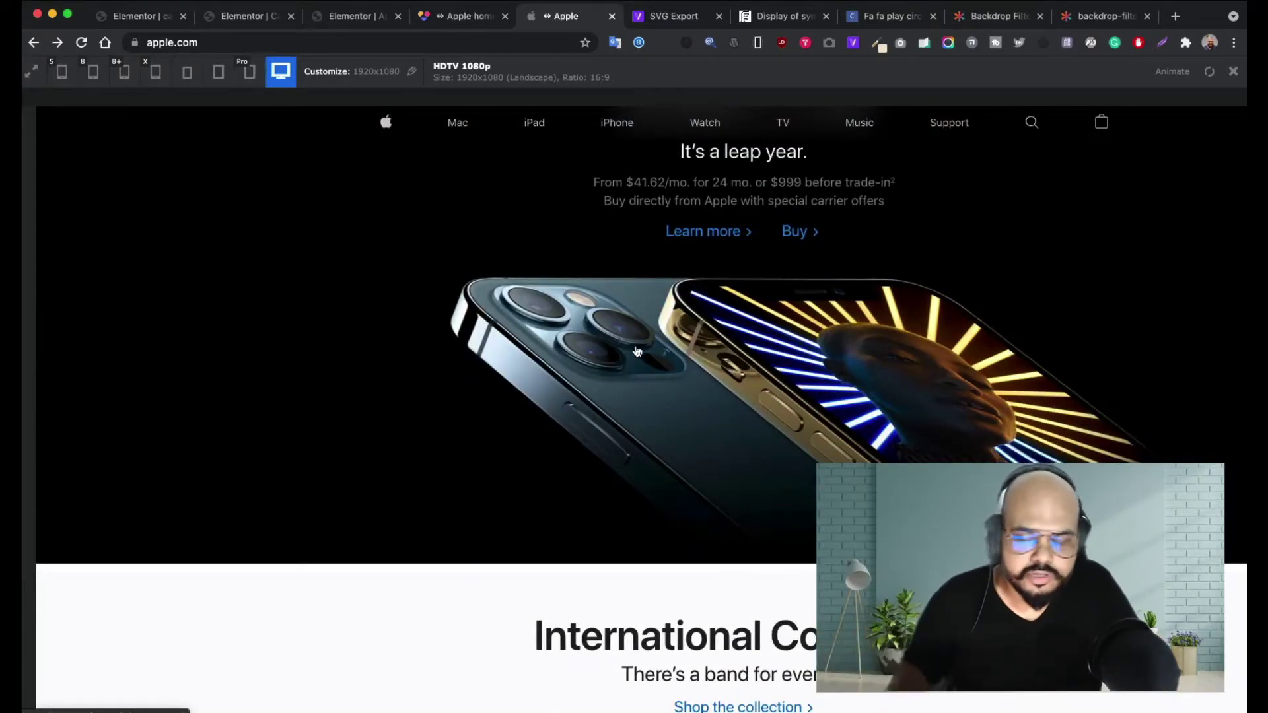
scroll(637, 351, up, 10)
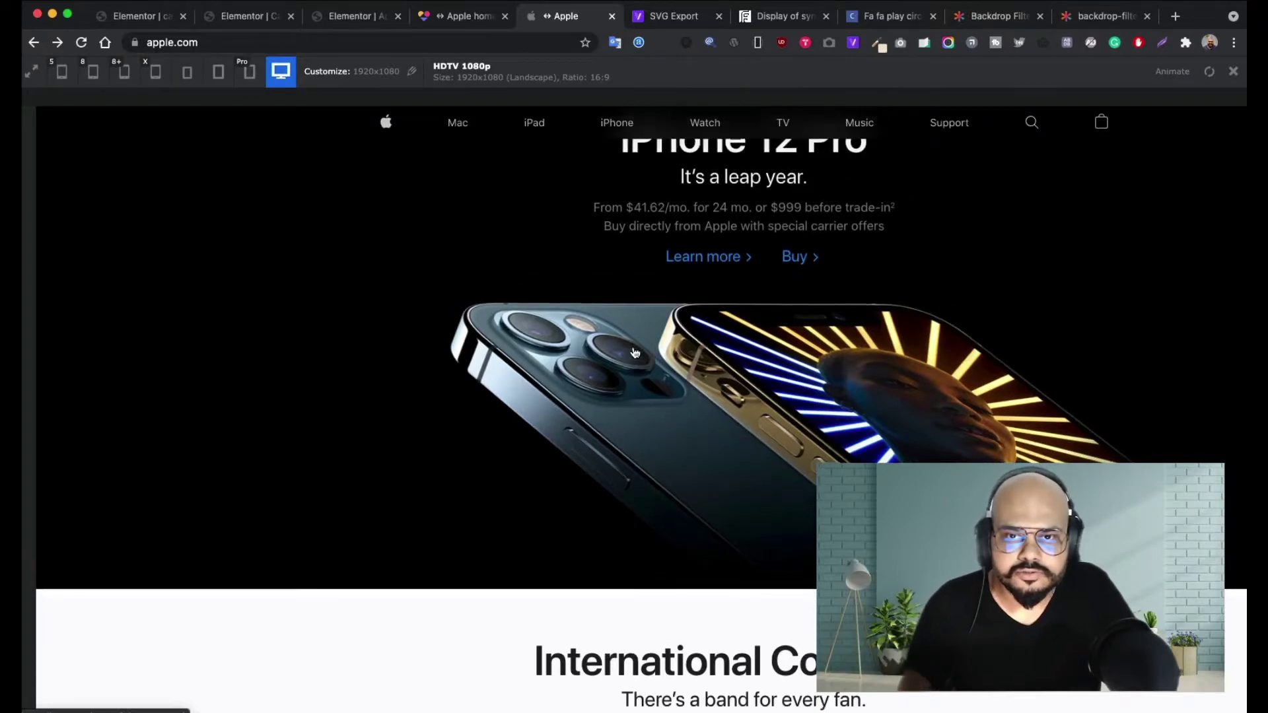
scroll(486, 350, down, 2)
scroll(485, 350, down, 1)
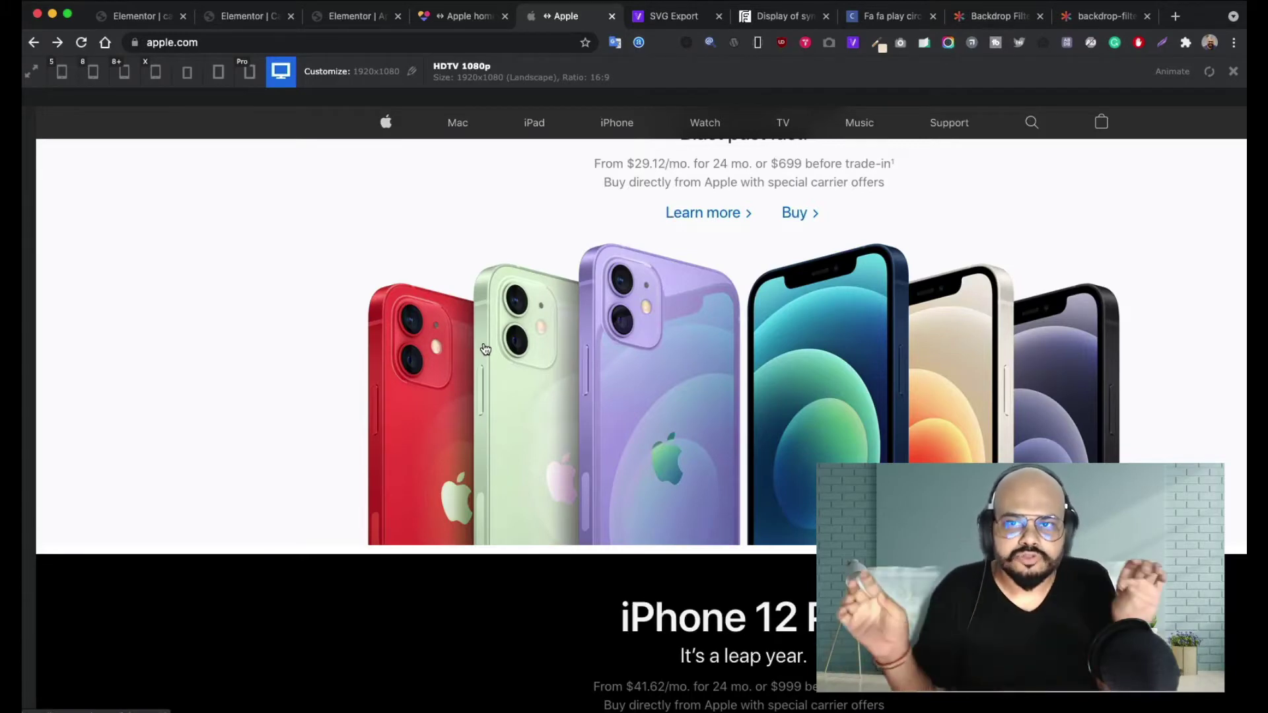
scroll(397, 225, up, 2)
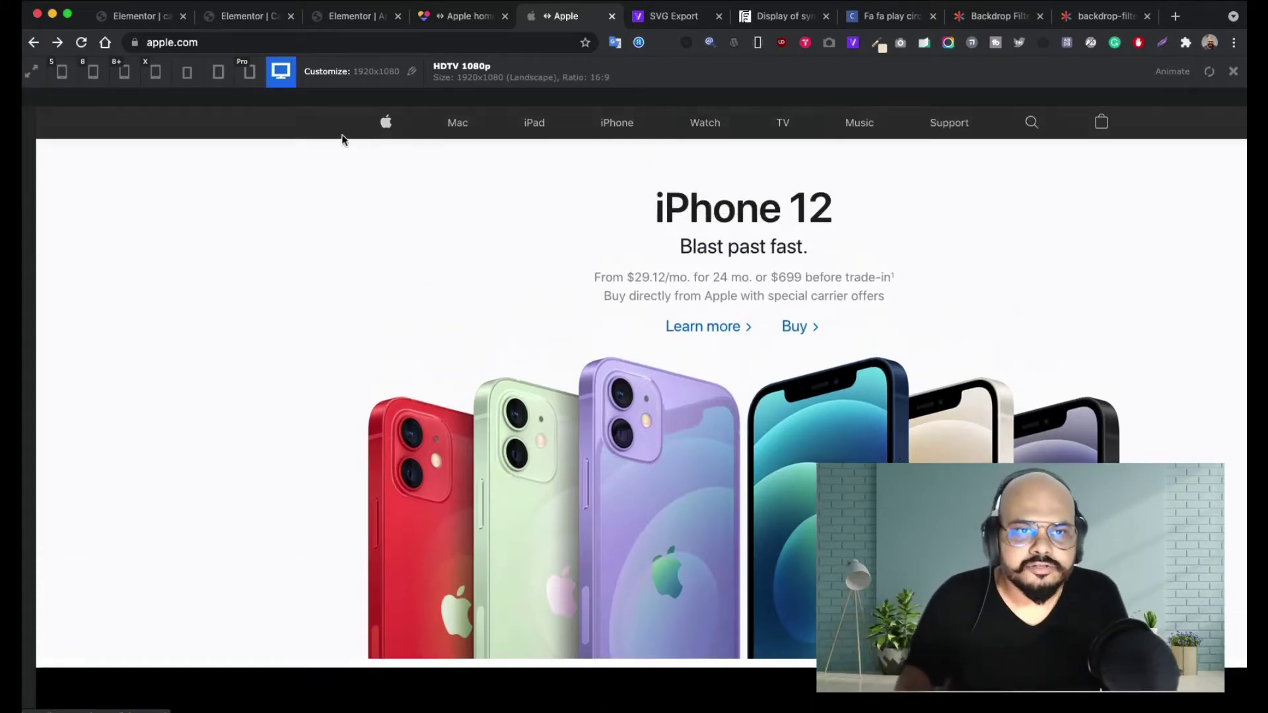
scroll(357, 238, down, 3)
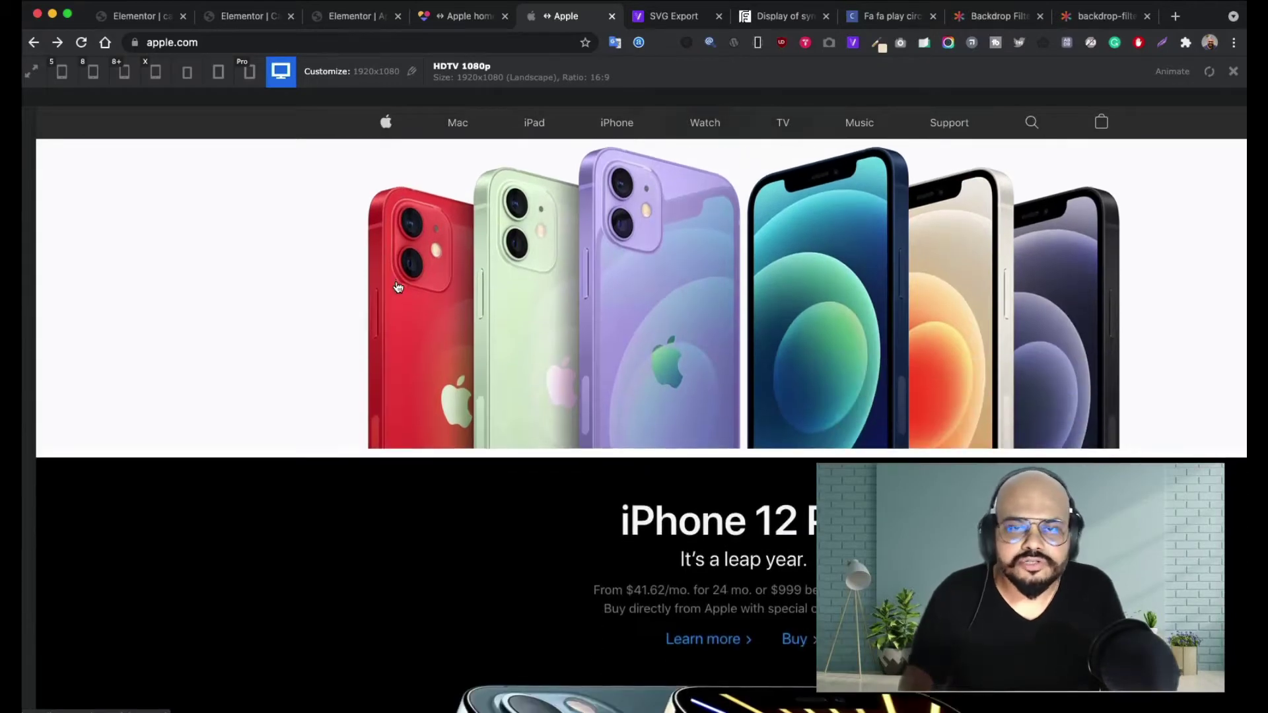
scroll(398, 286, down, 2)
scroll(398, 288, up, 5)
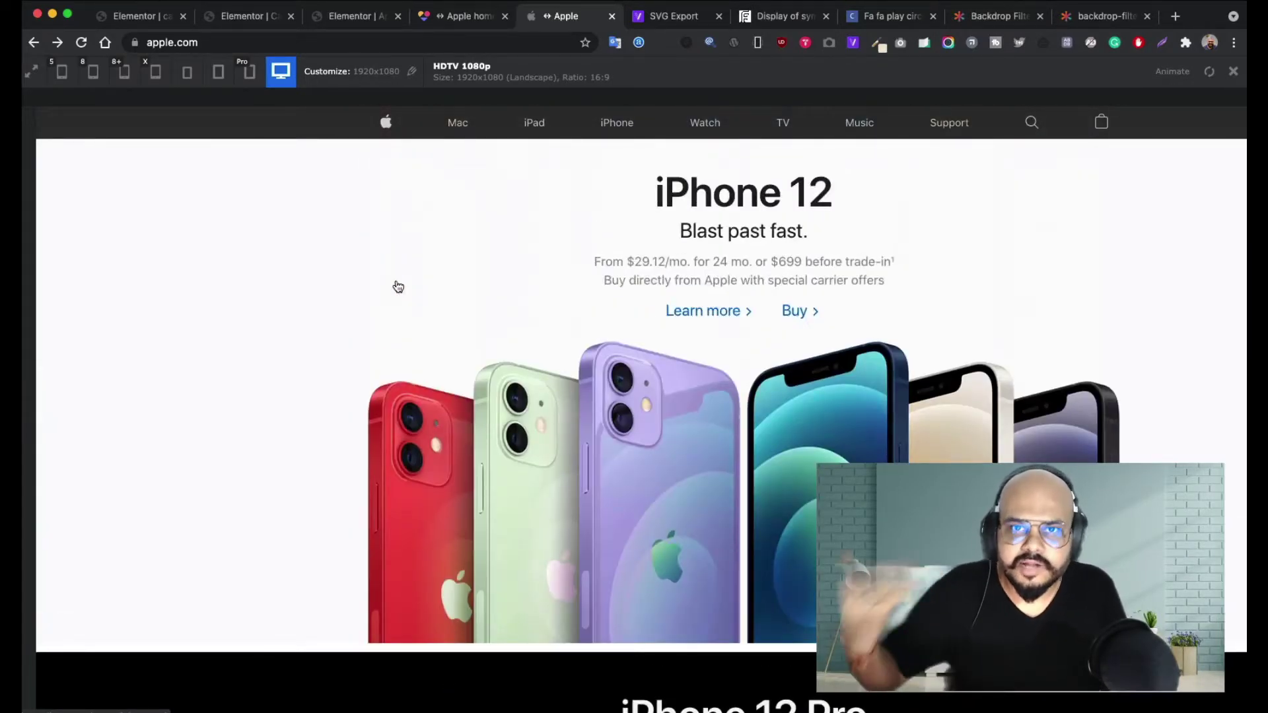
scroll(399, 285, down, 3)
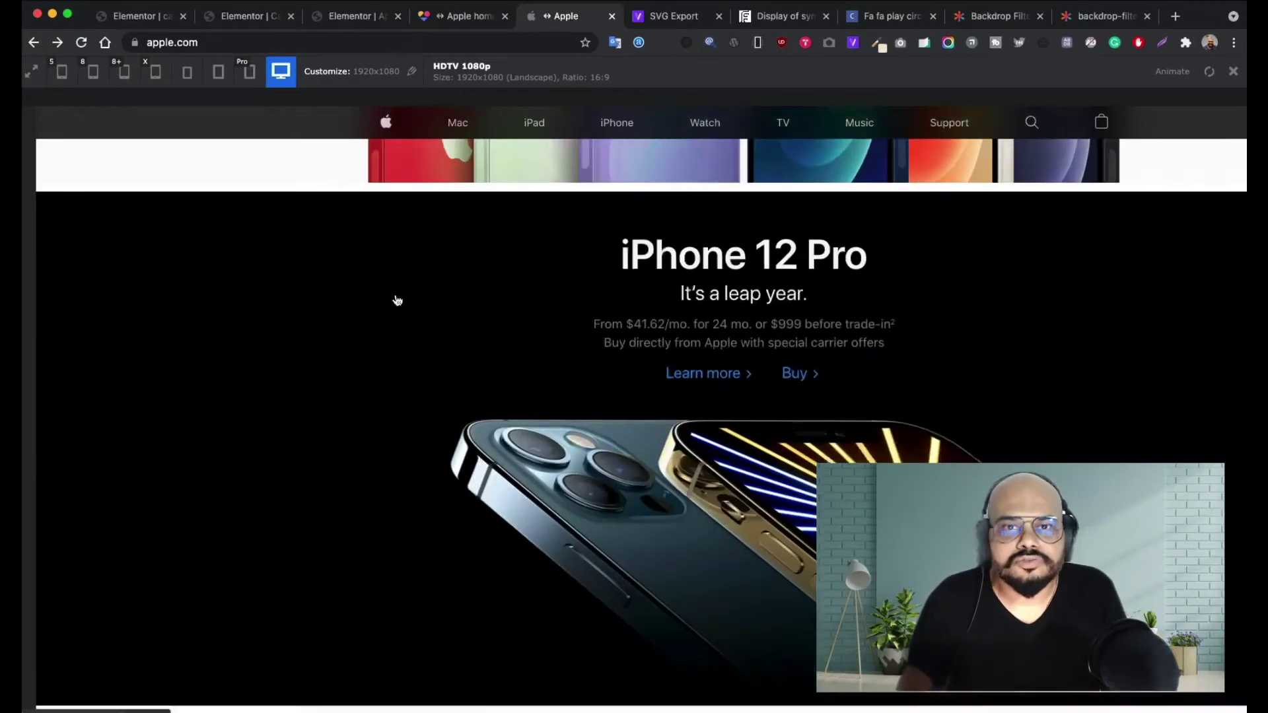
scroll(395, 297, up, 5)
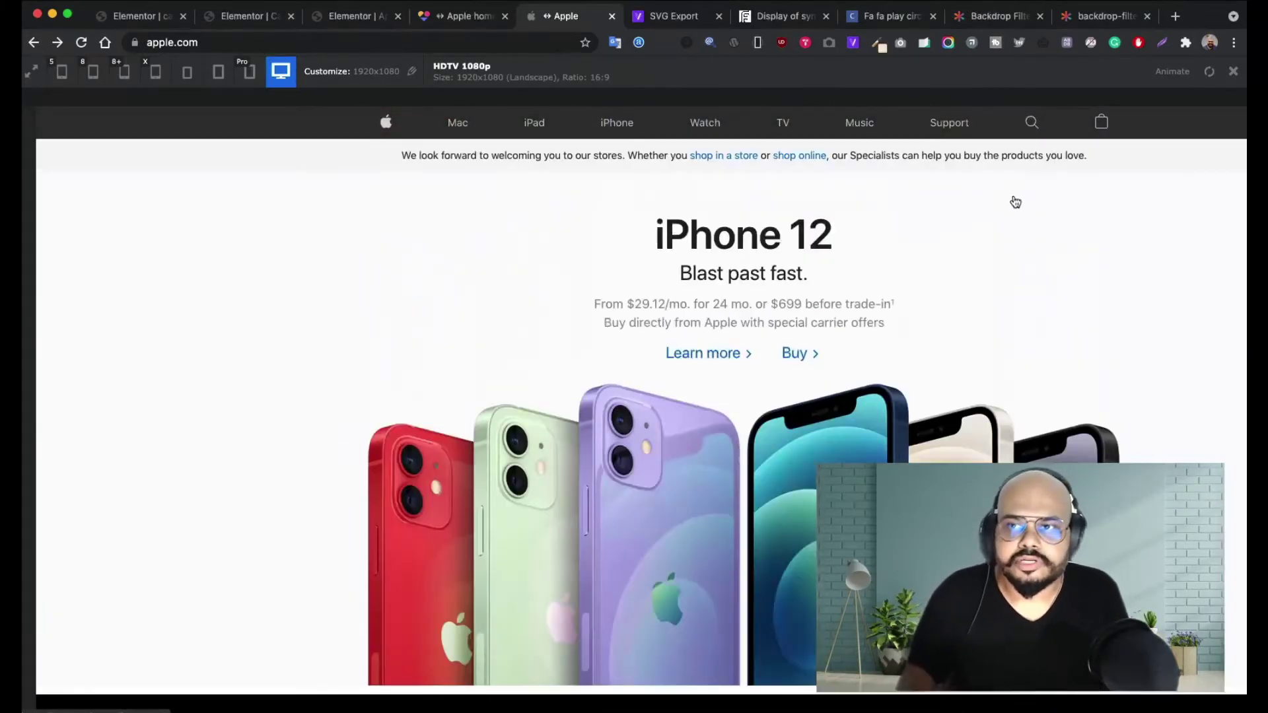
click(1099, 132)
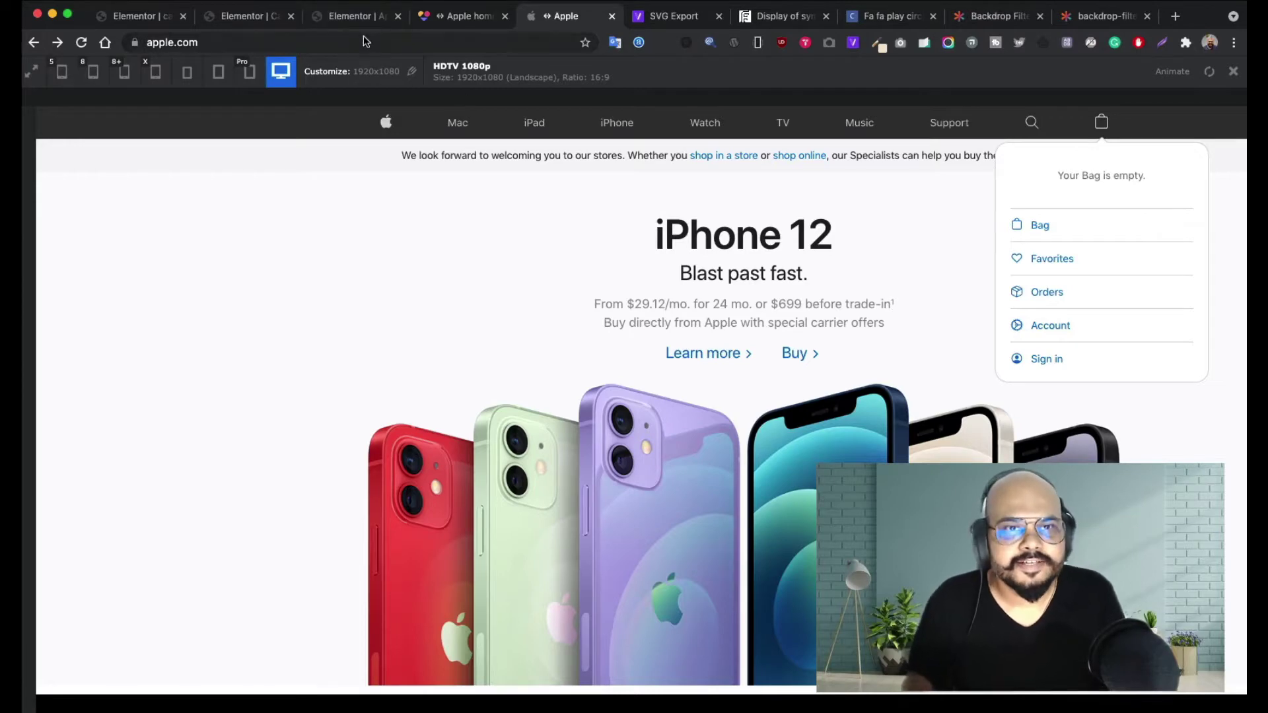
- Switch to the cart items template in Elementor and exit its editor to the WordPress dashboard
click(138, 17)
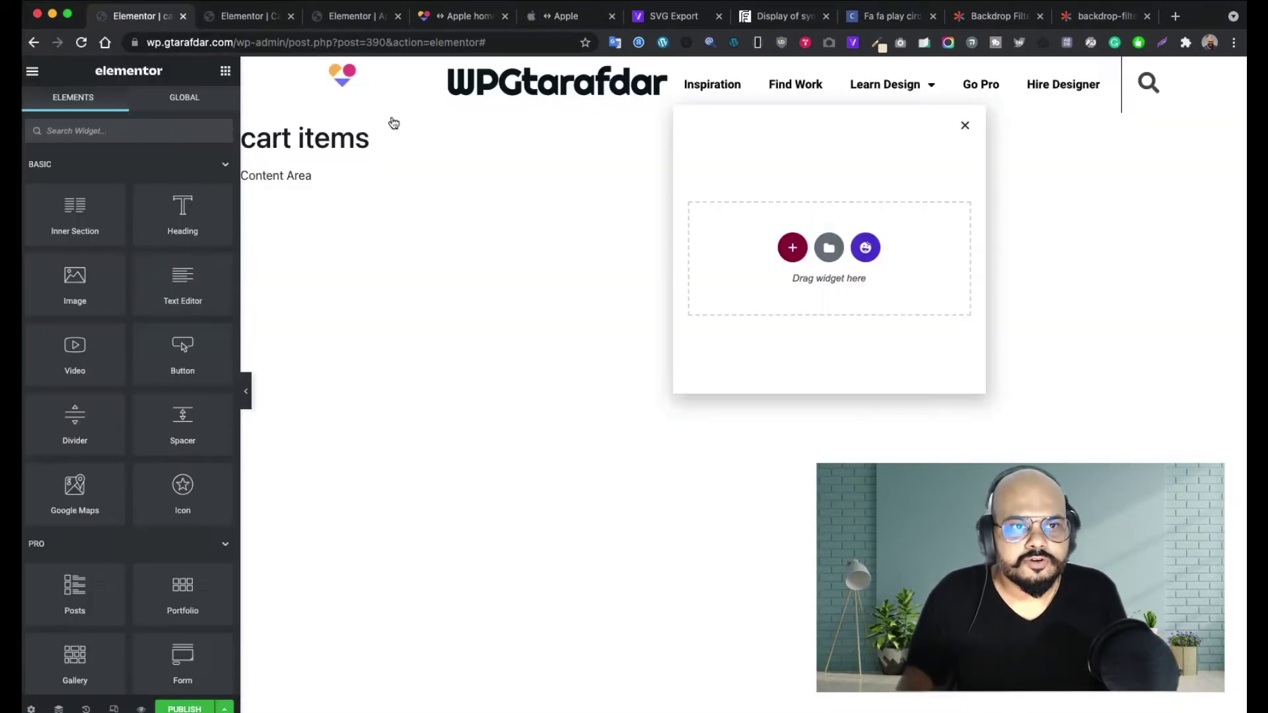
click(33, 72)
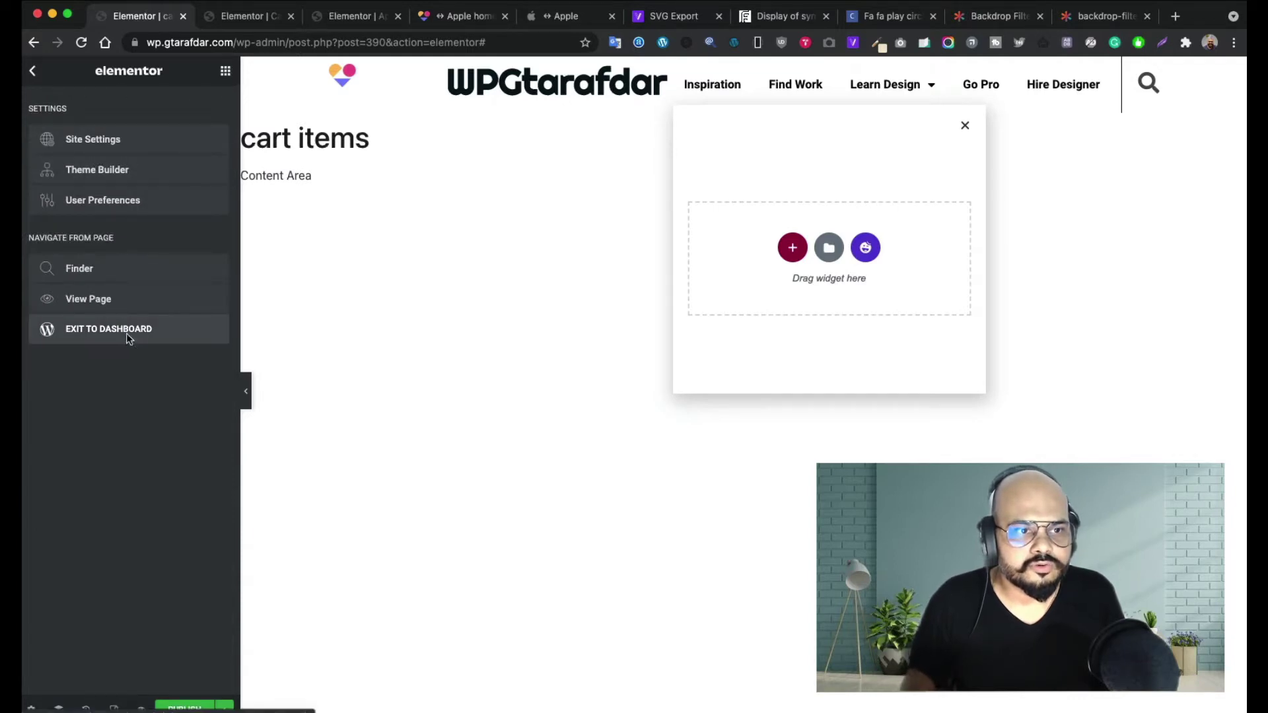
click(125, 330)
click(682, 287)
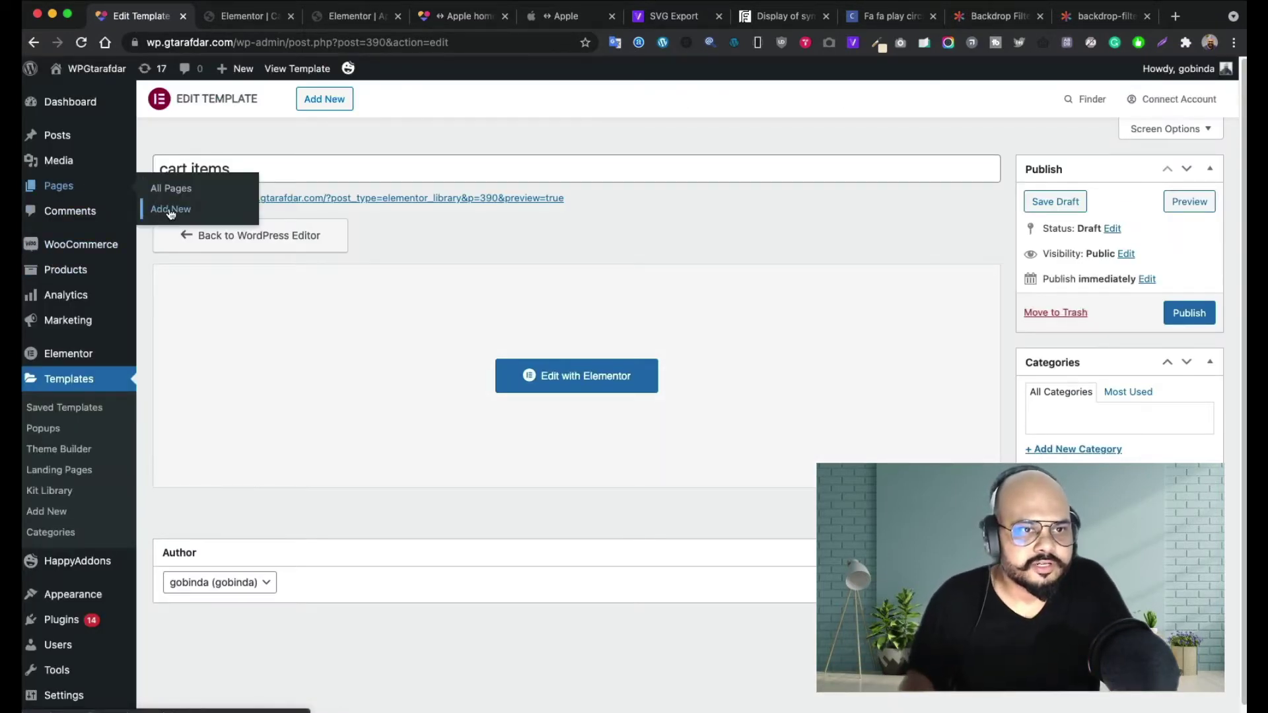
- Add a new WordPress page titled "Apple Site"
click(170, 209)
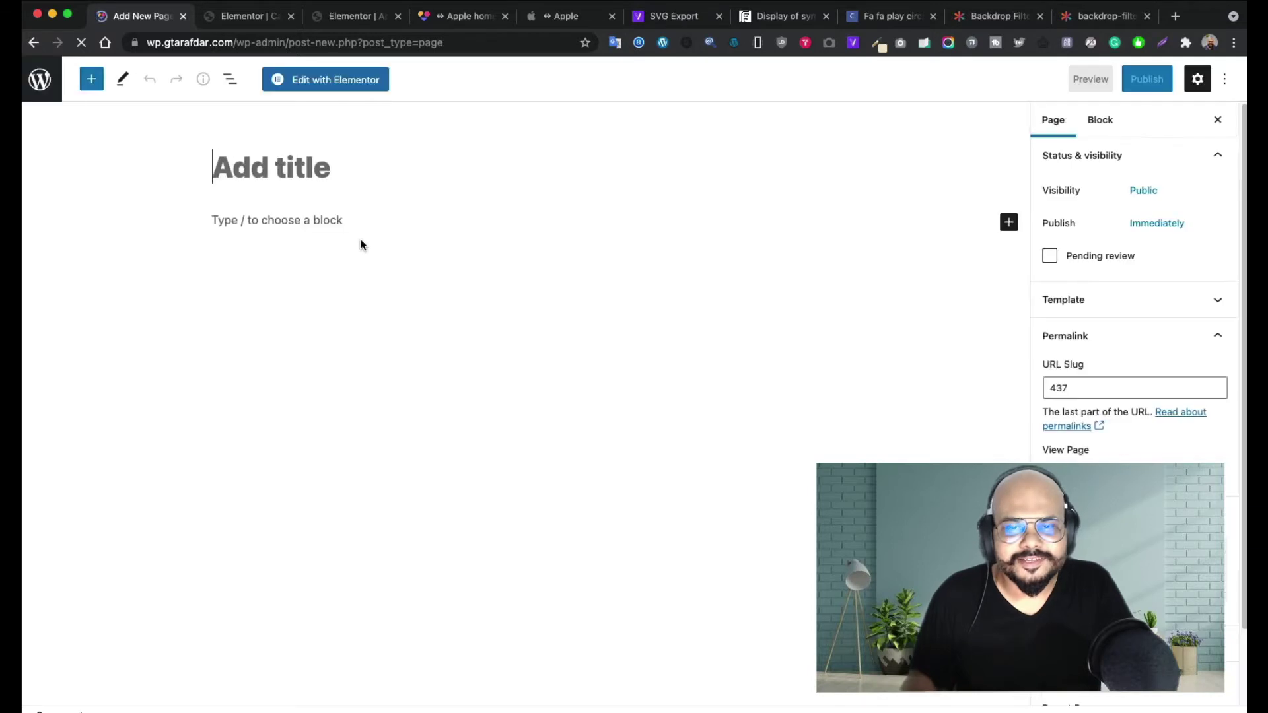
text(A)
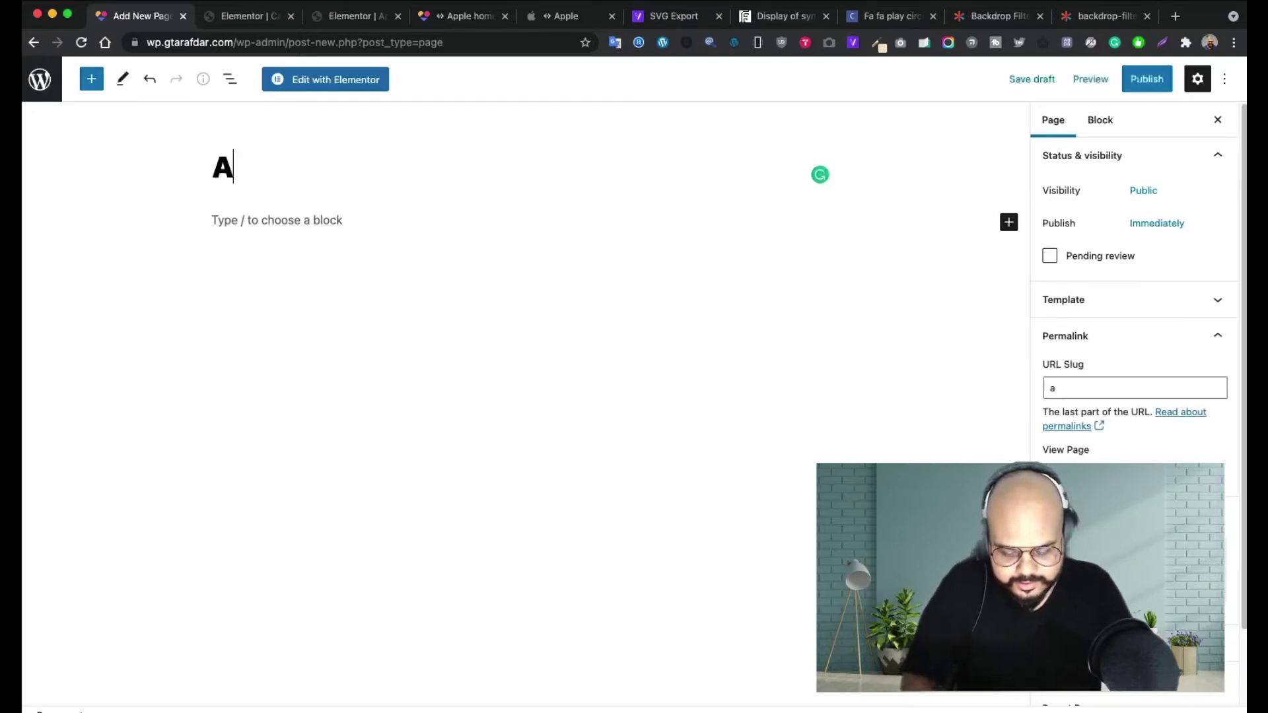
text(pple Site)
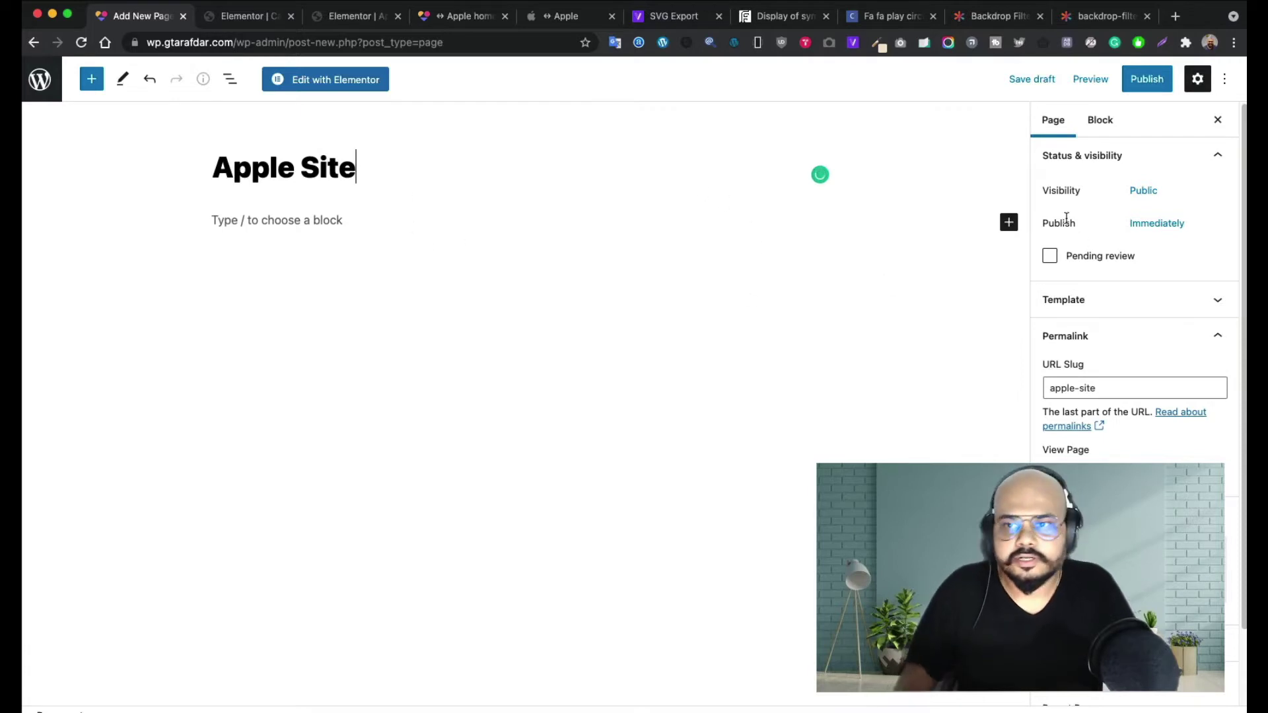
scroll(1098, 413, down, 3)
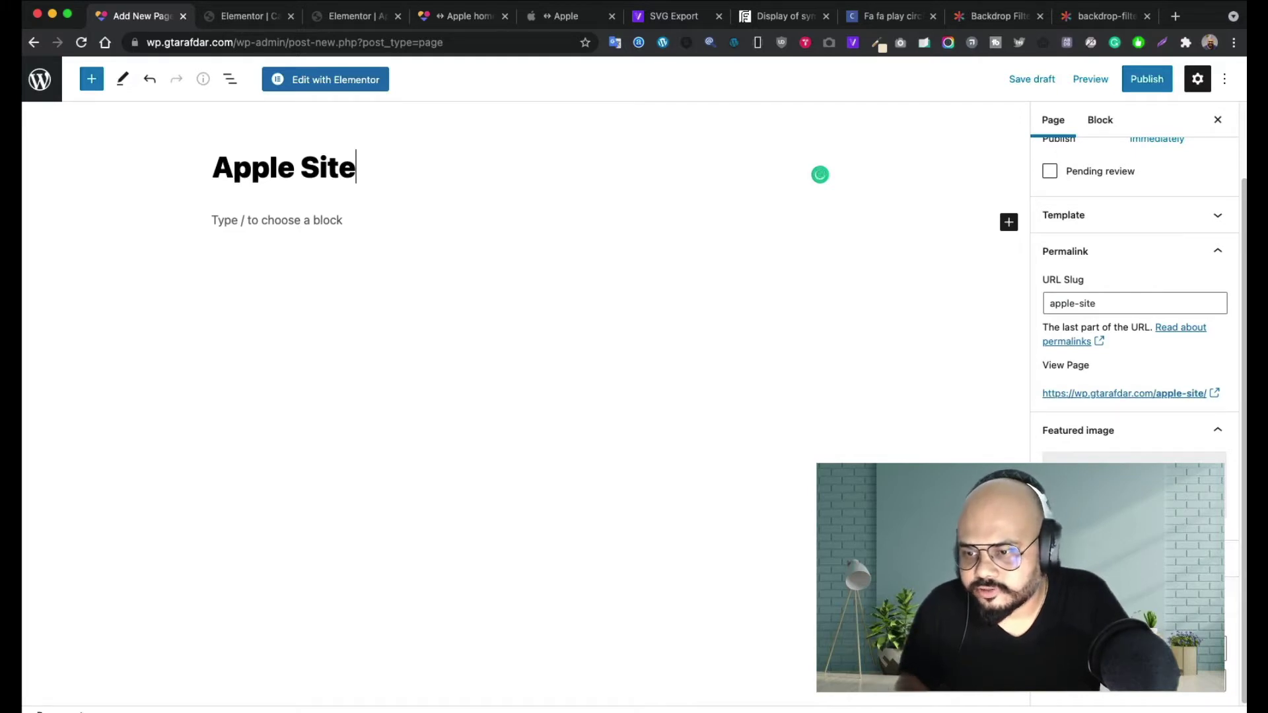
click(1140, 595)
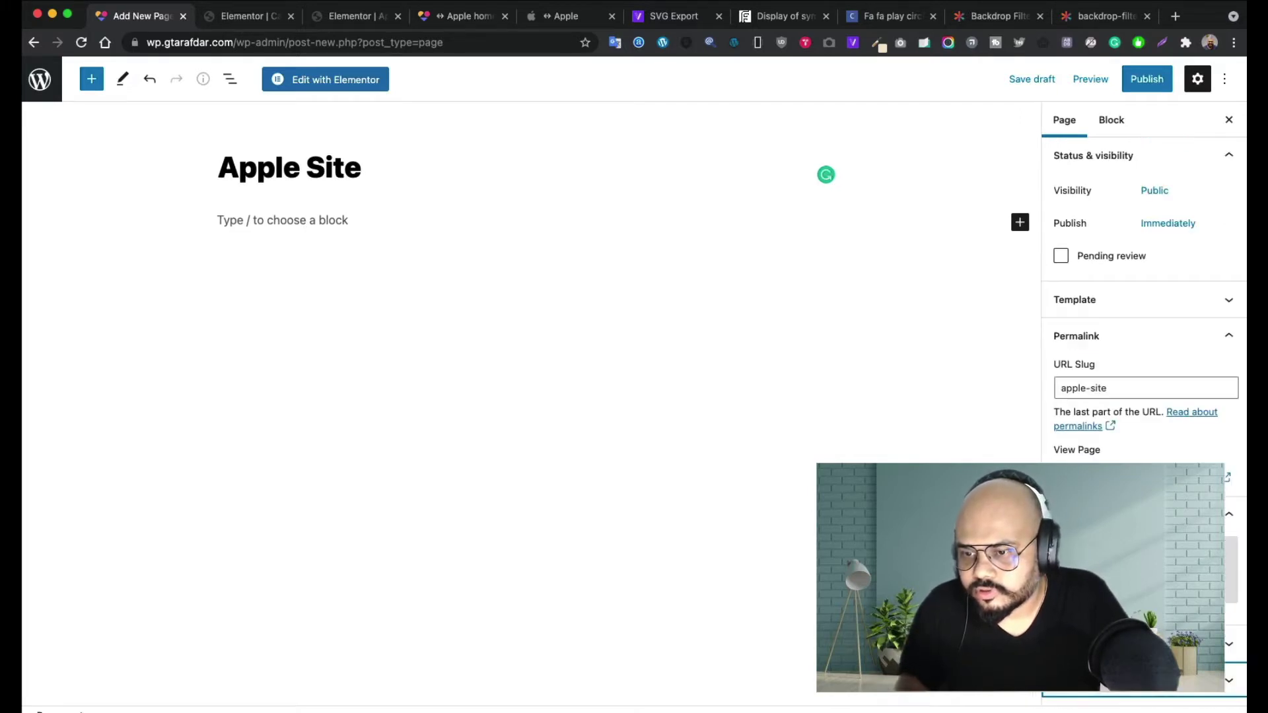
click(1140, 681)
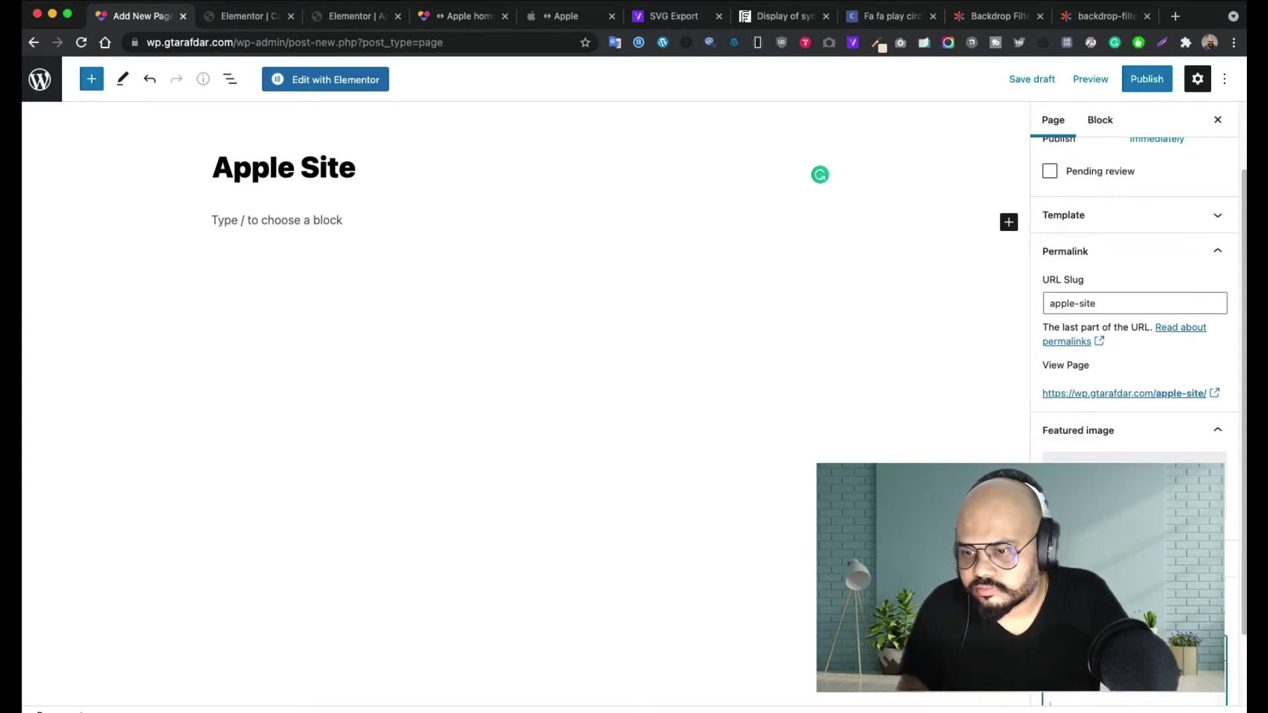
scroll(1141, 681, down, 2)
scroll(1140, 680, up, 4)
click(1141, 614)
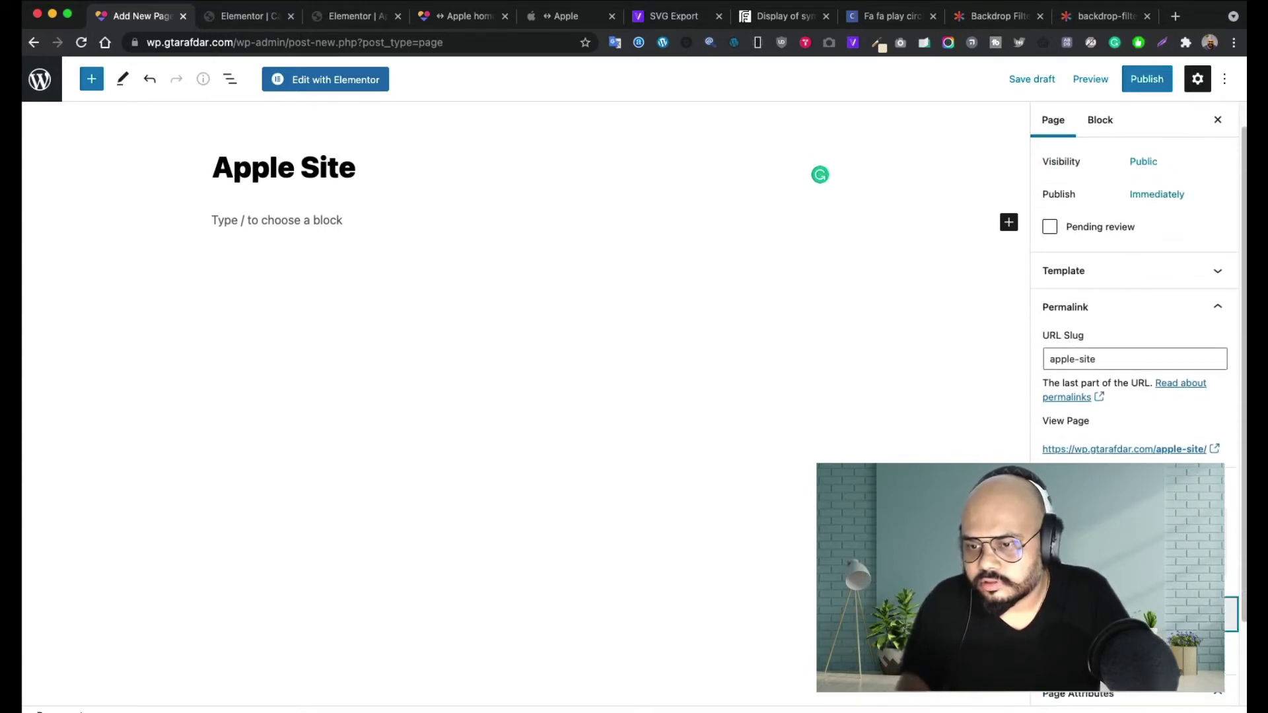
click(1141, 614)
scroll(1081, 420, up, 1)
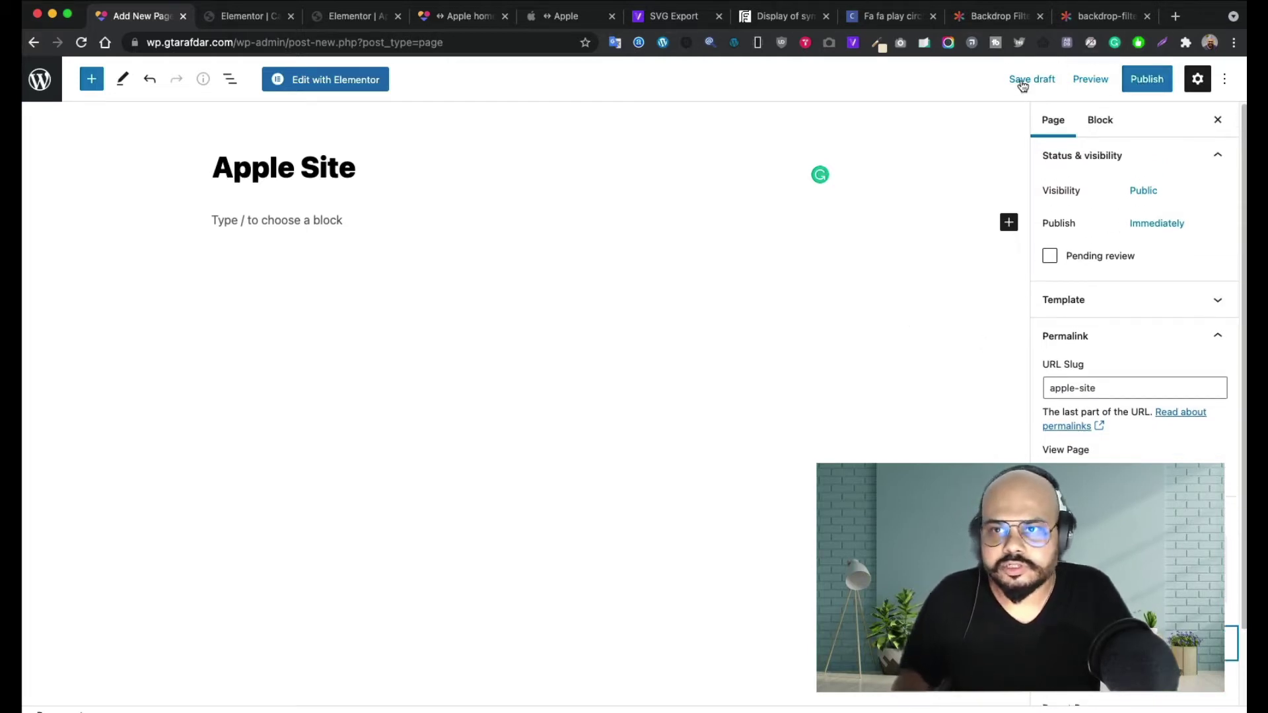
- Publish the Apple Site page and open it for editing in Elementor
click(1141, 83)
click(1097, 87)
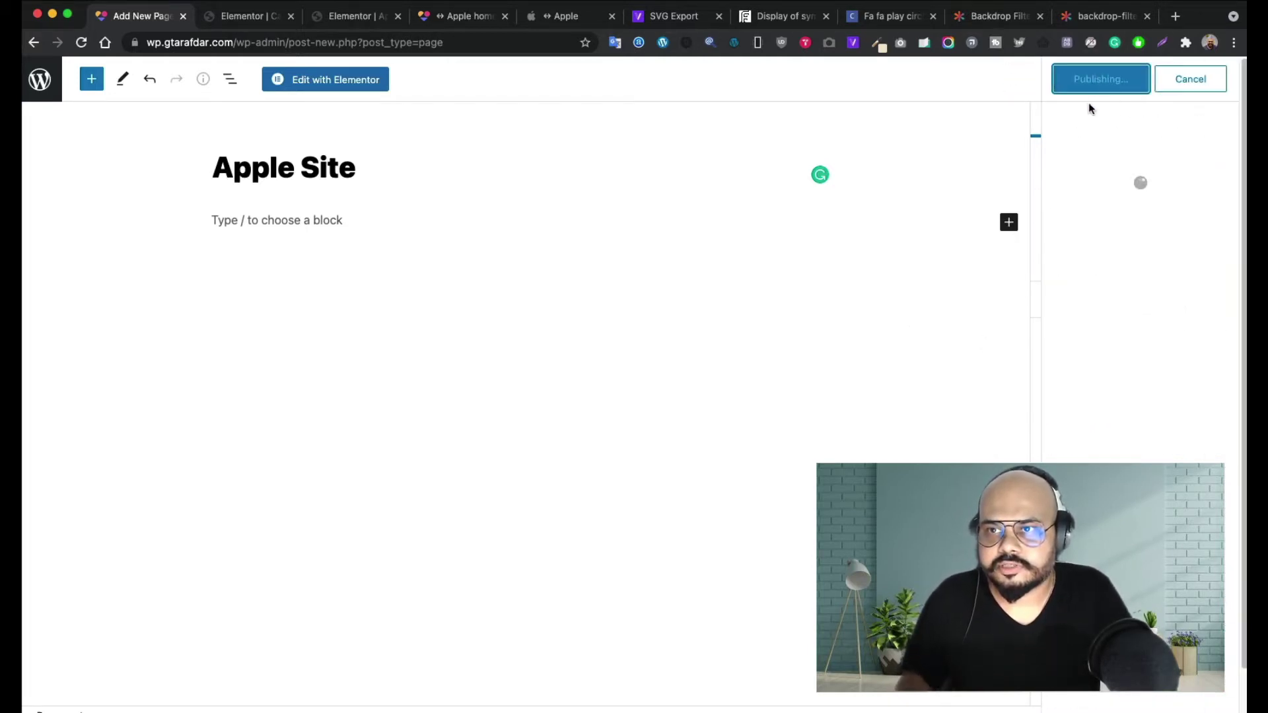
click(309, 89)
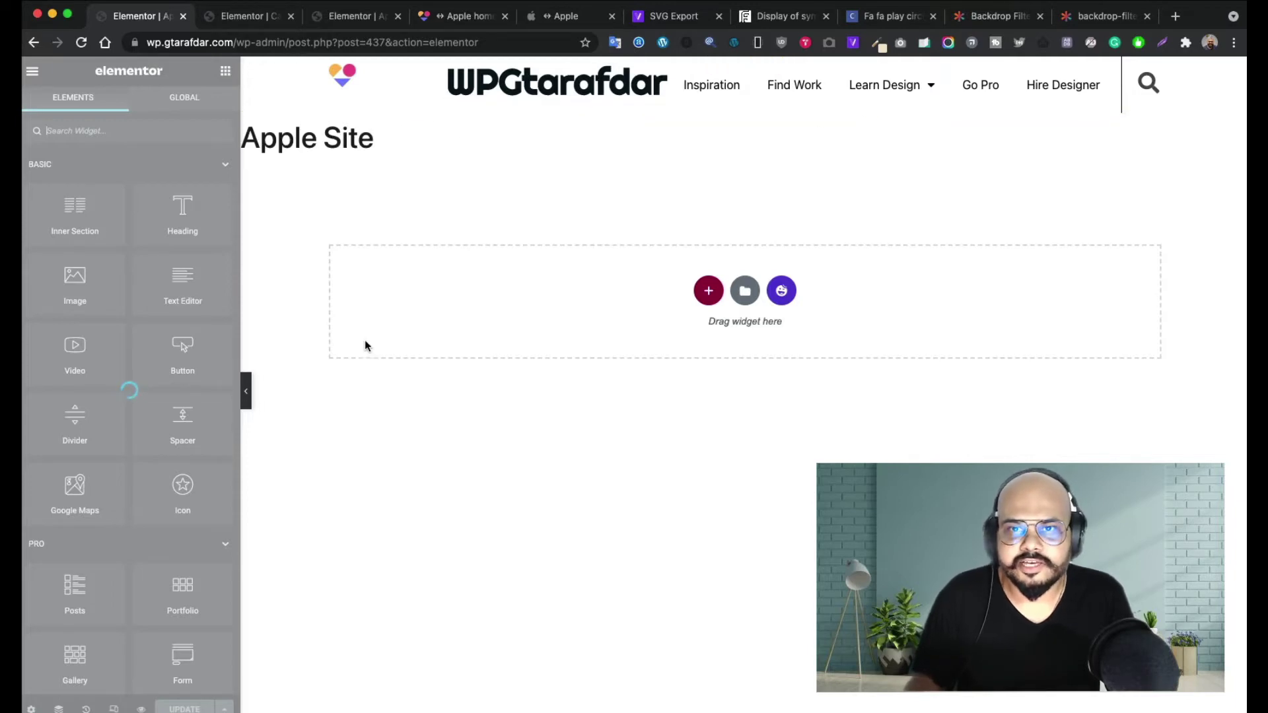
- Change the page layout to a blank canvas without the theme's header and page title, and update the page
click(31, 709)
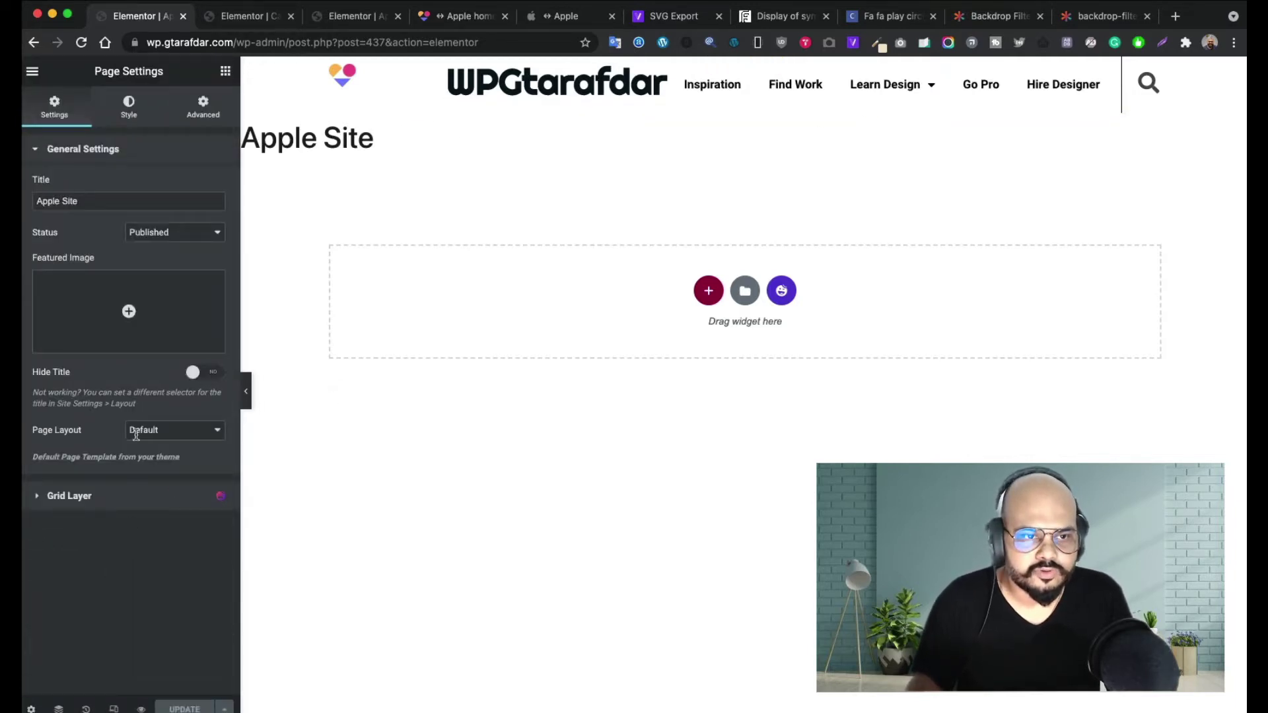
click(182, 433)
click(184, 447)
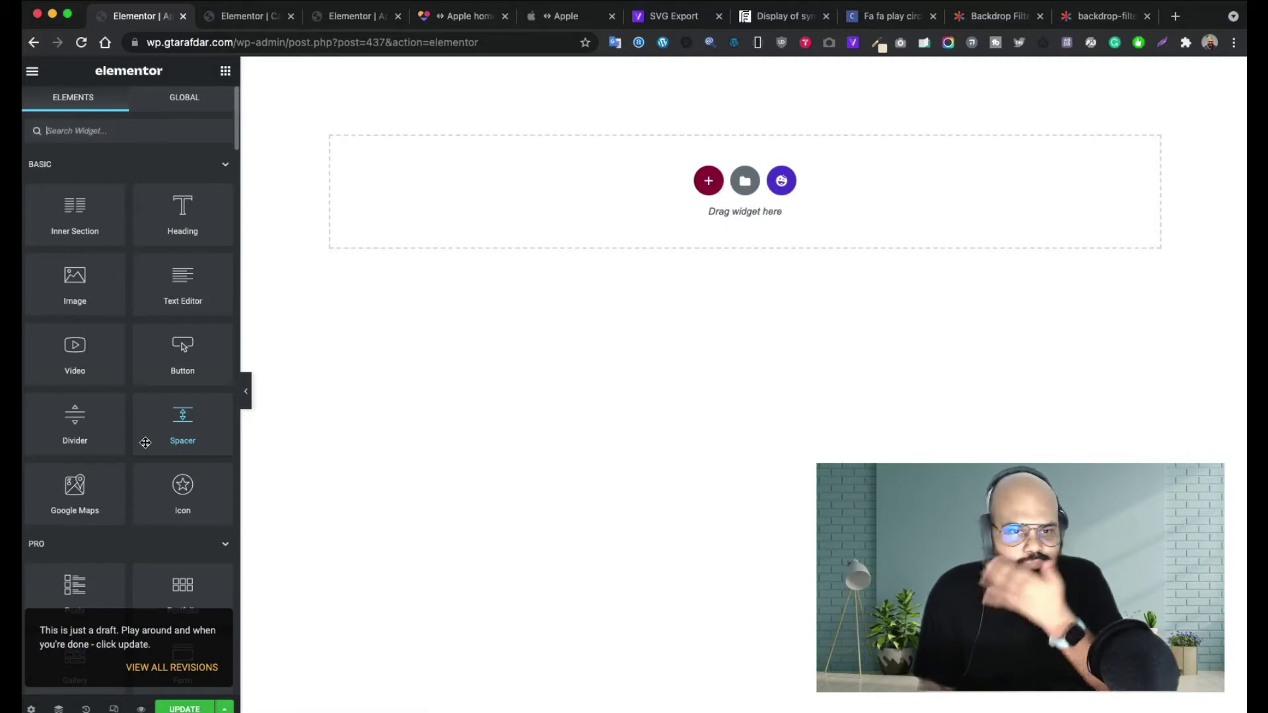
click(185, 707)
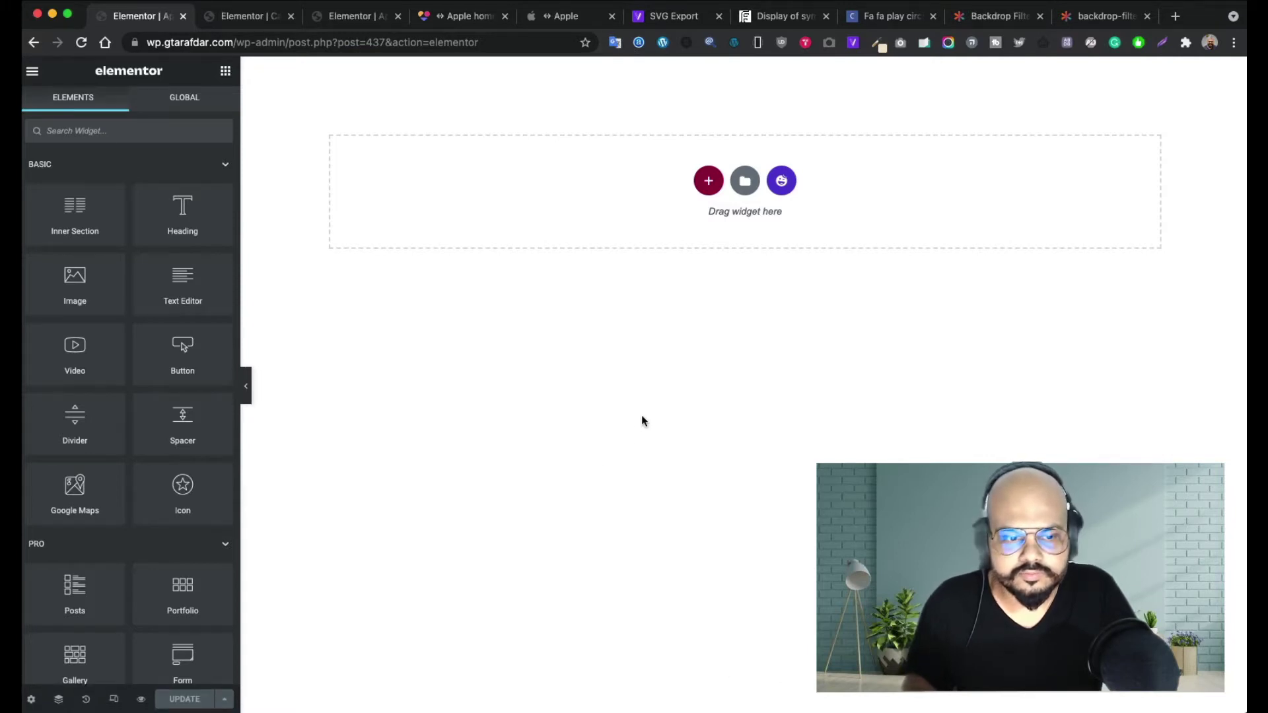
- Add a six-column section to the empty page and extend it to ten columns for the Apple header
click(709, 184)
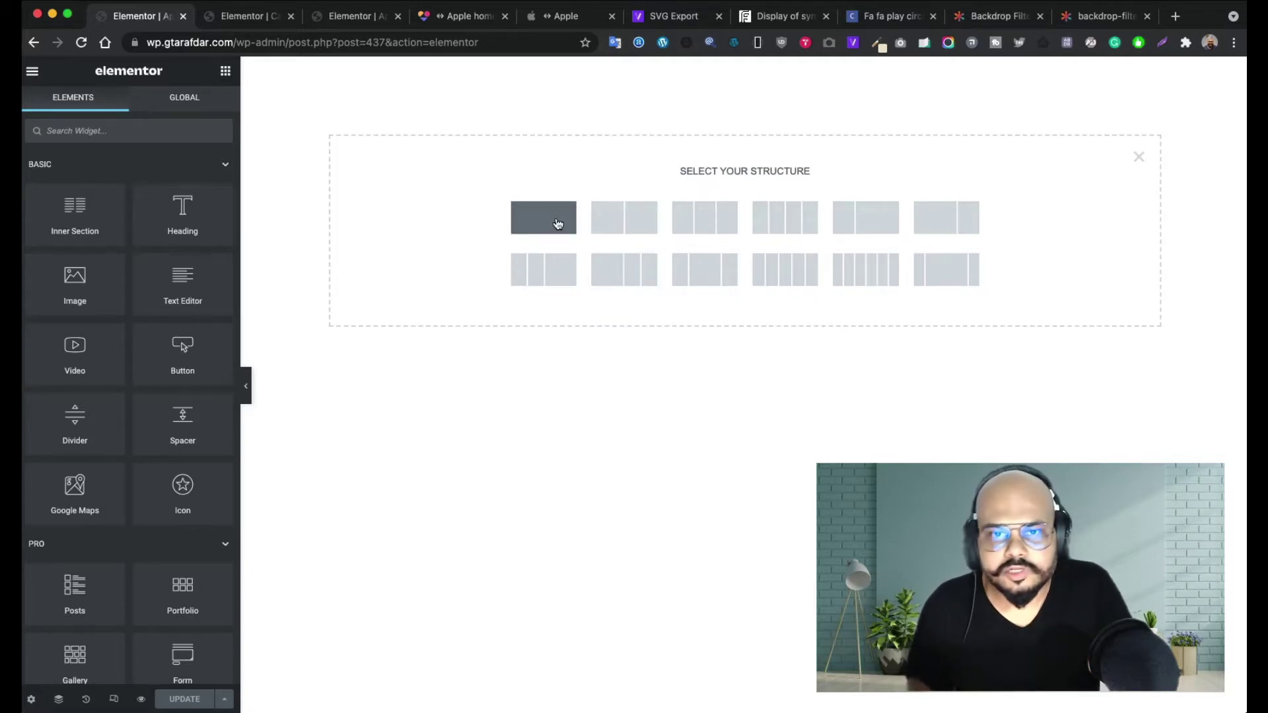
click(554, 16)
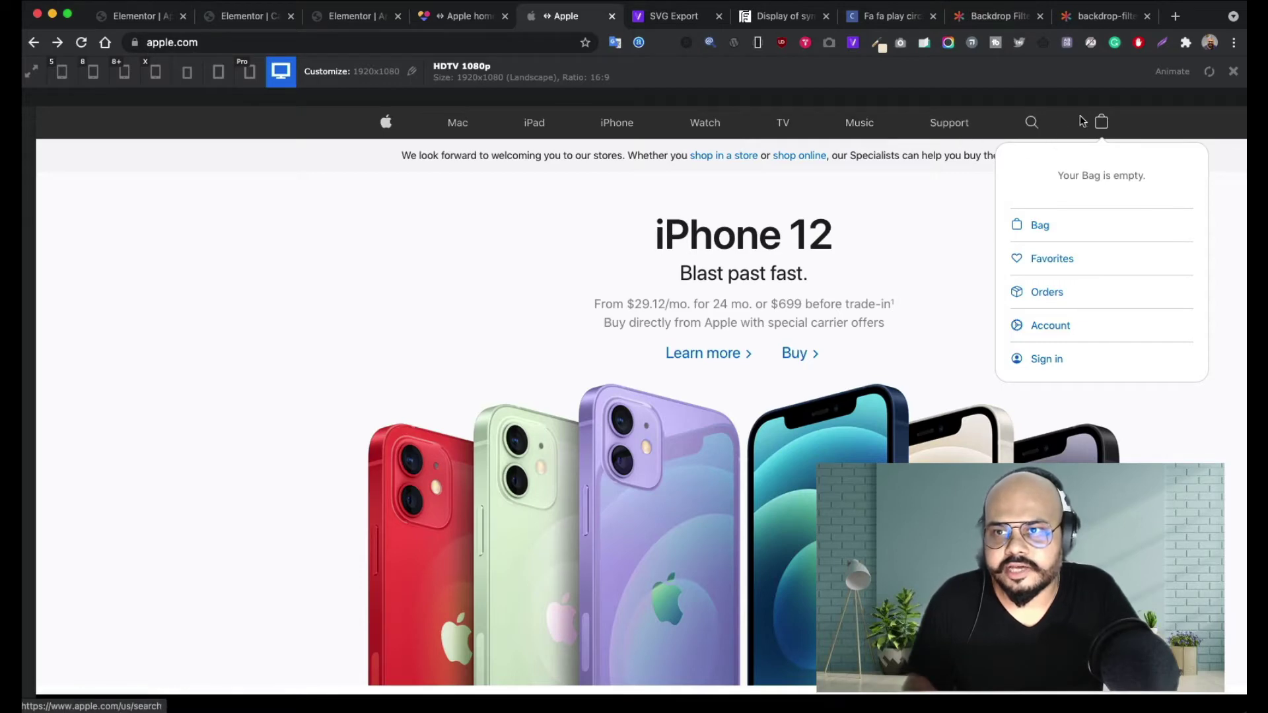
click(367, 16)
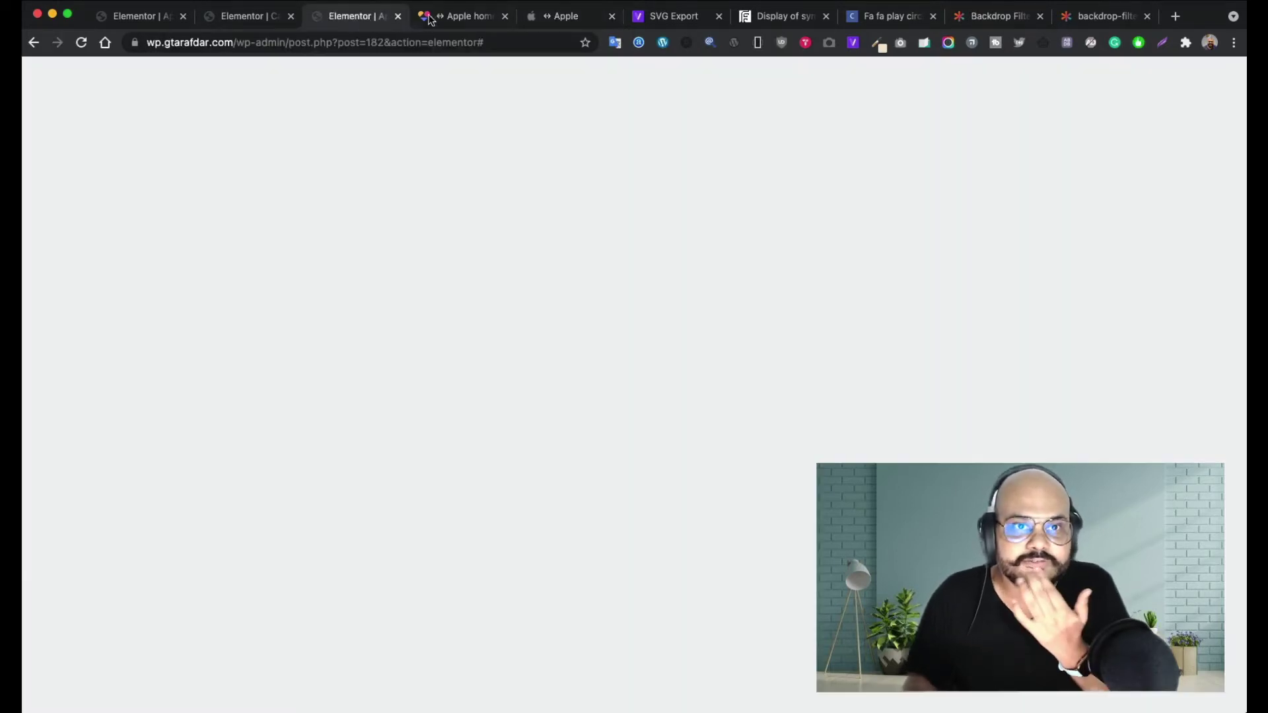
click(165, 16)
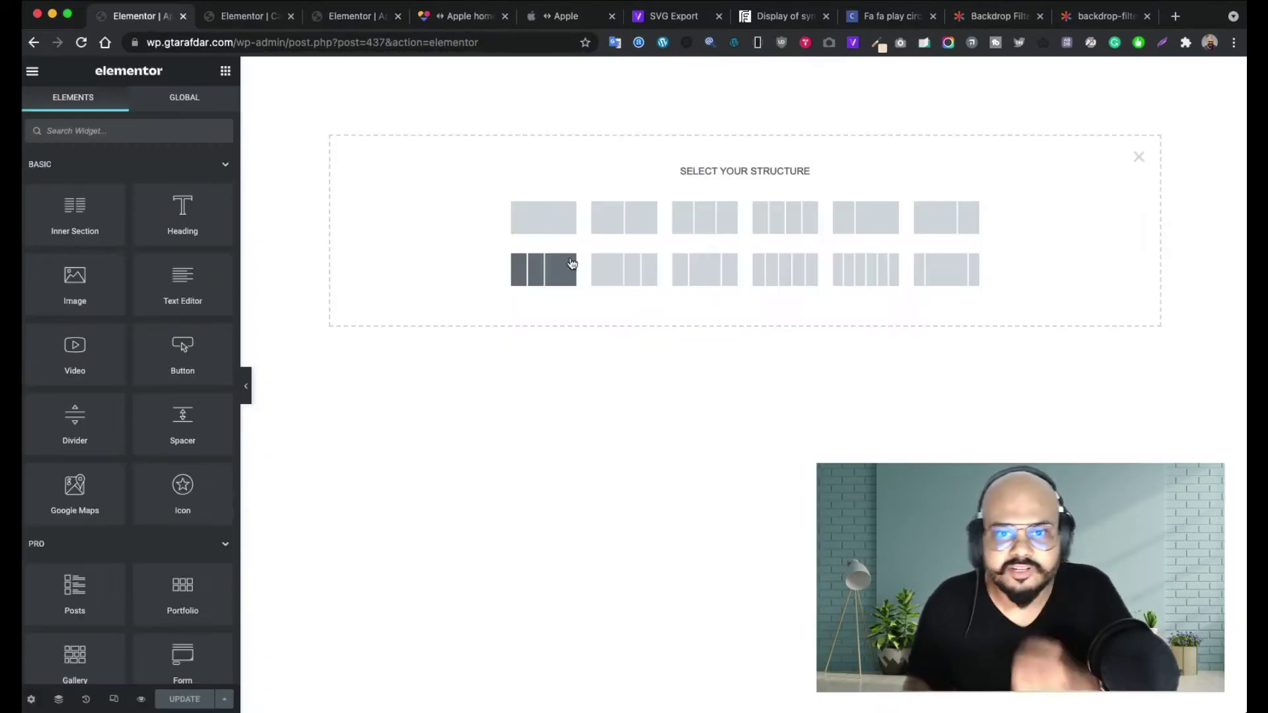
click(853, 276)
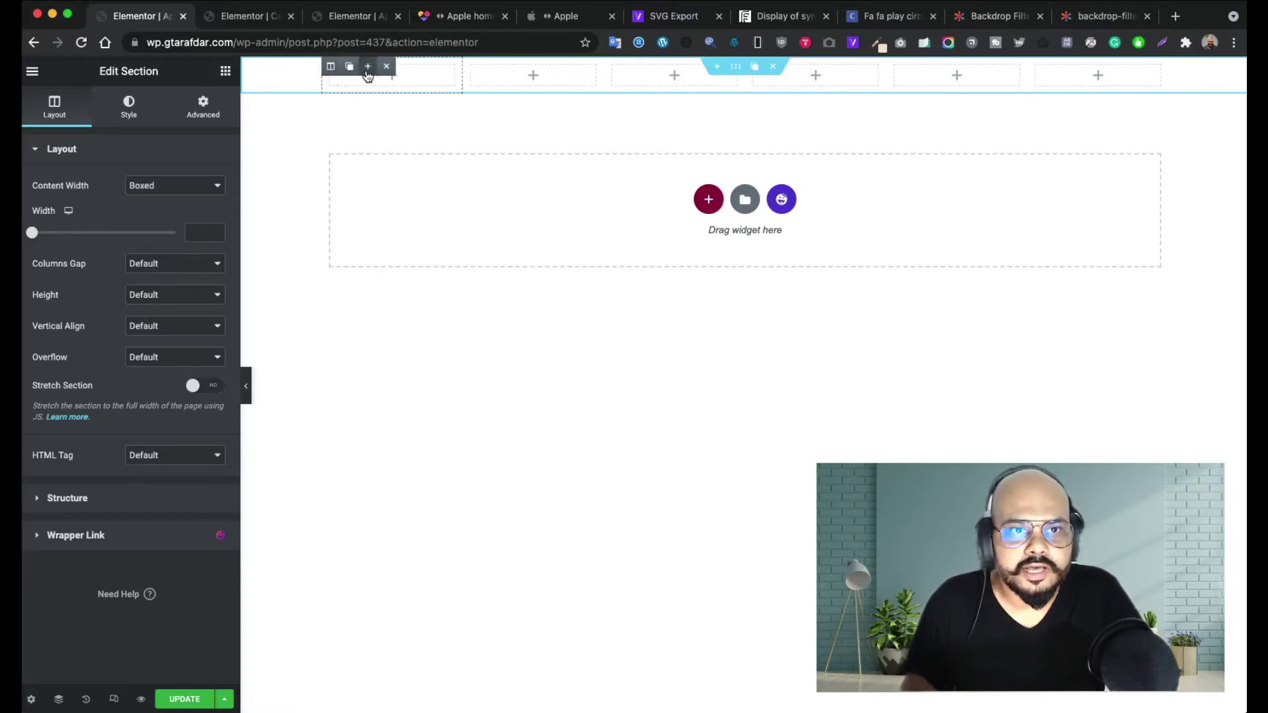
click(367, 71)
click(367, 71)
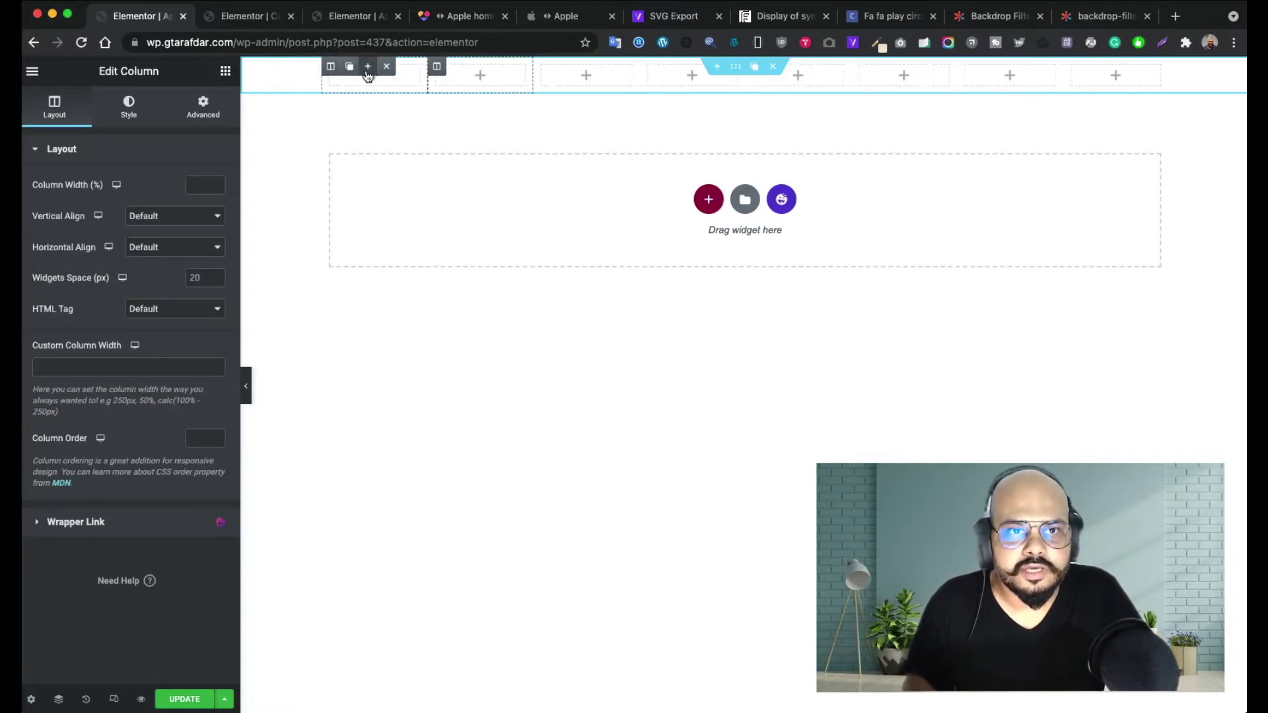
click(367, 66)
click(367, 67)
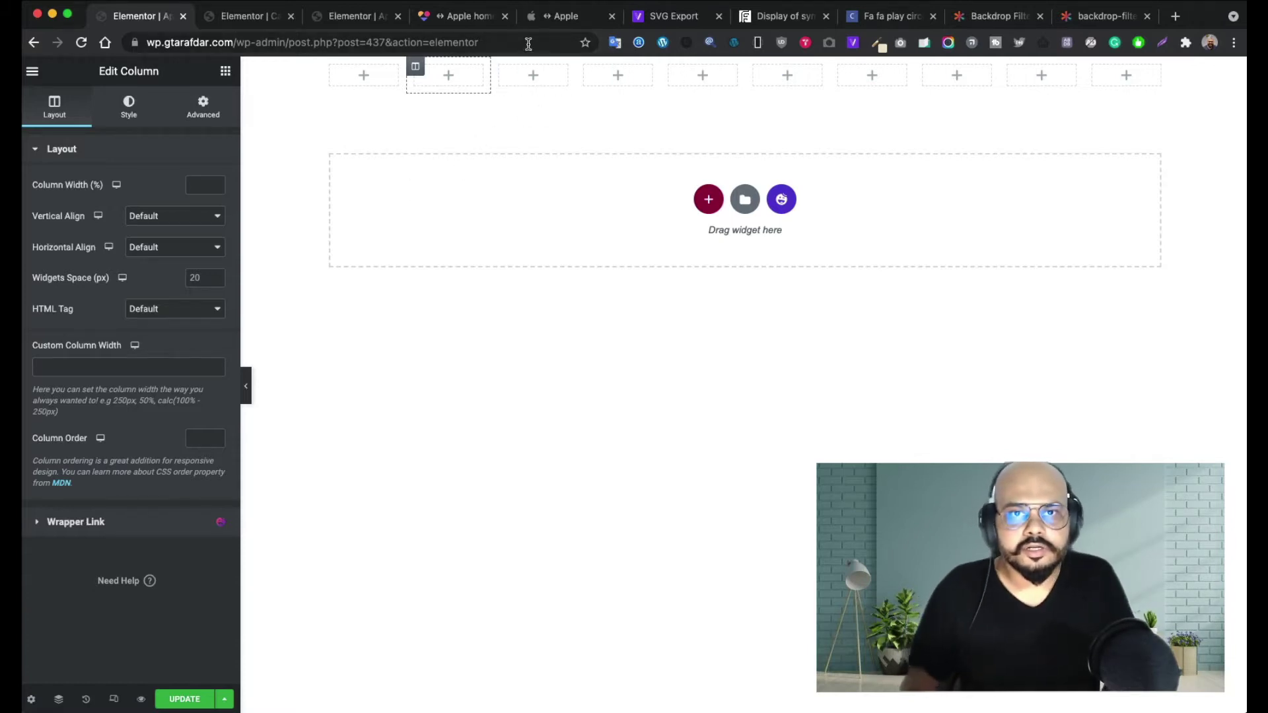
- Close the device preview on apple.com and examine the site's header logo, icons and menu labels in SVG Export
click(543, 17)
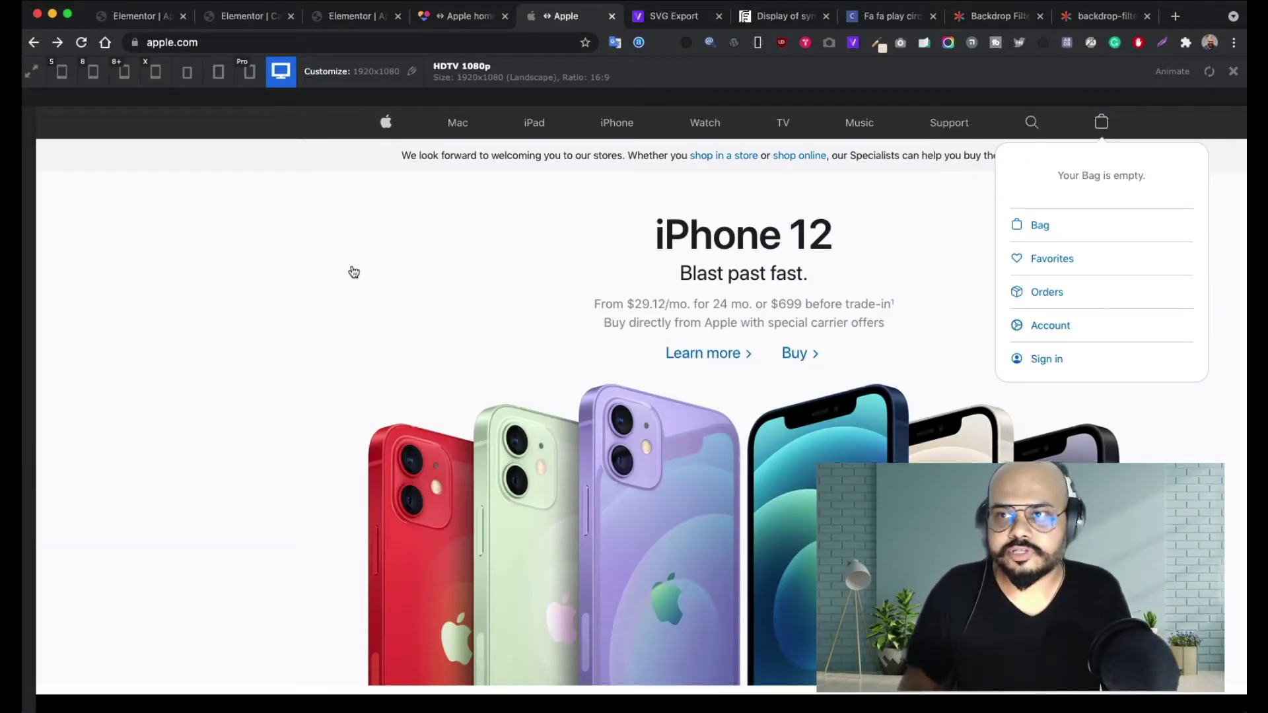
click(1231, 72)
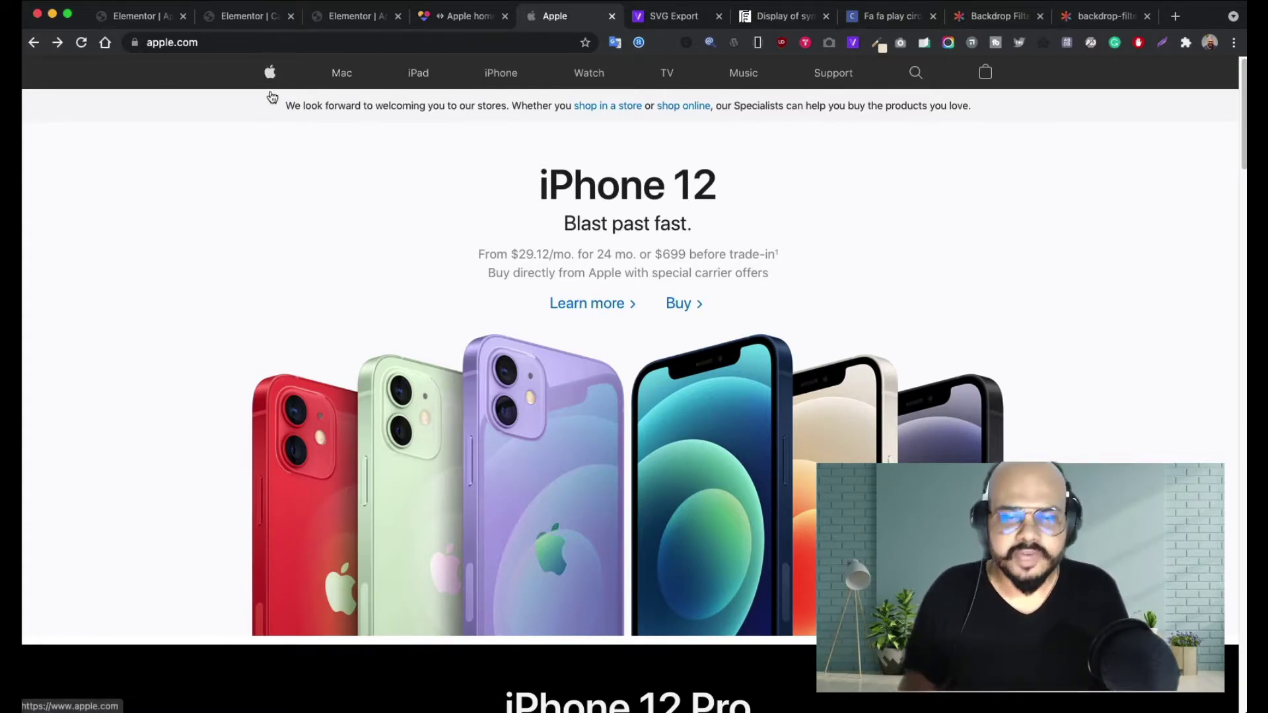
click(686, 28)
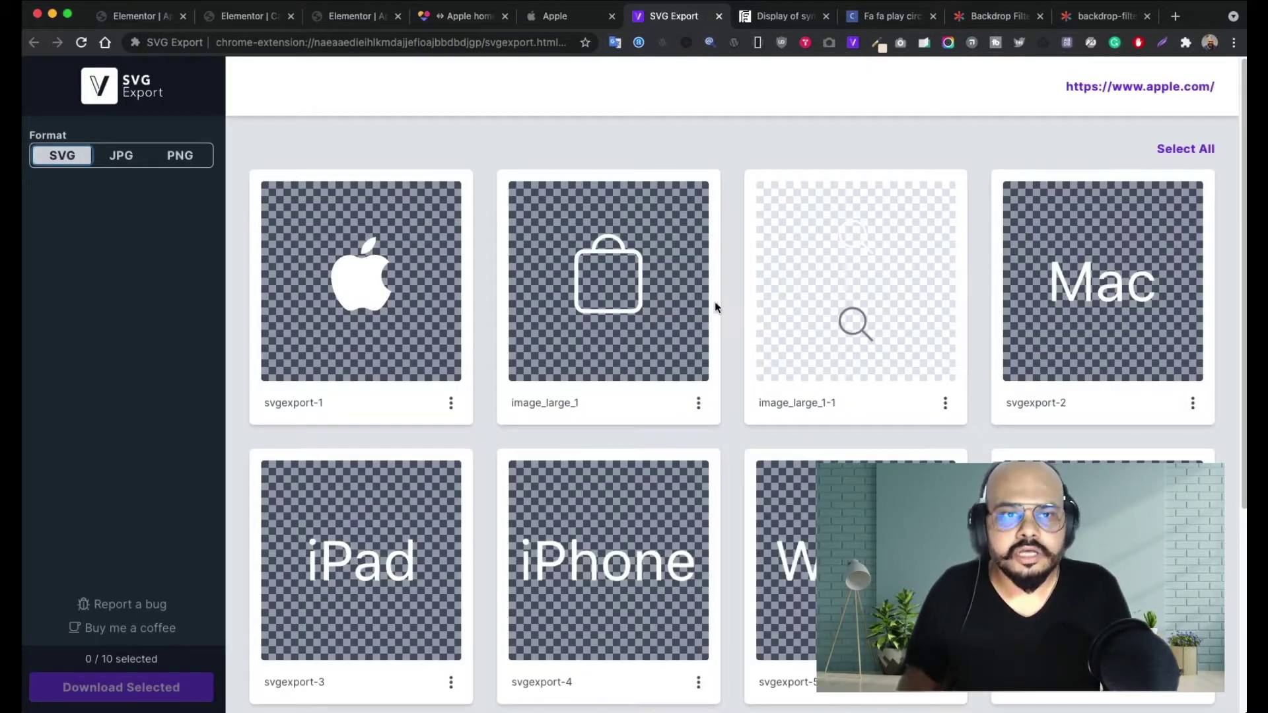
scroll(734, 401, down, 3)
scroll(665, 416, up, 5)
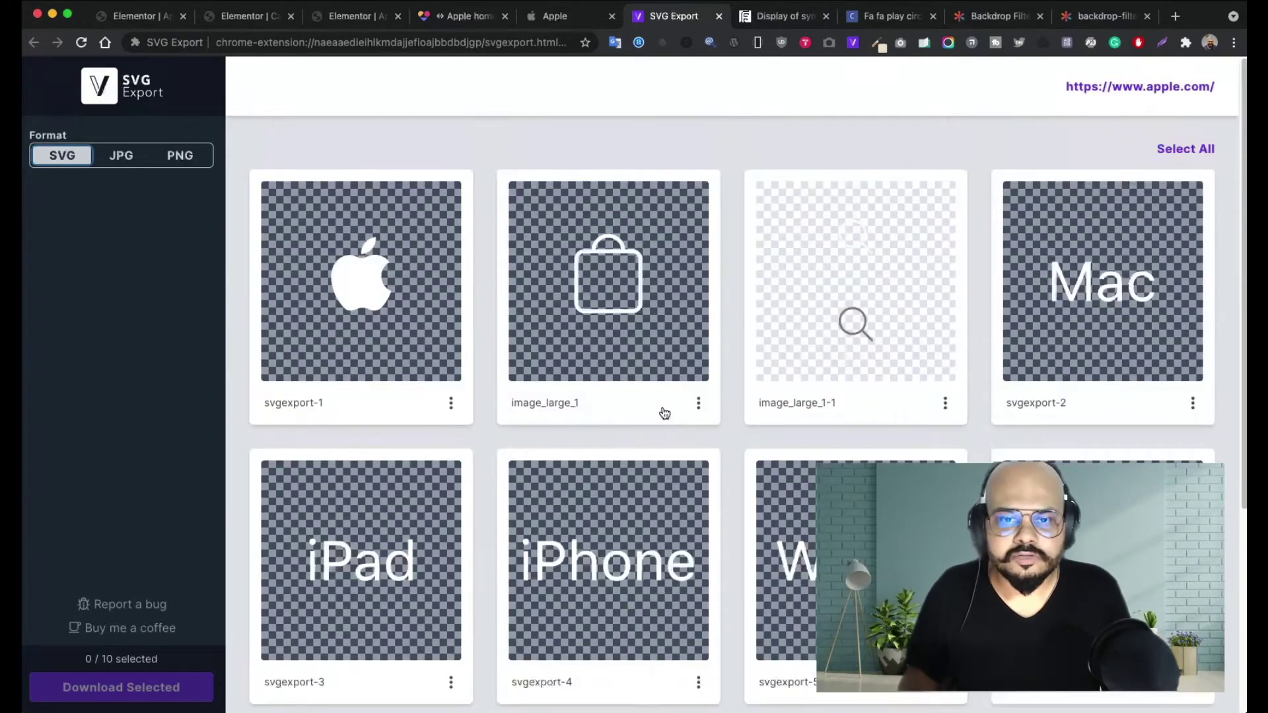
scroll(562, 367, down, 5)
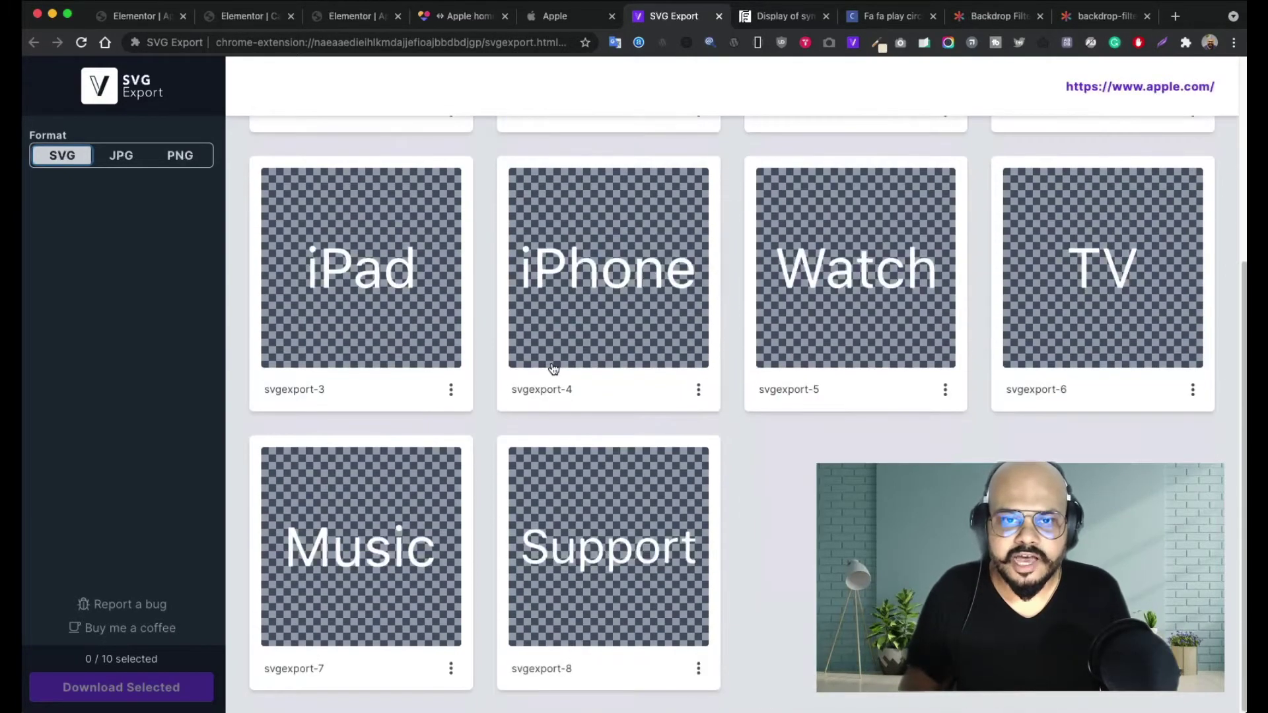
scroll(518, 368, up, 5)
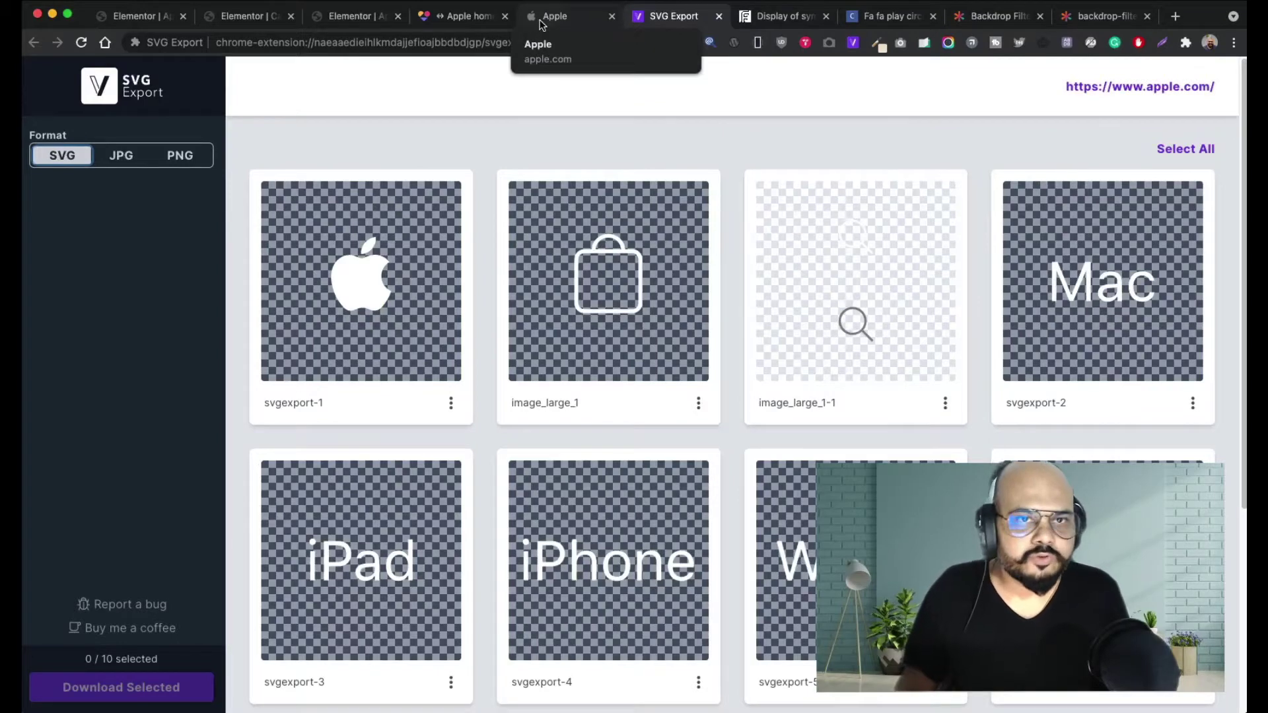
- Examine the SVG, PNG and JPG images that Image Picker can extract from apple.com, and close the picker
click(541, 19)
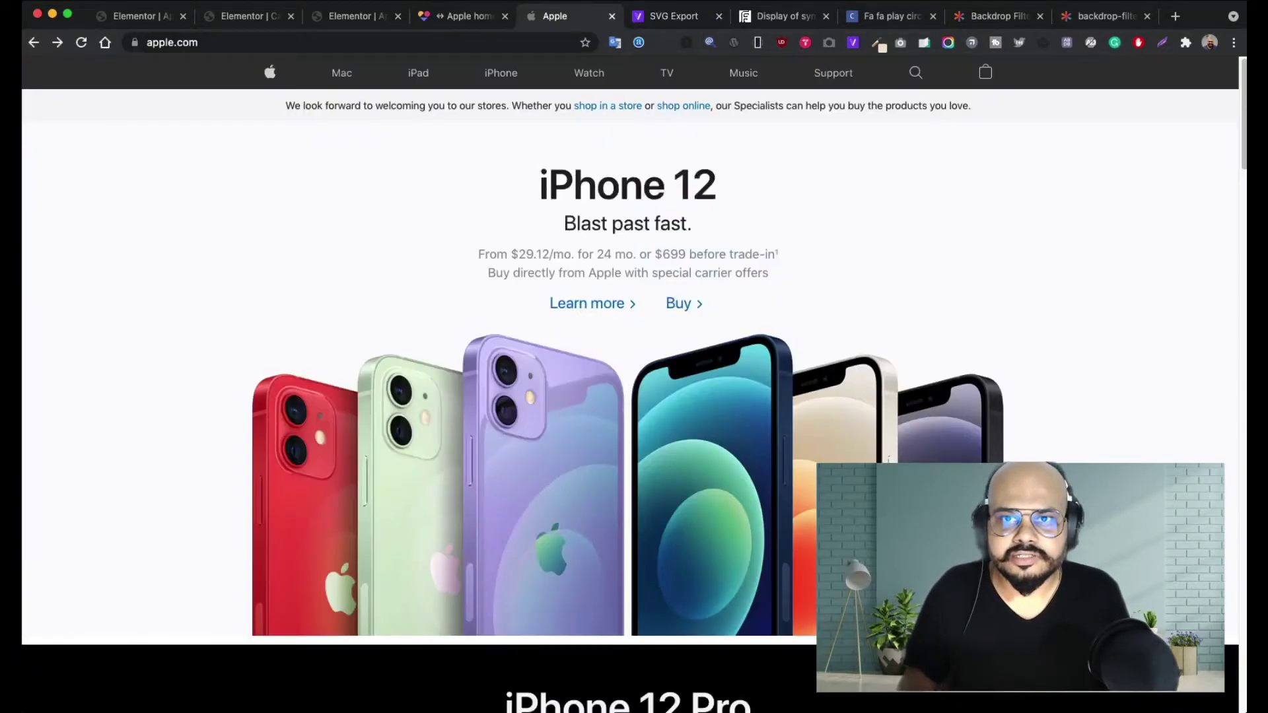
click(825, 46)
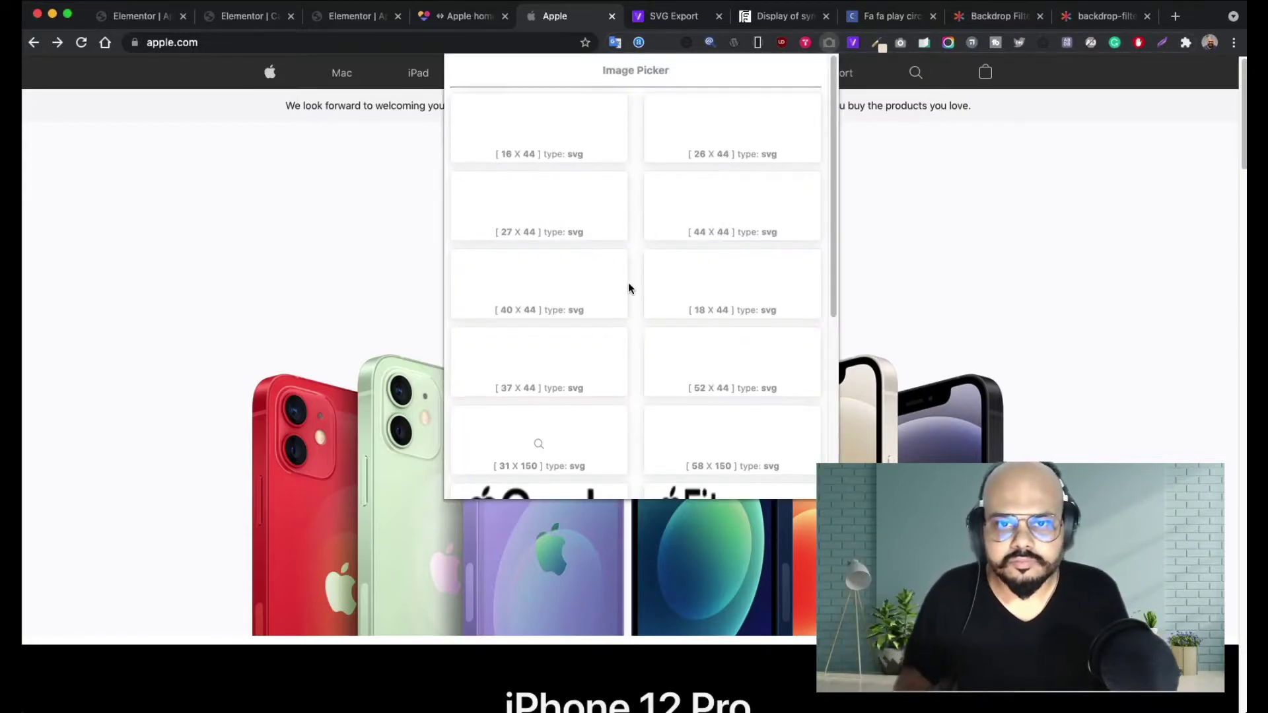
scroll(628, 282, down, 3)
scroll(628, 289, down, 2)
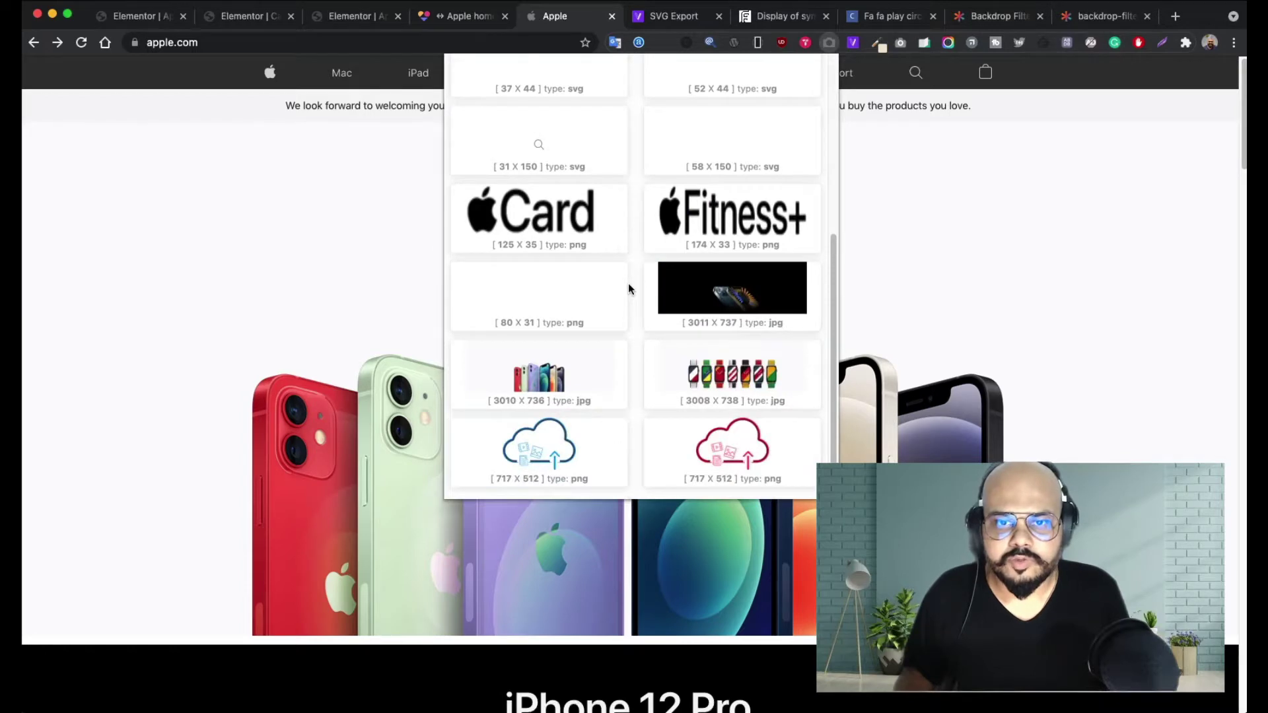
scroll(640, 282, up, 5)
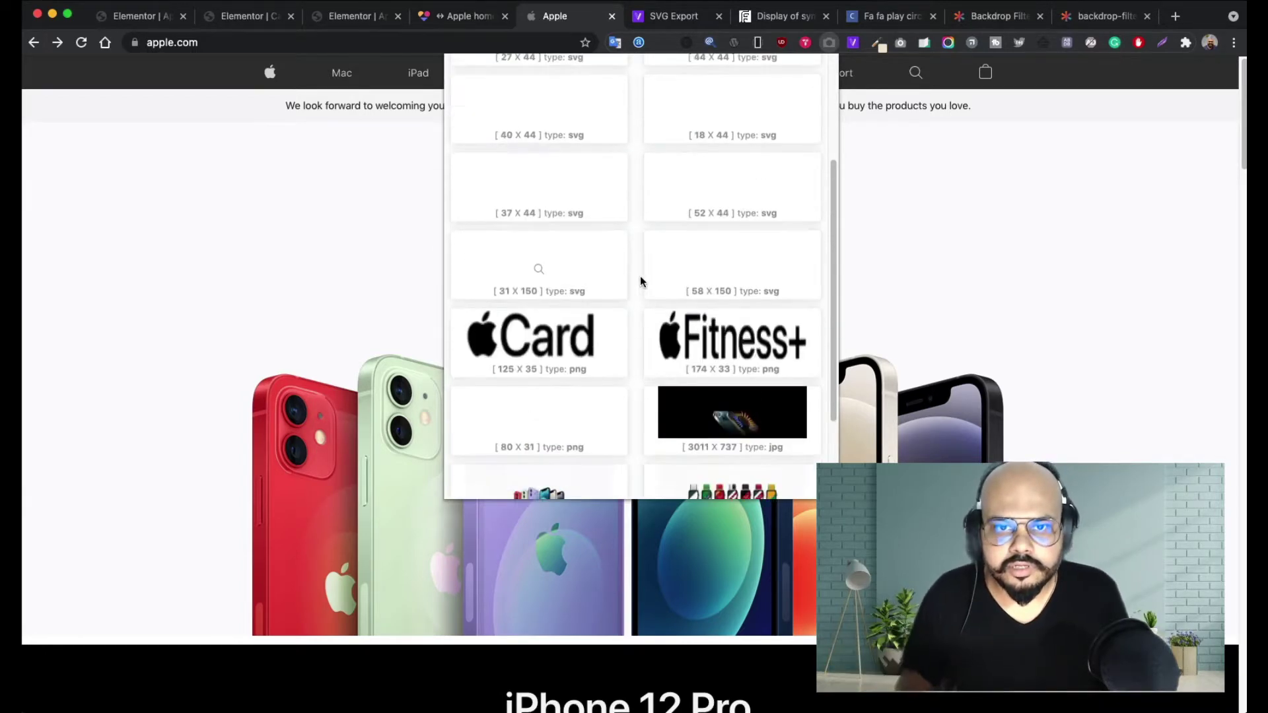
scroll(640, 282, down, 5)
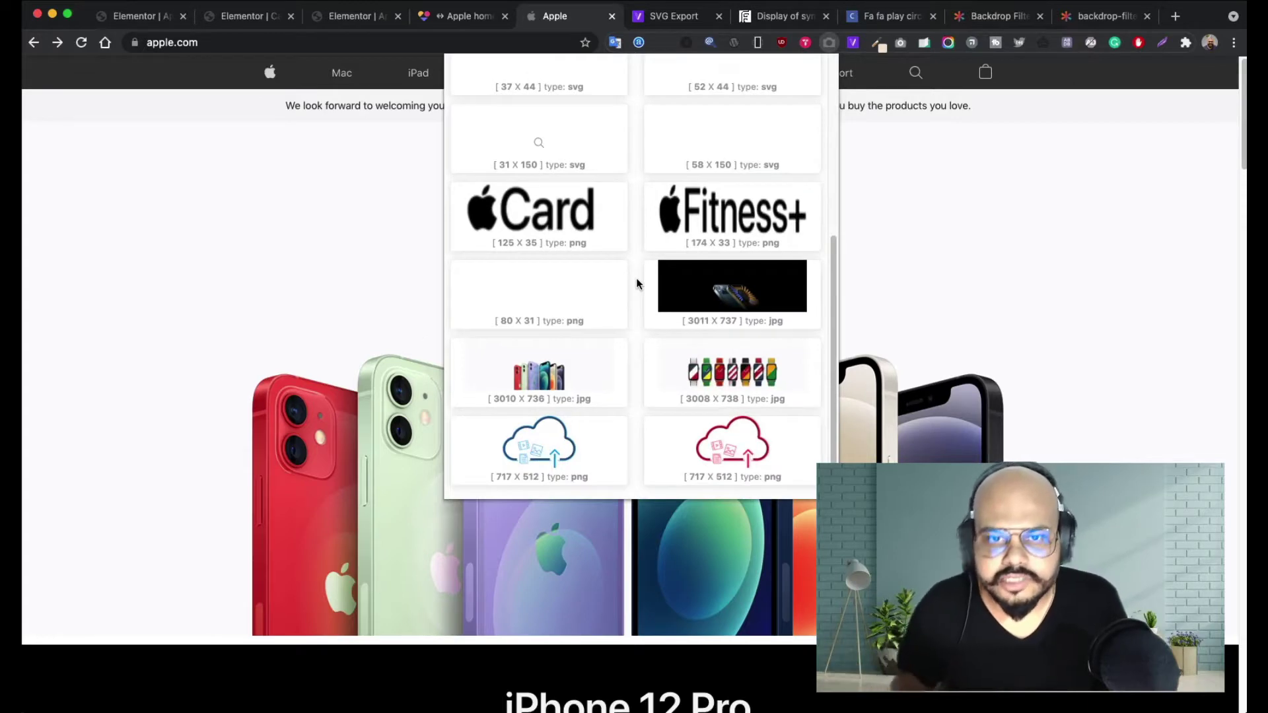
scroll(638, 283, up, 5)
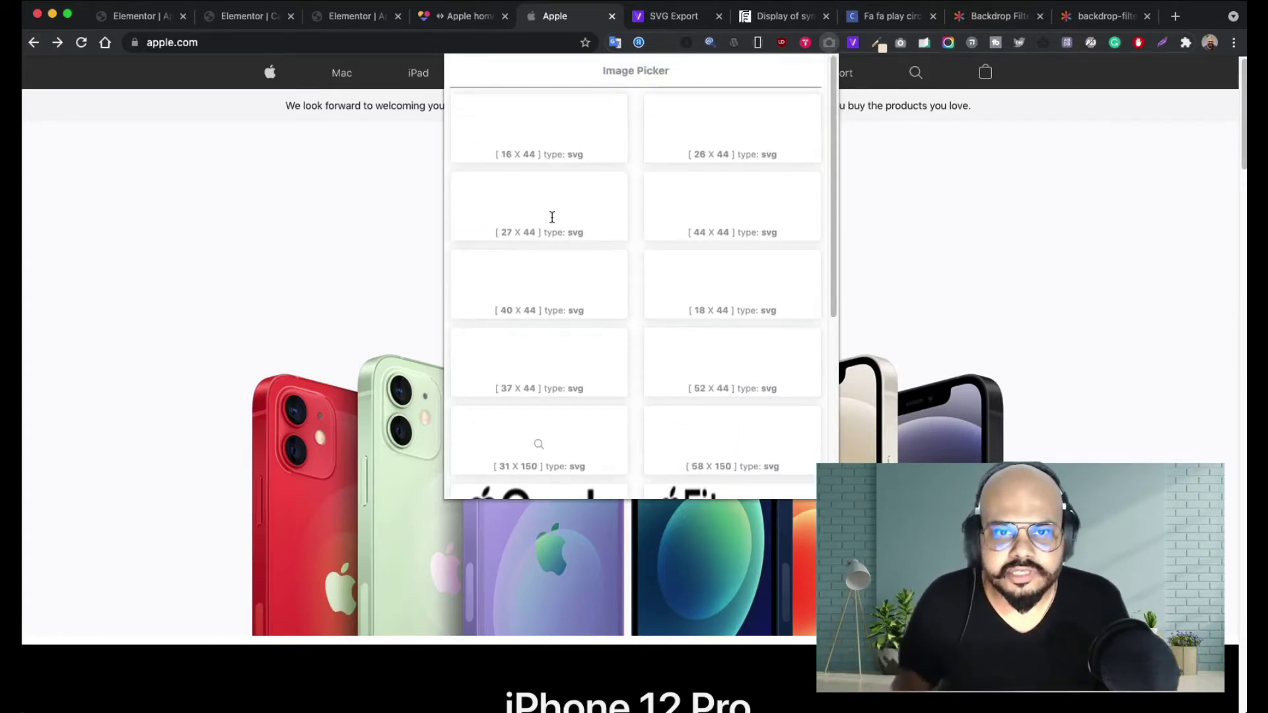
scroll(661, 297, down, 1)
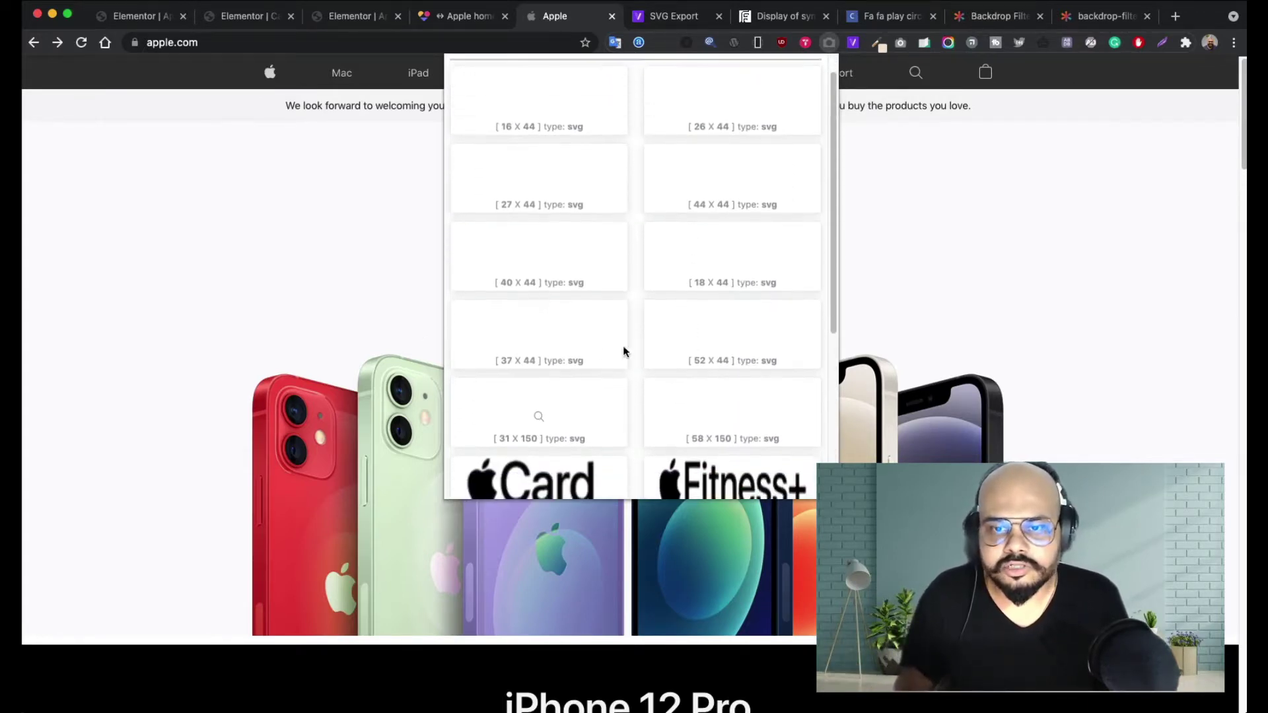
click(1166, 318)
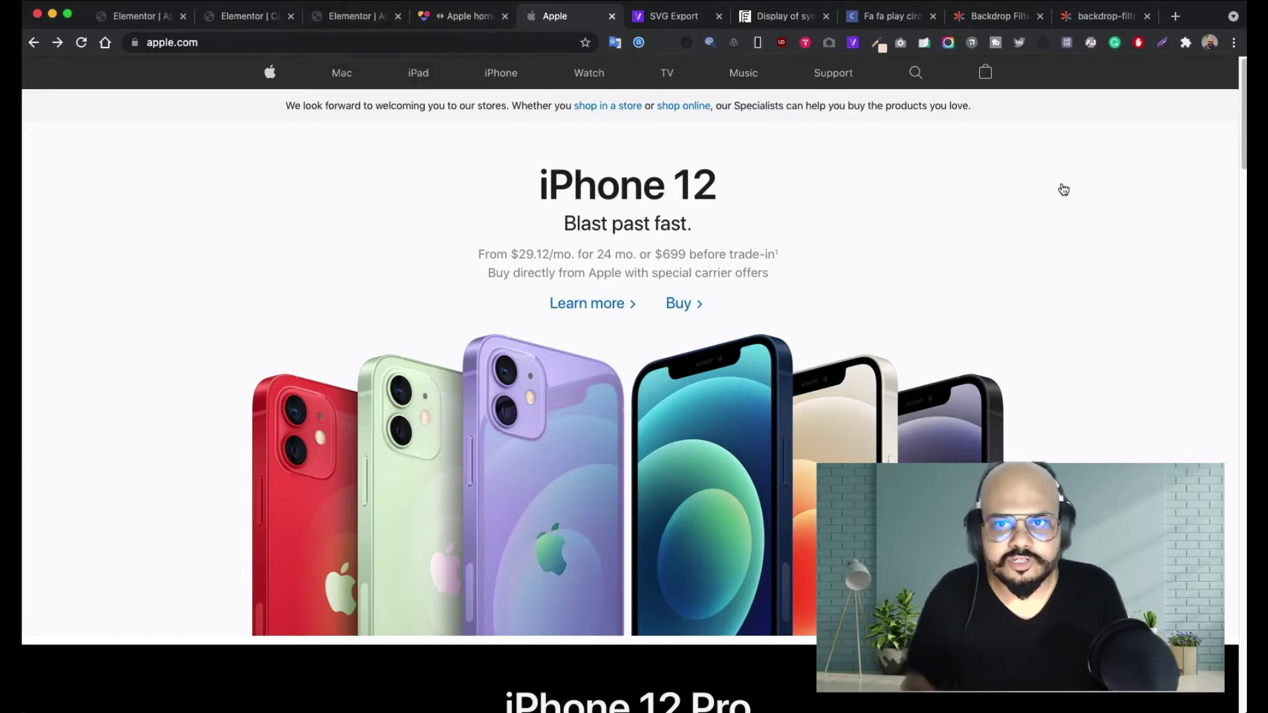
- Check apple.com's translucent header, and copy the background colour #000000CC from the header section of the finished Apple page in Elementor
scroll(1087, 158, down, 10)
scroll(1084, 163, up, 5)
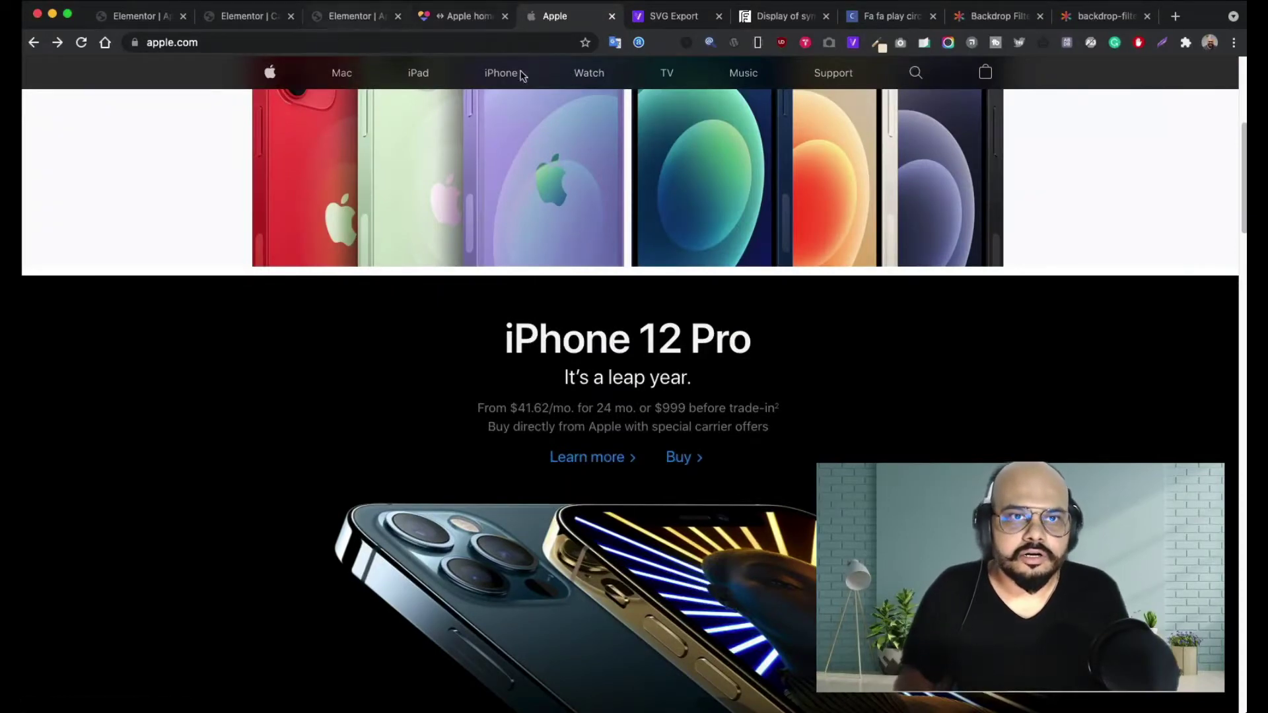
click(400, 20)
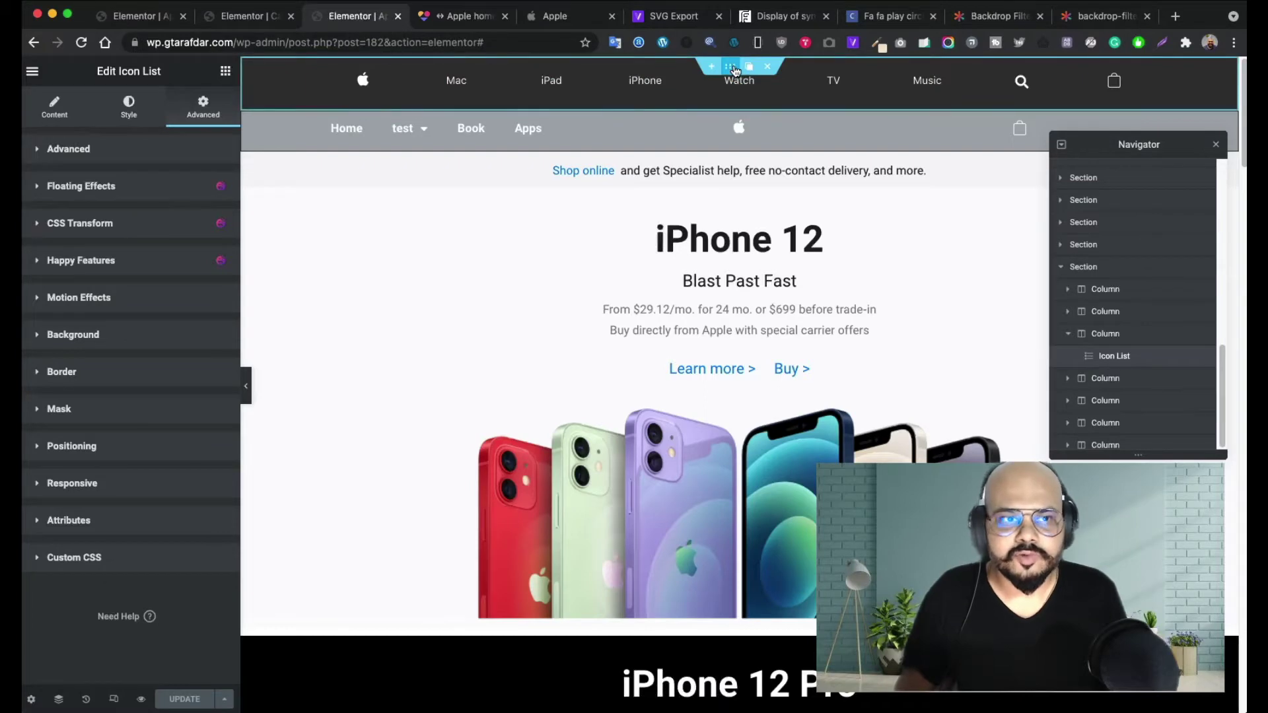
click(737, 69)
click(134, 112)
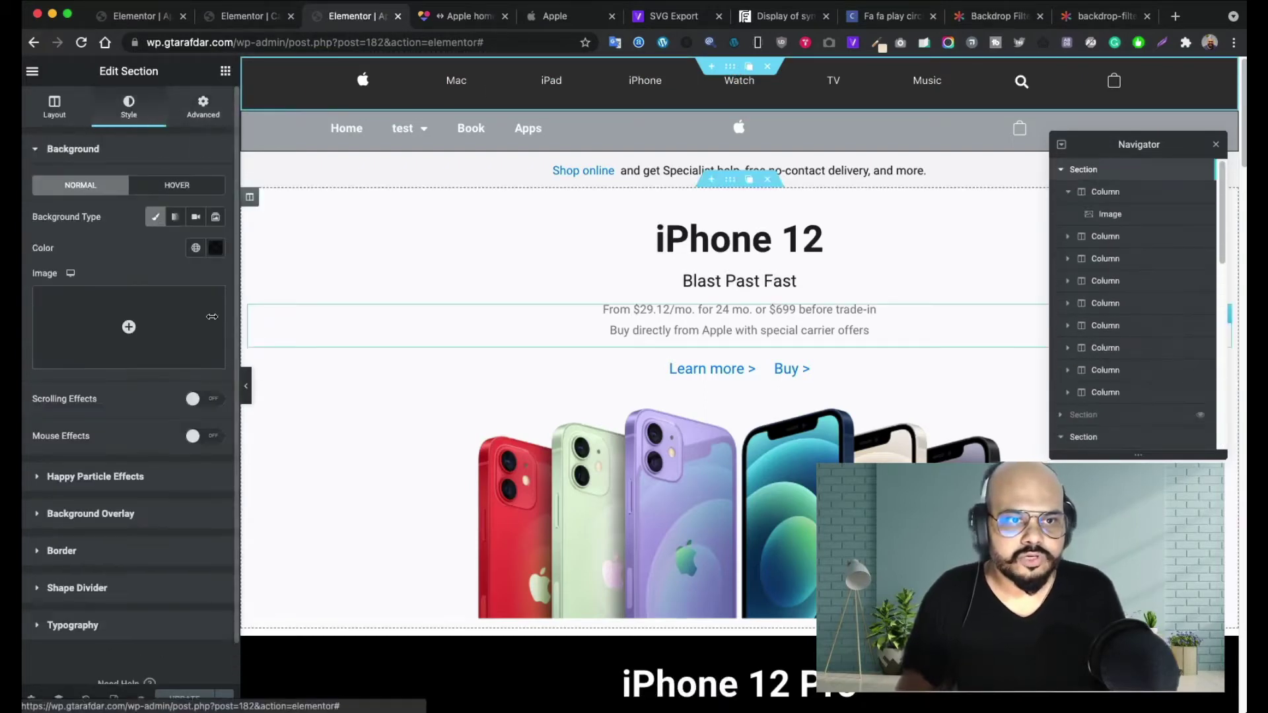
click(213, 249)
key(super+c)
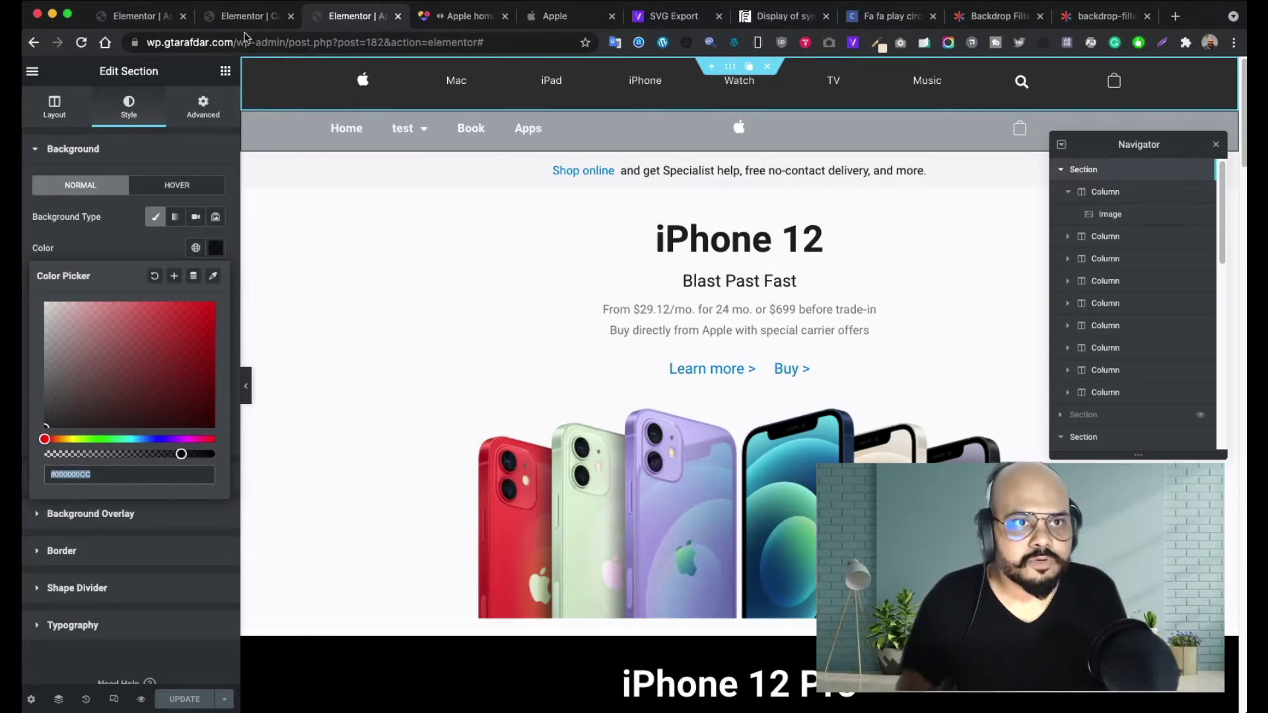
- Give the ten-column header section of the new Apple Site page a classic background with the copied colour #000000CC
click(241, 16)
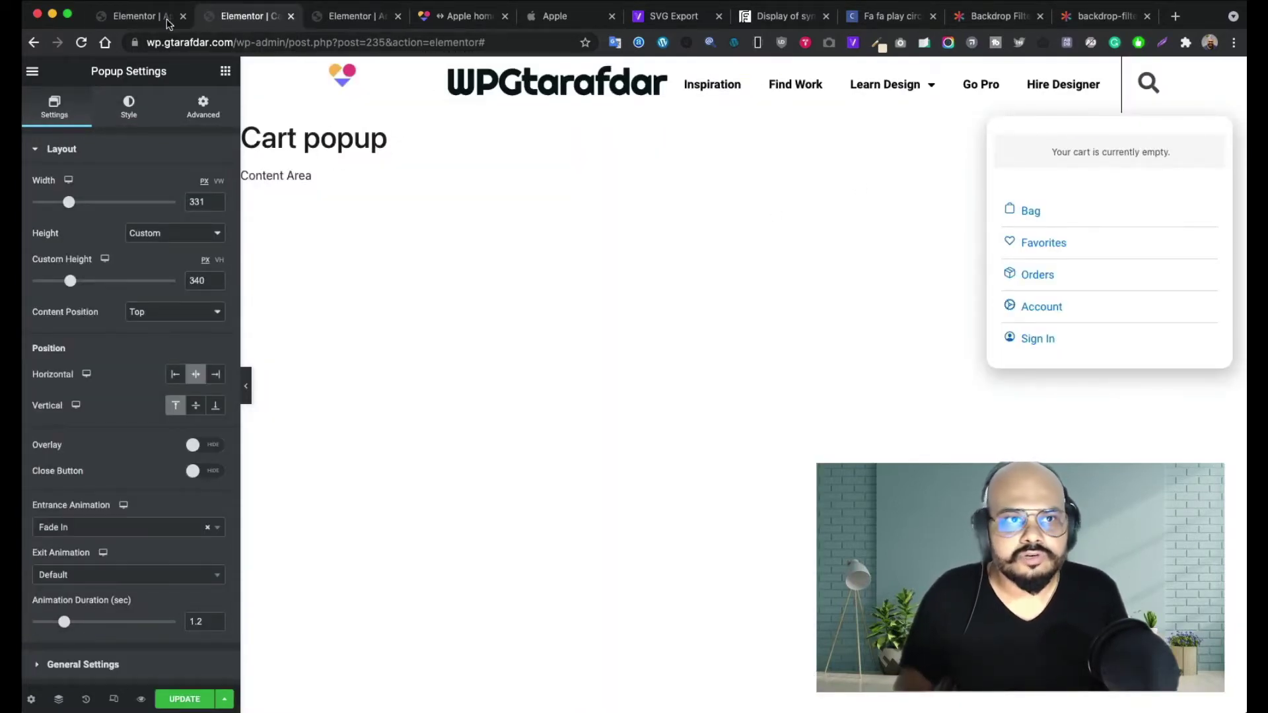
click(135, 17)
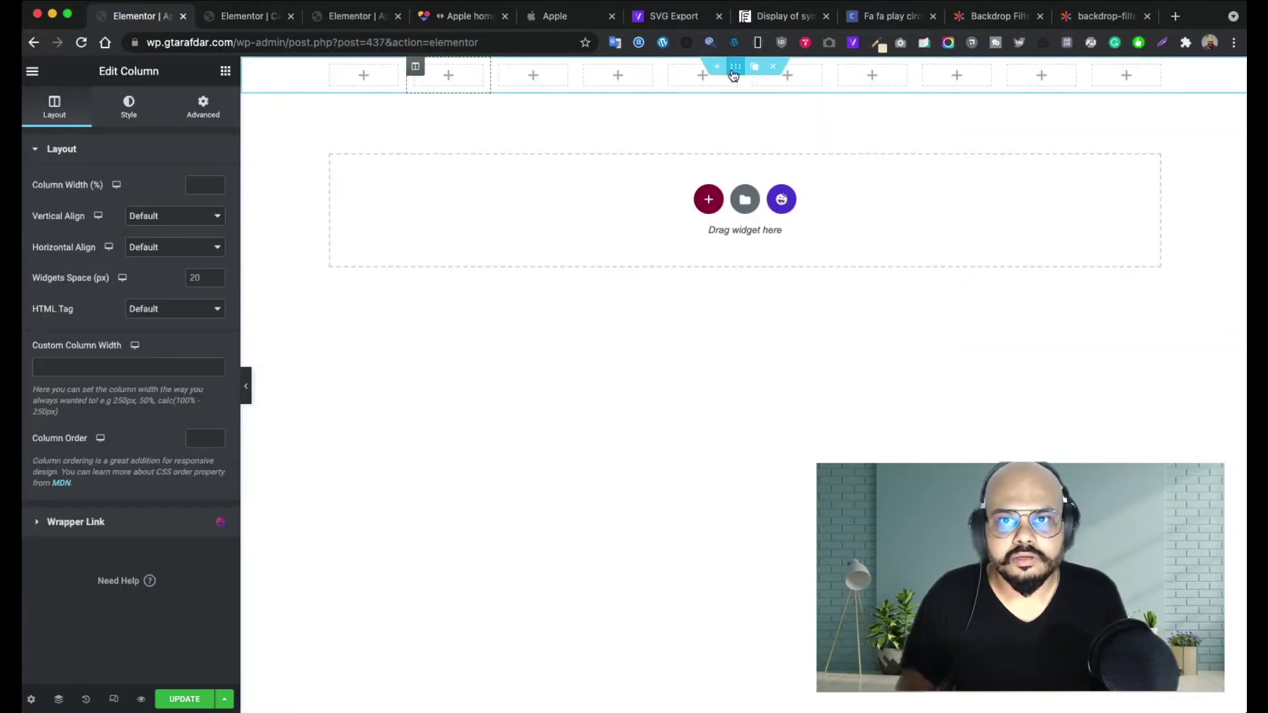
click(735, 69)
click(141, 114)
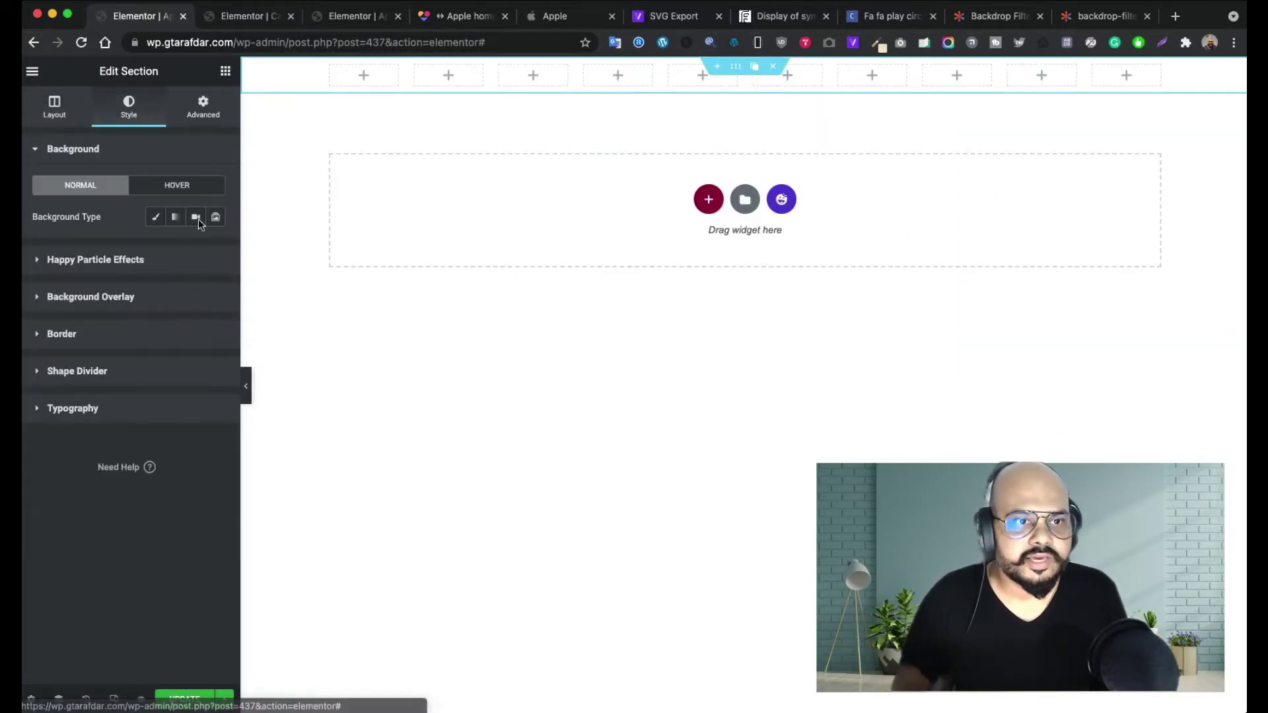
click(156, 218)
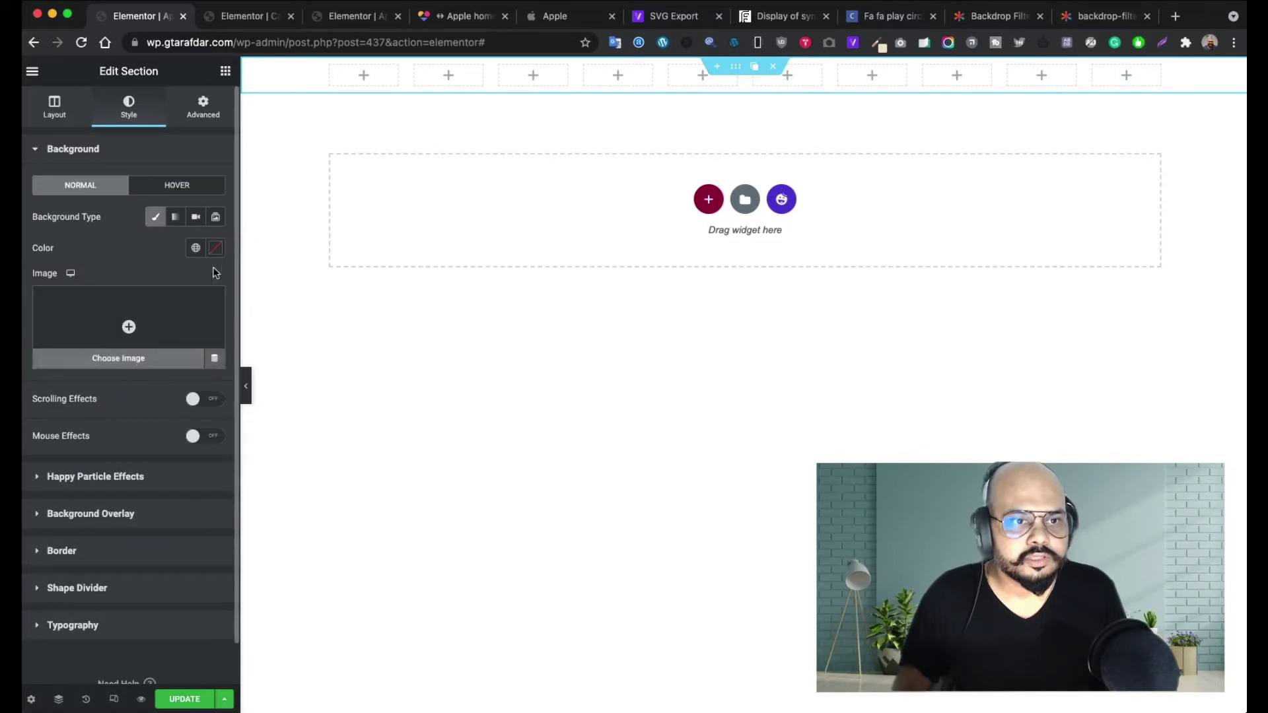
click(215, 248)
key(super+v)
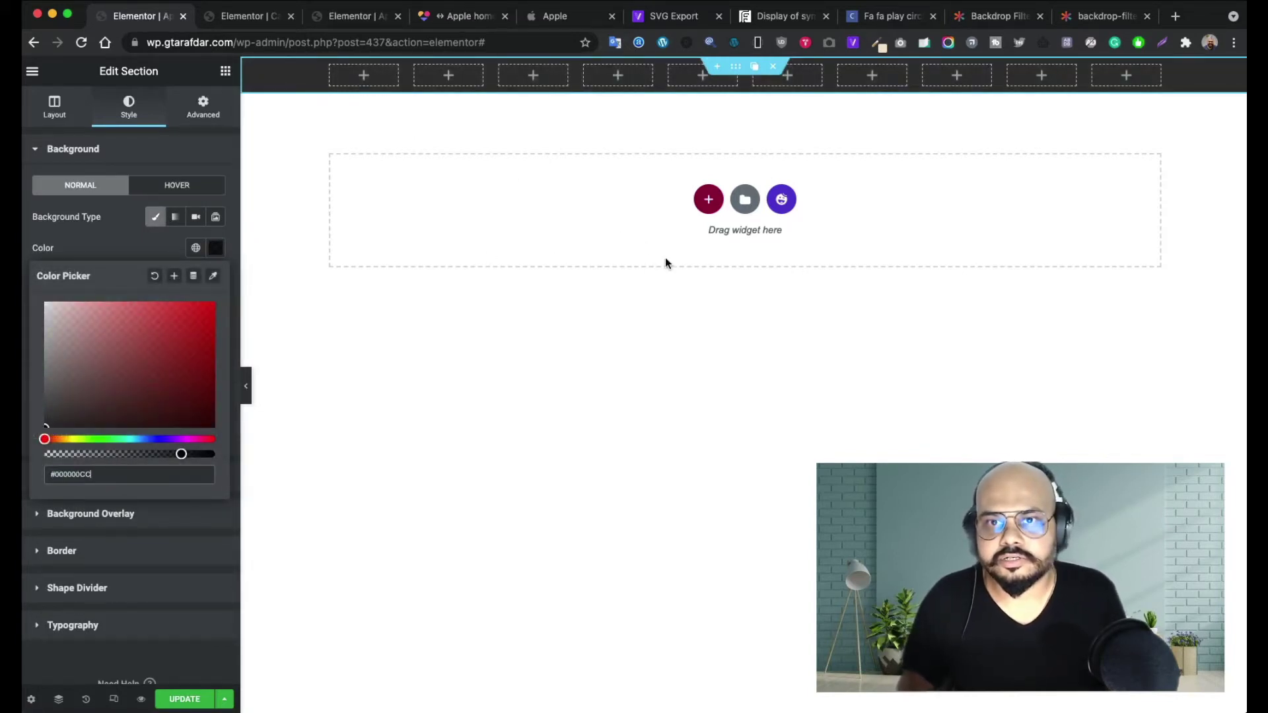
click(56, 112)
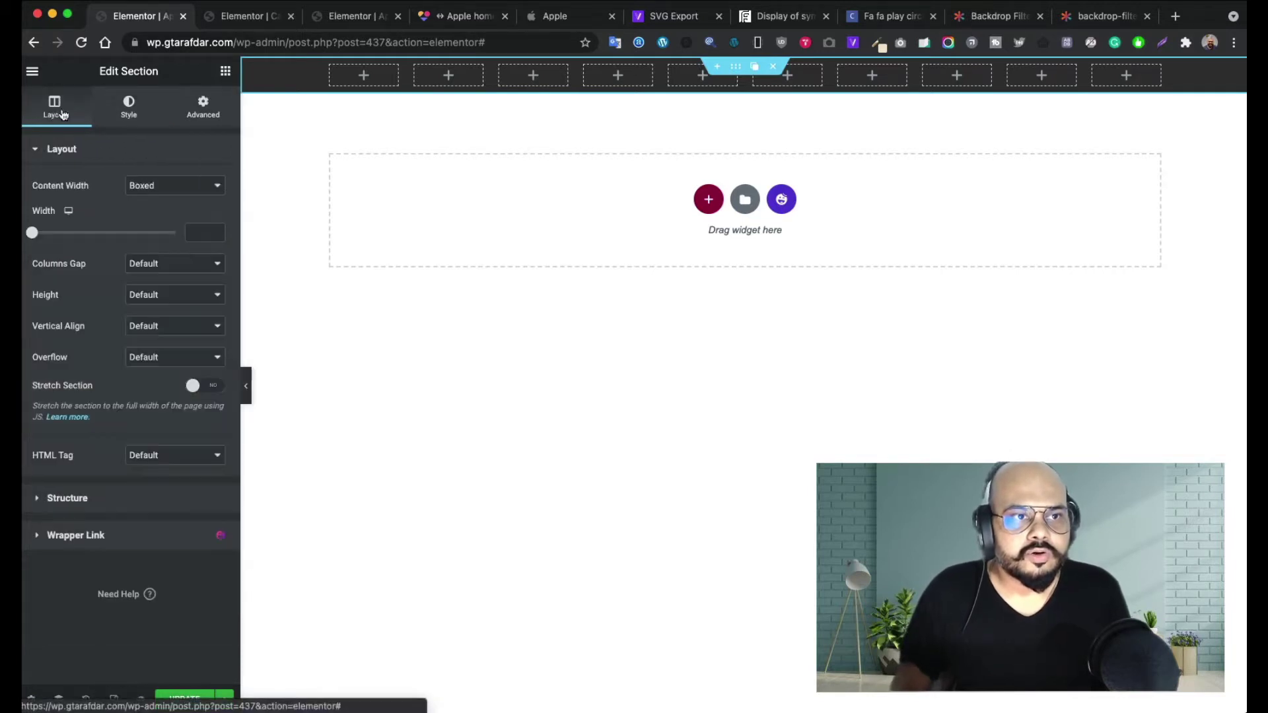
- Add an Image widget to the first header column and insert the white Apple logo svgexport-1.svg from the media library
click(363, 74)
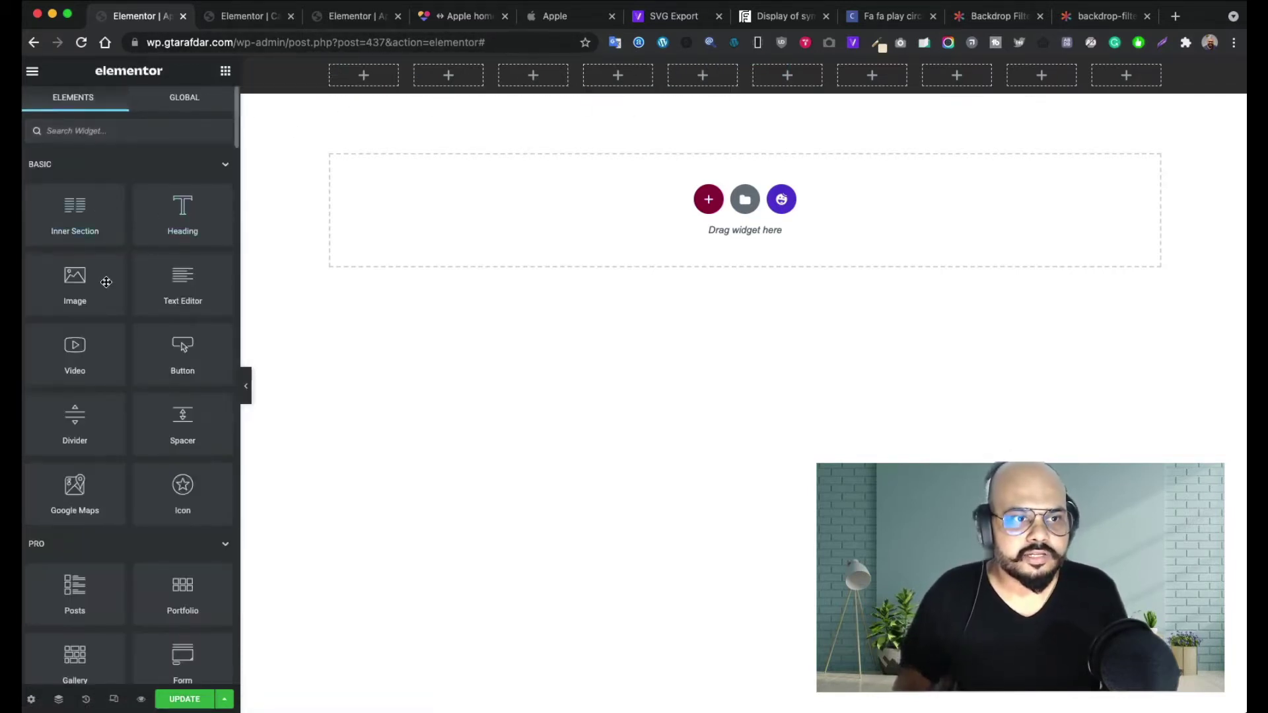
drag(106, 282, 364, 82)
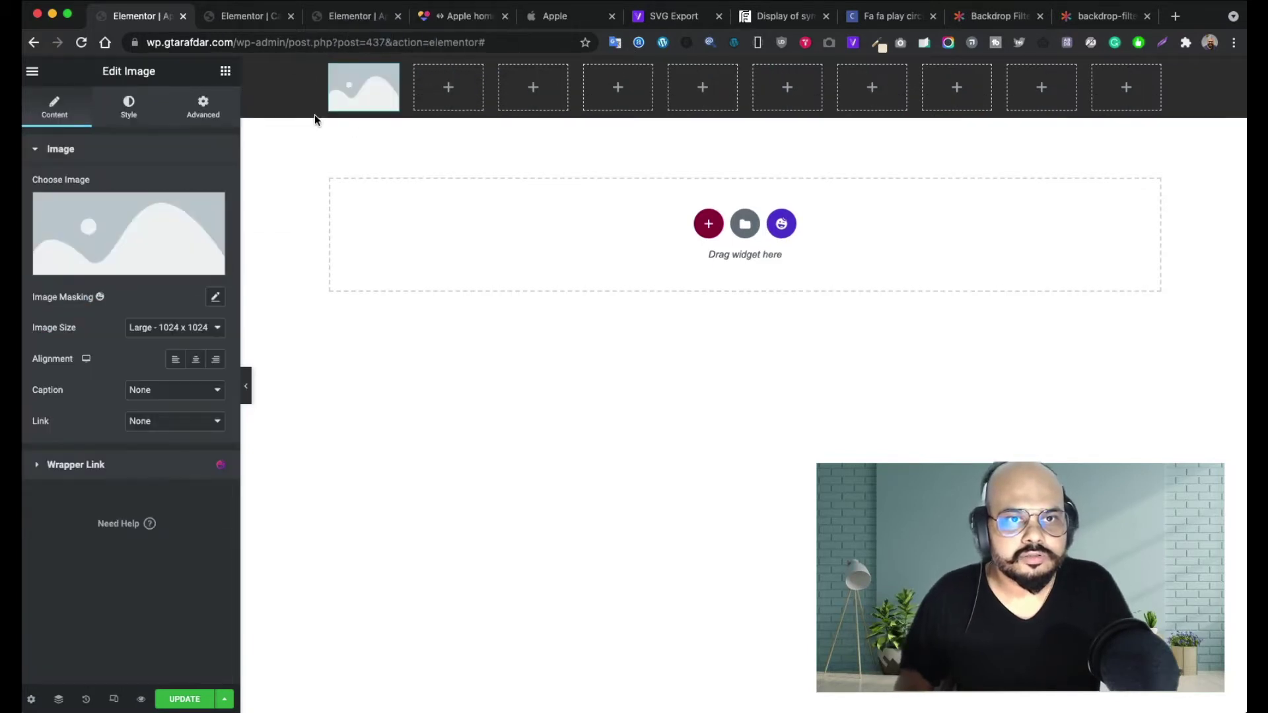
click(185, 227)
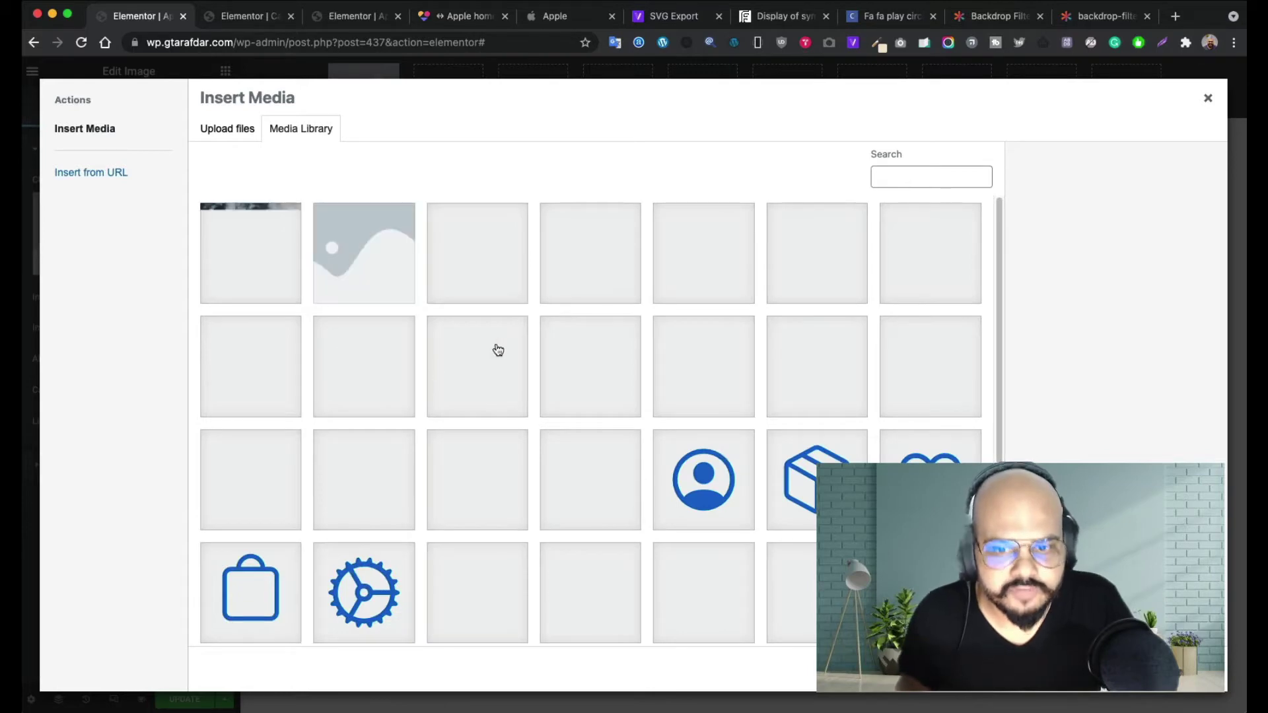
scroll(456, 344, down, 6)
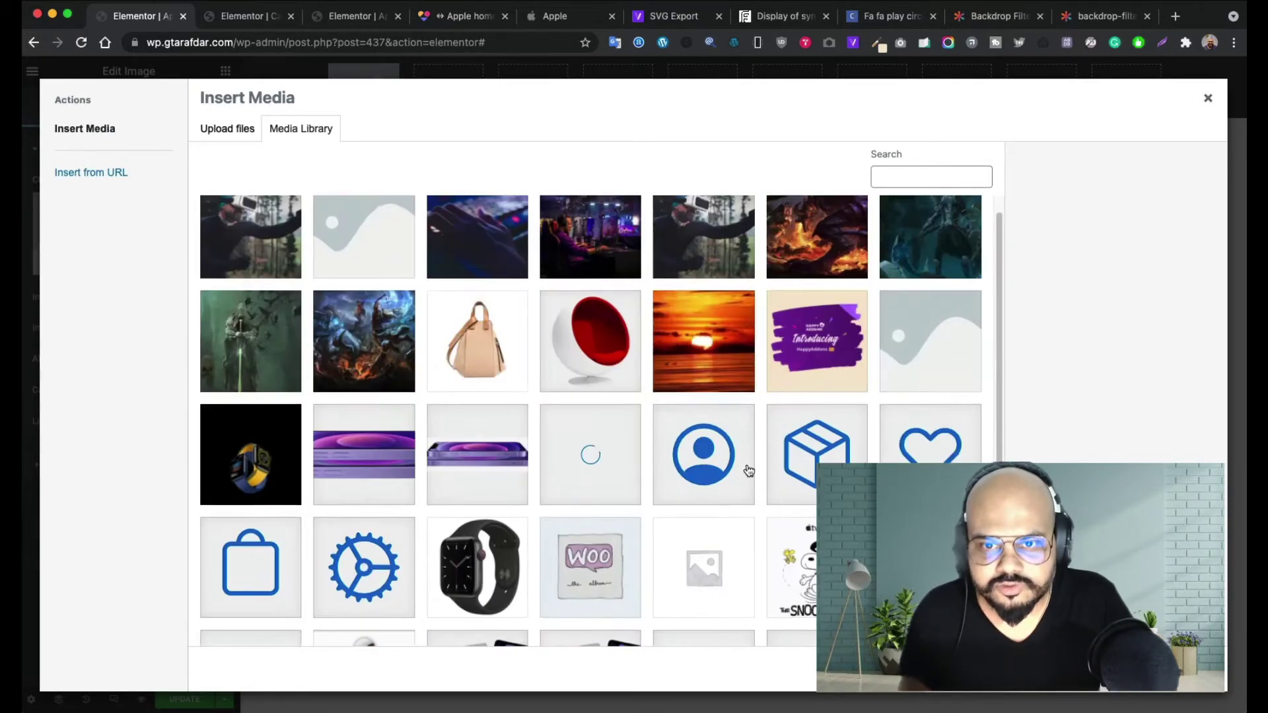
click(589, 628)
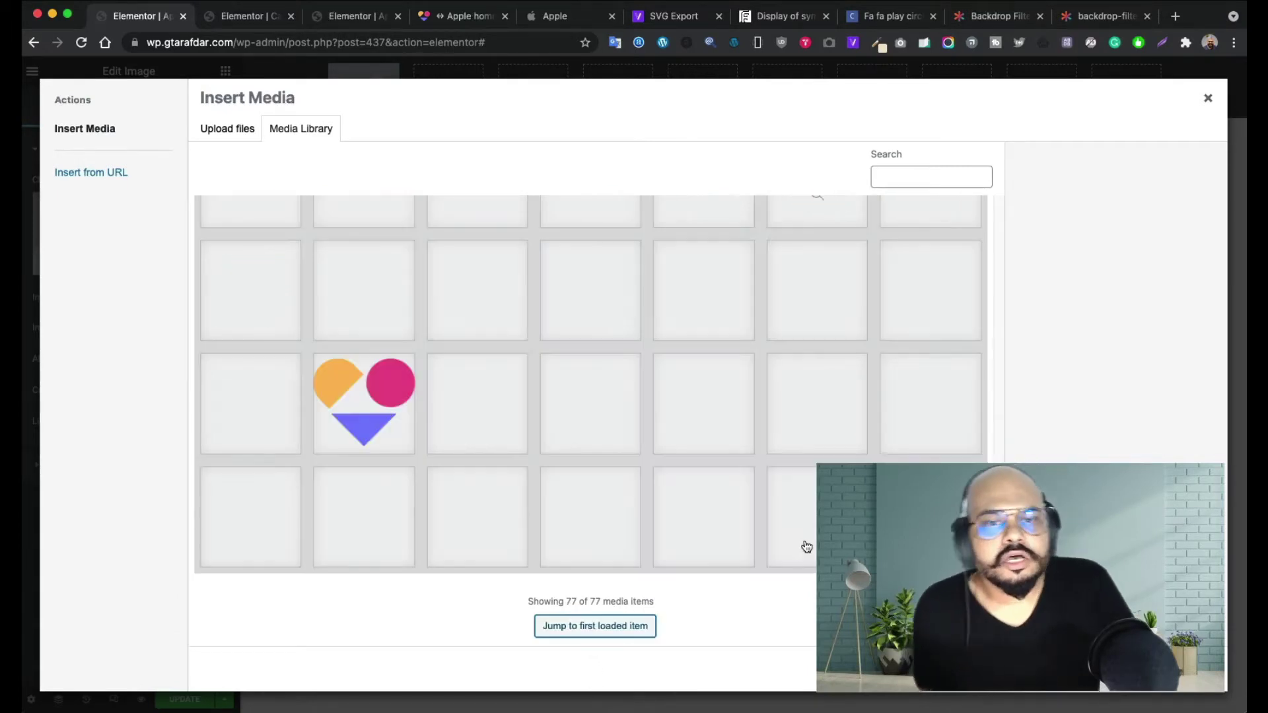
scroll(798, 541, up, 3)
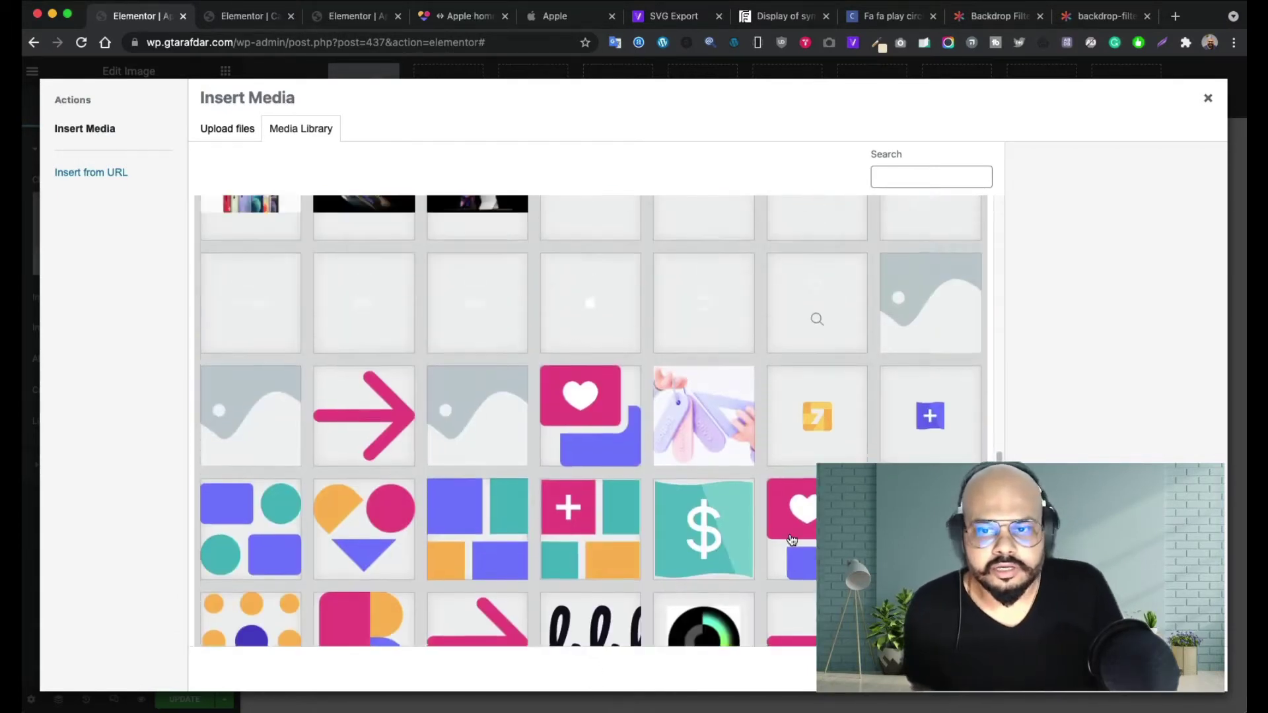
click(597, 334)
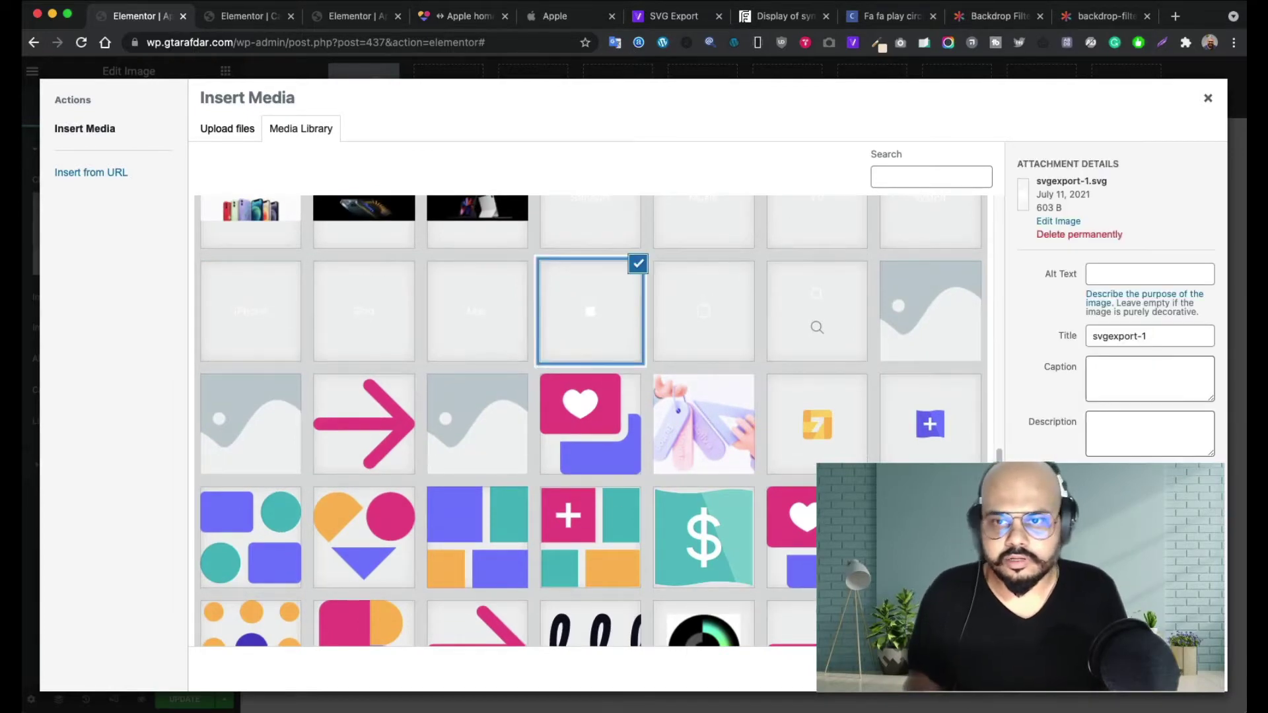
click(1180, 670)
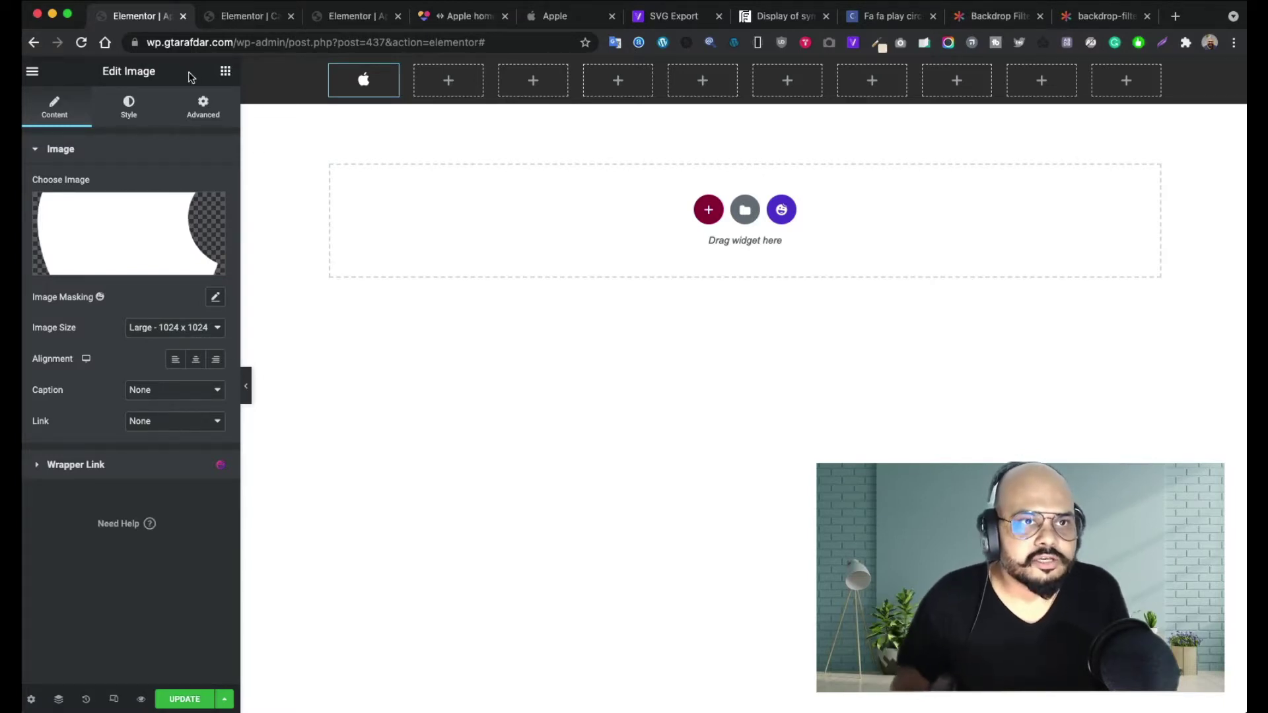
click(248, 21)
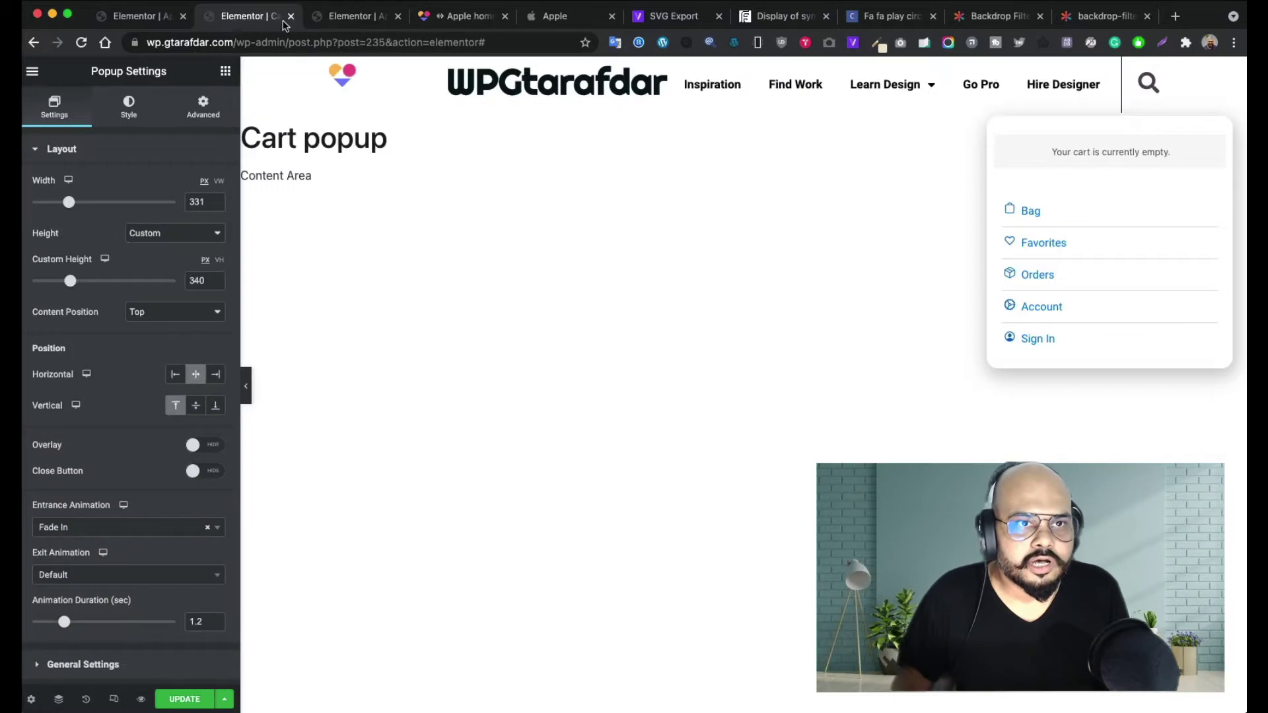
click(362, 18)
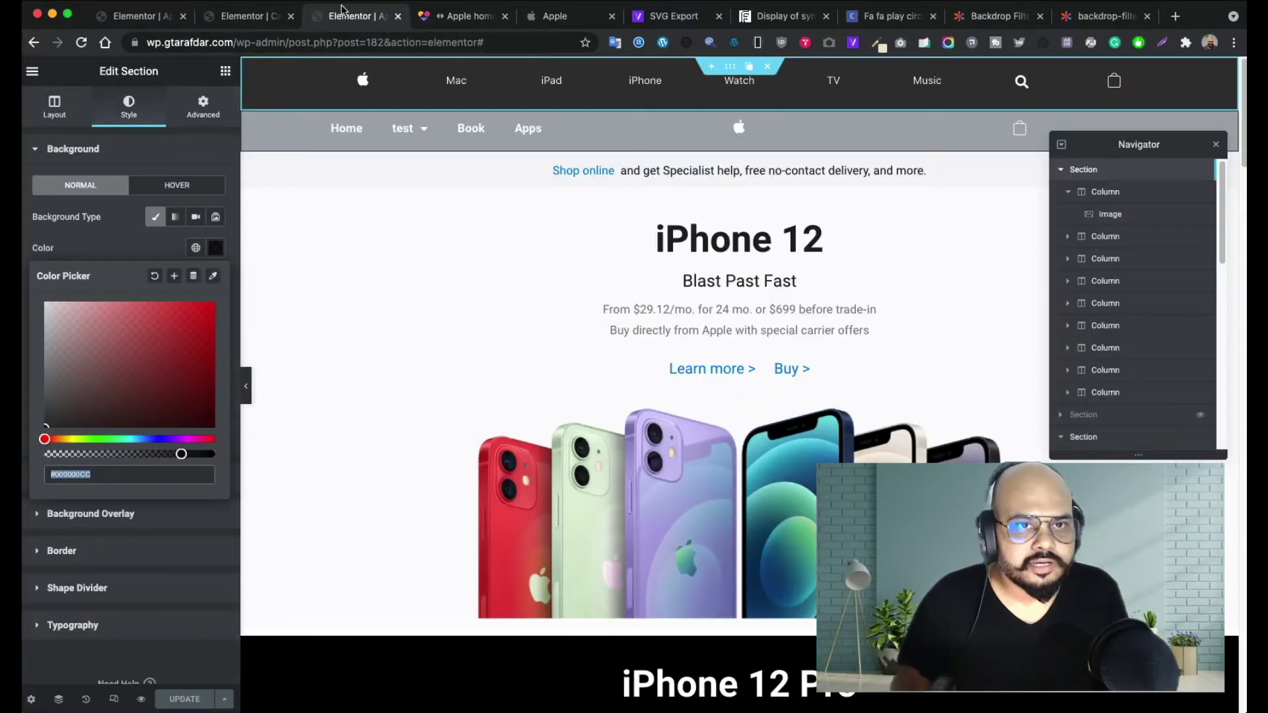
click(266, 25)
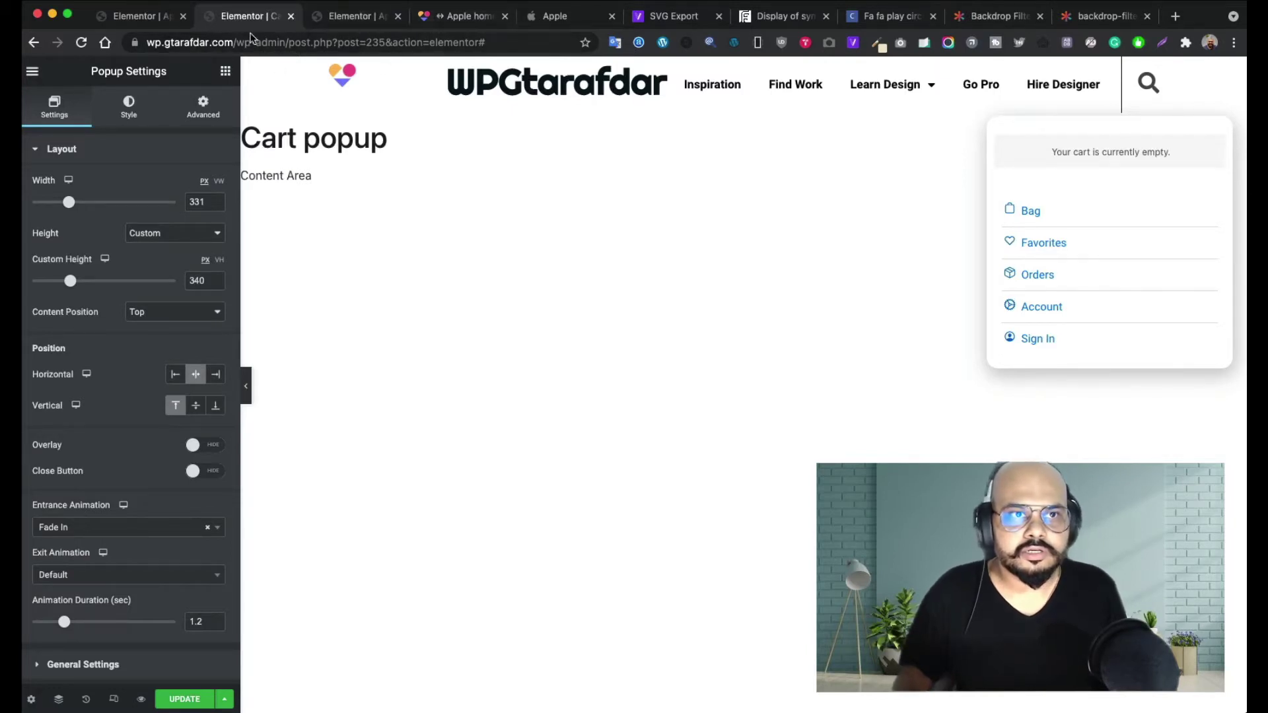
click(161, 21)
click(456, 20)
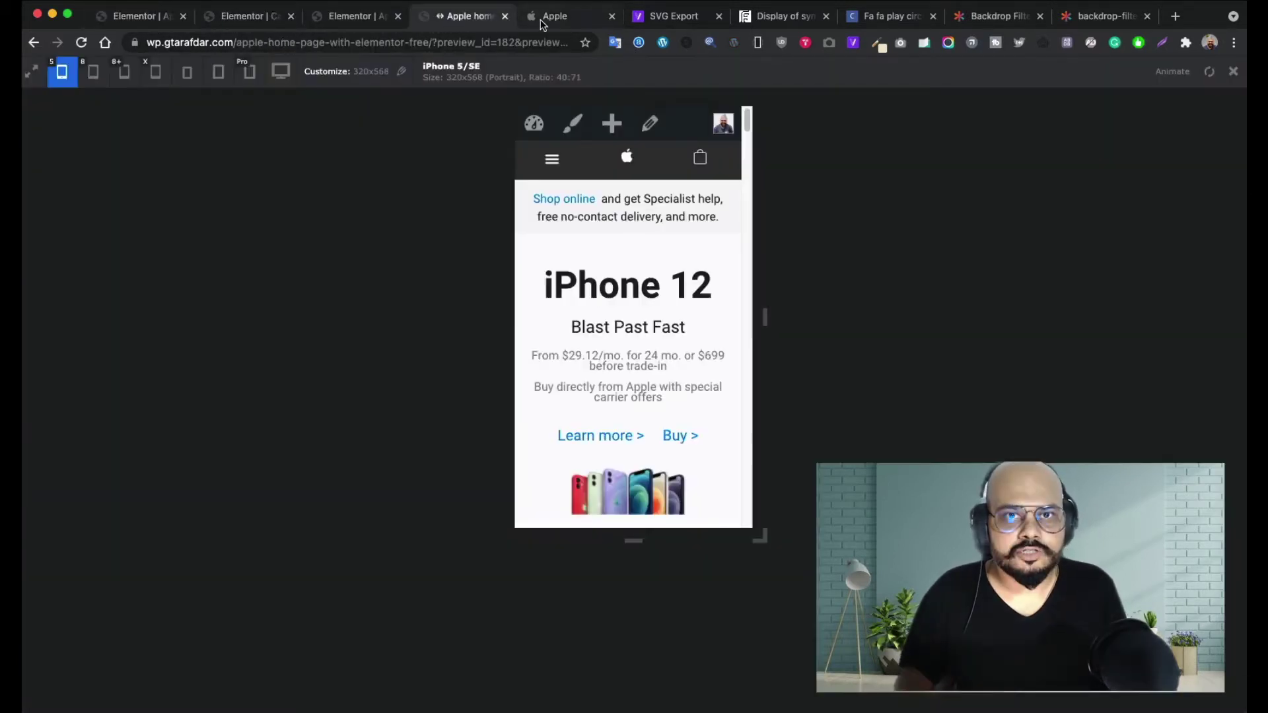
- Load the WordPress site wp.gtarafdar.com in a new browser tab and open its admin dashboard
click(1175, 17)
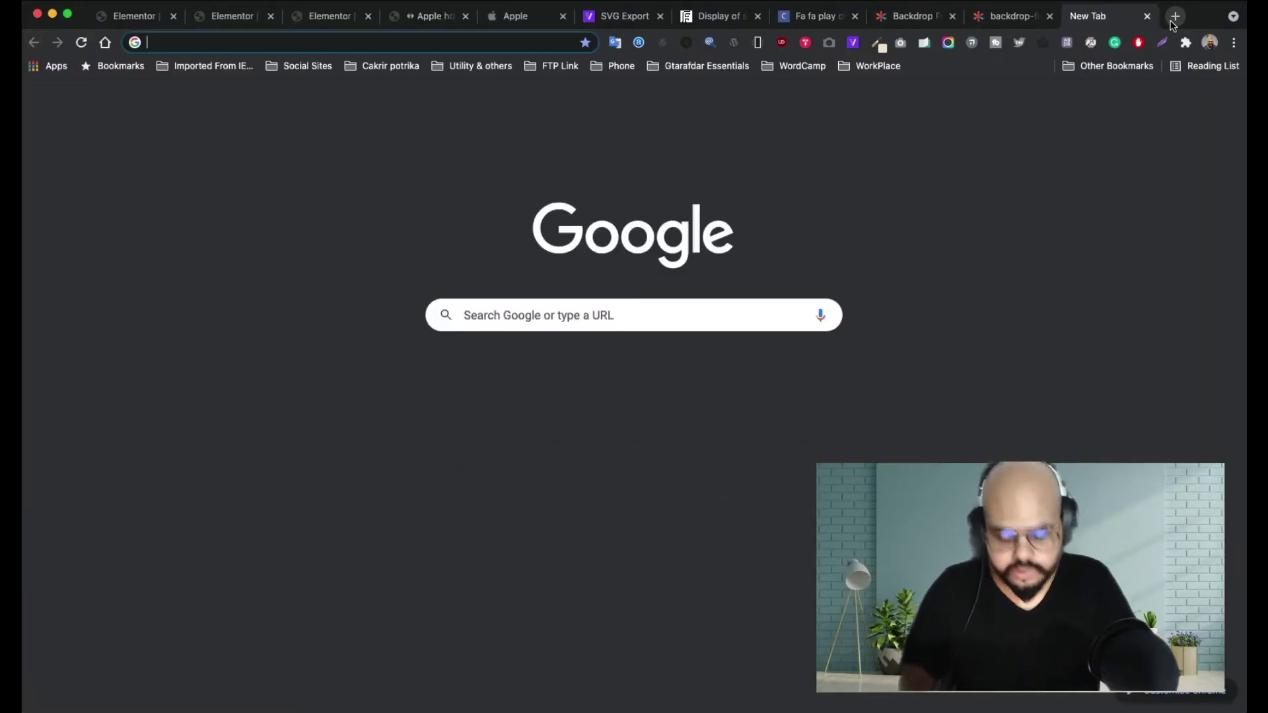
text(wp)
key(Return)
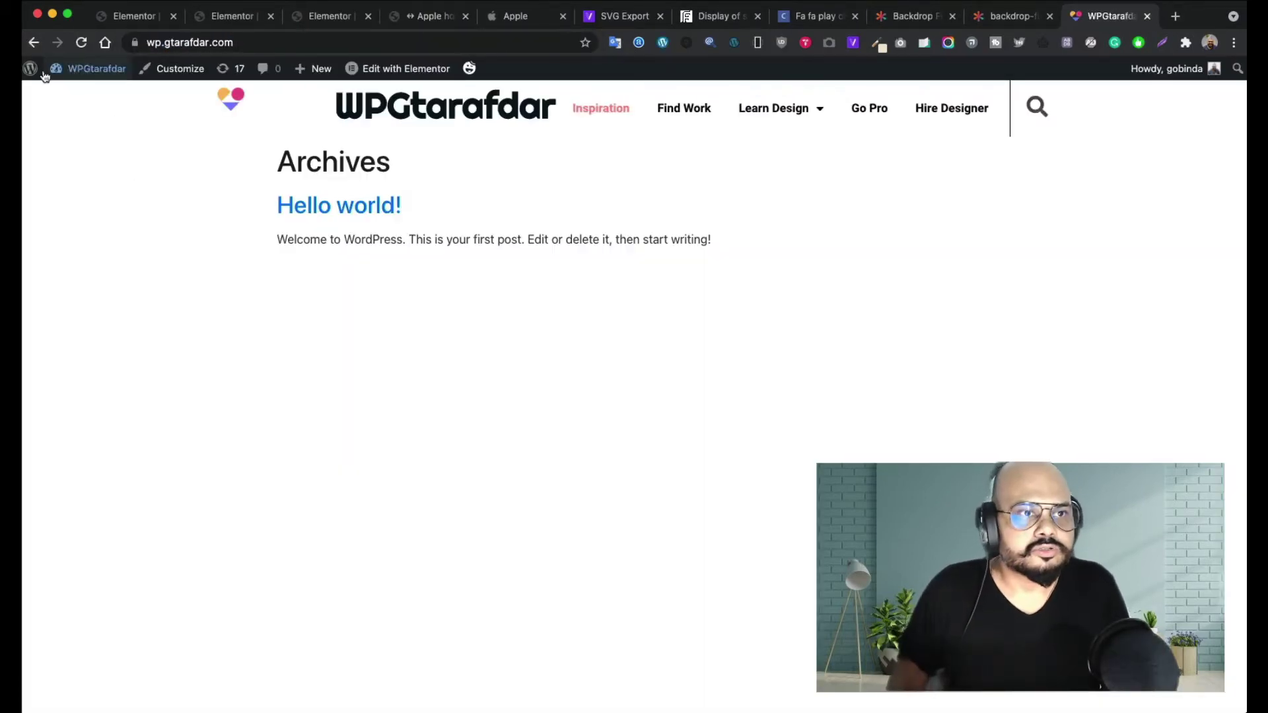
mouse_move(79, 72)
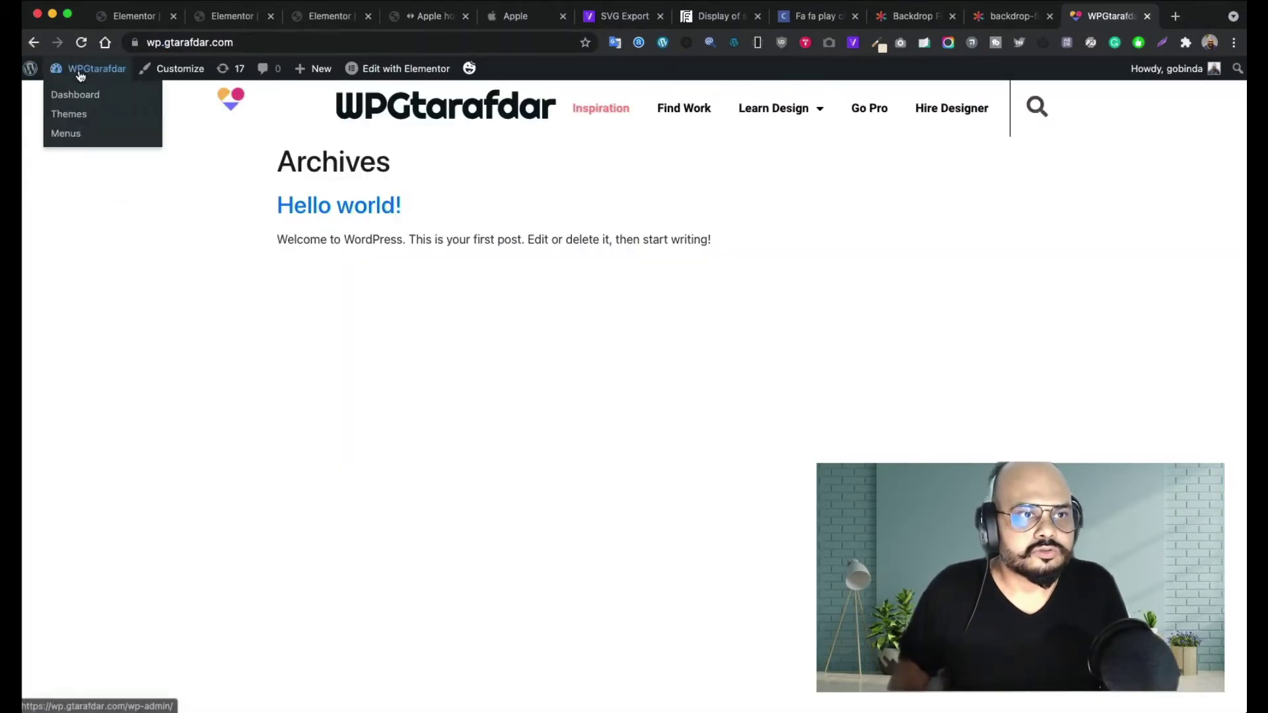
click(74, 99)
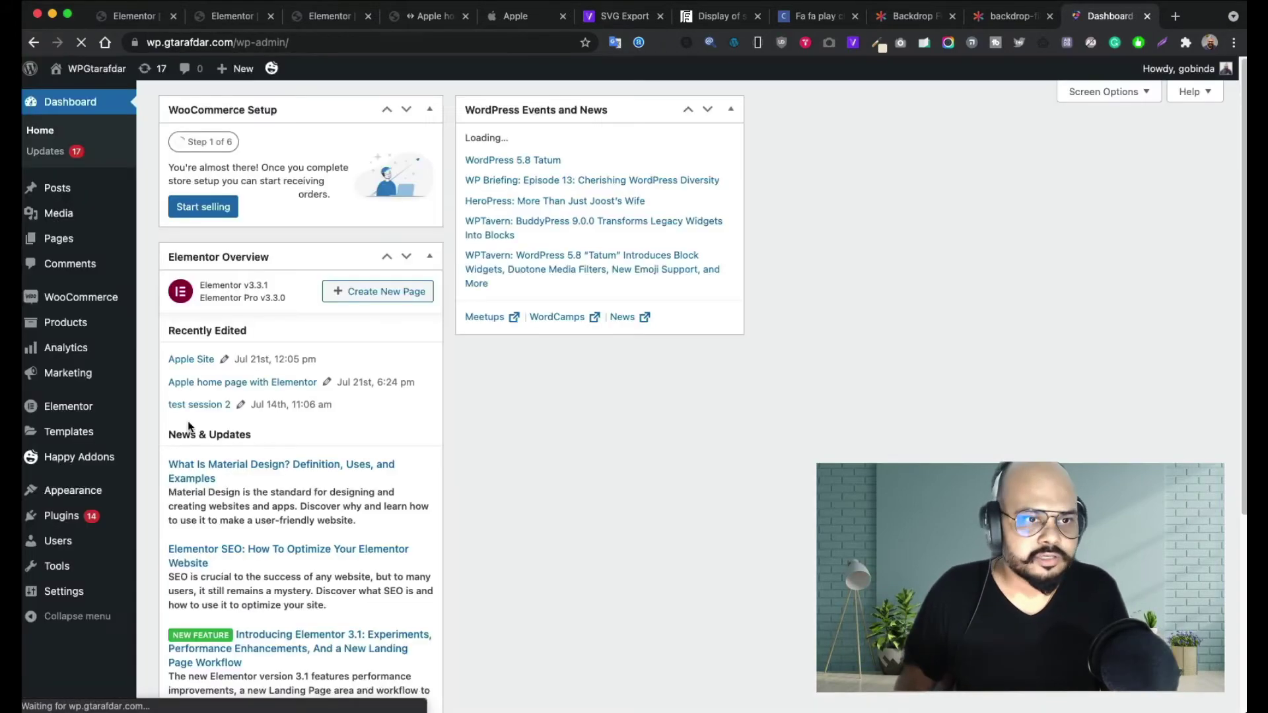
- Examine the Style, Integrations and Advanced settings of Elementor, including the option for unfiltered file uploads
mouse_move(68, 409)
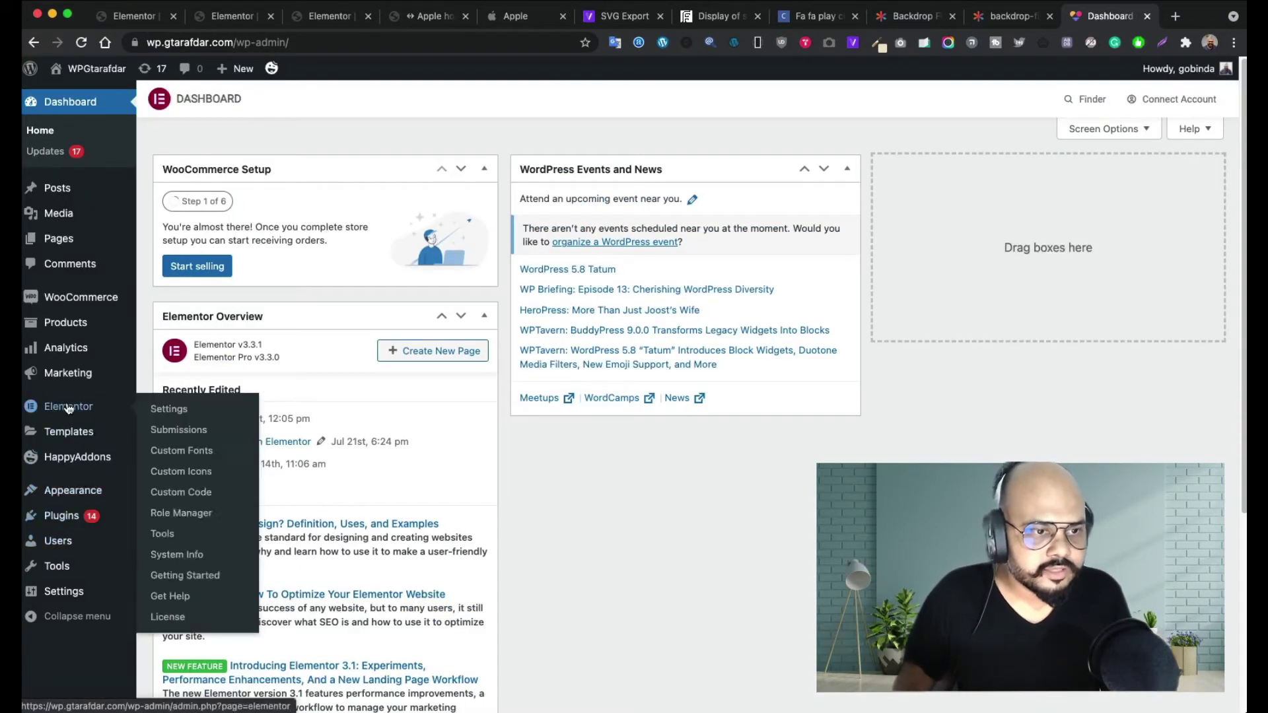
click(183, 412)
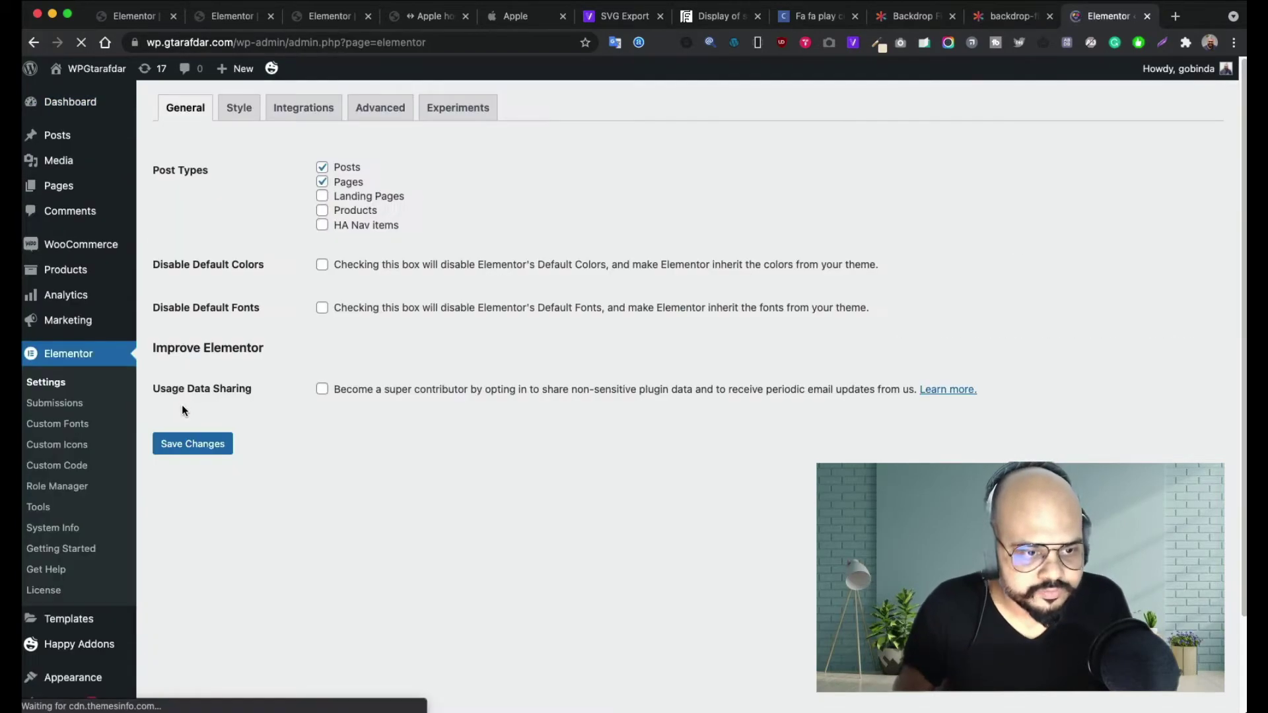
click(239, 154)
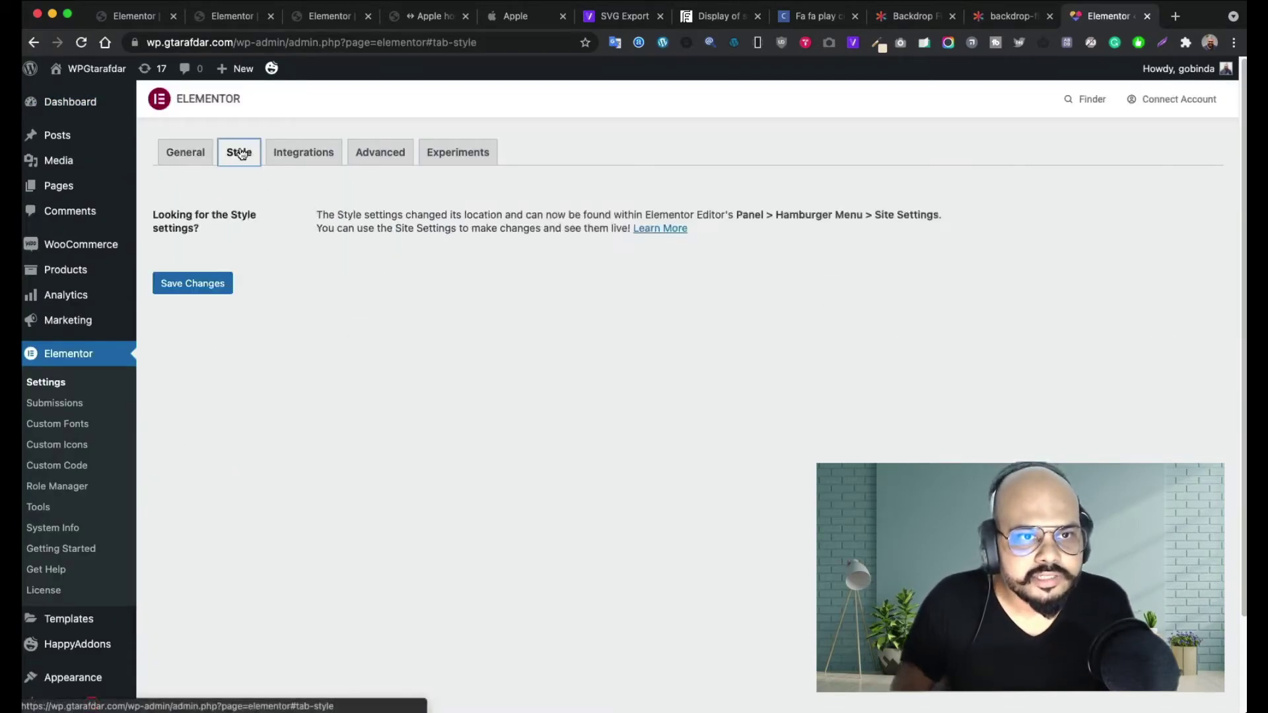
click(298, 158)
click(373, 160)
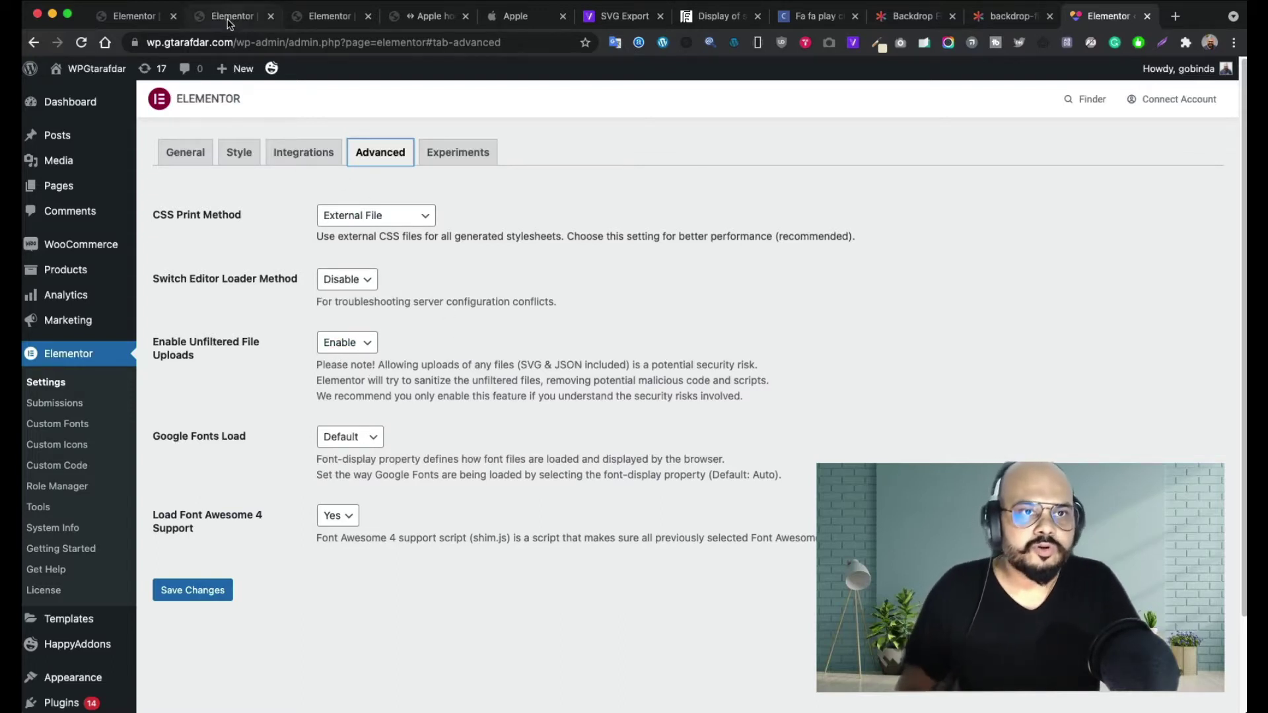
- Back in the Apple Site editor, link the logo image to the custom URL # and set its image size to Full
click(143, 23)
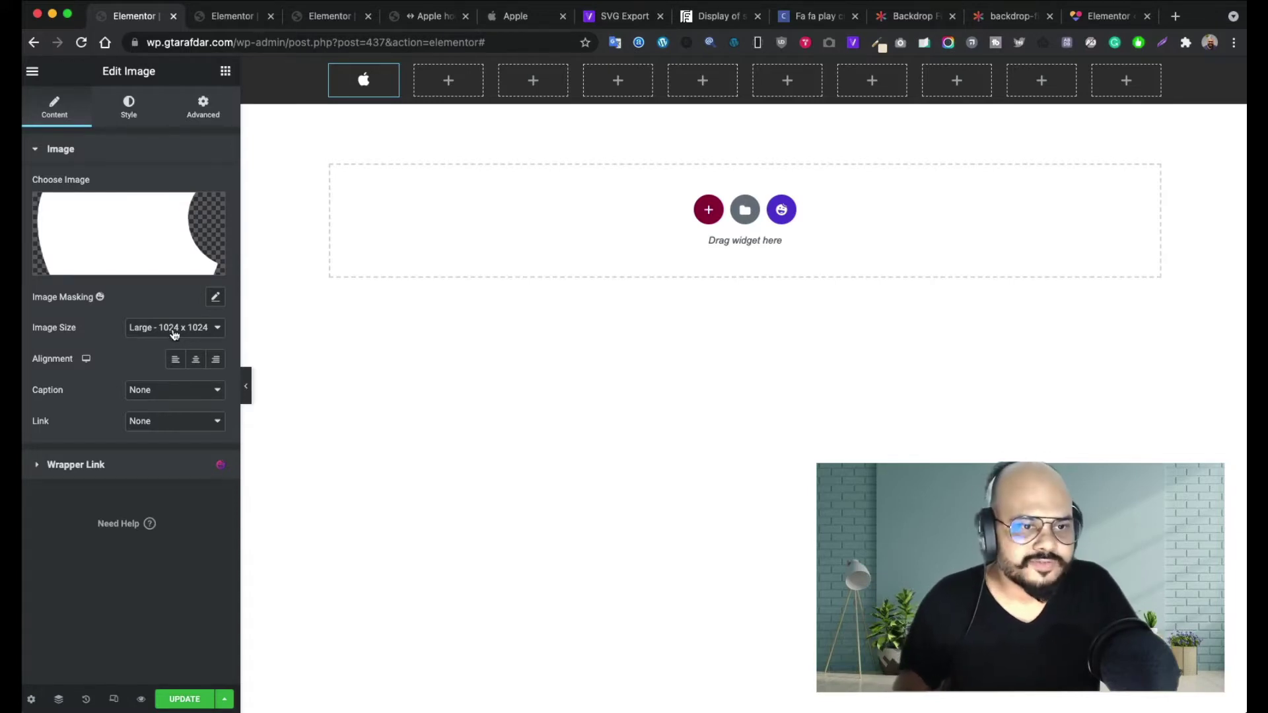
click(195, 423)
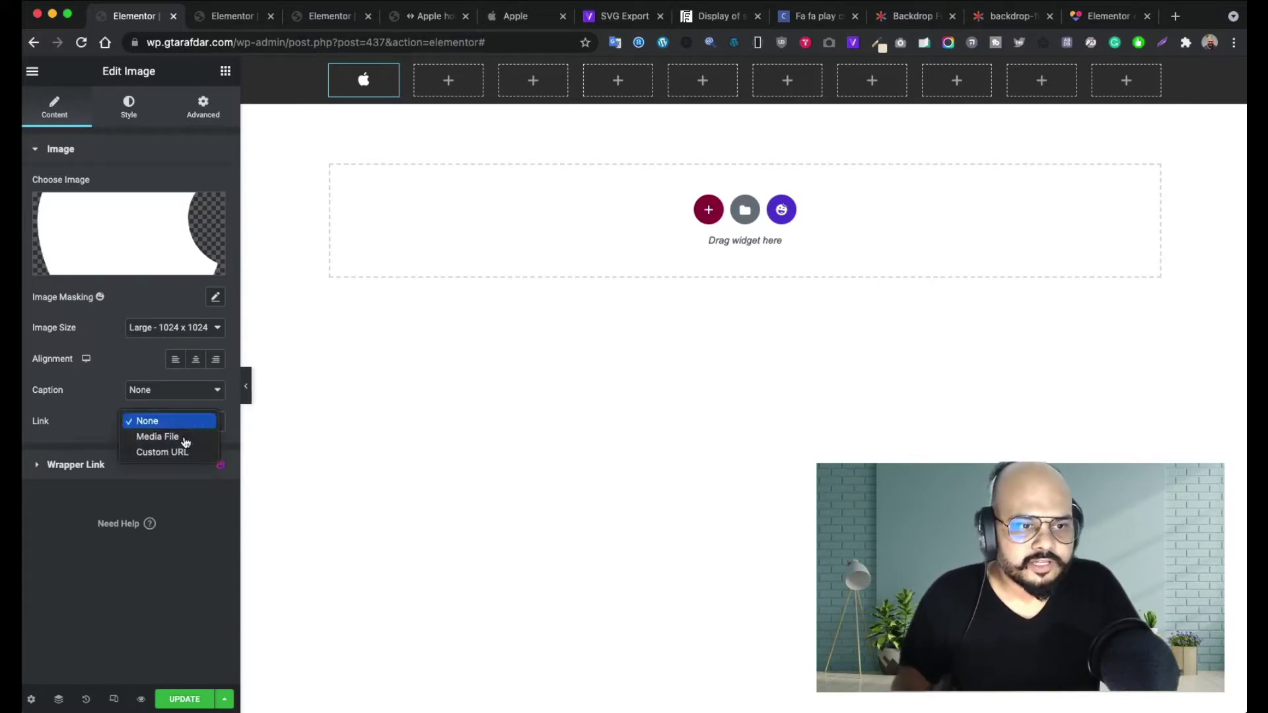
click(171, 453)
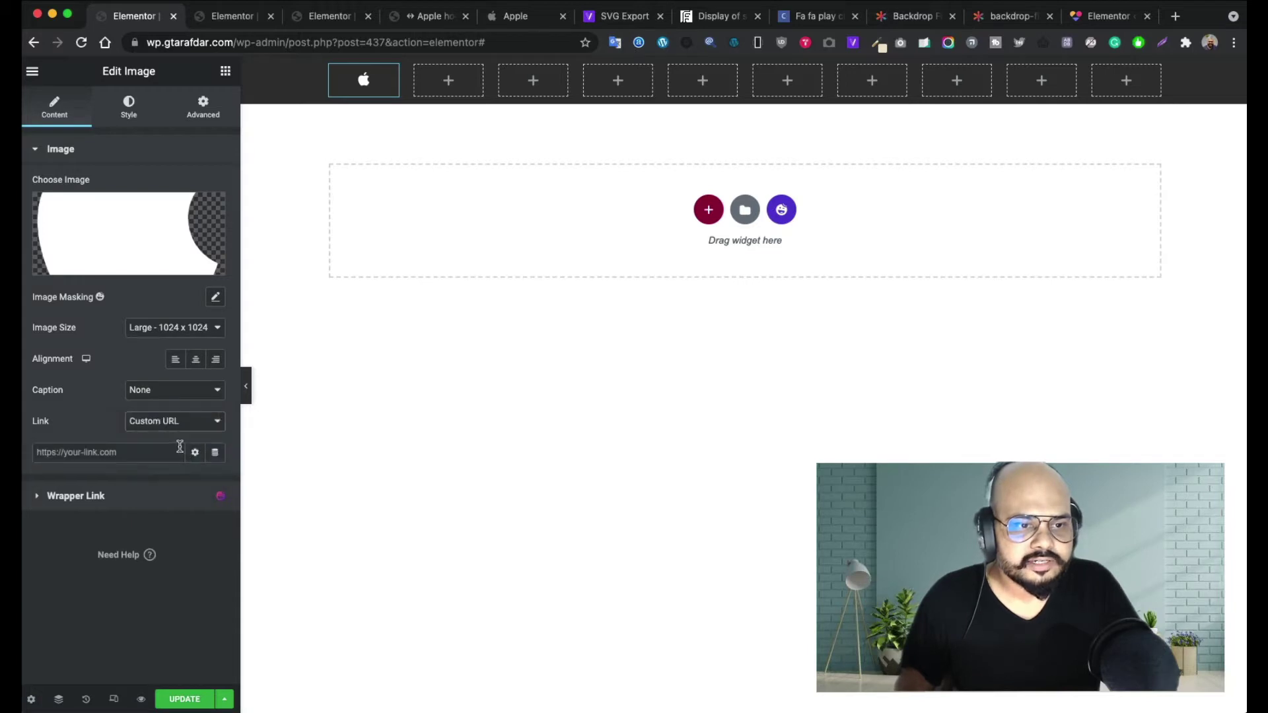
text(#)
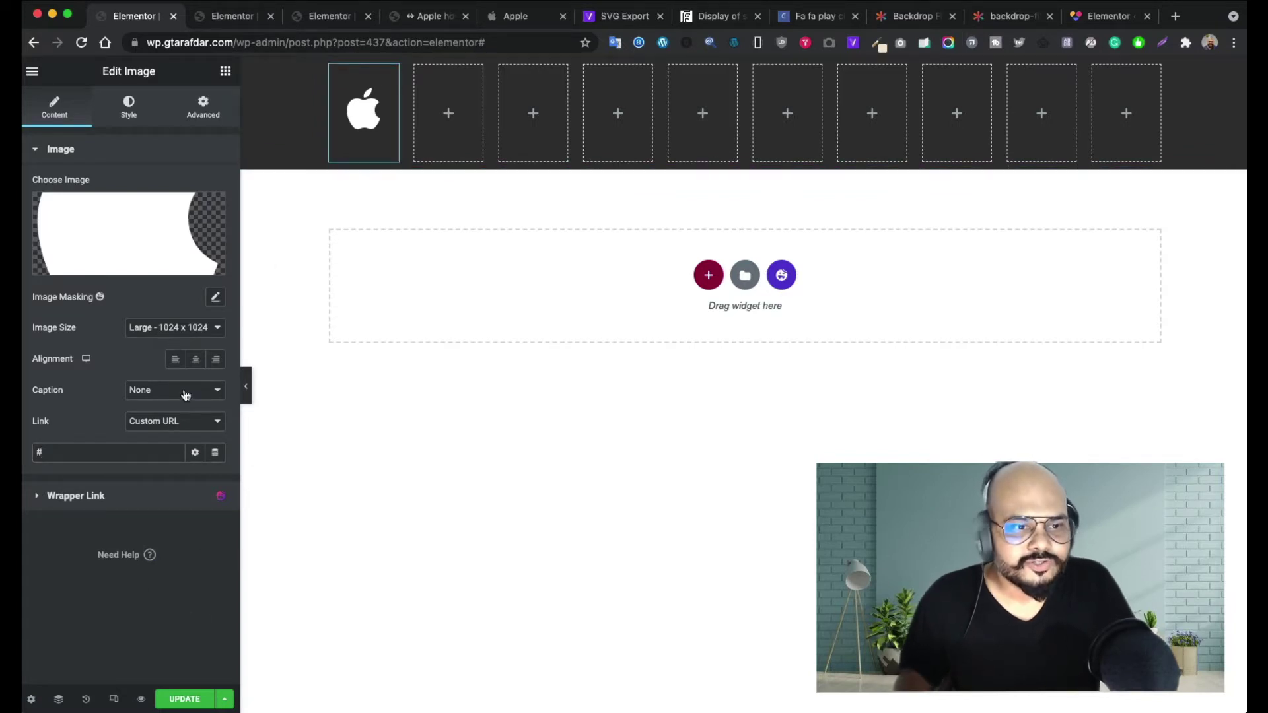
click(186, 331)
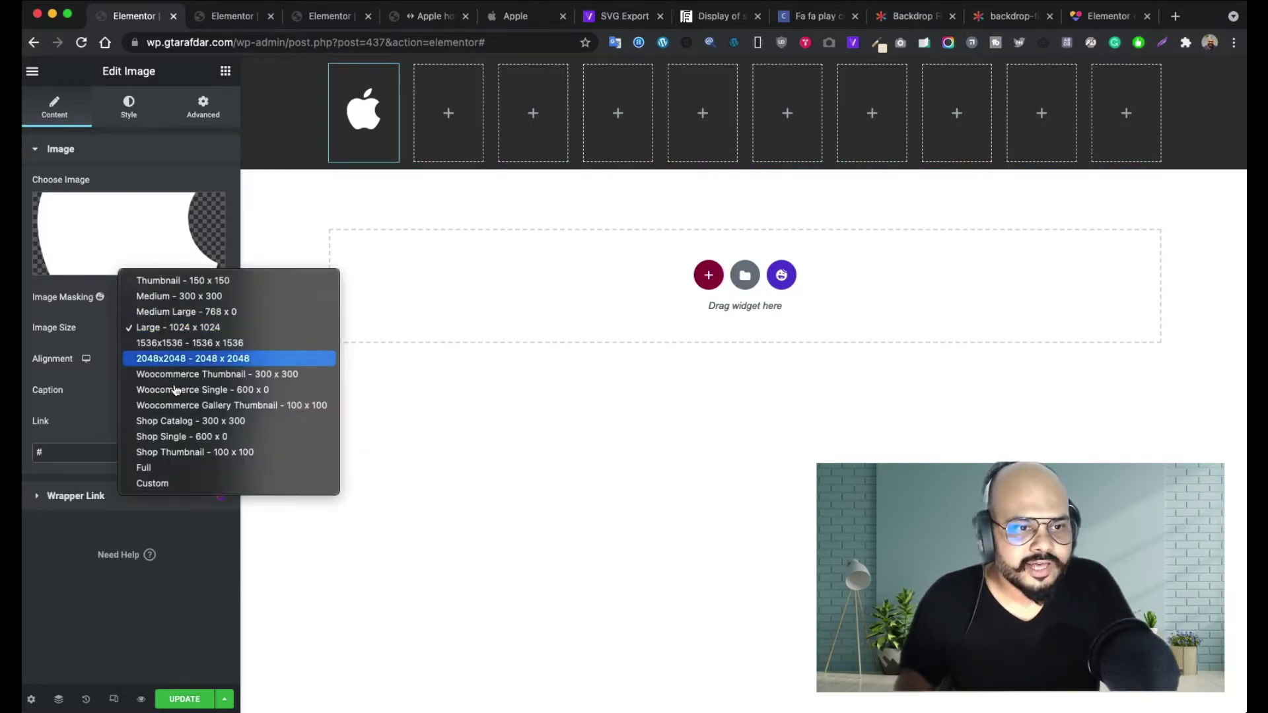
click(164, 473)
- Set the width of the Apple logo image to 94%
click(128, 107)
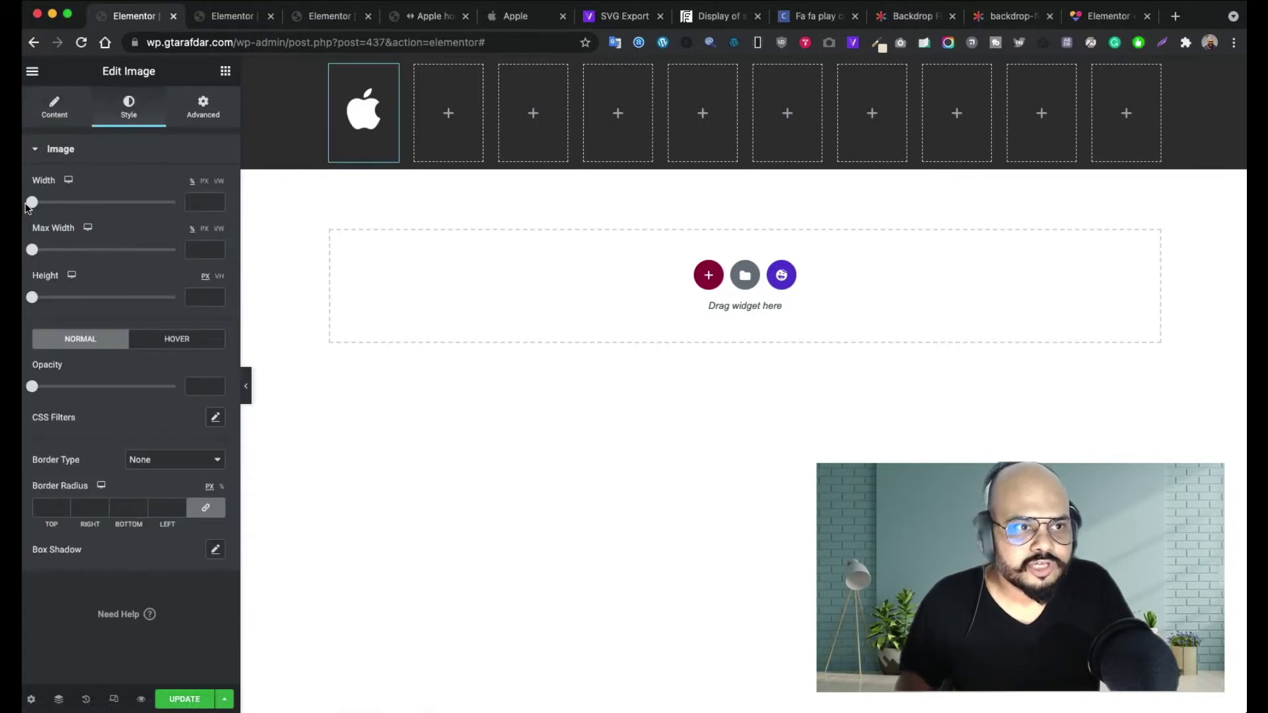
drag(37, 208, 170, 208)
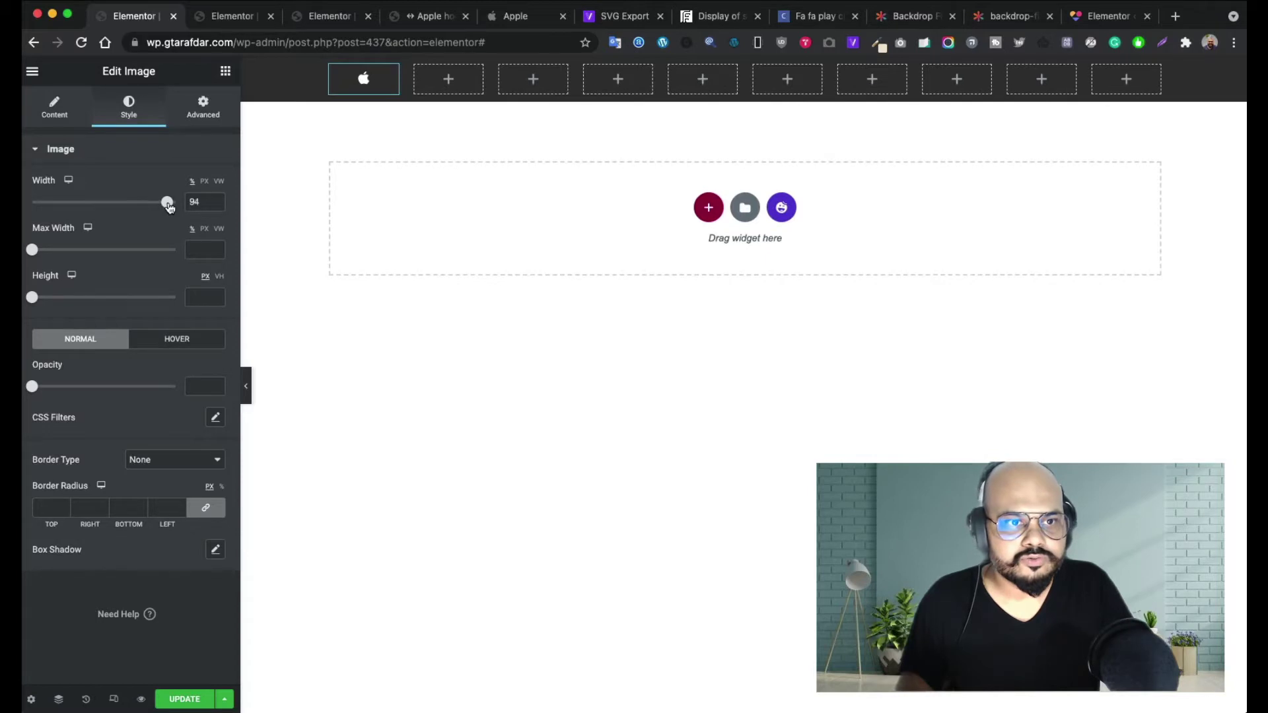
click(216, 207)
click(216, 206)
click(215, 200)
click(216, 200)
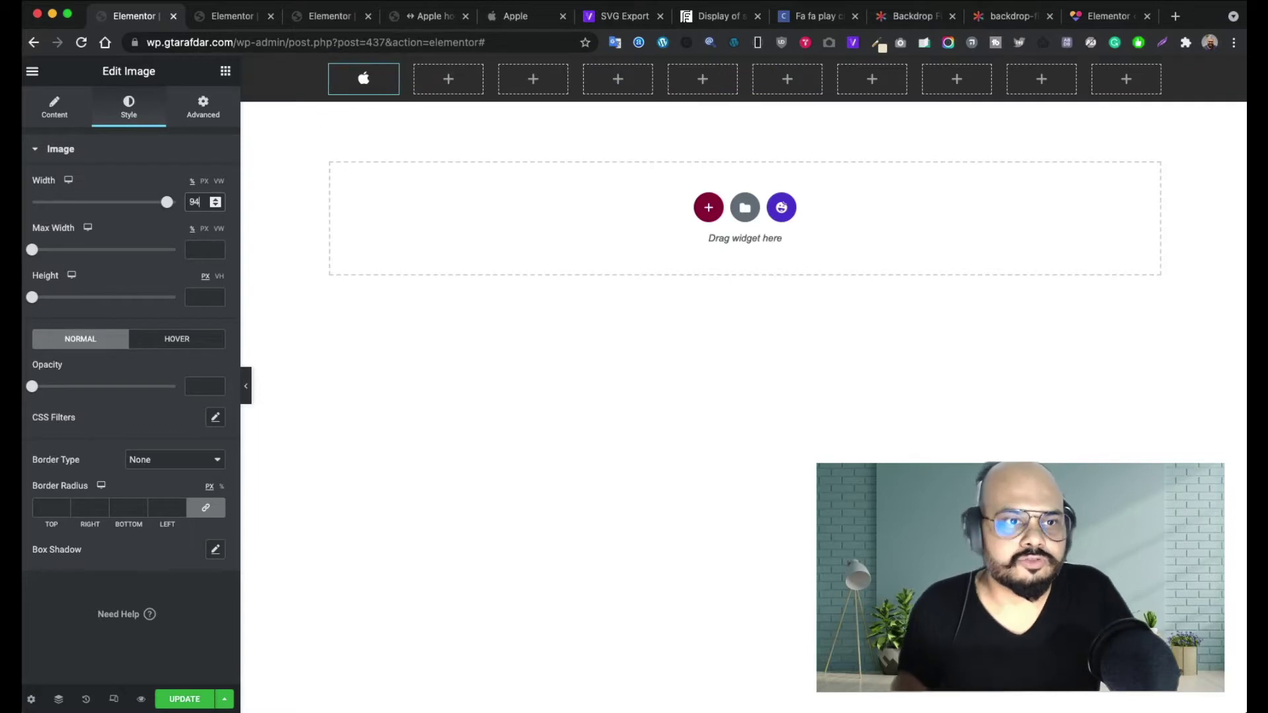
- Place an Image widget in the second column of the header, beside the Apple logo
click(453, 83)
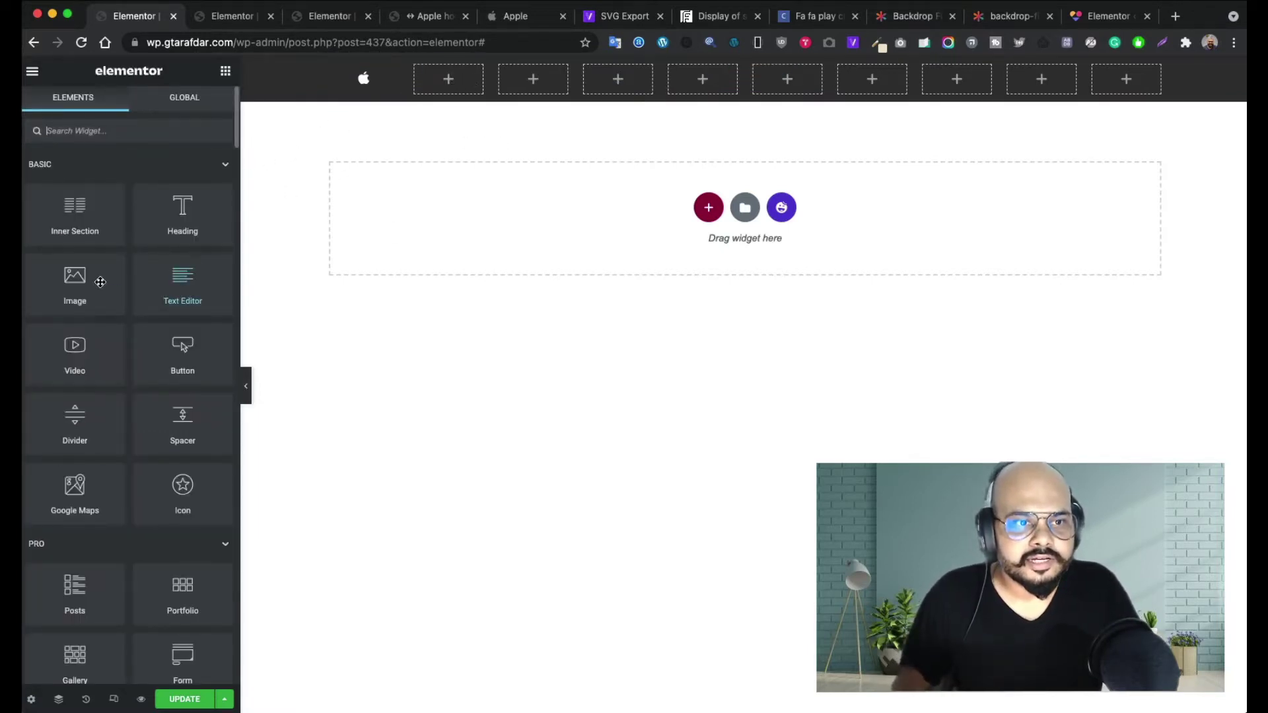
drag(75, 296, 449, 80)
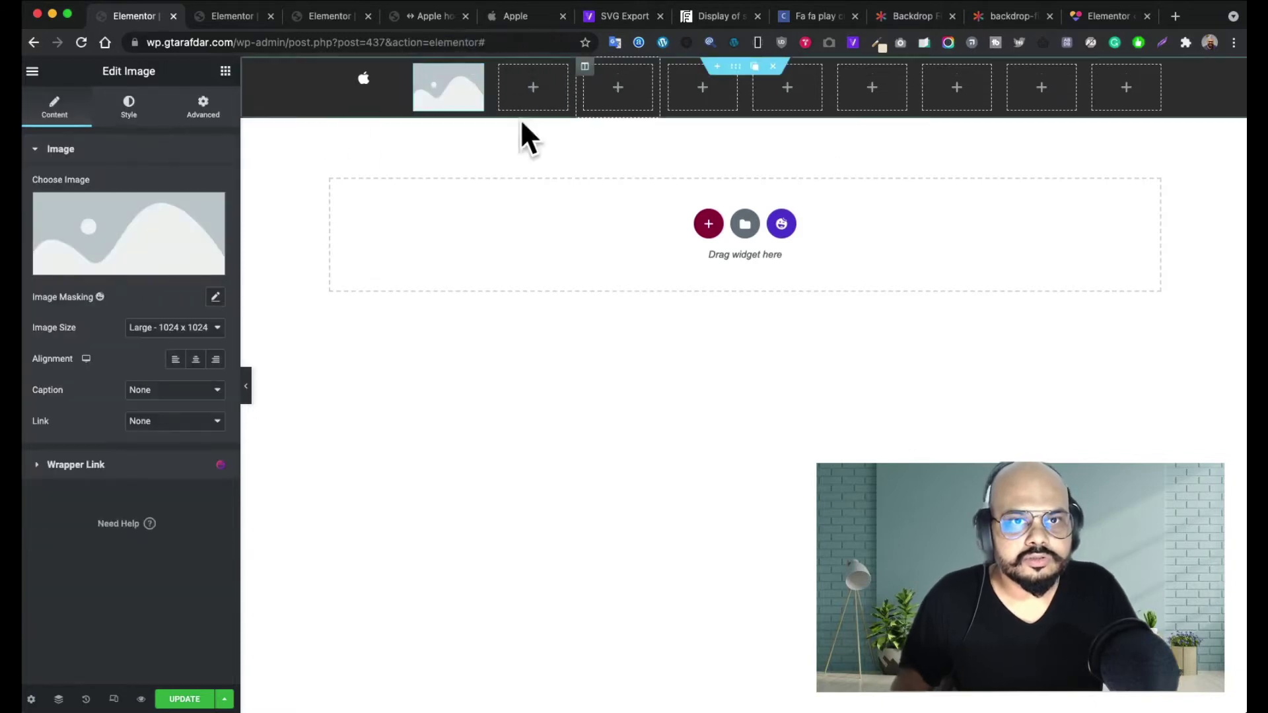
- Check the menu order on the apple.com page, move its browser tab directly beside the Apple Site editor tab, and return to the editor
click(537, 18)
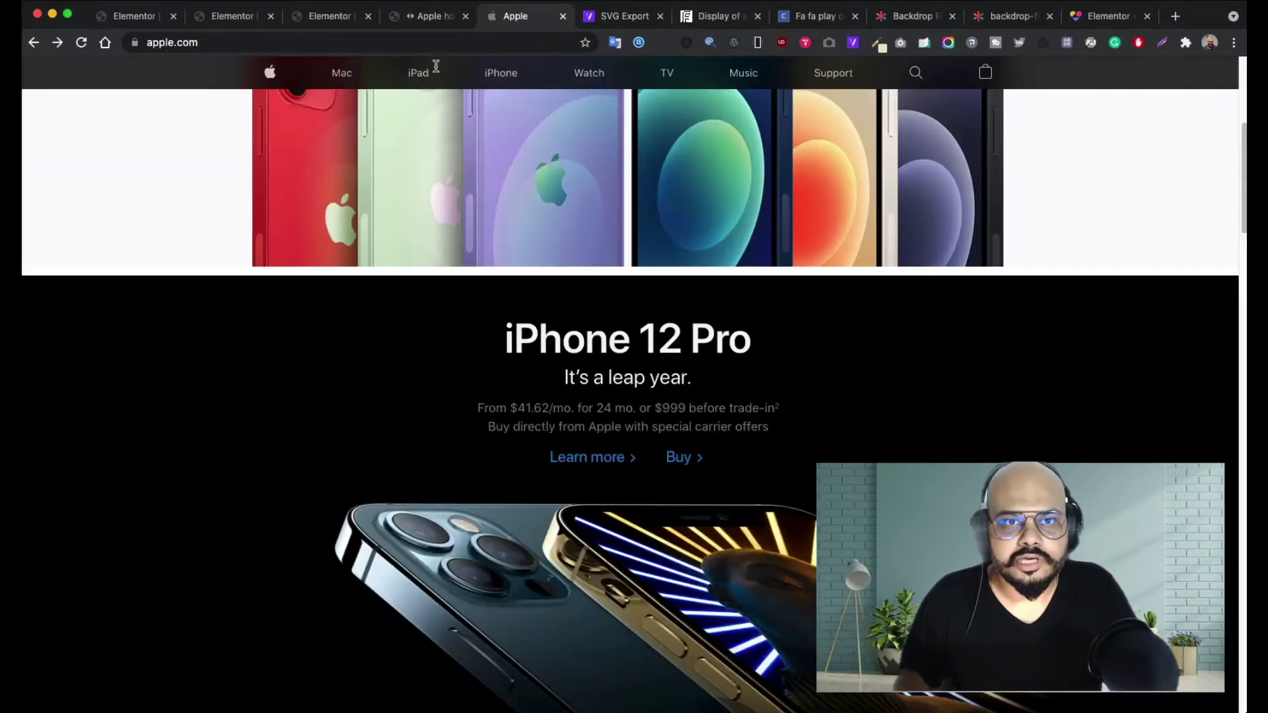
click(316, 20)
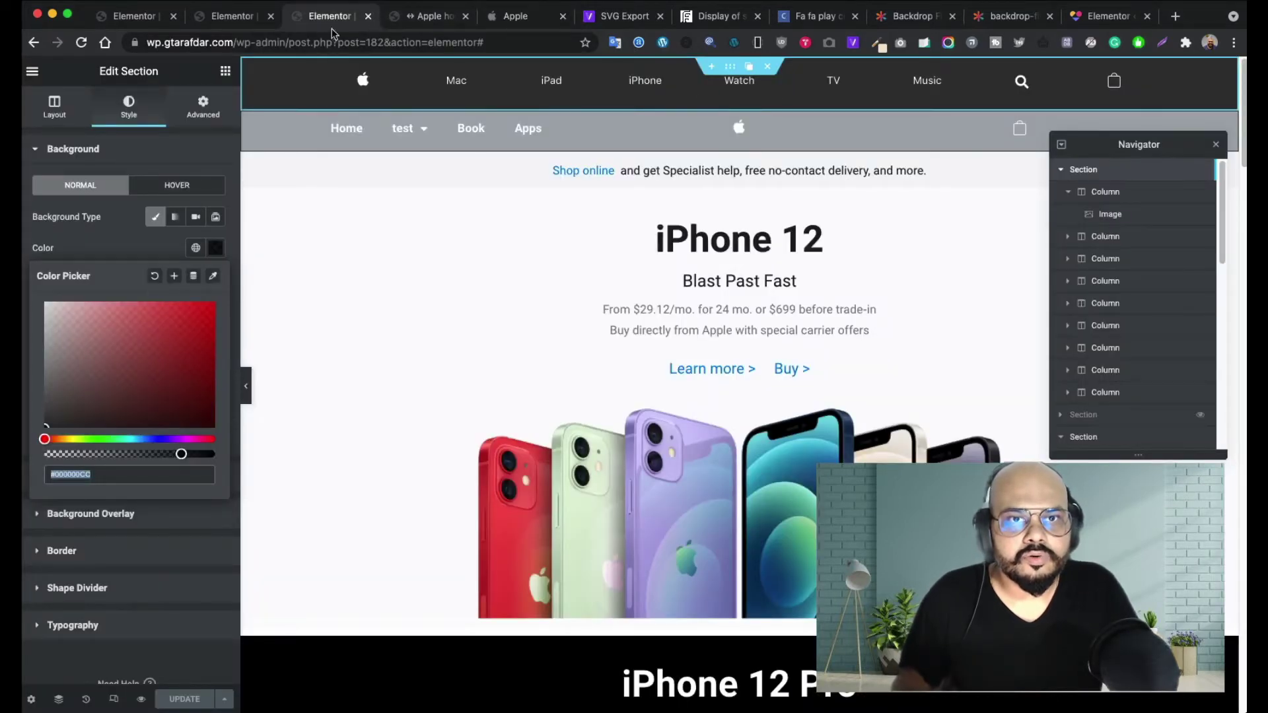
click(223, 25)
click(150, 21)
drag(515, 17, 237, 23)
click(143, 18)
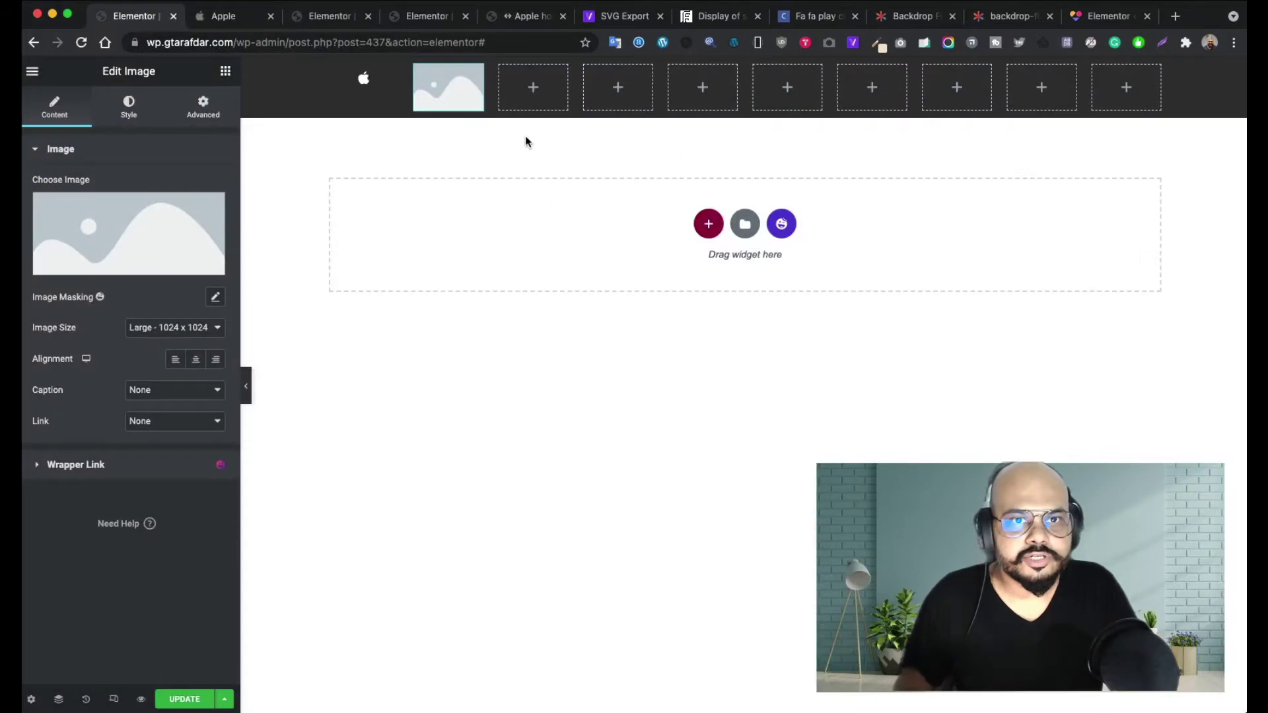
- Insert the Mac menu text graphic from the media library into the second column's Image widget
click(96, 229)
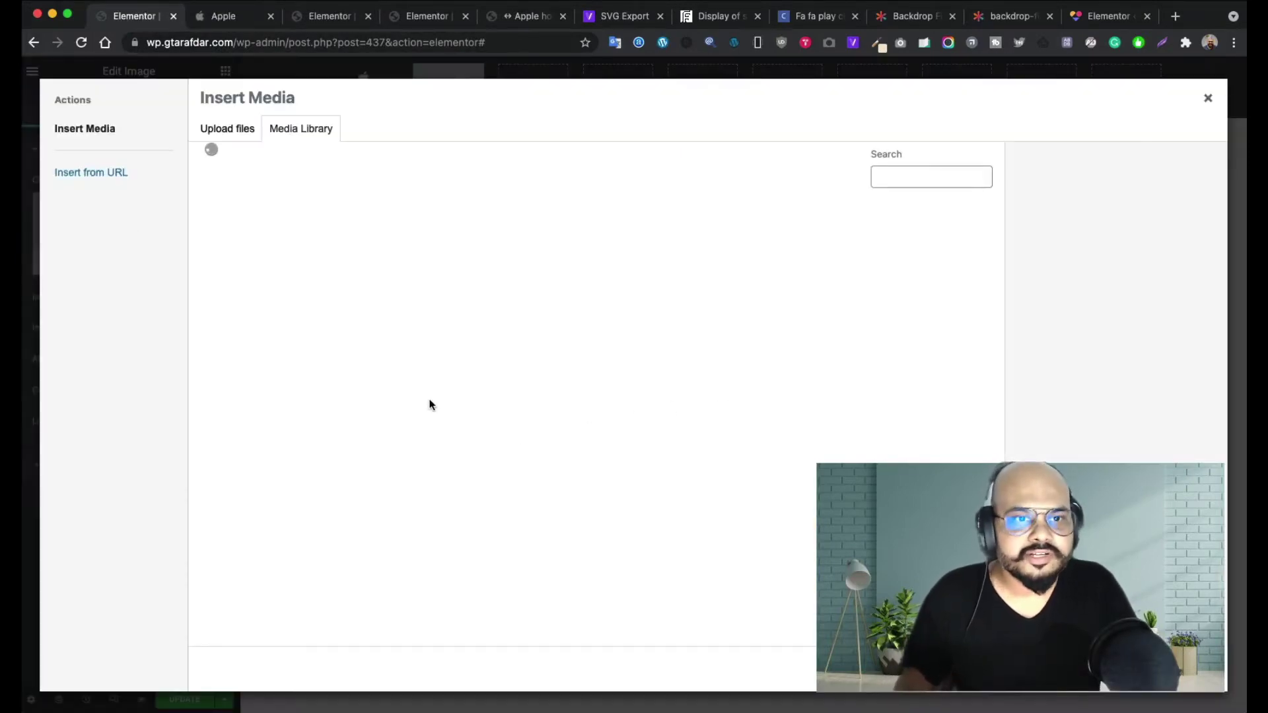
scroll(575, 433, down, 5)
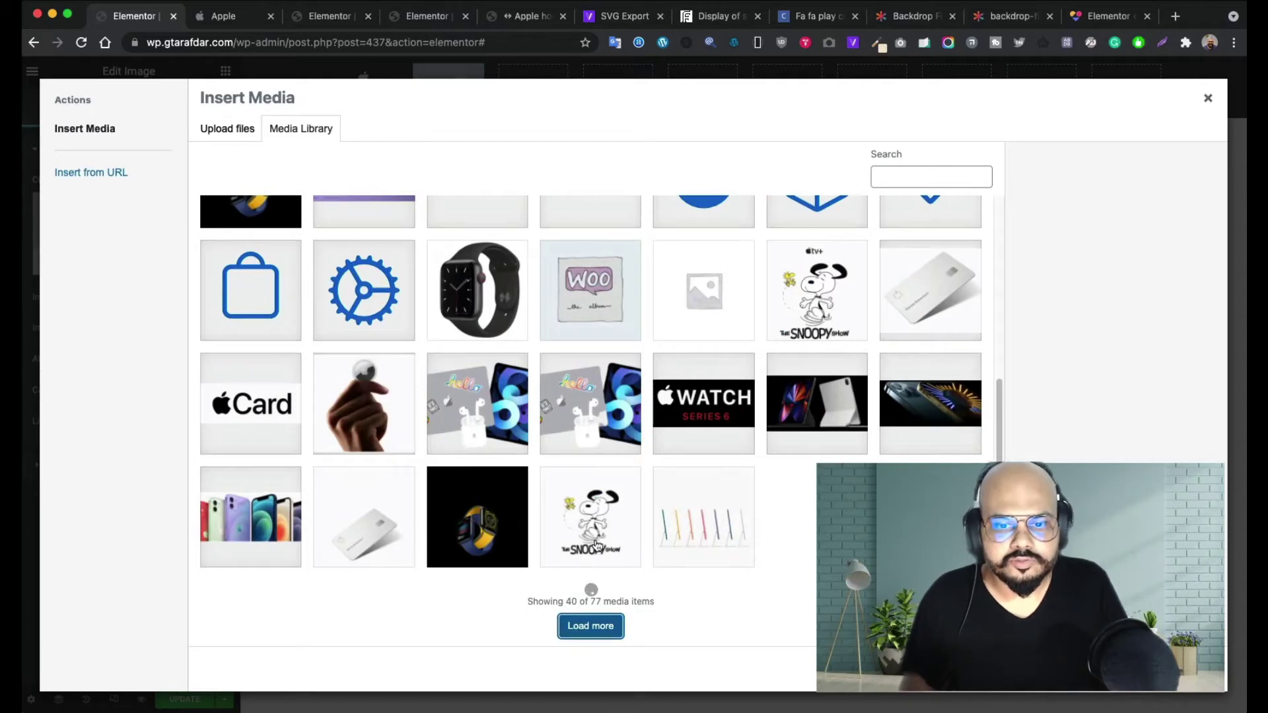
scroll(578, 488, up, 5)
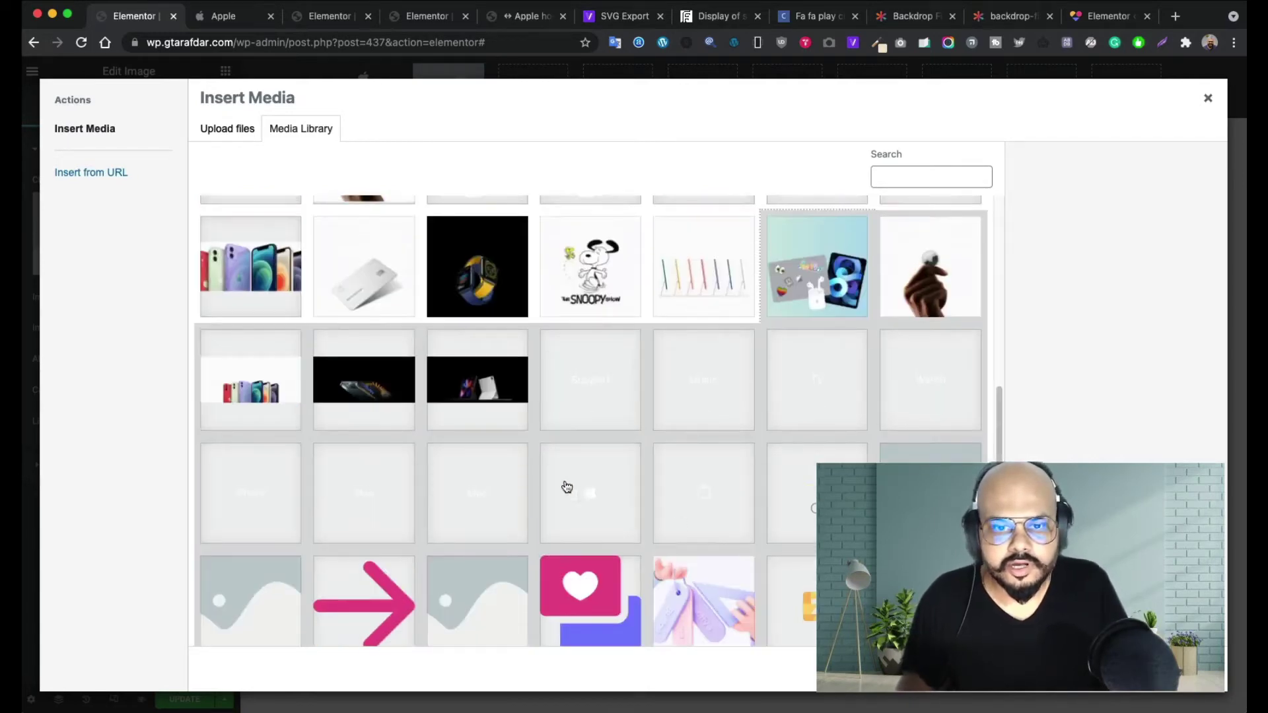
click(482, 492)
click(1187, 670)
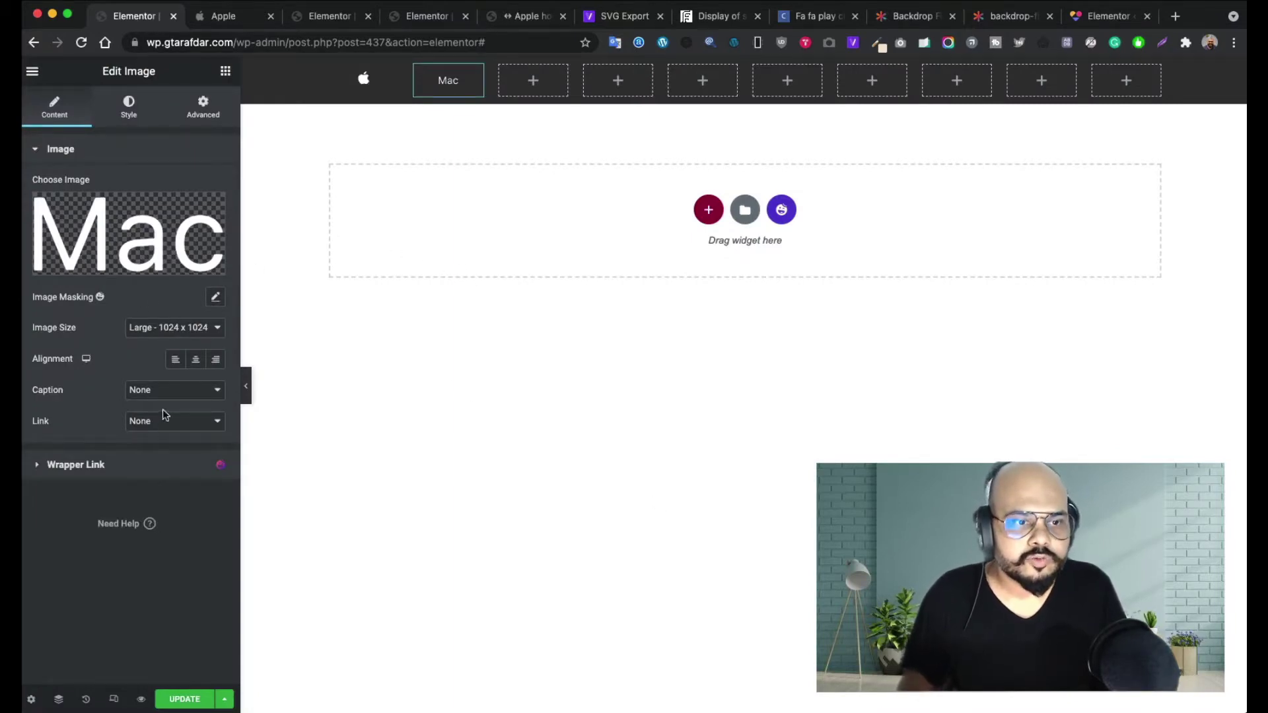
- Link the Mac image to the custom URL # and set its width to 95%
click(166, 422)
click(174, 454)
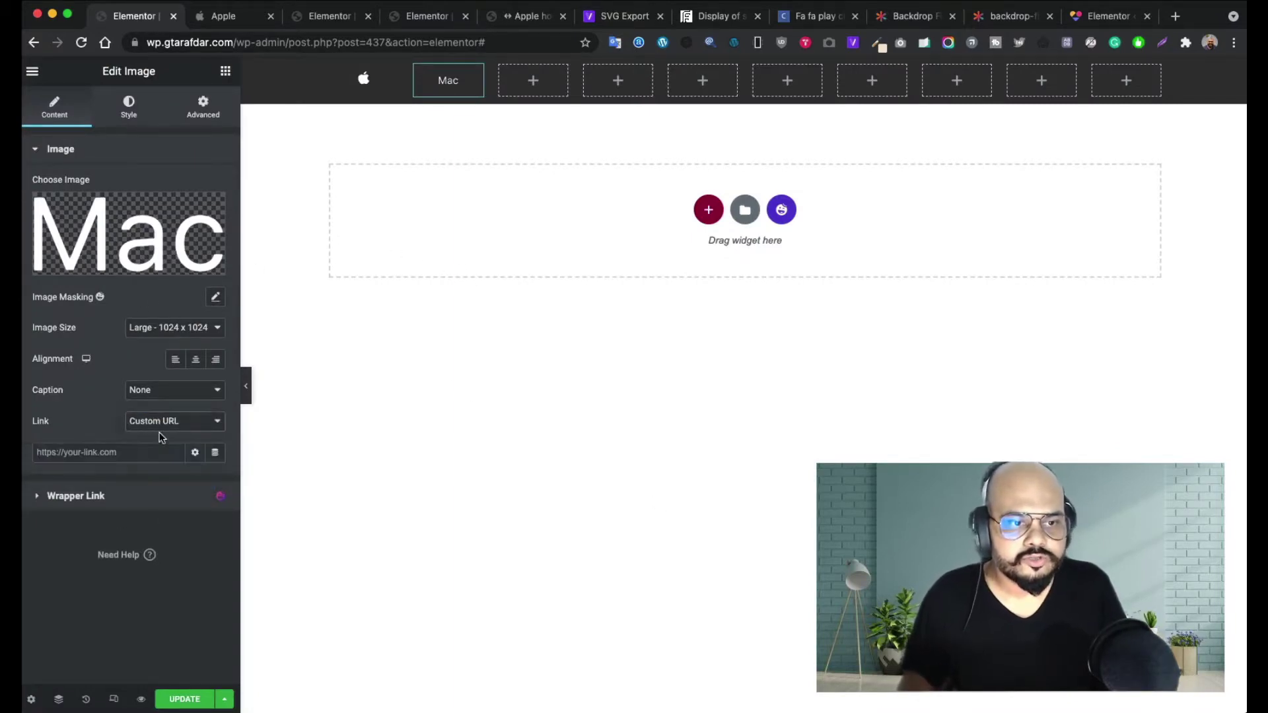
click(108, 455)
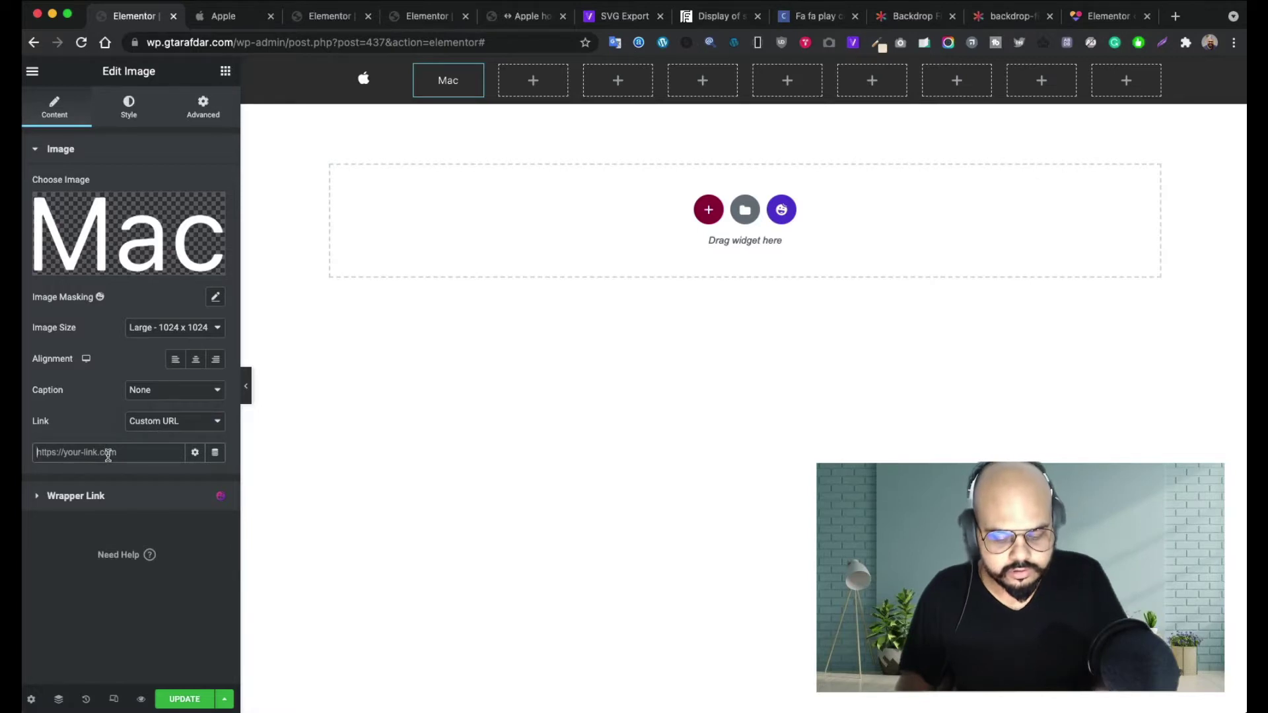
text(#)
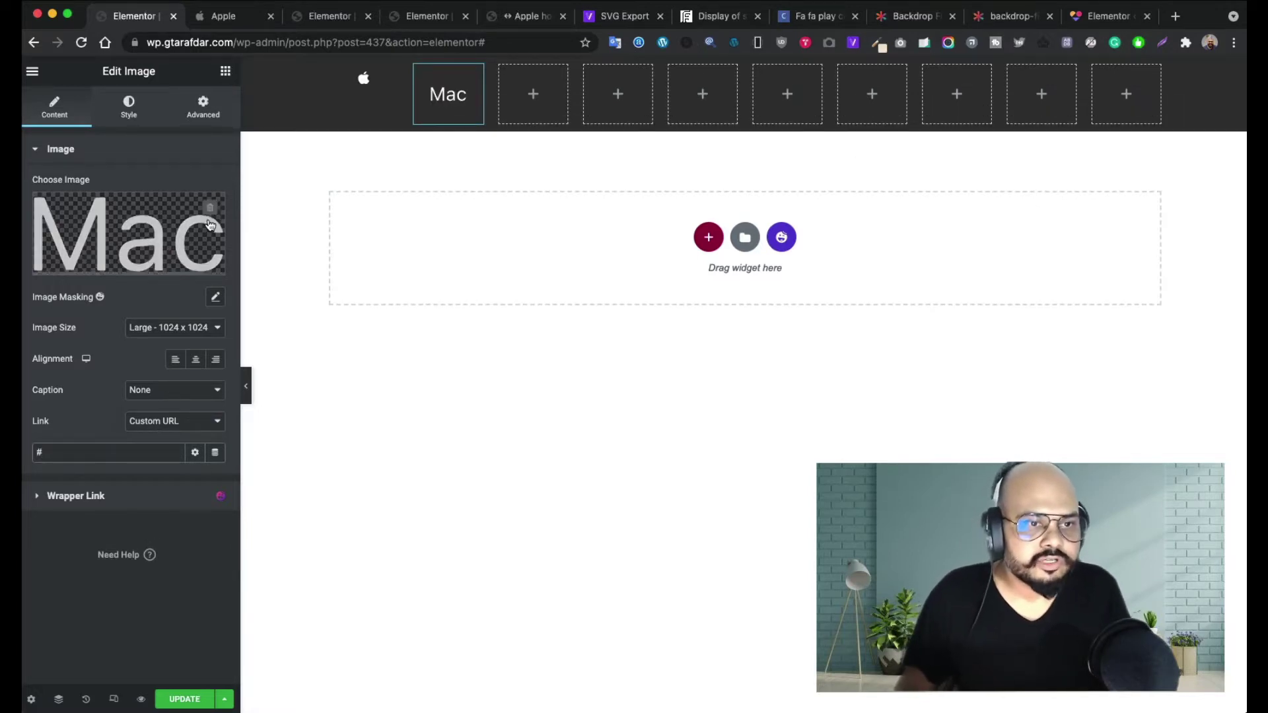
click(128, 108)
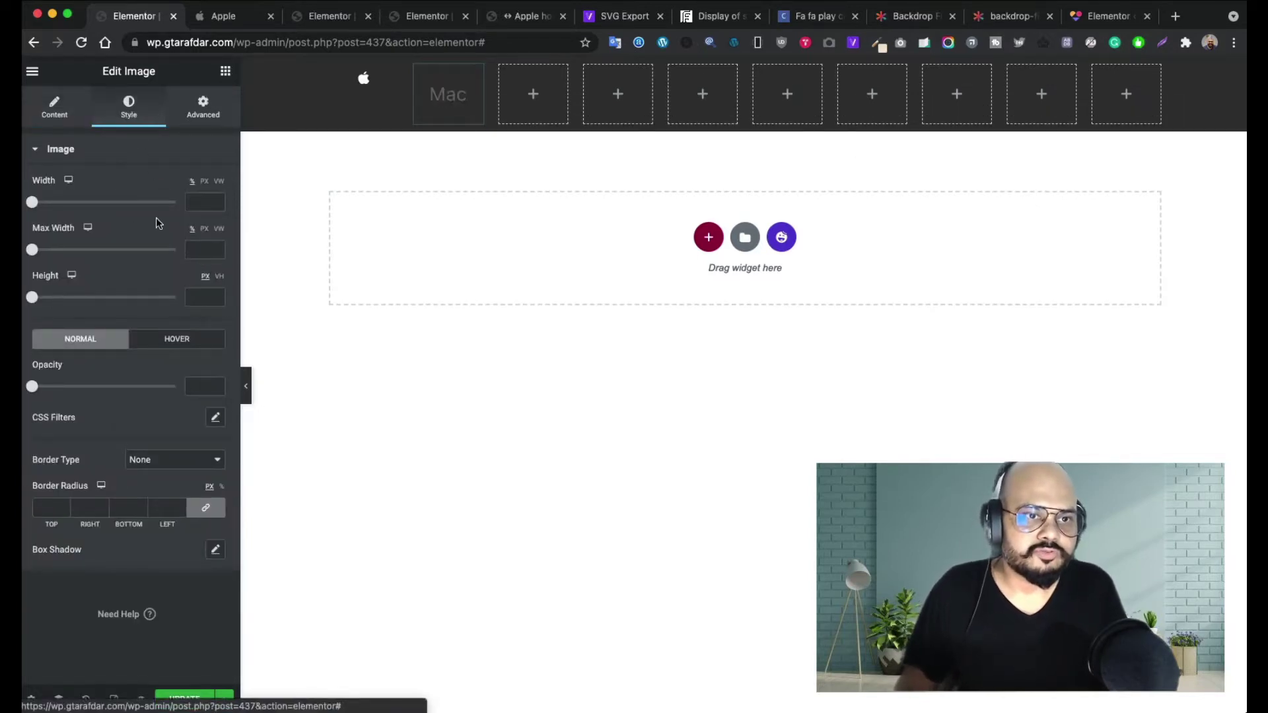
click(203, 209)
text(95)
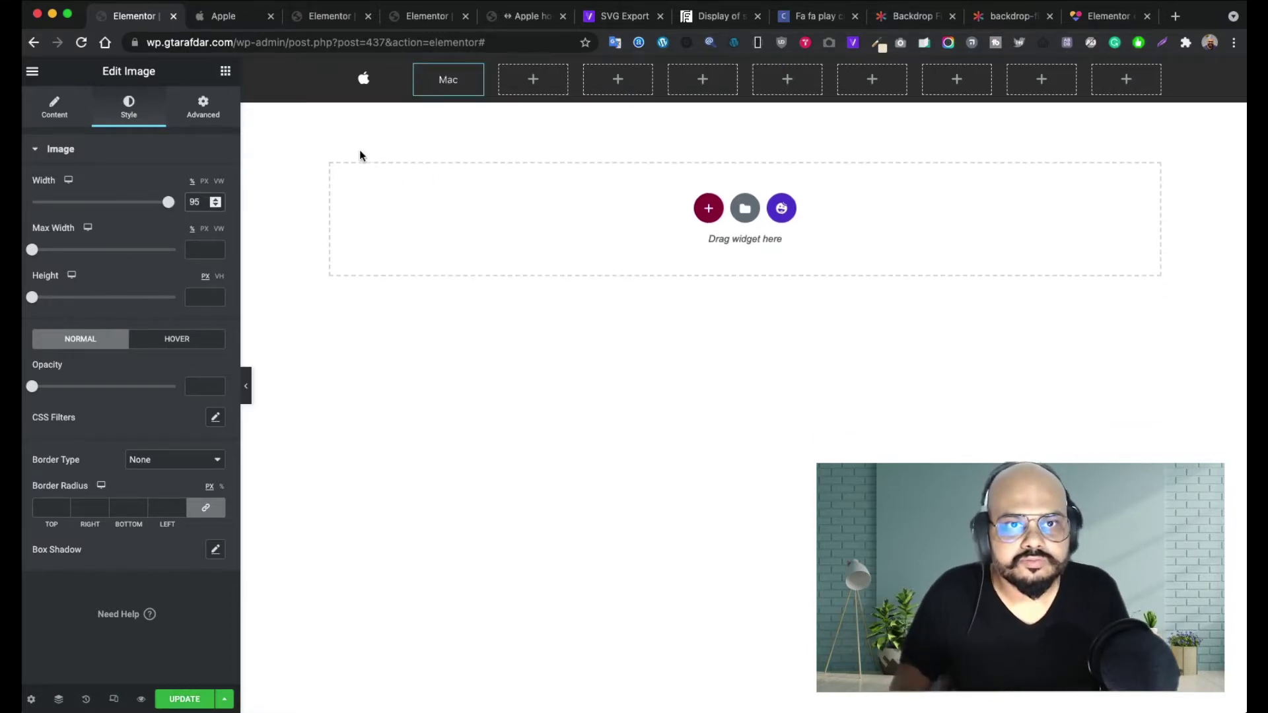
- Place an Image widget in the third header column and link it to the custom URL #
click(528, 82)
drag(99, 297, 554, 105)
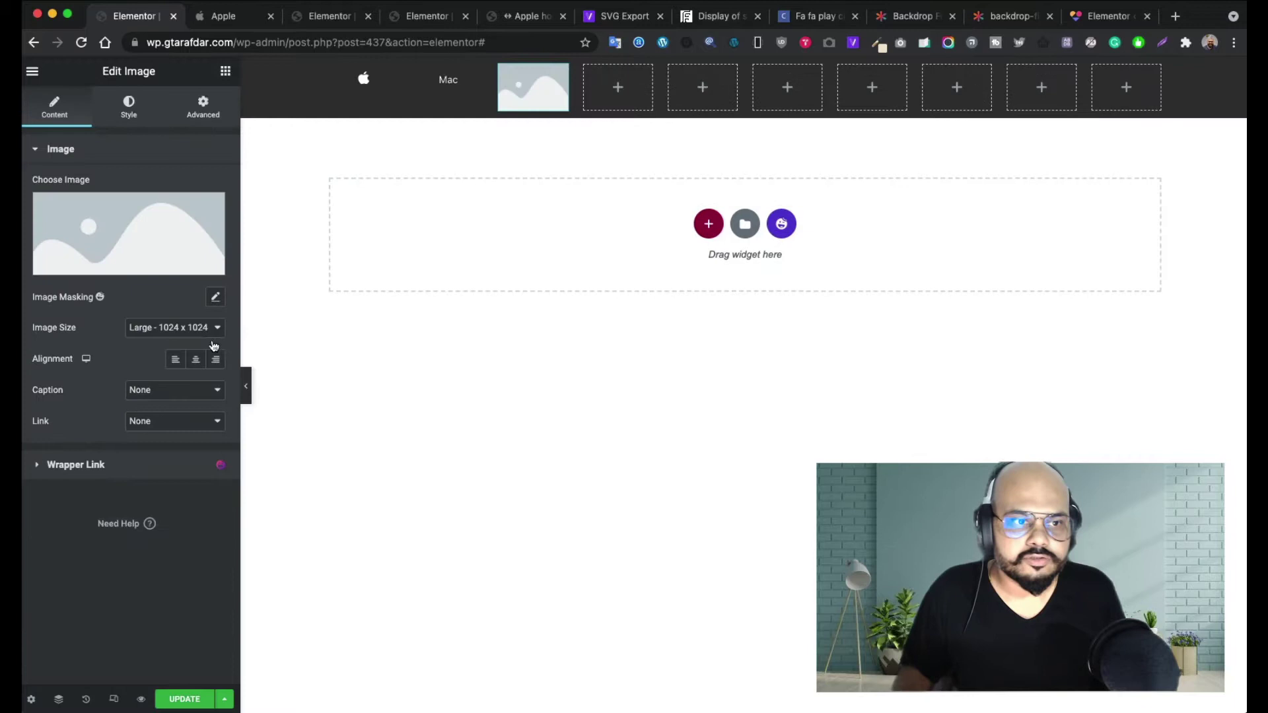
click(181, 424)
click(173, 454)
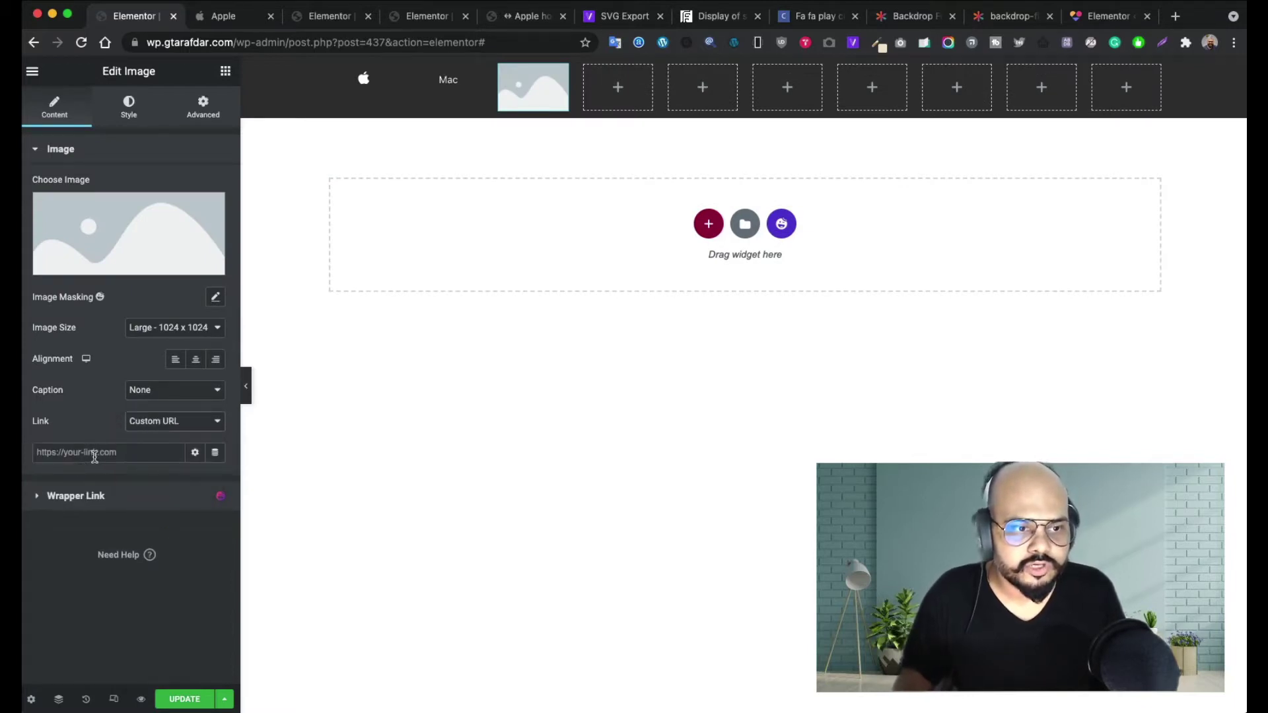
click(94, 455)
text(#)
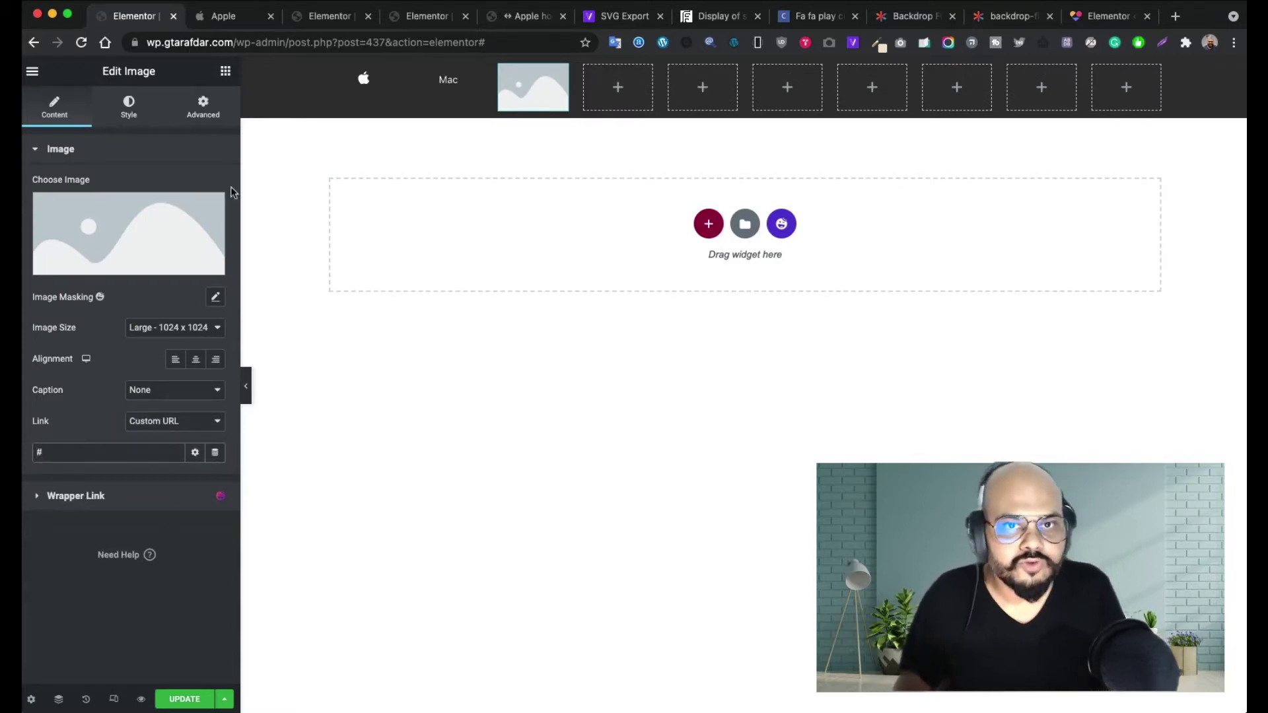
- Insert the iPad graphic svgexport-3.svg from the media library into the third column's image, checking the menu order against apple.com
click(77, 215)
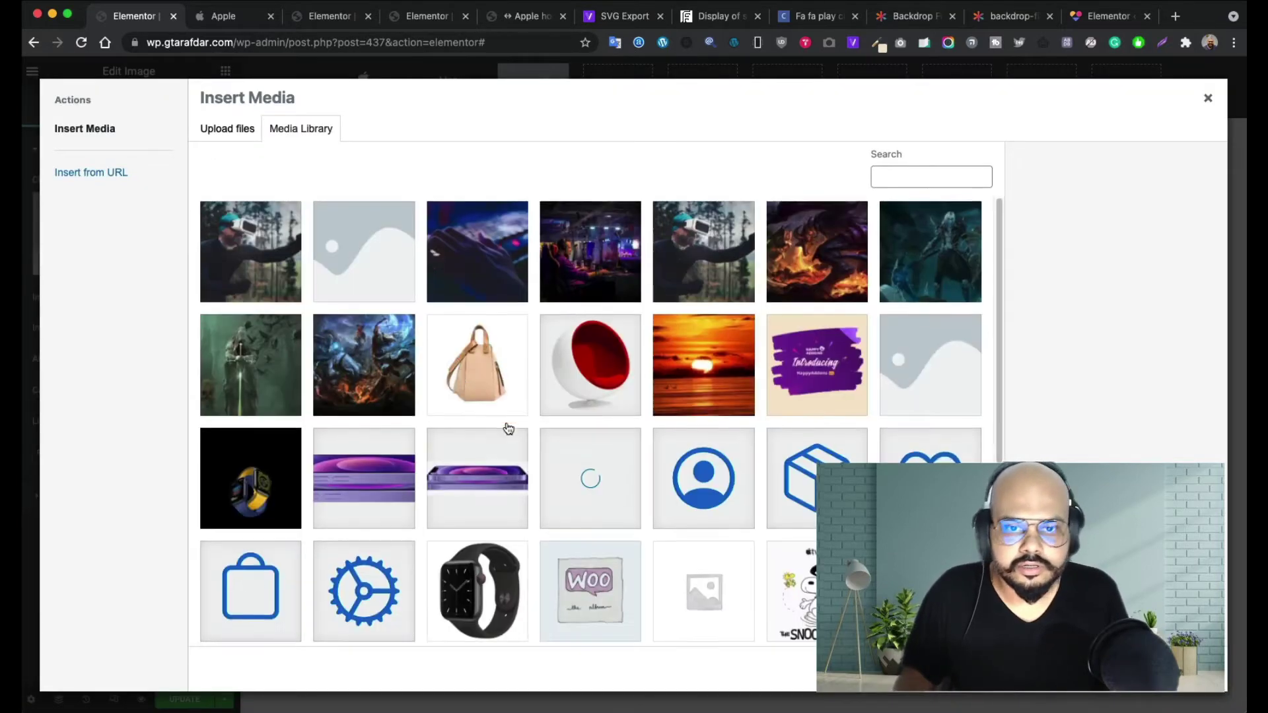
scroll(650, 539, down, 5)
click(591, 631)
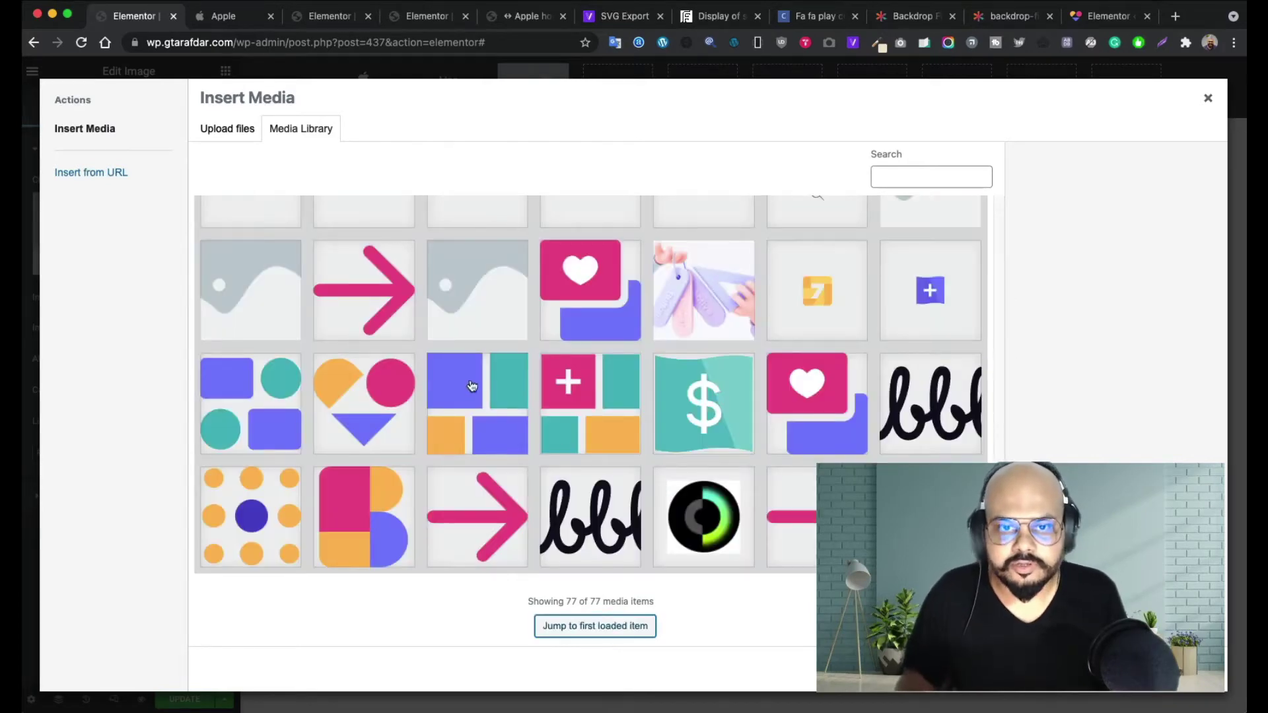
scroll(472, 387, up, 3)
click(359, 338)
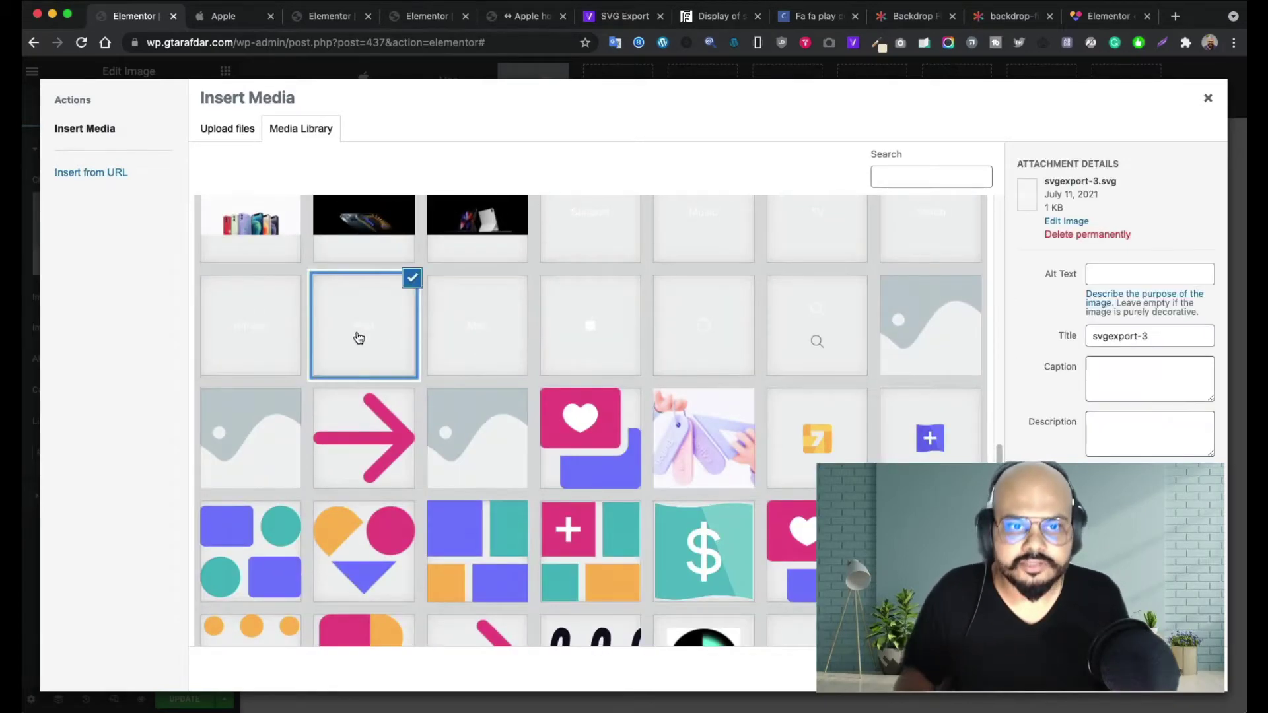
click(263, 26)
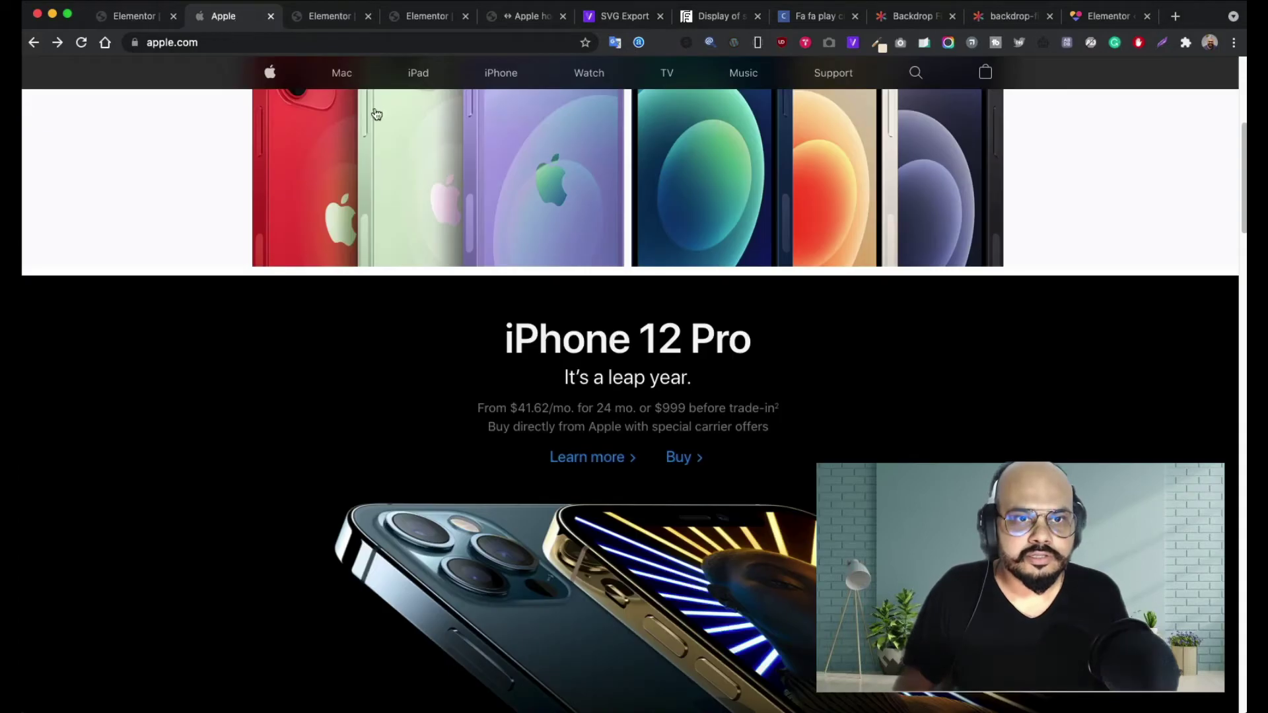
click(130, 23)
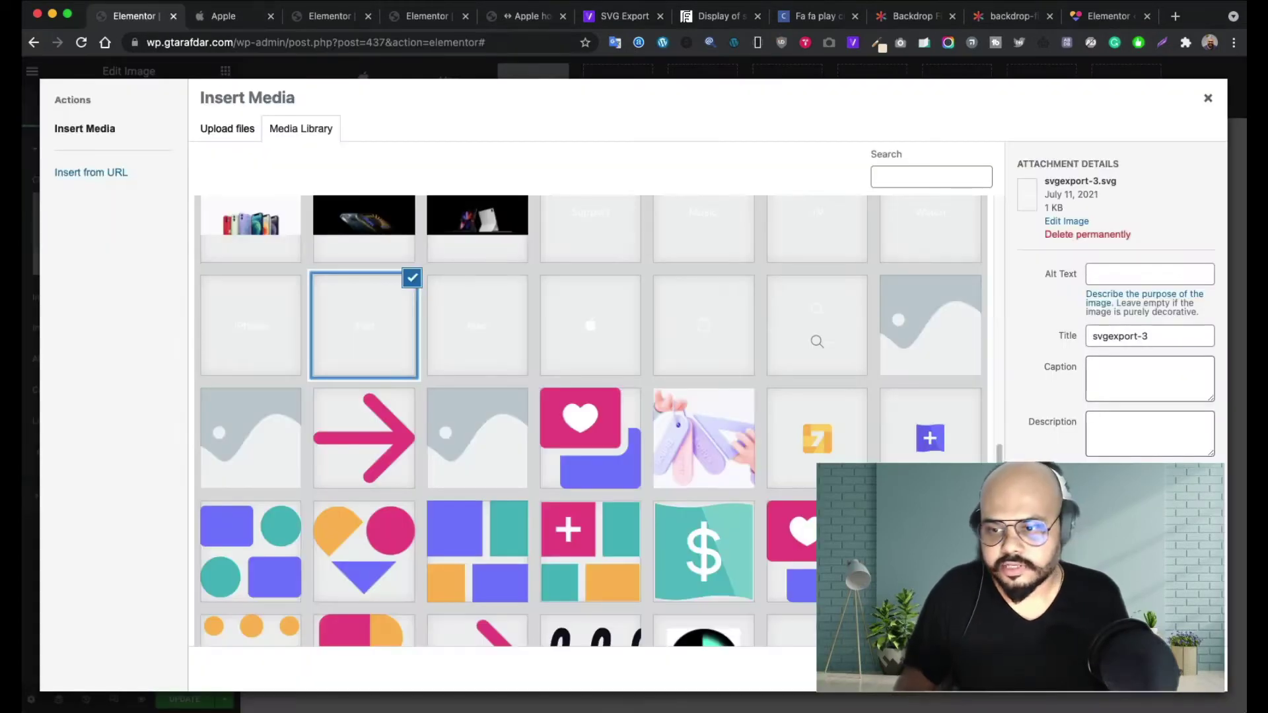
click(1175, 669)
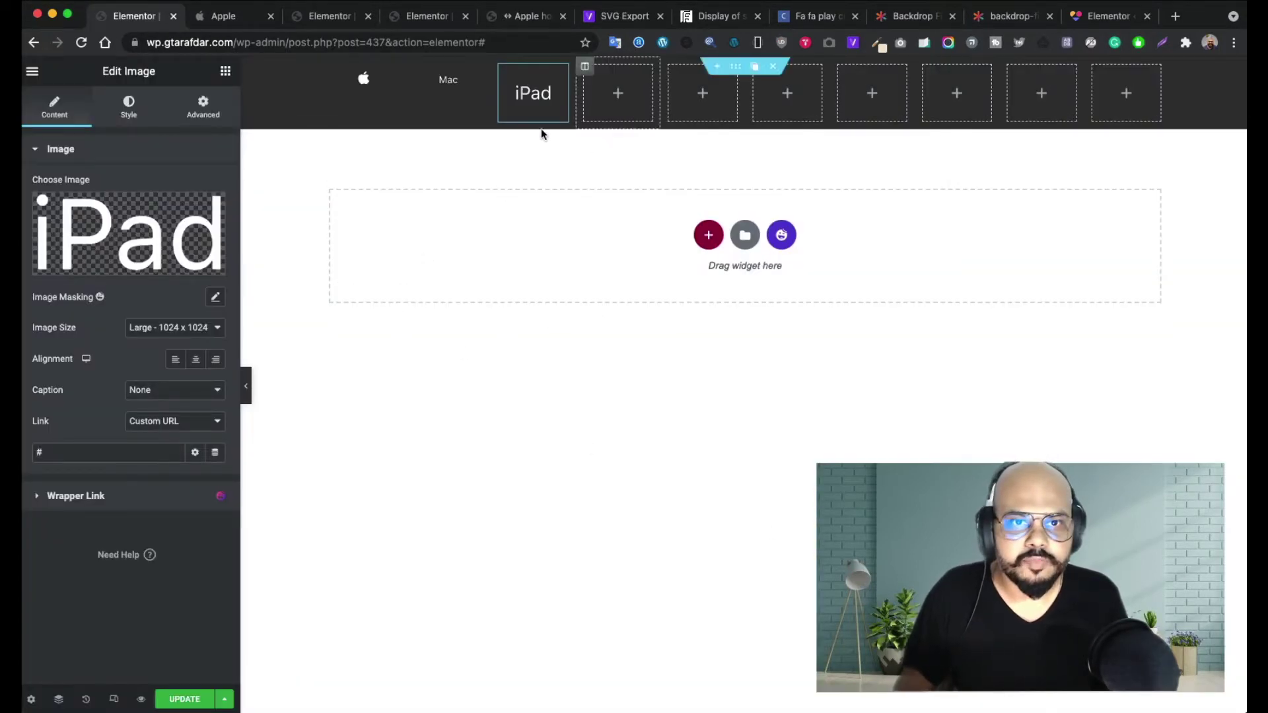
- Set the iPad image's width to 95% and compare it with the Mac image's width setting
click(129, 106)
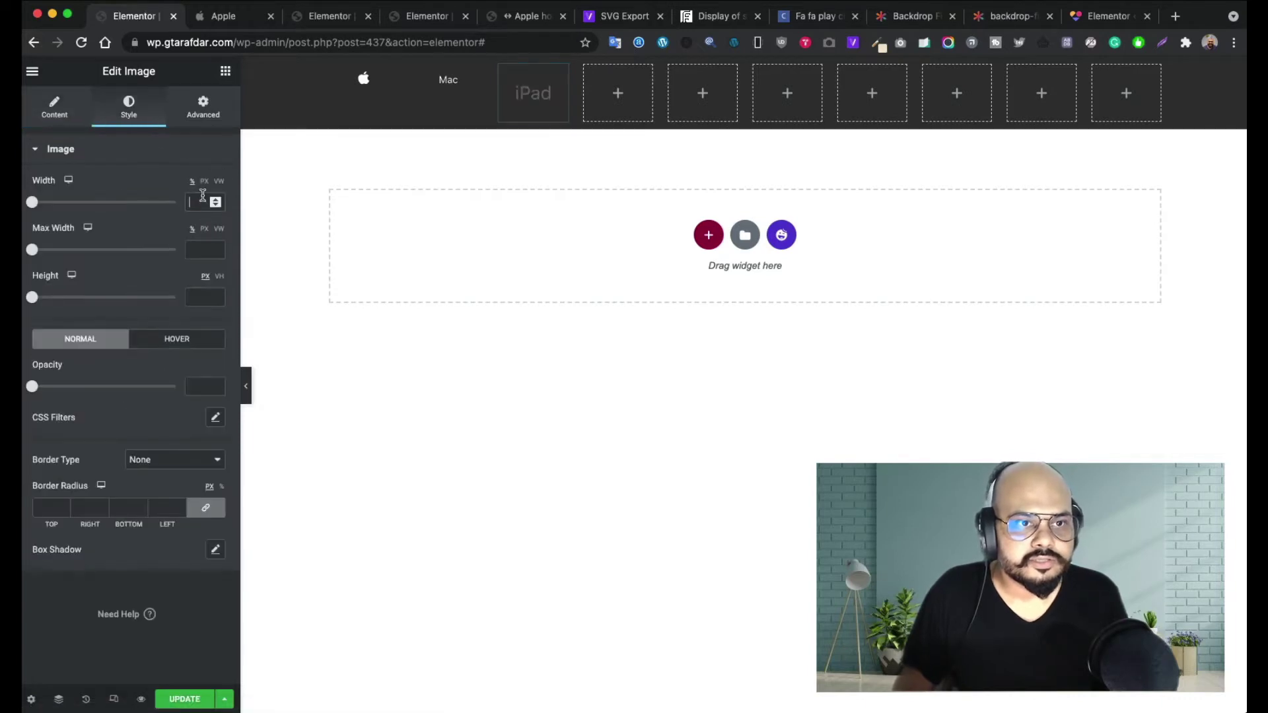
click(198, 202)
text(95)
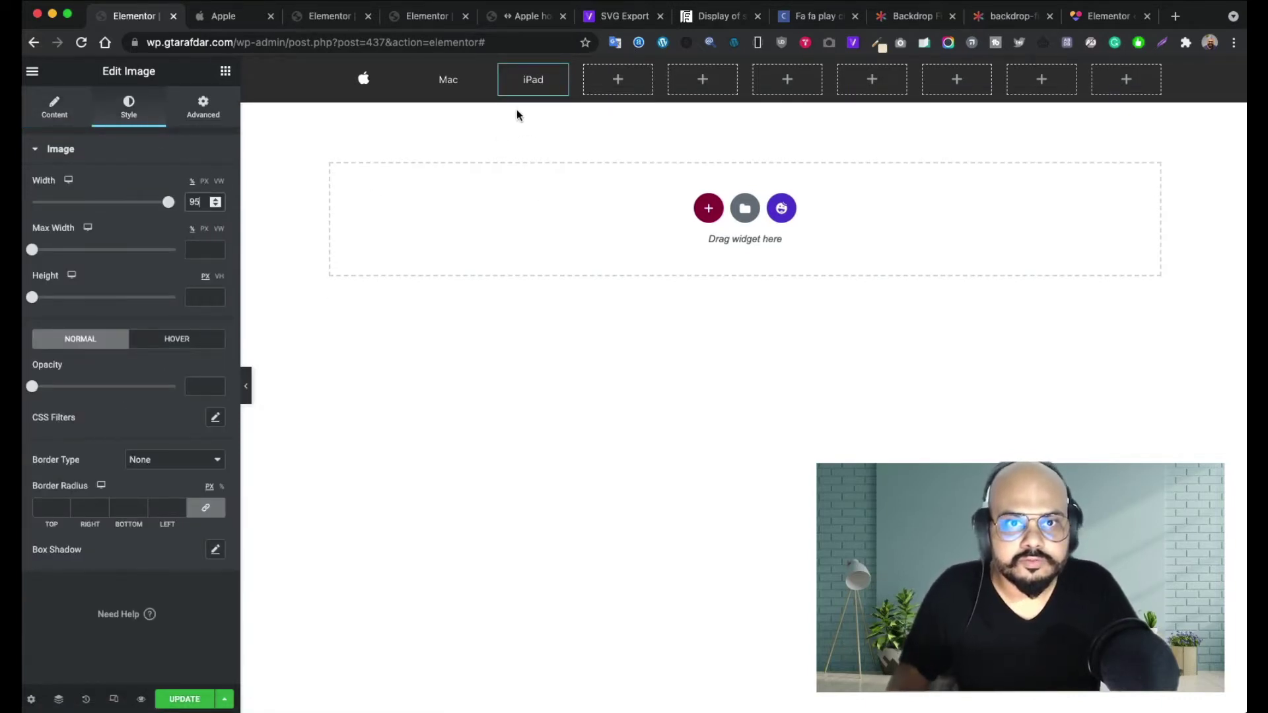
click(453, 79)
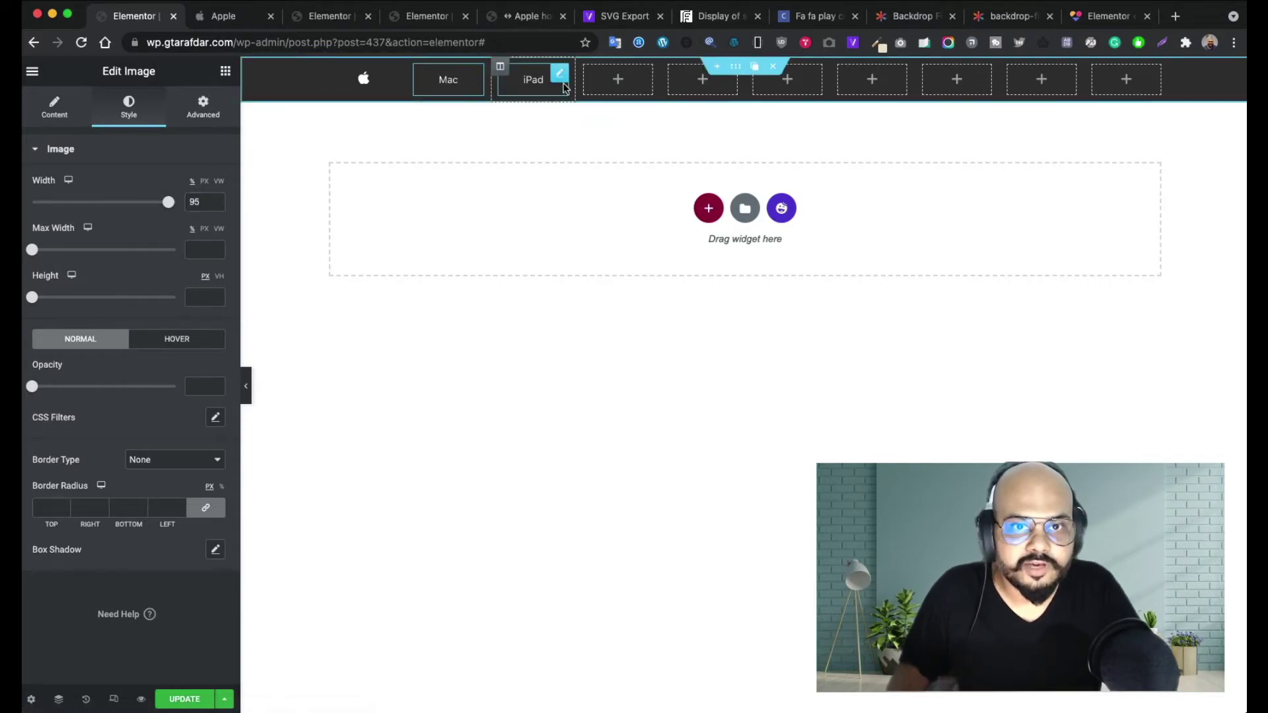
click(529, 78)
- Place an Image widget in the fourth header column and insert the iPhone graphic svgexport-4.svg from the media library
click(617, 80)
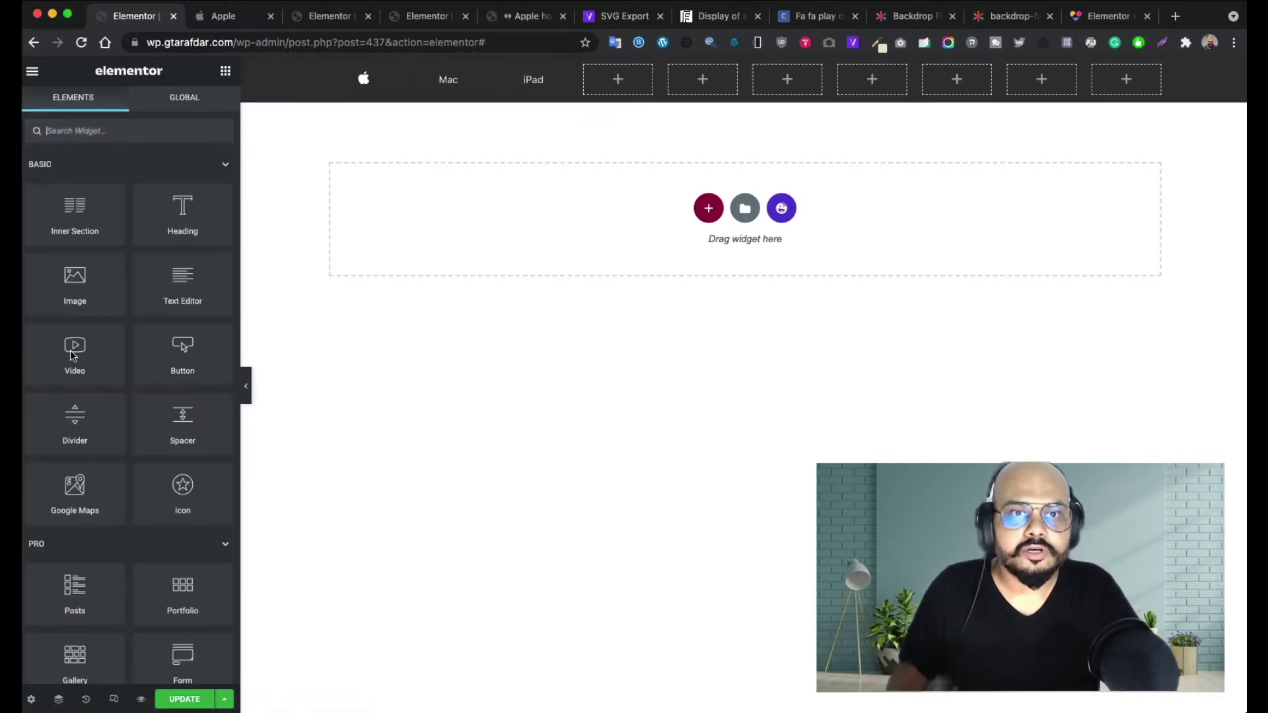
drag(92, 295, 626, 87)
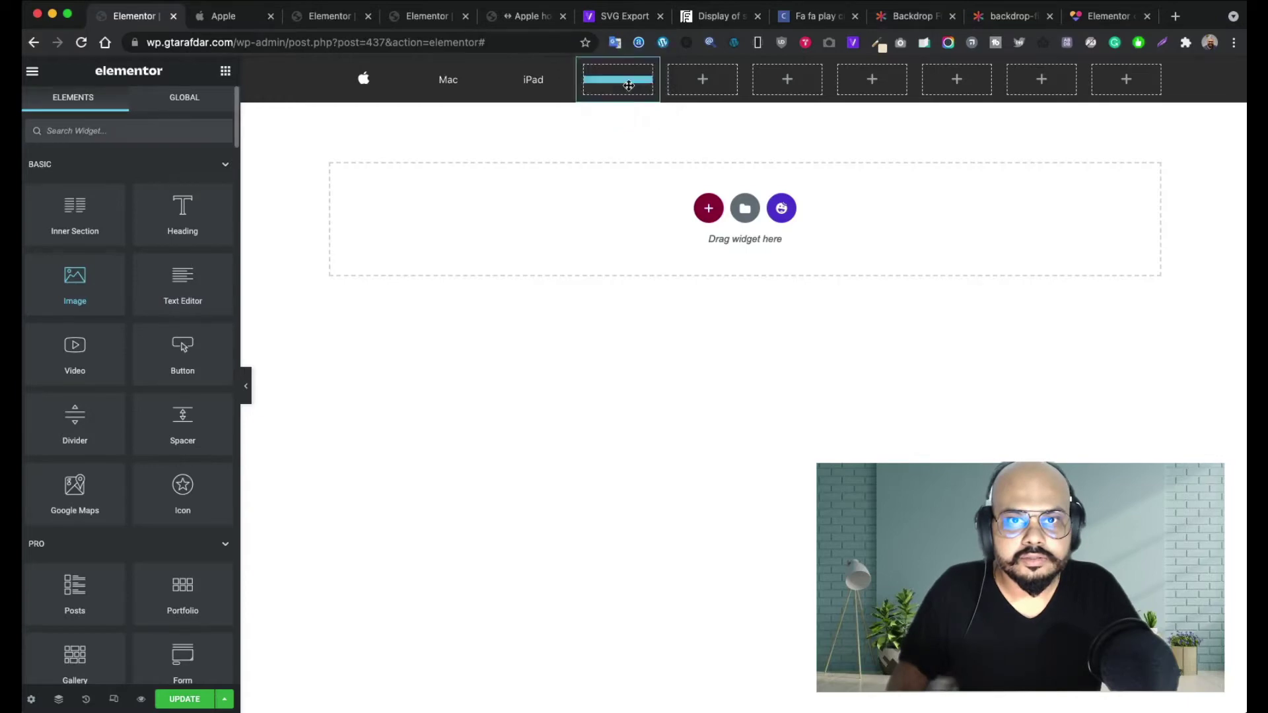
click(150, 240)
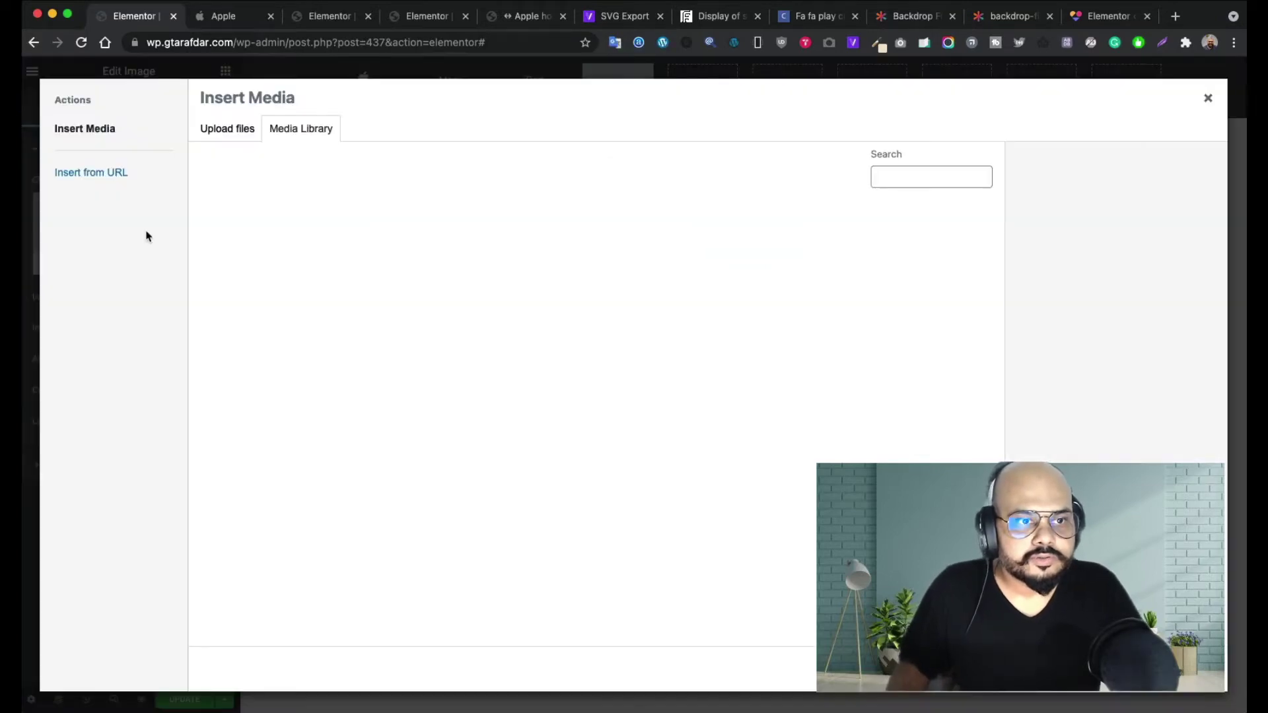
scroll(631, 447, down, 10)
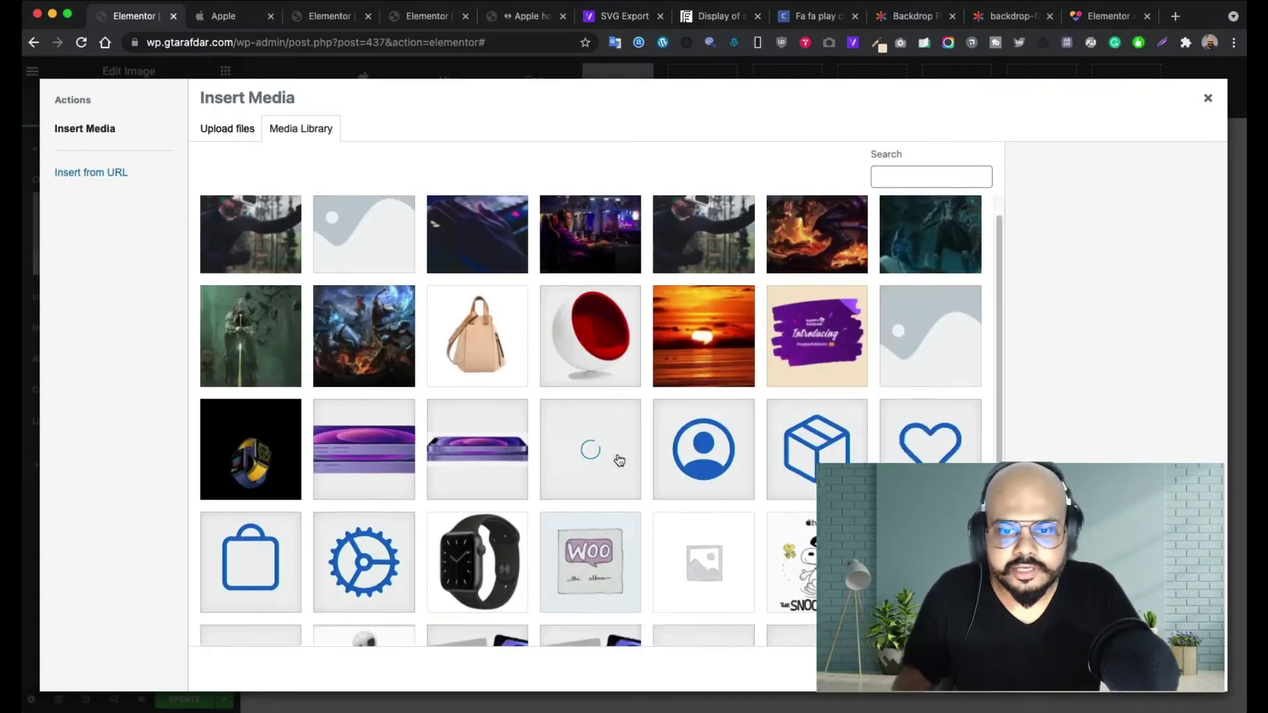
click(597, 625)
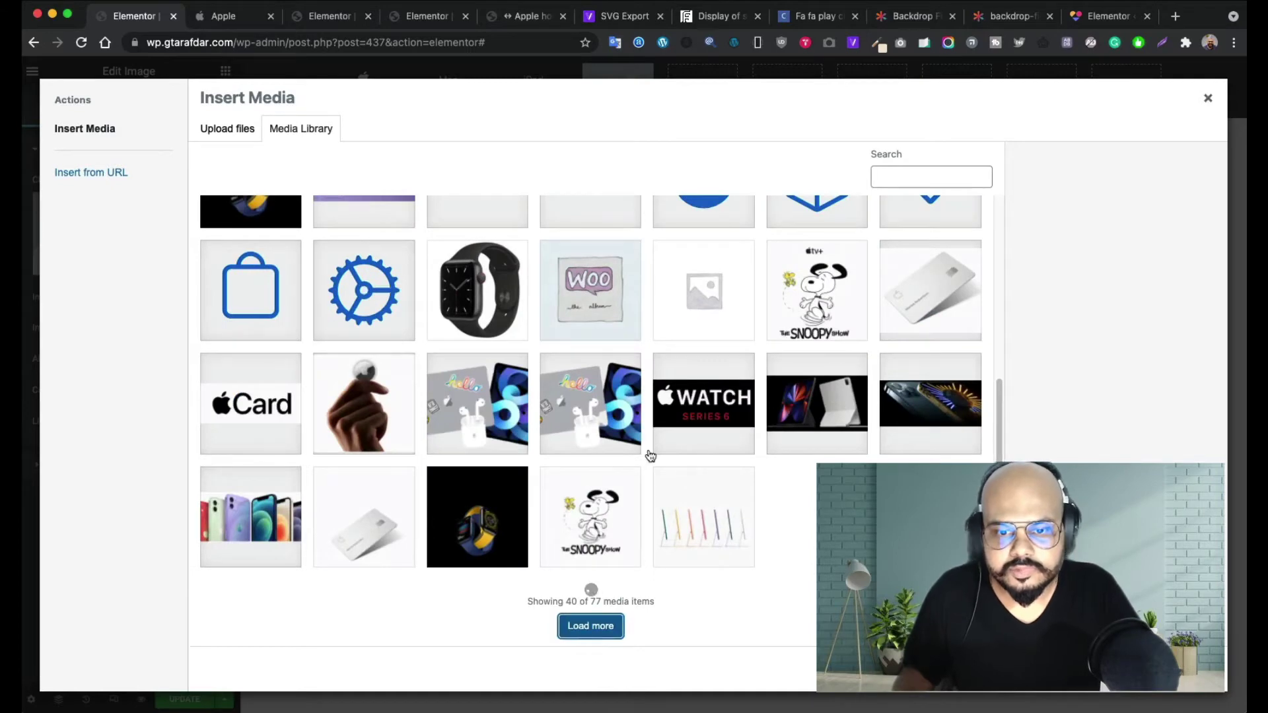
scroll(407, 362, up, 2)
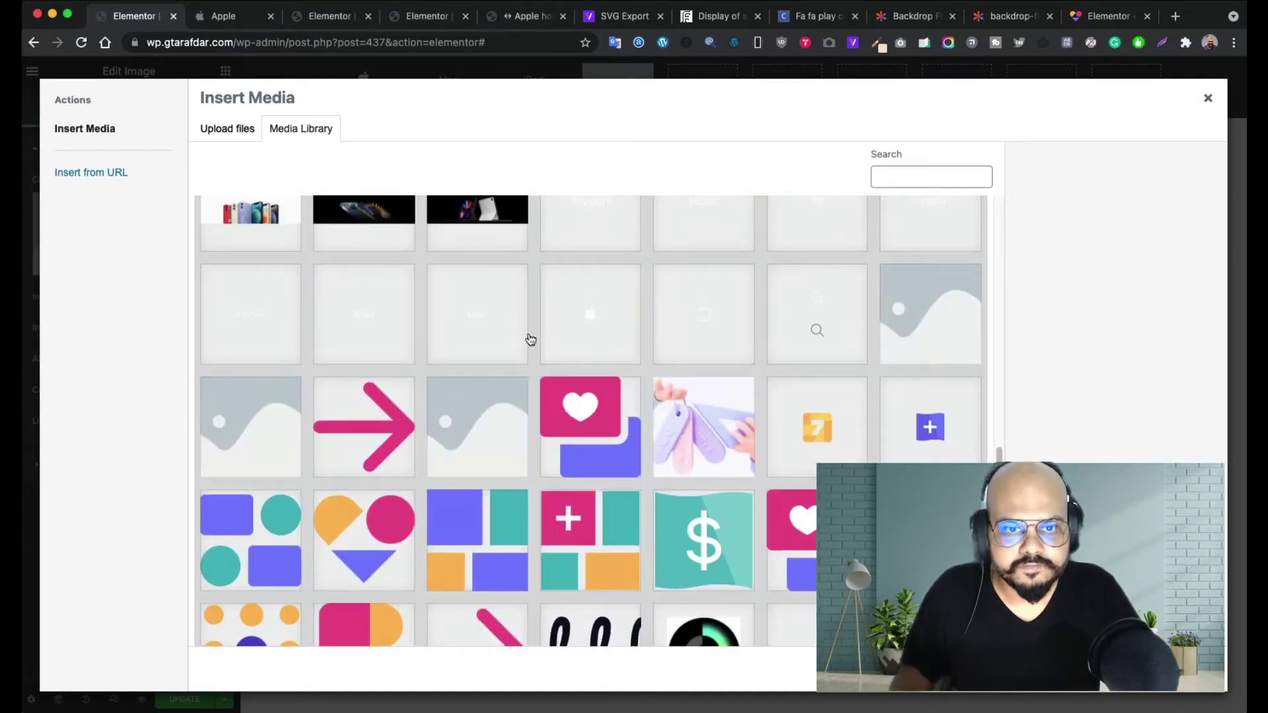
click(251, 326)
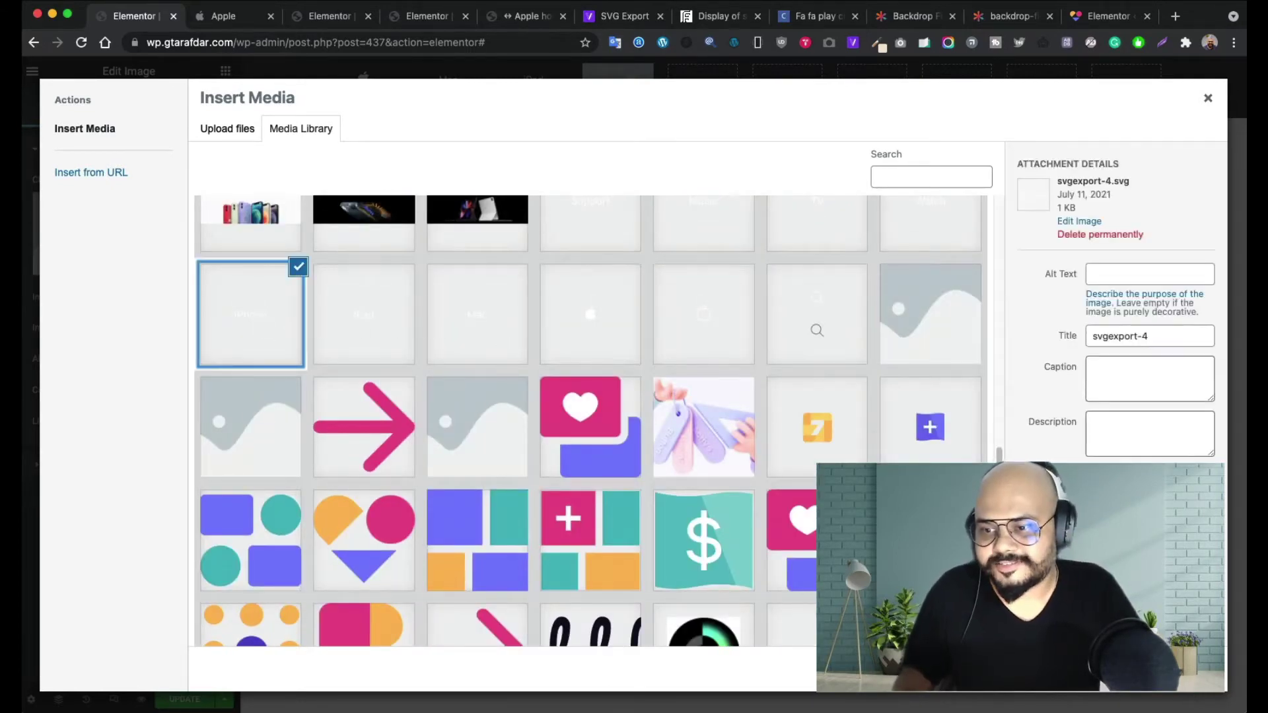
click(1179, 669)
- Link the iPhone image in the fourth header column to the custom URL # and set its width to 95%
click(169, 422)
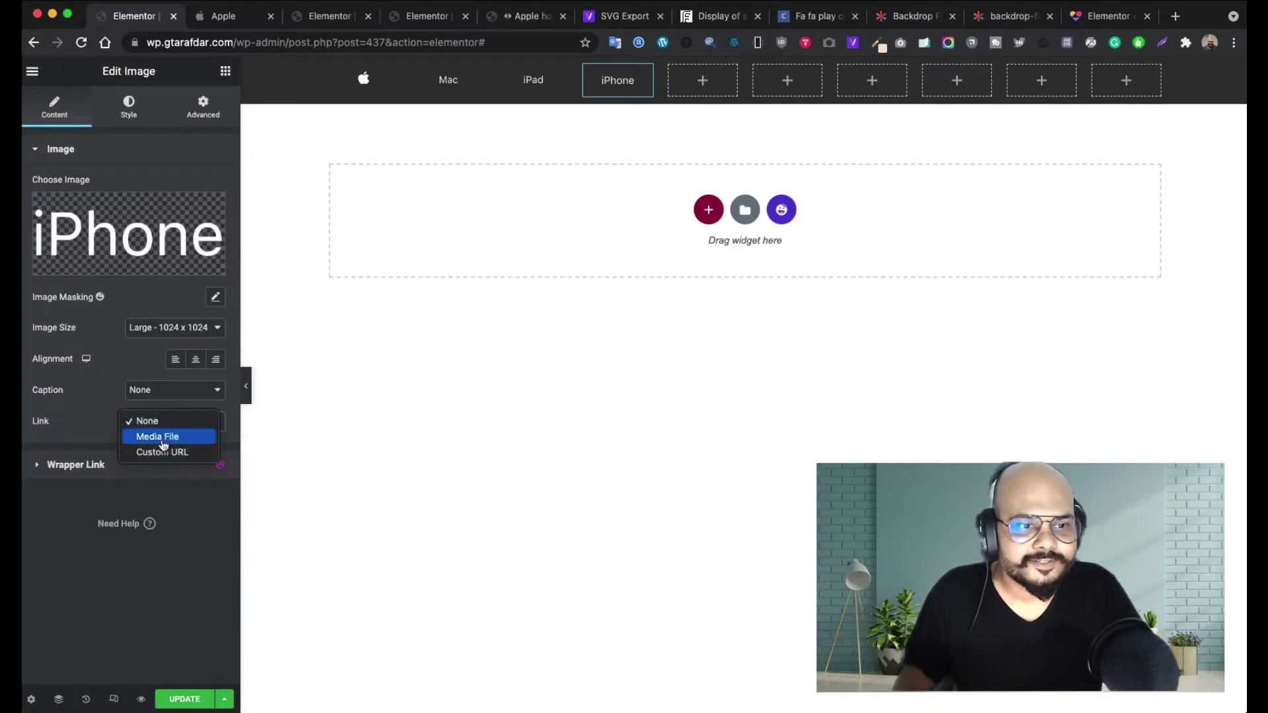
click(149, 451)
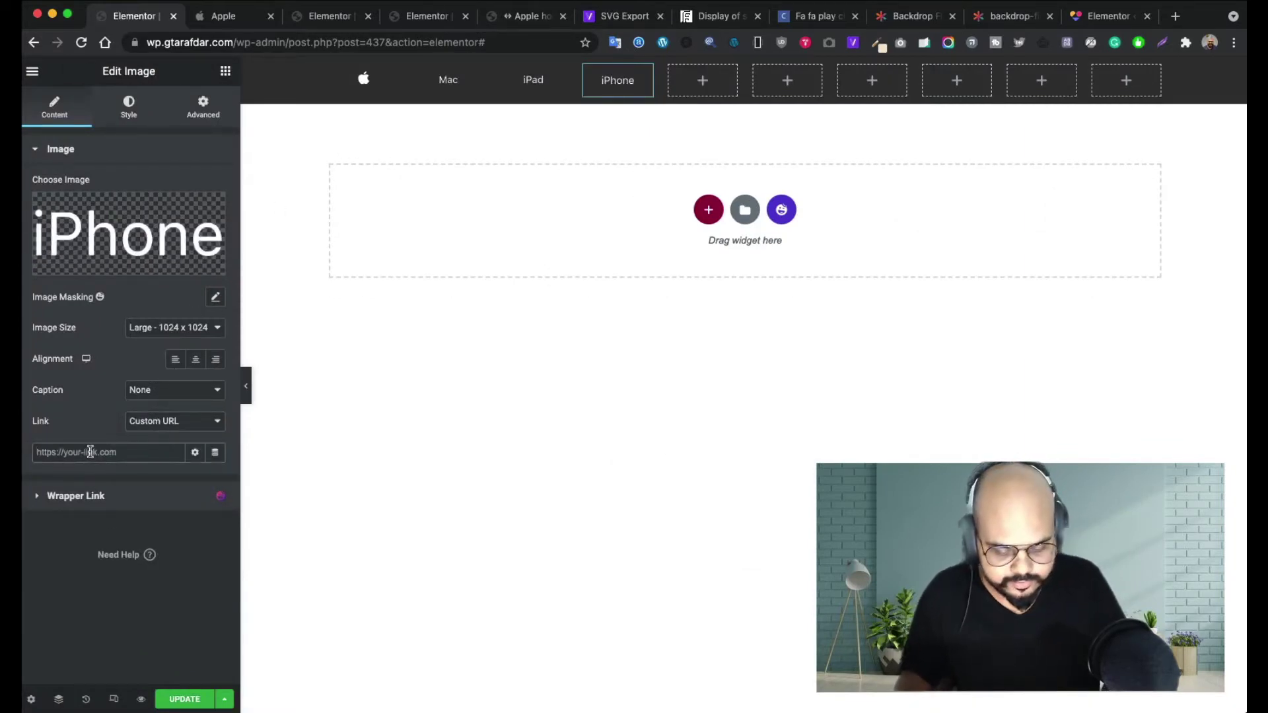
click(90, 451)
text(#)
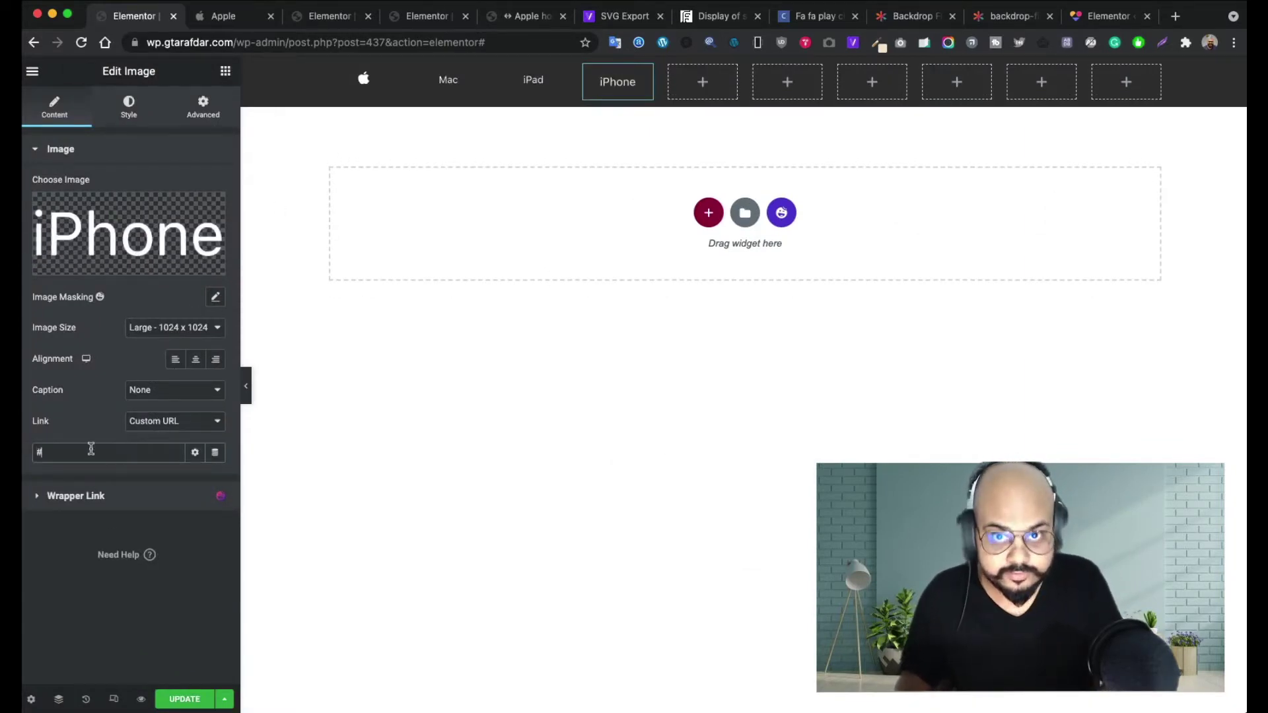
click(130, 106)
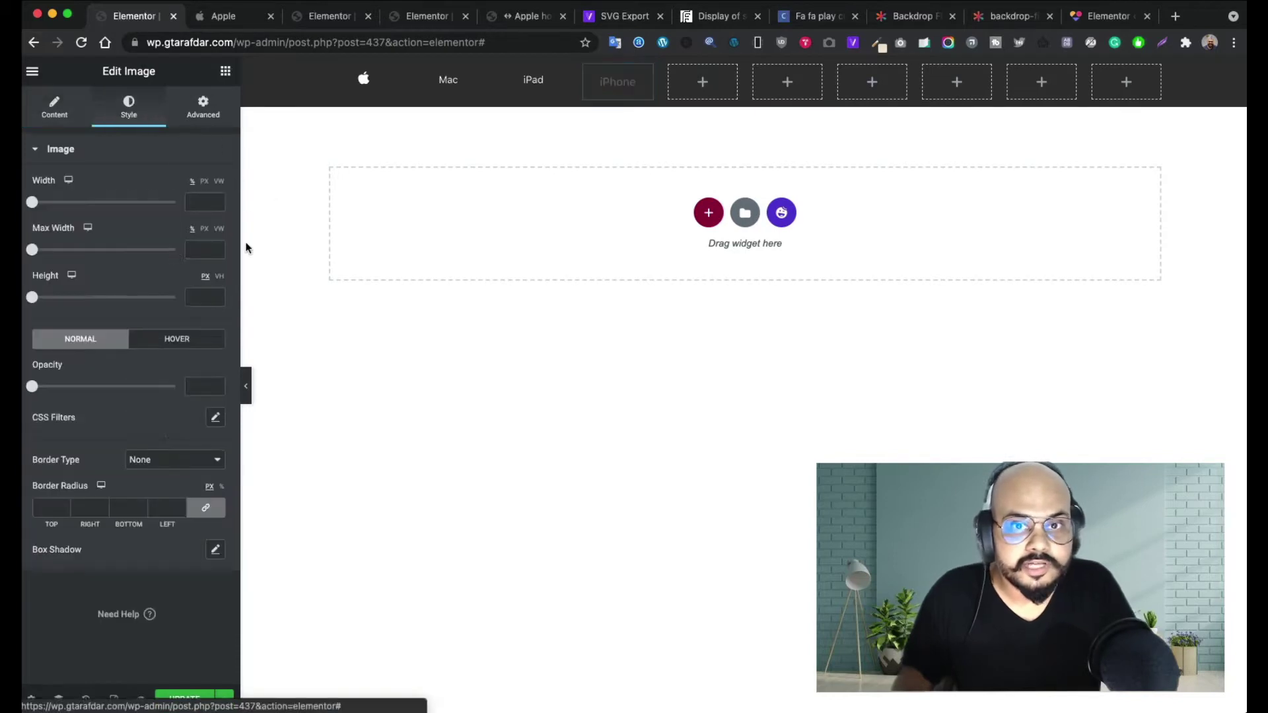
click(196, 203)
text(95)
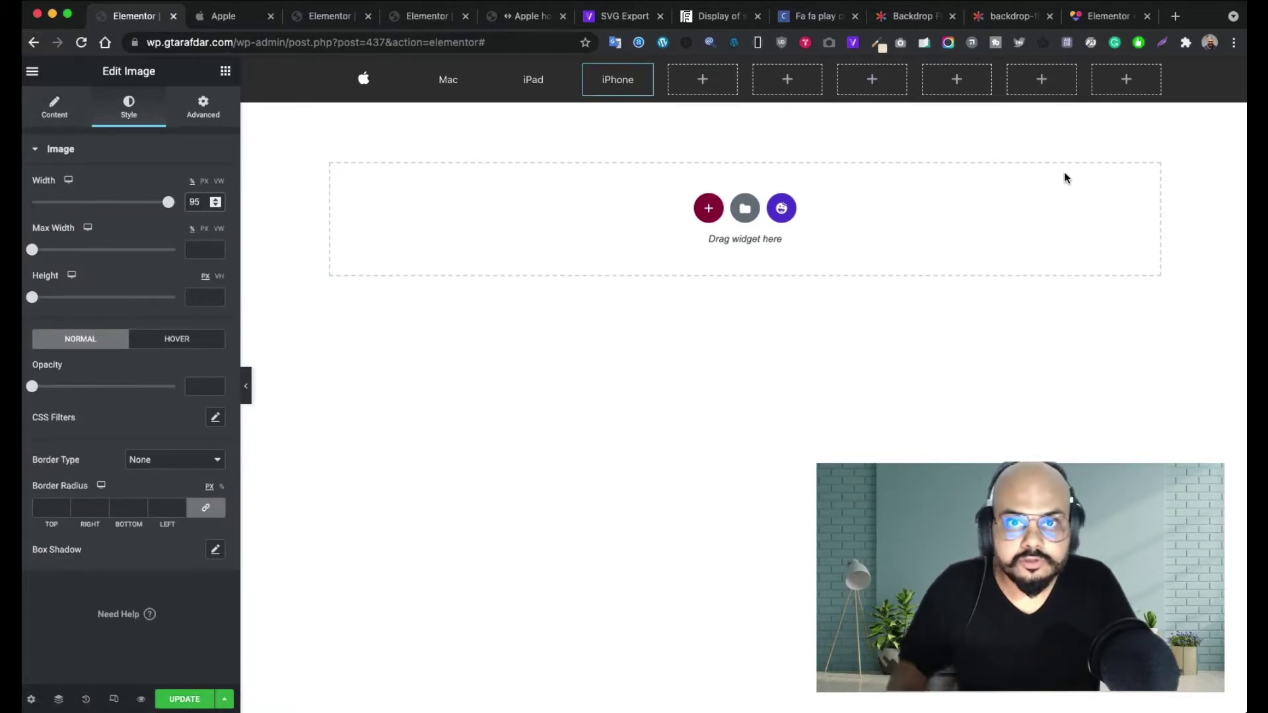
- Place an Image widget in the fifth header column and insert svgexport-4.svg from the media library
click(703, 80)
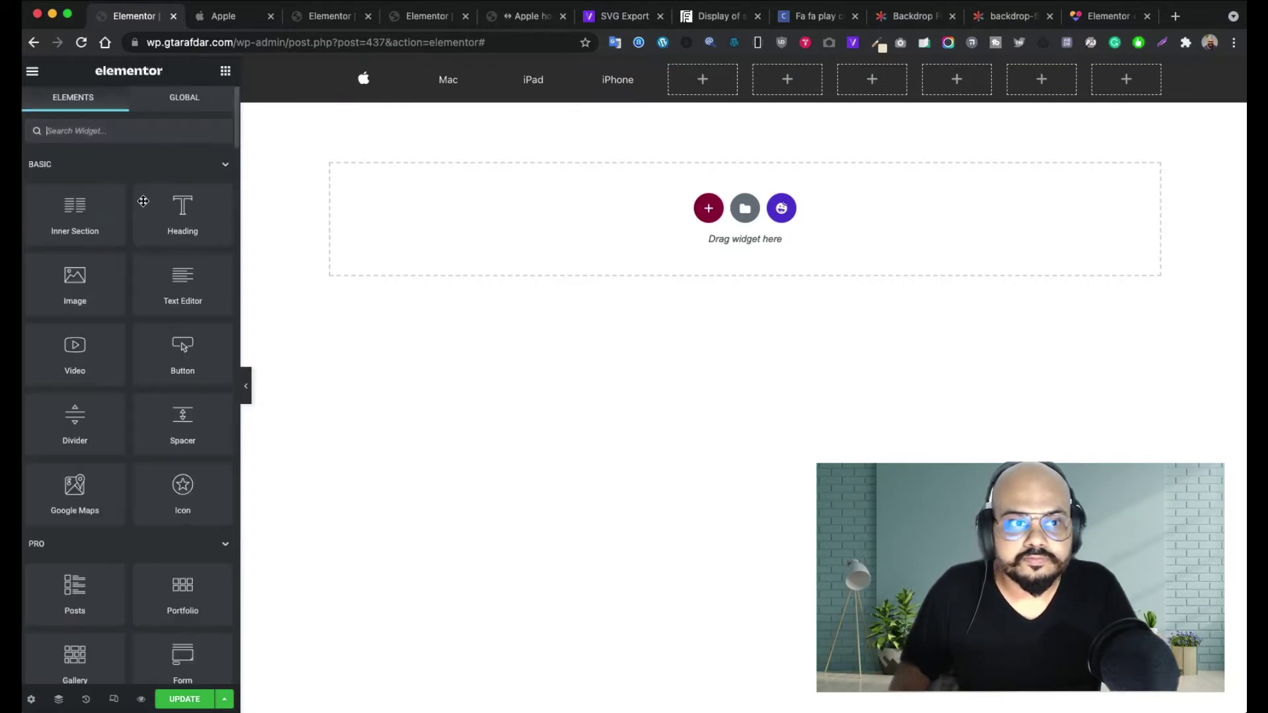
drag(62, 268, 678, 87)
click(96, 262)
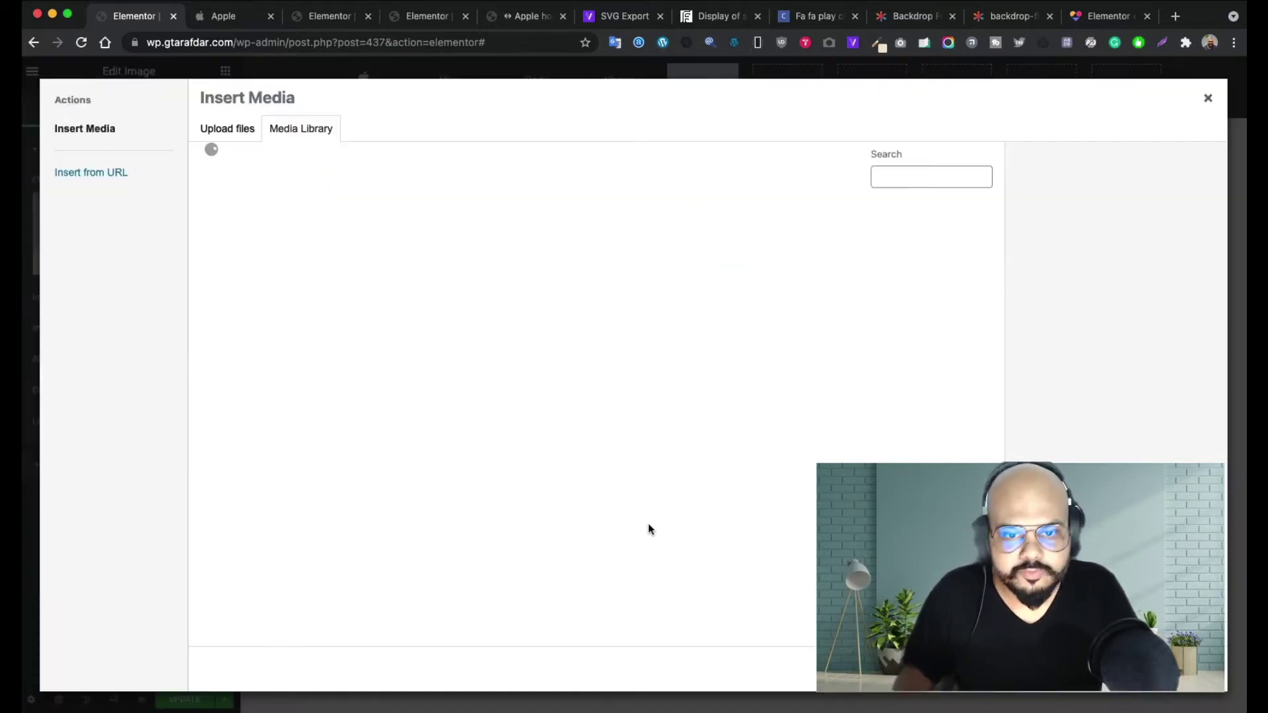
scroll(529, 575, down, 5)
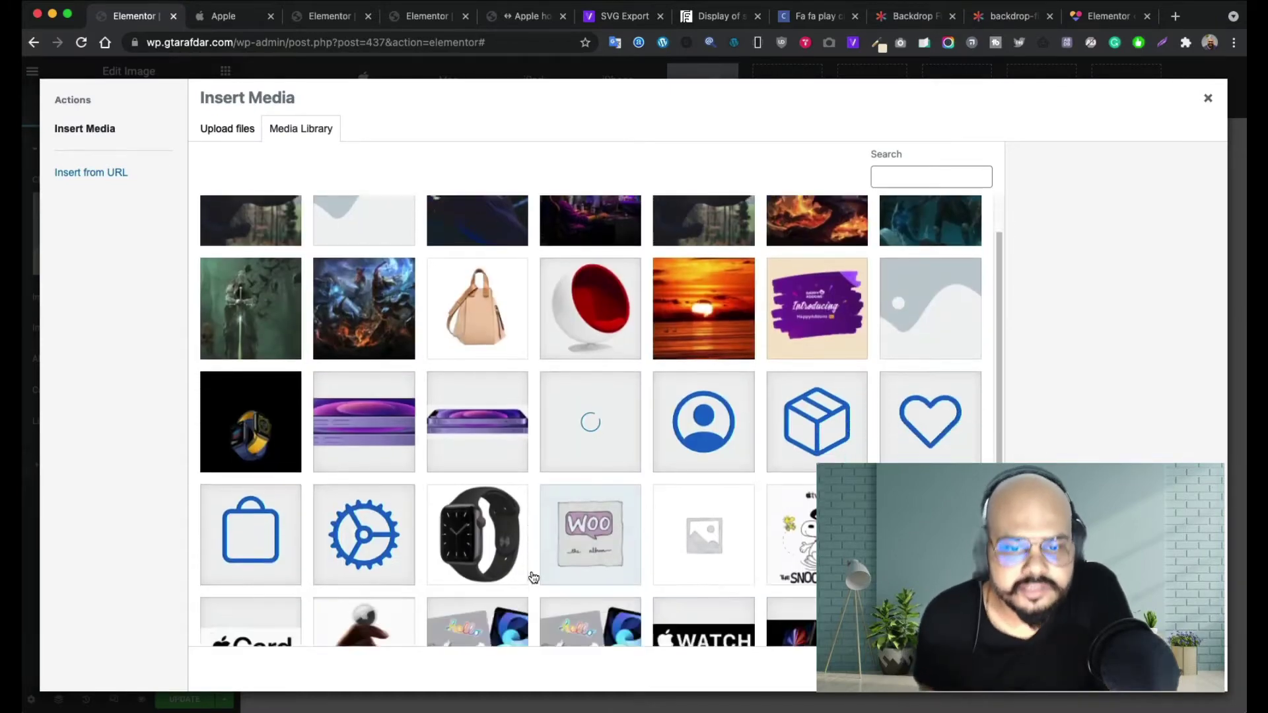
click(569, 622)
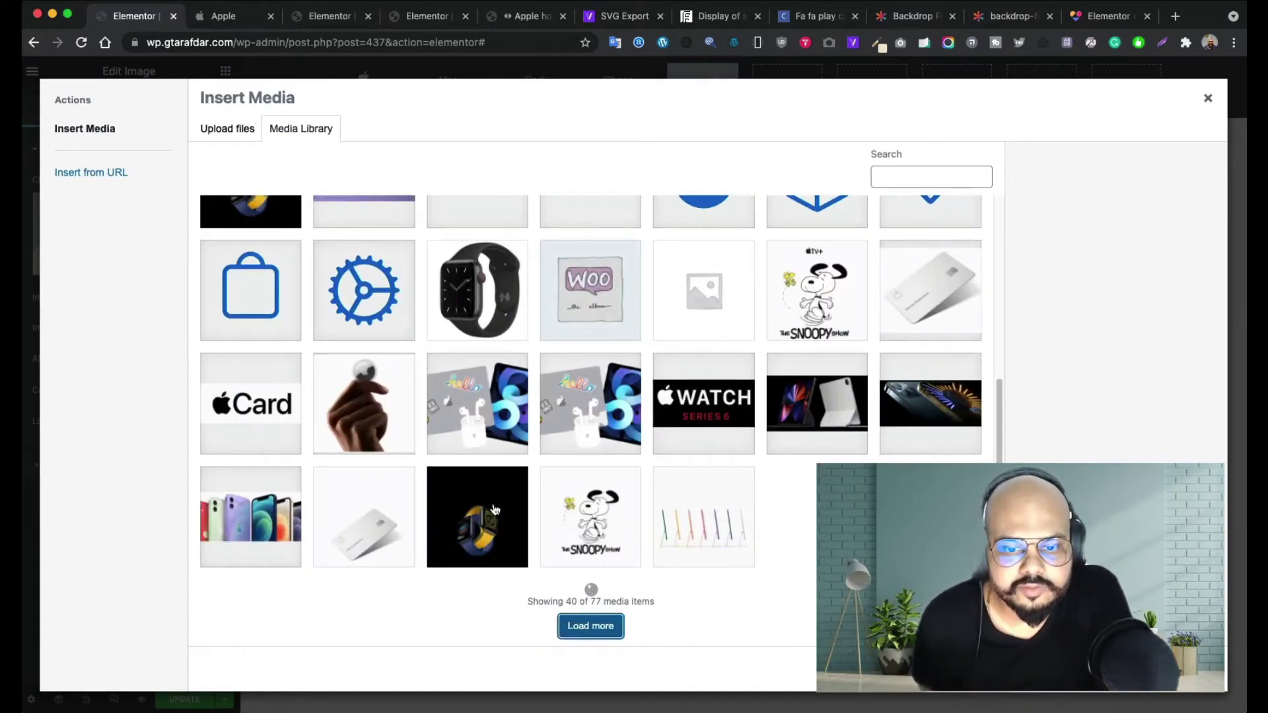
scroll(317, 418, up, 3)
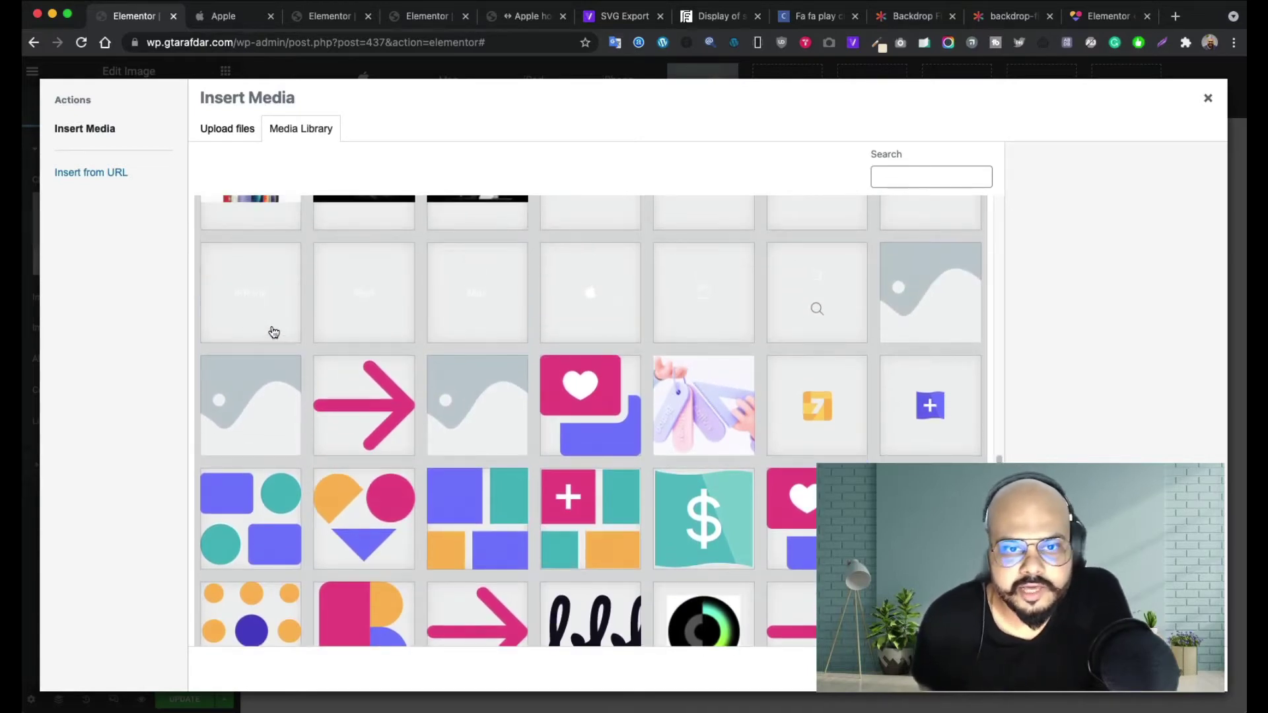
click(274, 333)
click(1178, 669)
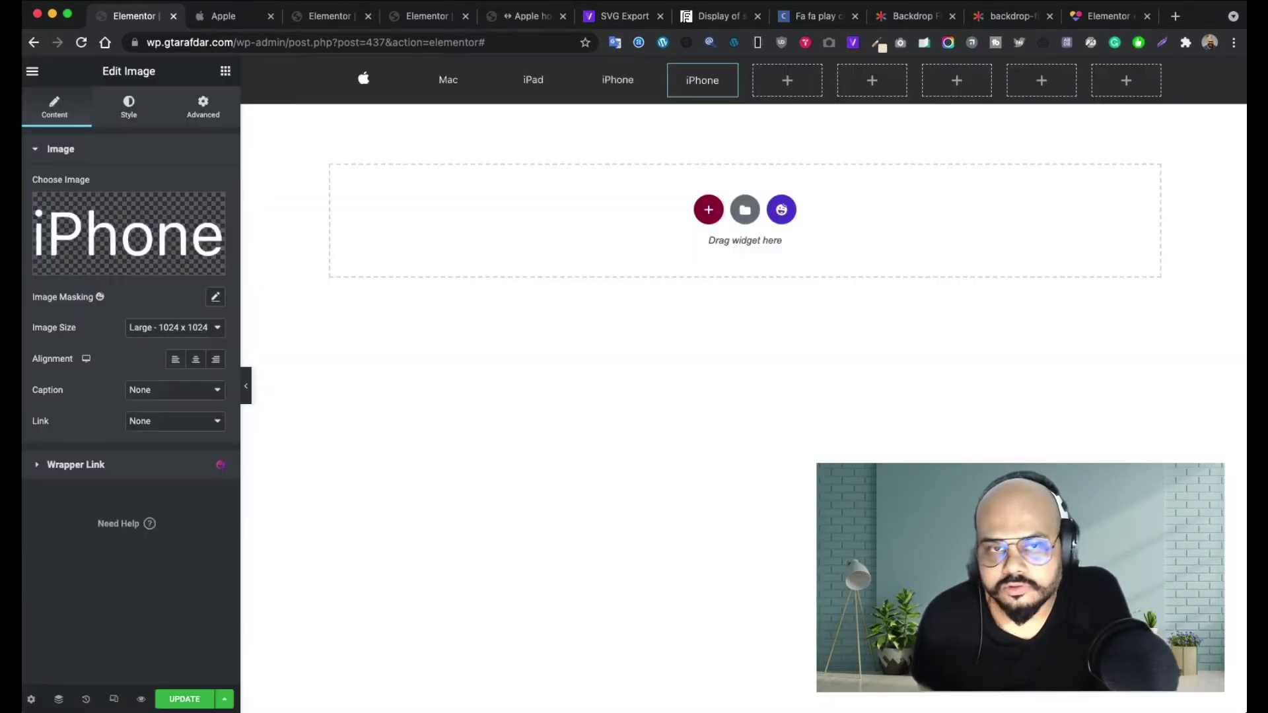
- Replace the fifth column's image with the Watch graphic svgexport-5.svg from the media library
click(158, 249)
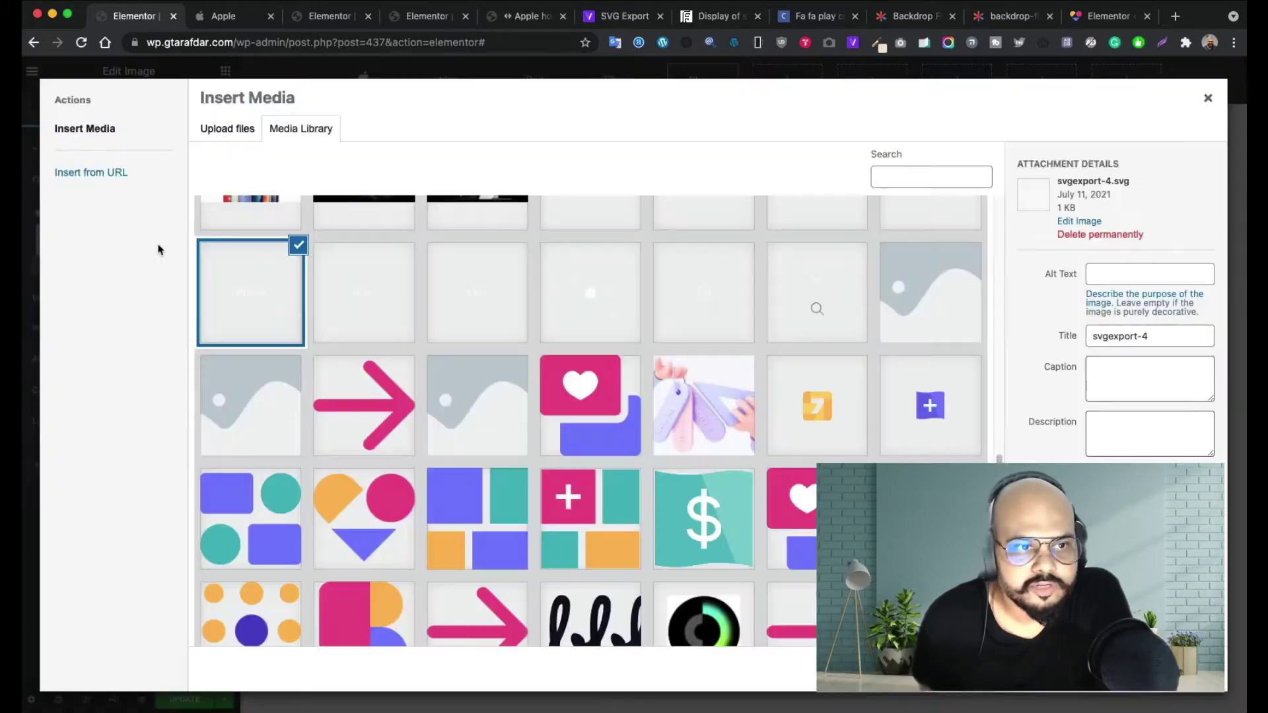
scroll(977, 391, up, 3)
click(918, 327)
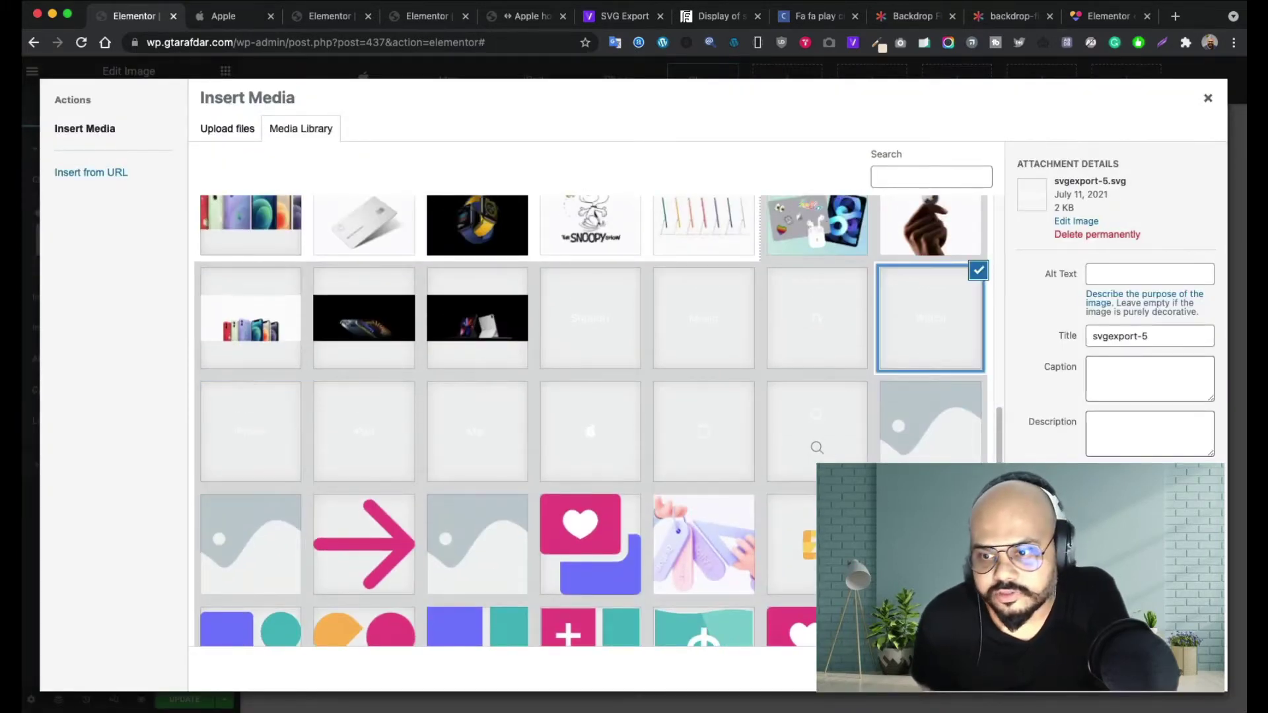
click(1178, 669)
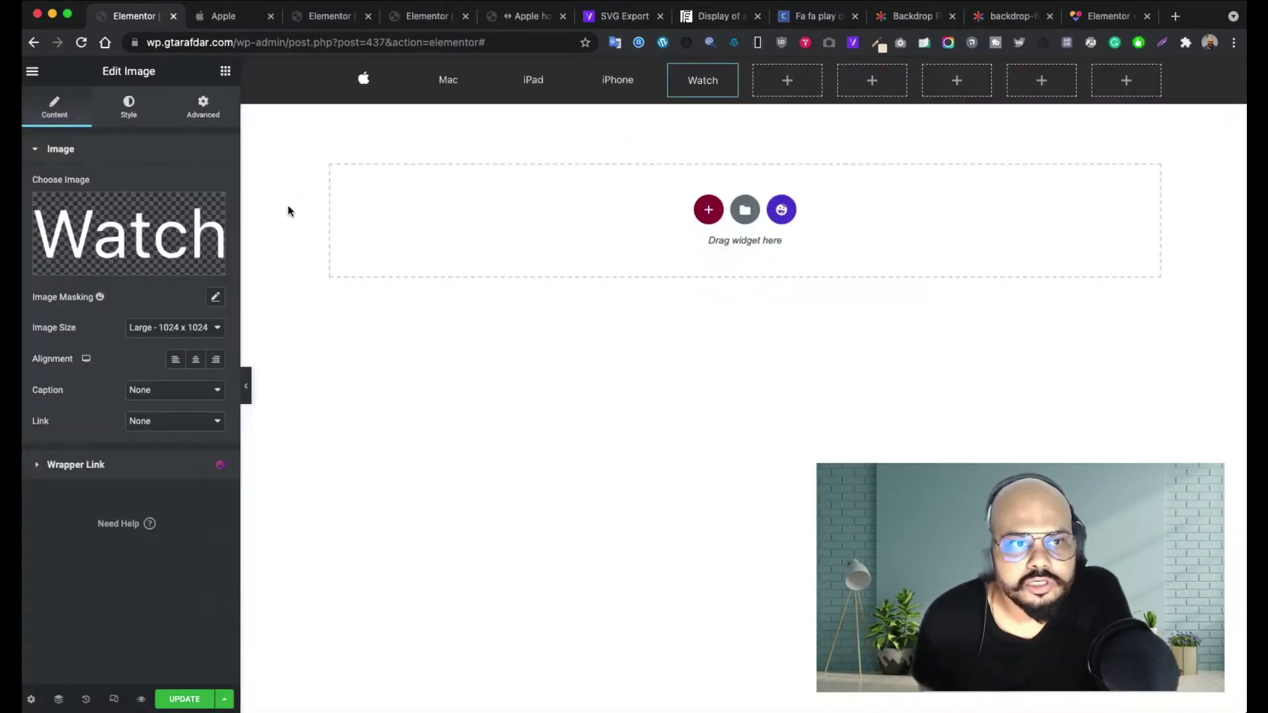
- Set the Watch image's link to a custom URL and its width to 95%
click(174, 424)
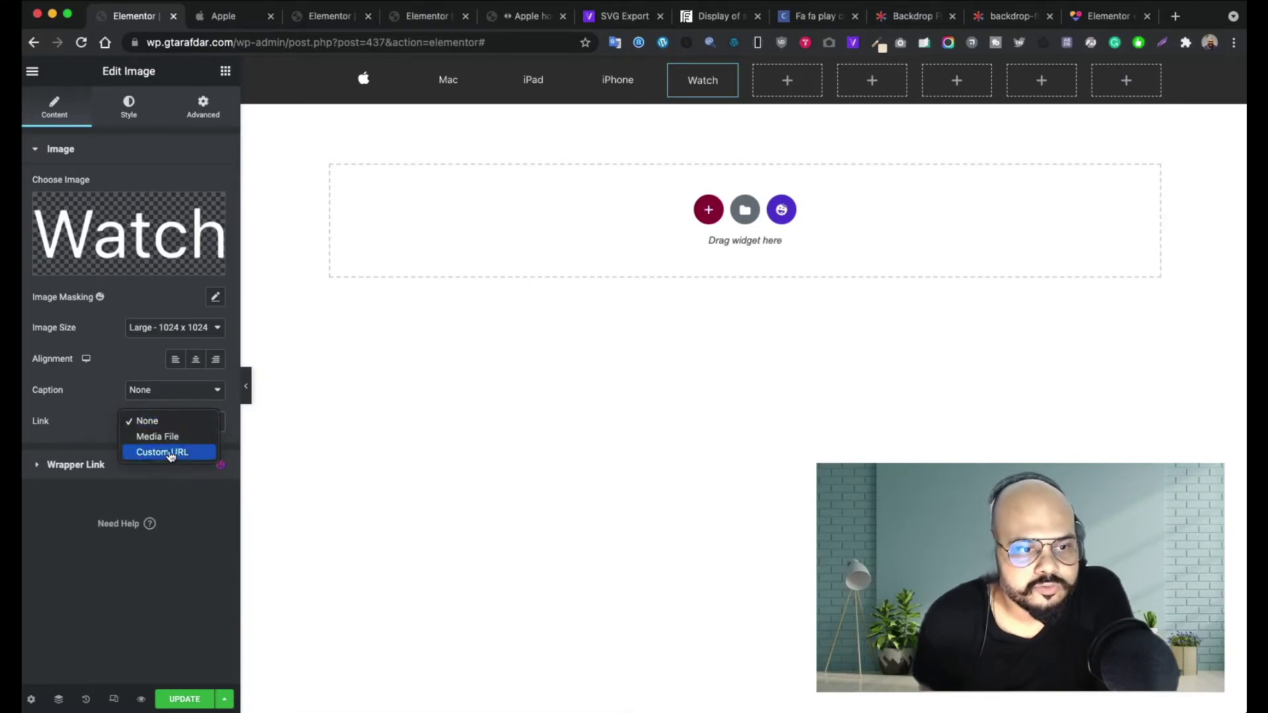
click(175, 449)
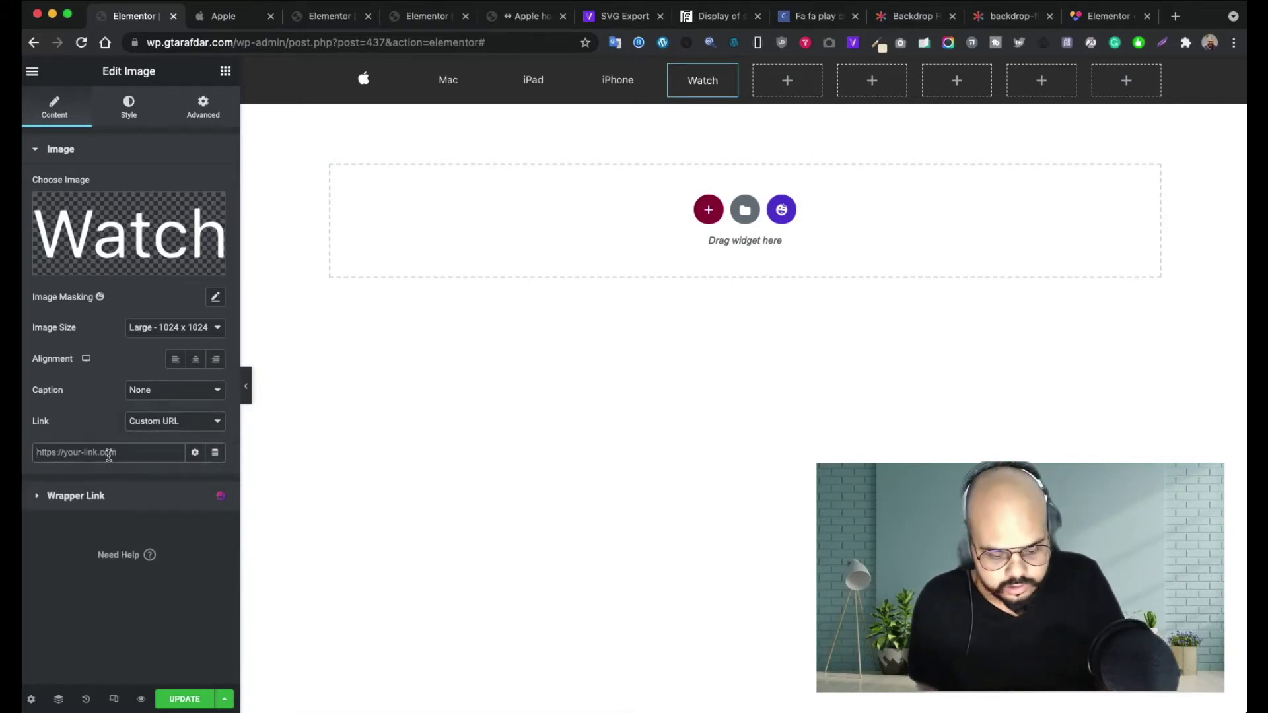
click(129, 106)
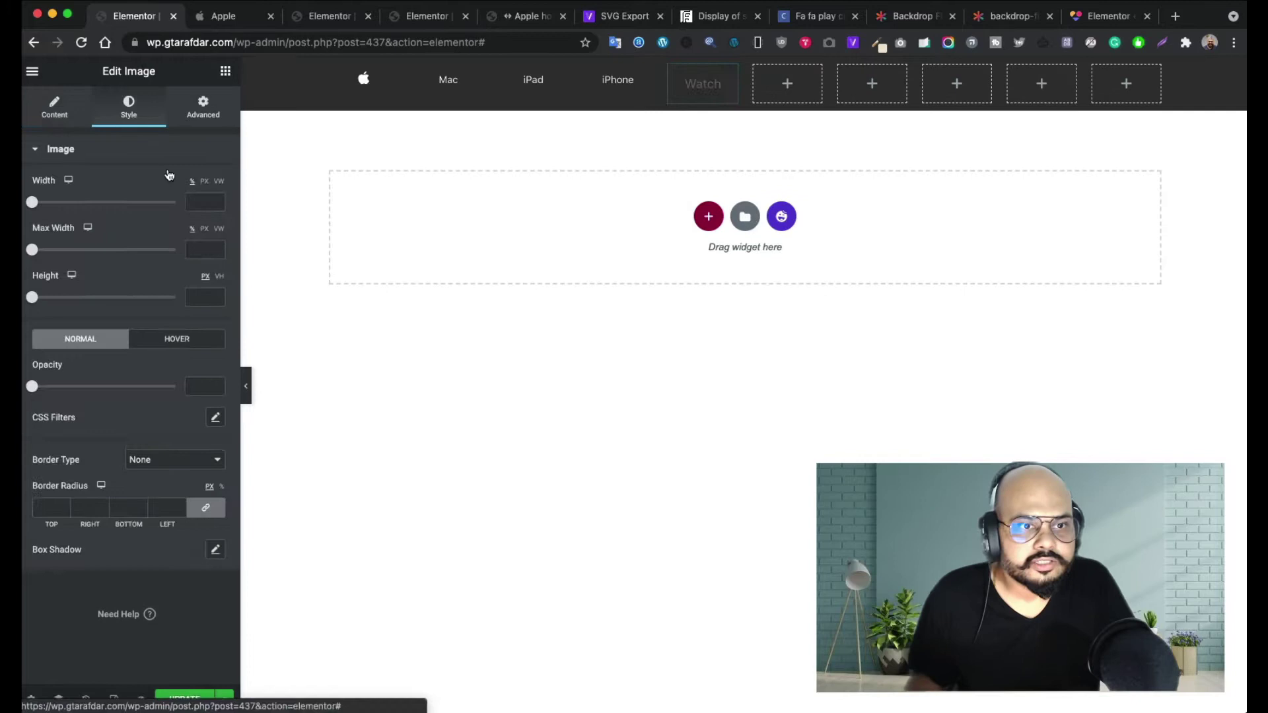
click(195, 202)
text(95)
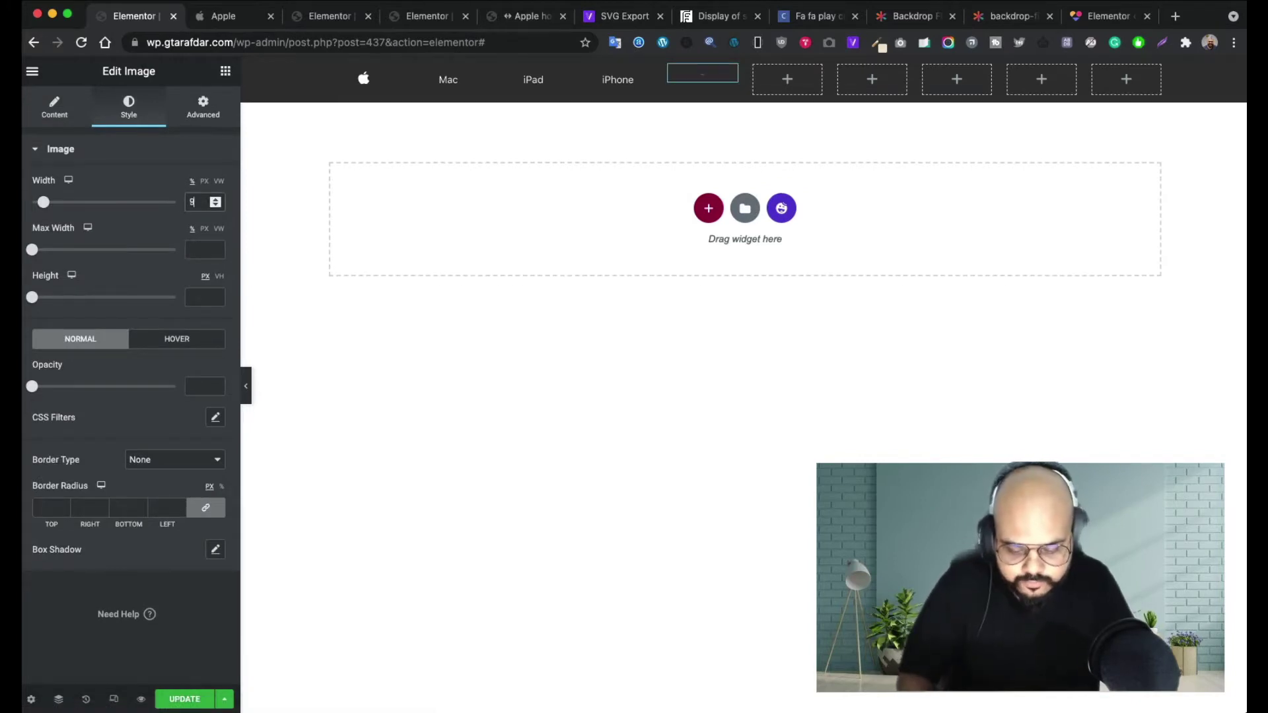
- Place an Image widget in the sixth header column and insert the TV graphic svgexport-6.svg from the media library
click(782, 88)
drag(82, 291, 787, 86)
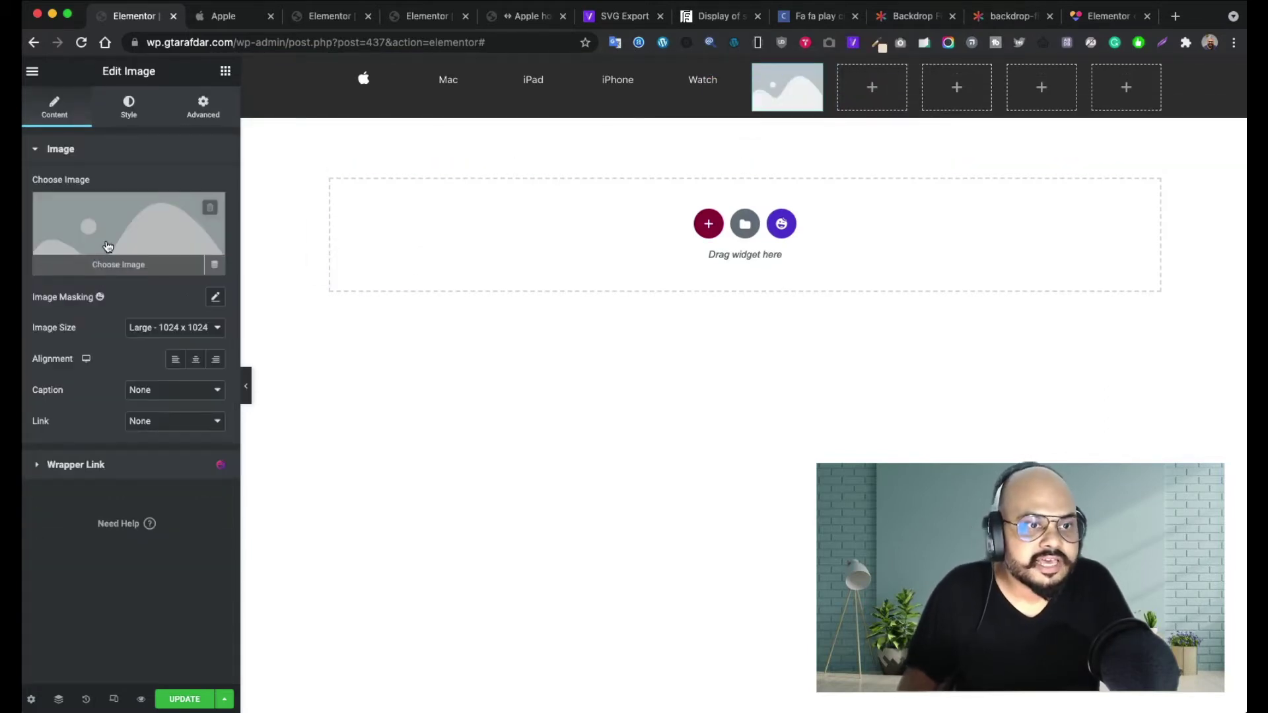
click(107, 247)
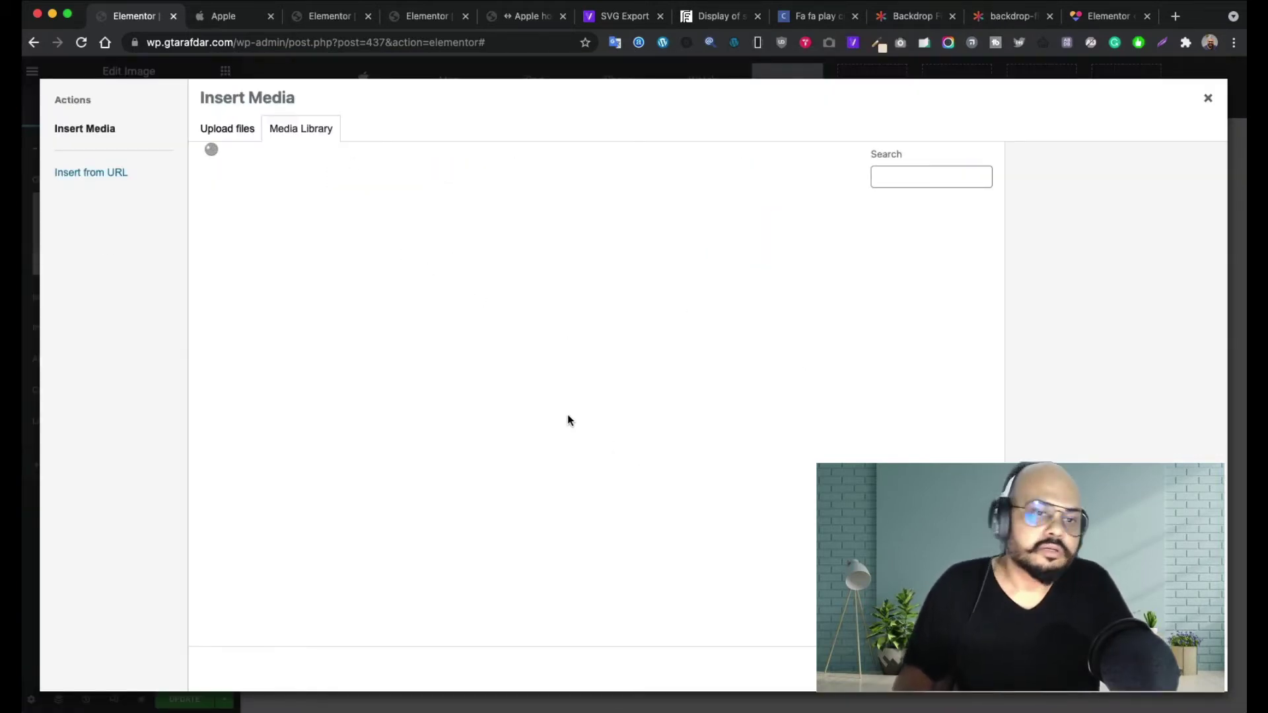
scroll(568, 429, down, 5)
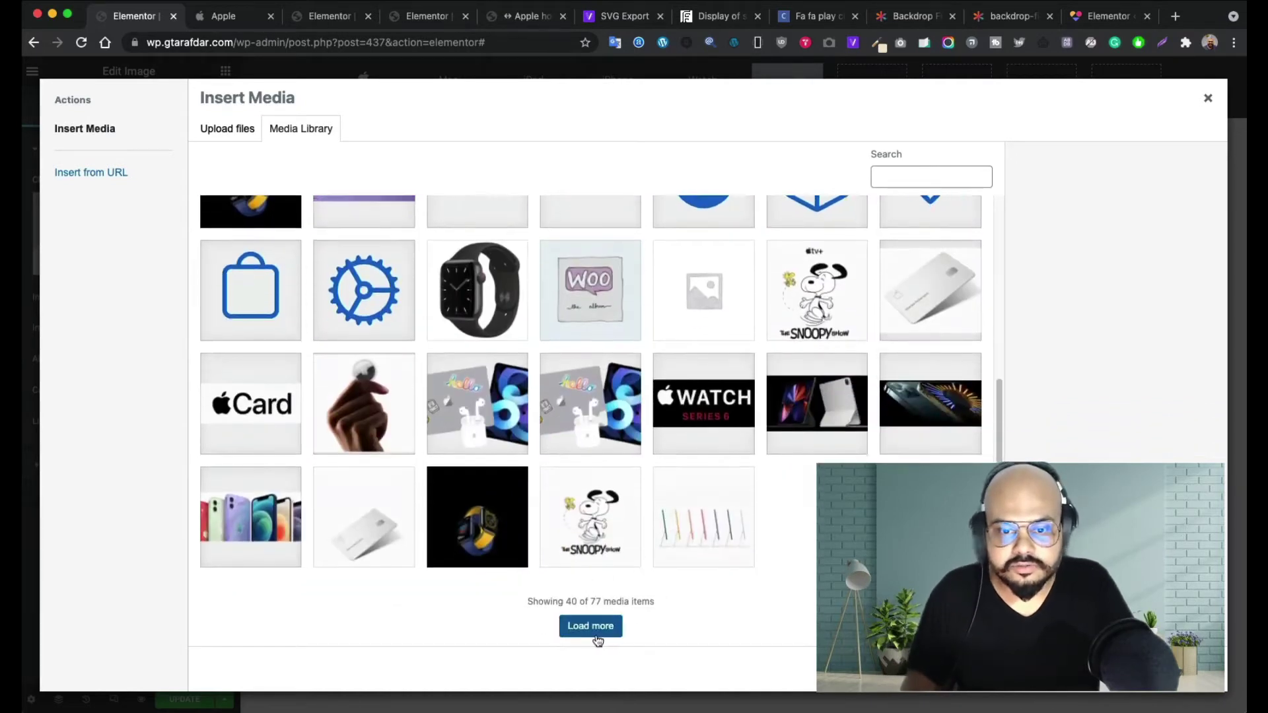
click(594, 627)
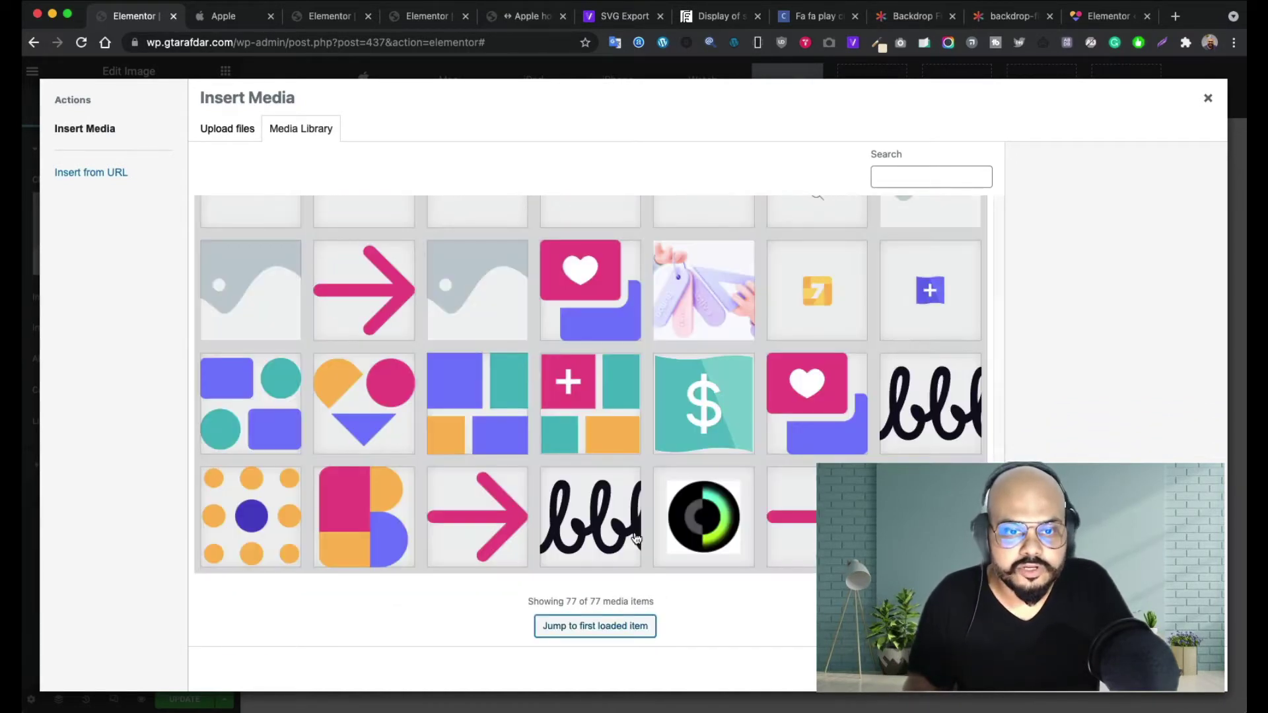
scroll(316, 363, up, 3)
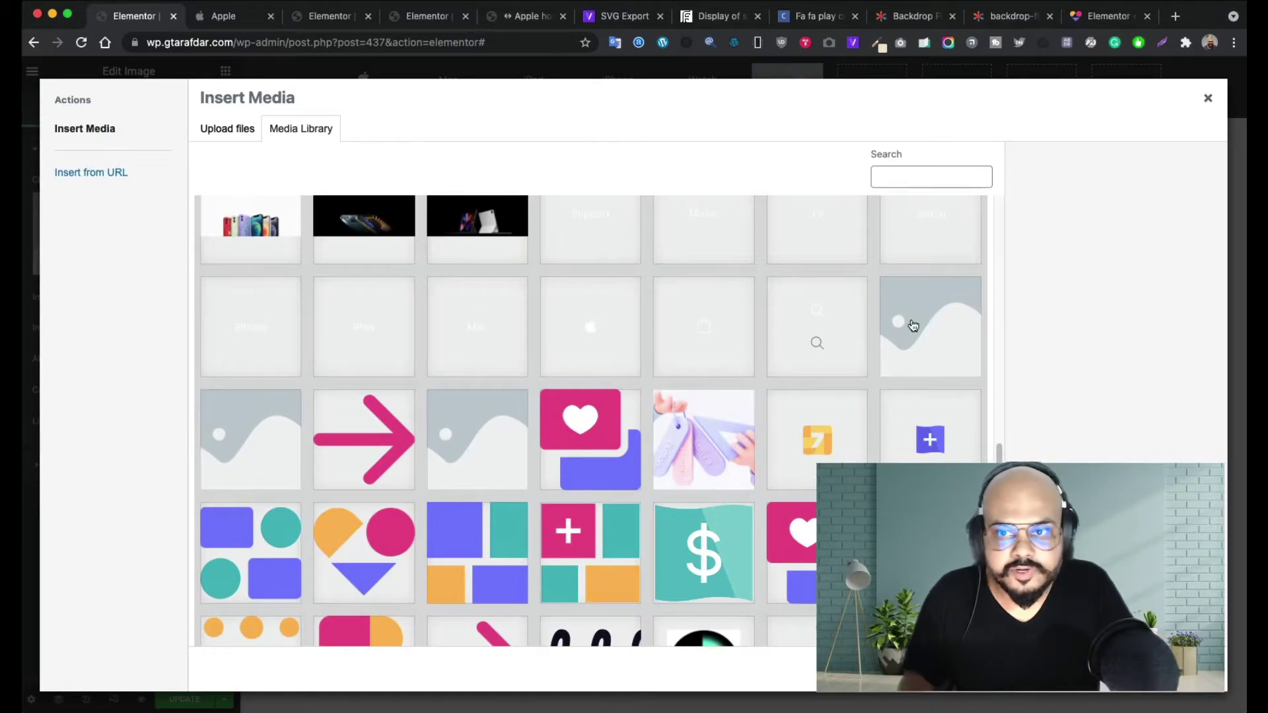
scroll(913, 325, up, 2)
click(816, 344)
click(1178, 669)
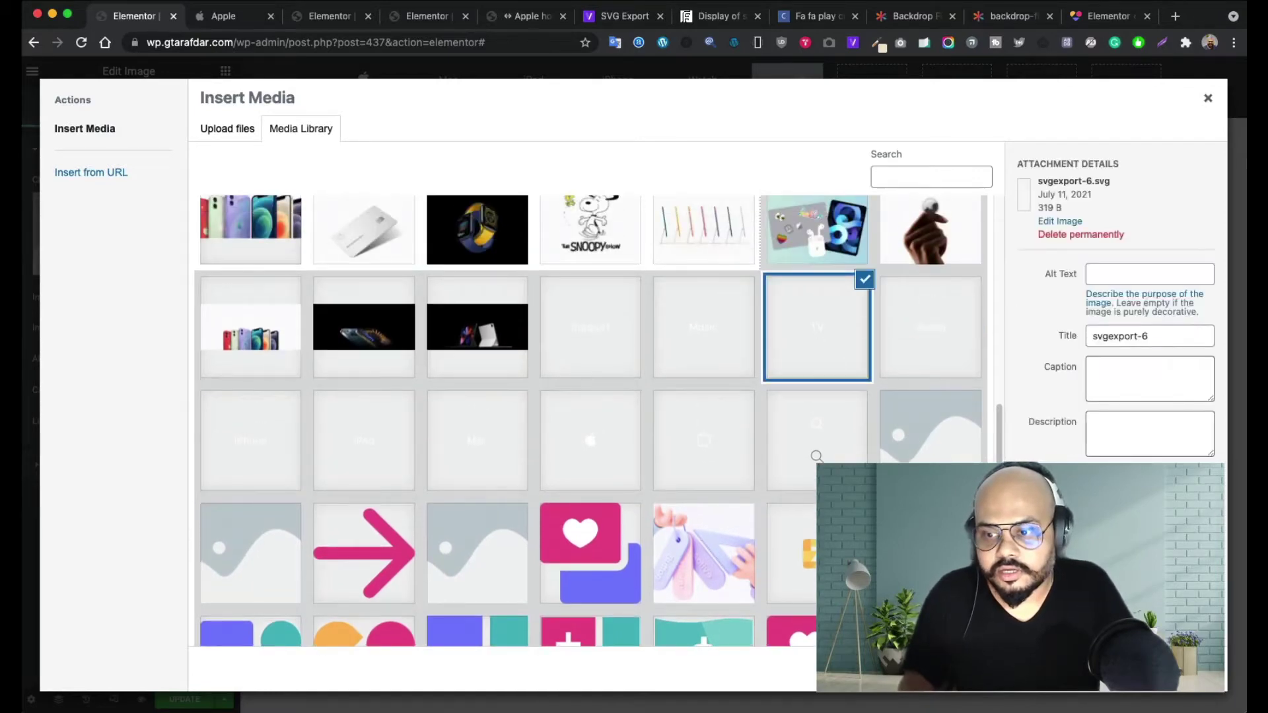
- Link the TV image to the custom URL # and set its width to 95%
click(175, 420)
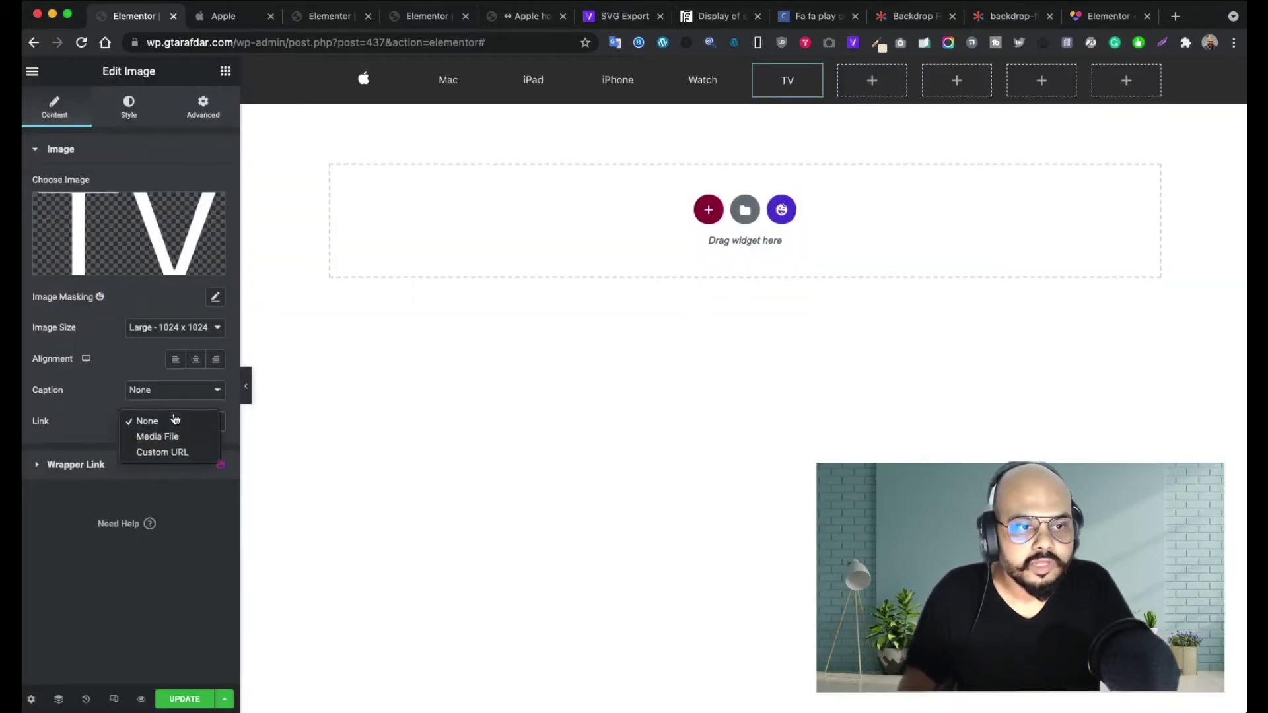
click(158, 451)
click(109, 453)
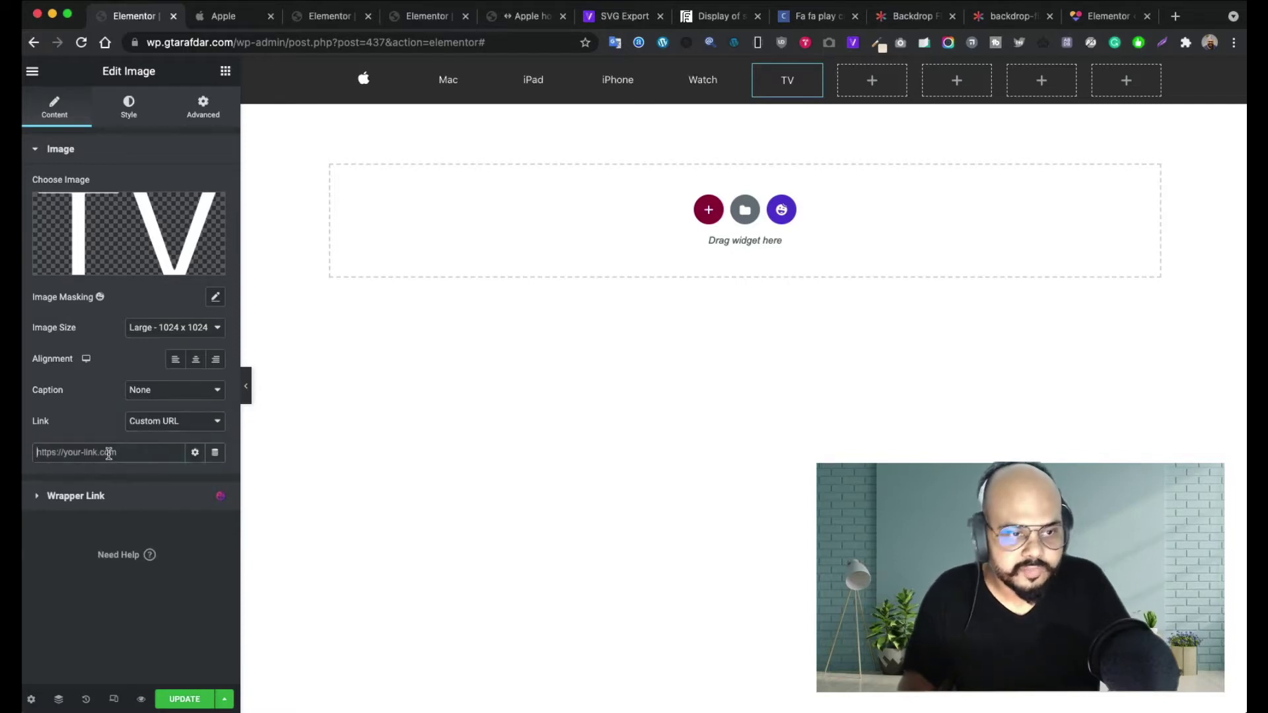
text(#)
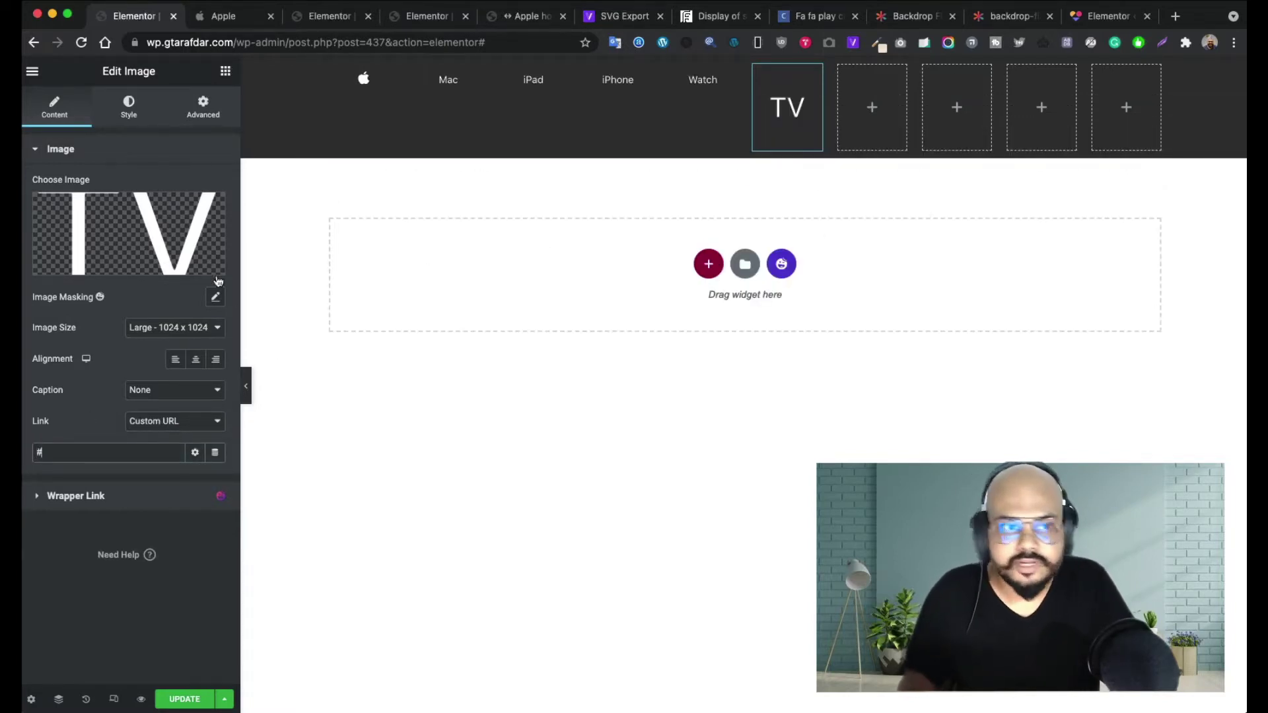
click(132, 111)
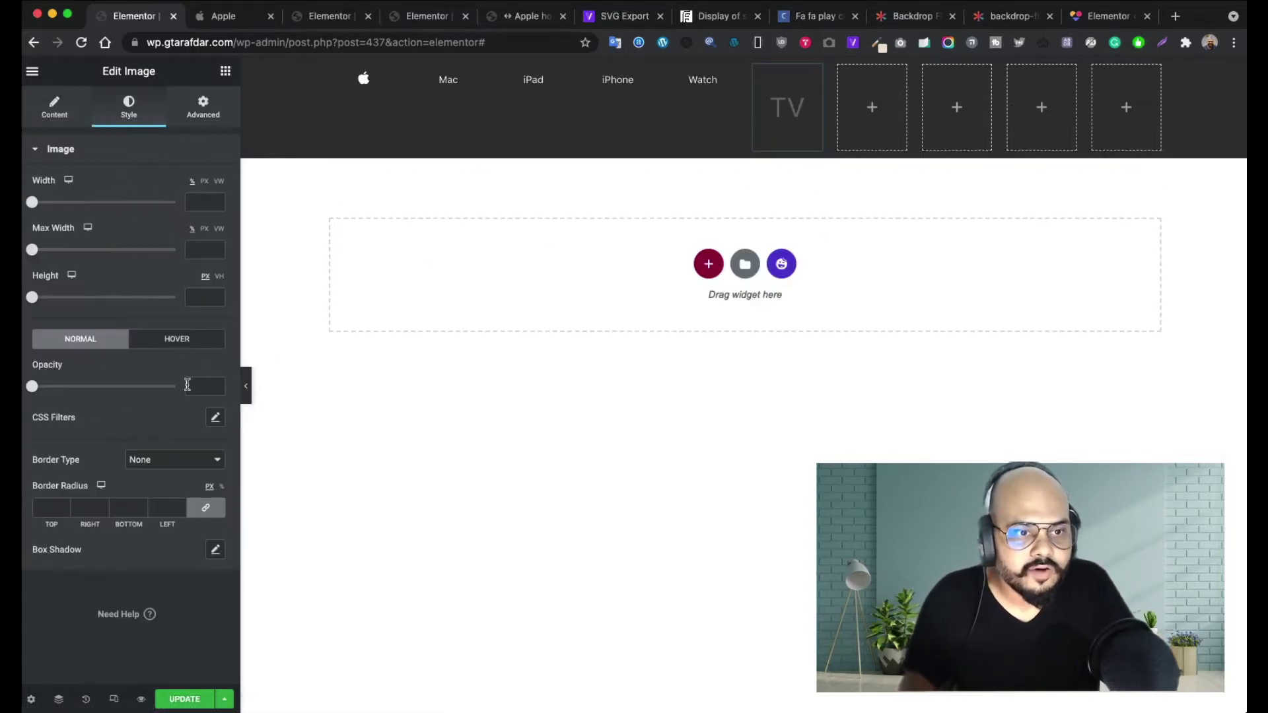
click(207, 203)
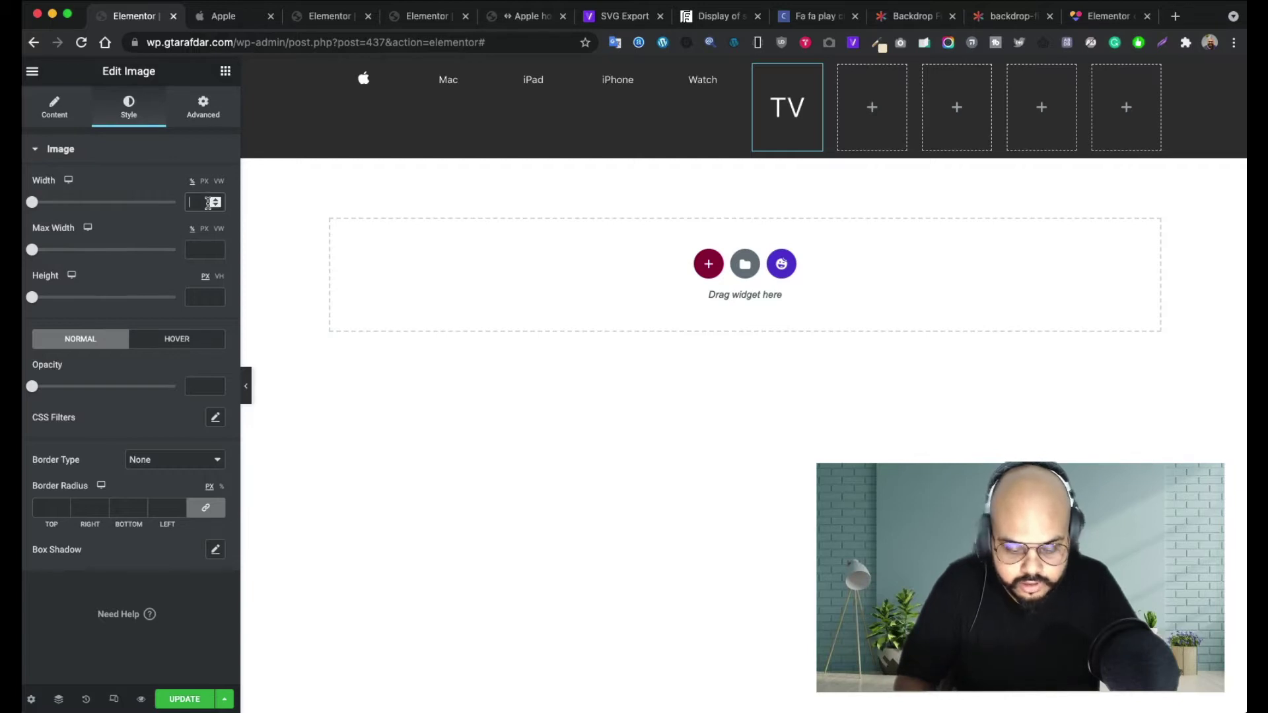
text(95)
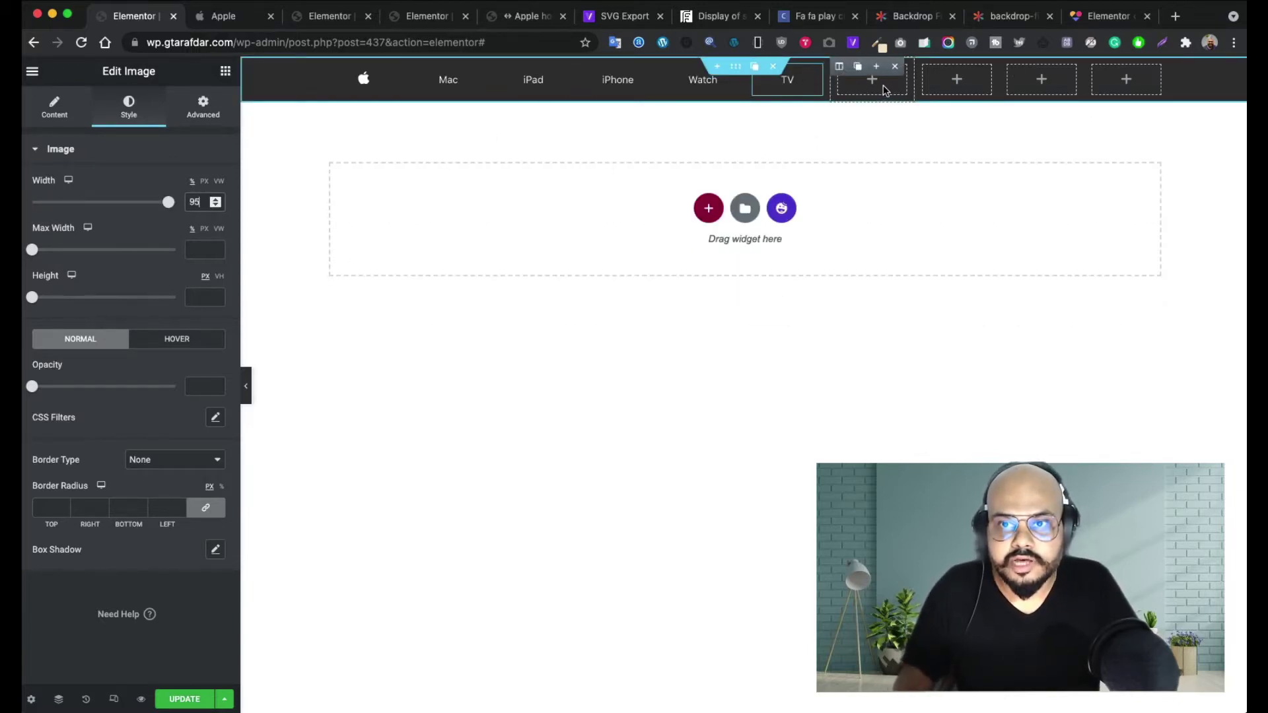
- Place an Image widget in the seventh header column and insert the Music graphic from the media library
click(872, 82)
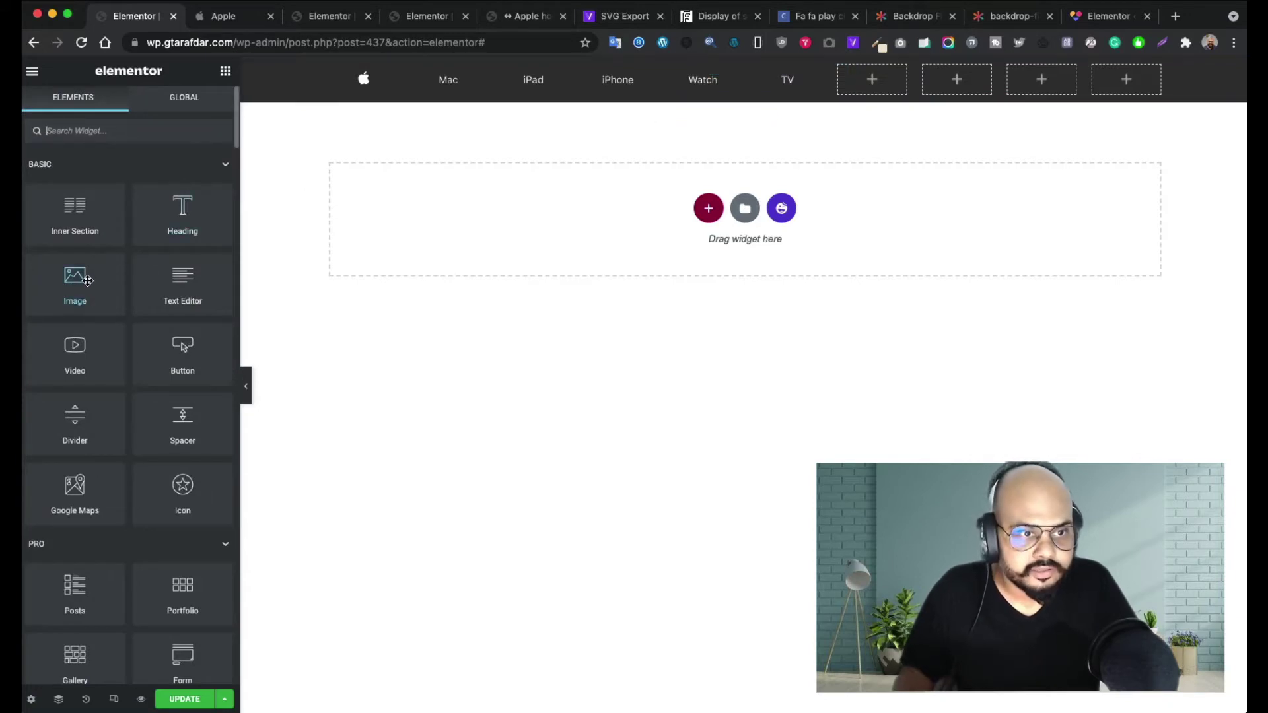
drag(90, 281, 876, 74)
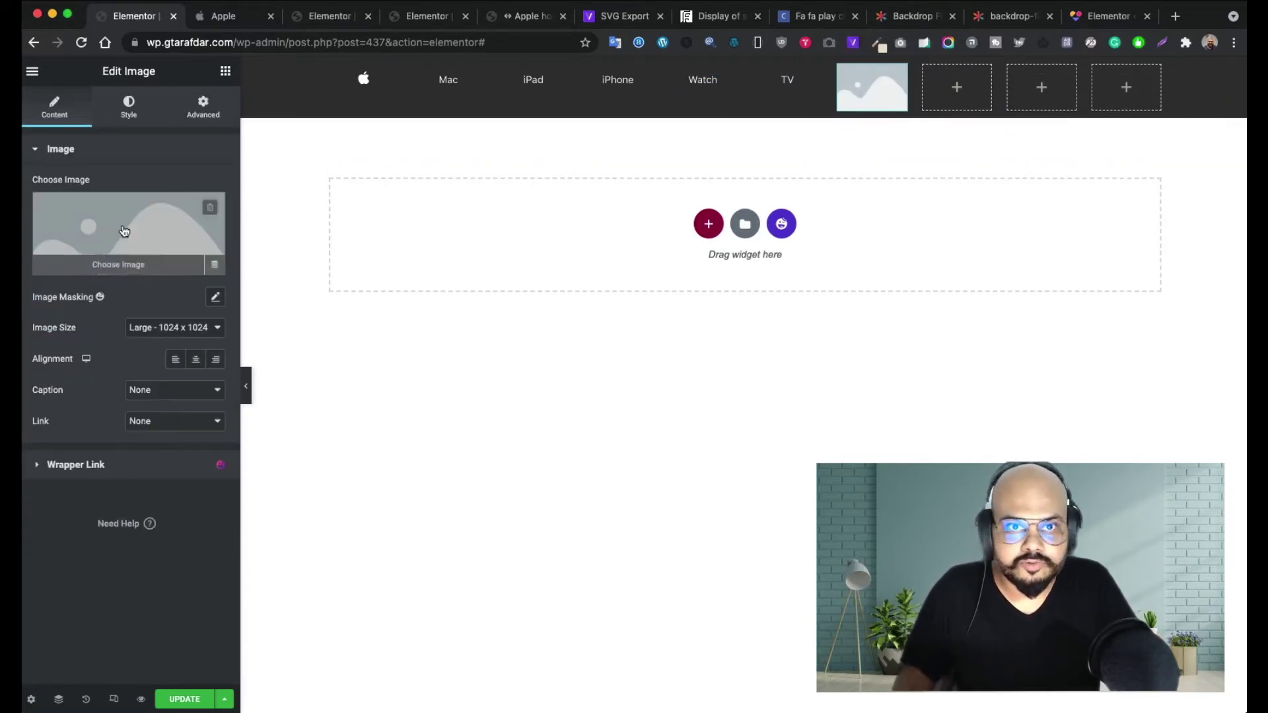
click(83, 234)
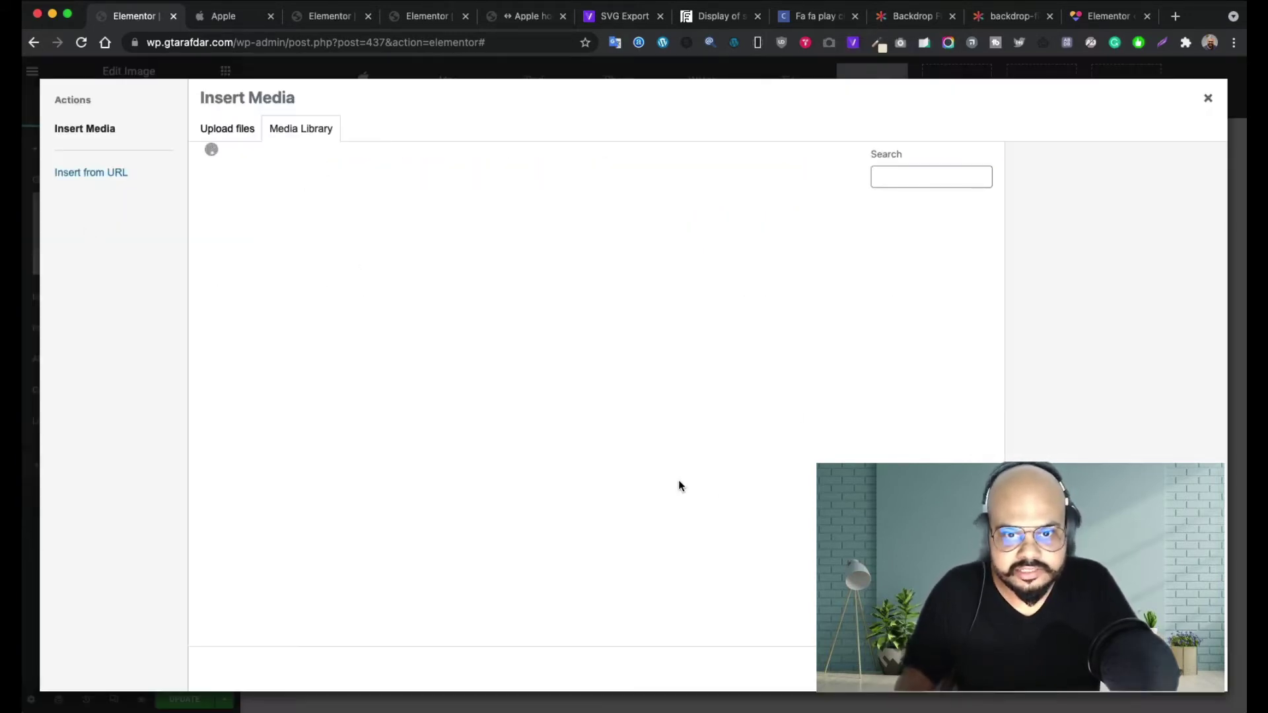
scroll(604, 462, down, 5)
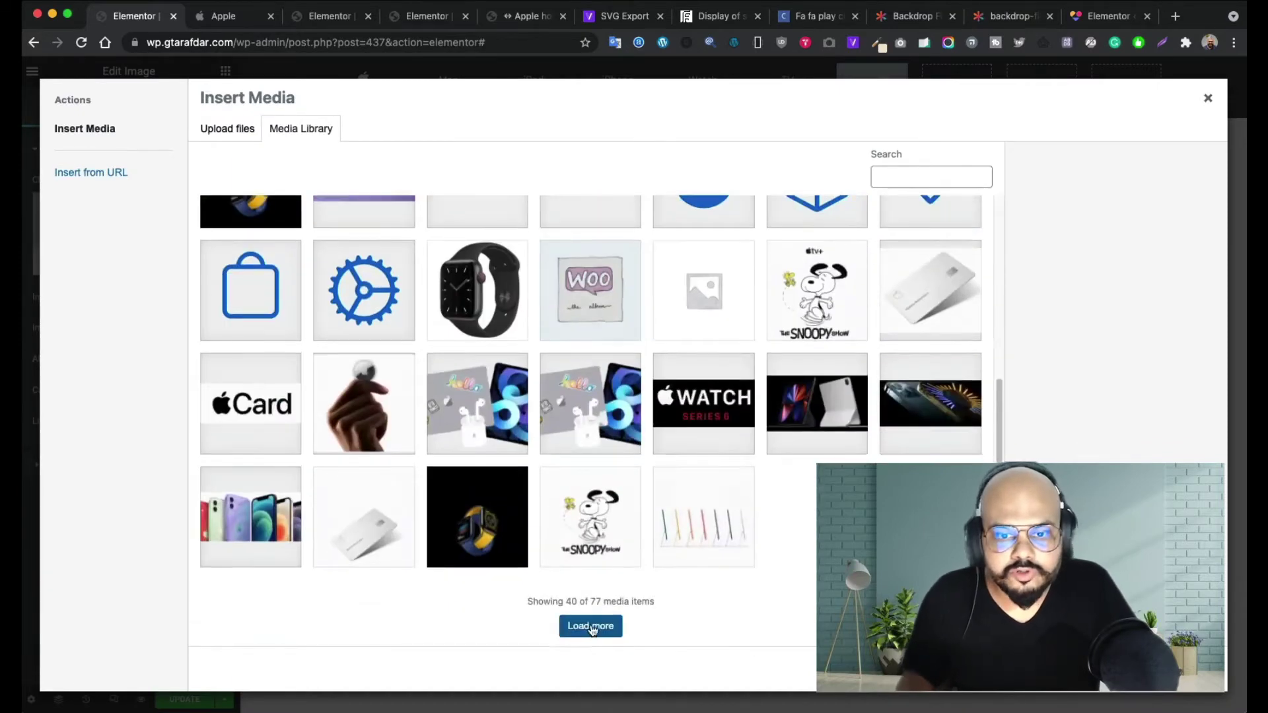
click(592, 630)
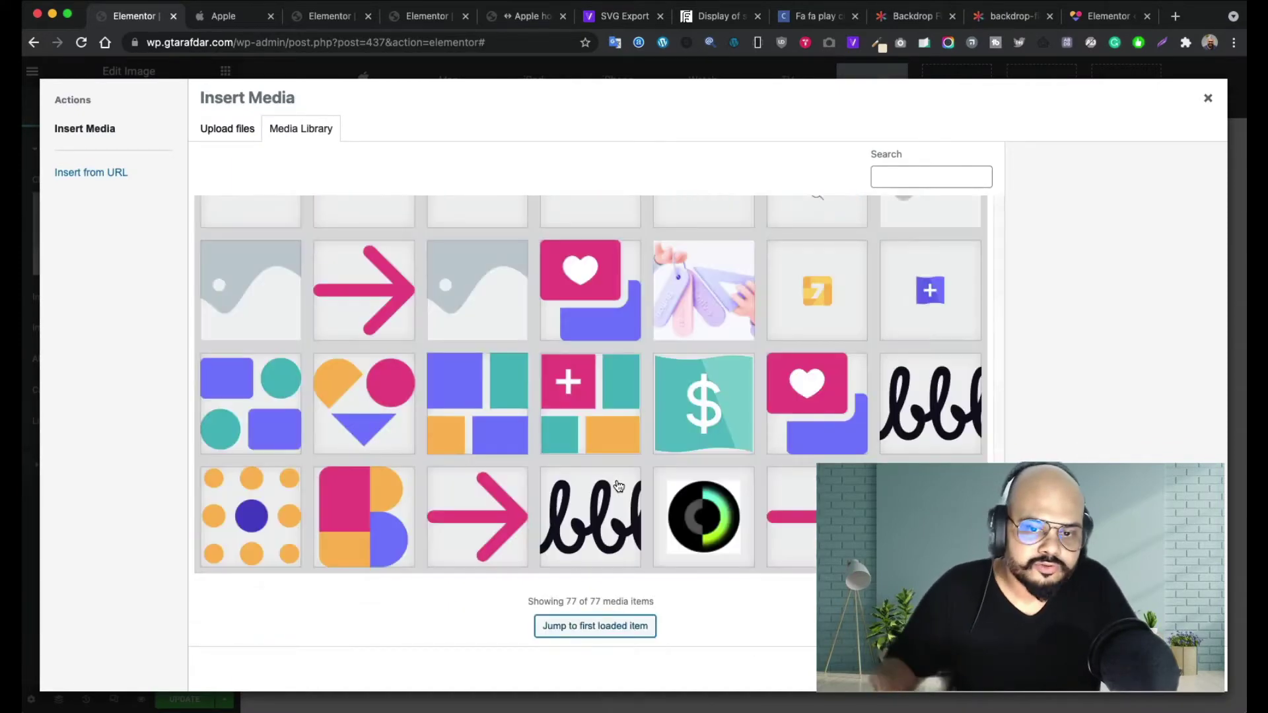
scroll(542, 520, up, 4)
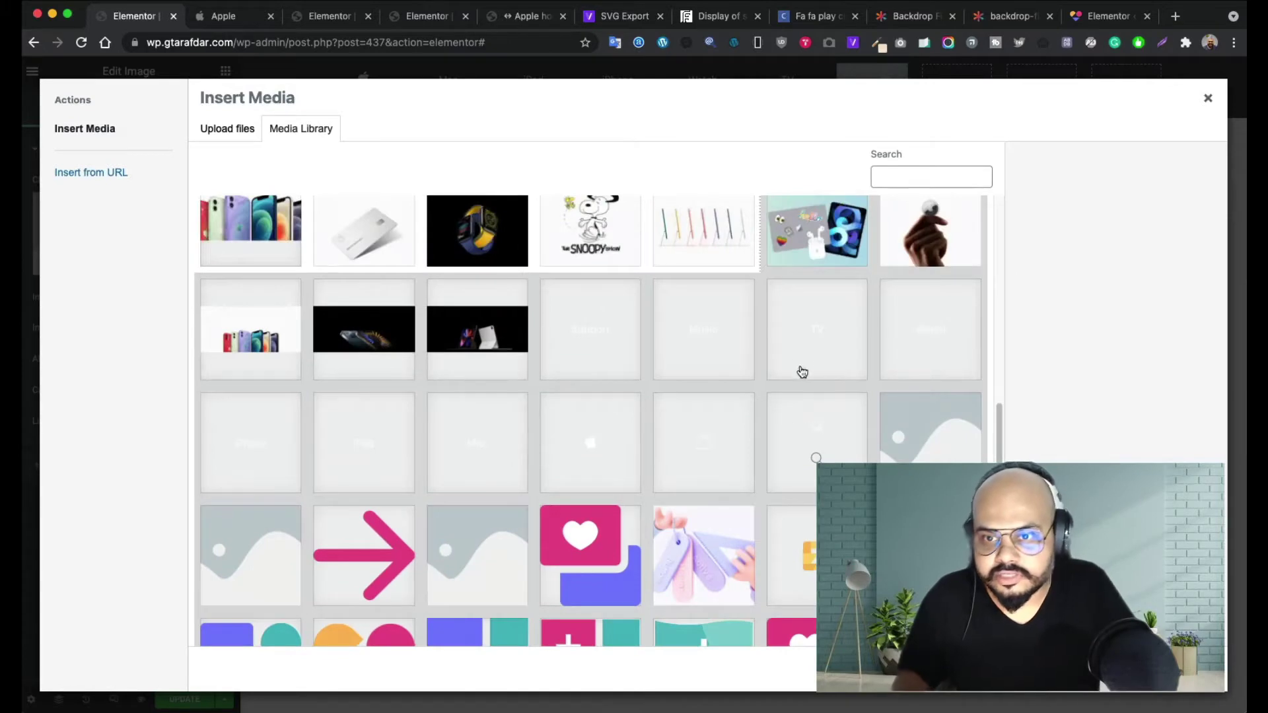
click(693, 348)
click(1178, 669)
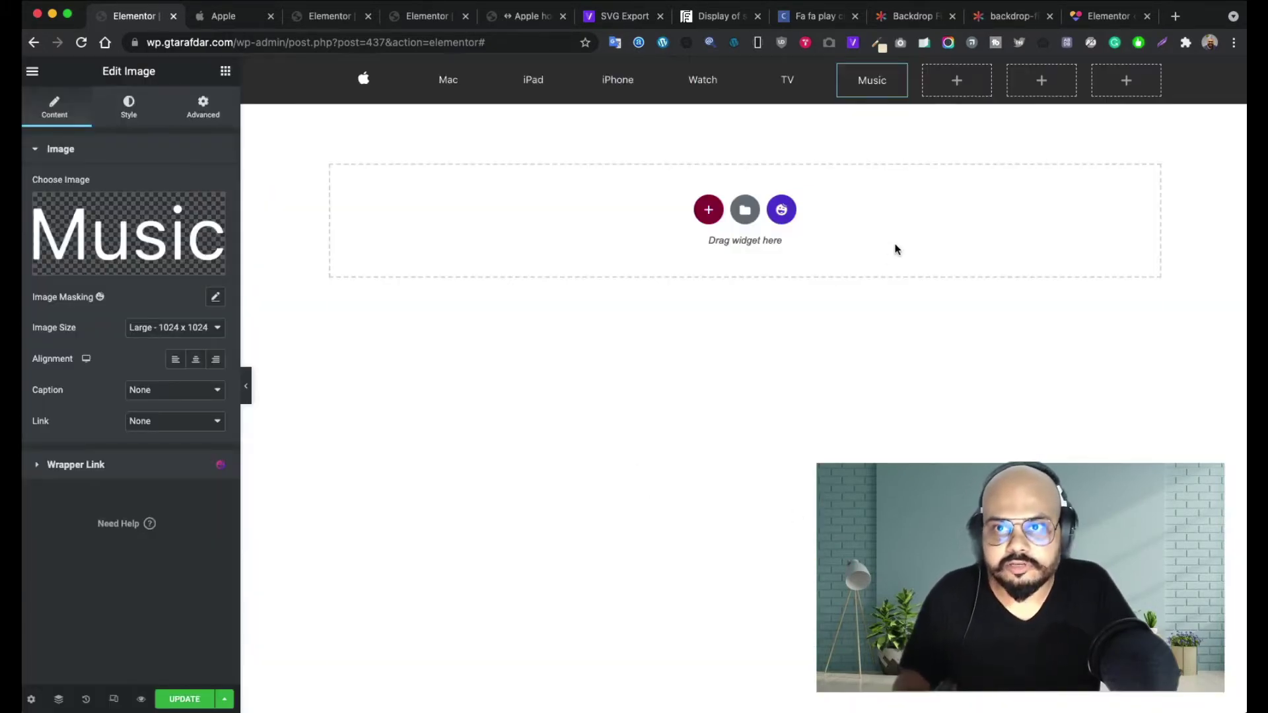
- Link the Music image to the custom URL # and set its width to 95%
click(175, 420)
click(140, 451)
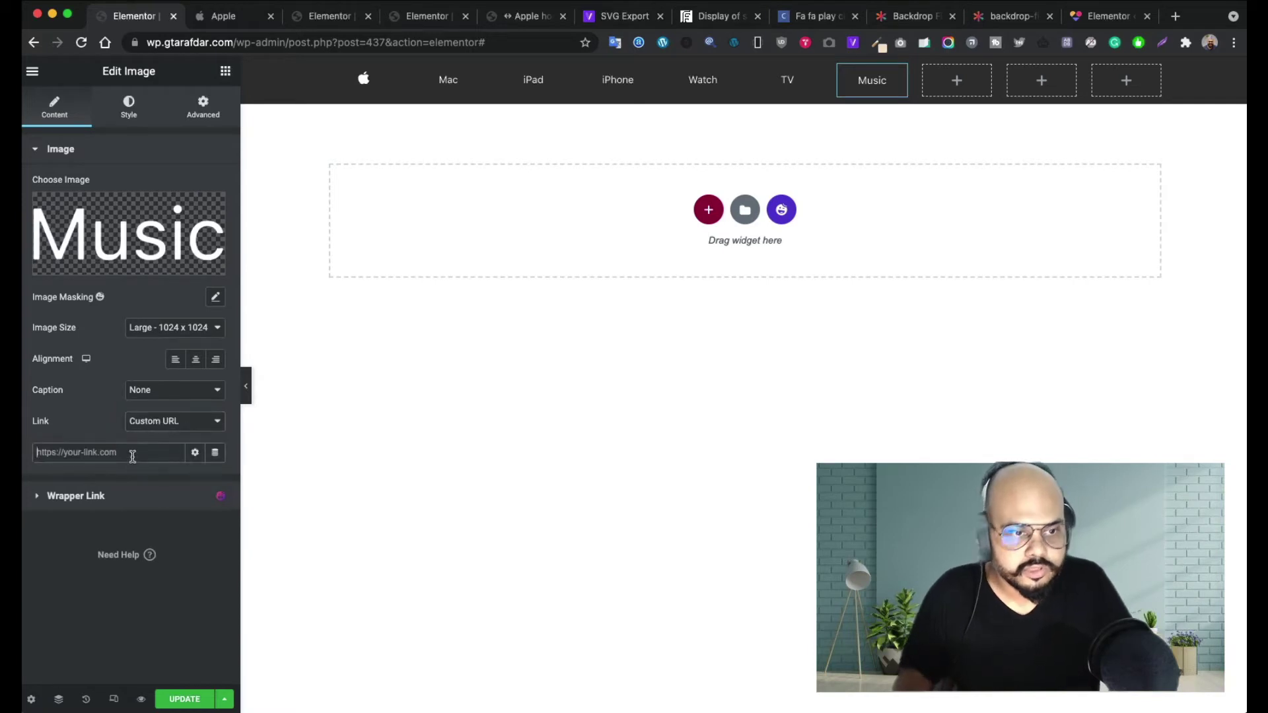
text(#)
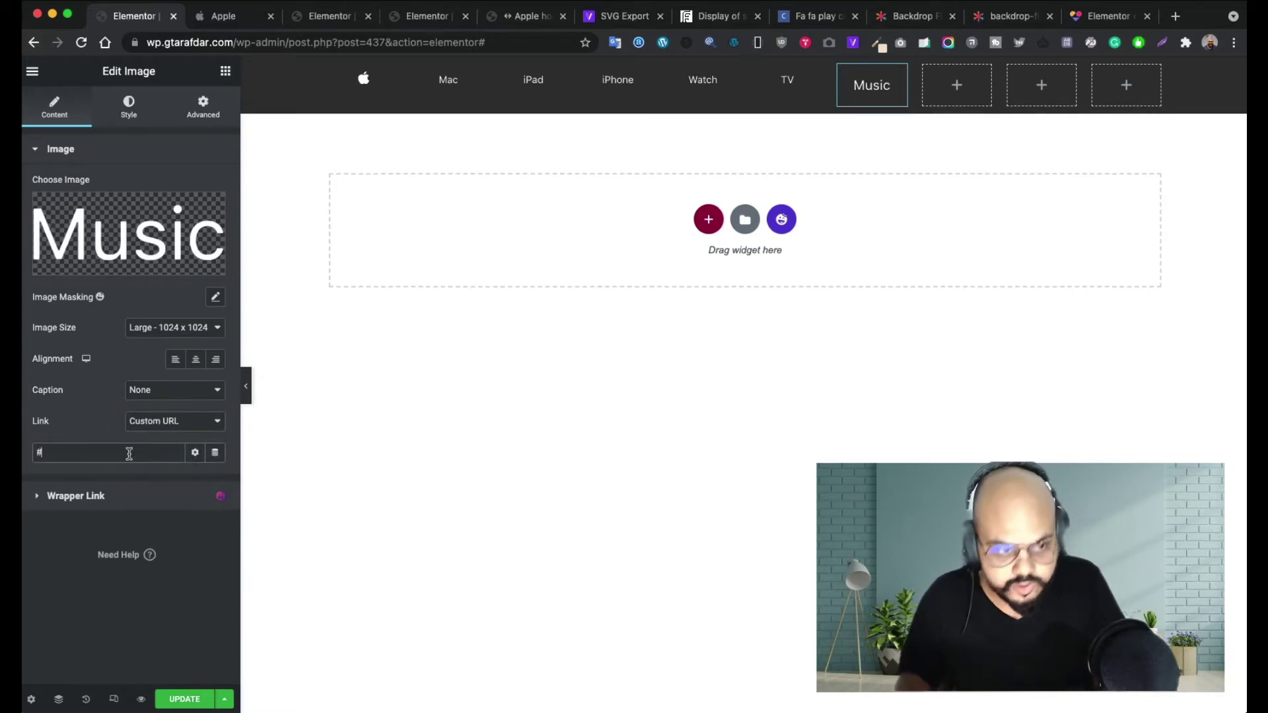
click(129, 112)
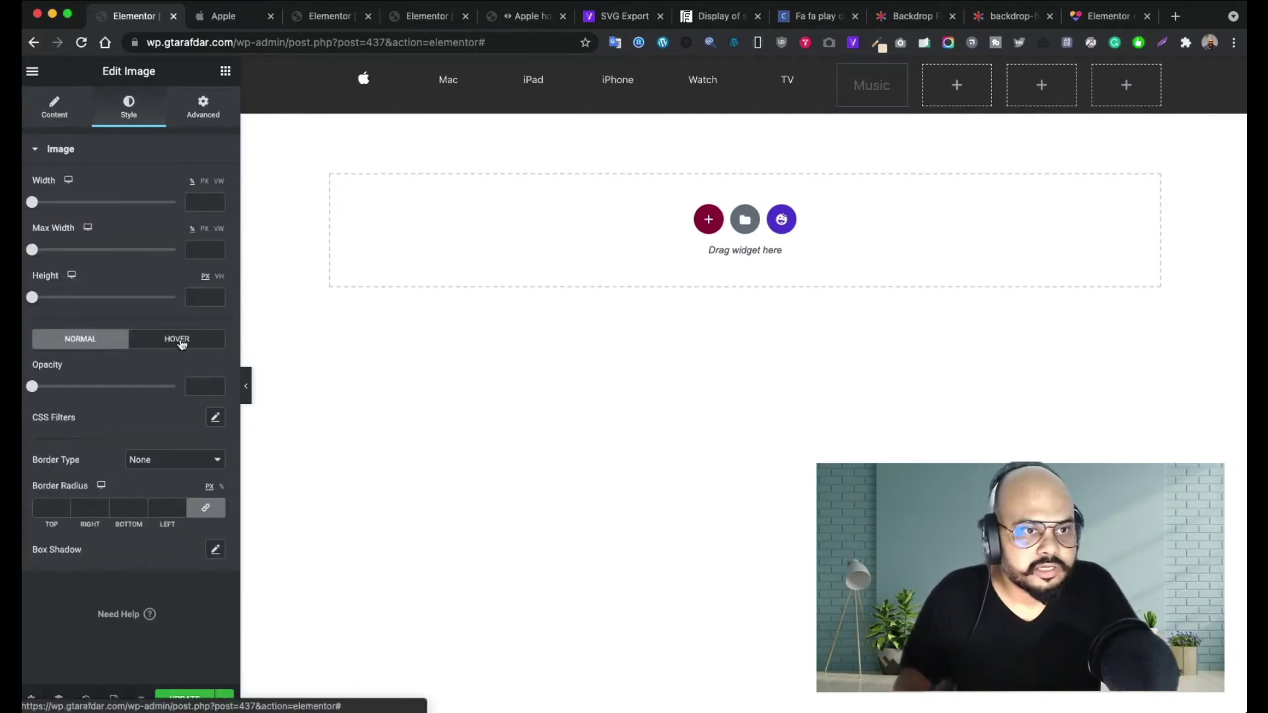
click(195, 205)
text(95)
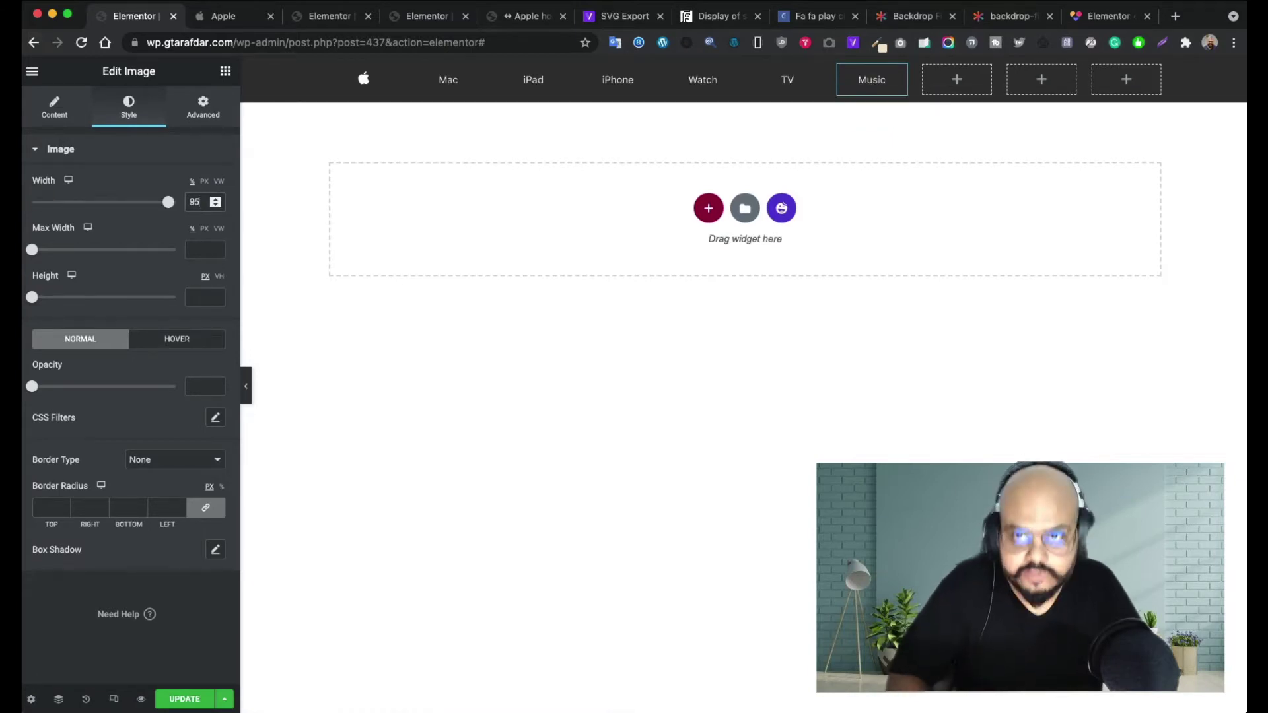
- Place an Image widget in the eighth header column and insert the Support graphic from the media library
click(957, 83)
drag(90, 289, 957, 85)
click(132, 261)
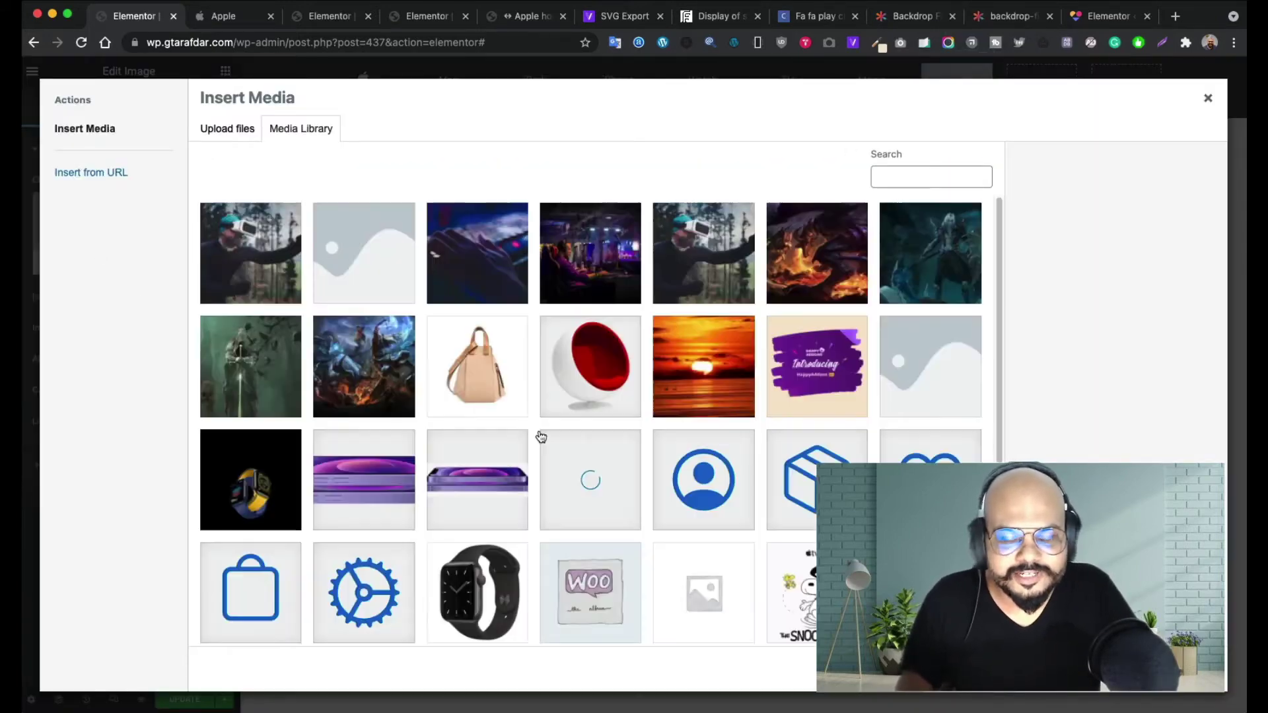
scroll(538, 435, down, 5)
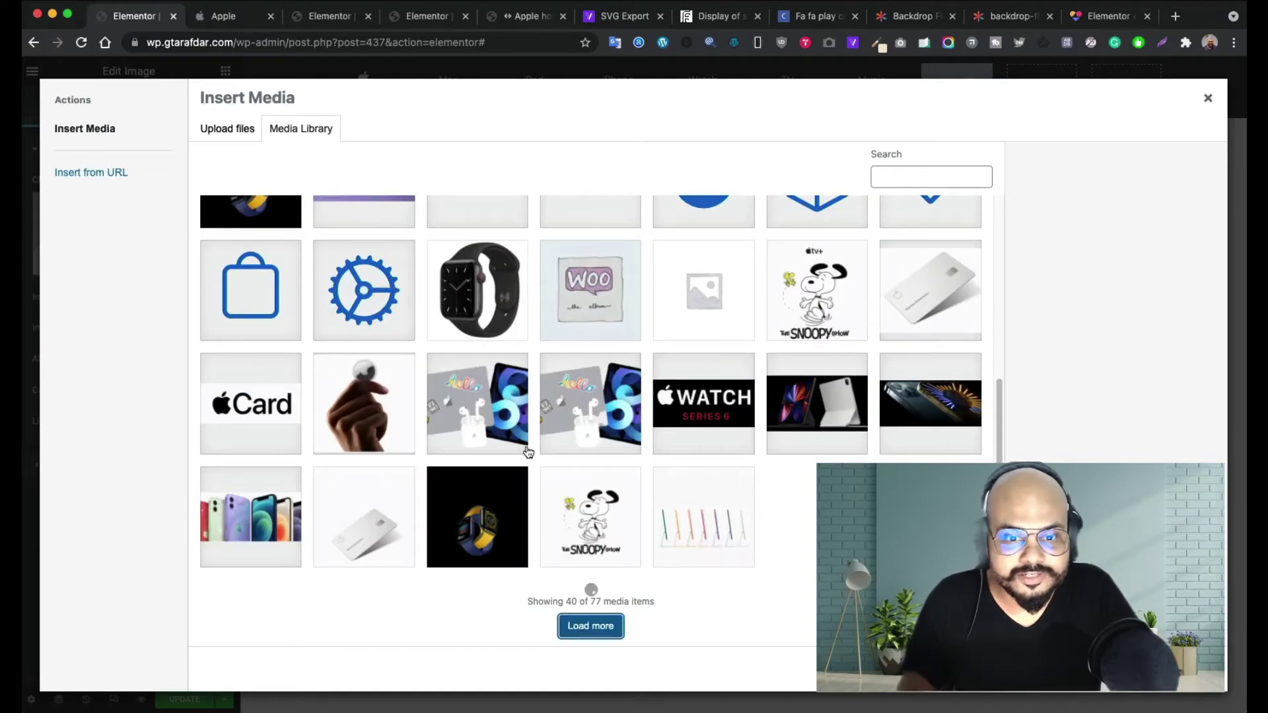
scroll(660, 407, up, 5)
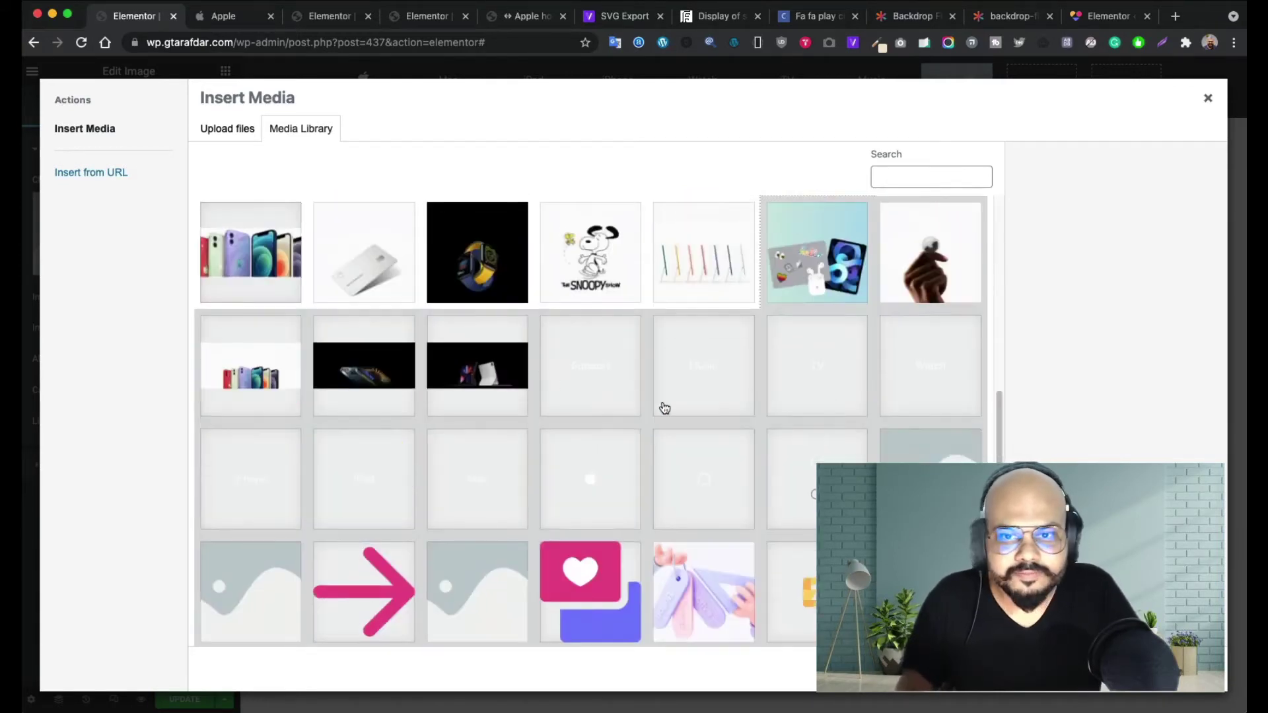
click(567, 368)
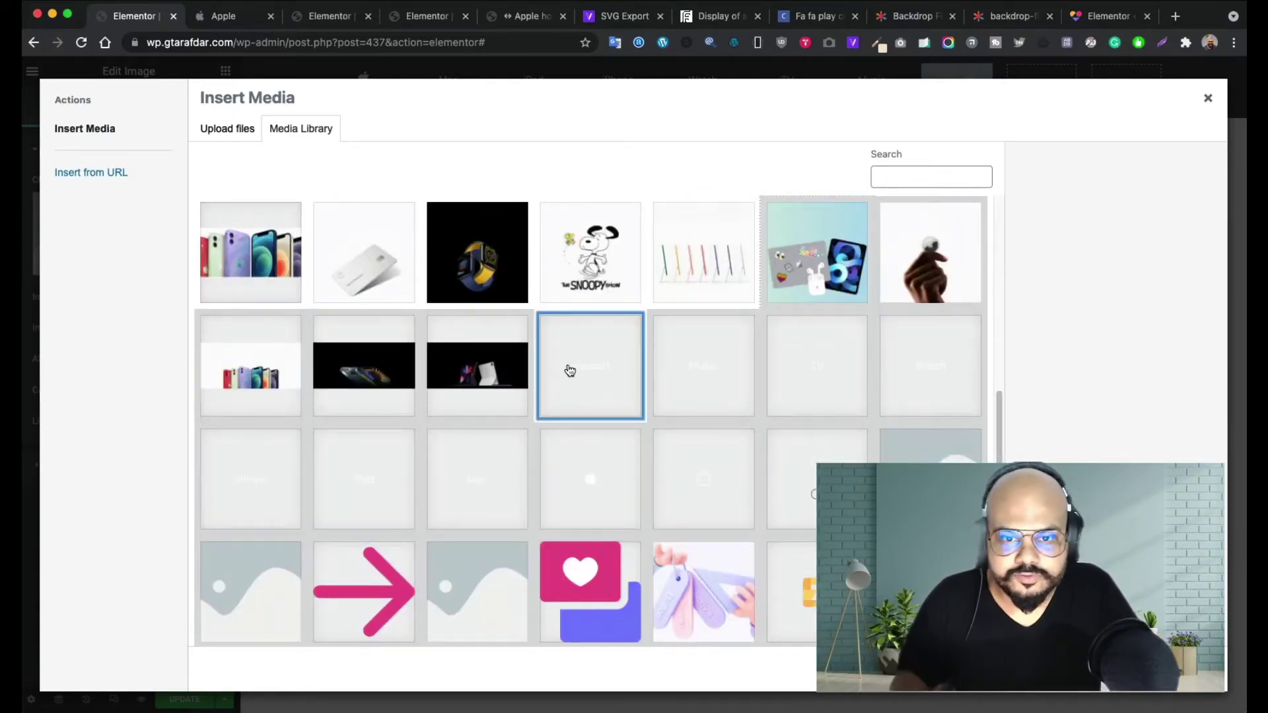
click(1181, 669)
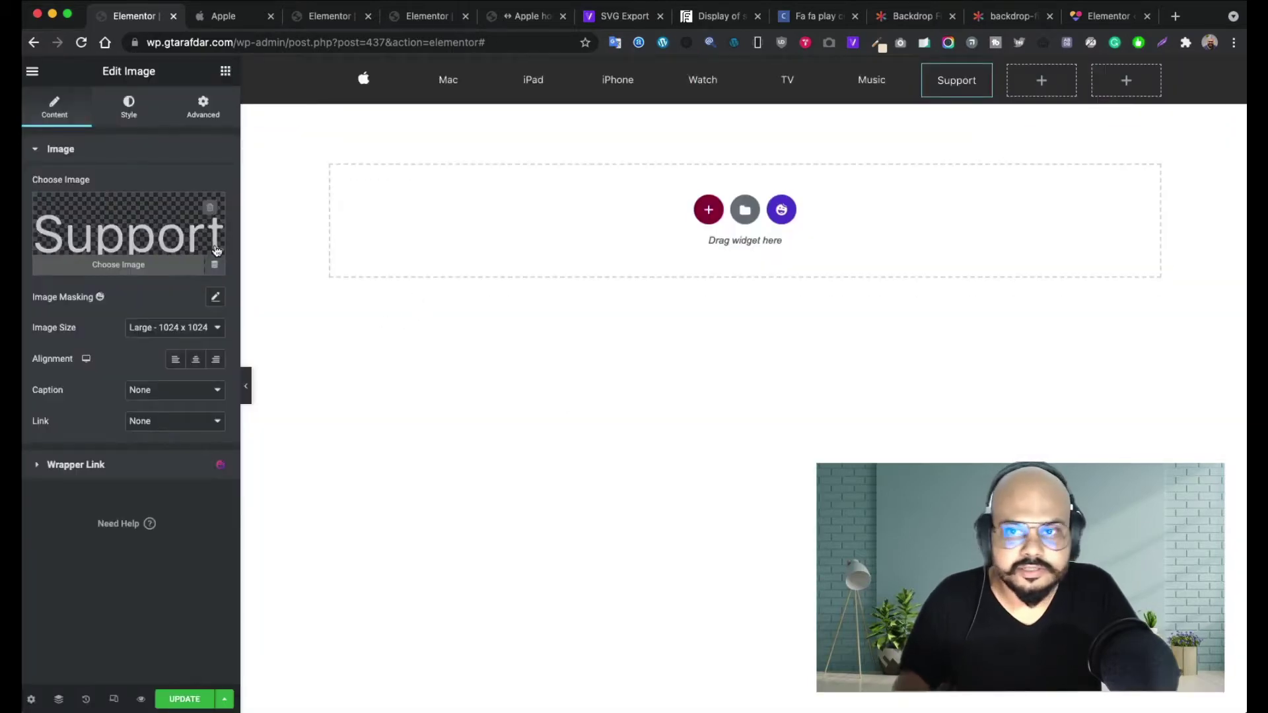
- Link the Support image to the custom URL # and set its width to 95%
click(166, 422)
click(161, 453)
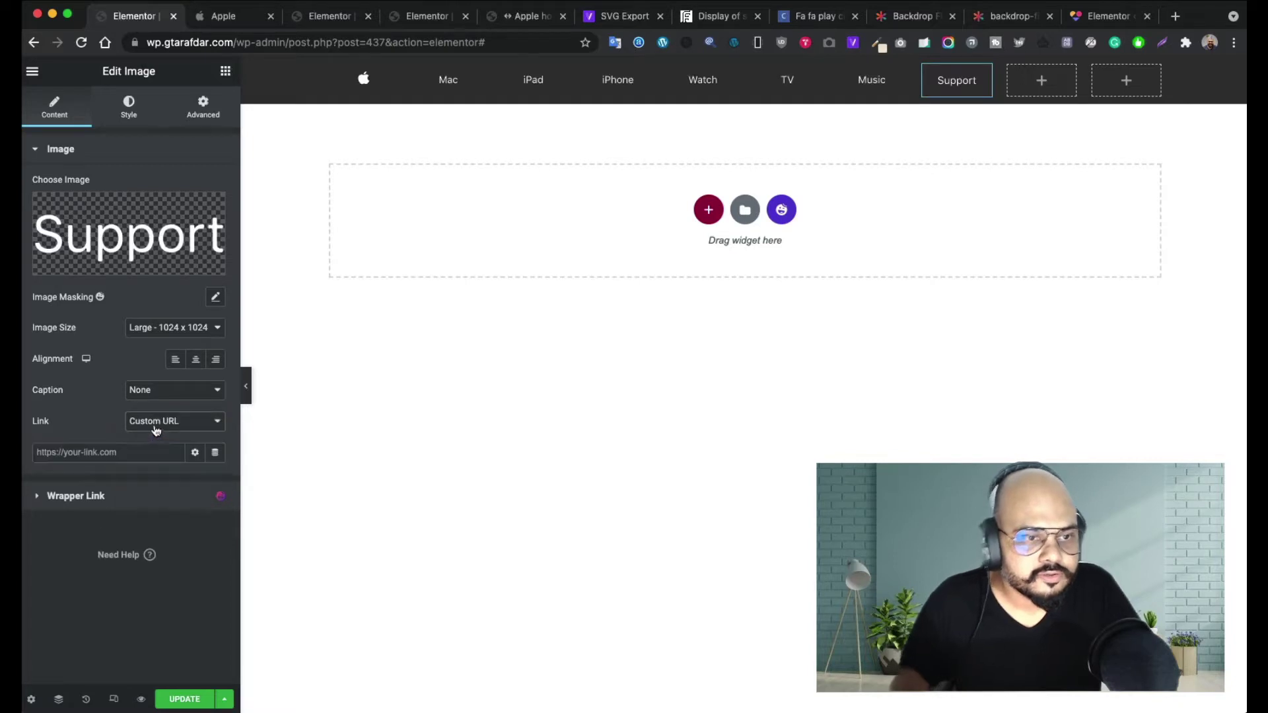
click(115, 454)
text(#)
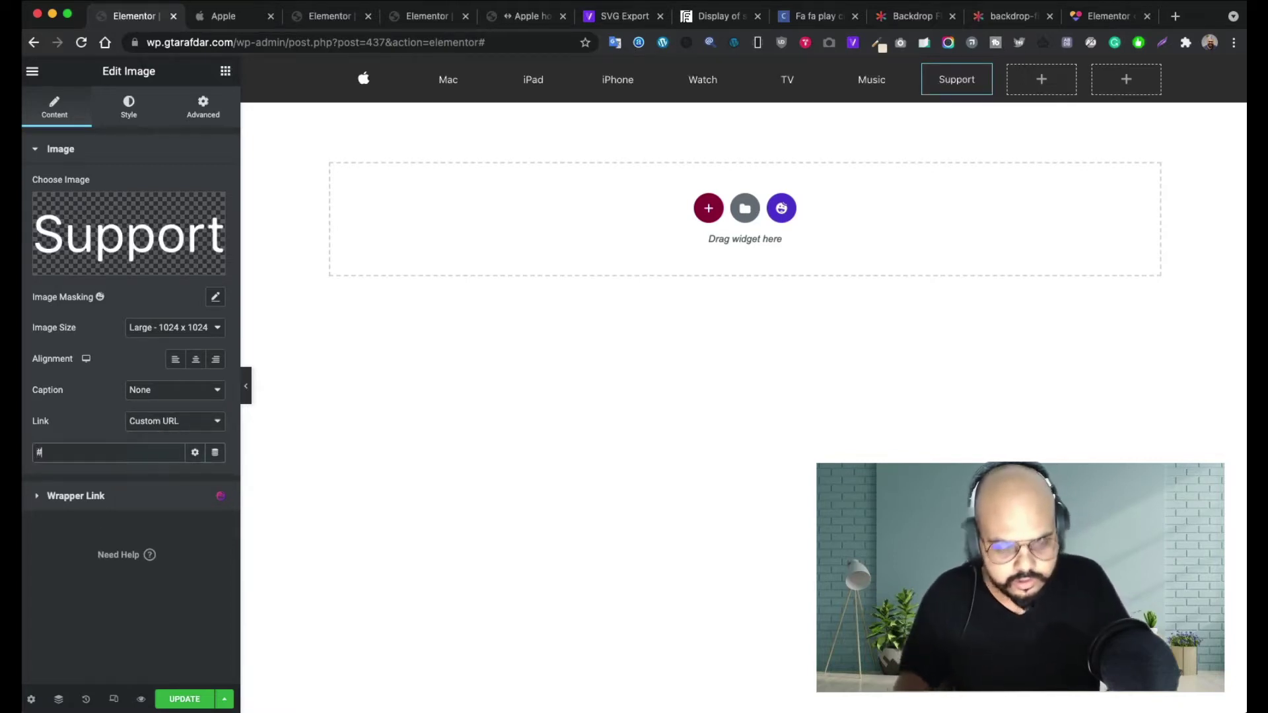
click(129, 109)
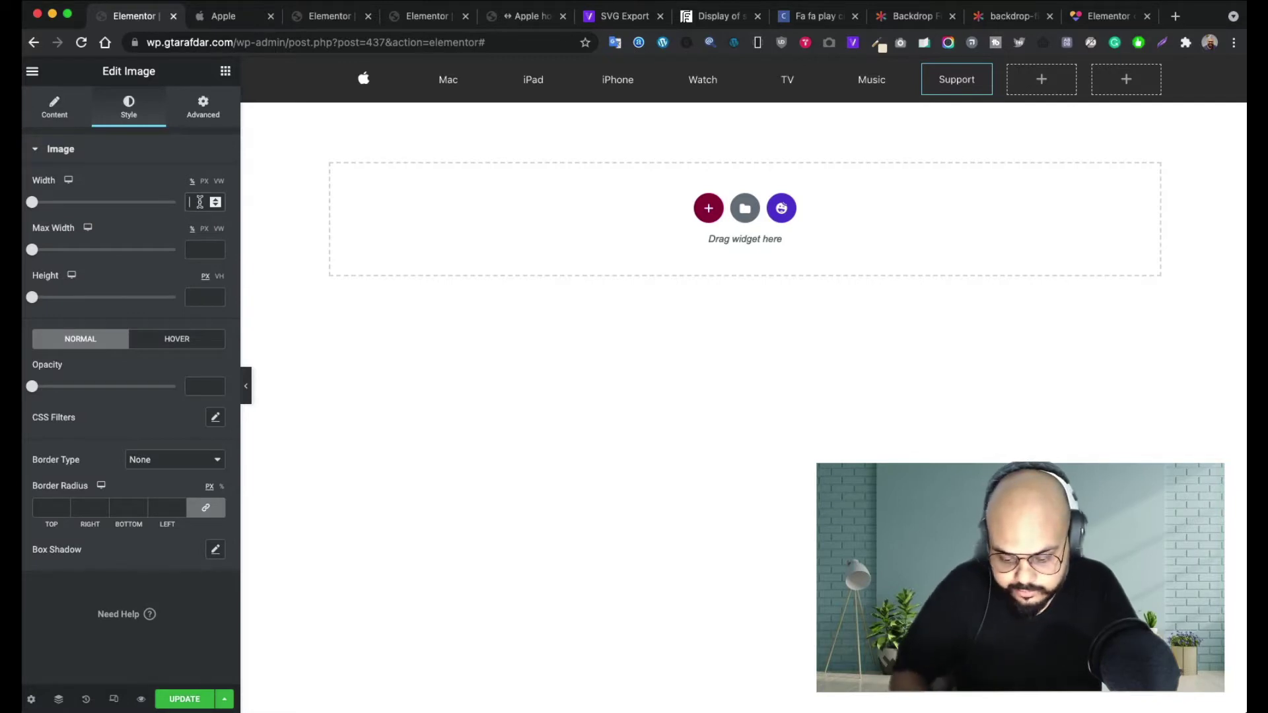
text(95)
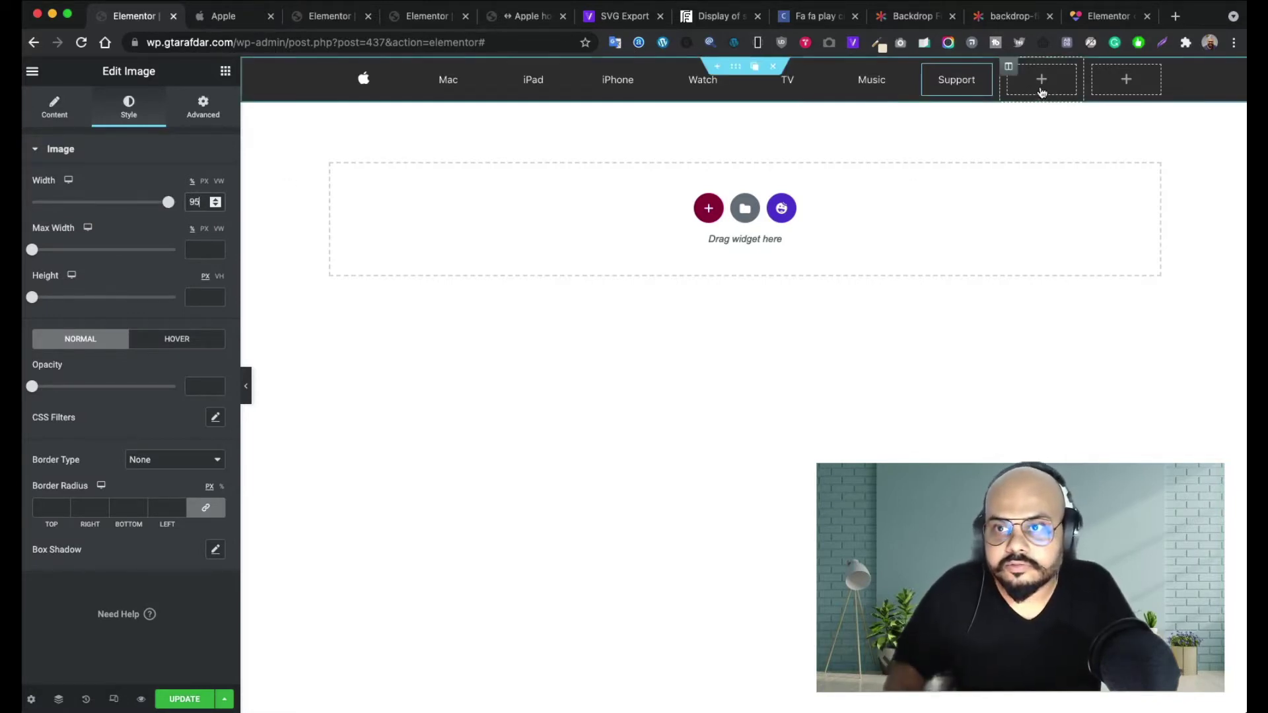
- Compare with the header on apple.com and place a Search Form widget in the ninth header column
click(1040, 85)
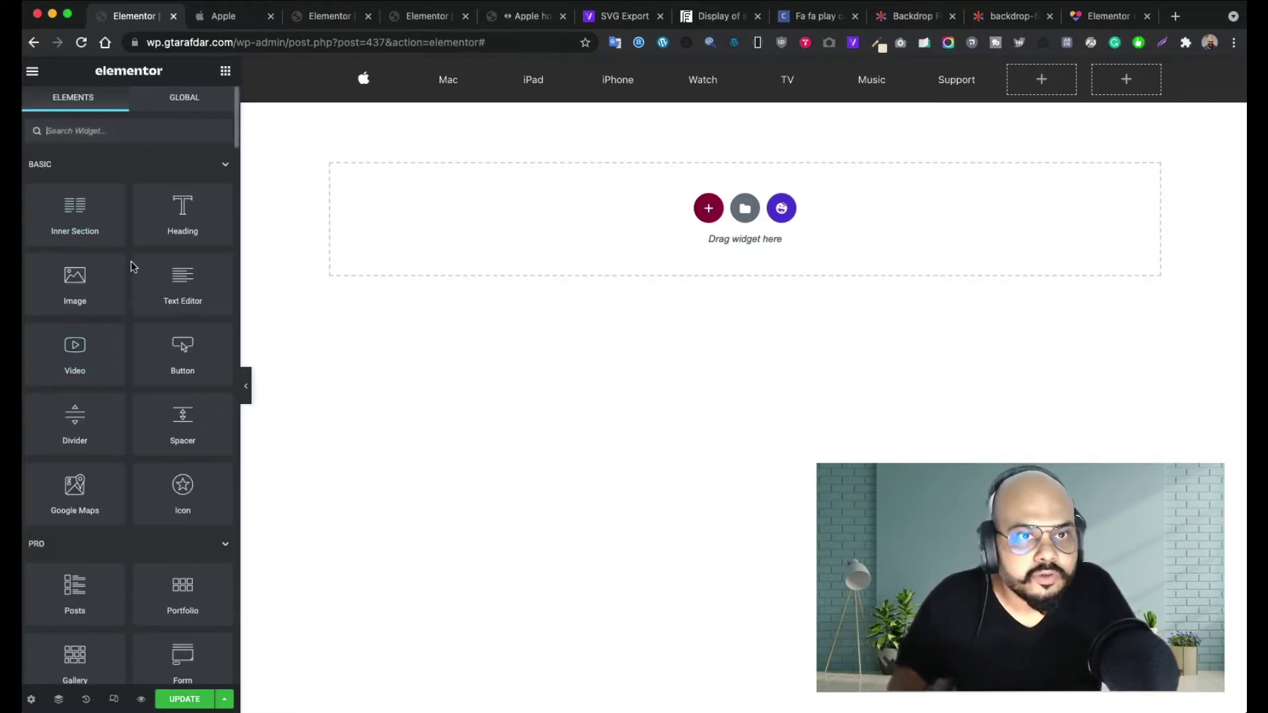
mouse_move(83, 288)
mouse_down()
mouse_move(1034, 210)
mouse_move(93, 271)
mouse_up()
click(228, 16)
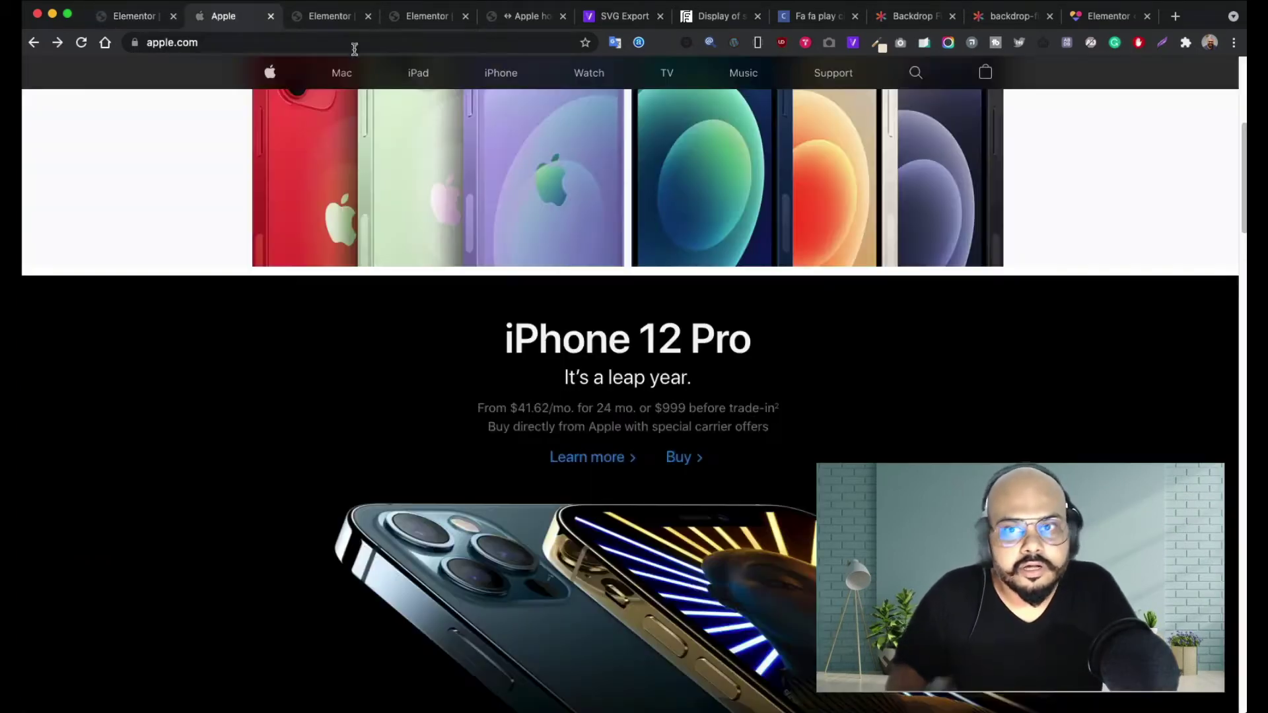
click(129, 15)
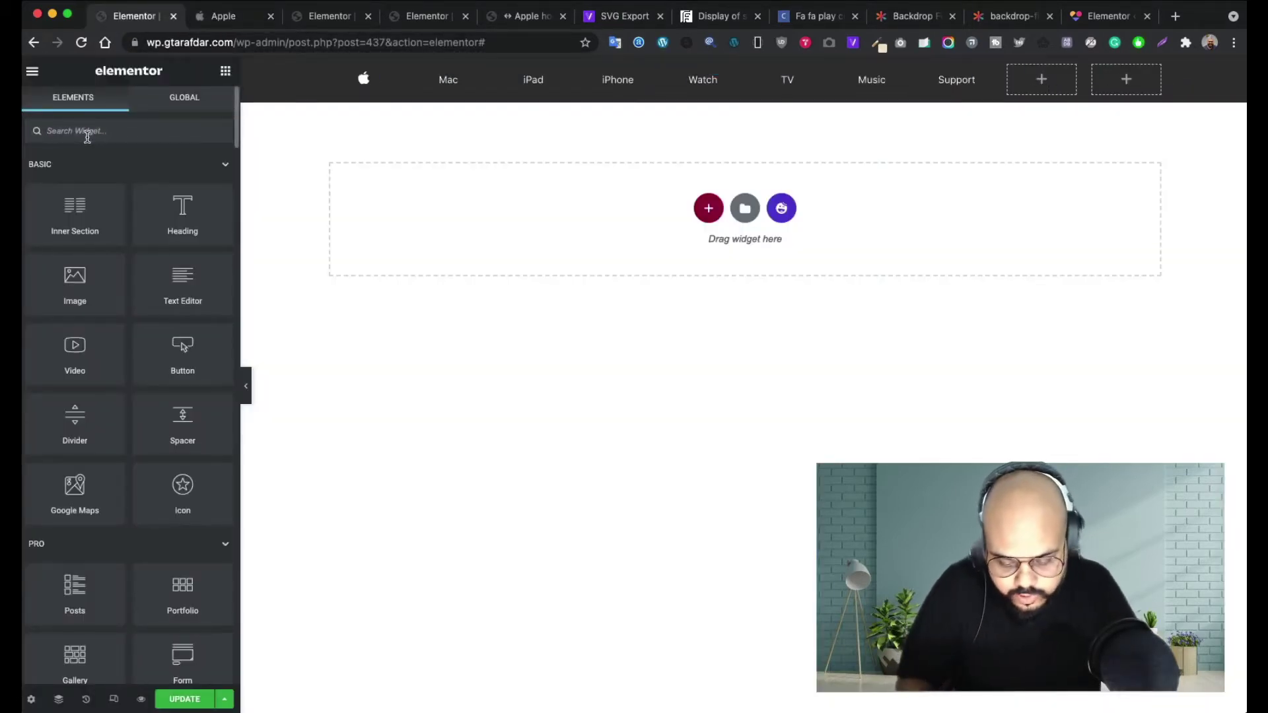
text(sear)
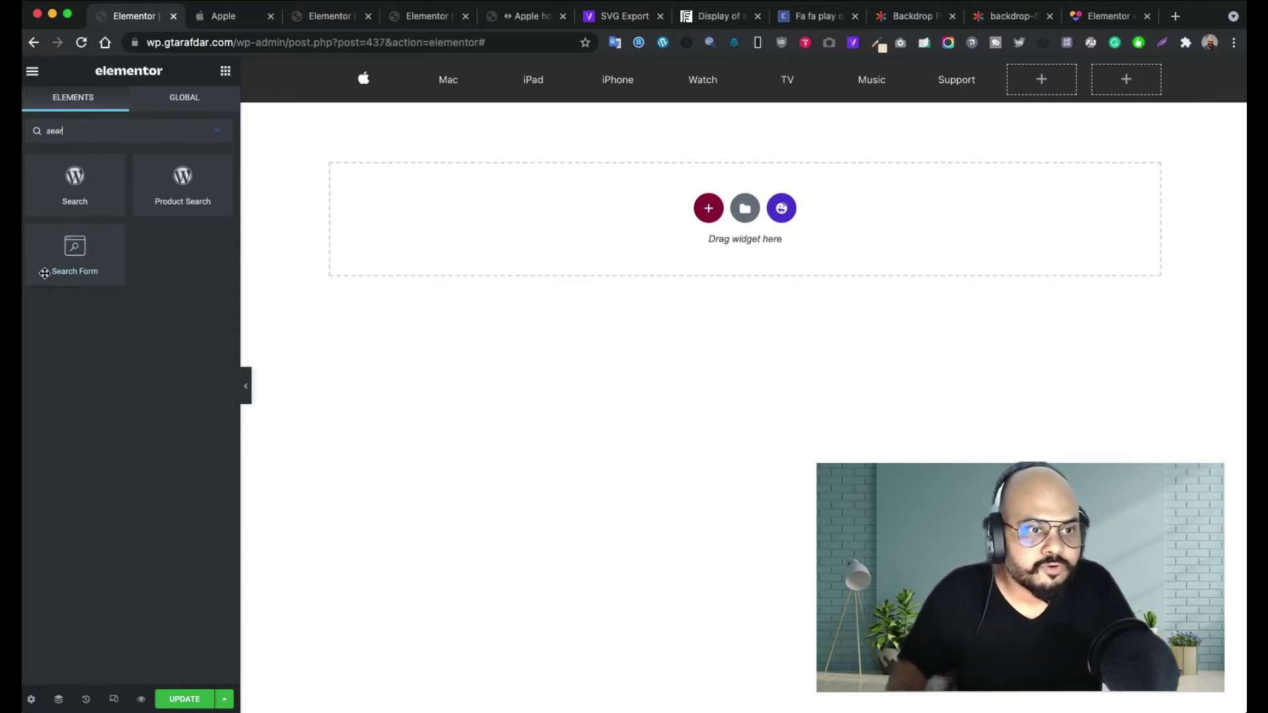
drag(44, 273, 1042, 82)
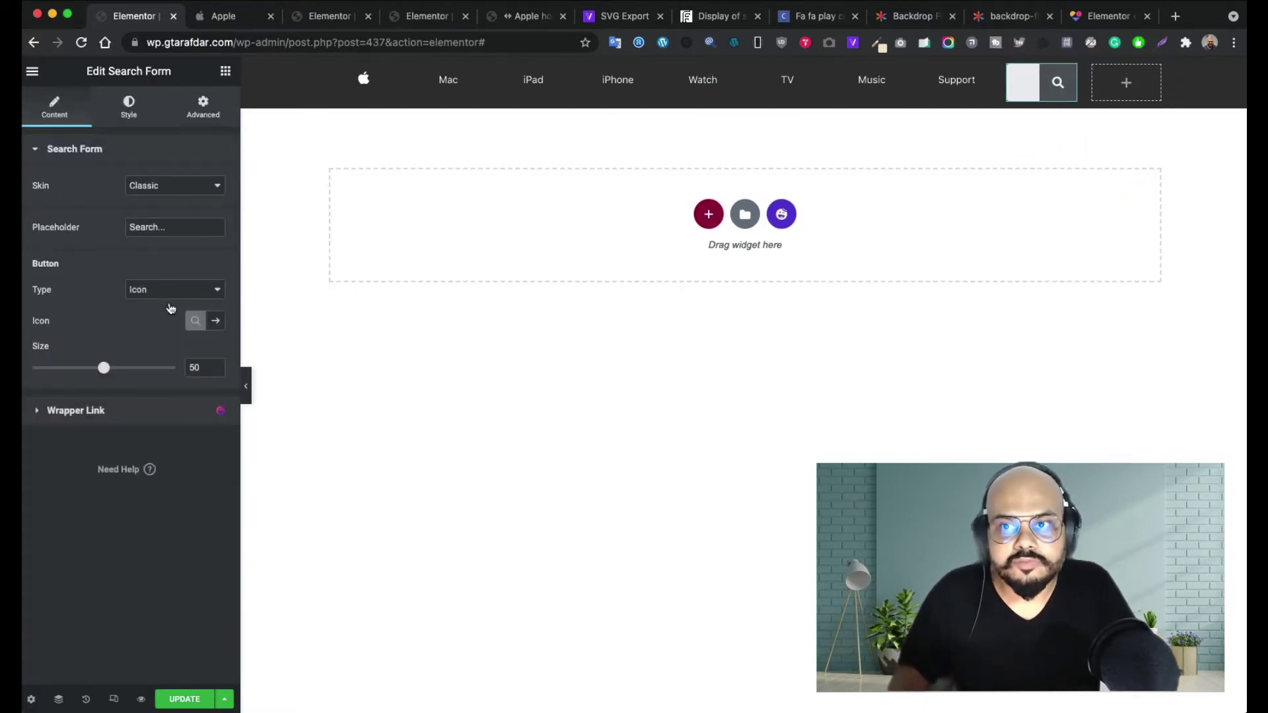
- Set the search form's skin to Full Screen and its toggle size to 37
click(184, 189)
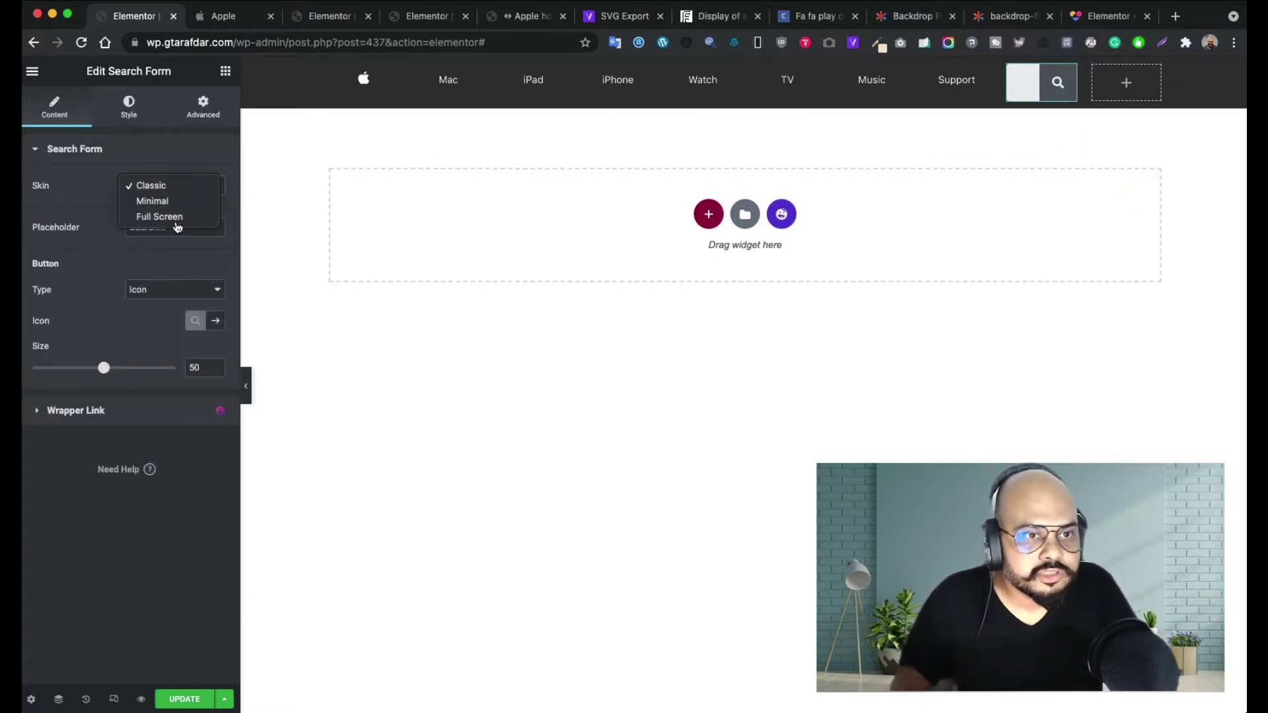
click(170, 218)
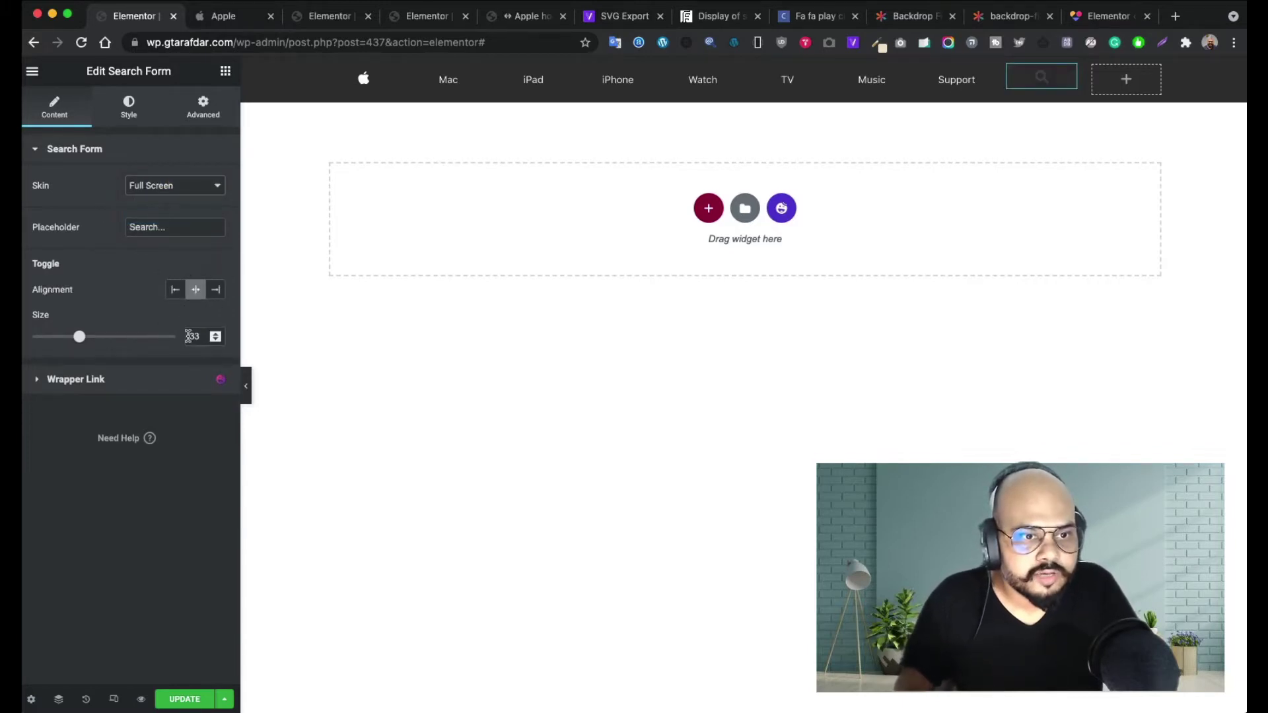
drag(79, 338, 85, 338)
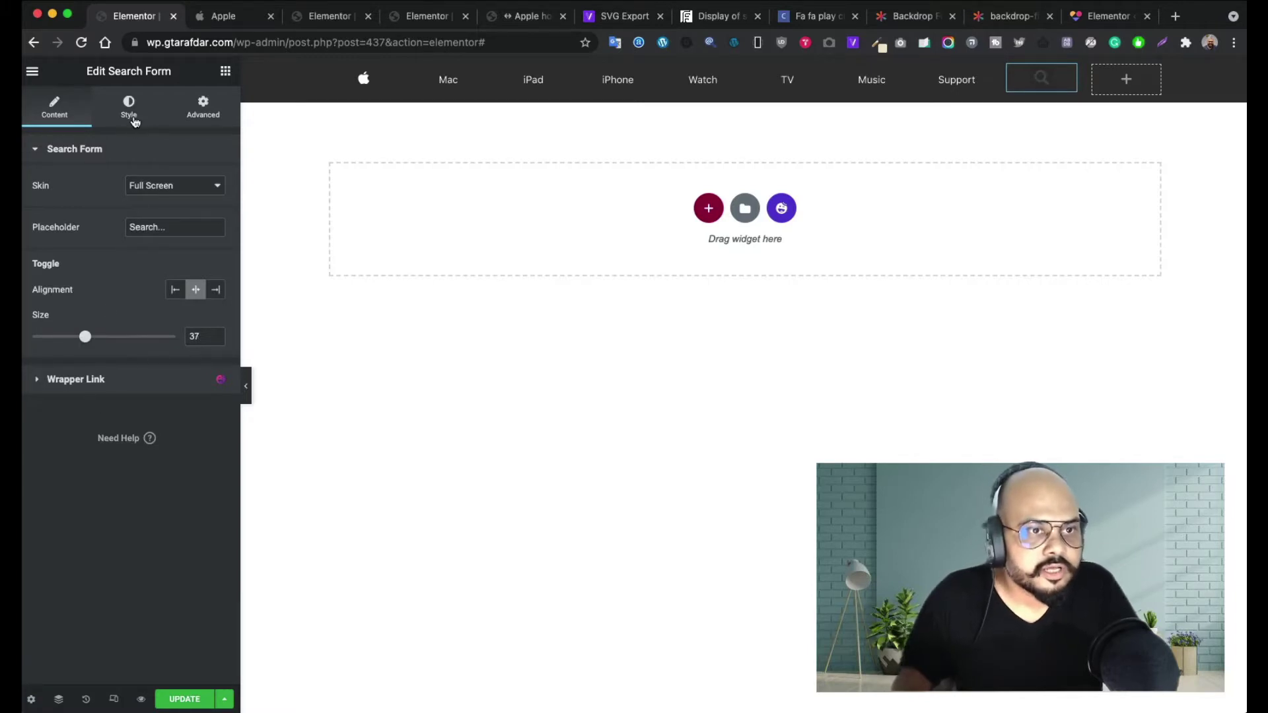
- Try white #FFFFFF as the search form's input text color and reset it to the default
click(134, 120)
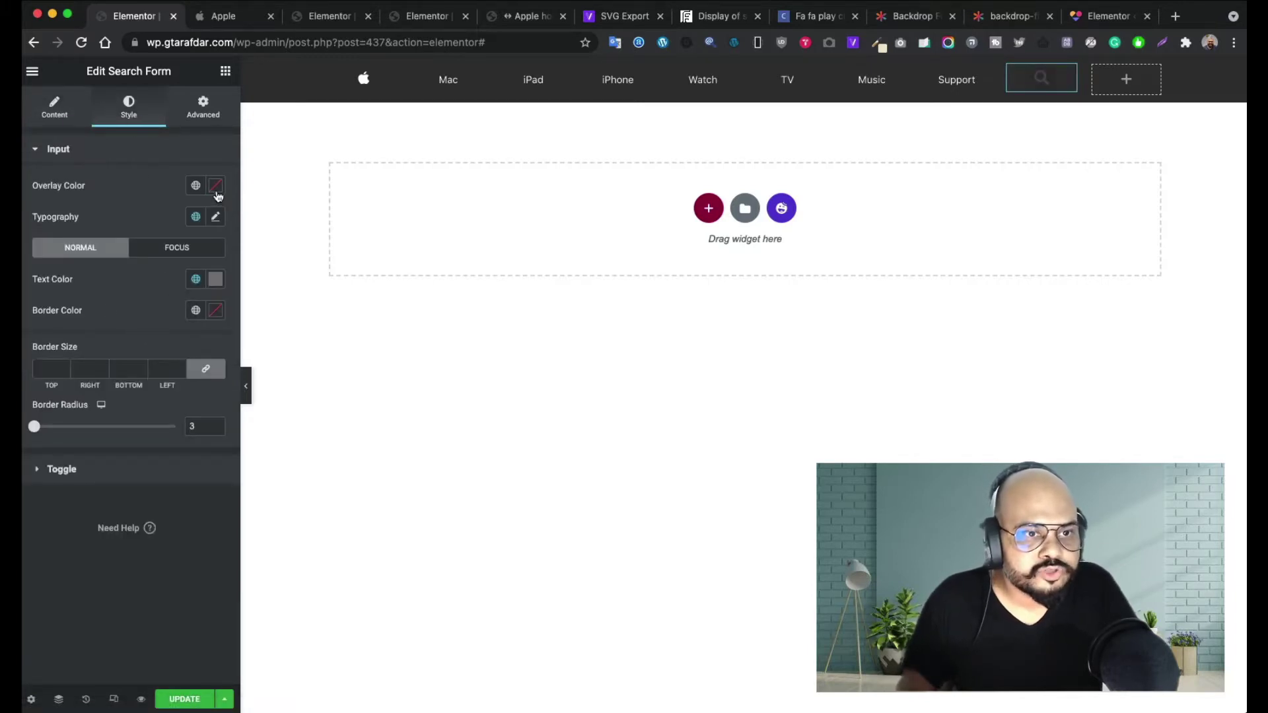
click(216, 279)
drag(47, 350, 29, 326)
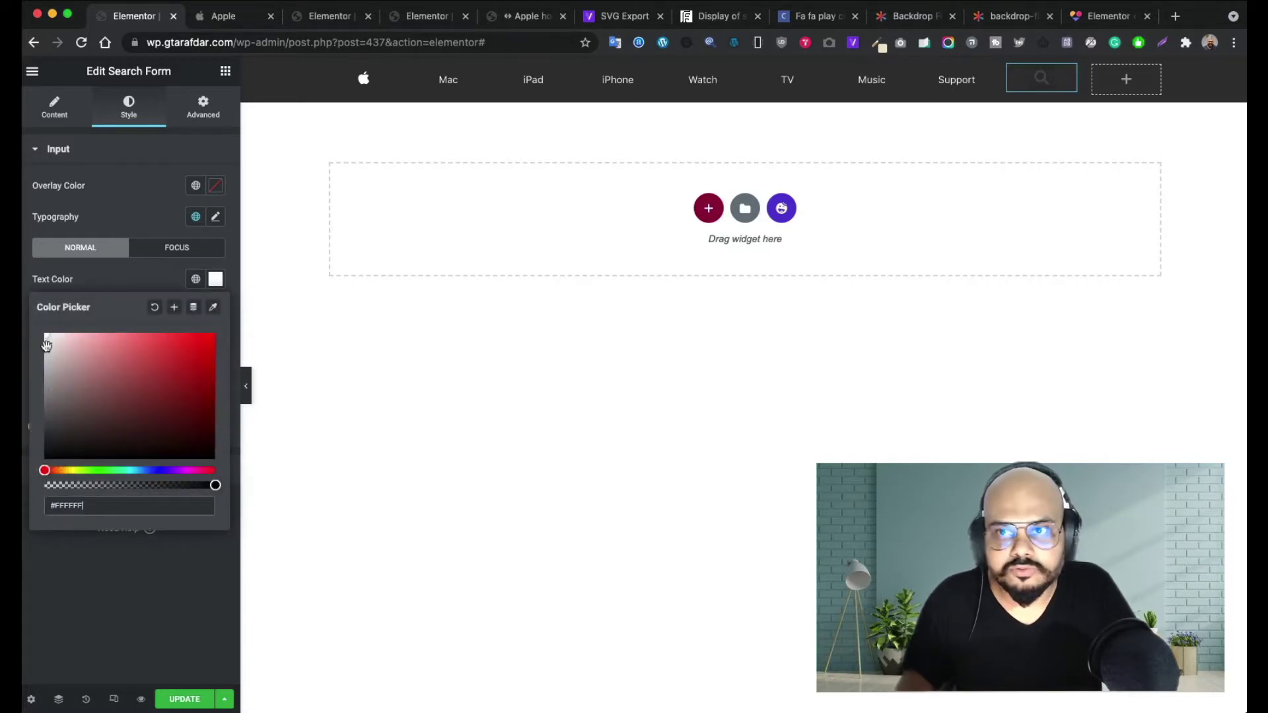
click(154, 308)
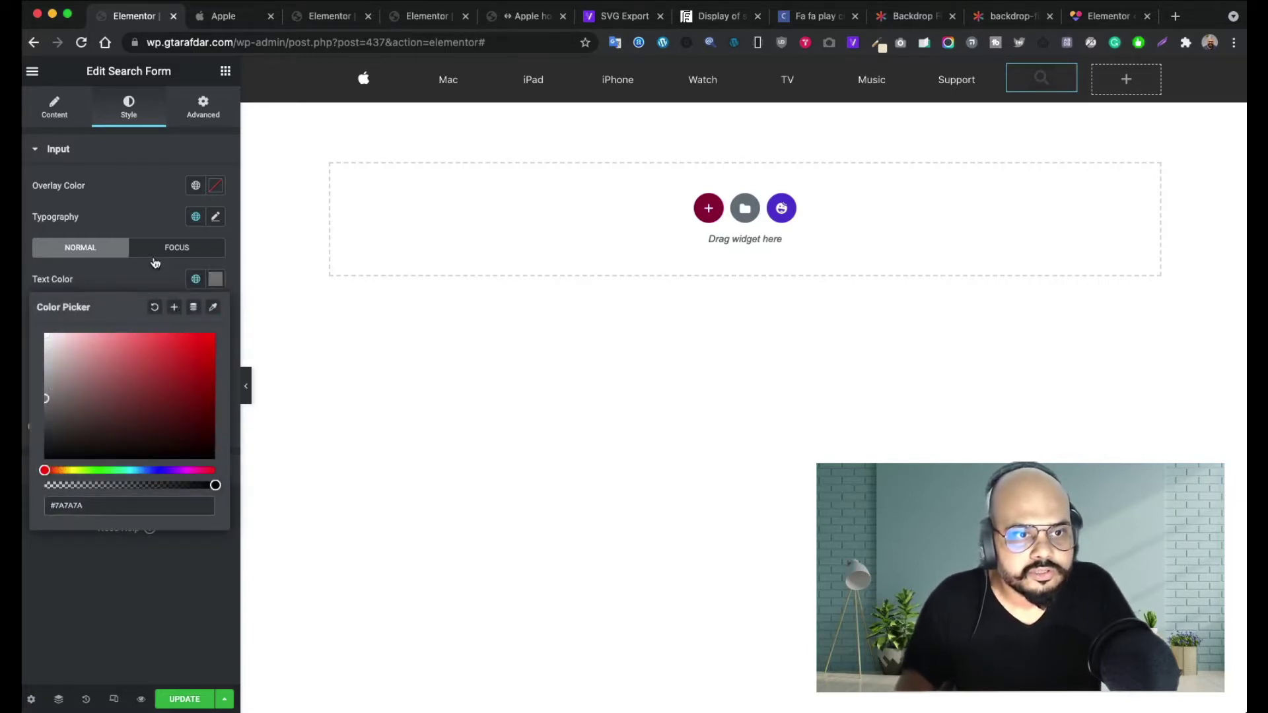
click(170, 248)
- Set the search toggle's normal icon color to near-white and hide the editing panel to preview the header
click(85, 471)
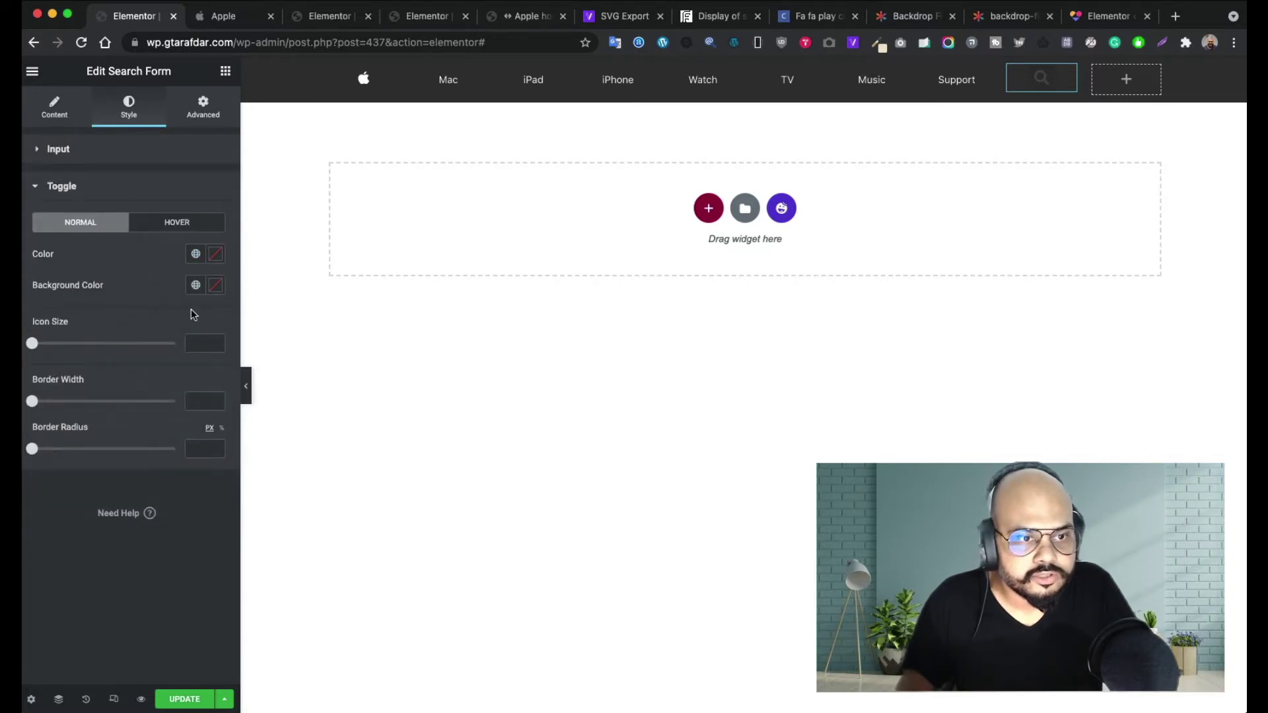
click(215, 254)
drag(66, 320, 42, 316)
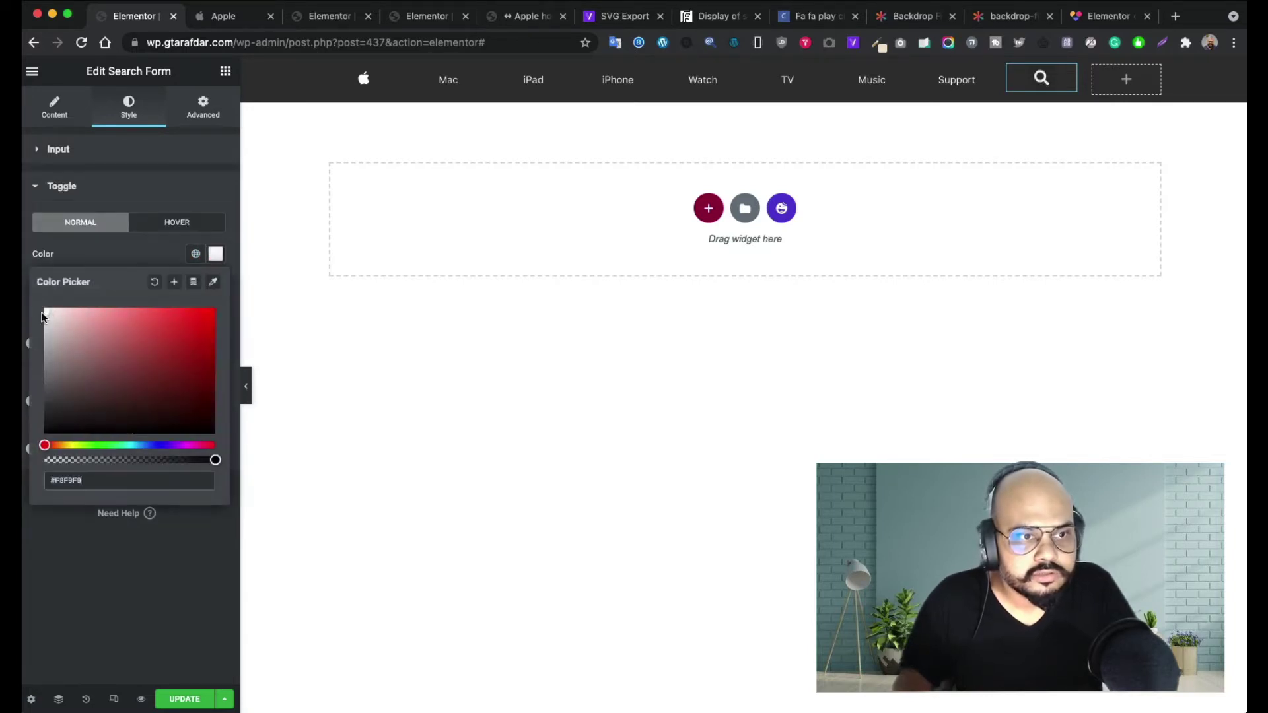
click(132, 266)
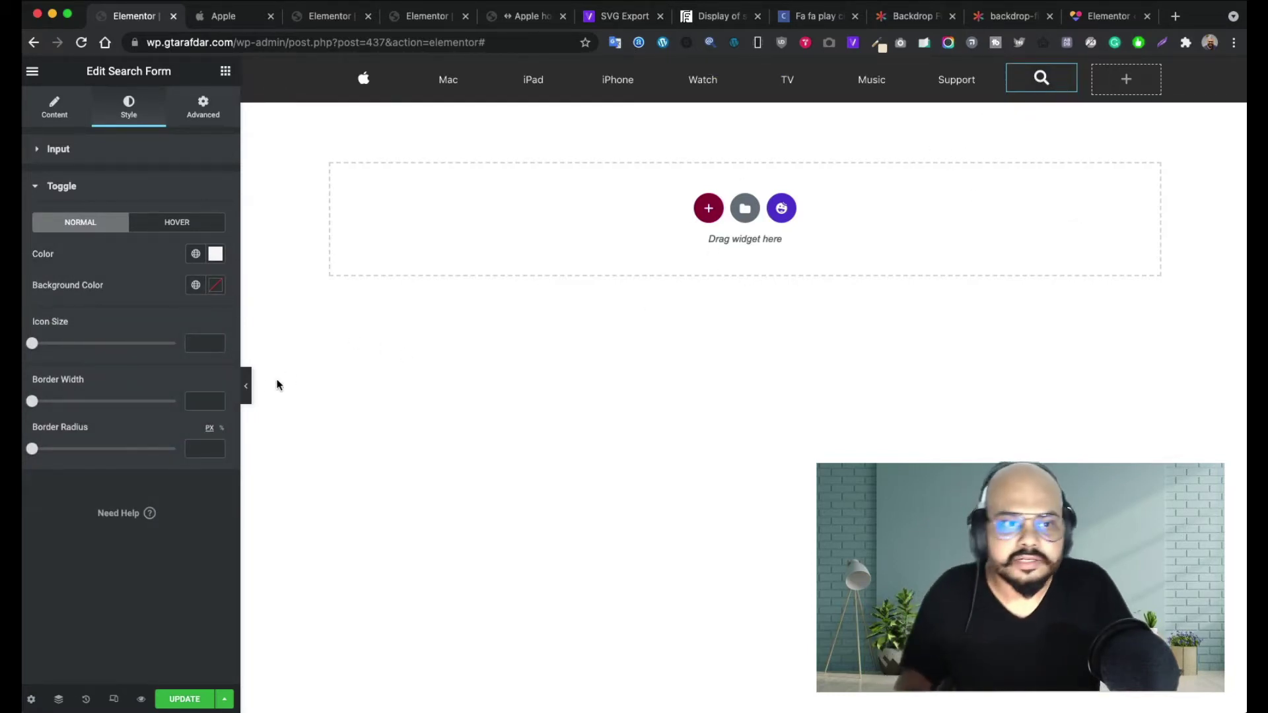
click(246, 392)
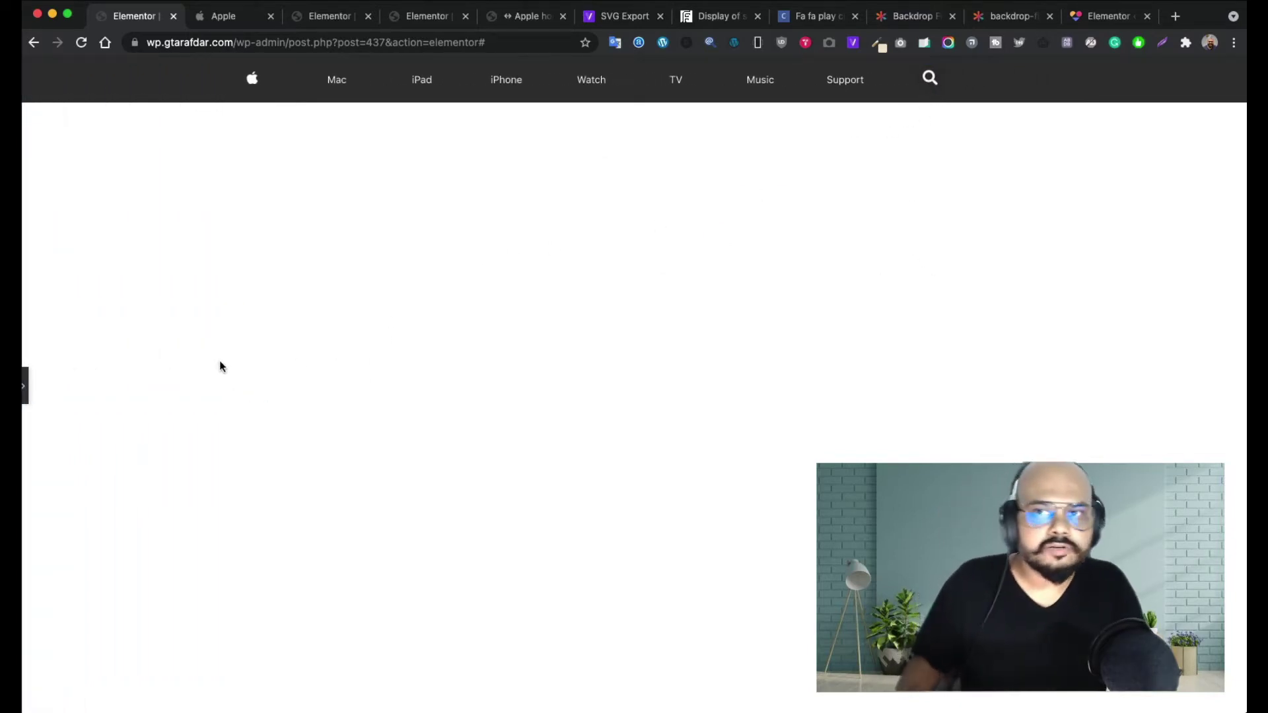
- Make the search toggle's normal background fully transparent (#02010100) and set its icon size to 50
click(26, 386)
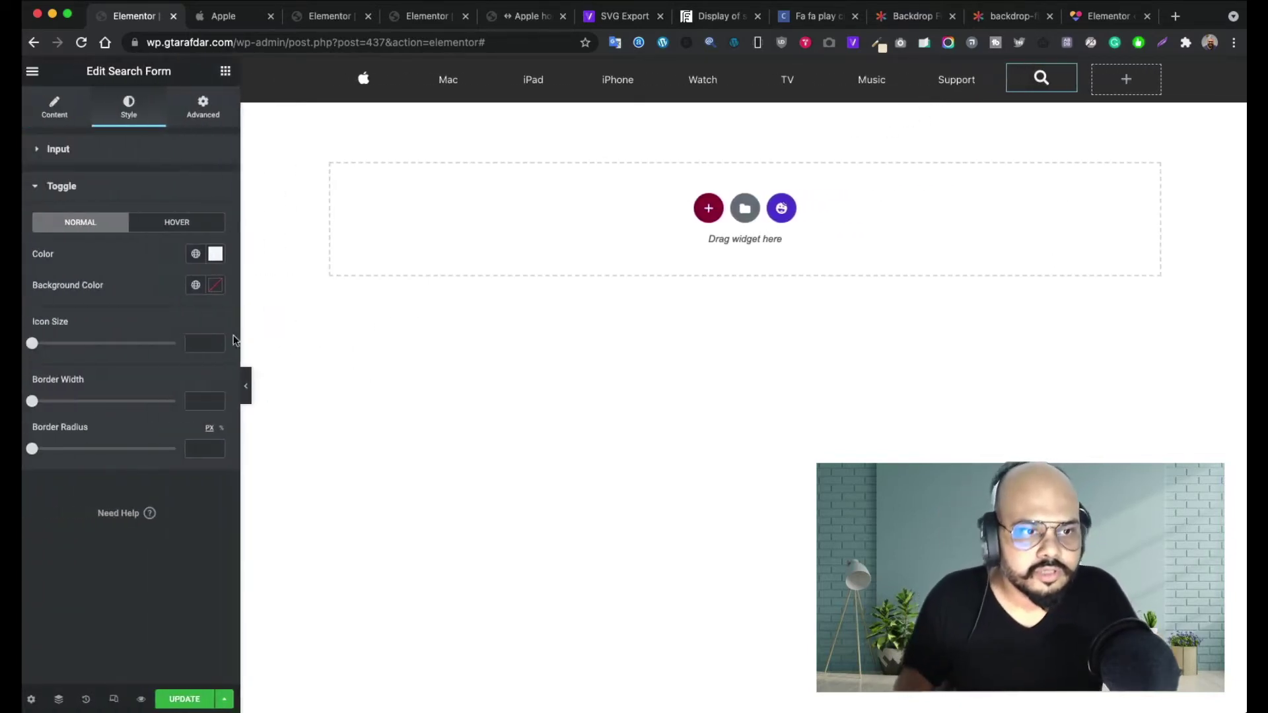
click(216, 287)
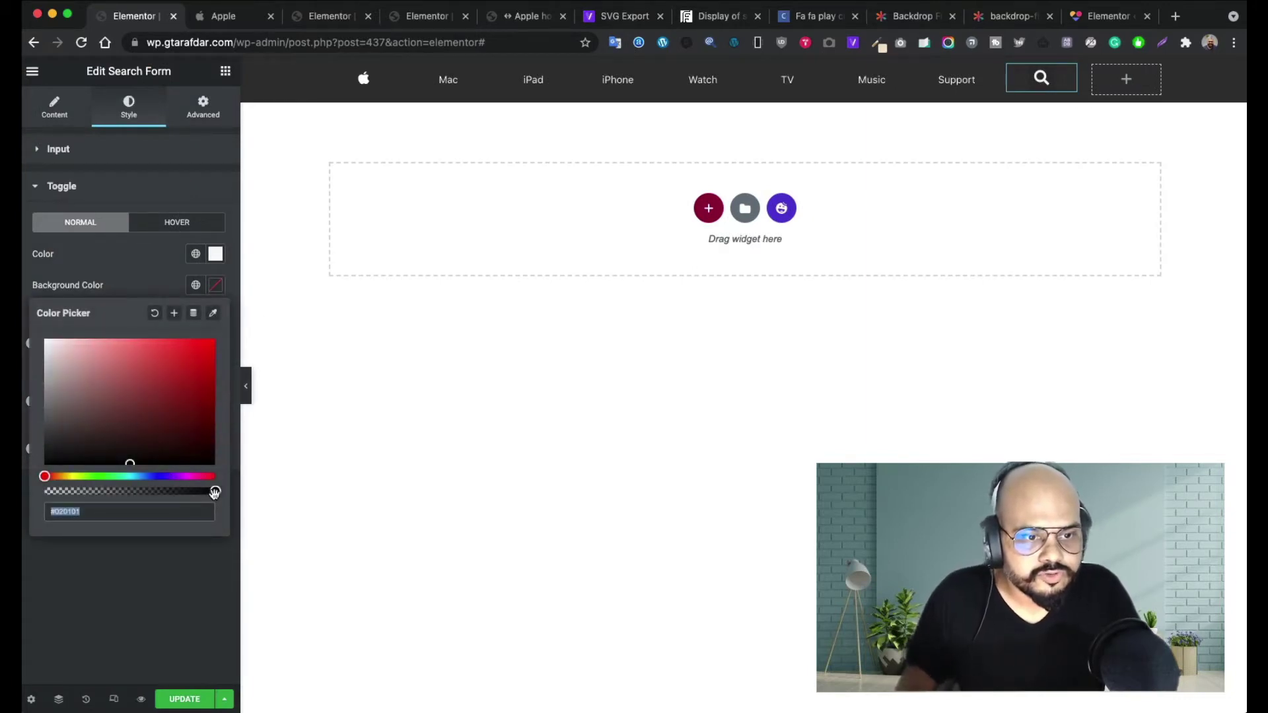
drag(214, 492, 41, 492)
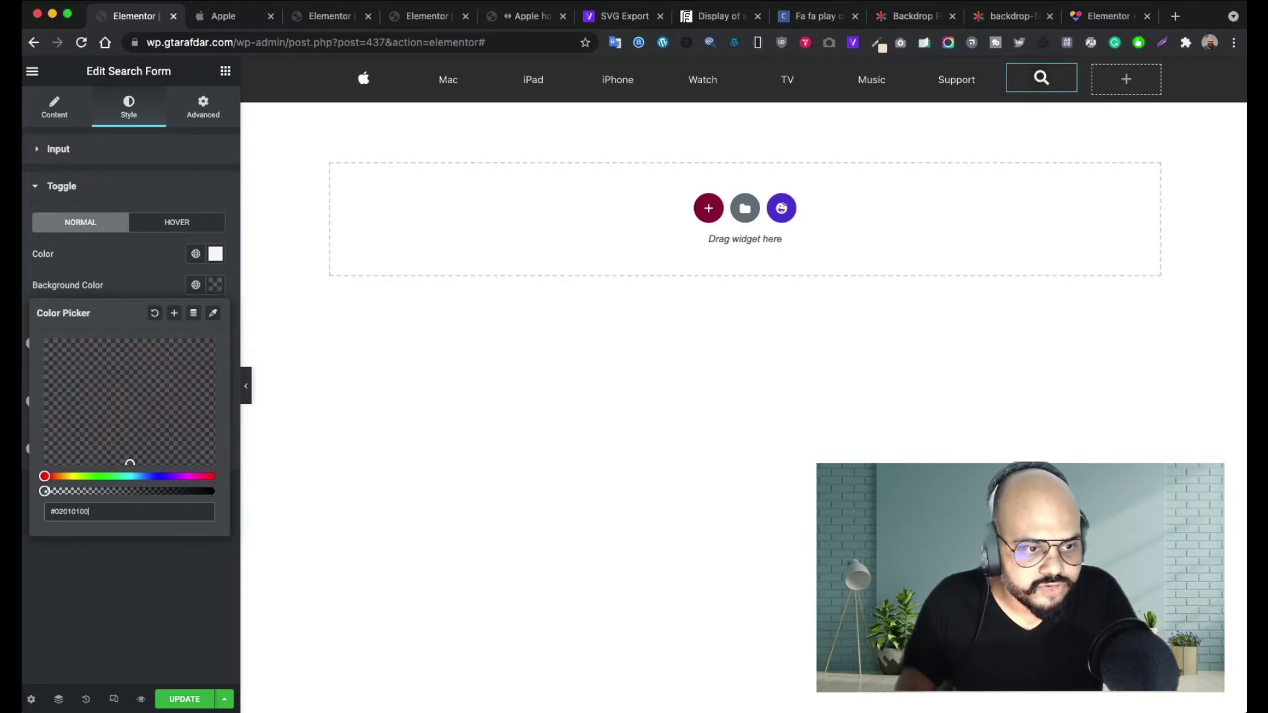
click(53, 515)
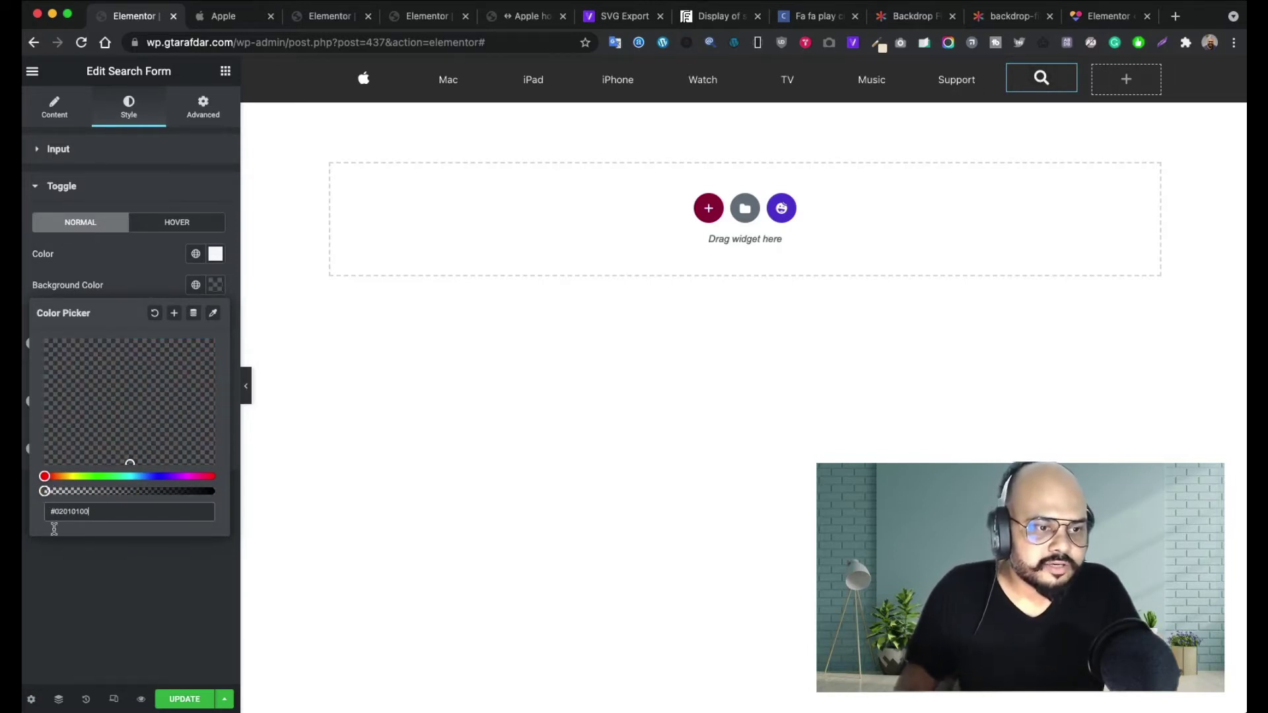
click(81, 592)
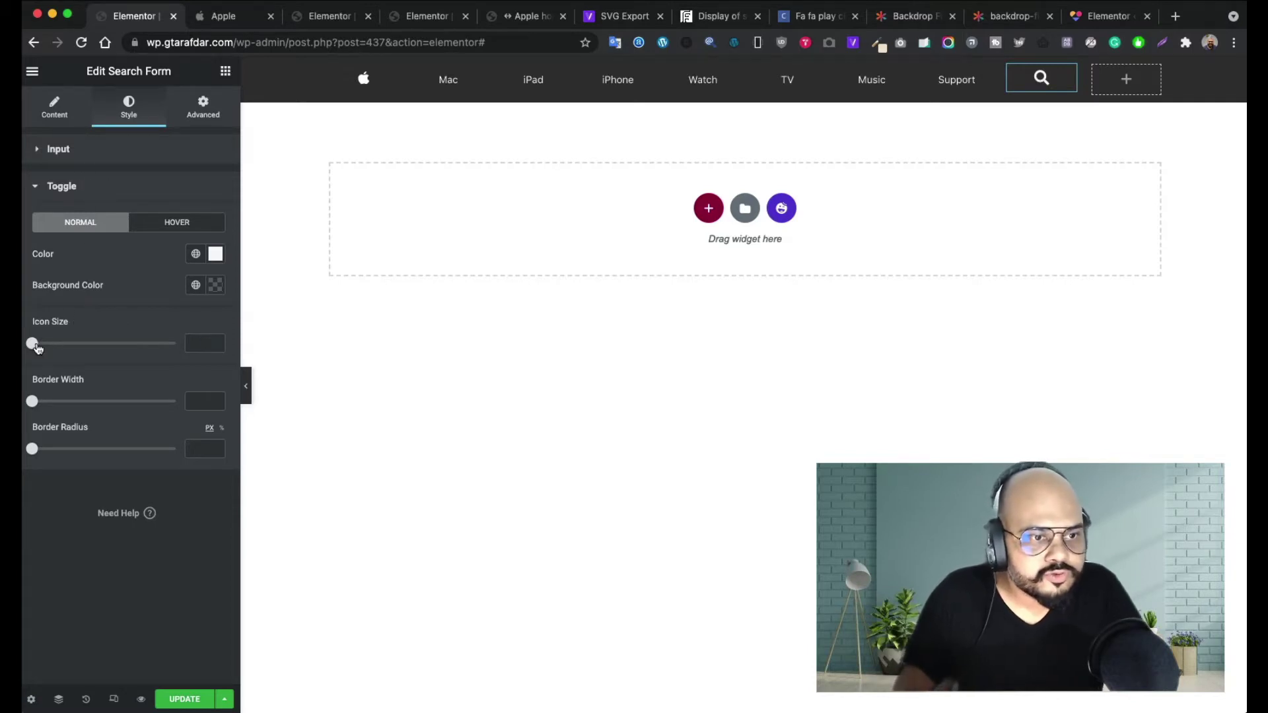
drag(32, 343, 109, 348)
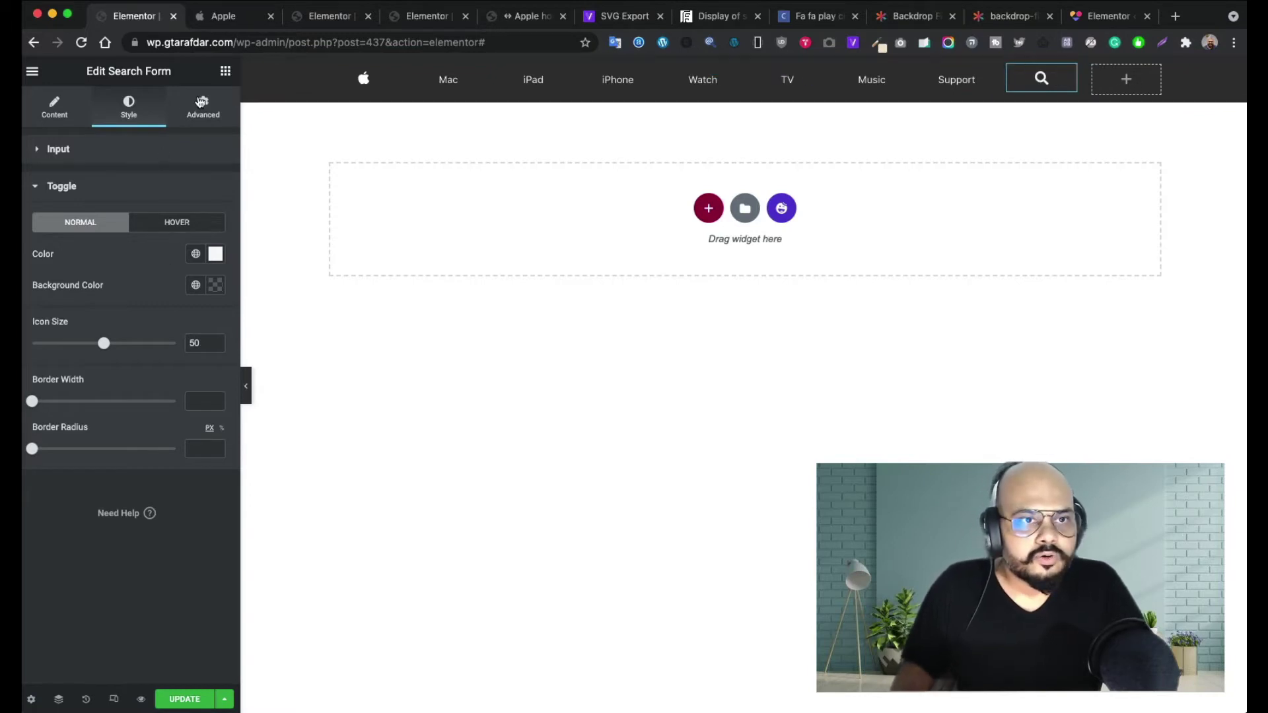
- Unlink the search form's margin and padding values, set its top margin to 4 px, and preview the header without the editing panel
click(203, 105)
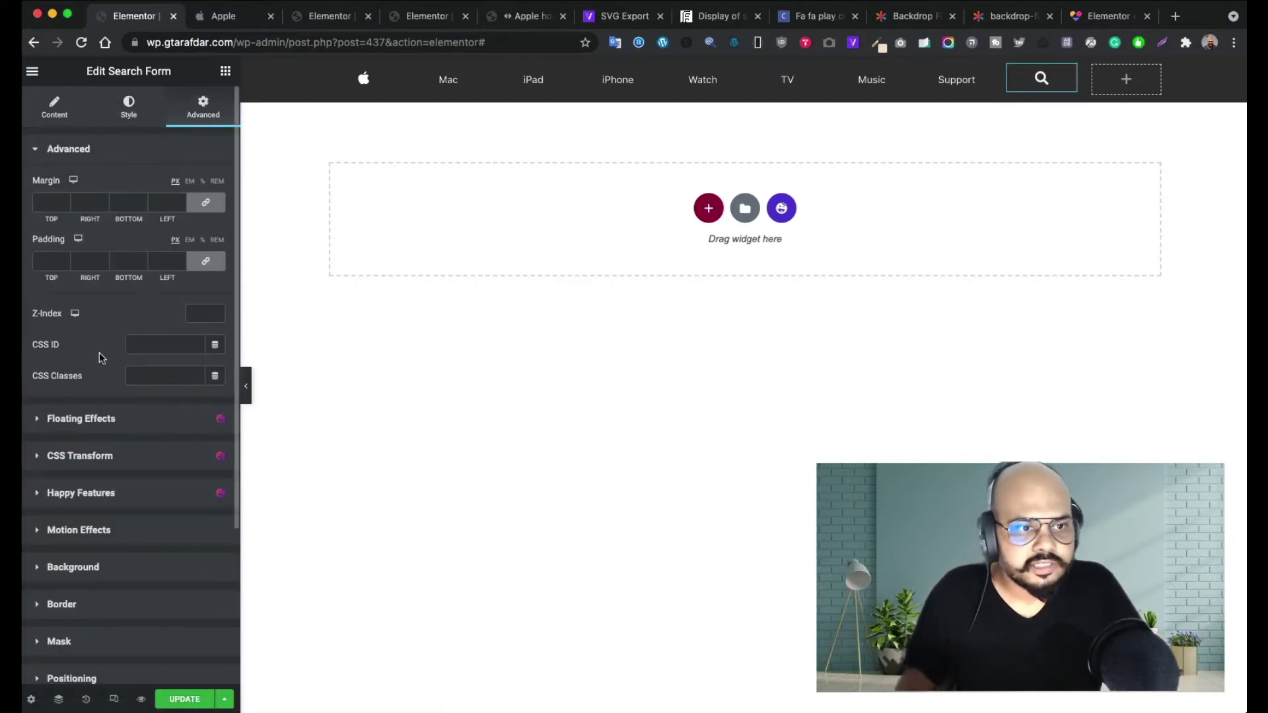
click(206, 261)
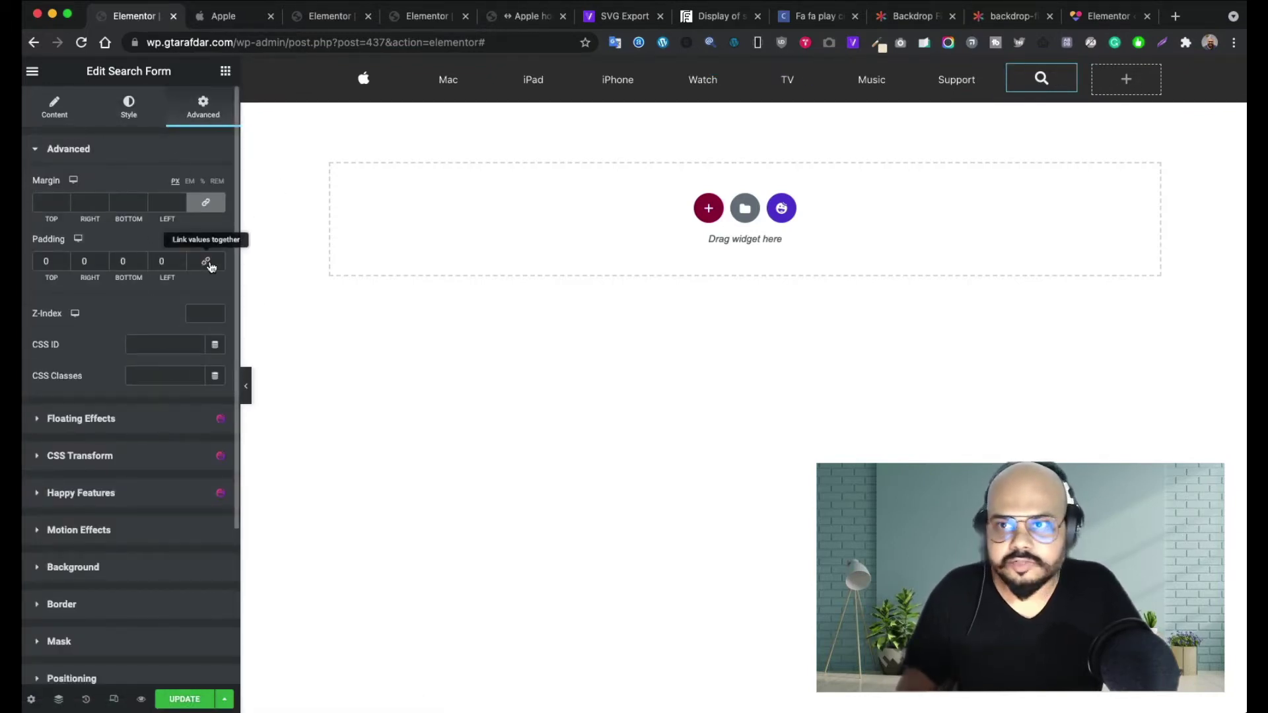
click(208, 205)
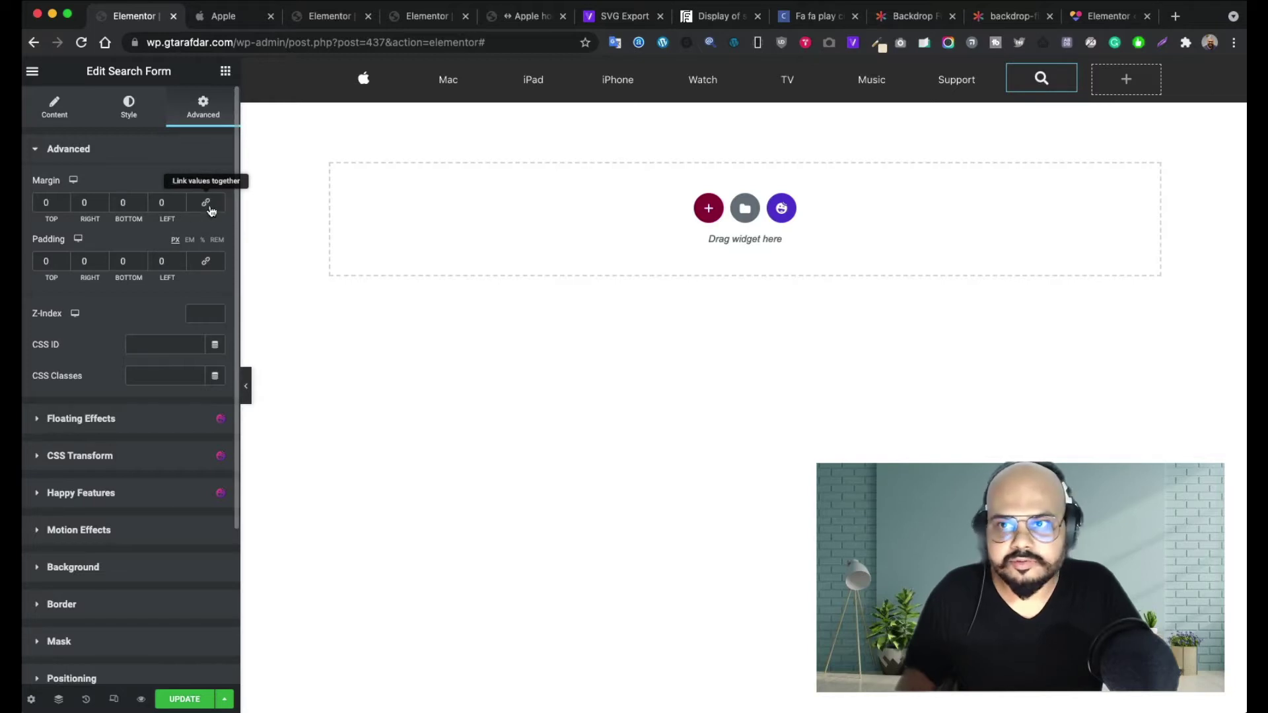
click(66, 201)
click(67, 204)
click(67, 203)
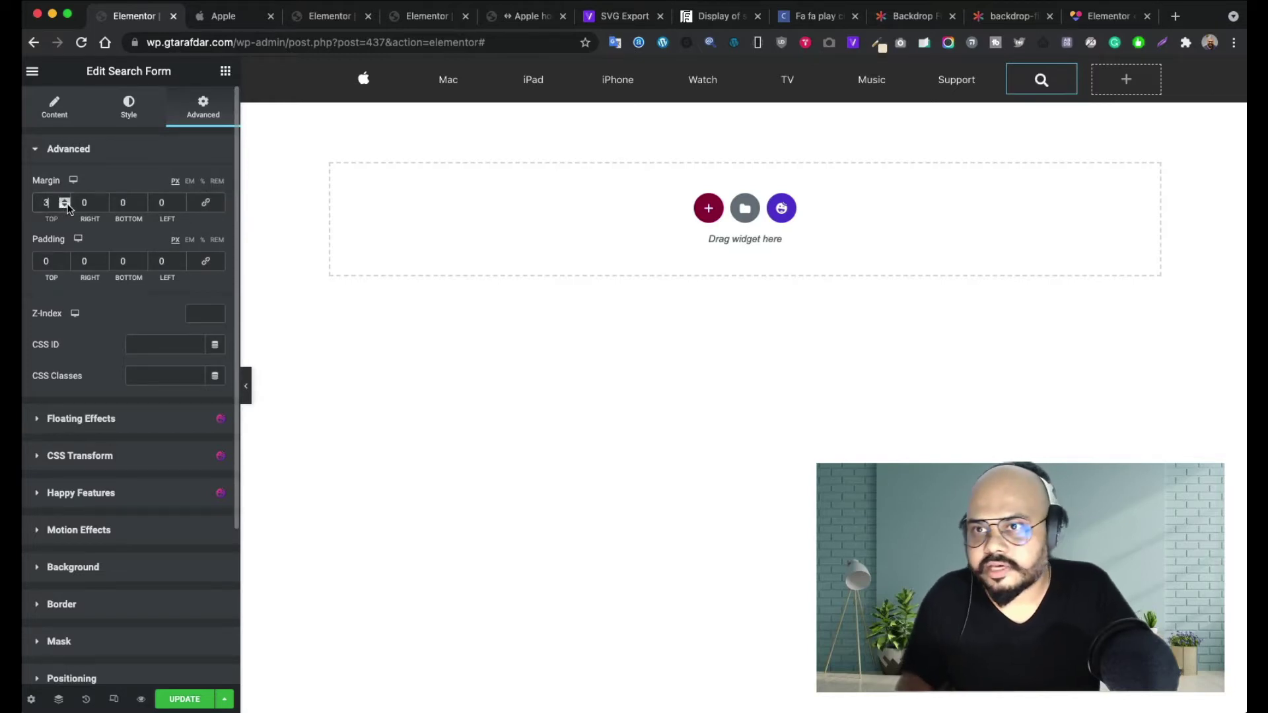
click(66, 202)
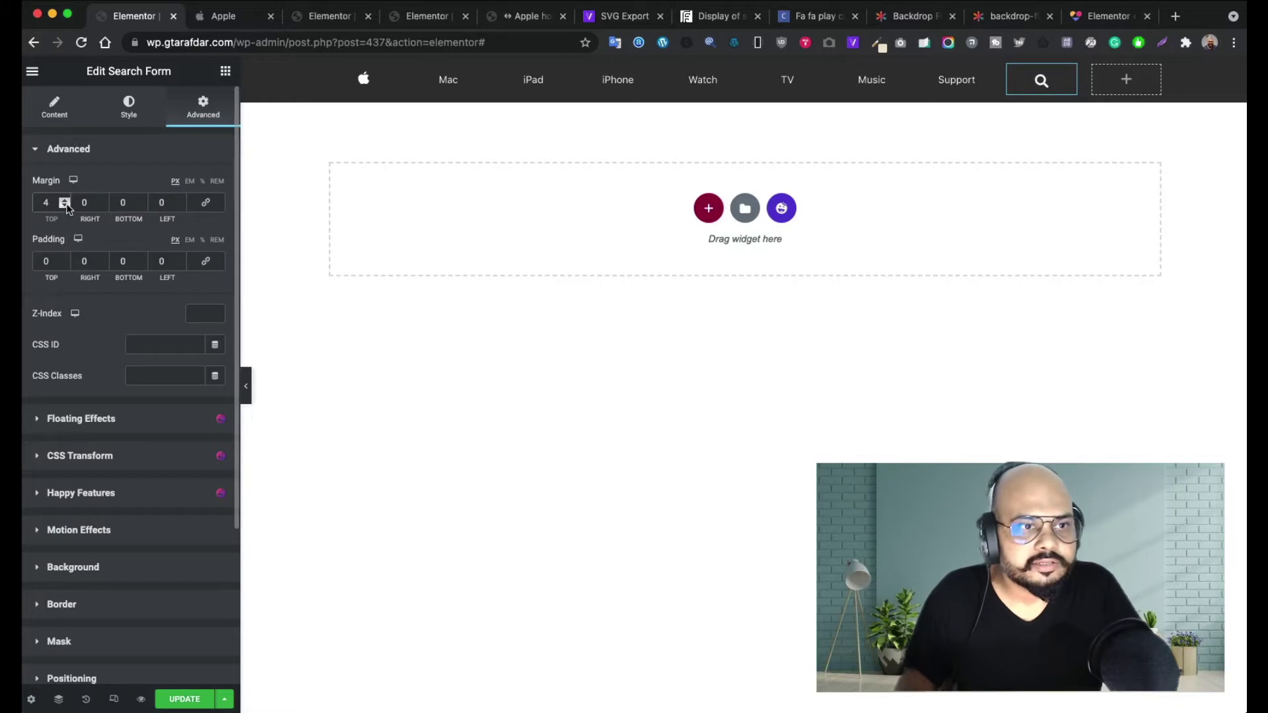
click(67, 204)
click(67, 205)
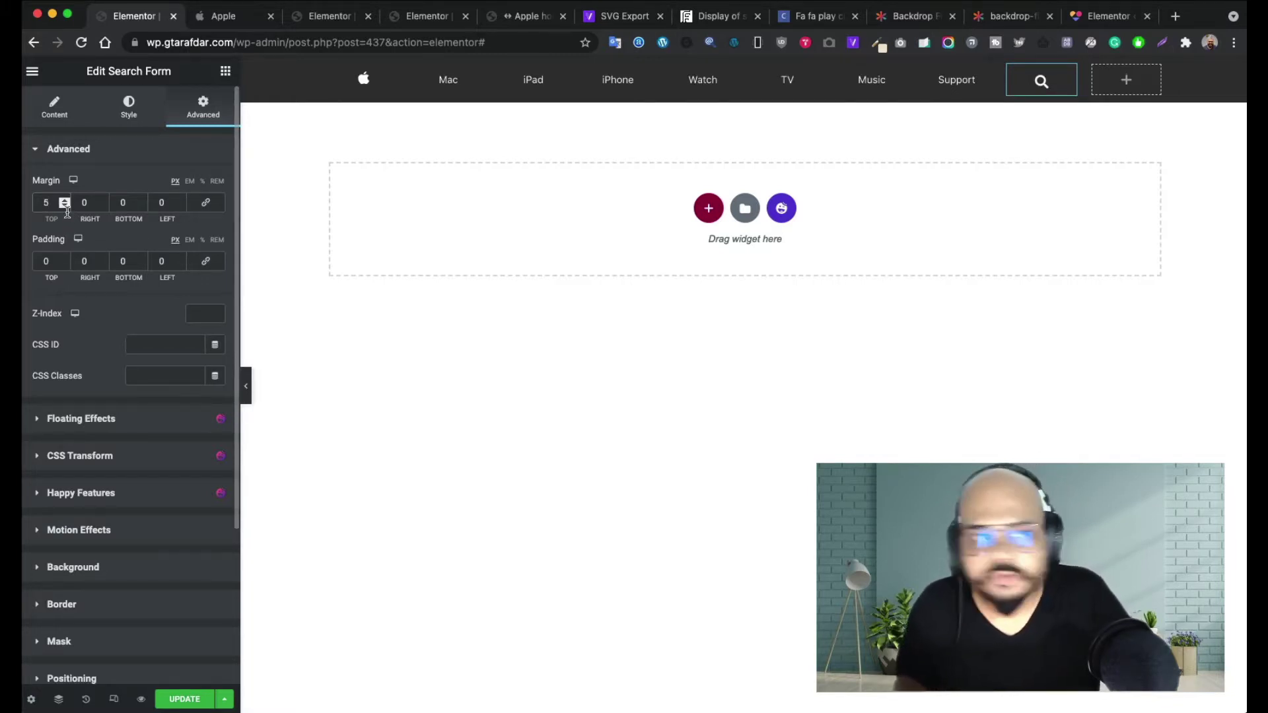
click(246, 387)
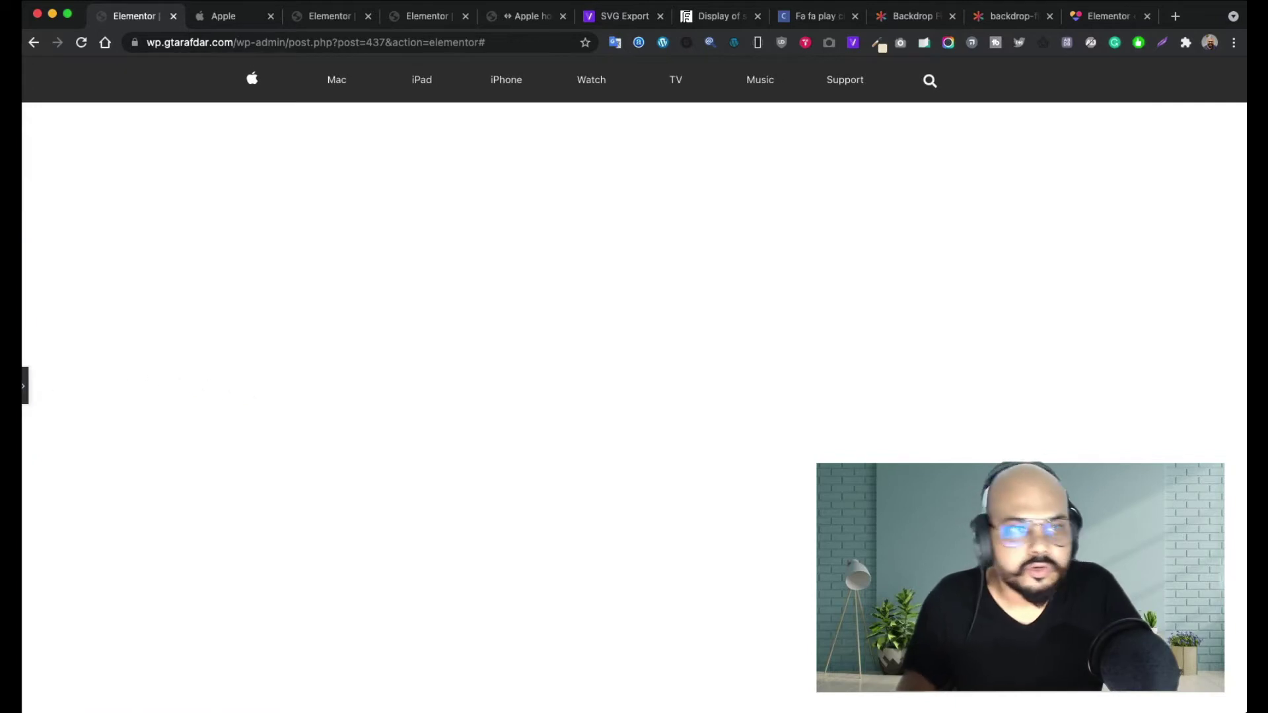
click(27, 388)
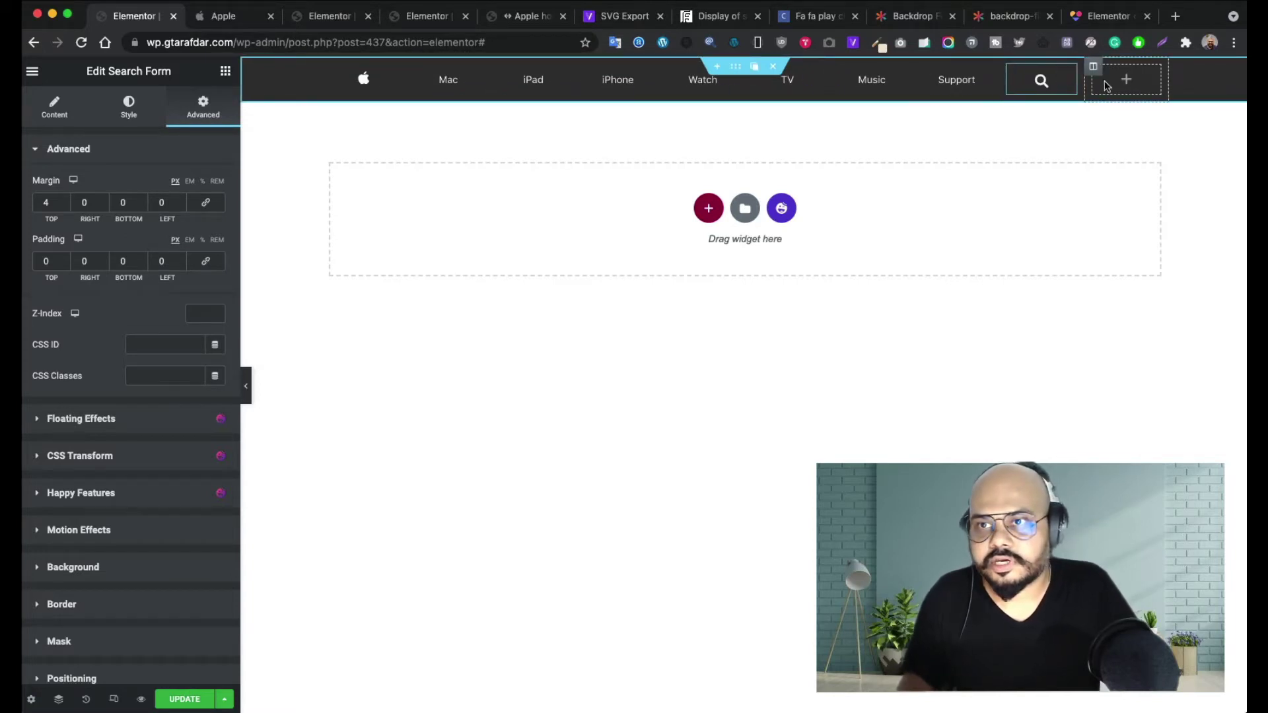
- Open the header section's motion effects and make the section sticky to the top
click(1130, 81)
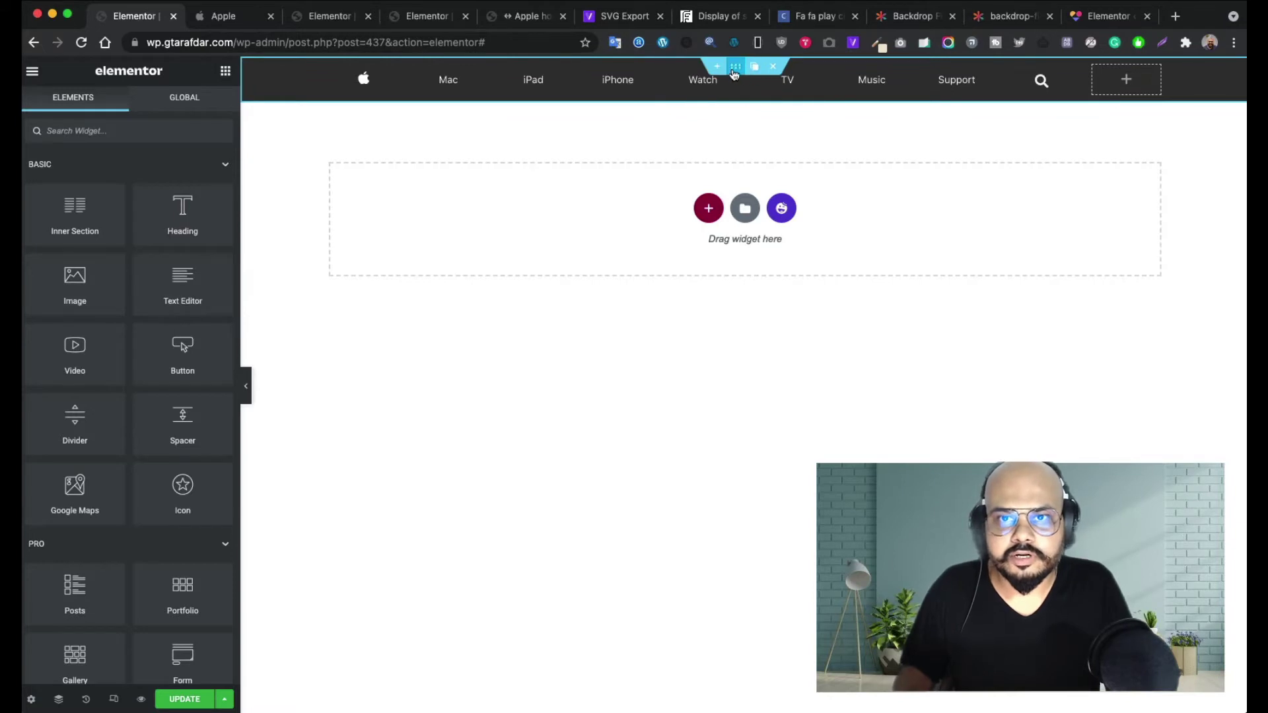
click(736, 68)
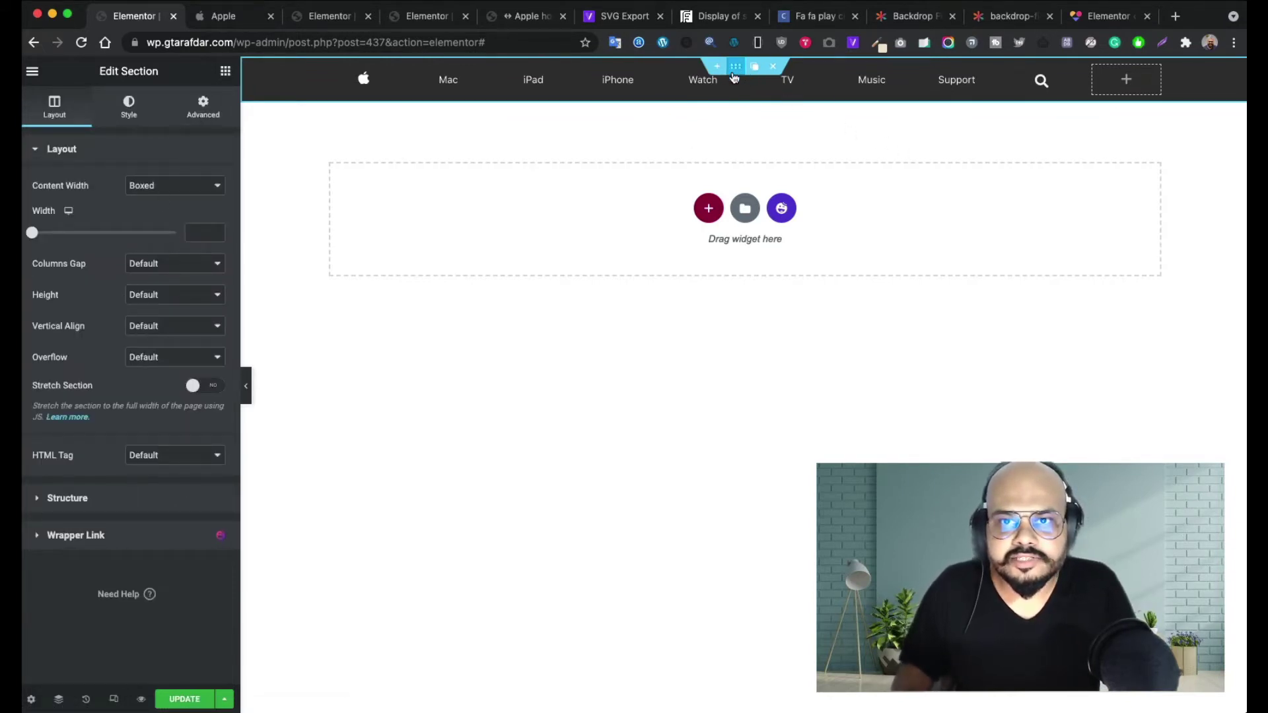
click(205, 108)
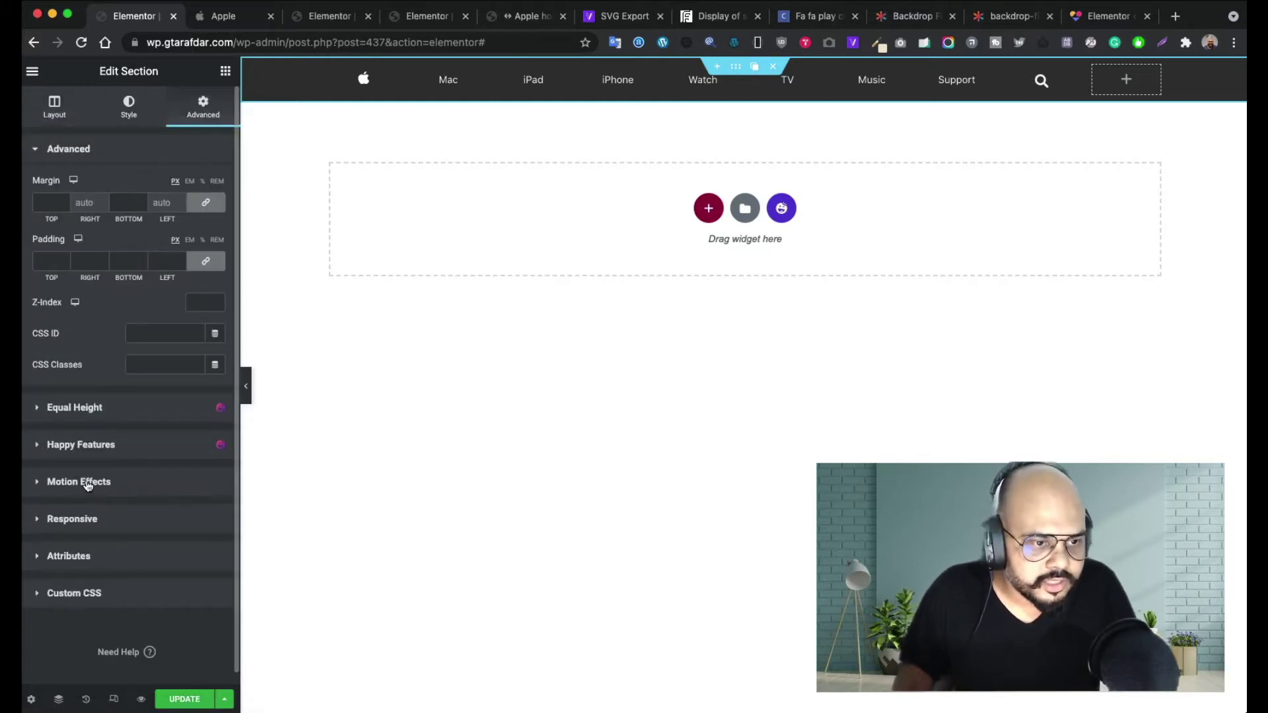
click(109, 488)
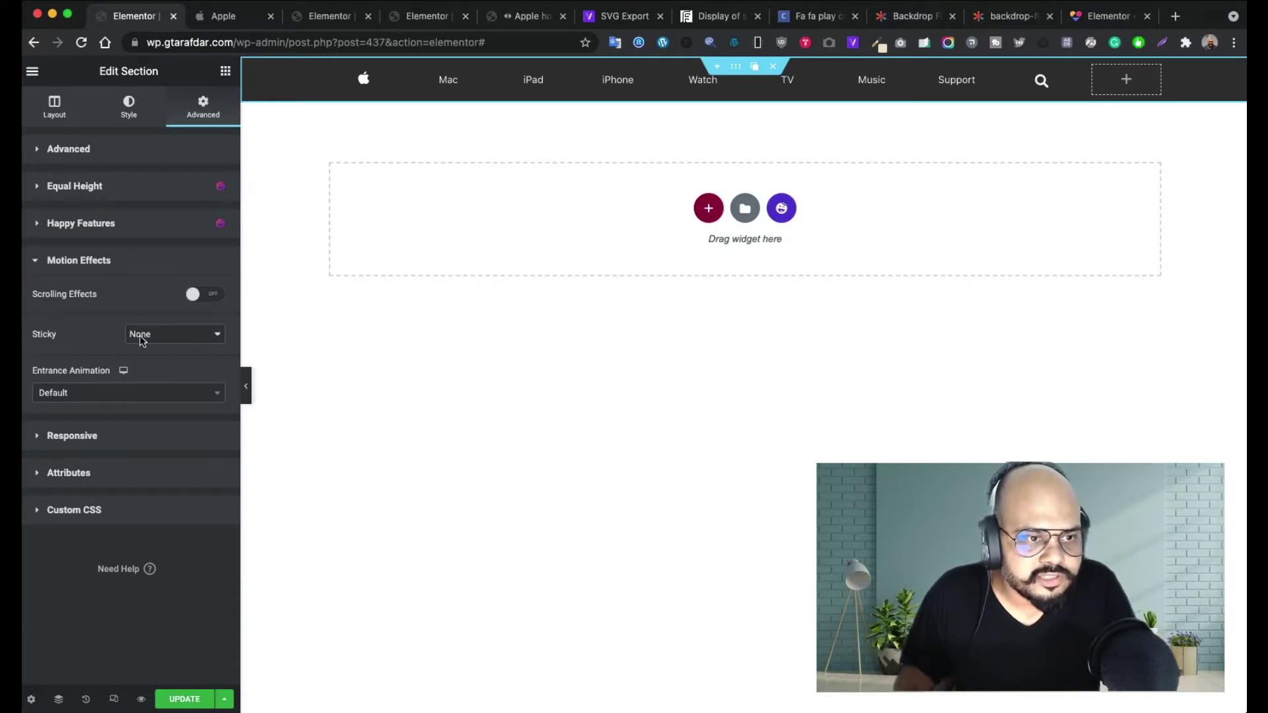
click(172, 344)
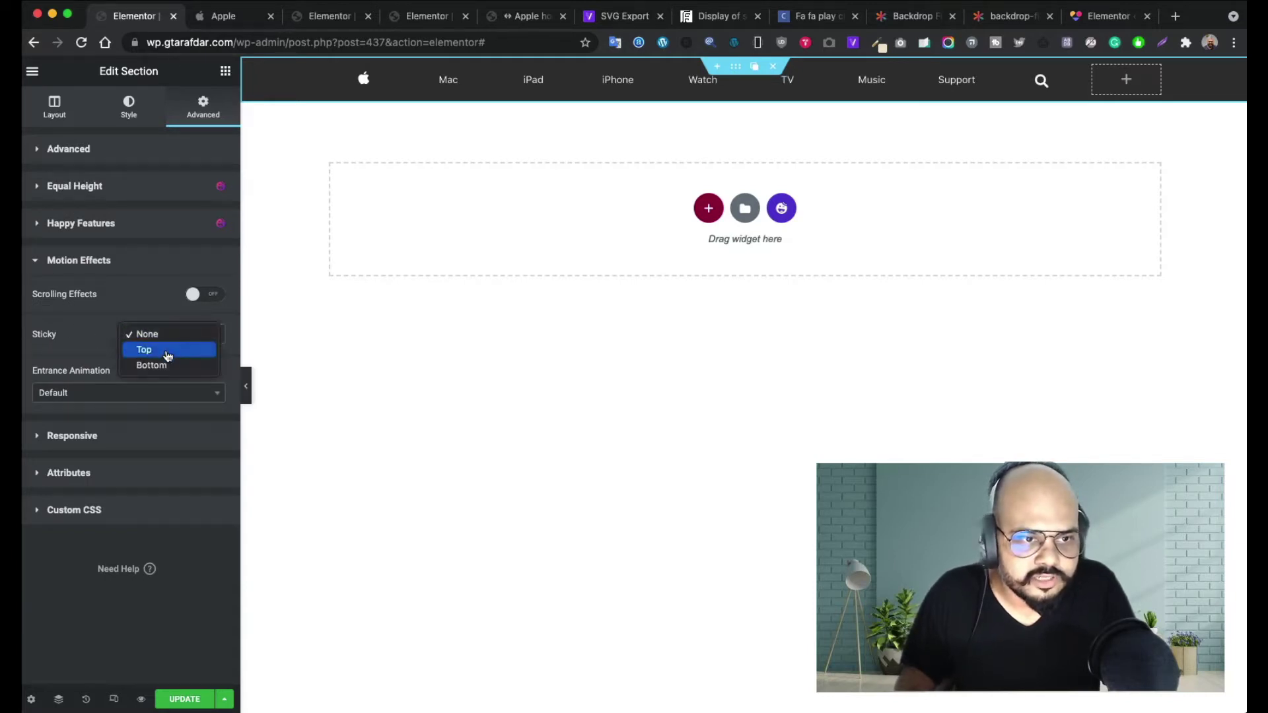
click(168, 356)
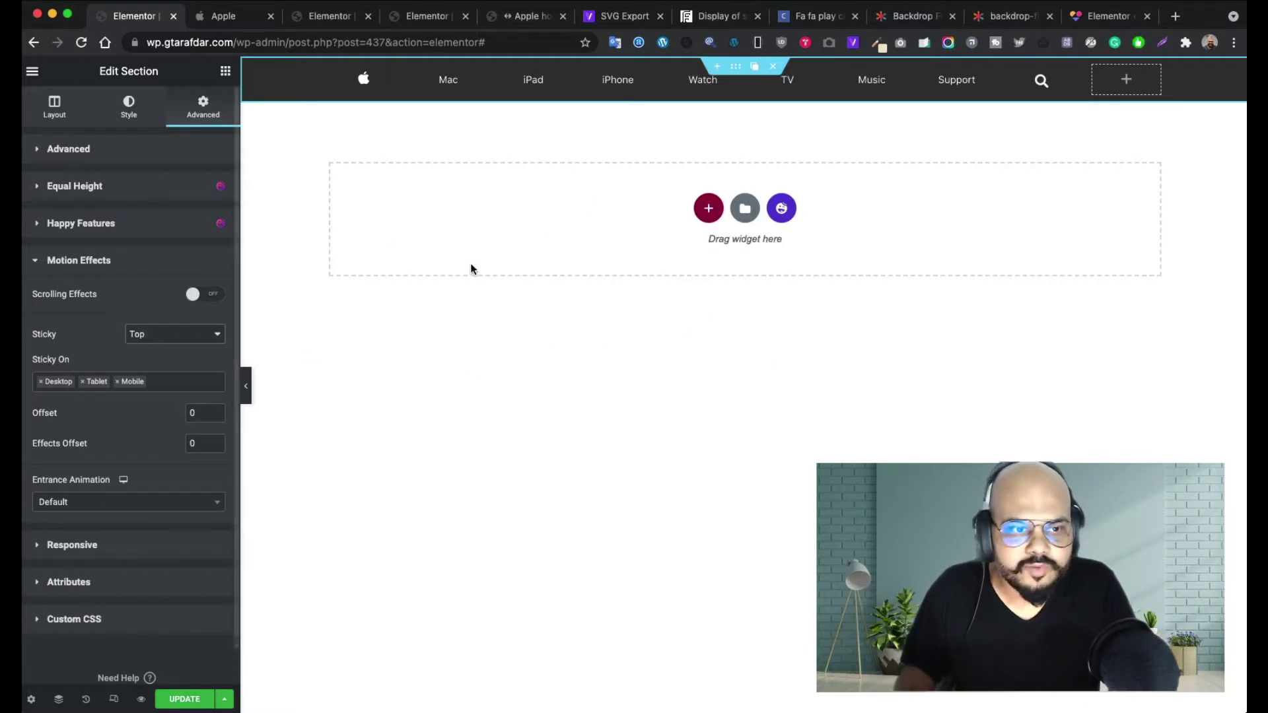
- Restrict the header section's sticky behaviour to Desktop and Tablet, leaving out Mobile
click(83, 383)
click(83, 382)
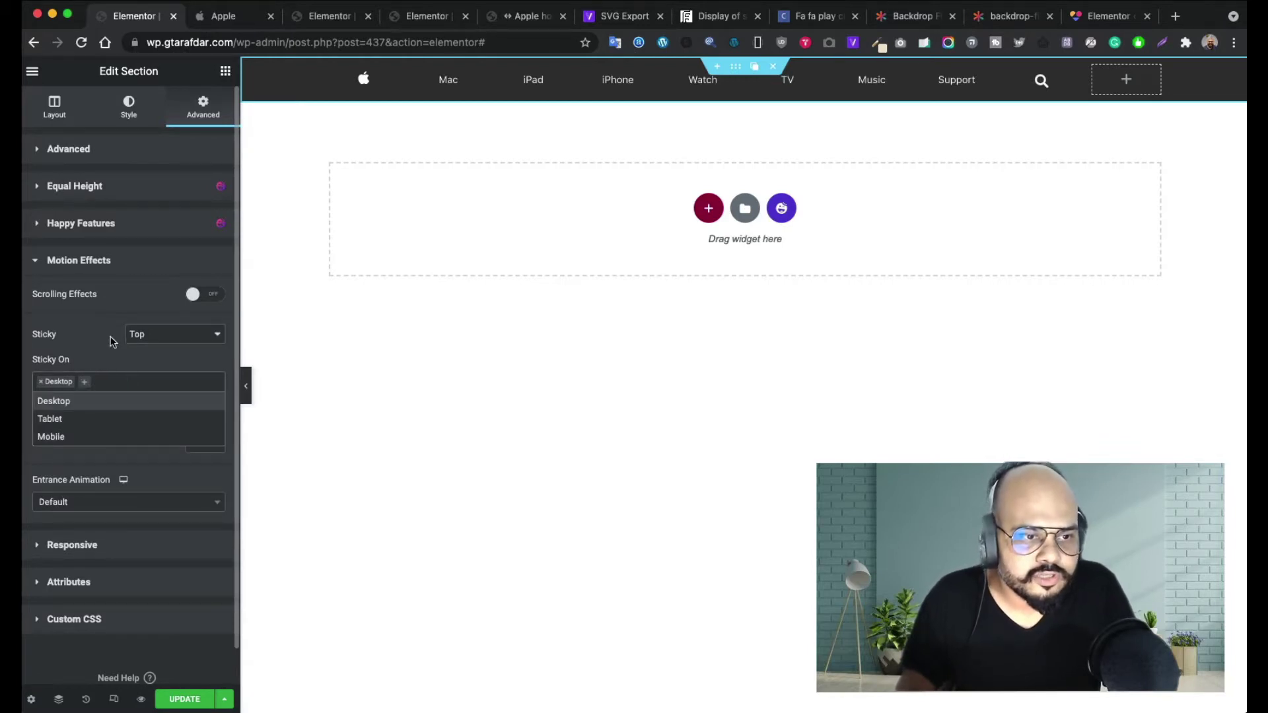
click(84, 359)
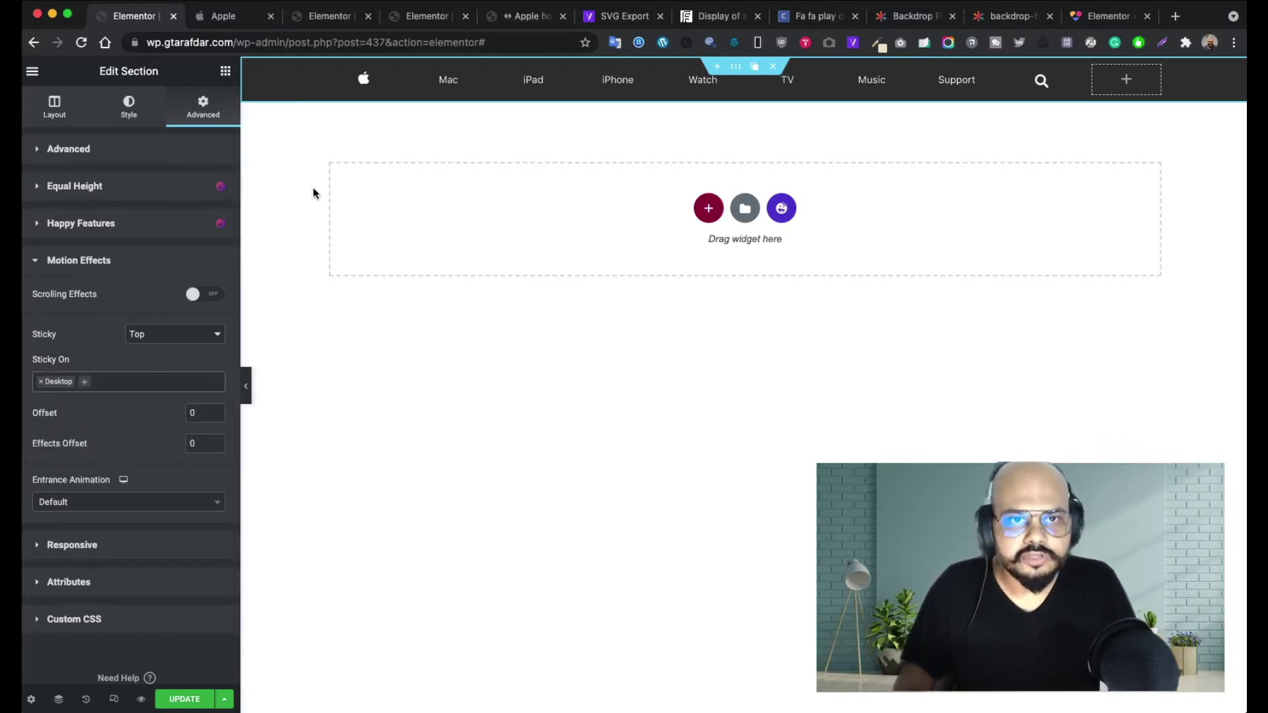
click(90, 387)
click(66, 419)
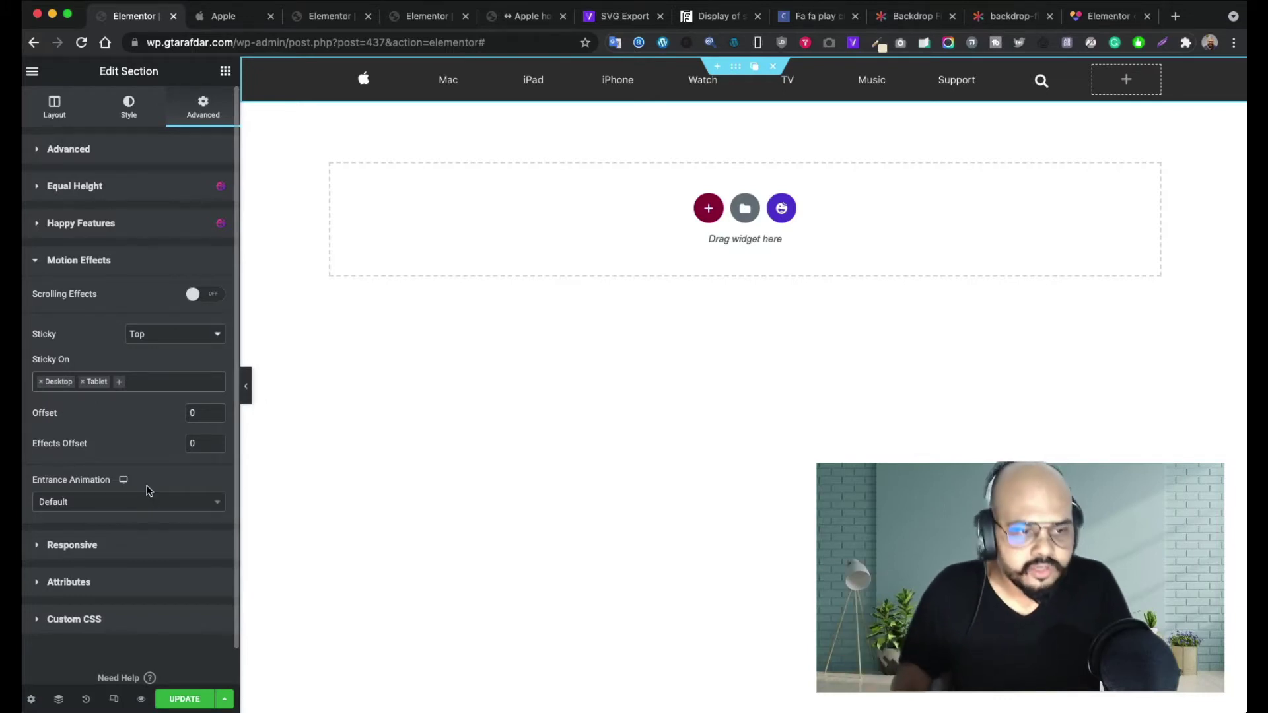
- Give the header section the CSS ID Apple-Header and copy that ID
click(128, 625)
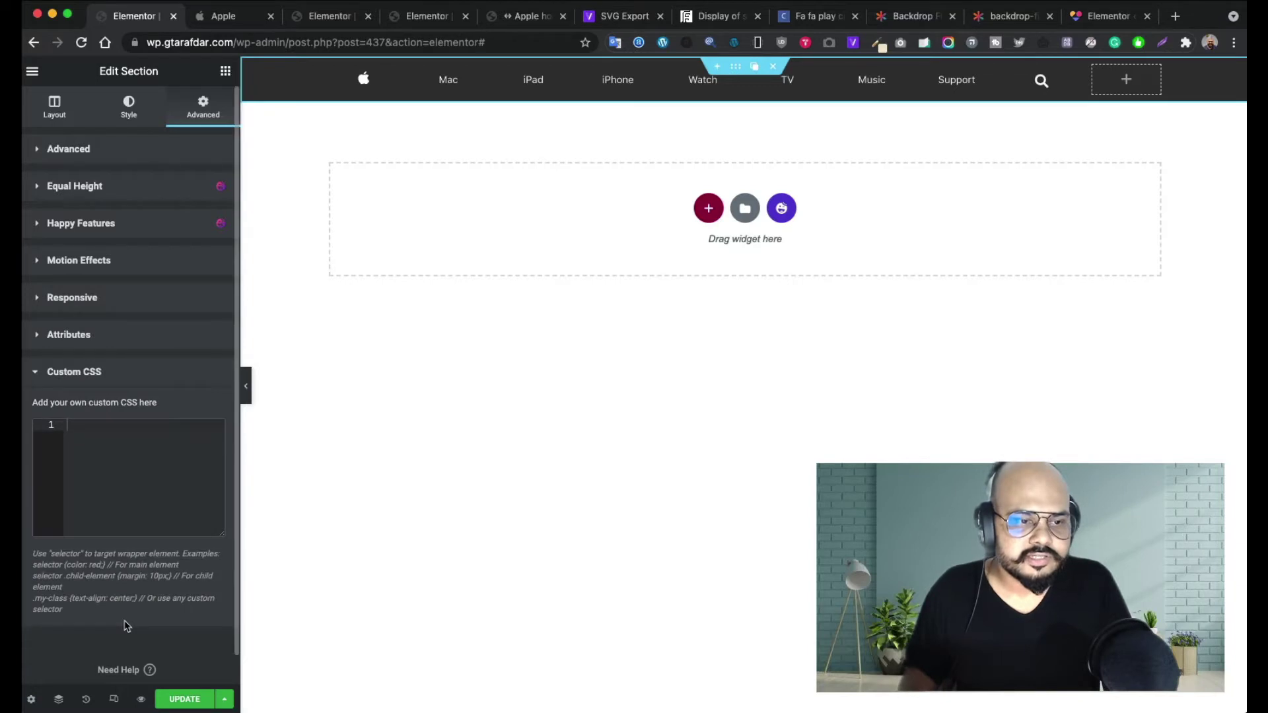
click(115, 382)
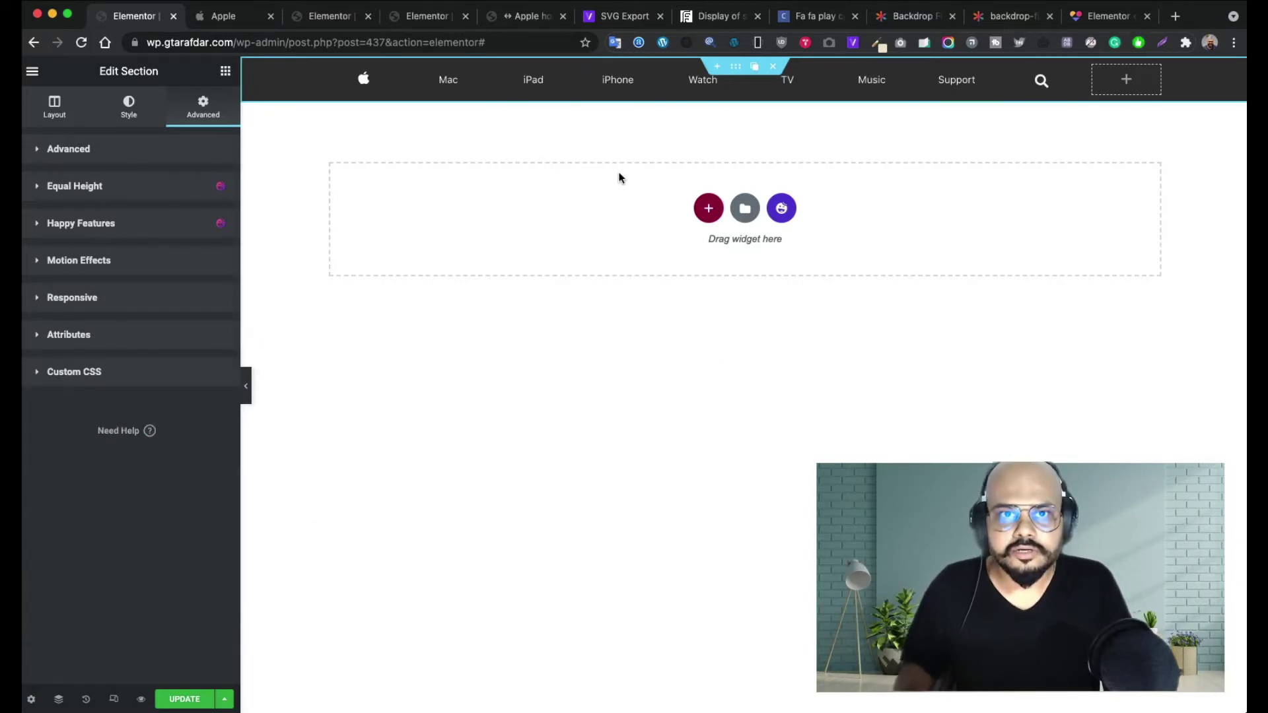
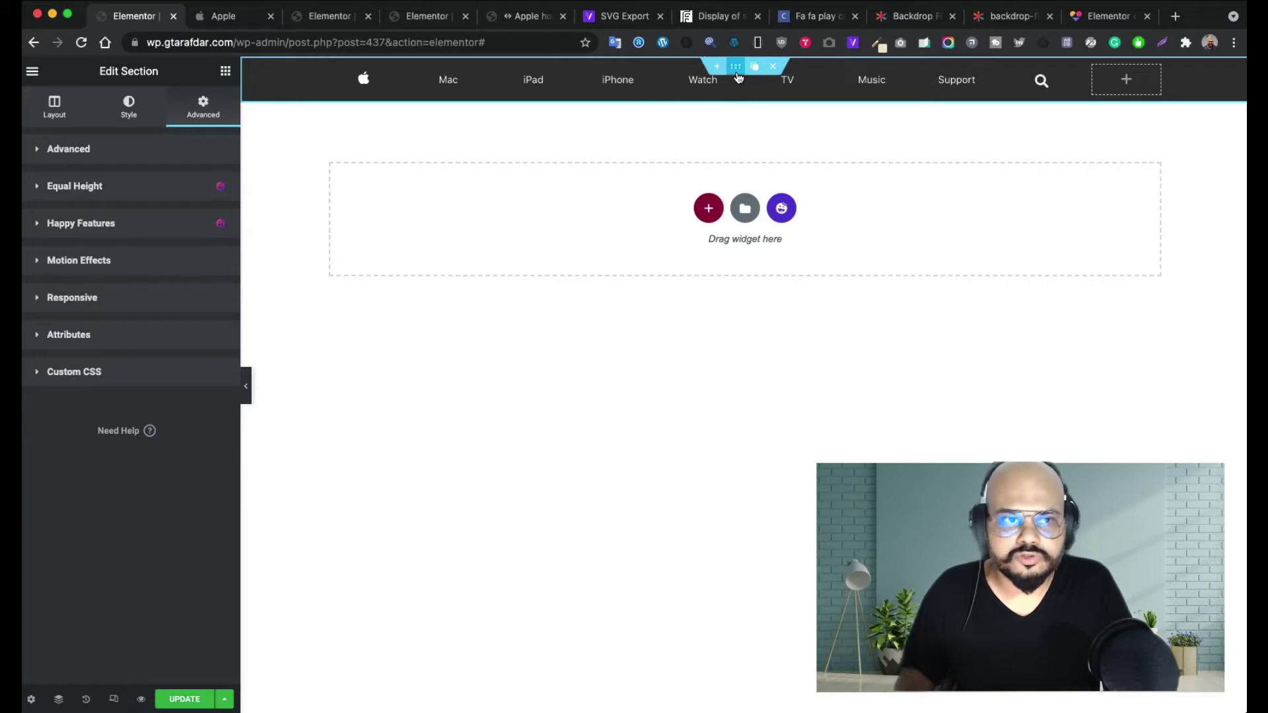
click(75, 150)
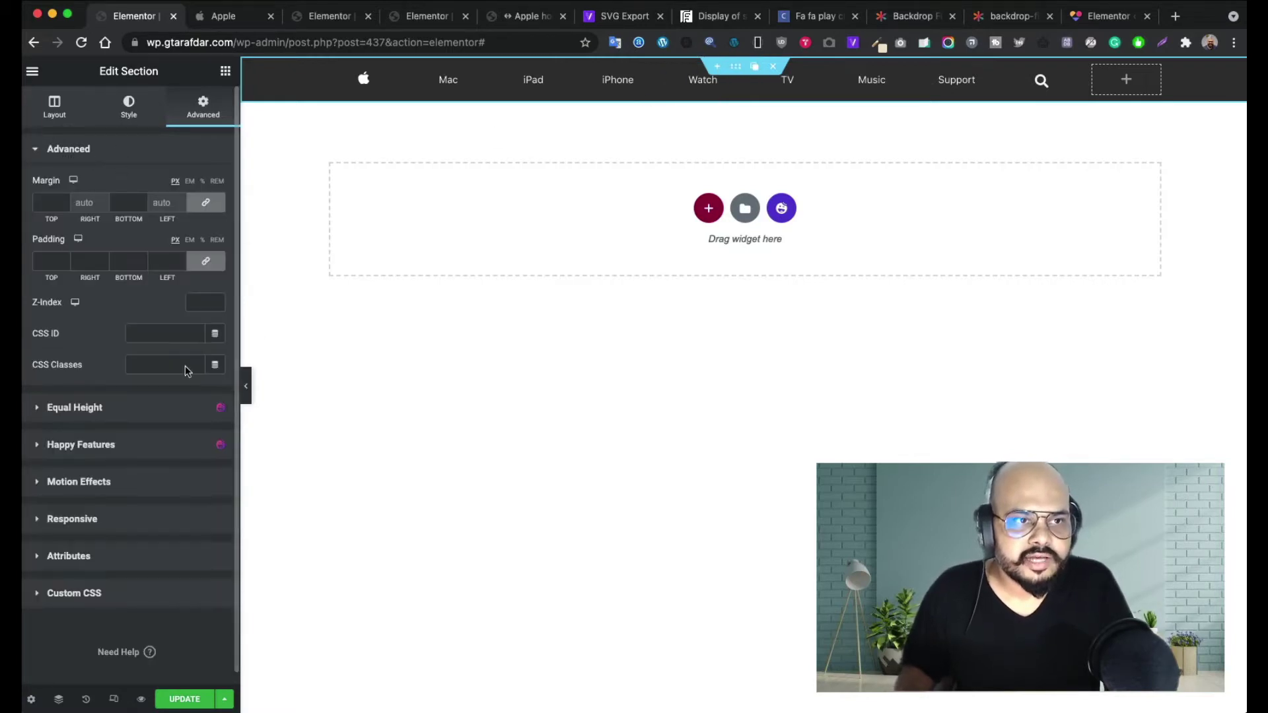
click(160, 334)
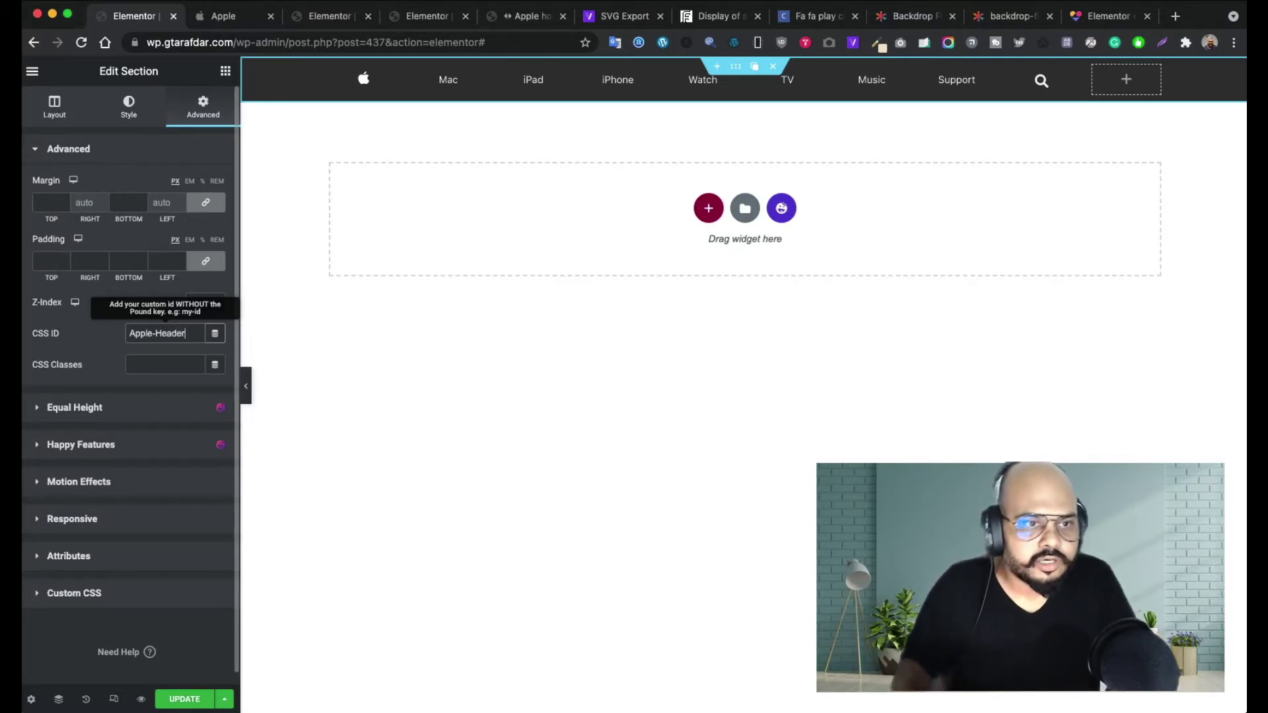
triple_click(192, 336)
key(ctrl+c)
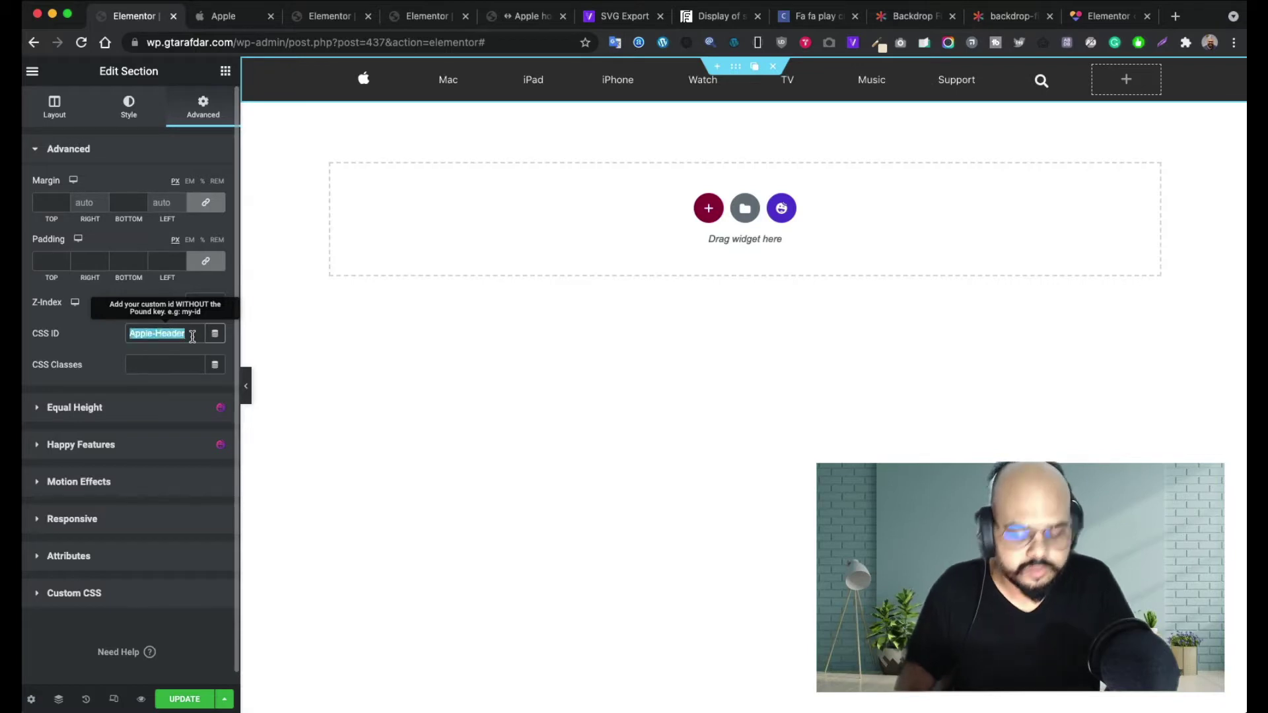
- Start a custom CSS rule for the header section with the selector #Apple-Header
click(104, 595)
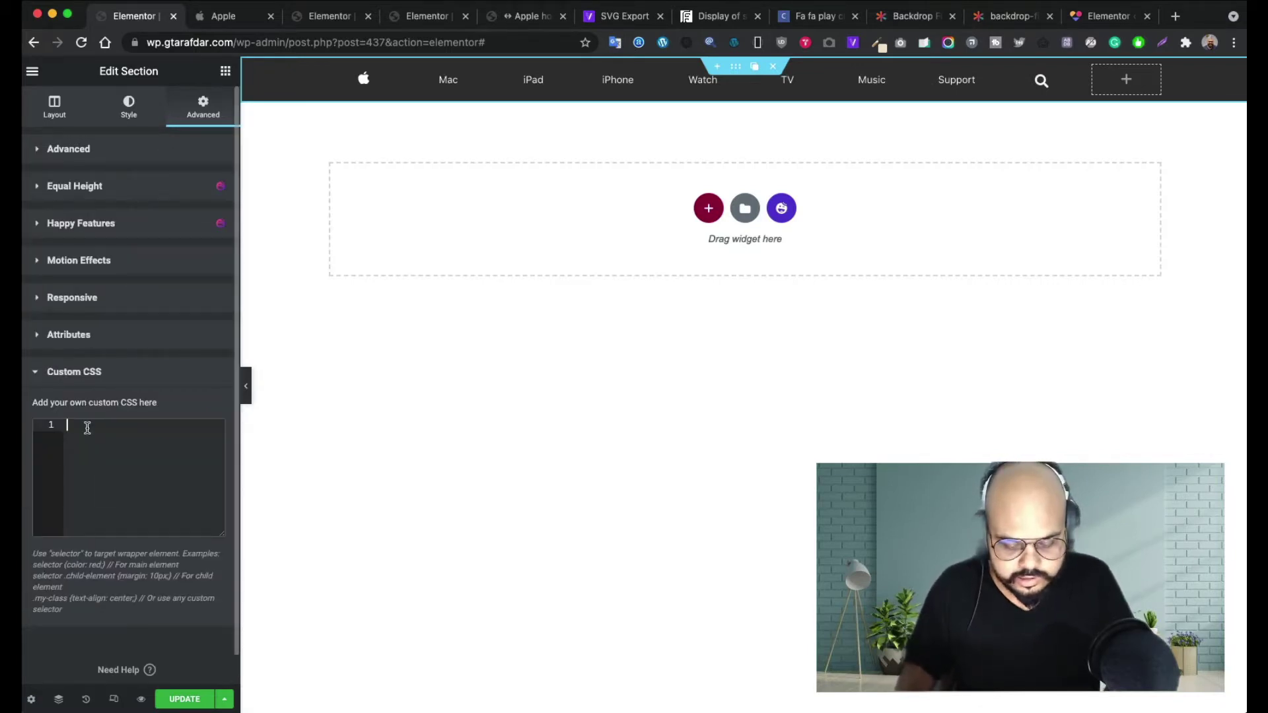
text(#)
key(ctrl+v)
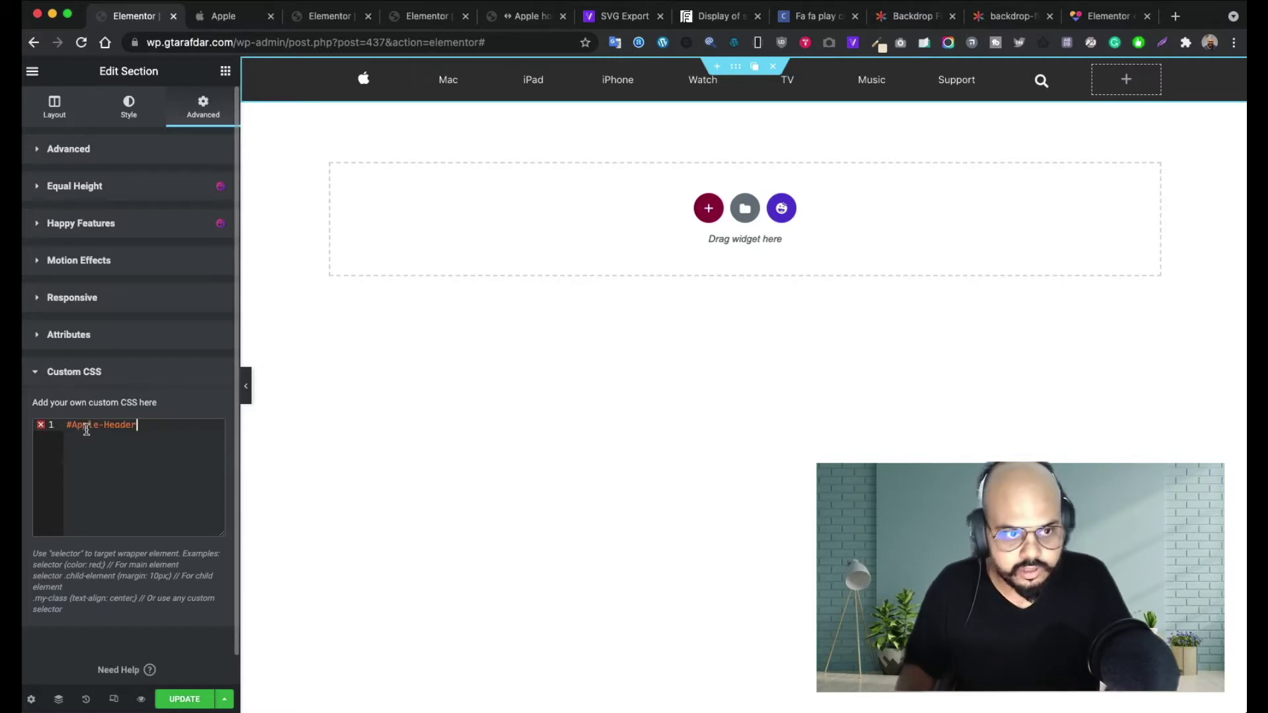
- Copy the backdrop-filter declaration from the finished header's custom CSS and complete the new #Apple-Header rule with {backdrop-filter: saturate(180%) blur(20px);}
click(330, 18)
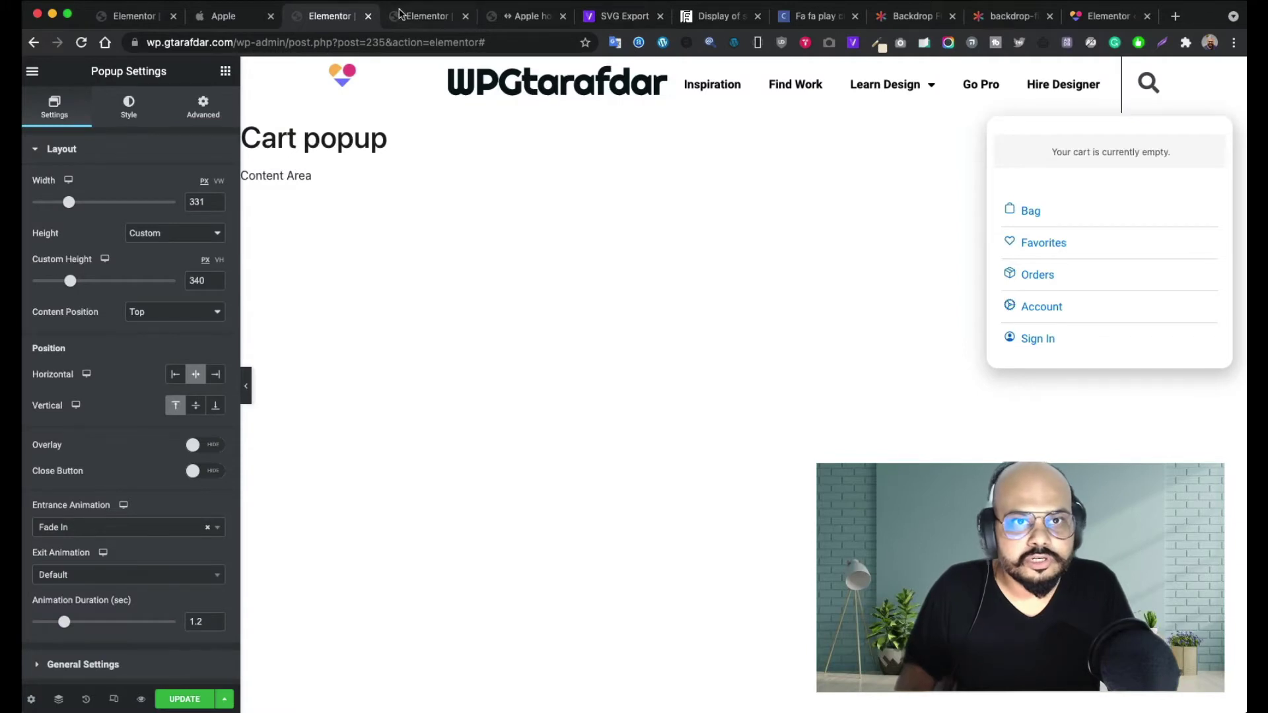
click(418, 18)
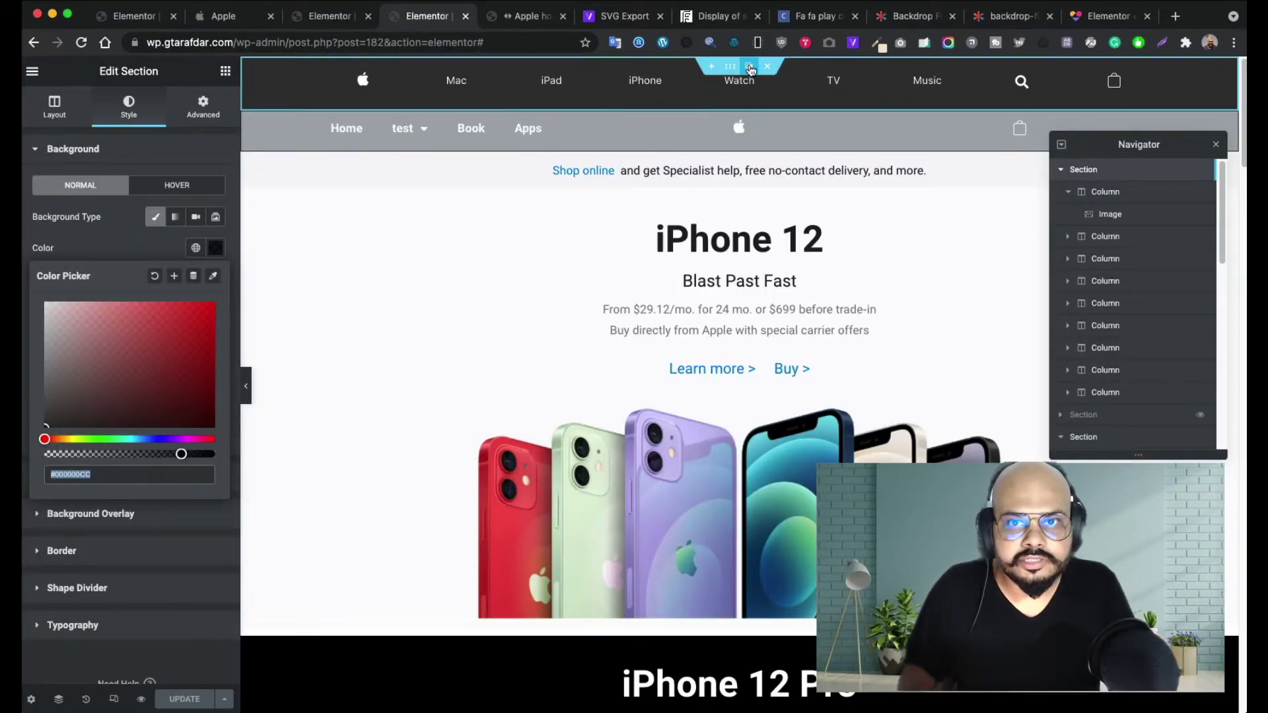
click(204, 111)
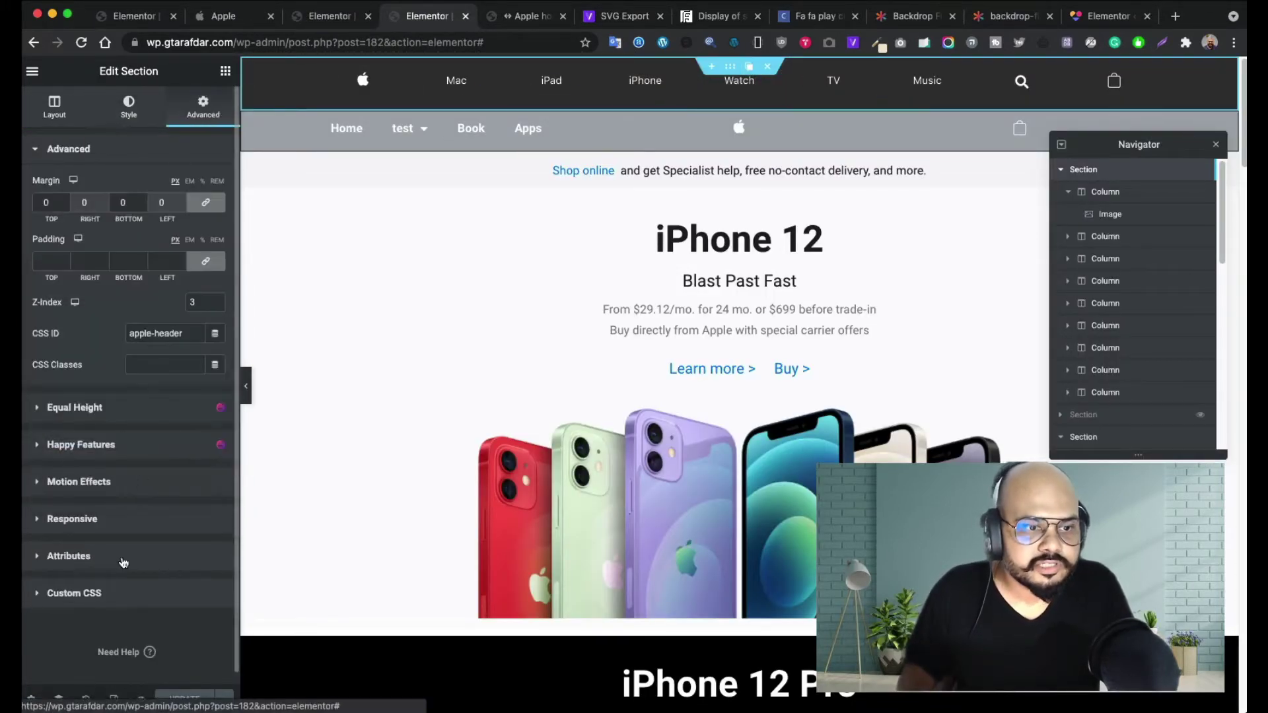
click(111, 593)
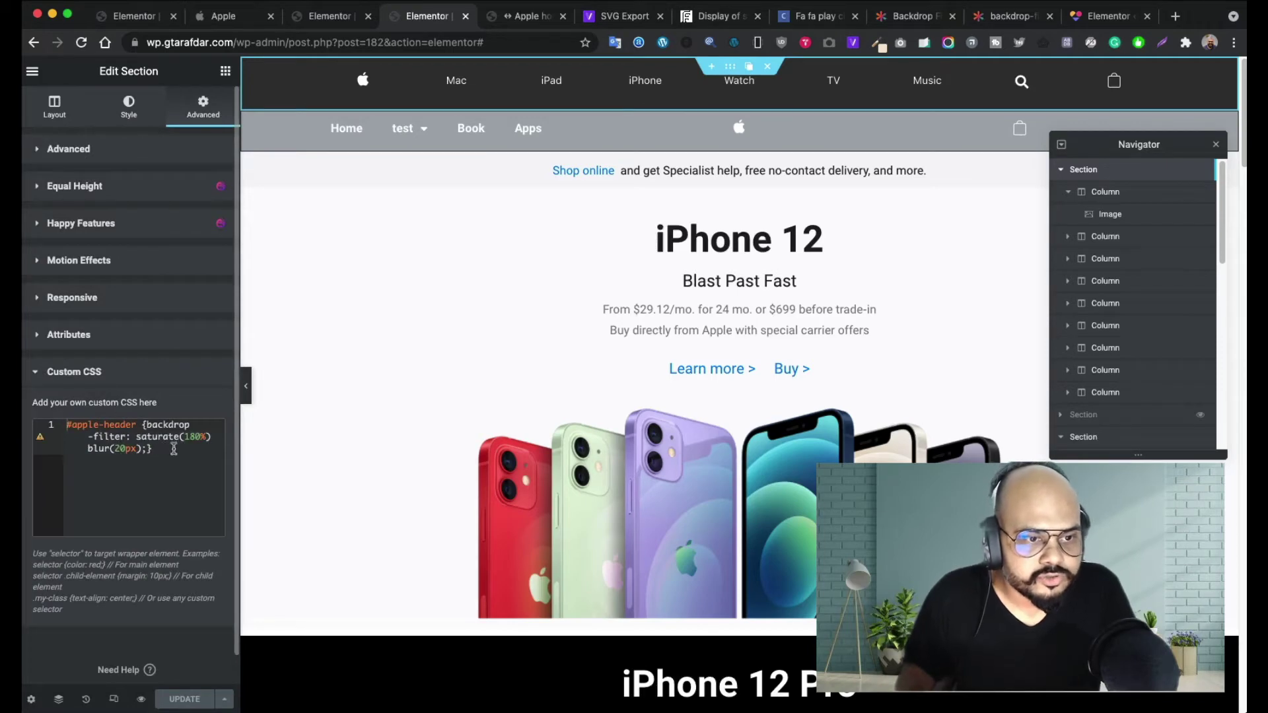
drag(164, 456, 146, 427)
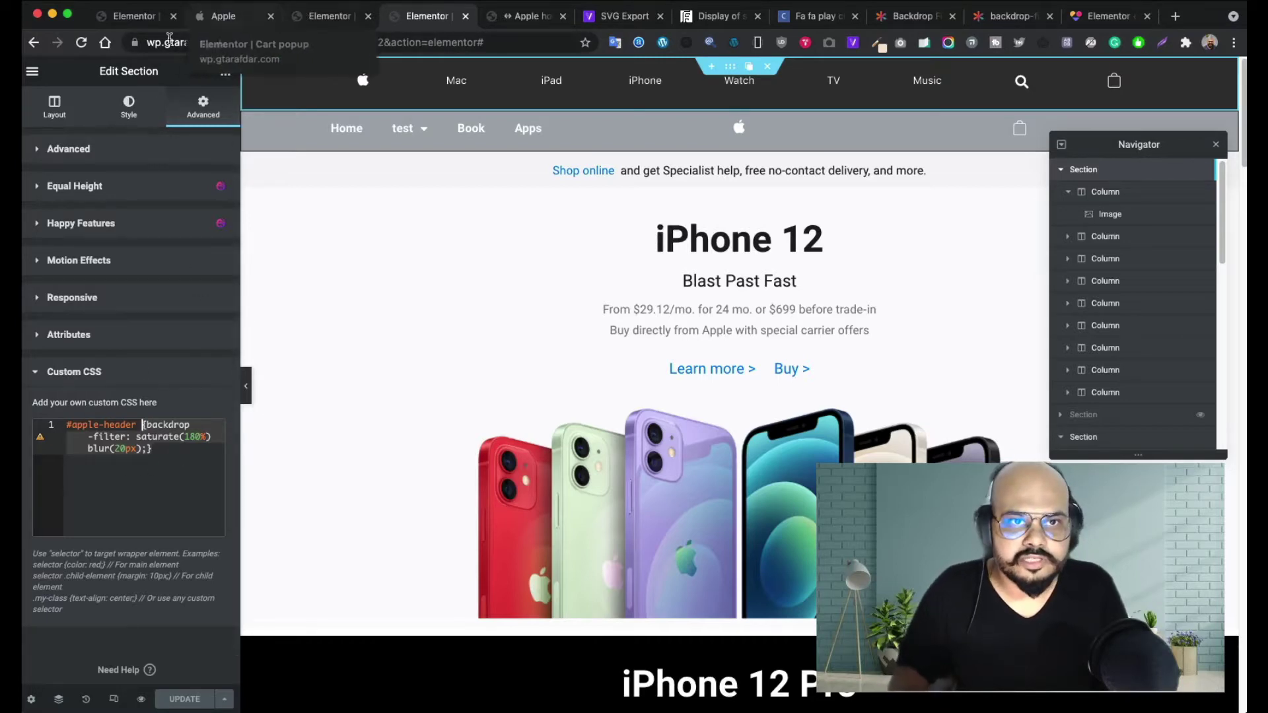
click(130, 20)
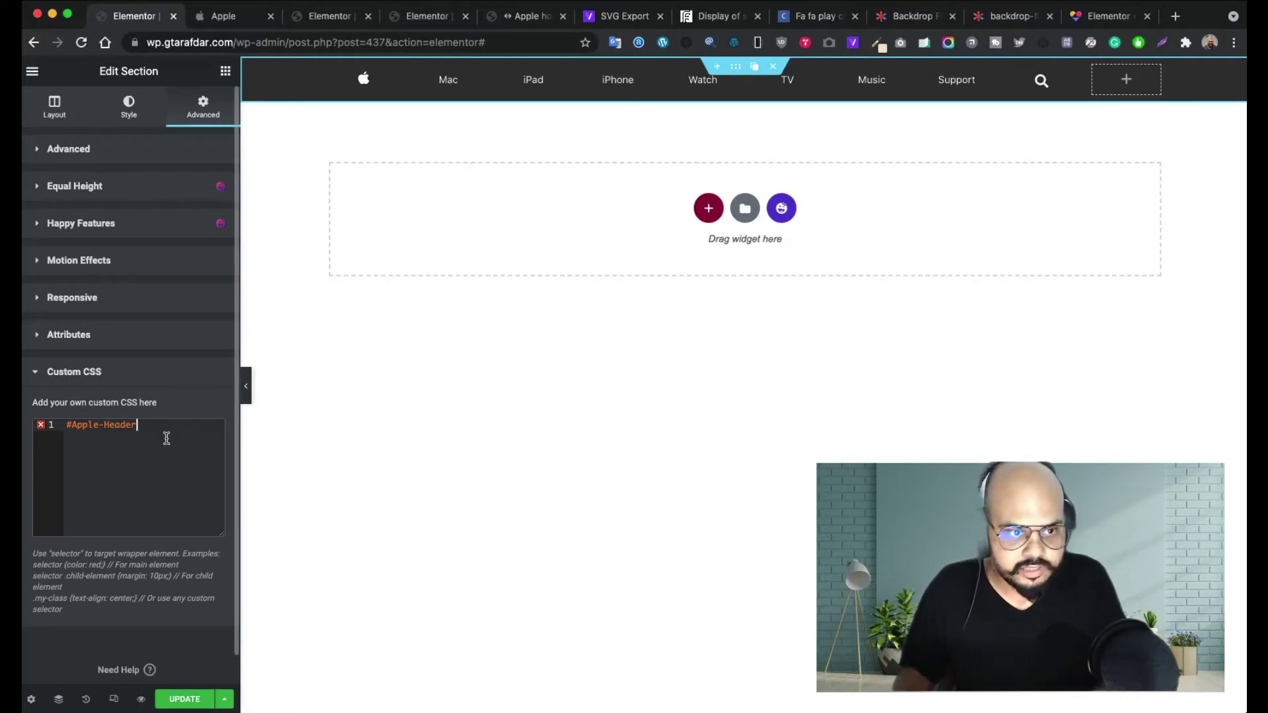
text({backdrop-filter: saturate(180%) blur(20px);})
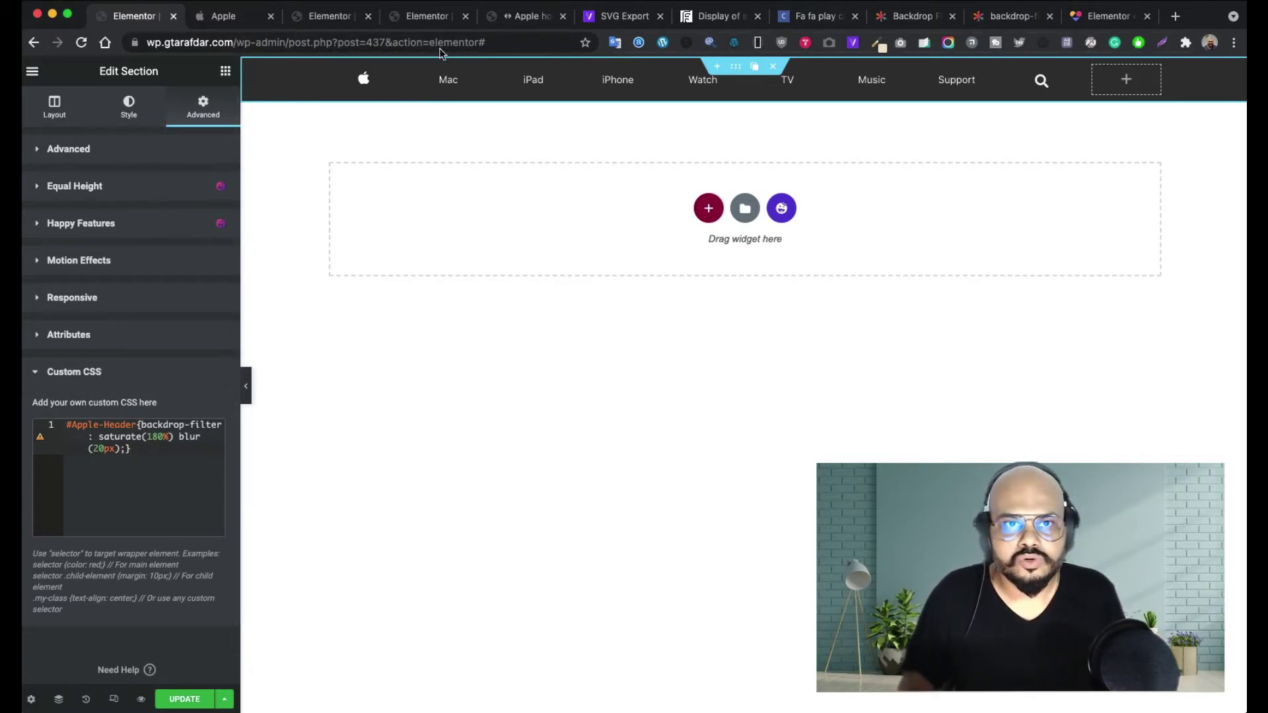
- Review the CSS-Tricks almanac page on the backdrop-filter property, including its syntax and available filter functions
click(1010, 21)
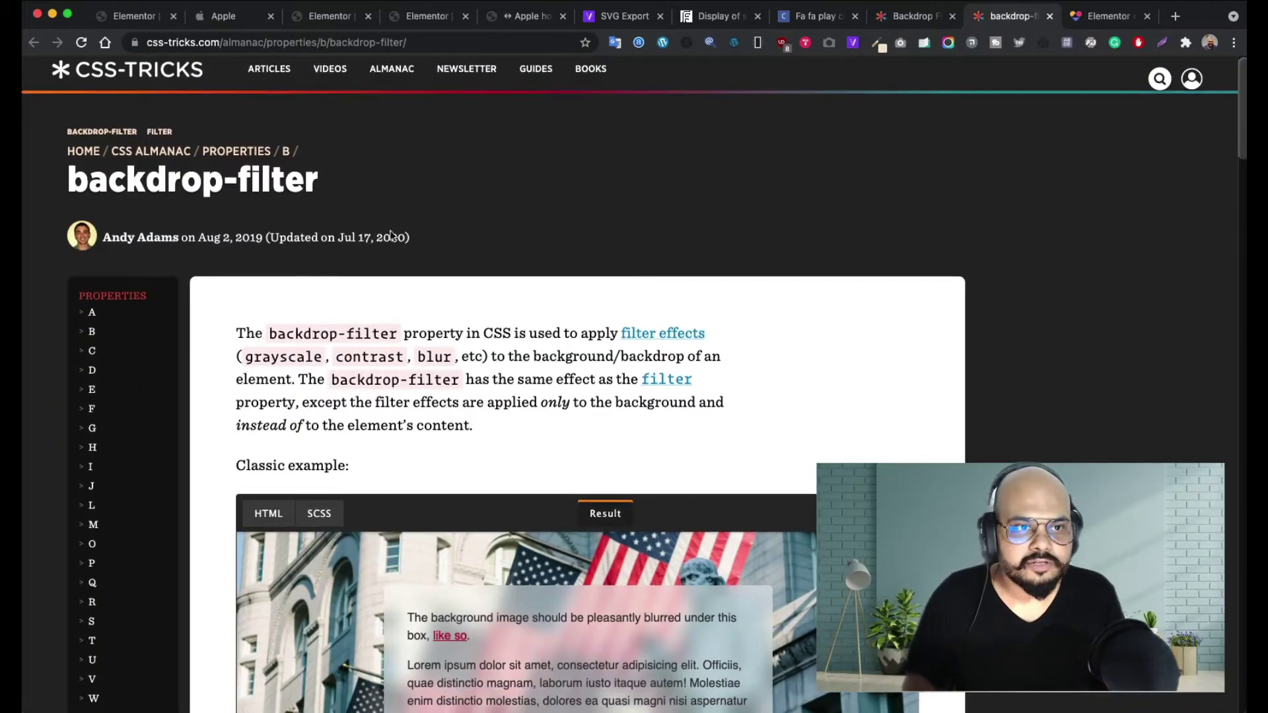
scroll(389, 233, down, 2)
scroll(388, 235, down, 15)
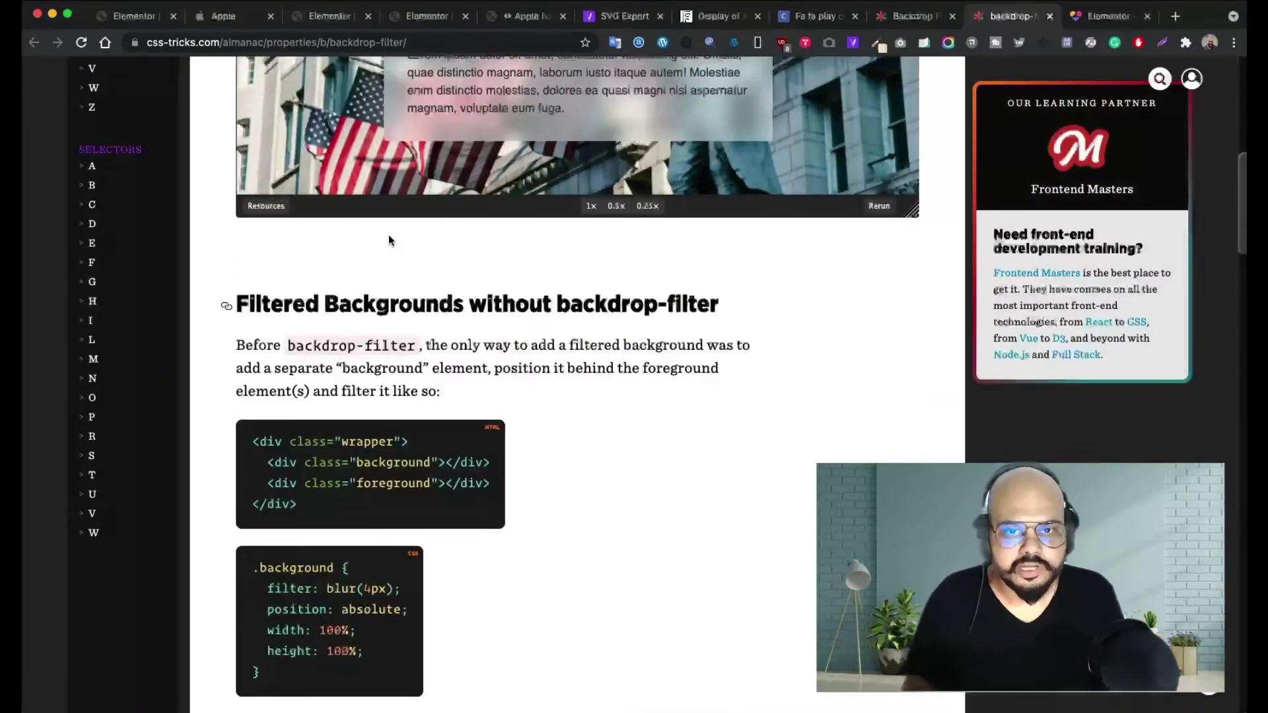
scroll(388, 236, down, 6)
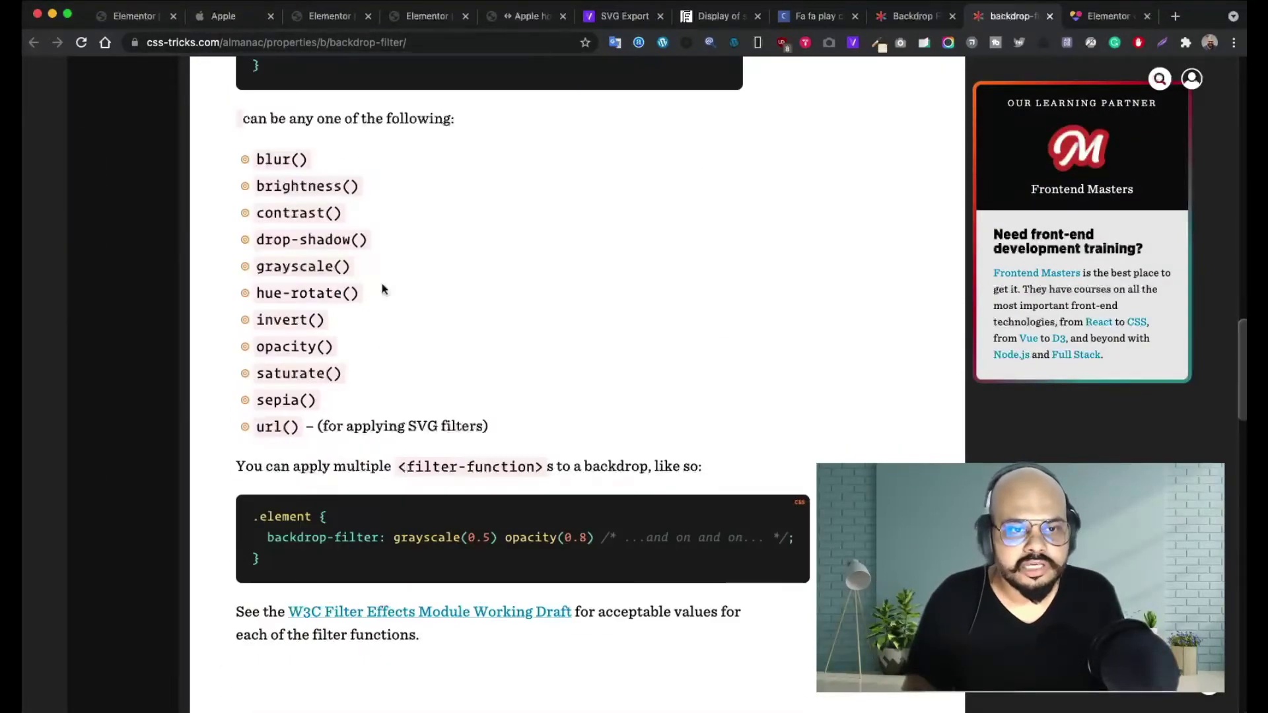
scroll(381, 286, up, 8)
scroll(382, 288, down, 1)
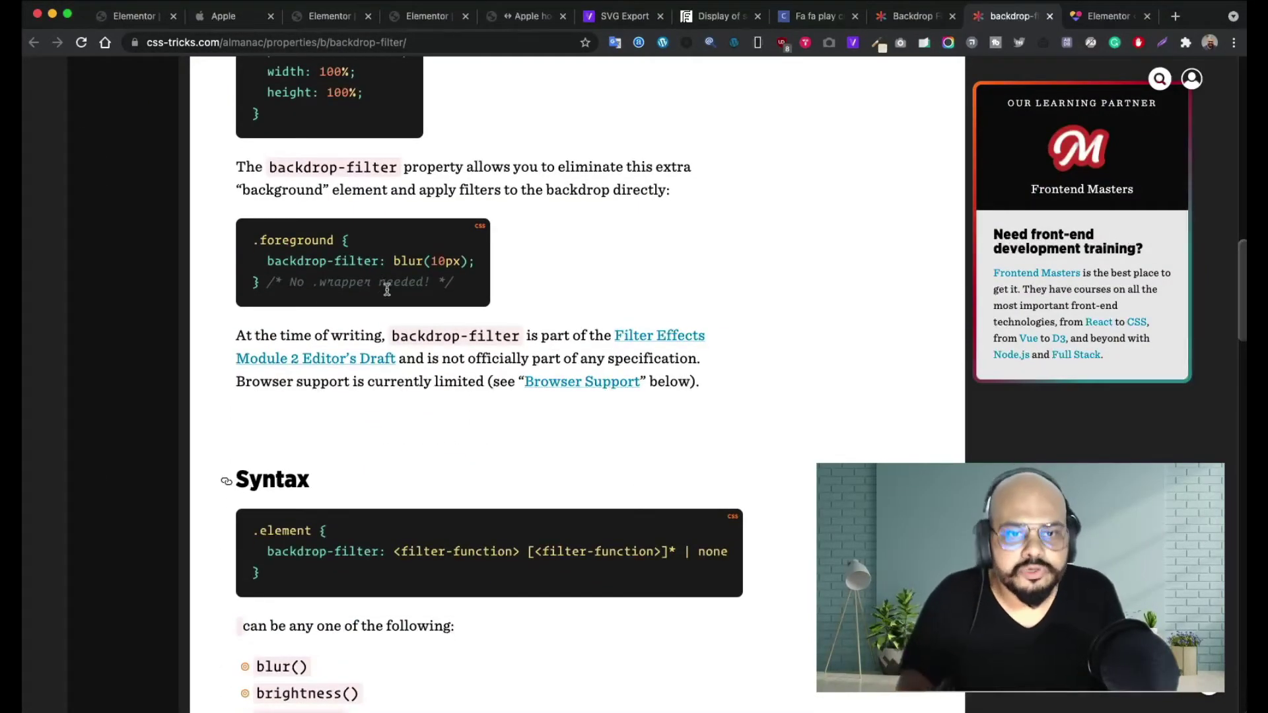
scroll(388, 286, down, 6)
- Read the CSS-Tricks article "Backdrop Filter effect with CSS" and study its frosted glass example and code snippets
click(905, 18)
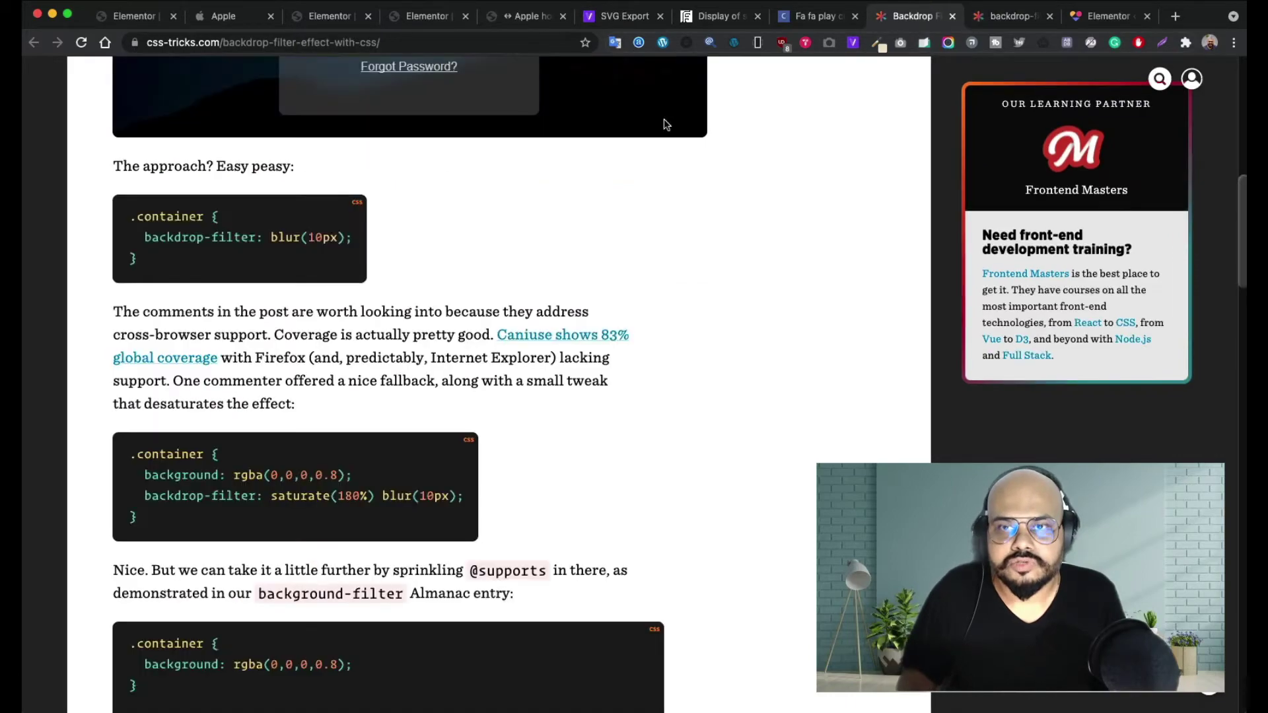
scroll(513, 401, up, 9)
scroll(512, 402, down, 8)
scroll(495, 403, up, 3)
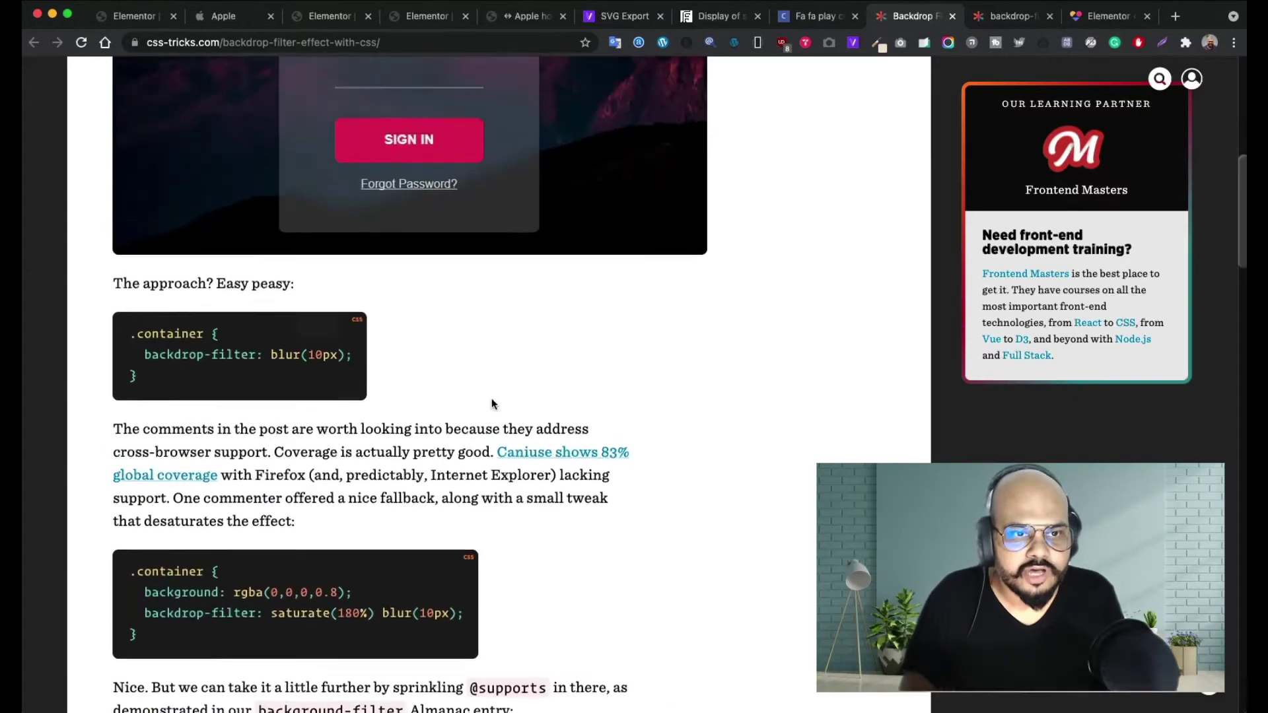
scroll(334, 393, down, 8)
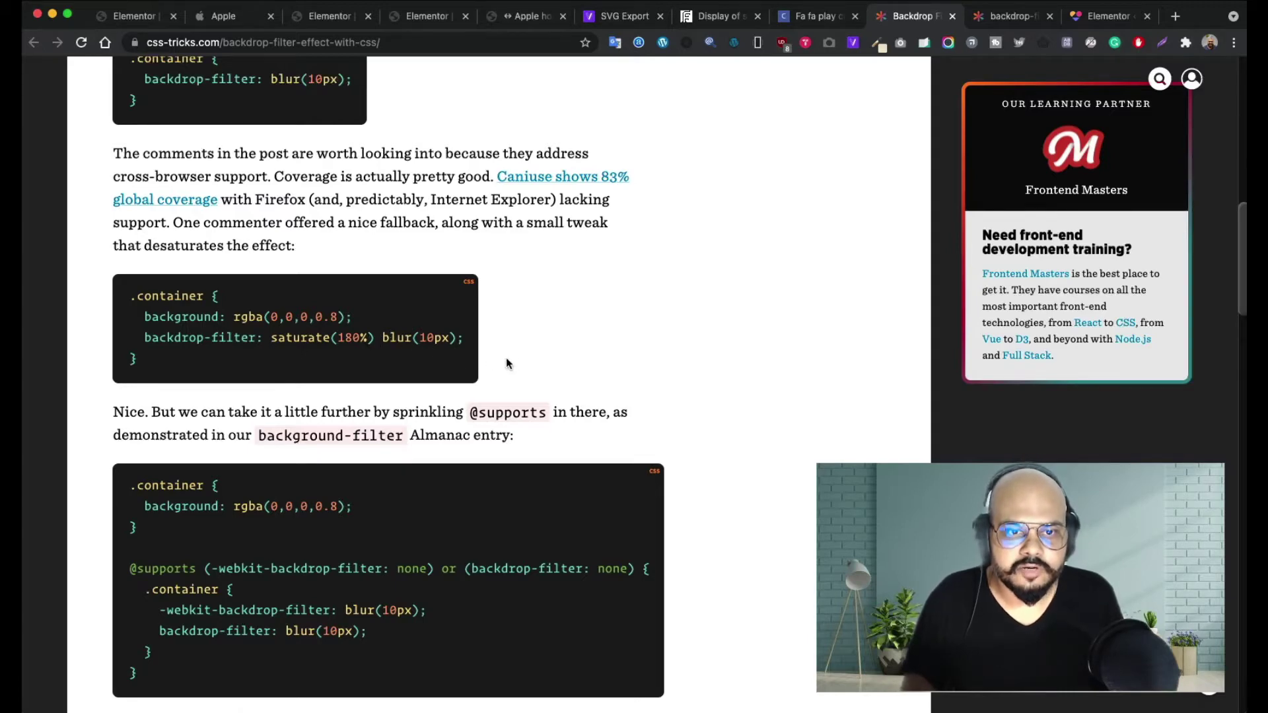
scroll(506, 363, down, 3)
scroll(463, 502, up, 10)
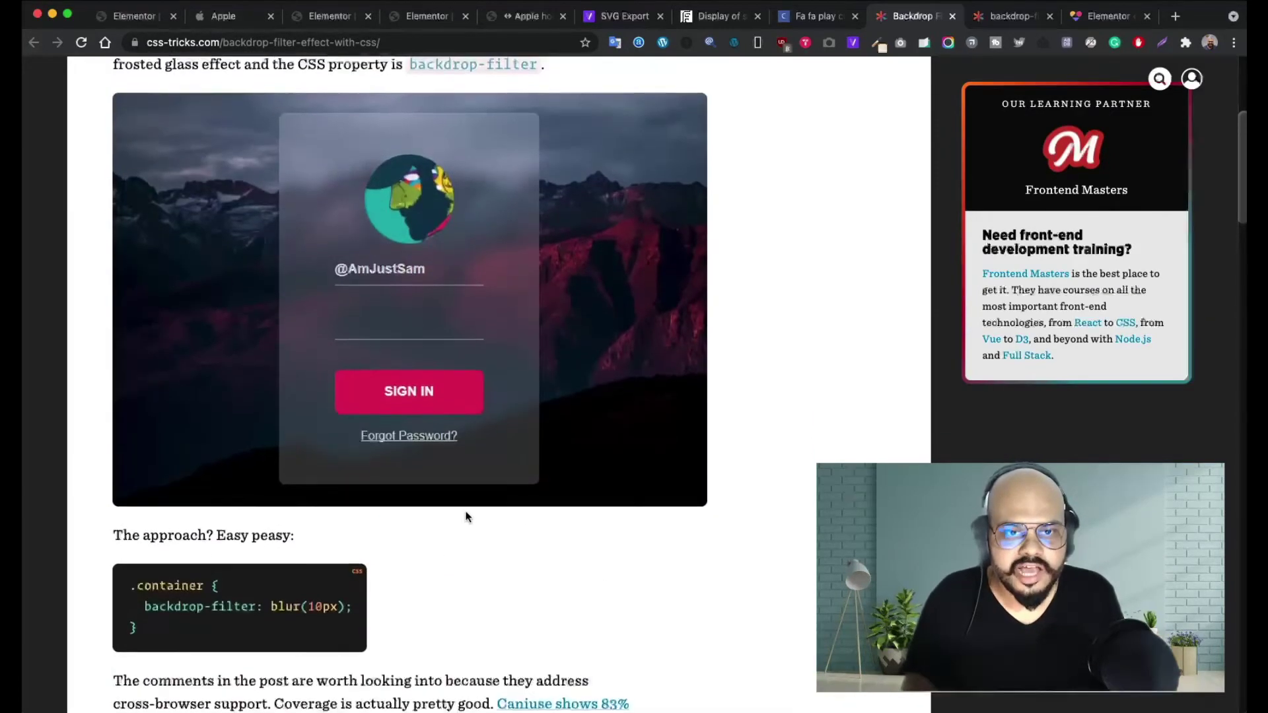
scroll(466, 516, down, 8)
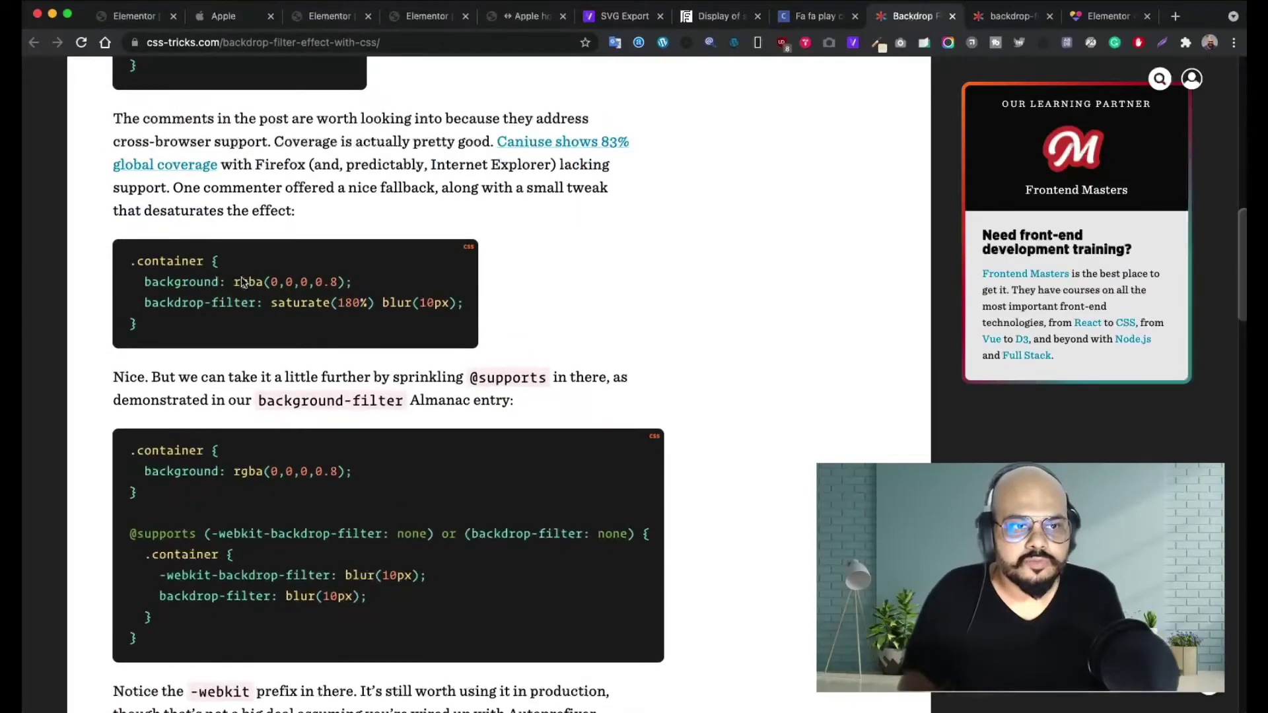
scroll(433, 382, up, 15)
scroll(429, 408, down, 9)
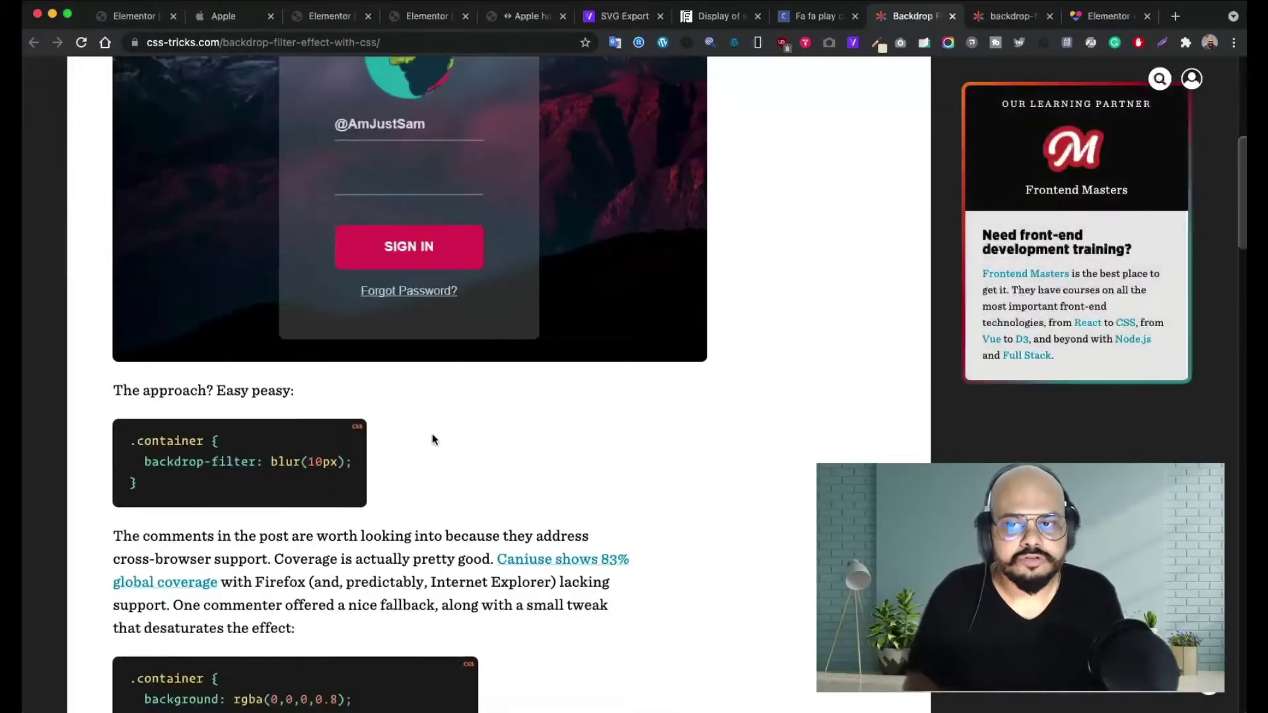
scroll(431, 447, down, 12)
scroll(430, 453, up, 18)
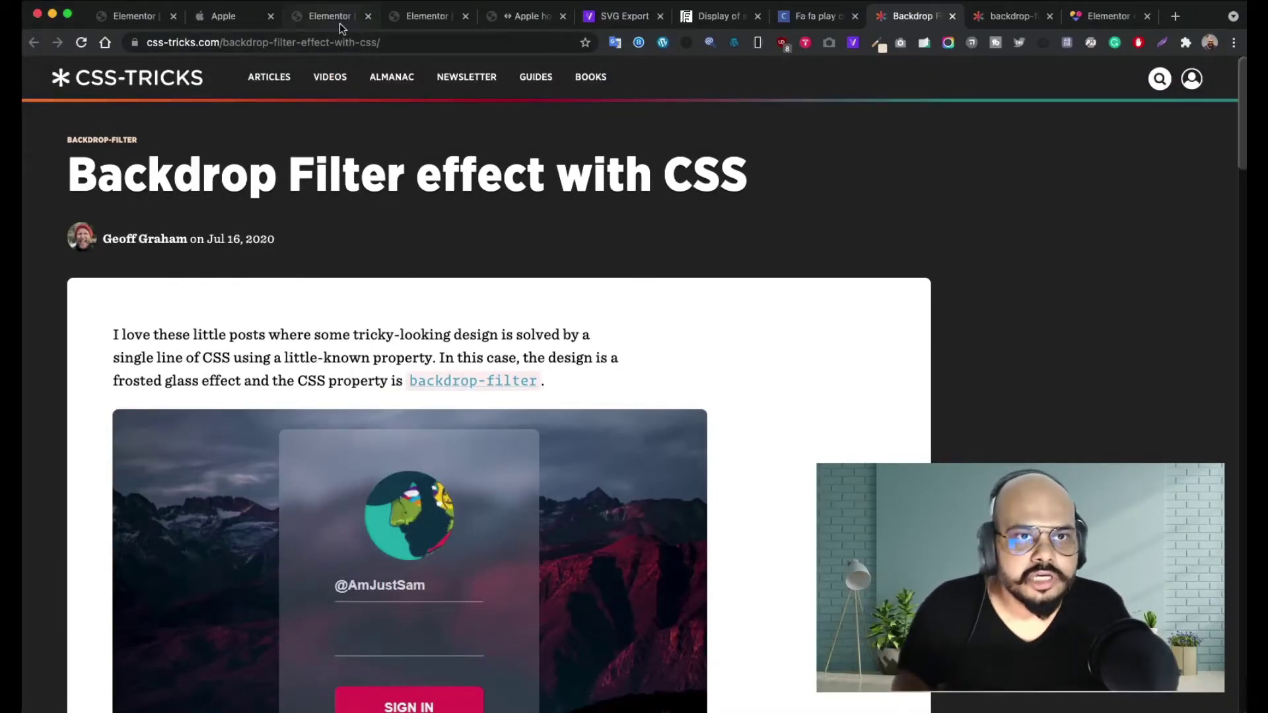
- Examine the blur effect behind the header on apple.com while the page content moves beneath it
click(216, 23)
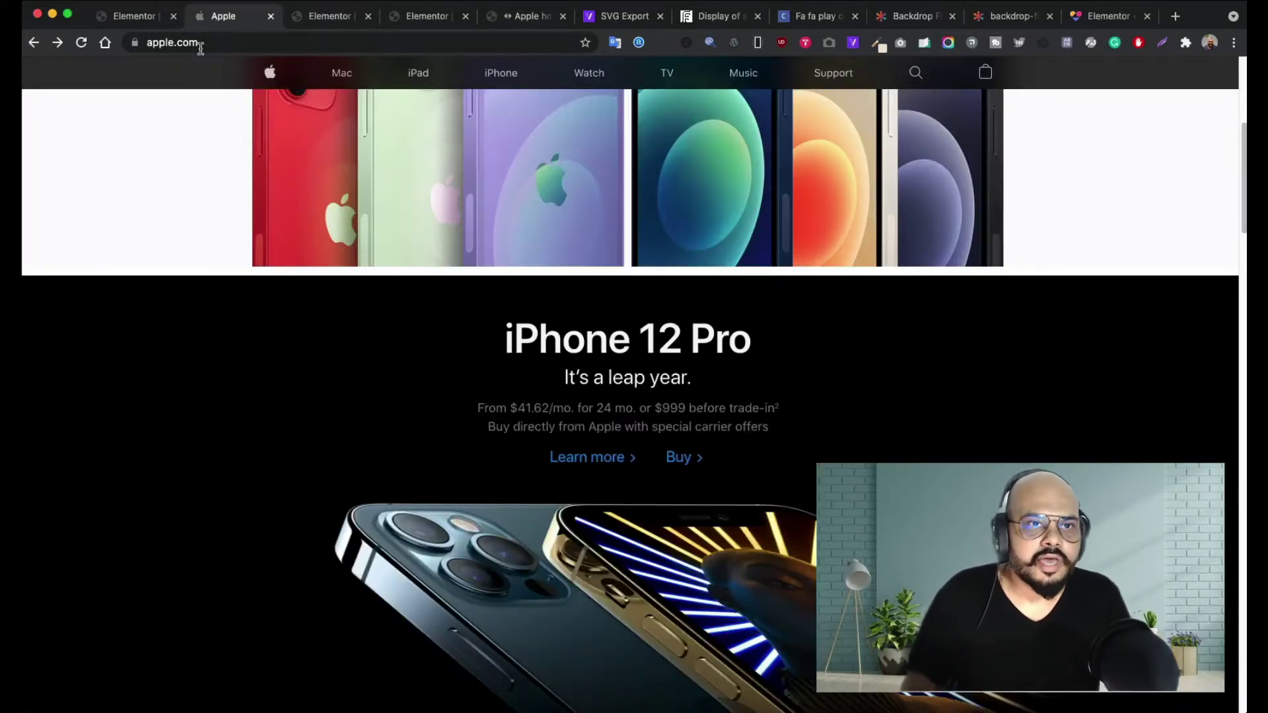
scroll(277, 266, up, 5)
scroll(277, 266, down, 10)
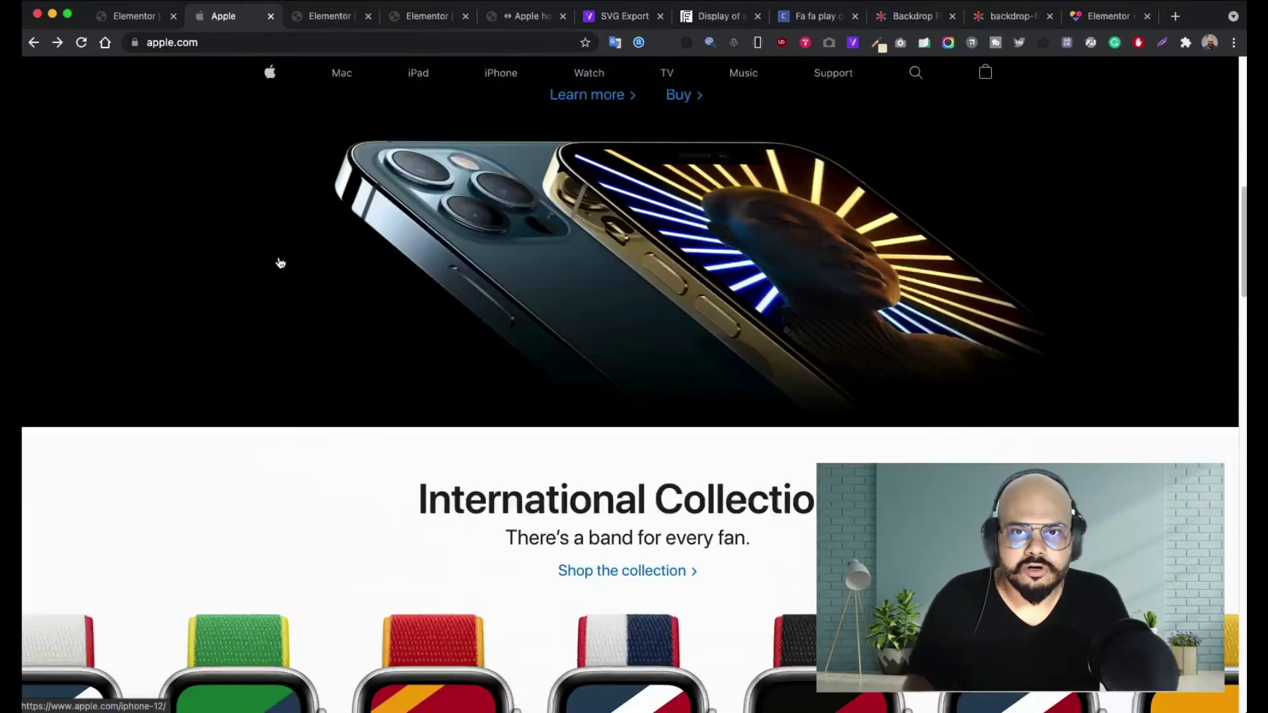
scroll(277, 265, up, 10)
click(328, 23)
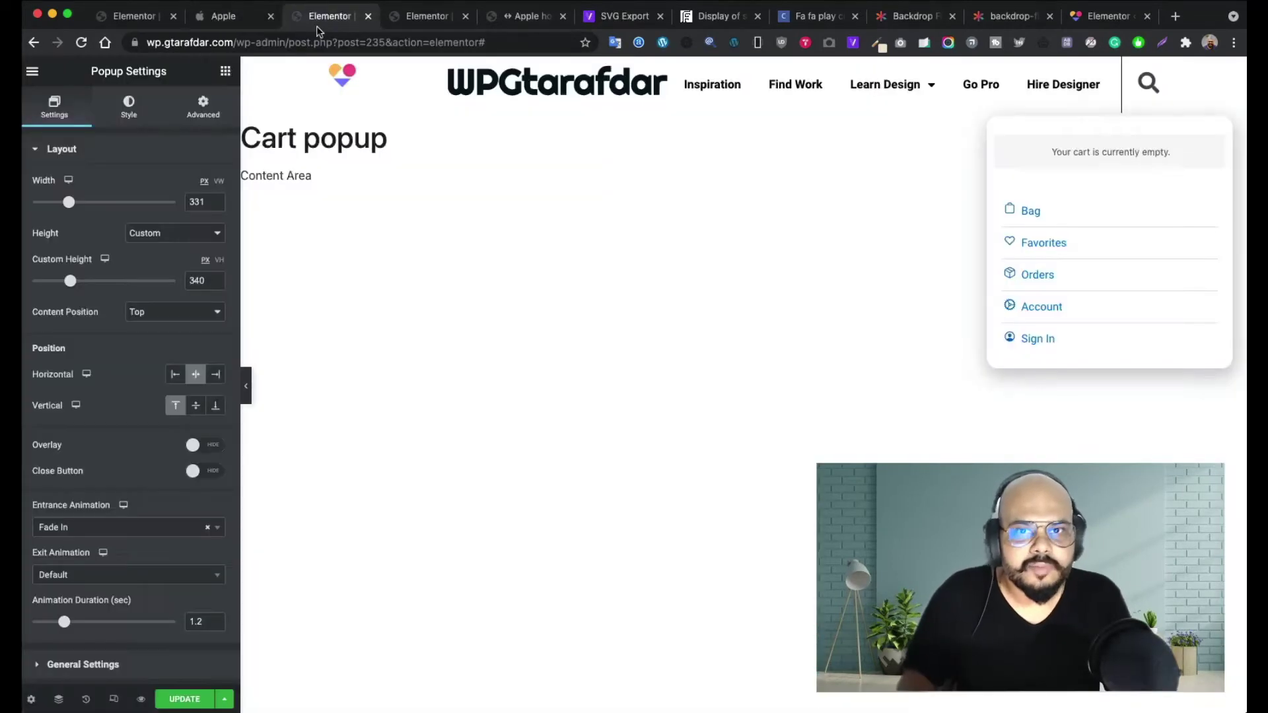
click(237, 19)
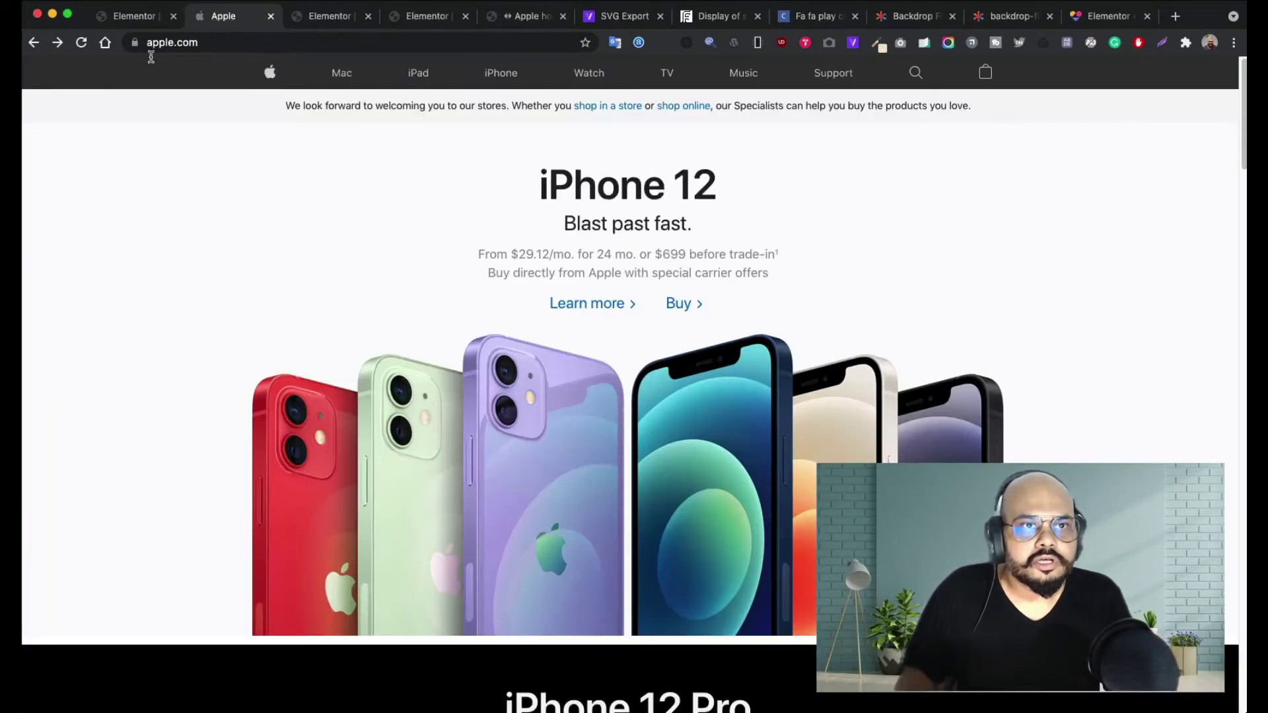
click(116, 19)
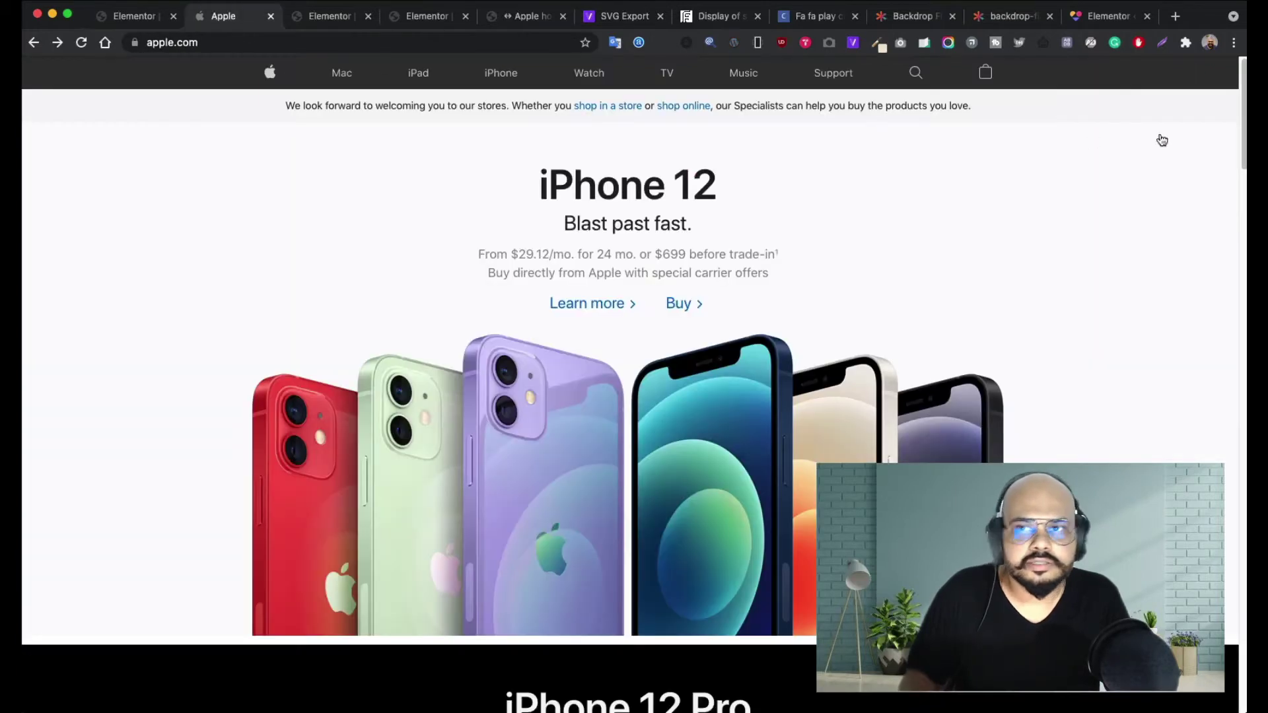
click(212, 18)
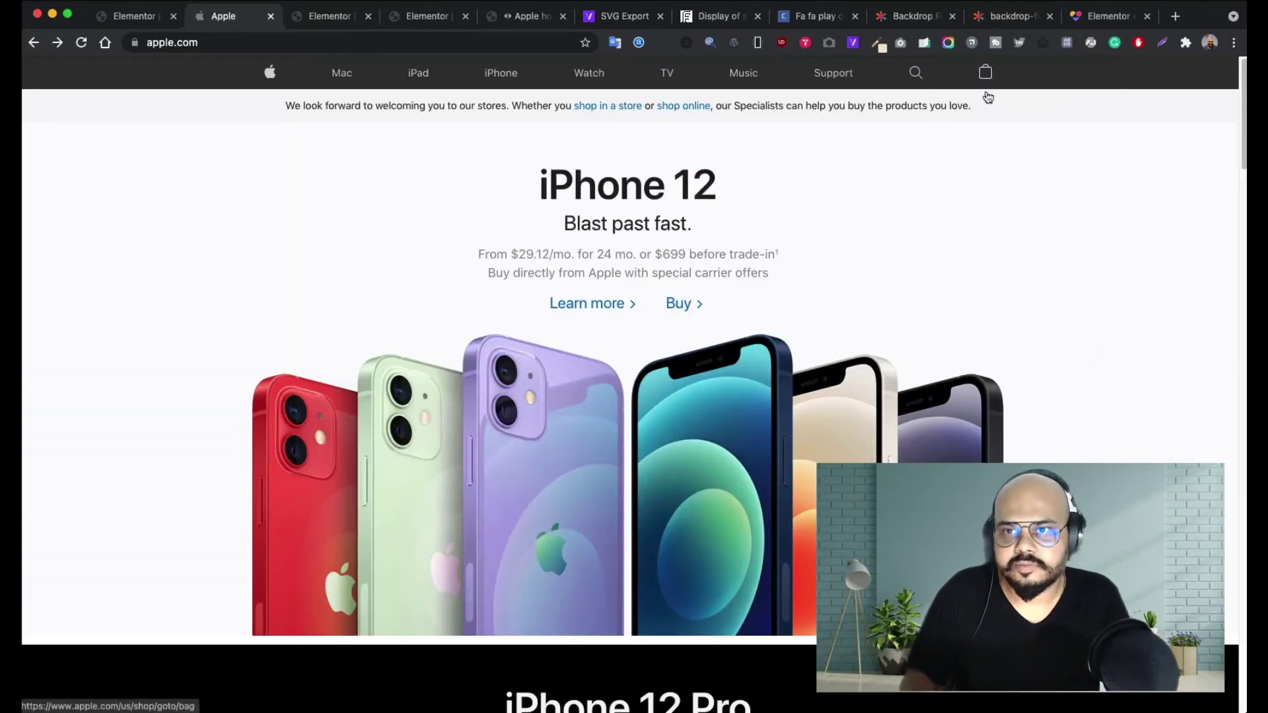
- Save the custom CSS in the Elementor page, hide the header section on mobile, and update the page
click(130, 24)
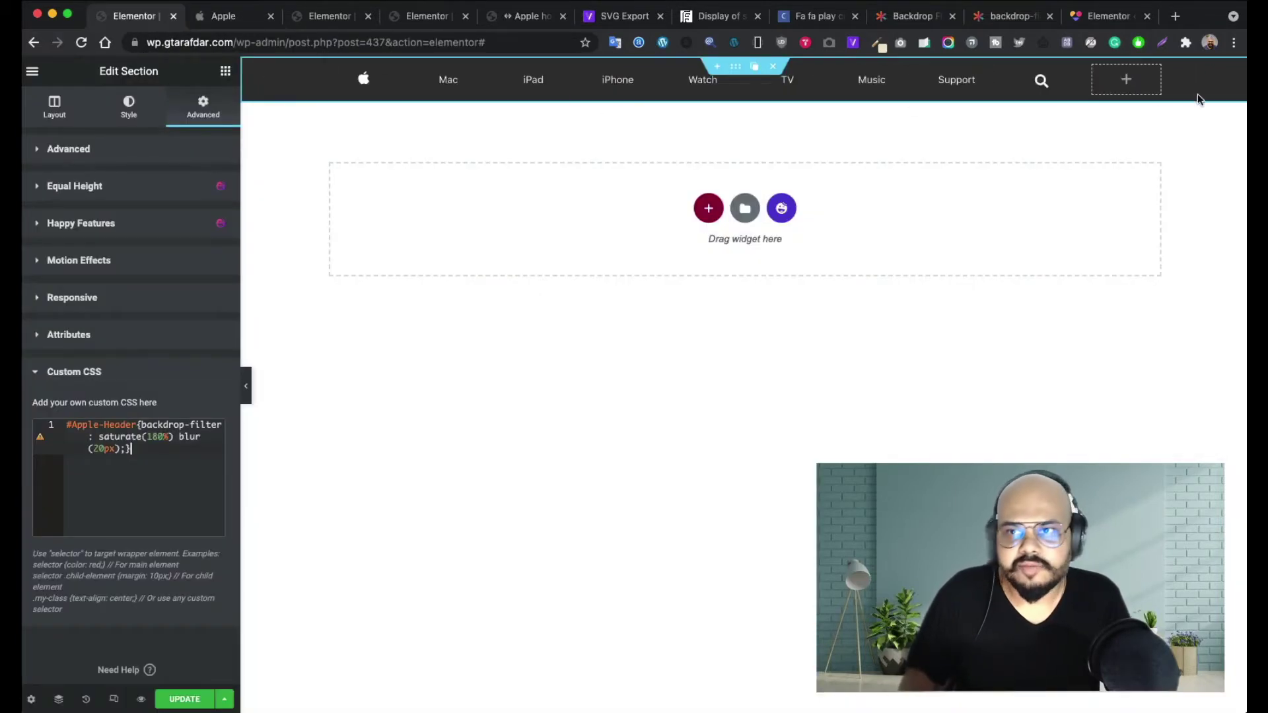
click(180, 699)
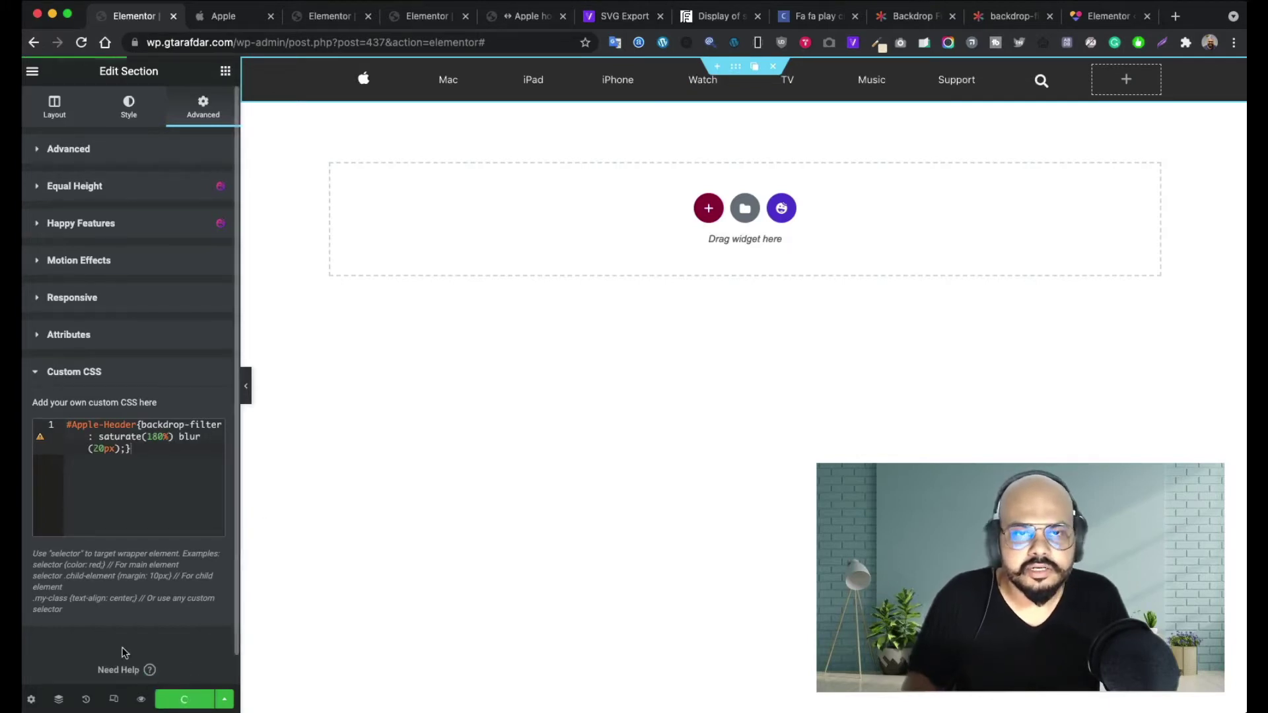
click(64, 373)
click(105, 306)
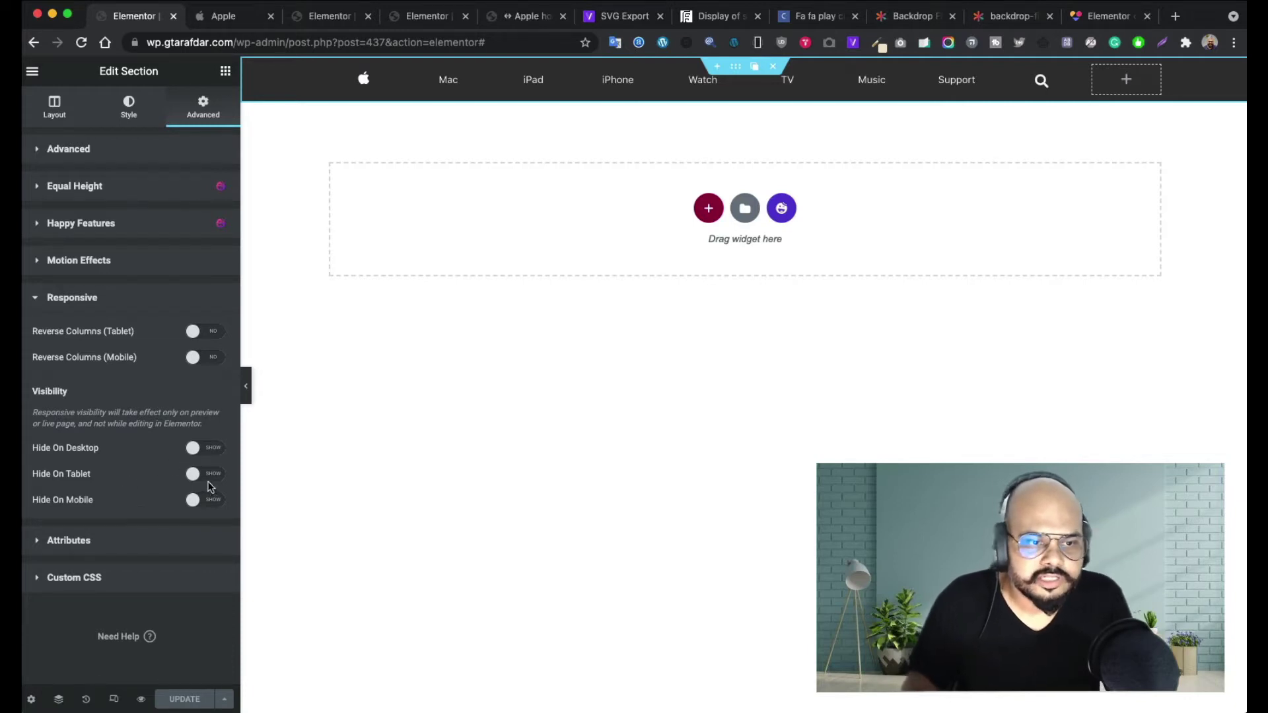
click(214, 505)
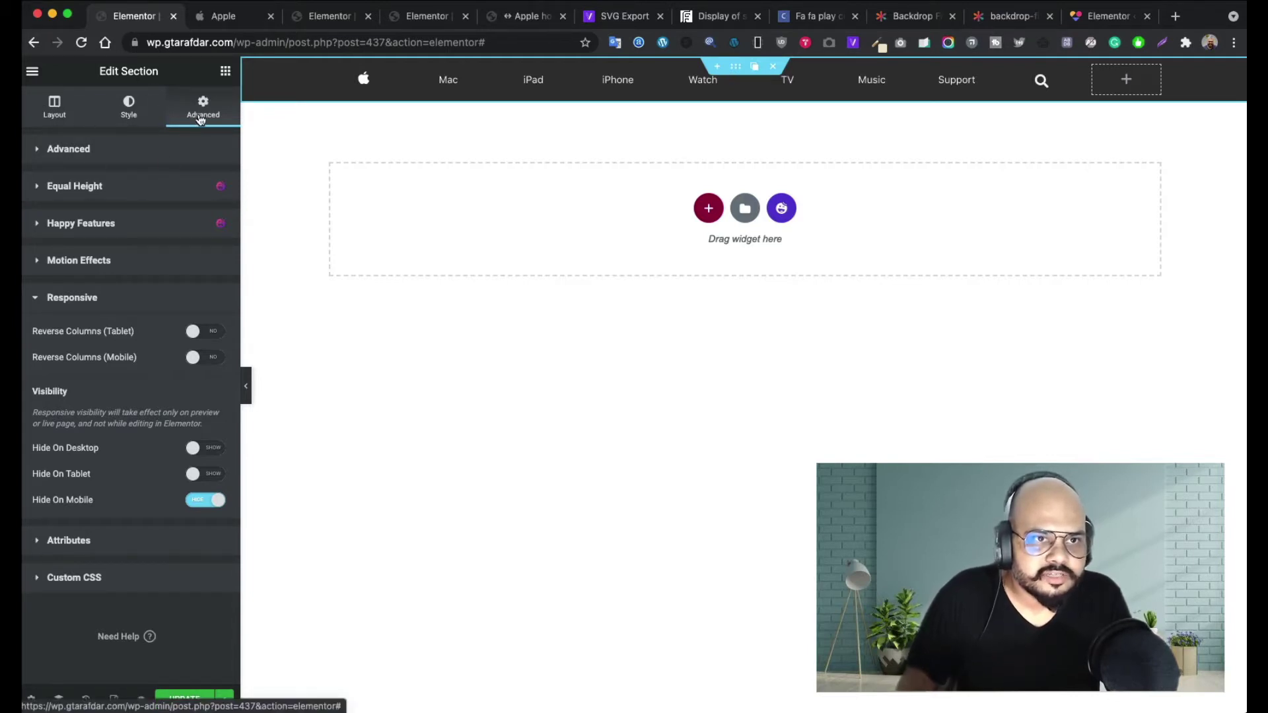
click(80, 307)
click(81, 305)
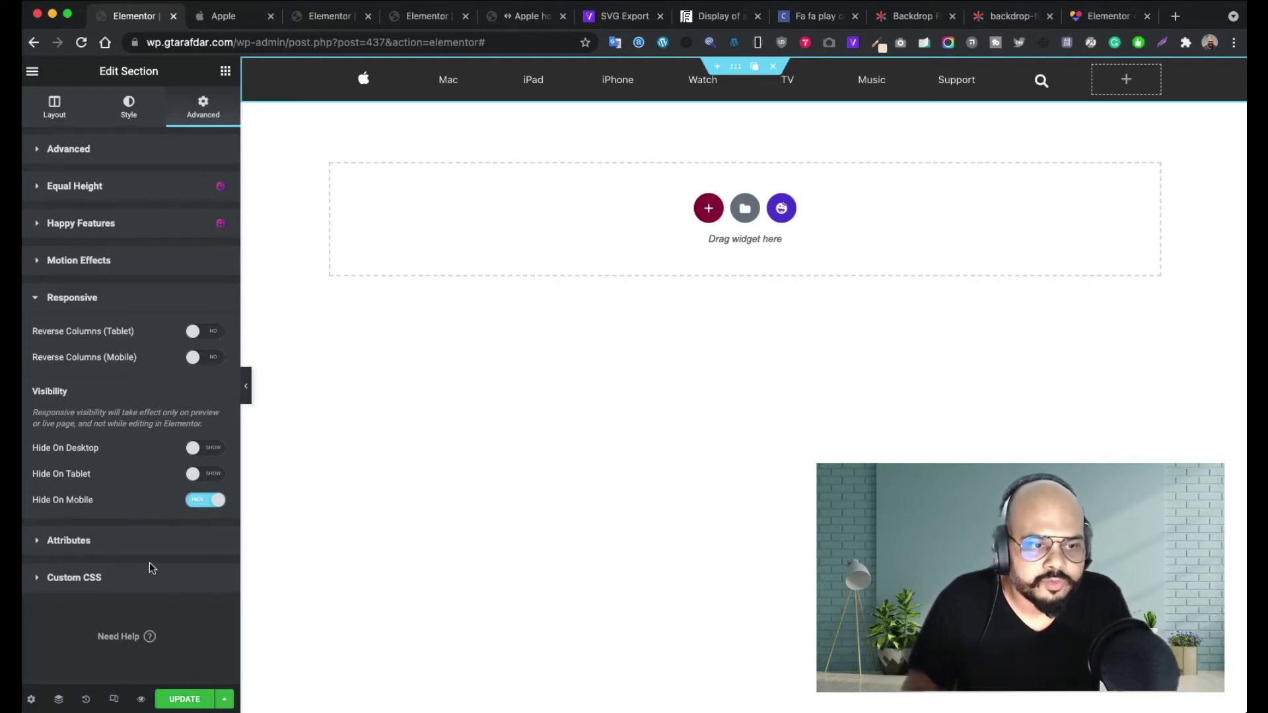
click(185, 698)
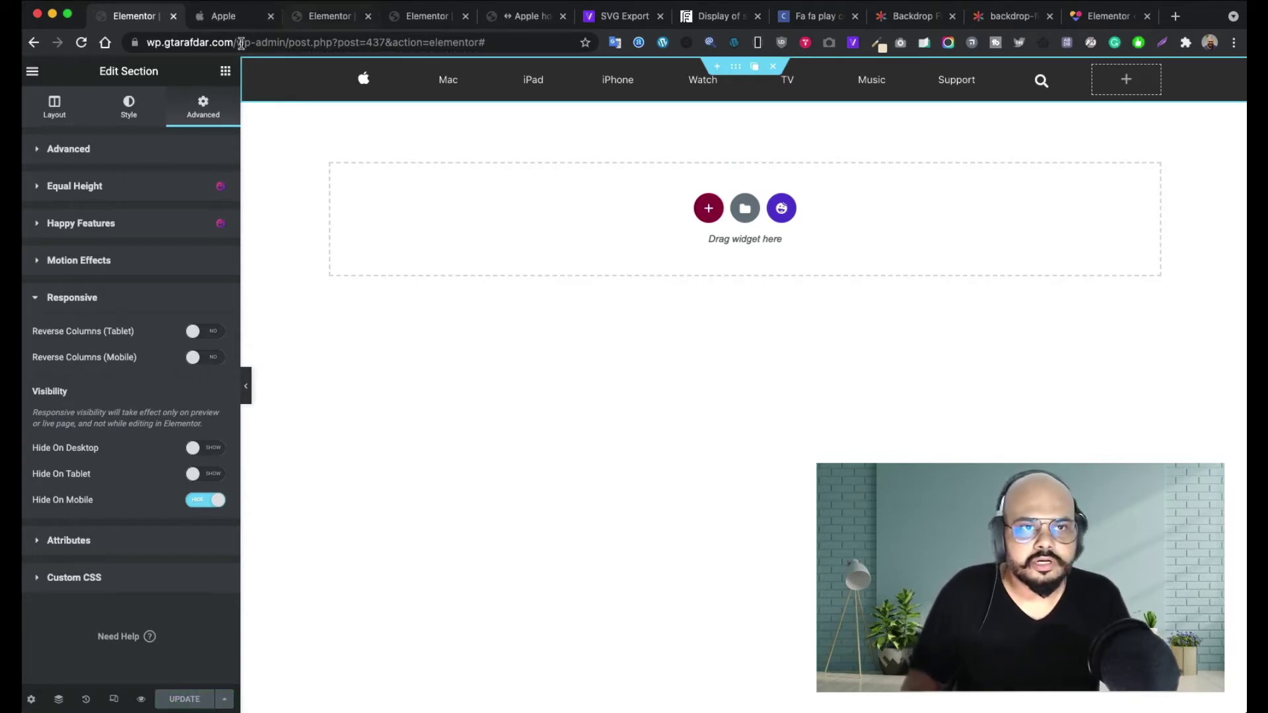
- Place the Elementor settings tab beside the Apple tab, and view the shopping bag popup in apple.com's header
click(1109, 16)
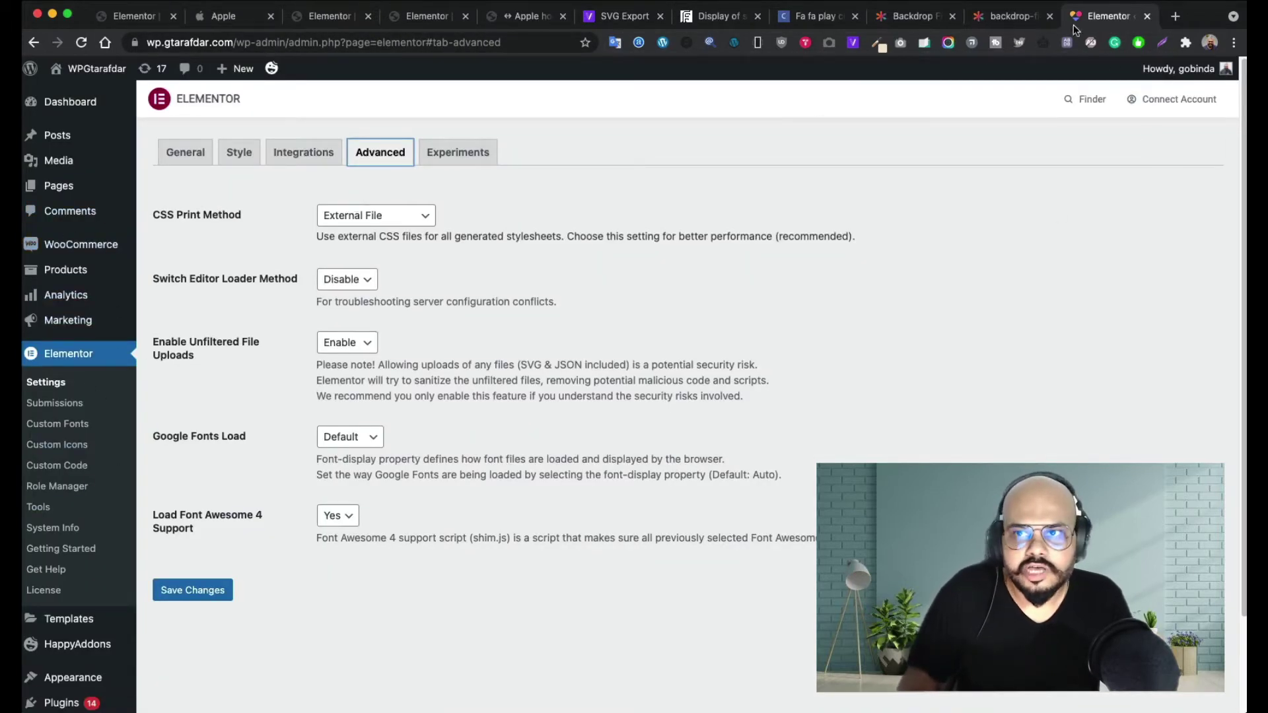
drag(1073, 25, 334, 30)
click(229, 21)
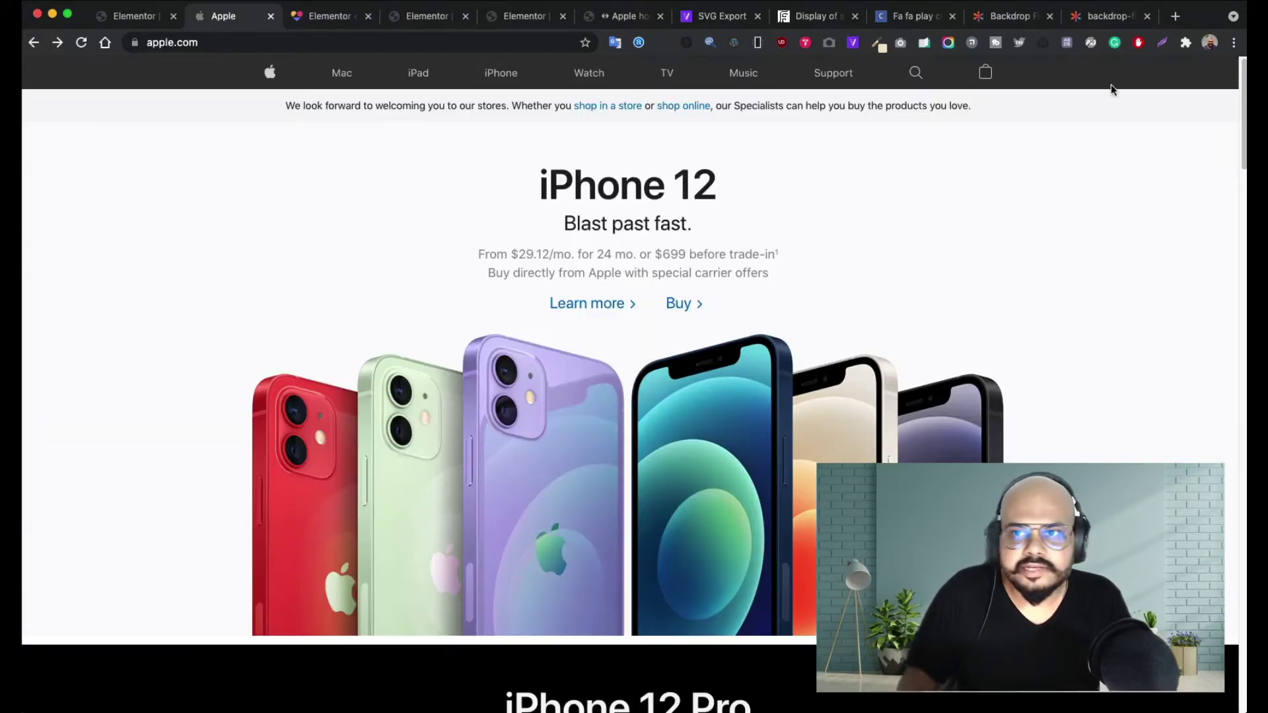
click(985, 72)
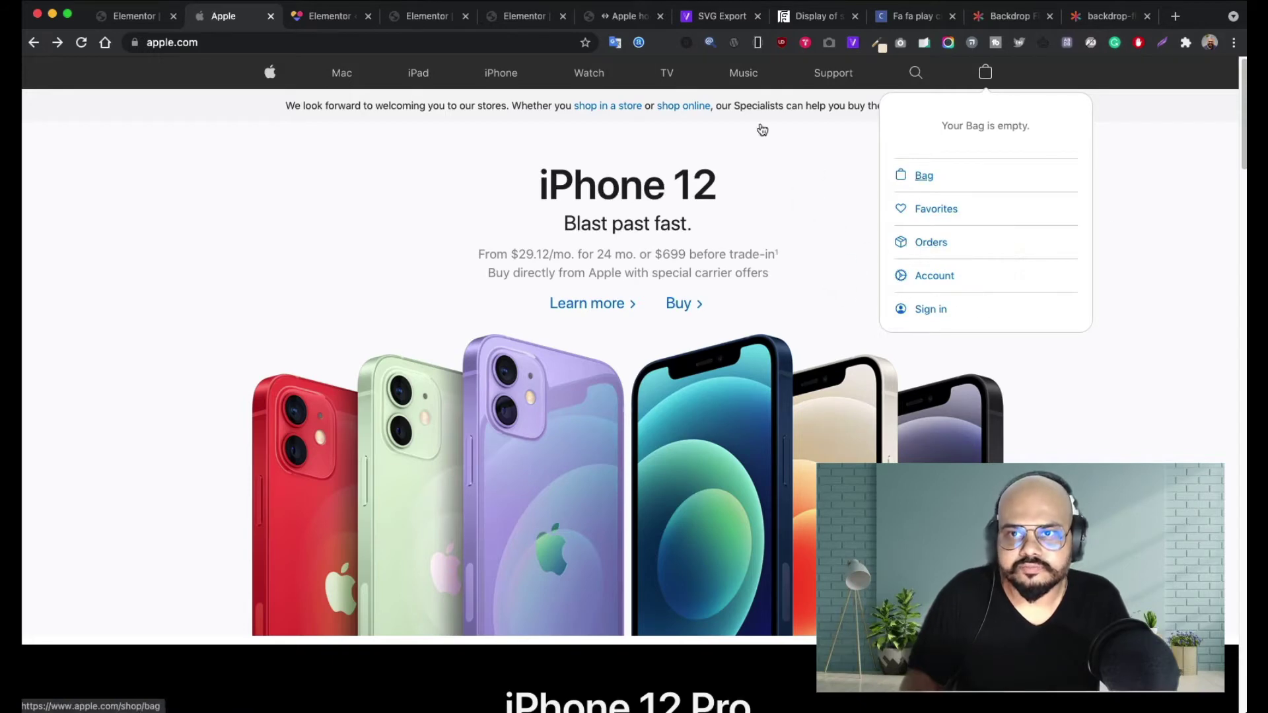
click(1058, 83)
- Open the list of Elementor popup templates in the WordPress admin
click(137, 20)
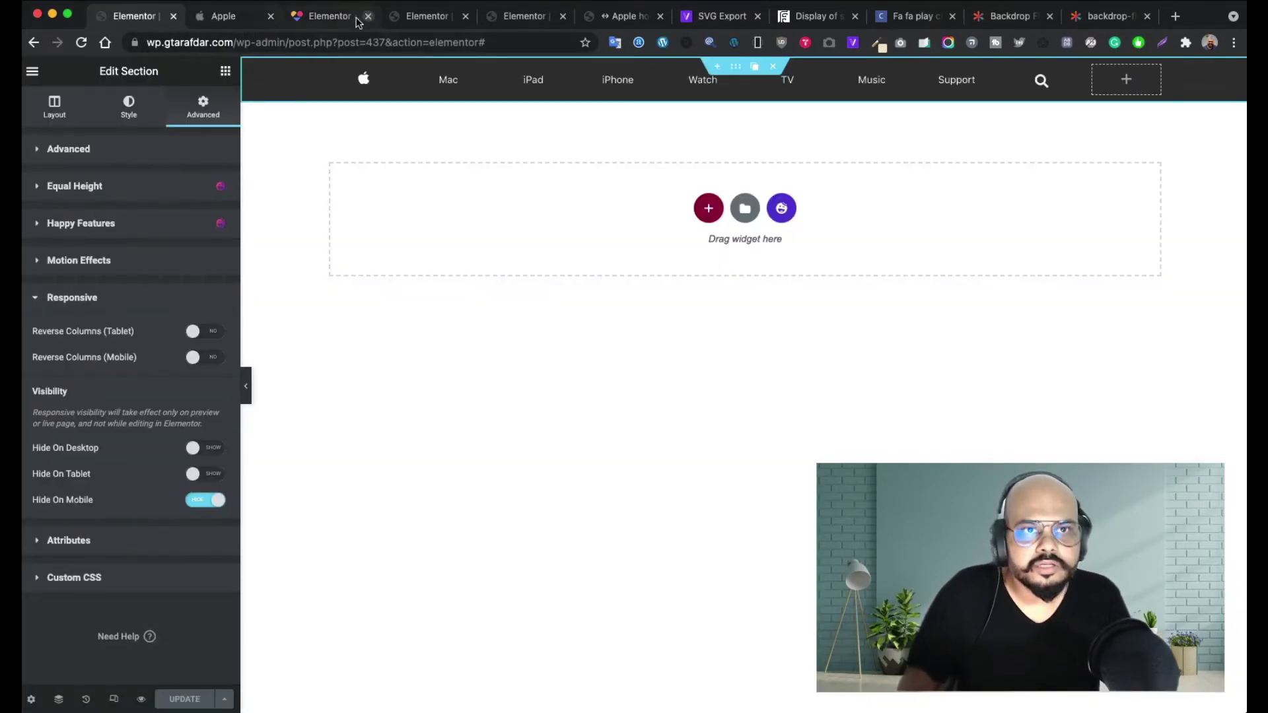
click(333, 19)
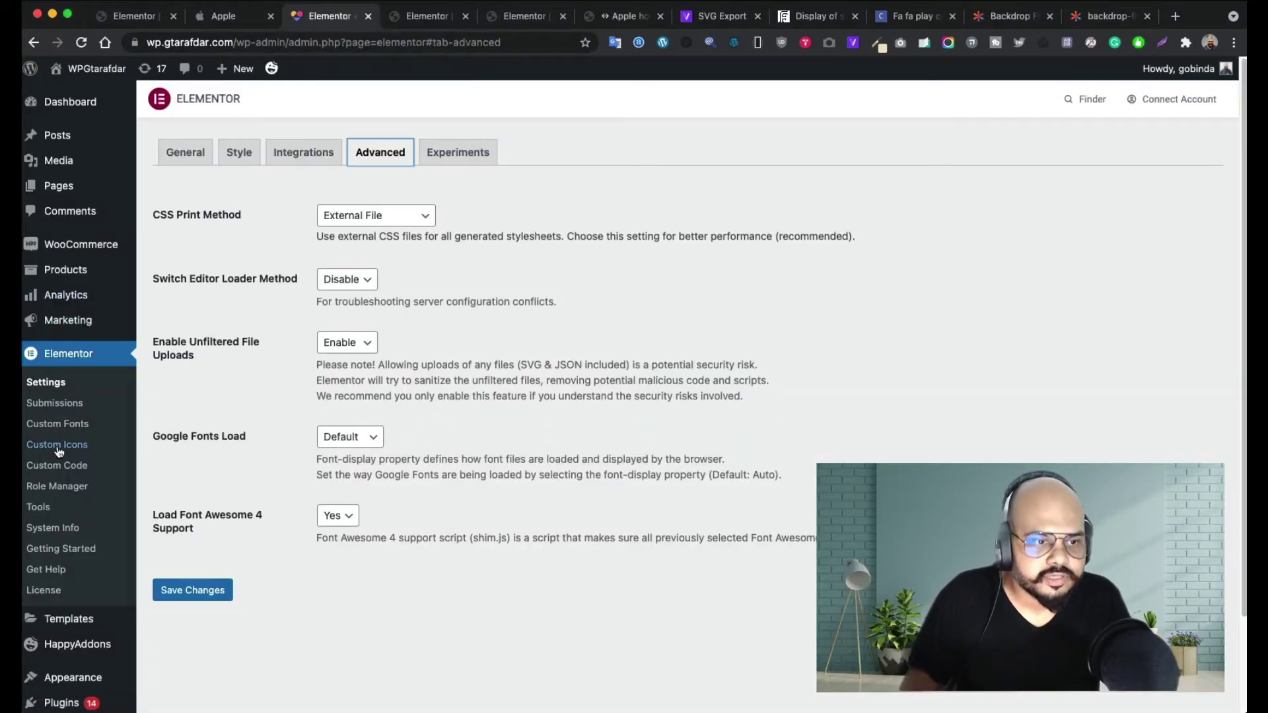
scroll(73, 264, down, 2)
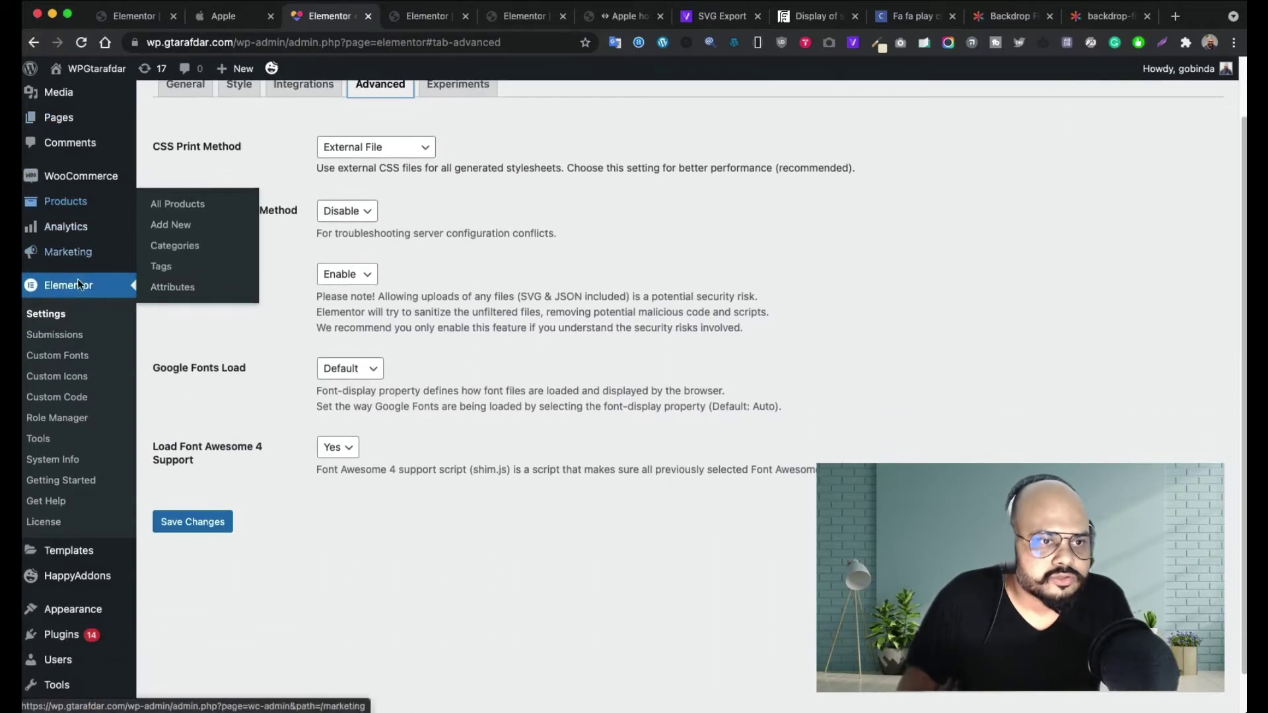
scroll(77, 290, down, 1)
mouse_move(77, 594)
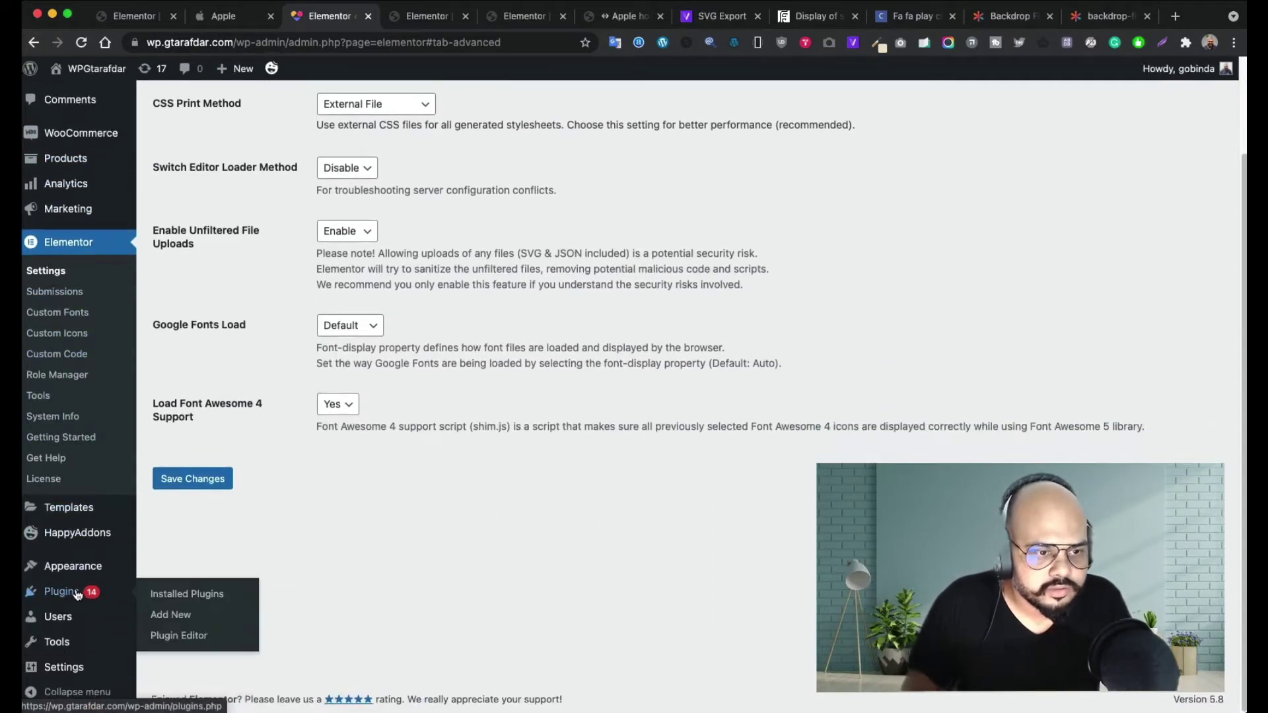
click(167, 530)
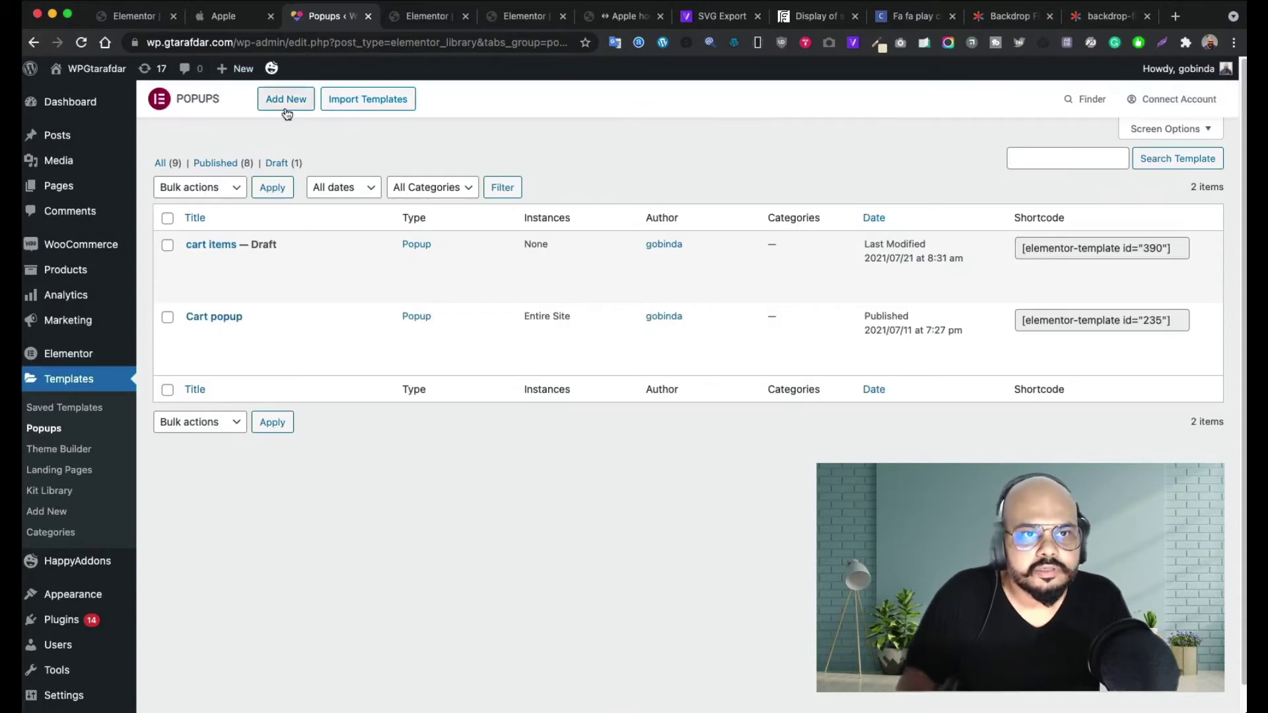
- Create a new popup template named "test cart items" and dismiss the template library to get a blank popup
click(286, 106)
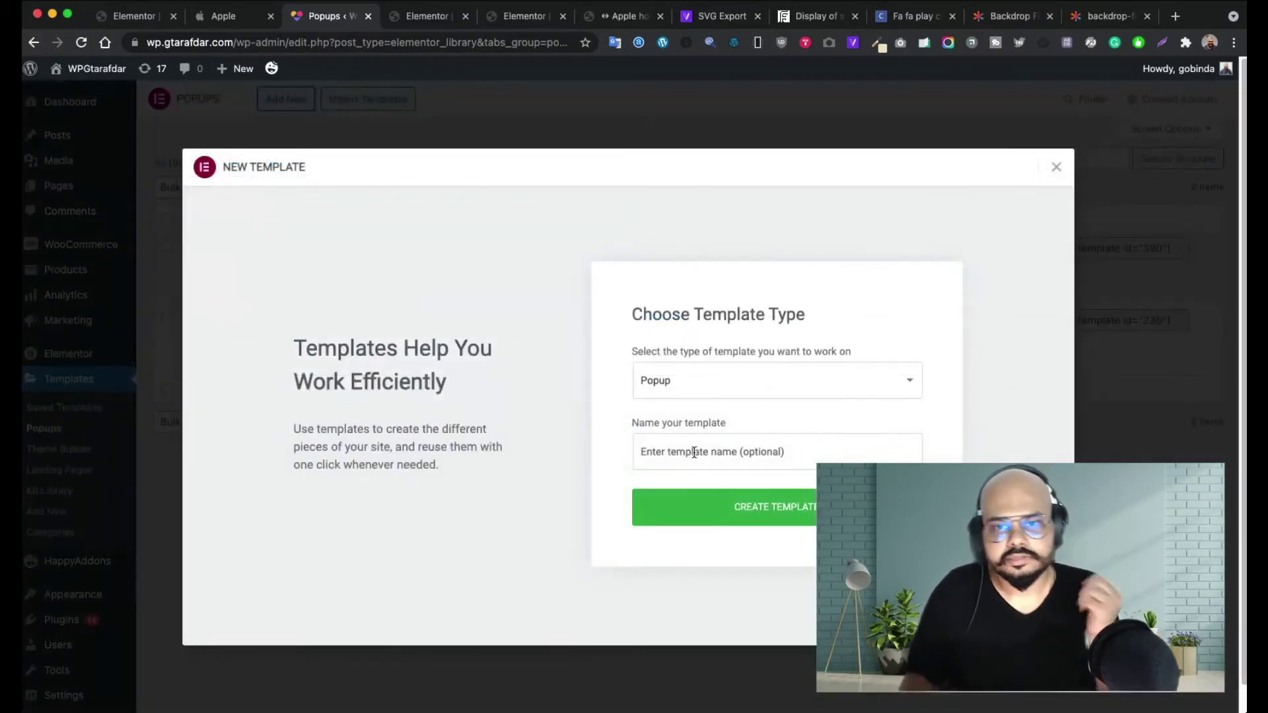
click(694, 452)
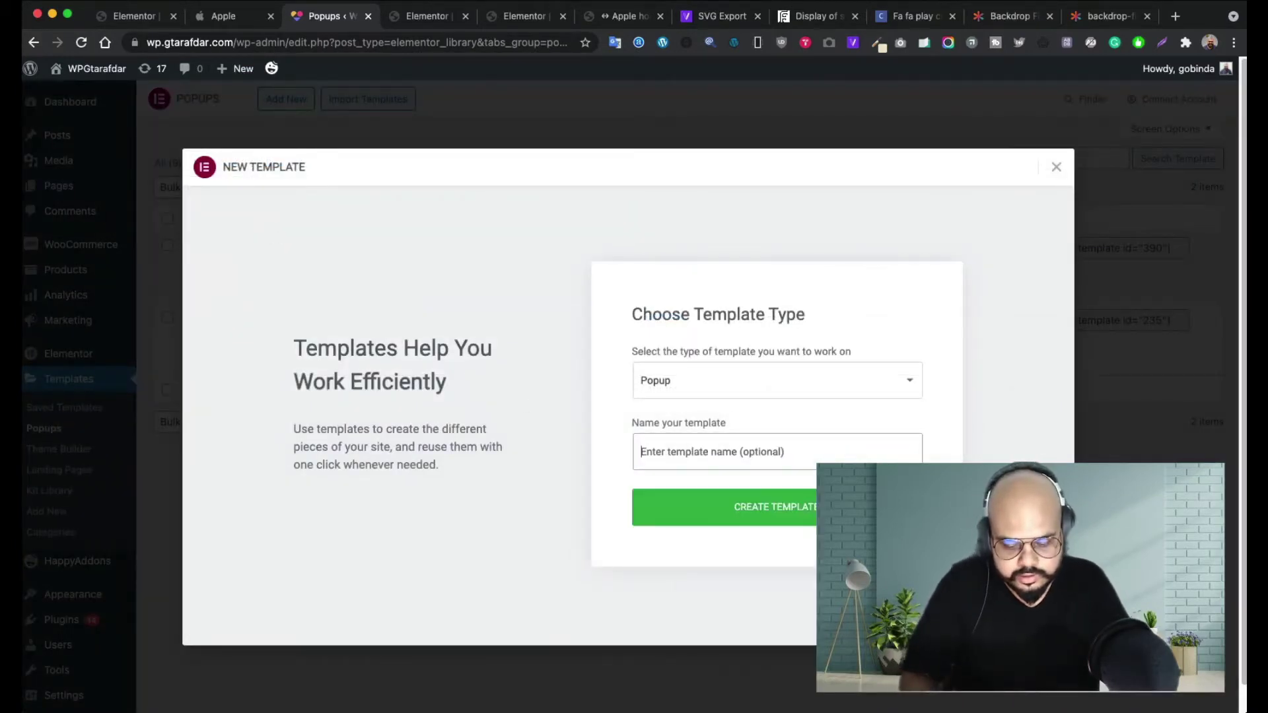
text(cart)
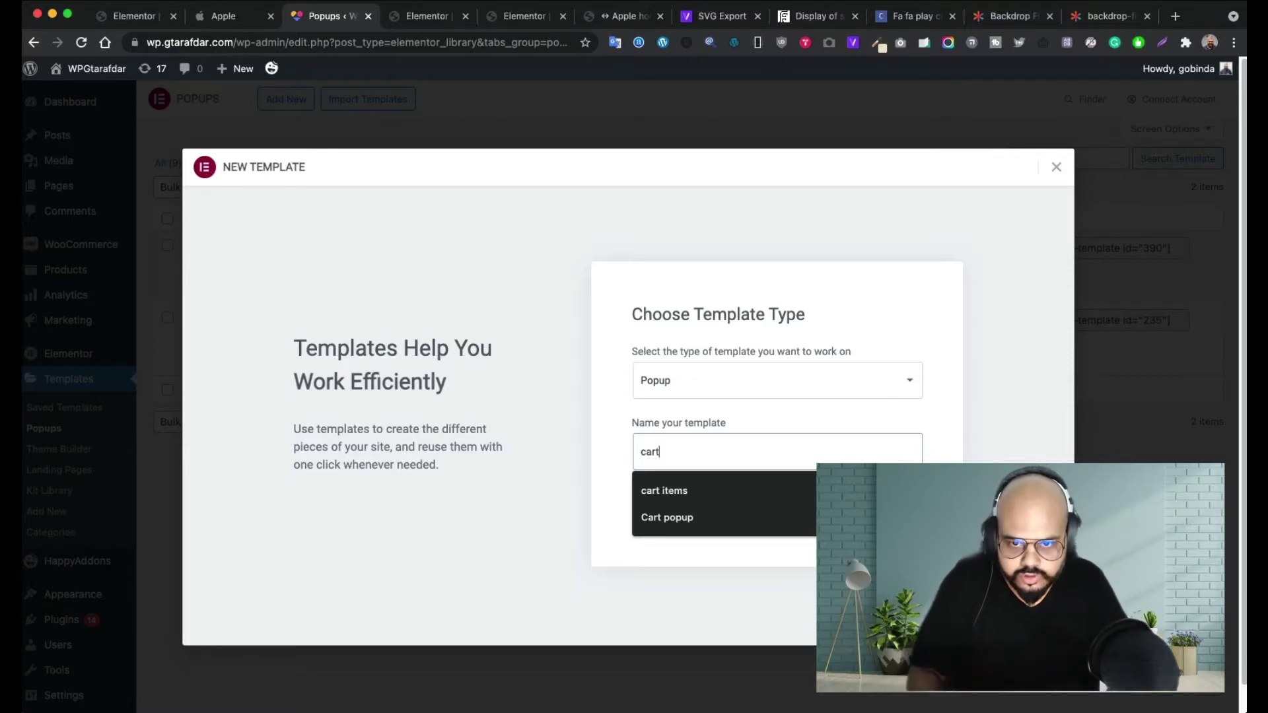
key(BackSpace)
key(BackSpace)
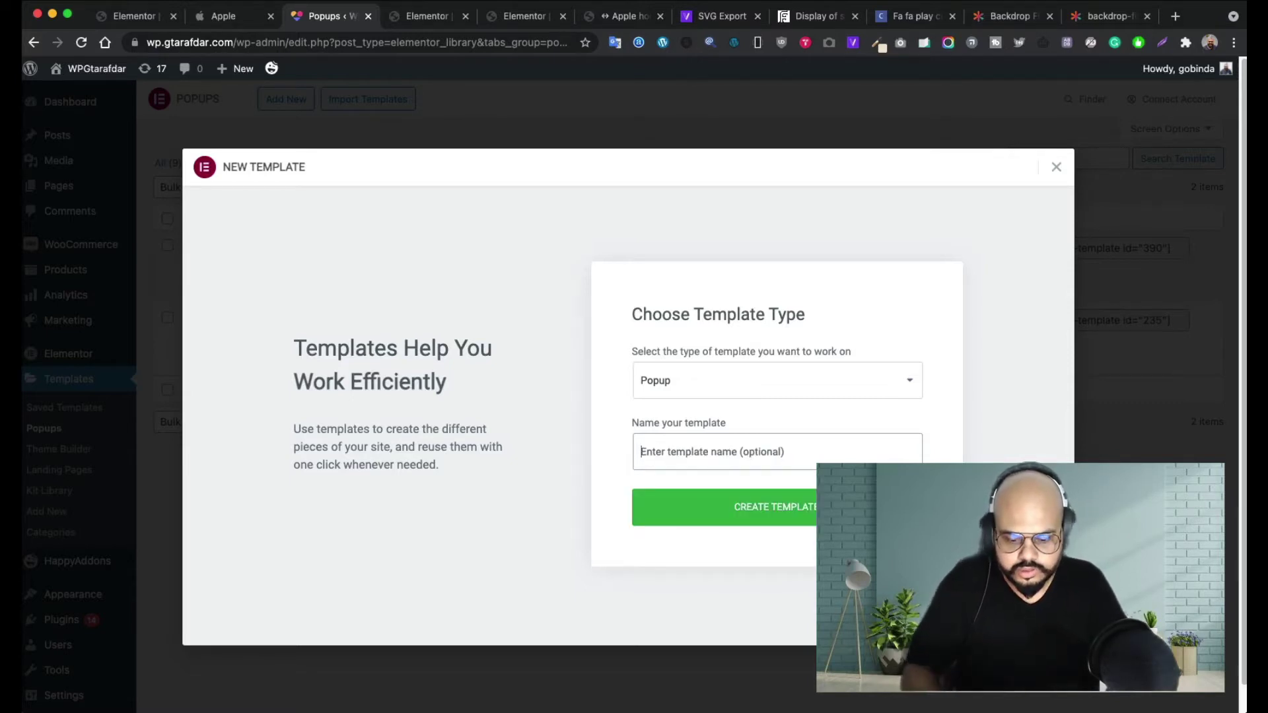
text(test cart)
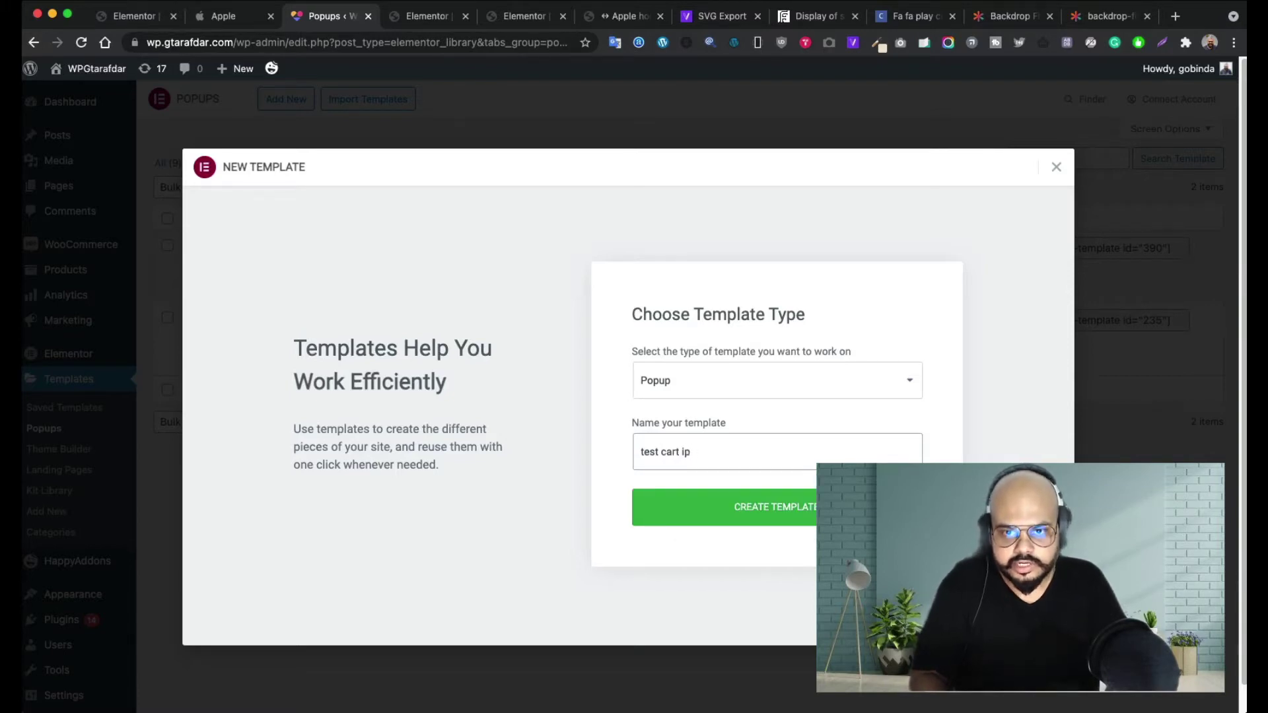
text( ite)
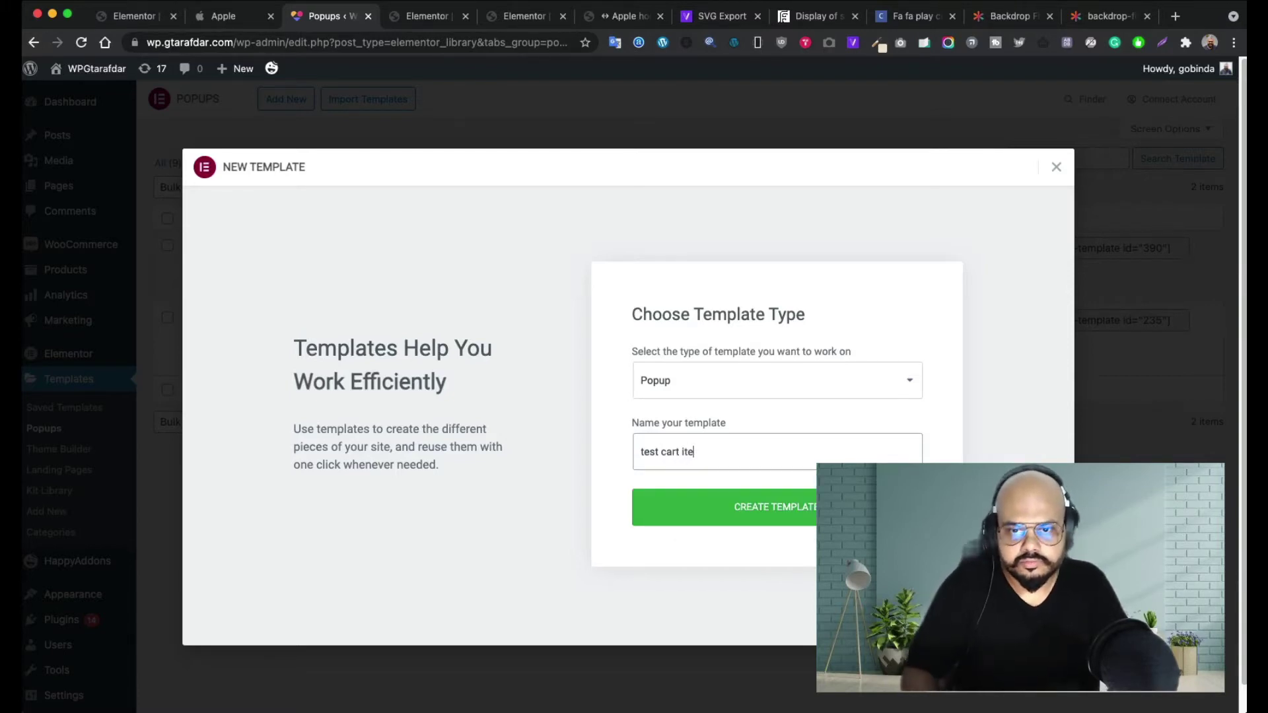
text(ms)
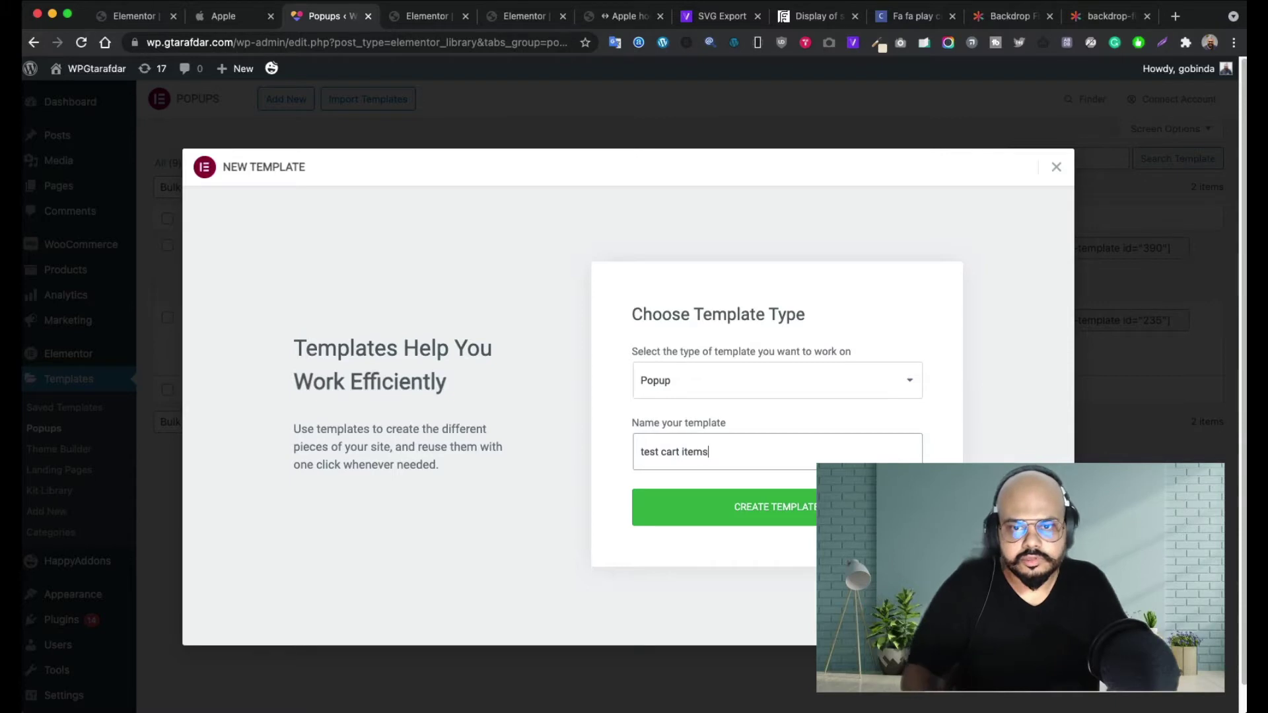
click(764, 520)
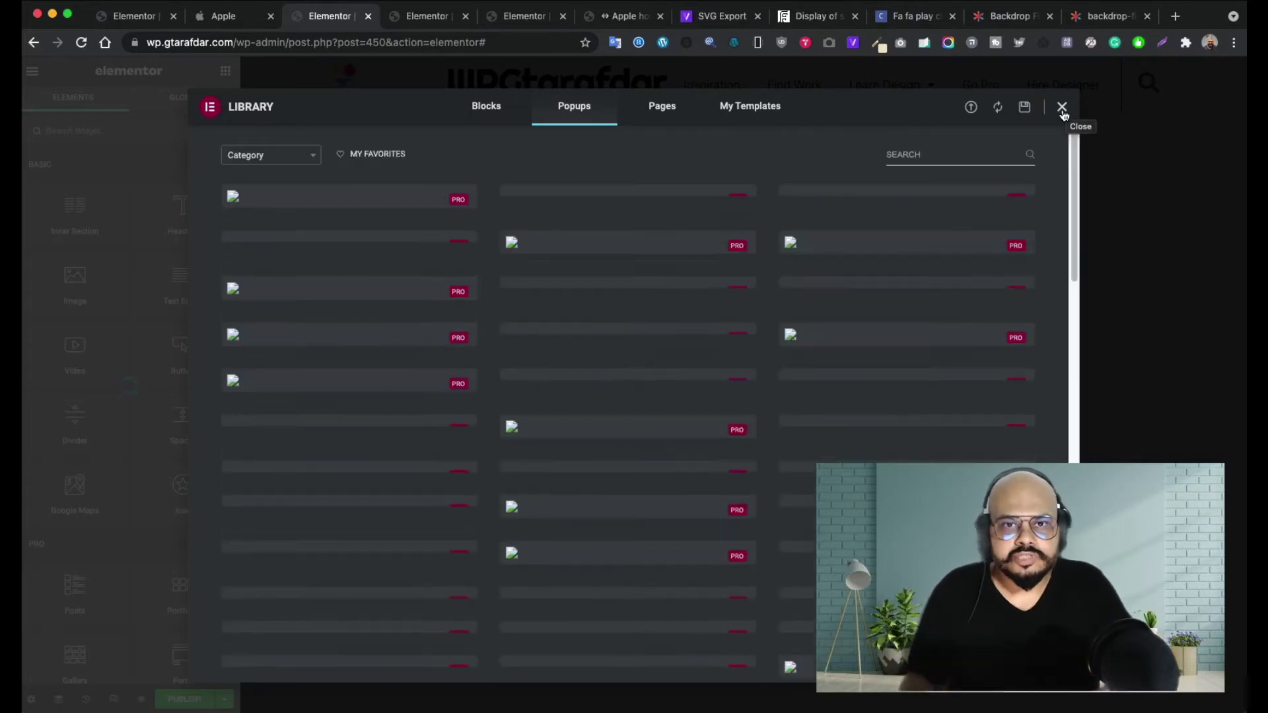
click(1062, 108)
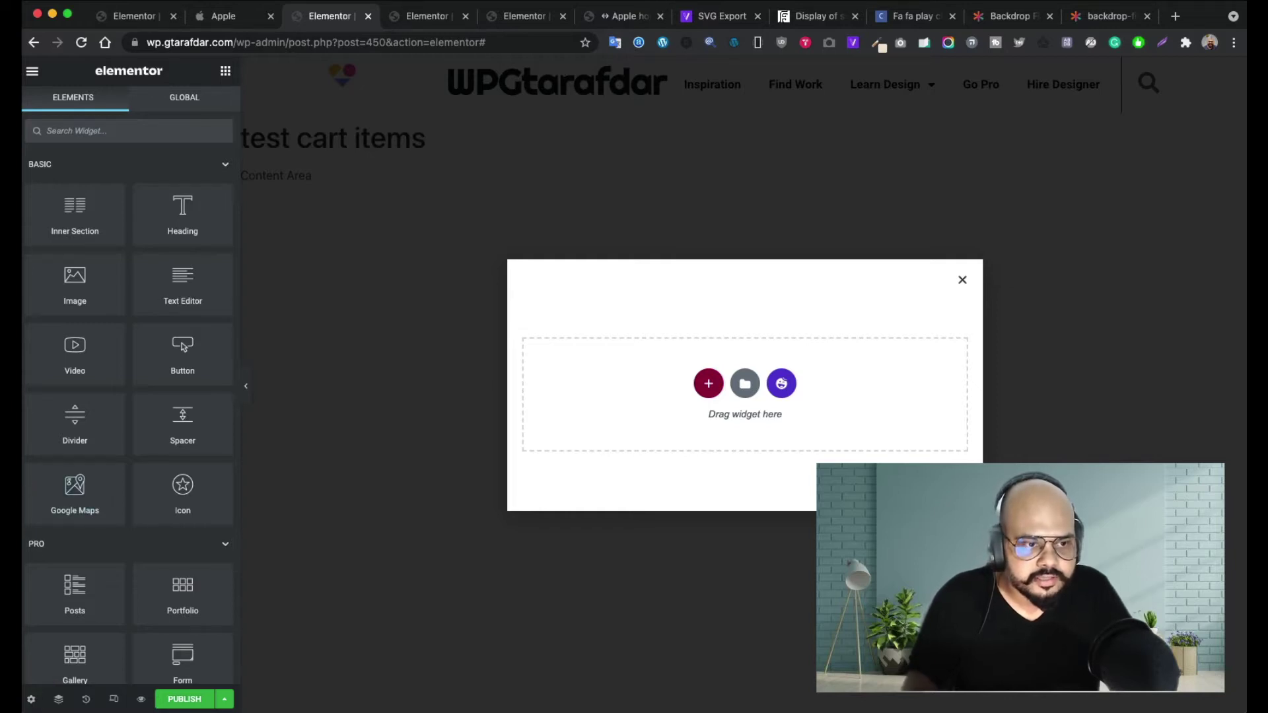
- Using apple.com's bag popup as reference, hide the new popup's overlay and set its vertical position to Top
drag(24, 458, 25, 459)
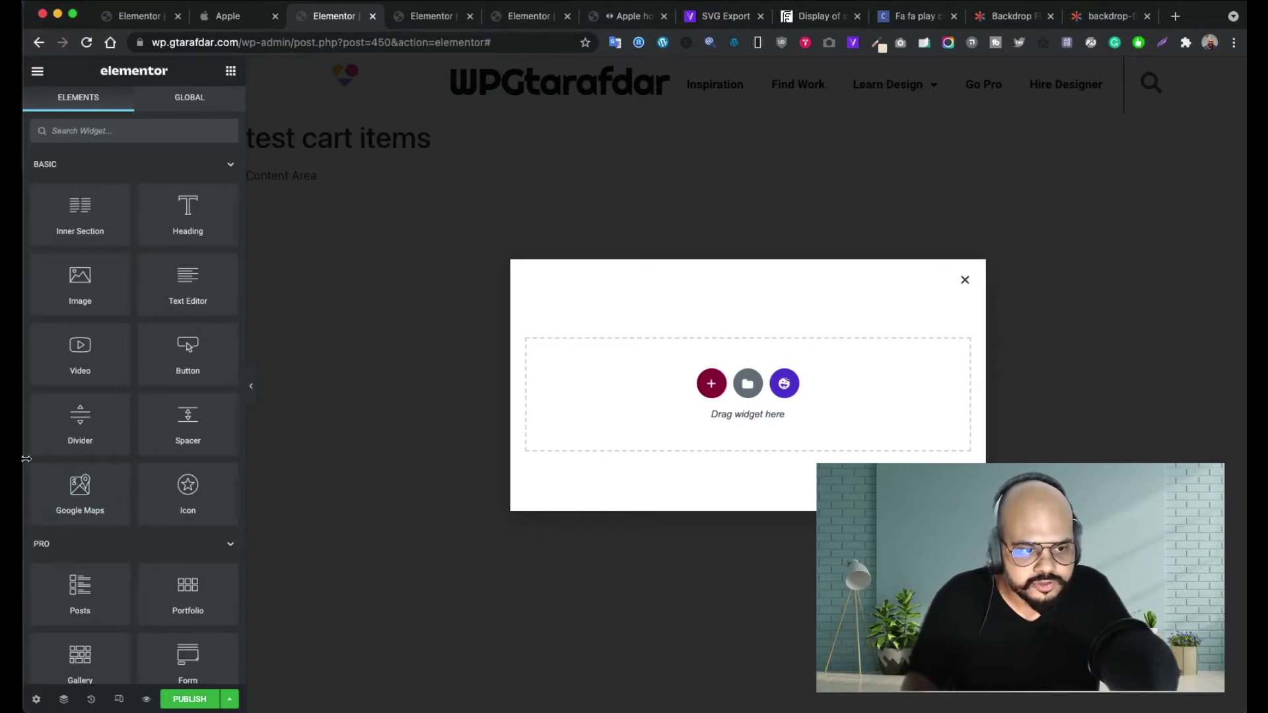
click(37, 700)
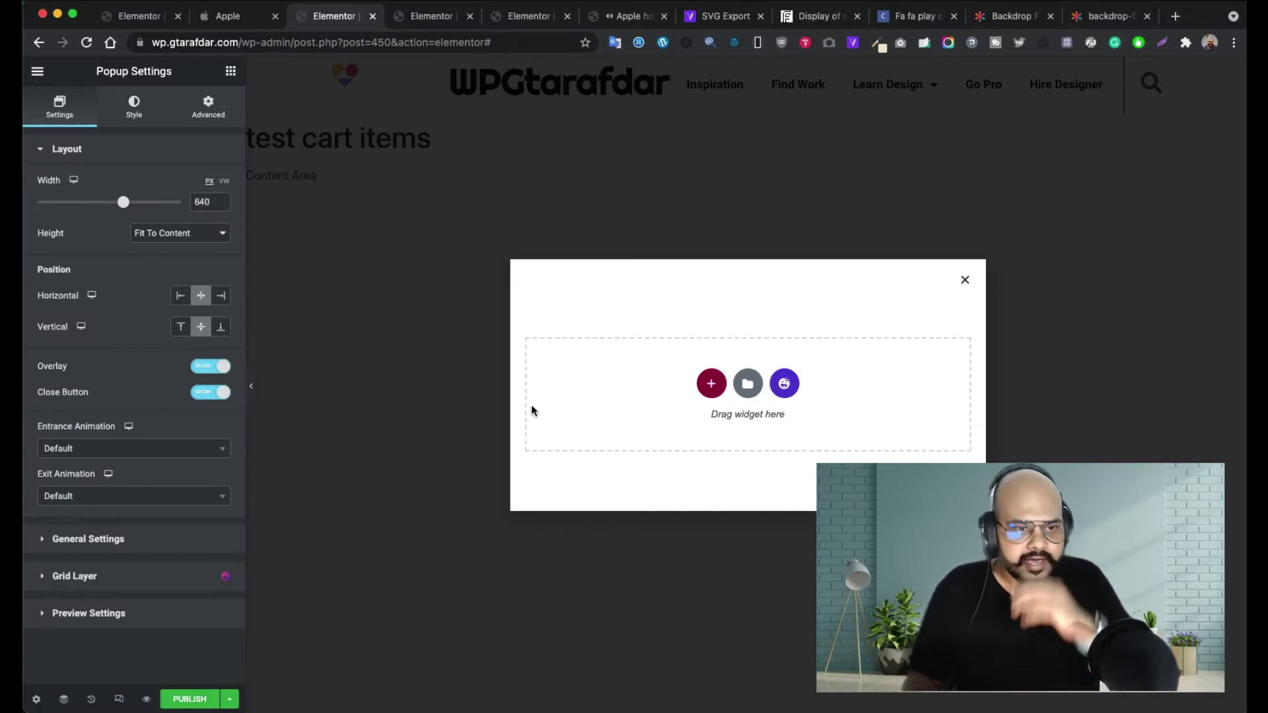
click(227, 16)
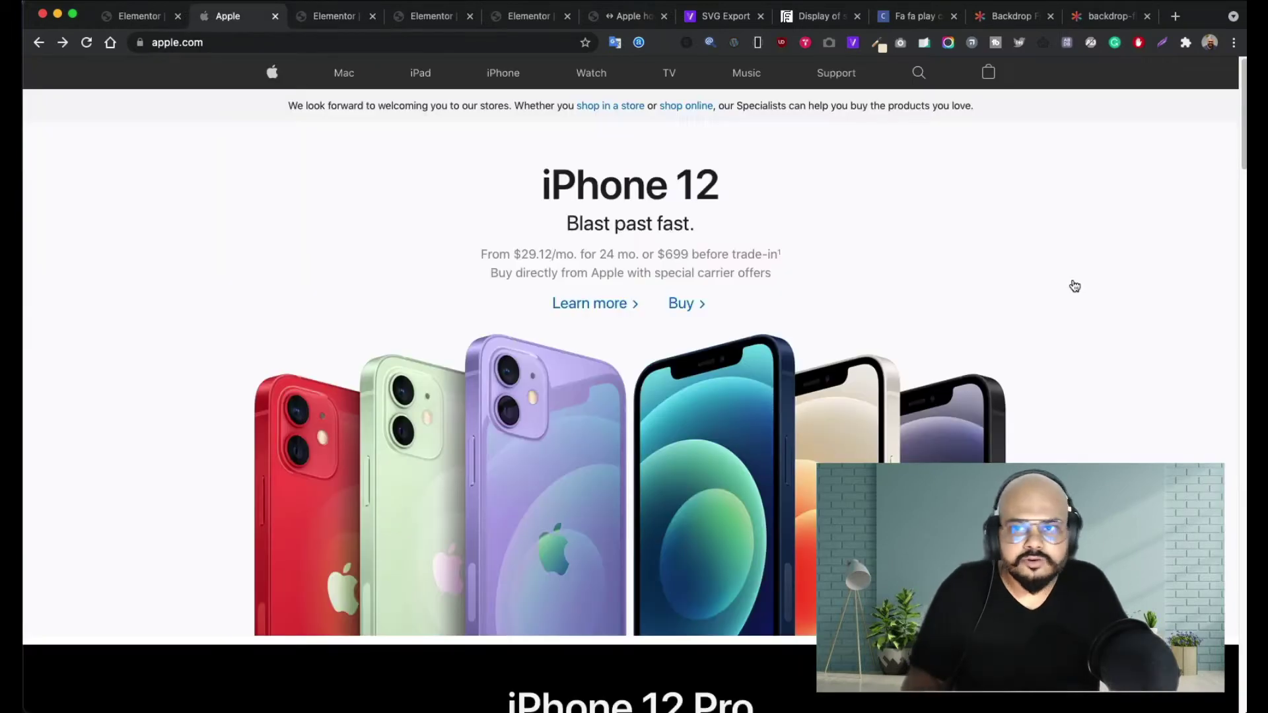
click(989, 73)
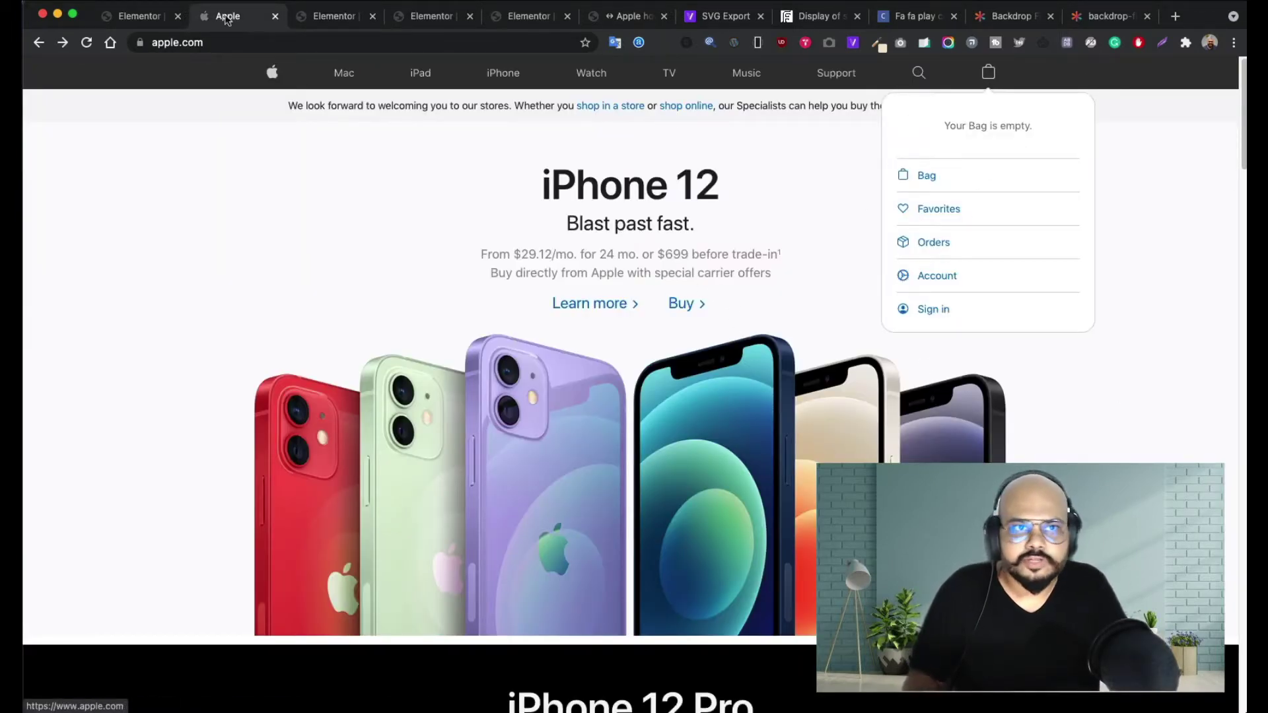
click(327, 17)
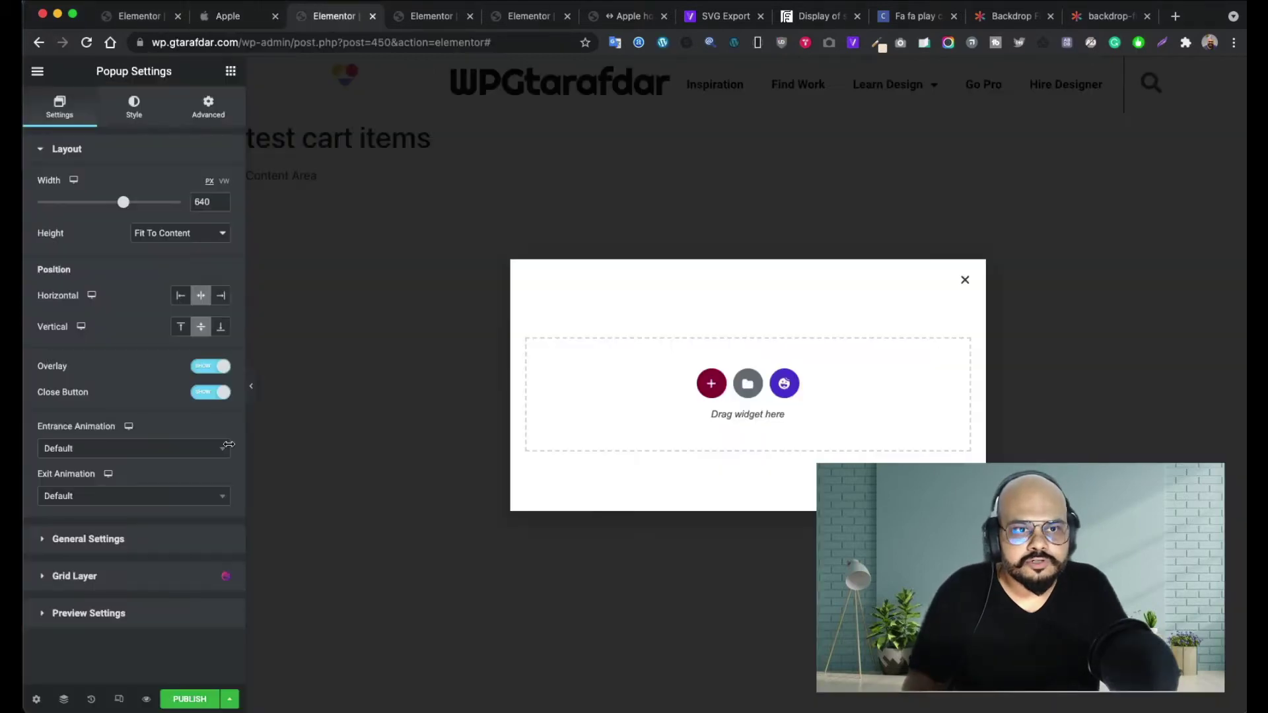
click(209, 367)
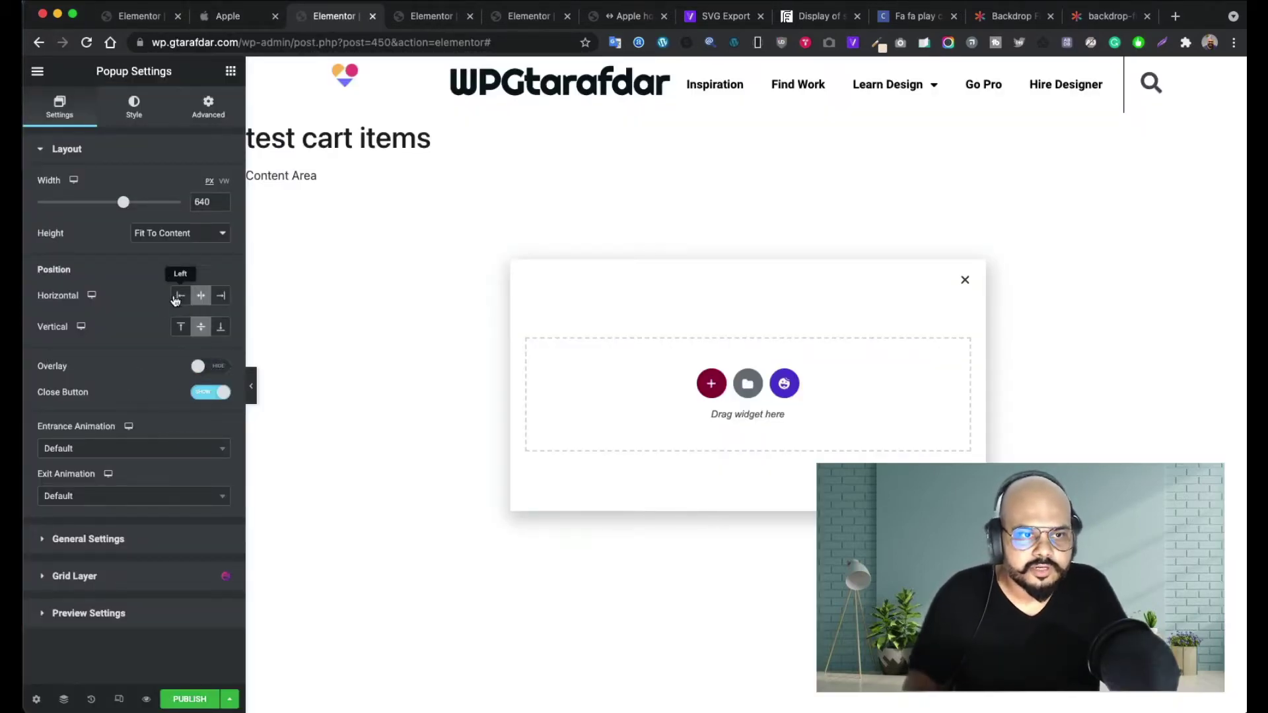
click(184, 331)
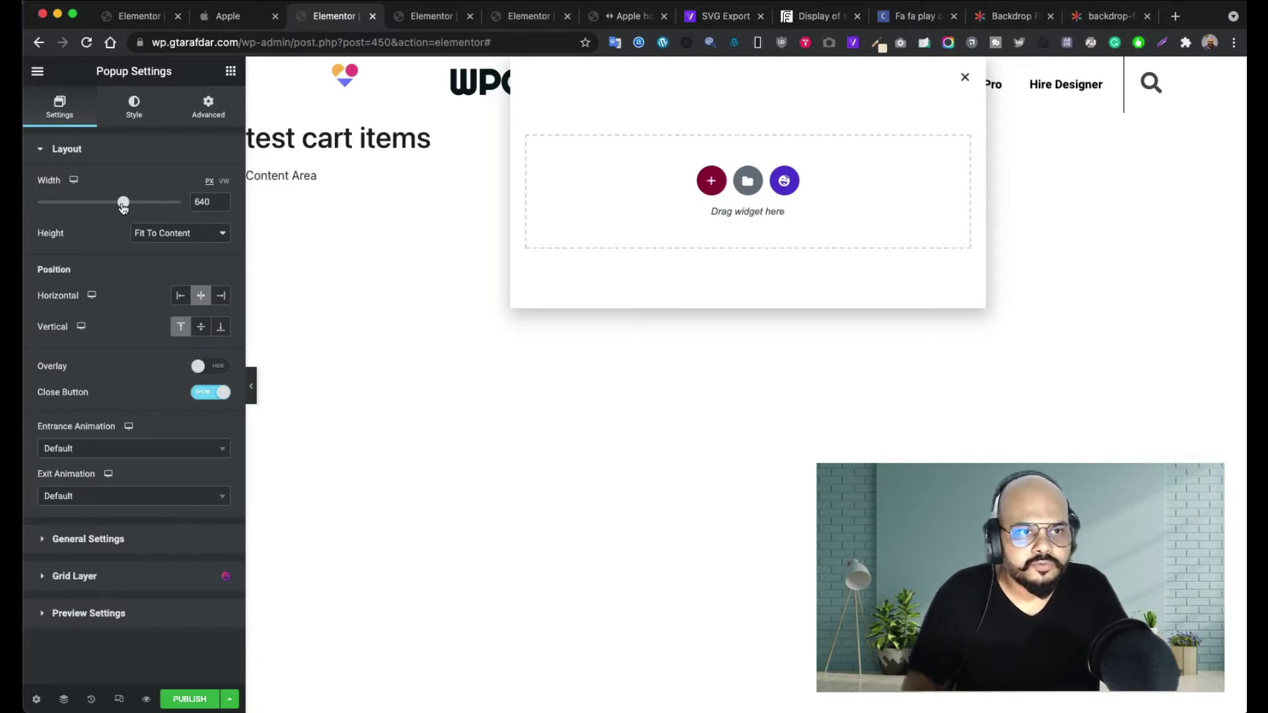
- Set the popup's width to 350 px
drag(127, 208, 90, 208)
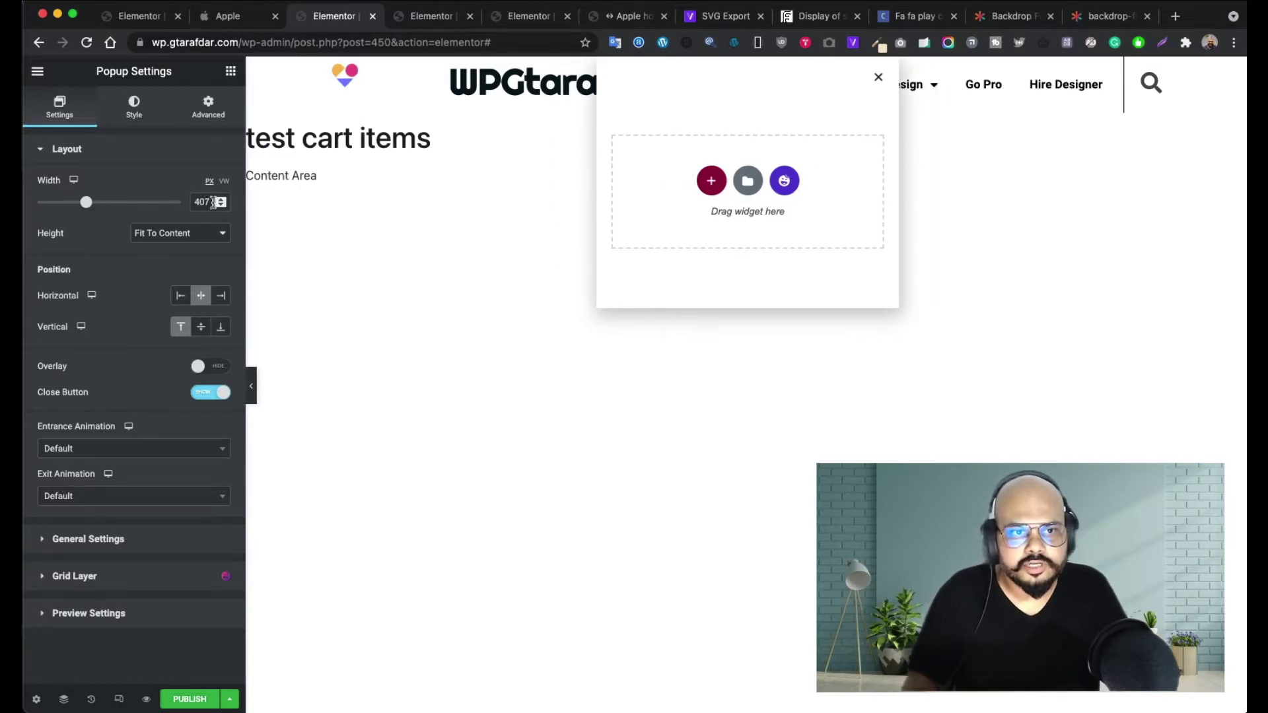
click(221, 205)
click(222, 205)
click(222, 206)
click(221, 205)
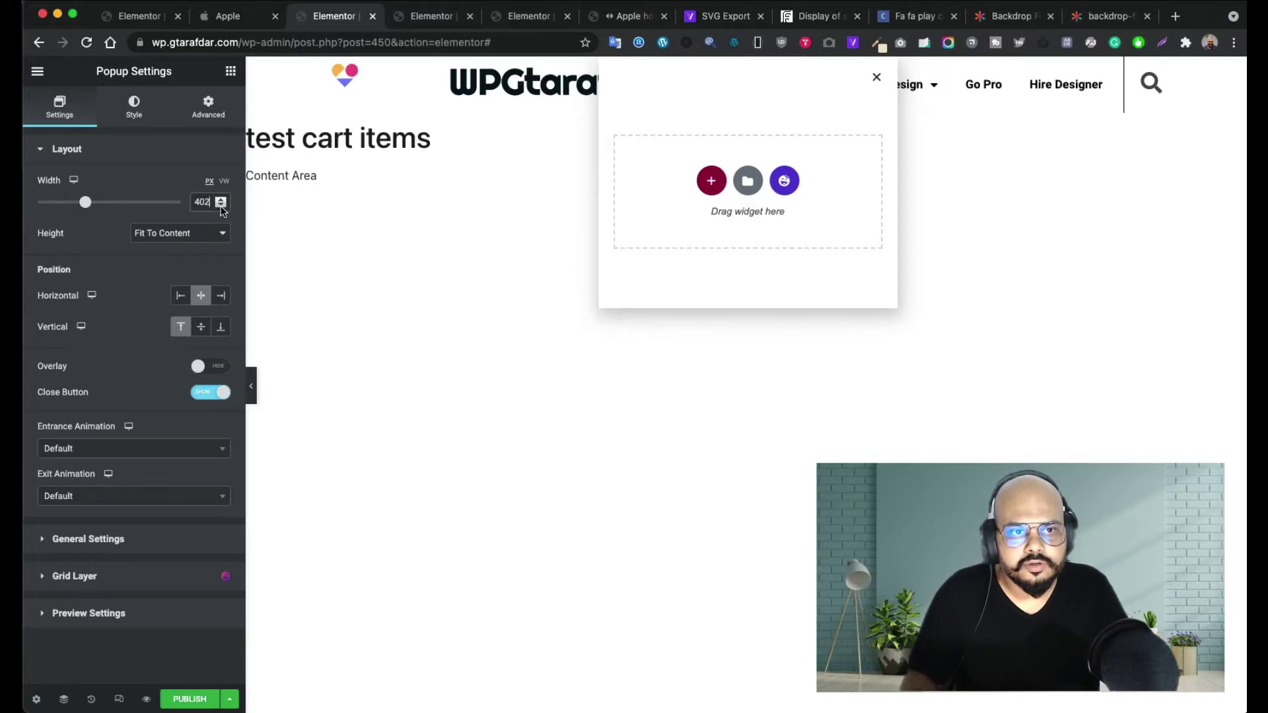
click(221, 205)
click(221, 206)
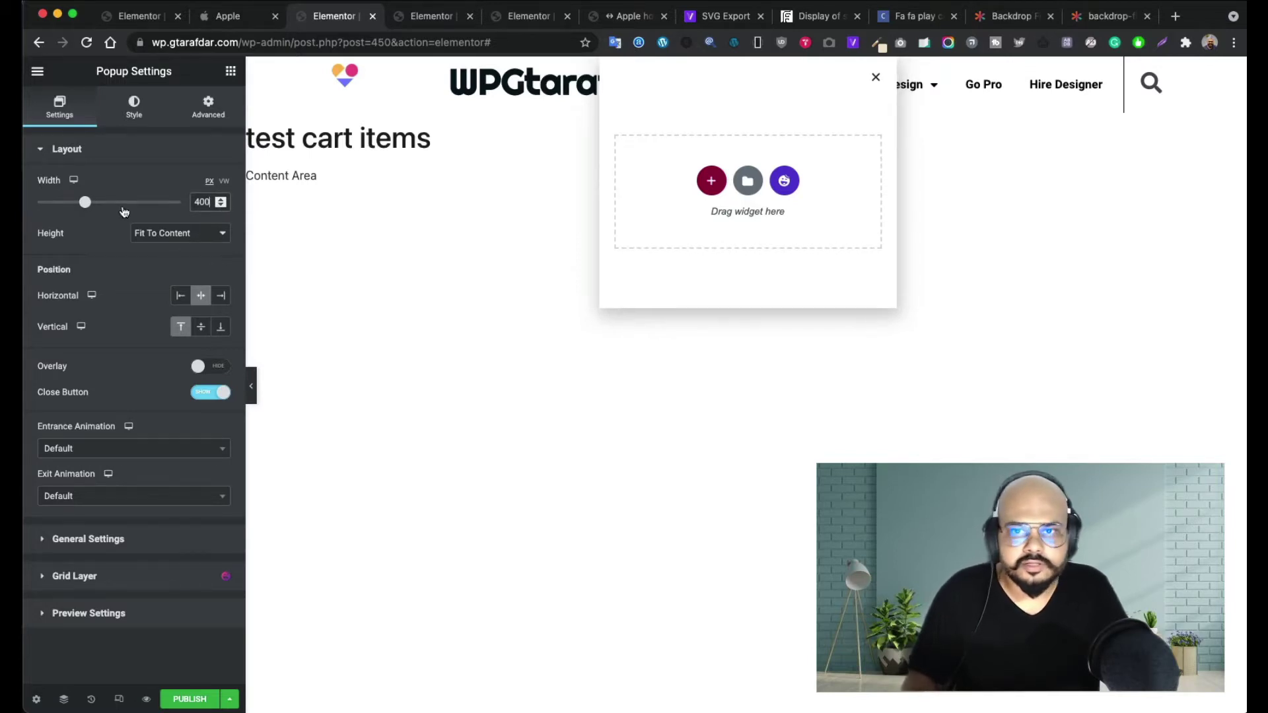
drag(85, 203, 78, 206)
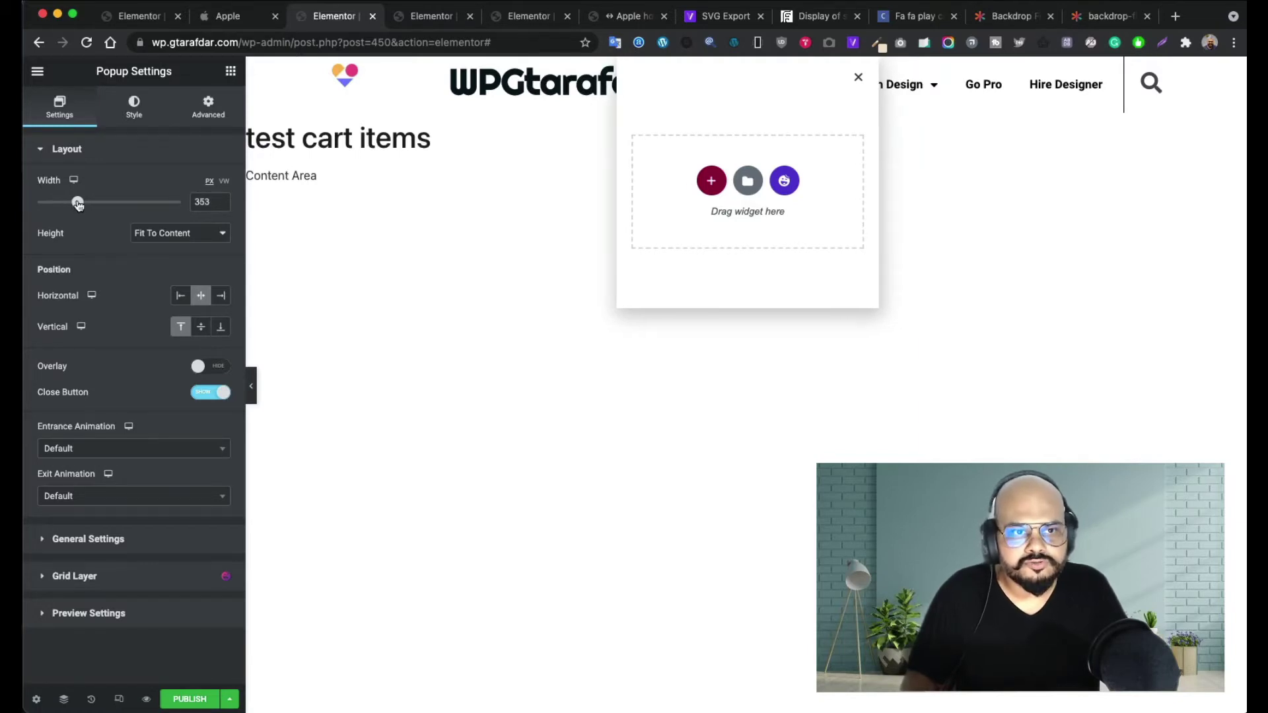
click(221, 206)
click(221, 205)
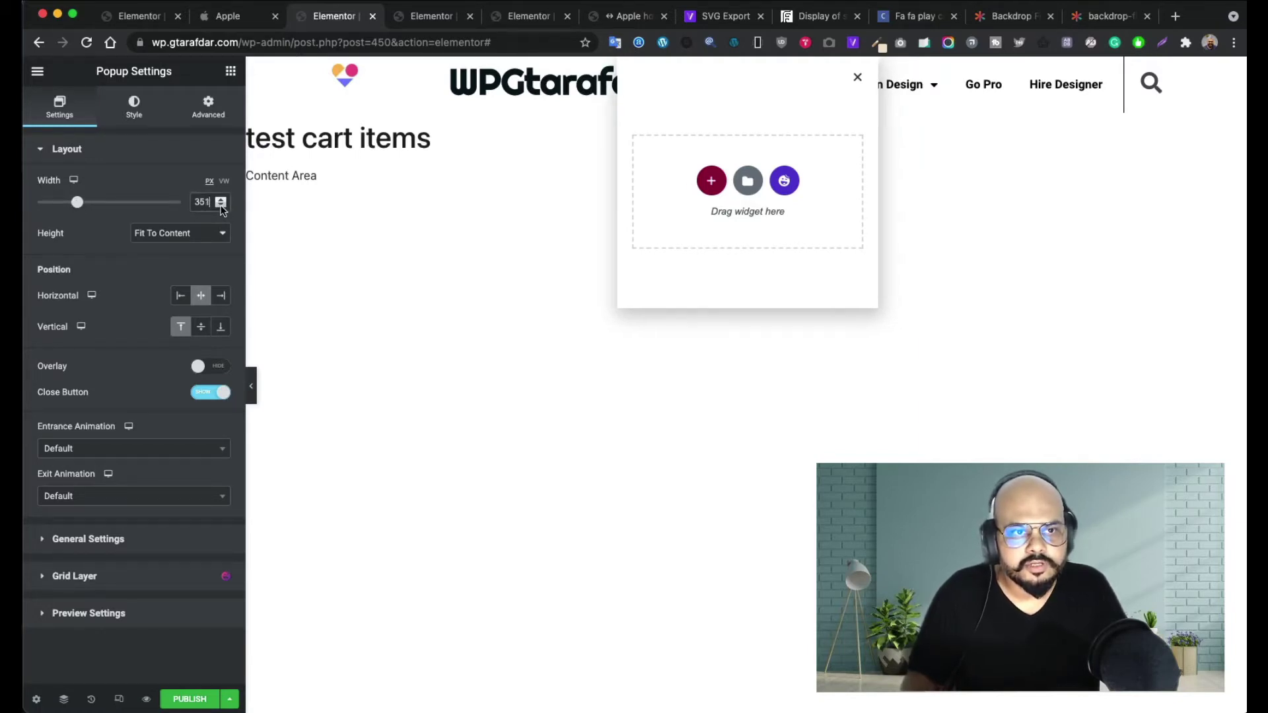
click(221, 205)
- Try the Custom height option for the popup and return it to Fit To Content
click(208, 241)
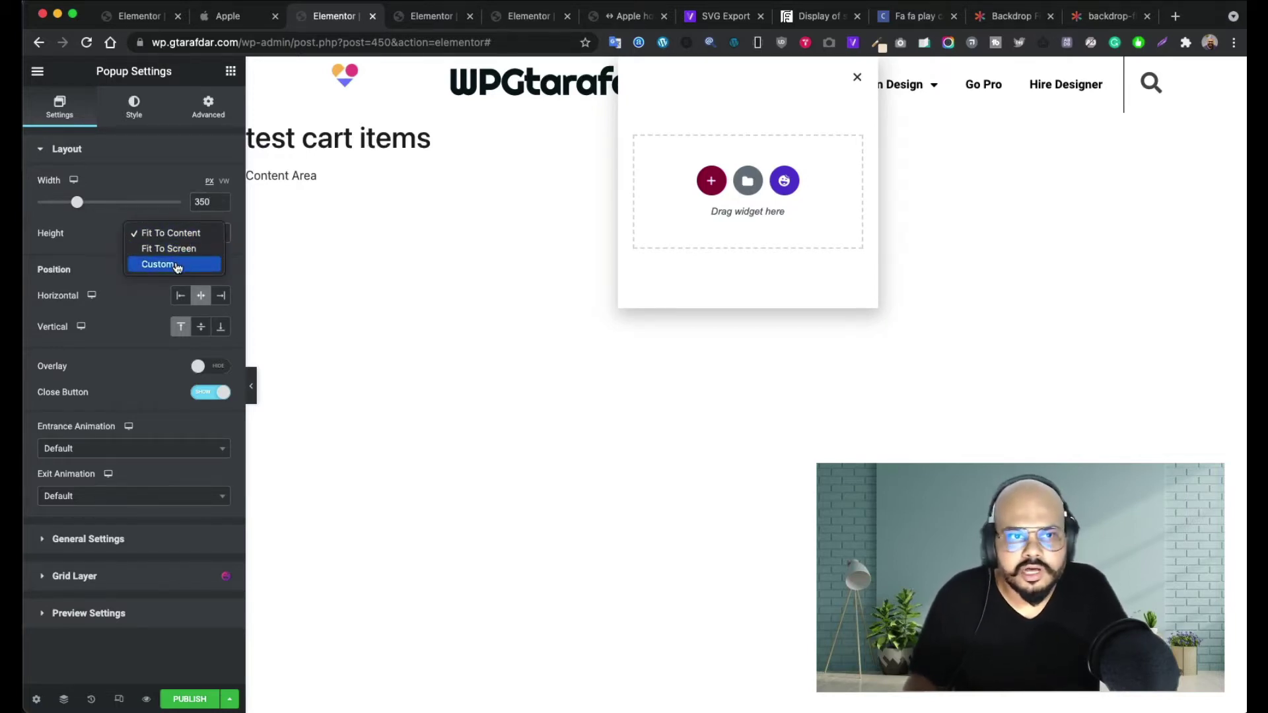
click(177, 265)
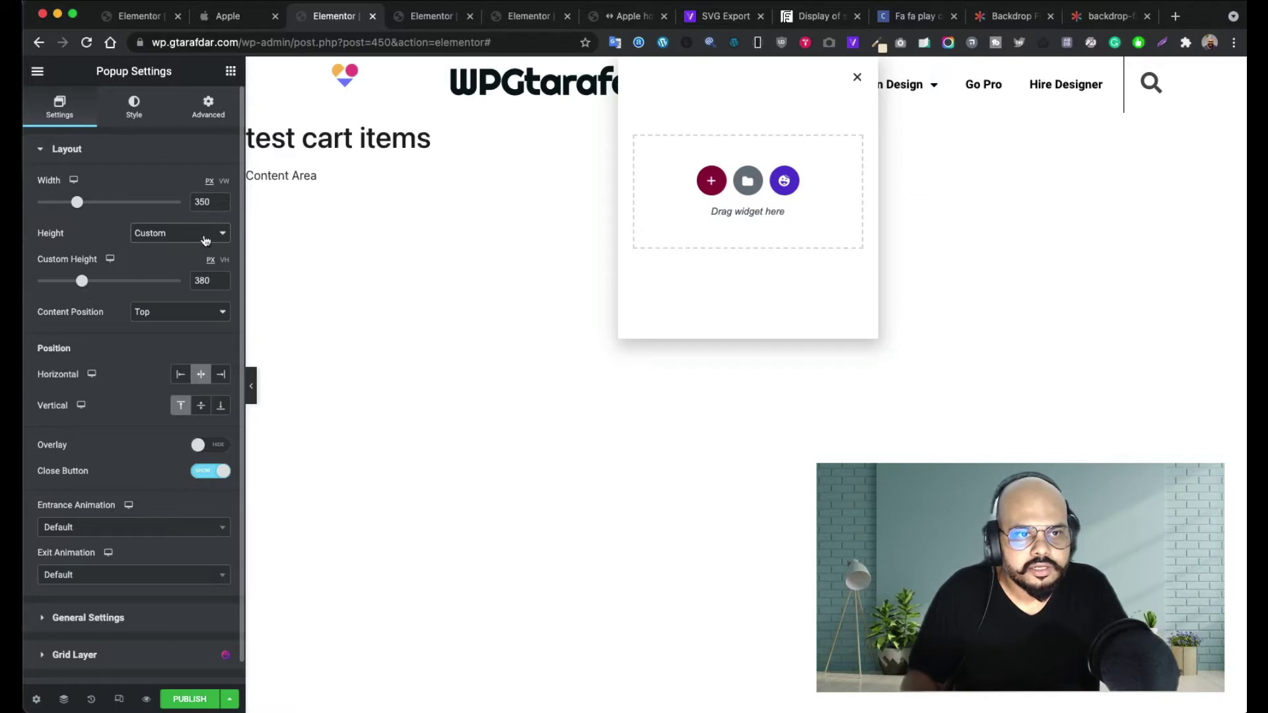
click(202, 237)
click(199, 209)
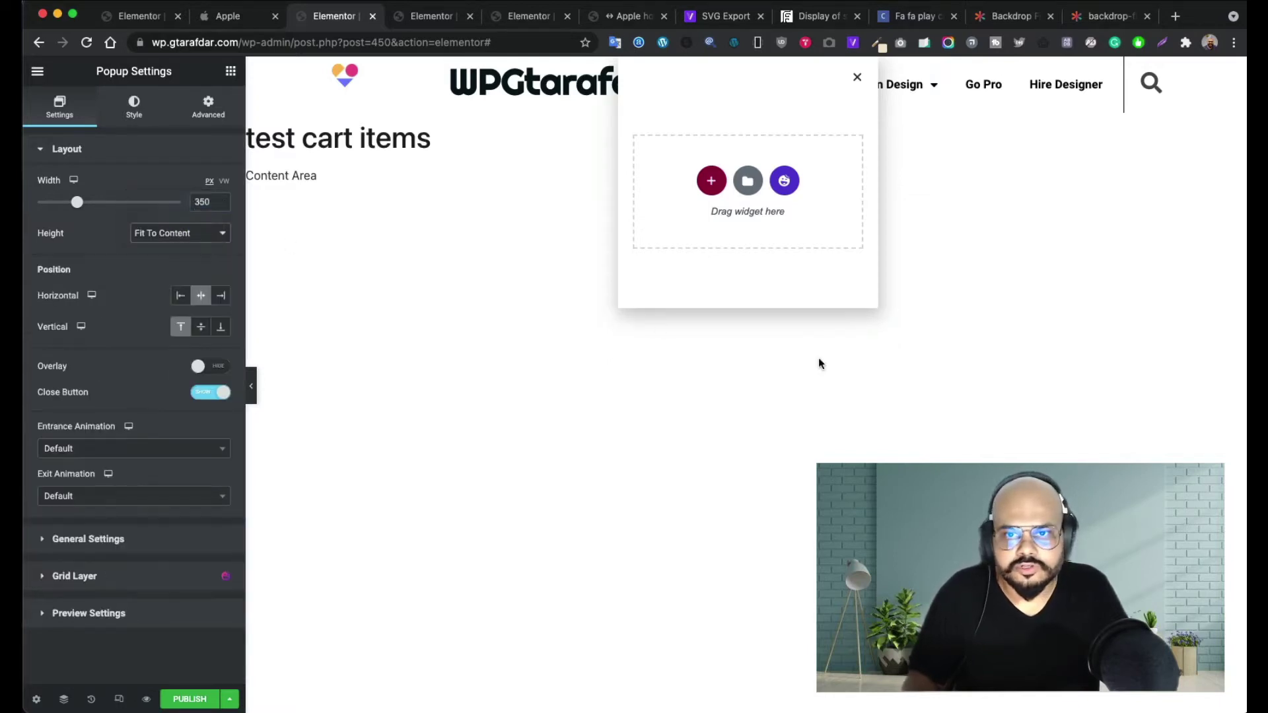
- Set the popup's horizontal position to Right and its entrance animation to Fade In
click(223, 300)
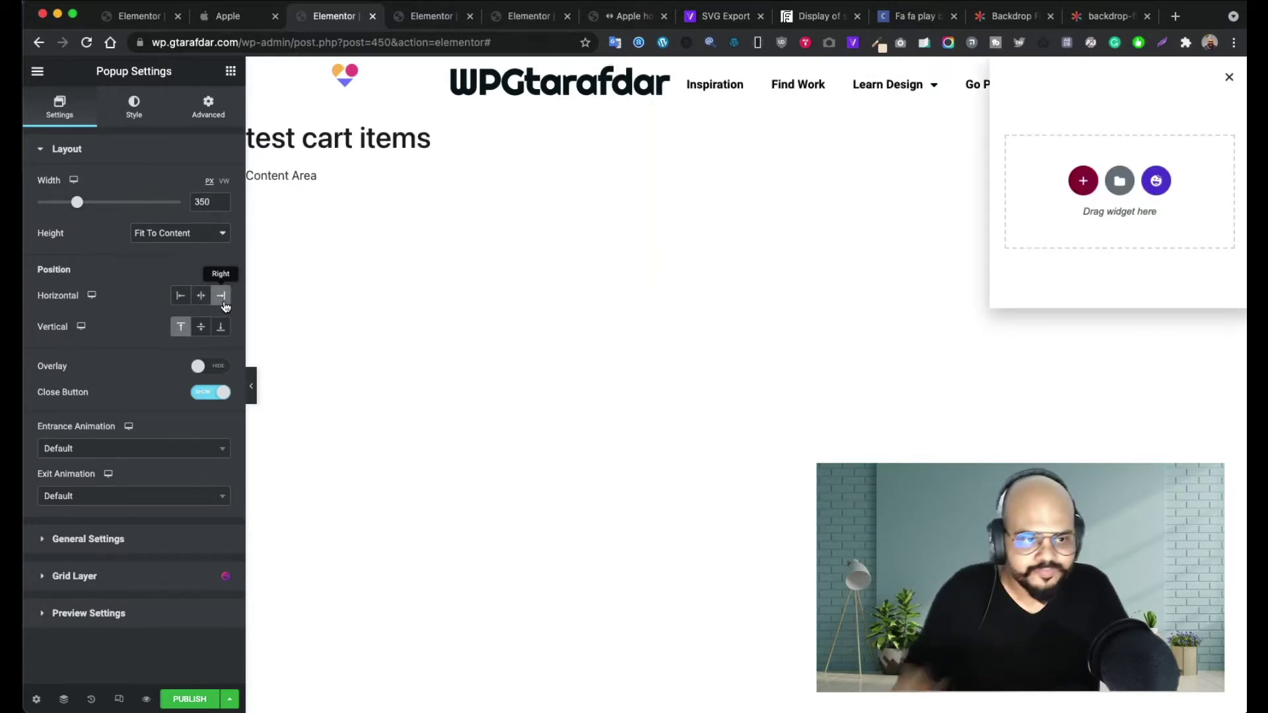
click(192, 448)
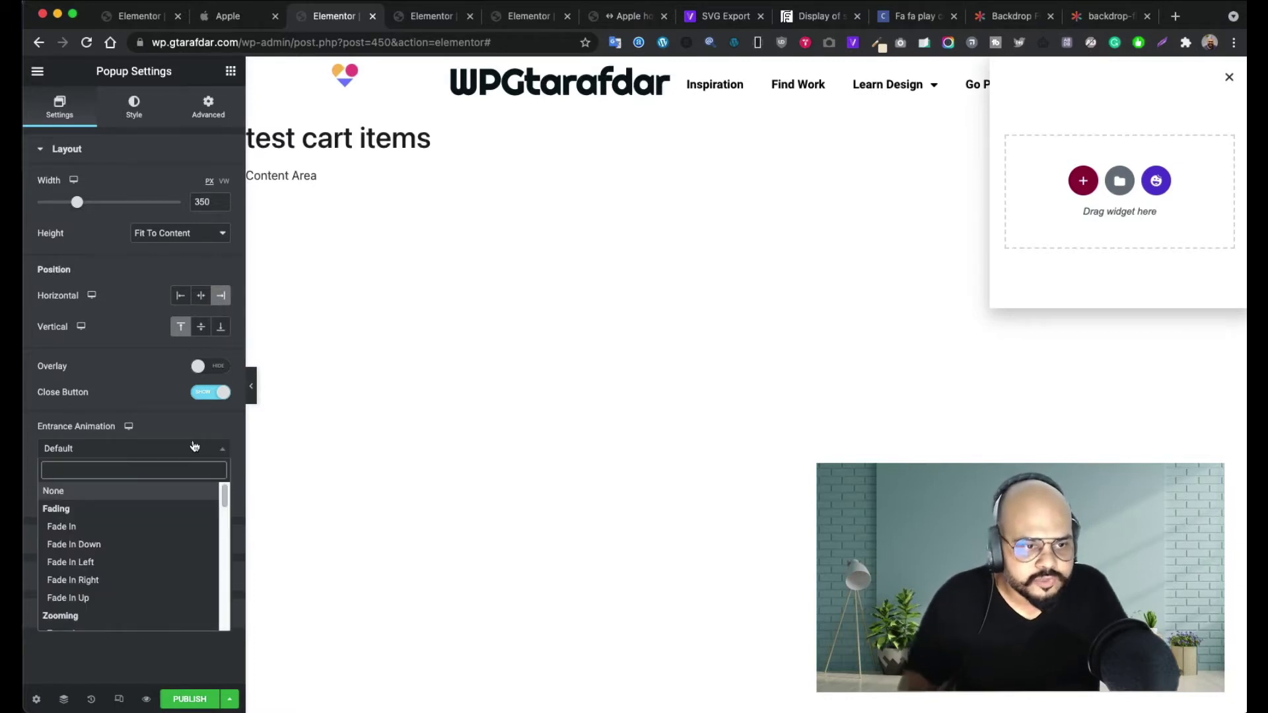
scroll(139, 535, down, 5)
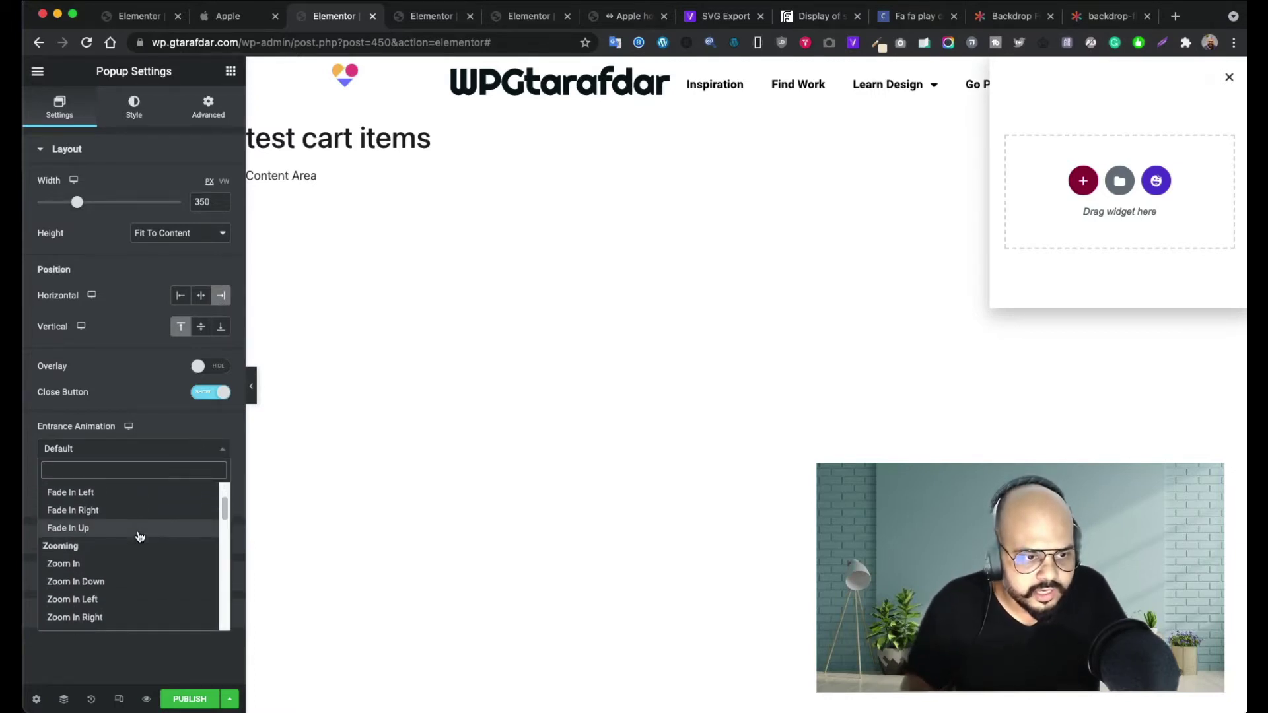
scroll(135, 551, down, 5)
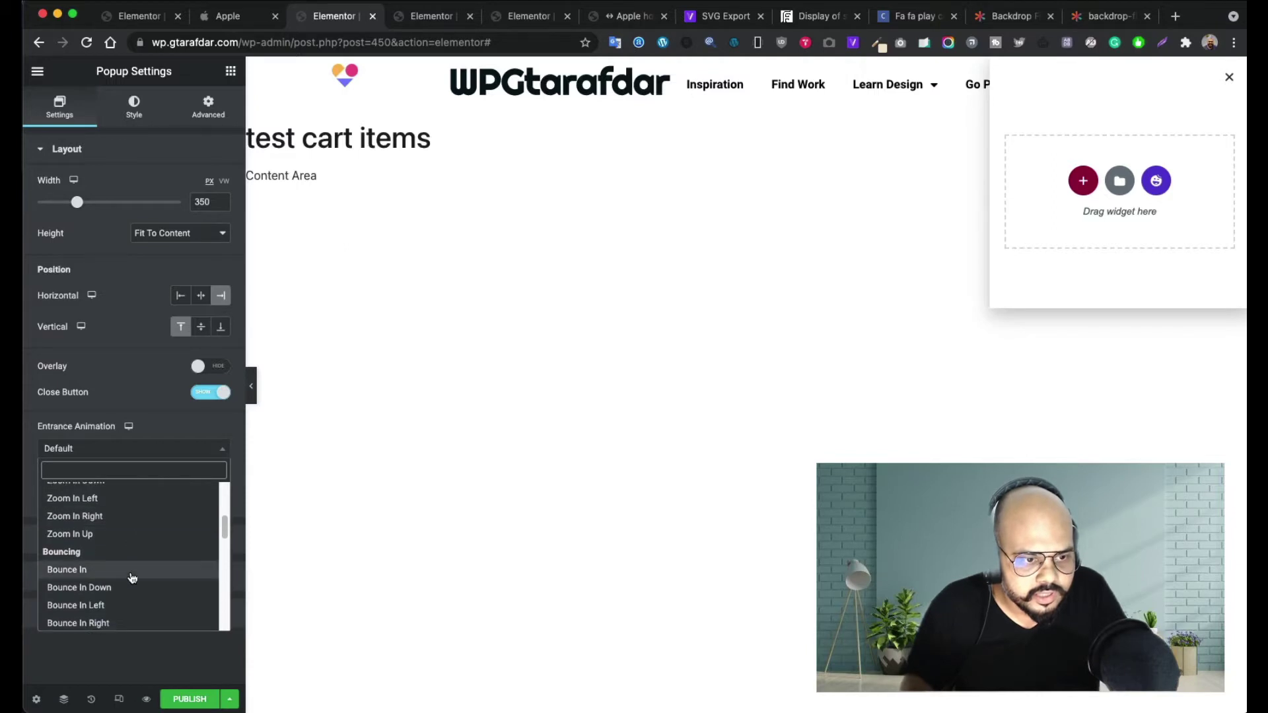
scroll(132, 579, up, 10)
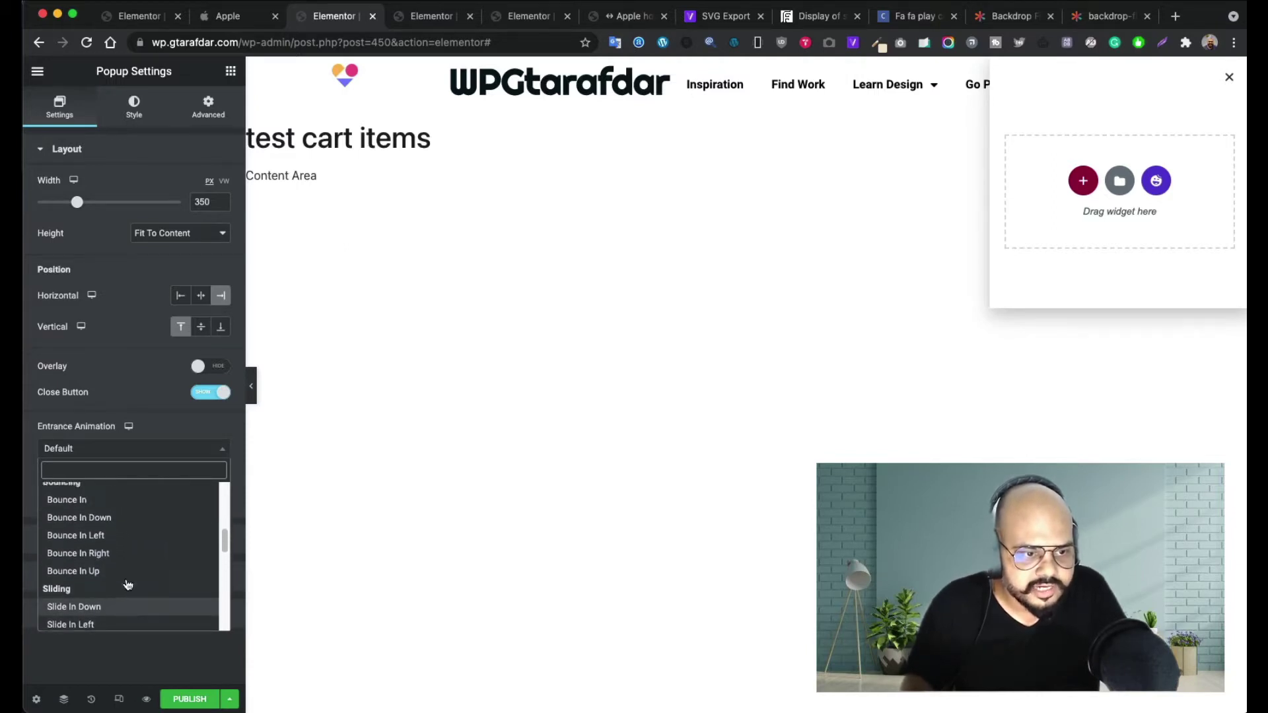
click(135, 527)
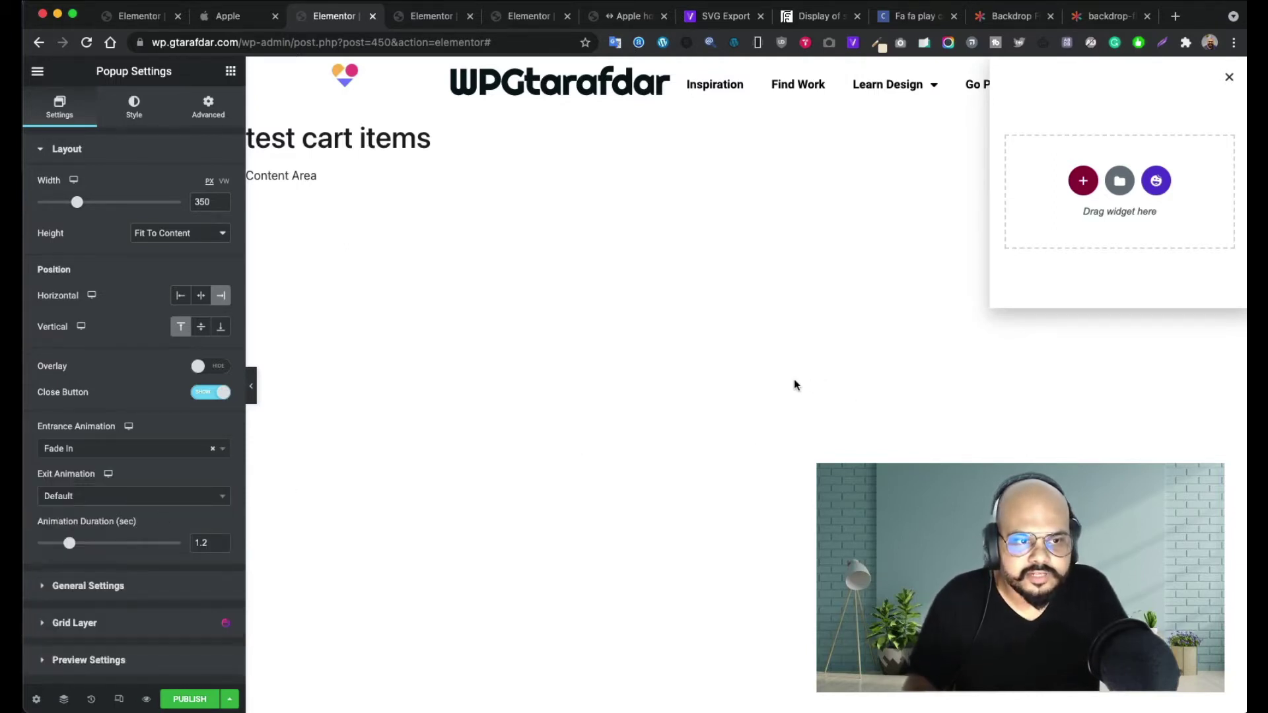
- Set the popup's exit animation to Fade Out and hide its close button
click(159, 501)
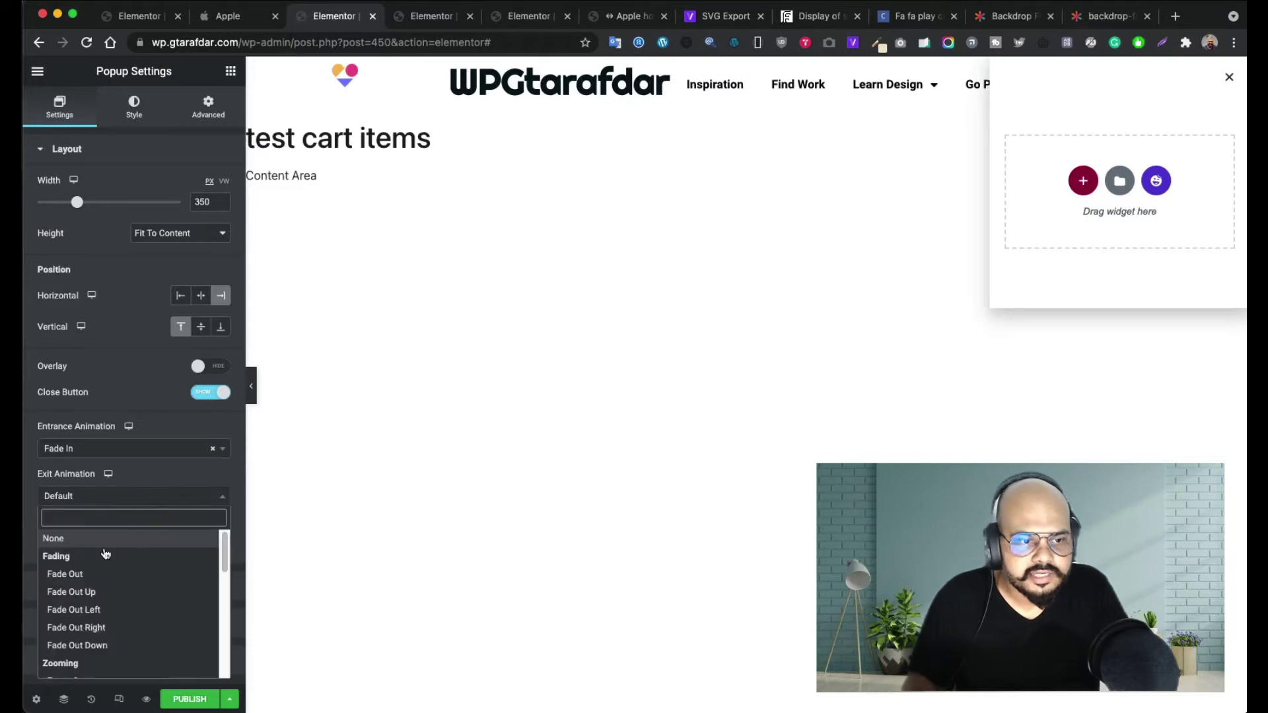
click(89, 584)
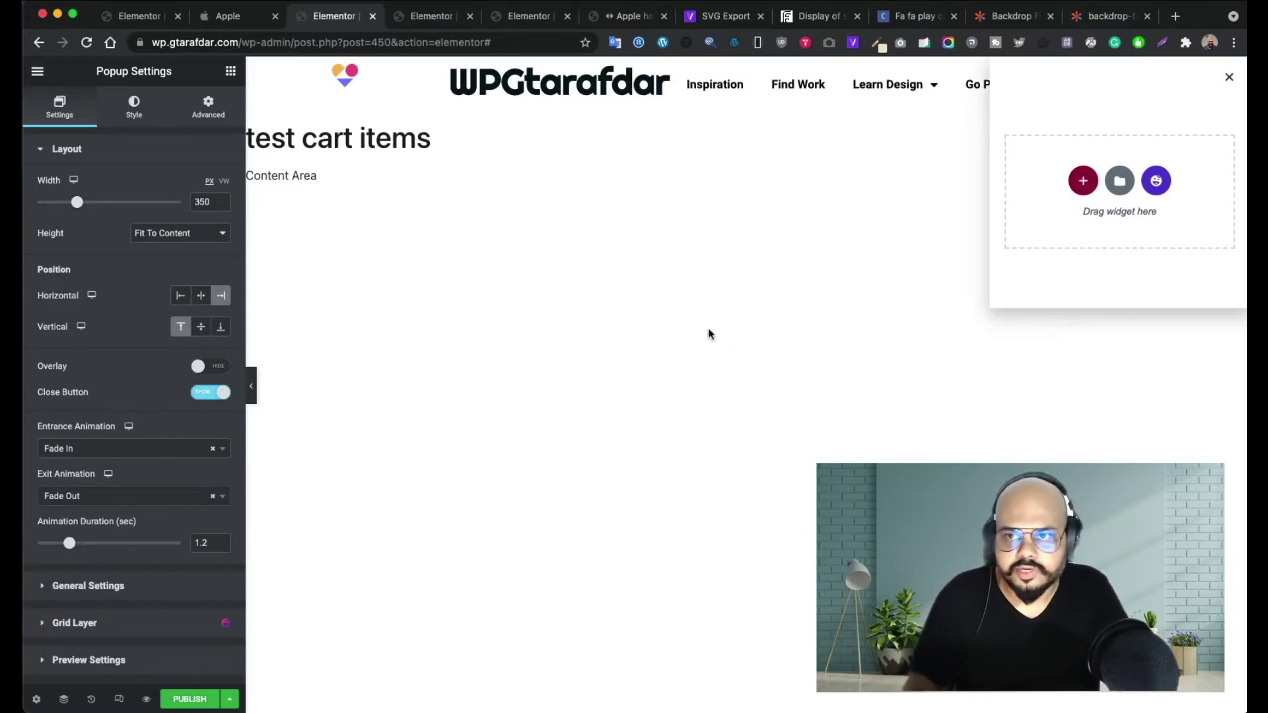
click(1033, 212)
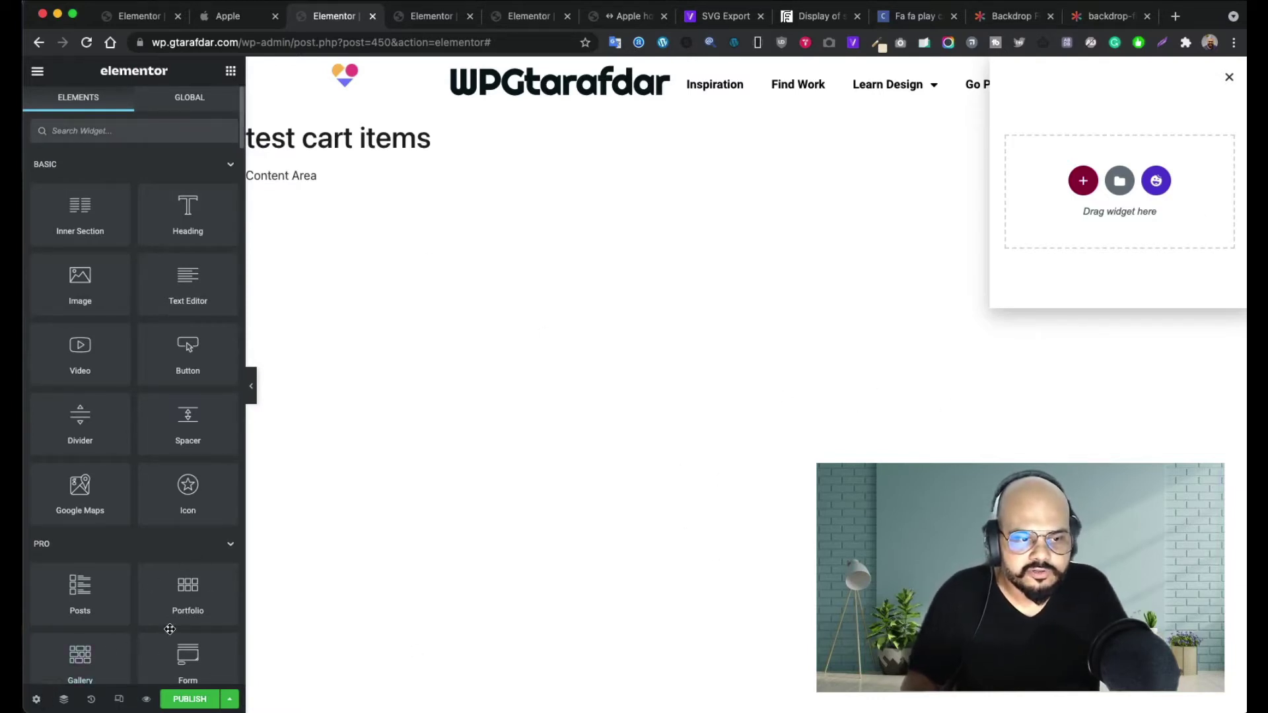
click(37, 701)
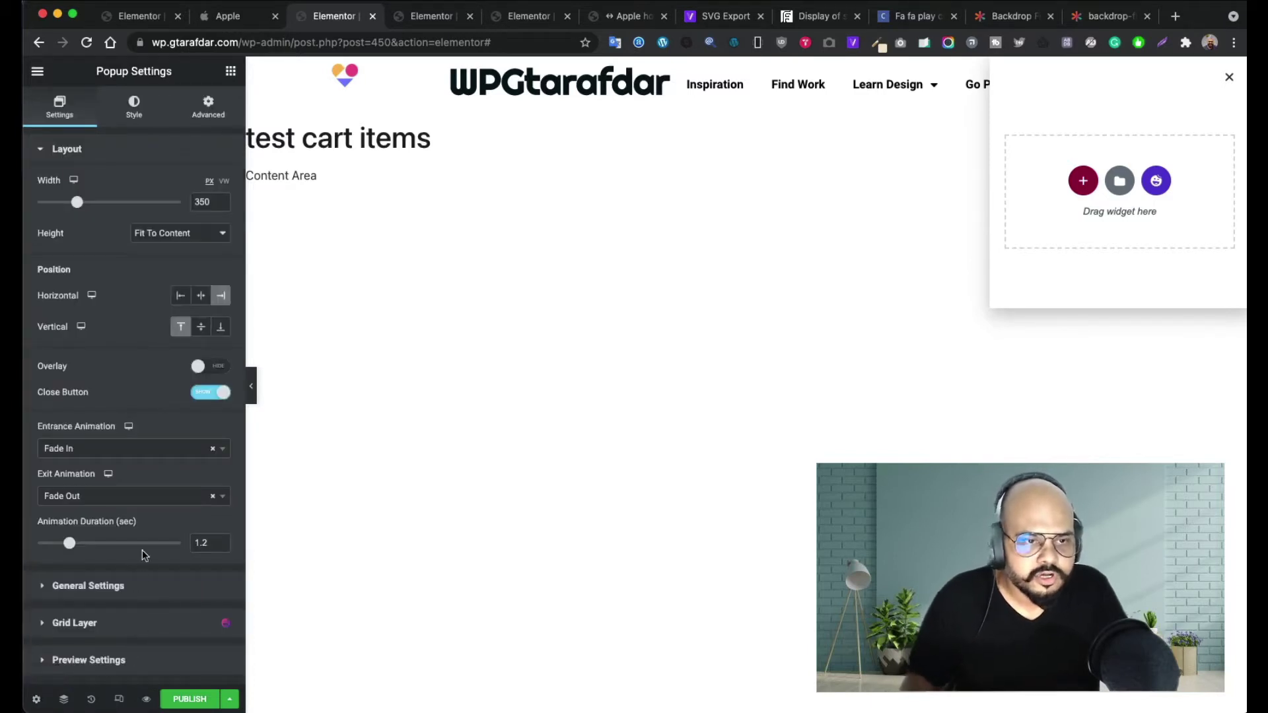
click(208, 393)
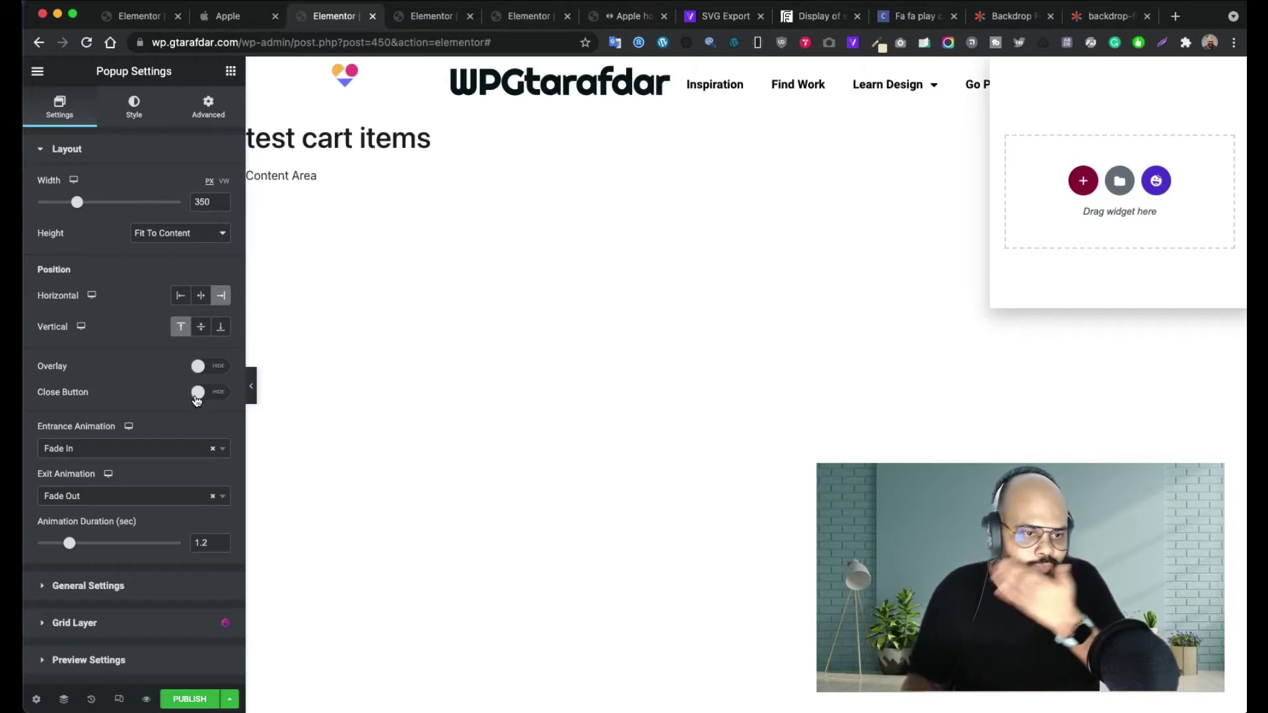
- Unlink the popup's margin values and set its top margin to 80 px
click(137, 586)
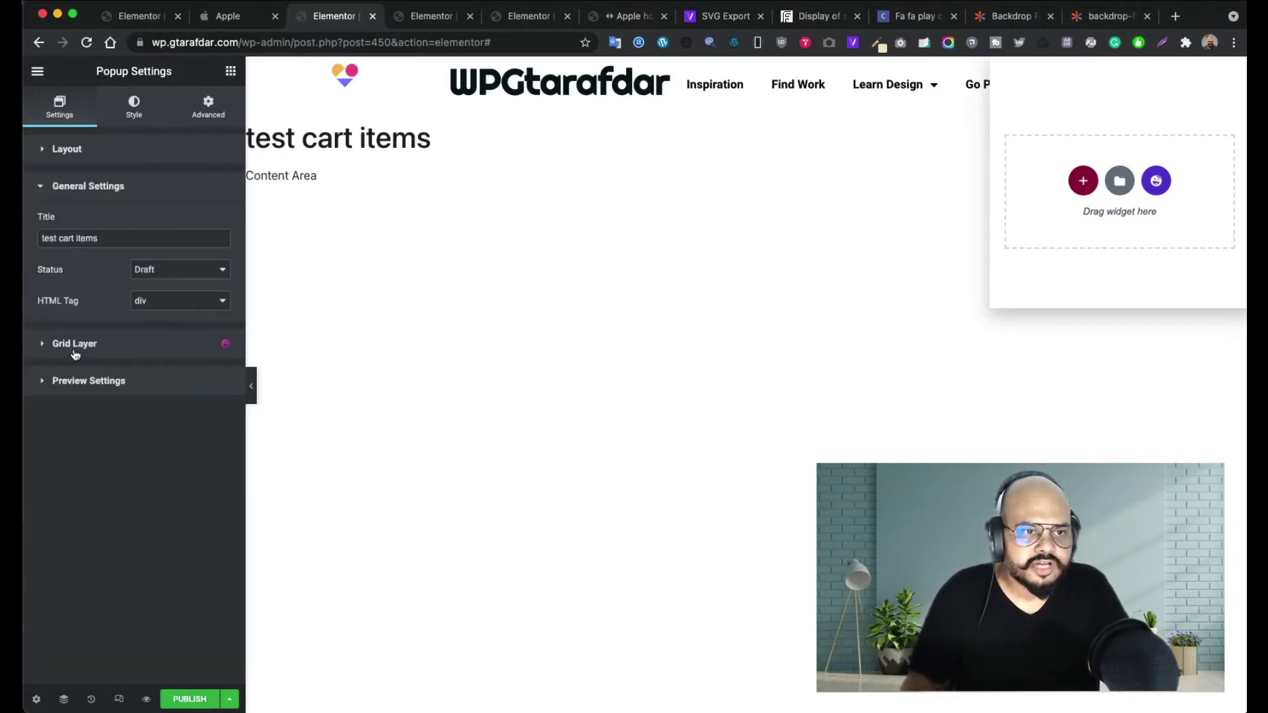
click(53, 150)
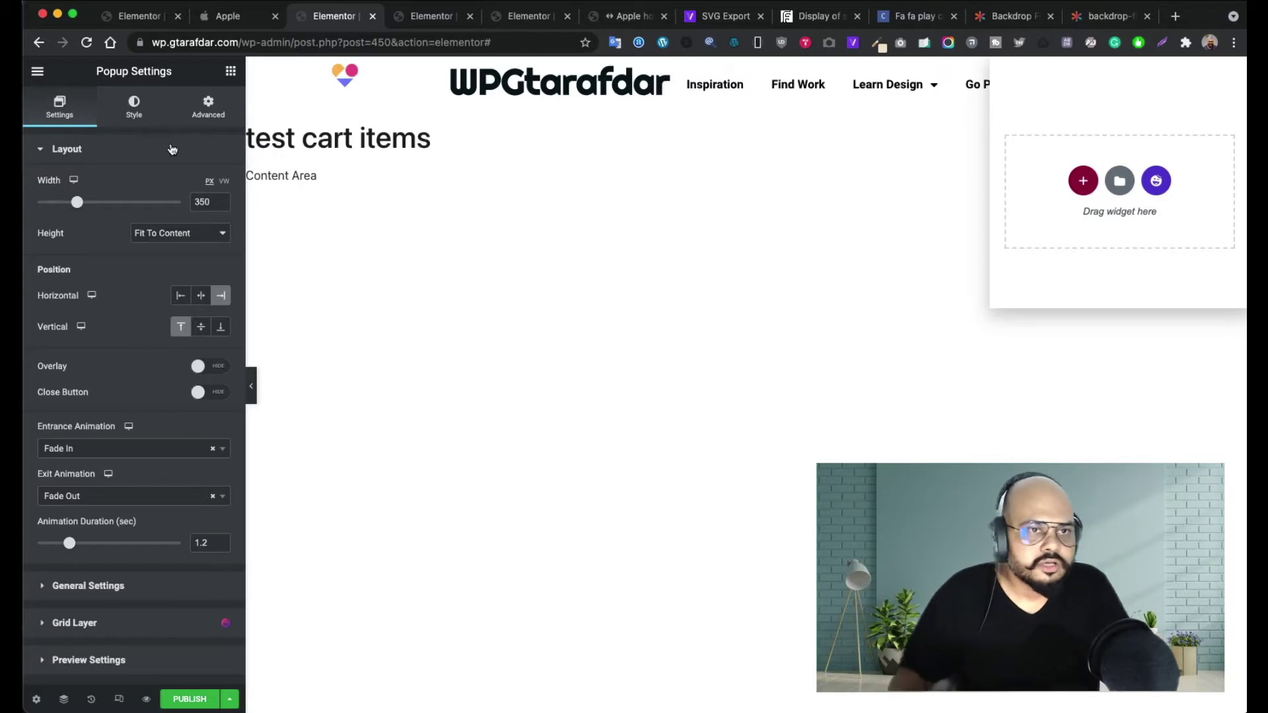
click(206, 117)
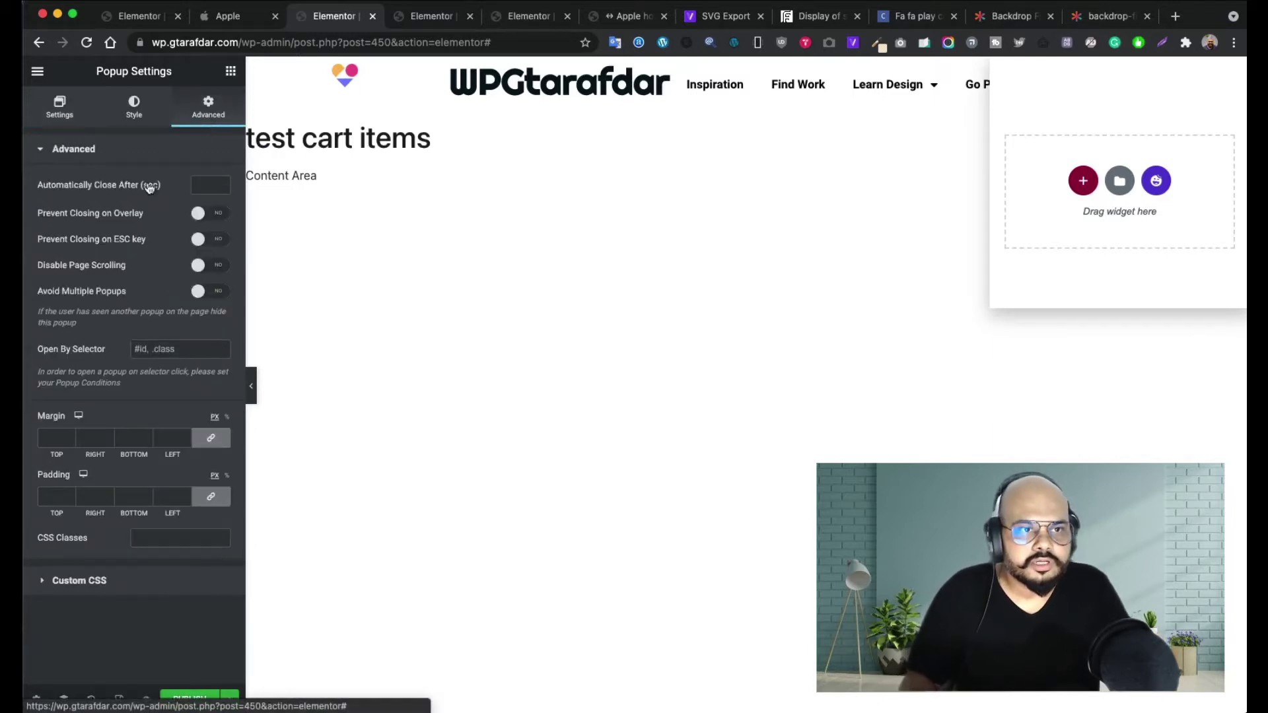
click(211, 438)
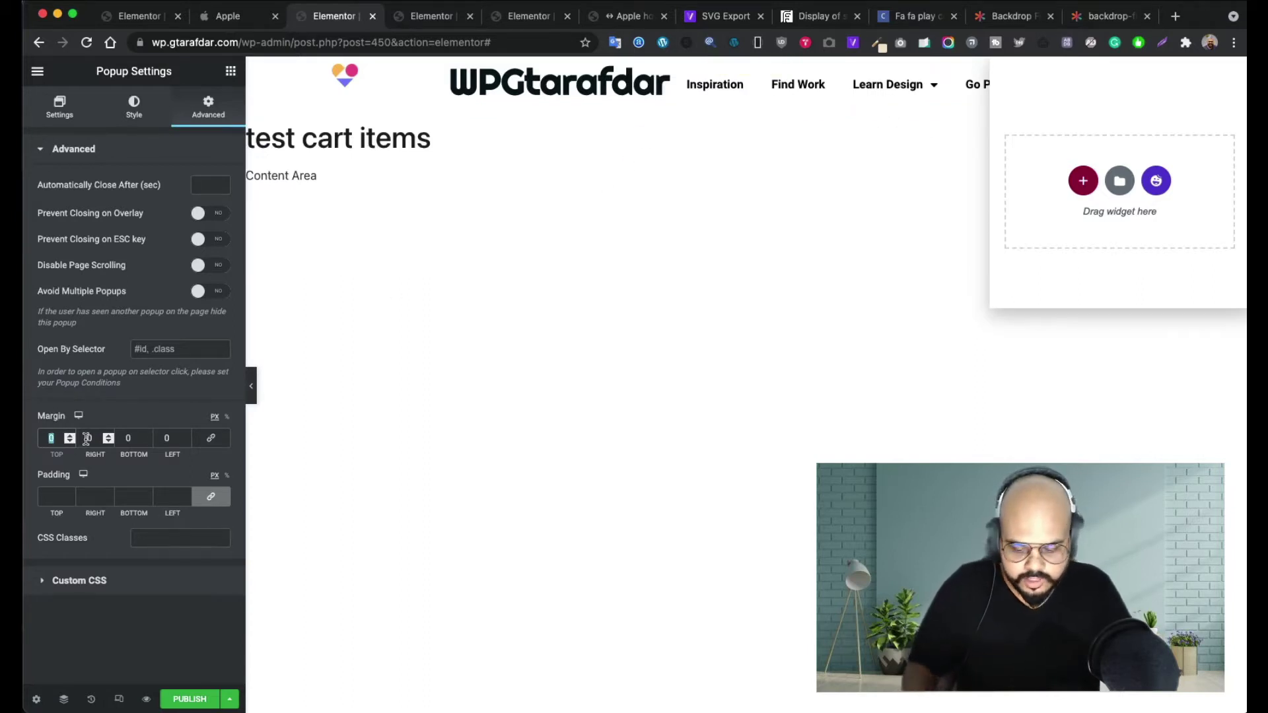
text(80)
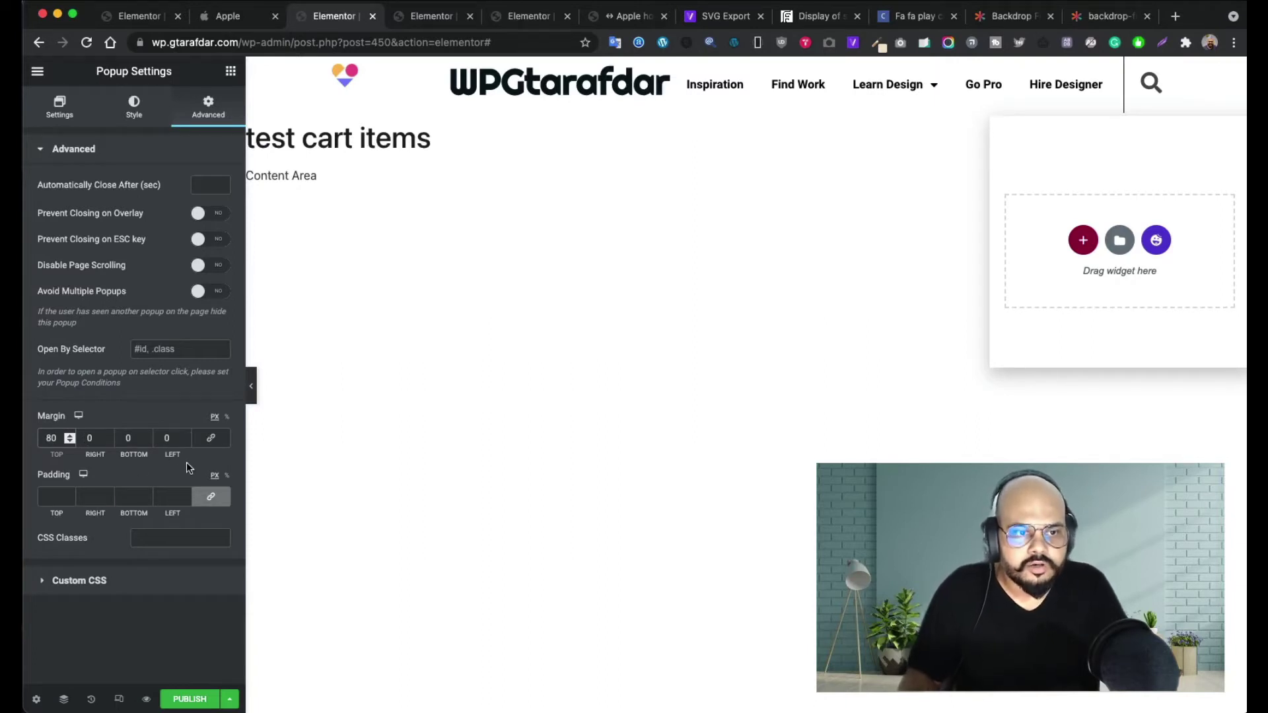
- Move the popup in from the page's right edge by setting its right margin to 25 px, keeping the left margin at 0
double_click(164, 438)
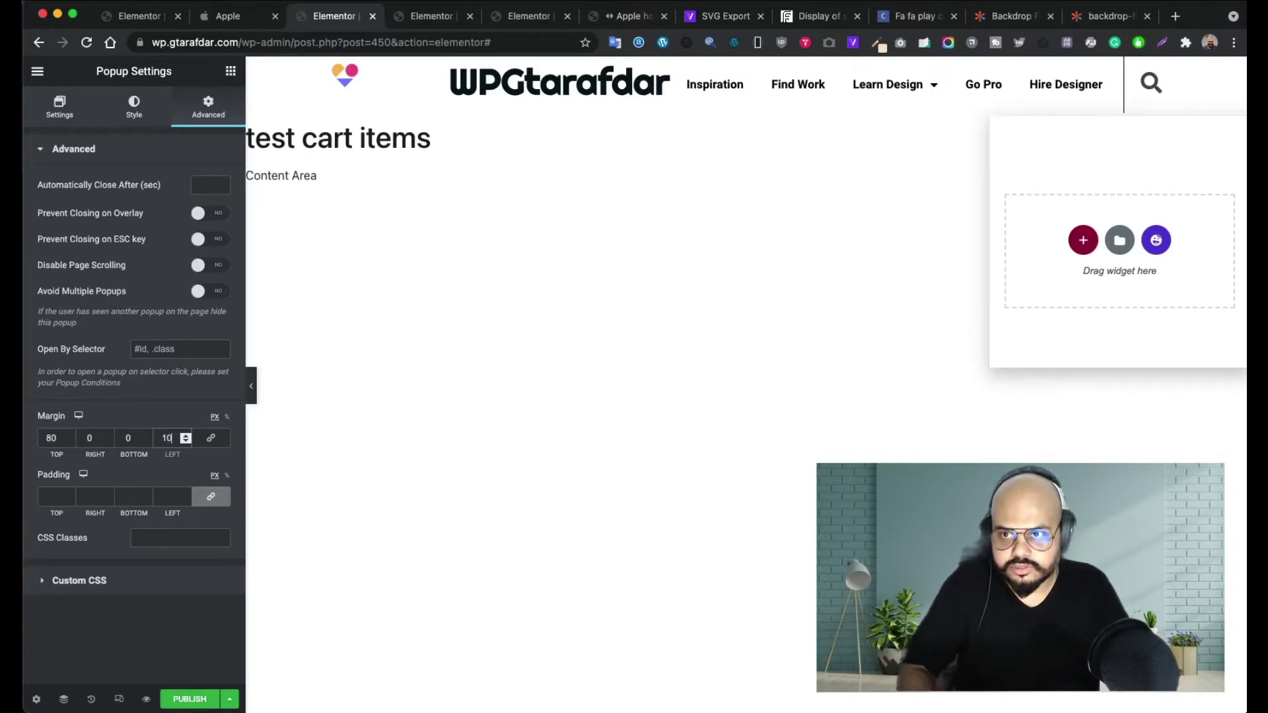
double_click(86, 438)
text(10)
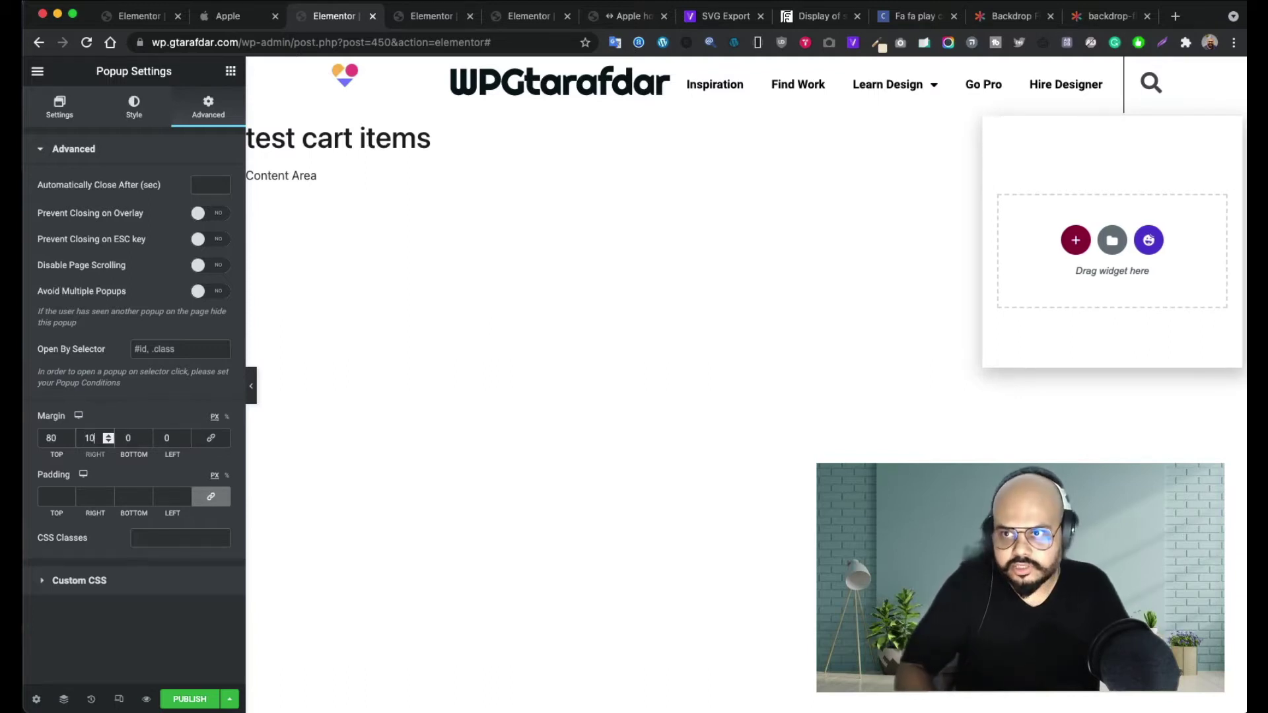
click(111, 436)
click(111, 436)
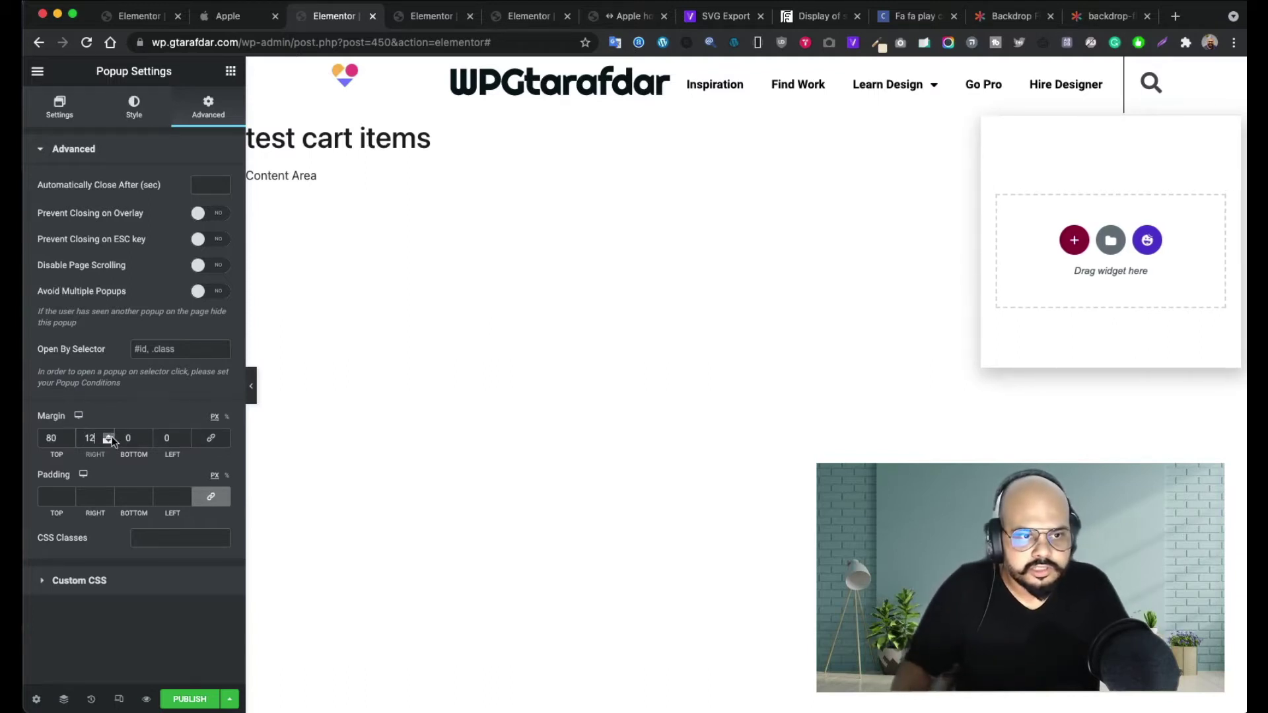
click(111, 436)
click(111, 436)
click(111, 436)
click(111, 436)
click(111, 436)
click(111, 437)
click(111, 437)
click(111, 437)
click(111, 437)
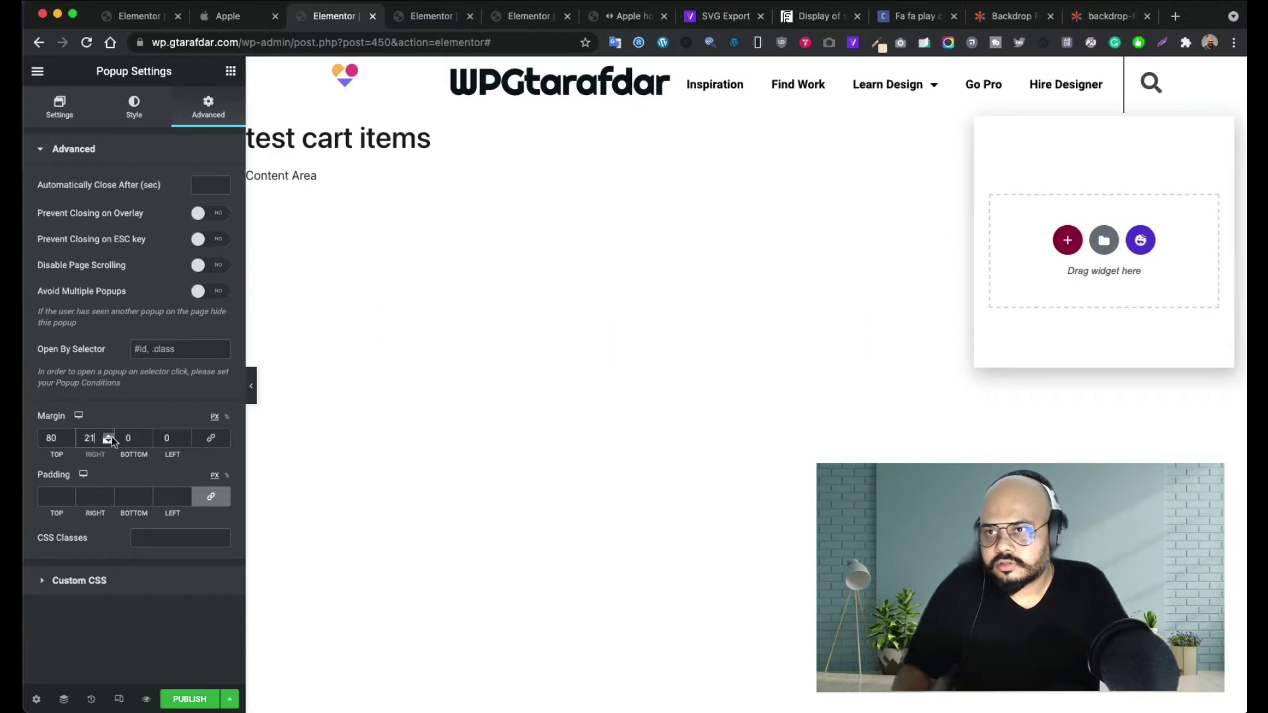
click(111, 437)
click(111, 437)
click(111, 436)
click(111, 437)
click(111, 437)
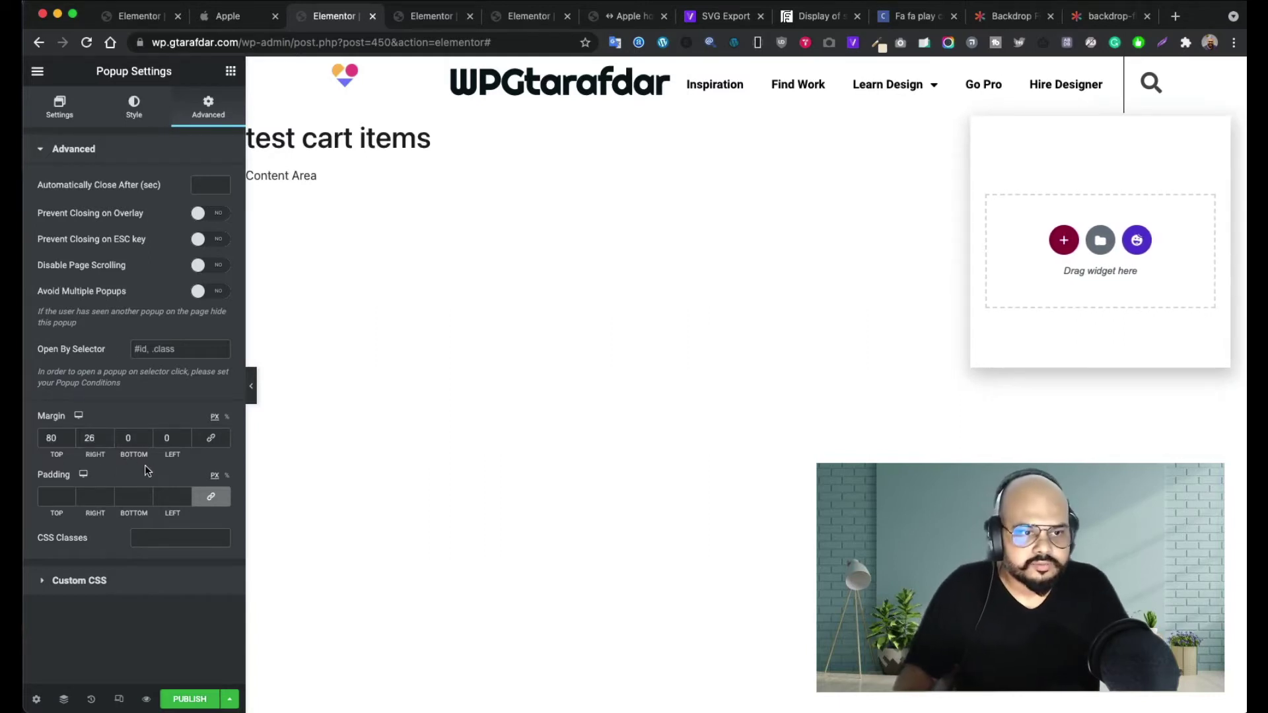
click(111, 441)
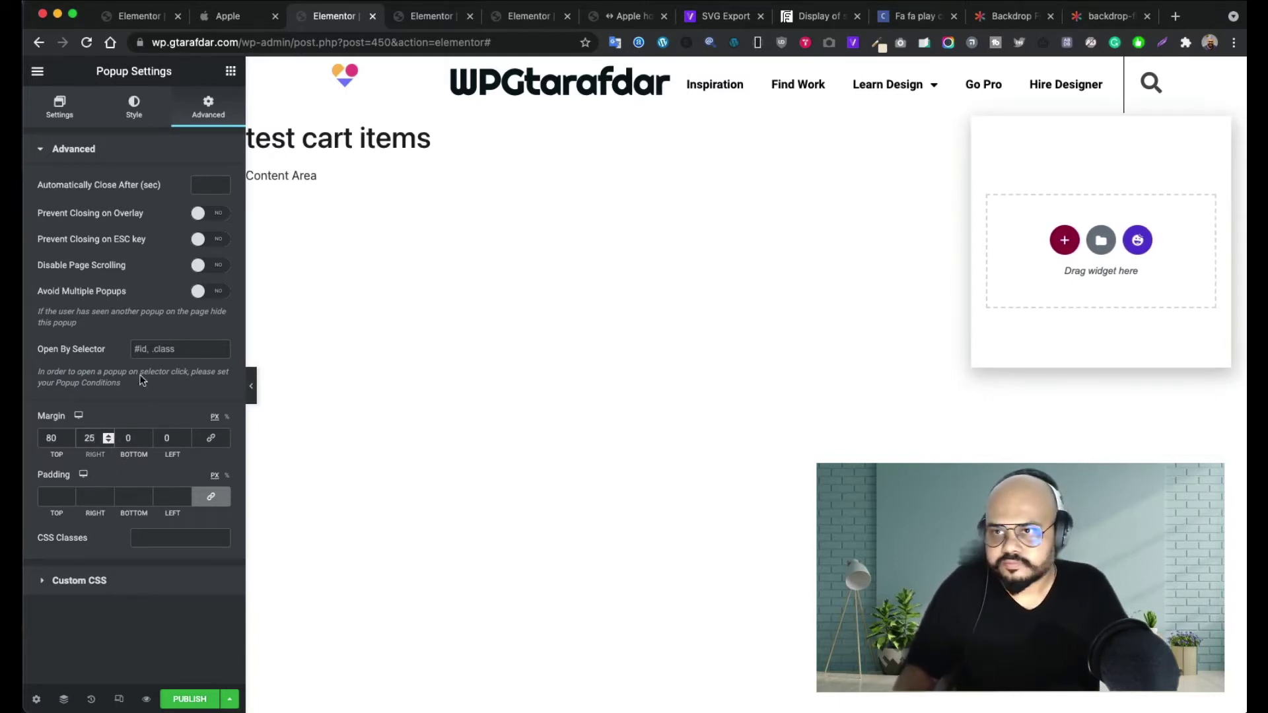
- Increase the popup's top margin to 83 px
click(70, 435)
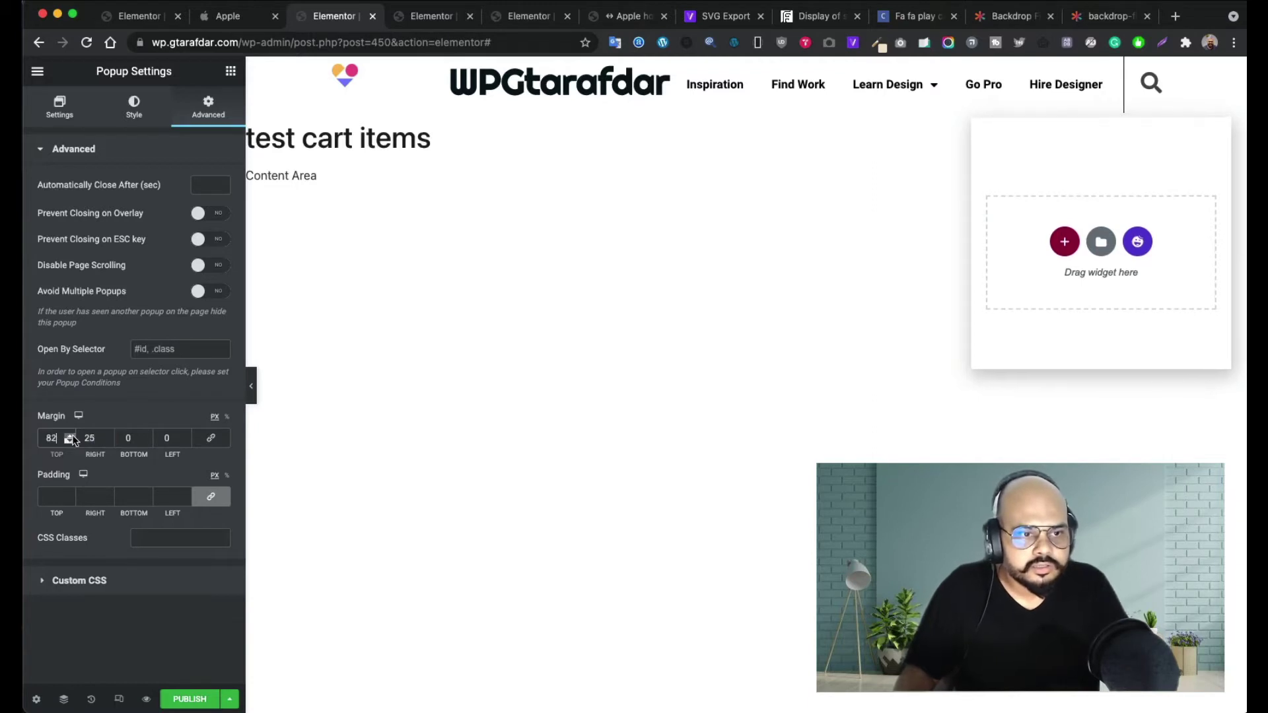
click(70, 435)
click(70, 435)
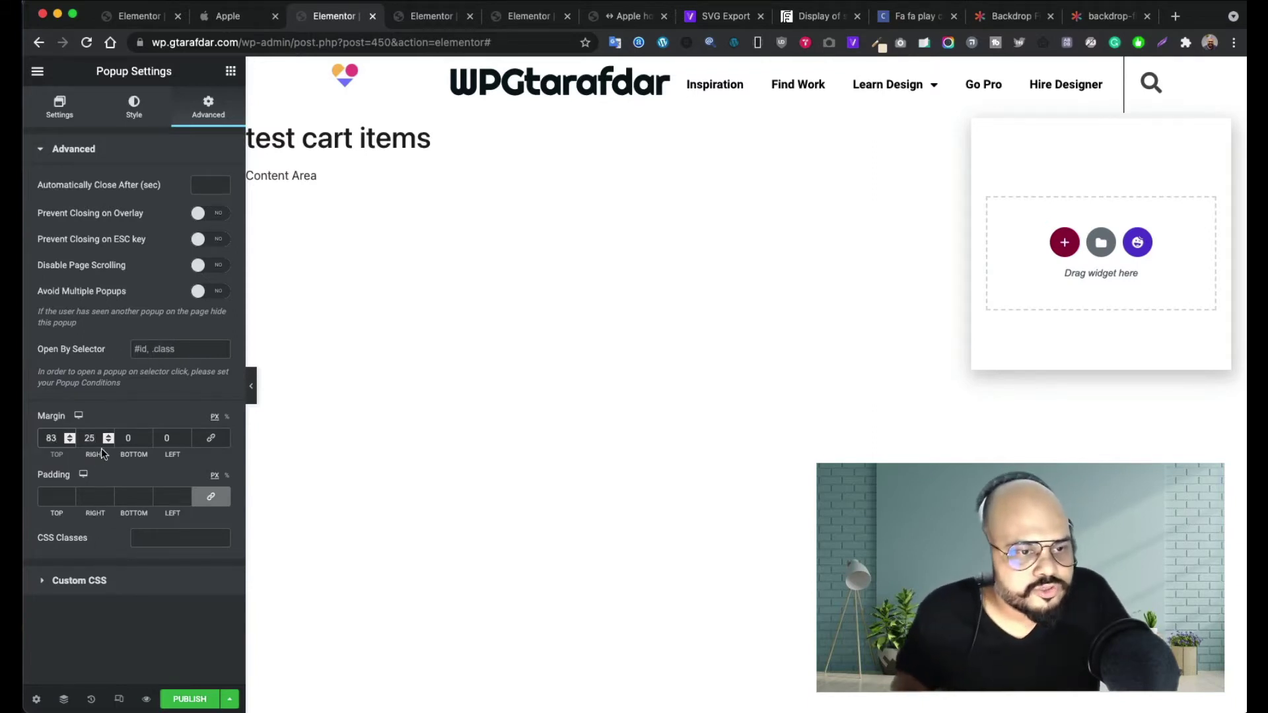
- Give the popup a border radius of 8 px on all corners and set its box shadow color to rgba(0, 0, 0, 0.11)
click(139, 118)
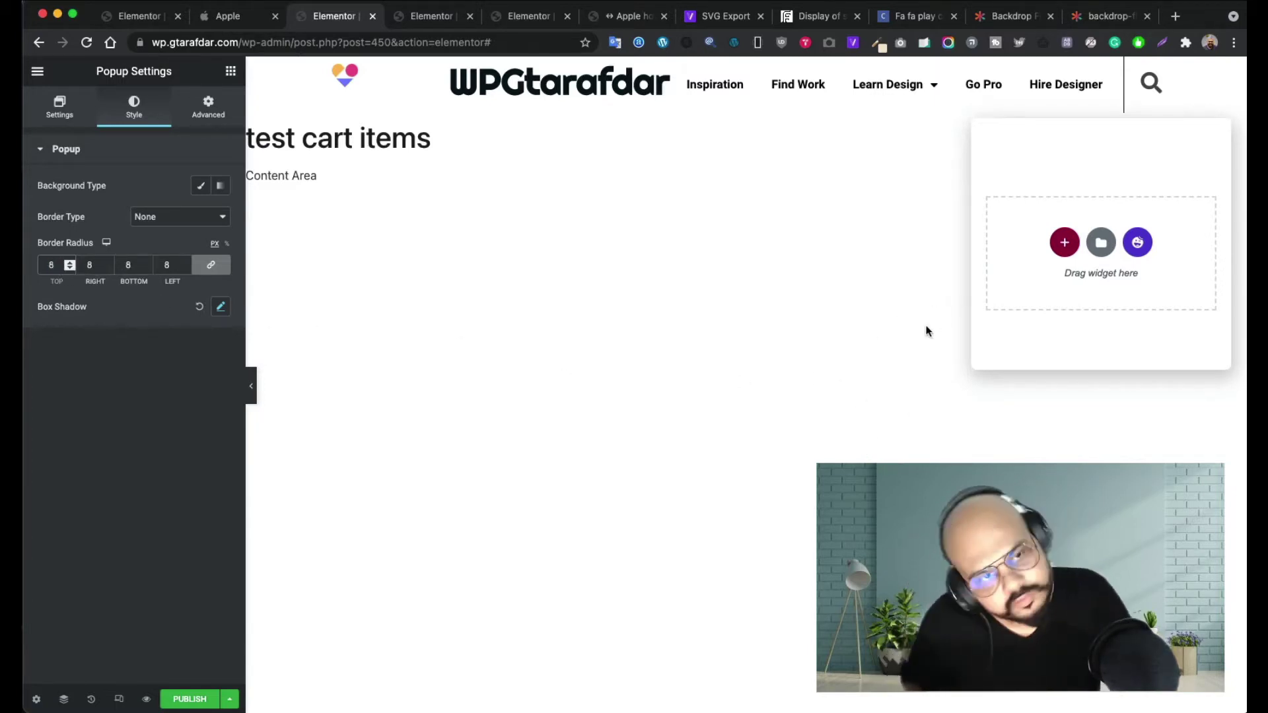
click(221, 316)
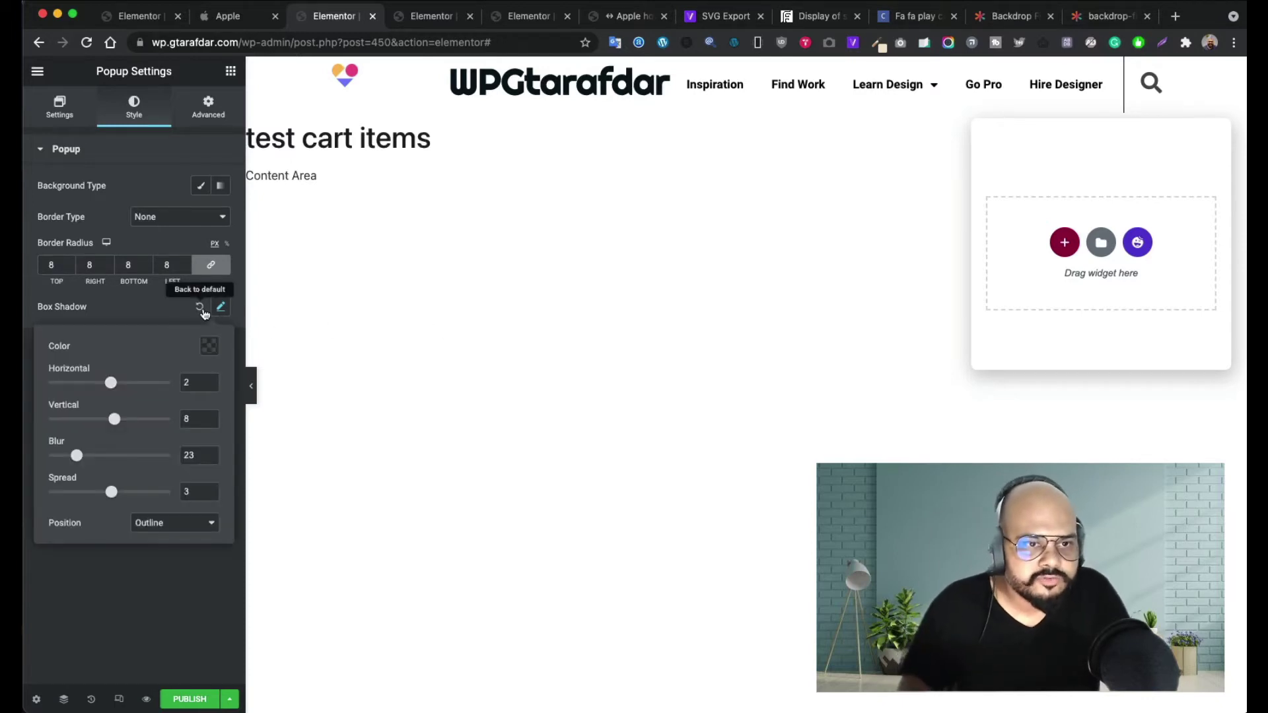
click(200, 307)
click(218, 309)
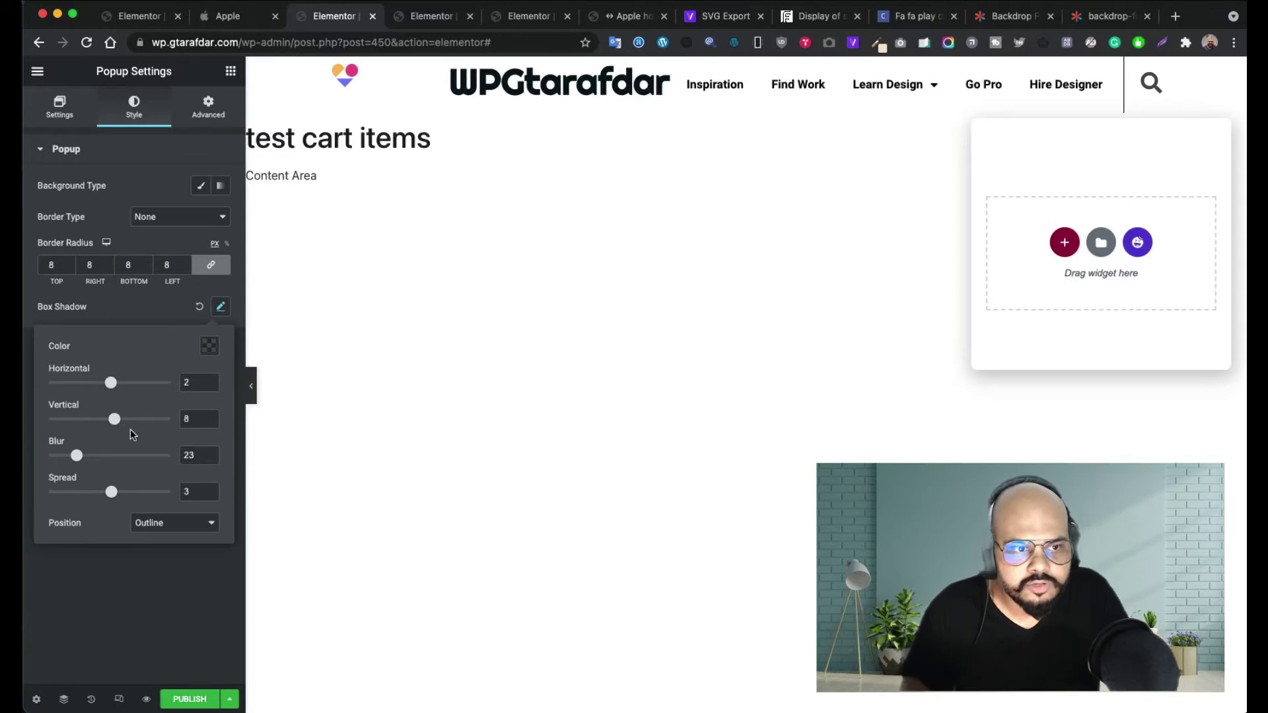
click(211, 348)
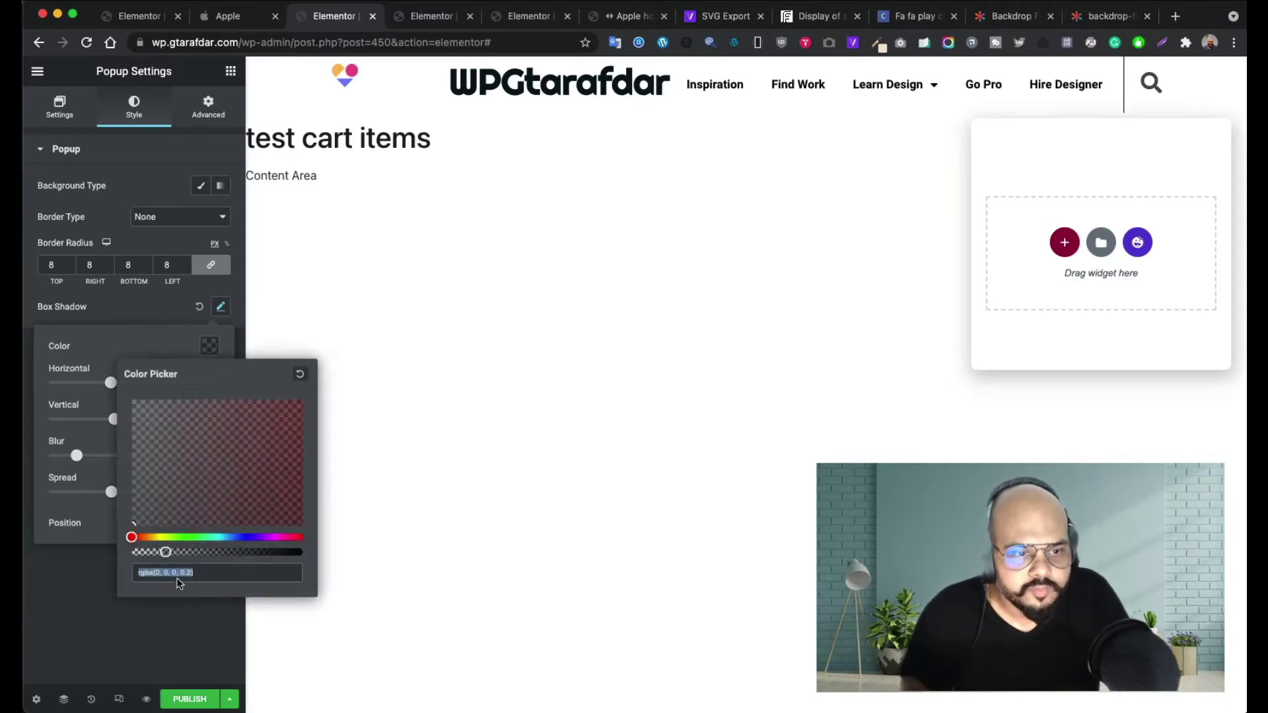
drag(166, 552, 152, 548)
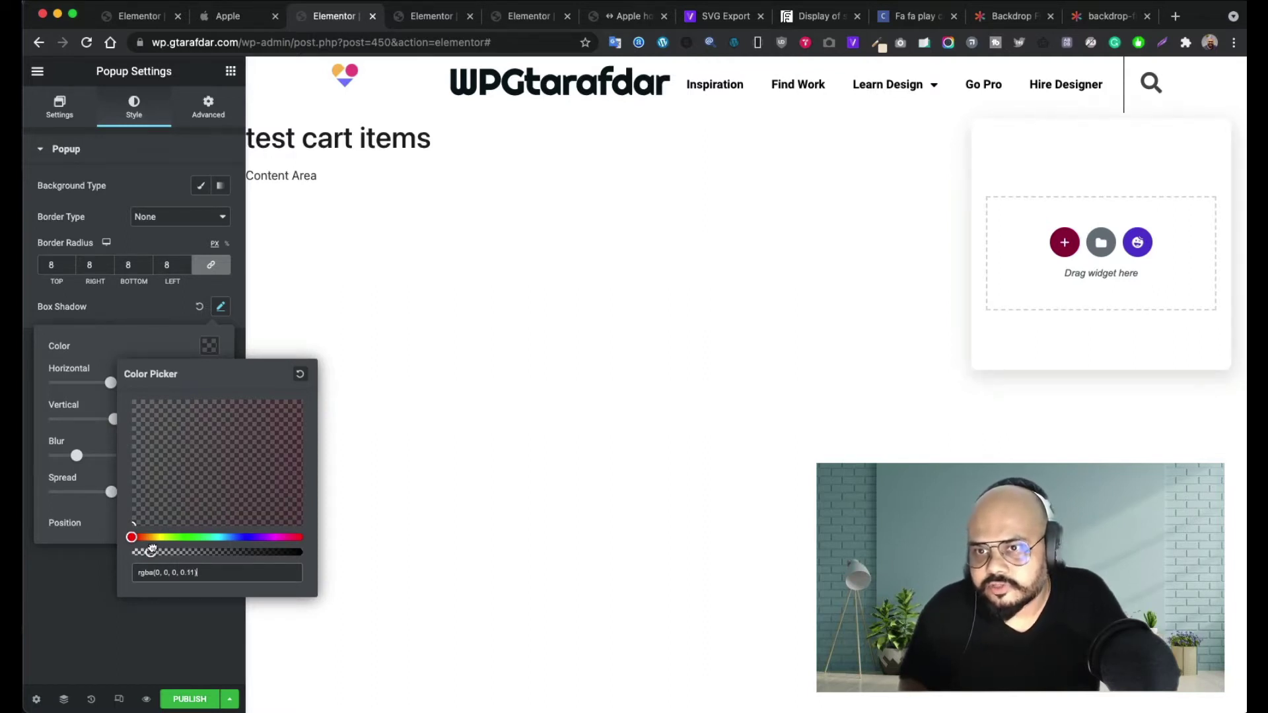
click(156, 315)
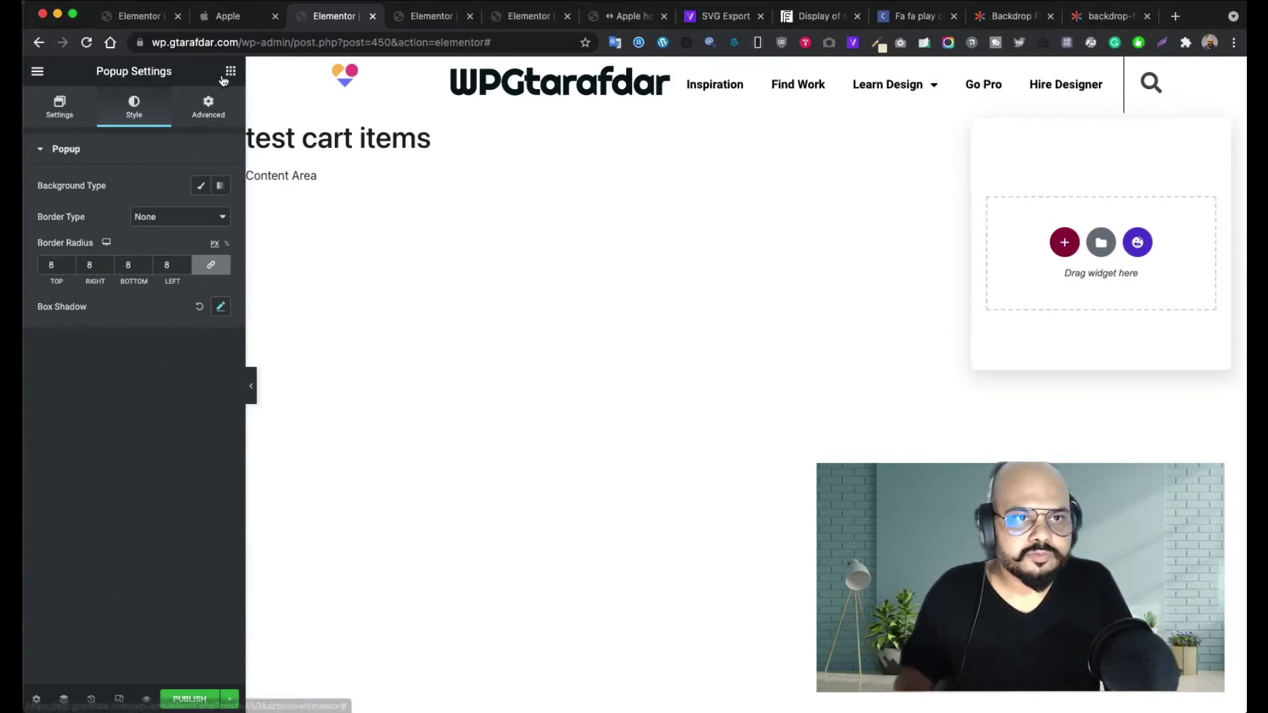
- Add a single-column section to the empty popup
click(1064, 242)
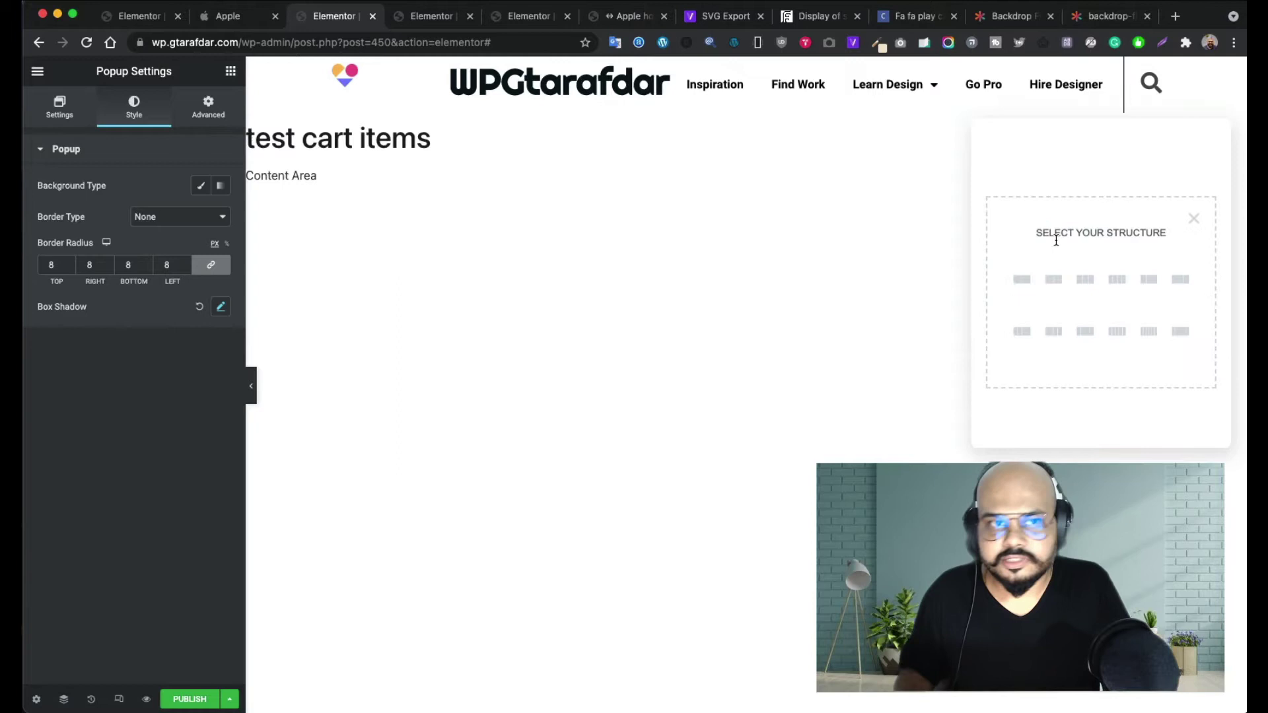
click(1019, 283)
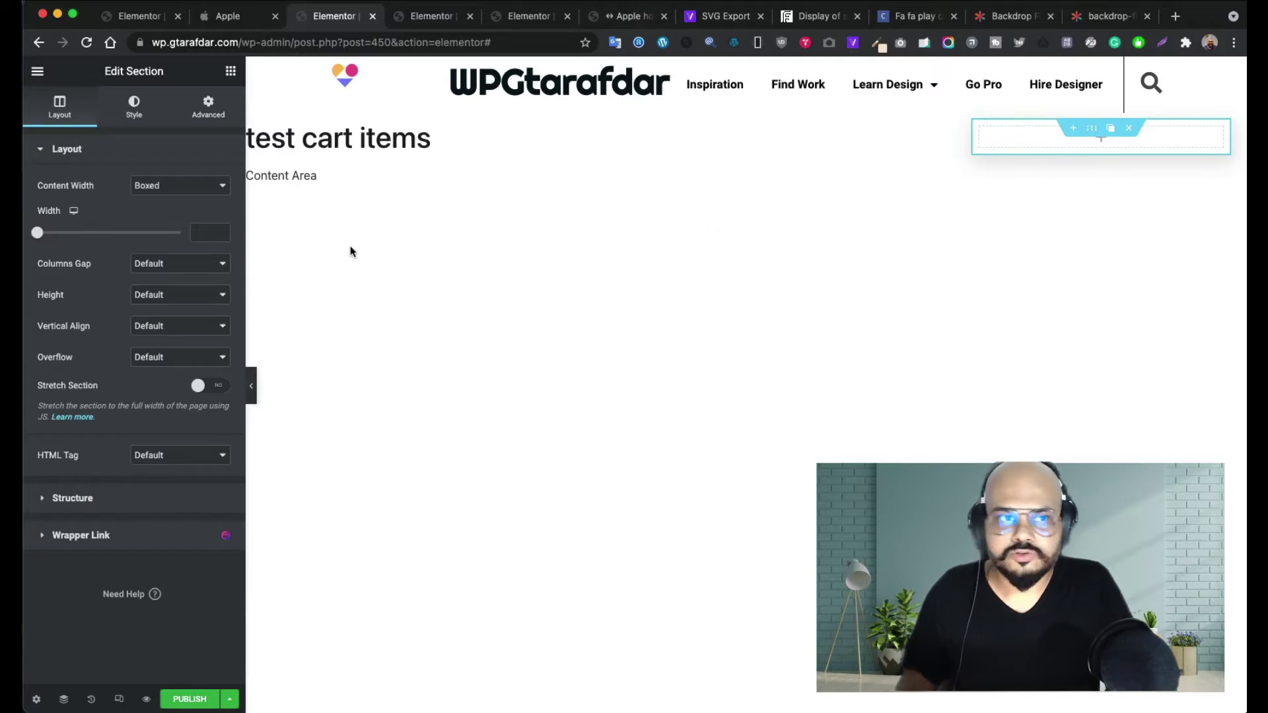
- Switch the popup's height to Custom at 380 px and set its content position to Center
click(38, 699)
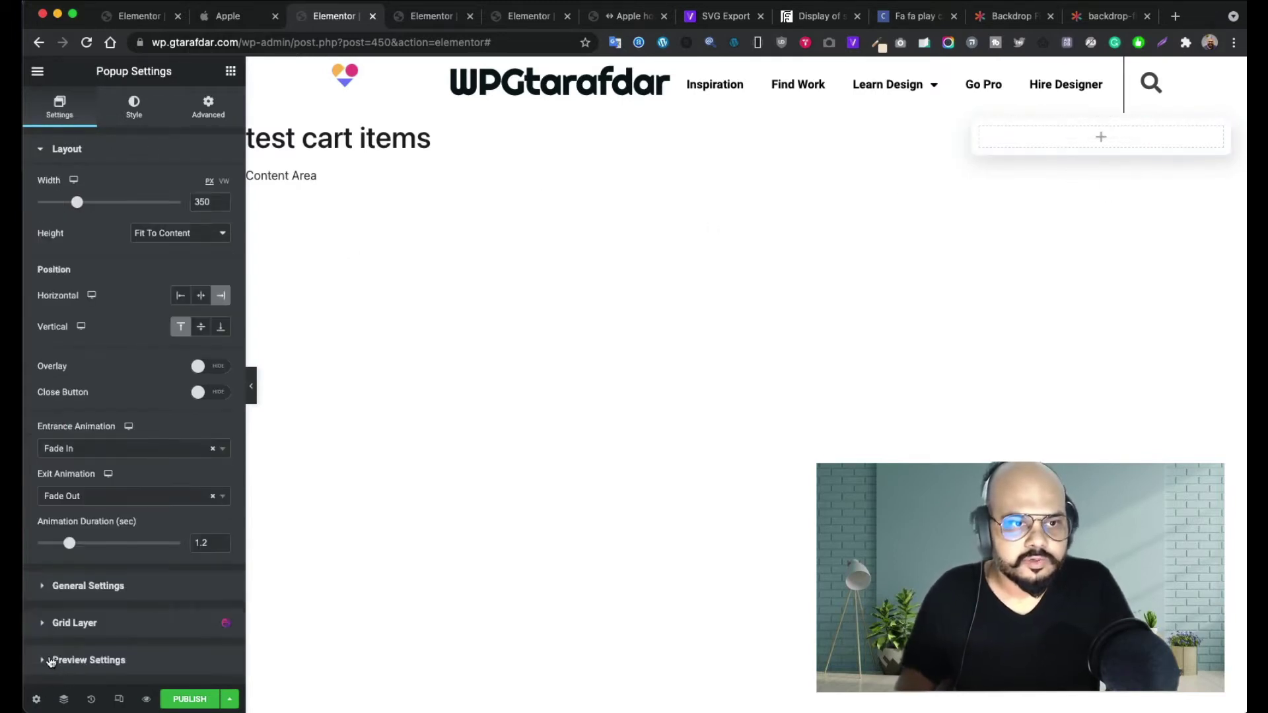
click(188, 243)
click(173, 264)
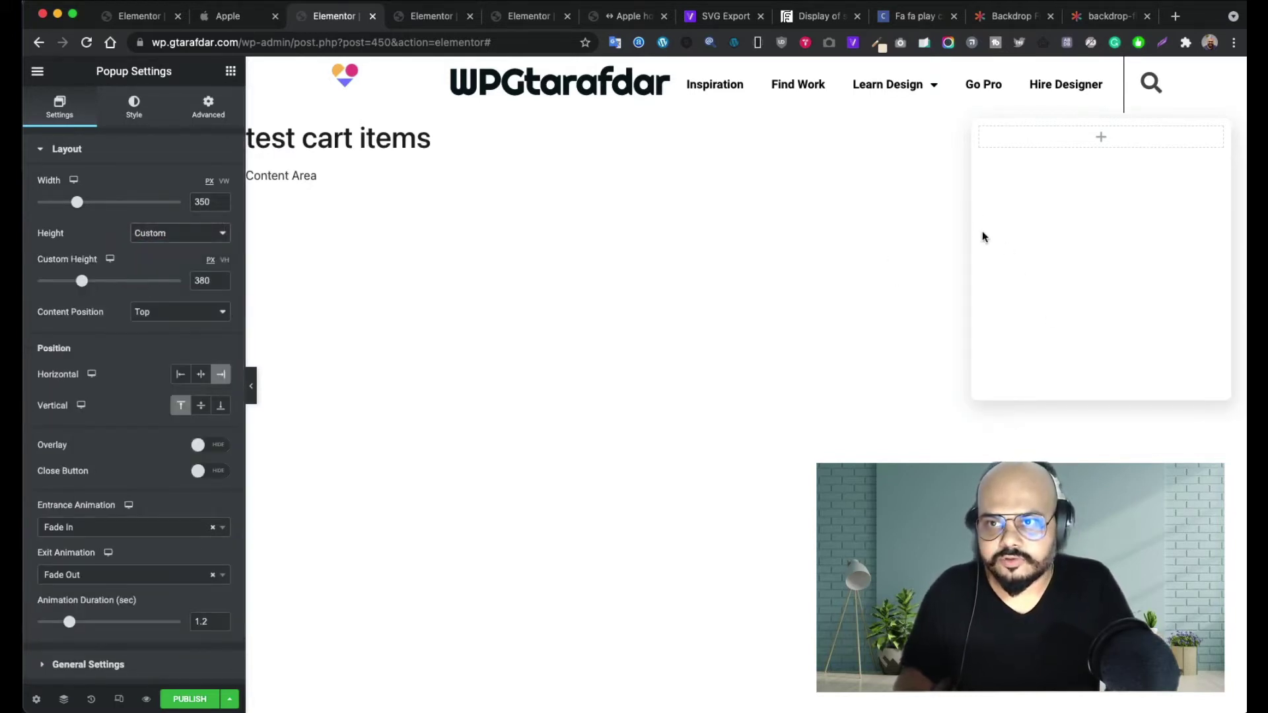
click(192, 314)
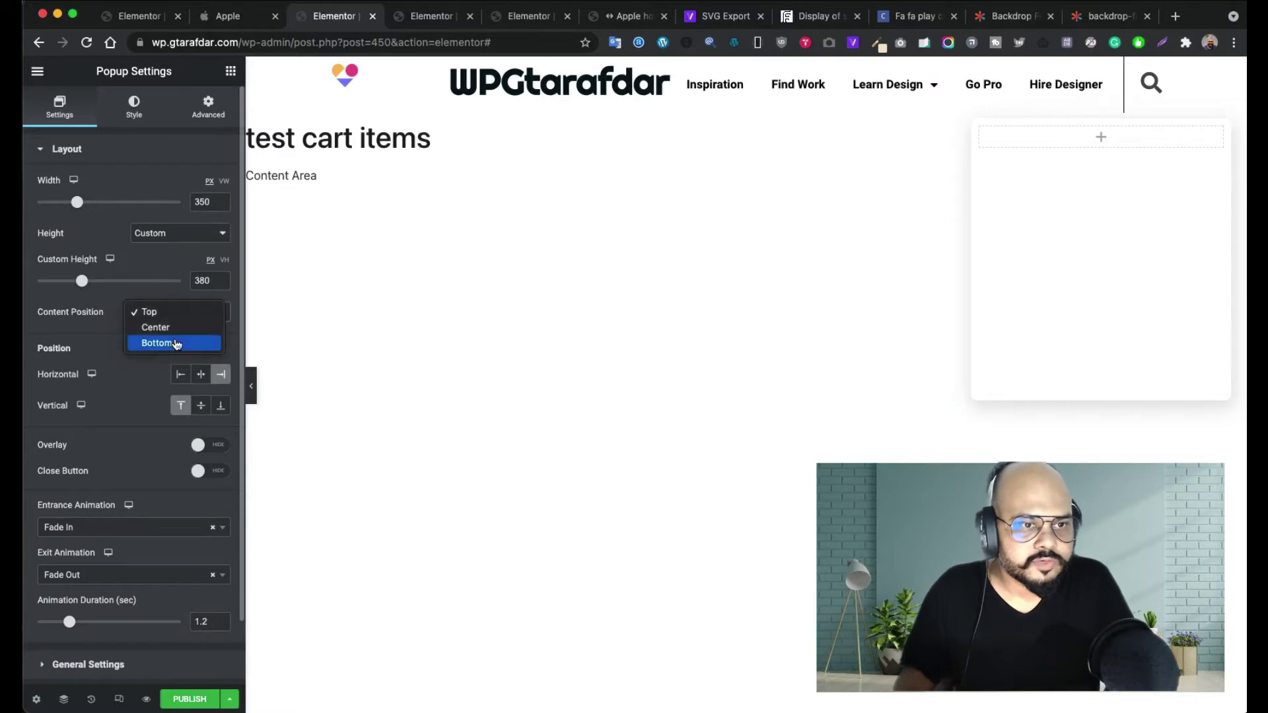
click(189, 327)
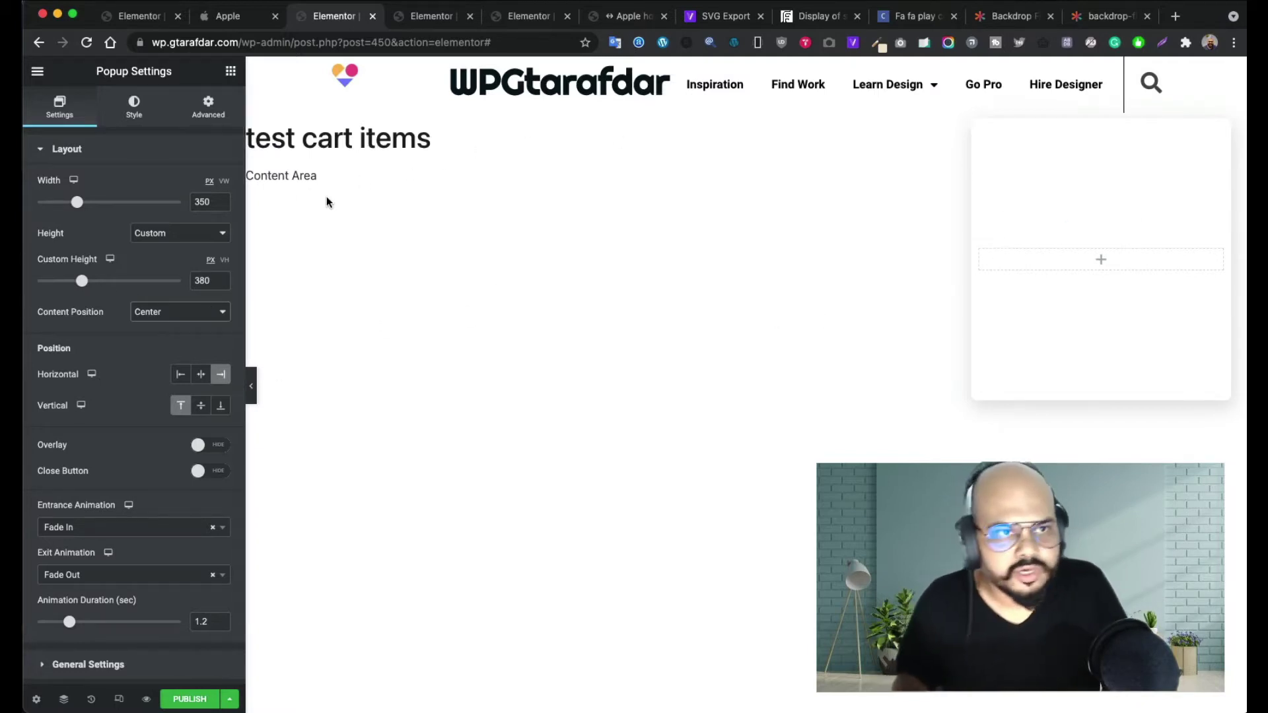
- Open the widget list for the popup's empty column
click(1100, 261)
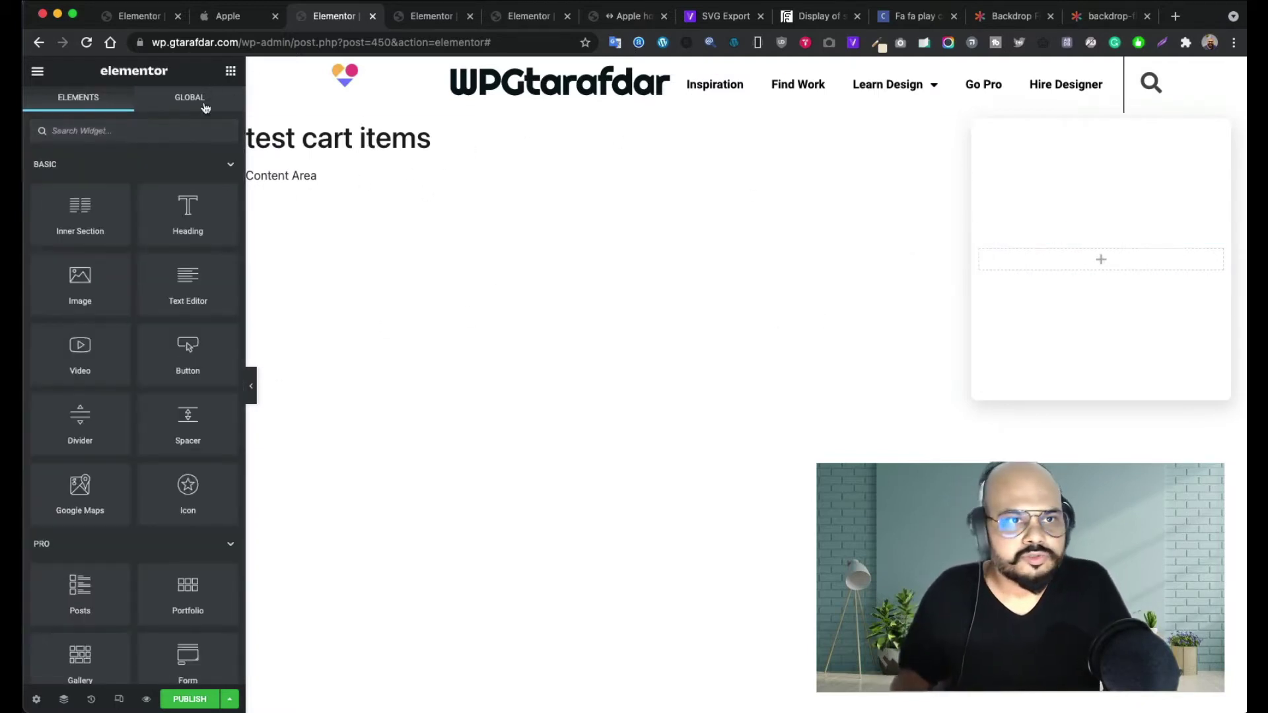
text(car)
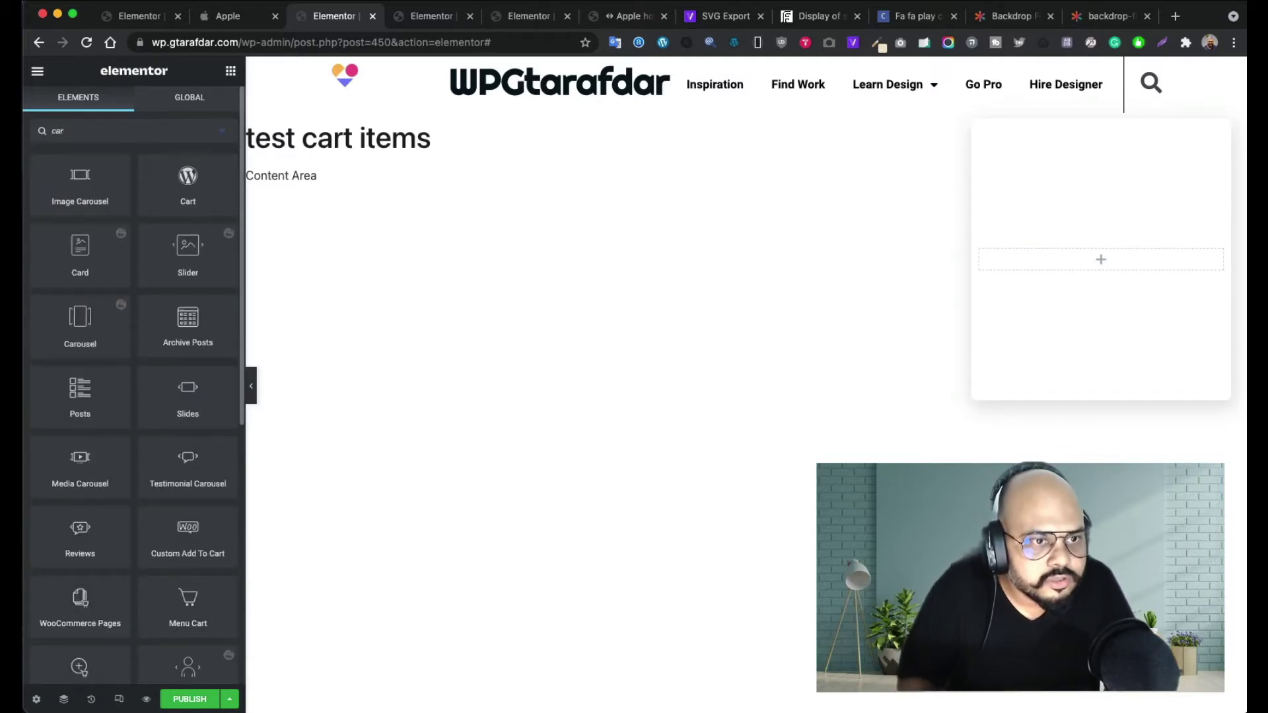
key(BackSpace)
key(BackSpace)
key(BackSpace)
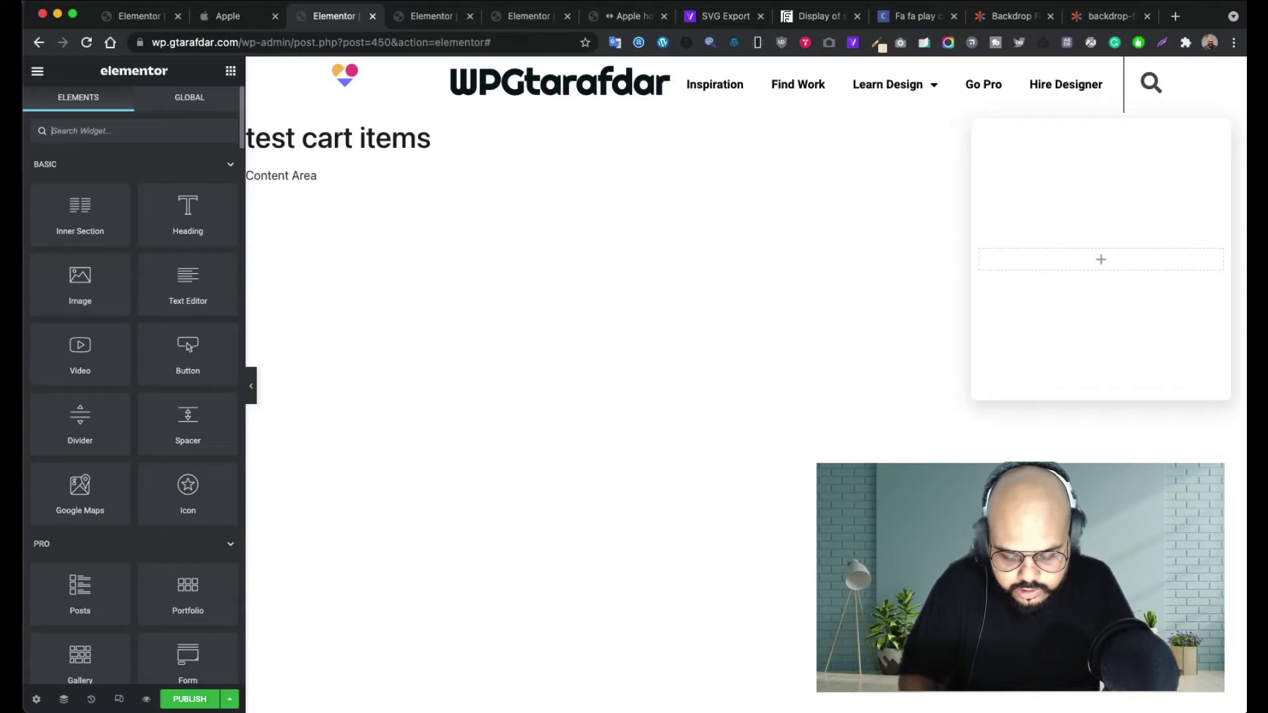
text(woo)
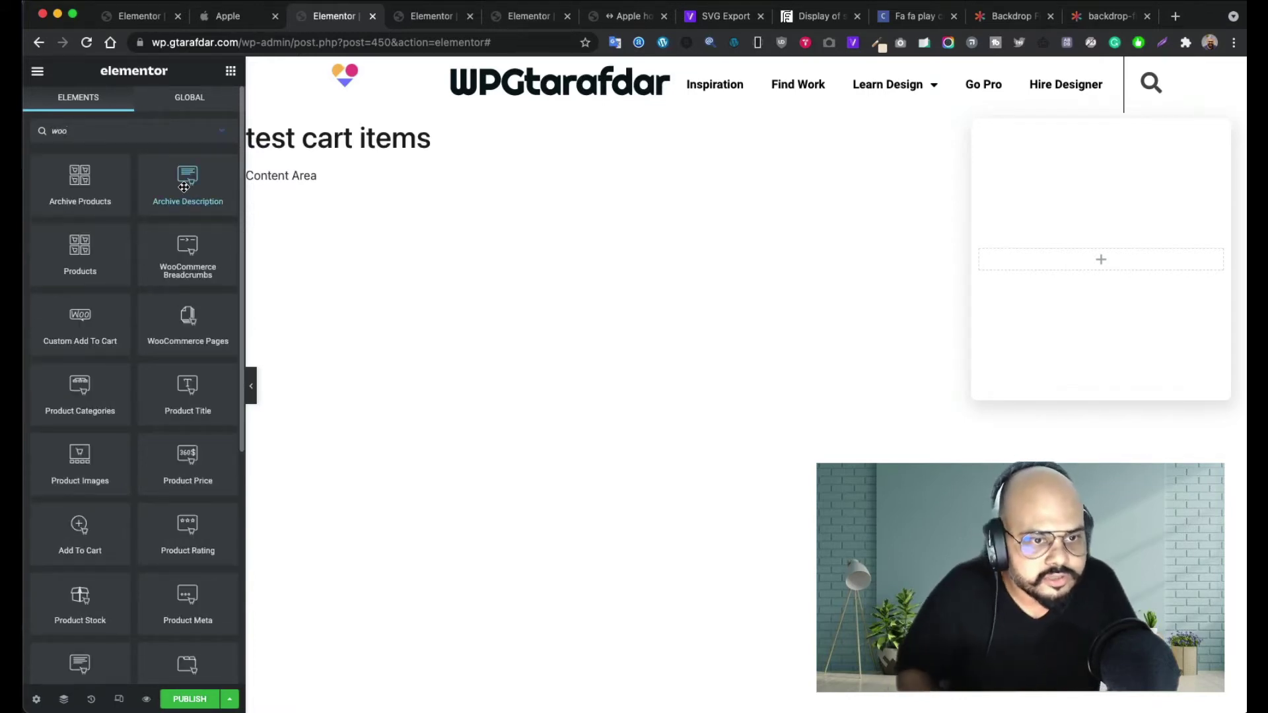
key(BackSpace)
key(BackSpace)
key(BackSpace)
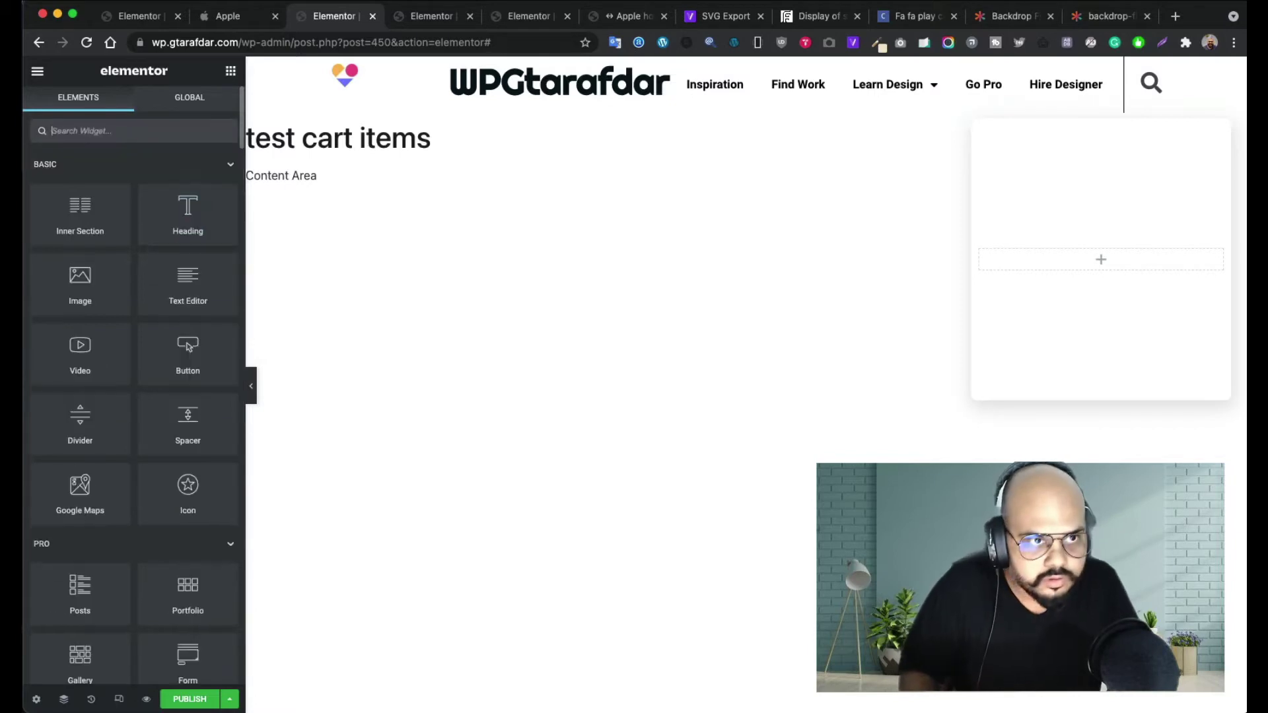
- Find the WooCommerce Pages widget, place it in the popup's empty section, and set its page to Cart Page
text(page)
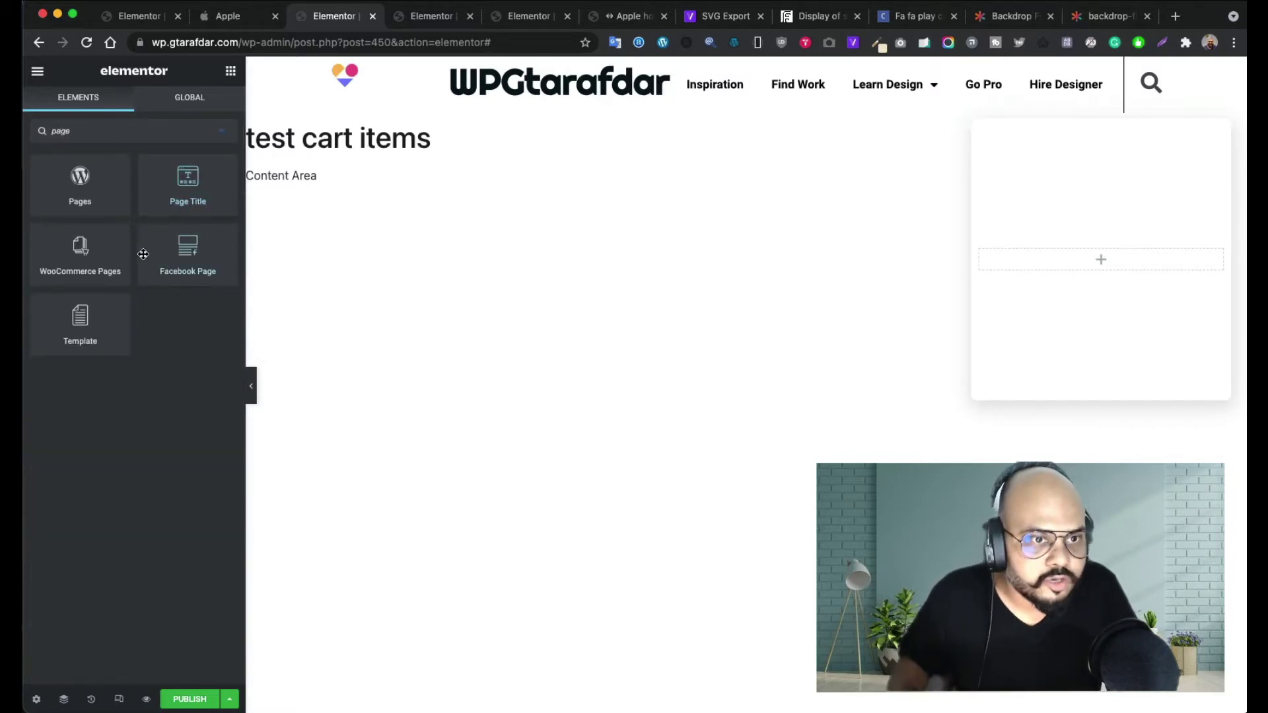
drag(80, 251, 1090, 262)
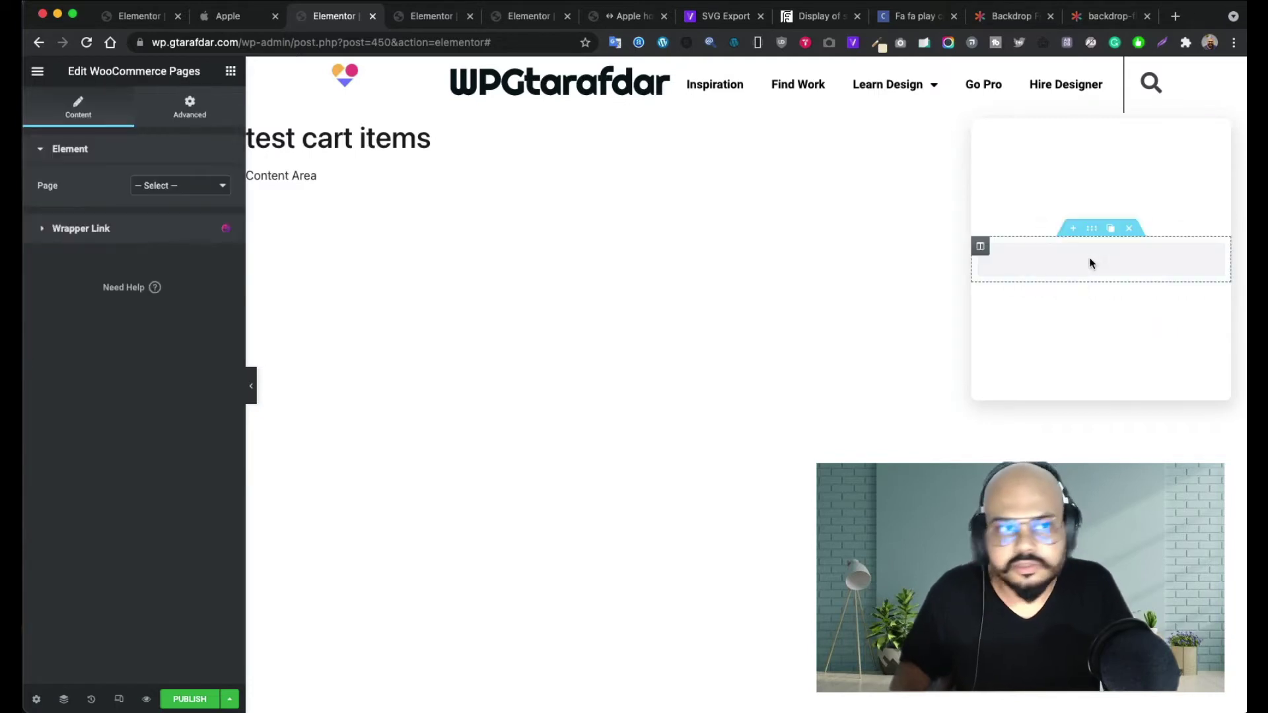
click(169, 186)
click(173, 203)
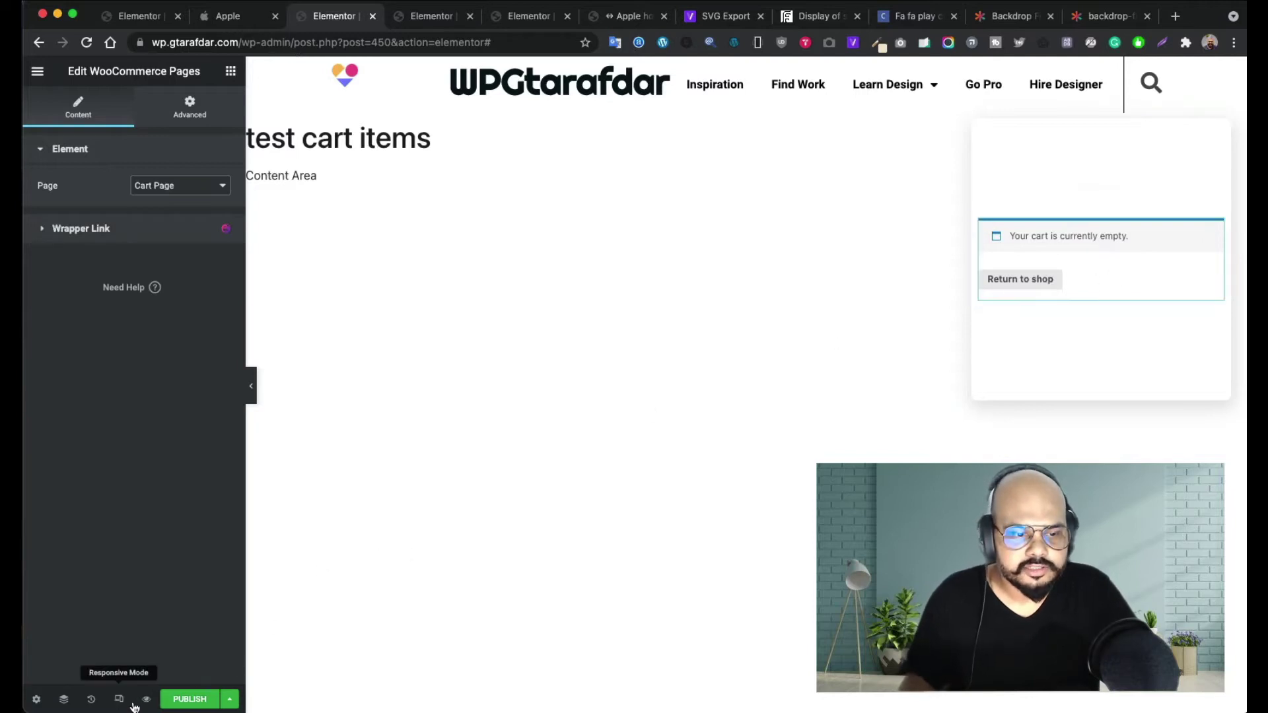
- Preview the popup template in a new browser tab and inspect the markup of the empty-cart notice
mouse_move(147, 700)
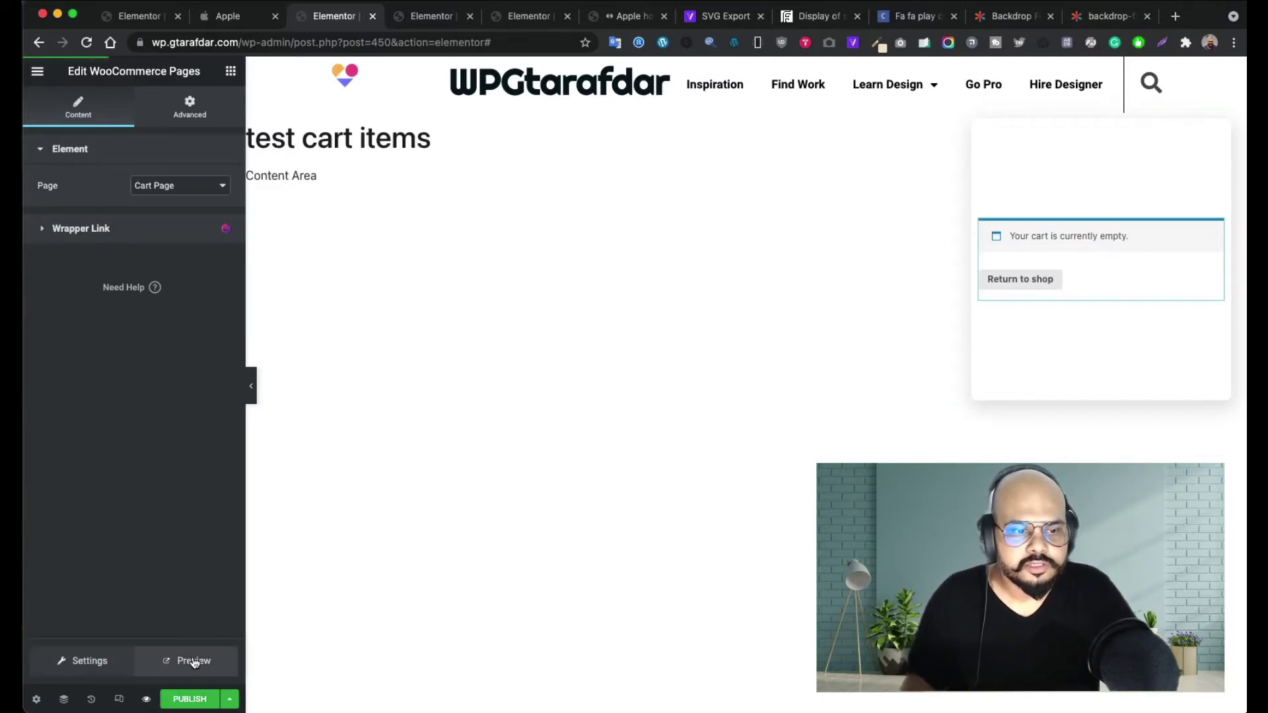
click(193, 661)
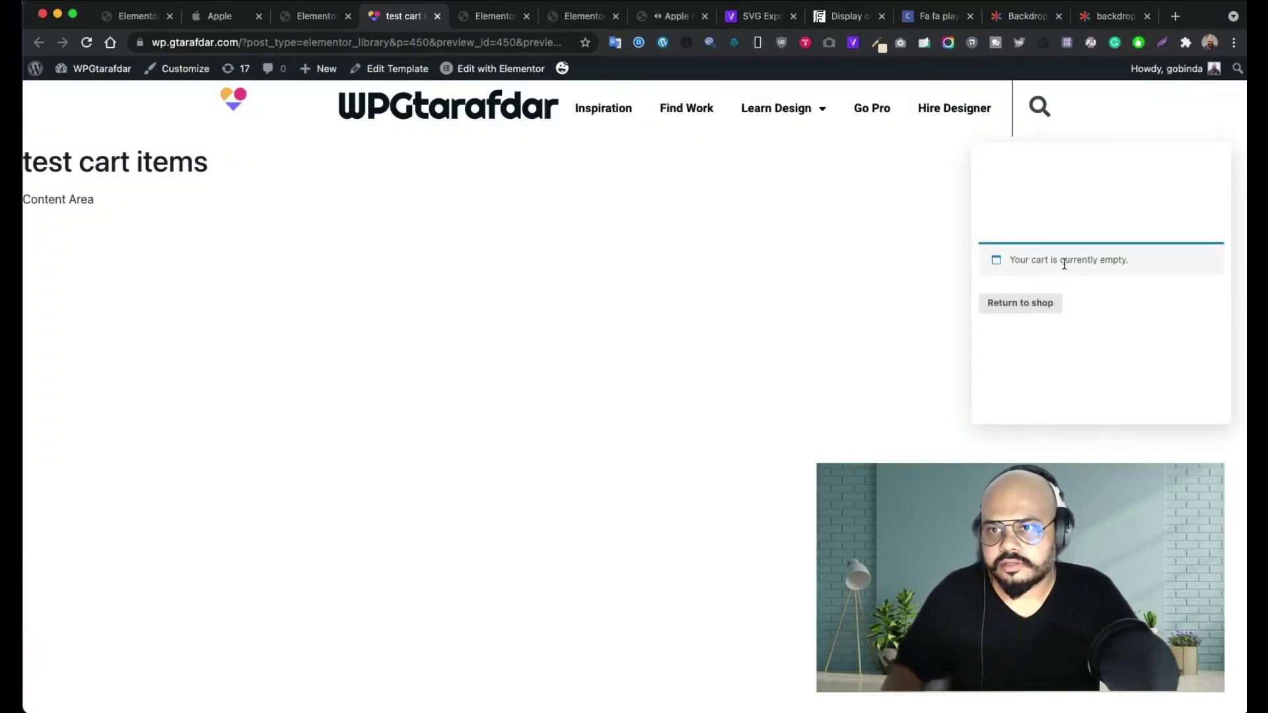
right_click(1058, 243)
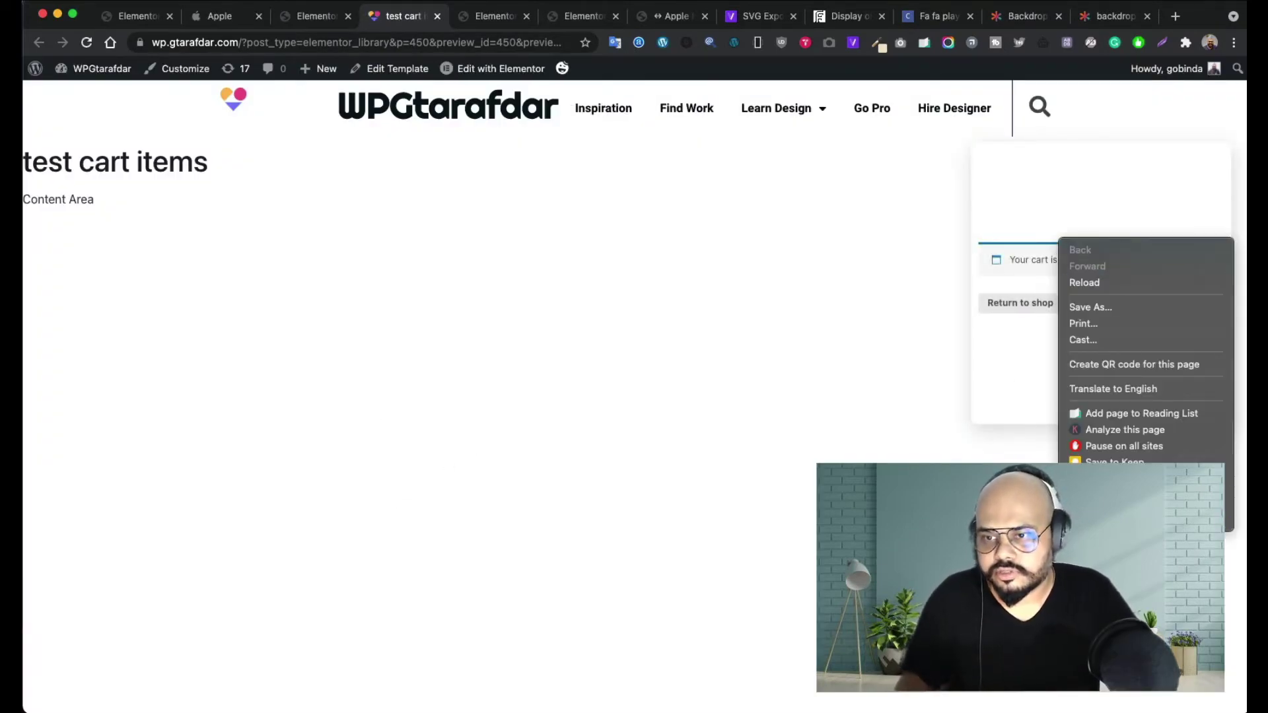
click(1089, 518)
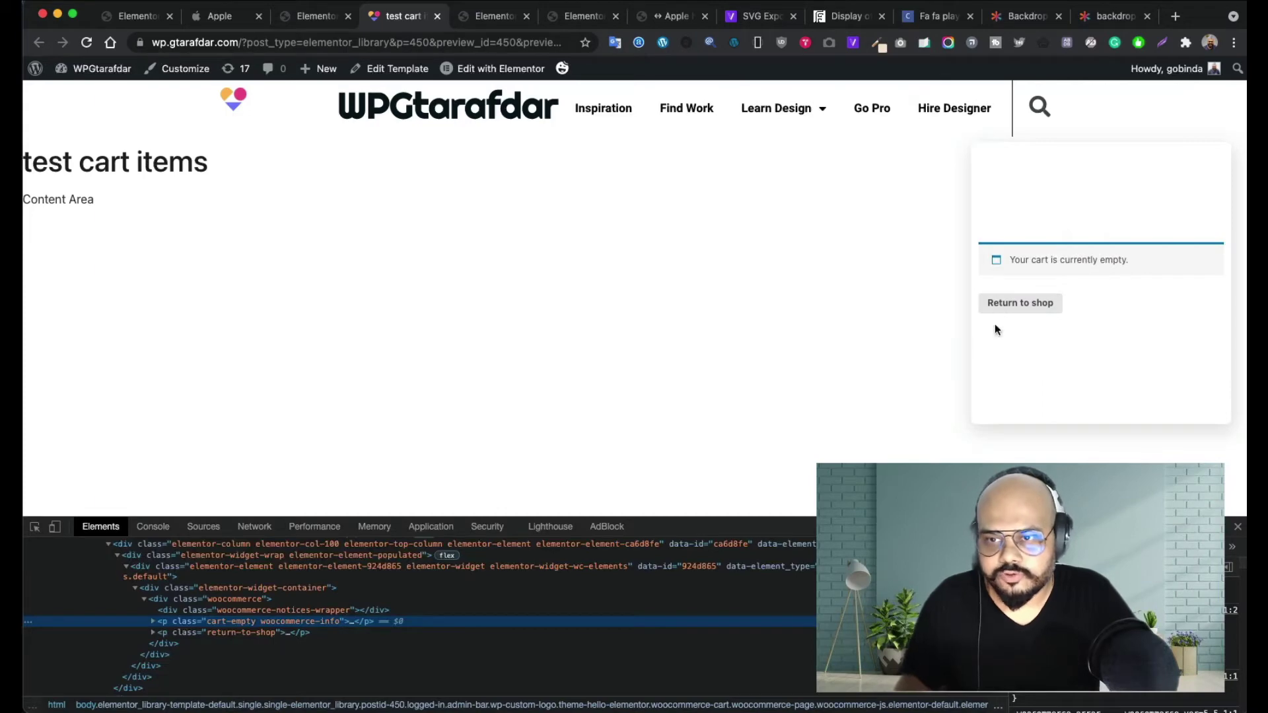
- Inspect the Return to shop paragraph in the popup and examine the style rules of its nested button link
key(super+shift+c)
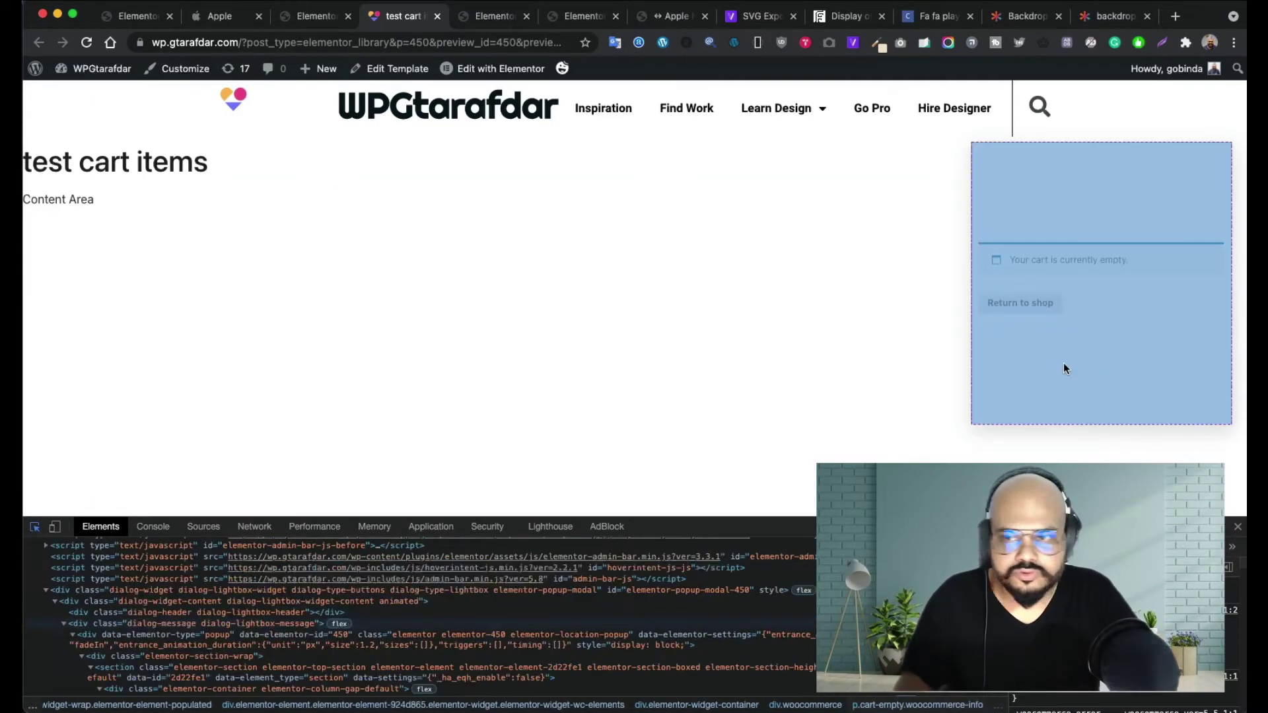
click(1064, 304)
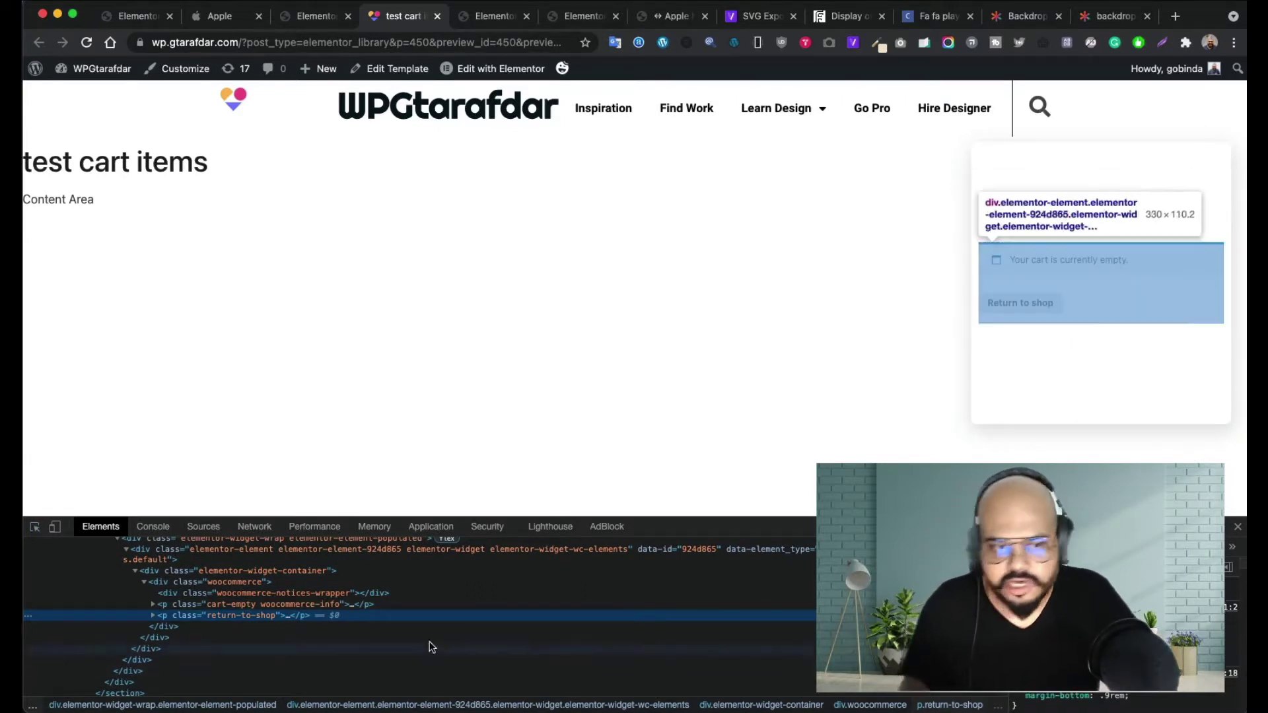
scroll(1089, 673, down, 2)
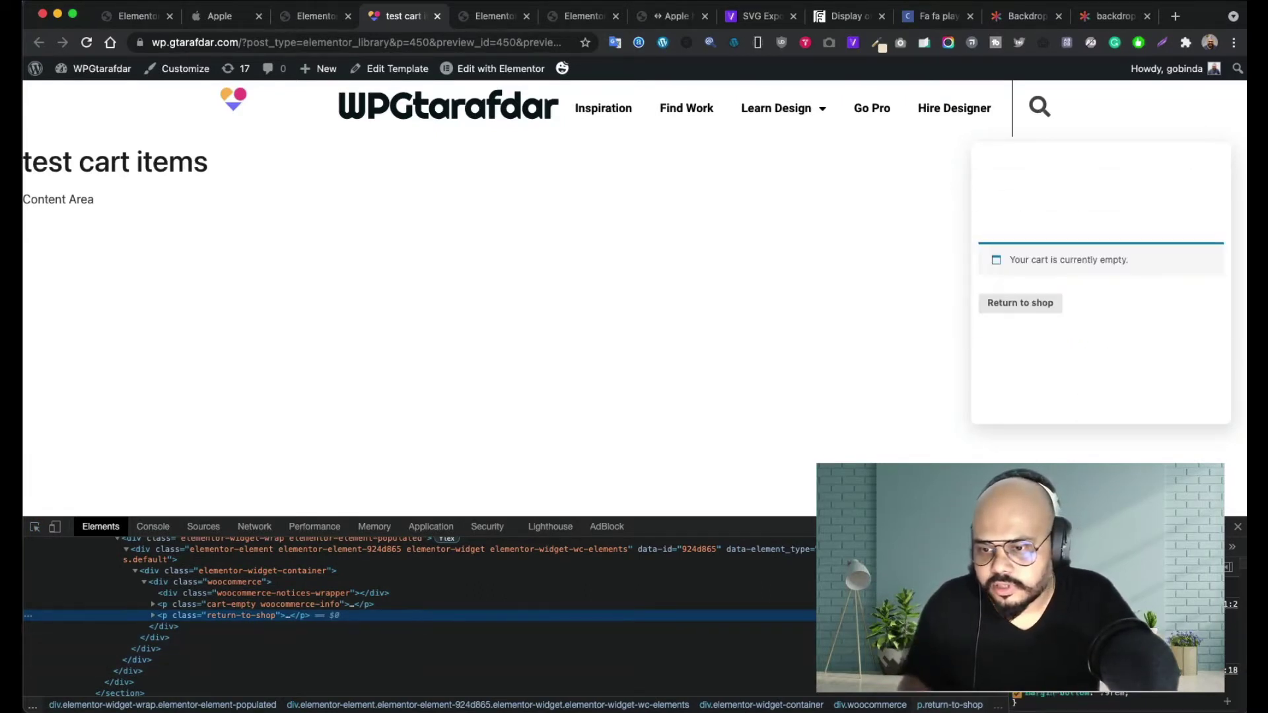
scroll(1089, 667, down, 6)
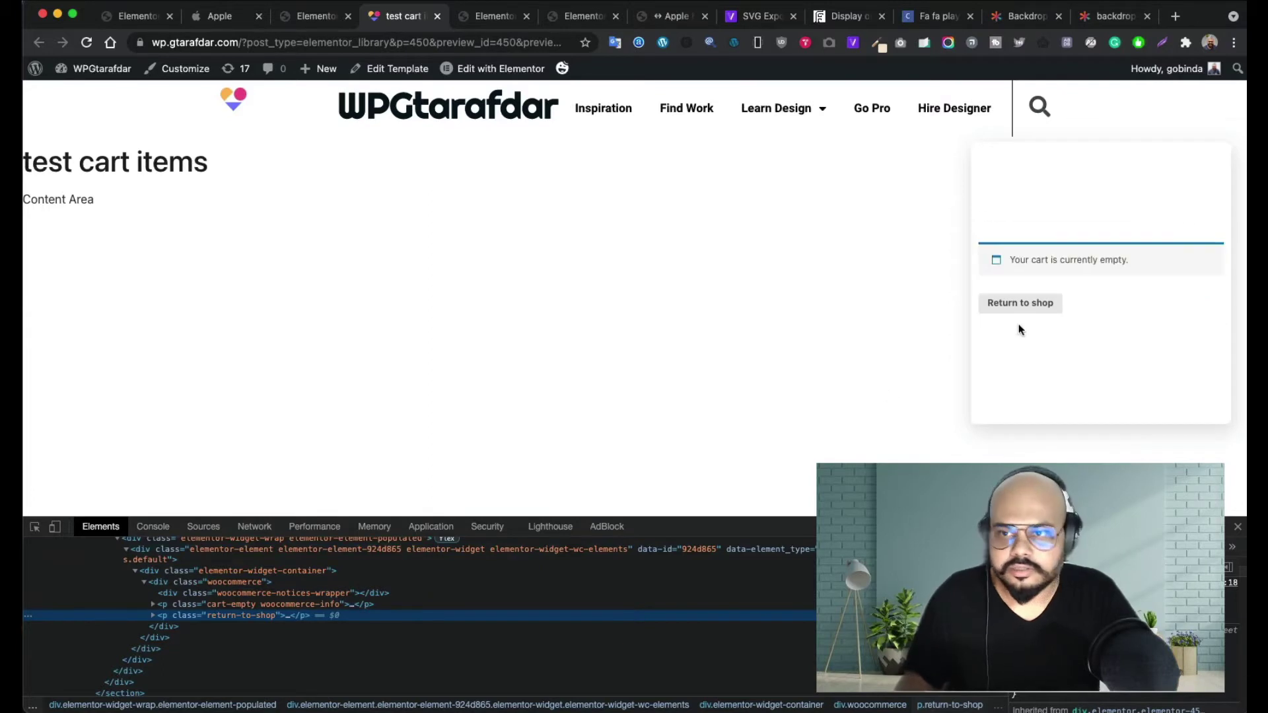
click(154, 616)
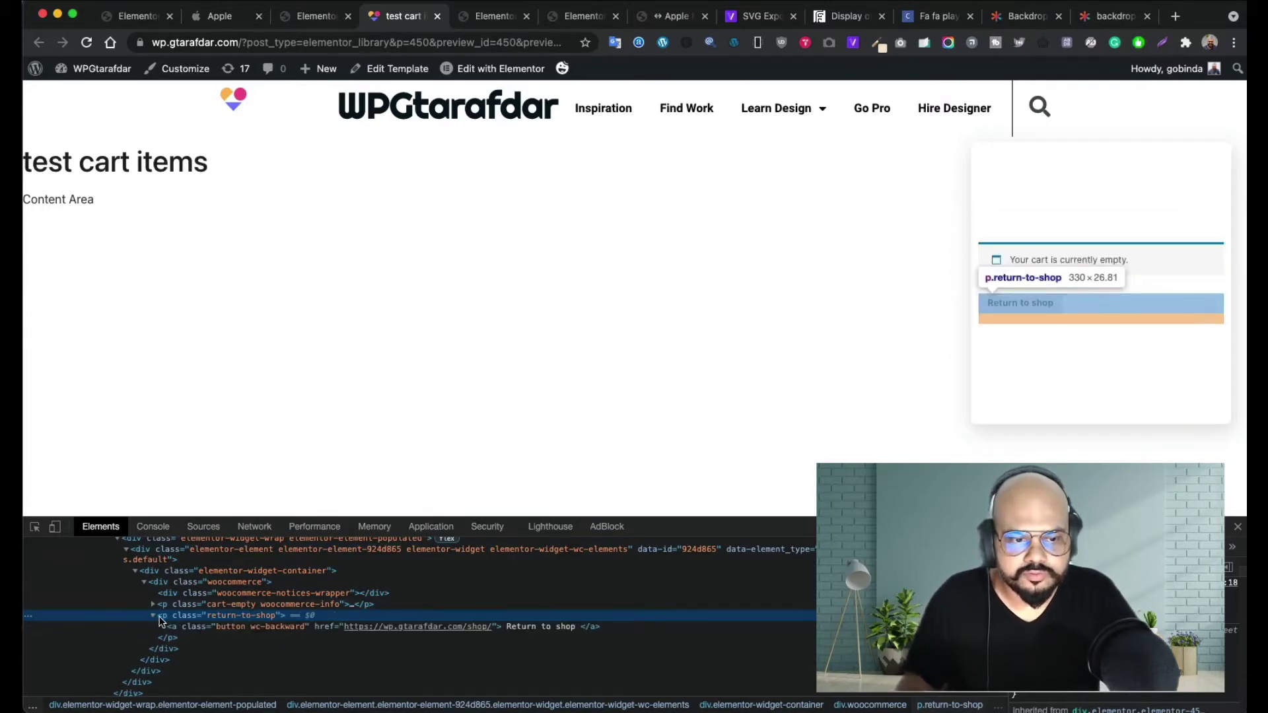
click(288, 628)
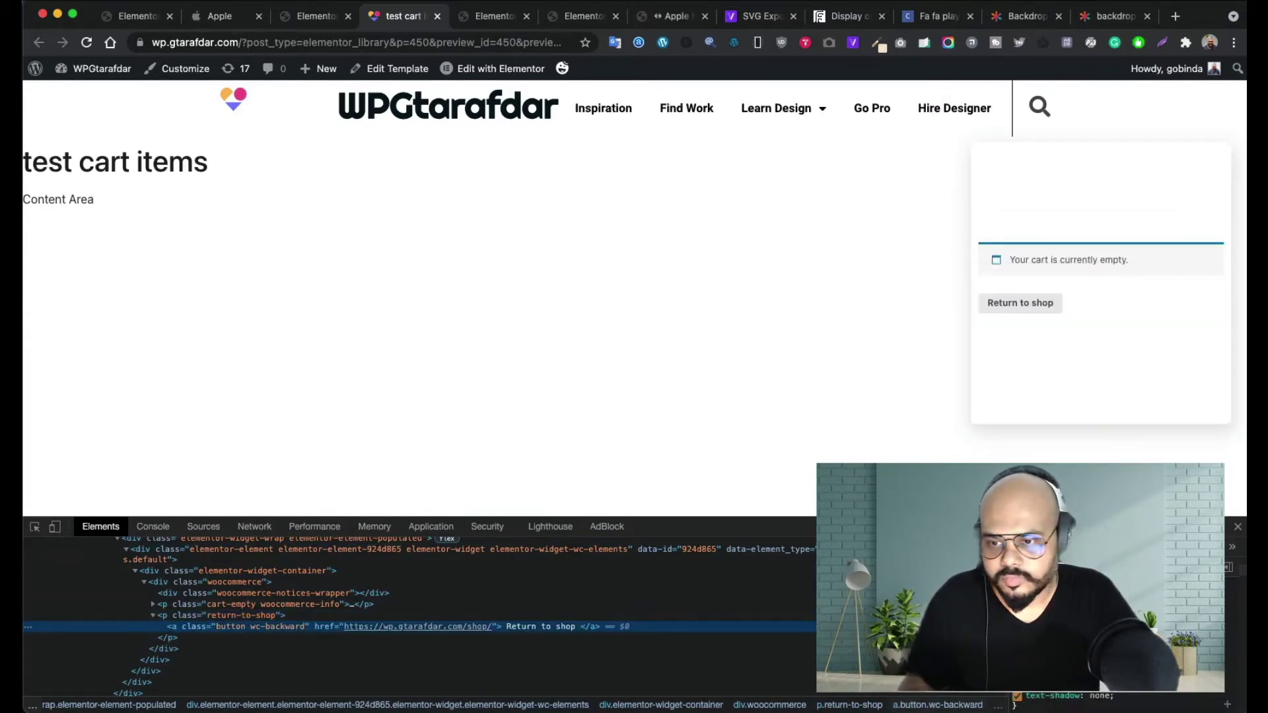
scroll(1122, 634, up, 1)
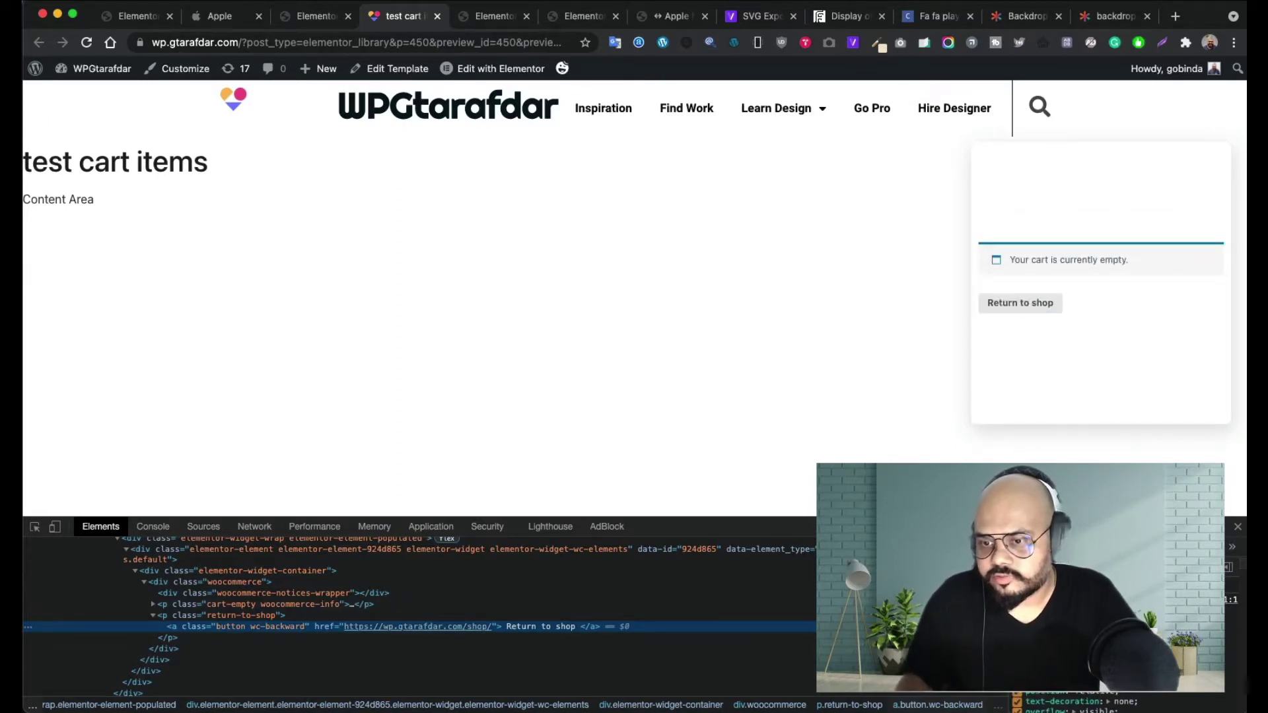
scroll(1124, 699, down, 3)
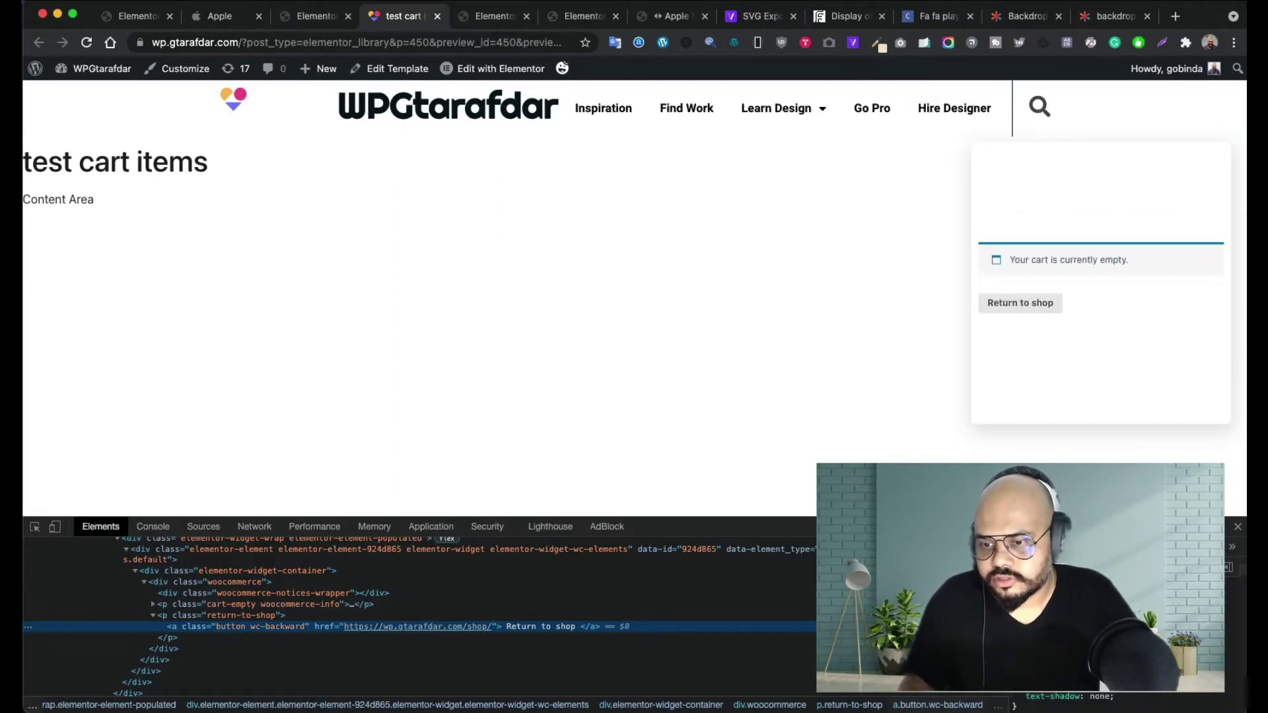
- Reload the preview and reselect the Return to shop button link in the element inspector
click(1124, 699)
key(super+r)
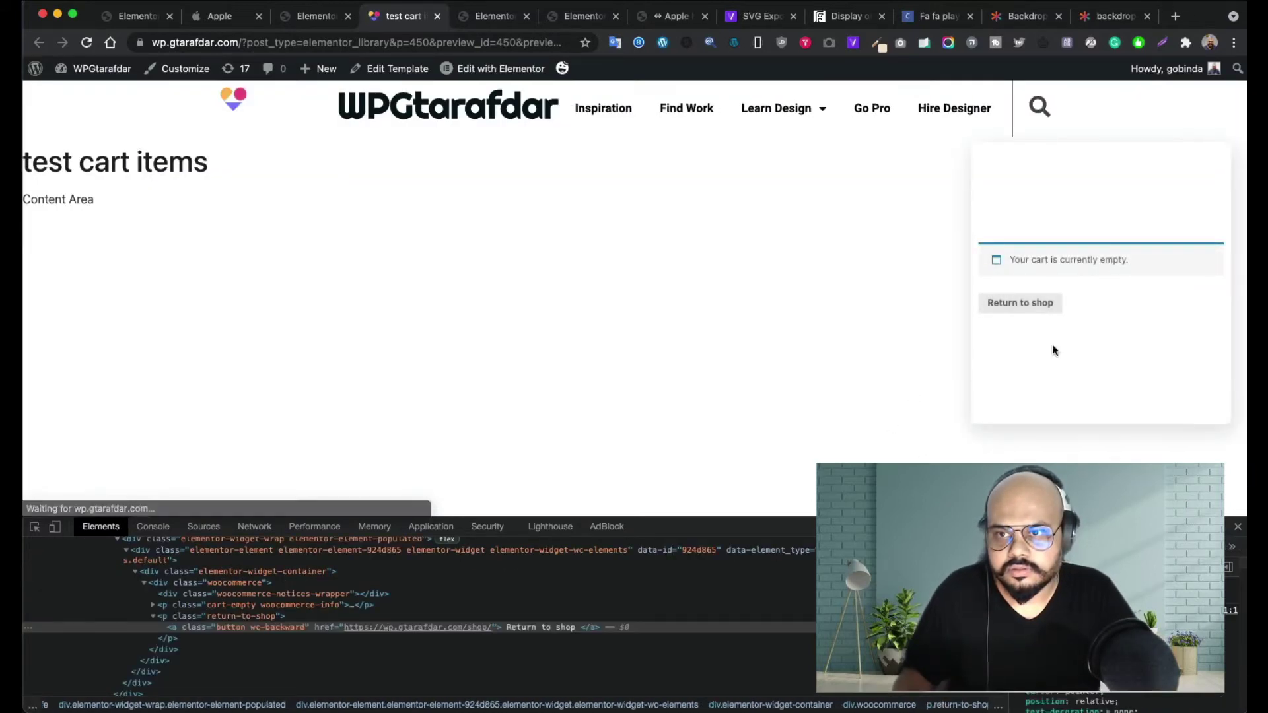
click(34, 527)
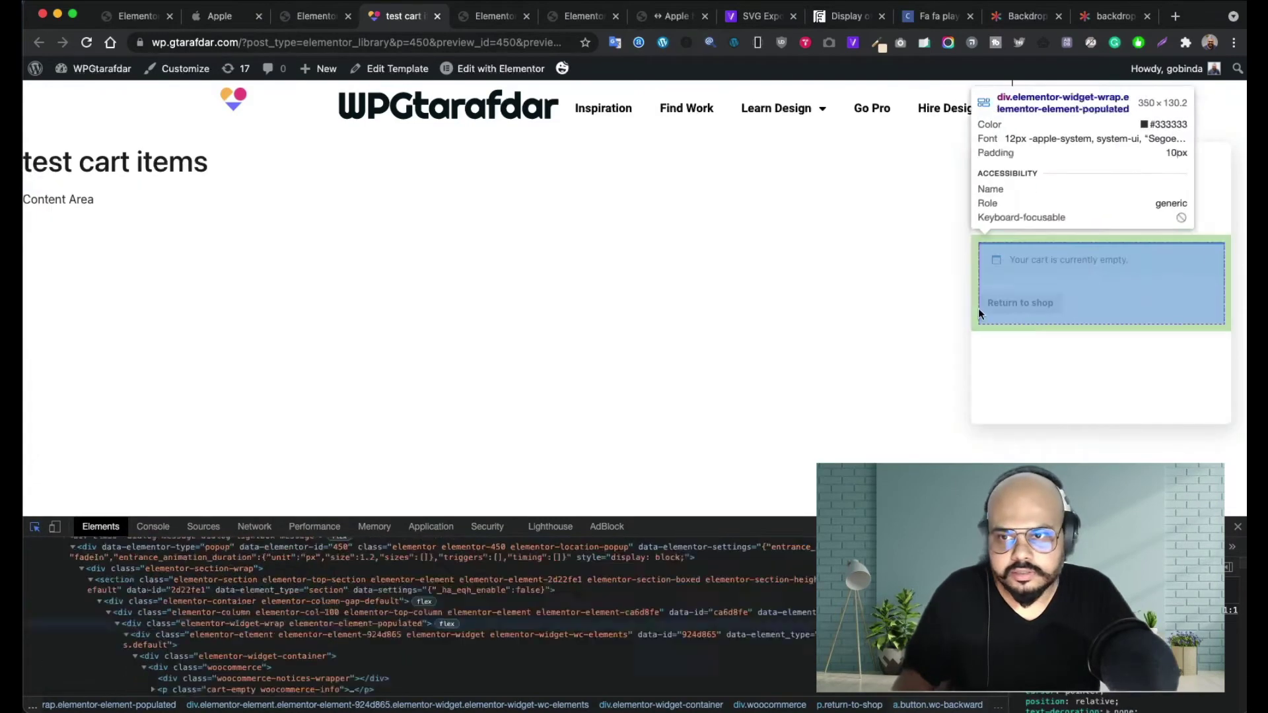
click(1072, 307)
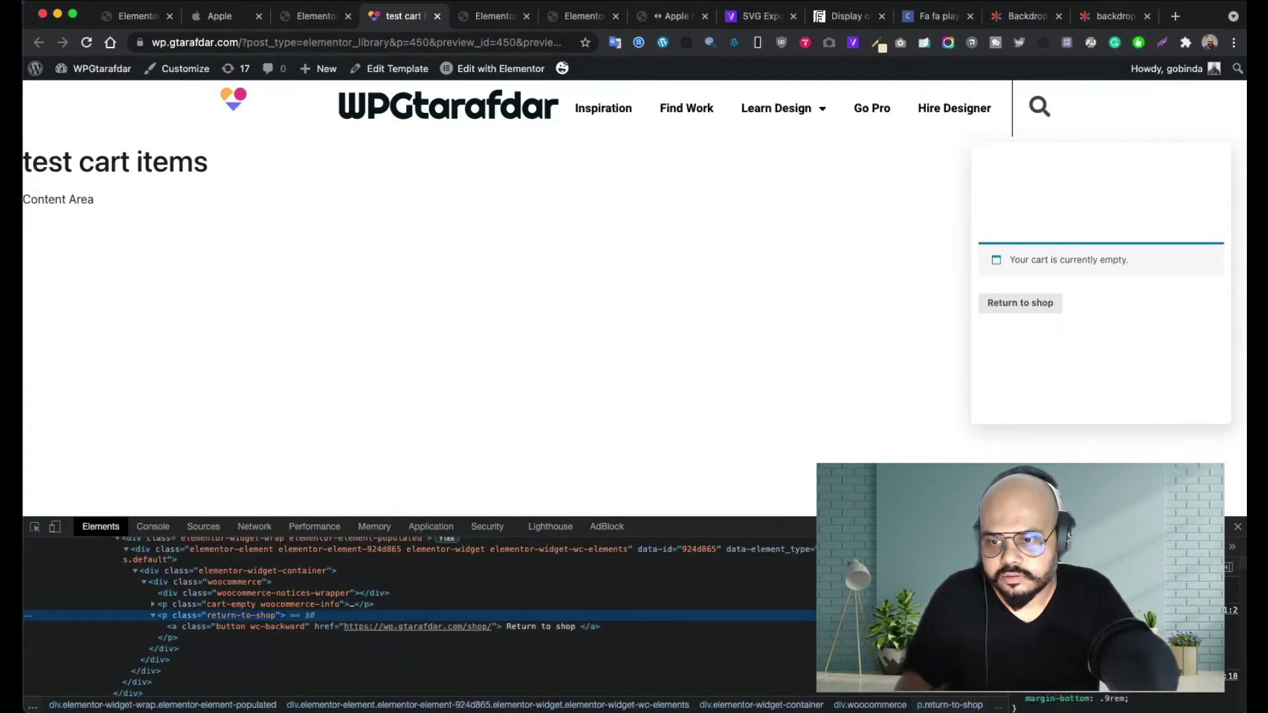
click(223, 628)
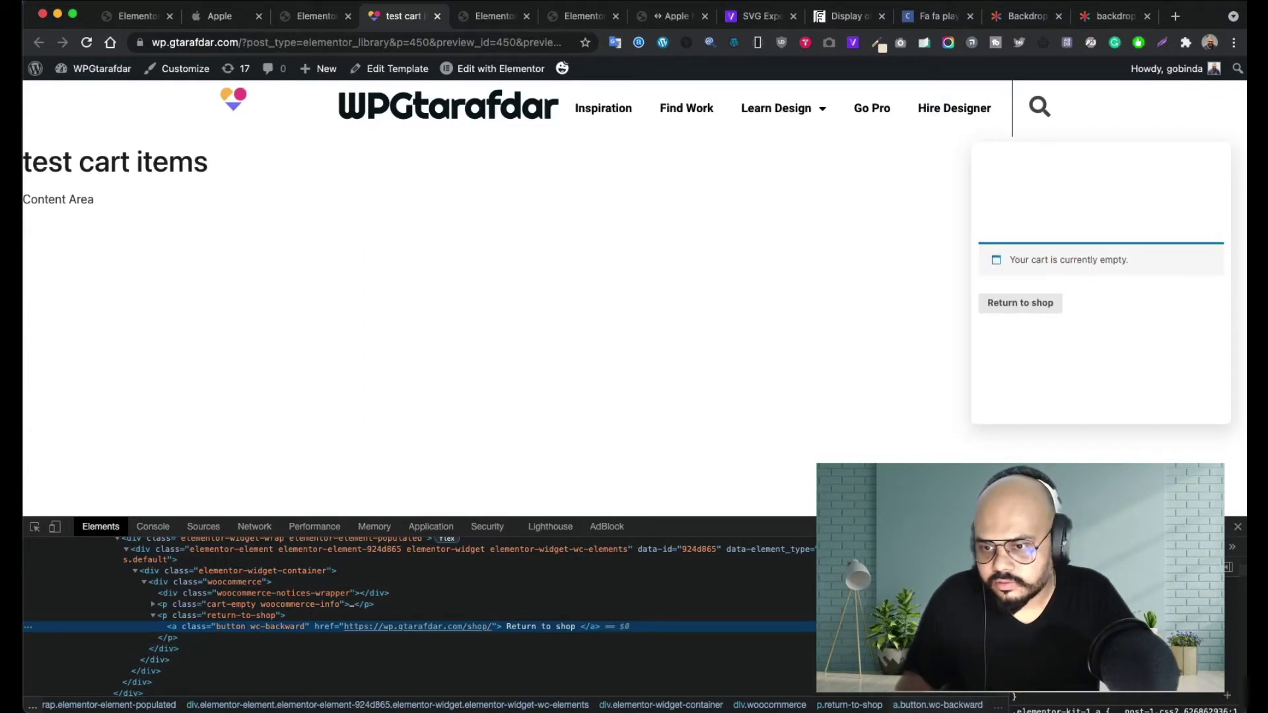
- Test hiding the Return to shop button by adding display: none!important to its inspected CSS rule, and review its remaining styles
click(1122, 692)
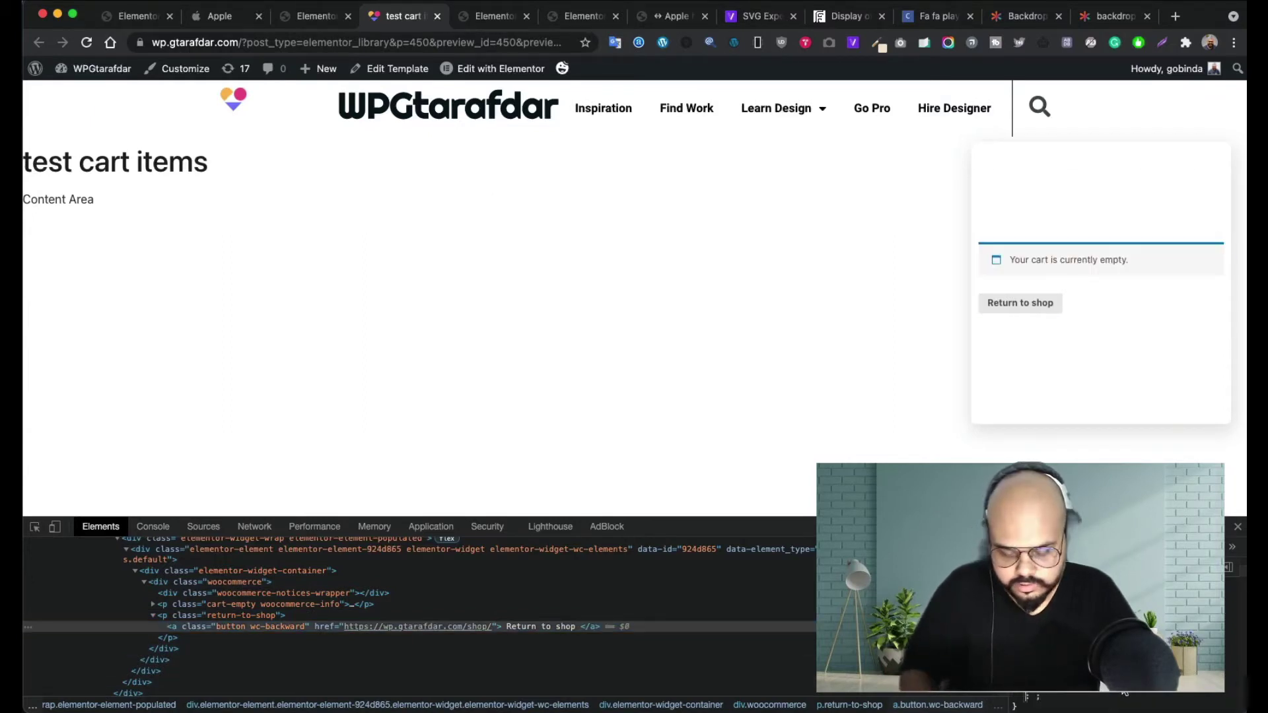
text(display: )
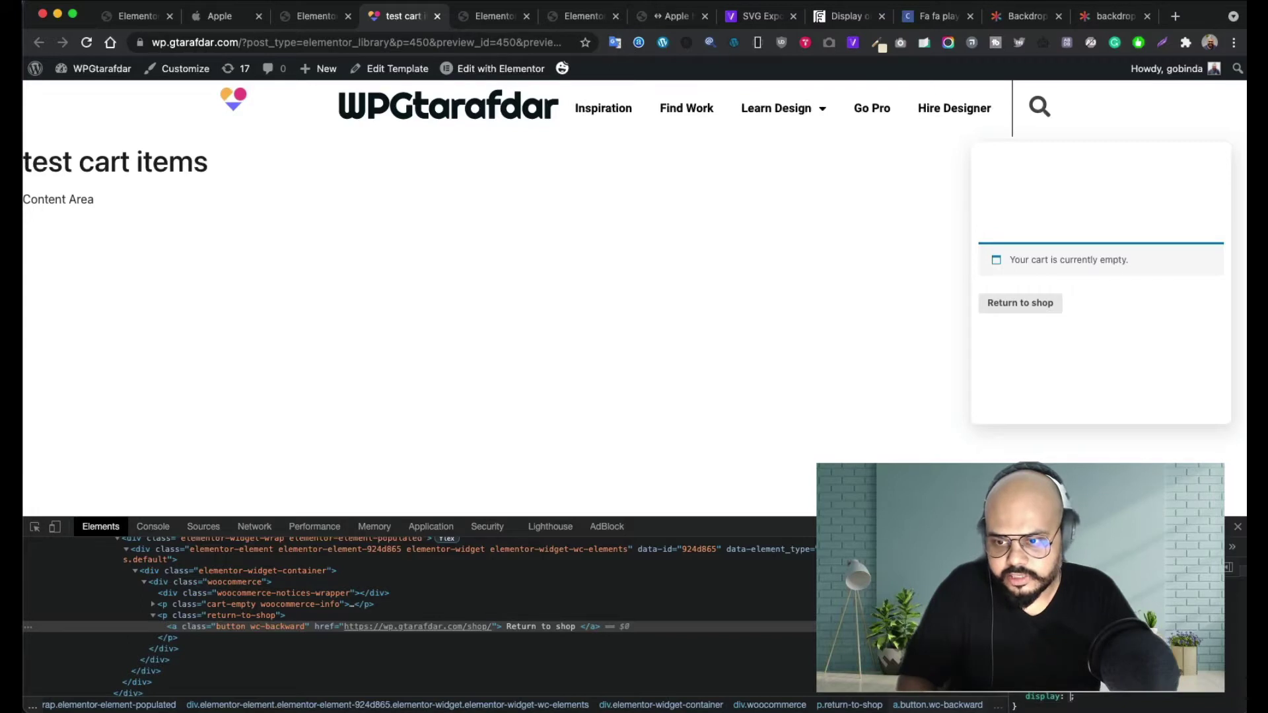
text(none)
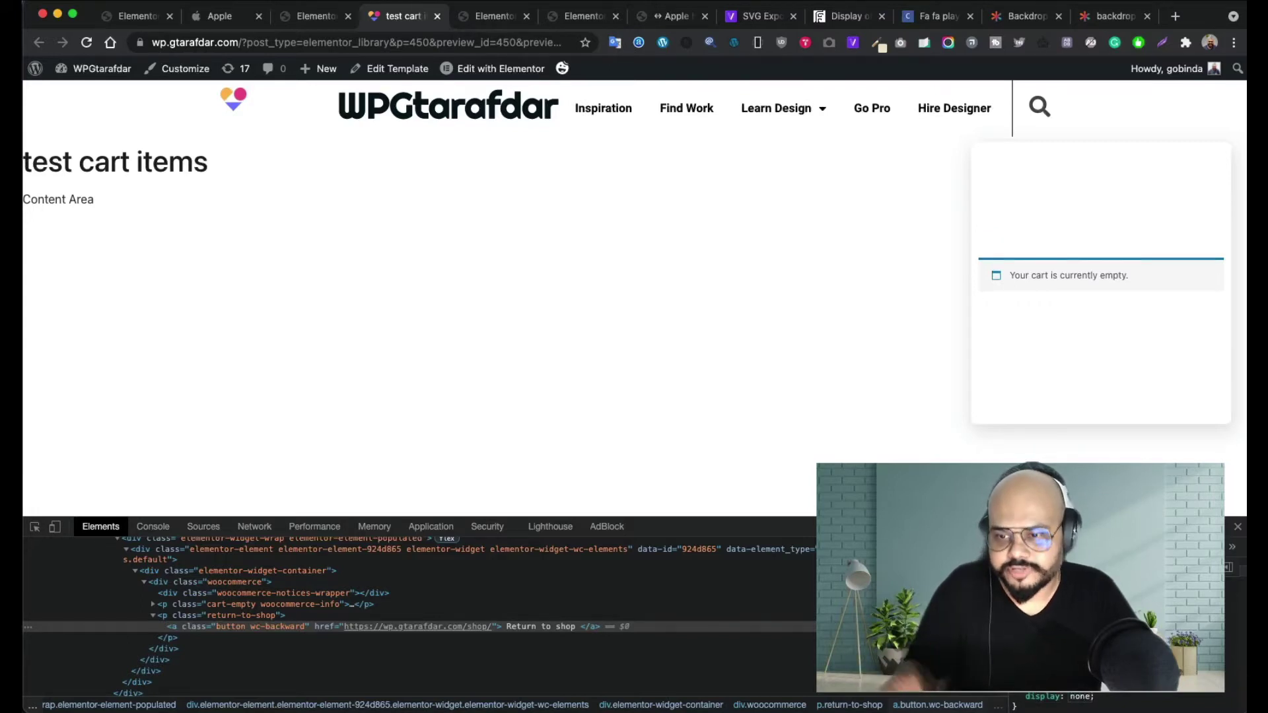
text(!impo)
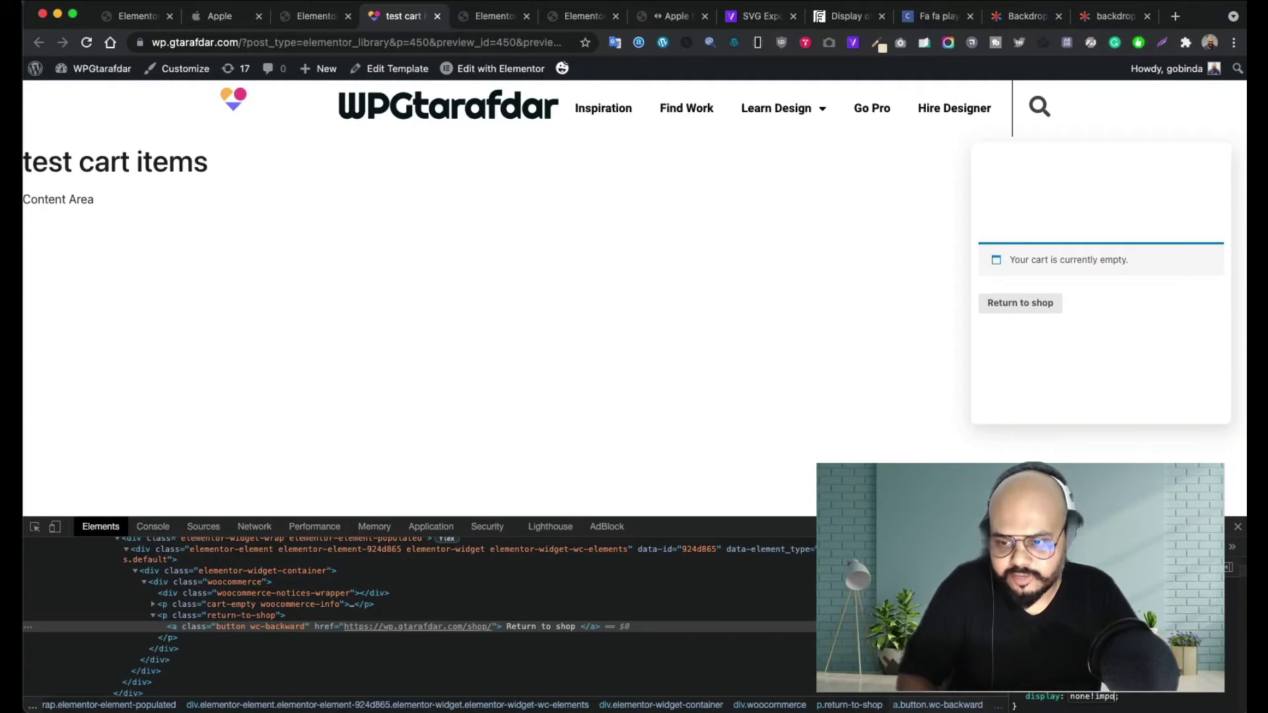
text(rt)
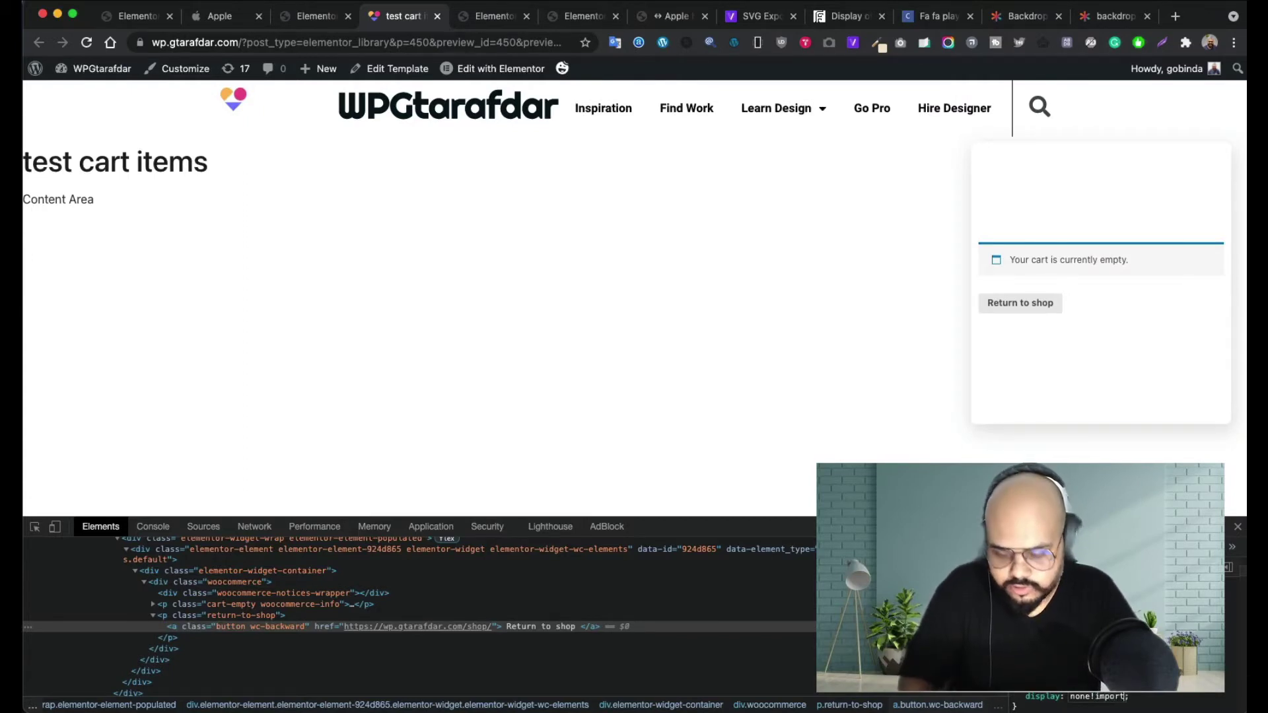
text(ant)
key(Return)
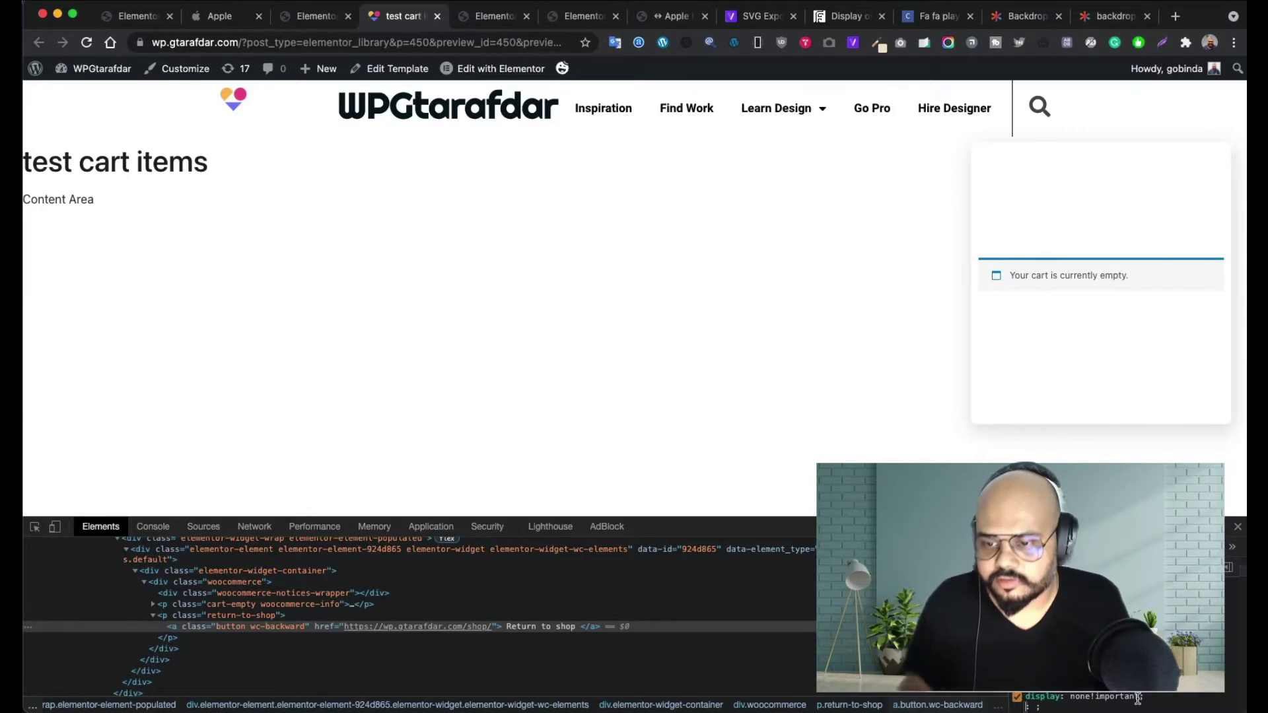
scroll(1083, 701, down, 5)
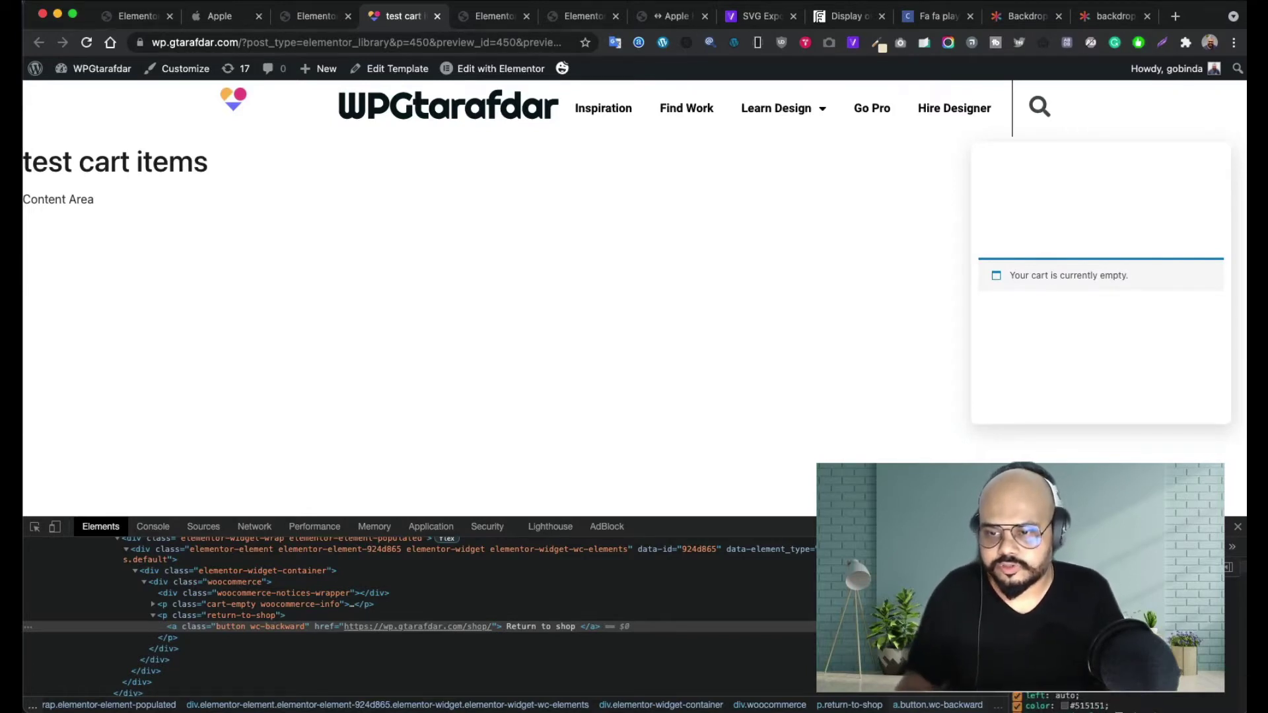
scroll(1083, 702, down, 4)
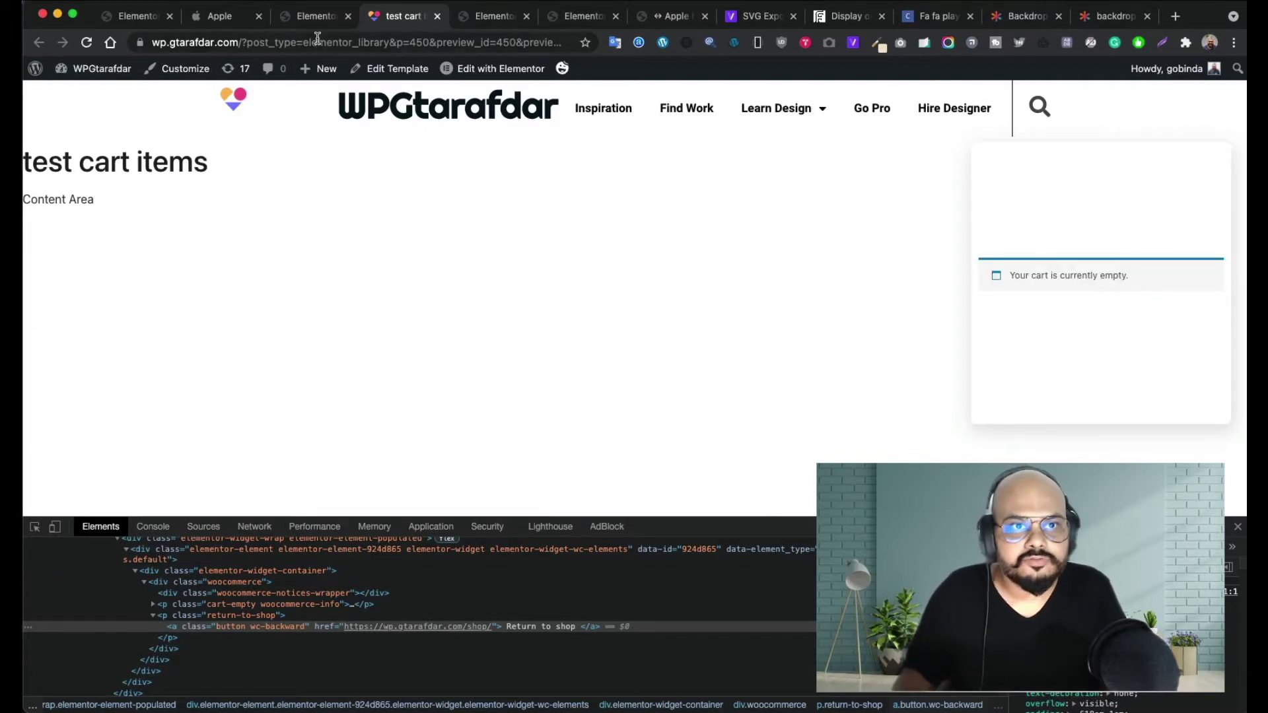
- Start a custom CSS rule on the test popup's cart widget for the WooCommerce #respond input#submit, a.button, button.button and input.button selectors
click(307, 17)
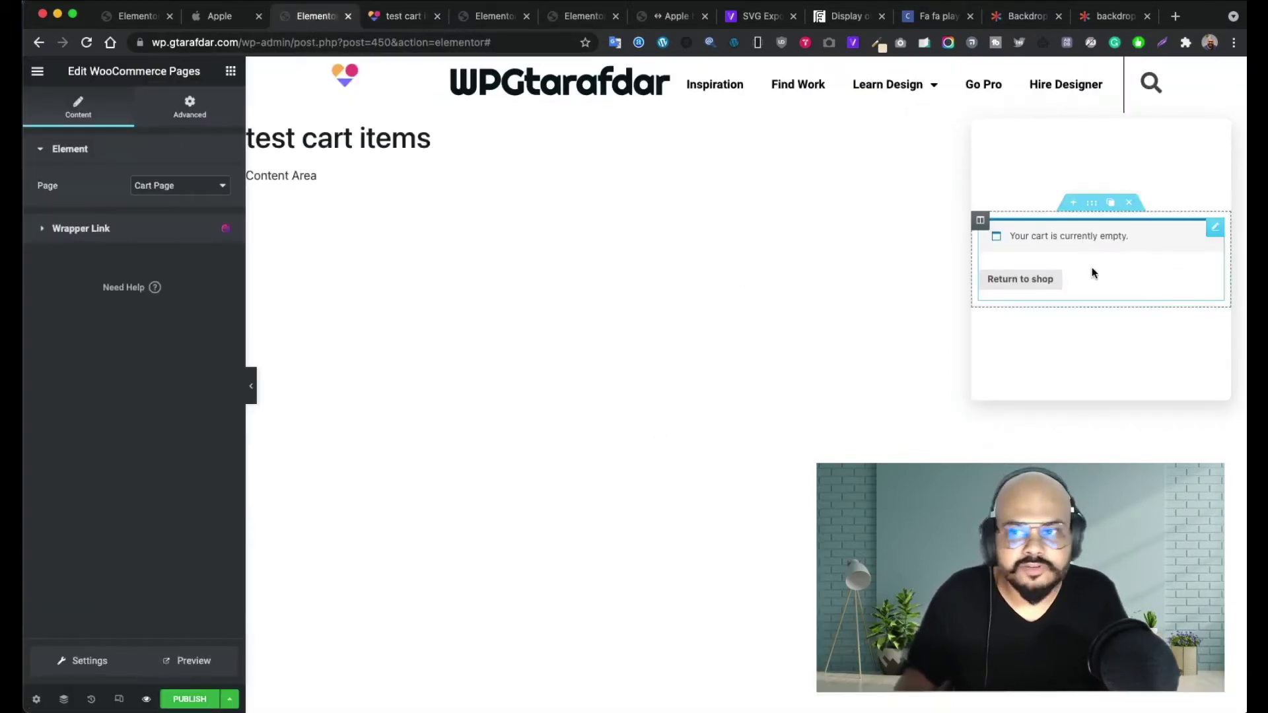
click(180, 110)
scroll(101, 433, down, 5)
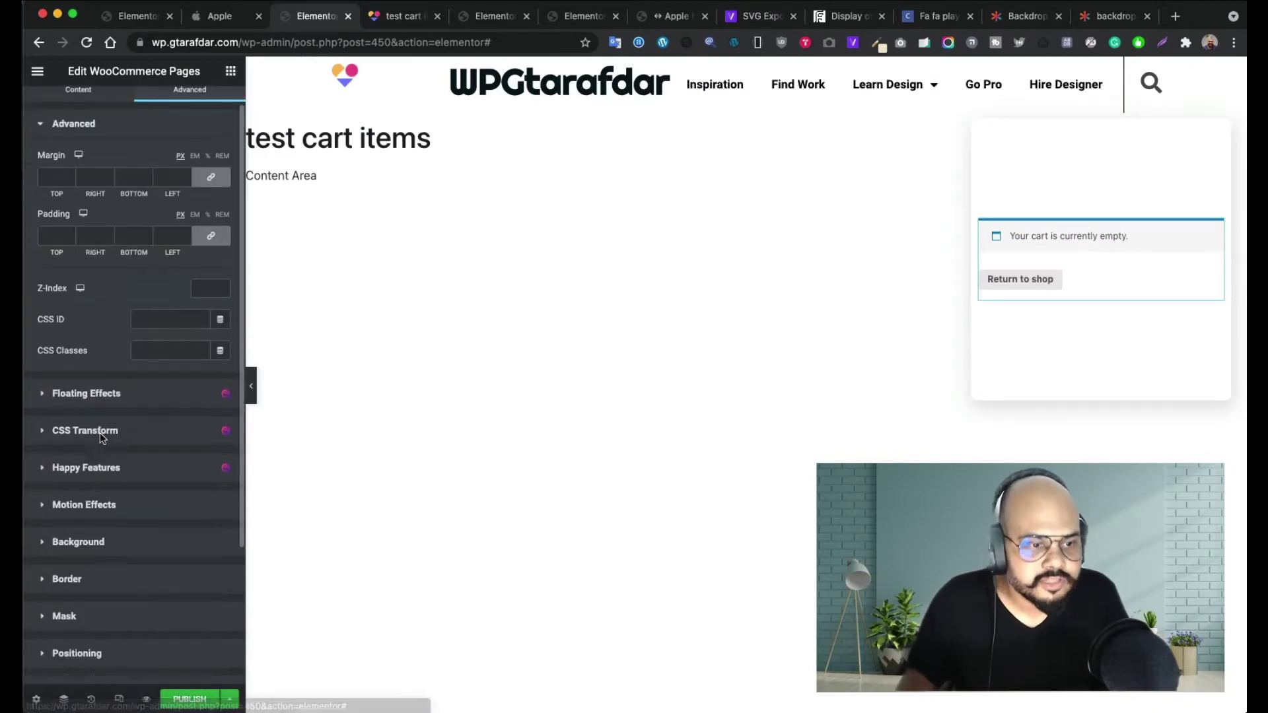
click(95, 592)
scroll(125, 594, down, 3)
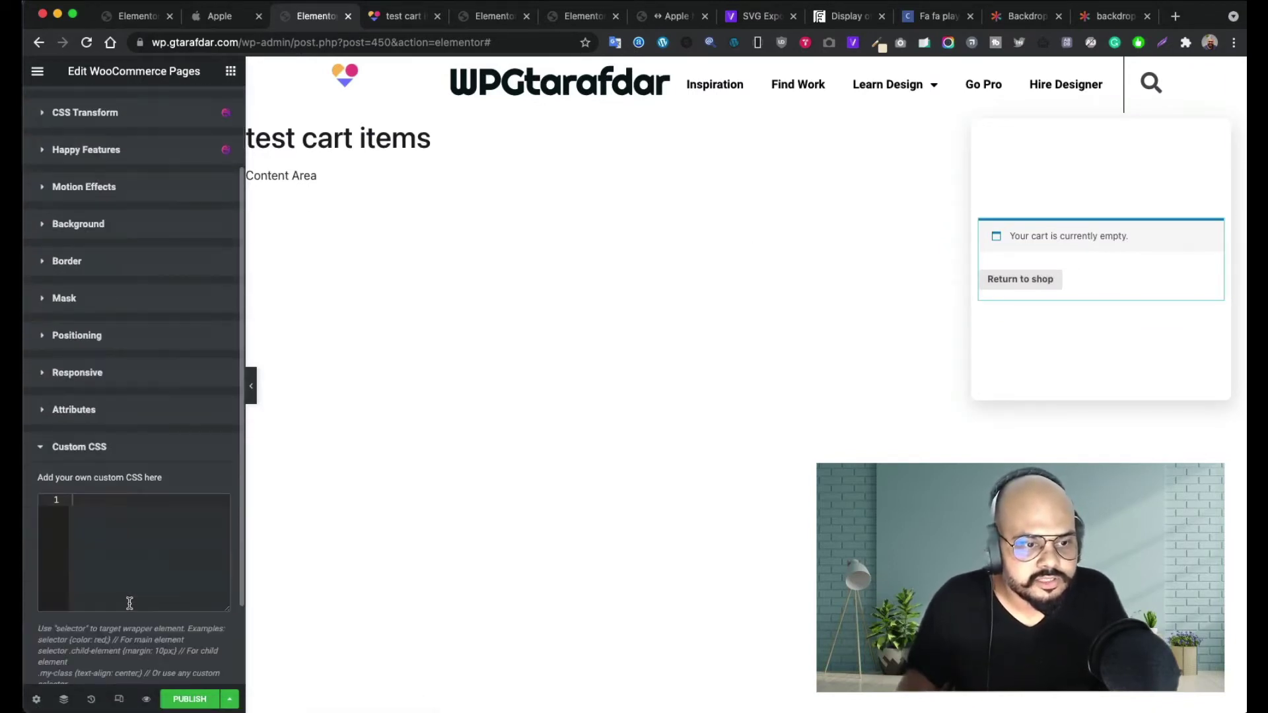
click(112, 515)
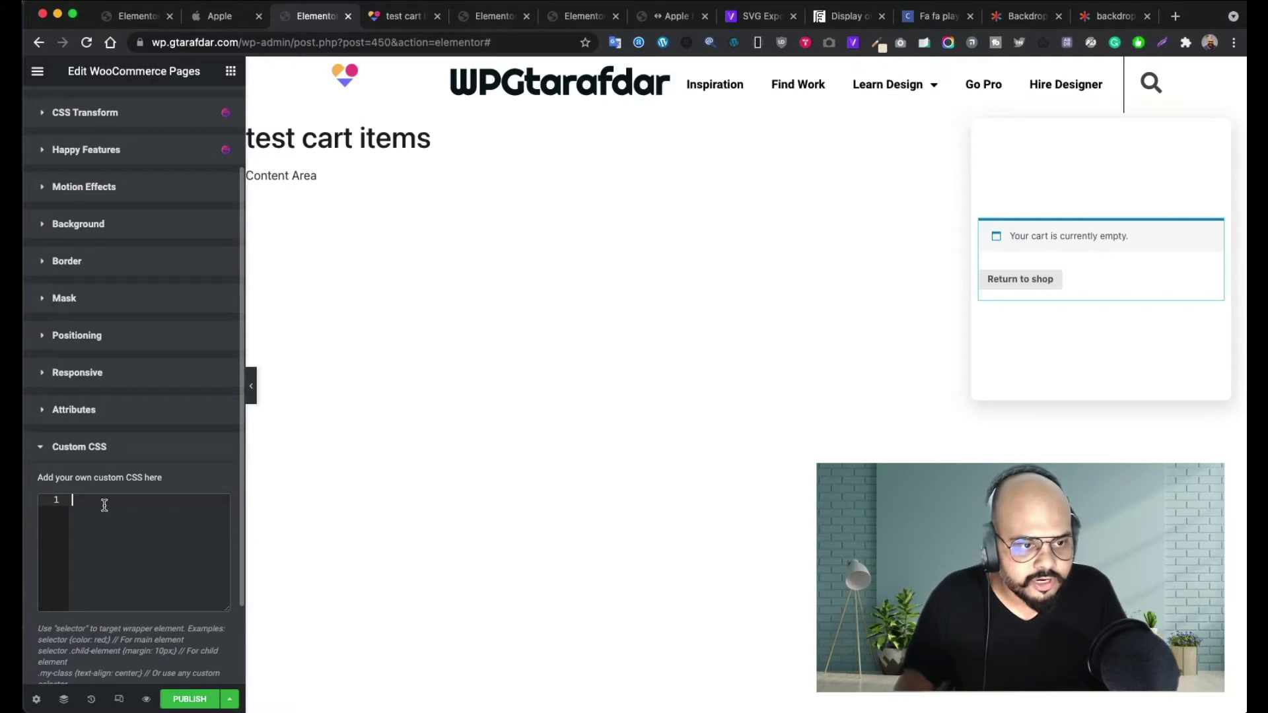
text(.woocommerce #respond input#submit, .woocommerce a.button, .woocommerce button.button, .woocommerce input.button {)
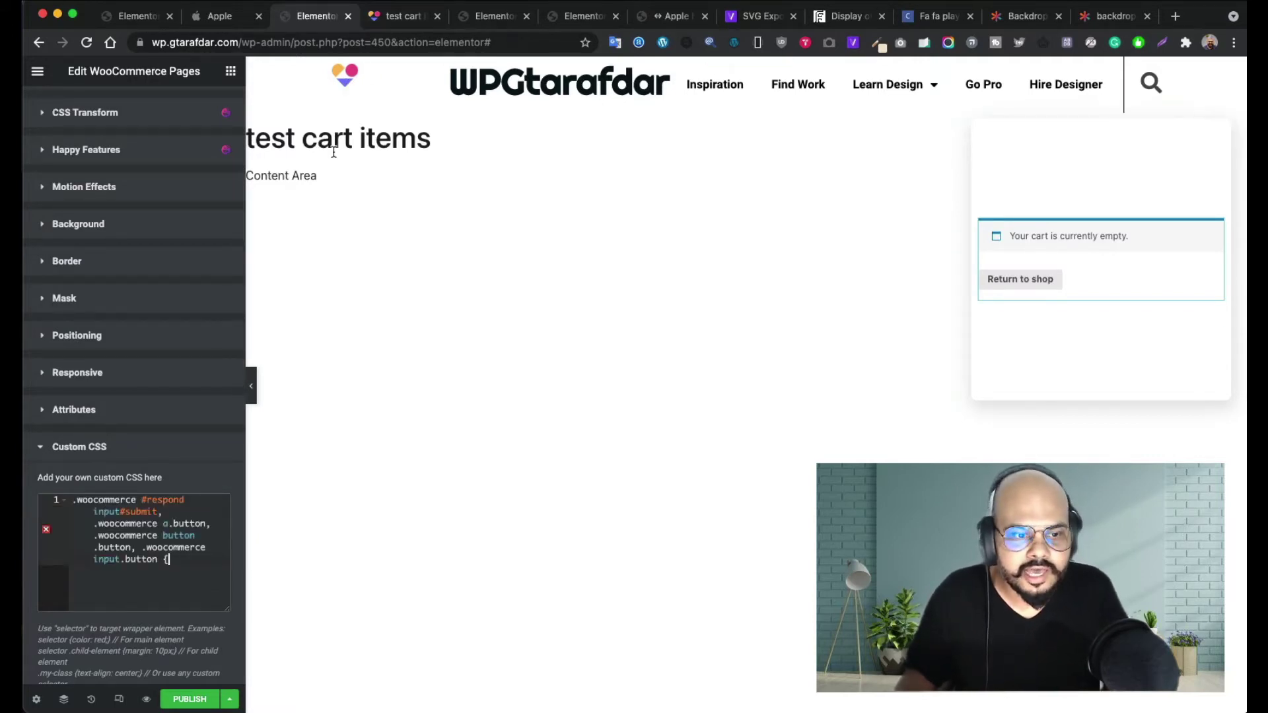
key(Return)
- Complete the button rule with display: none!important; and a closing brace, followed by a new line
text(dis)
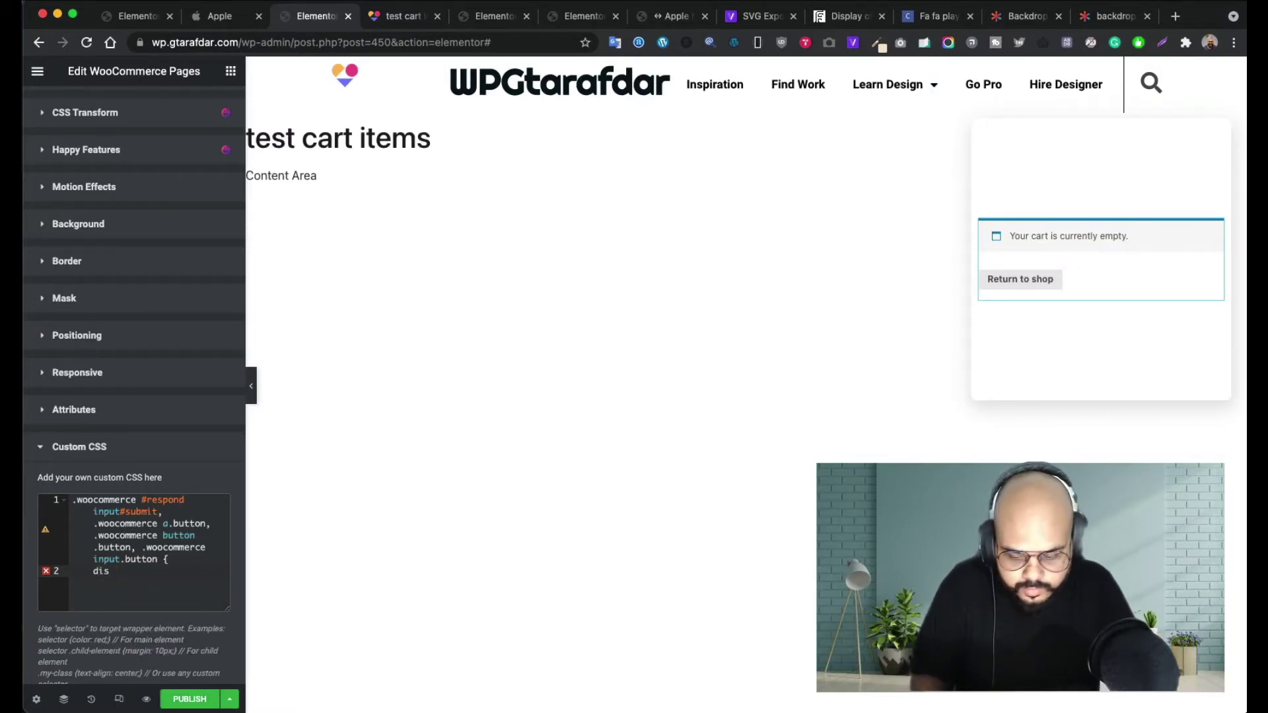
text(poplay)
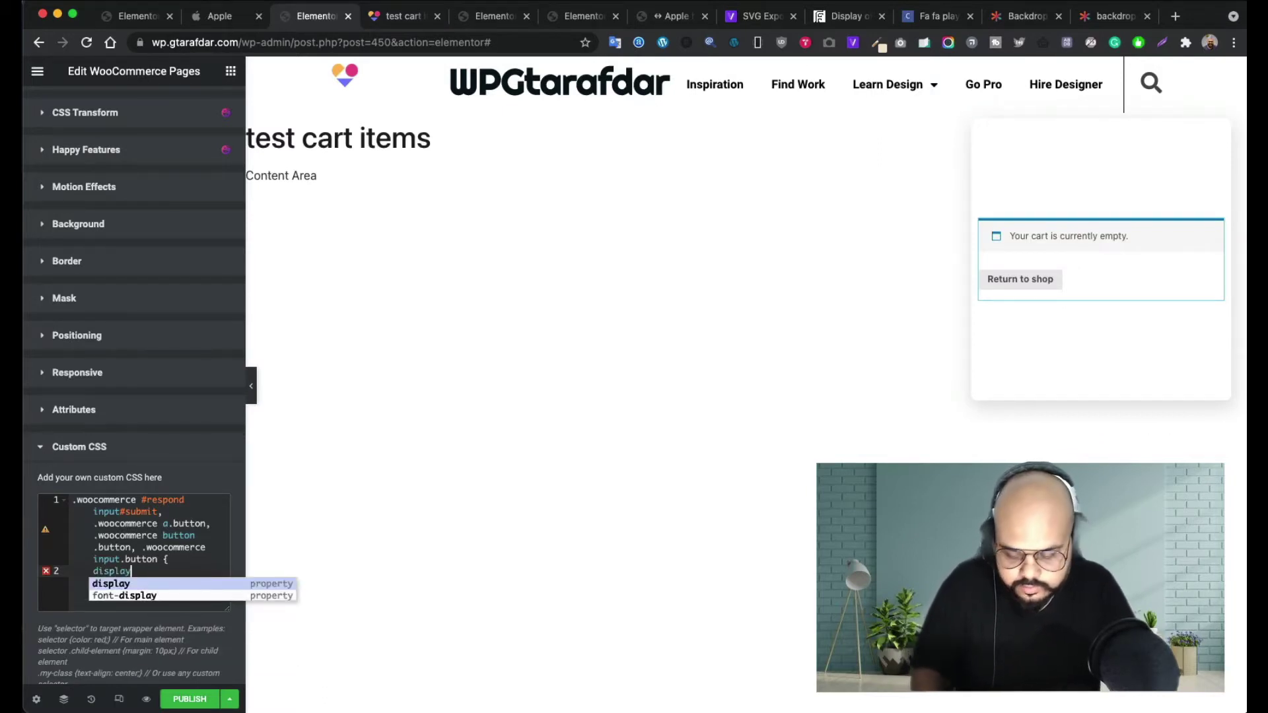
text(: none)
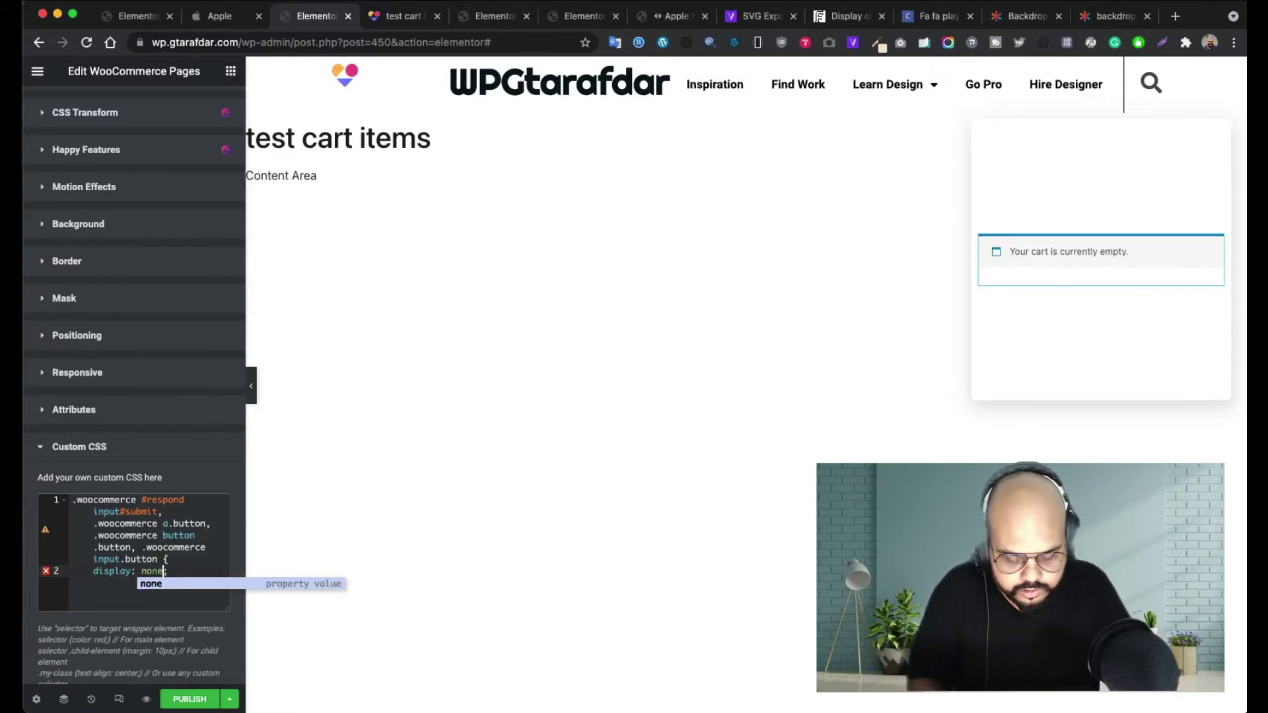
text(!impo)
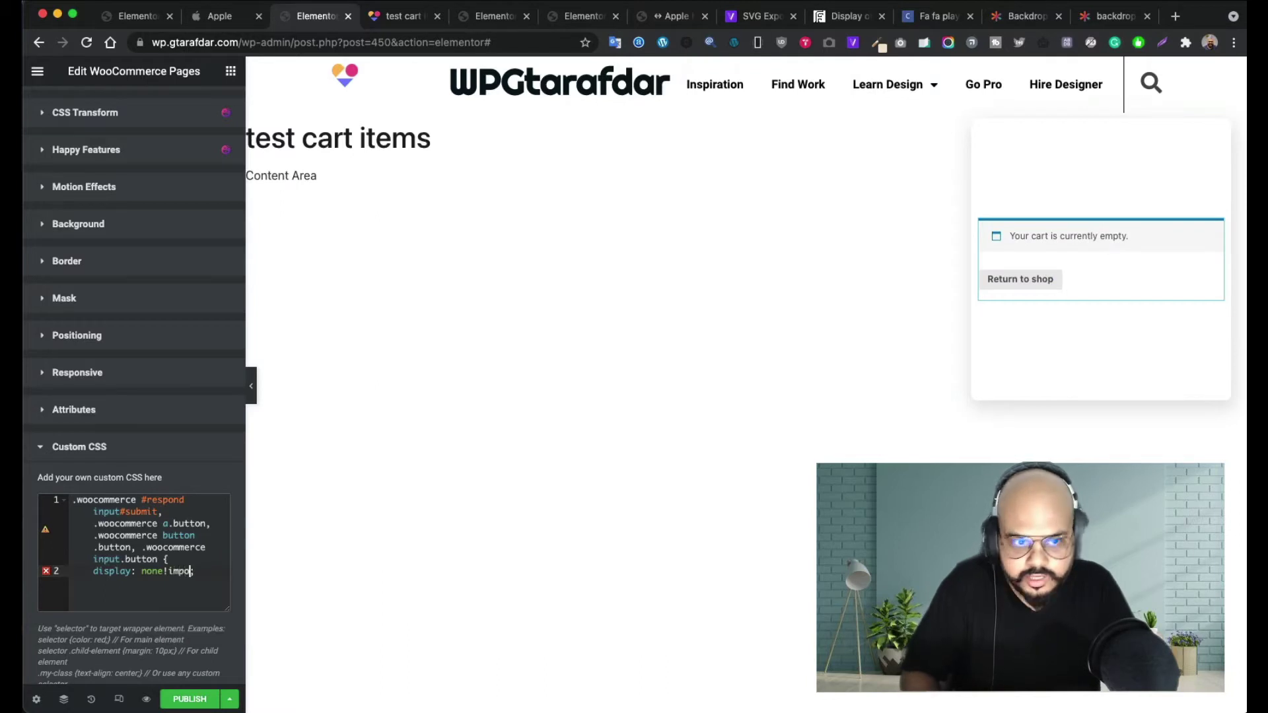
text(rtant;})
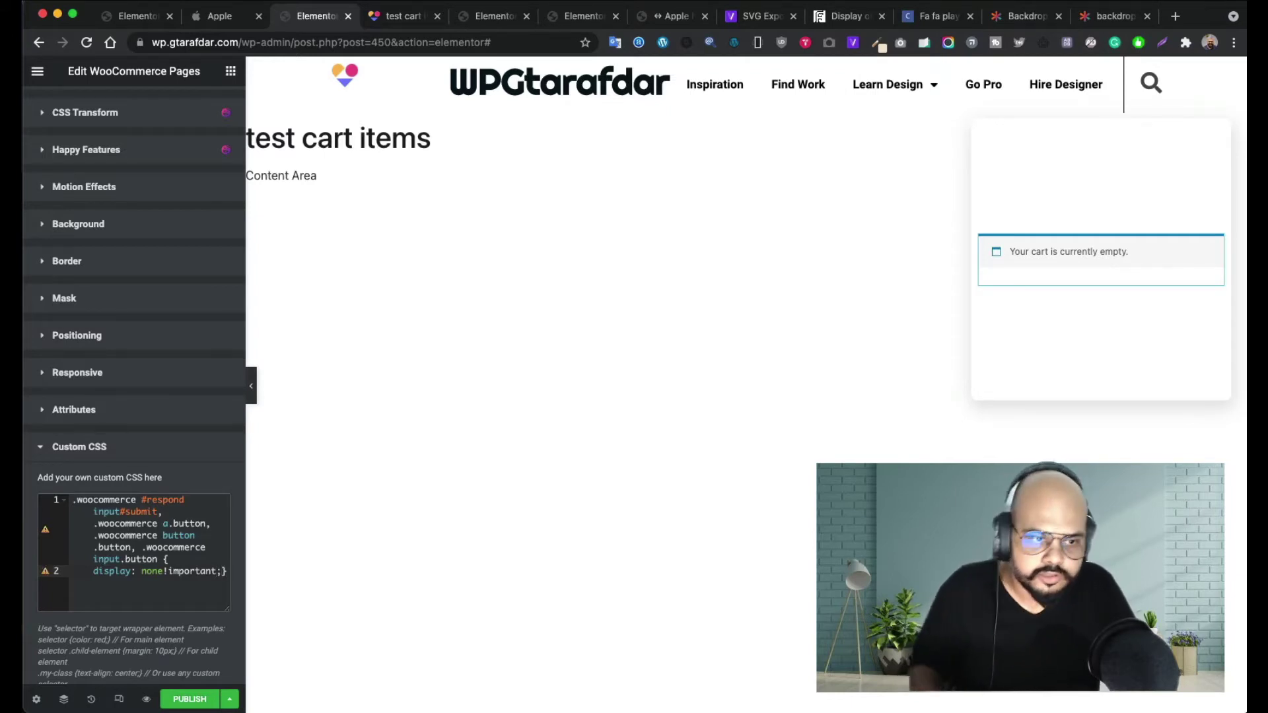
key(Return)
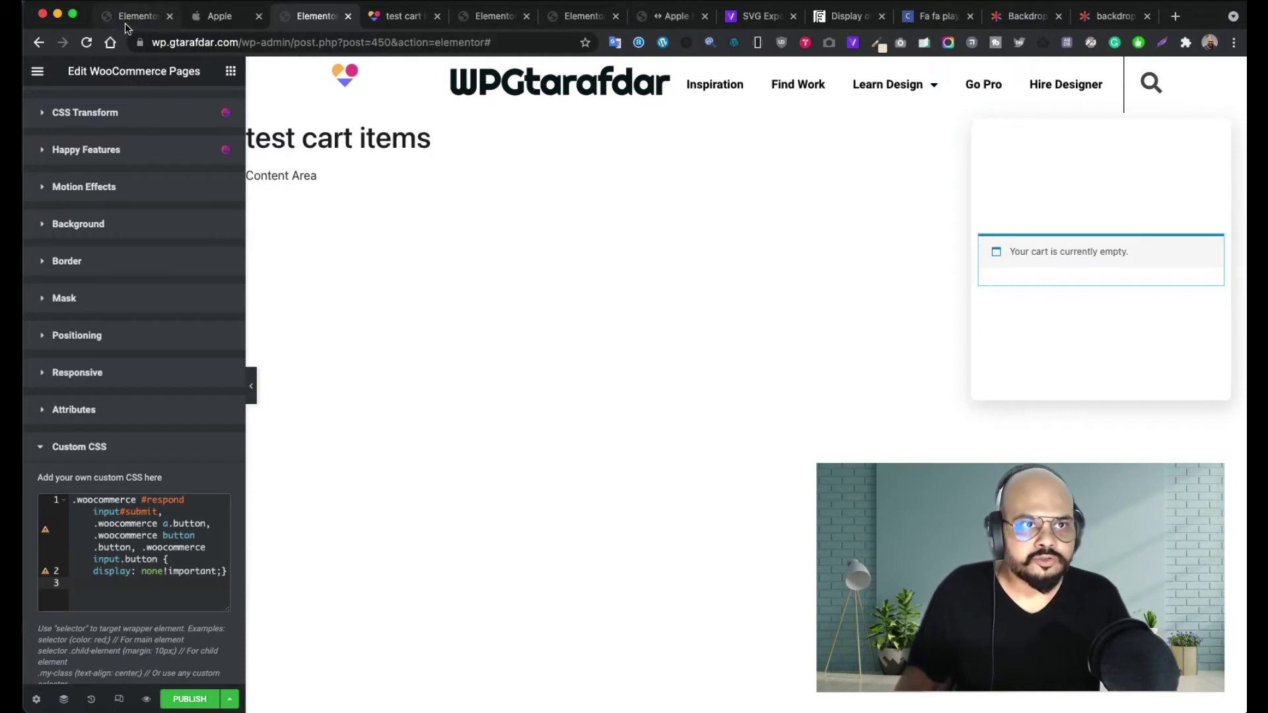
- Select the .woocommerce-info border, notice padding and ::before rules in the custom CSS of the Cart popup's cart widget for copying
click(500, 19)
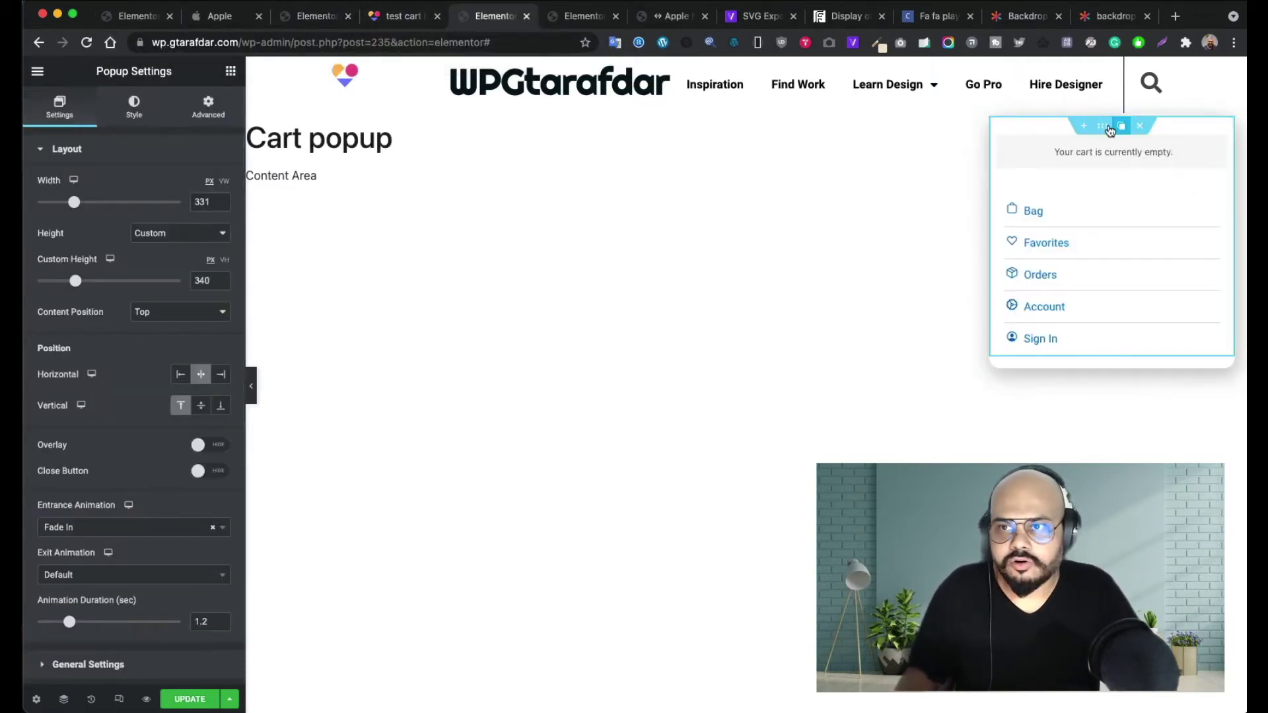
click(1216, 132)
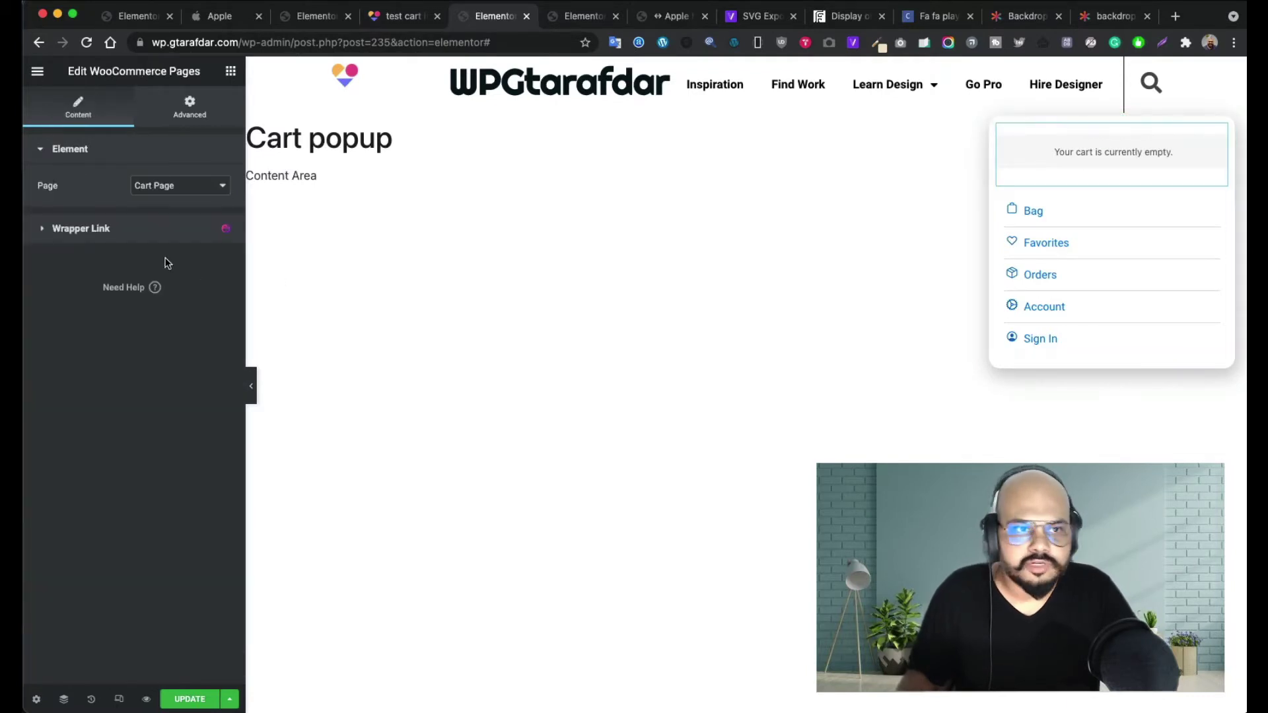
click(195, 121)
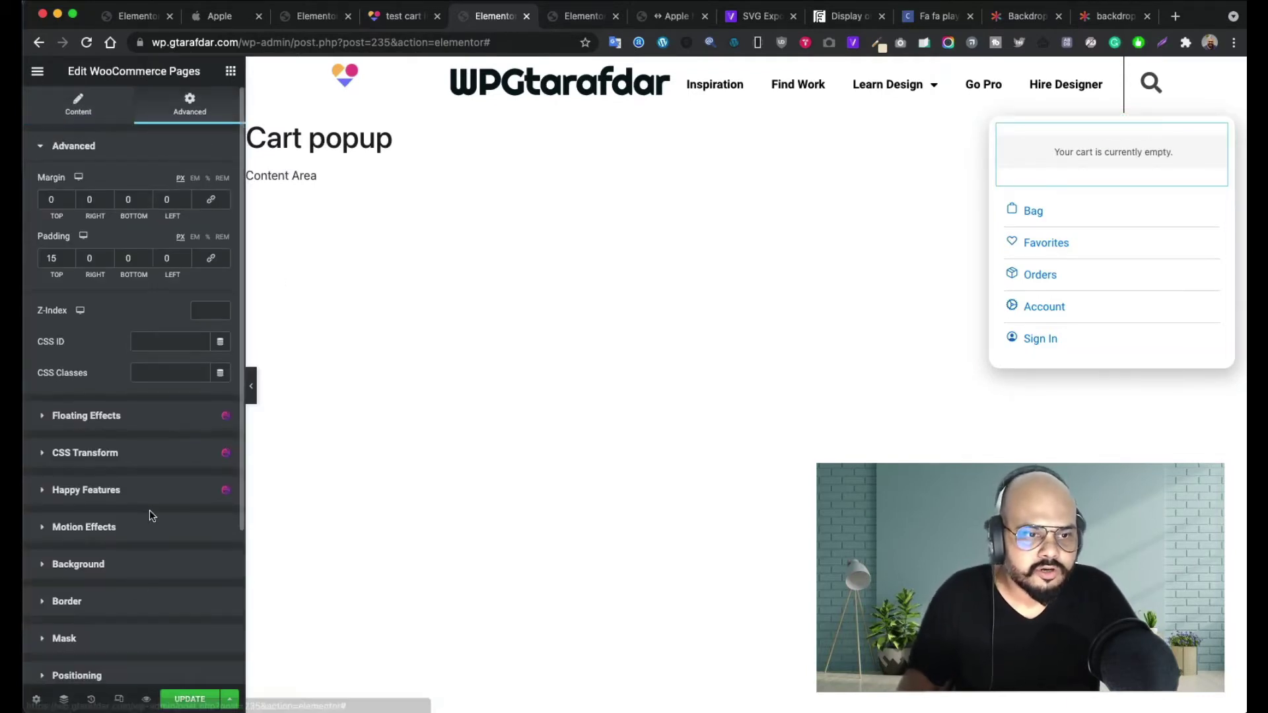
scroll(132, 528, down, 5)
click(80, 581)
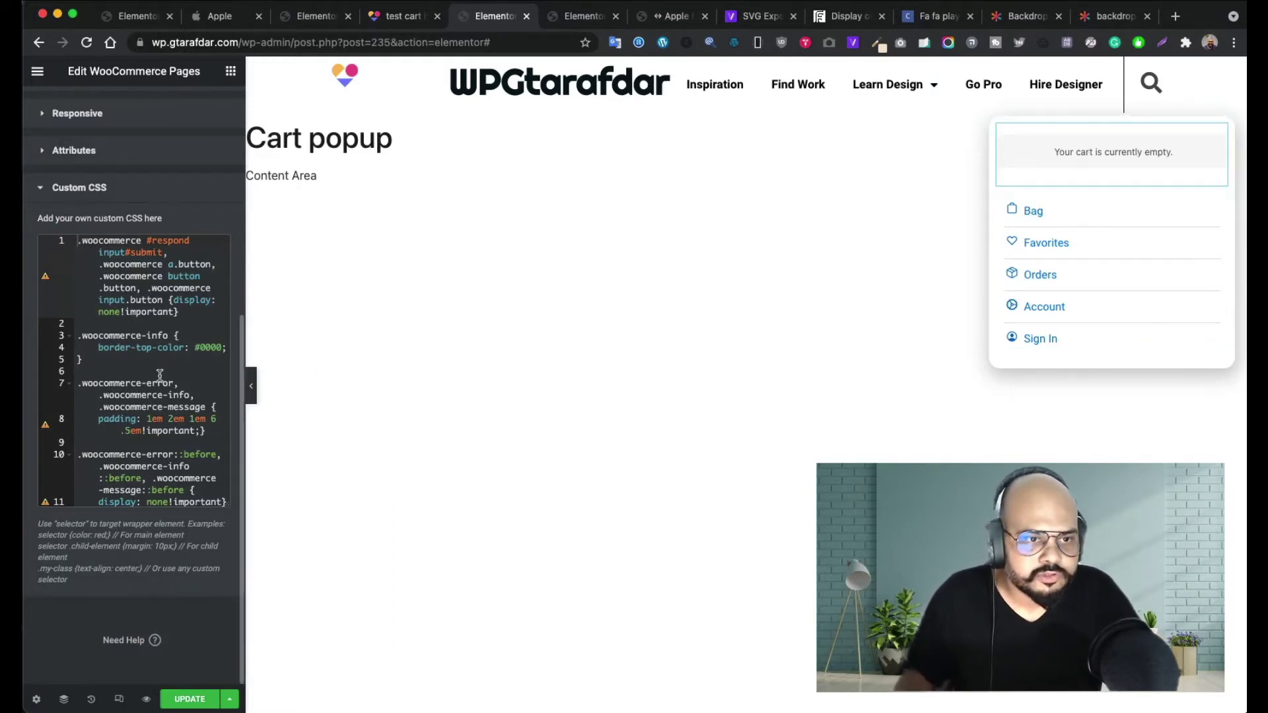
drag(80, 337, 236, 509)
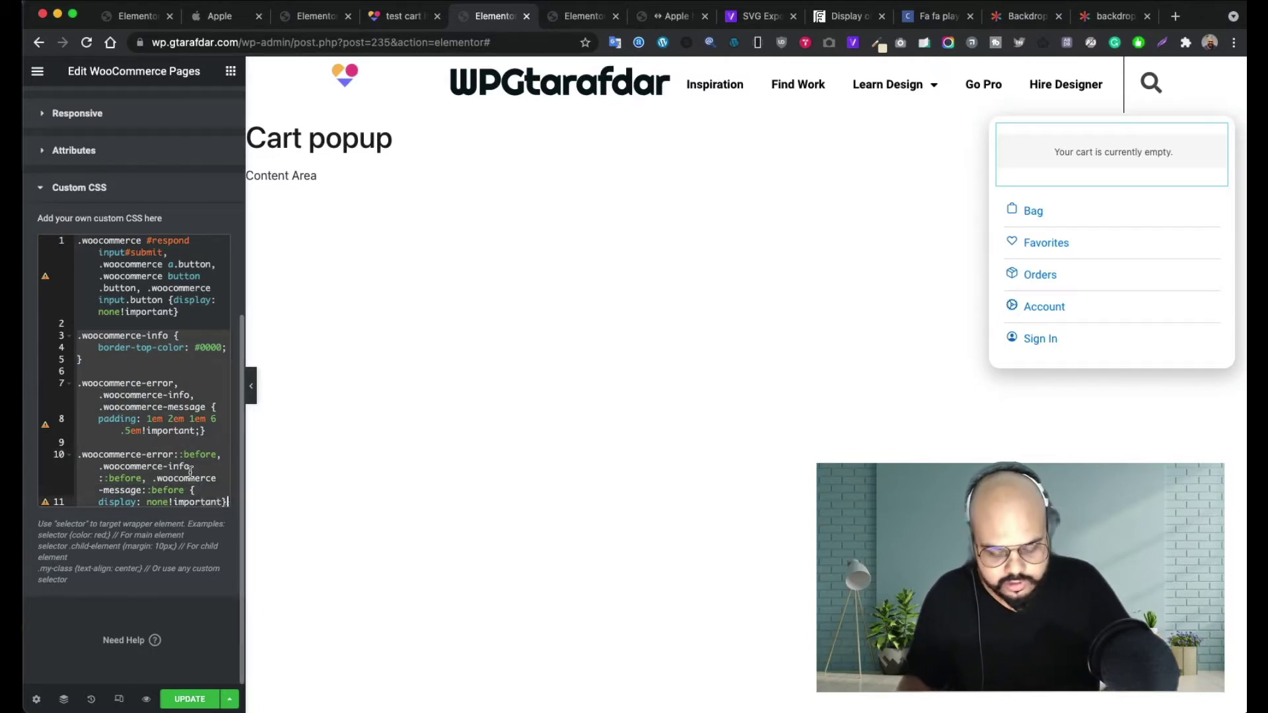
- Paste the copied notice border, padding and ::before rules below the button rule in the test cart items popup's custom CSS
click(134, 27)
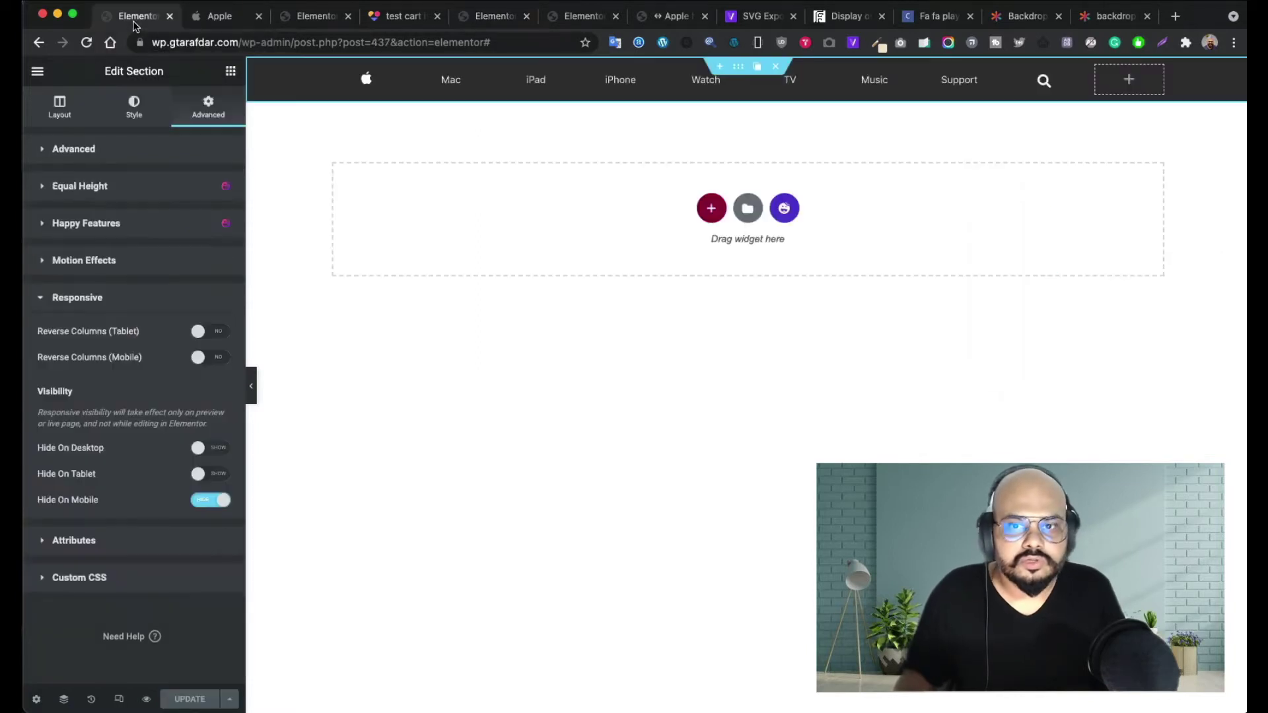
click(324, 22)
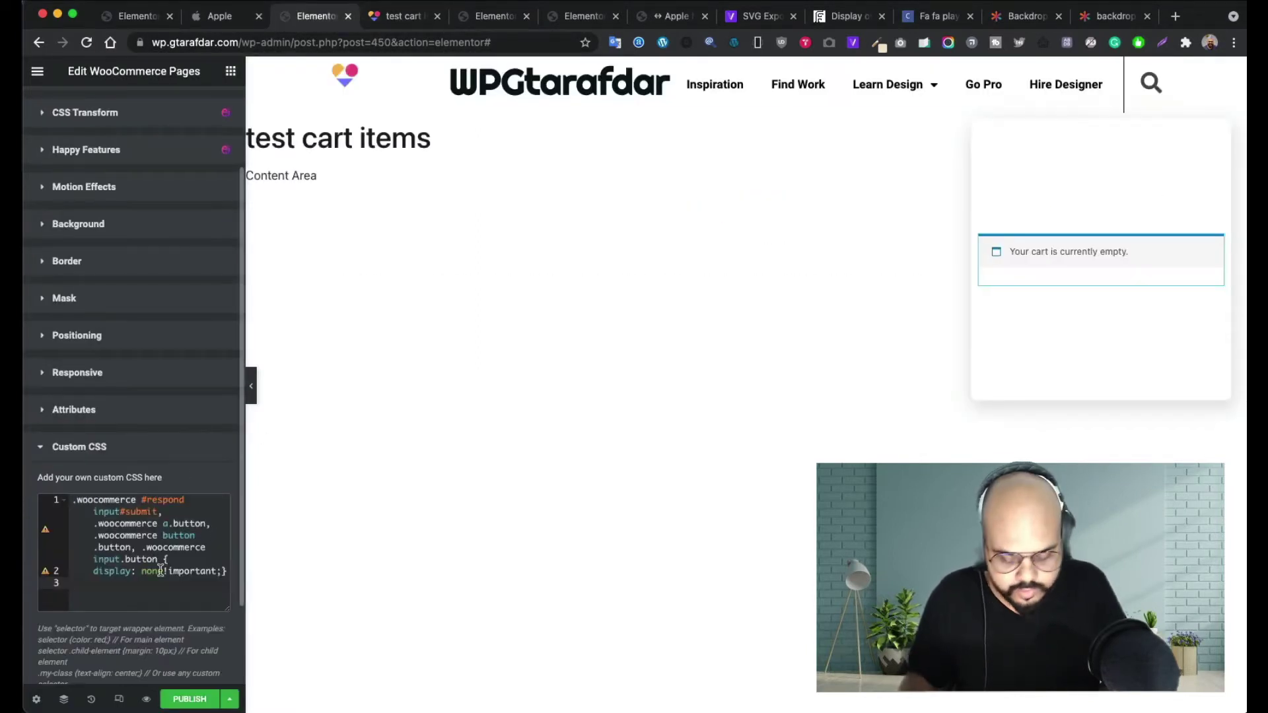
key(super+v)
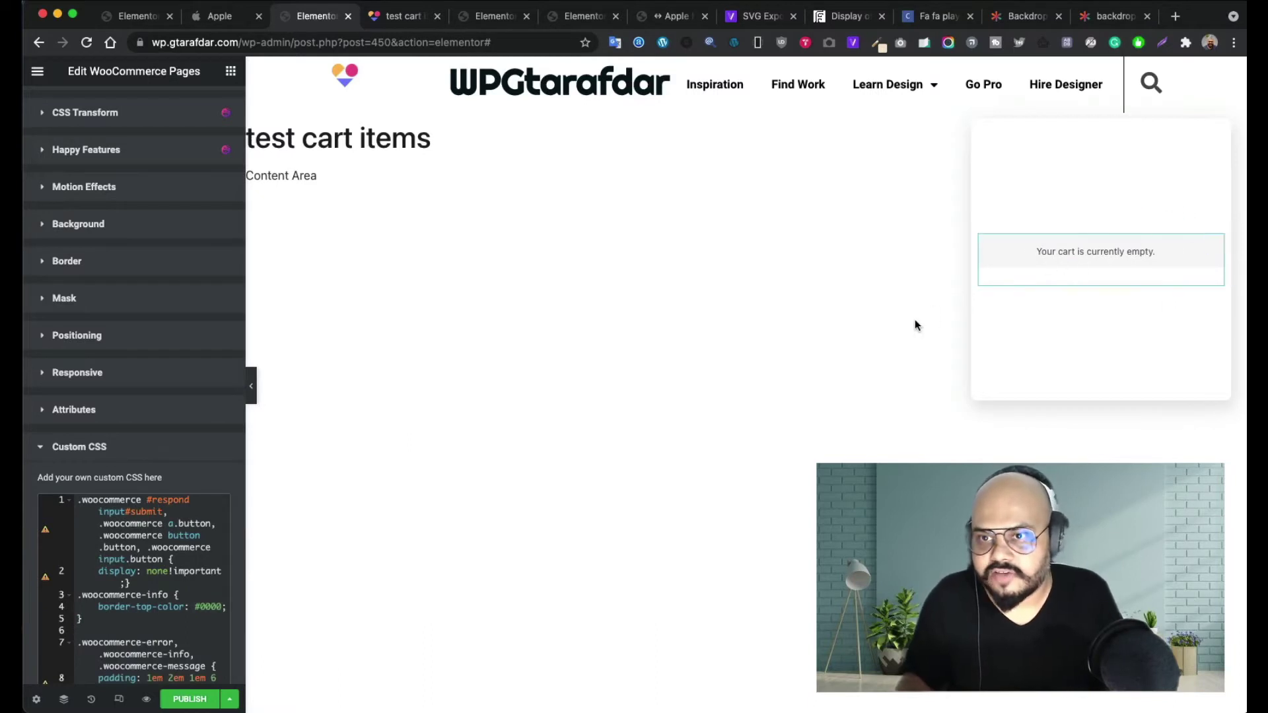
scroll(154, 579, down, 5)
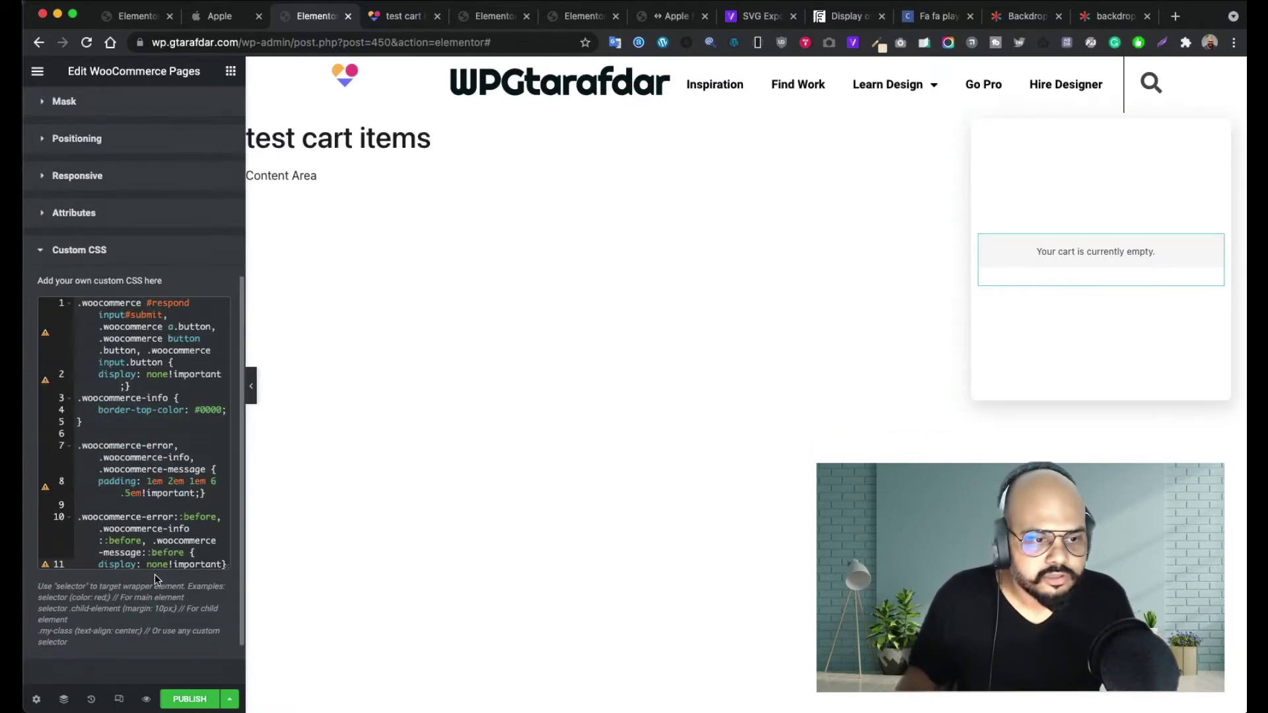
scroll(153, 472, up, 1)
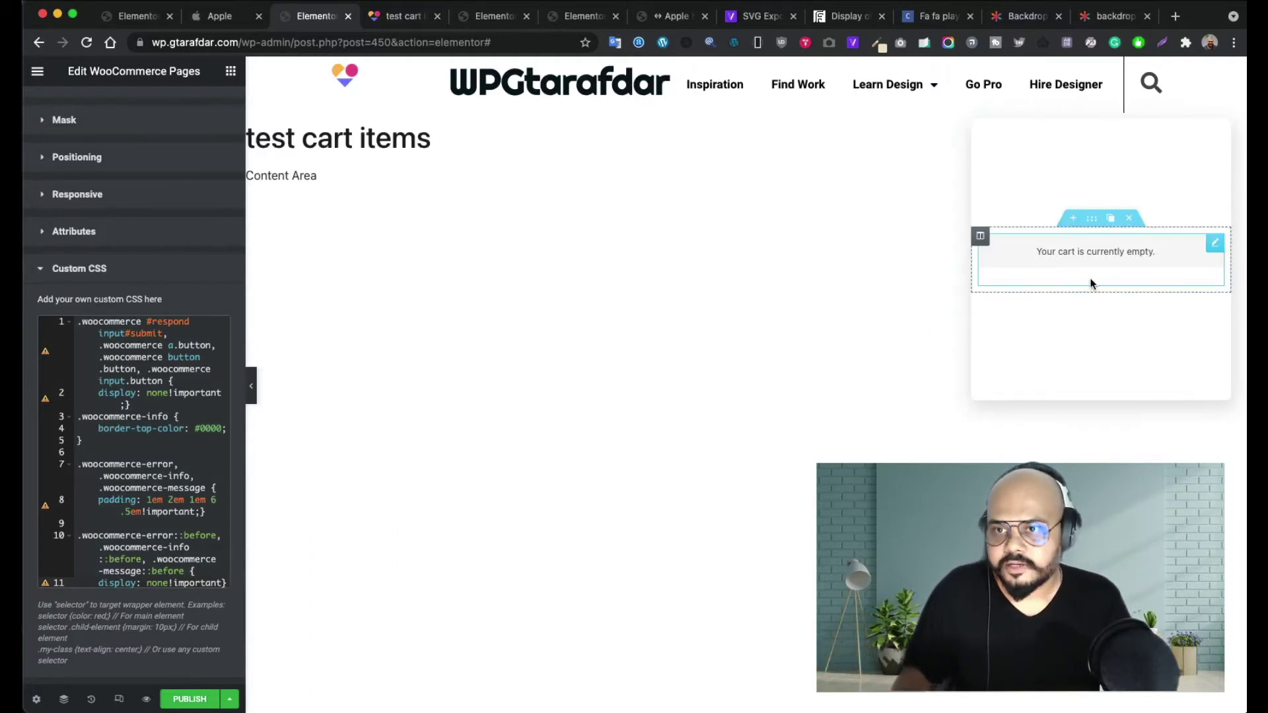
- Search the widgets for "list" and add an Icon List below the empty-cart notice in the popup
click(1092, 228)
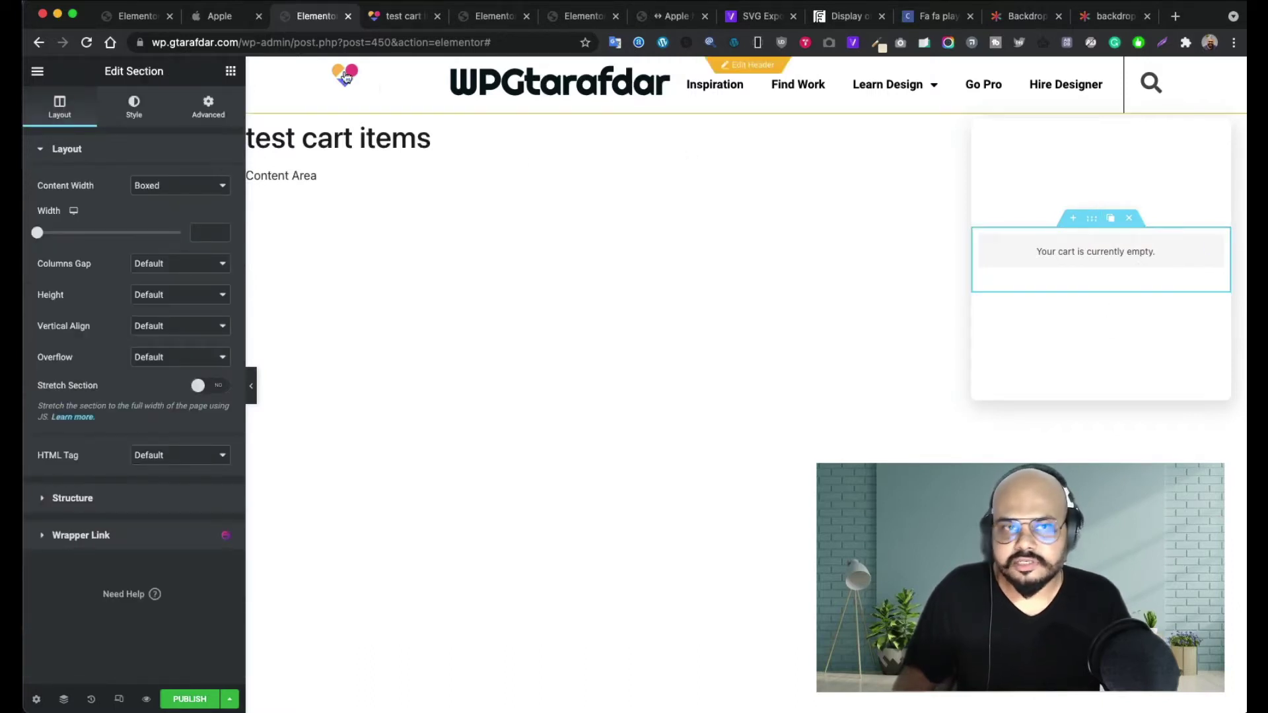
click(230, 71)
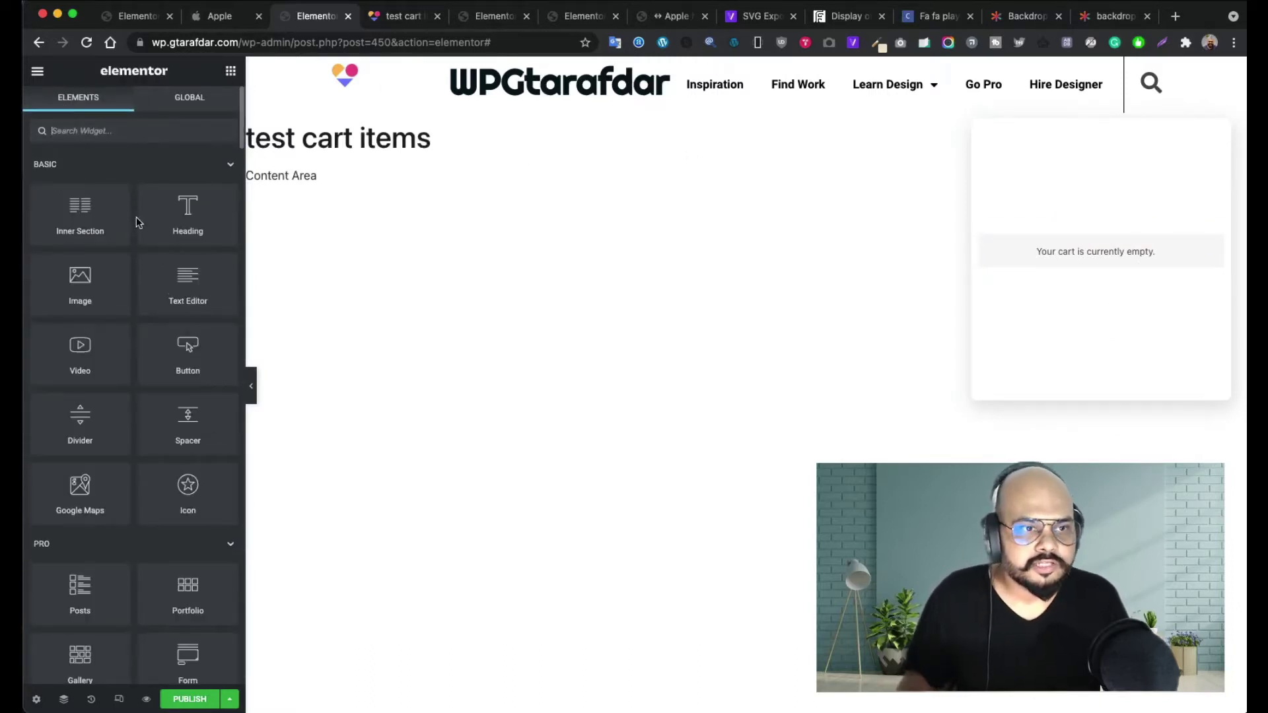
text(list)
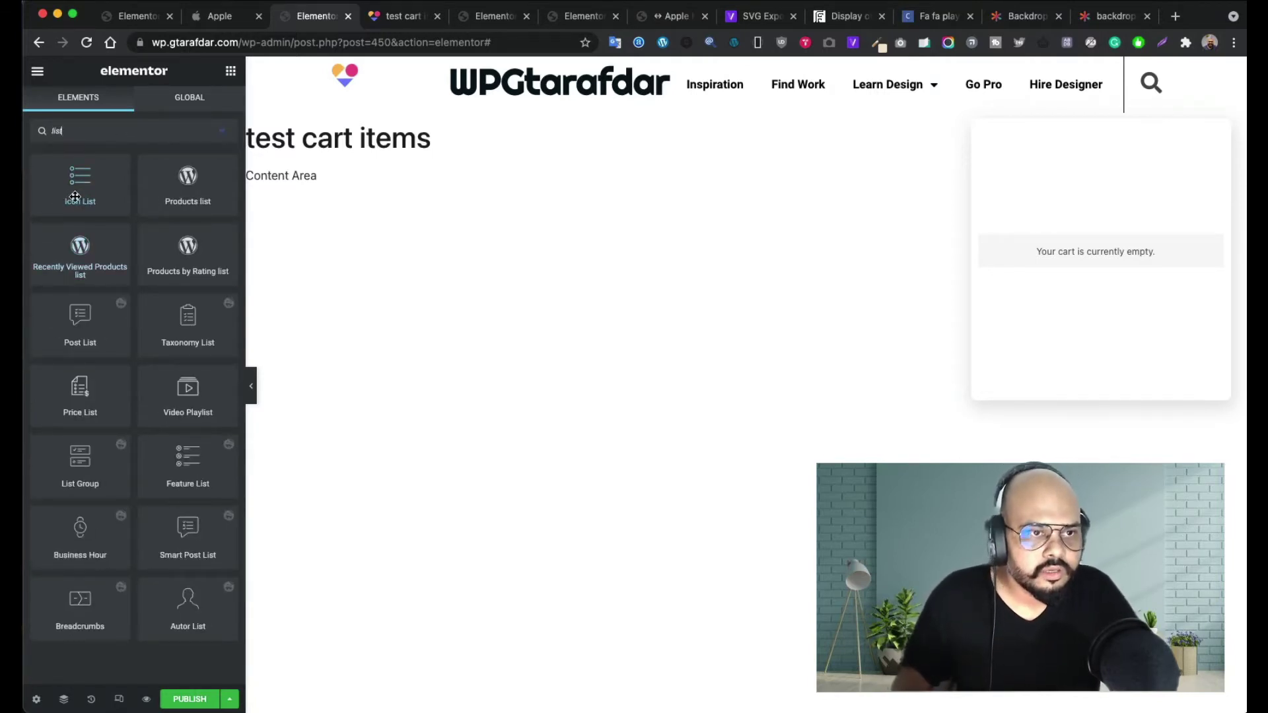
drag(76, 196, 1048, 263)
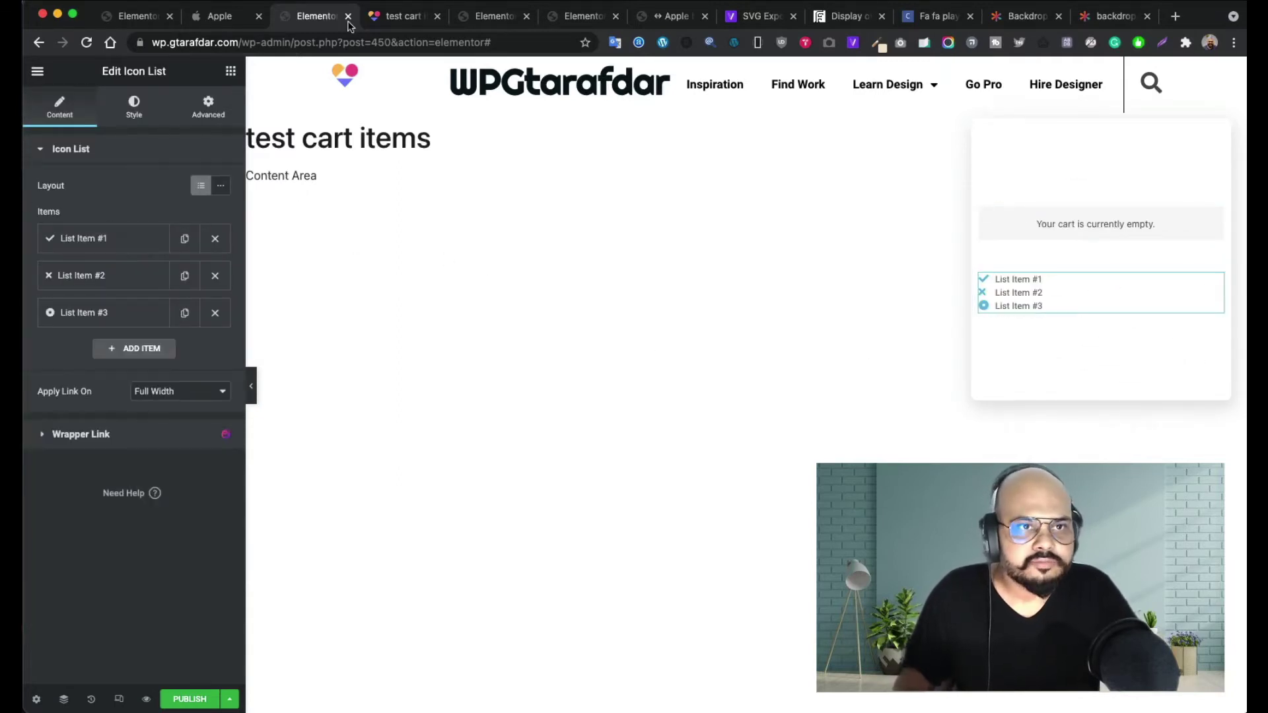
- Review the Icon List items in the finished Cart popup and compare them with the bag menu on Apple's site
click(406, 18)
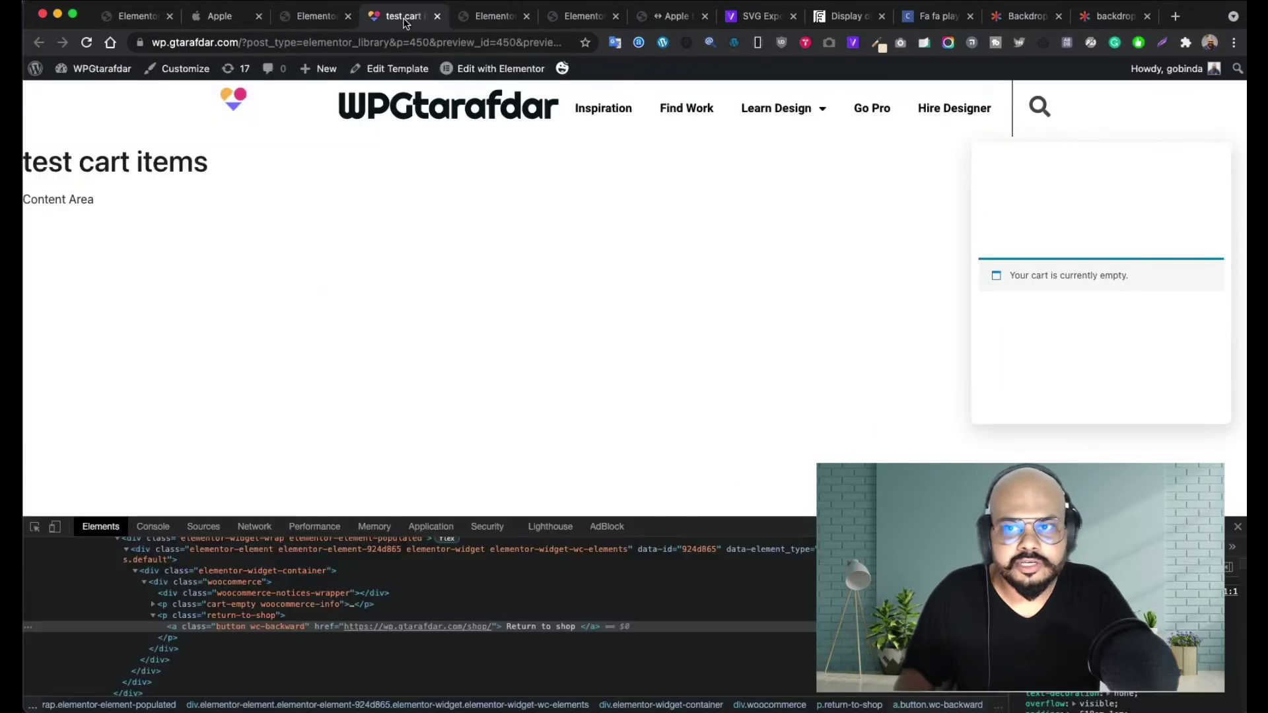
click(505, 18)
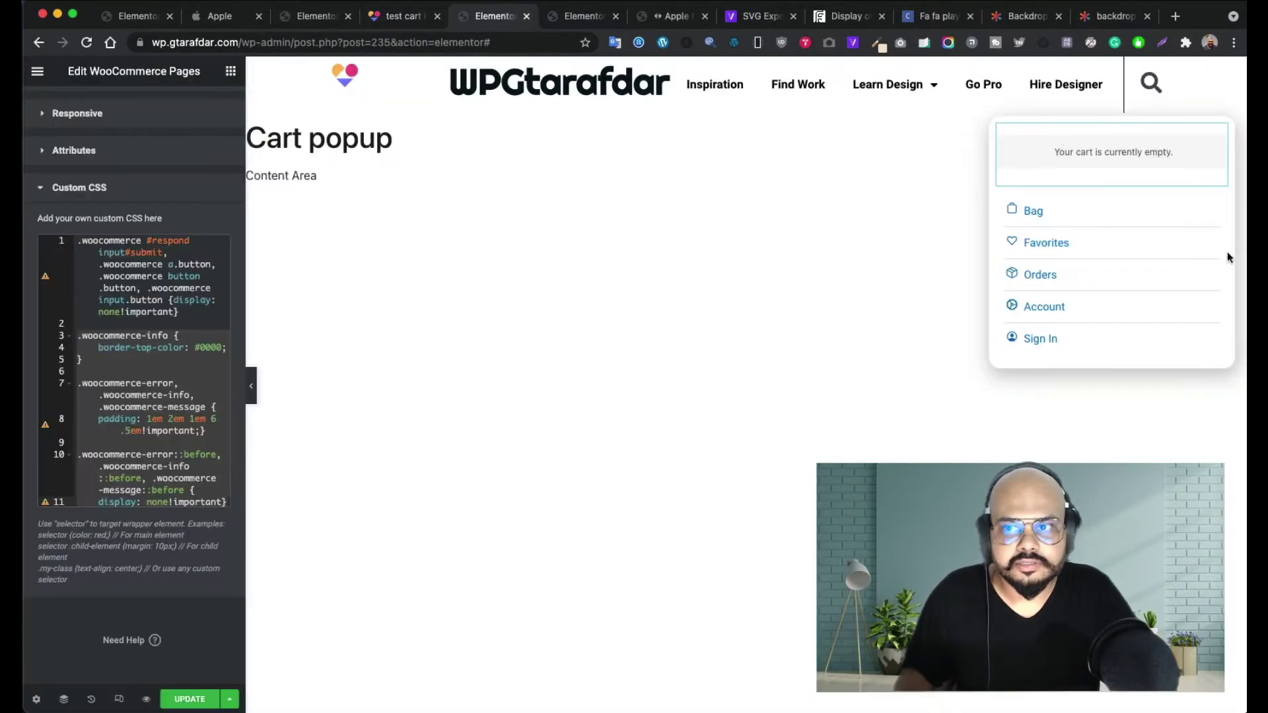
click(1216, 210)
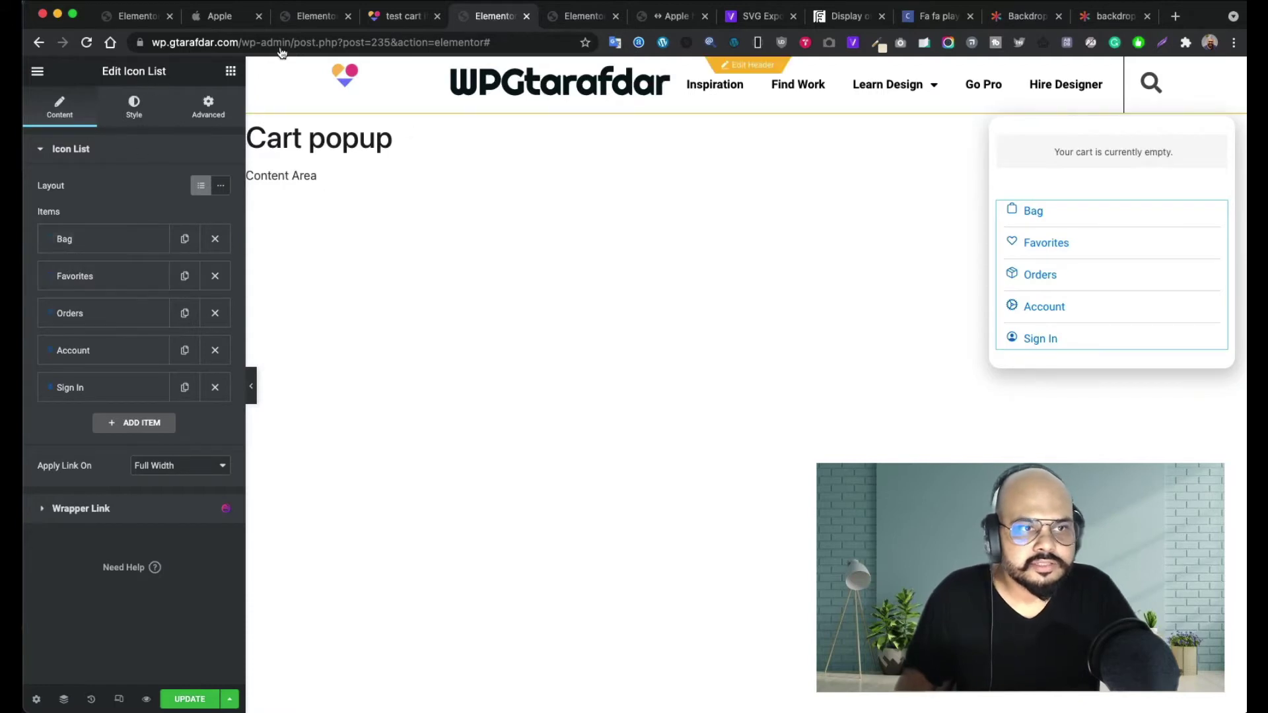
click(222, 23)
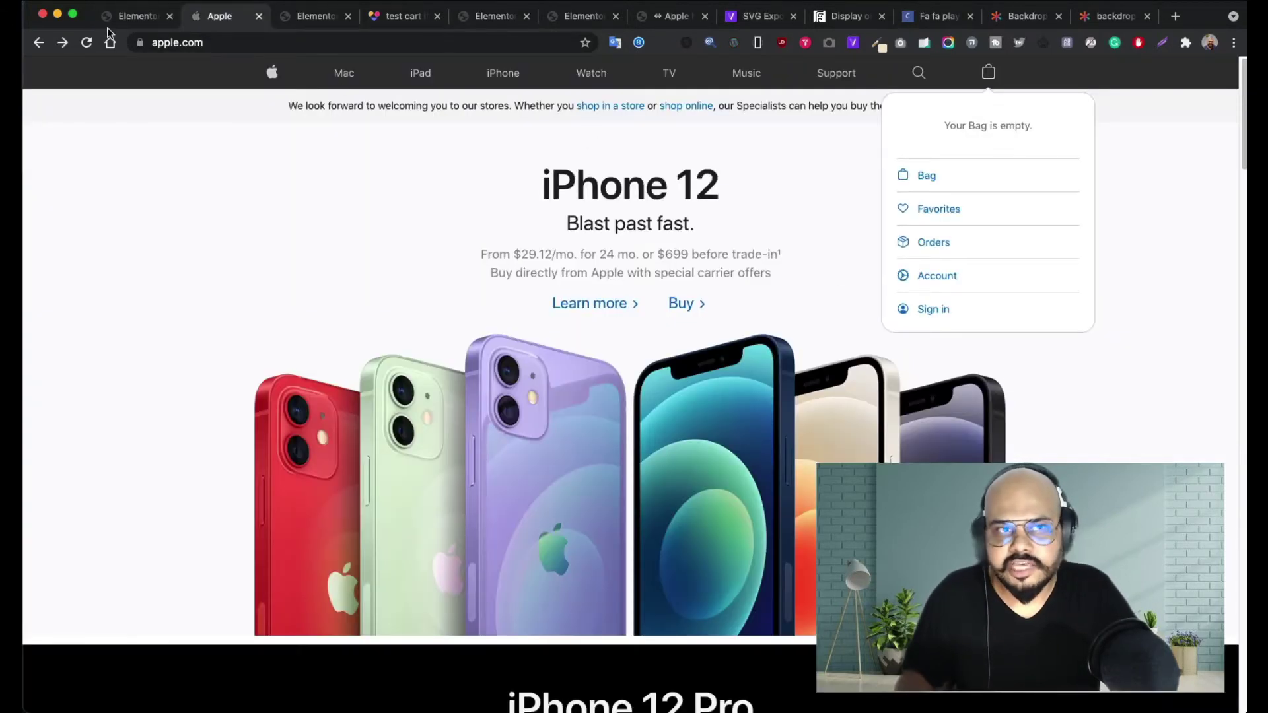
click(137, 22)
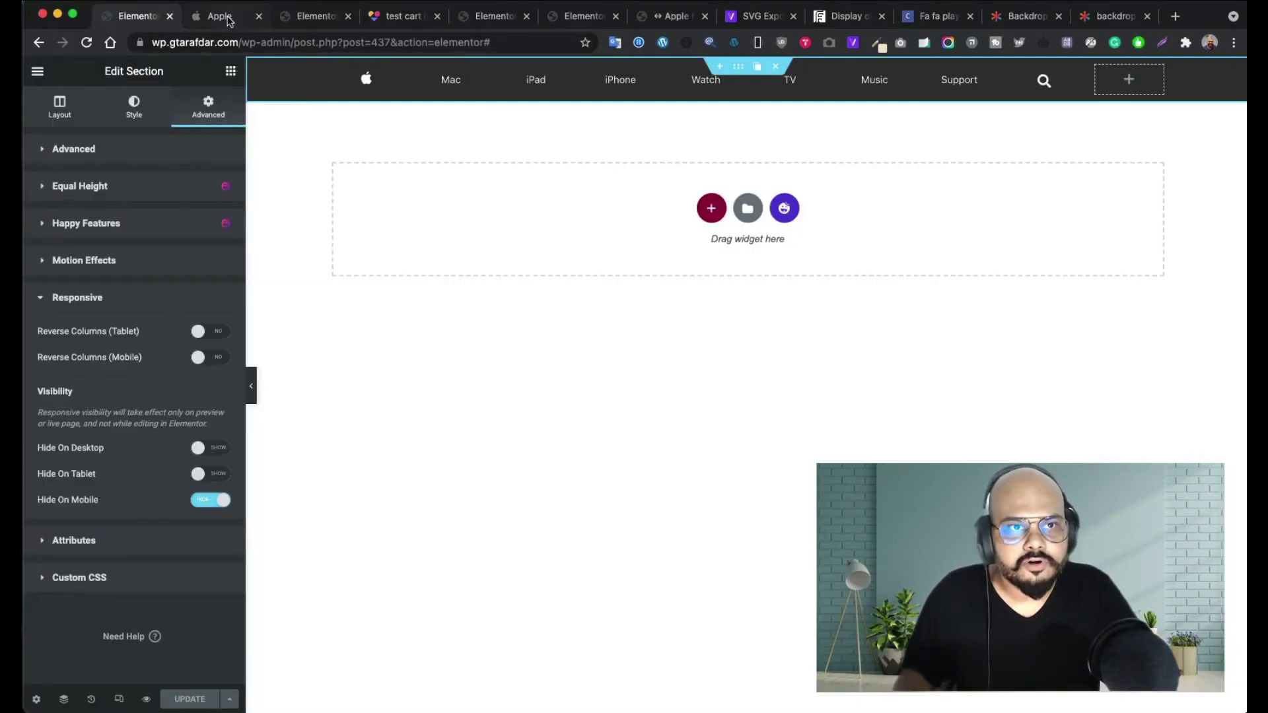
- In the test cart items popup's Icon List, set the first item's text to "Bag" and its link to "#"
click(316, 19)
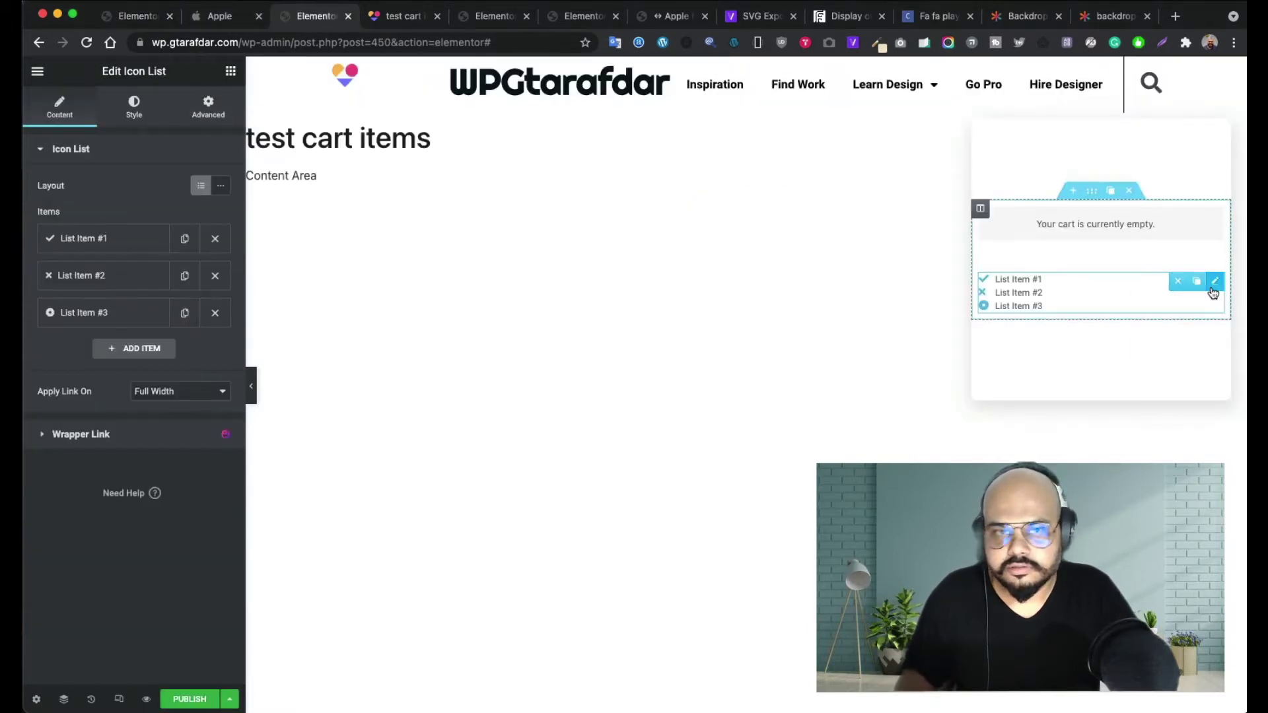
click(158, 239)
click(122, 290)
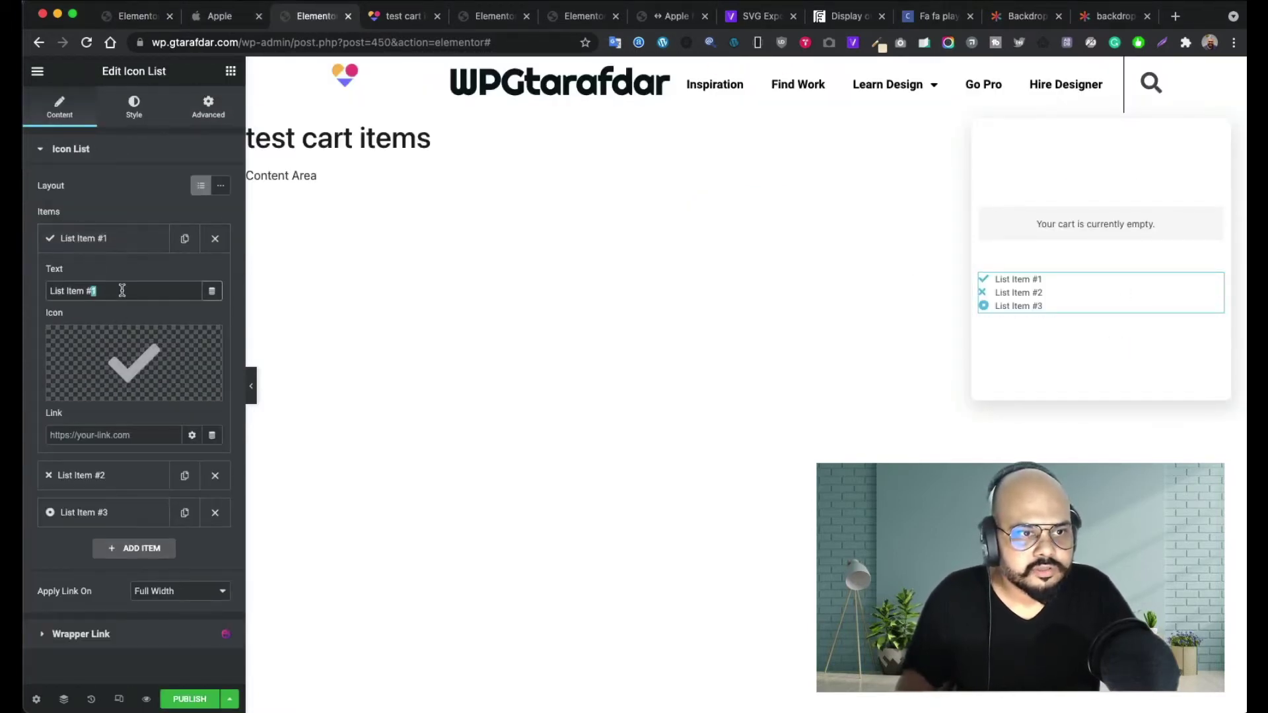
key(super+a)
text(Bag)
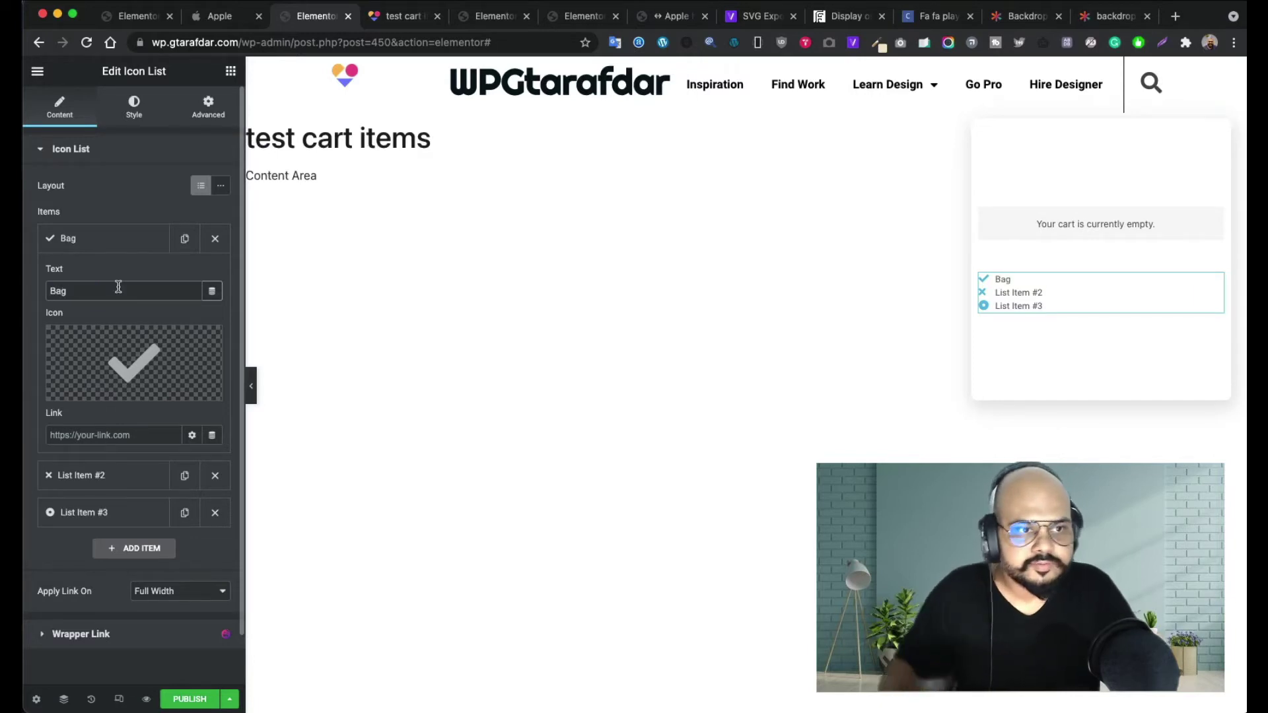
click(110, 430)
text(#)
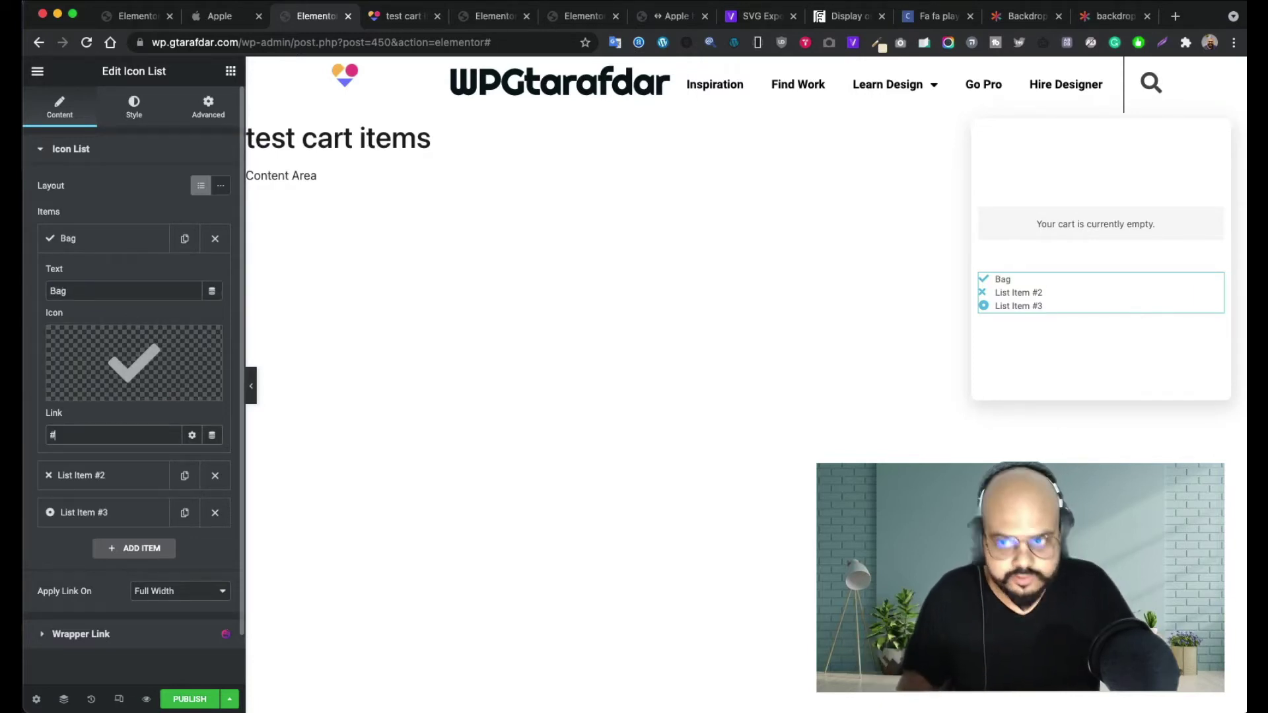
- Replace the Bag item's check icon with bag.svg from the media library
click(109, 364)
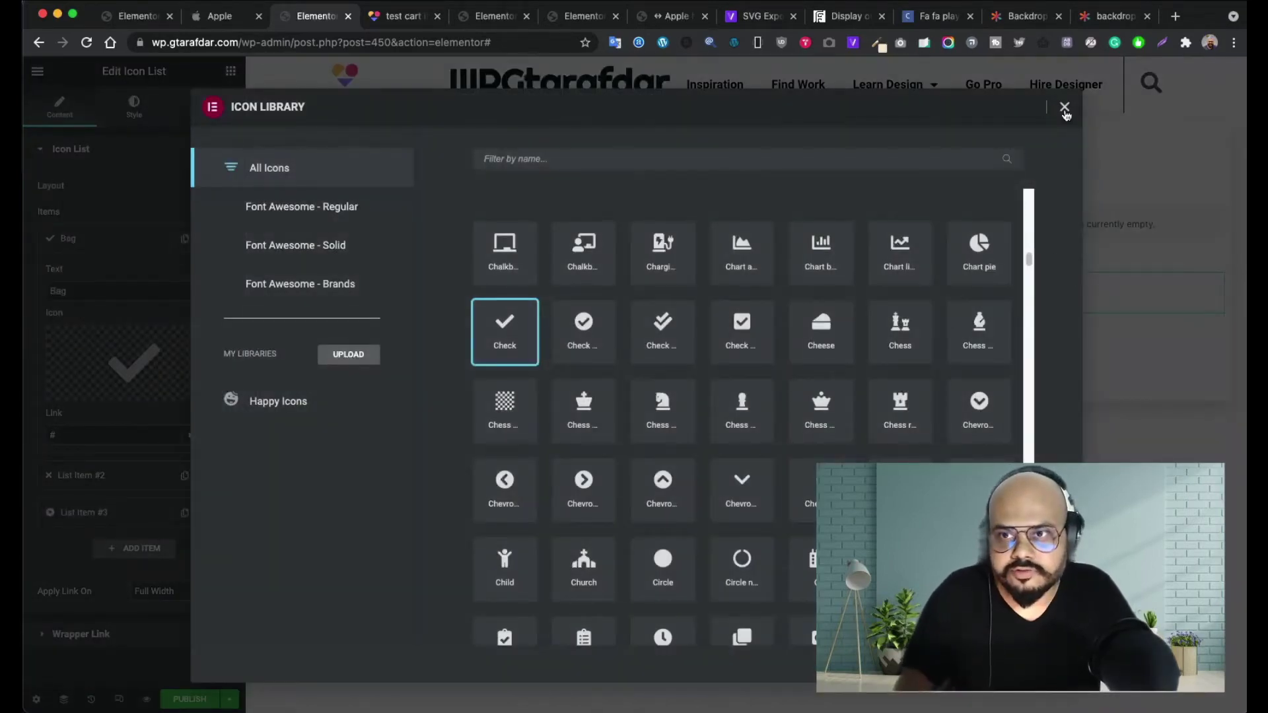
click(1065, 111)
click(177, 391)
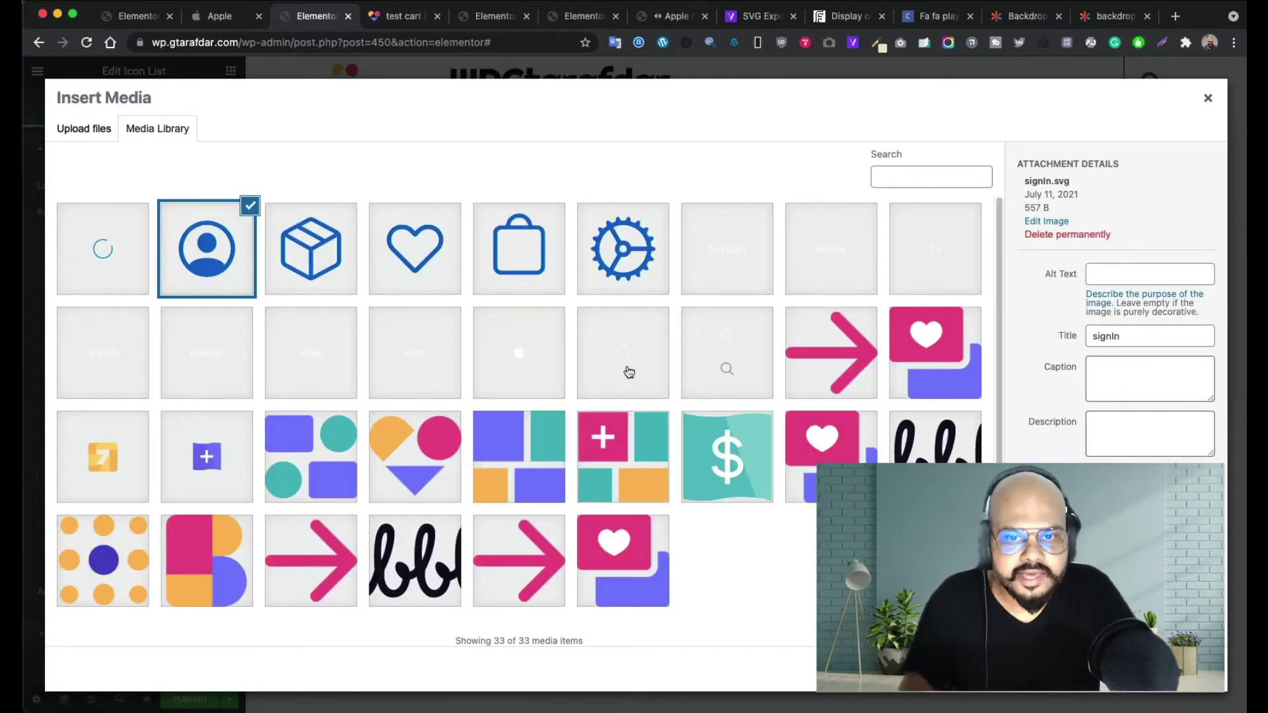
click(628, 366)
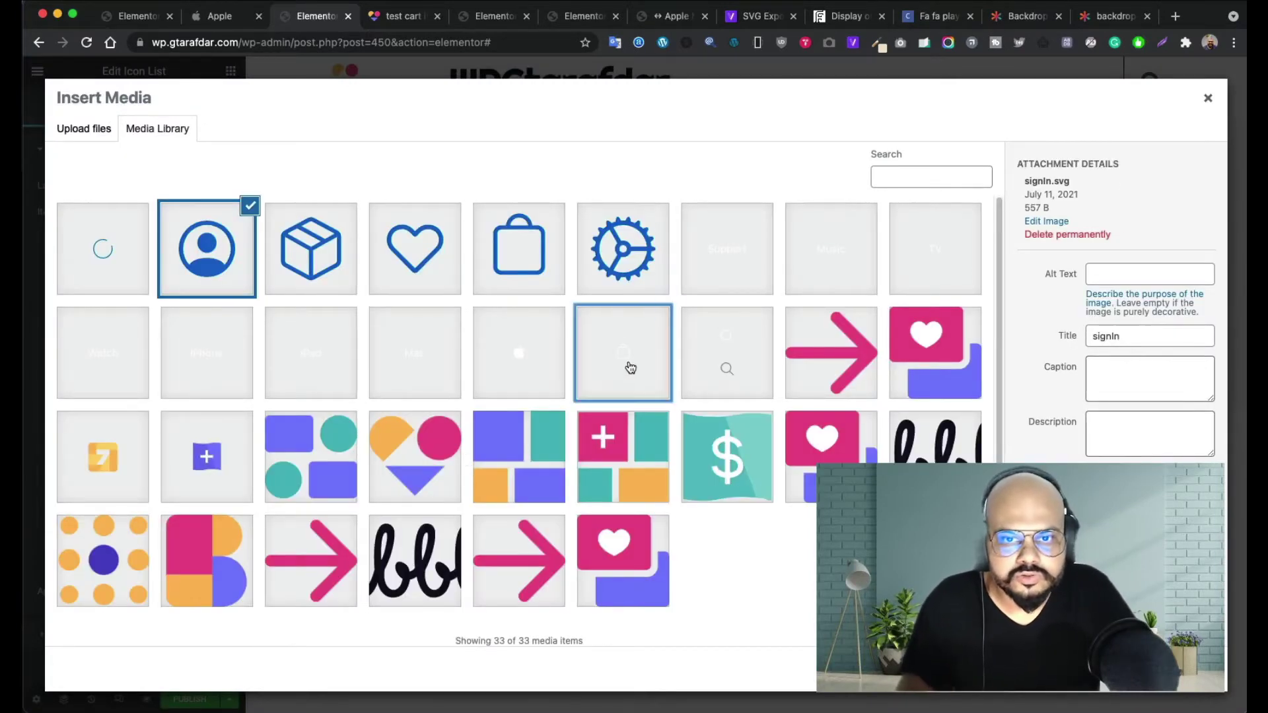
click(644, 338)
click(510, 267)
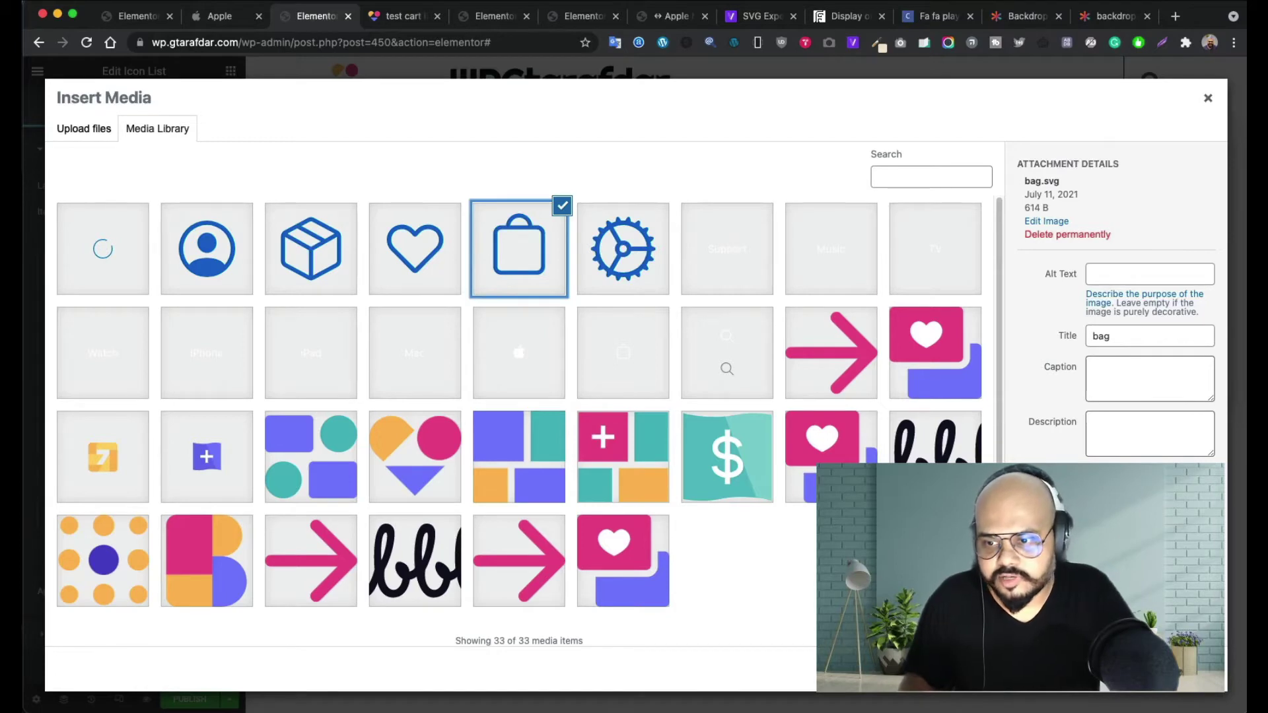
click(1181, 669)
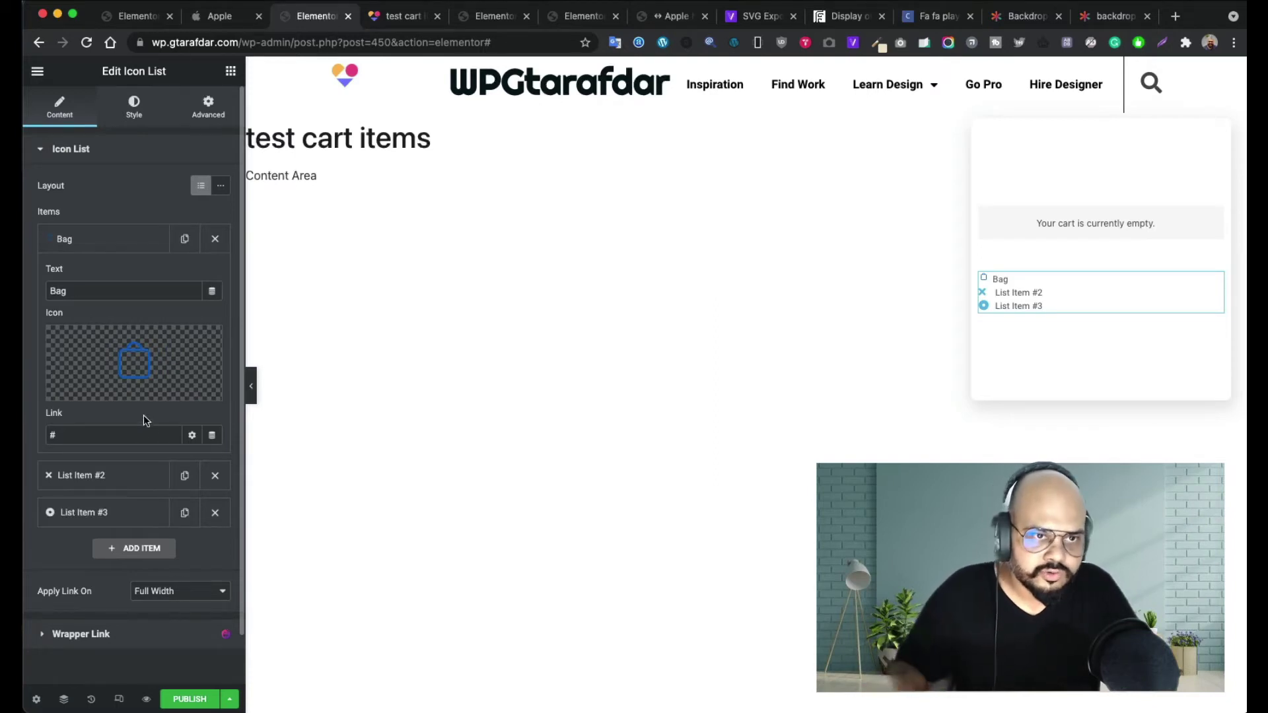
- Check the second entry of Apple's bag menu and set the second list item's text to "Favourite"
click(114, 476)
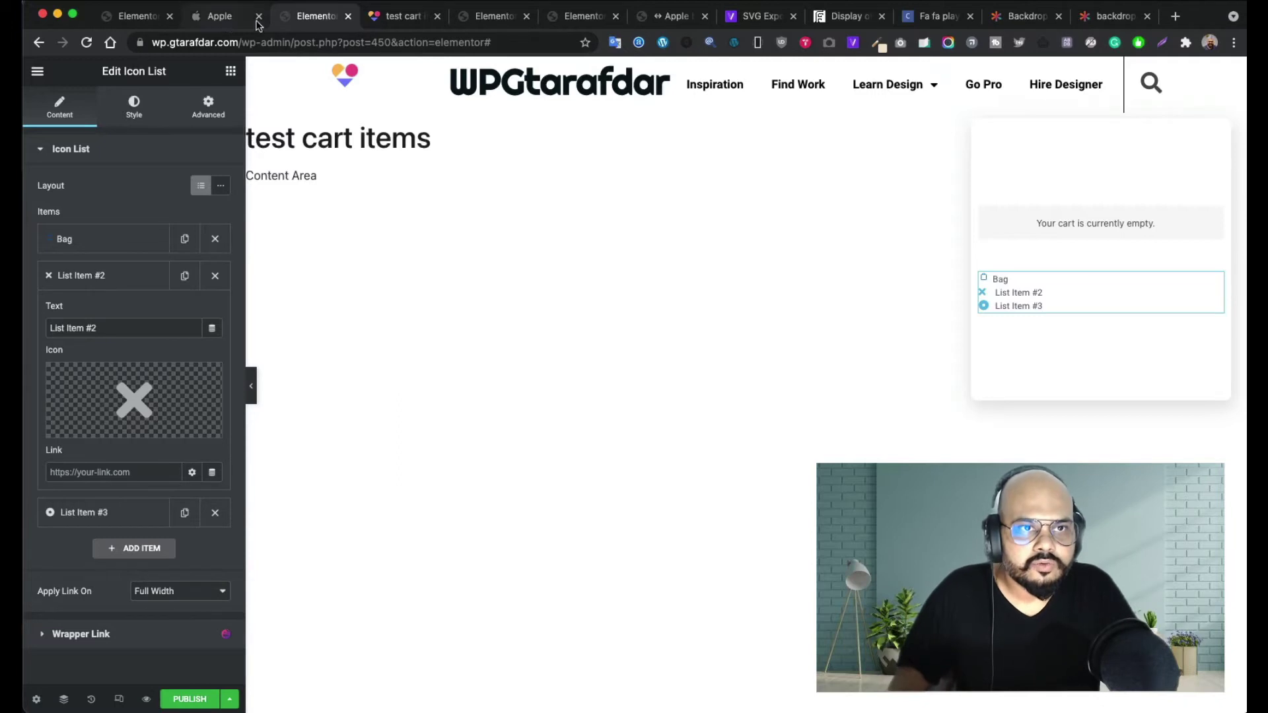
click(218, 16)
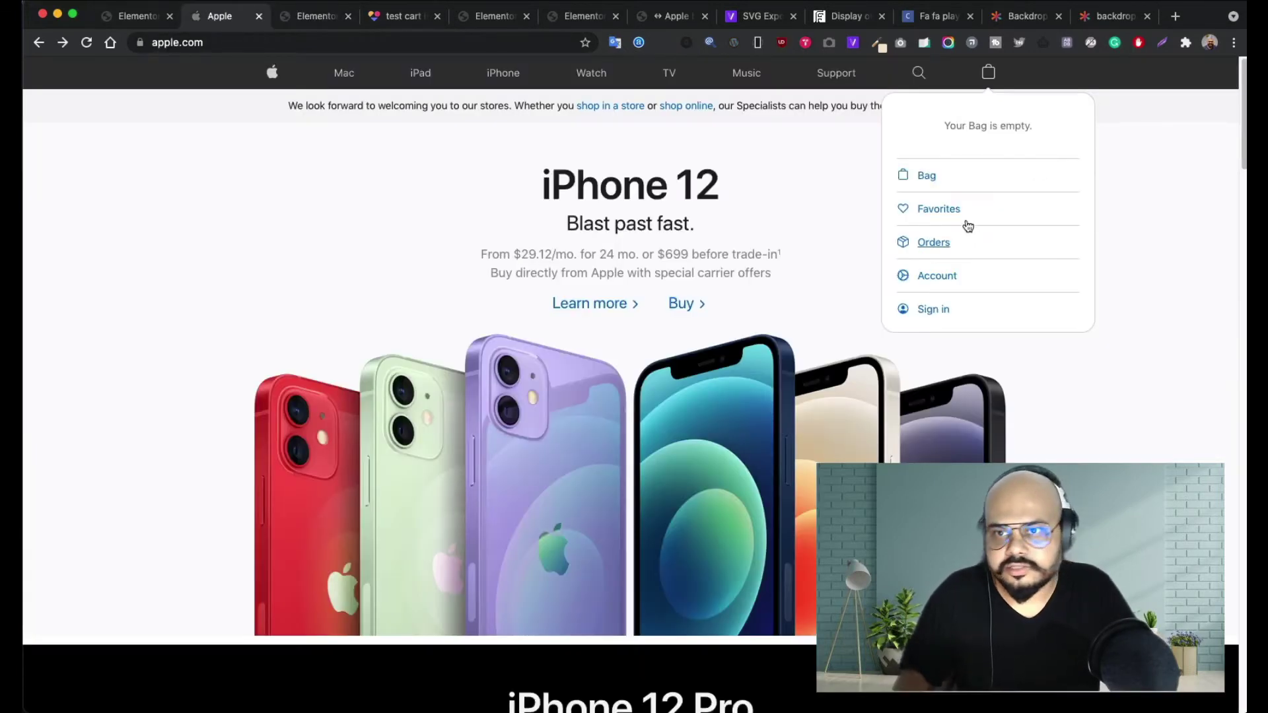
click(141, 20)
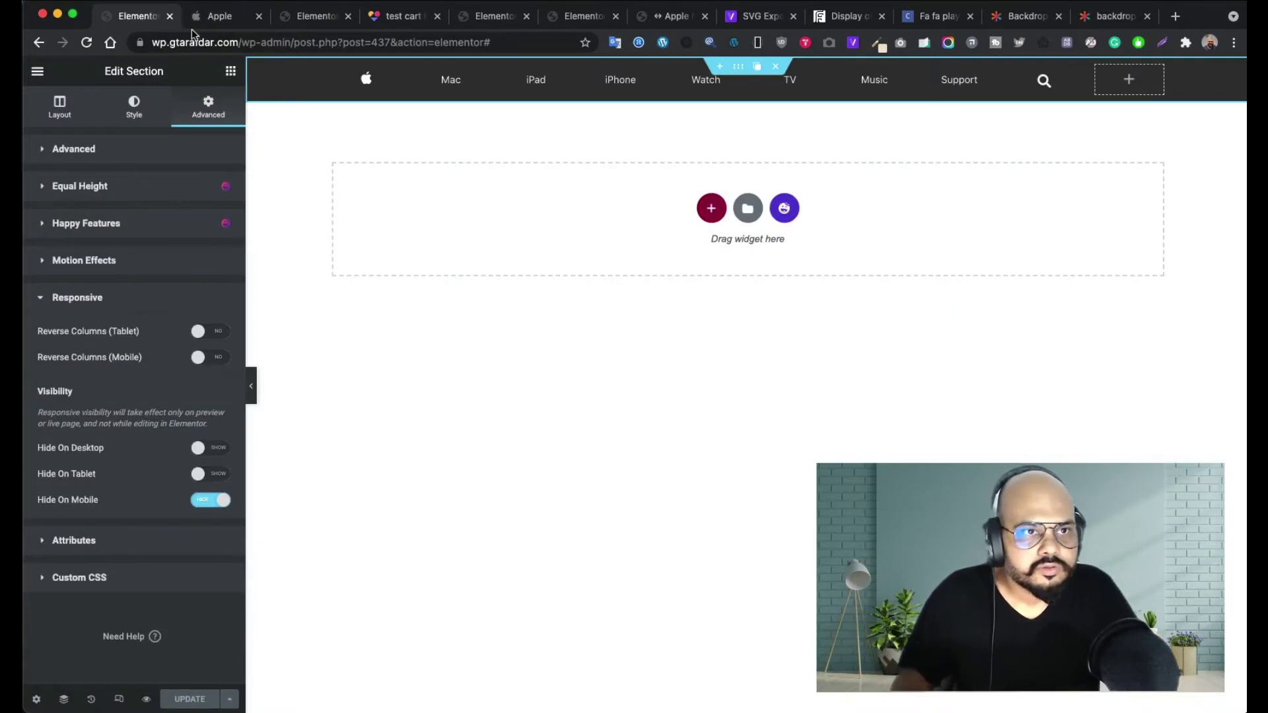
click(313, 16)
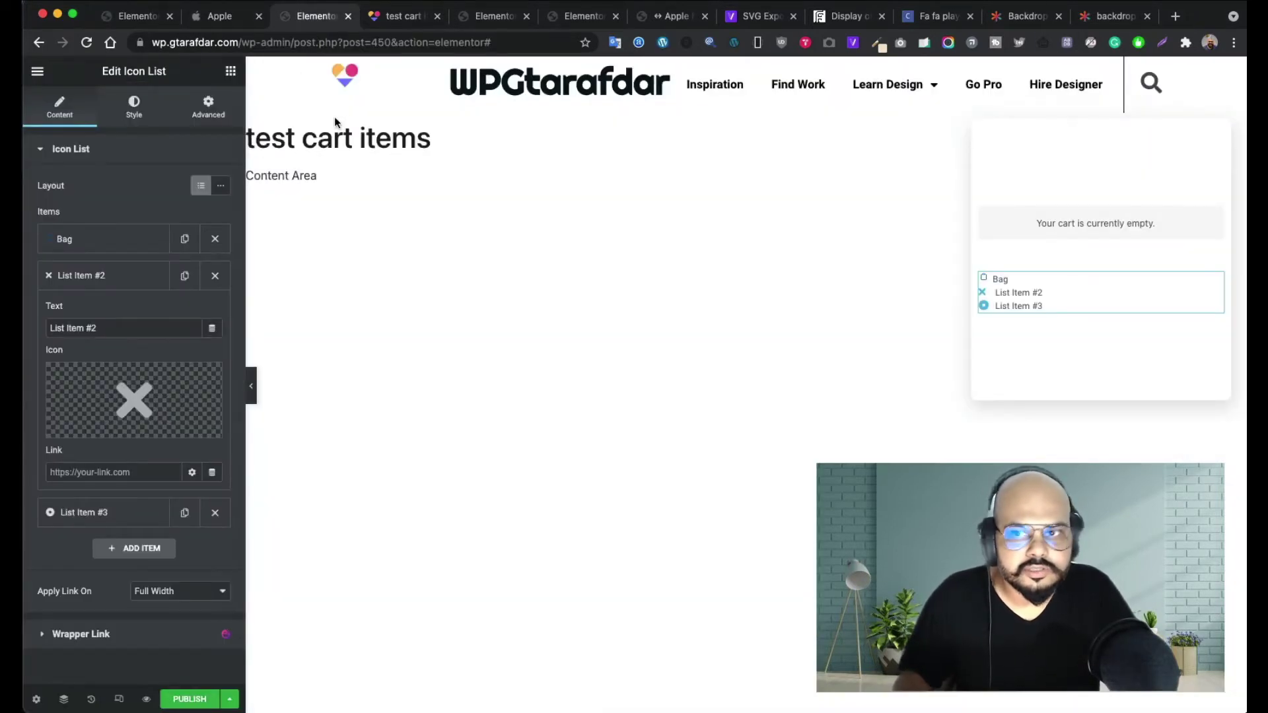
triple_click(118, 329)
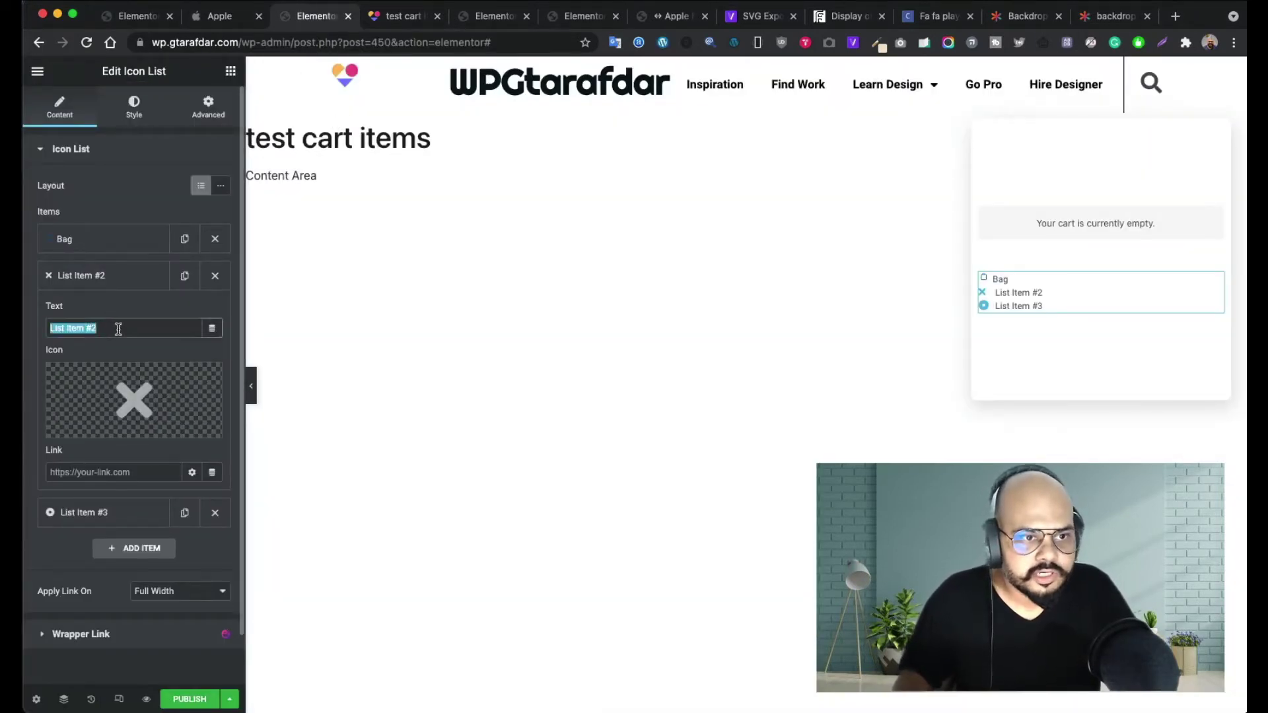
text(Fa)
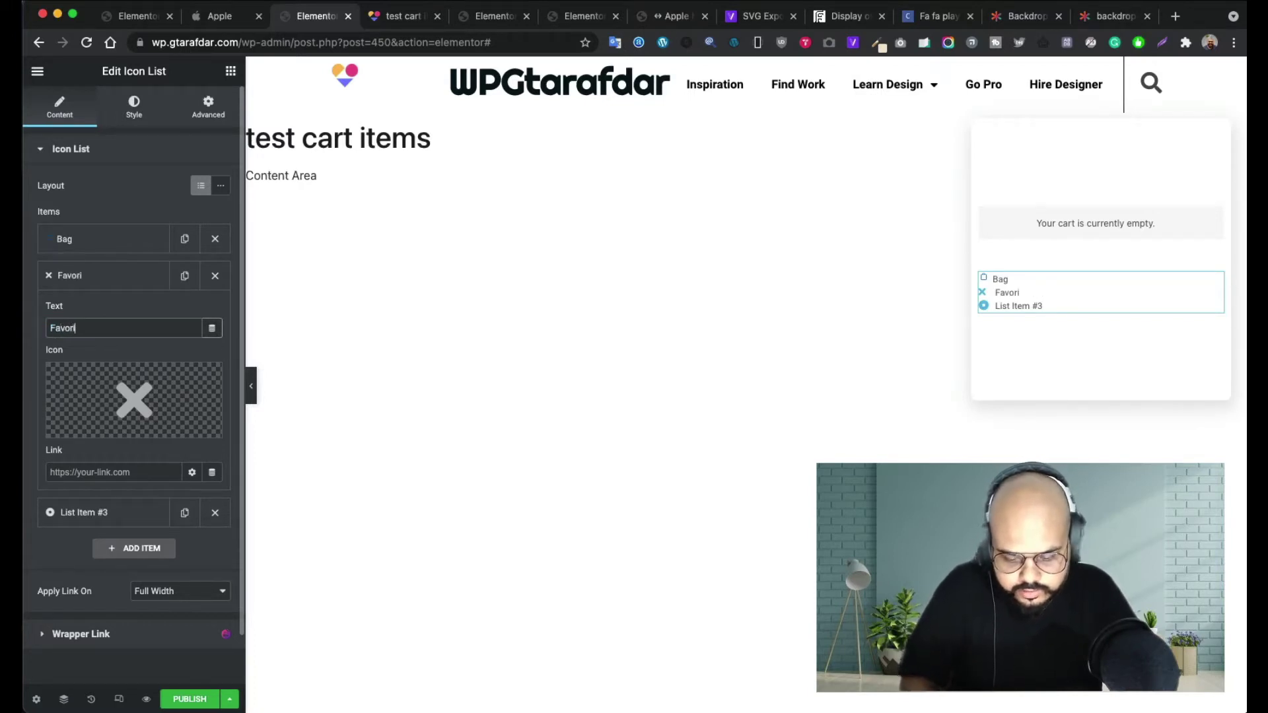
text(vourite)
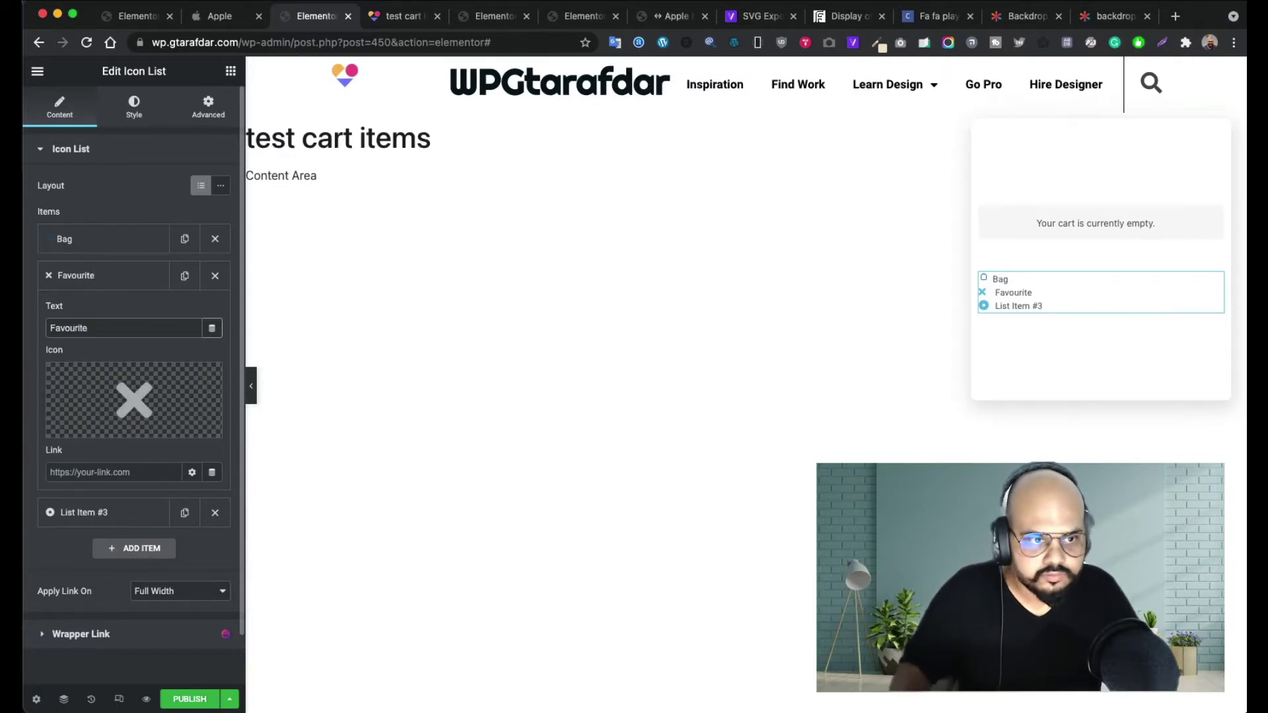
- Give the Favourite item the favorites.svg heart icon from the media library and set its link to "#"
mouse_move(159, 404)
click(182, 431)
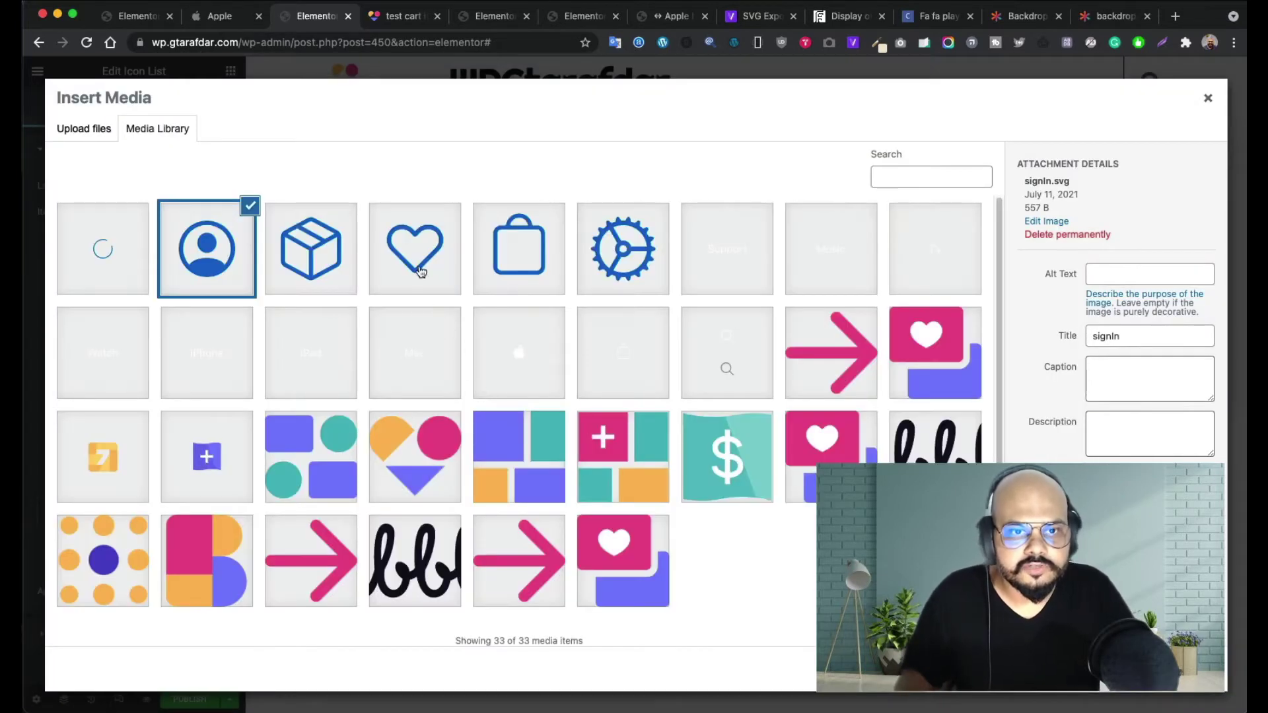
click(418, 270)
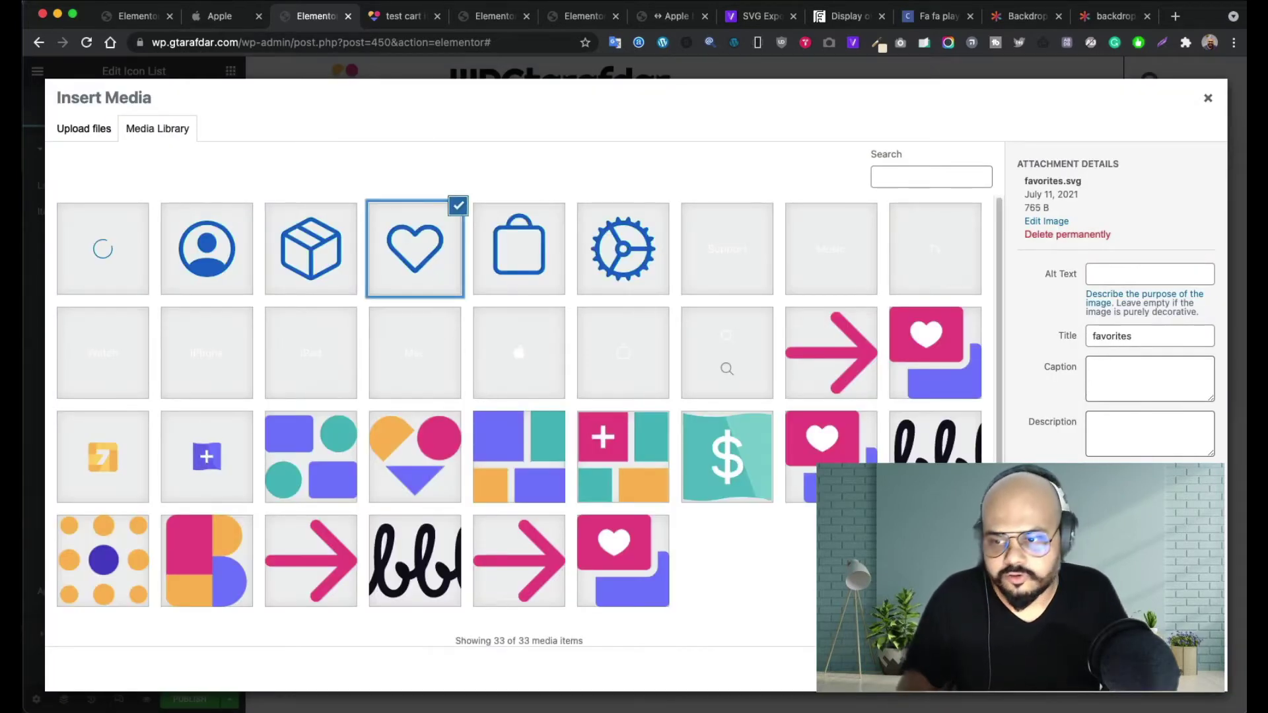
click(1179, 669)
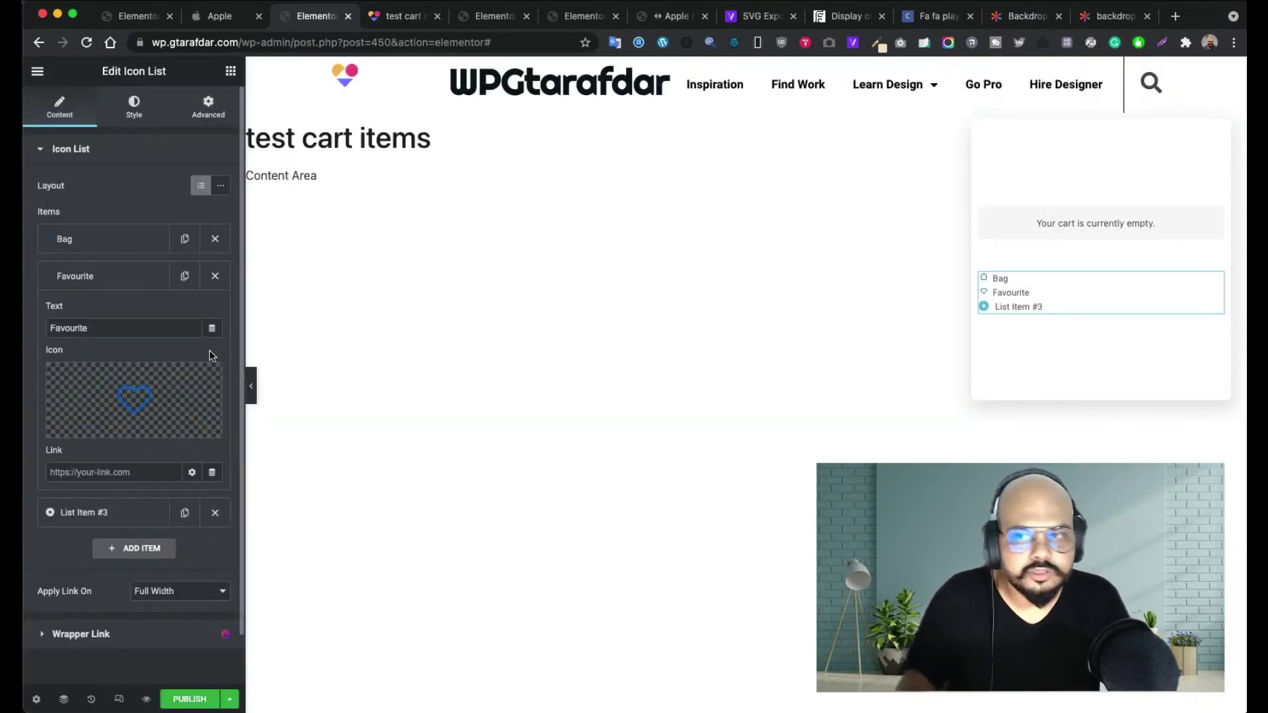
click(114, 515)
click(106, 282)
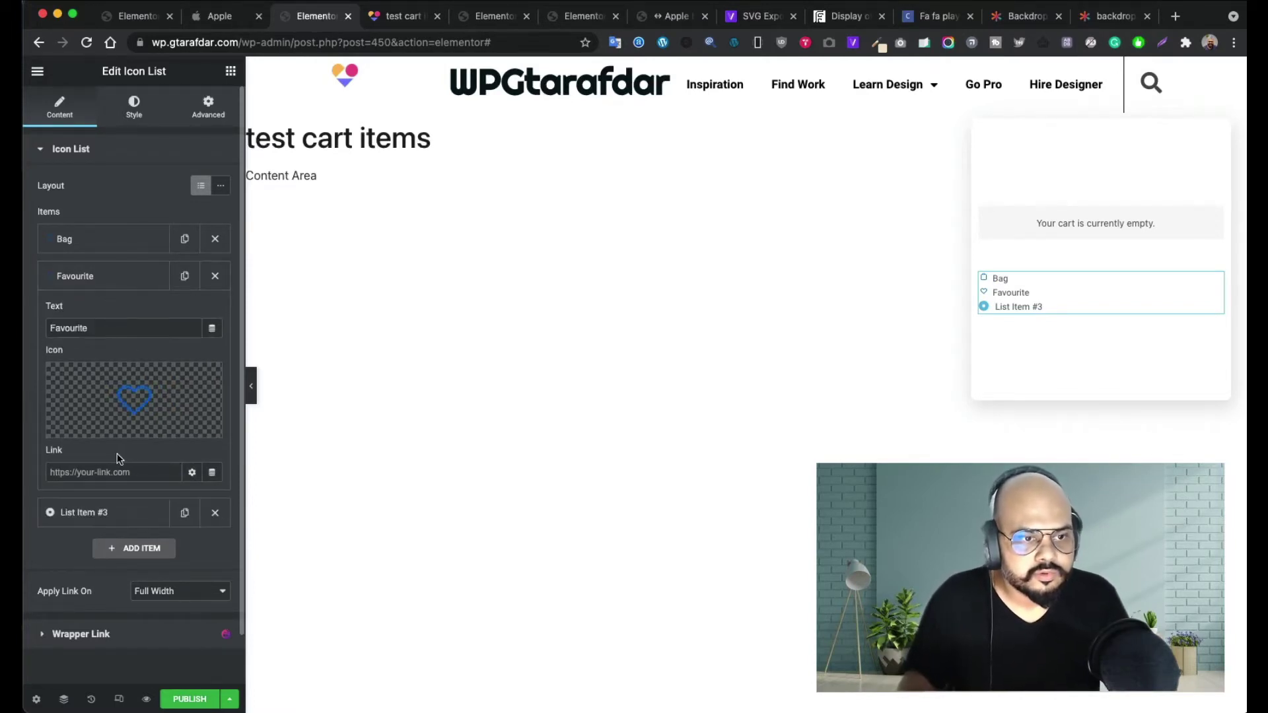
click(99, 477)
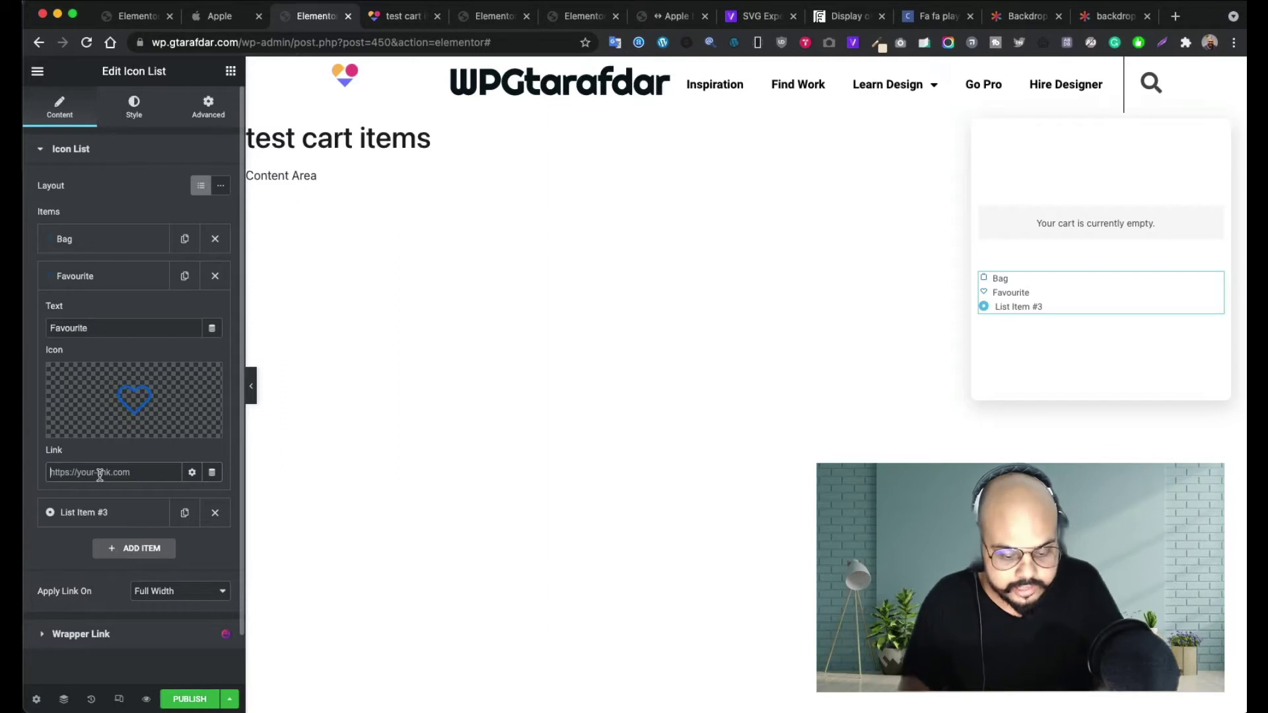
text(#)
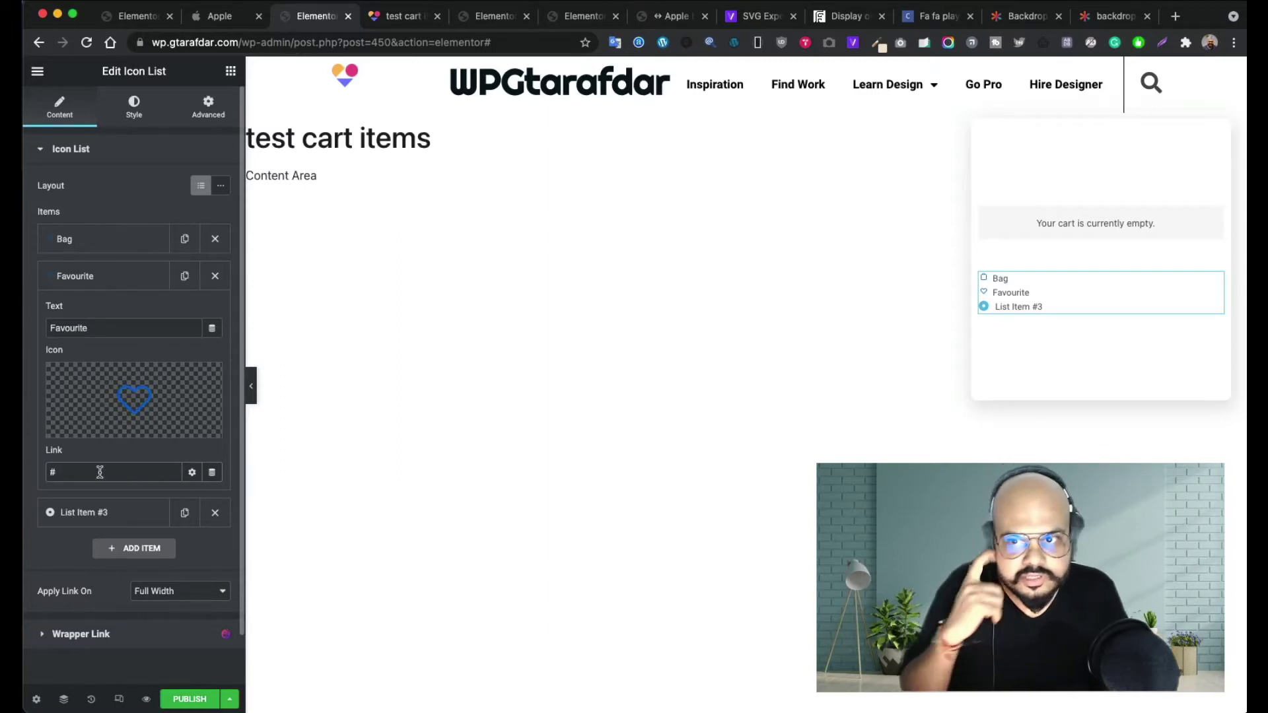
click(97, 279)
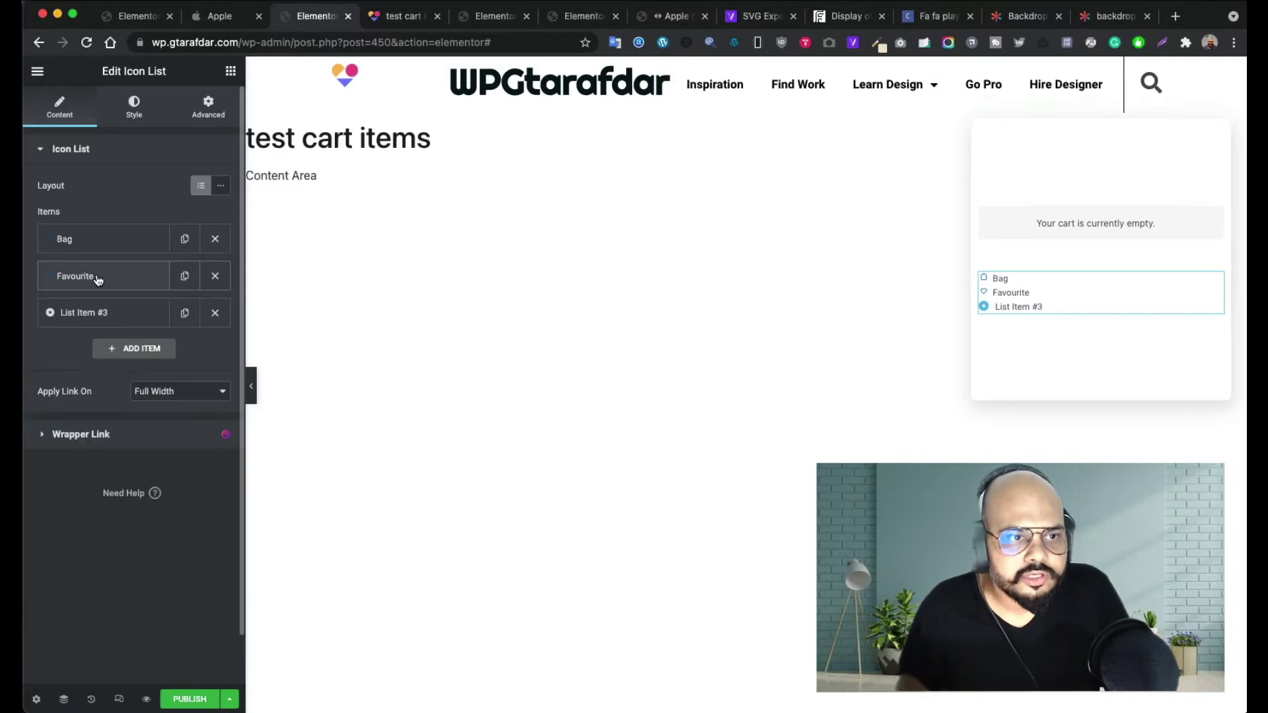
- Check the third entry of Apple's bag menu and set the third list item's text to "Order"
click(110, 314)
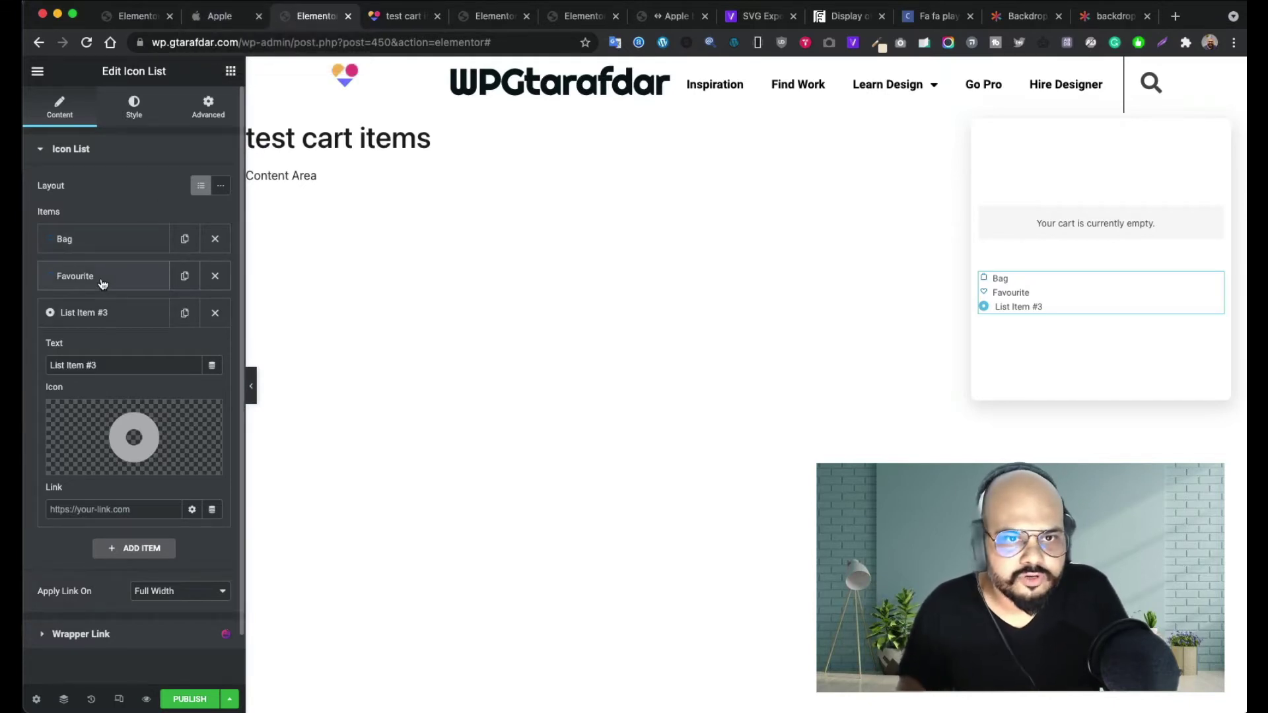
click(216, 19)
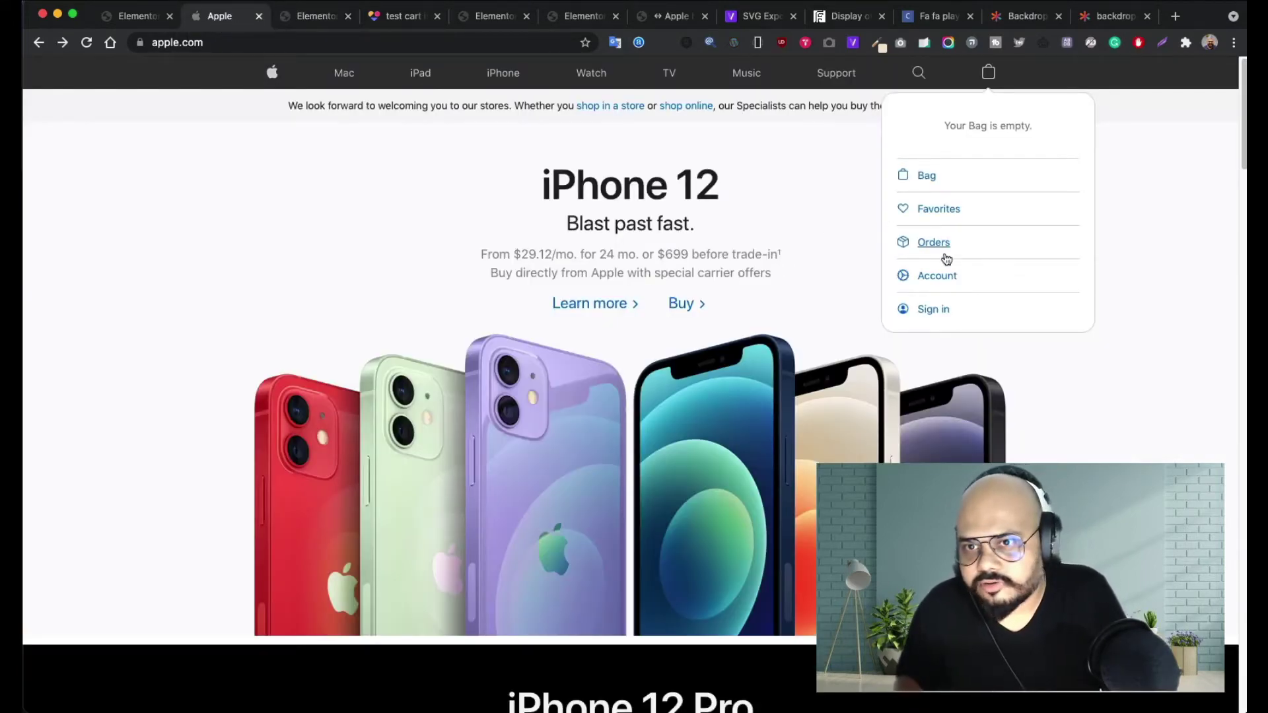
click(146, 20)
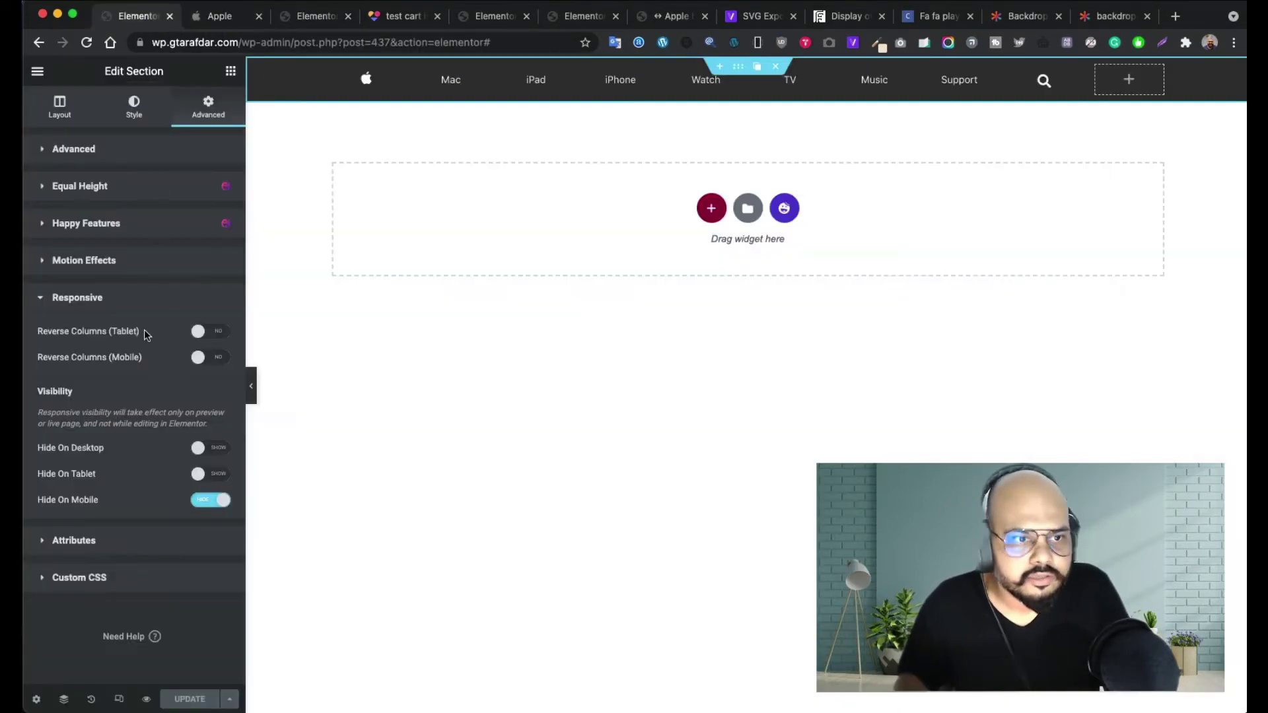
click(305, 18)
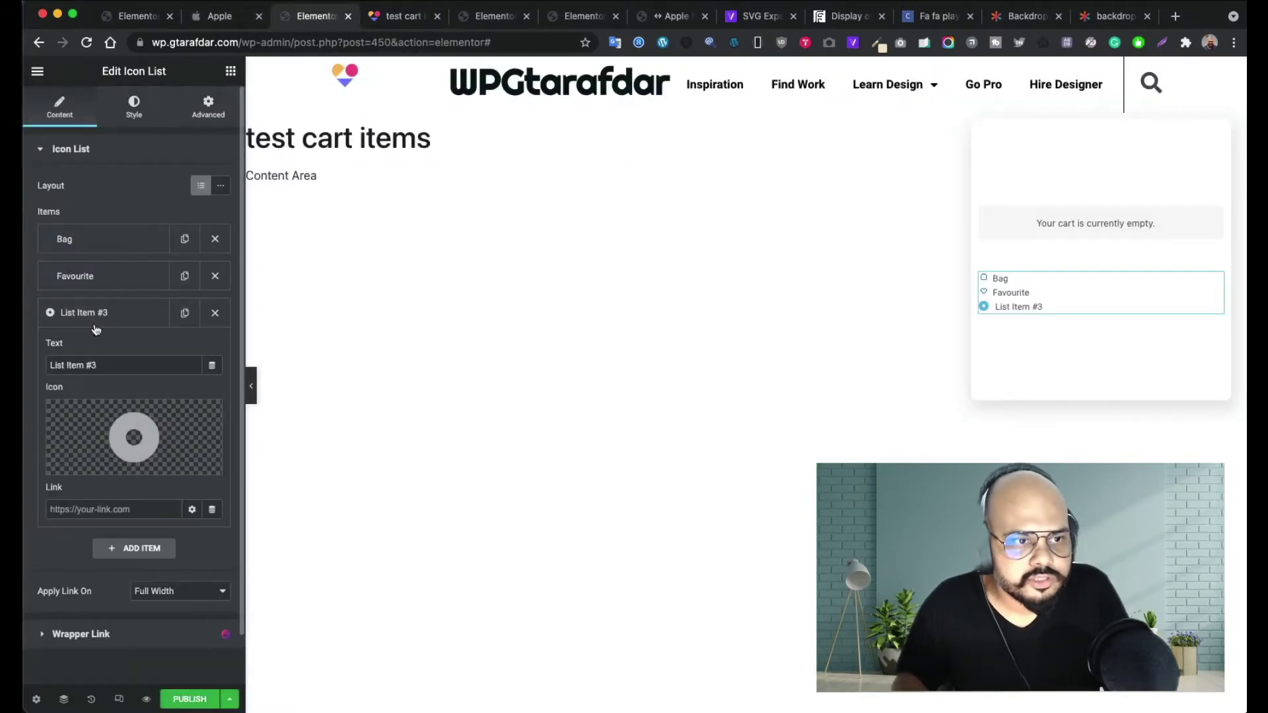
click(109, 364)
key(super+a)
text(Orge)
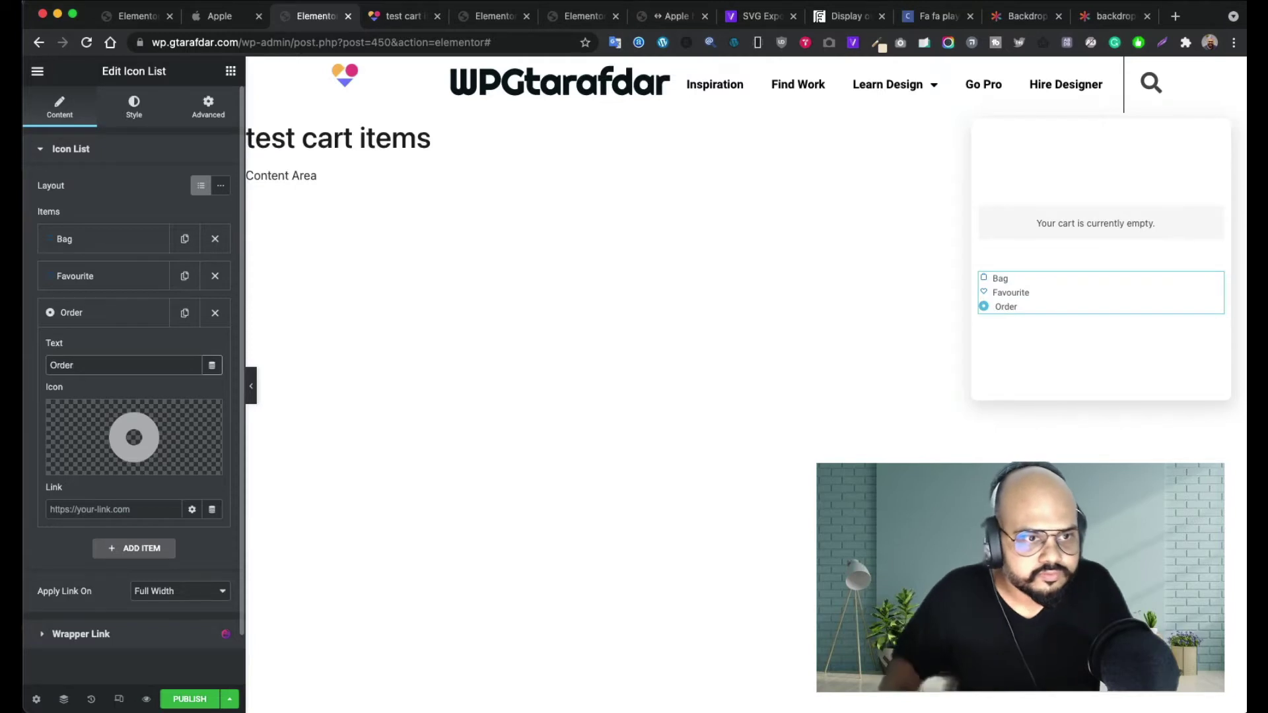
- Replace the Order item's icon with the blue box SVG from the media library
click(179, 462)
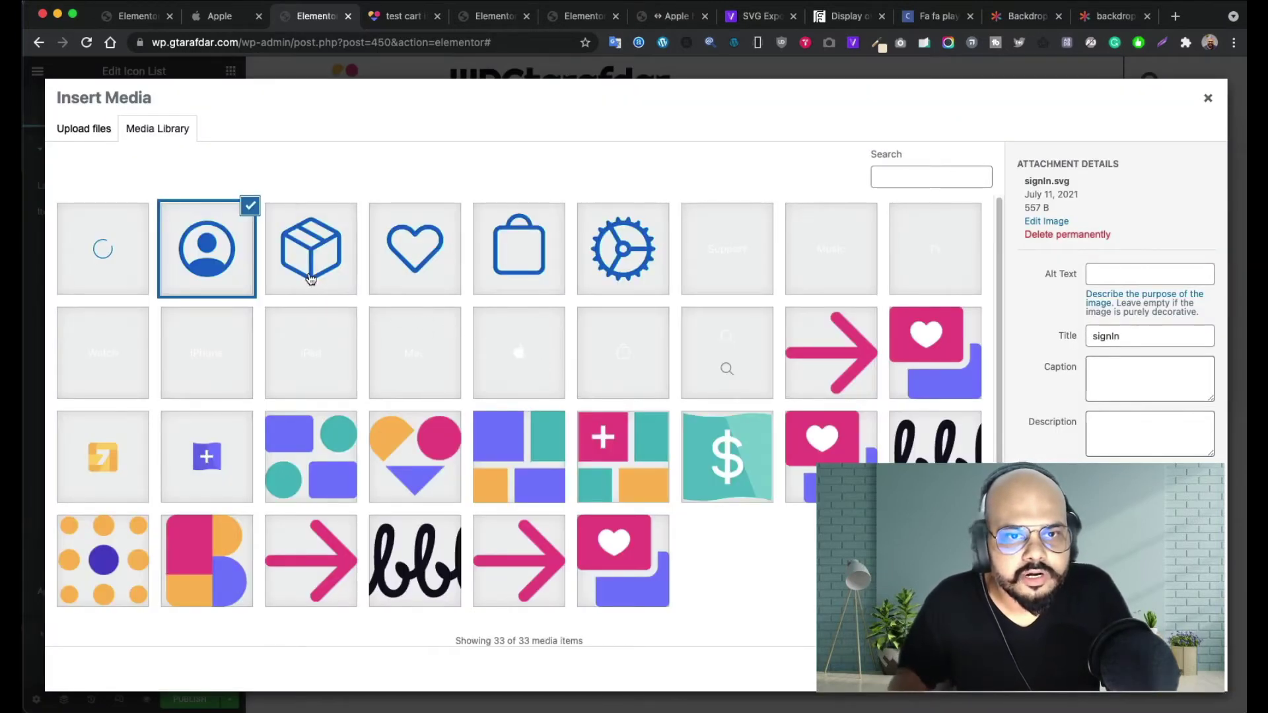
click(310, 278)
click(1179, 669)
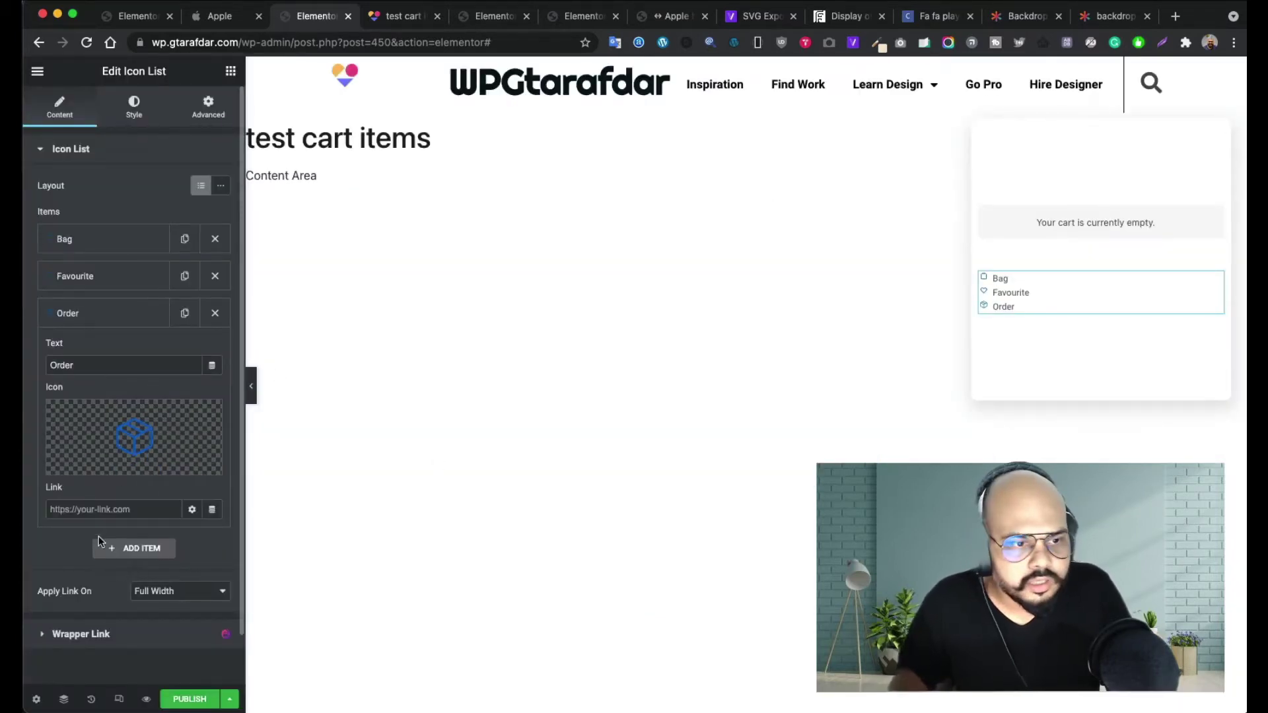
- Duplicate the Order item and set the original item's link to "#"
click(185, 314)
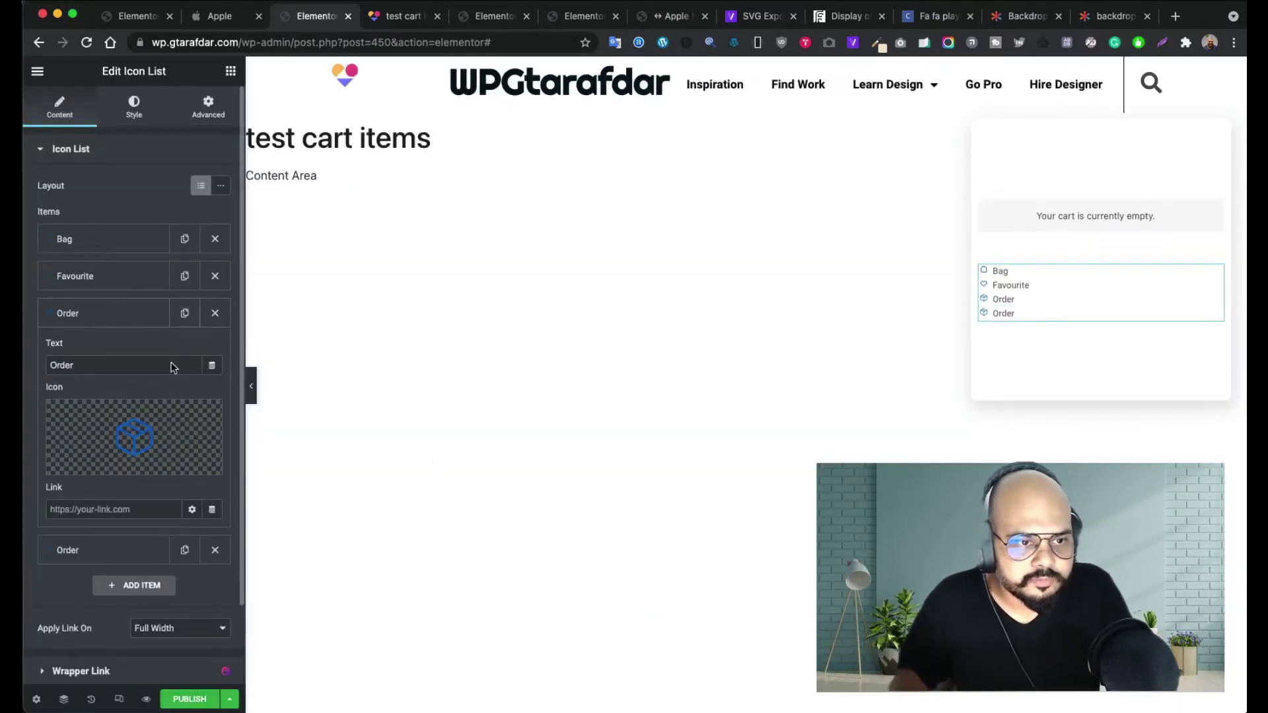
click(110, 509)
text(#)
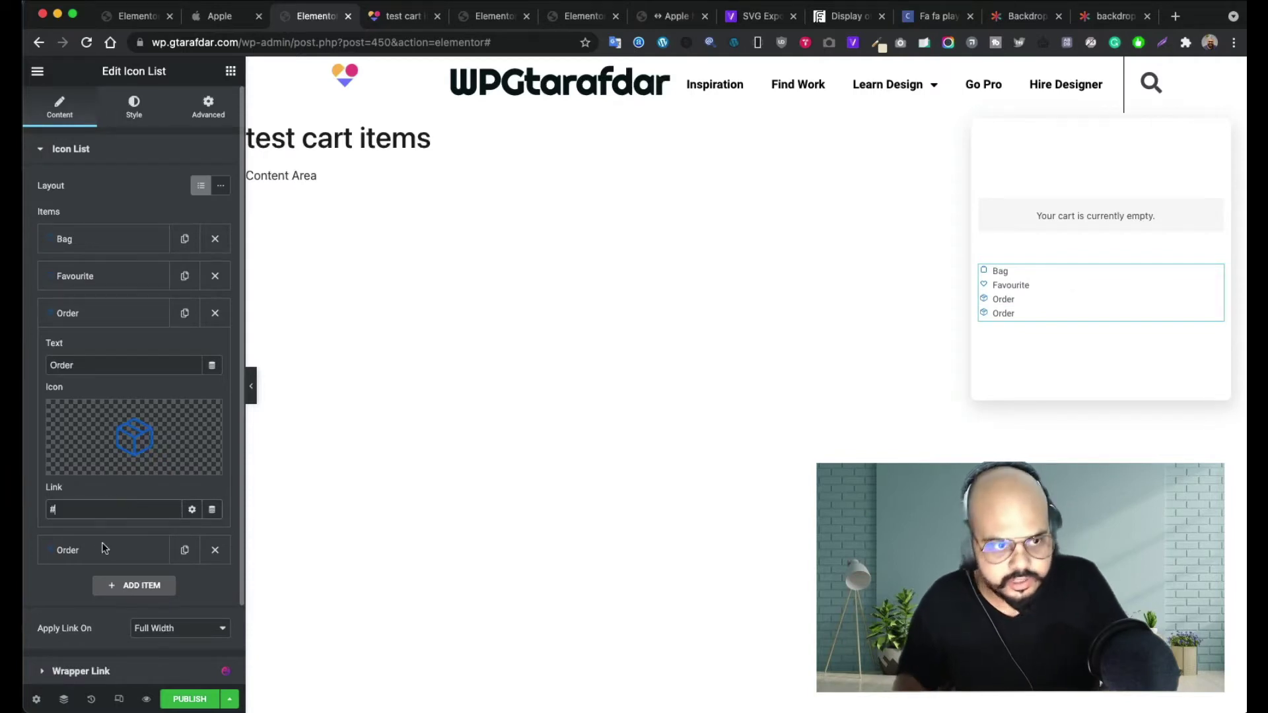
- Set the text of the duplicated Order item at the end of the list to "Sign in"
click(130, 559)
double_click(118, 403)
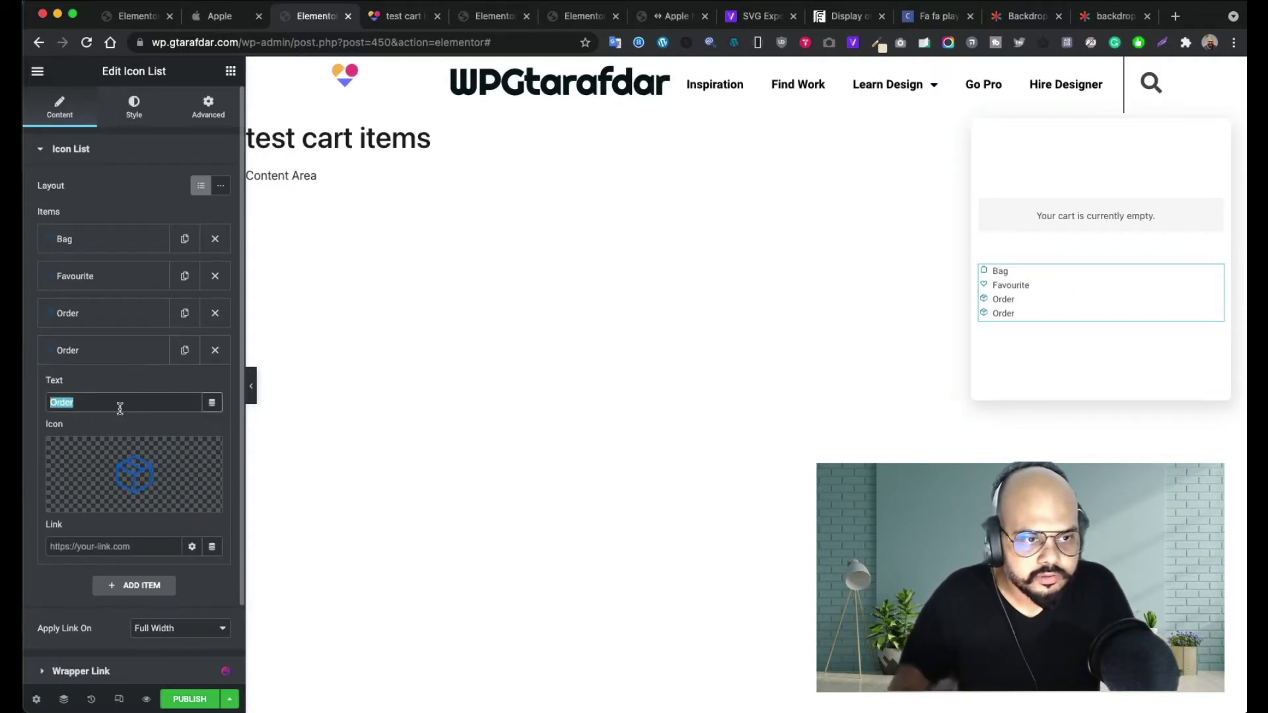
text(Sign in)
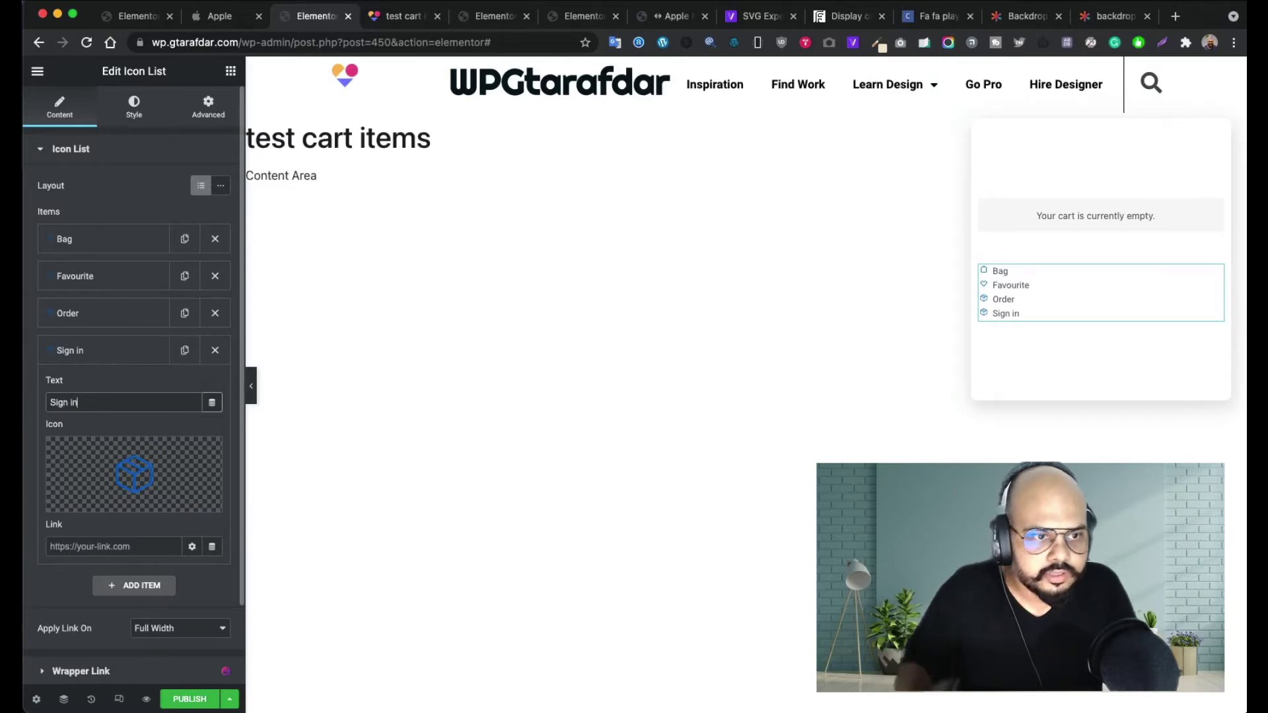
- Replace the Sign in item's box icon with signIn.svg from the media library and check the Order item's settings
click(158, 474)
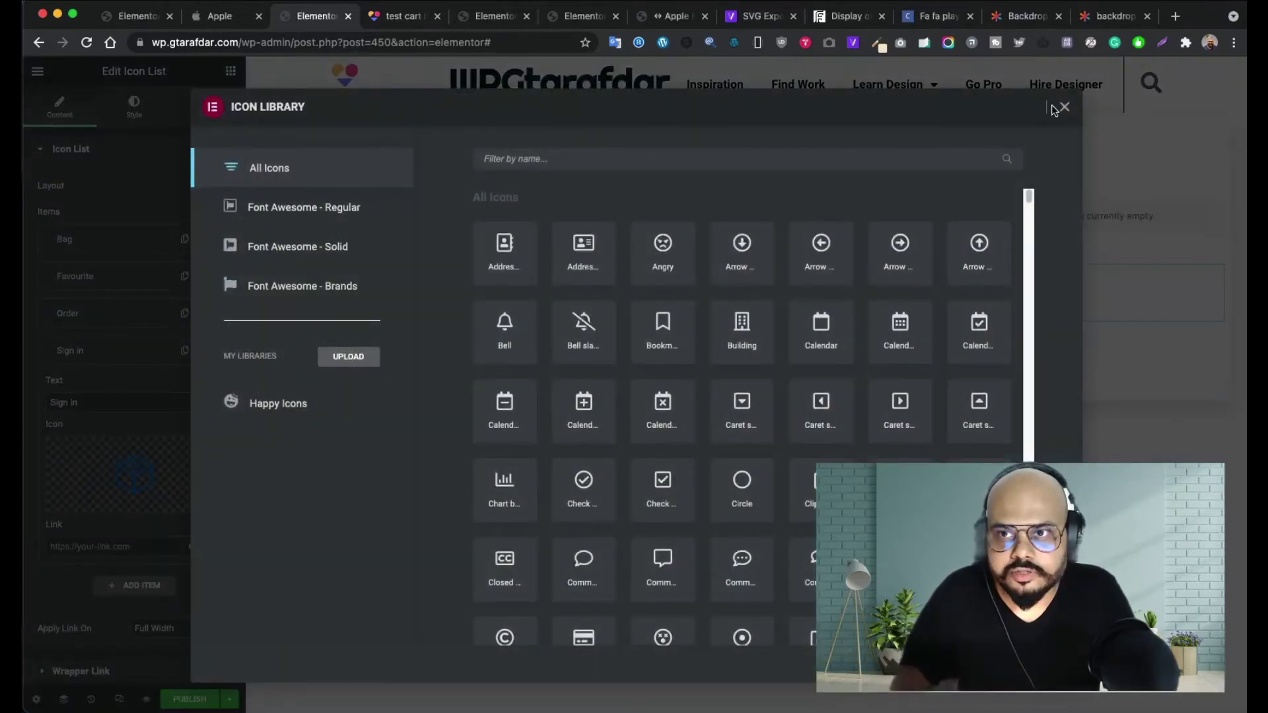
click(1060, 109)
click(180, 505)
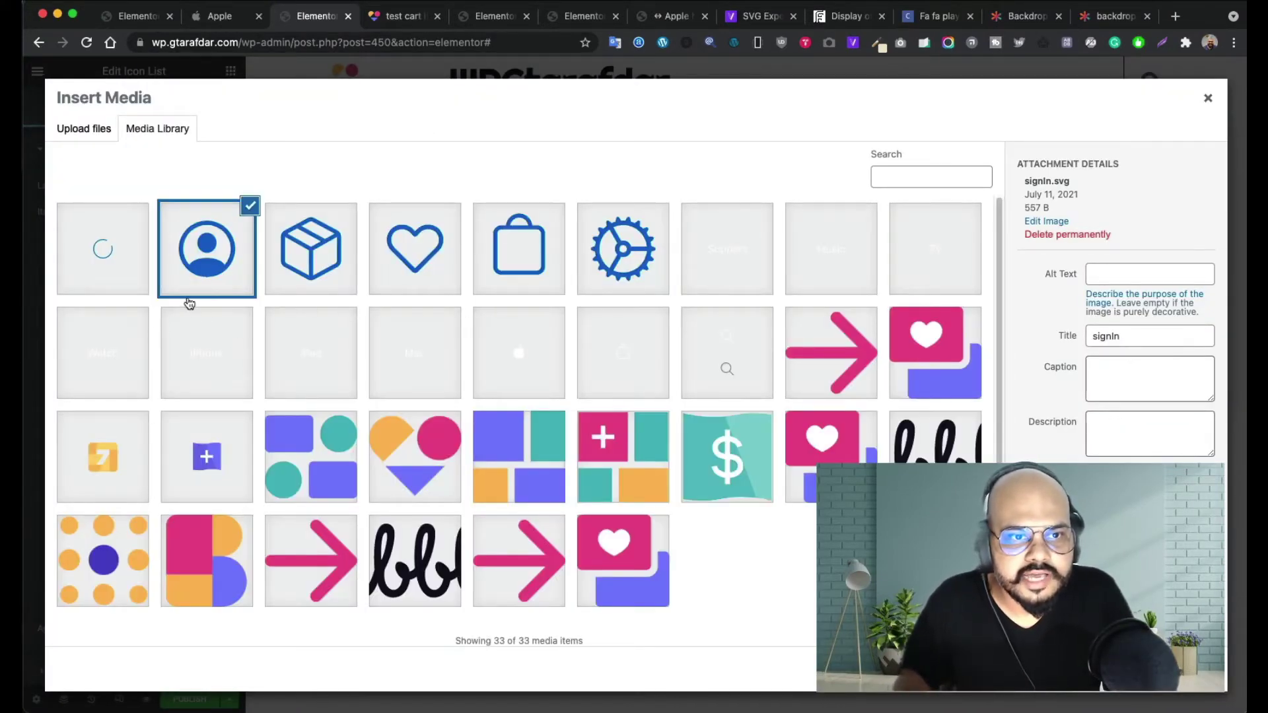
click(219, 271)
click(220, 271)
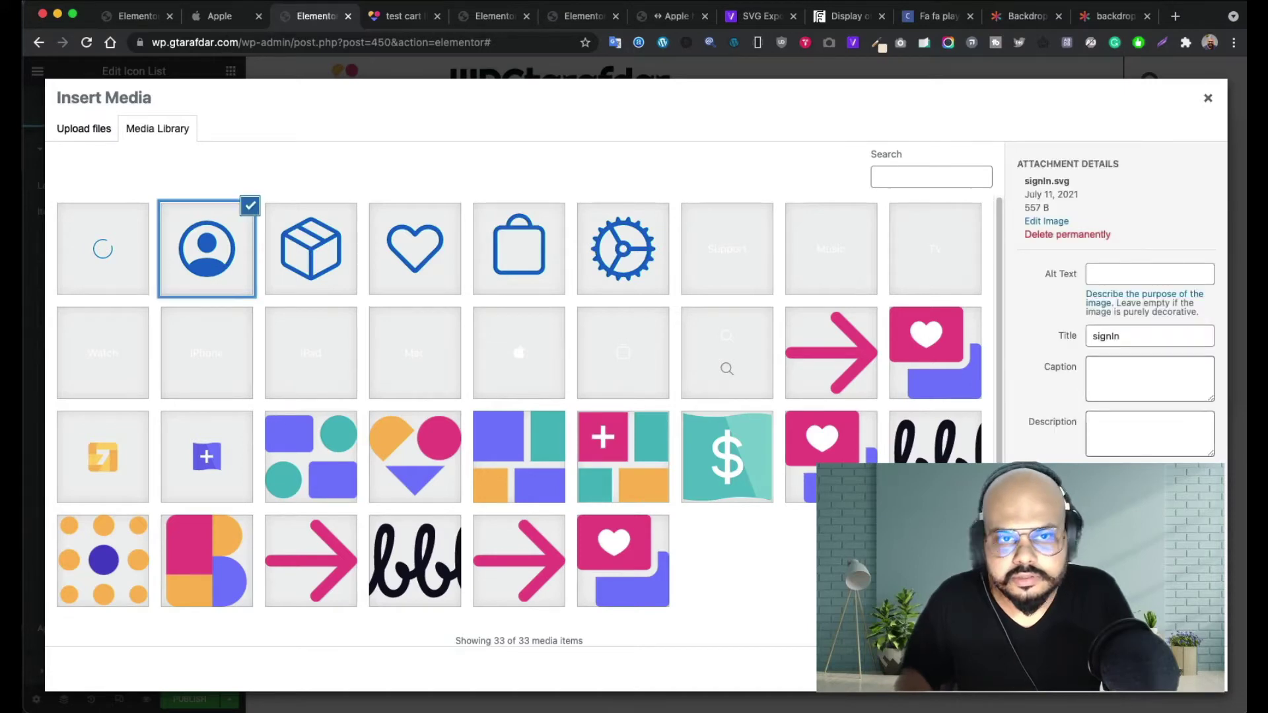
click(1179, 669)
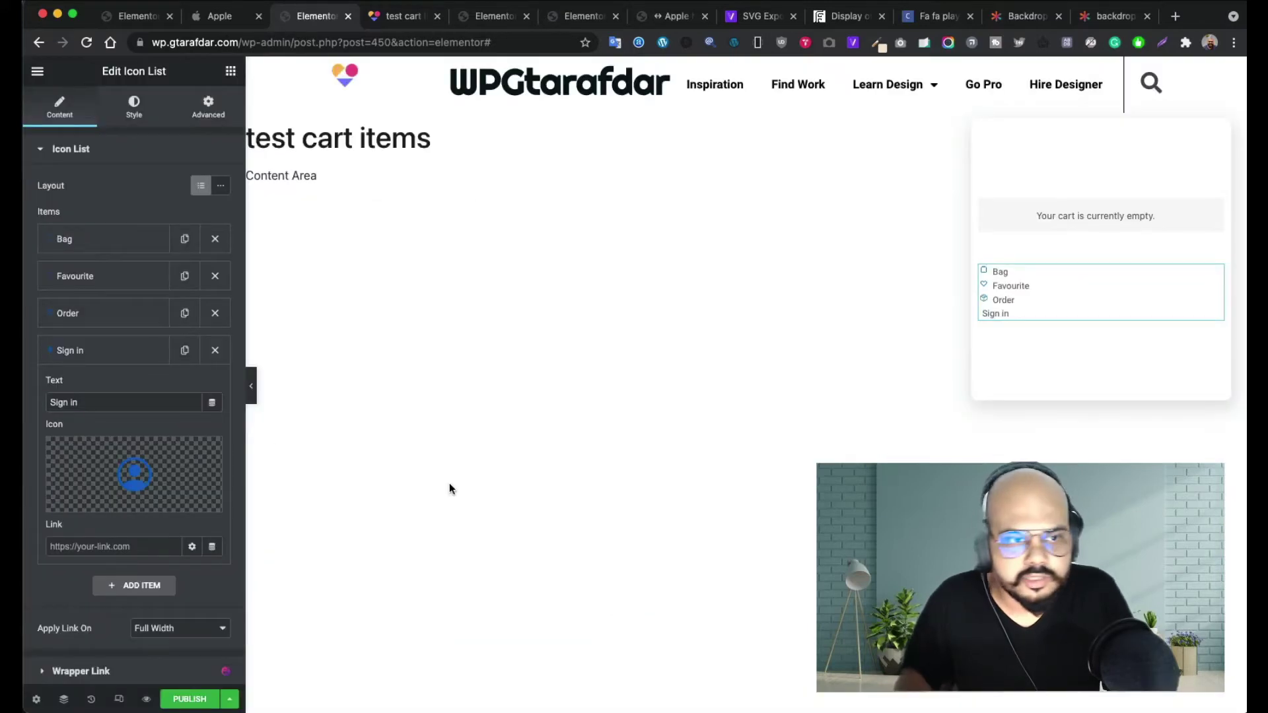
click(116, 320)
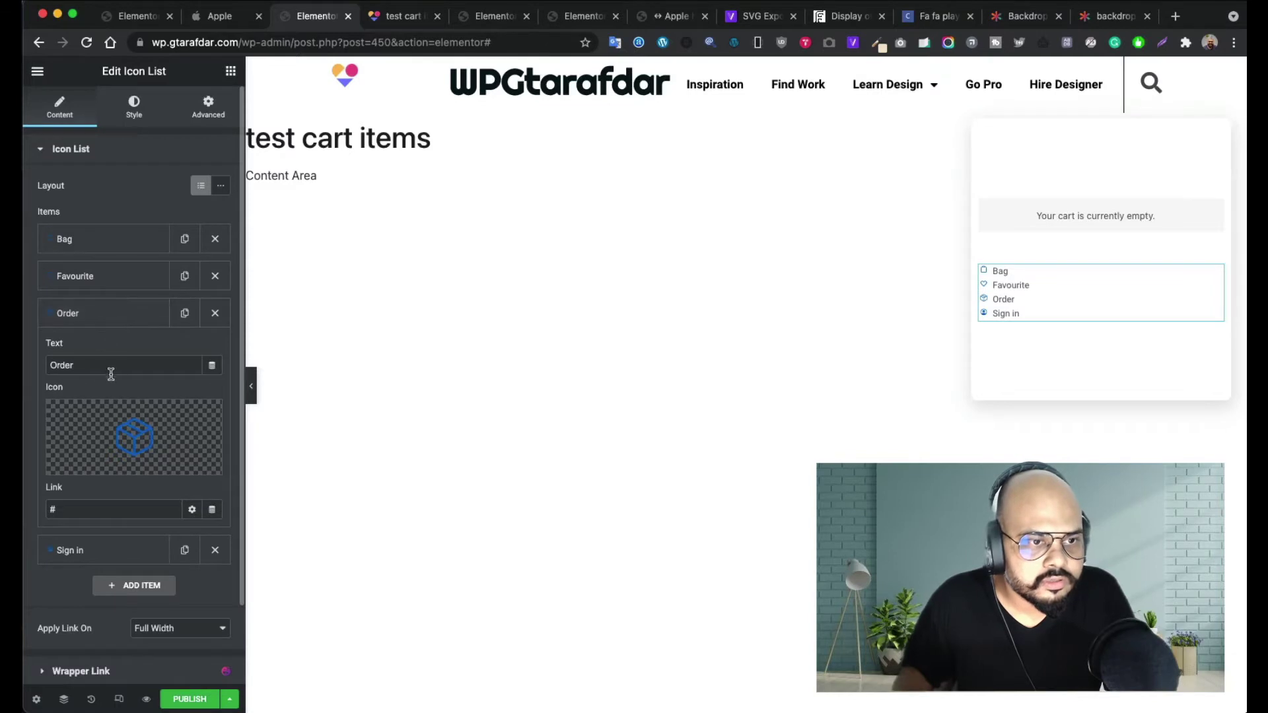
click(97, 552)
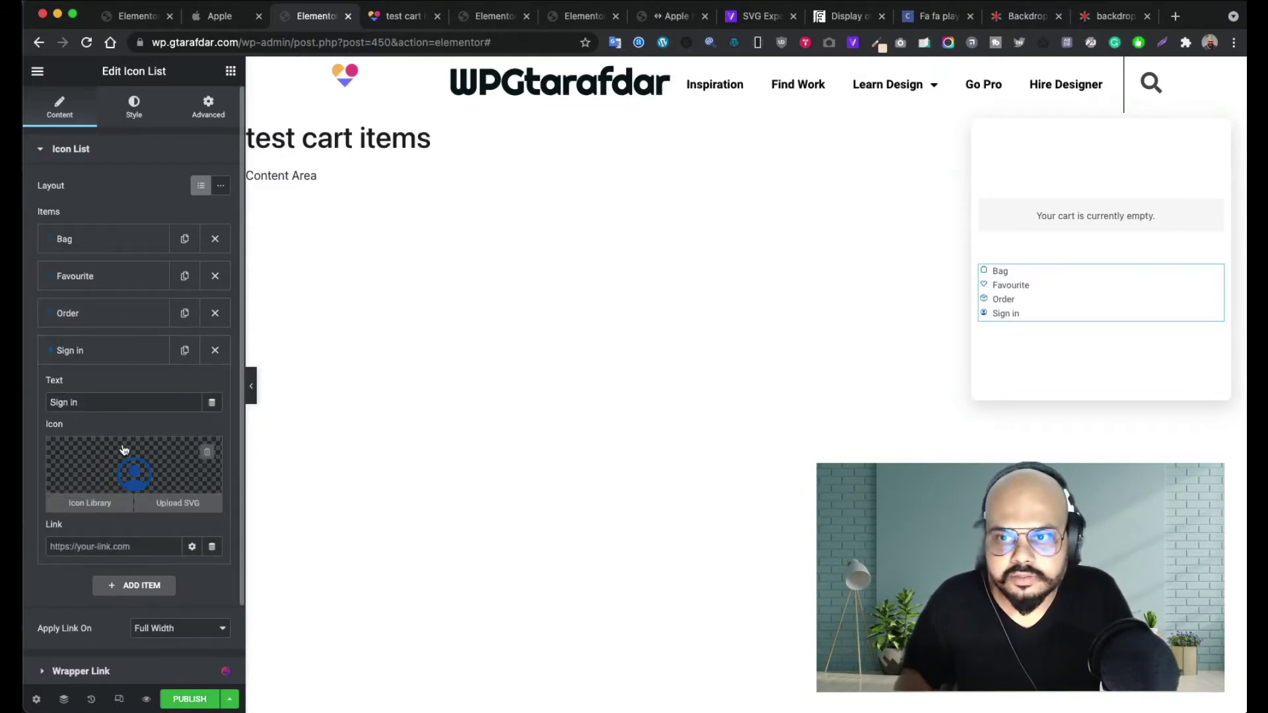
- Check the entries of Apple's bag menu and duplicate the Order item in the icon list
click(225, 25)
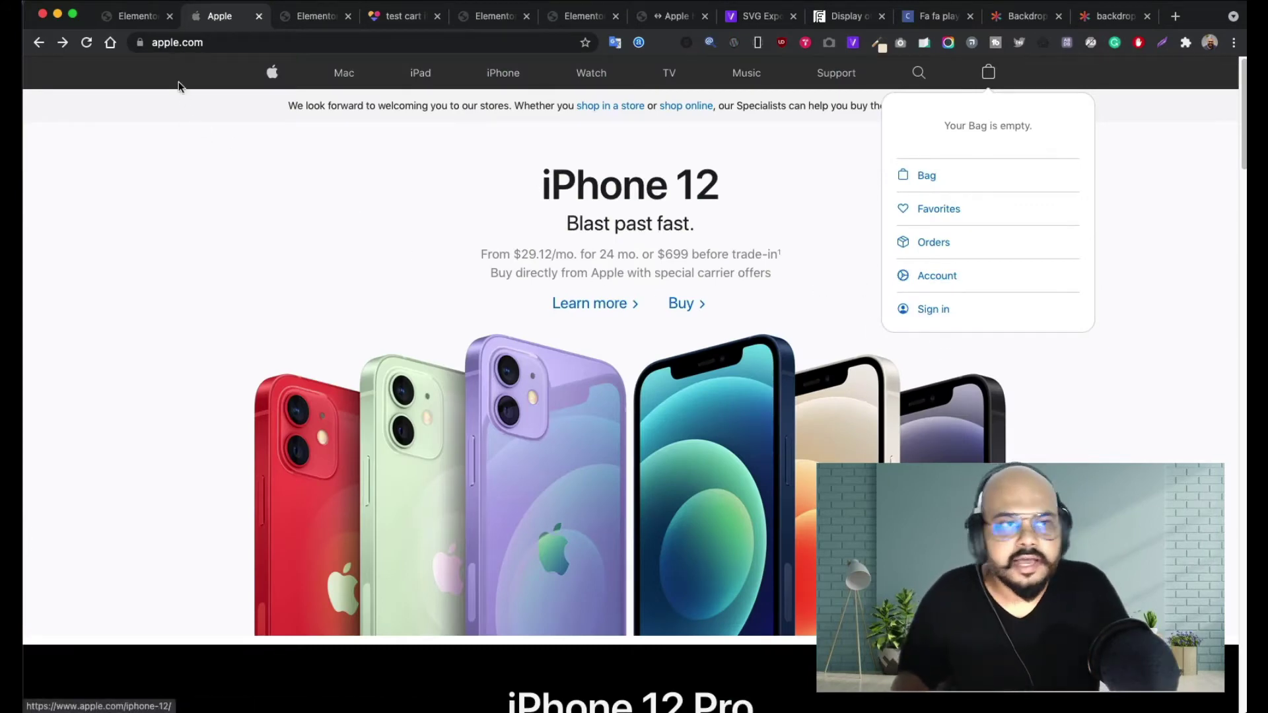
click(140, 20)
click(313, 16)
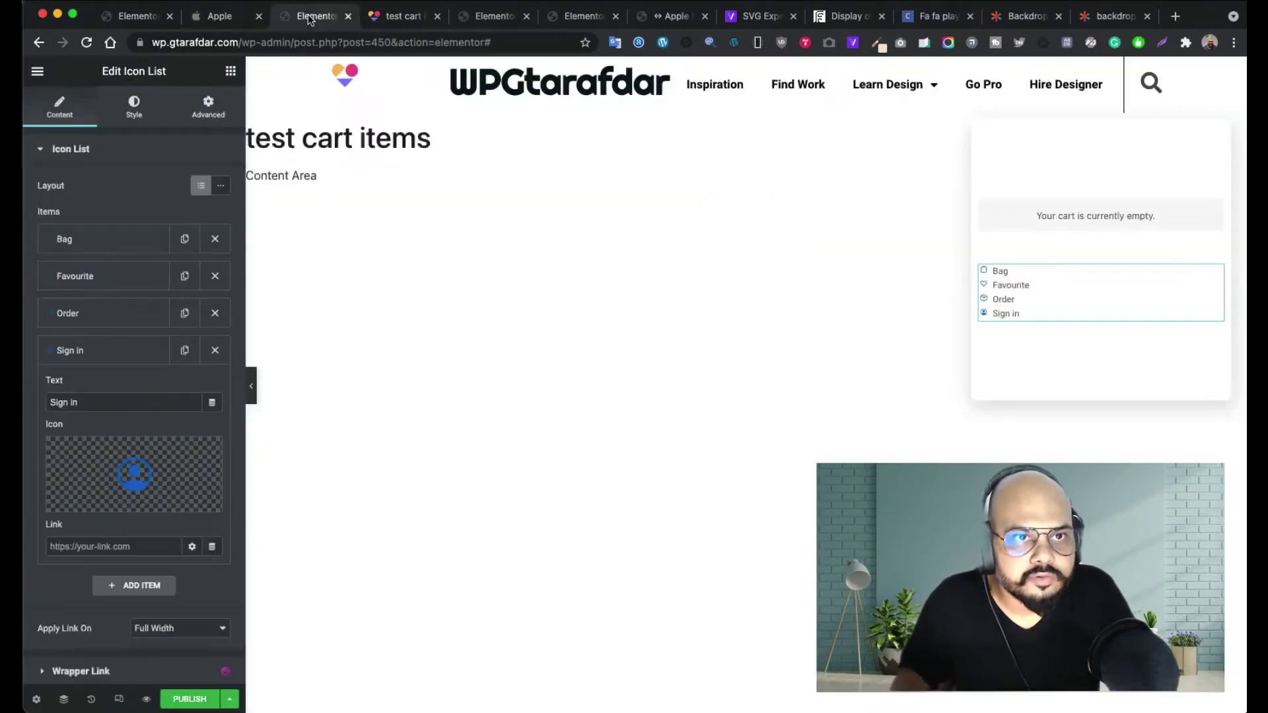
click(185, 313)
- Set the last list item's text to "Account" and replace its icon with the blue gear SVG from the media library
triple_click(109, 439)
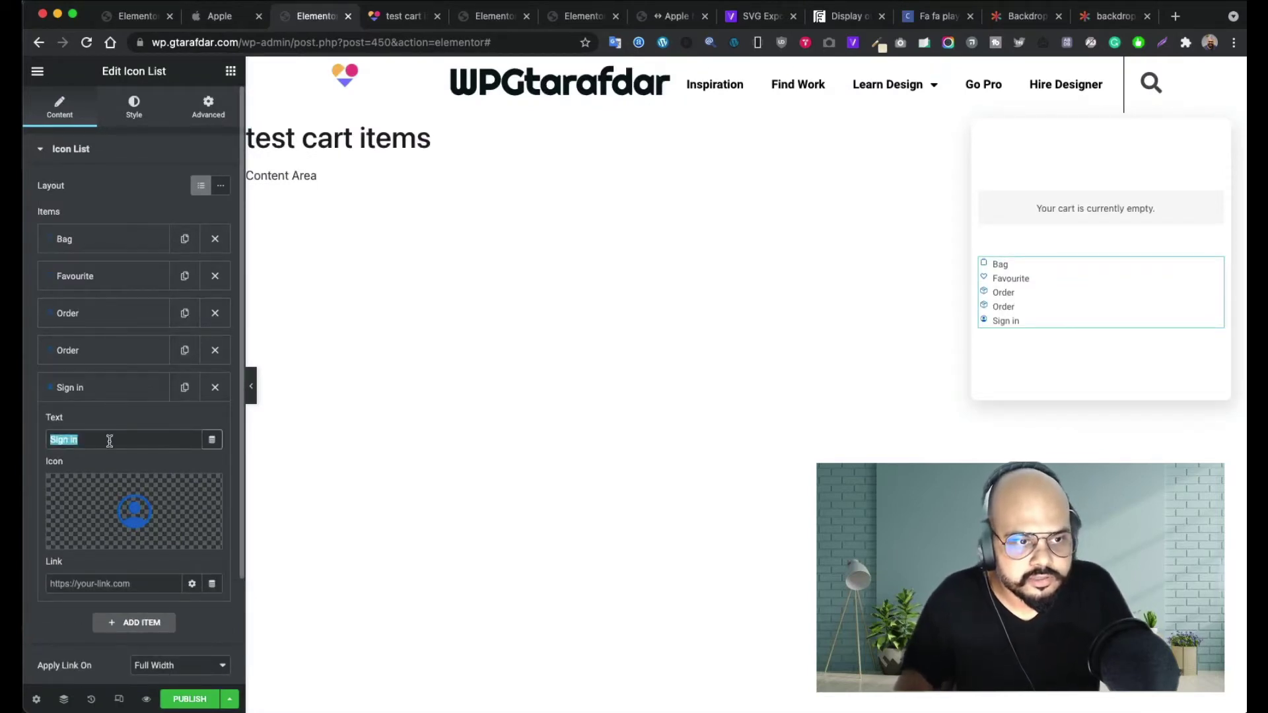
text(Account)
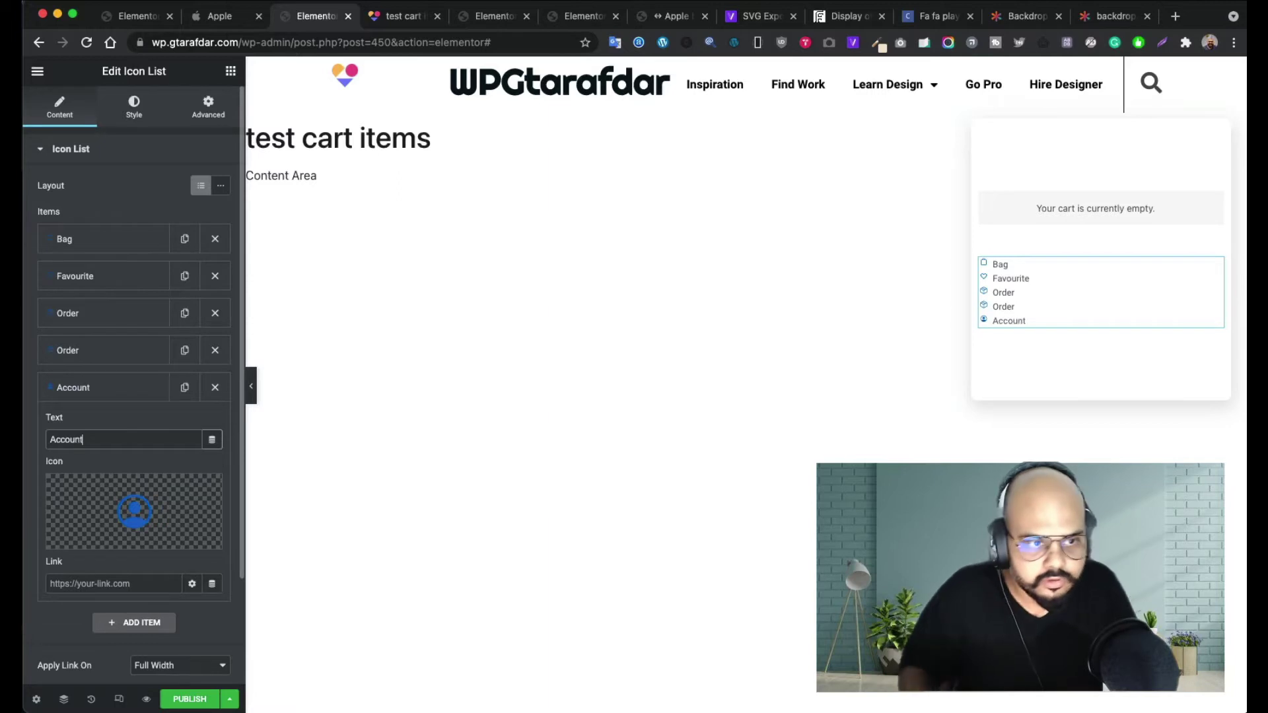
click(188, 549)
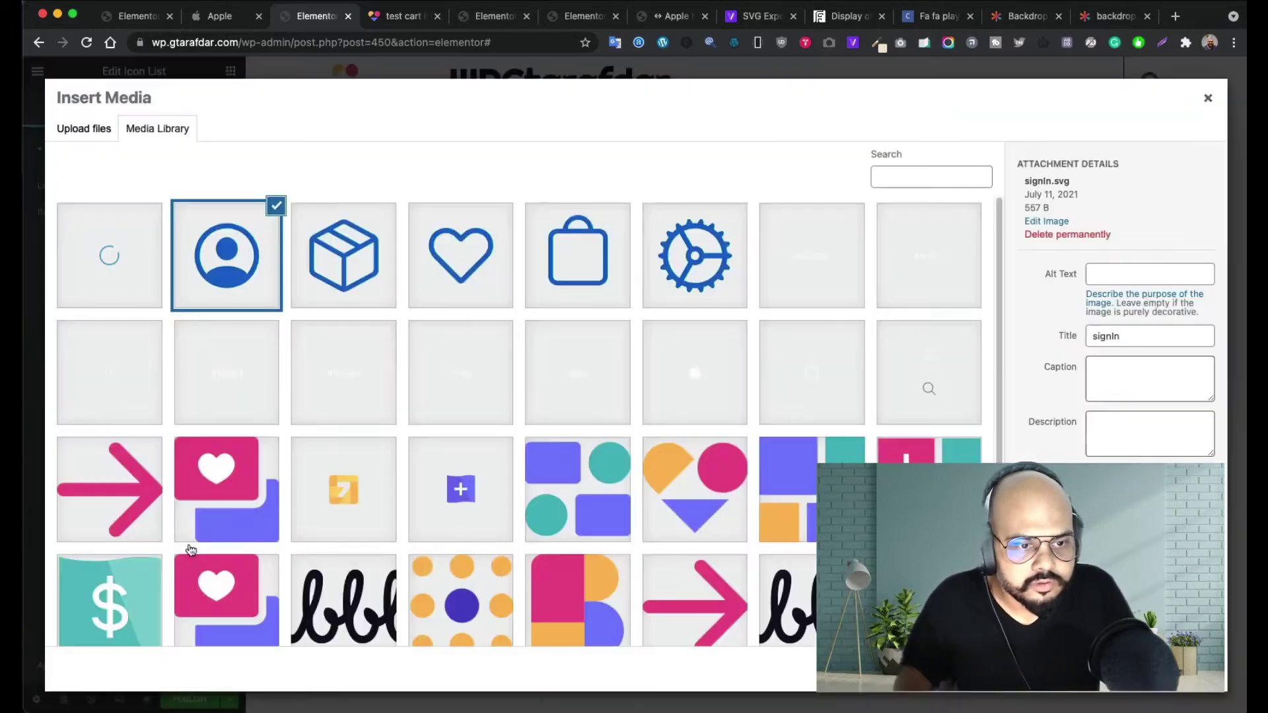
click(707, 280)
click(1172, 668)
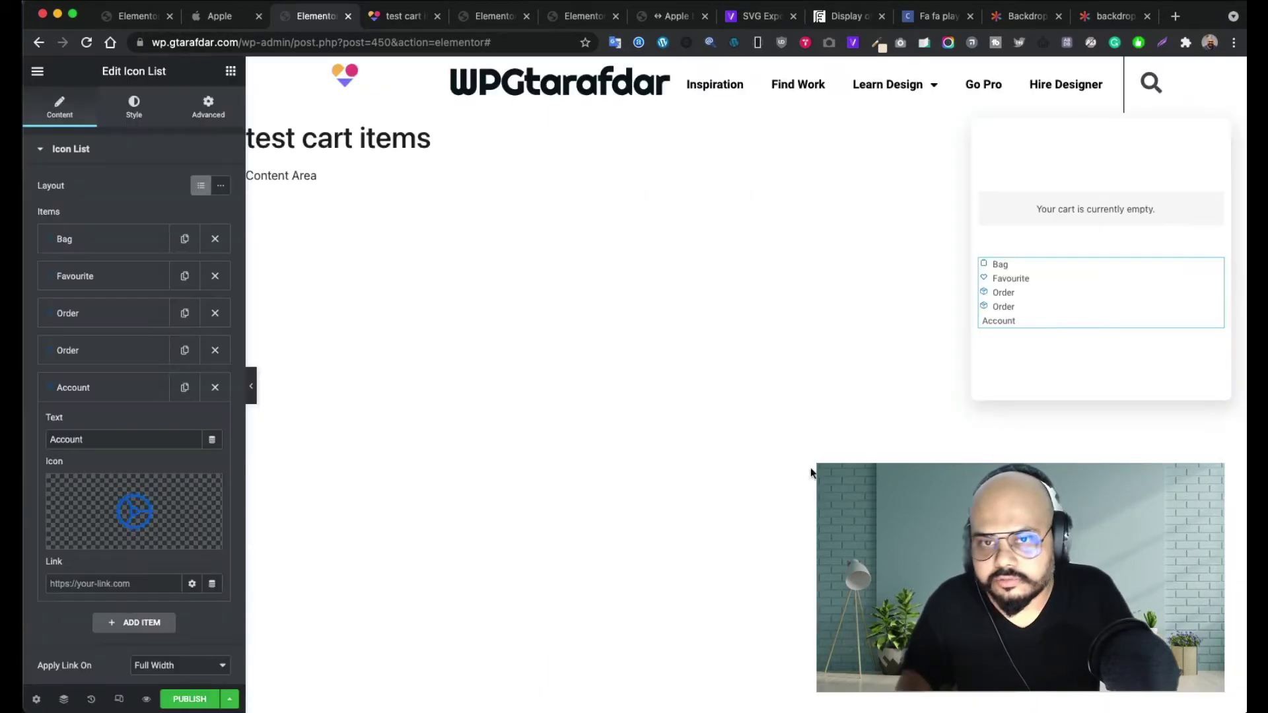
- Check the entry order in Apple's bag menu and move the Account item above the second Order item
click(199, 20)
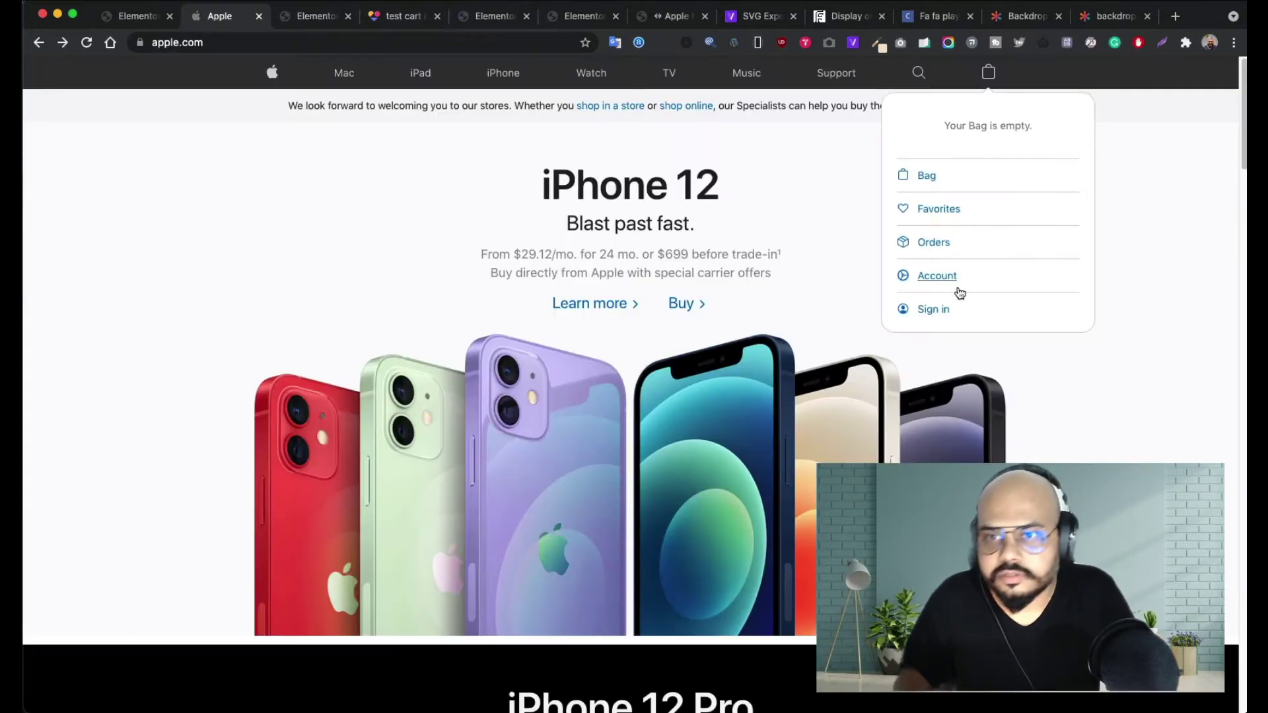
click(136, 17)
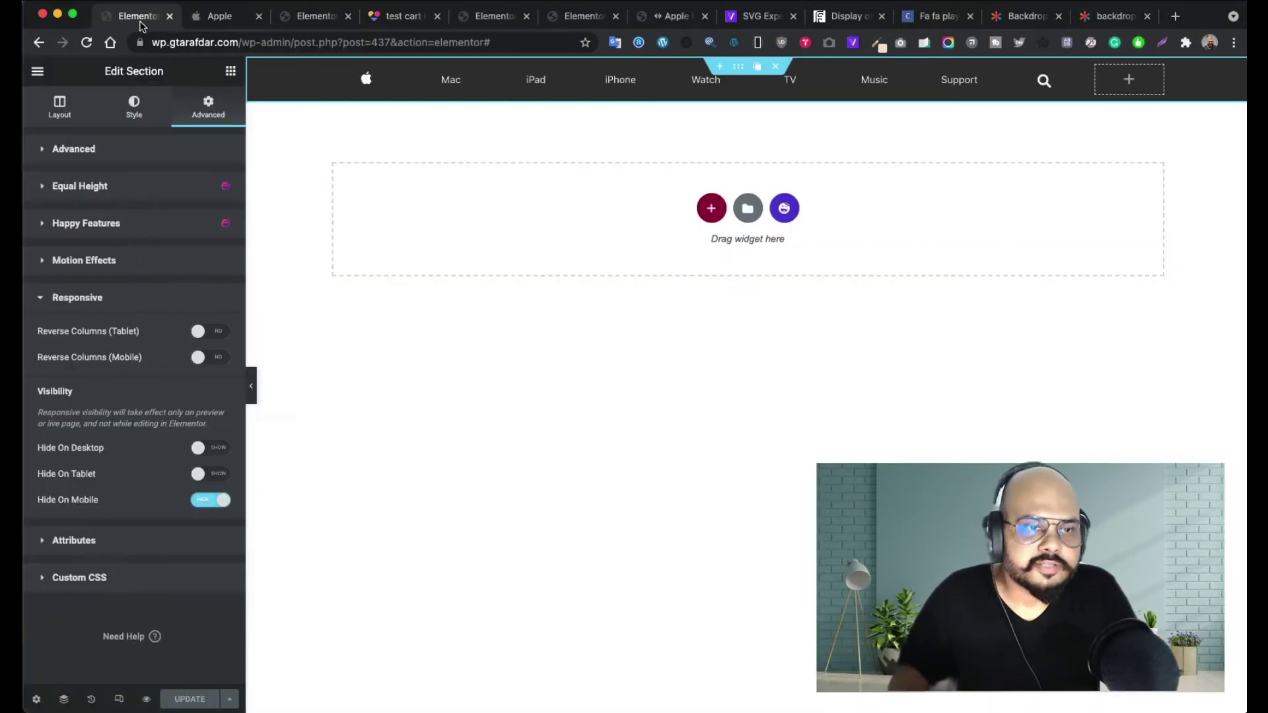
click(310, 17)
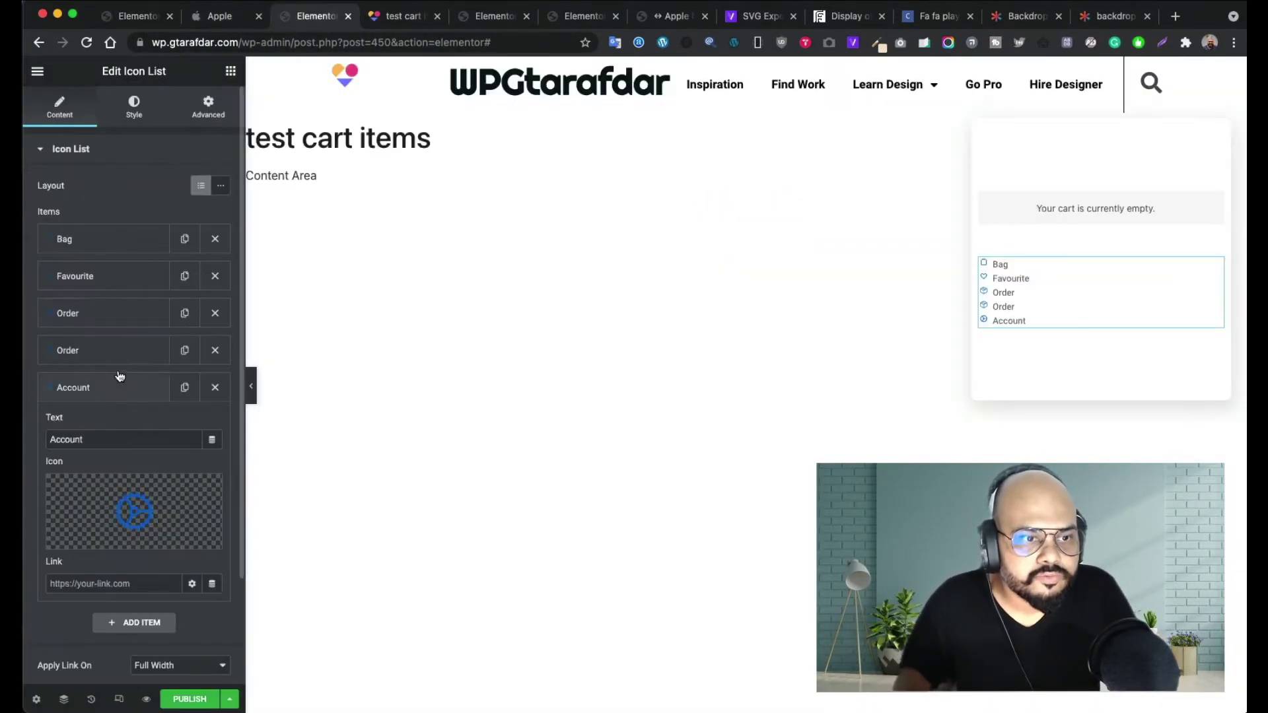
drag(105, 393, 102, 351)
- Check the last entry of Apple's bag menu and set the last list item's text to "Sign In"
click(99, 389)
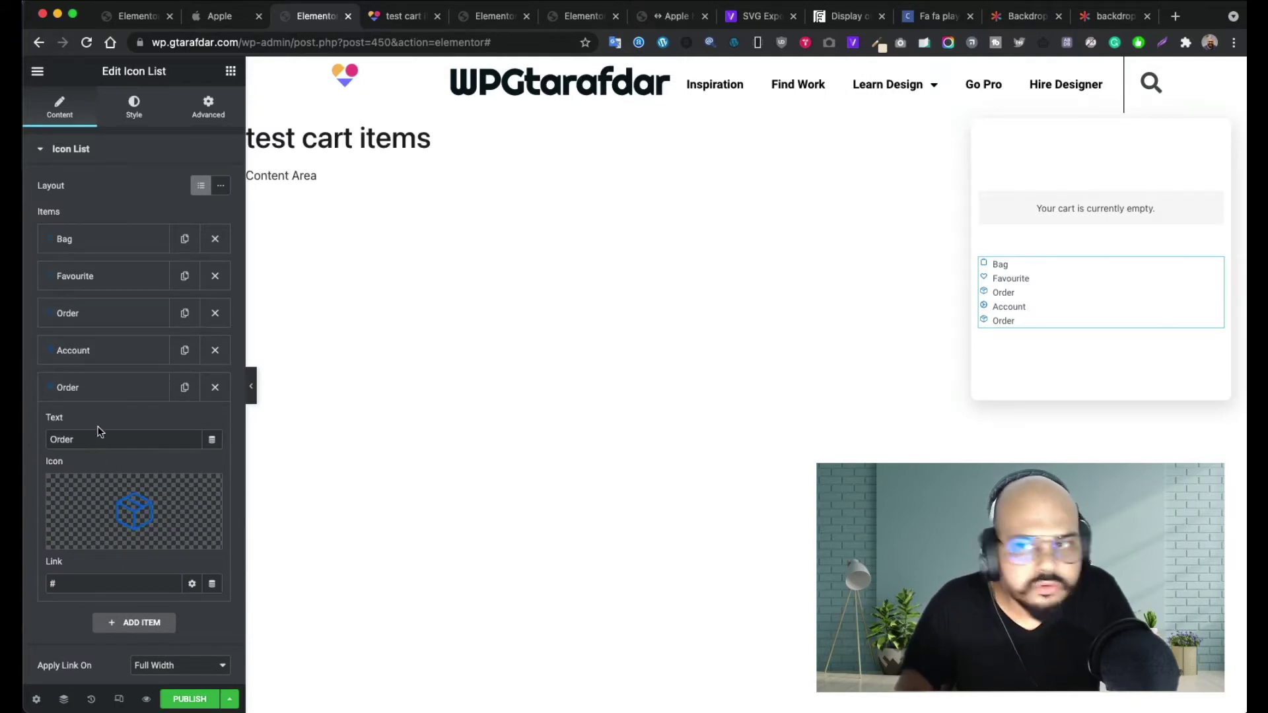
click(404, 17)
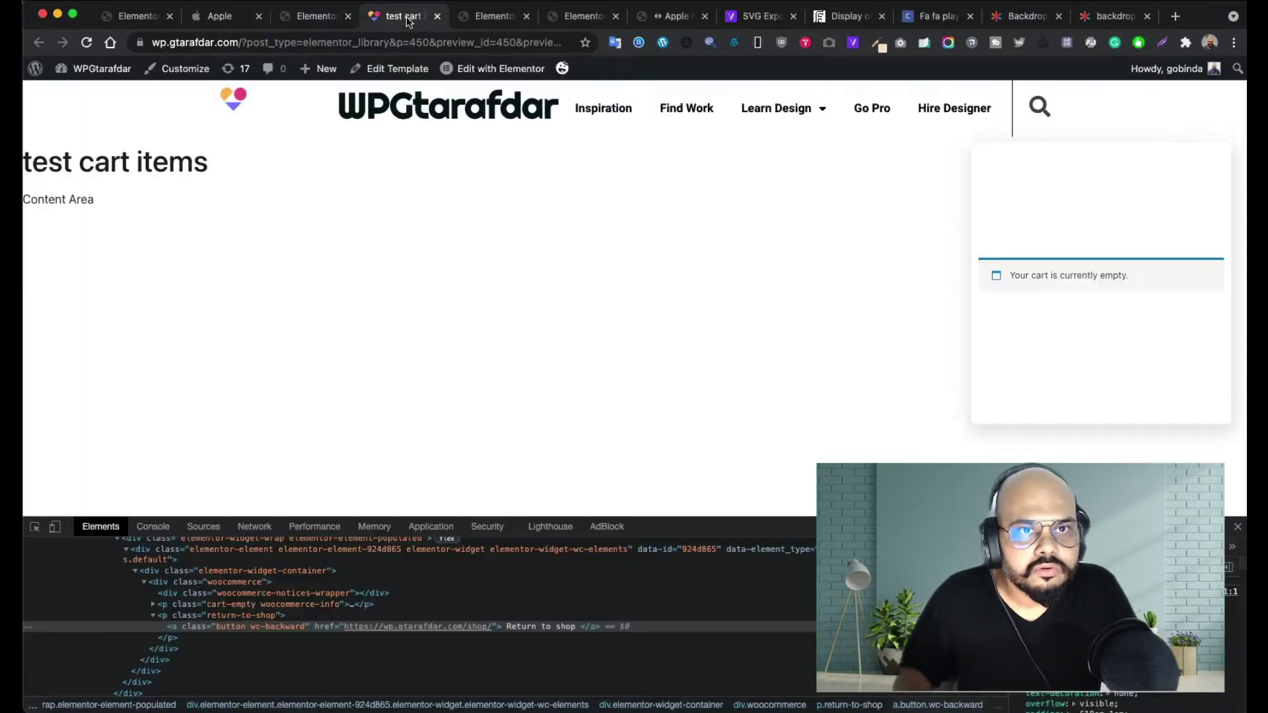
click(314, 19)
click(208, 17)
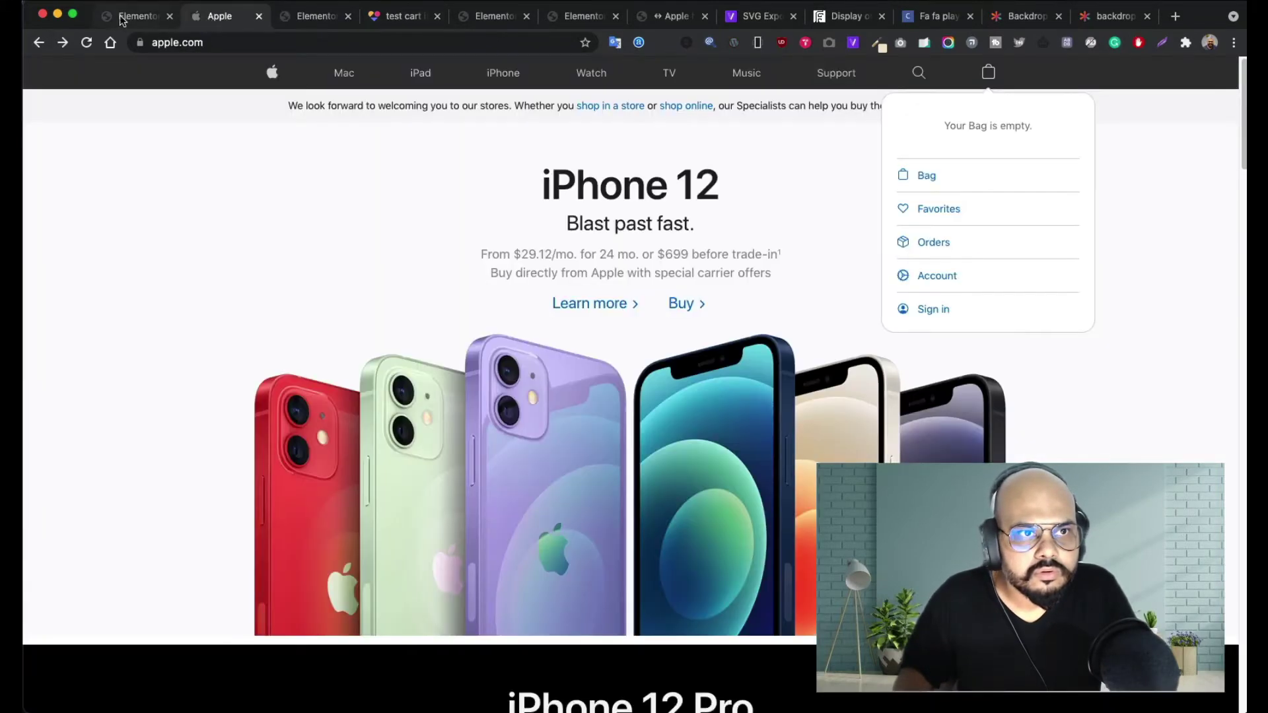
click(129, 17)
click(290, 20)
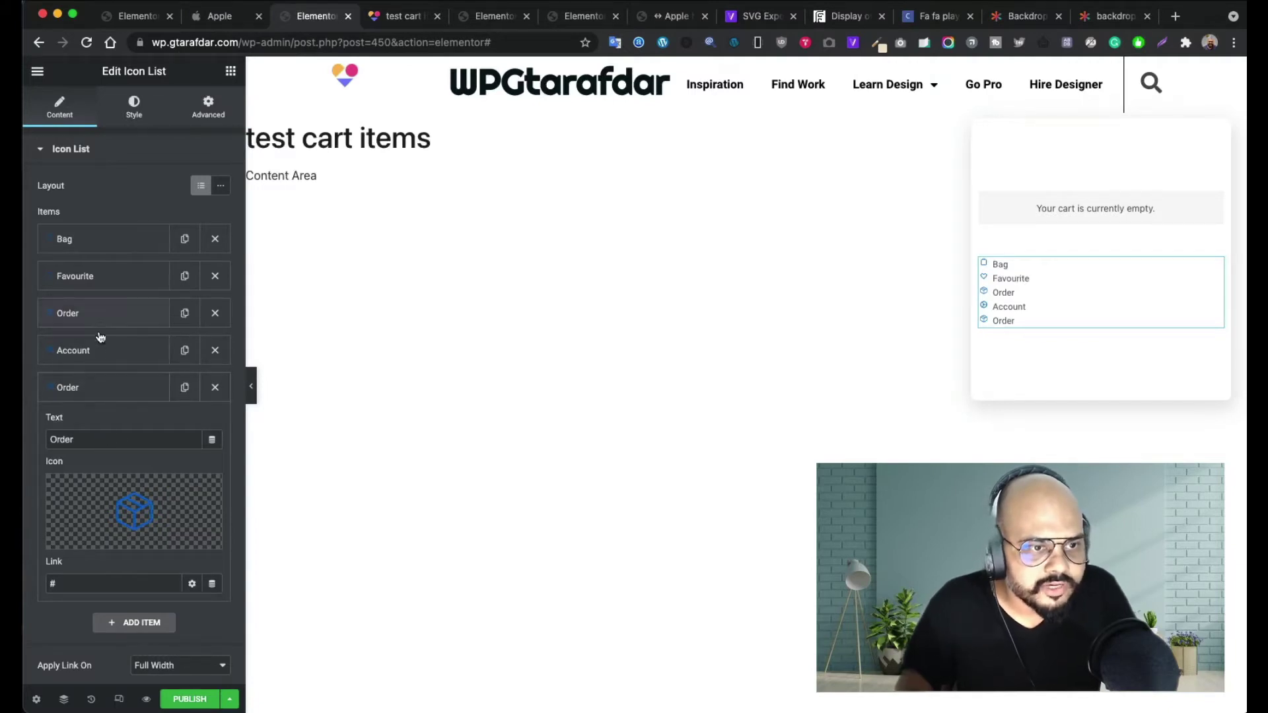
double_click(109, 434)
text(Sig)
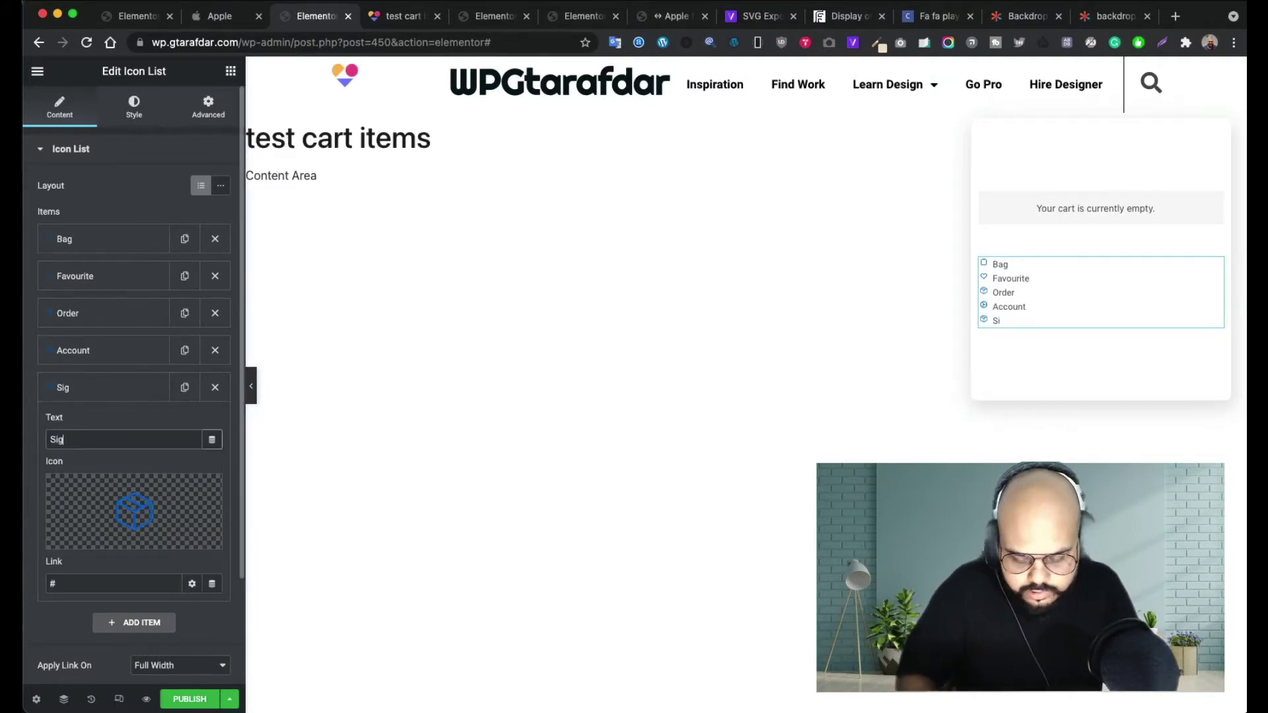
text(n In)
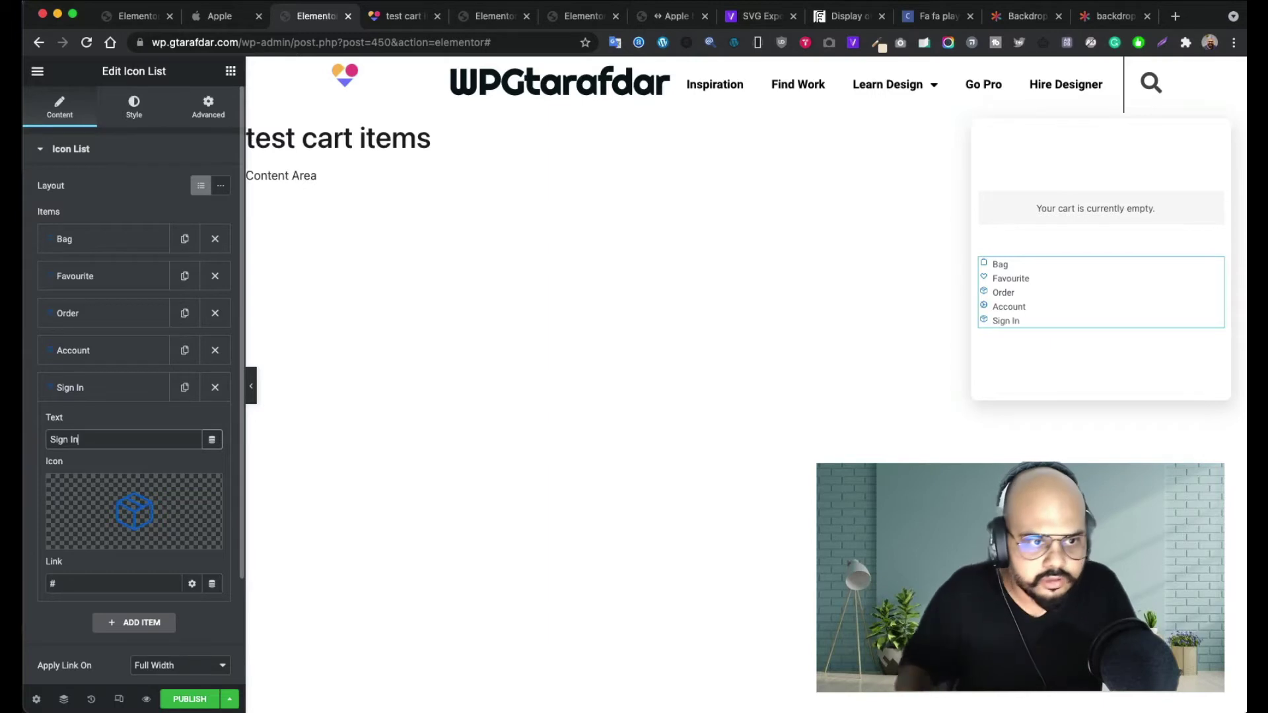
- Compare the list items with Apple's bag menu and set the third item's text to "Orders"
click(113, 399)
click(113, 397)
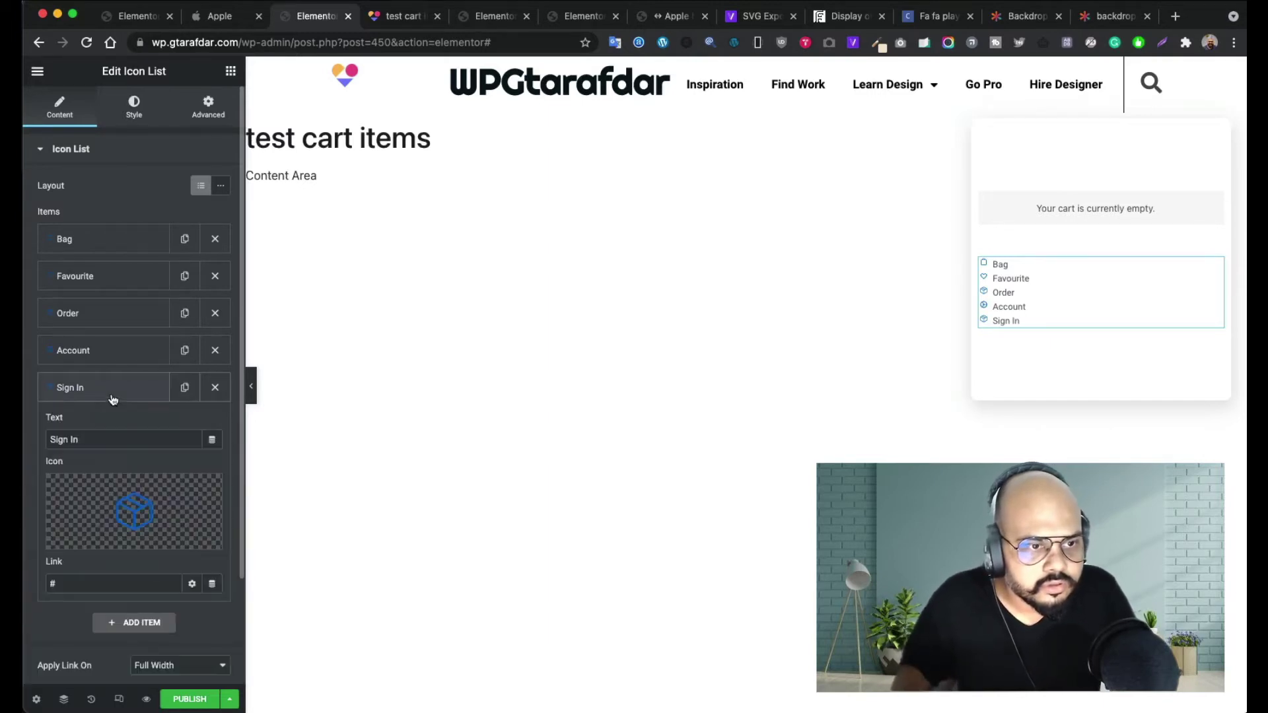
click(85, 364)
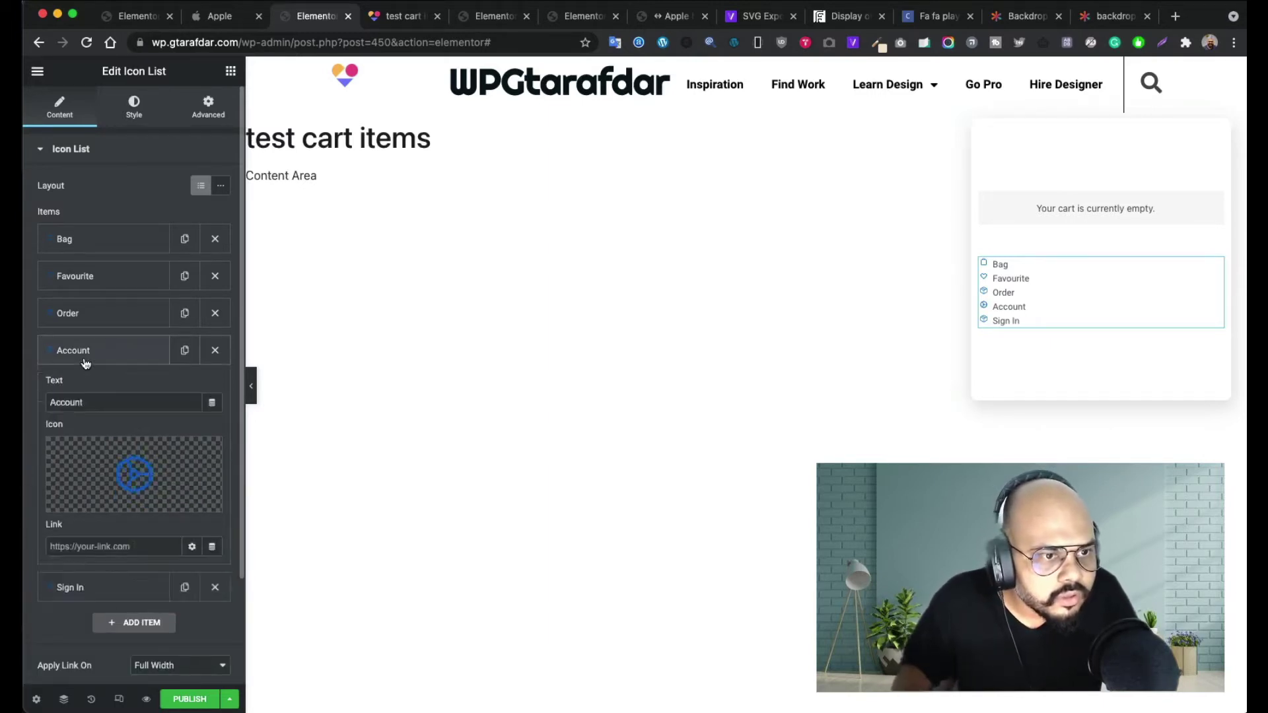
click(86, 363)
click(93, 323)
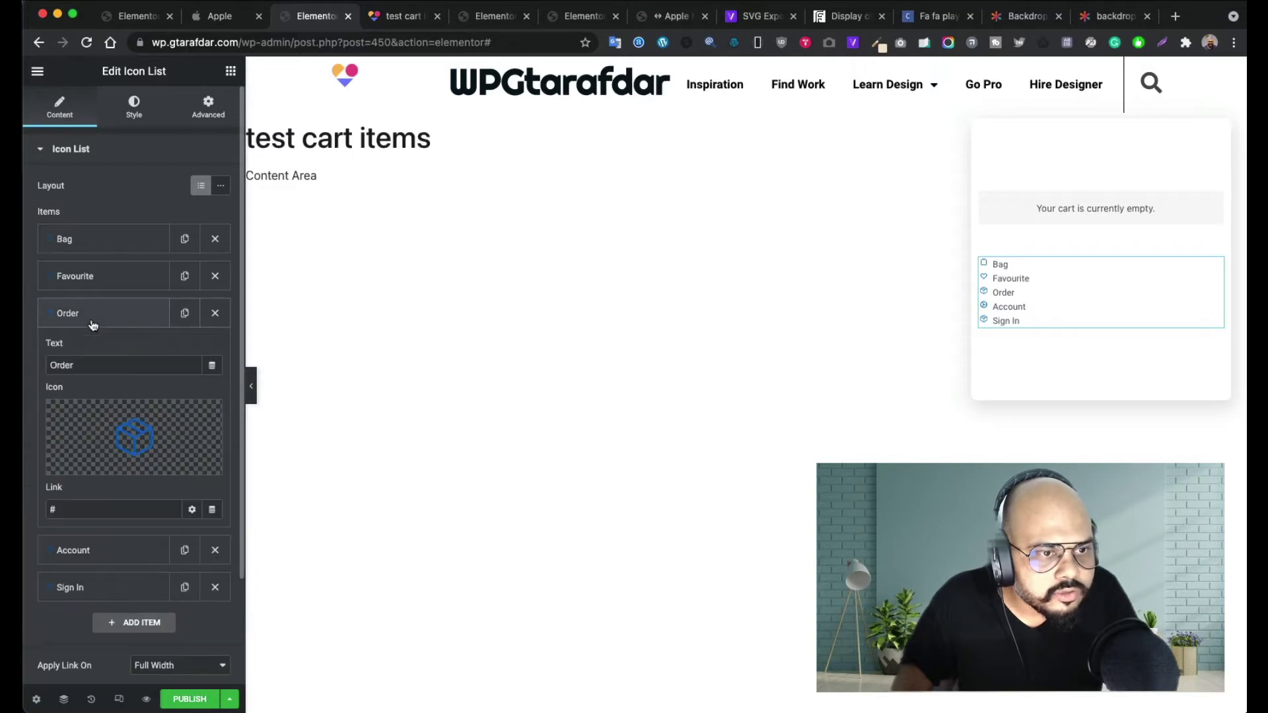
click(93, 323)
click(220, 16)
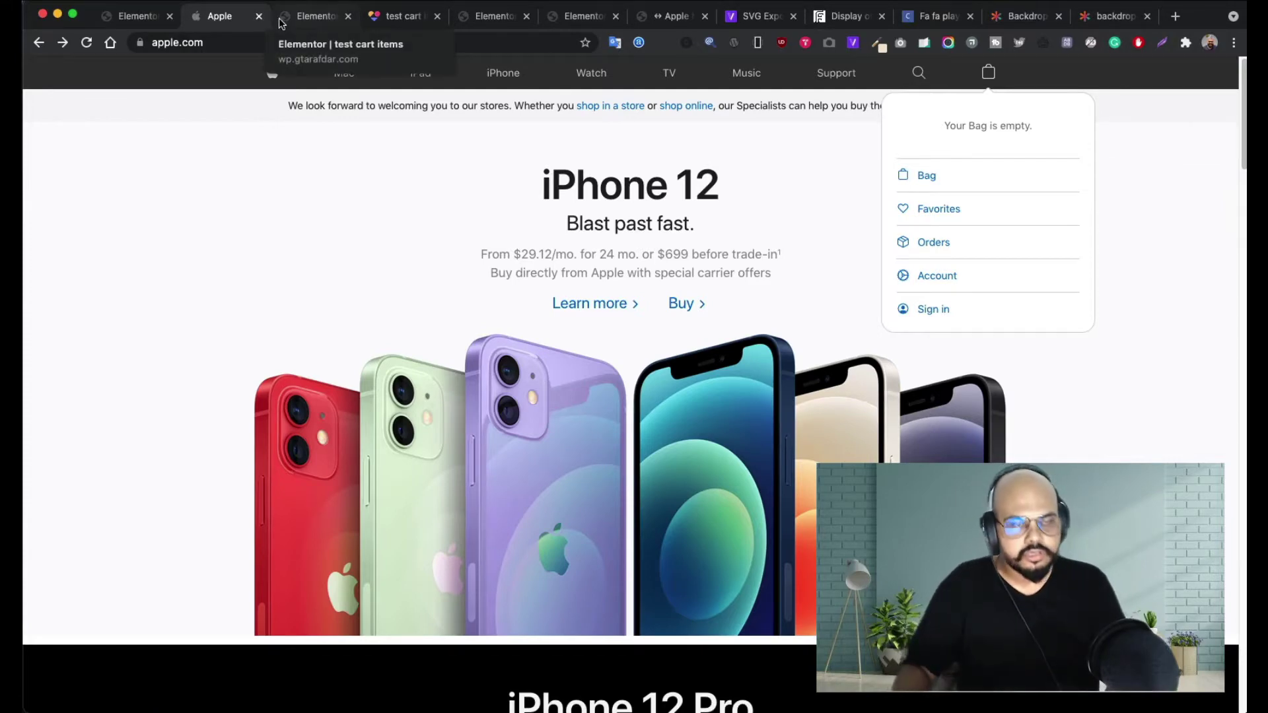
click(327, 19)
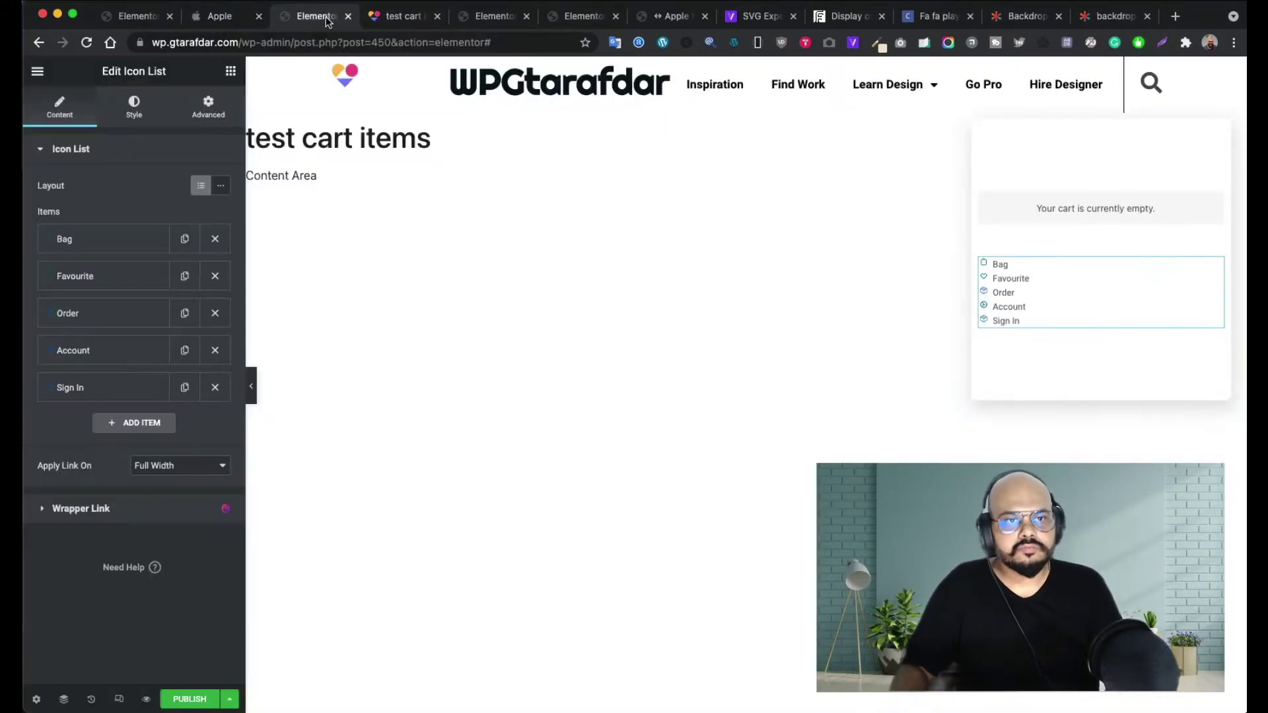
click(96, 322)
click(104, 367)
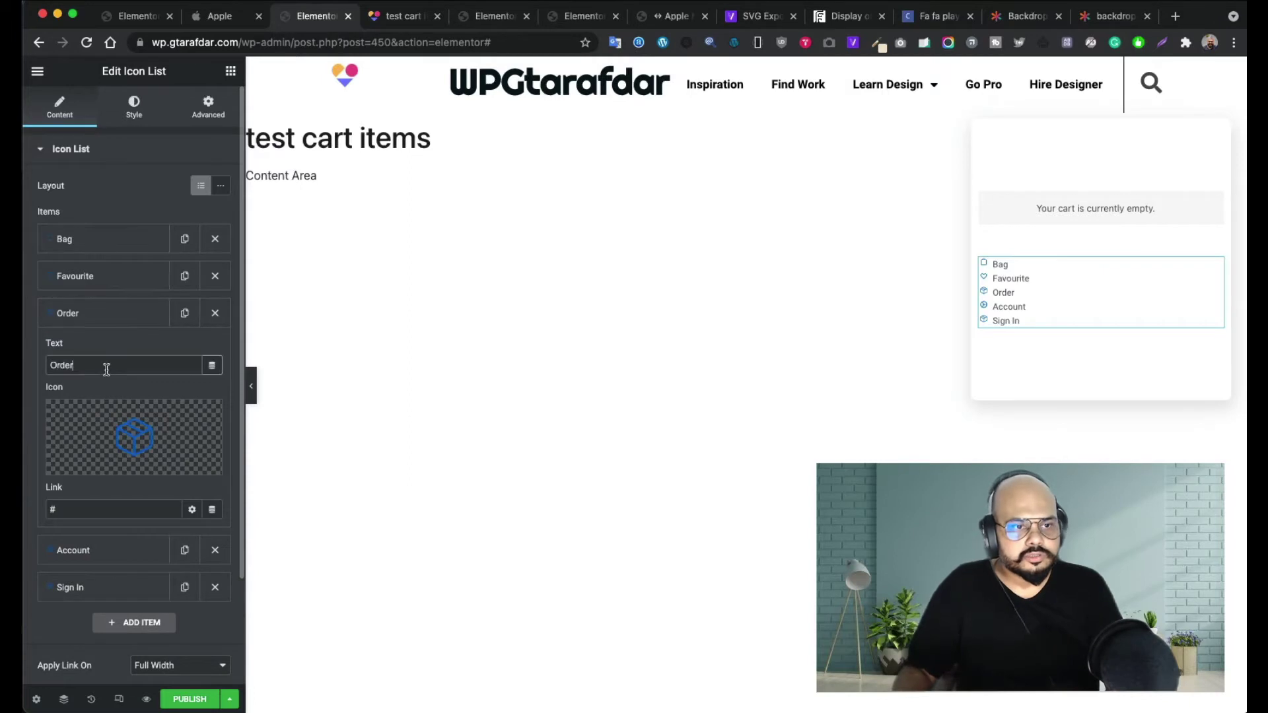
text(s)
- Replace the Sign In list item's icon with signIn.svg from the media library
click(107, 553)
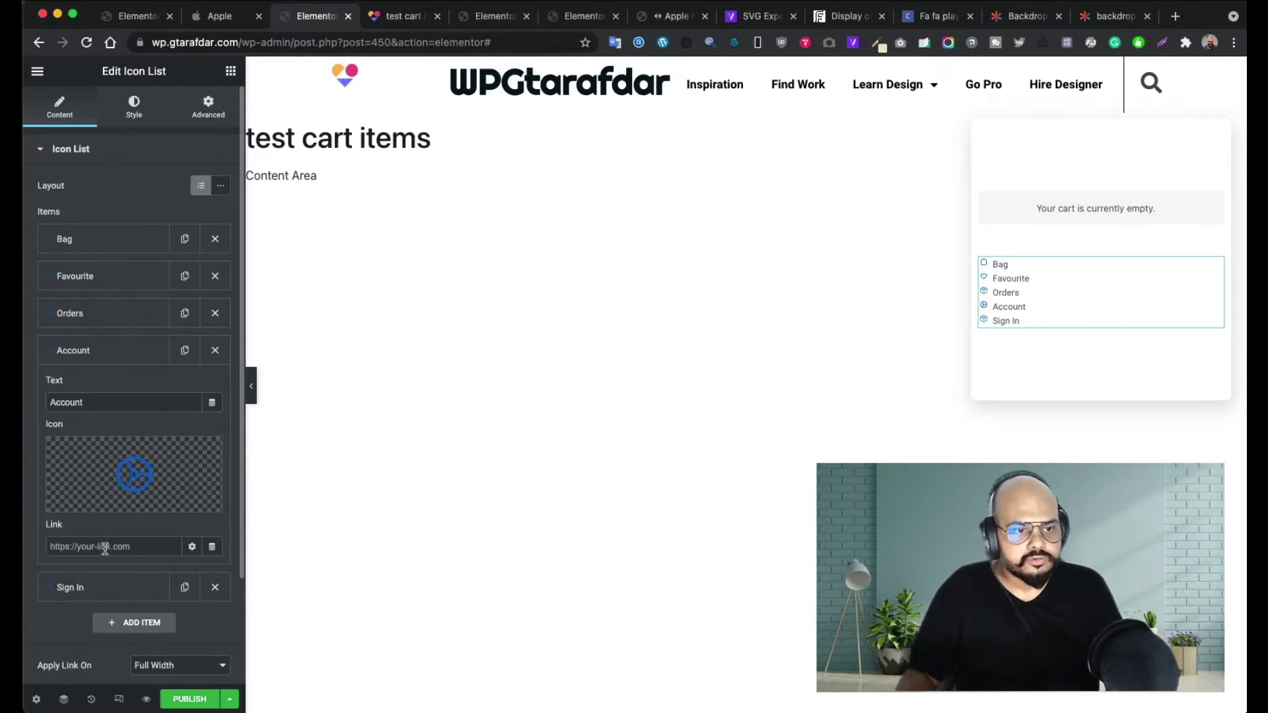
click(121, 590)
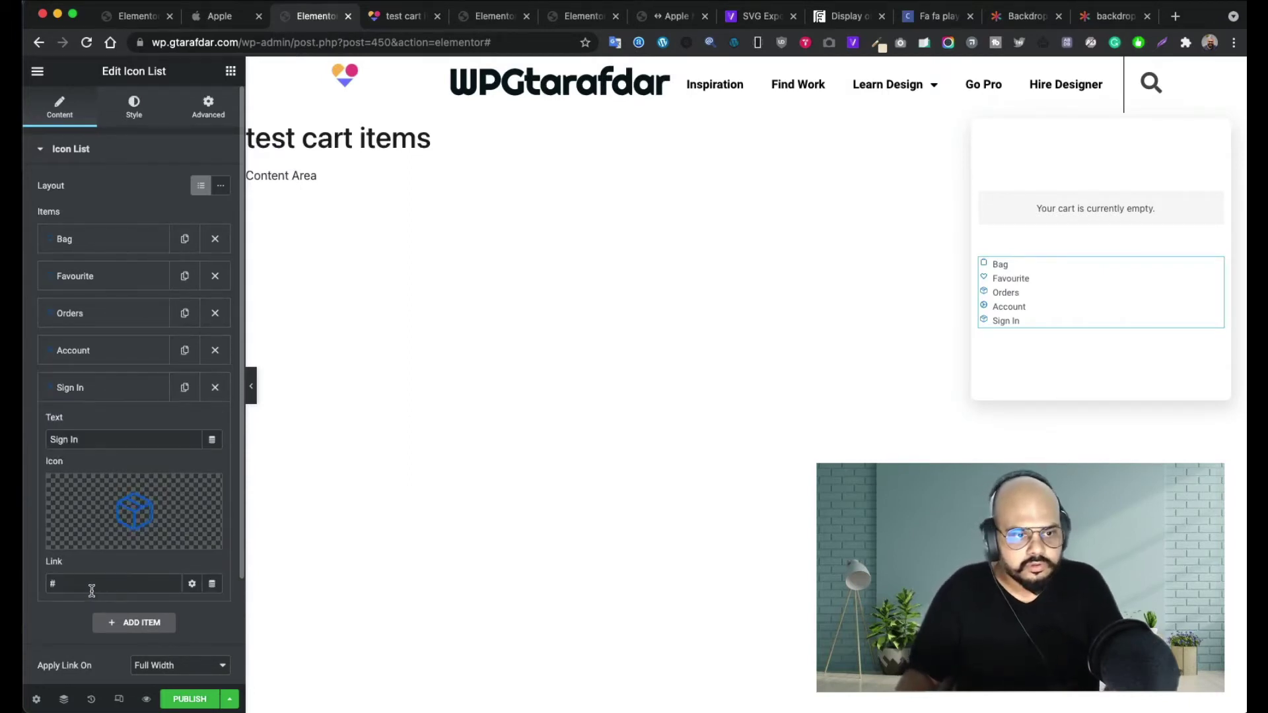
click(122, 523)
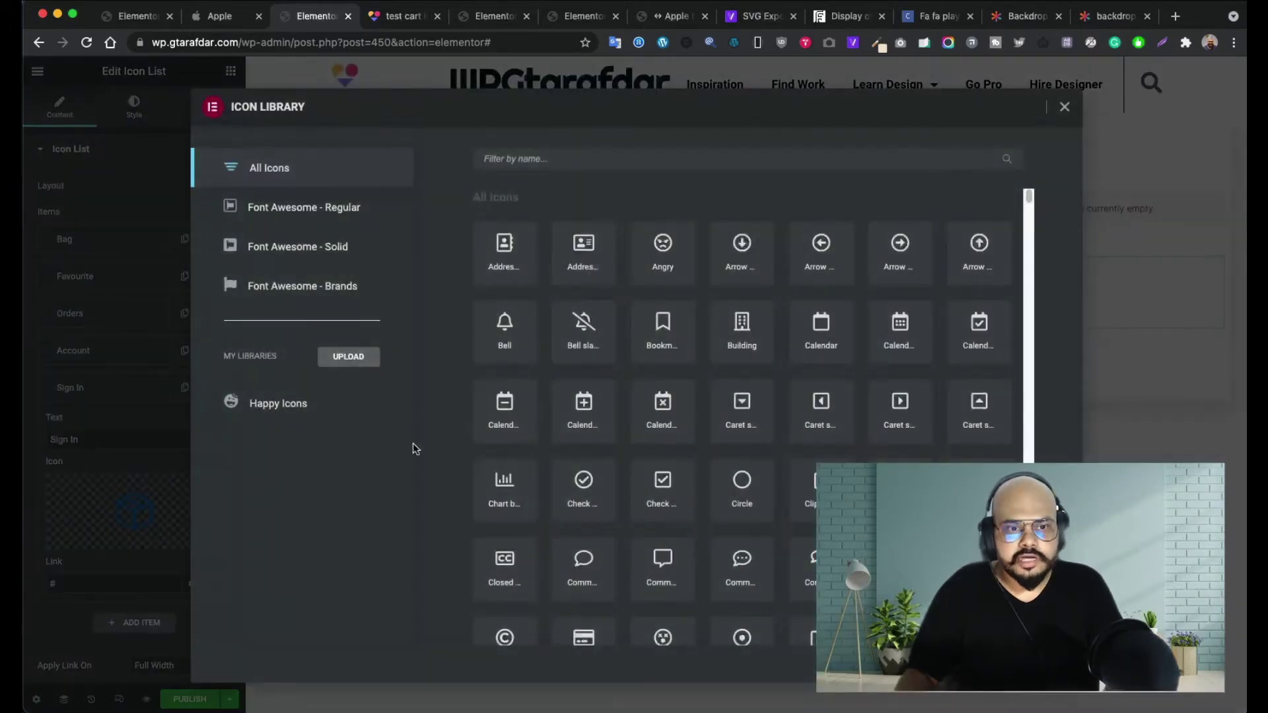
click(1060, 111)
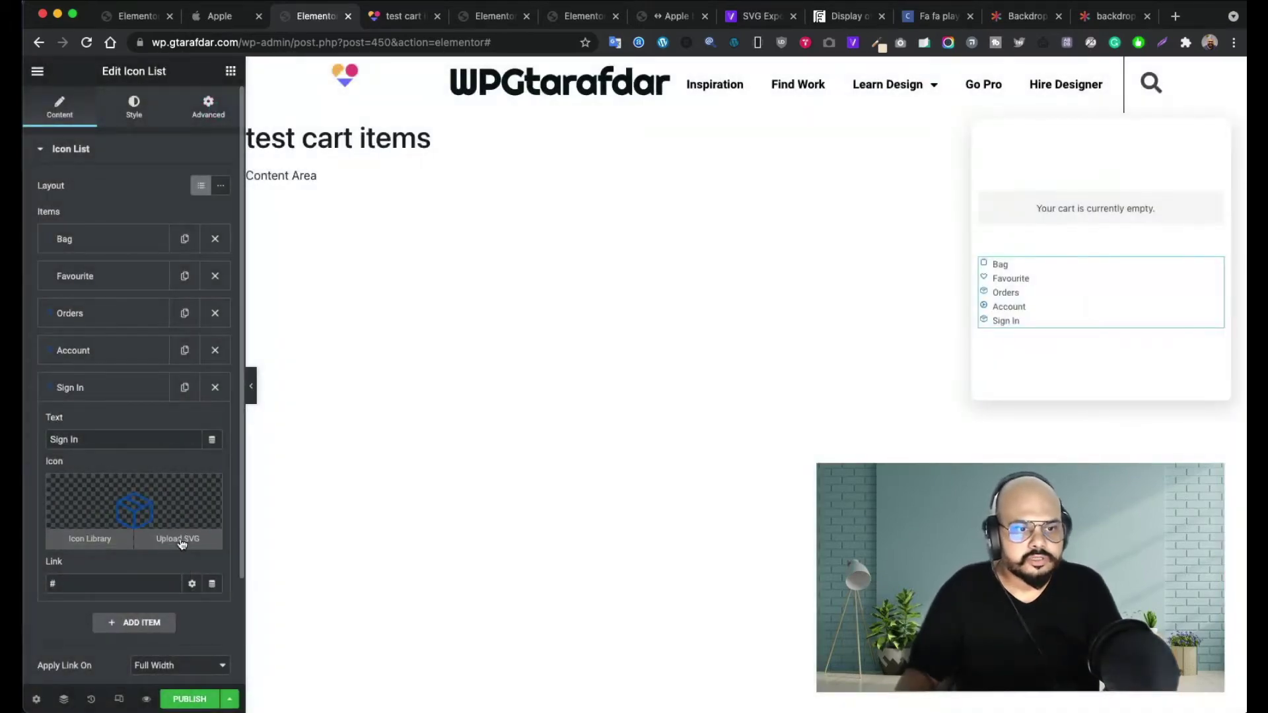
click(179, 538)
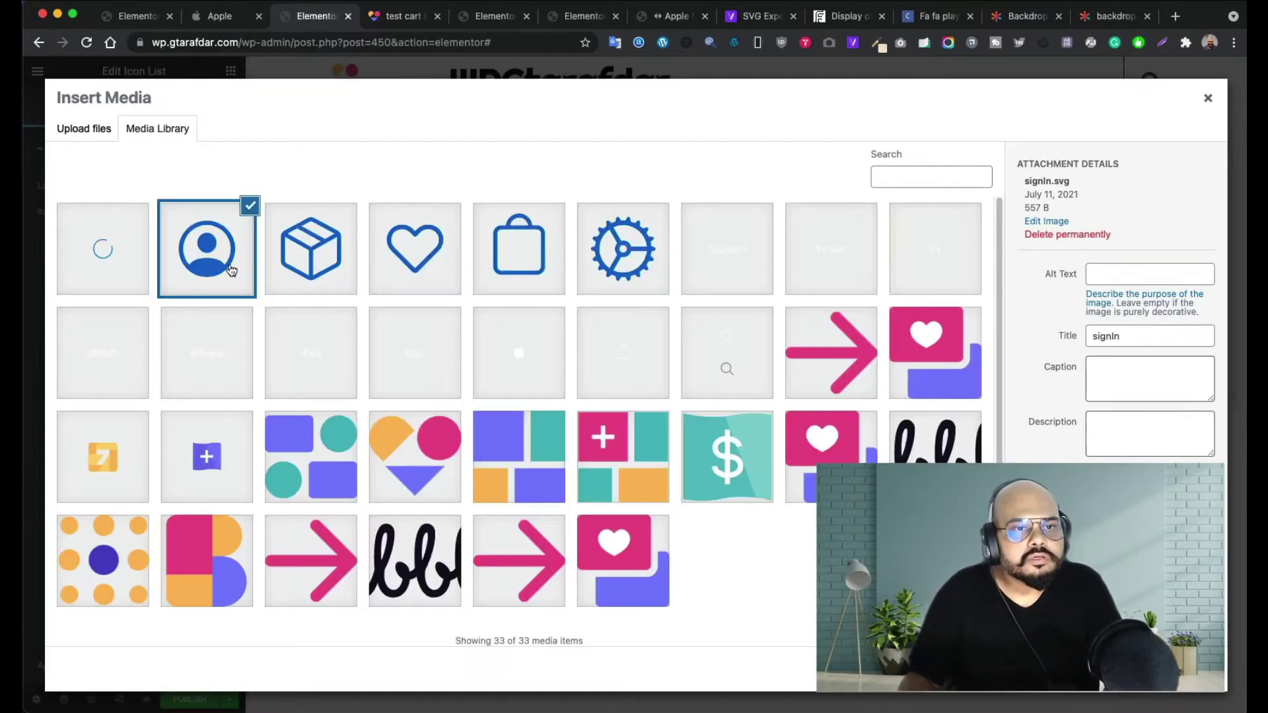
click(218, 264)
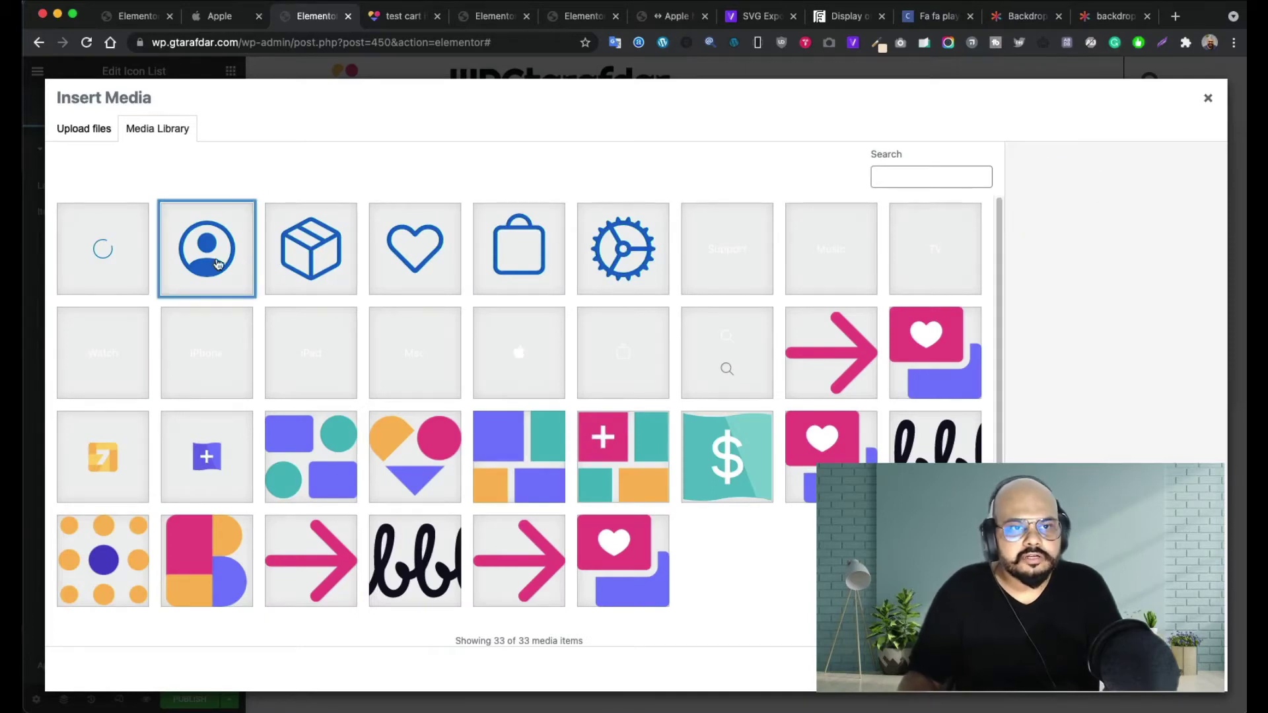
click(217, 264)
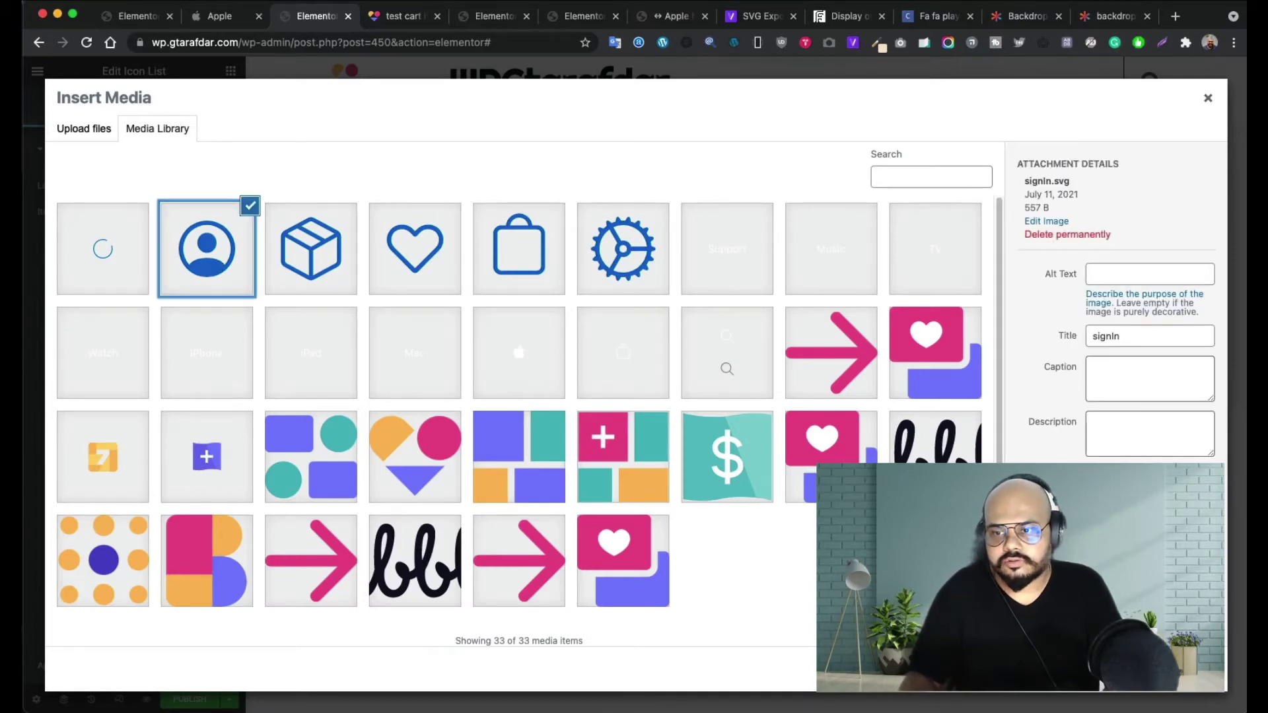
click(1179, 669)
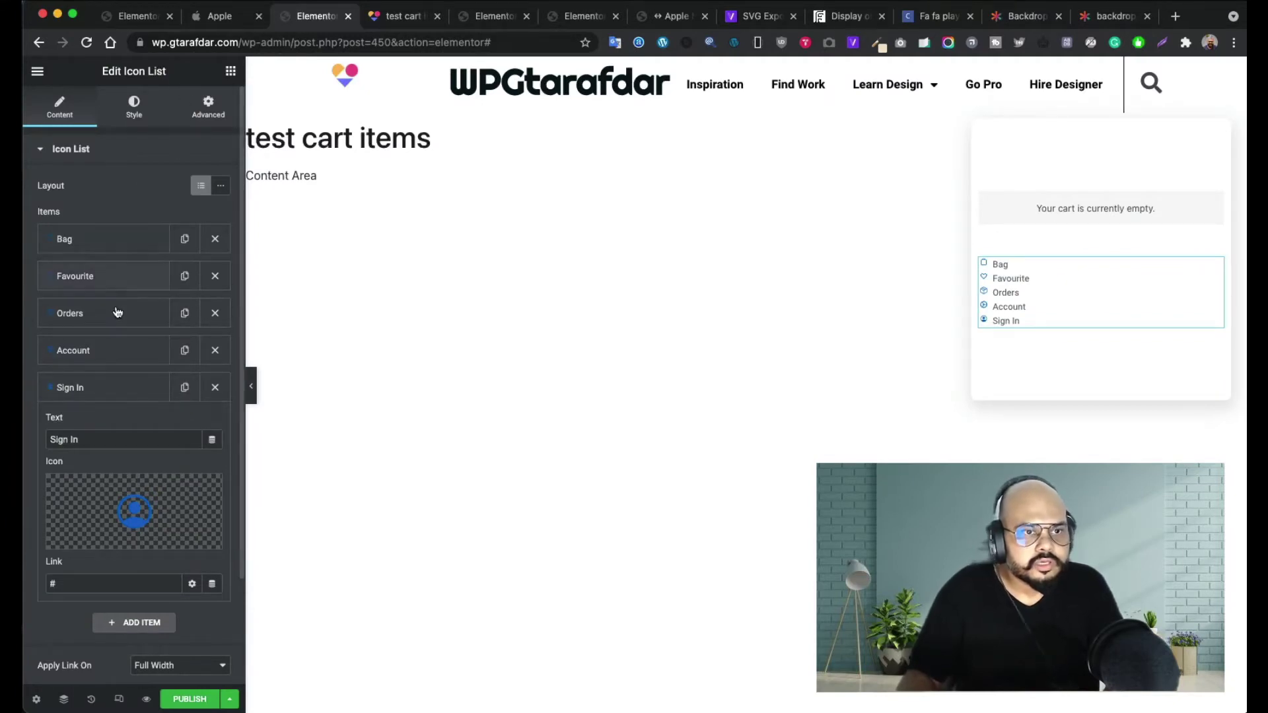
click(109, 325)
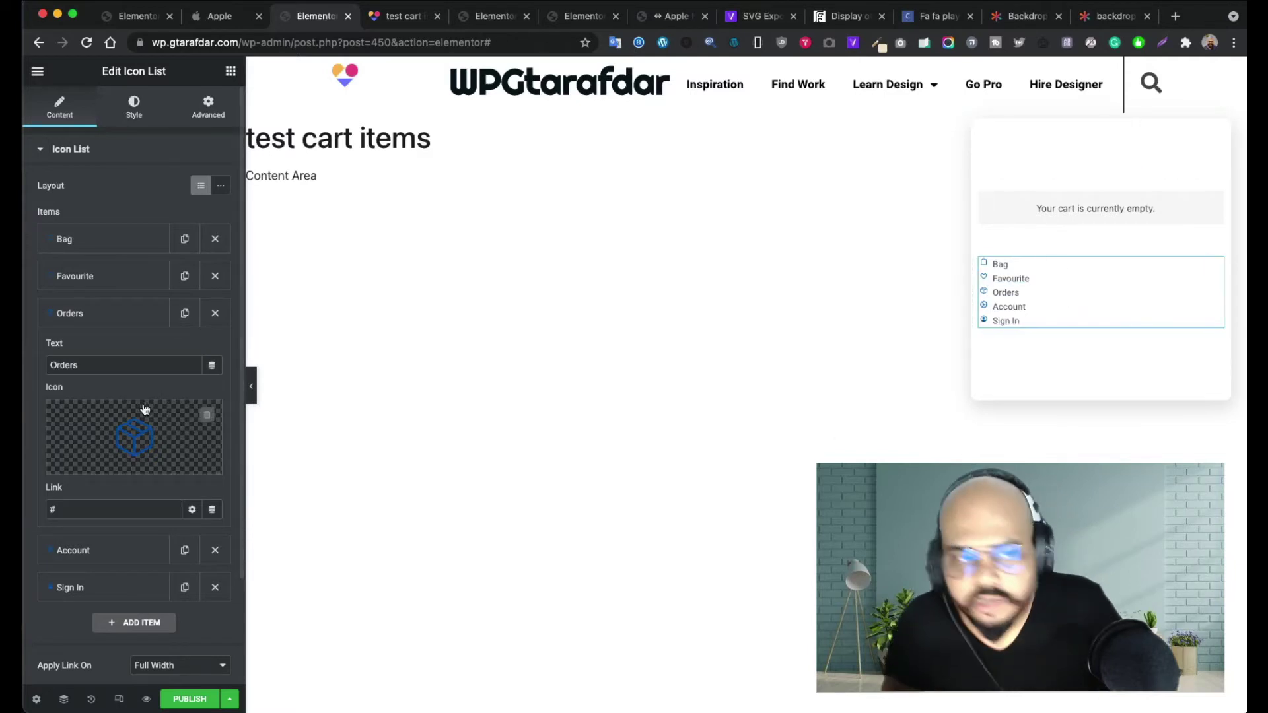
click(116, 325)
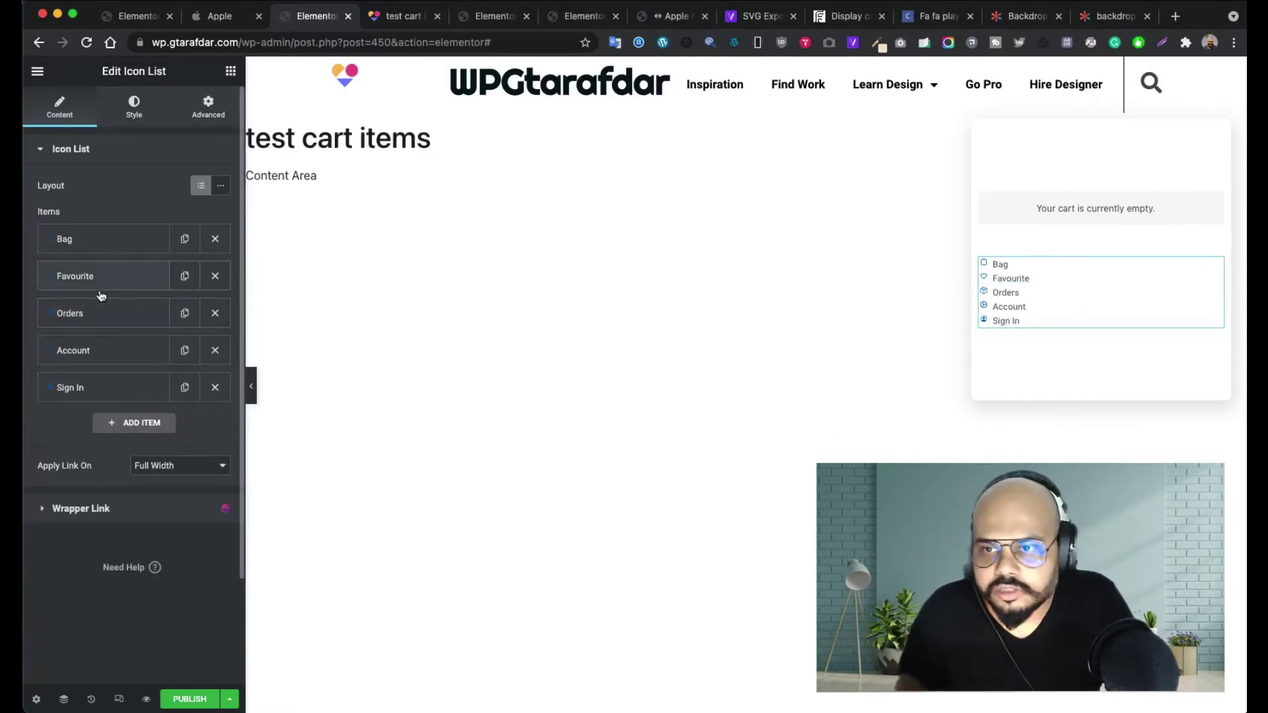
- Style the icon list with 17 spacing between items, left alignment and a divider of width 100
click(133, 107)
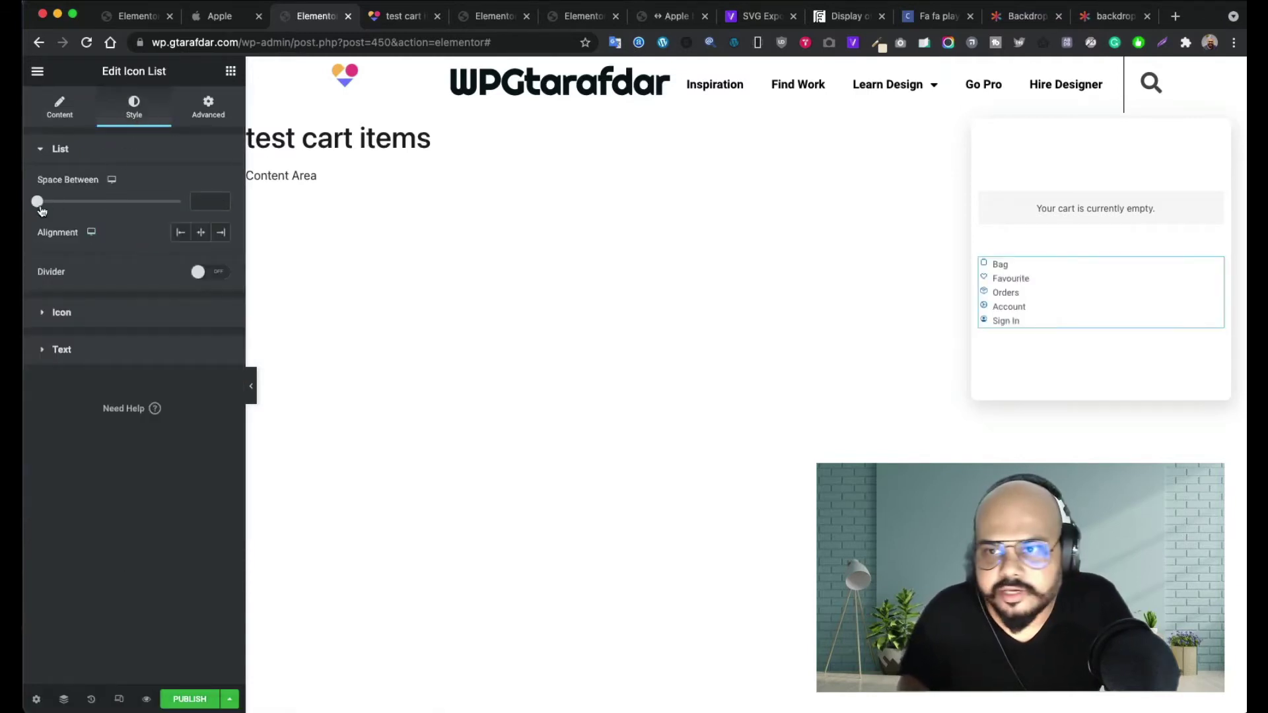
drag(40, 207, 86, 207)
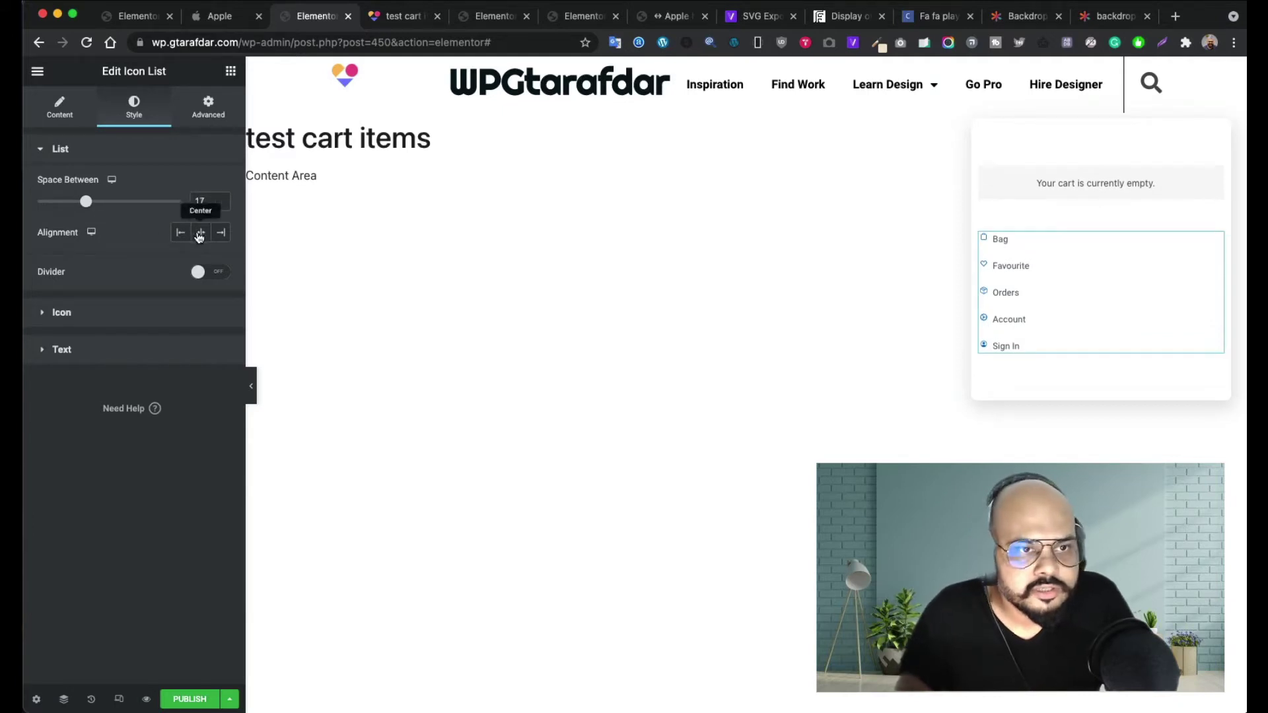
click(200, 235)
click(179, 233)
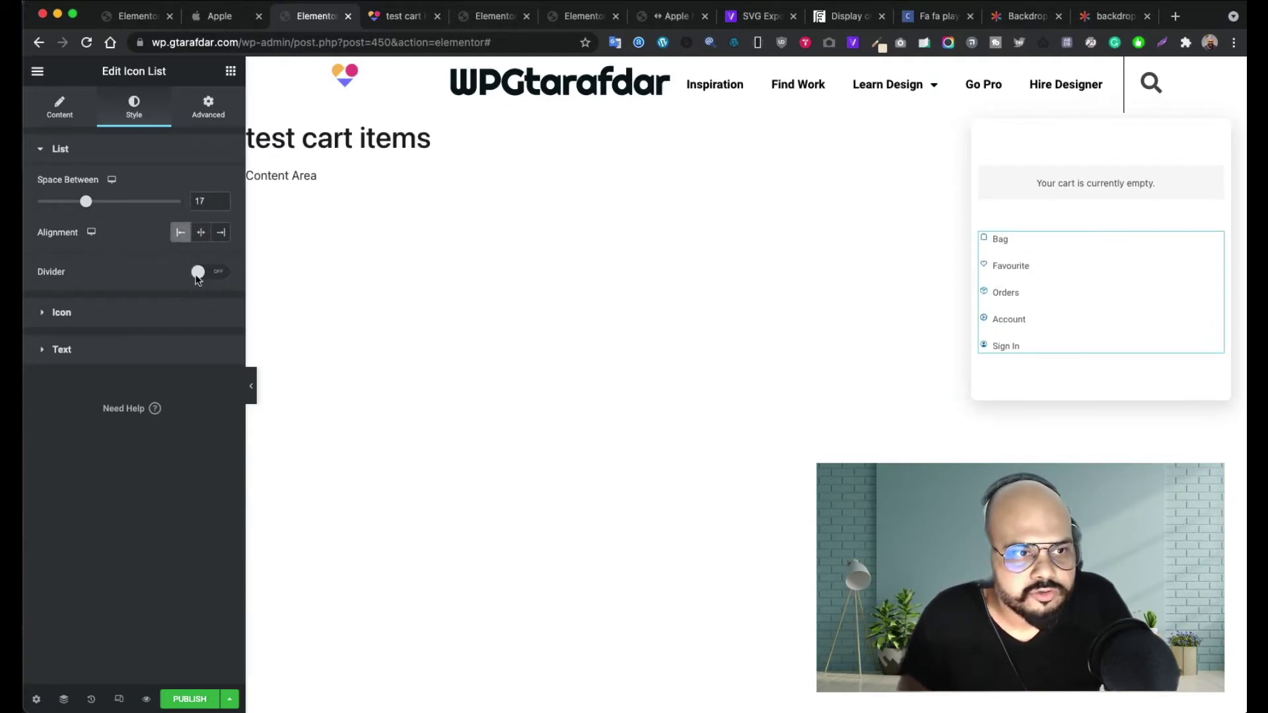
click(220, 273)
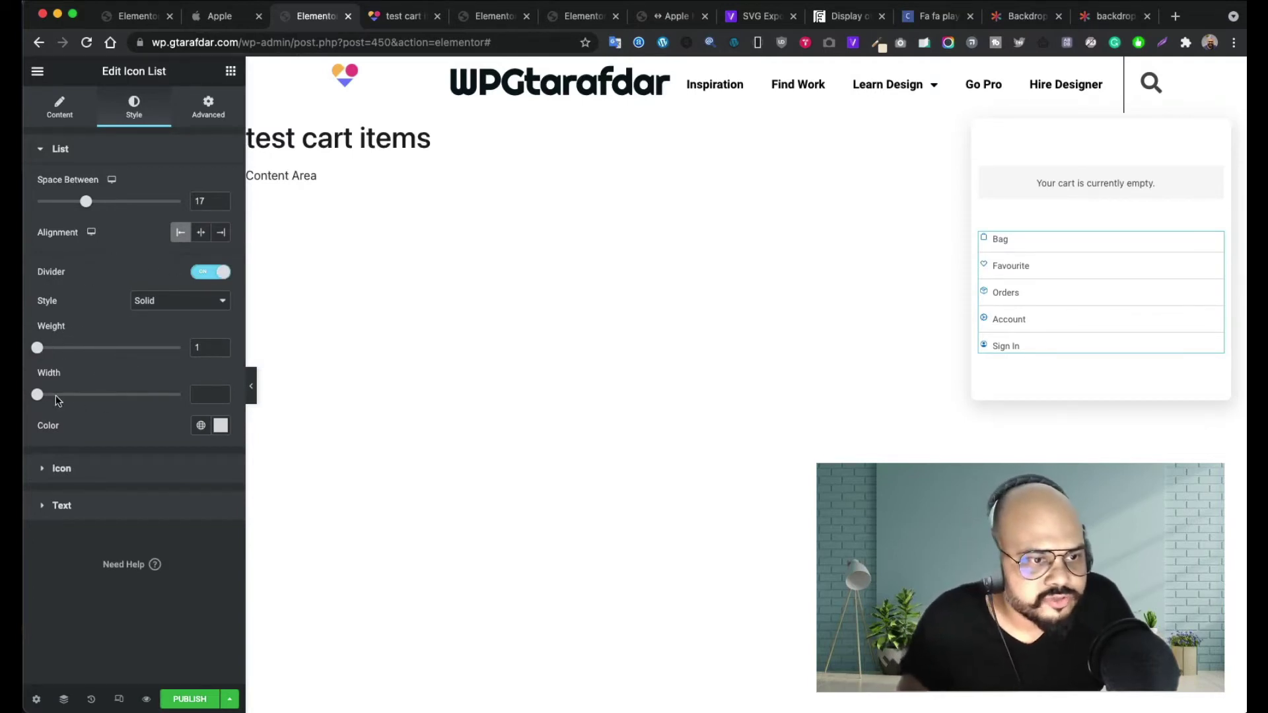
drag(45, 400, 193, 398)
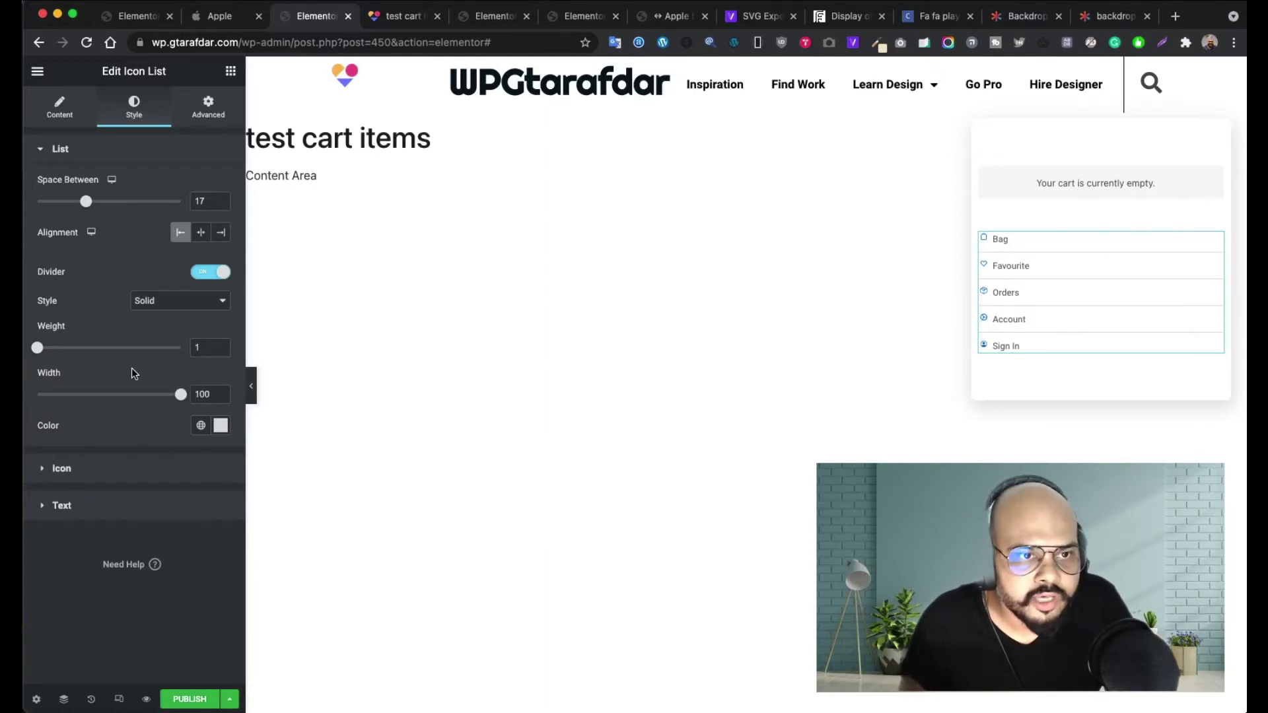
- Set the list icons' size to 25, comparing the list with Apple's bag menu
click(101, 475)
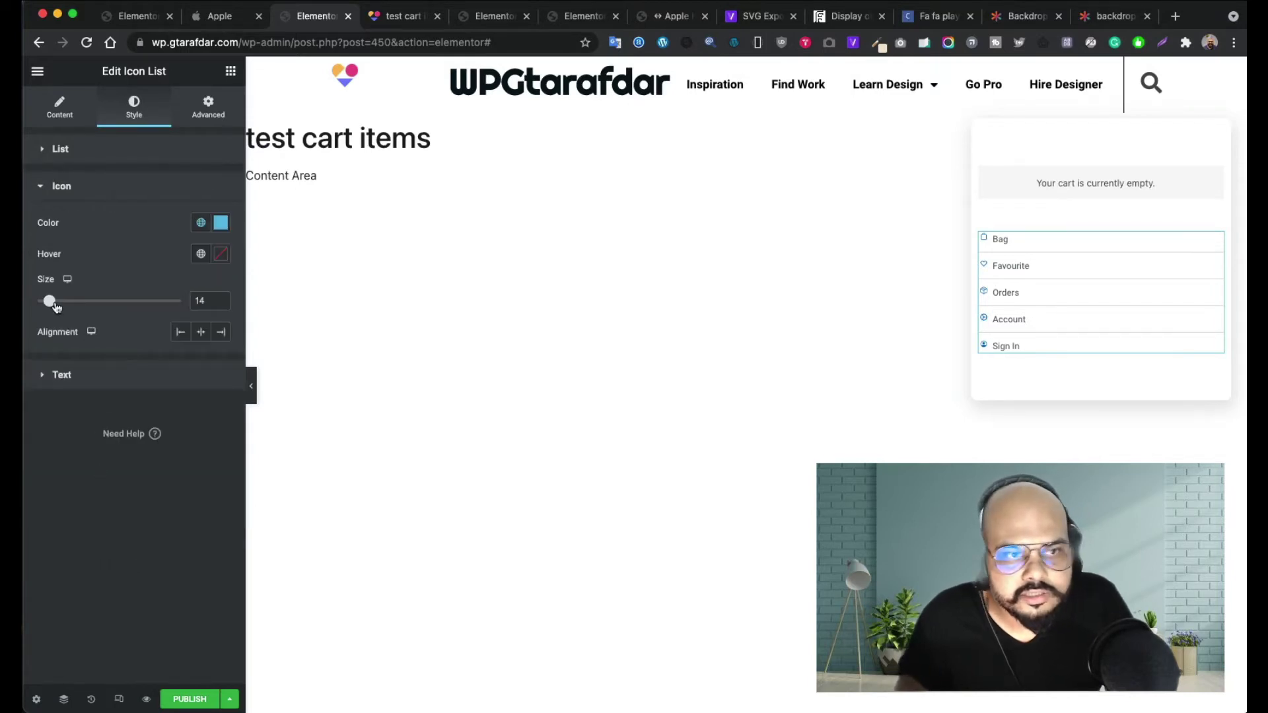
drag(58, 307, 70, 307)
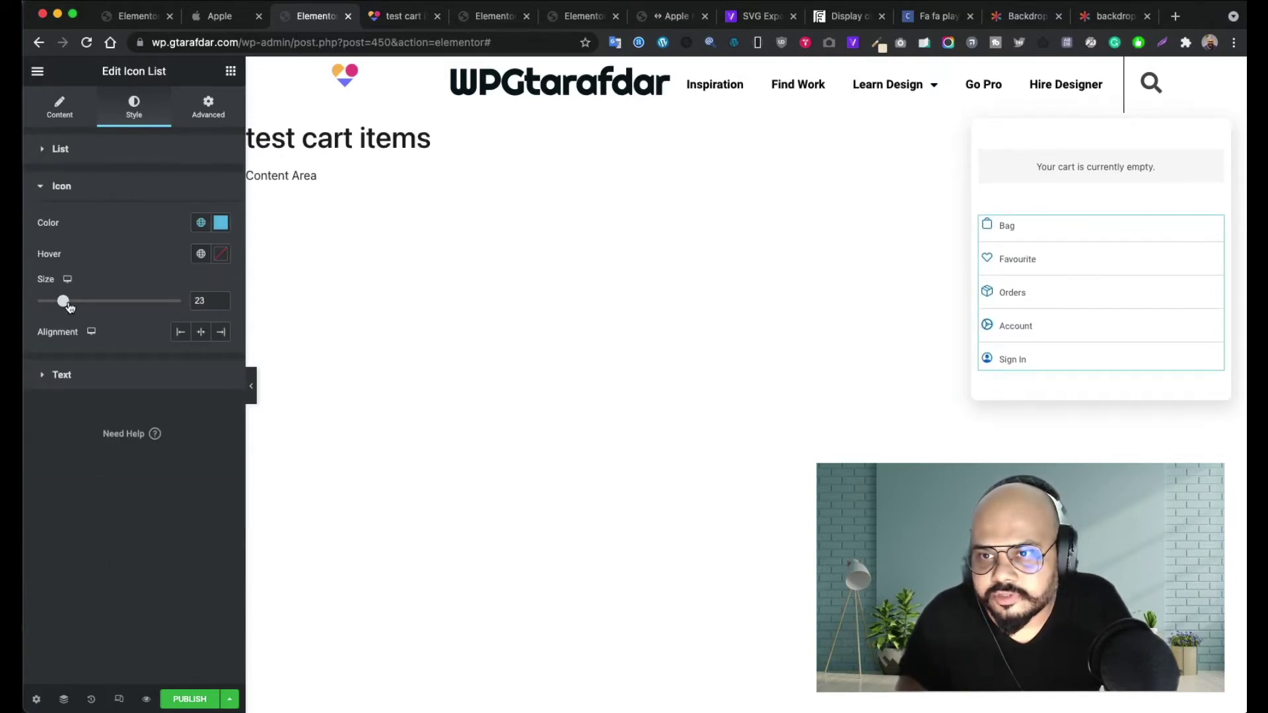
click(221, 299)
click(221, 299)
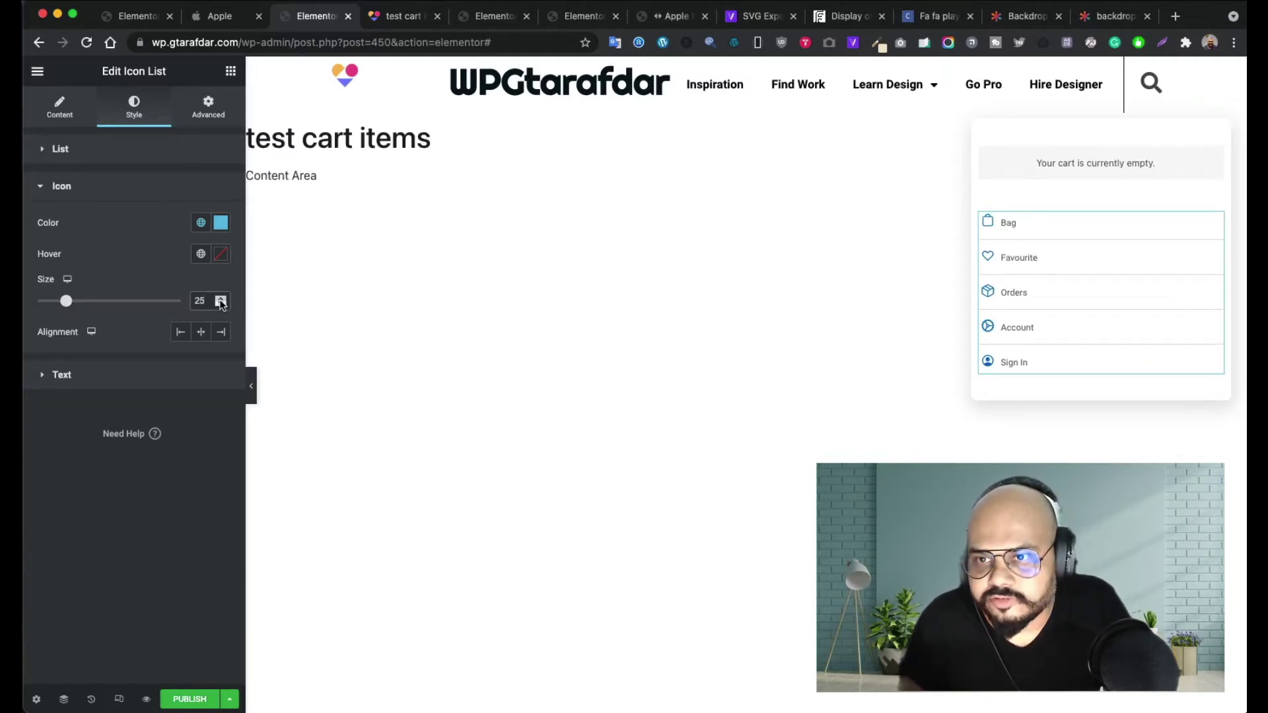
click(221, 299)
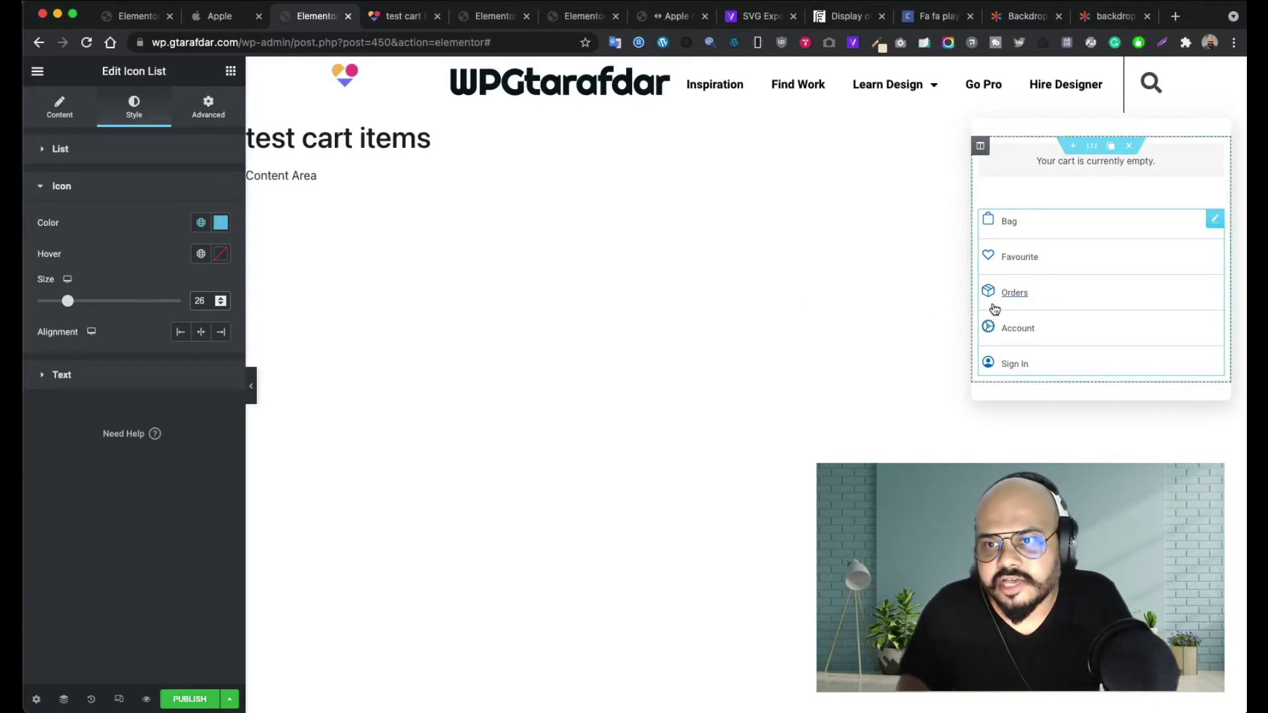
click(217, 15)
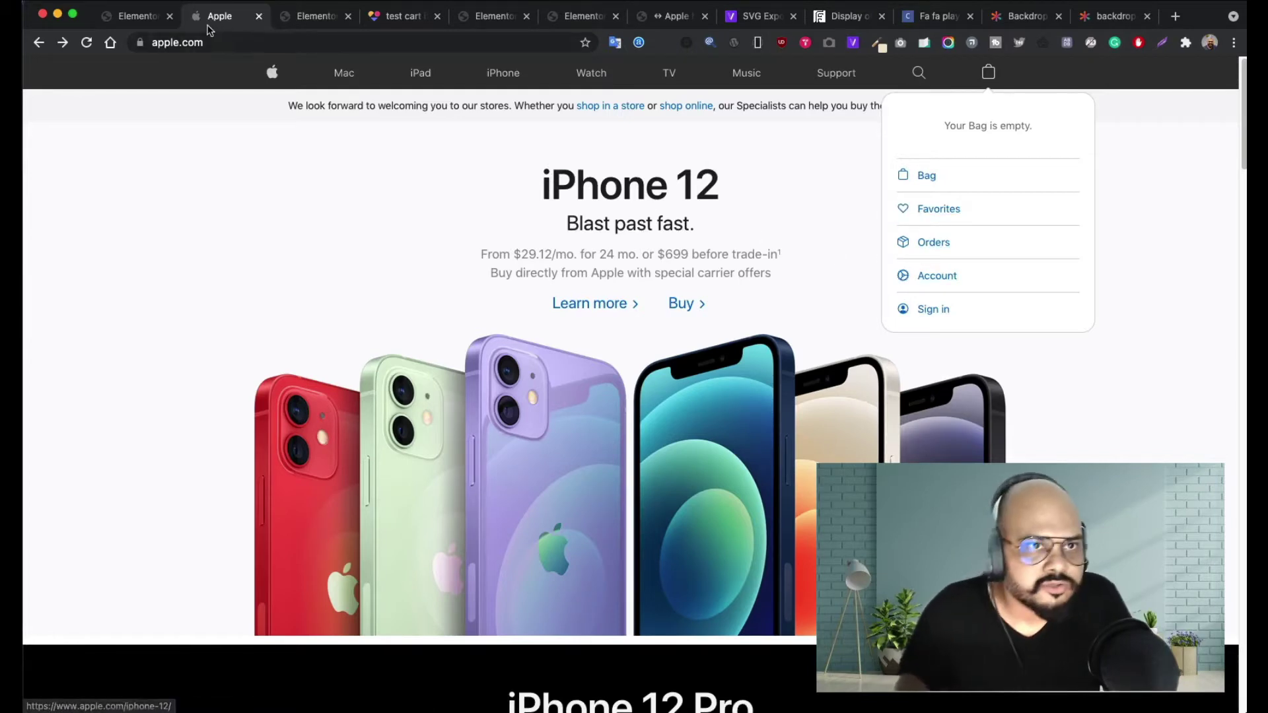
click(136, 22)
click(290, 16)
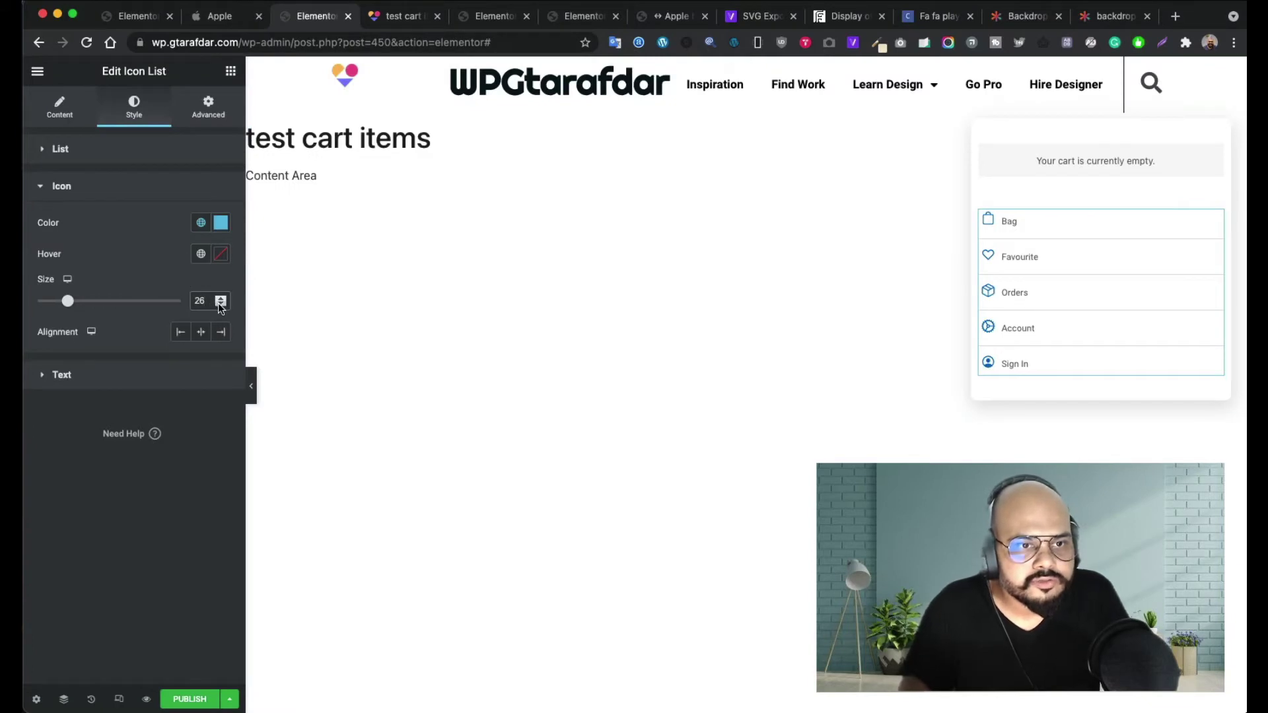
click(221, 304)
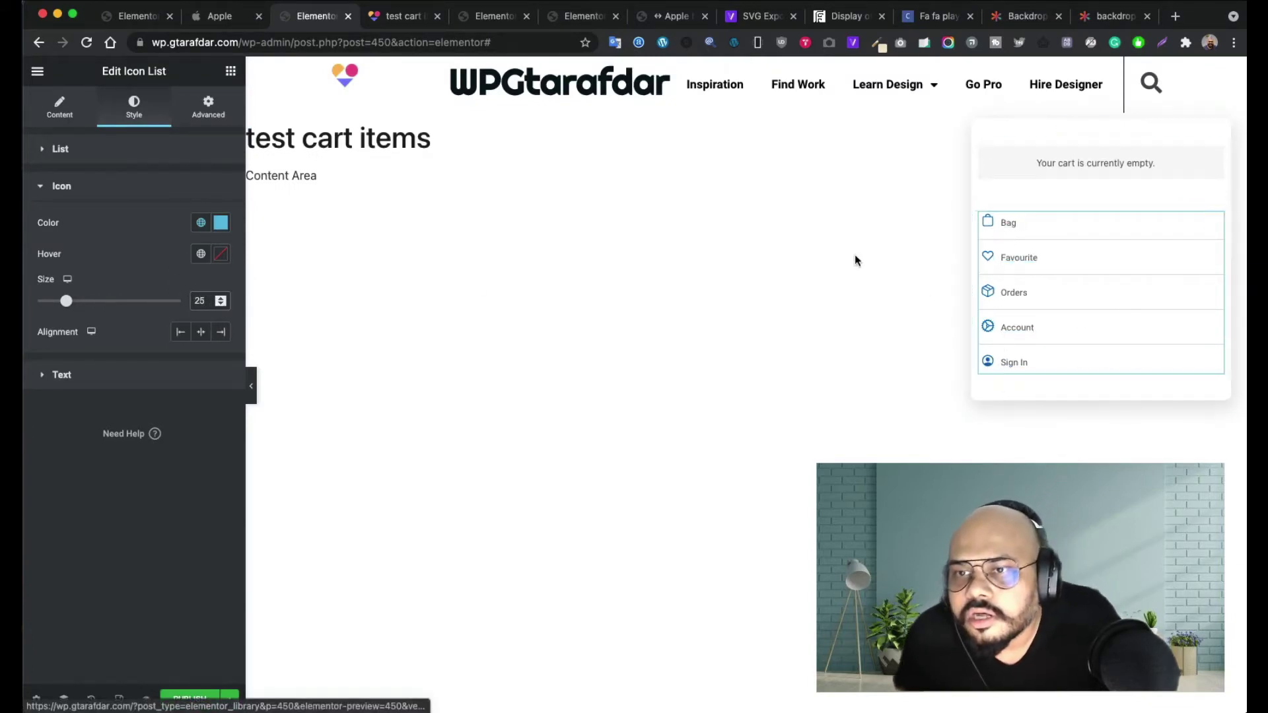
- Set the font size of the icon list's text to 16 px
click(63, 375)
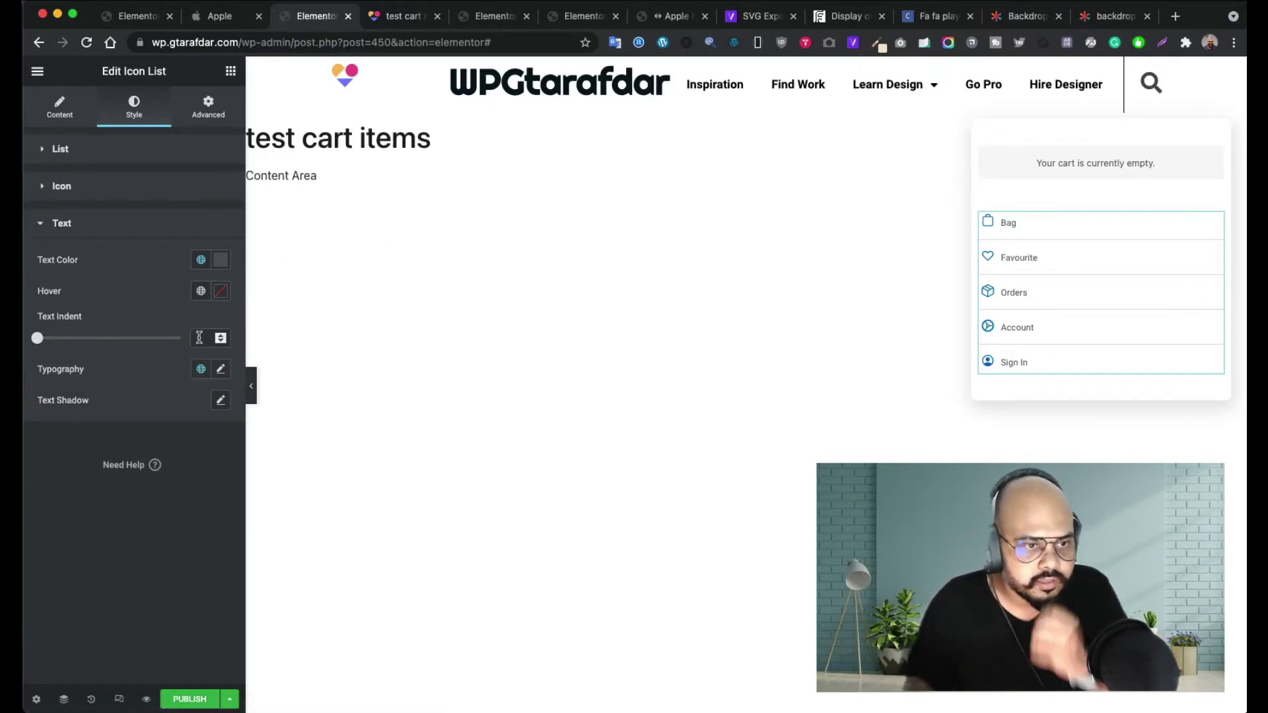
click(221, 370)
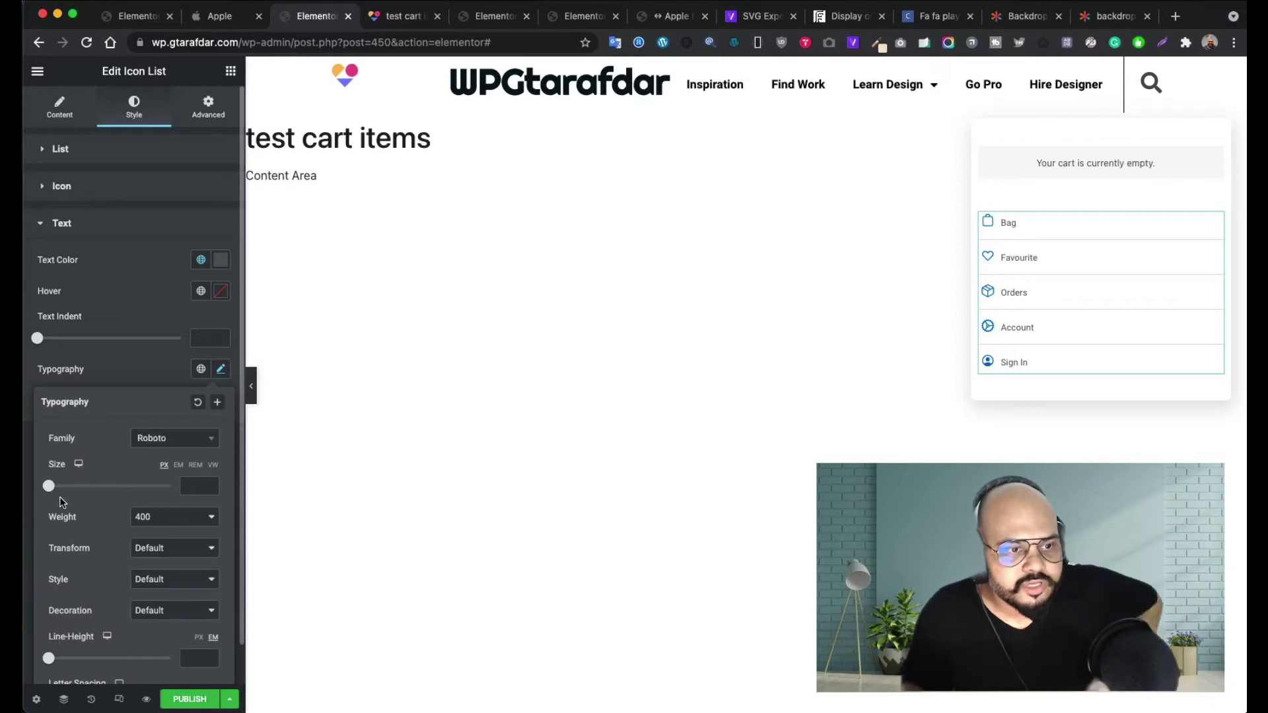
drag(53, 495, 63, 495)
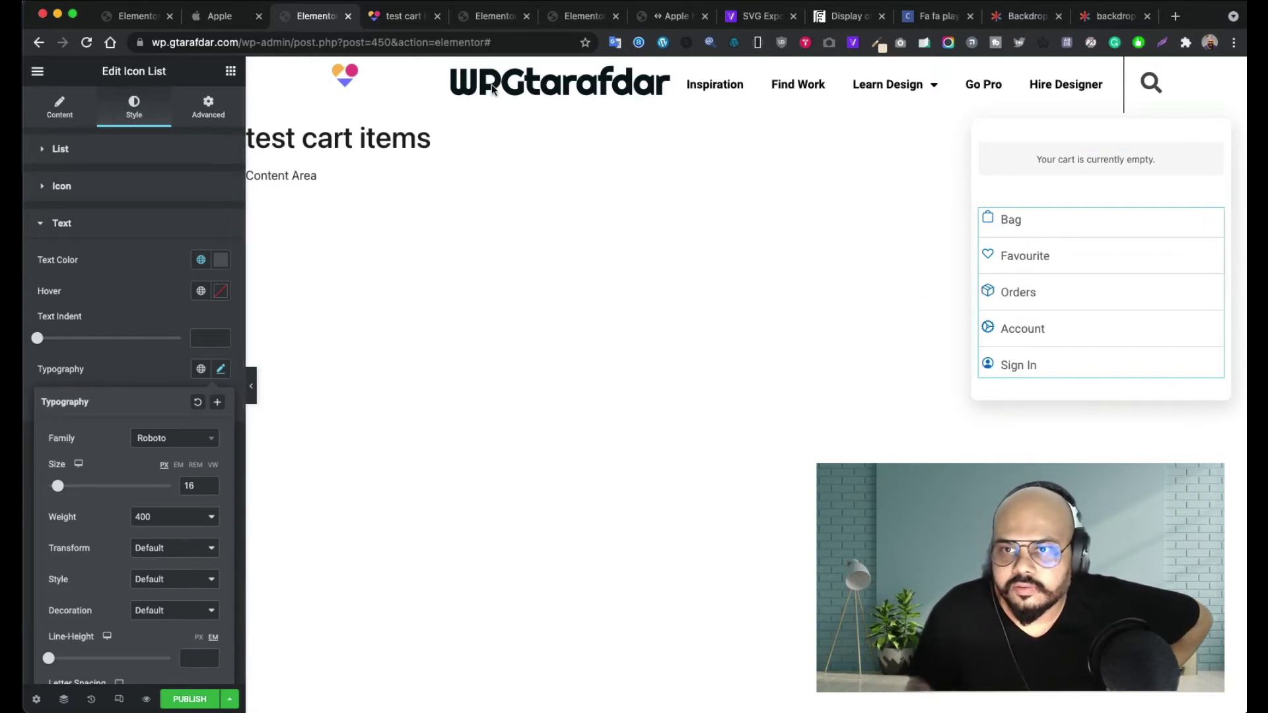
- Compare the list with Apple's bag menu and set the icon list's padding to 10 px on all sides
click(228, 22)
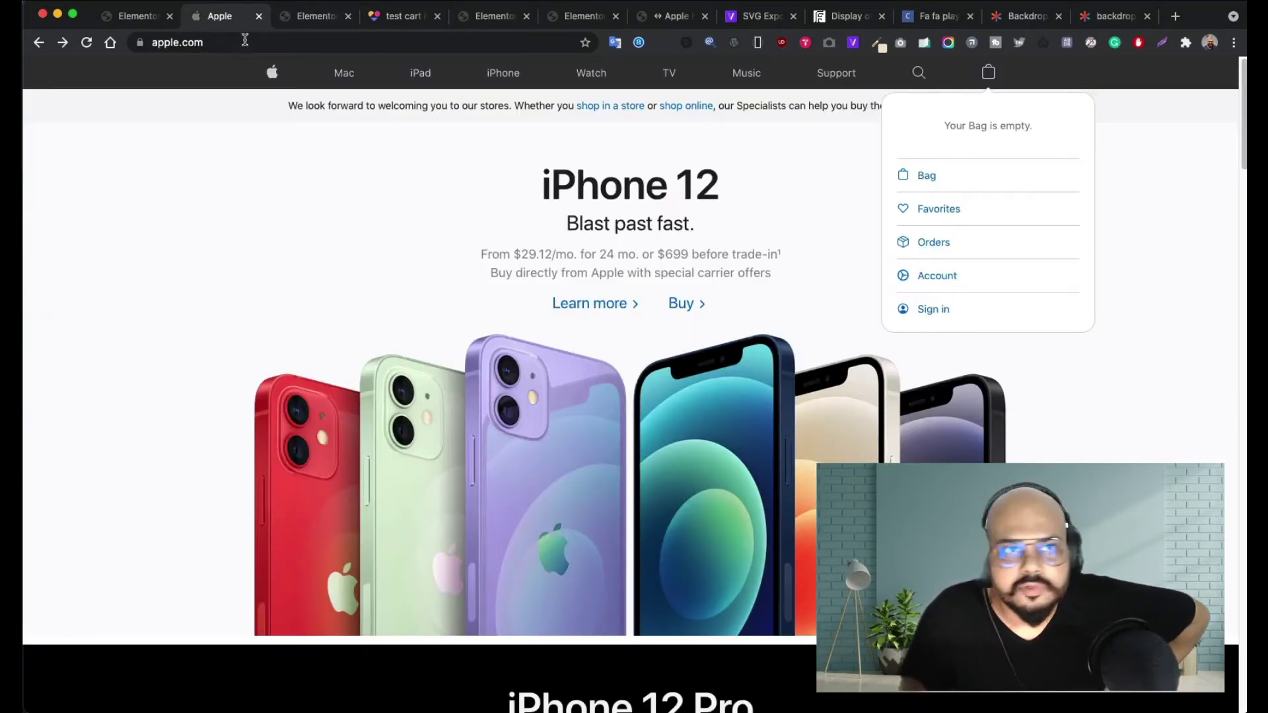
click(146, 25)
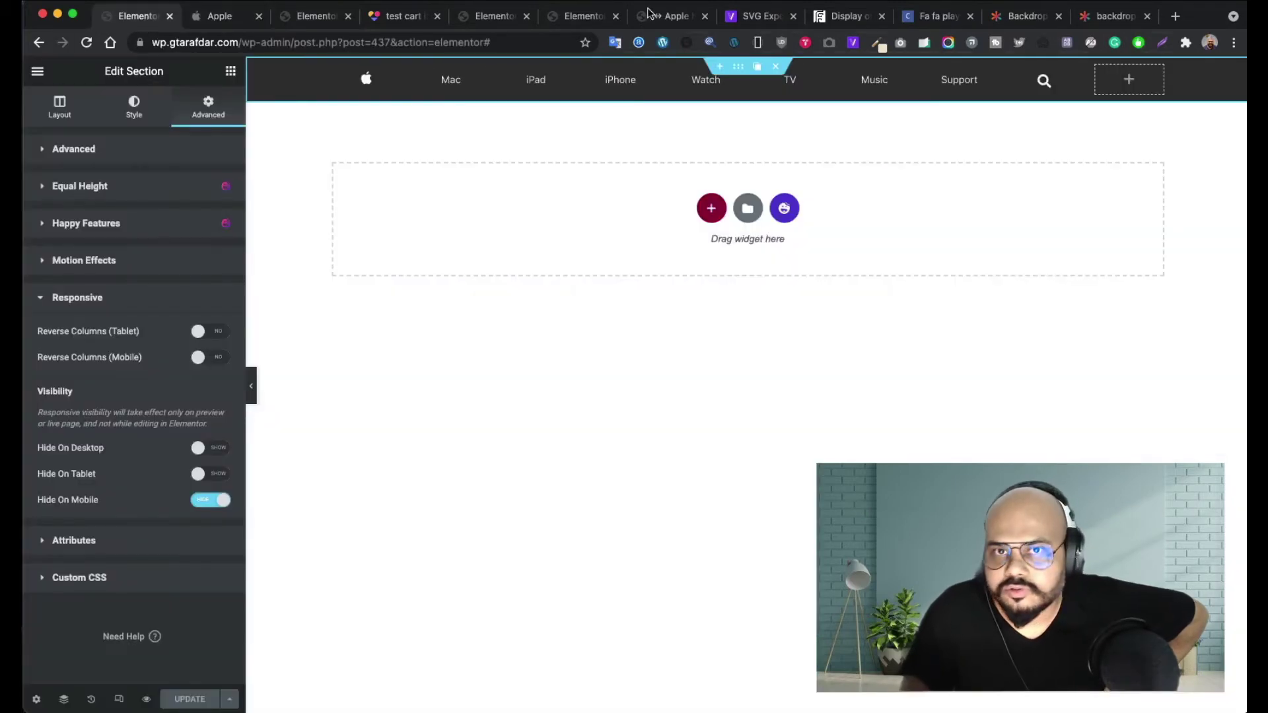
click(315, 16)
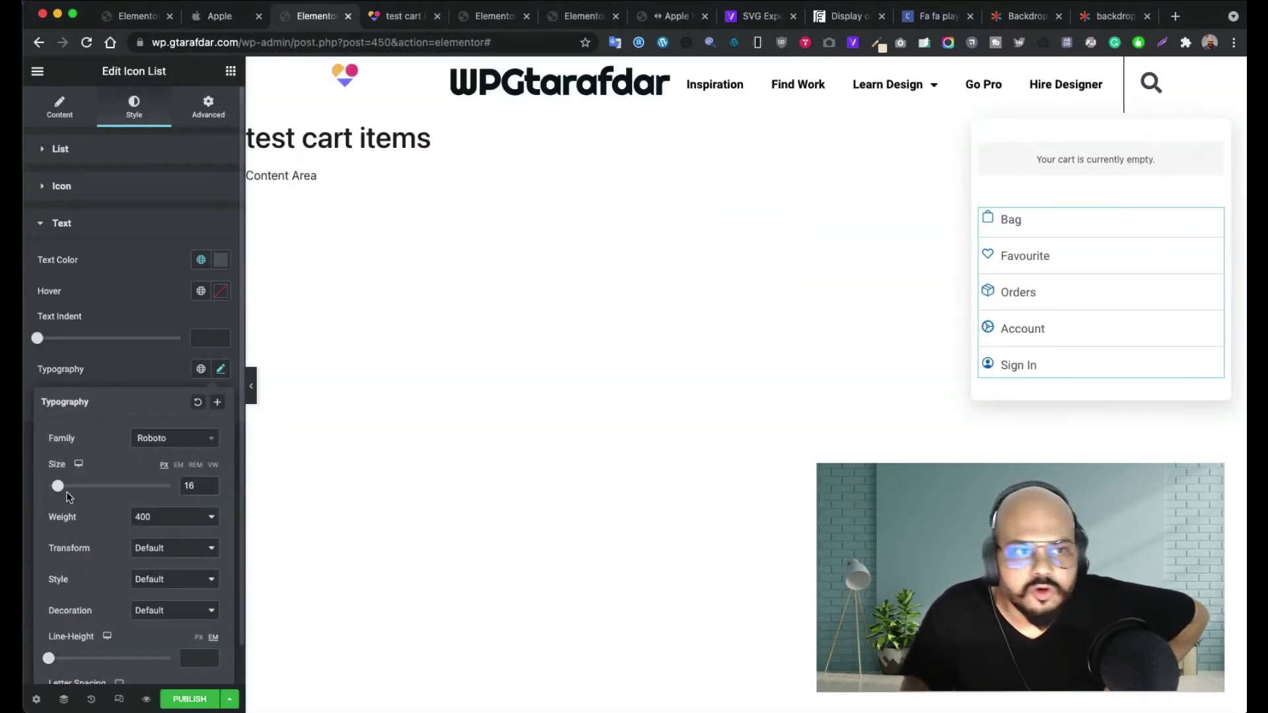
click(208, 105)
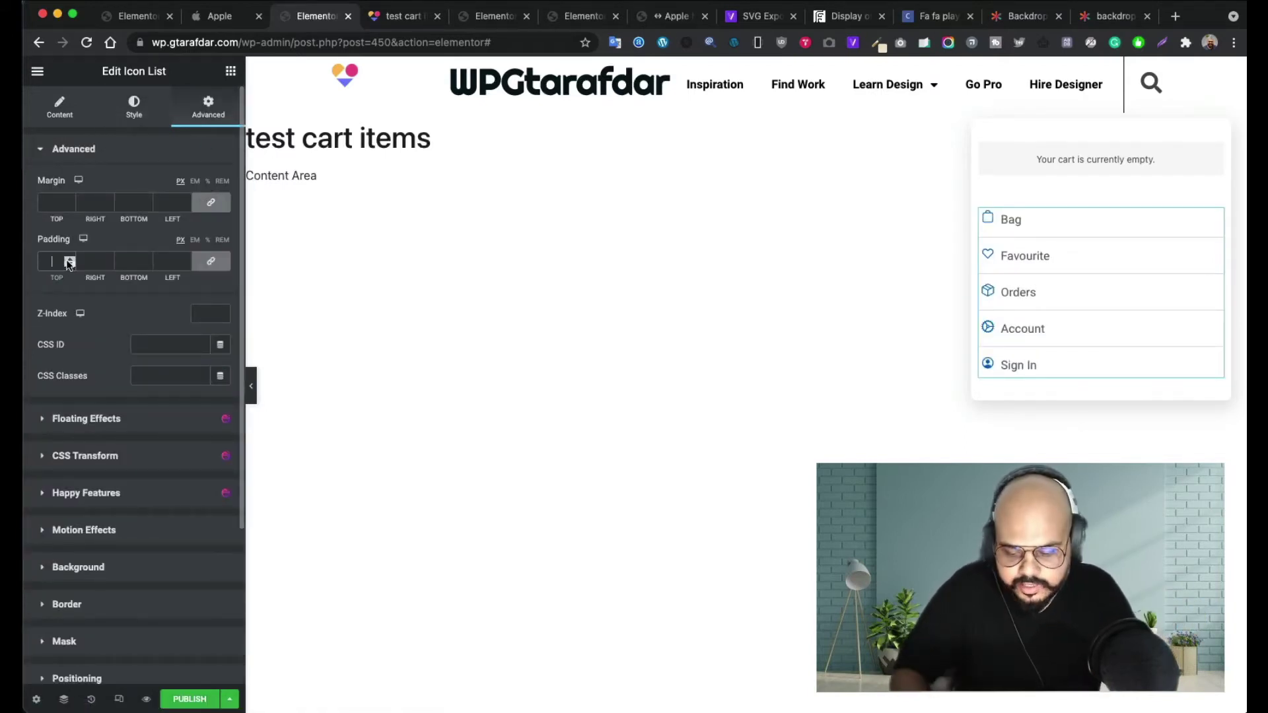
text(10)
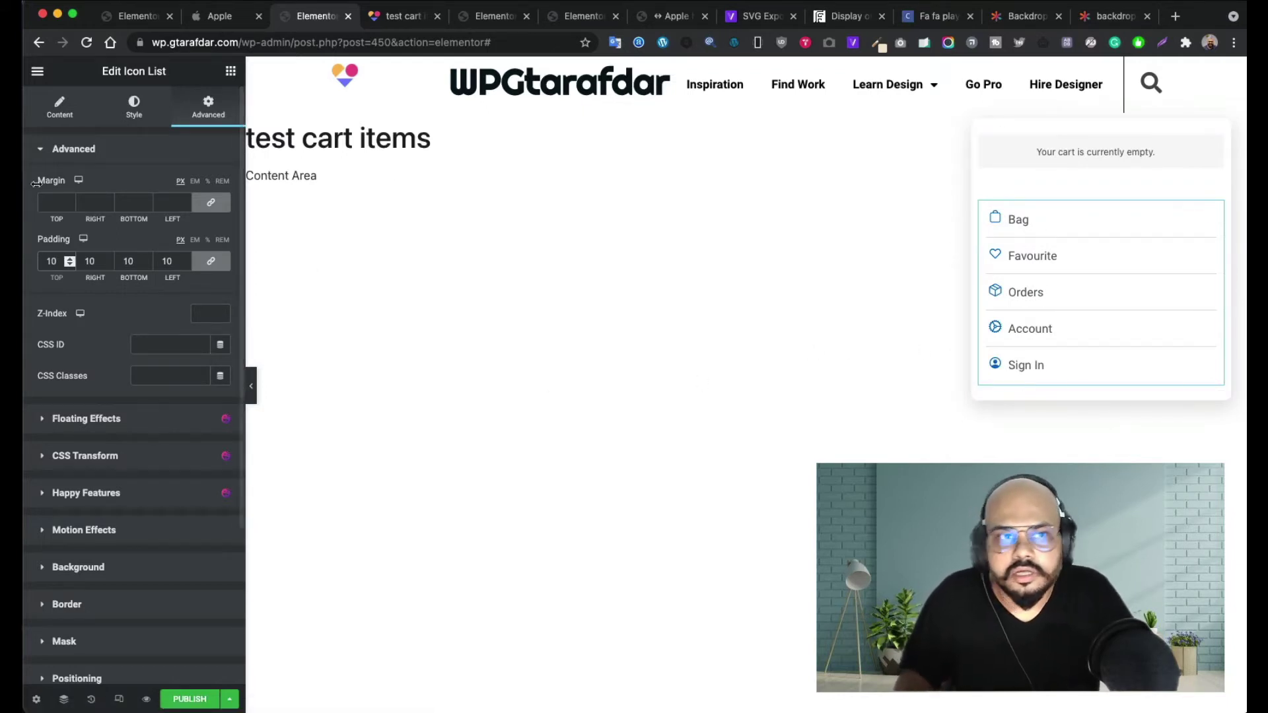
- Set the popup's width to 299 px and its custom height to 357 px
click(37, 699)
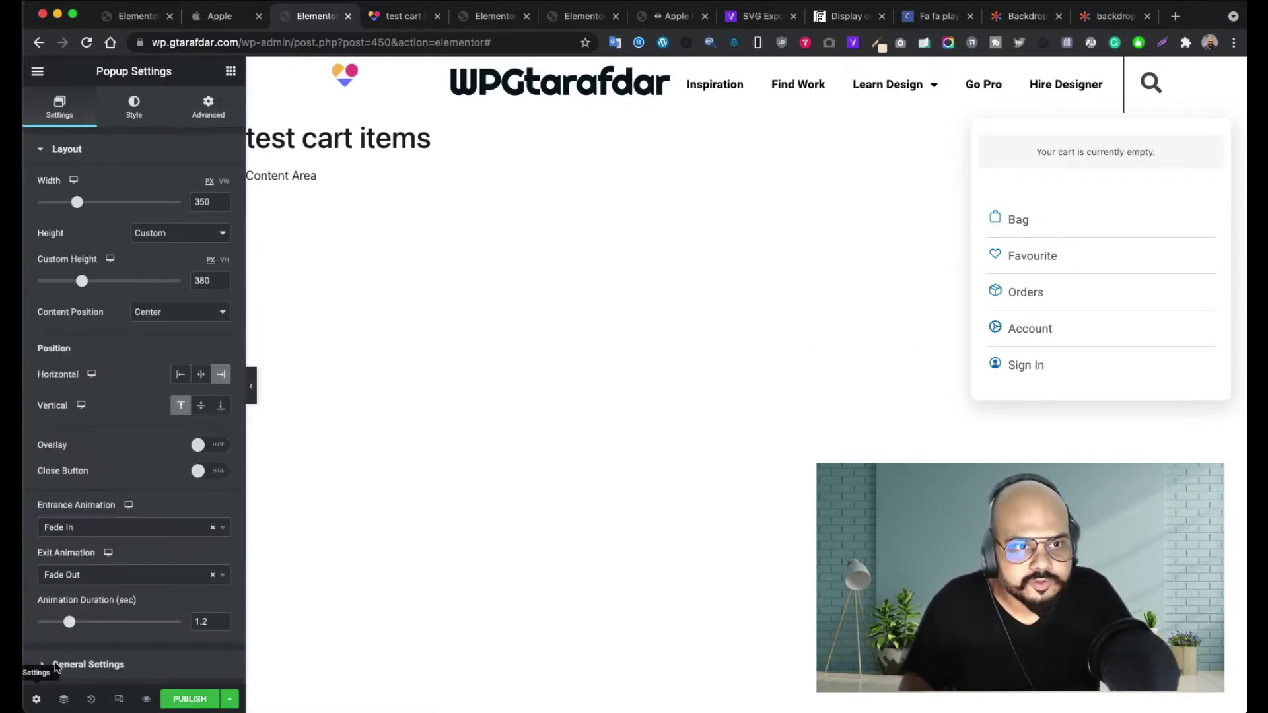
mouse_move(83, 208)
mouse_down()
mouse_move(64, 209)
mouse_move(76, 210)
mouse_up()
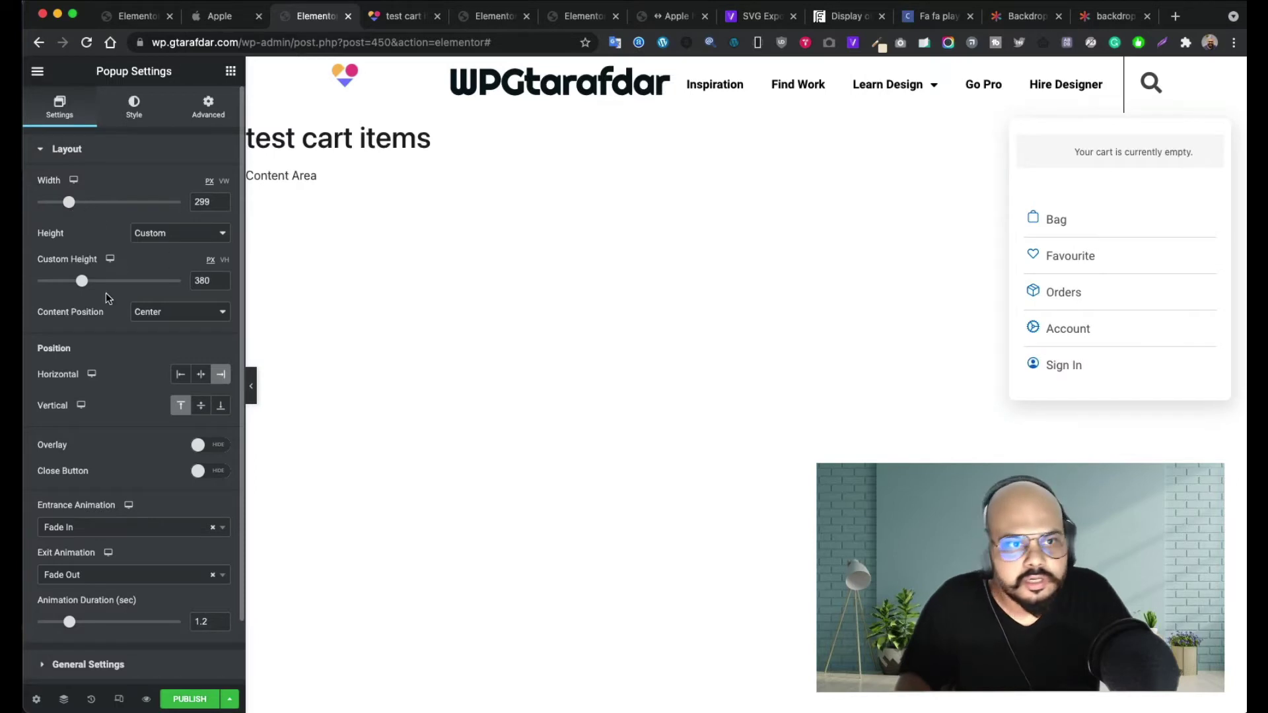
drag(82, 285, 78, 285)
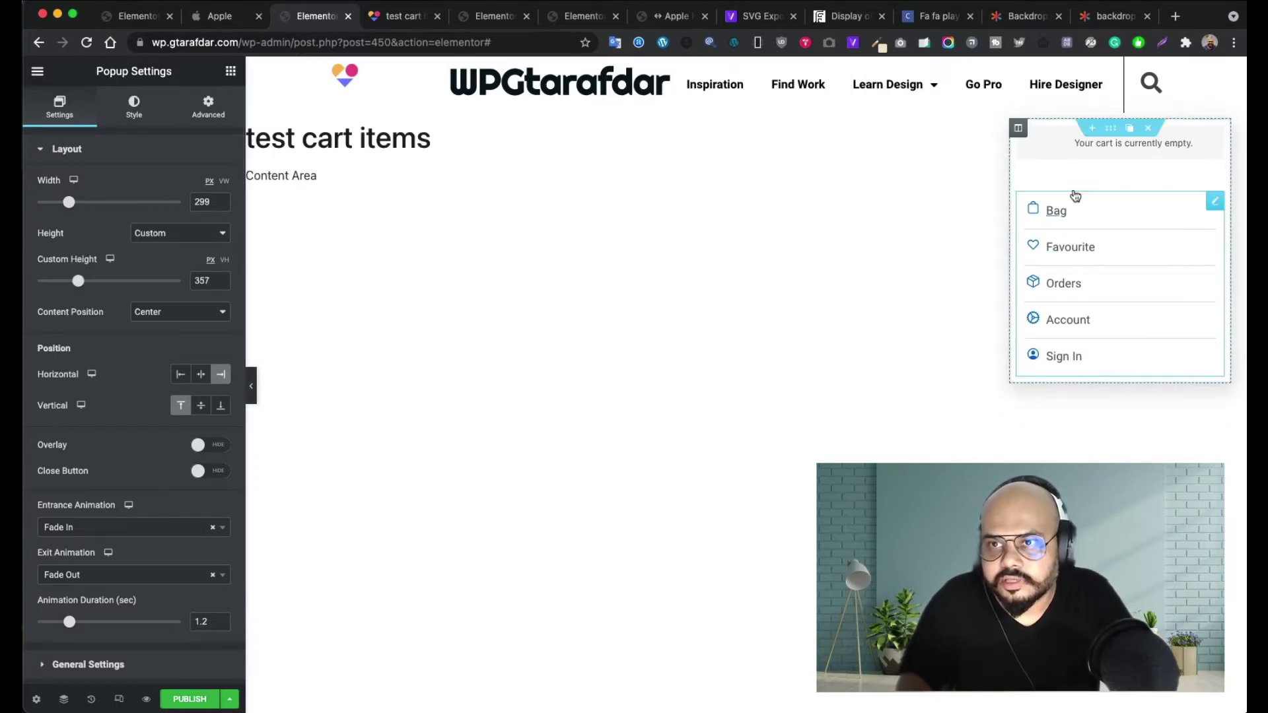
- Unlink the margin values of the empty-cart widget and try a top margin of 11 px
click(1221, 132)
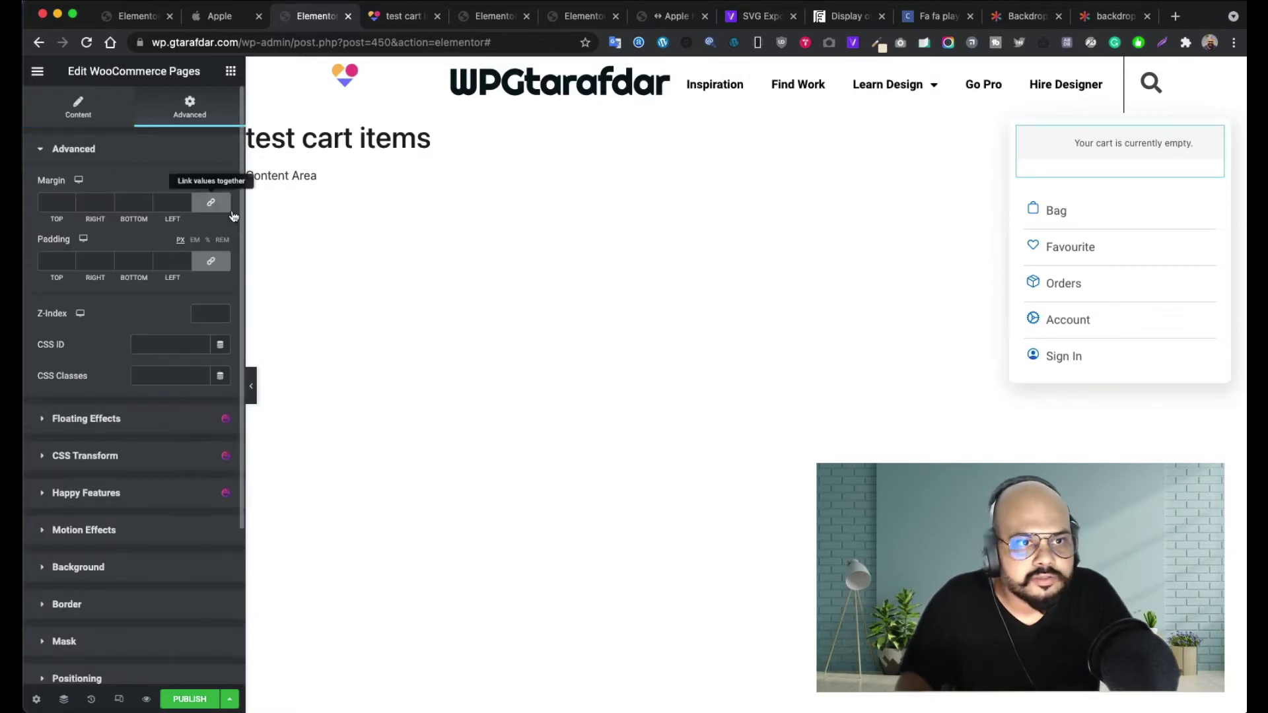
click(211, 202)
click(41, 205)
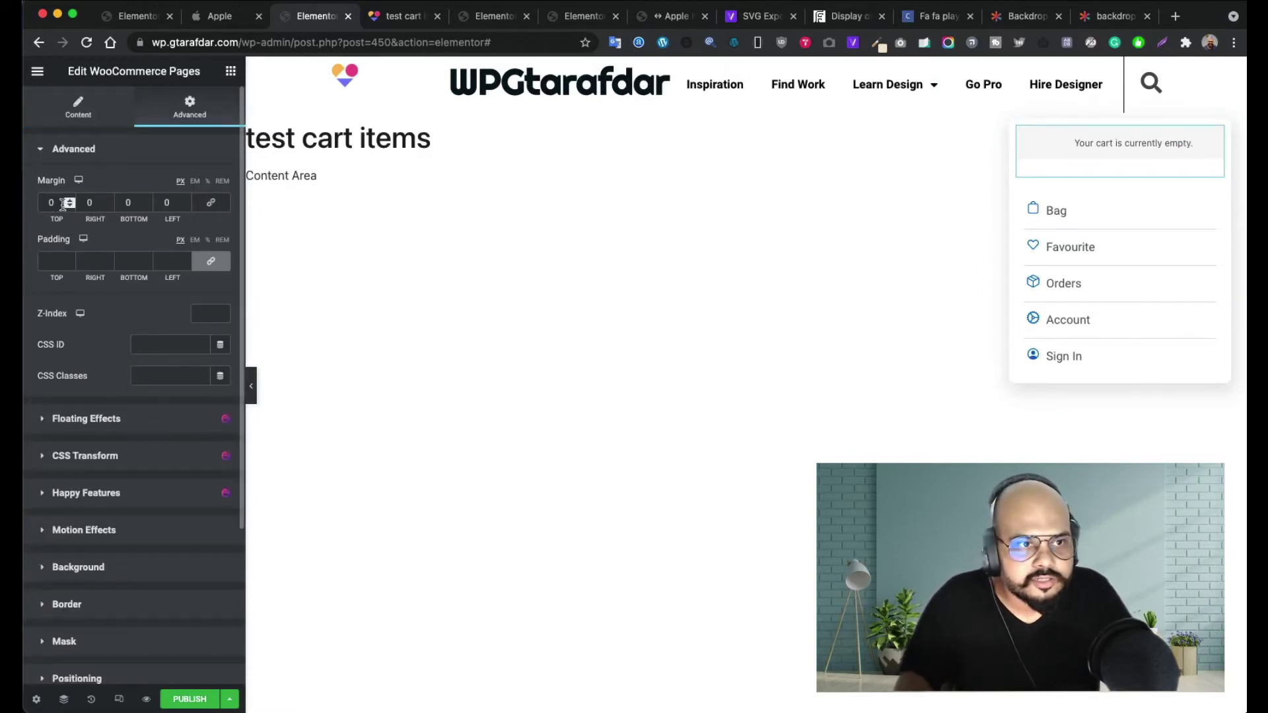
text(10)
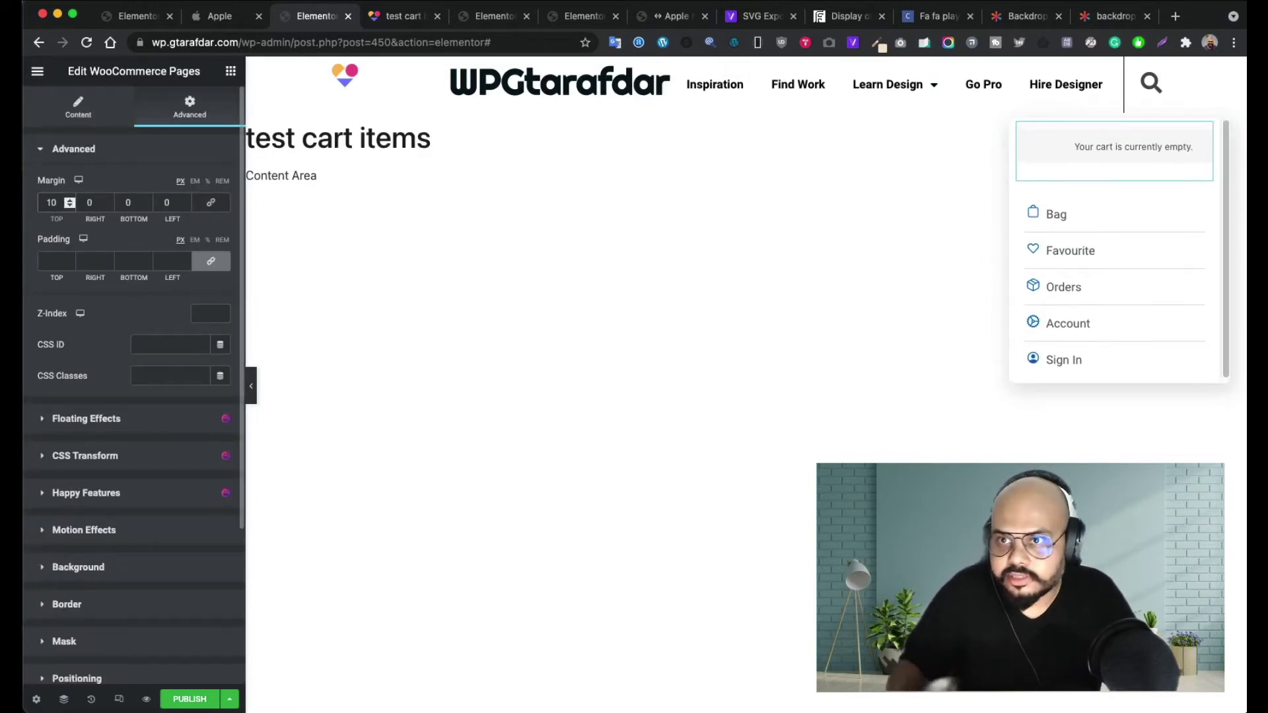
click(73, 201)
click(73, 201)
click(73, 202)
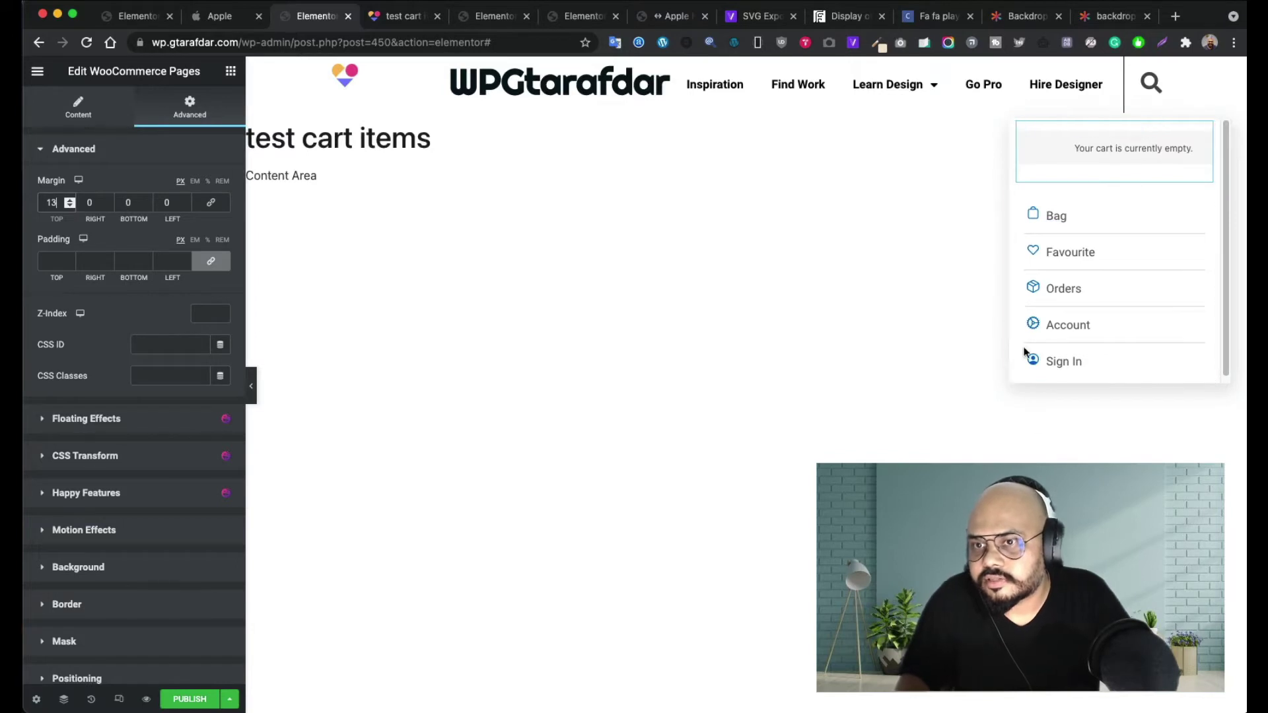
click(70, 206)
click(70, 206)
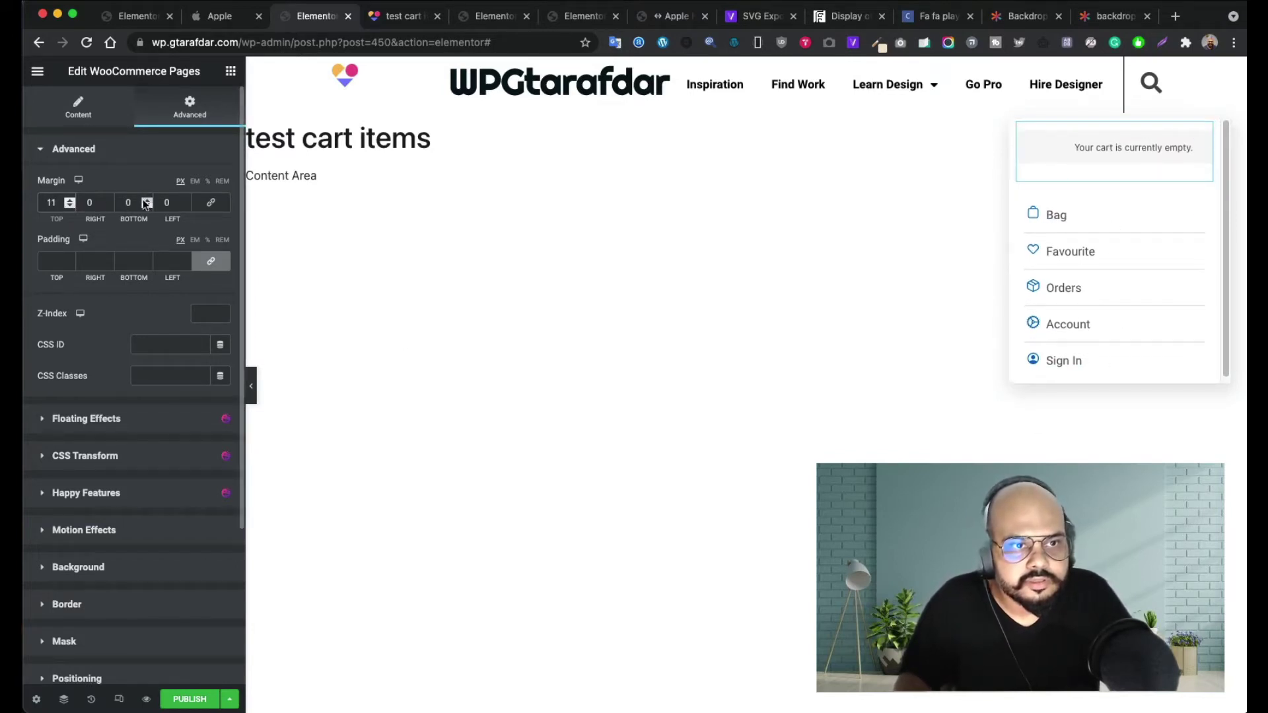
- Try a bottom margin of 5 px on the empty-cart widget, then return it to 0
drag(139, 202, 108, 194)
text(5)
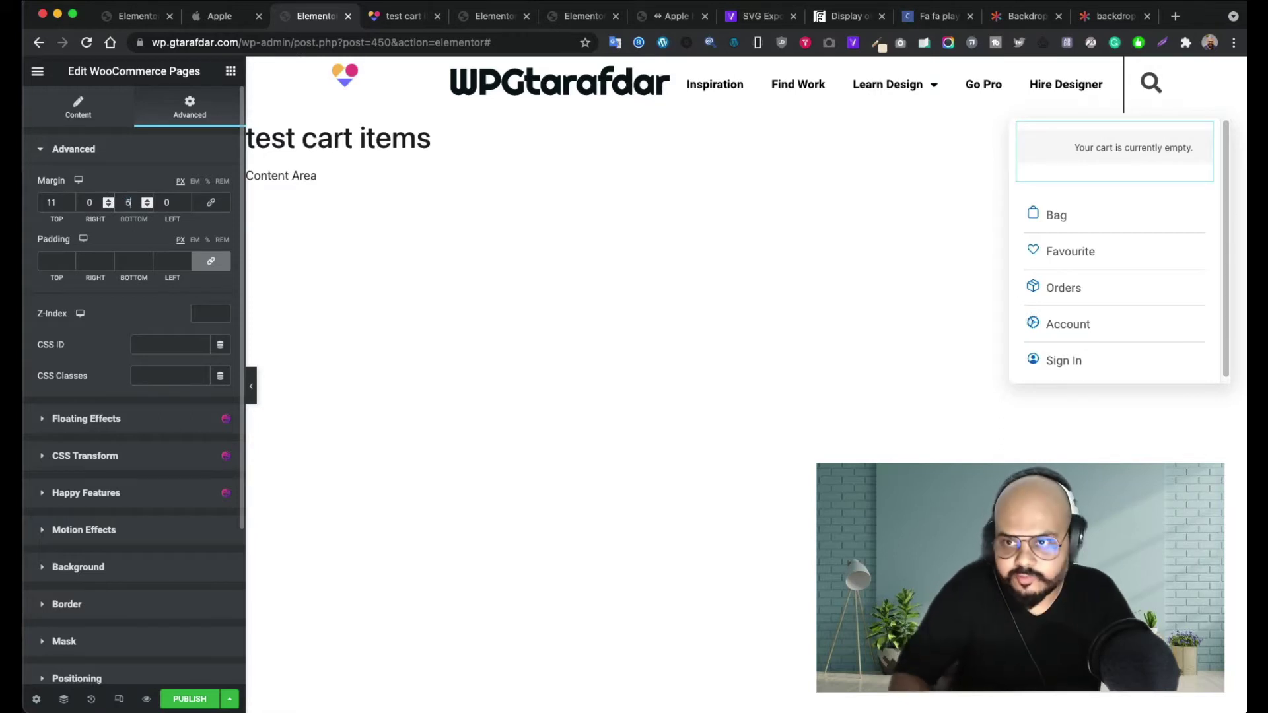
key(BackSpace)
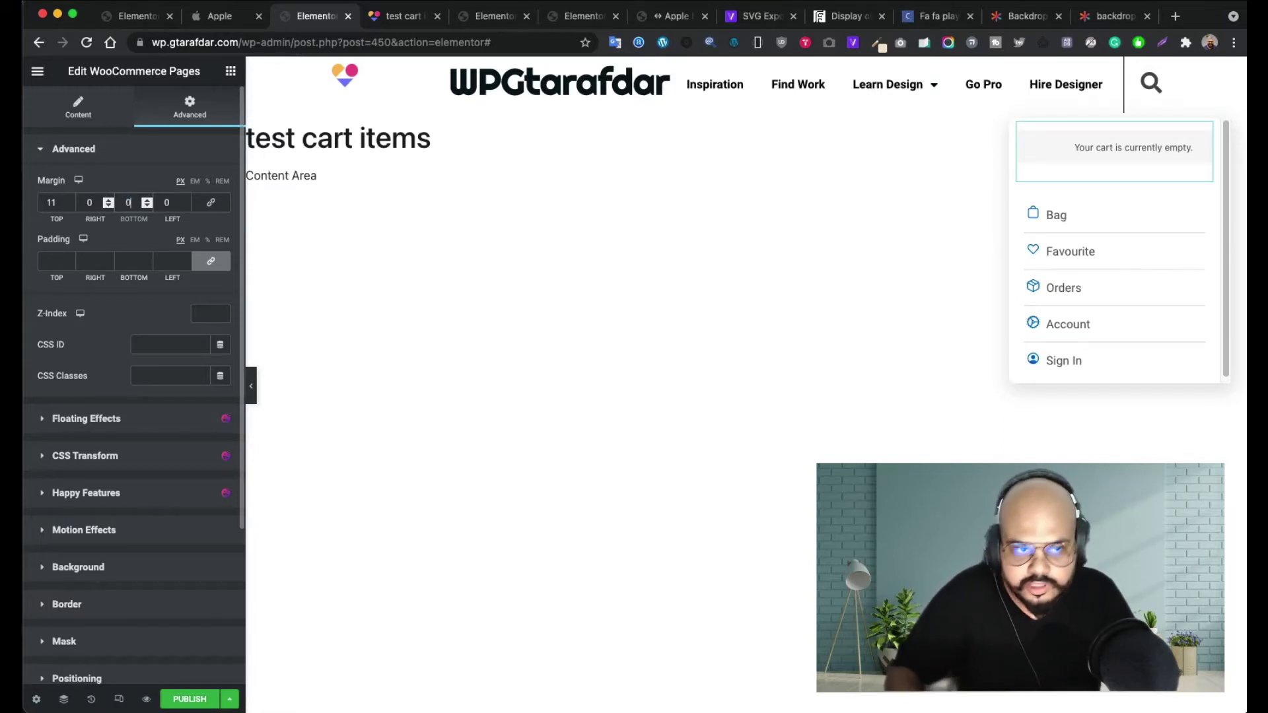
- Unlink the icon list's margins, try a bottom margin of 5 px, and return it to 0
click(1202, 210)
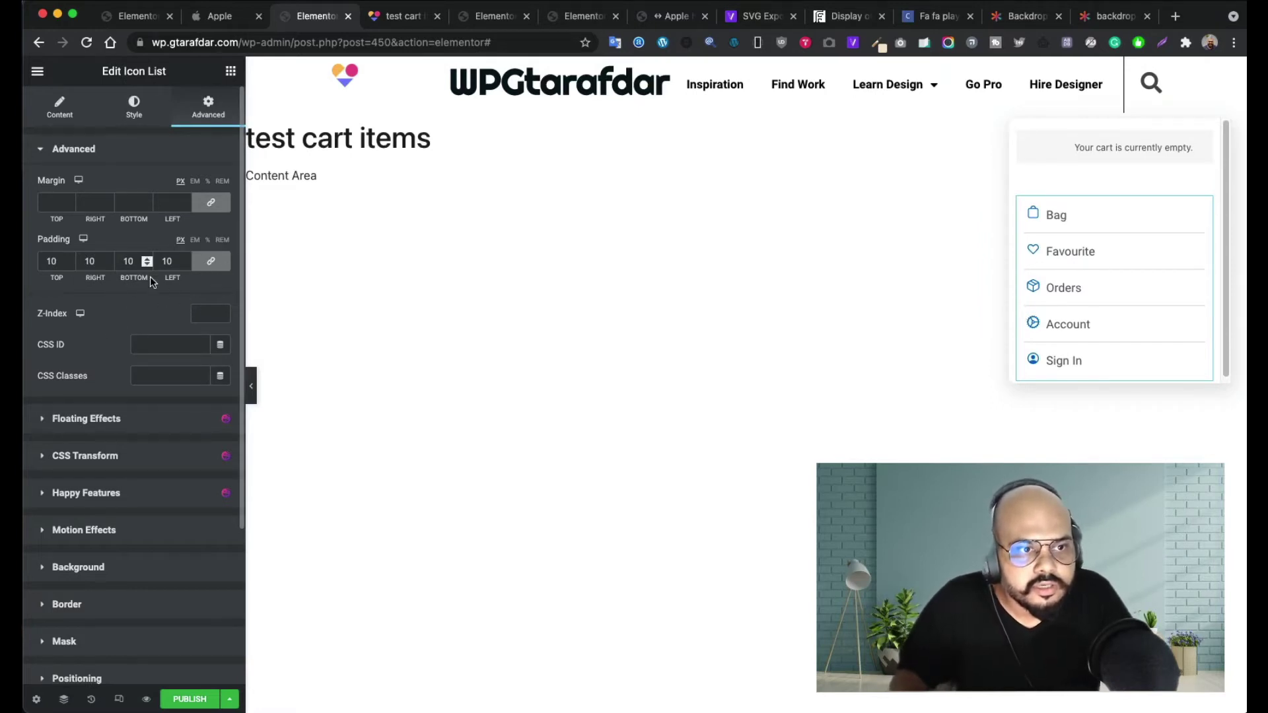
click(211, 203)
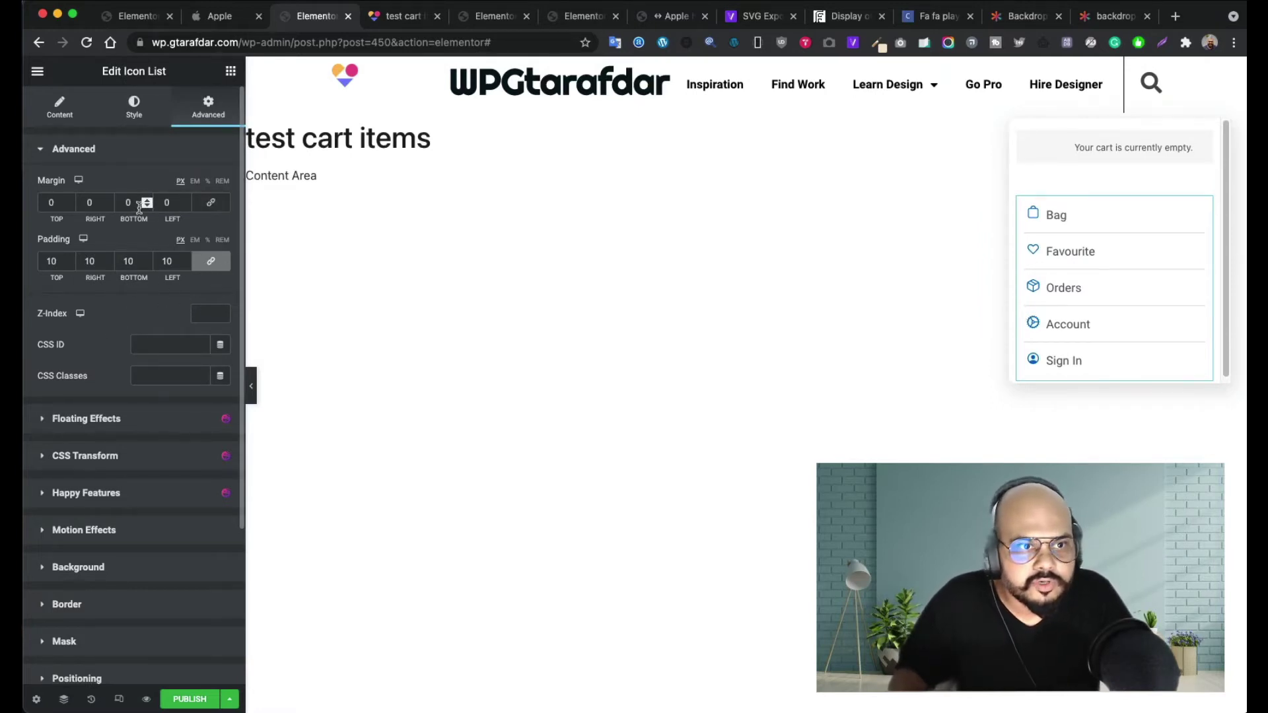
text(5)
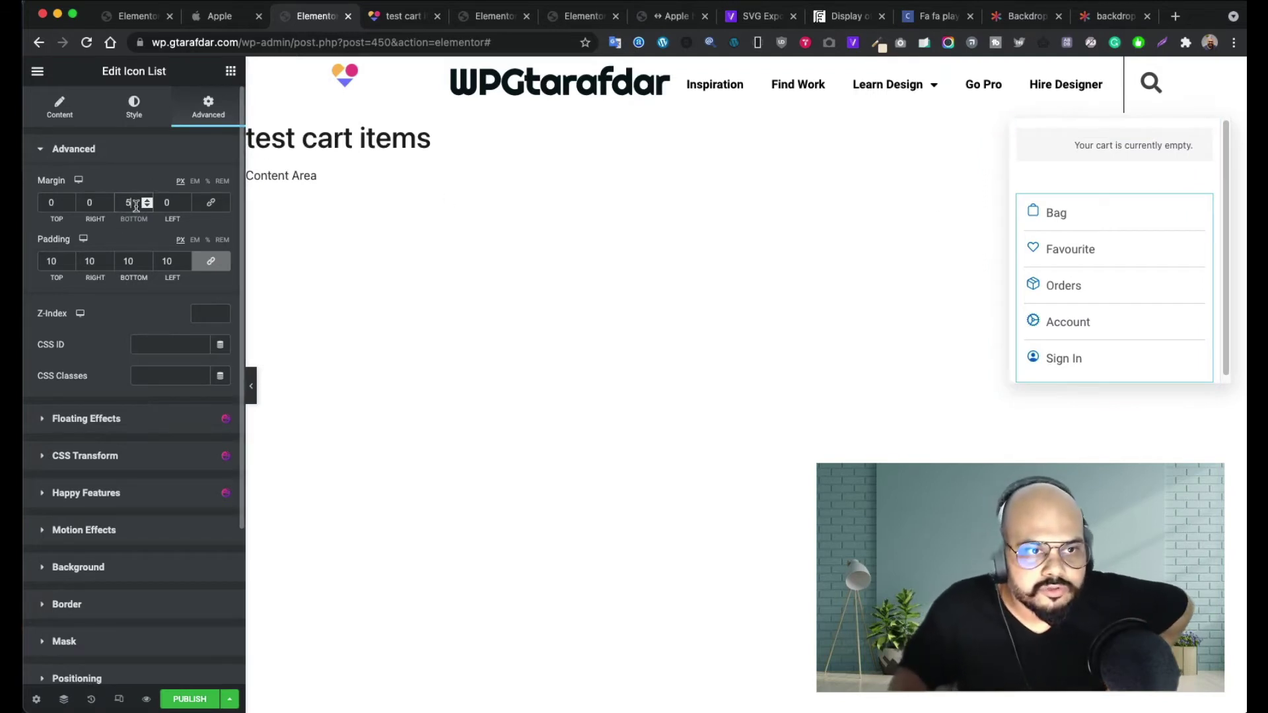
key(BackSpace)
text(0)
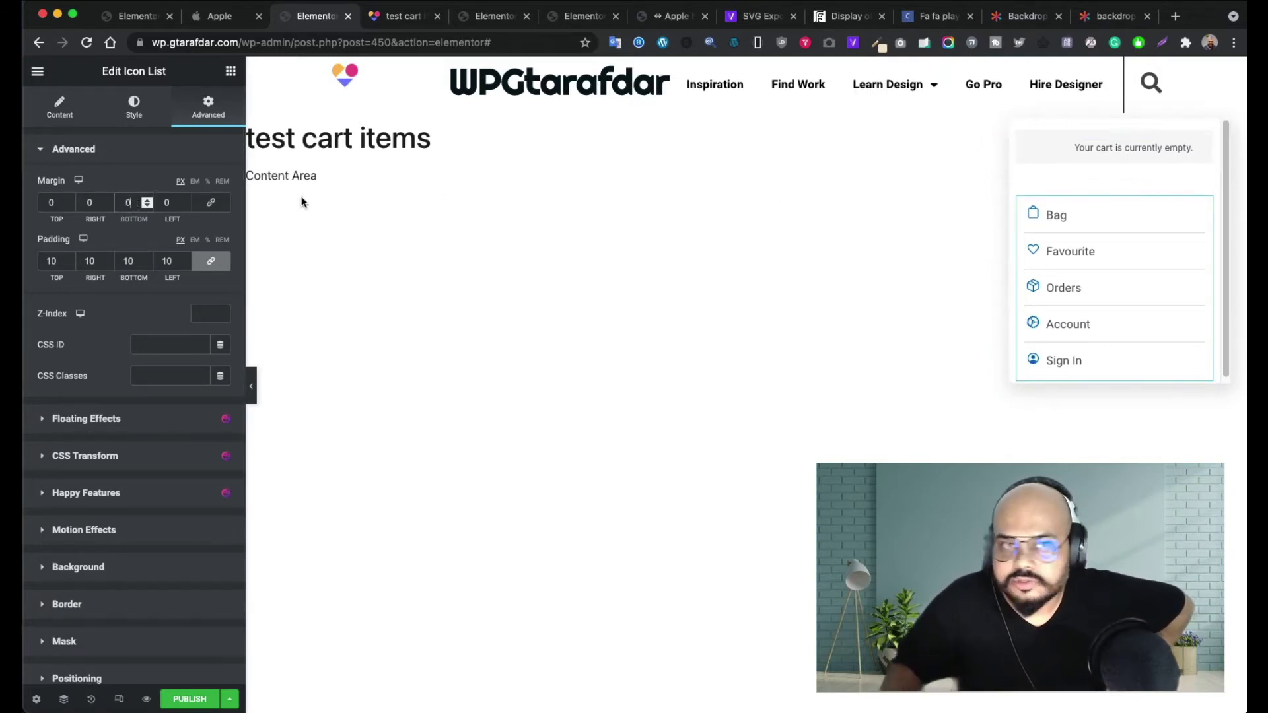
- Reset the top margin of the empty-cart widget to 0
click(1200, 128)
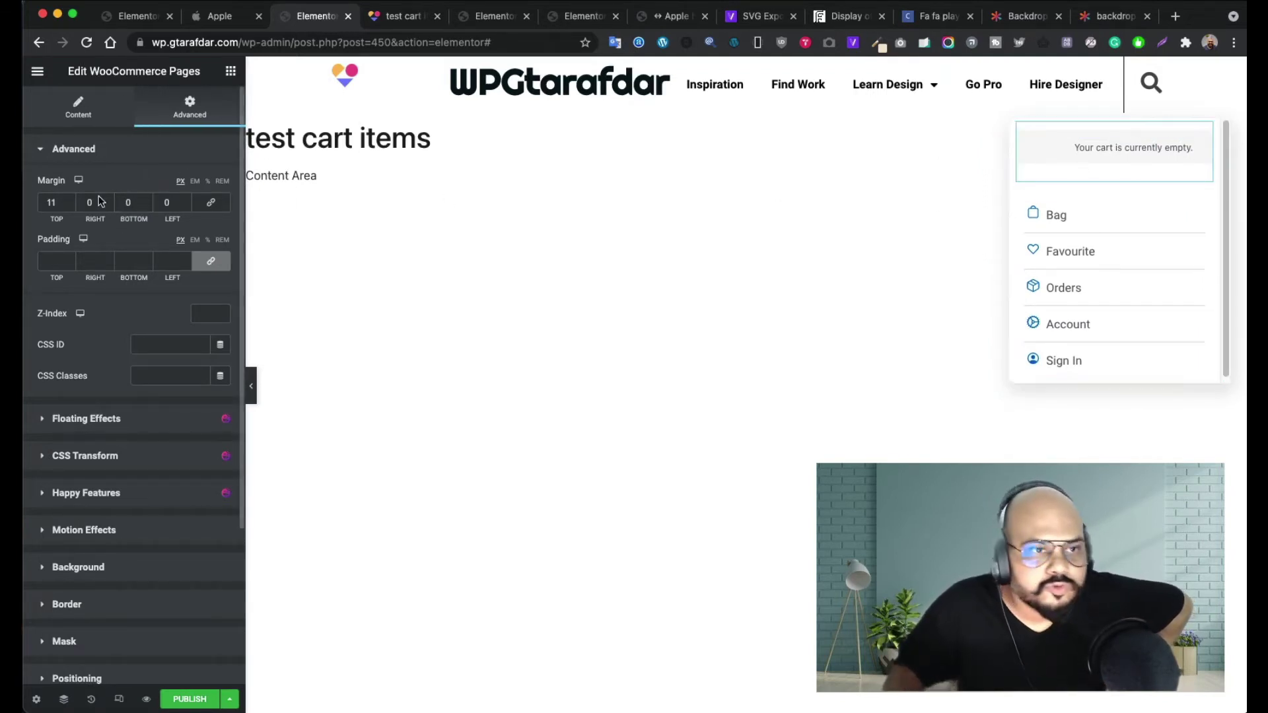
click(72, 207)
click(71, 206)
click(72, 207)
click(71, 207)
click(71, 207)
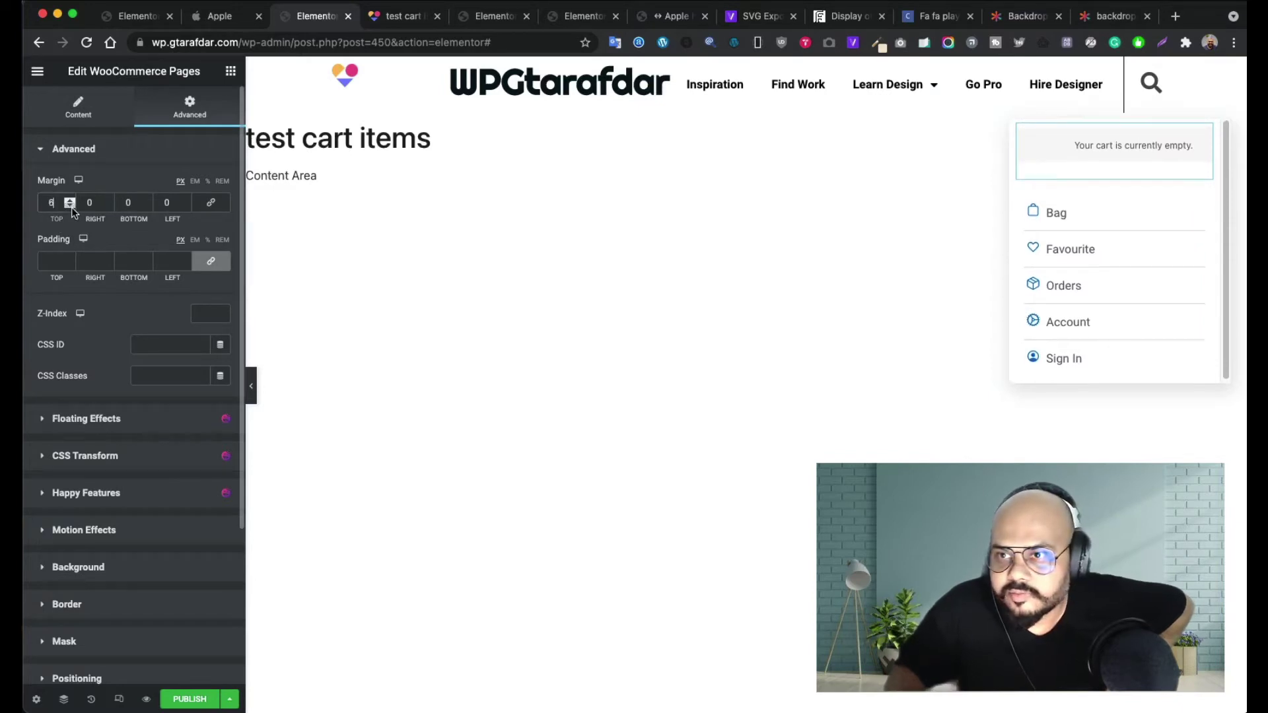
click(71, 207)
click(71, 207)
click(72, 207)
click(71, 207)
click(71, 207)
click(71, 207)
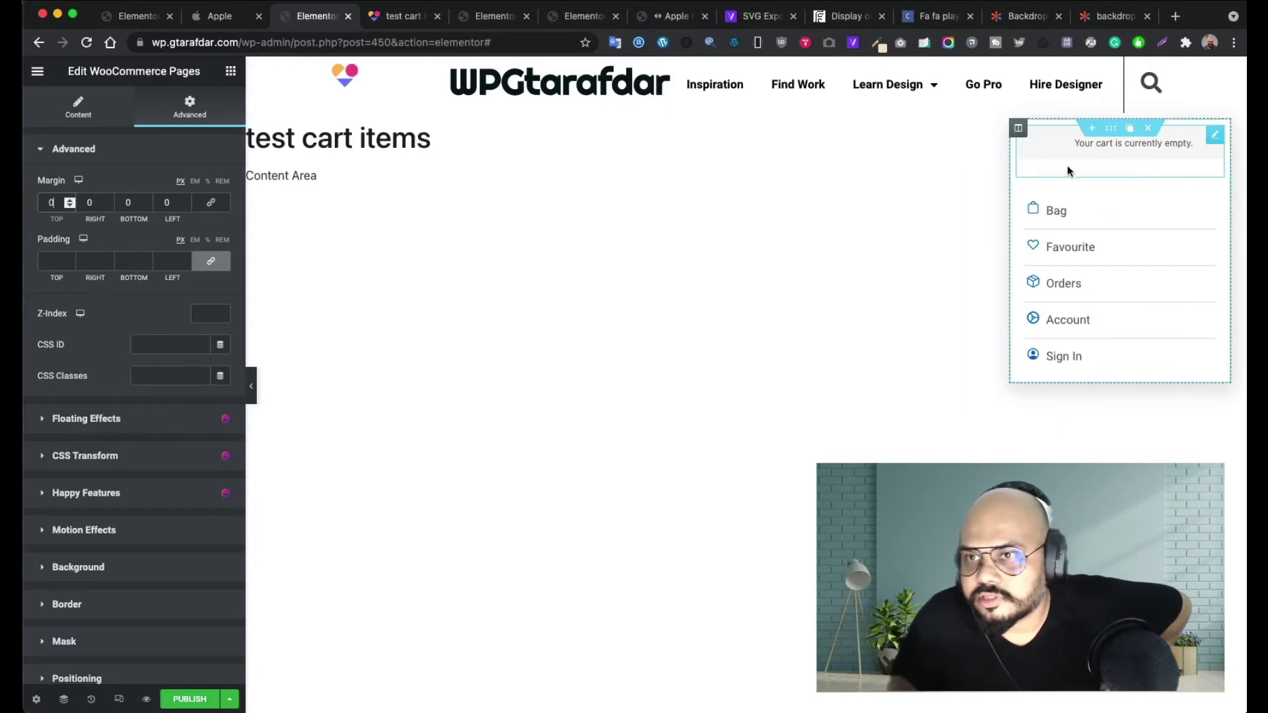
- Unlink the empty-cart widget's padding values and set only the top padding to 4 px
click(221, 269)
click(73, 260)
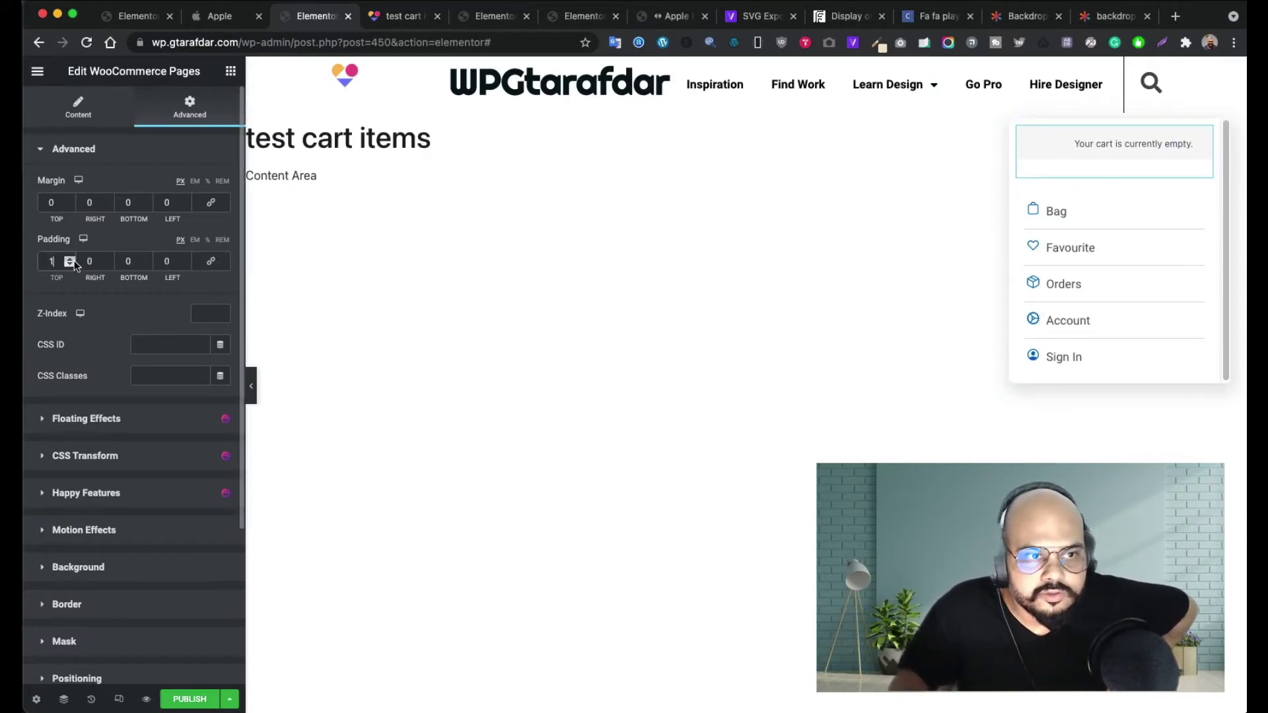
click(74, 259)
click(73, 260)
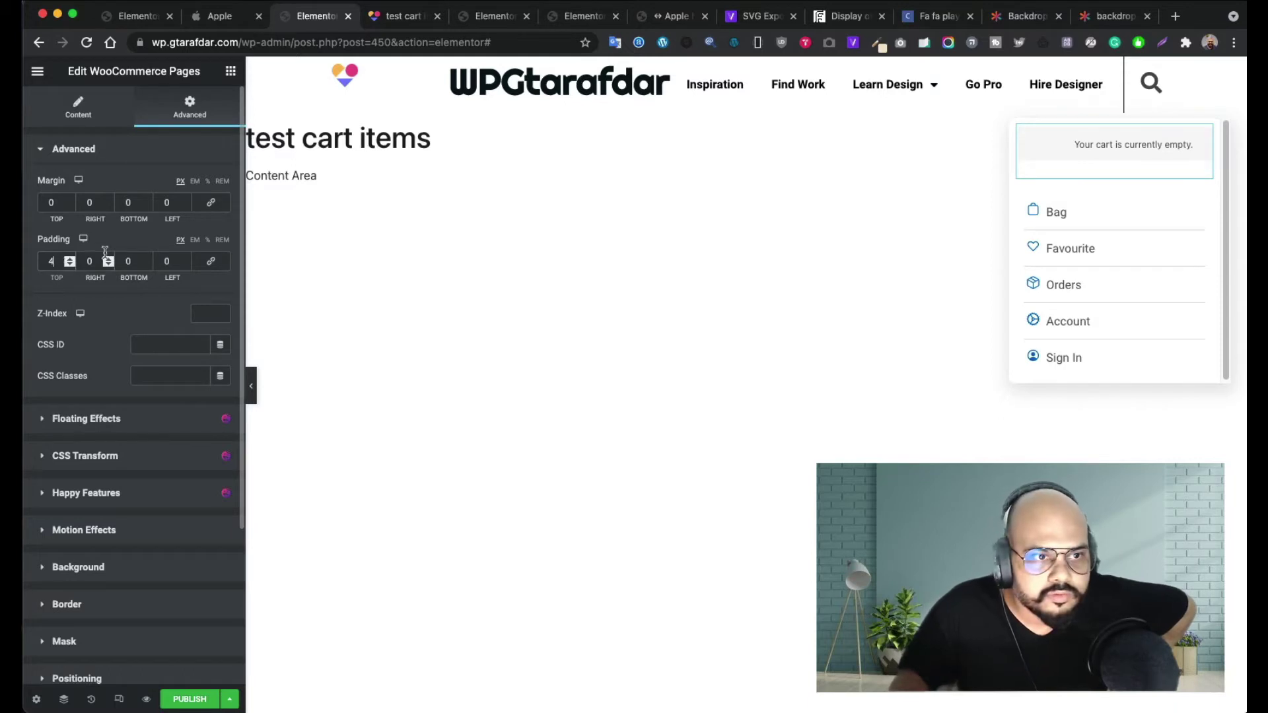
- Set the popup's custom height to 361 px in the popup settings
click(79, 111)
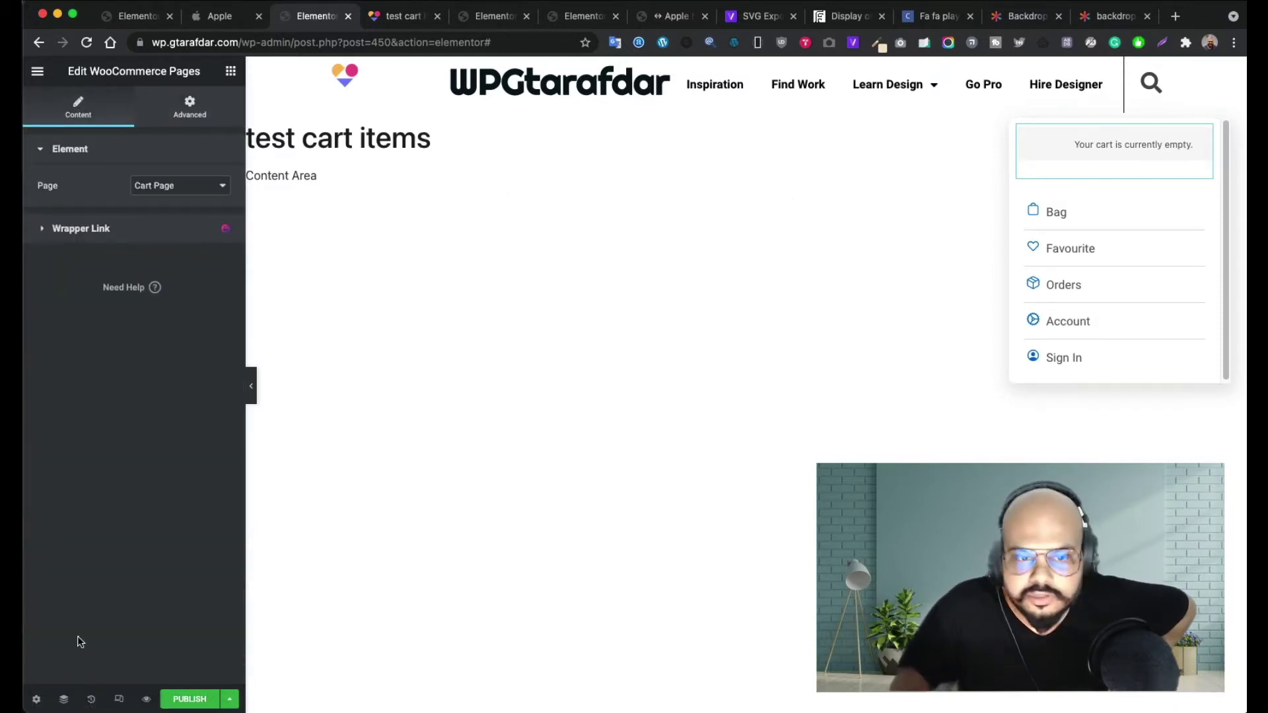
click(35, 700)
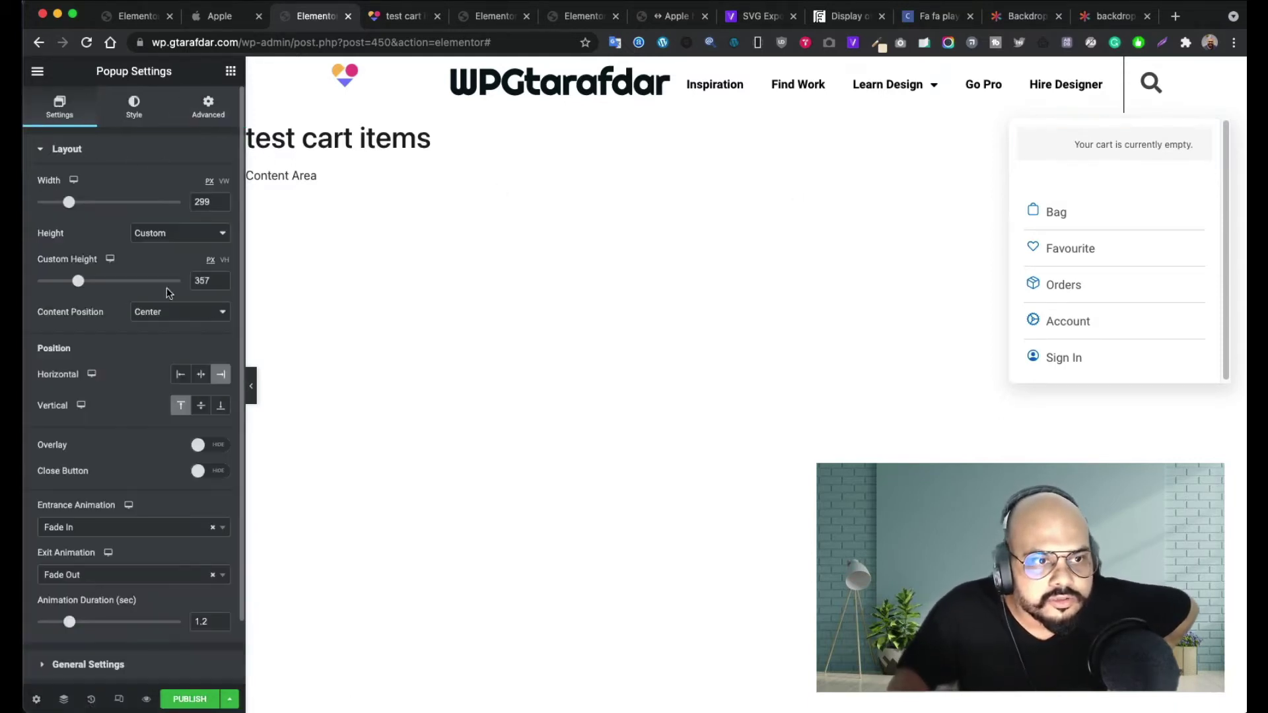
click(223, 279)
click(222, 279)
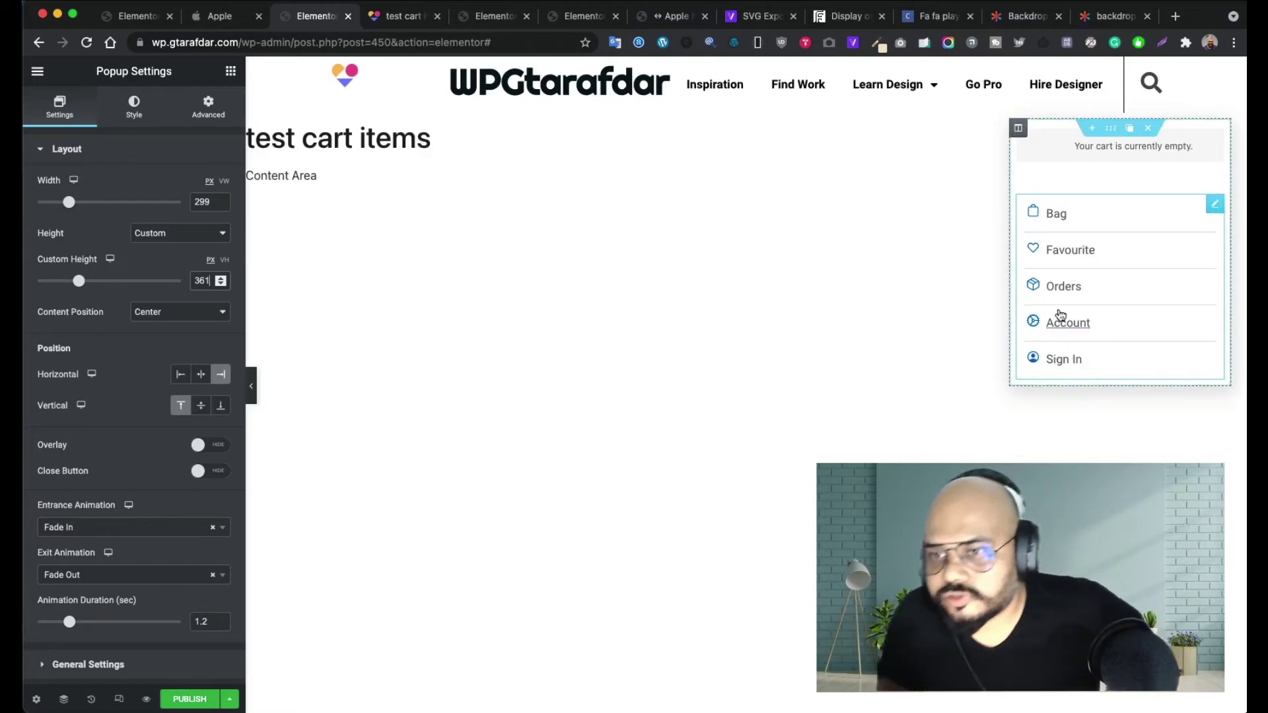
- Compare the popup with Apple's bag menu and set the icon list's text indent to 15
click(218, 20)
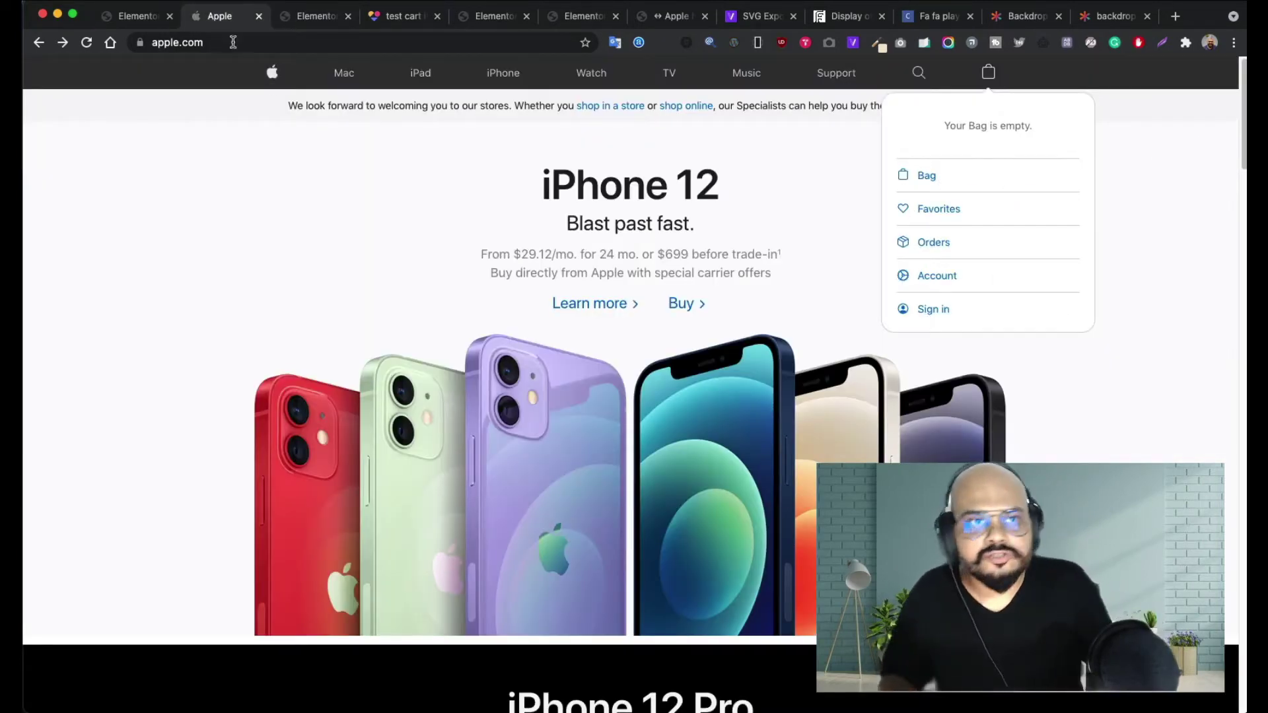
click(134, 19)
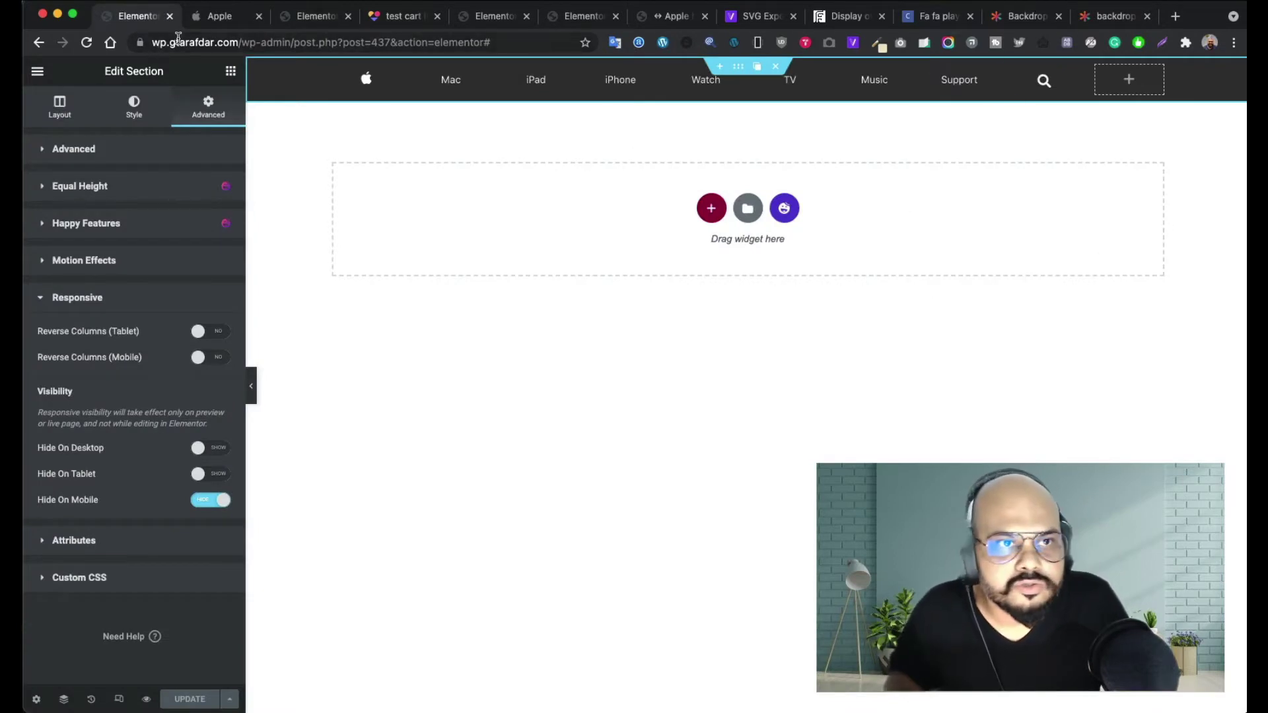
click(211, 24)
click(313, 21)
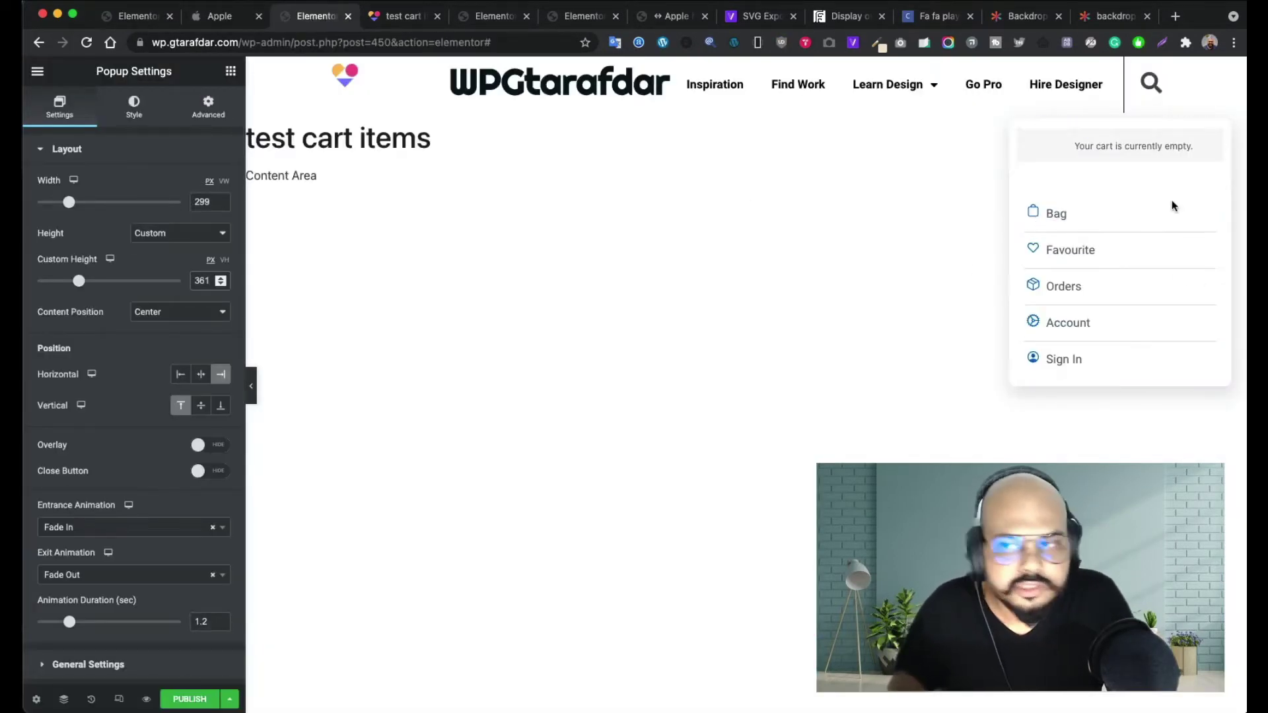
click(1207, 204)
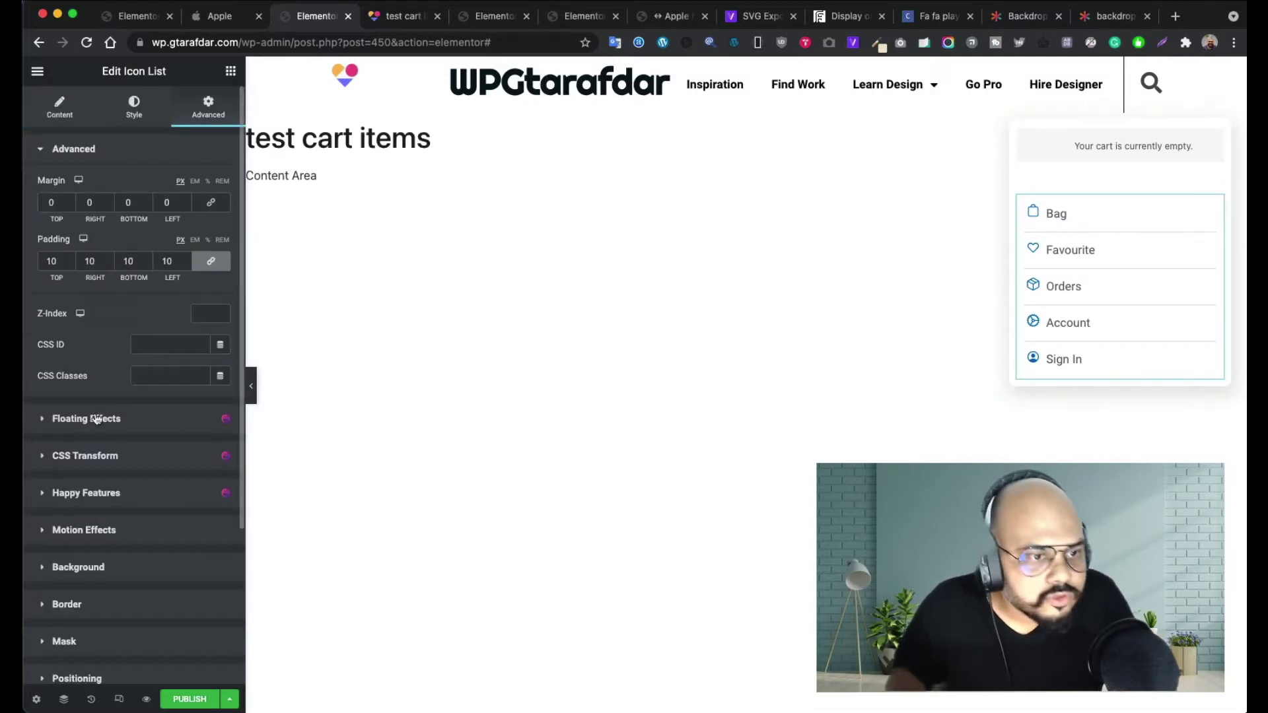
click(134, 107)
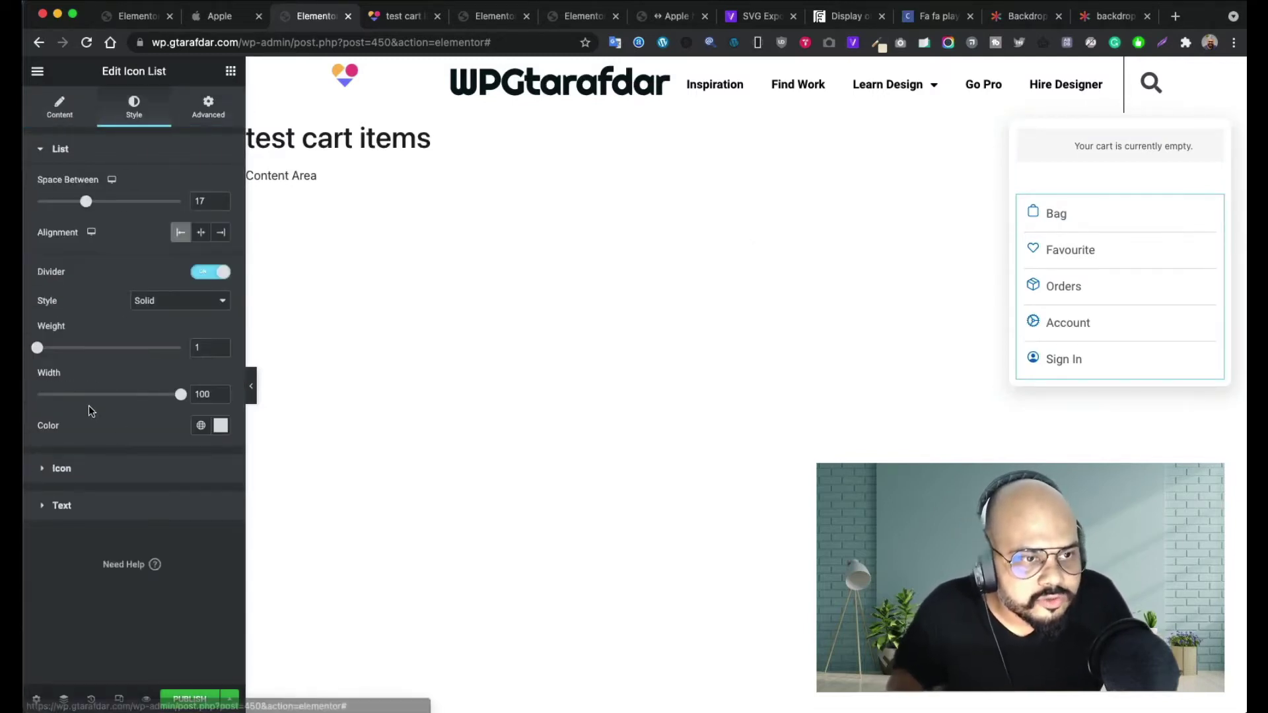
click(61, 468)
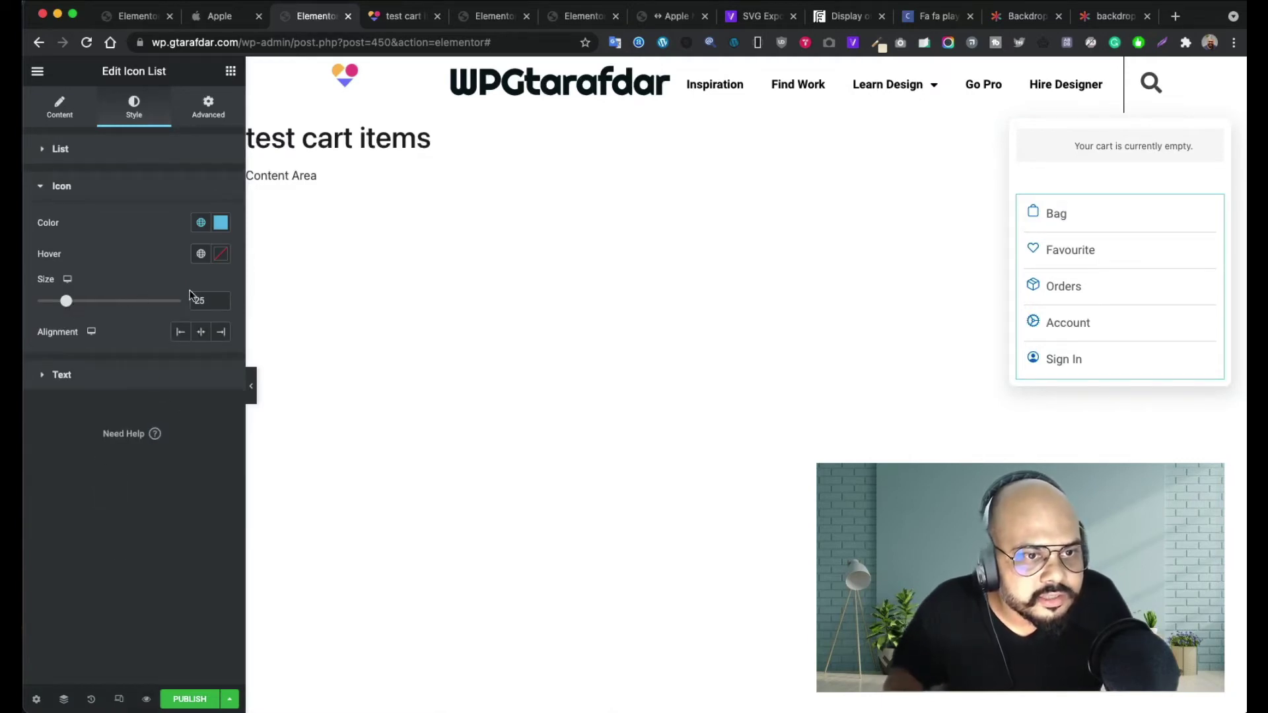
click(86, 380)
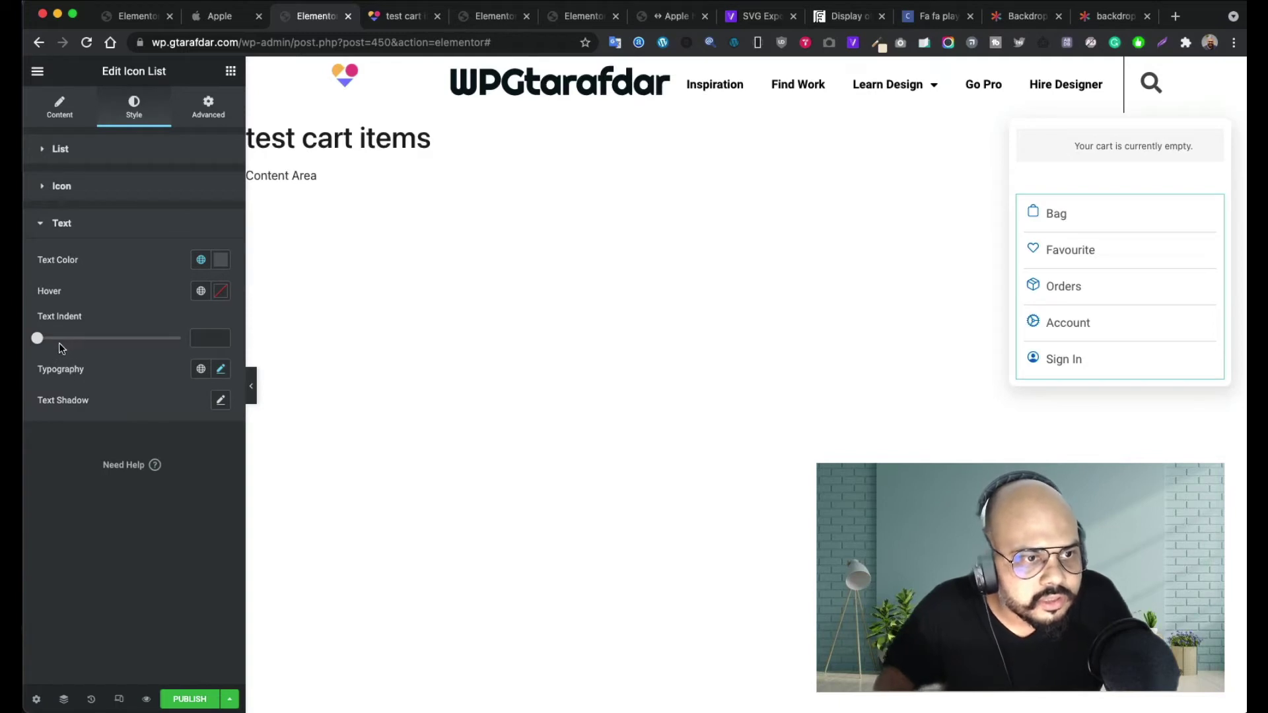
drag(38, 338, 84, 341)
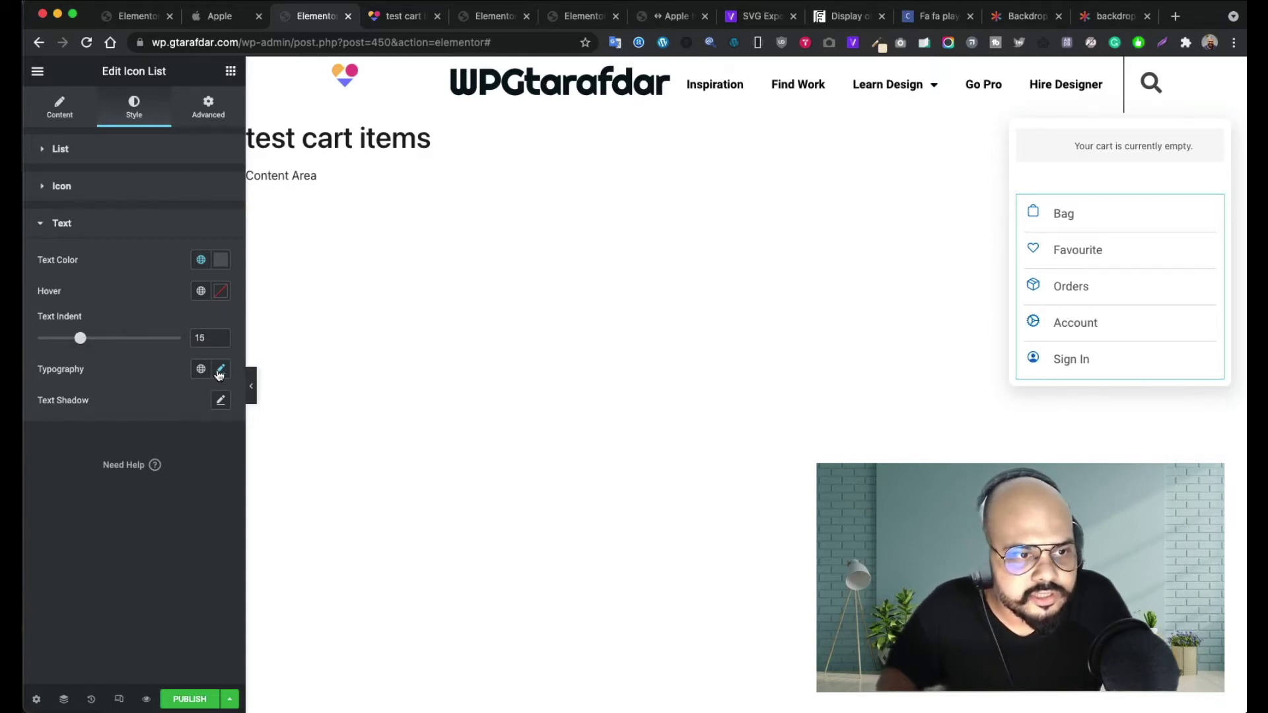
- Set the icon list's text color to blue #227DEC and publish the popup without adding display conditions
click(219, 265)
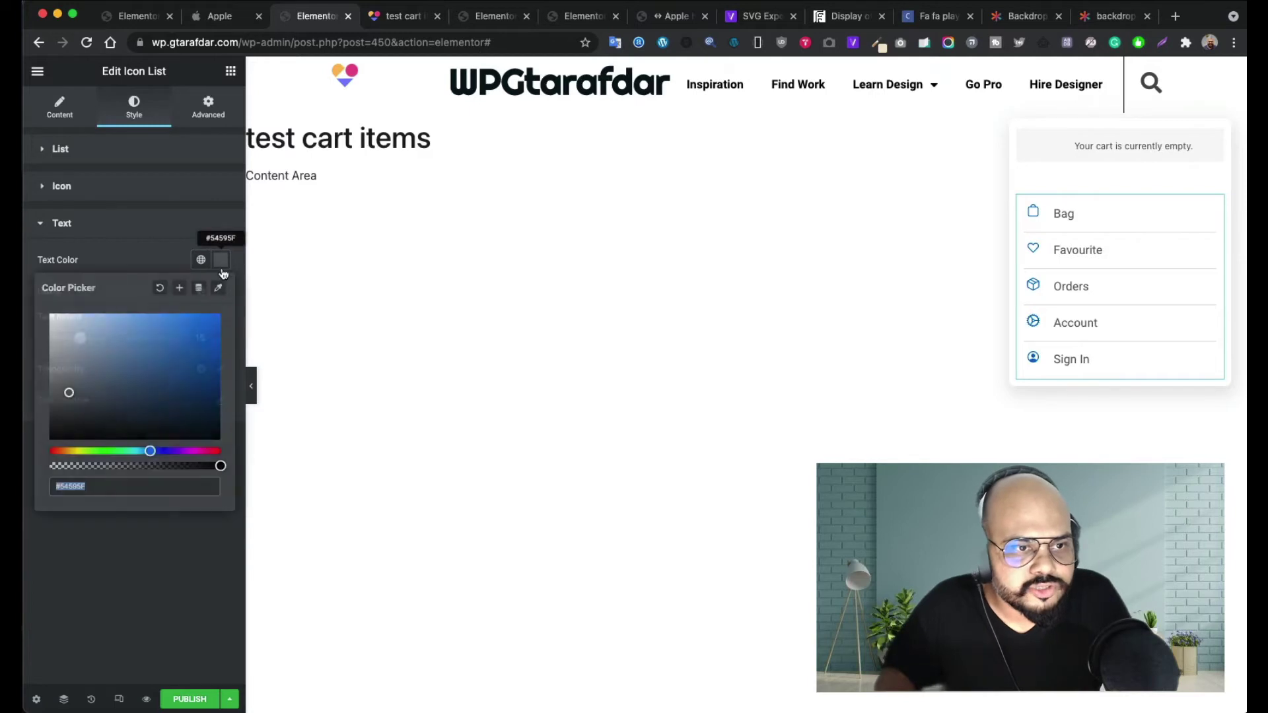
click(198, 326)
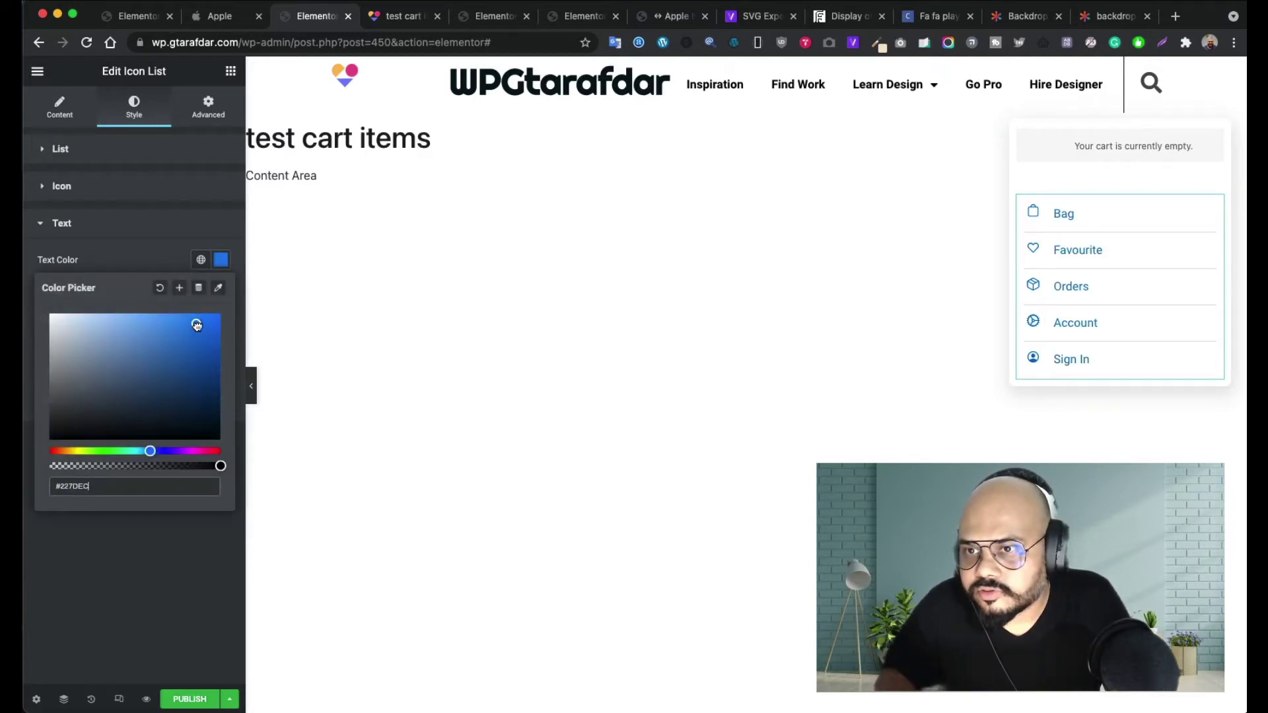
click(137, 548)
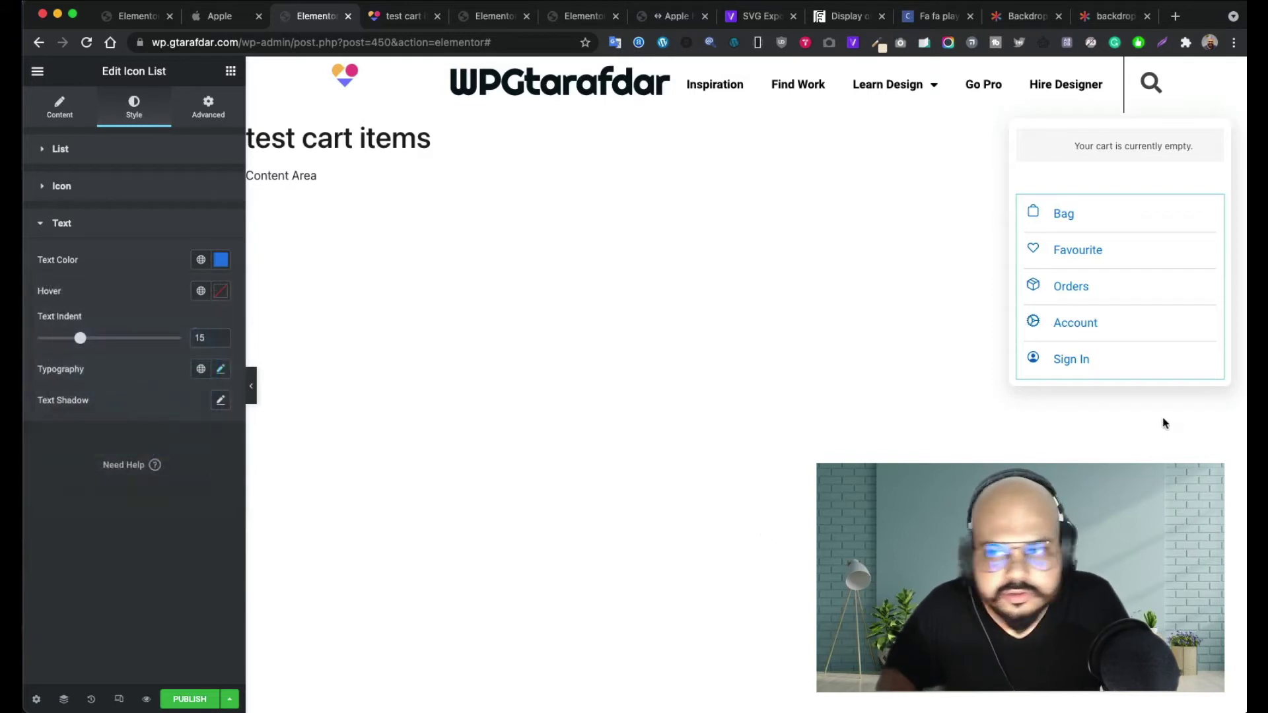
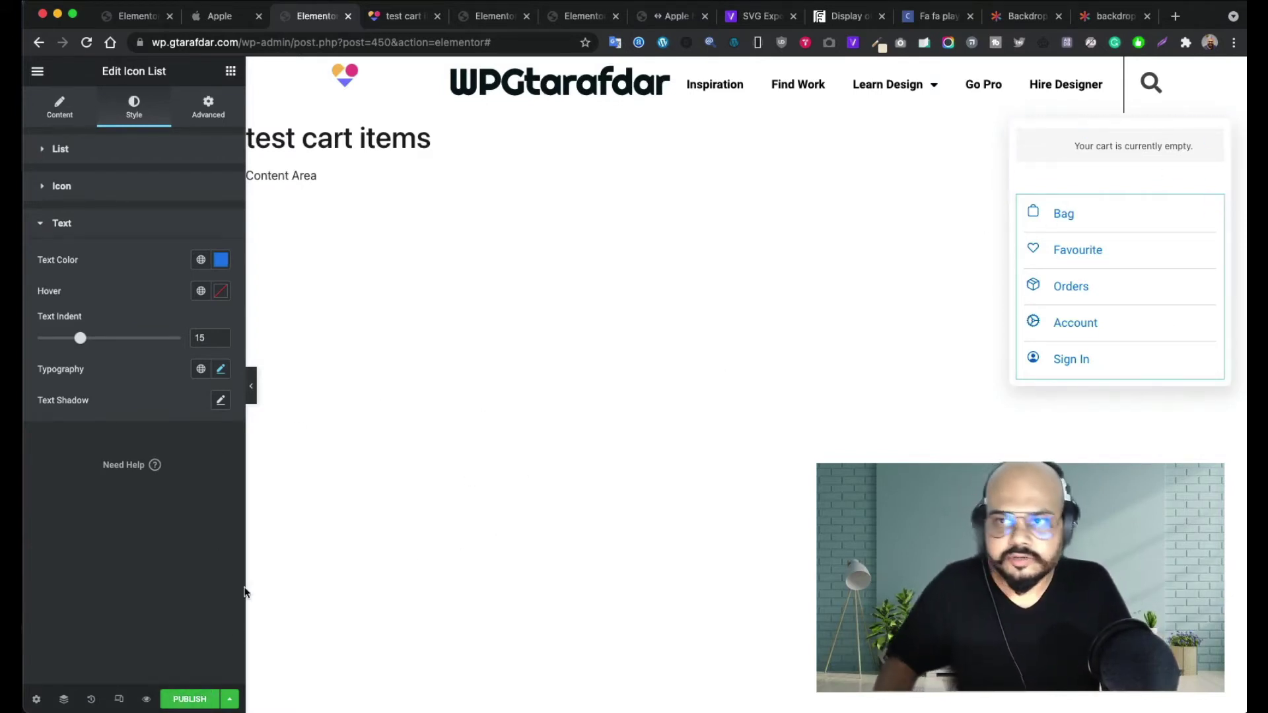
click(193, 699)
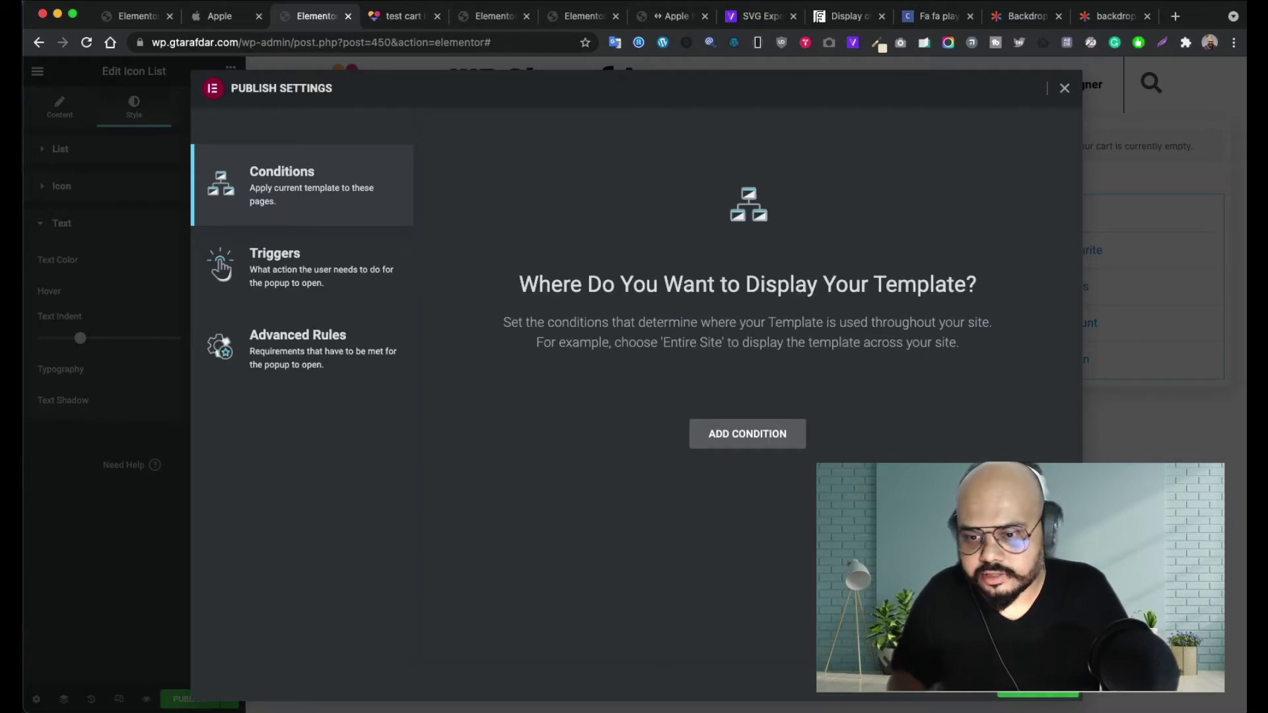
click(1037, 686)
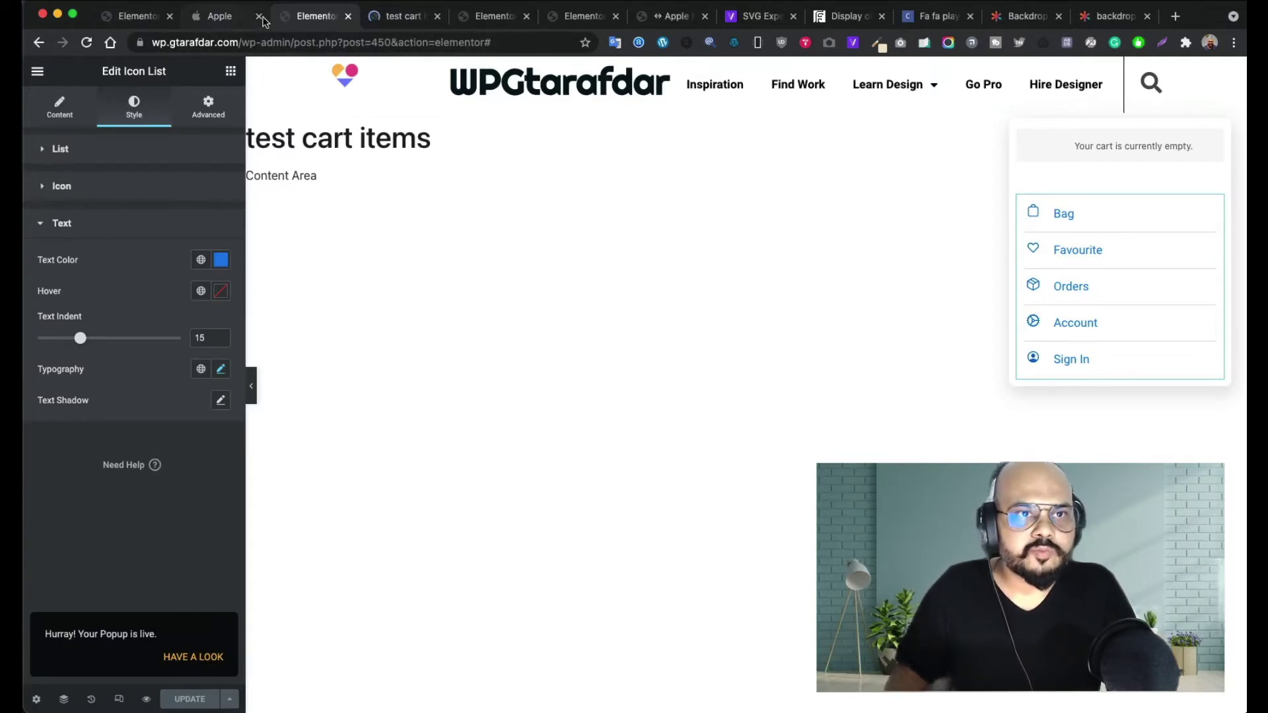
- Switch to the header page's editor and add a Button widget to the empty column after the search icon
click(213, 18)
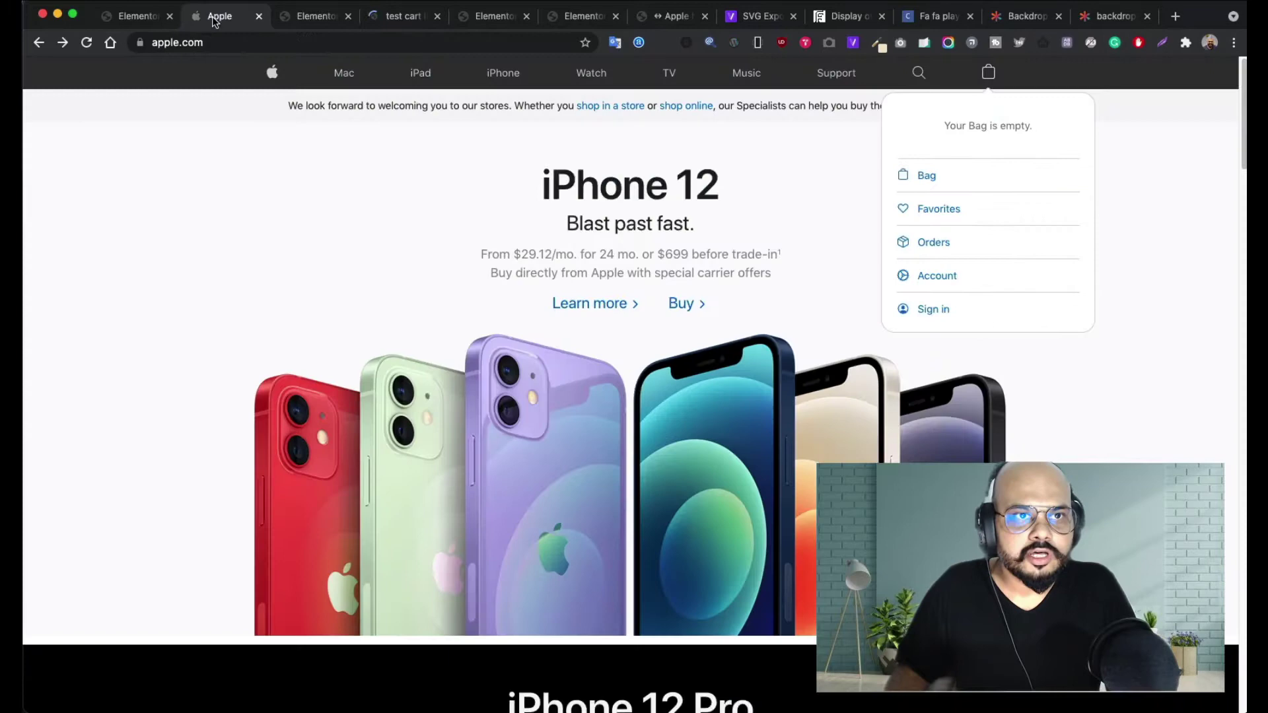
click(129, 18)
click(1125, 92)
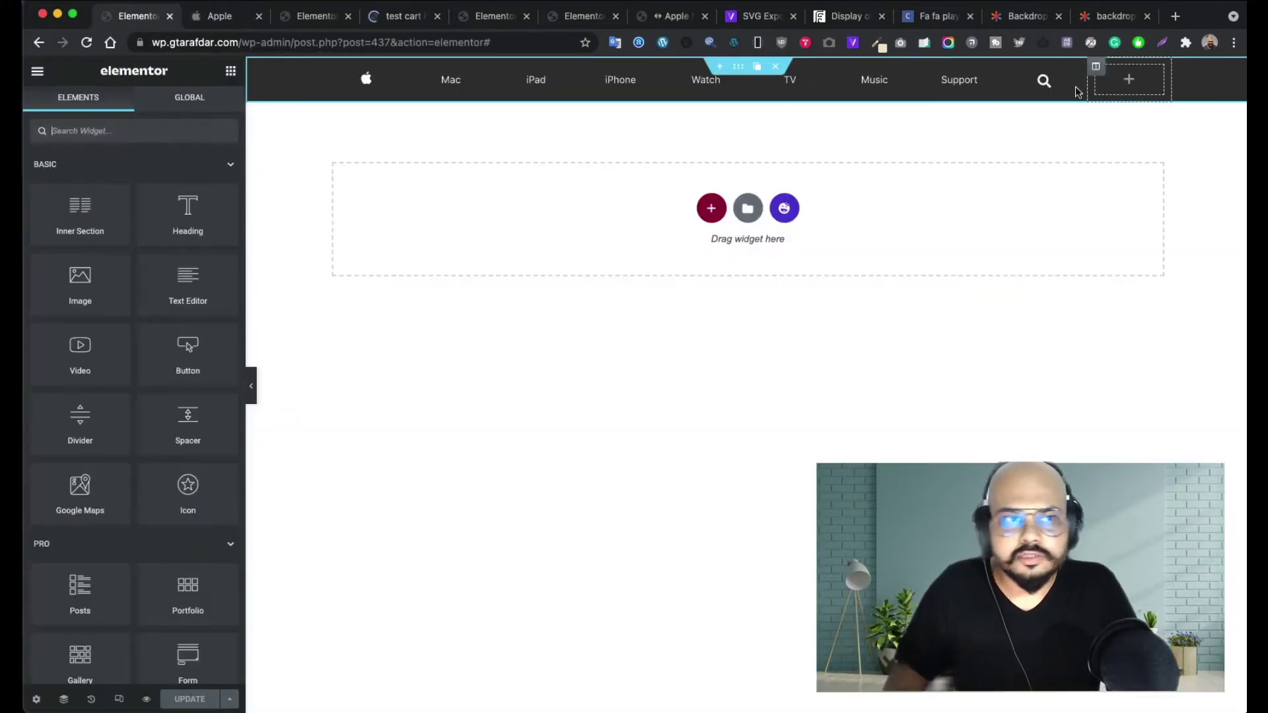
click(158, 132)
text(butt)
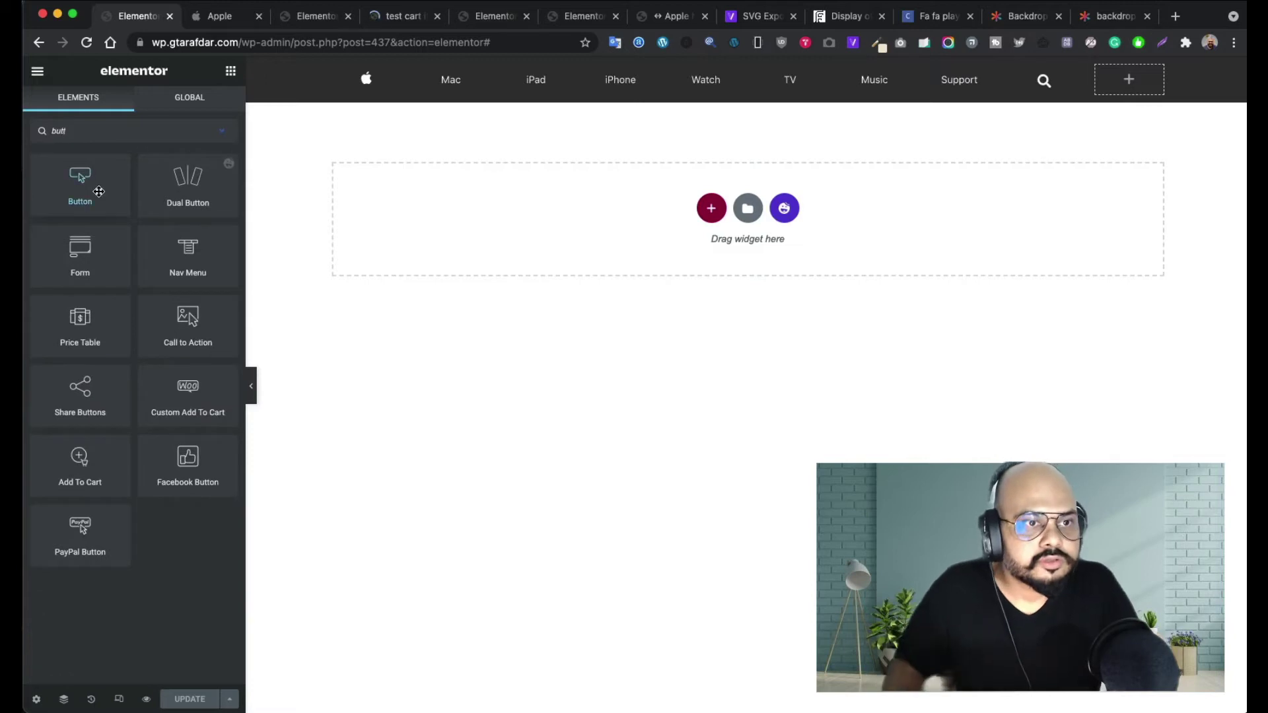
drag(98, 192, 1128, 80)
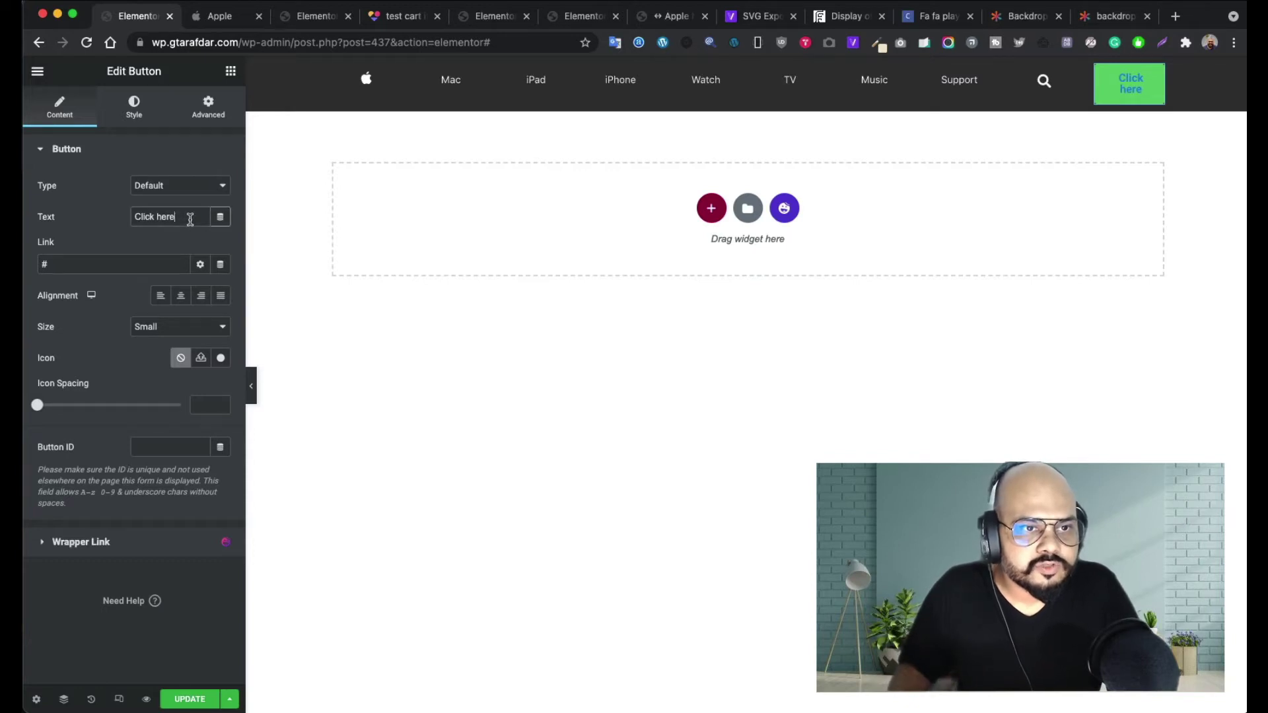
- Clear the button's text and give it the white bag icon image_large_1.svg from the media library
key(BackSpace)
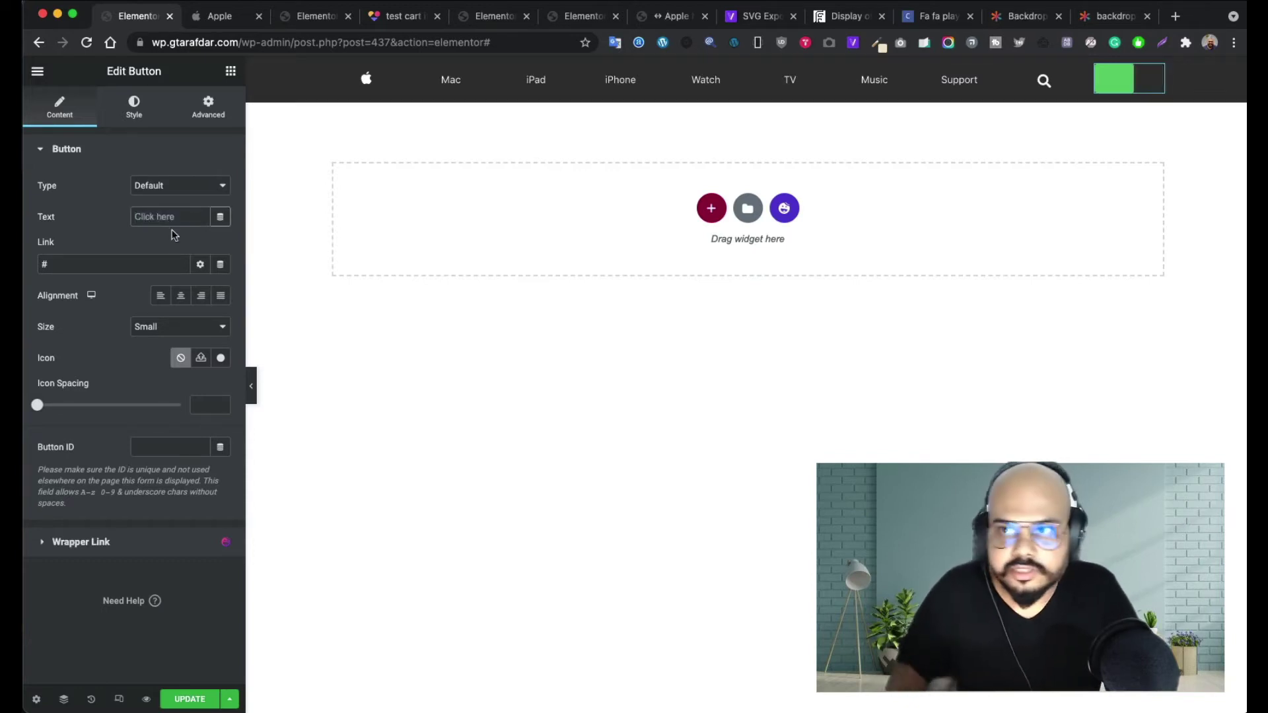
click(201, 360)
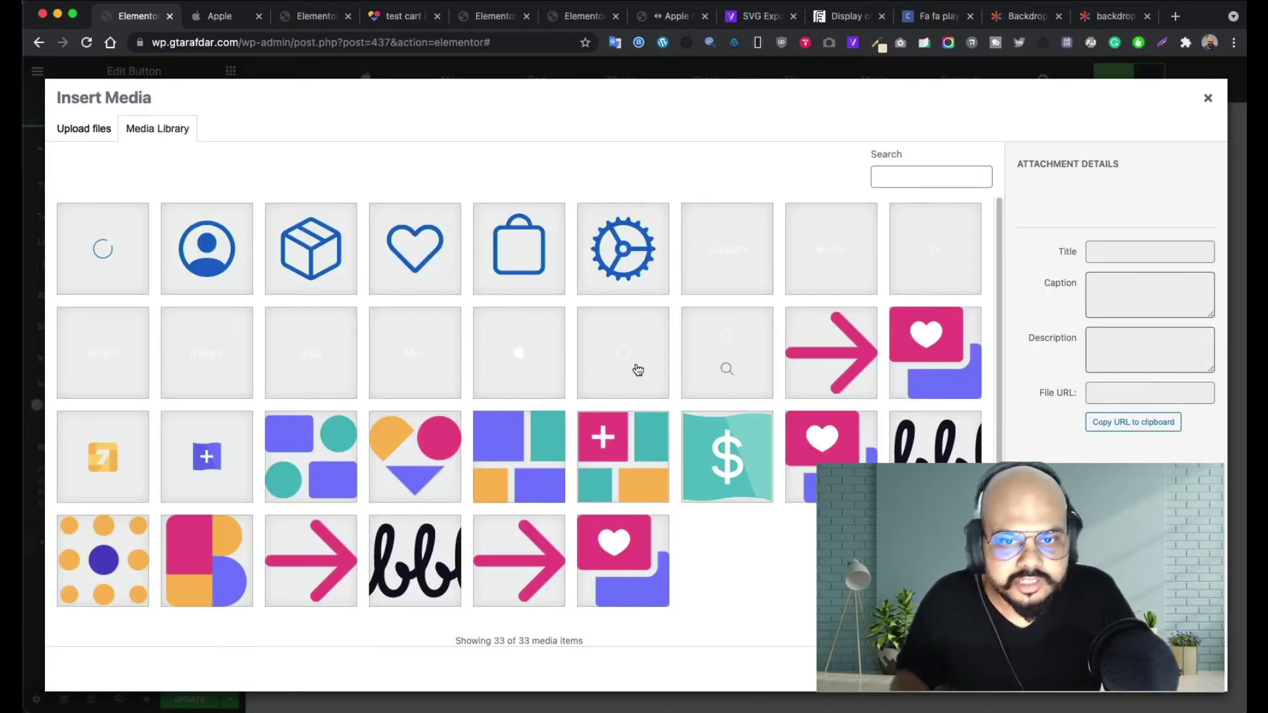
click(640, 371)
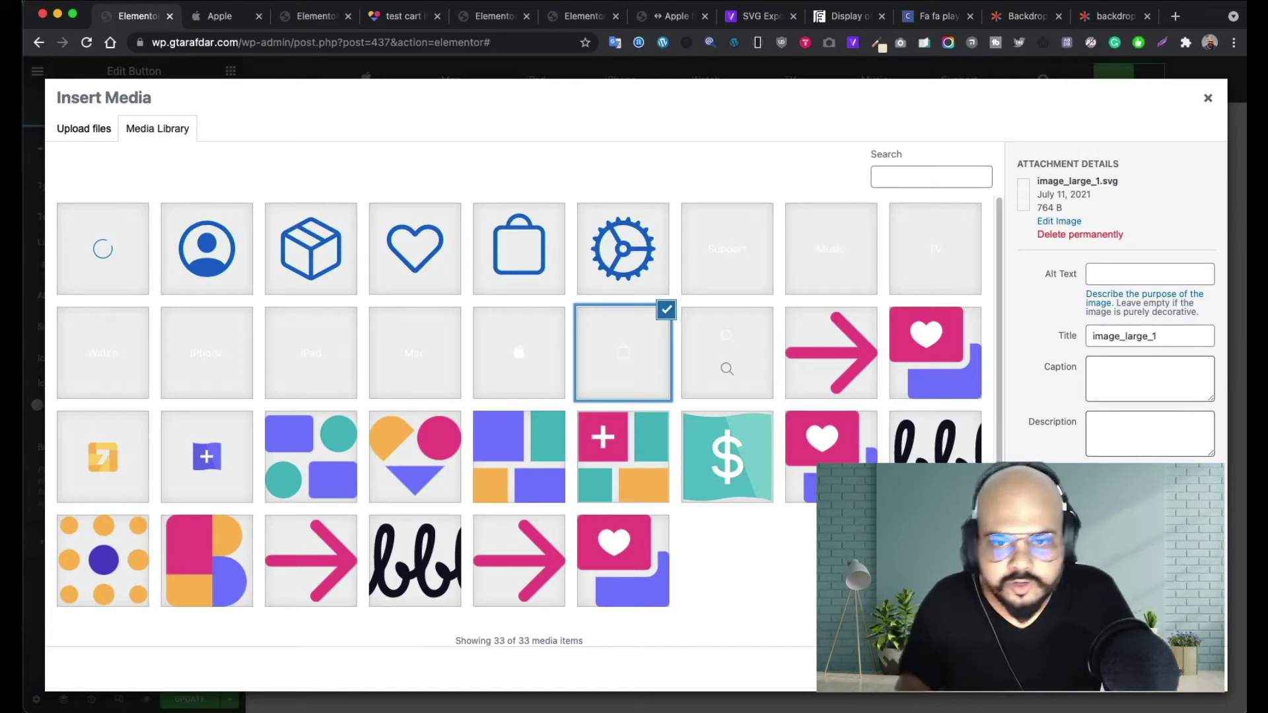
click(1182, 669)
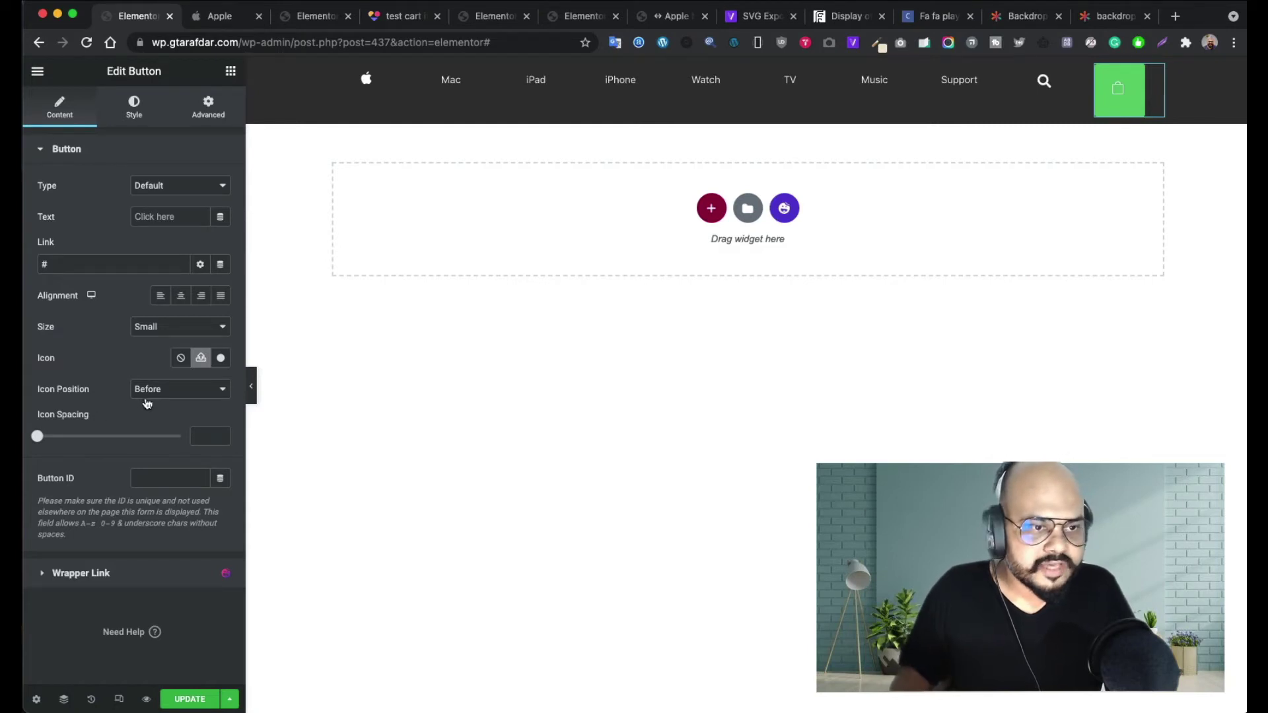
- Set the bag button's size to Extra Small and its alignment to left, keeping the icon position at Before
click(168, 394)
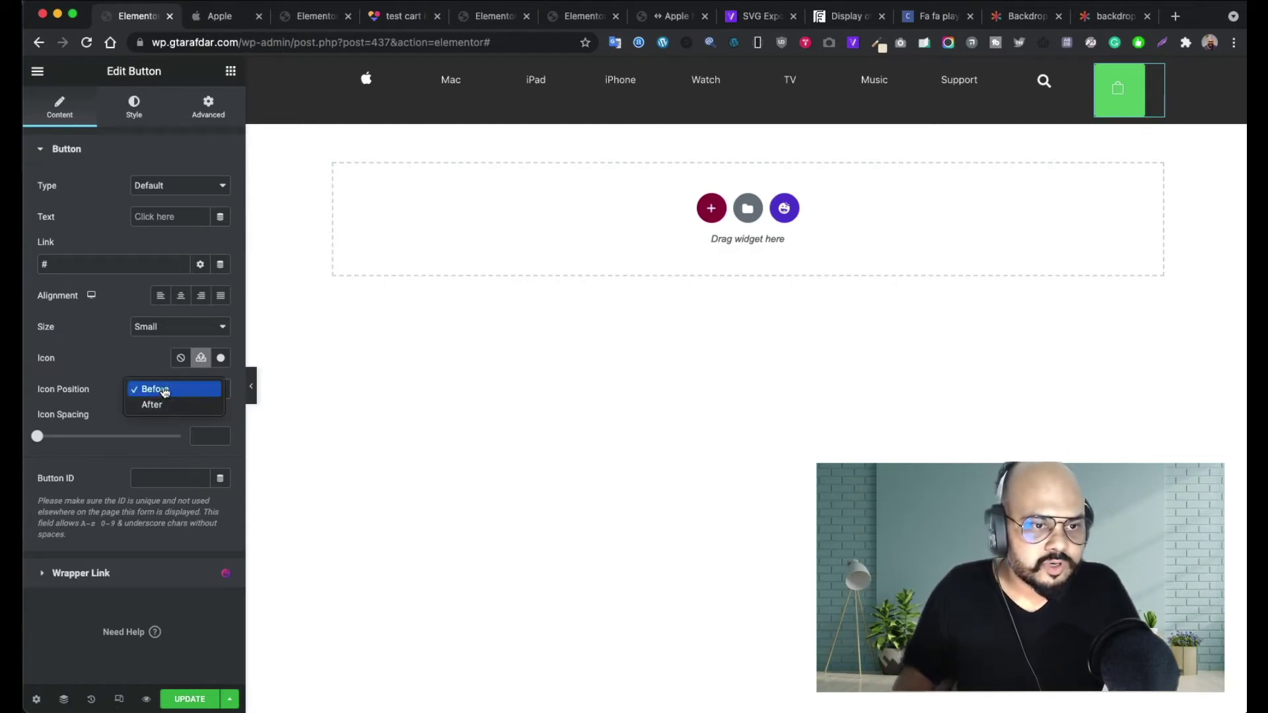
click(165, 391)
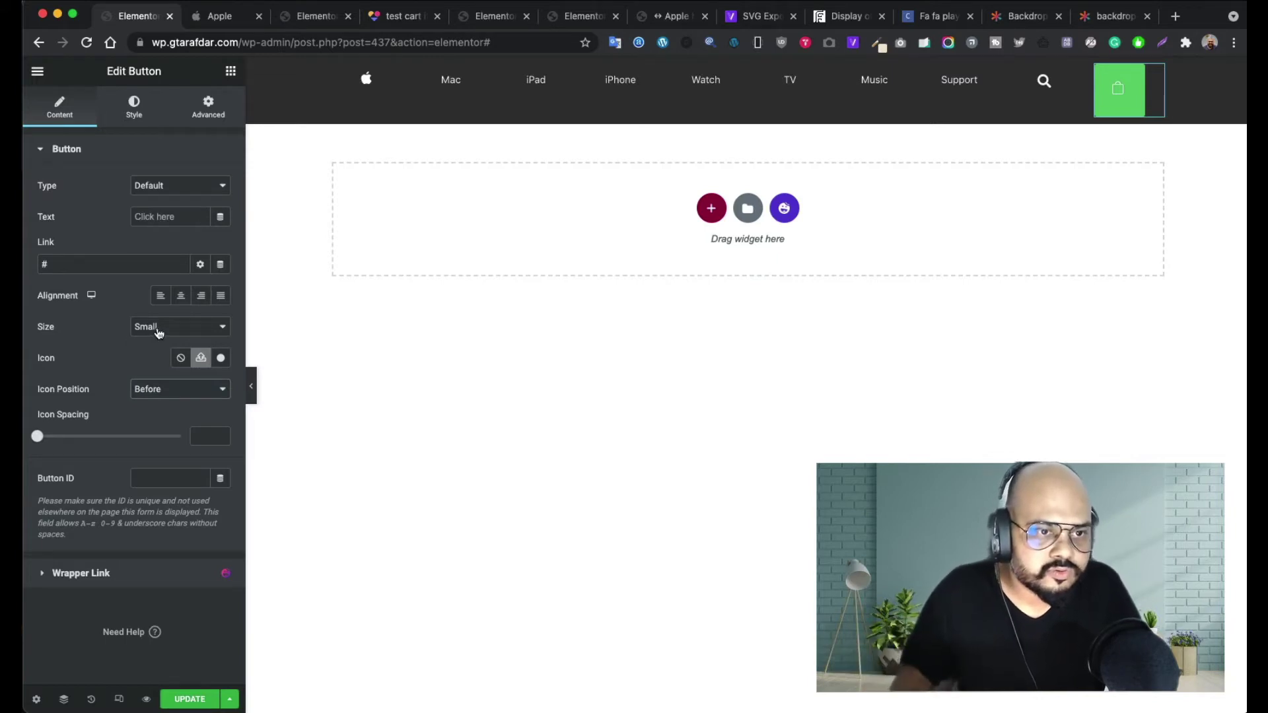
click(158, 332)
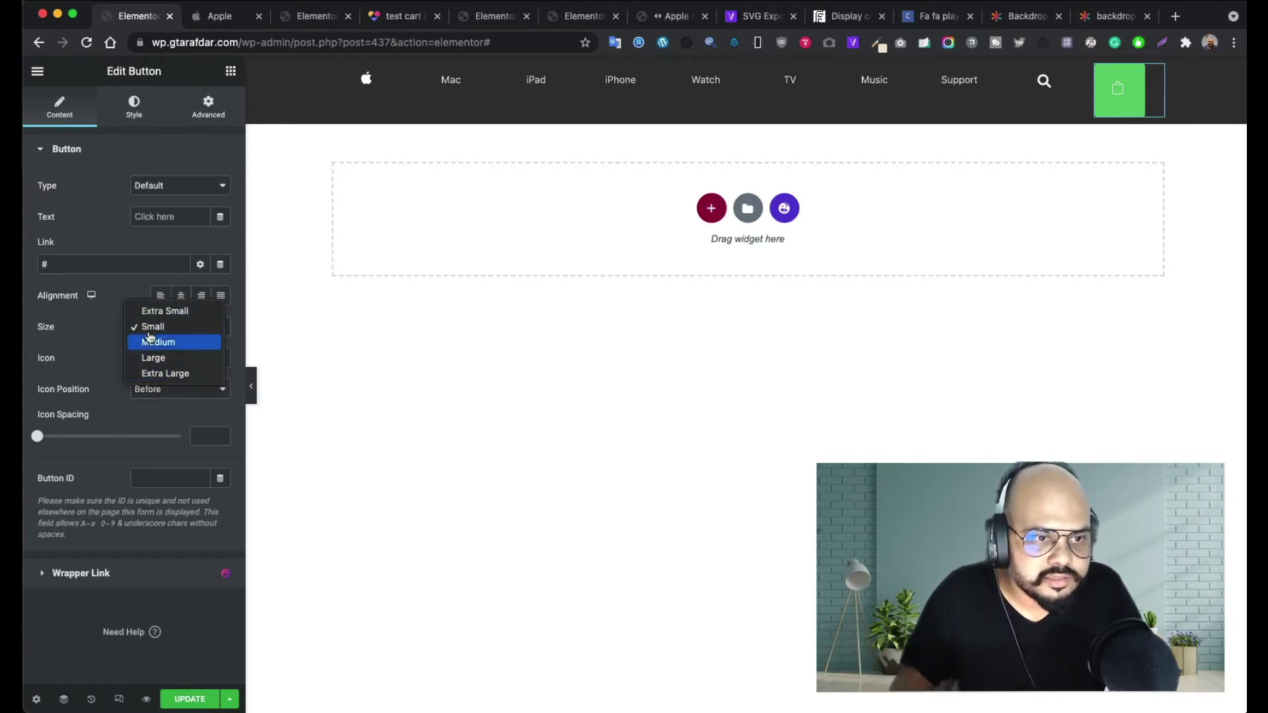
click(151, 312)
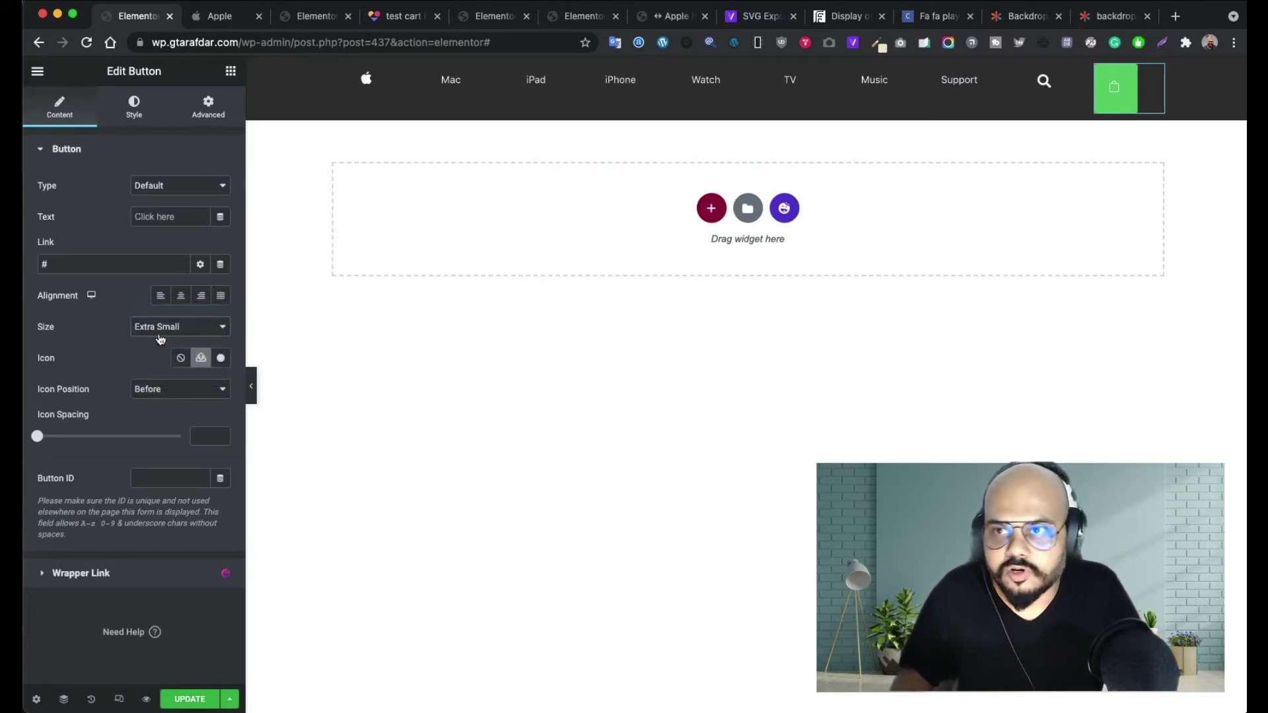
click(179, 301)
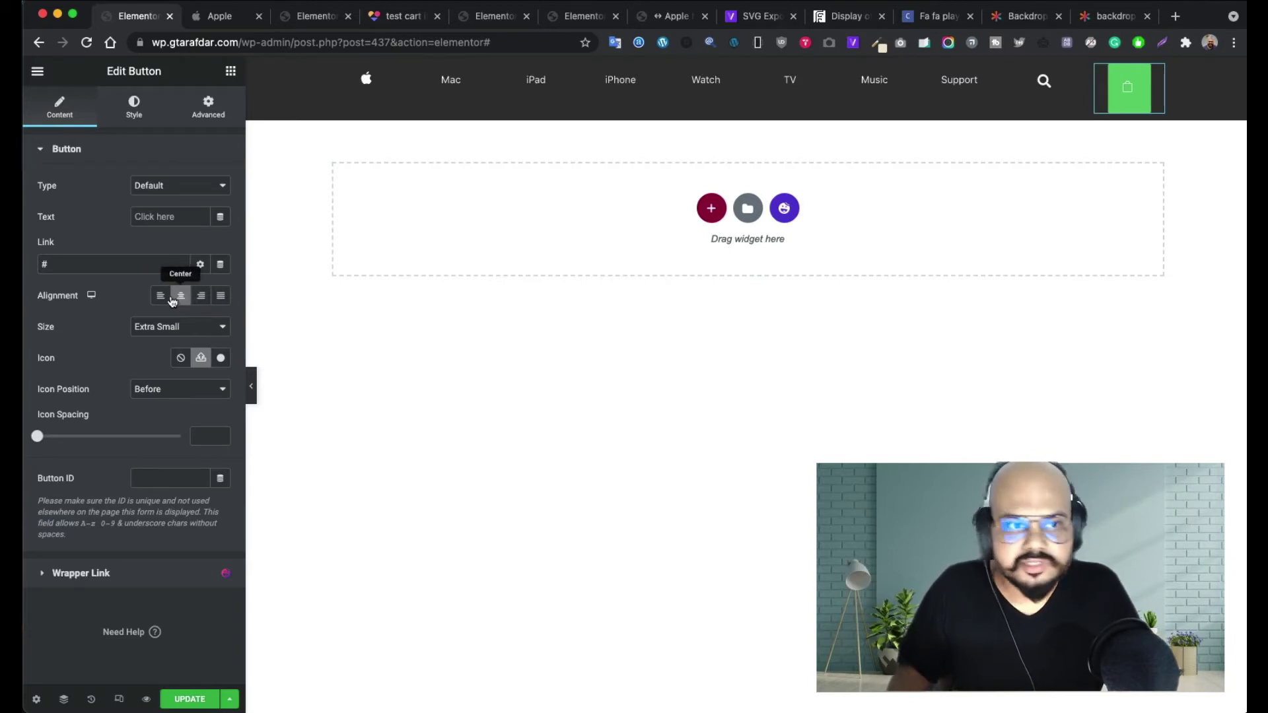
click(160, 295)
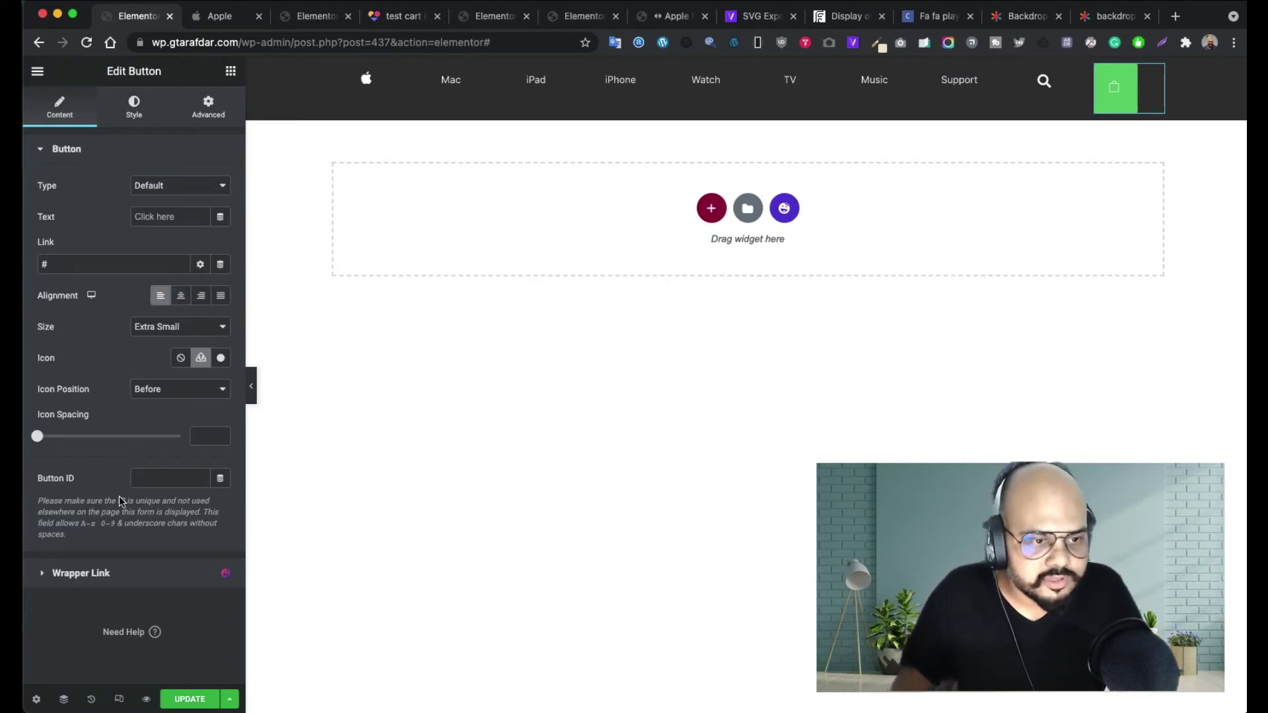
mouse_move(37, 441)
mouse_down()
mouse_move(75, 439)
mouse_move(25, 430)
mouse_up()
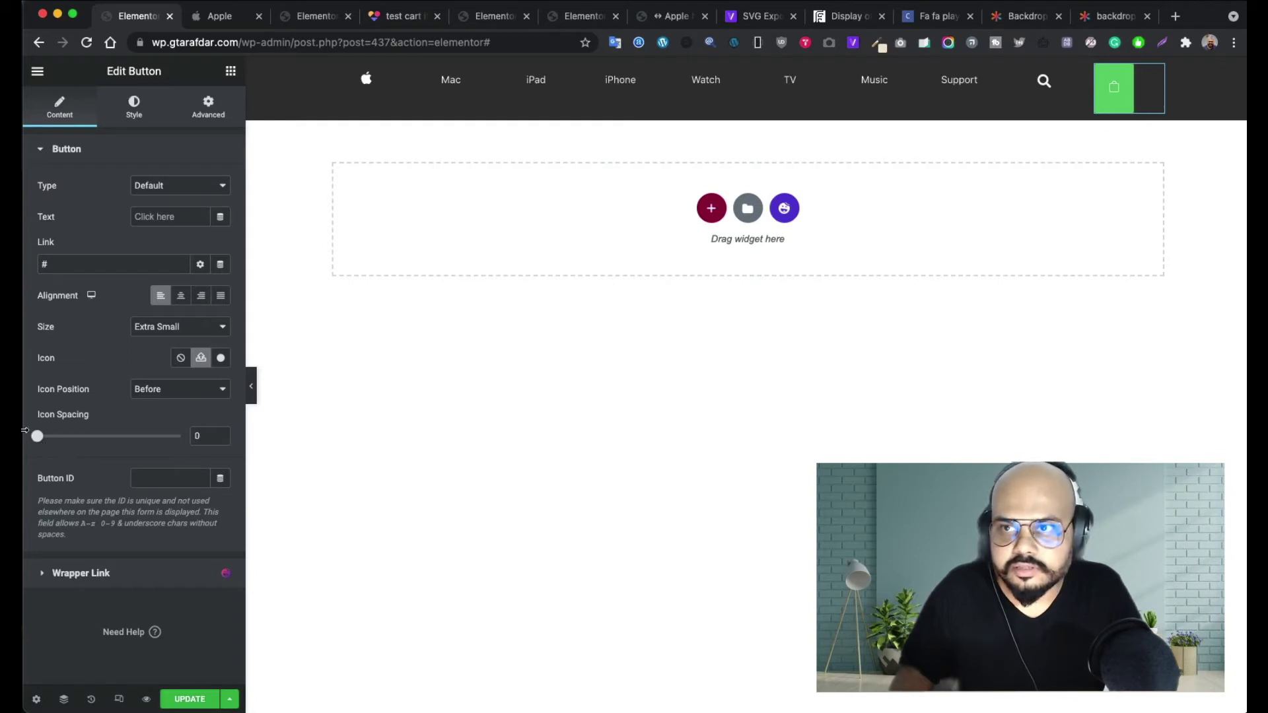
double_click(198, 437)
key(BackSpace)
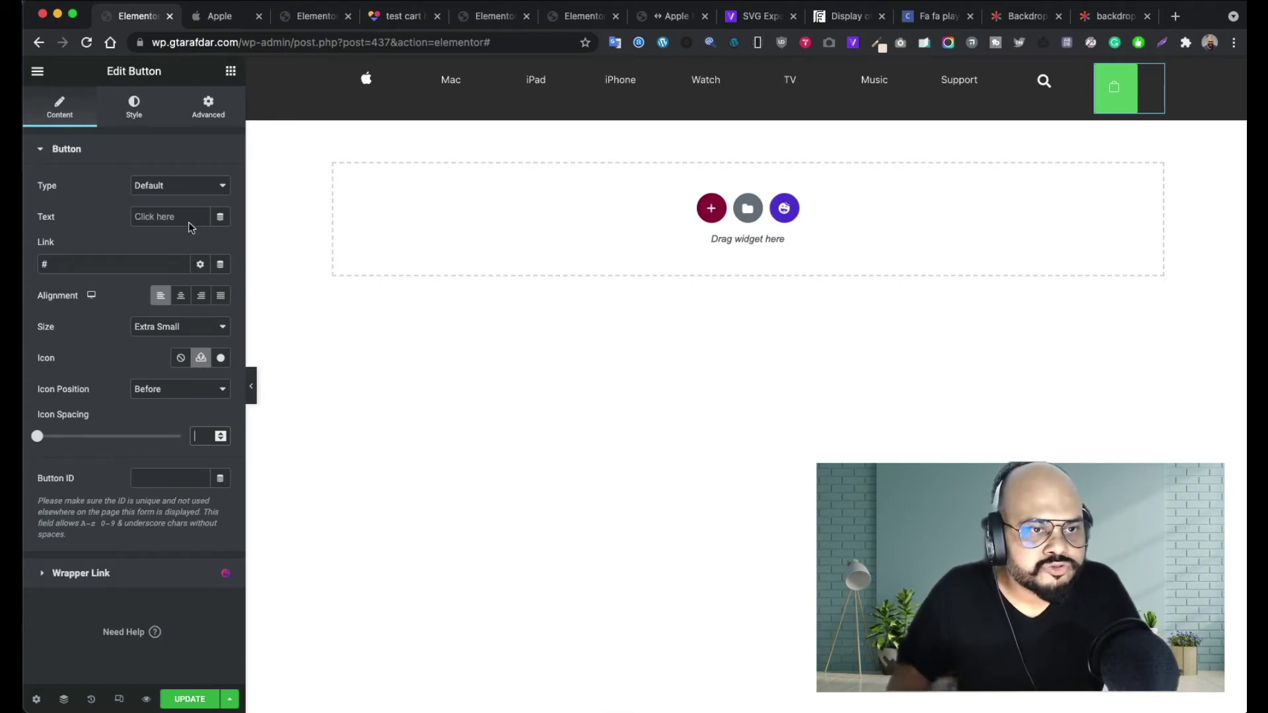
- Make the bag button's link dynamic with the Popup action, leaving the additional link options unset
click(221, 266)
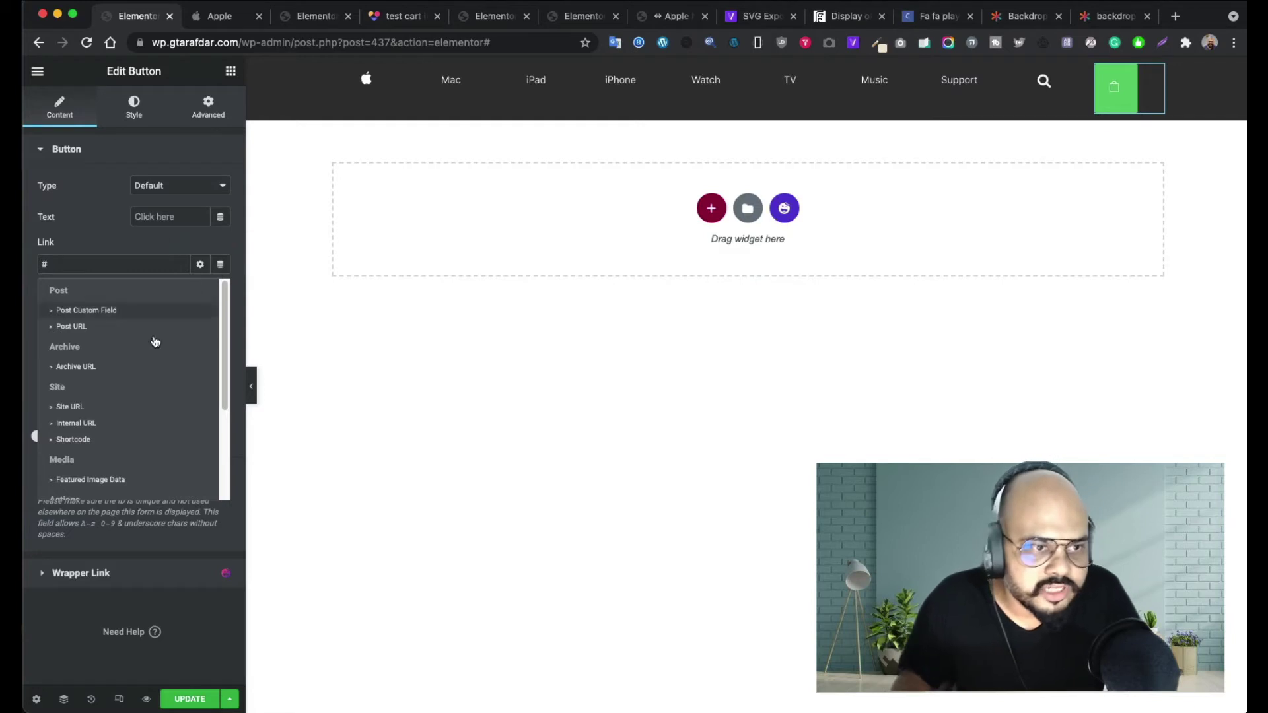
scroll(122, 396, down, 2)
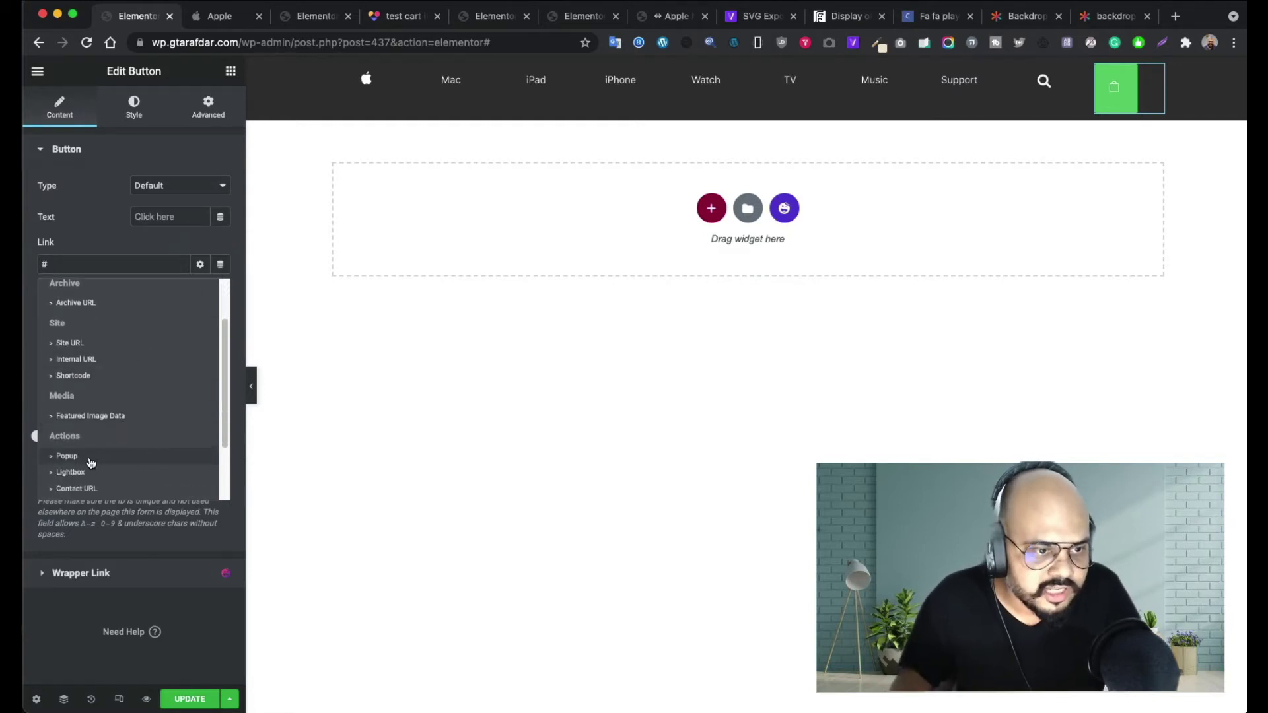
click(71, 456)
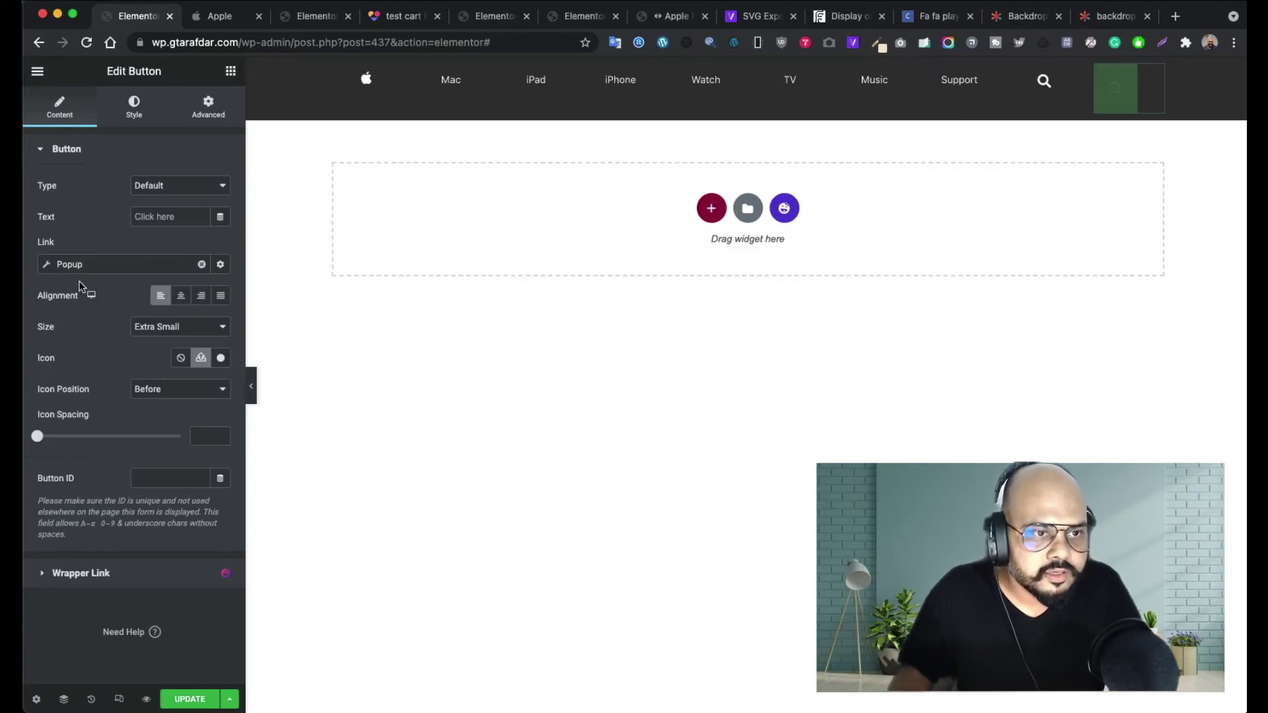
click(221, 265)
click(222, 265)
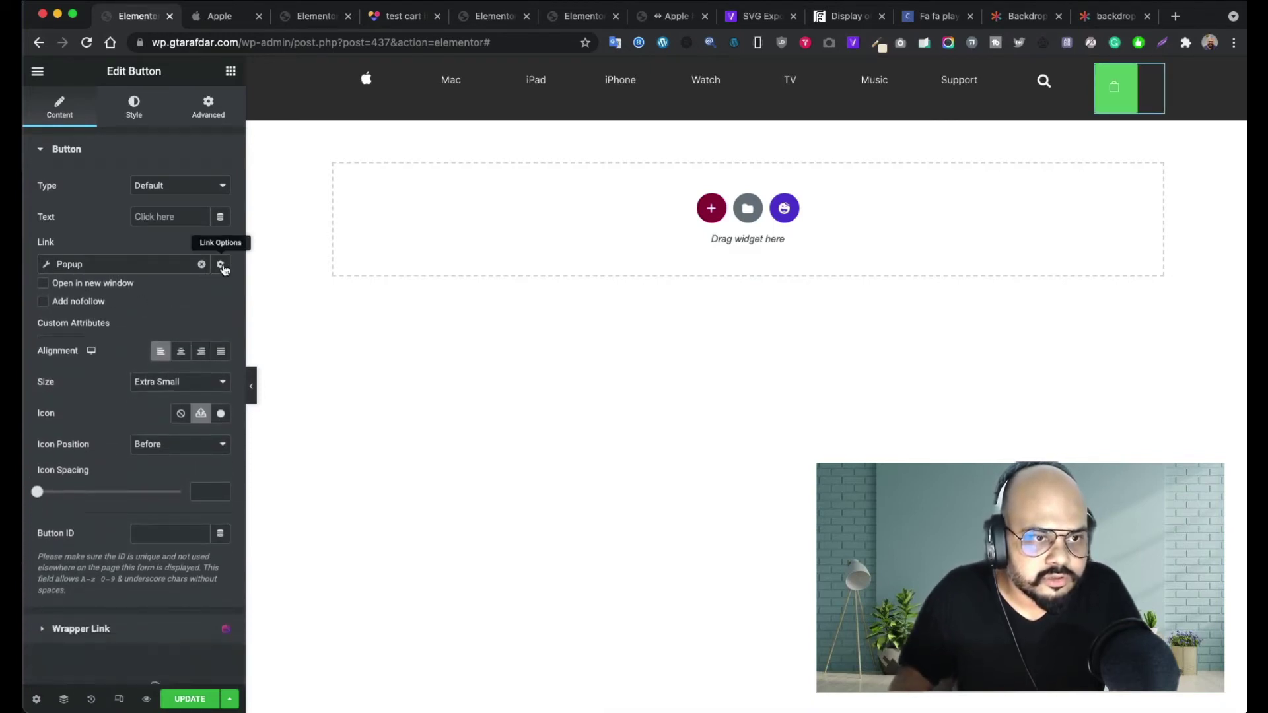
click(222, 265)
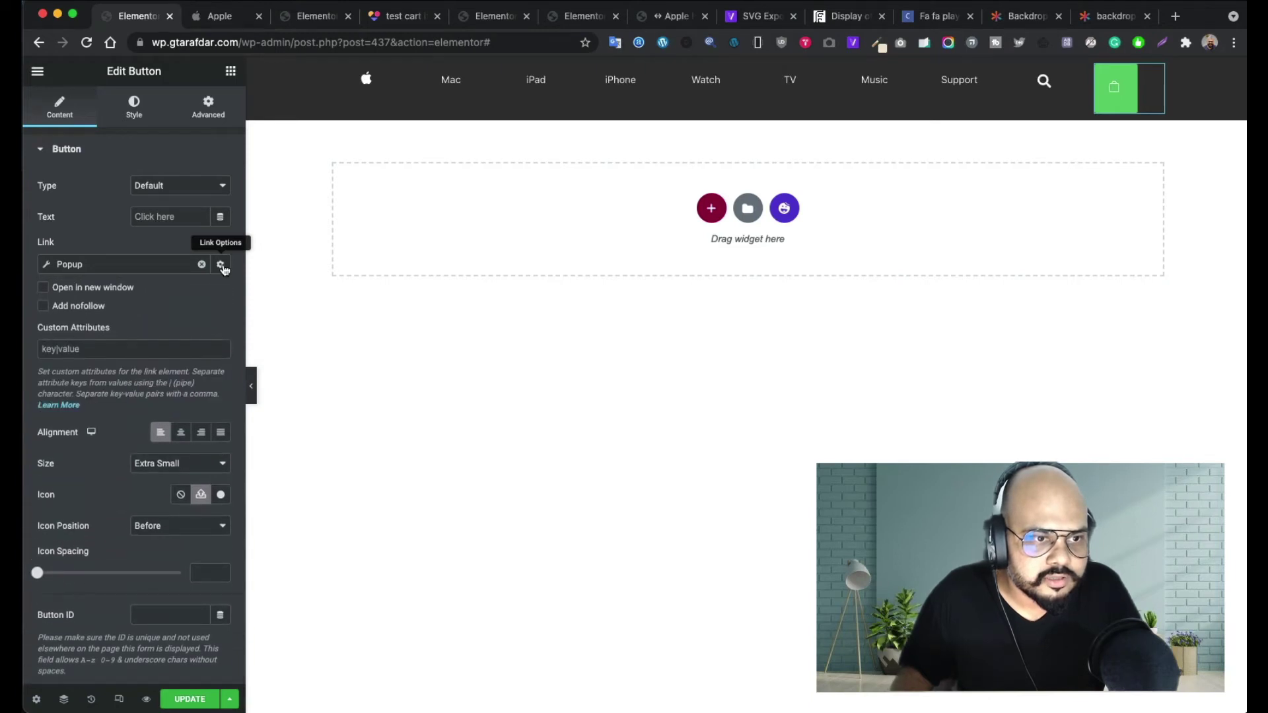
click(221, 265)
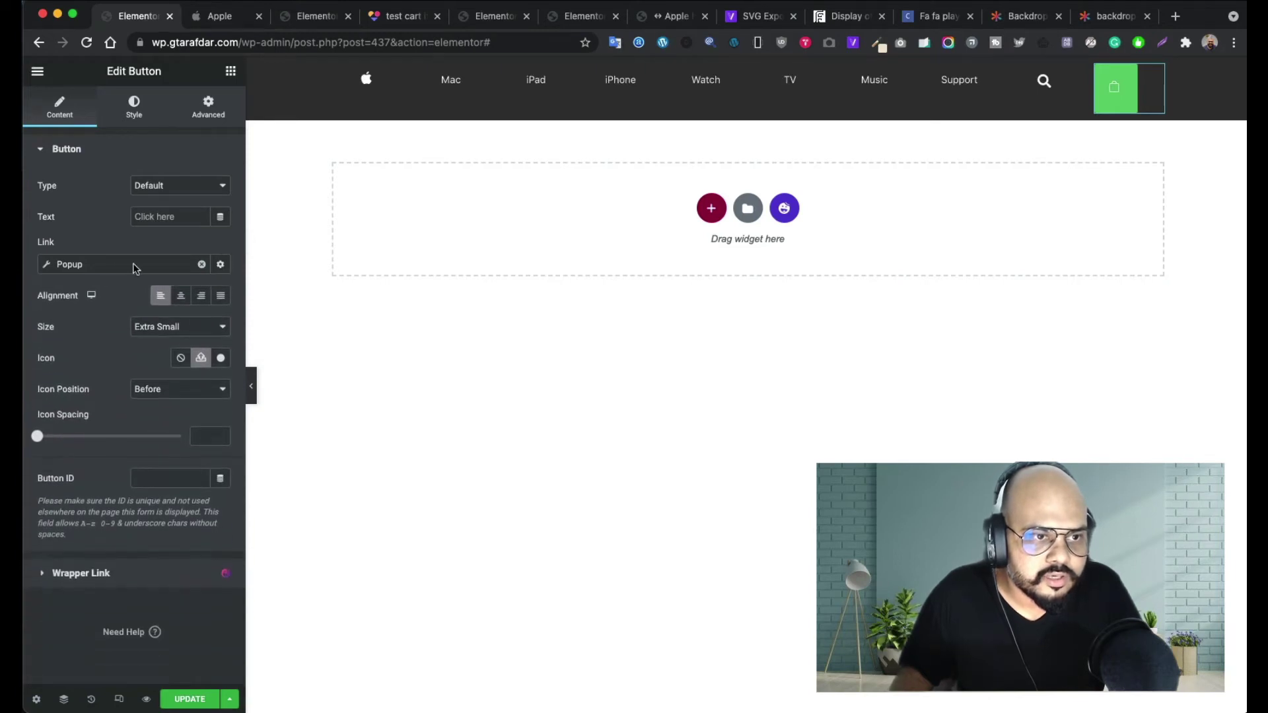
- Configure the link's Open Popup action to use the "test cart items (Template)" popup and update the page
click(47, 265)
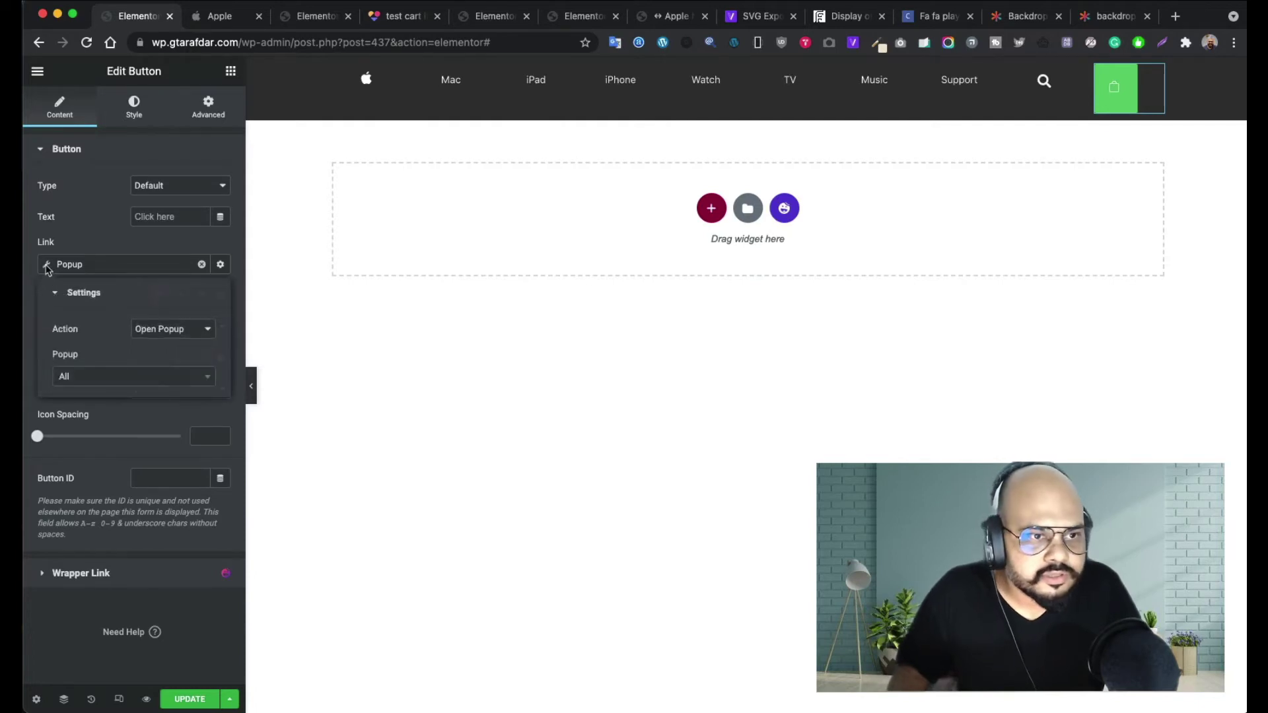
click(167, 330)
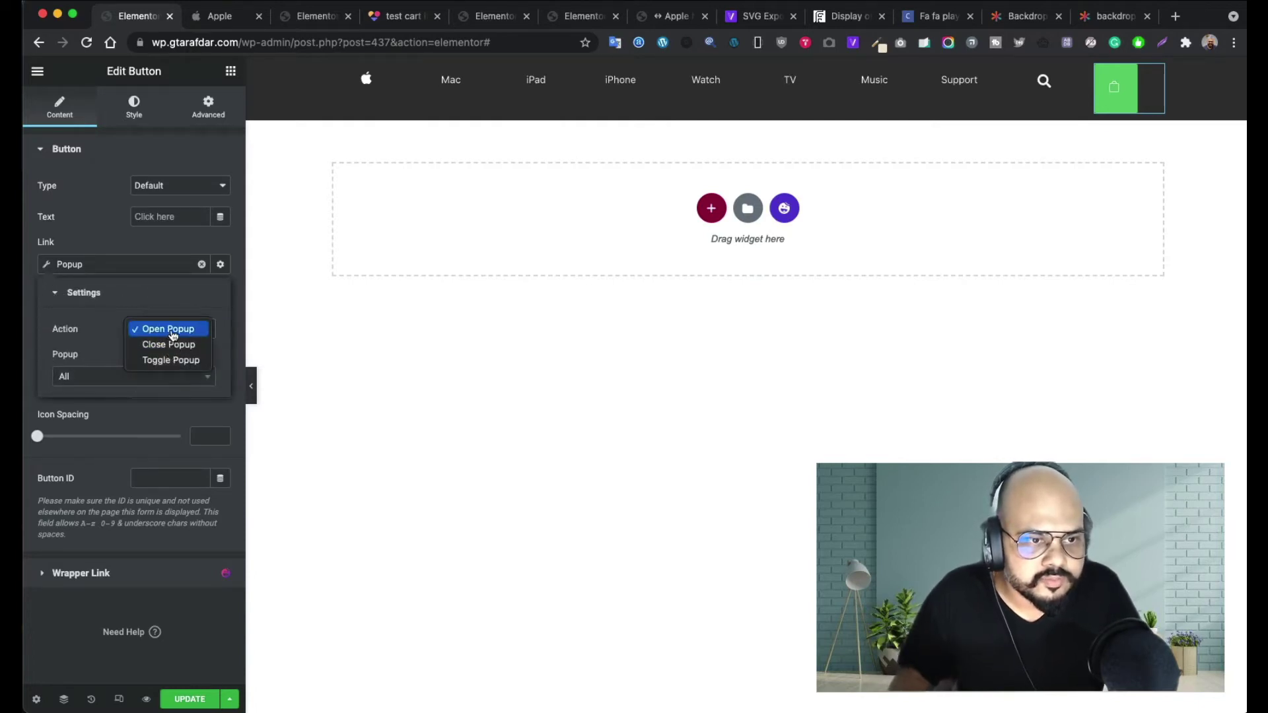
click(137, 366)
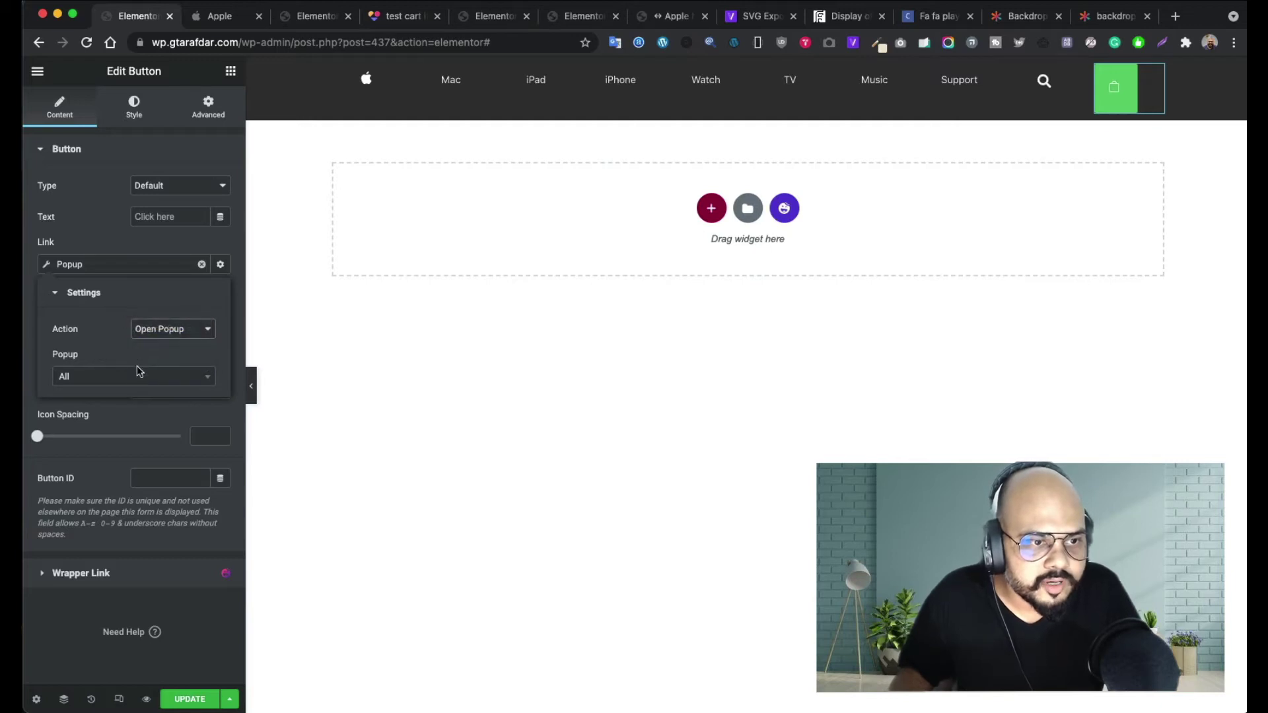
click(150, 378)
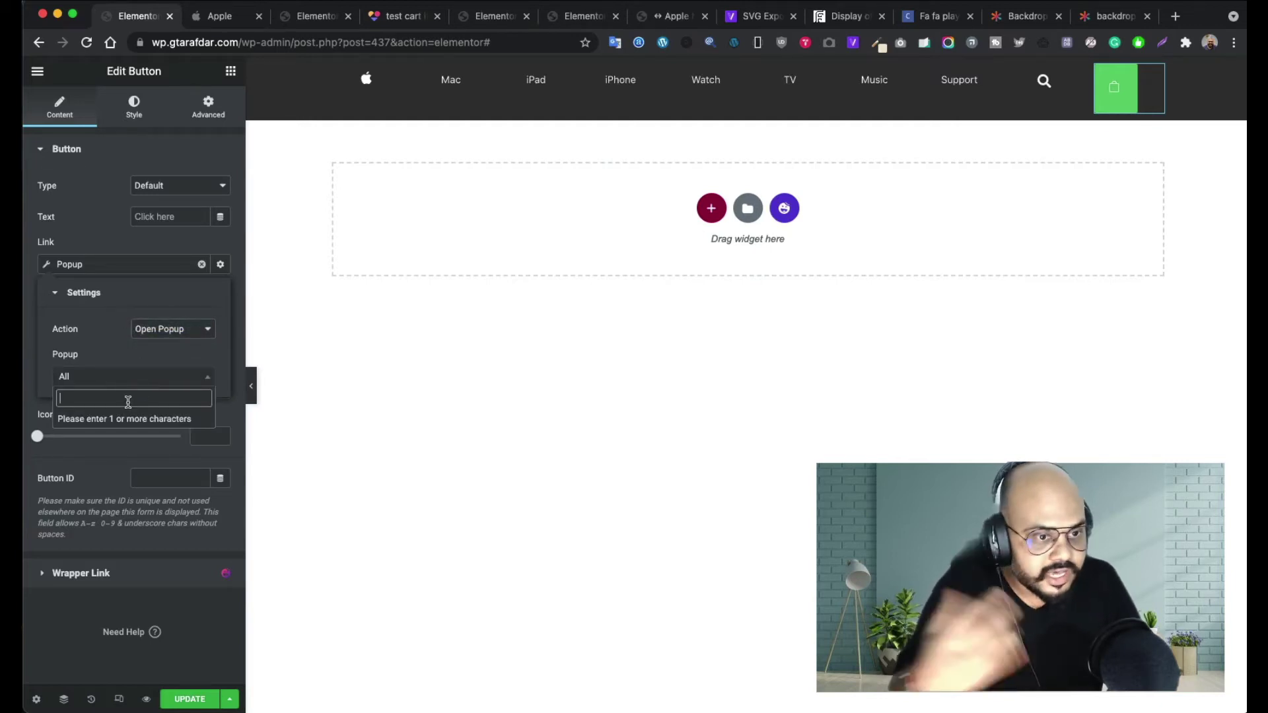
text(te)
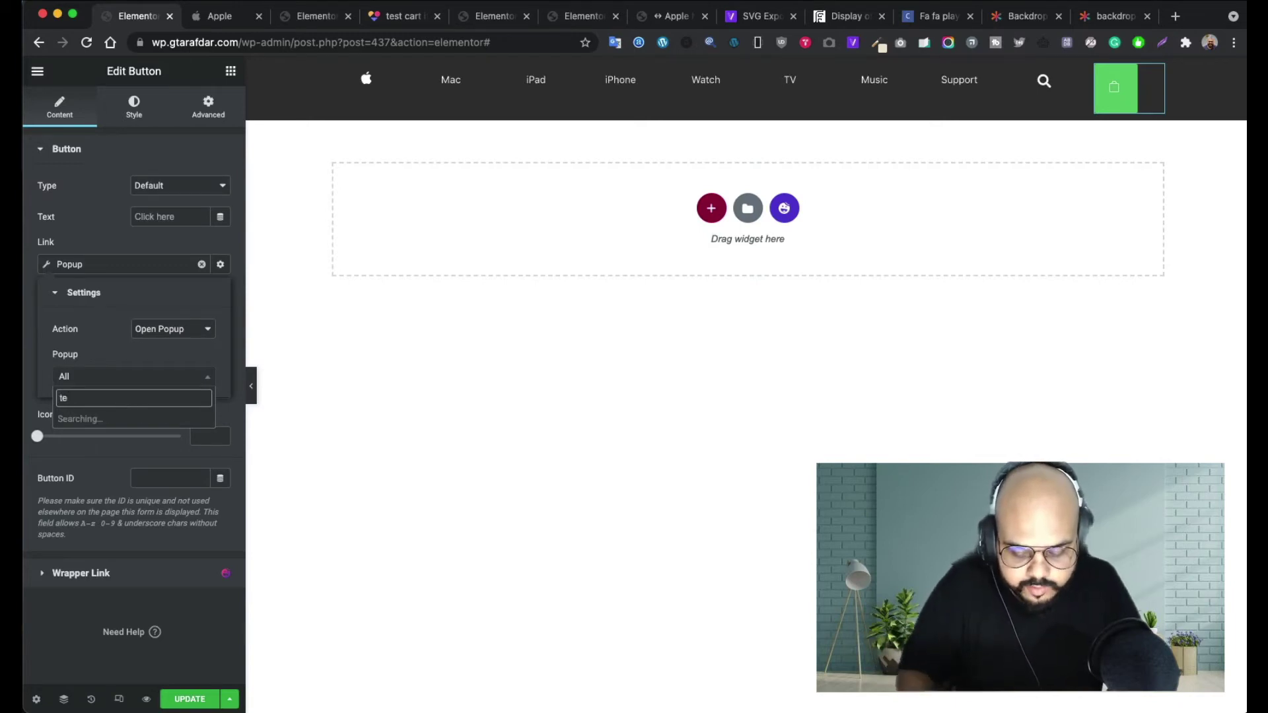
text(s)
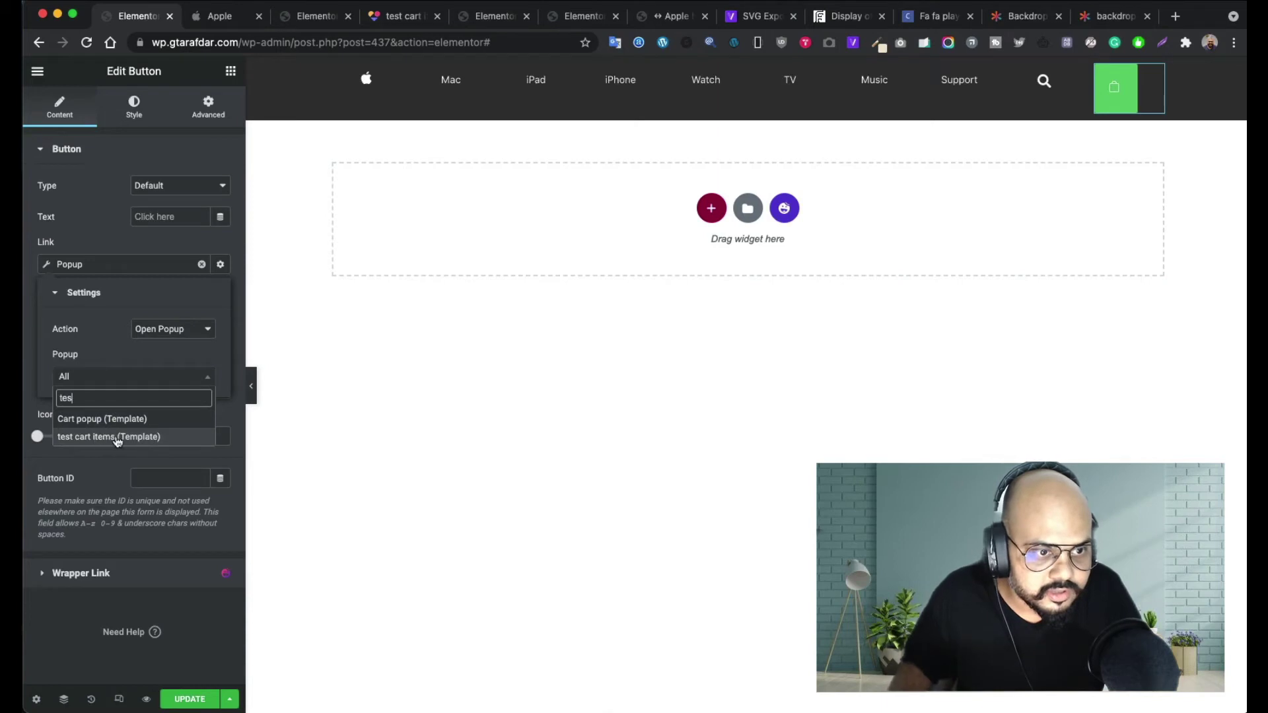
click(118, 438)
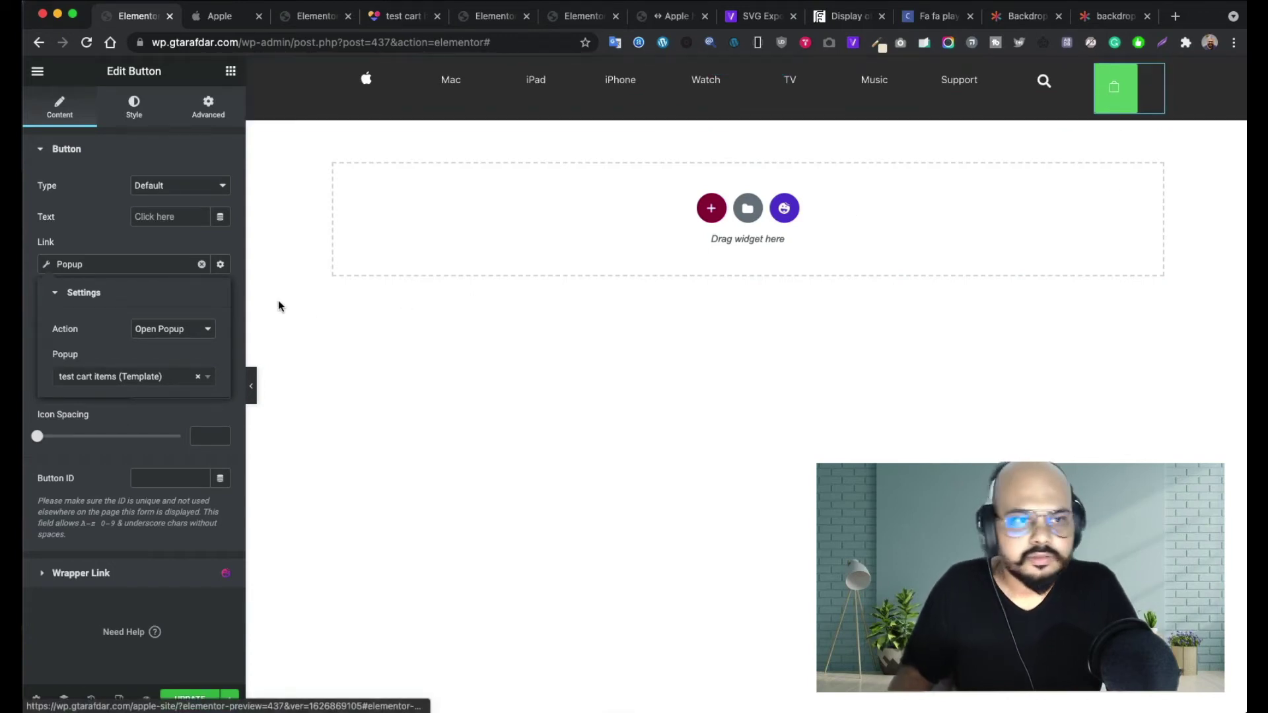
click(107, 238)
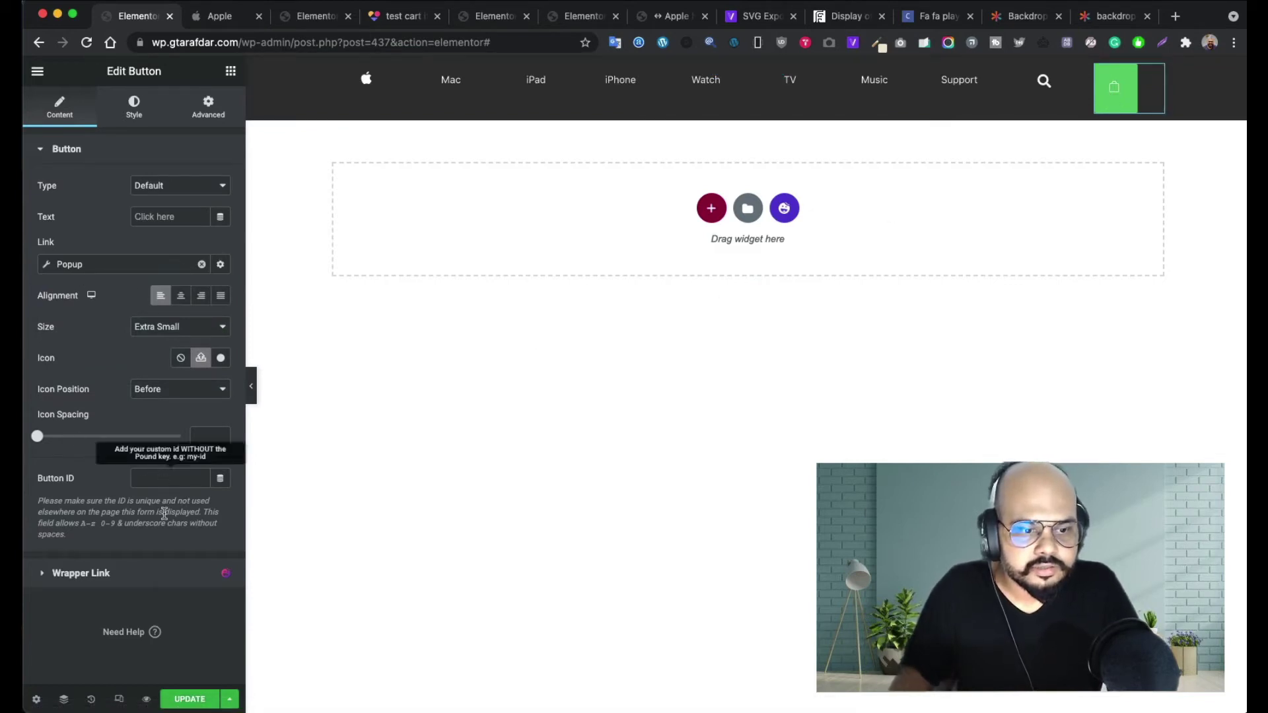
click(189, 698)
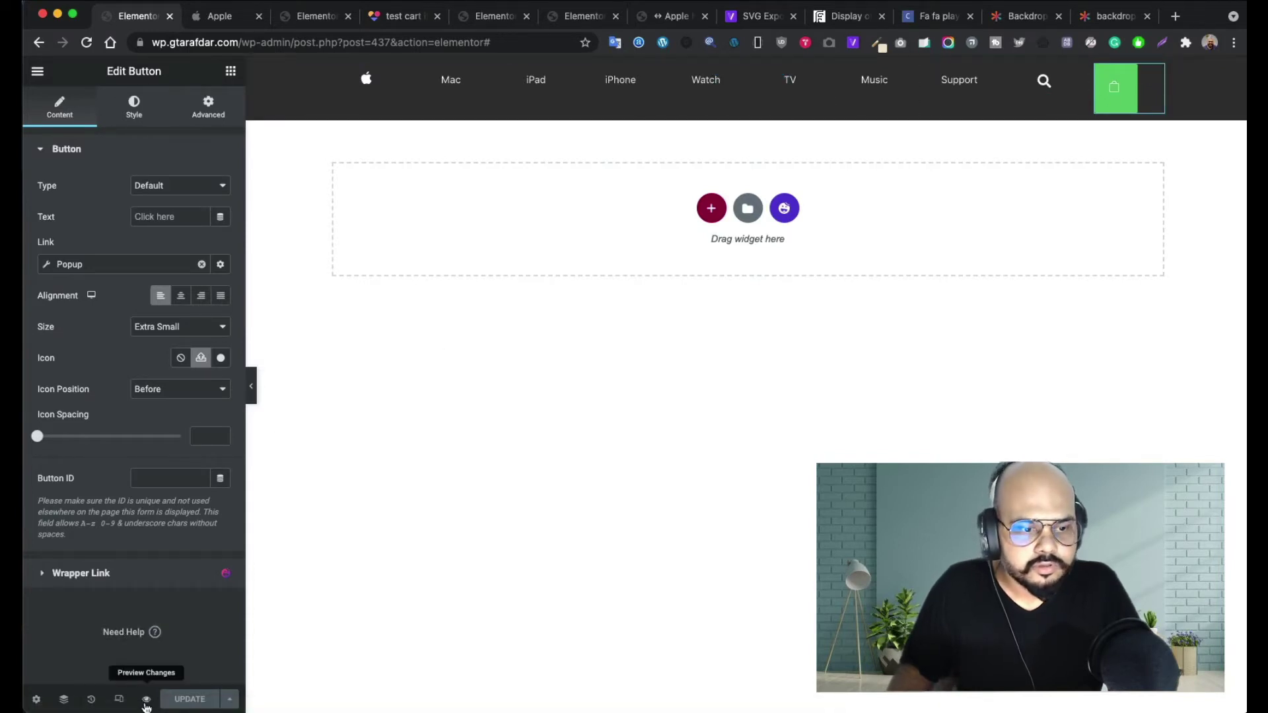
- Preview the page and test opening, closing and reopening the cart popup from the header's bag button
click(146, 701)
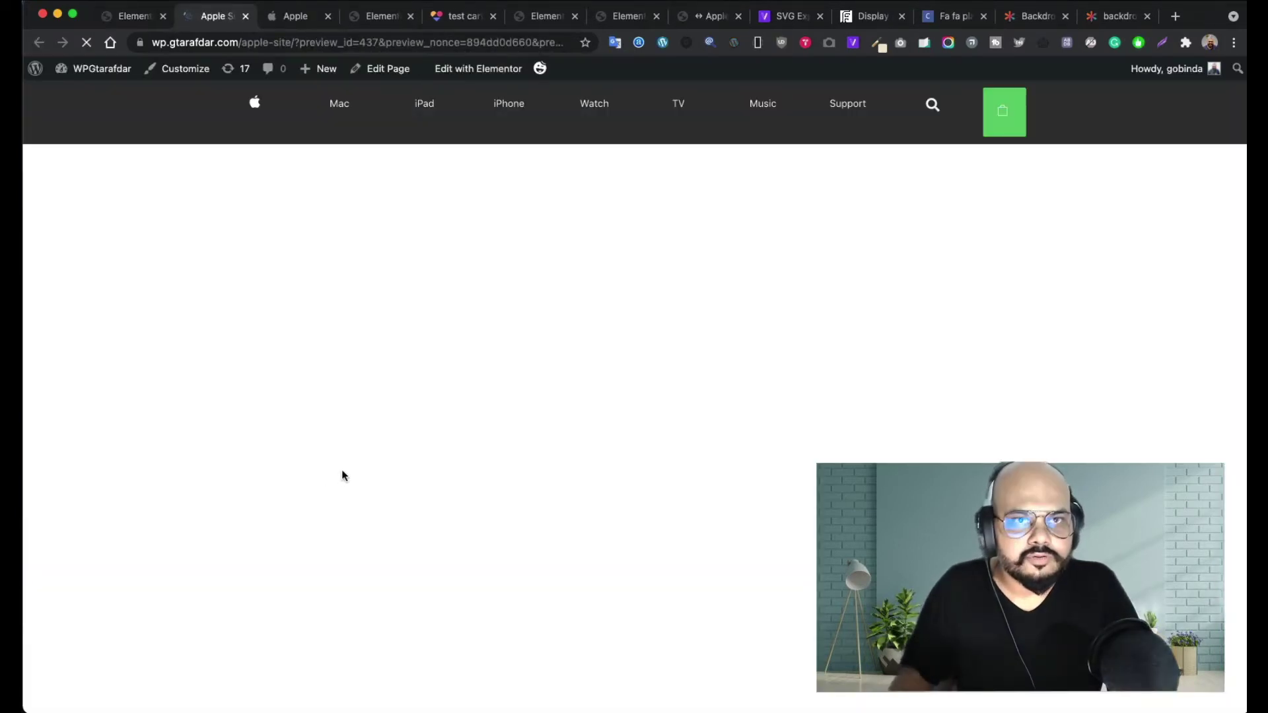
click(997, 115)
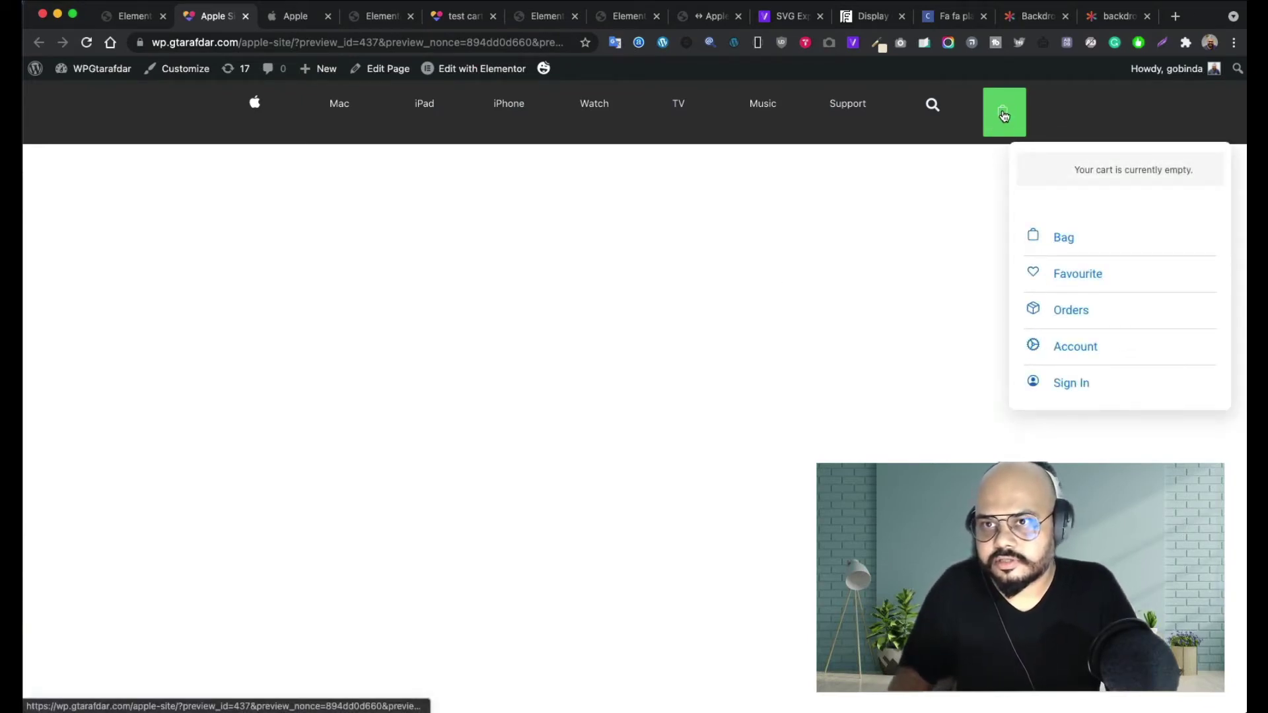
click(969, 391)
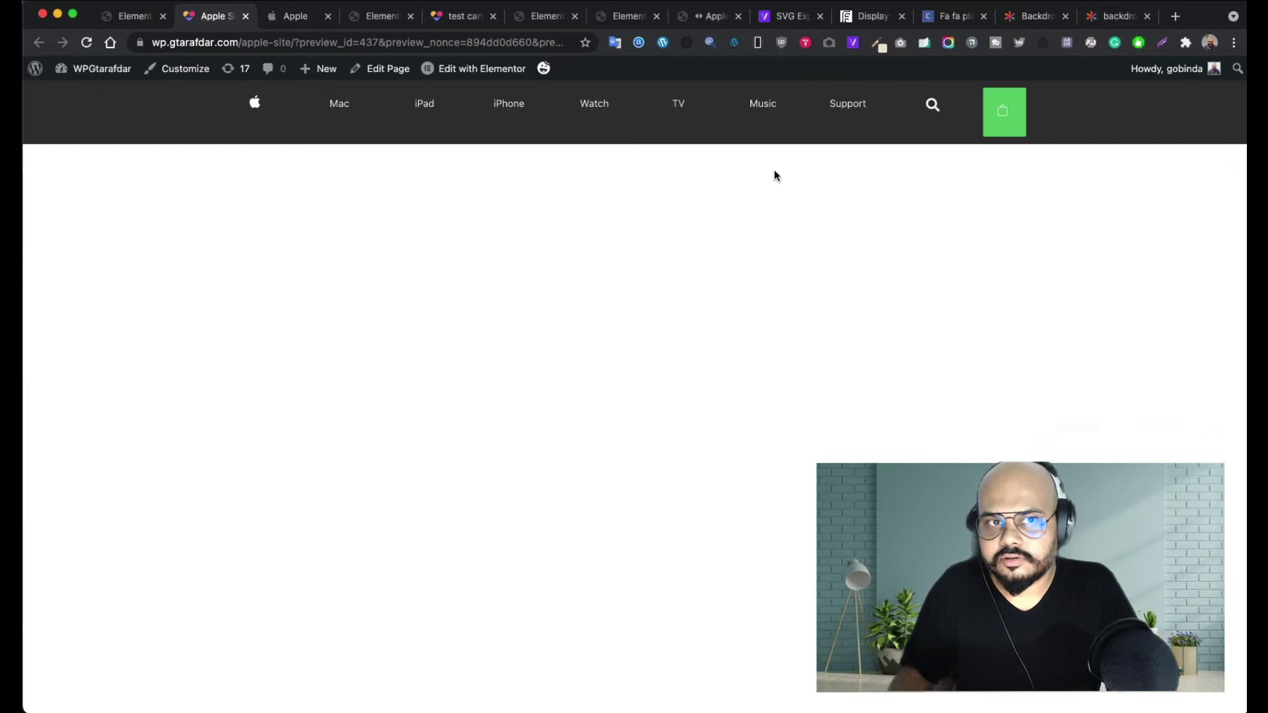
click(997, 121)
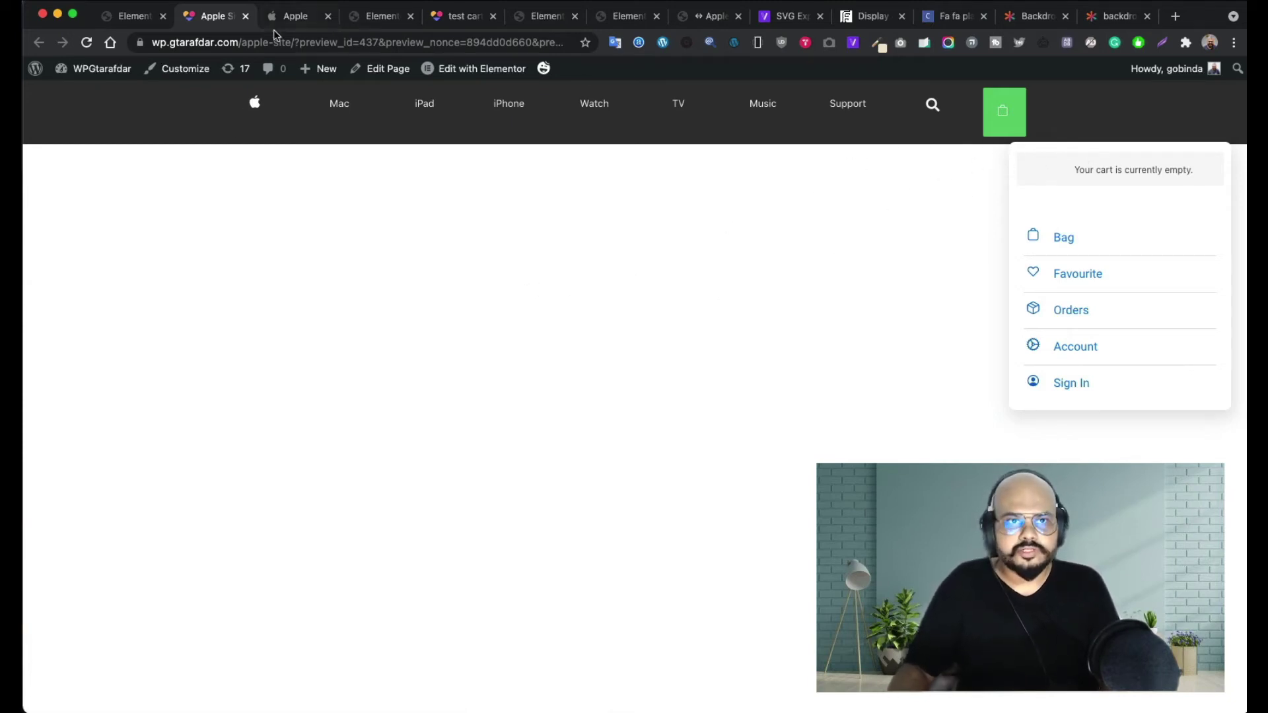
- Open the cart popup template's settings in its editor and check the popup's advanced margin settings
click(362, 21)
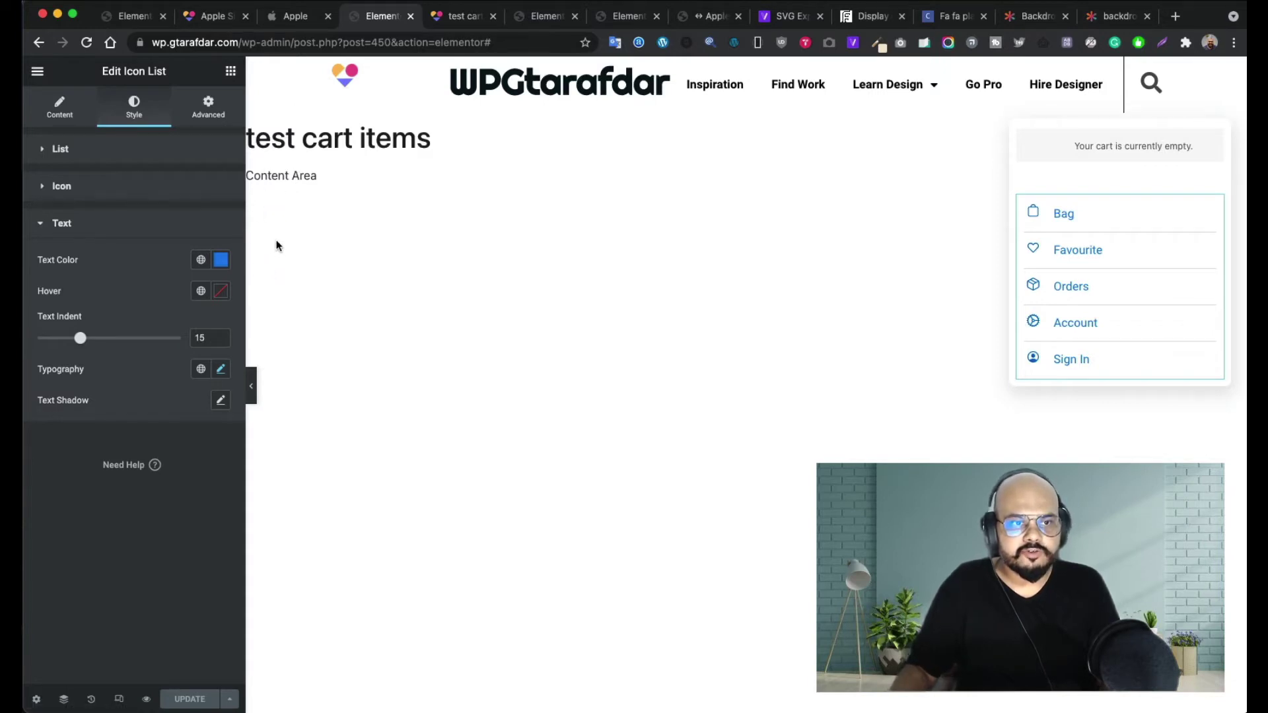
click(1111, 128)
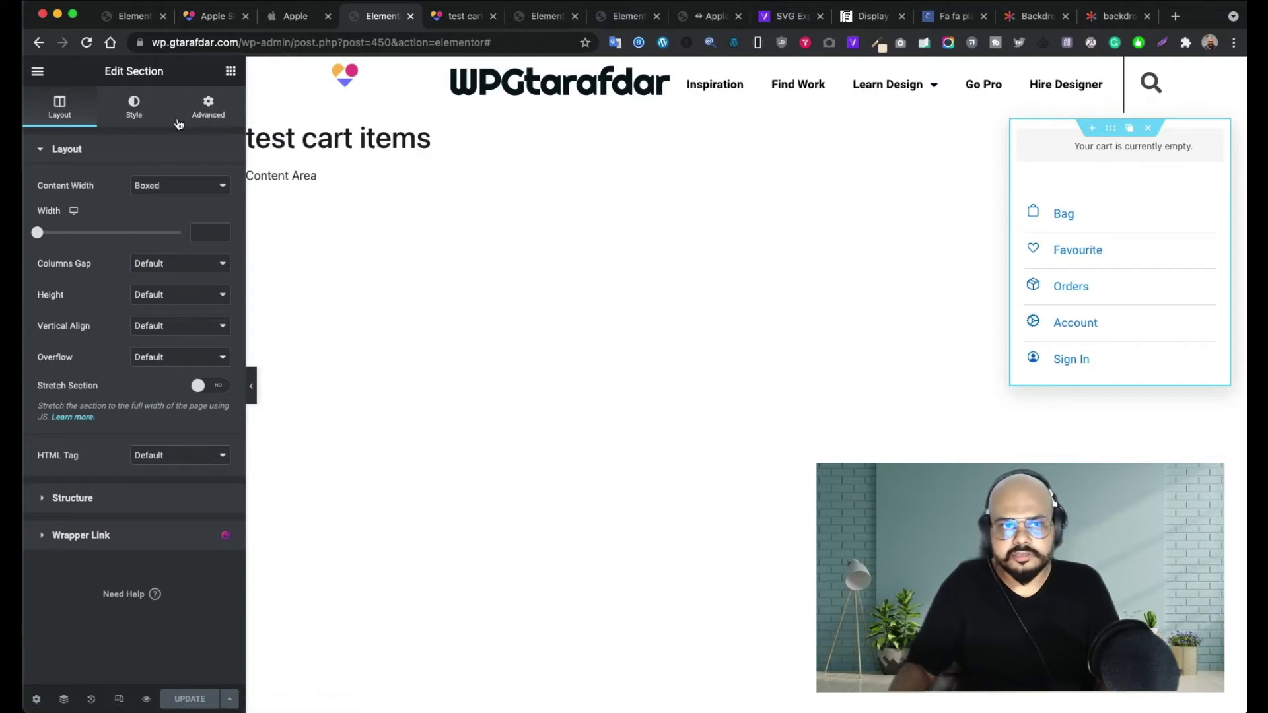
click(205, 110)
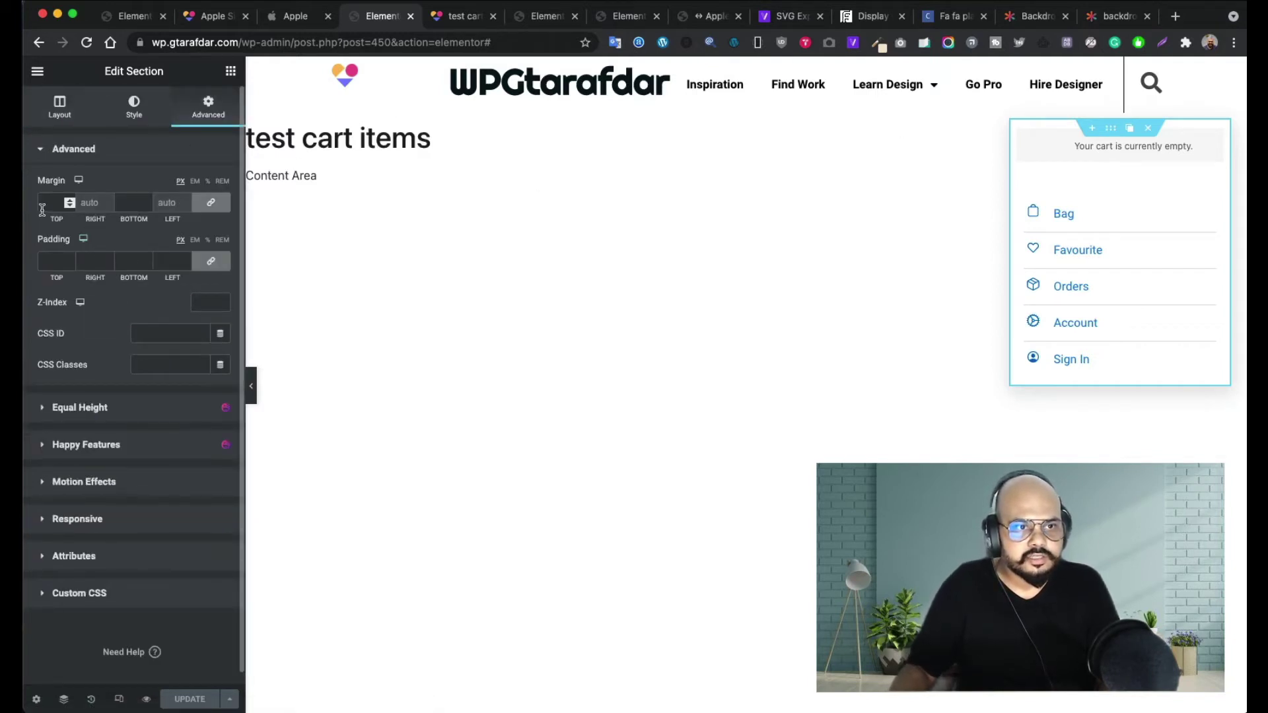
click(36, 699)
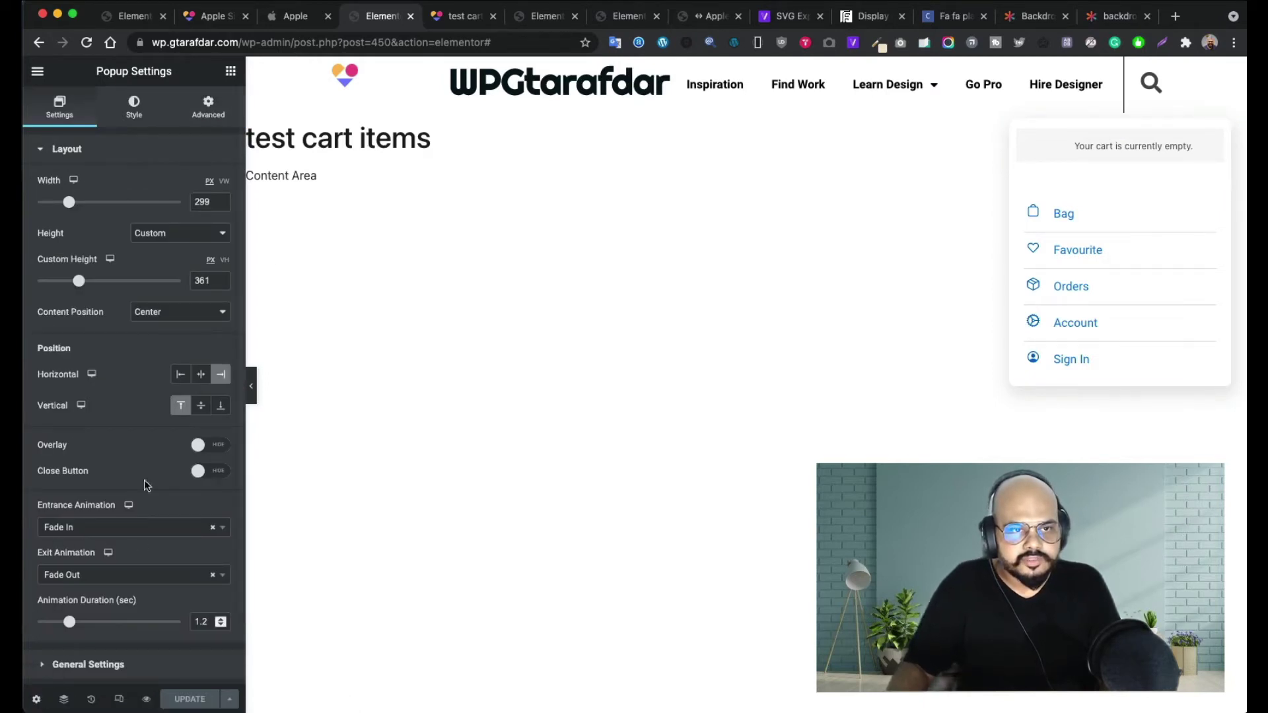
click(208, 109)
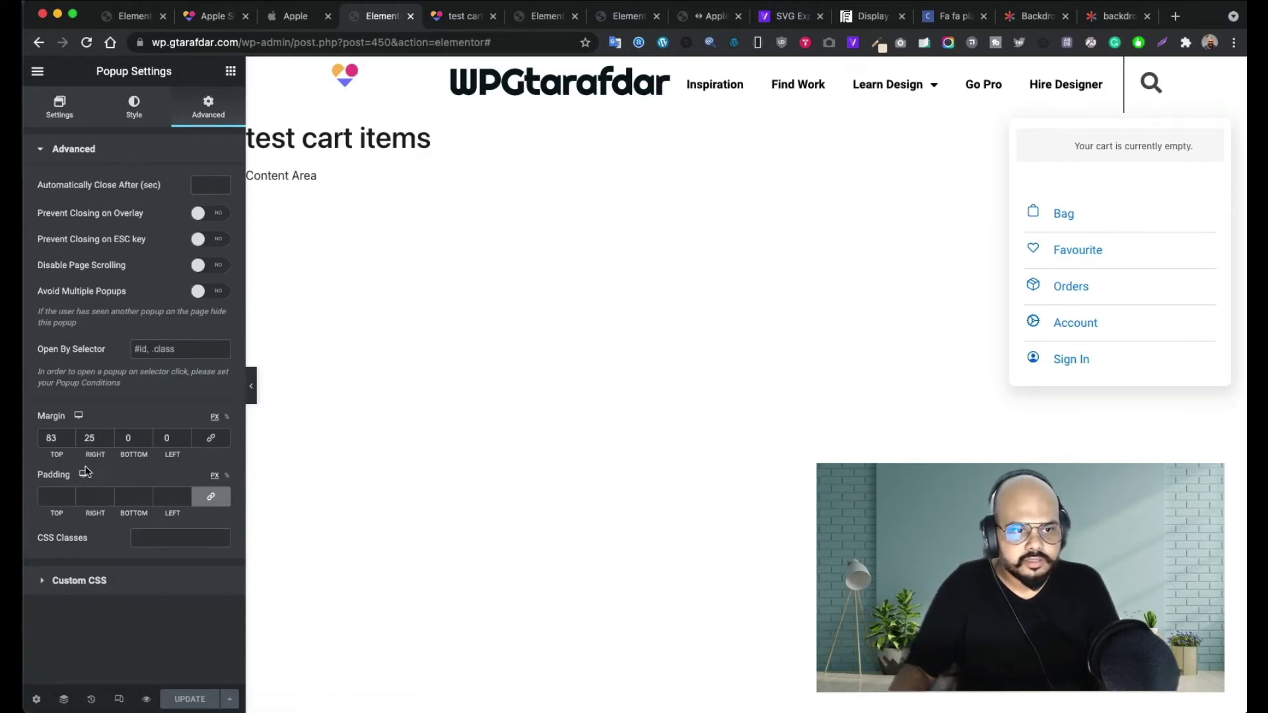
- Try centering the popup horizontally and set its horizontal position back to Right
click(59, 114)
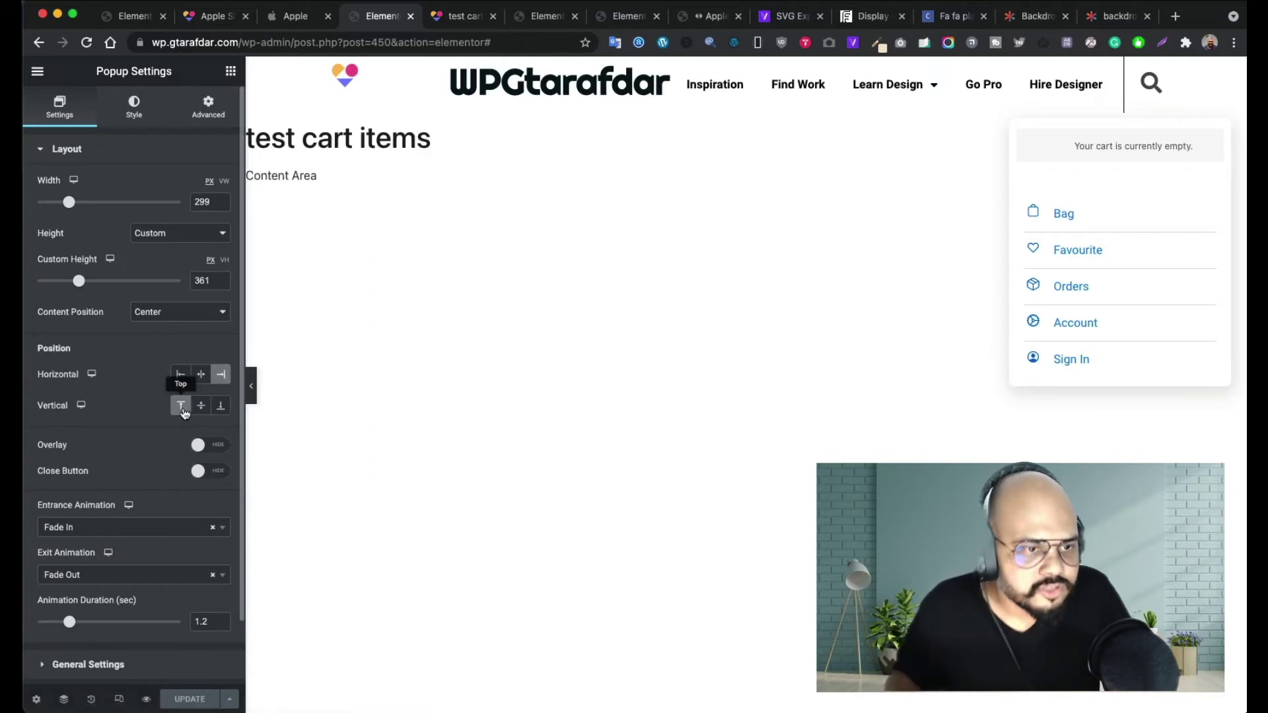
click(200, 377)
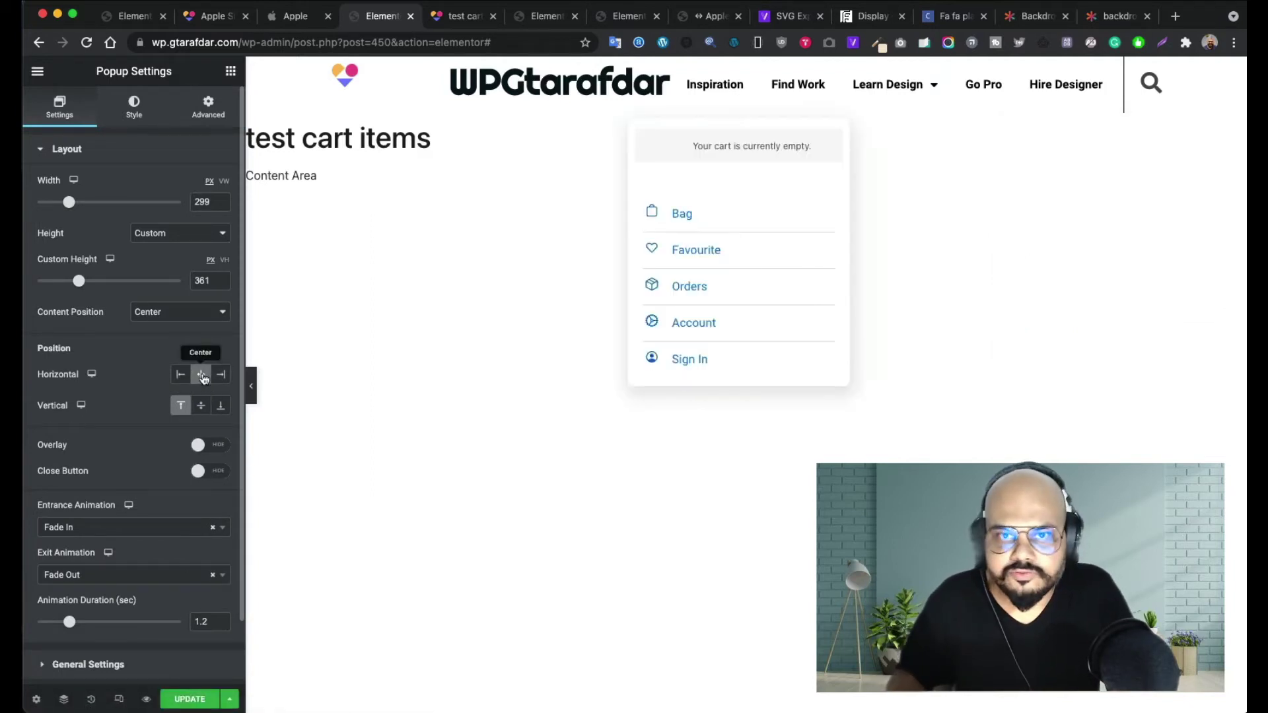
click(220, 377)
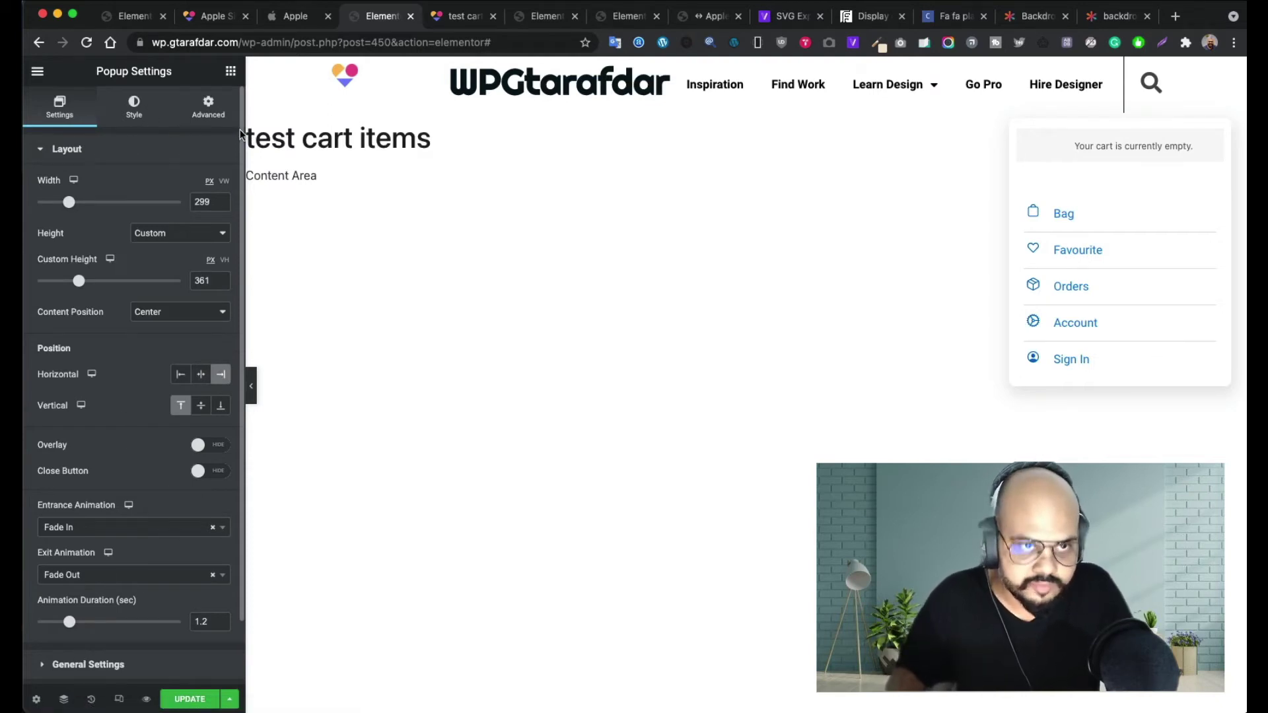
- Set the popup's right margin to 159 px and update the popup template
click(208, 107)
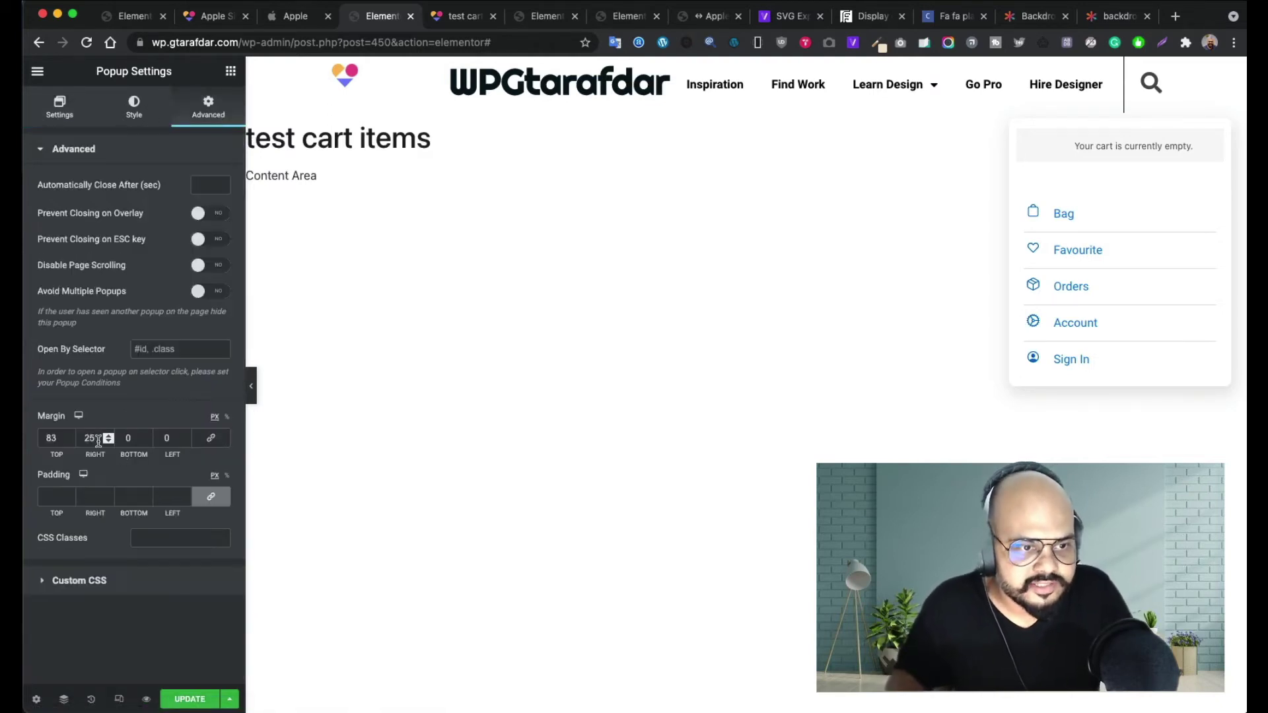
drag(99, 442, 80, 440)
text(100)
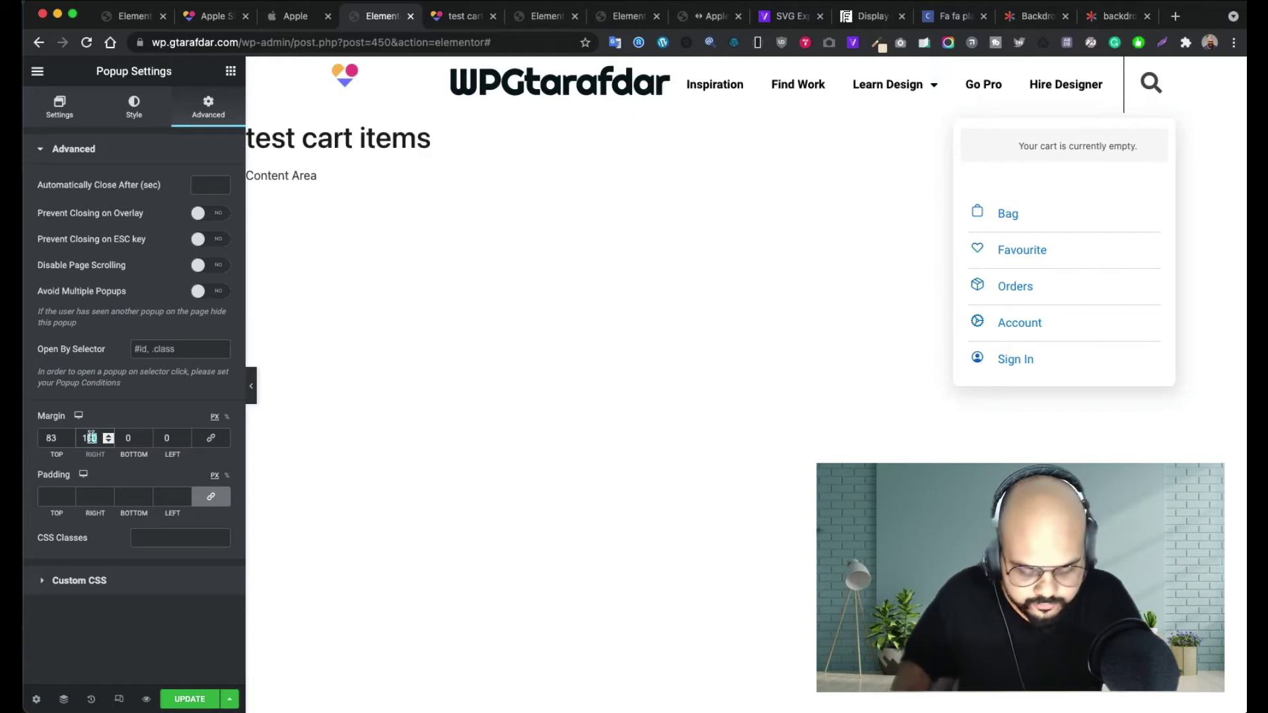
text(59)
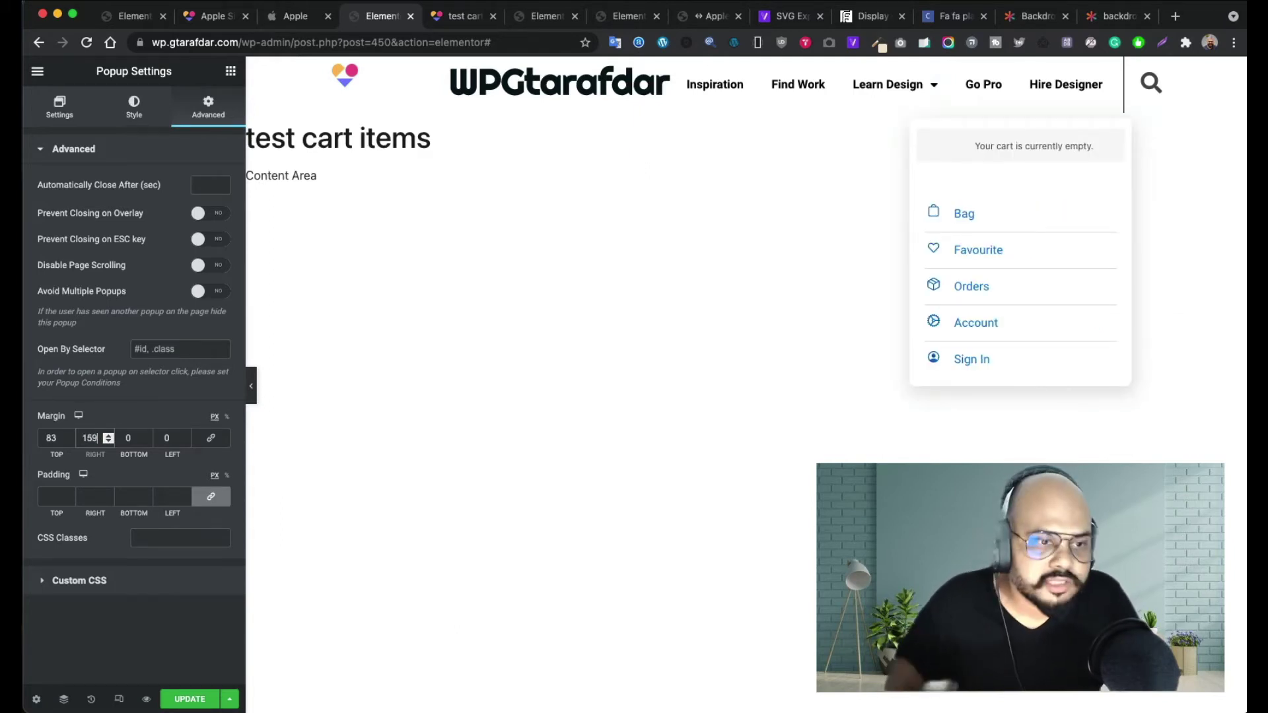
click(194, 697)
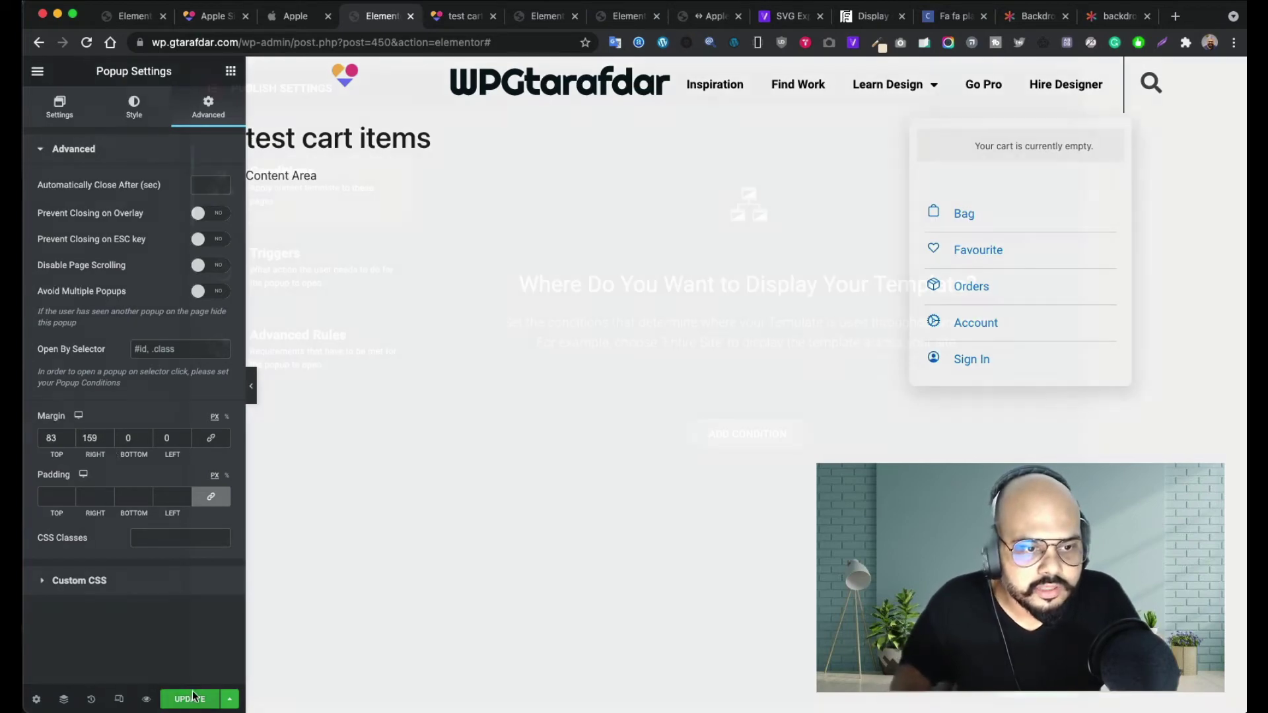
click(936, 692)
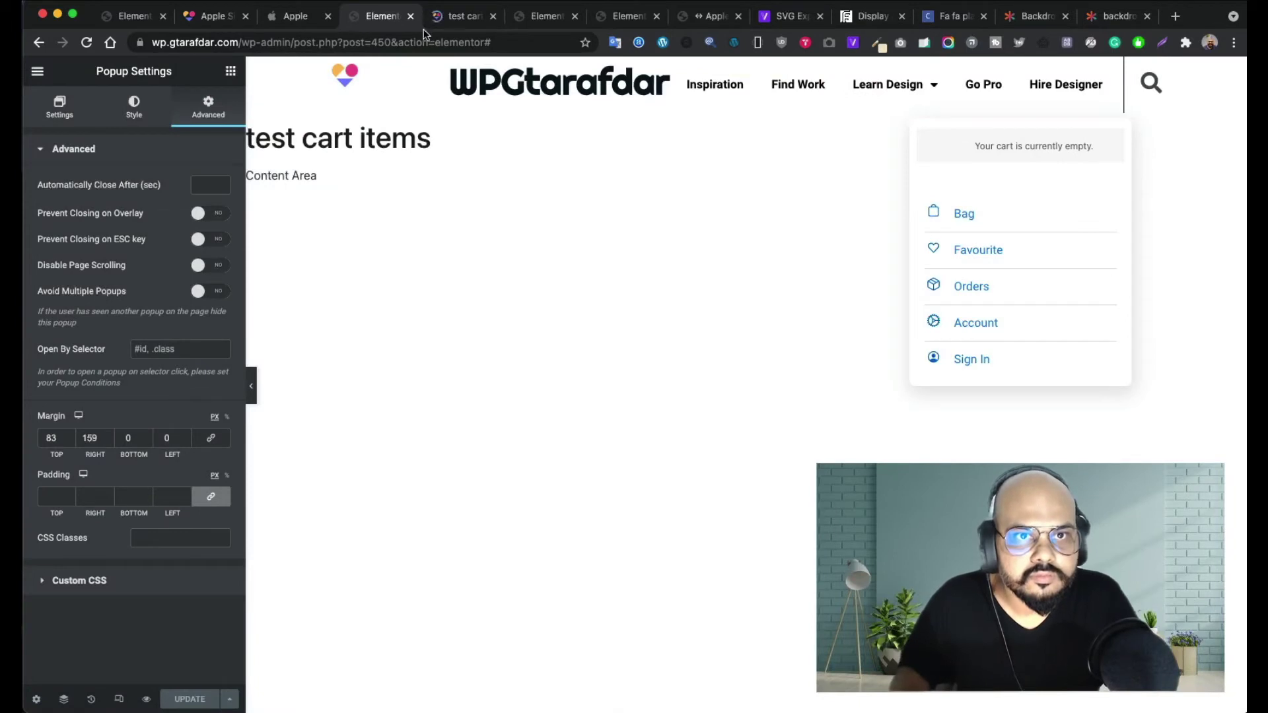
- Compare with the bag menu on apple.com, then reload the header preview and test the cart popup's placement from the bag button
click(280, 15)
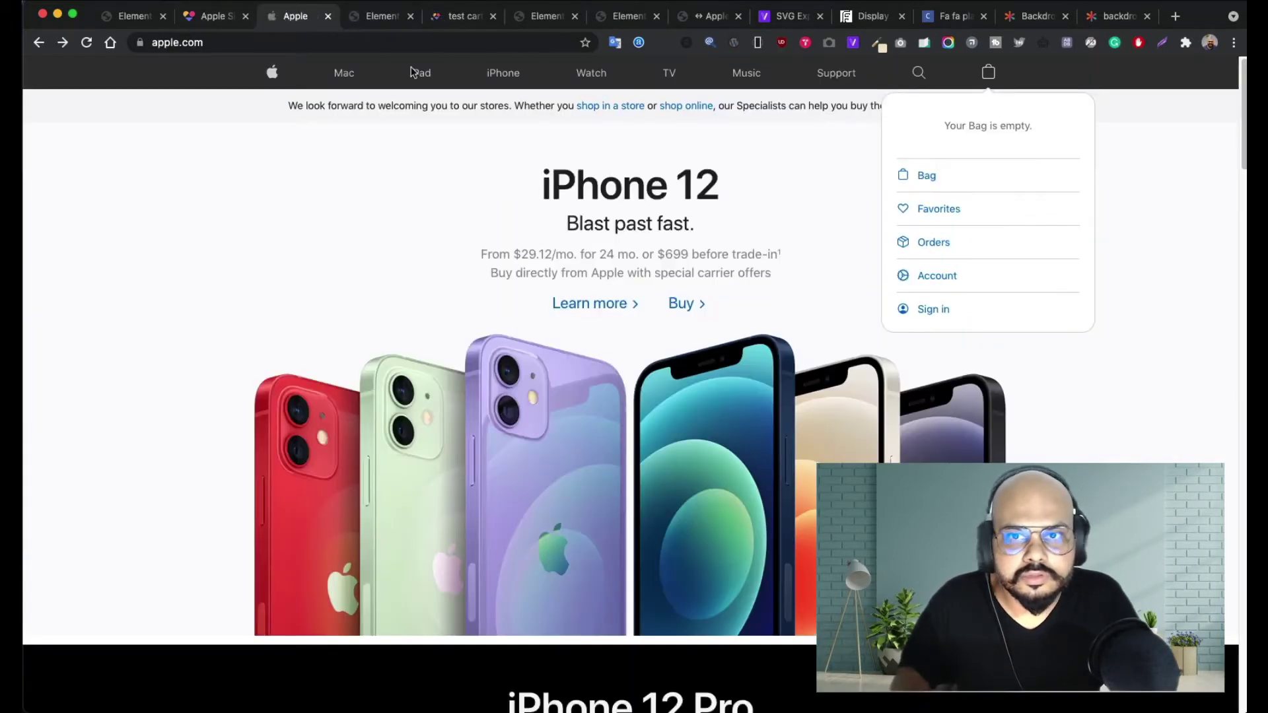
click(211, 20)
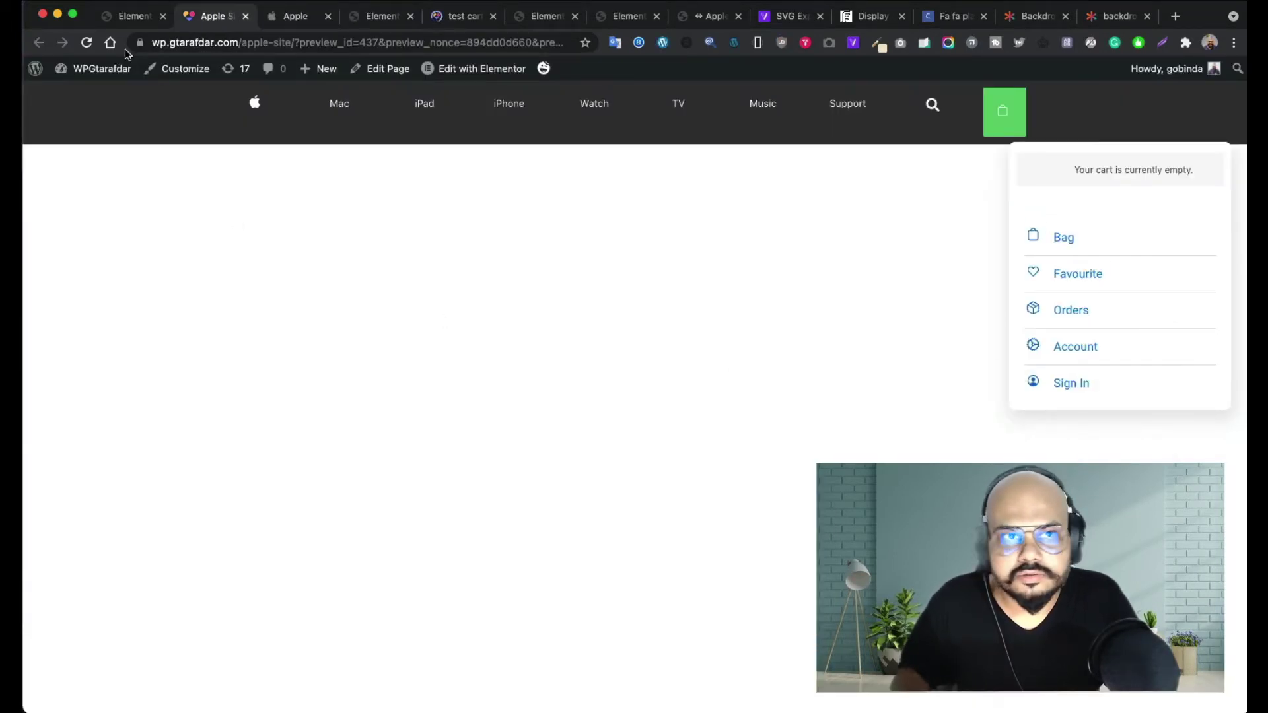
click(86, 43)
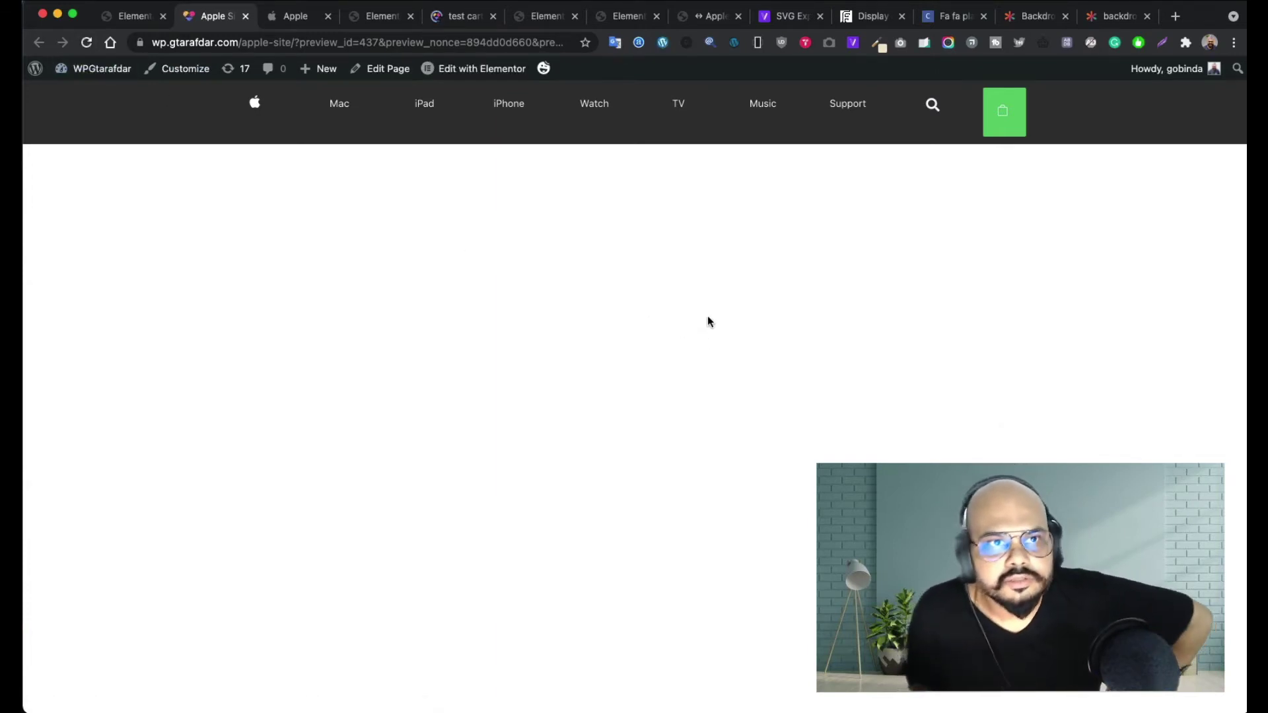
click(1003, 118)
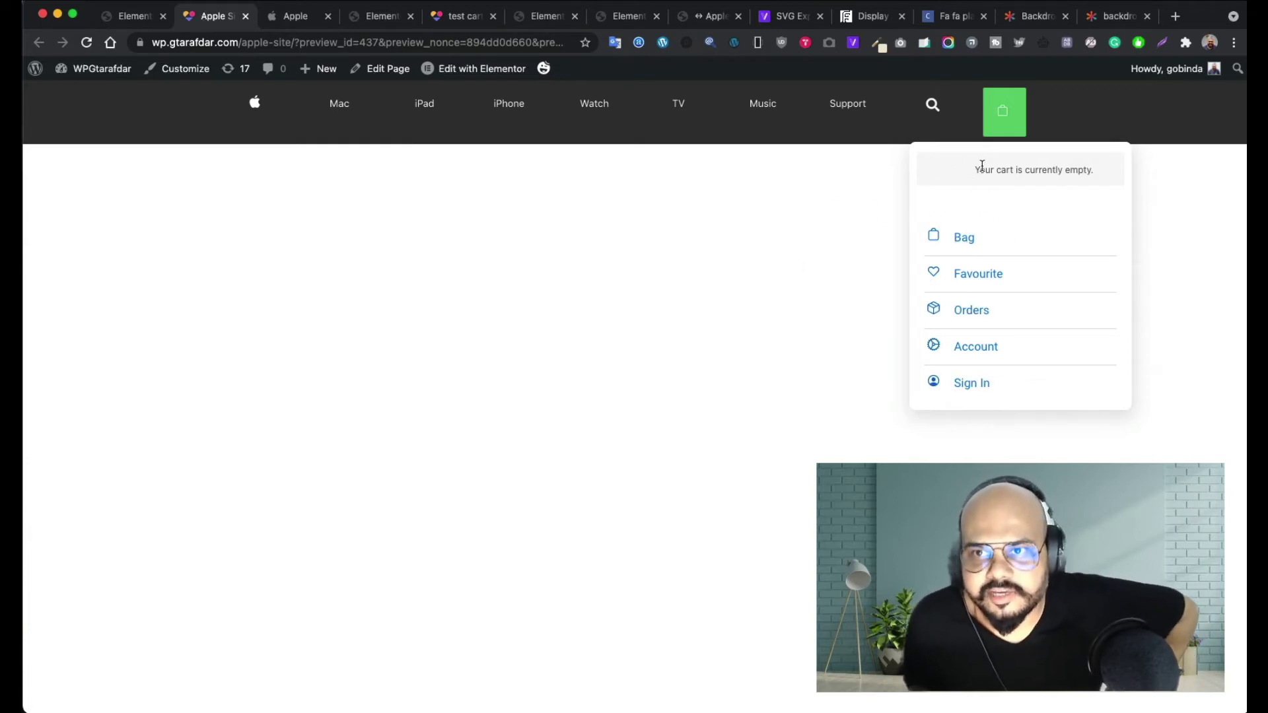
- Return to the header page's editor and set the bag button's padding to 0 on all sides
click(132, 15)
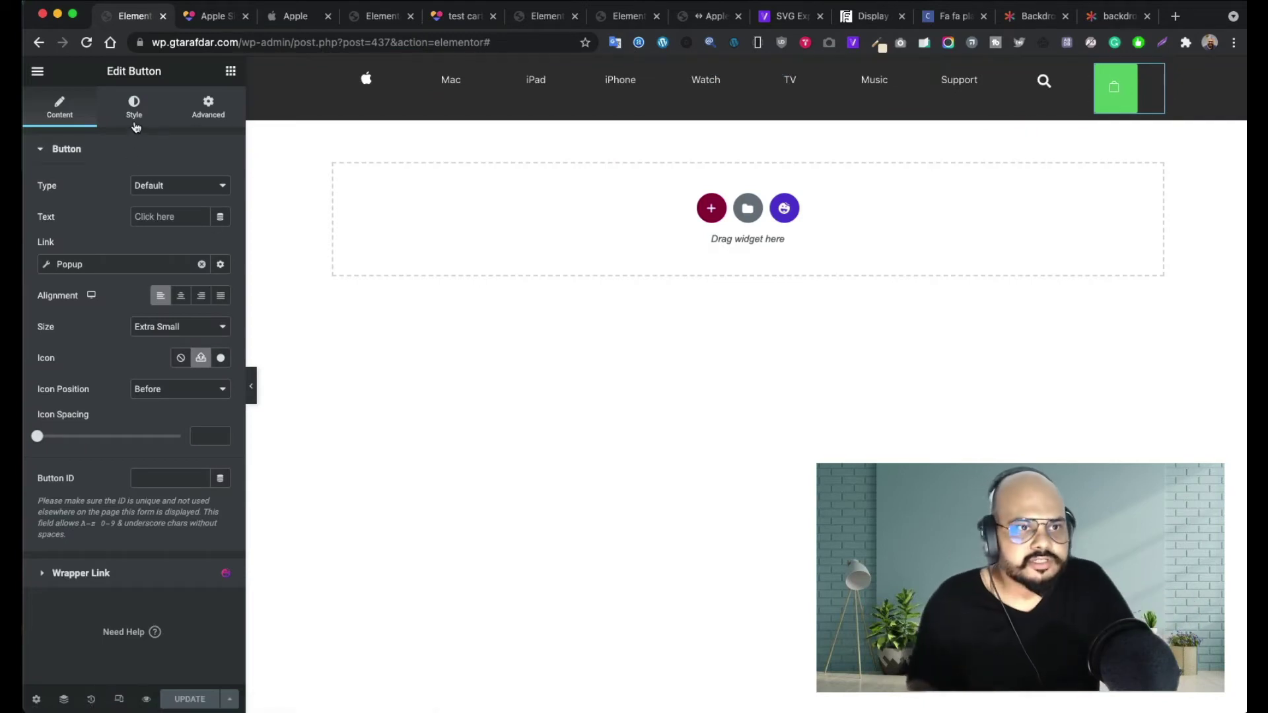
scroll(136, 125, down, 3)
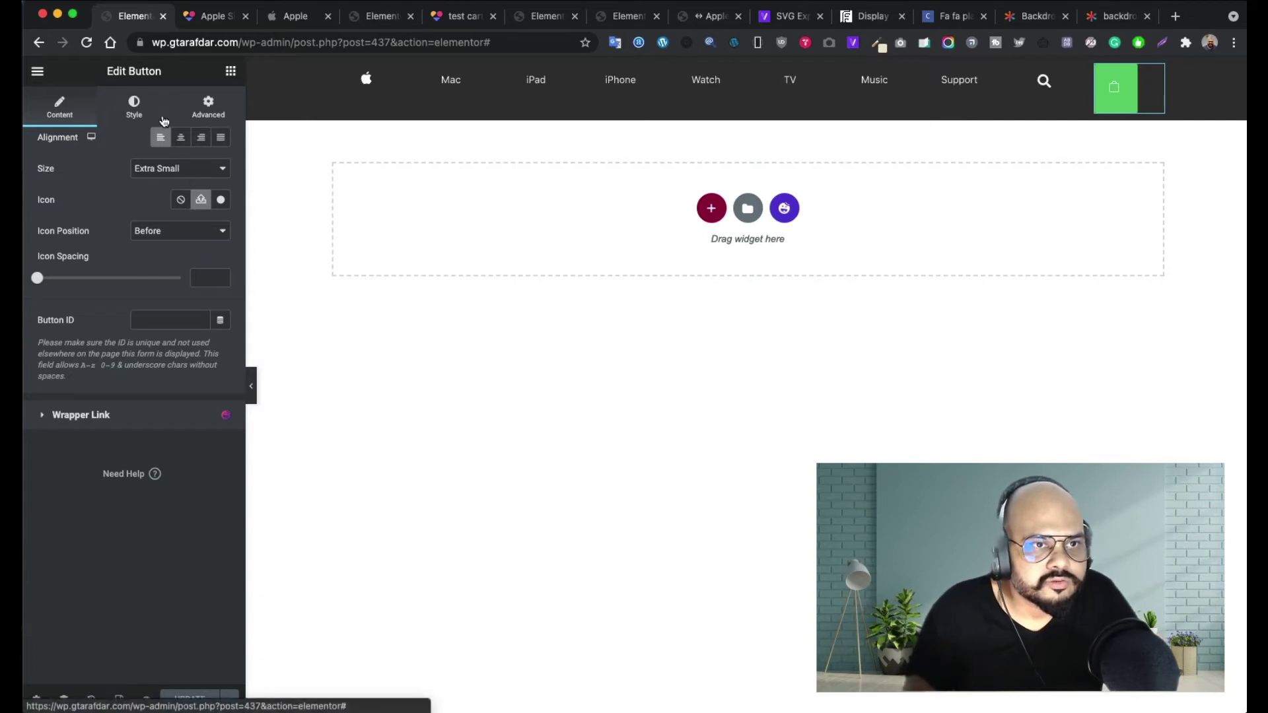
click(56, 115)
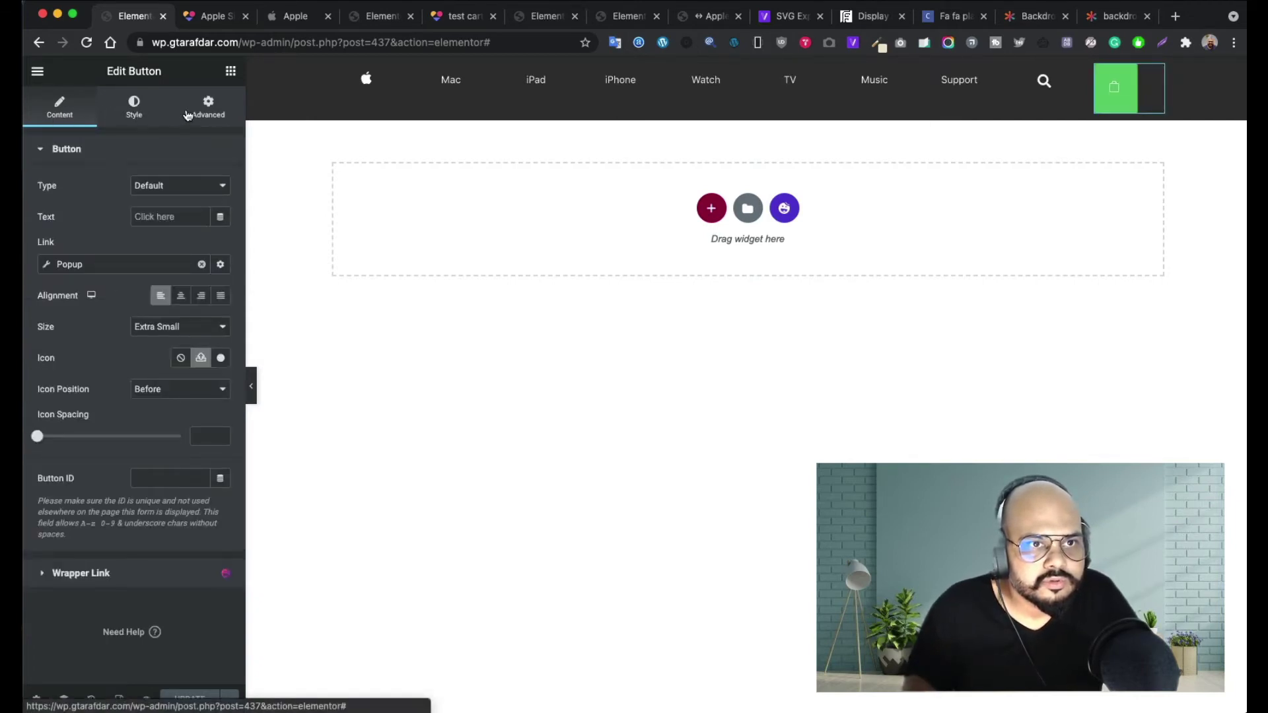
scroll(134, 122, down, 3)
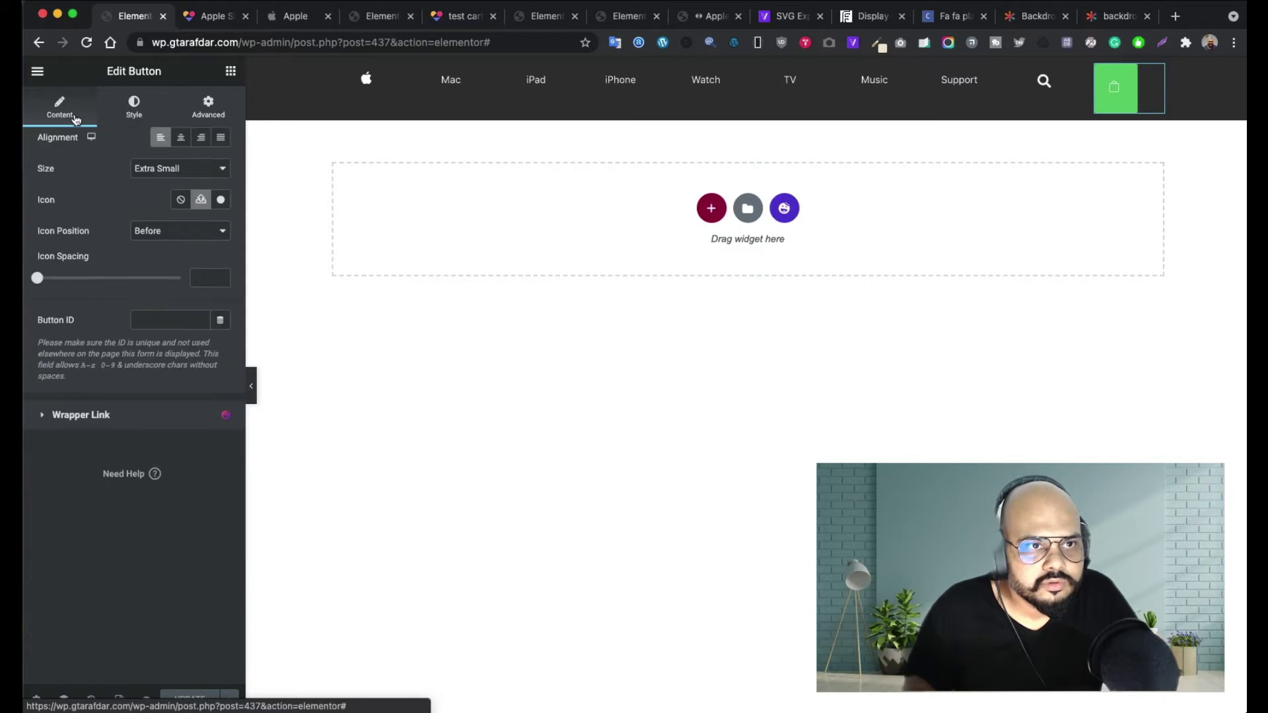
scroll(80, 119, up, 3)
scroll(192, 114, down, 3)
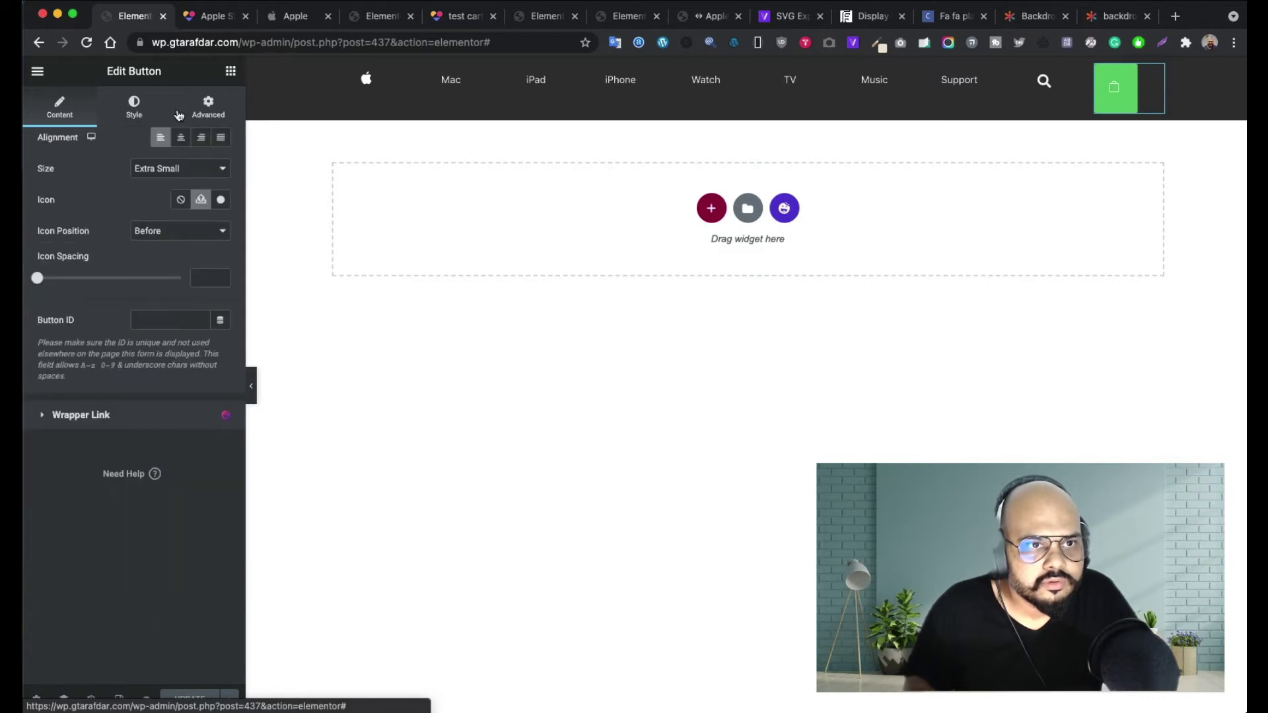
click(134, 107)
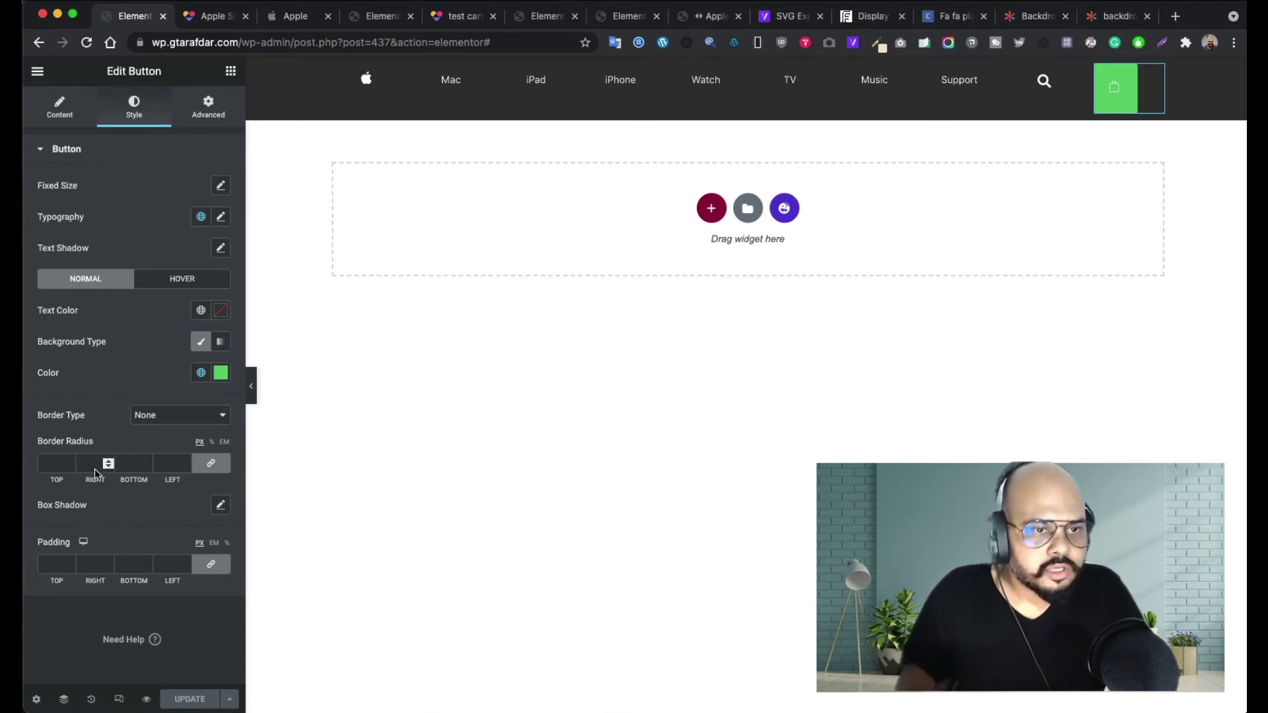
click(221, 566)
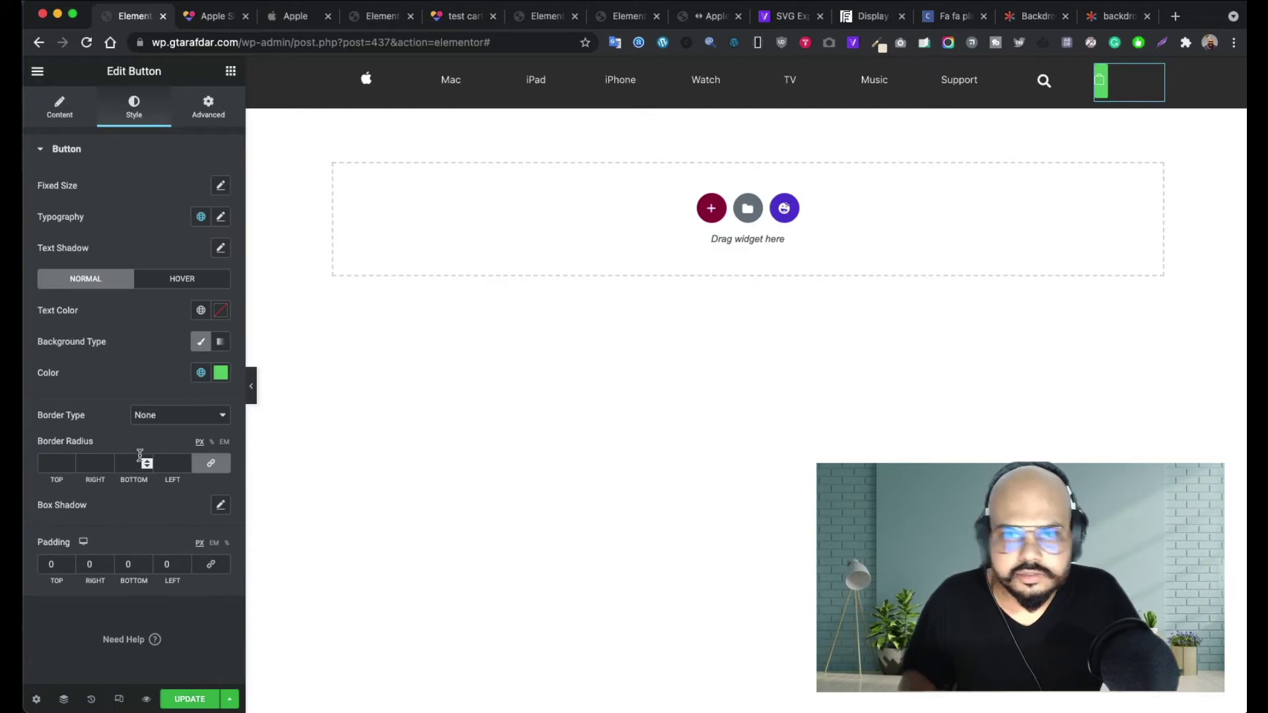
- Make the bag button's normal background color fully transparent (#61CE7000)
click(221, 373)
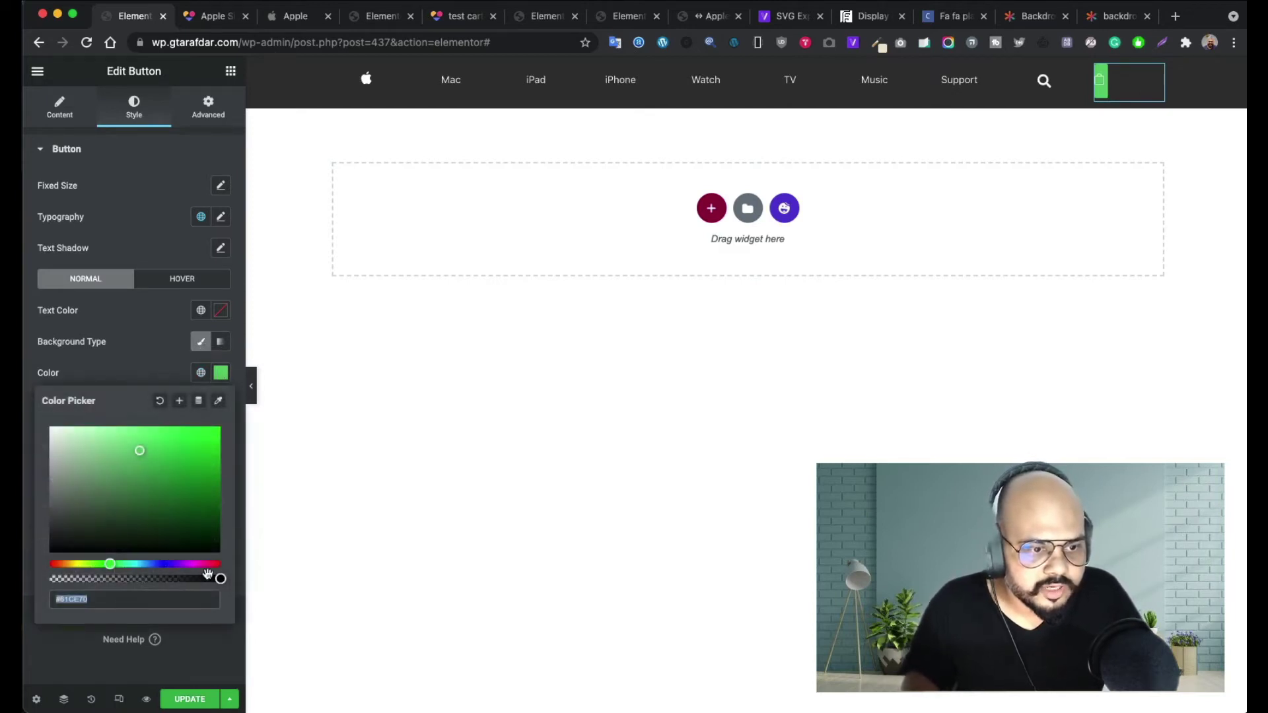
drag(220, 579, 26, 577)
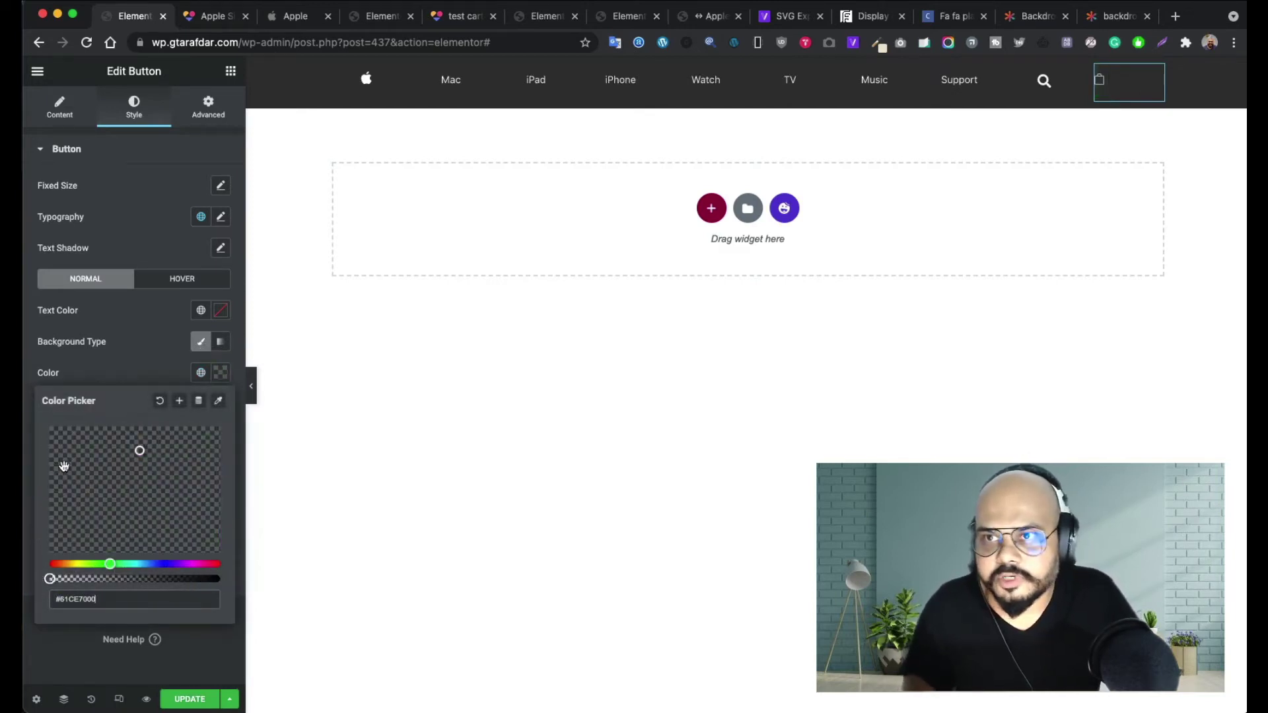
click(136, 377)
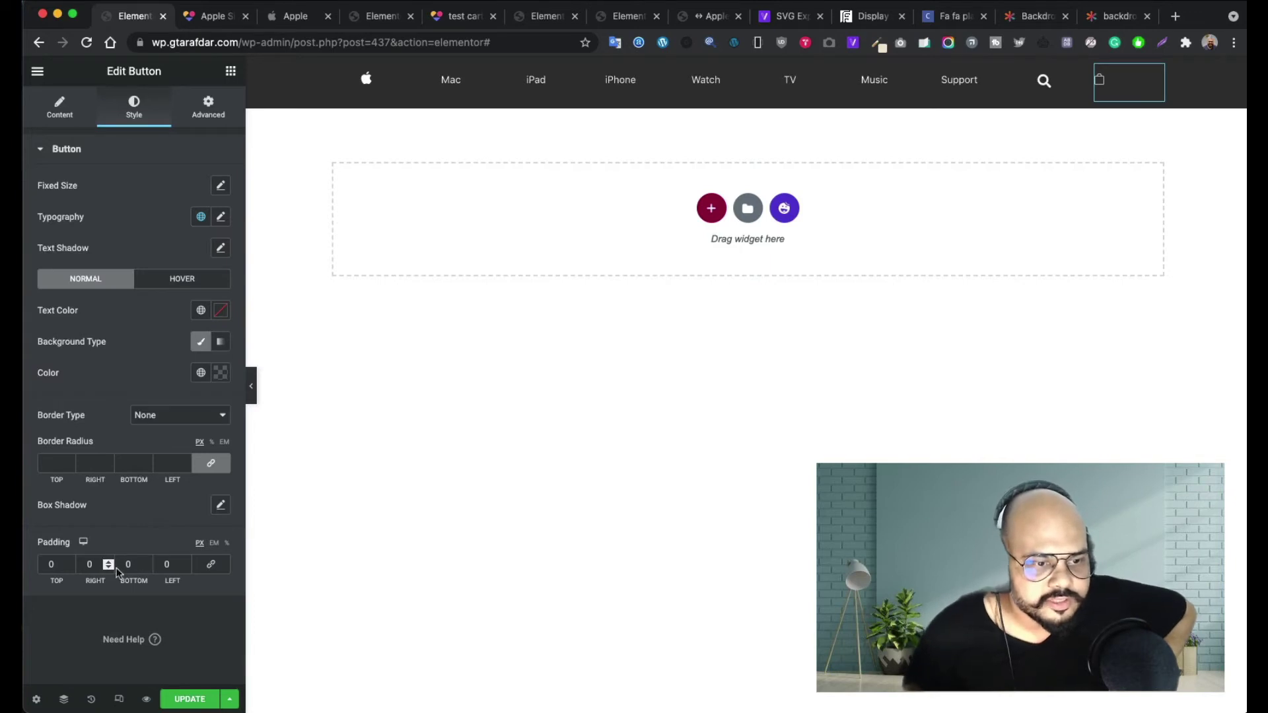
- Try a bottom padding of -6 on the bag button and reset it to 0
click(146, 569)
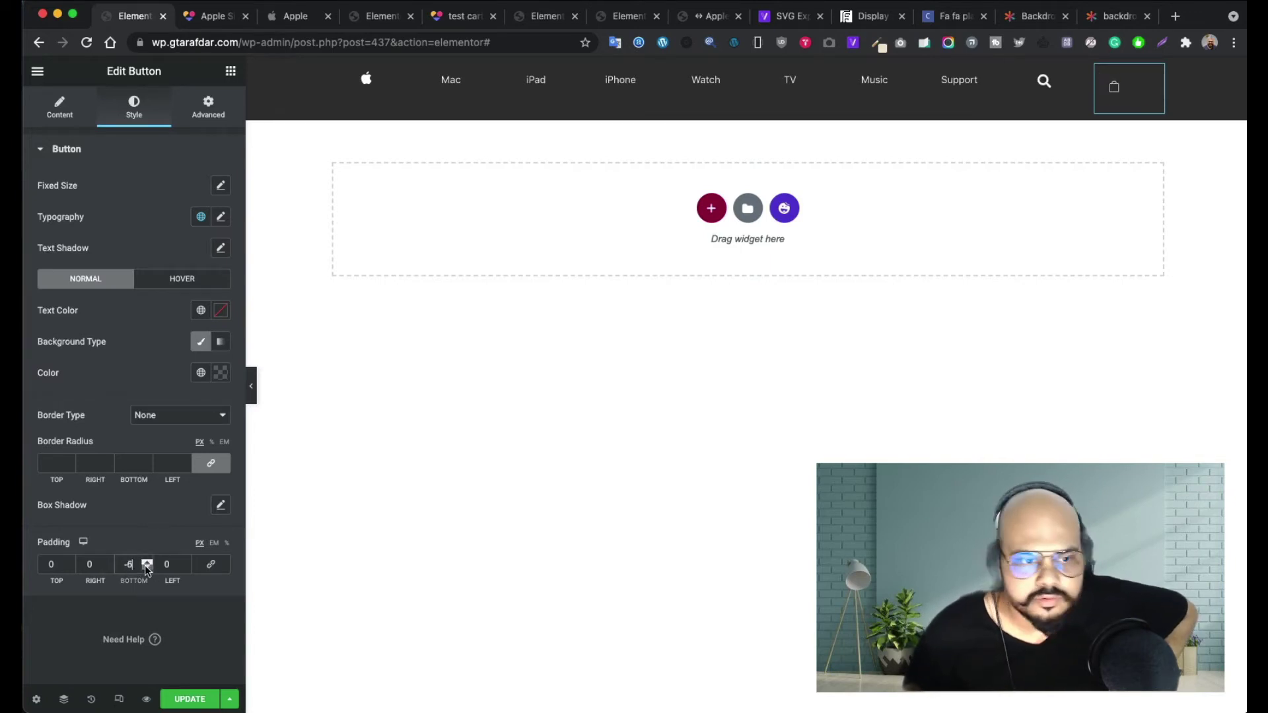
click(146, 568)
text(0)
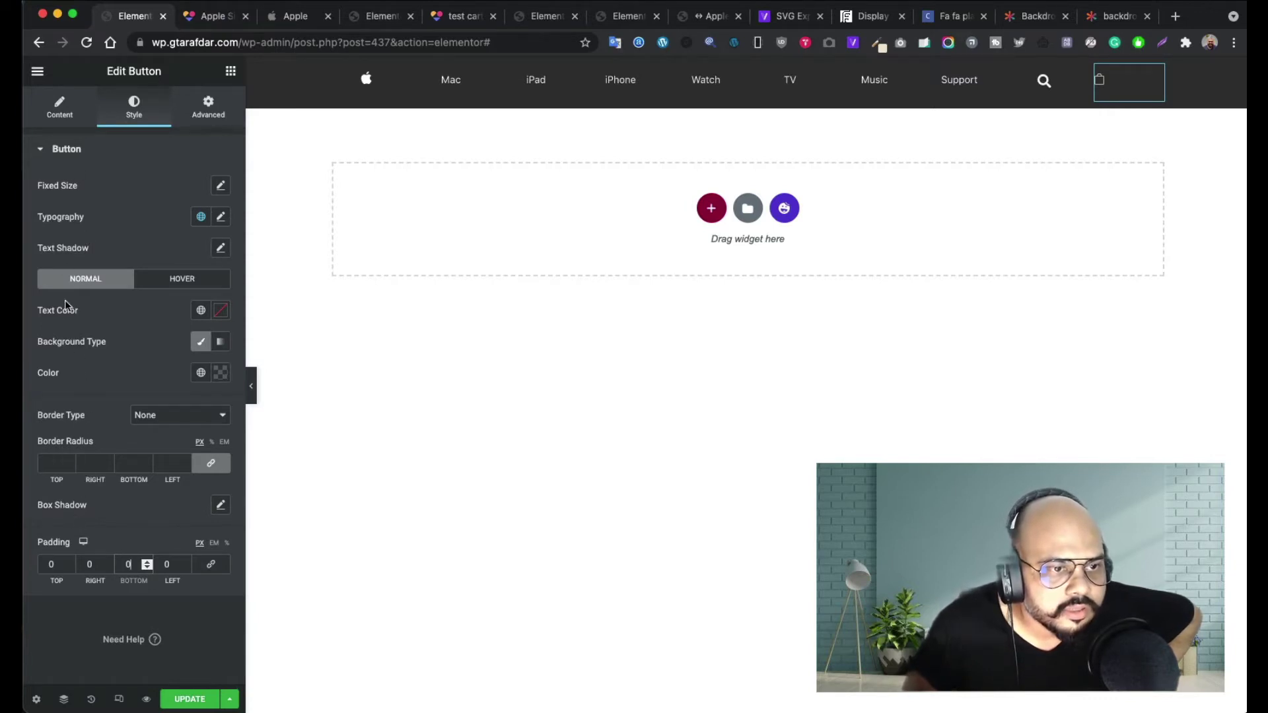
click(76, 152)
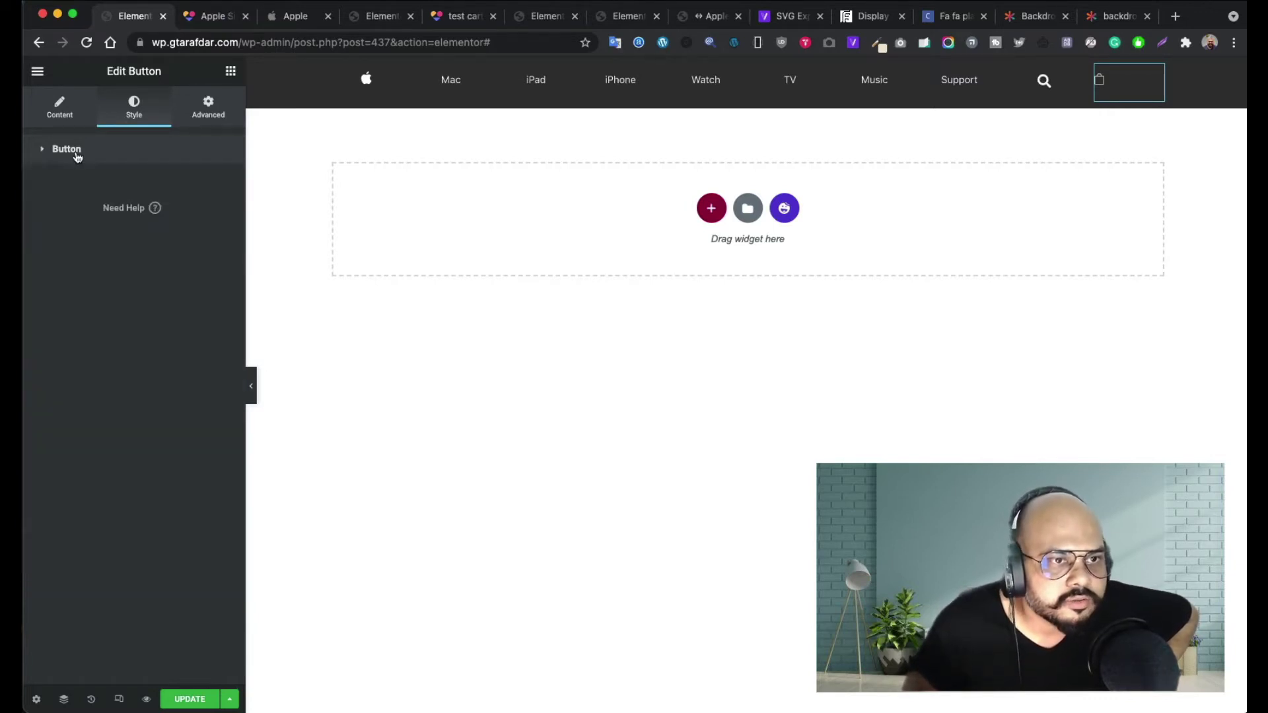
click(76, 152)
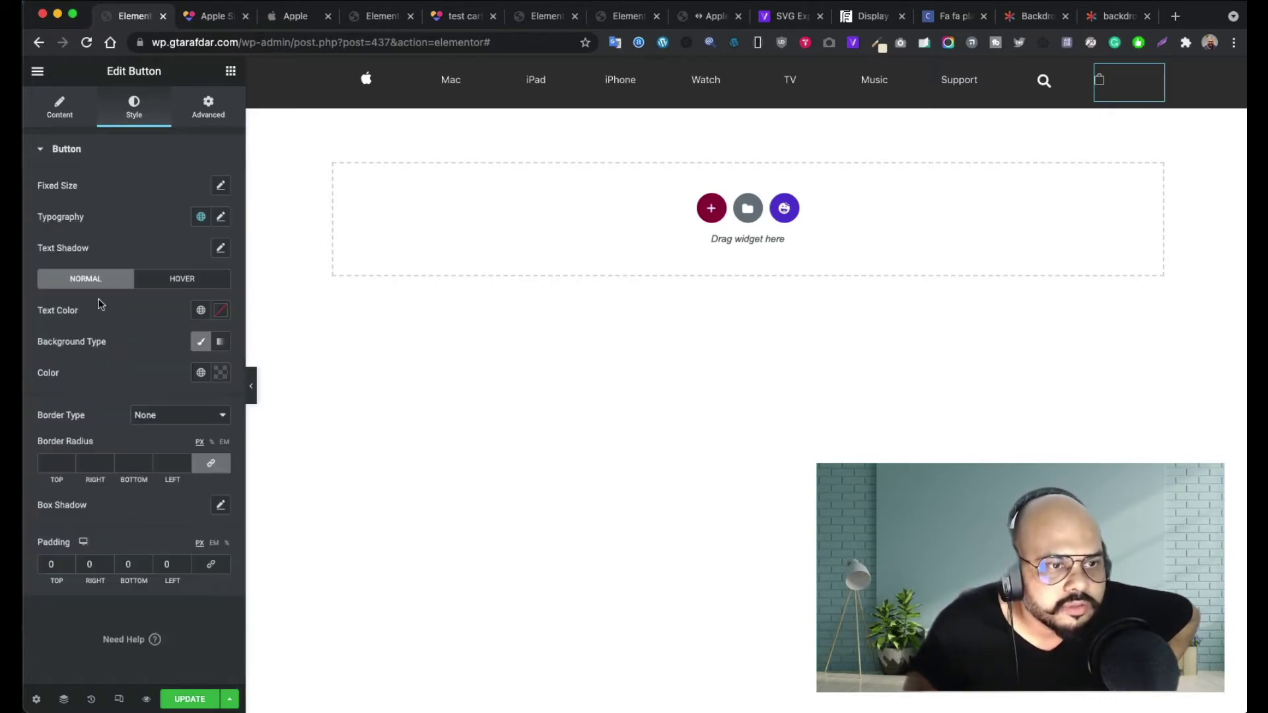
click(222, 313)
click(222, 313)
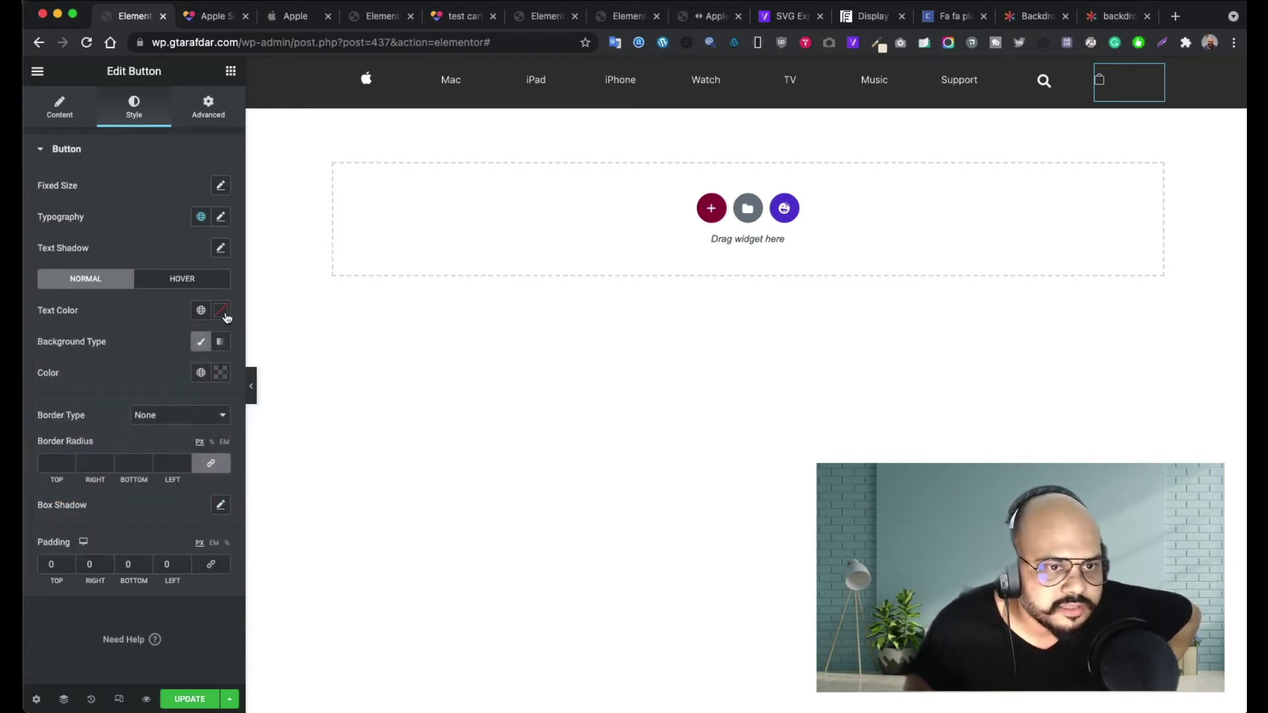
click(223, 314)
click(143, 303)
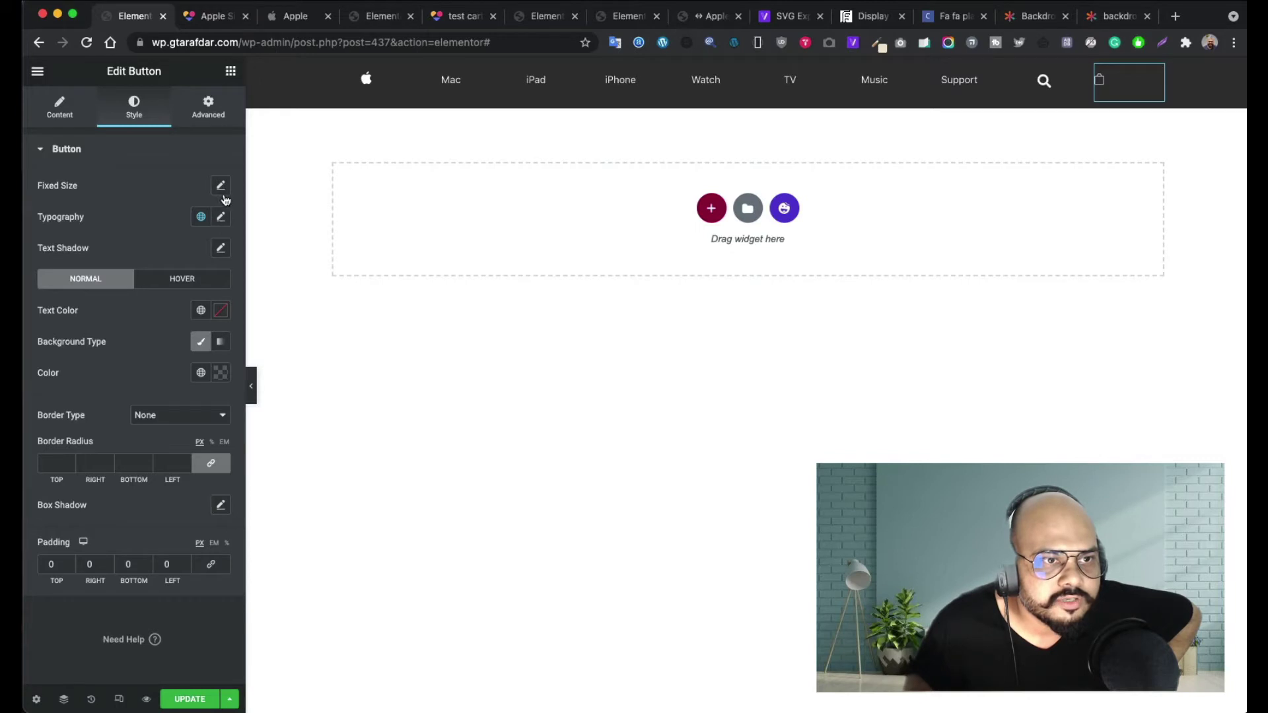
- Set the bag button's typography size to 30 px to enlarge the icon
click(221, 218)
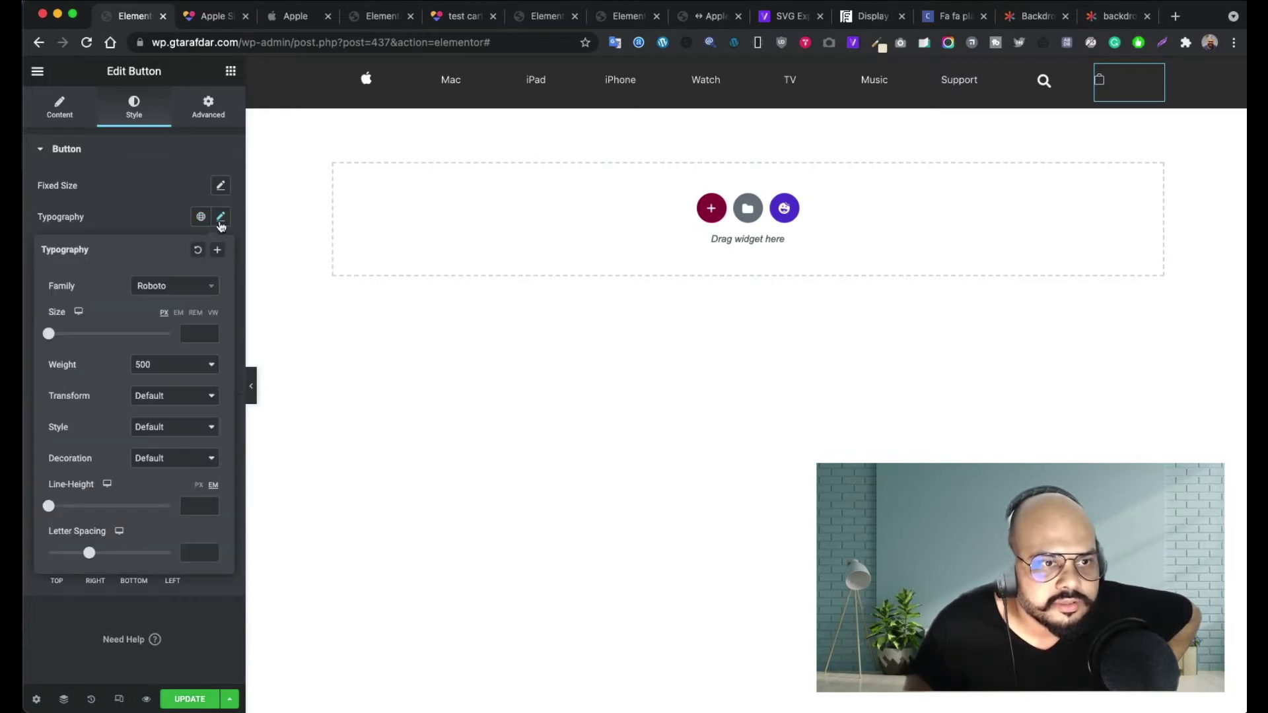
drag(70, 344, 74, 342)
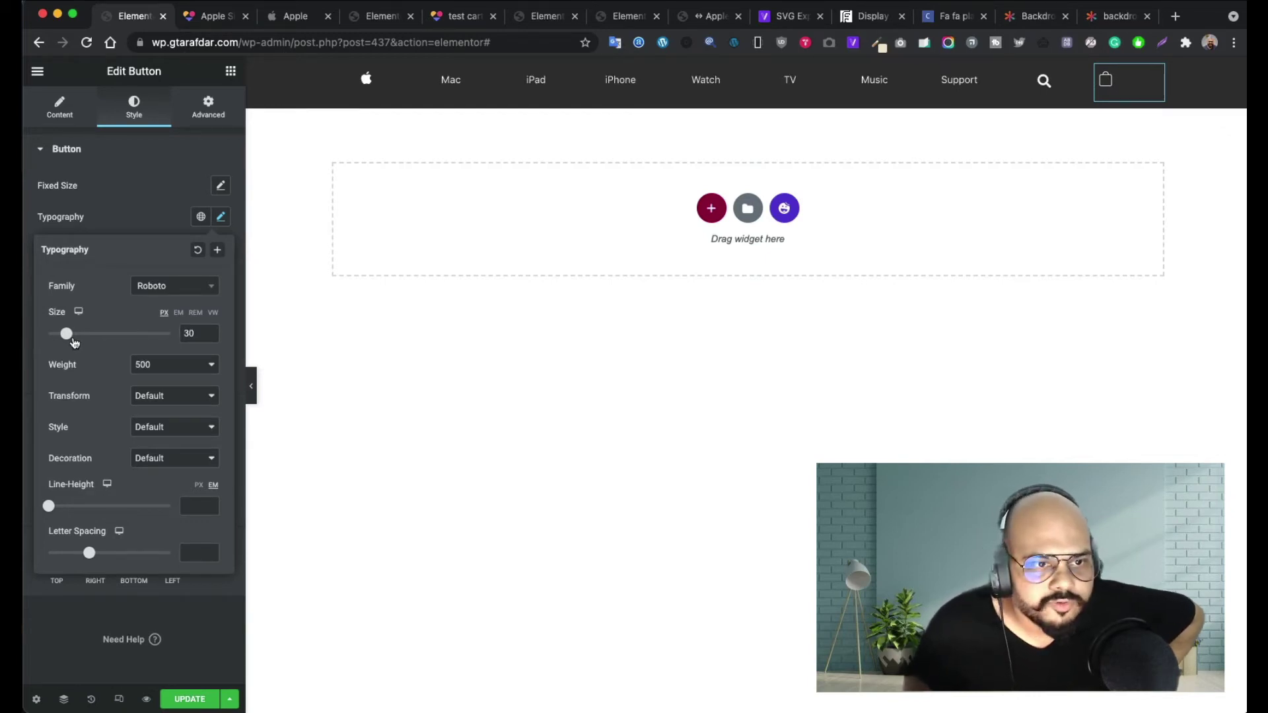
- Close the typography settings and view the header at full width with the editing panel hidden
click(125, 221)
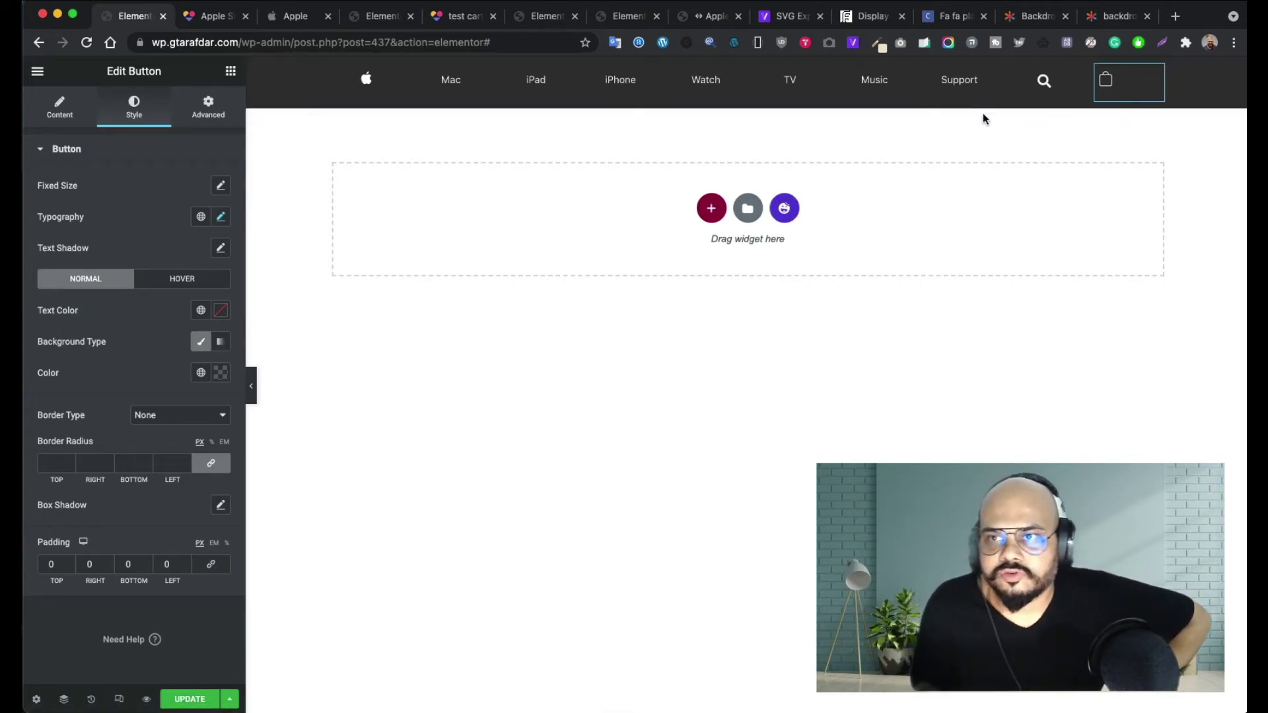
click(255, 389)
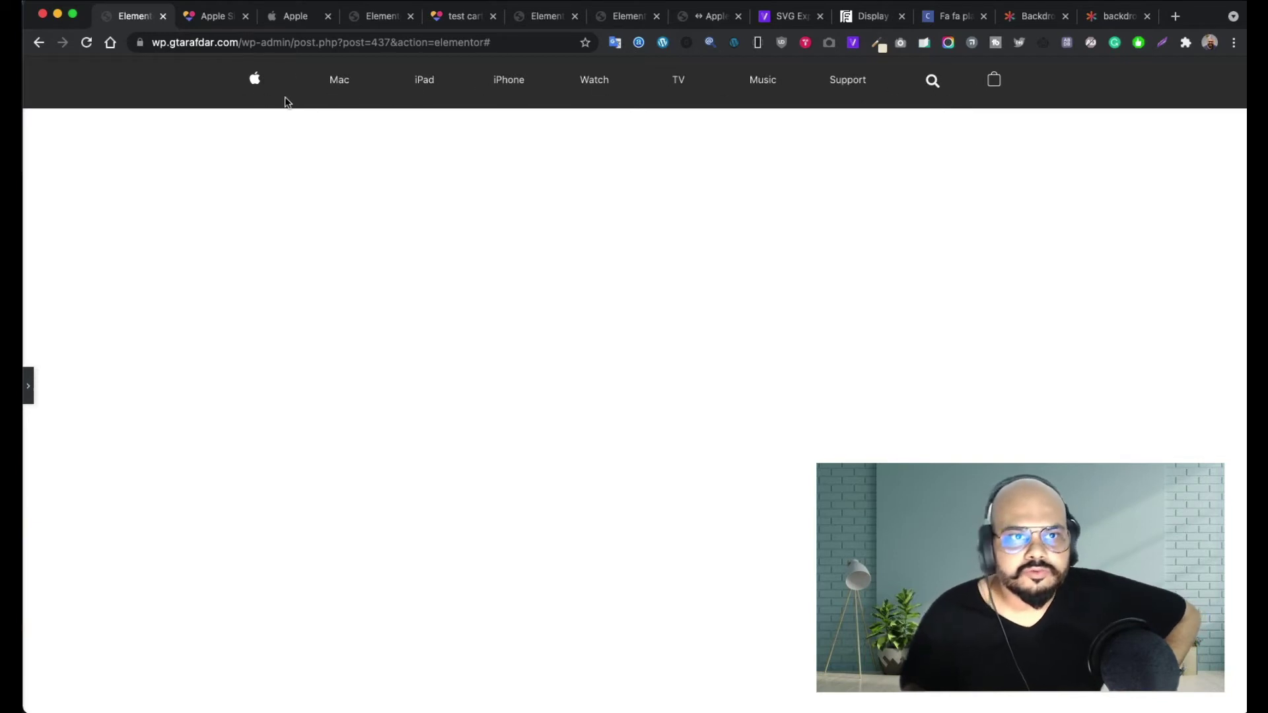
click(28, 387)
- Unlink the bag button's margin values and set its top margin to 2 px
click(212, 113)
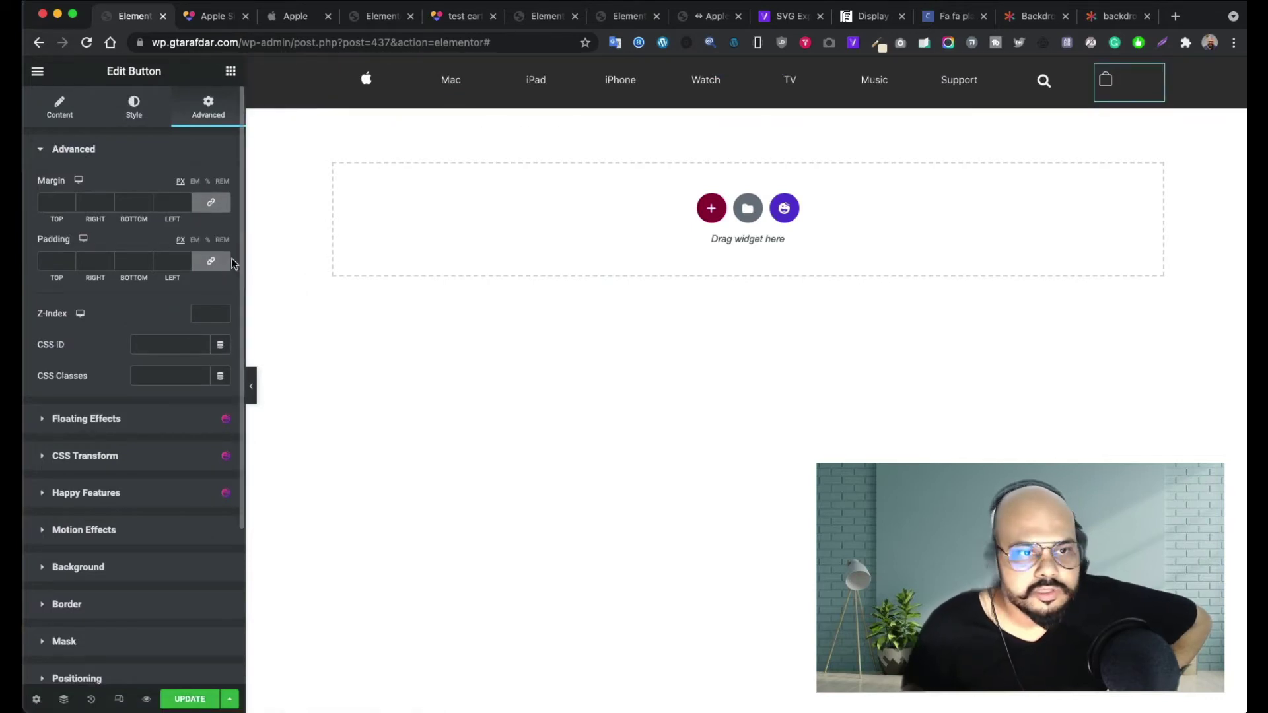
click(211, 202)
click(70, 201)
click(70, 201)
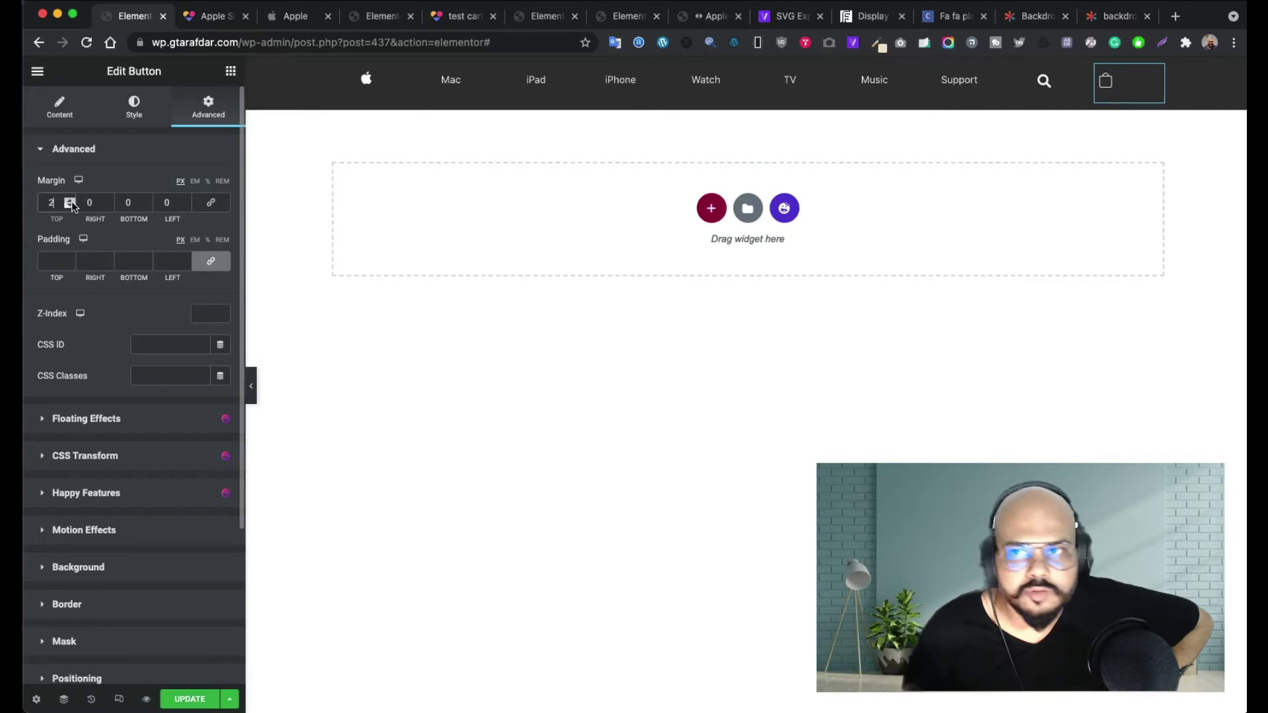
click(71, 200)
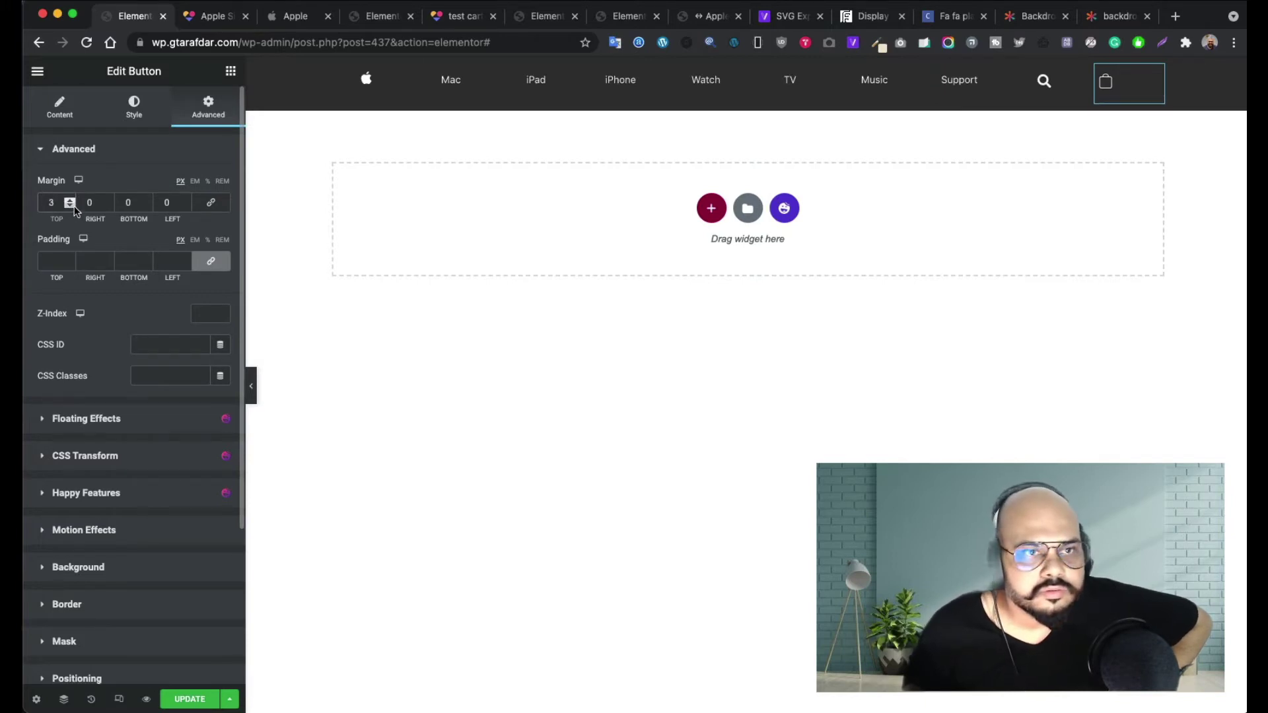
click(74, 208)
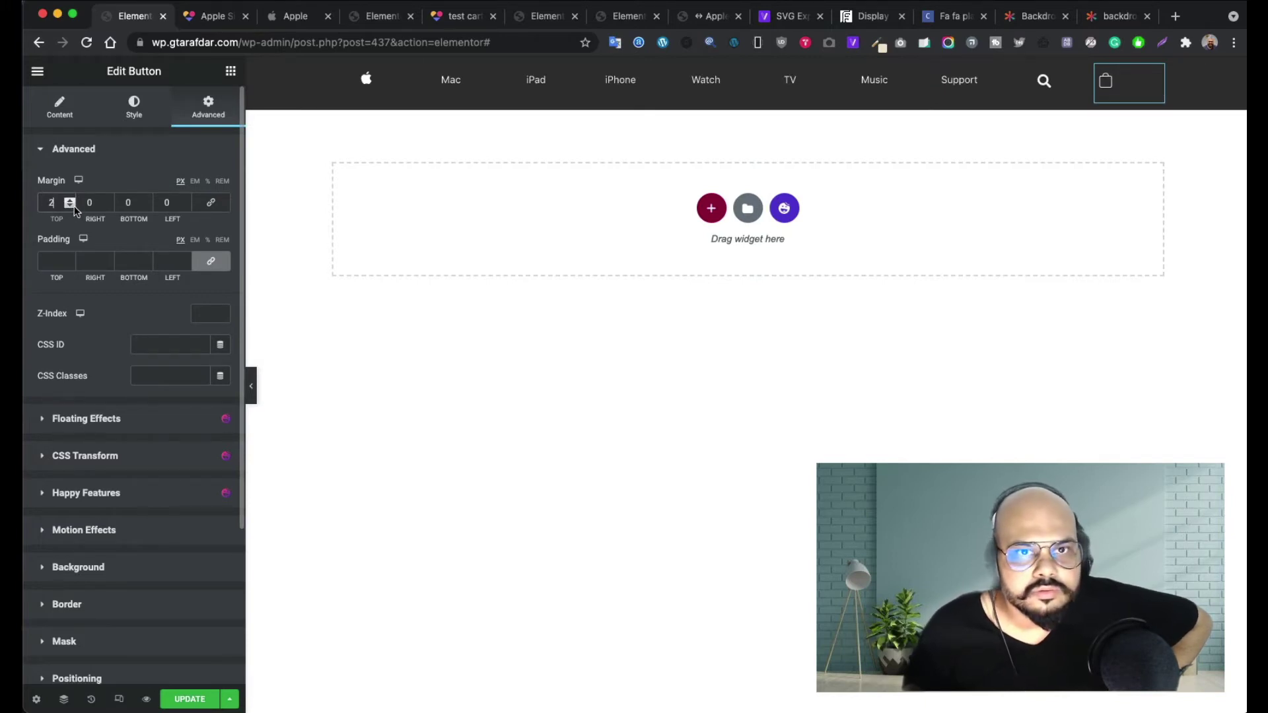
- Set the Apple logo image's width to 100%
click(371, 81)
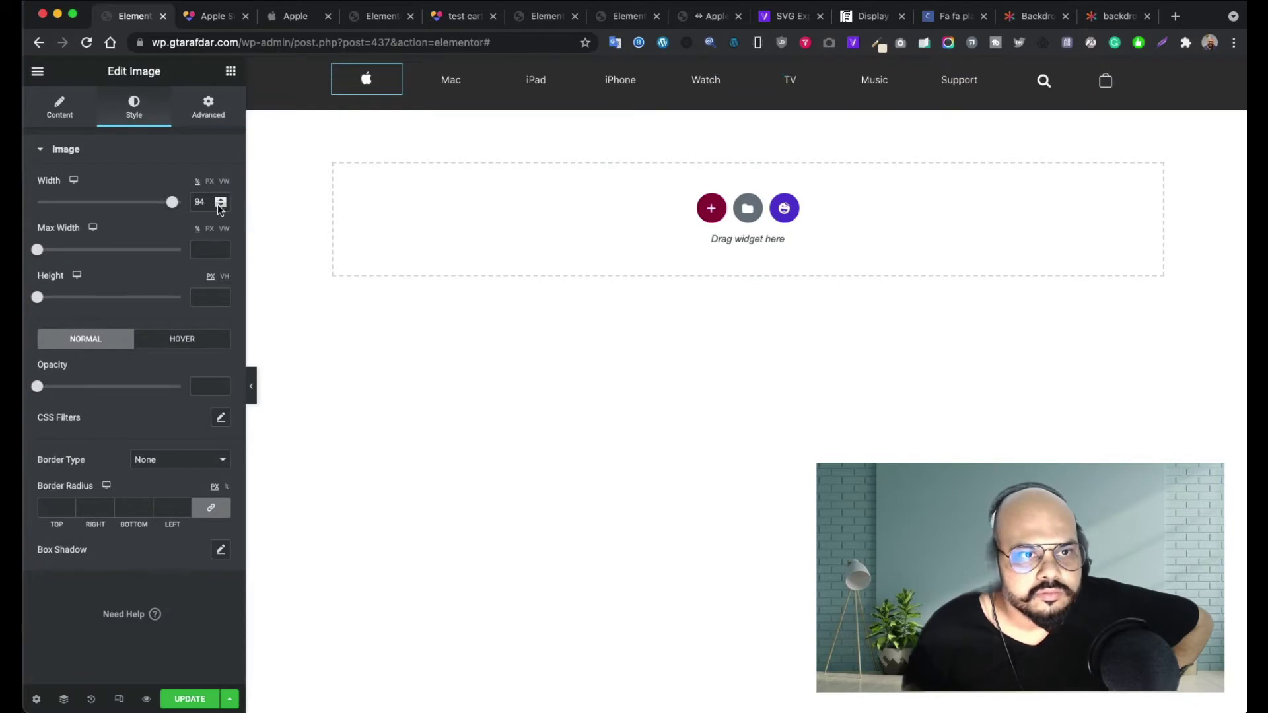
click(222, 203)
click(221, 203)
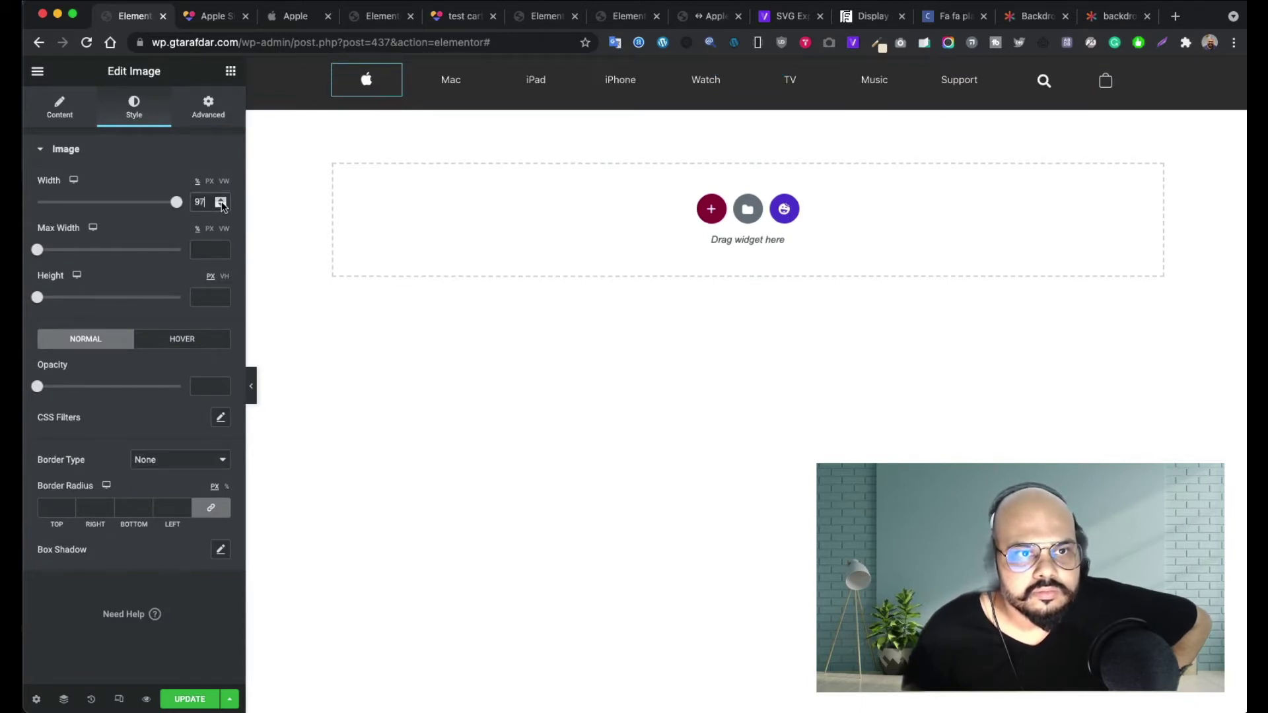
click(221, 203)
click(221, 204)
click(221, 204)
click(221, 204)
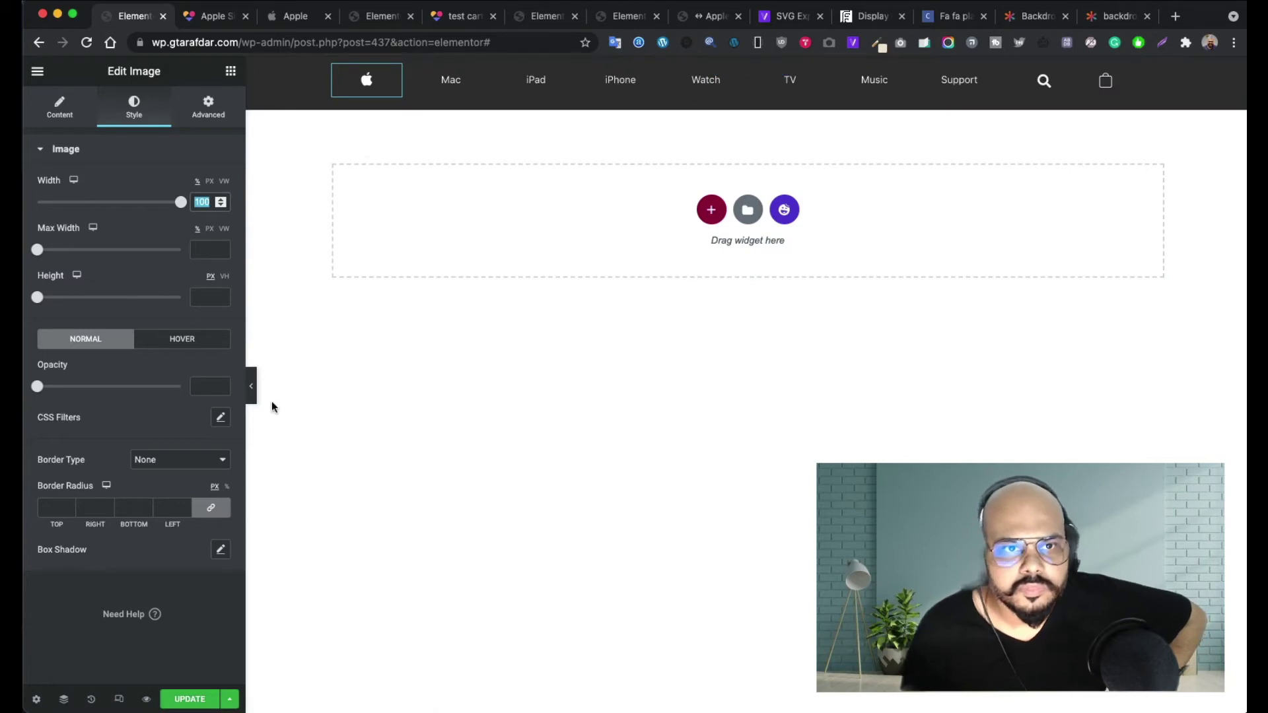
- Check the header at full width, update the page, and open the cart popup from the bag icon in the preview page
click(248, 384)
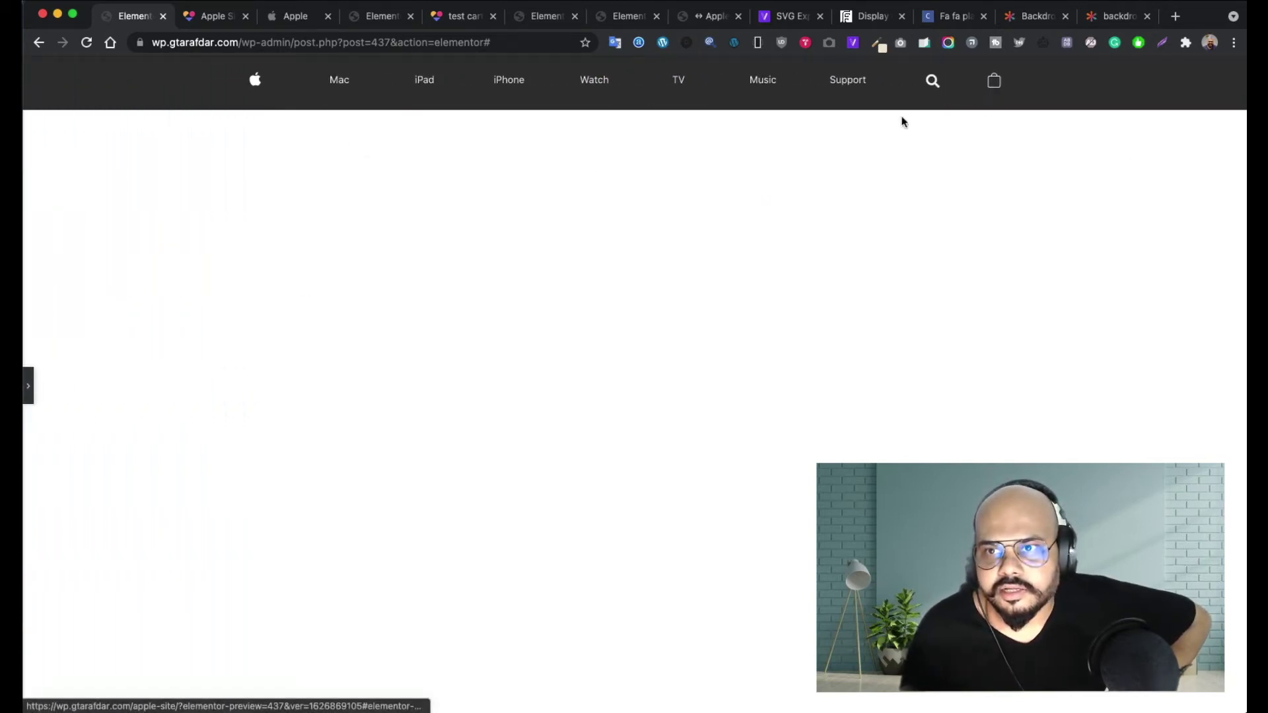
click(30, 387)
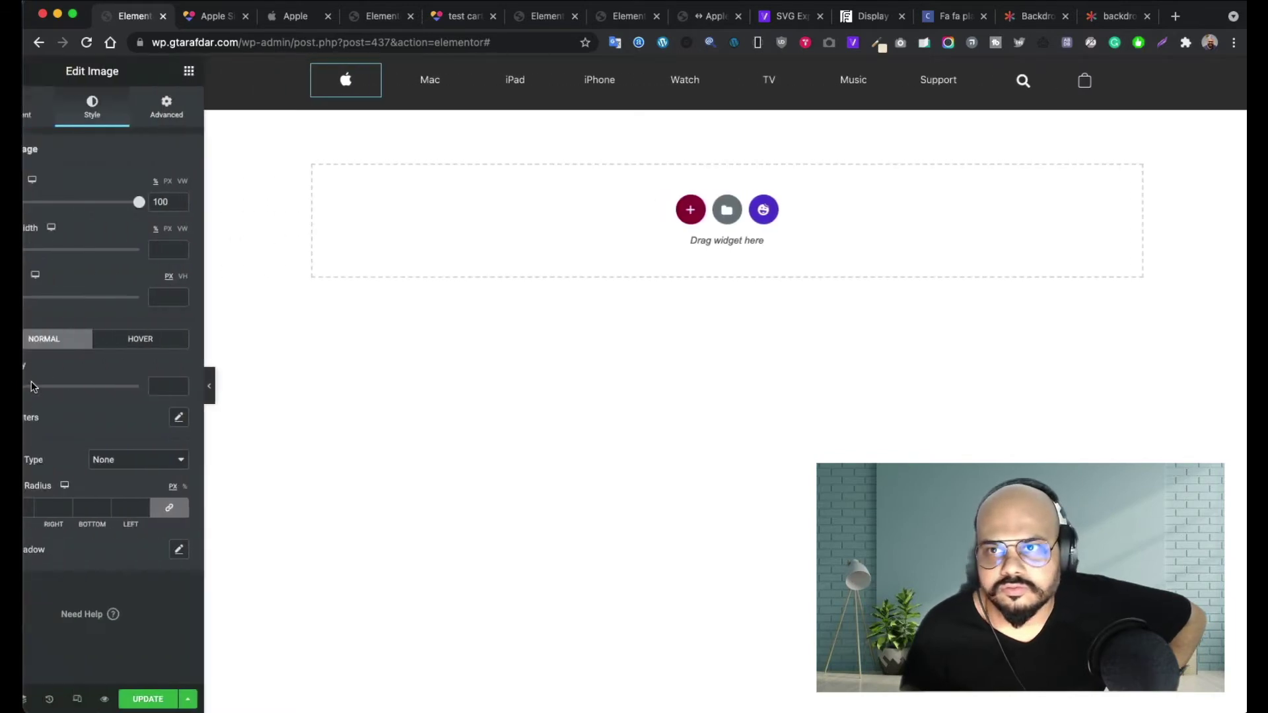
click(195, 698)
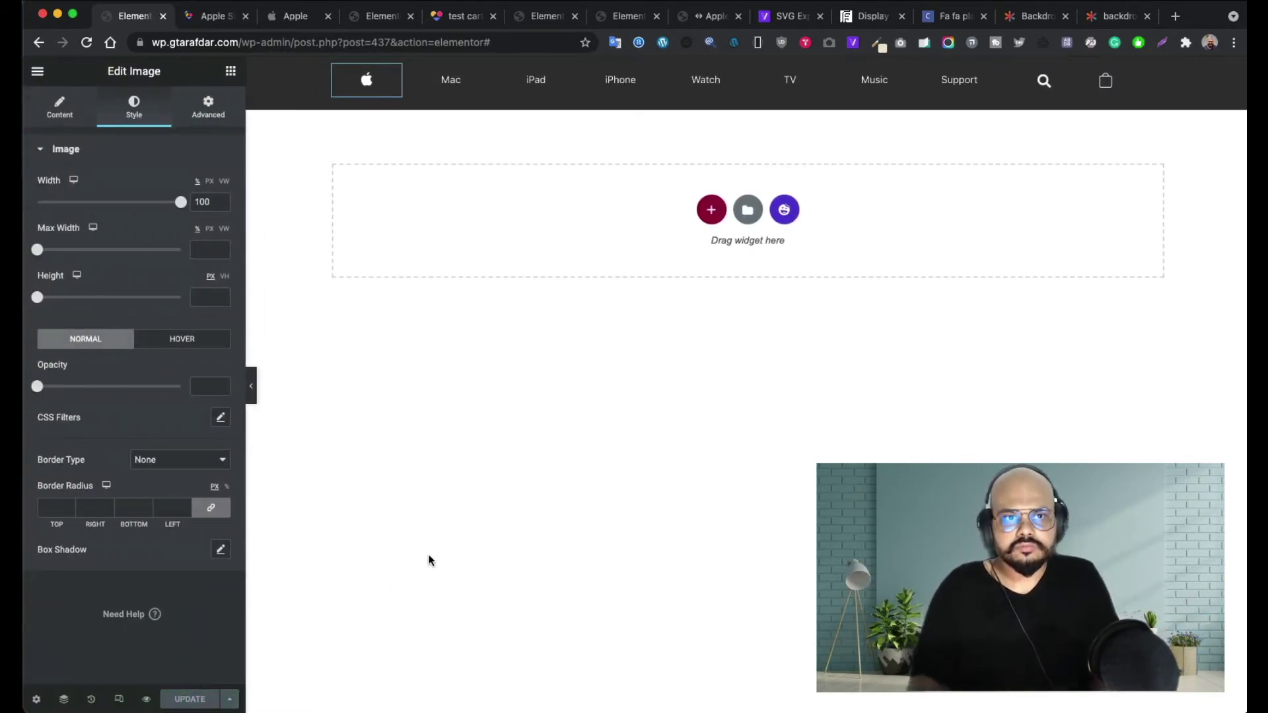
click(206, 16)
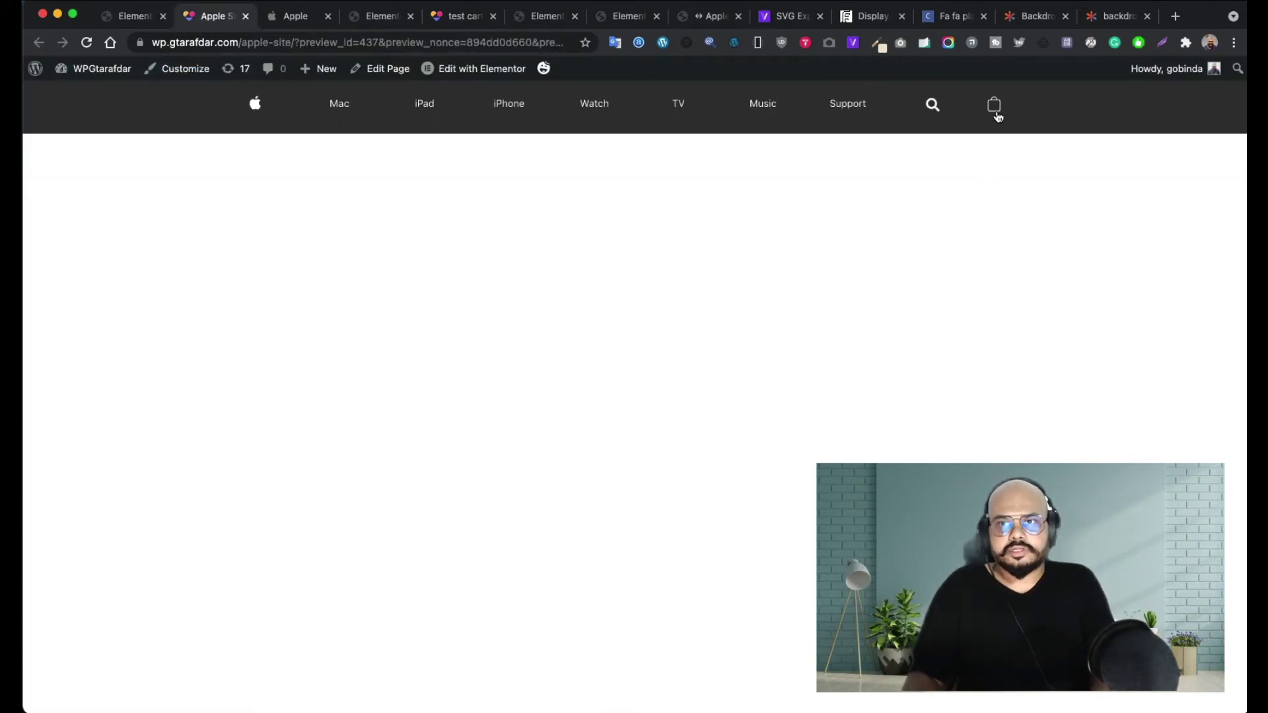
mouse_move(993, 106)
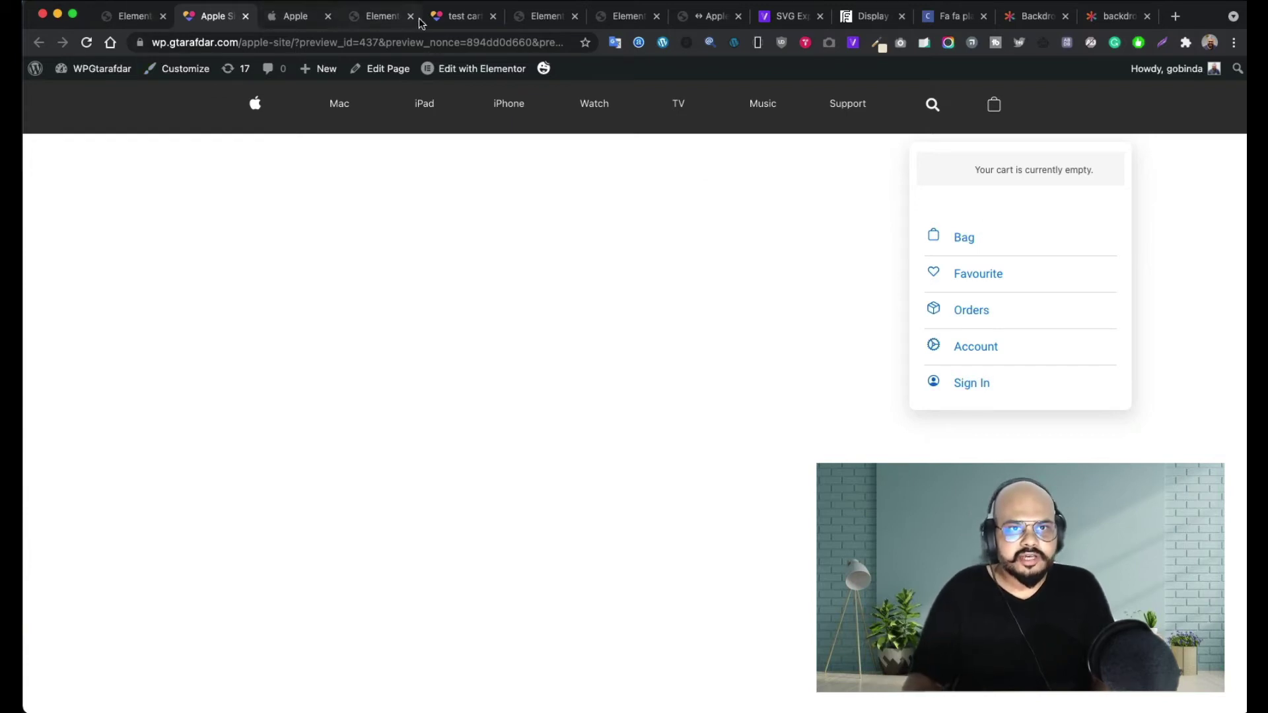
- Try a right margin of 175 px on the cart popup and update the popup
click(389, 24)
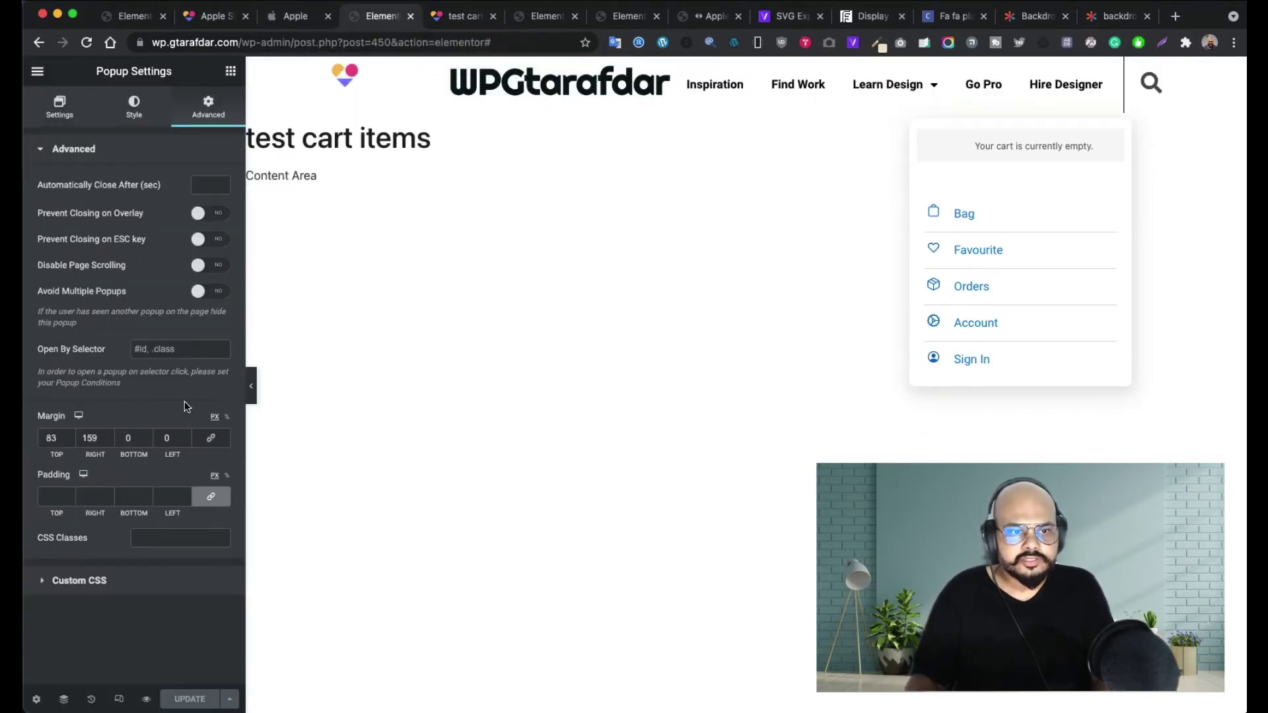
double_click(99, 438)
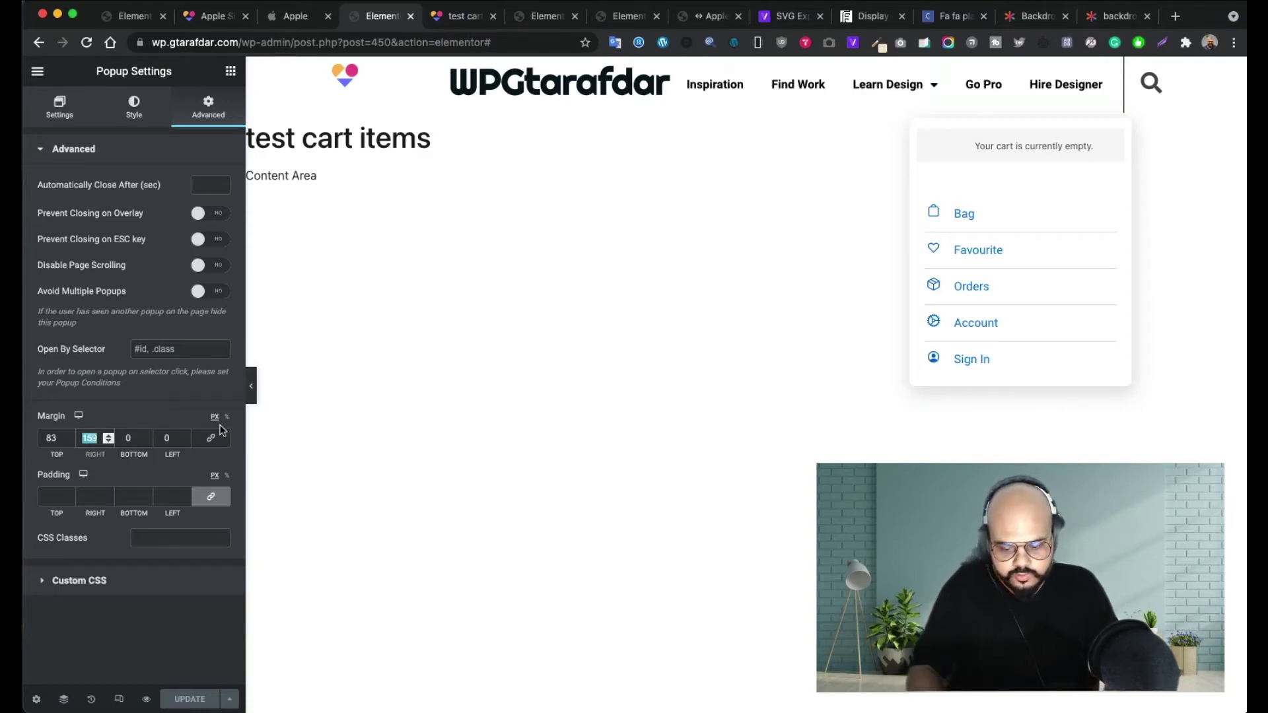
text(180)
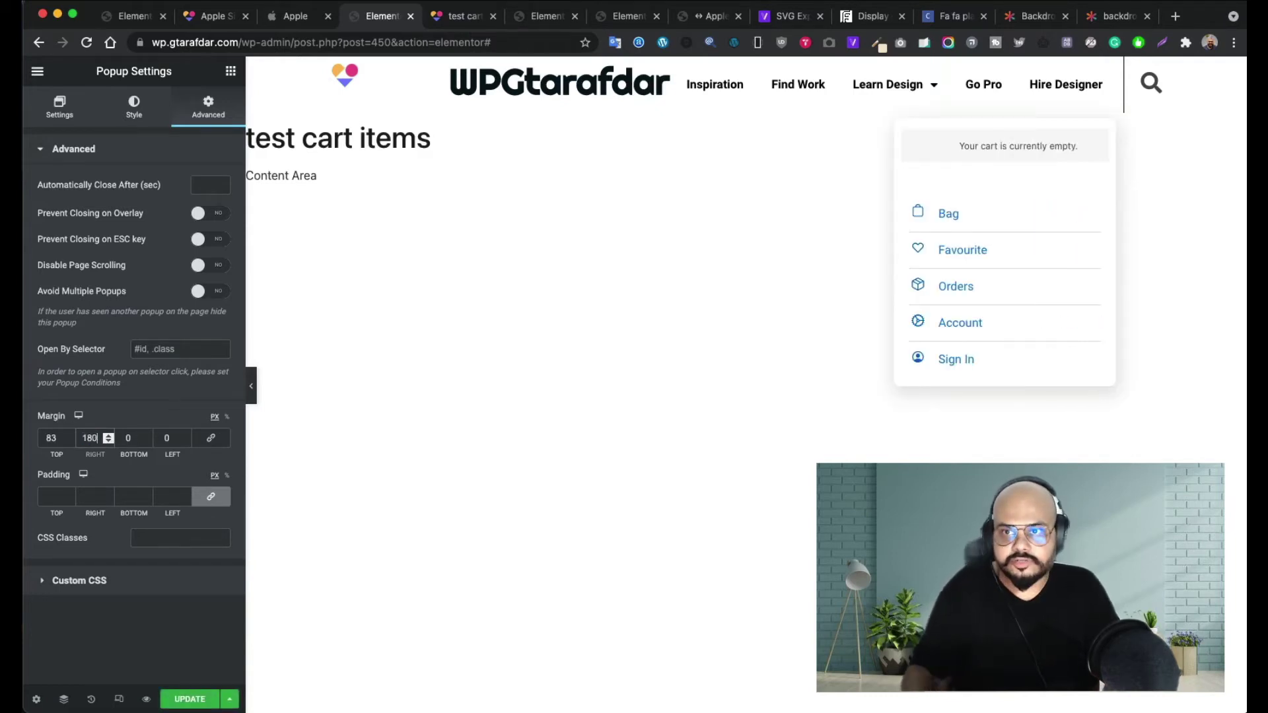
click(111, 441)
click(110, 441)
click(111, 441)
click(110, 441)
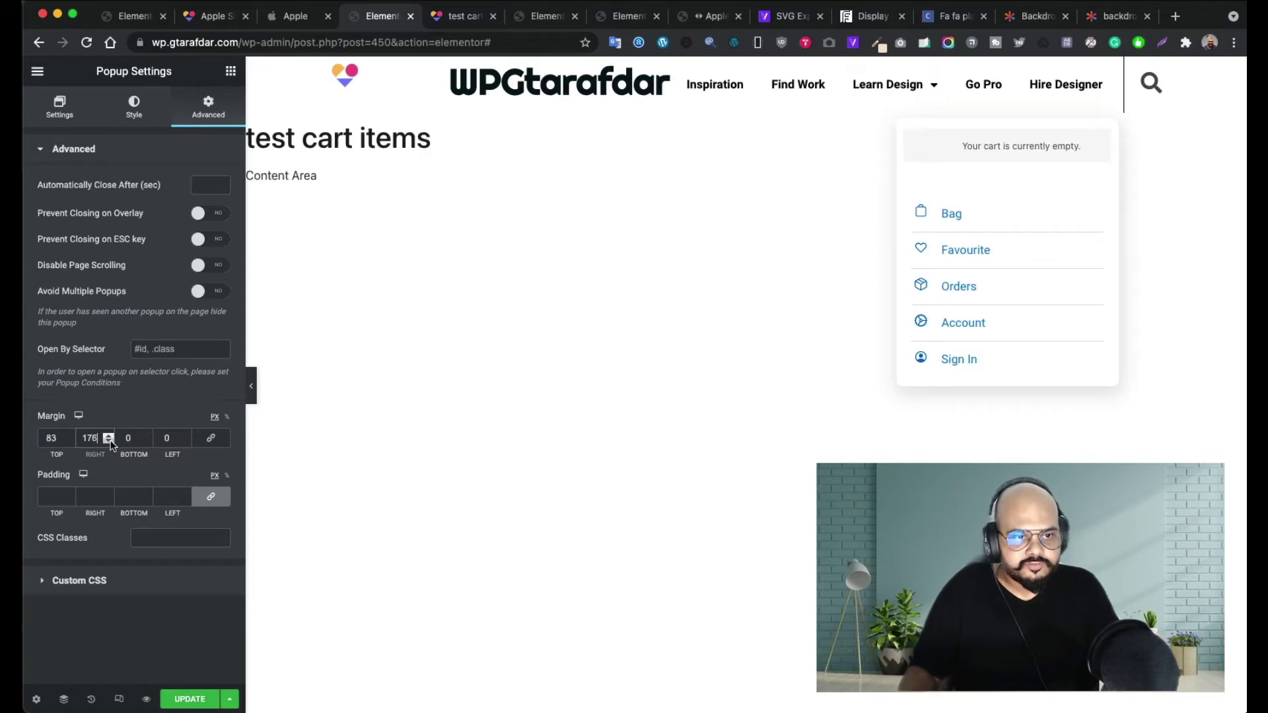
click(110, 441)
click(191, 698)
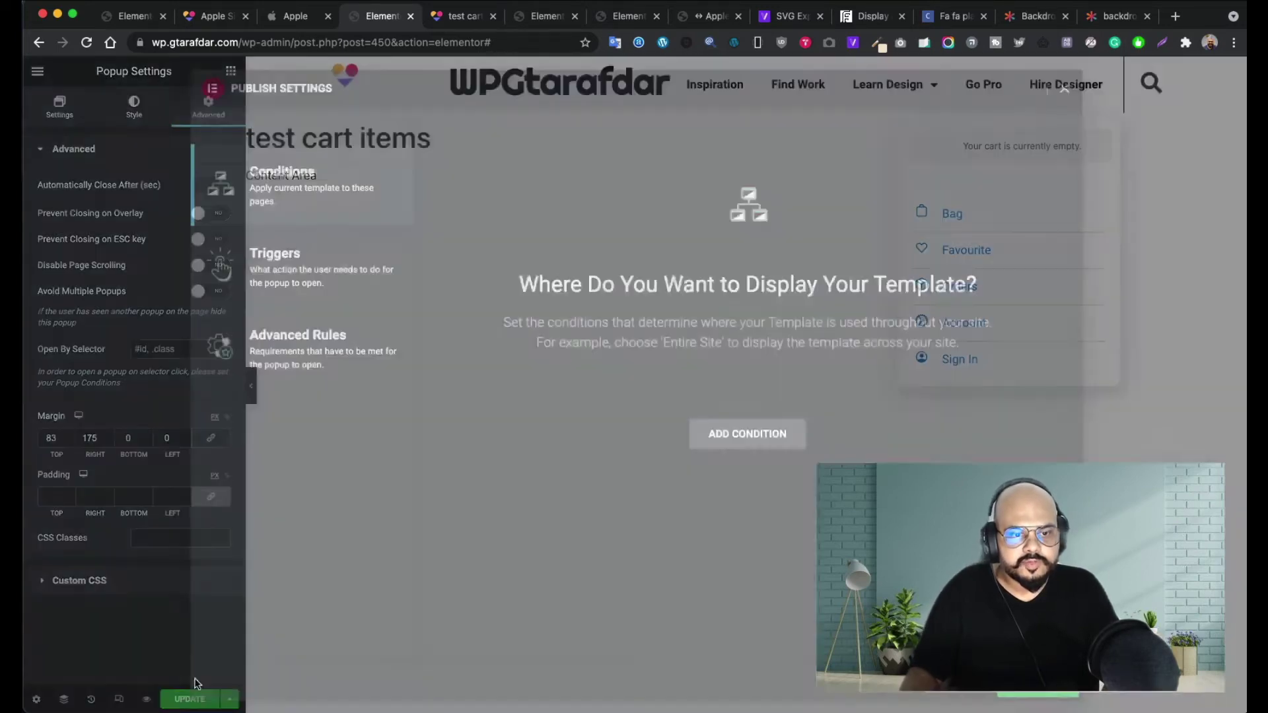
key(Escape)
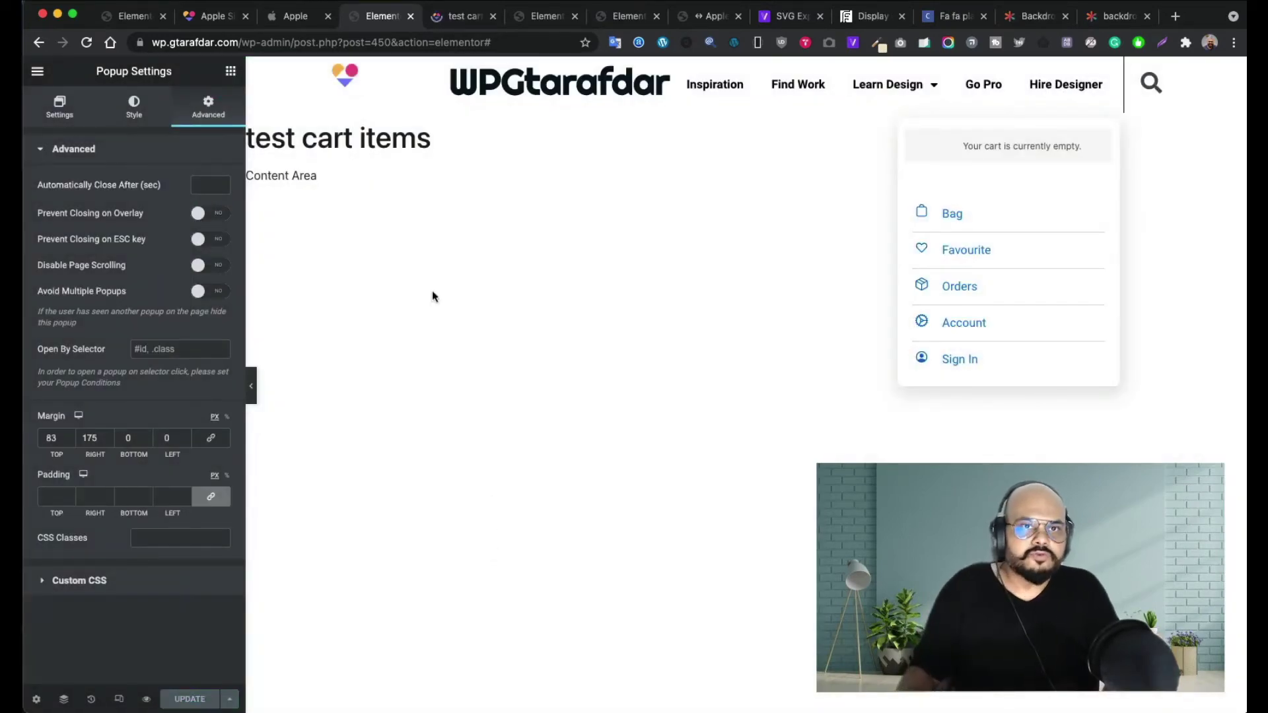
- Reload the header preview, open the cart popup from the bag icon, and compare its position with Apple's site
click(210, 16)
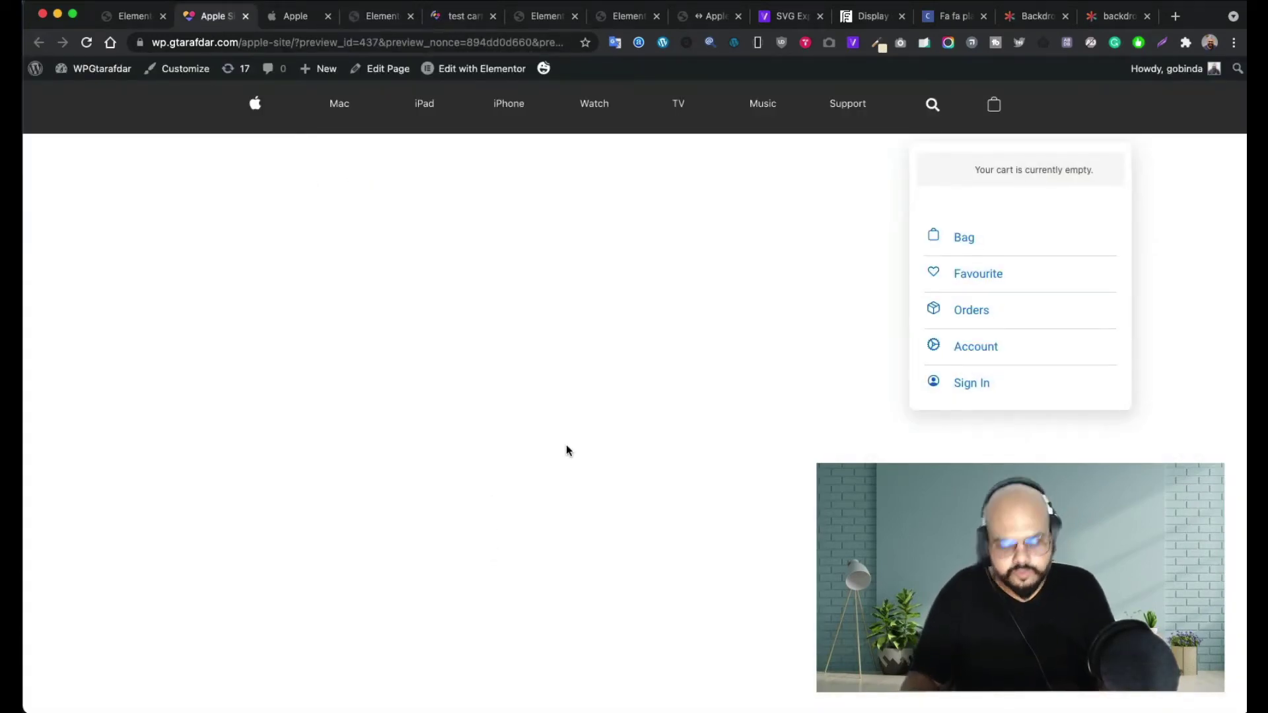
key(super+r)
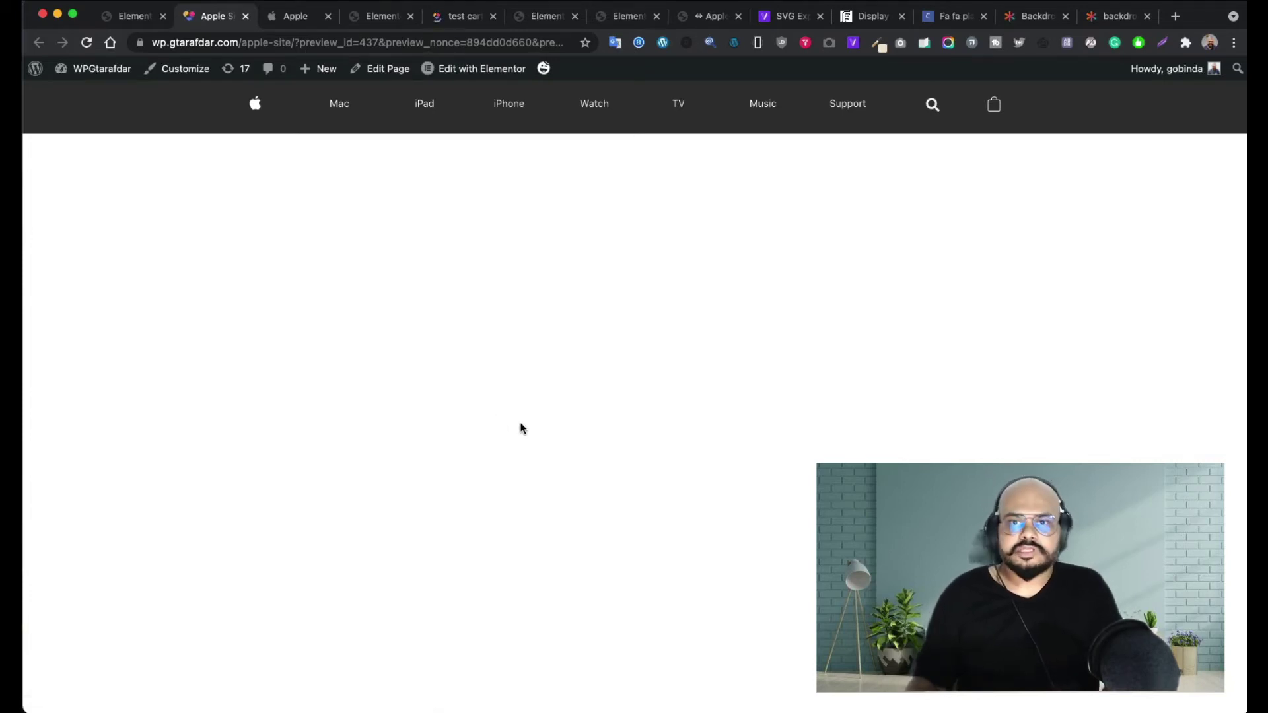
mouse_move(988, 112)
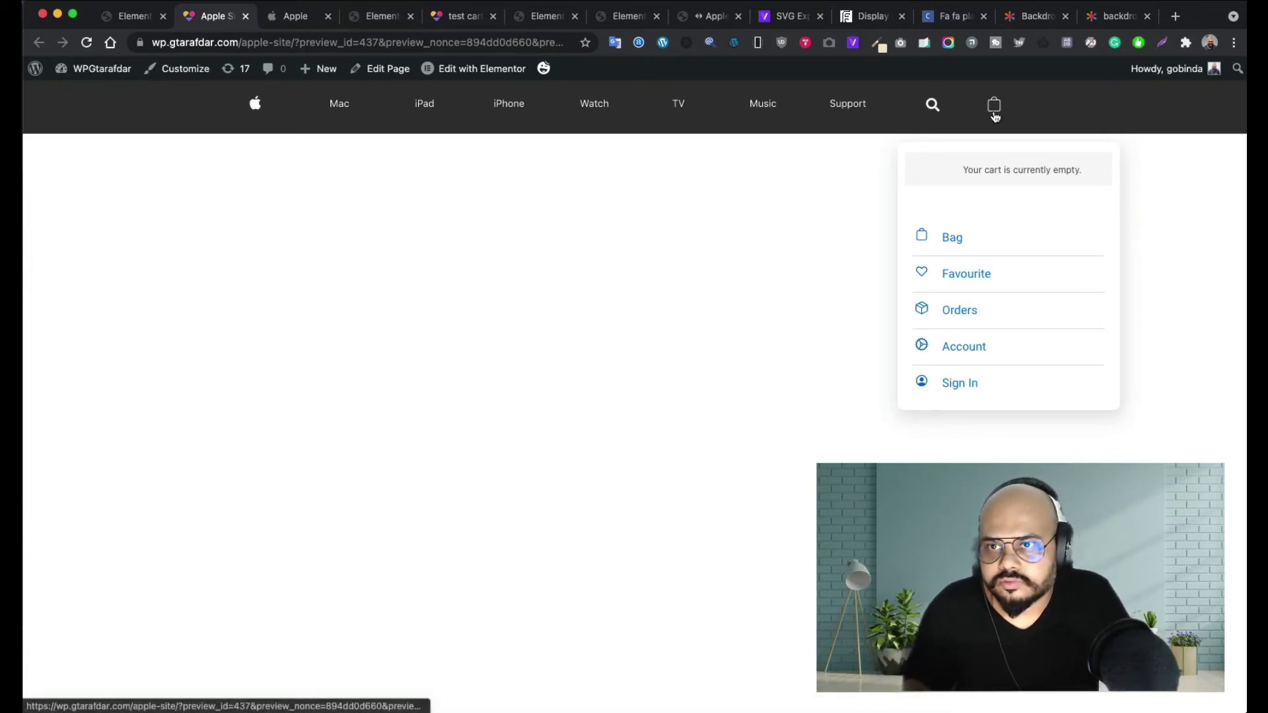
click(285, 23)
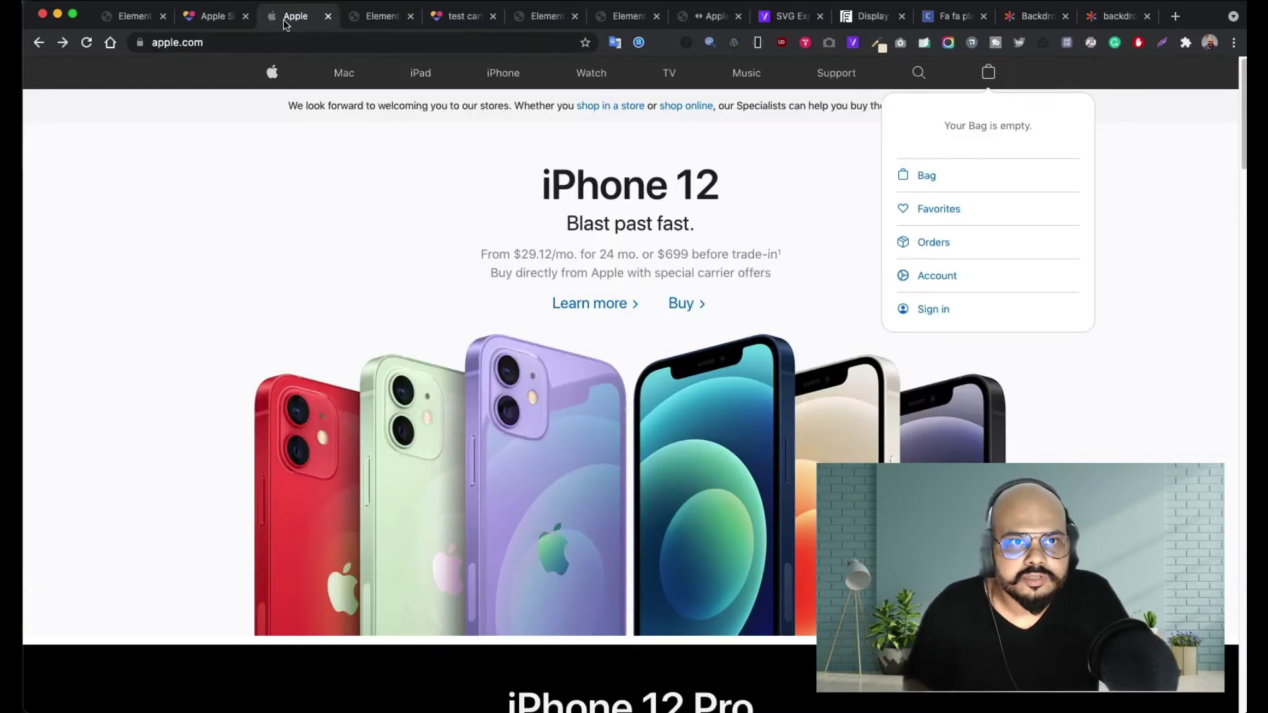
- Set the cart popup's right margin to 200 px and save the updated popup
click(350, 21)
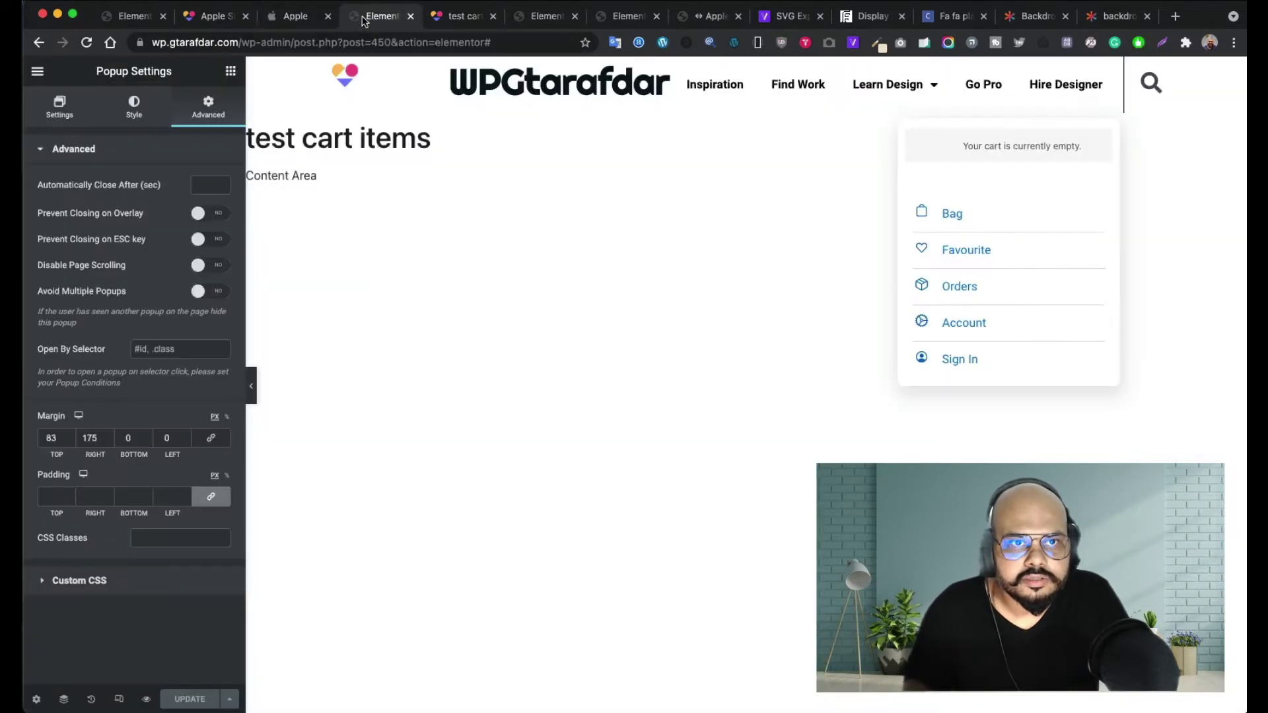
double_click(98, 441)
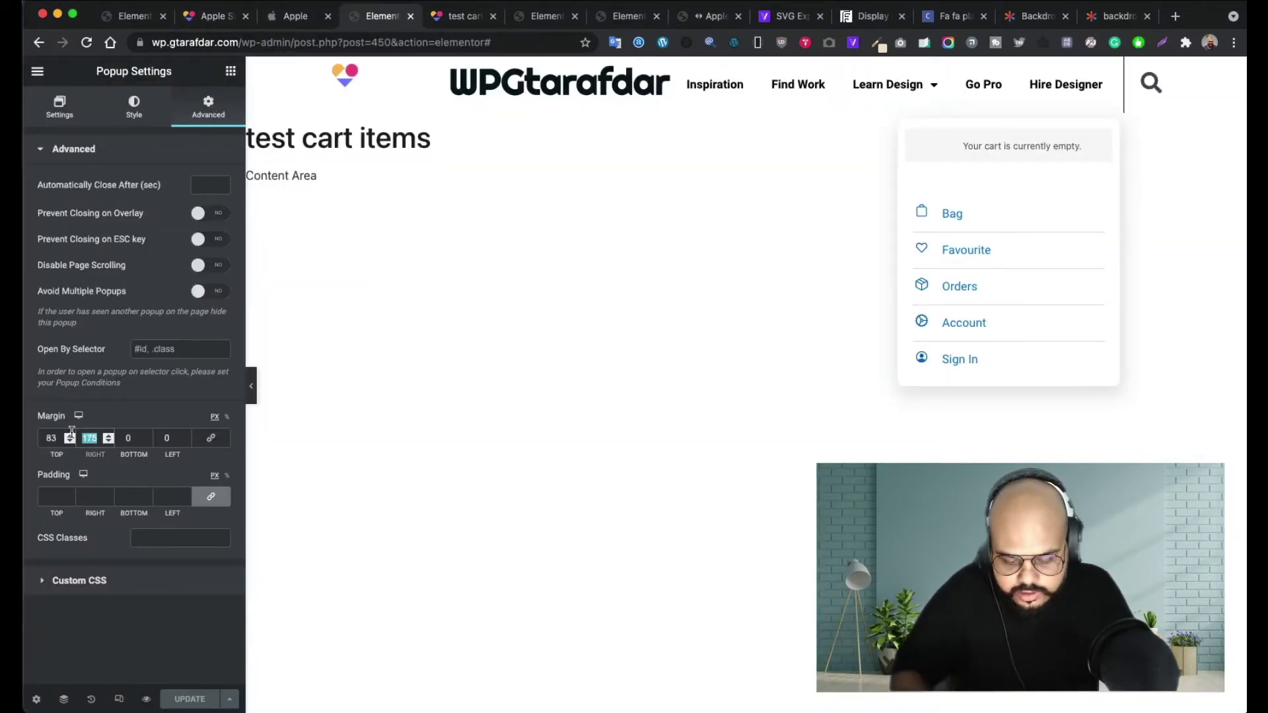
text(200)
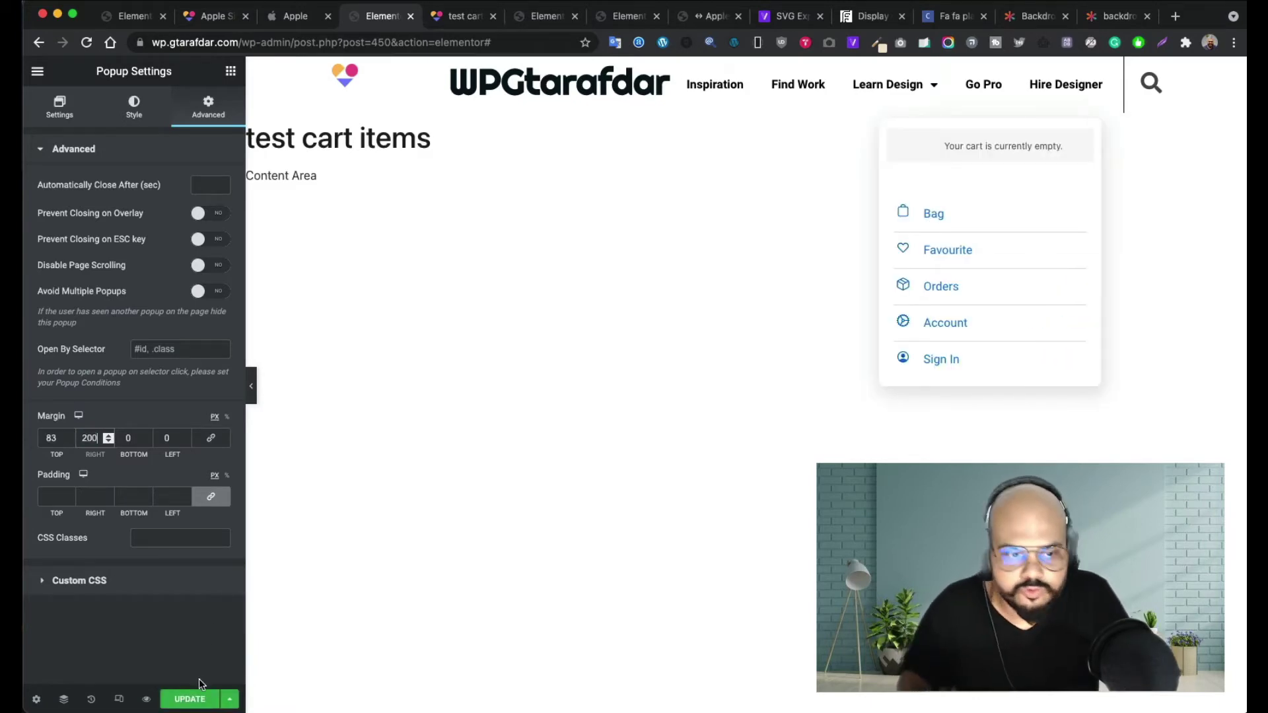
click(197, 700)
click(1038, 689)
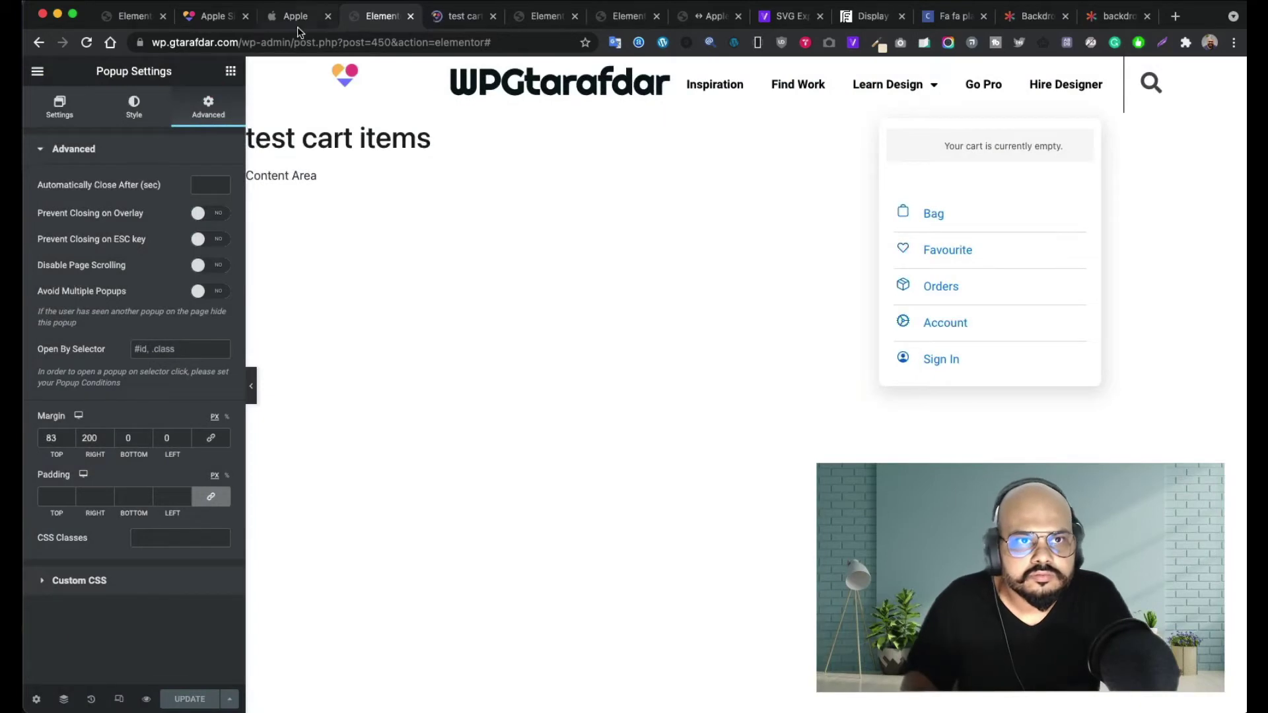
- Reload the header preview and test opening the cart popup from the bag icon and closing it again
click(210, 21)
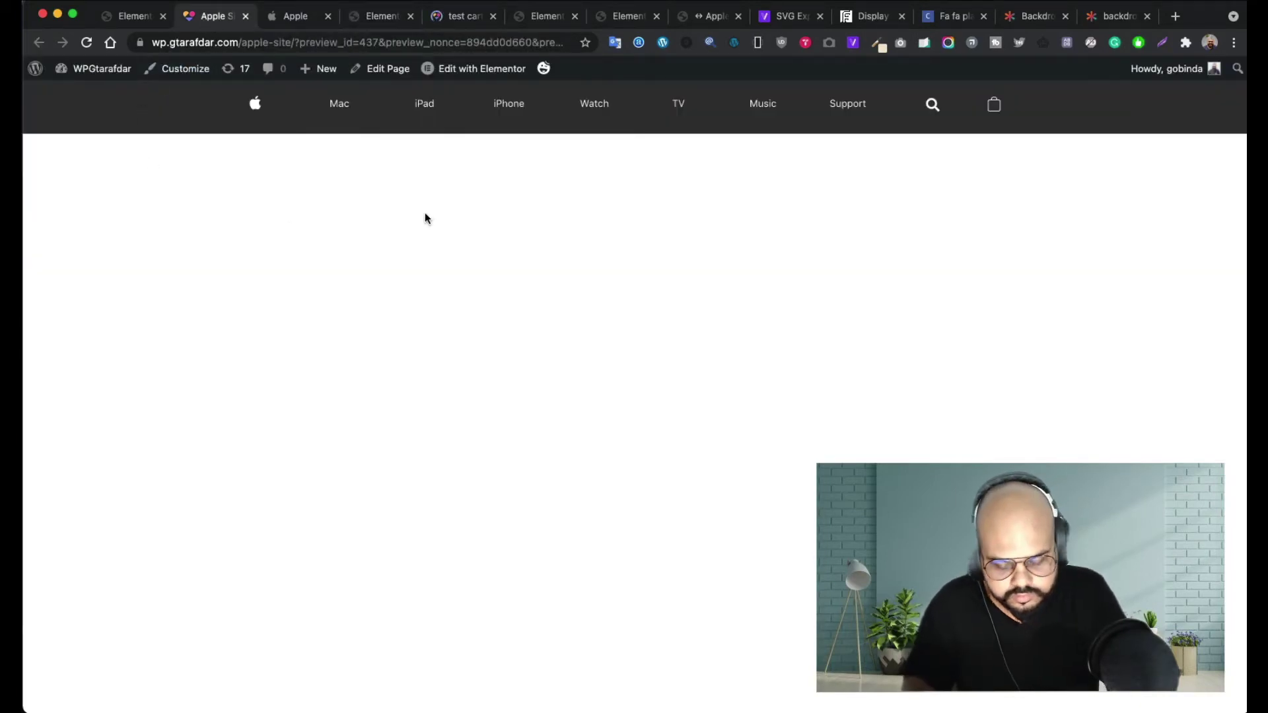
key(super+r)
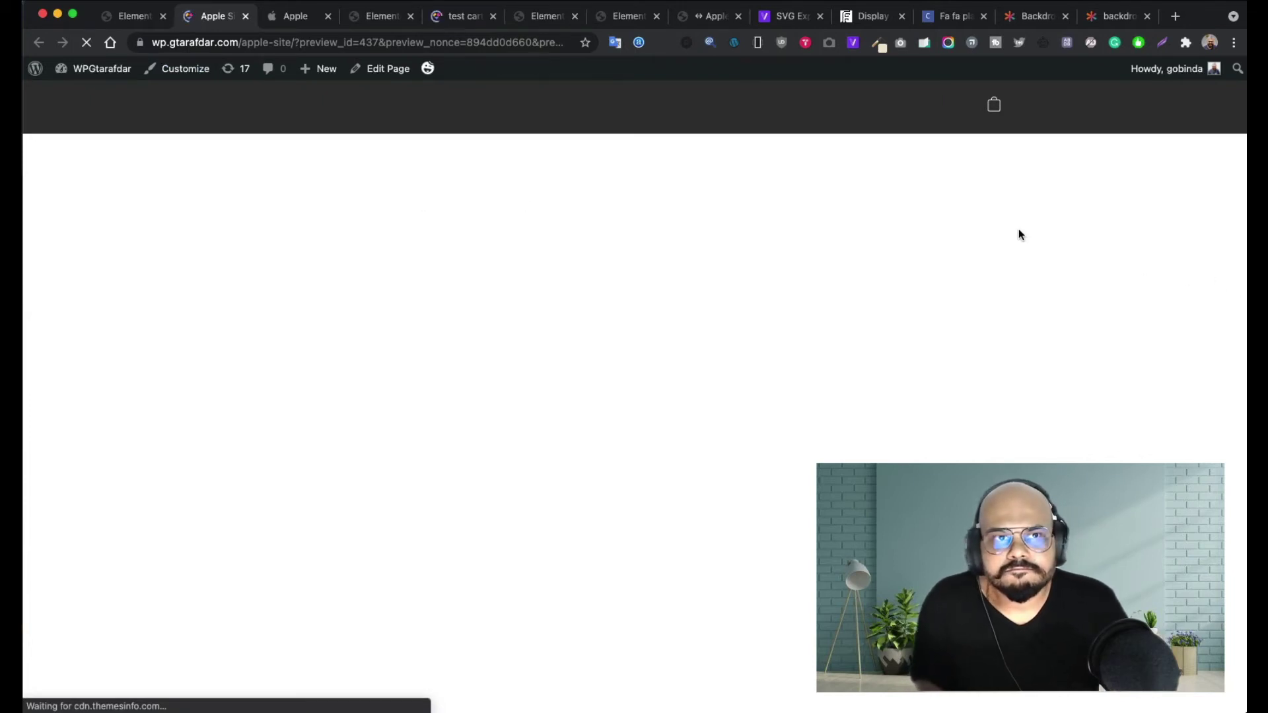
click(996, 112)
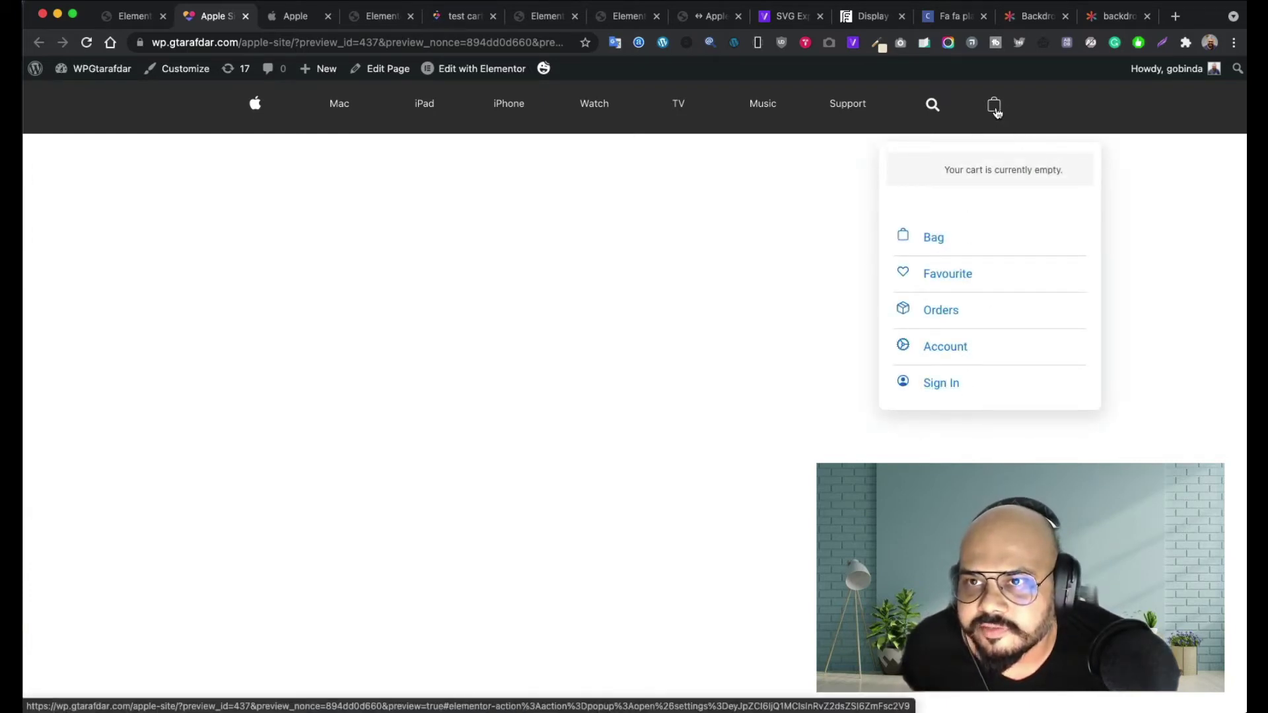
click(1172, 255)
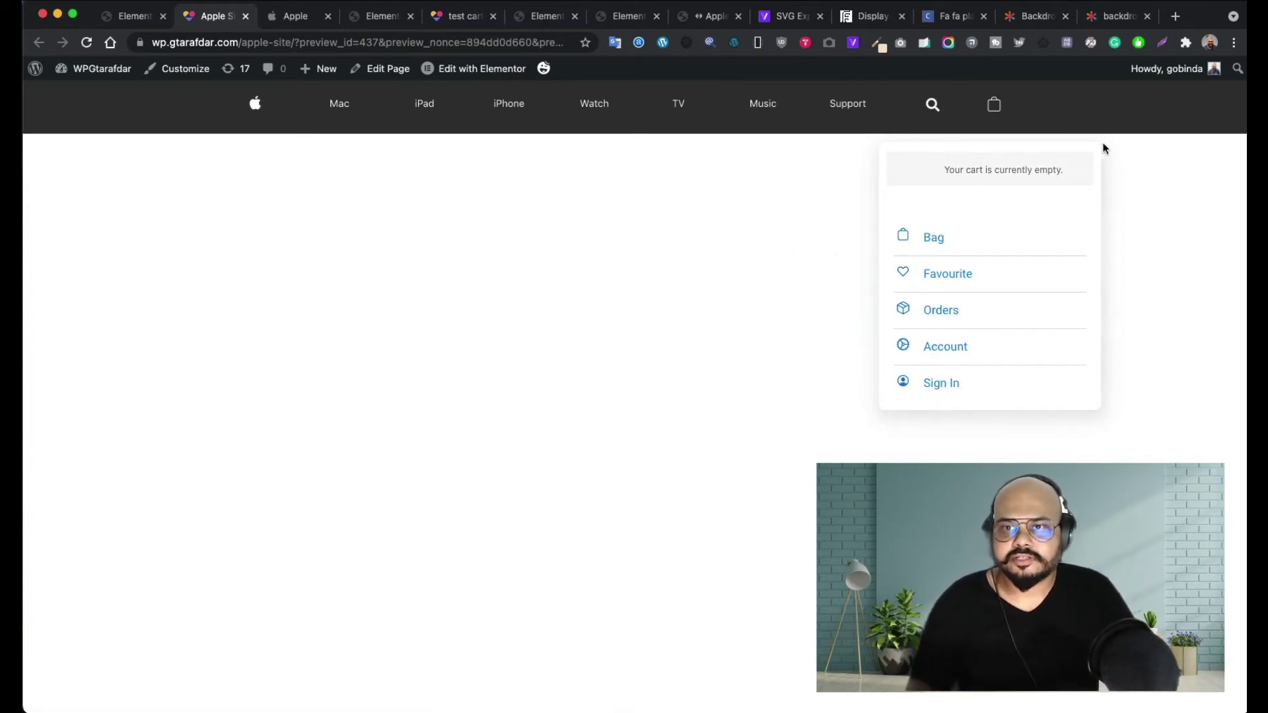
click(379, 373)
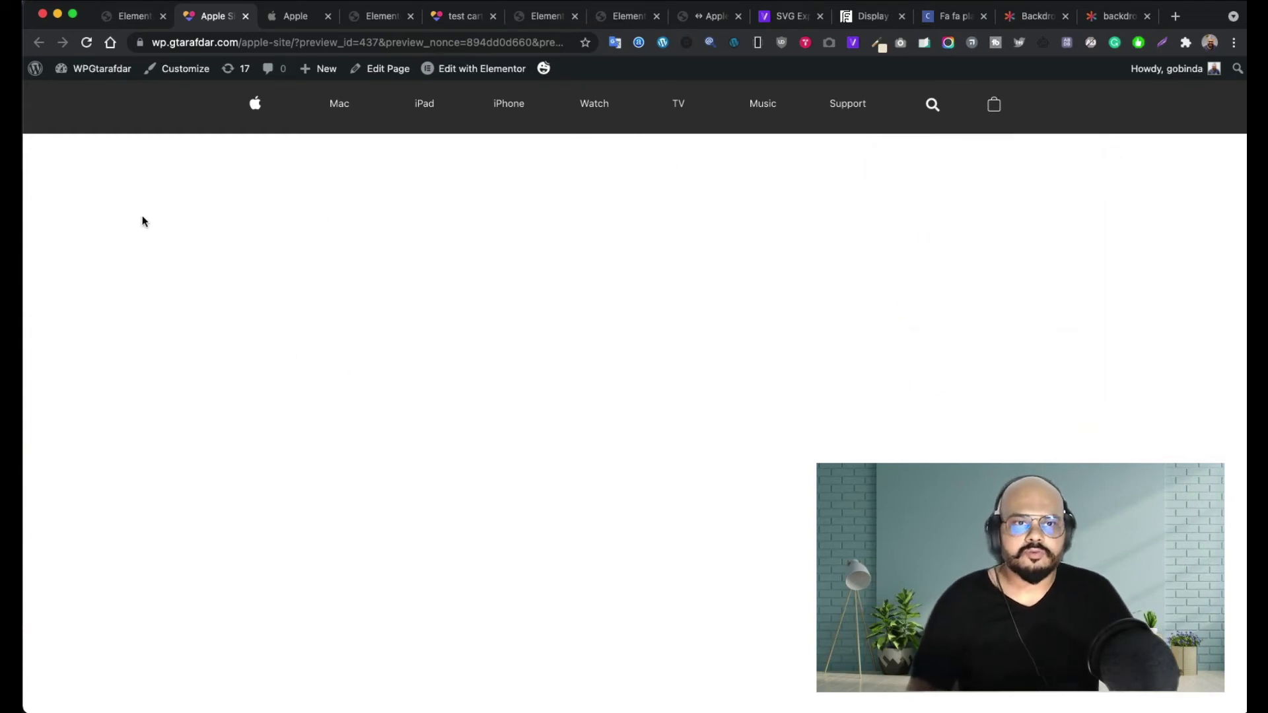
- Compare the header in the page editor with the header and bag menu on Apple's site
click(136, 19)
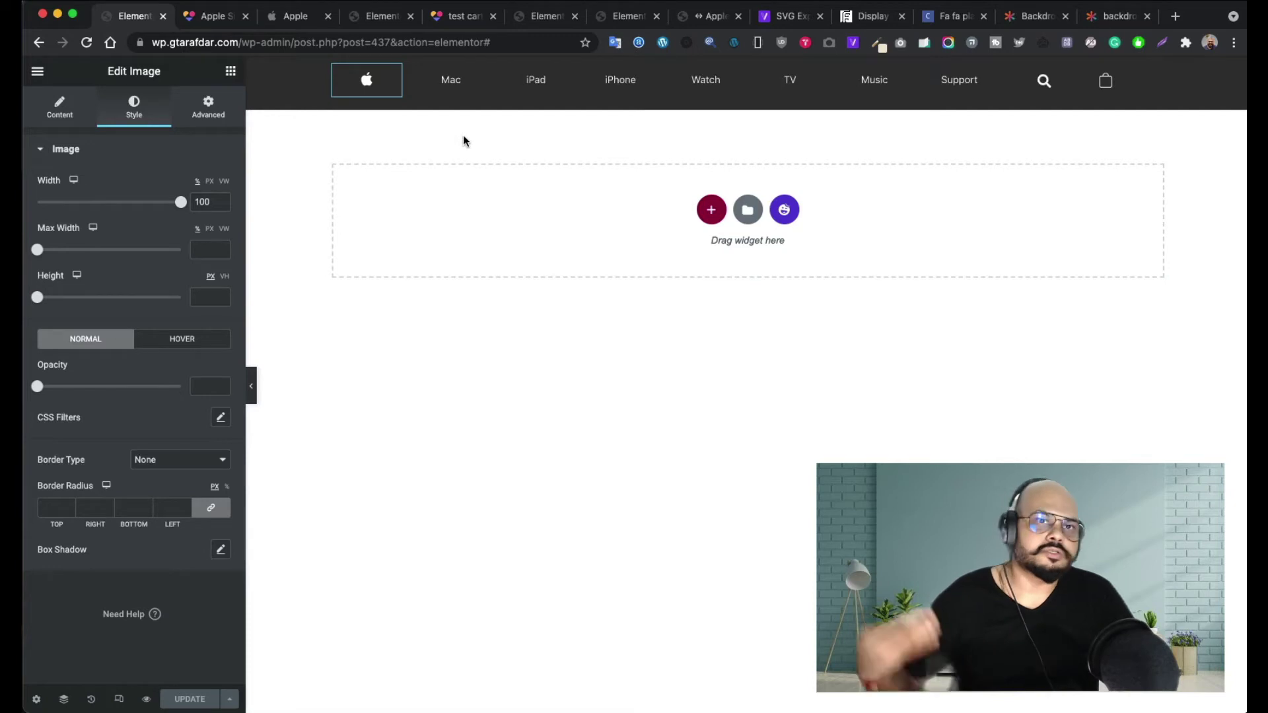
click(291, 17)
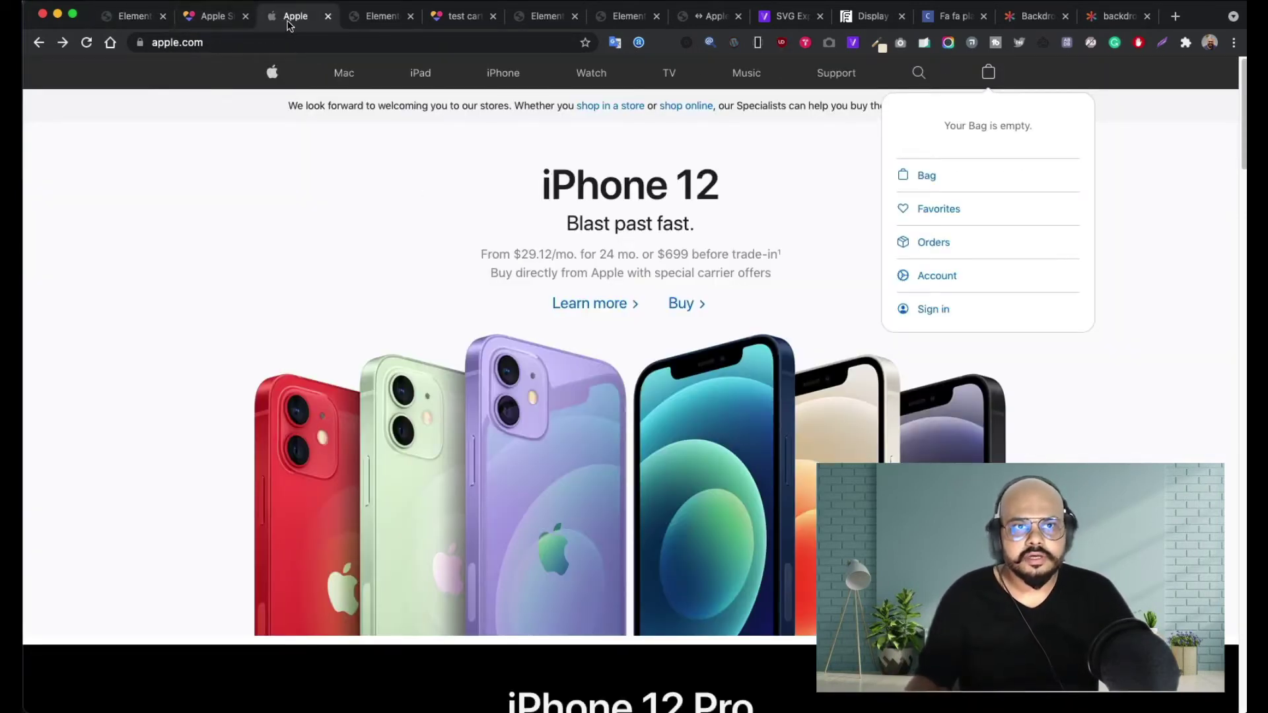
- Place the Apple homepage beside the page editor, dismiss its bag menu, and add a single-column section below the header
drag(291, 18, 215, 17)
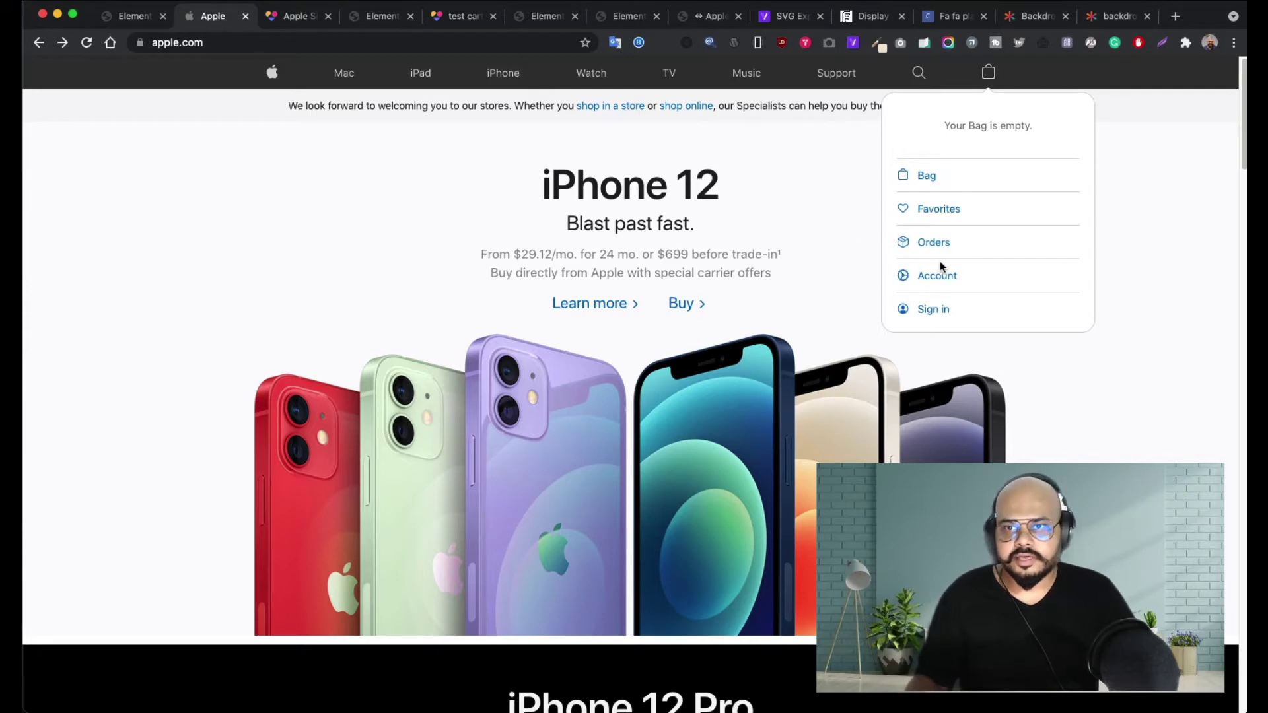
click(1136, 71)
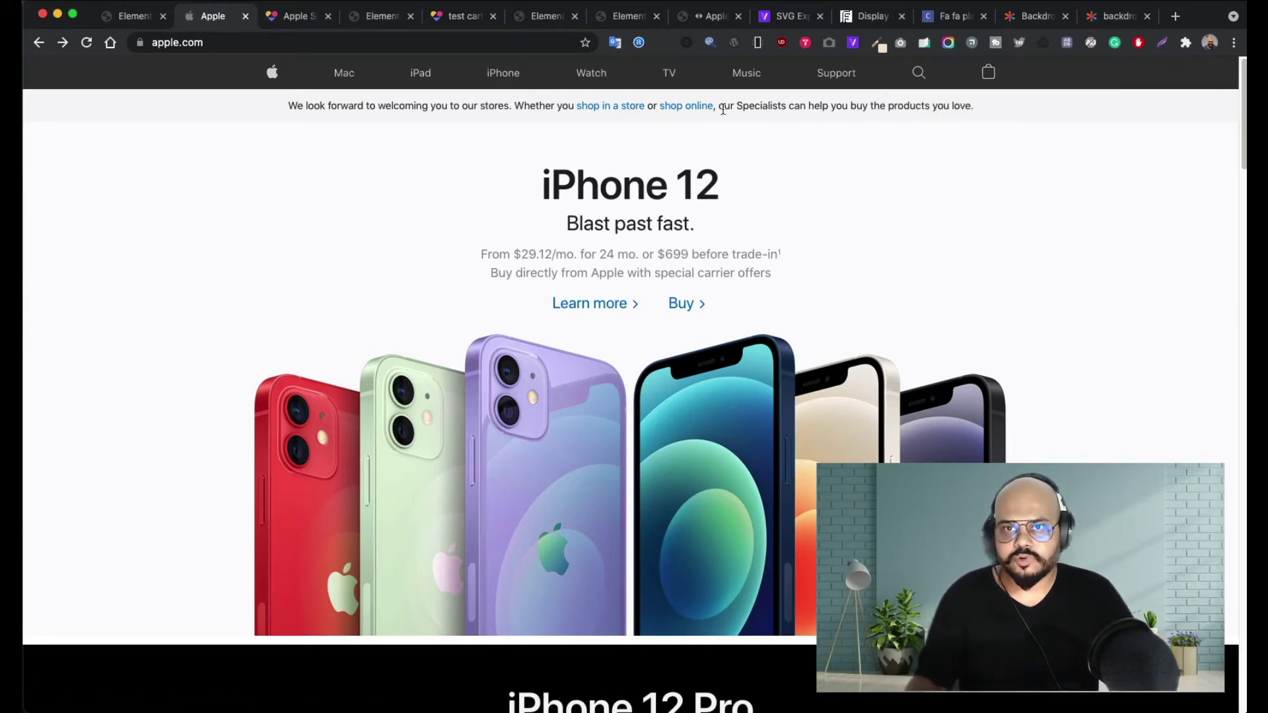
click(126, 16)
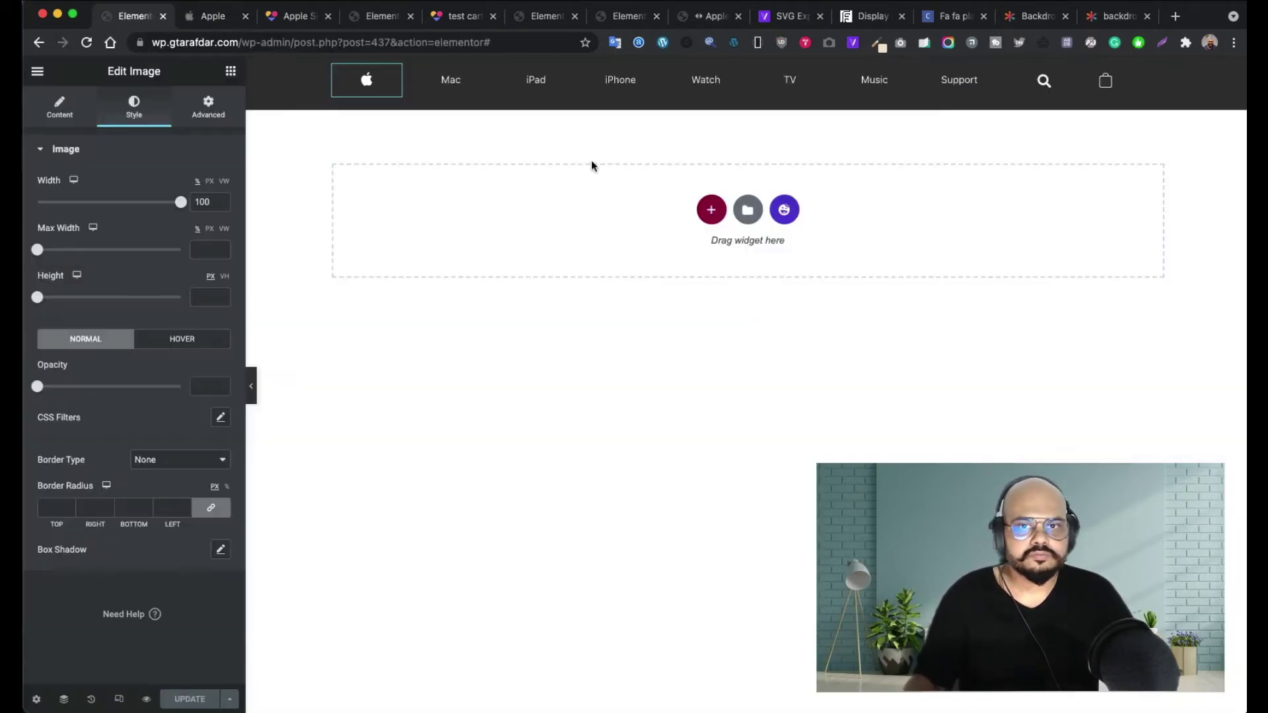
click(701, 212)
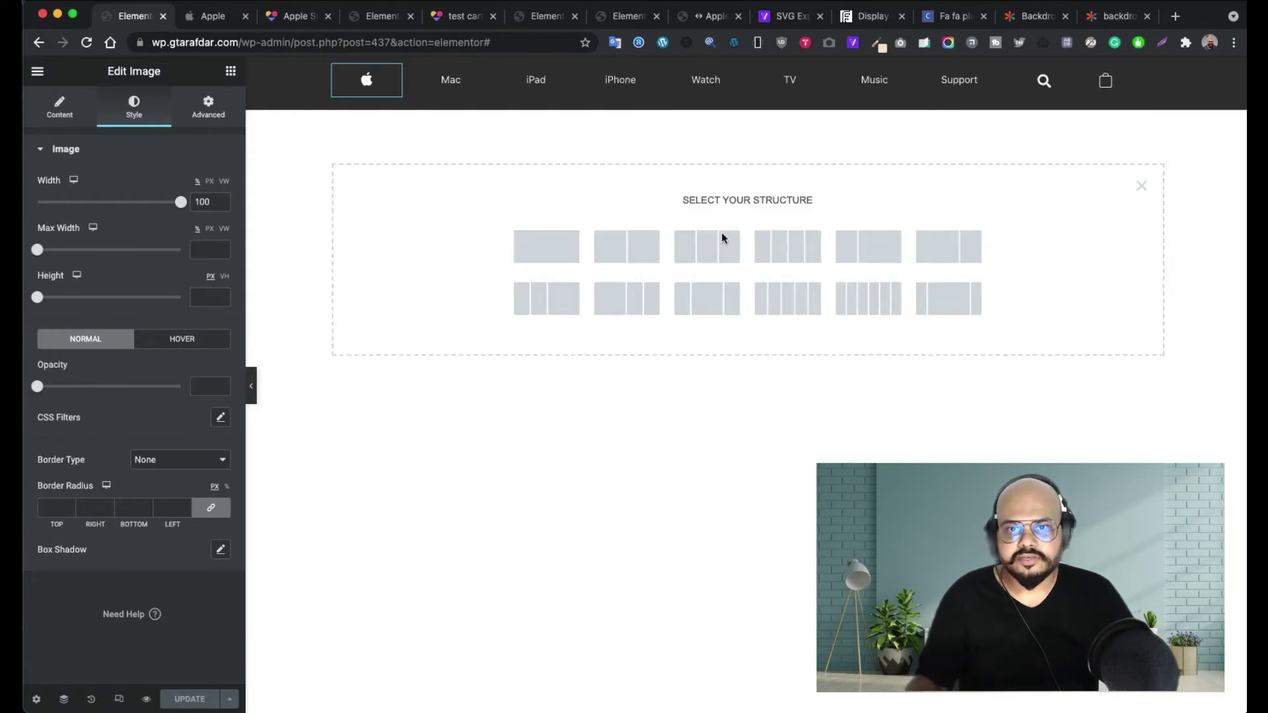
click(546, 244)
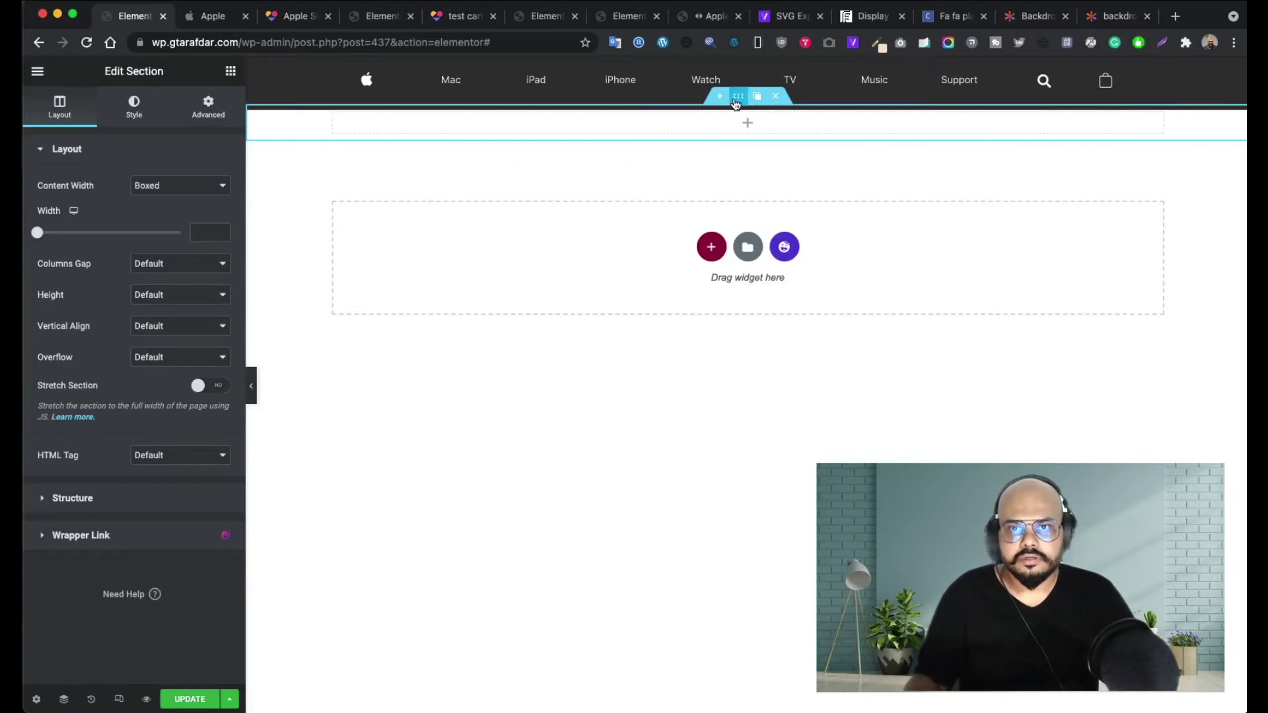
- Inspect the announcement strip beneath the navigation on Apple's homepage to get its background colour
click(211, 23)
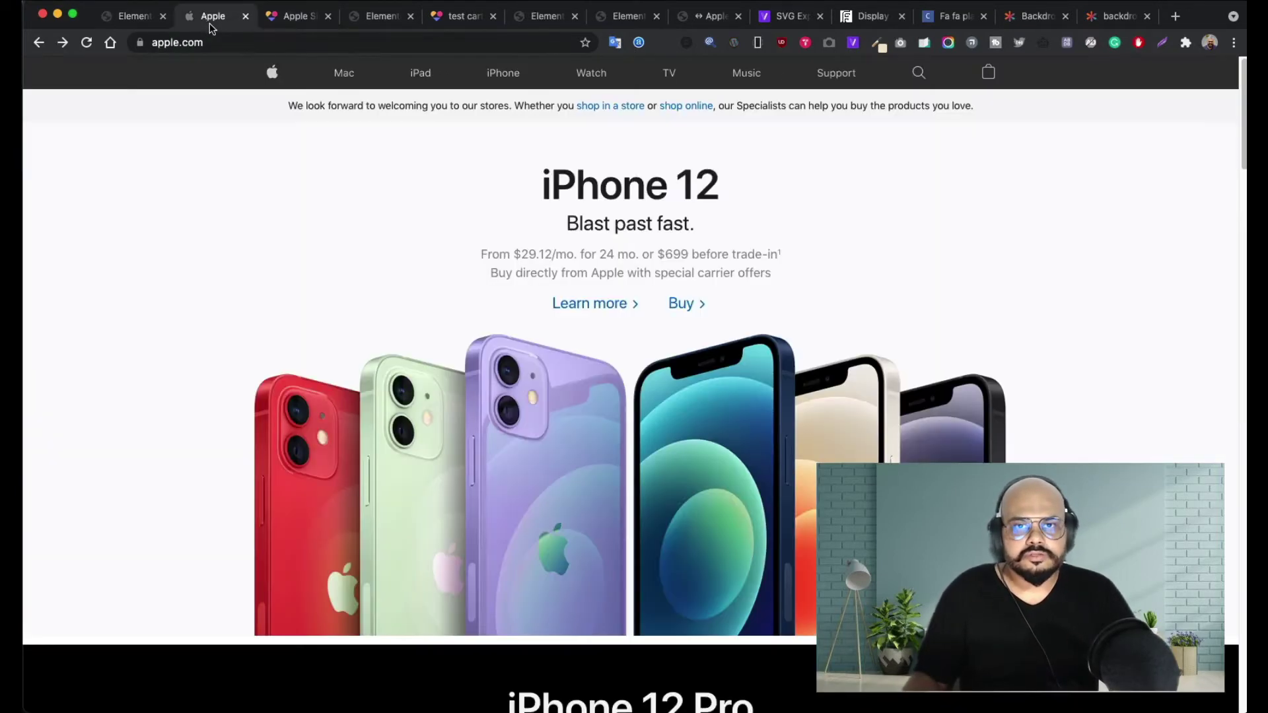
right_click(122, 114)
click(183, 417)
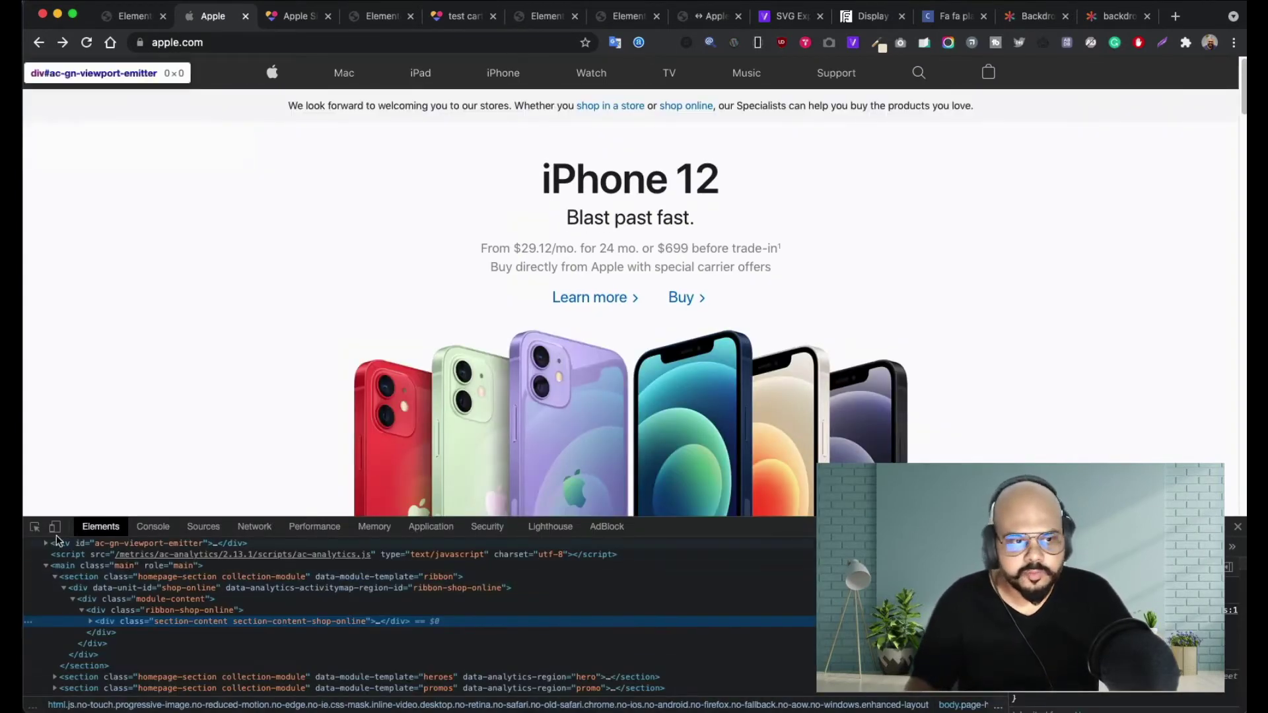
click(34, 527)
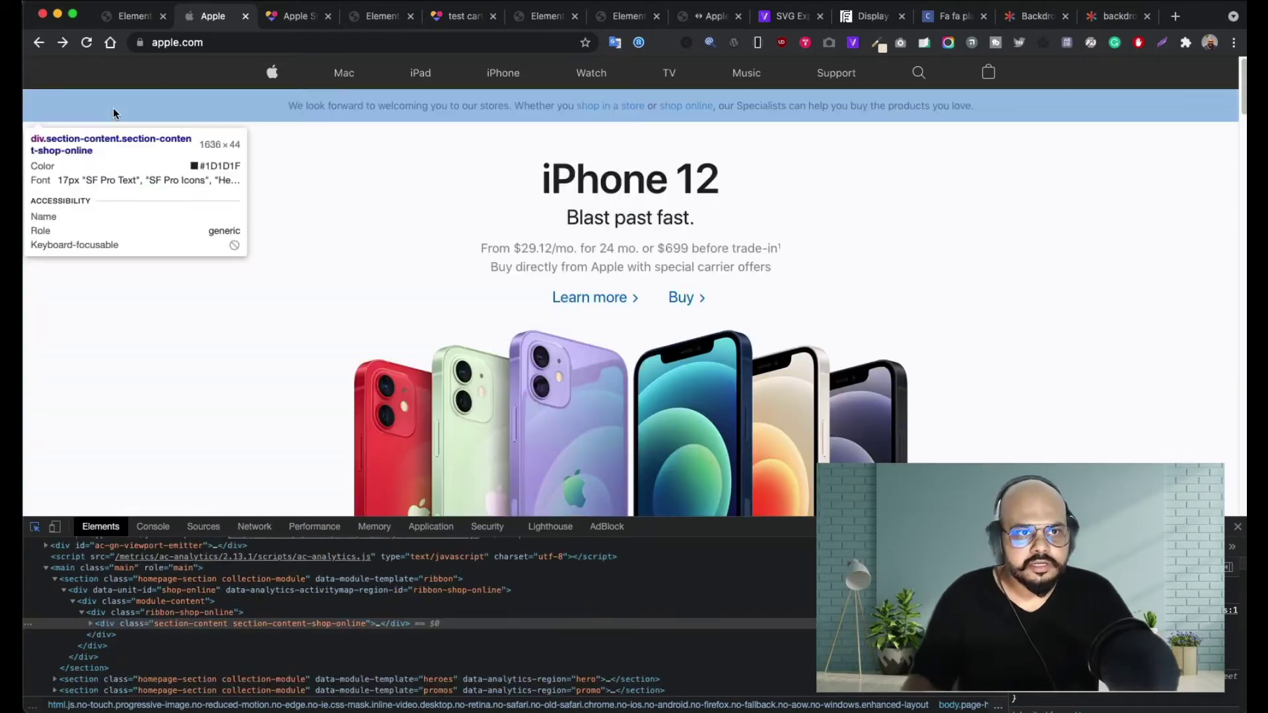
click(113, 108)
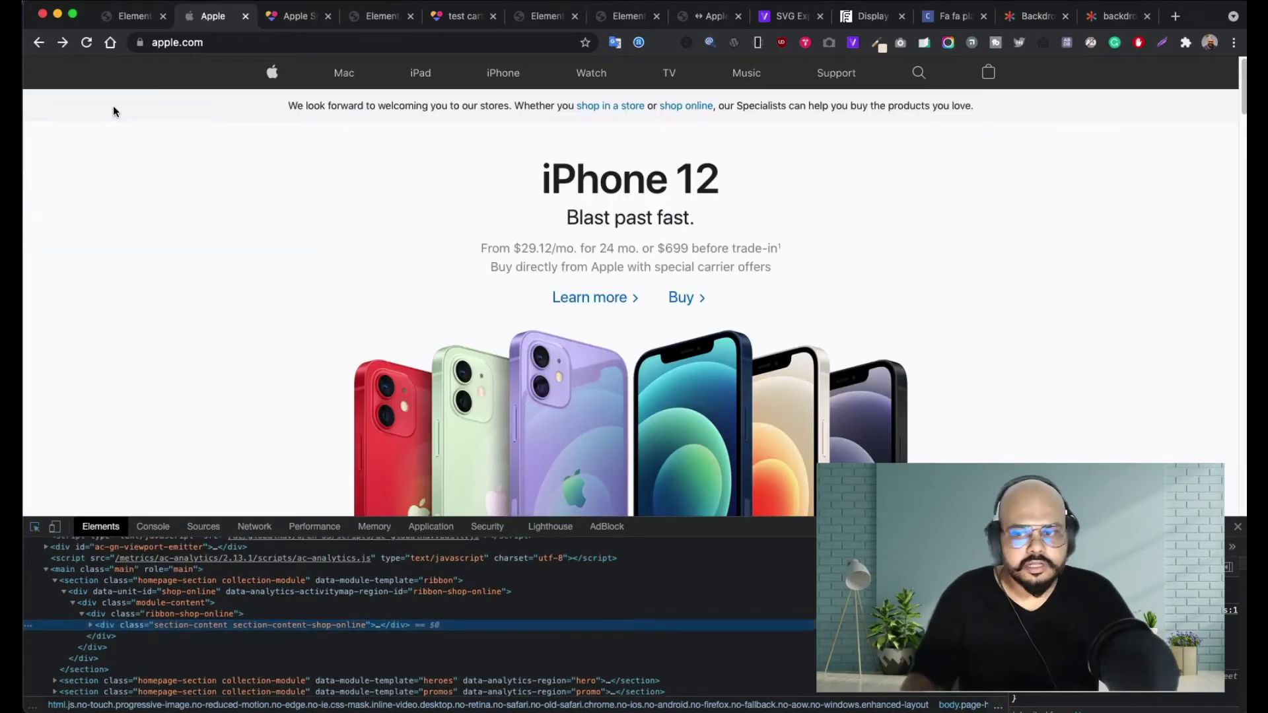
scroll(1084, 698, down, 6)
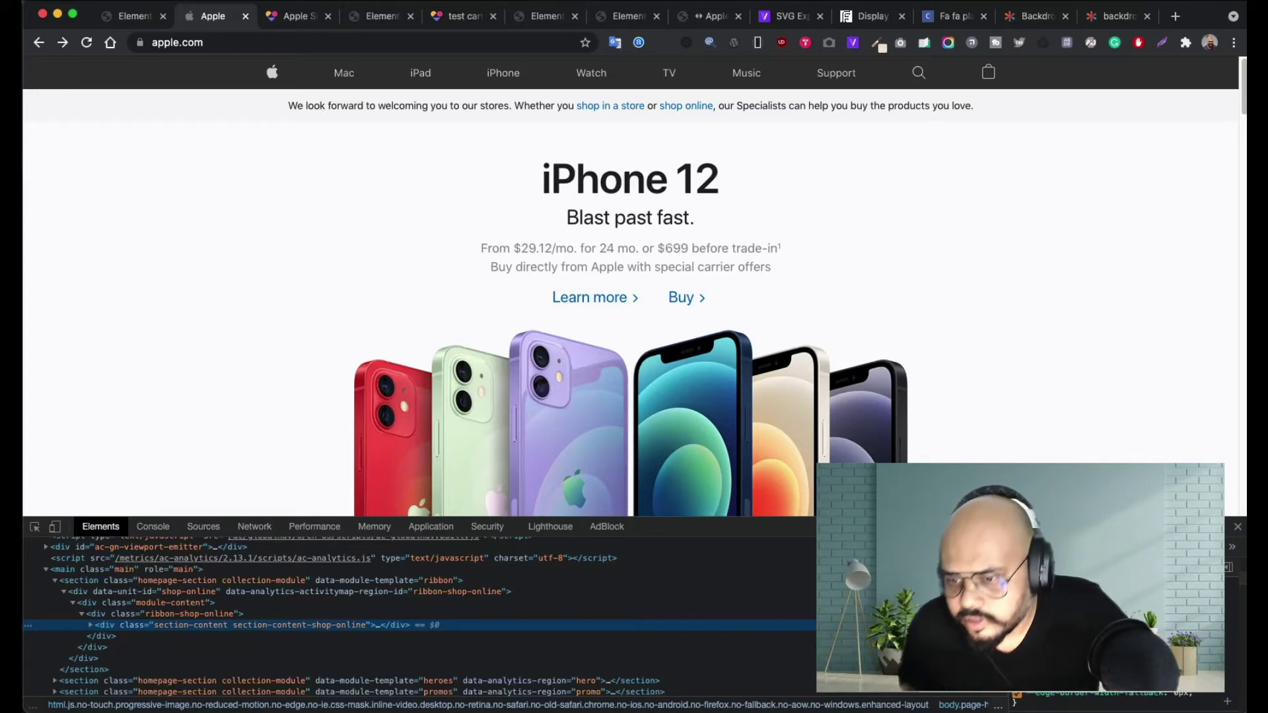
scroll(1122, 703, down, 2)
click(1057, 671)
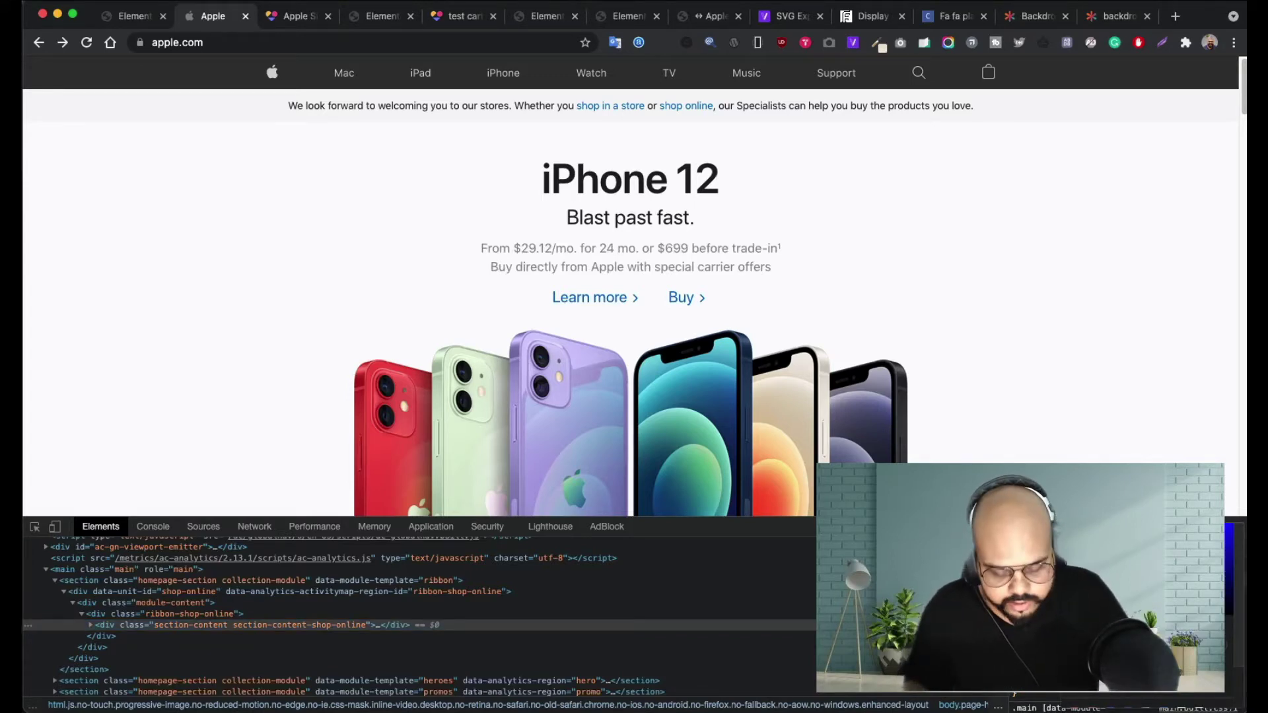
- Give the new section below the header a classic background with the colour #fbfbfd
click(137, 21)
click(134, 109)
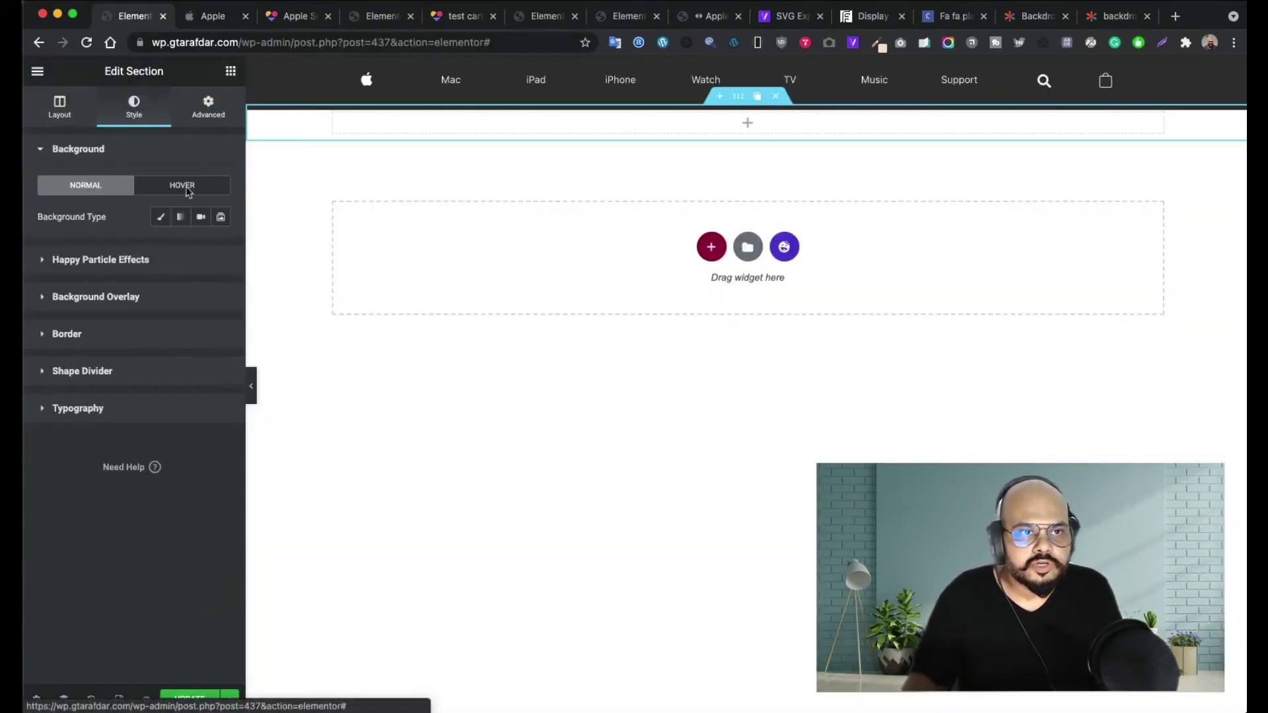
click(160, 216)
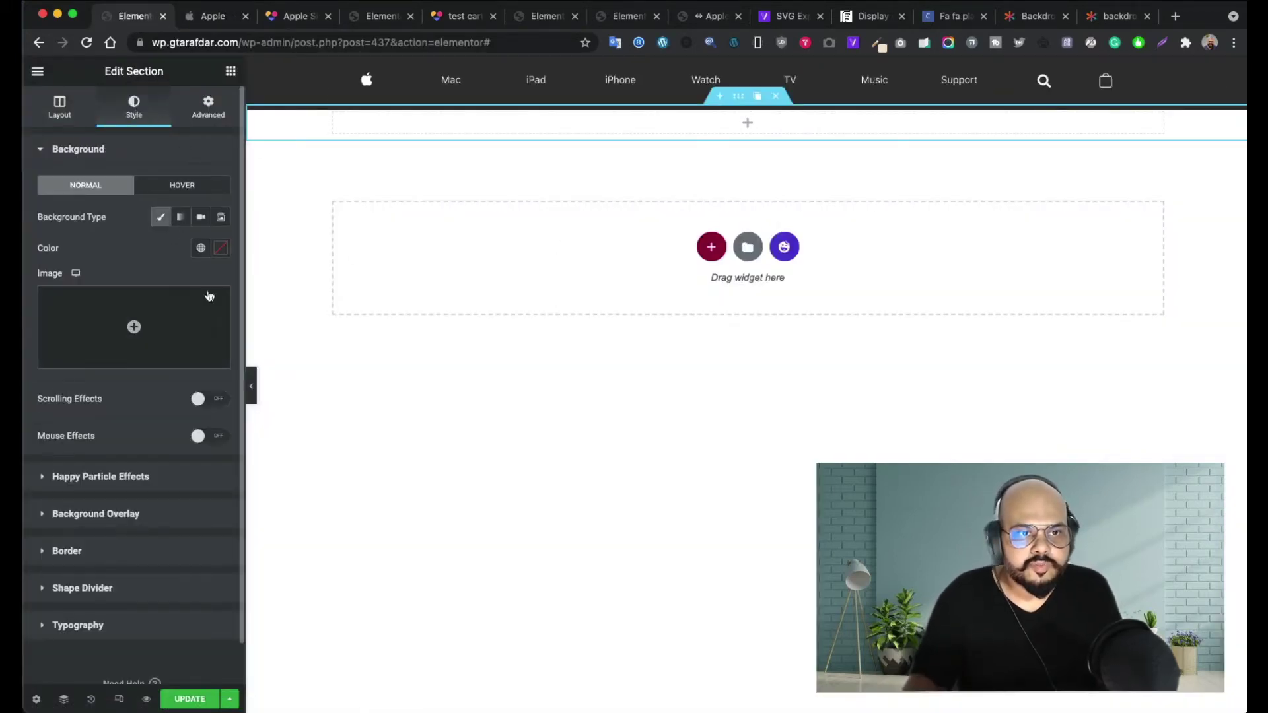
click(221, 248)
text(#fafafc)
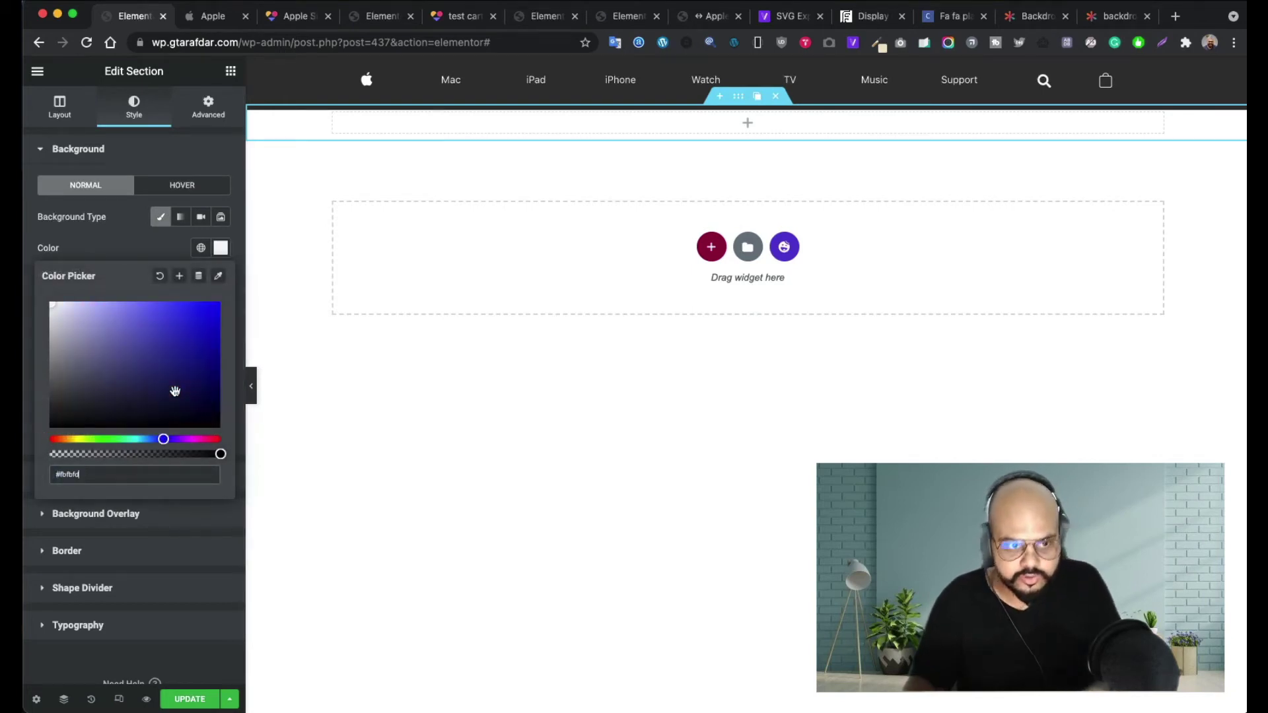
click(132, 244)
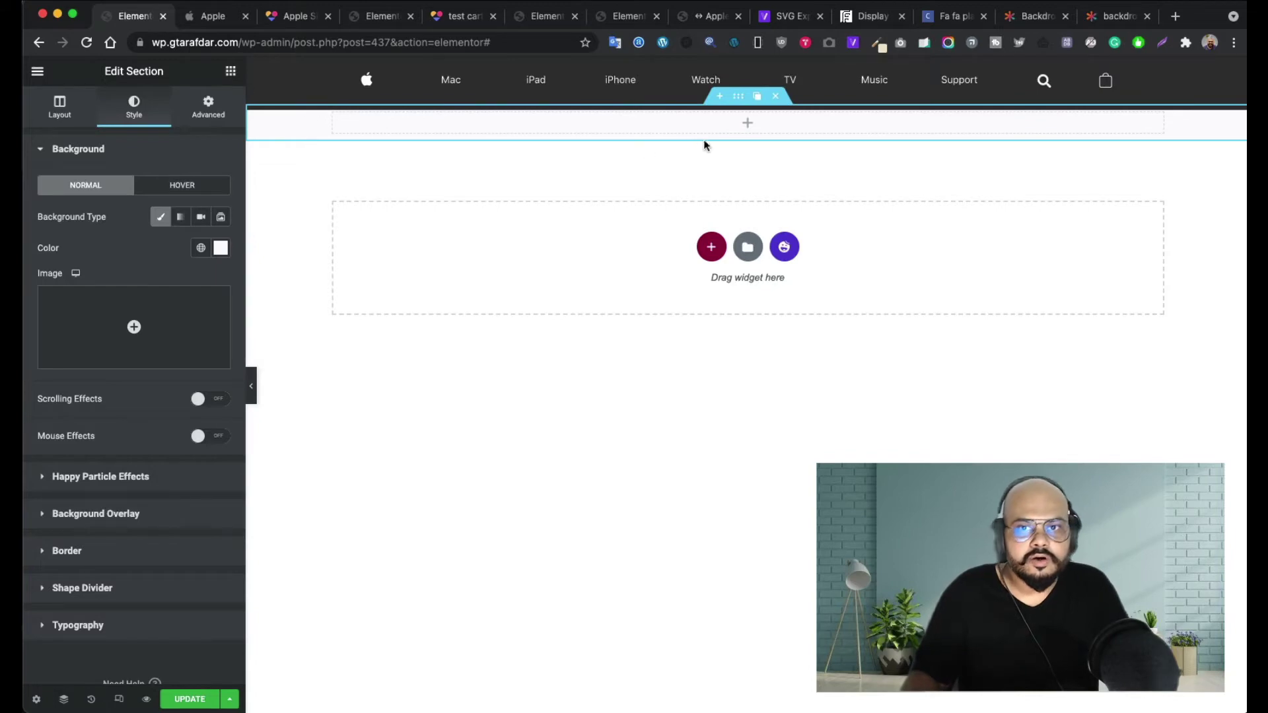
- Add a Text Editor widget to the new section and replace its placeholder with the announcement sentence and links copied from Apple's homepage
click(745, 127)
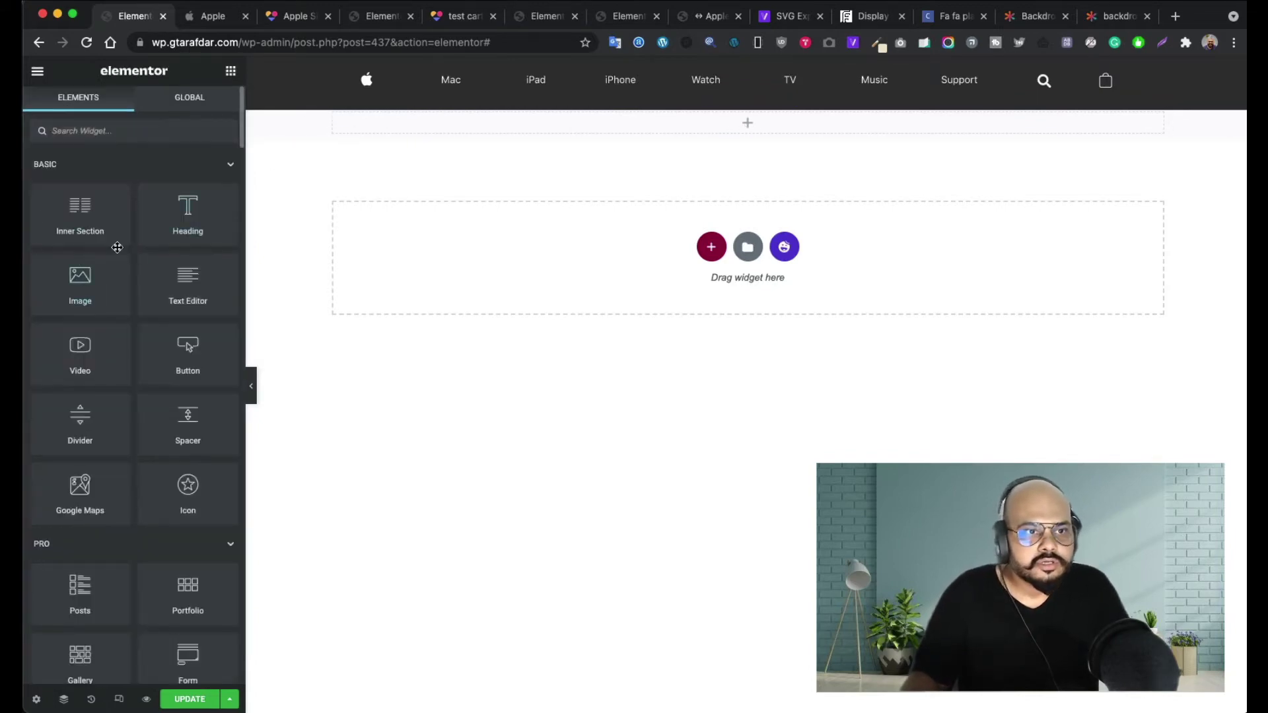
drag(186, 281, 740, 129)
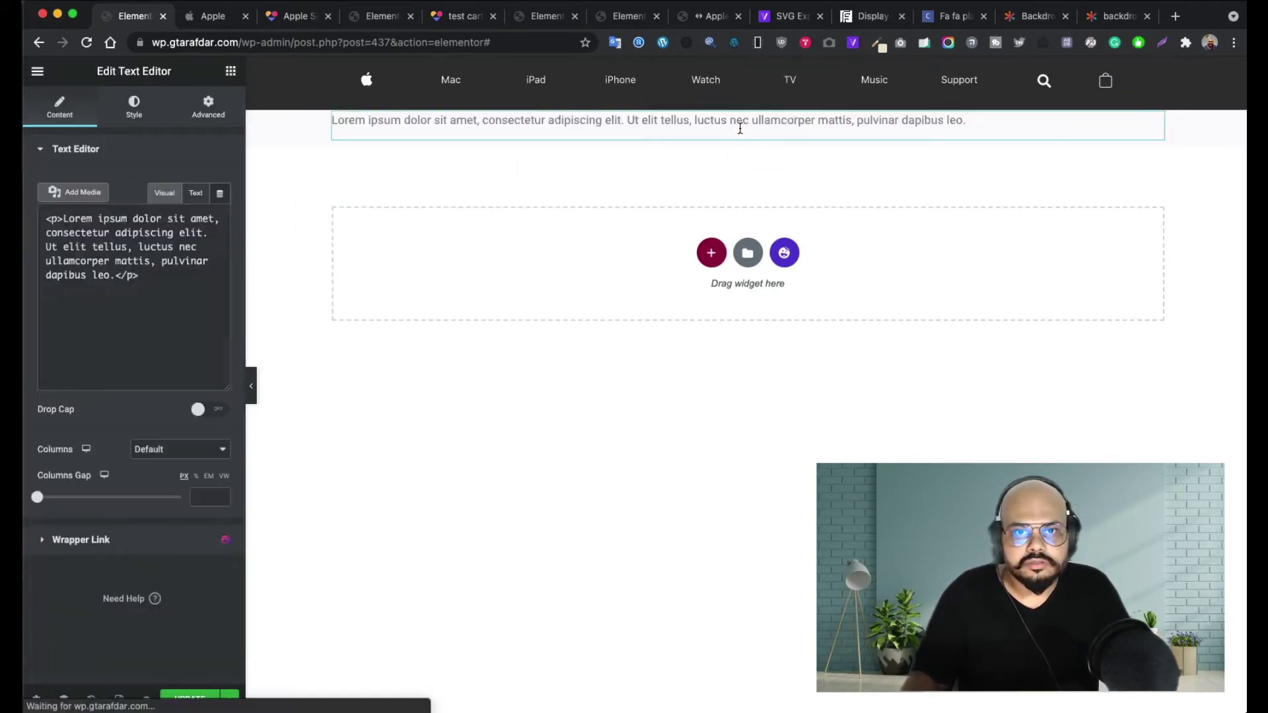
click(206, 16)
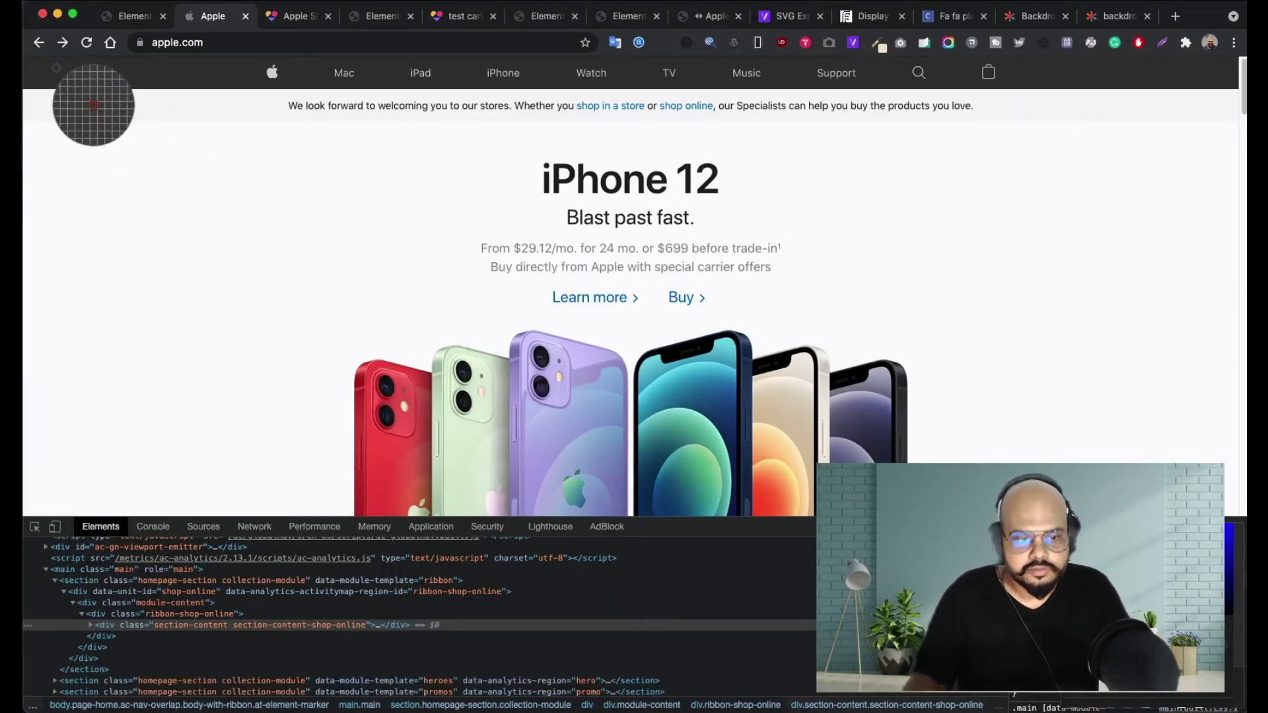
key(Escape)
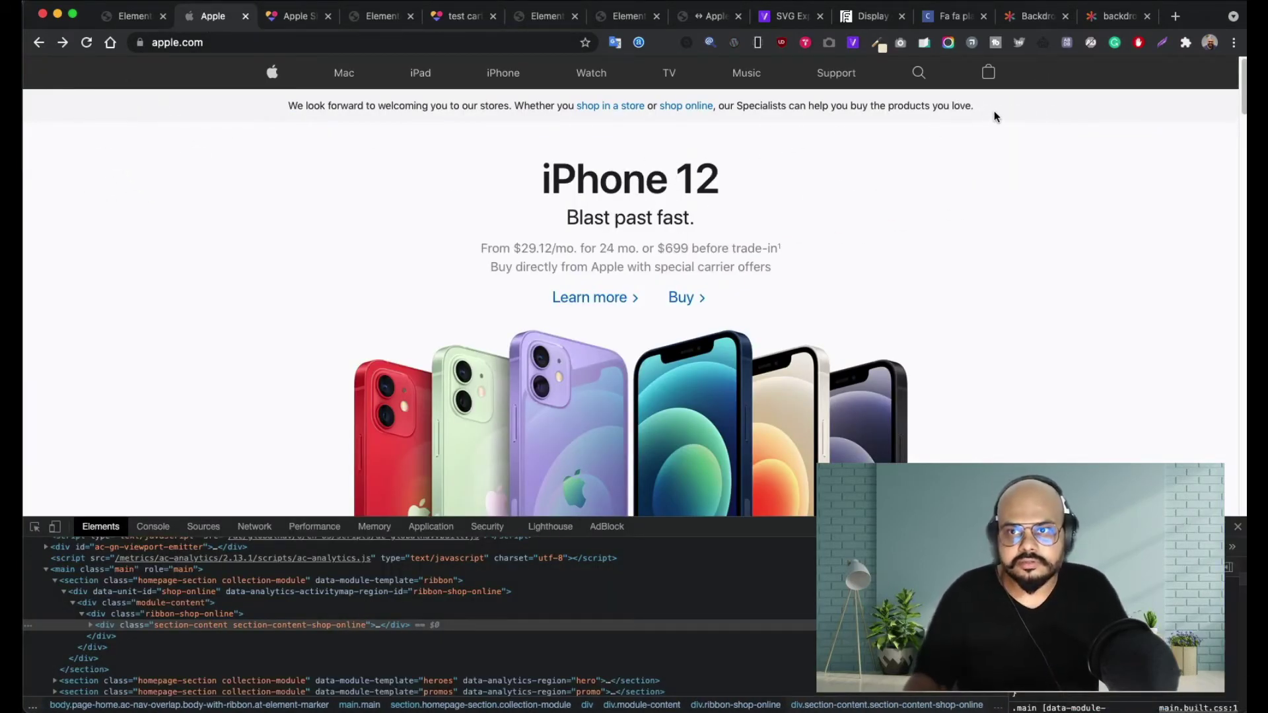
drag(995, 116, 282, 108)
key(super+c)
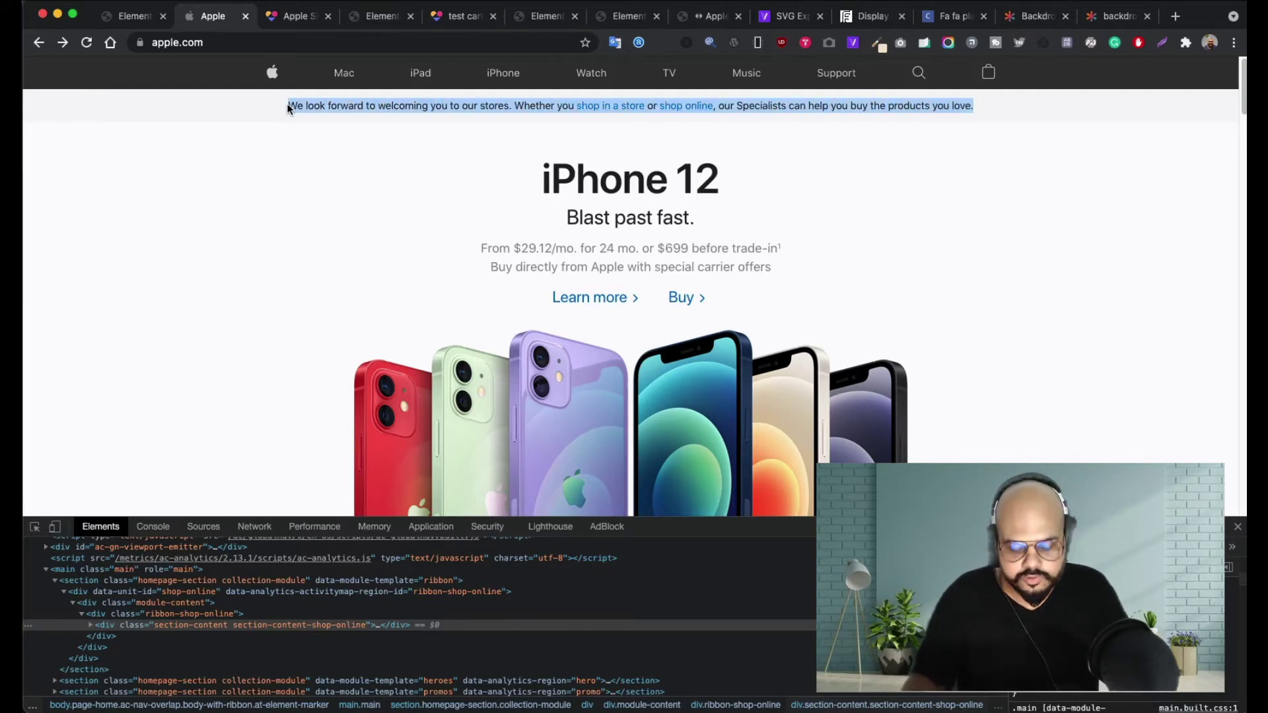
click(135, 16)
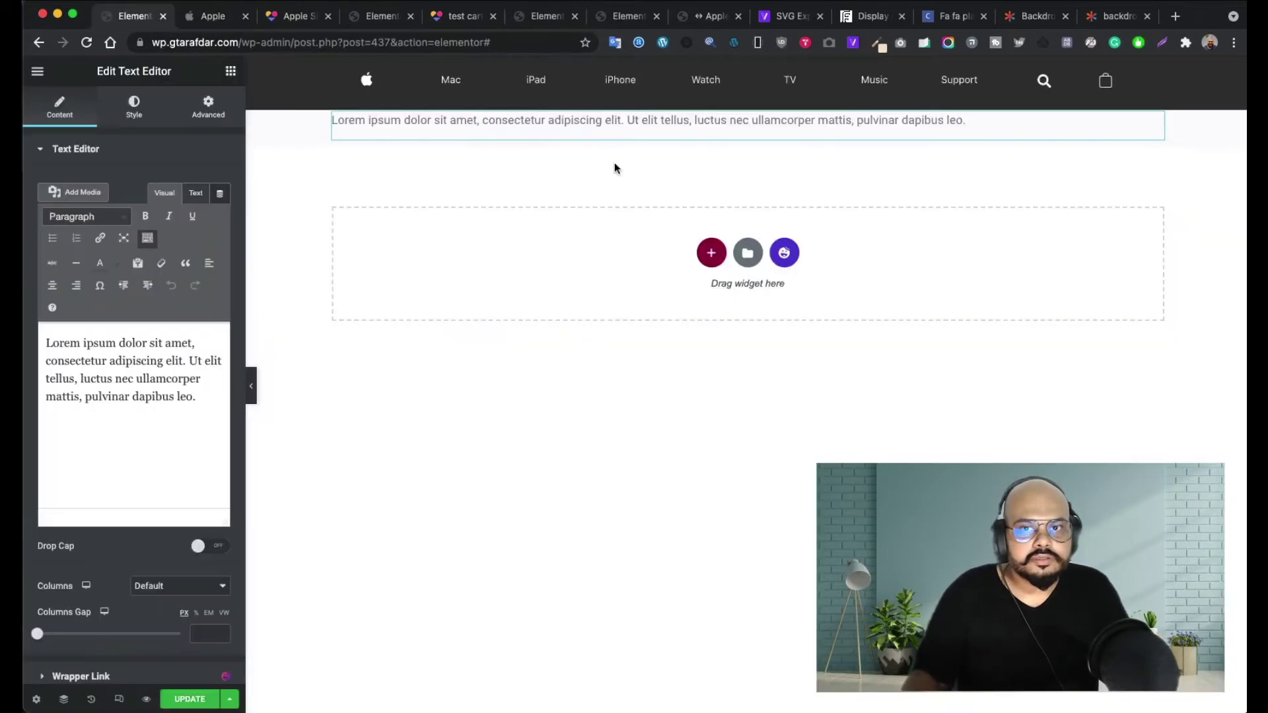
triple_click(177, 394)
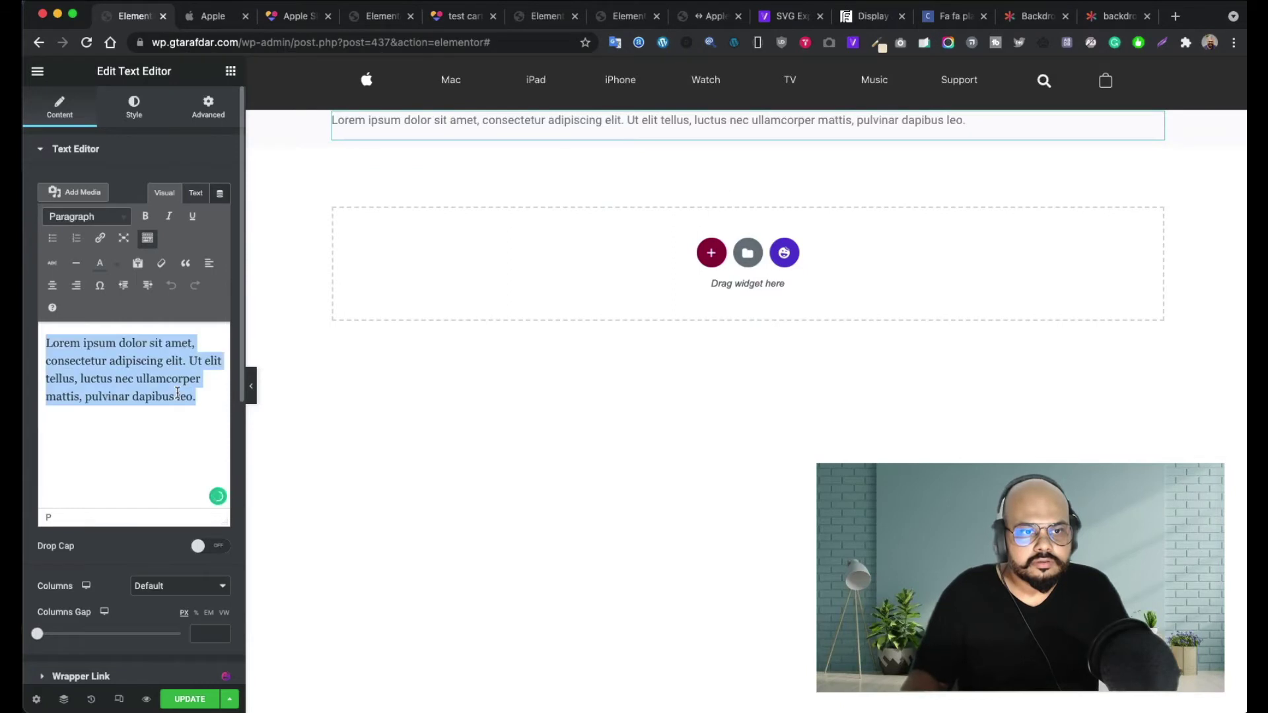
key(super+v)
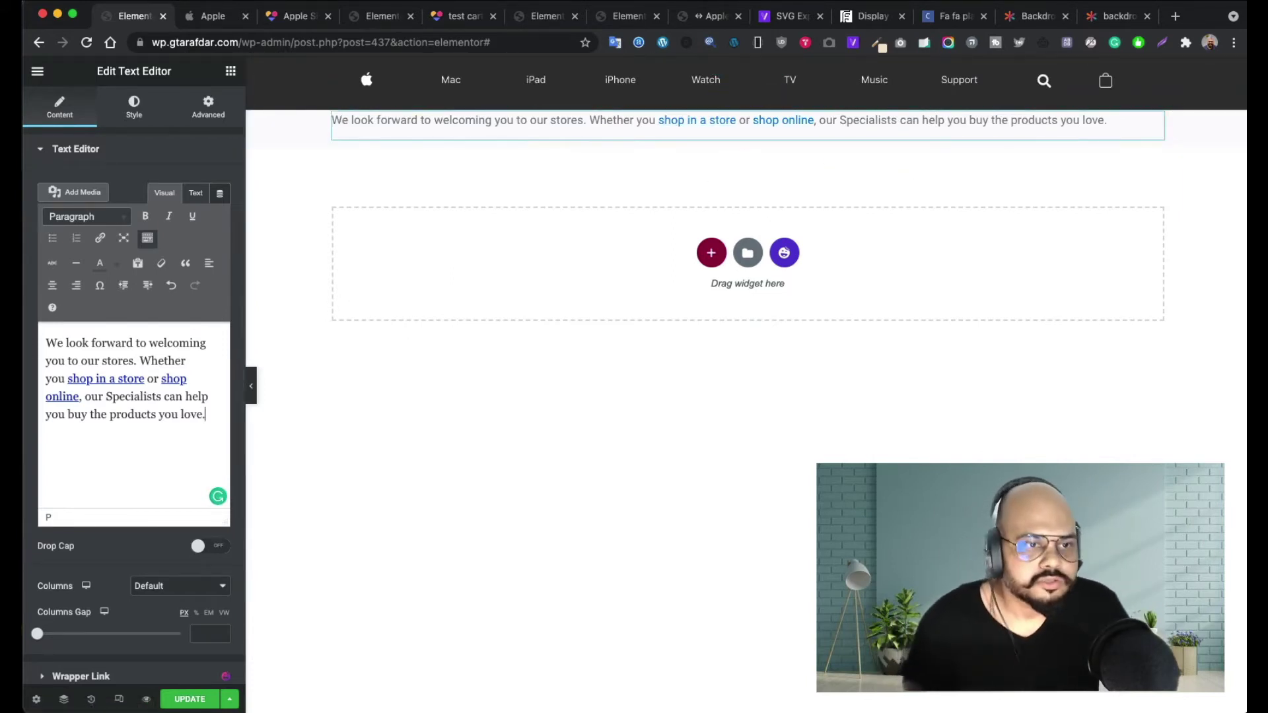
- Center the announcement text below the header and save the updated page
click(53, 286)
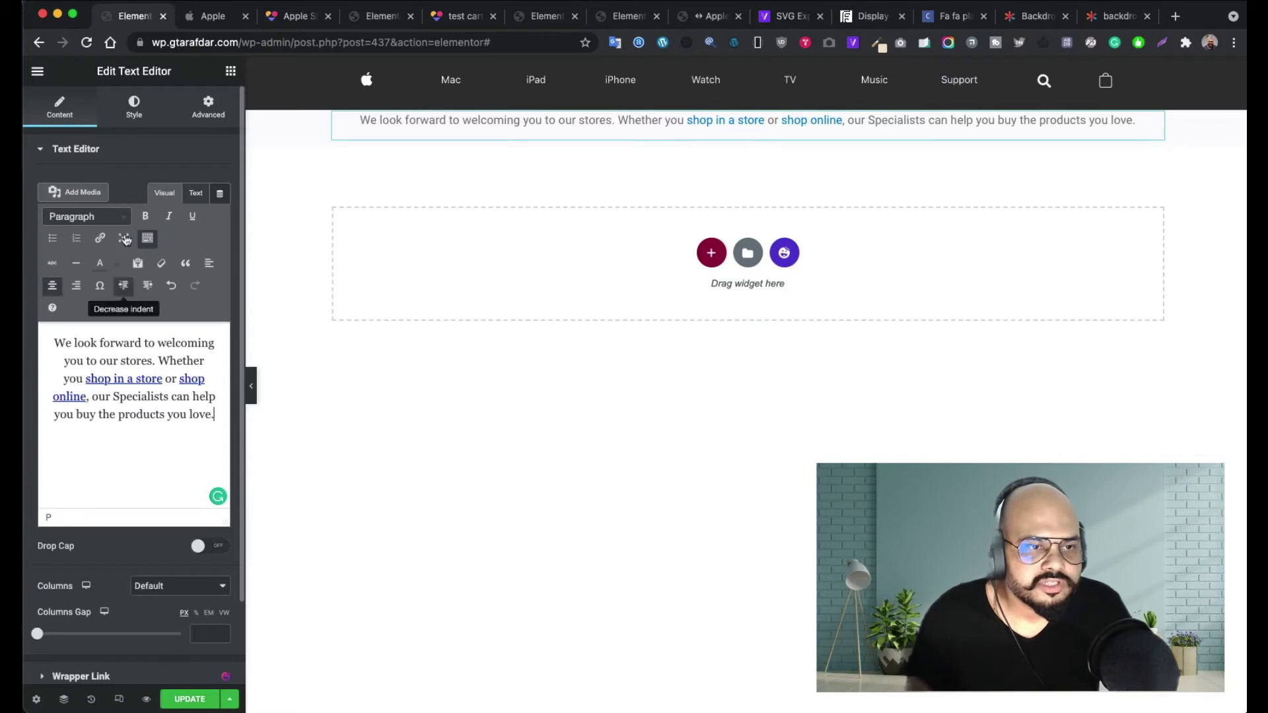
click(135, 112)
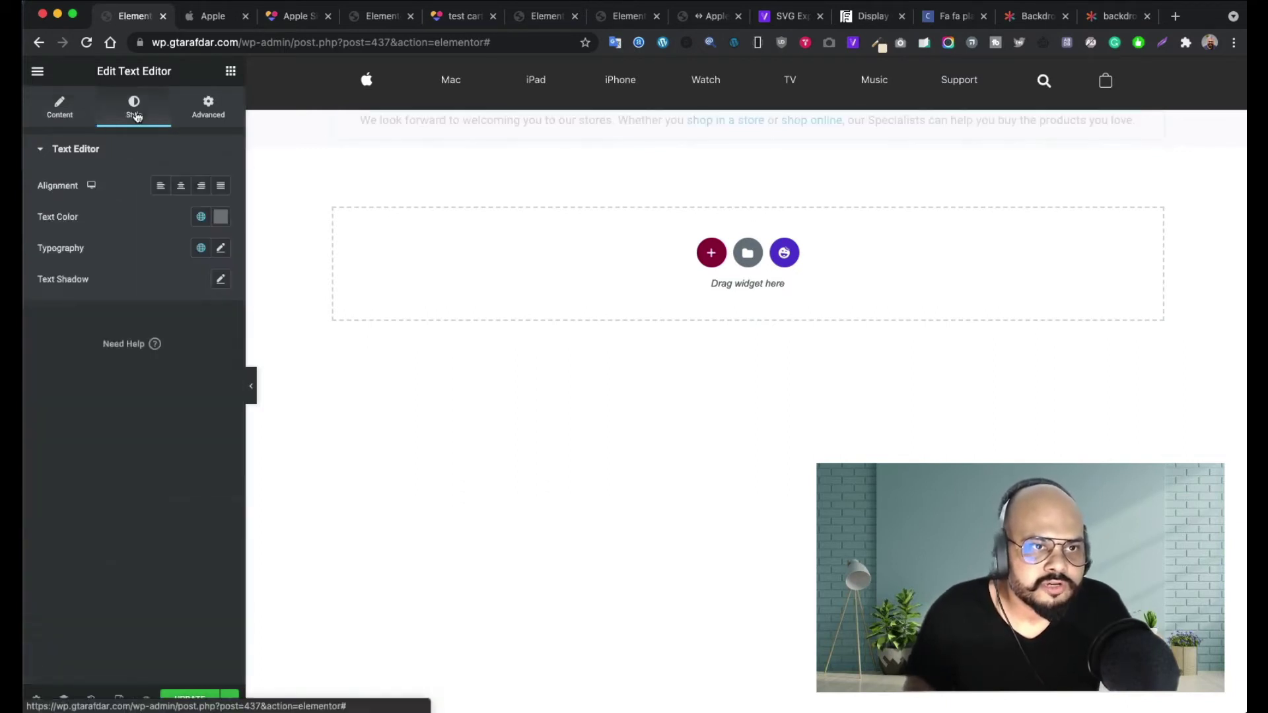
click(181, 187)
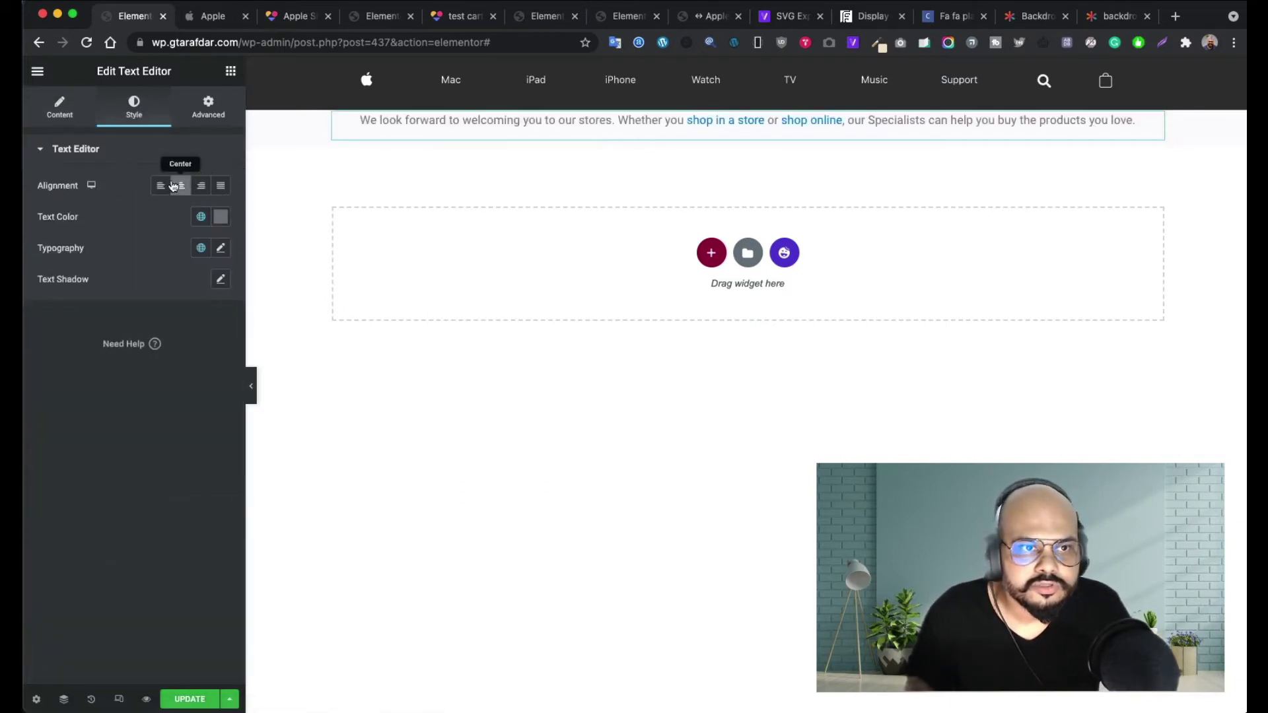
click(66, 113)
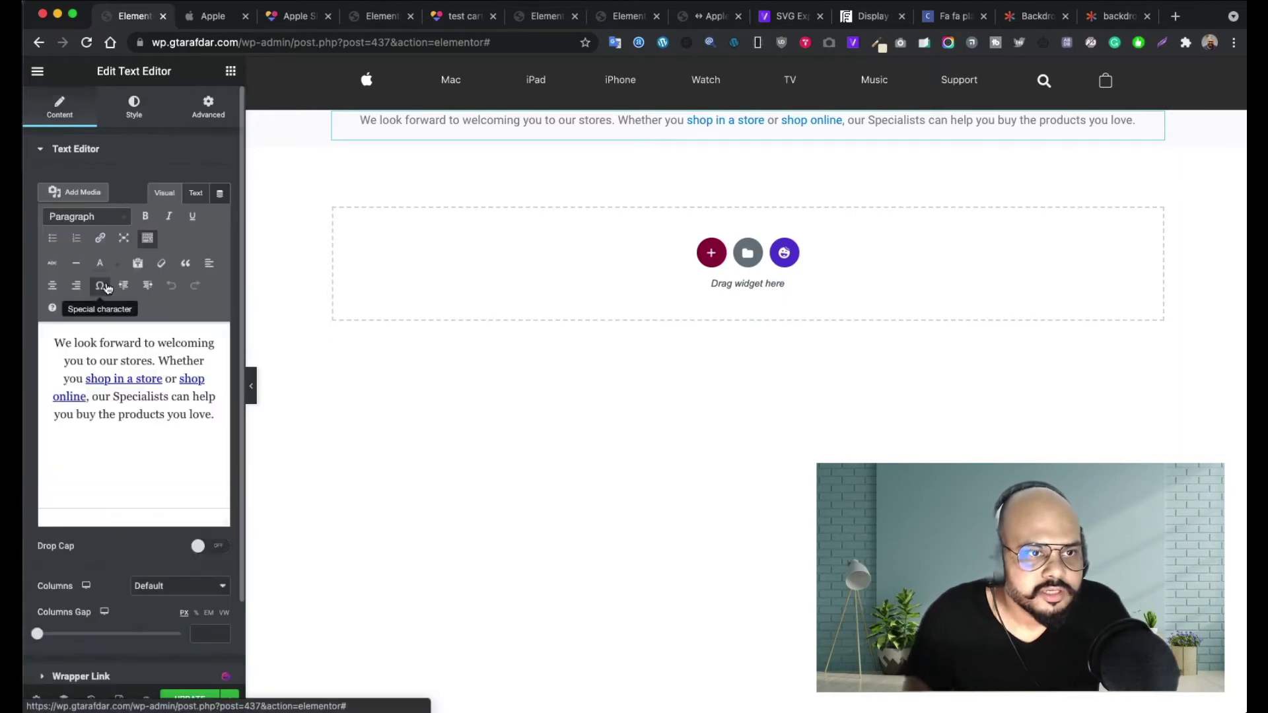
click(53, 288)
click(52, 285)
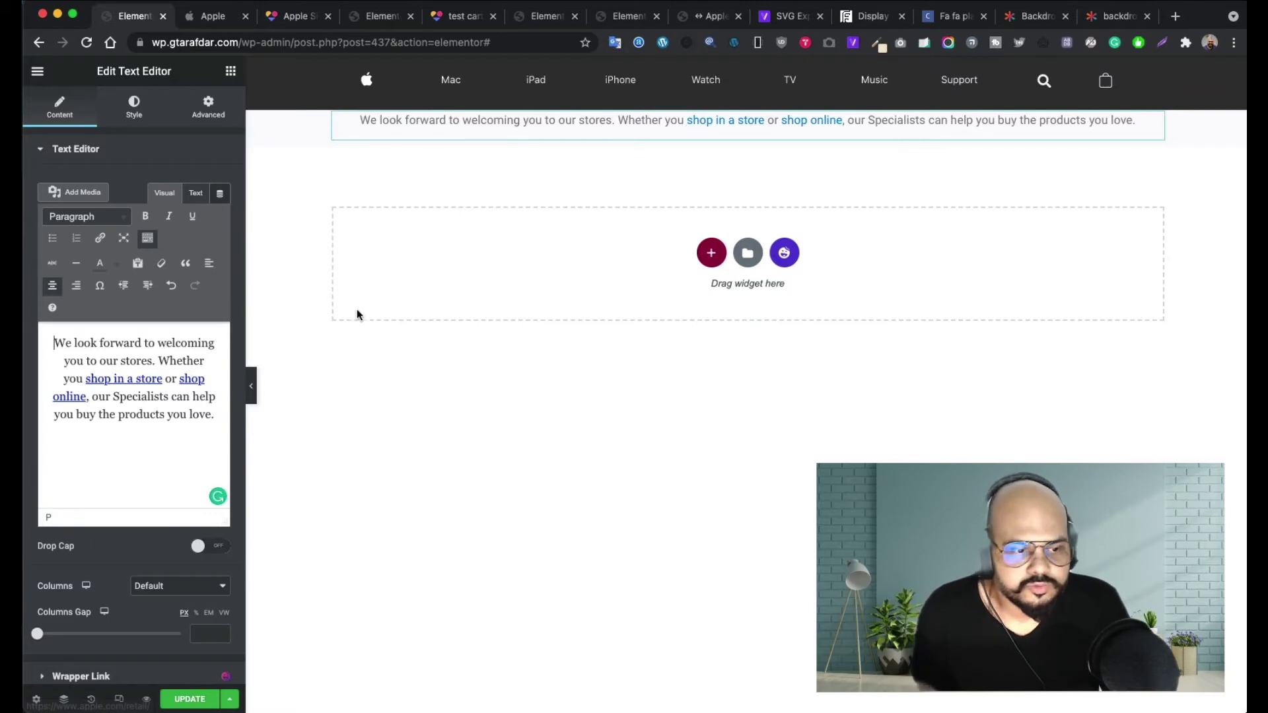
click(190, 700)
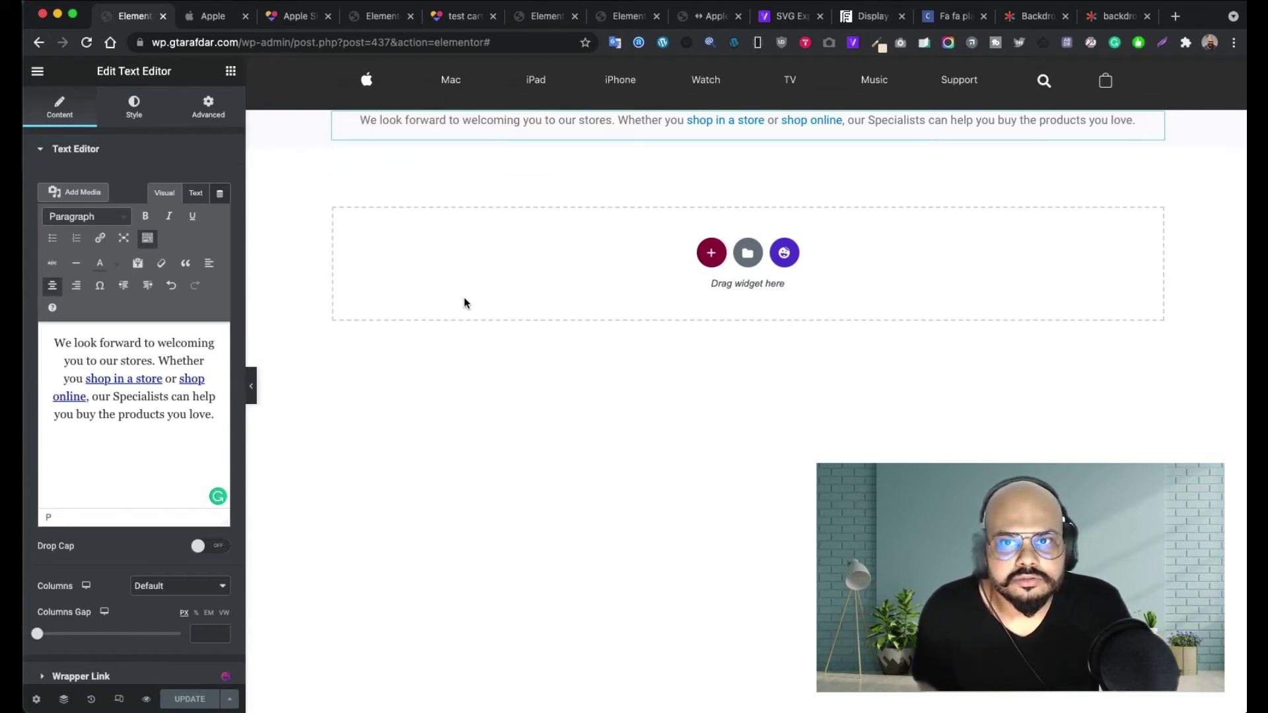
- Open the Typography theme style in Elementor's Site Settings
click(41, 79)
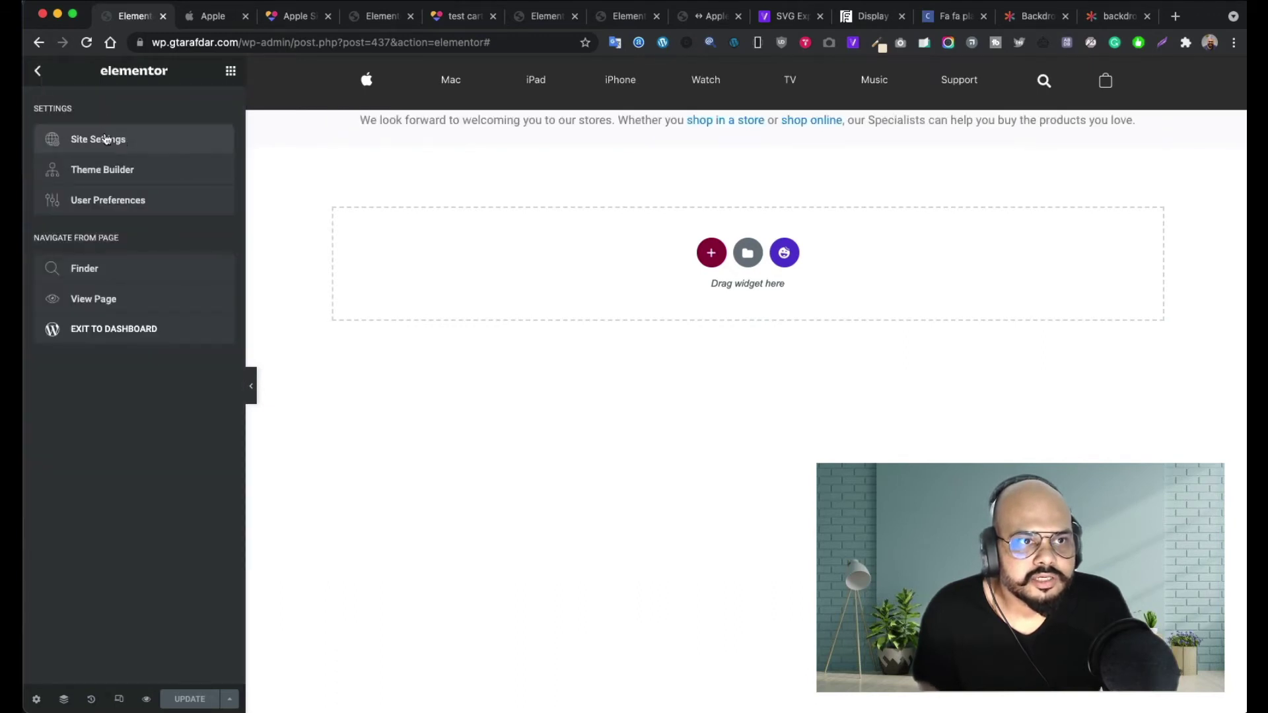
click(38, 74)
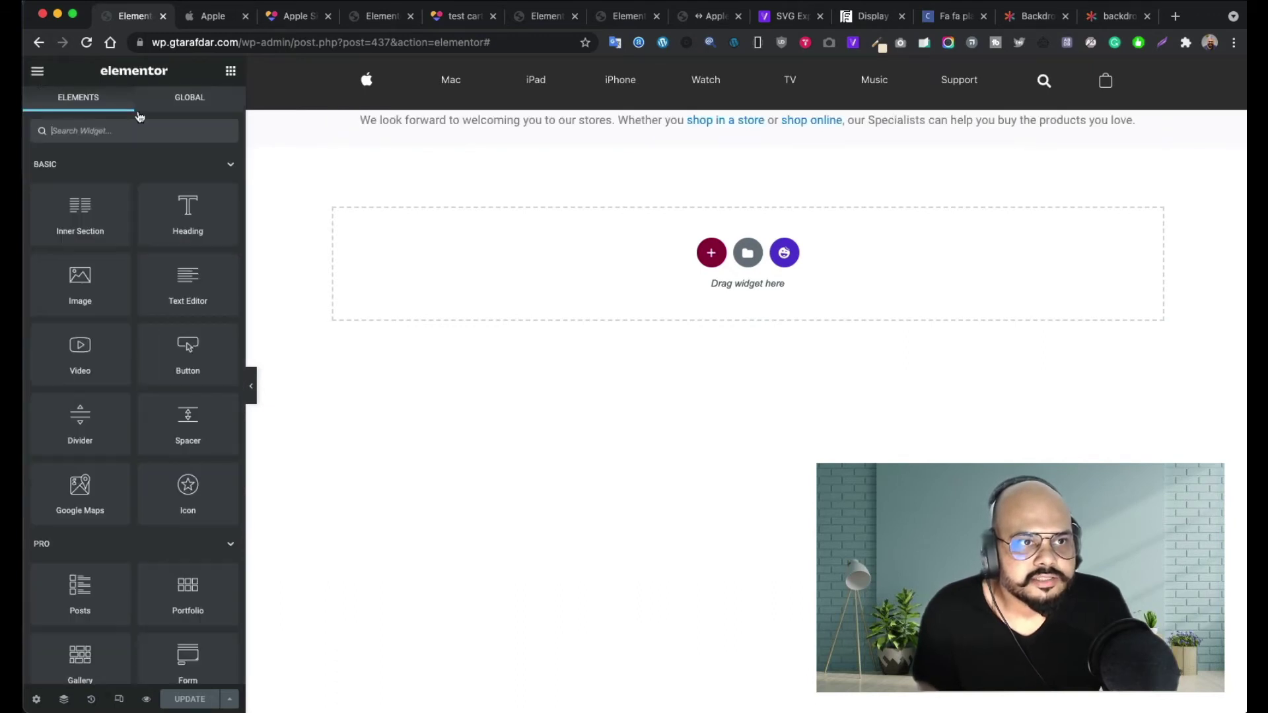
click(39, 74)
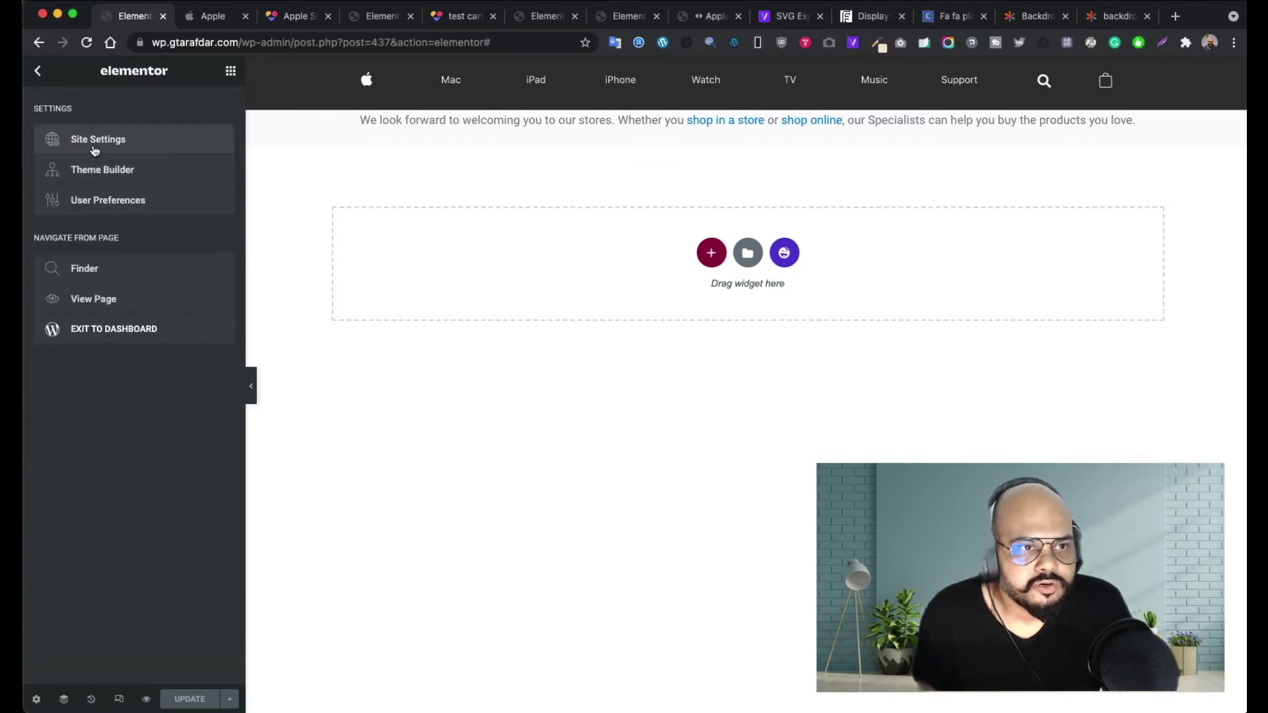
click(94, 148)
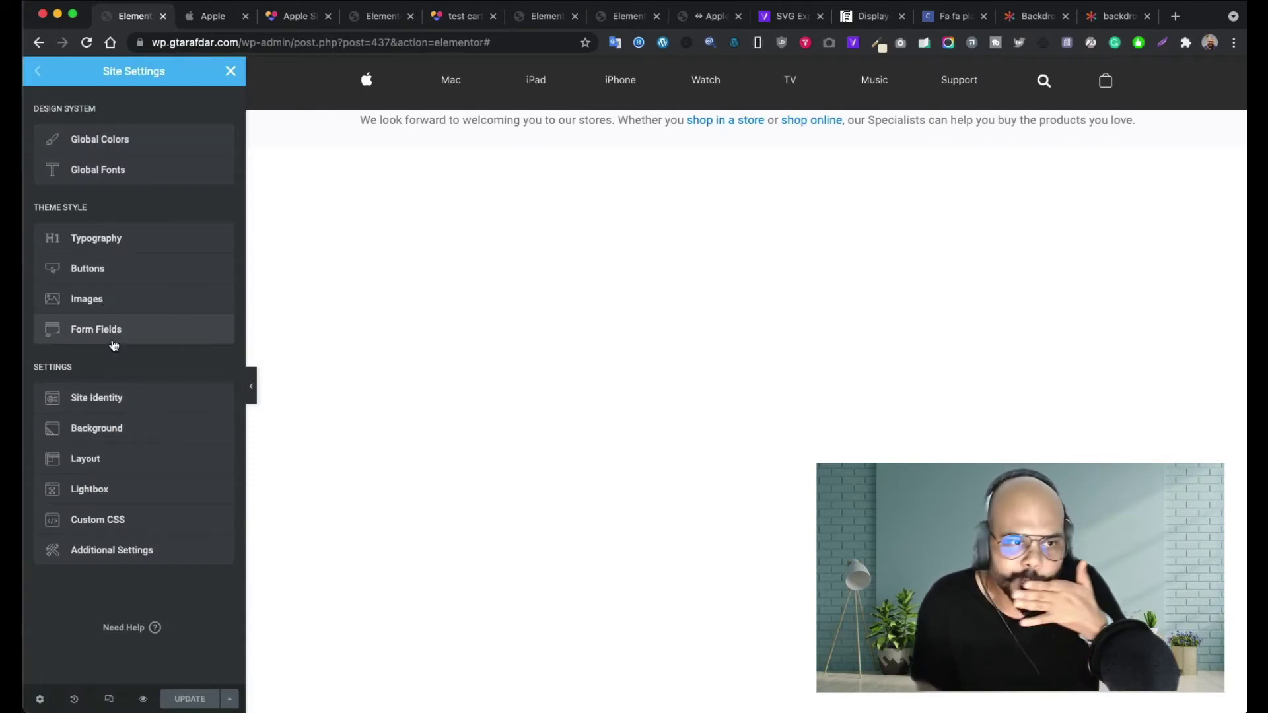
click(113, 394)
click(38, 73)
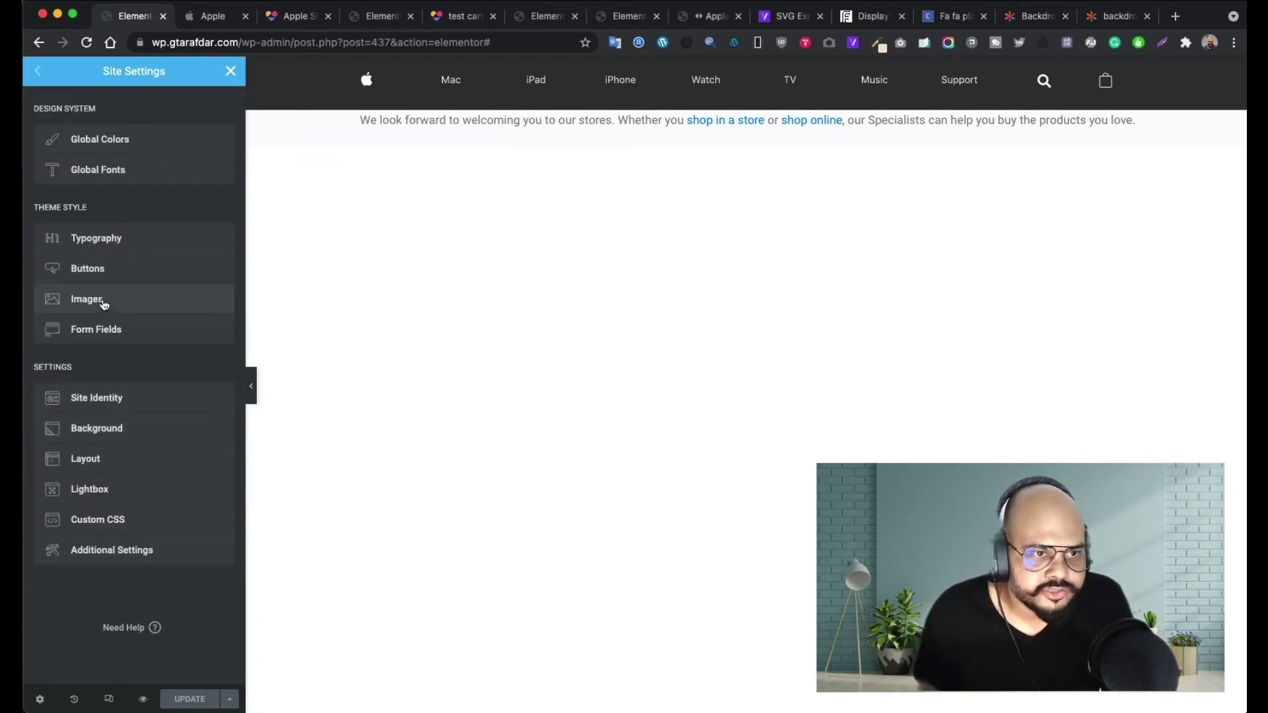
click(112, 242)
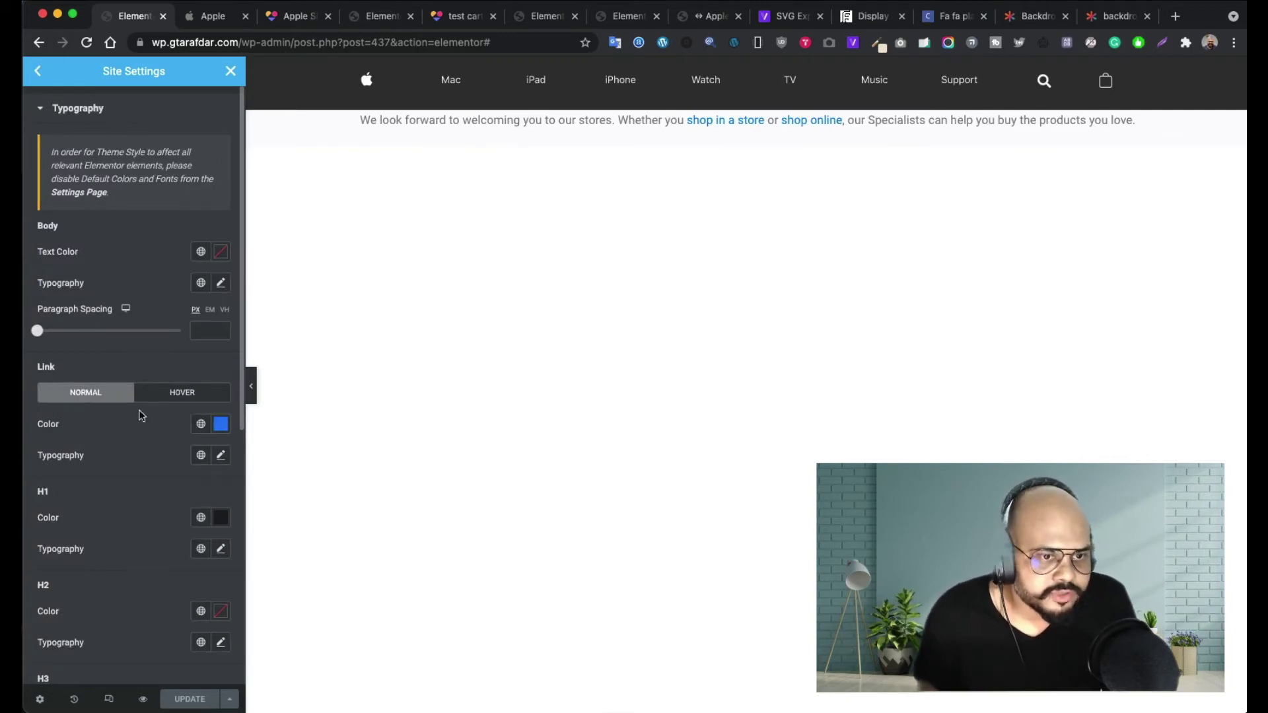
- Try the red #F80000 as the site-wide normal link color, and restore the original blue
click(221, 426)
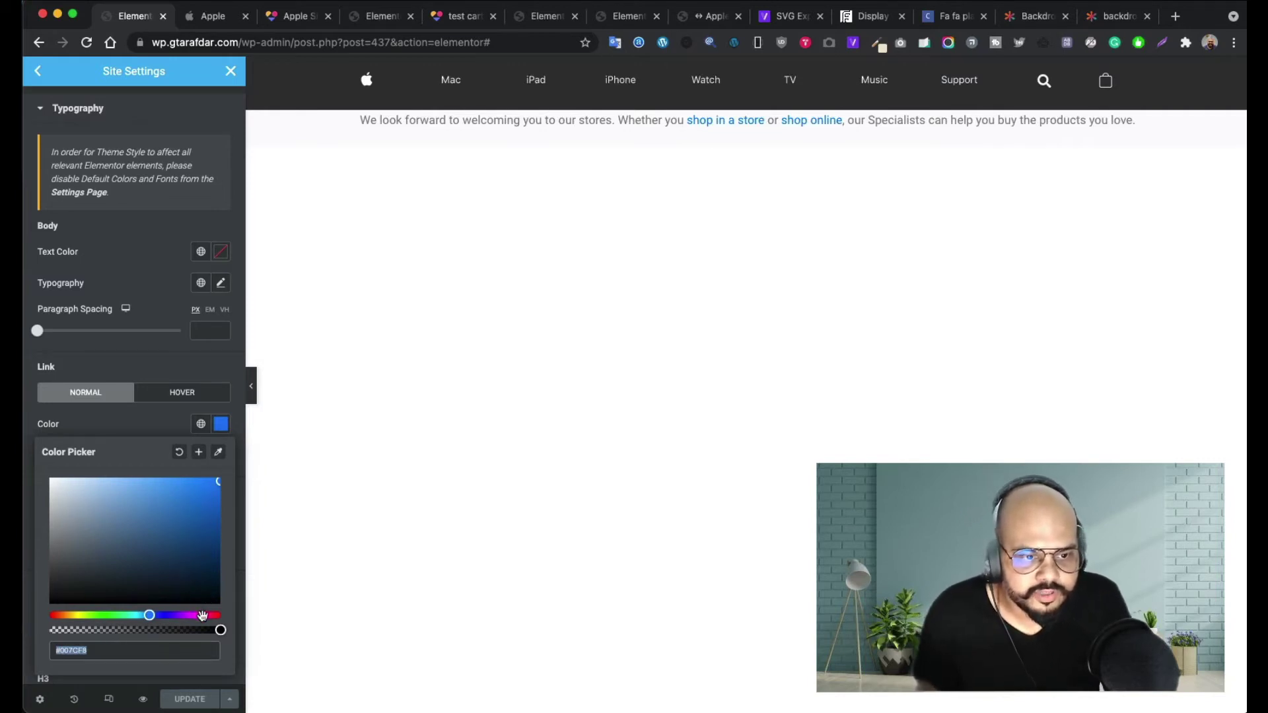
drag(203, 615, 224, 616)
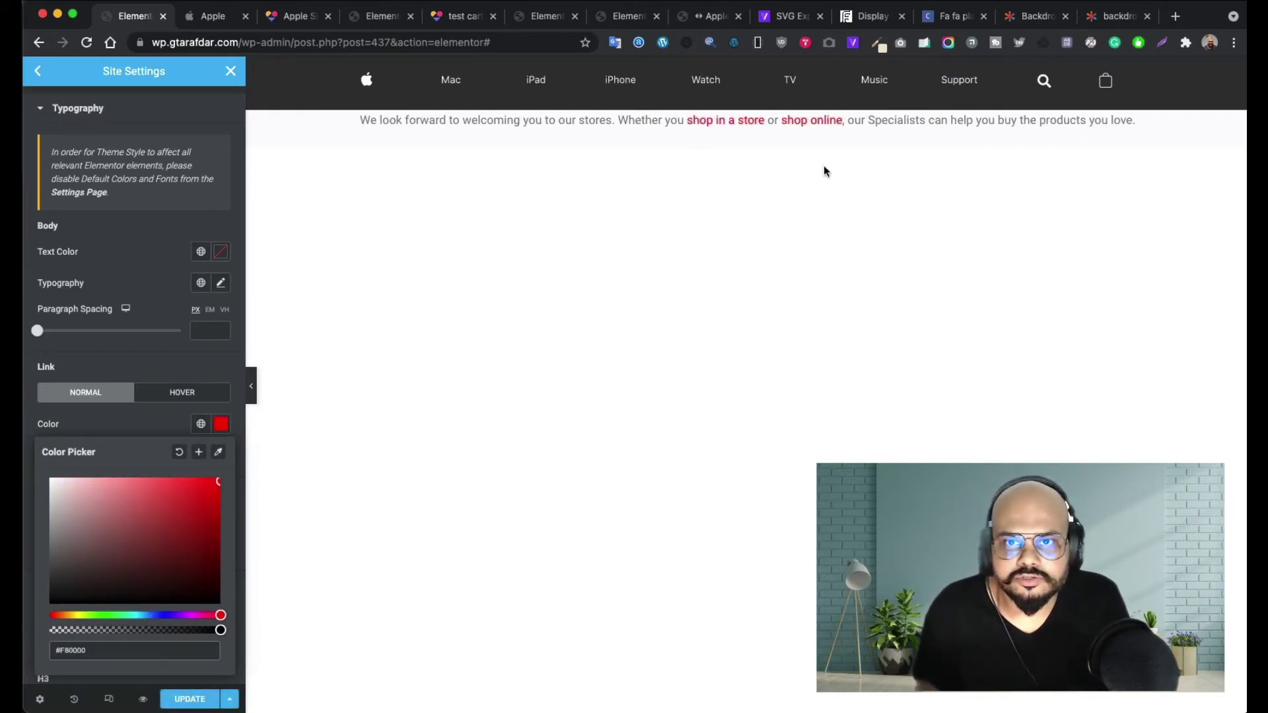
triple_click(110, 654)
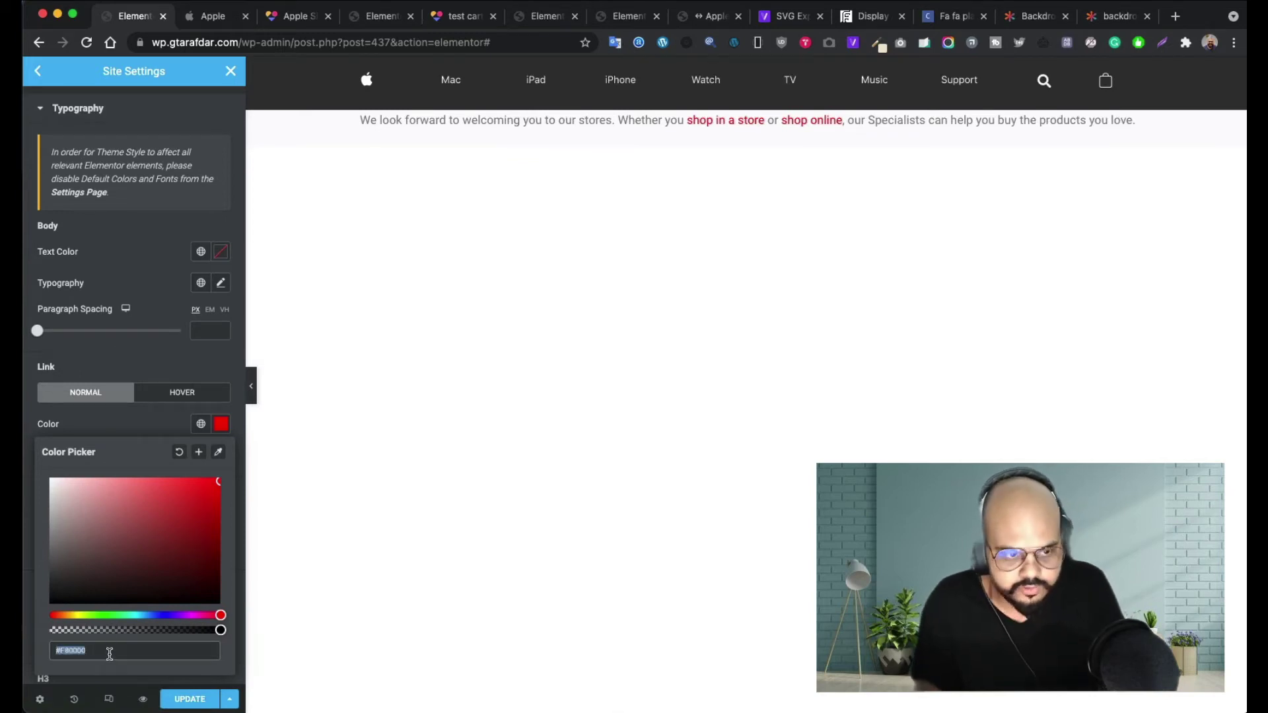
key(super+v)
click(136, 422)
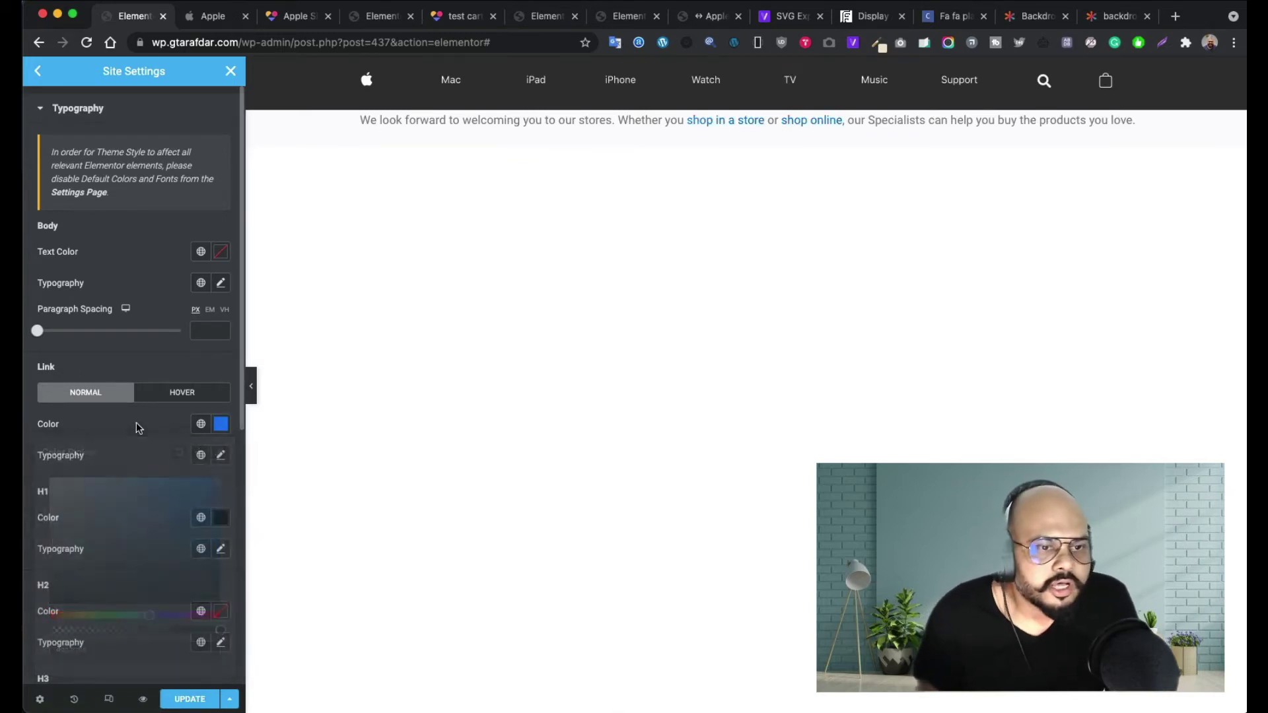
- Examine the site-wide link hover style and the H1 to H6 typography options, save the site settings and return to the page editor
click(183, 399)
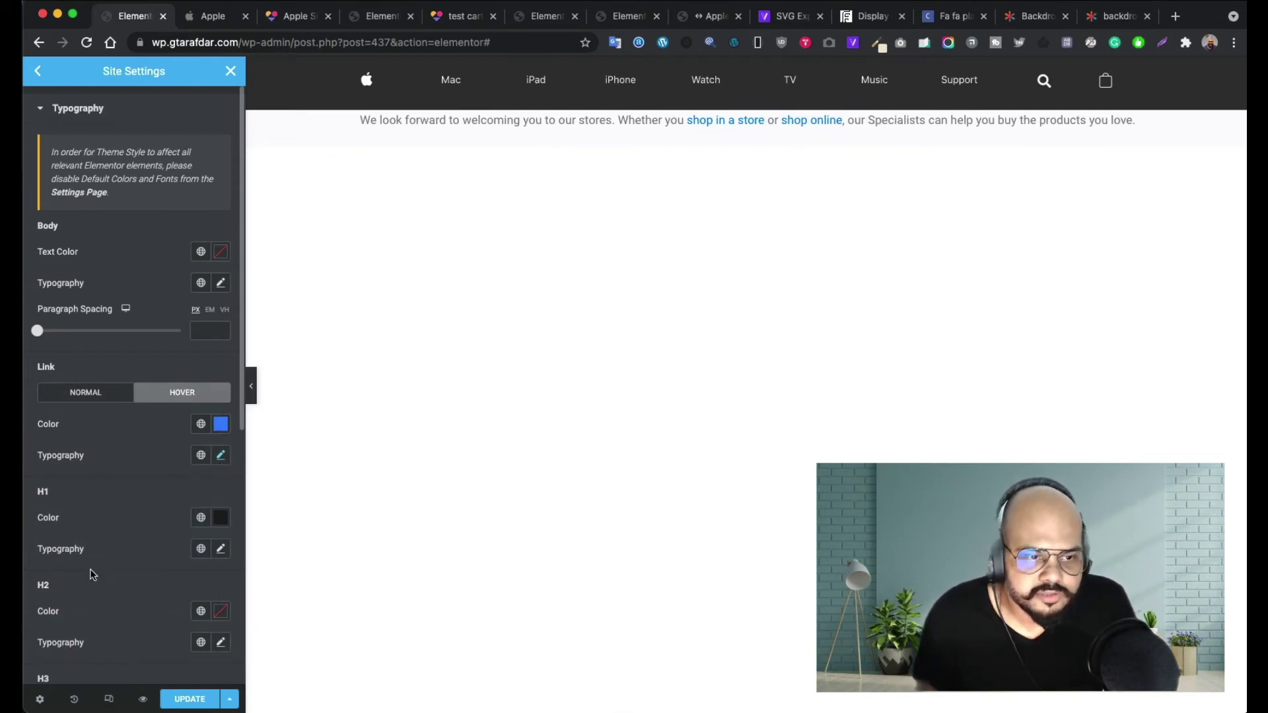
scroll(97, 593, down, 15)
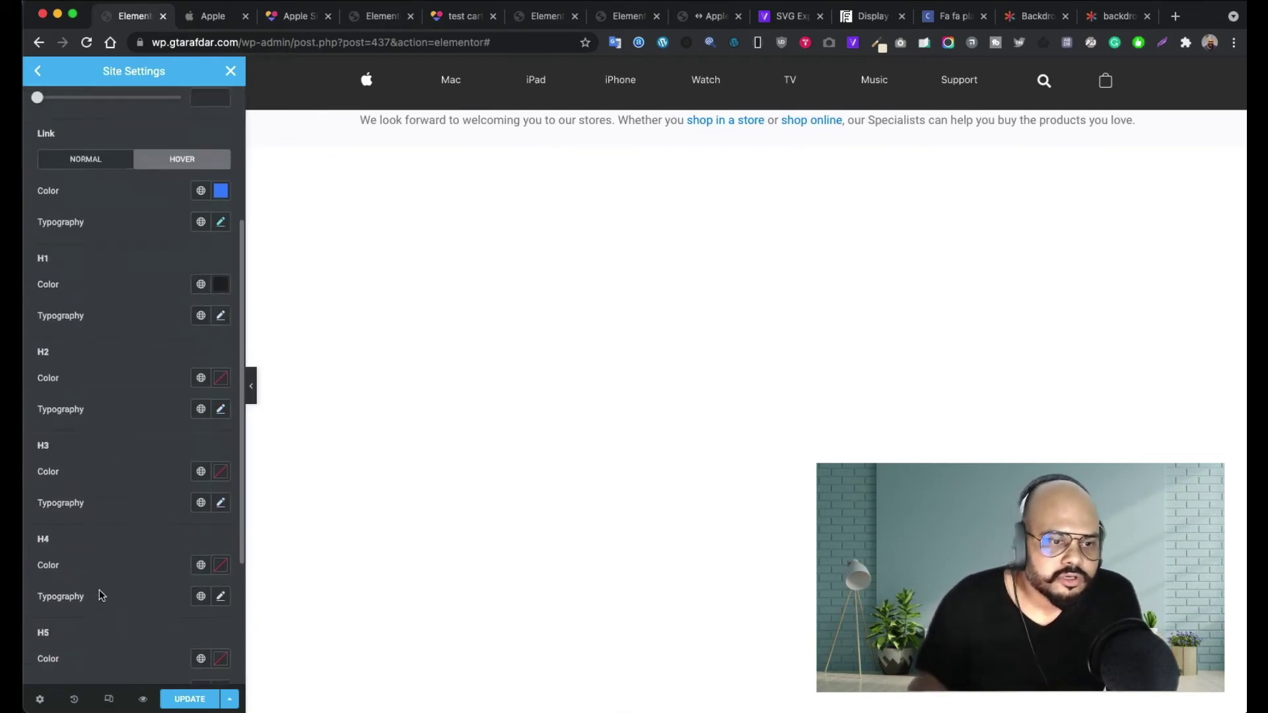
scroll(92, 631, up, 15)
scroll(93, 637, down, 7)
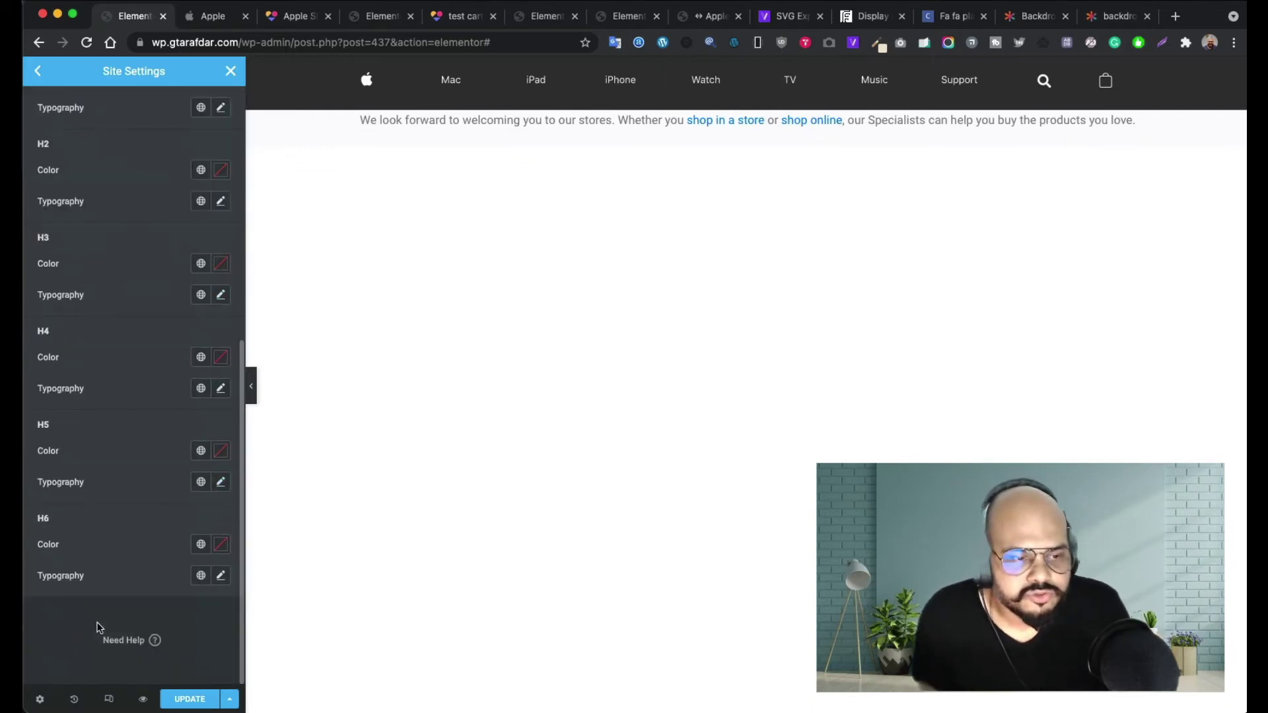
scroll(98, 628, up, 7)
scroll(98, 628, down, 7)
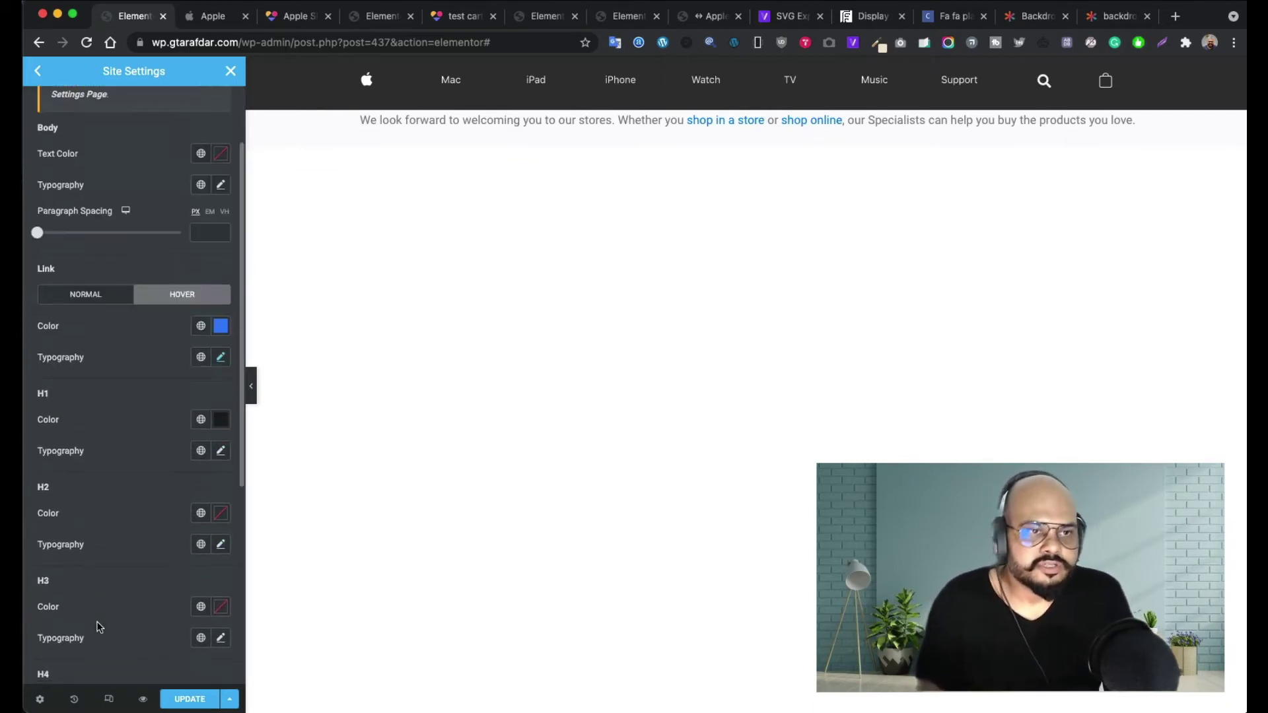
scroll(98, 628, up, 7)
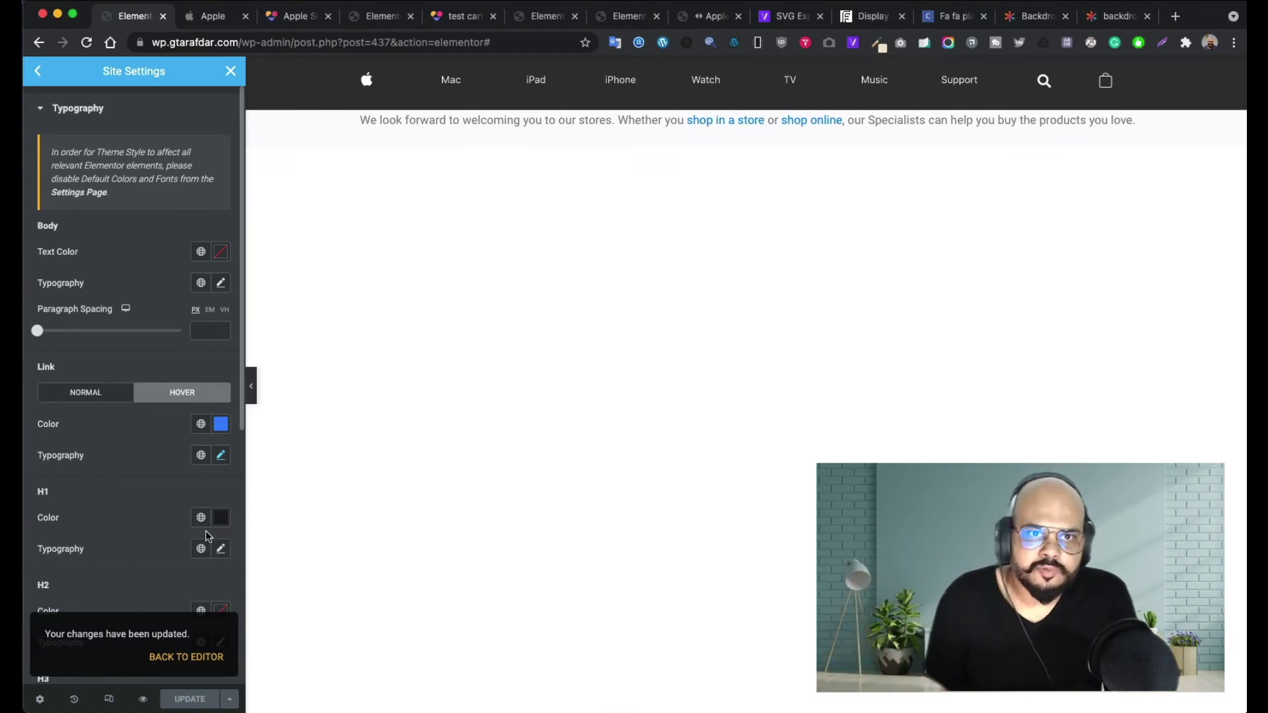
click(231, 72)
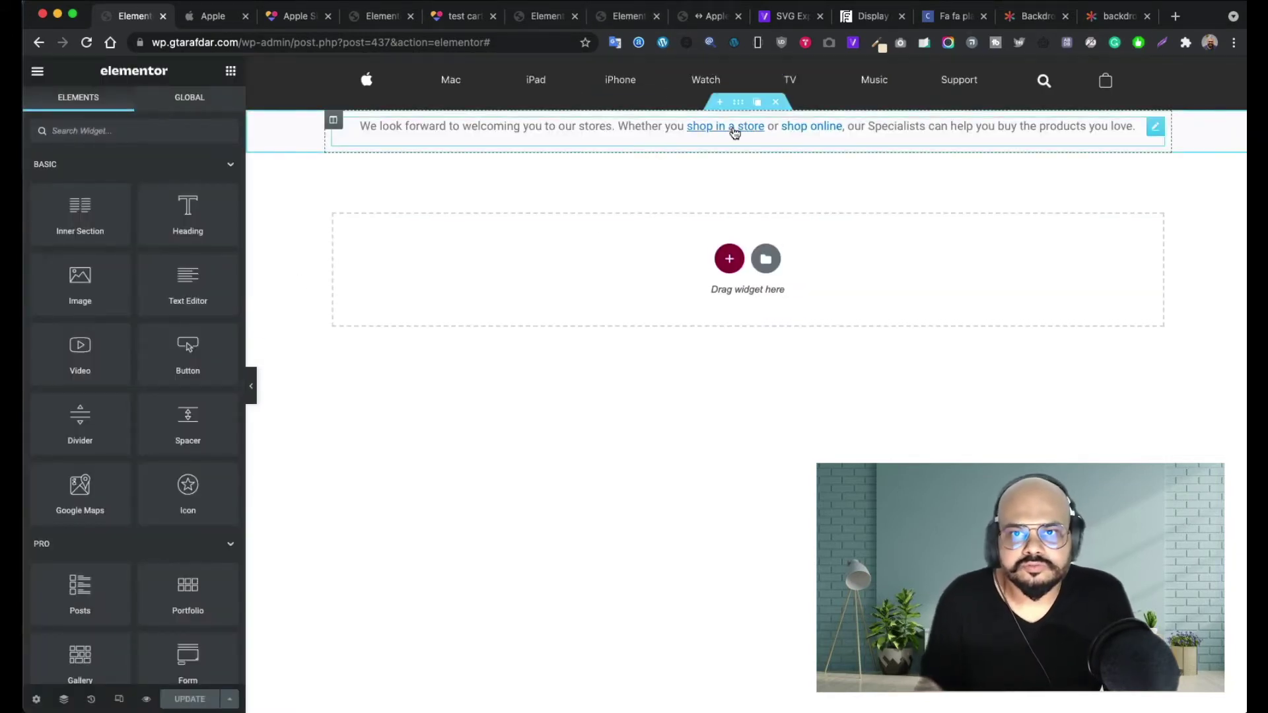
- Set the announcement text's font size to 14 px after comparing the strip with Apple's homepage
click(739, 108)
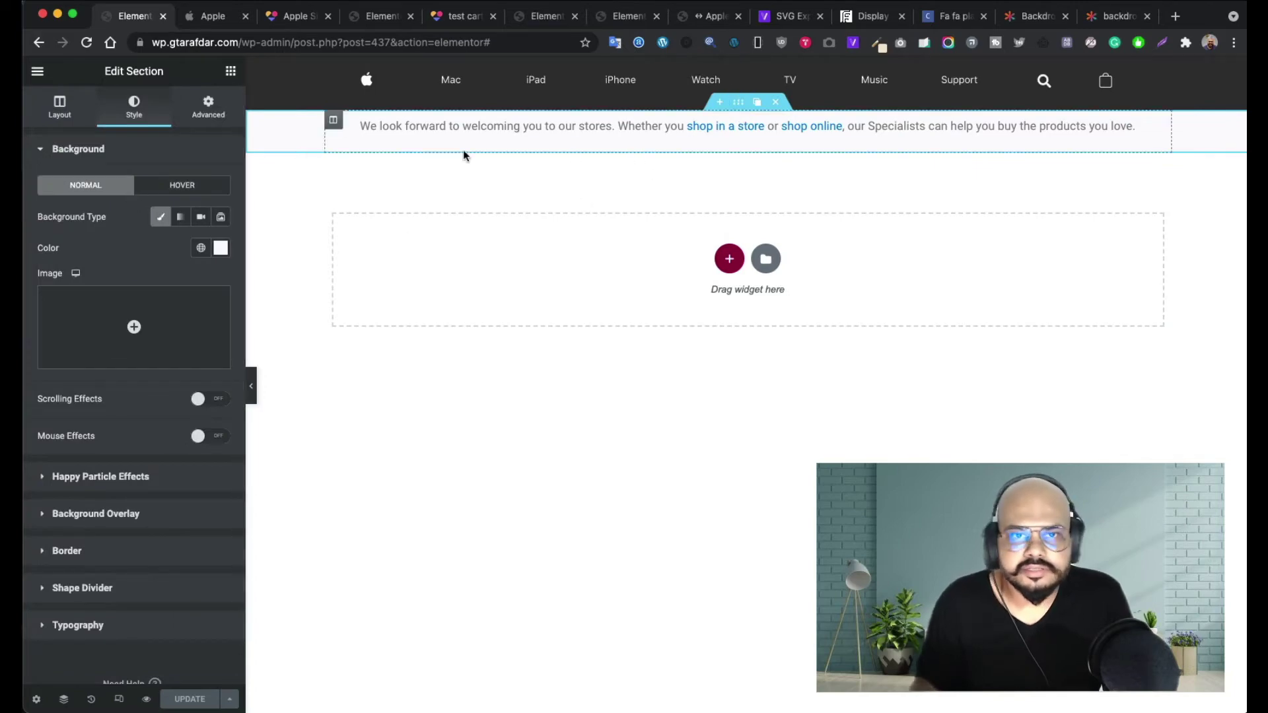
click(215, 17)
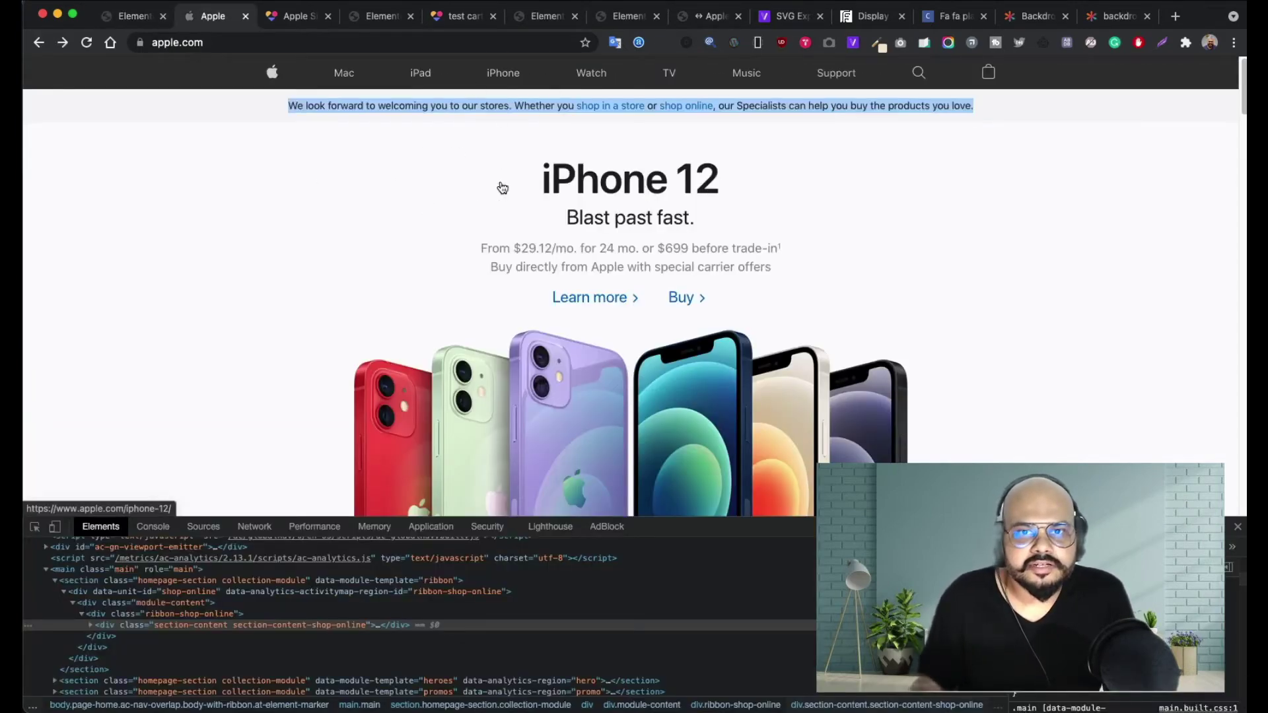
click(135, 17)
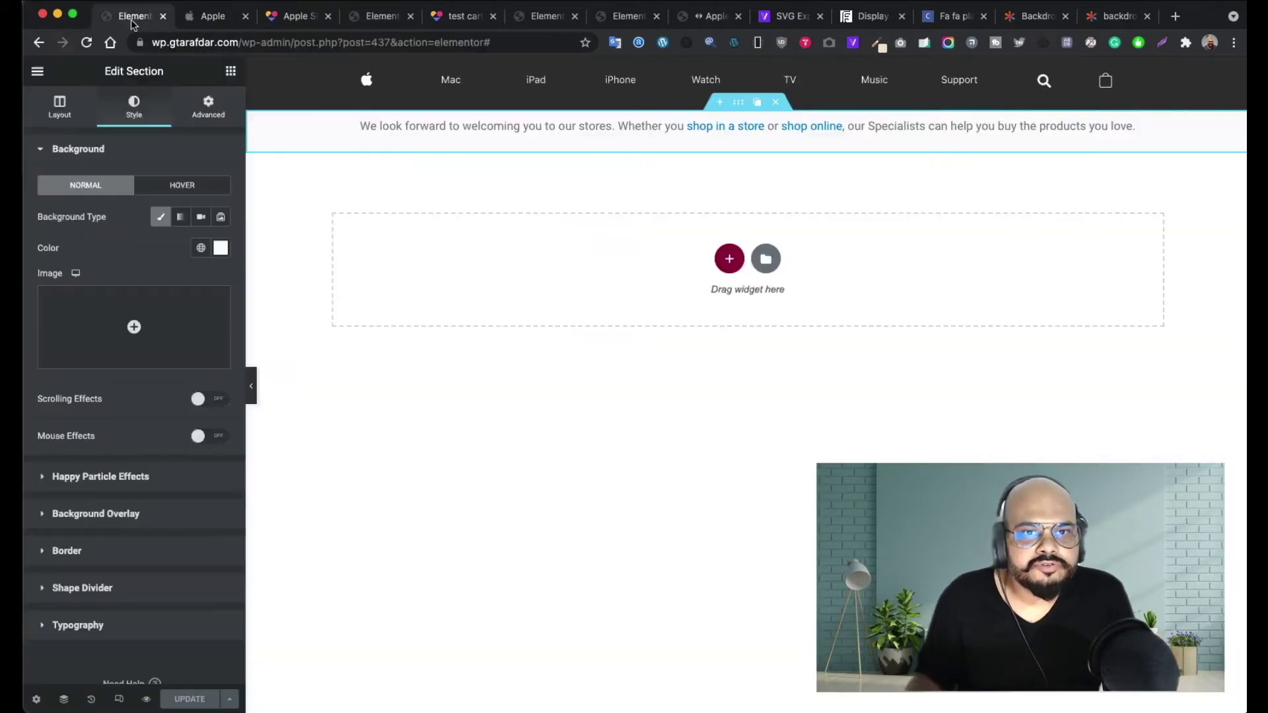
click(1156, 128)
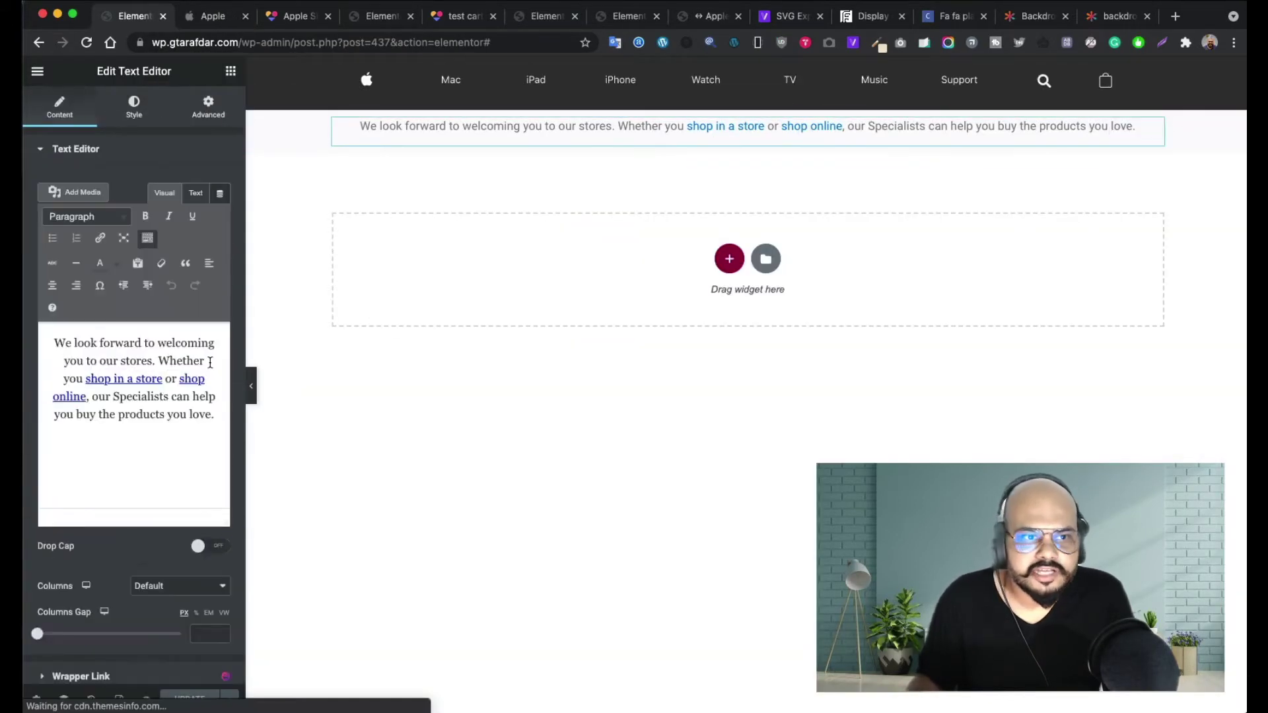
click(135, 111)
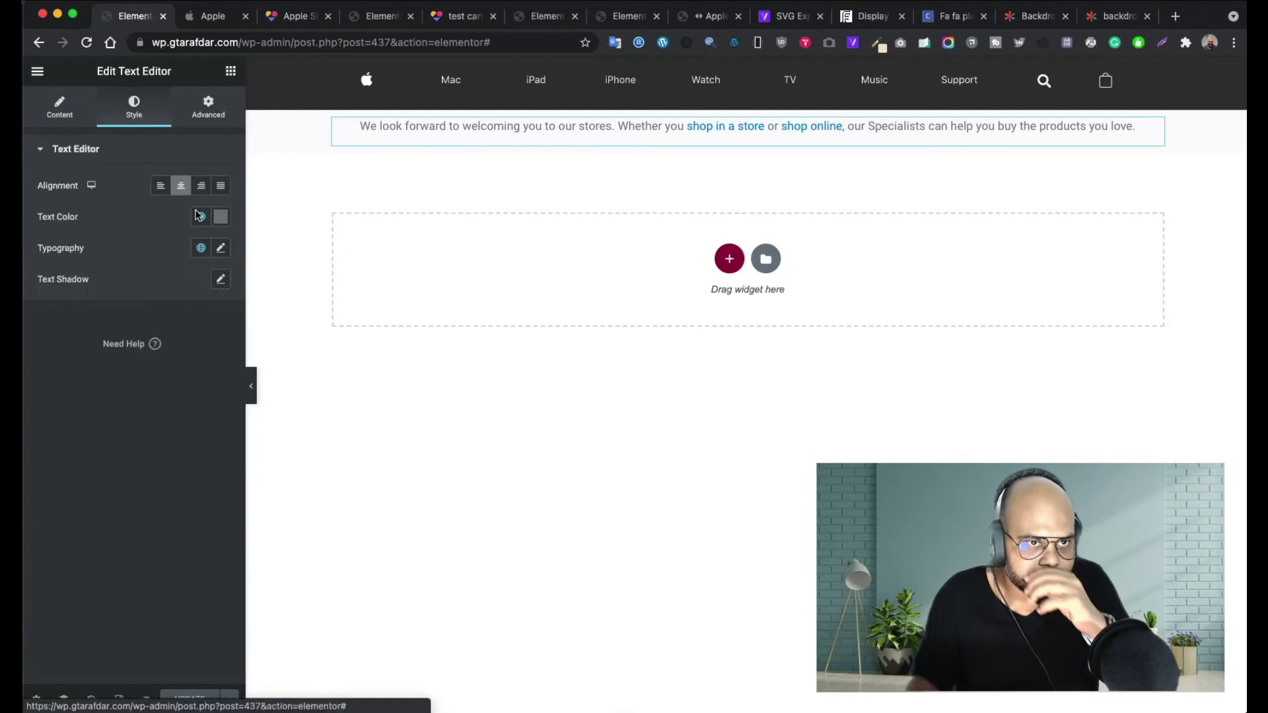
click(221, 248)
click(208, 365)
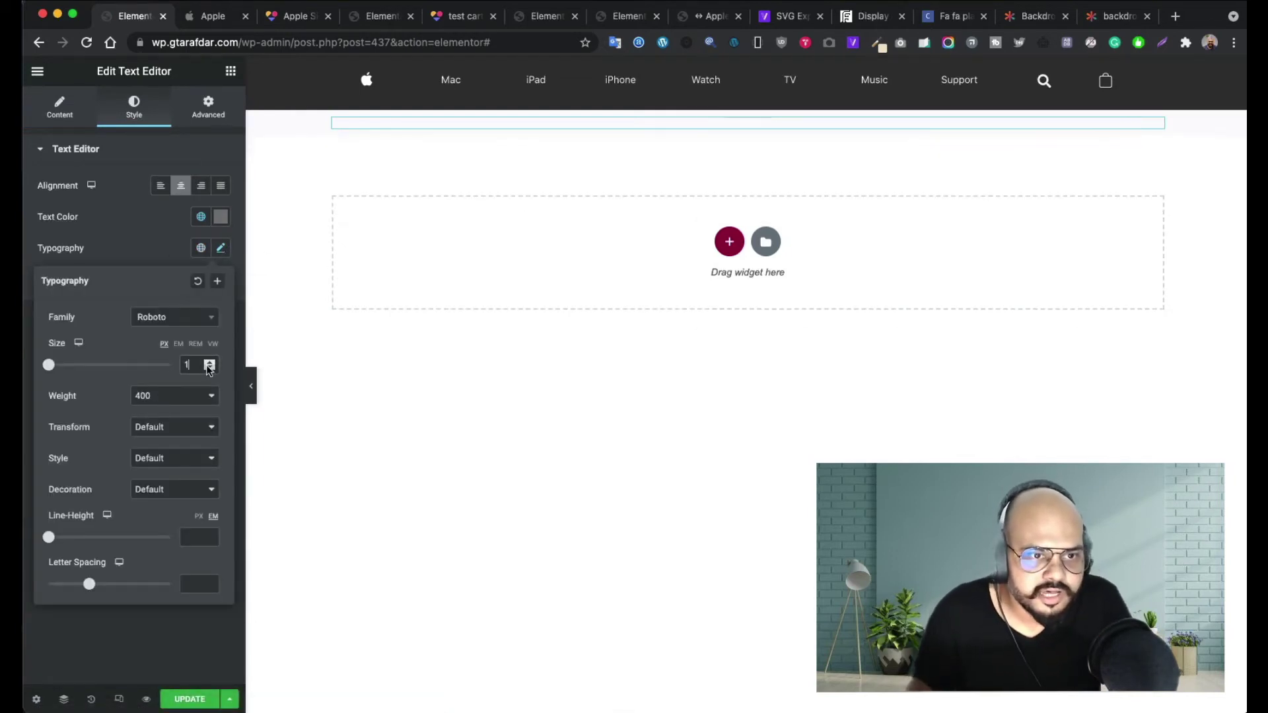
drag(49, 365, 62, 372)
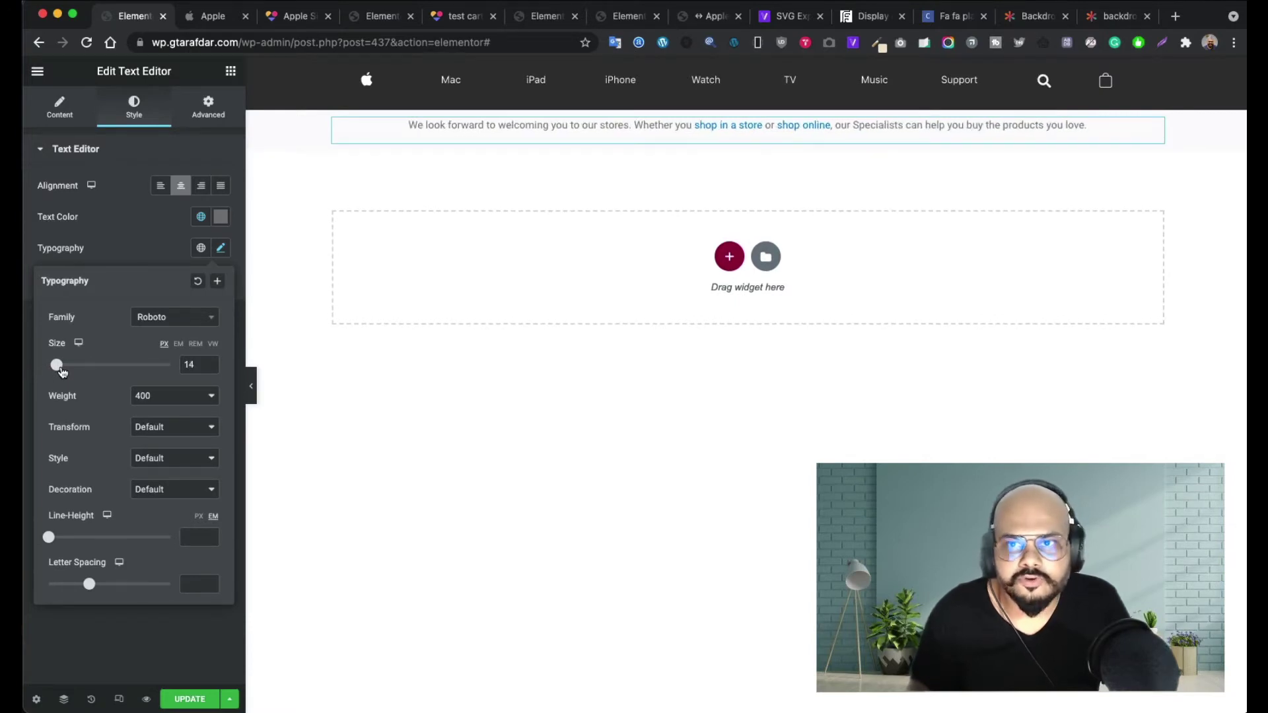
- Examine the iPhone 12 hero section below the announcement strip on Apple's homepage, including its heading, texts, links and image
click(227, 20)
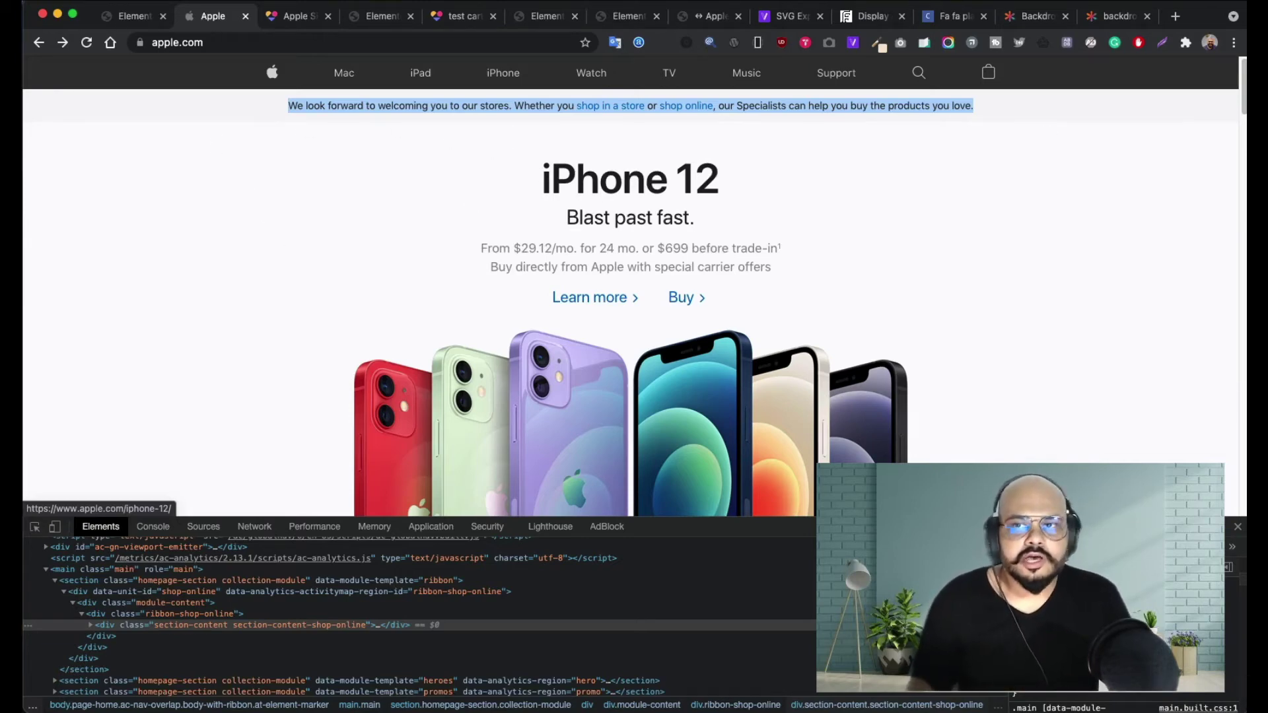
scroll(818, 218, down, 2)
scroll(818, 218, up, 2)
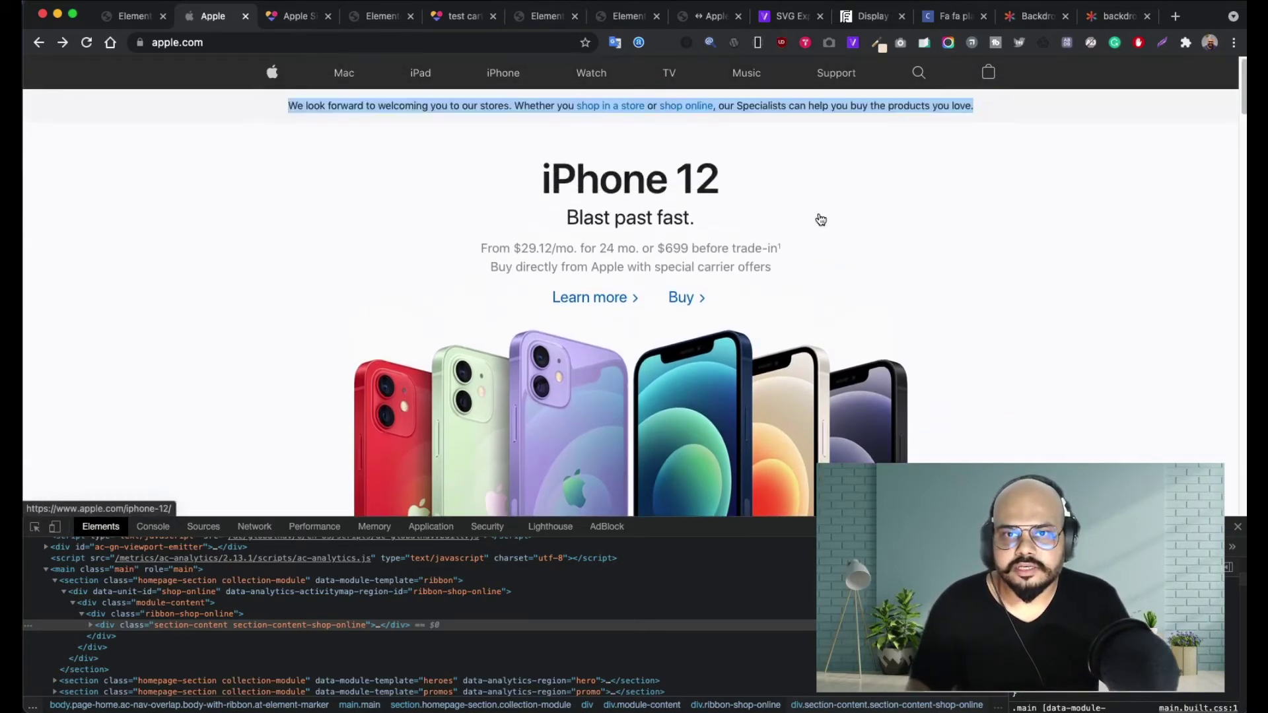
scroll(819, 218, down, 2)
scroll(803, 226, up, 2)
scroll(595, 241, down, 3)
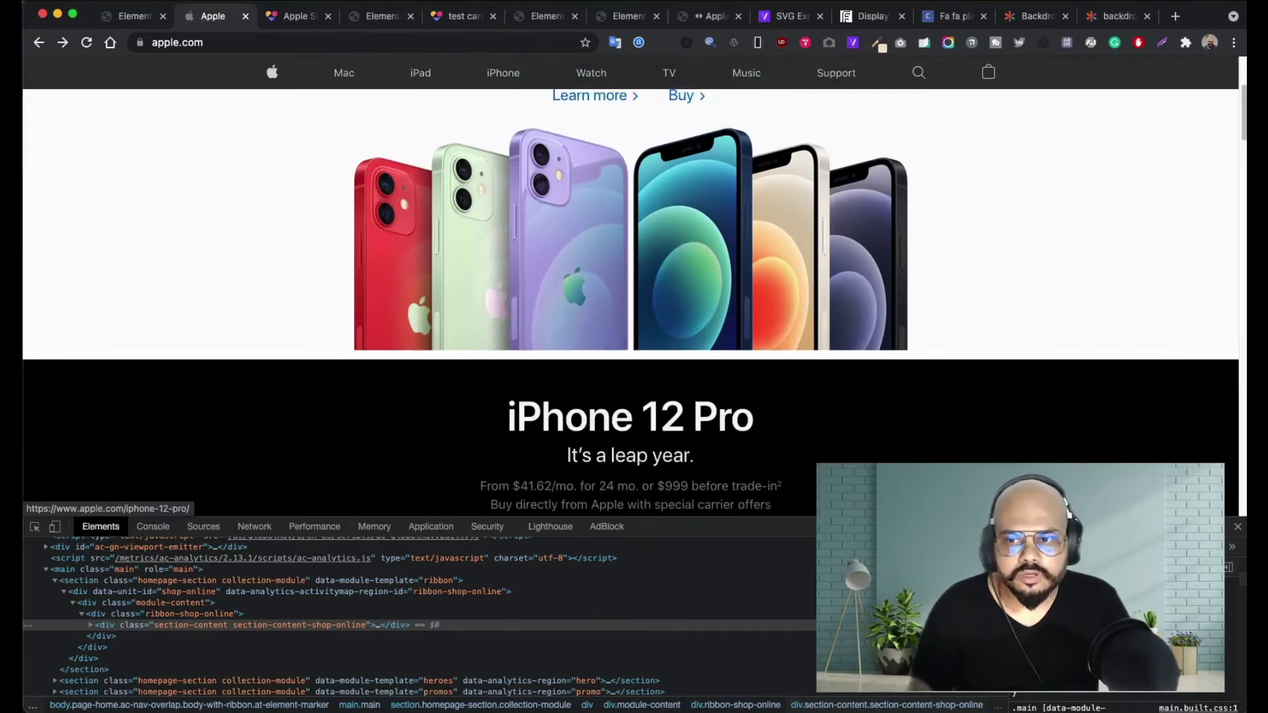
scroll(723, 325, up, 1)
scroll(723, 324, up, 2)
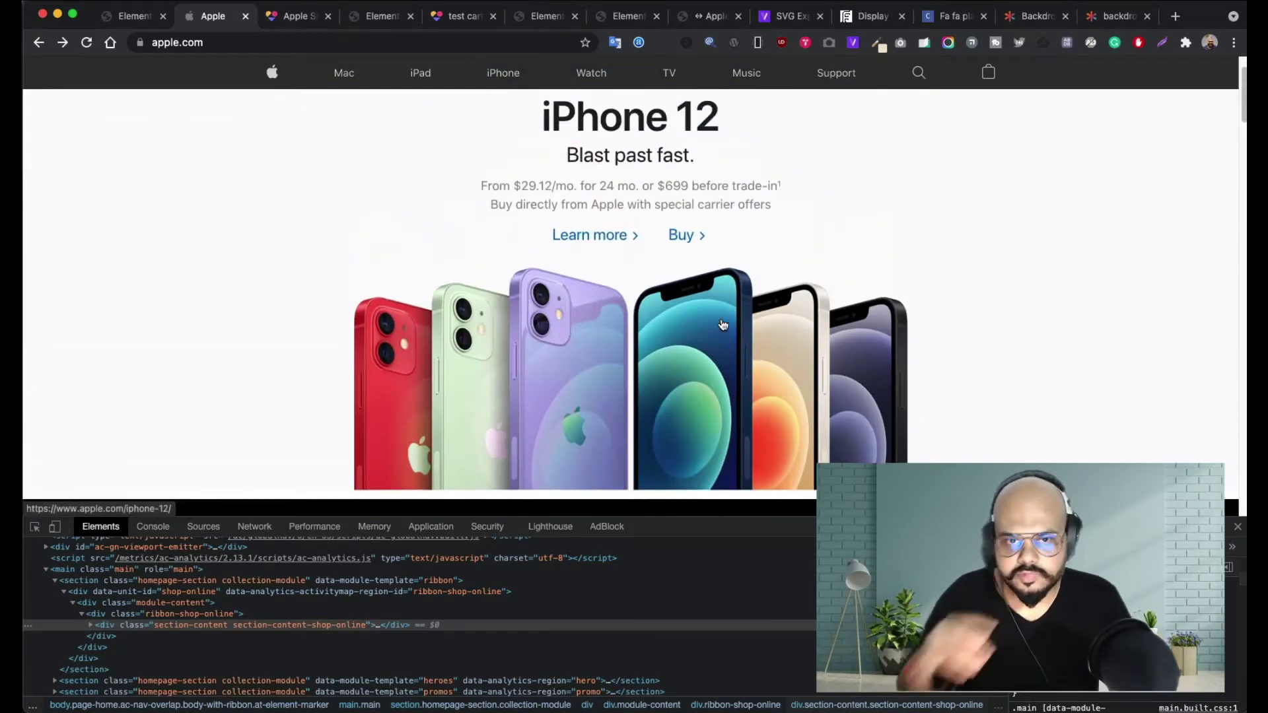
scroll(723, 324, up, 1)
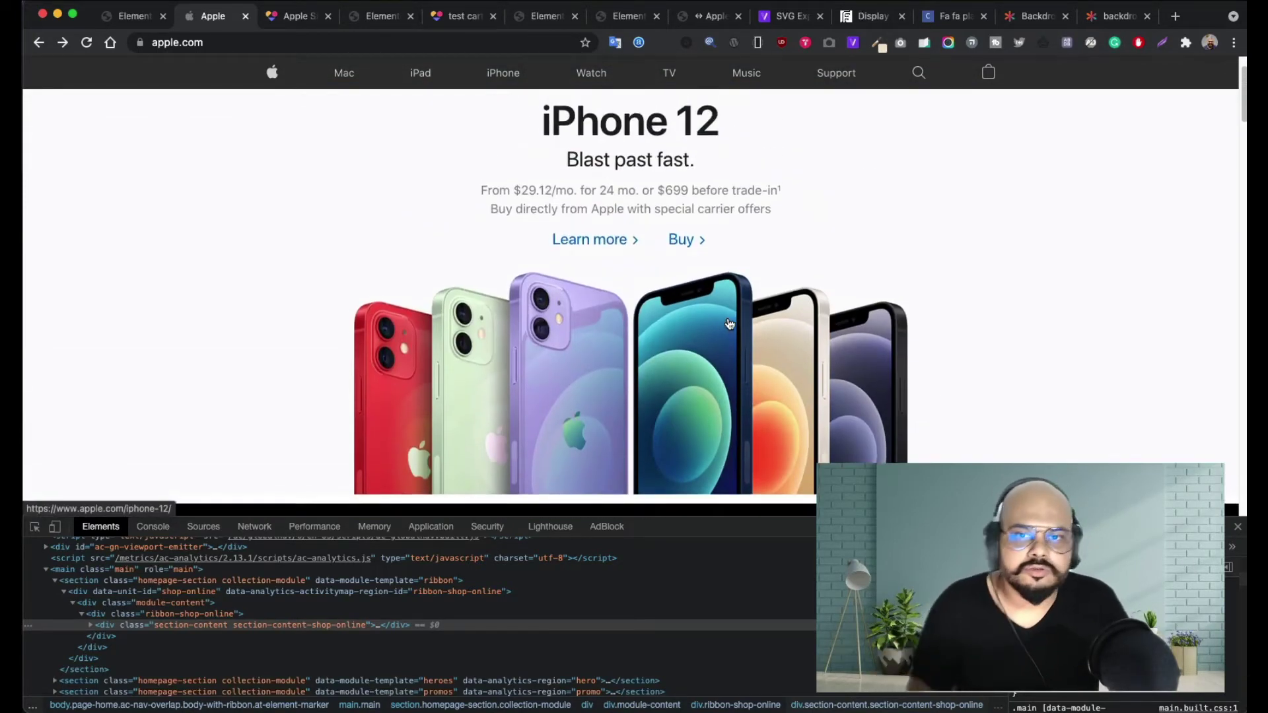
scroll(646, 294, up, 1)
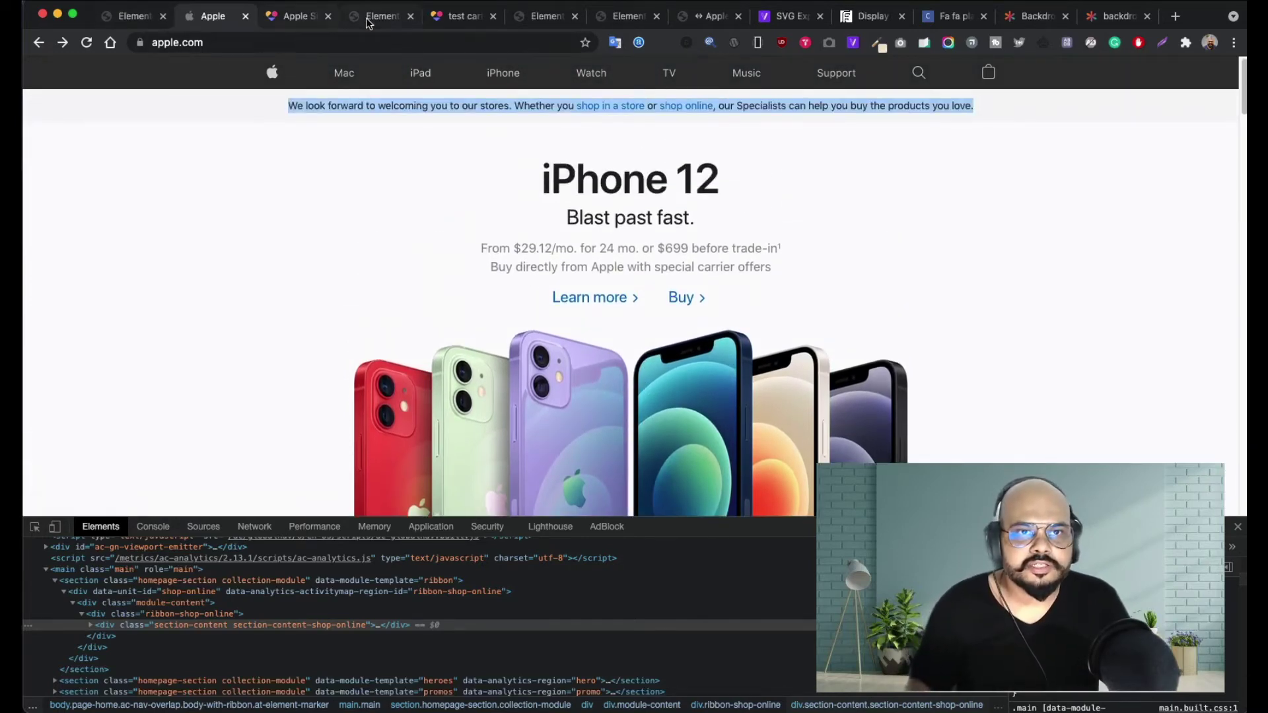
- Close the test cart items preview and the leftover Elementor editor tabs, leaving the Cart popup editor without saving its changes
click(468, 19)
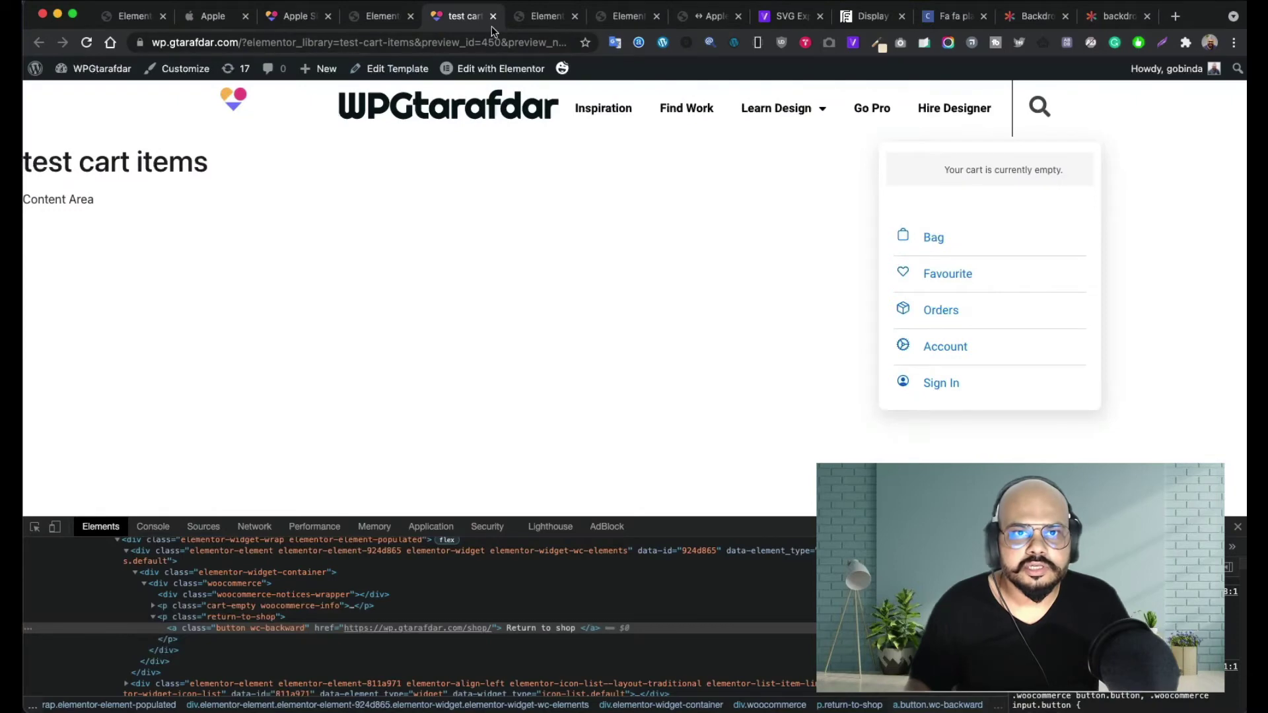
click(493, 17)
click(367, 19)
click(409, 18)
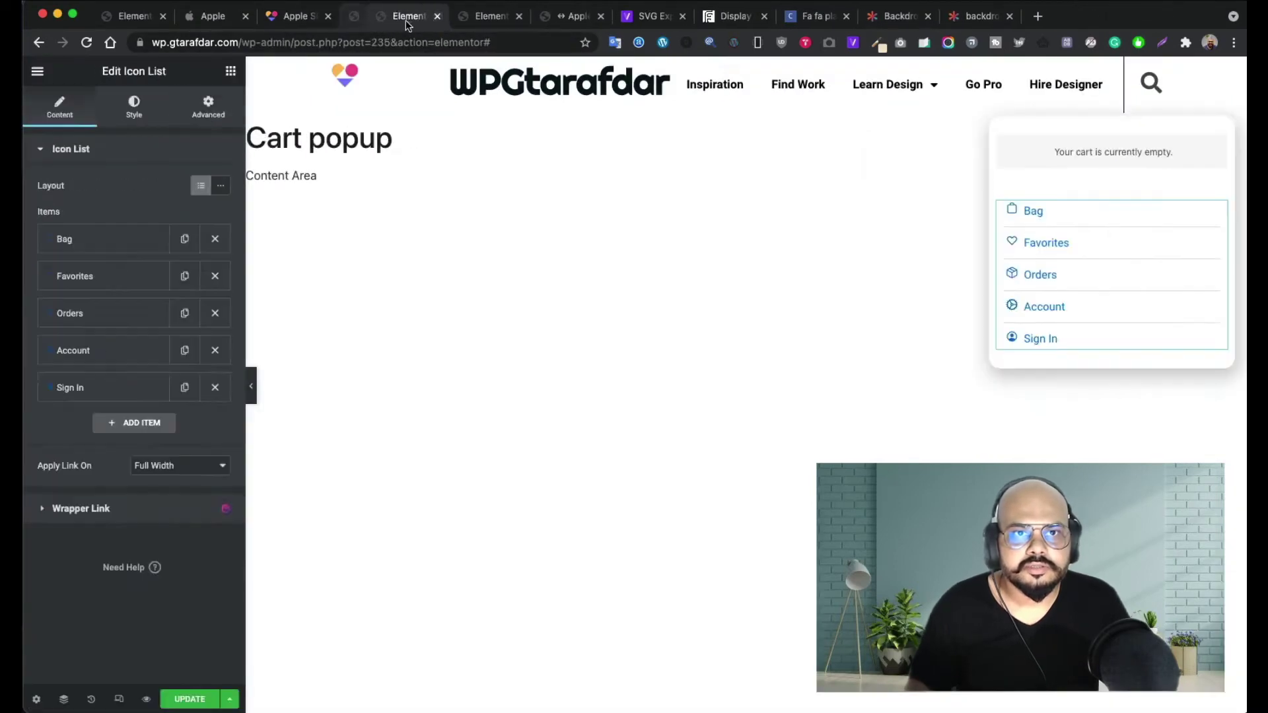
click(409, 18)
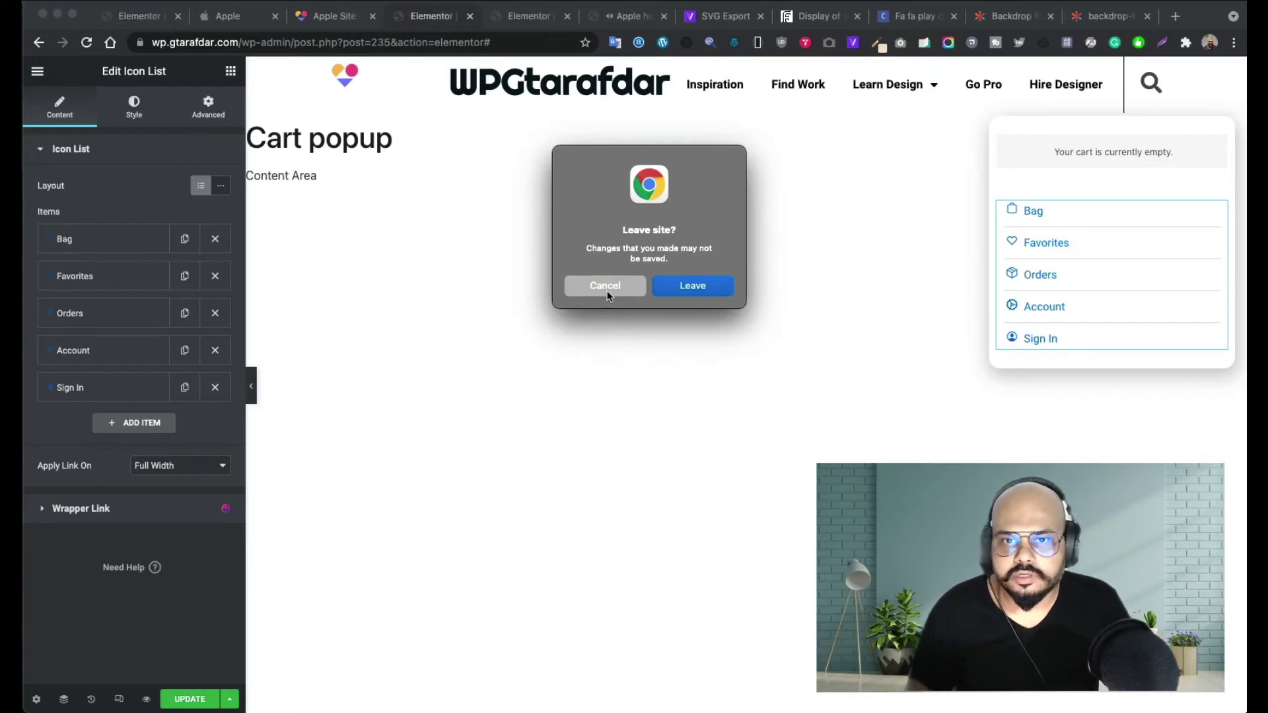
click(607, 292)
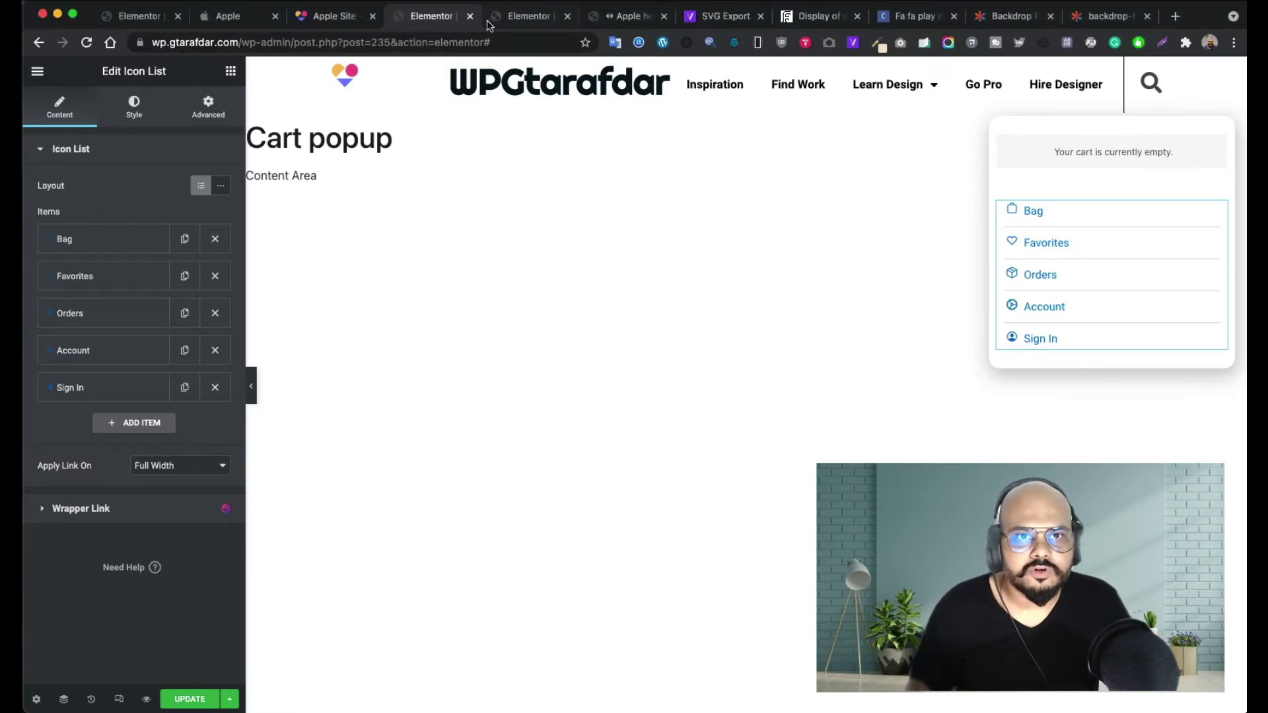
click(469, 20)
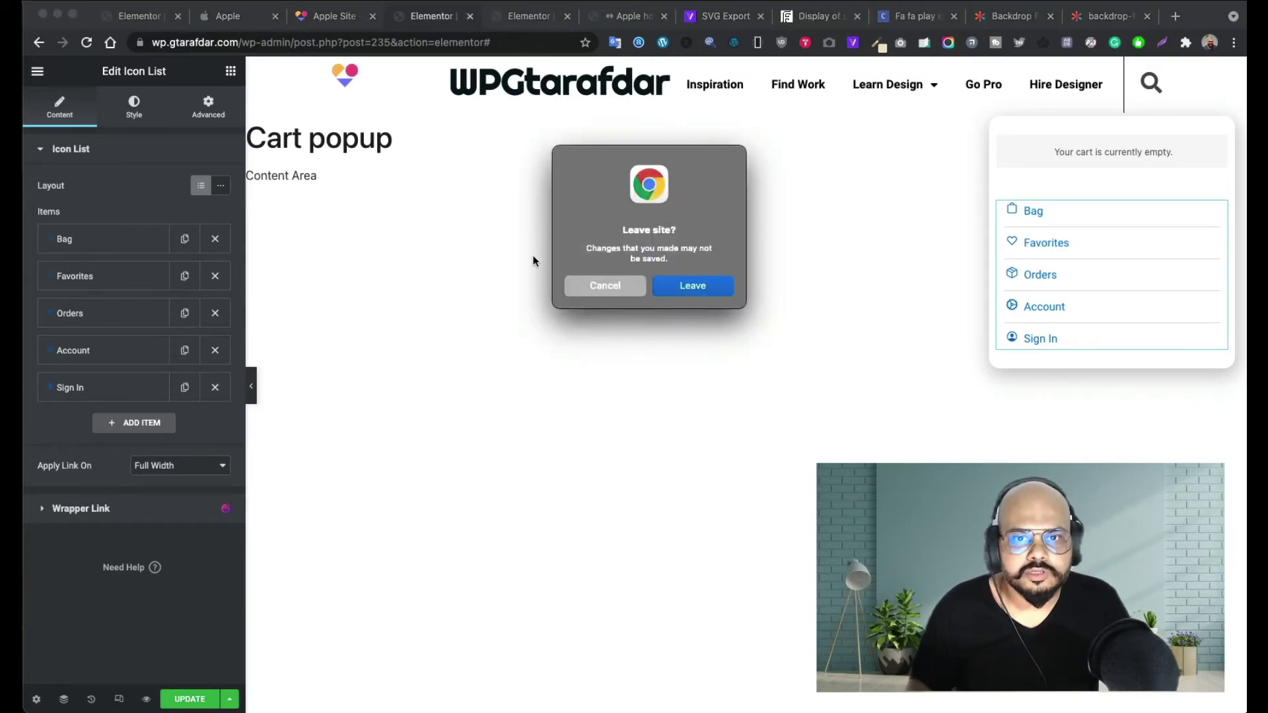
click(690, 288)
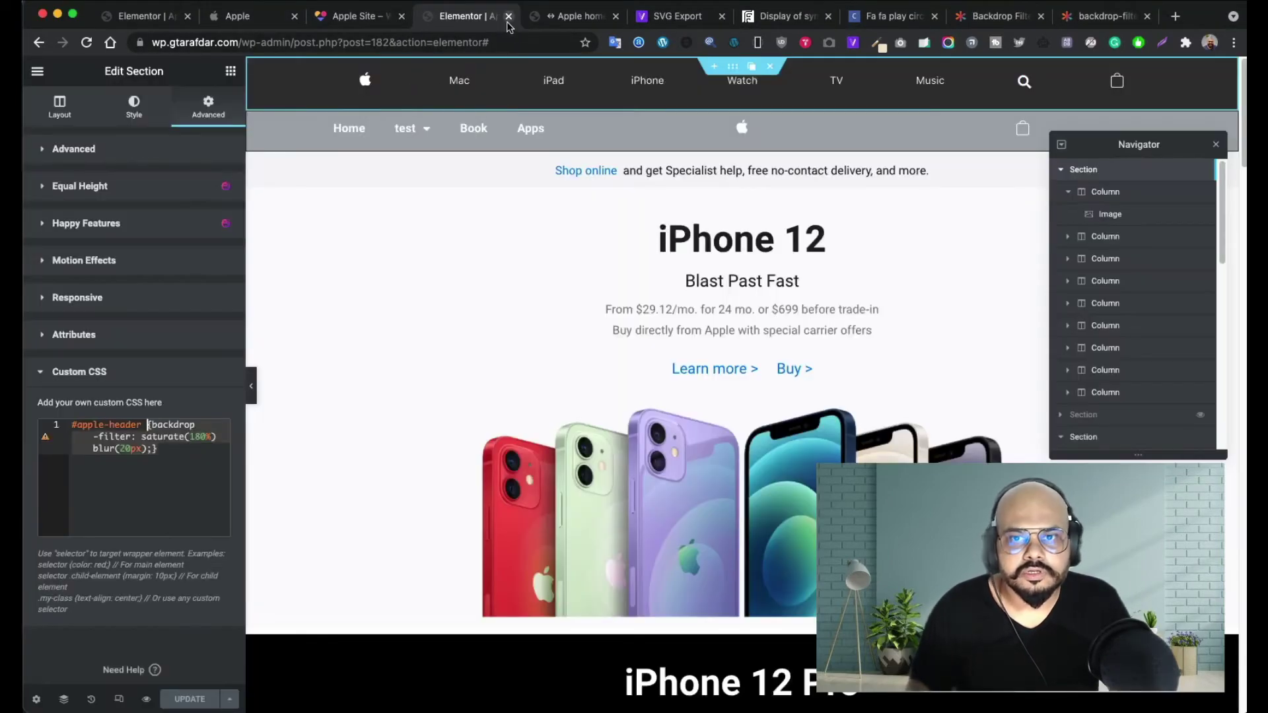
- Examine the hero sections of the finished Elementor version of the page and the iPhone 12 hero on Apple's homepage
scroll(662, 410, down, 5)
scroll(603, 303, up, 5)
scroll(528, 360, down, 10)
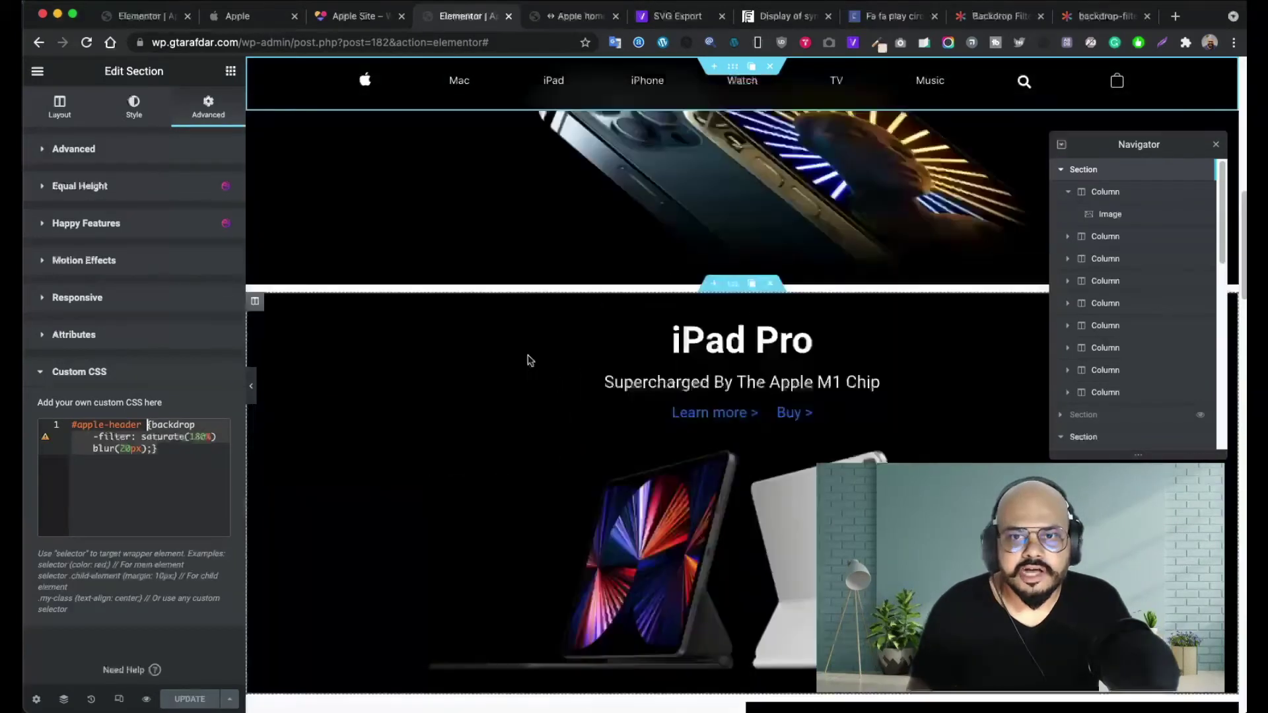
scroll(528, 360, up, 10)
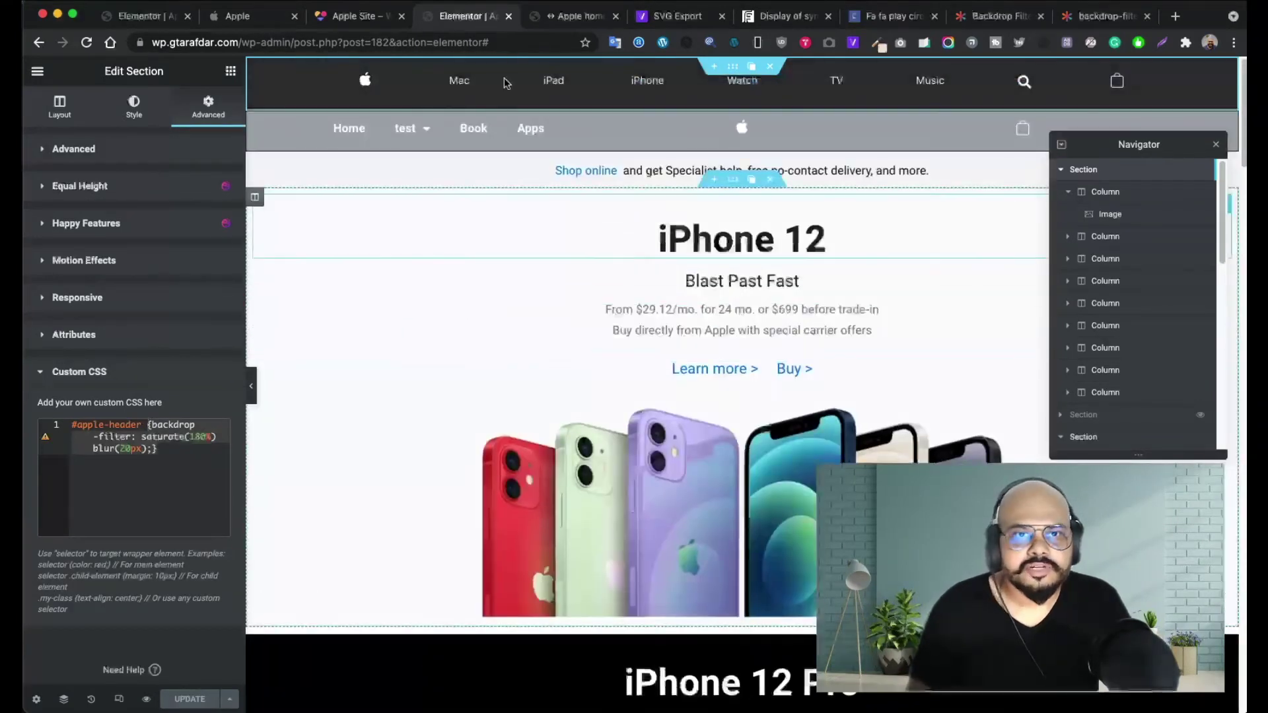
click(356, 18)
click(232, 17)
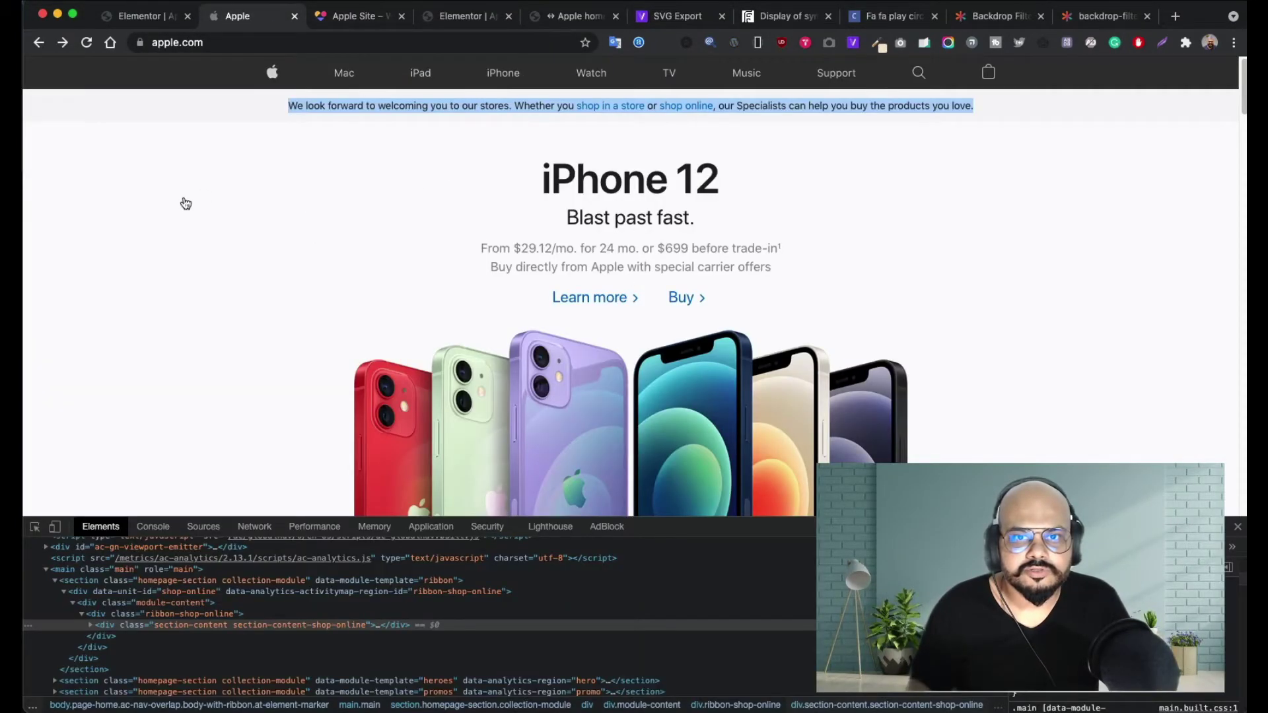
- Return to the page being built in Elementor and add a single-column section below the announcement strip
click(165, 24)
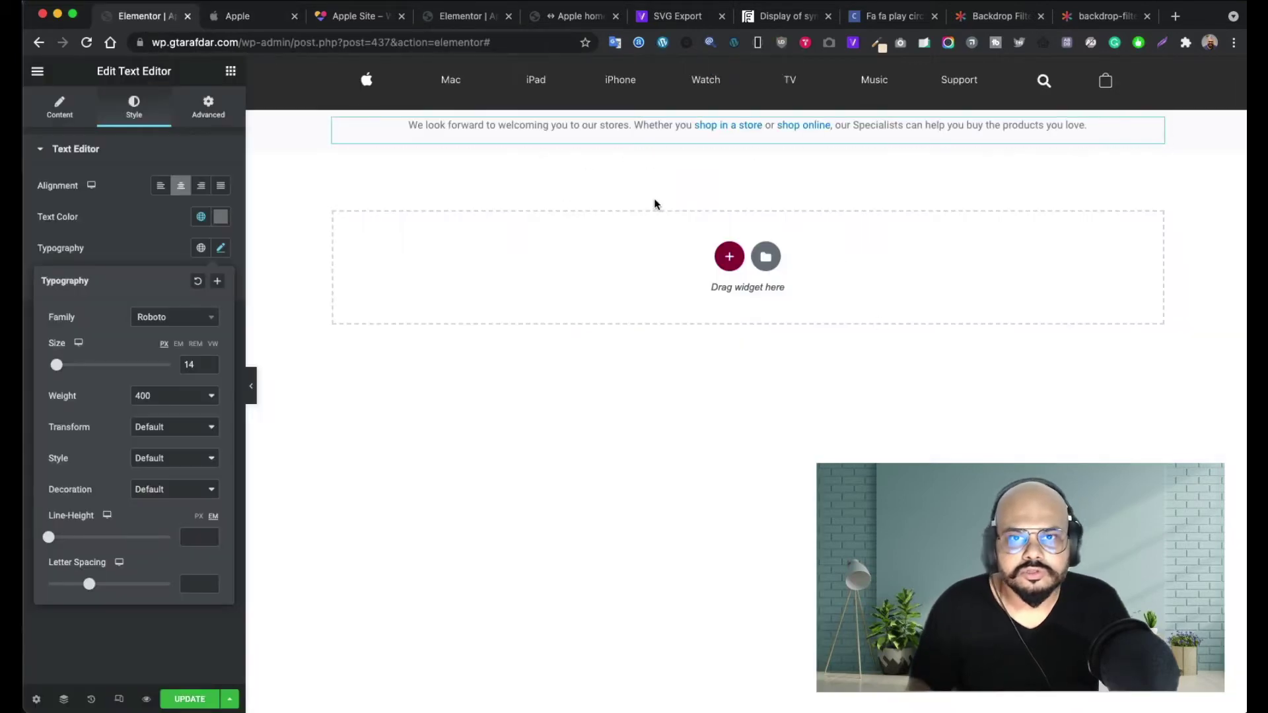
click(730, 258)
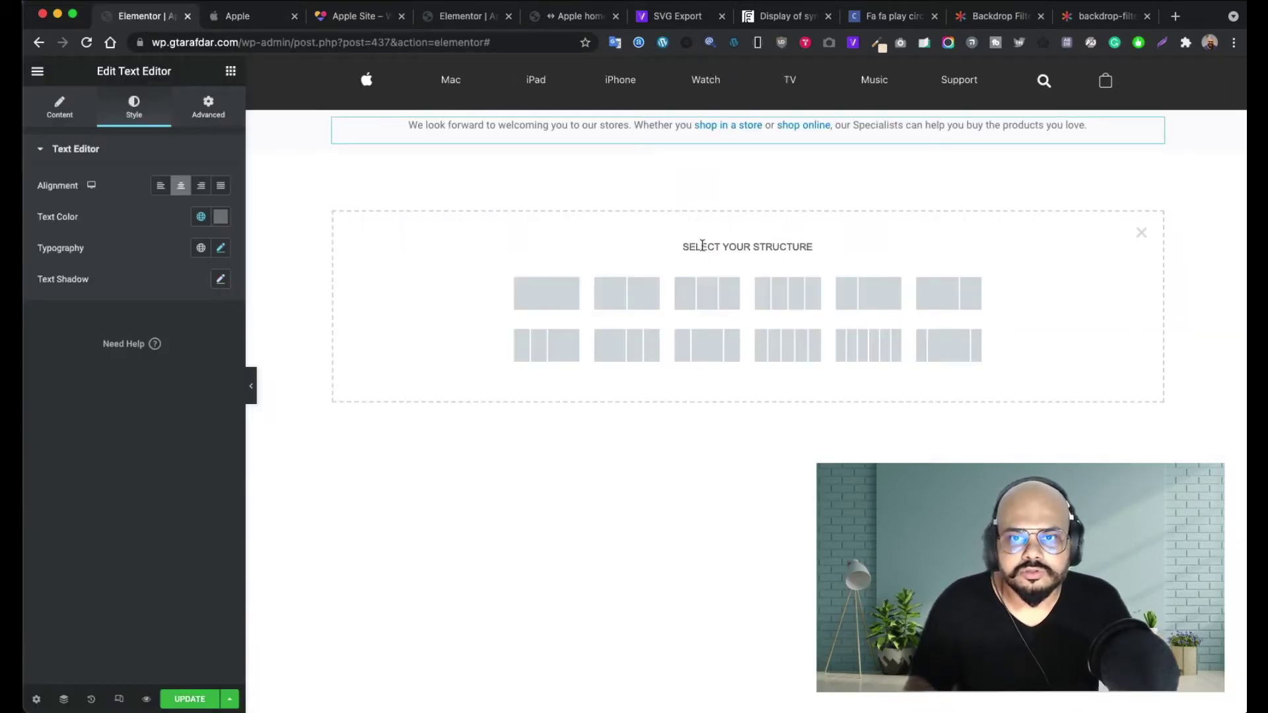
click(555, 305)
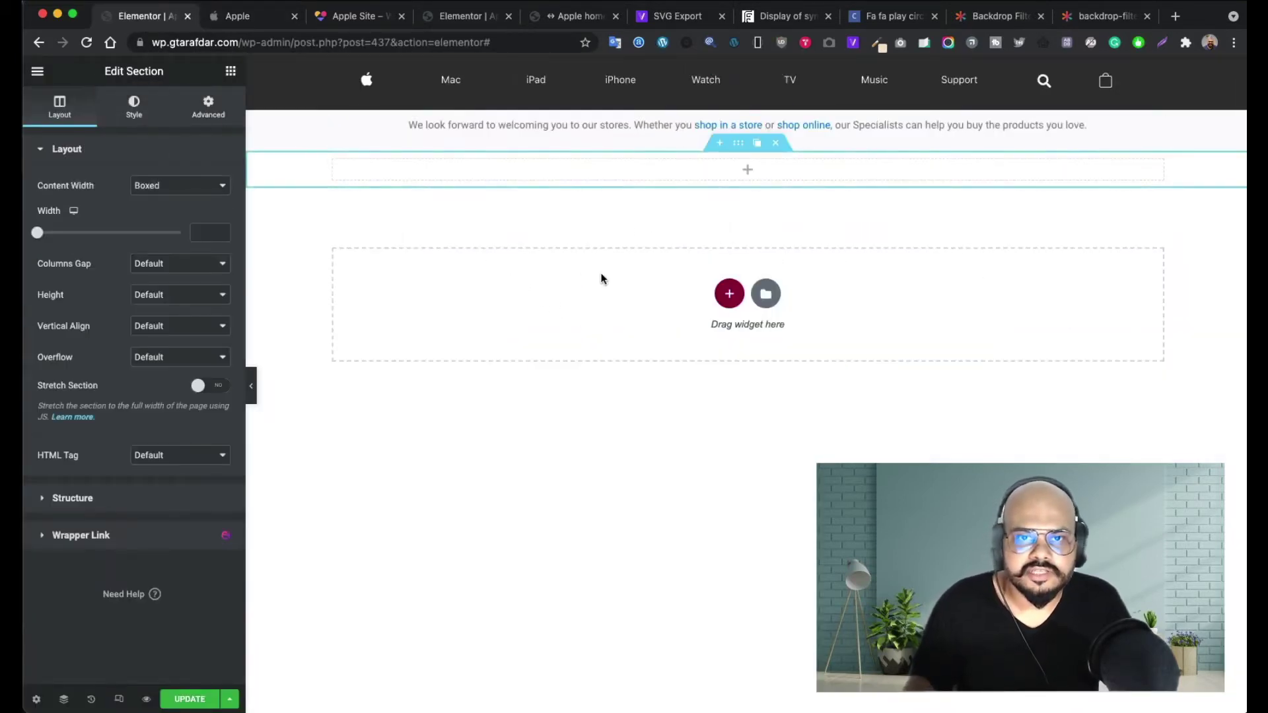
- Check the hero section on the Apple site and add a Heading widget to the empty section below the store notice
click(238, 19)
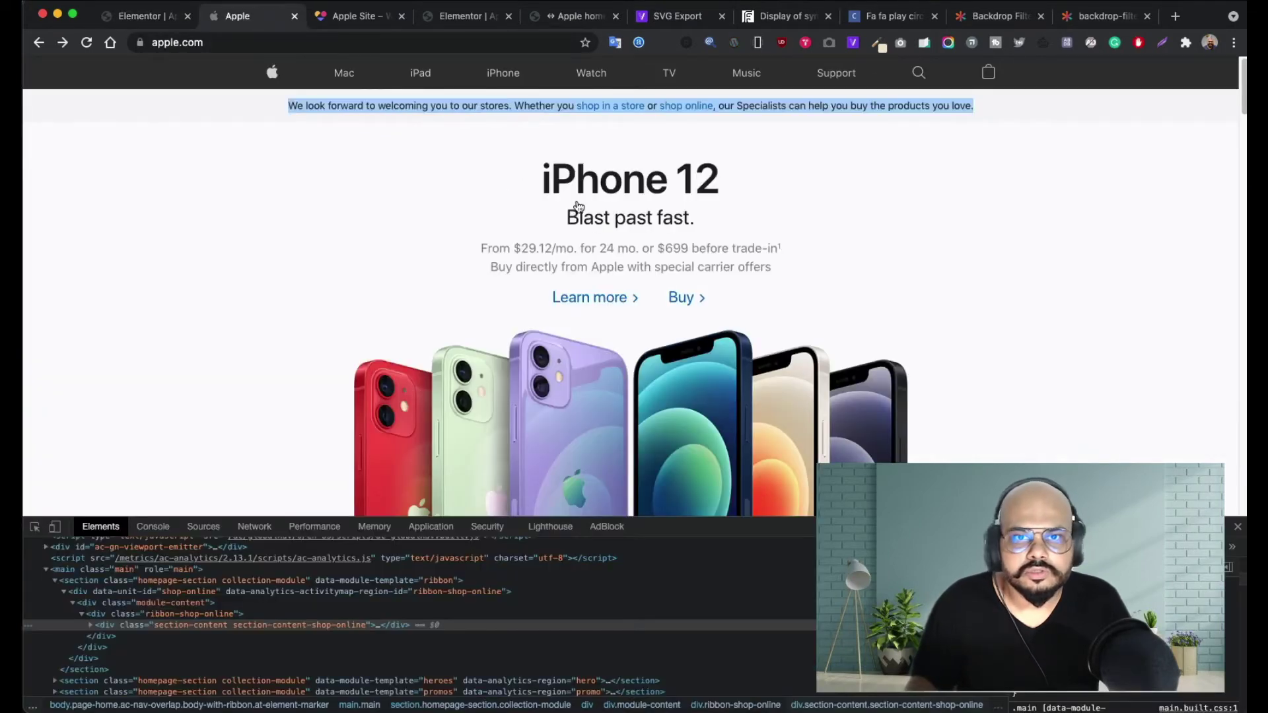
scroll(597, 277, down, 3)
scroll(609, 323, up, 3)
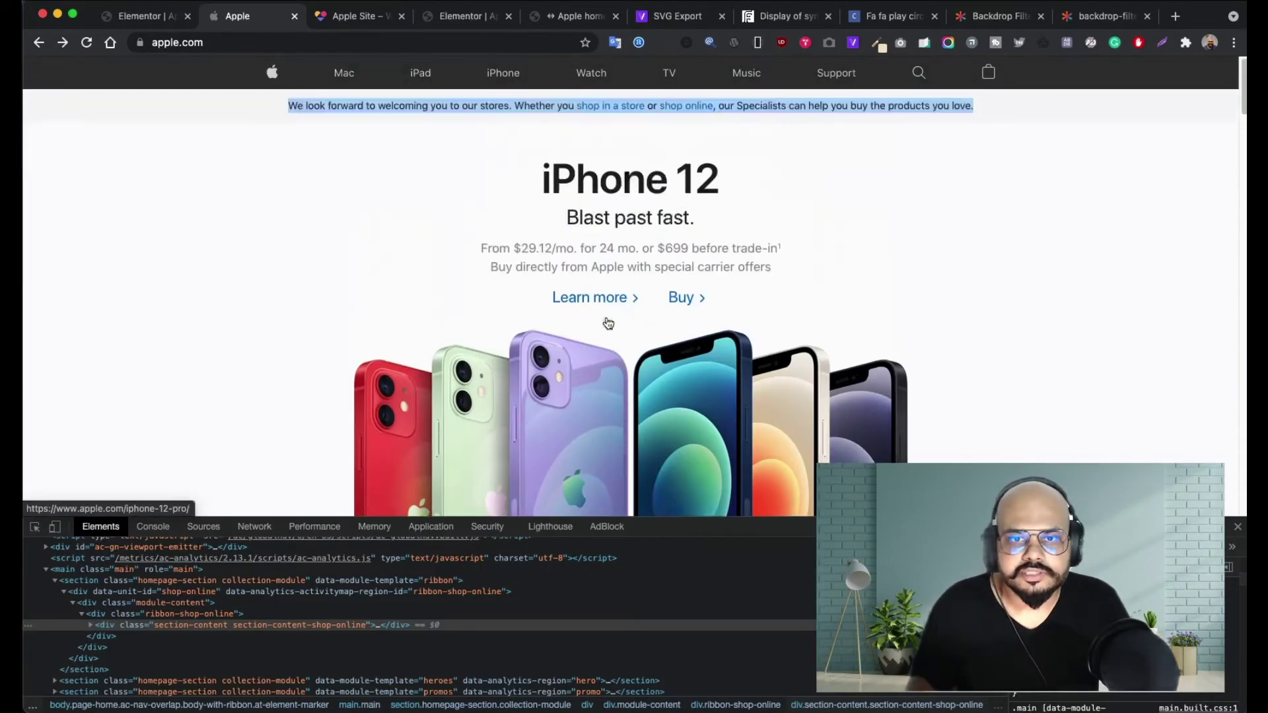
click(137, 20)
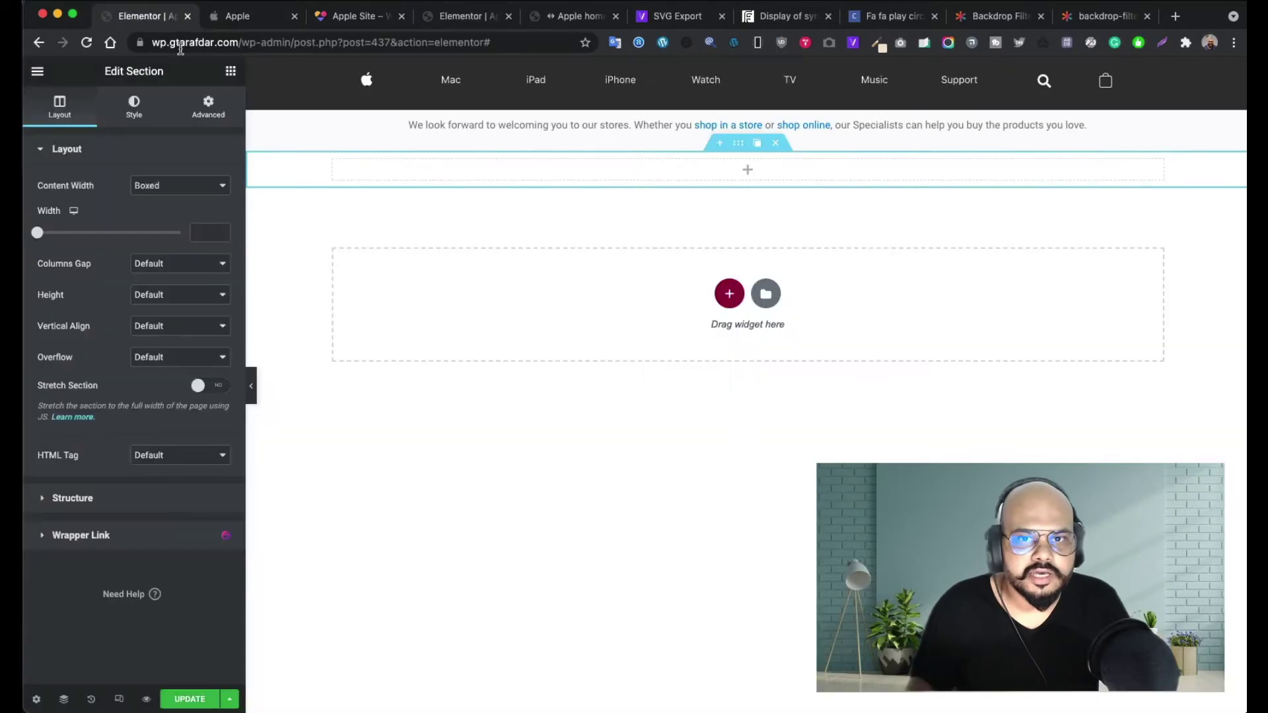
click(205, 109)
click(328, 218)
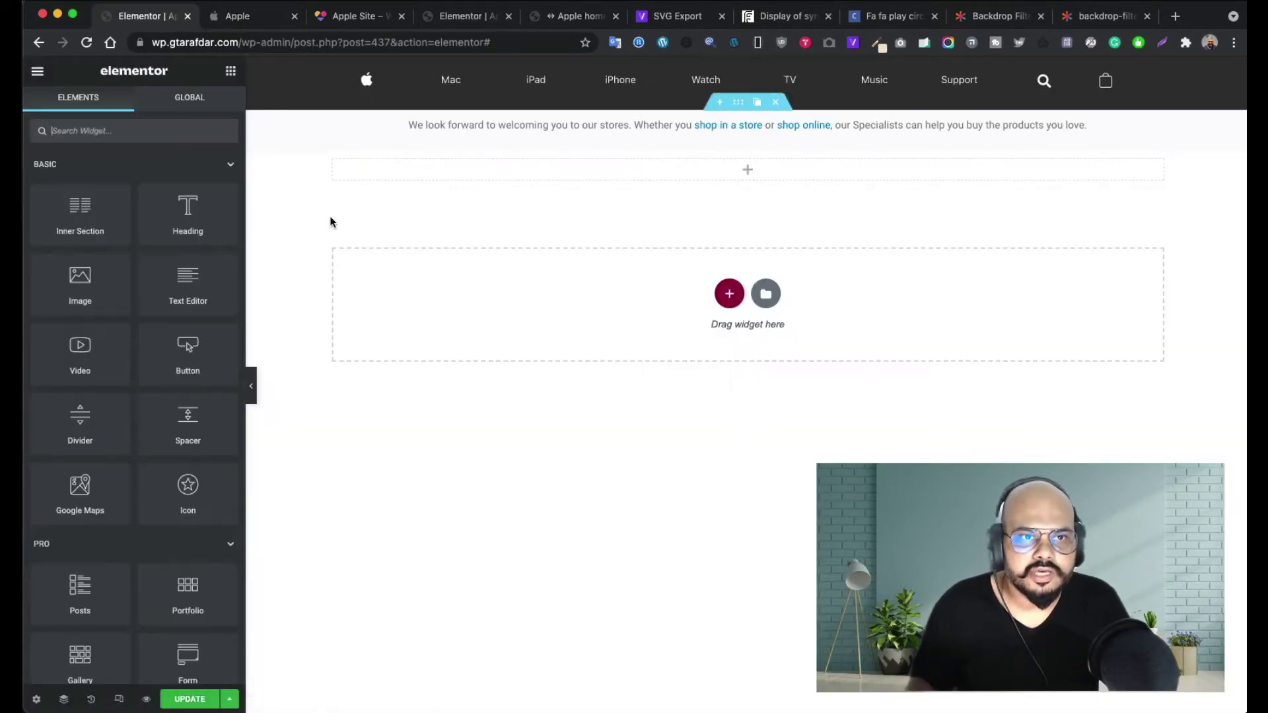
drag(181, 222, 743, 173)
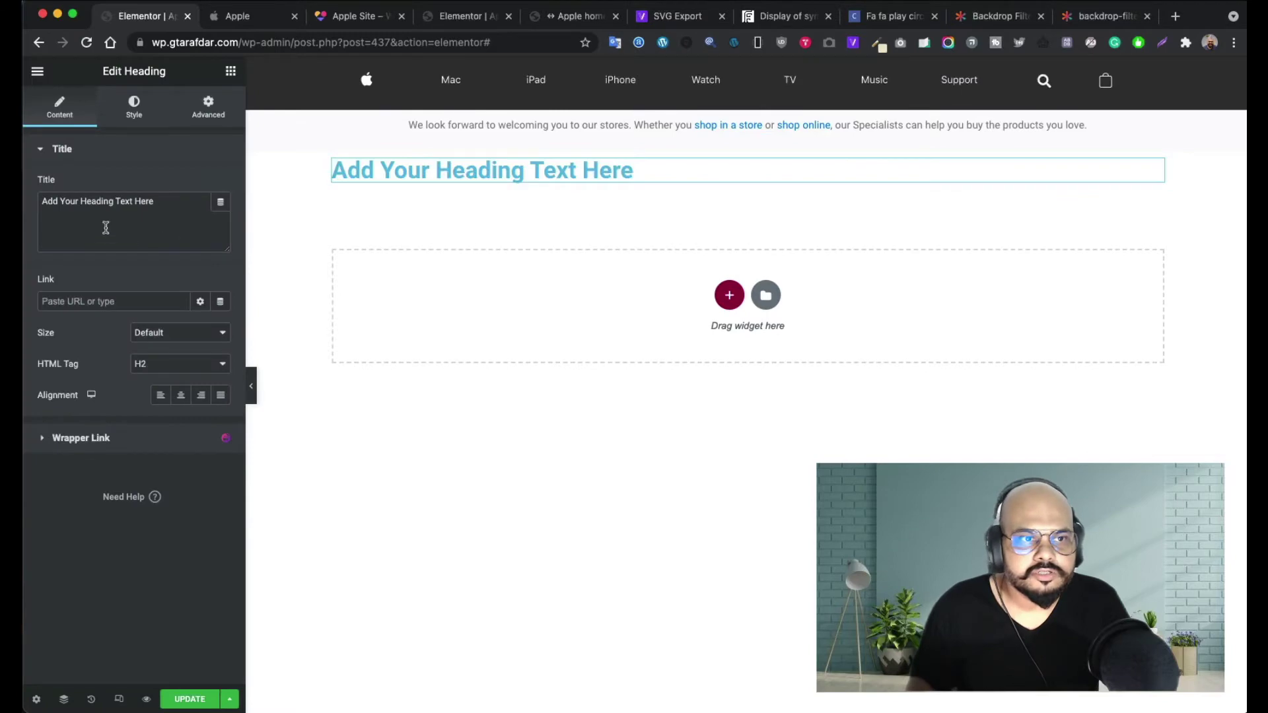
- Set the new heading's text to "iPhone 12" as on the Apple page and align it to the center
click(238, 24)
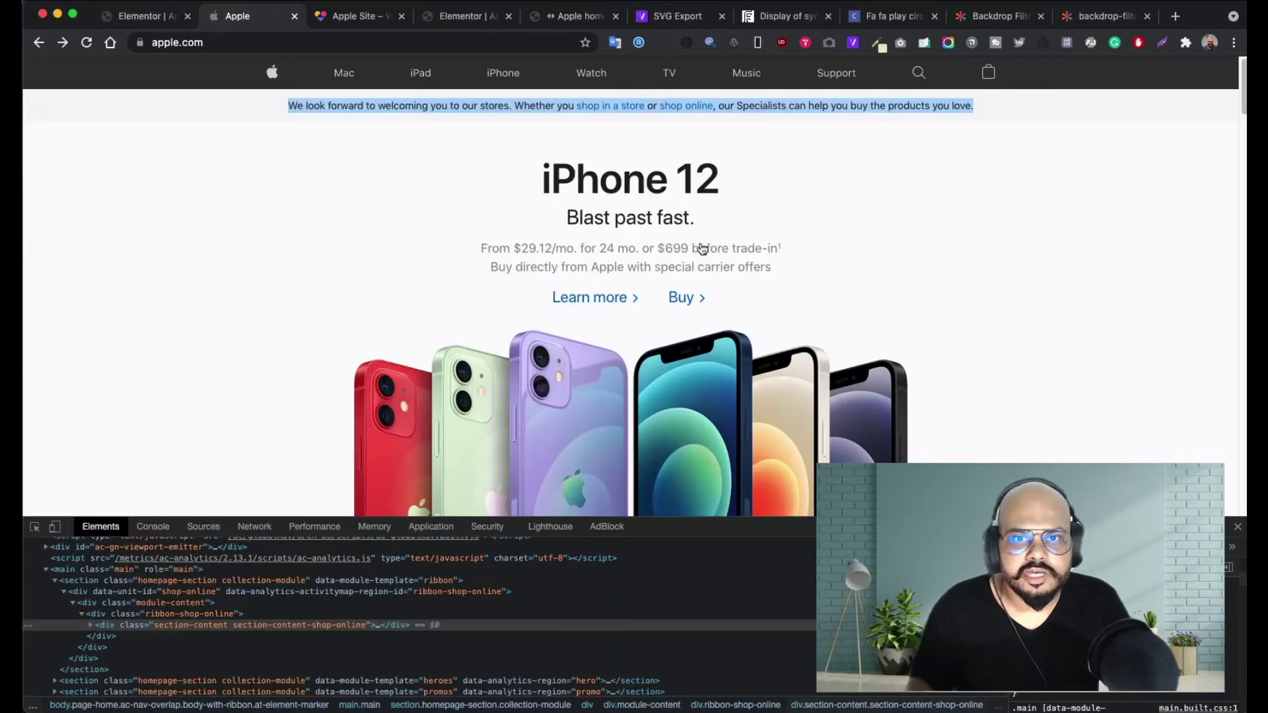
click(137, 18)
click(163, 203)
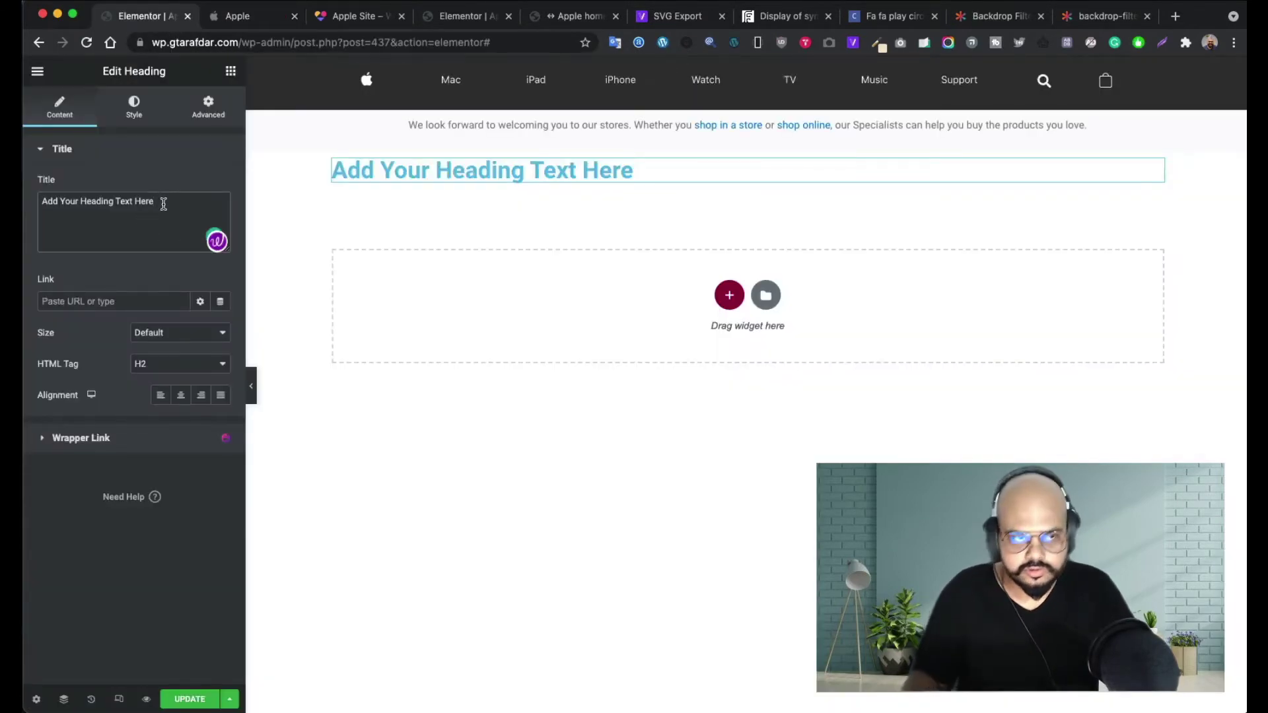
triple_click(162, 203)
text(iPho)
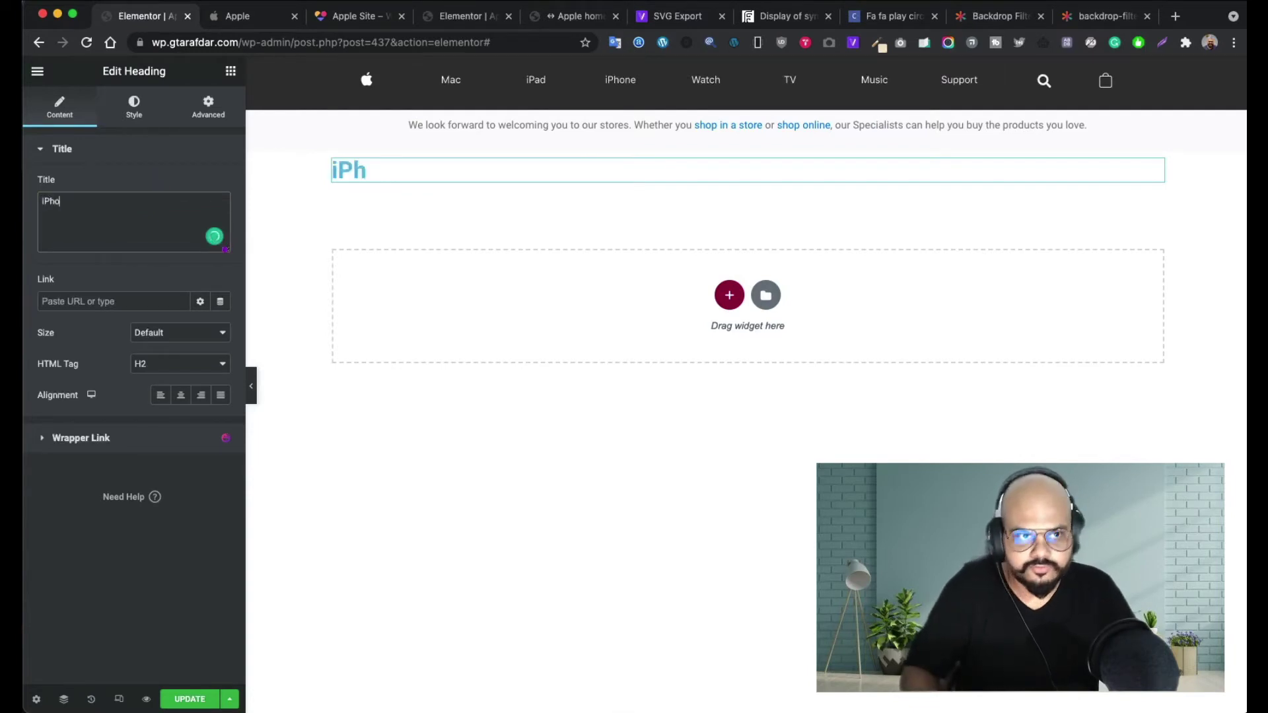
text(ne 12)
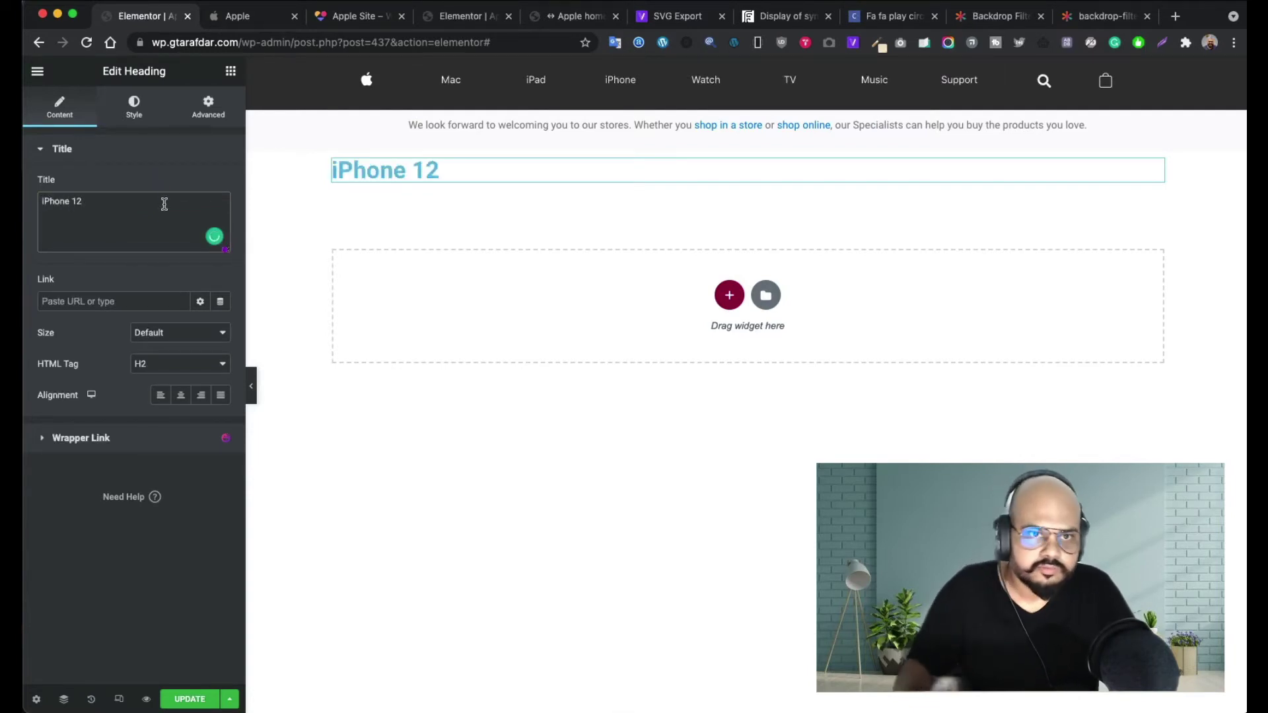
click(181, 395)
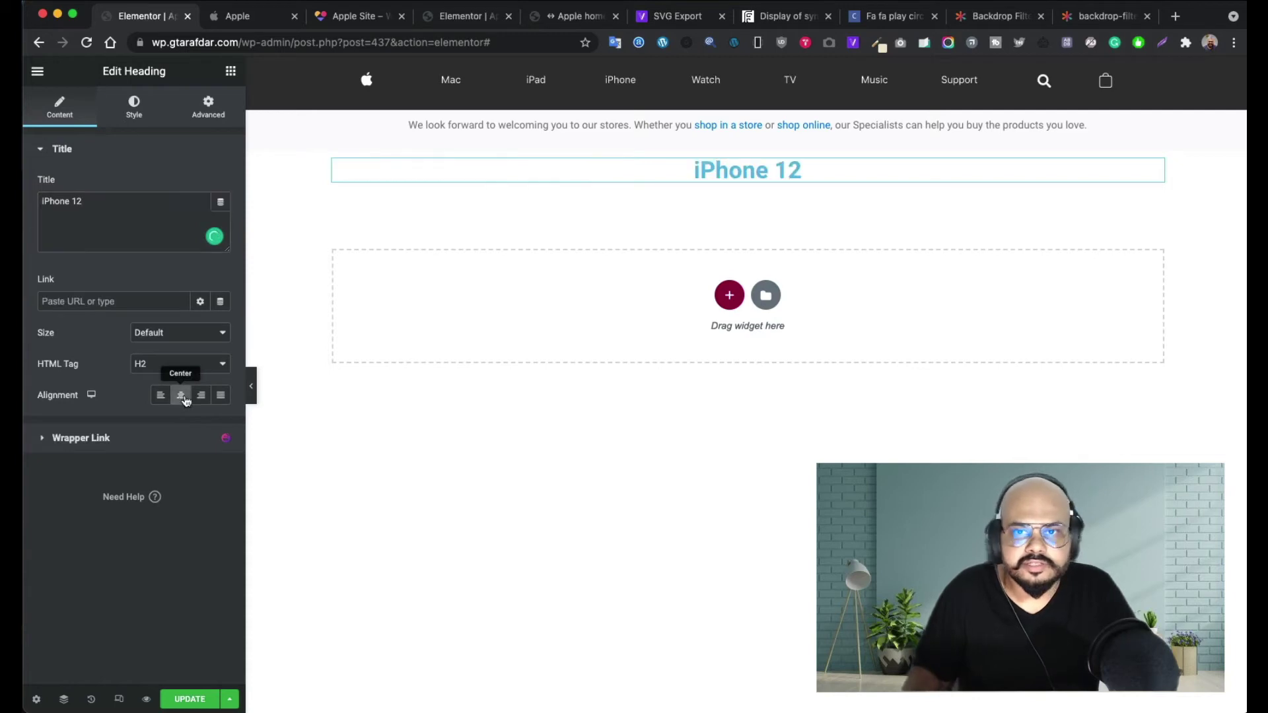
- Set the "iPhone 12" heading's text color to black, #000000
click(134, 105)
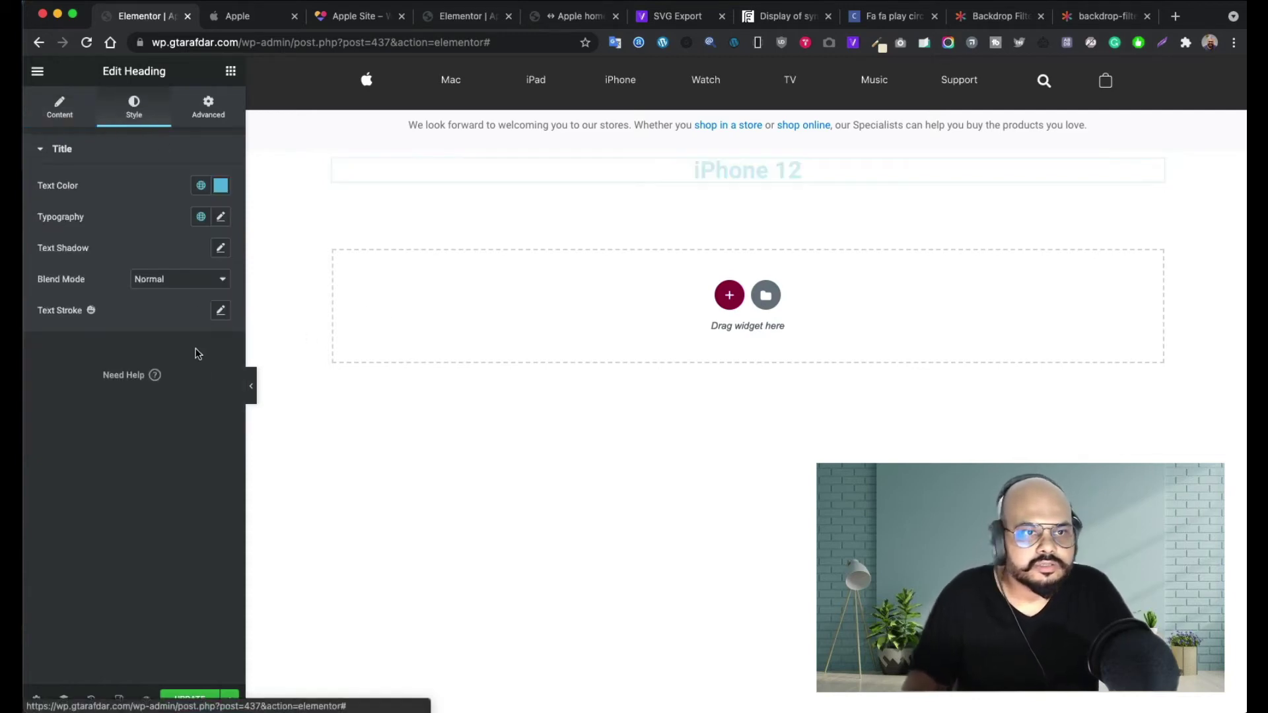
click(220, 186)
drag(138, 328, 116, 382)
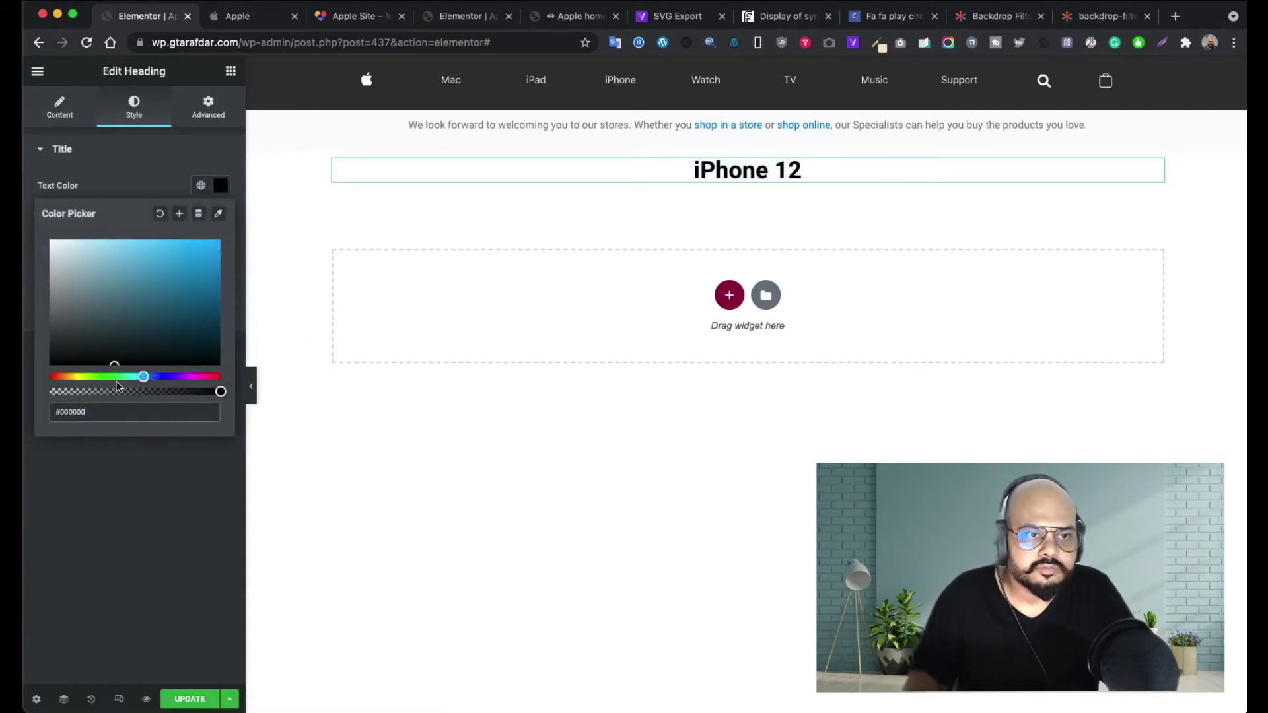
click(170, 179)
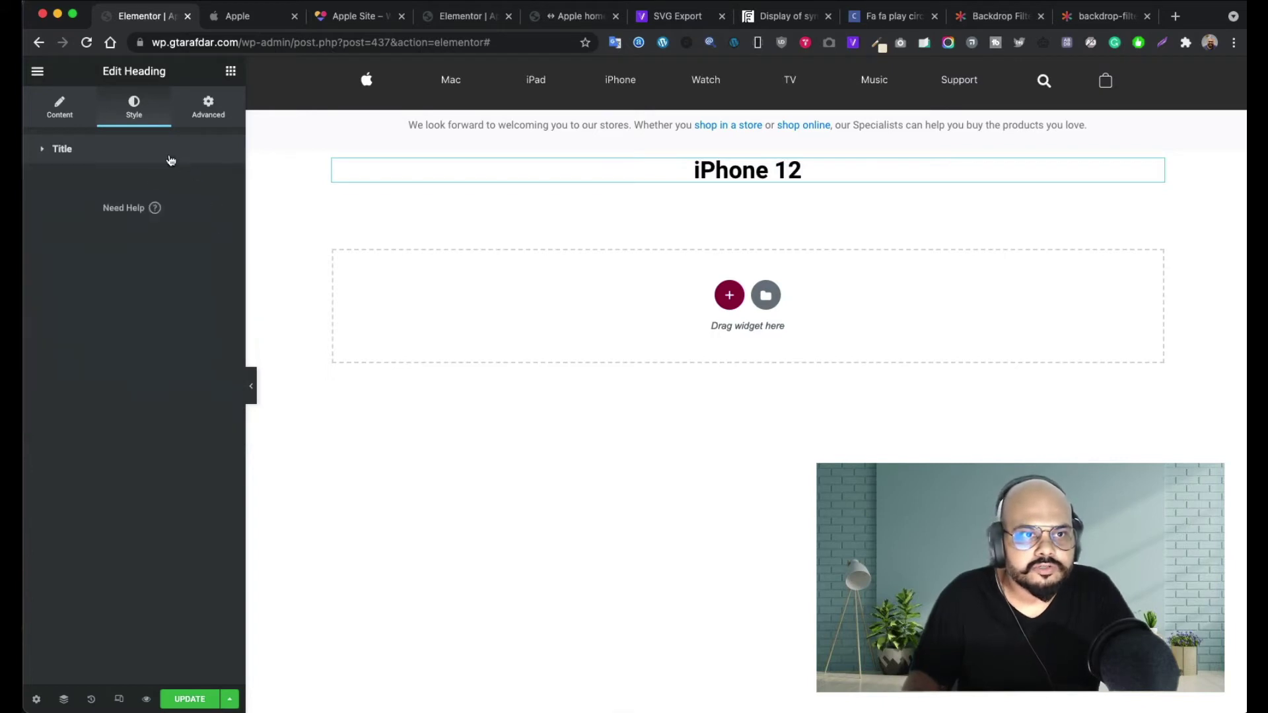
click(170, 159)
- Set the "iPhone 12" heading's font size to 50 px and compare it with the Apple page's title
click(221, 219)
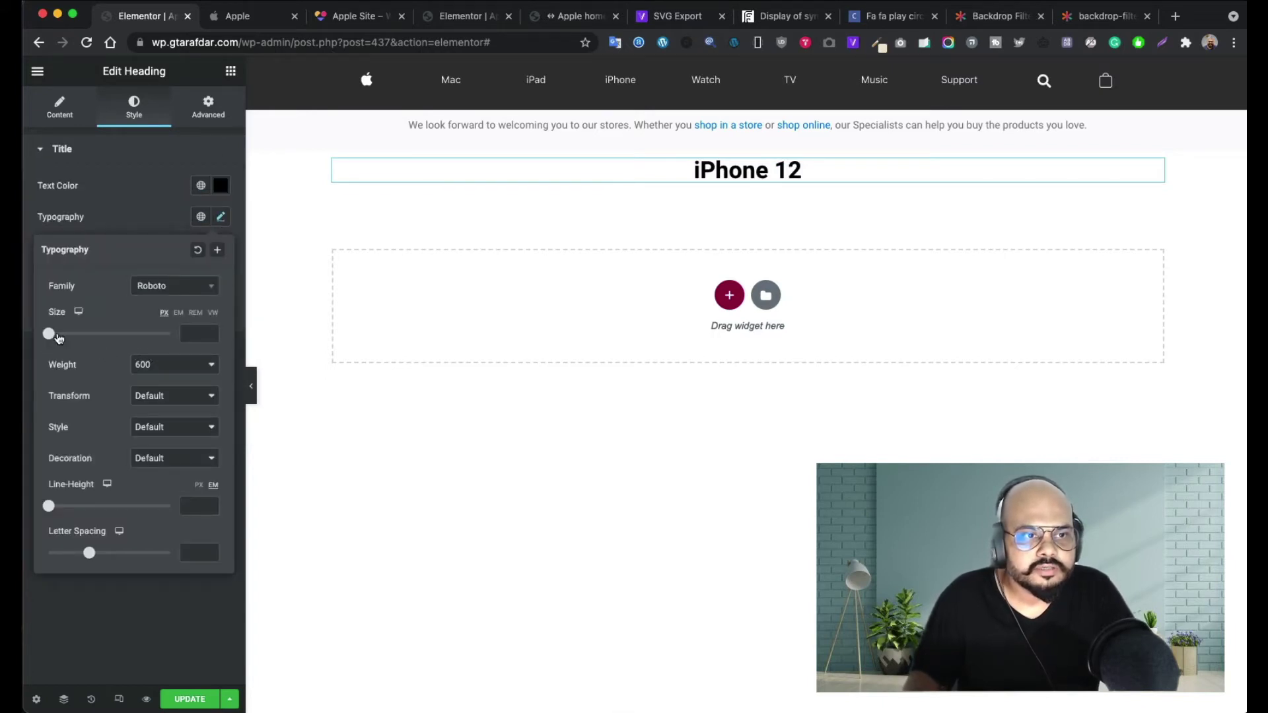
drag(57, 338, 83, 340)
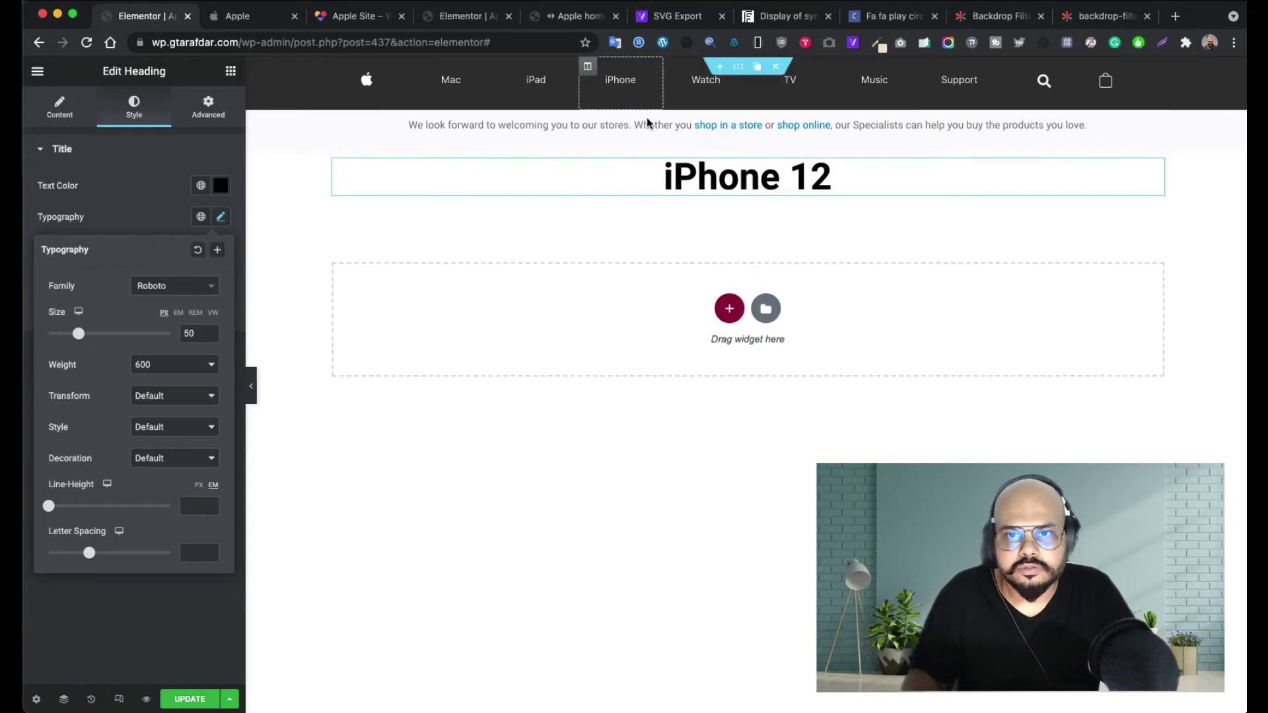
click(225, 22)
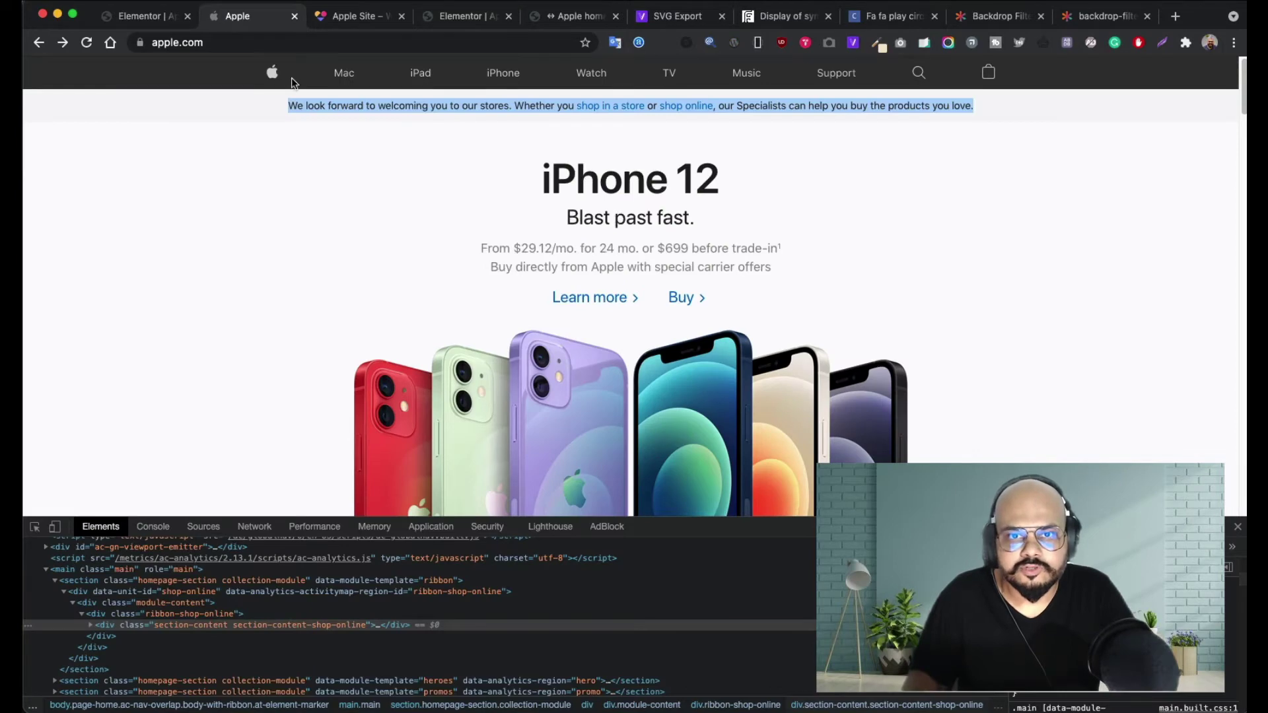
click(143, 21)
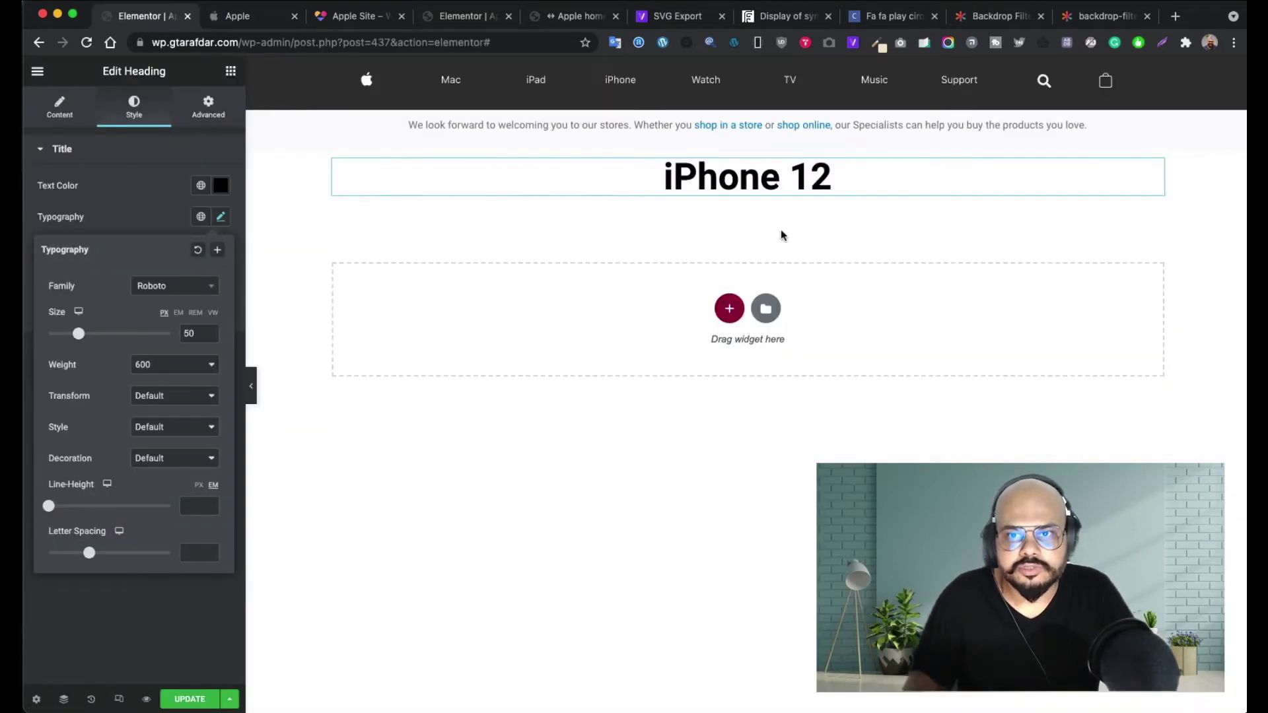
- Add a second Heading widget directly below the "iPhone 12" heading and center-align it
click(230, 70)
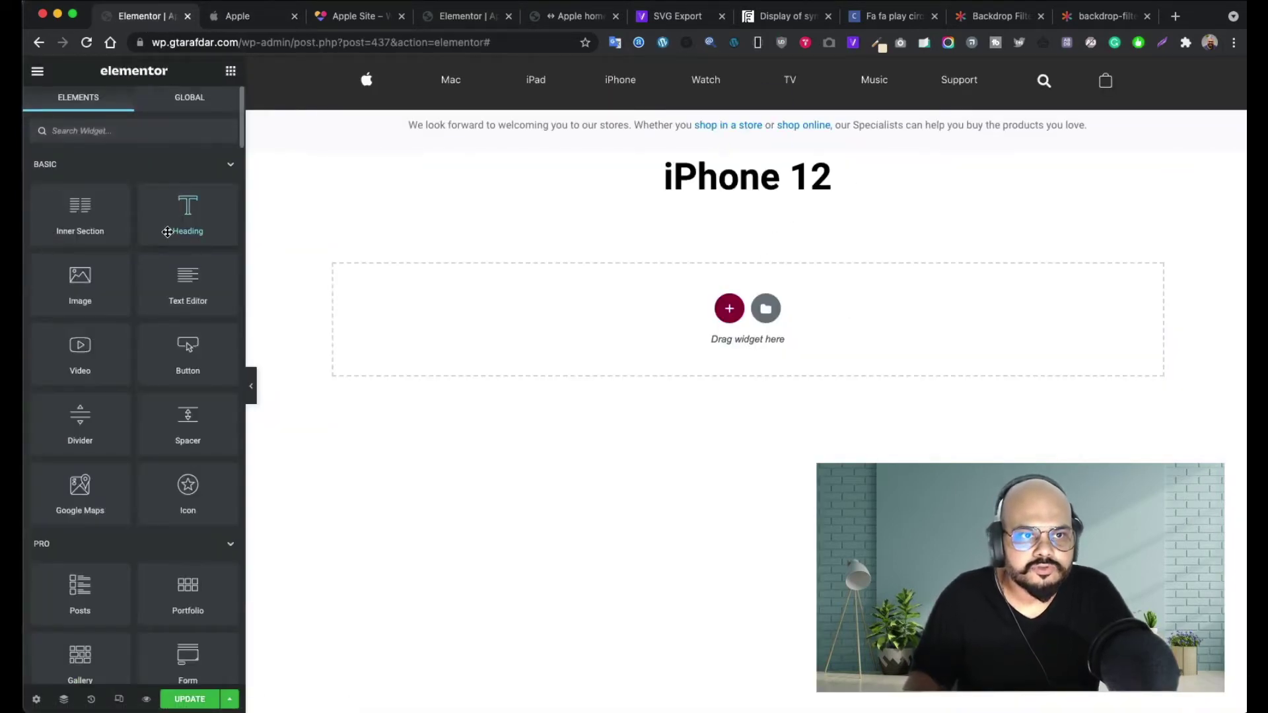
drag(169, 226, 768, 192)
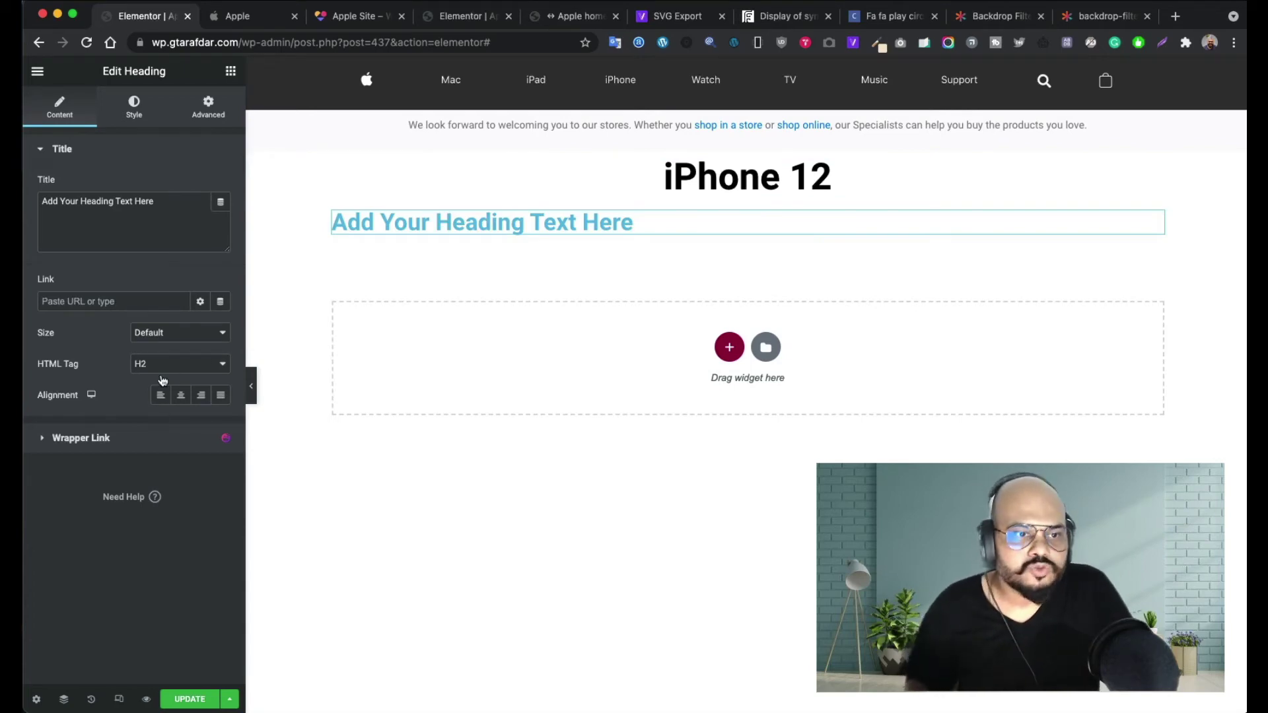
click(182, 398)
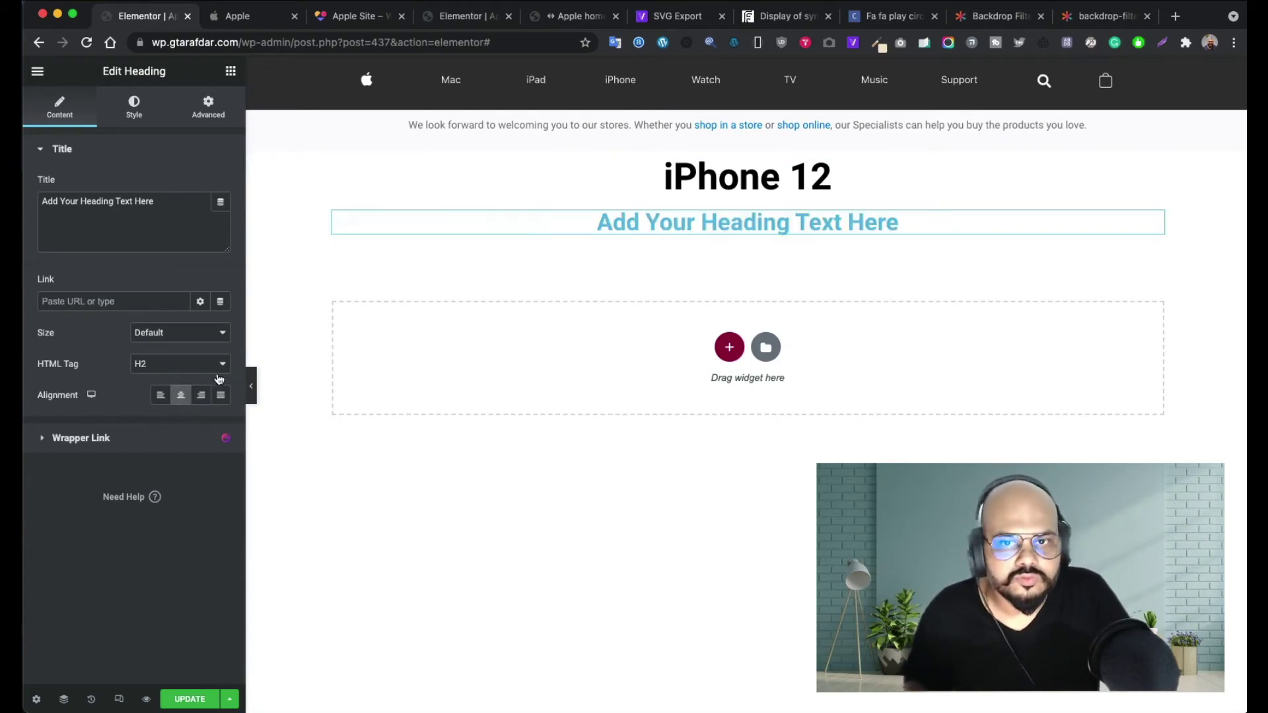
- Replace the second heading's placeholder text with the Apple page's tagline "Blast past fast"
click(242, 18)
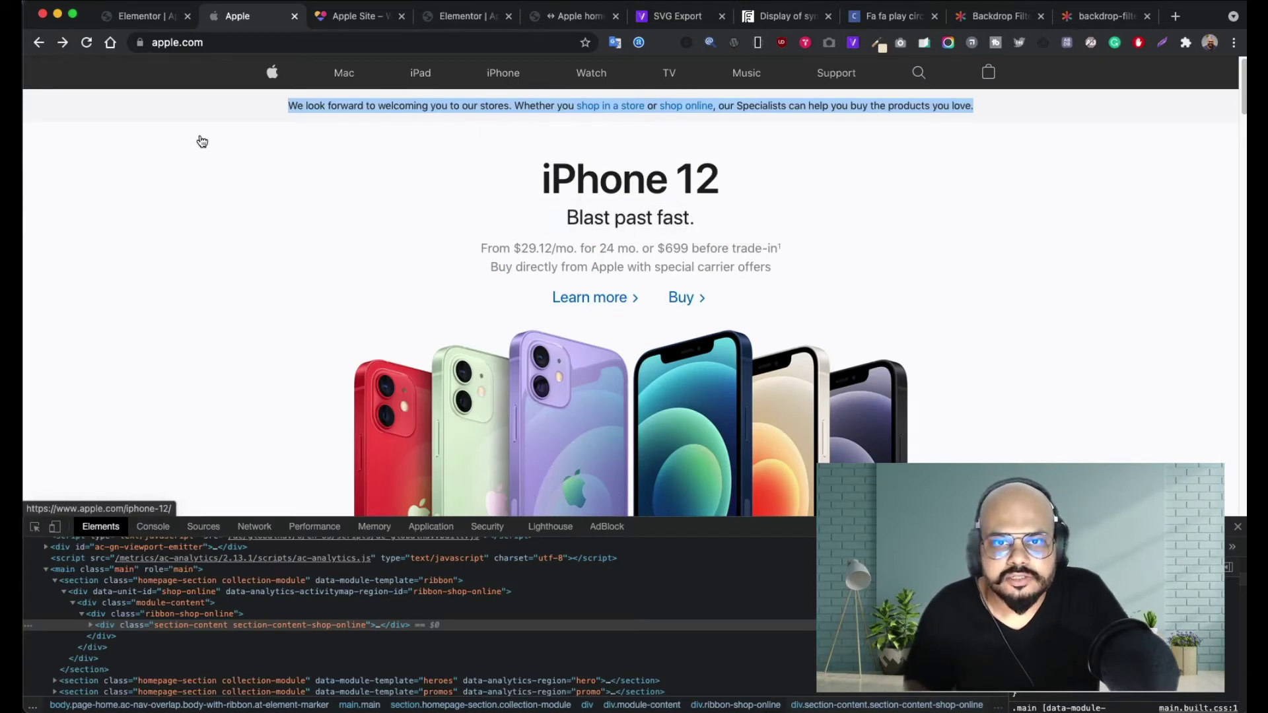
click(142, 16)
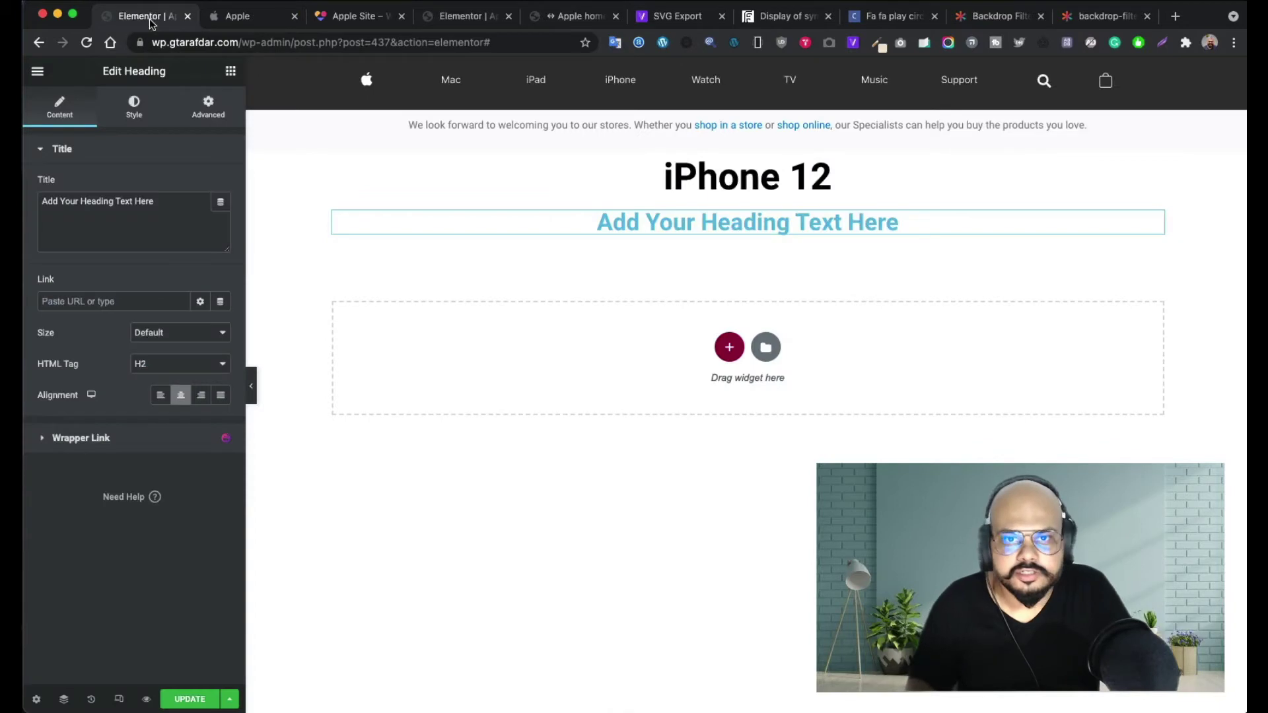
triple_click(181, 204)
text(Blast)
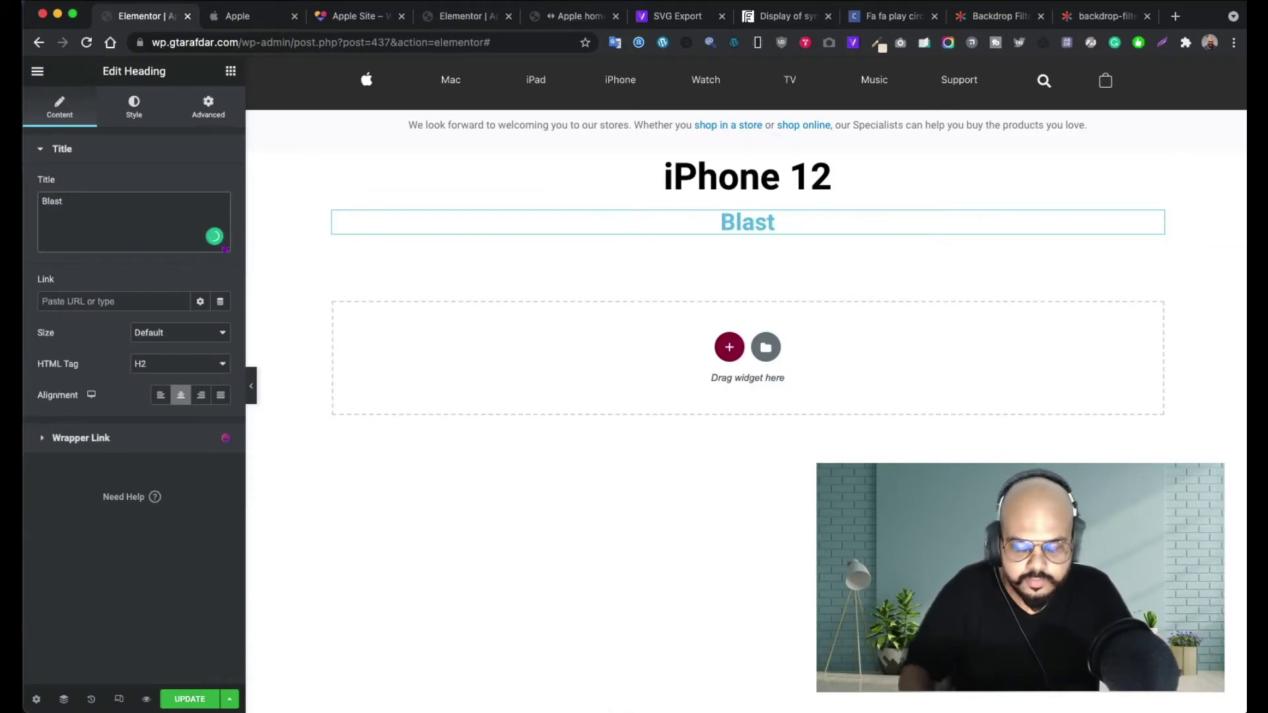
click(230, 18)
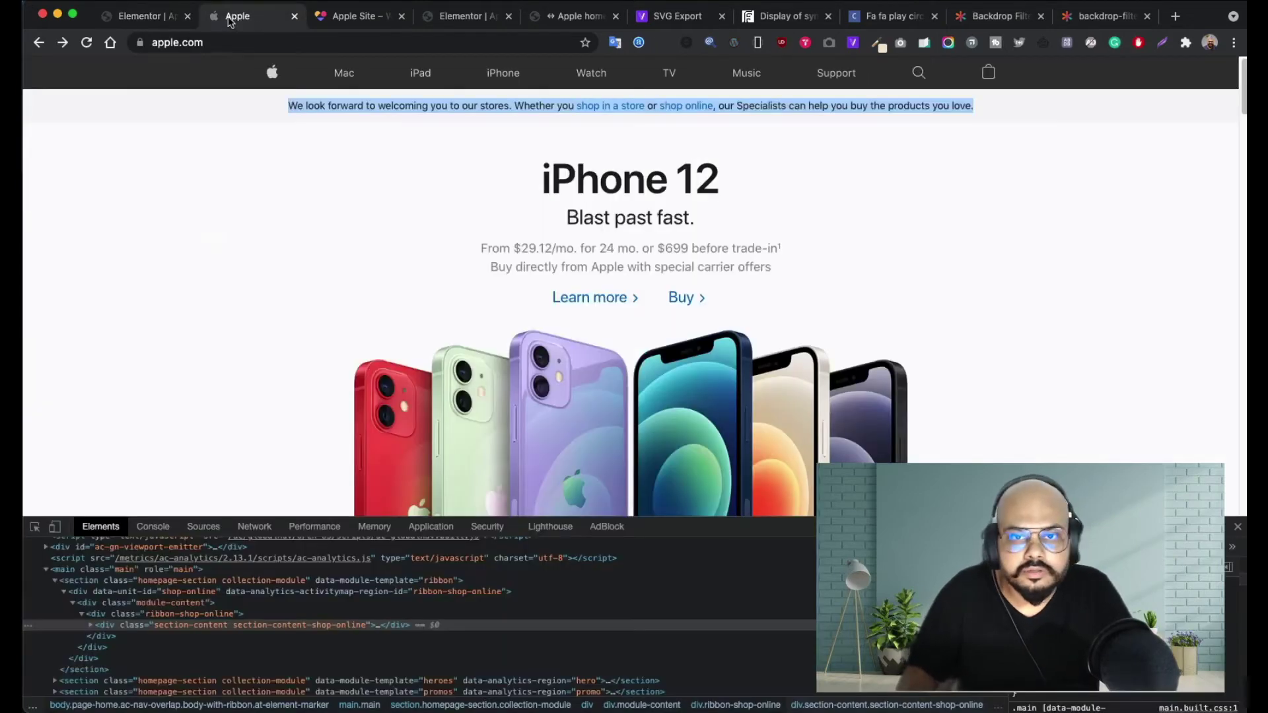
click(139, 26)
text(pas)
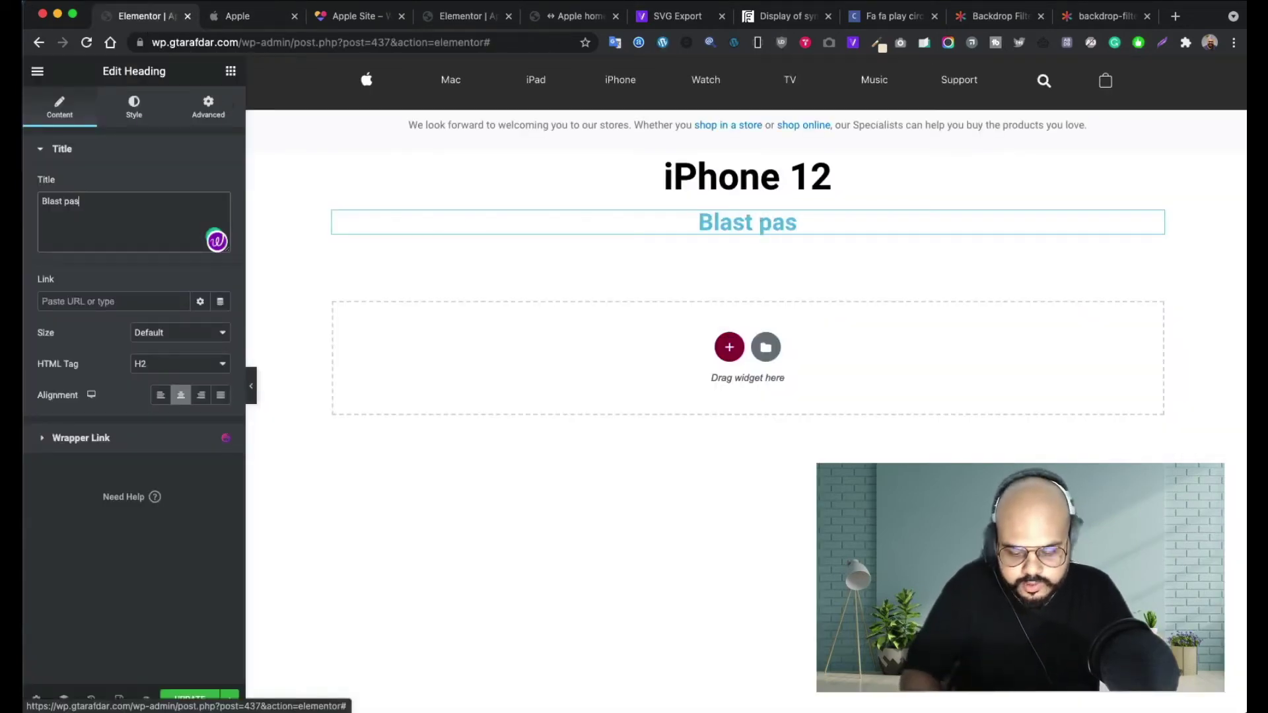
text(t fast)
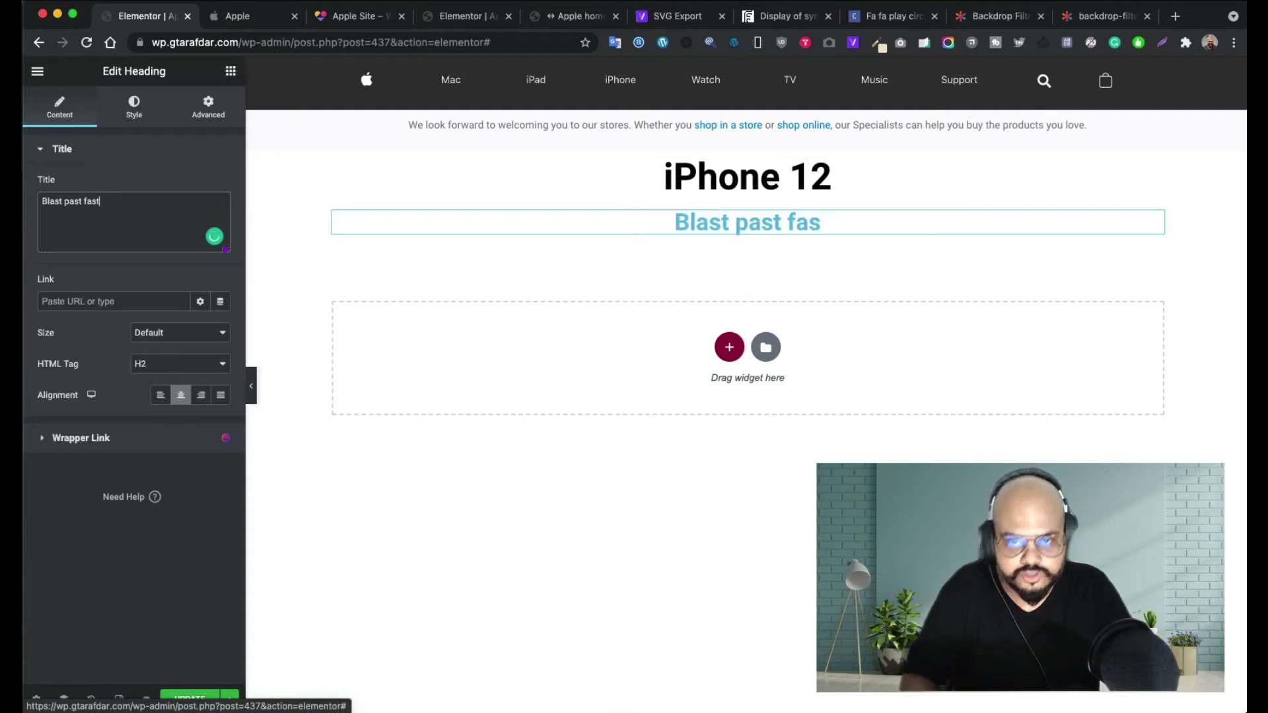
- Set the "Blast past fast" heading's text color to near-black, #030303
click(136, 109)
click(220, 185)
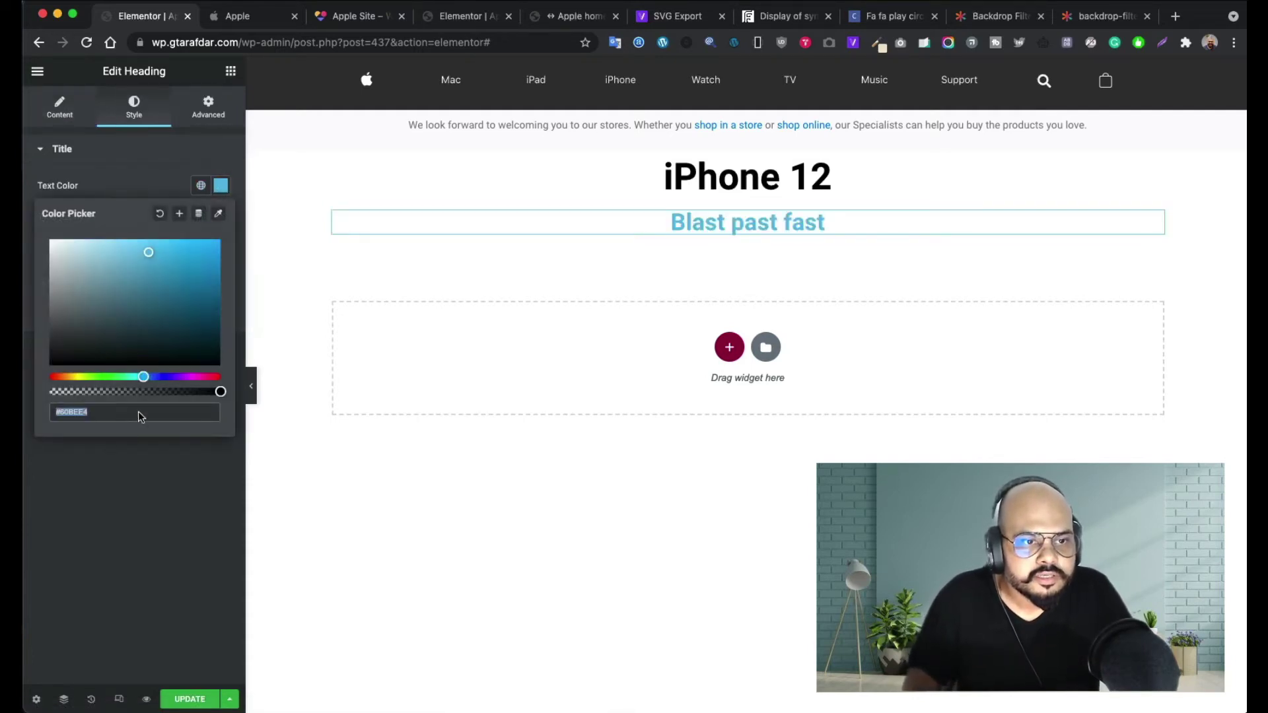
drag(160, 349, 56, 366)
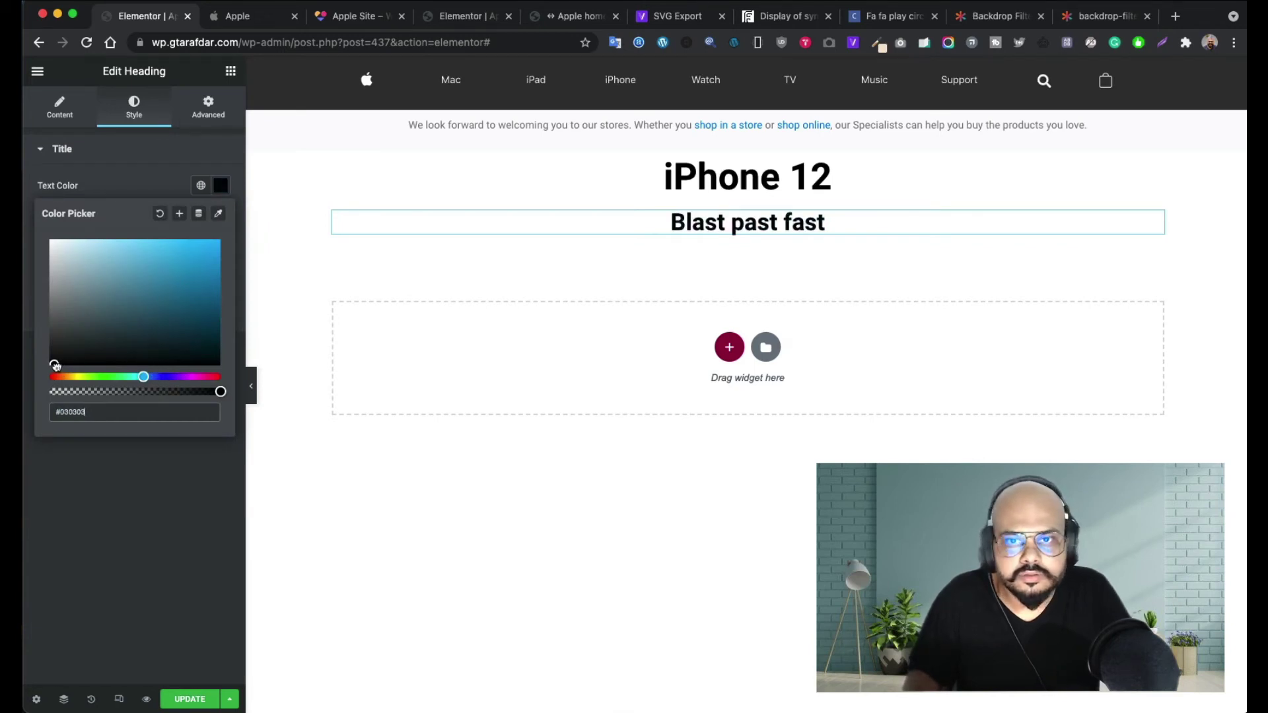
click(138, 186)
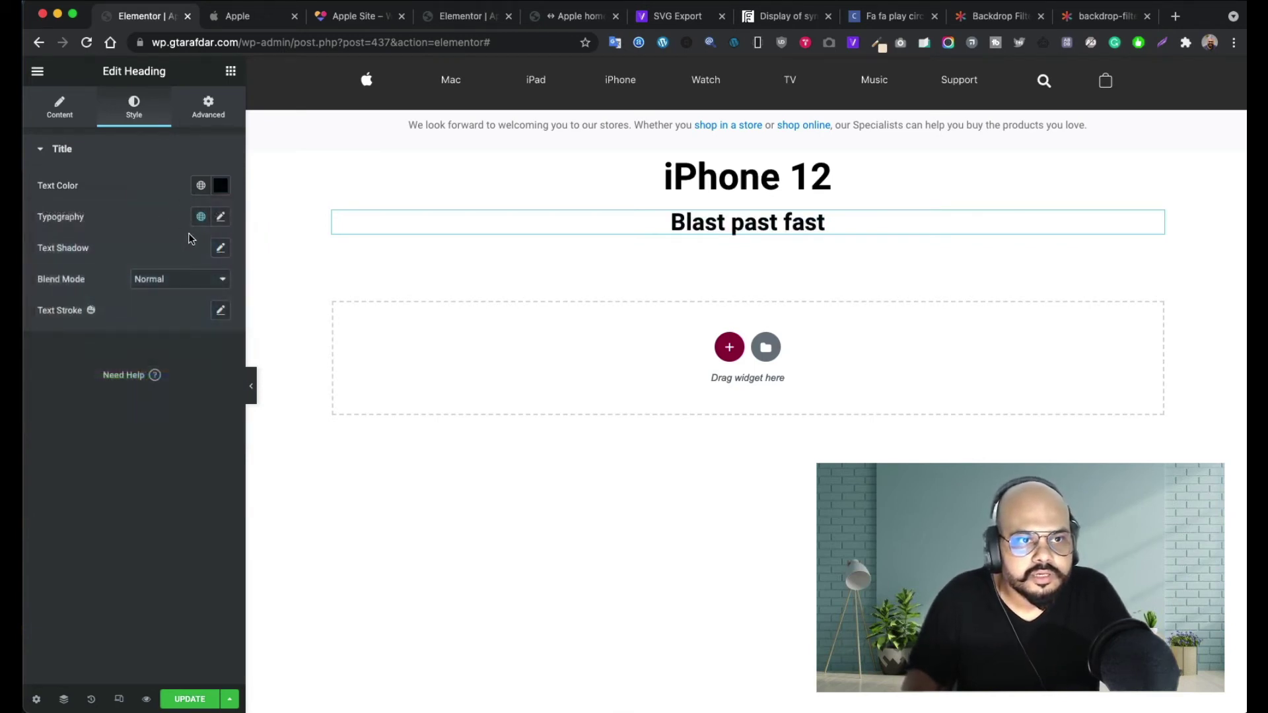
- Set the font weight of the "Blast past fast" heading to Normal
click(221, 218)
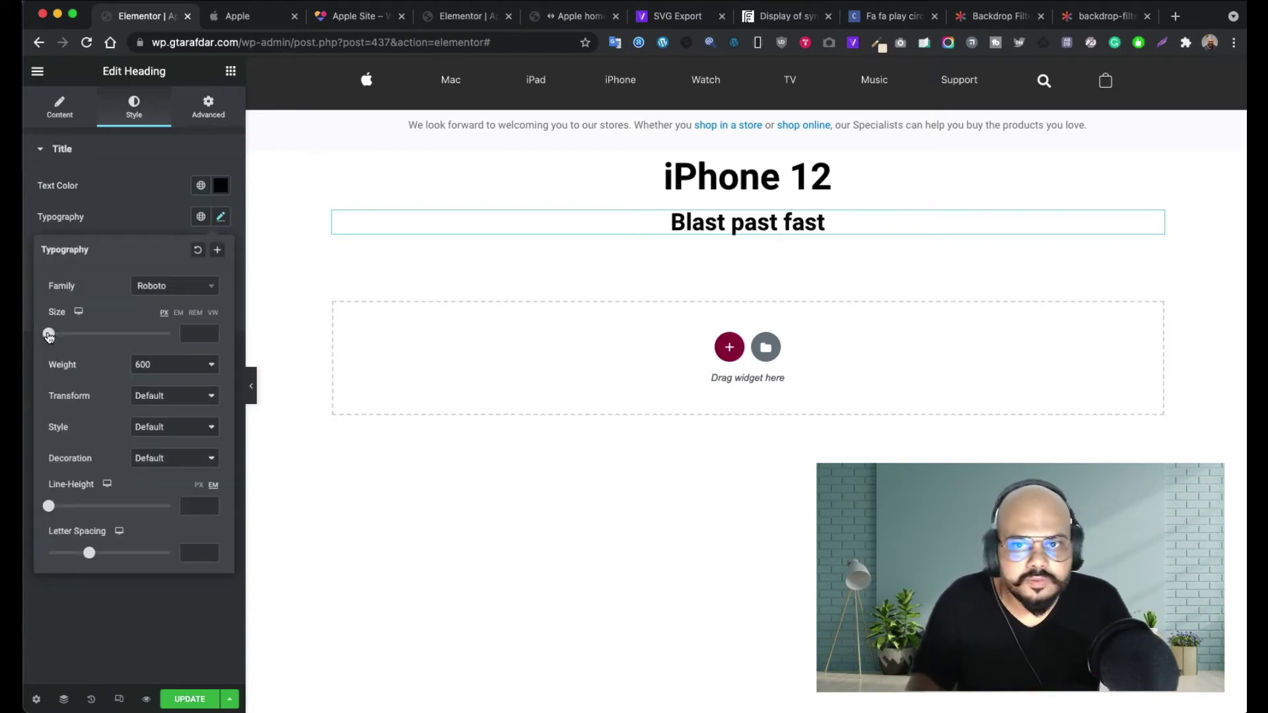
click(186, 376)
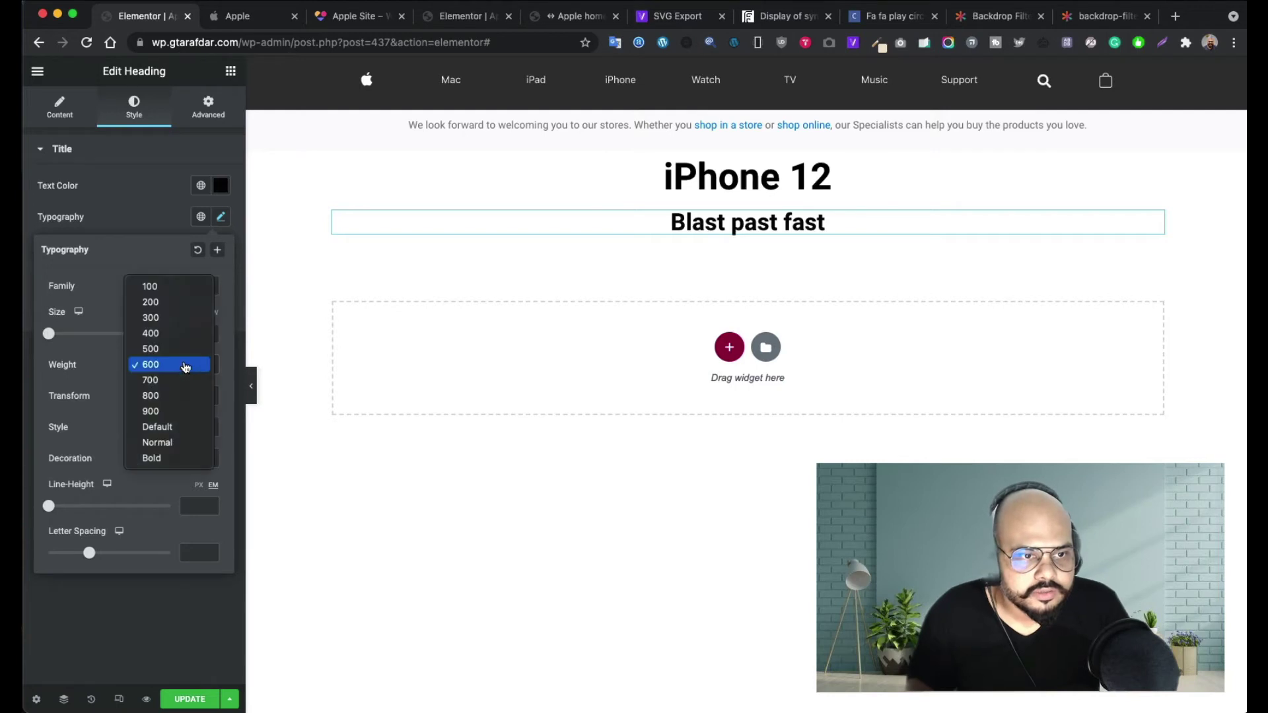
click(167, 444)
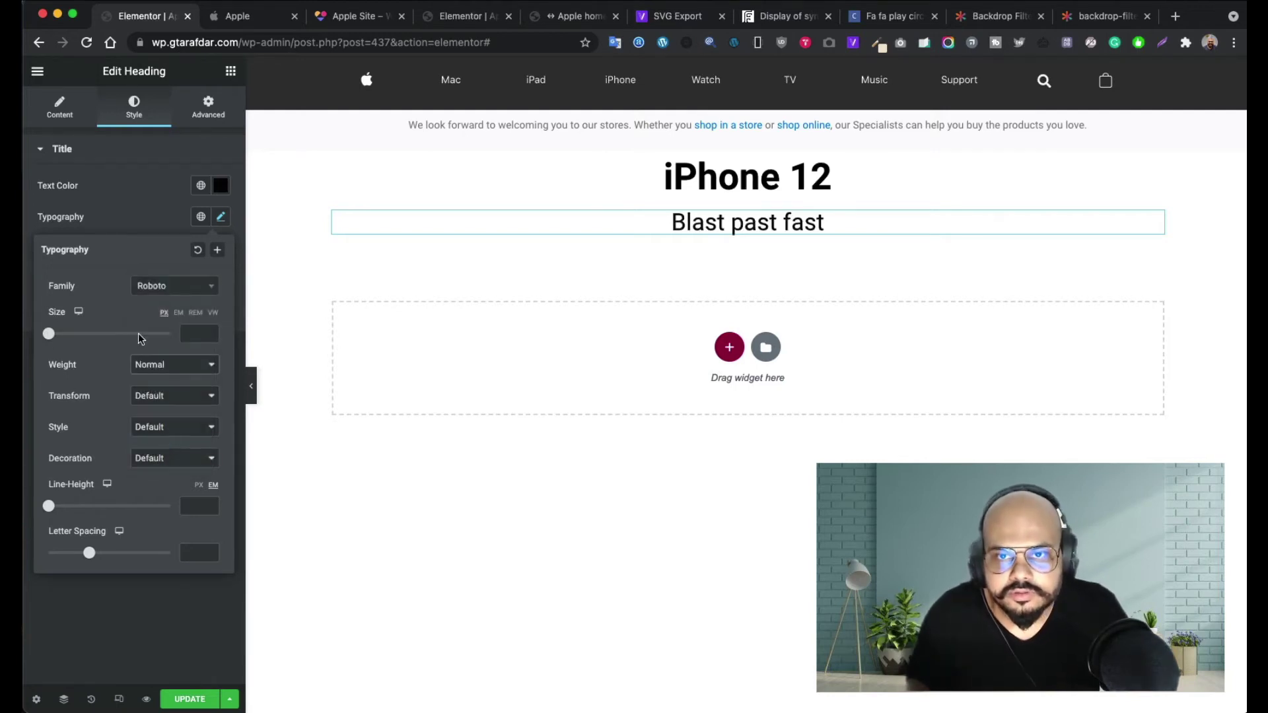
click(144, 223)
- Set the font size of the "Blast past fast" heading to 30 px, using the Apple homepage as reference
click(243, 19)
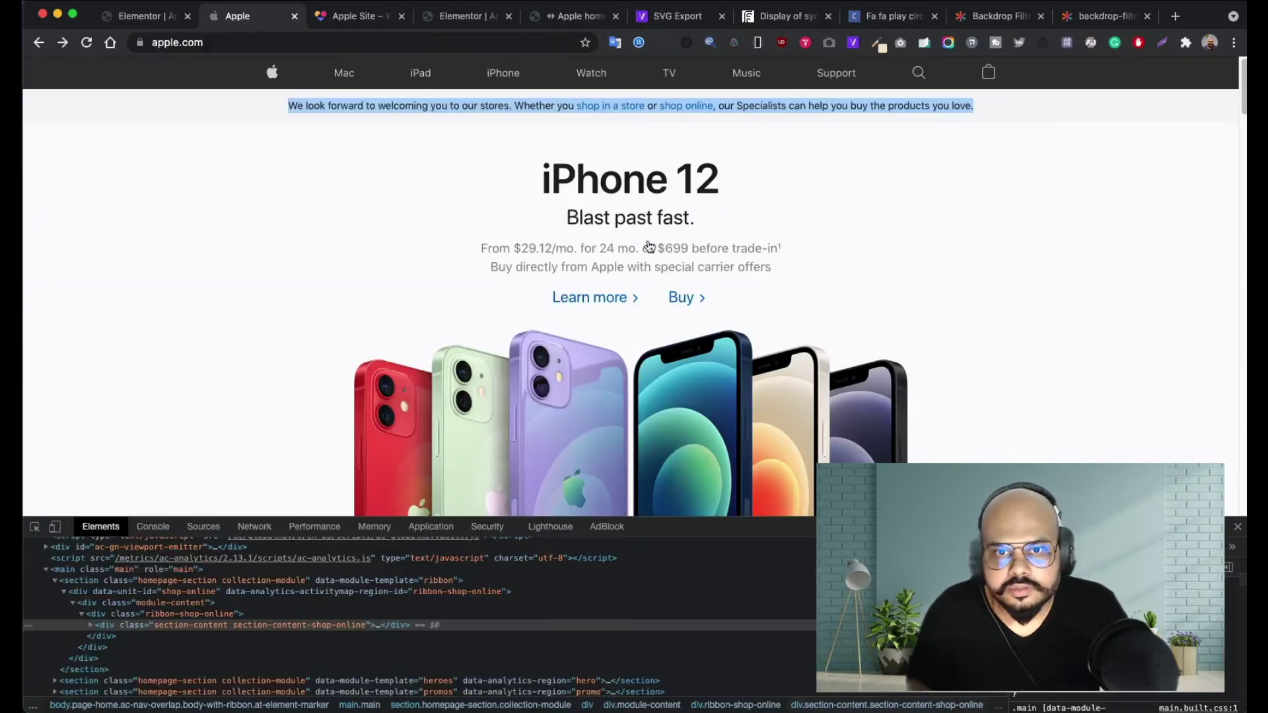
click(132, 24)
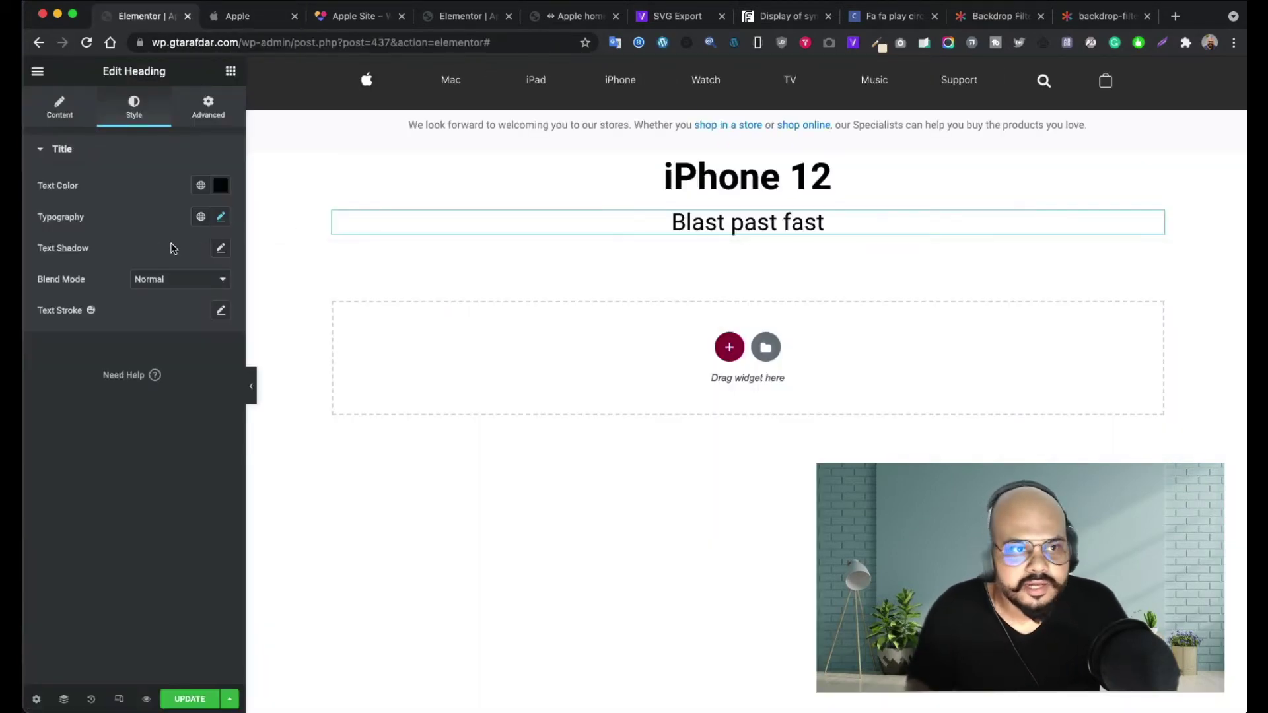
click(222, 218)
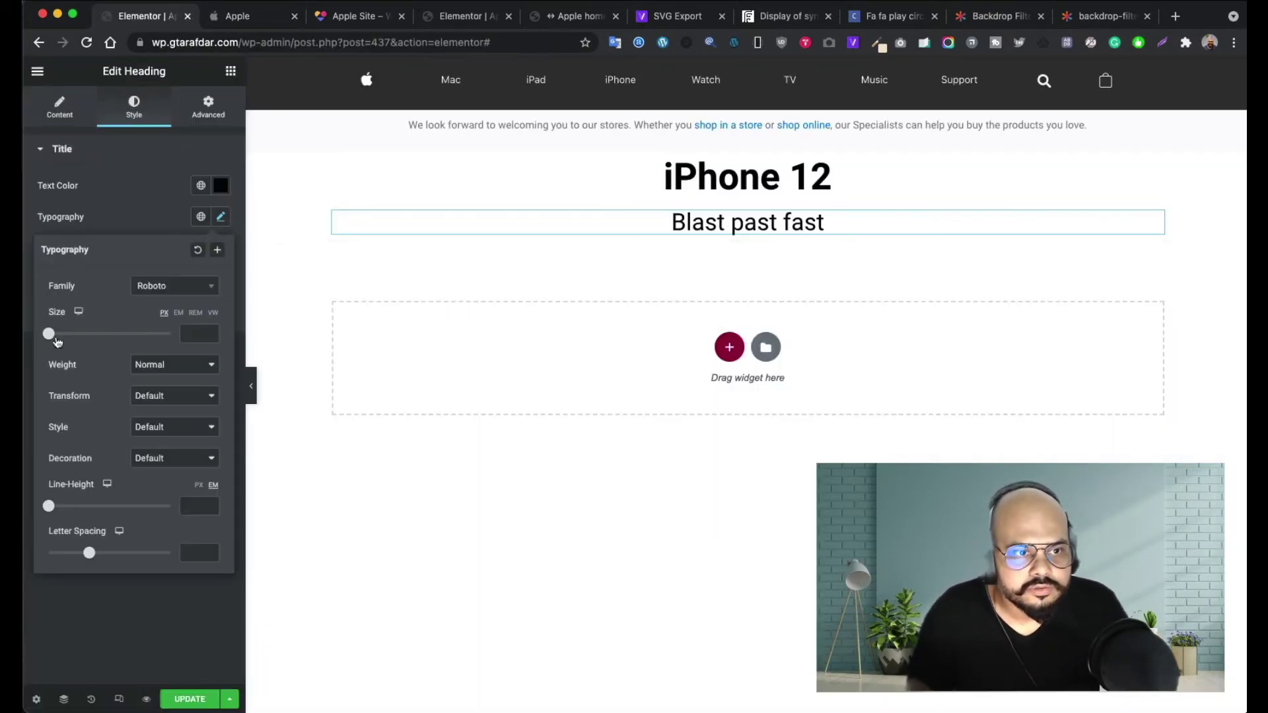
drag(53, 339, 71, 340)
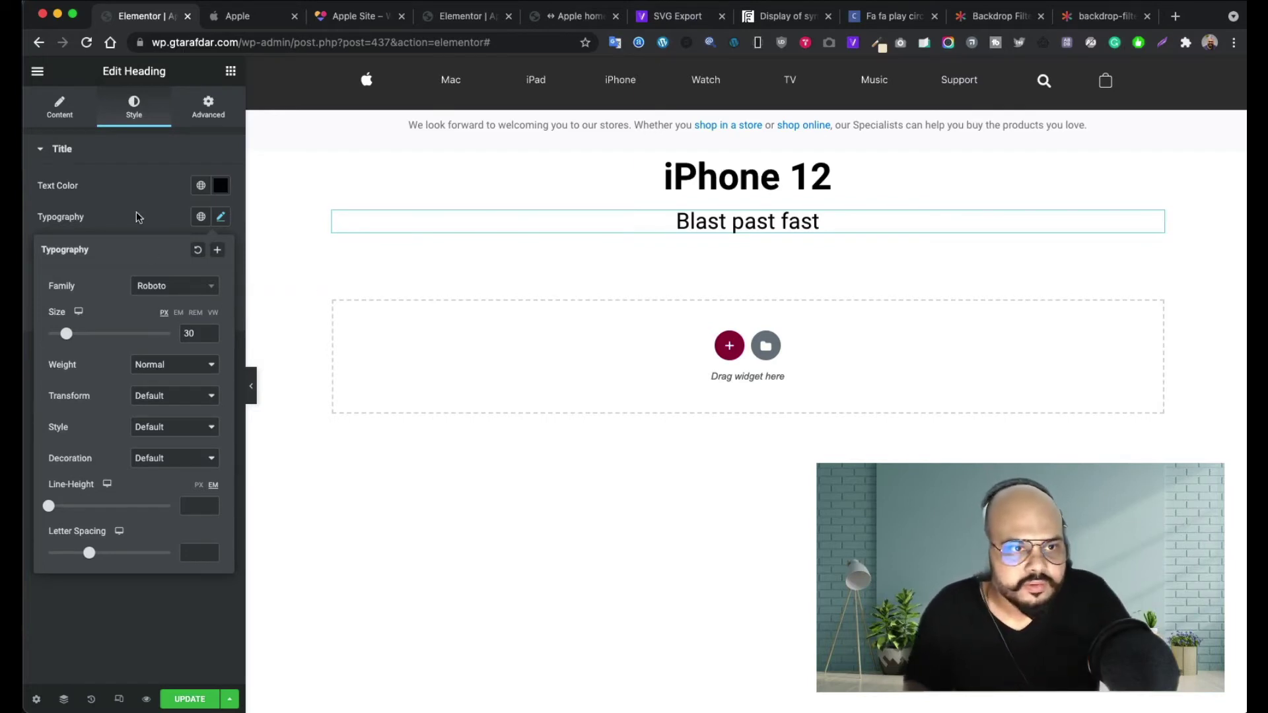
- Add a period to the end of the tagline heading's text so it reads "Blast past fast."
click(70, 165)
click(59, 105)
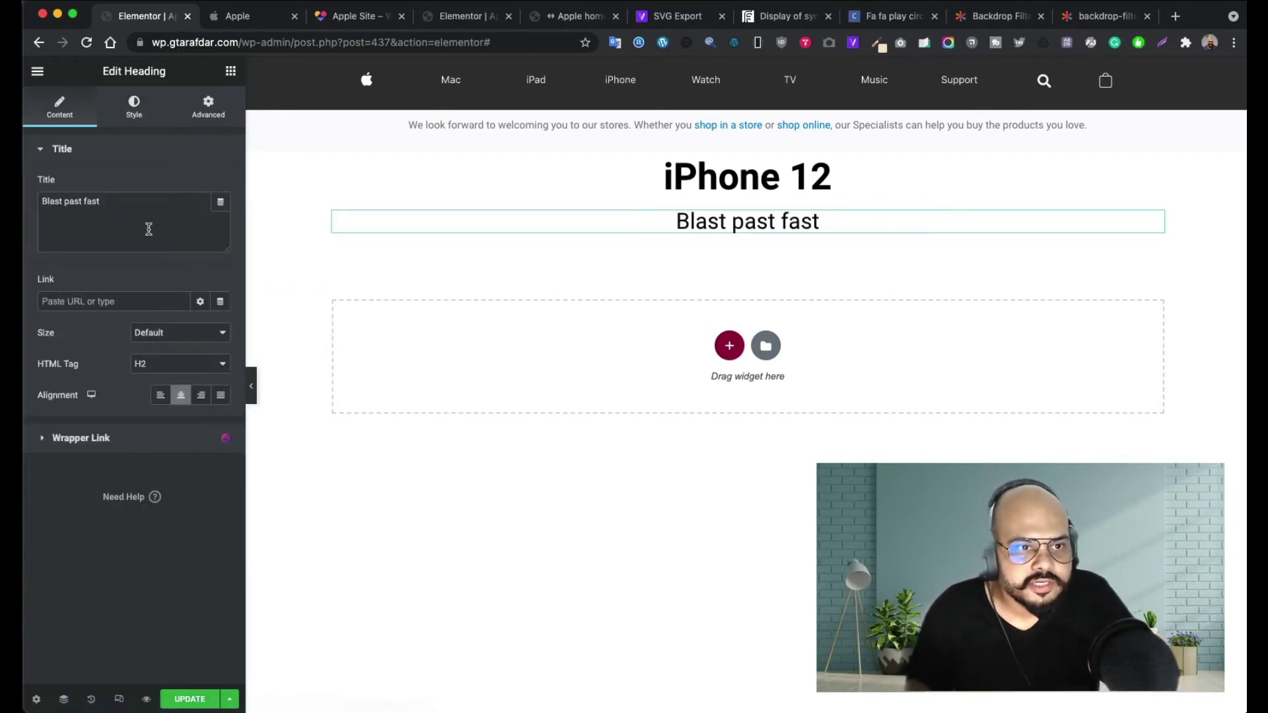
click(120, 201)
text(.)
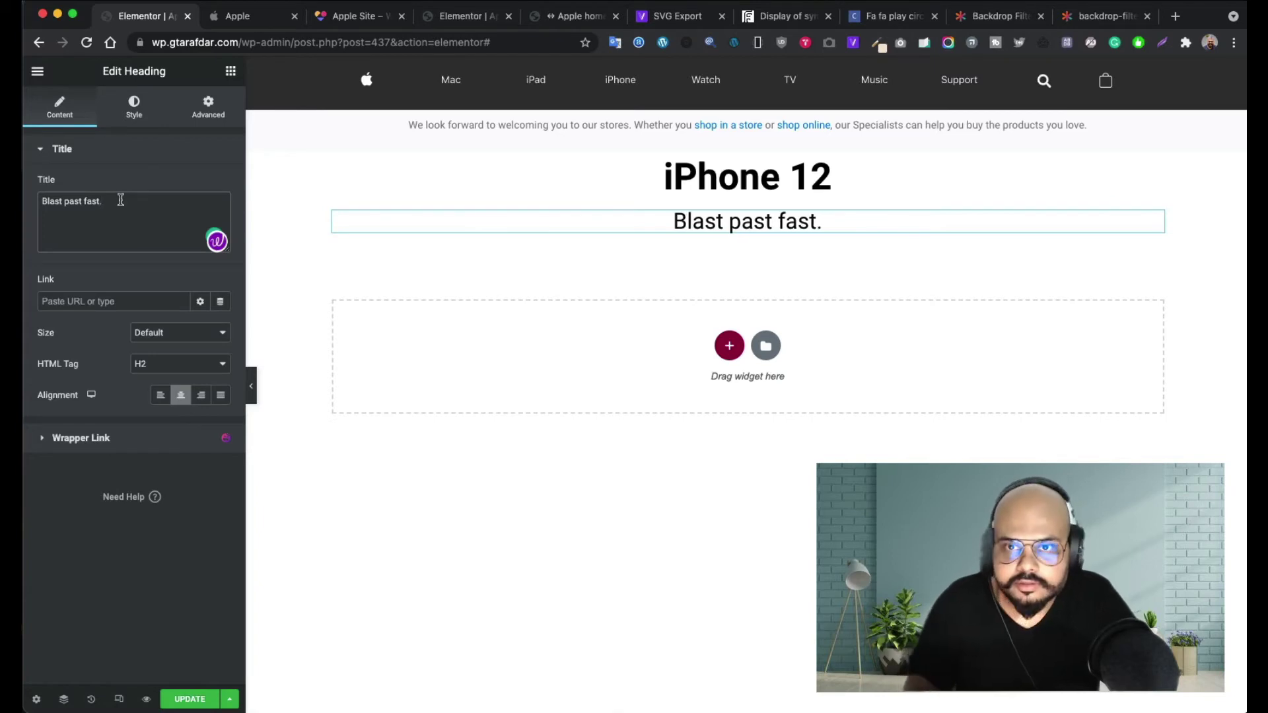
- Examine the HTML symbols reference page for the superscript one character used after "trade-in" on the Apple homepage
click(241, 18)
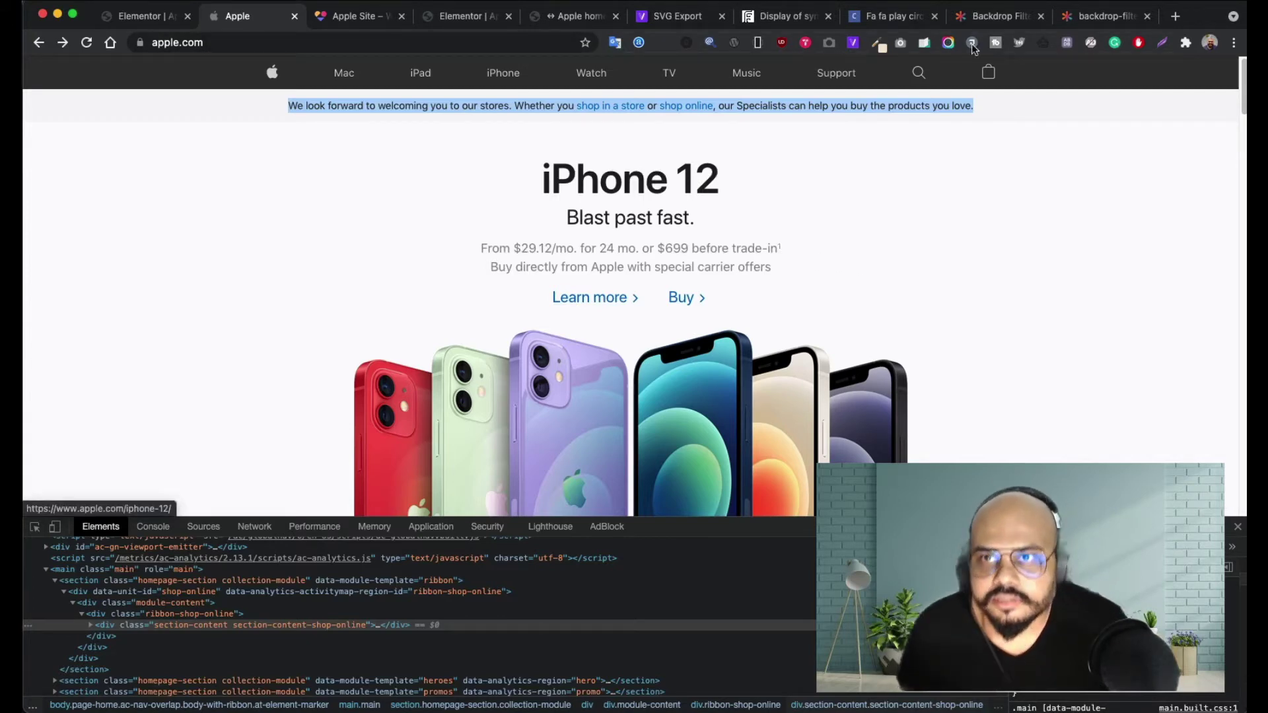
click(780, 23)
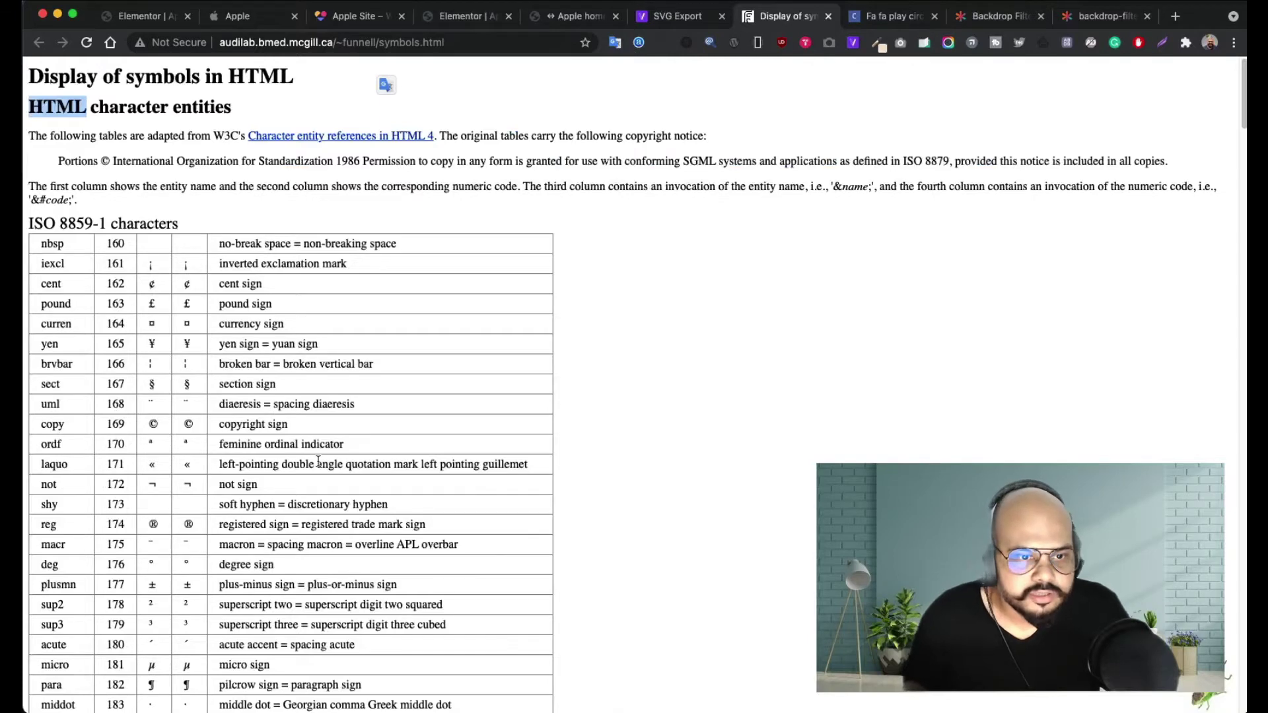
scroll(318, 461, down, 10)
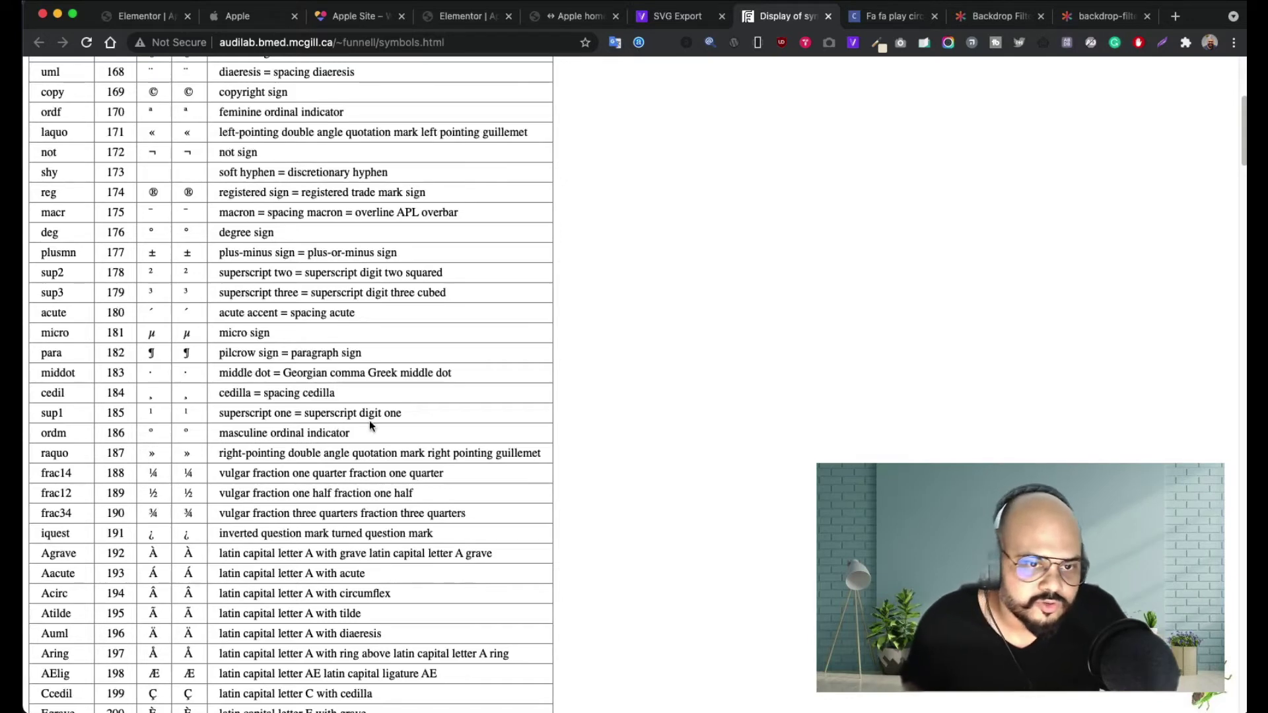
double_click(185, 414)
scroll(159, 377, up, 5)
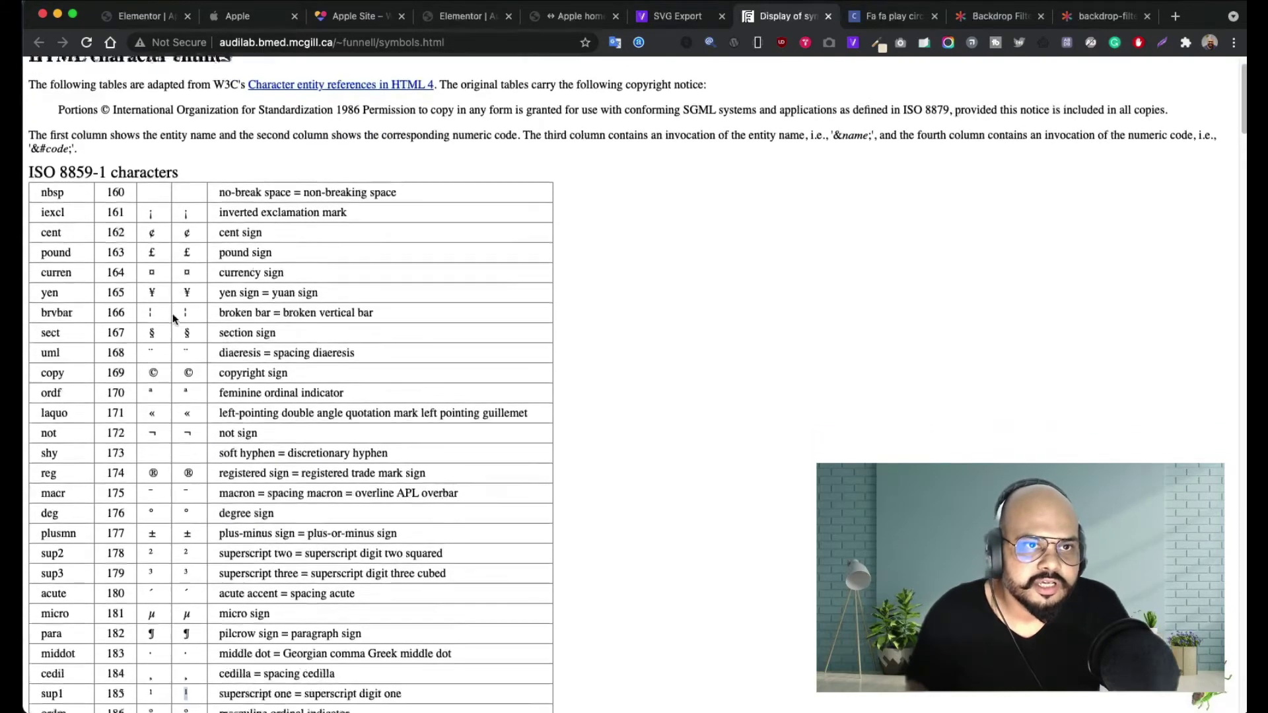
scroll(193, 379, down, 7)
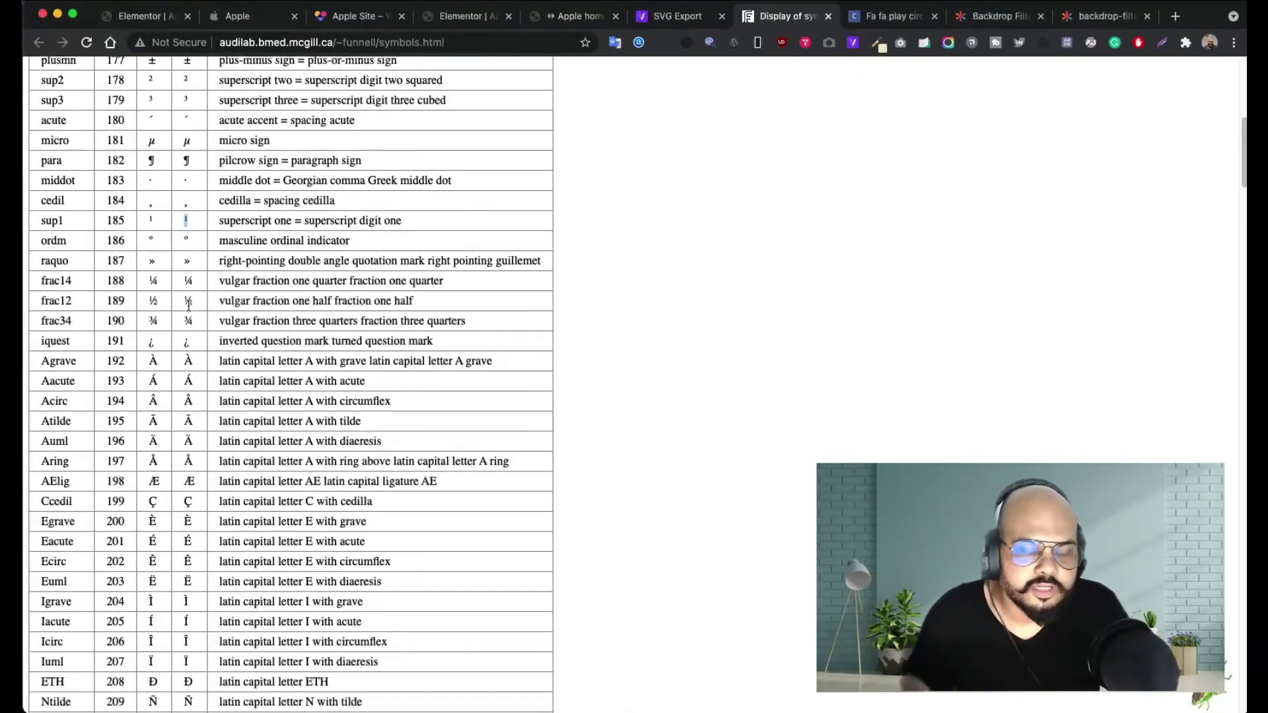
scroll(189, 306, down, 10)
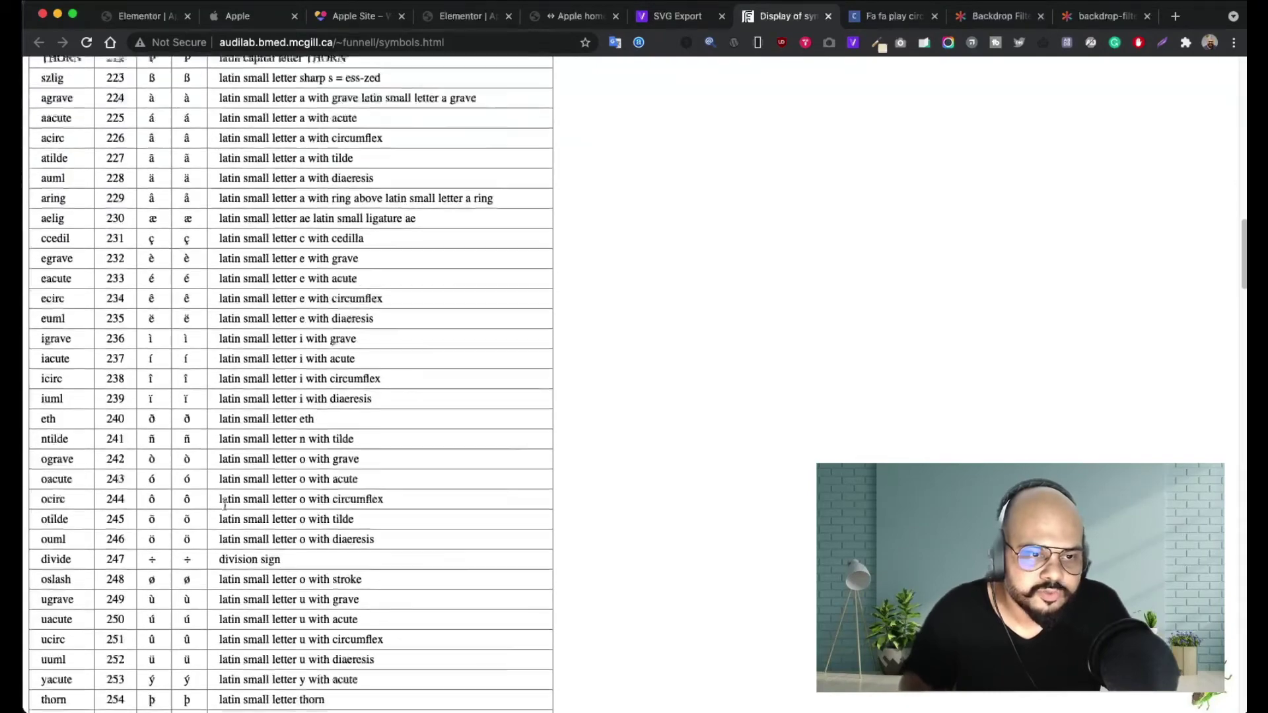
scroll(212, 482, up, 8)
scroll(212, 482, up, 1)
scroll(212, 477, up, 7)
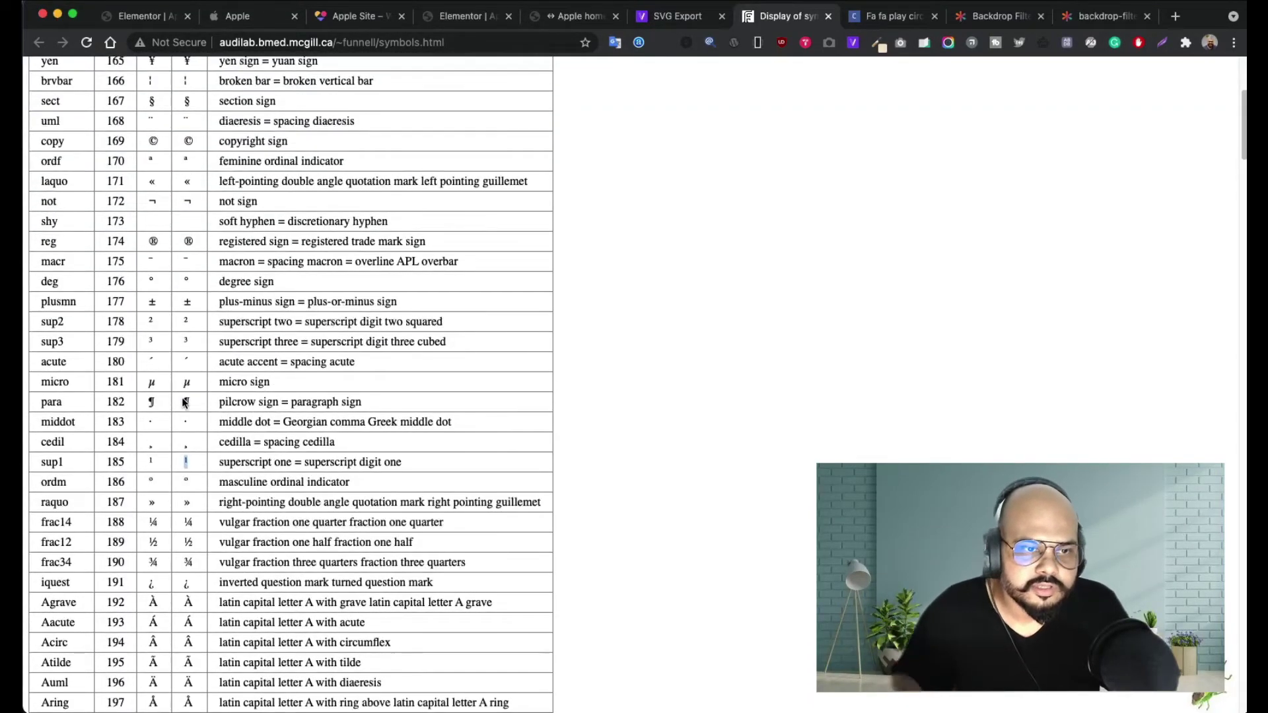
- Add a Text Editor widget directly below the "Blast past fast." heading in the Elementor page being built
click(165, 25)
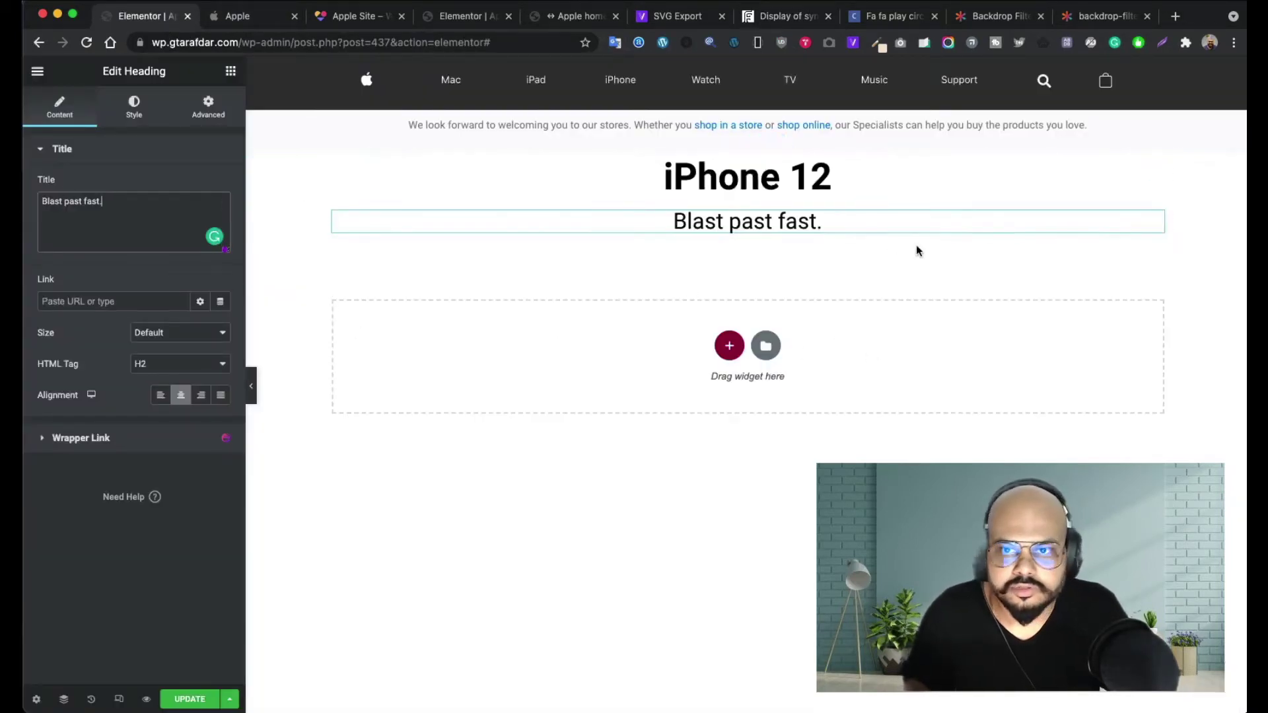
click(231, 71)
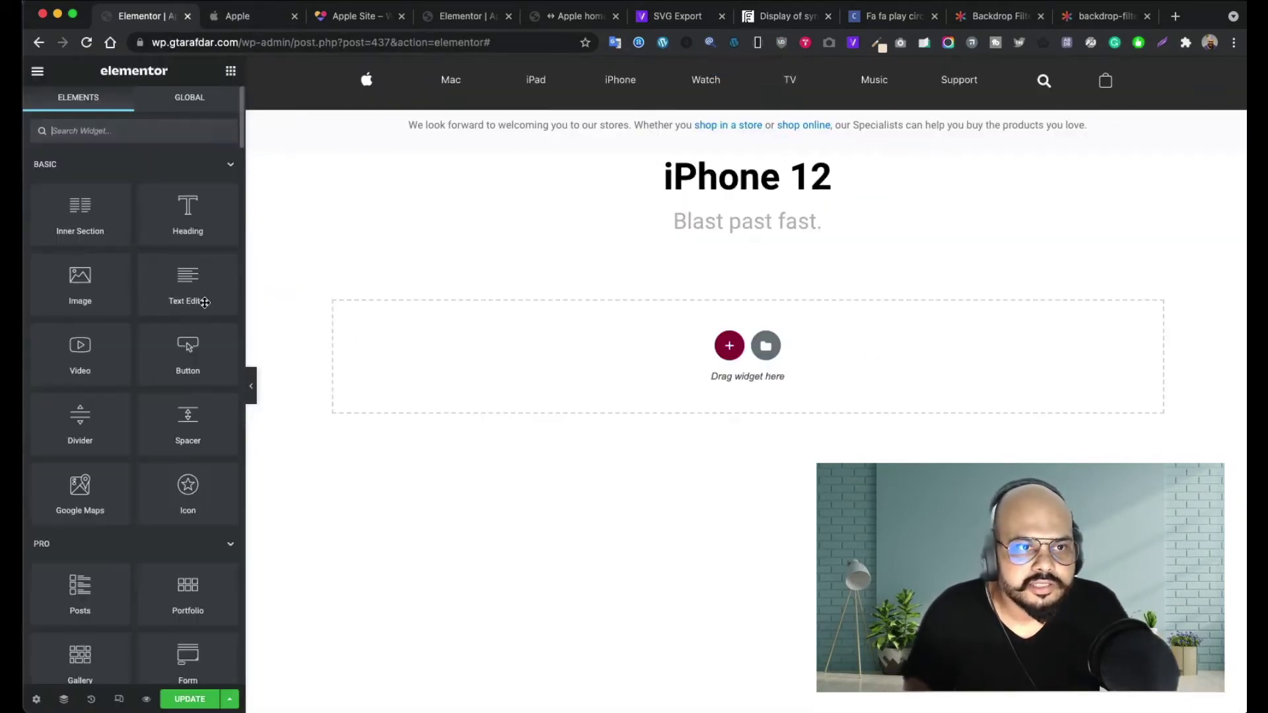
drag(187, 291, 765, 243)
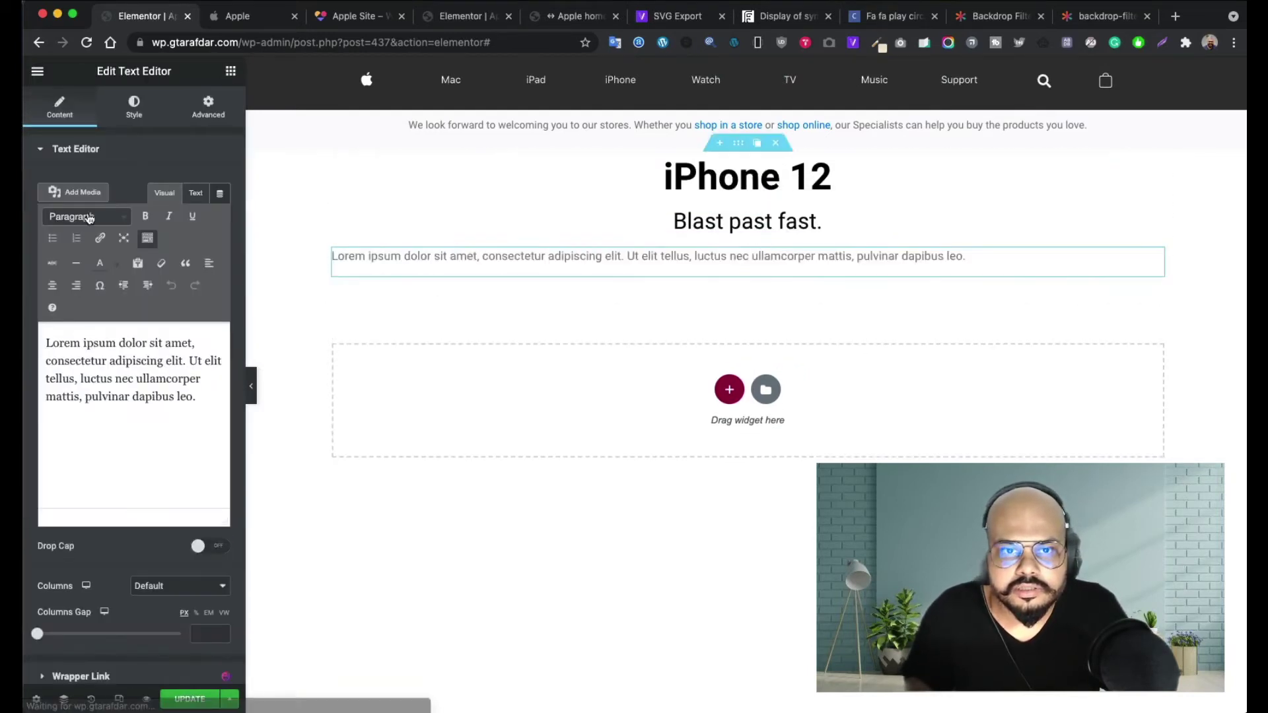
- Copy both lines of the pricing text from the iPhone 12 section of the other, already built Elementor page
click(240, 21)
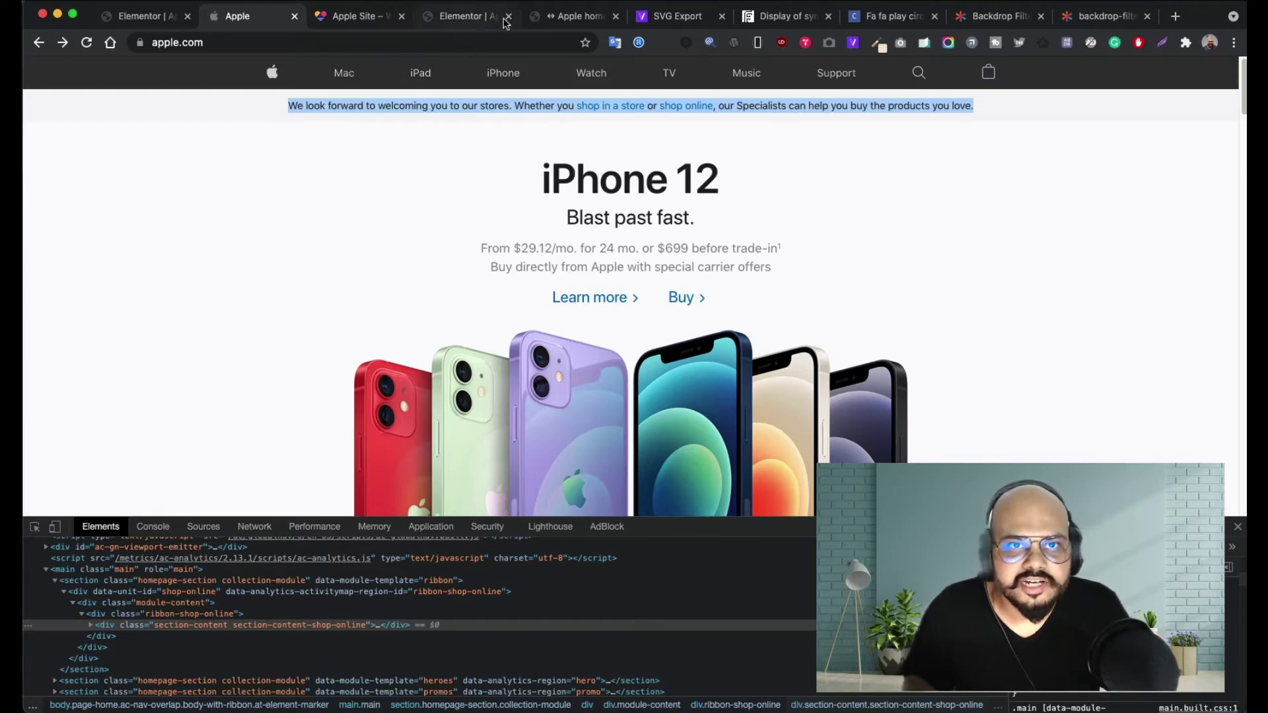
click(463, 16)
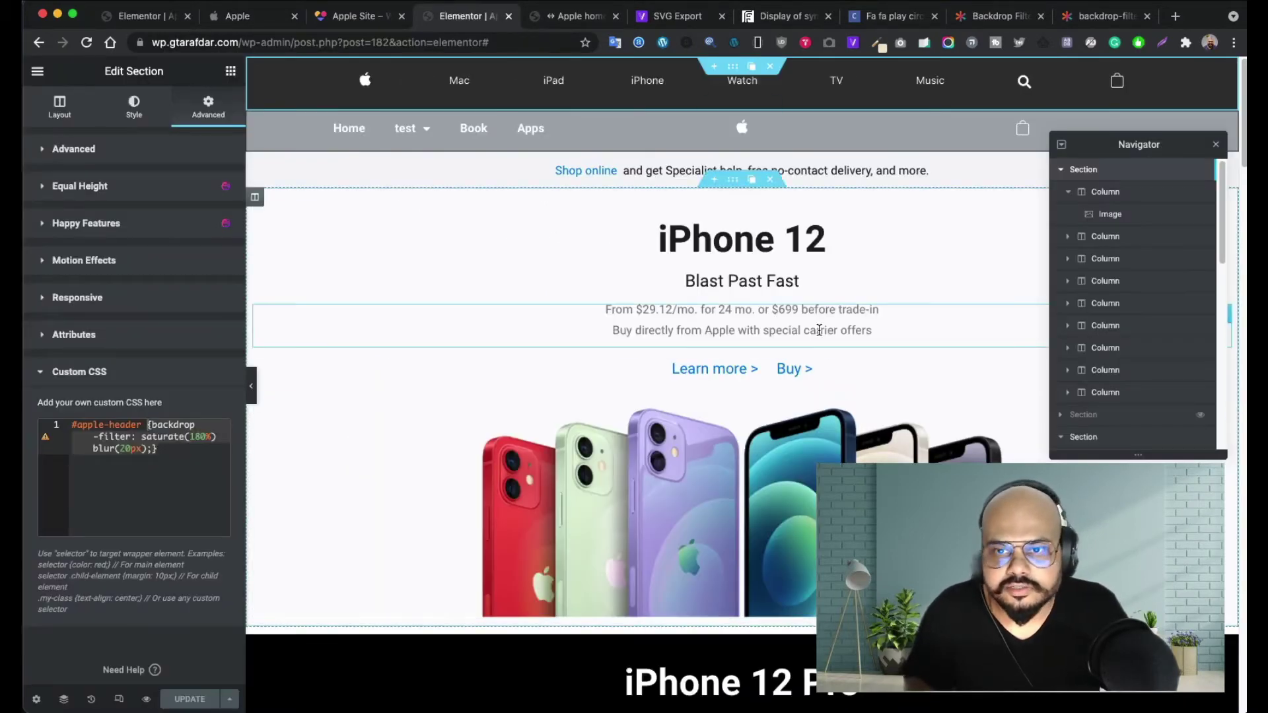
click(911, 329)
drag(162, 408, 27, 339)
key(super+c)
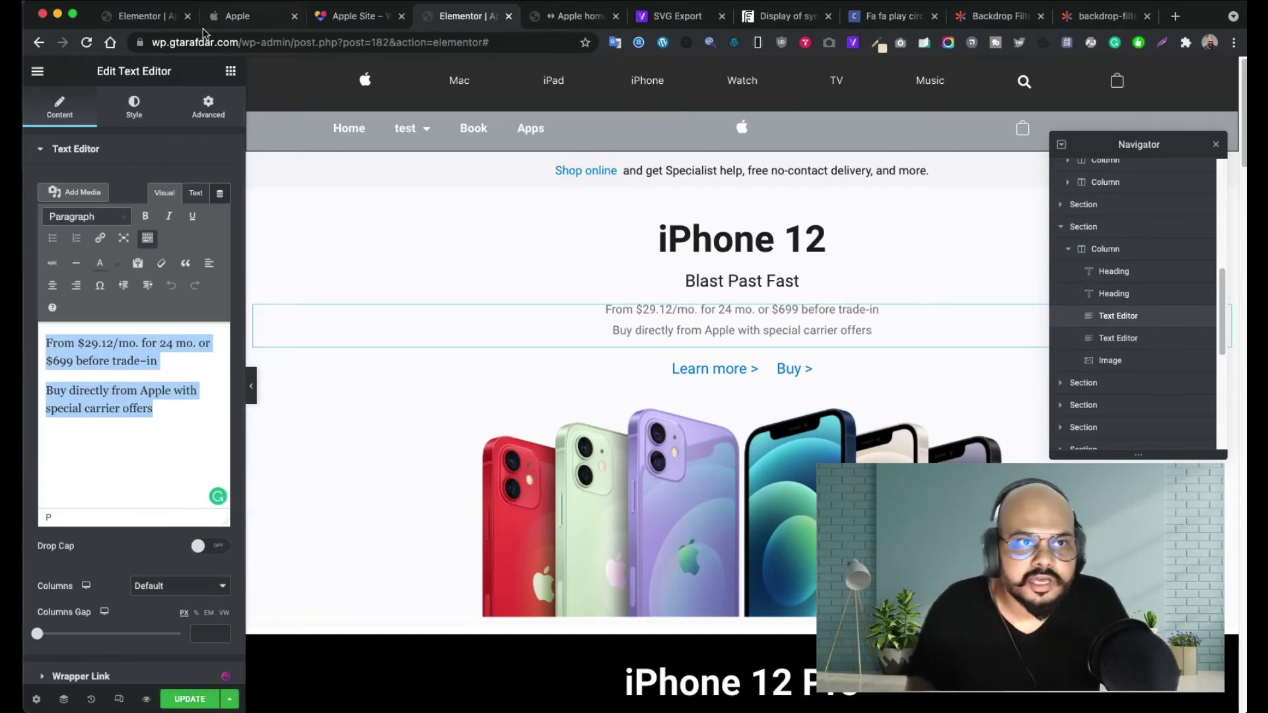
- Replace the new text widget's placeholder with "From $29.12/mo. for 24 mo. or $699 before trade-in" and "Buy directly from Apple with special carrier offers"
click(218, 17)
click(140, 17)
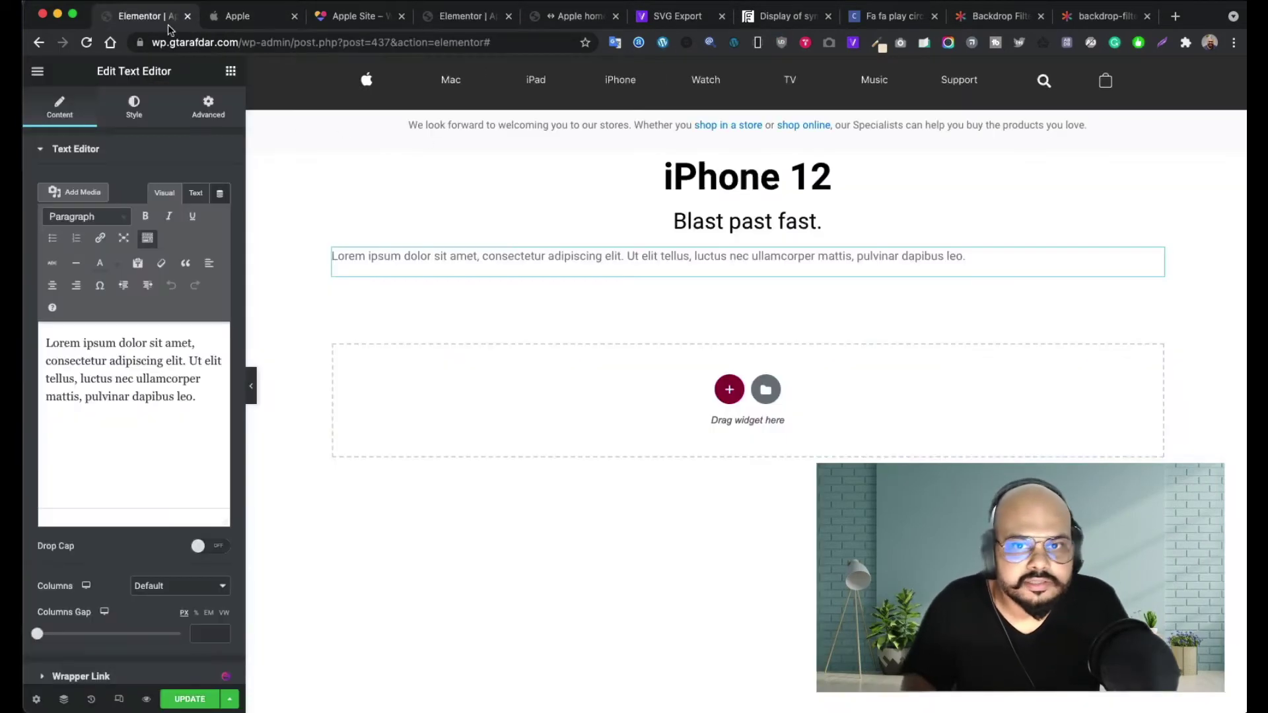
key(super+a)
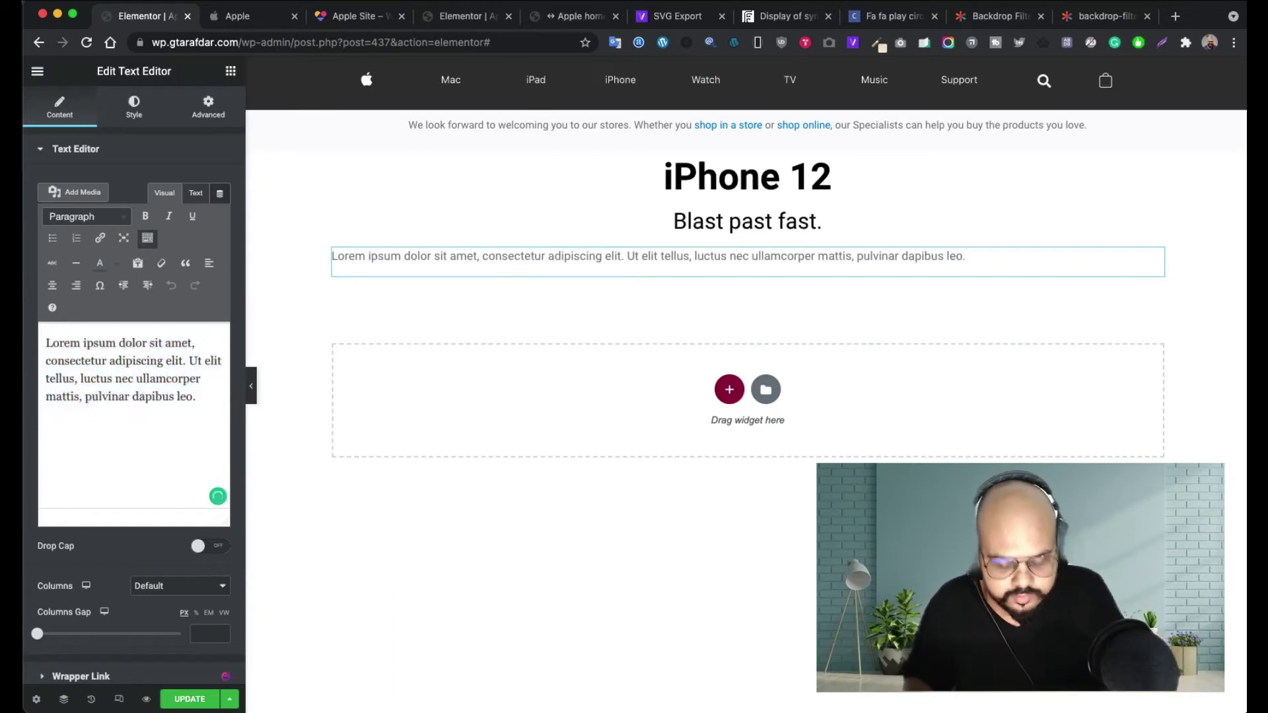
key(super+v)
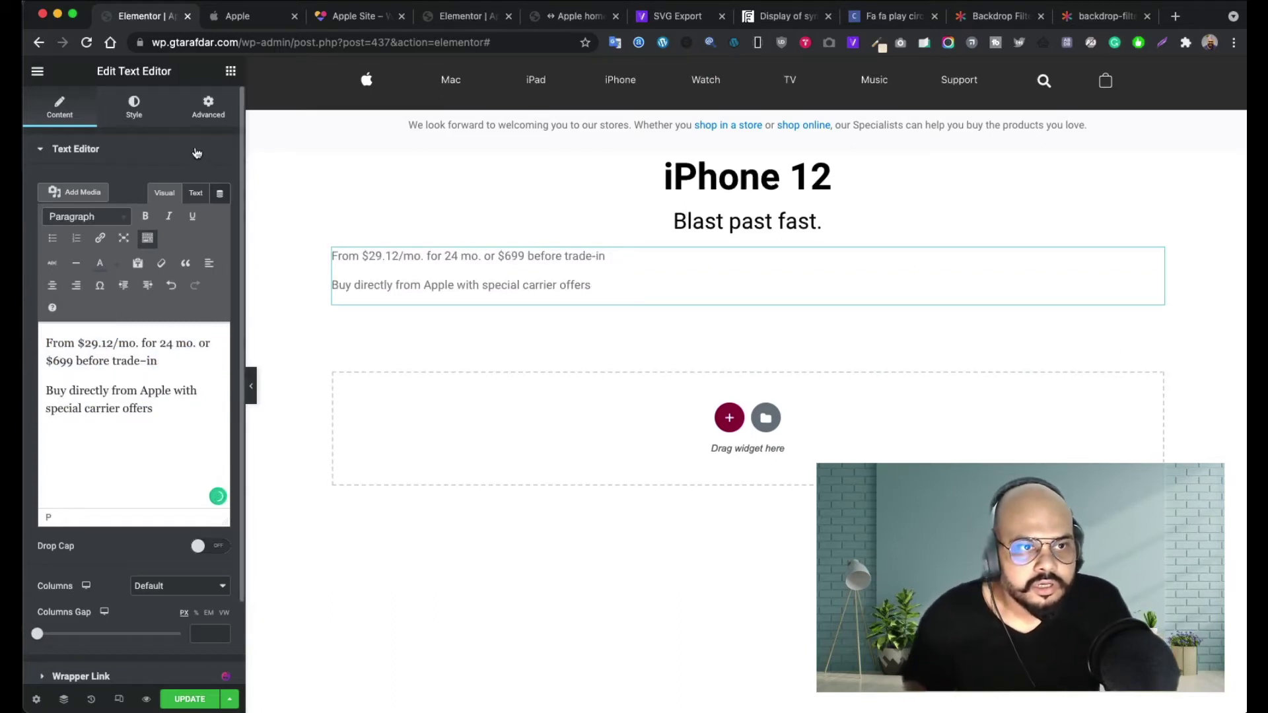
- Center-align the two-line pricing text and compare it with the same lines on the Apple homepage
click(134, 107)
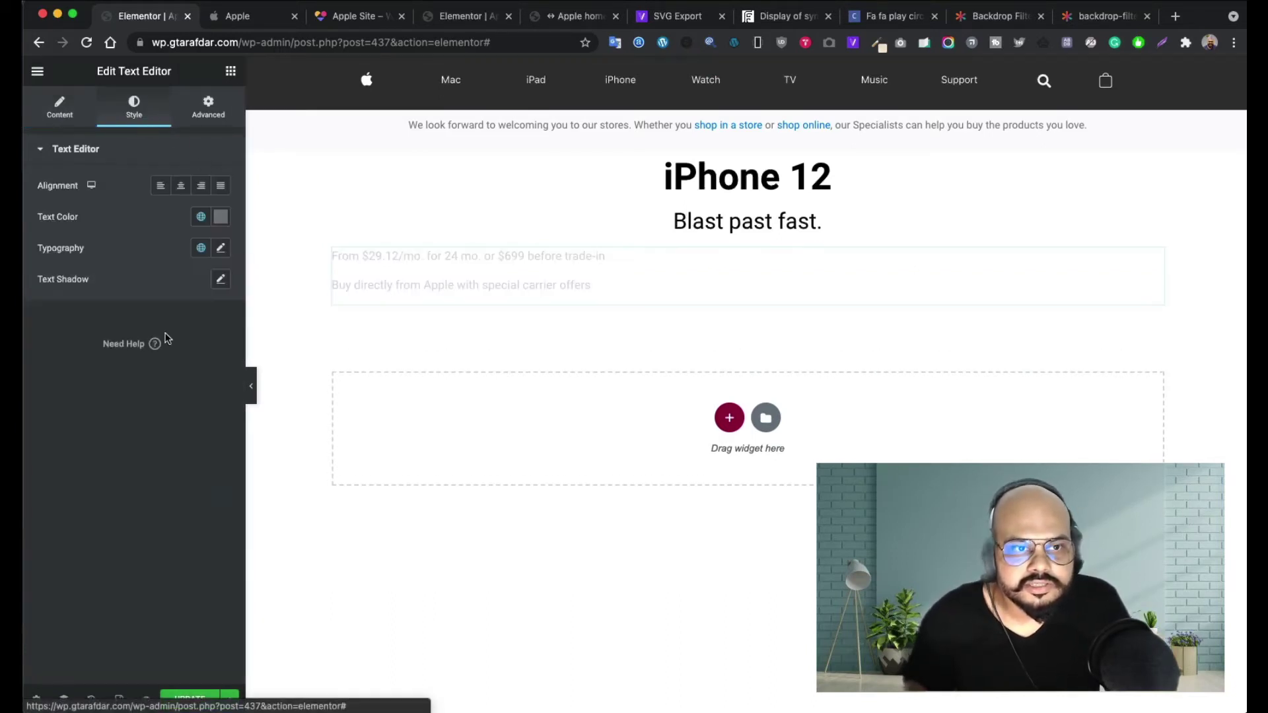
click(181, 185)
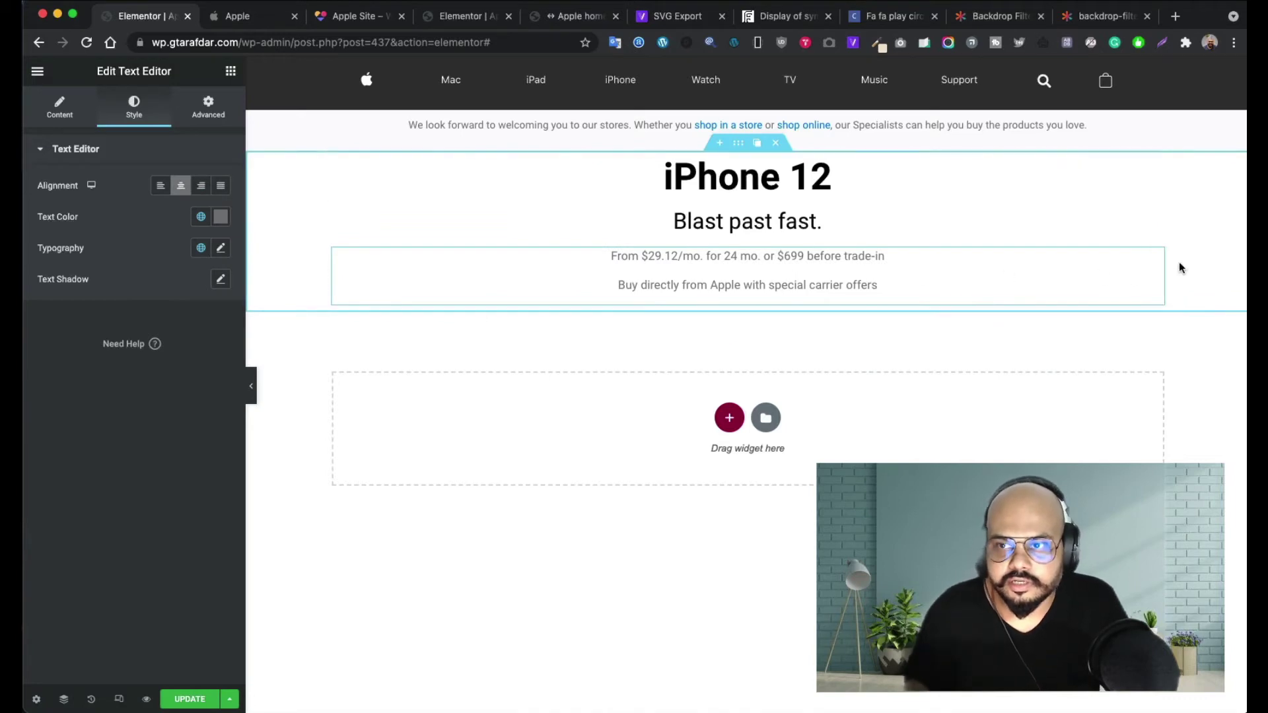
click(57, 114)
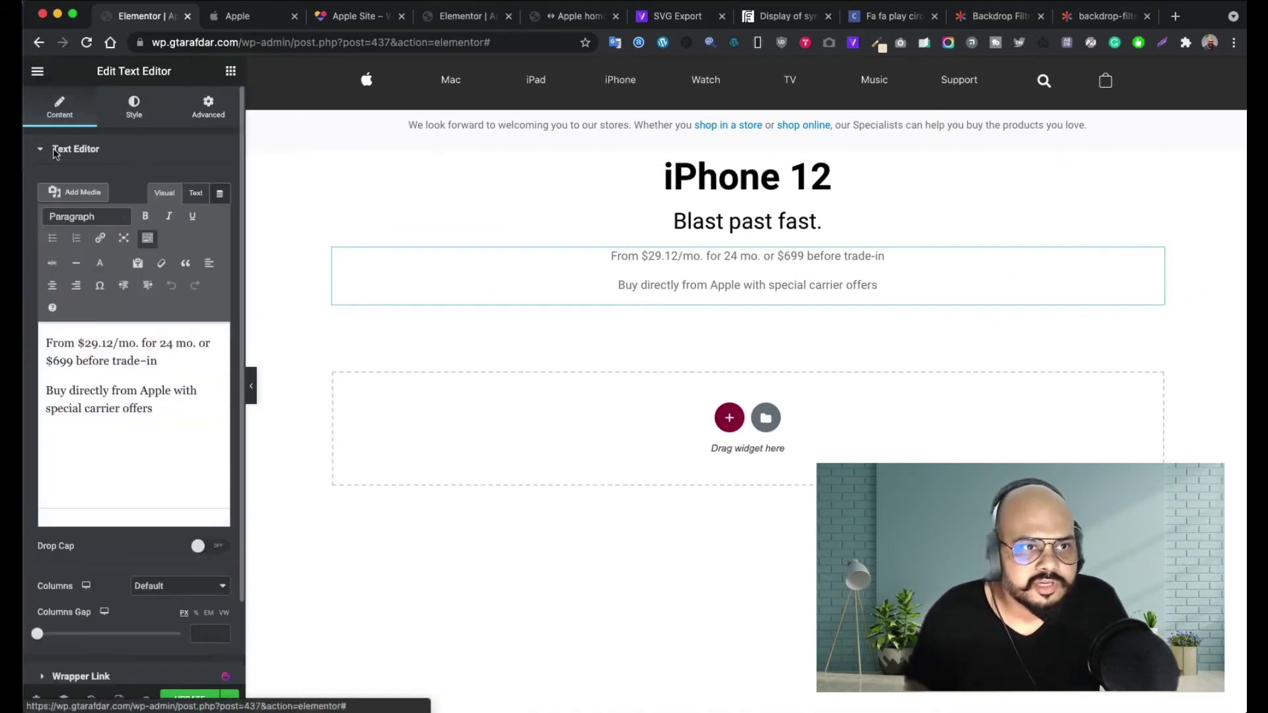
click(52, 380)
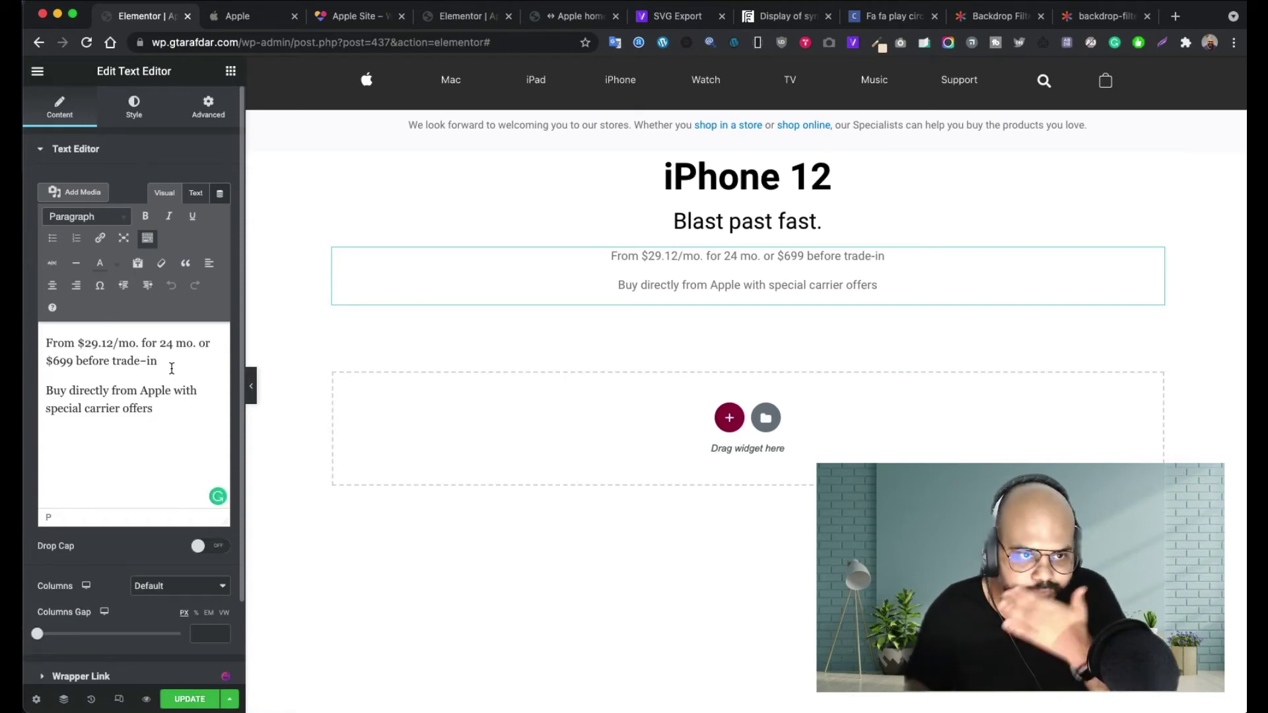
click(260, 21)
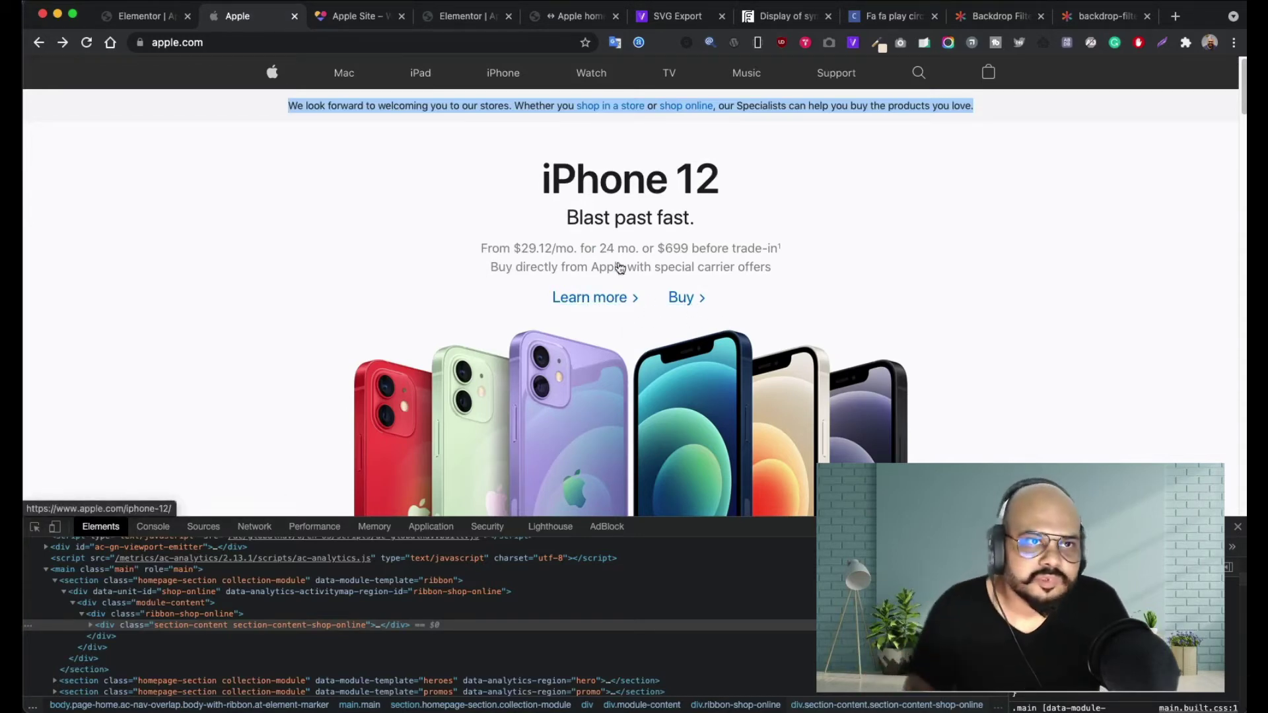
click(144, 18)
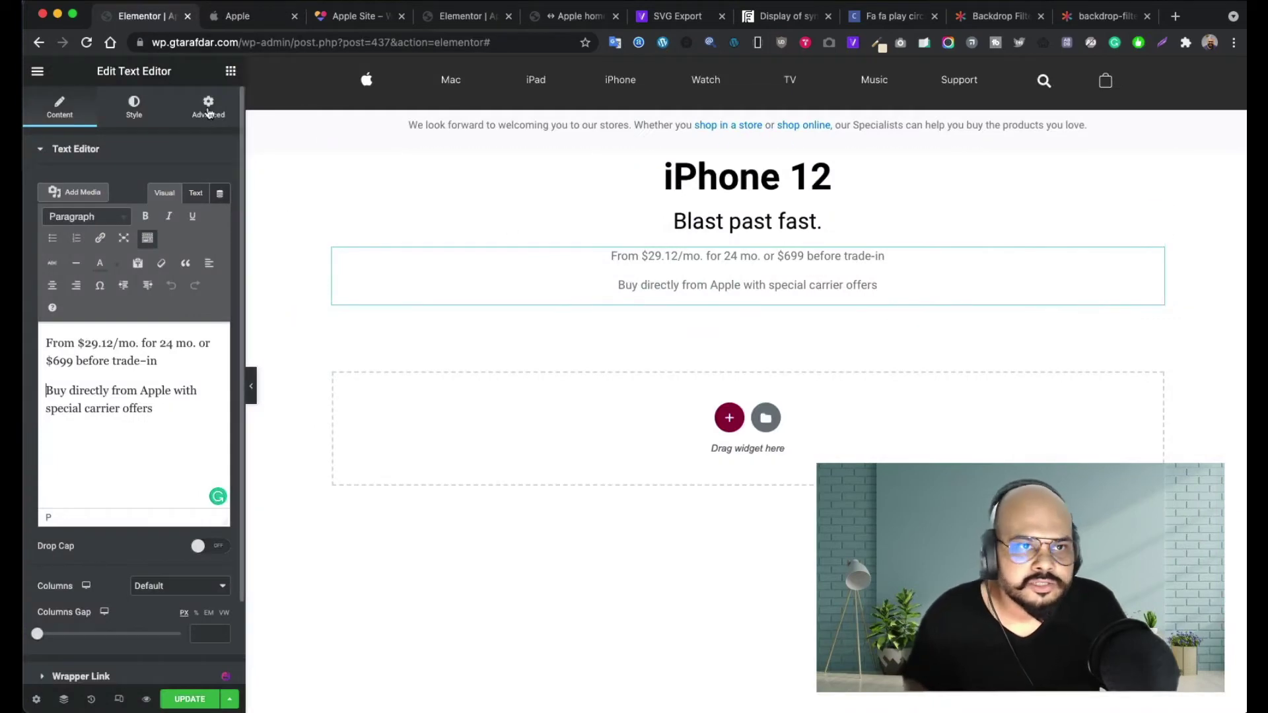
- Add a Text Editor widget below the two-line pricing text and check the link line under the pricing on the Apple homepage
click(231, 70)
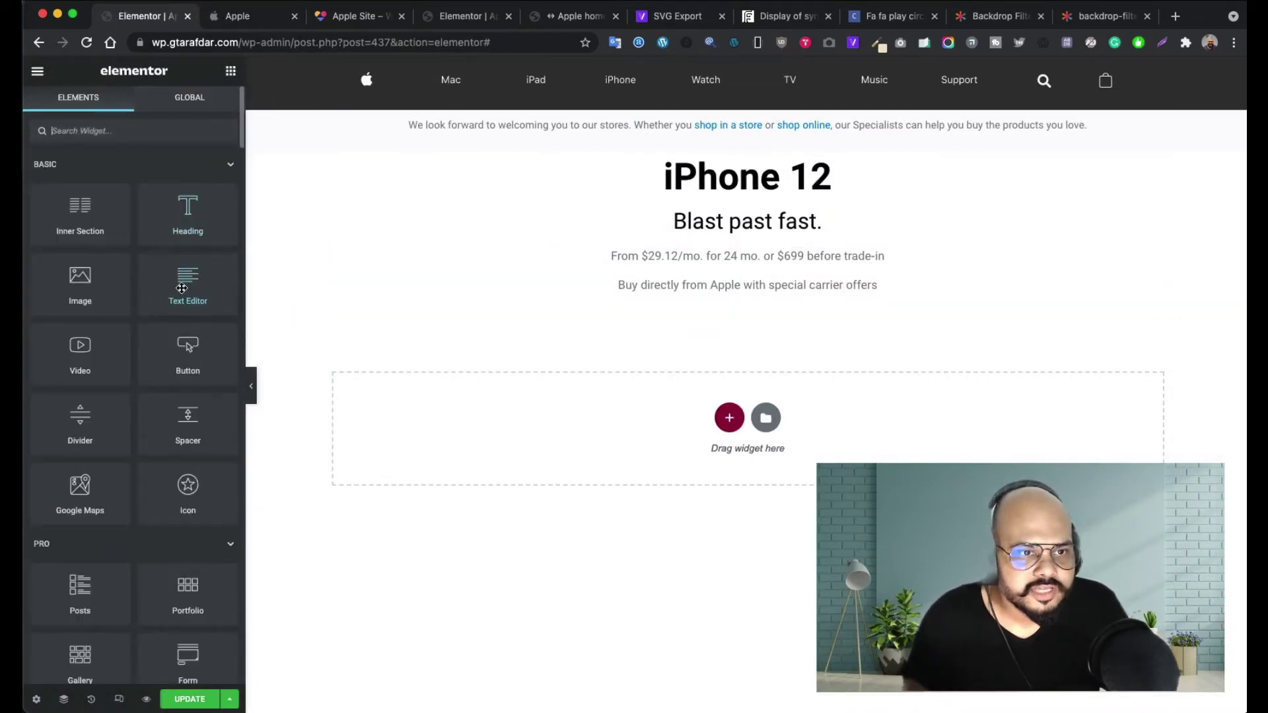
drag(182, 288, 399, 334)
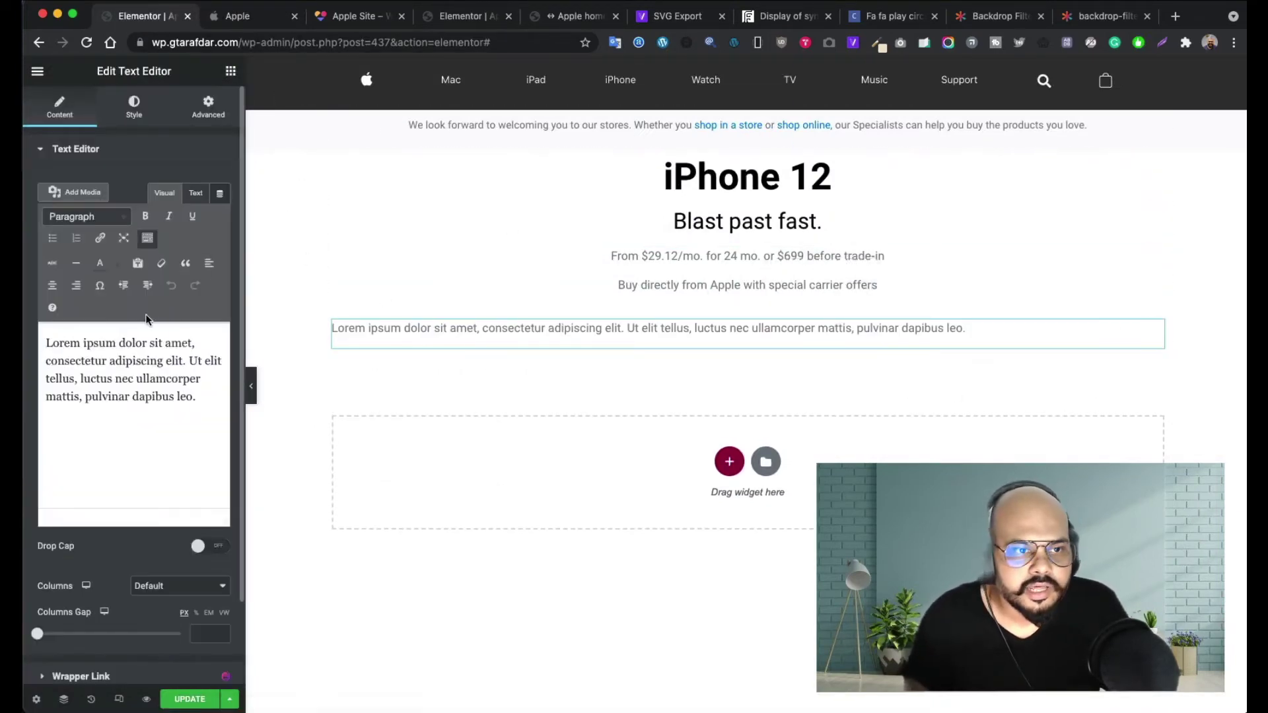
click(256, 23)
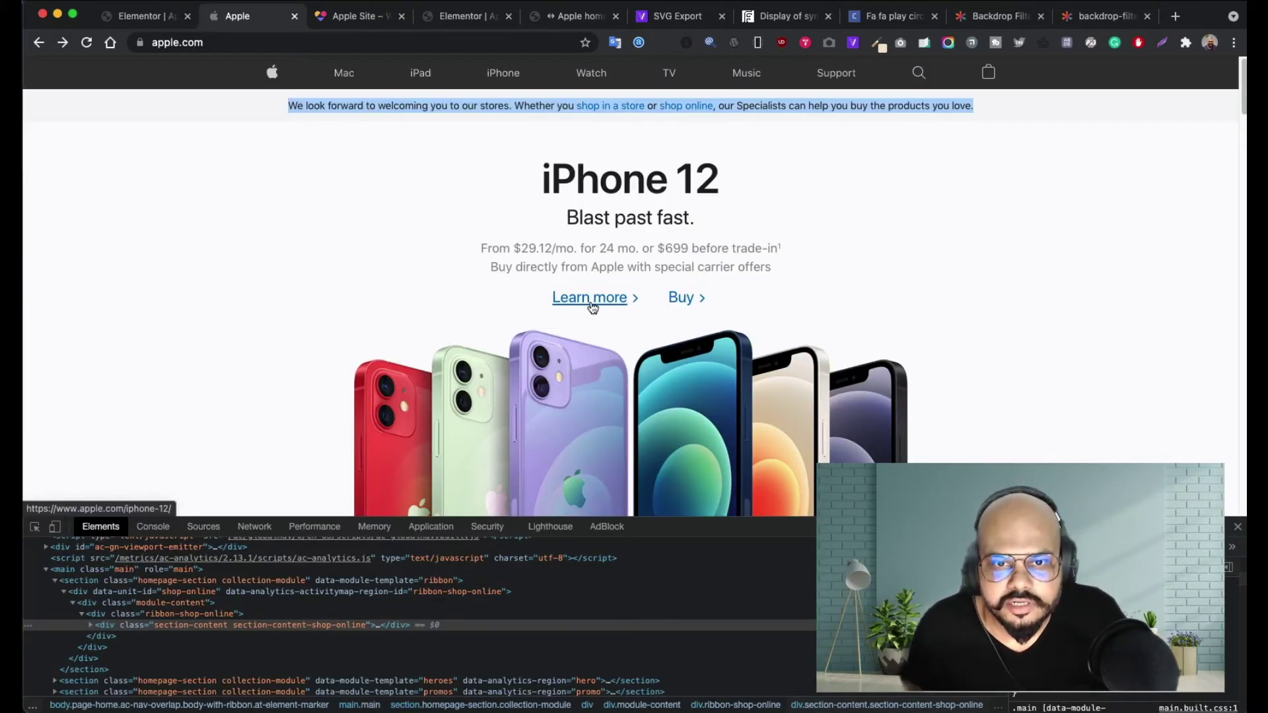
click(136, 20)
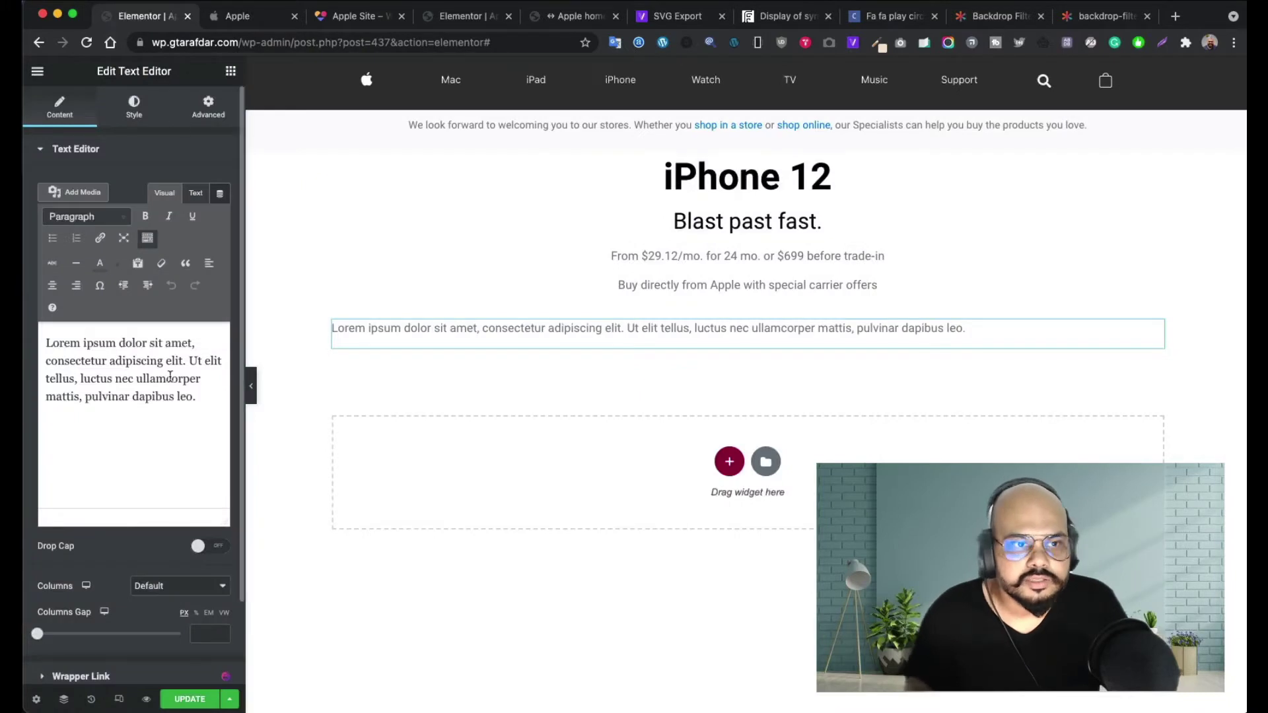
- Replace the new text widget's placeholder with "Learn More > Buy >" and compare it with the Apple homepage
key(super+a)
text(Le)
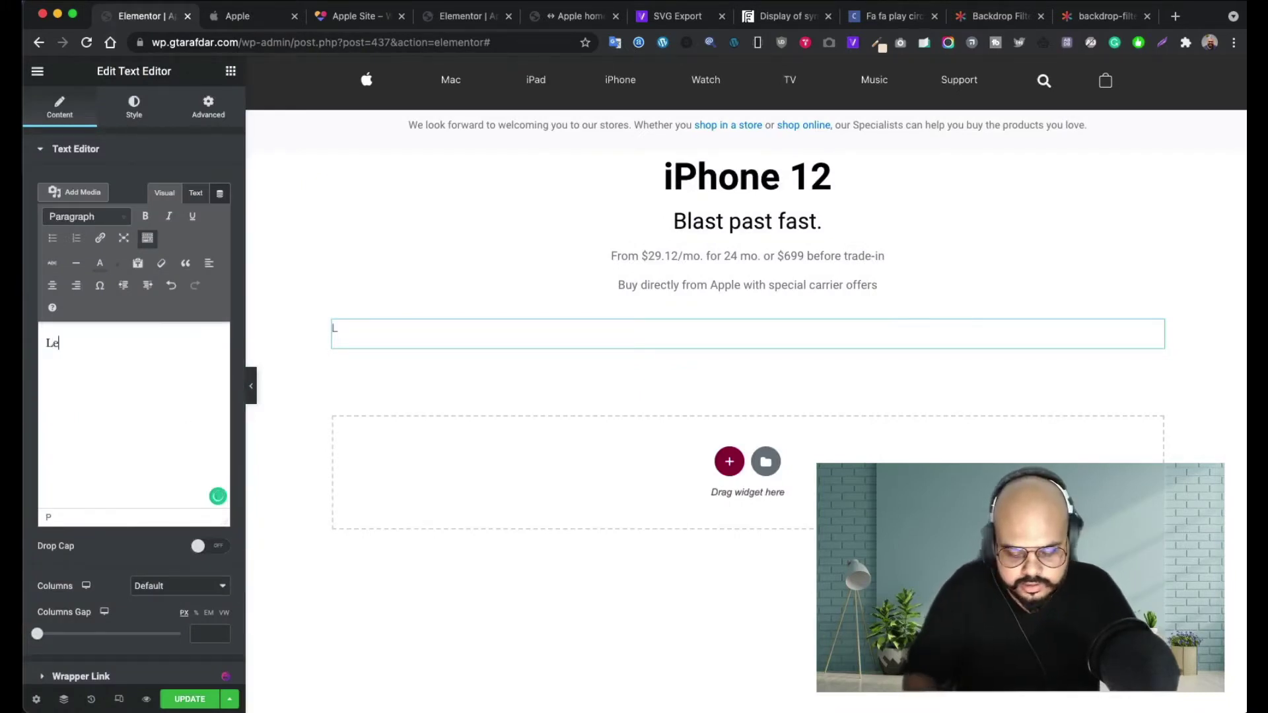
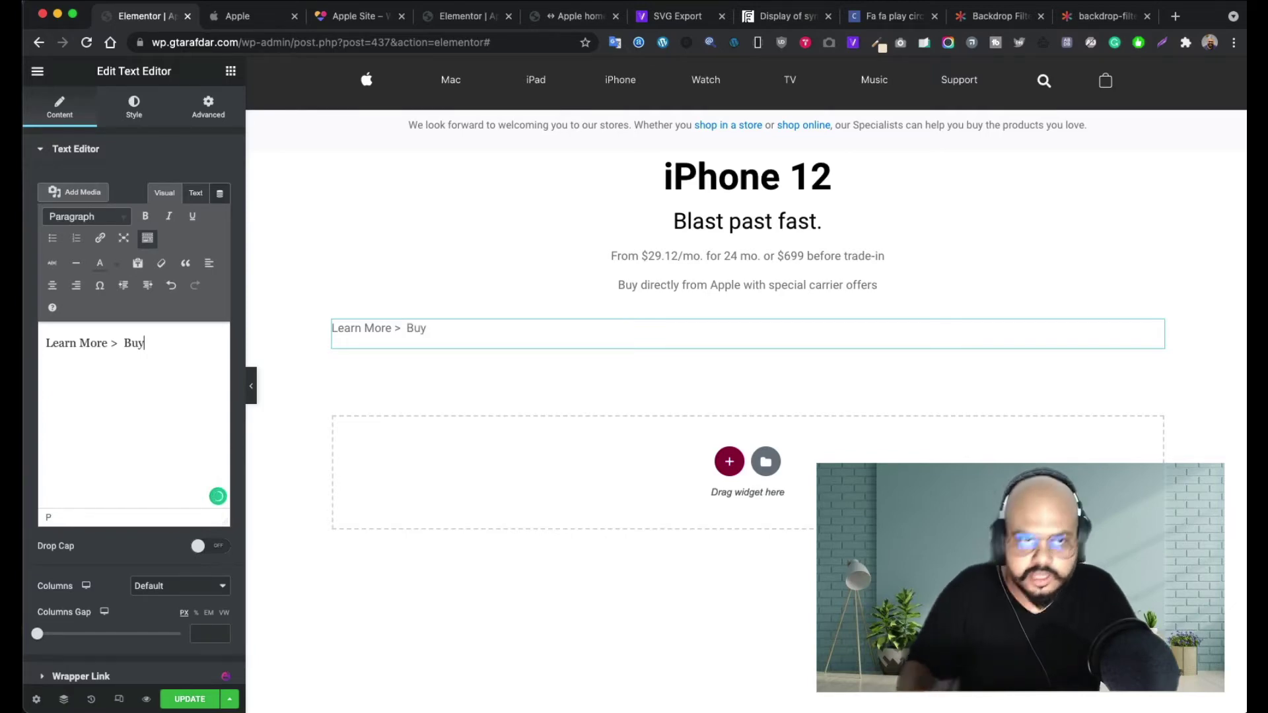
click(252, 24)
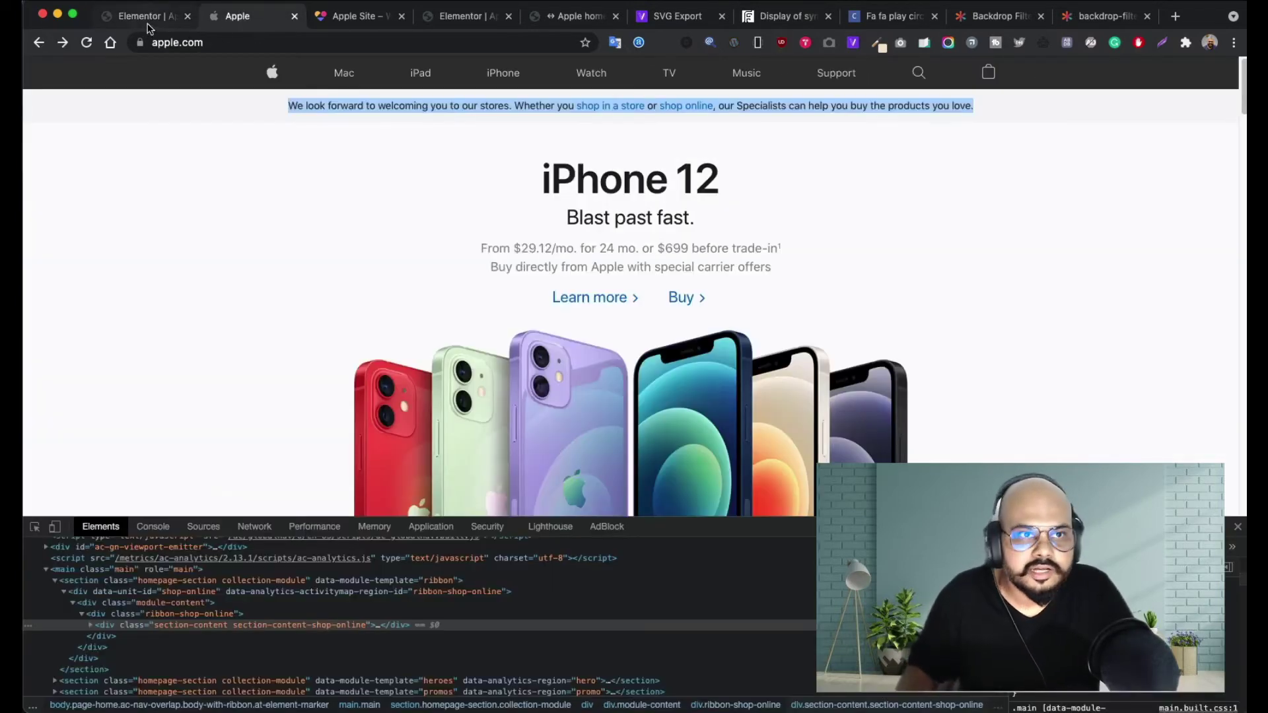
click(150, 24)
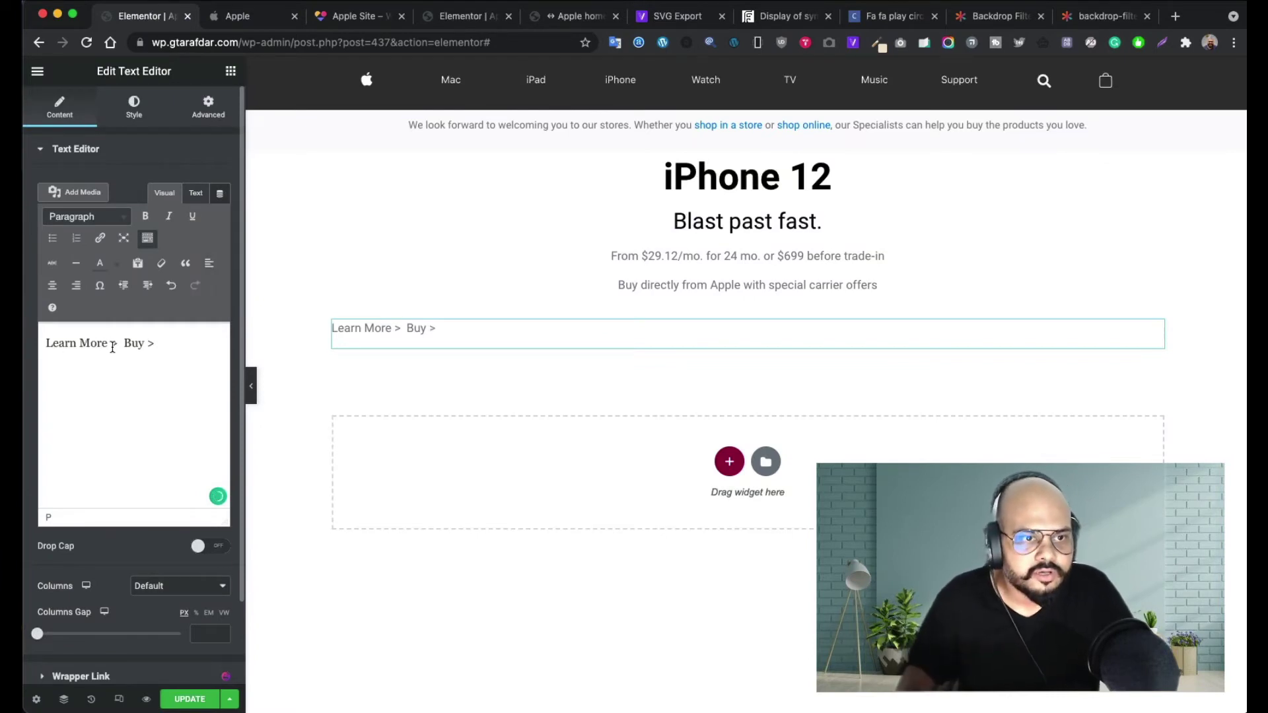
- Turn "Learn More >" into a link pointing to "#"
drag(118, 344, 45, 344)
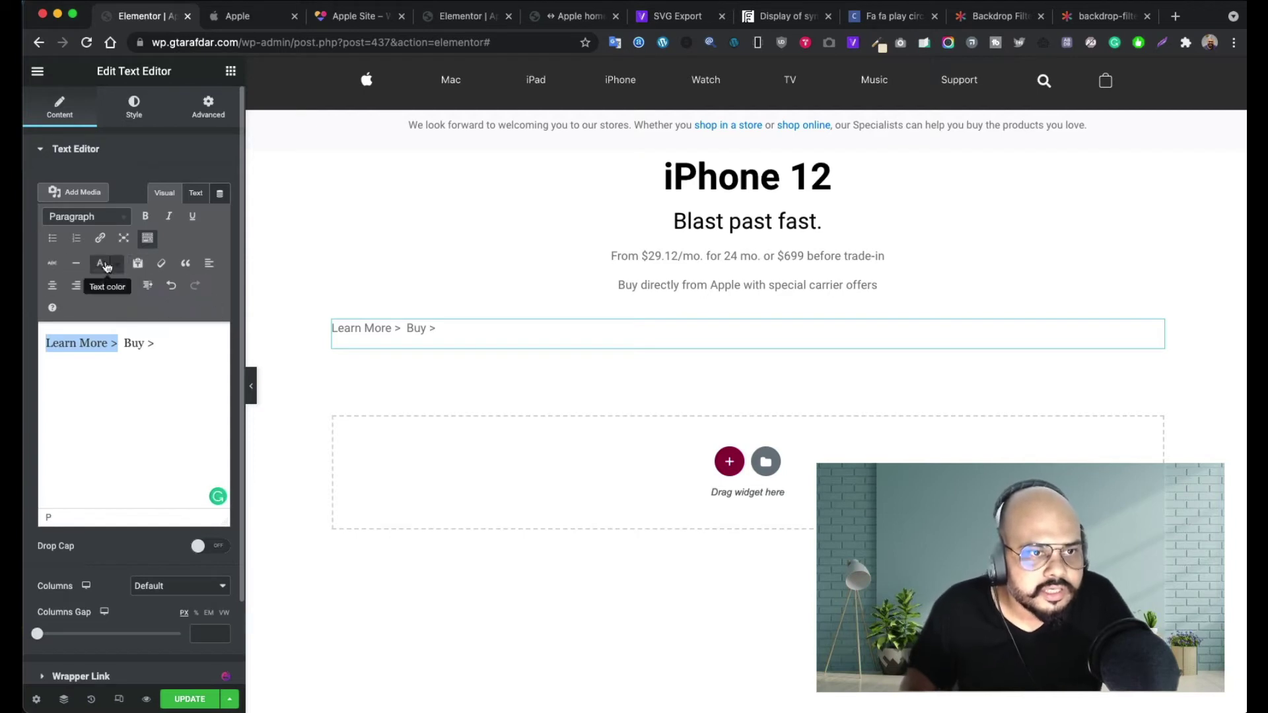
click(99, 238)
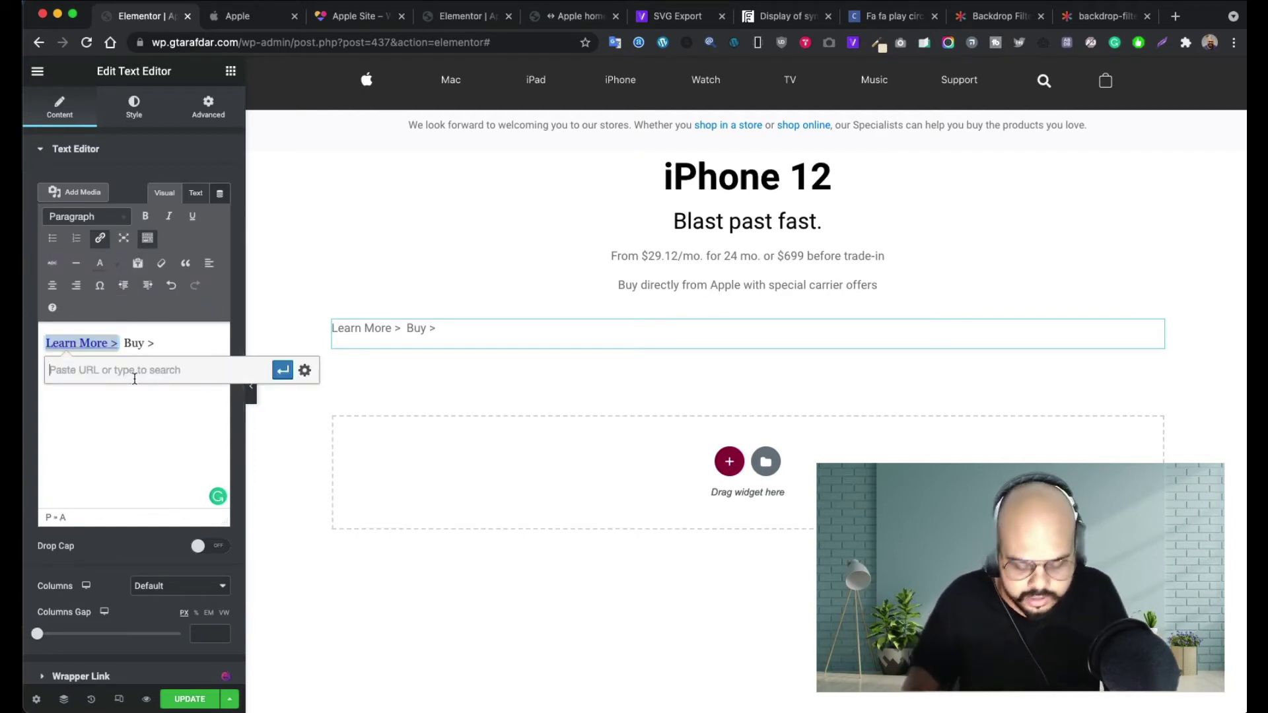
text(#)
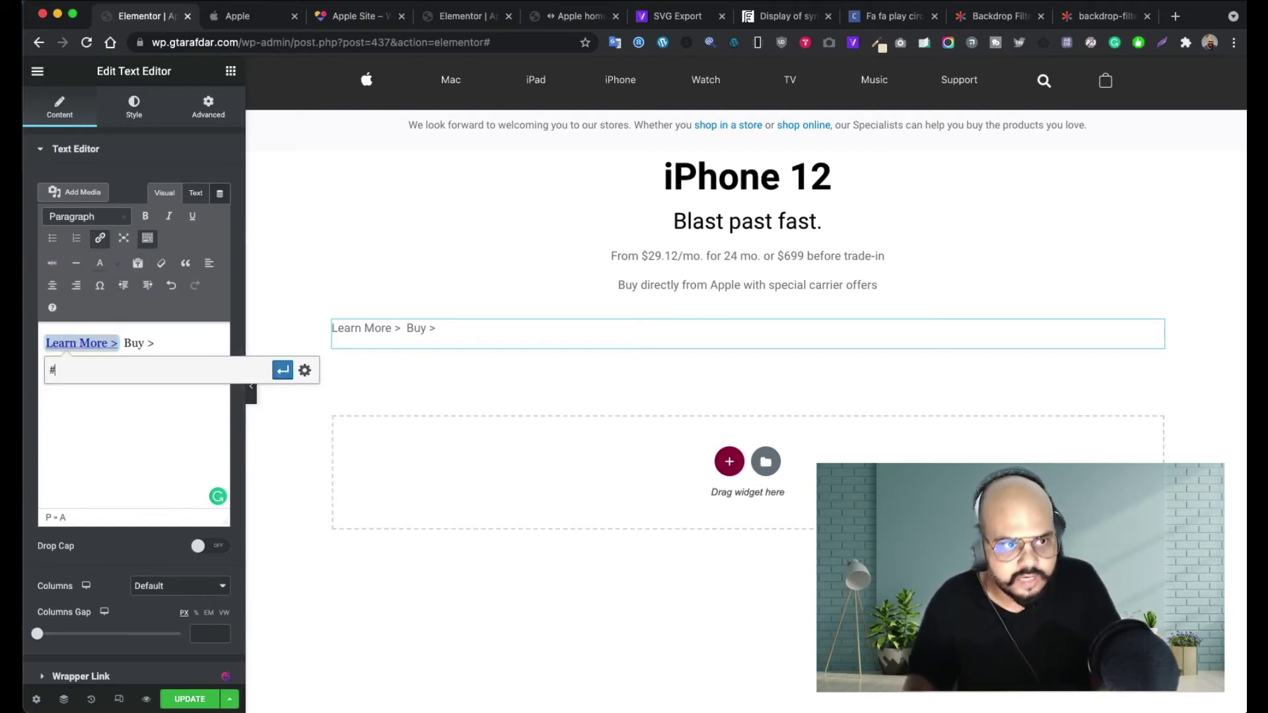
click(283, 371)
- Turn "Buy >" into a link pointing to "#"
drag(156, 343, 127, 344)
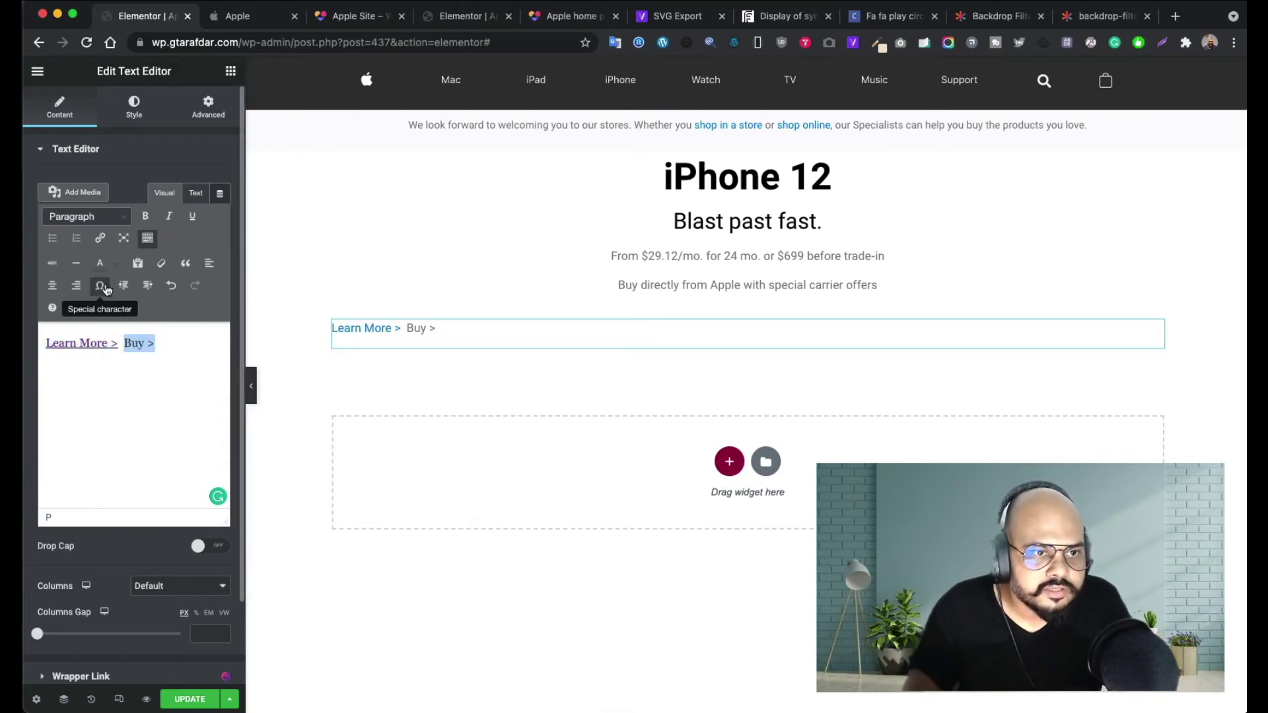
click(103, 242)
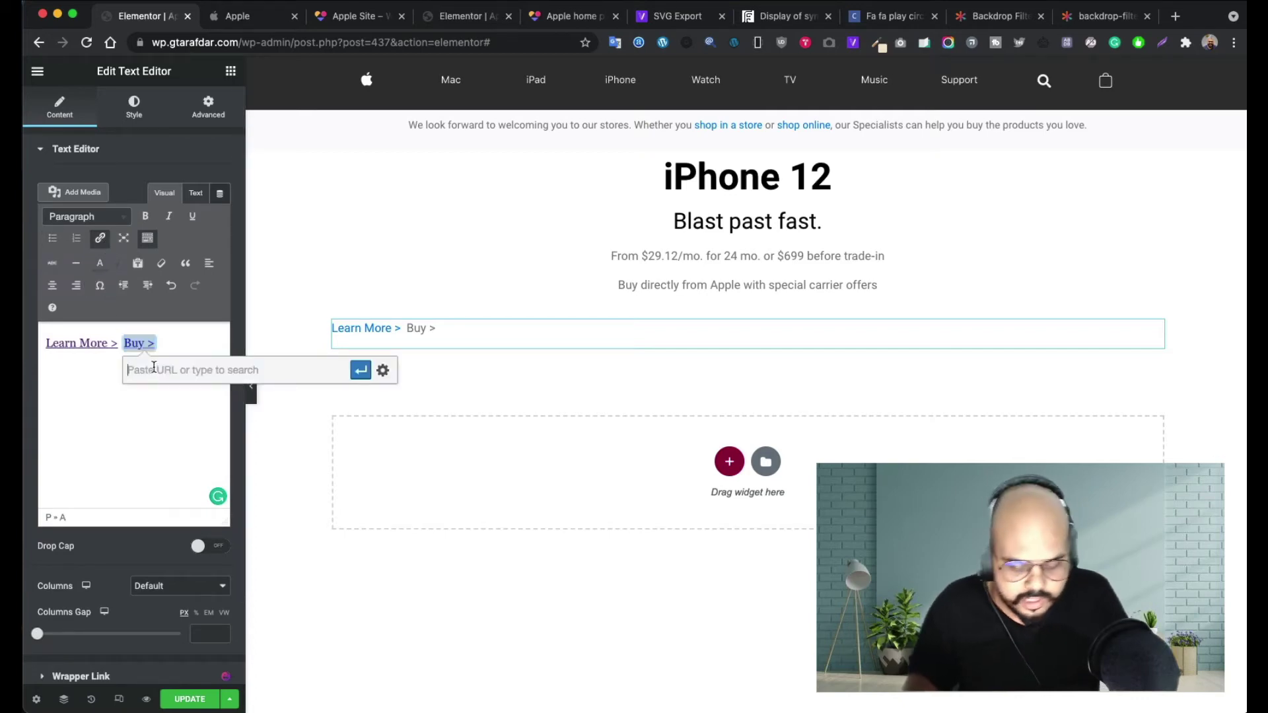
text(#)
click(361, 370)
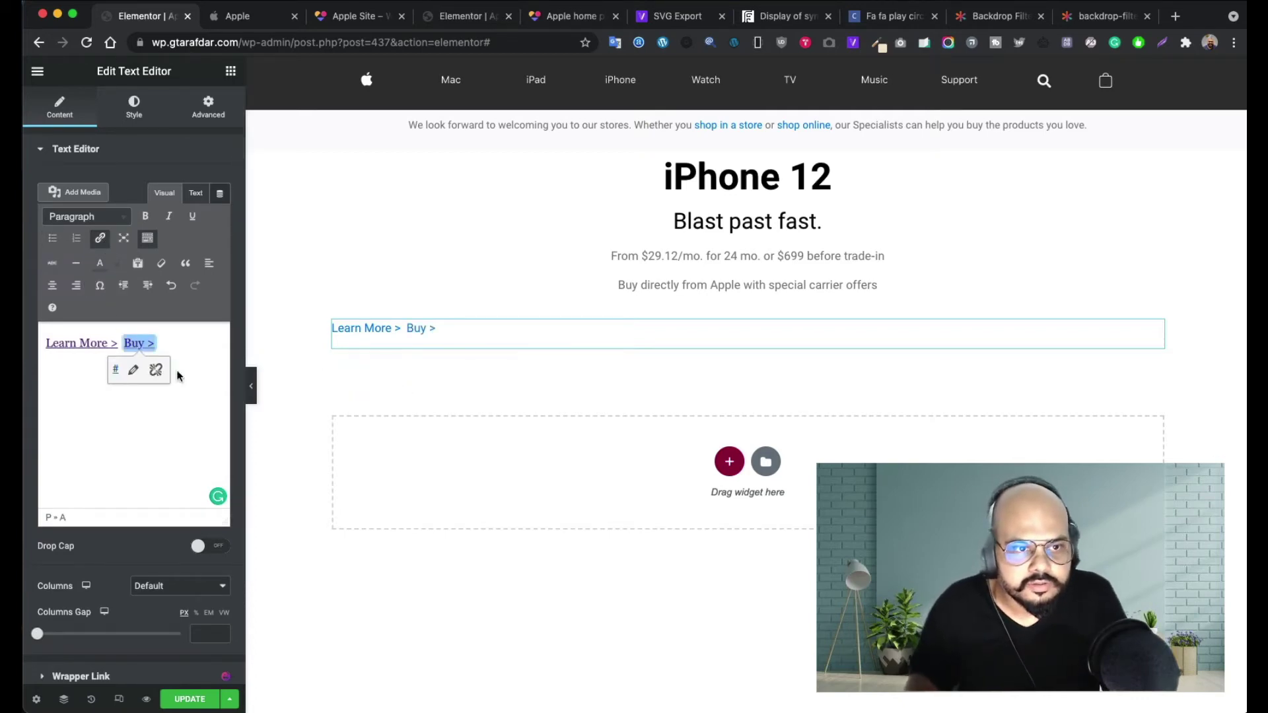
click(173, 342)
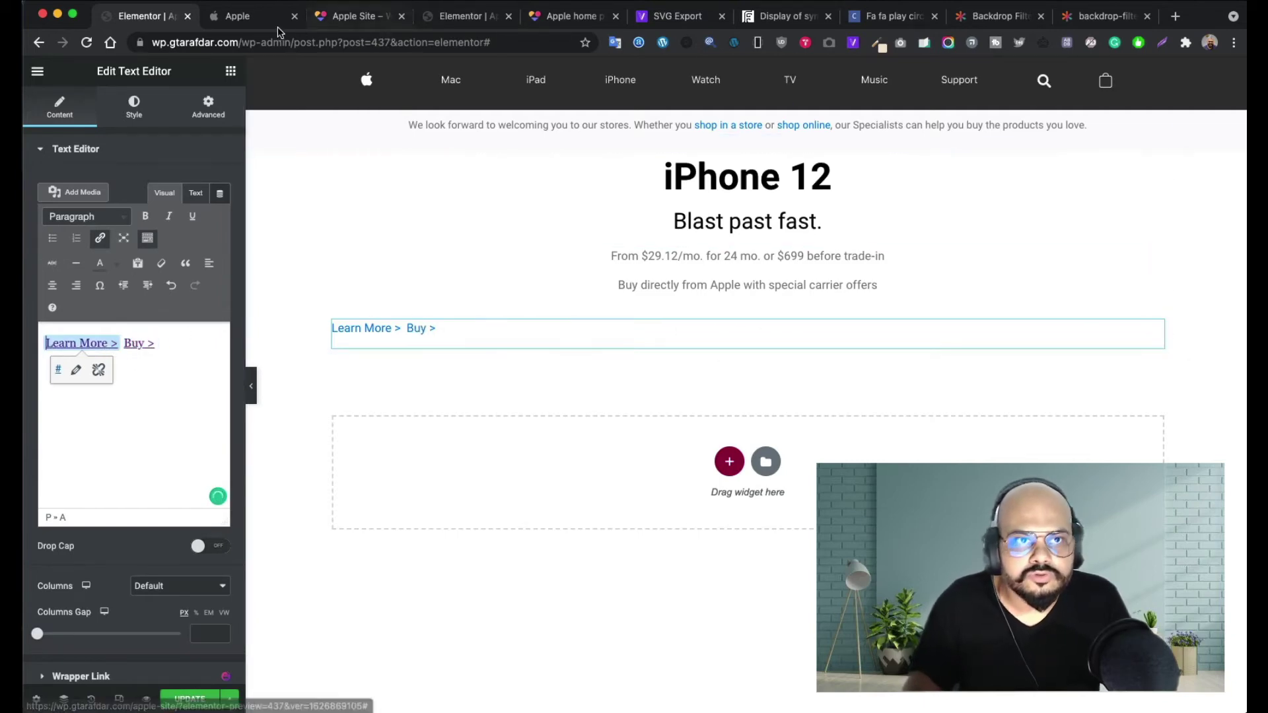
- Compare the links with the Apple homepage and try shortening the first link's text to "Learn More", without the ">"
click(243, 18)
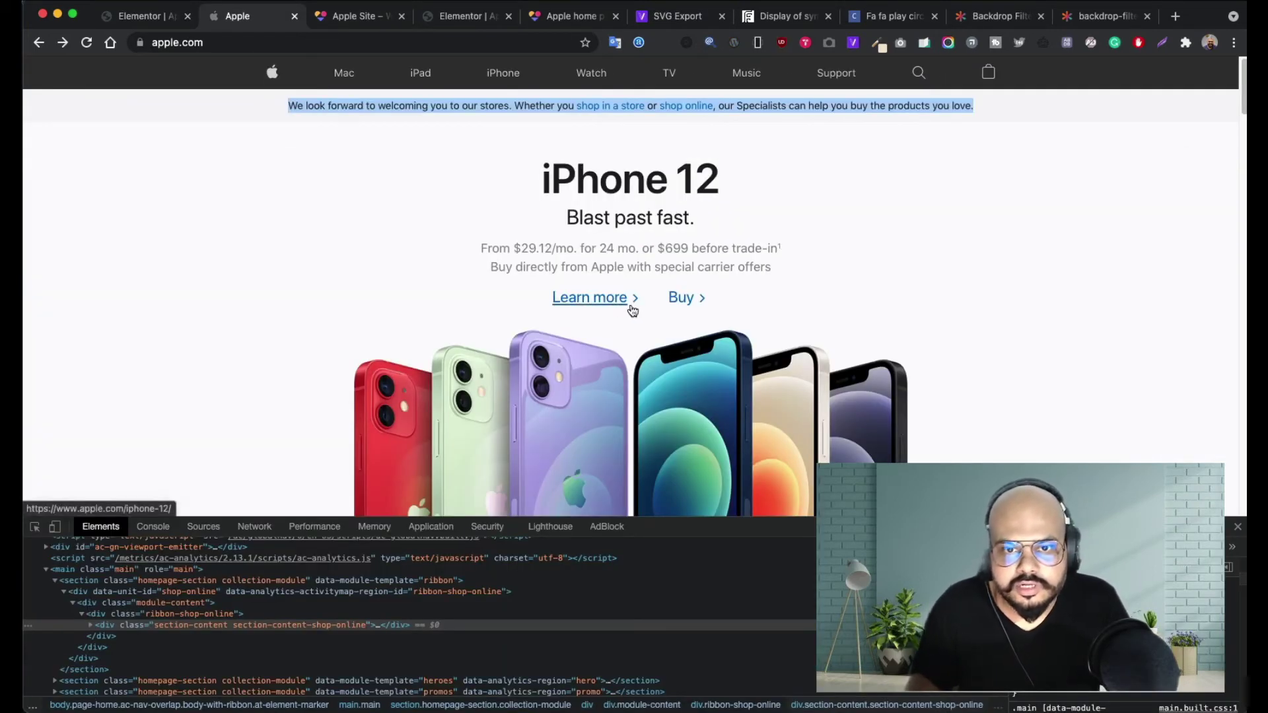
click(139, 17)
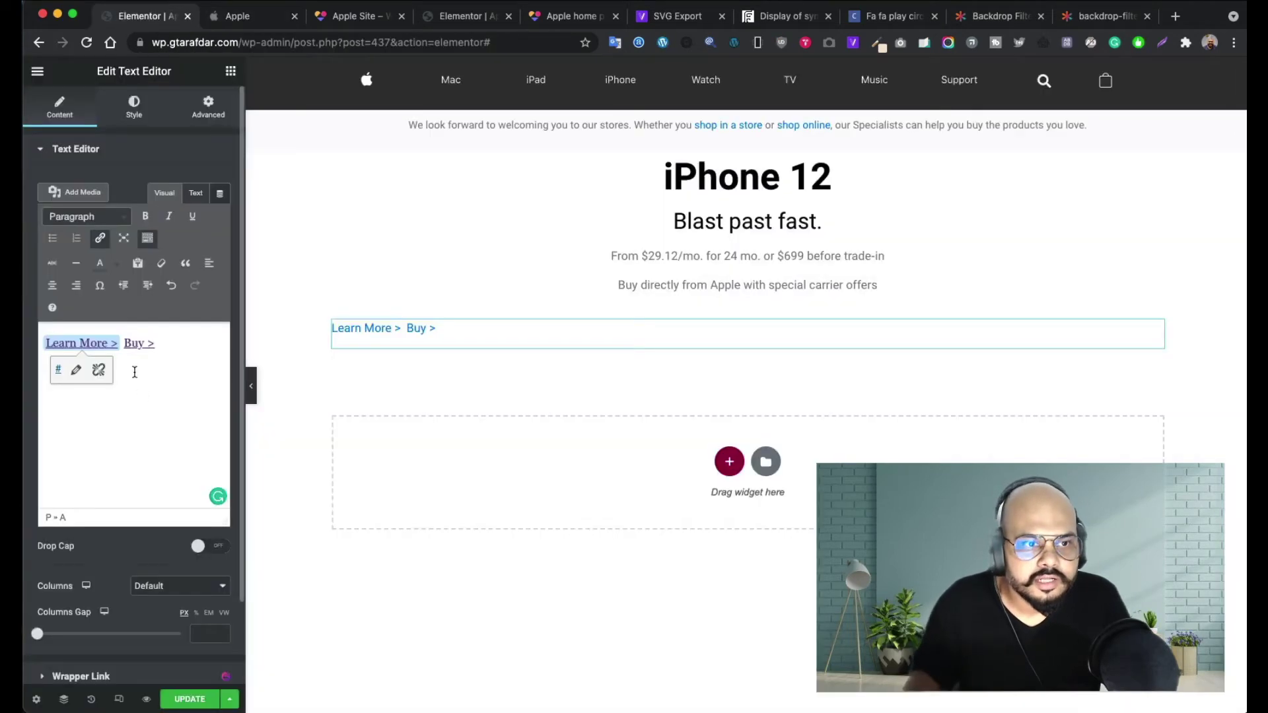
click(76, 370)
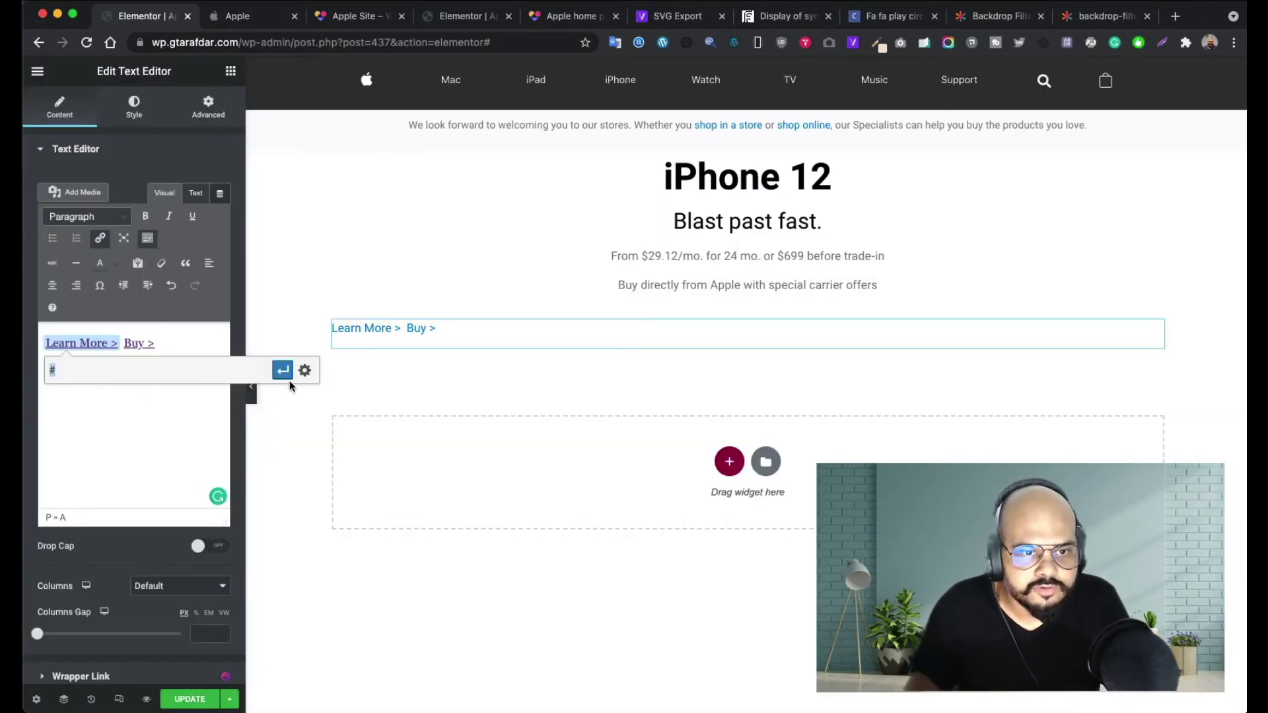
click(304, 370)
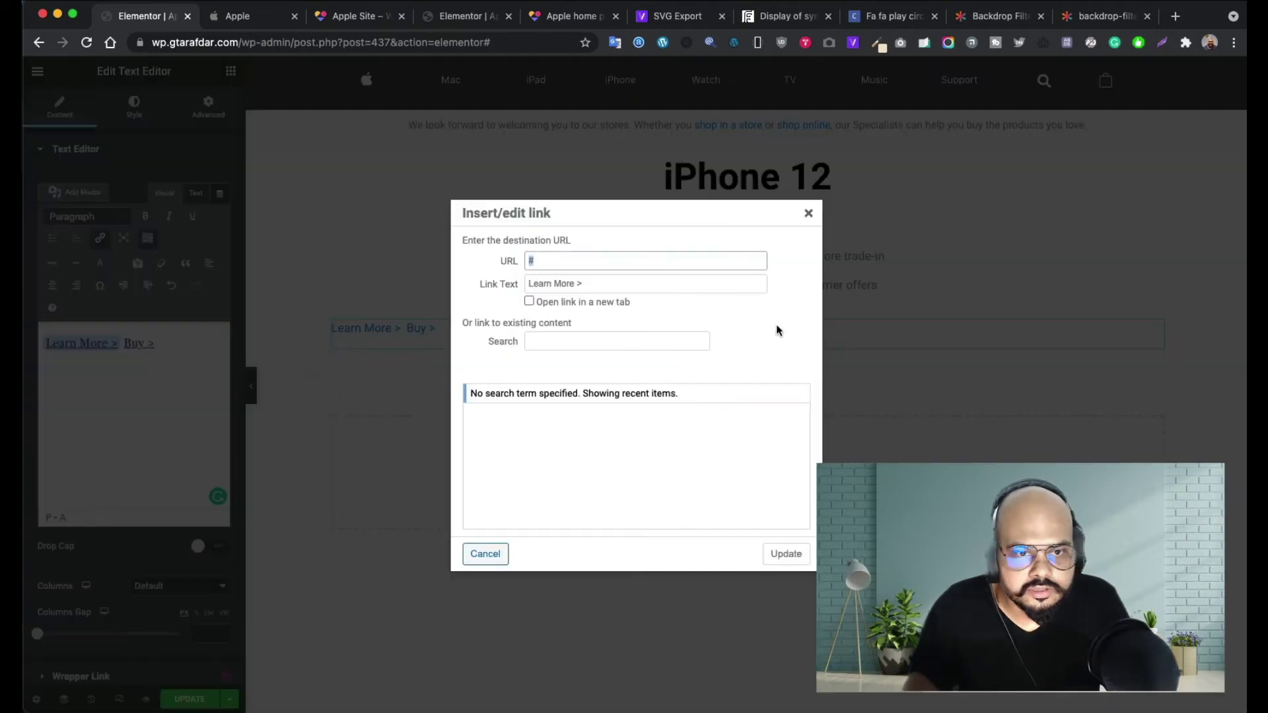
click(592, 287)
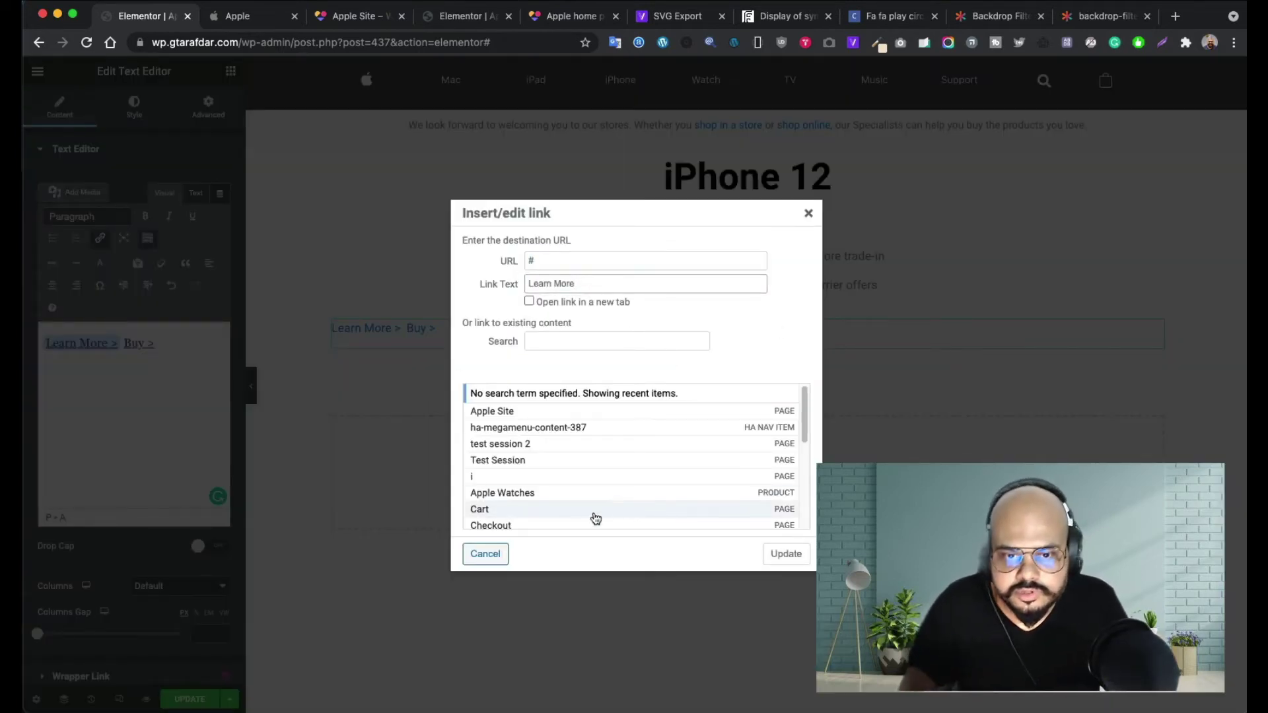
click(787, 555)
- Try to put a separate ">" after the shortened "Learn More" link
click(135, 362)
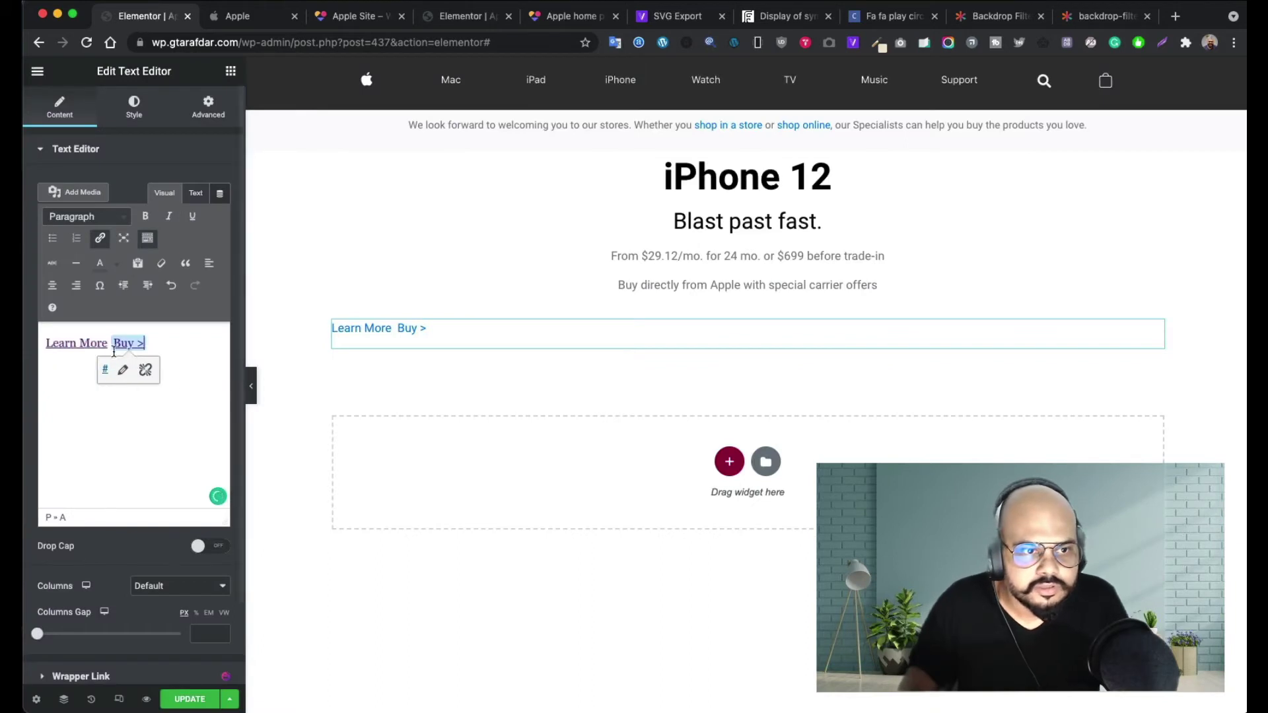
click(110, 344)
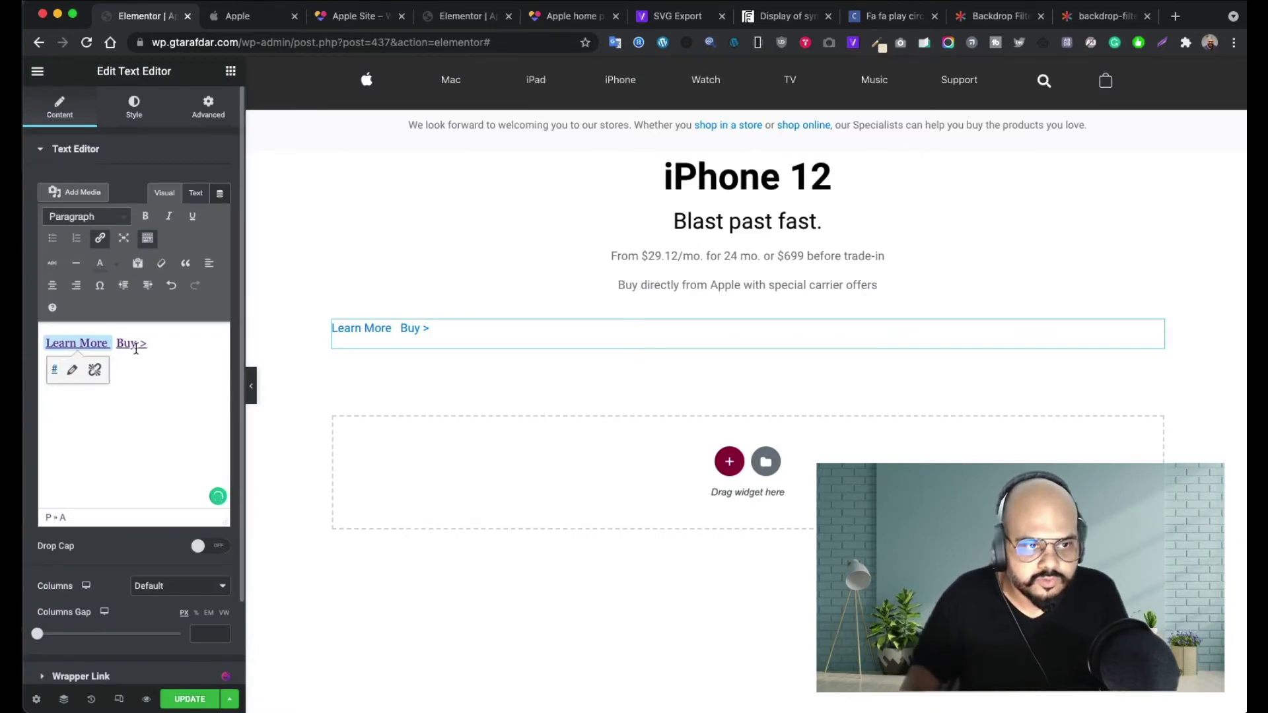
key(BackSpace)
text(>)
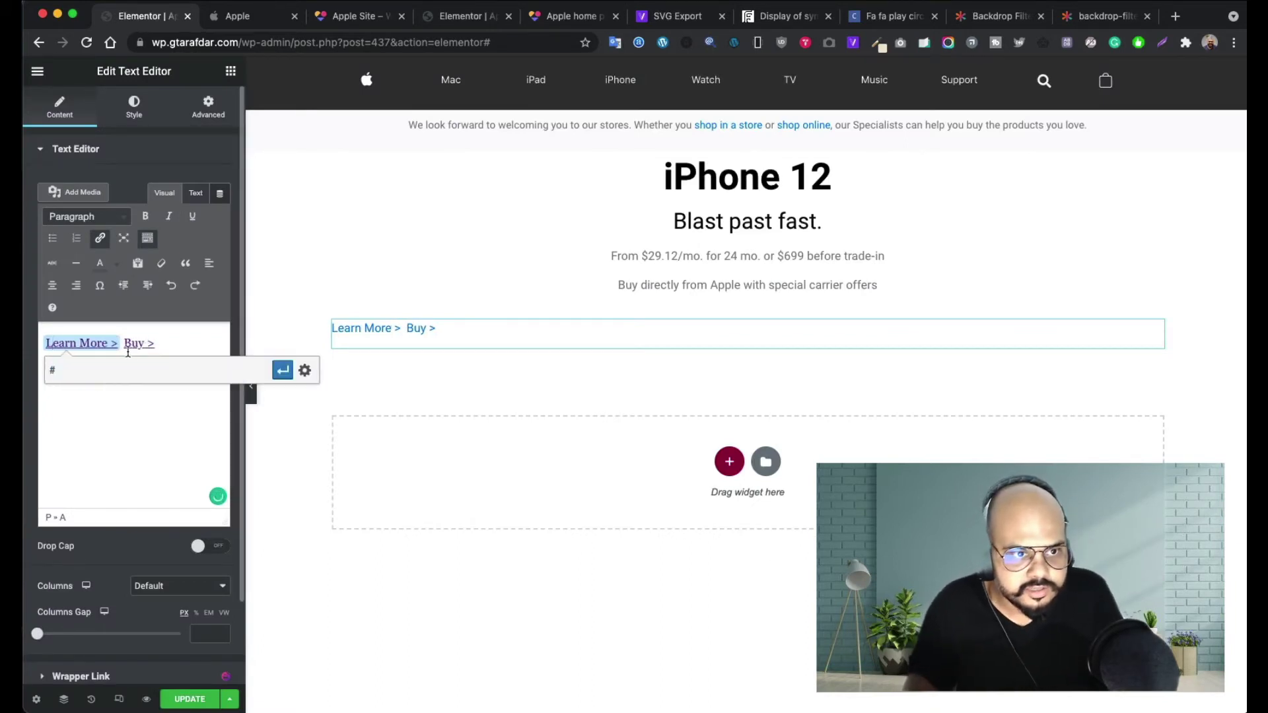
- Remove the link from the ">" characters after "Learn More" and "Buy", keeping the words linked
click(121, 349)
click(110, 344)
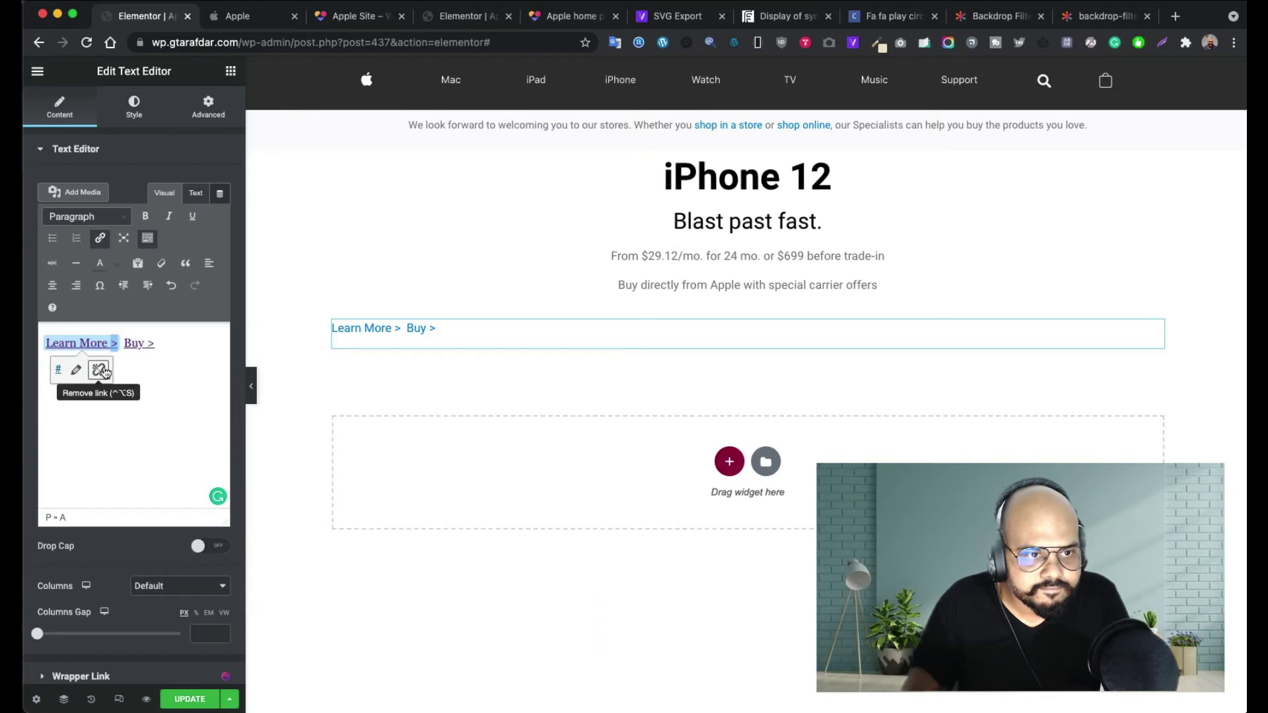
click(119, 359)
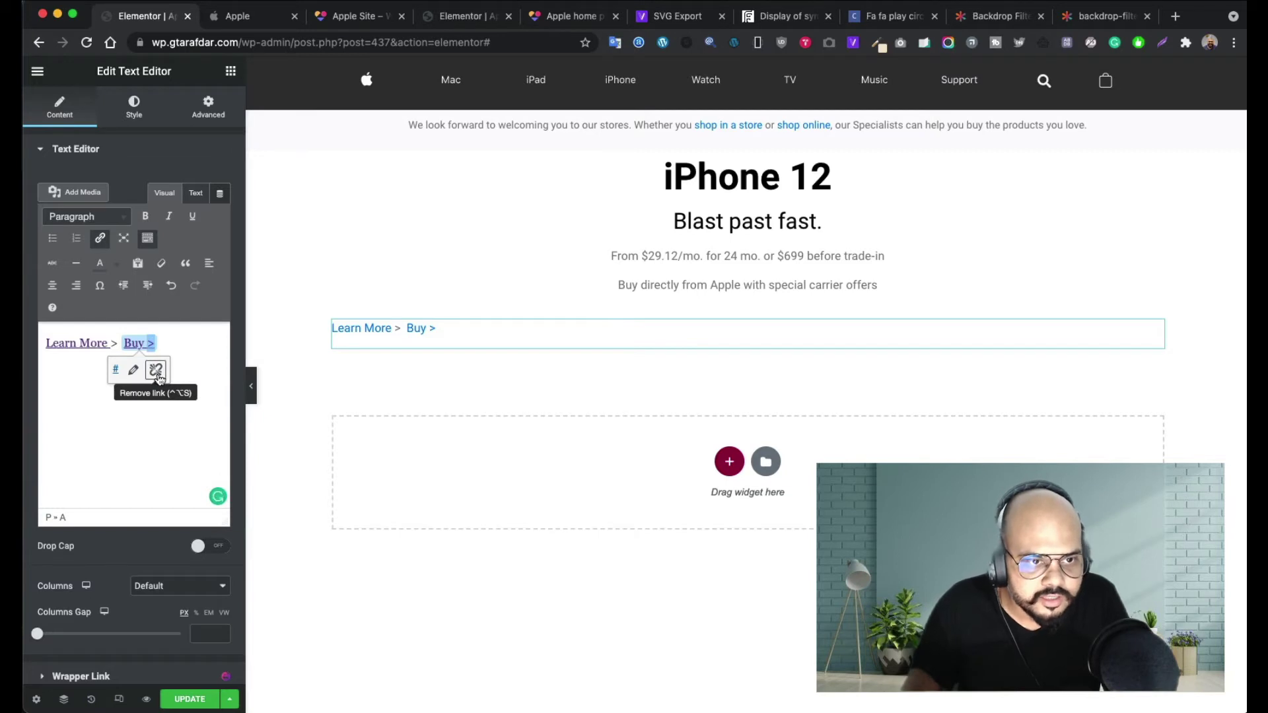
click(157, 371)
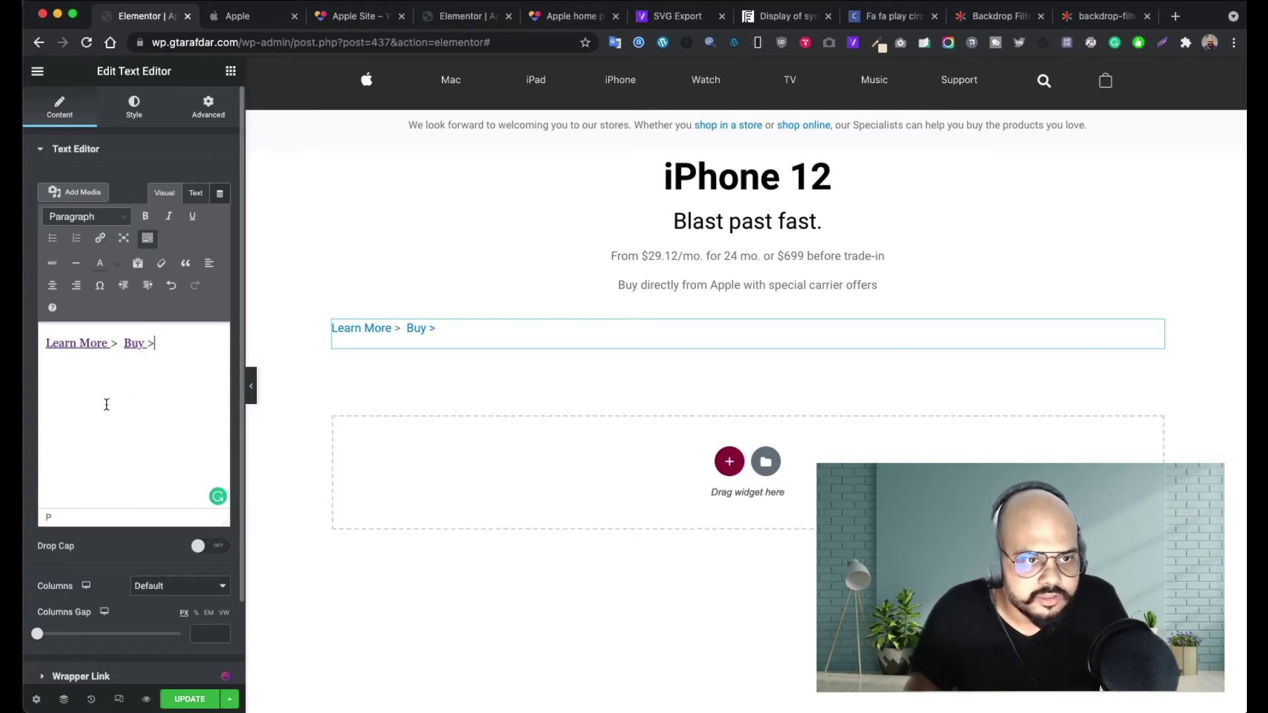
- Remove the link from the trailing spaces after "Learn More" and "Buy"
click(113, 349)
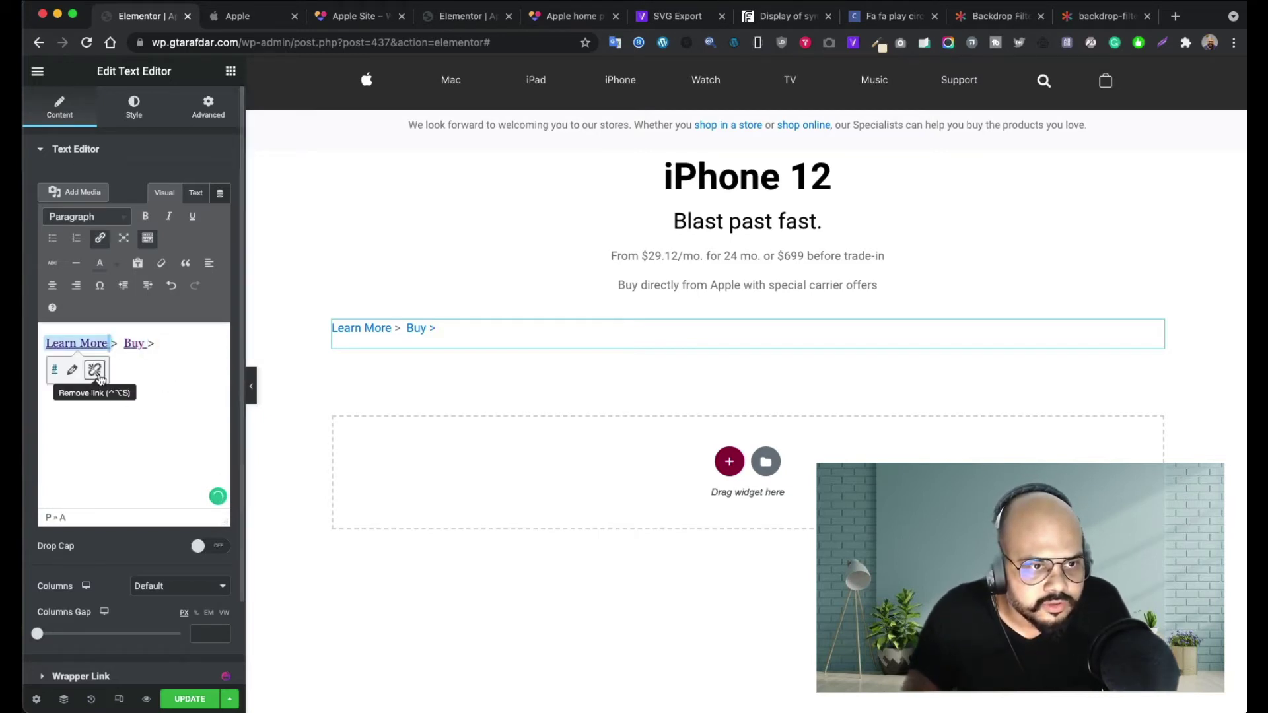
click(93, 371)
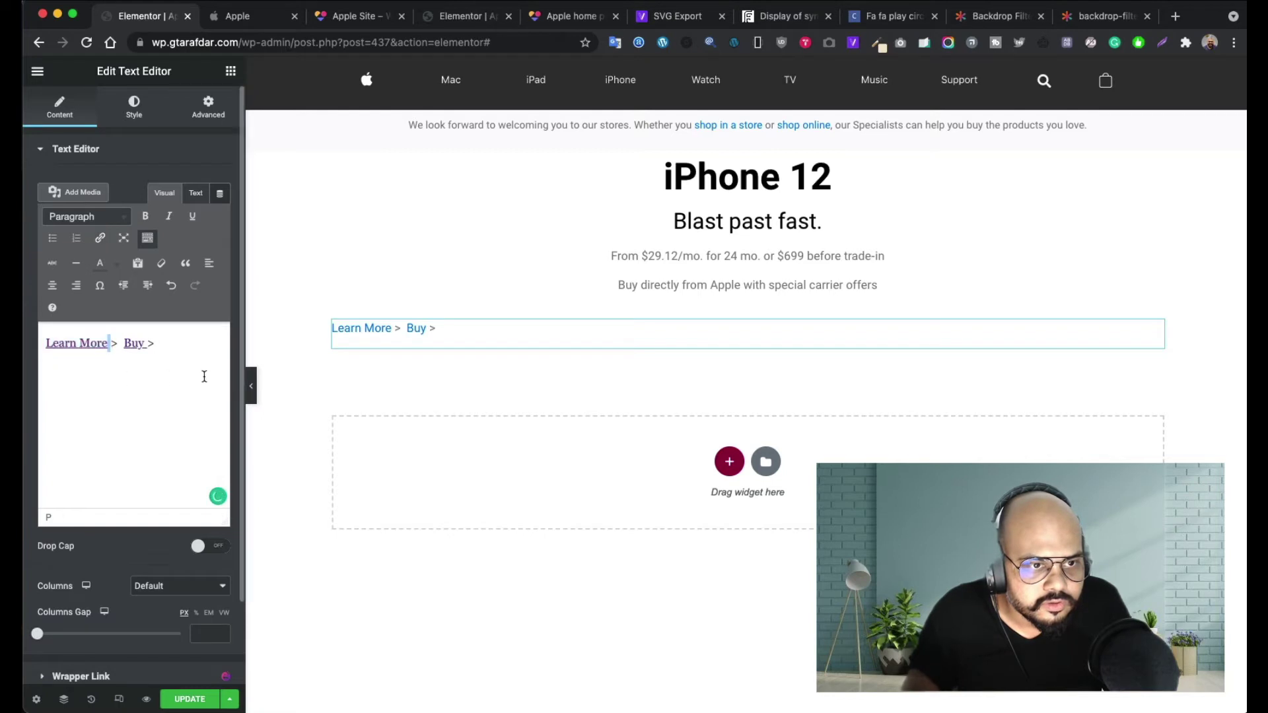
click(149, 346)
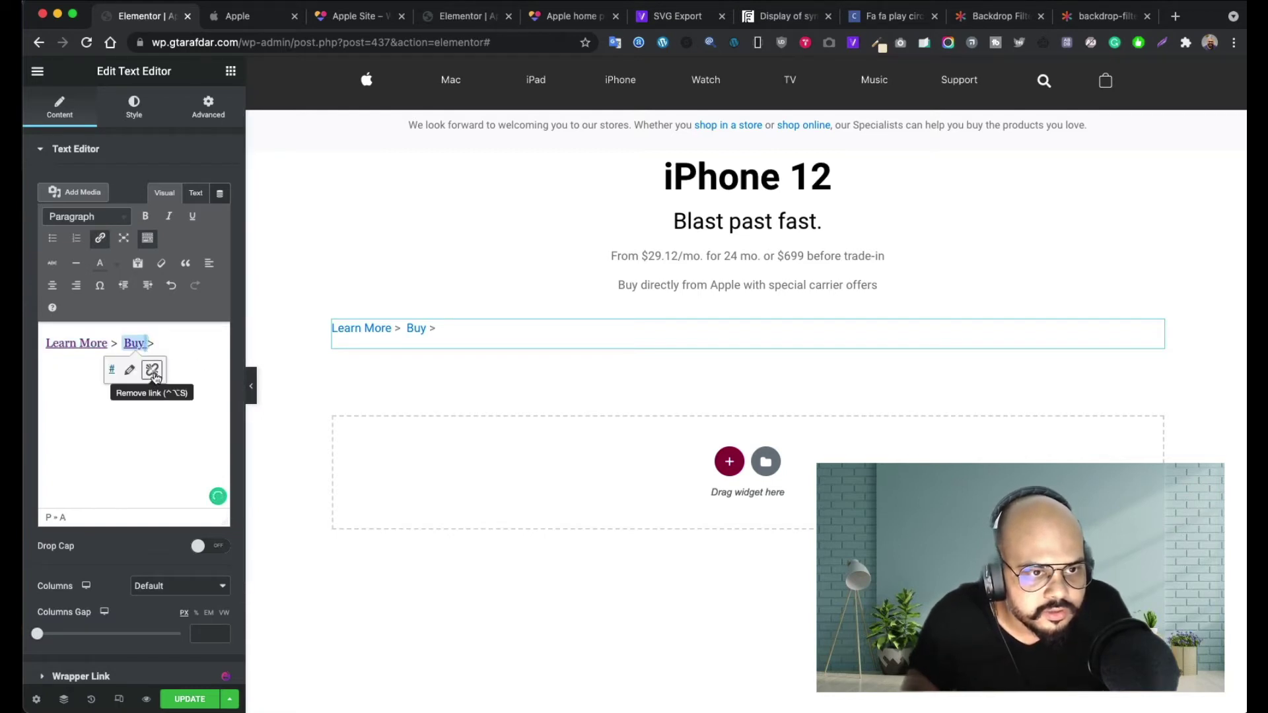
click(152, 370)
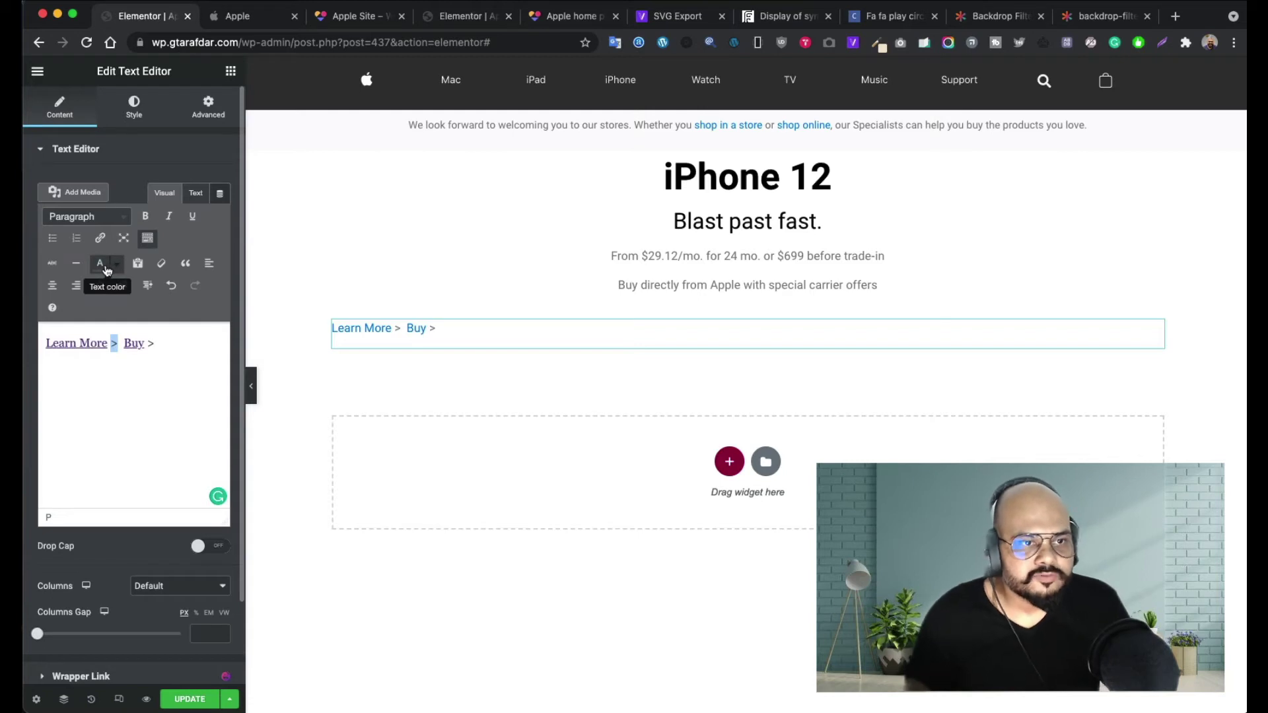
- Color the ">" characters after "Learn More" and "Buy" blue to match the links
click(119, 268)
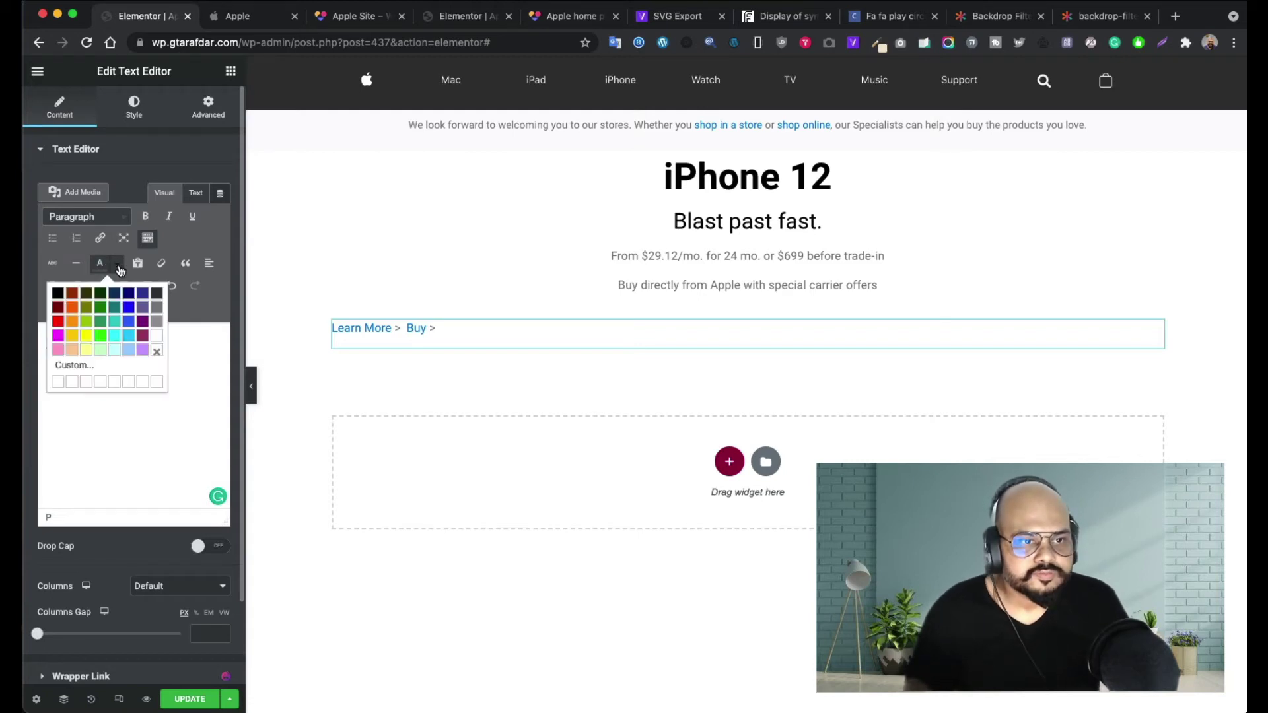
click(130, 320)
click(173, 346)
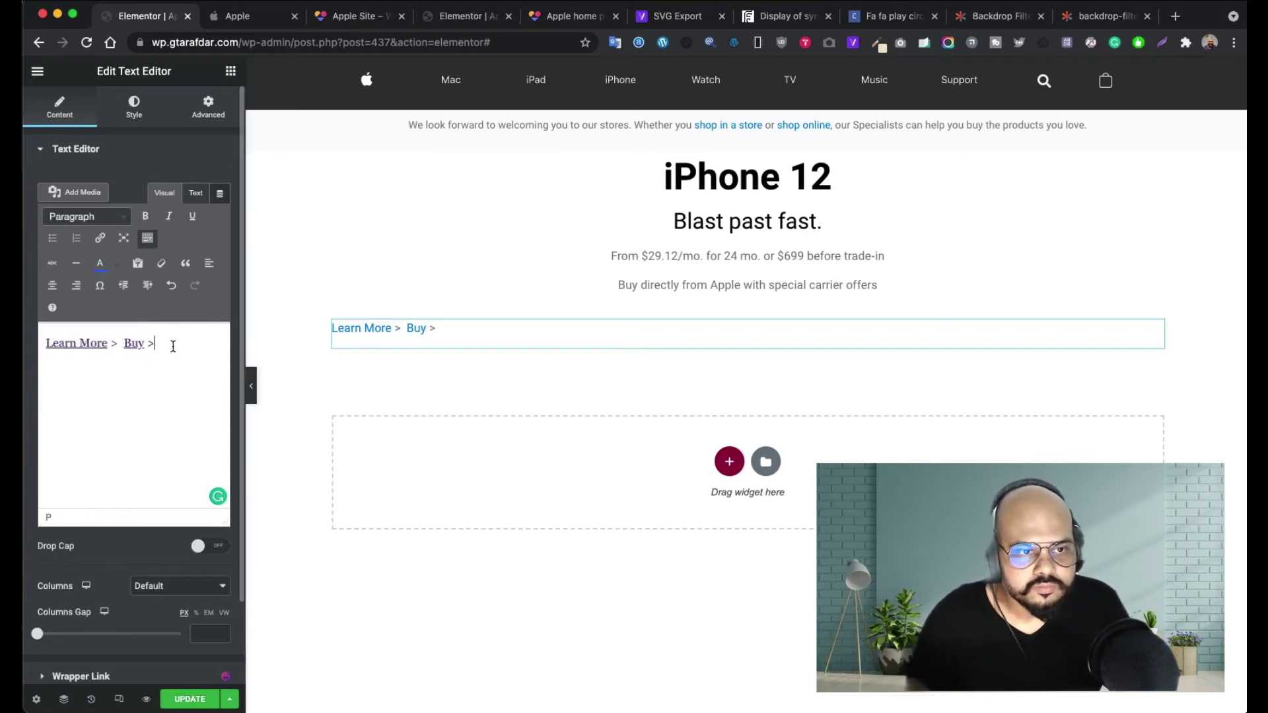
click(120, 267)
click(130, 322)
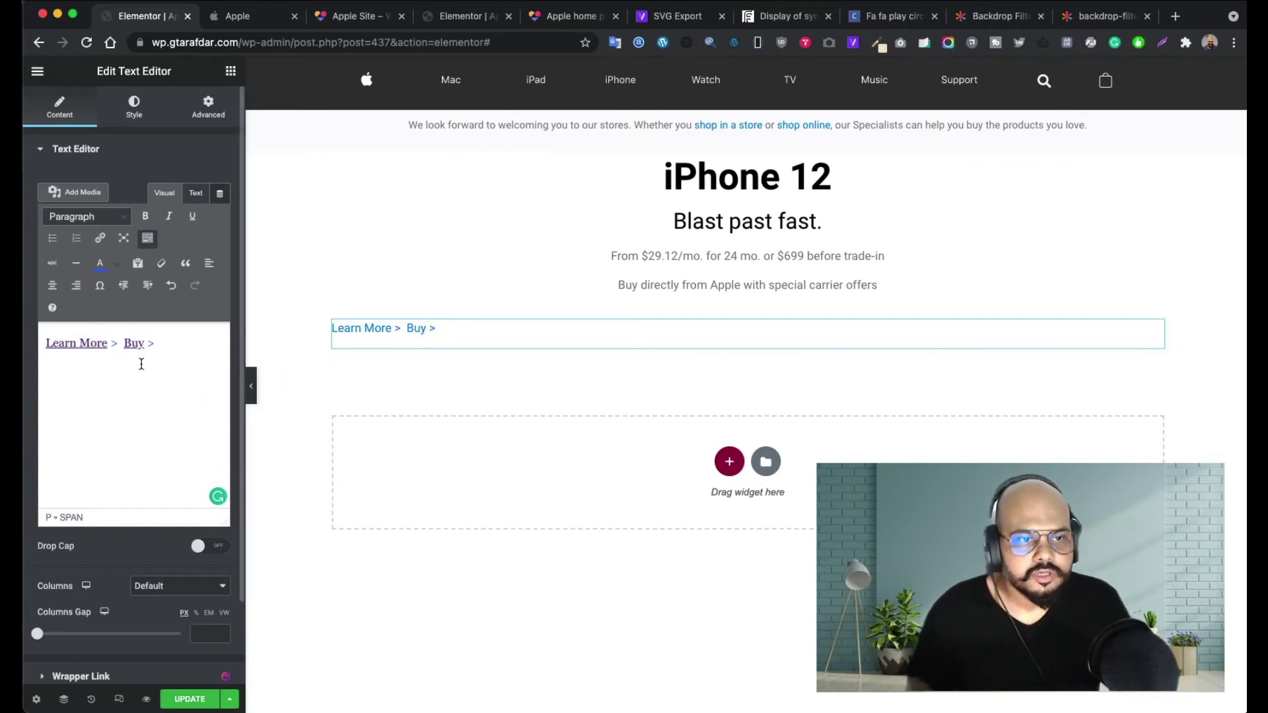
- Set the "Learn More > Buy >" text's font size to 20 px and center-align it
click(213, 106)
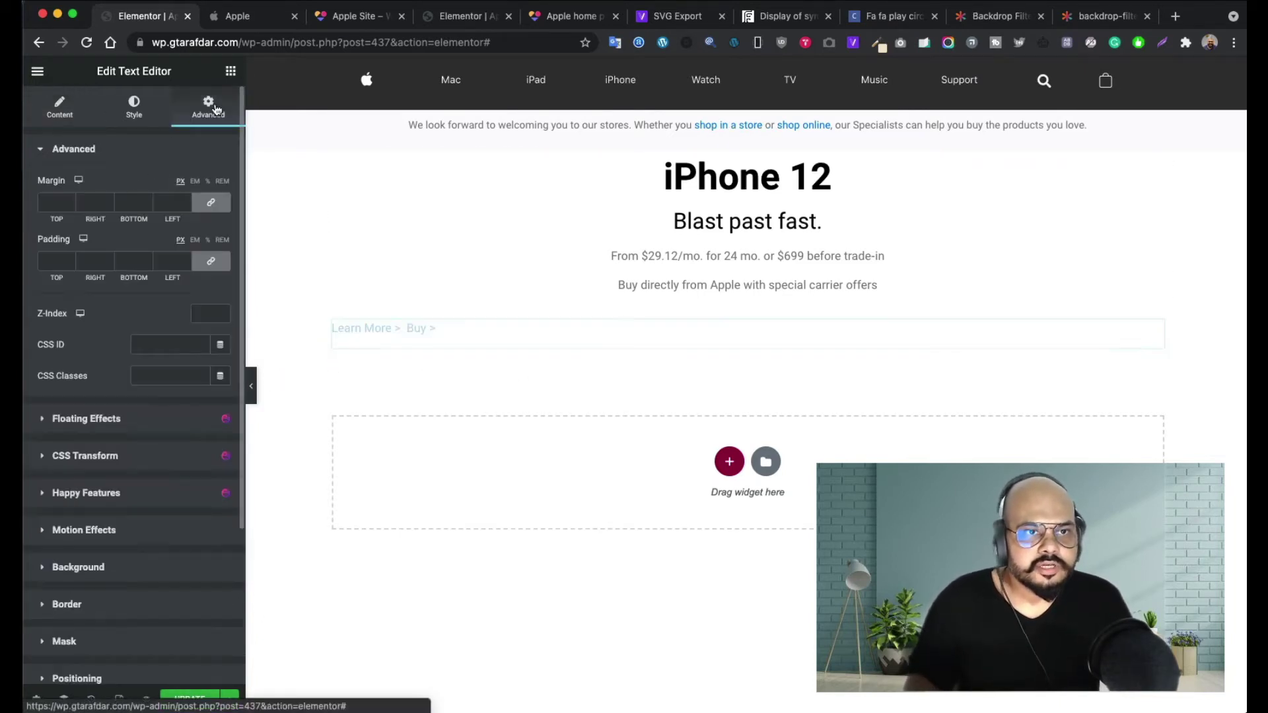
click(63, 109)
click(134, 105)
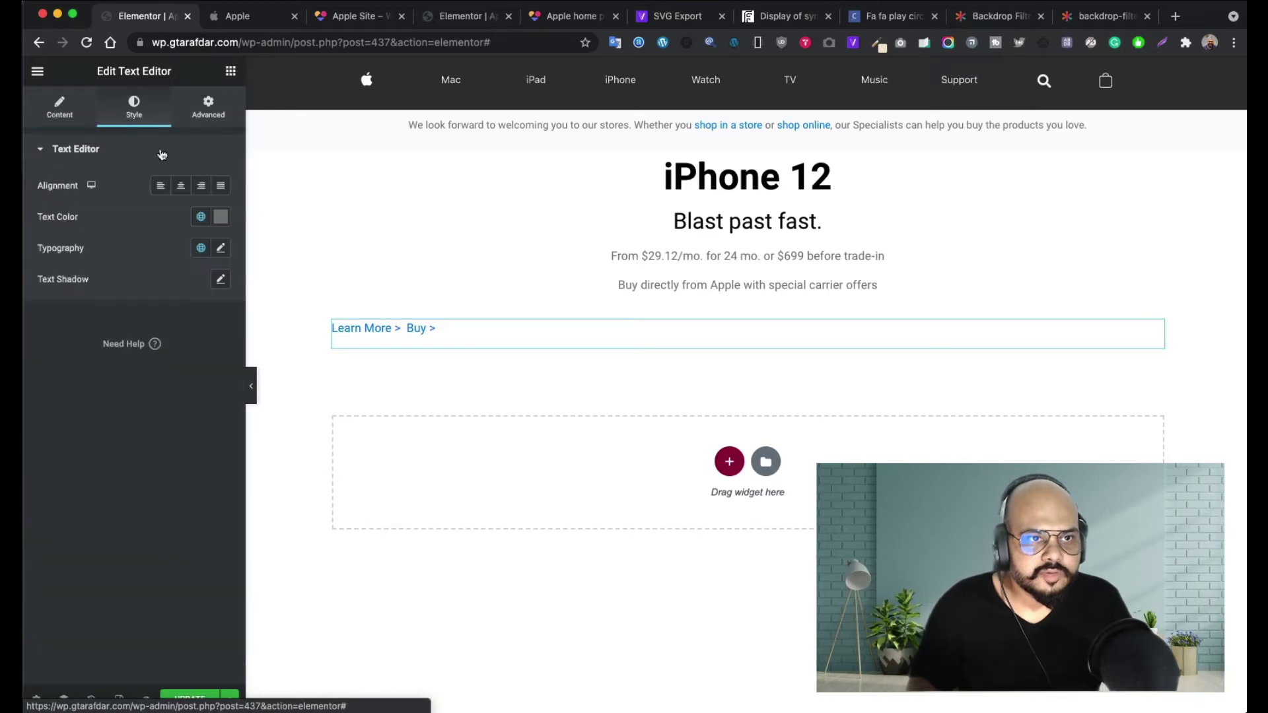
click(221, 249)
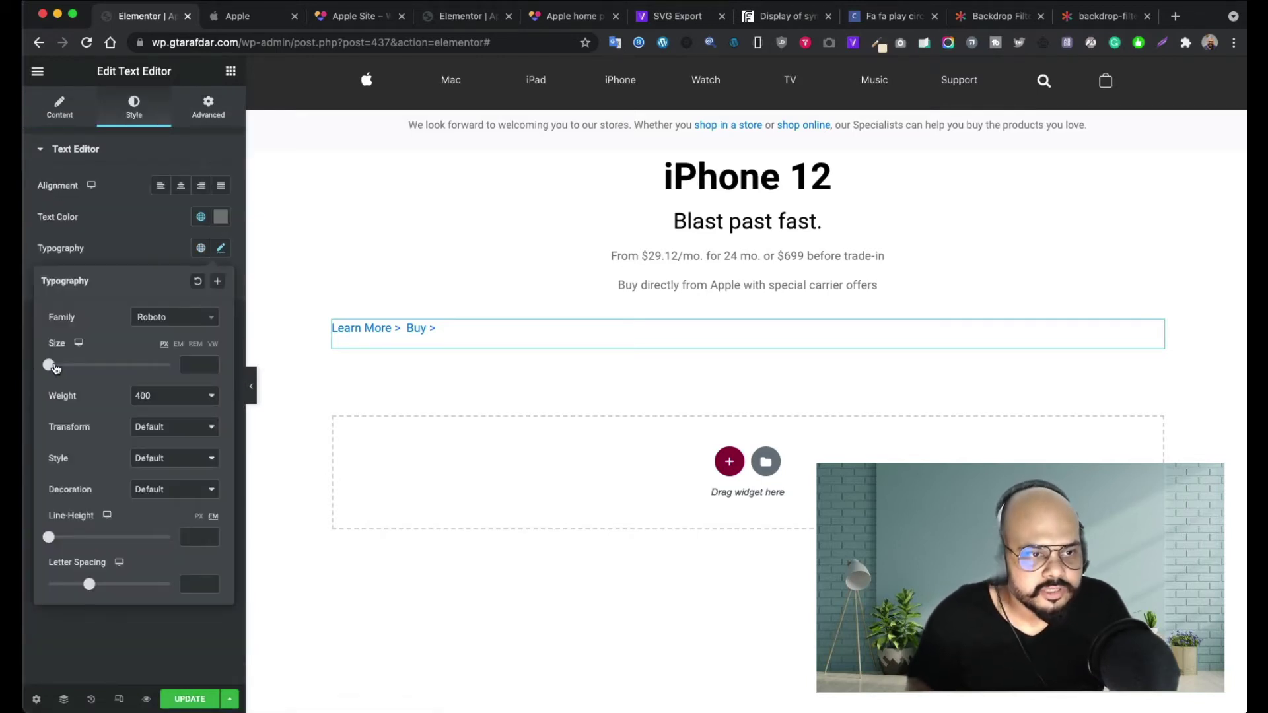
drag(53, 368, 63, 365)
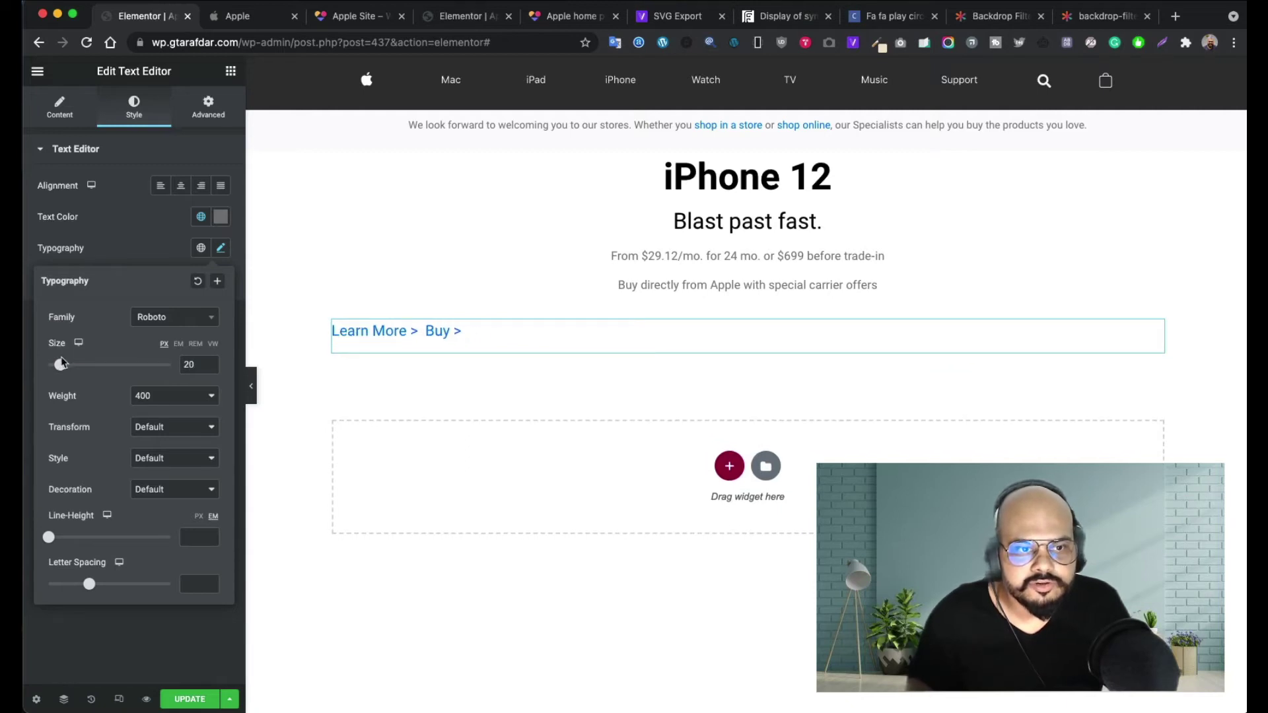
click(181, 186)
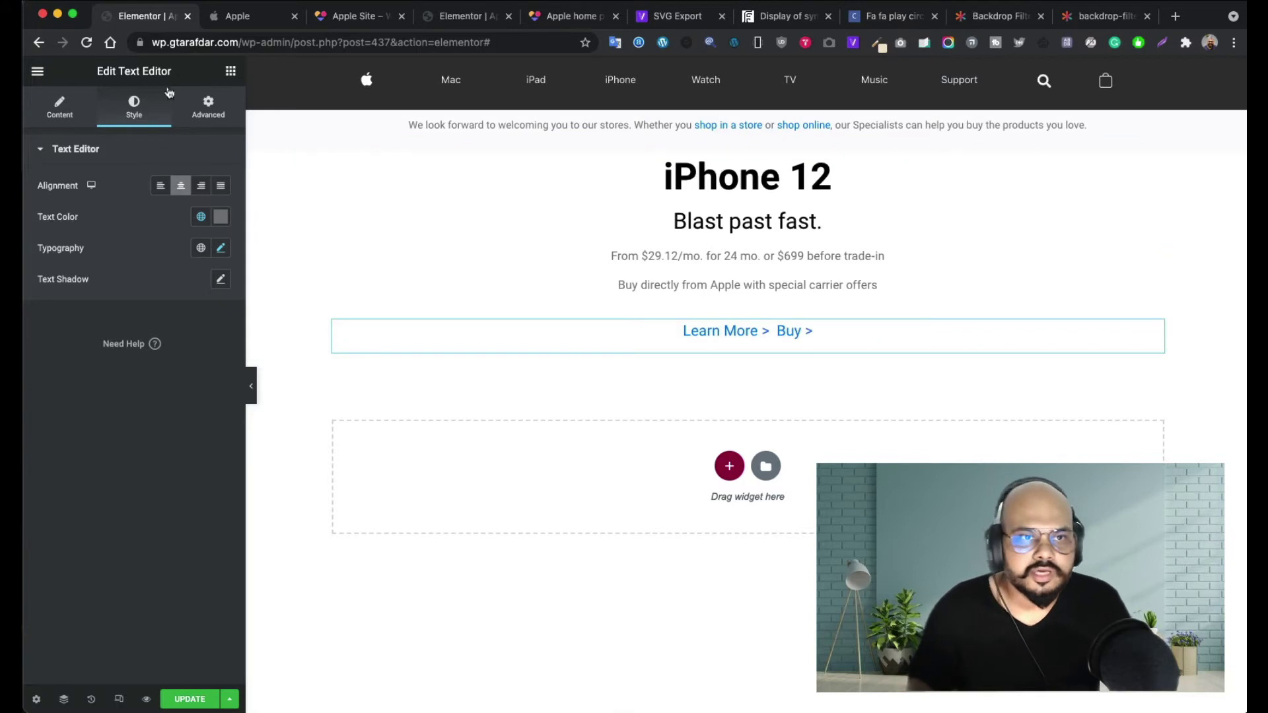
- Add an Image widget directly below the "Learn More > Buy >" line, checking the layout against the Apple homepage
click(229, 74)
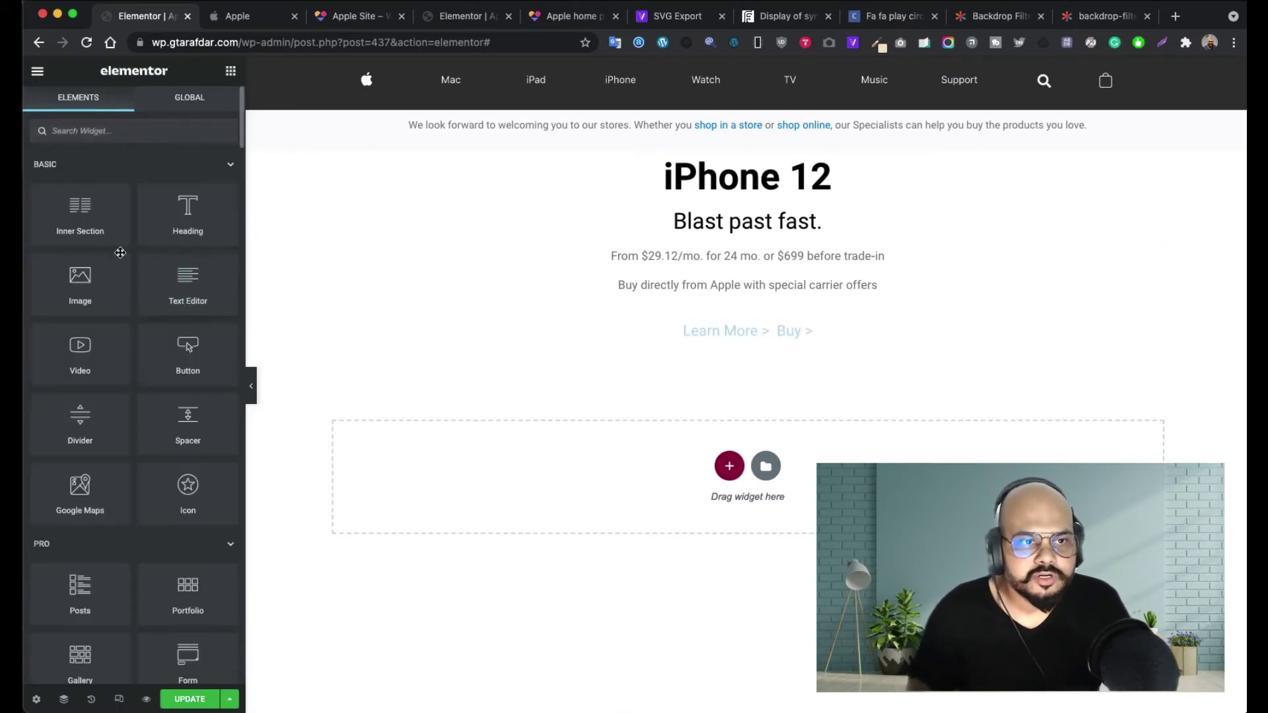
drag(88, 276, 779, 356)
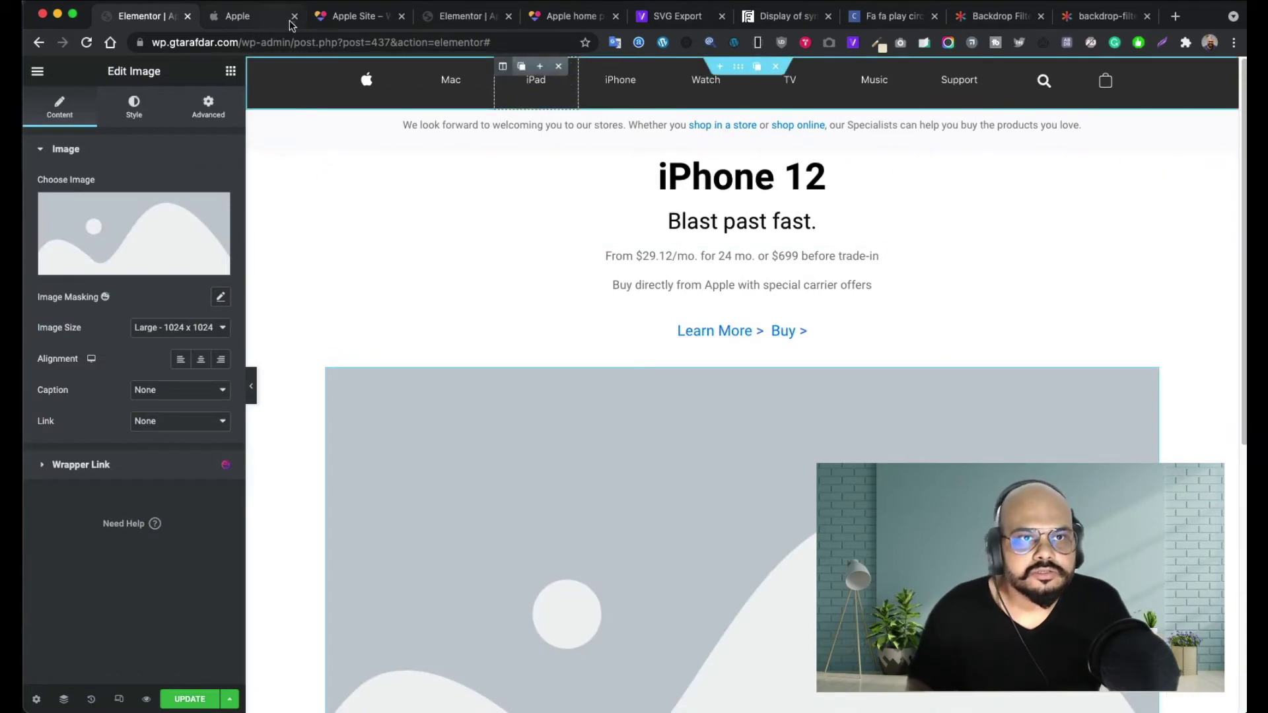
click(251, 16)
scroll(600, 416, down, 3)
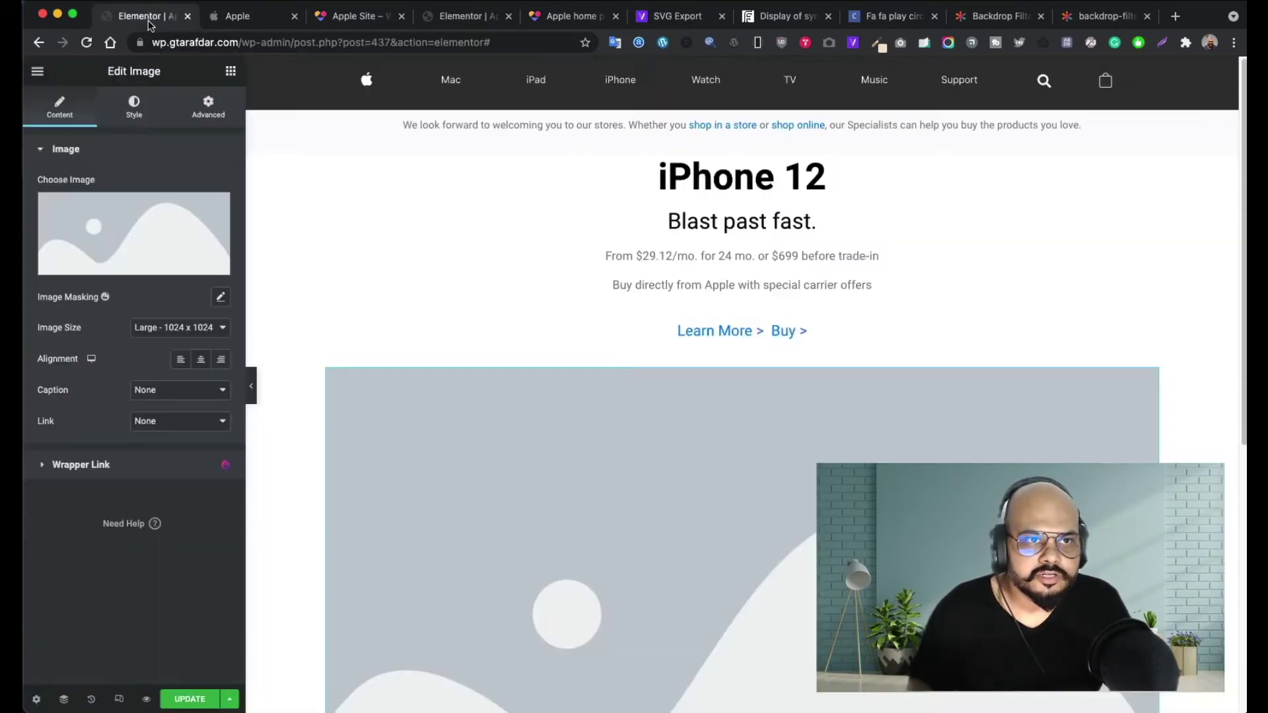
click(151, 18)
- Fill the new Image widget with iphone-12.png from the media library
click(132, 234)
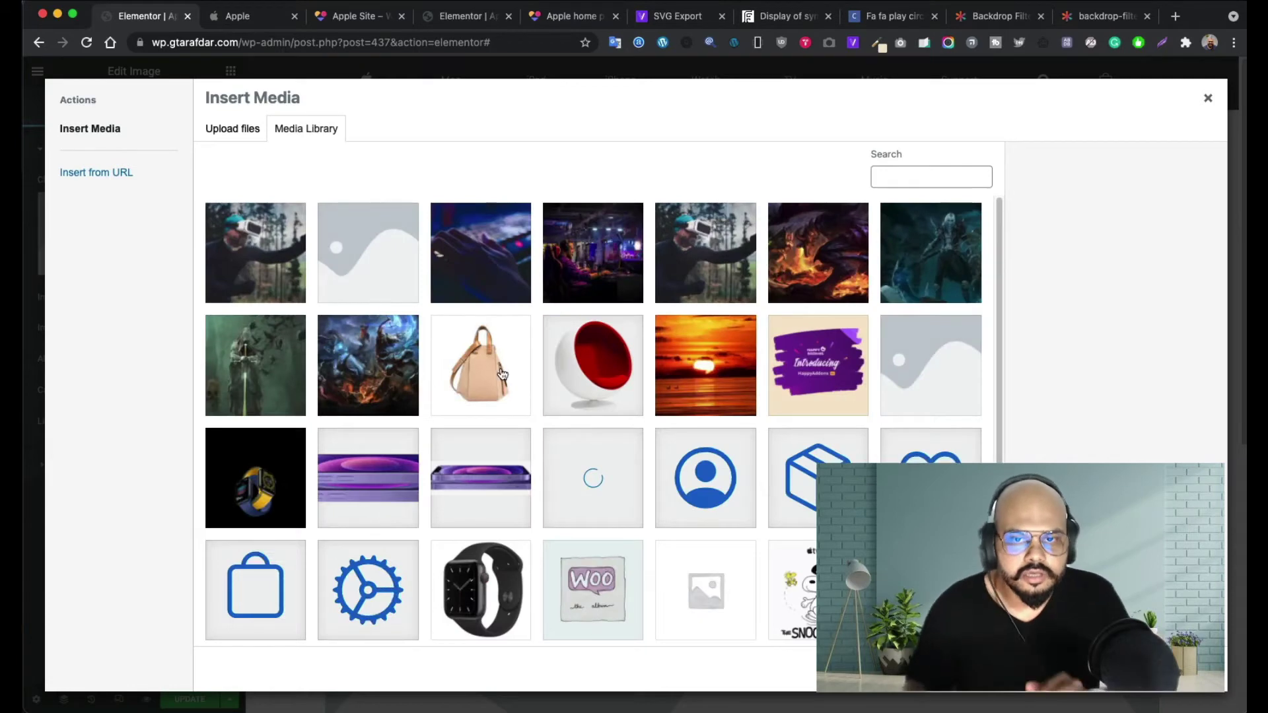
scroll(573, 406, down, 5)
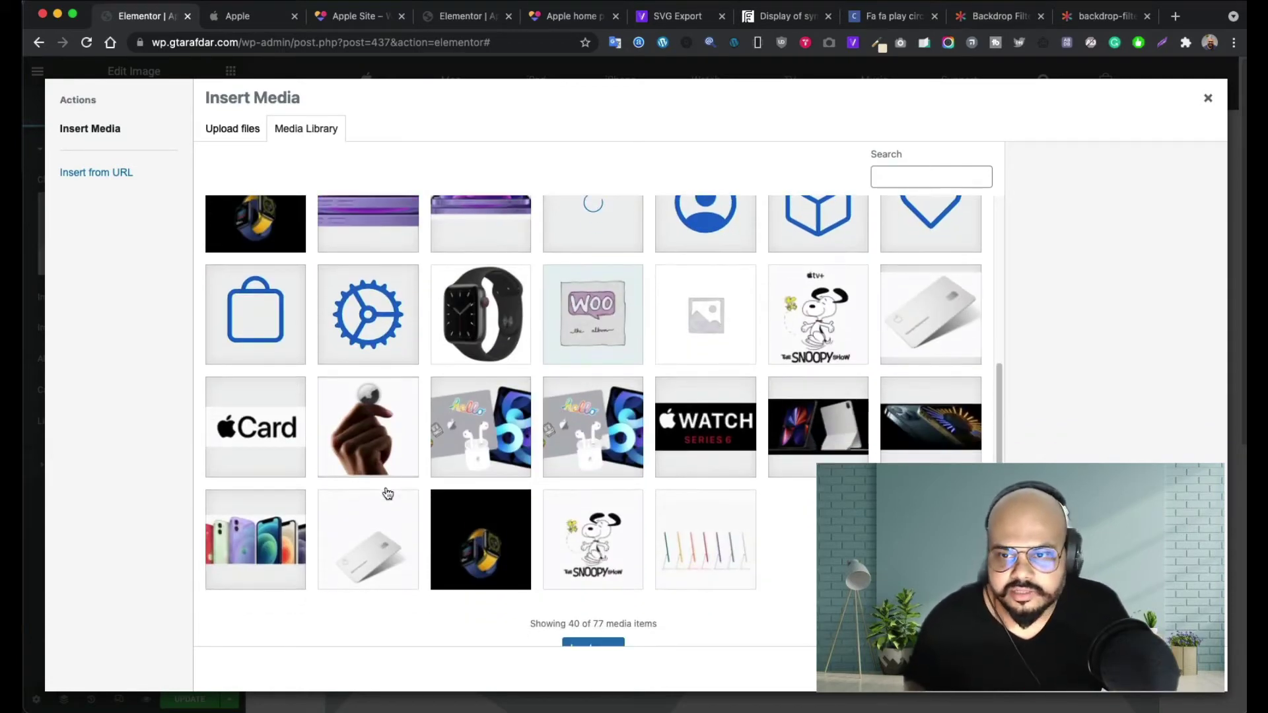
click(254, 566)
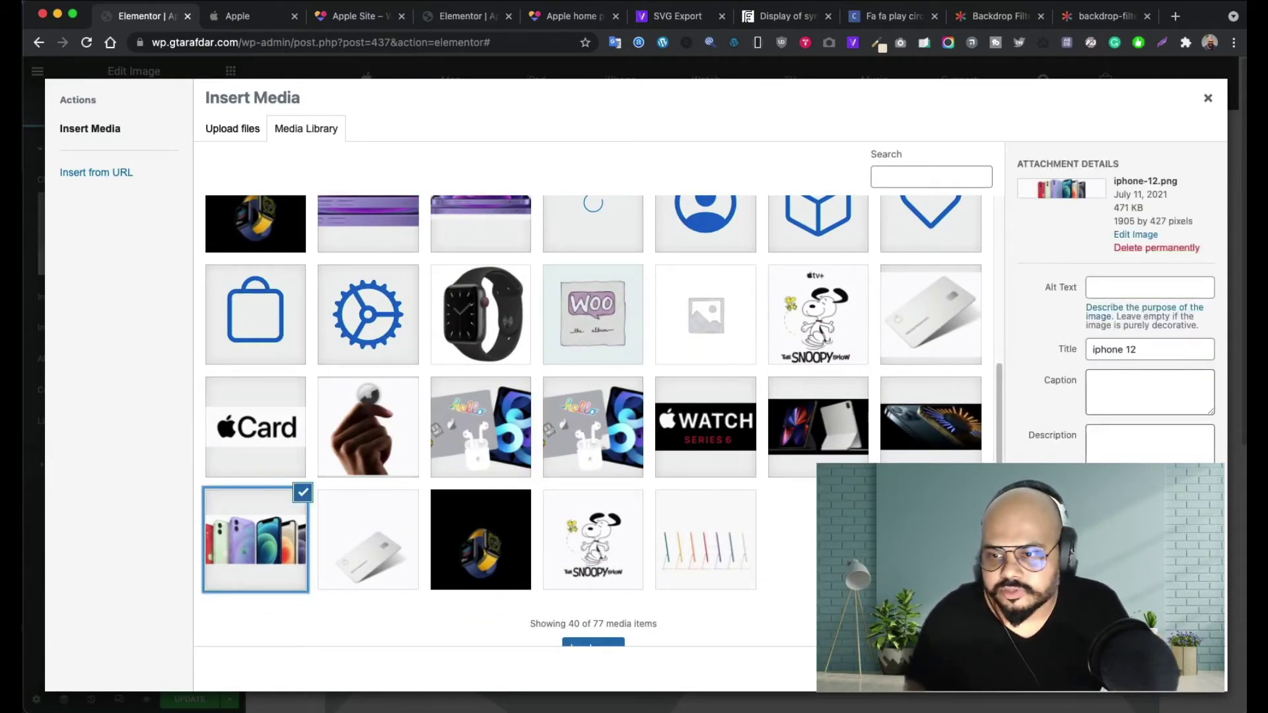
click(1177, 669)
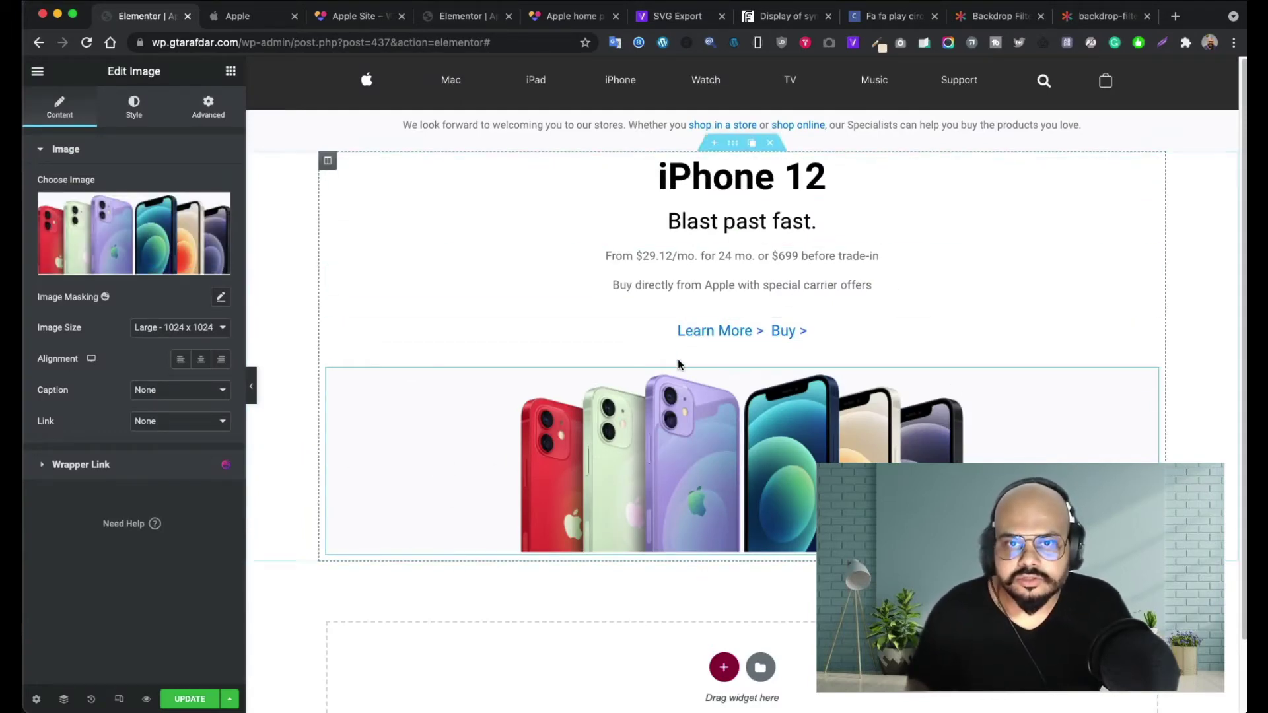
scroll(694, 456, down, 2)
scroll(697, 436, up, 2)
scroll(700, 421, down, 2)
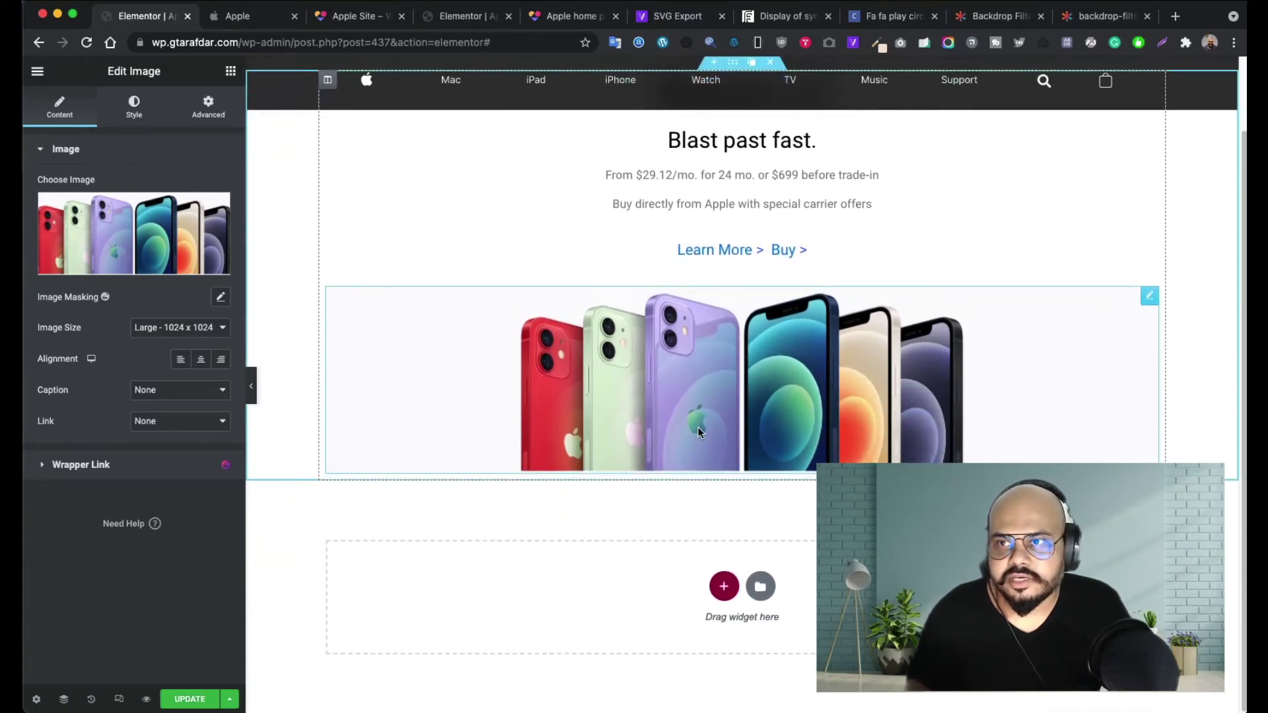
scroll(698, 427, up, 1)
scroll(696, 427, up, 1)
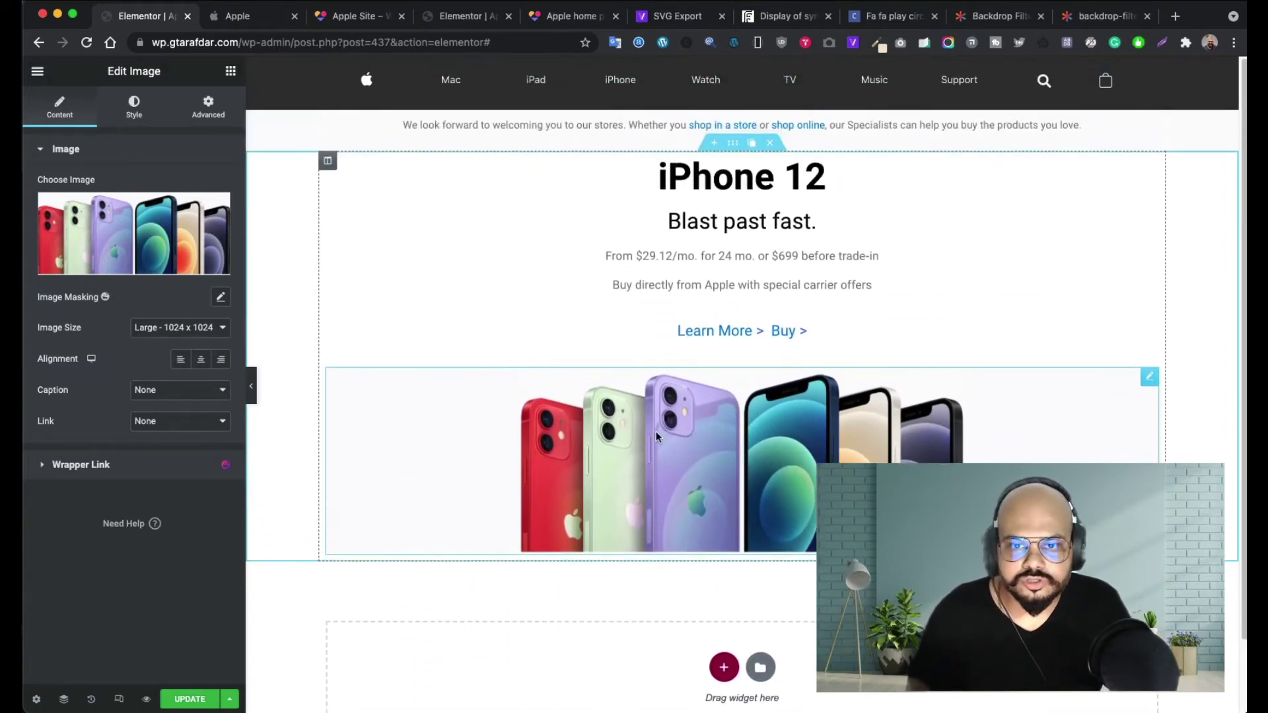
- Set the iPhone 12 image's size to Full and open its style settings
click(169, 329)
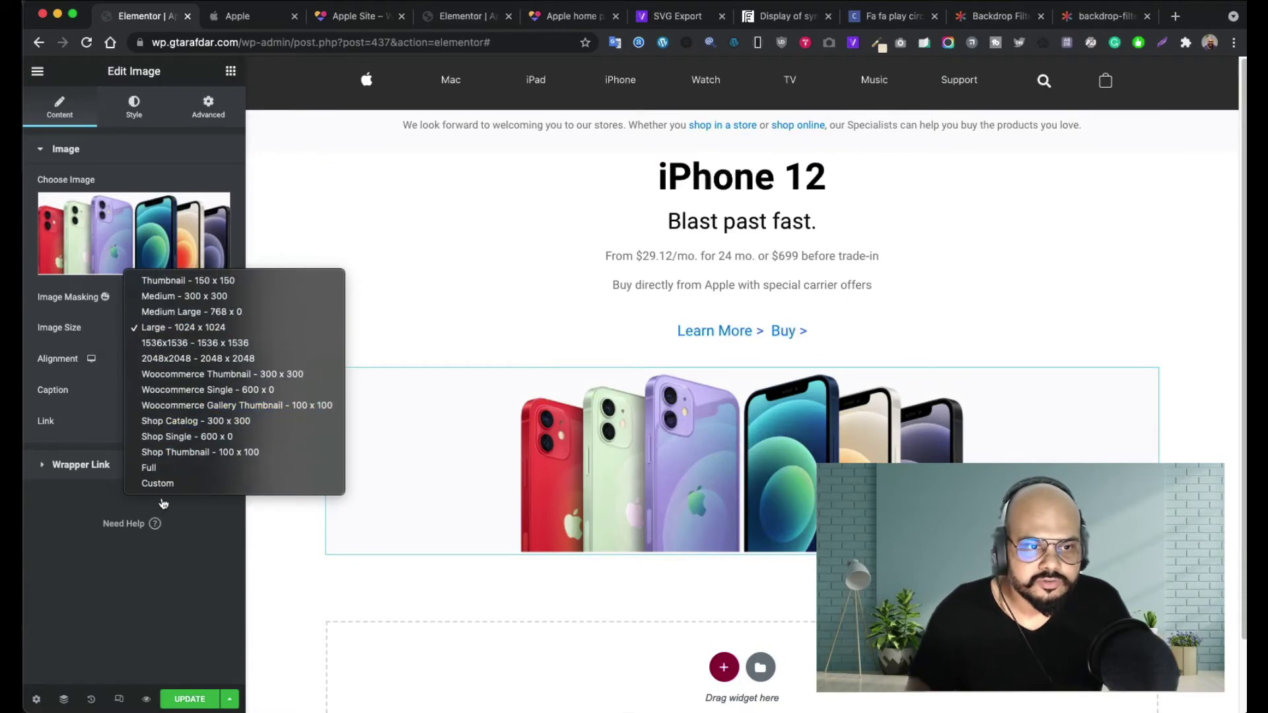
click(165, 469)
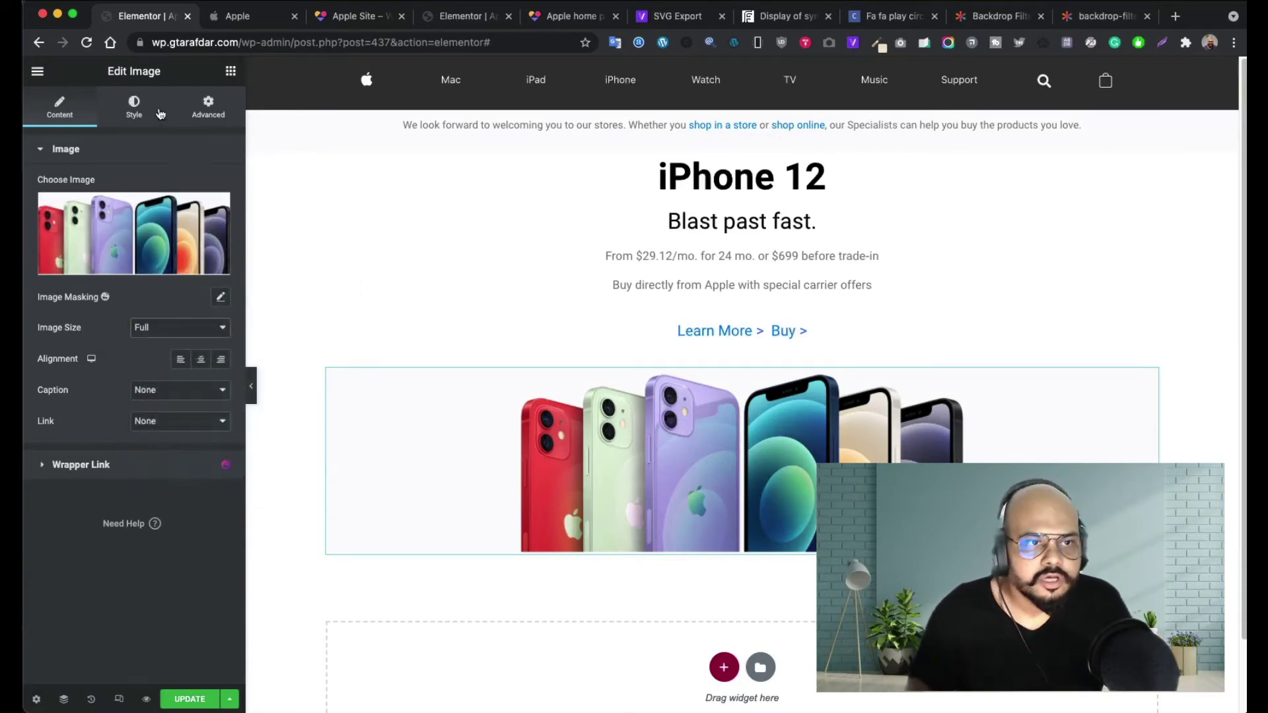
click(134, 108)
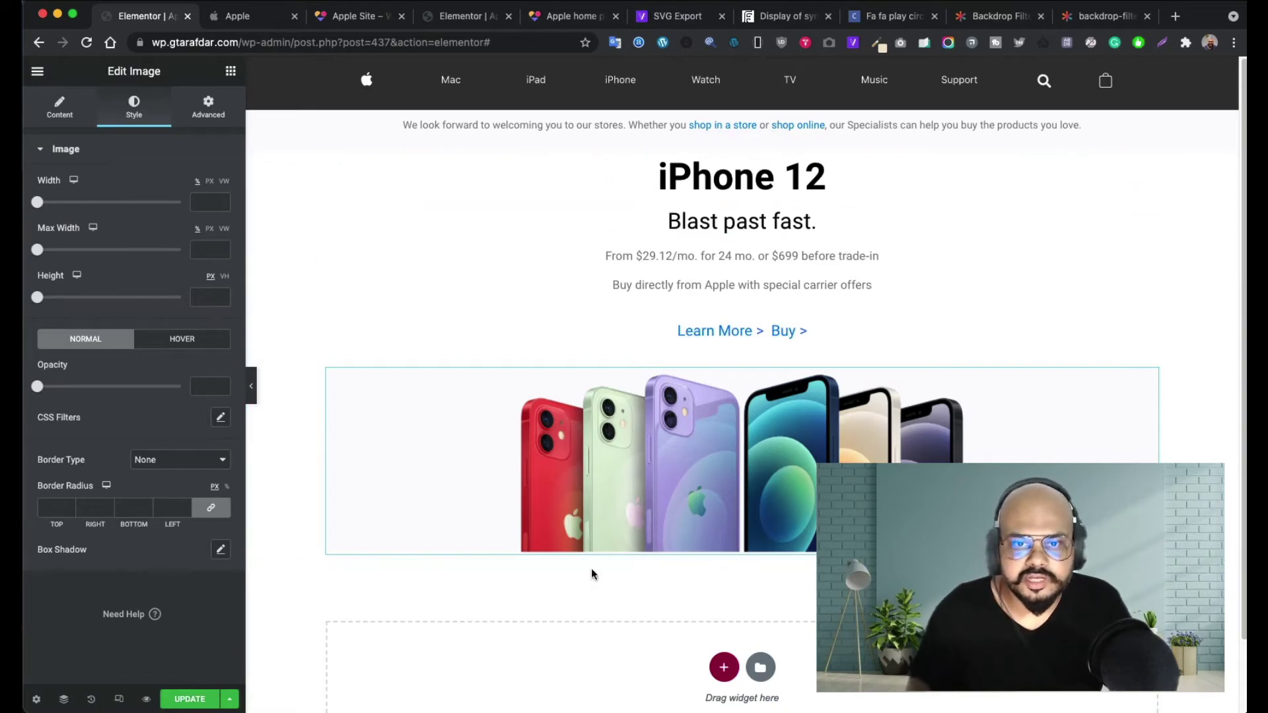
- Examine the iPhone 12 Pro section on the Apple homepage and compare its layout with the iPhone 12 section being built
click(259, 20)
scroll(550, 287, down, 6)
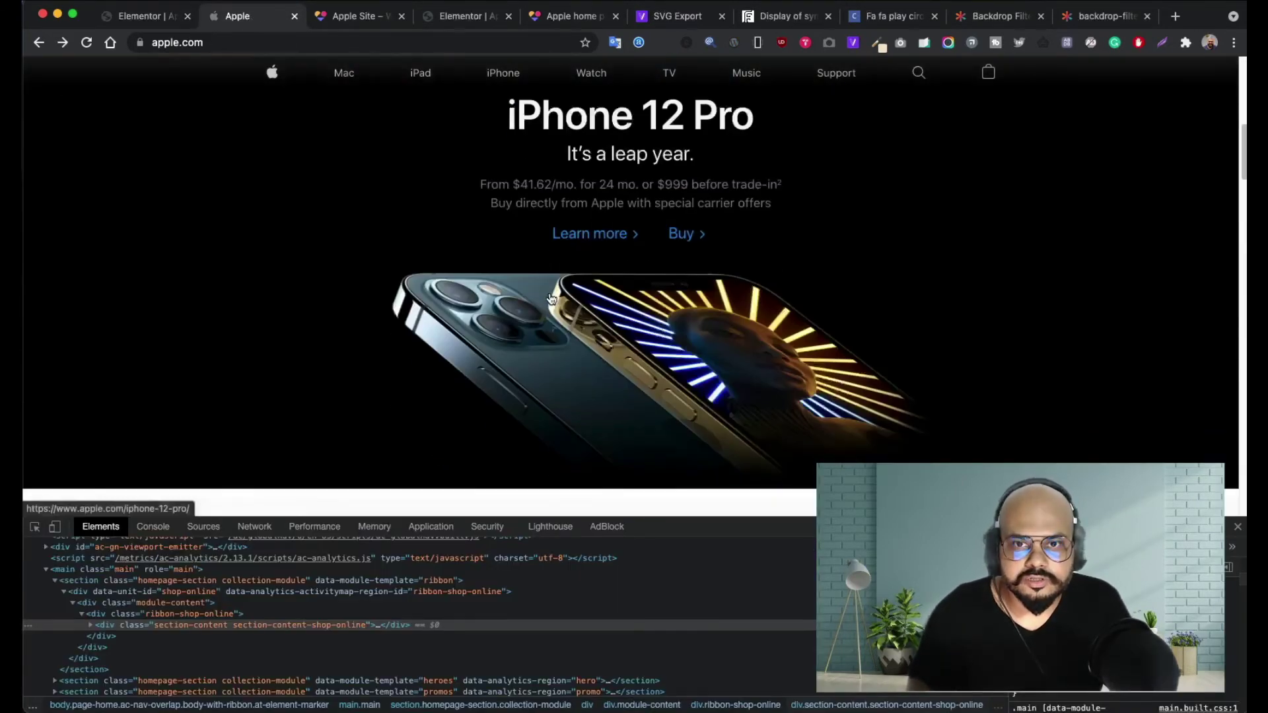
scroll(548, 291, up, 8)
scroll(568, 278, down, 4)
scroll(592, 254, down, 4)
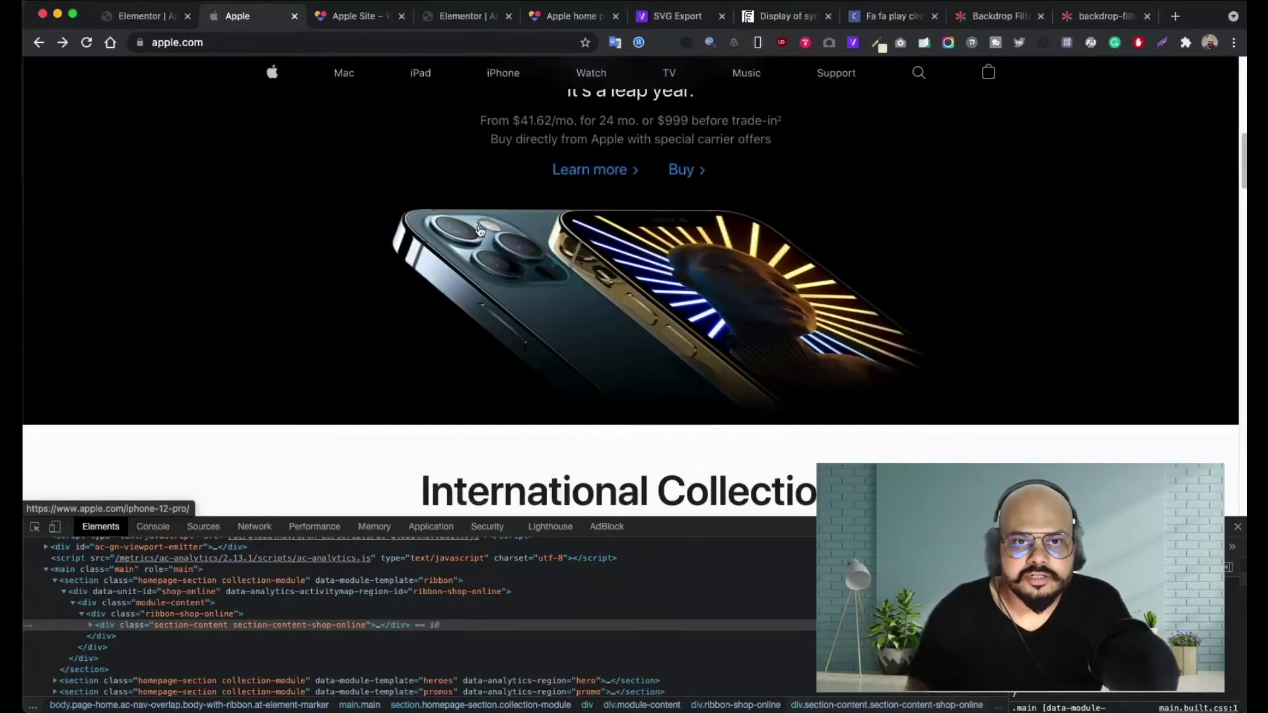
scroll(592, 255, up, 4)
click(144, 19)
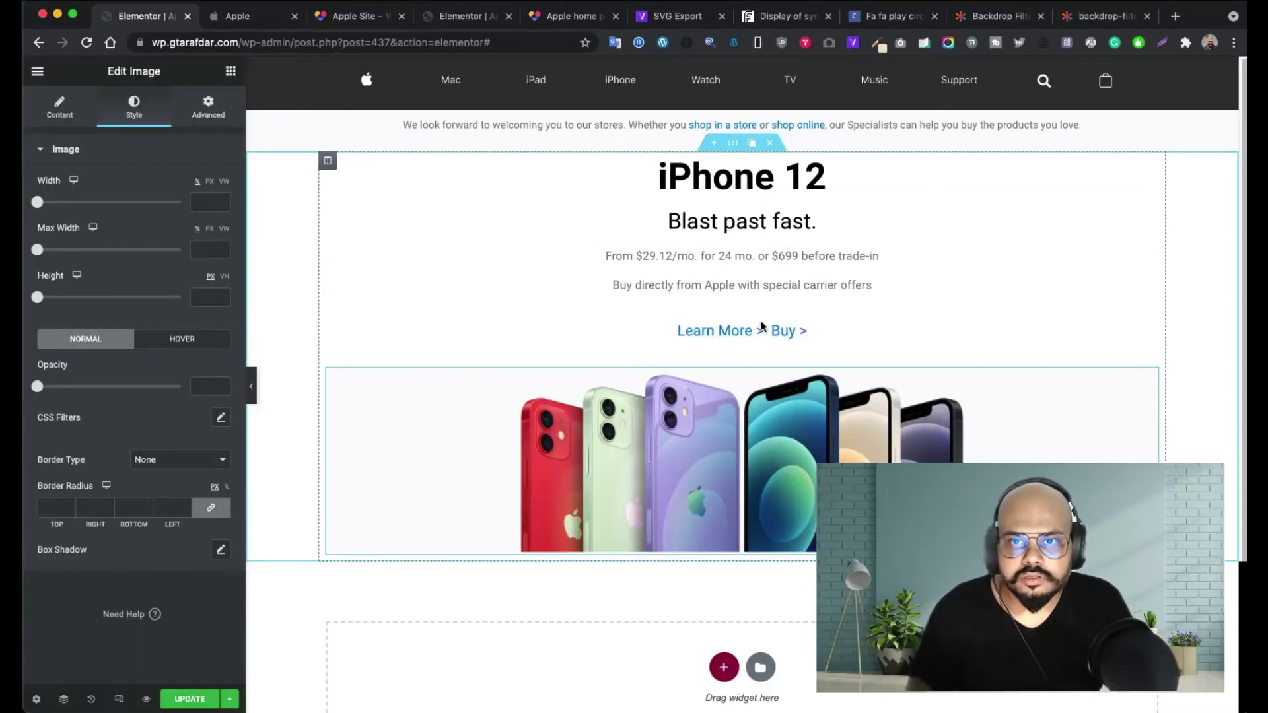
click(242, 18)
scroll(706, 388, down, 4)
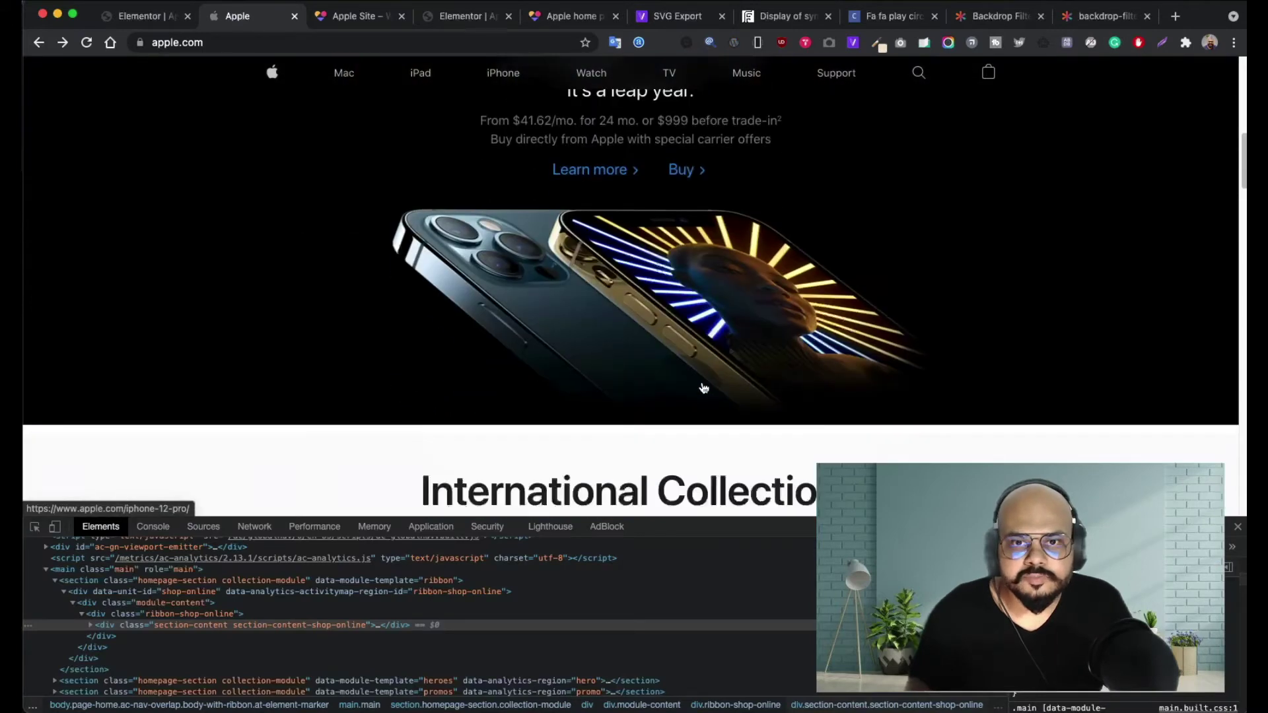
scroll(704, 388, up, 2)
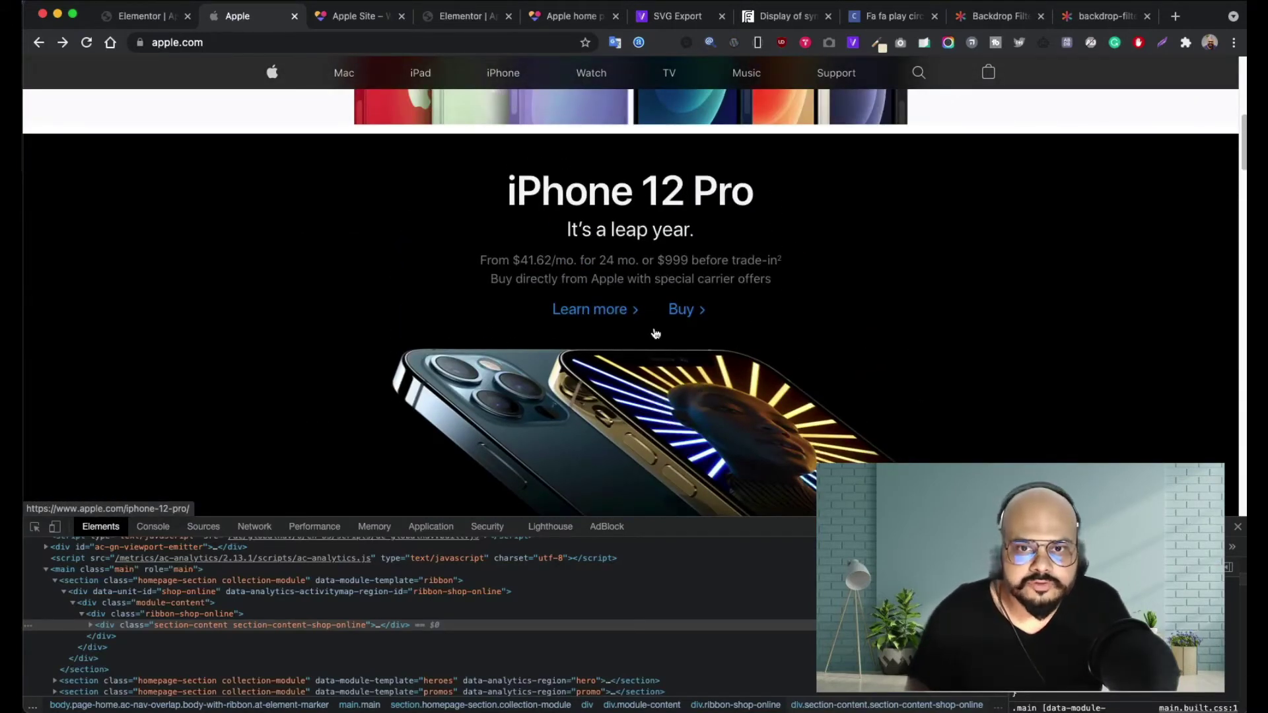
scroll(643, 337, down, 3)
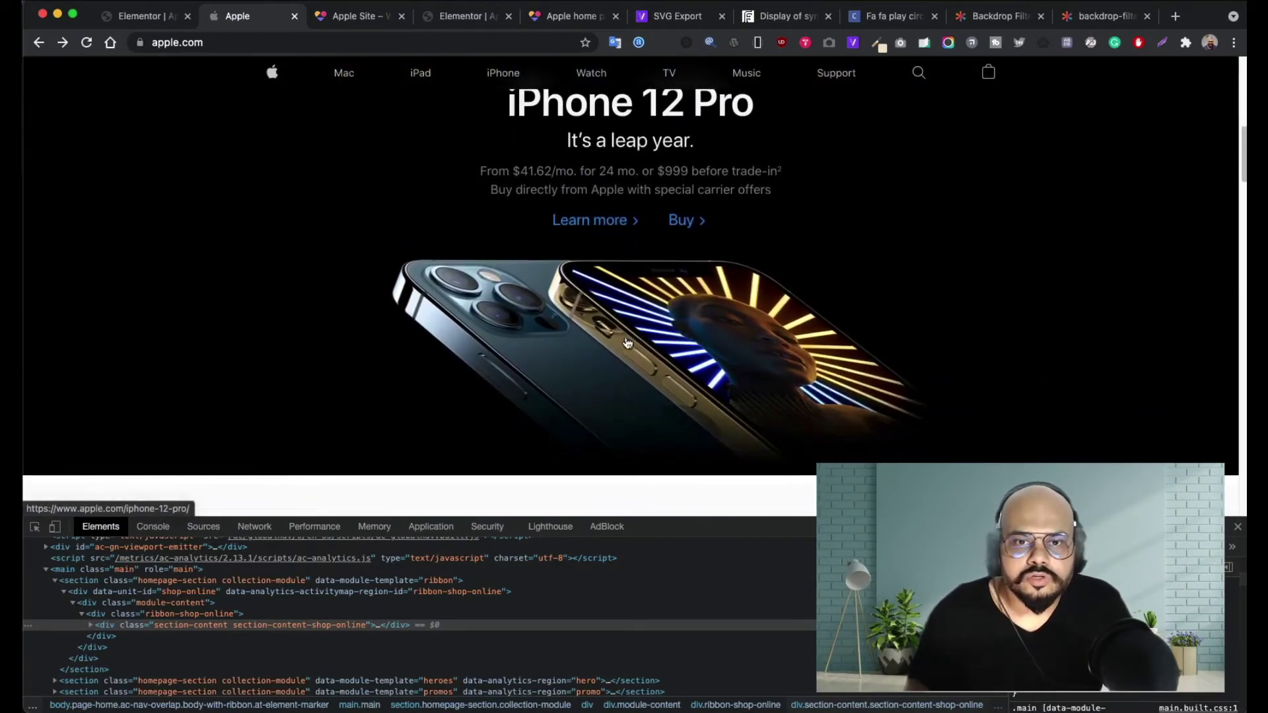
click(145, 15)
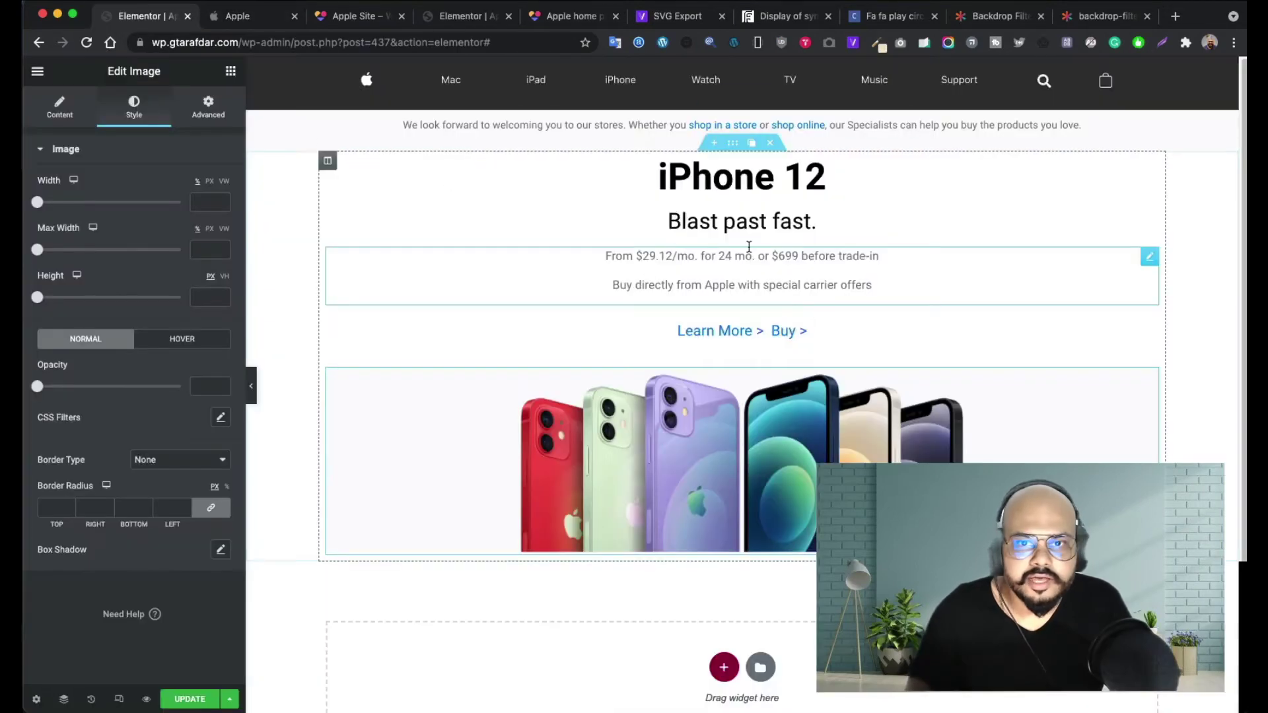
- Duplicate the whole iPhone 12 section as the base for the iPhone 12 Pro section
scroll(729, 383, down, 2)
scroll(730, 381, up, 2)
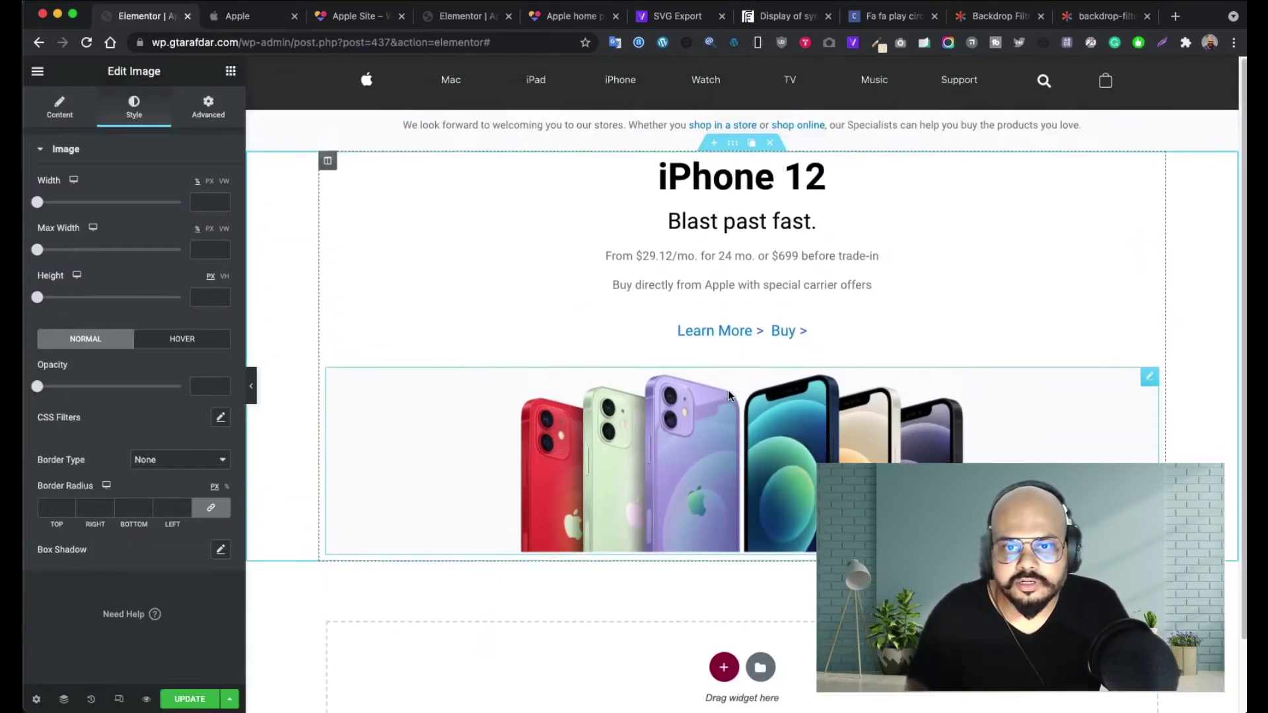
scroll(725, 396, down, 2)
scroll(726, 390, up, 2)
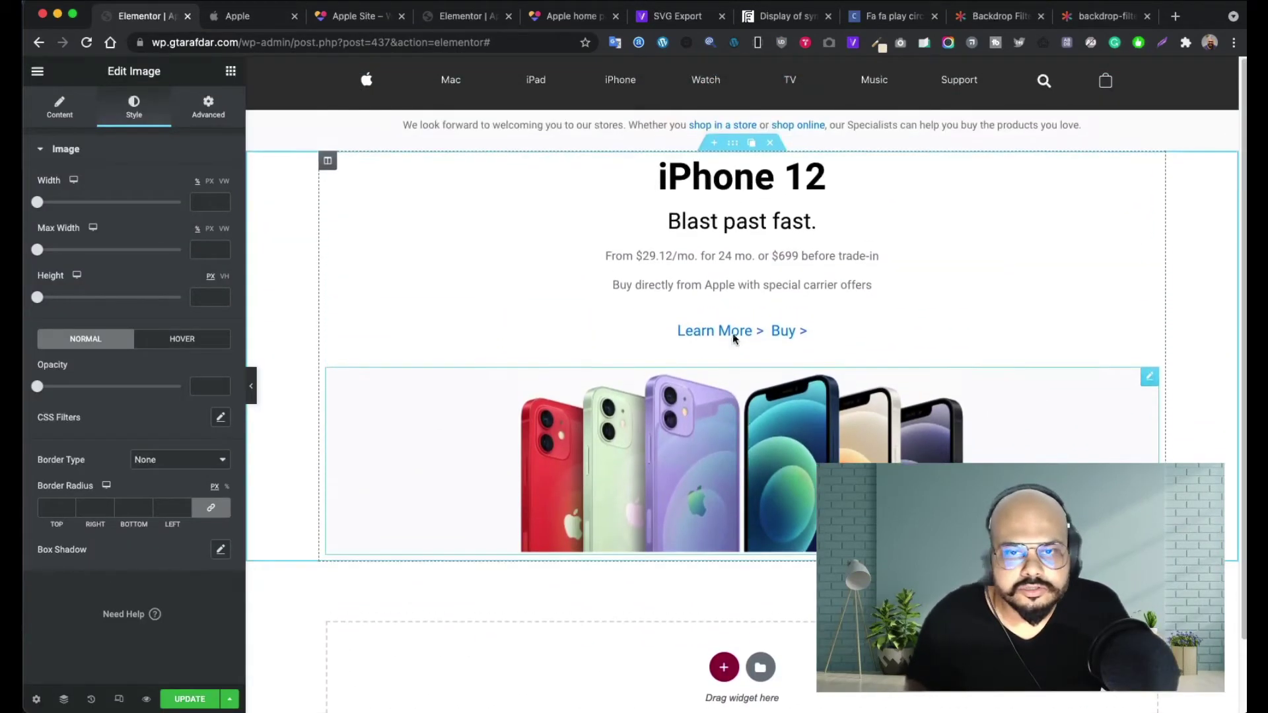
click(752, 146)
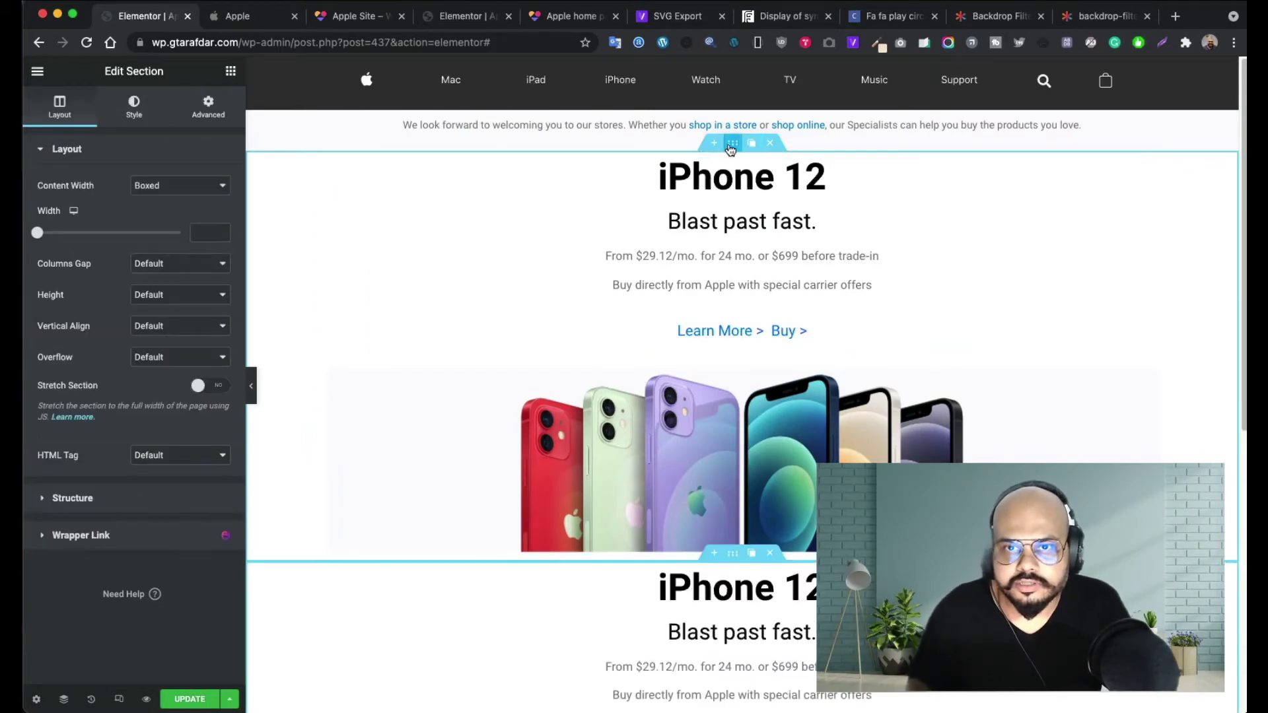
right_click(730, 148)
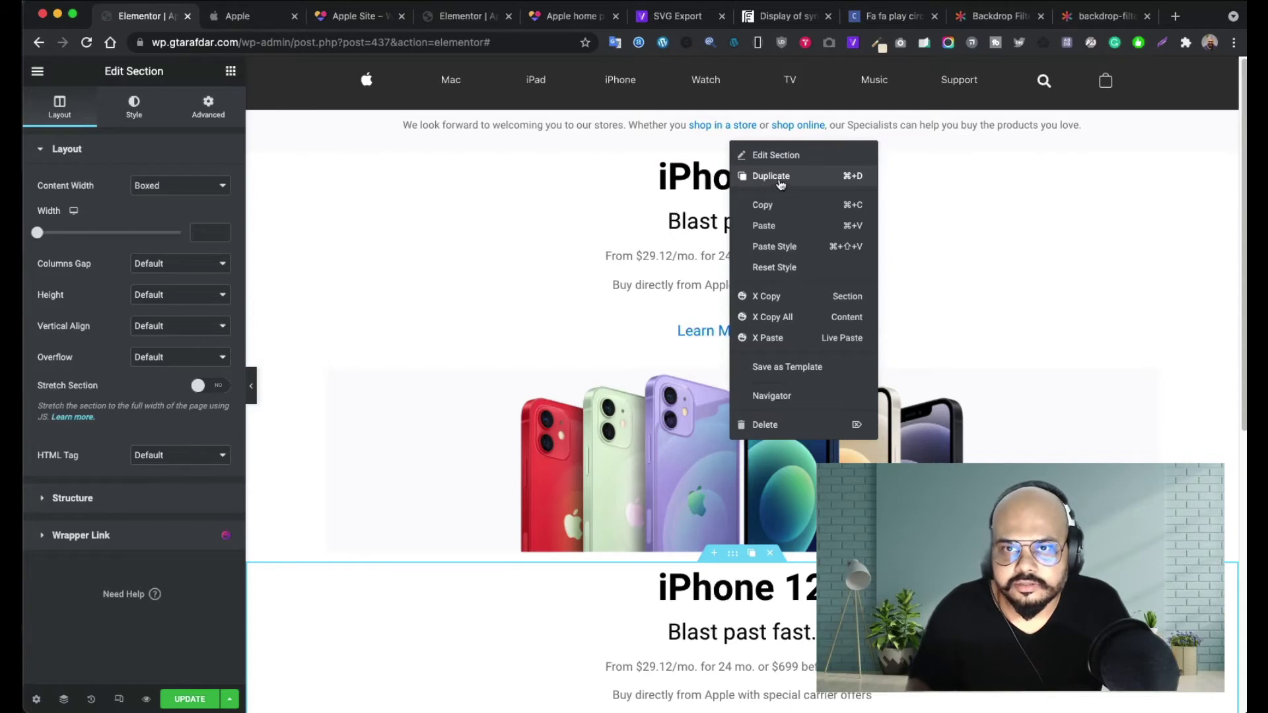
- Give the duplicated section a classic background in black, #000000
click(733, 557)
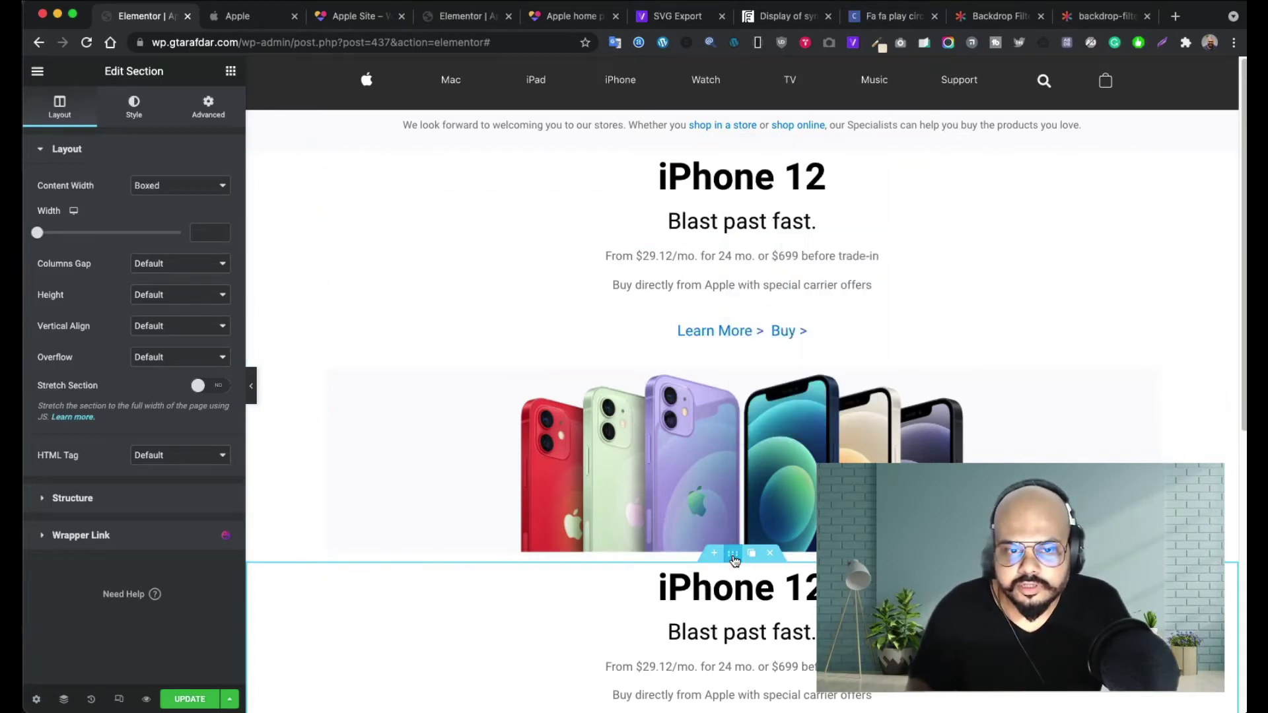
click(141, 116)
click(239, 18)
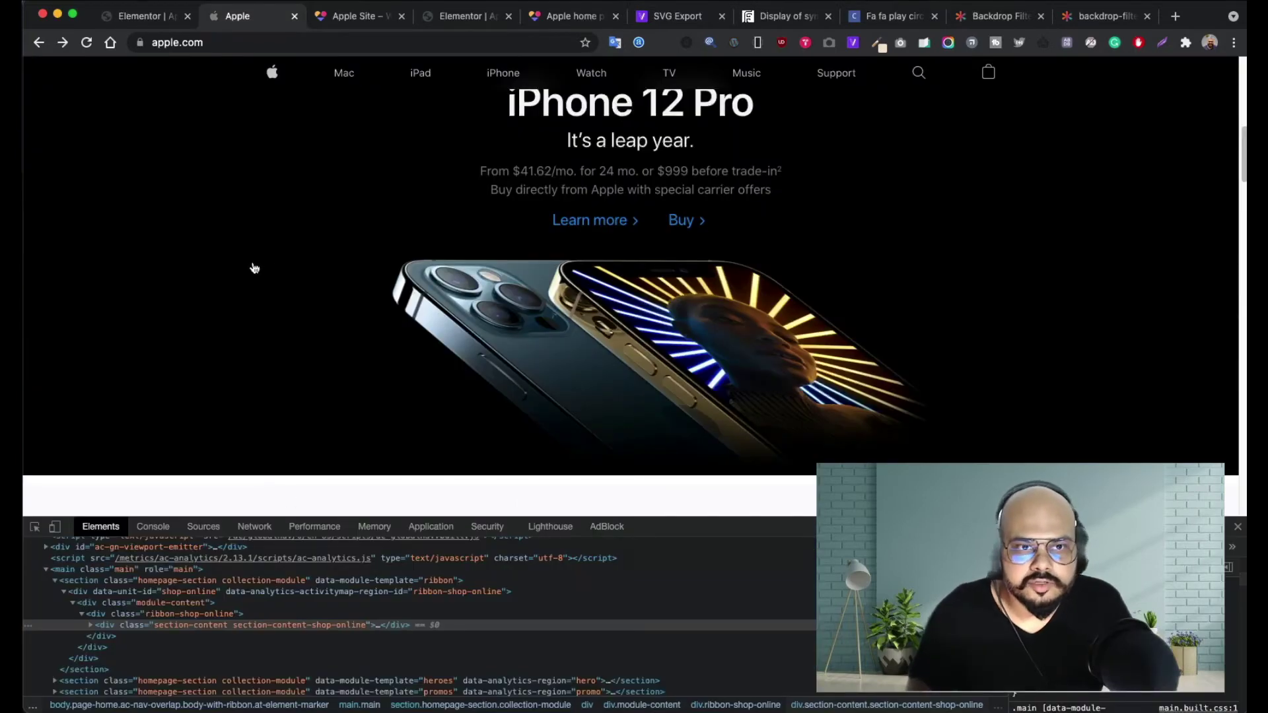
click(144, 16)
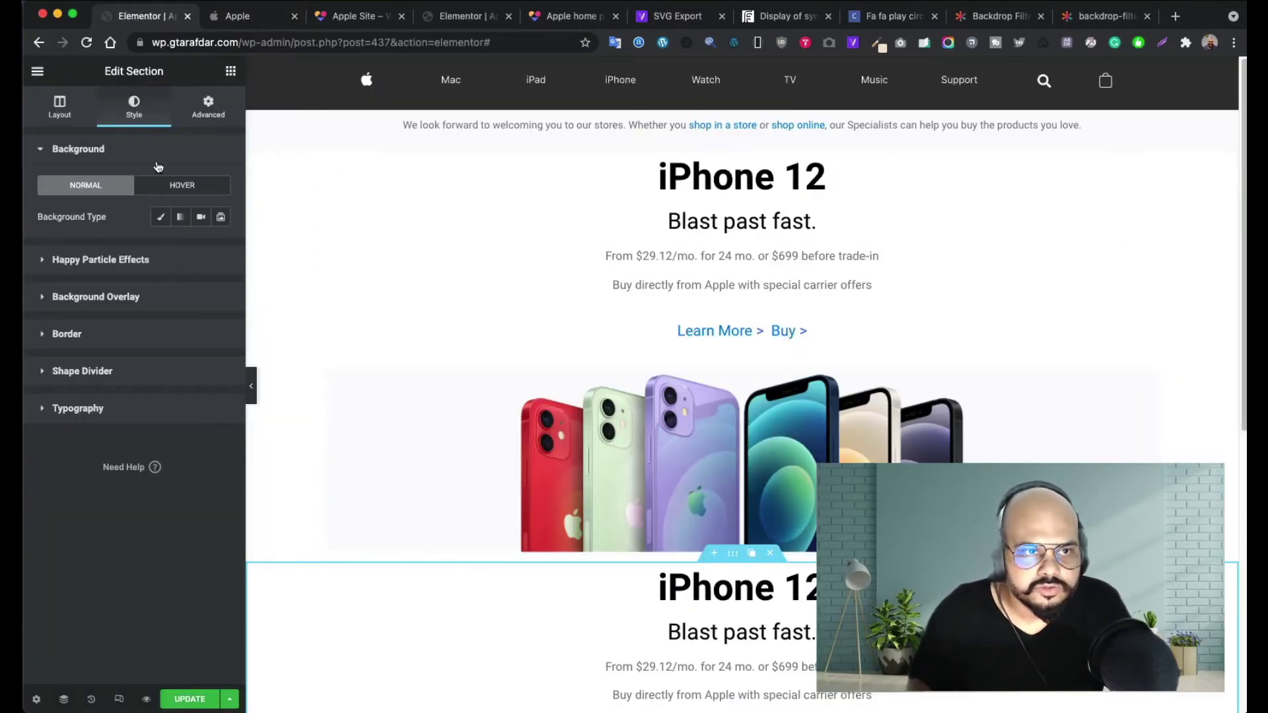
click(160, 218)
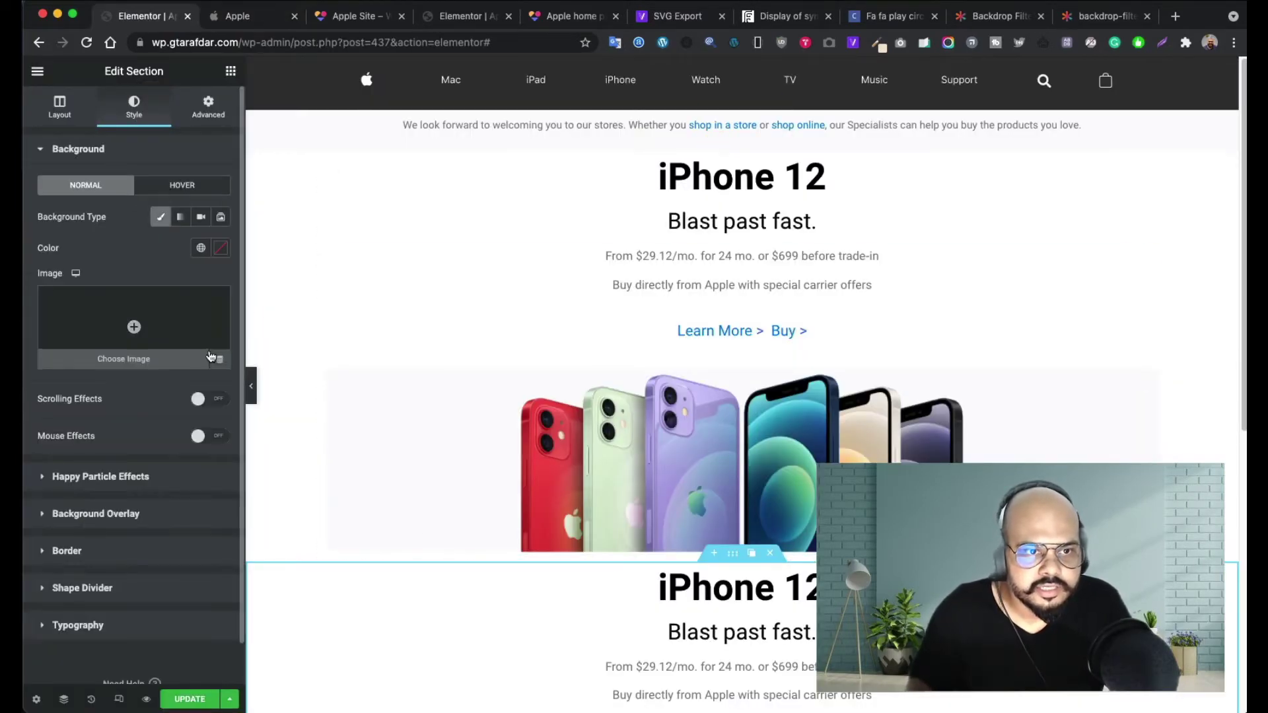
click(221, 249)
drag(137, 423, 125, 436)
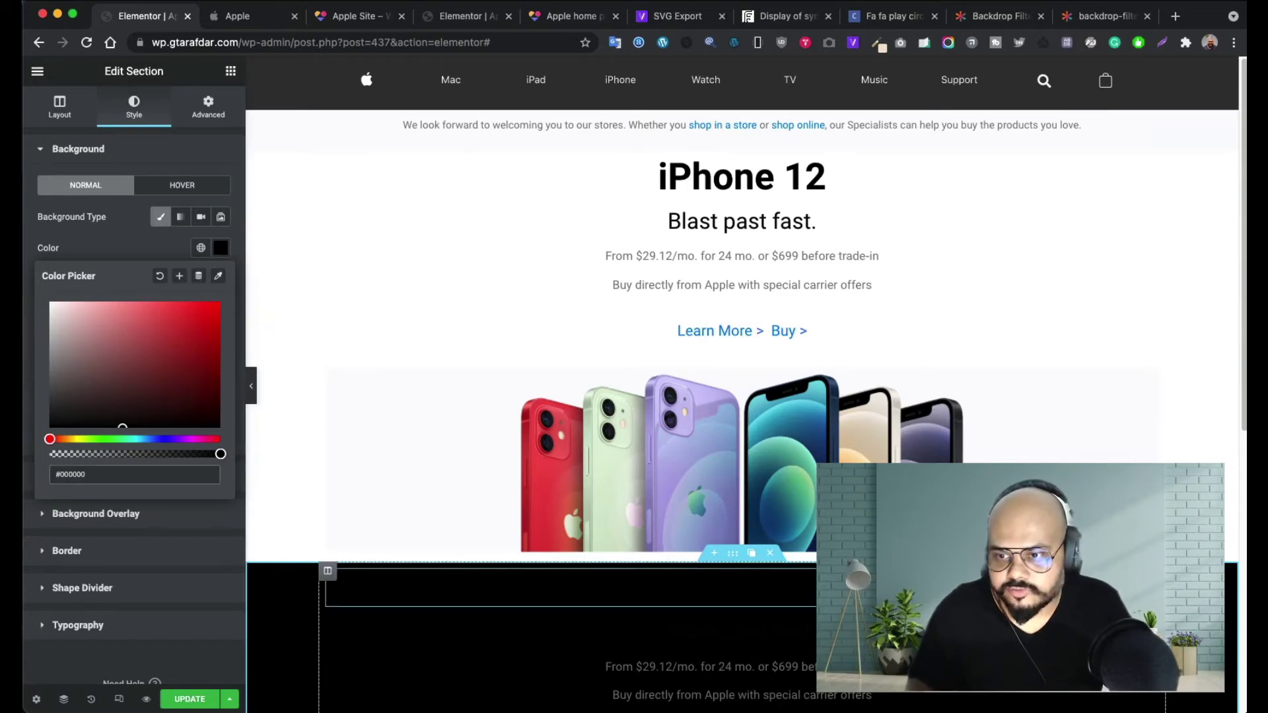
- Set the text color of the "iPhone 12" heading in the black section to white, #FFFFFF
click(742, 587)
click(137, 121)
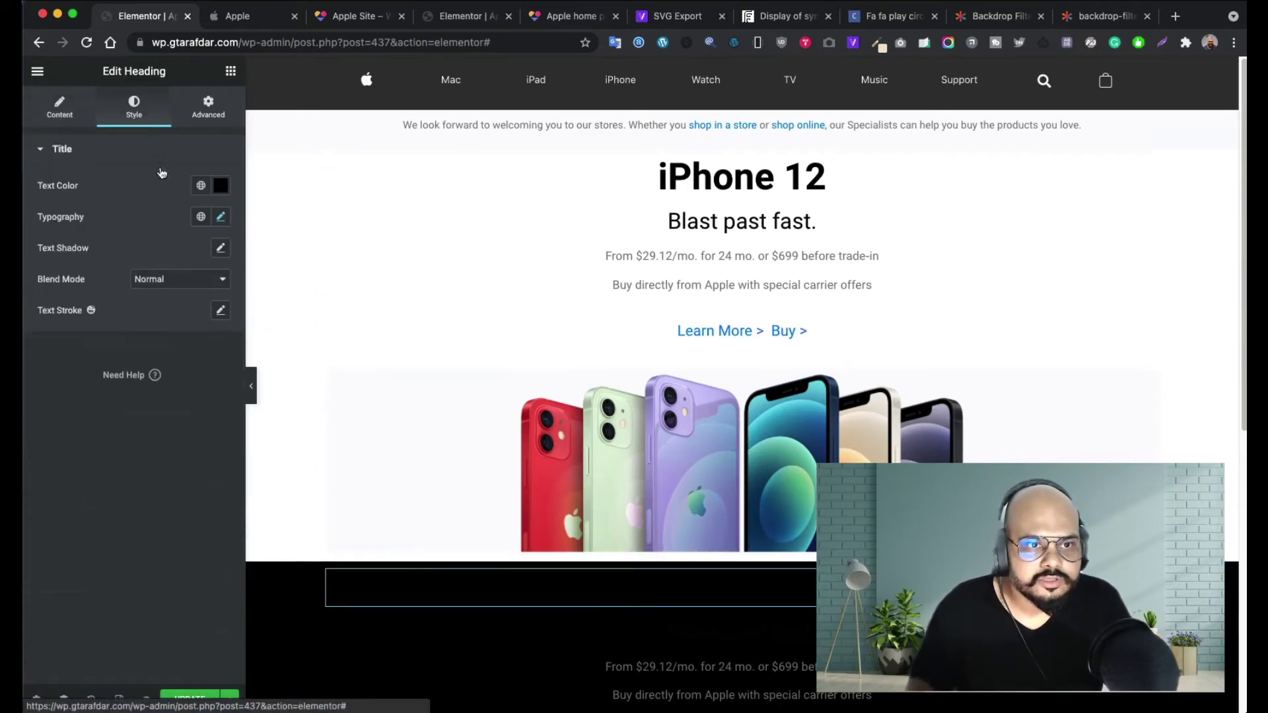
click(220, 186)
drag(96, 271, 50, 241)
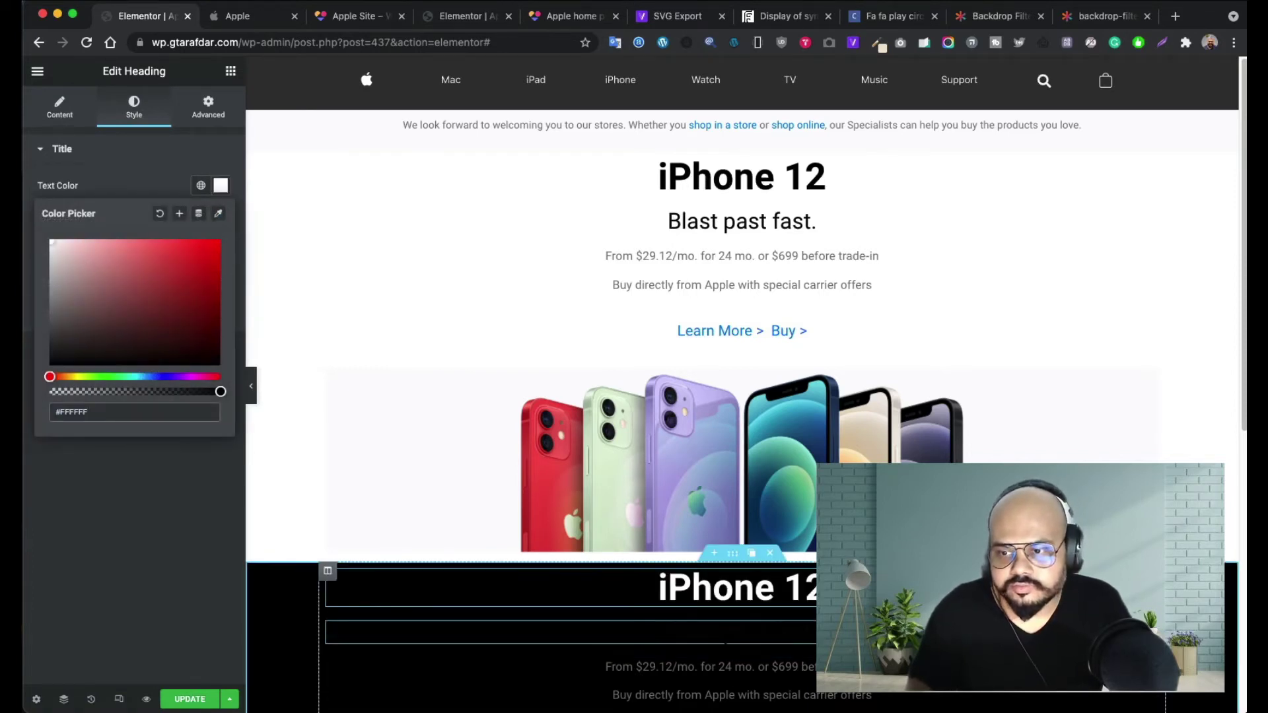
- Set the text color of the "Blast past fast." subheading in the black section to white, #FFFFFF
click(568, 632)
click(135, 117)
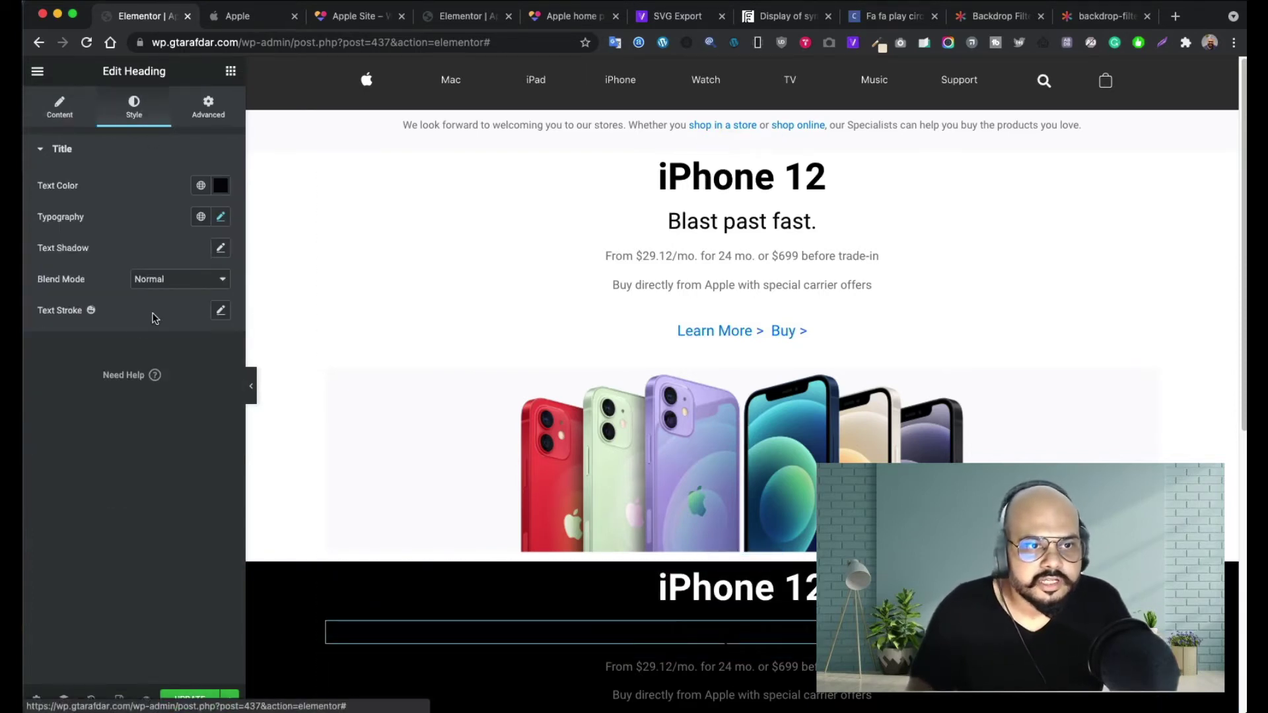
click(220, 185)
drag(78, 286, 35, 234)
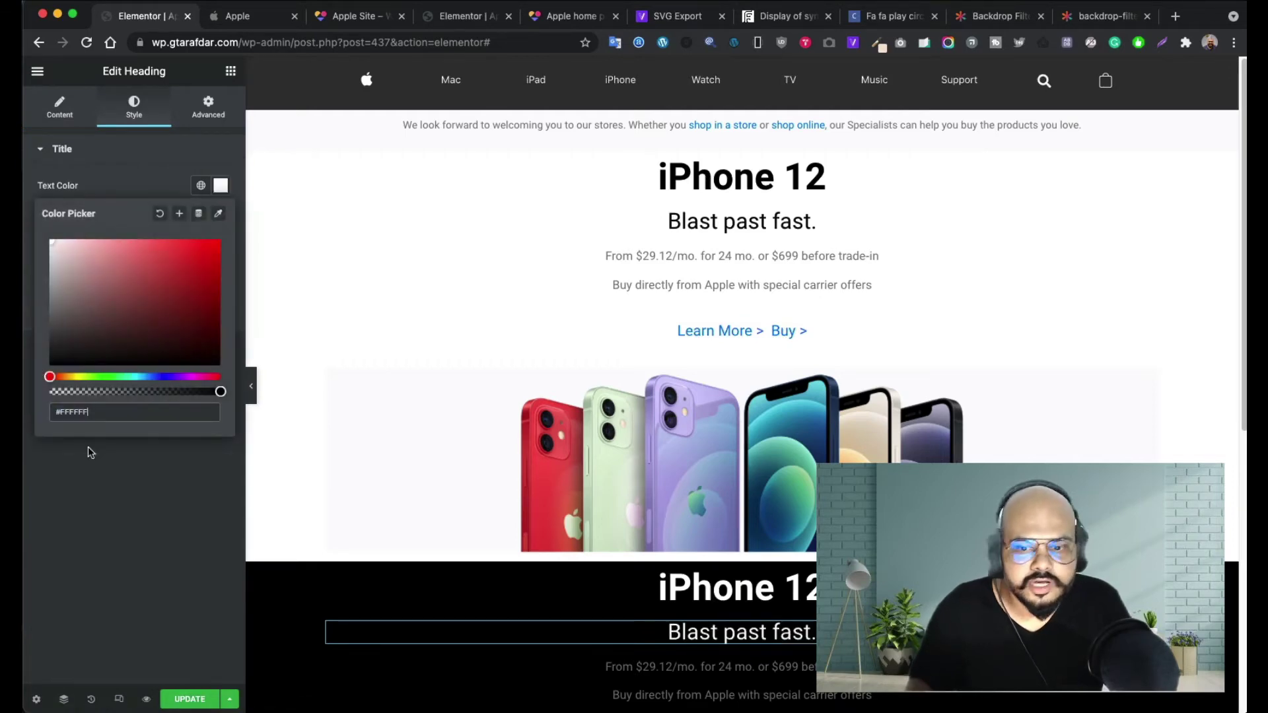
scroll(766, 660, down, 1)
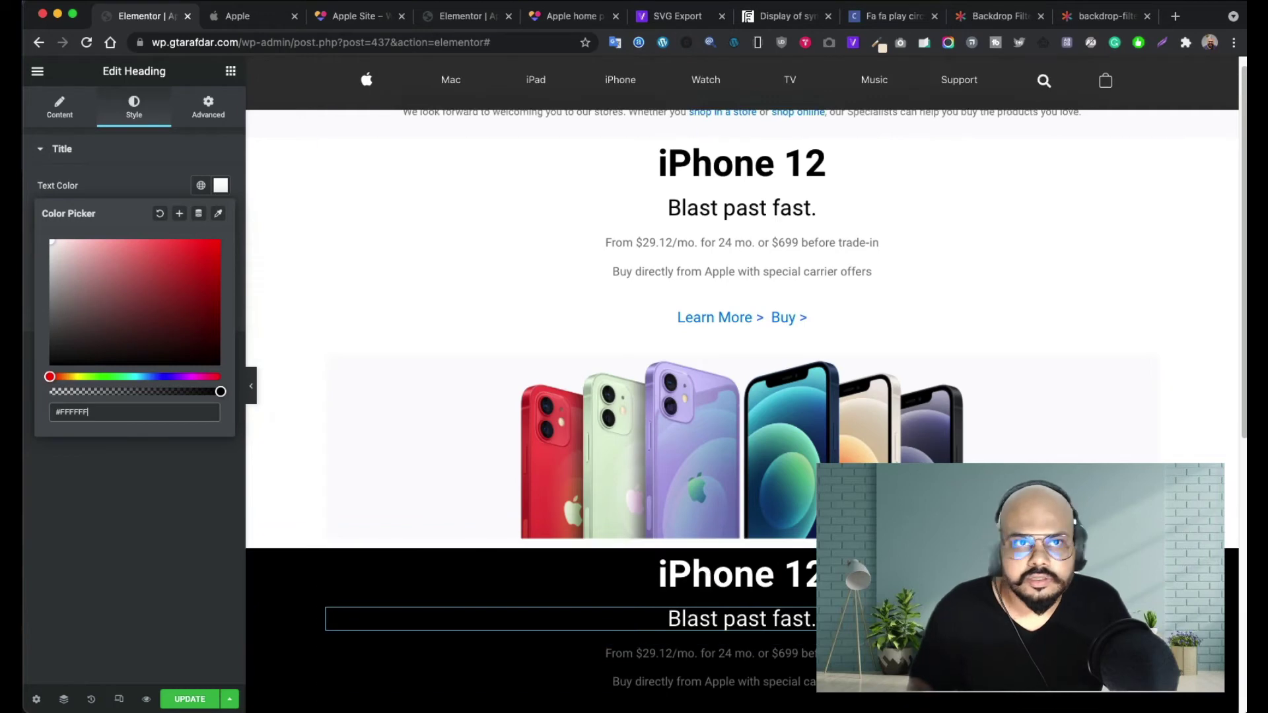
- Copy the tagline "It's a Leap Year." from the iPhone 12 Pro section of the finished Elementor reference page
click(230, 18)
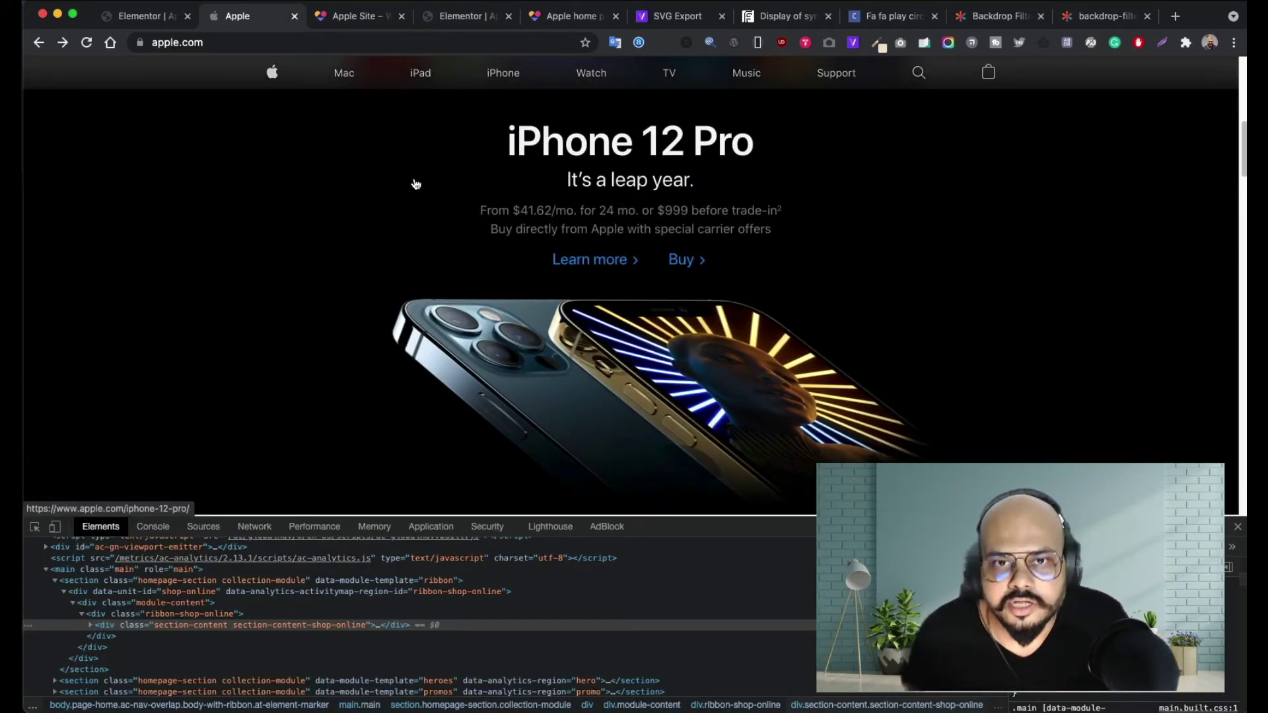
click(451, 22)
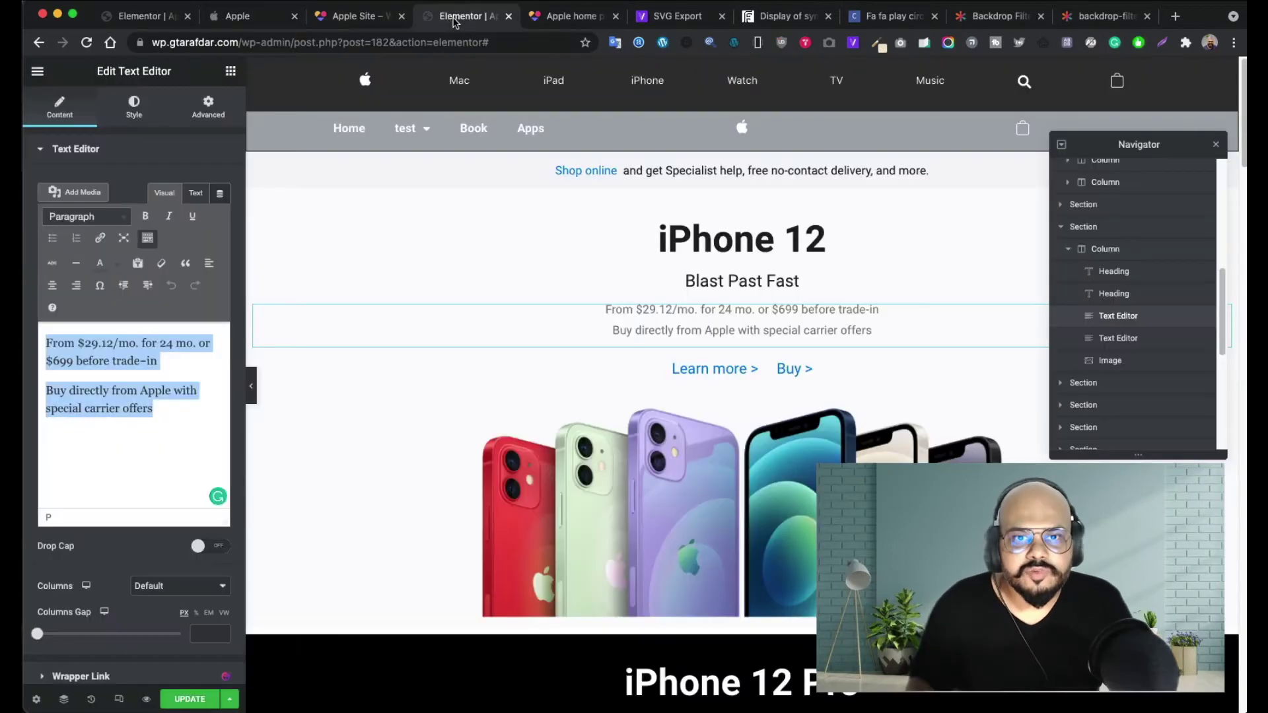
scroll(688, 370, down, 5)
click(765, 314)
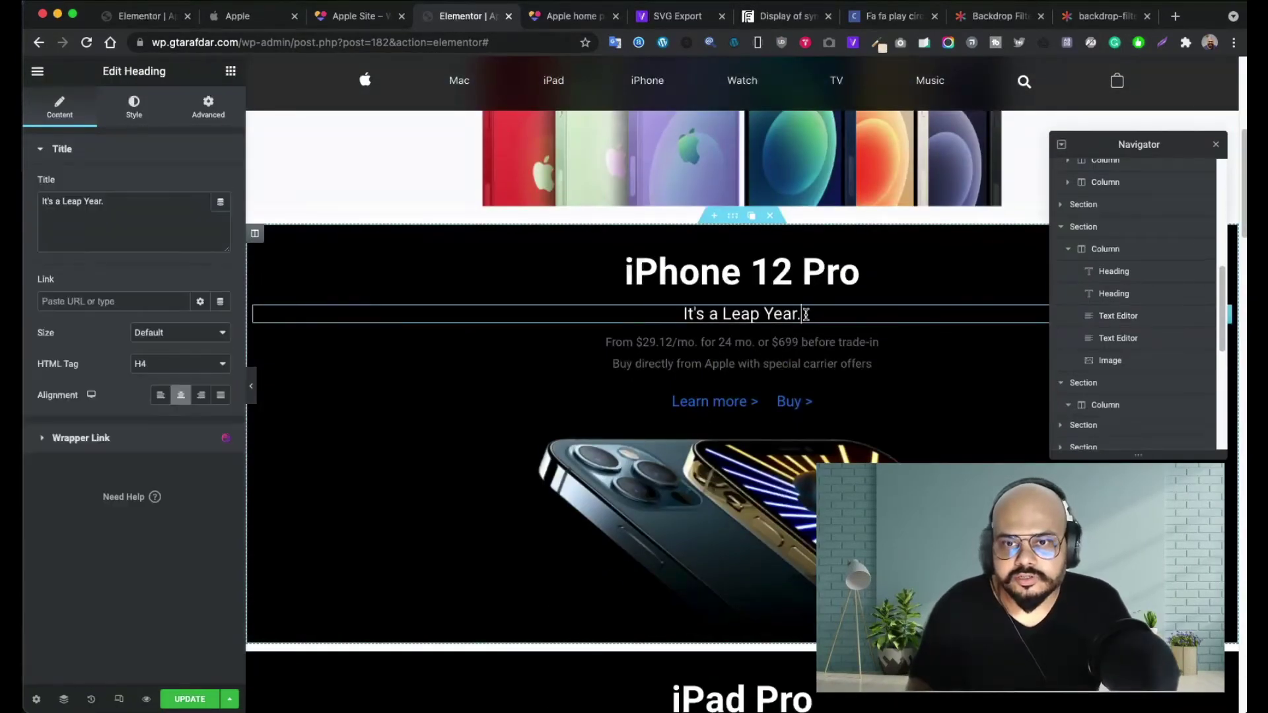
triple_click(806, 315)
key(super+c)
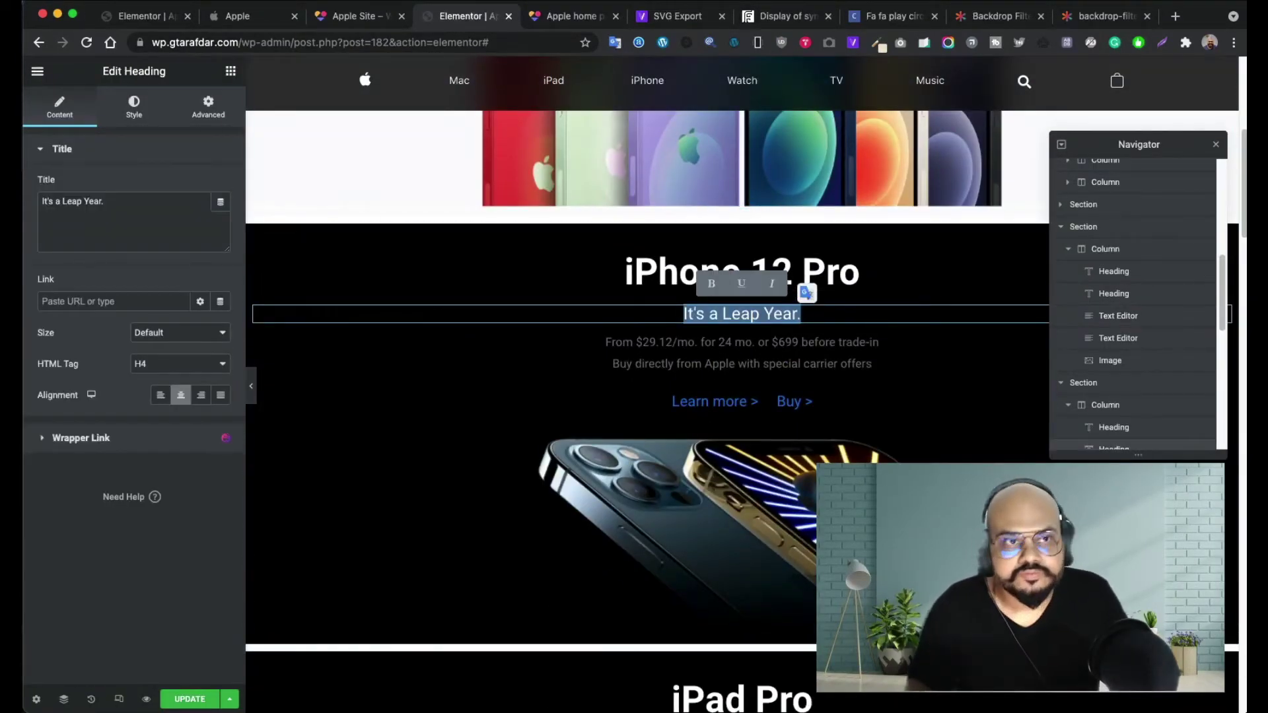
- Replace the subheading text in the black section of the page being built with "It's a Leap Year."
click(140, 15)
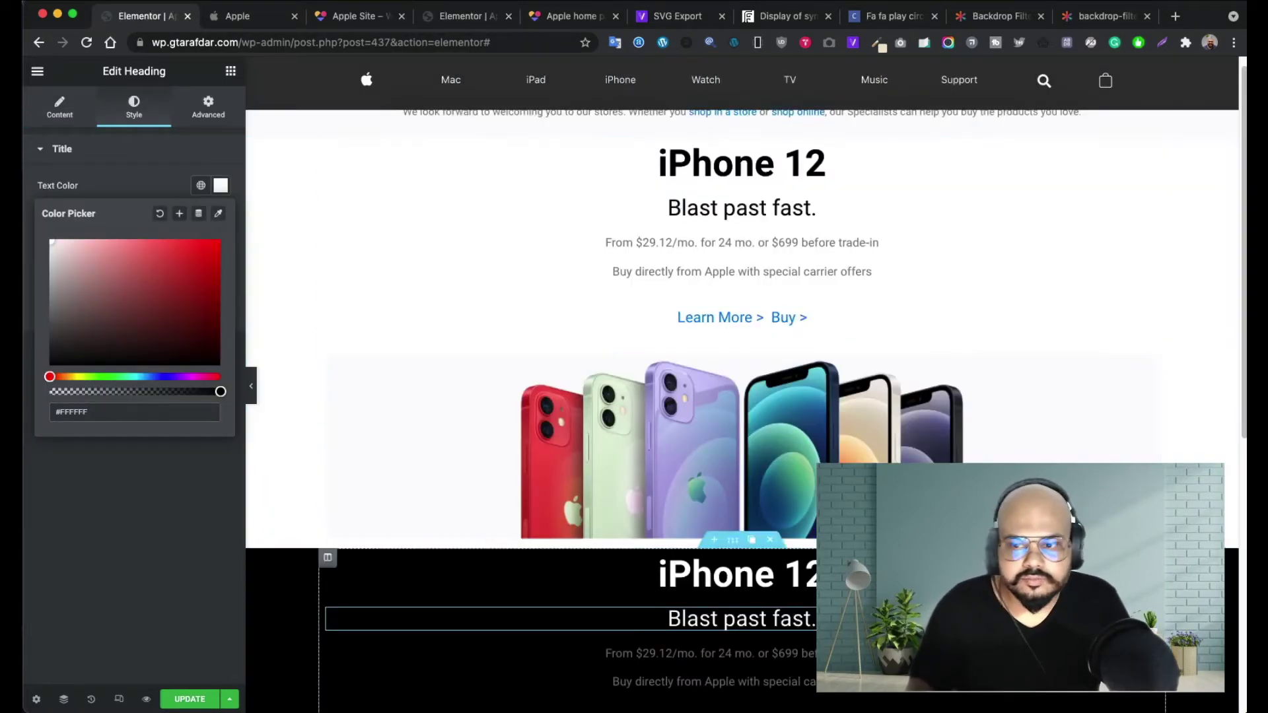
click(60, 108)
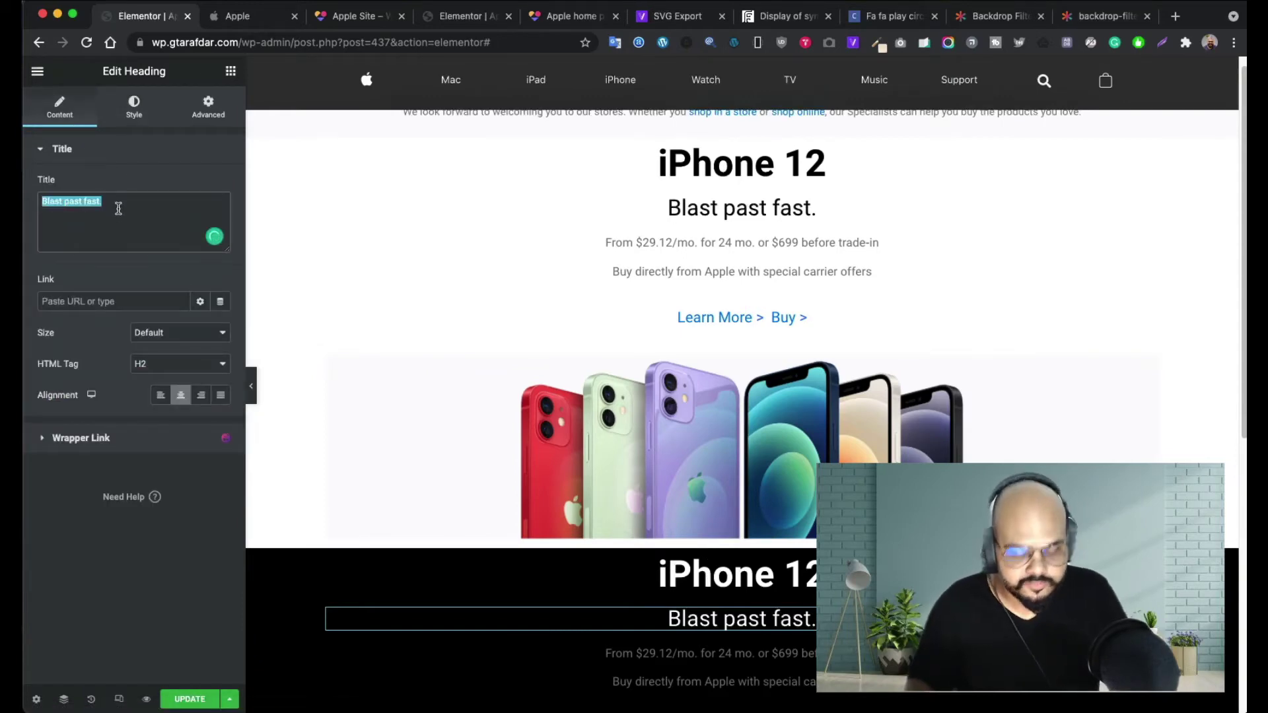
key(super+v)
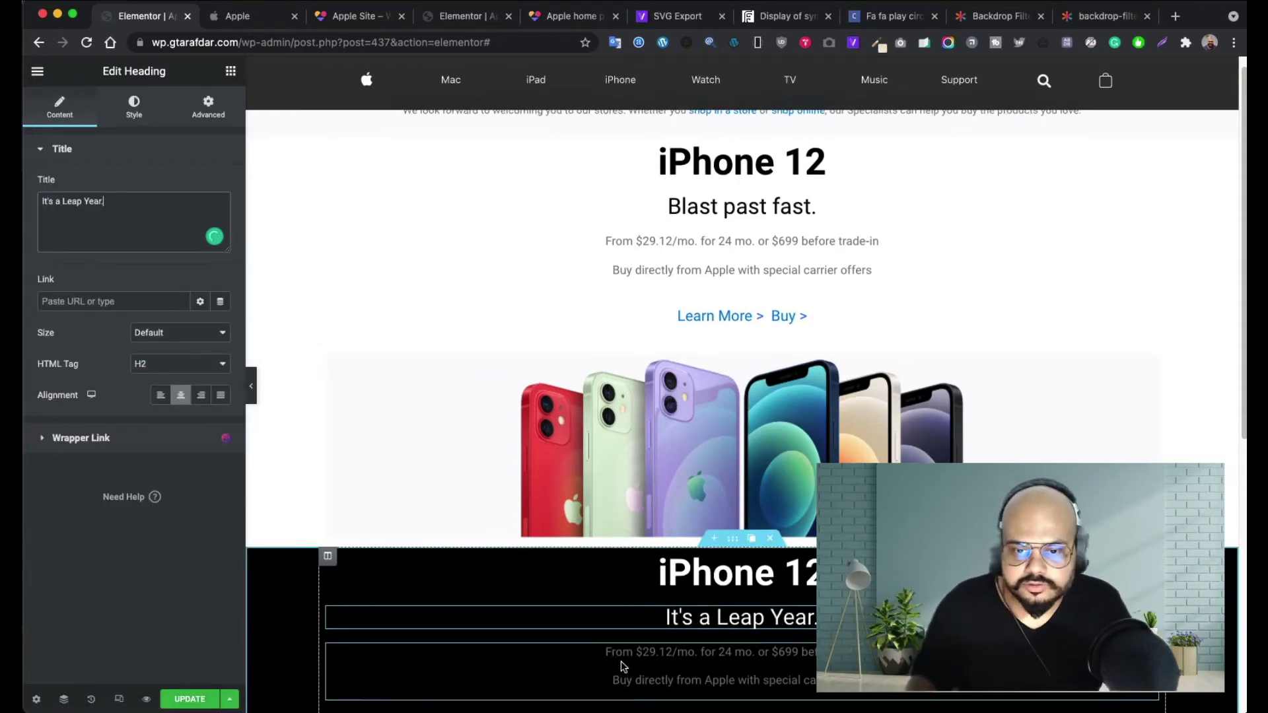
- Set the text color of the pricing and carrier-offer paragraph in the black section to light gray, #E1E1E1
scroll(621, 661, down, 3)
click(621, 591)
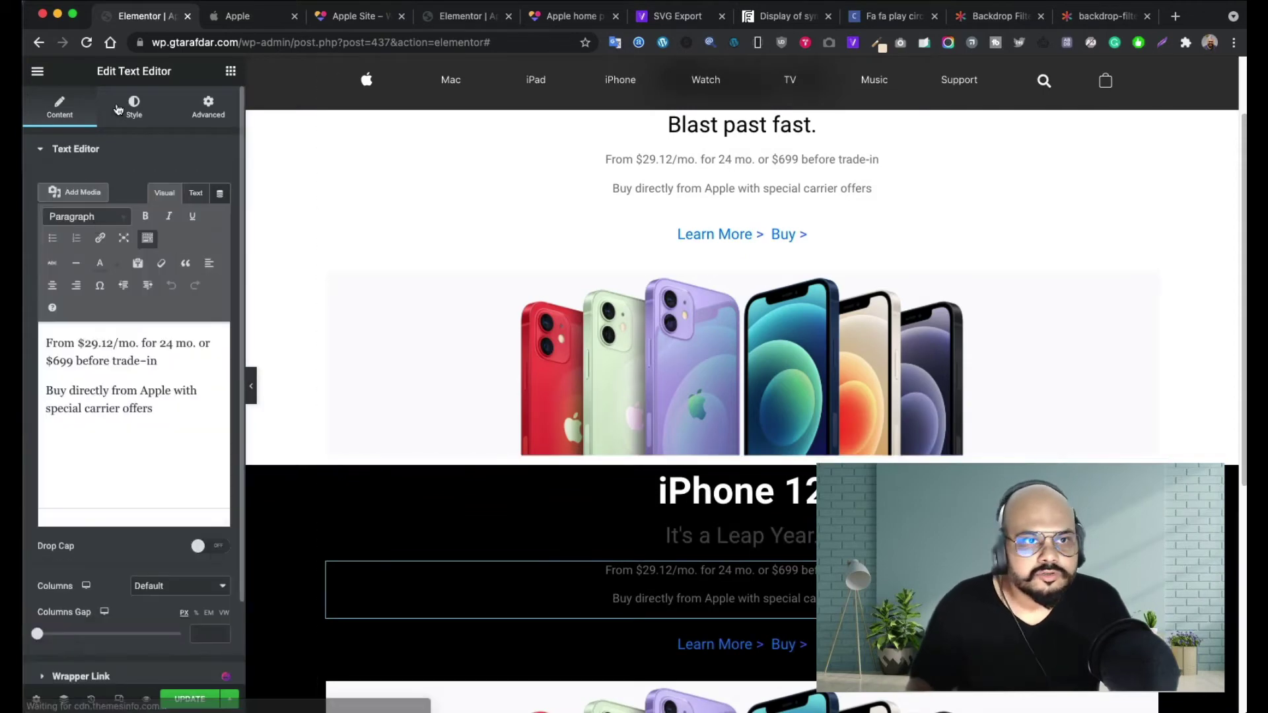
click(134, 108)
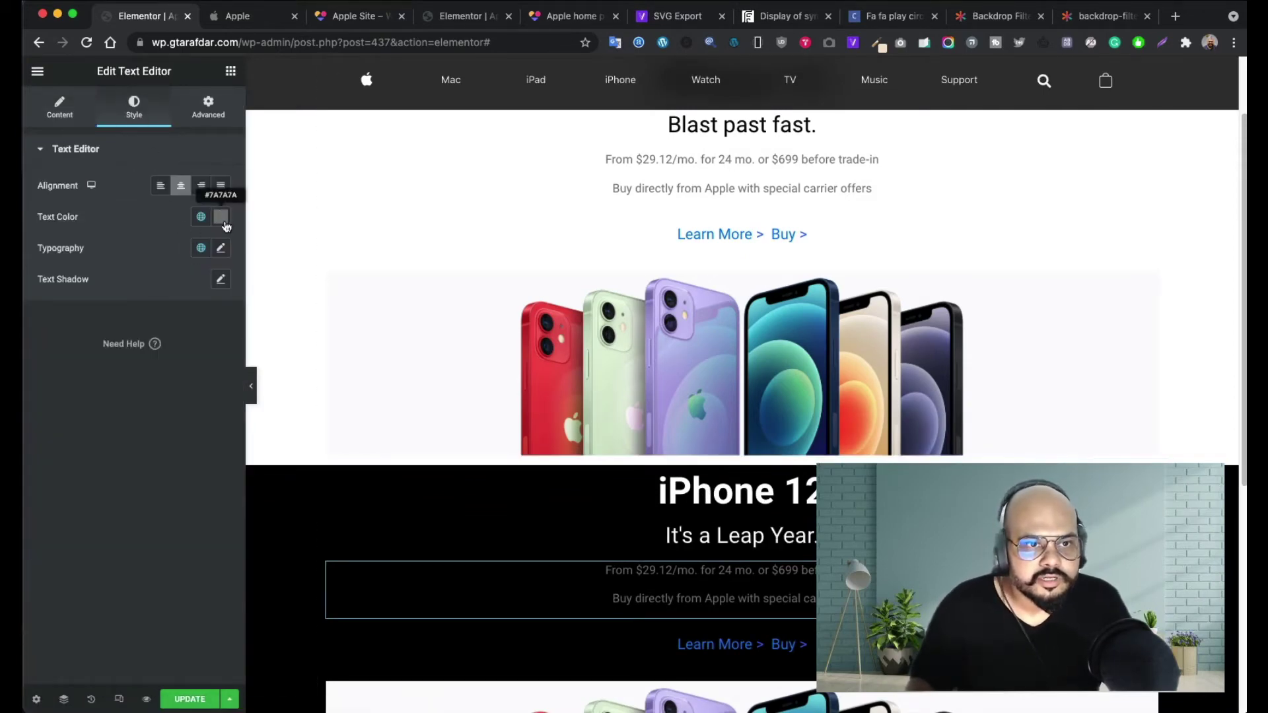
click(222, 219)
drag(59, 313, 53, 303)
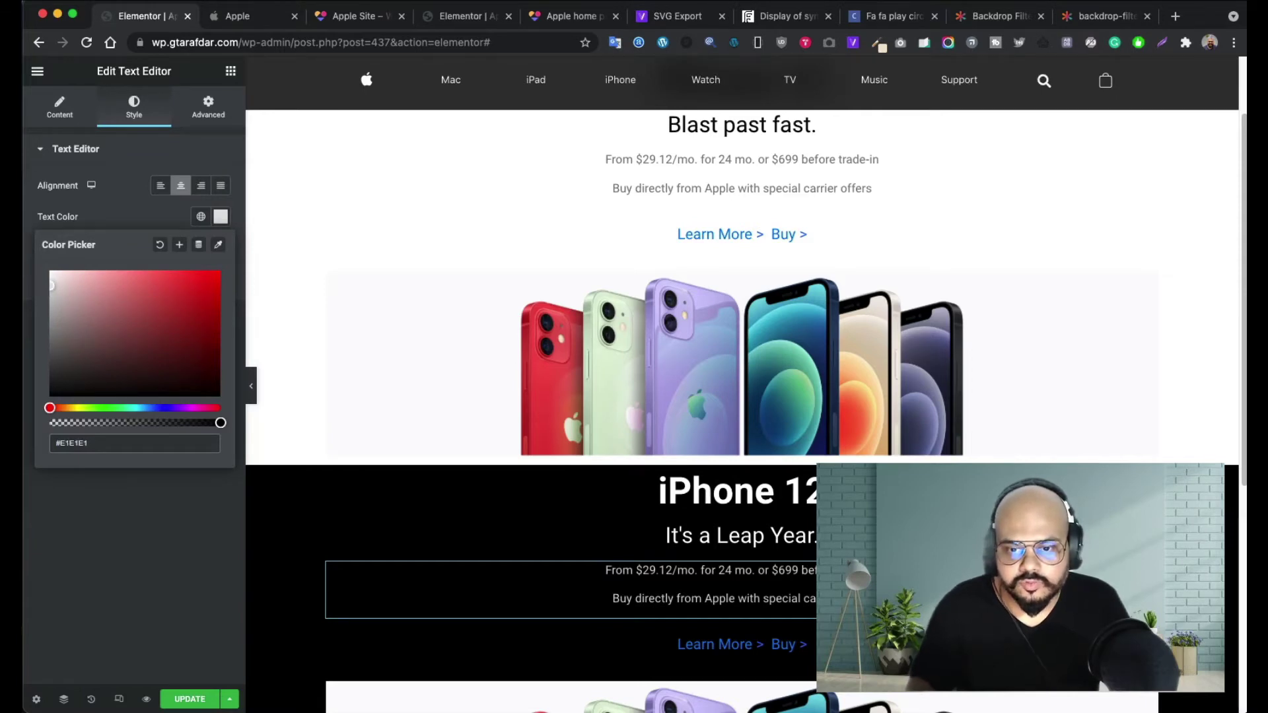
- Replace the phone lineup image in the black section with the iPhone 12 Pro picture from the media library
scroll(782, 610, down, 3)
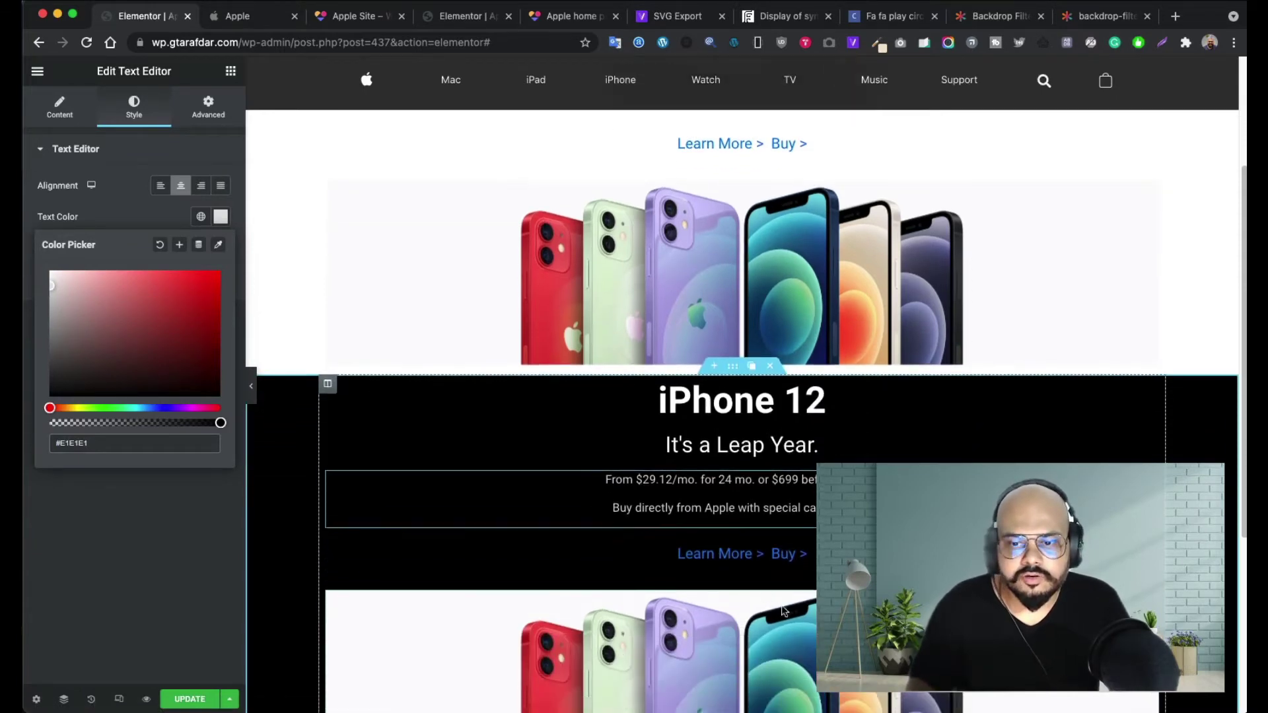
scroll(784, 611, down, 3)
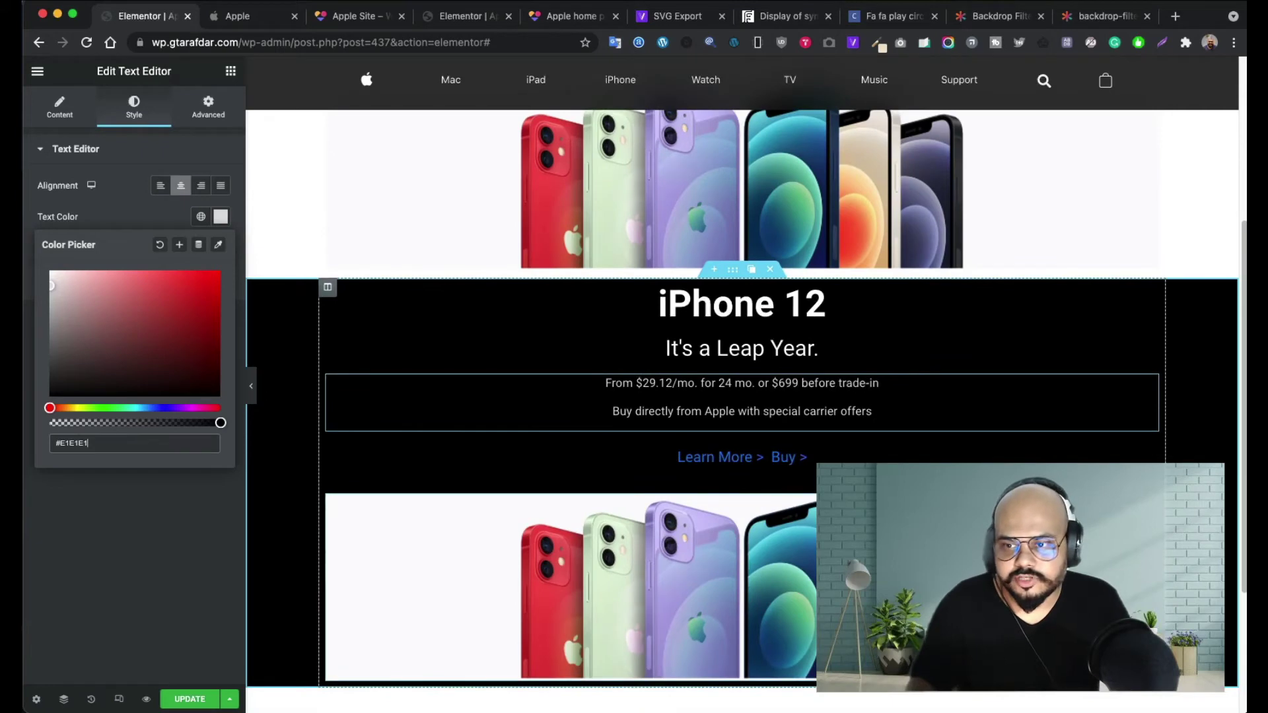
click(784, 611)
click(133, 231)
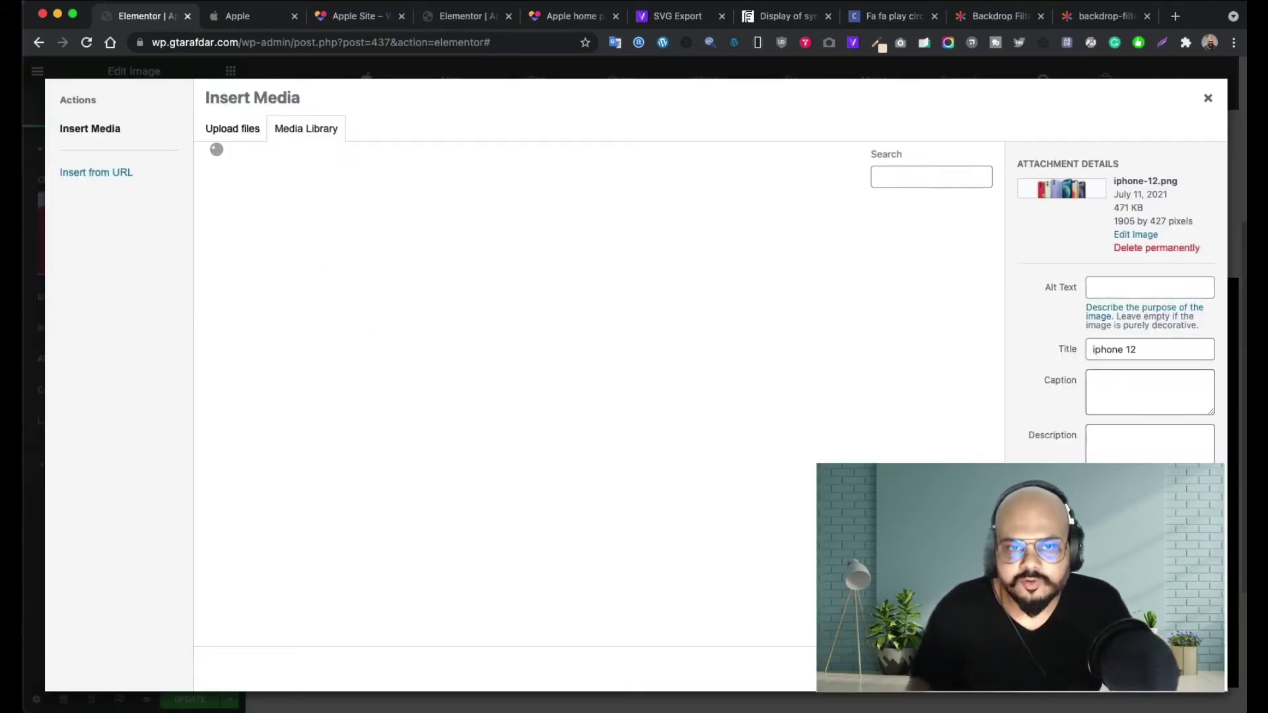
scroll(557, 560, down, 5)
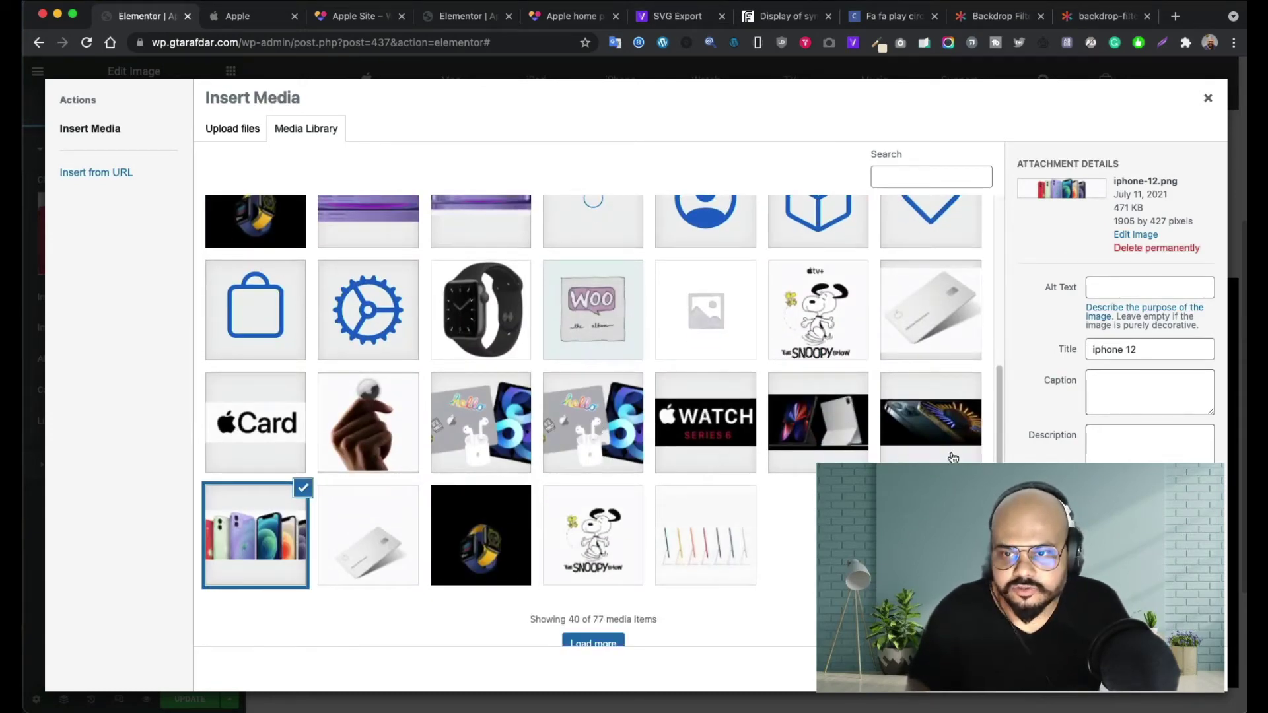
click(938, 435)
click(1178, 669)
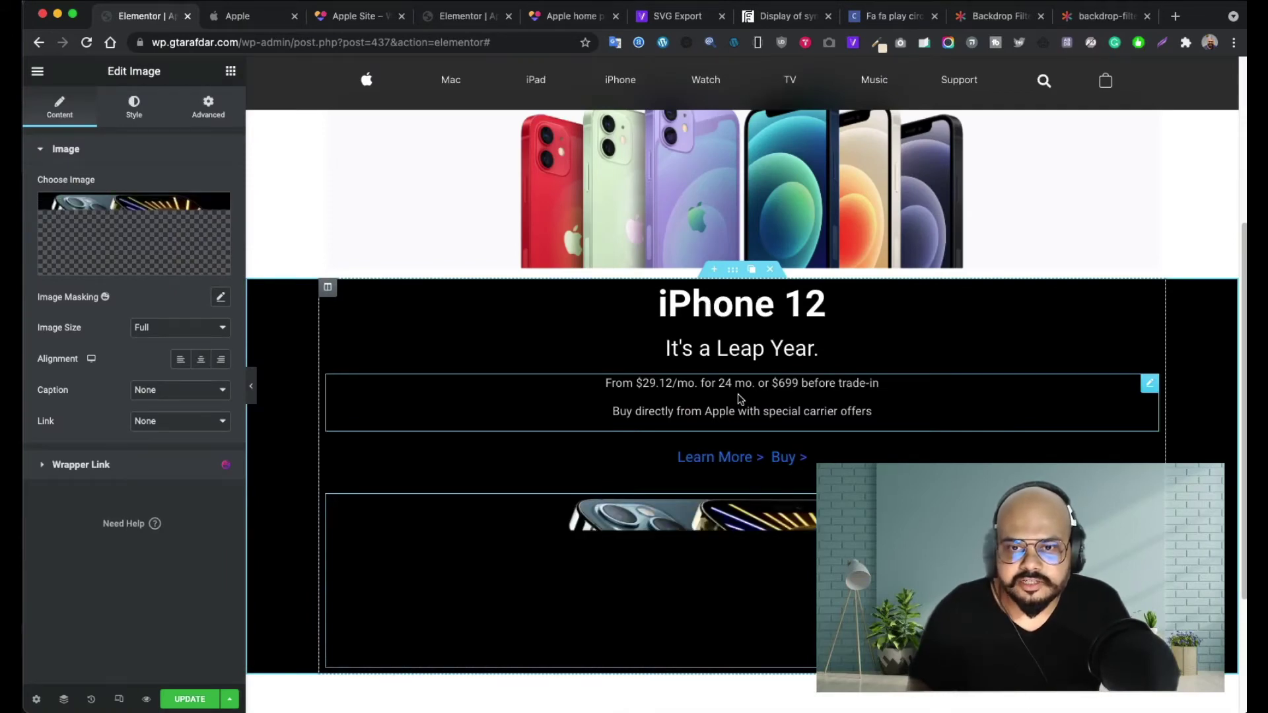
- Review the black section with its new image and compare it with the iPhone 12 Pro section on the Apple homepage
scroll(740, 398, down, 4)
scroll(740, 399, up, 5)
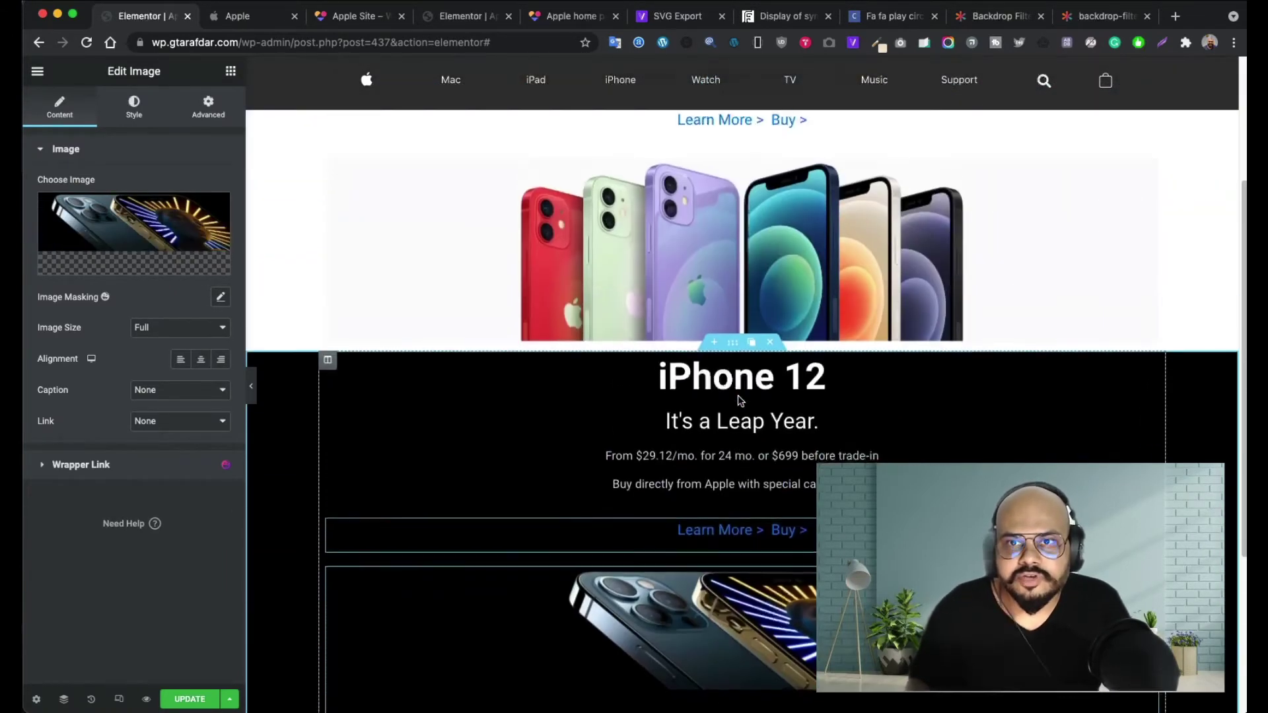
scroll(739, 399, down, 5)
scroll(738, 396, up, 3)
scroll(739, 396, down, 1)
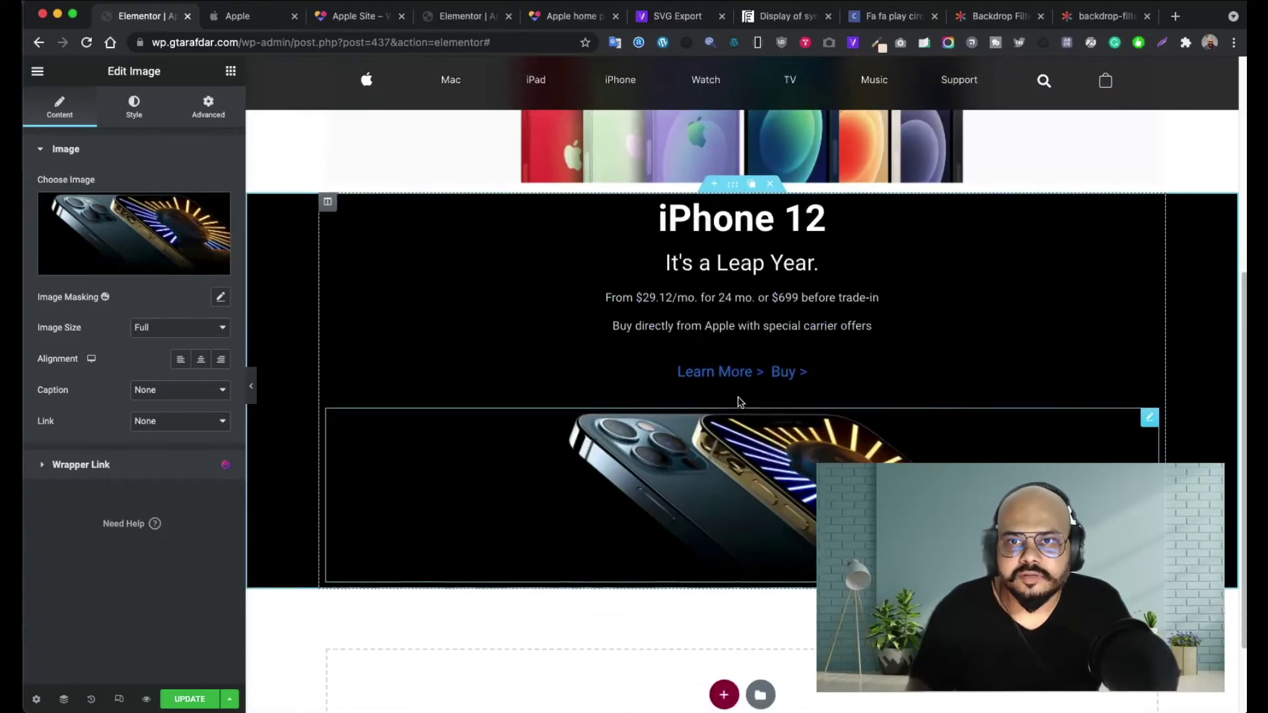
scroll(893, 244, down, 1)
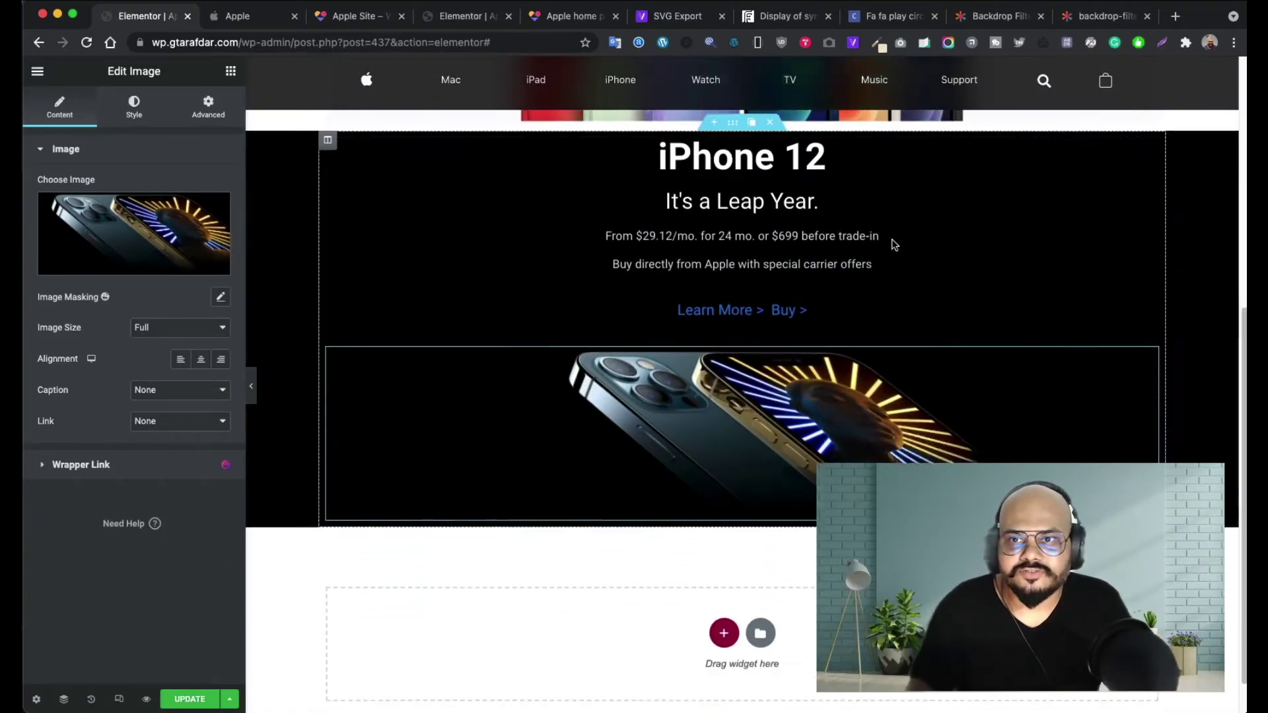
scroll(893, 244, up, 6)
click(222, 19)
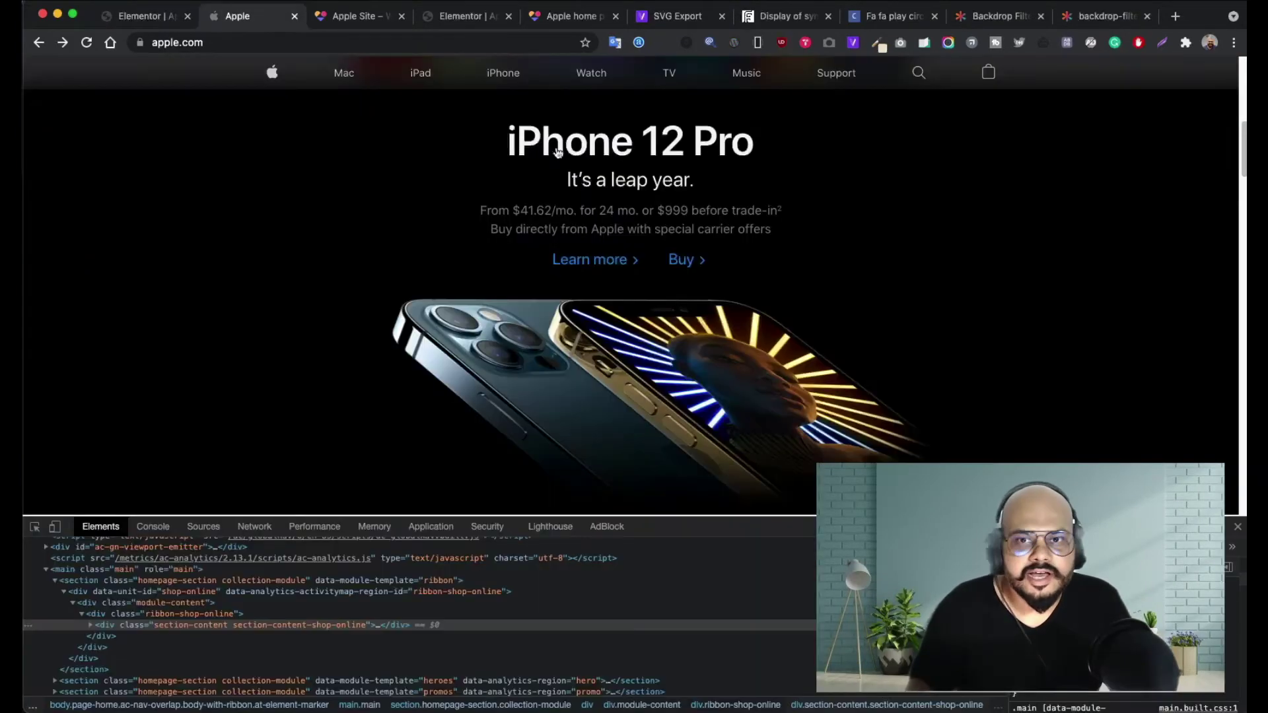
scroll(832, 227, down, 5)
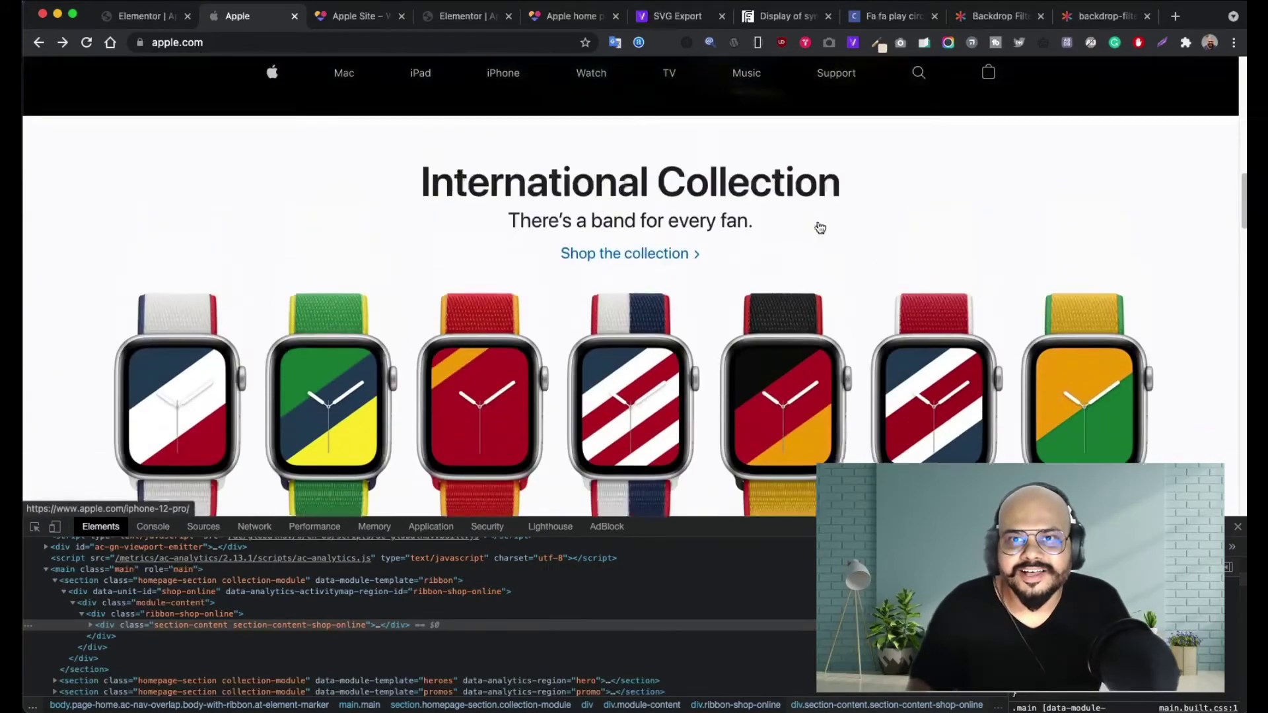
scroll(820, 228, up, 10)
scroll(820, 228, down, 4)
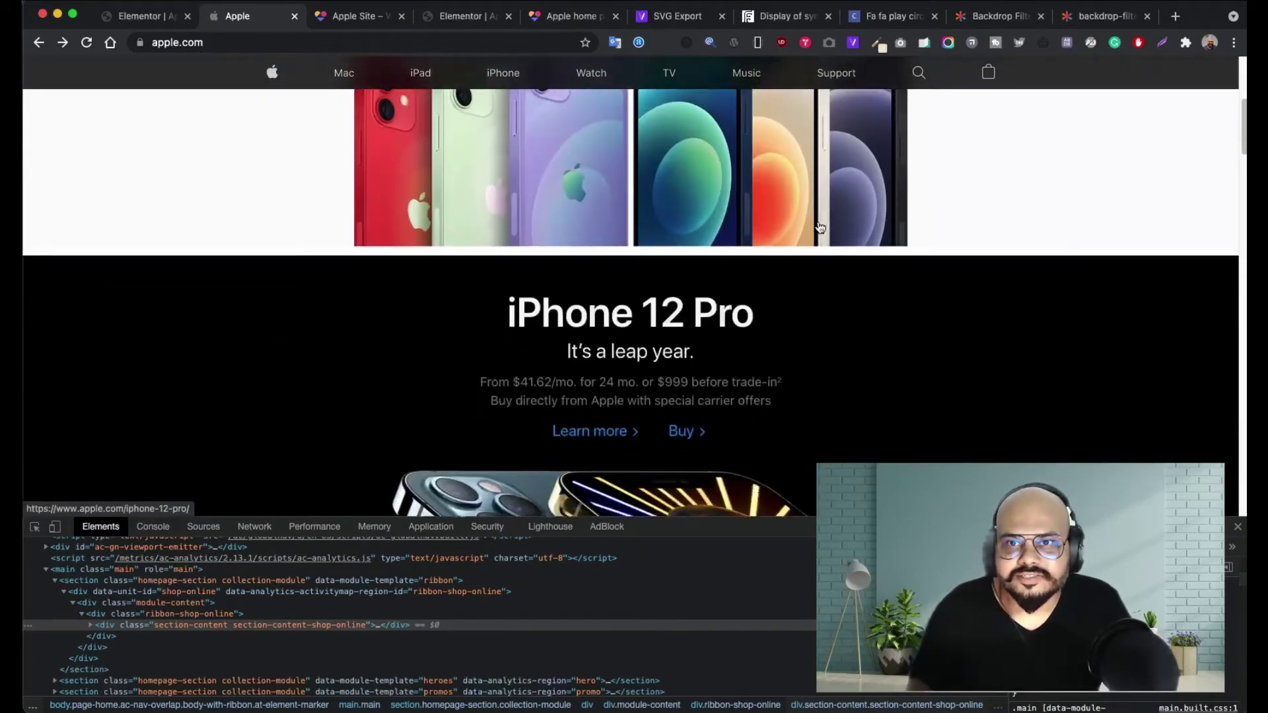
- Return to the Elementor page and examine the layout and spacing of the iPhone 12 section and the black section
click(146, 16)
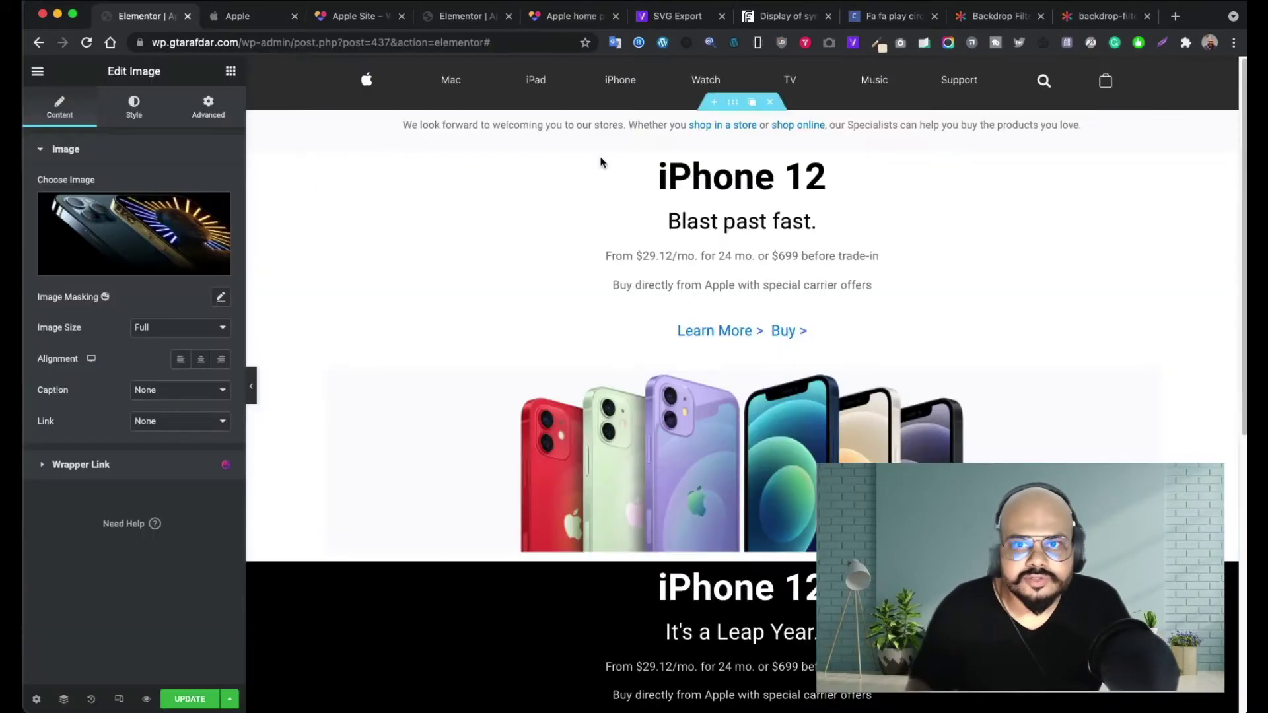
scroll(873, 192, down, 5)
scroll(873, 193, down, 2)
scroll(864, 207, up, 2)
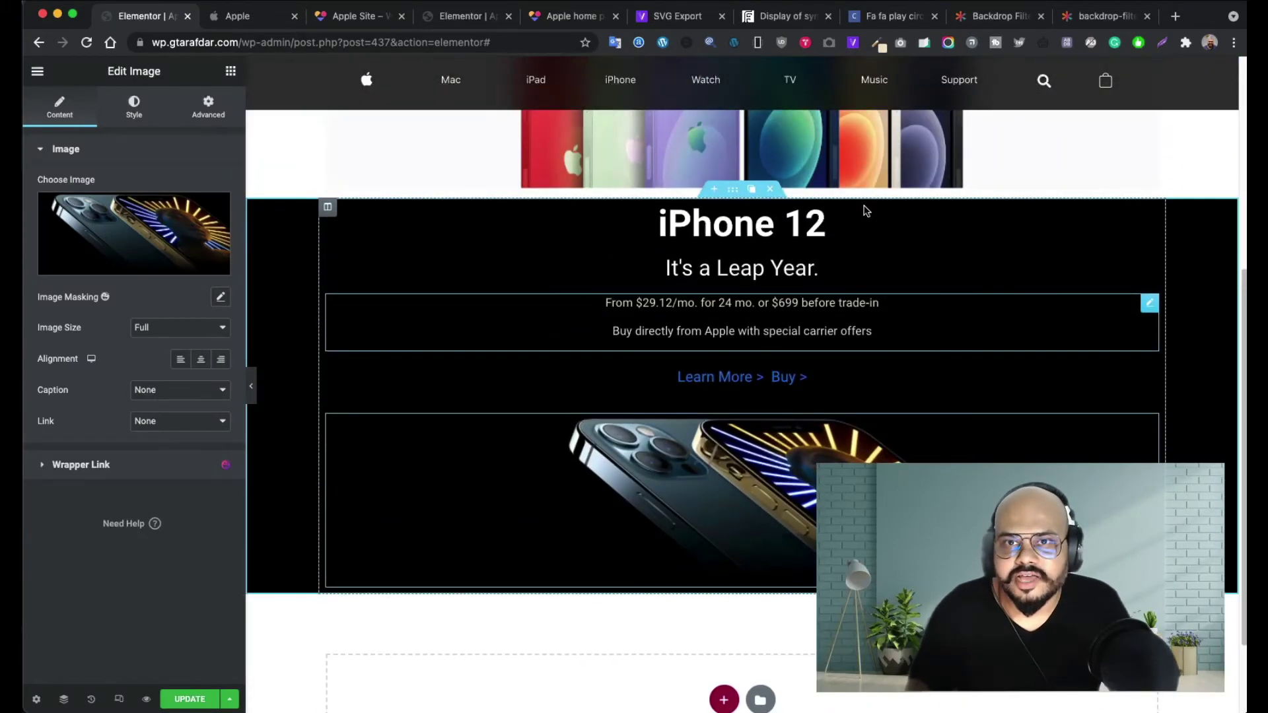
scroll(864, 207, down, 1)
scroll(861, 206, up, 6)
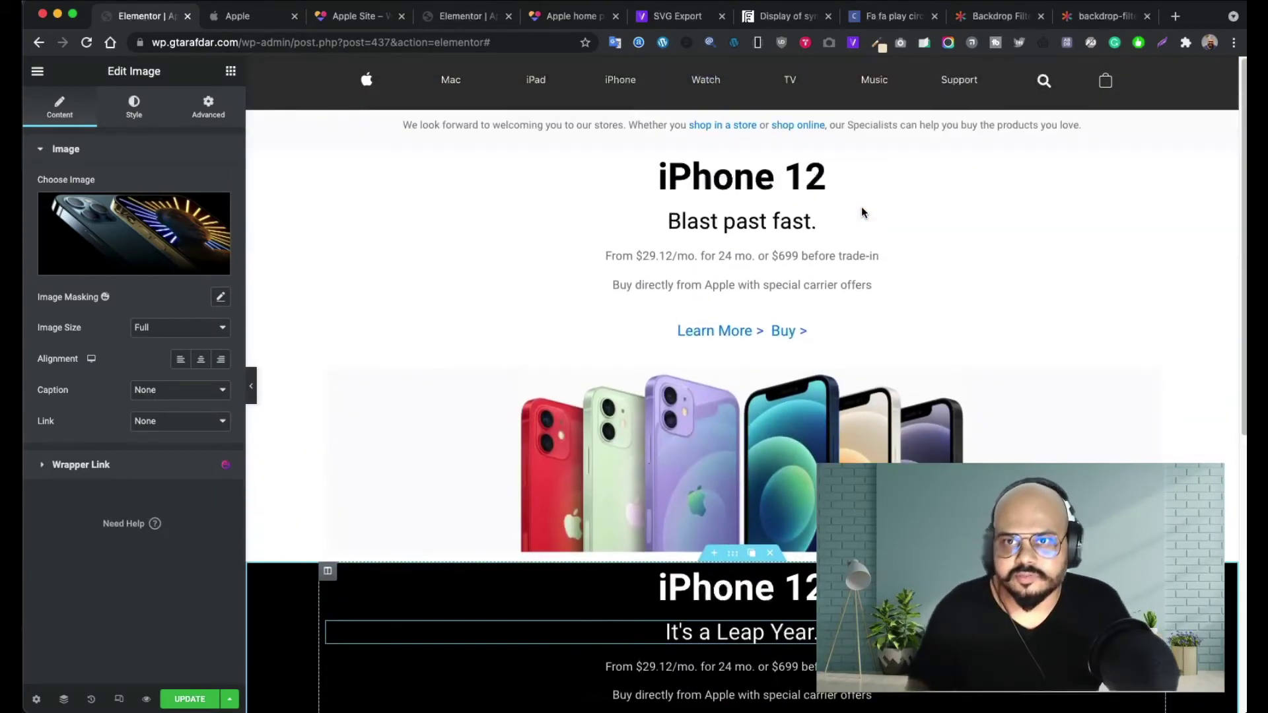
scroll(719, 423, down, 1)
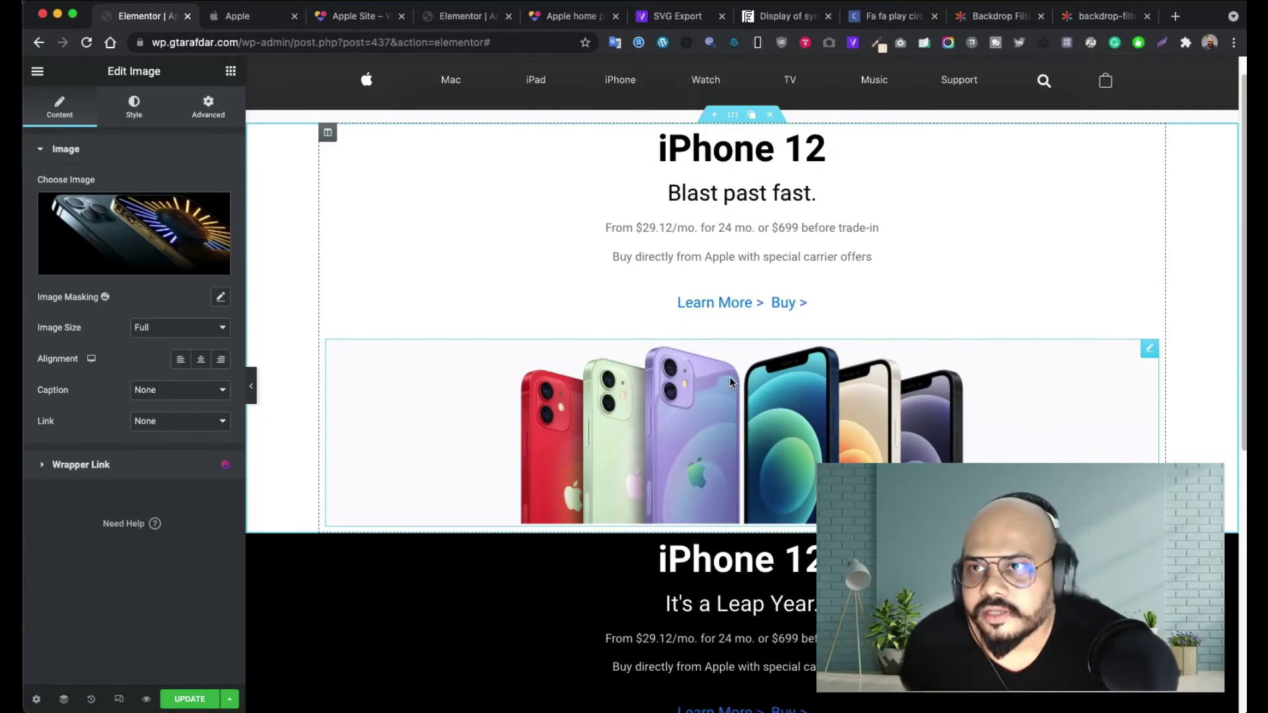
scroll(730, 379, down, 5)
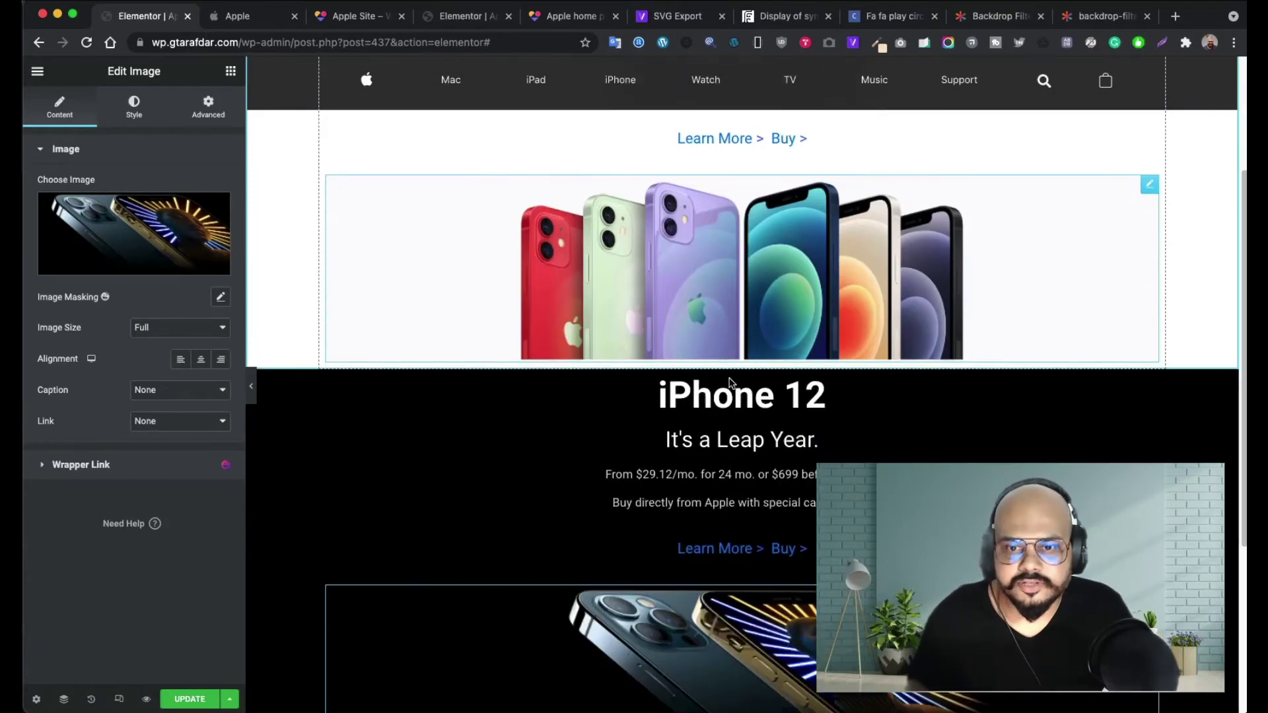
scroll(727, 391, down, 1)
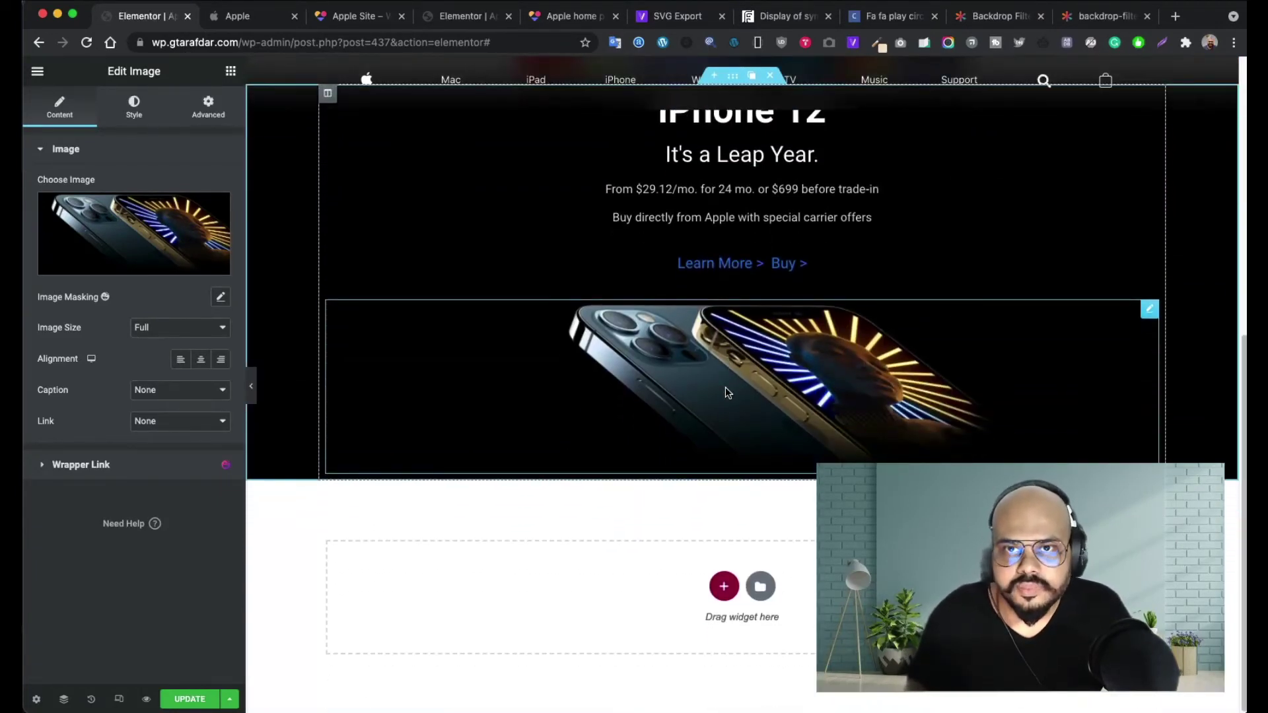
scroll(756, 429, up, 5)
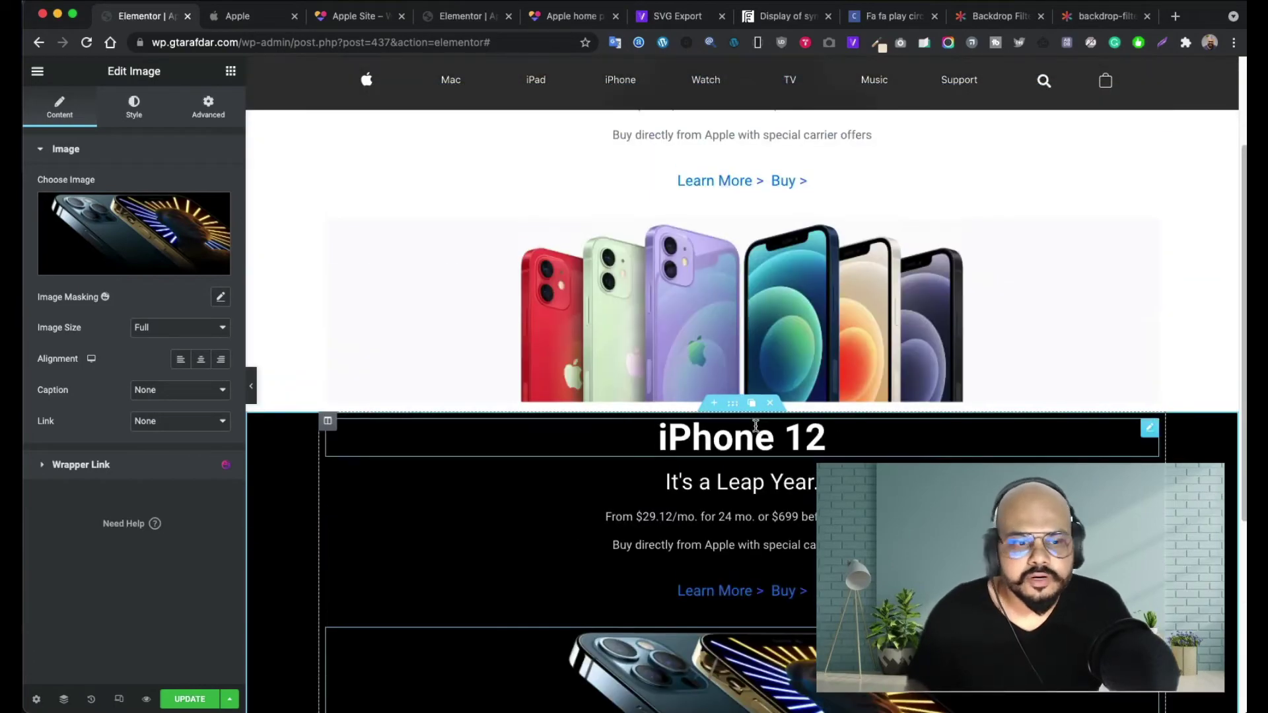
scroll(755, 426, down, 4)
scroll(627, 391, up, 4)
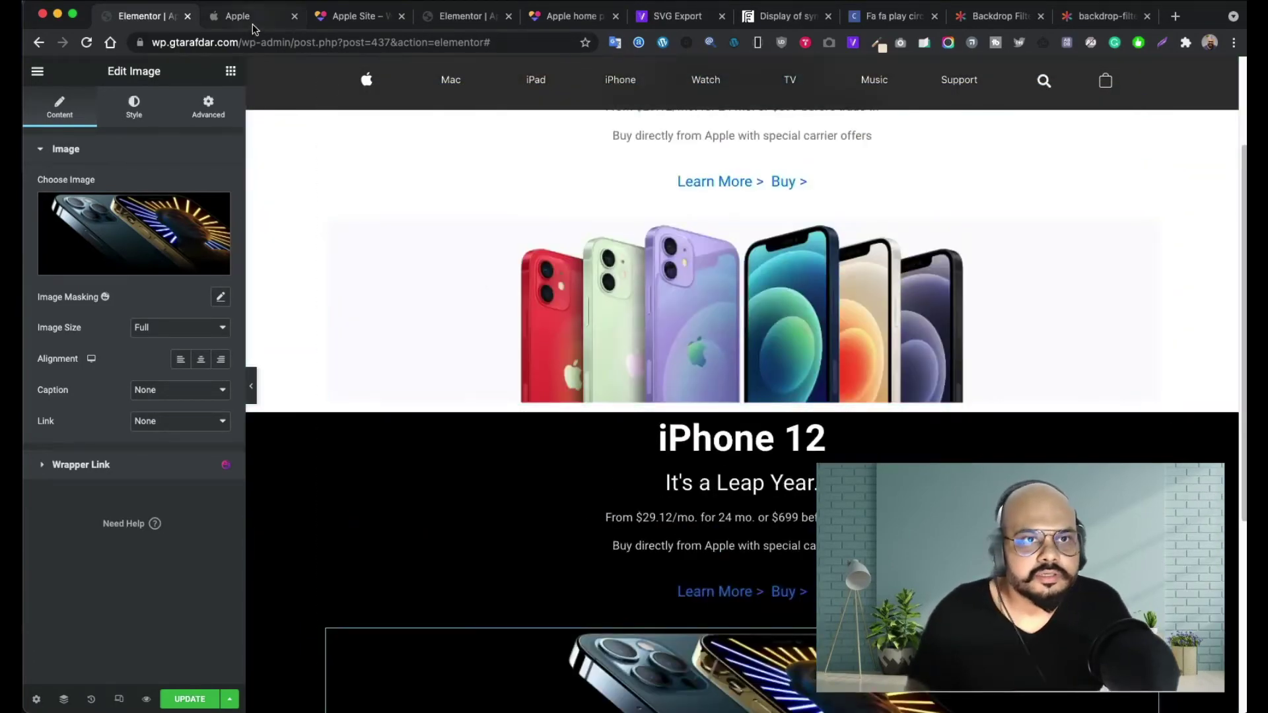
- Examine the International Collection section on the Apple homepage, and return to the Elementor page
click(252, 24)
scroll(654, 345, down, 10)
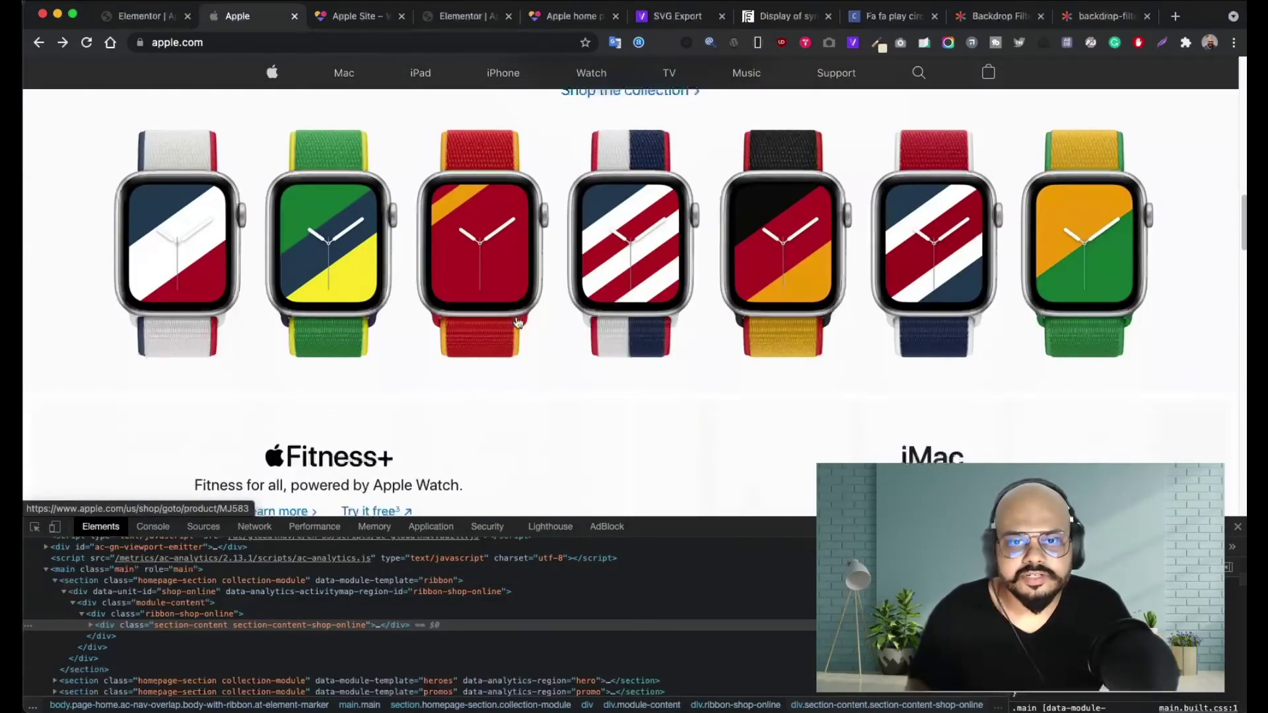
scroll(784, 349, up, 3)
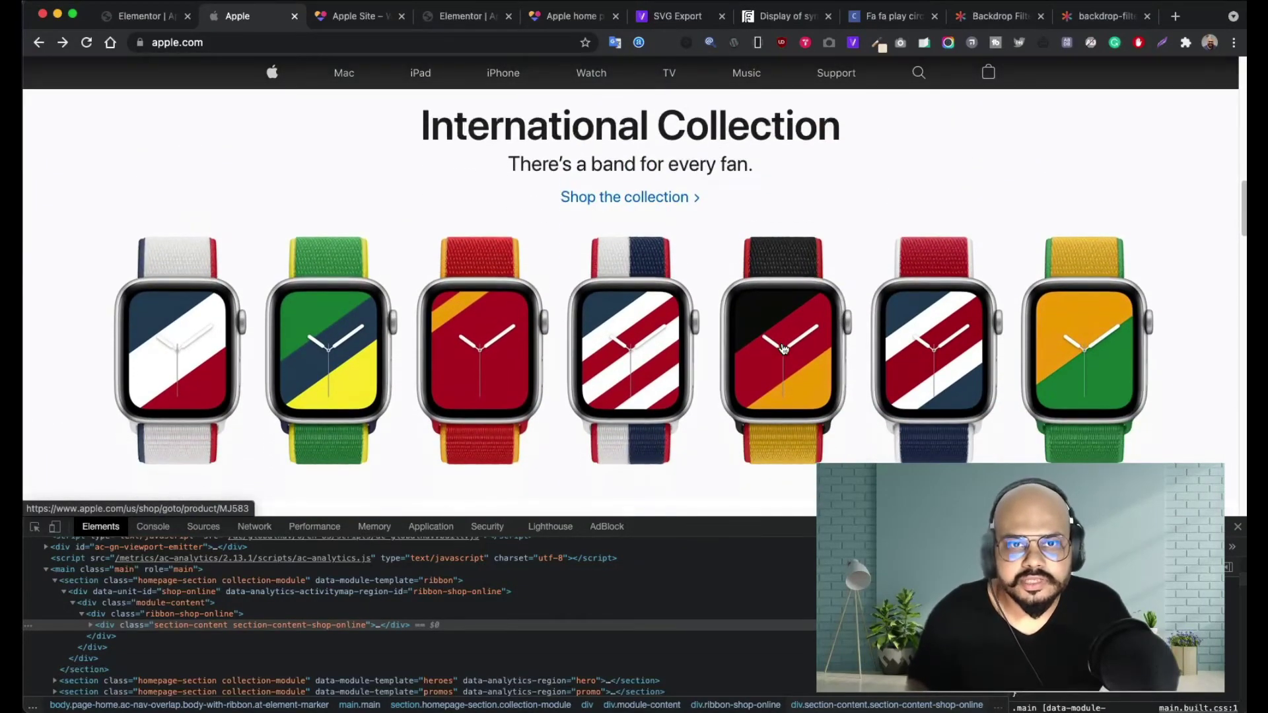
click(142, 22)
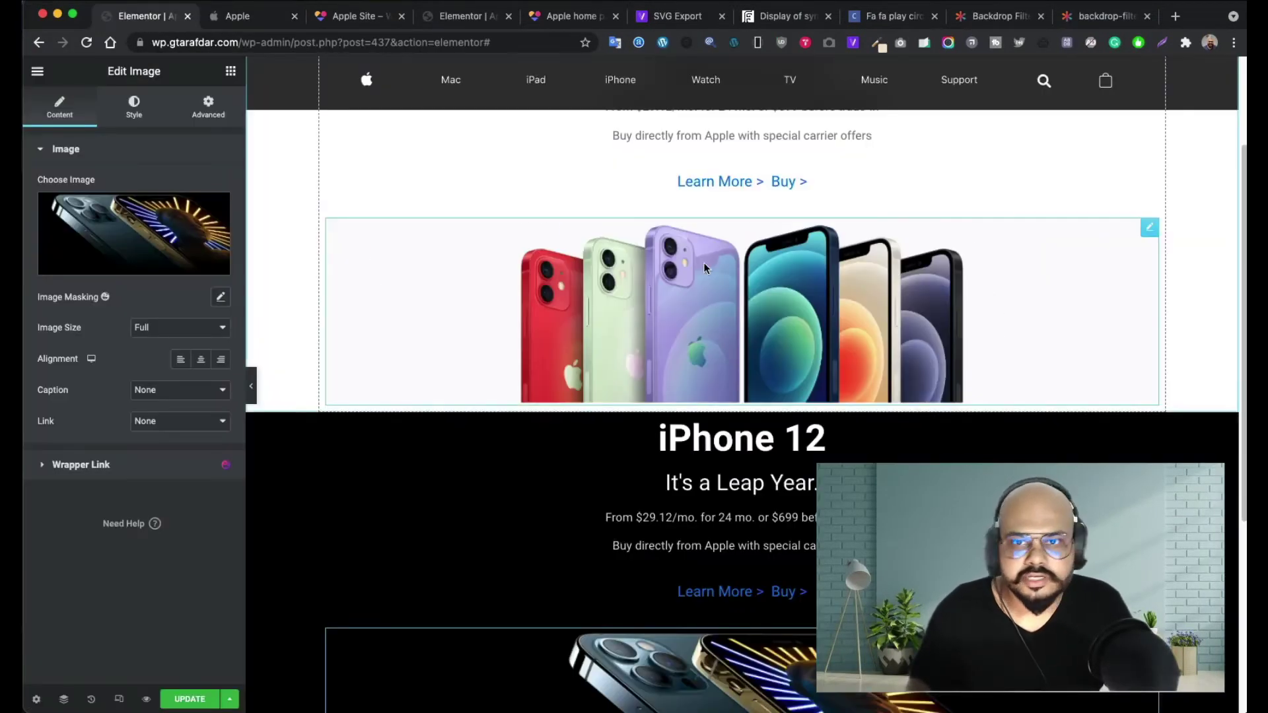
- Duplicate the white iPhone 12 section with the phone lineup image
scroll(746, 409, down, 4)
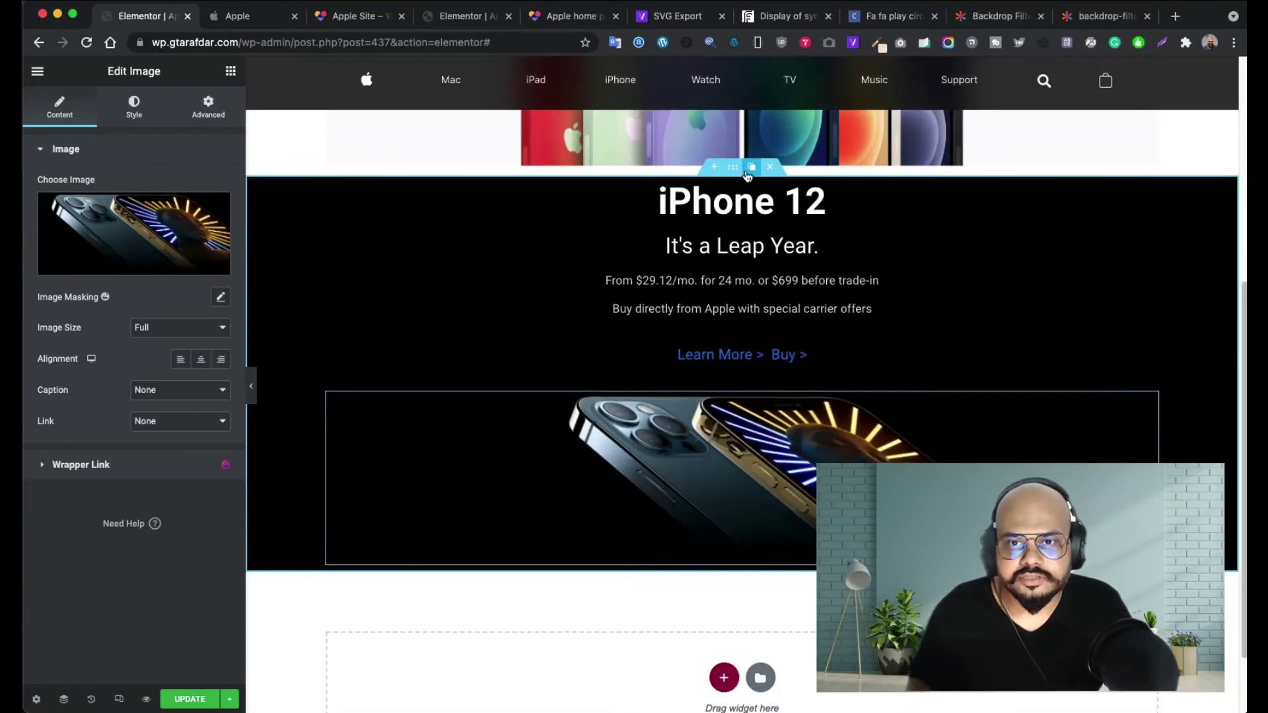
scroll(747, 175, up, 5)
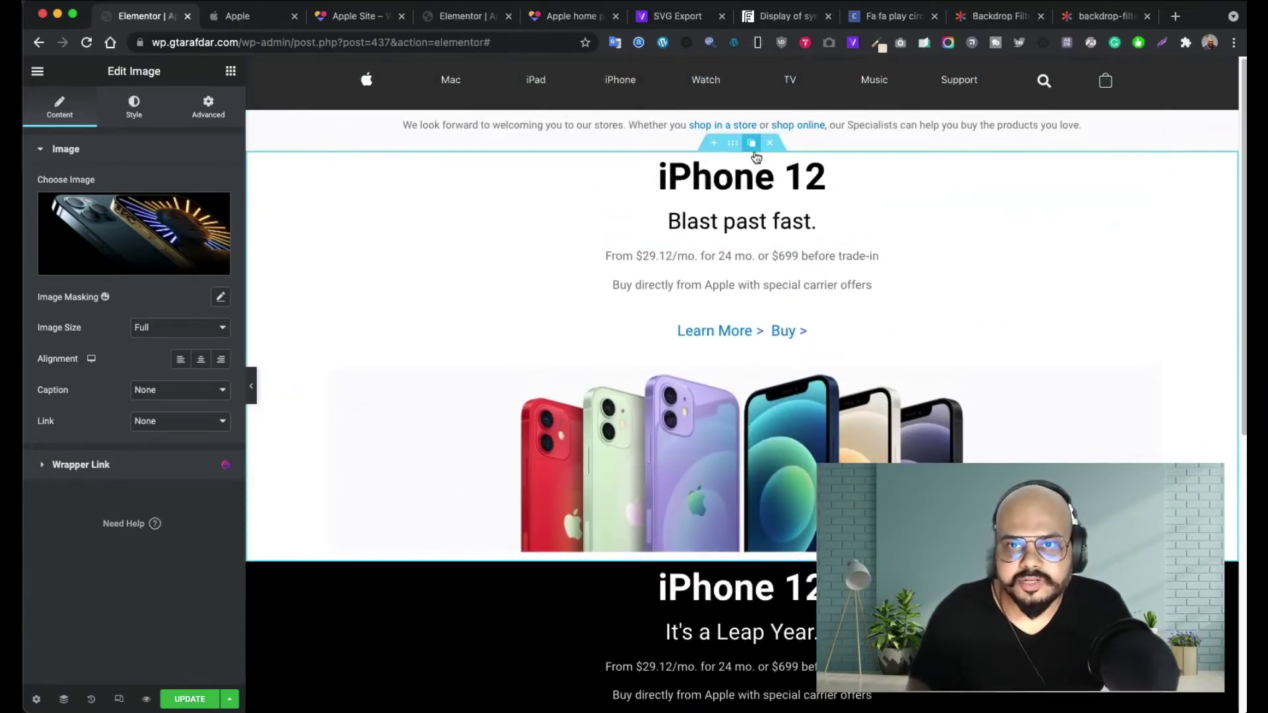
click(752, 143)
scroll(408, 621, down, 2)
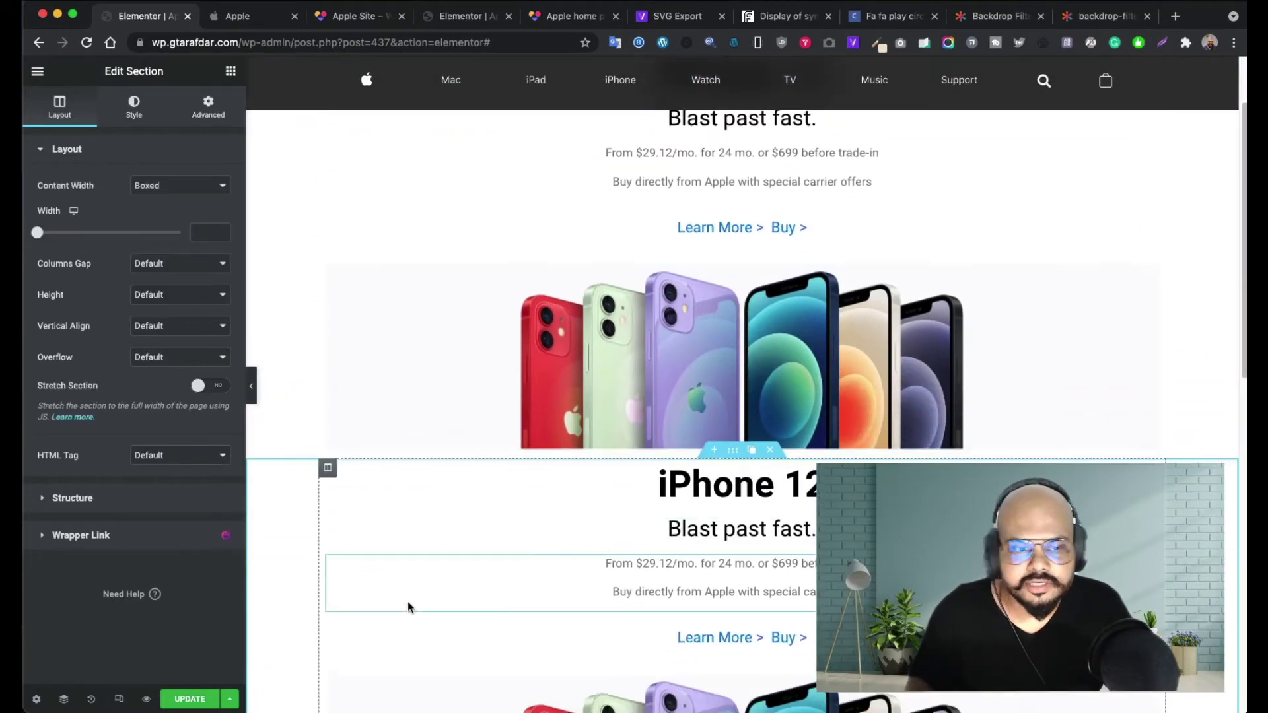
- Use the Navigator to move the duplicated white iPhone 12 section below the black section
click(64, 698)
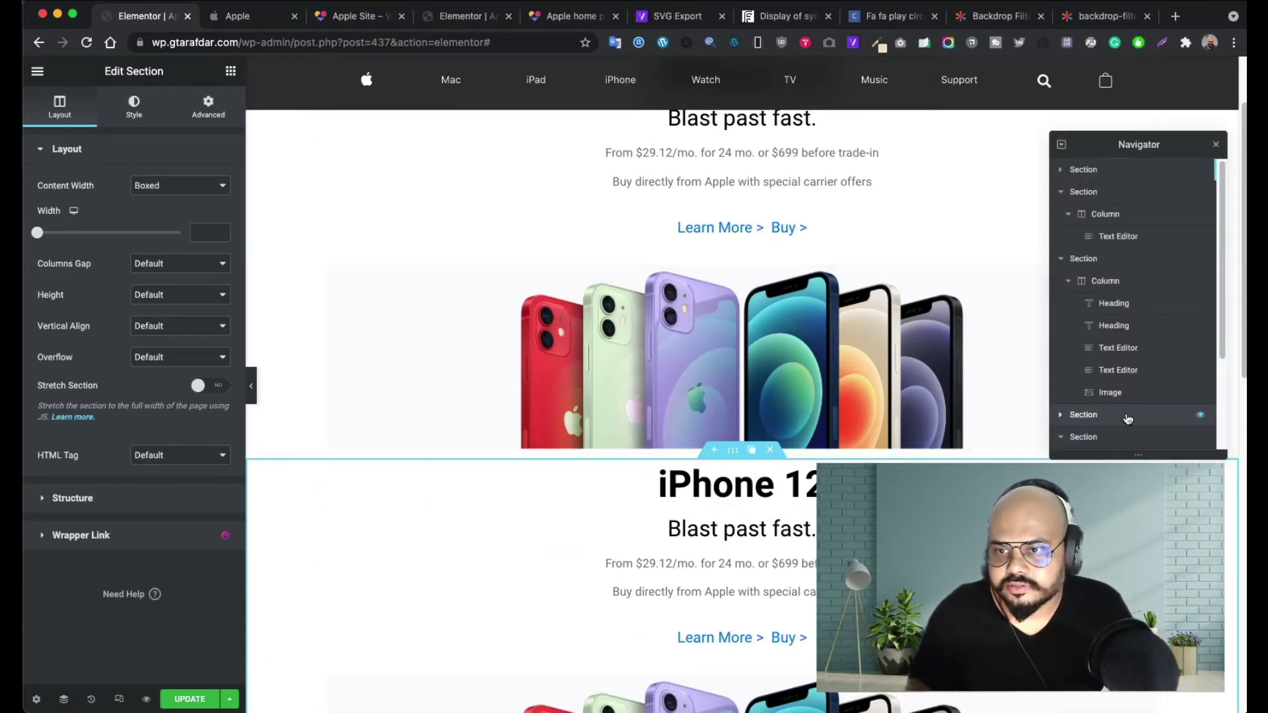
scroll(1111, 420, down, 3)
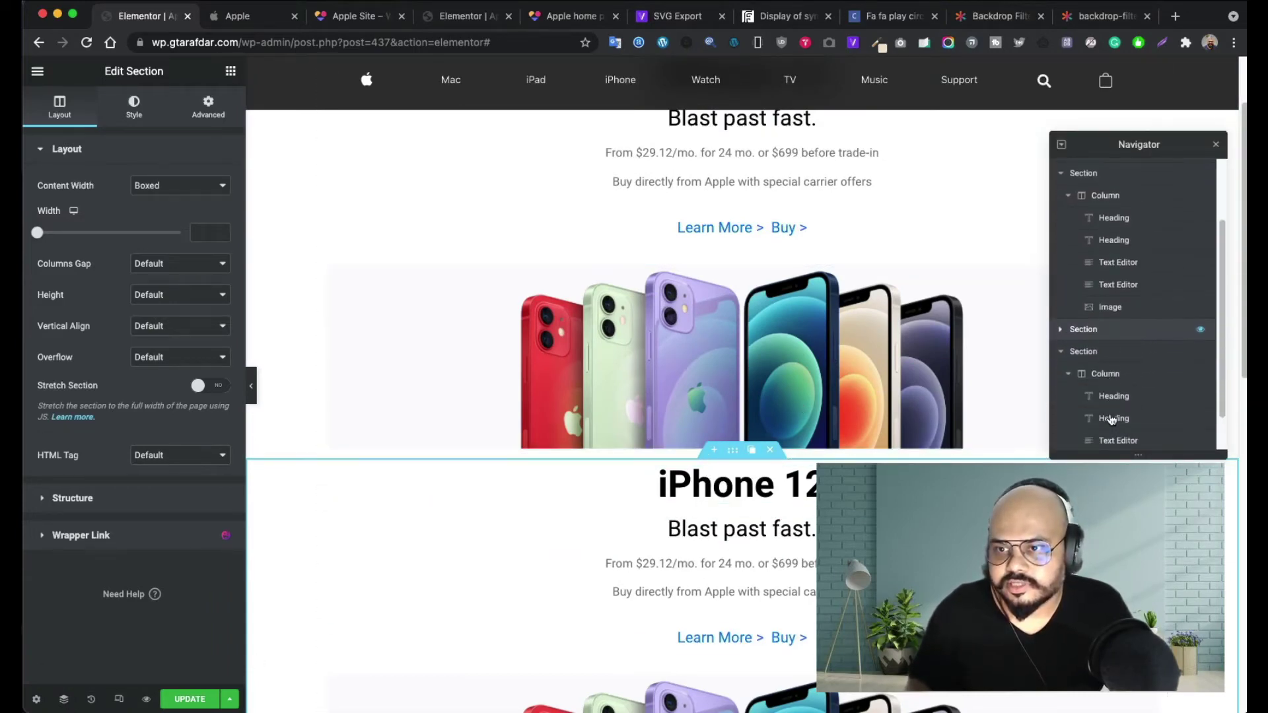
click(1062, 353)
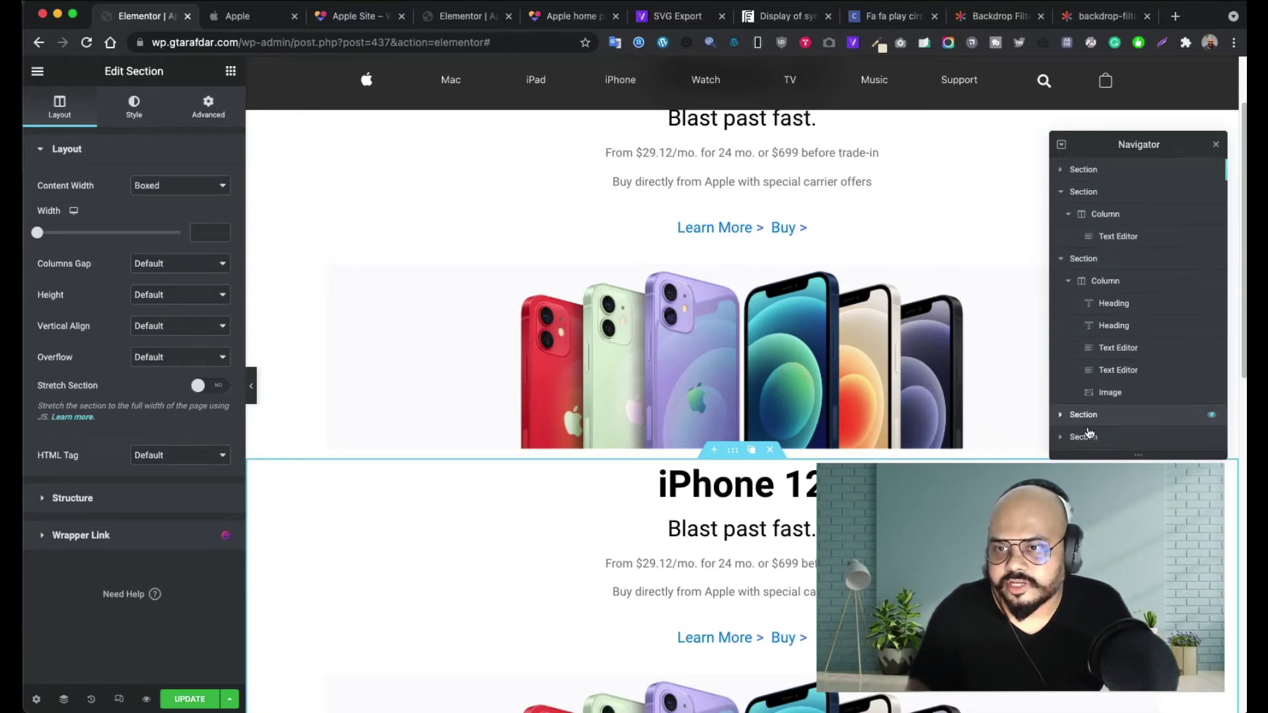
mouse_move(1093, 424)
mouse_down()
mouse_move(1092, 438)
mouse_move(1094, 409)
mouse_move(1097, 425)
mouse_up()
scroll(772, 437, down, 10)
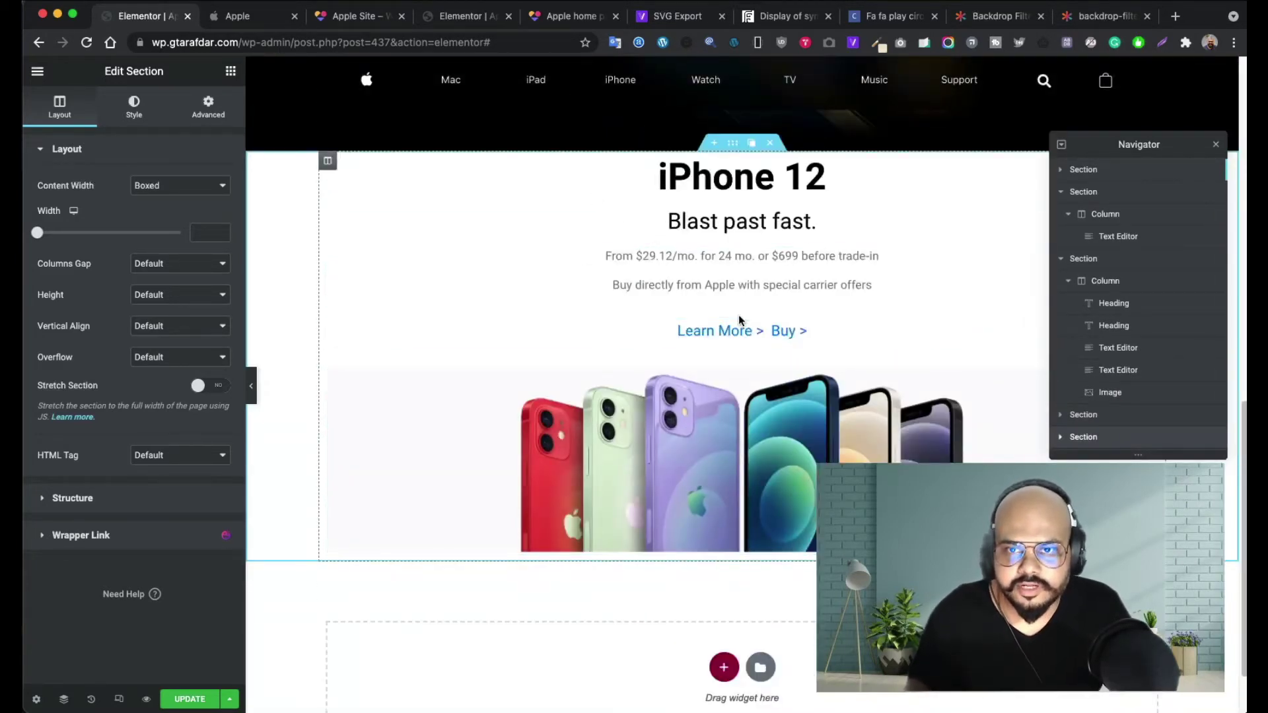
- Switch to the Apple homepage and select the International Collection watch row with Lightshot, an area of about 1620x383
click(257, 25)
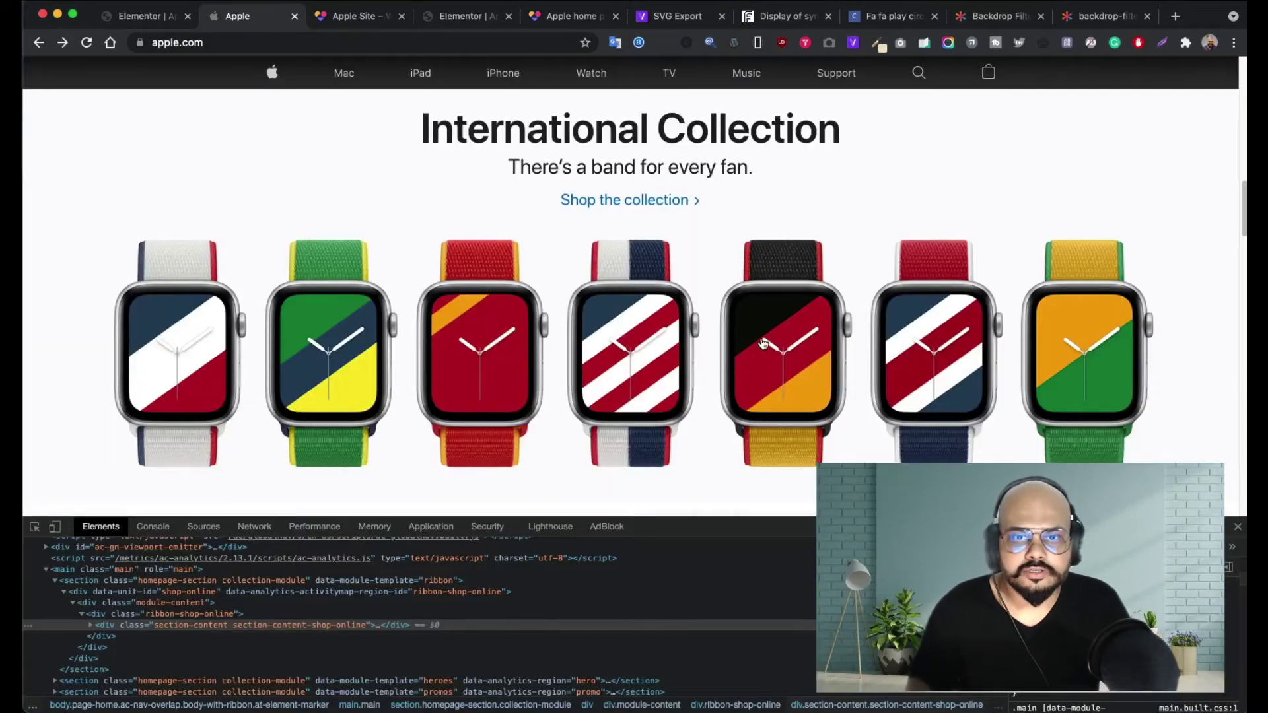
click(1162, 43)
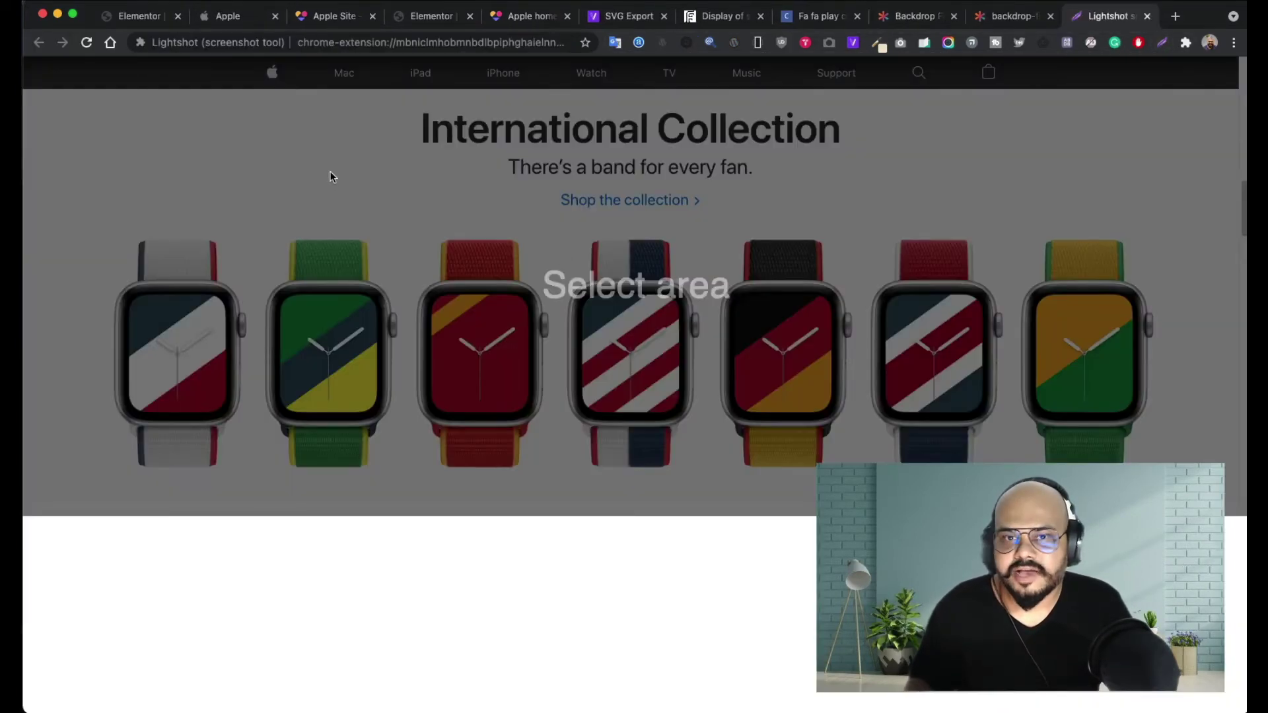
mouse_move(32, 210)
mouse_down()
mouse_move(878, 490)
mouse_move(1245, 502)
mouse_move(1232, 495)
mouse_up()
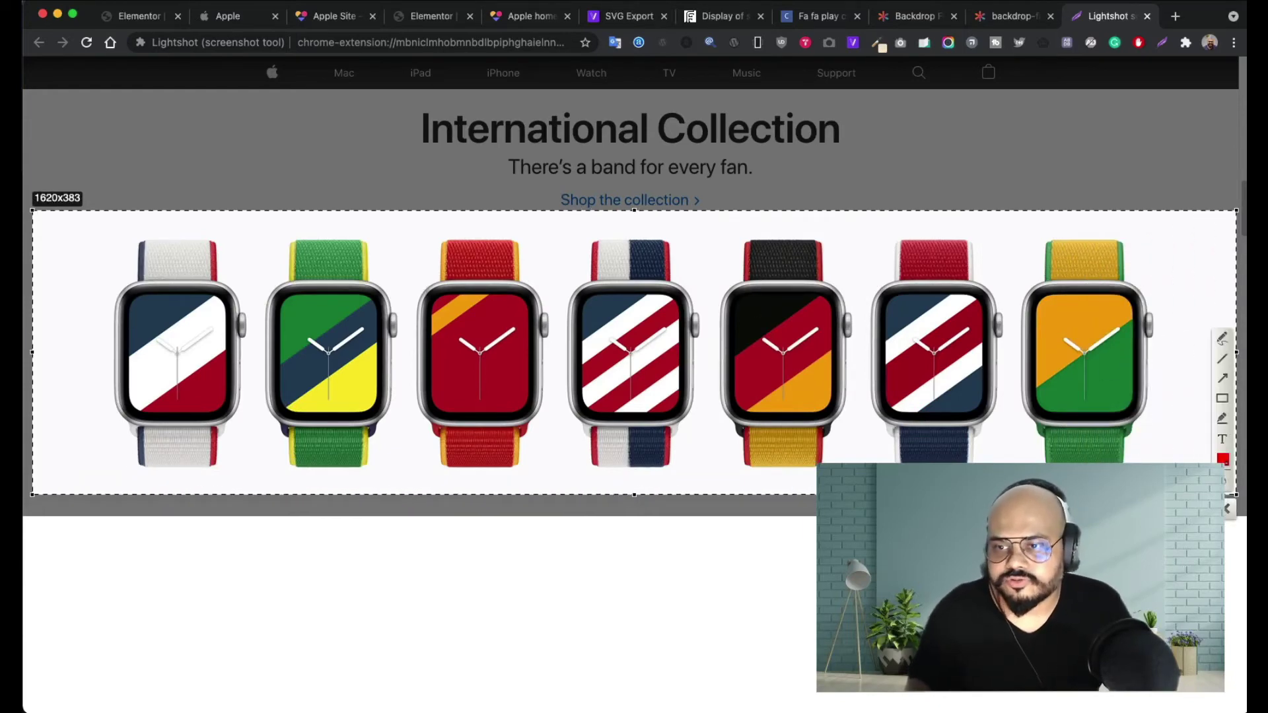
- Save the watch capture as a PNG named "apple watch" in the Apple home page project folder inside Downloads
key(super+s)
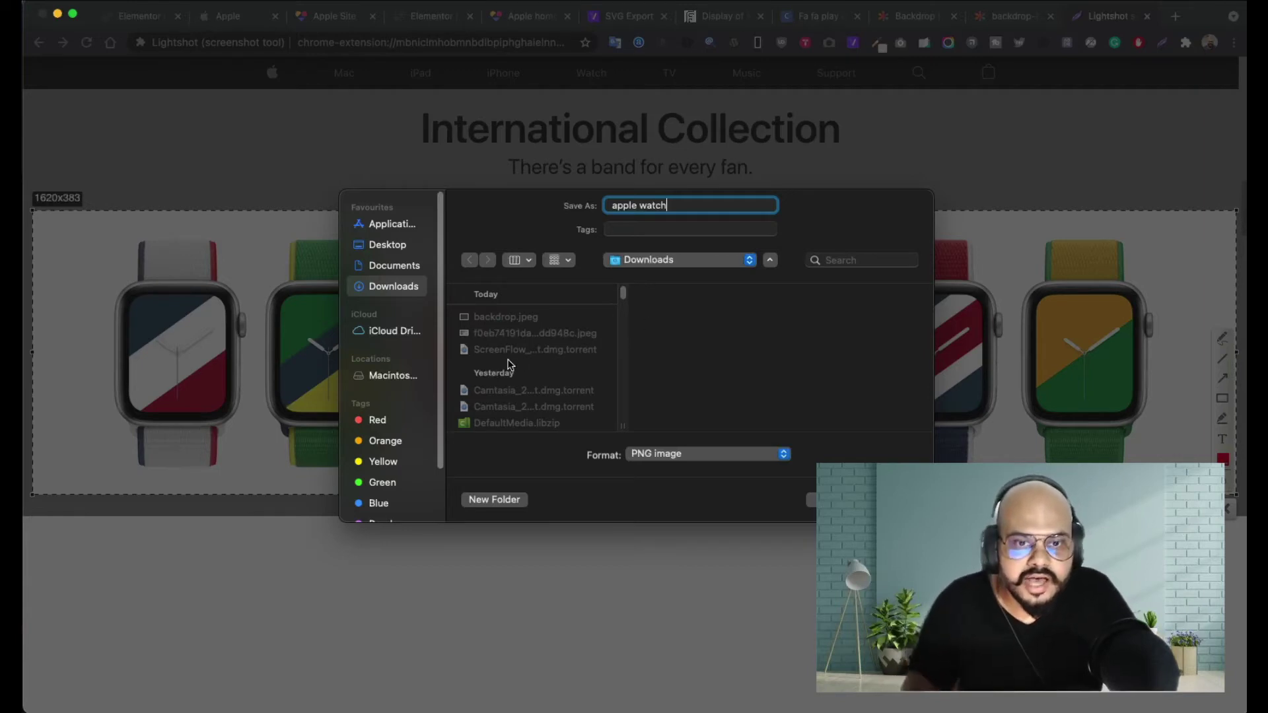
scroll(517, 338, down, 10)
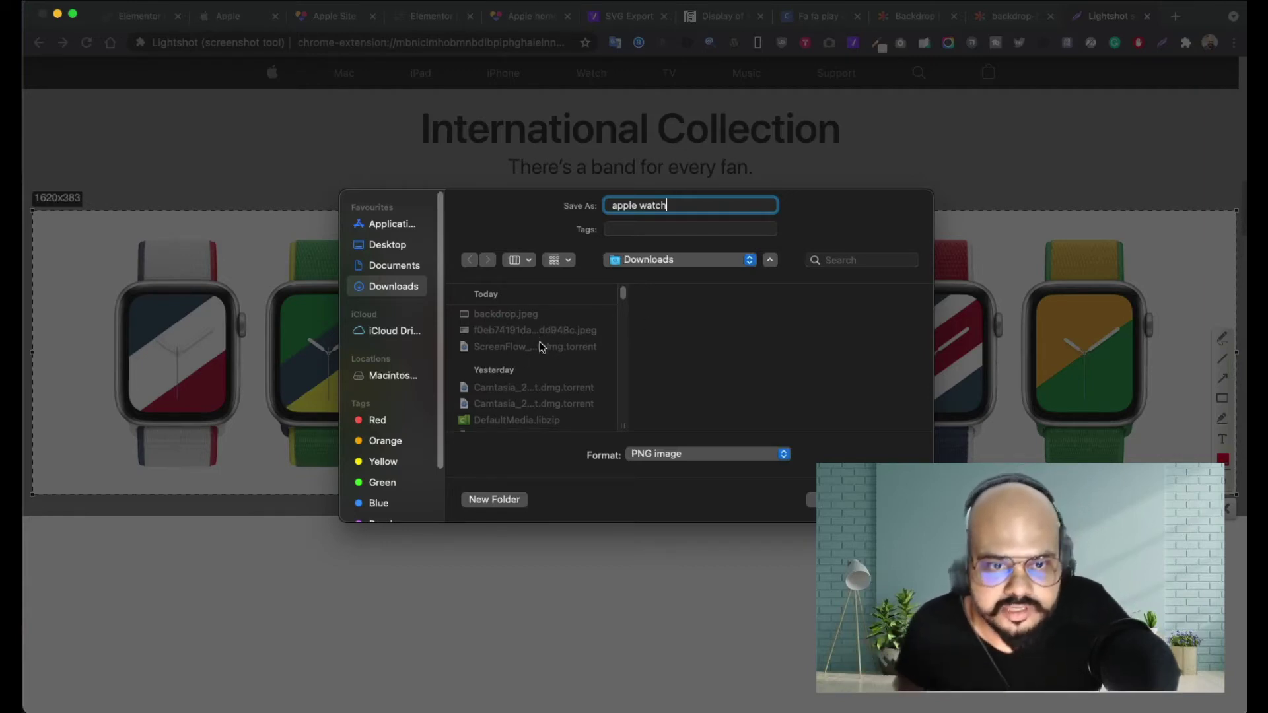
scroll(536, 370, down, 5)
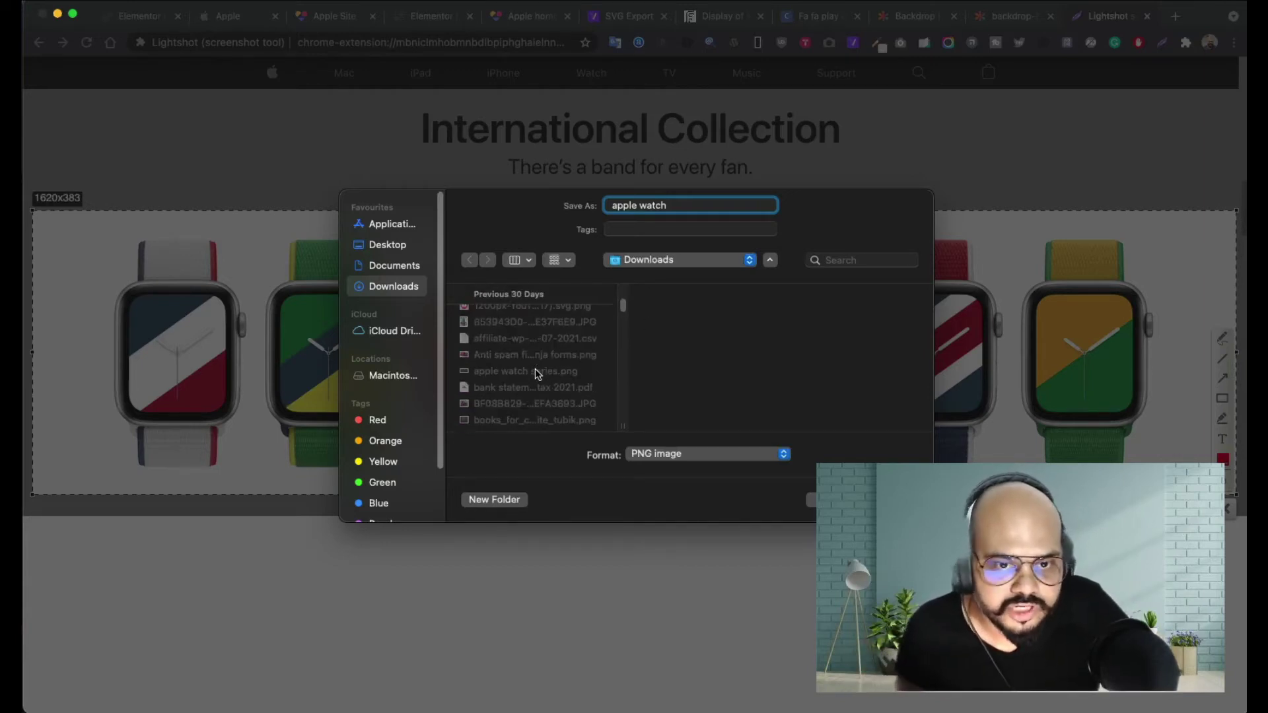
click(524, 351)
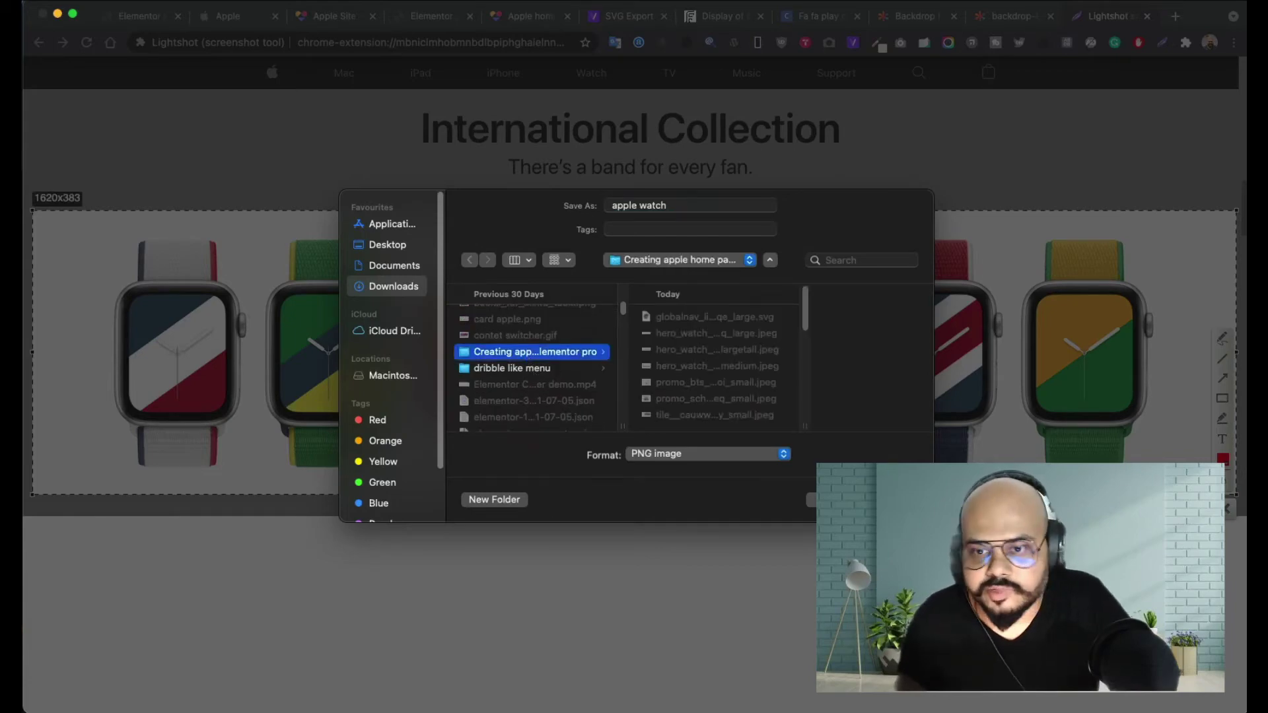
key(Return)
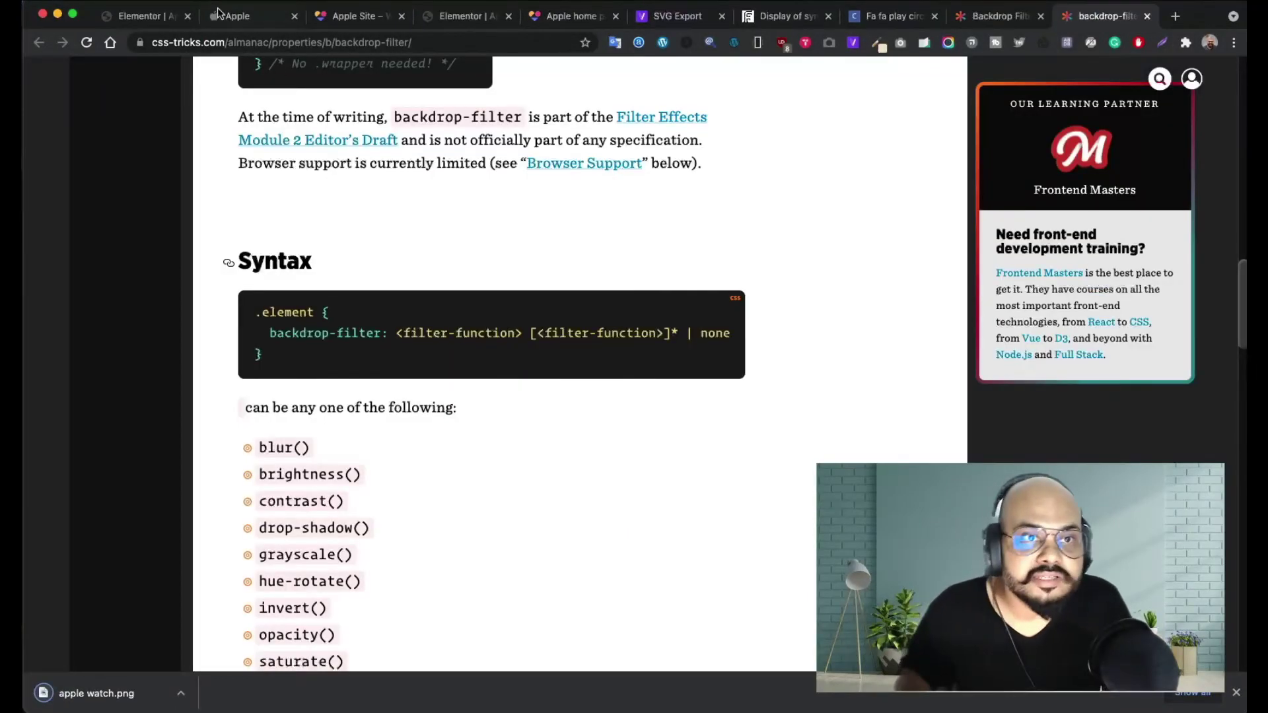
- Check the watch section's title on the Apple homepage and change the duplicated Elementor section's main heading to "International Collection"
click(141, 20)
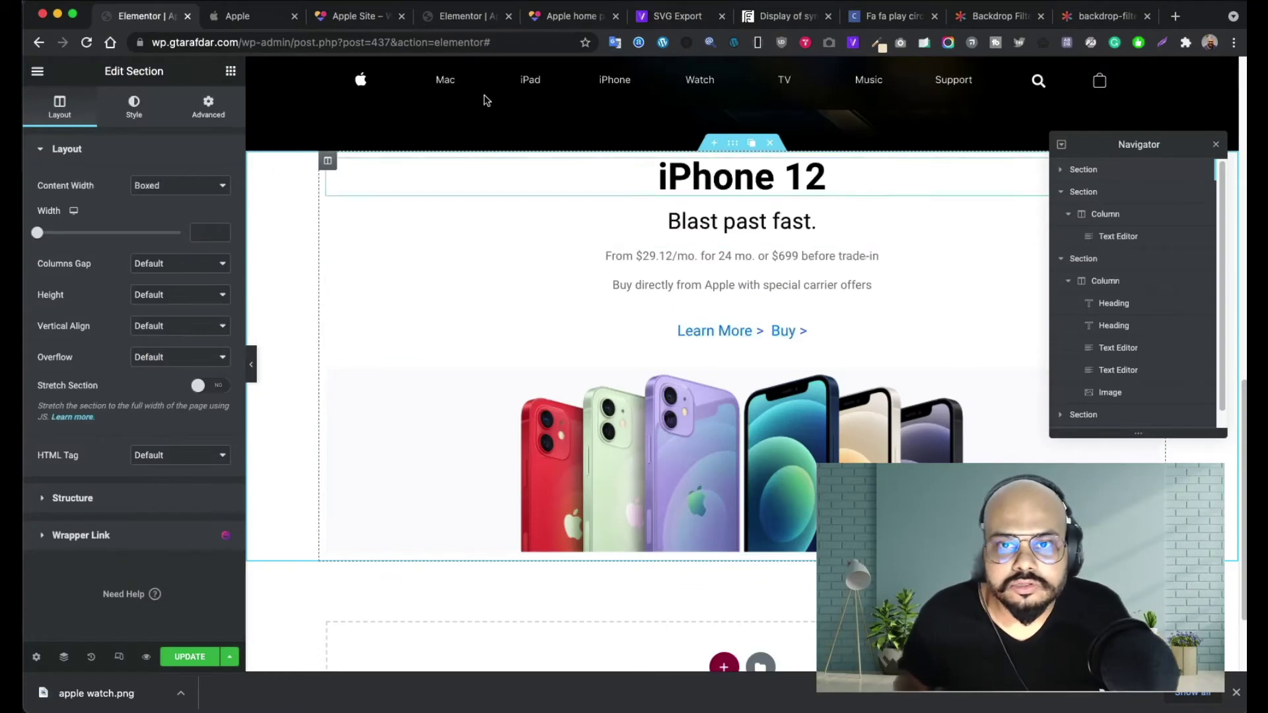
click(237, 19)
scroll(668, 200, up, 1)
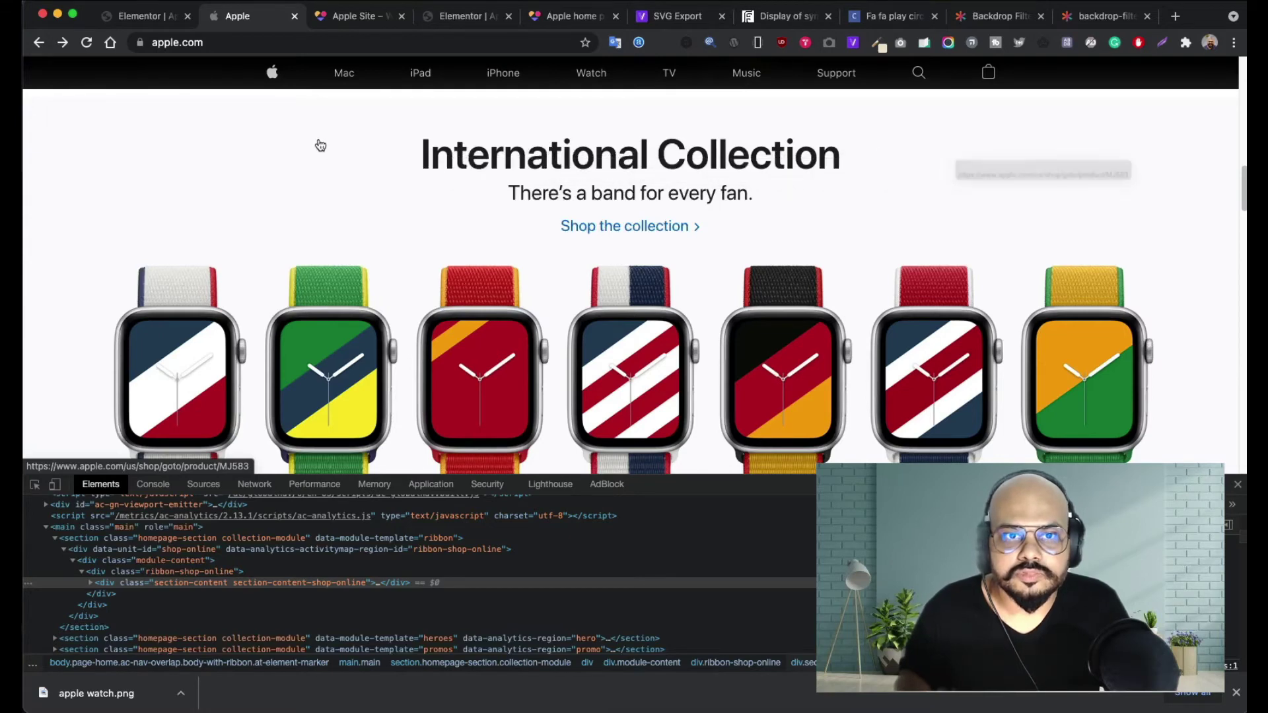
click(126, 21)
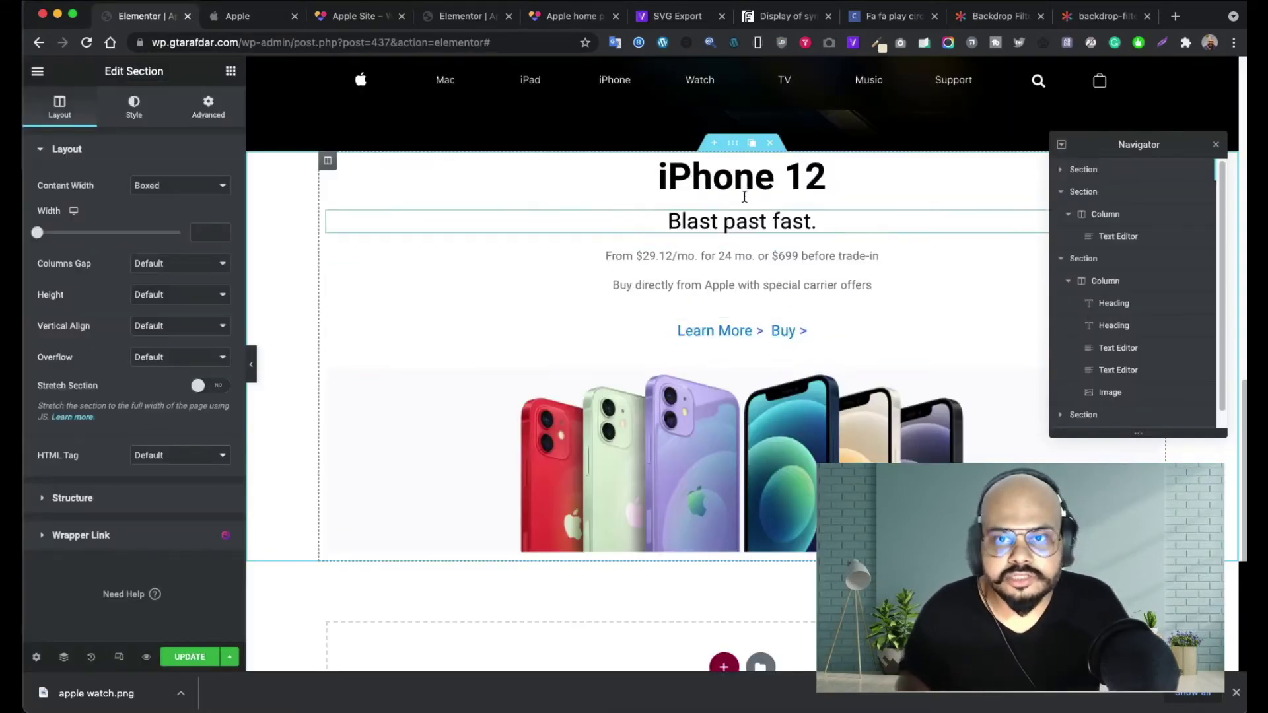
click(462, 182)
triple_click(106, 207)
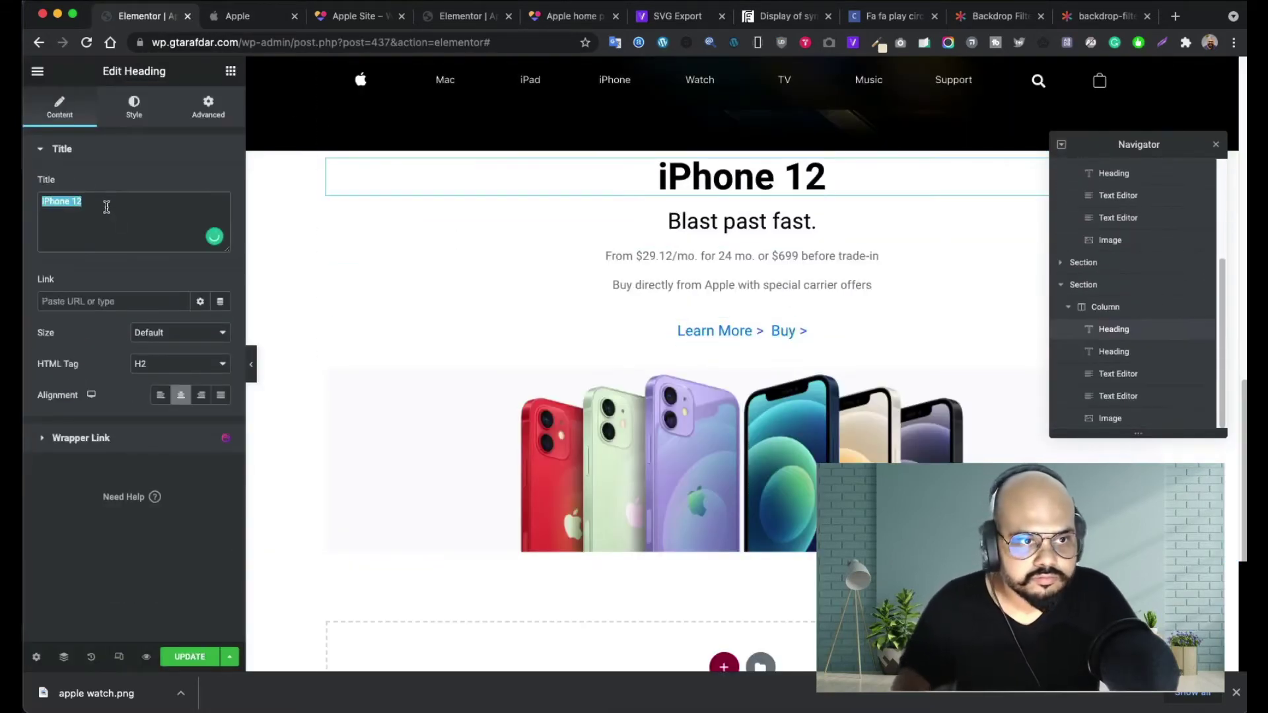
text(Inter)
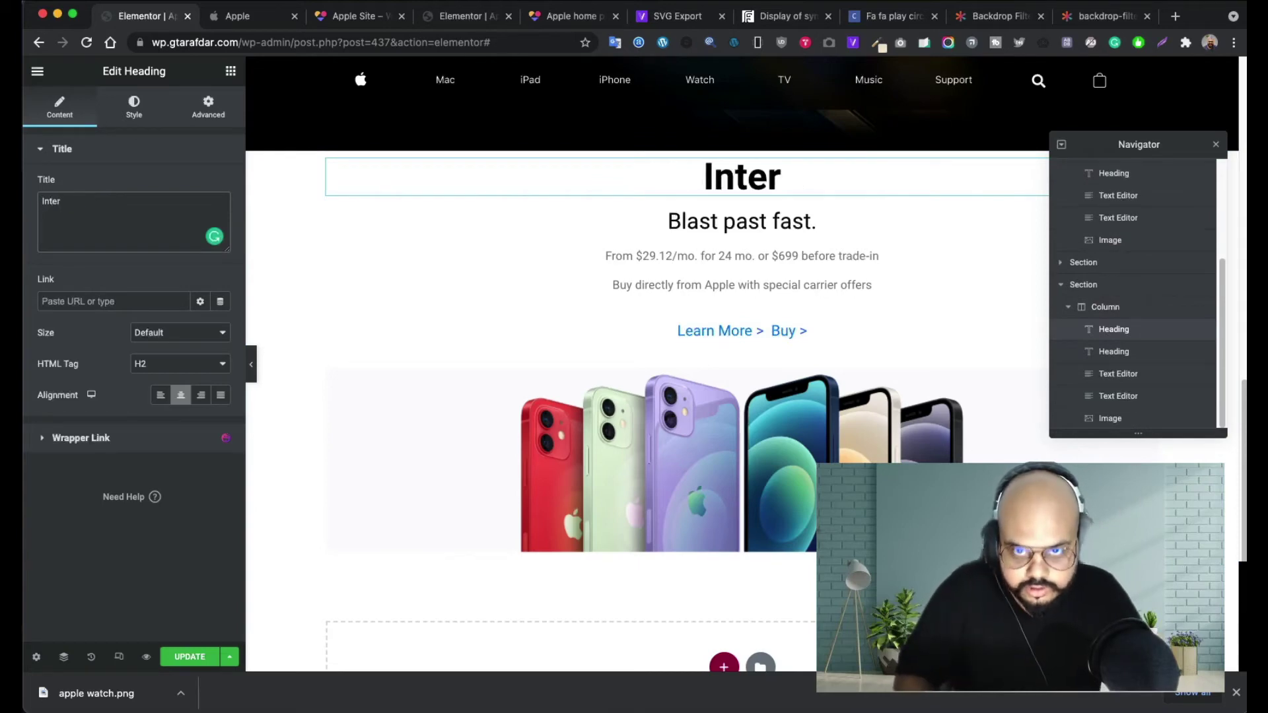
text(national)
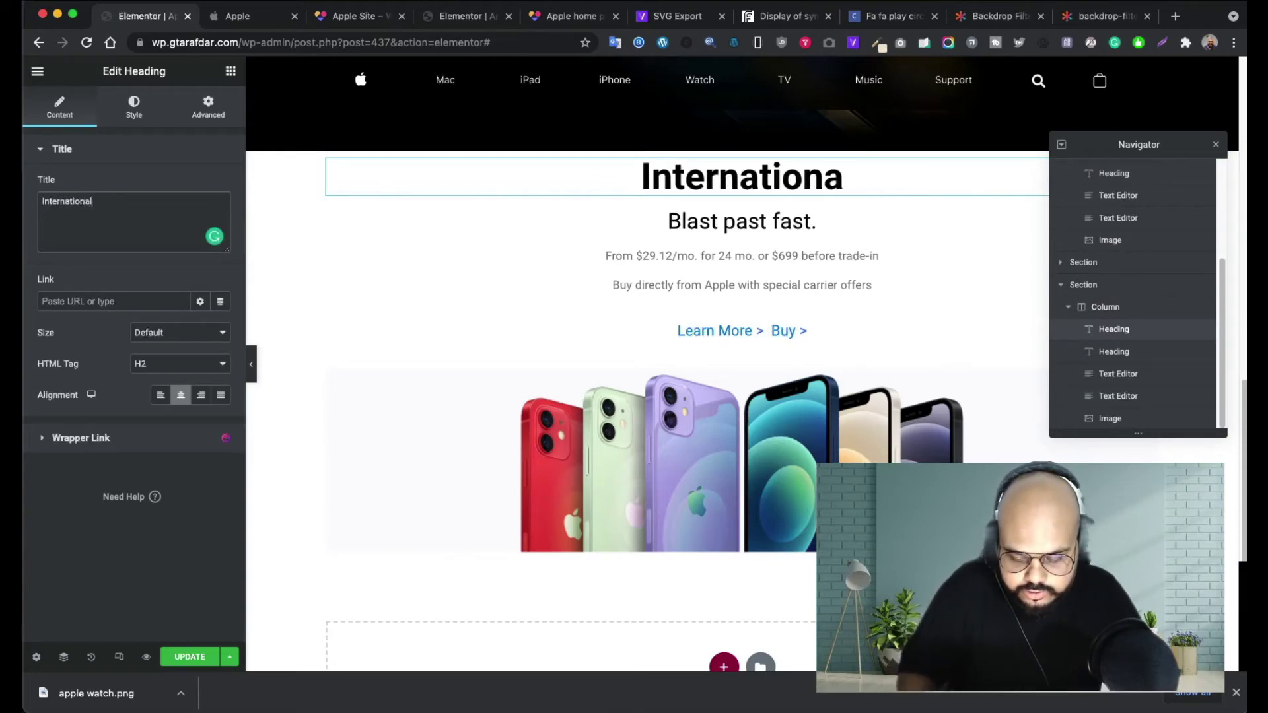
text( Collection)
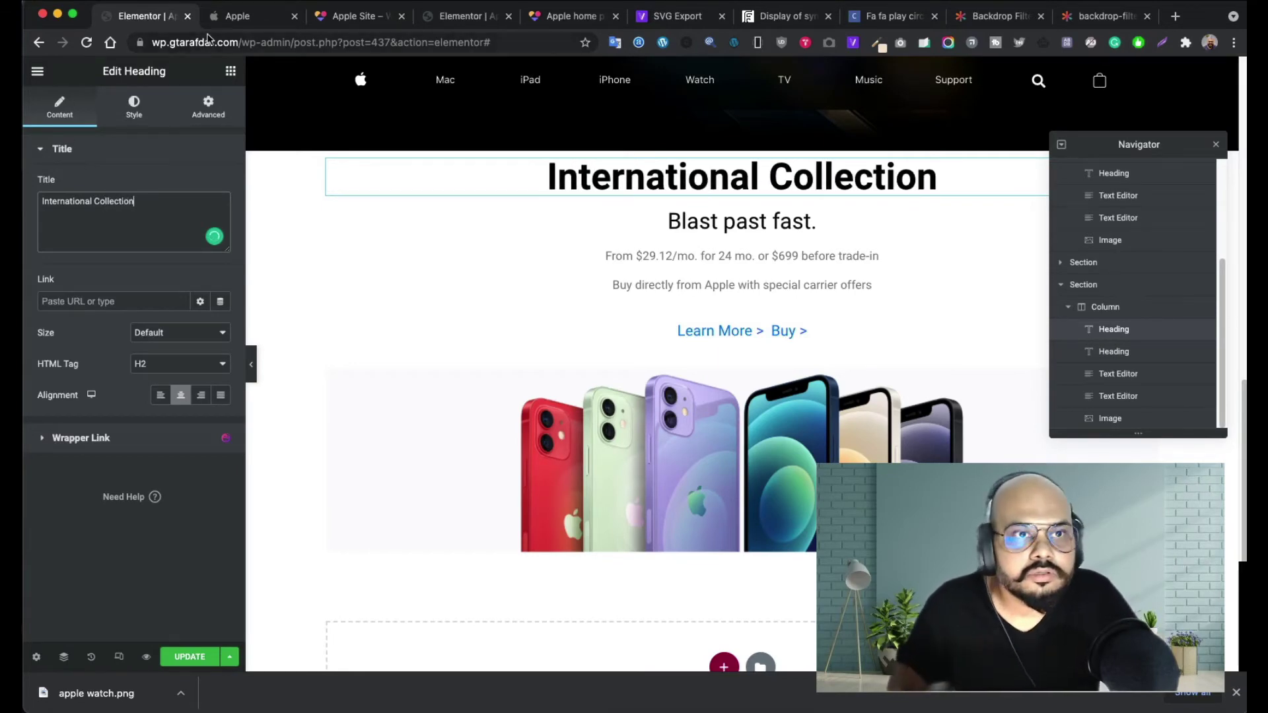
- Check the tagline on the Apple homepage and set the International Collection section's subheading to "There is band for every fan."
click(236, 17)
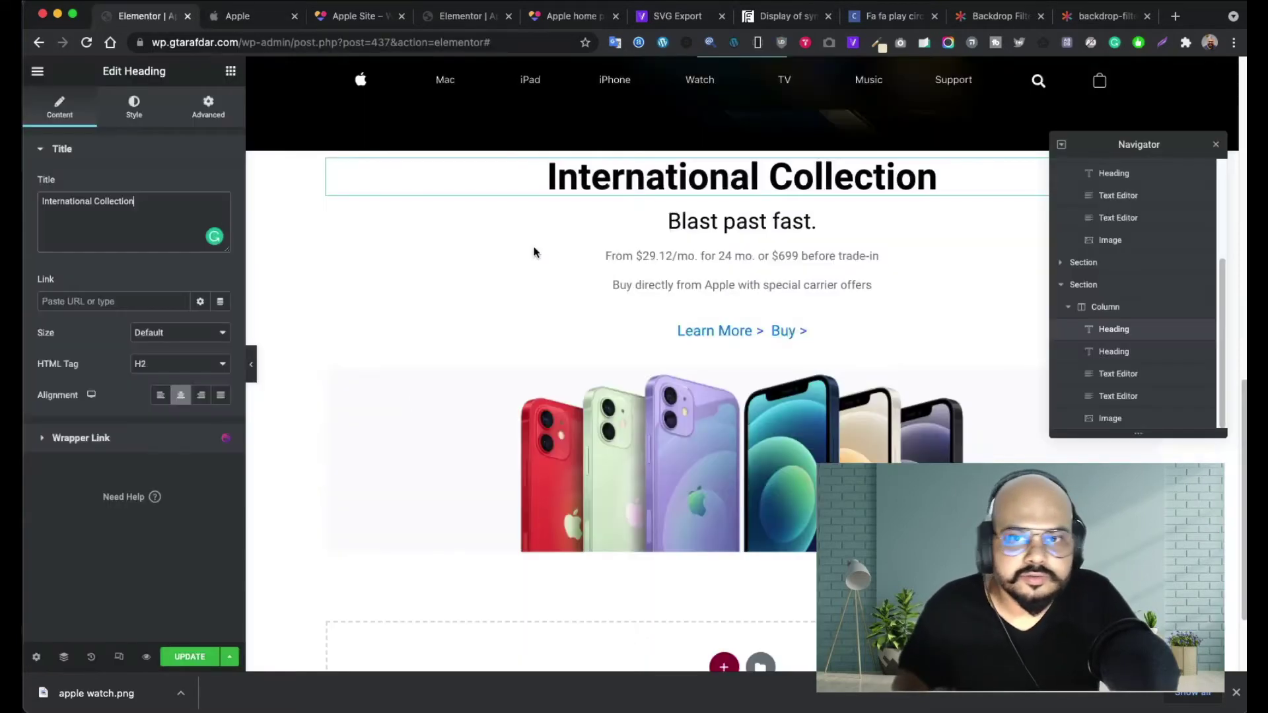
click(762, 219)
triple_click(125, 205)
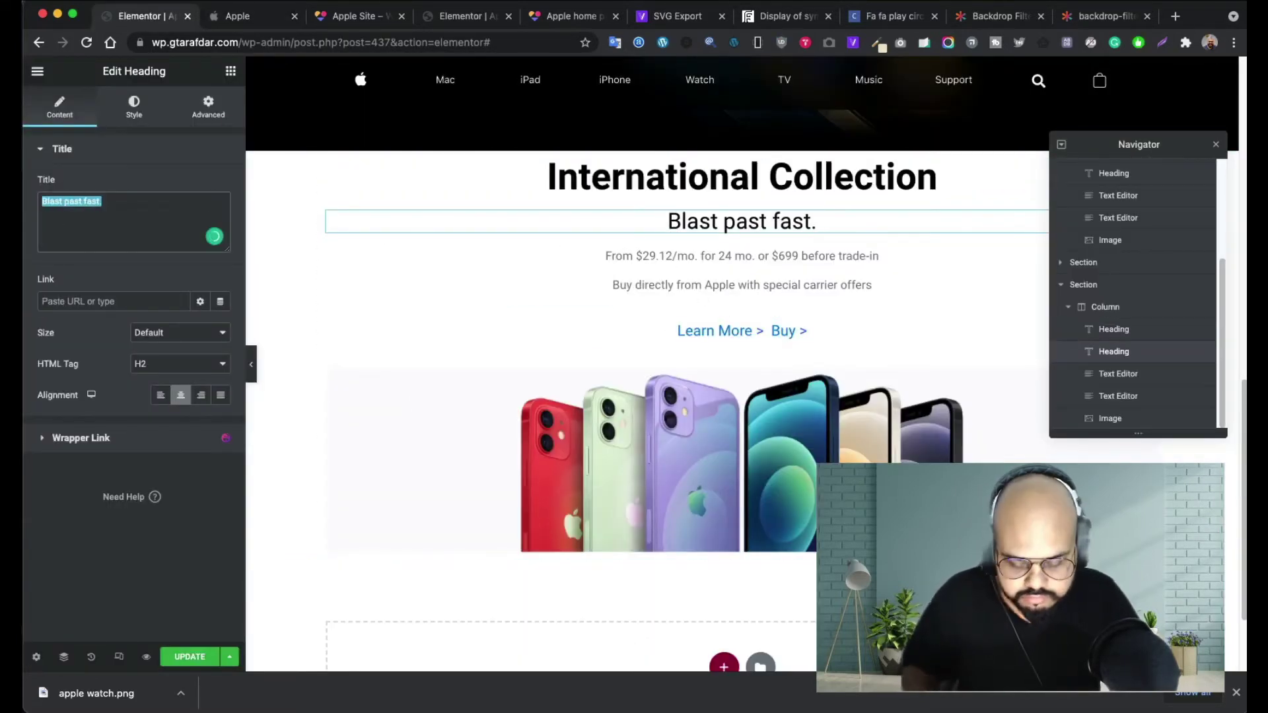
text(There is )
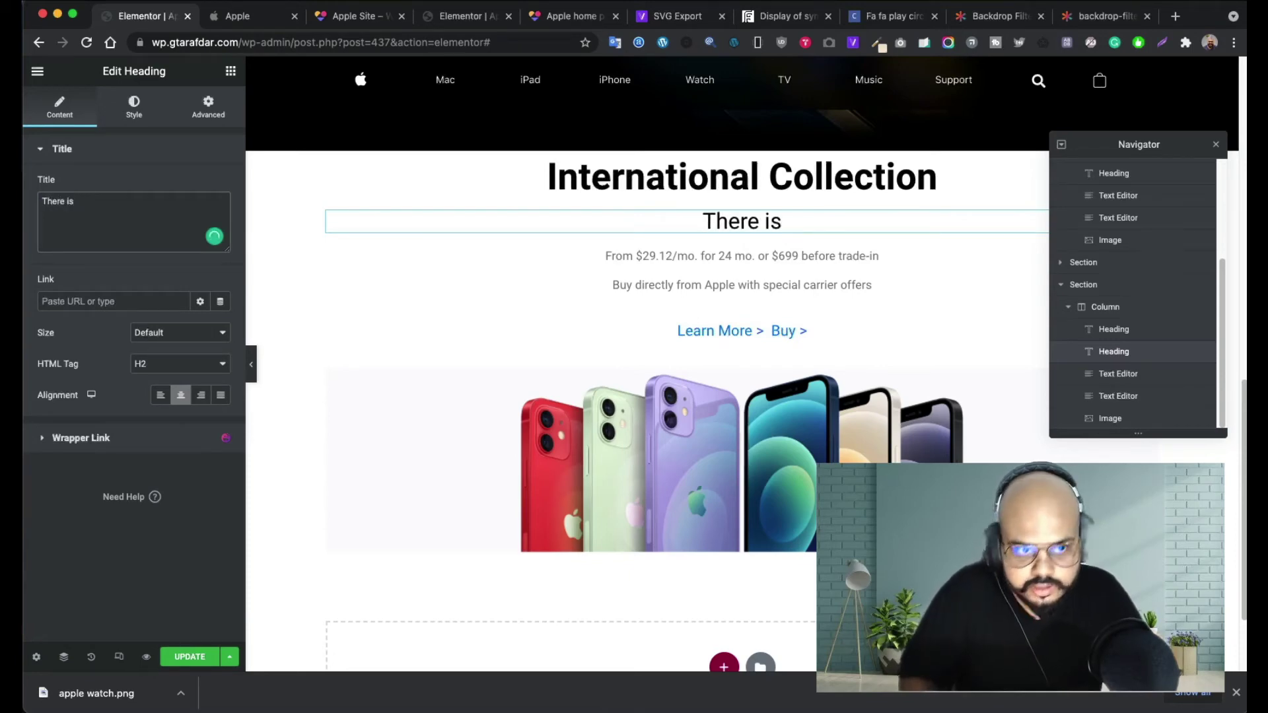
text(band for ev)
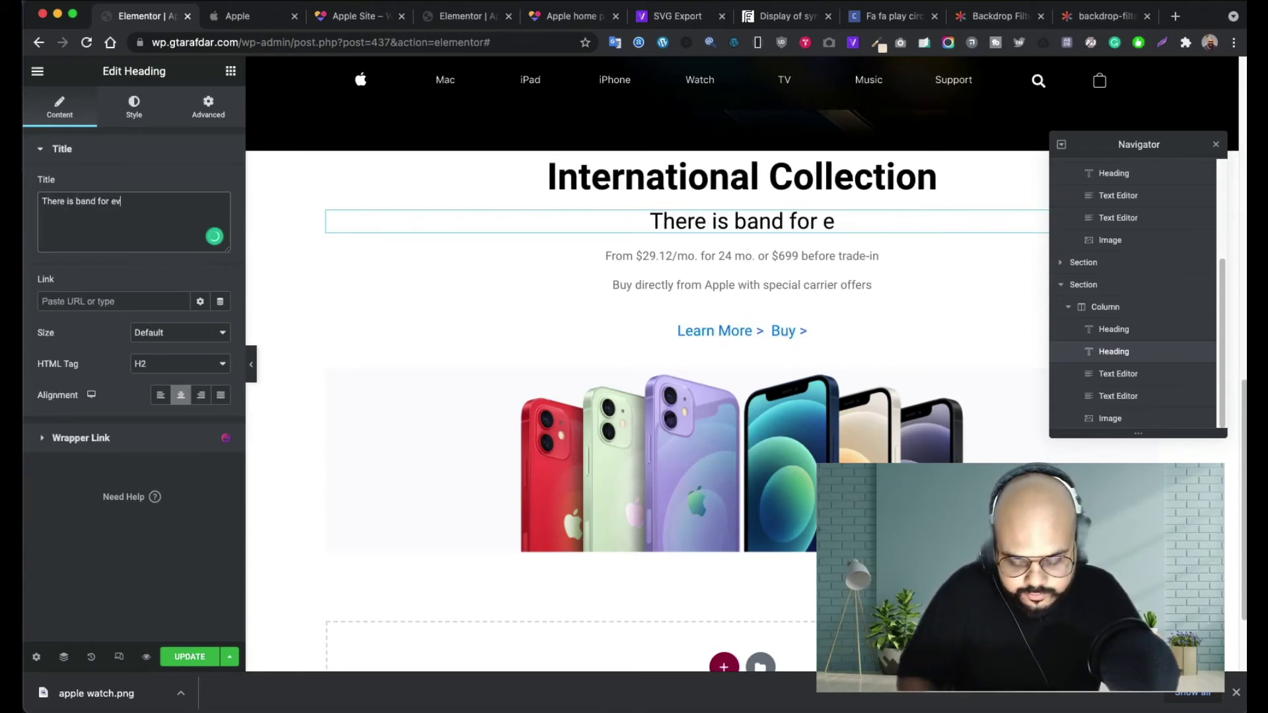
text(ery fa)
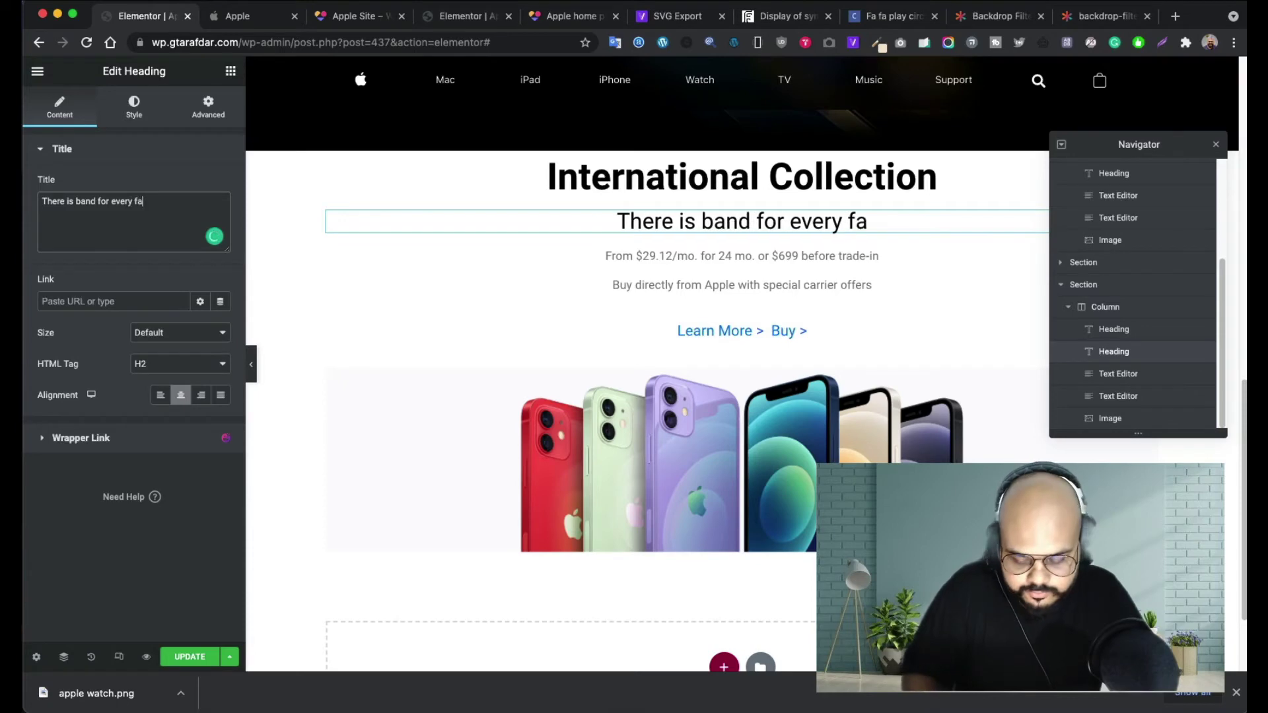
text(n.)
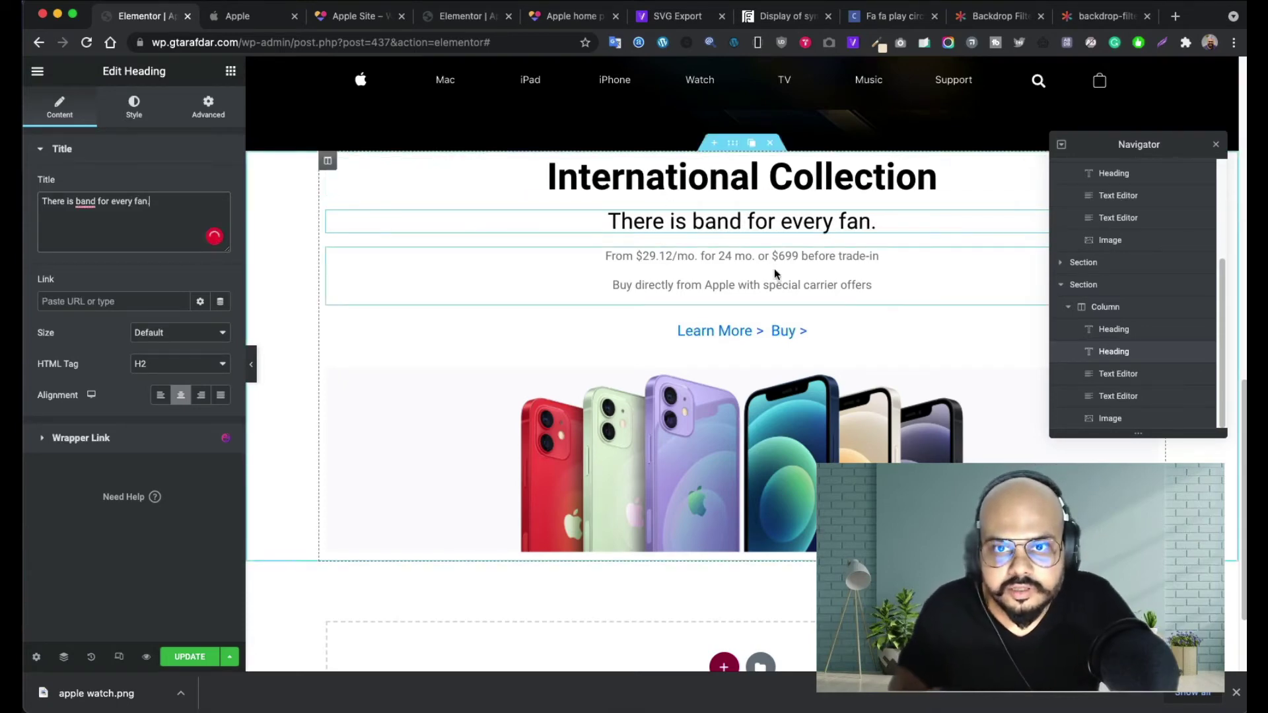
- Compare with the Apple homepage, close the Navigator, and delete the price and carrier-offer text from the International Collection section
click(262, 28)
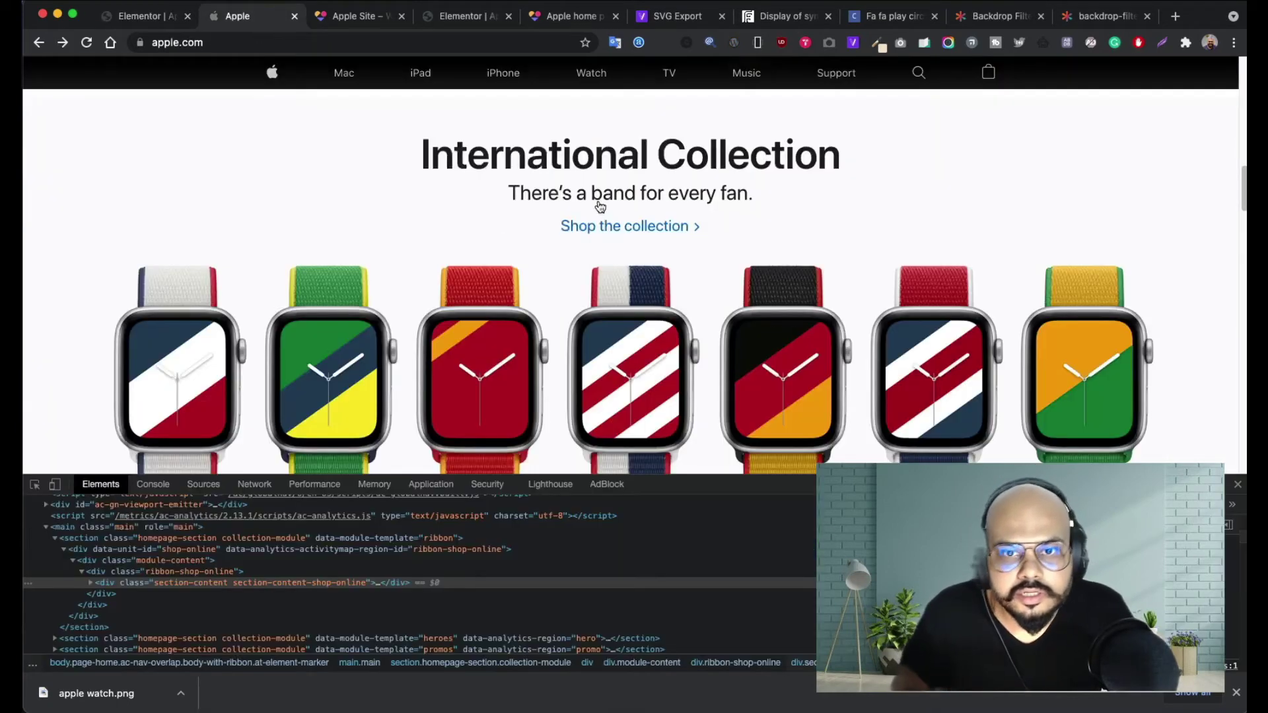
scroll(647, 249, up, 5)
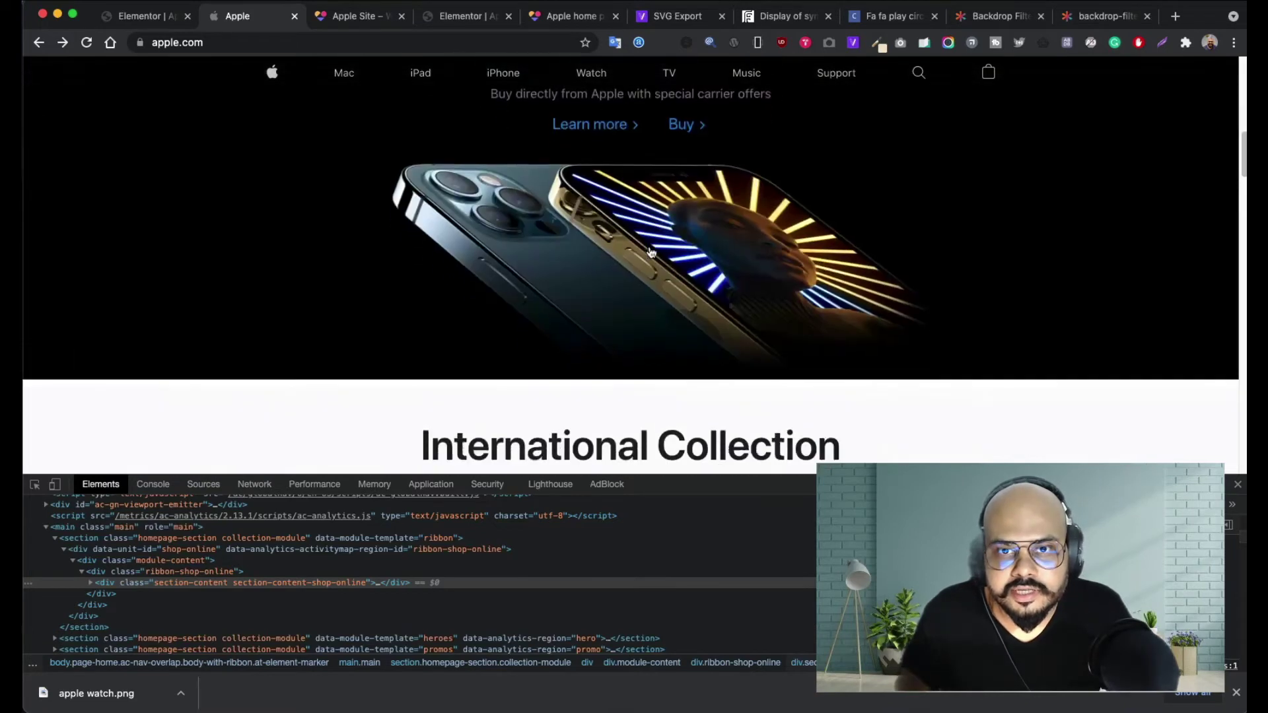
scroll(651, 251, down, 4)
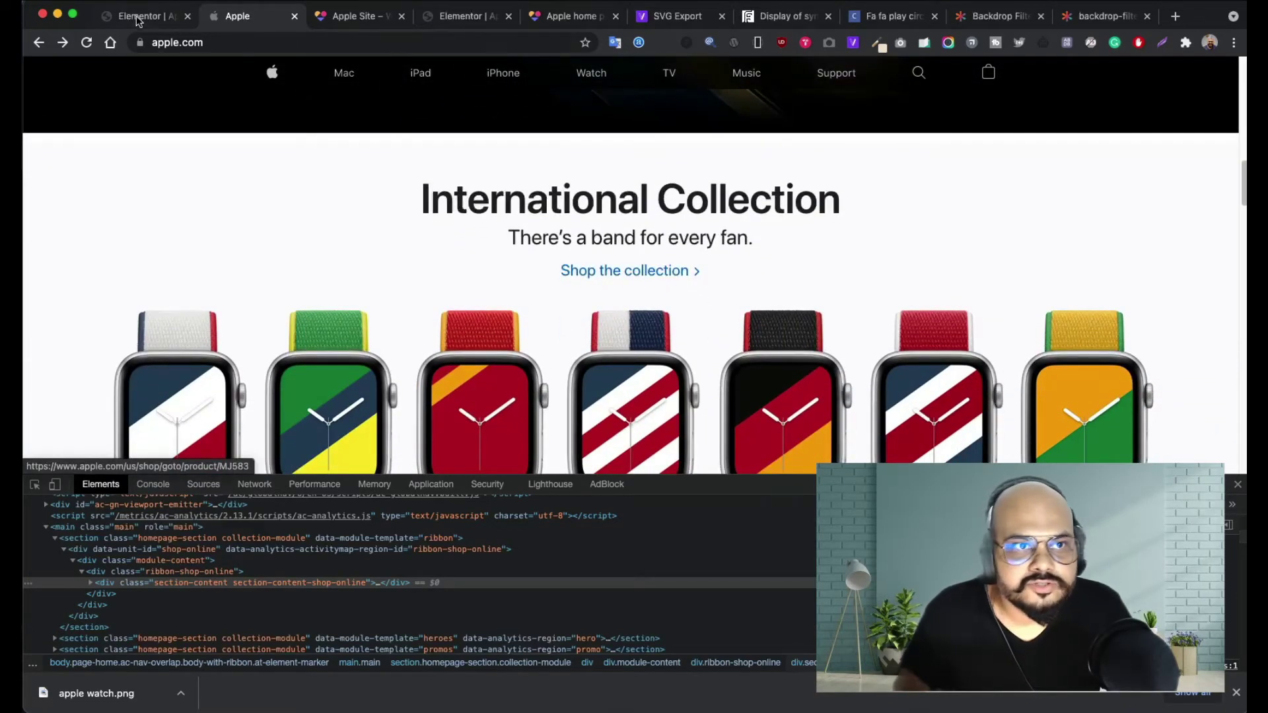
click(139, 20)
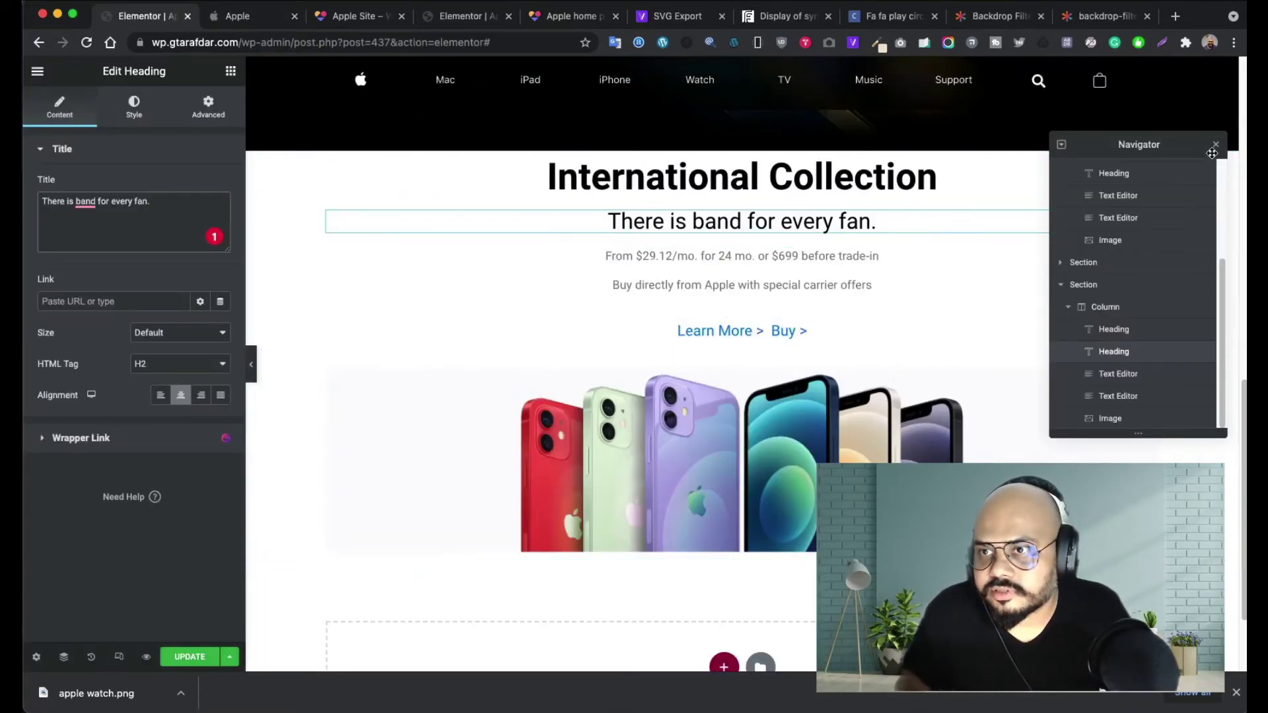
click(1215, 146)
right_click(1148, 259)
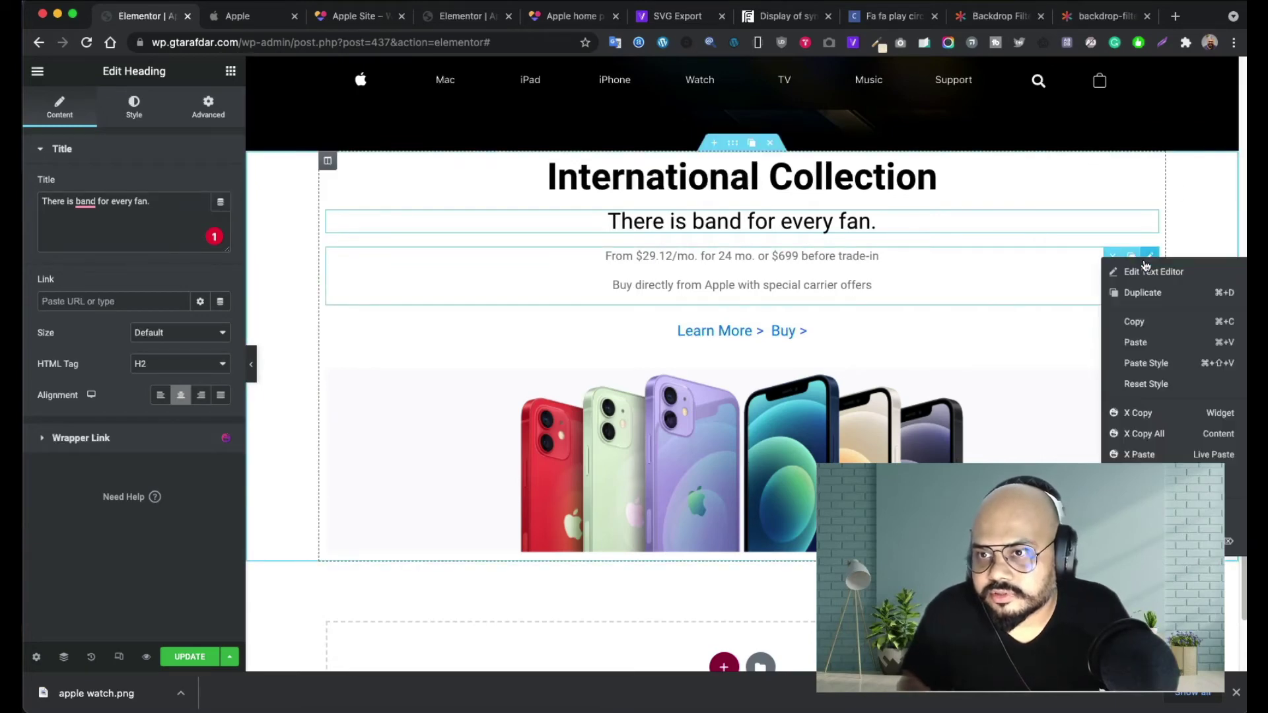
click(1149, 259)
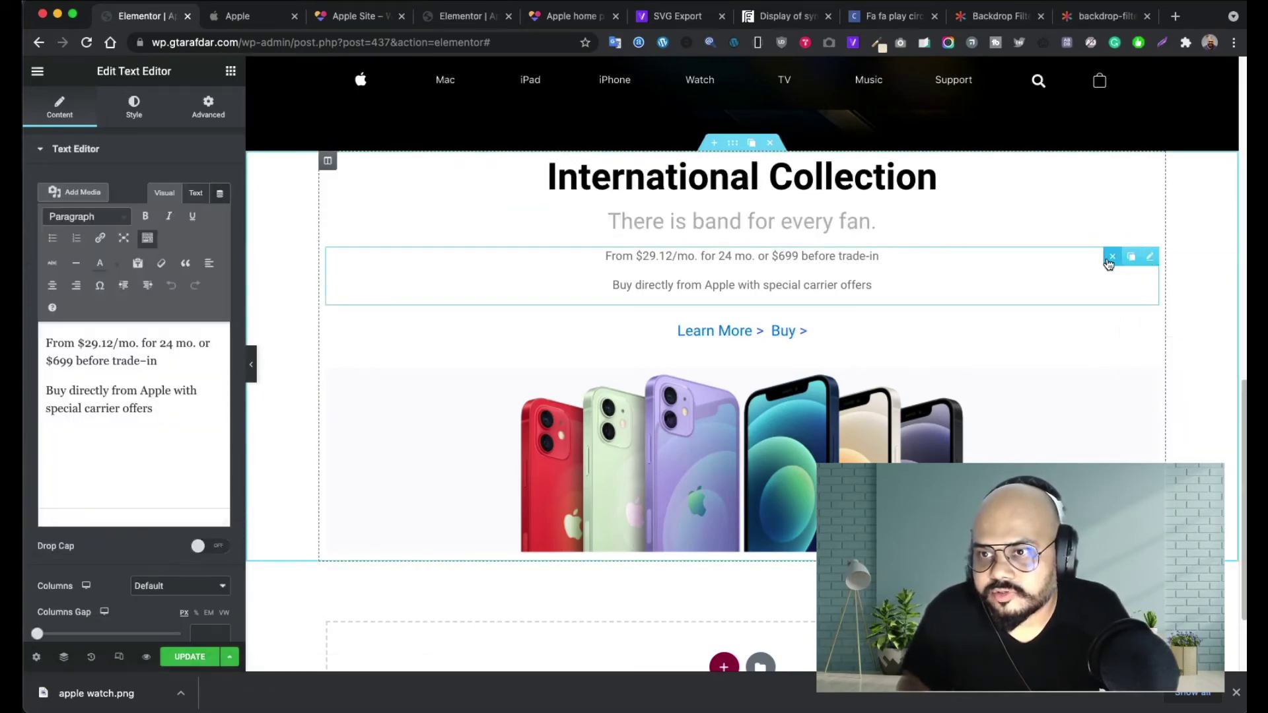
click(1110, 257)
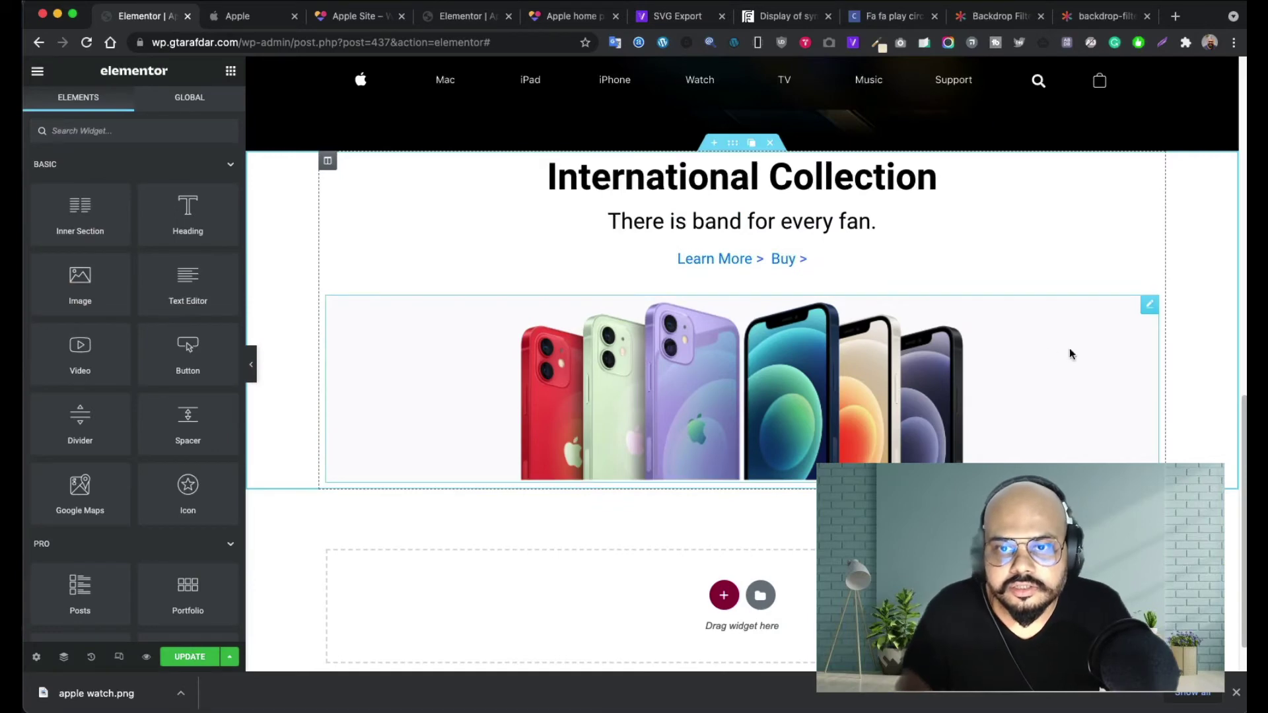
- Open the International Collection section's image for replacement and upload apple watch.png to the media library
mouse_move(1141, 315)
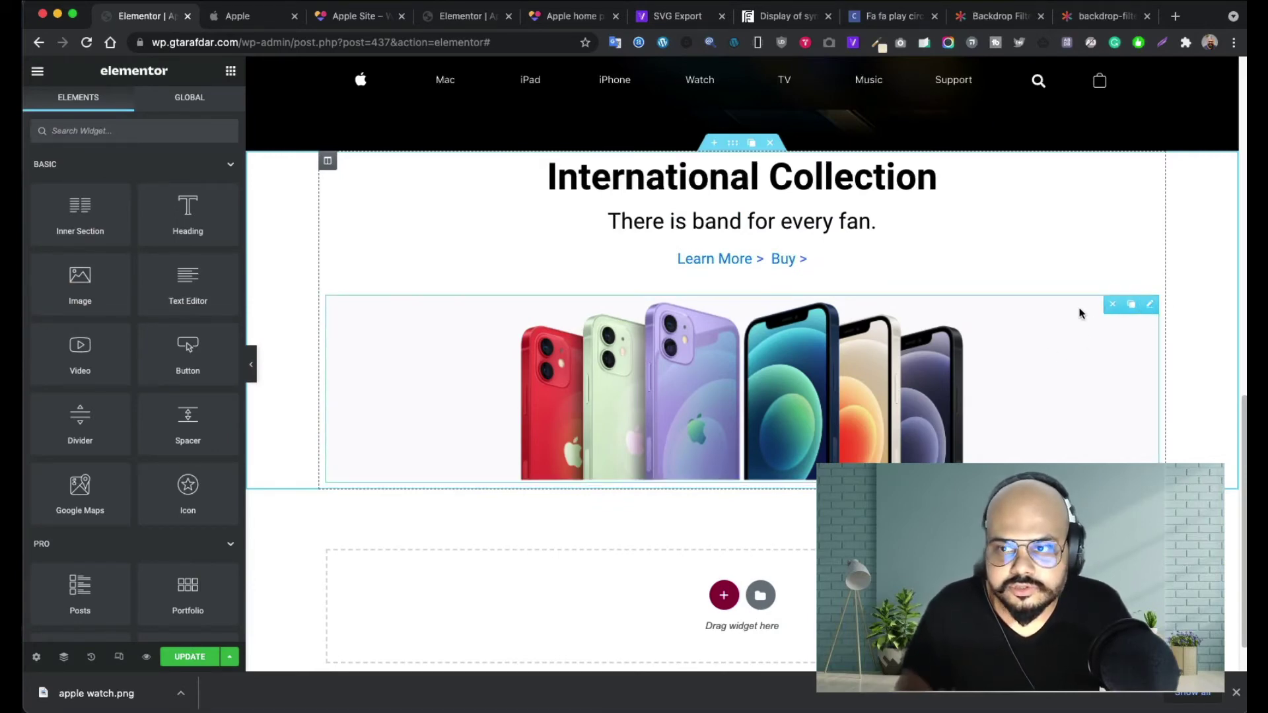
click(1149, 304)
click(106, 220)
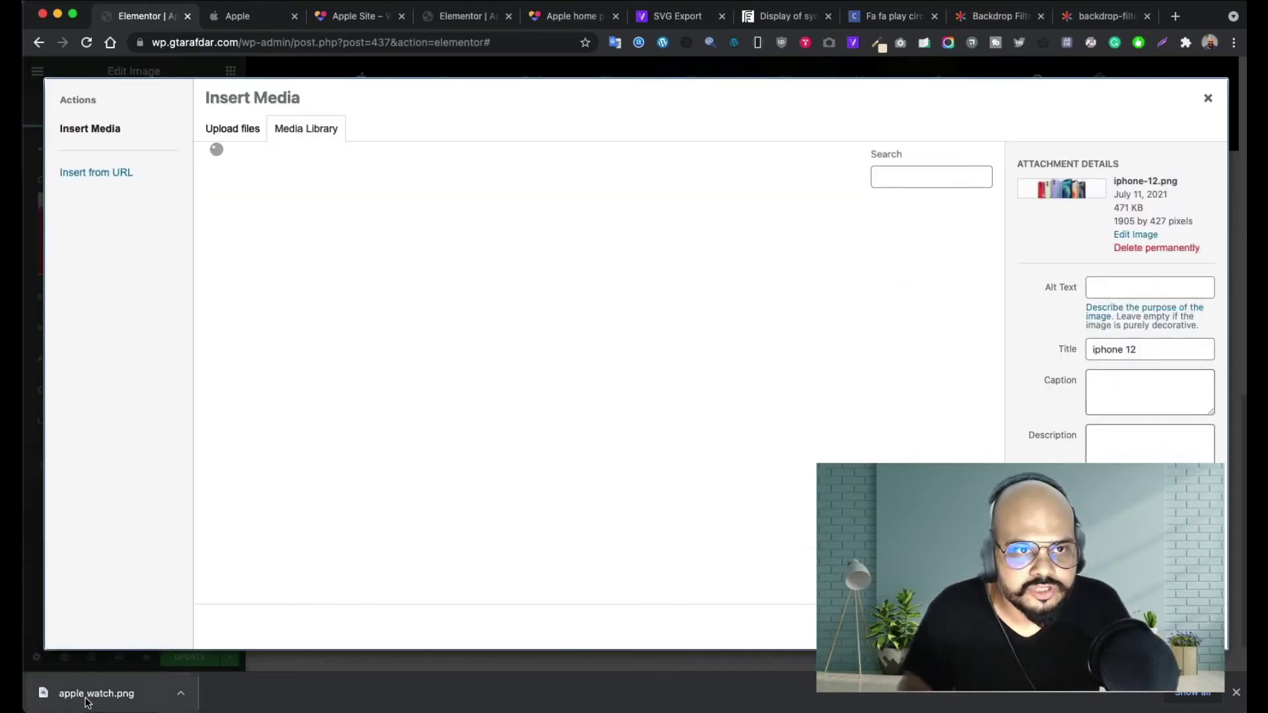
drag(90, 684, 592, 454)
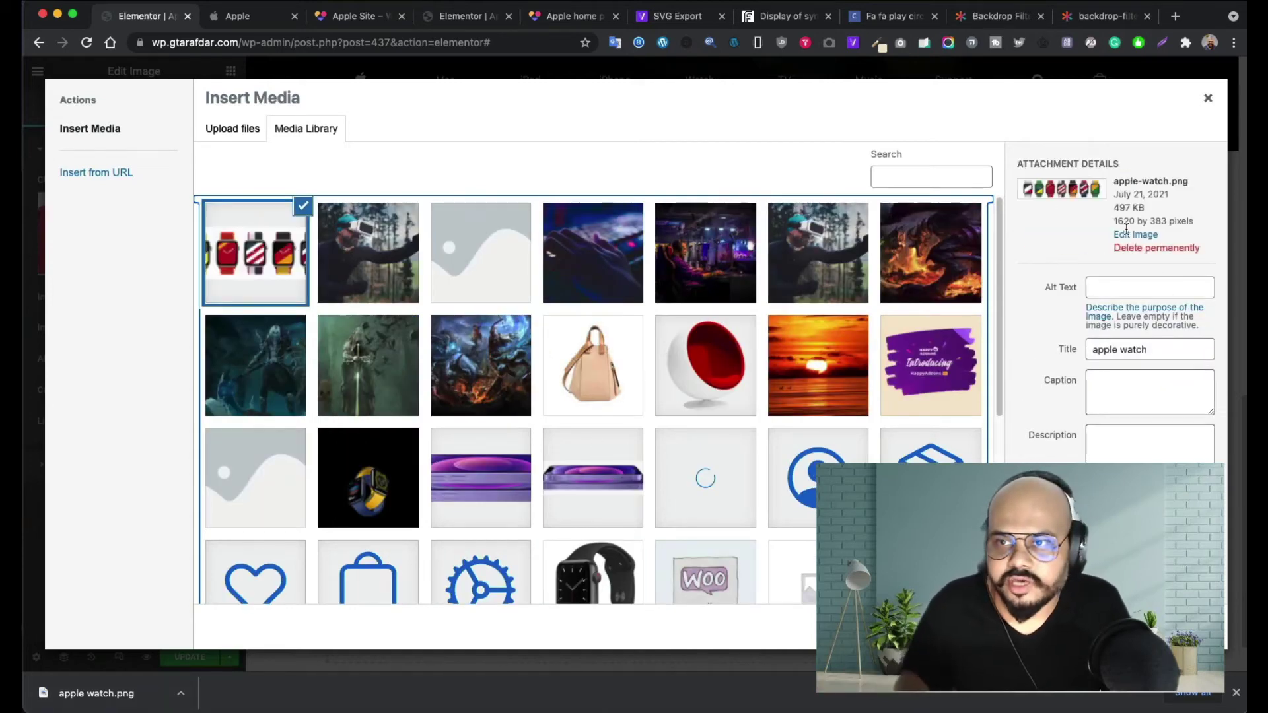
- Copy the uploaded image's title into its alt text as "apple watch" and insert it into the International Collection section
triple_click(1171, 354)
key(super+c)
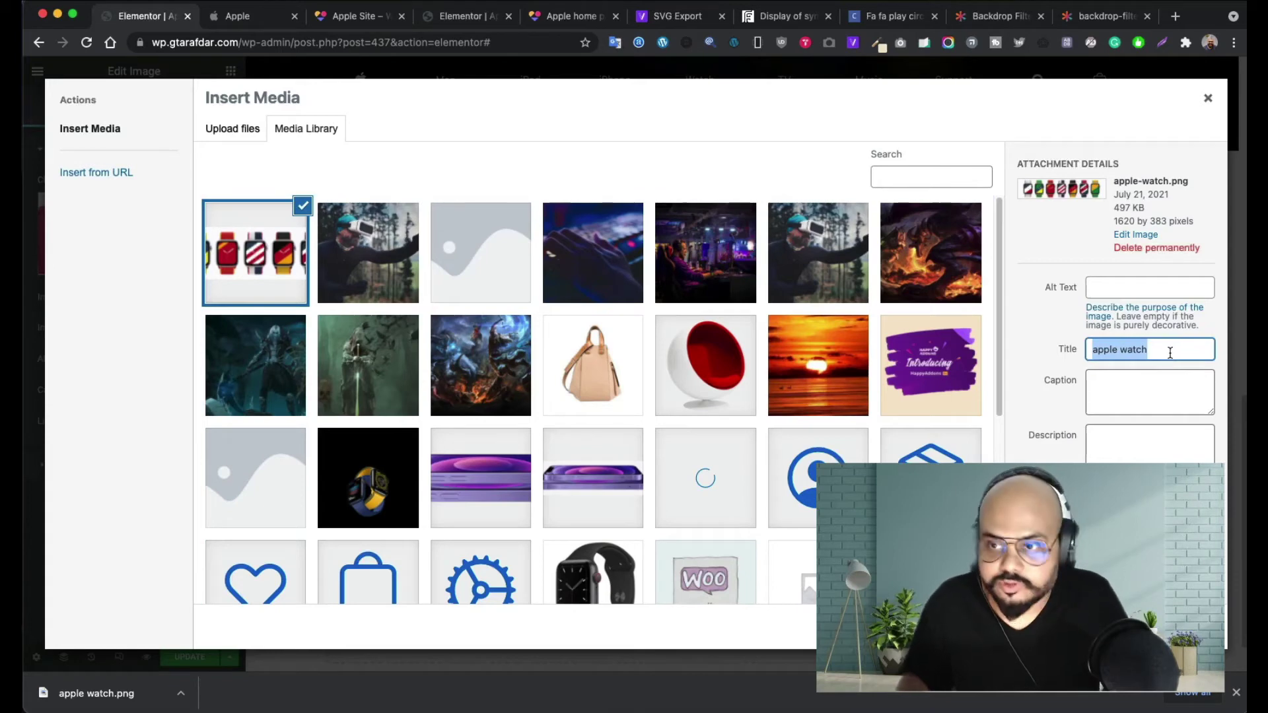
click(1121, 288)
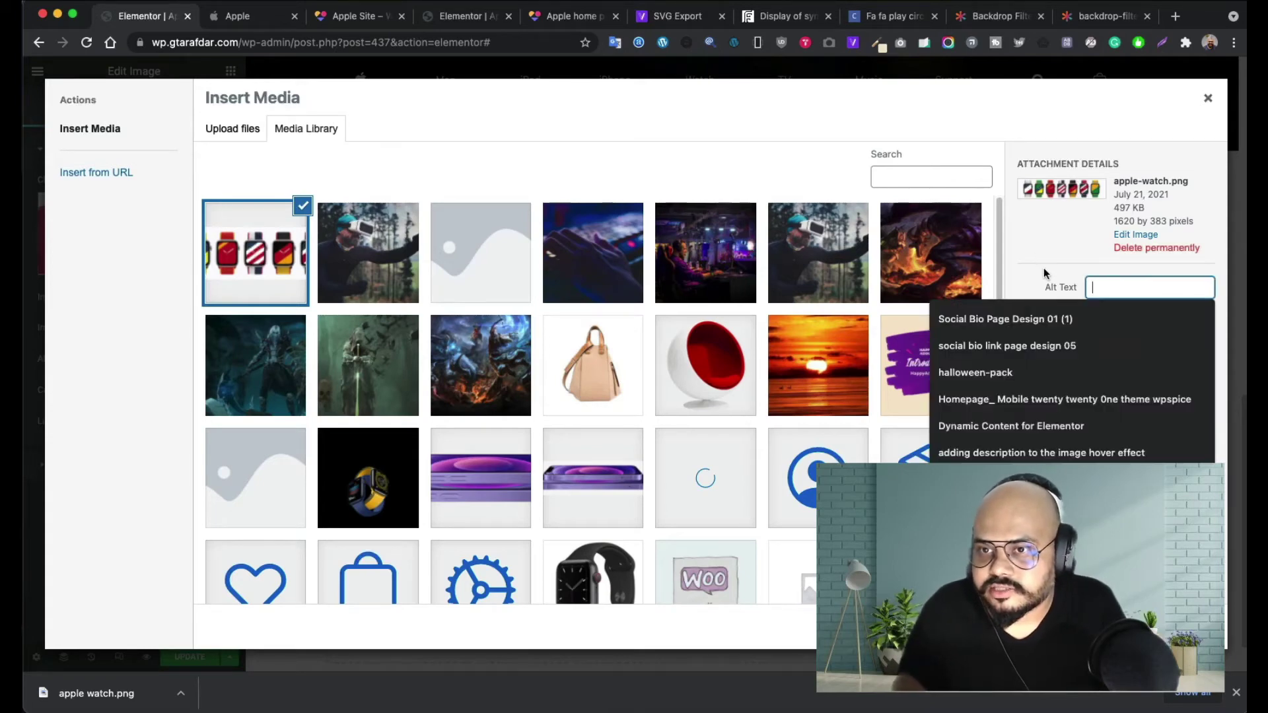
click(1043, 268)
click(1118, 291)
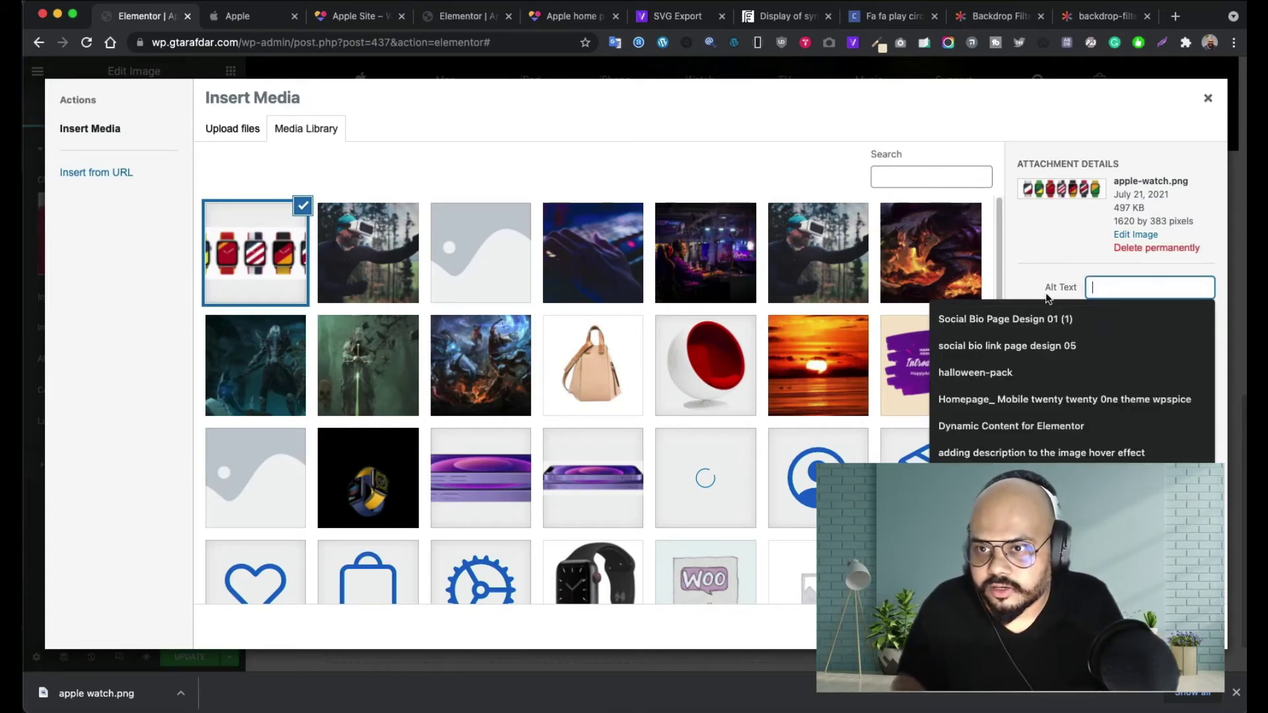
key(super+v)
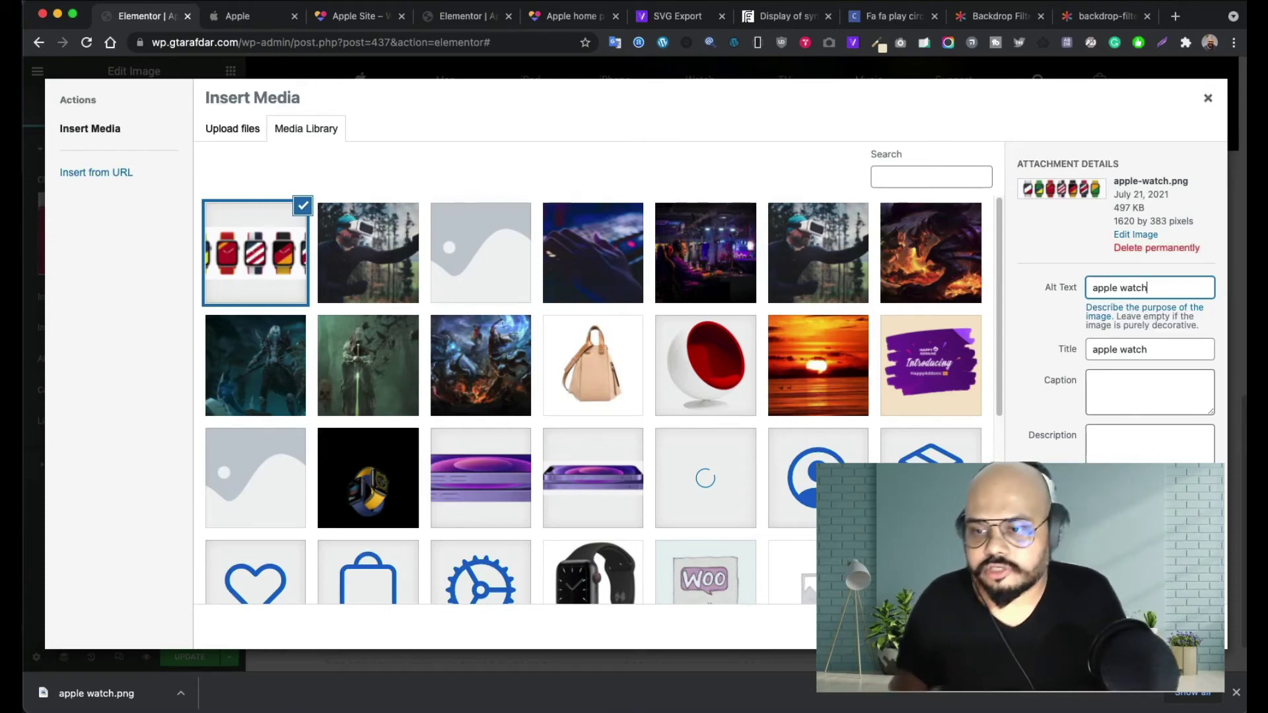
click(1179, 627)
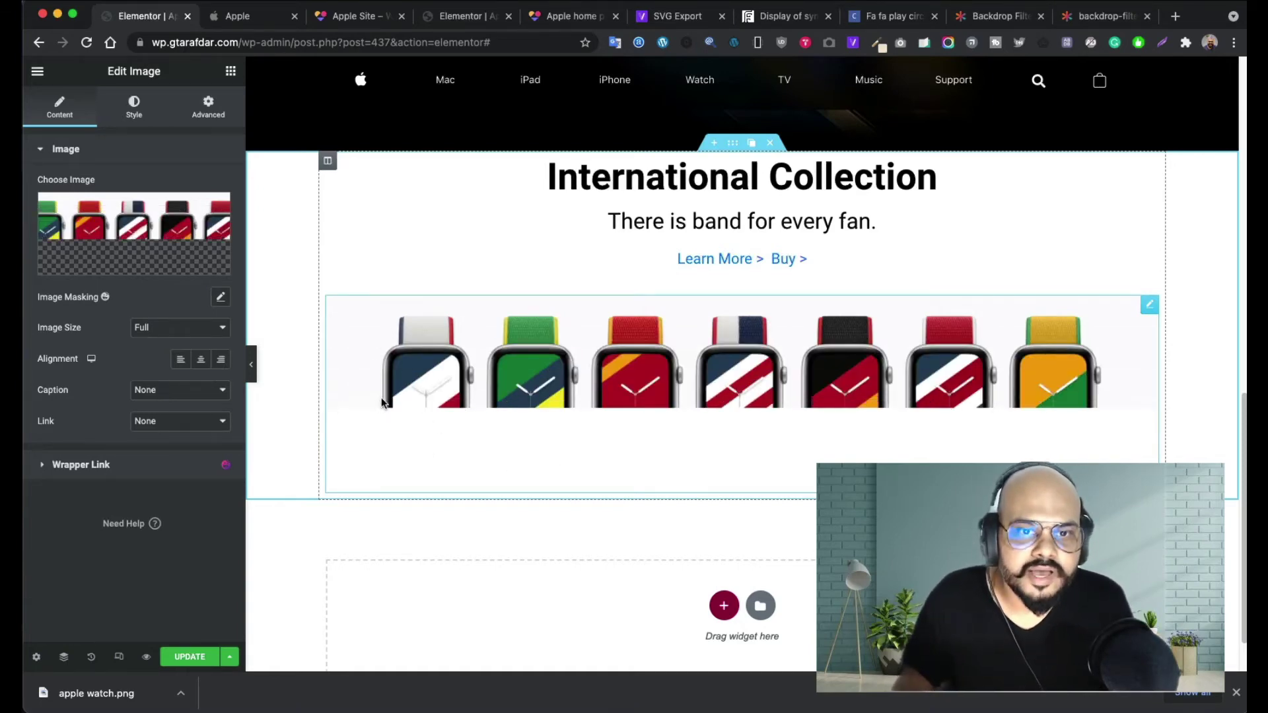
- Inspect the International Collection block on the Apple homepage, copy its background colour value and return to Elementor
click(239, 16)
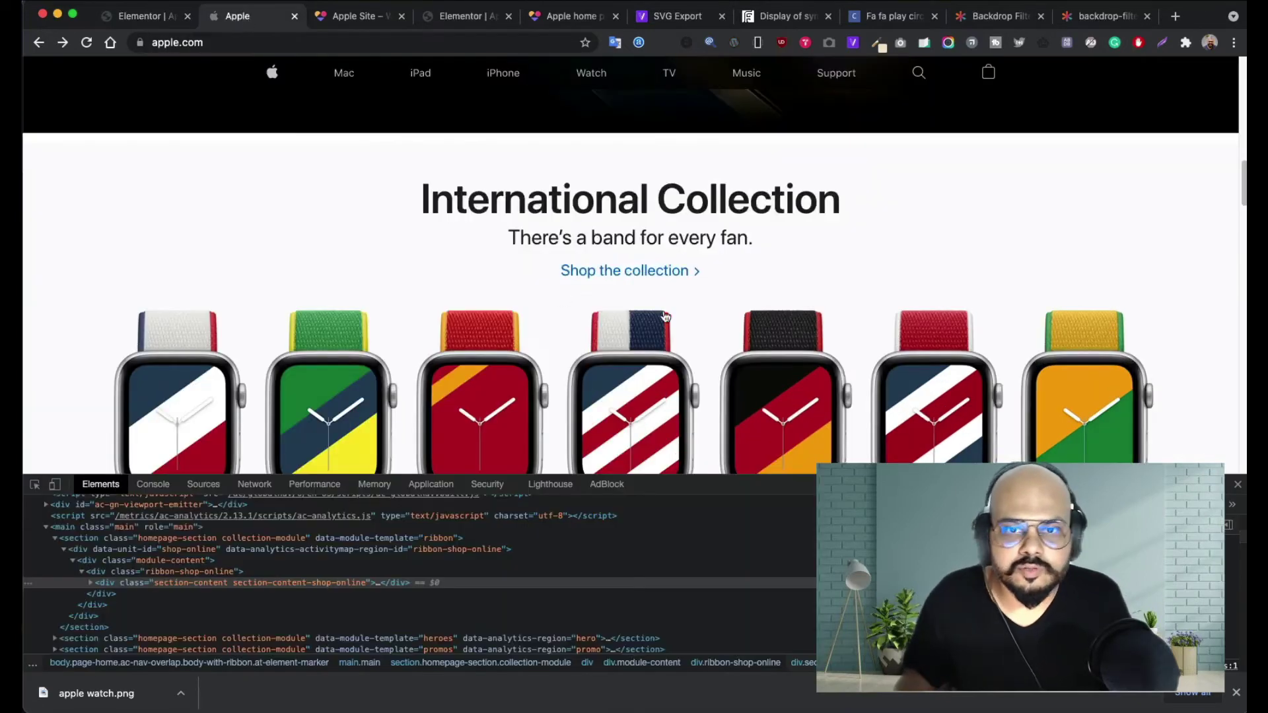
click(35, 486)
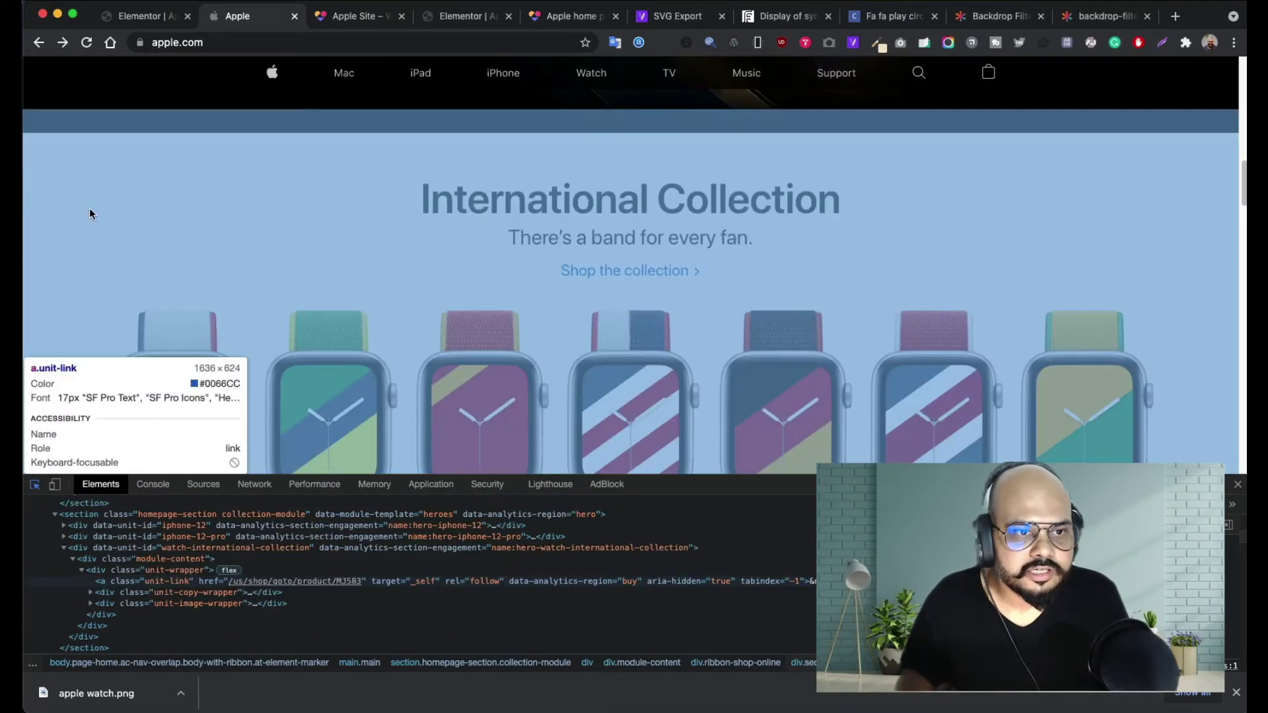
click(85, 210)
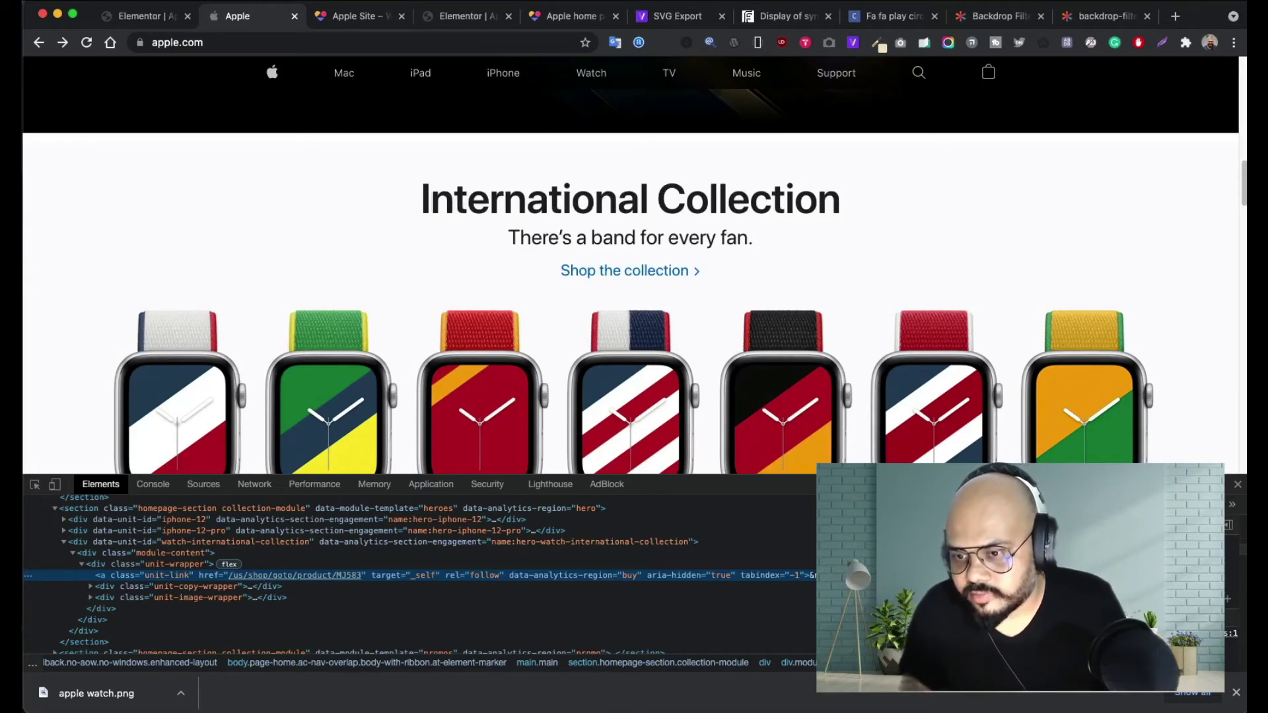
click(1049, 645)
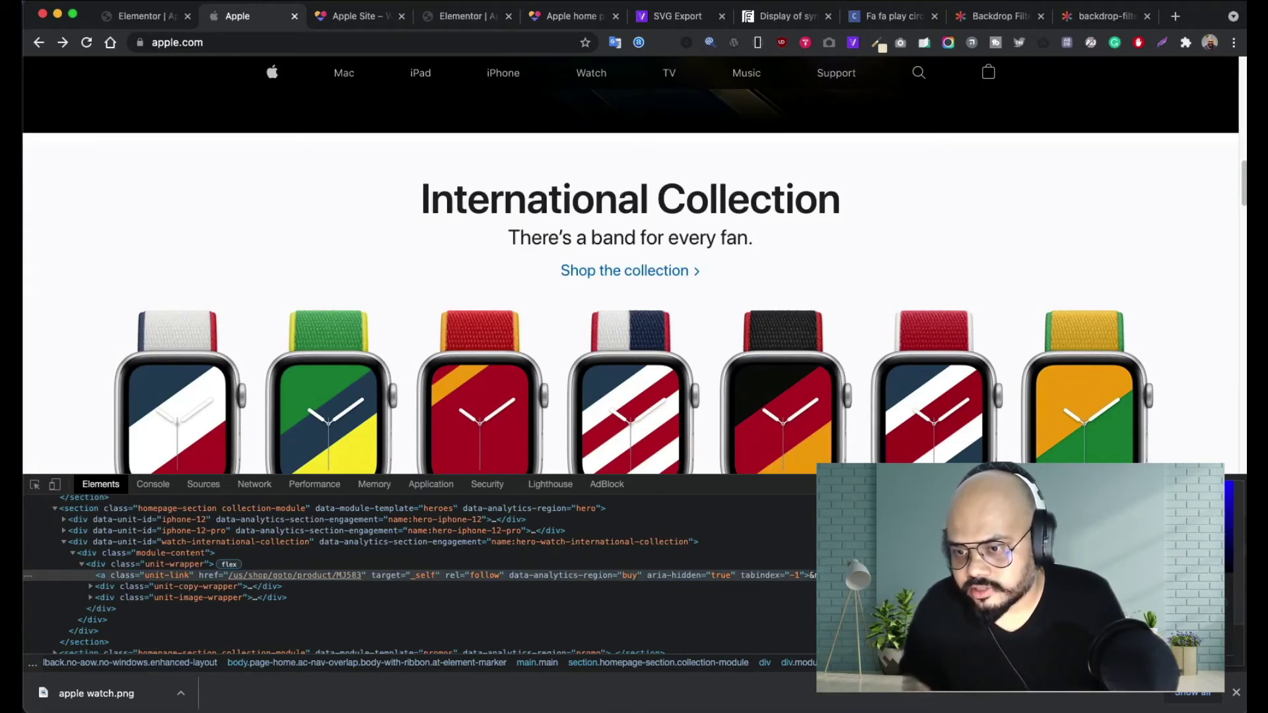
click(148, 20)
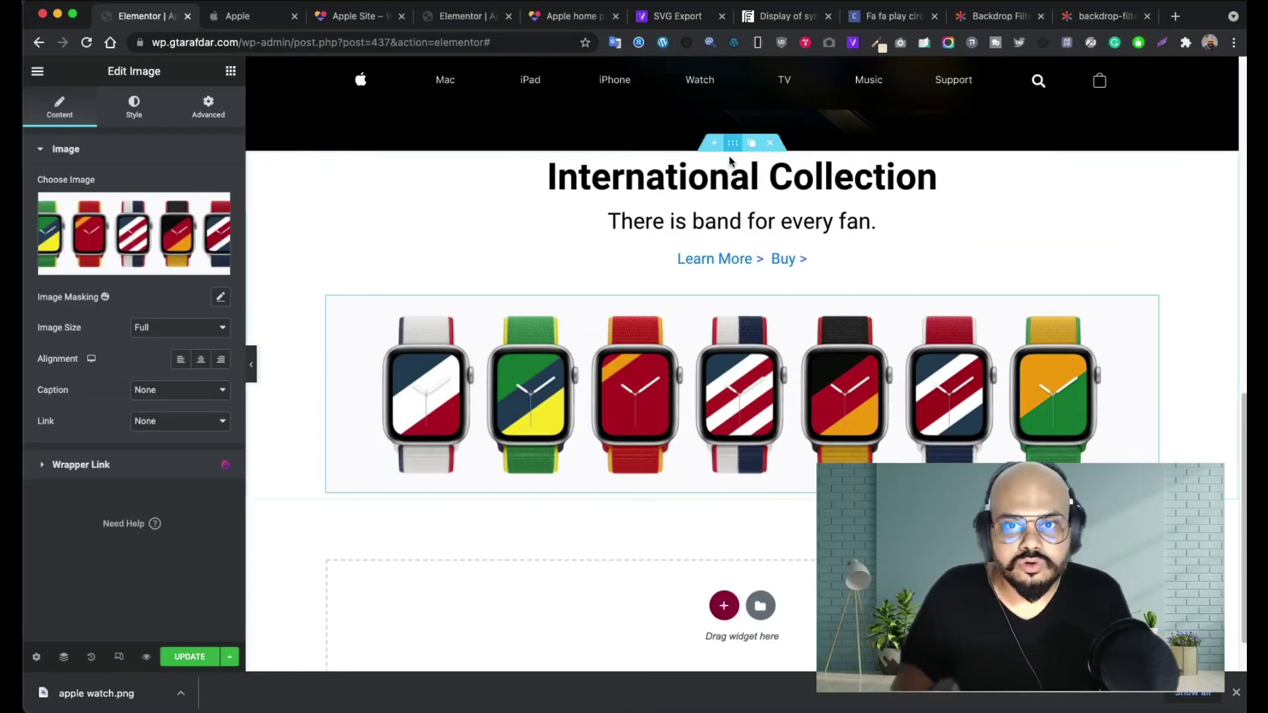
- Give the International Collection section a classic background with the colour #fbfbfd
click(732, 143)
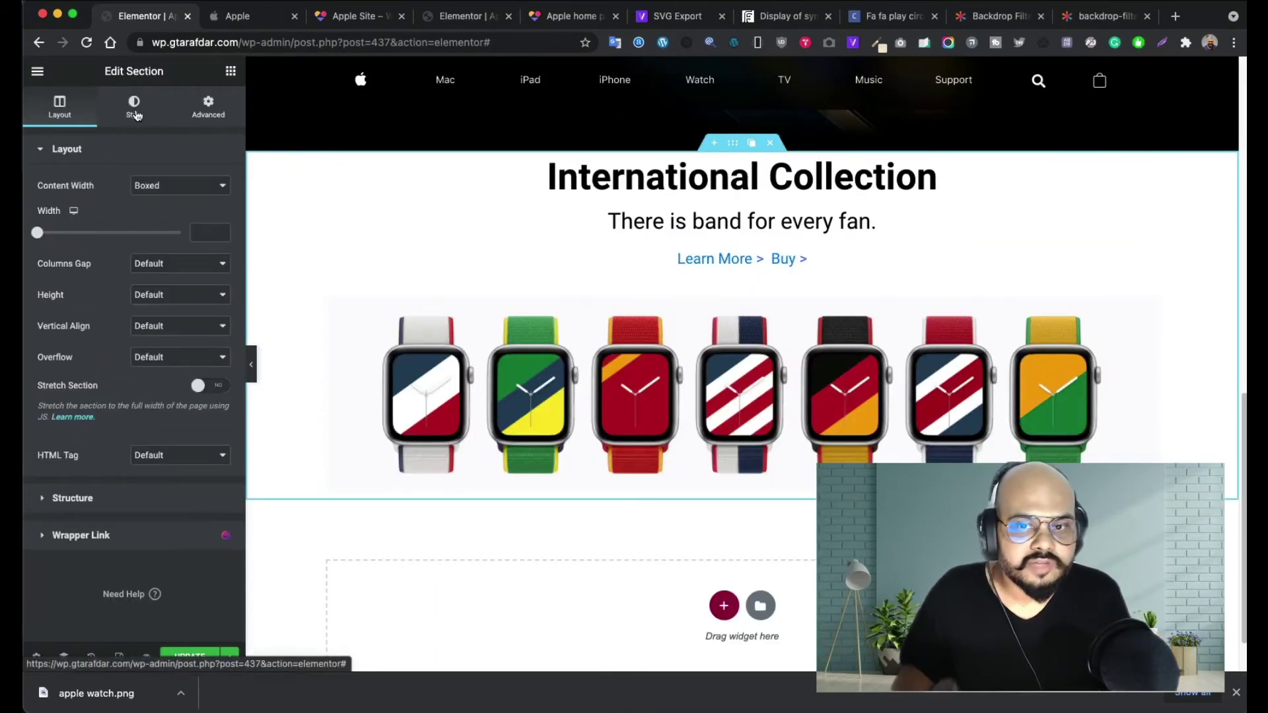
click(134, 108)
click(160, 217)
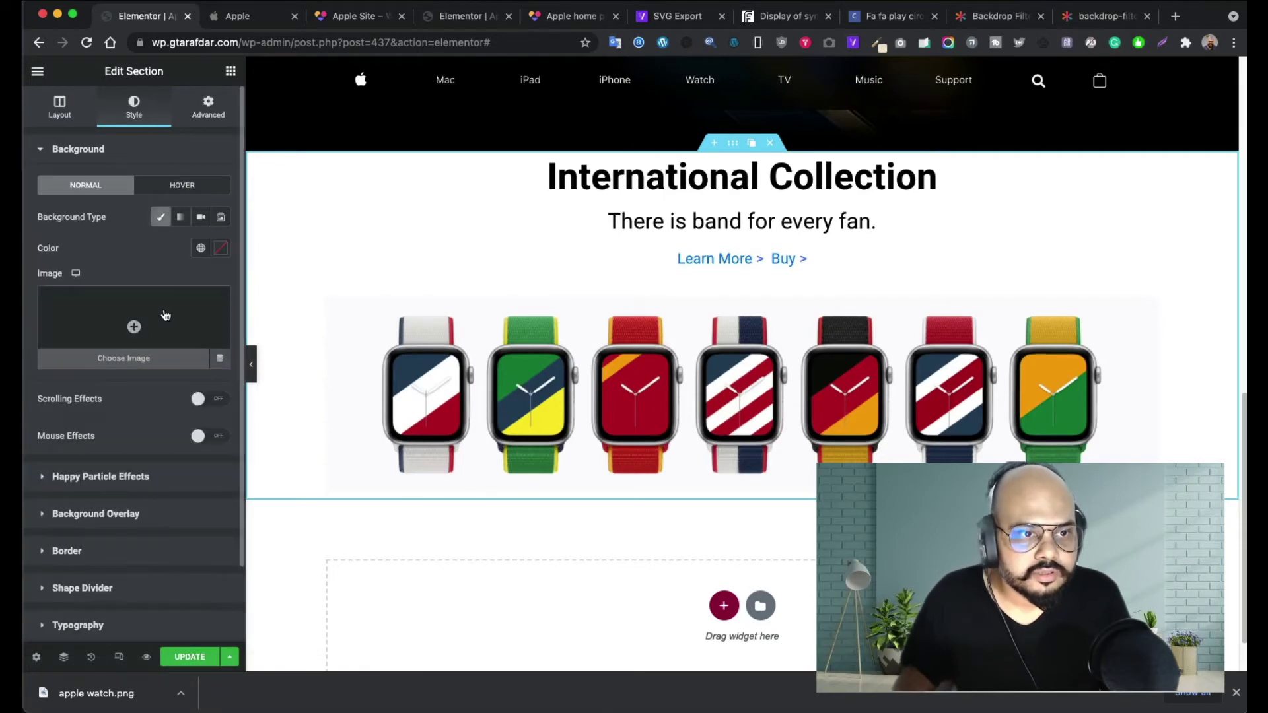
click(220, 248)
click(146, 475)
text(#fbfbfd)
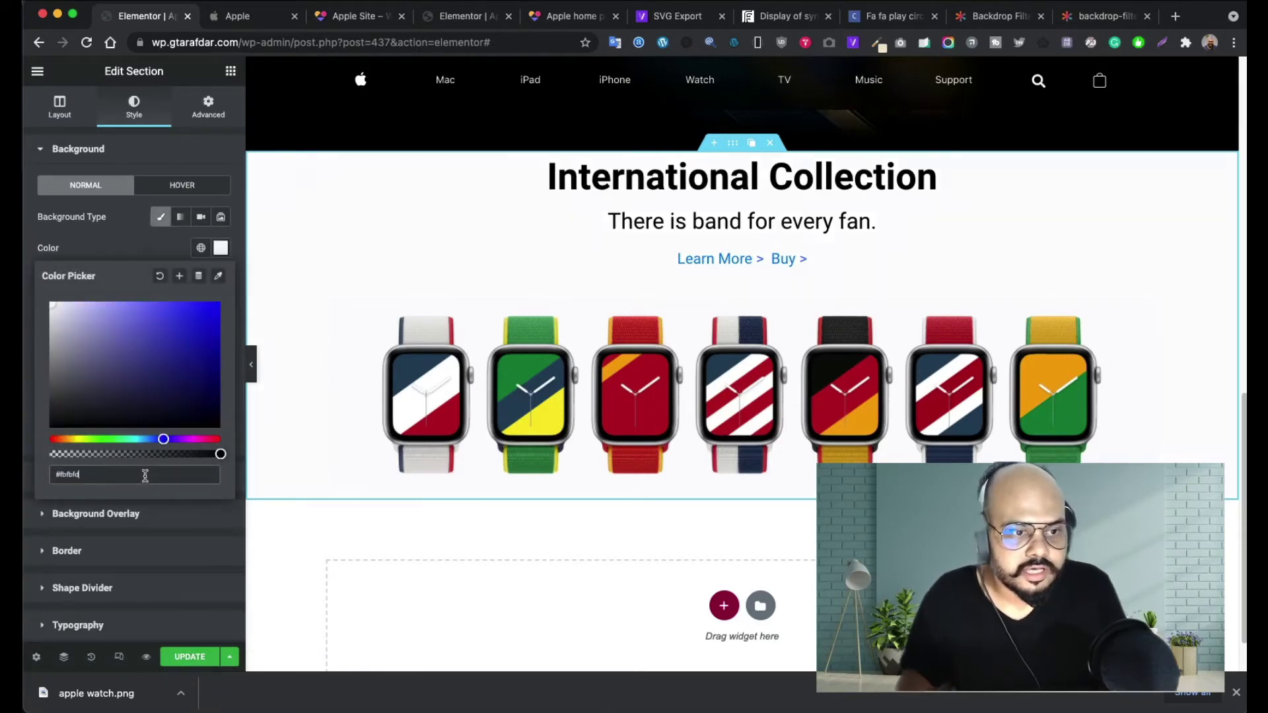
click(136, 251)
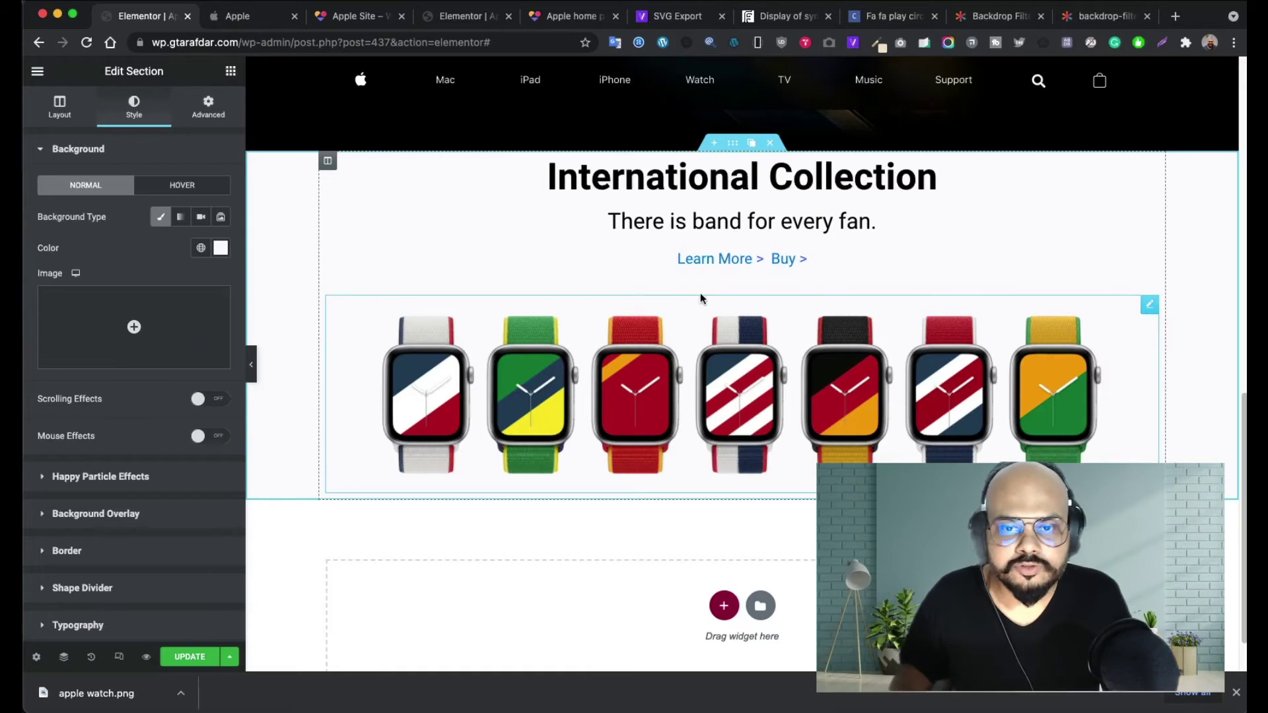
- Review the iPhone and International Collection sections of the Elementor page
scroll(730, 366, down, 2)
scroll(578, 339, up, 8)
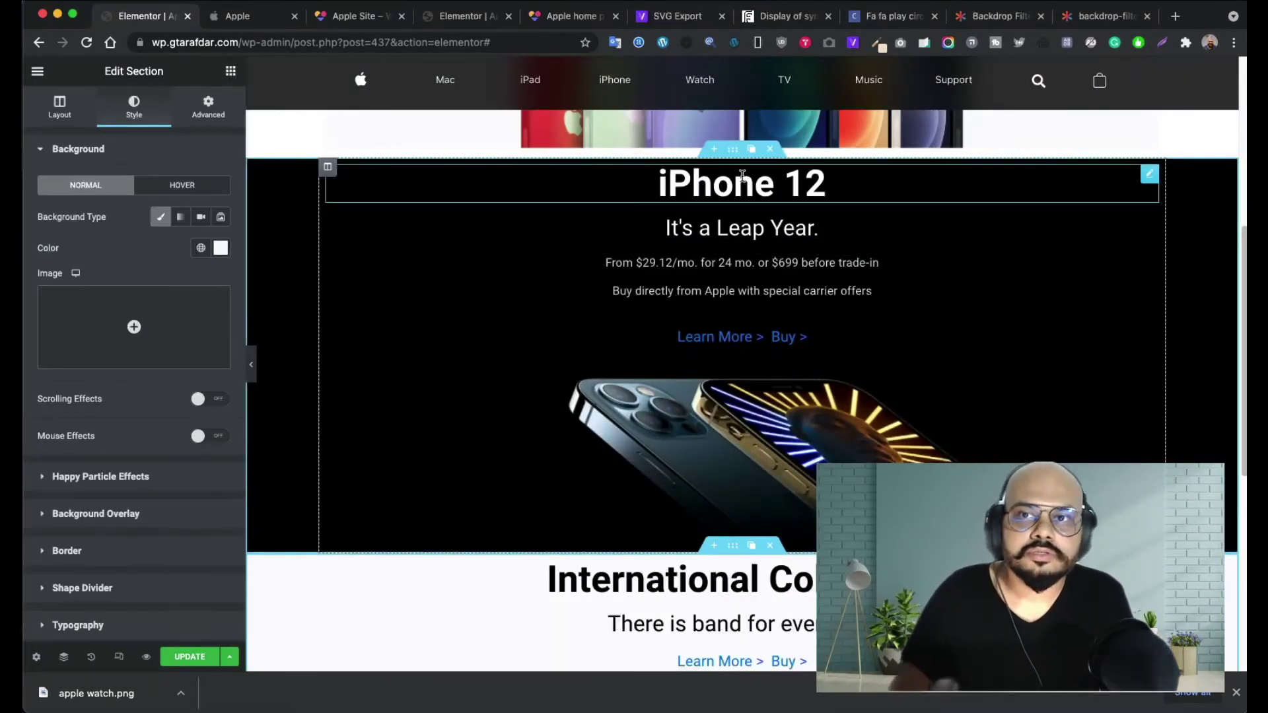
scroll(597, 368, down, 3)
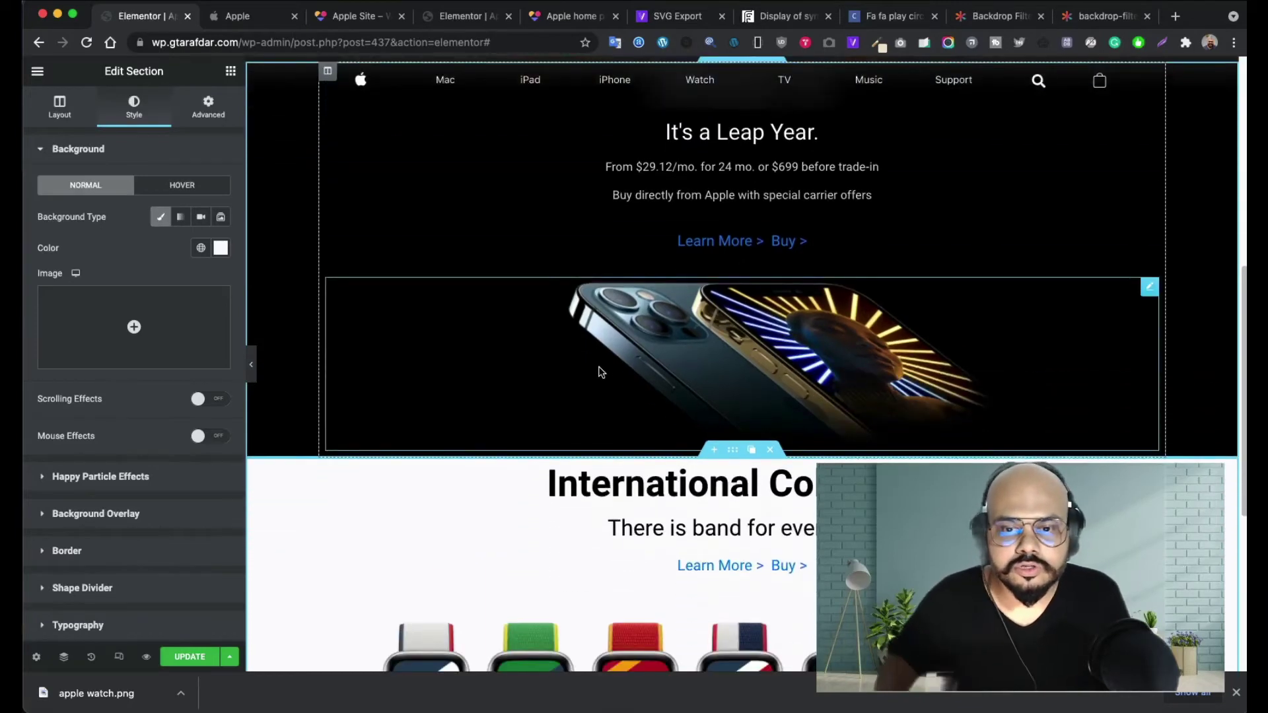
scroll(605, 513, down, 3)
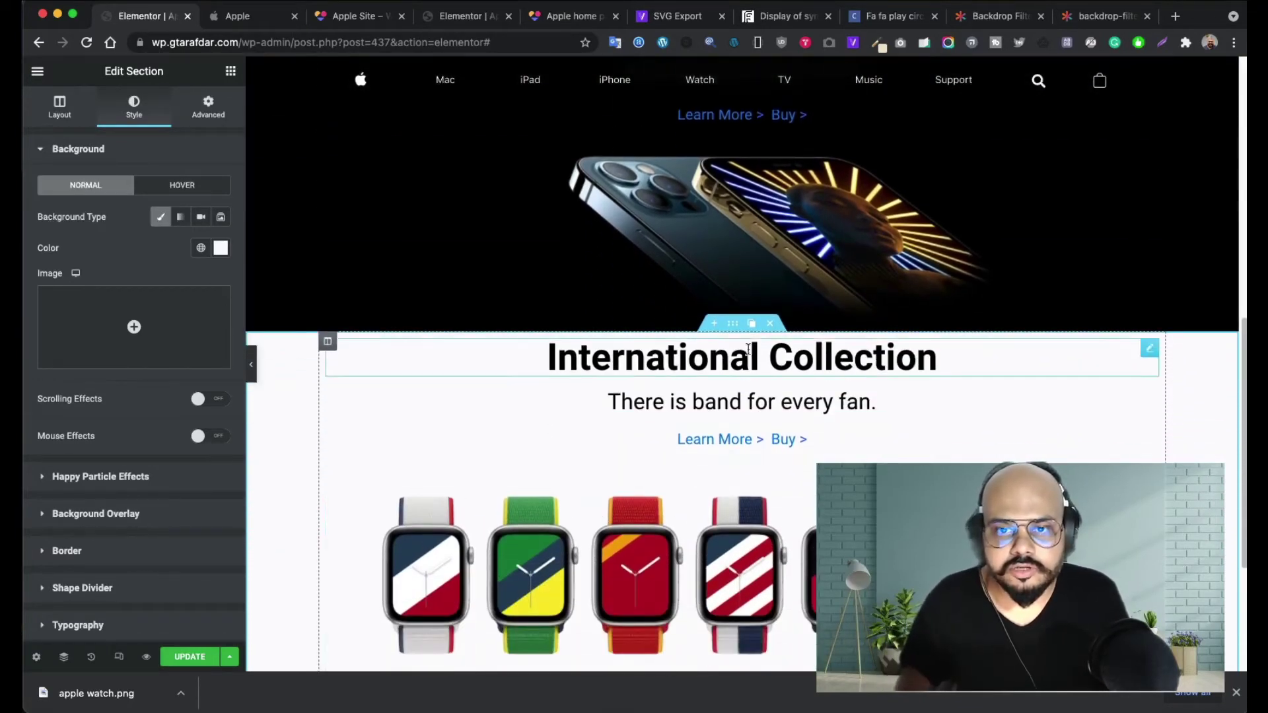
scroll(451, 473, down, 3)
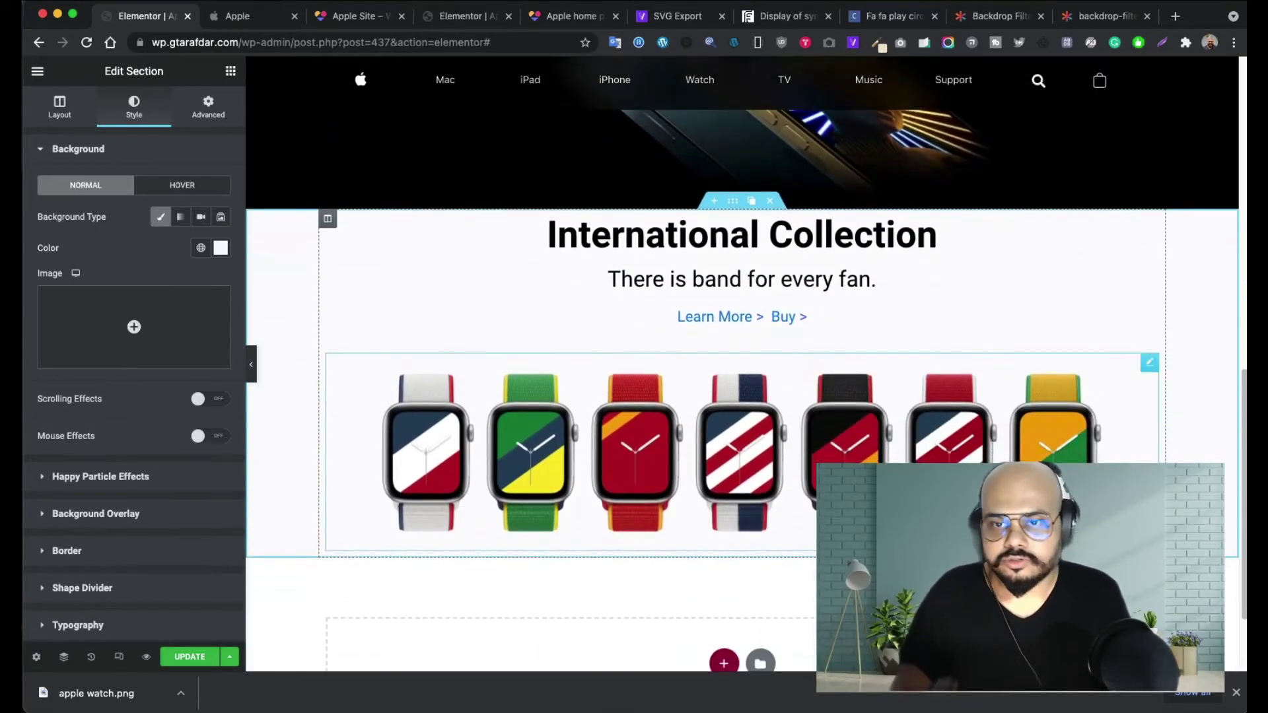
scroll(648, 463, up, 15)
scroll(650, 451, down, 10)
scroll(650, 451, up, 8)
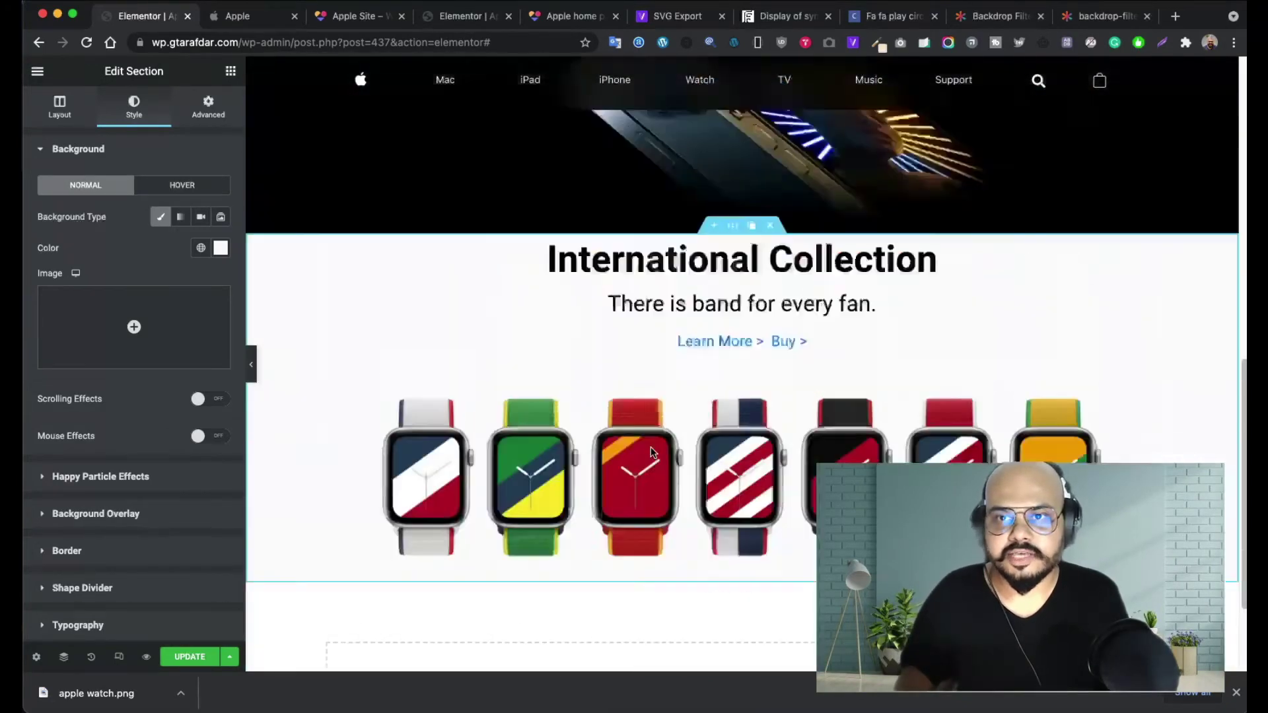
scroll(652, 453, down, 8)
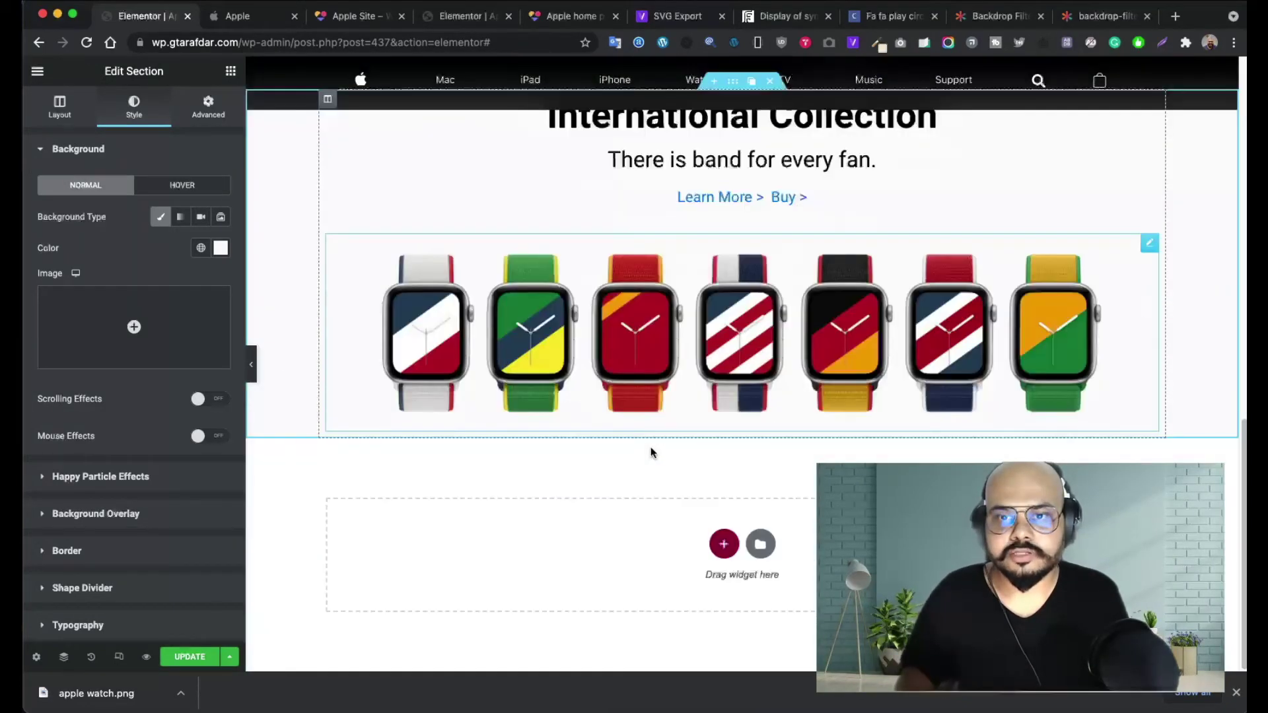
- Examine the Fitness+ and iMac blocks on the Apple homepage, close the developer tools and return to Elementor
click(238, 16)
scroll(796, 391, down, 1)
scroll(795, 390, down, 2)
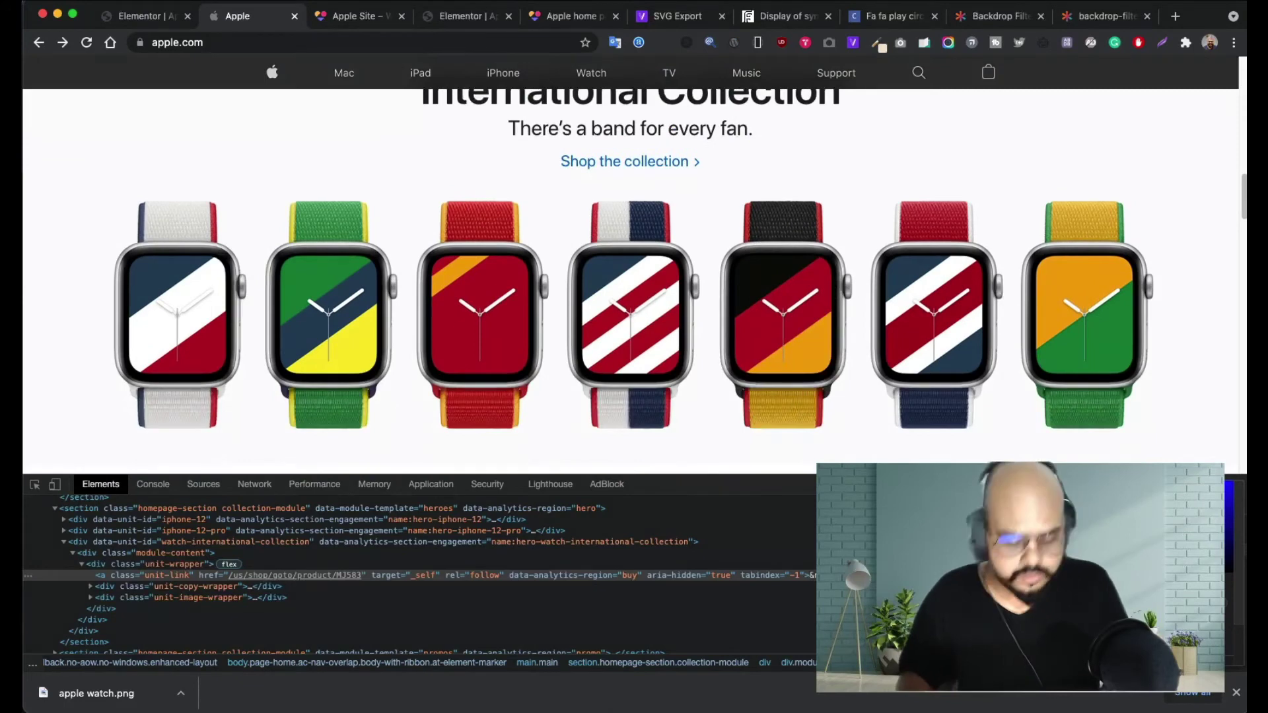
scroll(524, 305, down, 6)
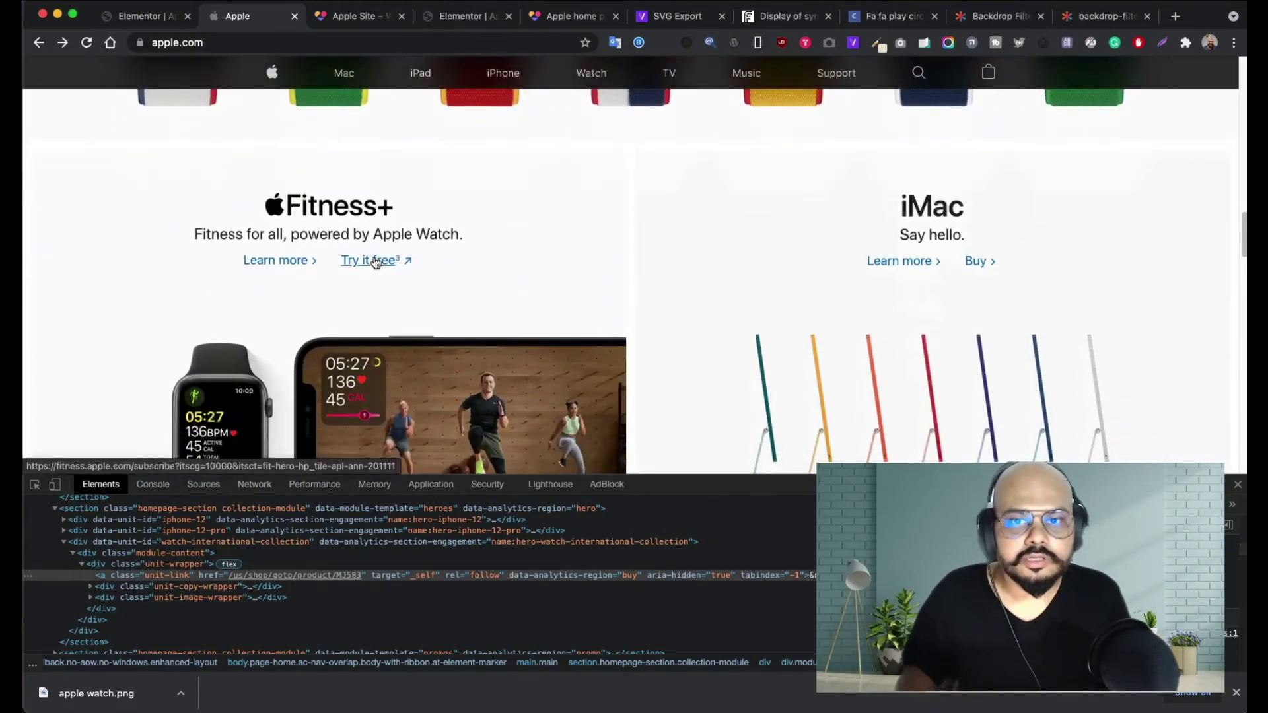
scroll(760, 294, down, 5)
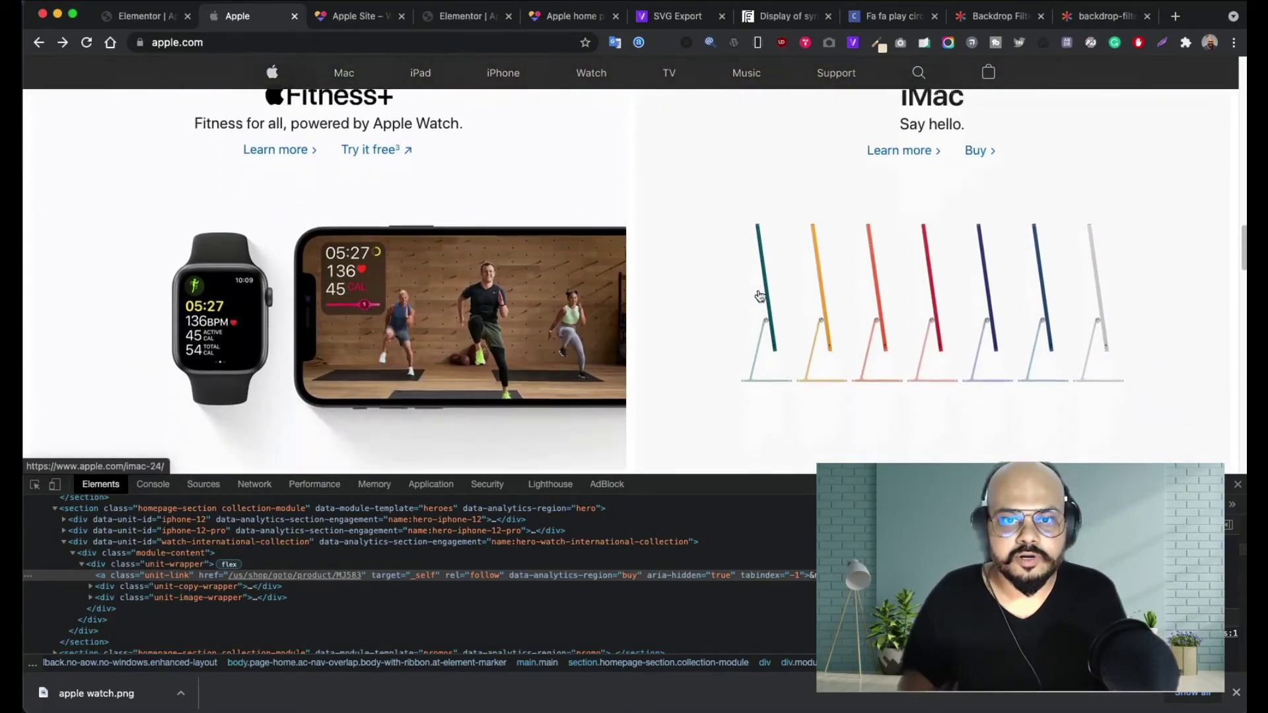
scroll(373, 255, up, 5)
scroll(597, 285, down, 2)
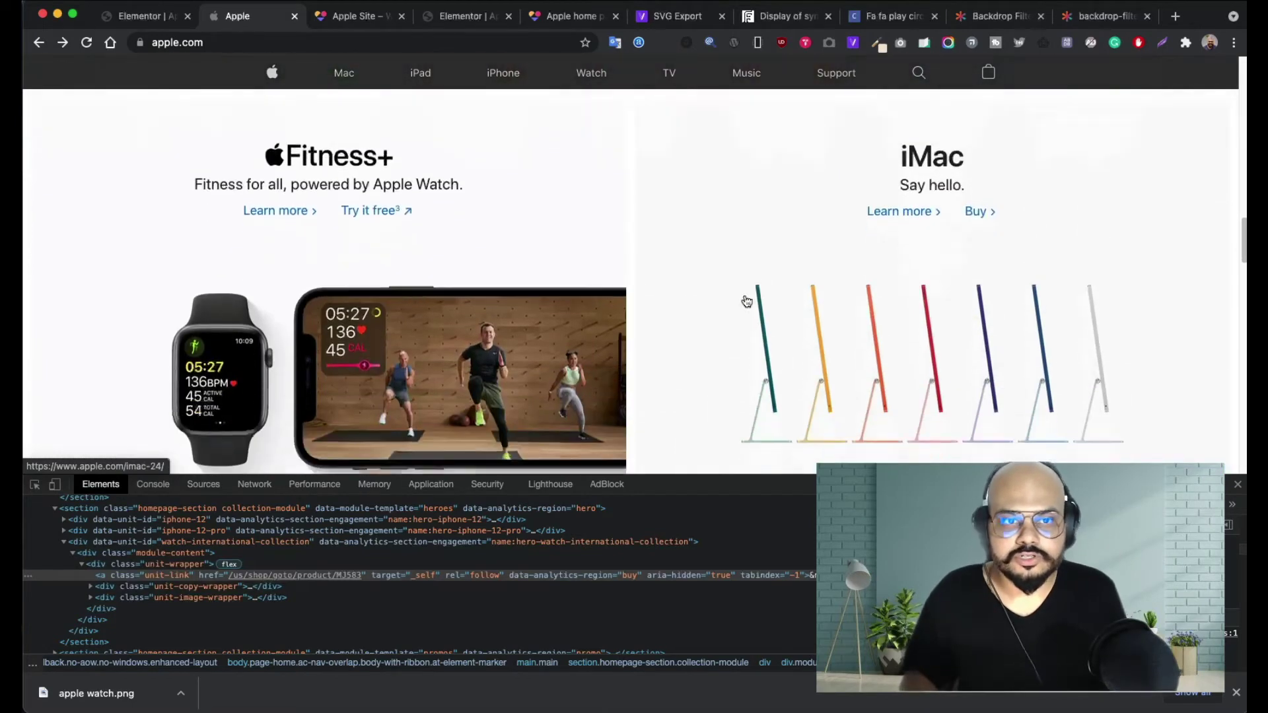
click(1238, 486)
scroll(572, 436, up, 4)
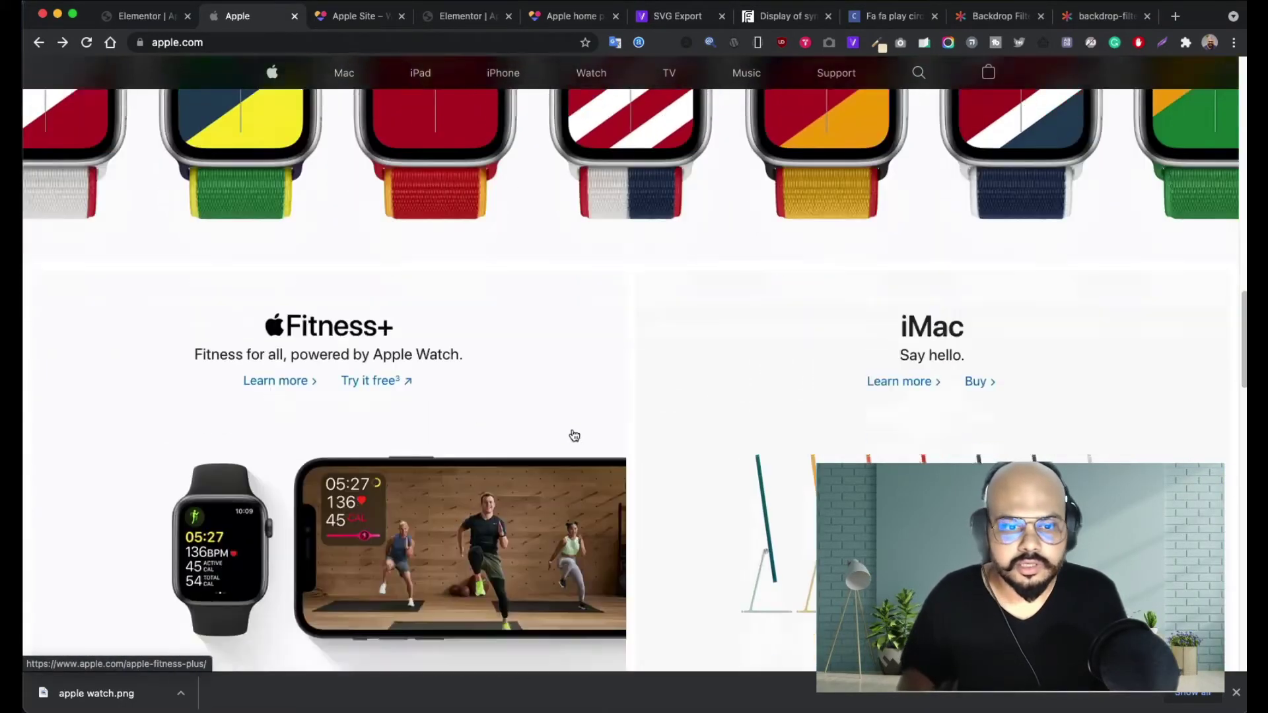
scroll(441, 380, down, 4)
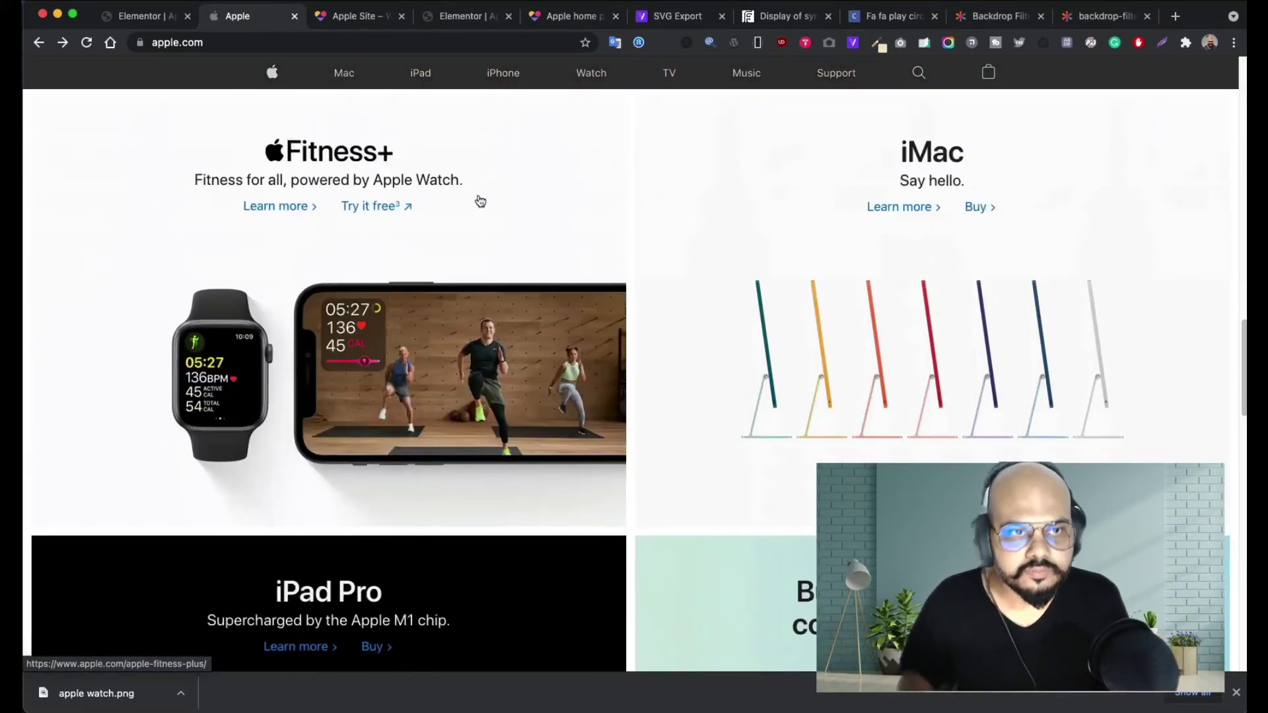
click(155, 17)
click(723, 544)
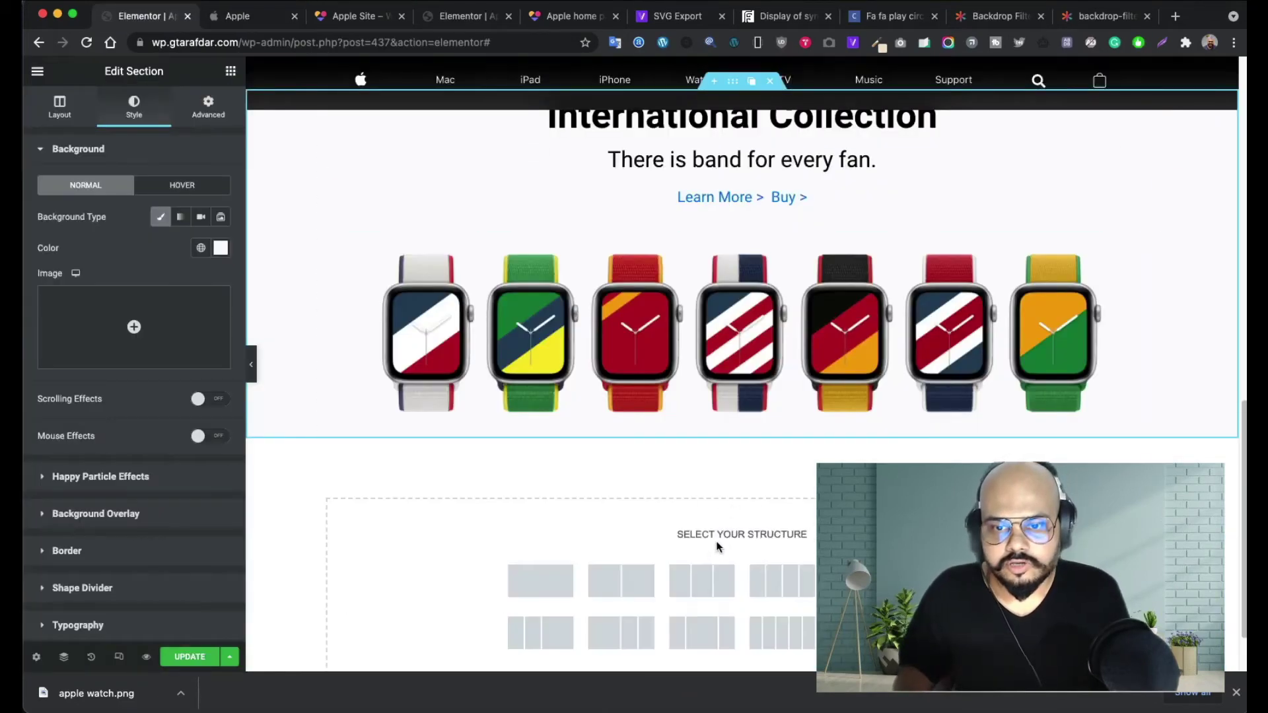
click(603, 572)
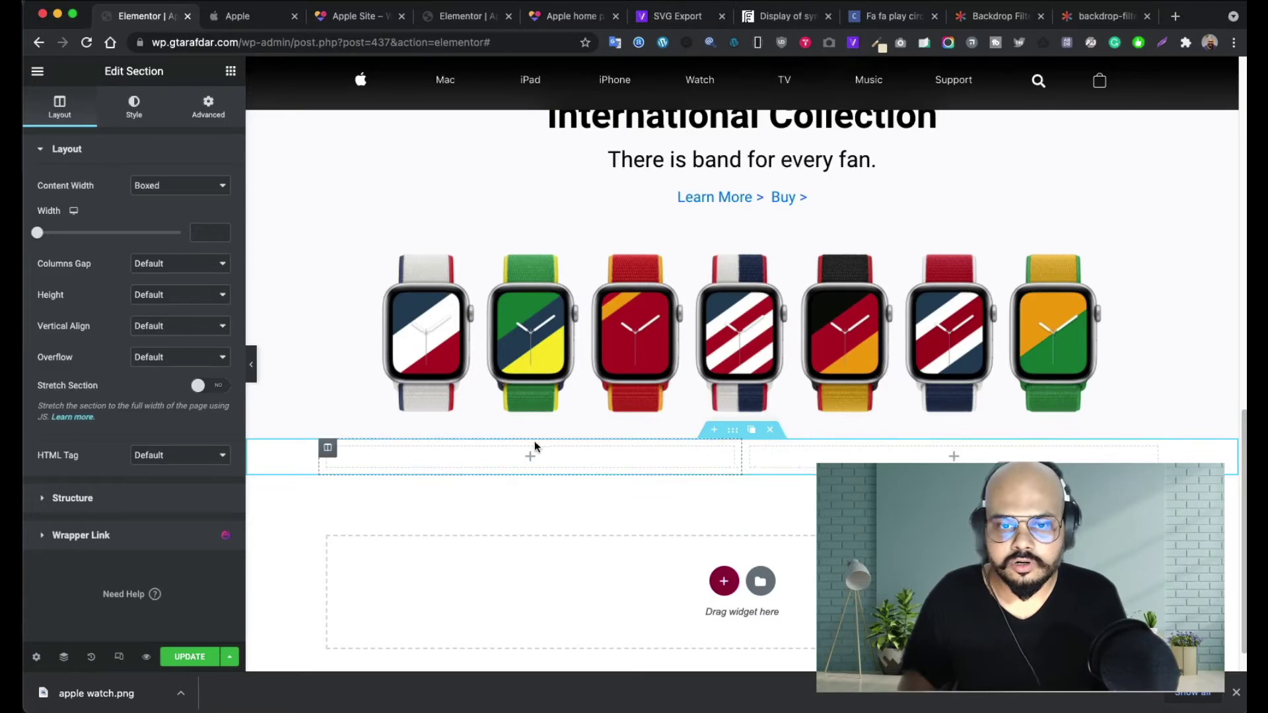
click(770, 430)
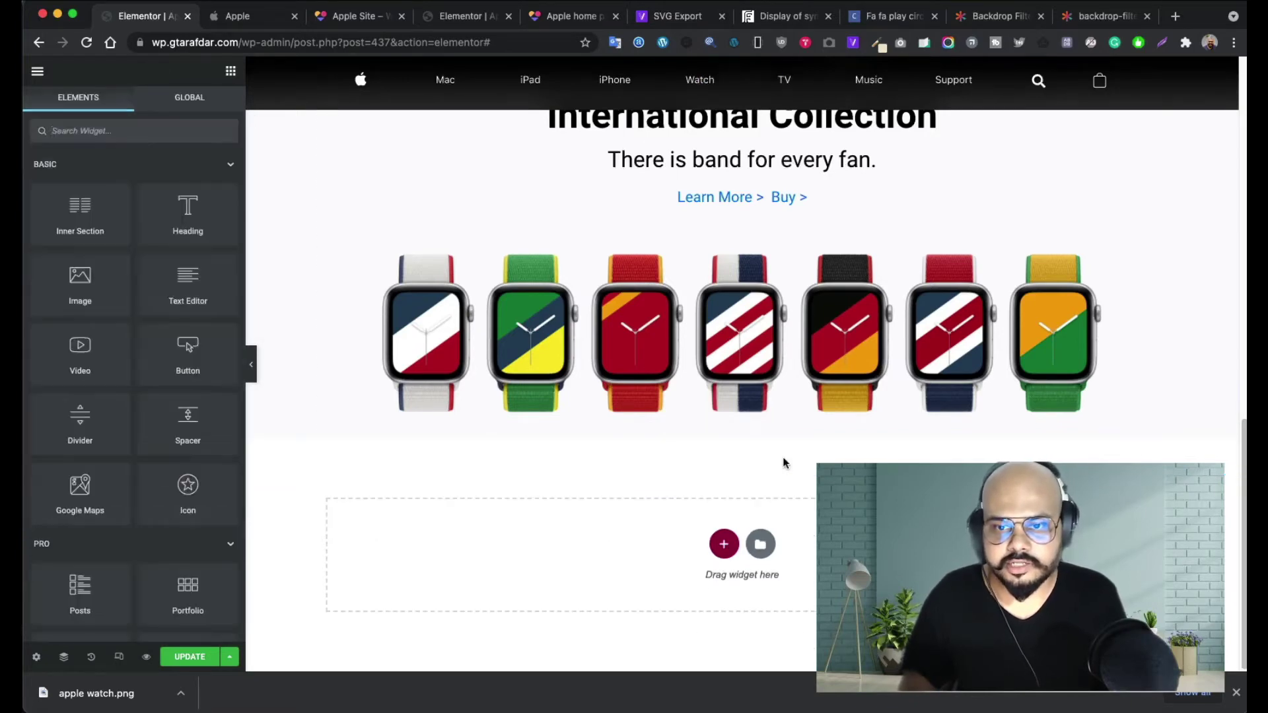
- Add a two-column section below the International Collection section and go back to the Fitness+ and iMac blocks on the Apple homepage
click(722, 546)
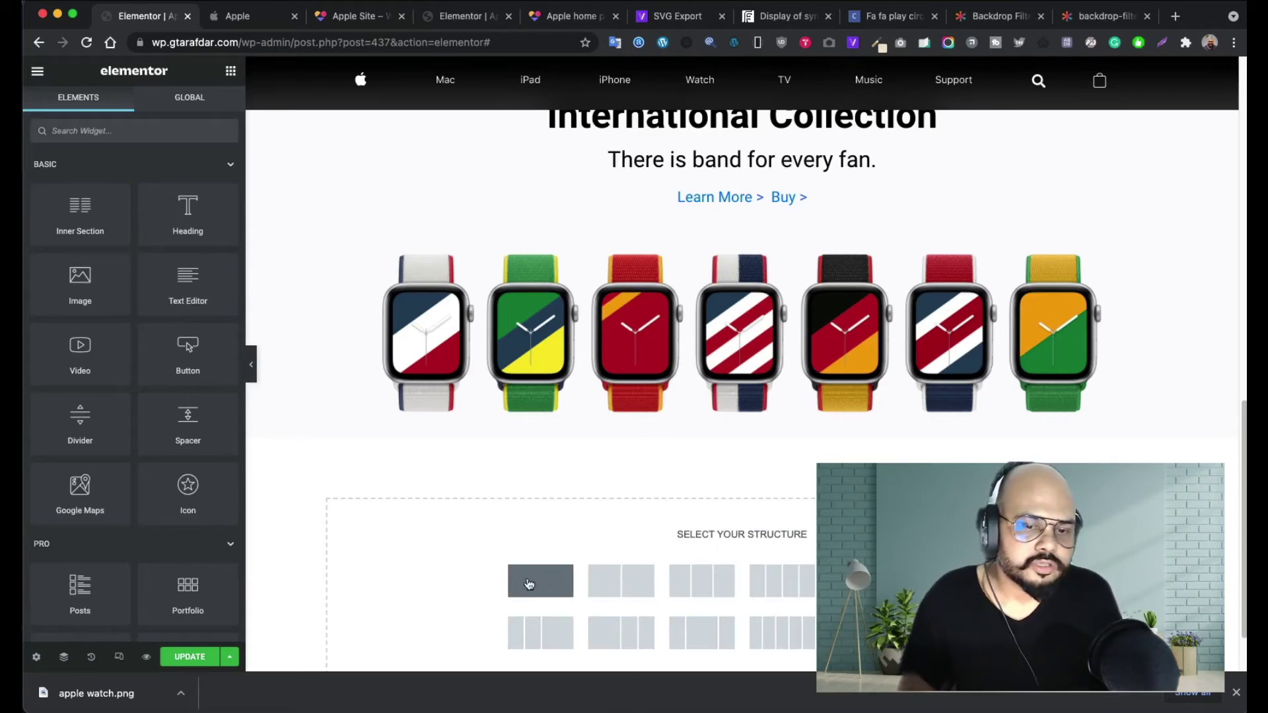
click(635, 584)
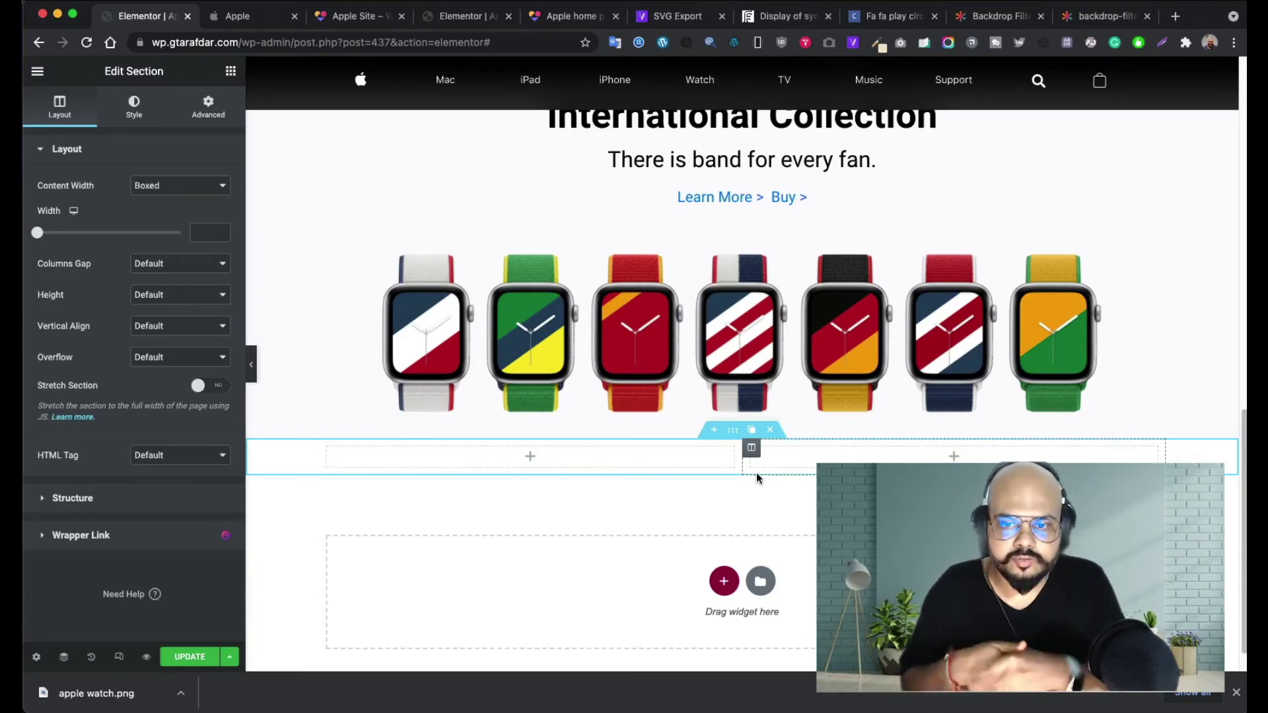
click(237, 17)
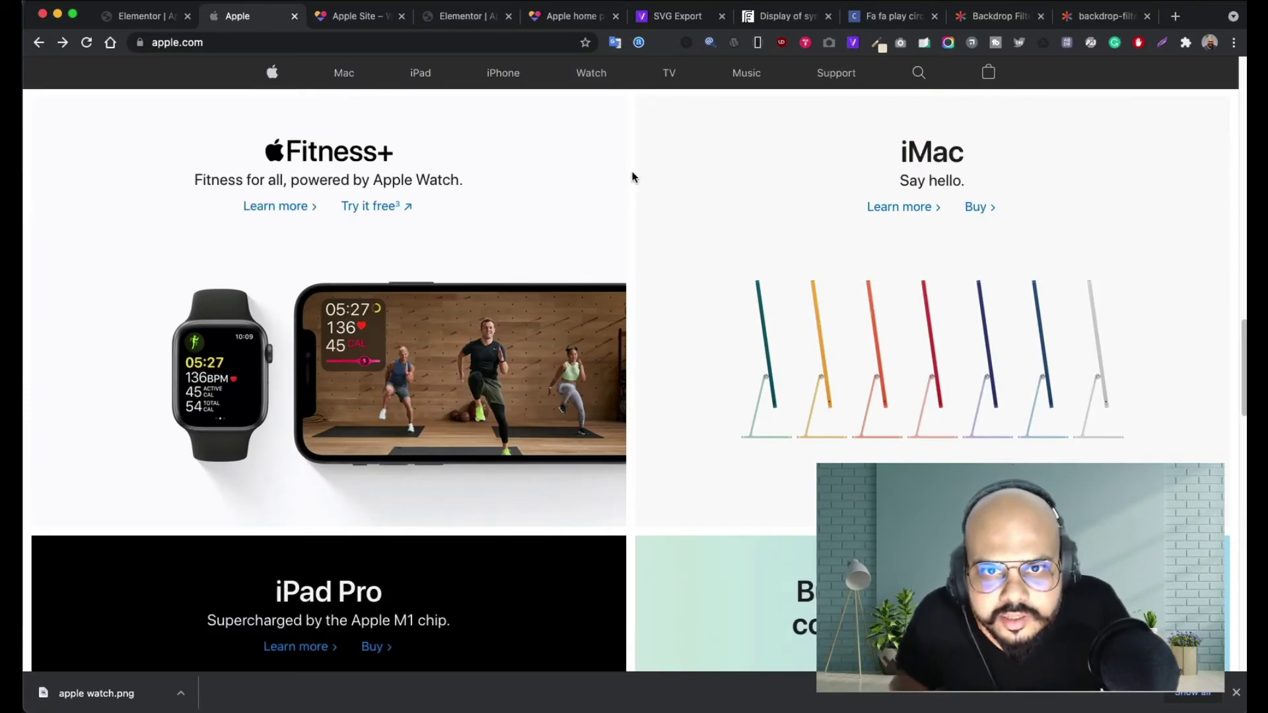
- Review the promo blocks on the Apple homepage, then return to Elementor and open the settings of the new section's first column
scroll(634, 455, down, 5)
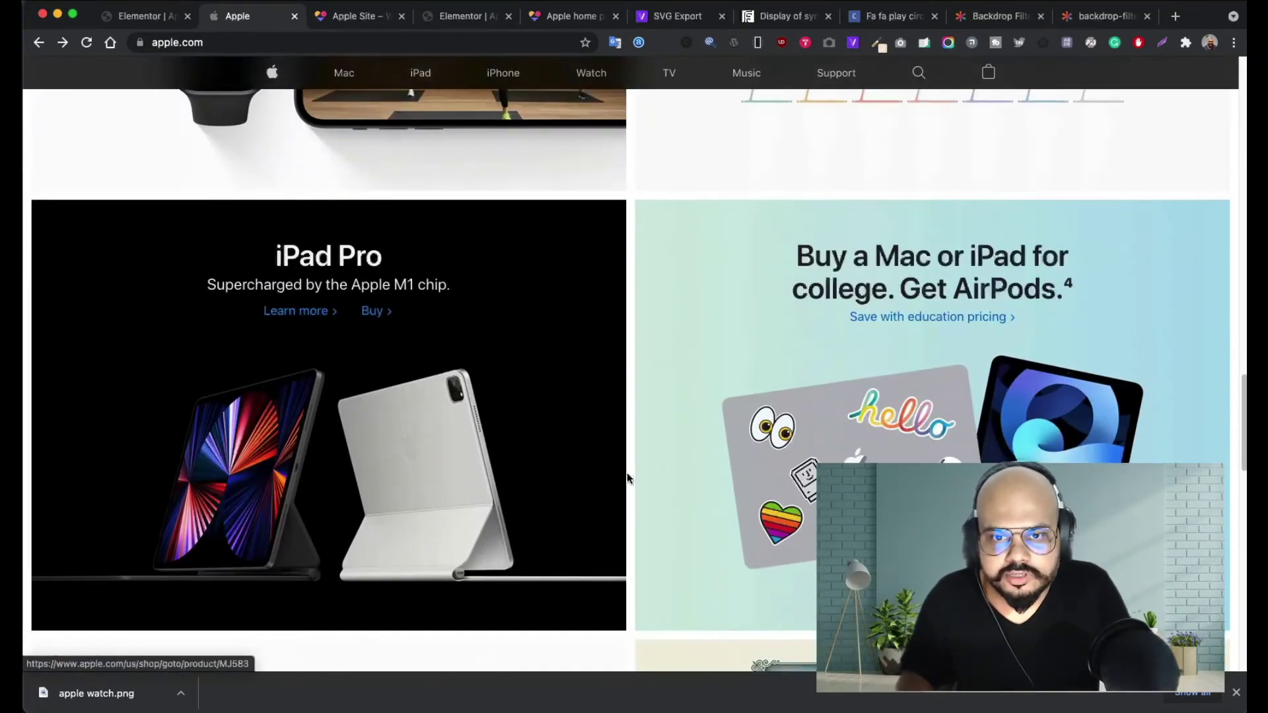
scroll(627, 476, up, 10)
scroll(632, 399, down, 2)
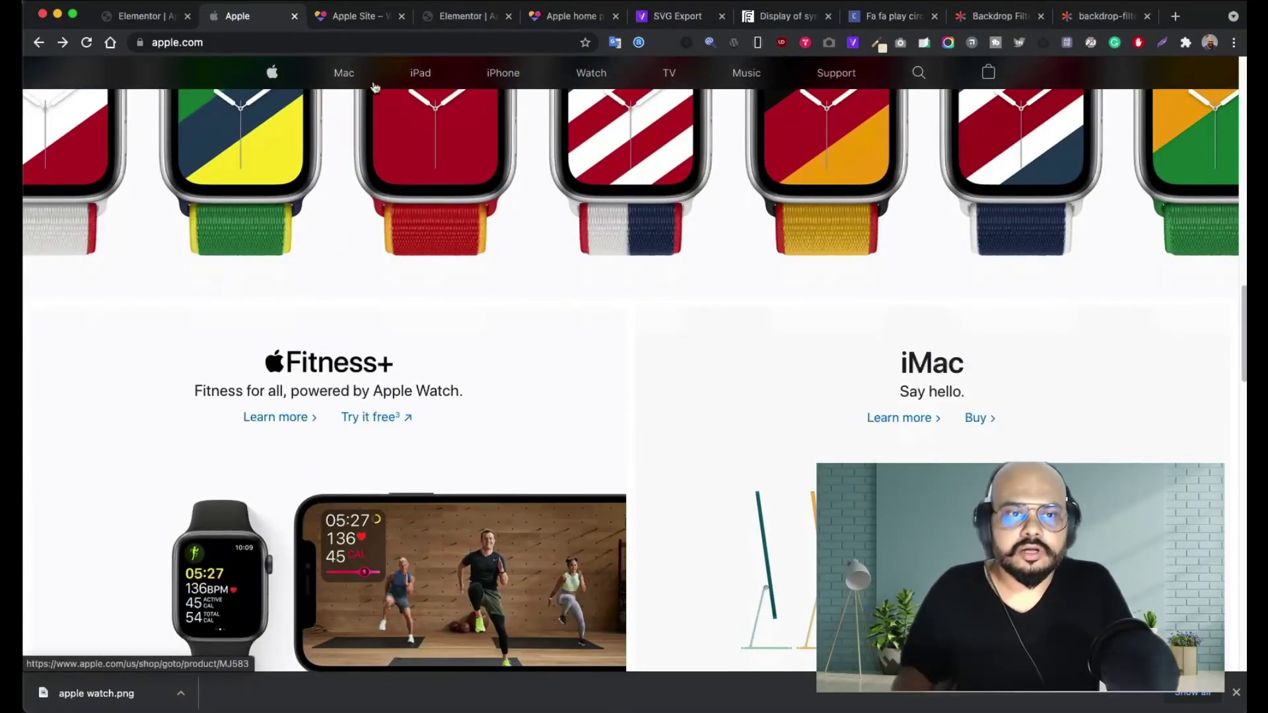
click(177, 20)
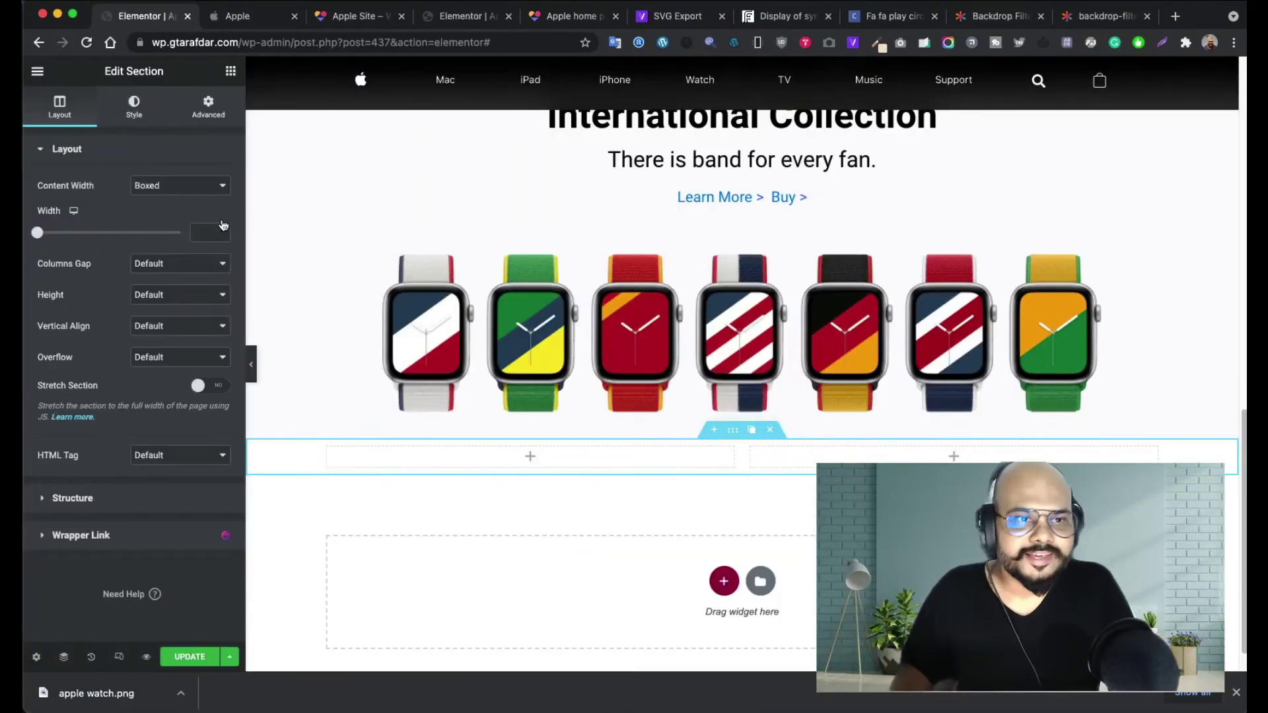
click(231, 74)
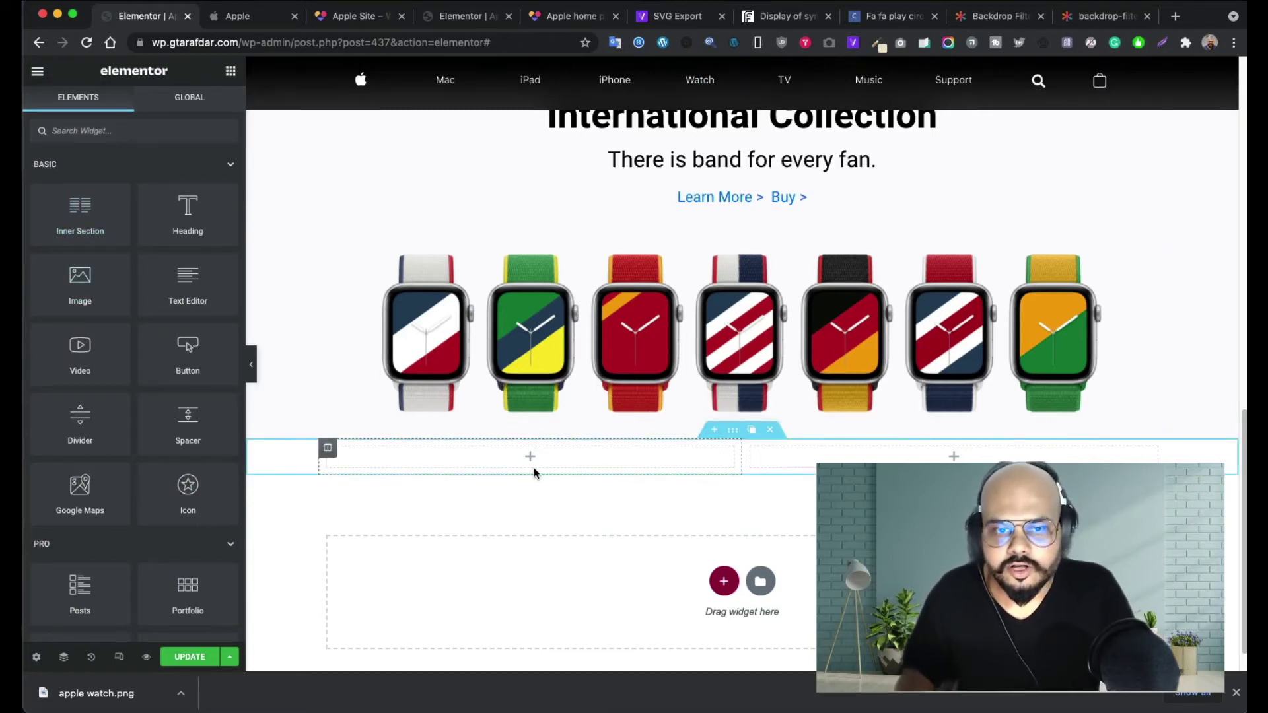
mouse_move(331, 456)
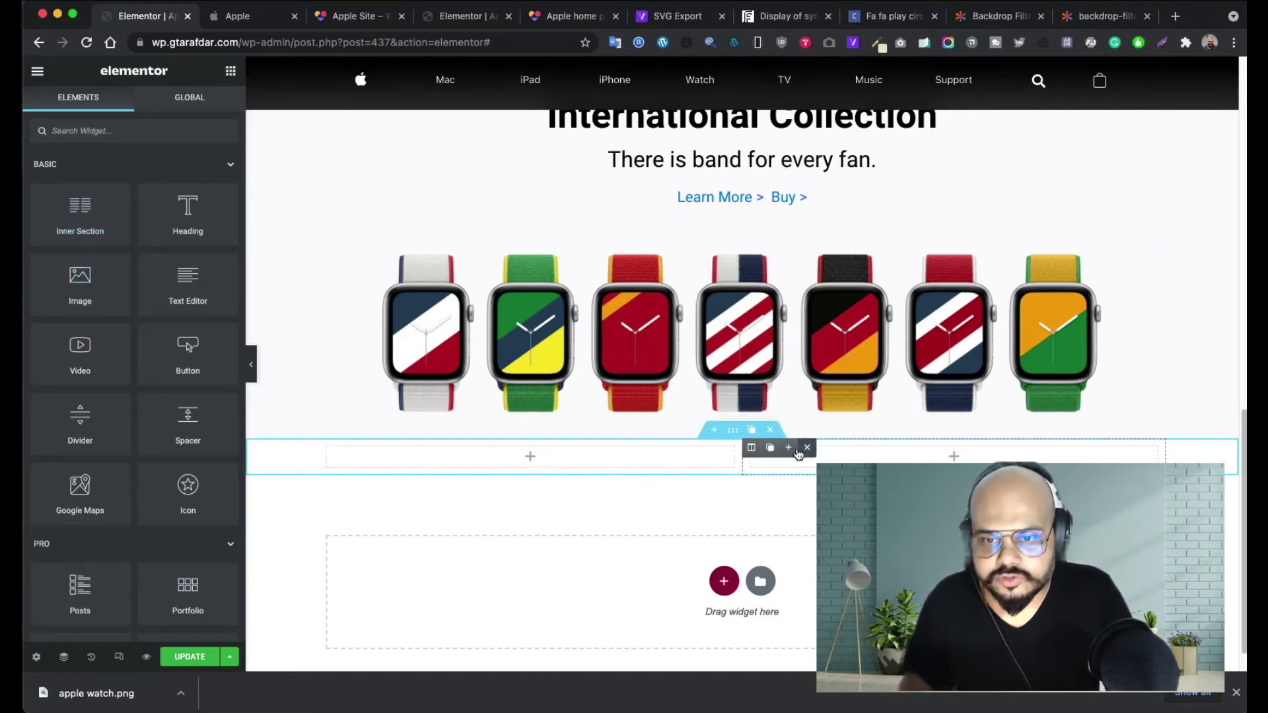
click(327, 449)
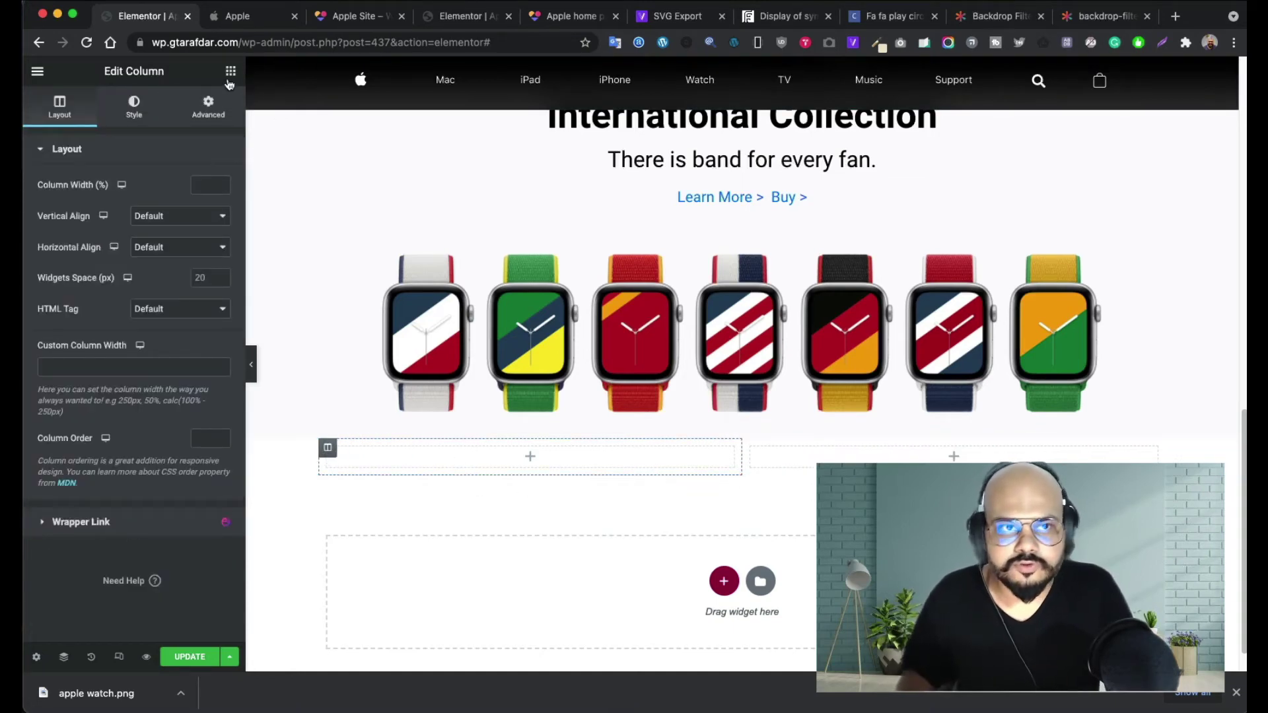
- From the Apple homepage, save the 1154 x 344 Fitness+ watch and phone image as the JPEG tile__cauwwcyyn9hy_large22 using Image Picker
click(253, 23)
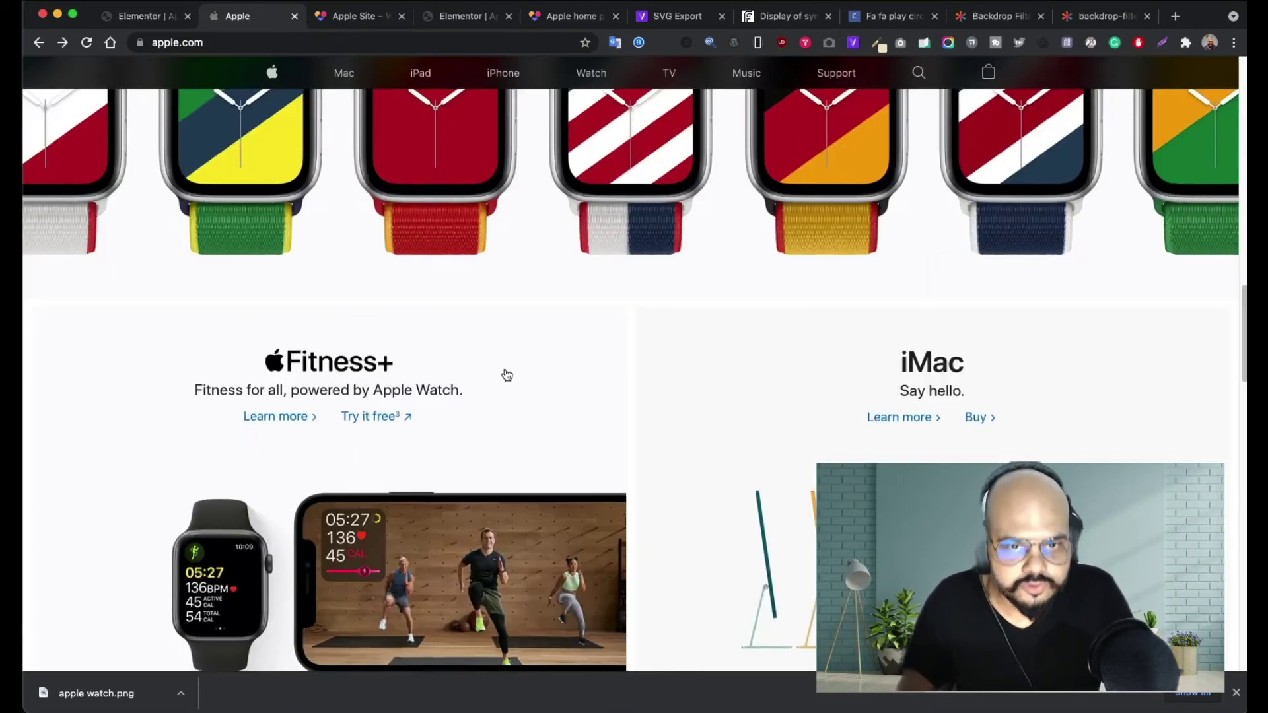
scroll(505, 373, down, 2)
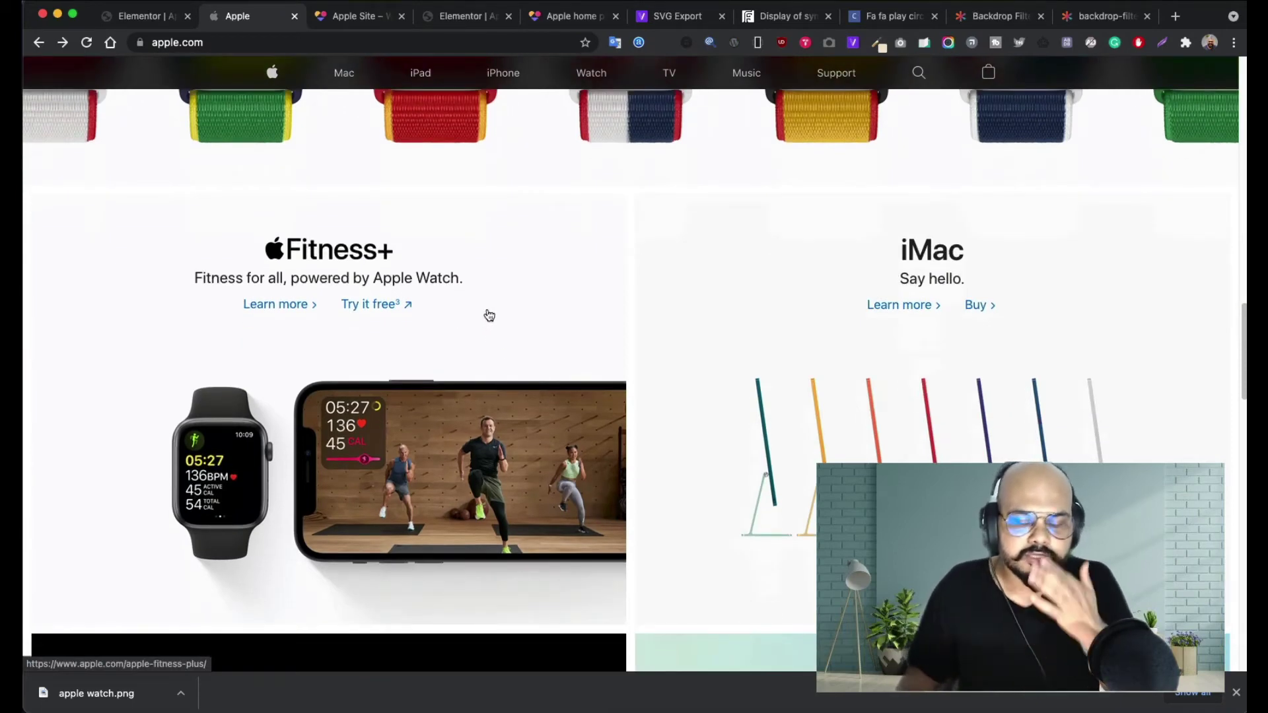
click(826, 45)
scroll(569, 270, down, 5)
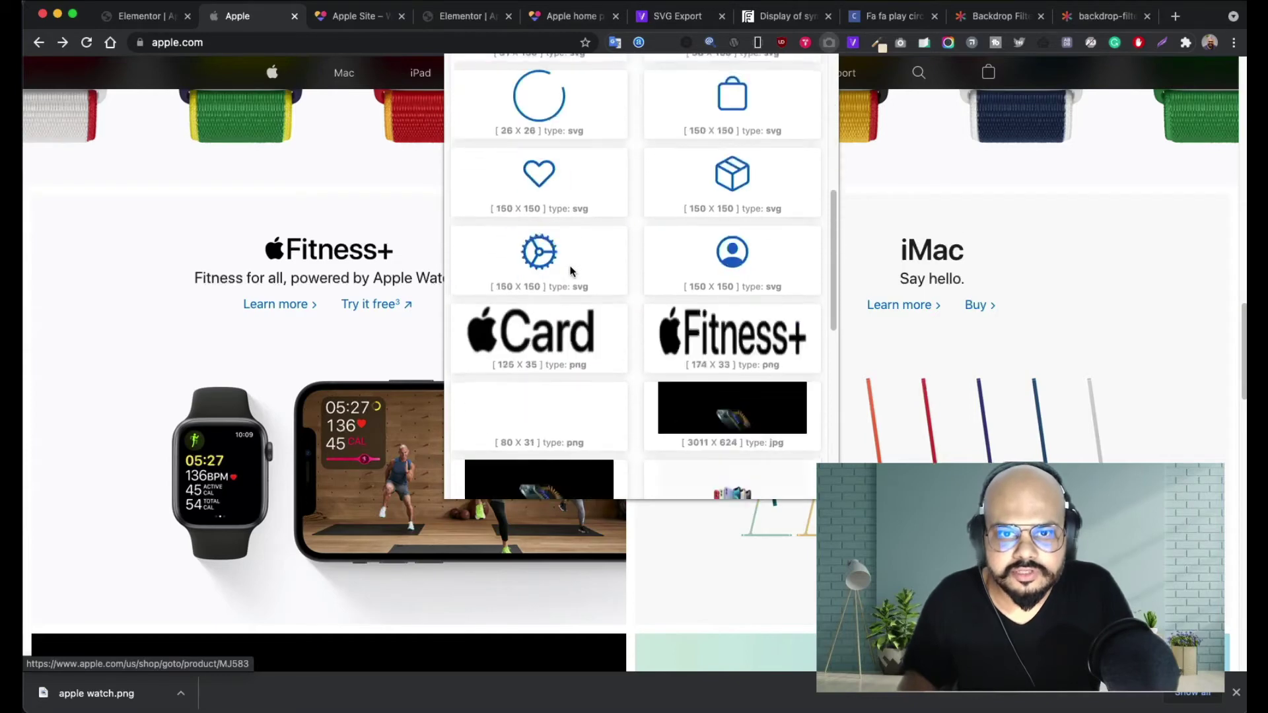
scroll(572, 271, down, 6)
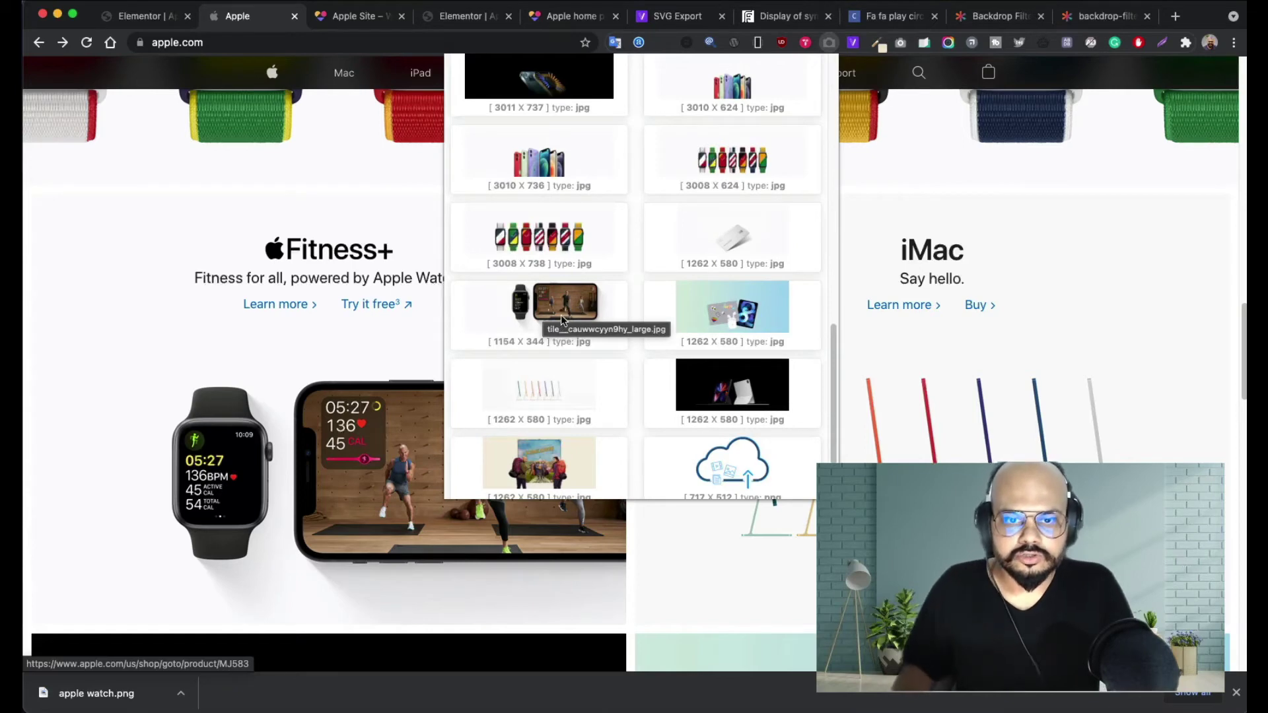
scroll(560, 314, down, 2)
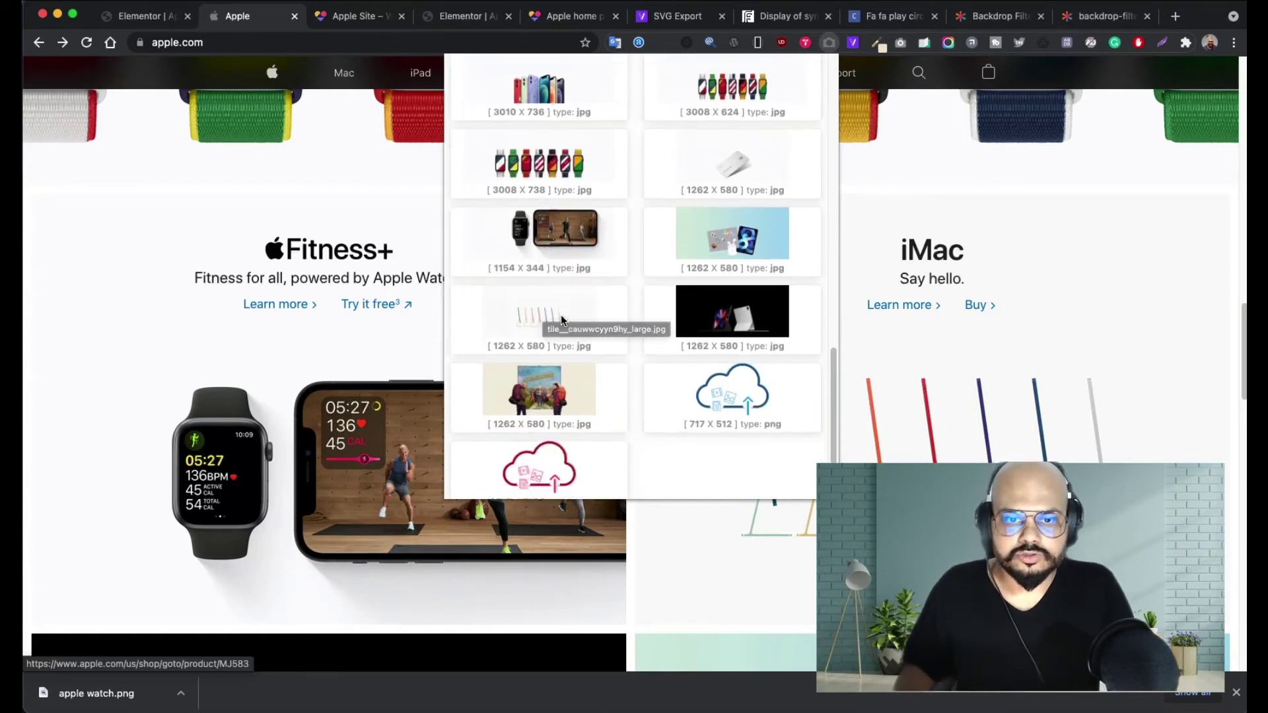
right_click(568, 236)
click(635, 256)
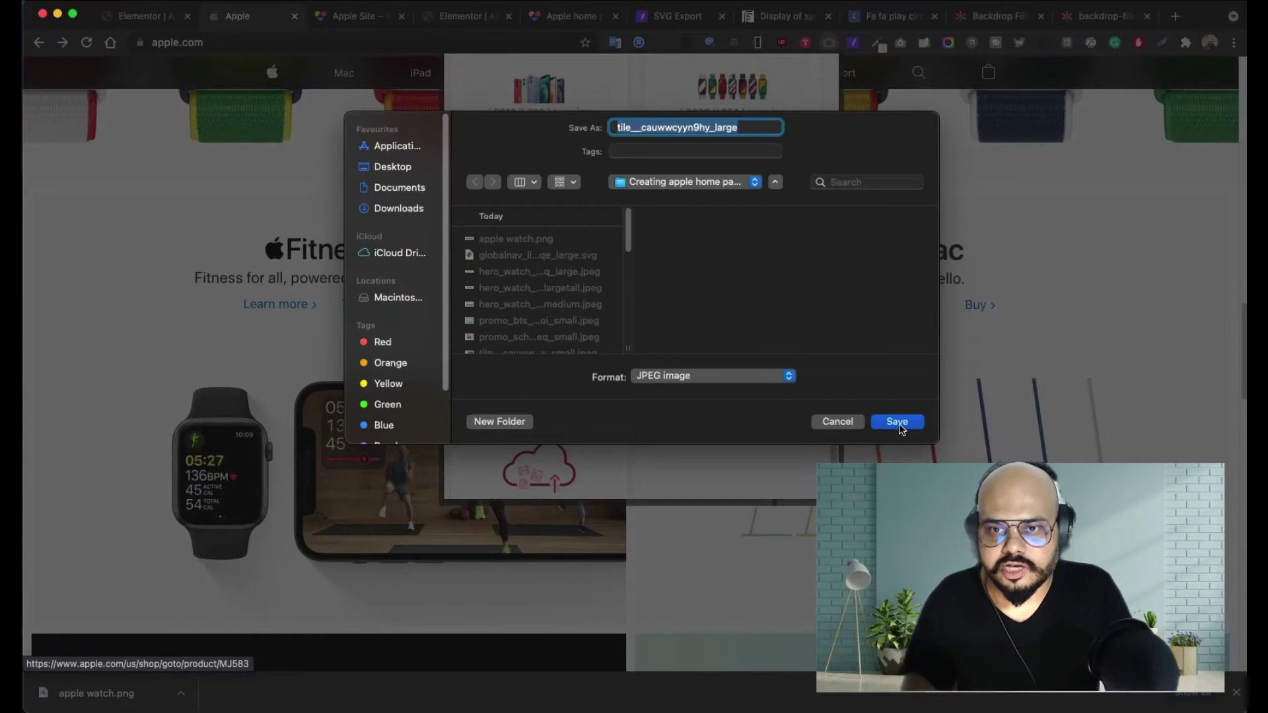
click(898, 423)
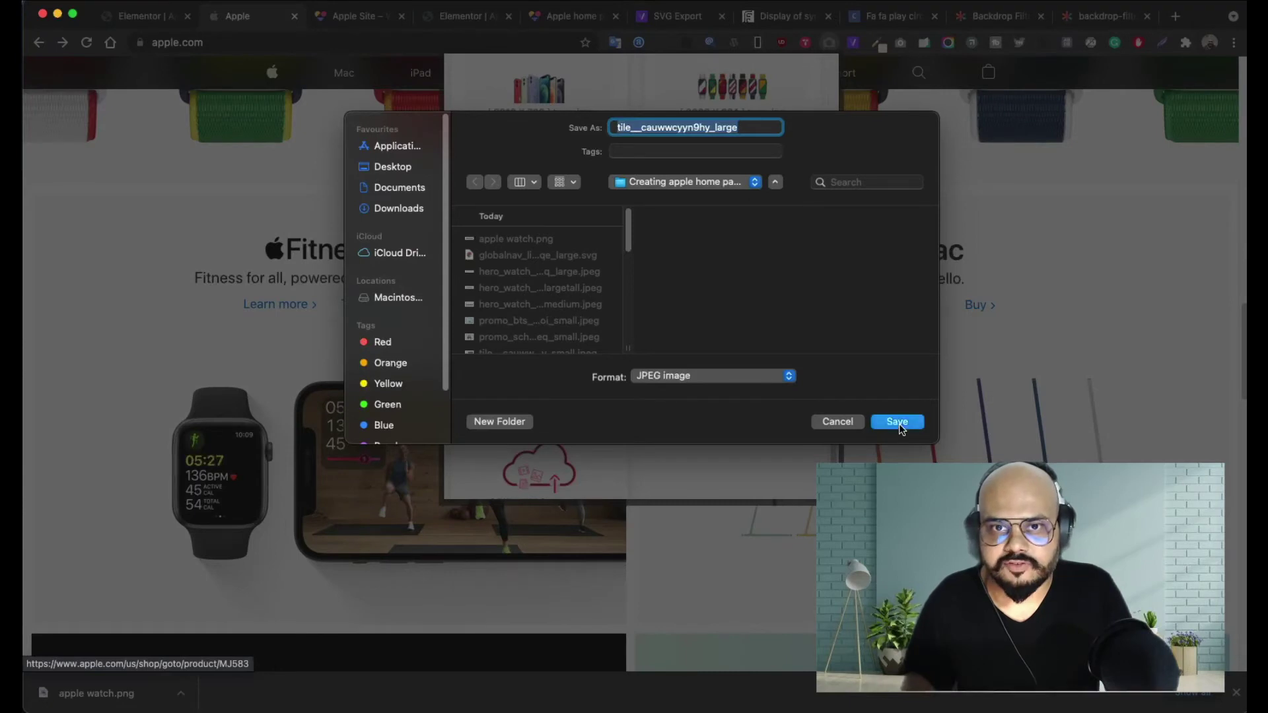
click(610, 366)
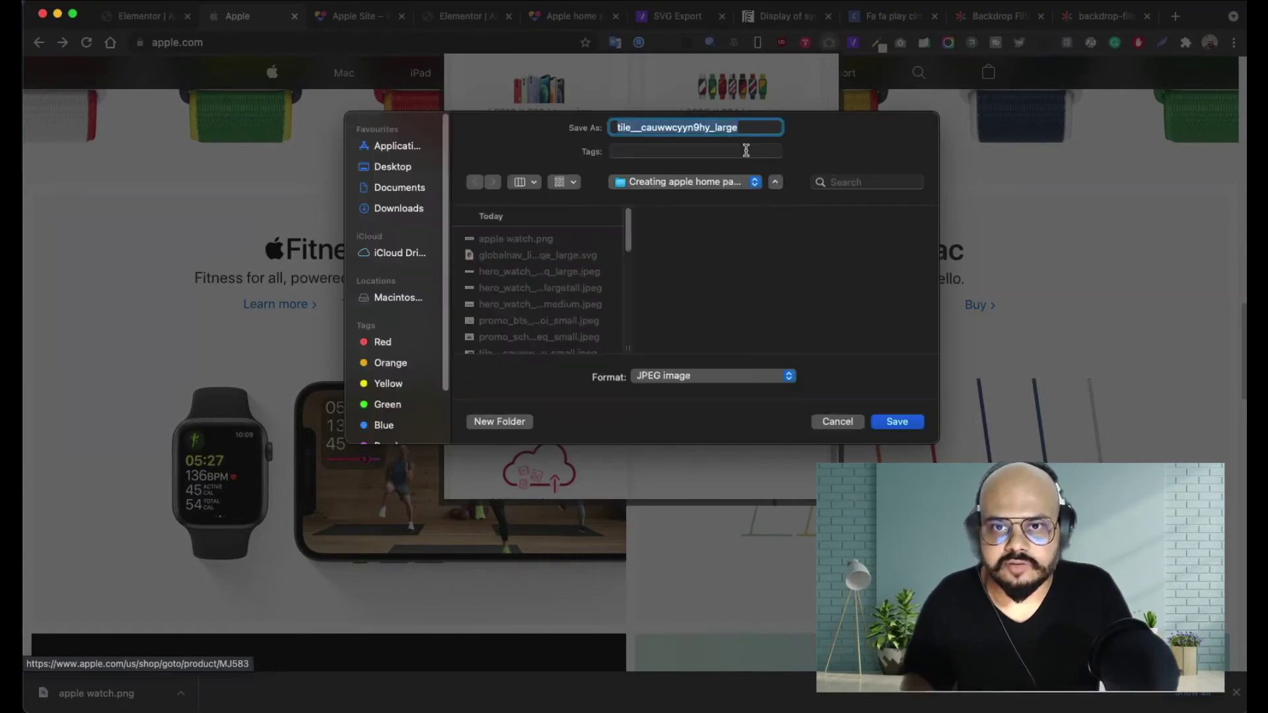
click(751, 129)
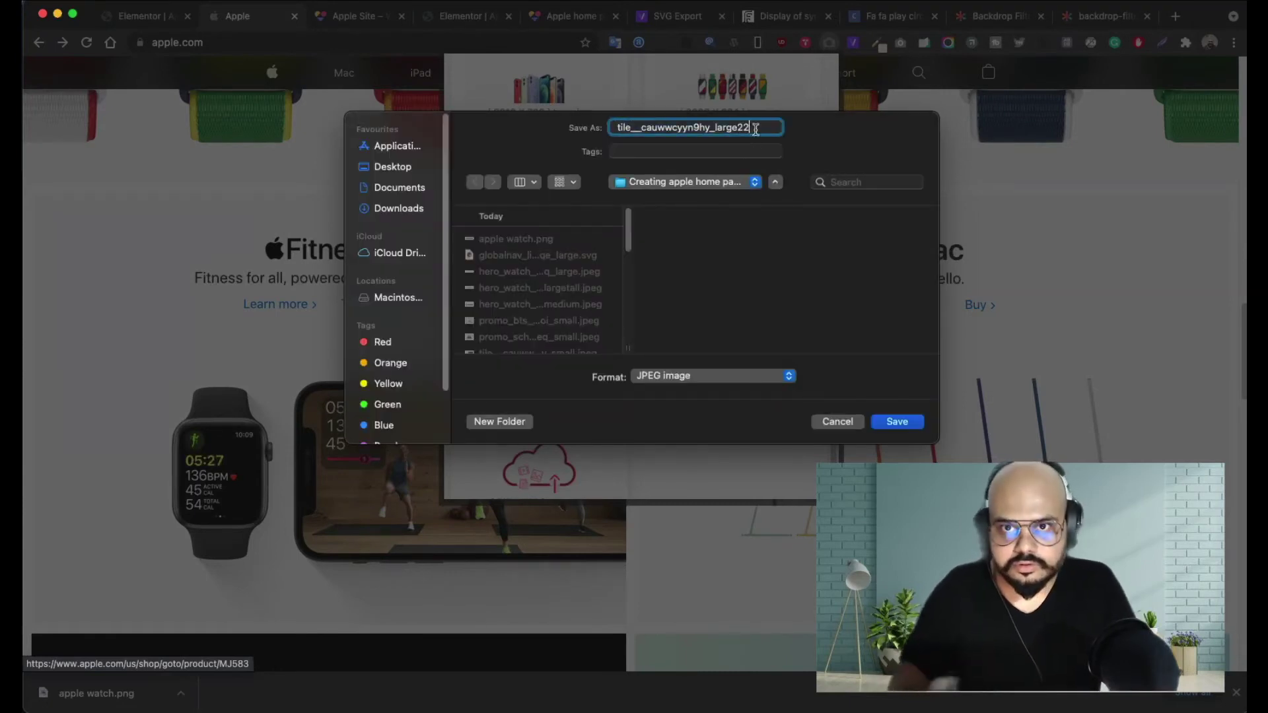
text(22)
click(912, 425)
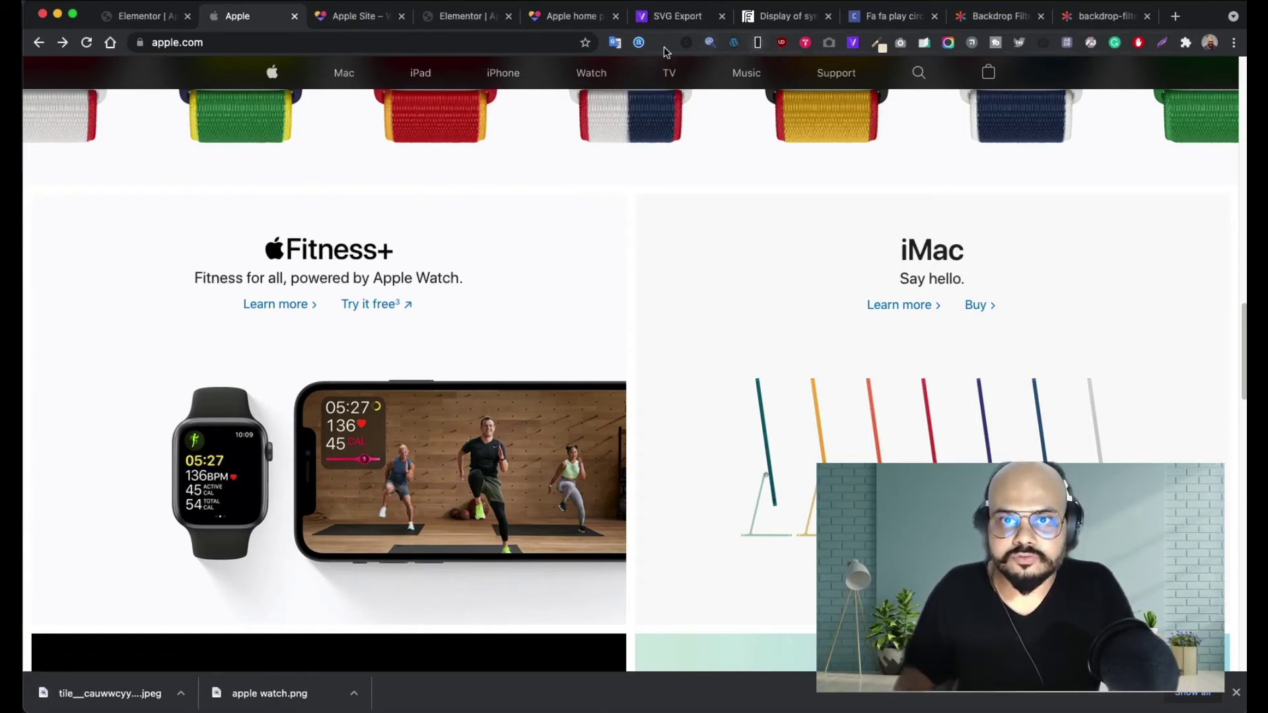
- Save the 174 x 33 Fitness+ logo PNG from the Apple homepage using Image Picker
click(829, 44)
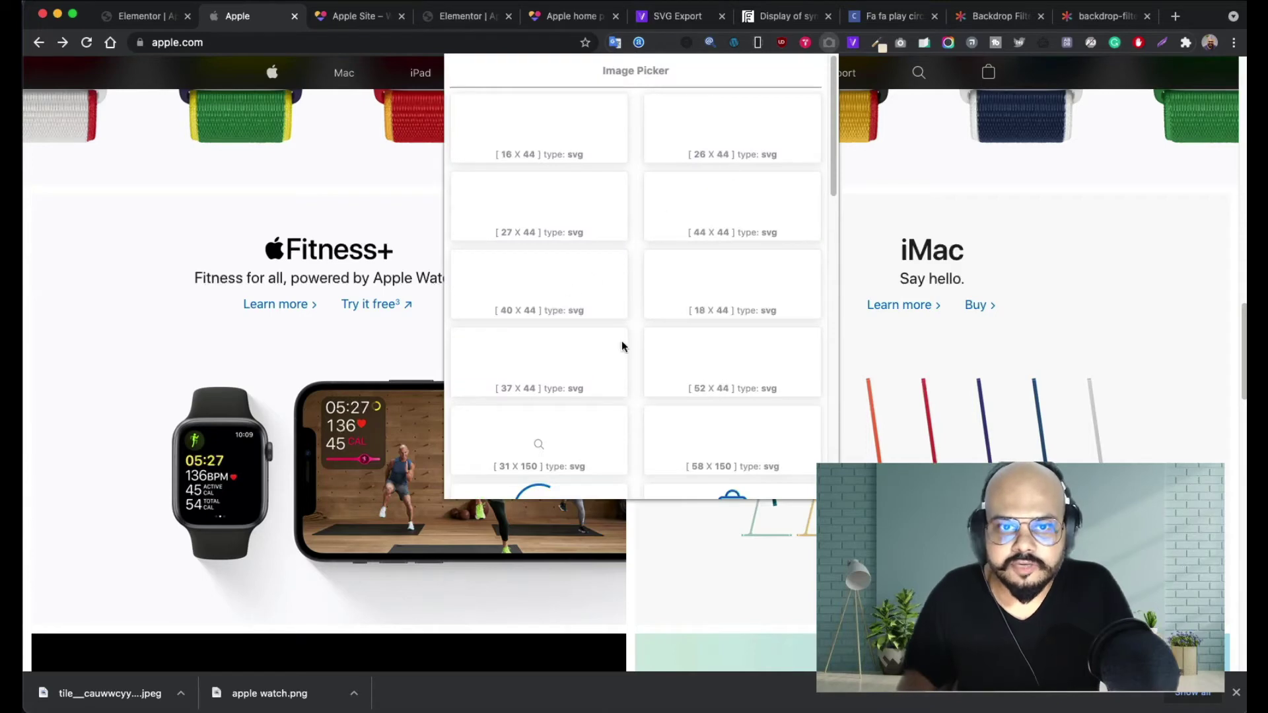
scroll(622, 346, down, 6)
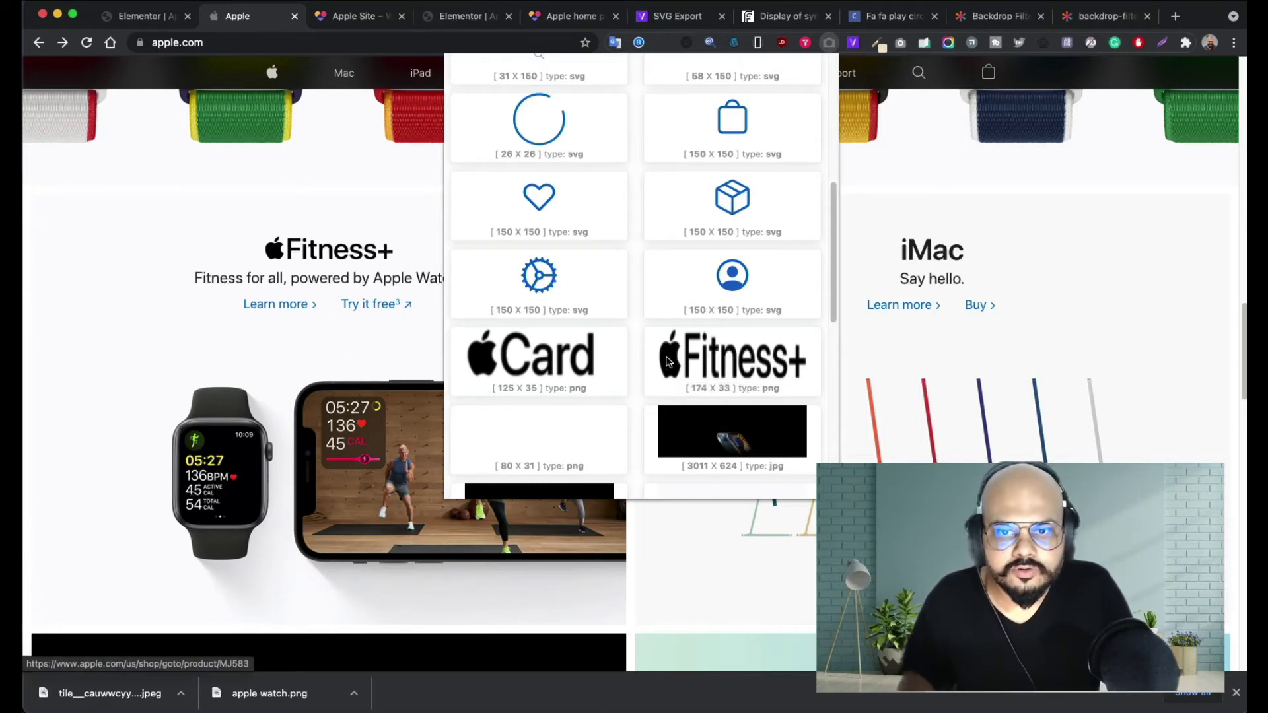
right_click(699, 365)
click(758, 385)
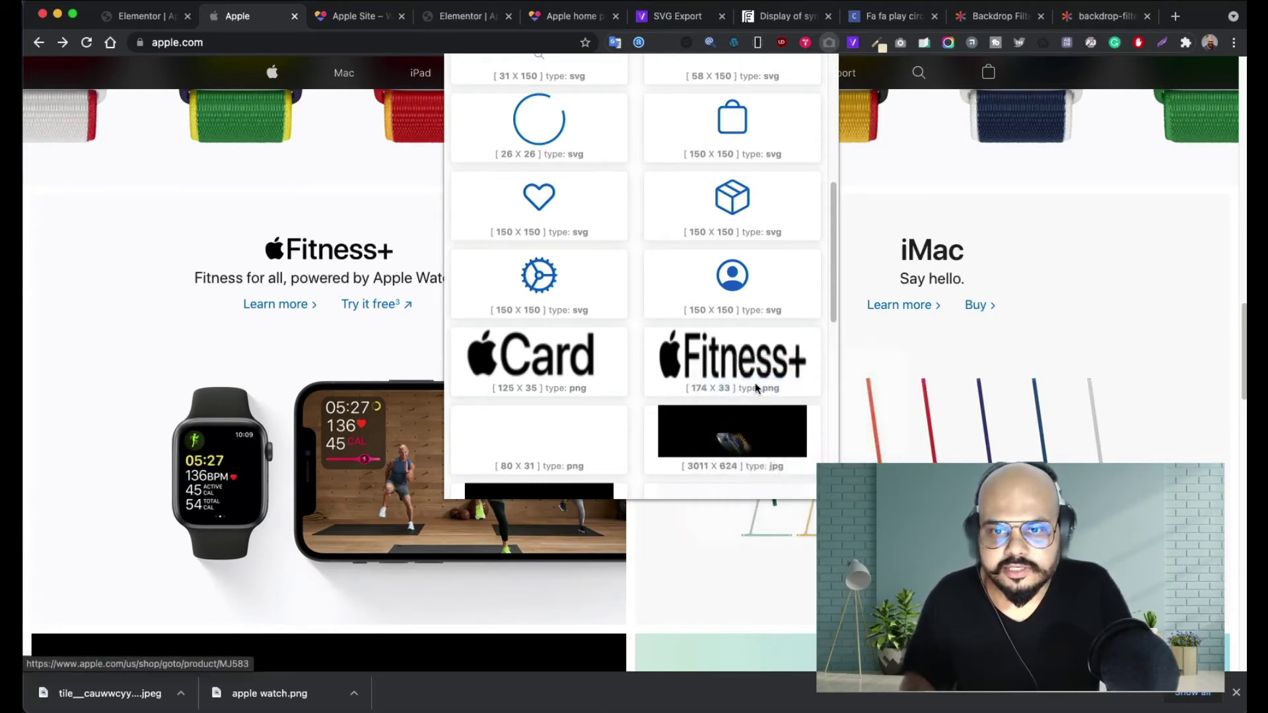
click(897, 420)
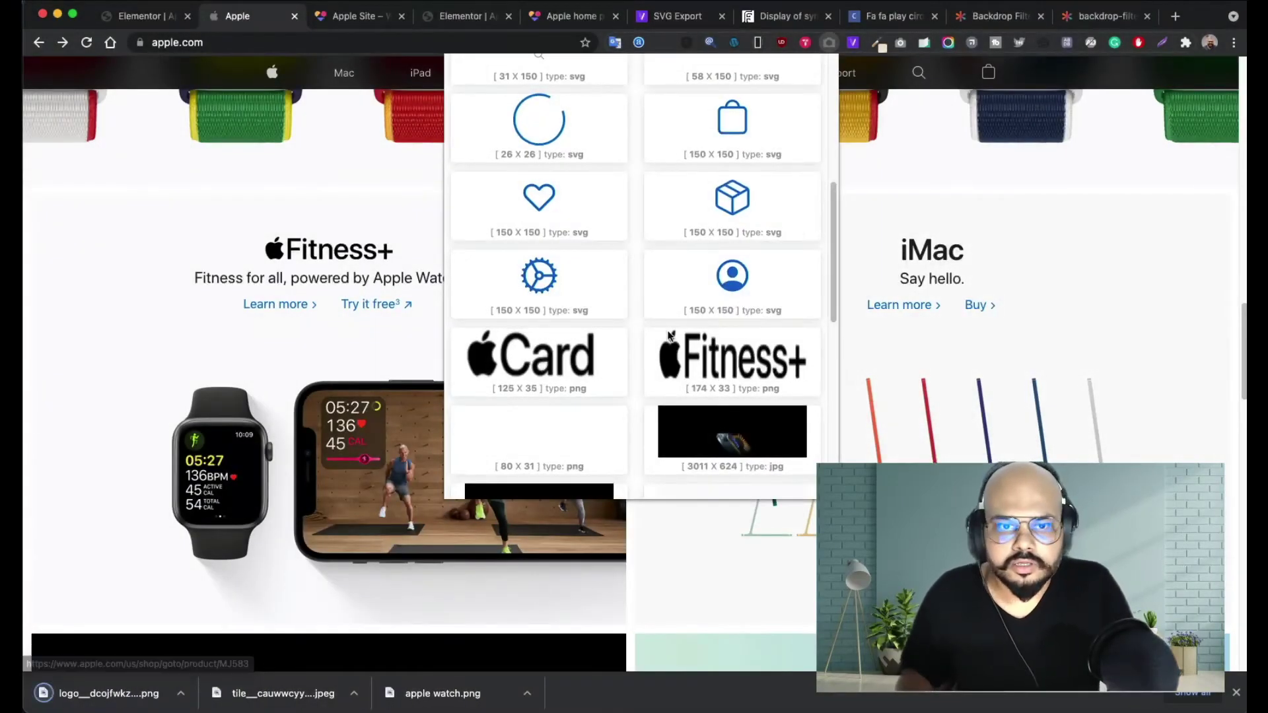
click(1046, 1)
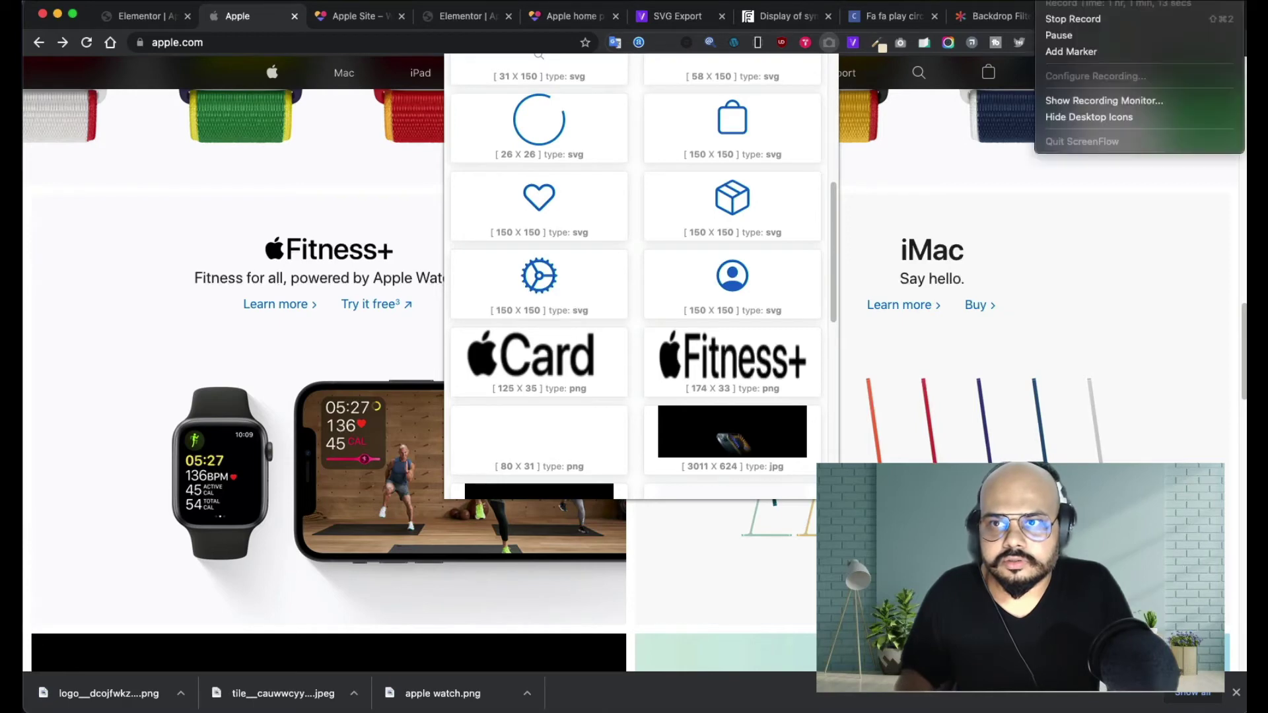
click(1068, 37)
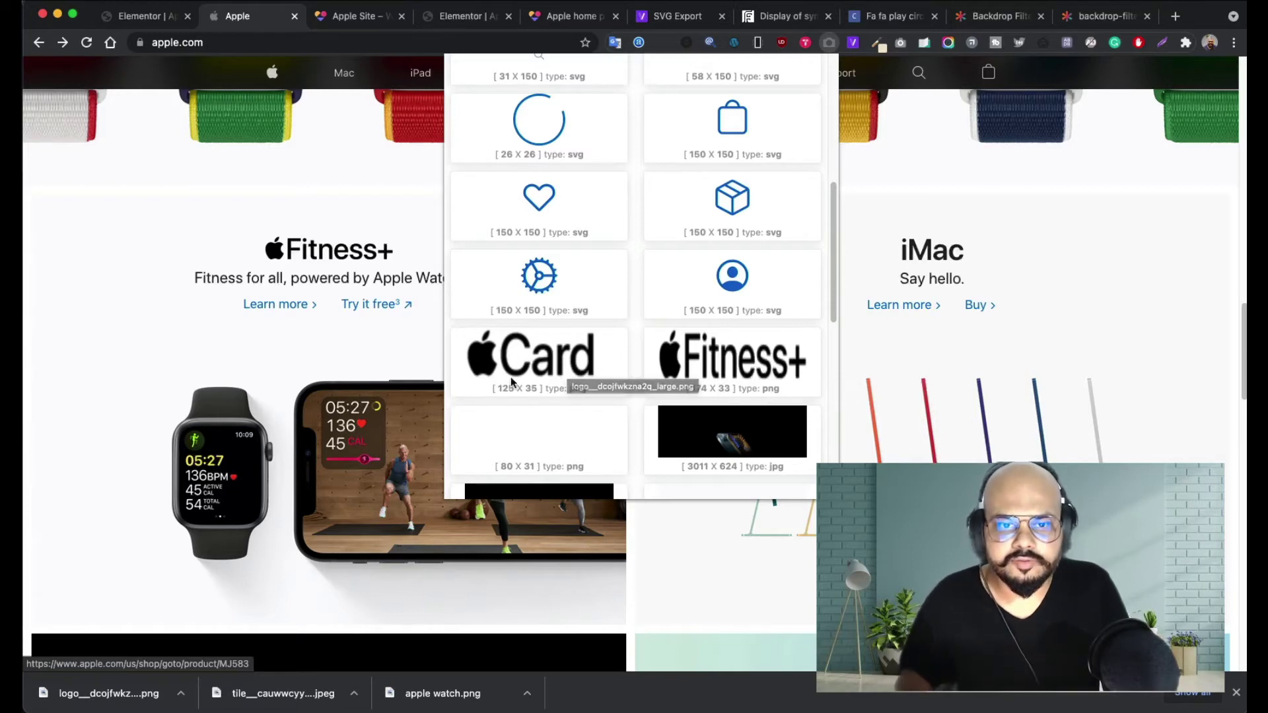
click(171, 266)
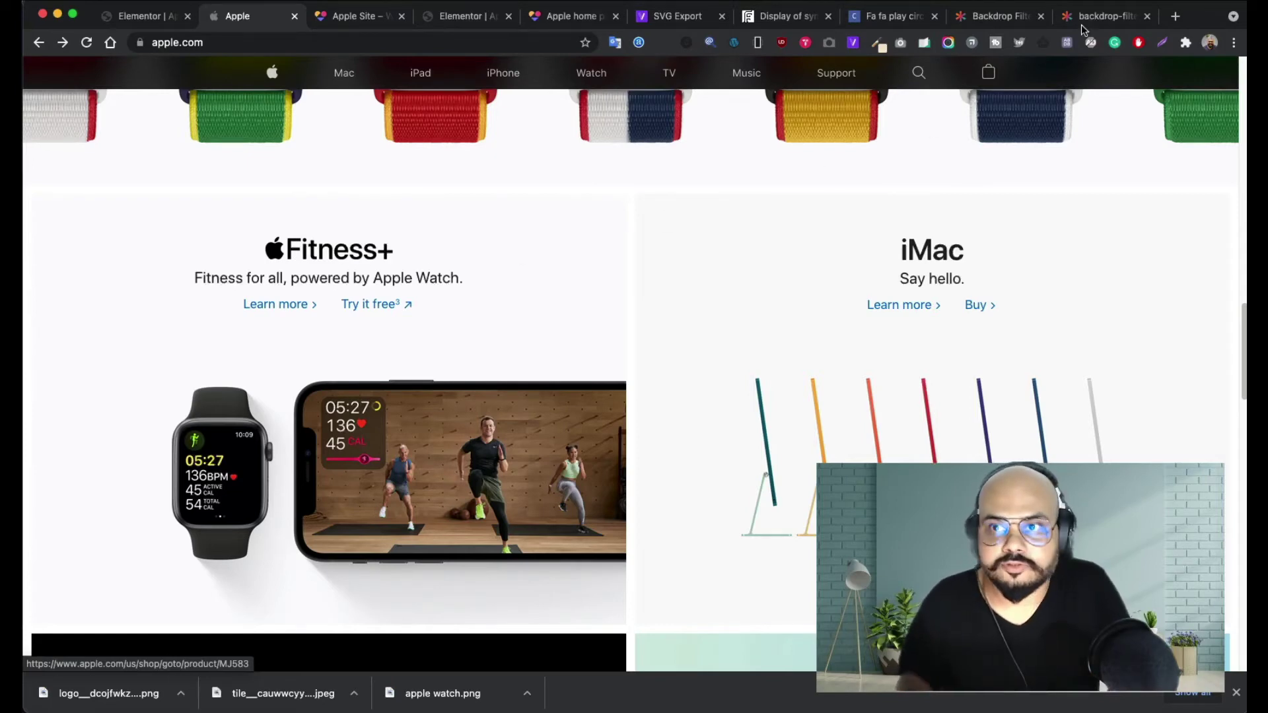
click(1045, 2)
click(1059, 37)
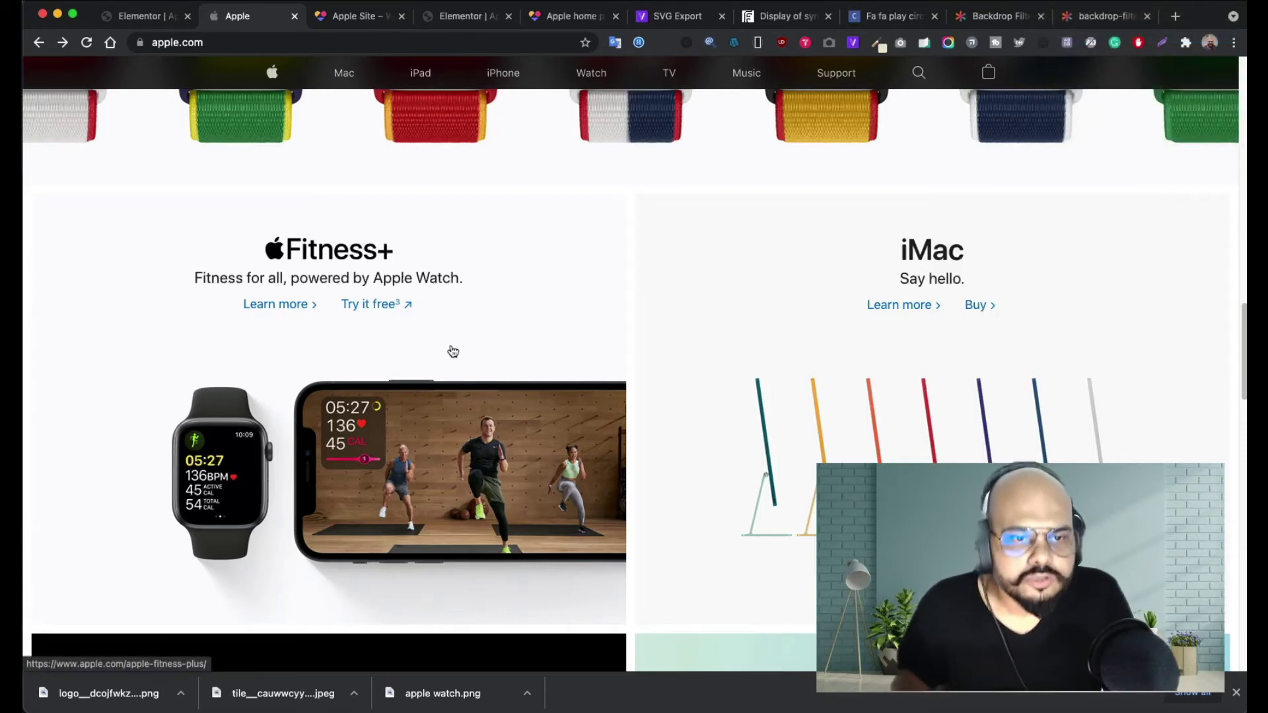
- Compare the Fitness+ and iMac blocks on the Apple homepage with the empty two-column section in Elementor
scroll(583, 411, down, 1)
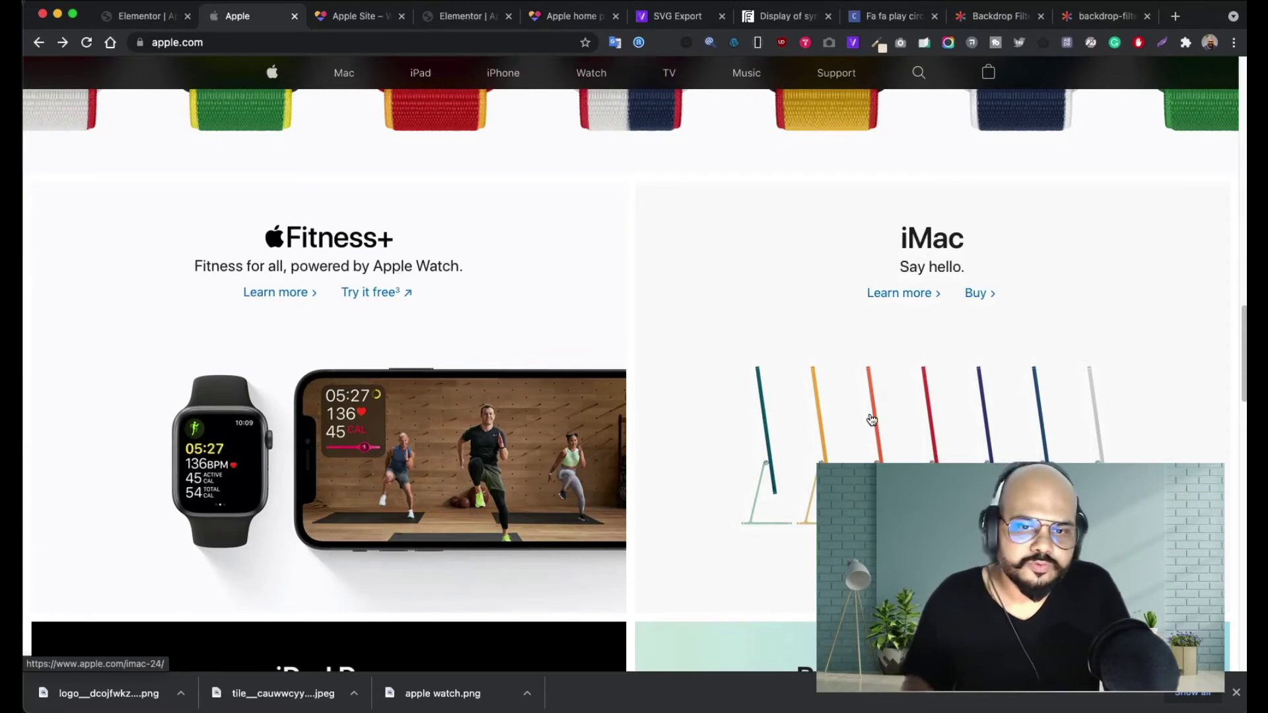
scroll(872, 420, down, 2)
scroll(872, 420, up, 2)
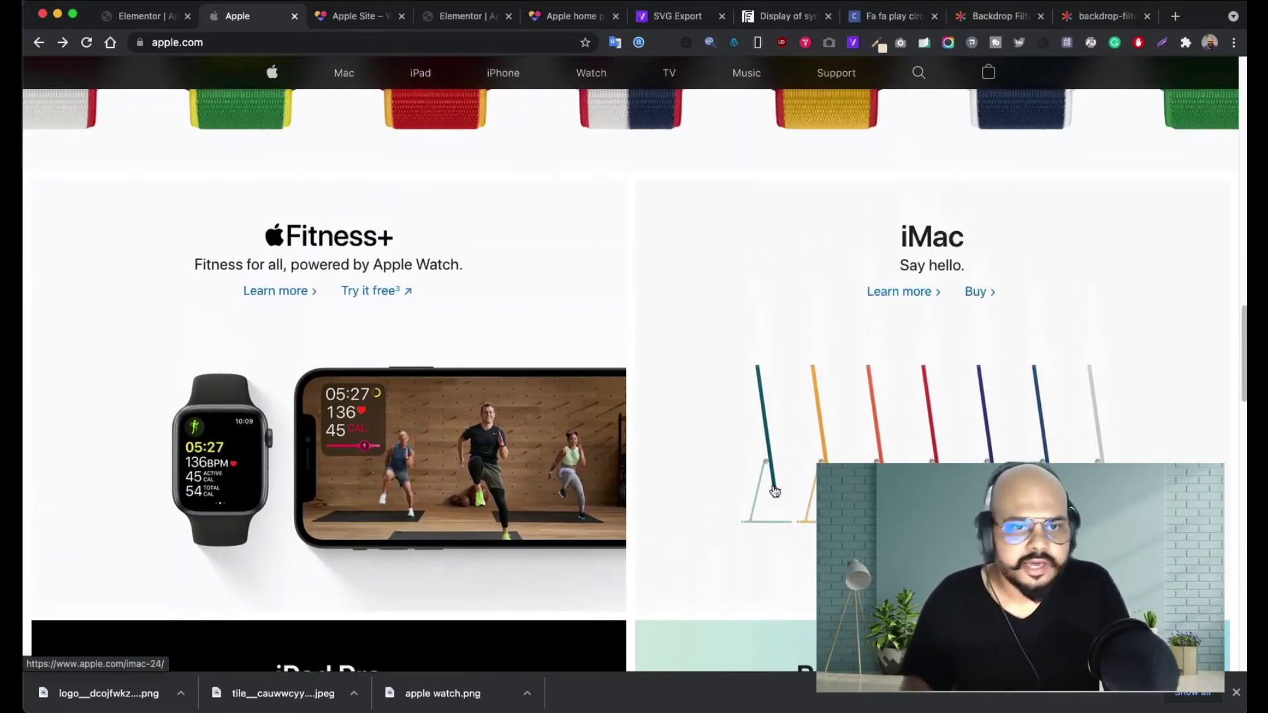
click(137, 21)
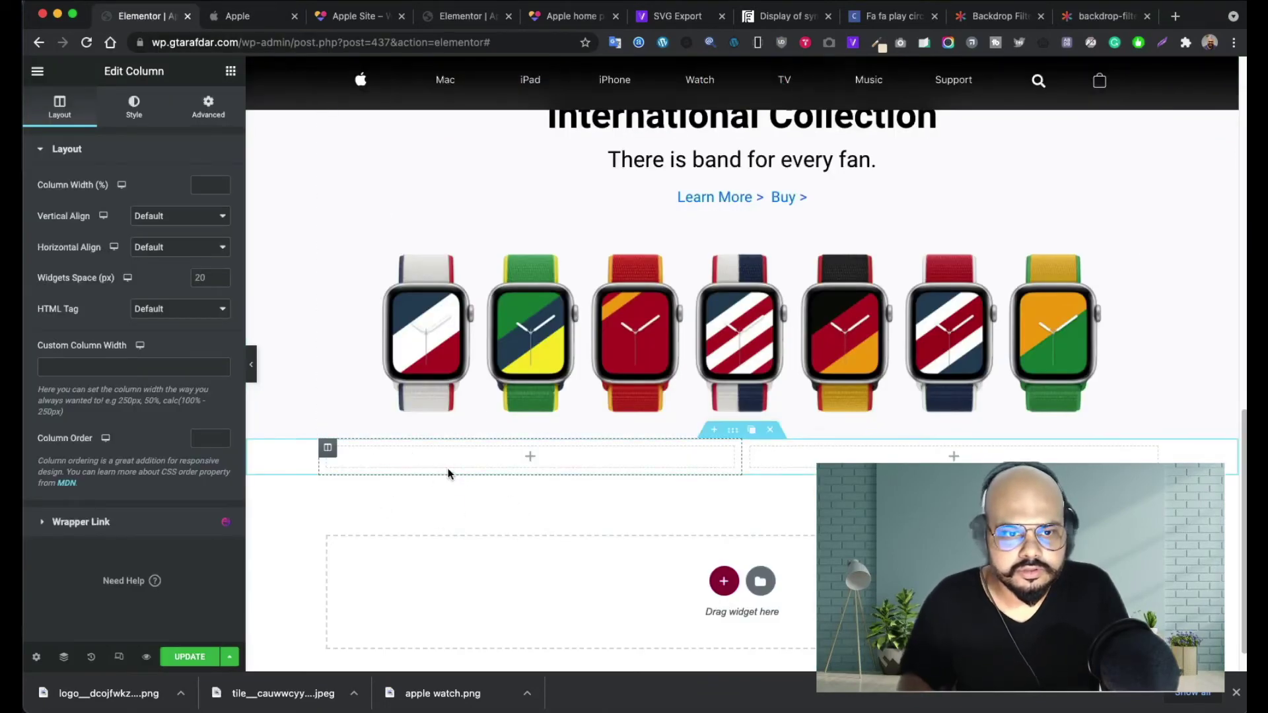
click(245, 21)
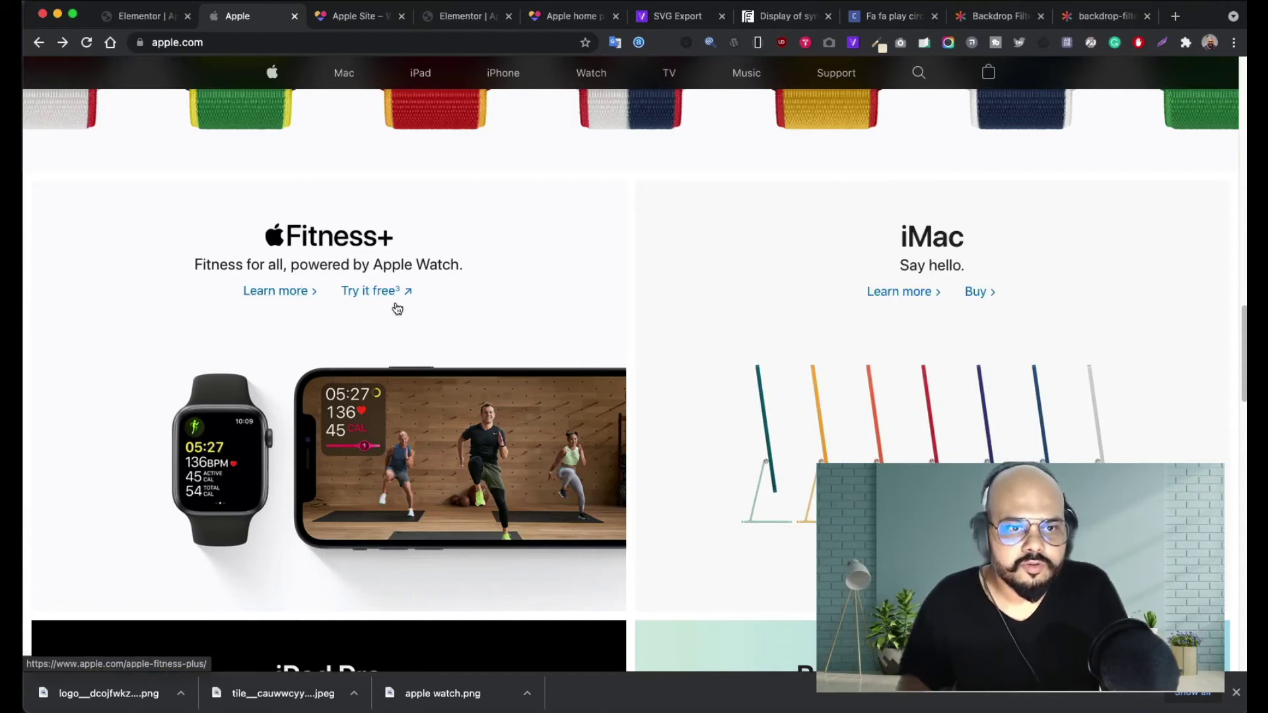
click(141, 25)
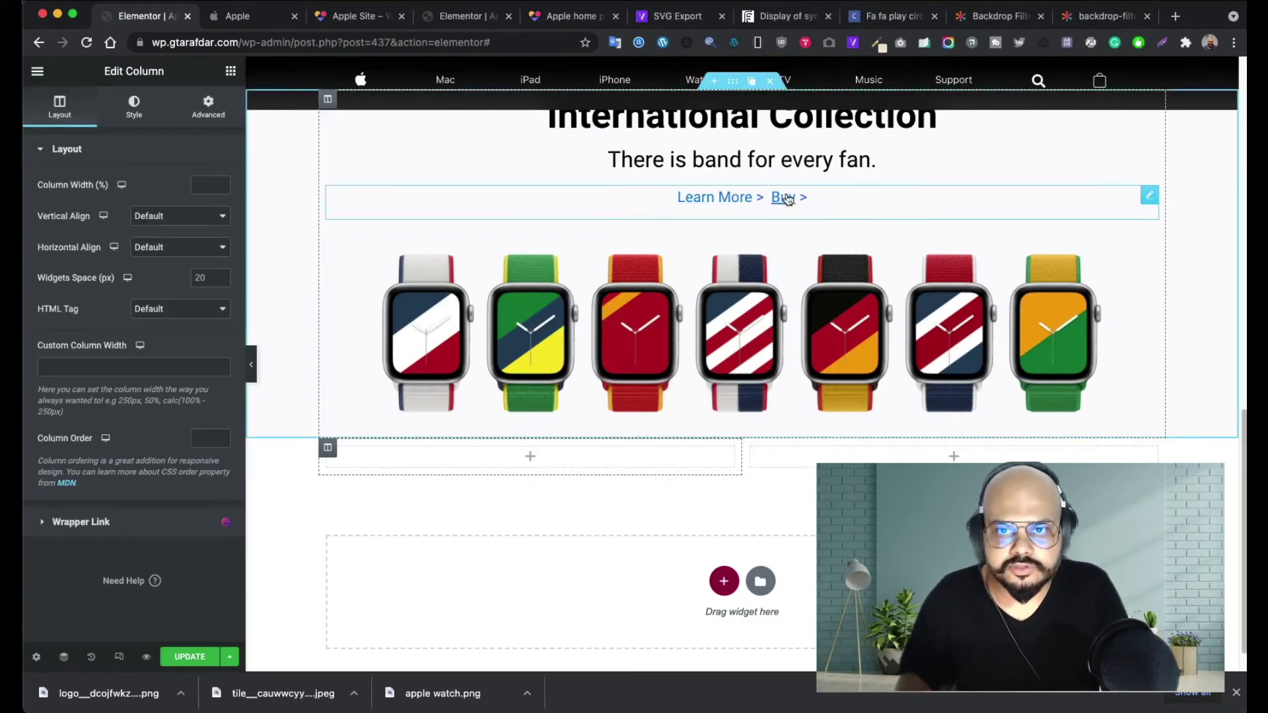
scroll(783, 188, up, 1)
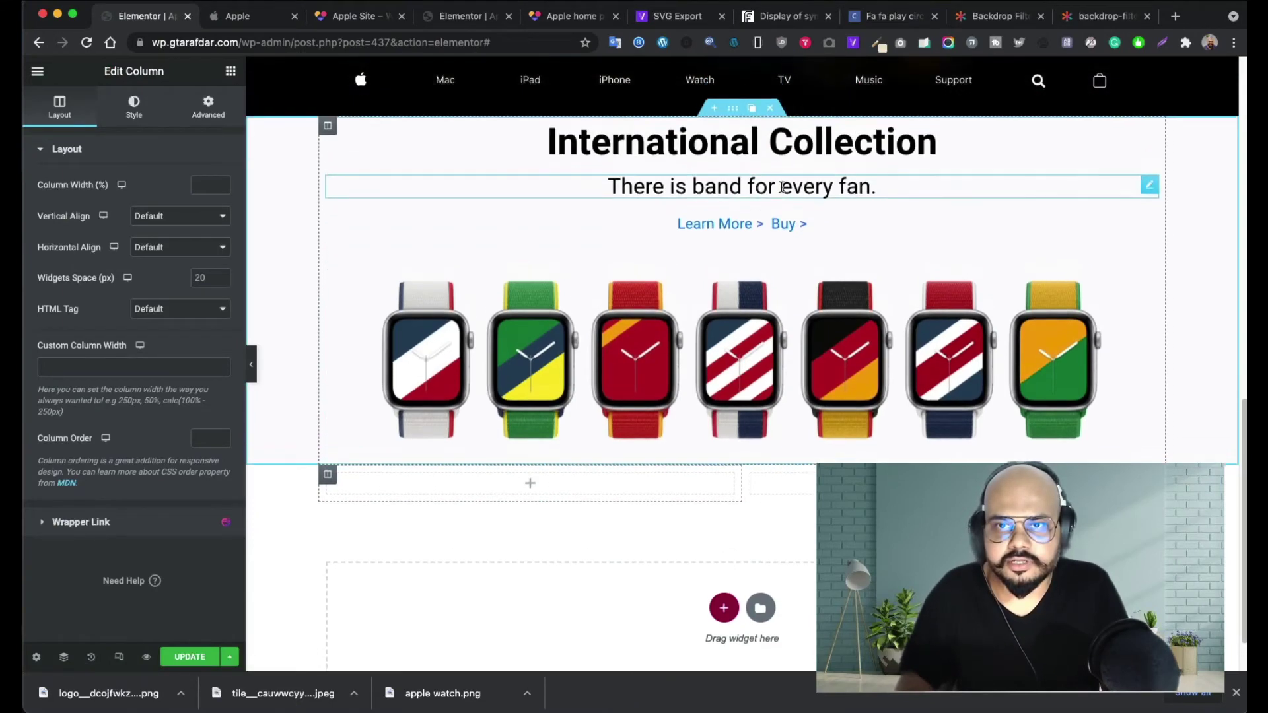
- Add an Image widget to the first column below the International Collection section, upload the saved Fitness+ logo and insert it
click(208, 114)
click(227, 77)
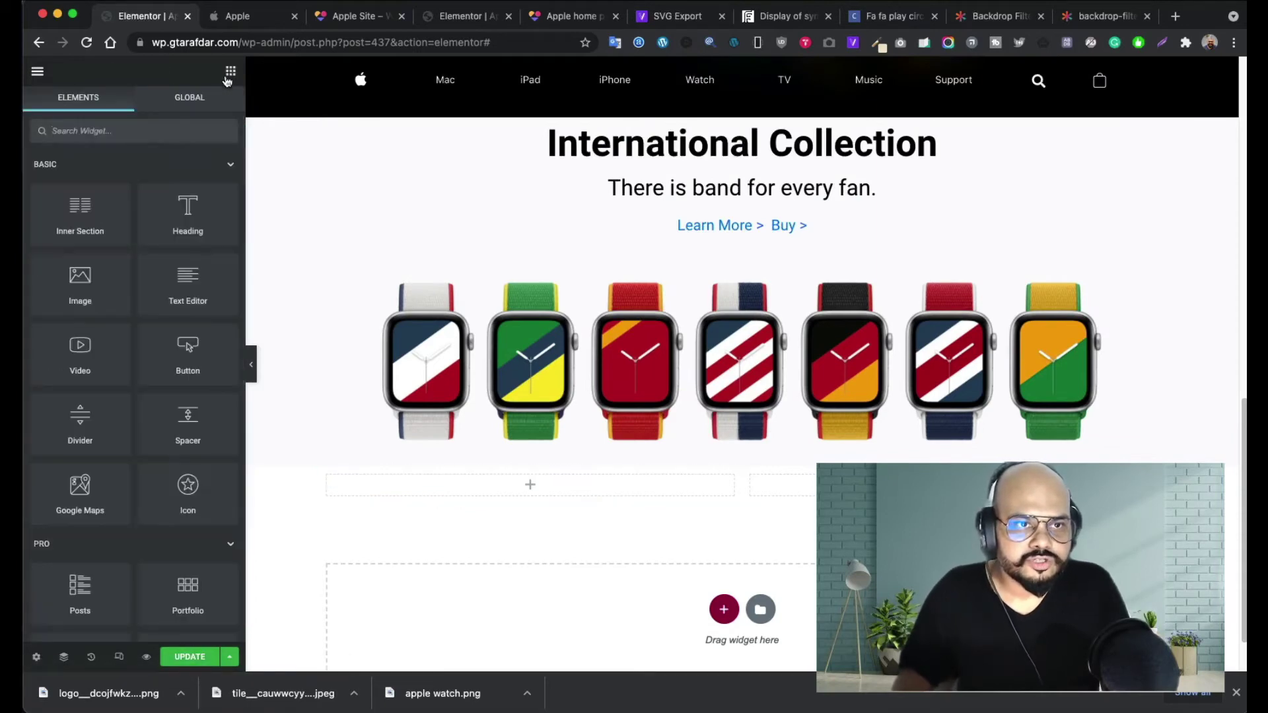
drag(74, 290, 522, 487)
click(114, 230)
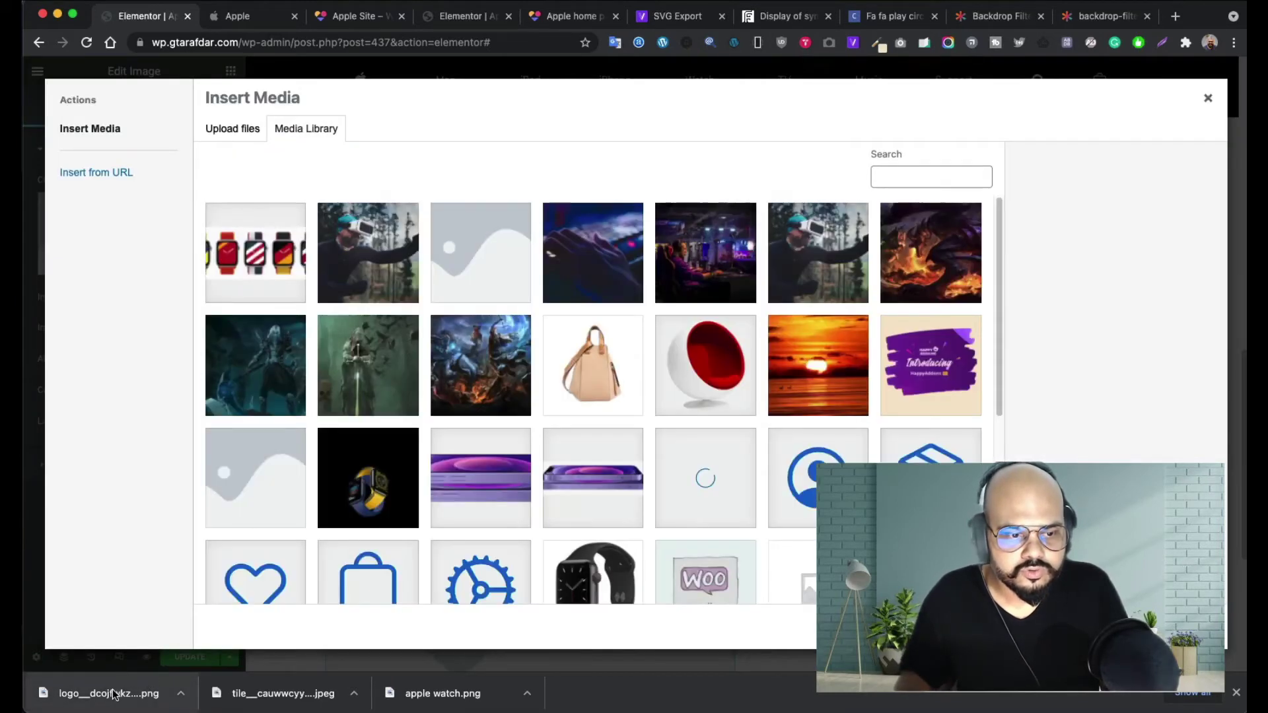
drag(113, 694, 396, 416)
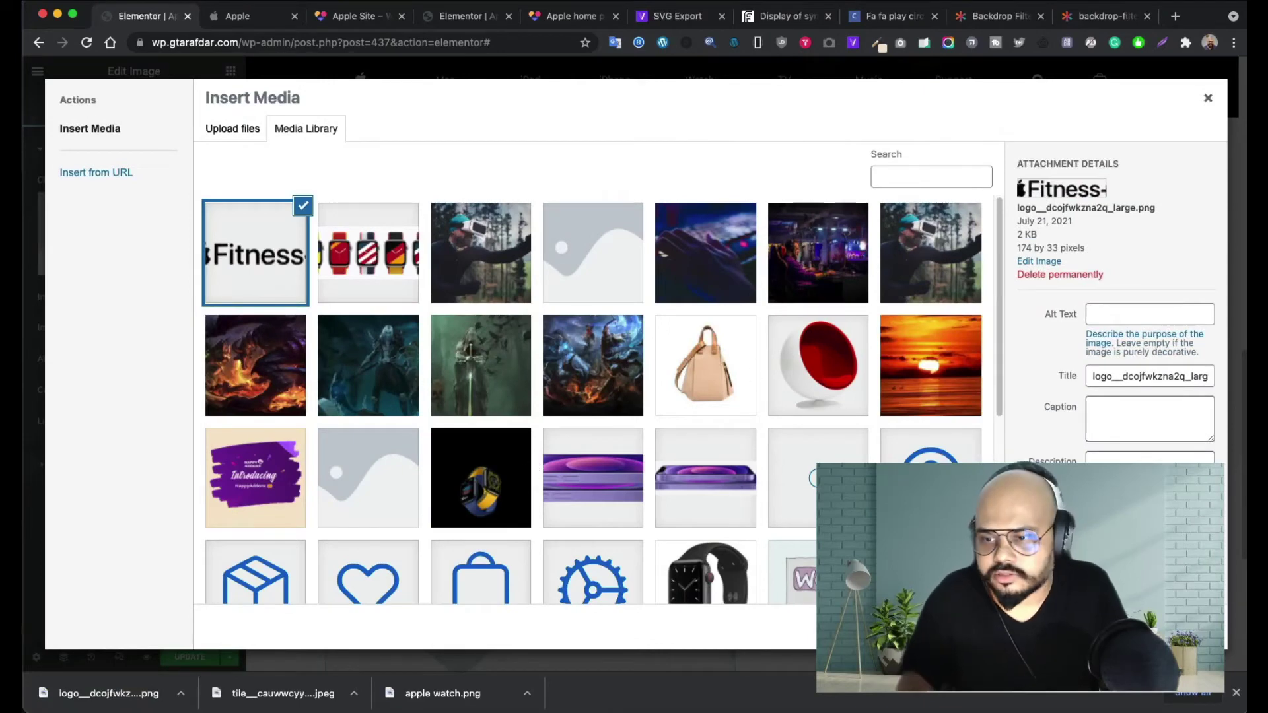
click(1179, 627)
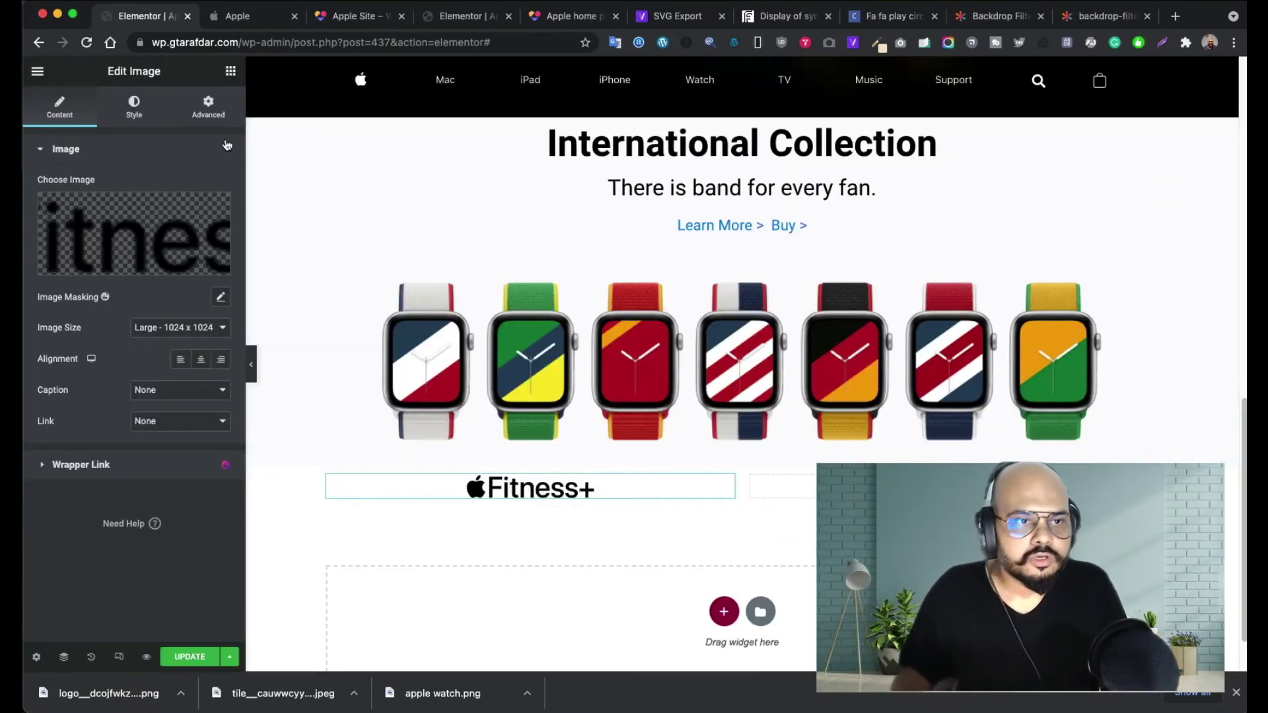
click(230, 73)
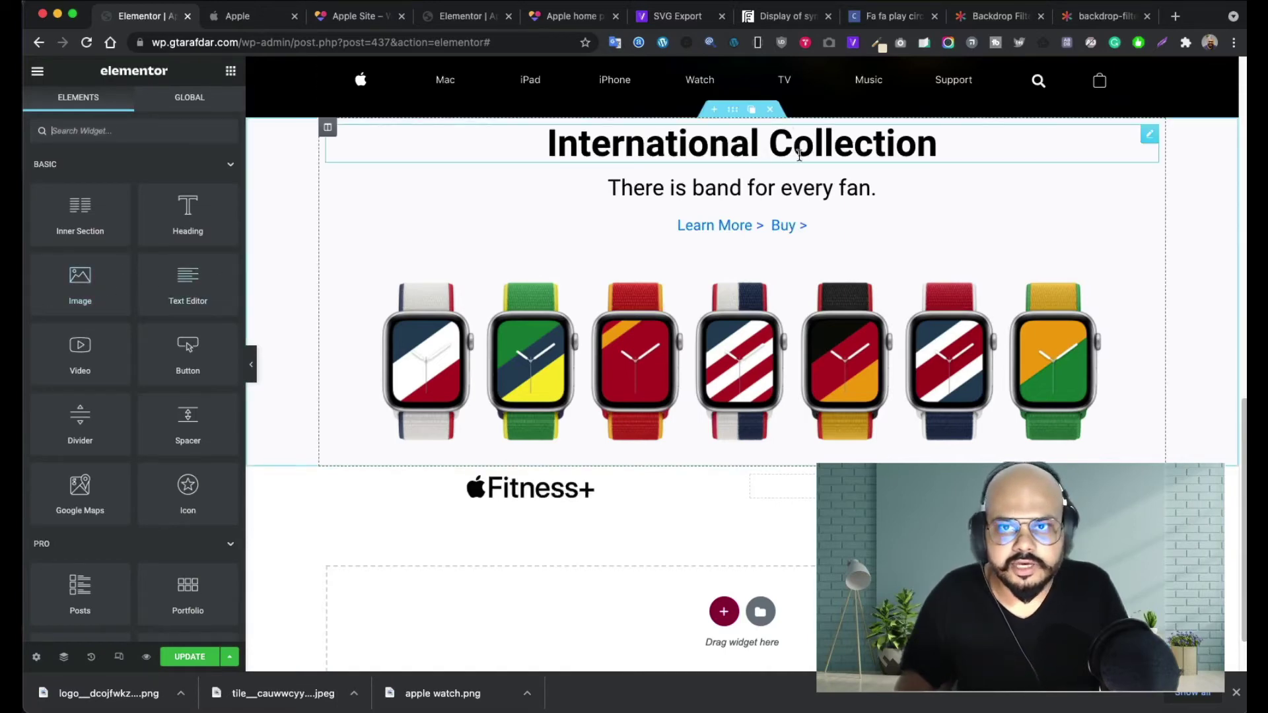
- Copy the "There is band for every fan." heading and paste it below the Fitness+ logo in the first column
click(258, 20)
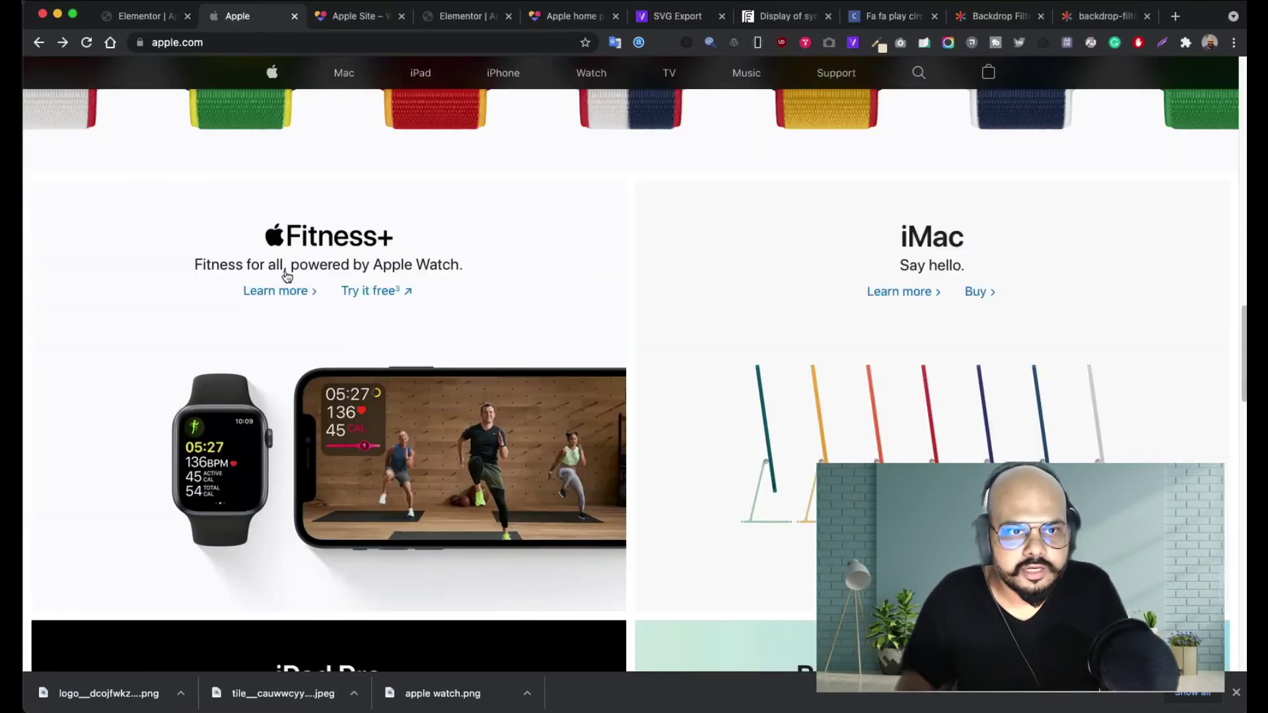
click(147, 25)
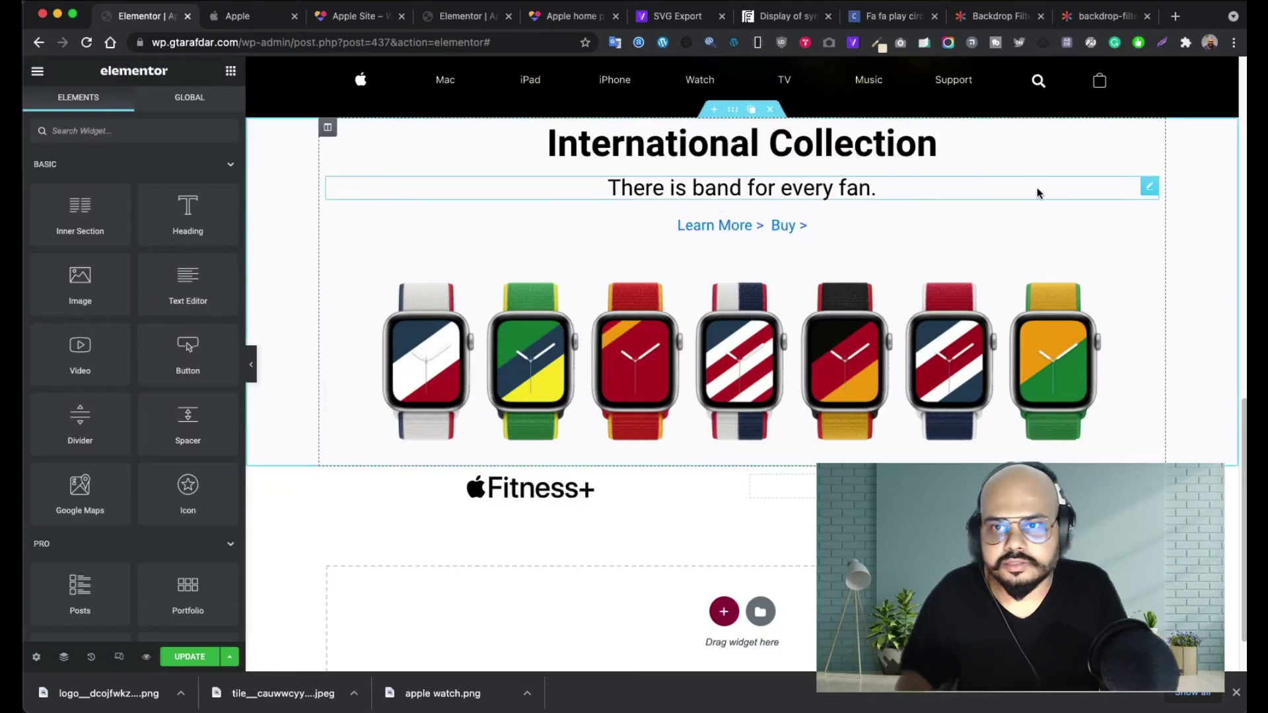
right_click(1149, 190)
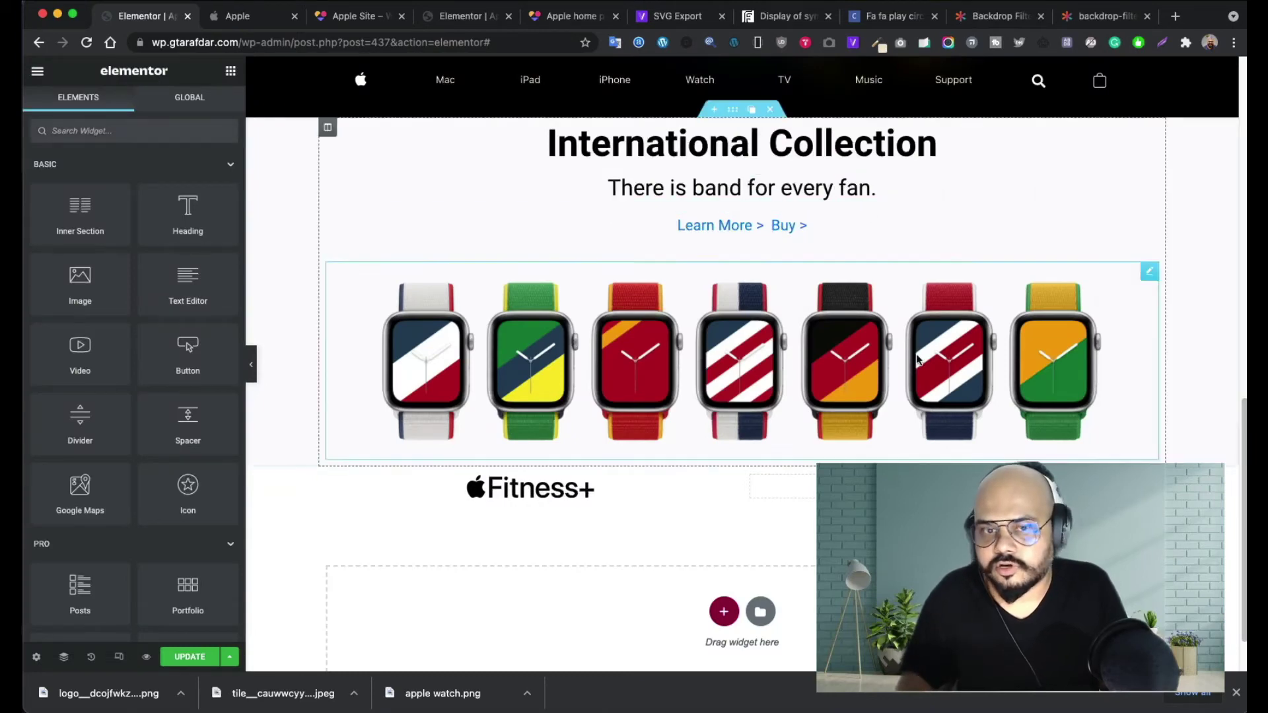
right_click(727, 487)
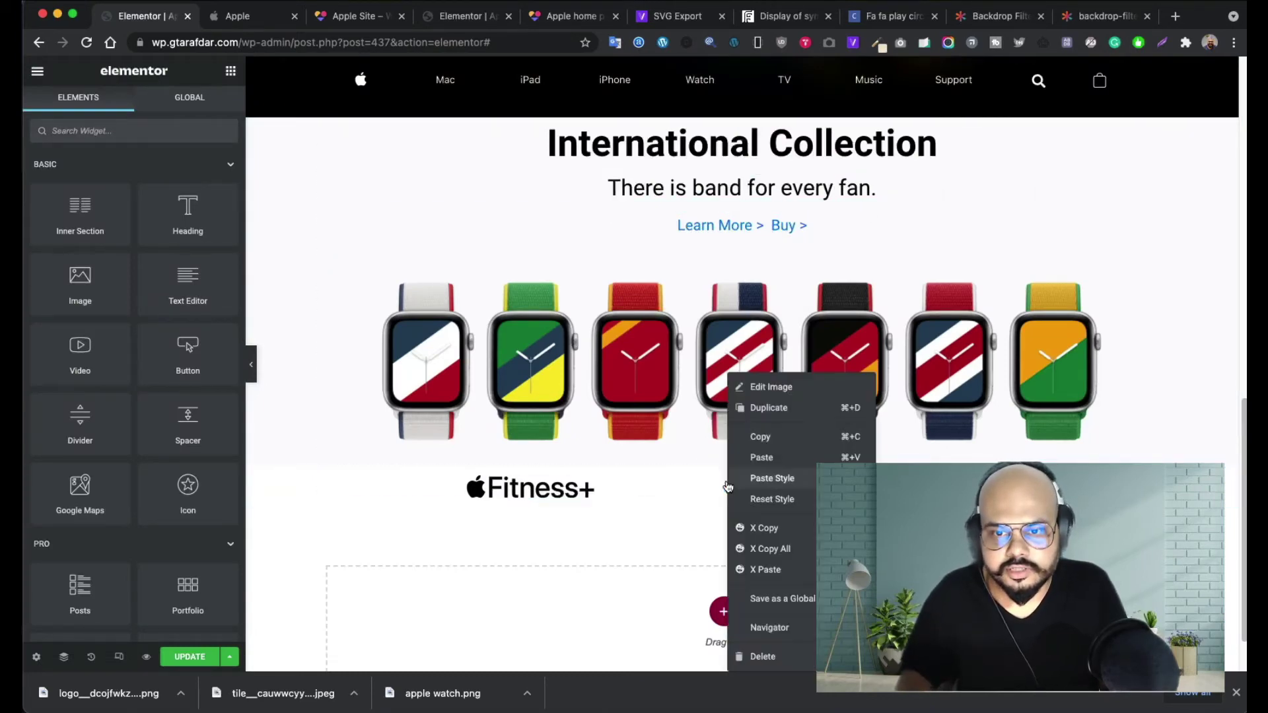
click(770, 463)
- Change the pasted heading's title to "Fitness for all, powered by apple watch", following the tagline on the Apple homepage
click(239, 20)
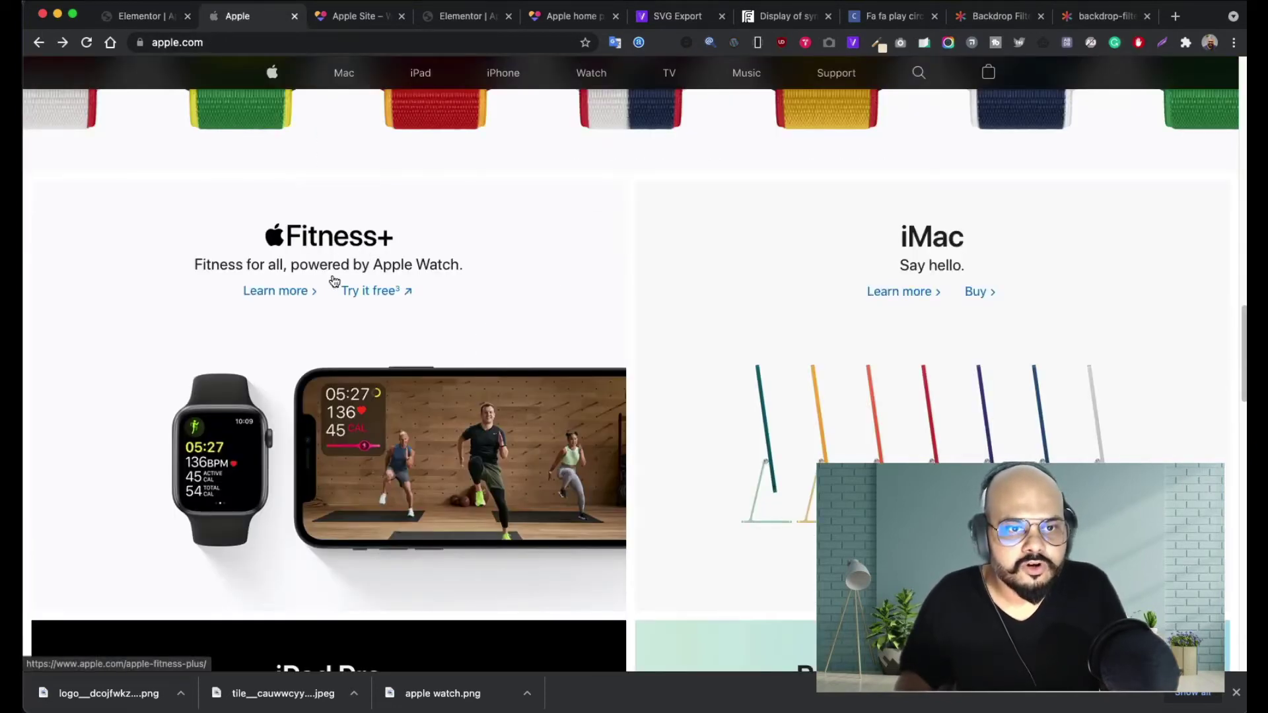
click(144, 18)
double_click(123, 201)
triple_click(124, 203)
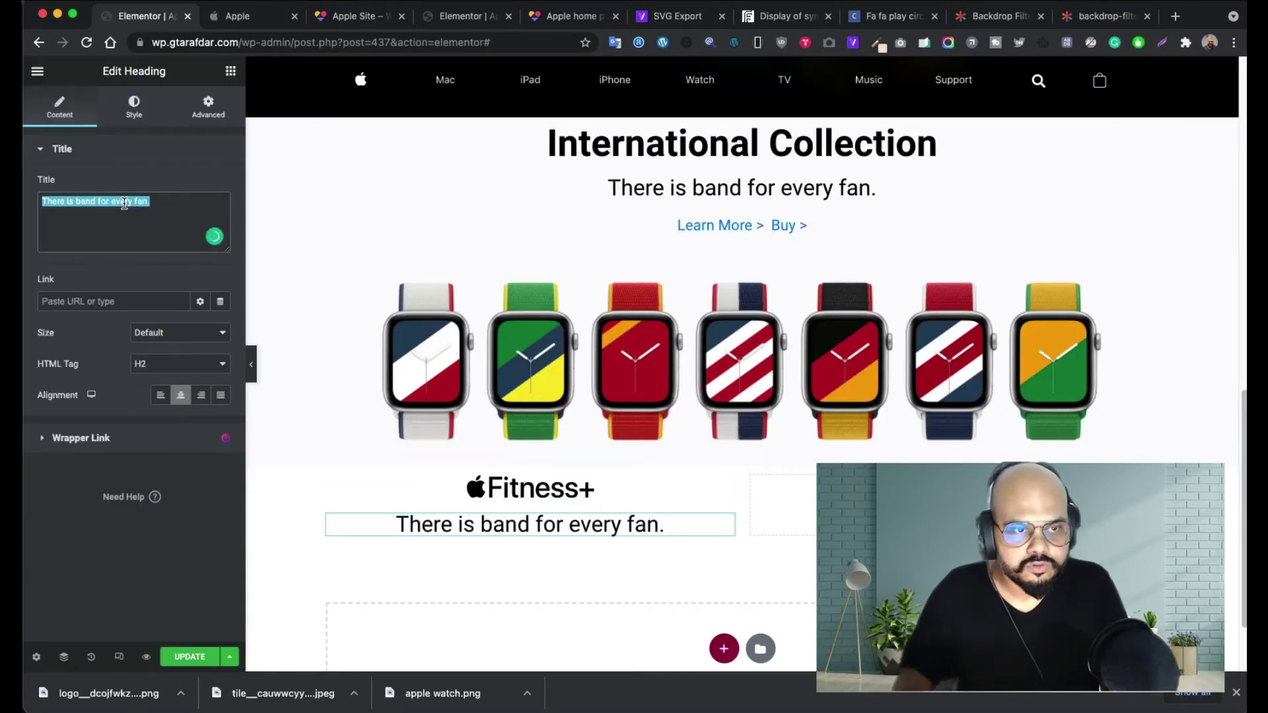
text(Fitness for all)
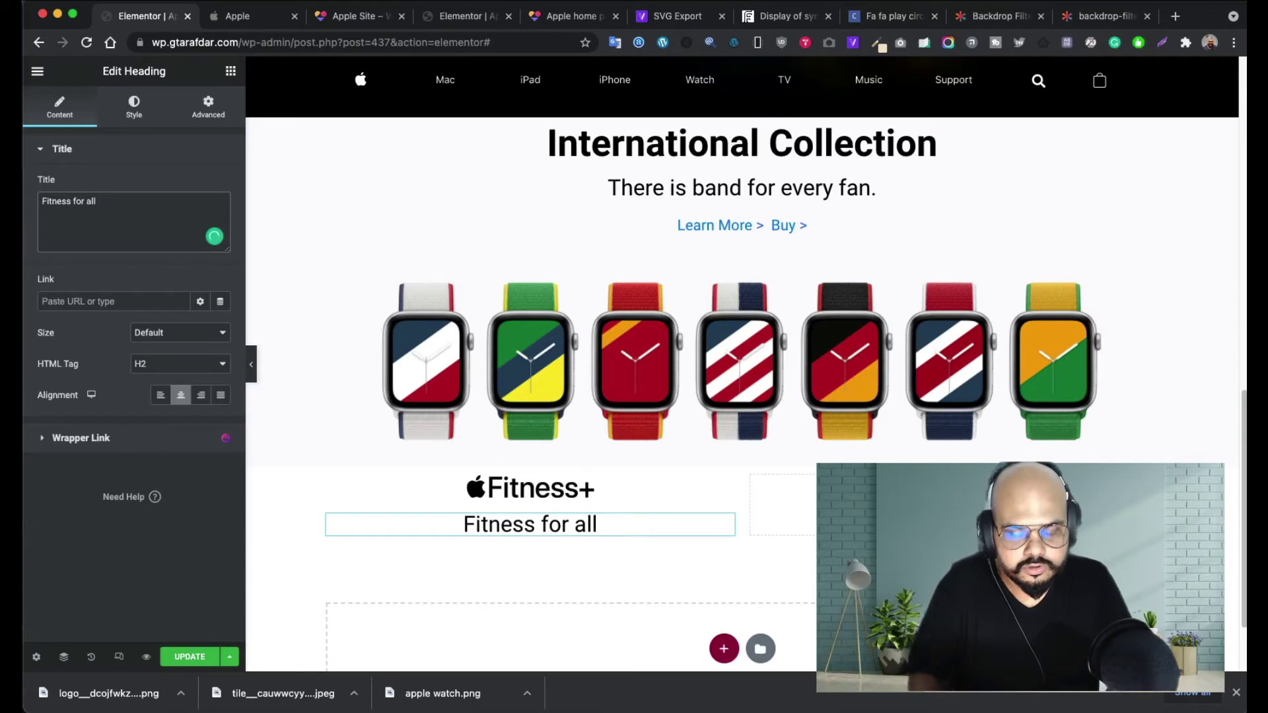
click(230, 16)
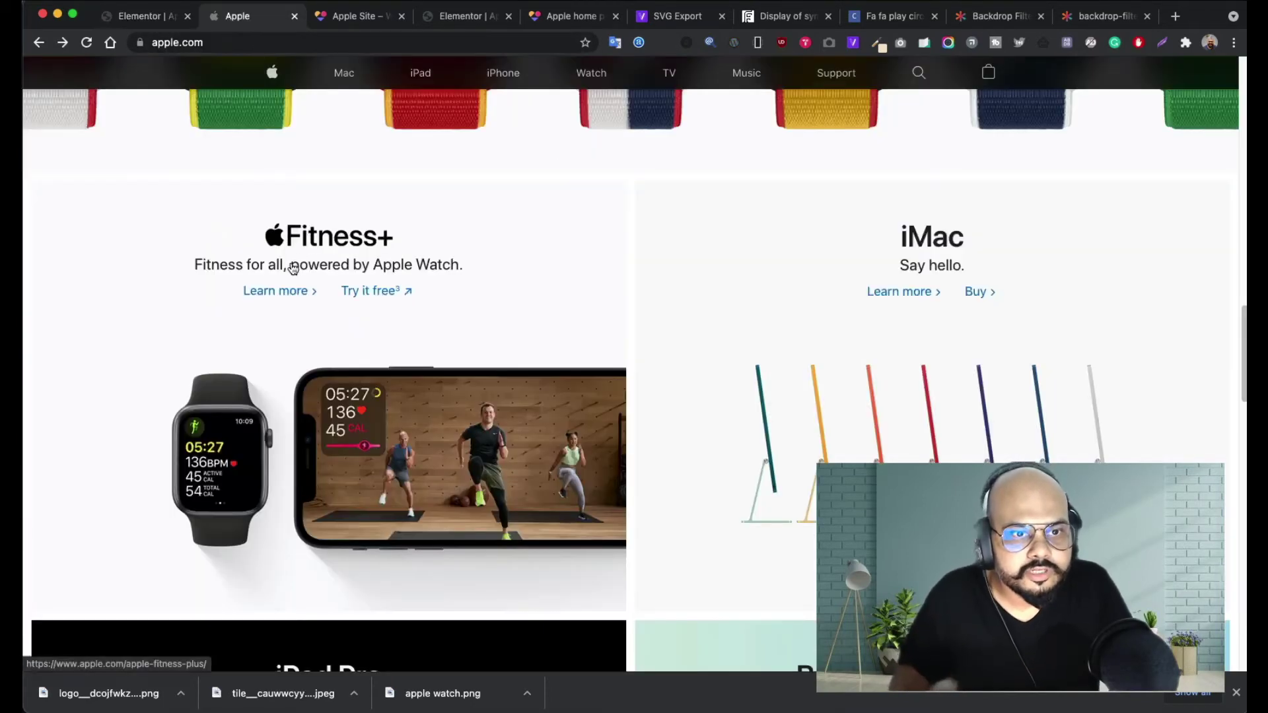
click(139, 17)
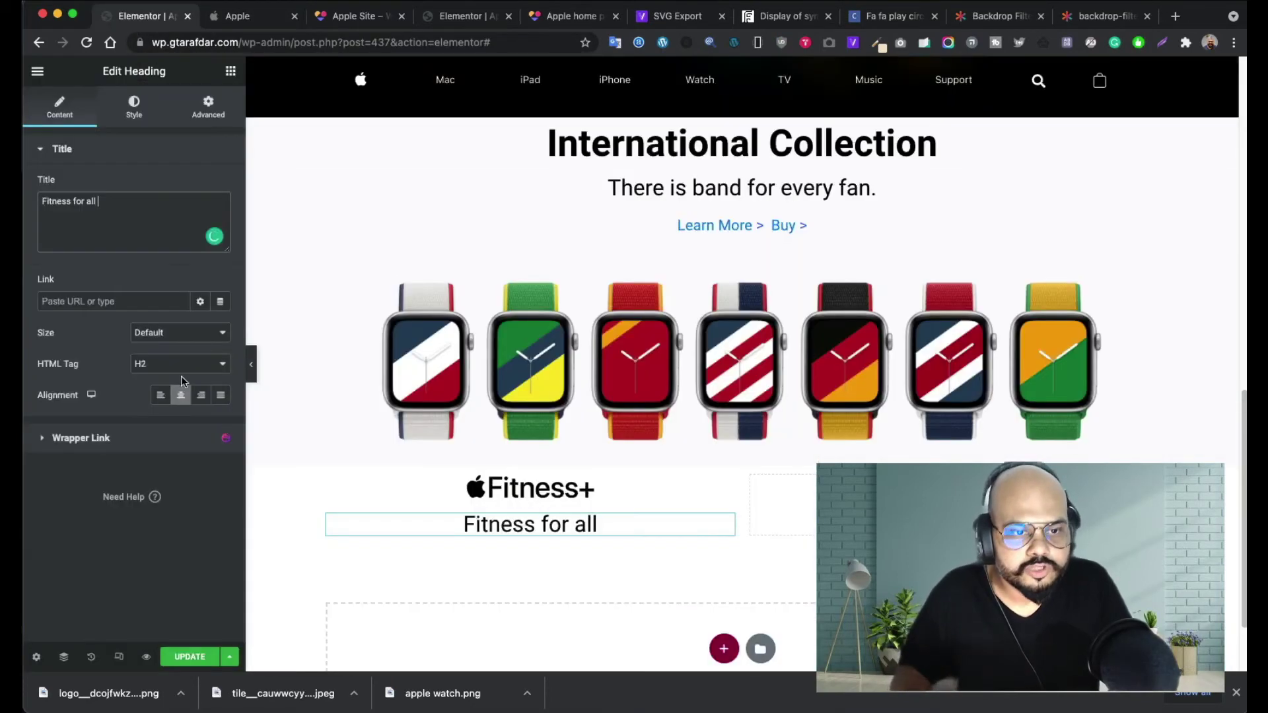
text(, )
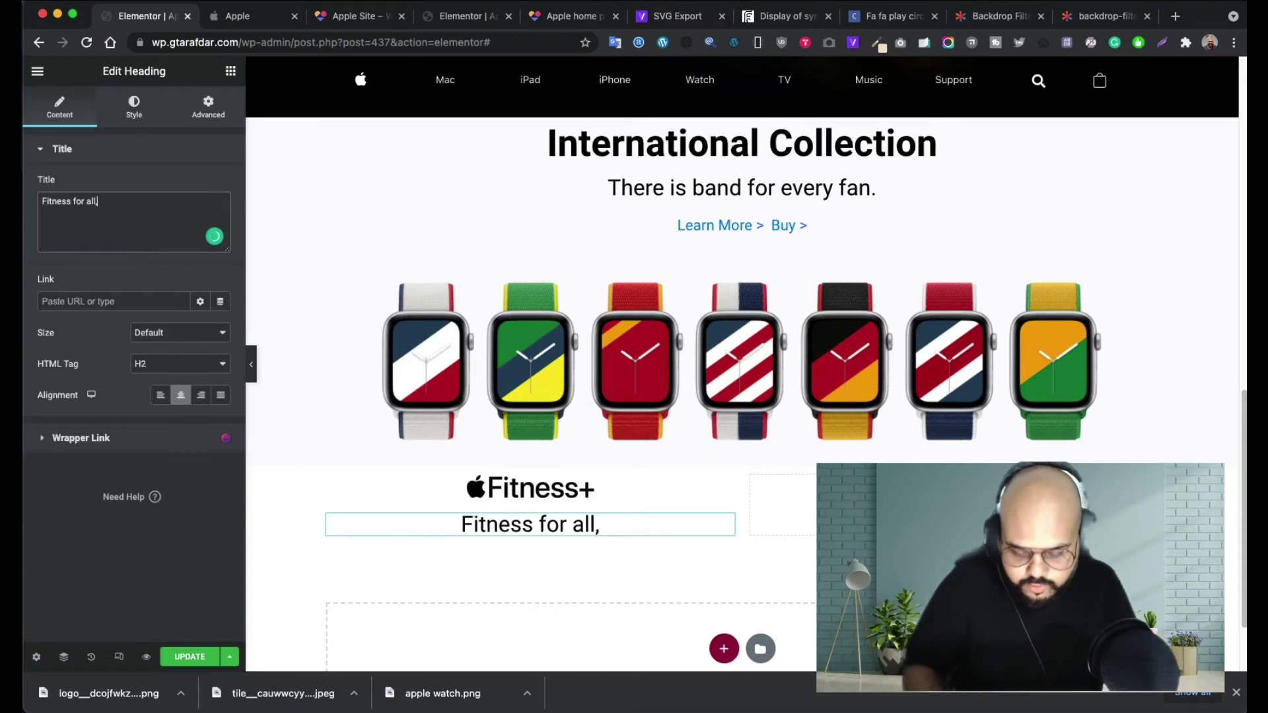
text(powert)
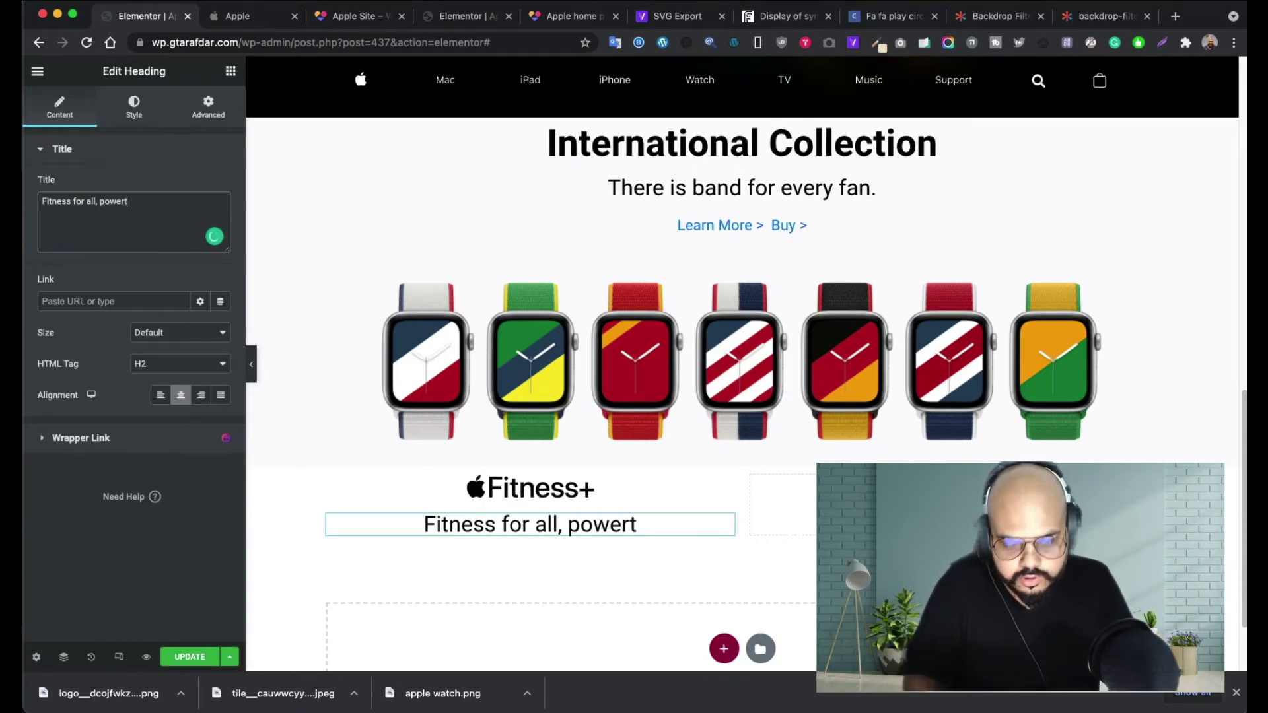
text(red)
key(BackSpace)
key(BackSpace)
key(BackSpace)
text(ed)
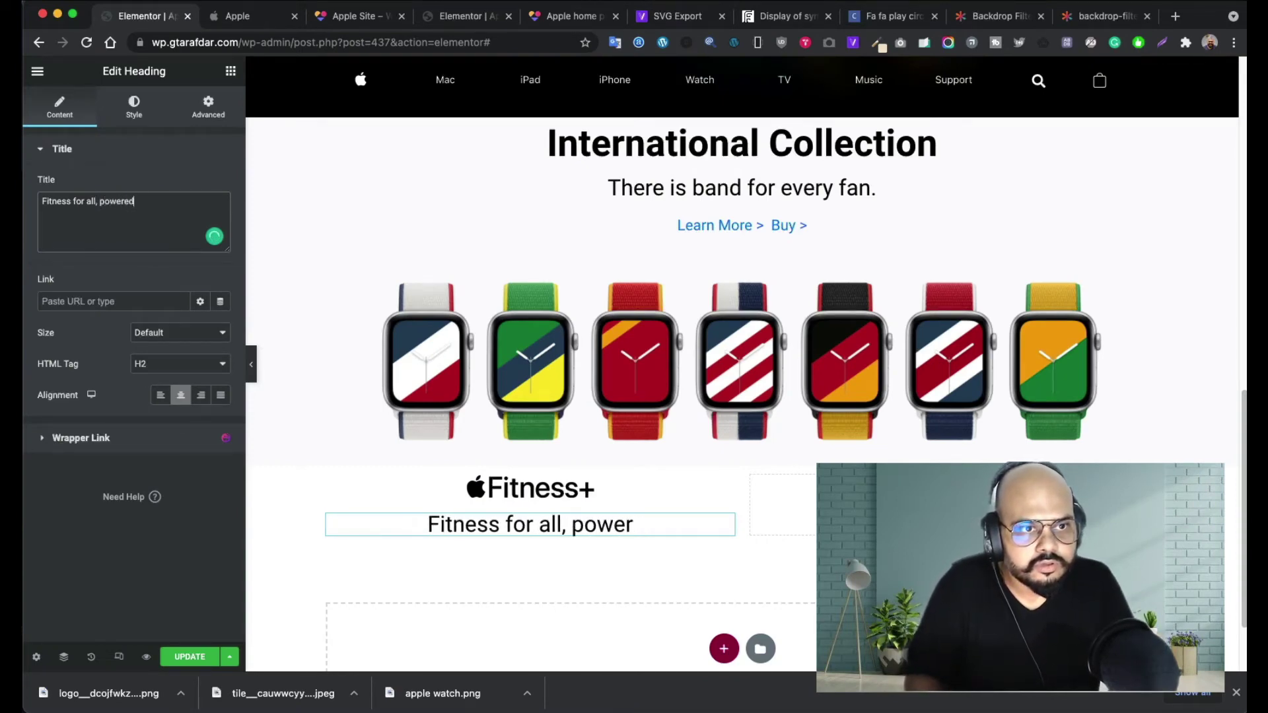
text( by apple )
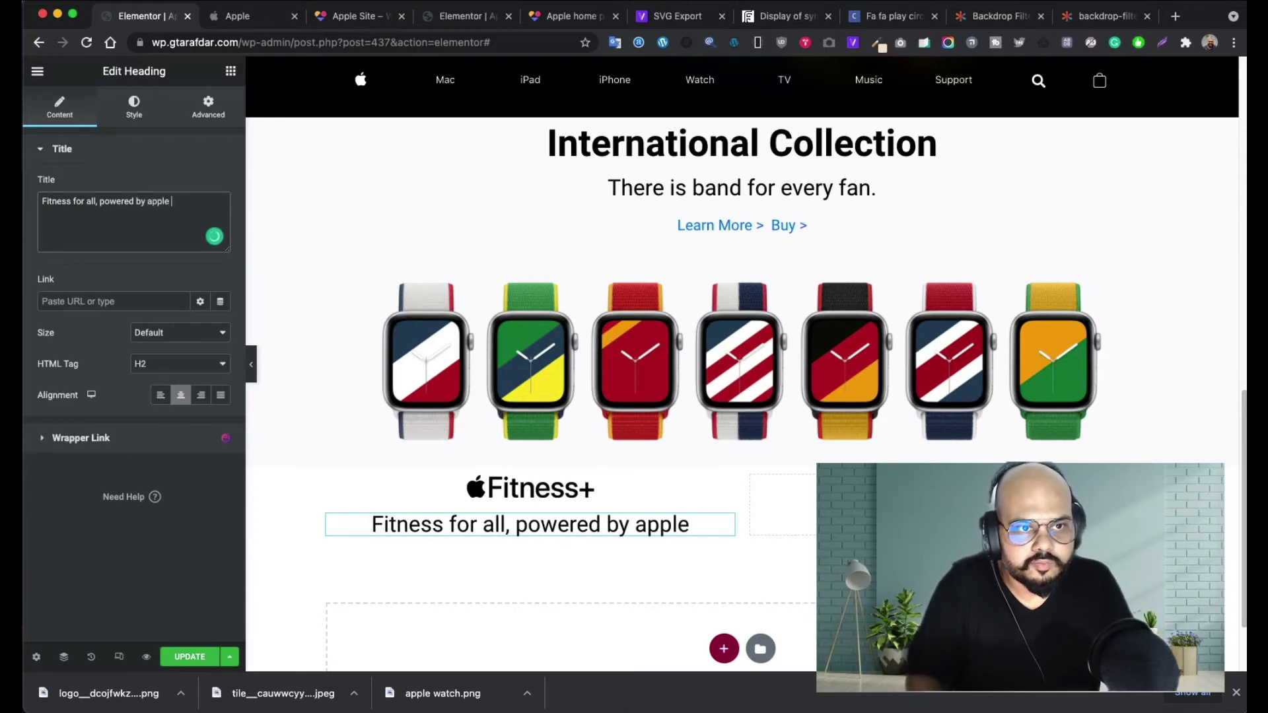
text(wathc)
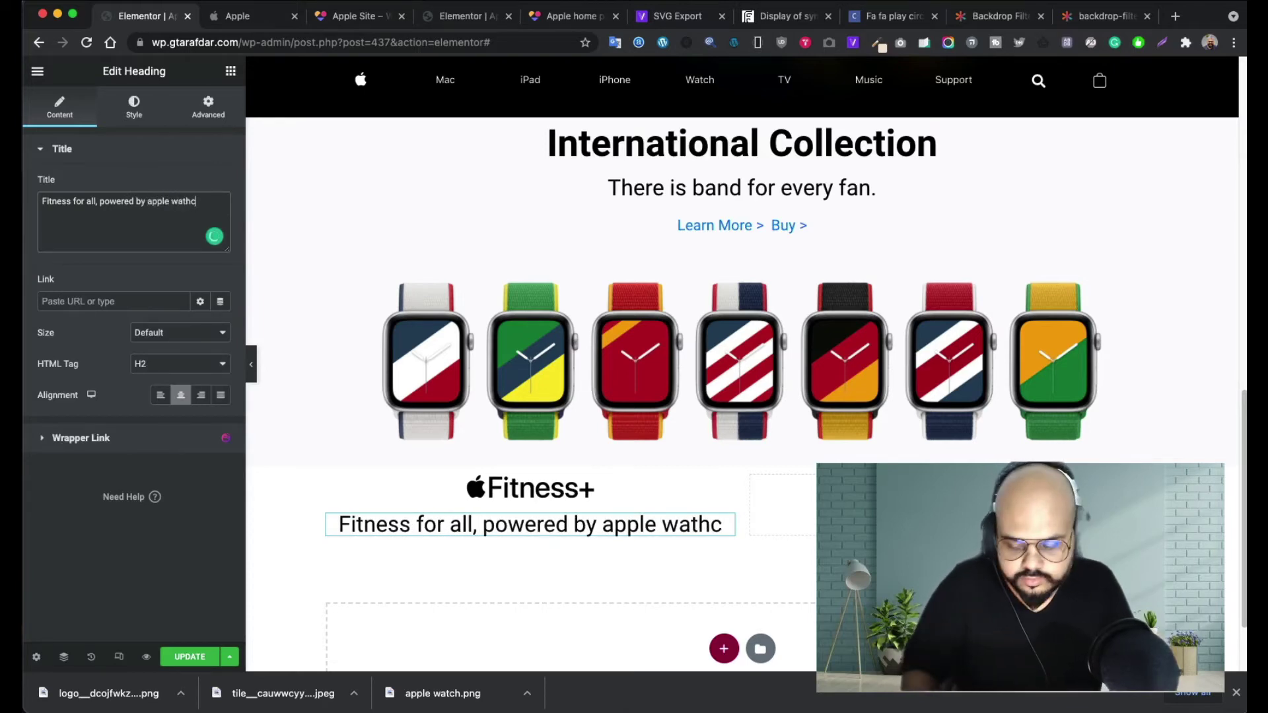
key(BackSpace)
key(BackSpace)
text(ch)
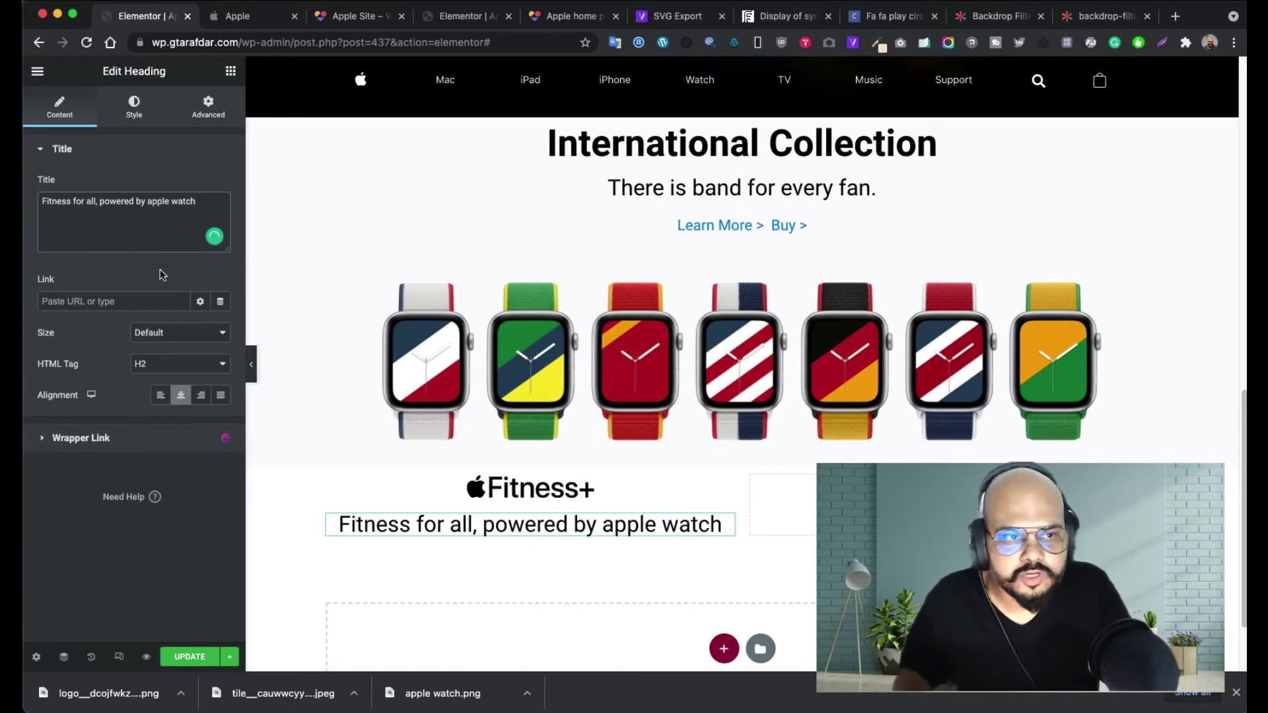
- Set the typography size of the Fitness+ tagline heading to 23 px
click(133, 107)
click(222, 218)
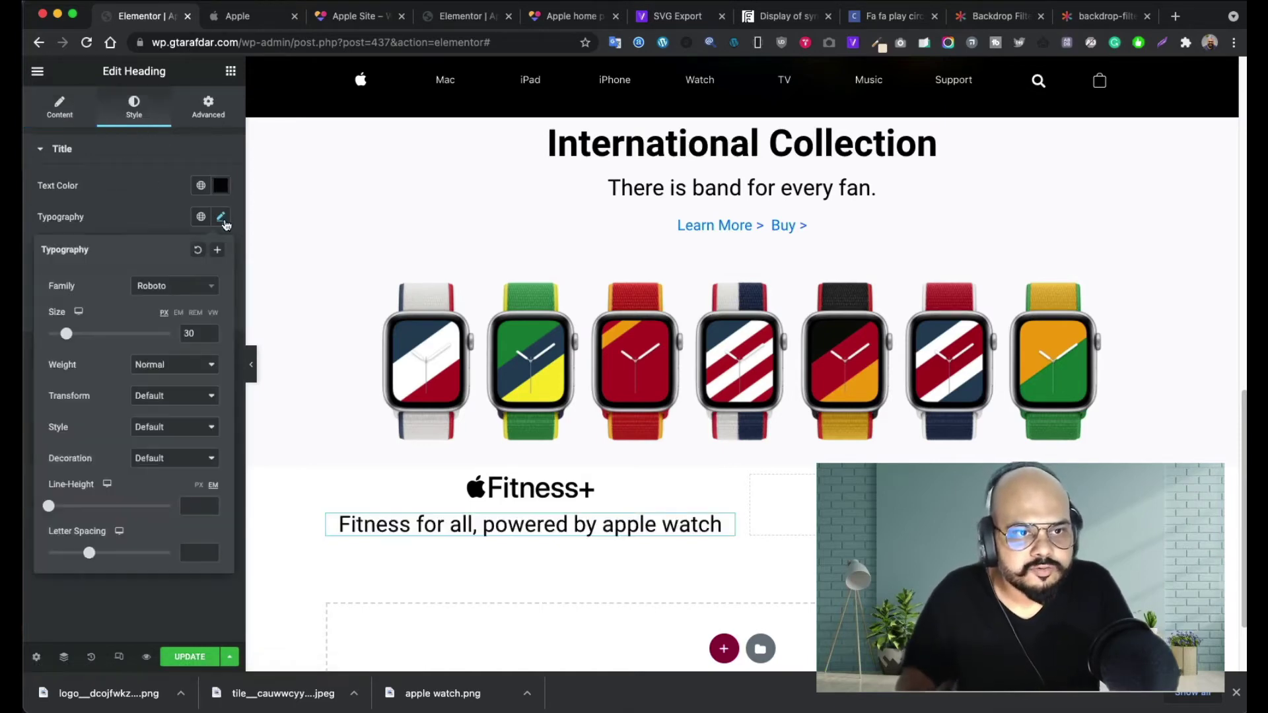
drag(65, 335, 63, 337)
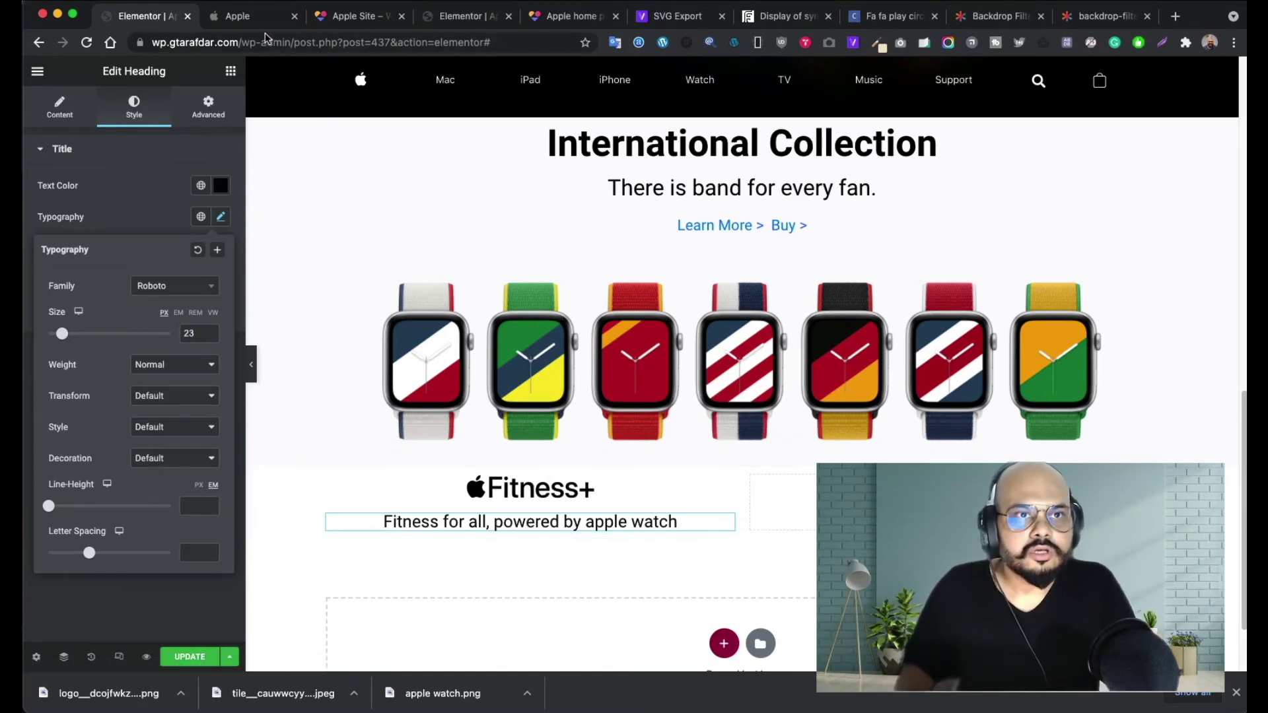
- Copy the "Learn More > Buy >" text from the International Collection section and paste it below the Fitness+ tagline
right_click(1146, 228)
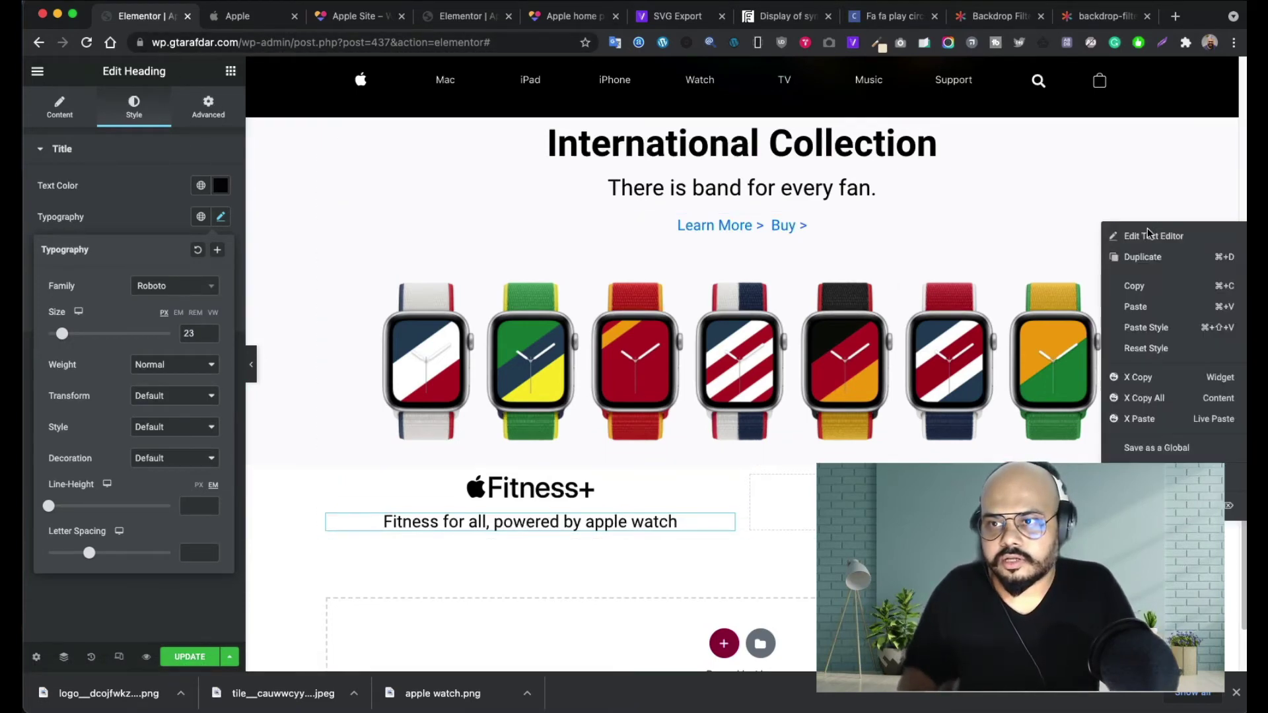
click(1141, 294)
right_click(726, 522)
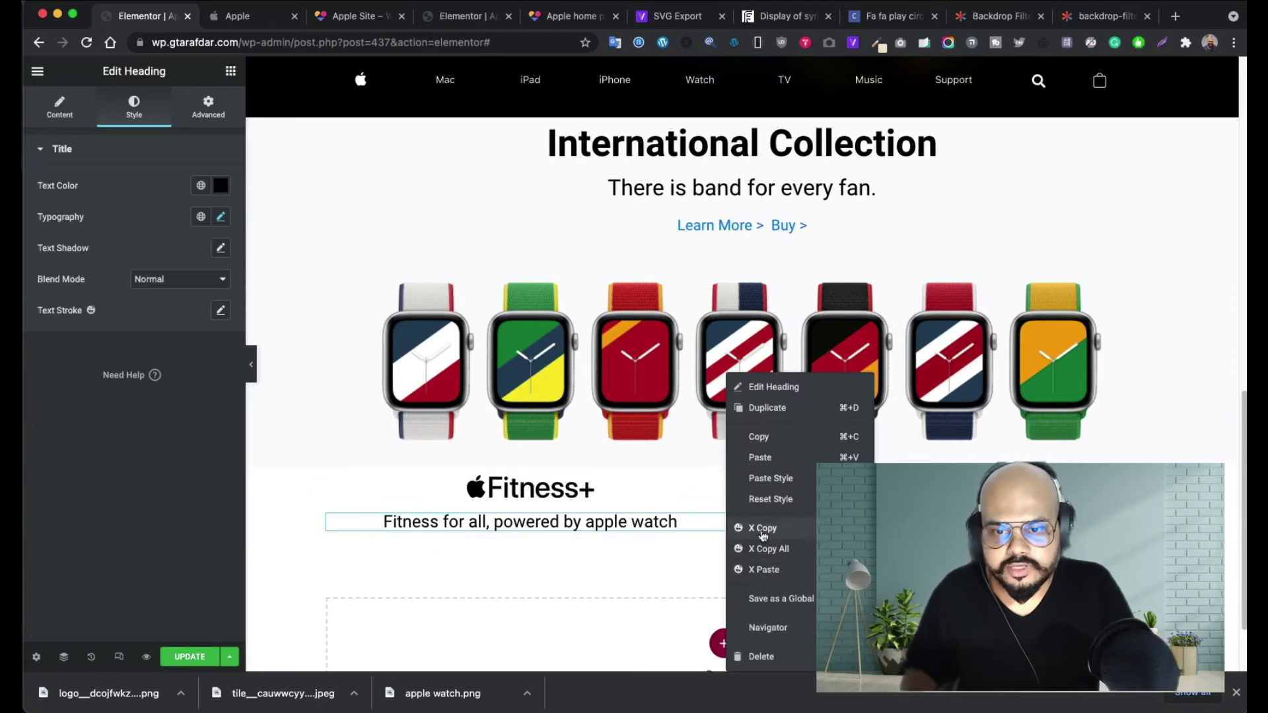
click(768, 464)
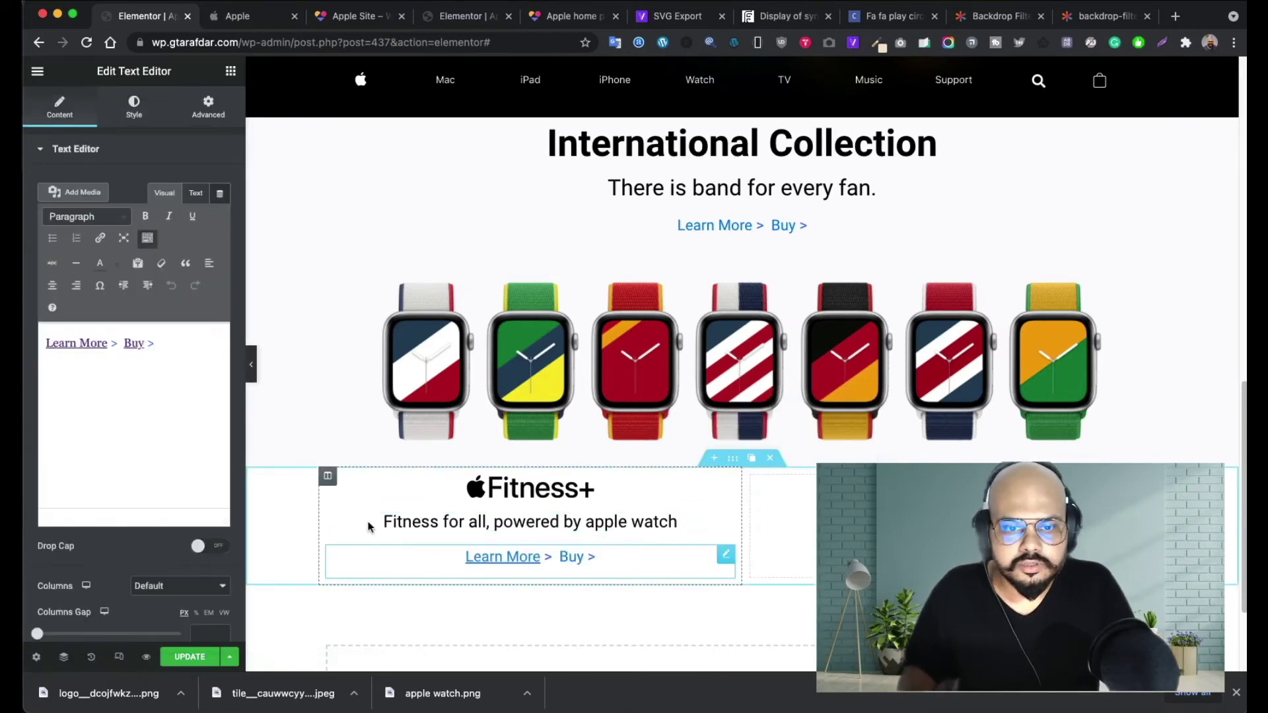
- Edit the Buy link in the Fitness+ column and enter "Try it free" as its link text, matching the Apple homepage
click(246, 20)
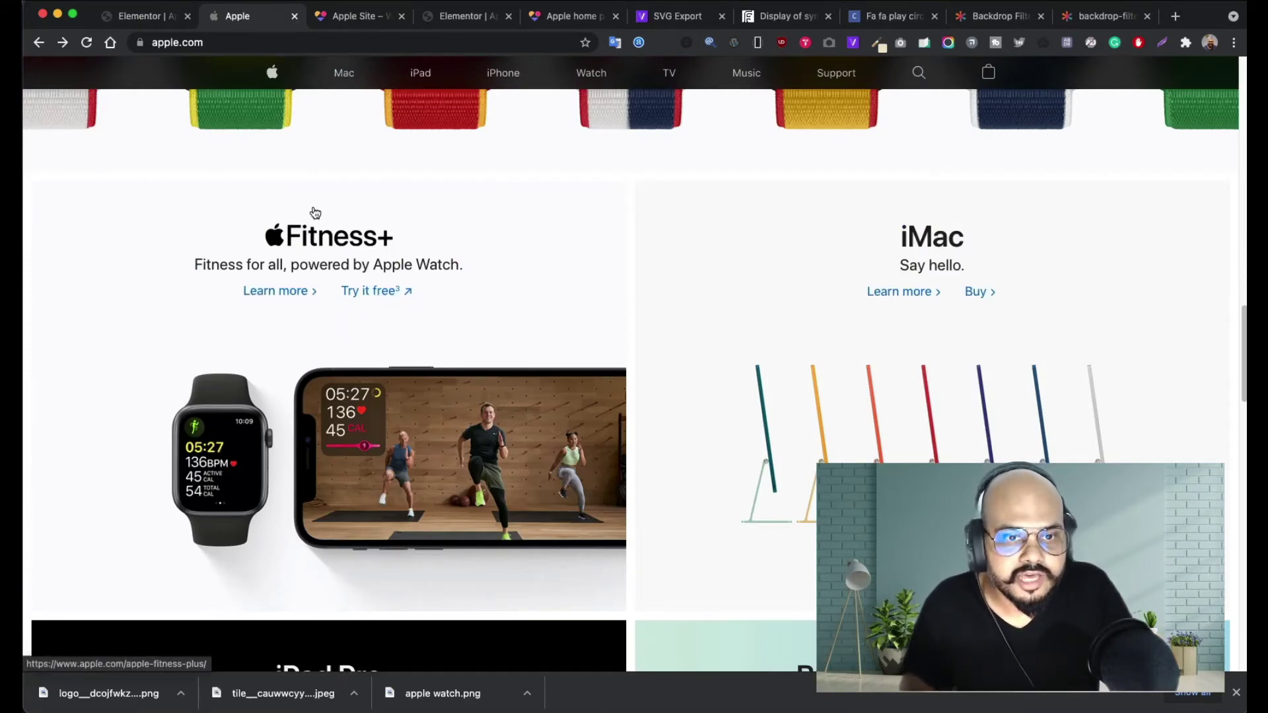
click(155, 16)
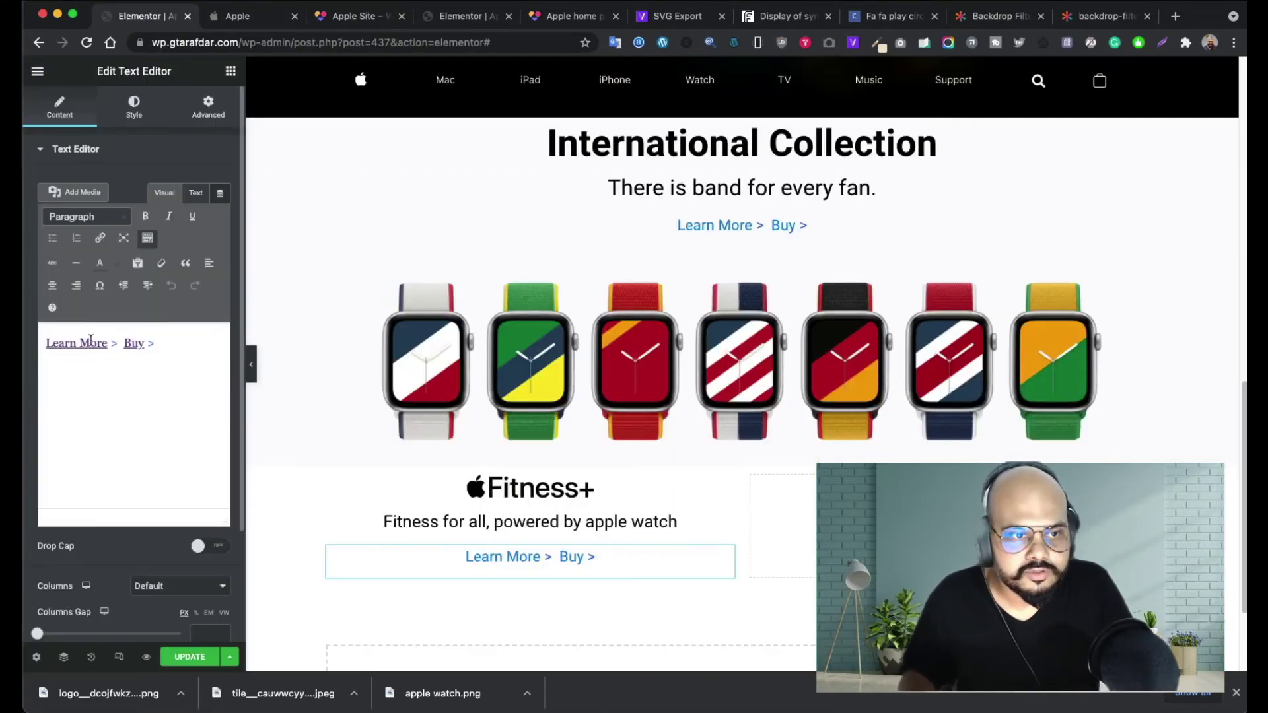
double_click(131, 343)
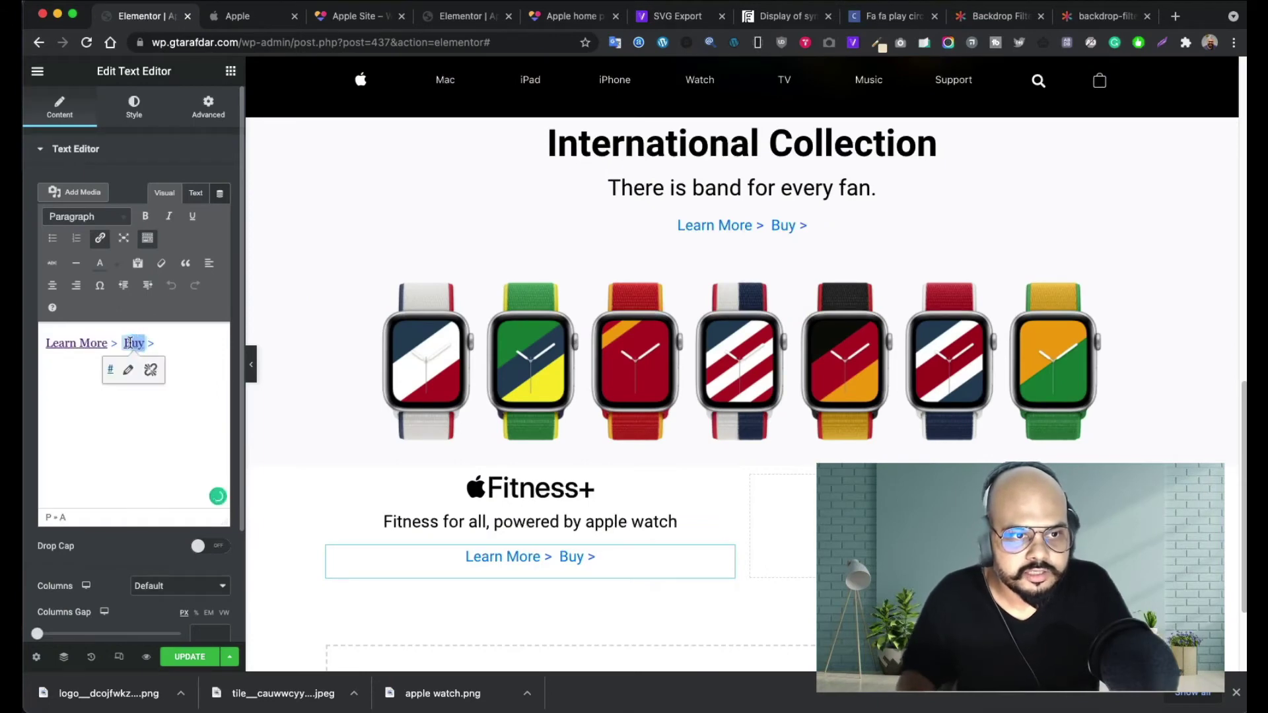
click(132, 376)
click(382, 371)
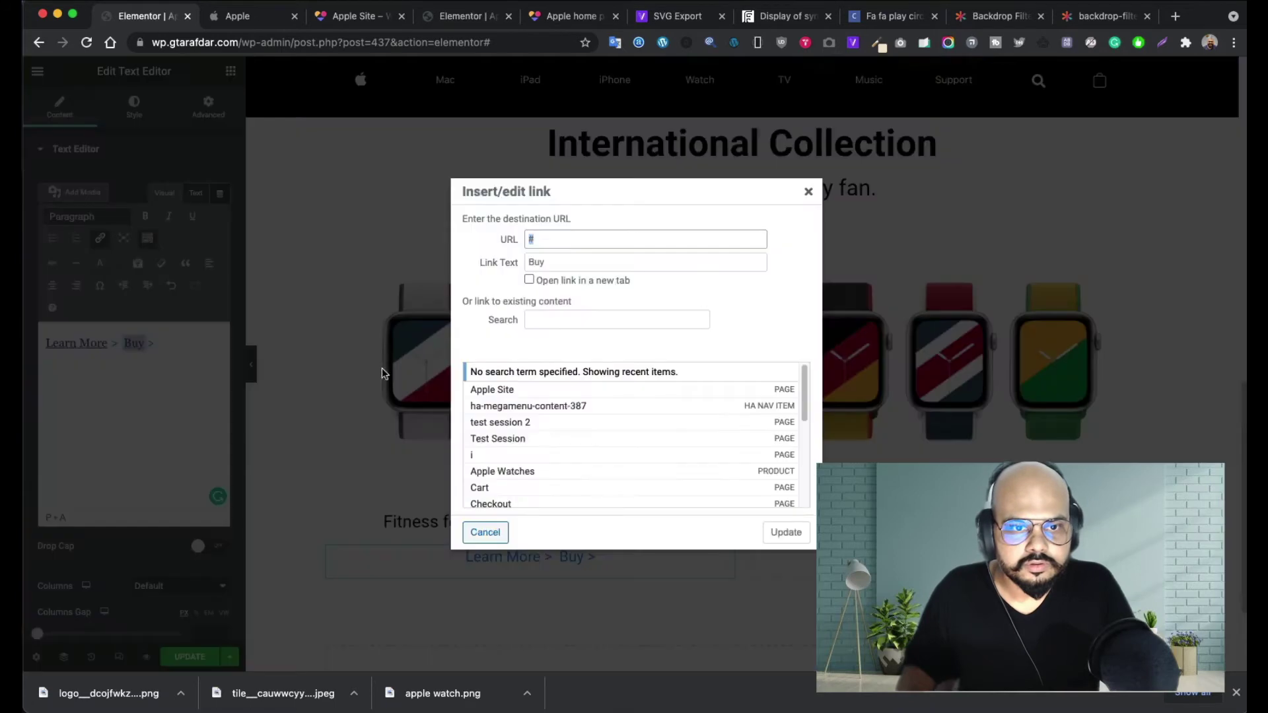
click(563, 264)
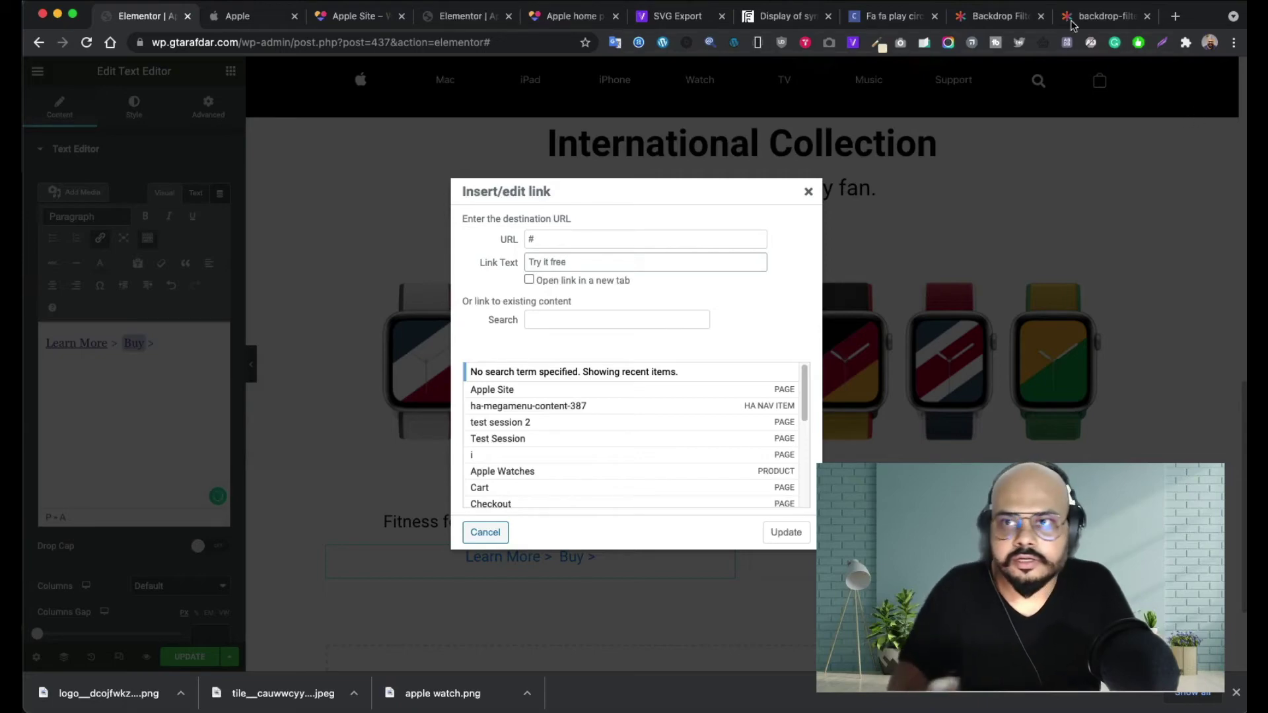
- Look through the HTML symbols reference page for the superscript three character used in Apple's "Try it free" link
click(774, 21)
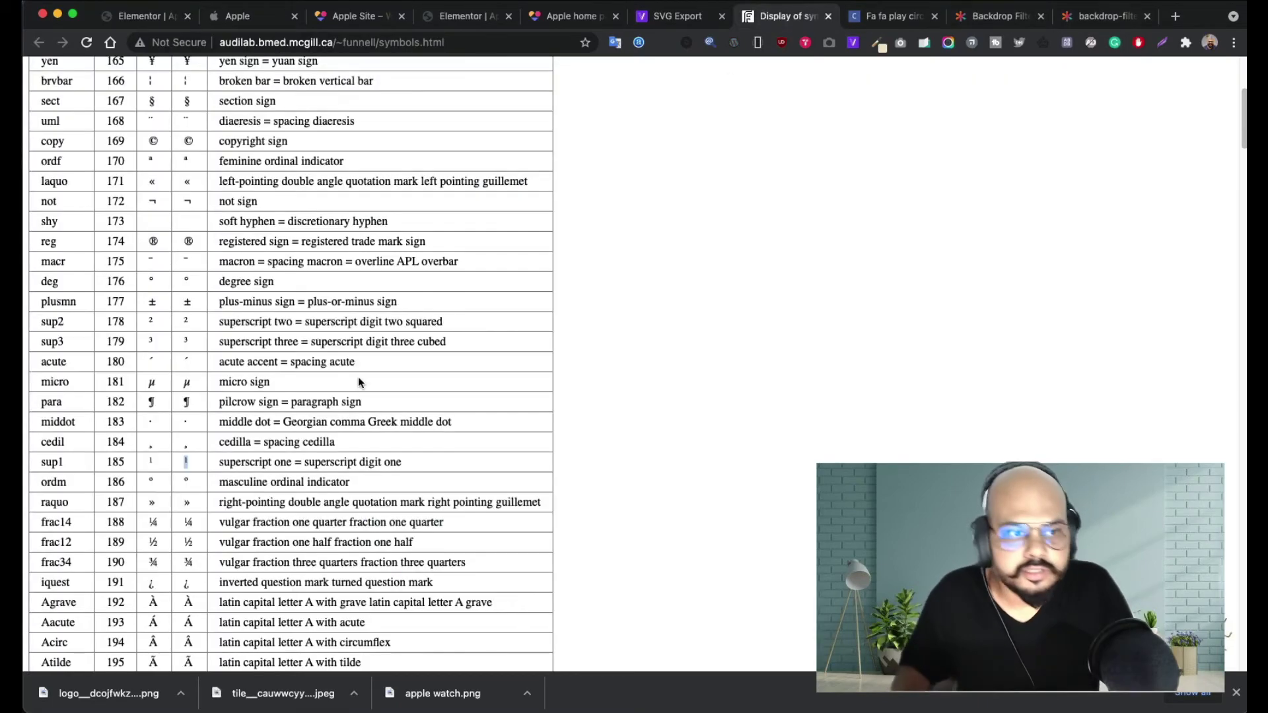
scroll(177, 261, up, 2)
scroll(178, 256, up, 5)
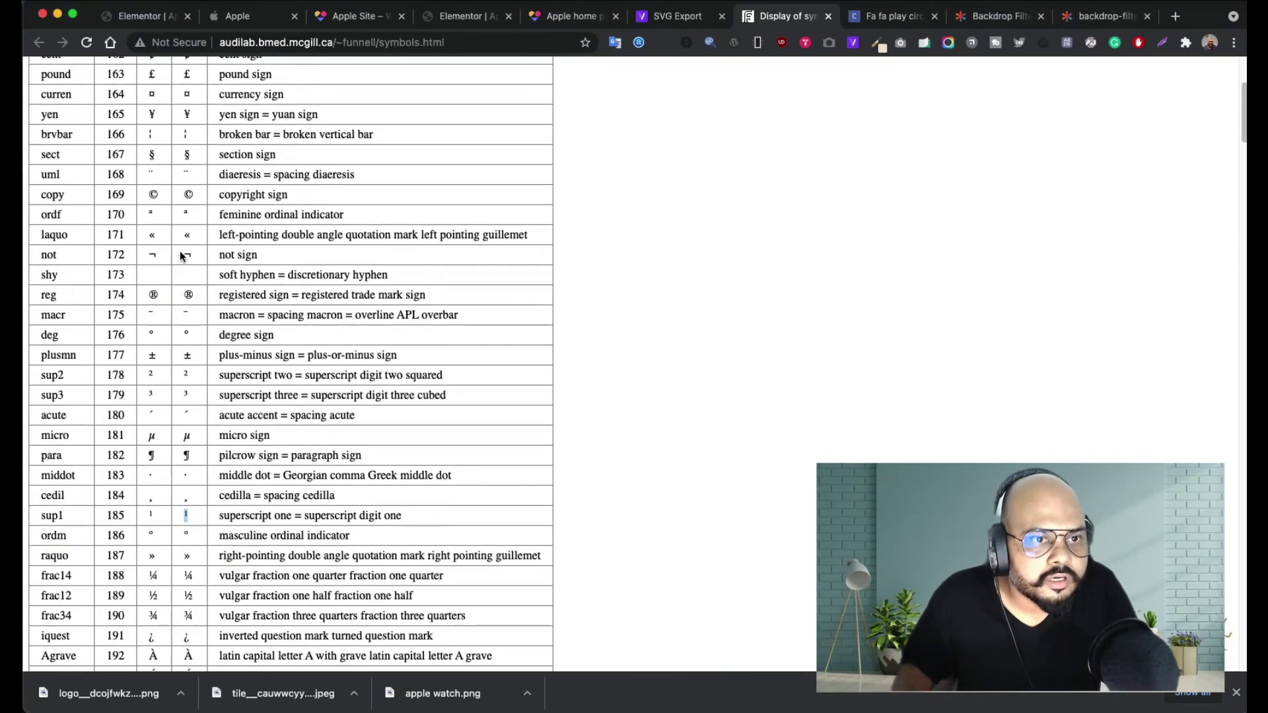
scroll(189, 326, down, 4)
scroll(190, 330, down, 12)
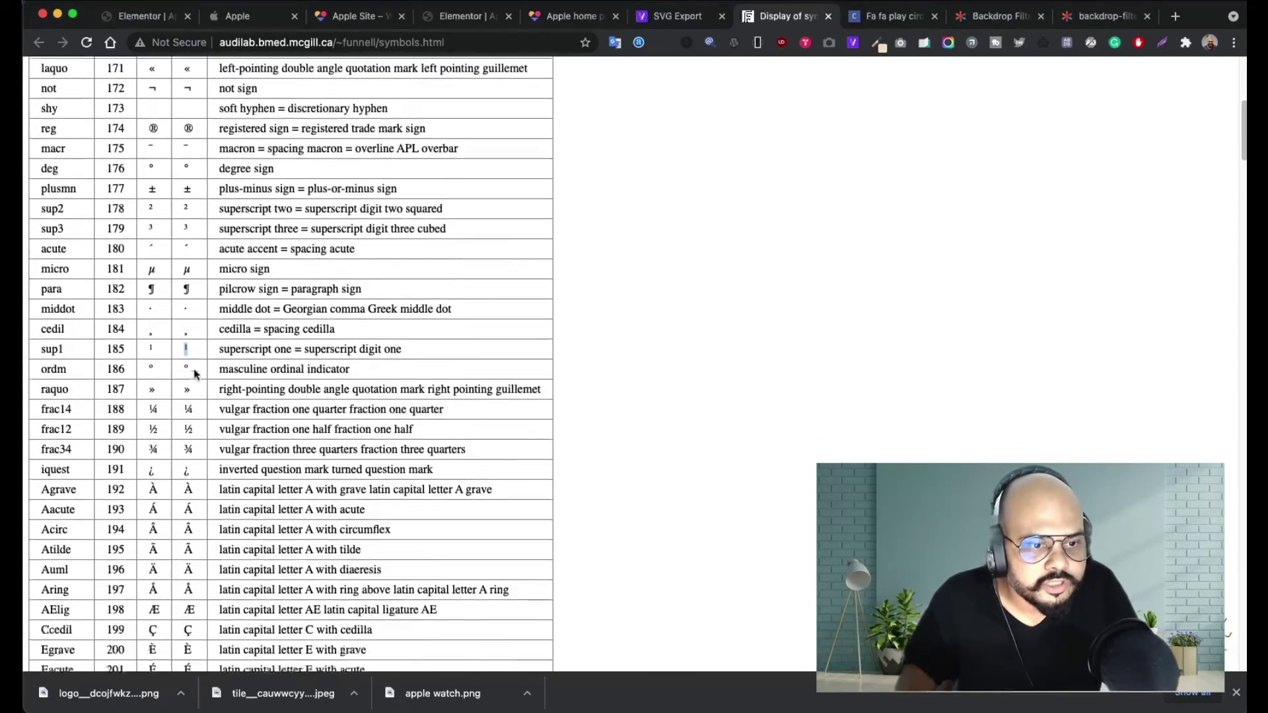
scroll(196, 419, down, 11)
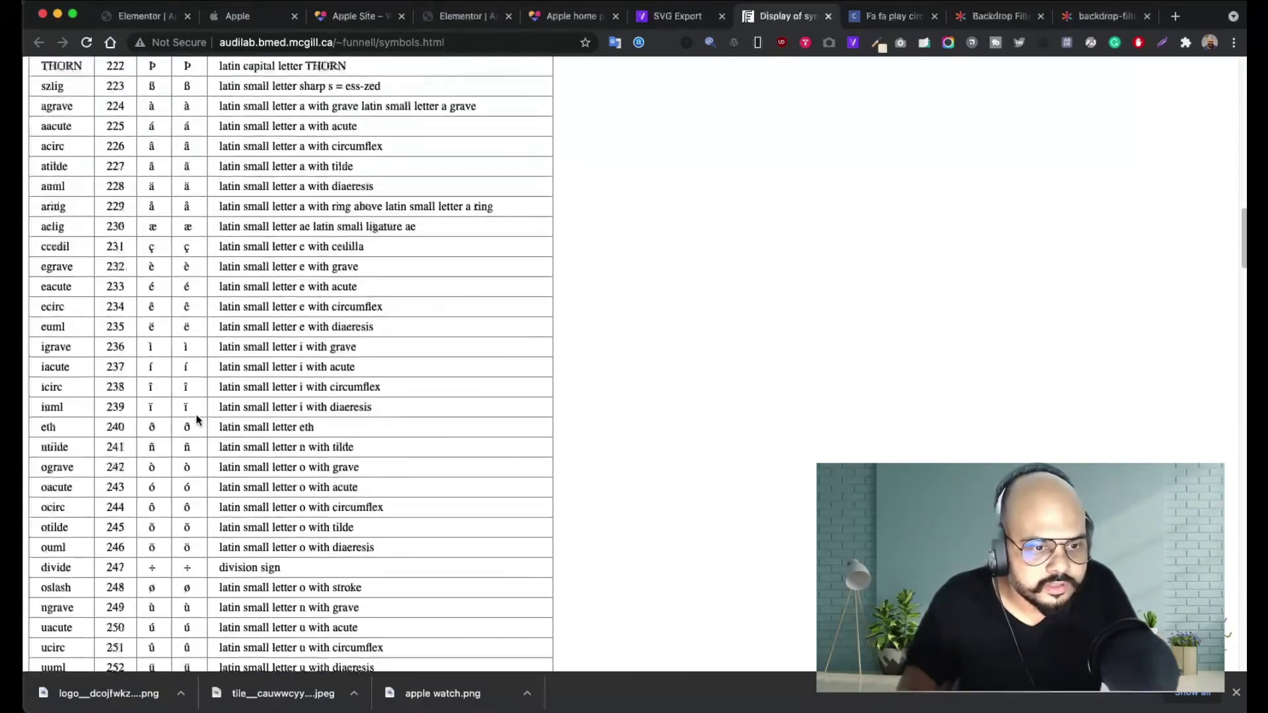
scroll(197, 427, down, 11)
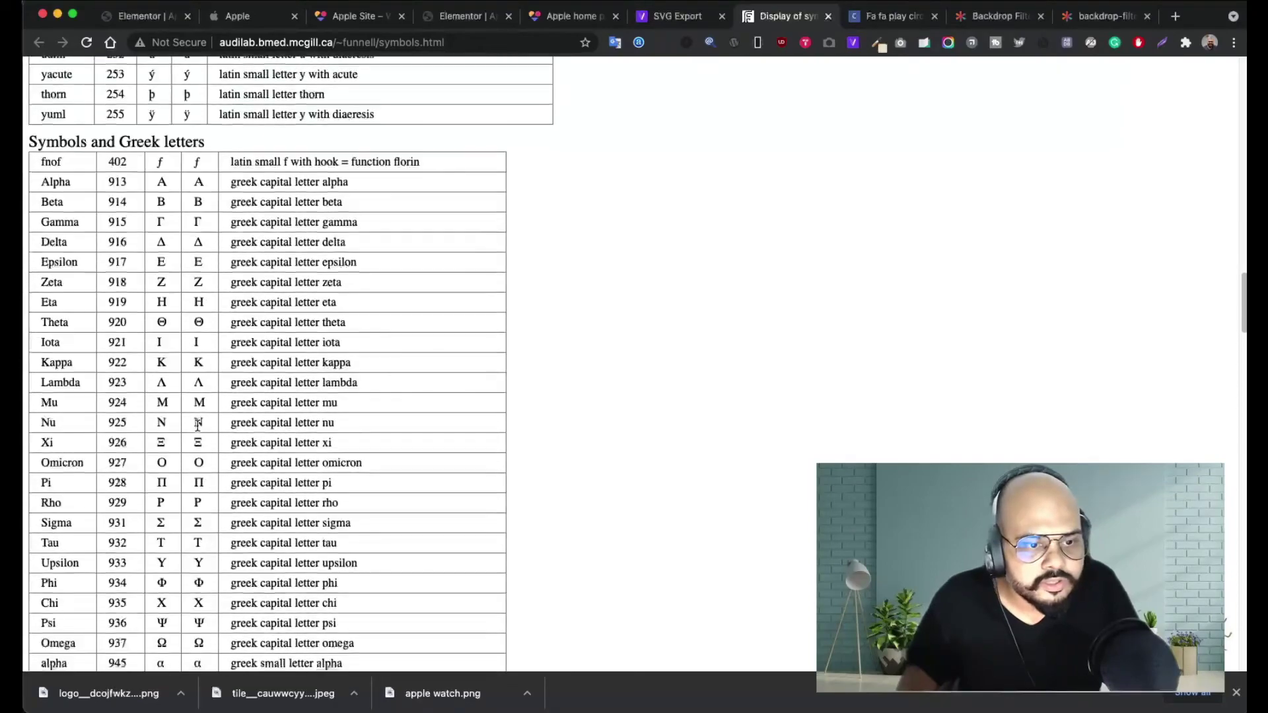
scroll(197, 426, down, 10)
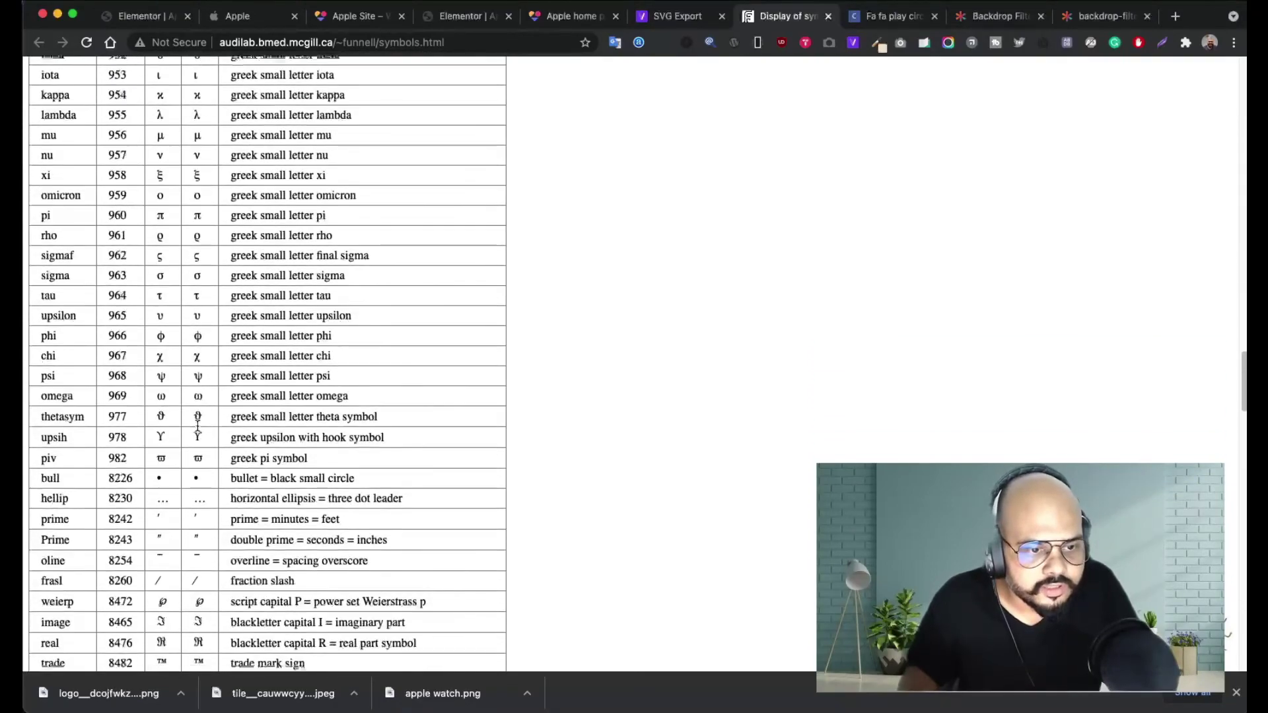
scroll(199, 430, down, 11)
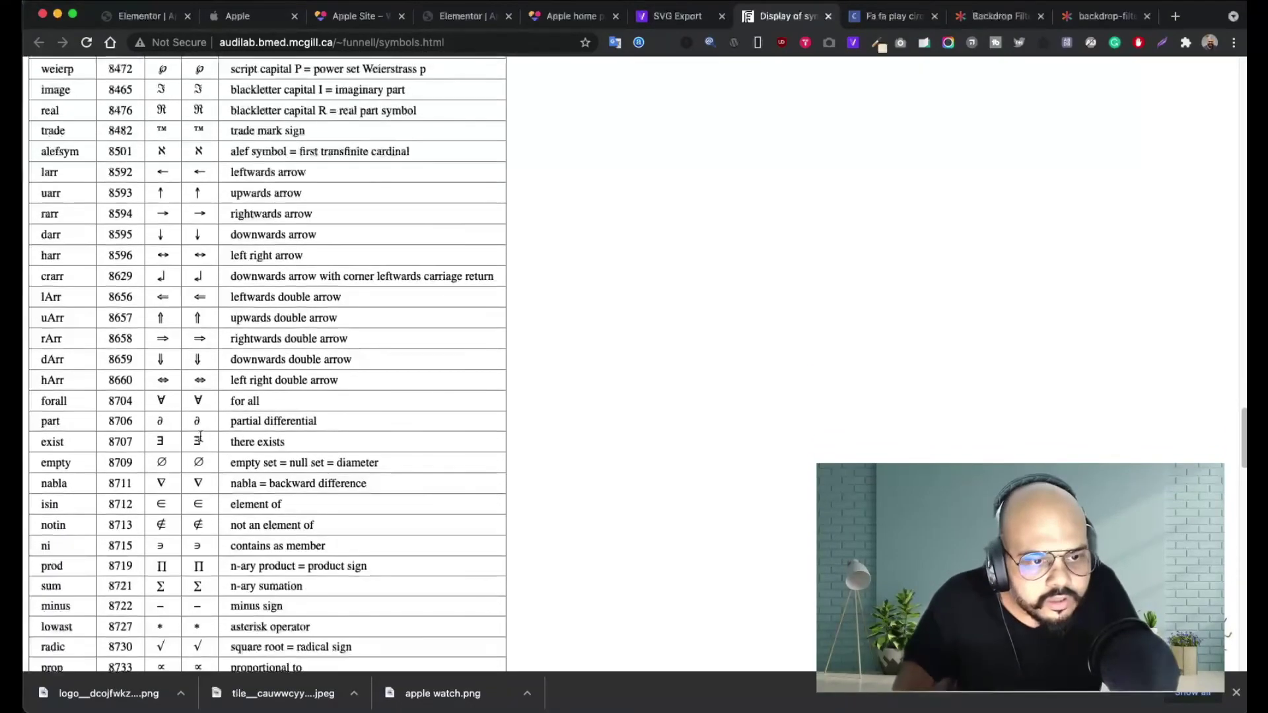
scroll(200, 443, down, 6)
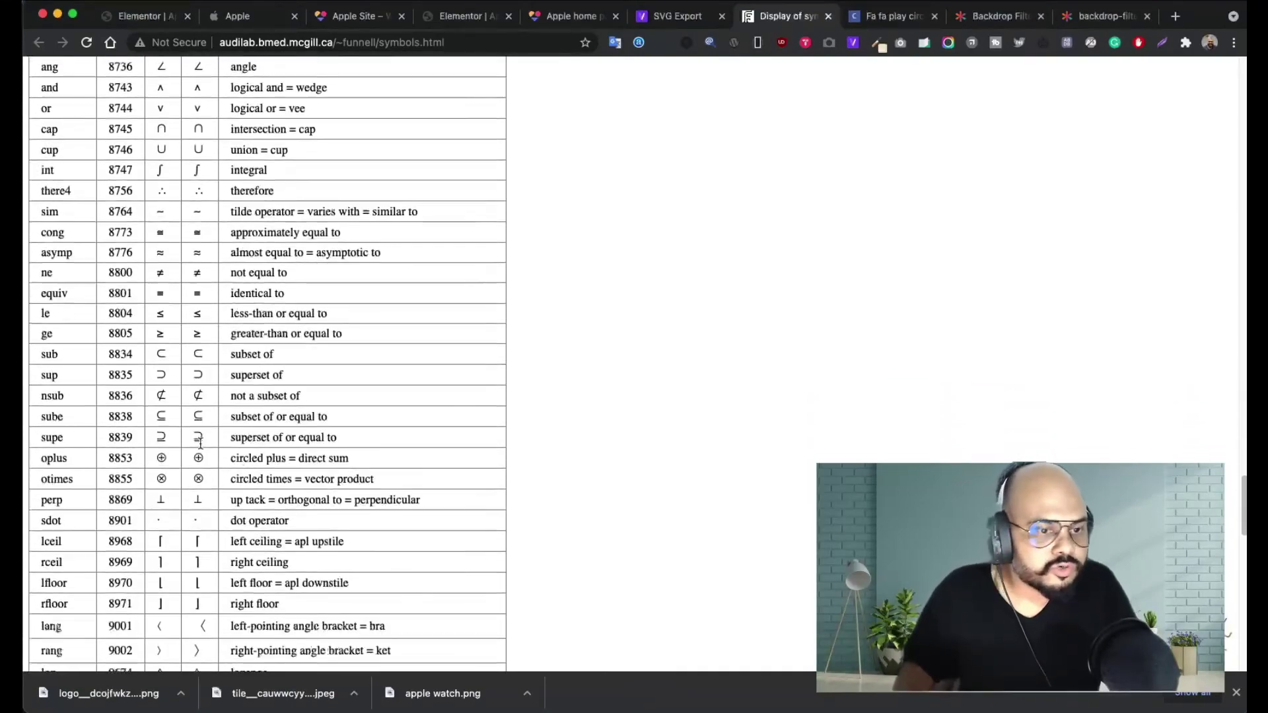
scroll(199, 442, up, 8)
scroll(200, 443, up, 1)
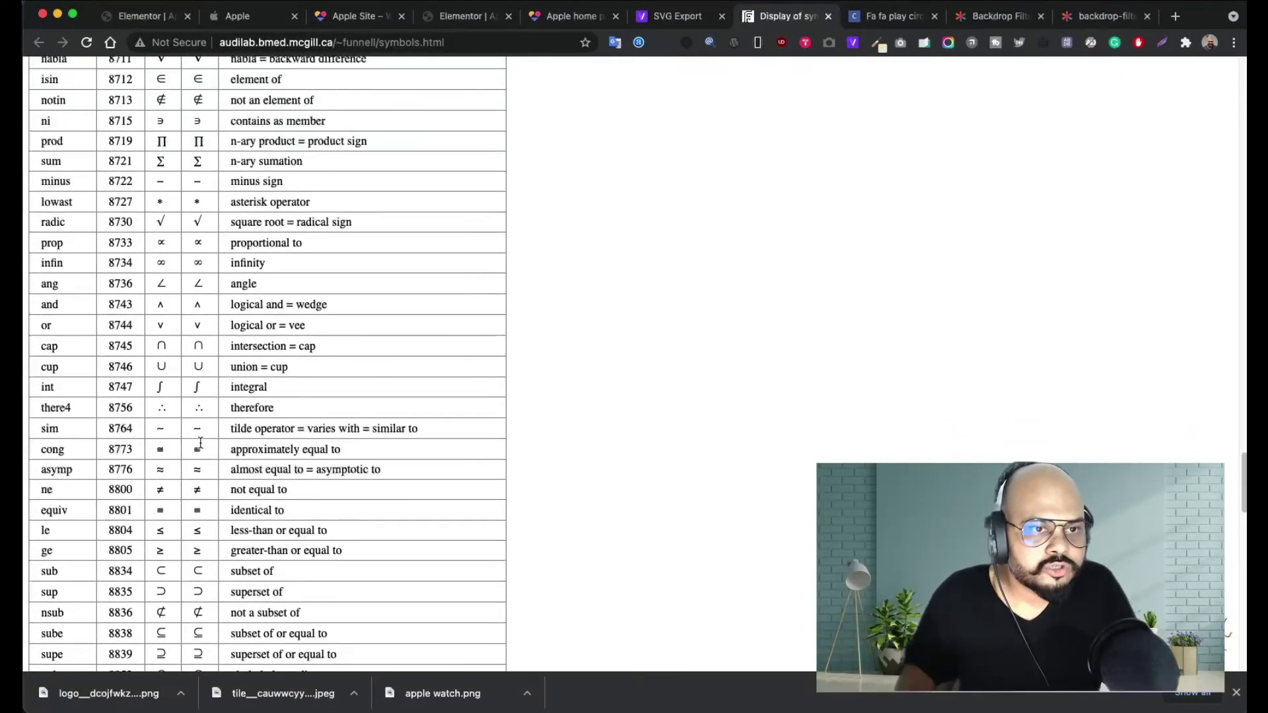
scroll(200, 442, up, 9)
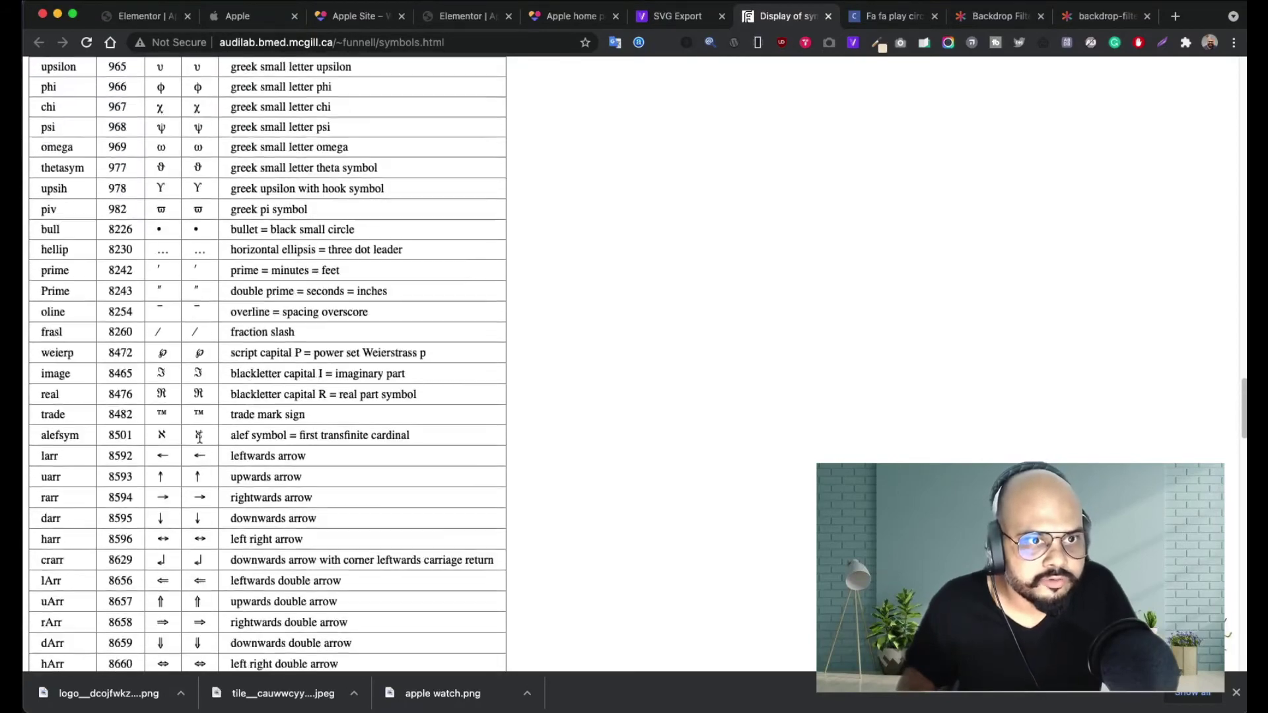
scroll(199, 438, up, 20)
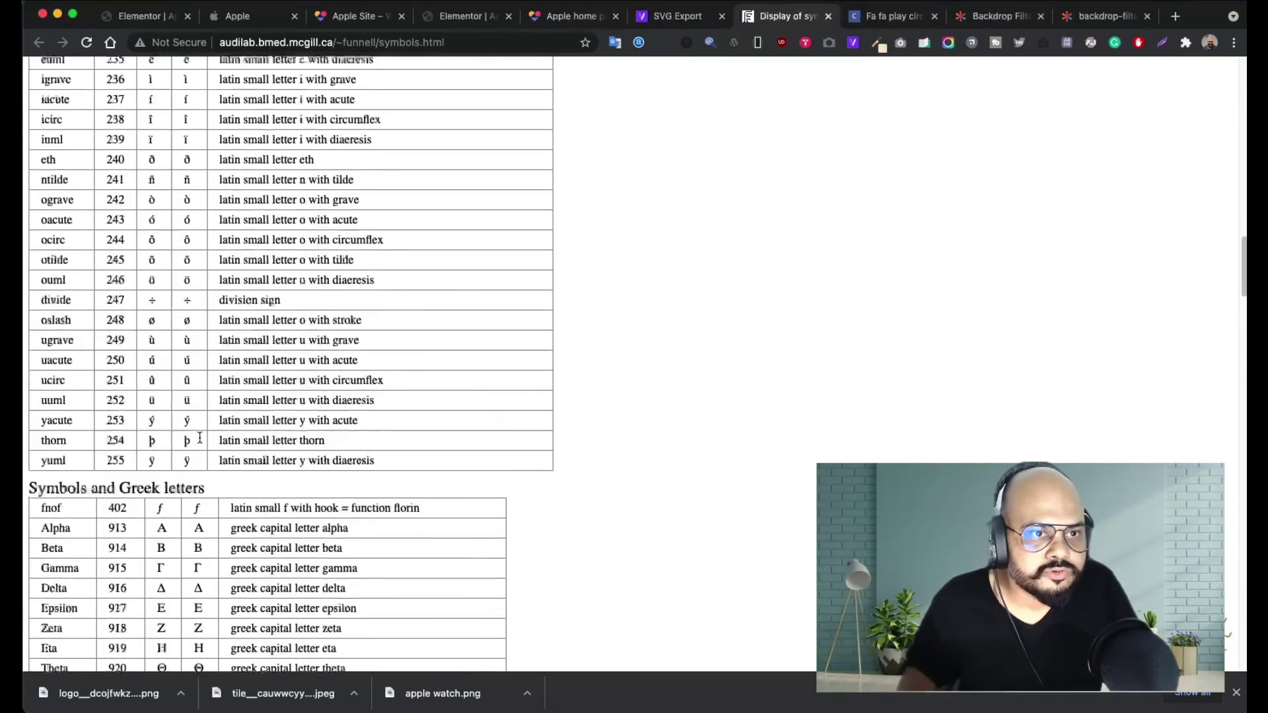
scroll(200, 437, up, 11)
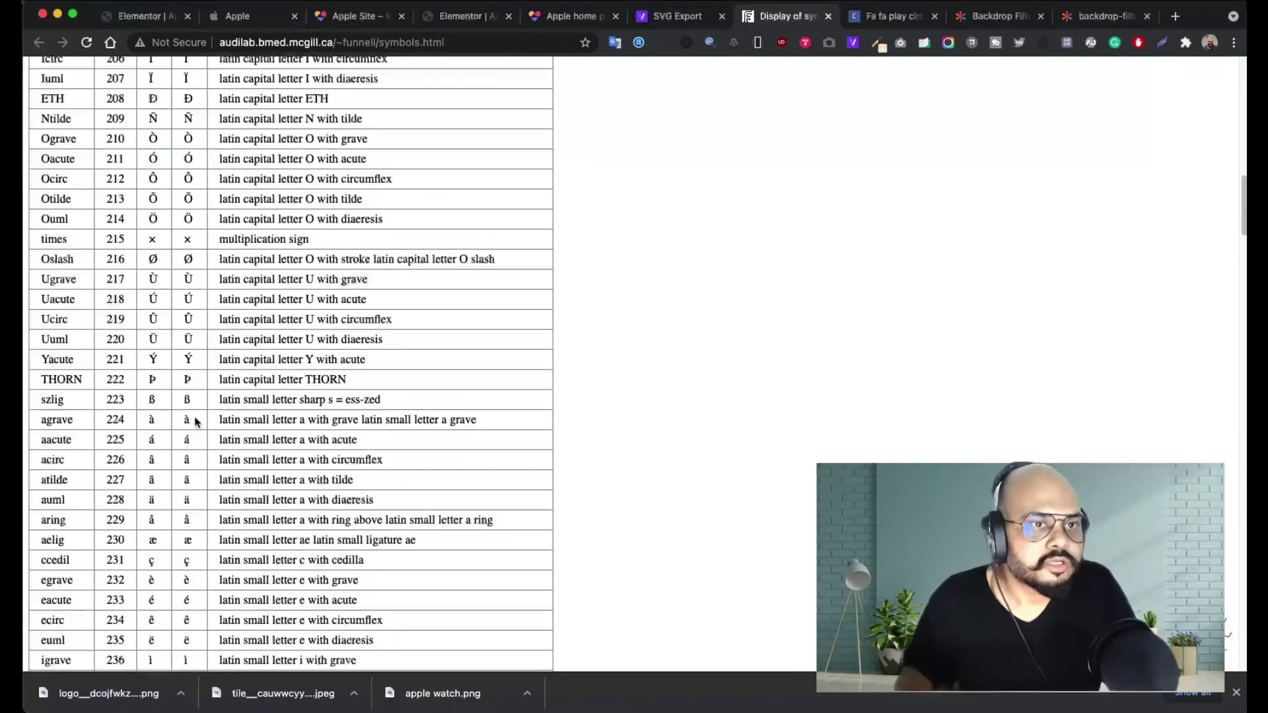
scroll(195, 421, up, 10)
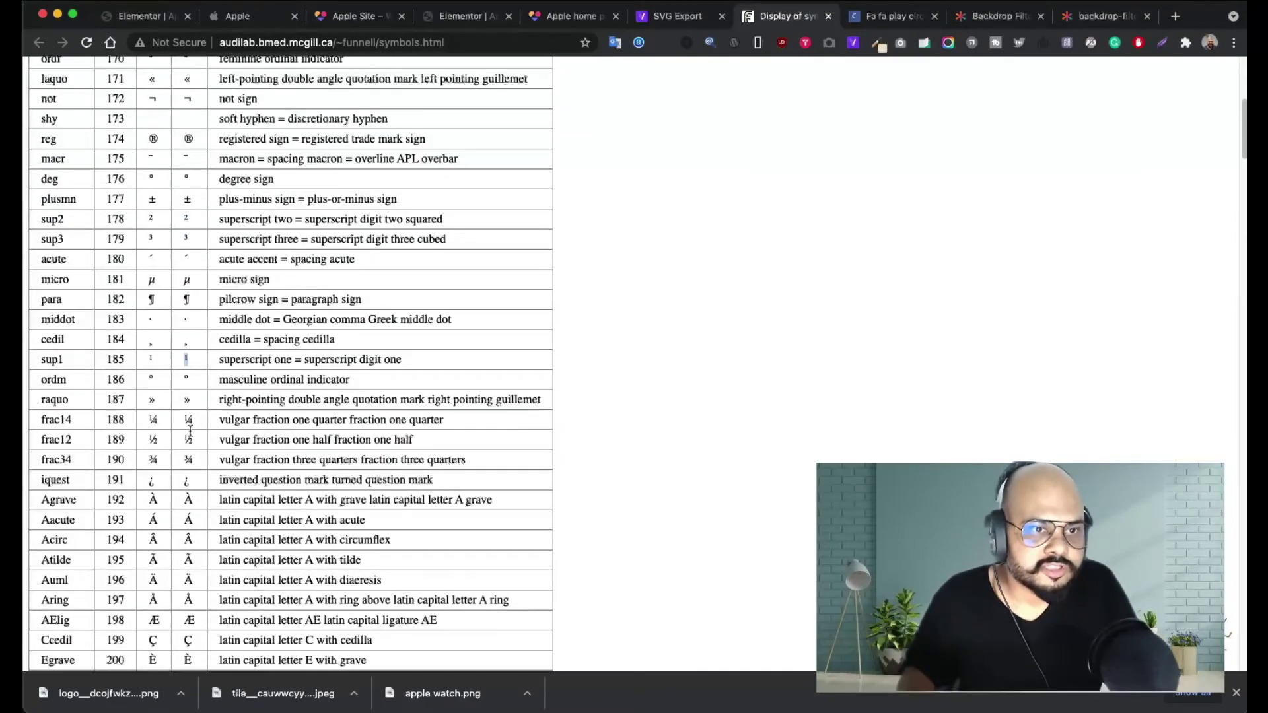
scroll(188, 407, up, 2)
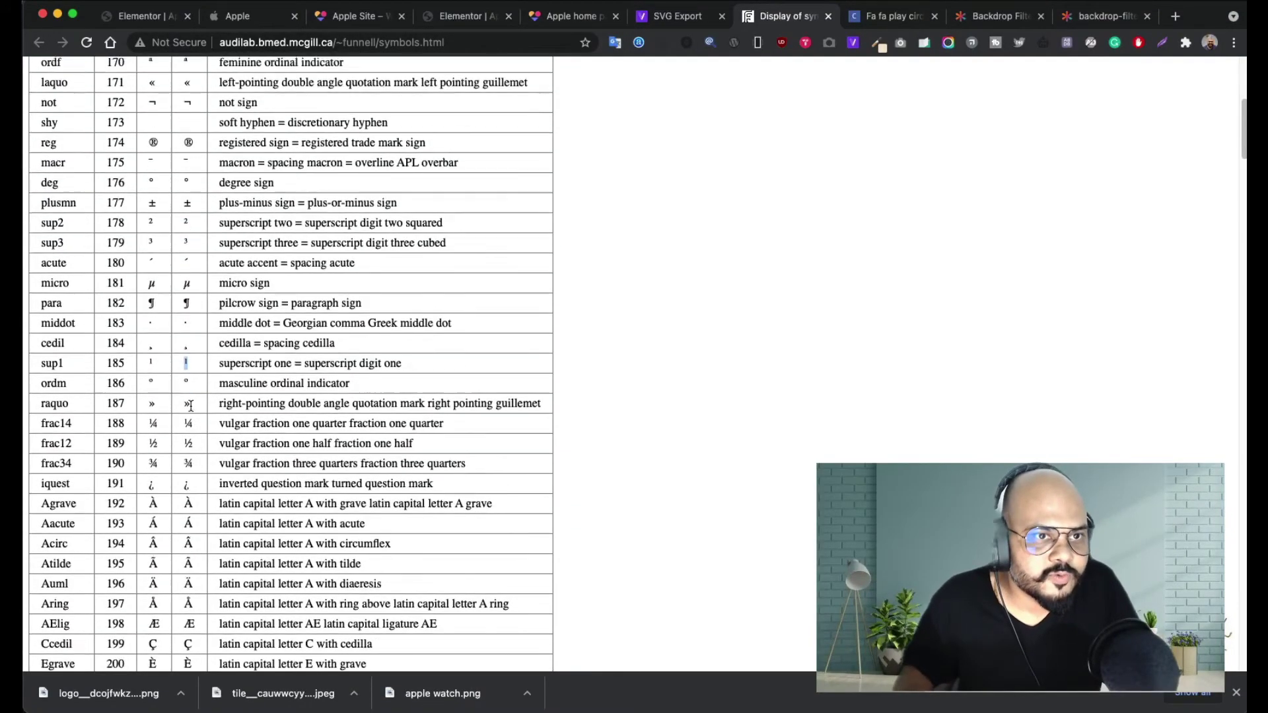
scroll(191, 415, up, 5)
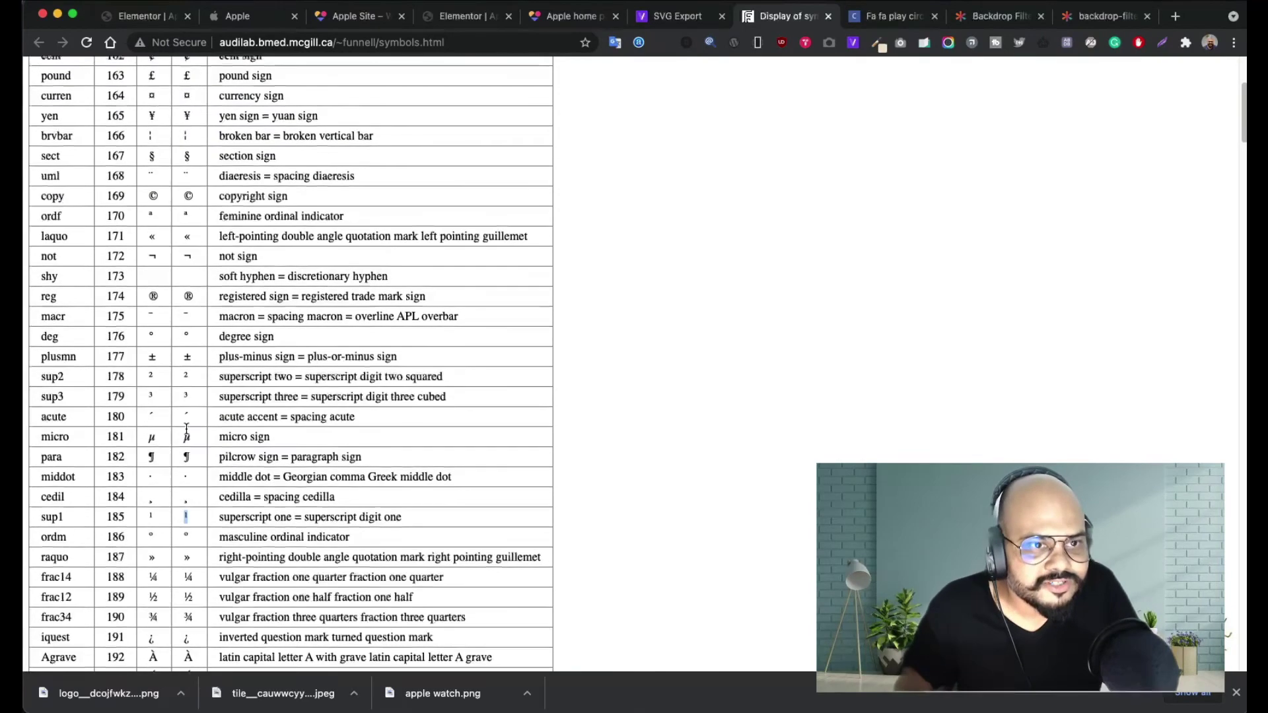
scroll(186, 408, down, 1)
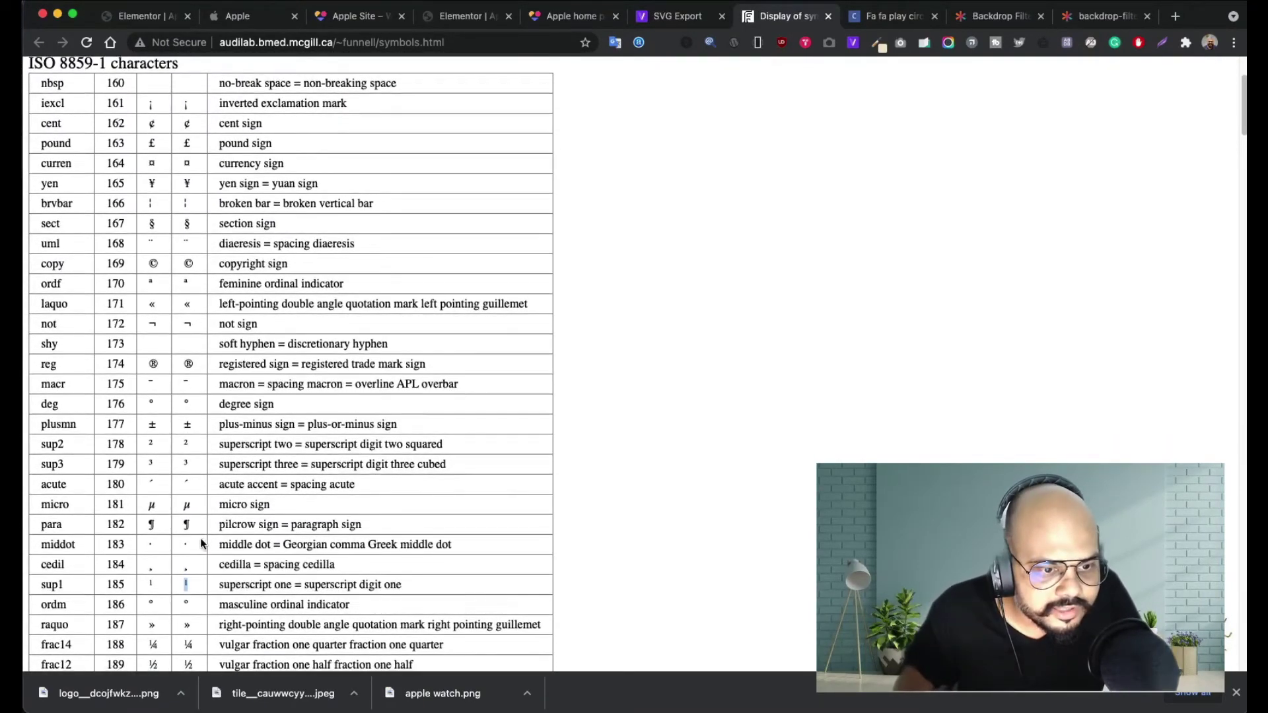
scroll(206, 543, down, 2)
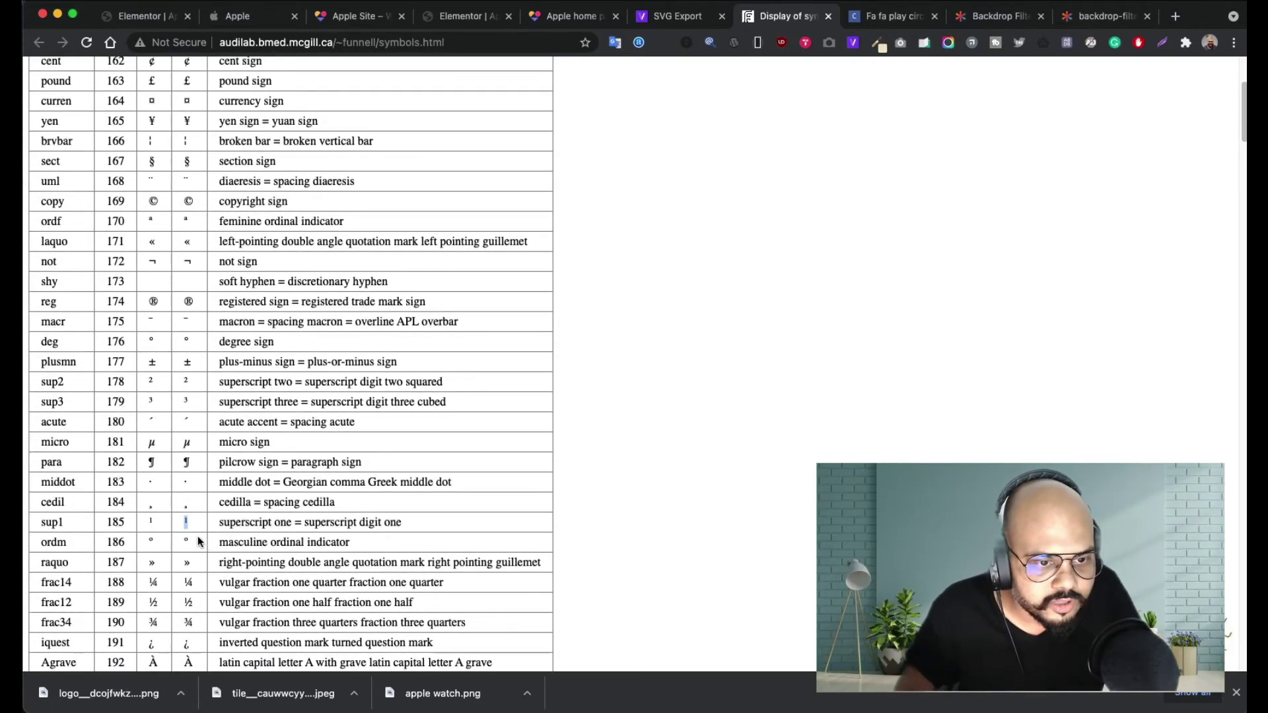
scroll(202, 540, down, 5)
scroll(199, 542, down, 9)
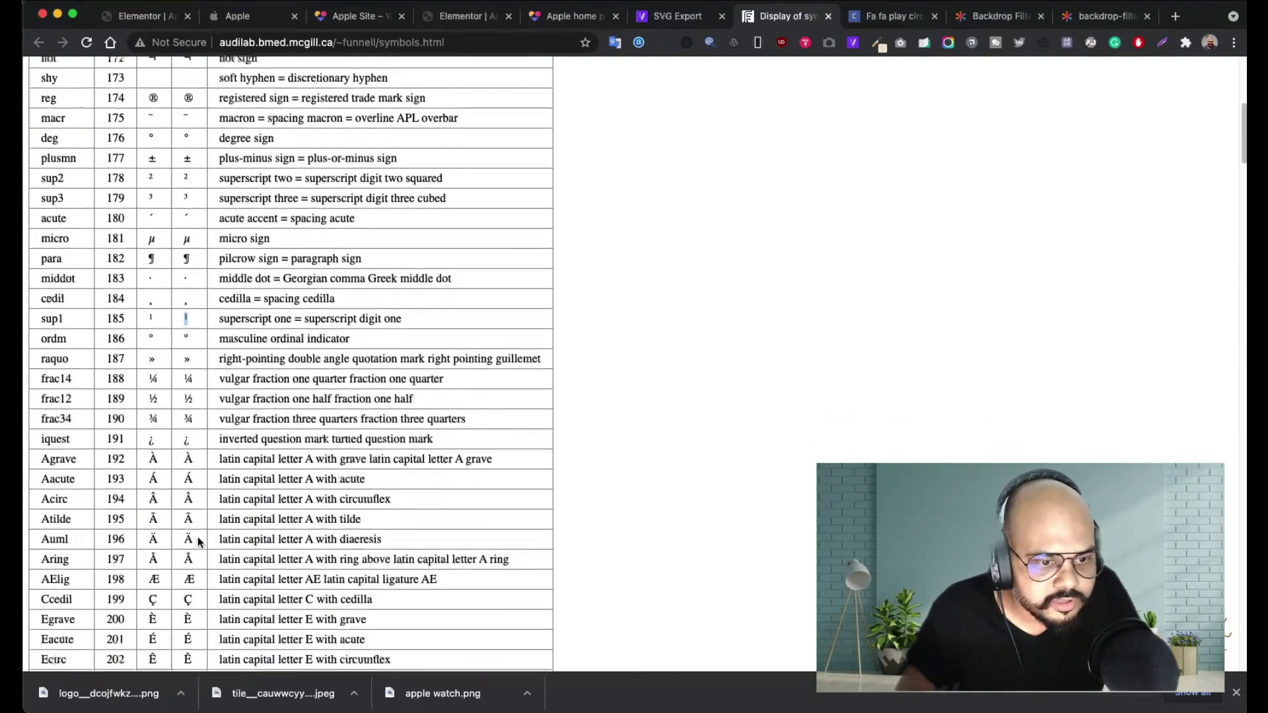
scroll(198, 542, down, 3)
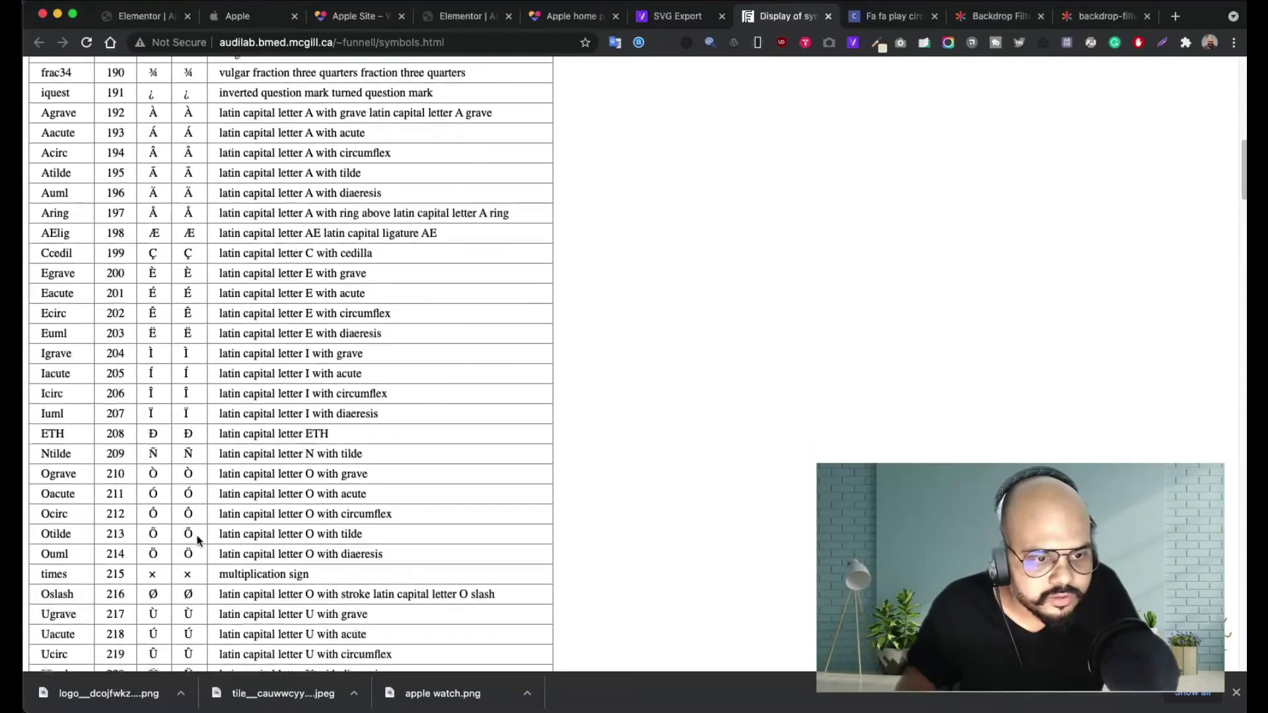
- Search the symbols page for "3" and copy the superscript three character from its table row
key(super+f)
text(3)
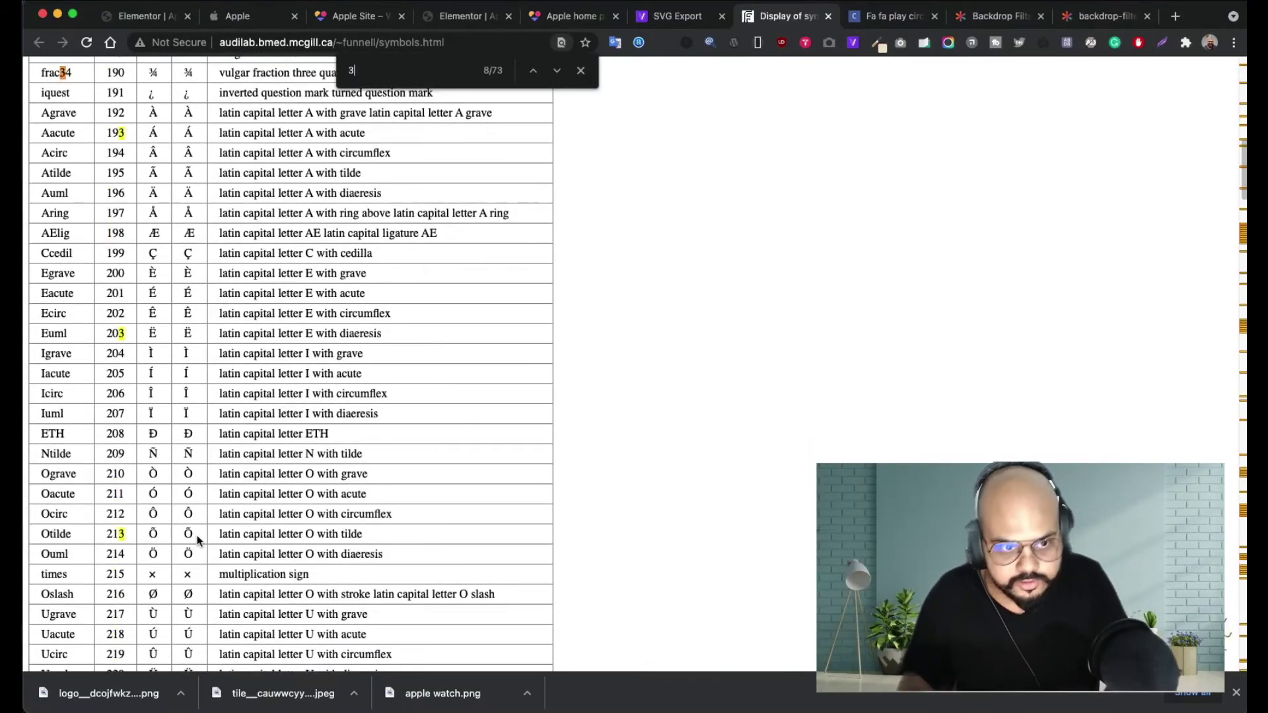
key(Return)
key(Return)
key(Return)
key(Return)
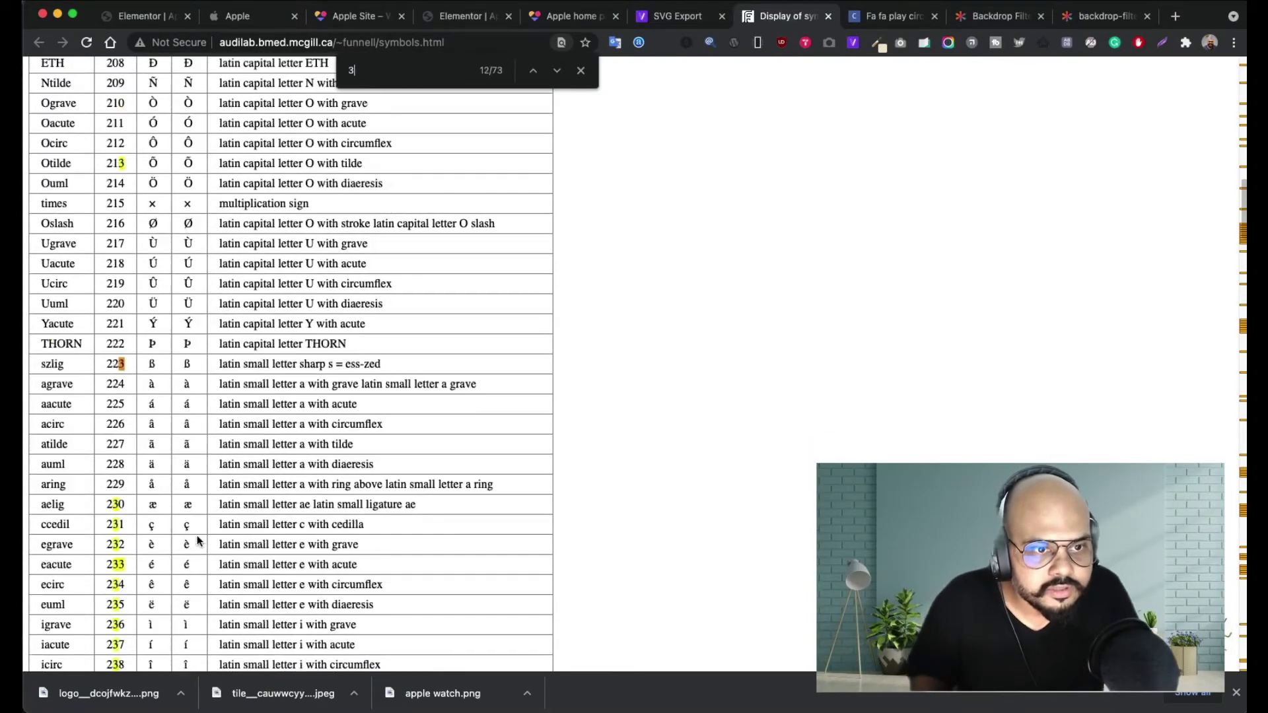
key(Return)
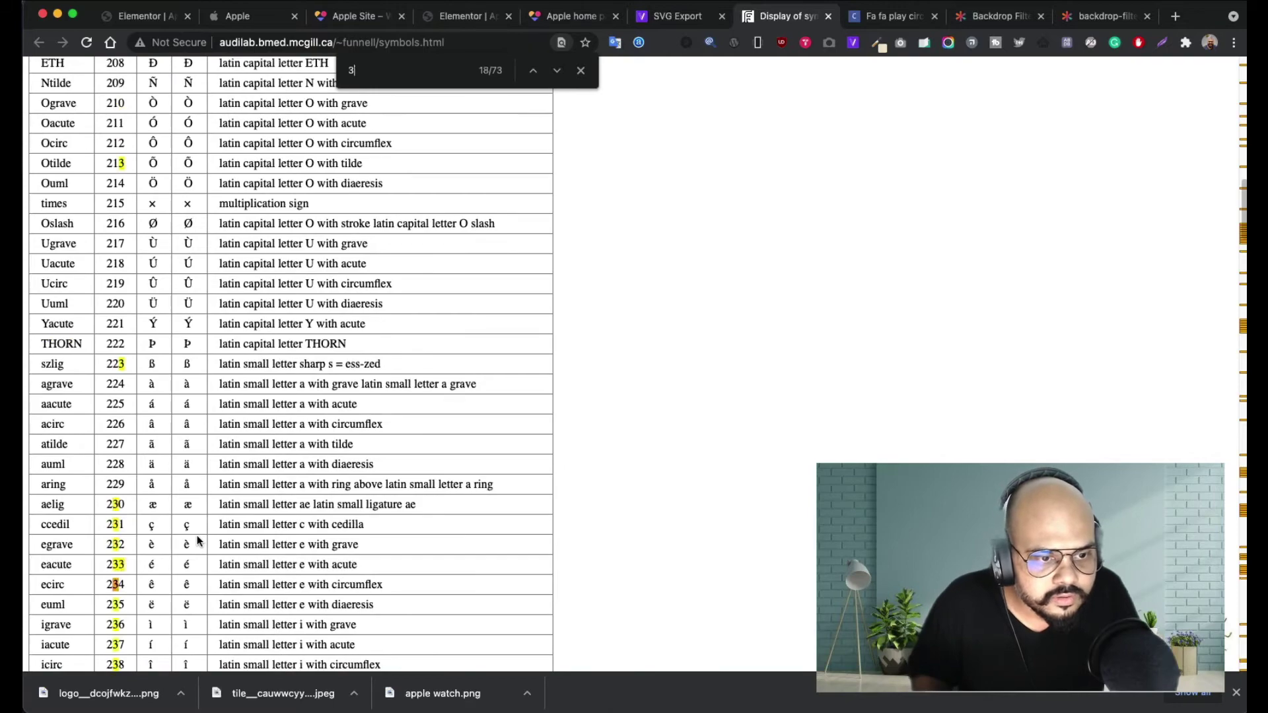
scroll(198, 540, down, 7)
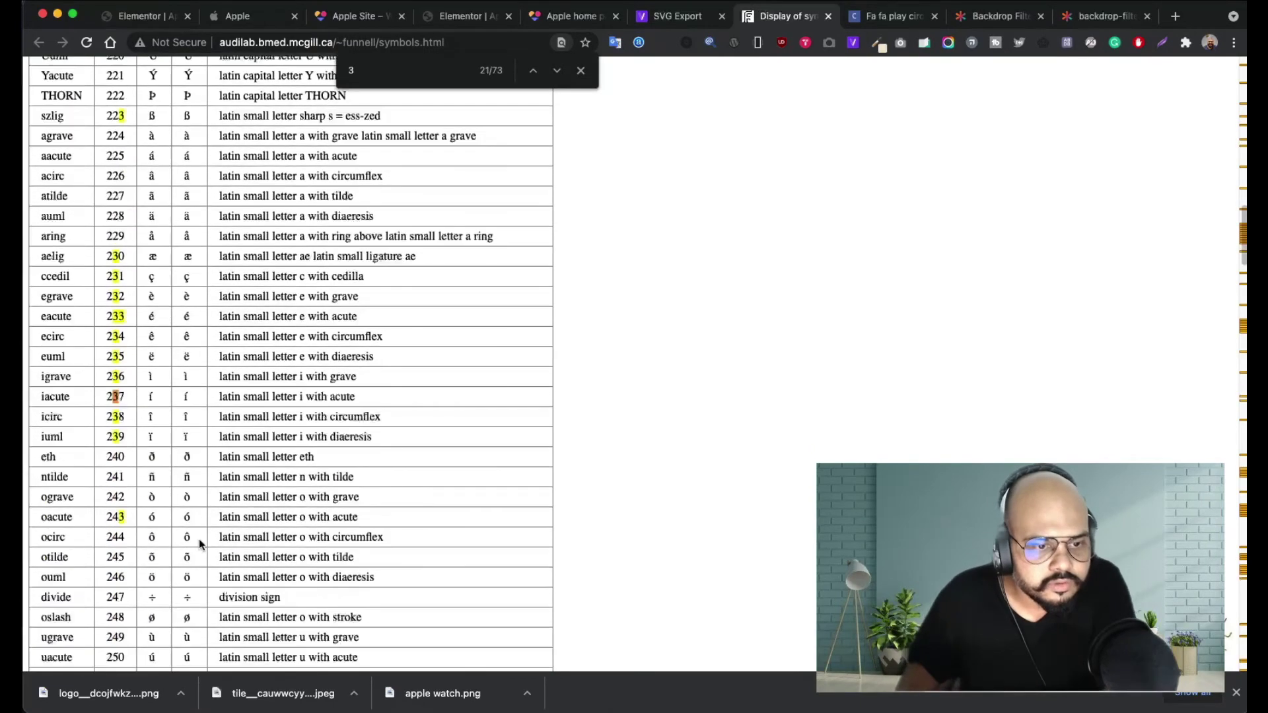
scroll(199, 547, down, 3)
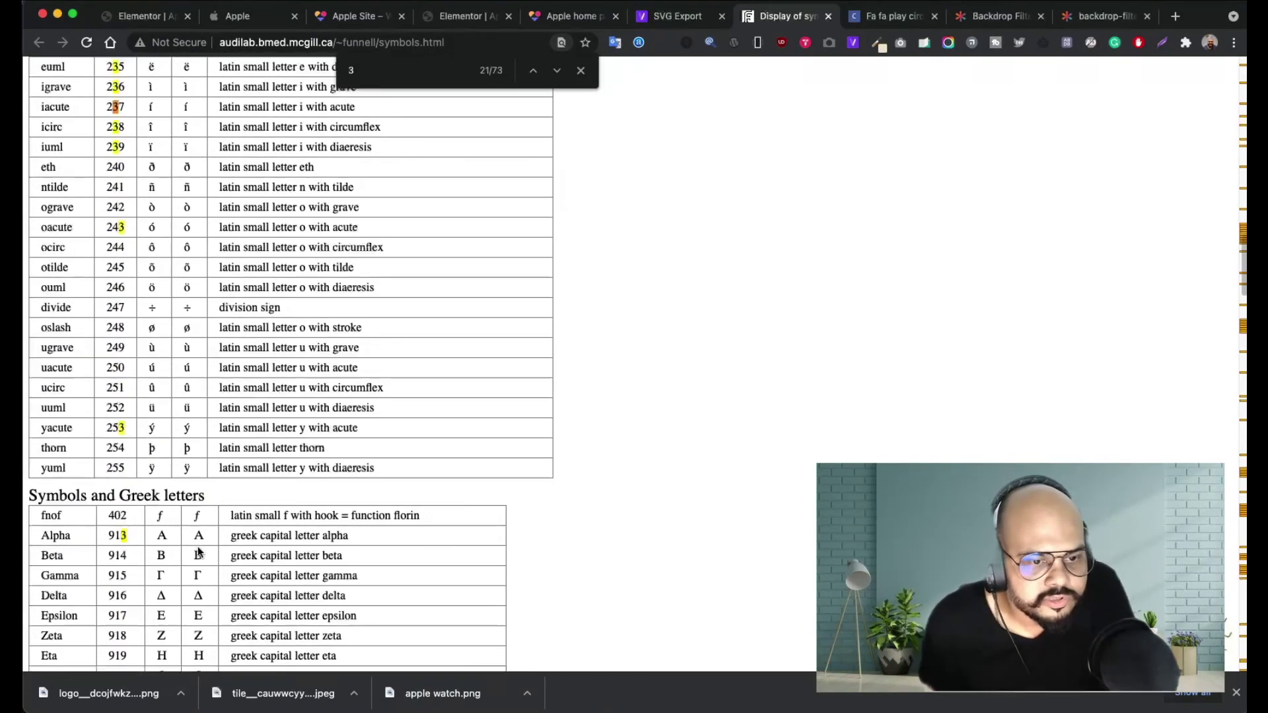
scroll(194, 551, down, 5)
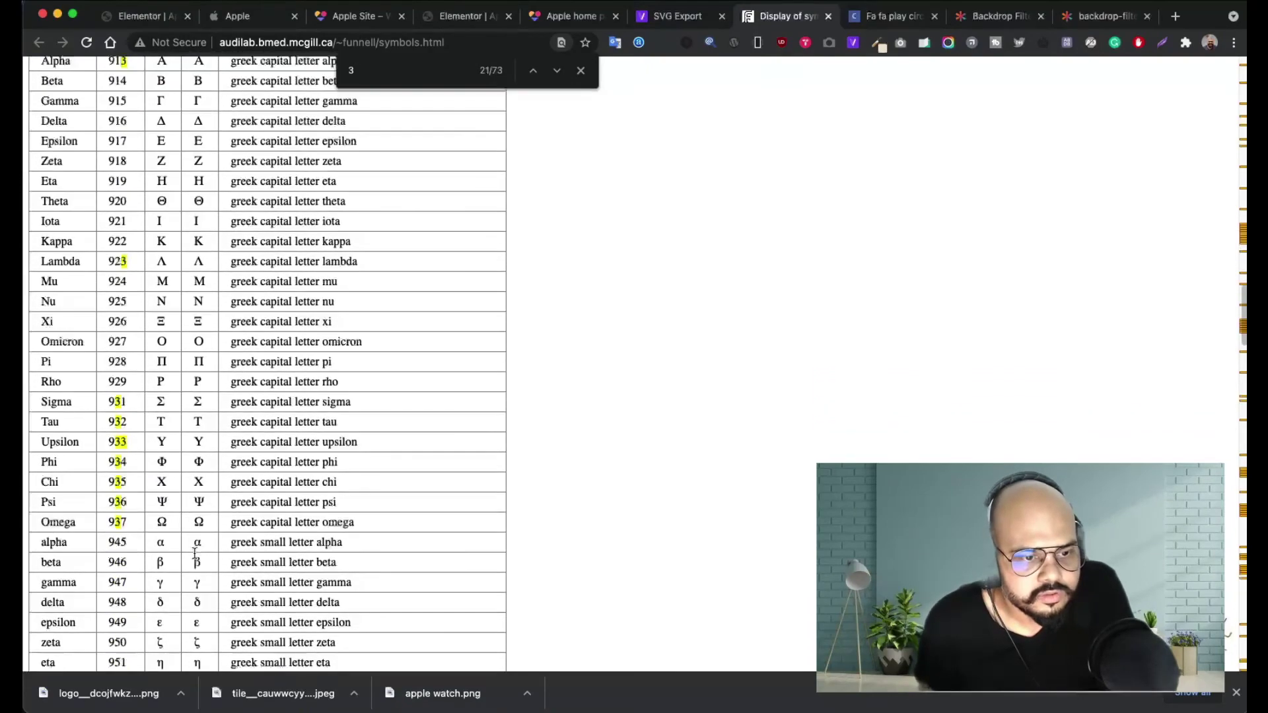
scroll(194, 550, up, 20)
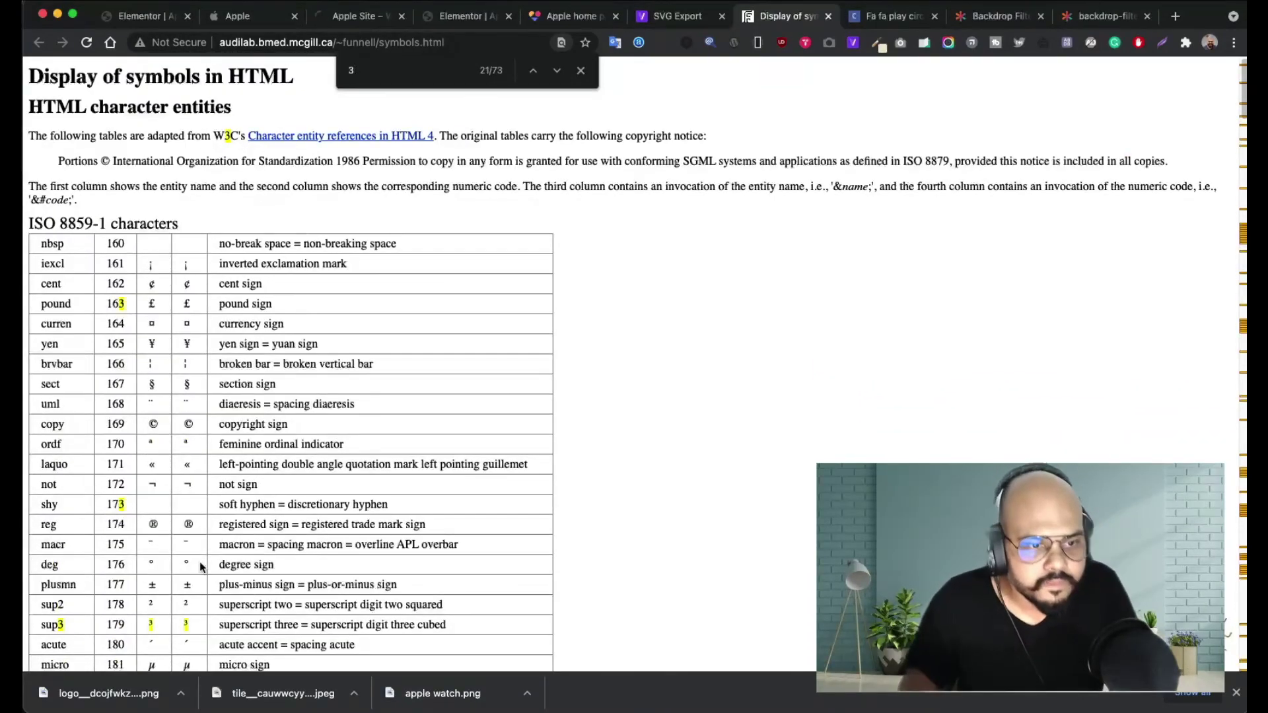
scroll(201, 502, down, 3)
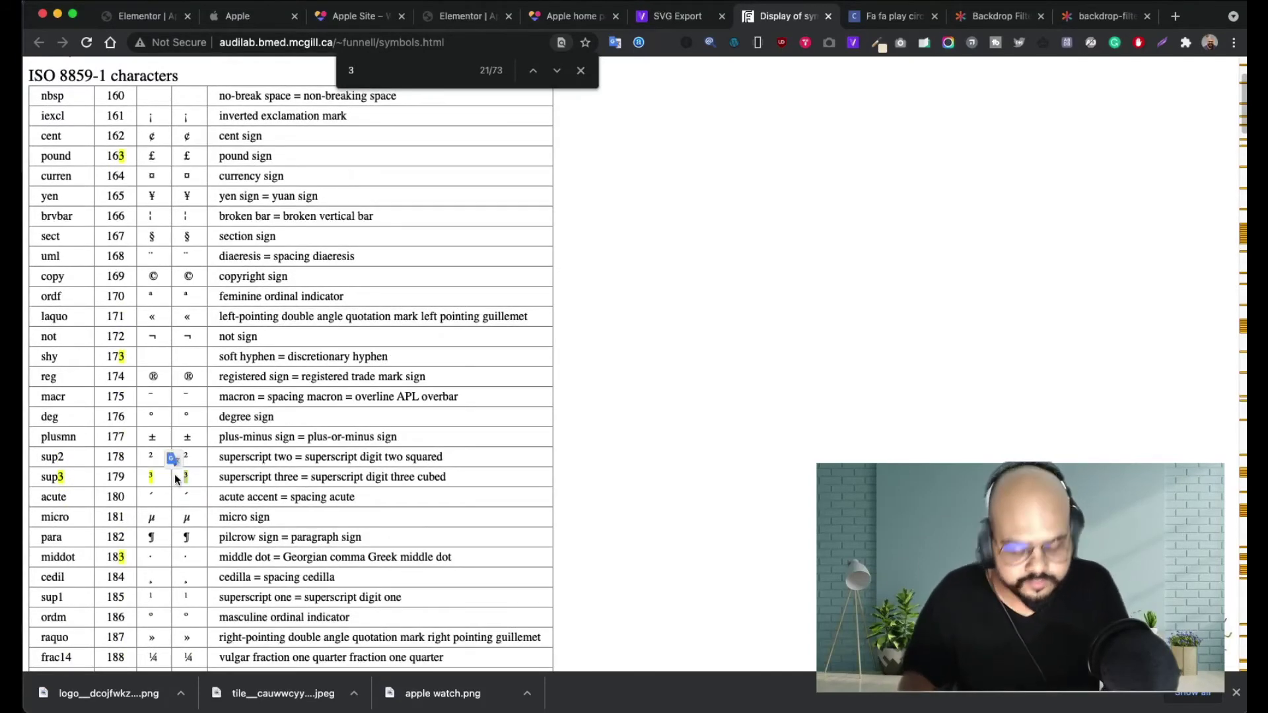
- Add the superscript three to the Fitness+ link text so it reads "Try it free³", matching the Apple homepage, and apply the link
click(142, 18)
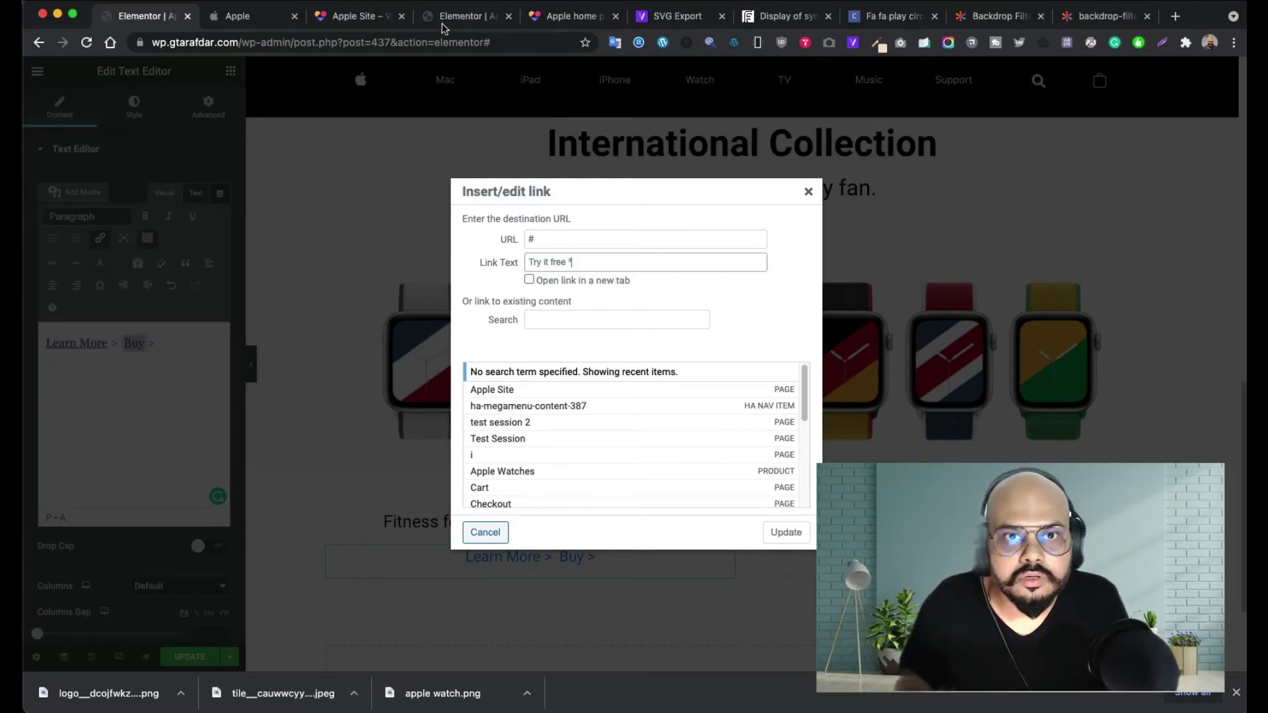
click(262, 22)
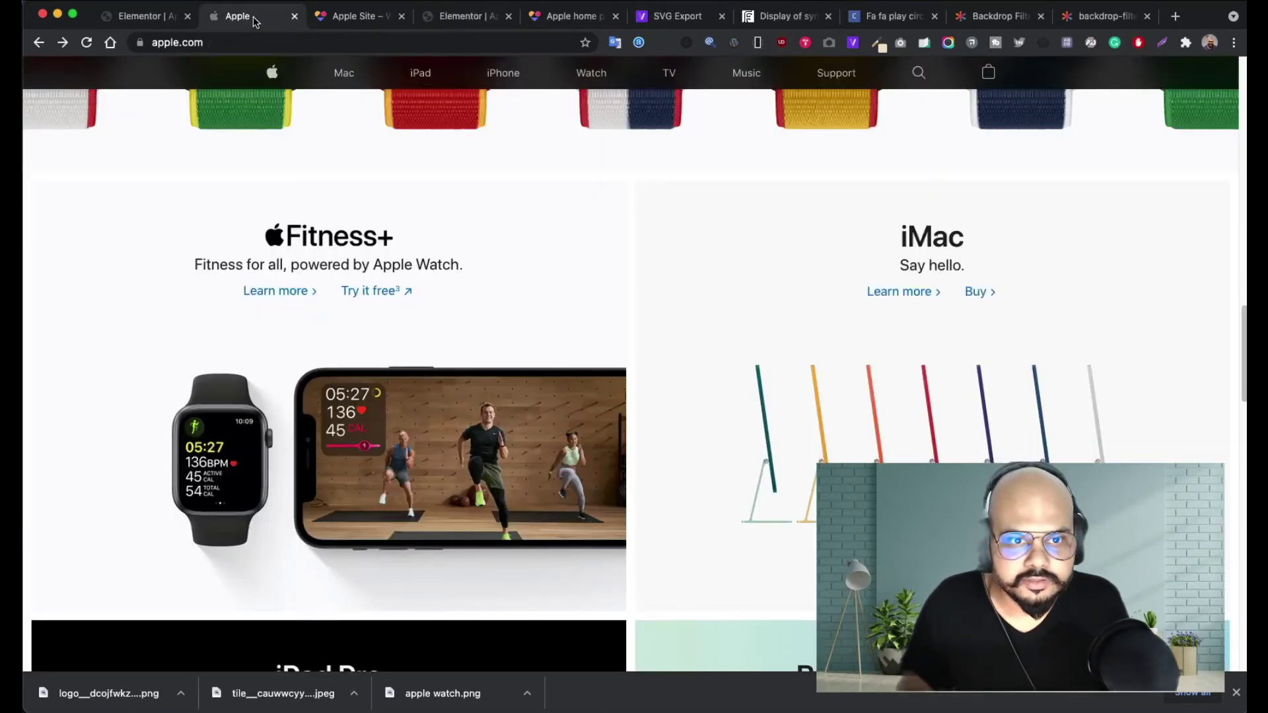
click(141, 17)
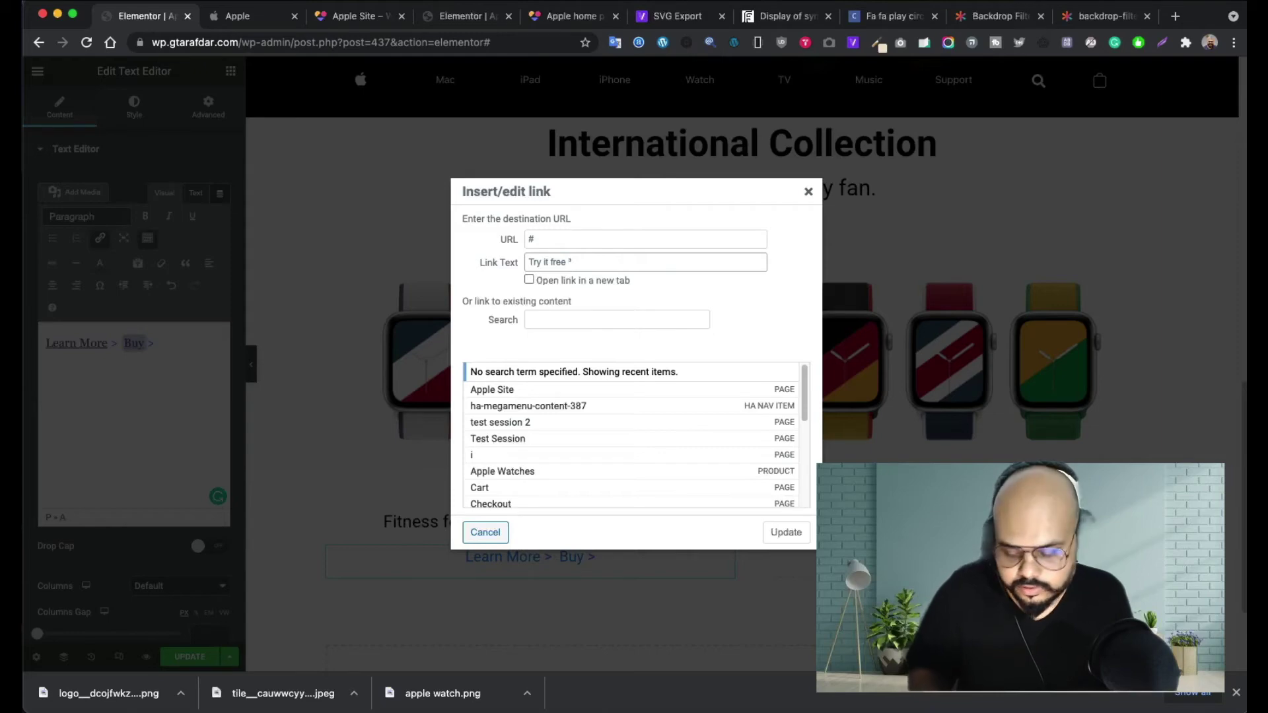
click(244, 28)
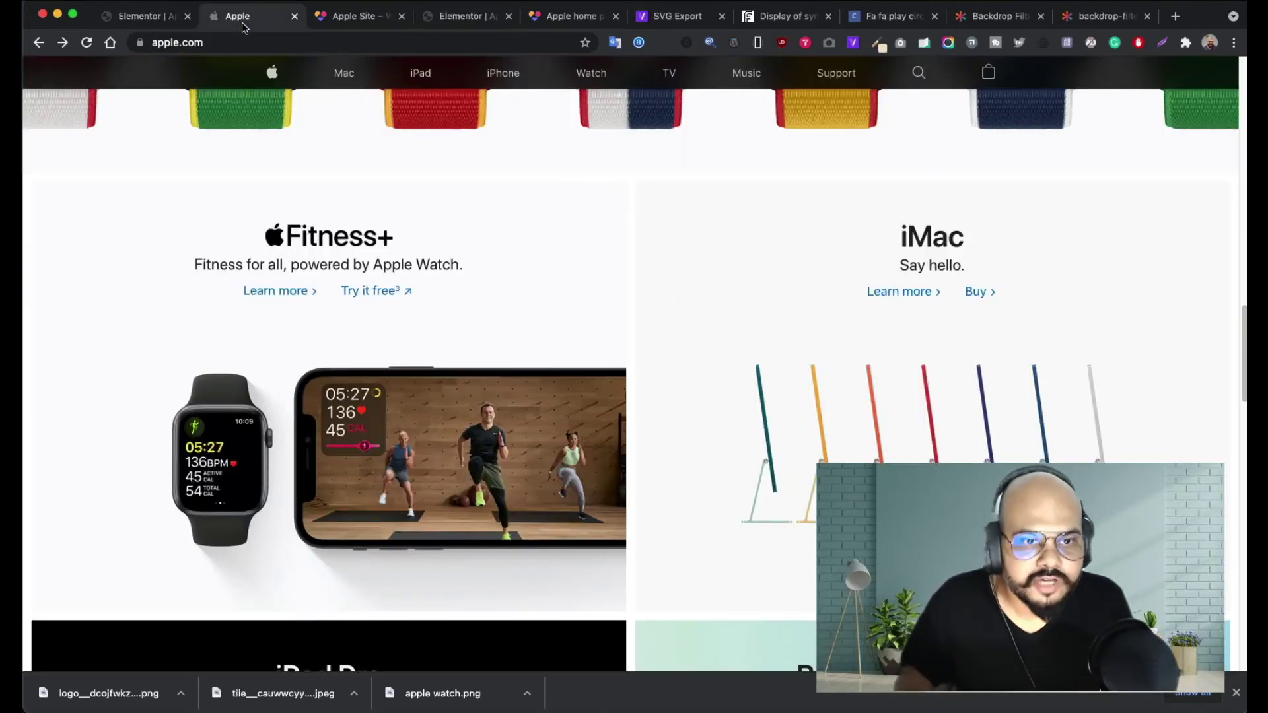
click(144, 17)
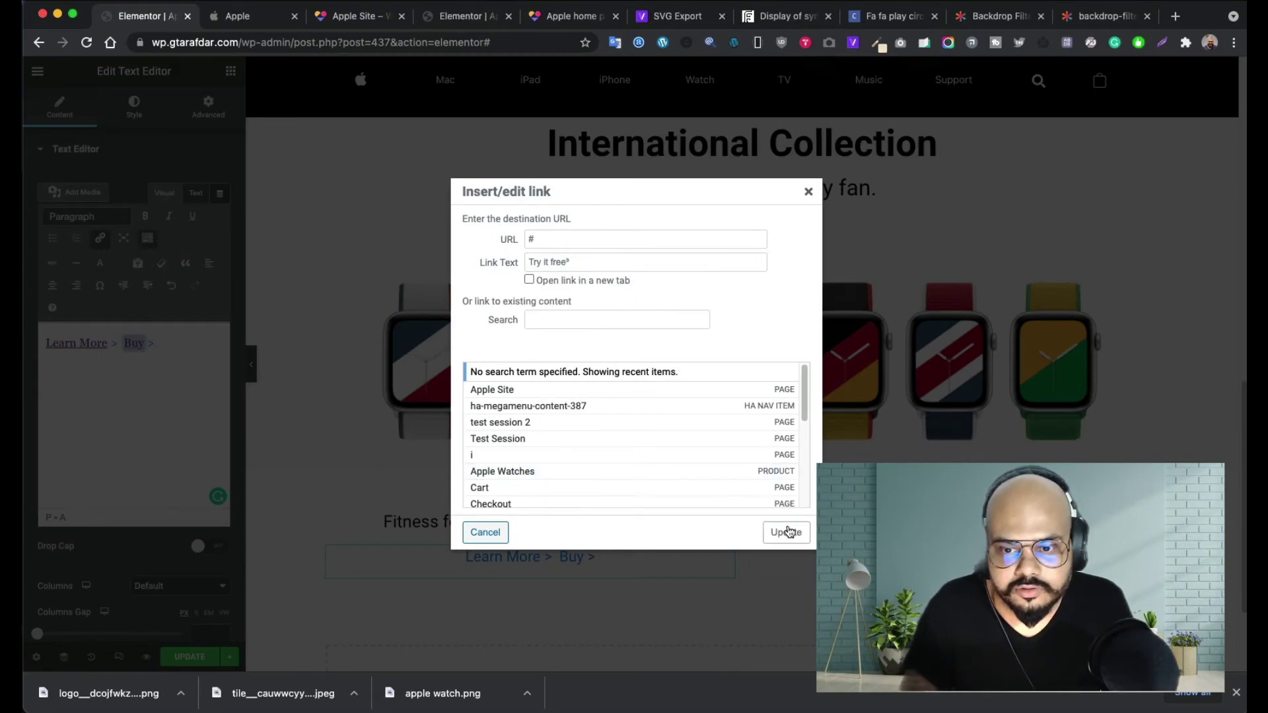
click(785, 531)
- Select the ">" after "Try it free³" and look through the HTML symbols reference page for a diagonal up-right arrow to replace it
click(198, 346)
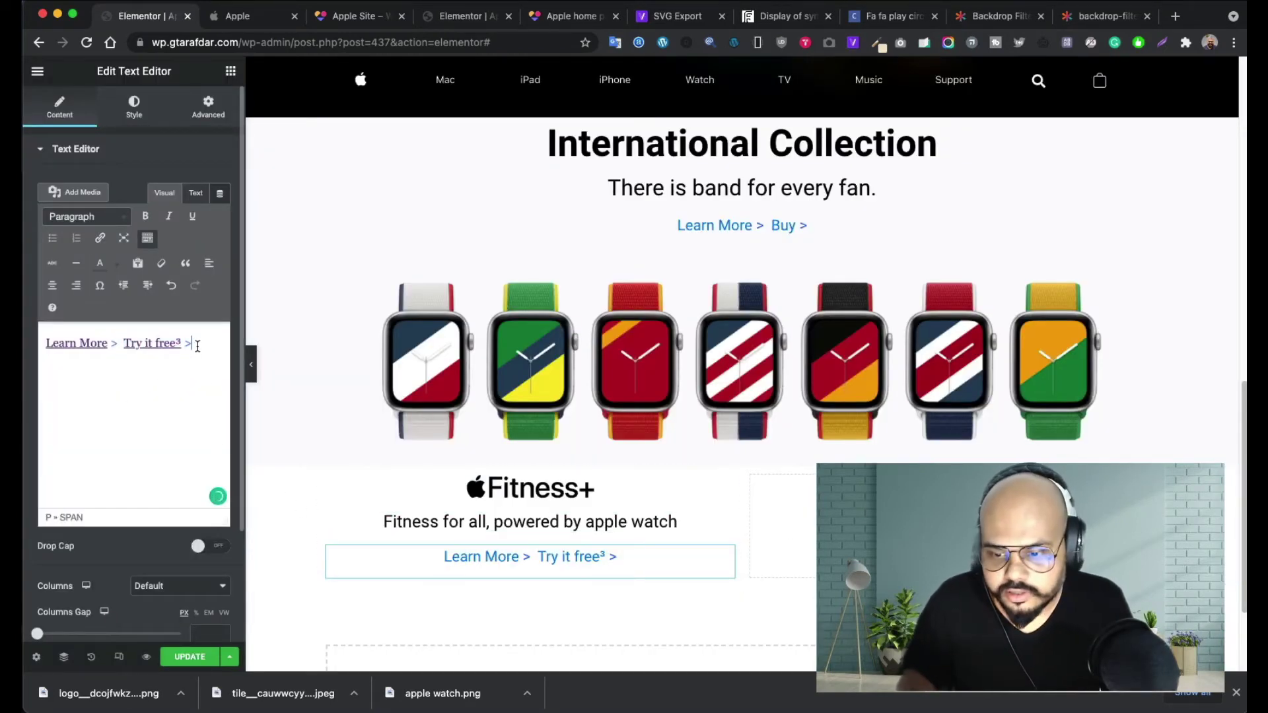
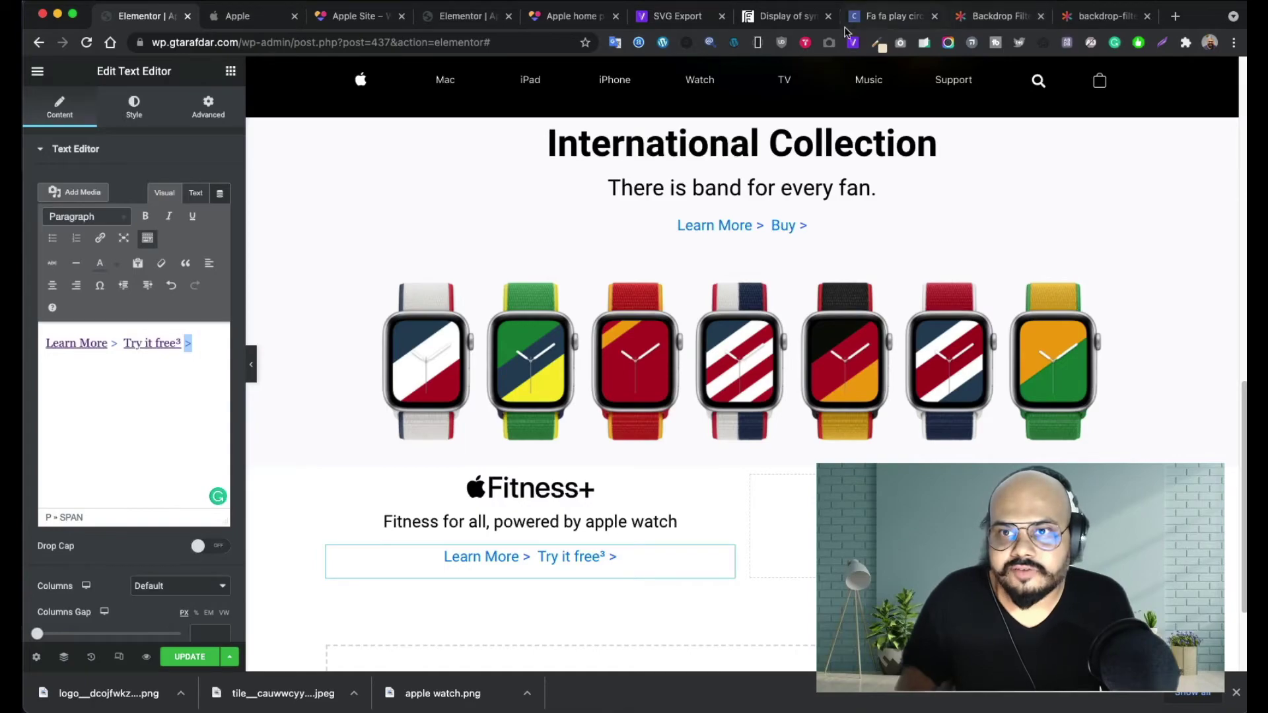
click(773, 24)
scroll(211, 375, down, 20)
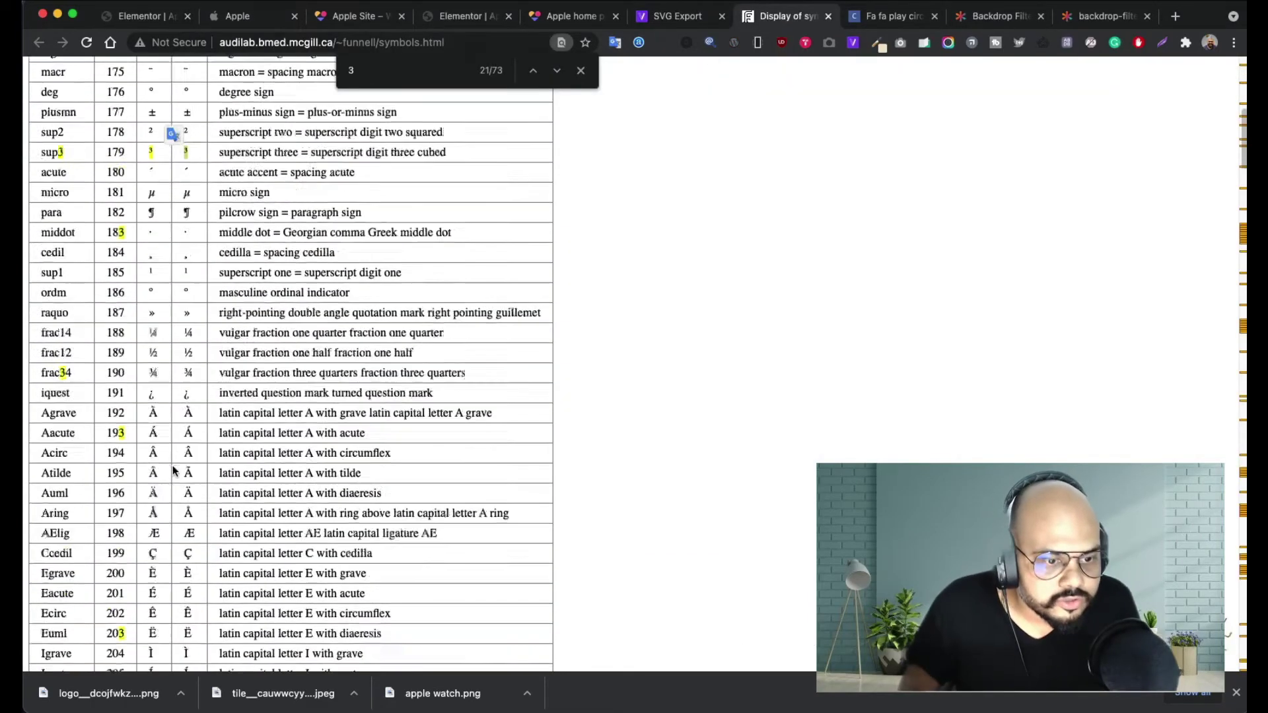
scroll(175, 471, down, 20)
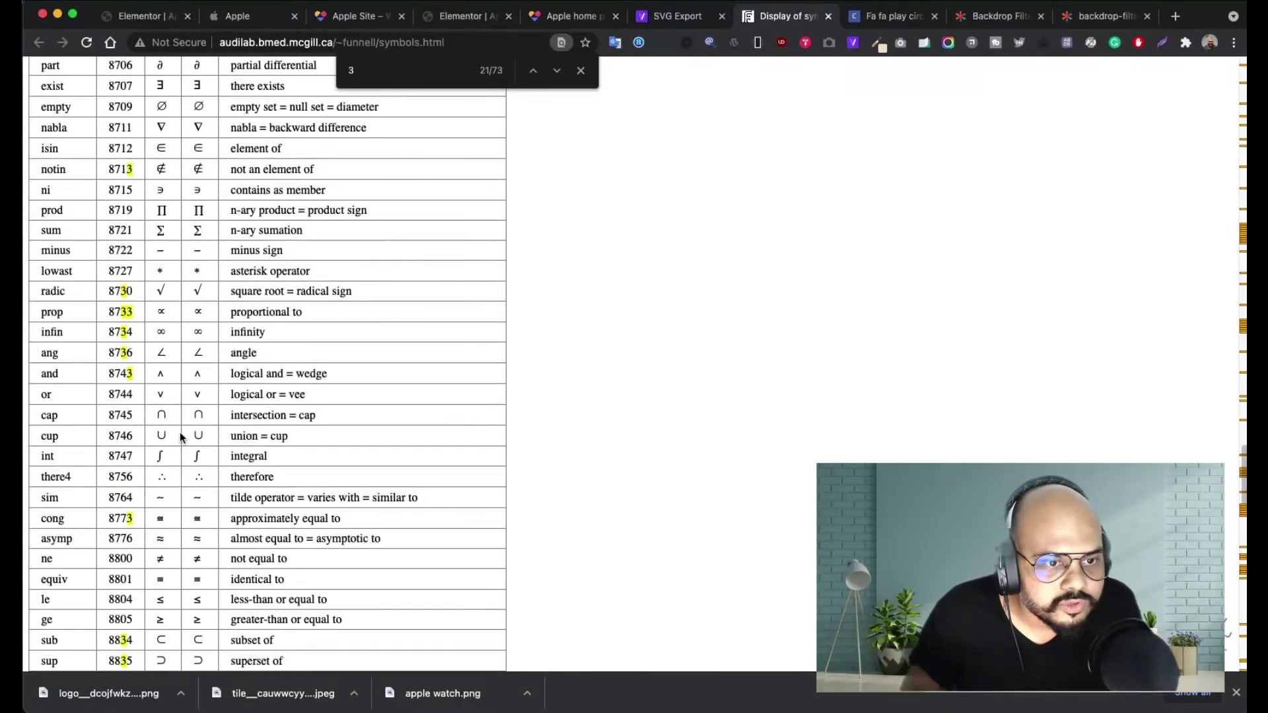
scroll(180, 433, up, 10)
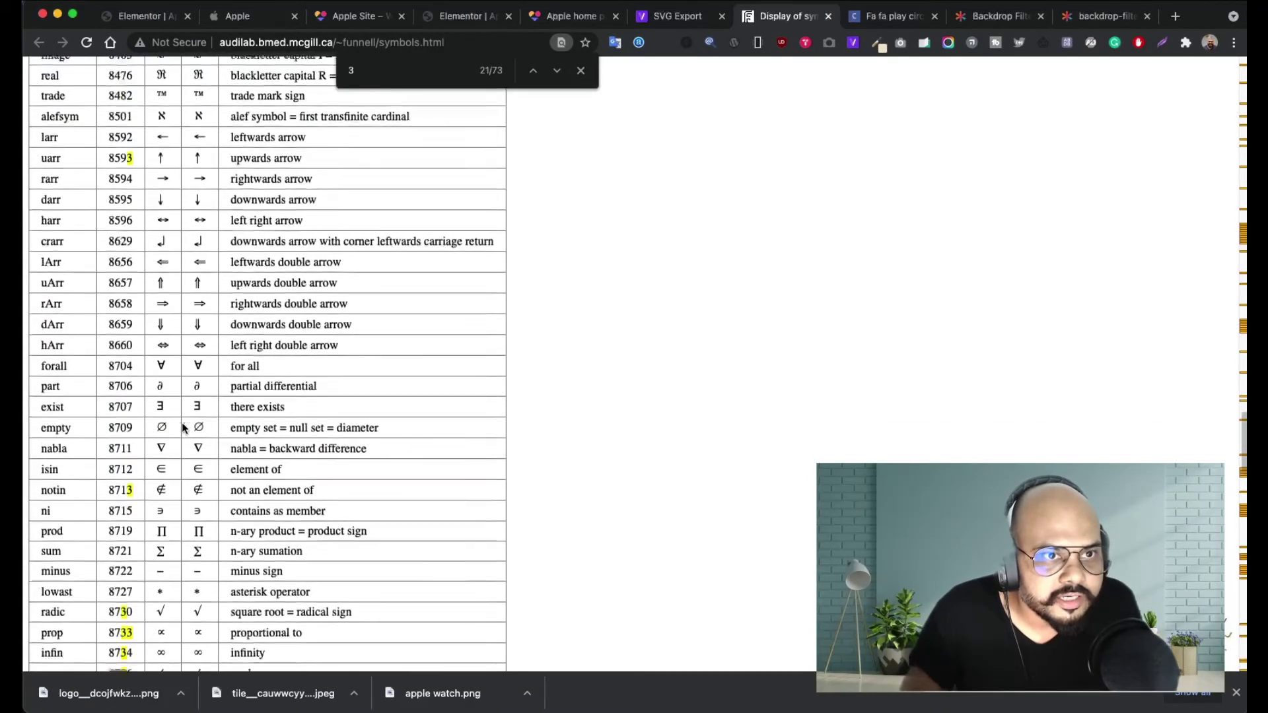
scroll(183, 428, up, 8)
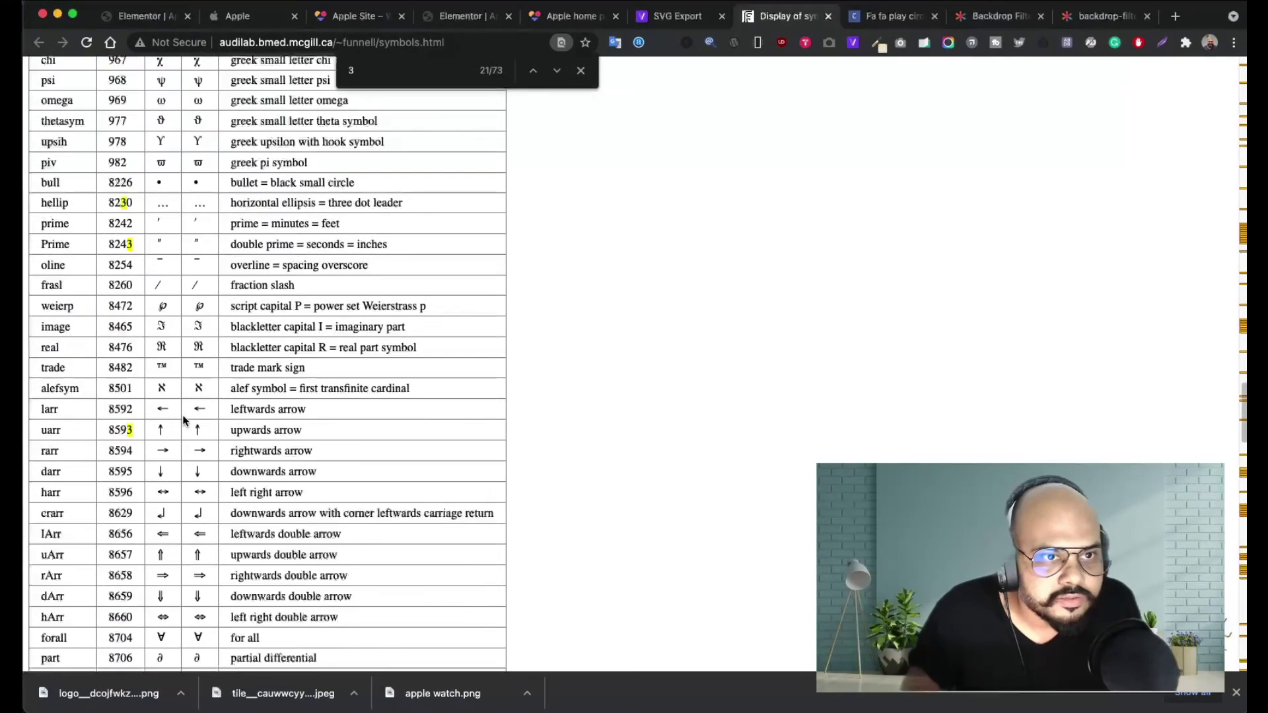
scroll(183, 420, down, 20)
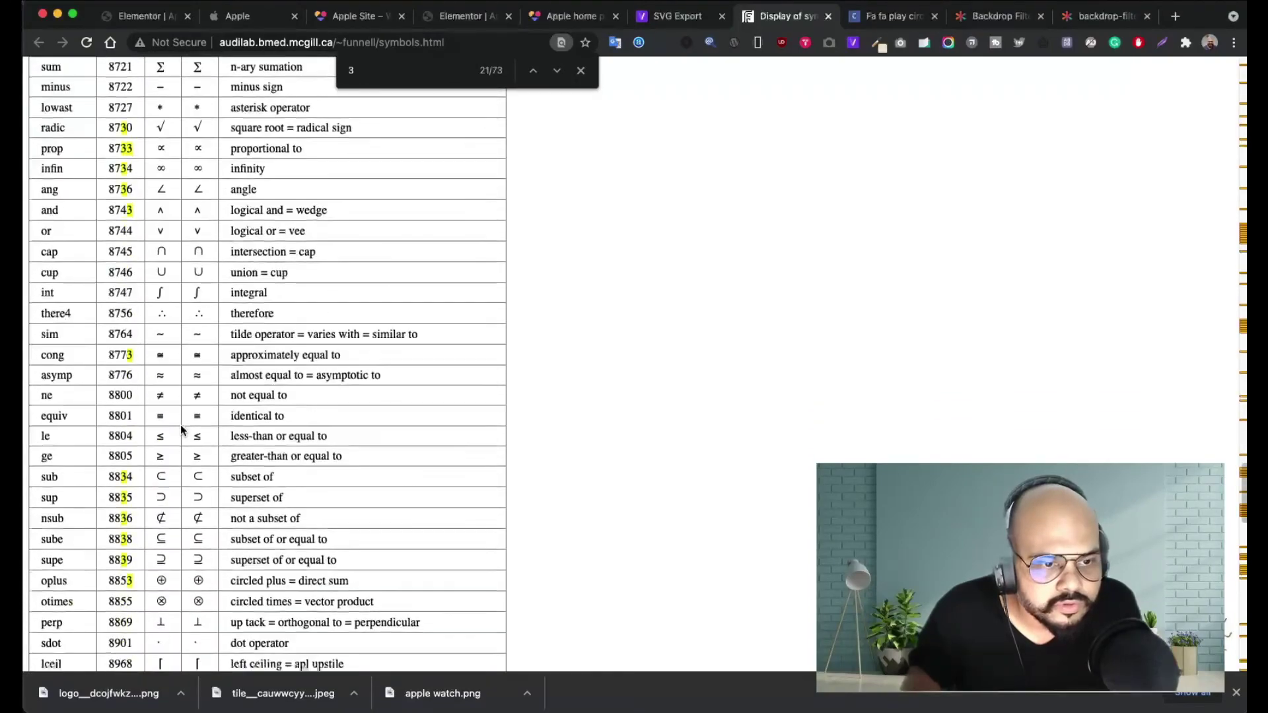
scroll(180, 428, down, 18)
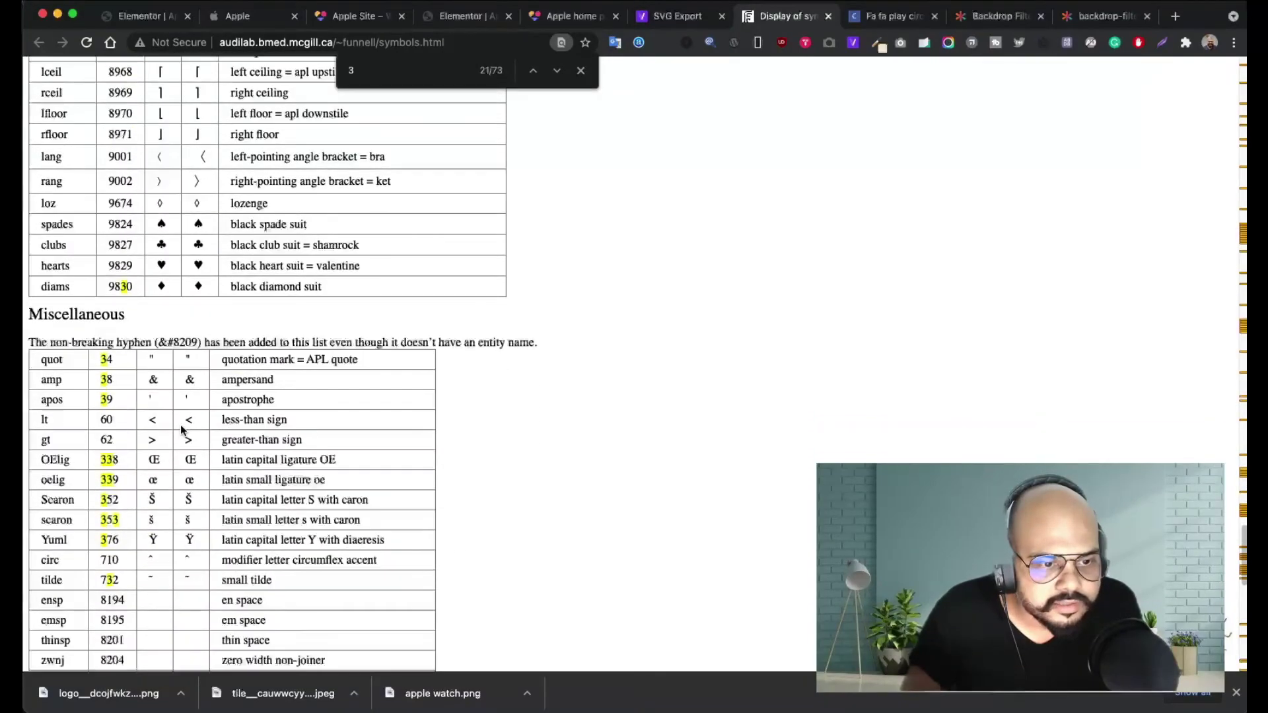
scroll(180, 425, down, 20)
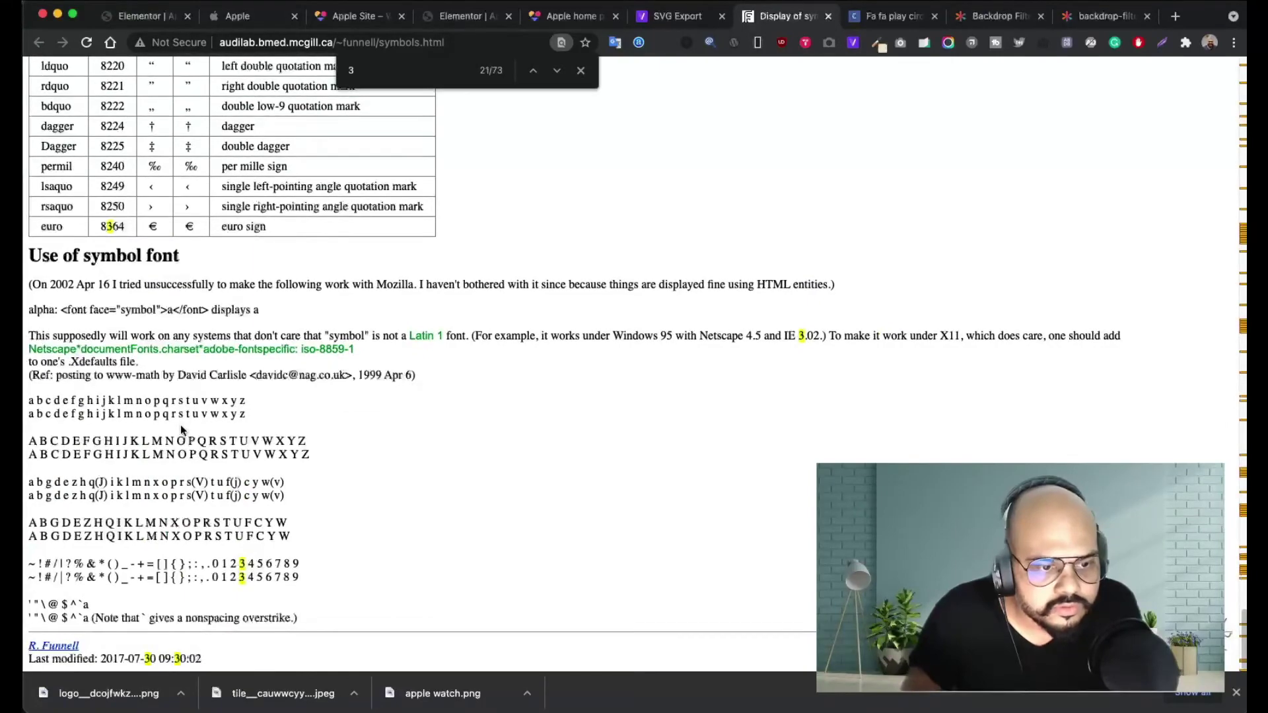
scroll(180, 425, up, 20)
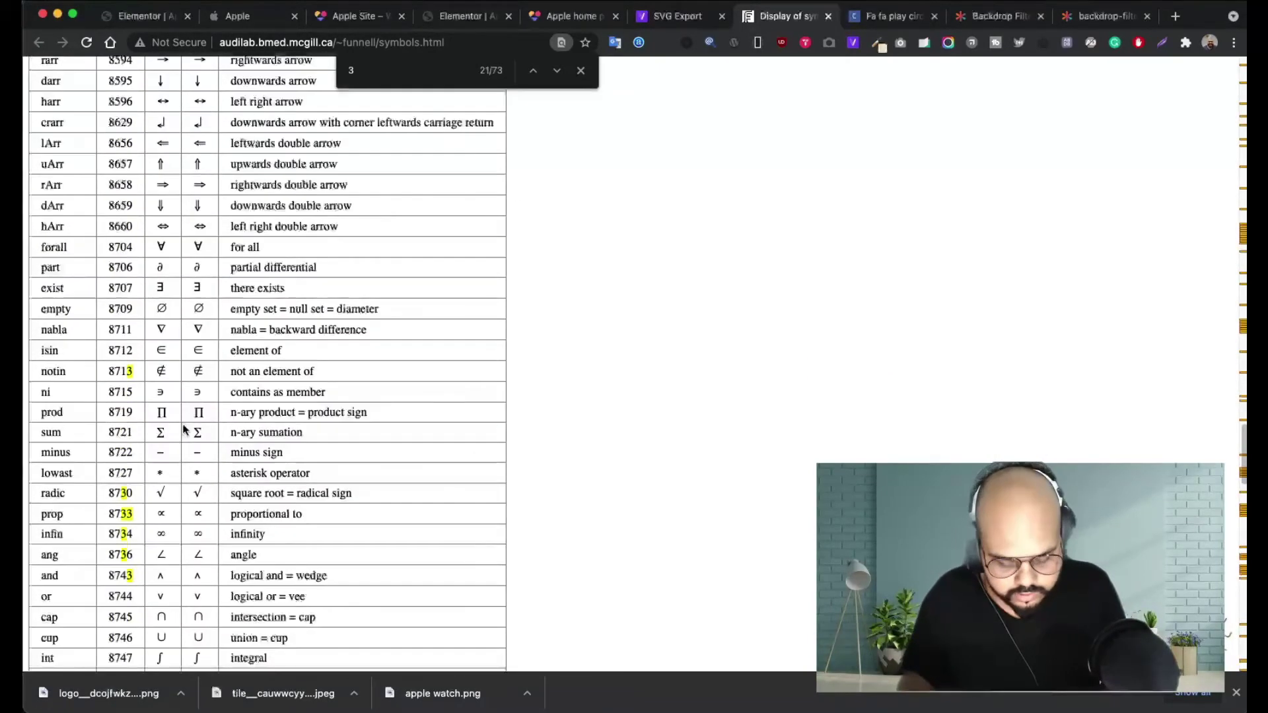
- Check the arrow beside Apple's "Try it free³" link and look through the system character picker's symbol categories for a matching diagonal arrow
click(267, 21)
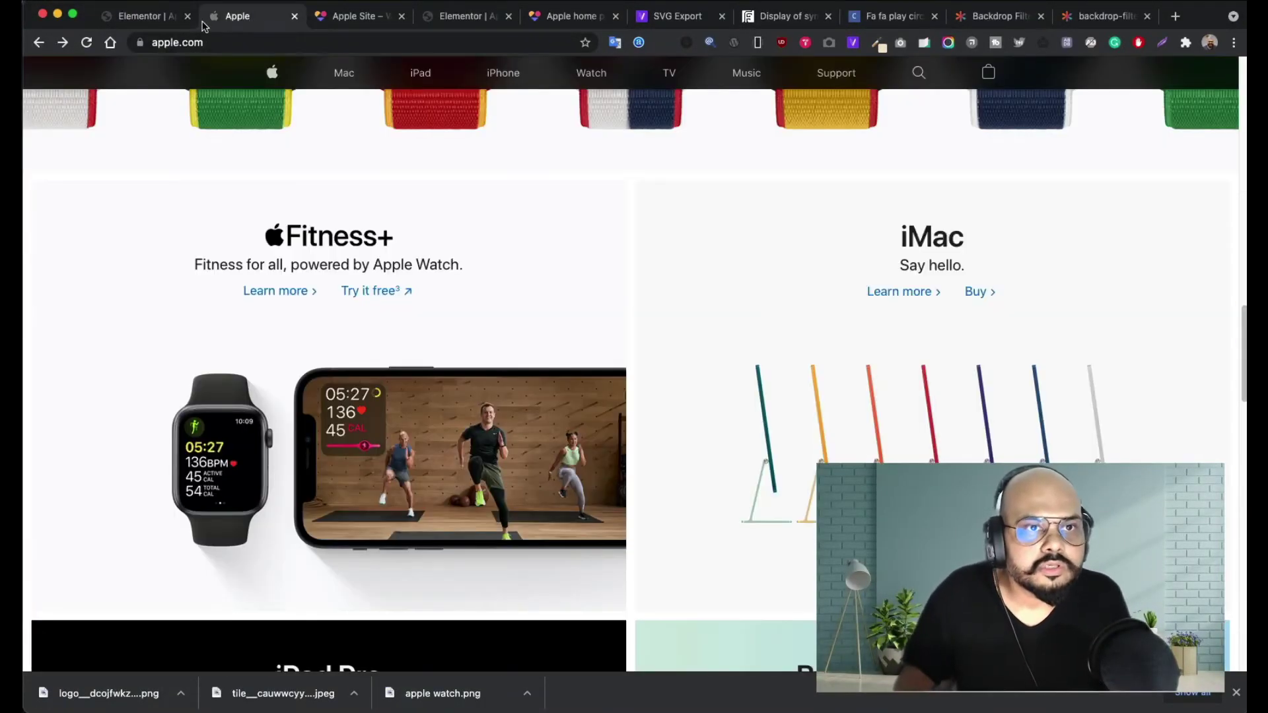
click(142, 21)
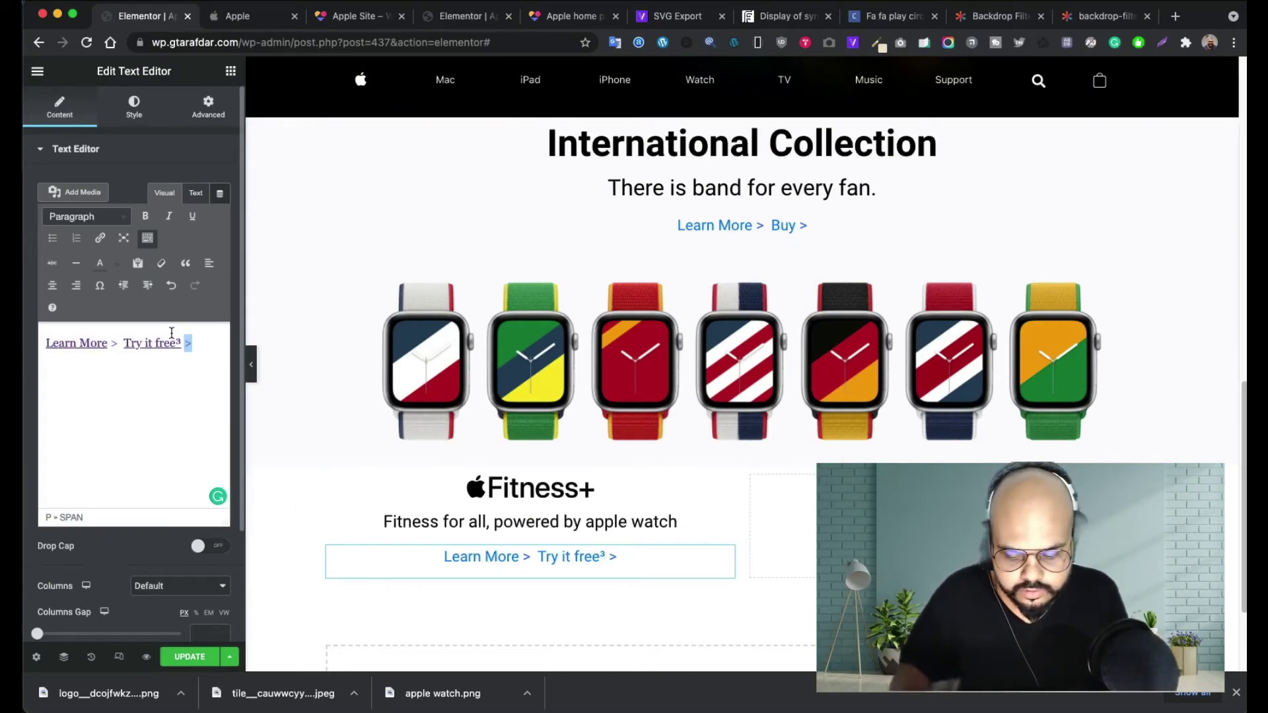
key(ctrl+super+space)
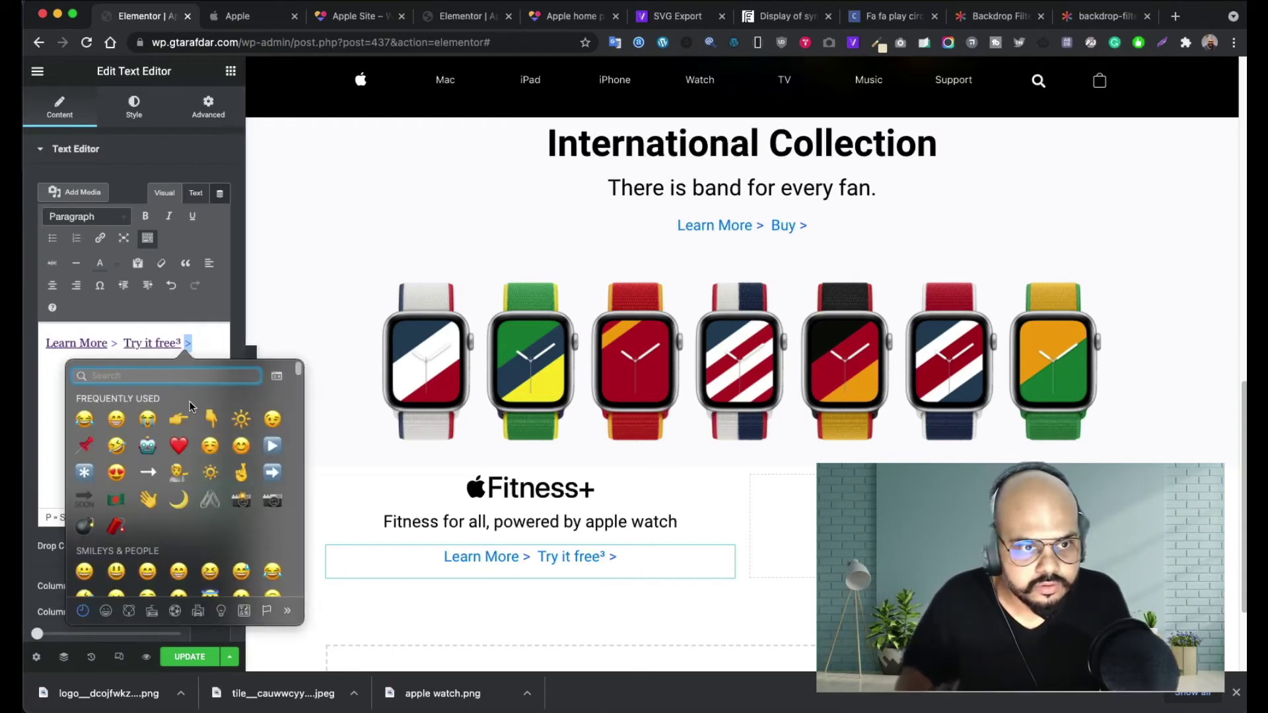
click(285, 611)
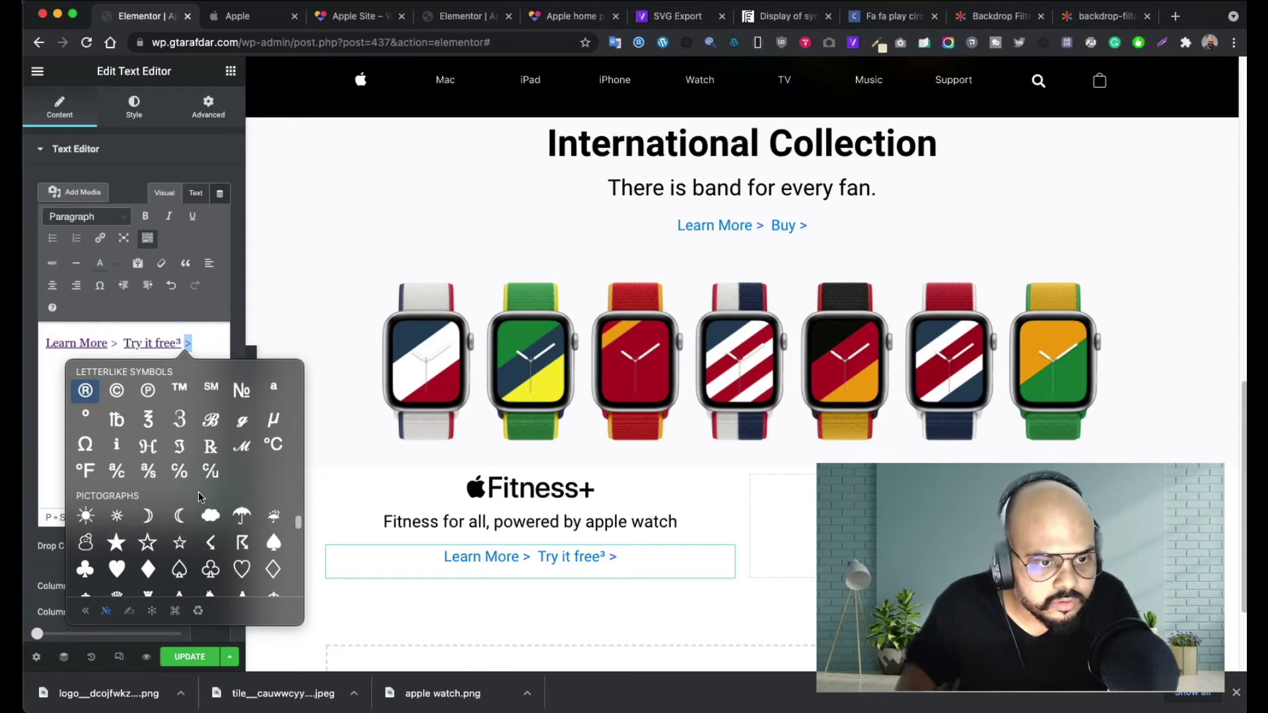
scroll(160, 436, up, 3)
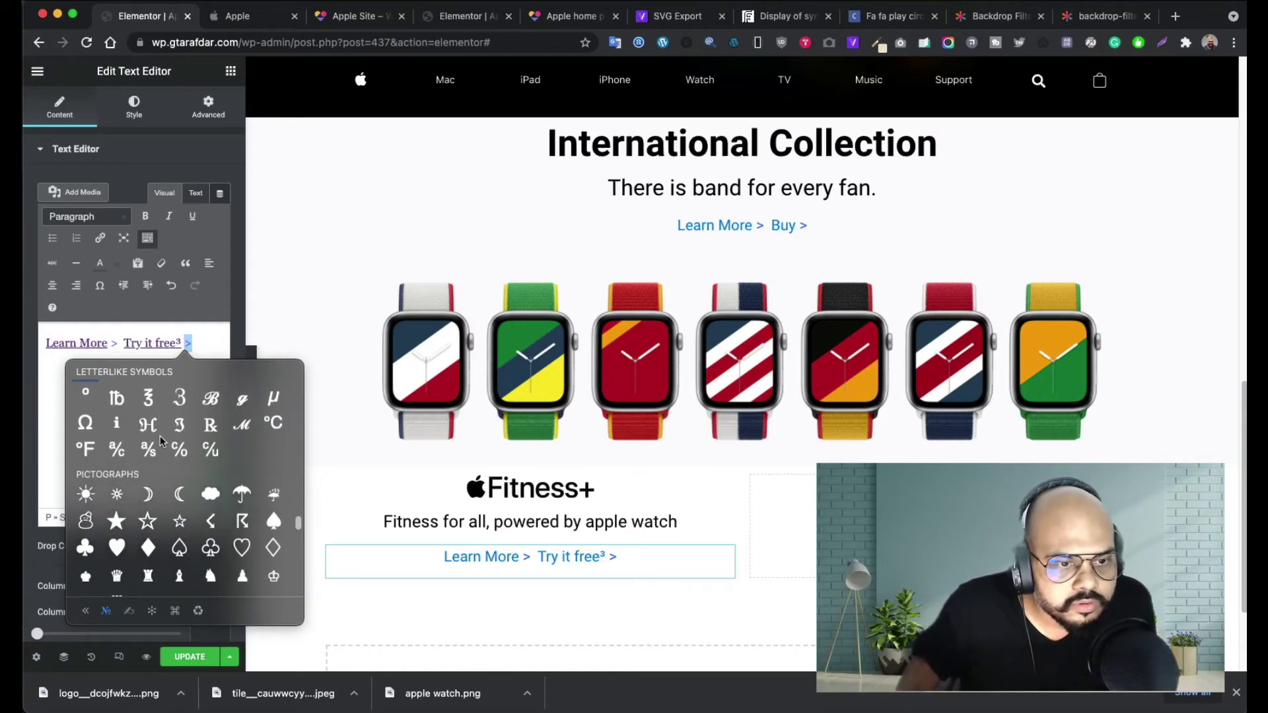
scroll(145, 517, down, 3)
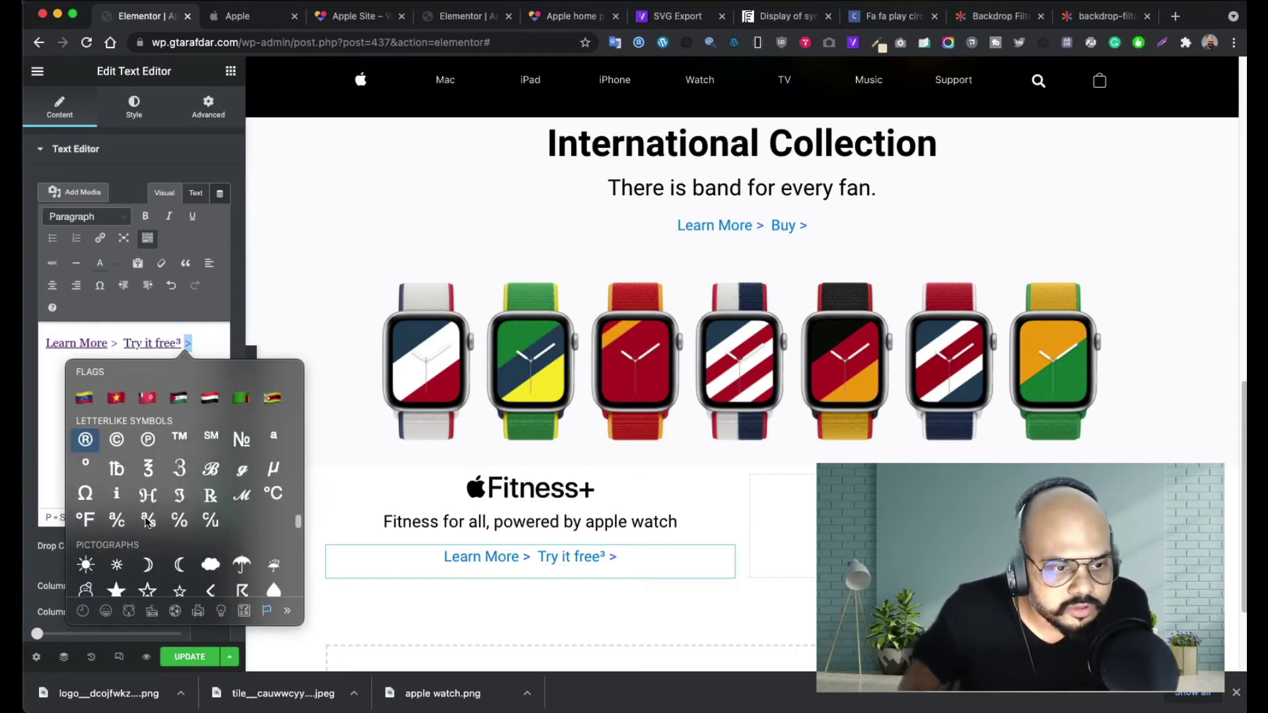
scroll(146, 523, down, 6)
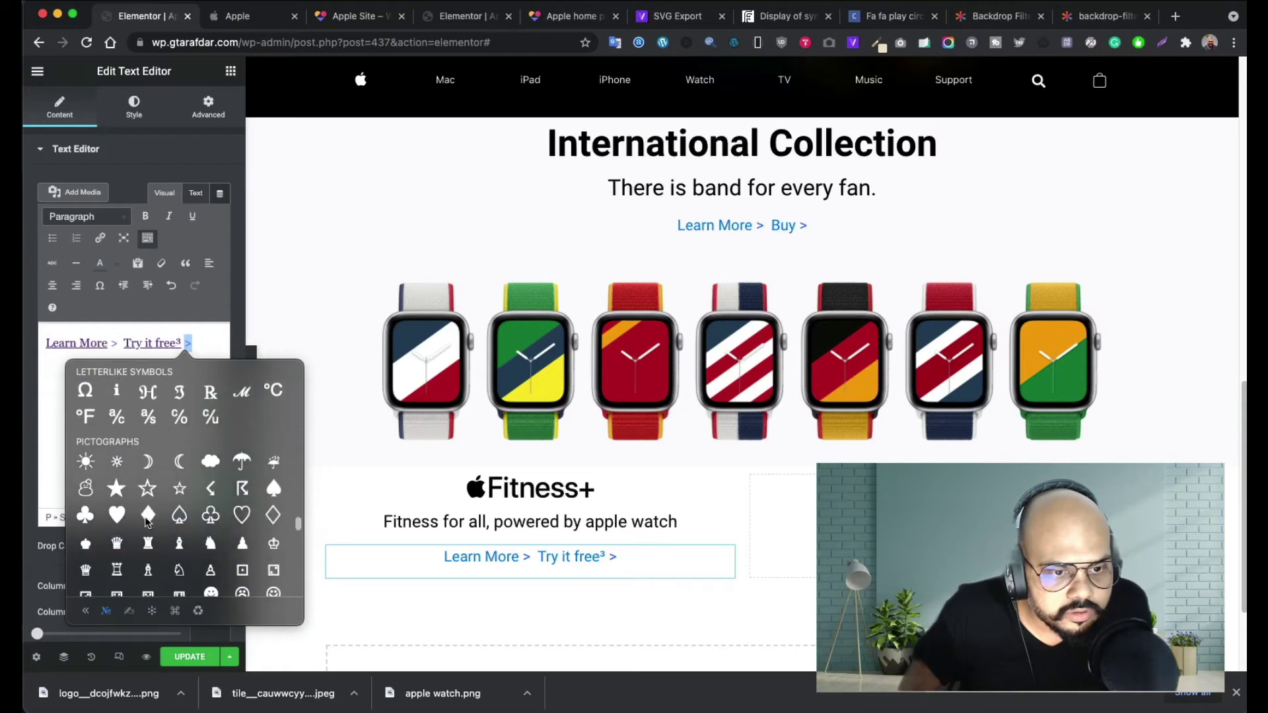
scroll(147, 522, down, 2)
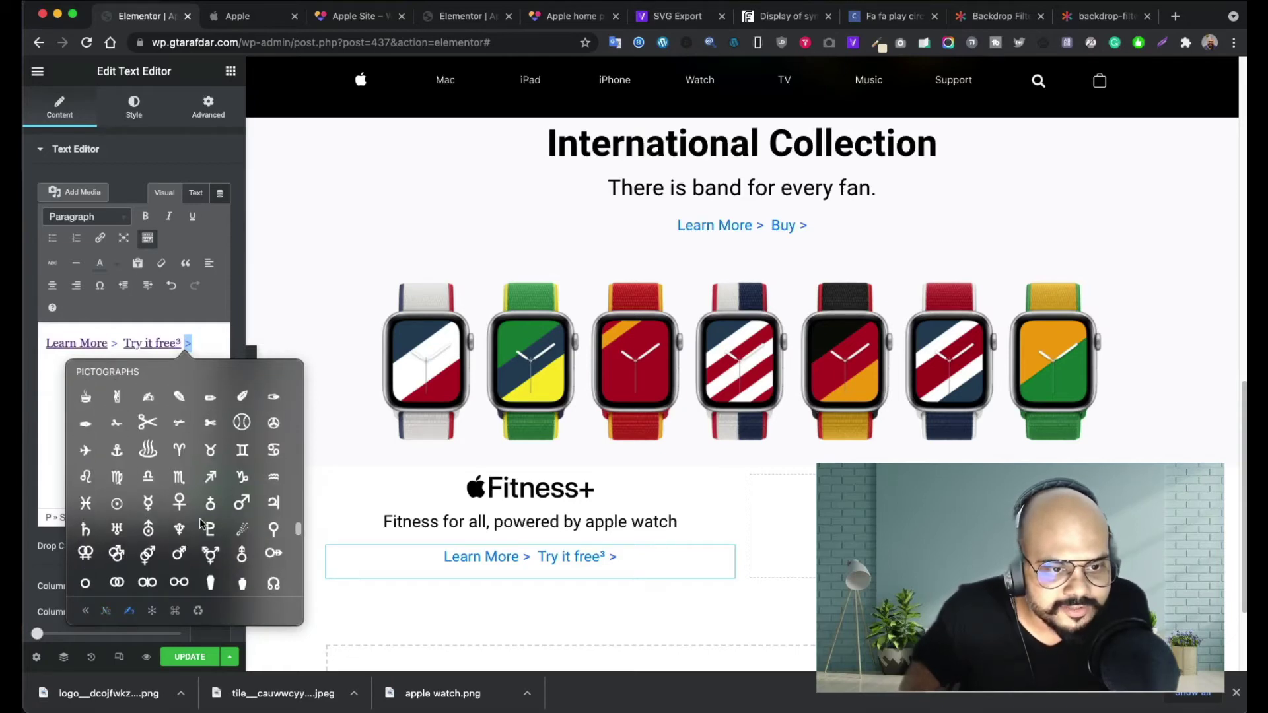
scroll(200, 523, down, 1)
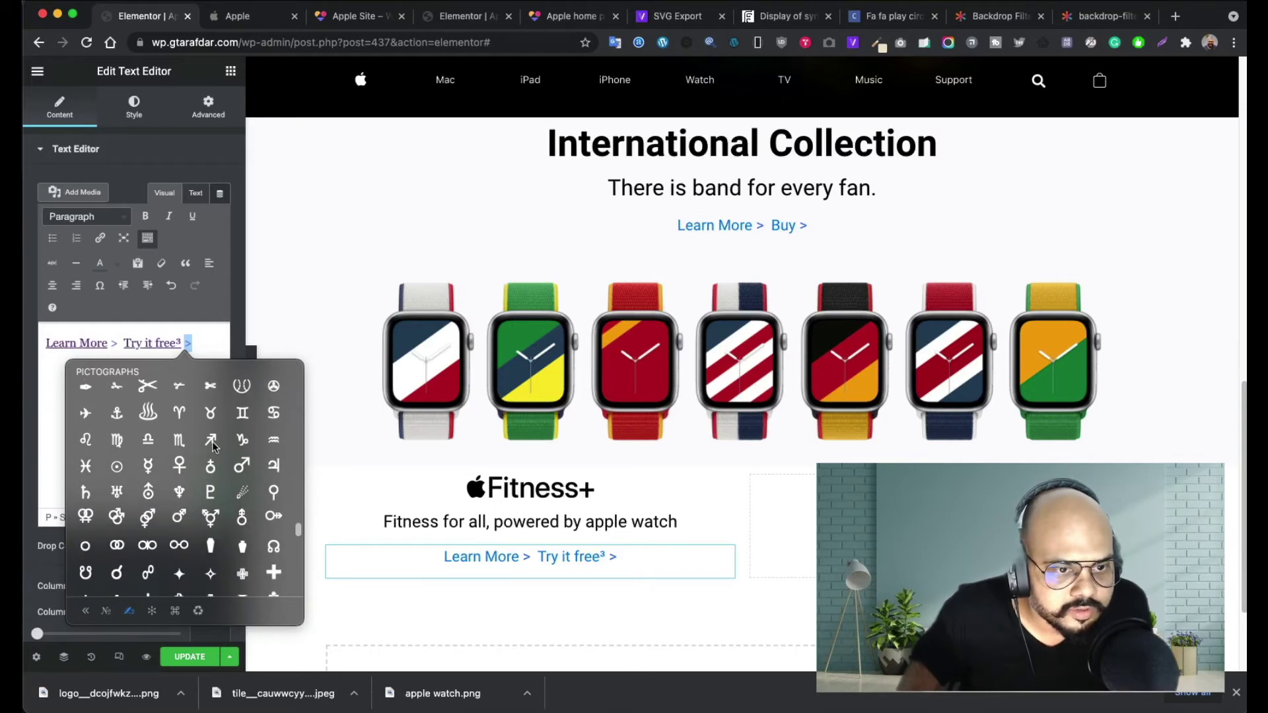
scroll(200, 471, down, 3)
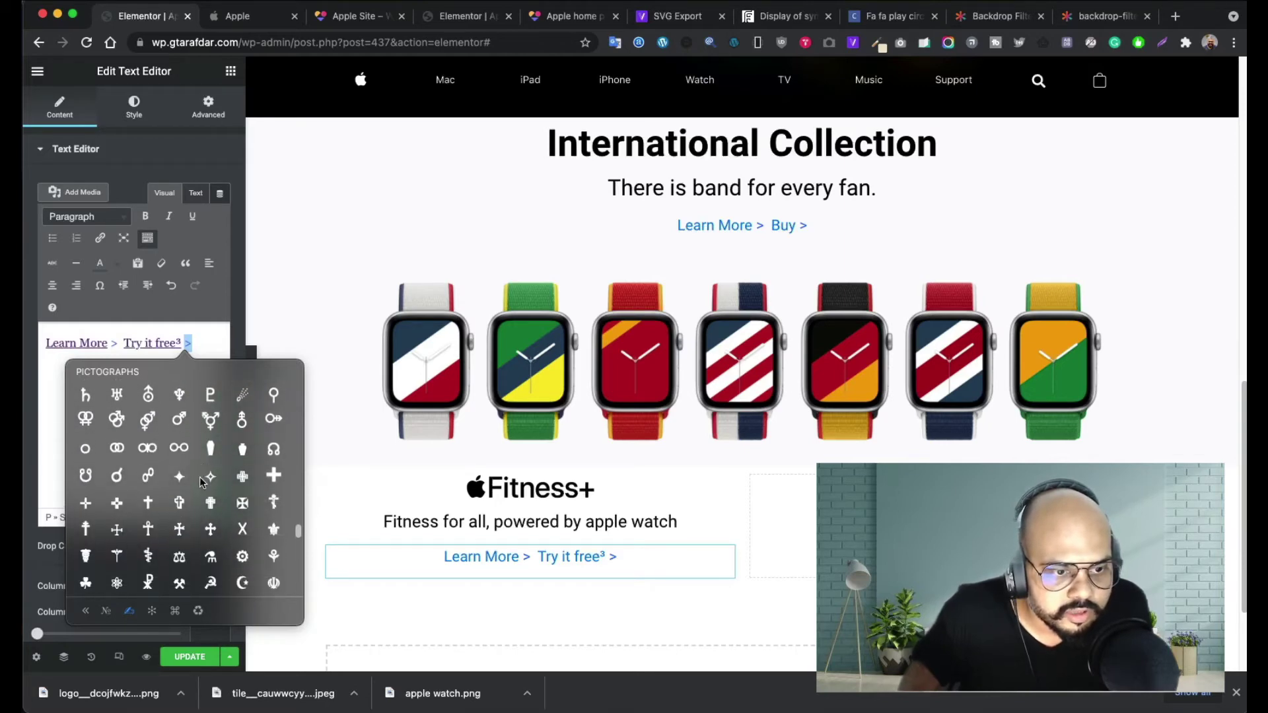
scroll(200, 477, down, 4)
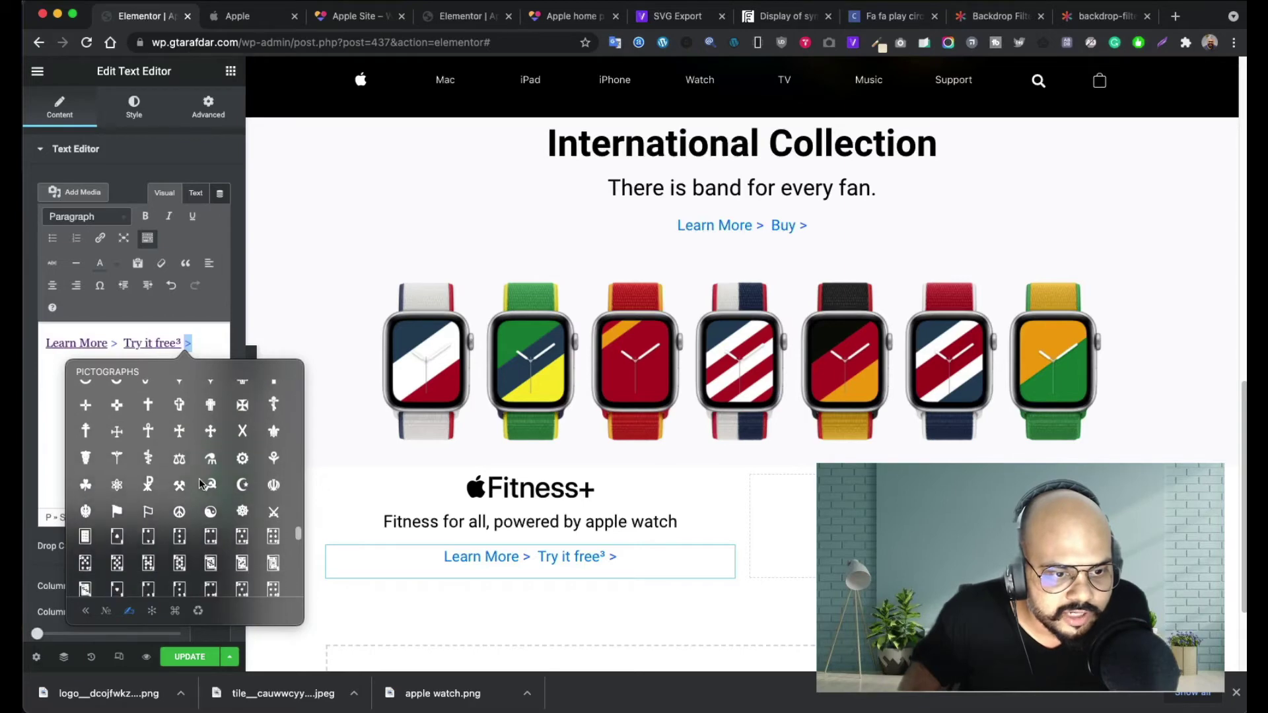
scroll(200, 478, down, 5)
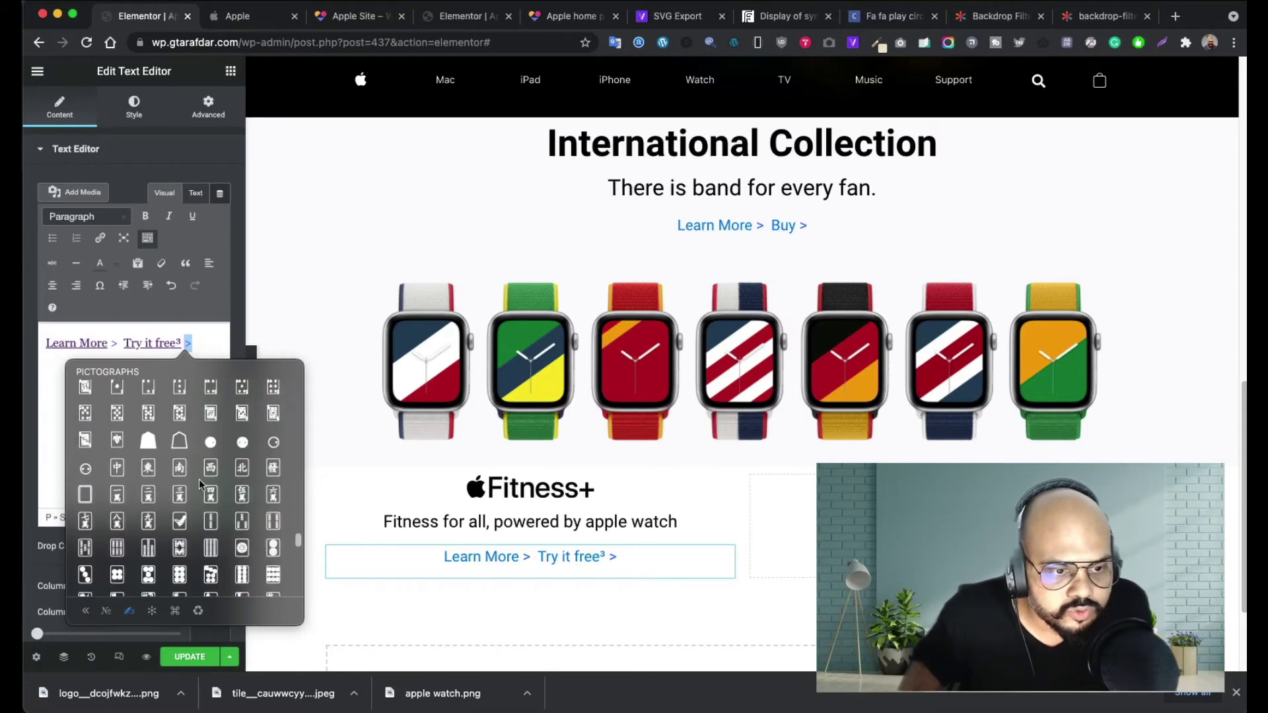
scroll(199, 478, down, 6)
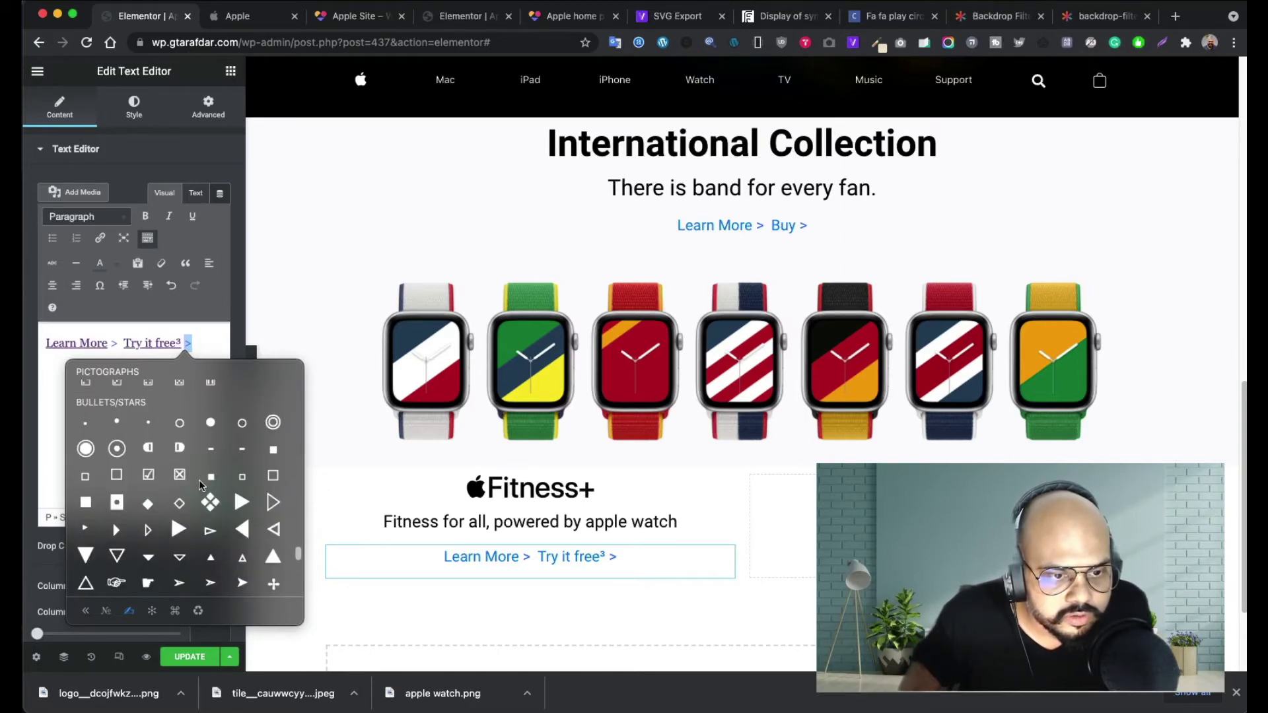
scroll(199, 481, down, 6)
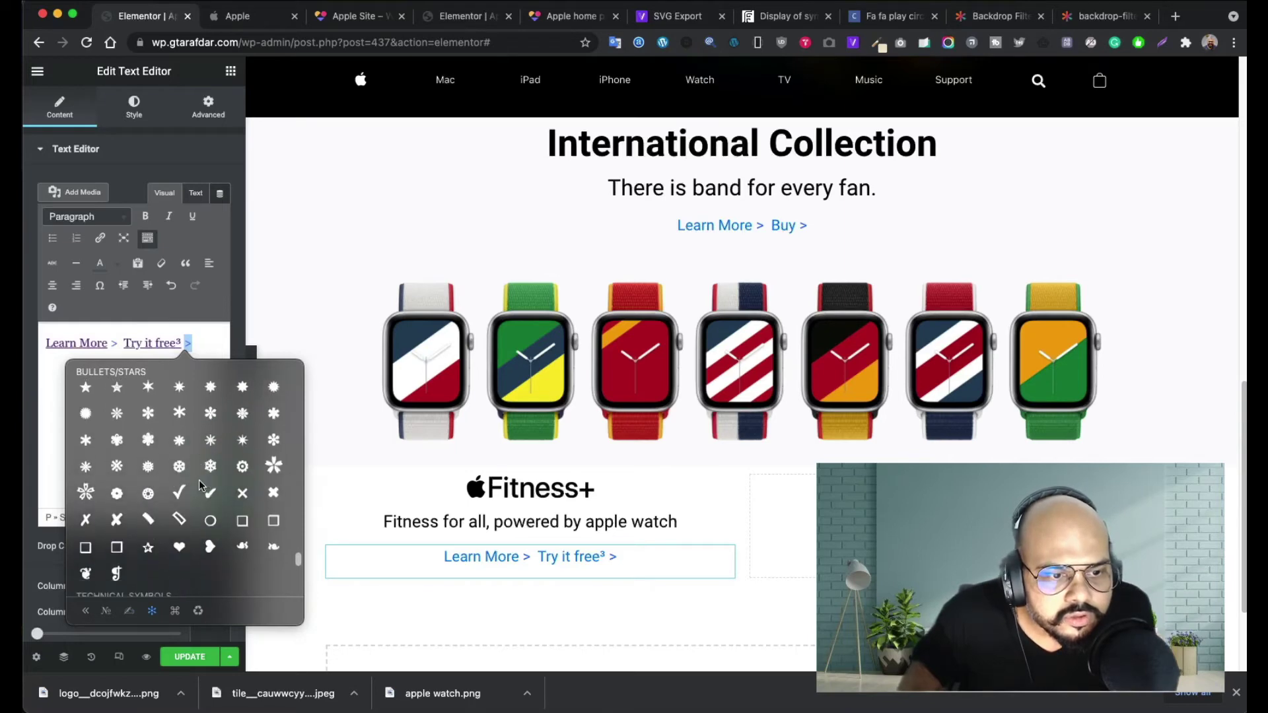
scroll(200, 485, down, 3)
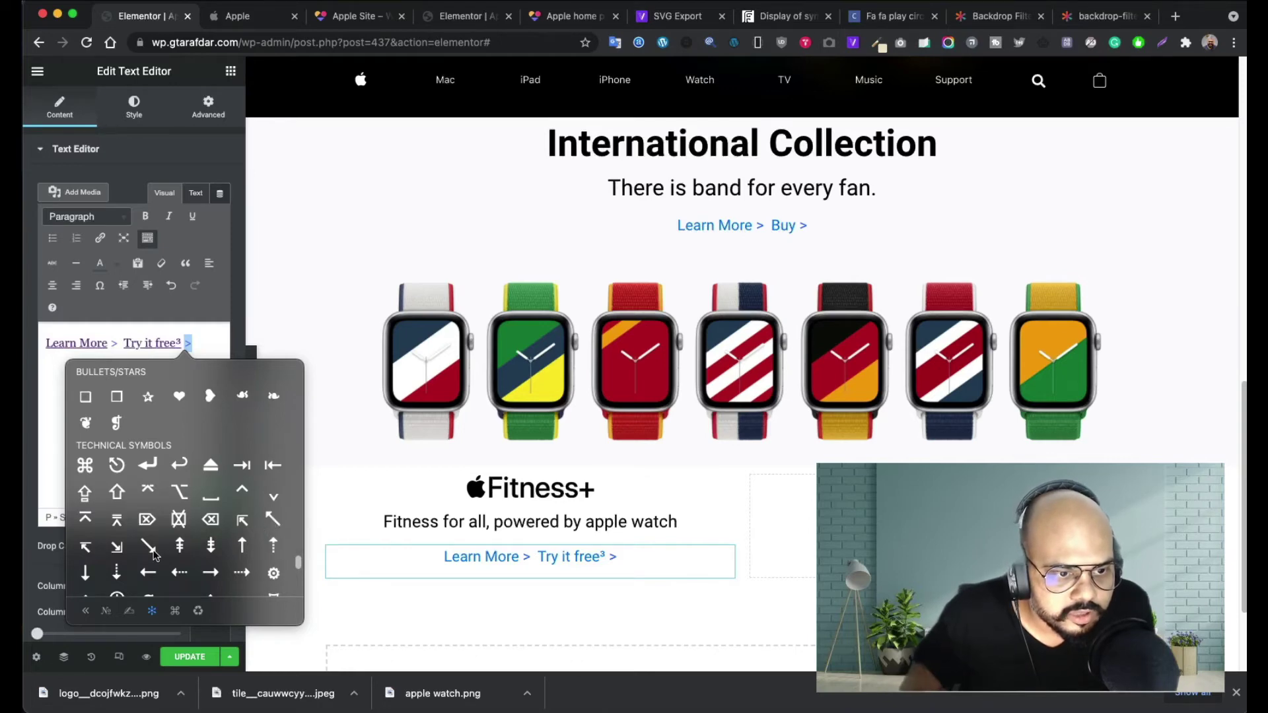
scroll(155, 570, down, 2)
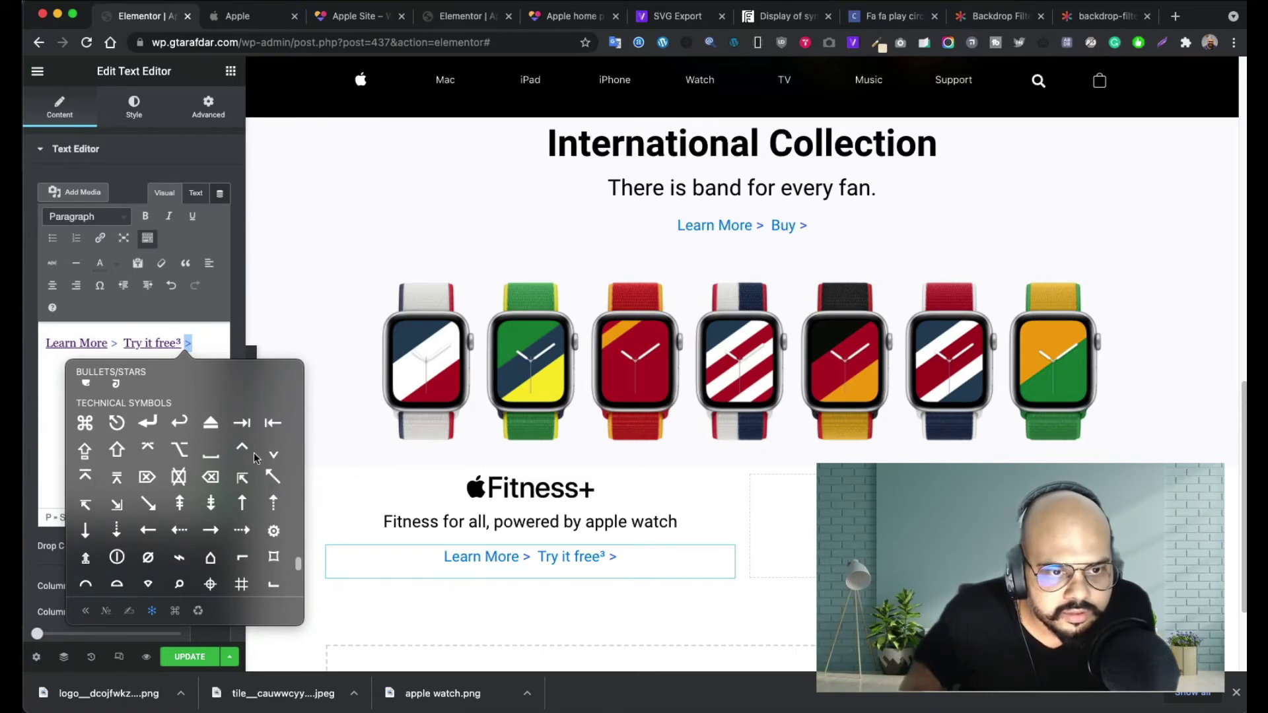
scroll(134, 519, down, 3)
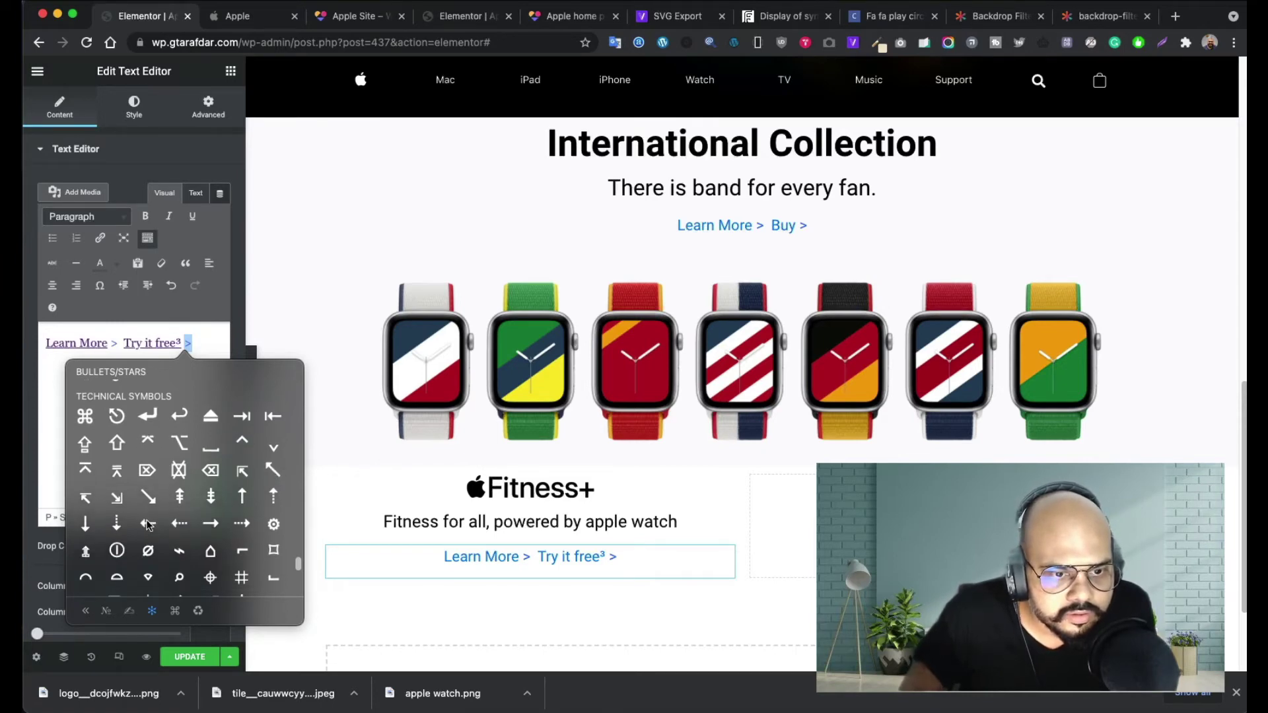
scroll(148, 525, down, 3)
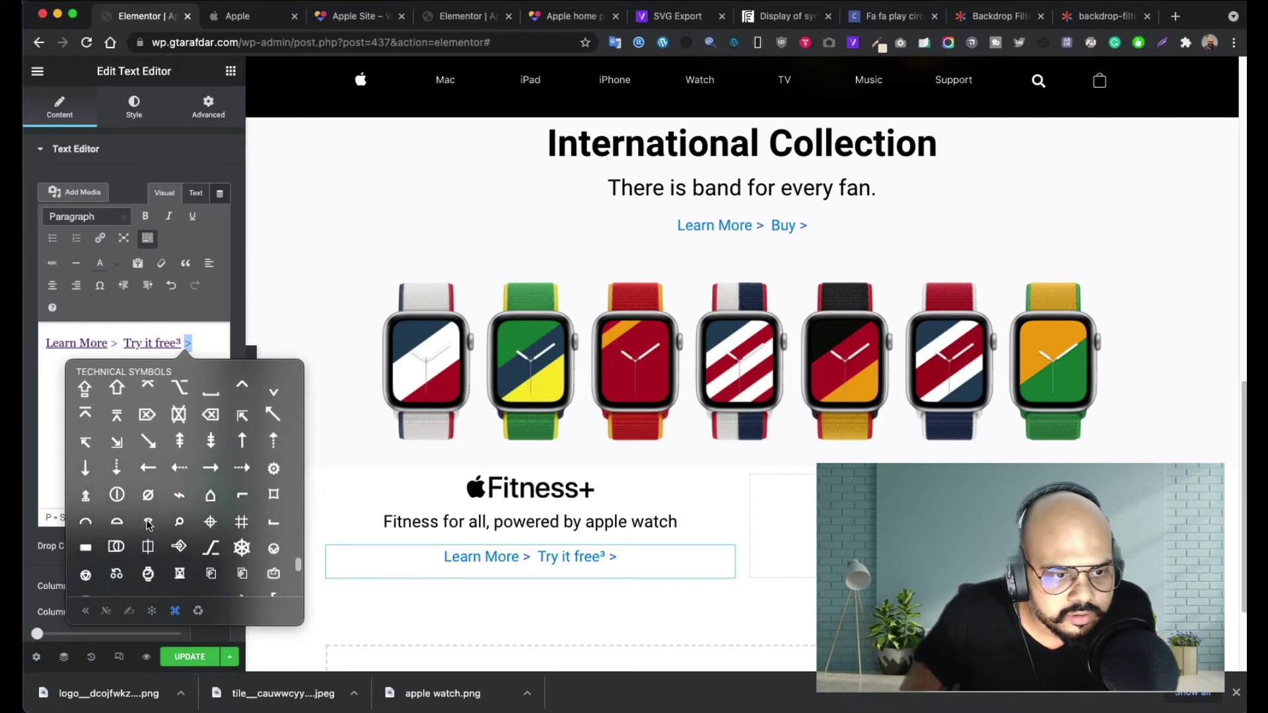
scroll(148, 525, down, 3)
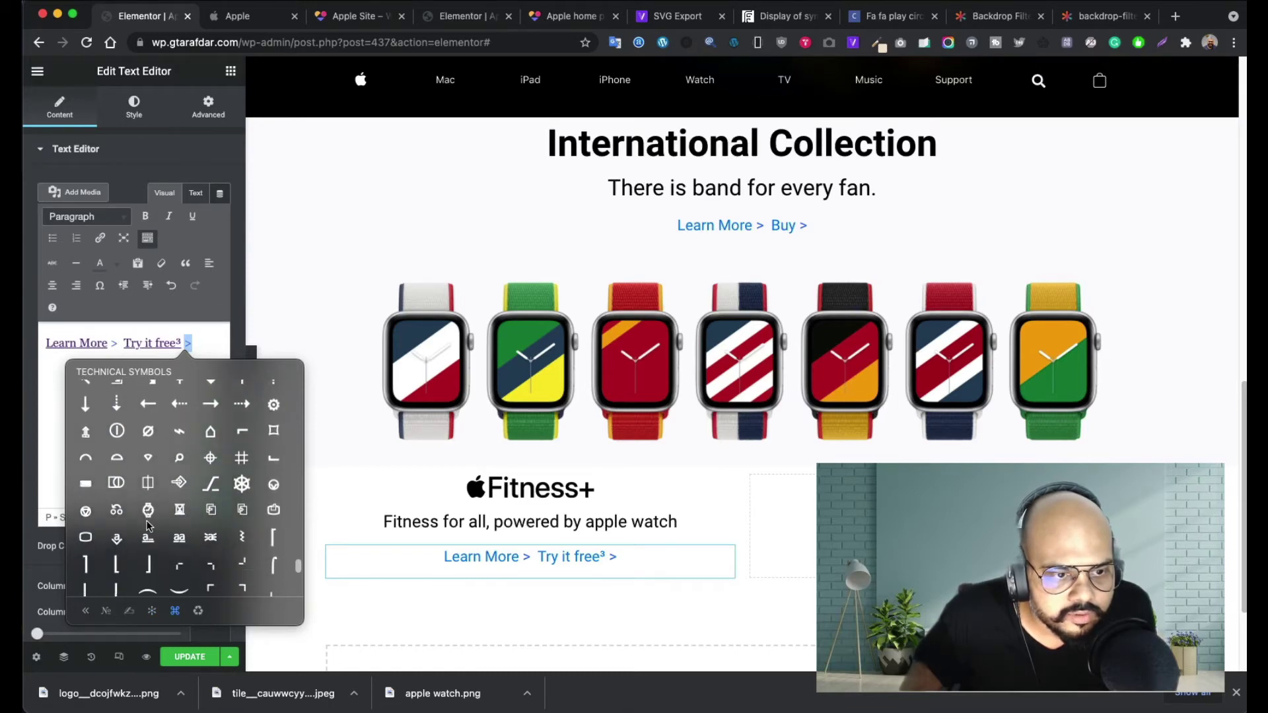
scroll(148, 525, down, 3)
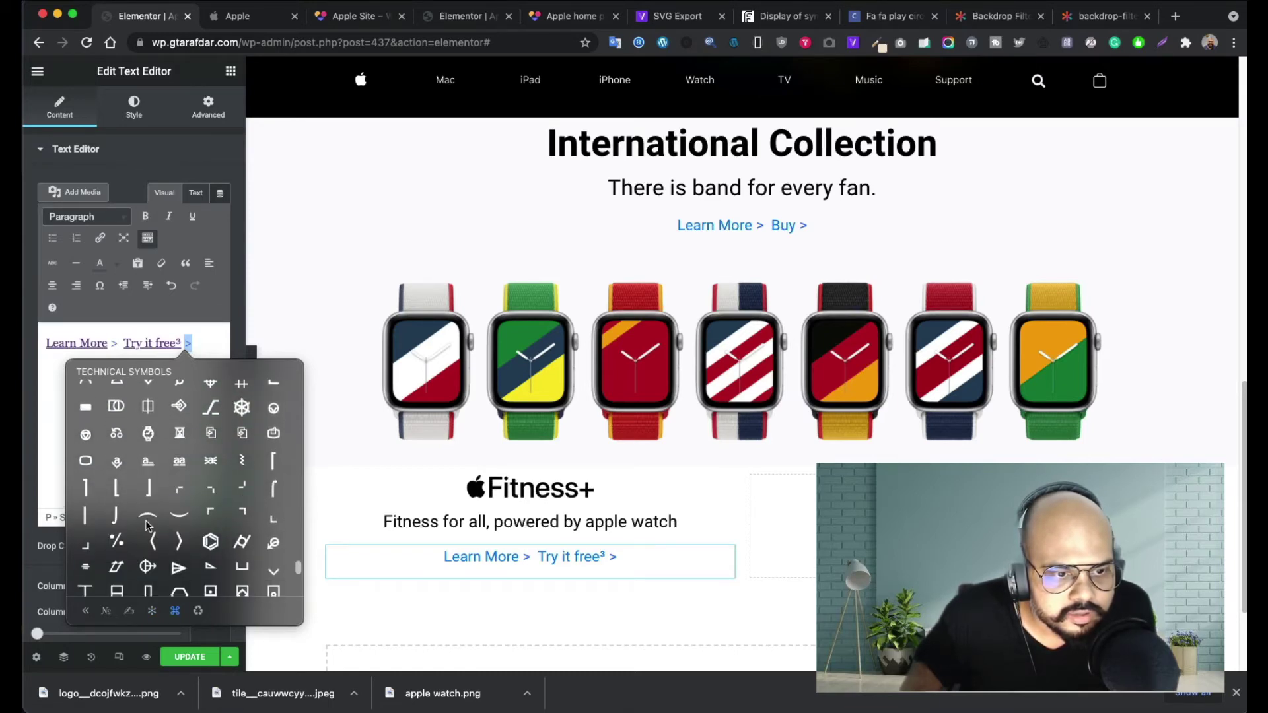
scroll(141, 501, down, 3)
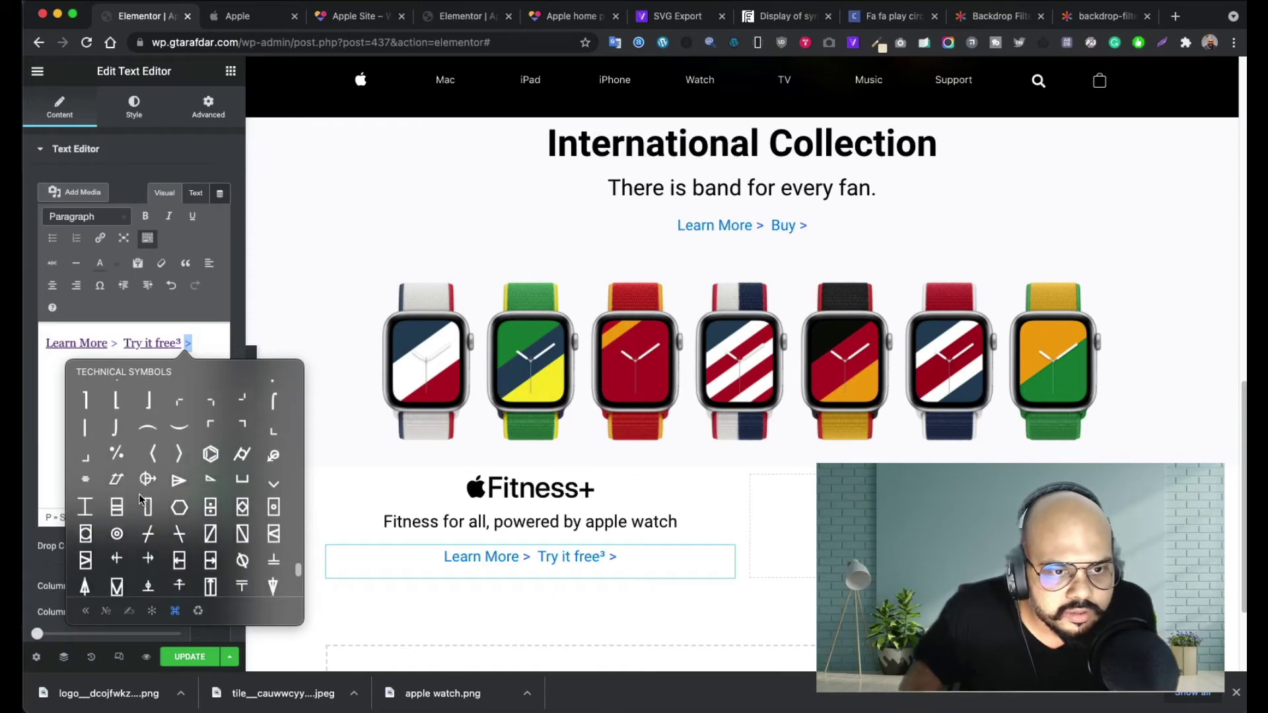
scroll(140, 502, down, 4)
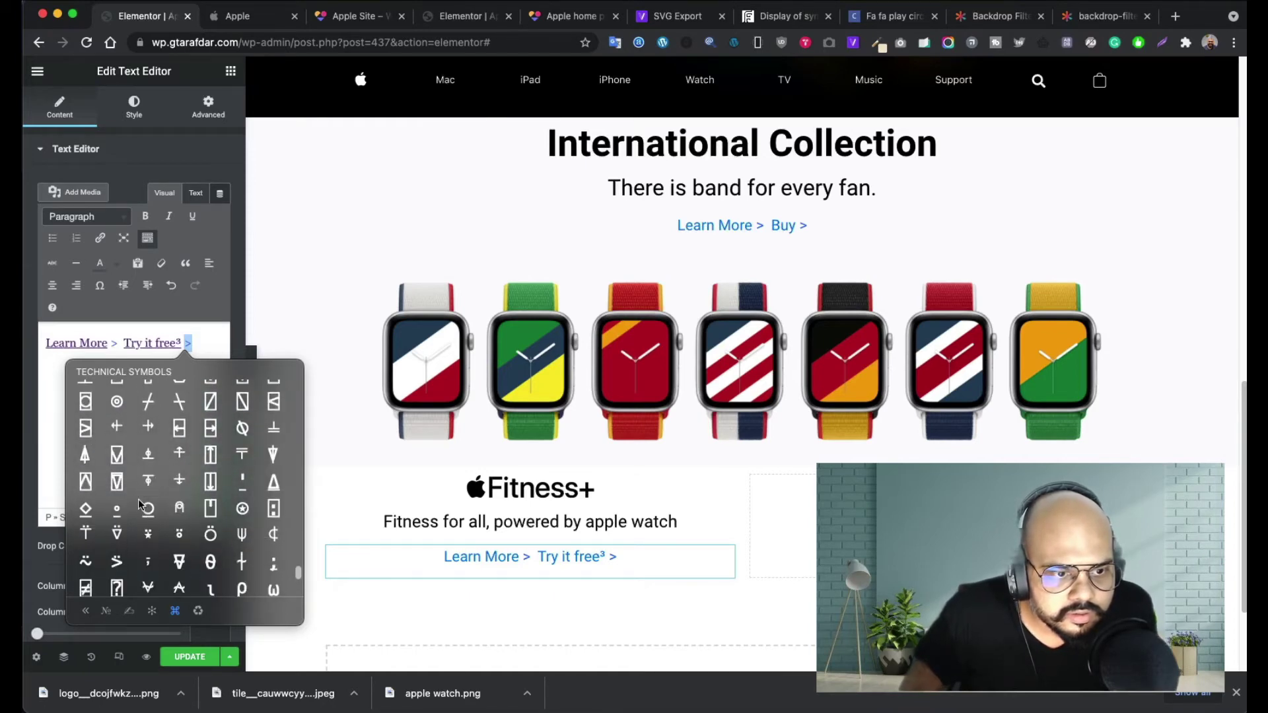
scroll(138, 499, down, 4)
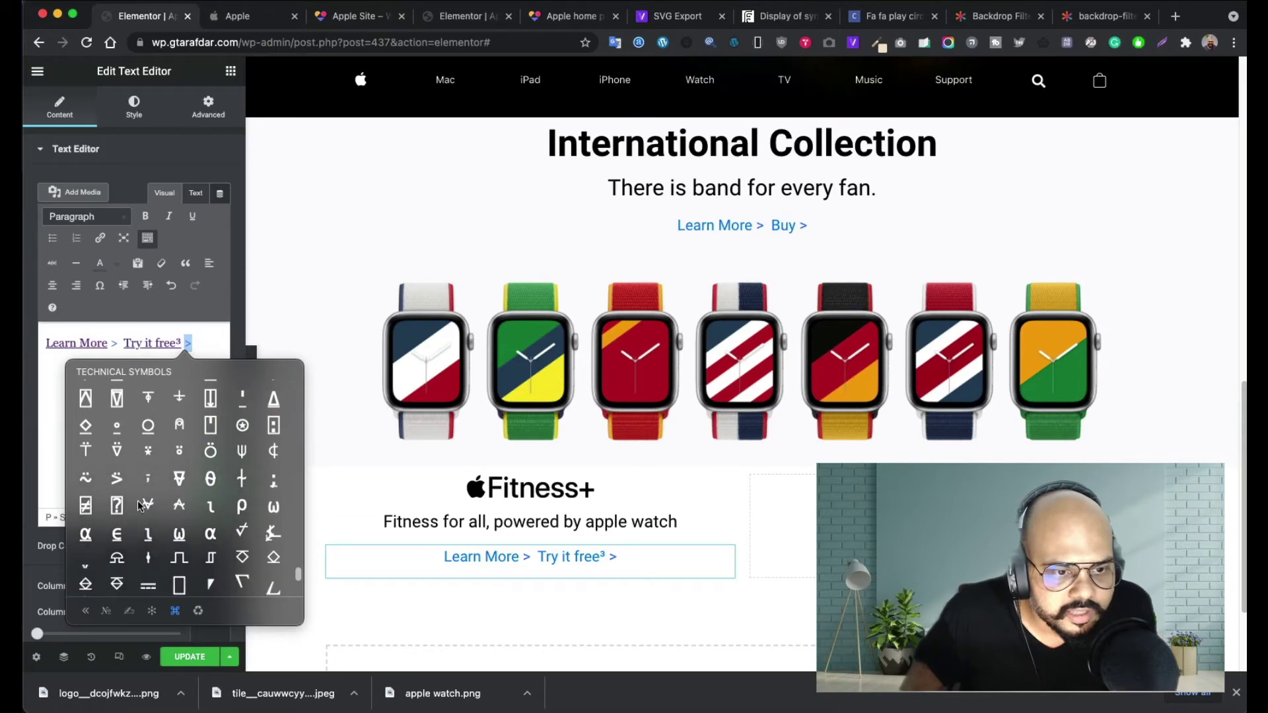
scroll(137, 502, down, 7)
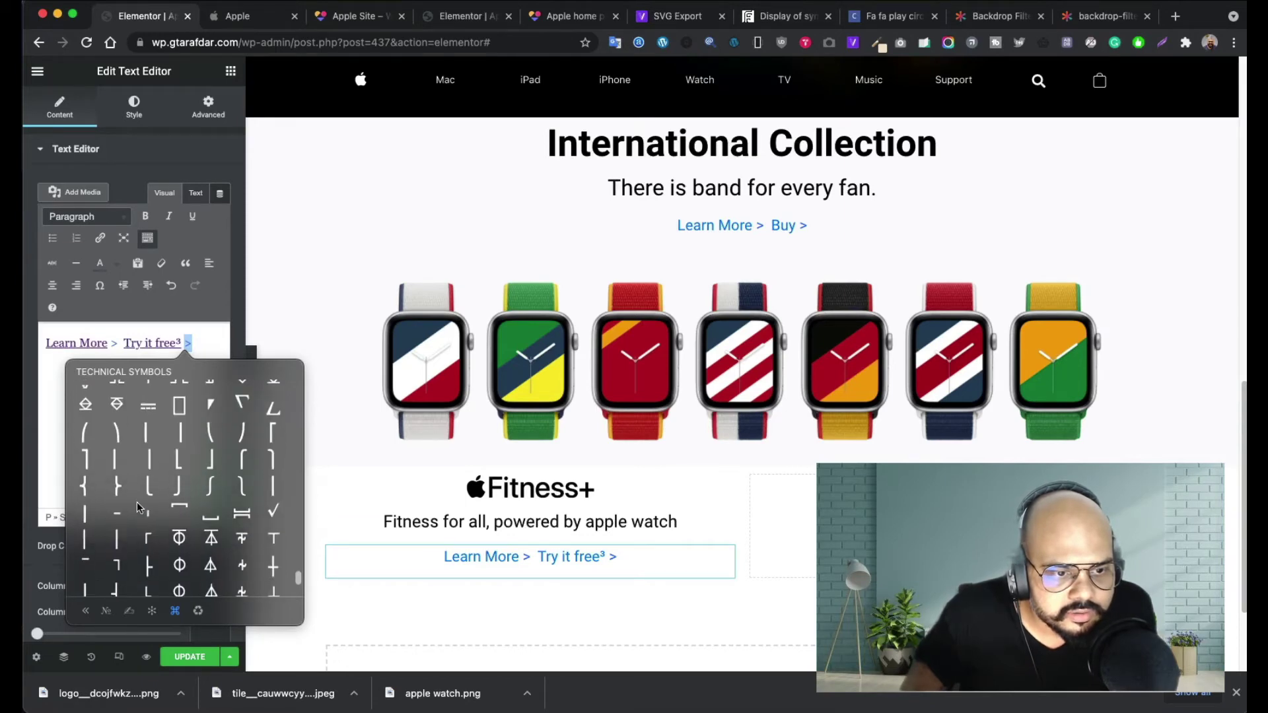
scroll(137, 502, down, 5)
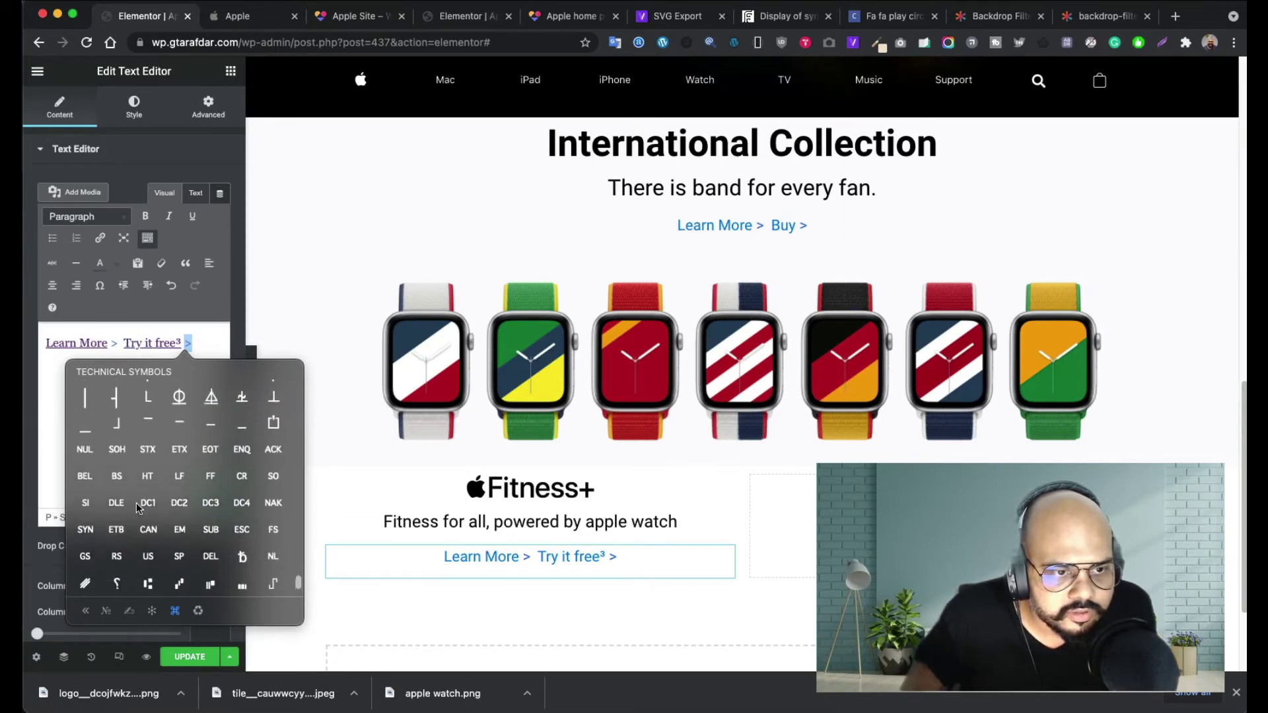
scroll(136, 509, down, 3)
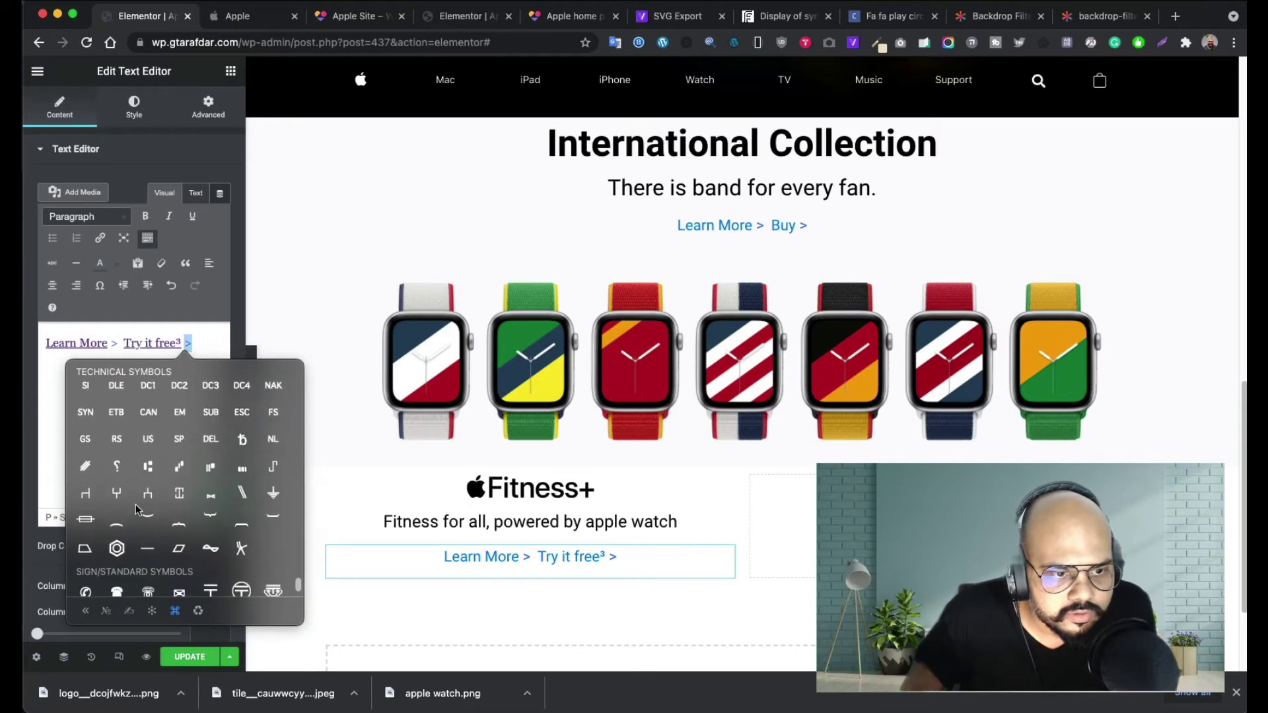
scroll(137, 508, down, 4)
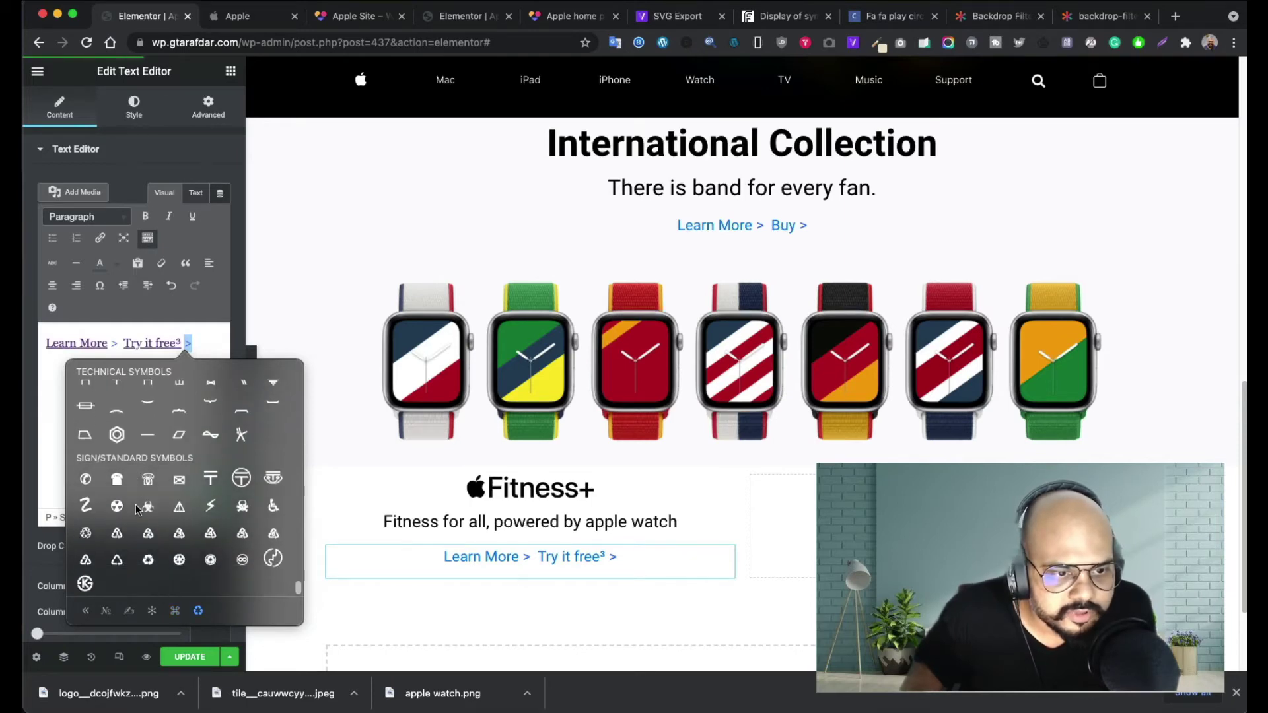
scroll(136, 508, up, 4)
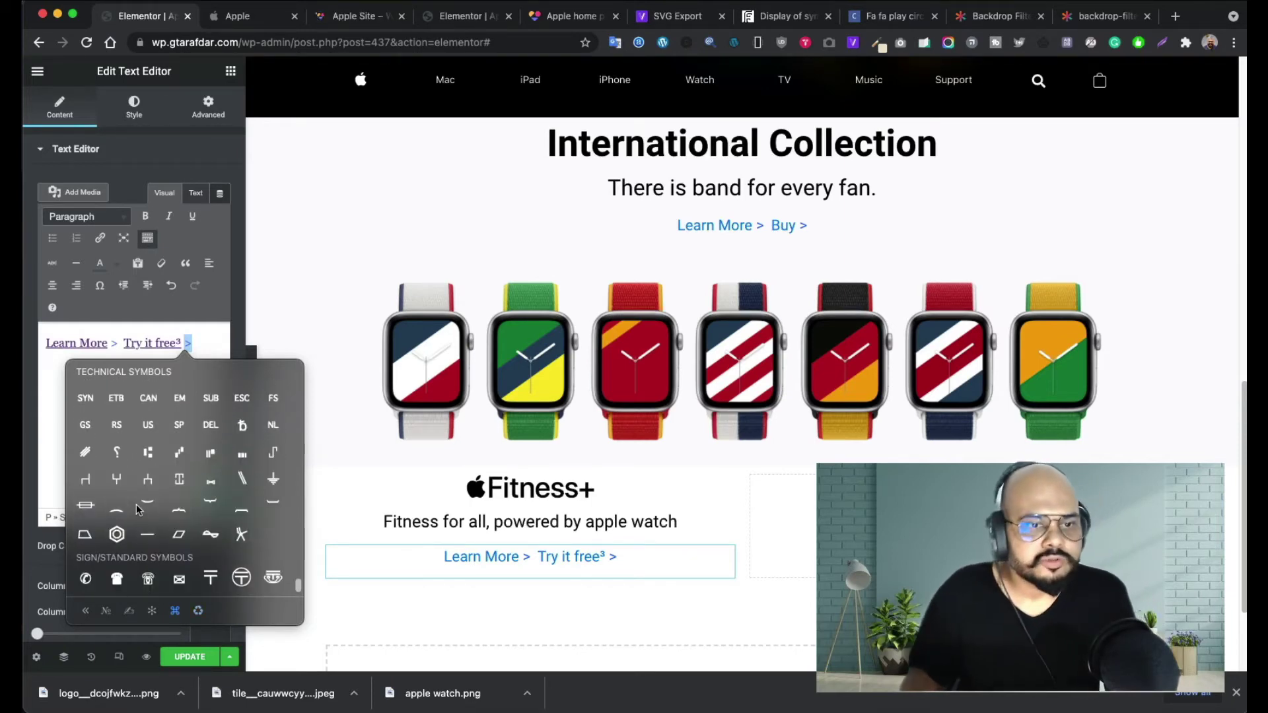
scroll(136, 505, up, 2)
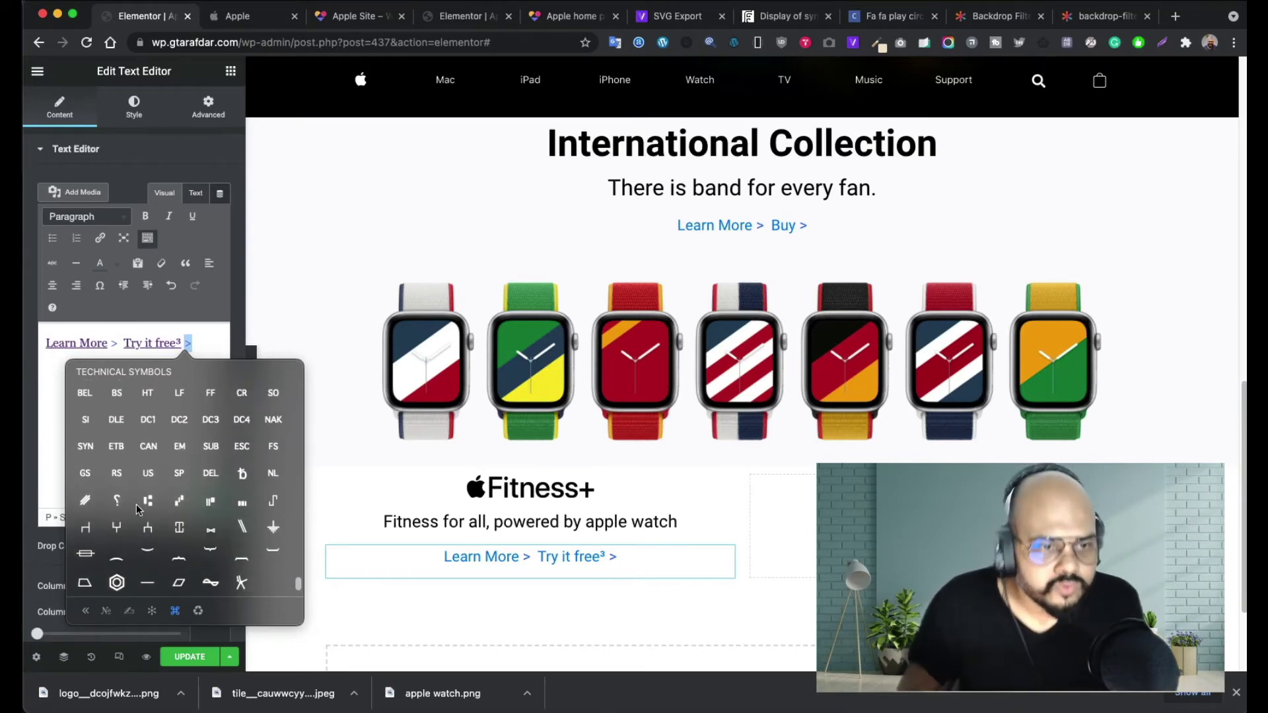
- Look through the technical symbols in the character viewer for a diagonal arrow to follow "Try it free³"
scroll(136, 505, up, 7)
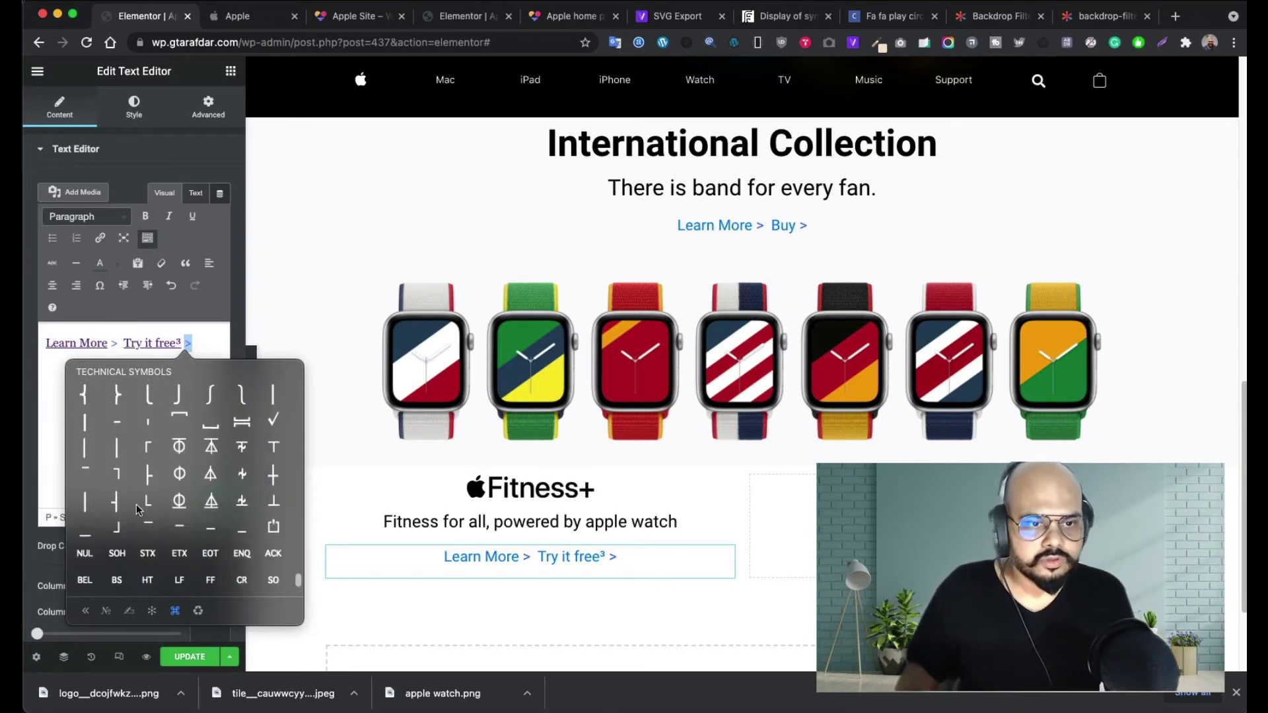
scroll(136, 504, up, 5)
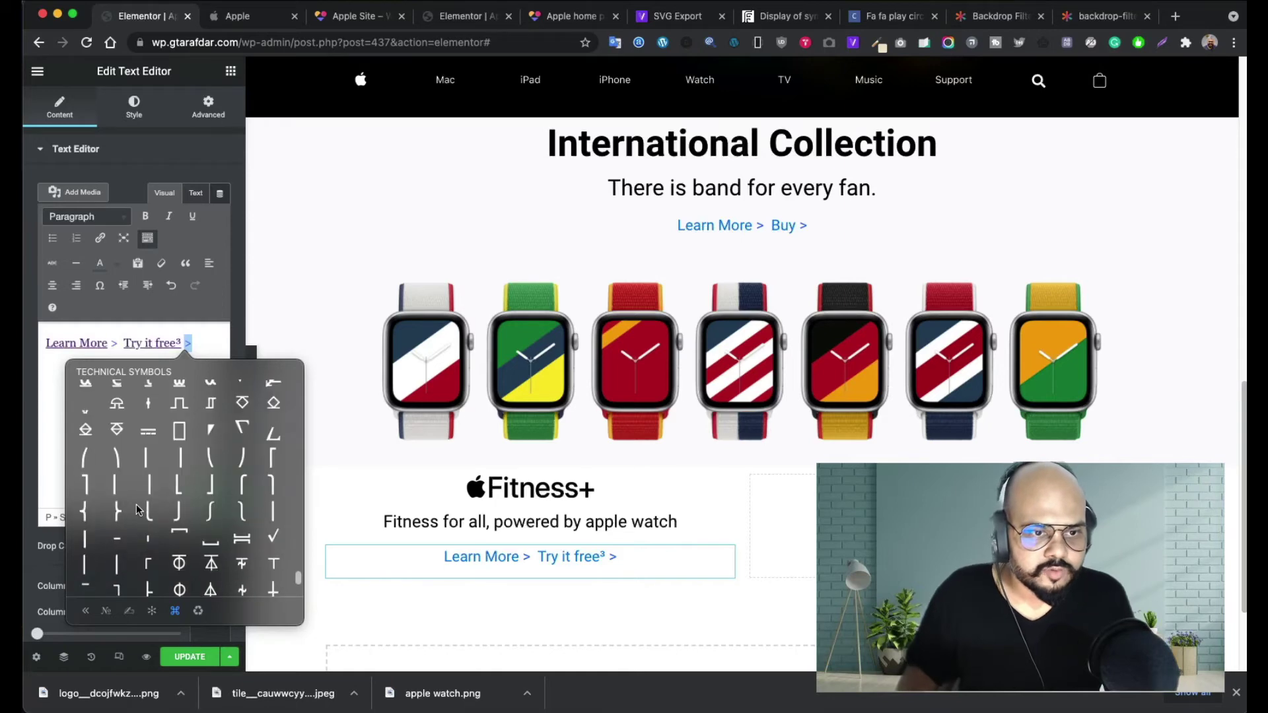
scroll(137, 509, up, 5)
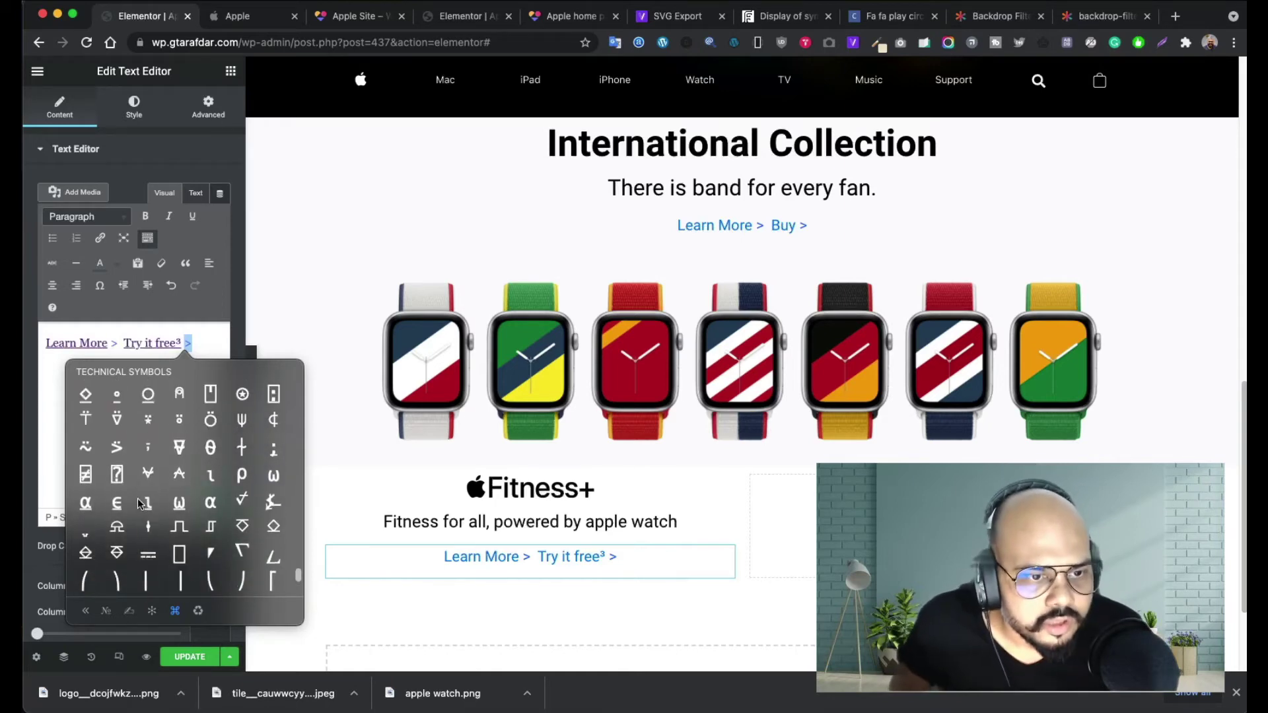
scroll(137, 498, up, 4)
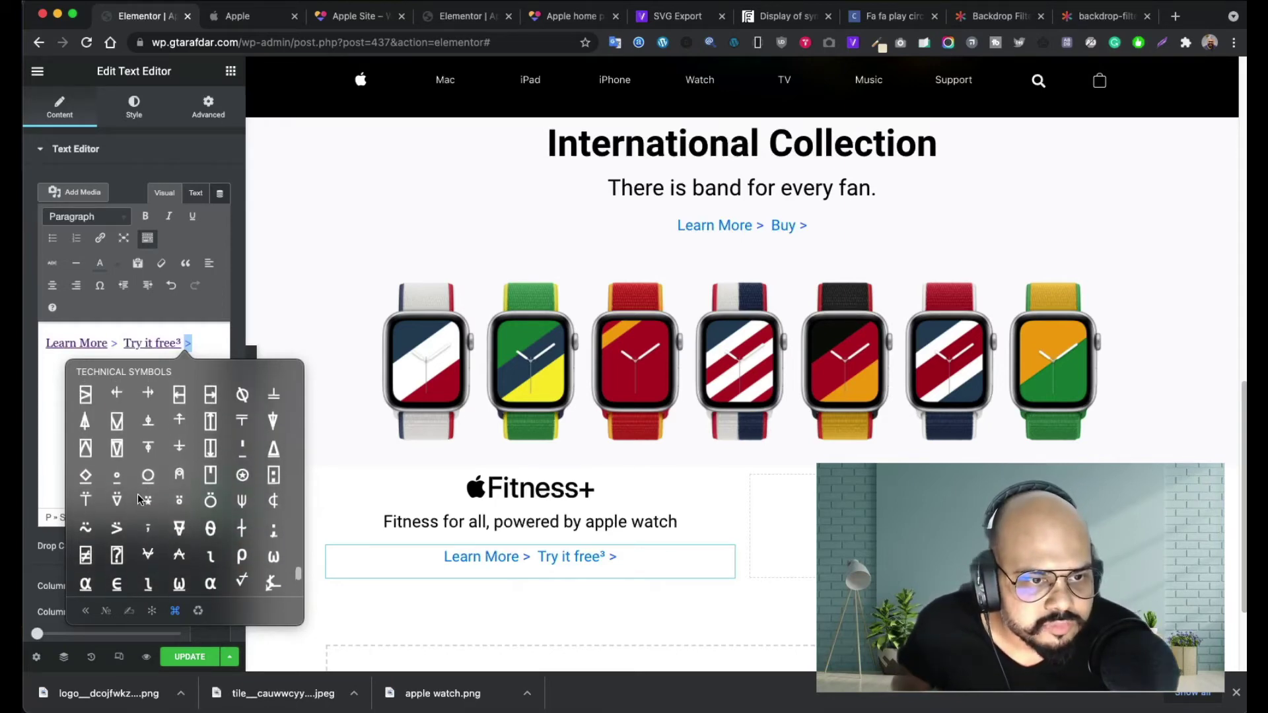
scroll(137, 494, up, 4)
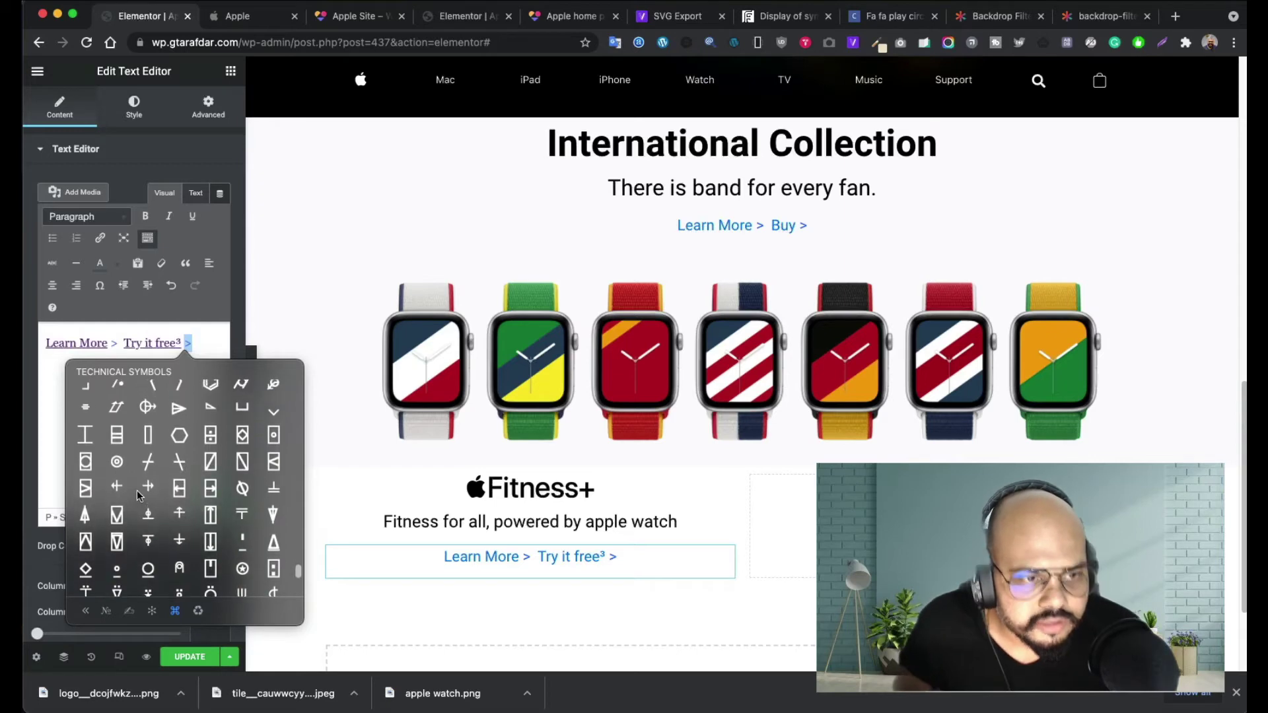
scroll(137, 490, up, 4)
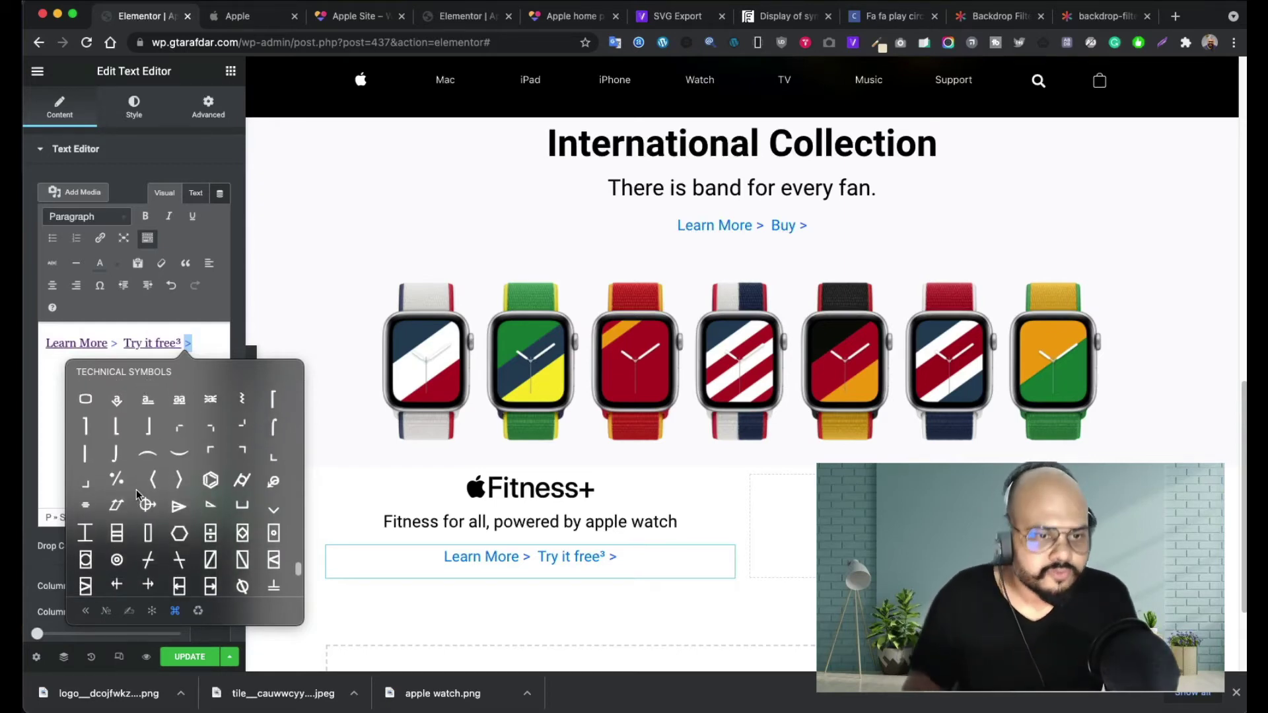
scroll(184, 501, up, 2)
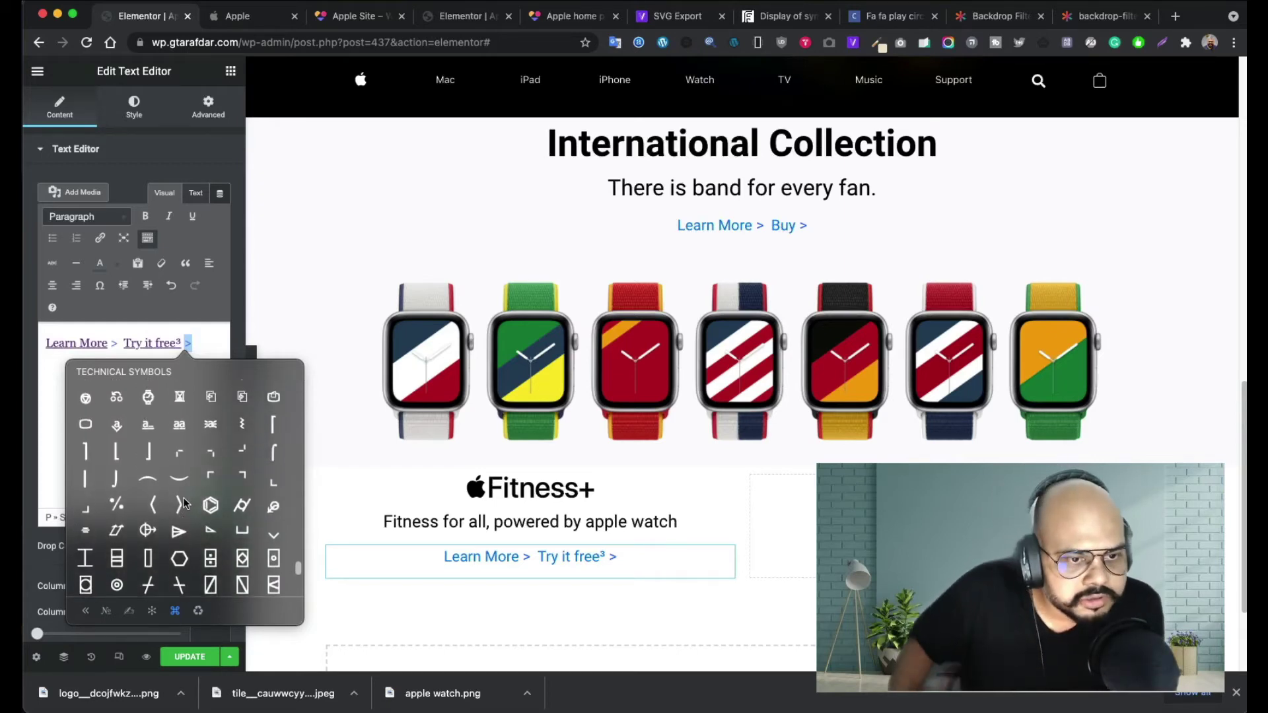
scroll(183, 502, up, 3)
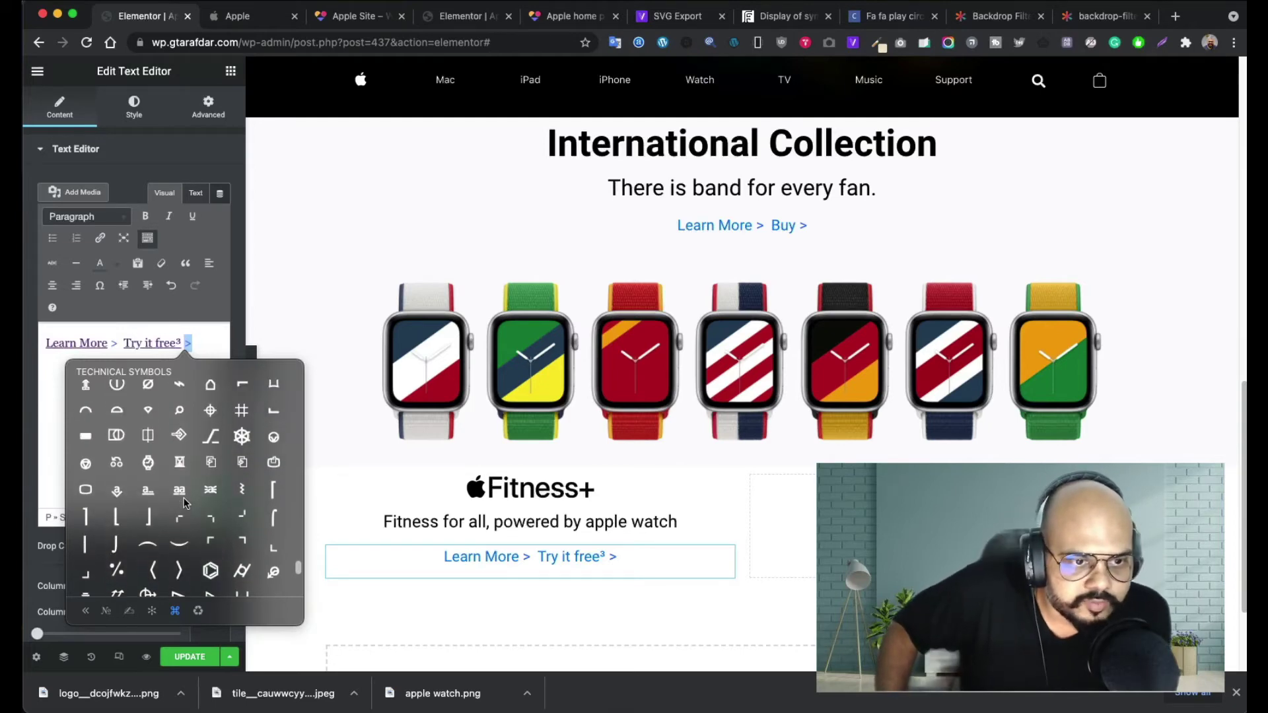
scroll(184, 502, up, 3)
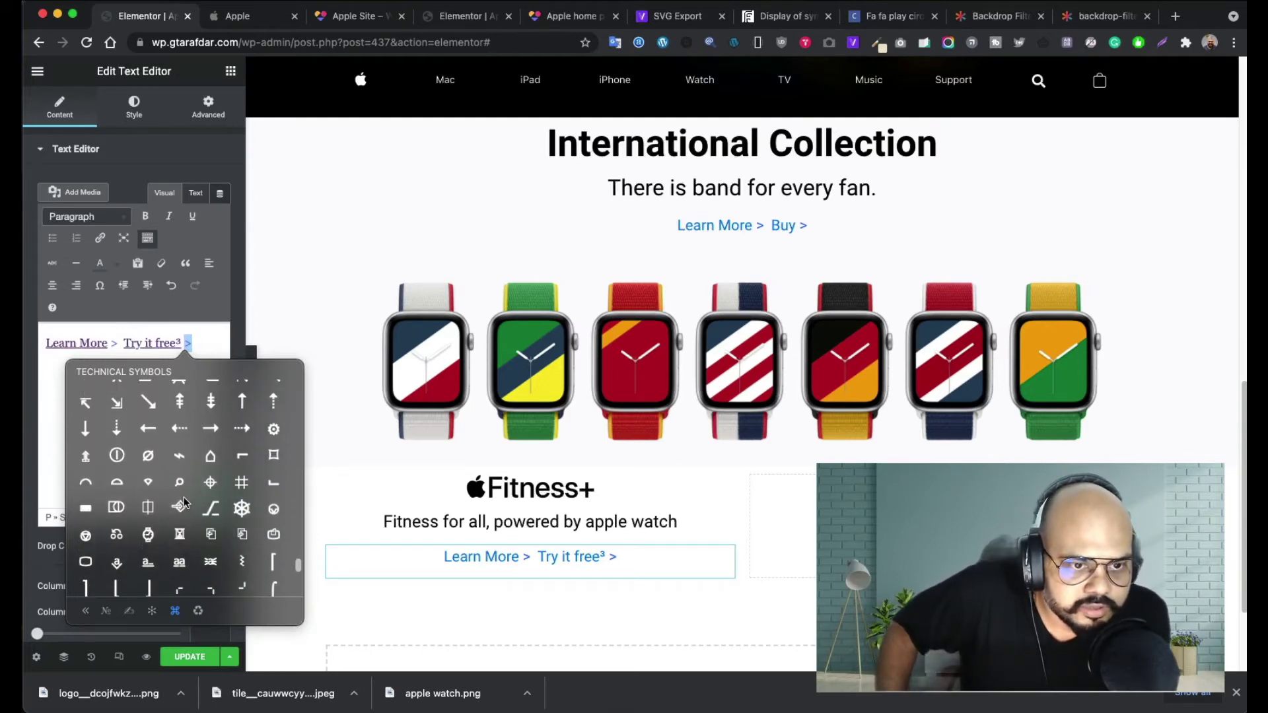
scroll(173, 483, up, 1)
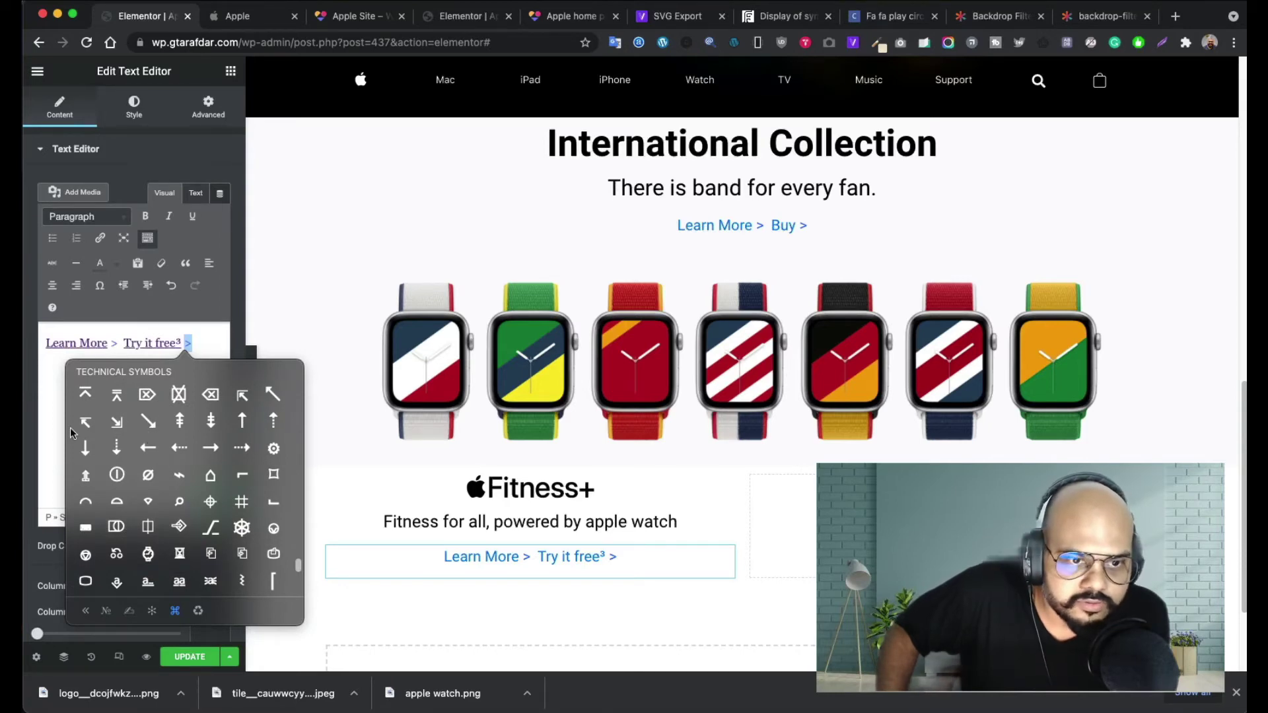
scroll(252, 409, up, 2)
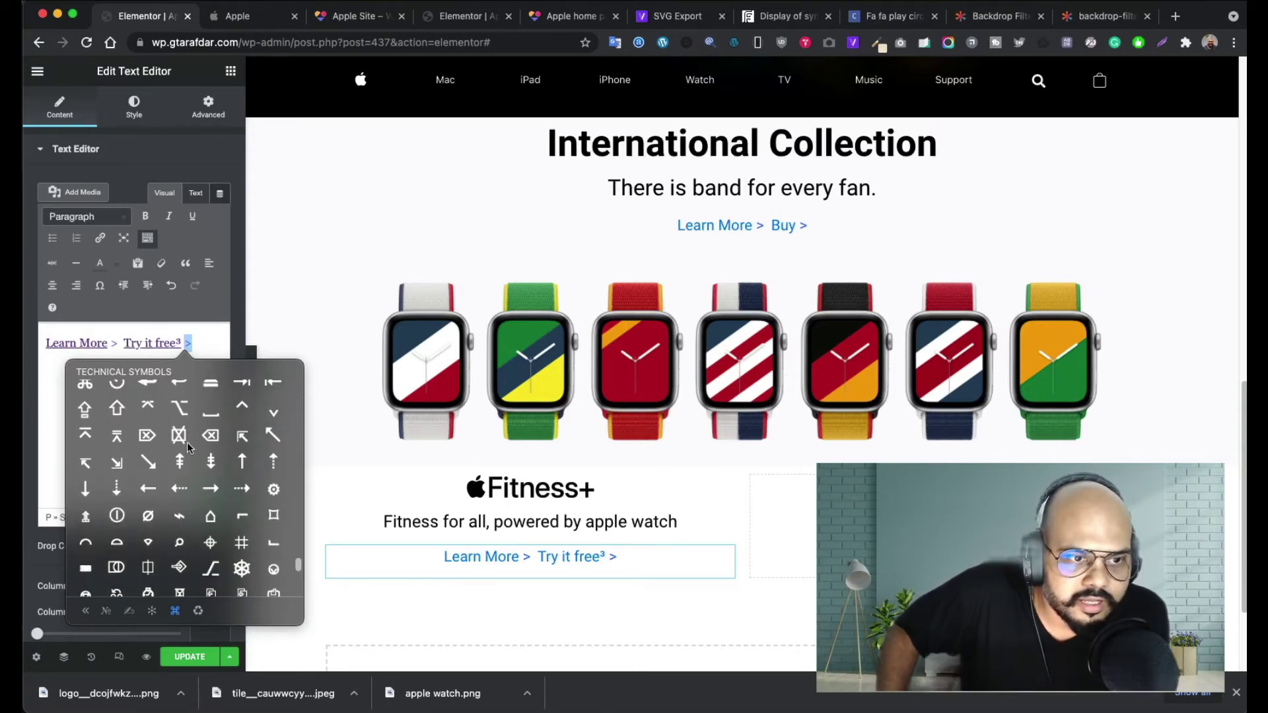
scroll(145, 451, up, 2)
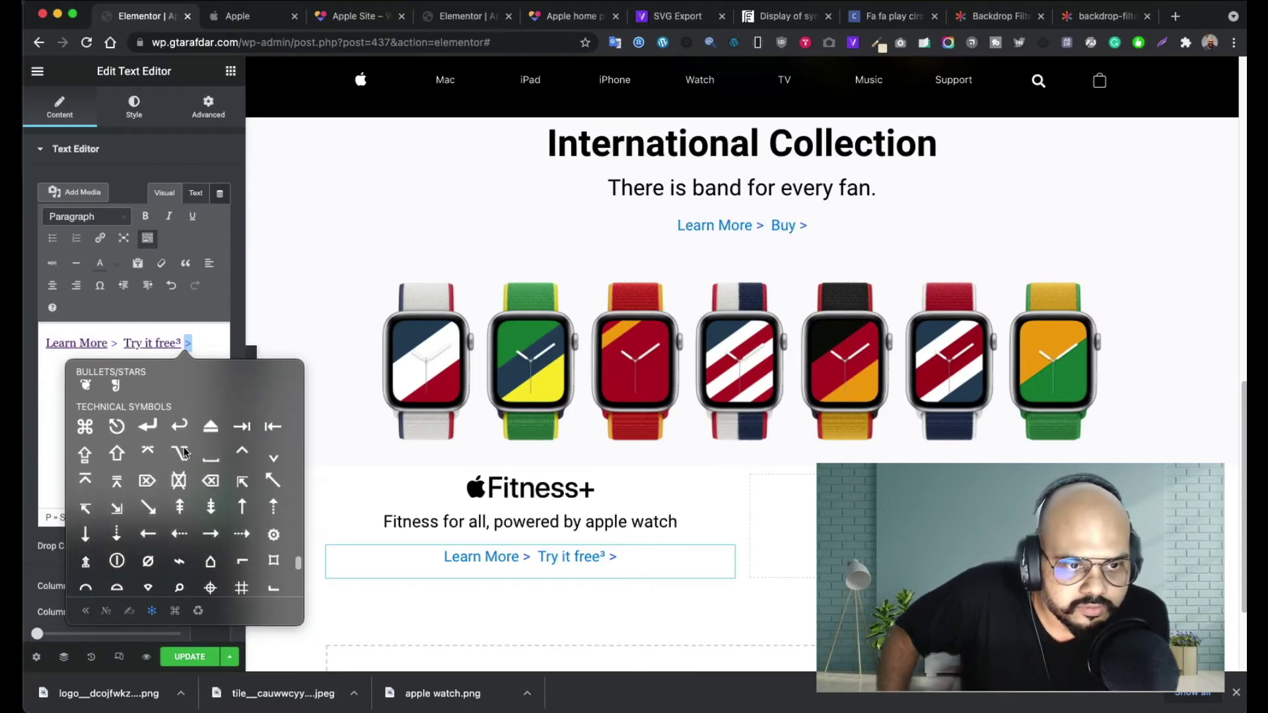
scroll(159, 450, up, 1)
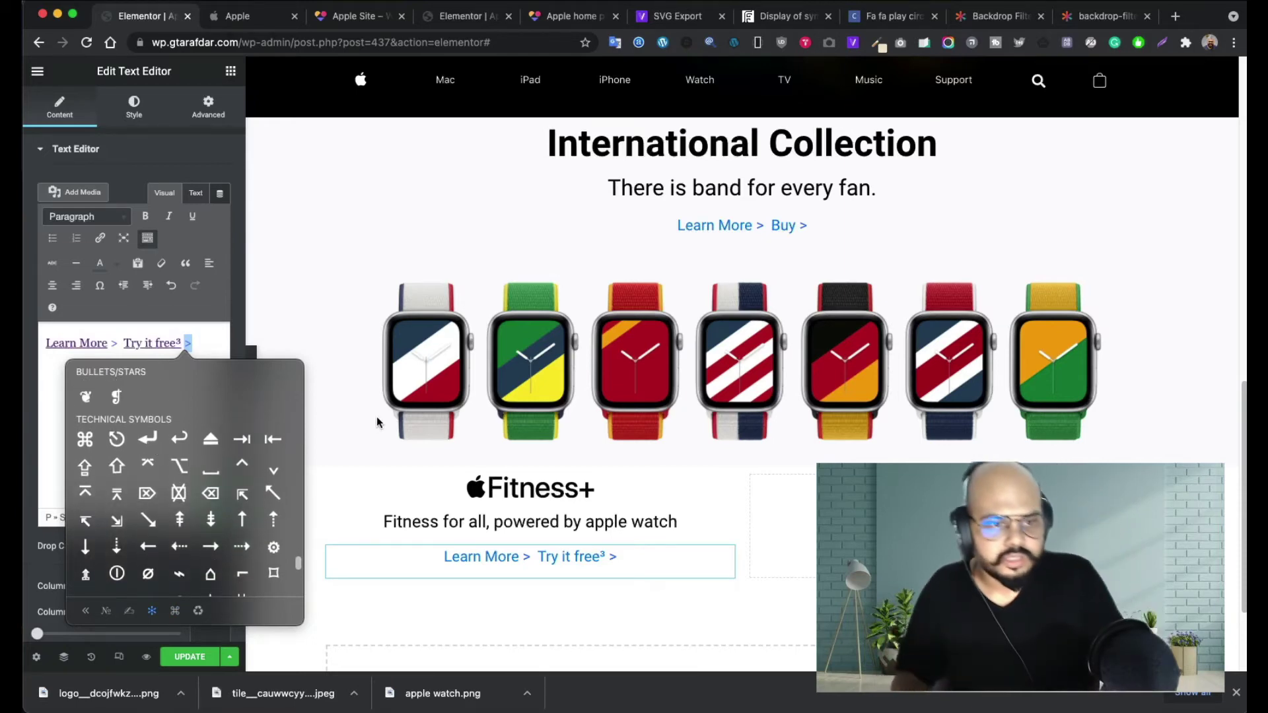
- Search the web for "arrow symbol text" in a new tab and open the alt-codes.net list of arrow symbols
click(1175, 19)
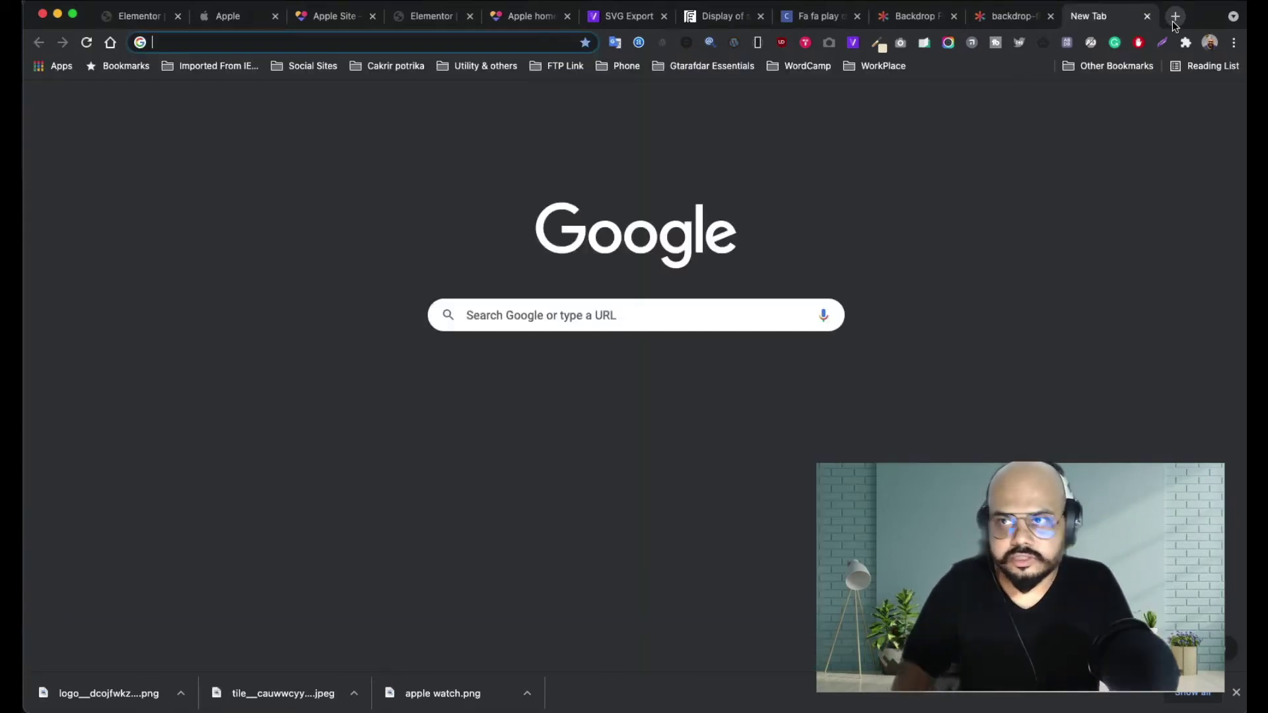
text(arrow )
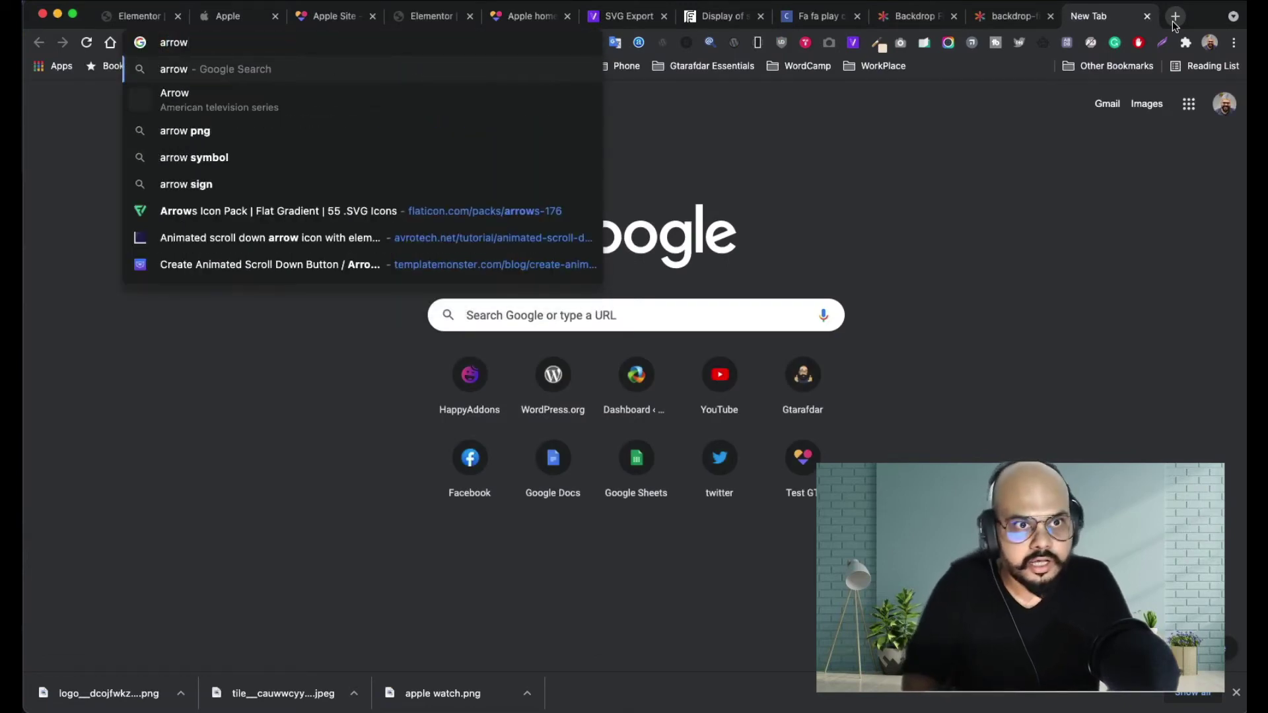
text(s)
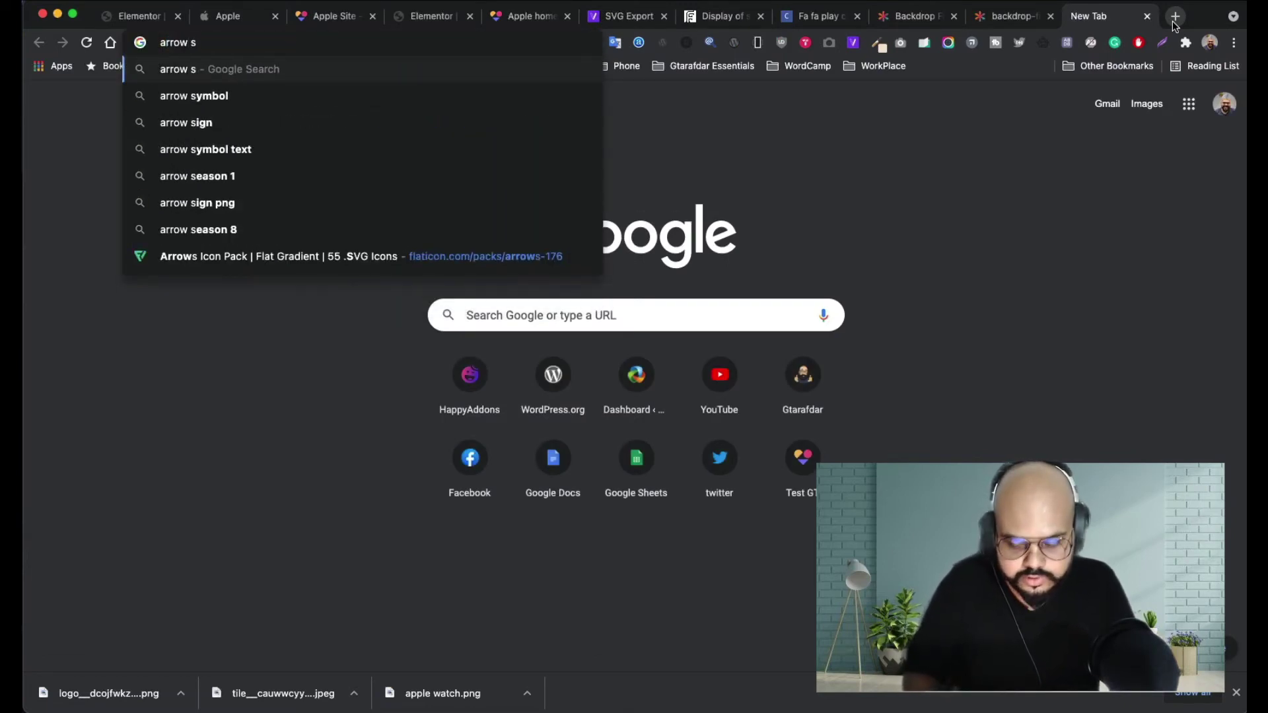
key(Down)
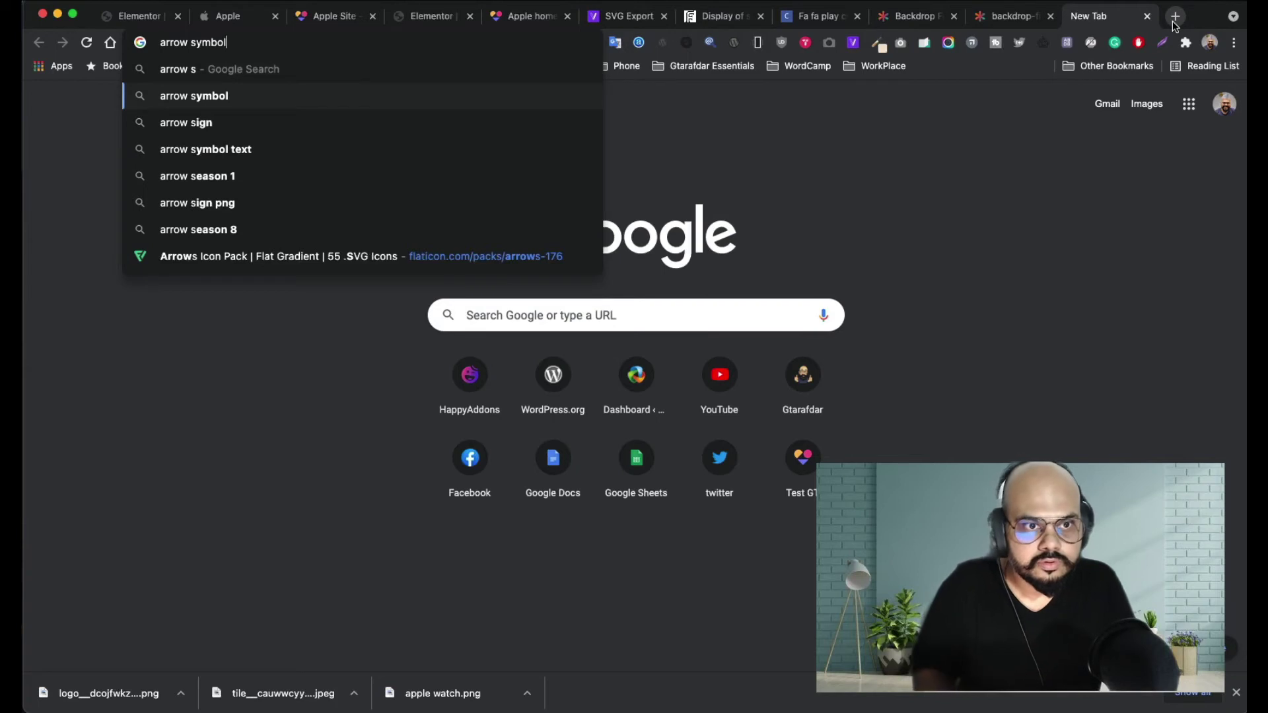
key(Down)
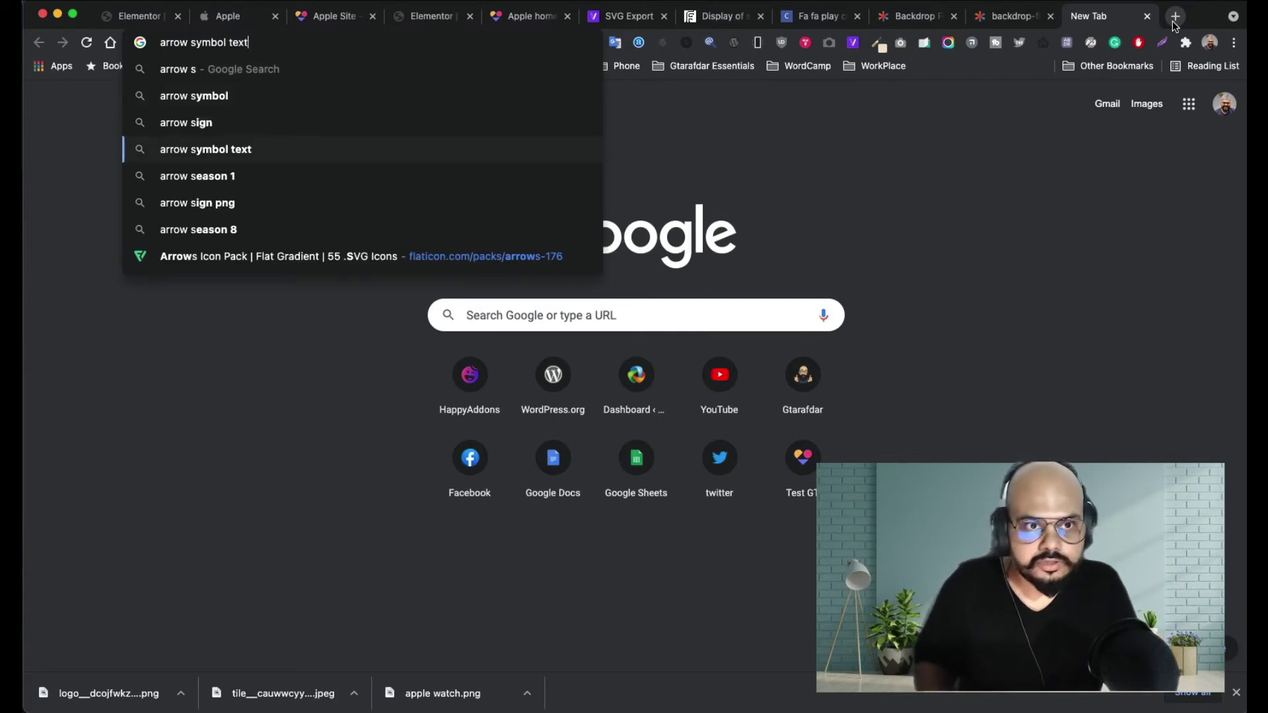
key(Return)
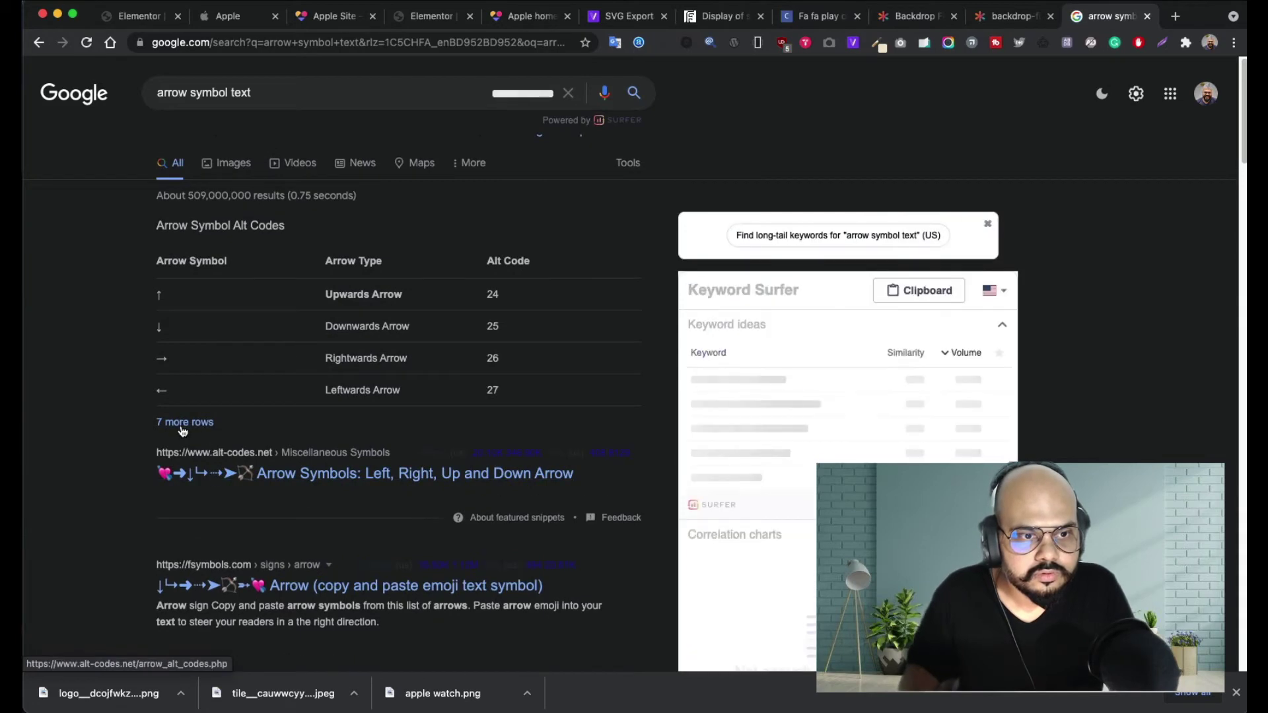
super+click(183, 428)
scroll(541, 525, down, 1)
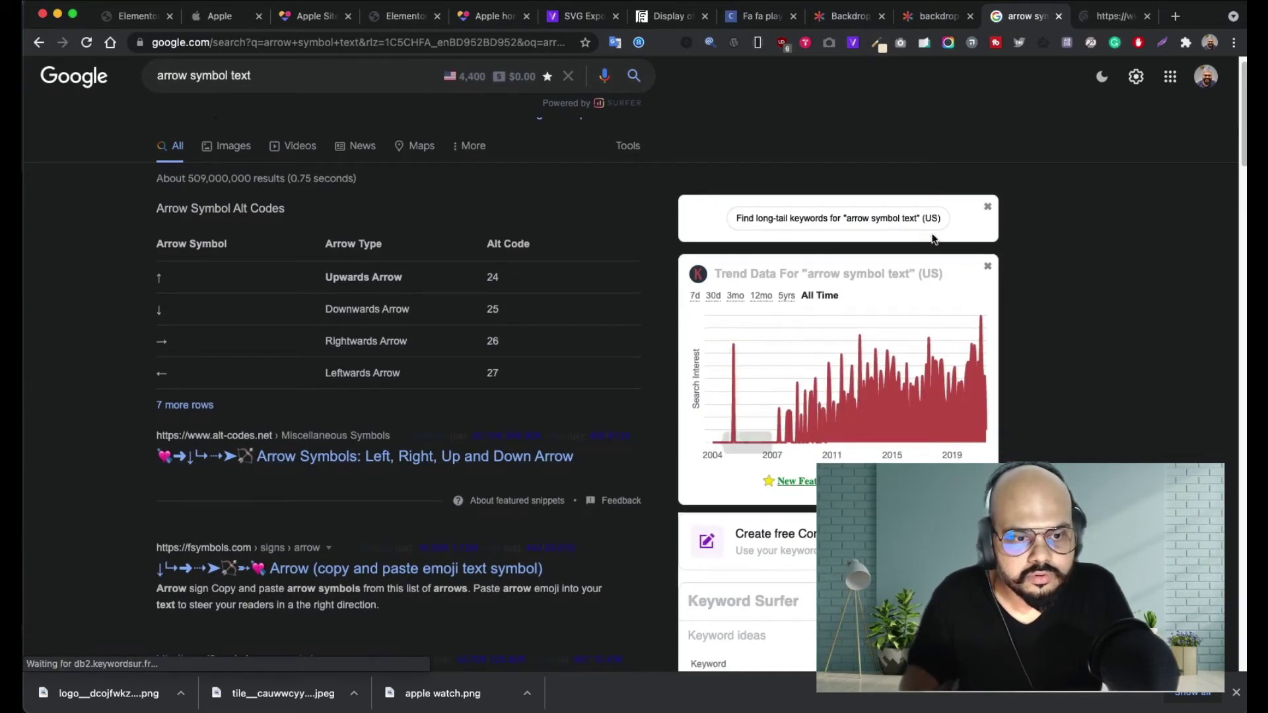
key(ctrl+Tab)
- Copy the Up-Right Arrow symbol from the arrow table and paste it over the ">" after "Try it free³" in the Elementor text editor
scroll(448, 406, down, 3)
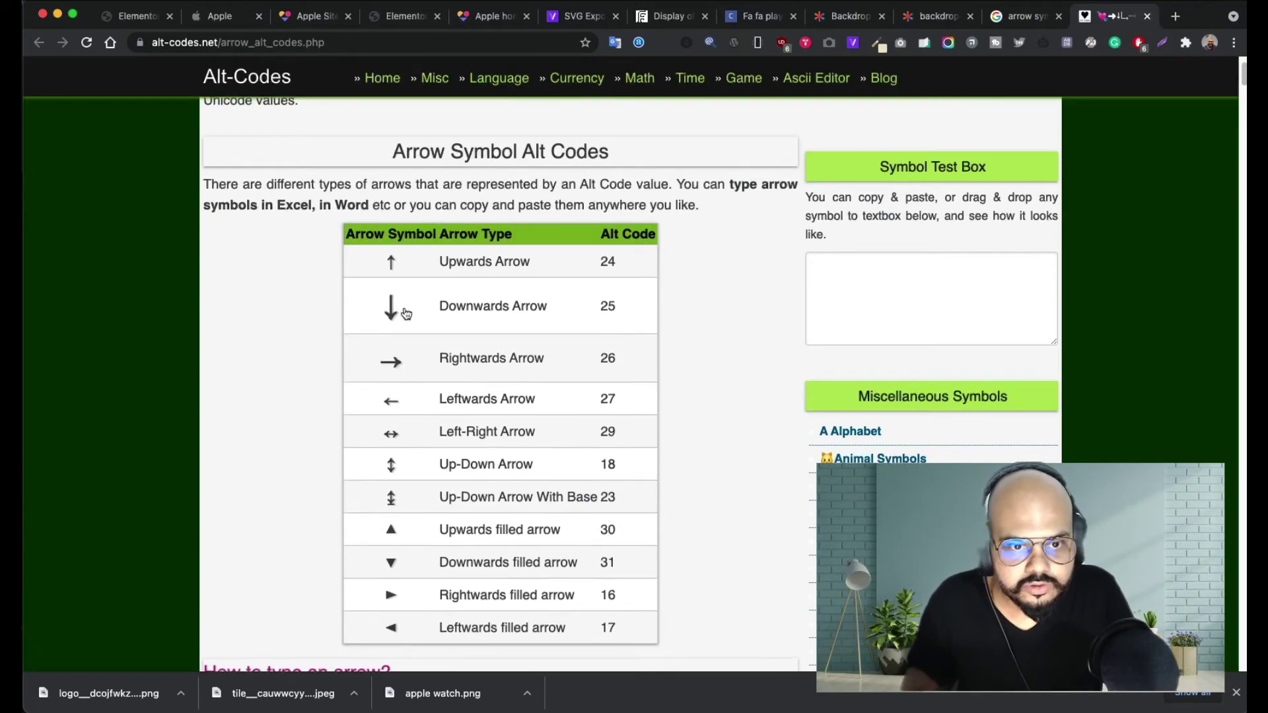
scroll(705, 331, down, 5)
scroll(708, 343, down, 10)
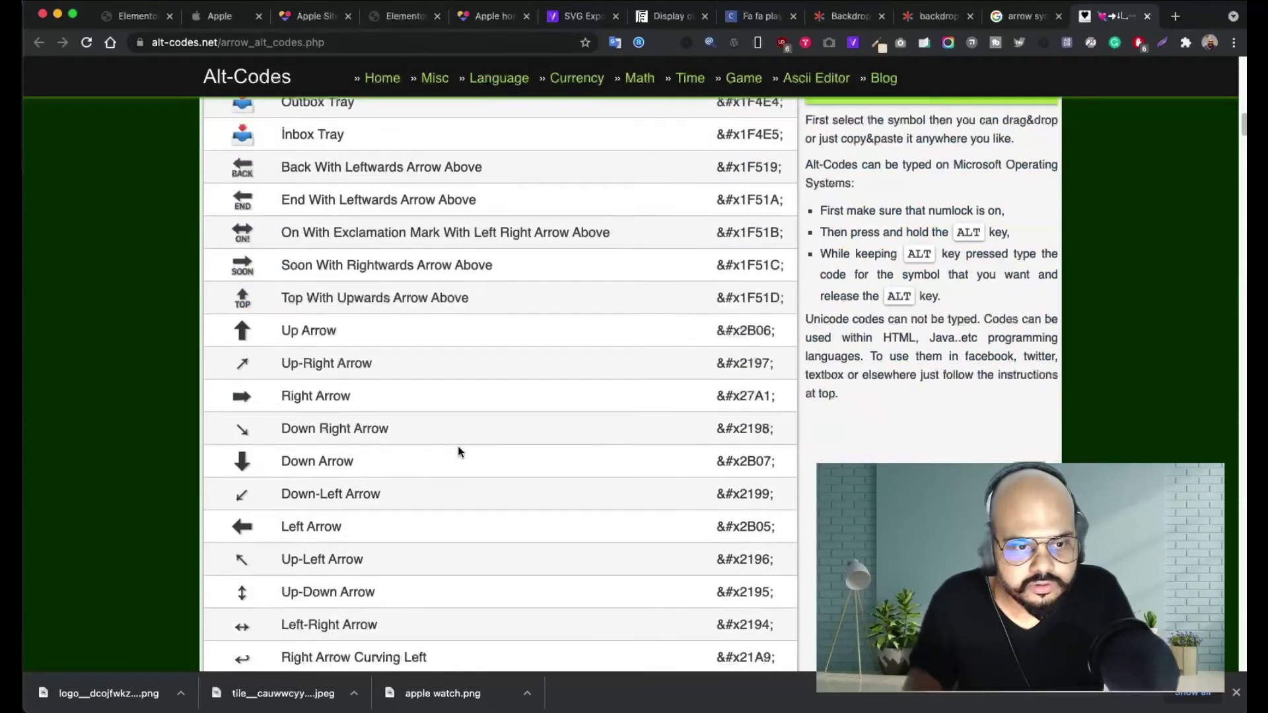
scroll(459, 450, down, 3)
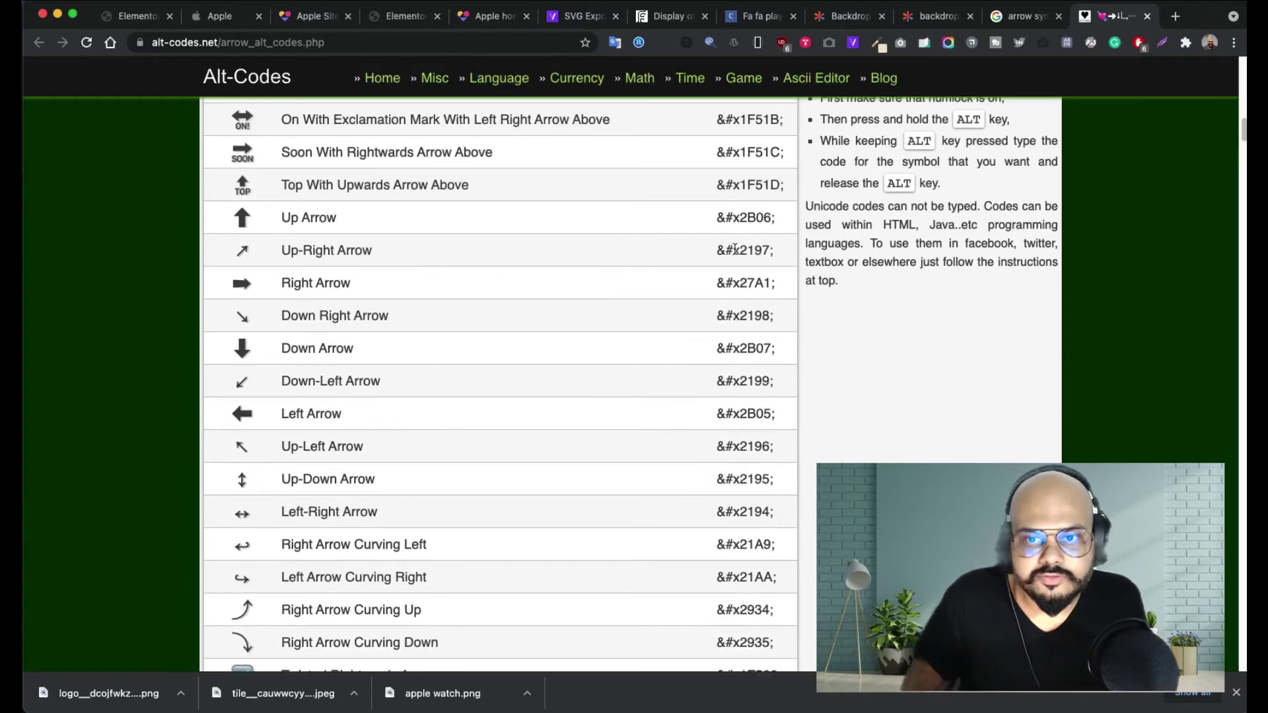
drag(776, 257, 717, 255)
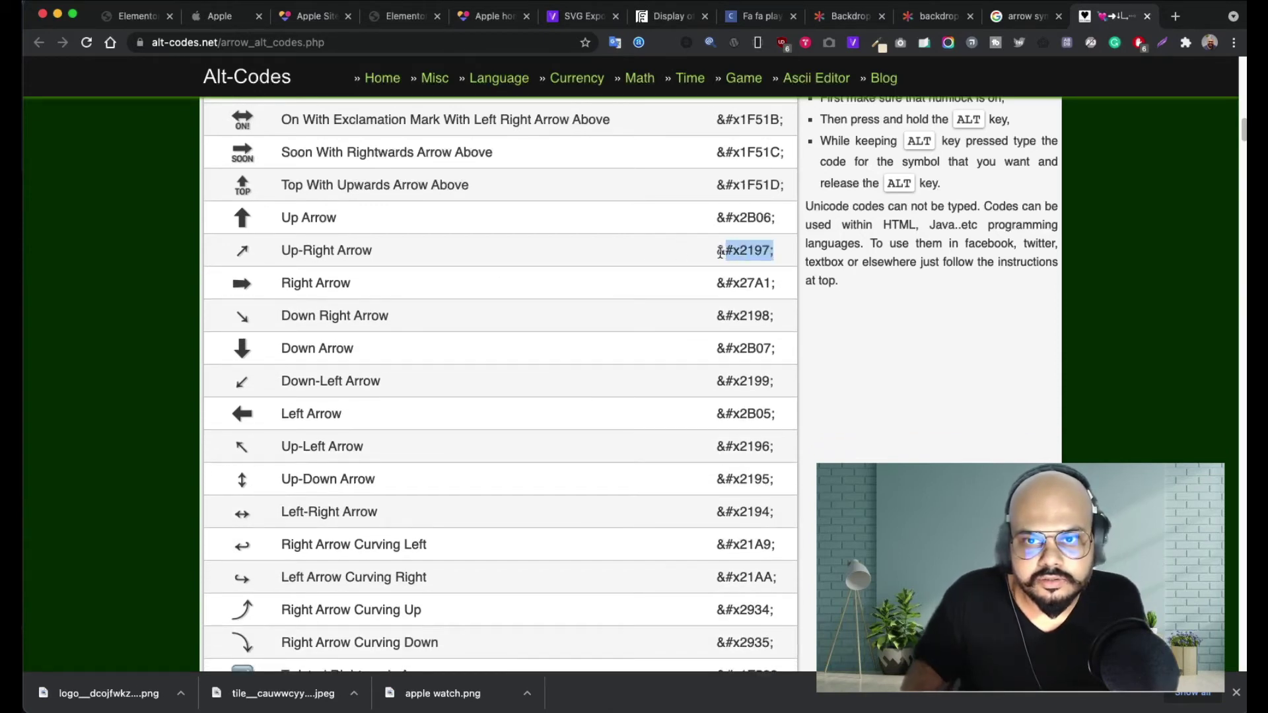
click(236, 270)
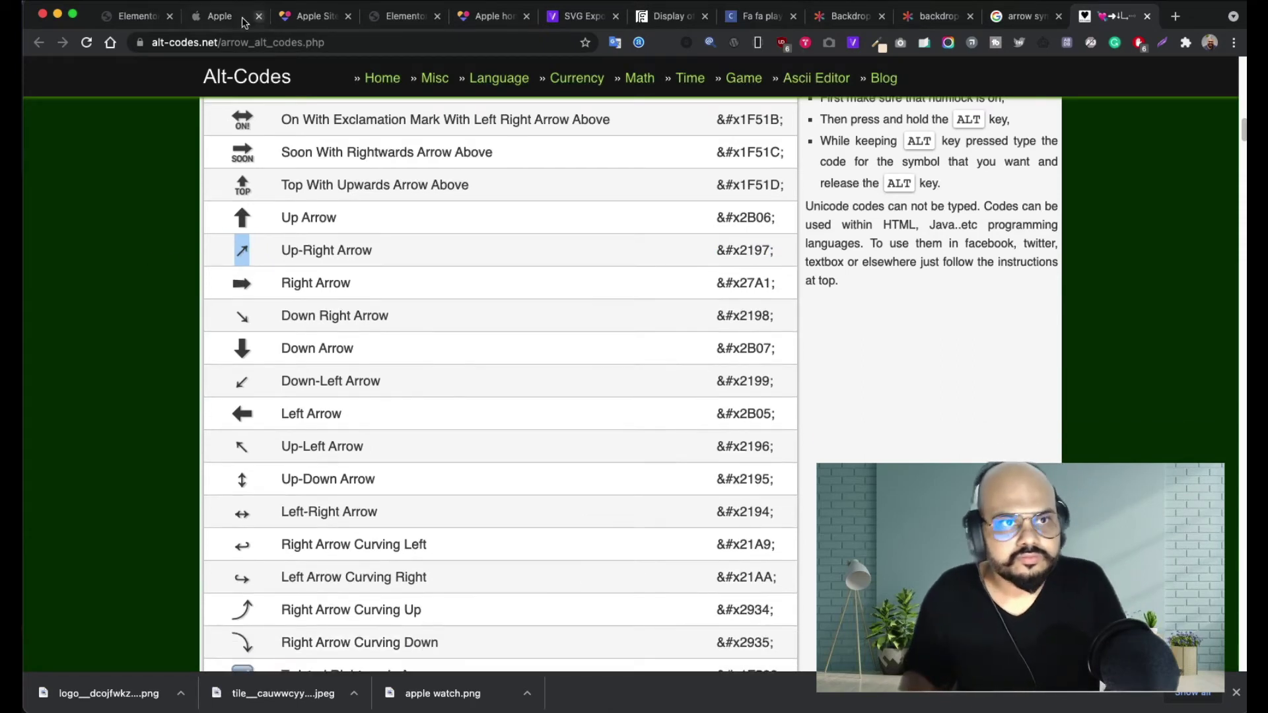
click(150, 21)
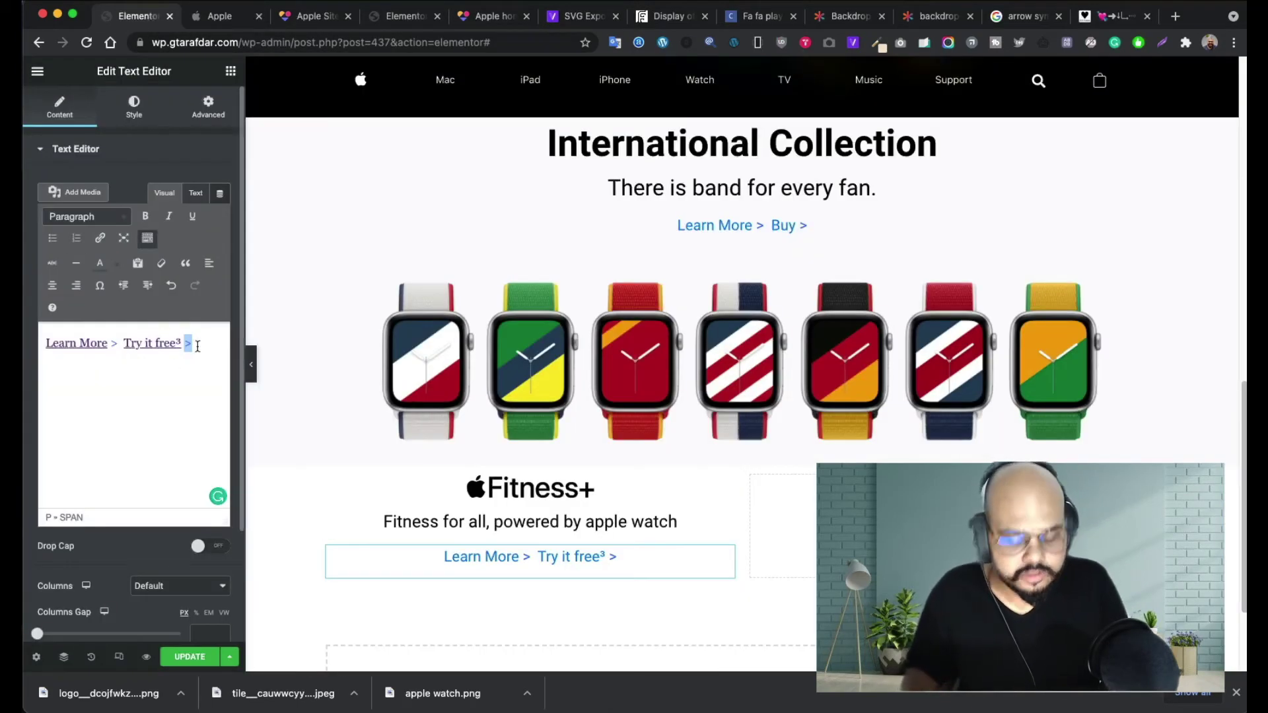
key(super+v)
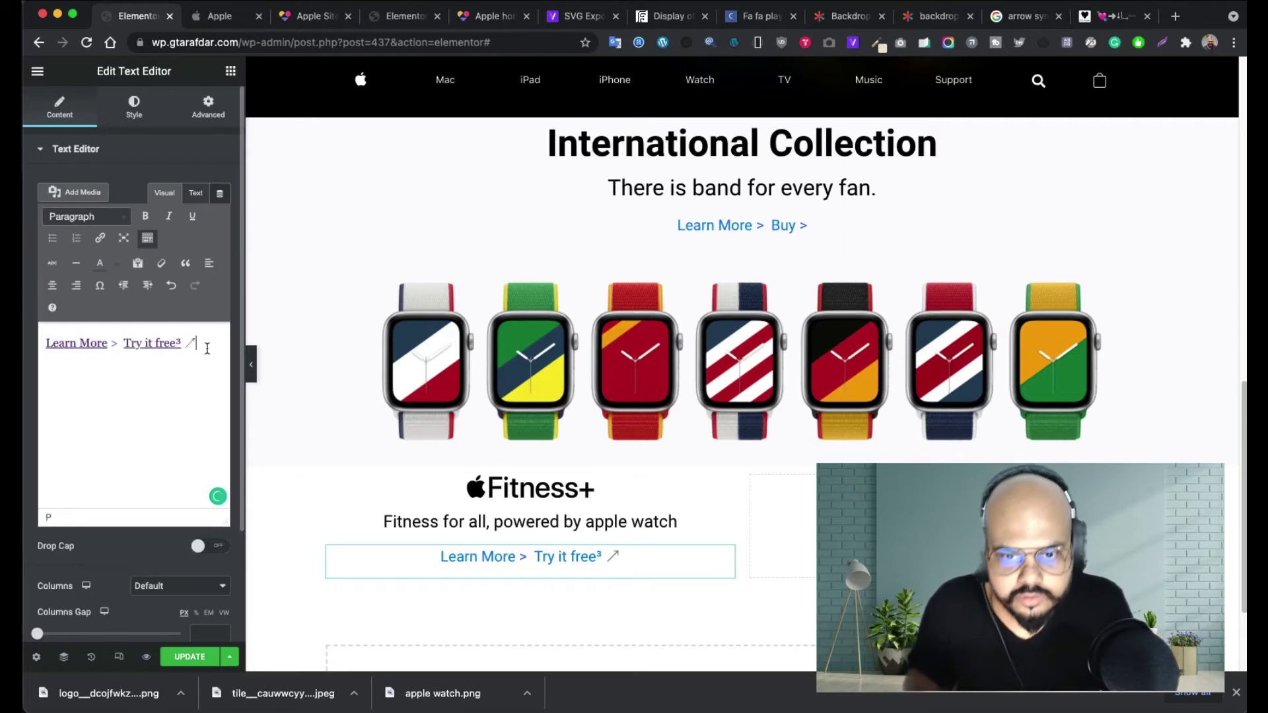
- Format the arrow after "Try it free³" in the Fitness+ link line as blue and bold
drag(199, 344, 189, 344)
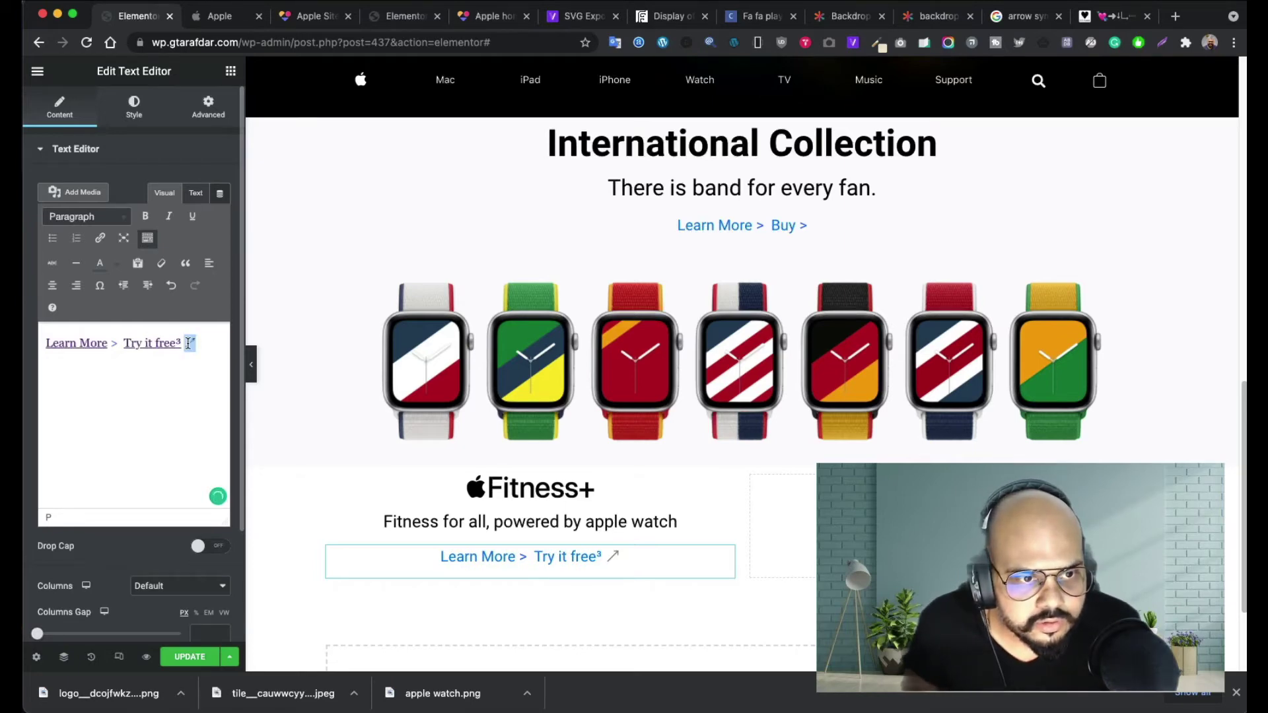
click(117, 267)
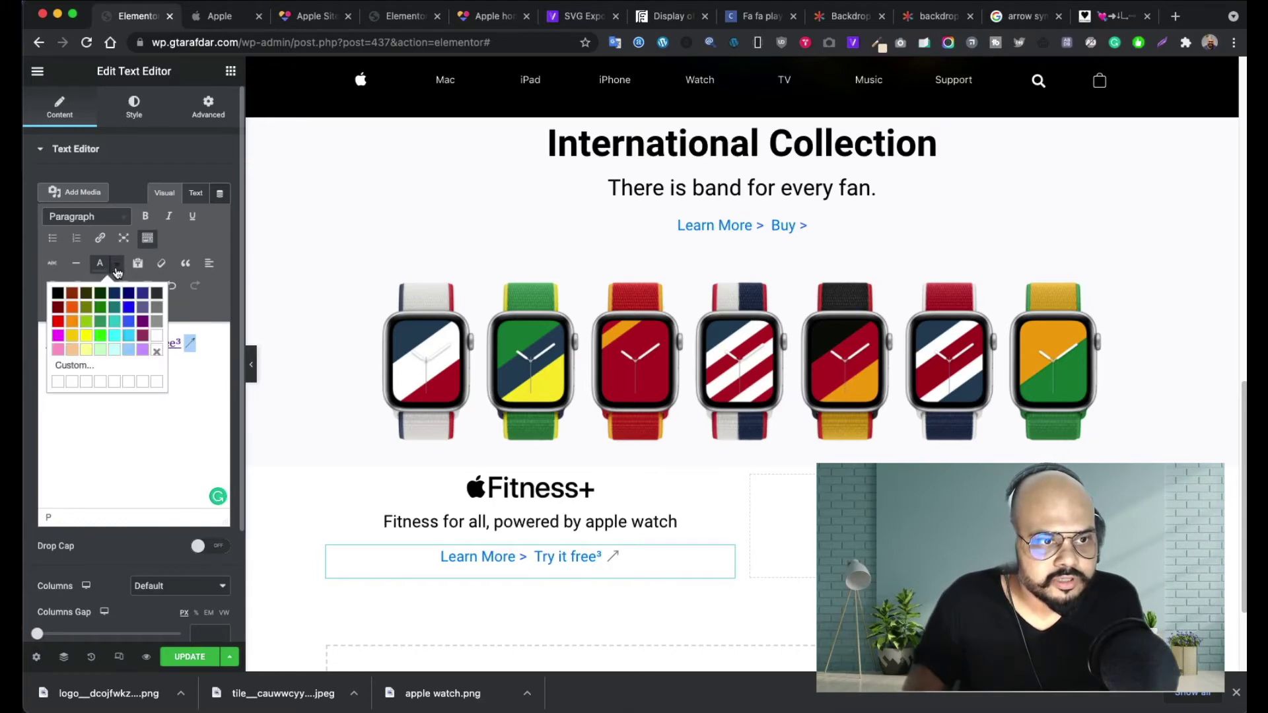
click(130, 325)
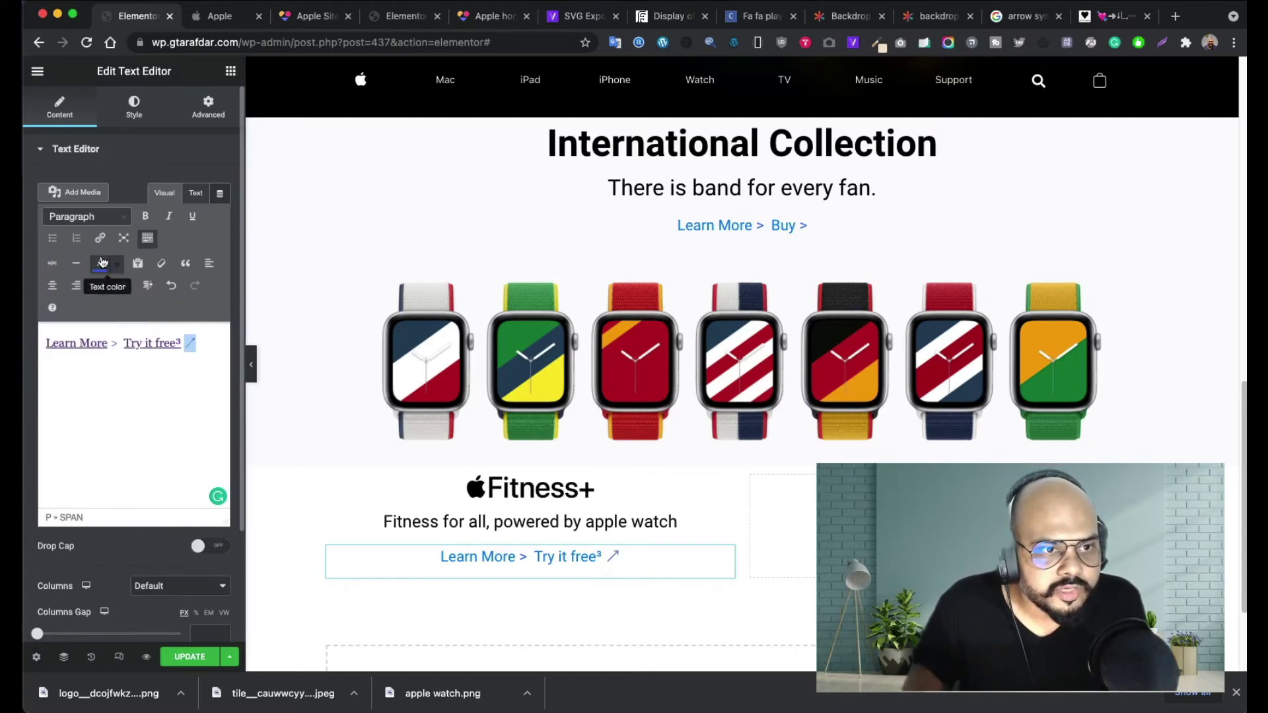
click(145, 216)
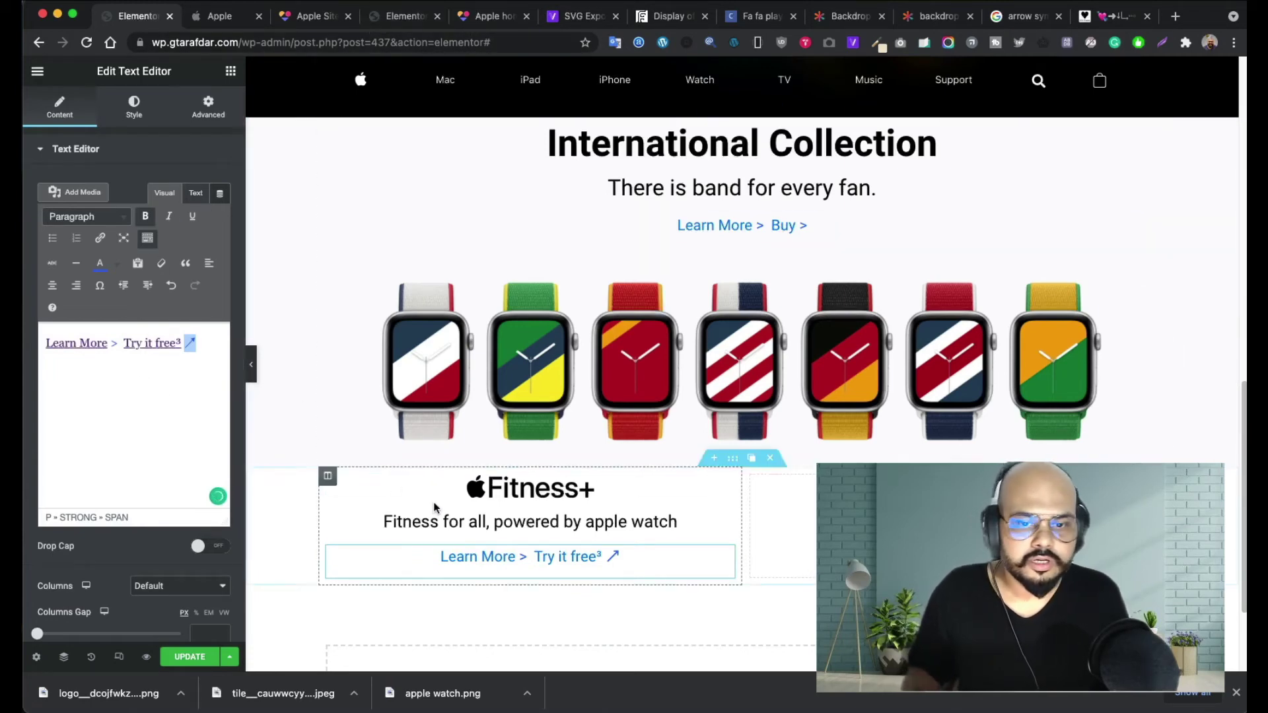
- Set the font size of the Fitness+ link line to 18 px, checking it against the original Apple page
click(210, 24)
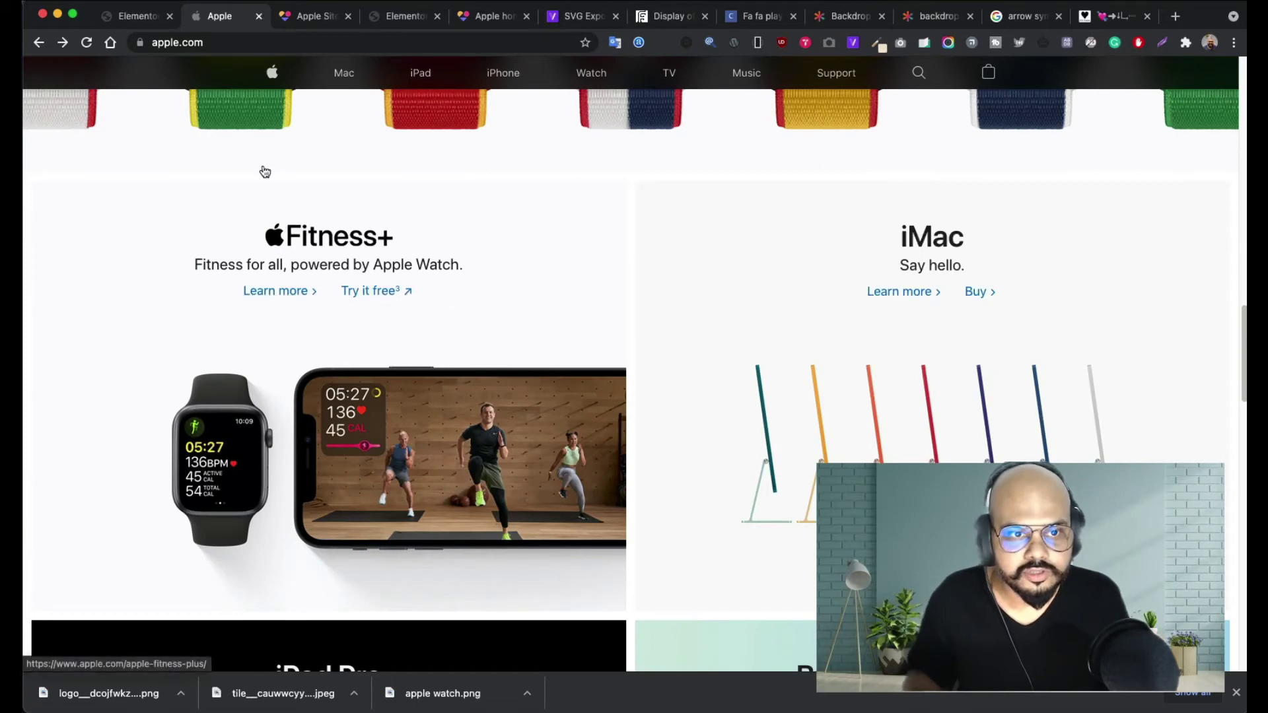
click(142, 25)
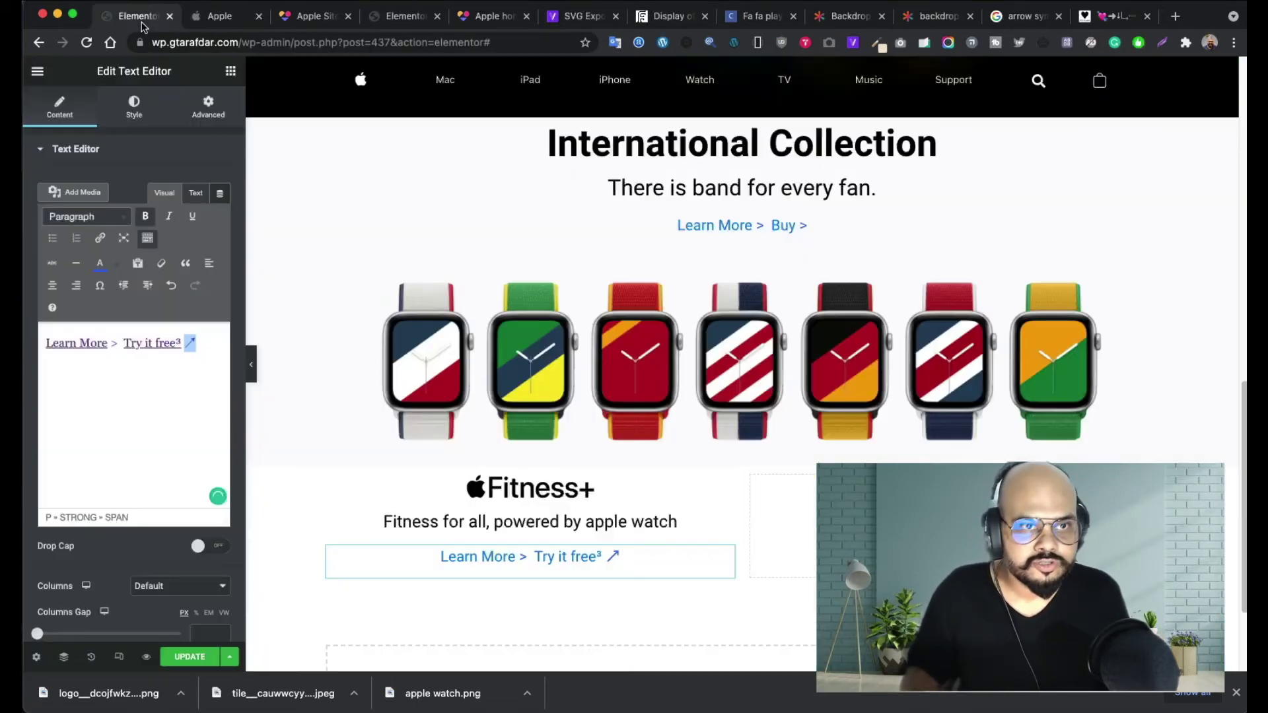
click(208, 106)
click(134, 105)
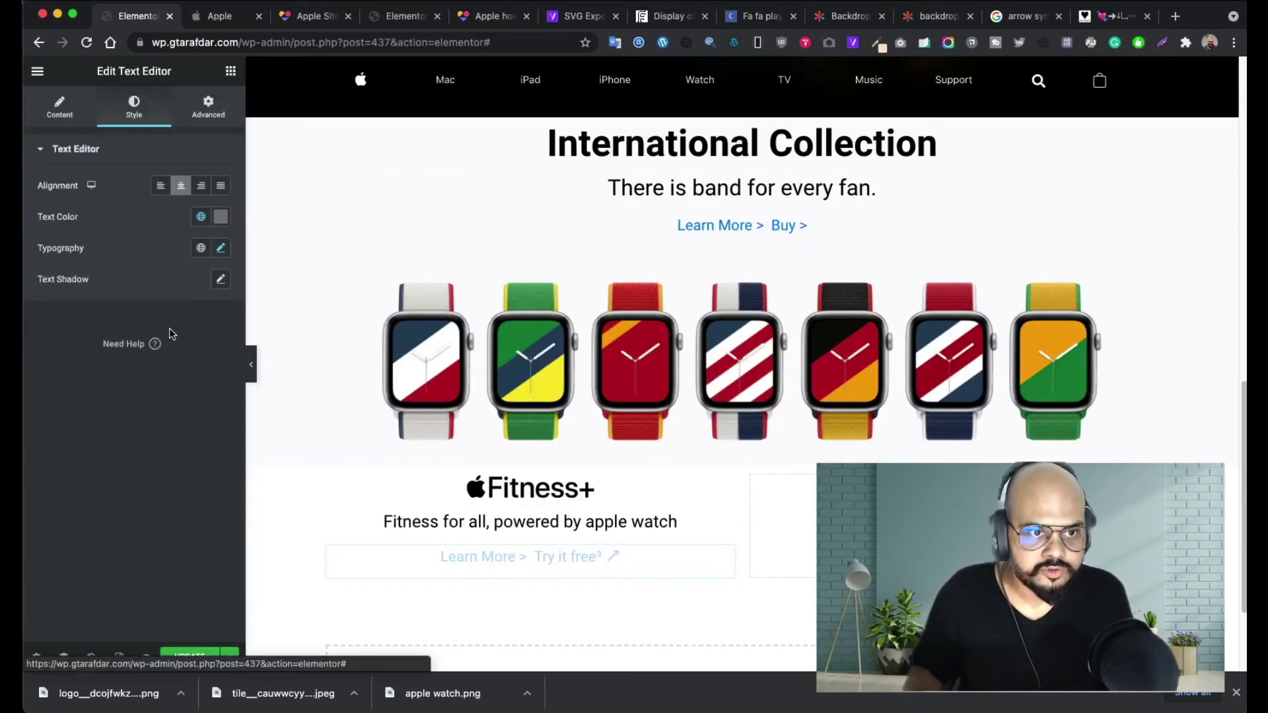
click(221, 248)
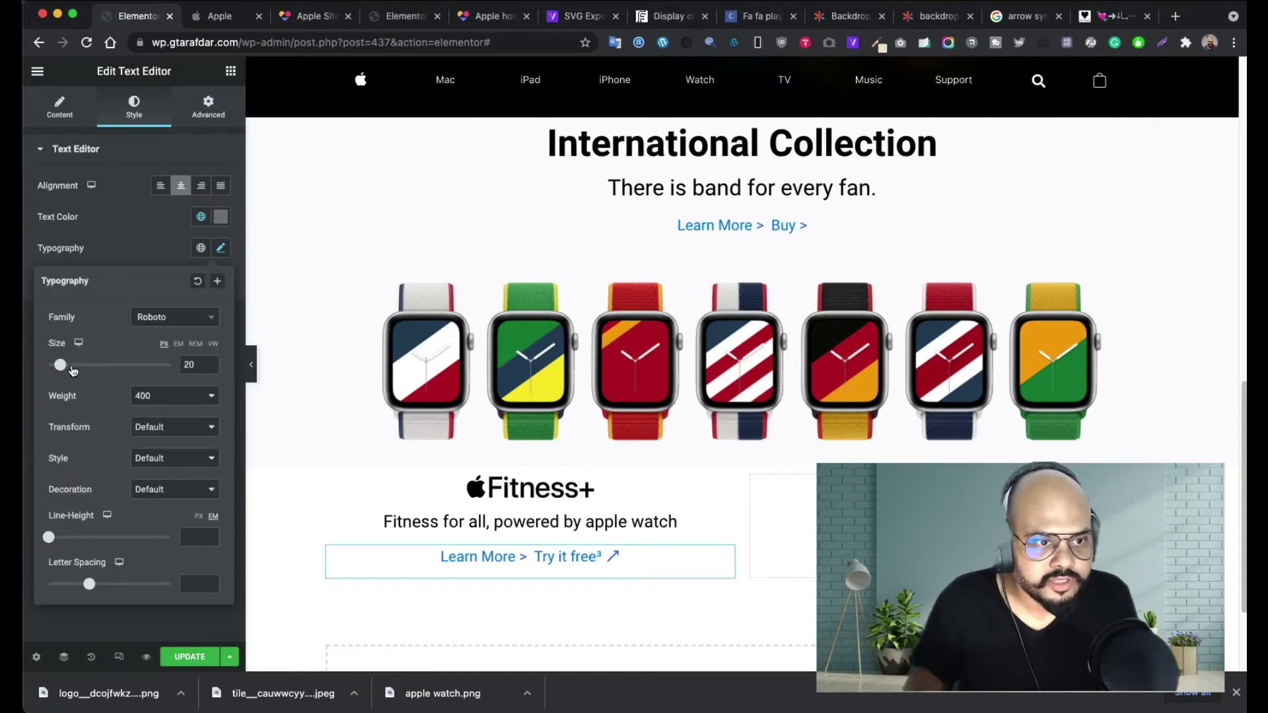
drag(65, 368, 64, 368)
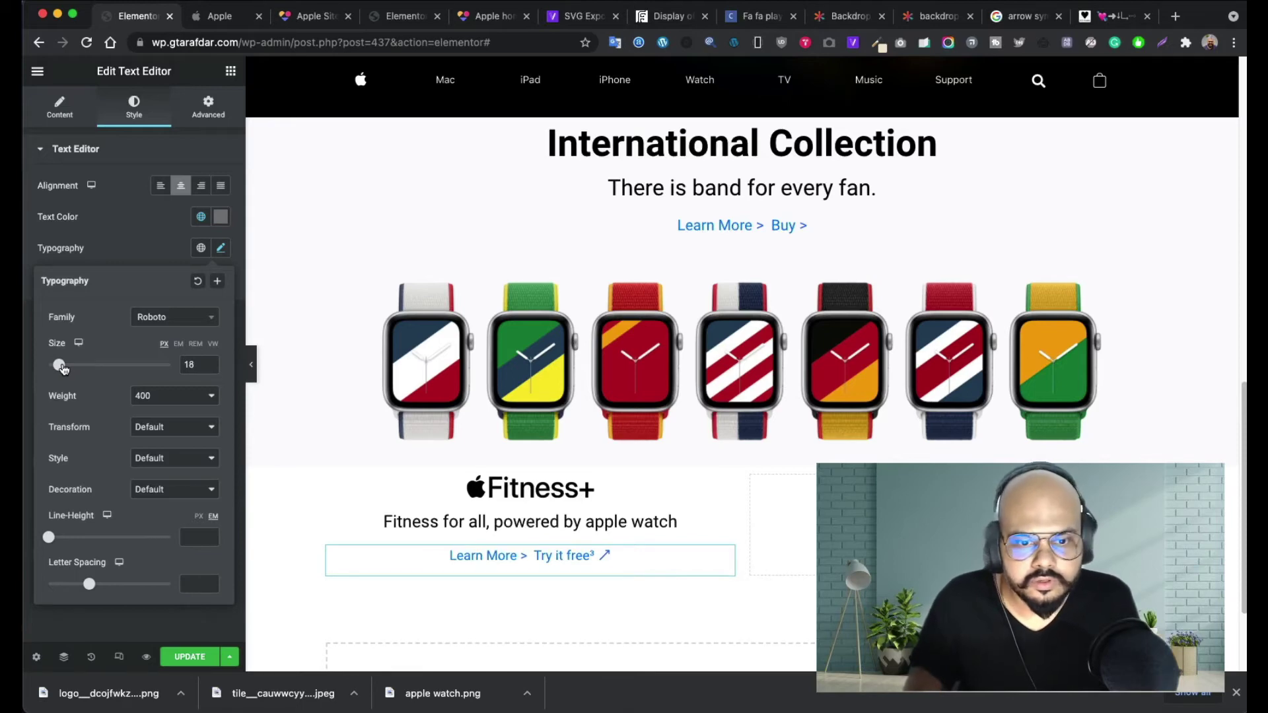
click(221, 23)
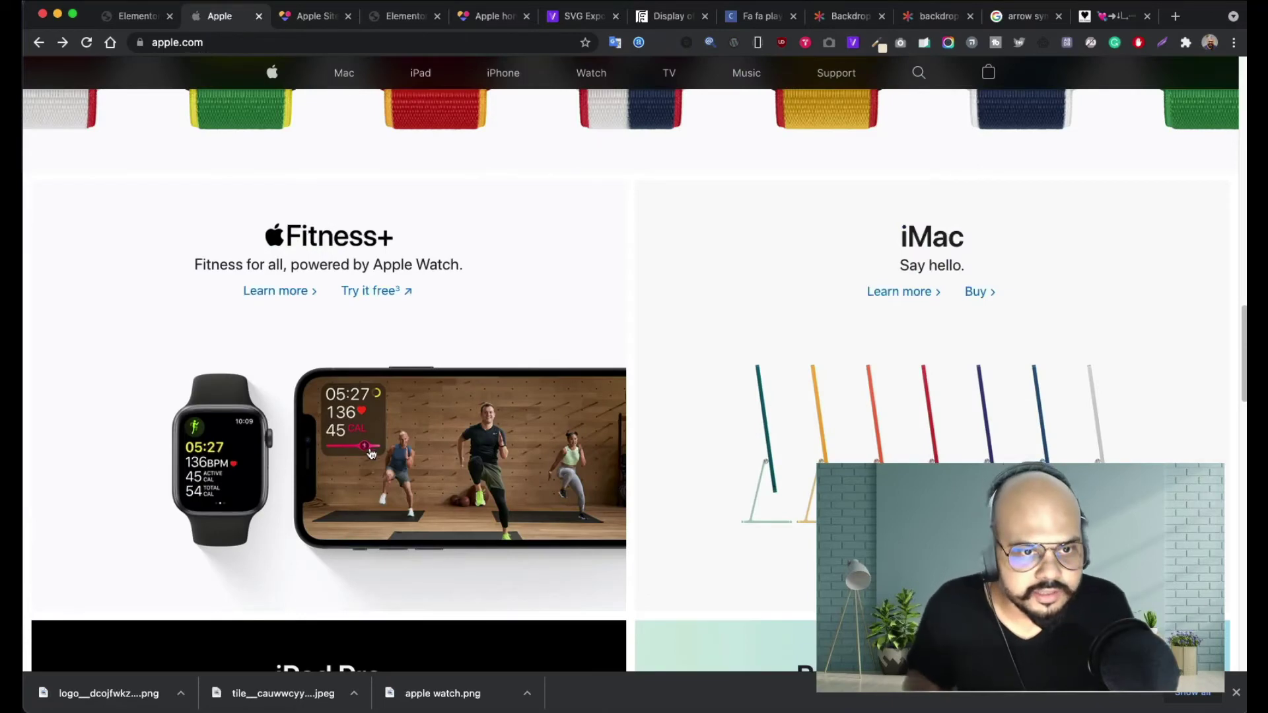
click(134, 25)
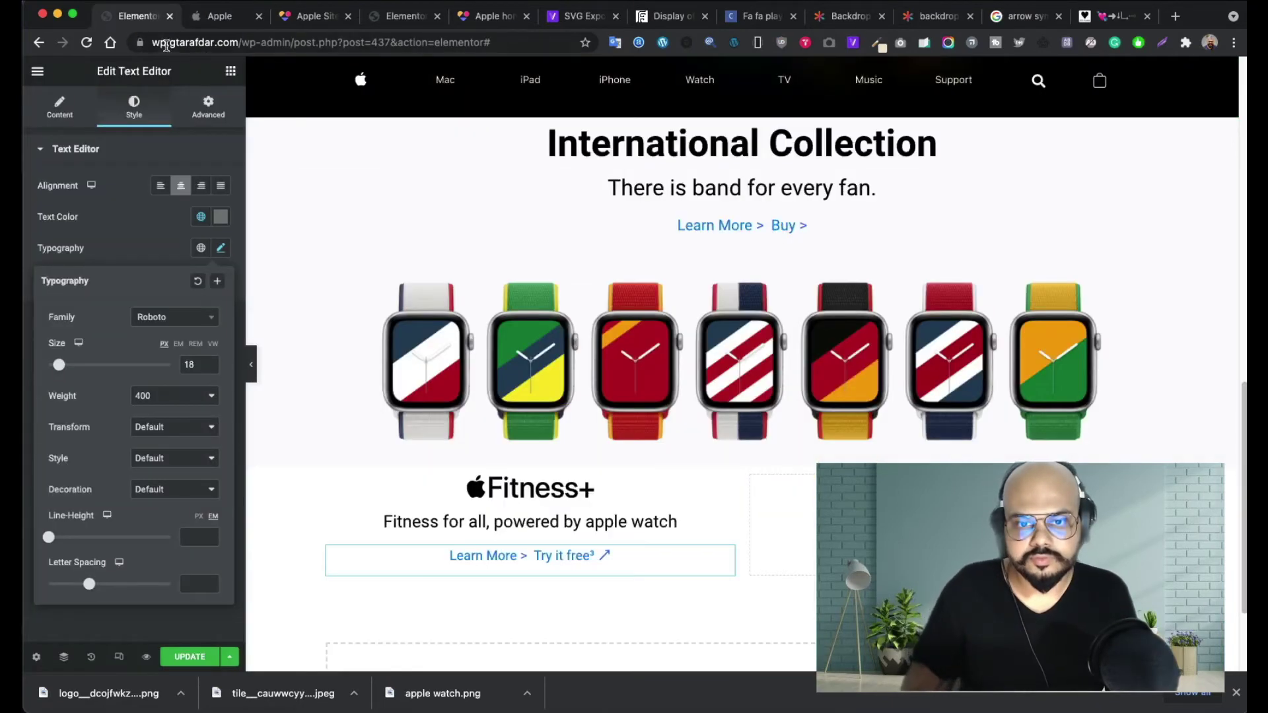
- Check the original Fitness+ tile, add an Image widget below the link line and open the media library for it
click(203, 23)
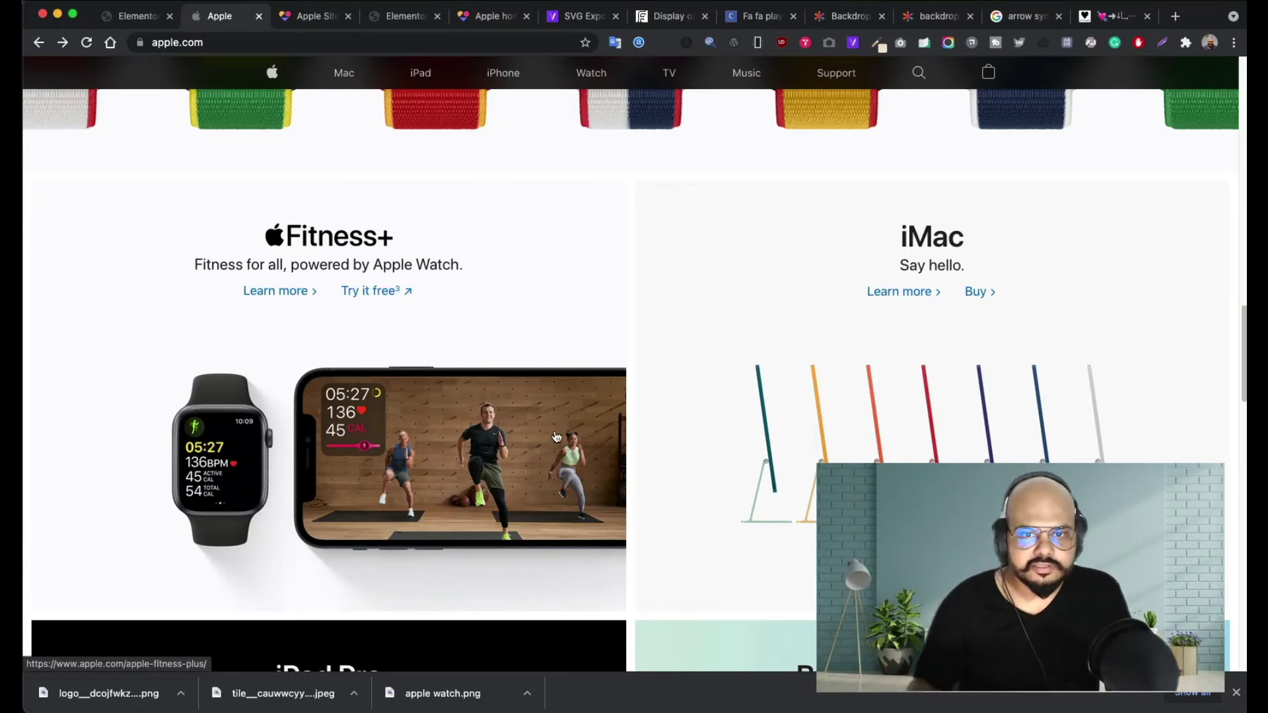
click(142, 17)
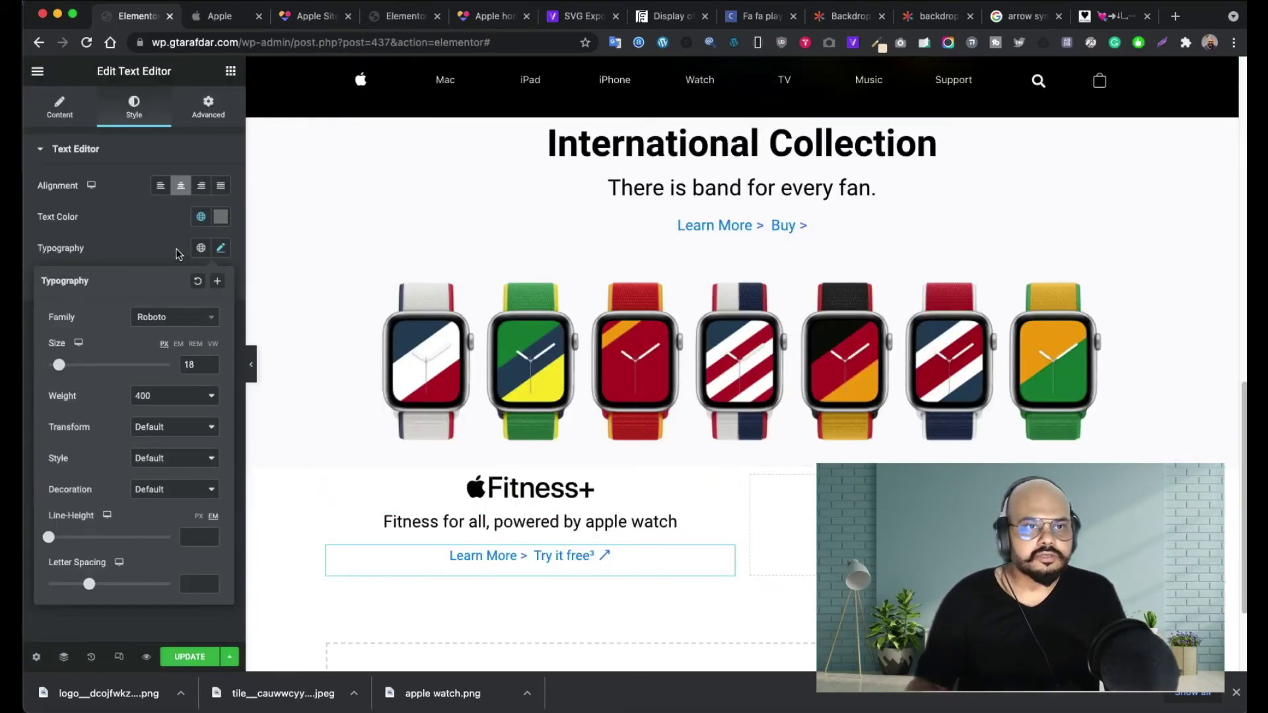
click(231, 72)
drag(74, 284, 594, 573)
click(125, 244)
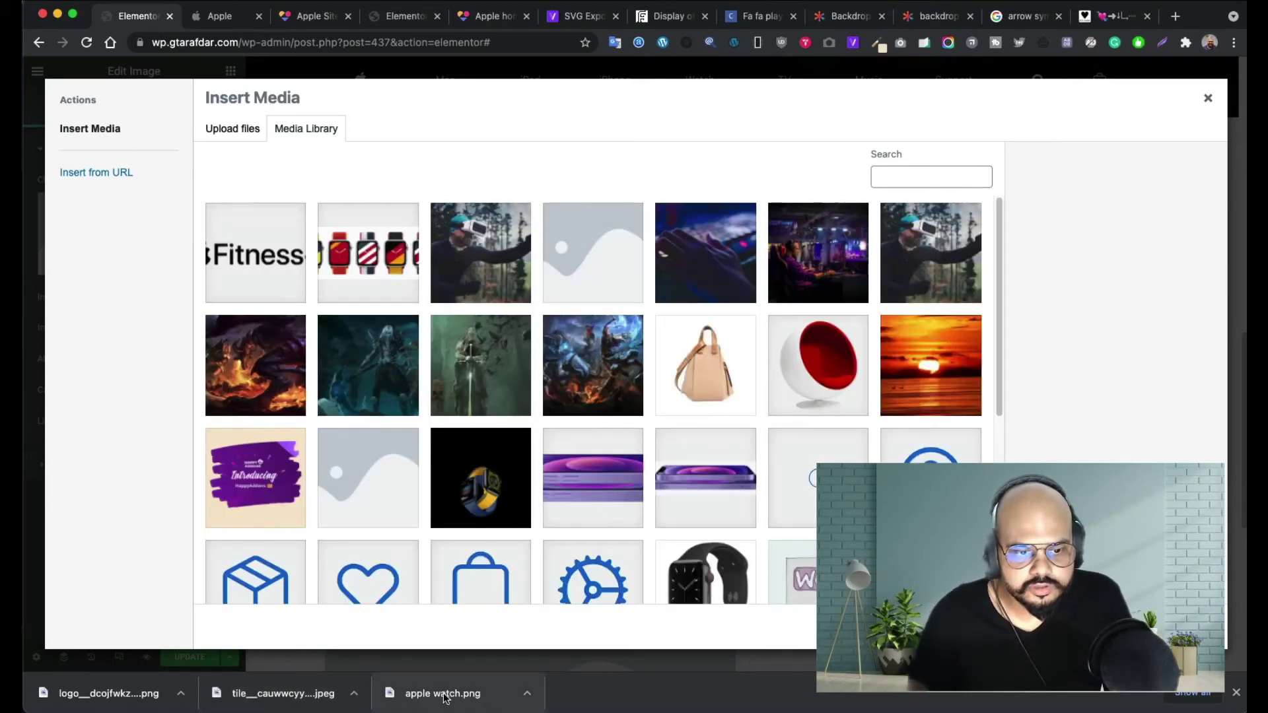
- Upload apple watch.png and the downloaded tile__cauwwcyy JPEG to the media library, and insert the tile image into the Fitness+ column
drag(428, 700, 428, 490)
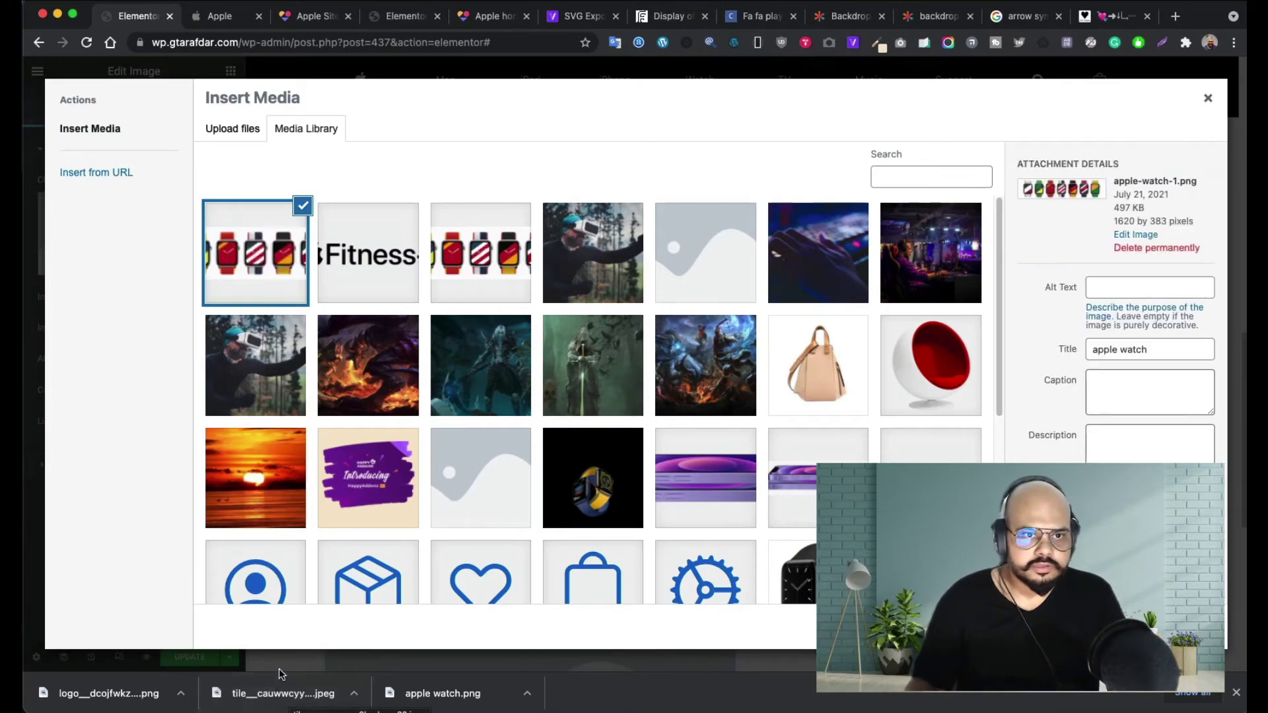
drag(290, 699, 682, 546)
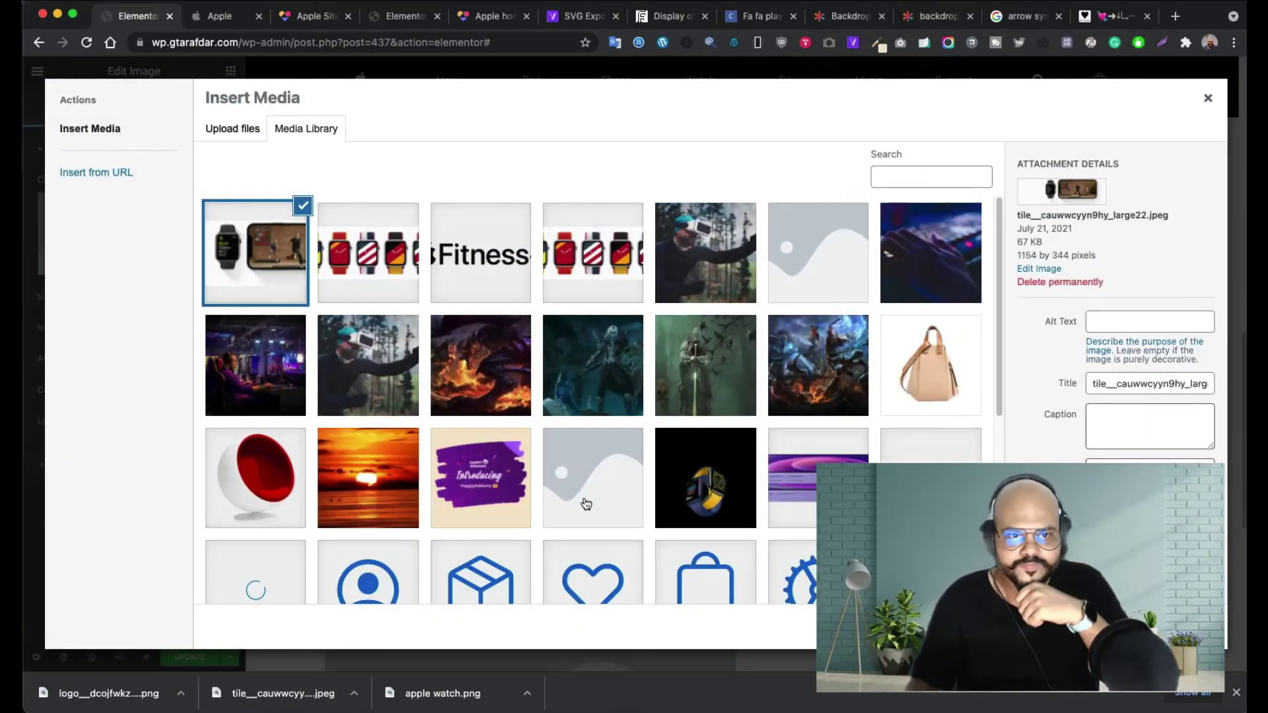
click(1179, 626)
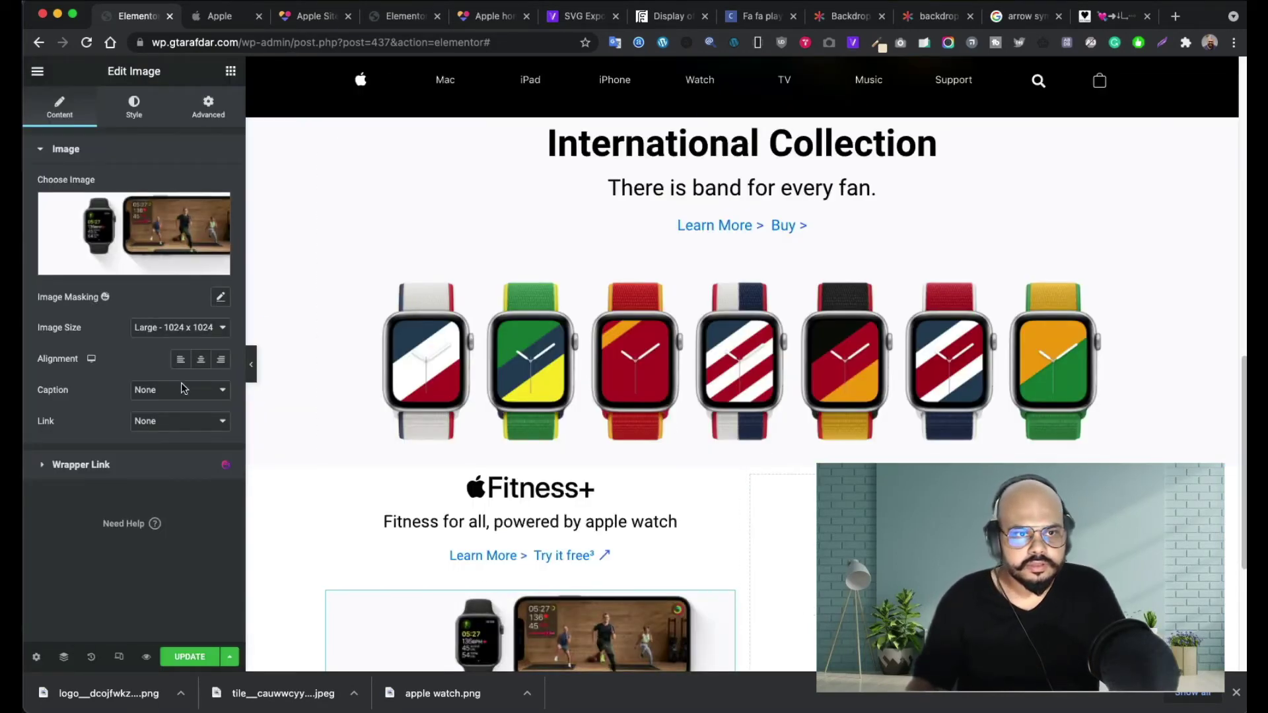
- Try to change the image size option of the Fitness+ tile image to Full
scroll(617, 568, down, 3)
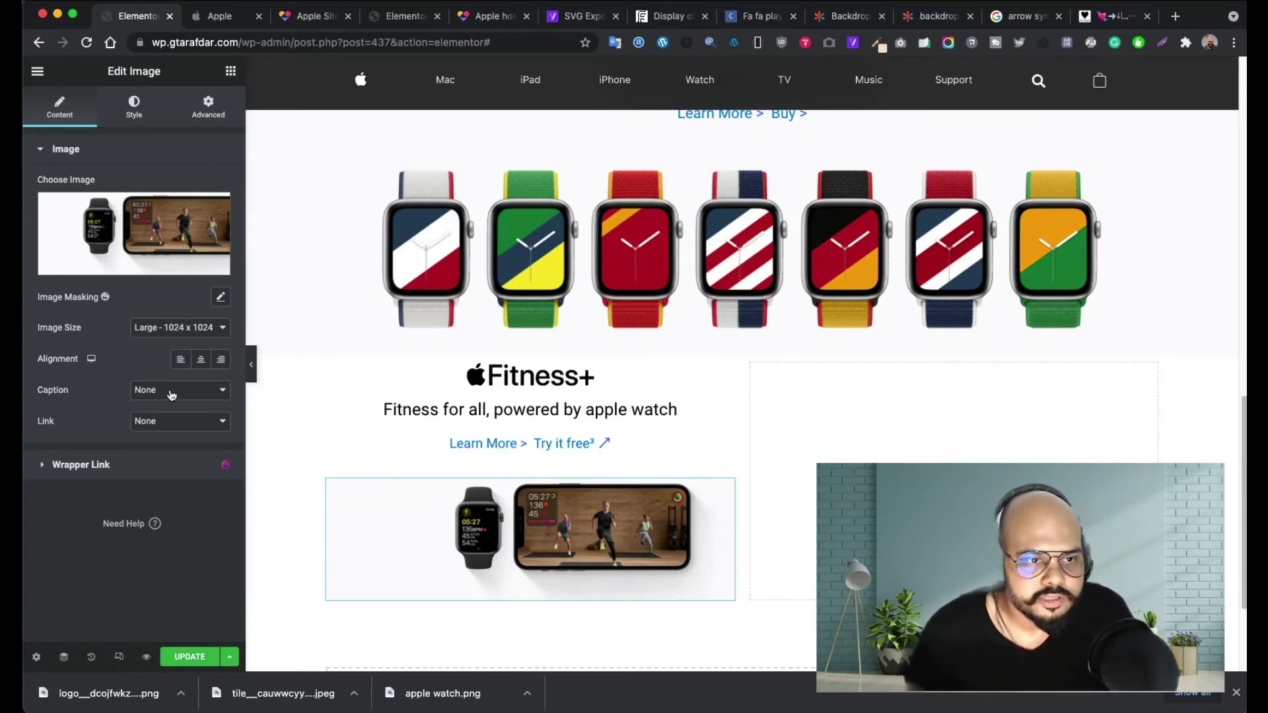
click(196, 330)
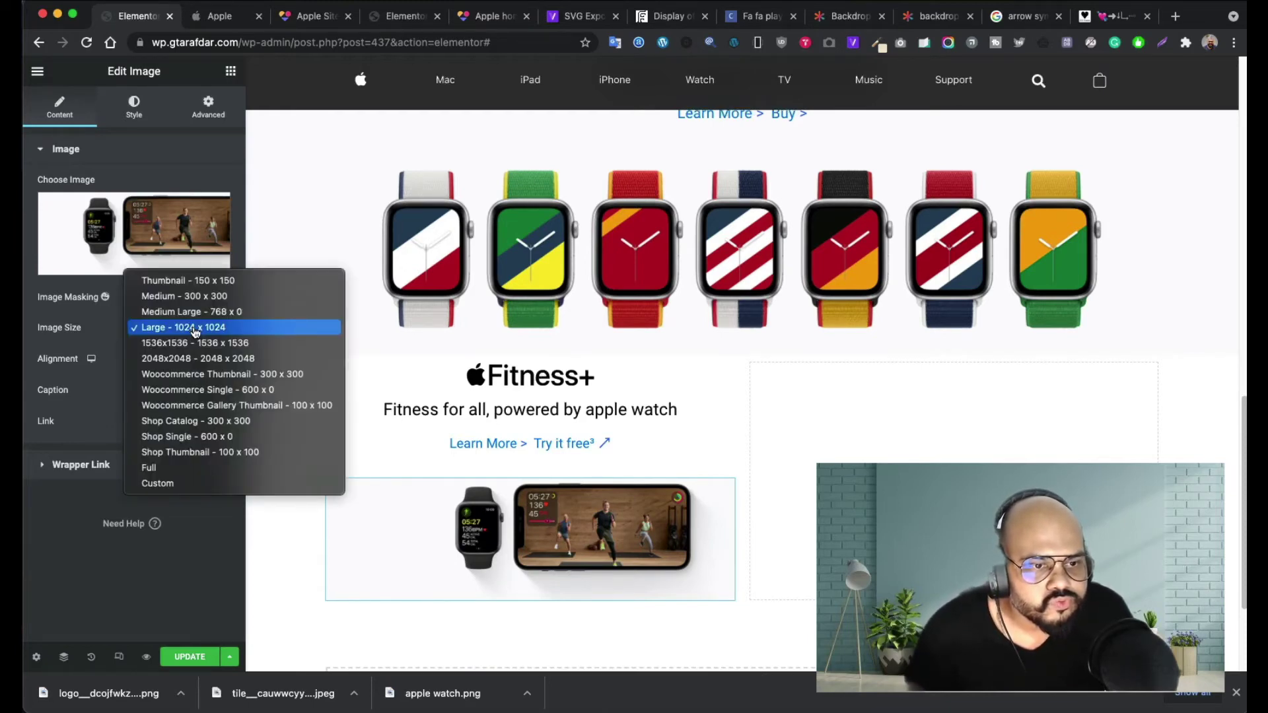
click(50, 520)
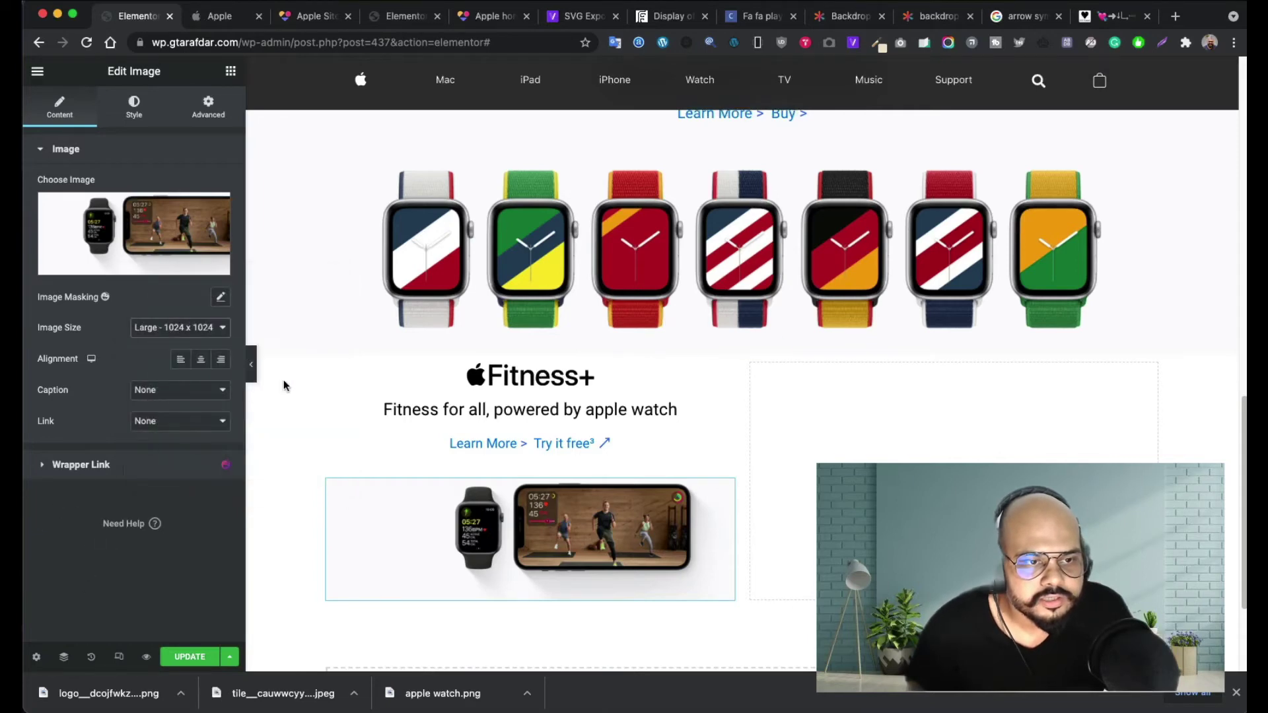
click(169, 329)
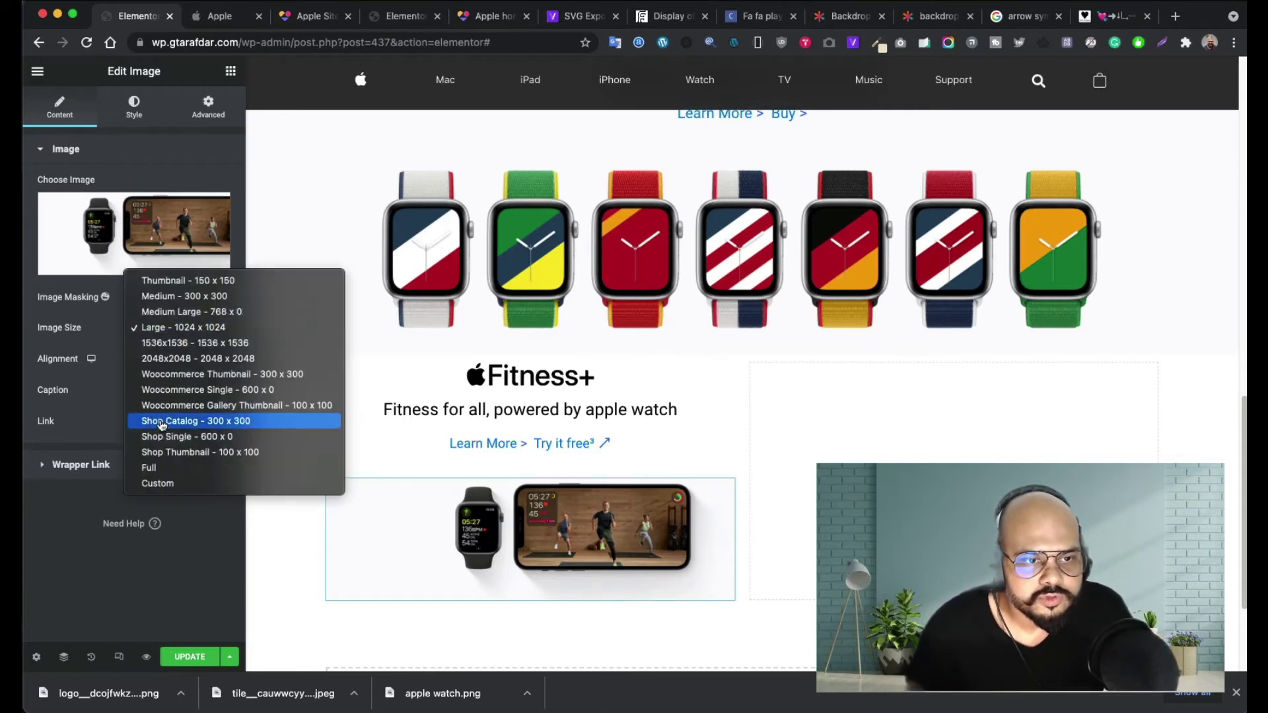
click(168, 470)
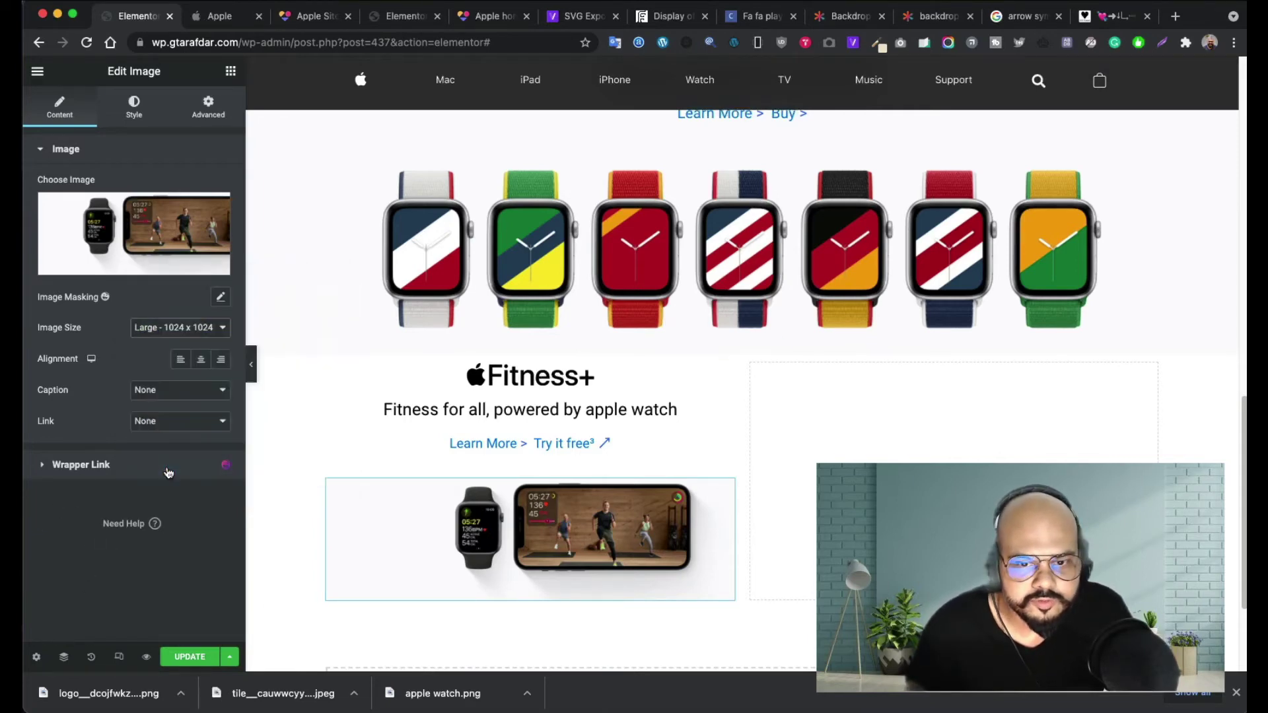
- Set the Fitness+ image's width to 100%, then try a height of 138 px and clear it again
click(133, 108)
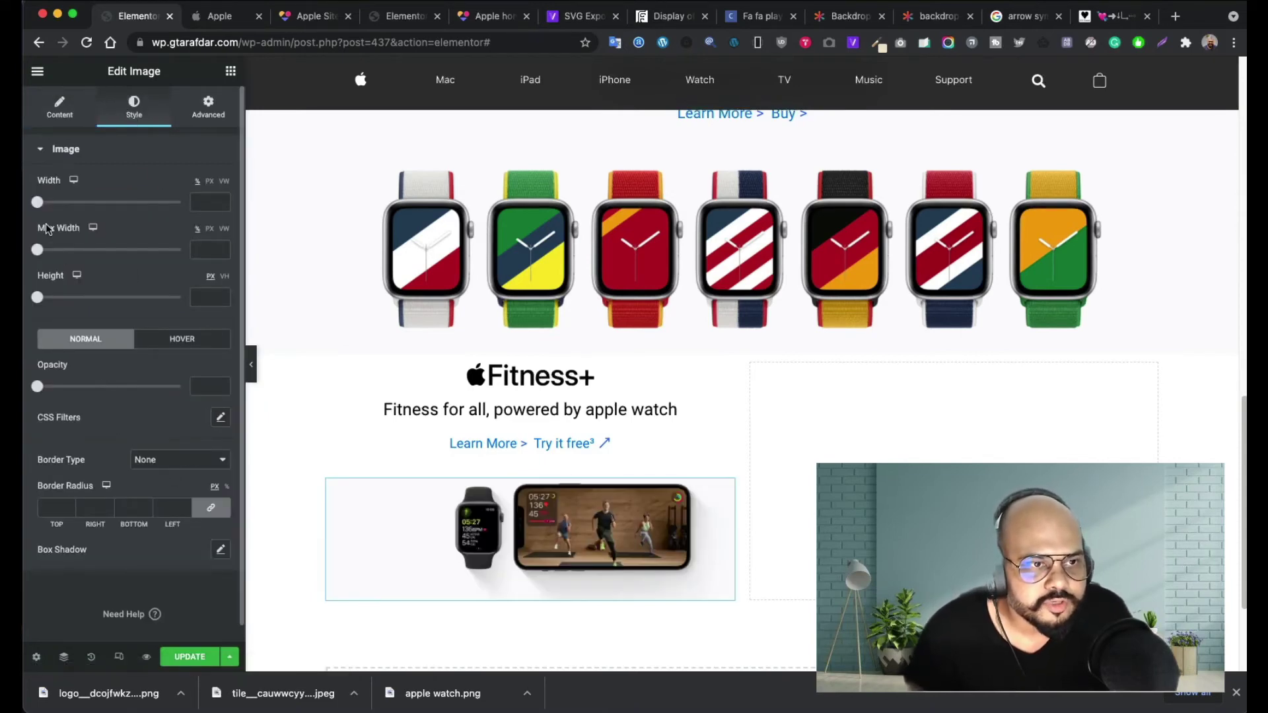
drag(37, 202, 296, 255)
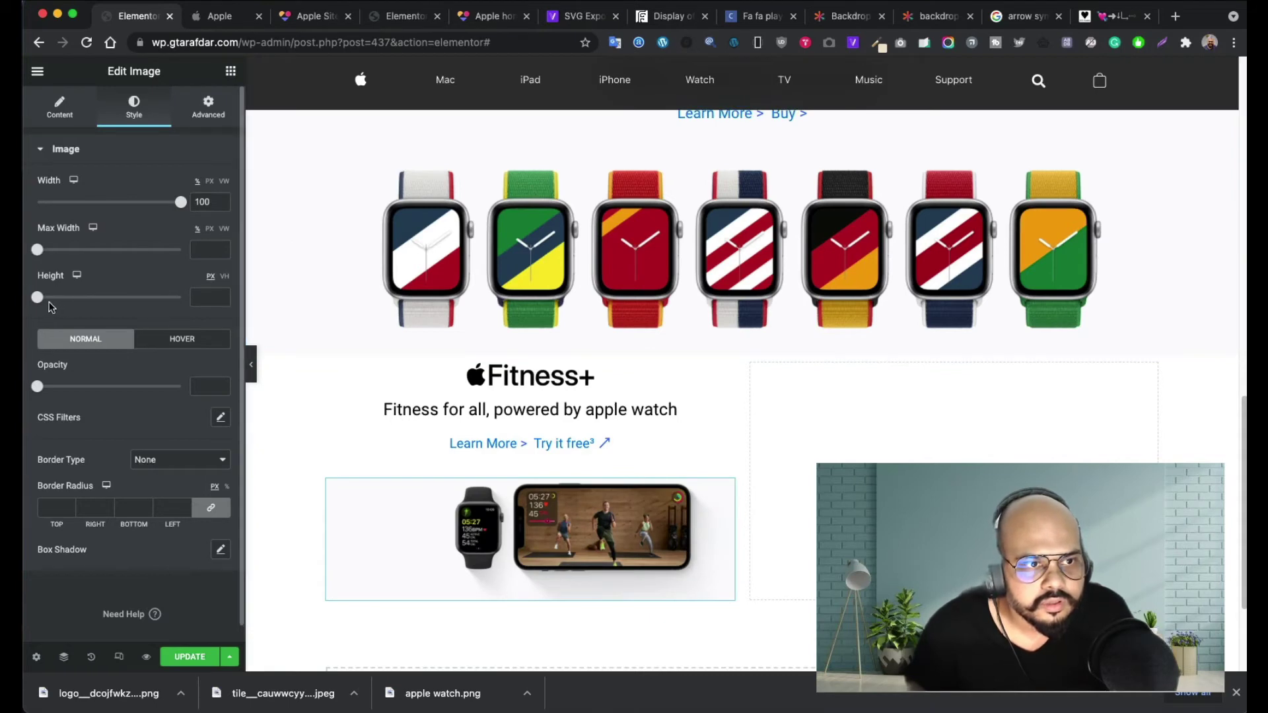
drag(41, 304, 82, 304)
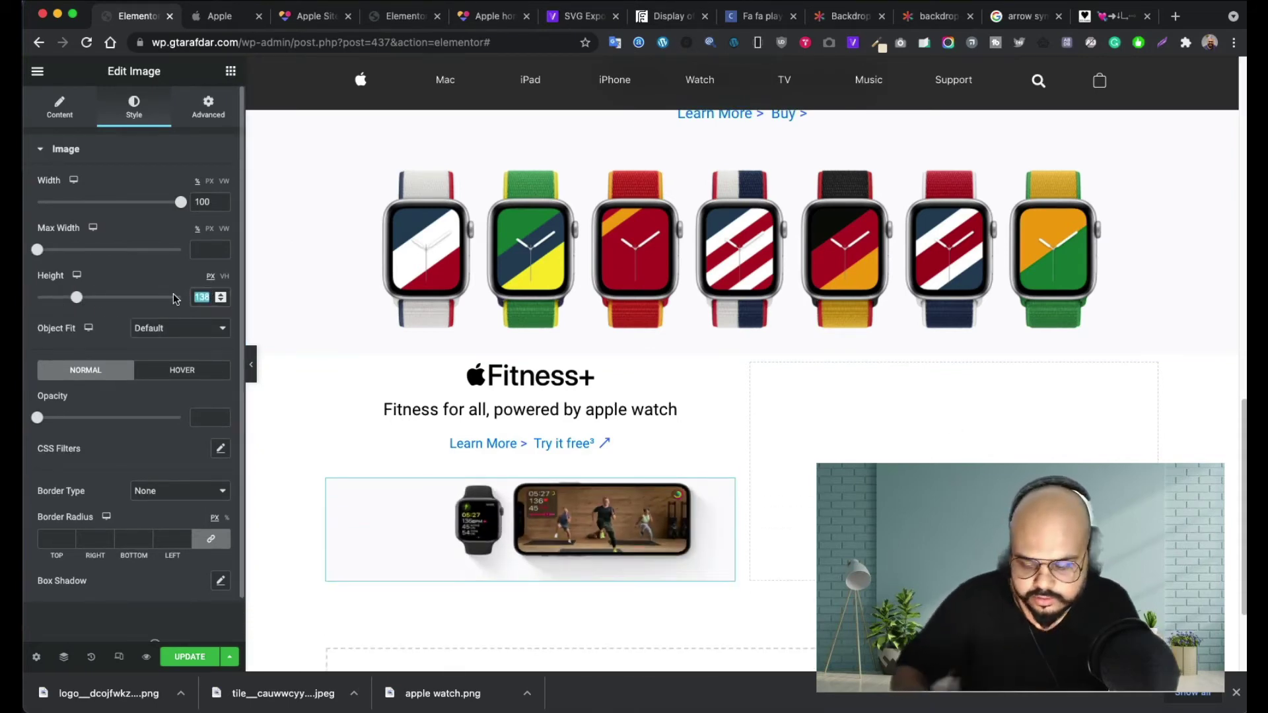
key(BackSpace)
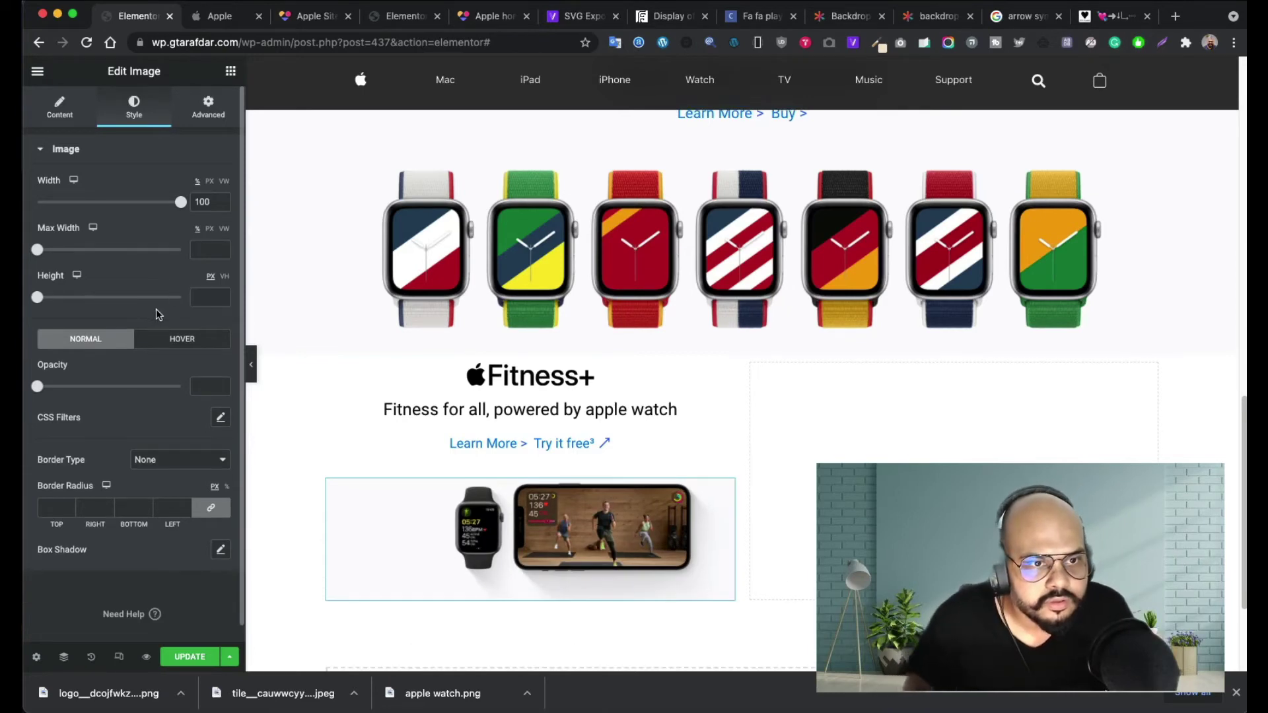
- Set the Fitness+ image's object fit to Cover and its height to 259 px
click(40, 301)
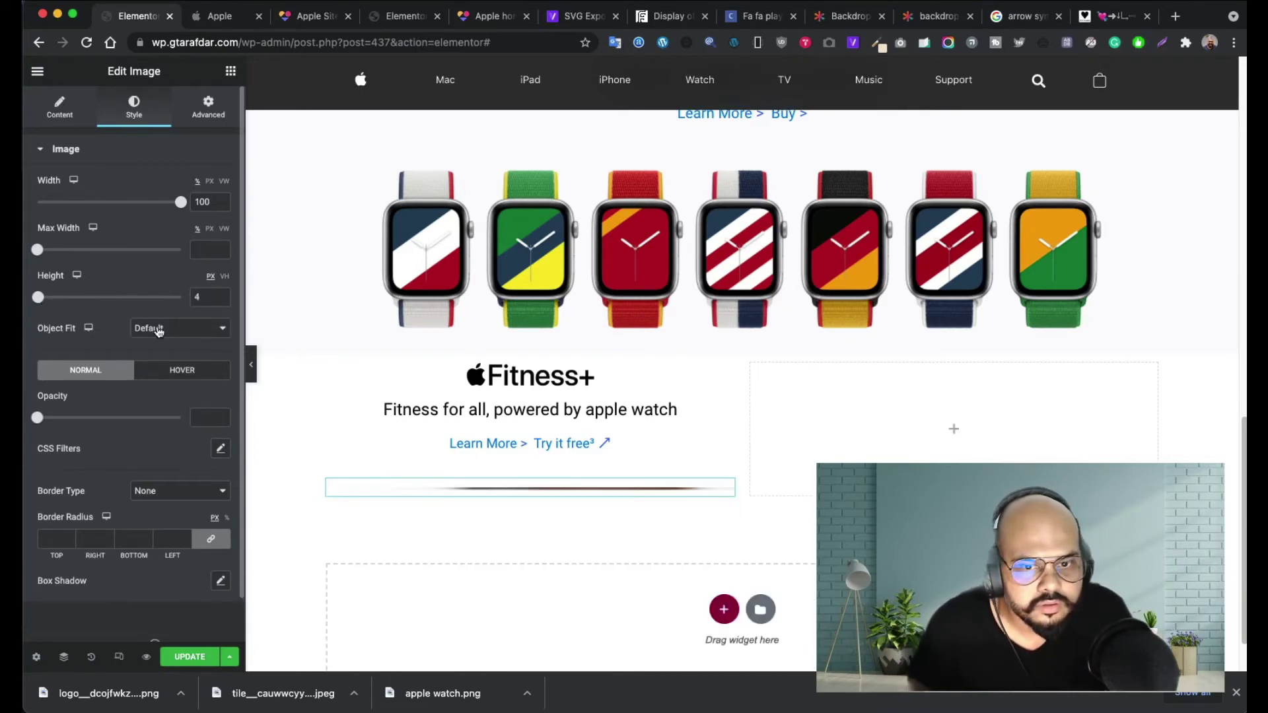
click(159, 329)
click(163, 357)
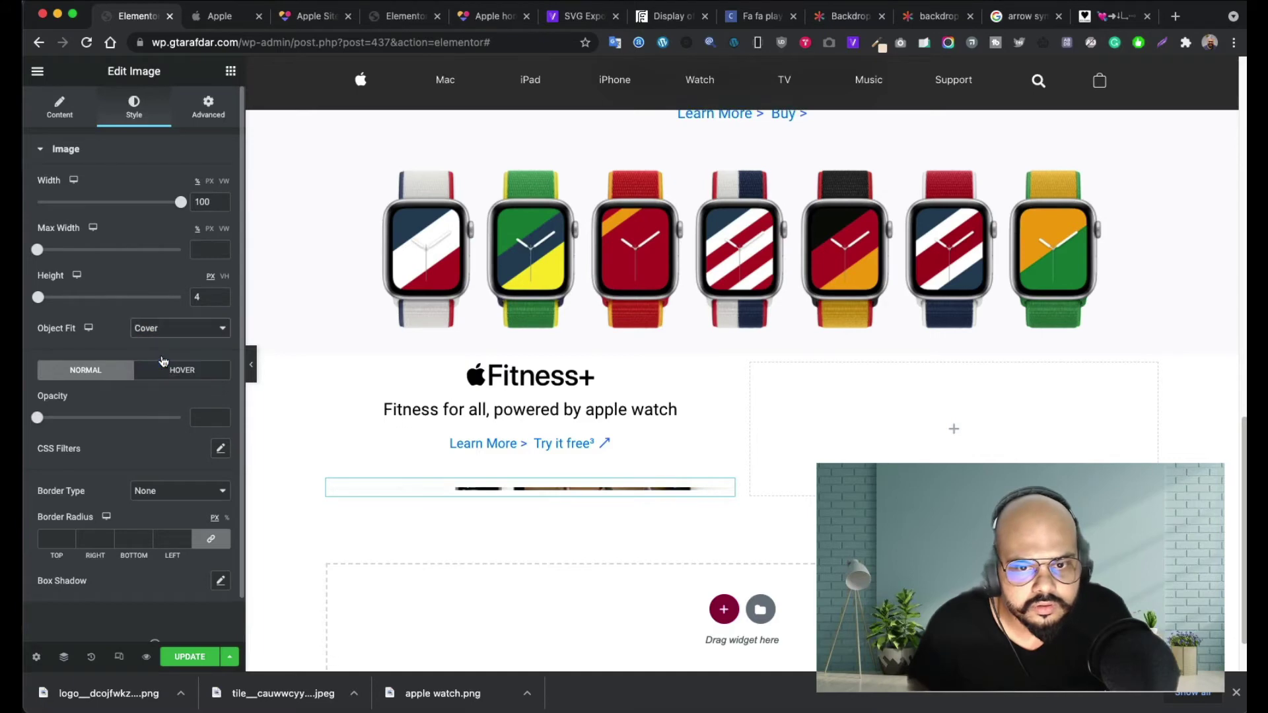
drag(44, 303, 110, 302)
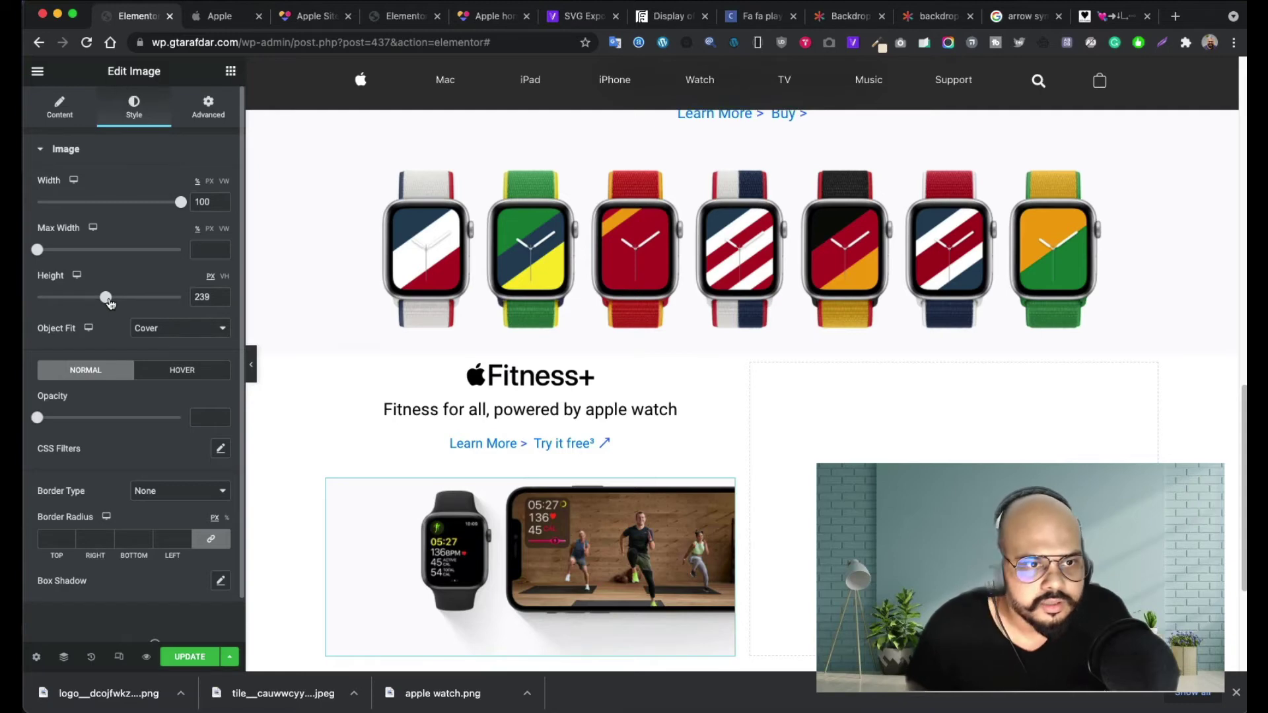
drag(110, 302, 115, 303)
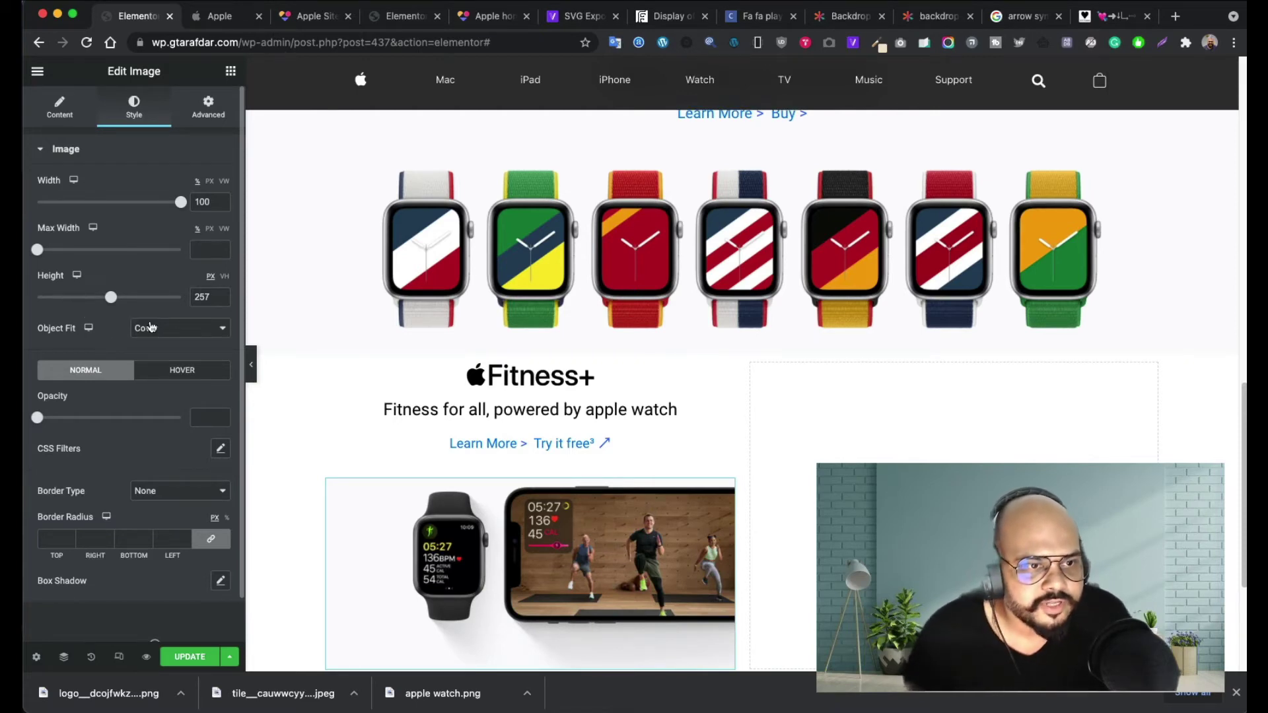
click(222, 296)
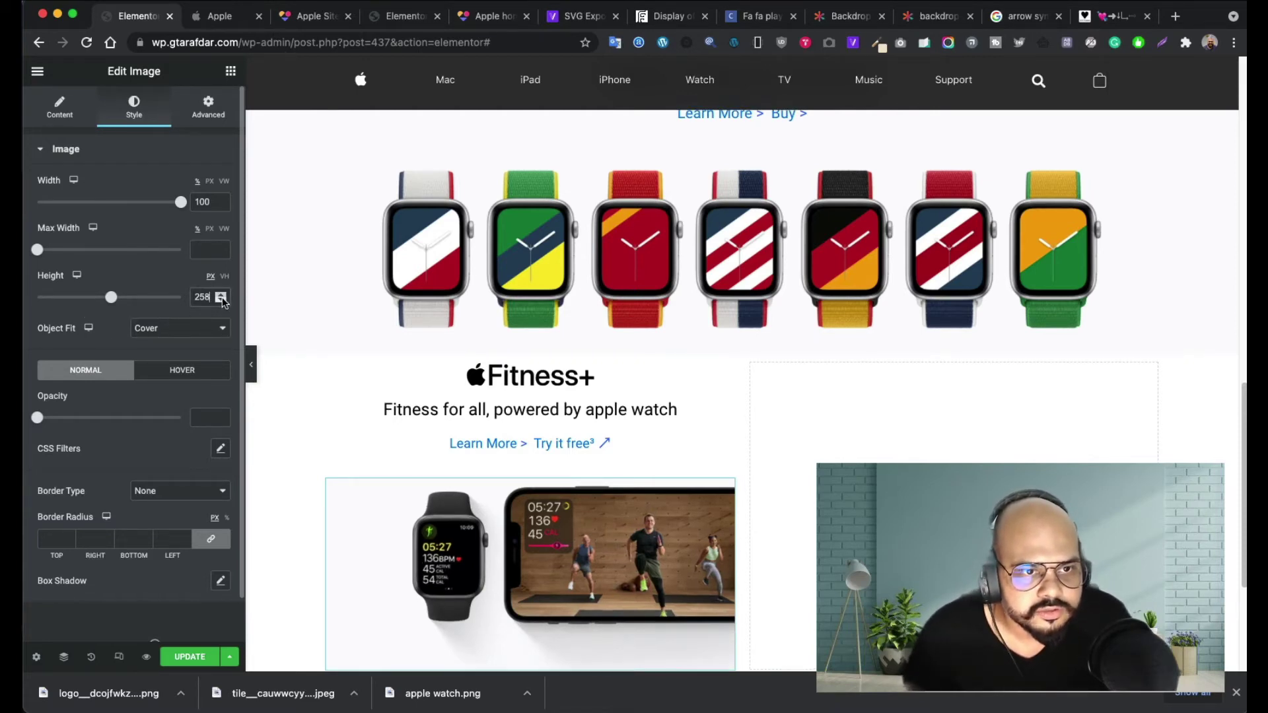
click(222, 295)
scroll(623, 580, down, 3)
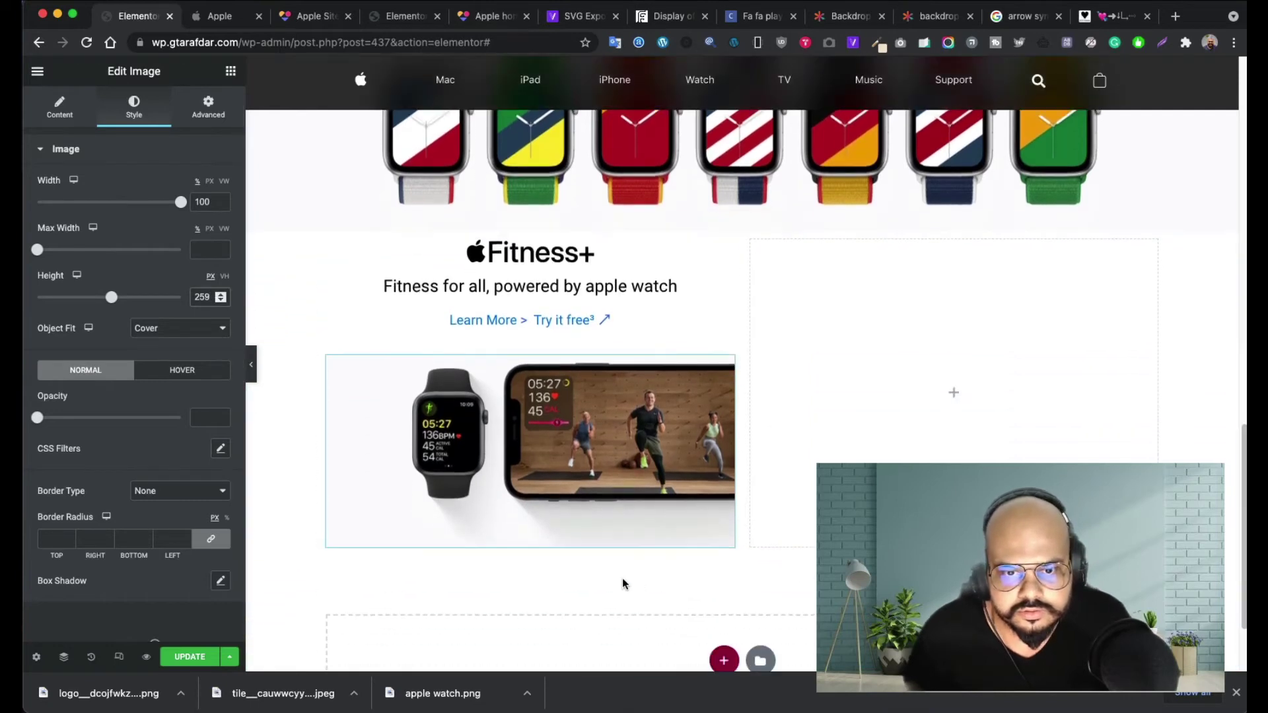
- Compare the image with the original Fitness+ tile and reduce its height to 238 px
click(212, 18)
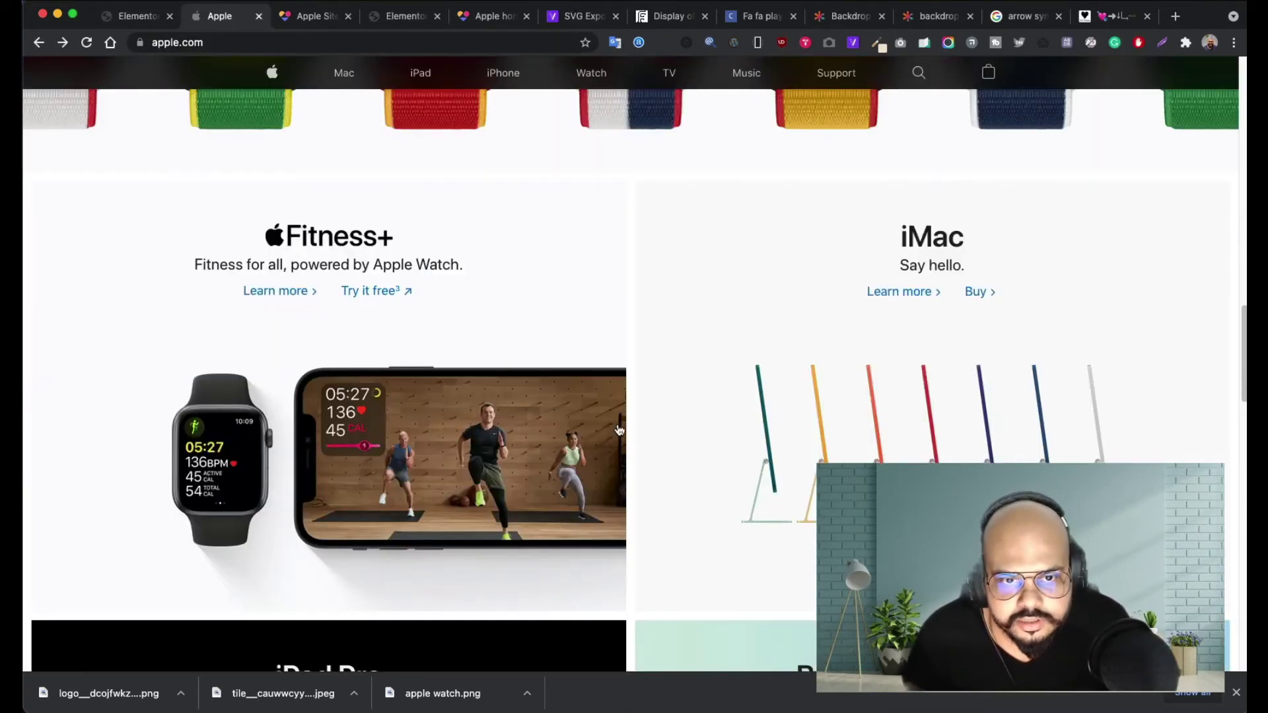
click(139, 18)
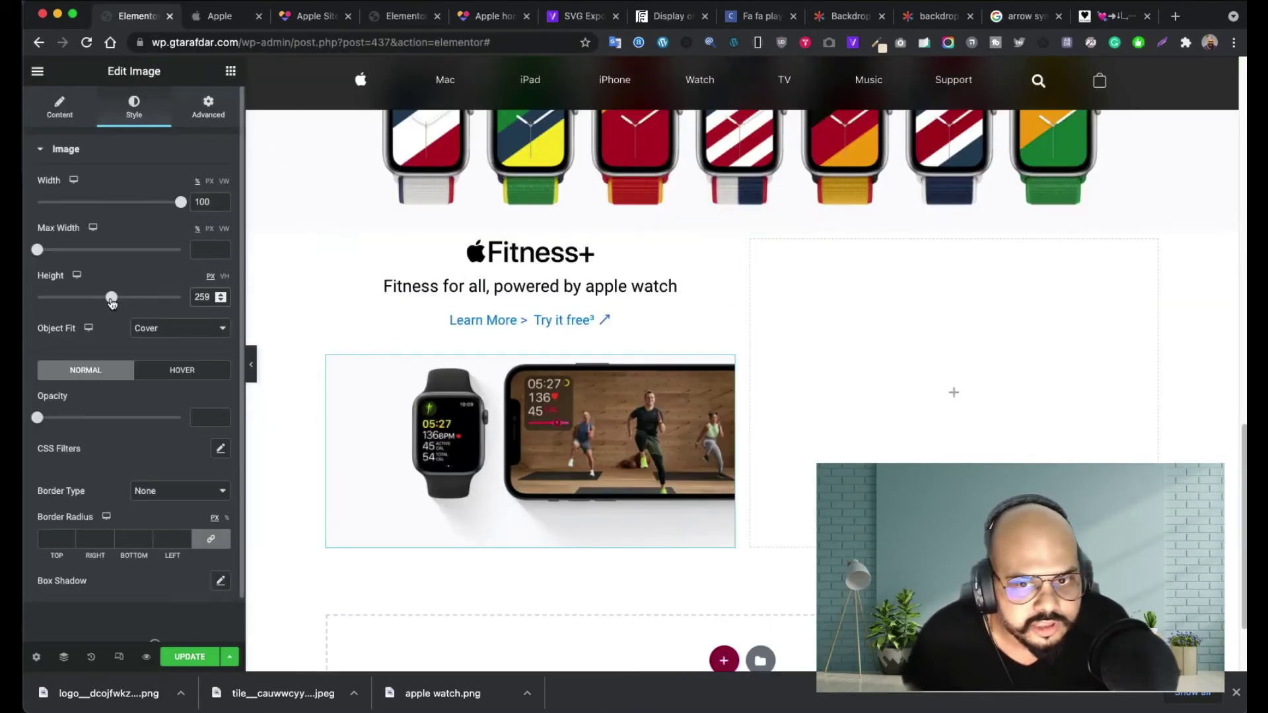
drag(112, 302, 106, 301)
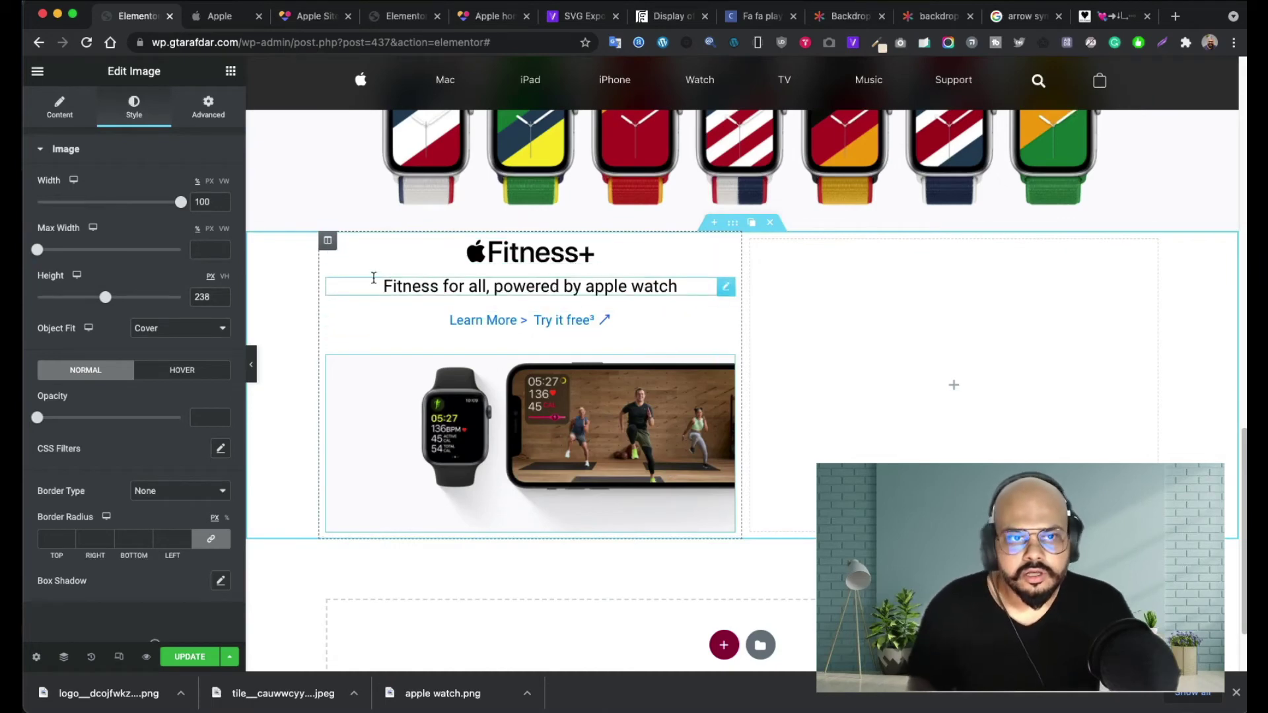
- Open the Fitness+ column's style settings and copy the original Fitness+ tile's background colour #FBFBFD from the Apple page
click(212, 17)
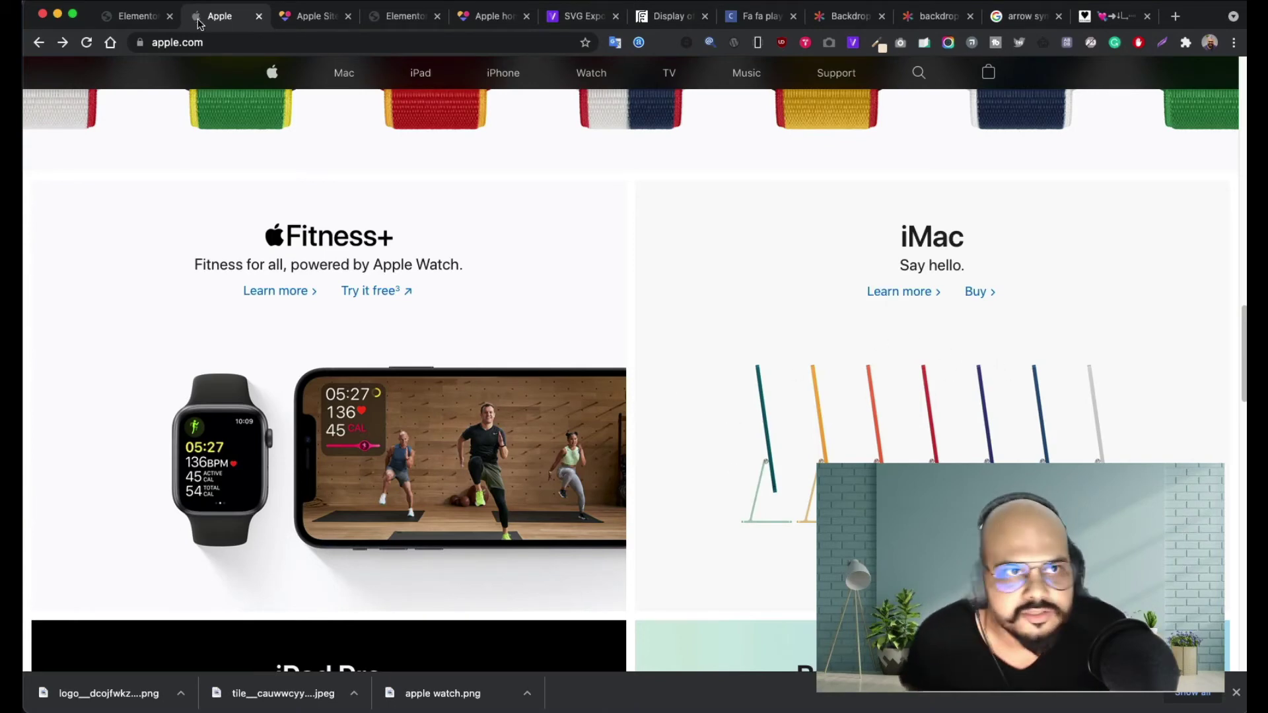
click(135, 16)
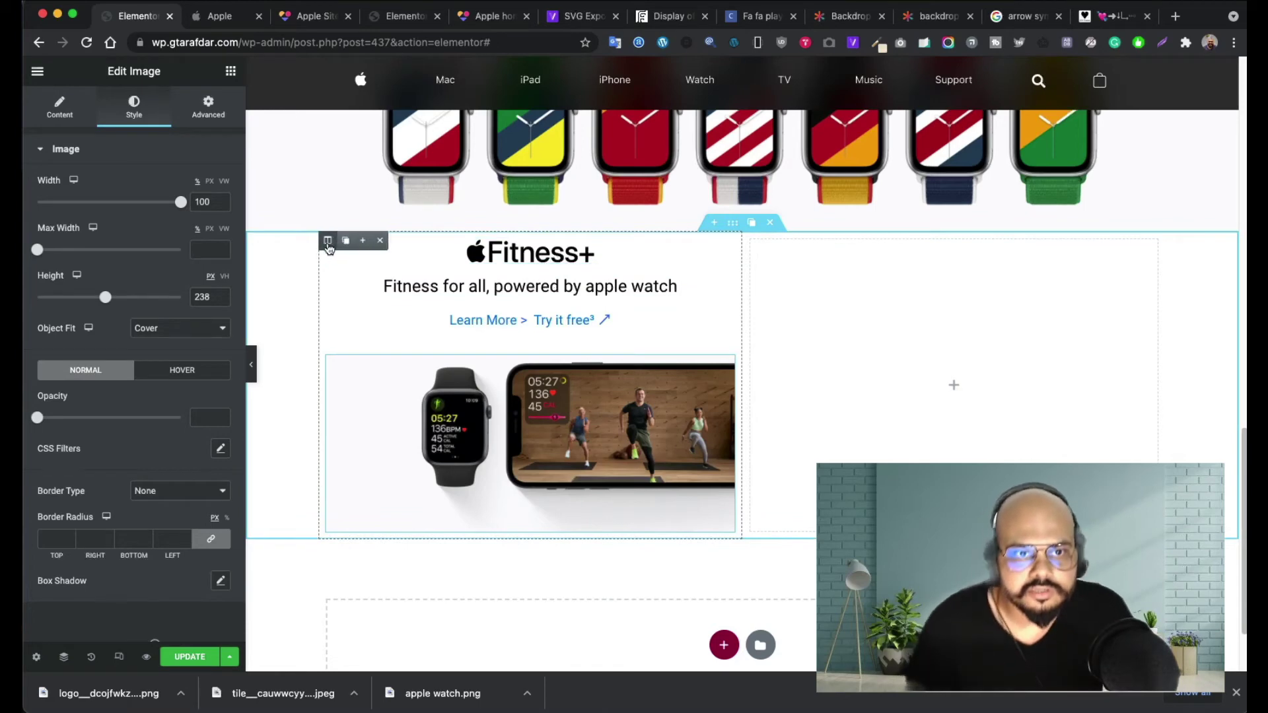
click(328, 245)
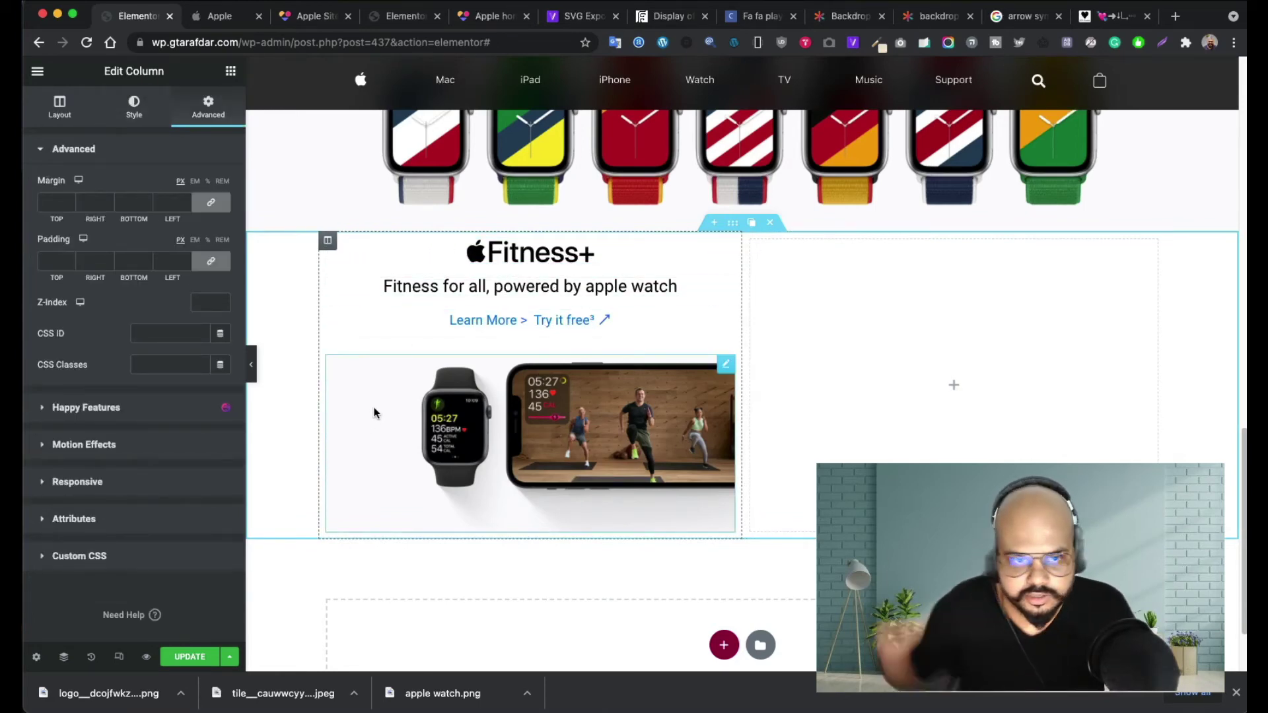
click(134, 106)
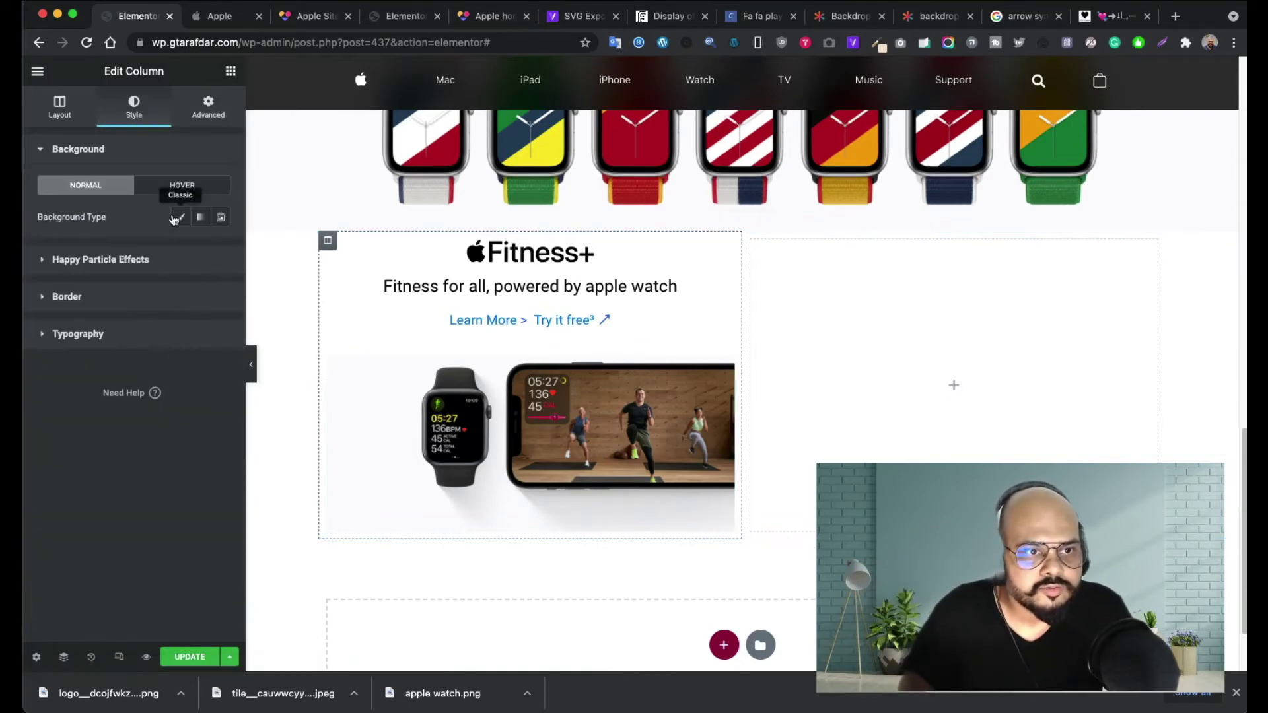
click(222, 18)
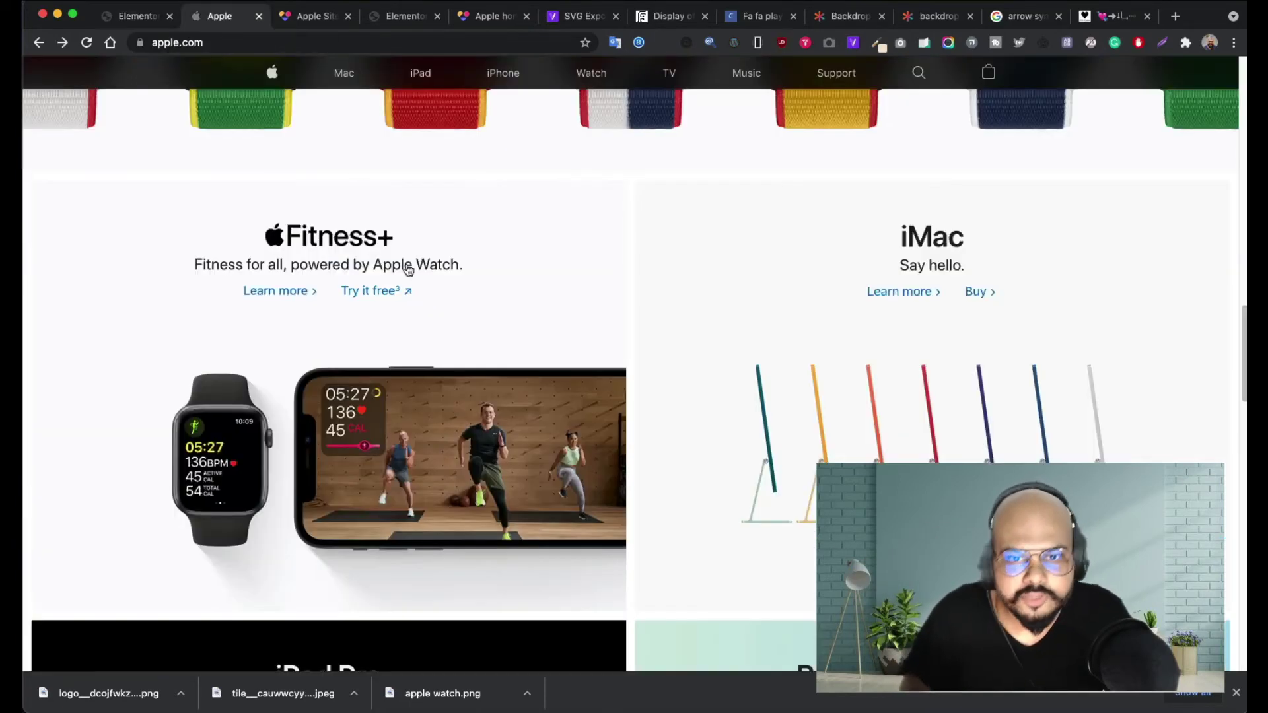
click(876, 43)
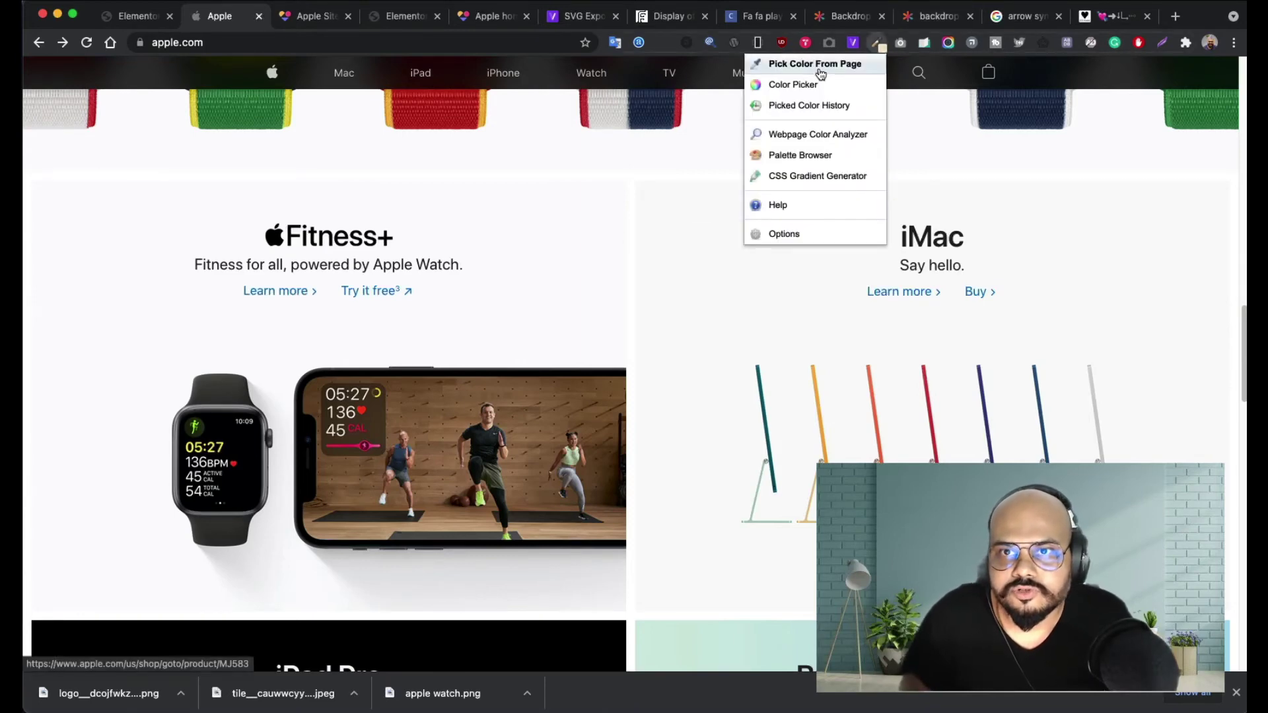
click(819, 61)
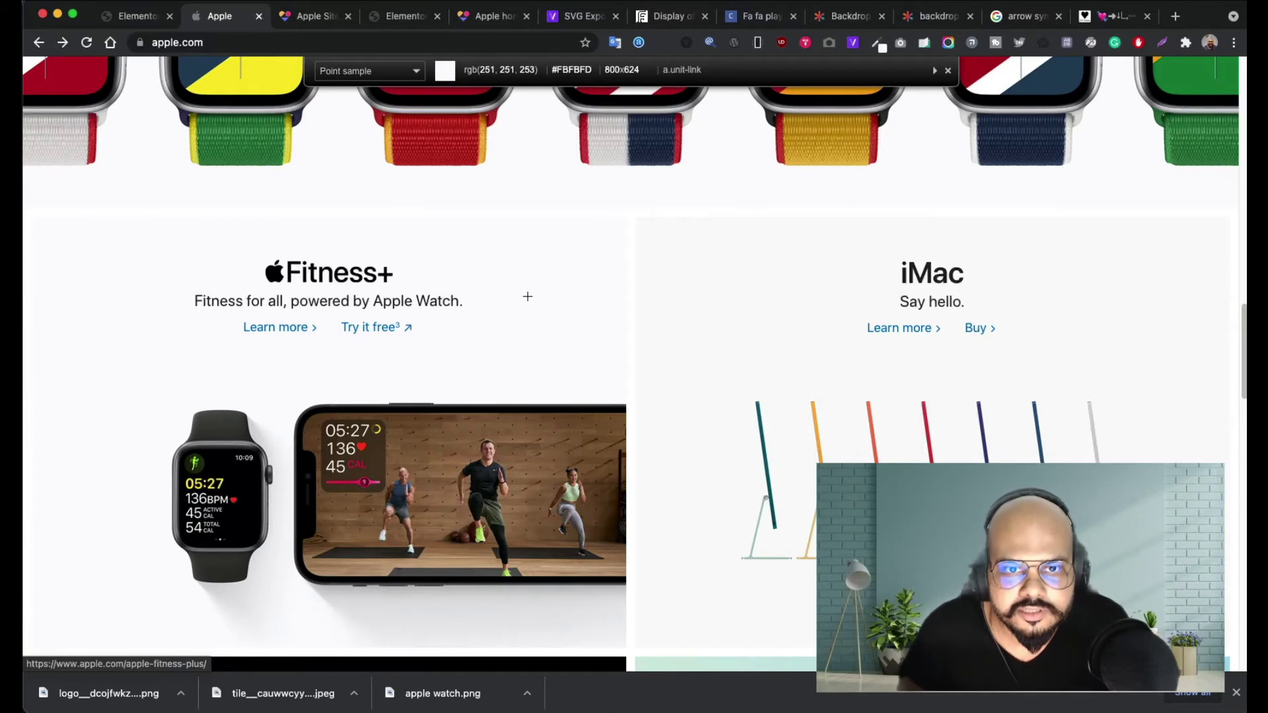
click(528, 296)
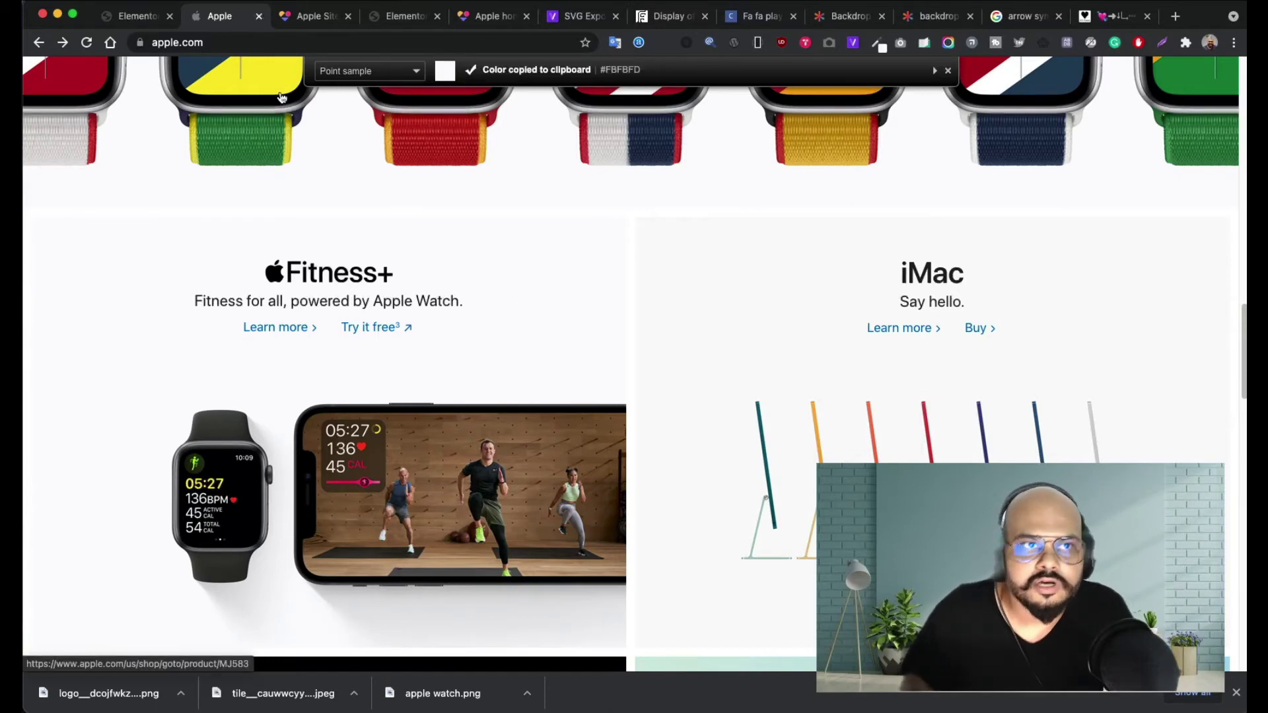
- Give the Fitness+ column a classic background colour of #FBFBFD and a padding of 10 px on all sides
click(136, 16)
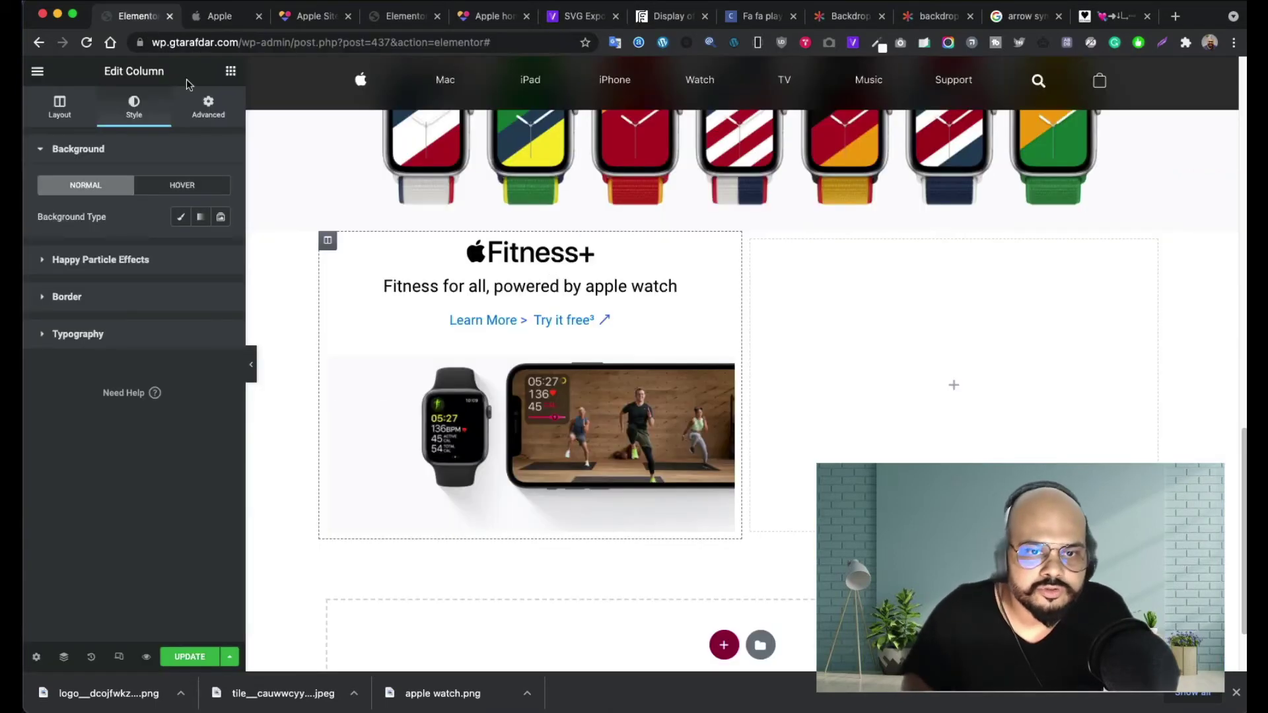
click(180, 216)
click(221, 249)
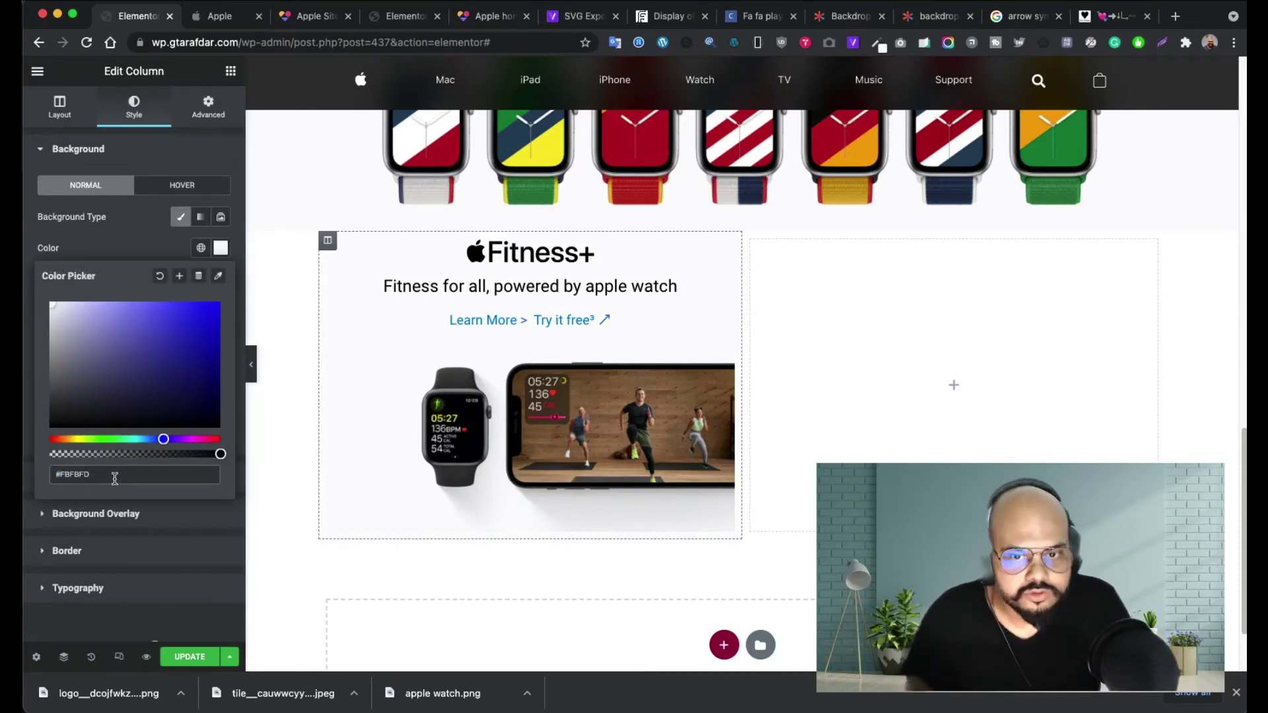
click(208, 121)
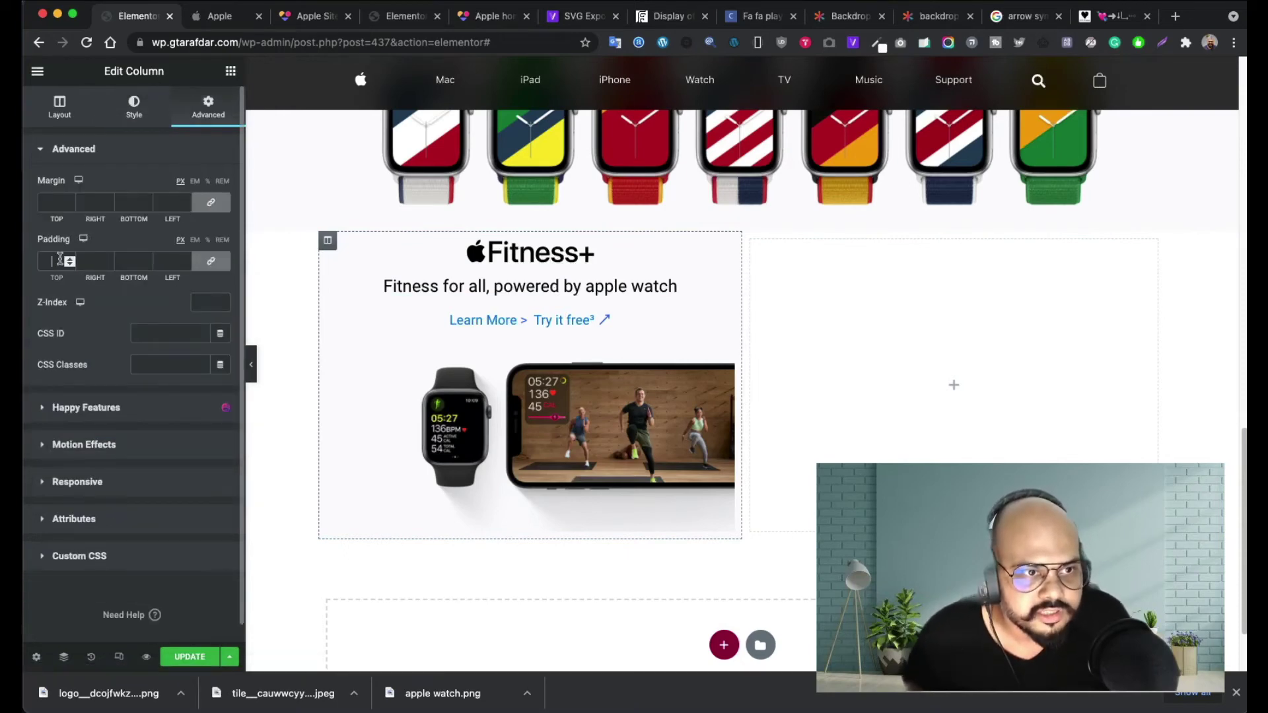
text(10)
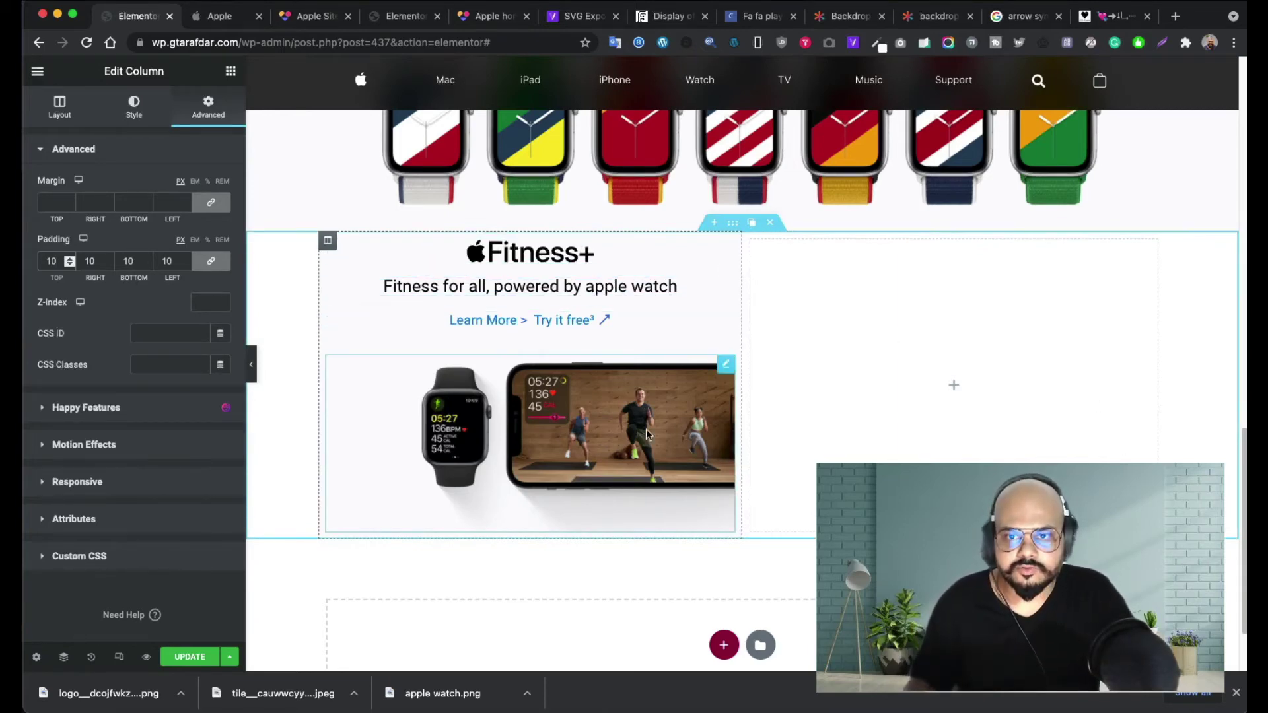
- Duplicate the Fitness+ column and delete the empty column beside the copy
right_click(327, 242)
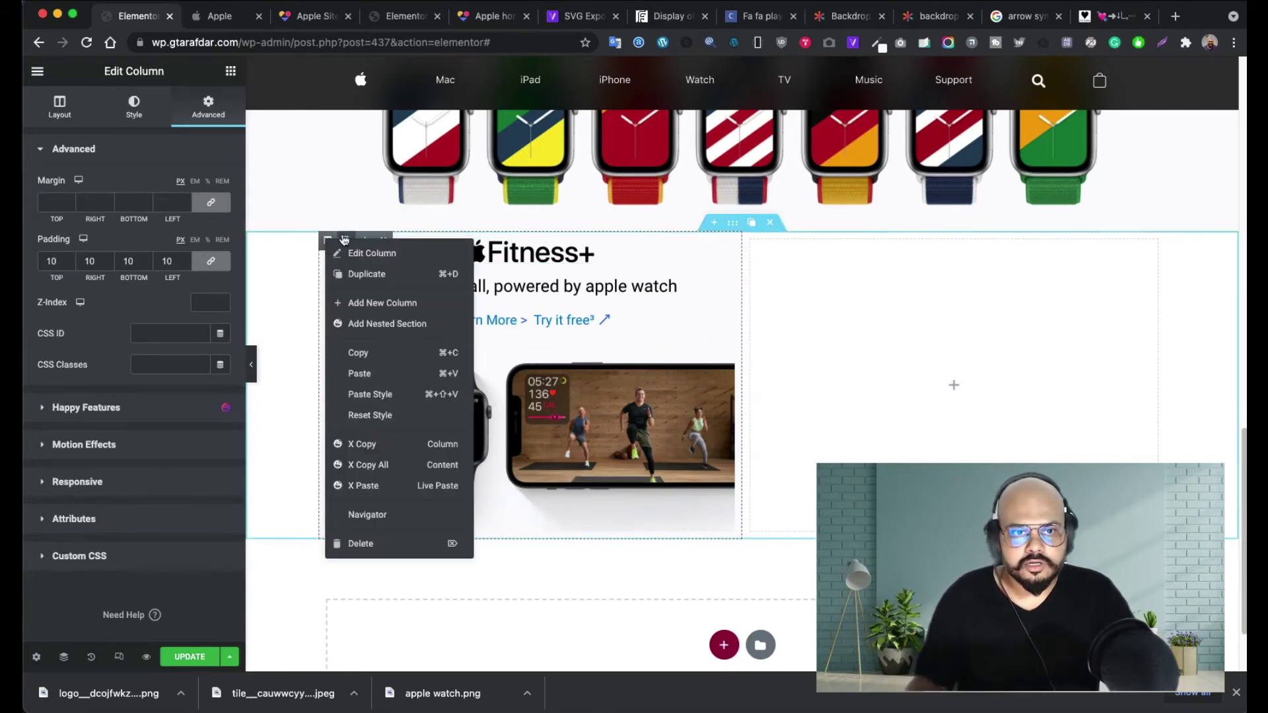
click(366, 274)
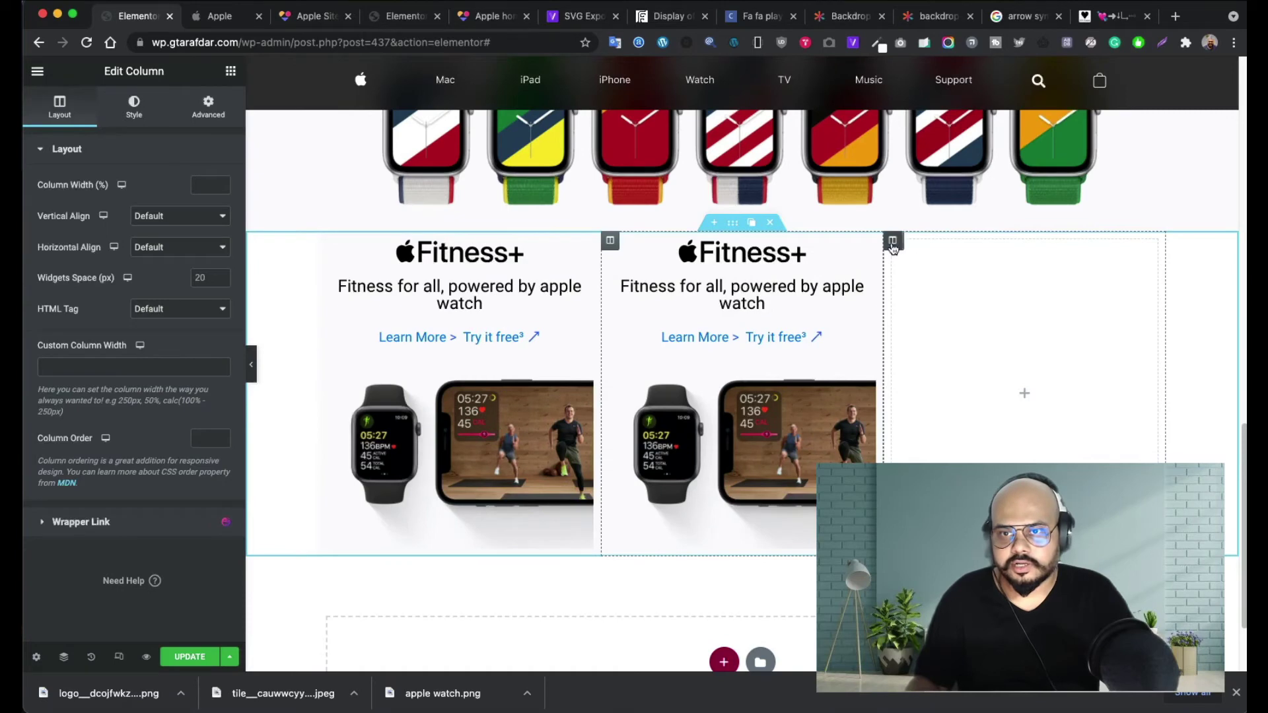
click(945, 242)
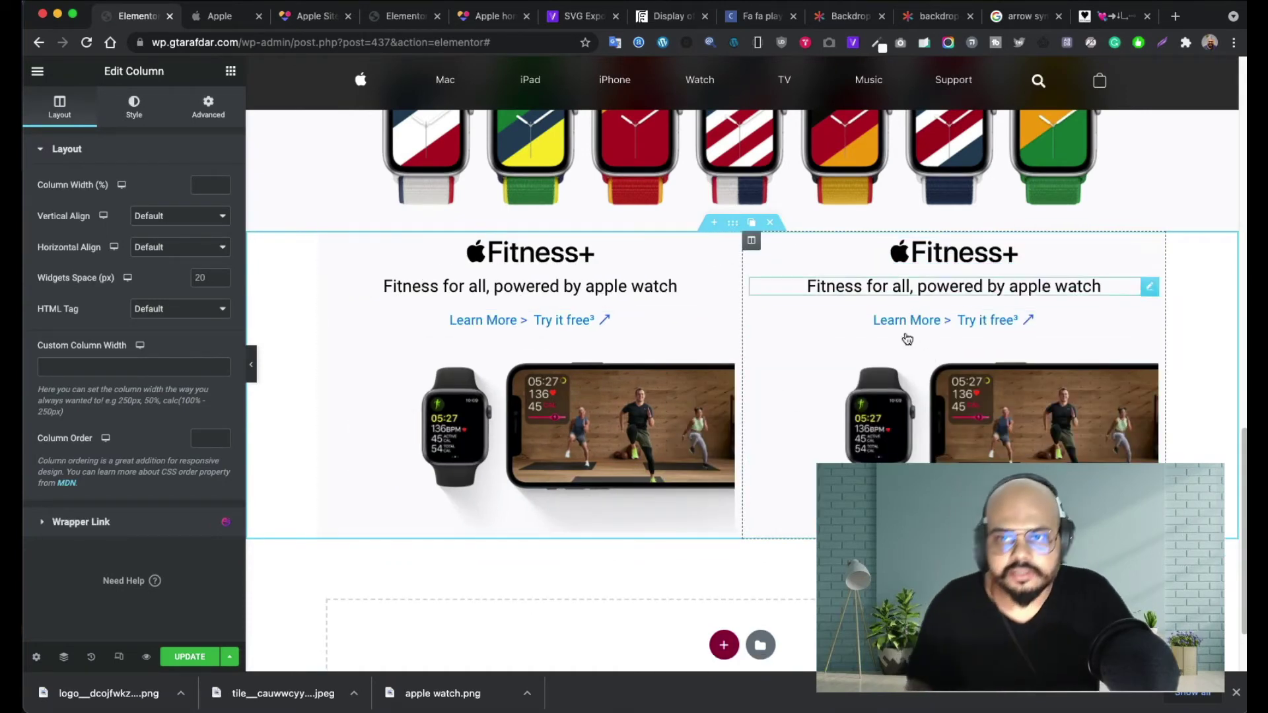
- Compare the duplicated Fitness+ tile with the original iMac tile on the Apple page
click(218, 16)
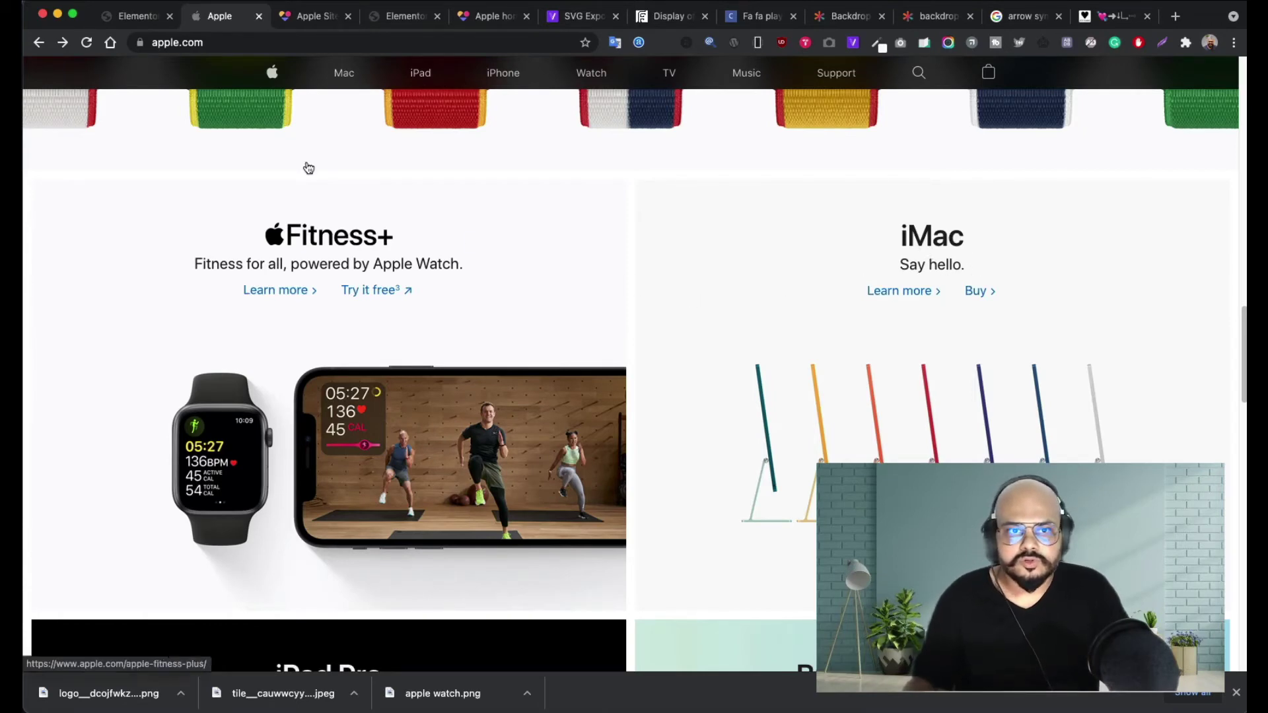
click(127, 16)
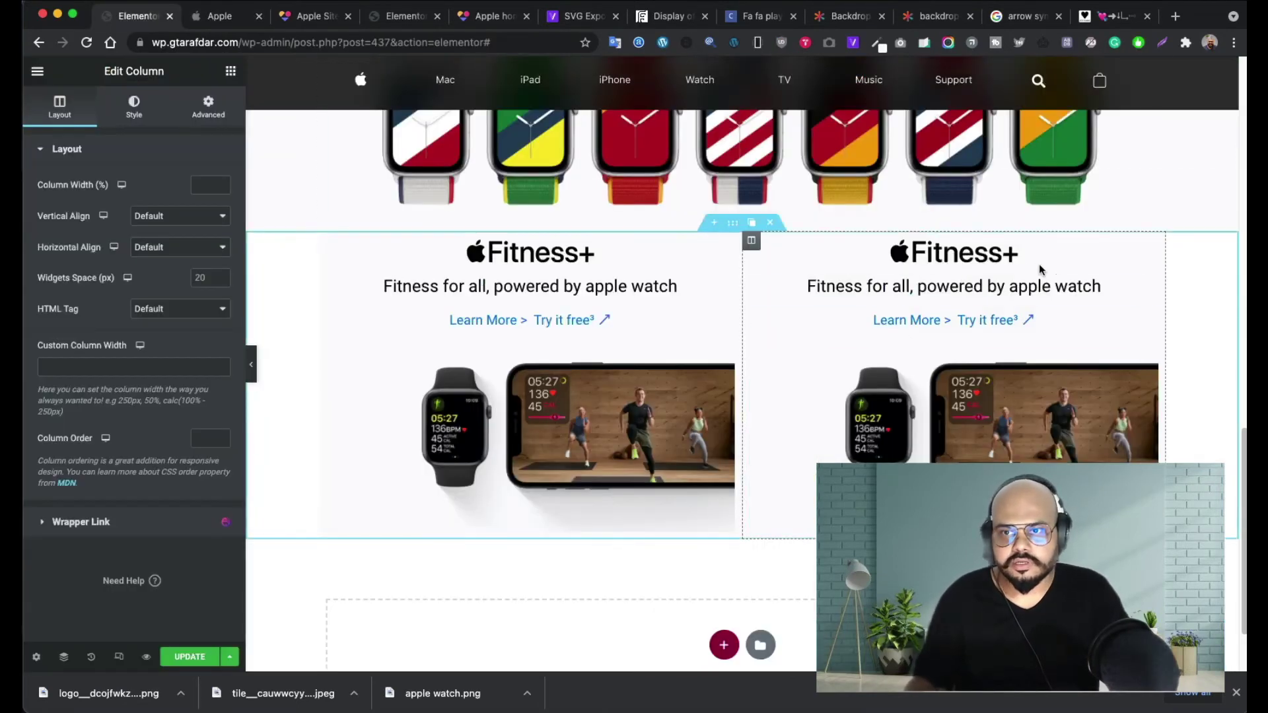
click(210, 22)
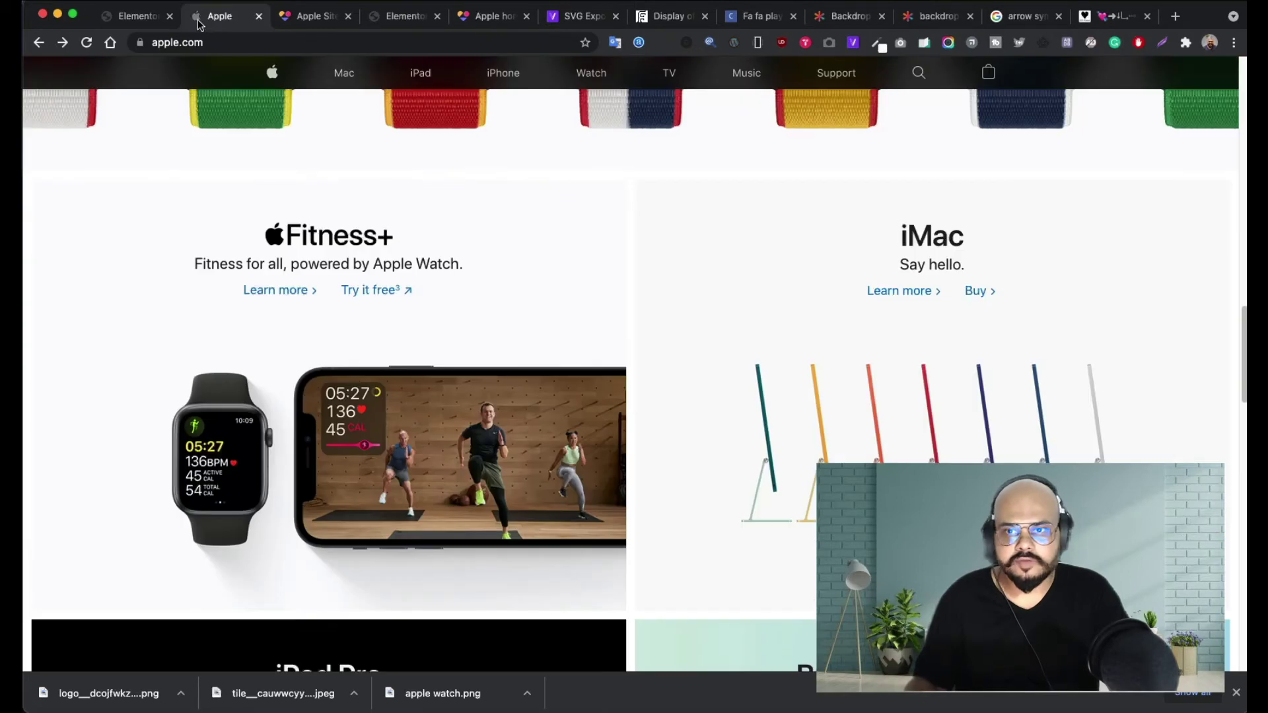
click(112, 24)
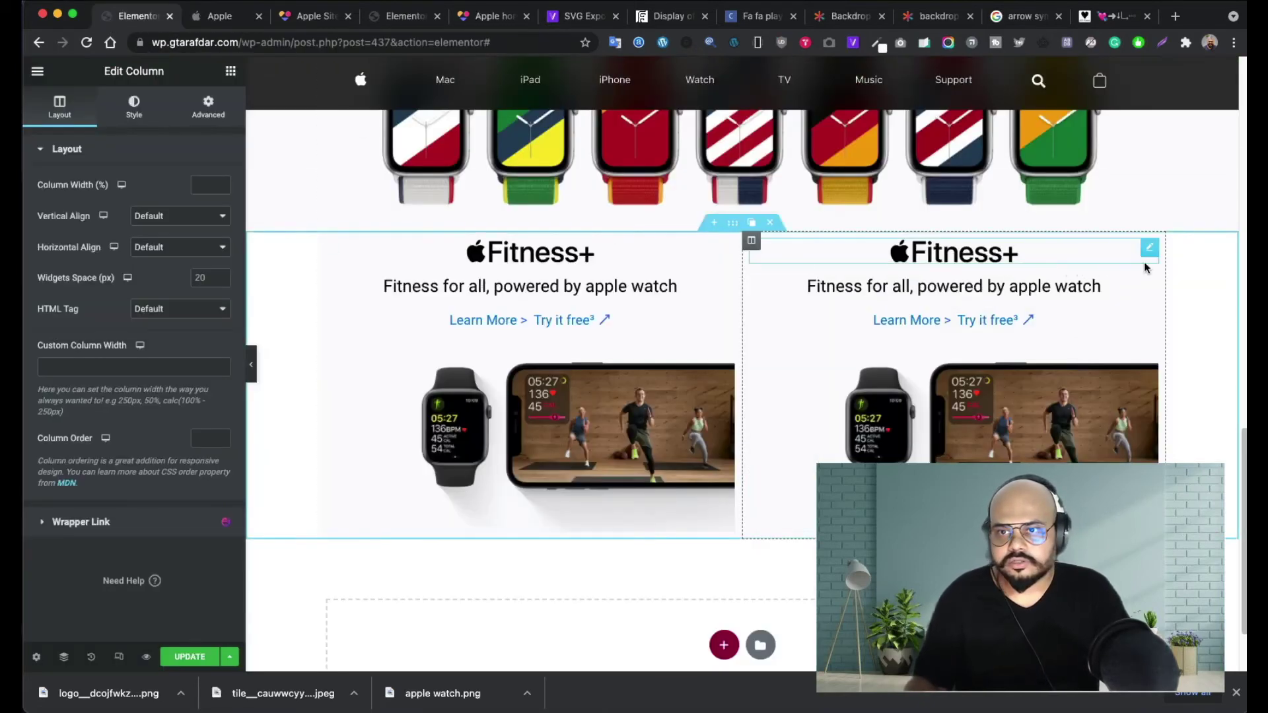
click(1150, 249)
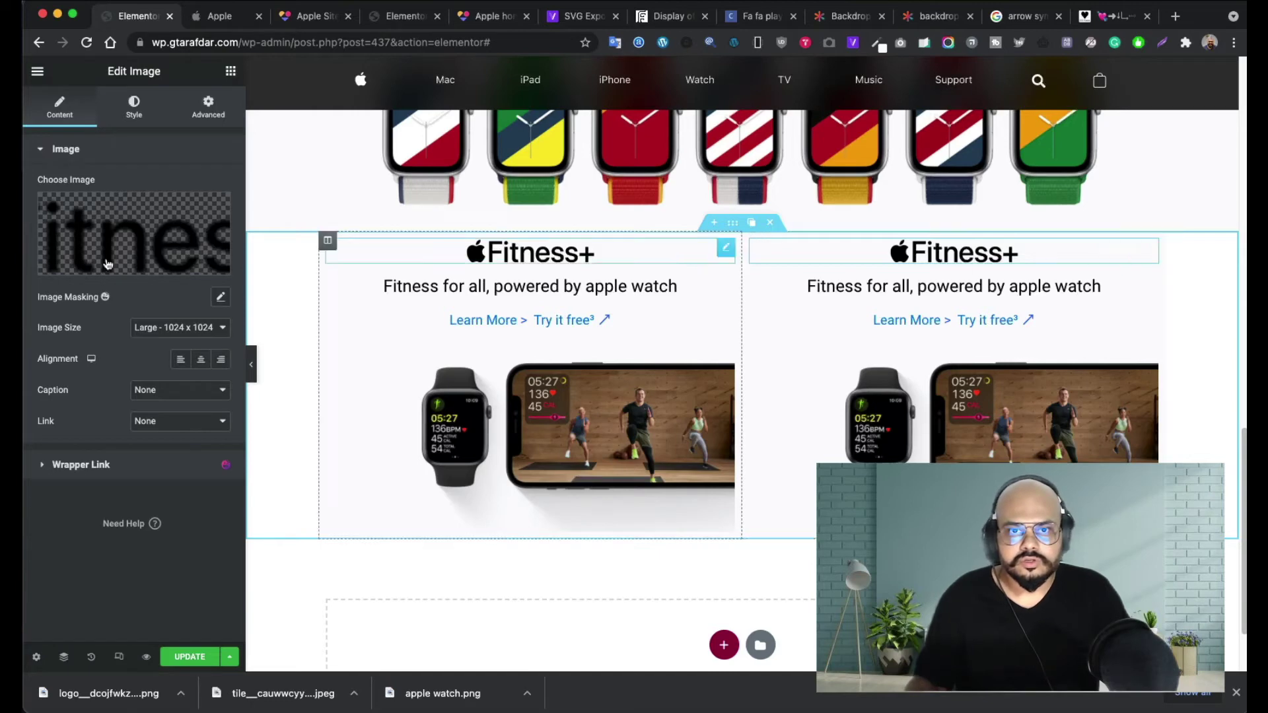
click(120, 236)
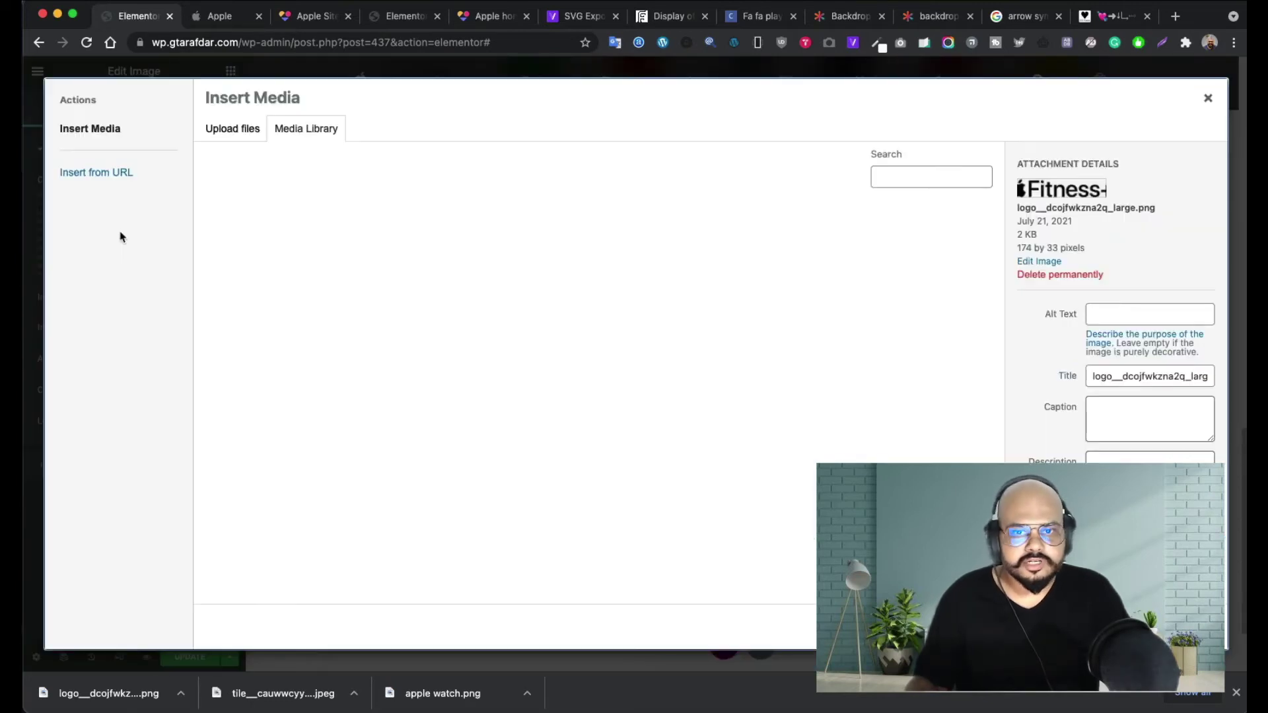
click(1208, 102)
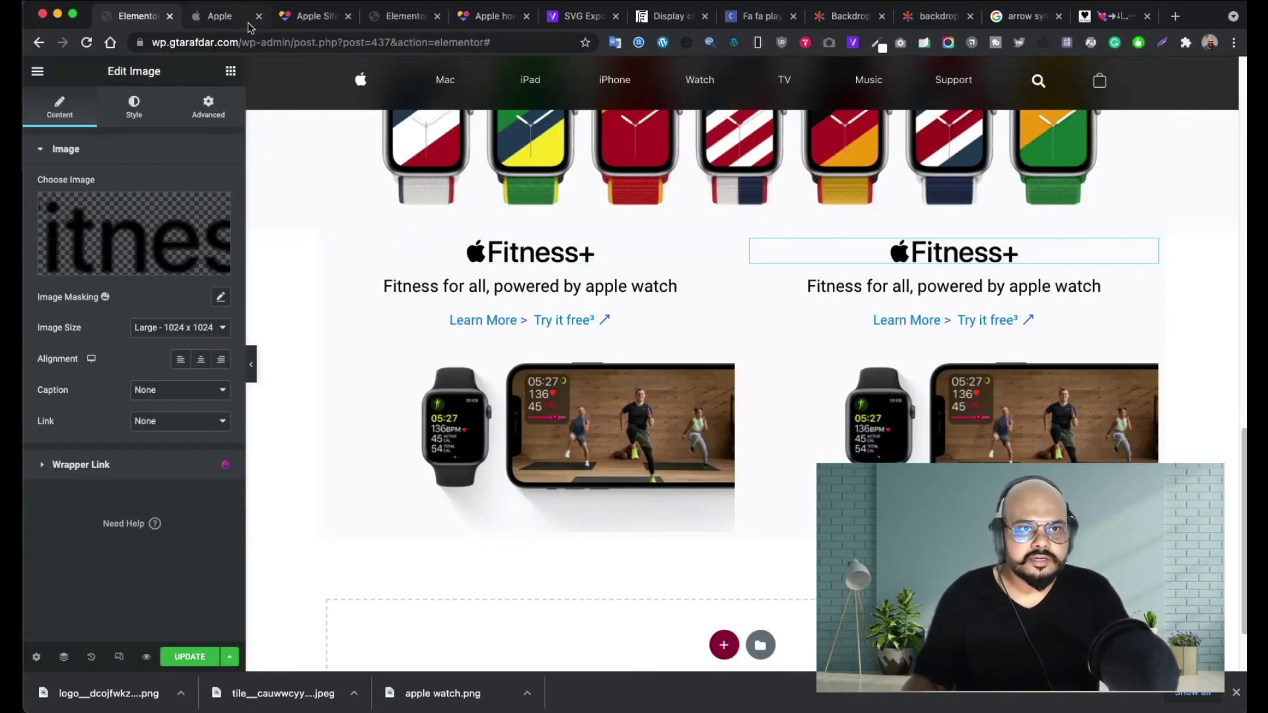
- Look through the Apple page's images in Image Picker for an iMac title image
click(221, 17)
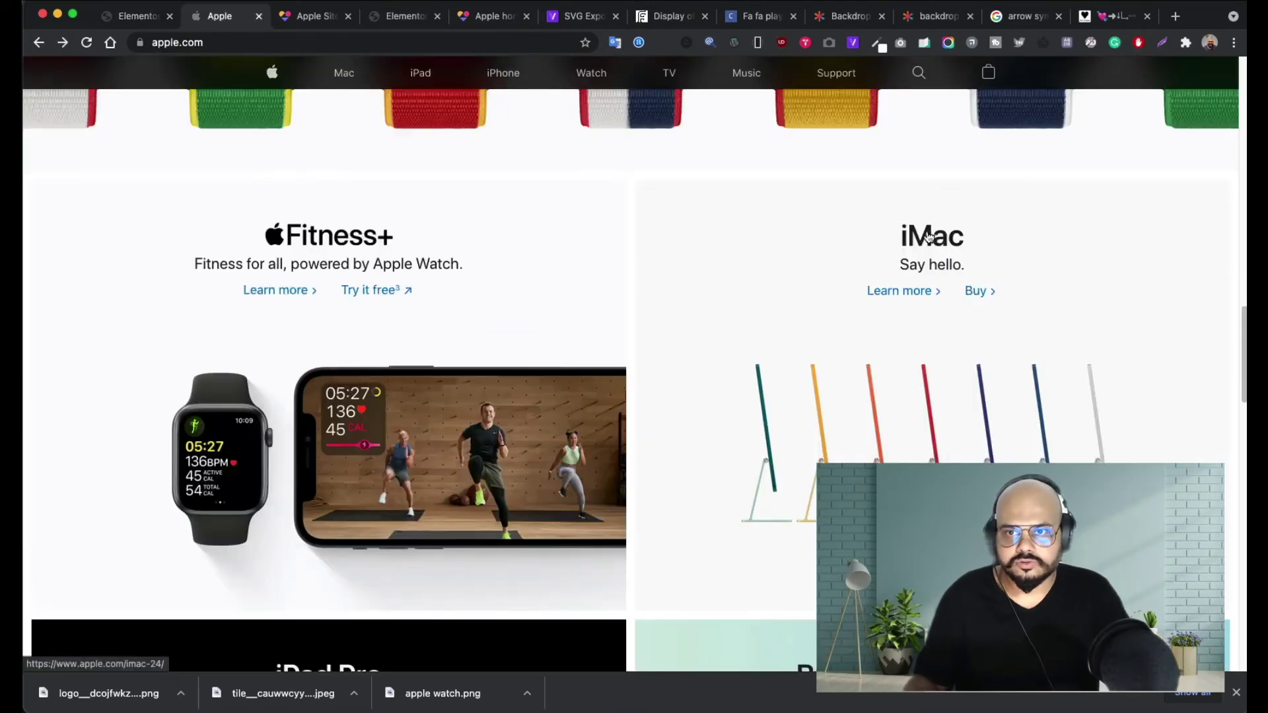
click(828, 43)
scroll(759, 212, down, 10)
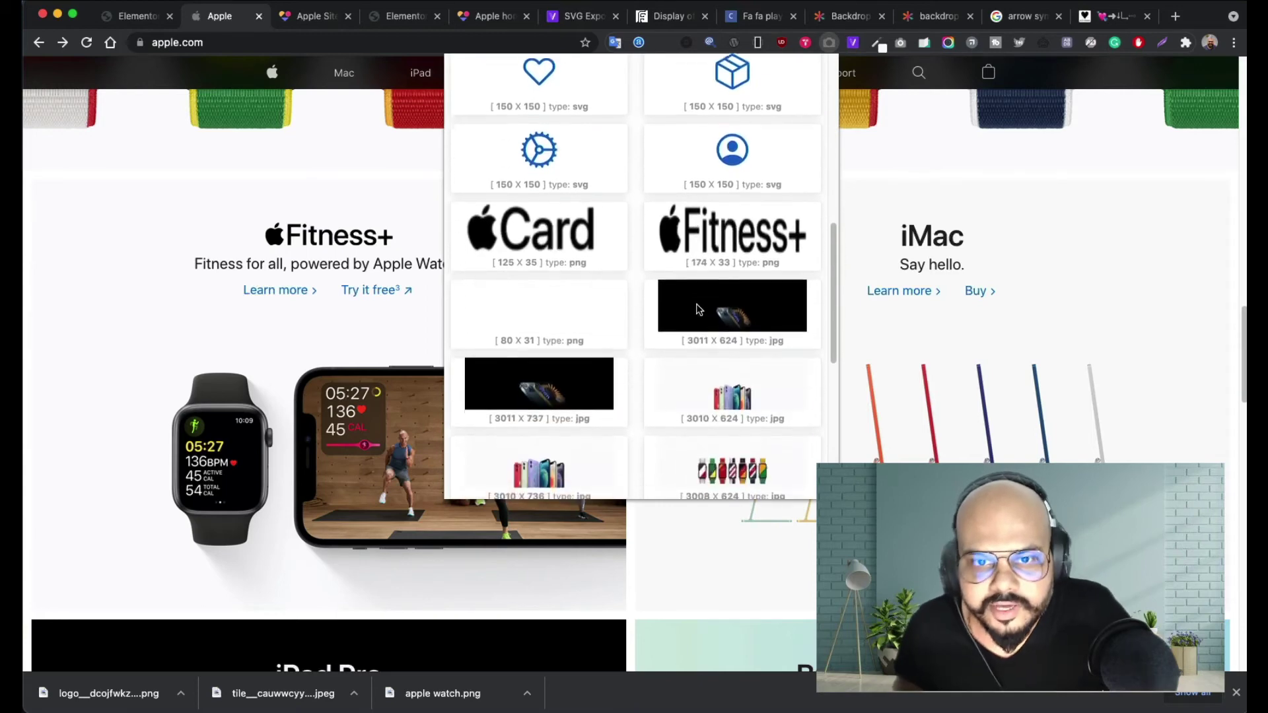
scroll(698, 309, down, 6)
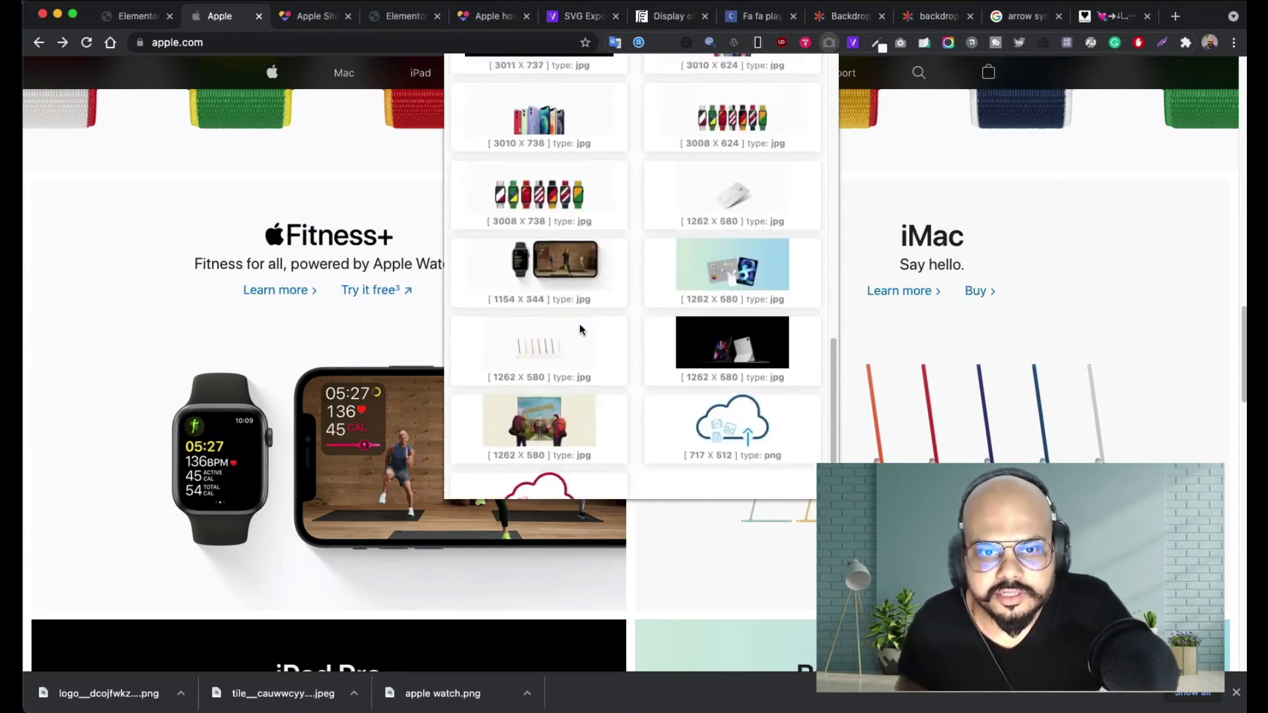
scroll(561, 332, up, 15)
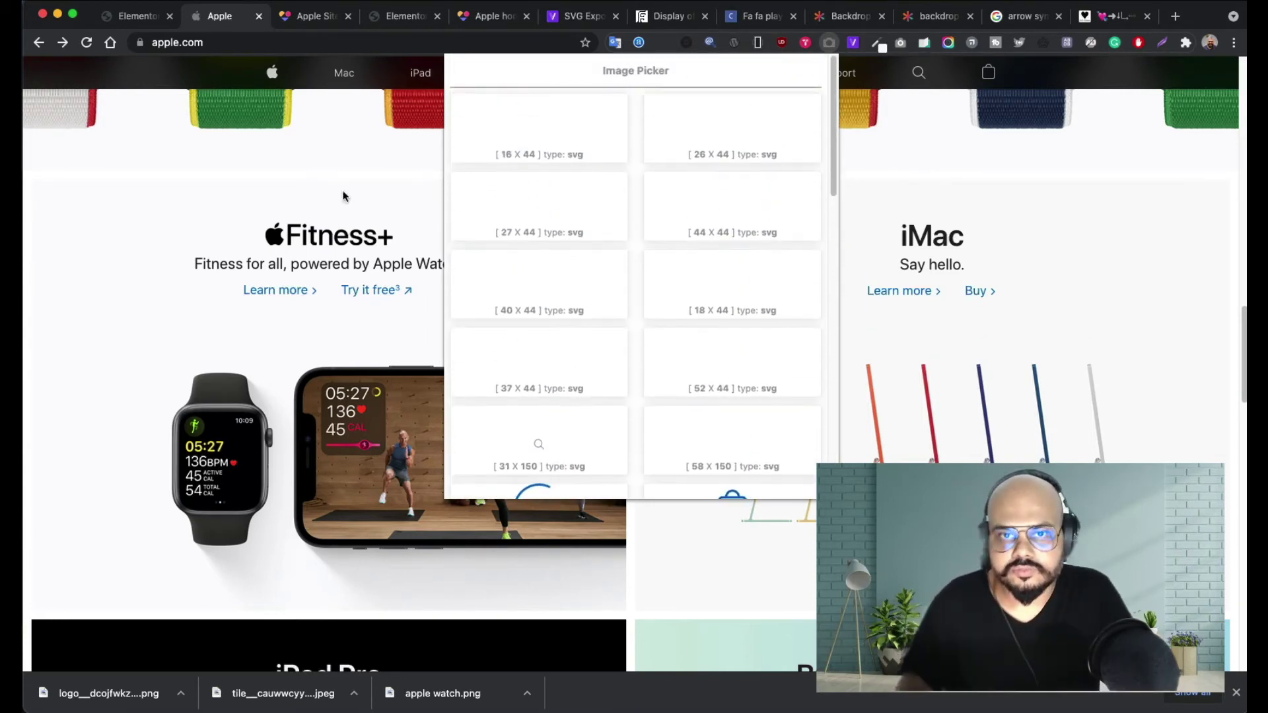
- Delete the Fitness+ logo image from the duplicated column in the Elementor page
click(137, 15)
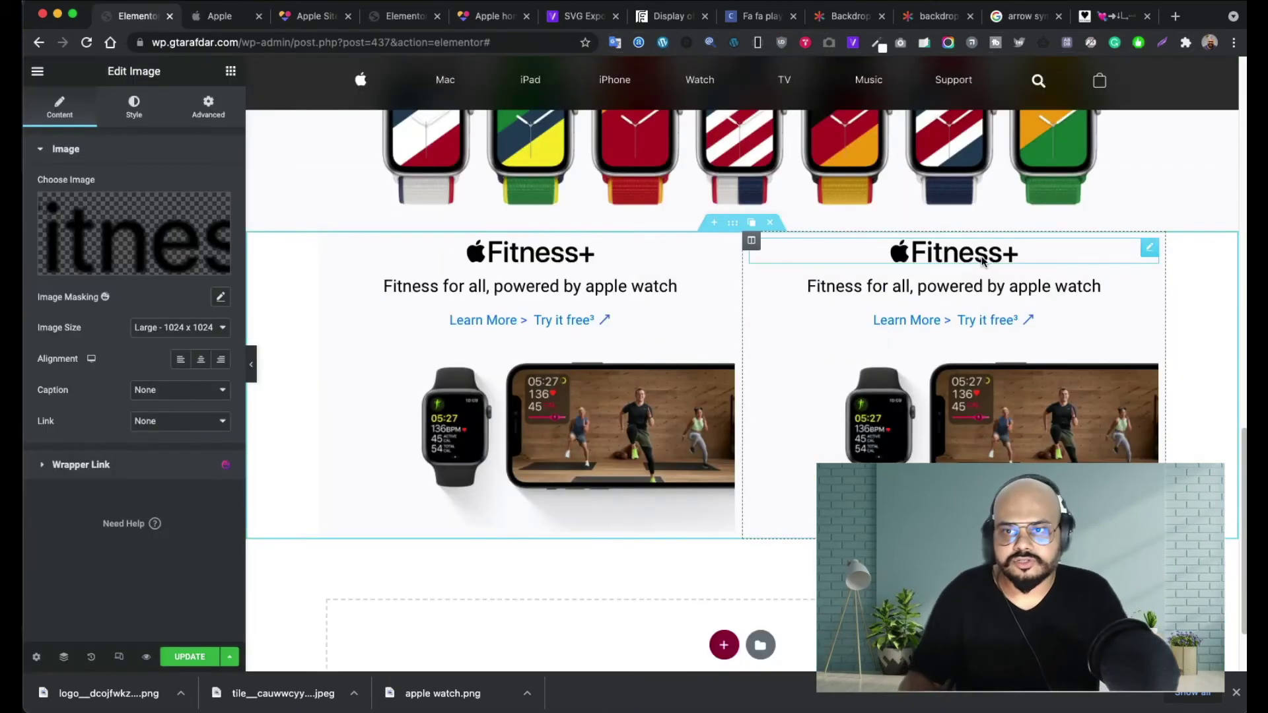
right_click(1149, 256)
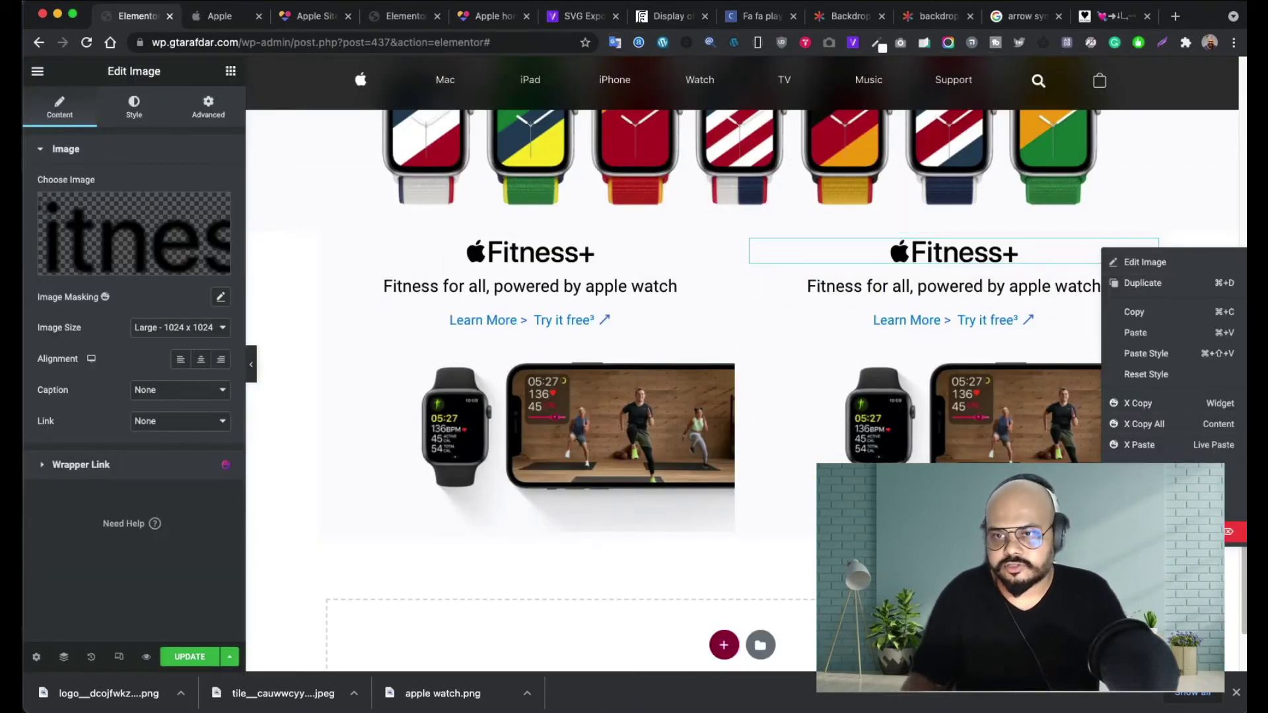
click(1164, 532)
- Copy the "International Collection" heading from the Apple Watch section for reuse in the duplicated tile
drag(210, 219, 175, 238)
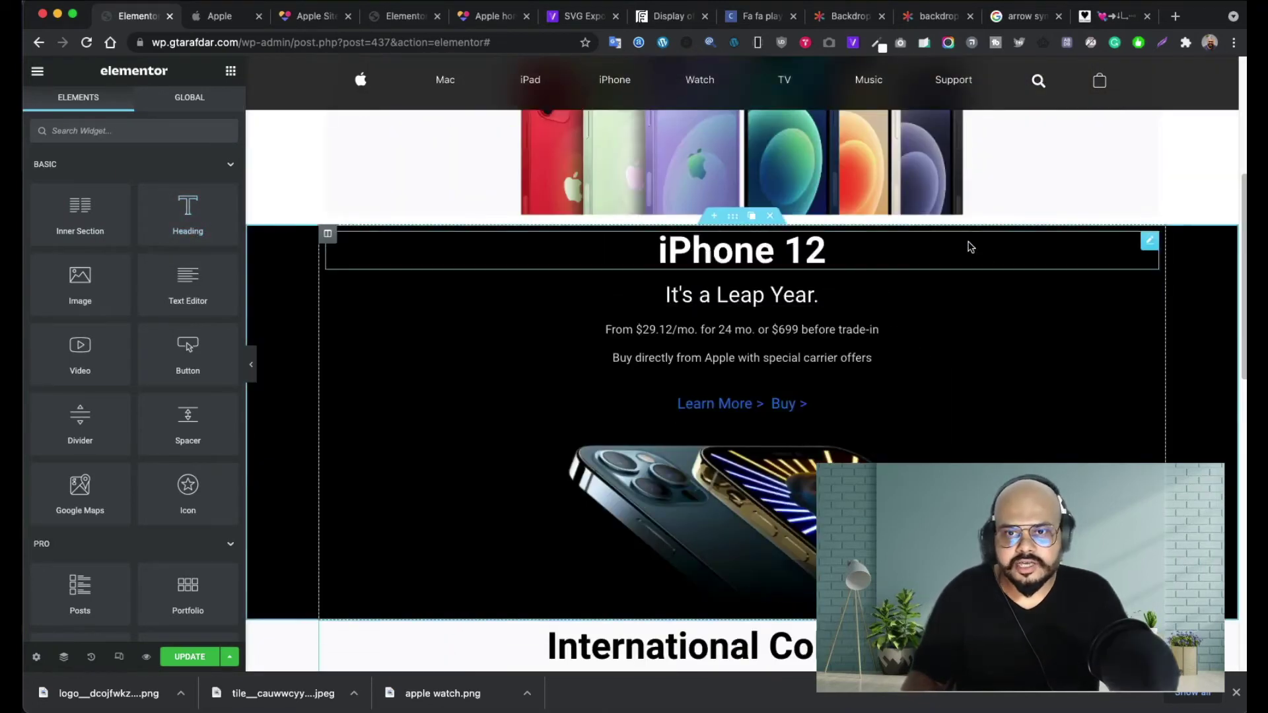
scroll(971, 247, down, 4)
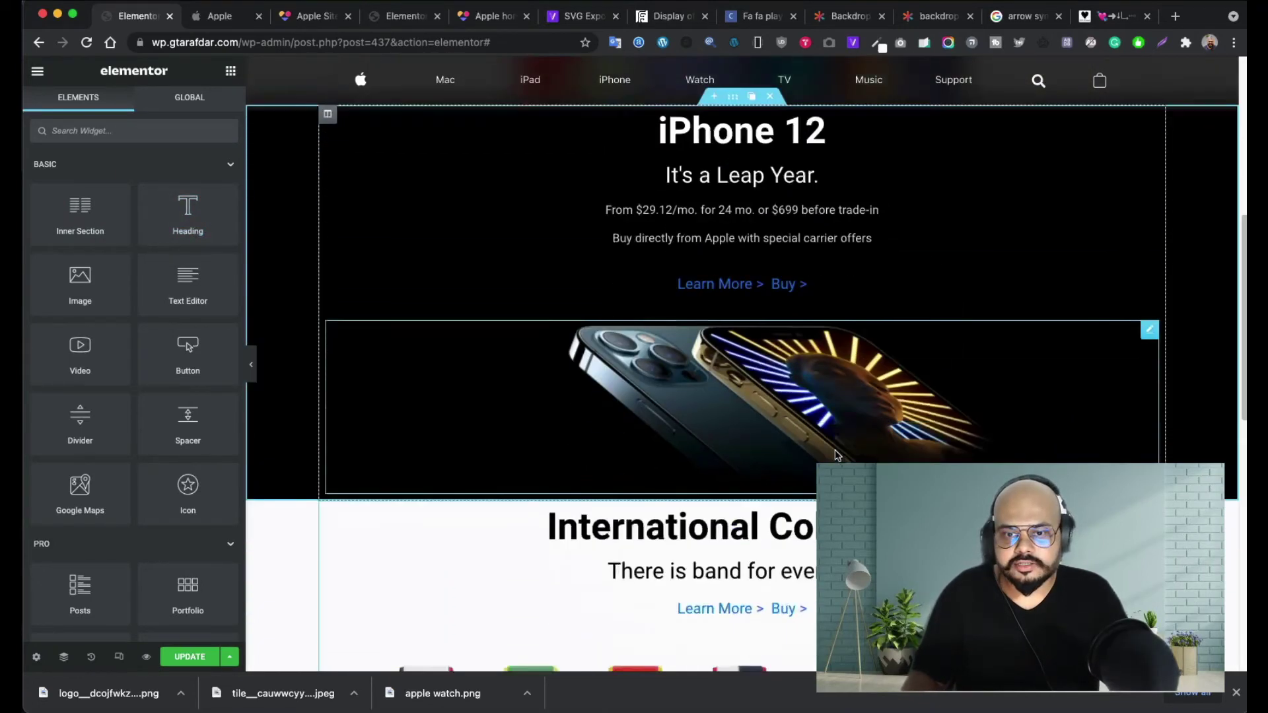
right_click(1103, 500)
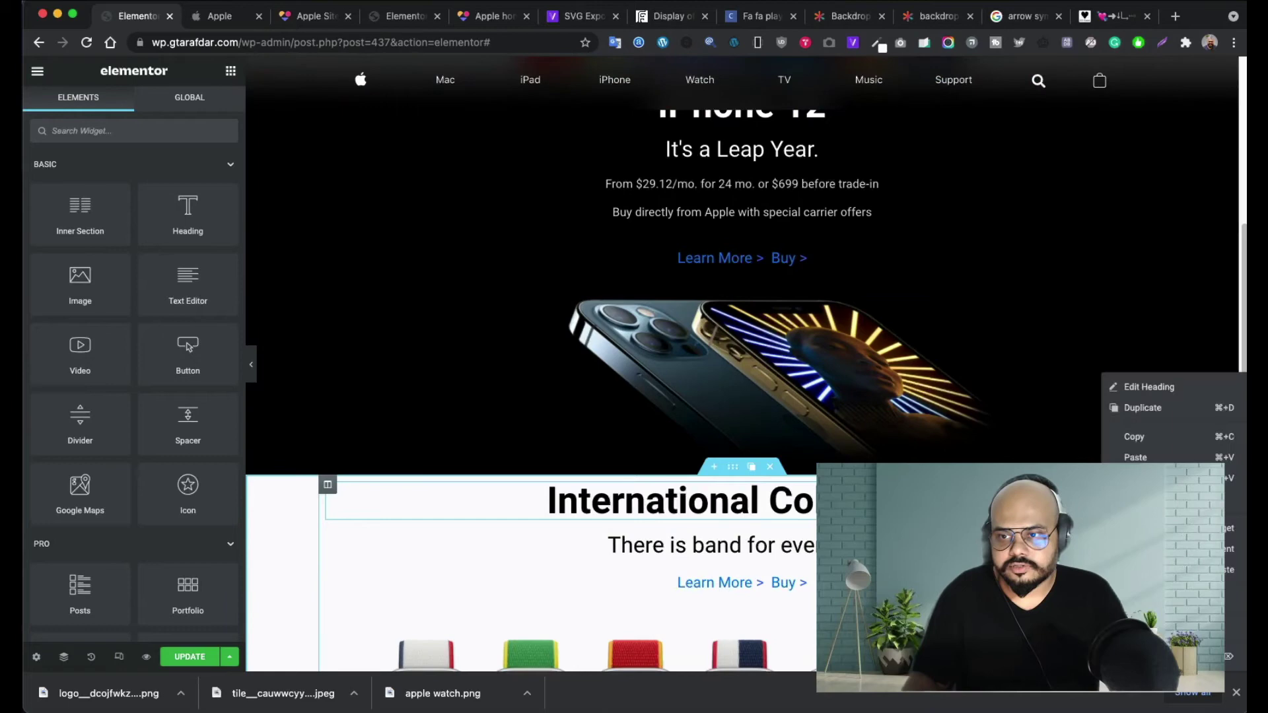
click(1129, 440)
- Paste the copied heading into the duplicated column and move it above the "Fitness for all, powered by apple watch" heading
scroll(996, 455, down, 5)
scroll(997, 455, down, 3)
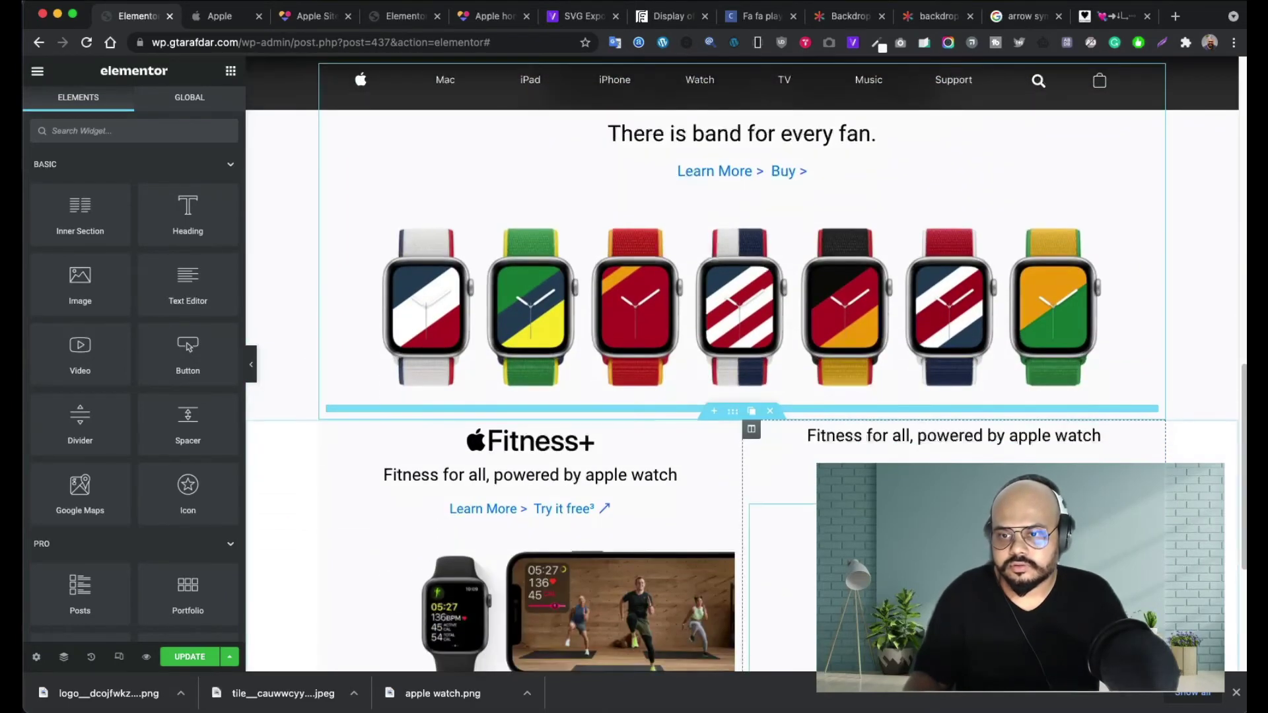
right_click(1103, 437)
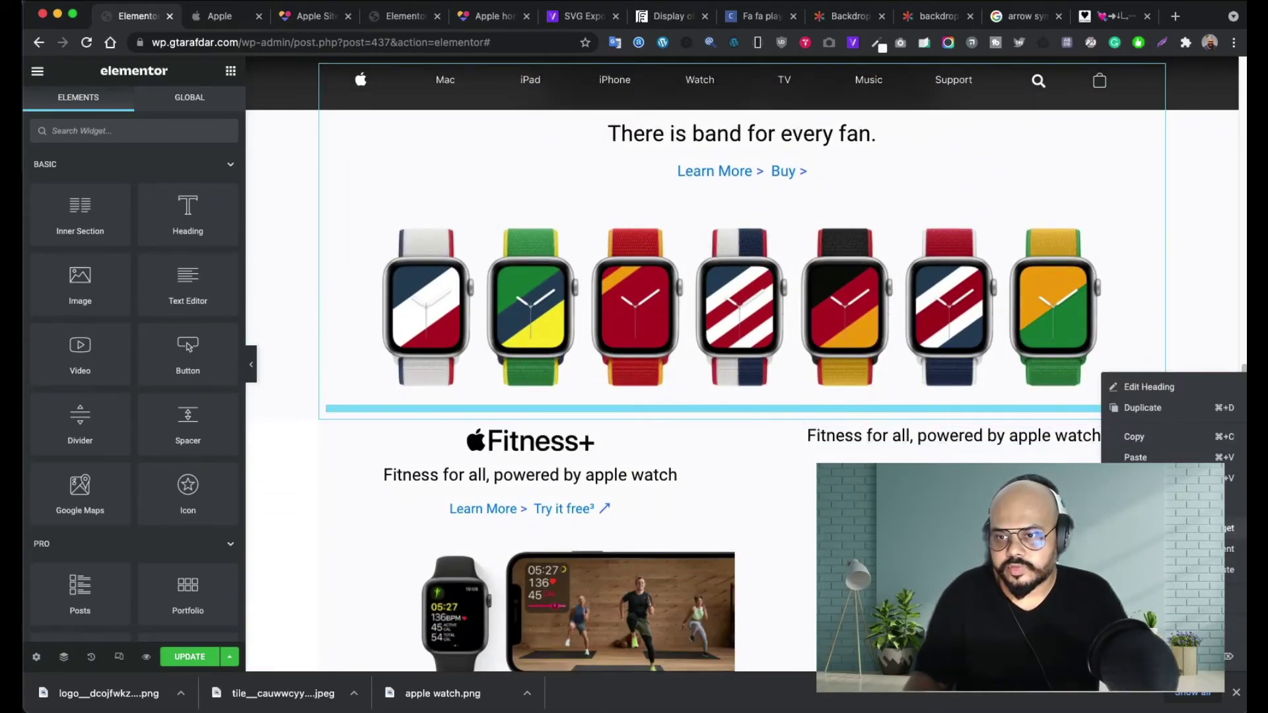
click(1135, 457)
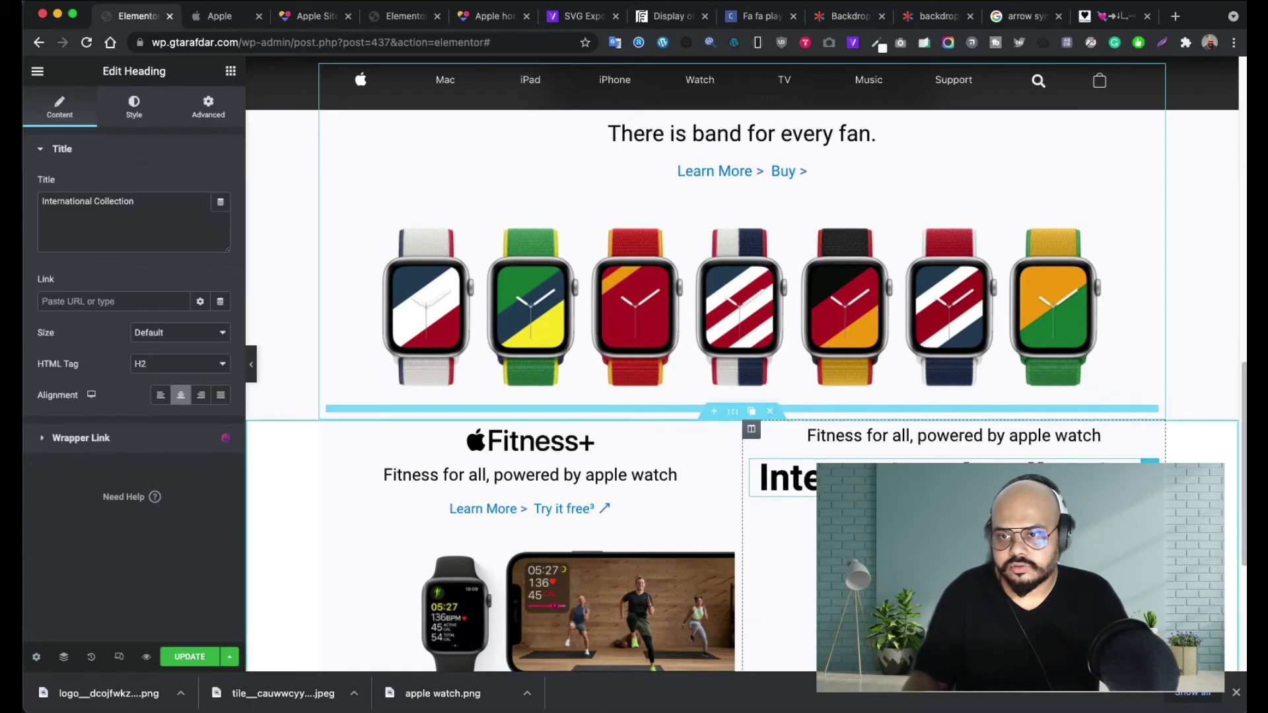
drag(1141, 461, 1030, 429)
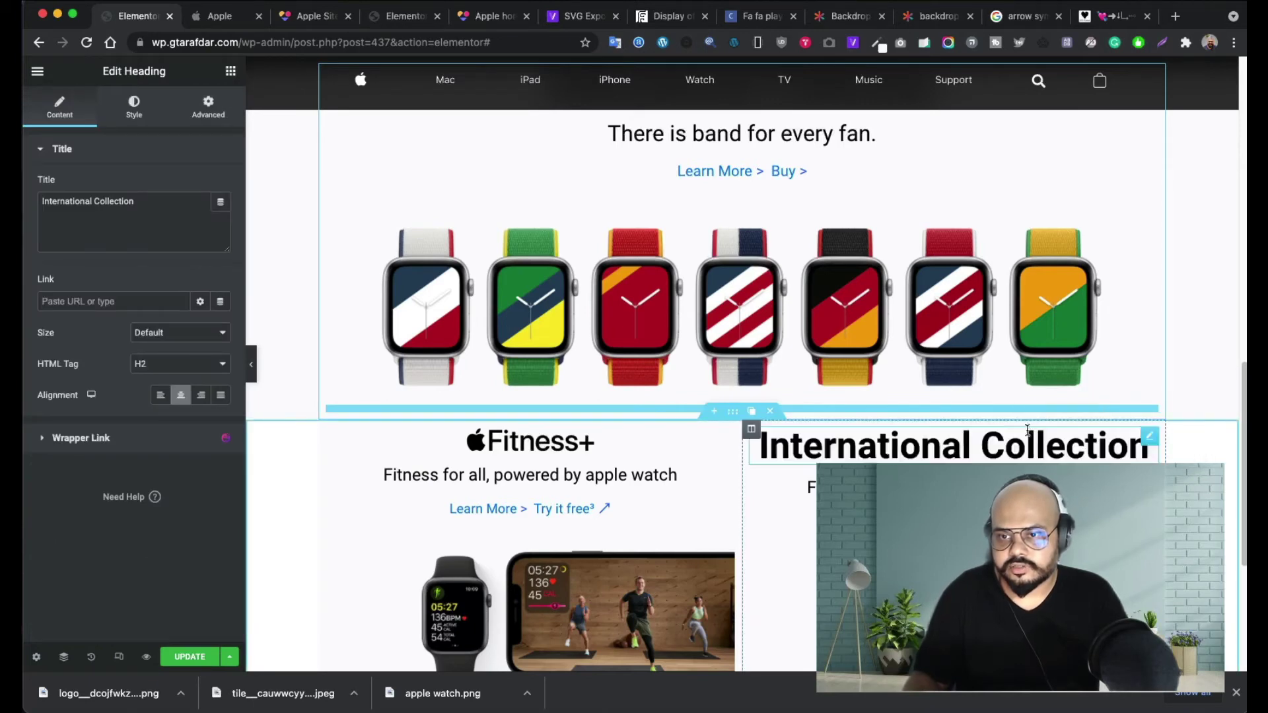
- Change the pasted "International Collection" heading in the duplicated tile to "iMac"
triple_click(109, 205)
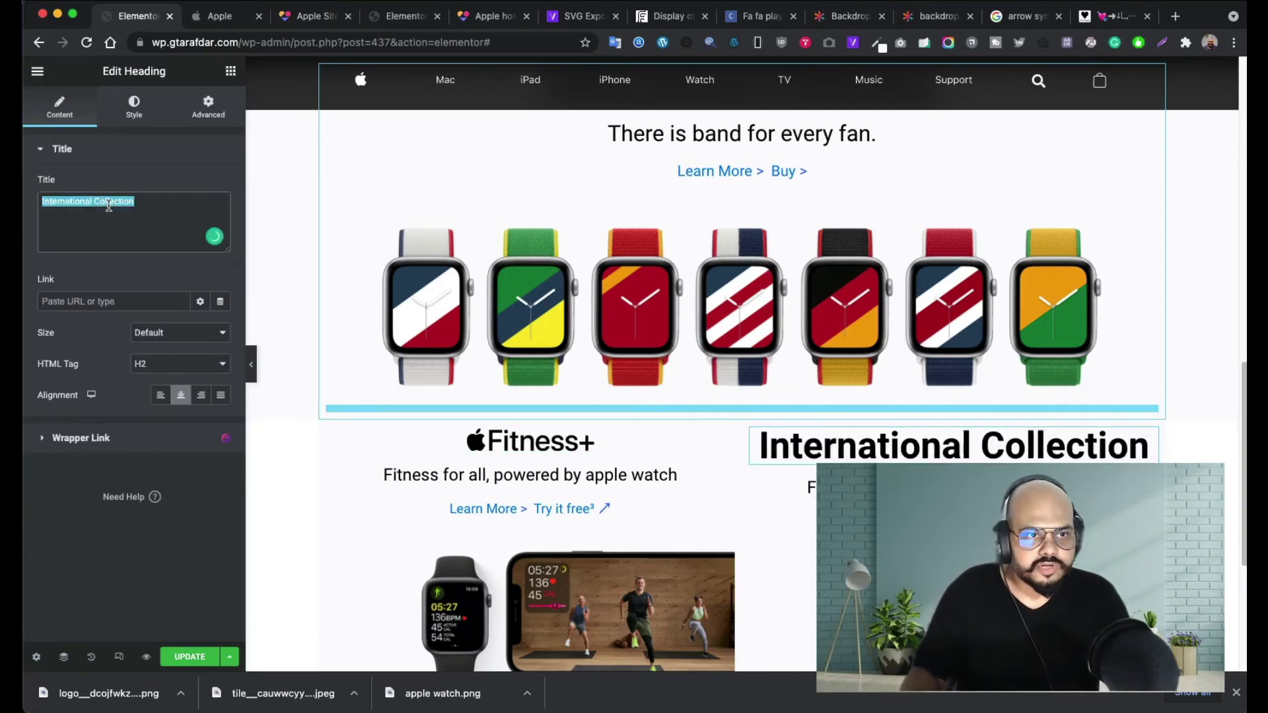
text(Ima)
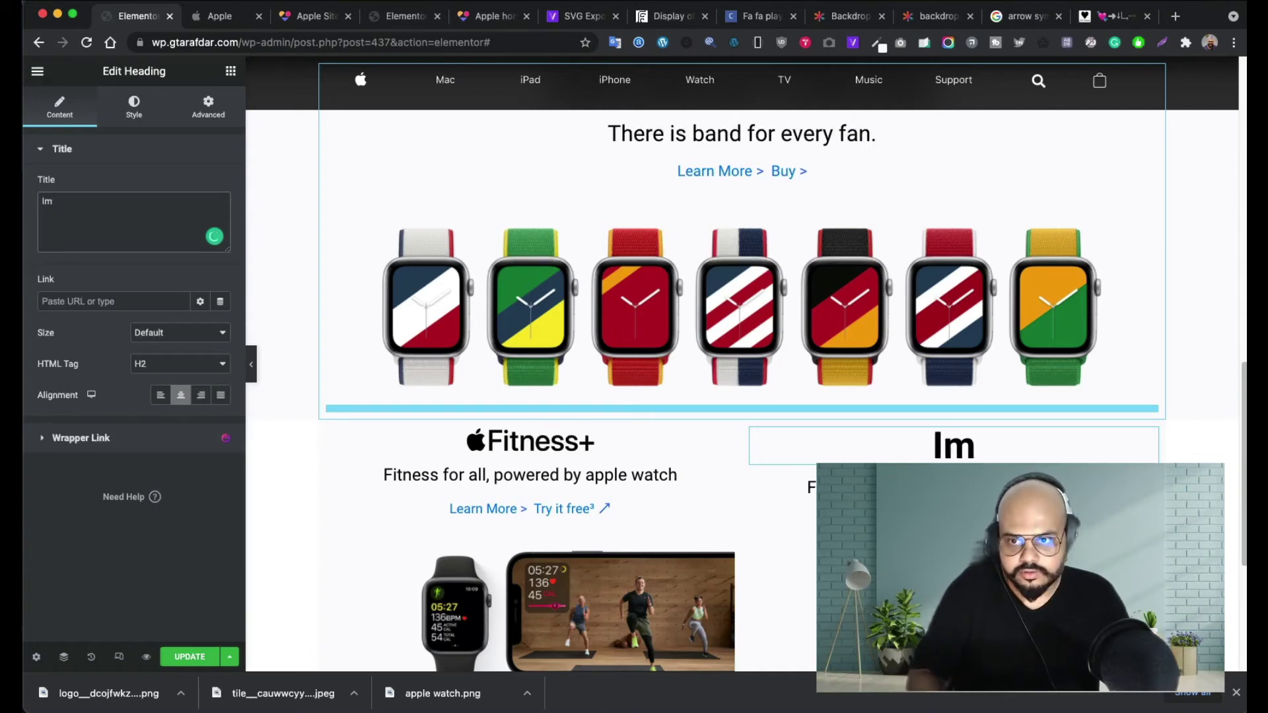
key(BackSpace)
key(BackSpace)
text(iMa)
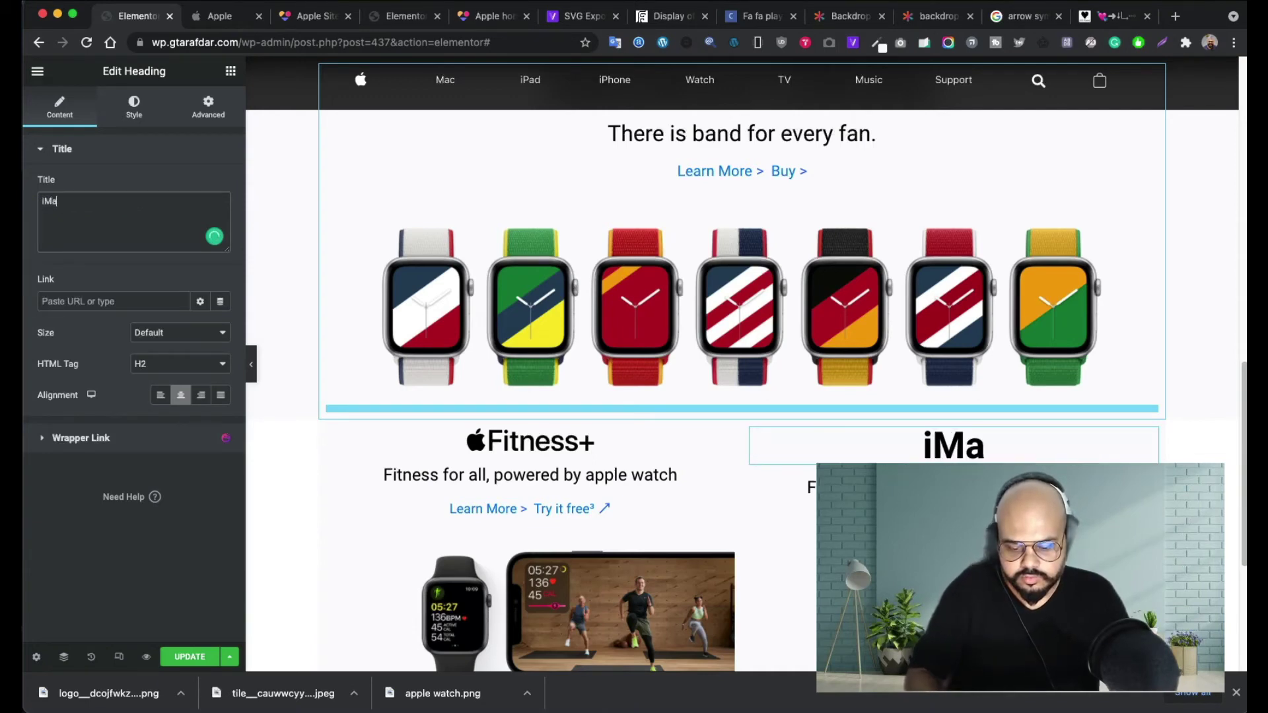
text(c)
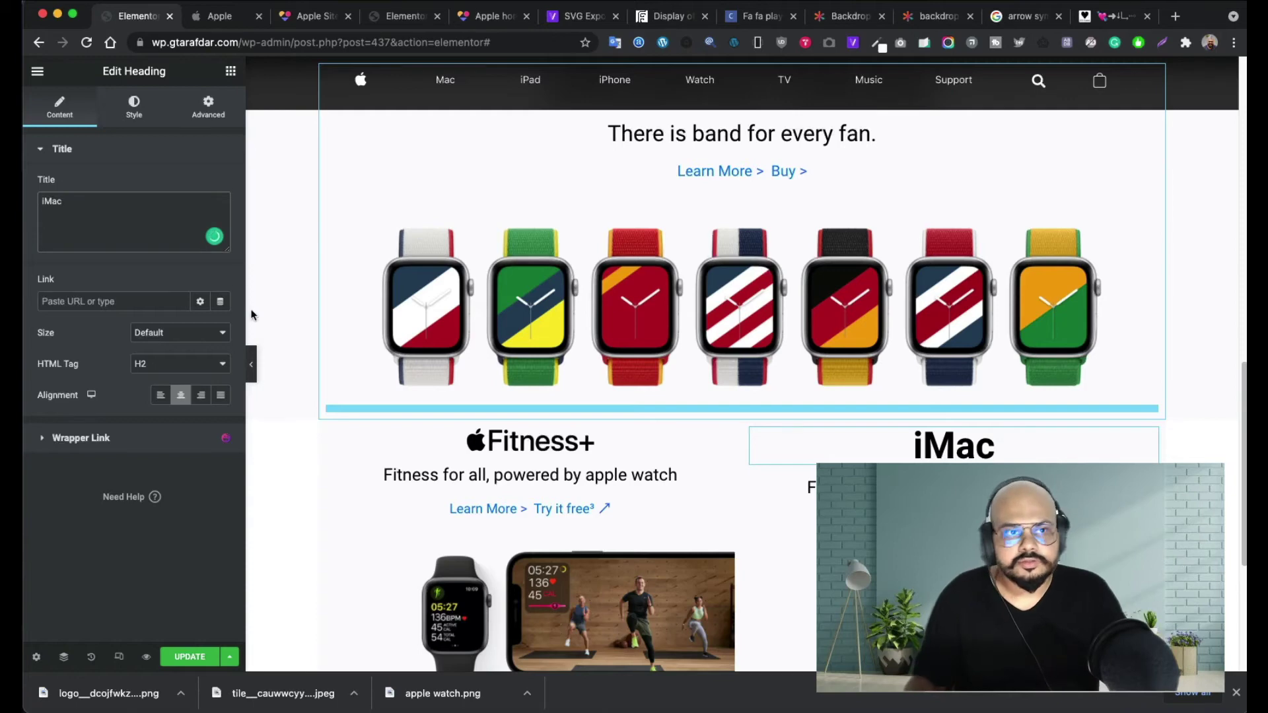
- Check the iMac tile on the Apple page and change the duplicated tile's subheading to "Say hello."
click(227, 22)
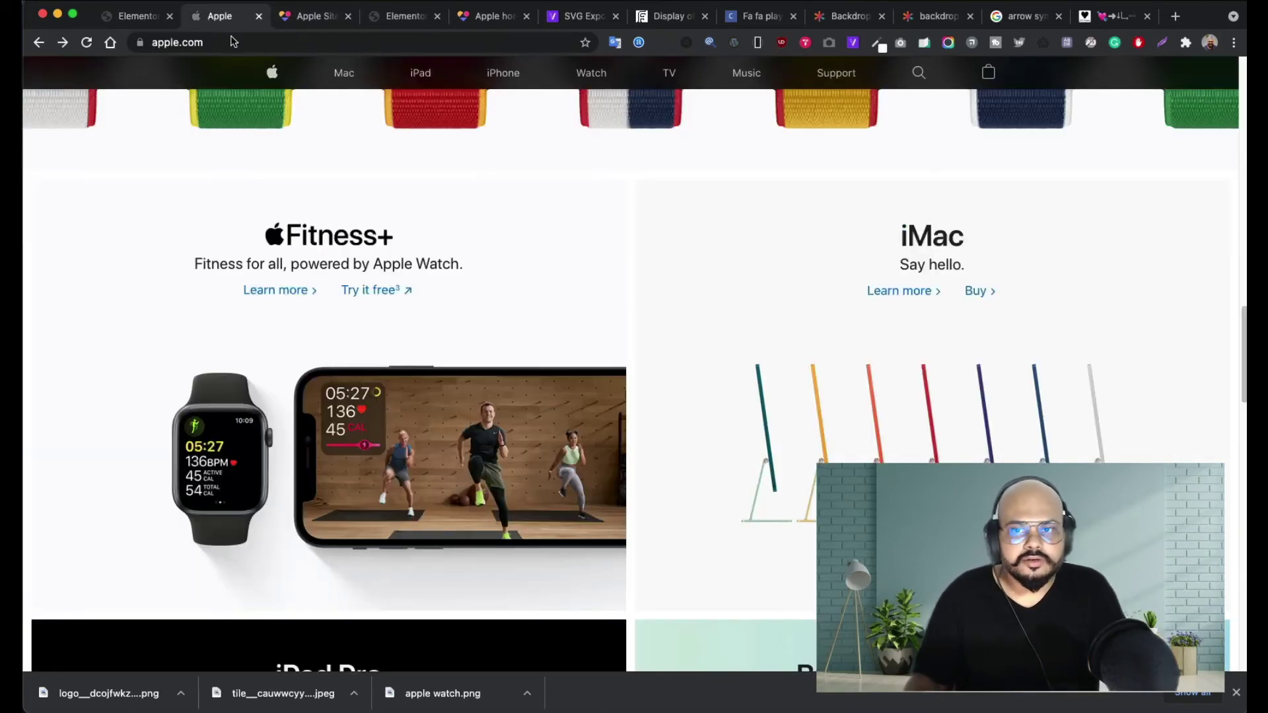
click(130, 15)
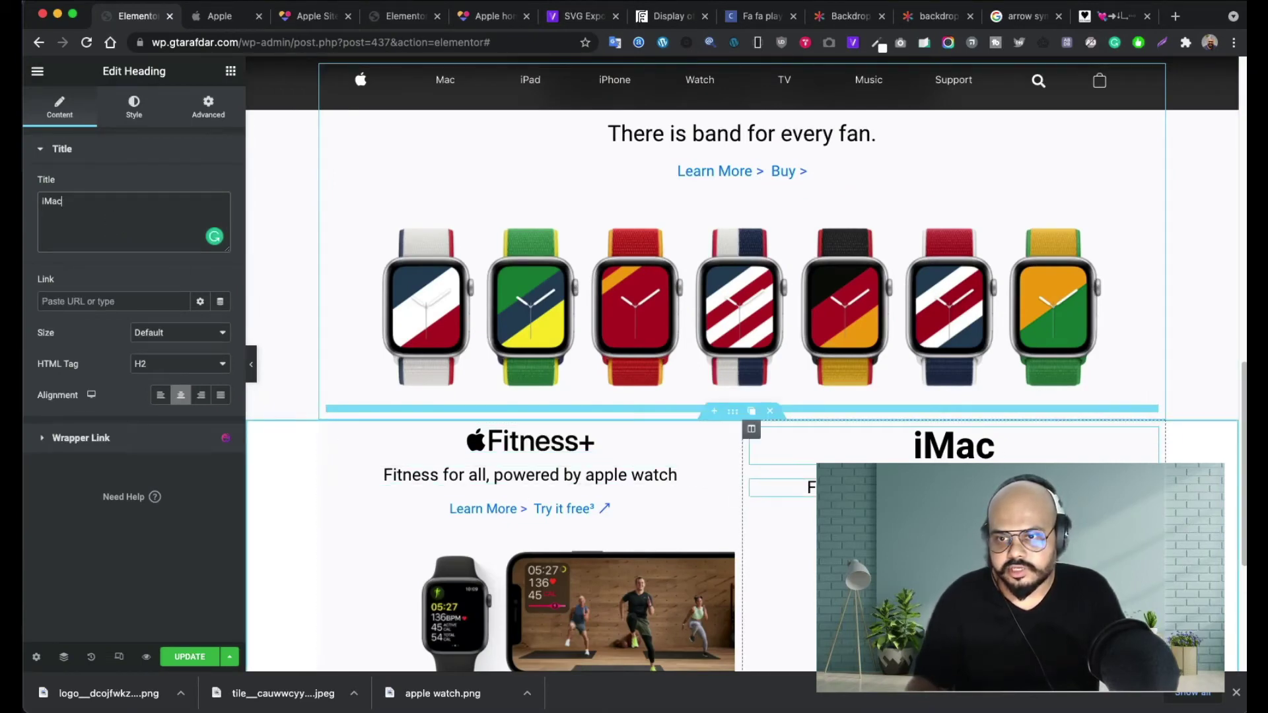
click(954, 487)
triple_click(129, 211)
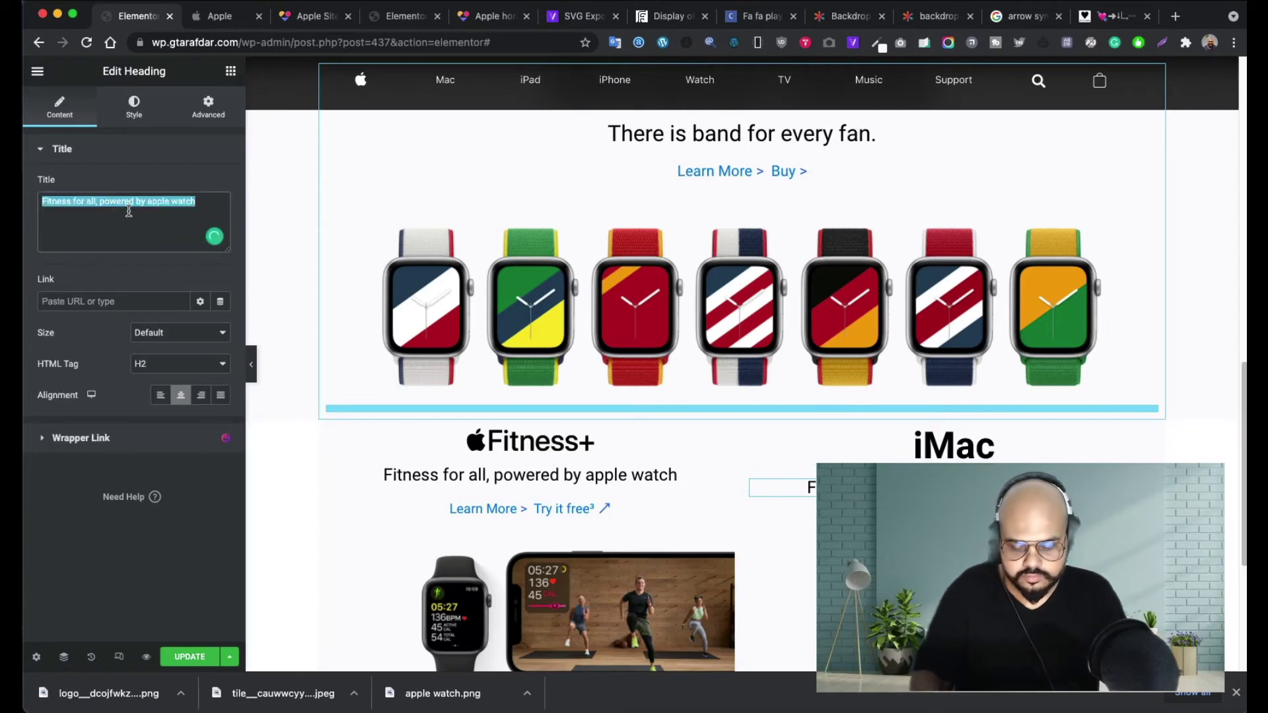
text(Say hello.)
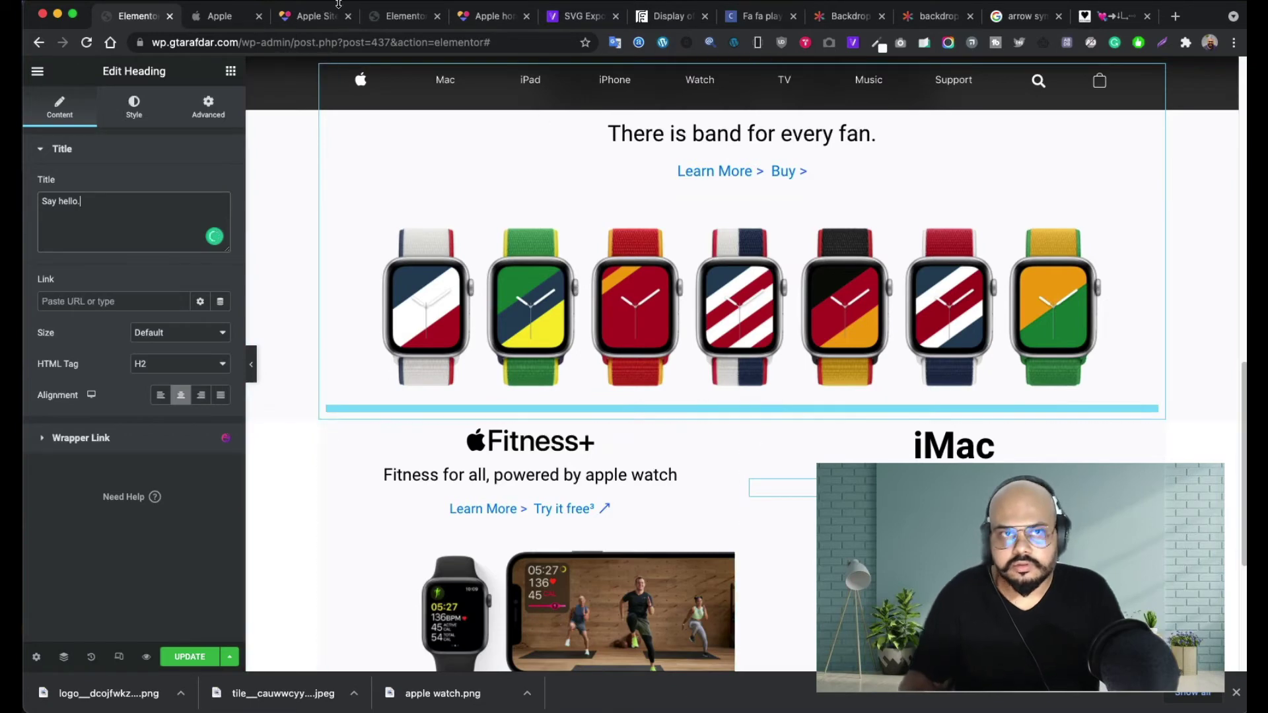
- Check the iMac links on the Apple page and delete the link text widget from the duplicated tile
click(224, 23)
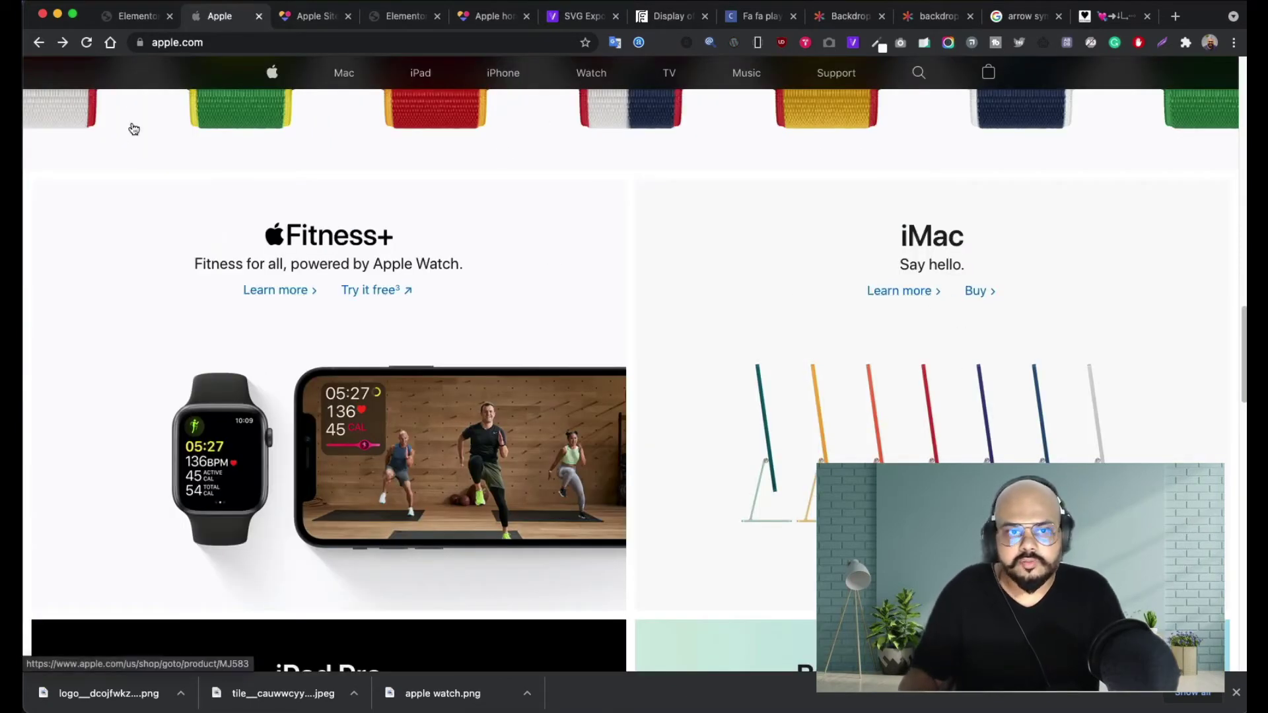
click(126, 24)
right_click(1151, 519)
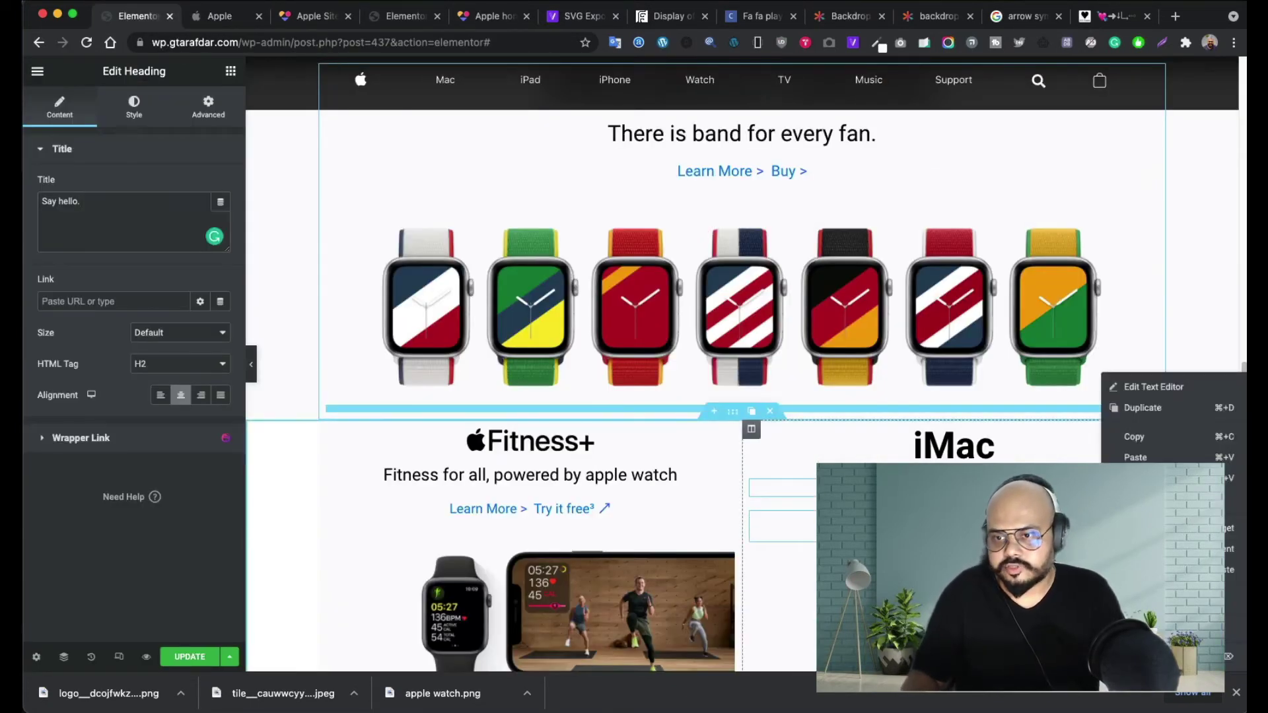
click(1159, 657)
- Copy the "Learn More > Buy >" text from the International Collection section and paste it below "Say hello." in the iMac tile
scroll(726, 239, up, 2)
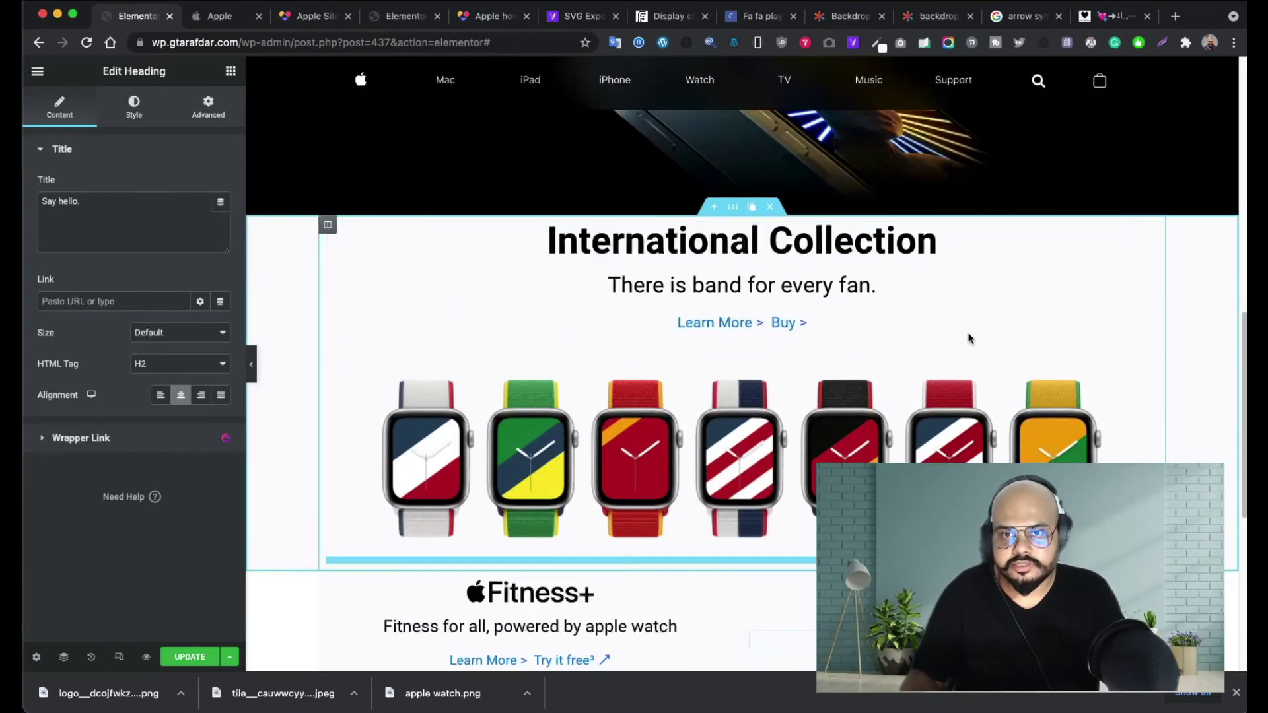
right_click(1144, 323)
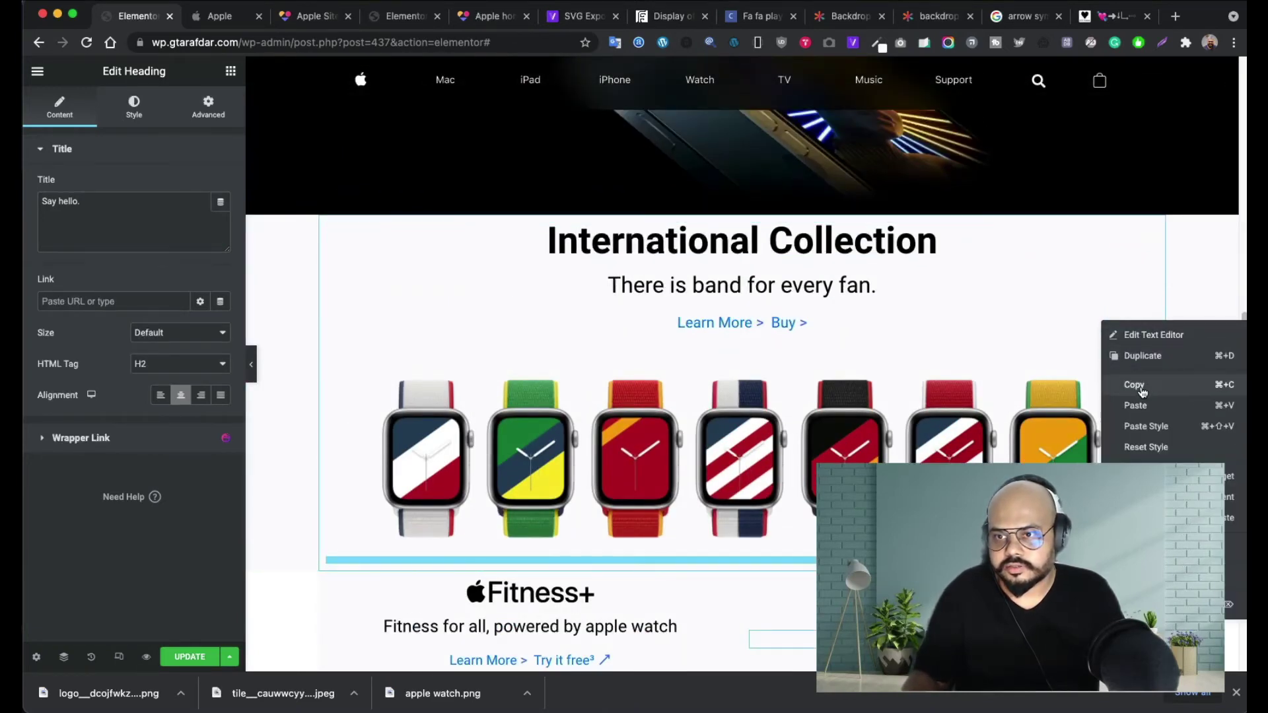
click(1137, 387)
scroll(1105, 376, down, 2)
right_click(1105, 376)
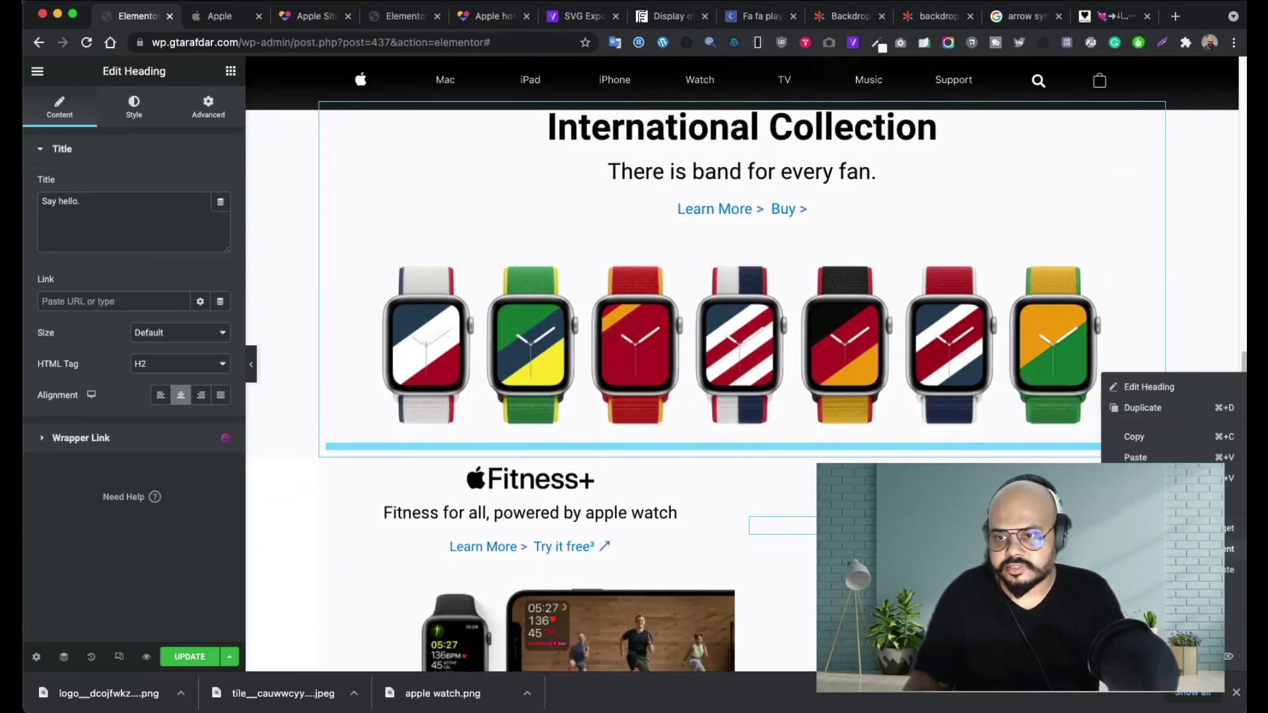
click(1135, 457)
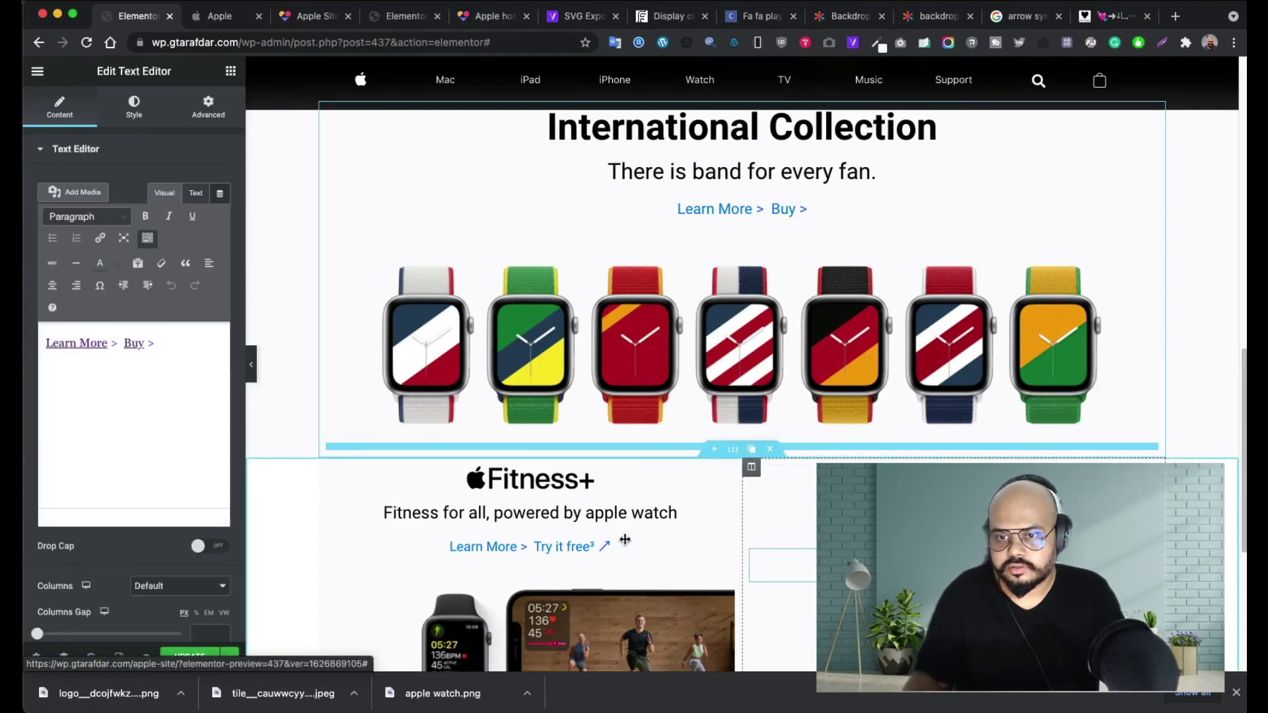
- Compare with the Apple page, then copy the Fitness+ link text's style and paste it onto the iMac tile's links
click(218, 17)
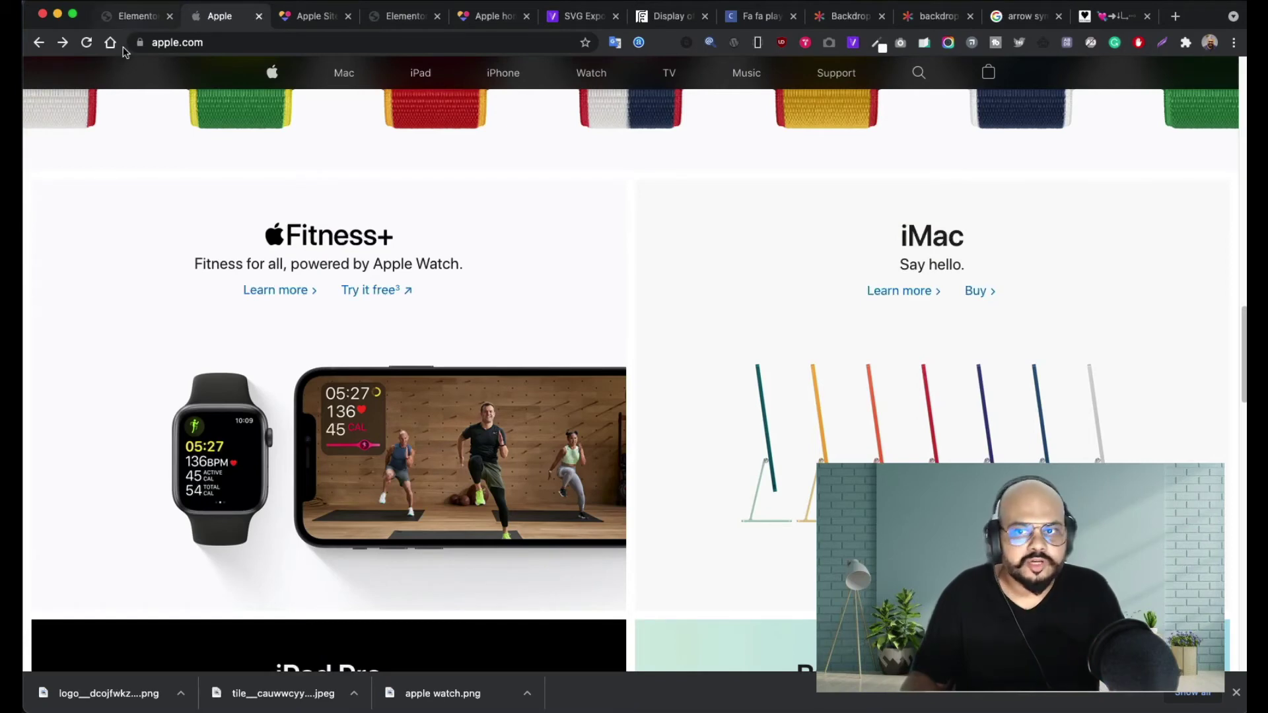
click(135, 16)
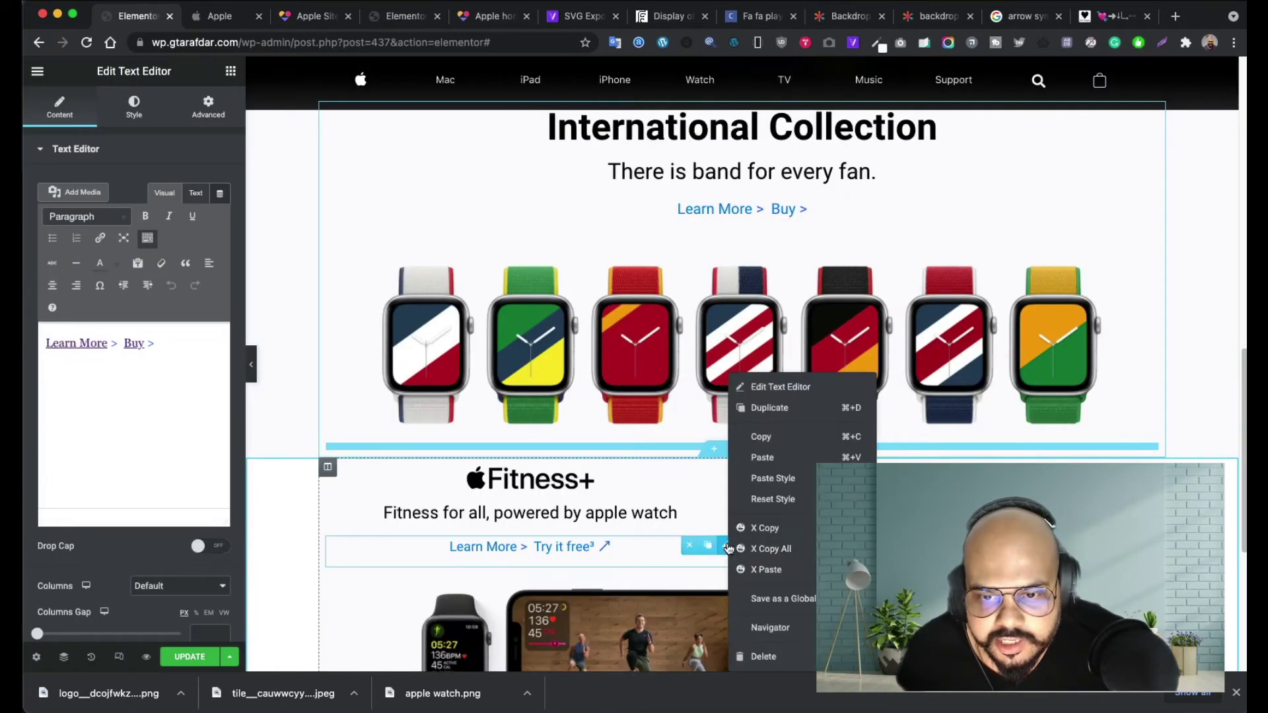
right_click(732, 543)
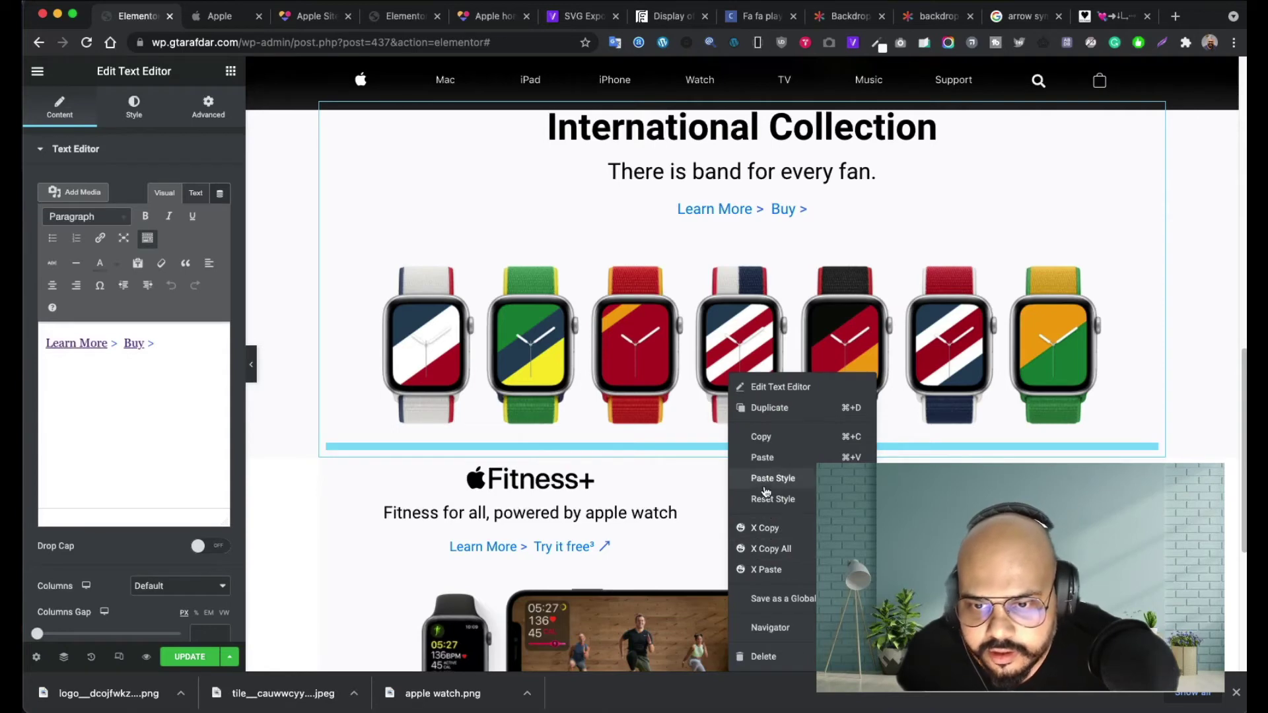
click(766, 438)
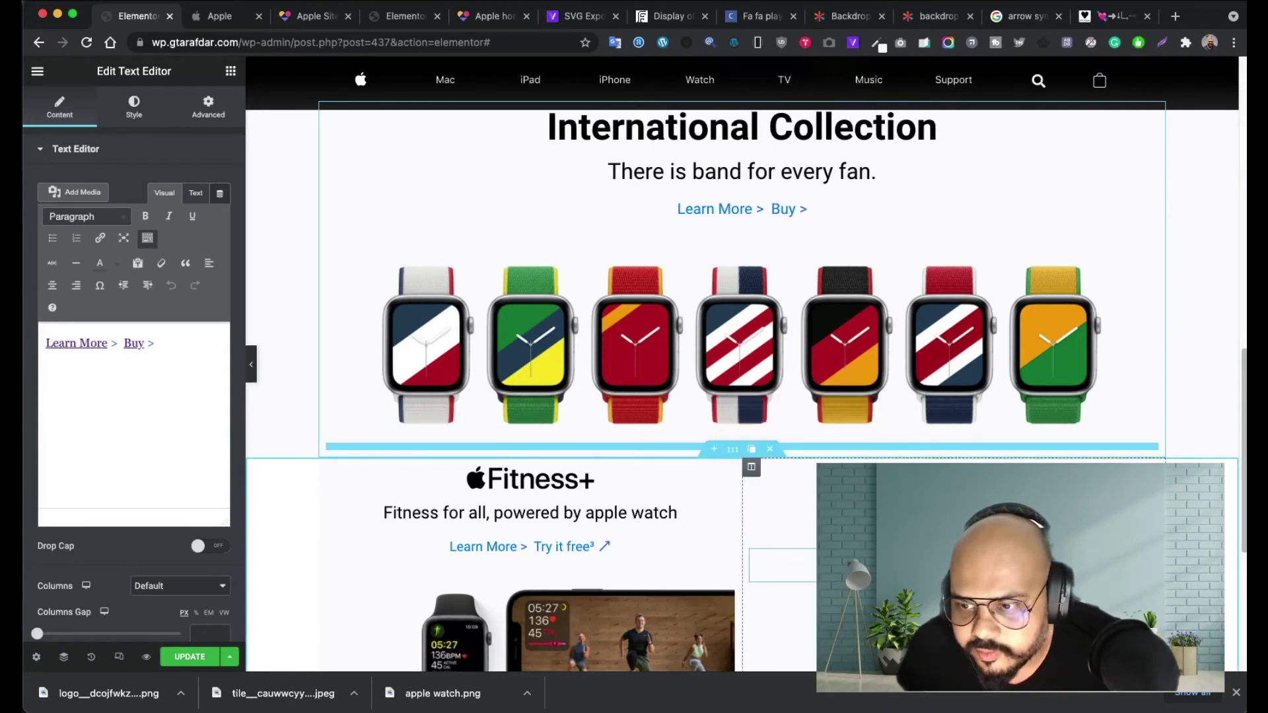
right_click(1148, 562)
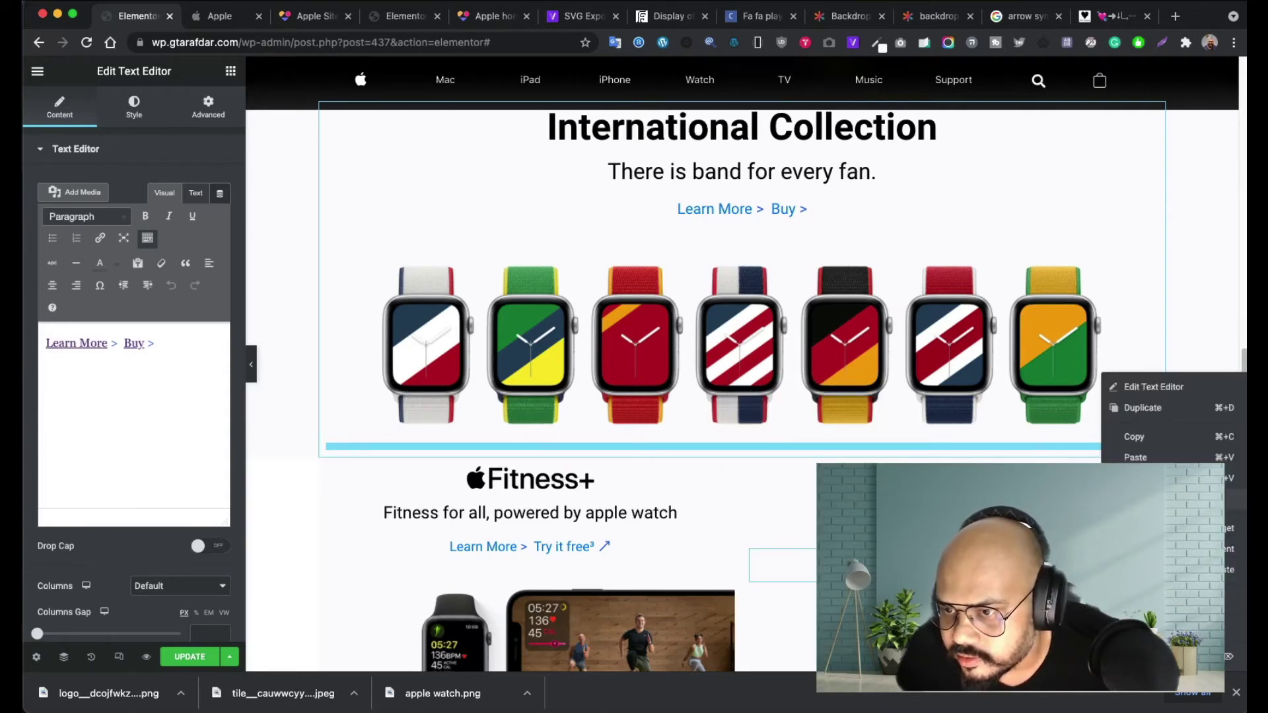
click(1149, 479)
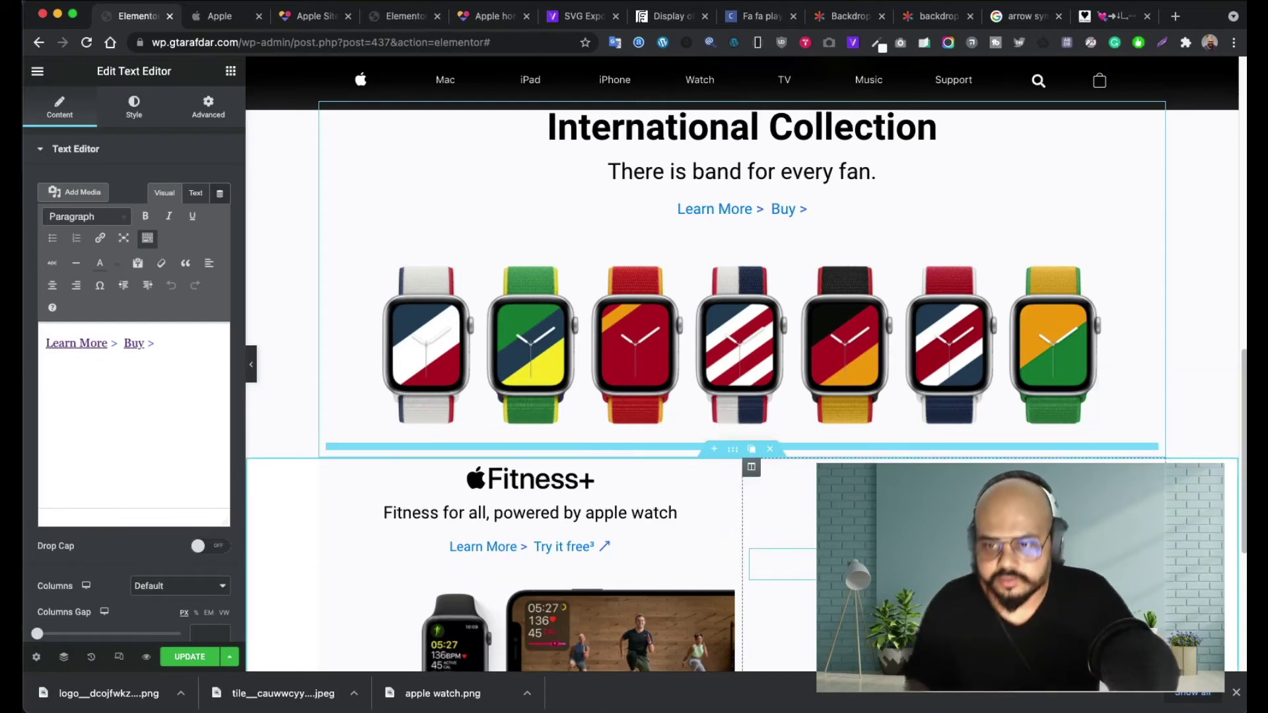
- Replace the duplicated tile's image with promo_imac__crg641tip4q6_large.jpeg from the media library
scroll(682, 553, down, 3)
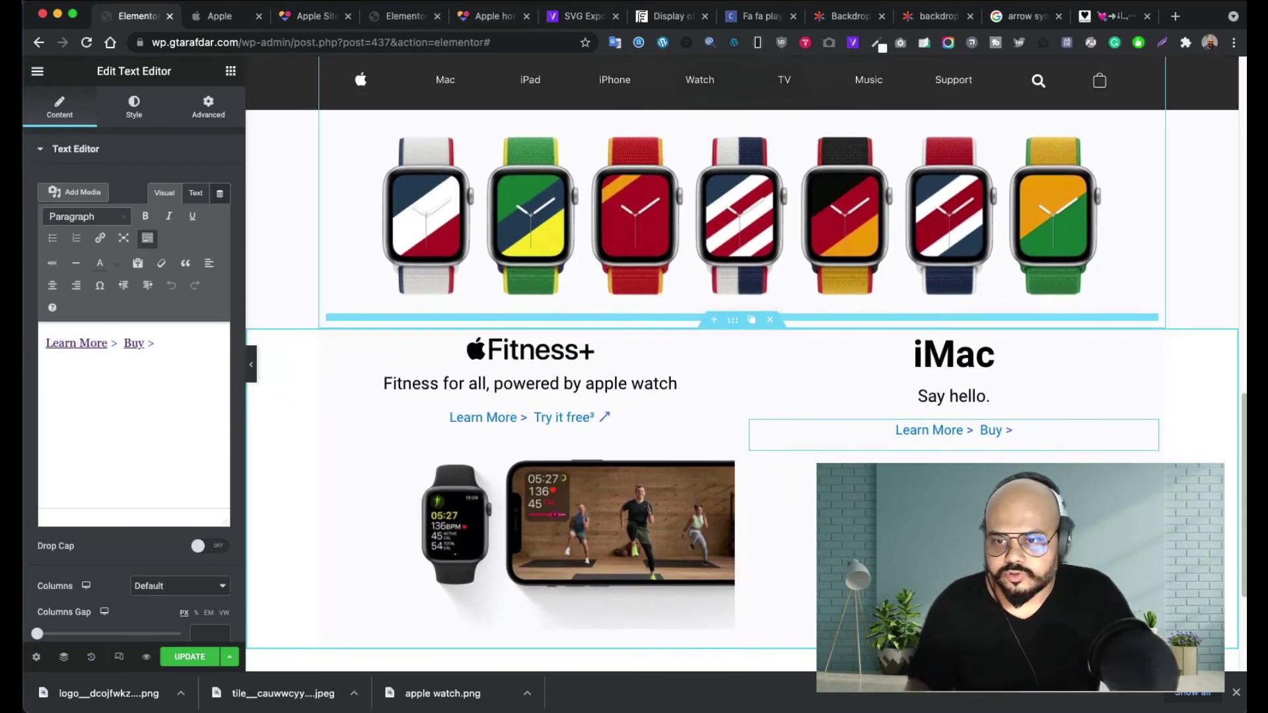
click(676, 485)
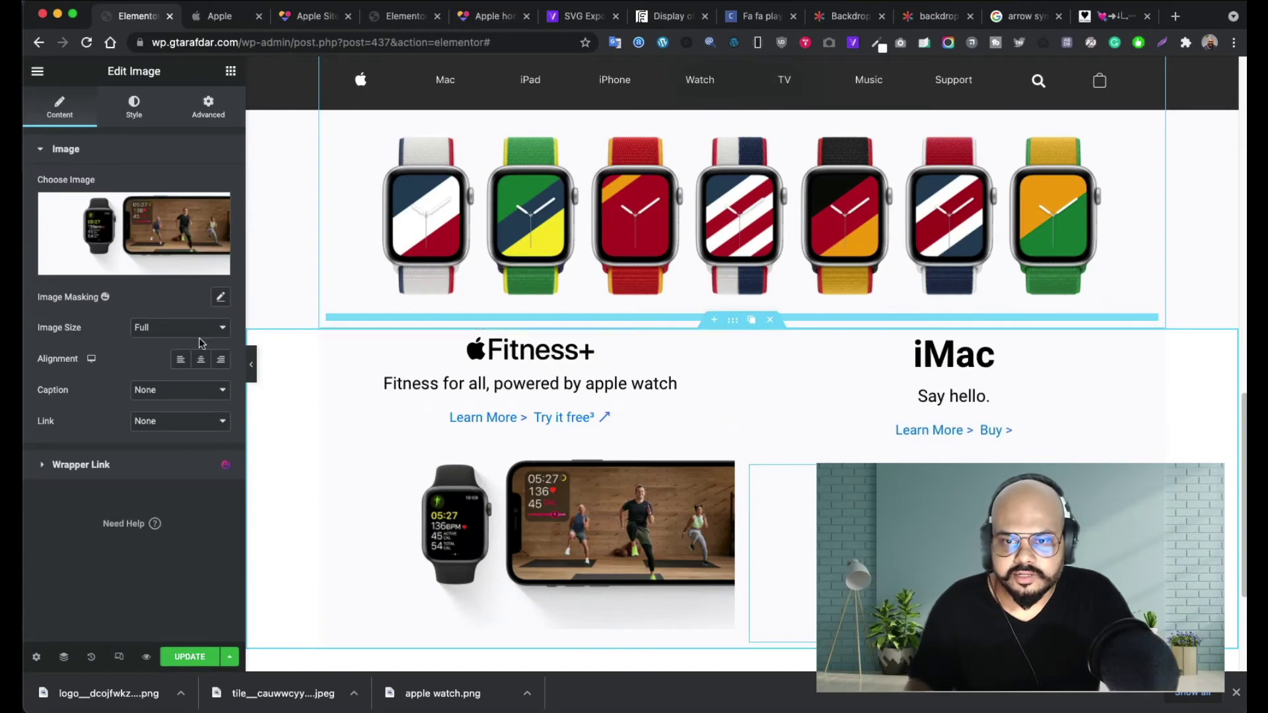
click(118, 199)
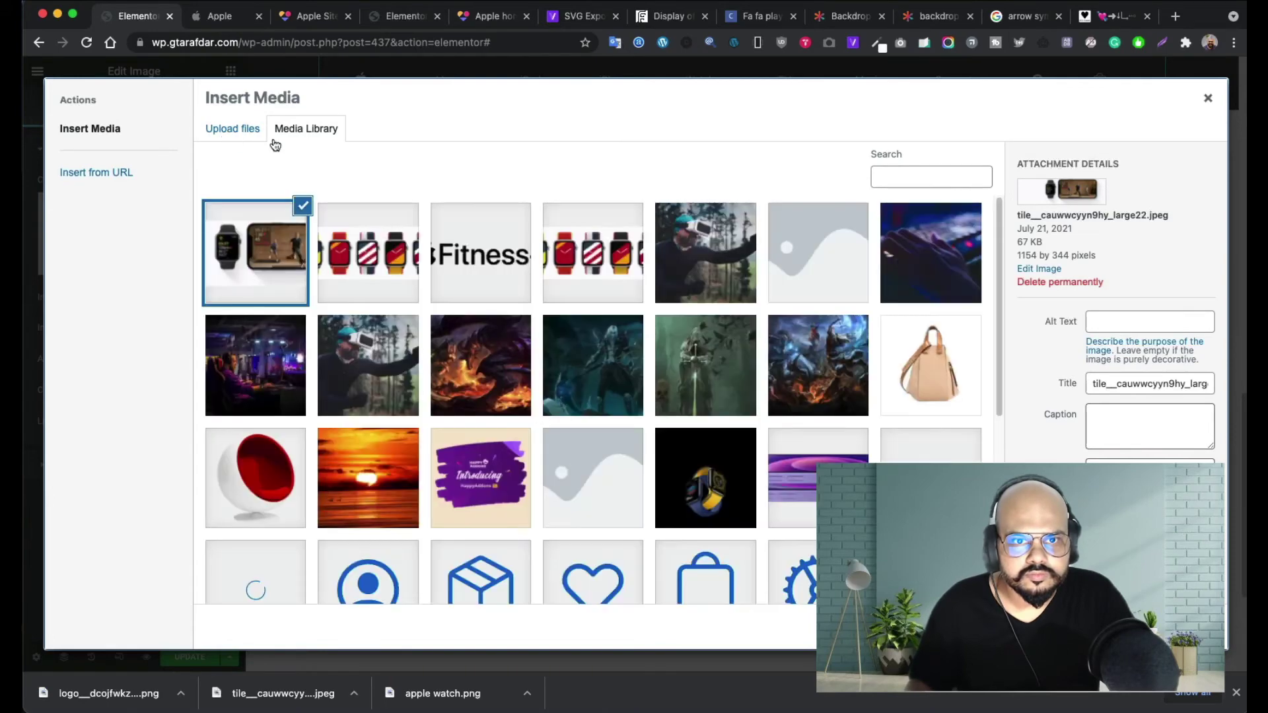
scroll(608, 410, down, 5)
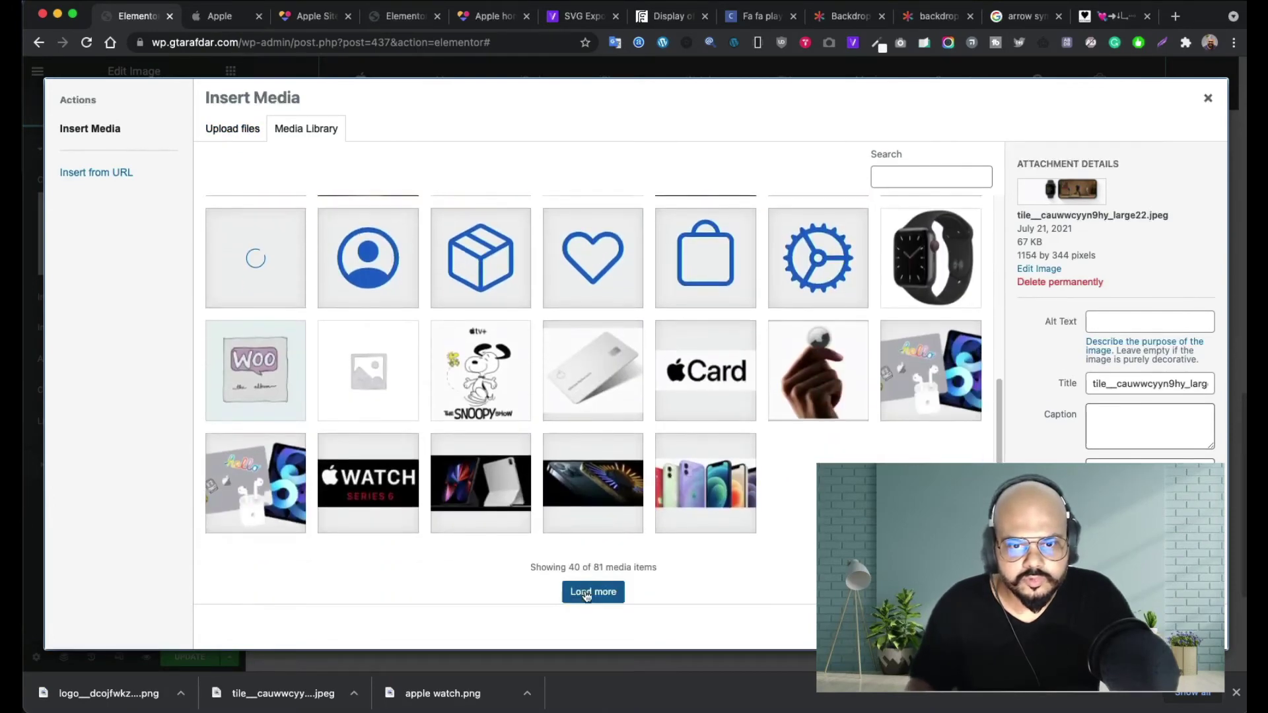
click(586, 593)
scroll(595, 438, down, 1)
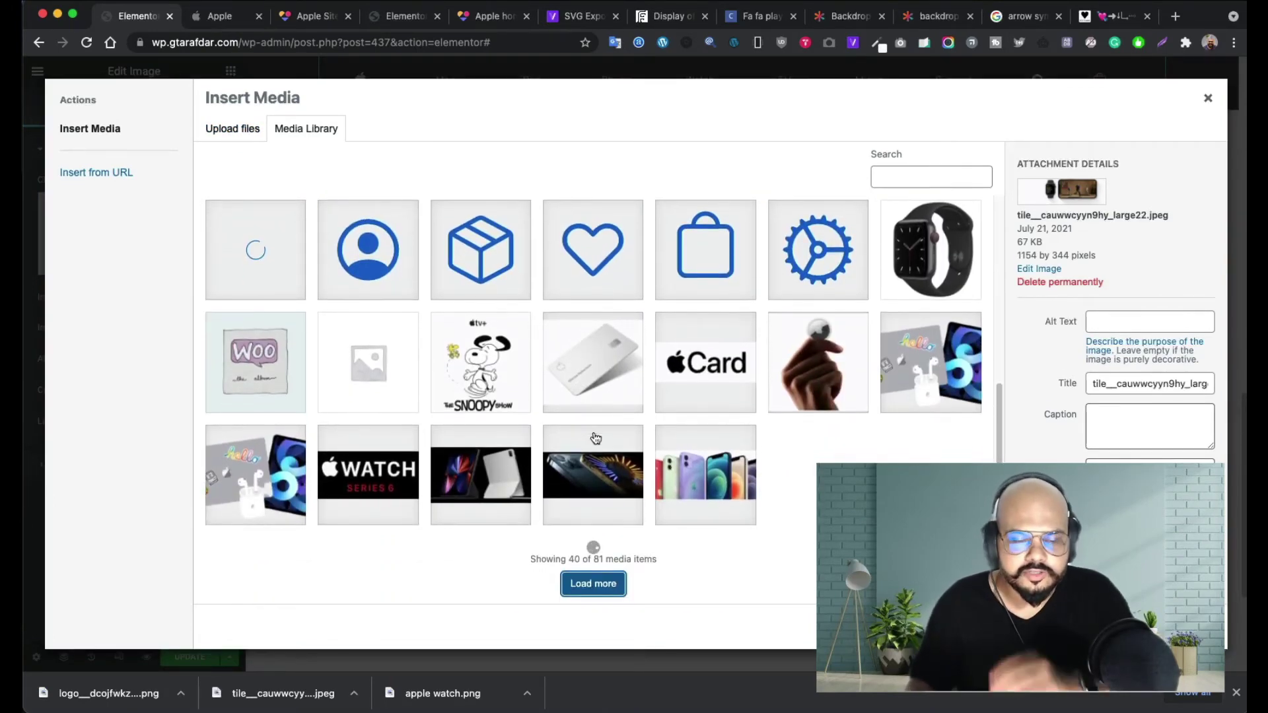
scroll(388, 558, down, 1)
click(388, 558)
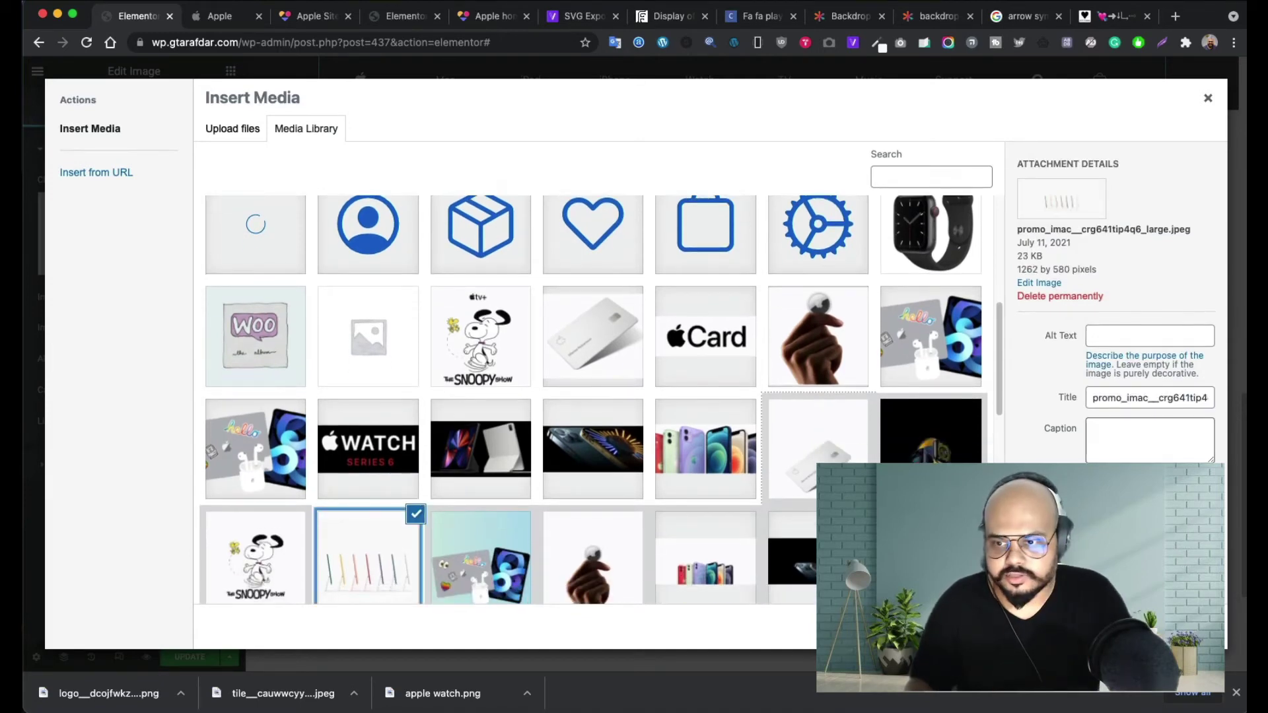
click(1179, 627)
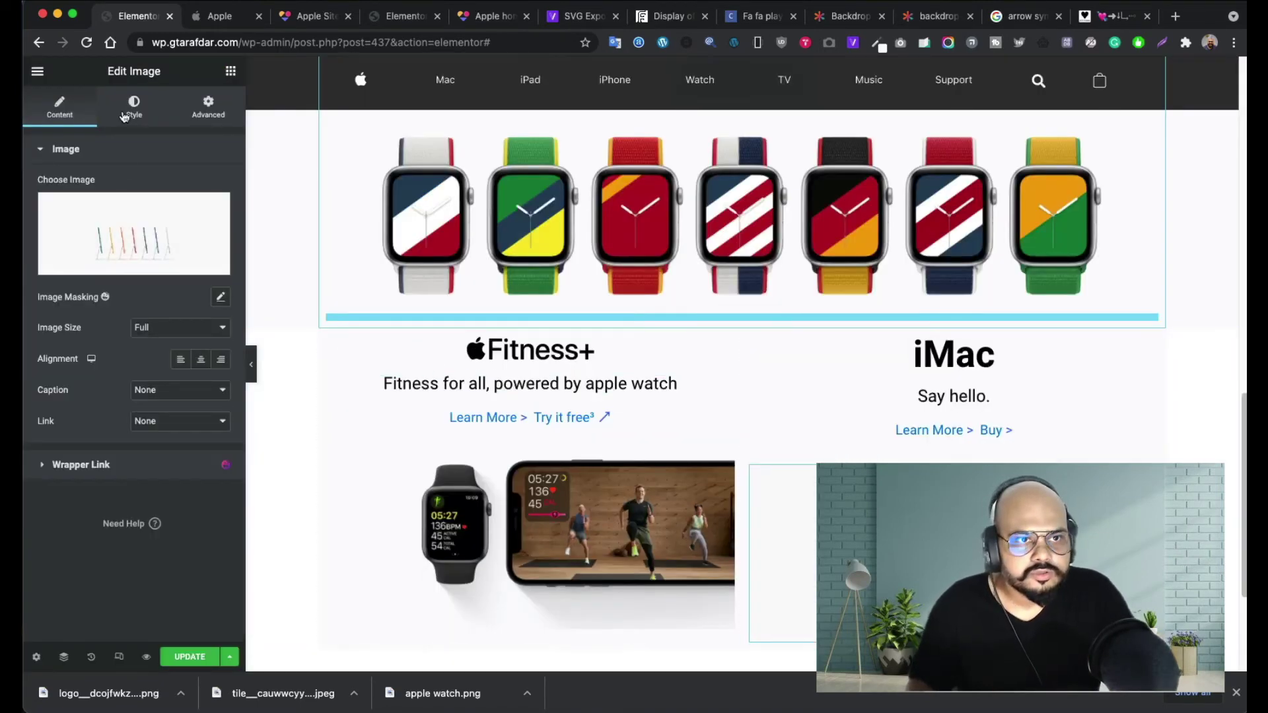
- Copy the Fitness+ image and paste its style onto the iMac image
right_click(725, 472)
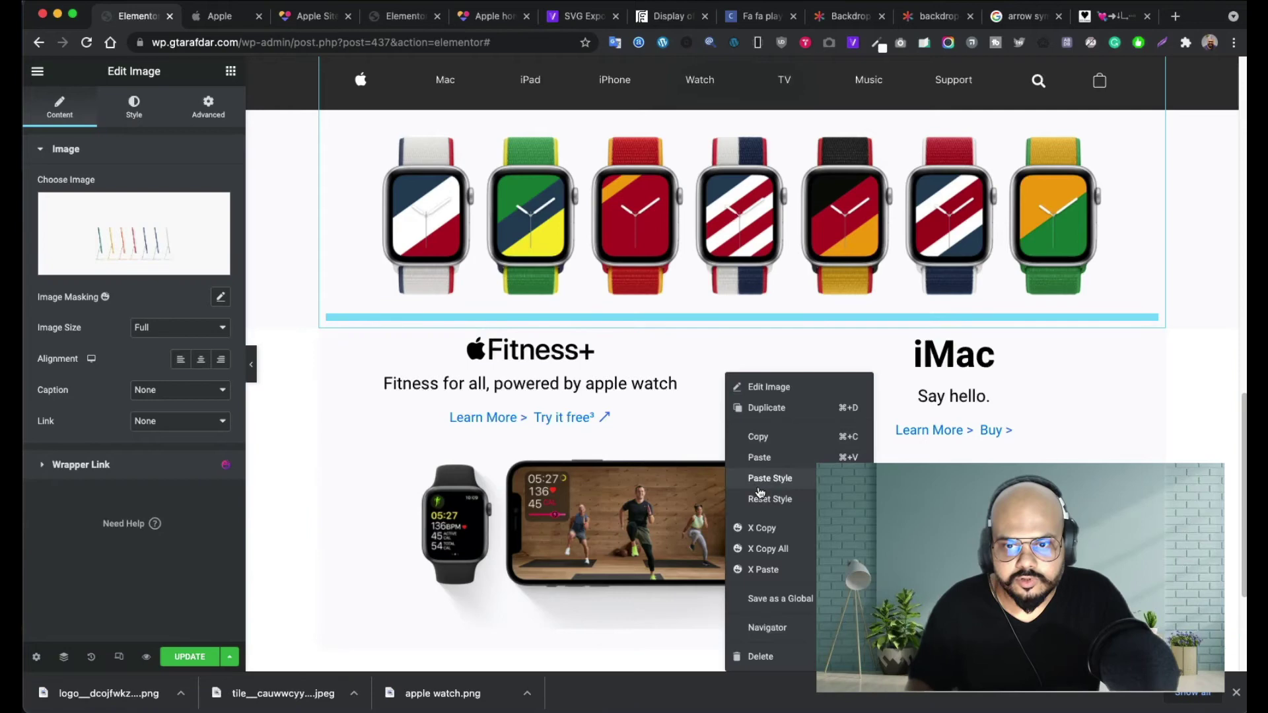
click(763, 437)
right_click(1103, 502)
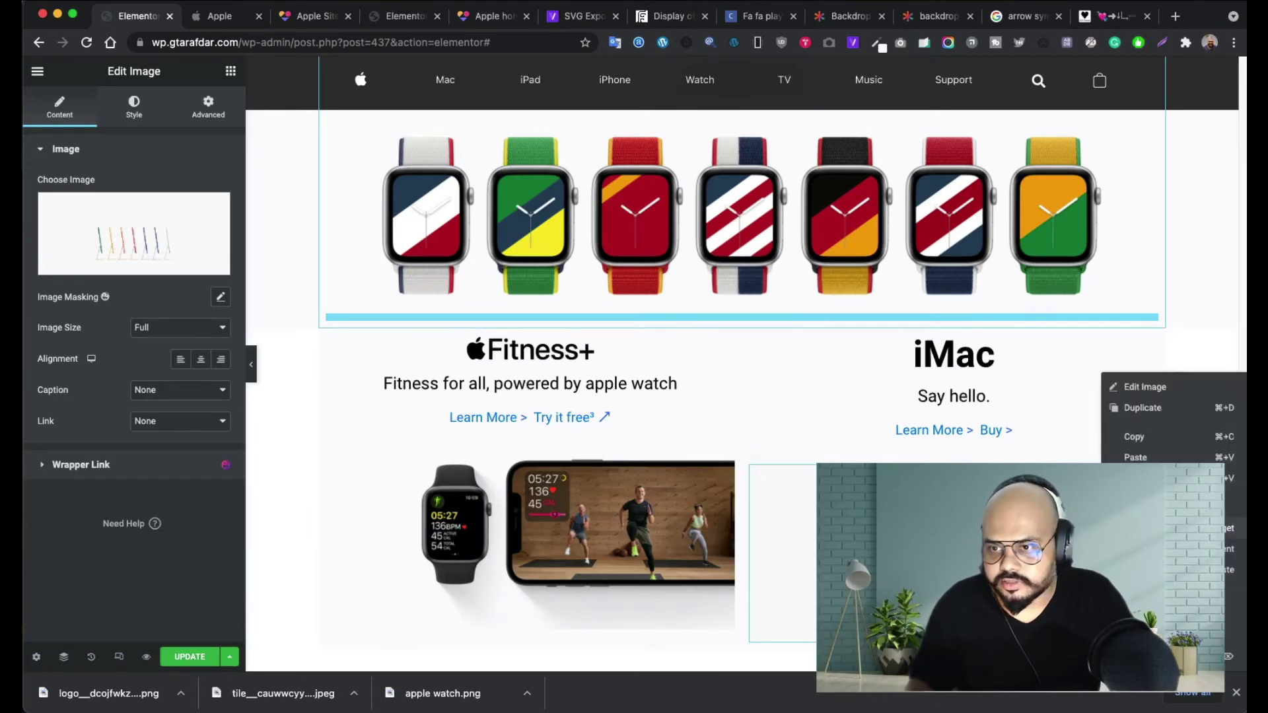
click(1150, 478)
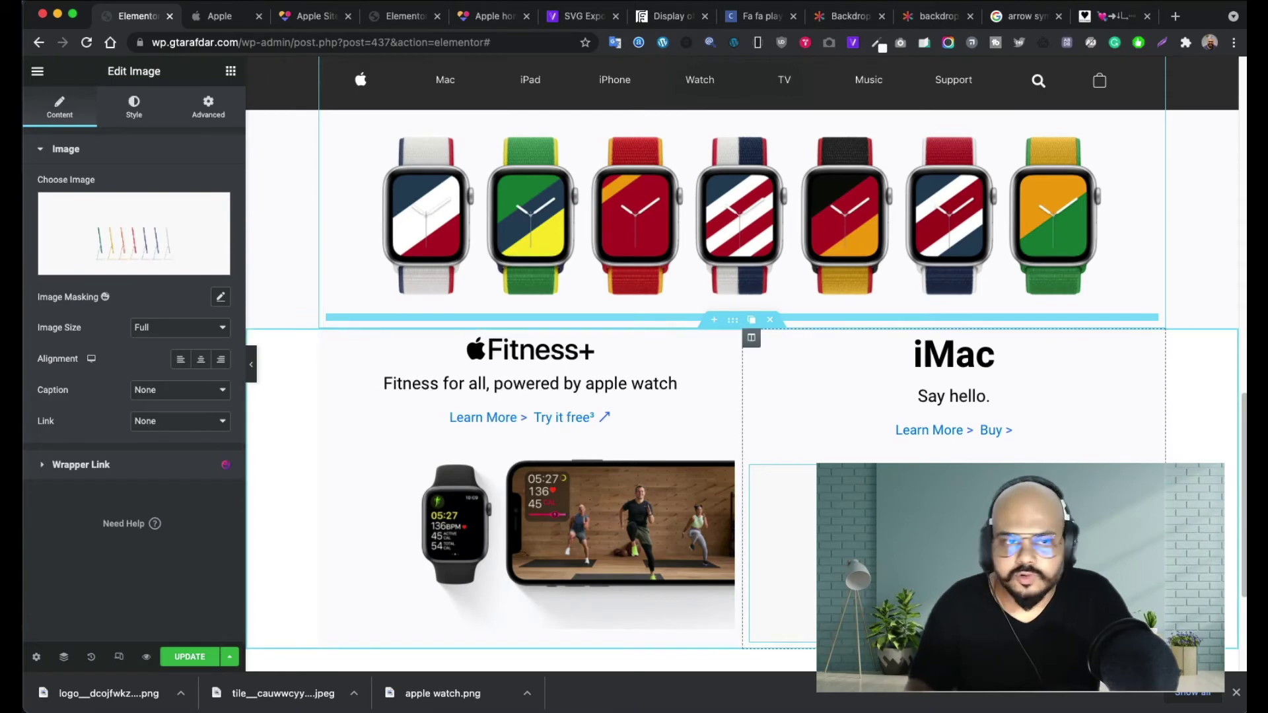
- Set the iMac image's height to 222 px, try the Contain object fit, and set the object fit to Default
click(133, 112)
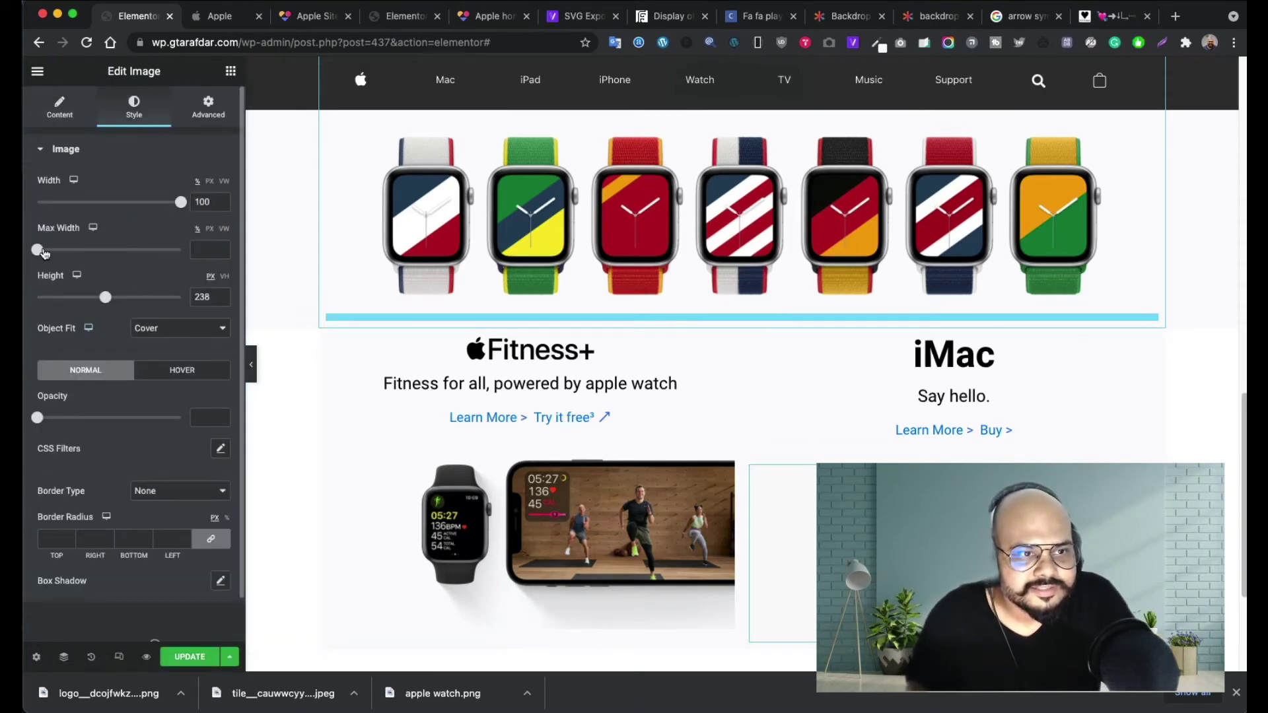
mouse_move(111, 305)
mouse_down()
mouse_move(135, 305)
mouse_move(106, 311)
mouse_up()
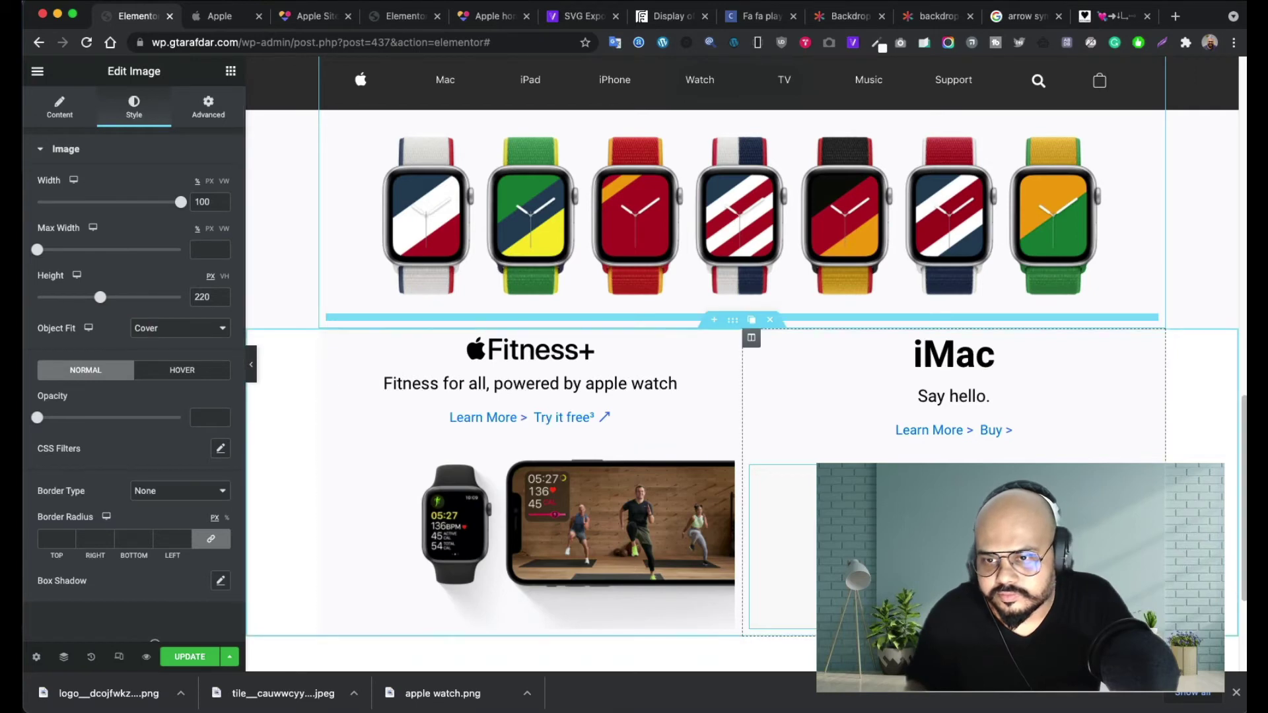
double_click(219, 295)
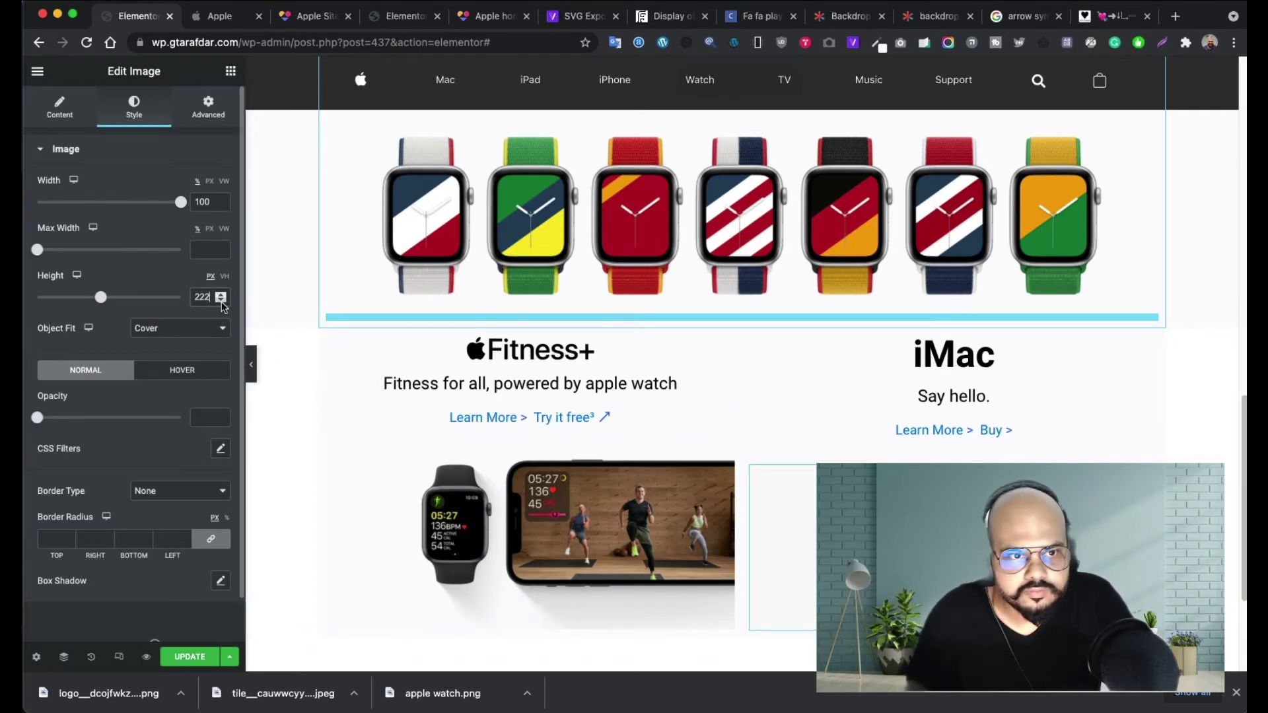
click(210, 330)
click(183, 344)
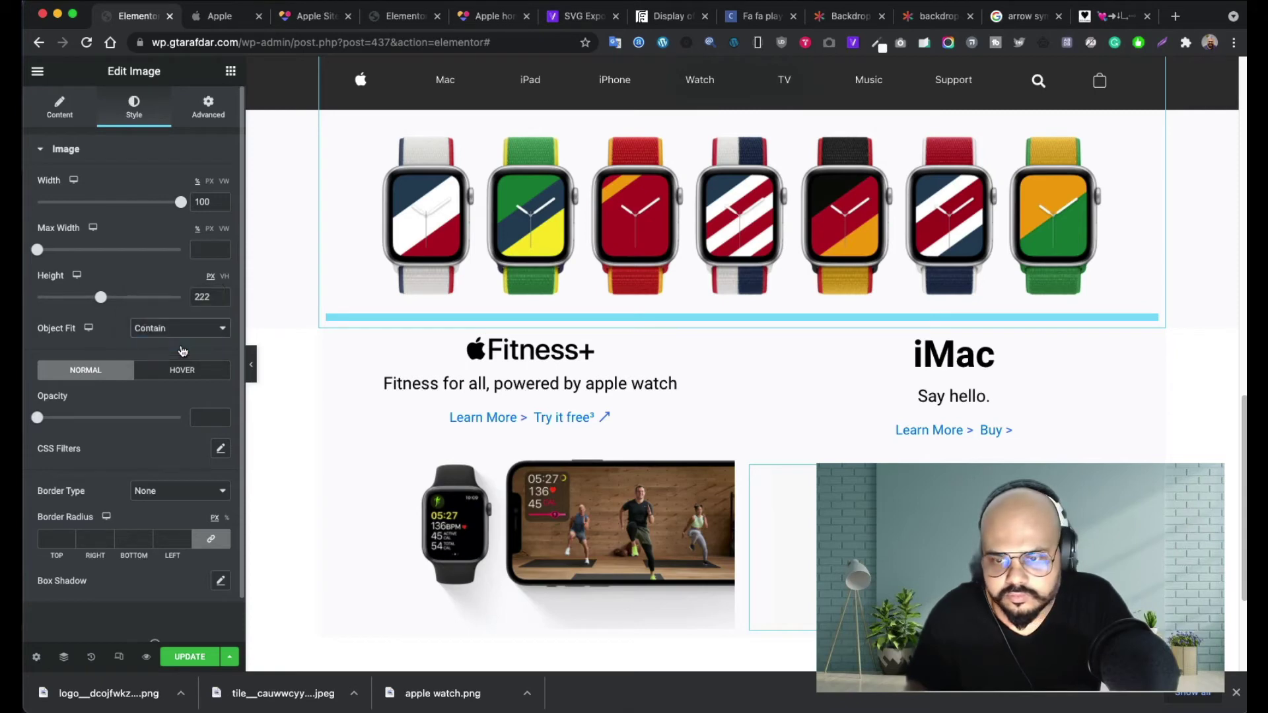
click(170, 335)
click(157, 279)
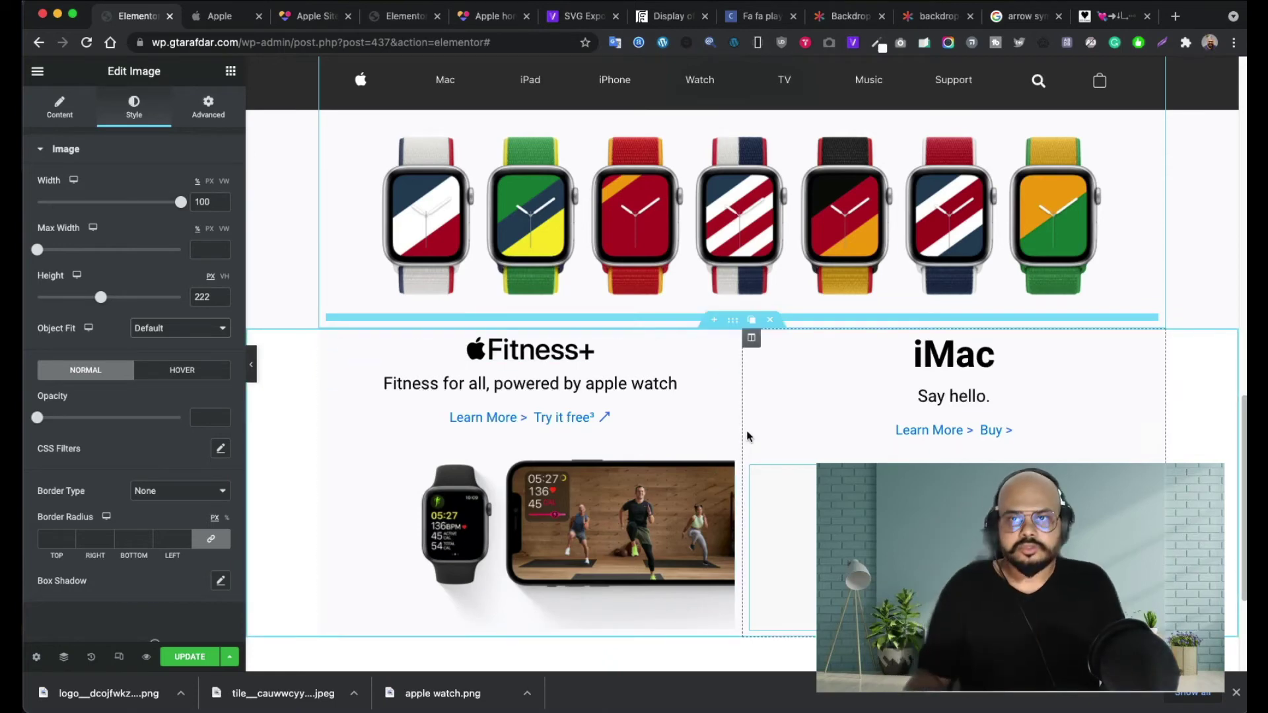
- Compare with the Apple page, then set the iMac image's max width to 100% and its height to 225 px
click(249, 21)
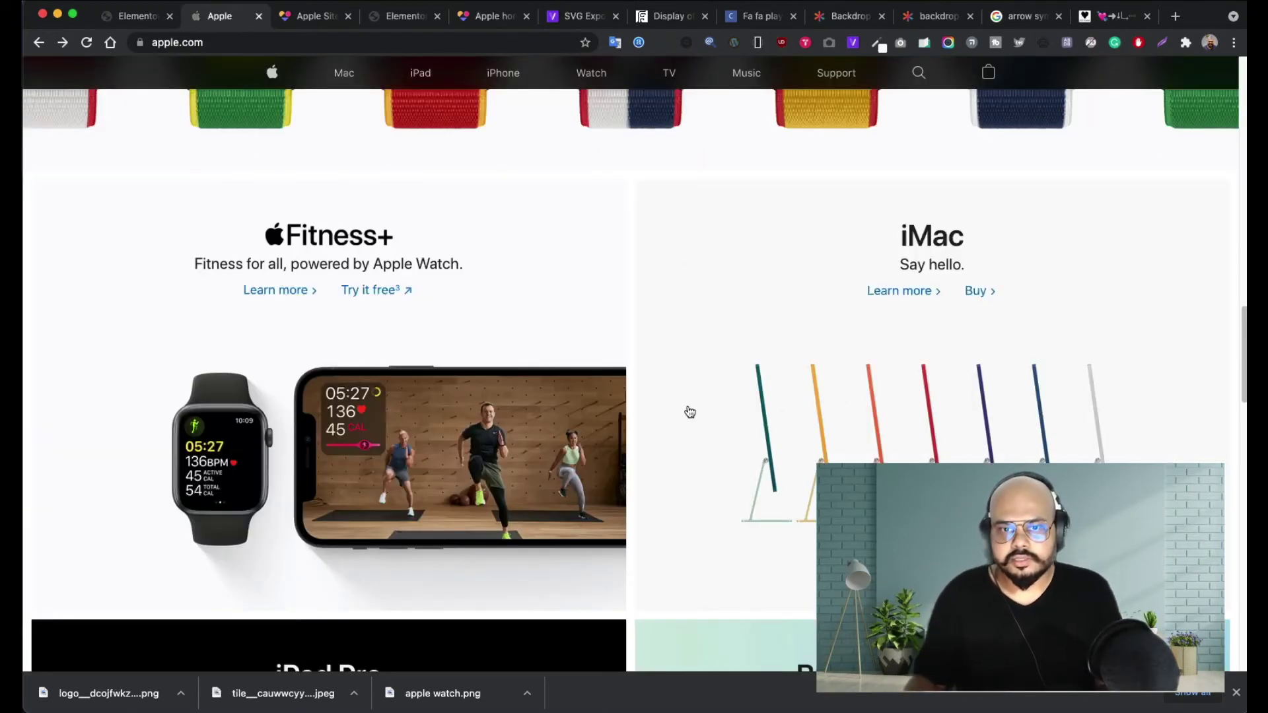
click(134, 23)
scroll(1010, 335, down, 3)
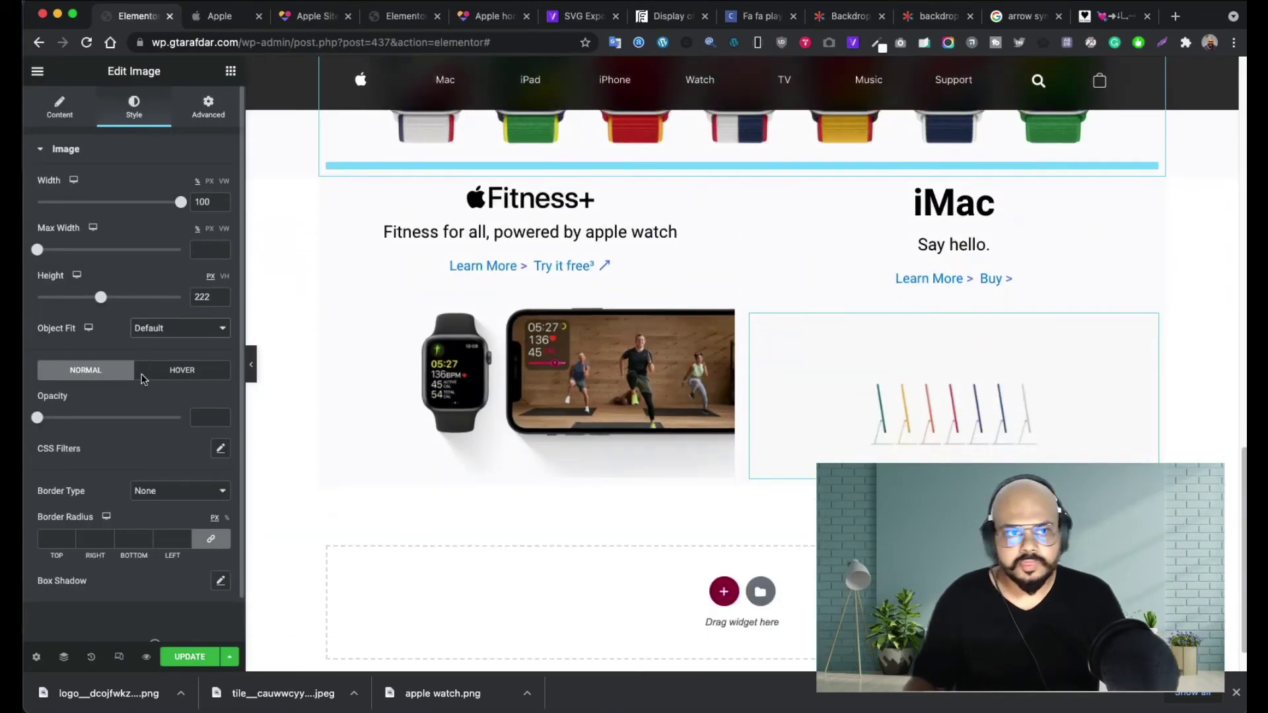
drag(38, 250, 272, 247)
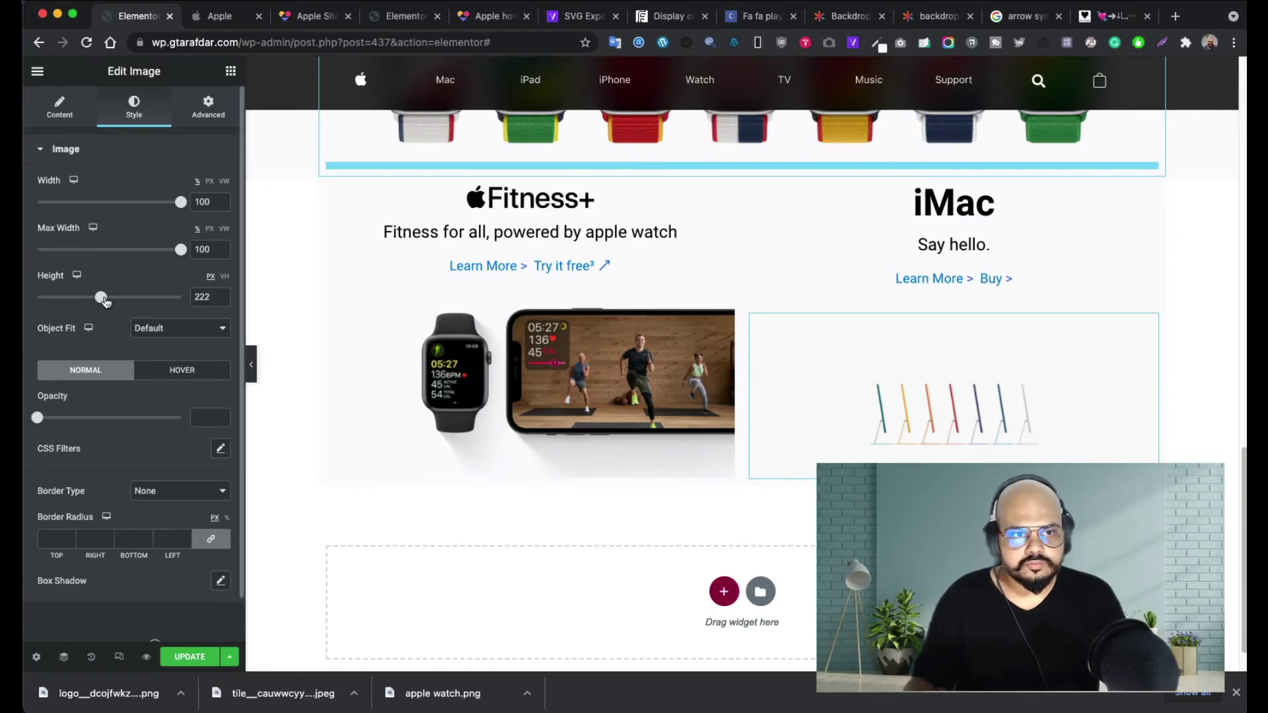
mouse_move(105, 301)
mouse_down()
mouse_move(147, 299)
mouse_move(107, 314)
mouse_up()
- Try the Fill, Cover and Contain object fits on the iMac image, and return it to Default
click(173, 328)
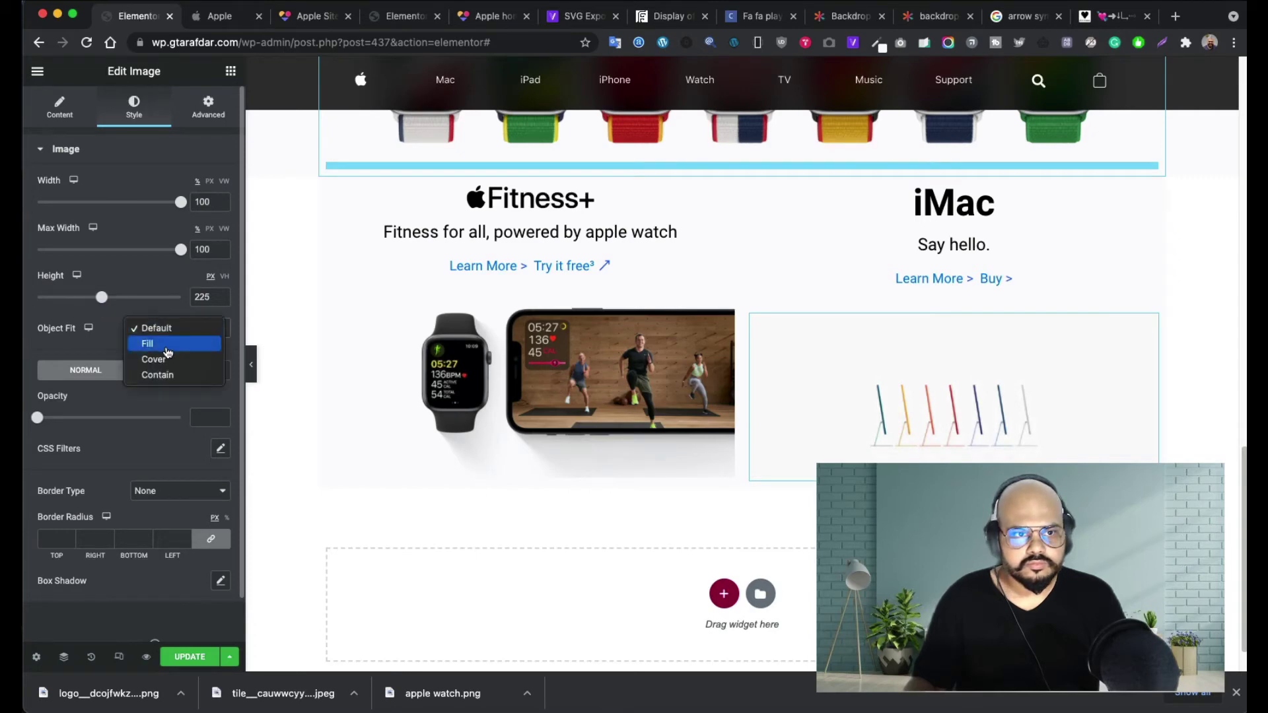
click(167, 348)
click(177, 334)
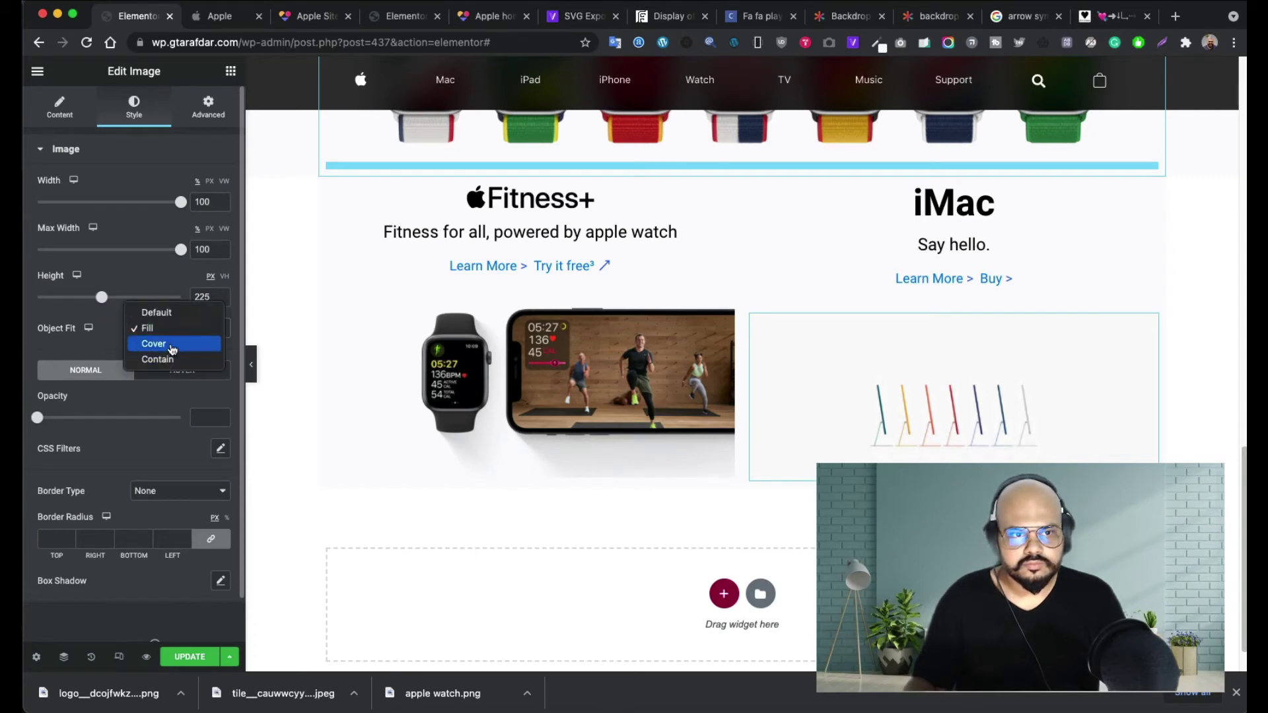
click(176, 343)
click(176, 334)
click(175, 344)
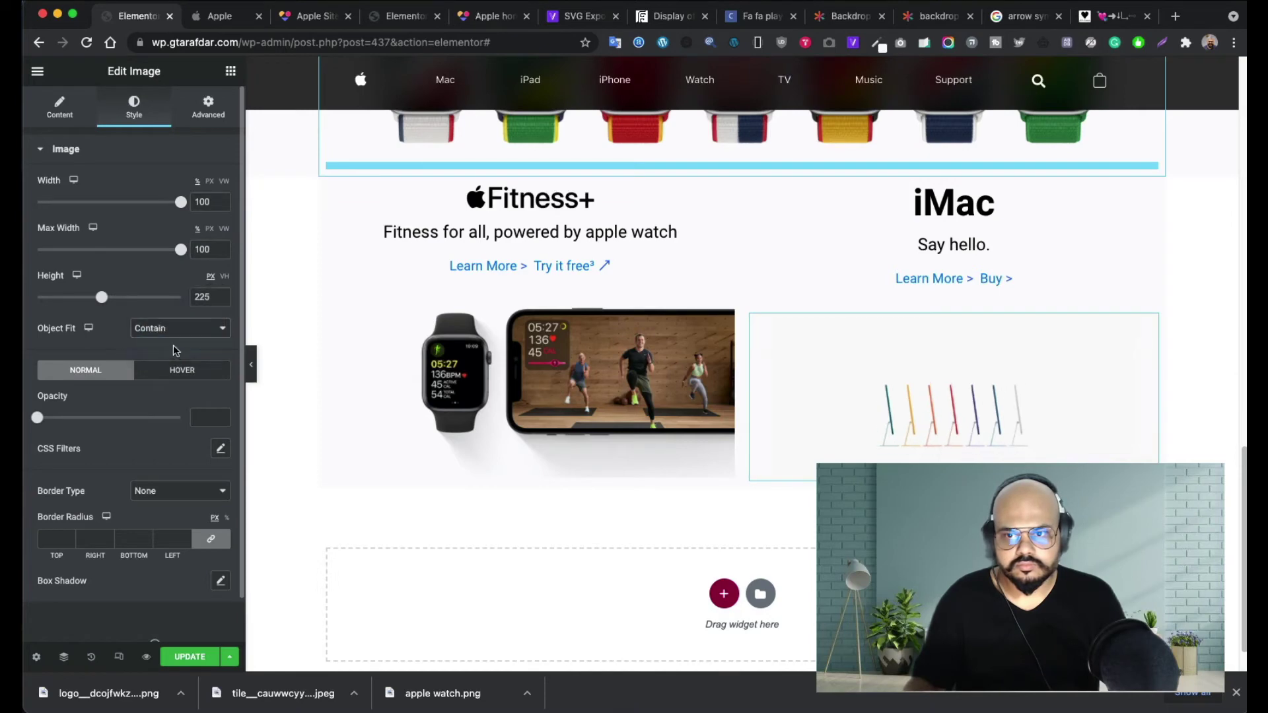
click(190, 338)
click(142, 283)
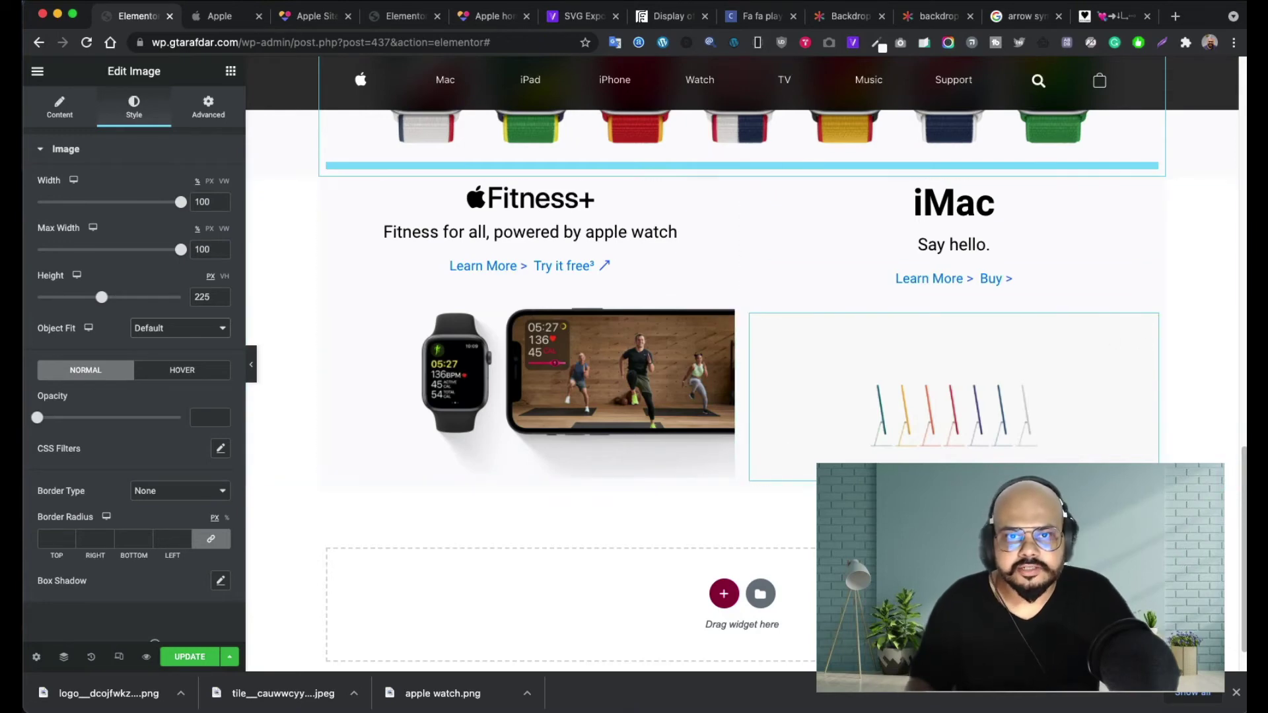
- Review the iPad Pro and college offer row on the Apple page, and duplicate the Fitness+ and iMac section in Elementor
click(251, 23)
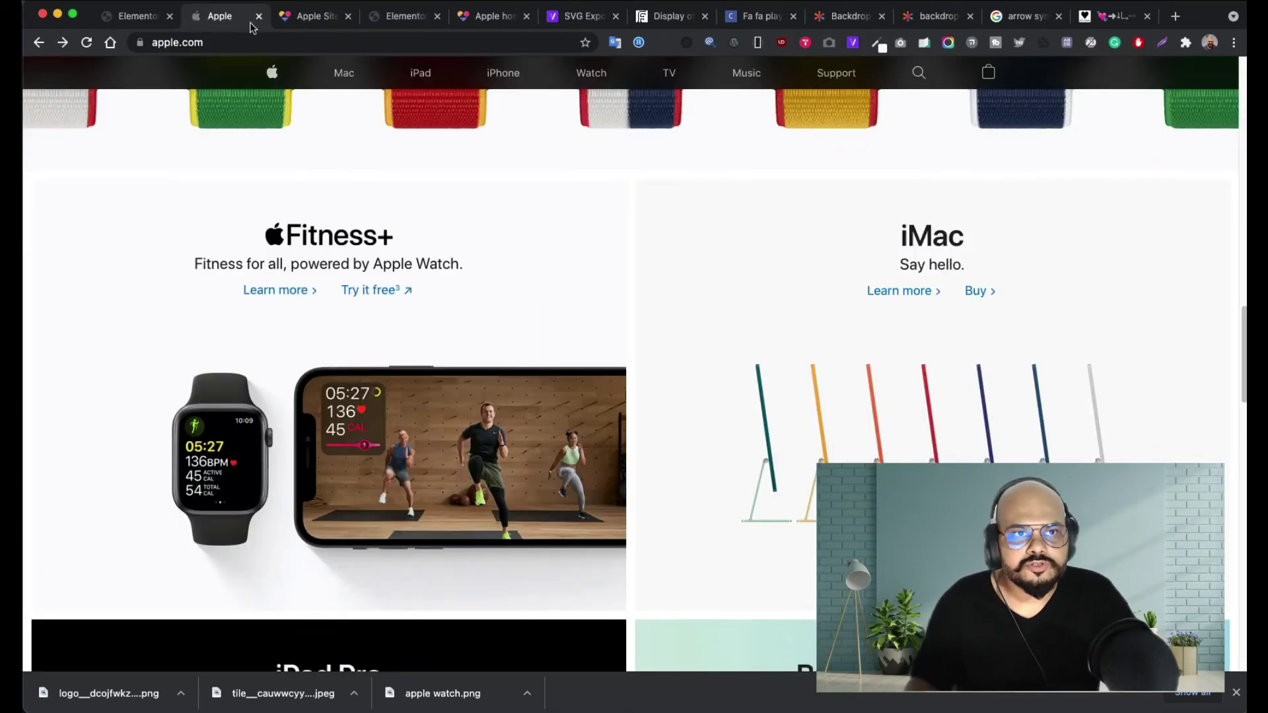
scroll(568, 434, down, 10)
scroll(569, 445, up, 2)
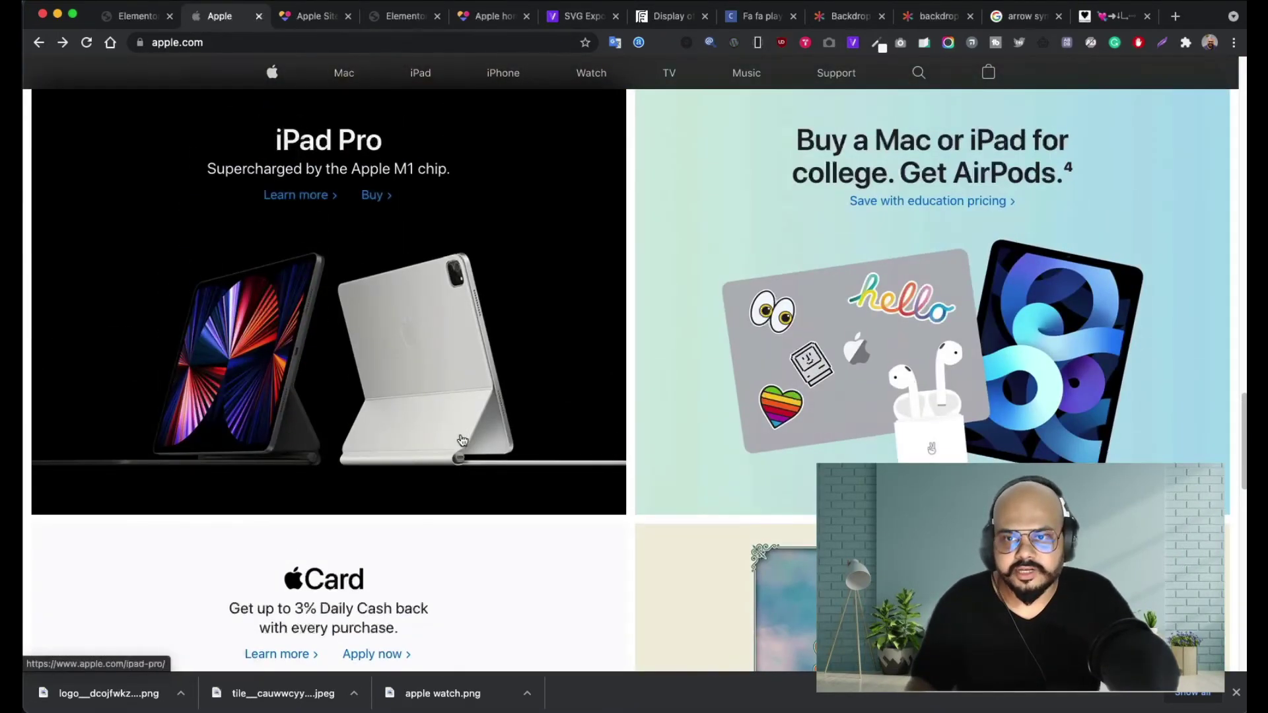
scroll(905, 428, up, 3)
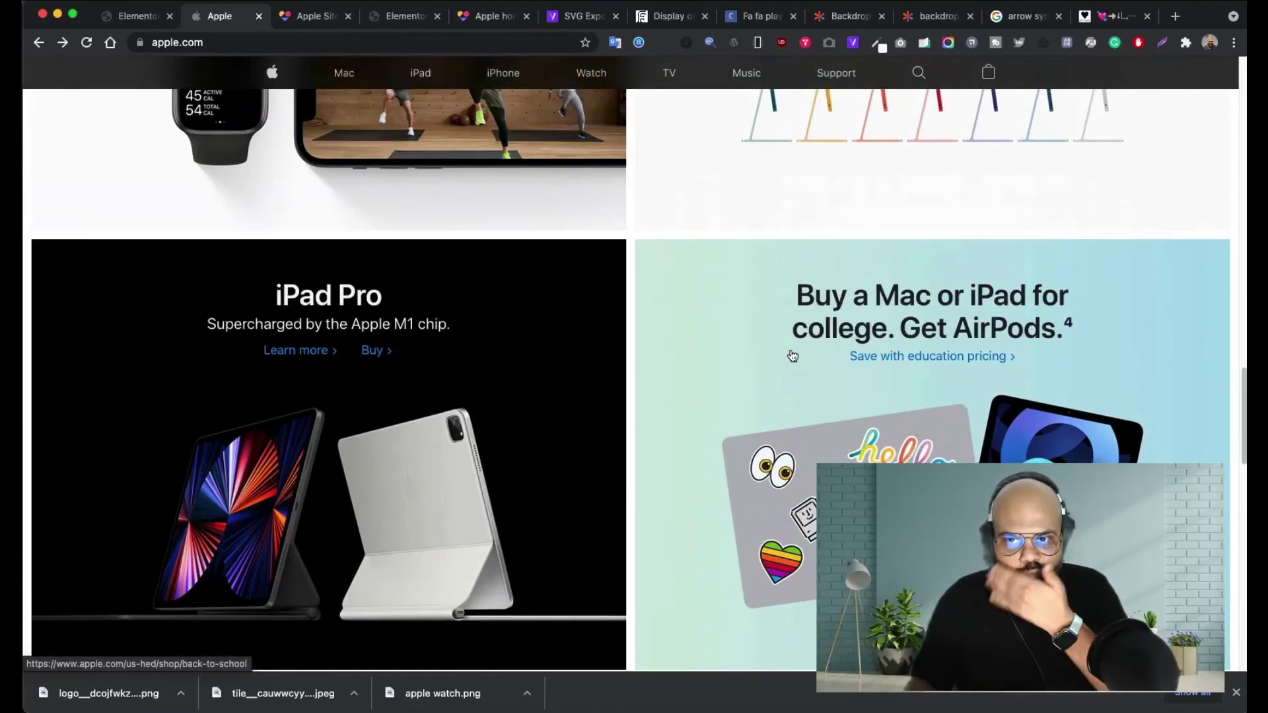
scroll(891, 461, down, 3)
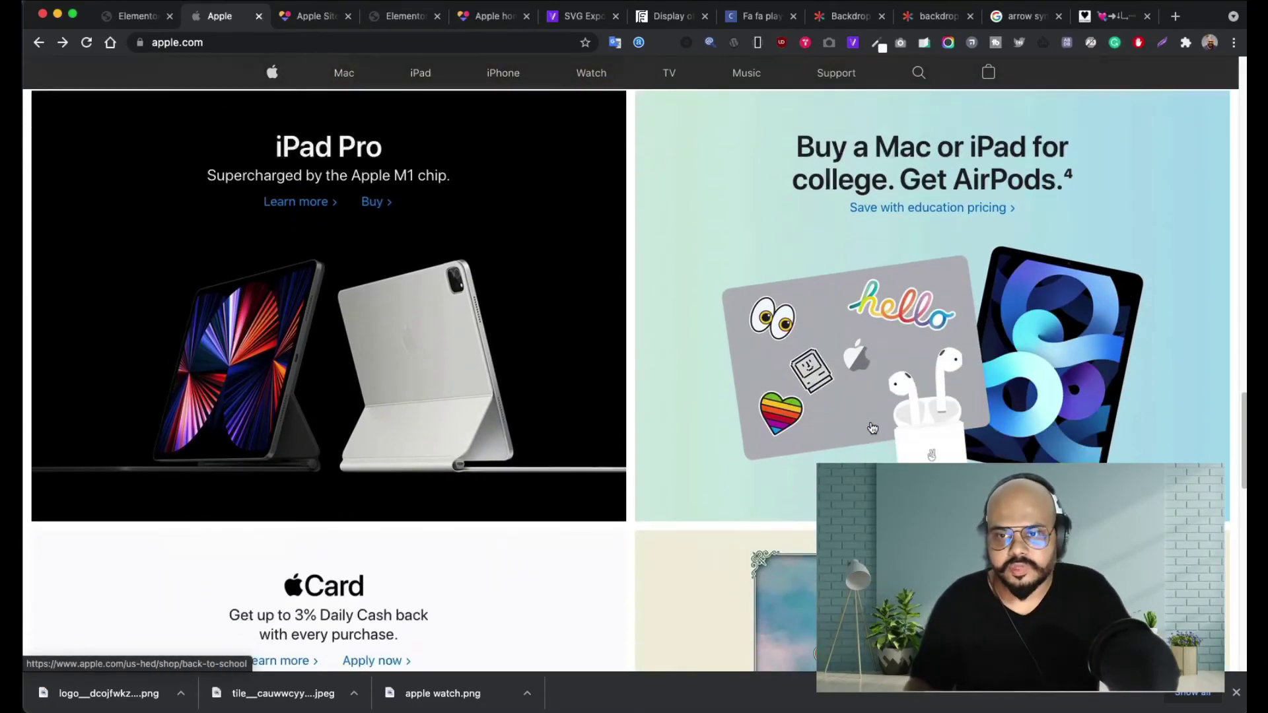
scroll(349, 365, up, 3)
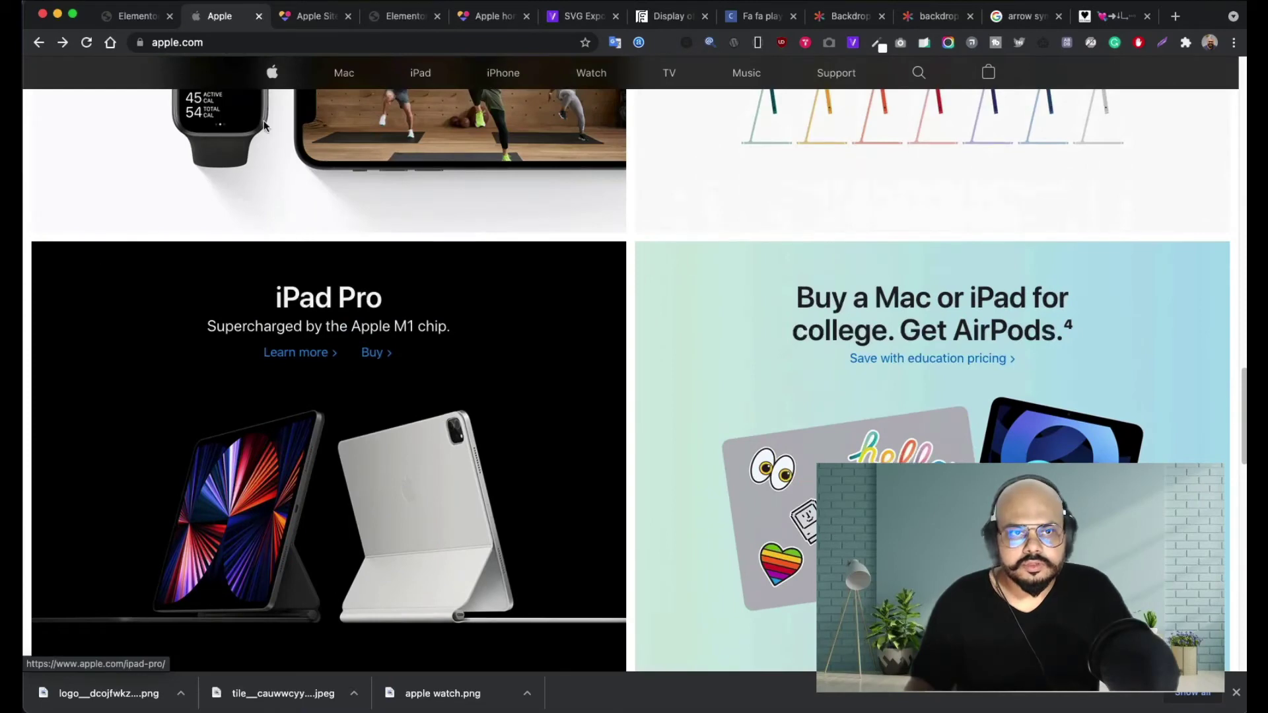
click(135, 20)
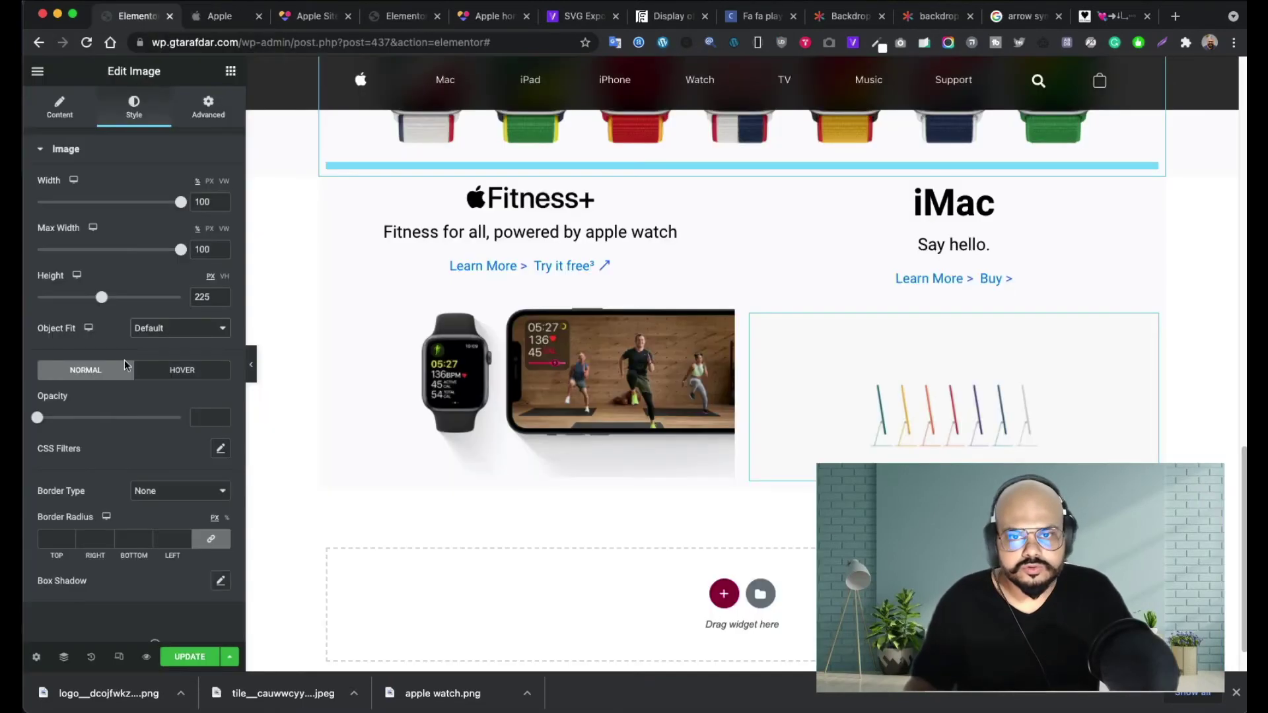
click(751, 169)
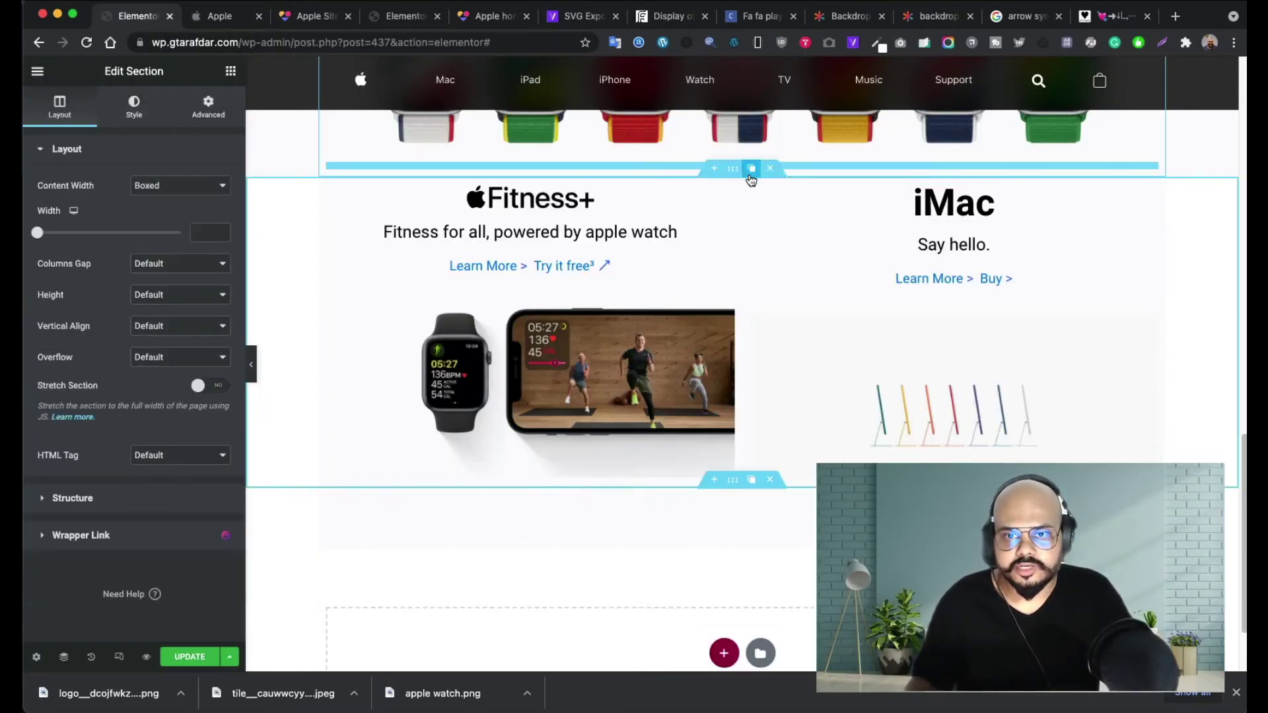
- Replace the Fitness+ logo in the duplicated section with a copy of the iMac heading, and set its title to "iPad Pro"
click(218, 16)
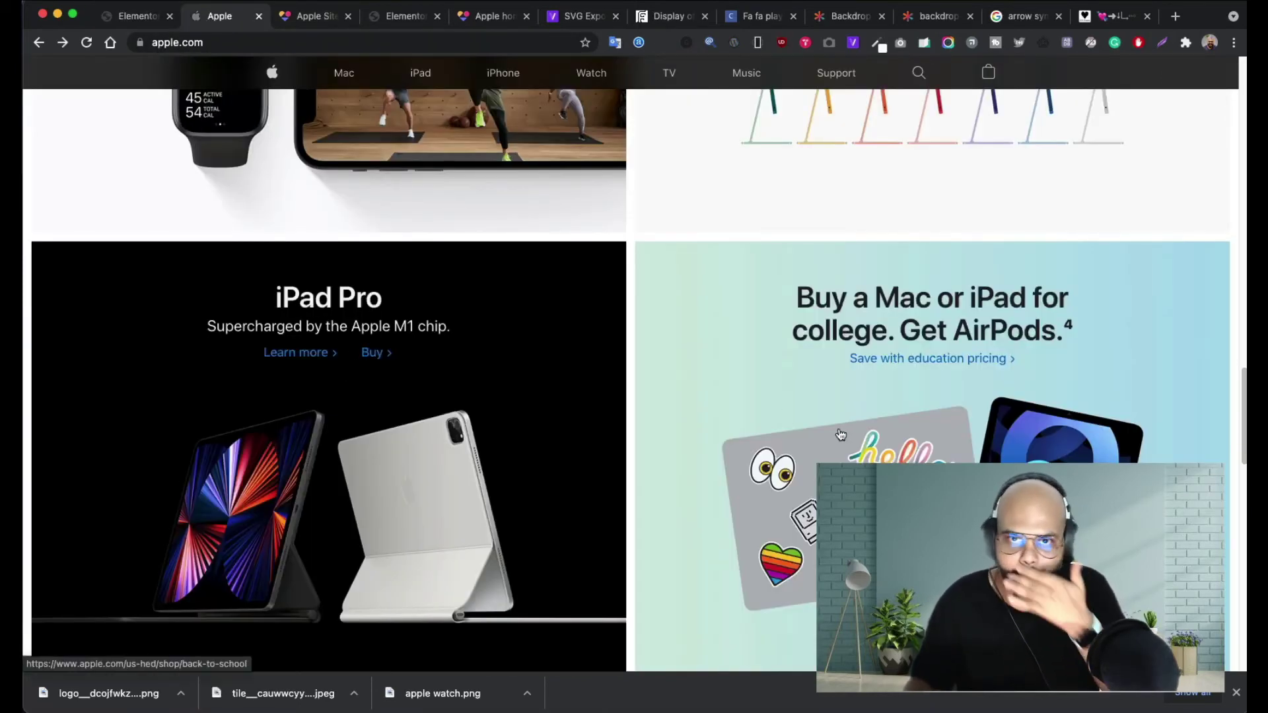
click(132, 16)
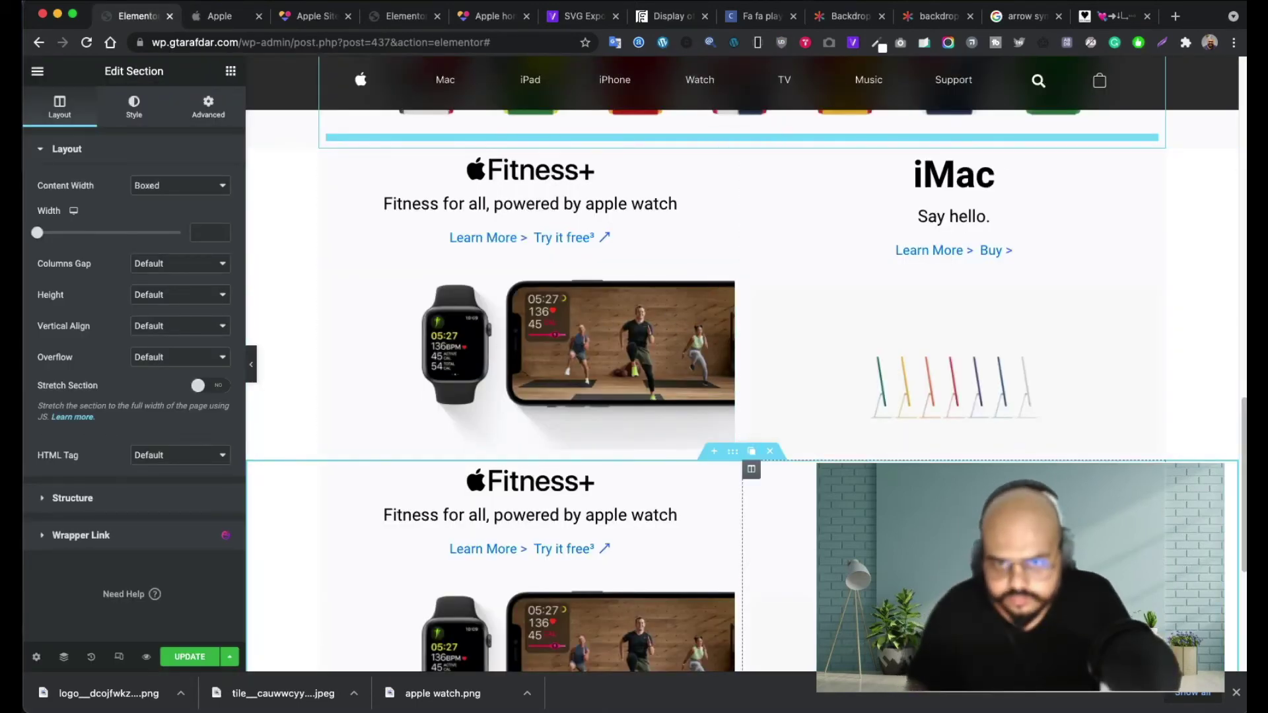
scroll(746, 463, down, 3)
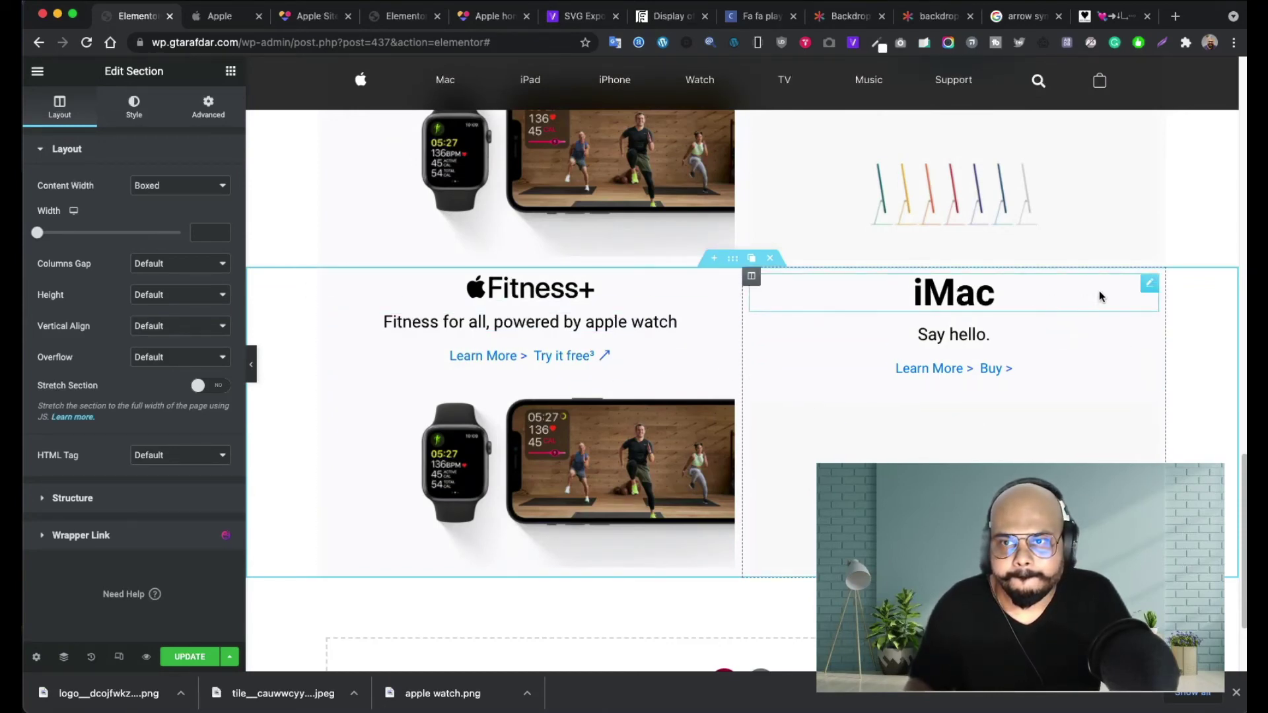
right_click(1146, 286)
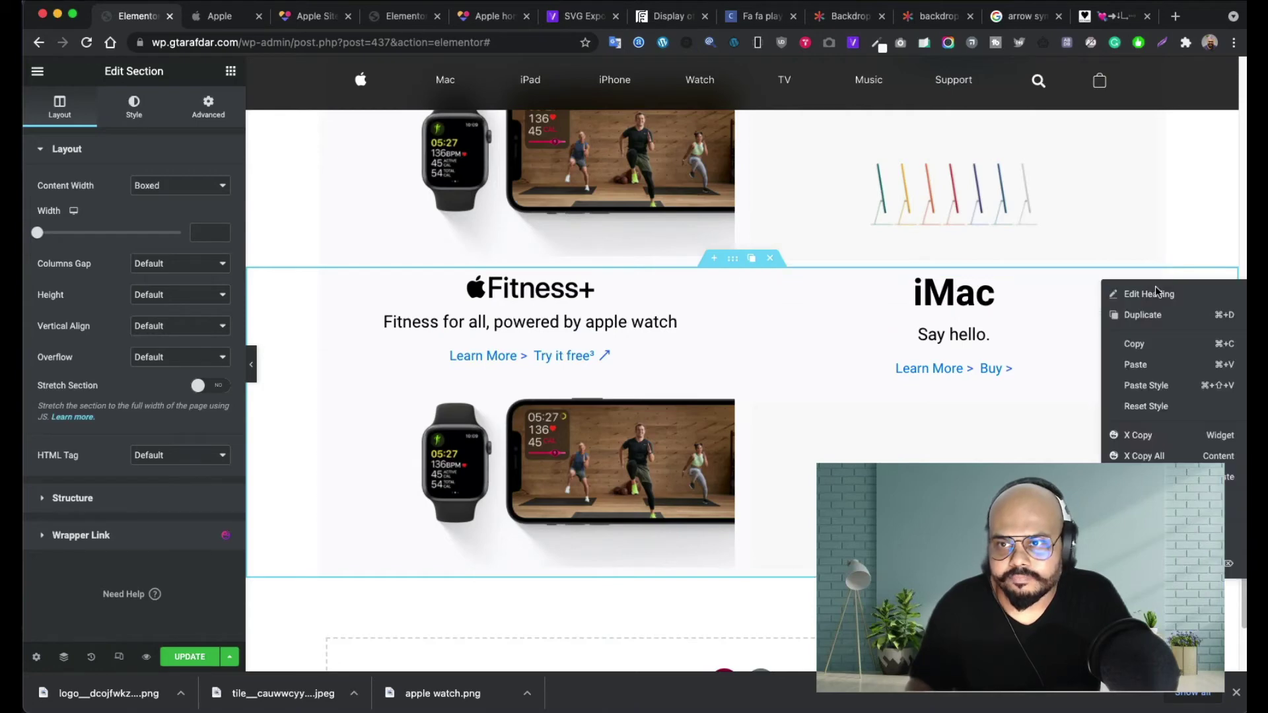
key(Escape)
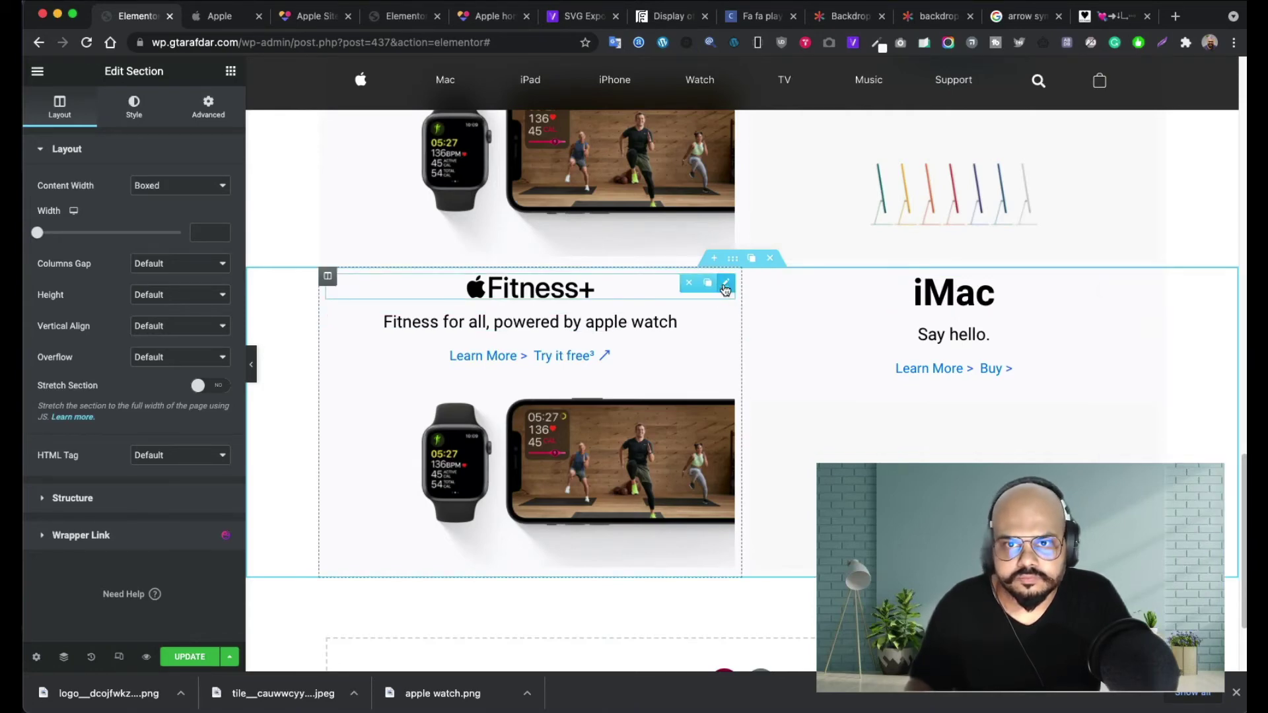
right_click(725, 288)
click(765, 367)
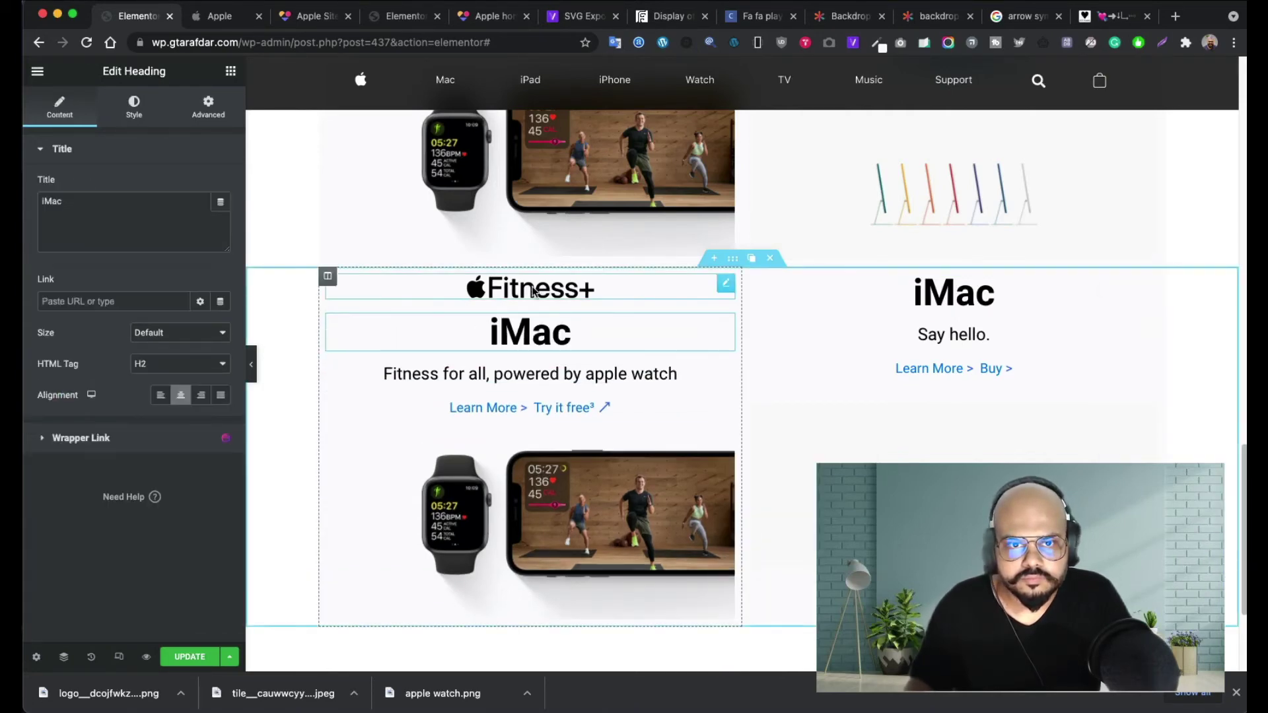
click(690, 284)
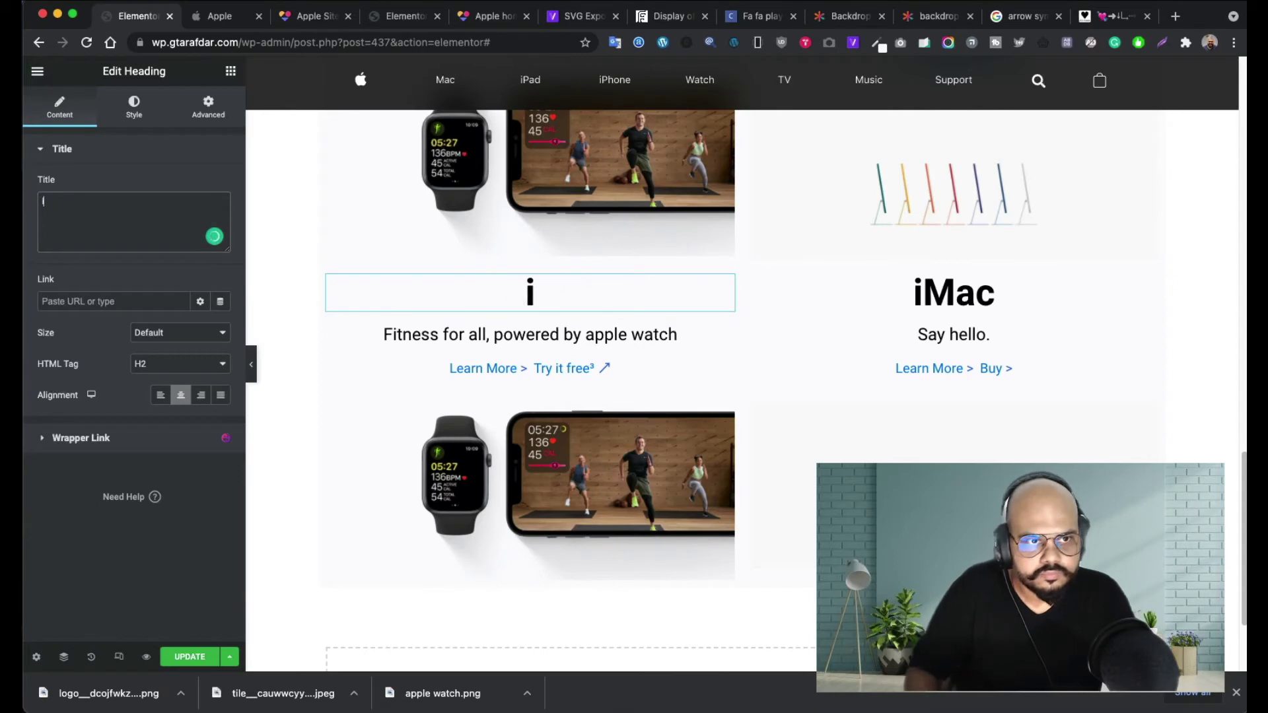
text(Pro)
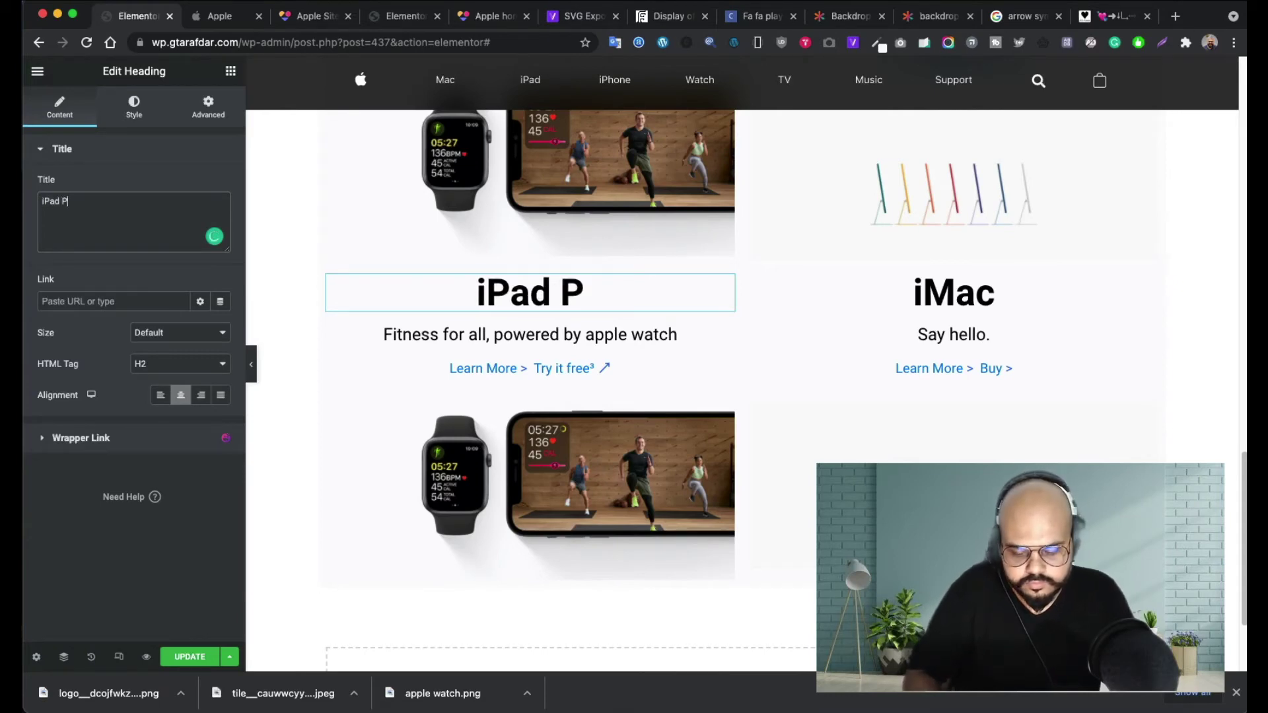
- Copy the text "Supercharged By The Apple M1 Chip" from the iPad Pro section of the other Elementor page
click(217, 18)
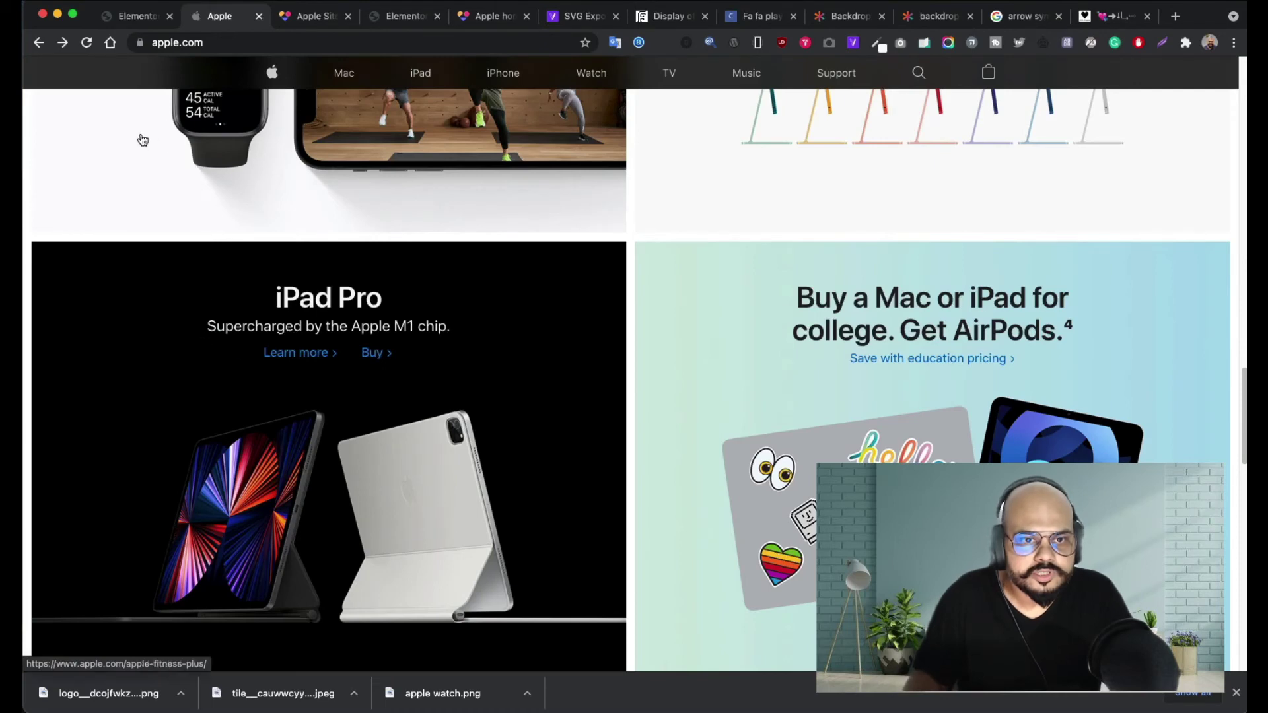
click(393, 20)
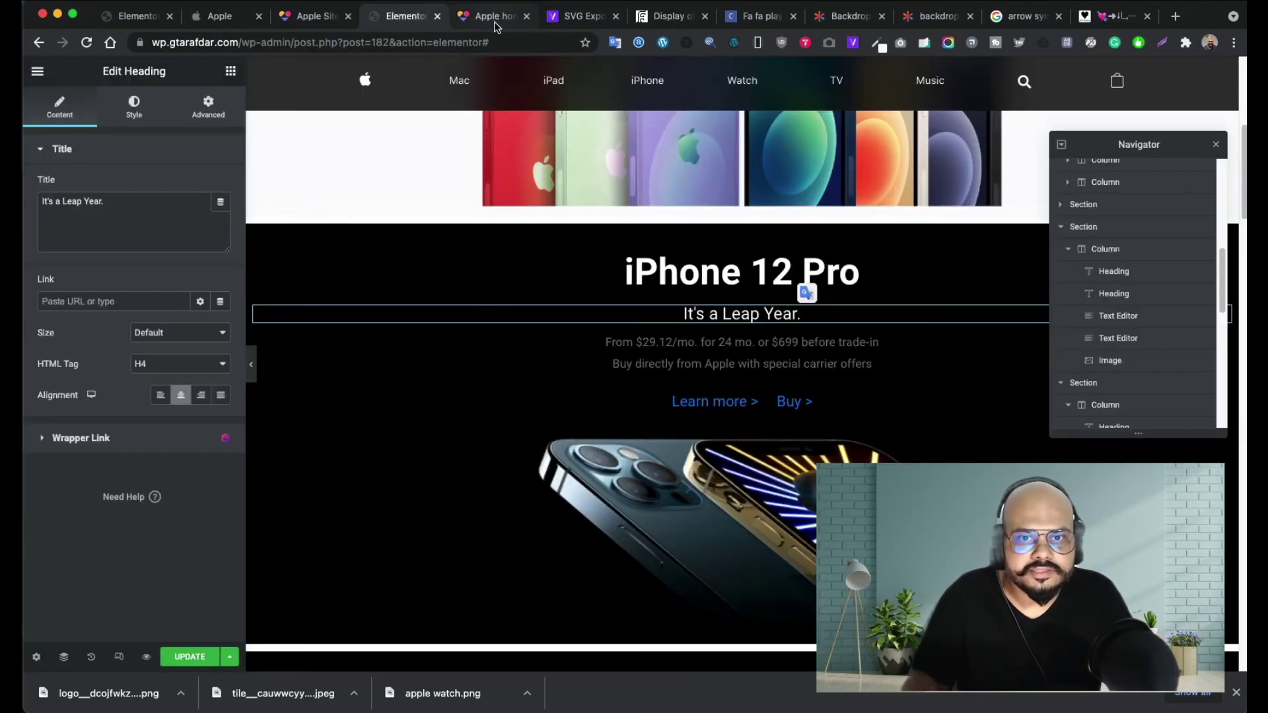
scroll(651, 446, up, 10)
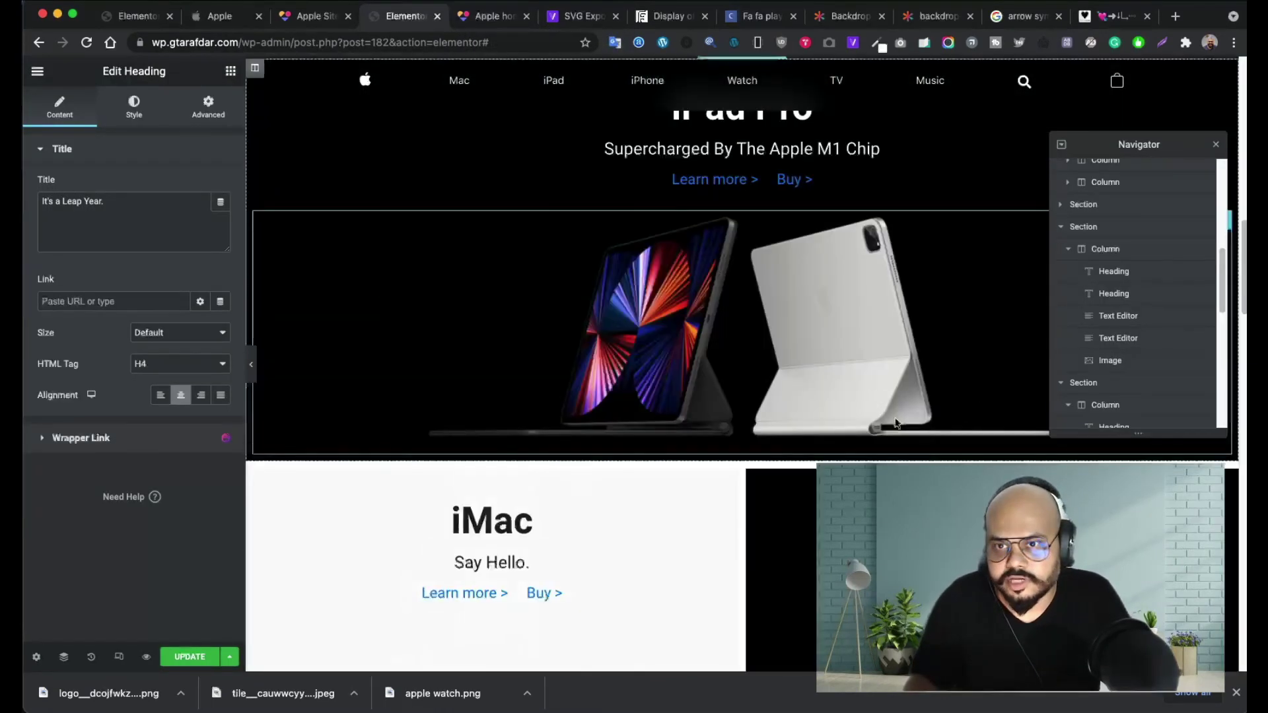
scroll(688, 541, down, 15)
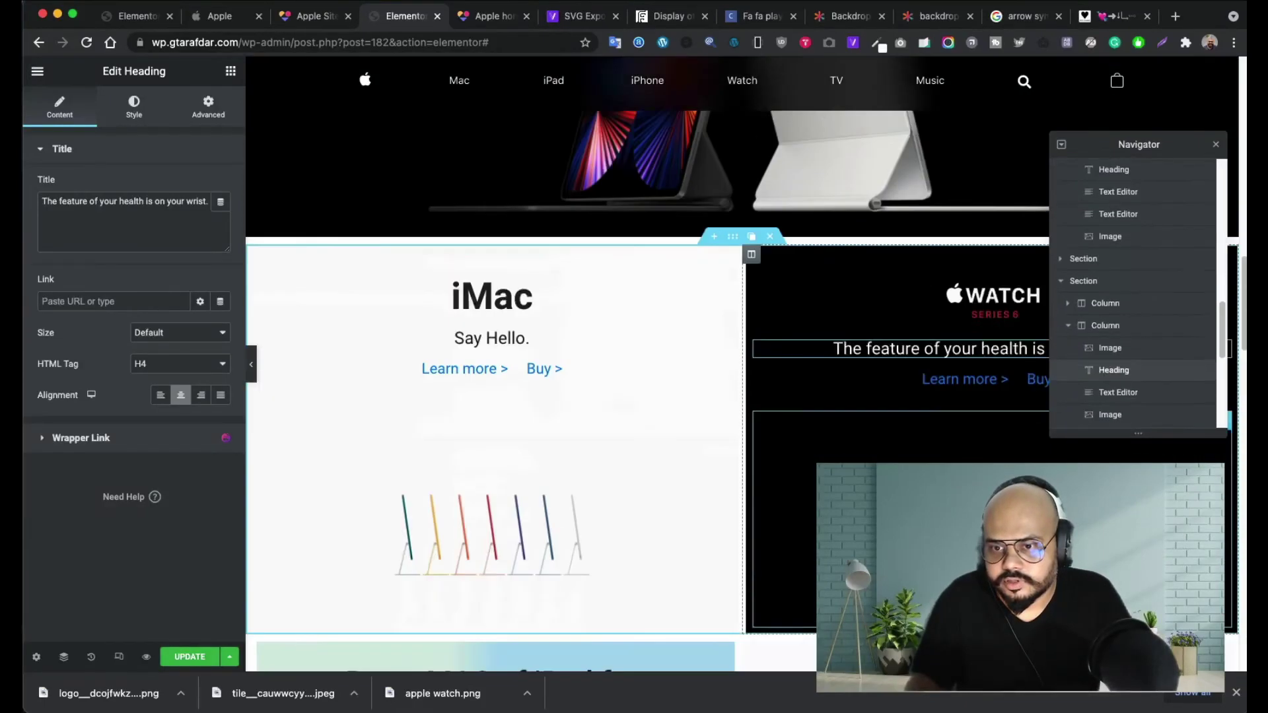
scroll(608, 519, up, 15)
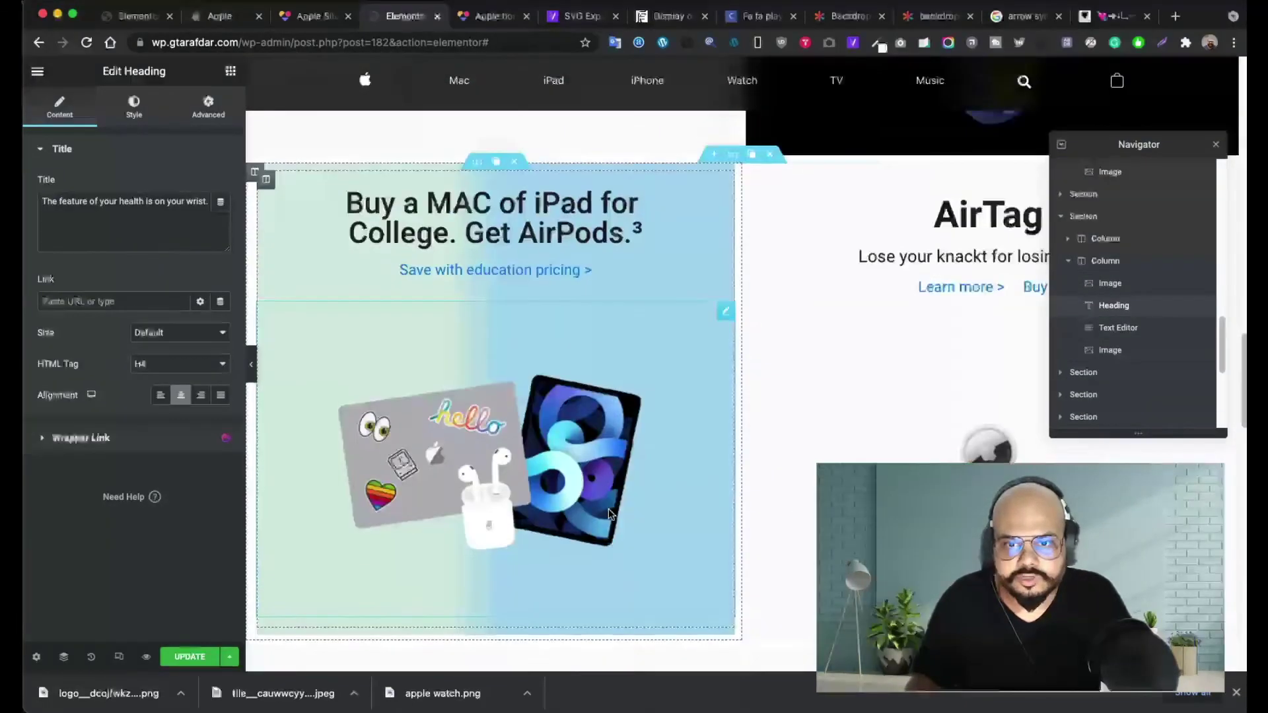
scroll(610, 513, down, 1)
scroll(607, 512, up, 5)
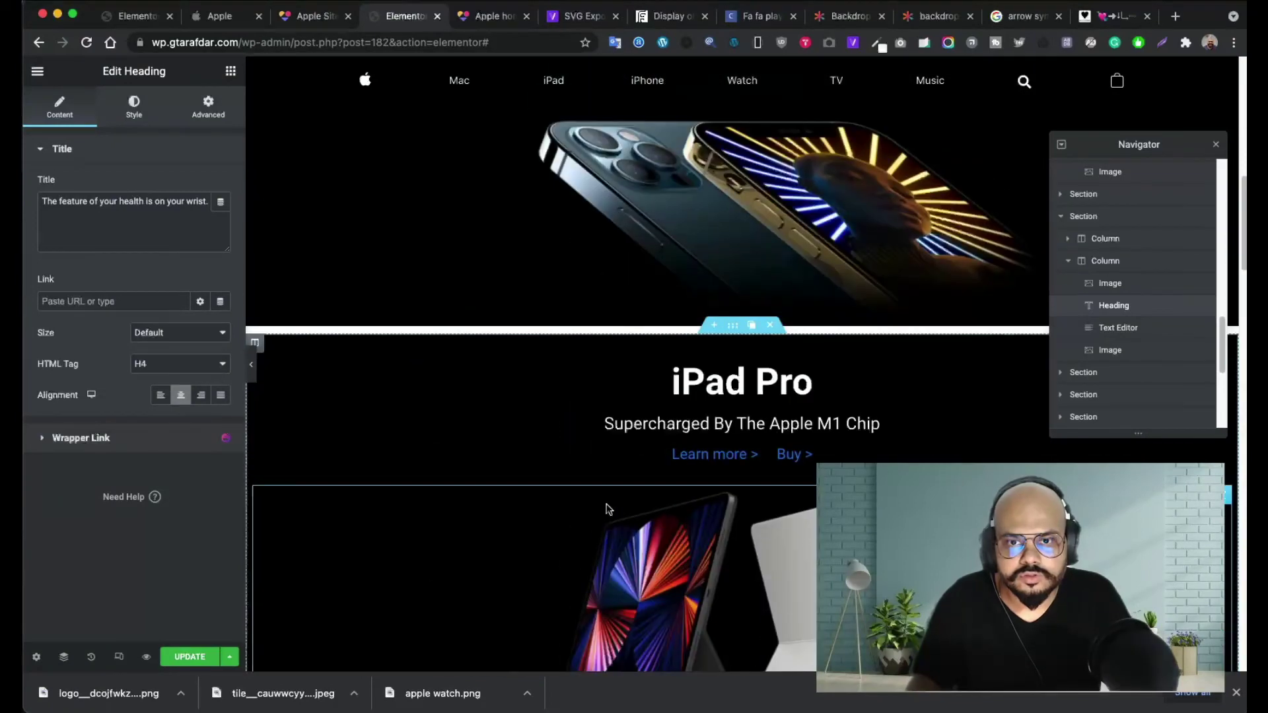
click(867, 430)
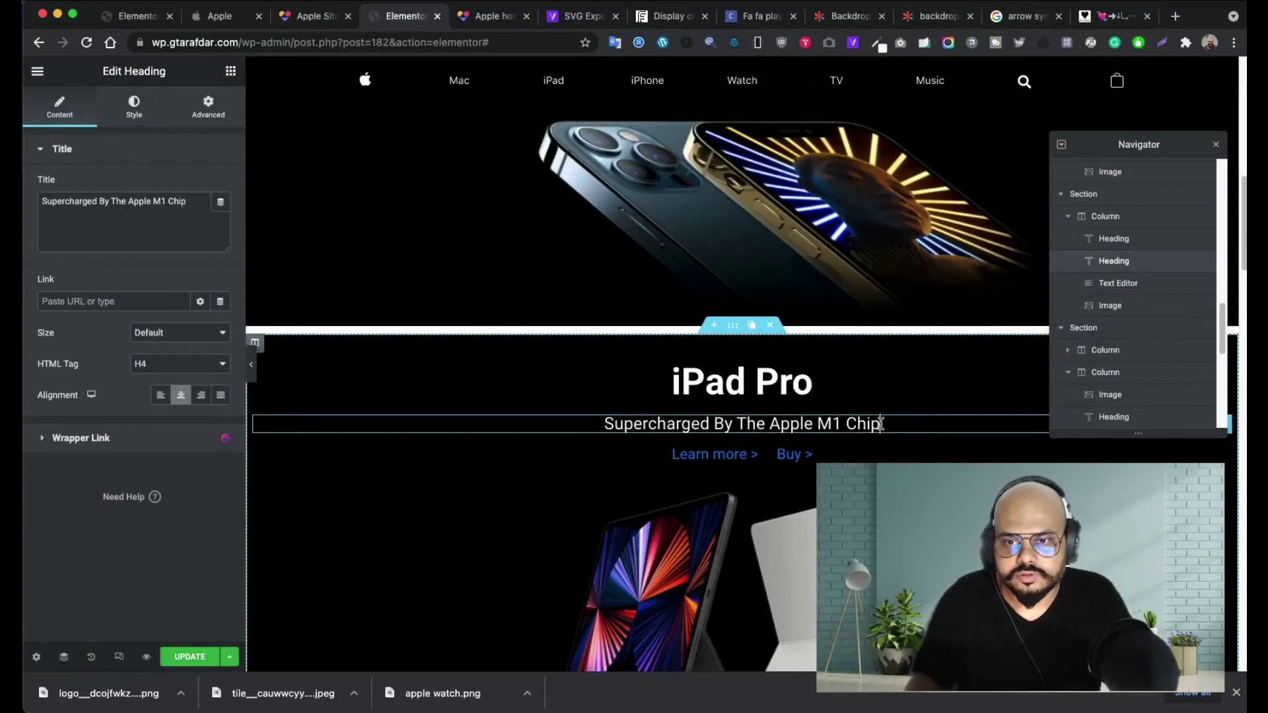
triple_click(881, 424)
key(super+c)
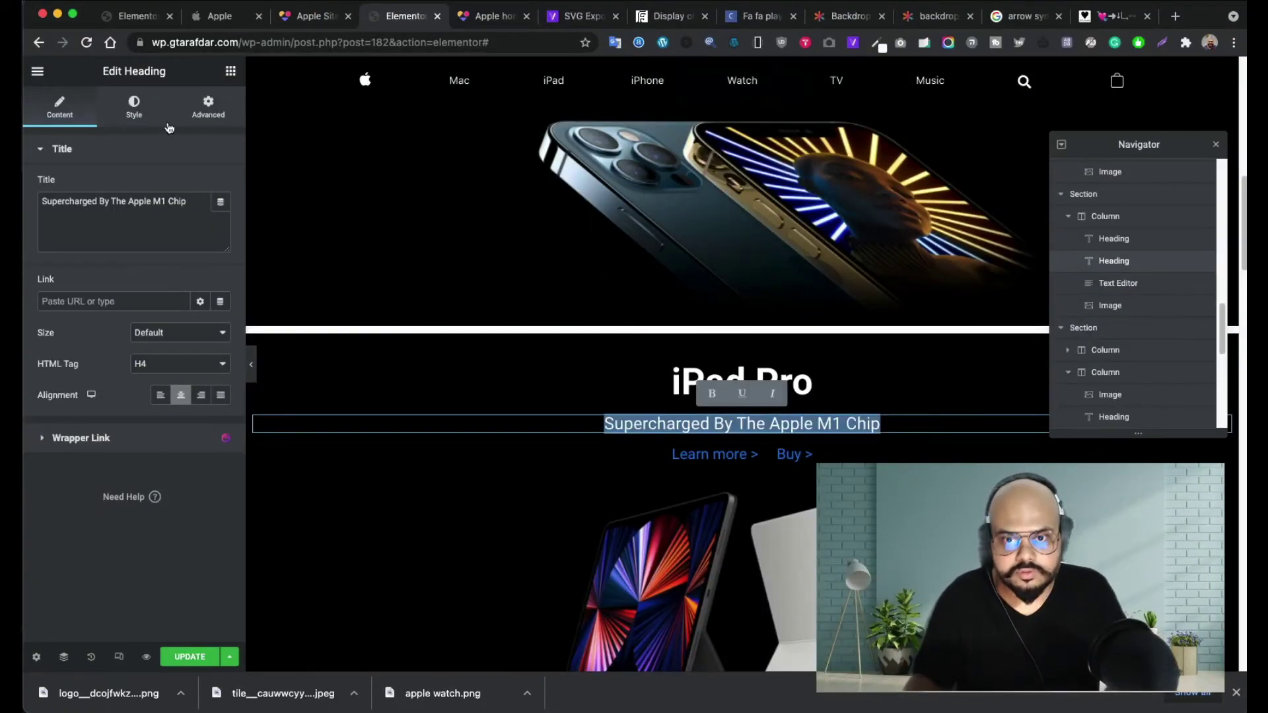
- Replace the subheading under the new iPad Pro heading with "Supercharged By The Apple M1 Chip", and return to the Apple page
click(196, 20)
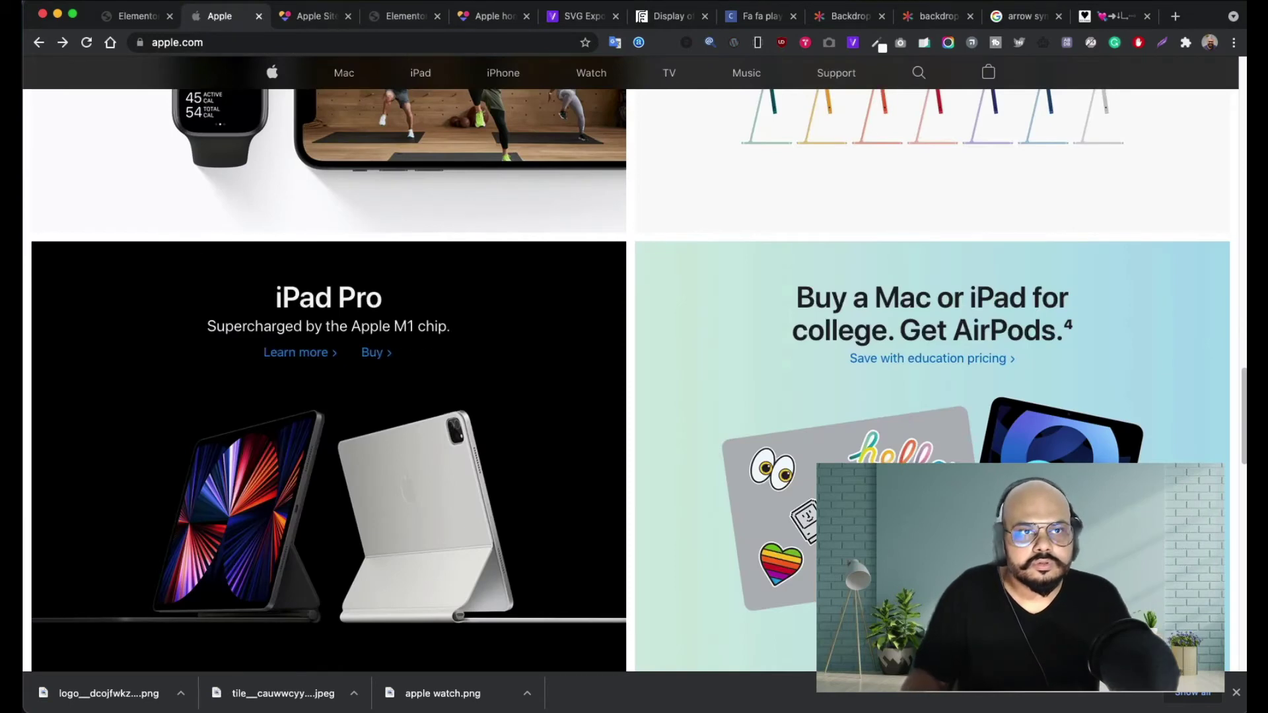
click(142, 20)
triple_click(529, 335)
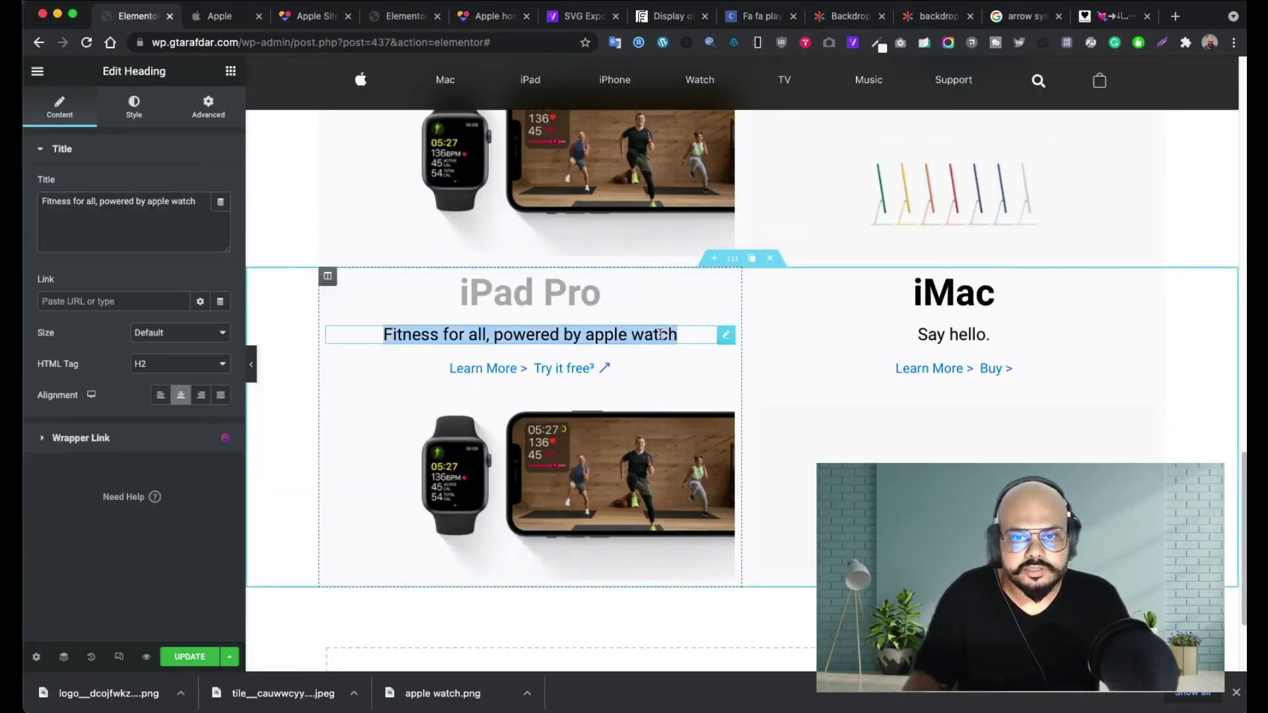
click(79, 208)
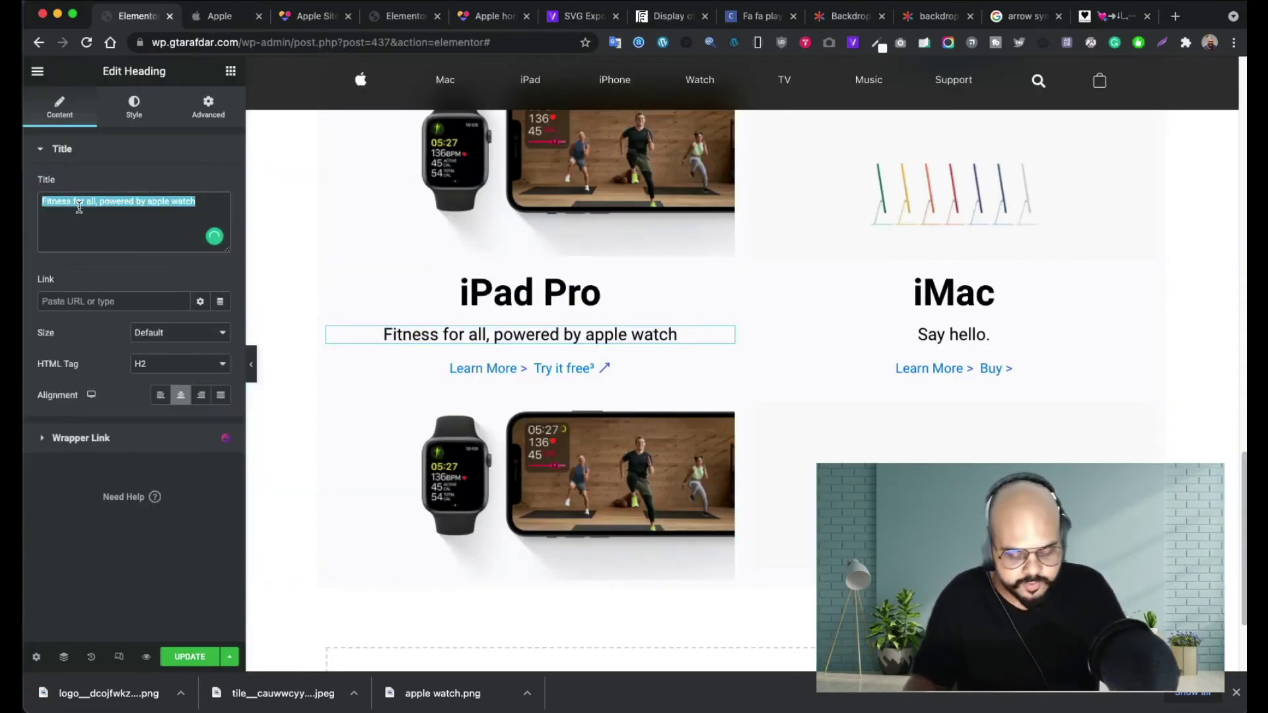
key(super+v)
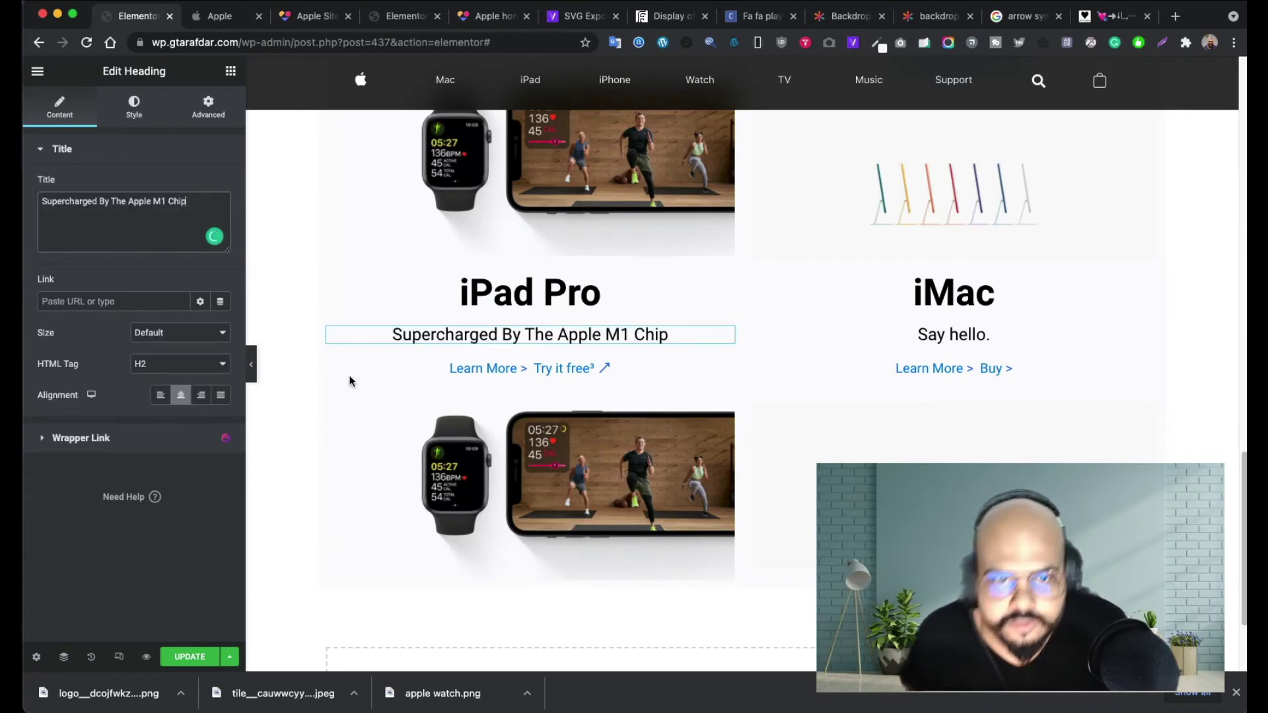
click(225, 16)
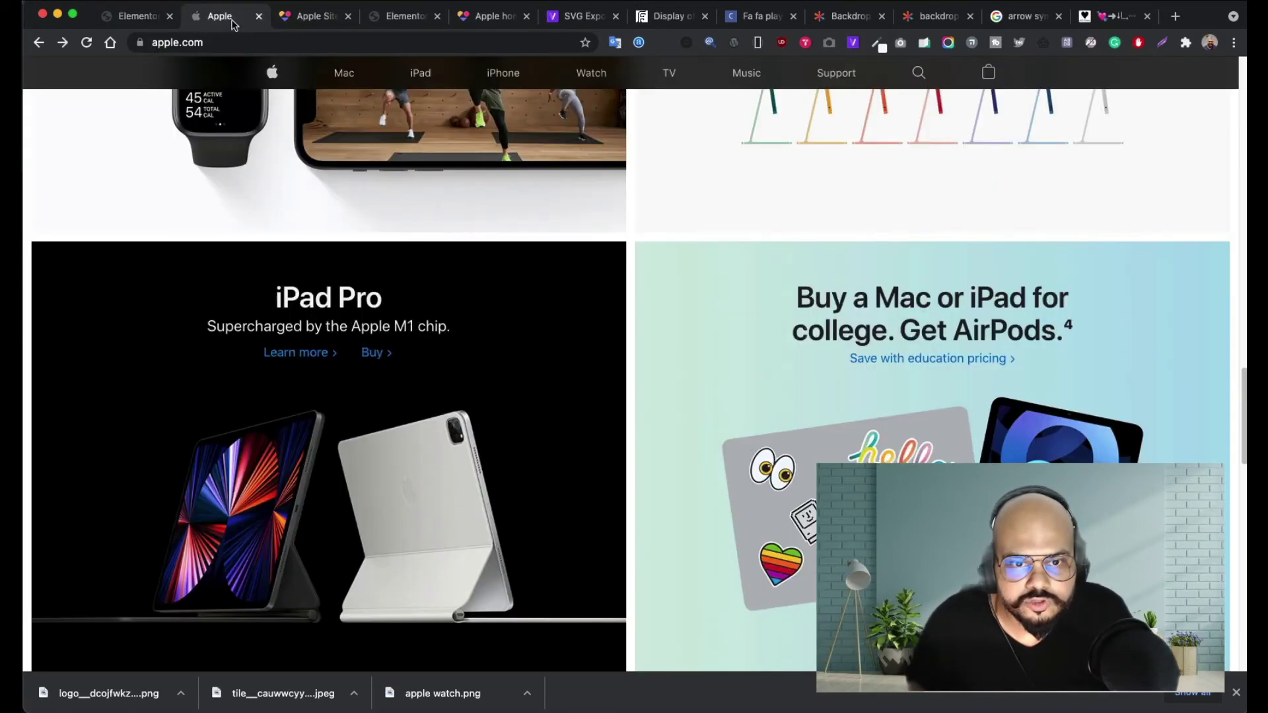
- In Elementor, copy the iMac "Learn More > Buy >" links under the iPad Pro subheading and delete the old "Try it free" links
click(126, 16)
right_click(1149, 374)
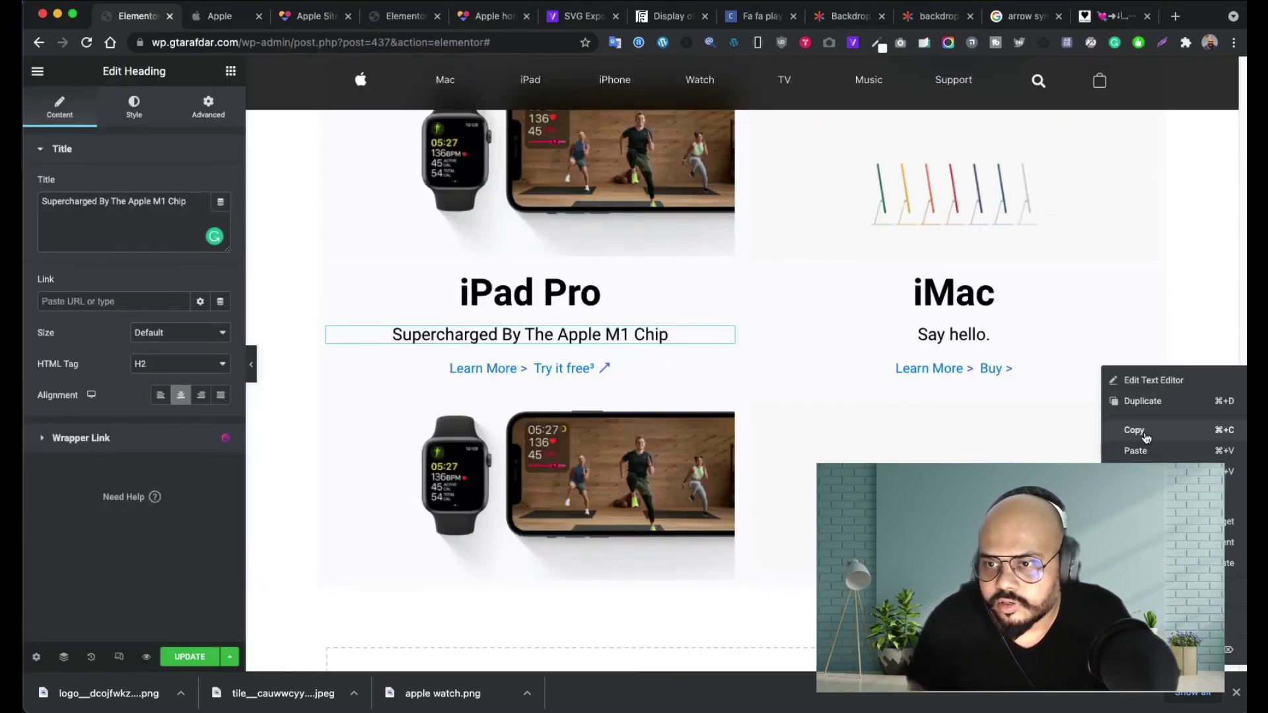
click(1139, 433)
right_click(725, 336)
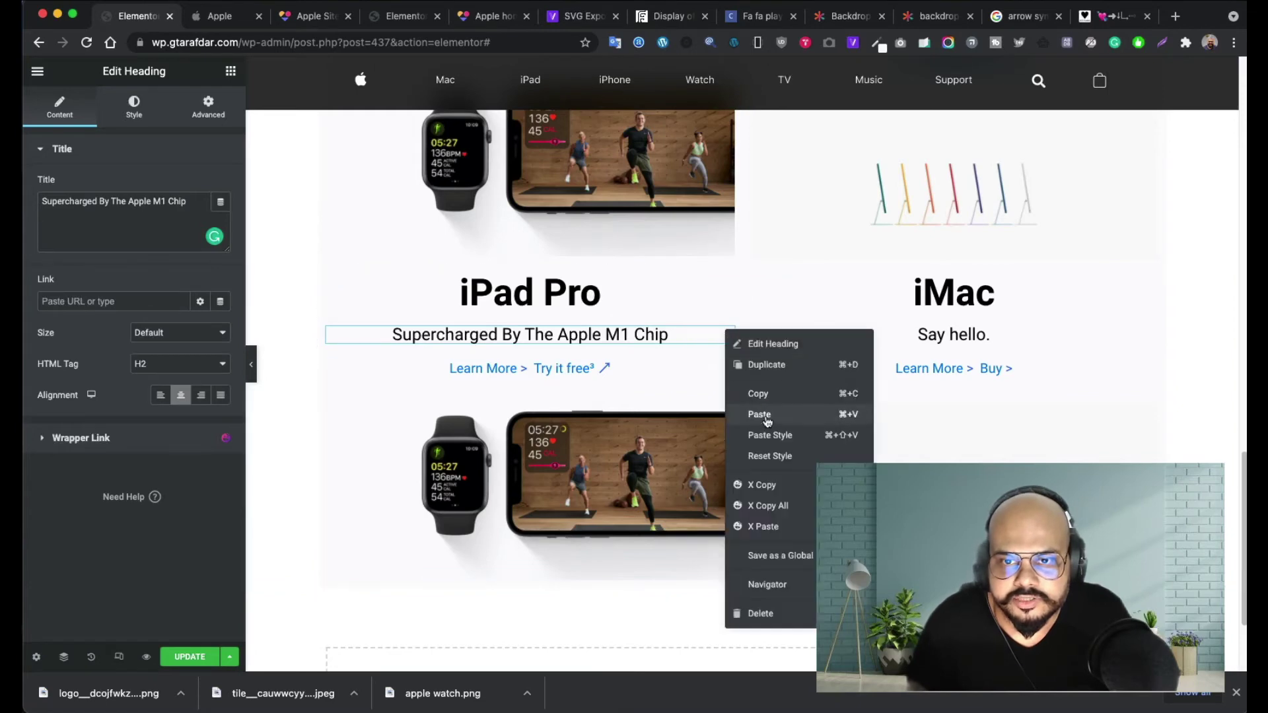
click(766, 415)
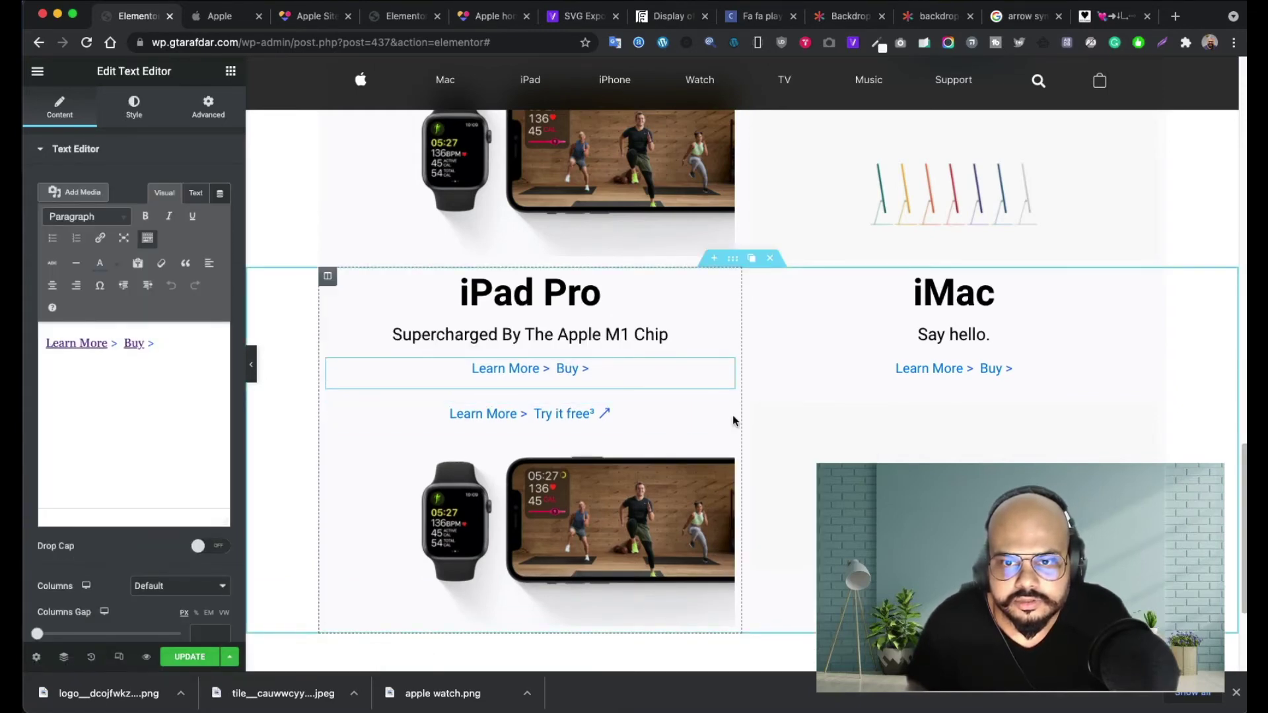
click(685, 415)
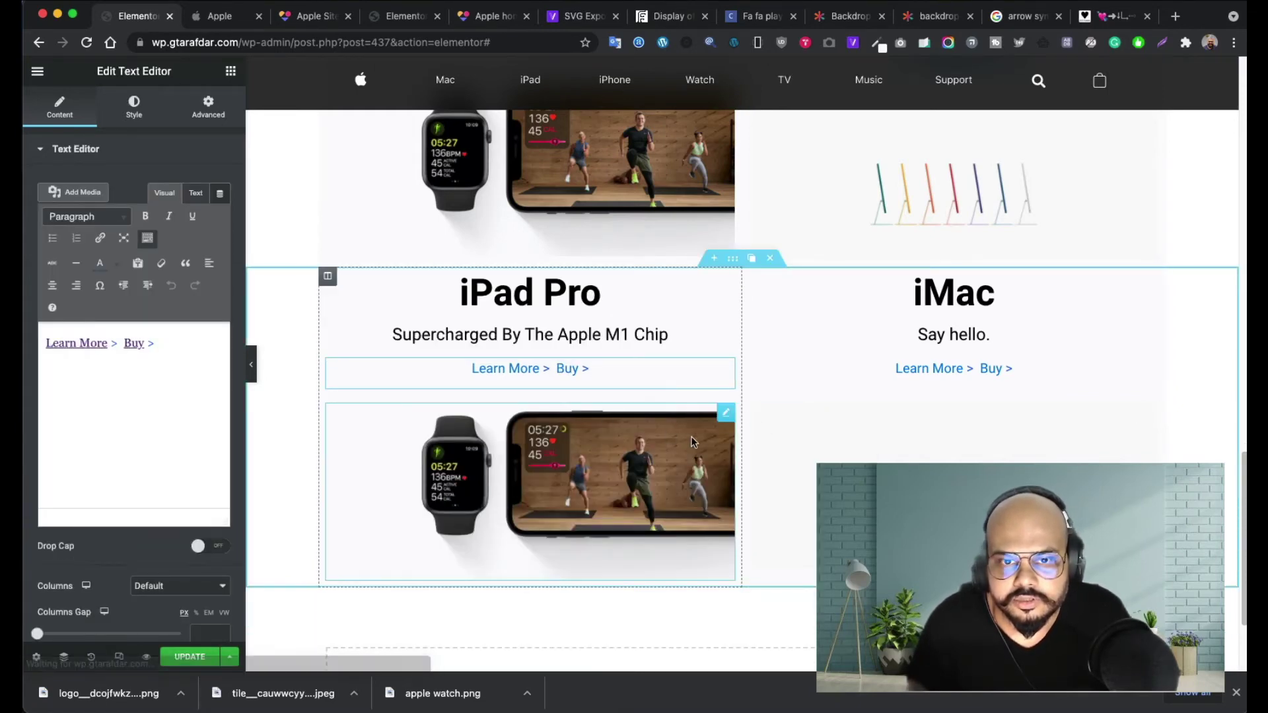
- Replace the watch and phone image under the iPad Pro links with the iPad Pro picture from the media library
click(729, 420)
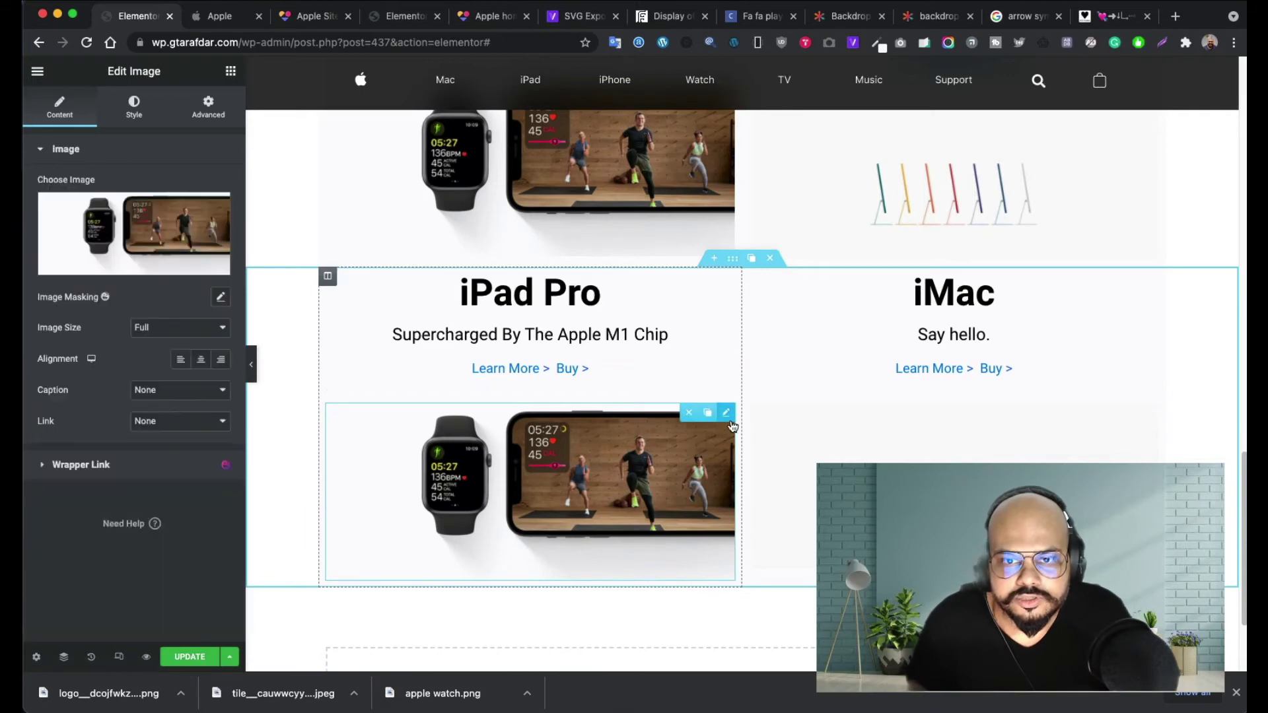
click(93, 241)
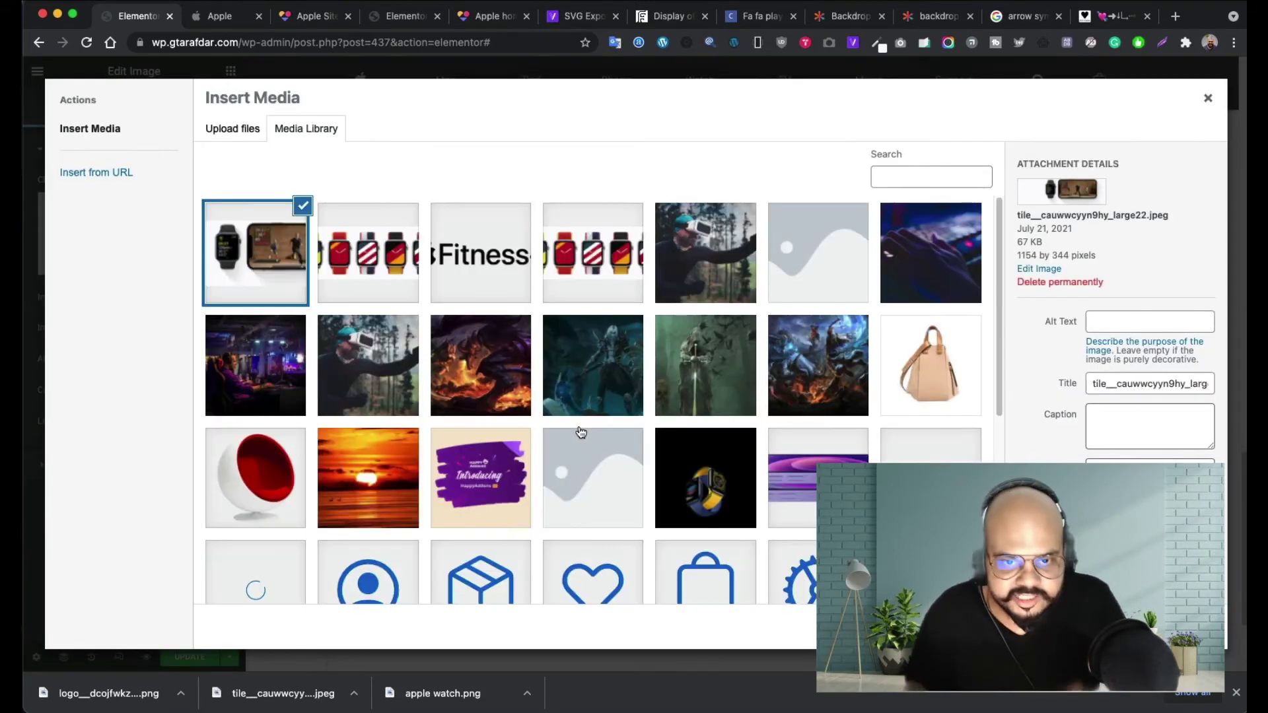
scroll(578, 463, down, 5)
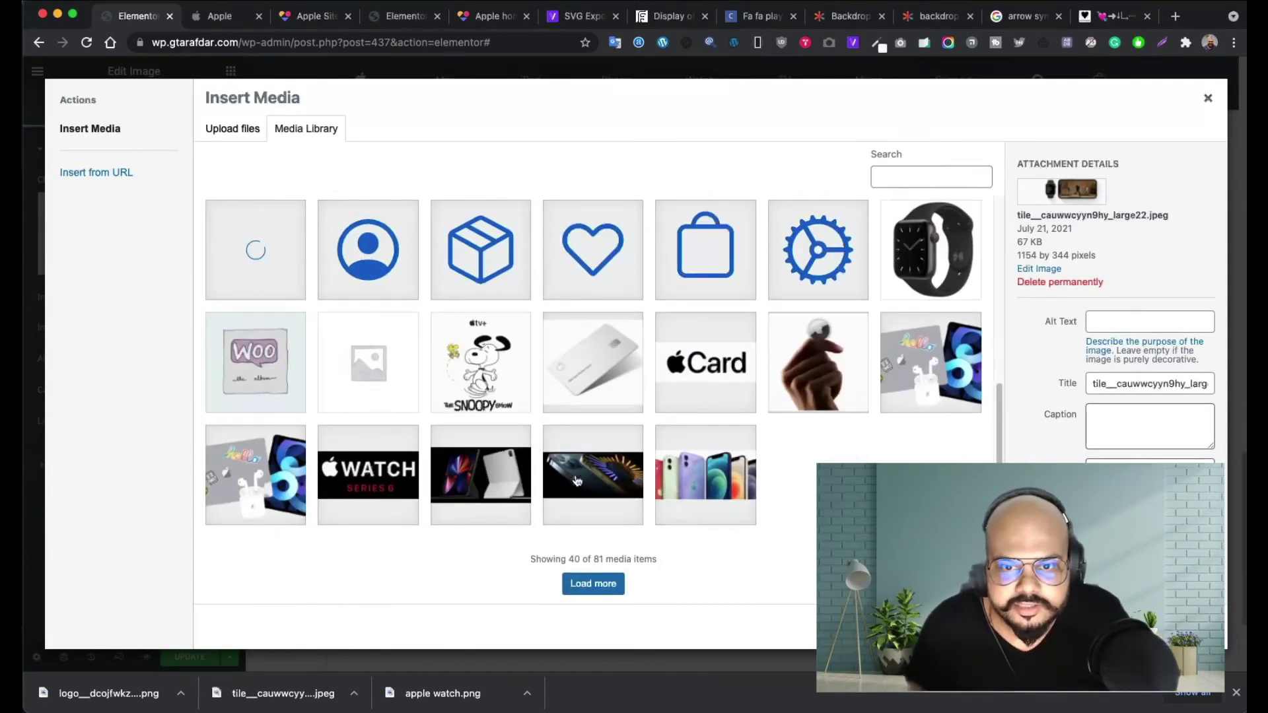
click(494, 488)
click(1179, 627)
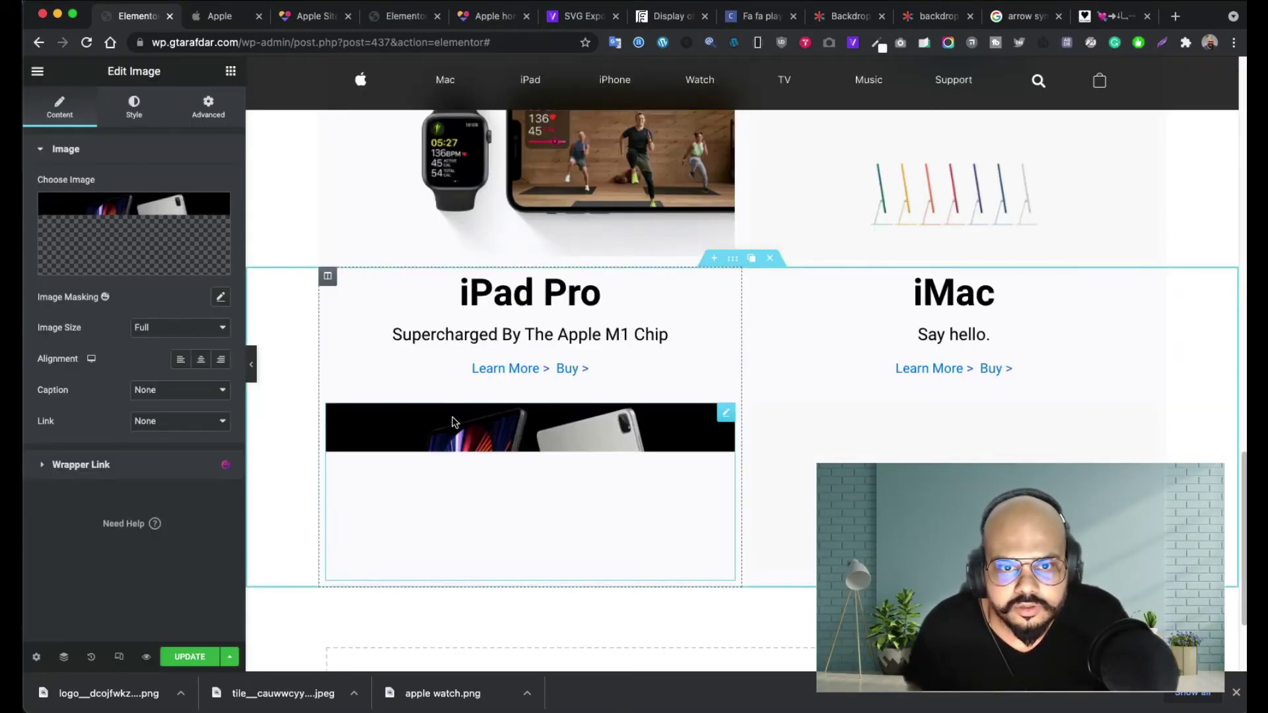
- Give the iPad Pro column a classic background in black, #000000
click(328, 280)
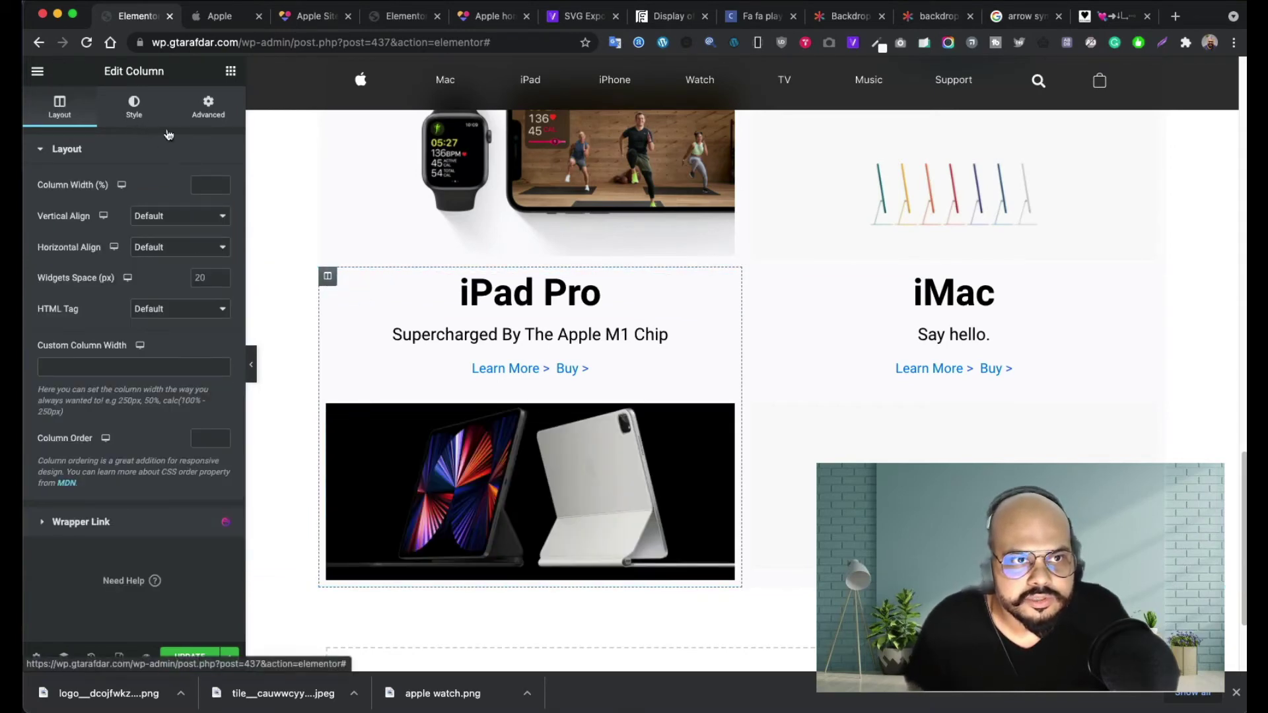
click(165, 119)
click(181, 218)
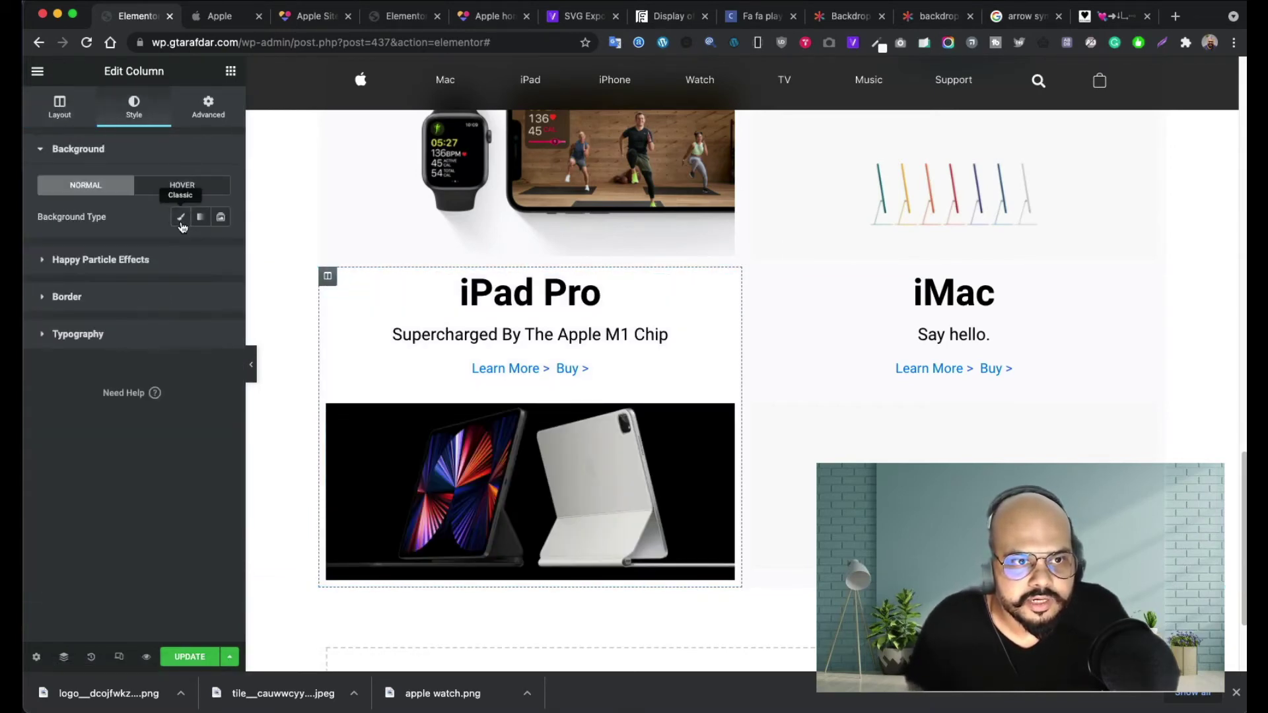
click(181, 218)
click(221, 248)
drag(41, 437, 30, 449)
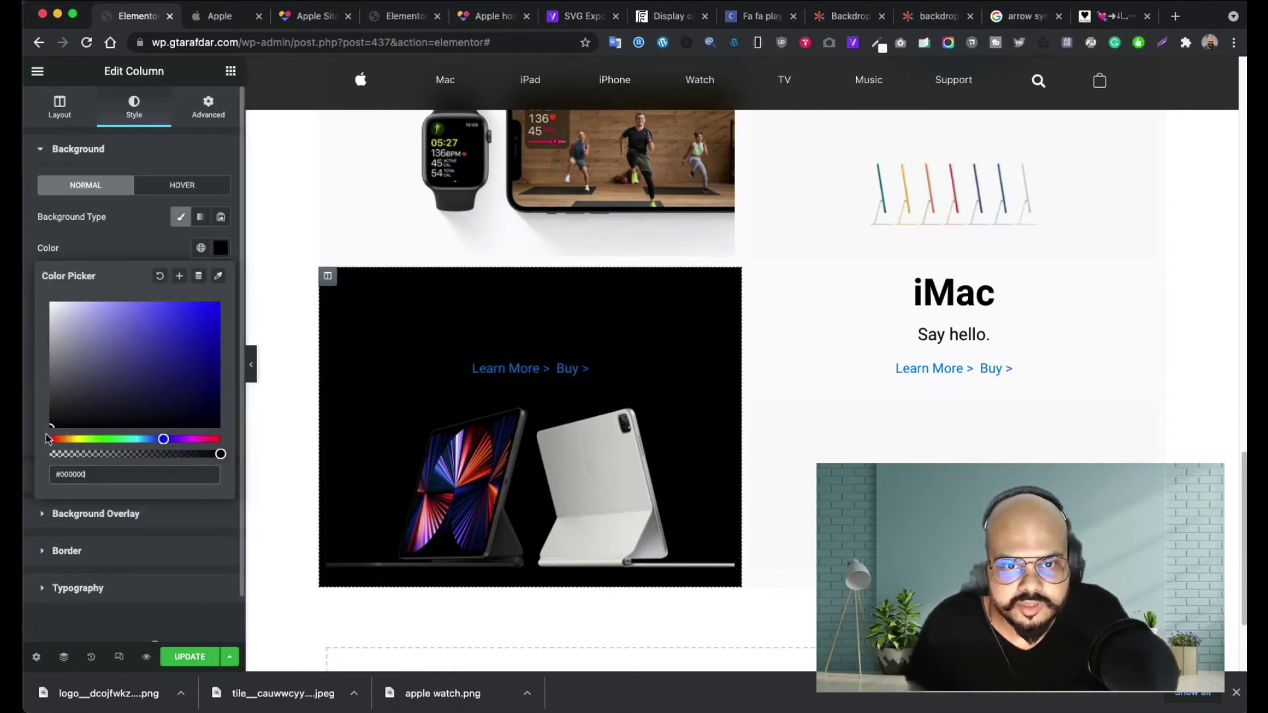
- Set the text color of the iPad Pro heading and its subheading to white, #FFFFFF
click(725, 292)
click(134, 108)
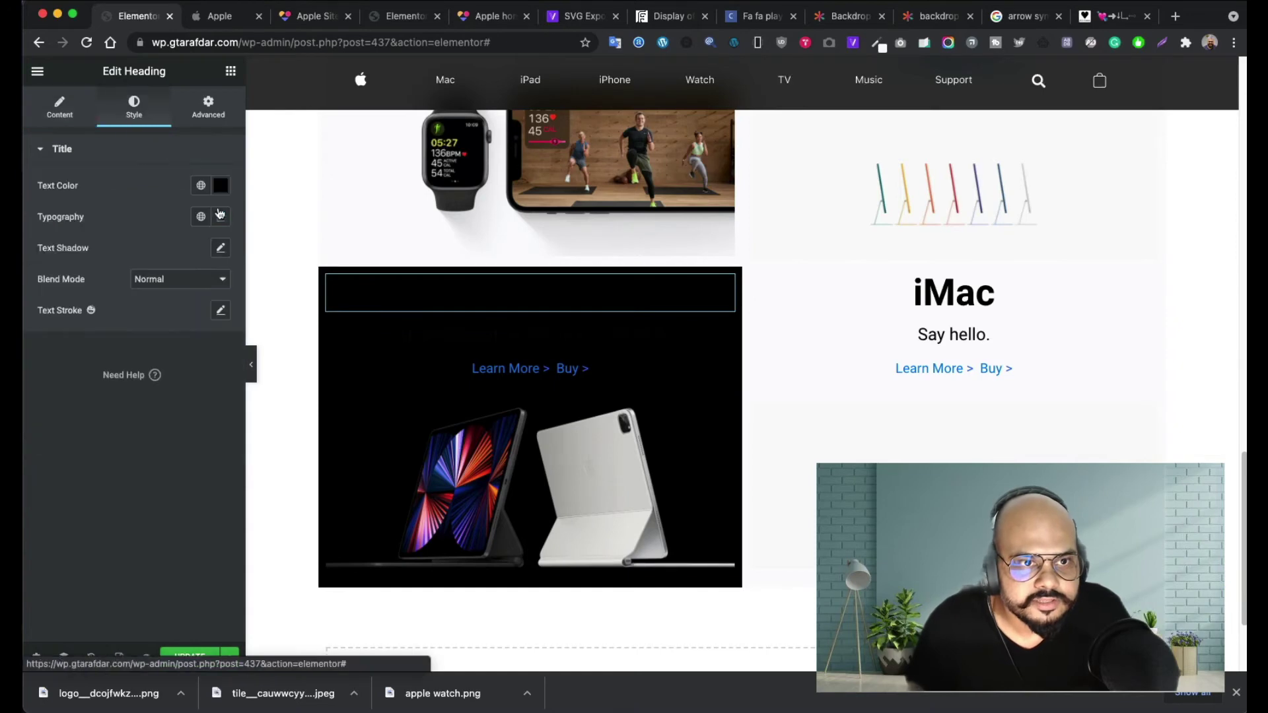
click(221, 186)
click(50, 247)
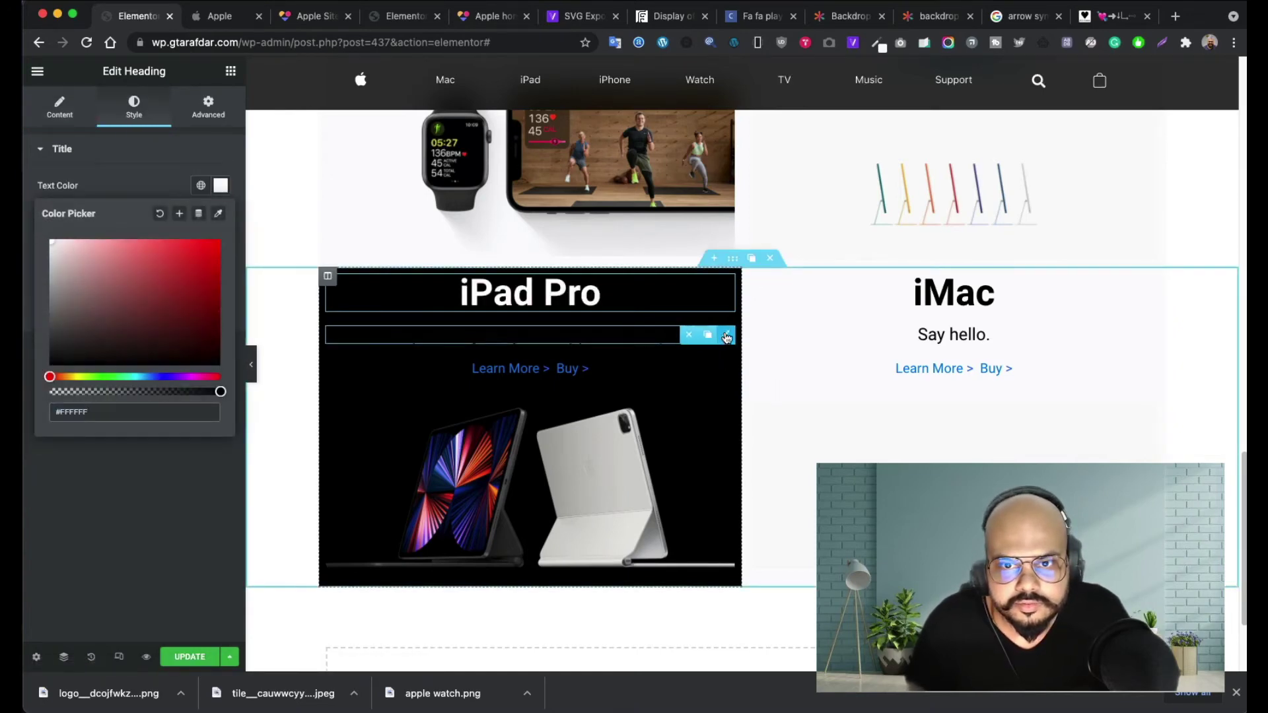
click(726, 336)
click(134, 108)
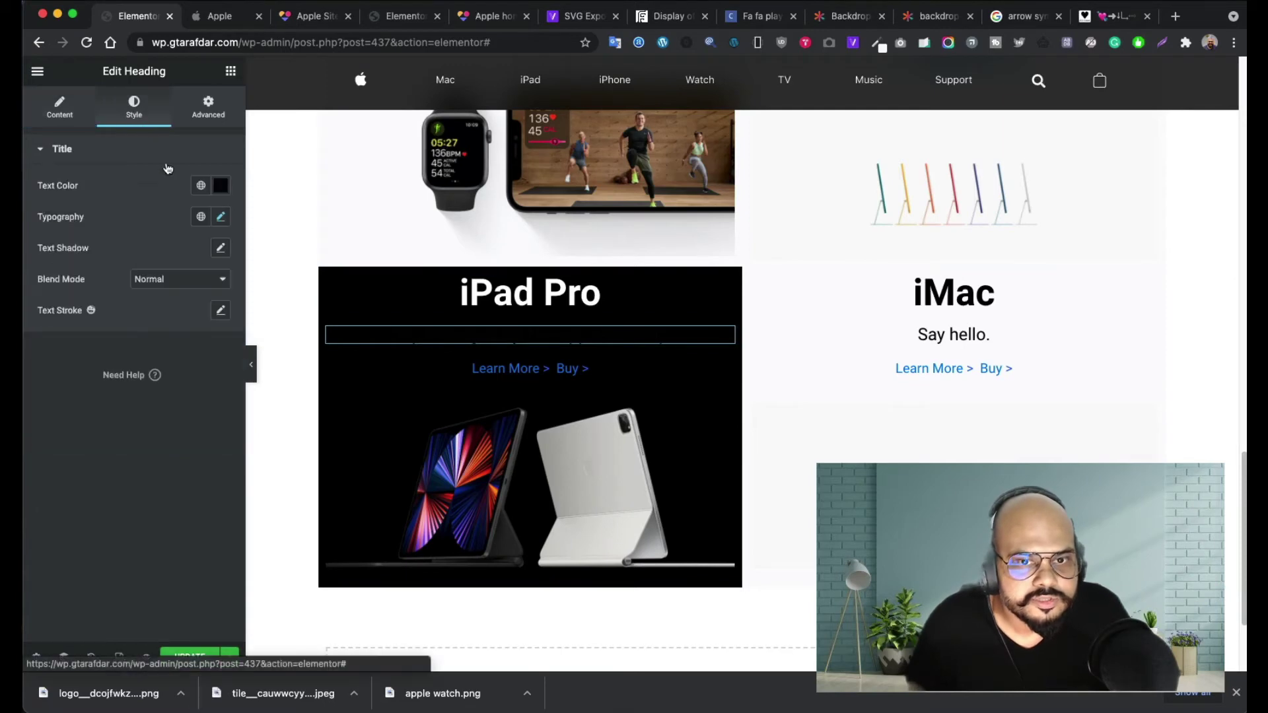
click(220, 185)
drag(61, 253, 50, 241)
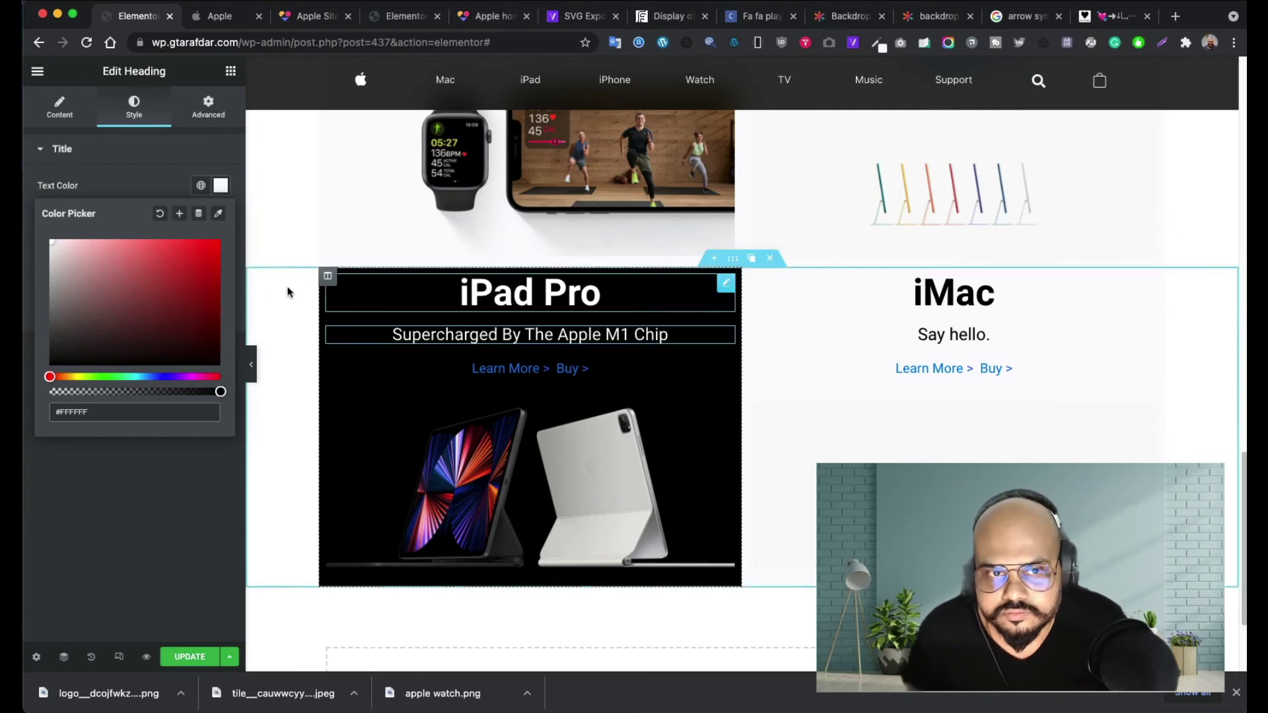
- Set a 10 px margin on all sides of the iPad Pro column and of the Fitness+ column above it
click(326, 283)
click(220, 115)
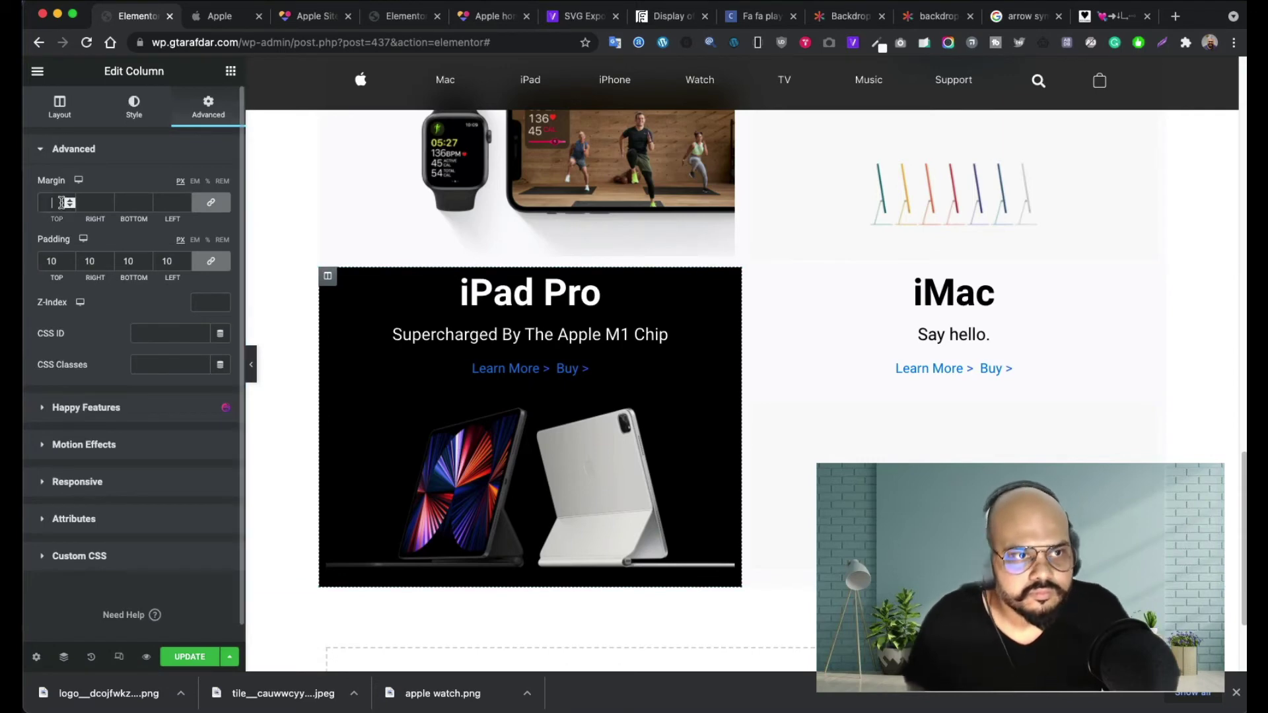
text(10)
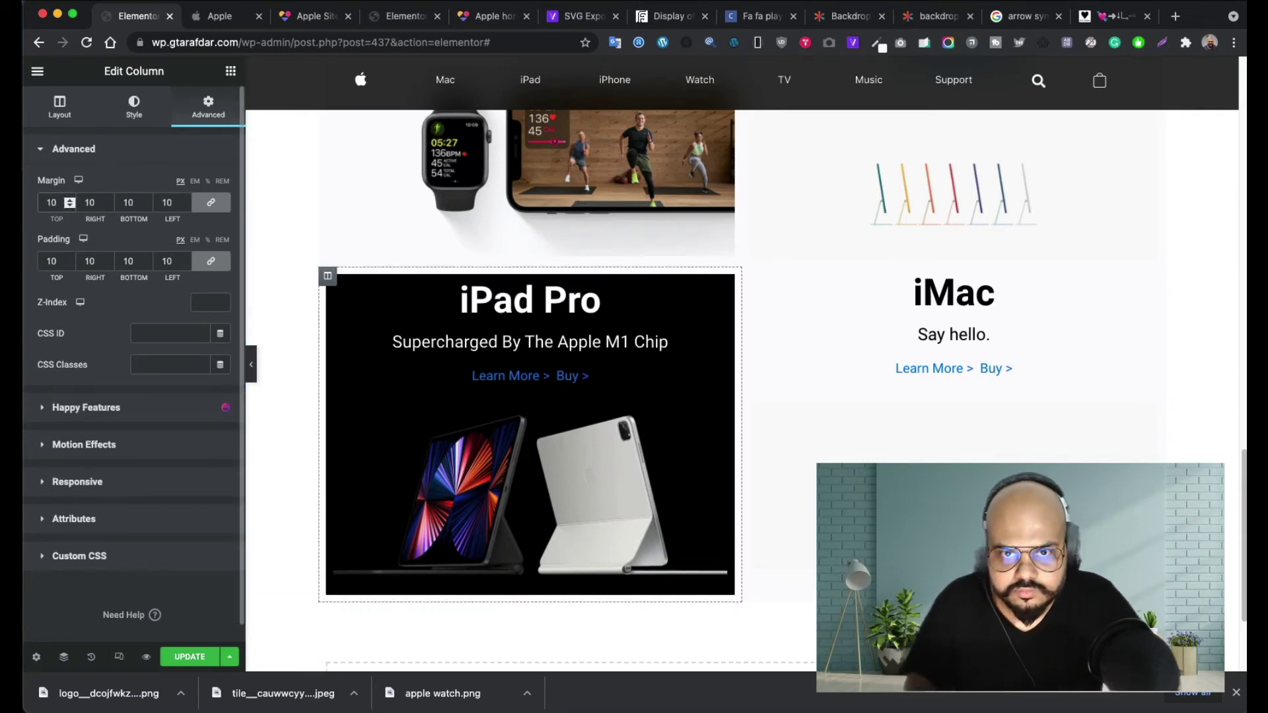
scroll(361, 211, up, 3)
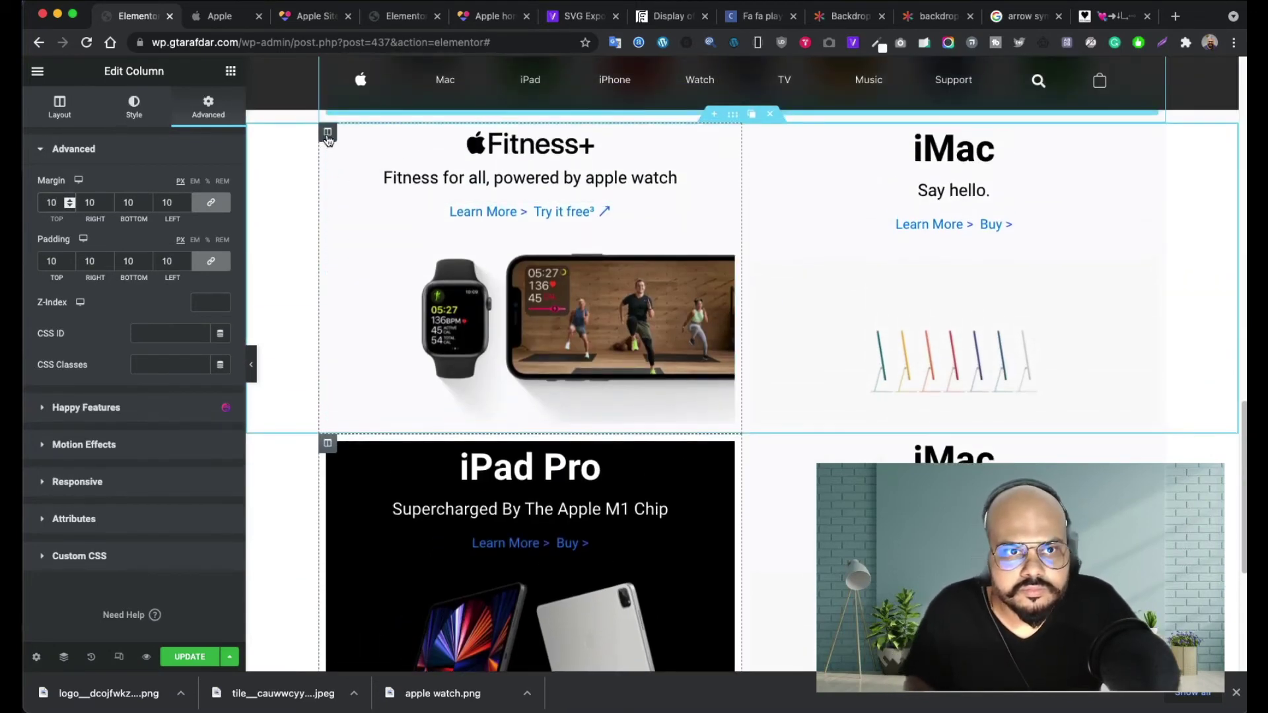
key(BackSpace)
key(BackSpace)
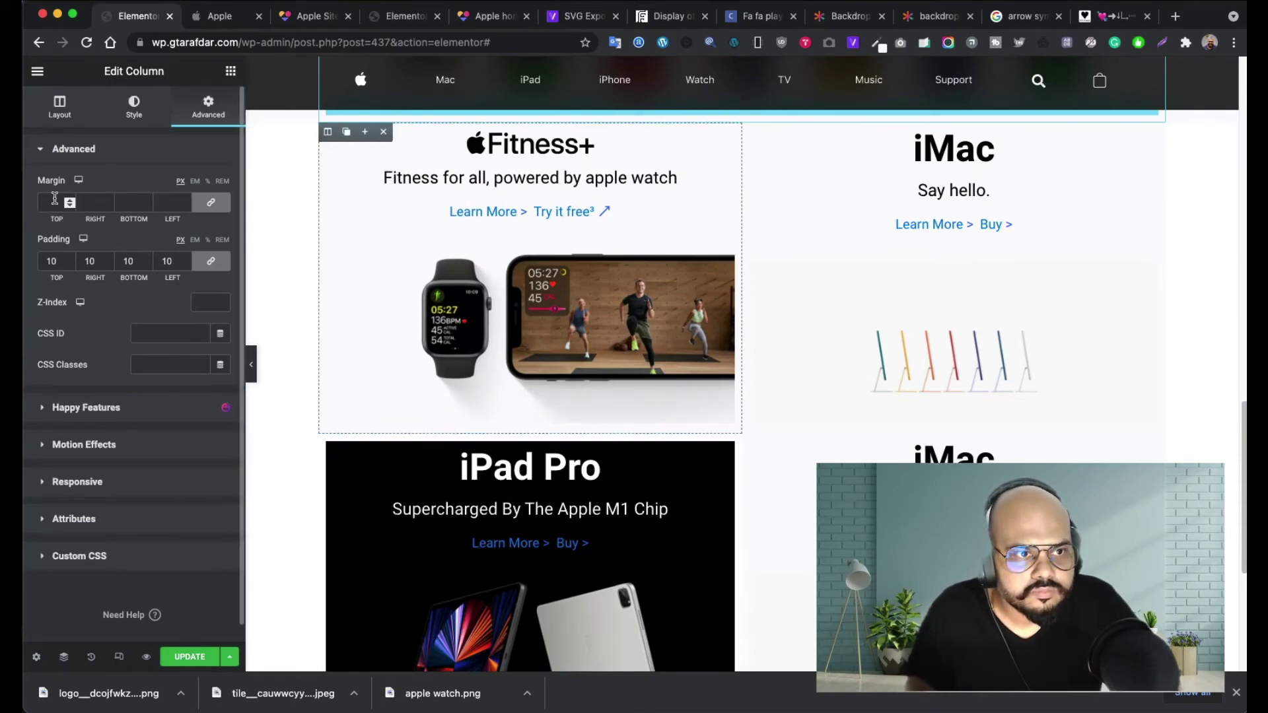
text(19)
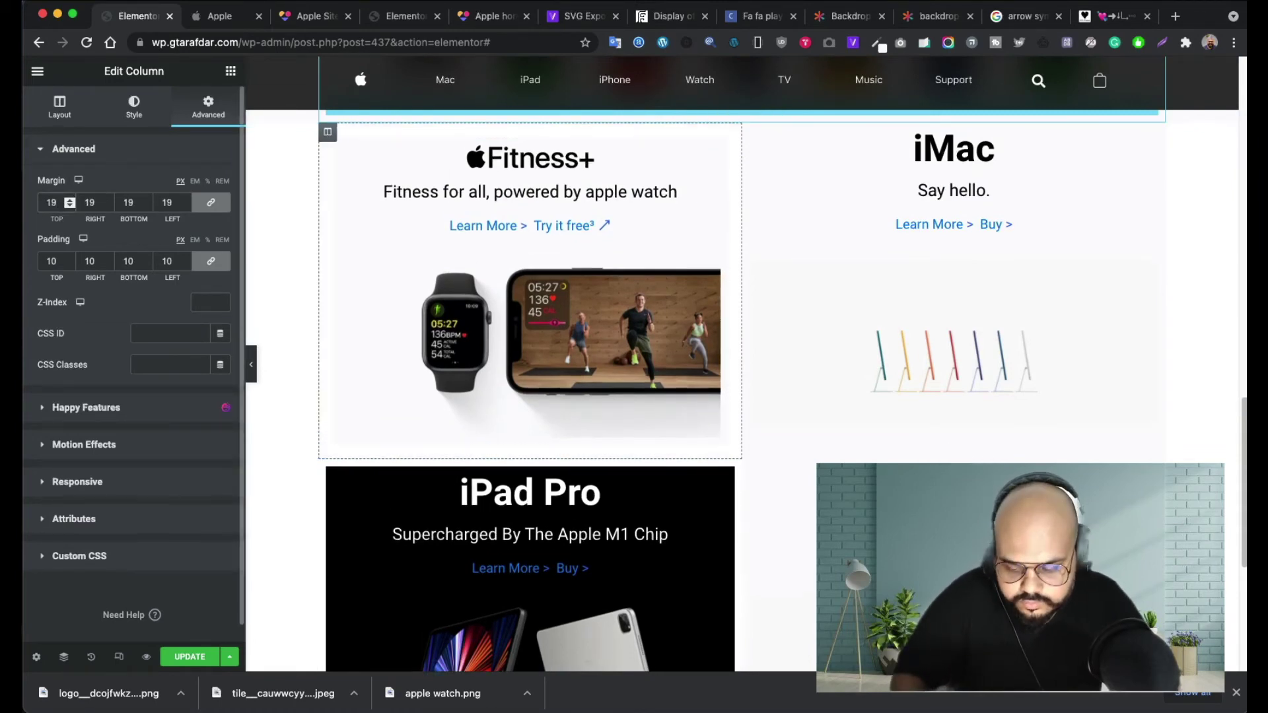
key(BackSpace)
text(0)
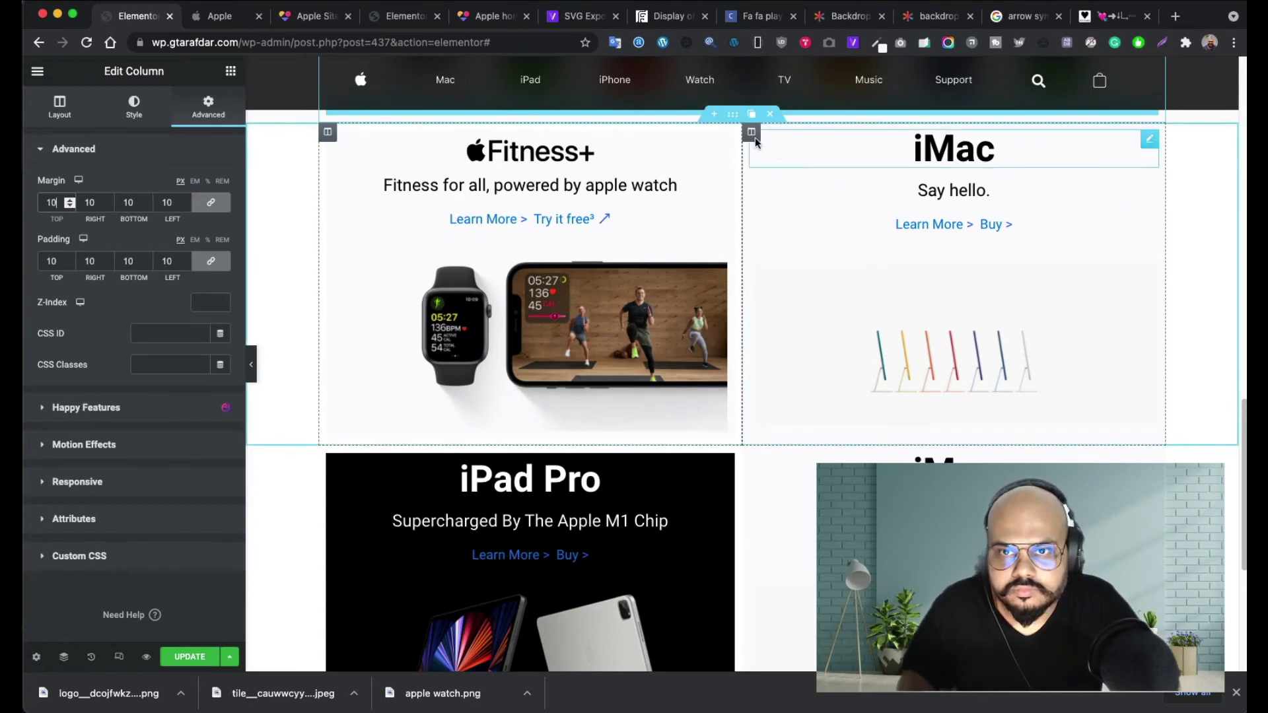
- Set a 10 px margin on all sides of the iMac column and of its duplicate beside iPad Pro
click(753, 134)
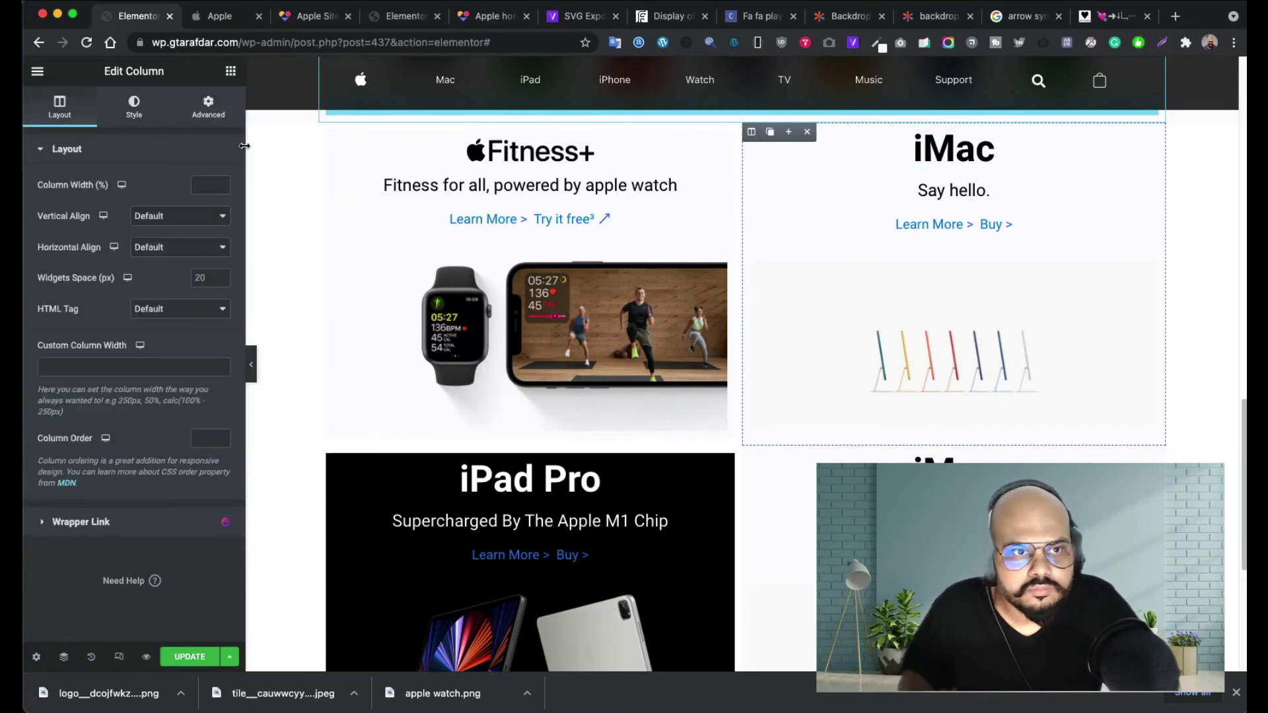
click(208, 106)
click(53, 203)
text(10)
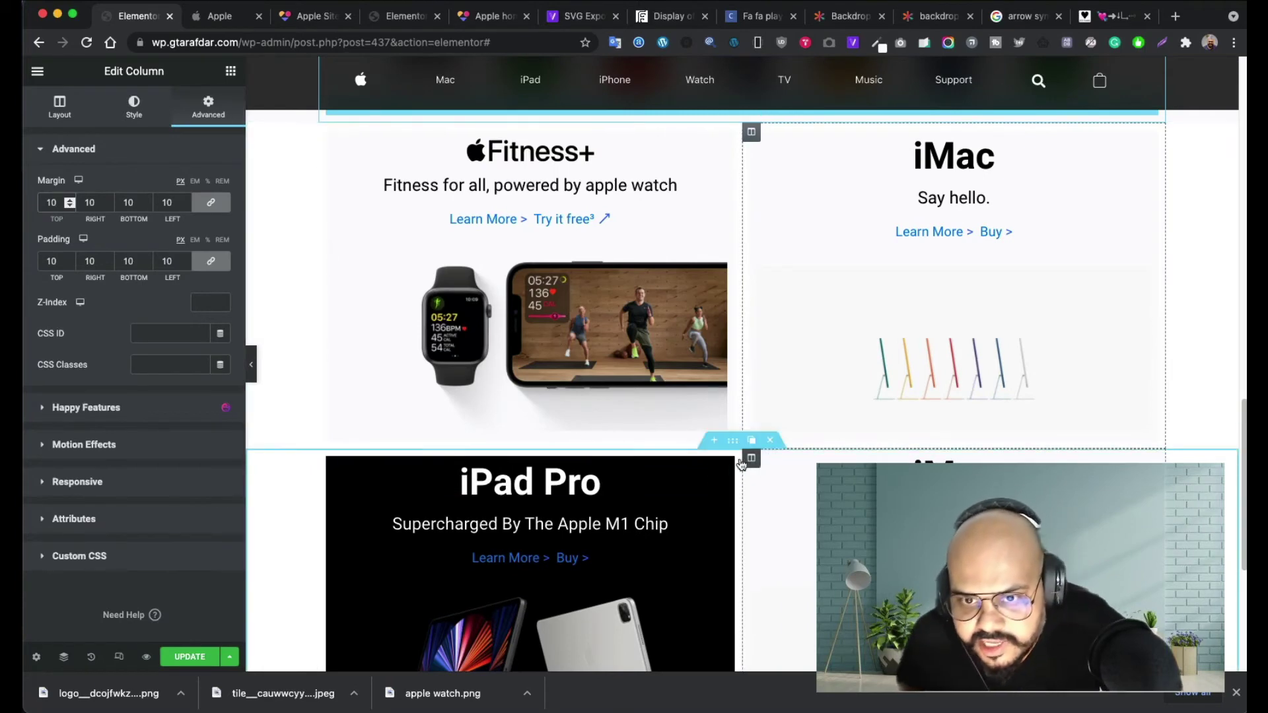
click(750, 463)
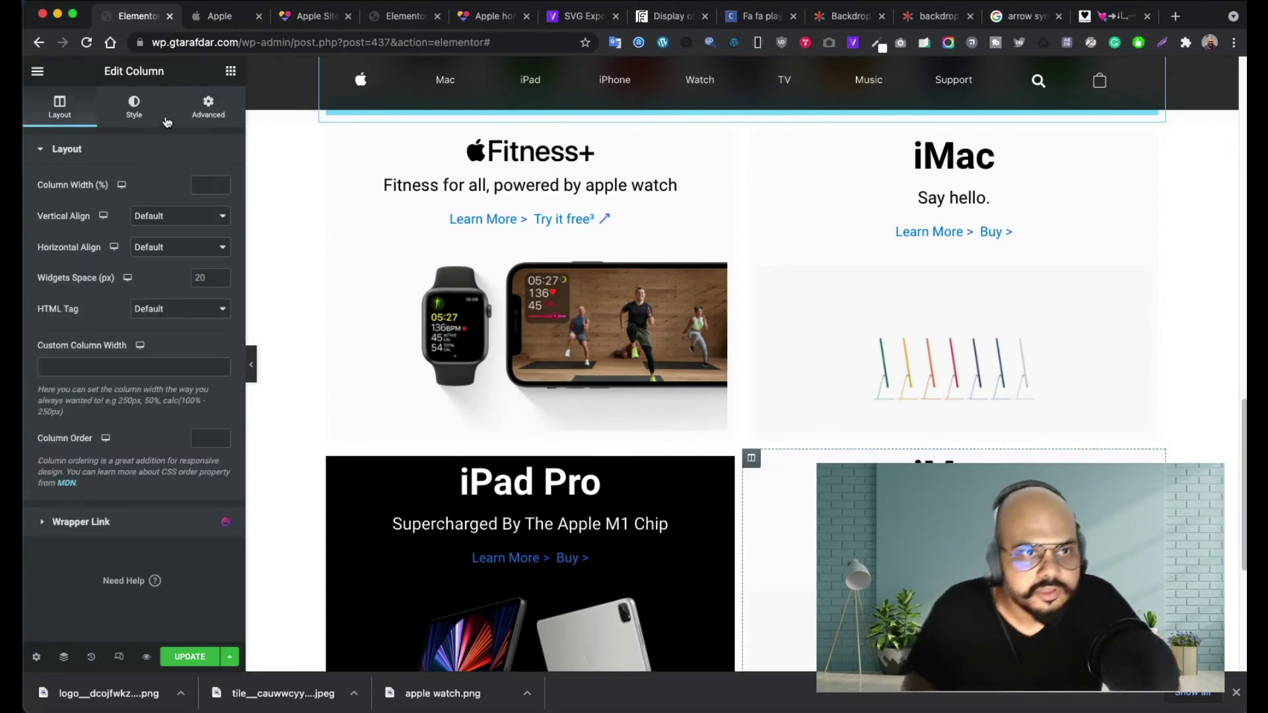
click(208, 106)
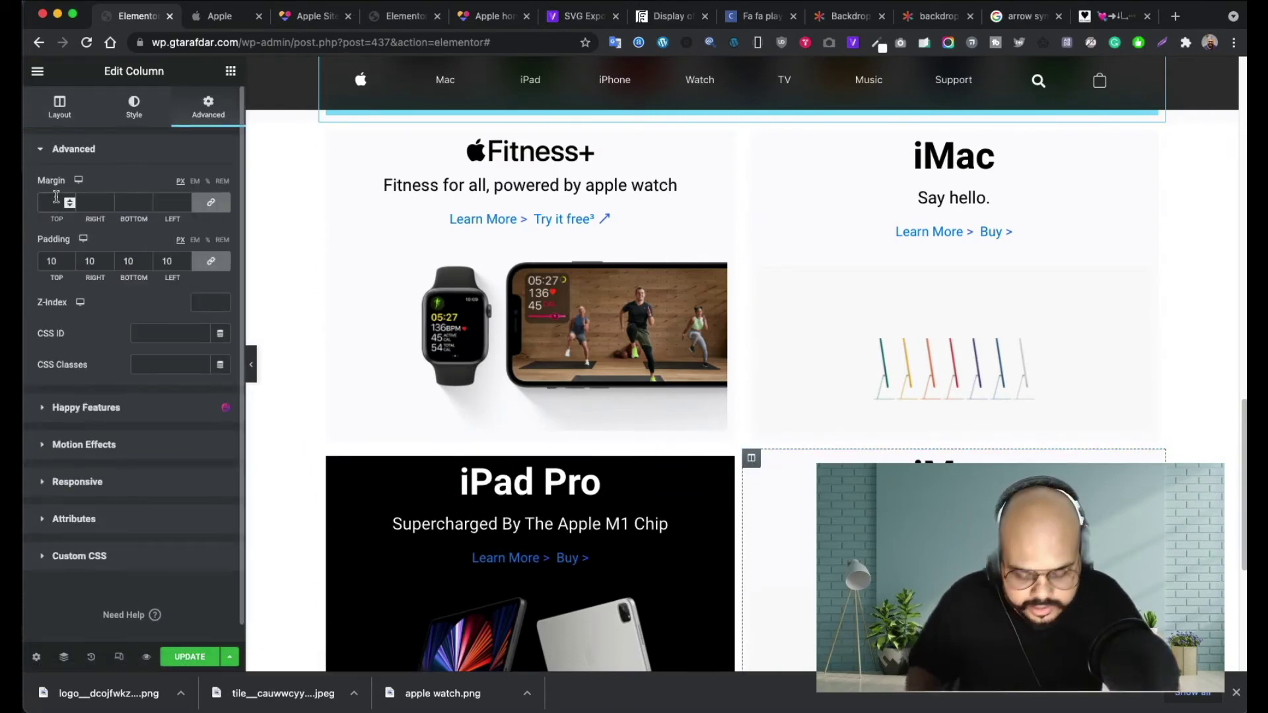
scroll(770, 522, down, 5)
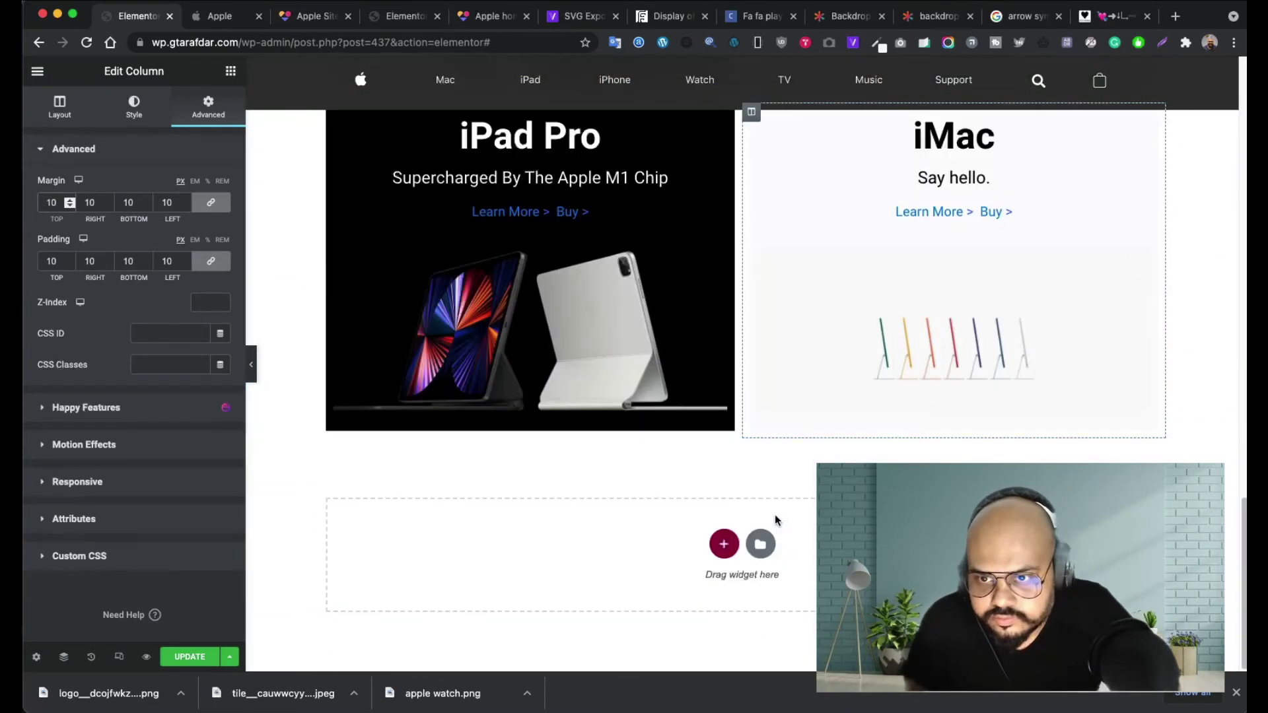
scroll(683, 445, up, 1)
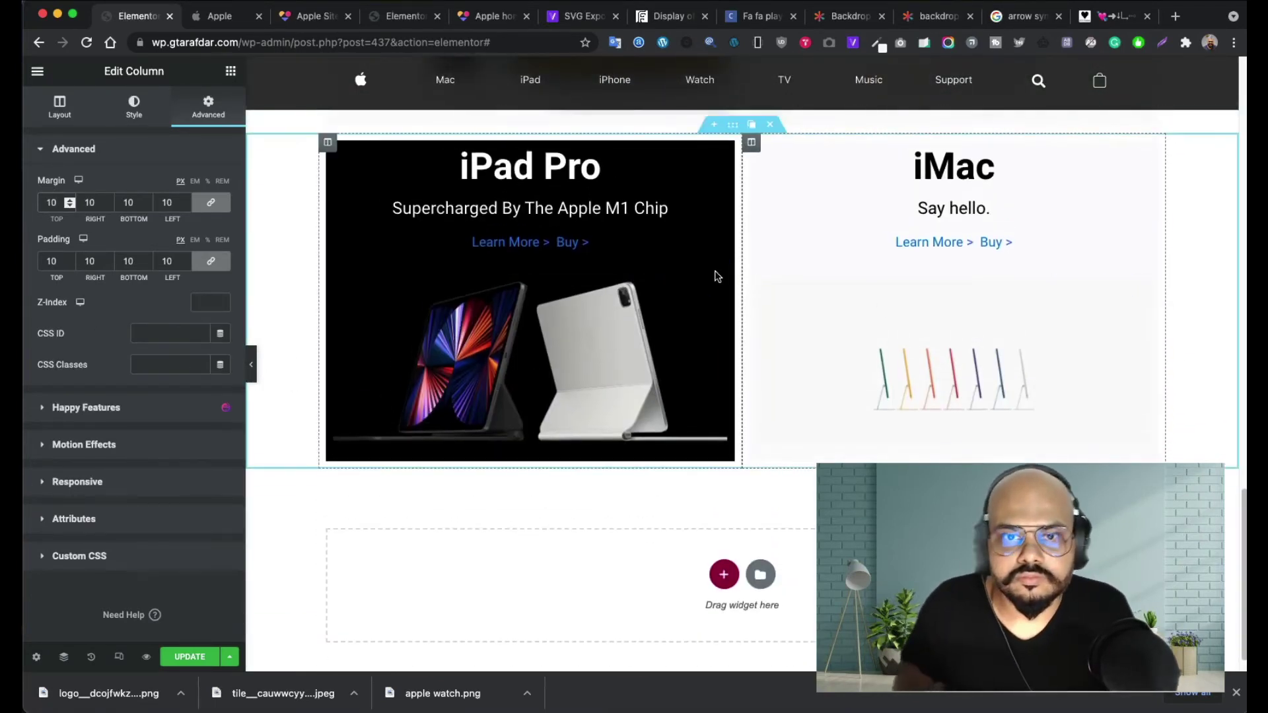
scroll(757, 286, up, 1)
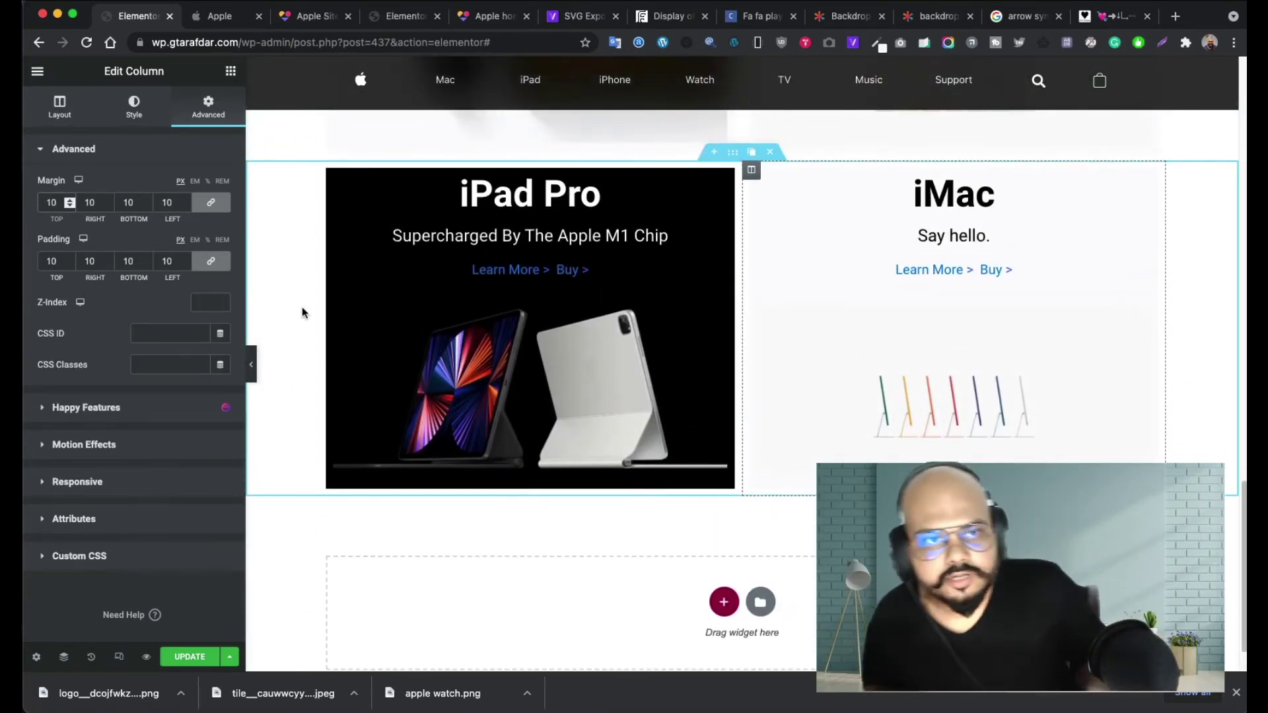
- On apple.com, use Image Picker to save the 1262 x 580 college offer image as promo_bts__bg3cb4kaoqoi_large22 in JPEG format
click(215, 17)
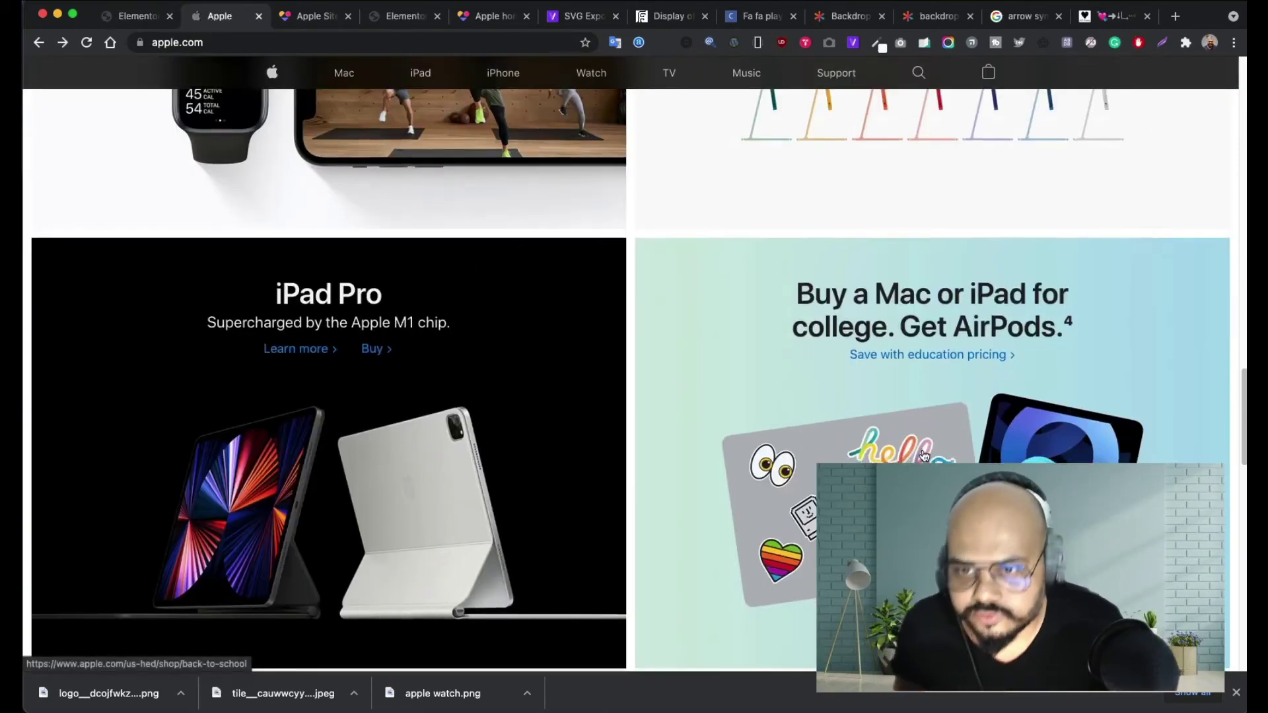
scroll(925, 409, down, 2)
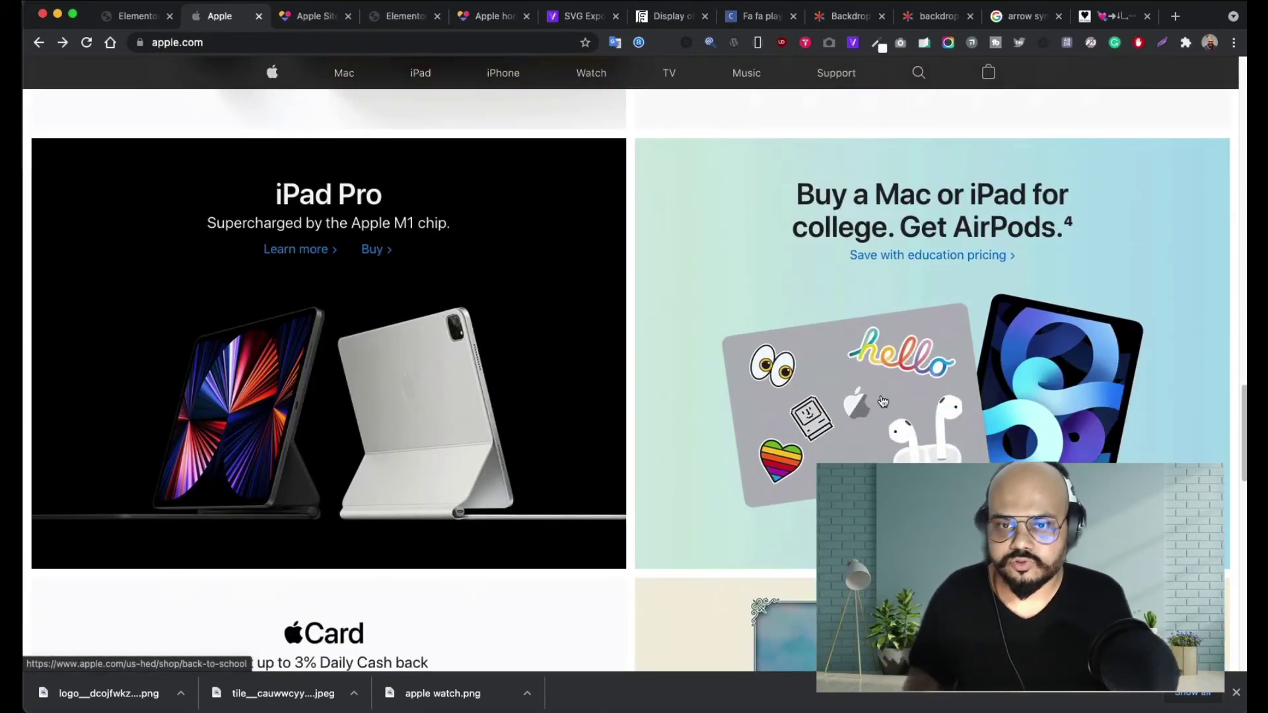
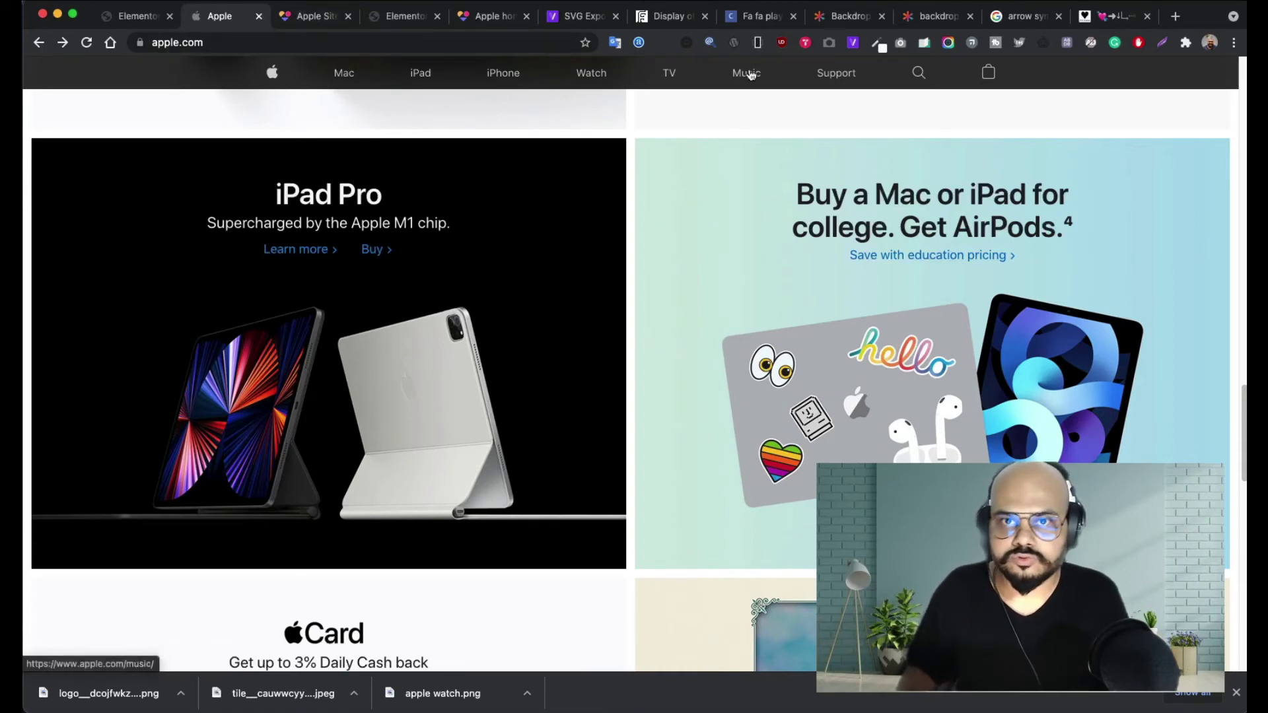
click(829, 43)
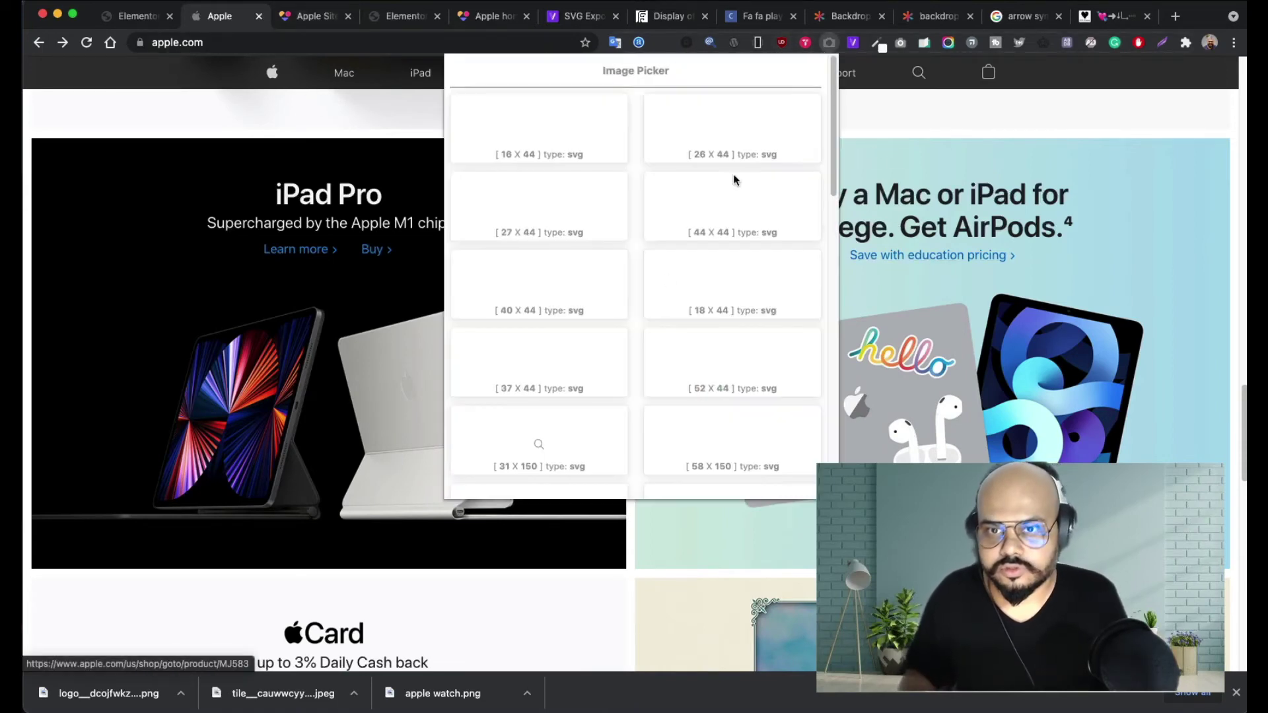
scroll(638, 342, down, 10)
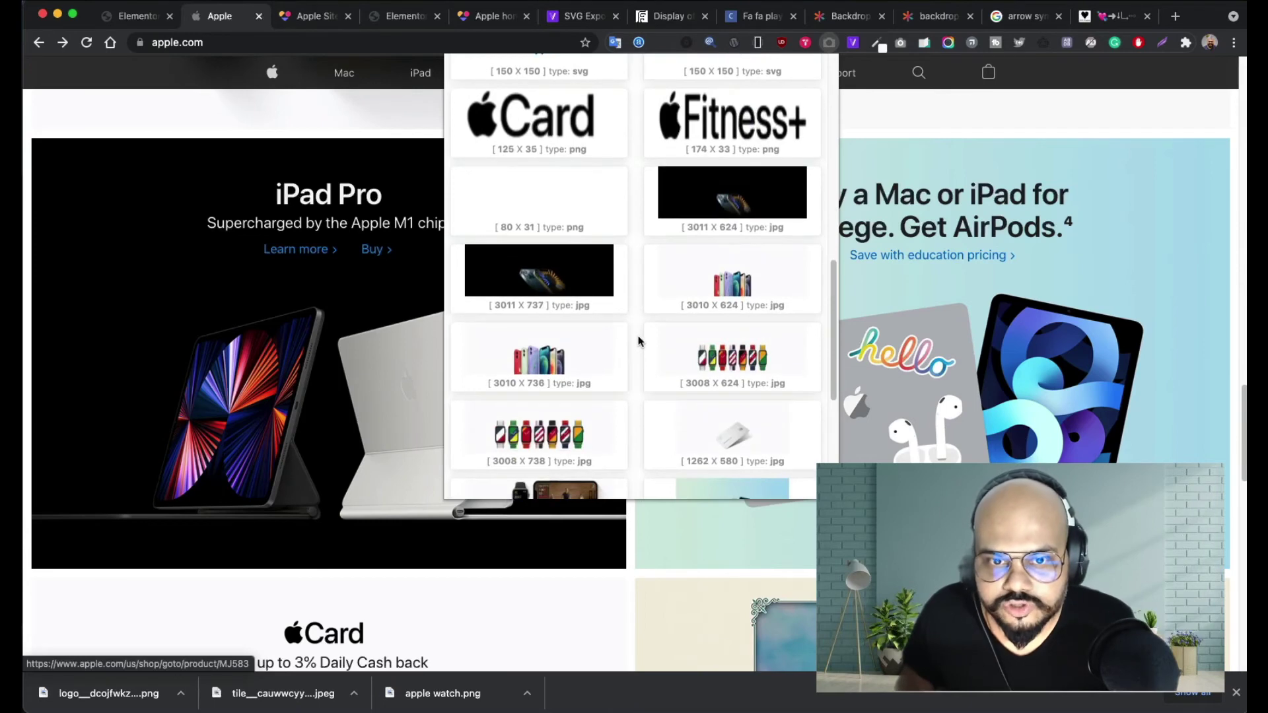
scroll(638, 343, down, 3)
right_click(724, 360)
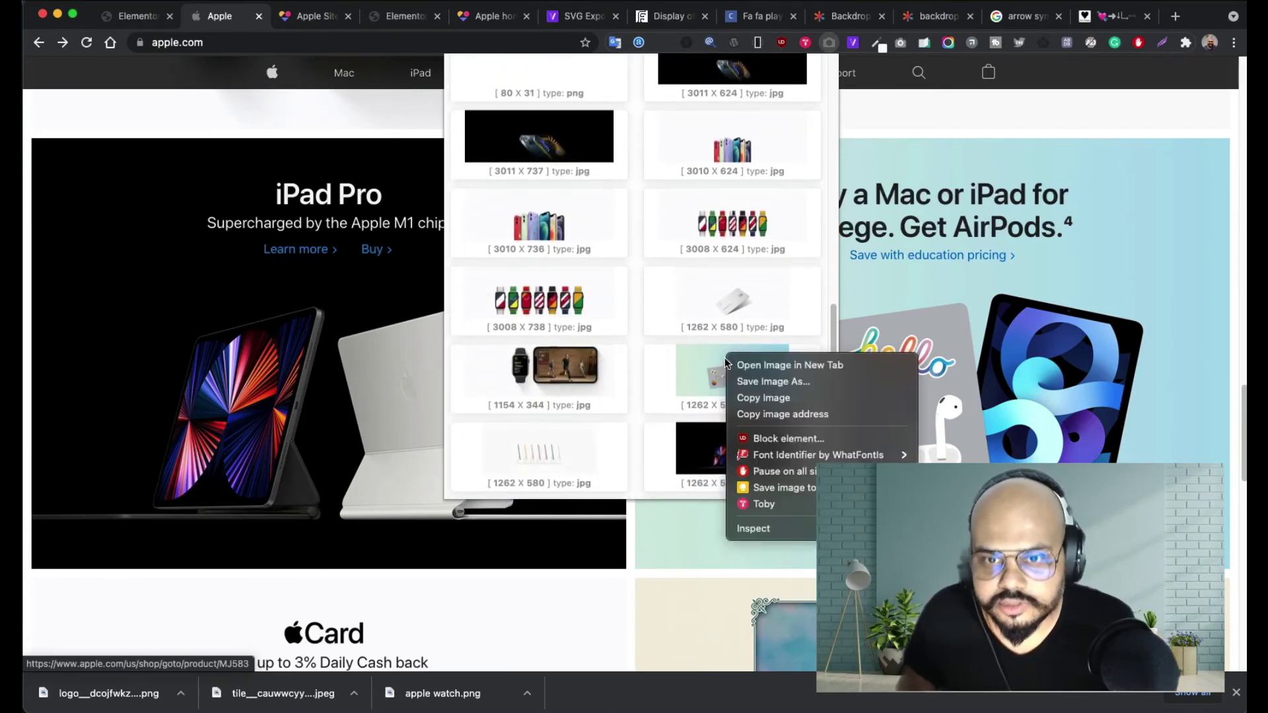
click(774, 382)
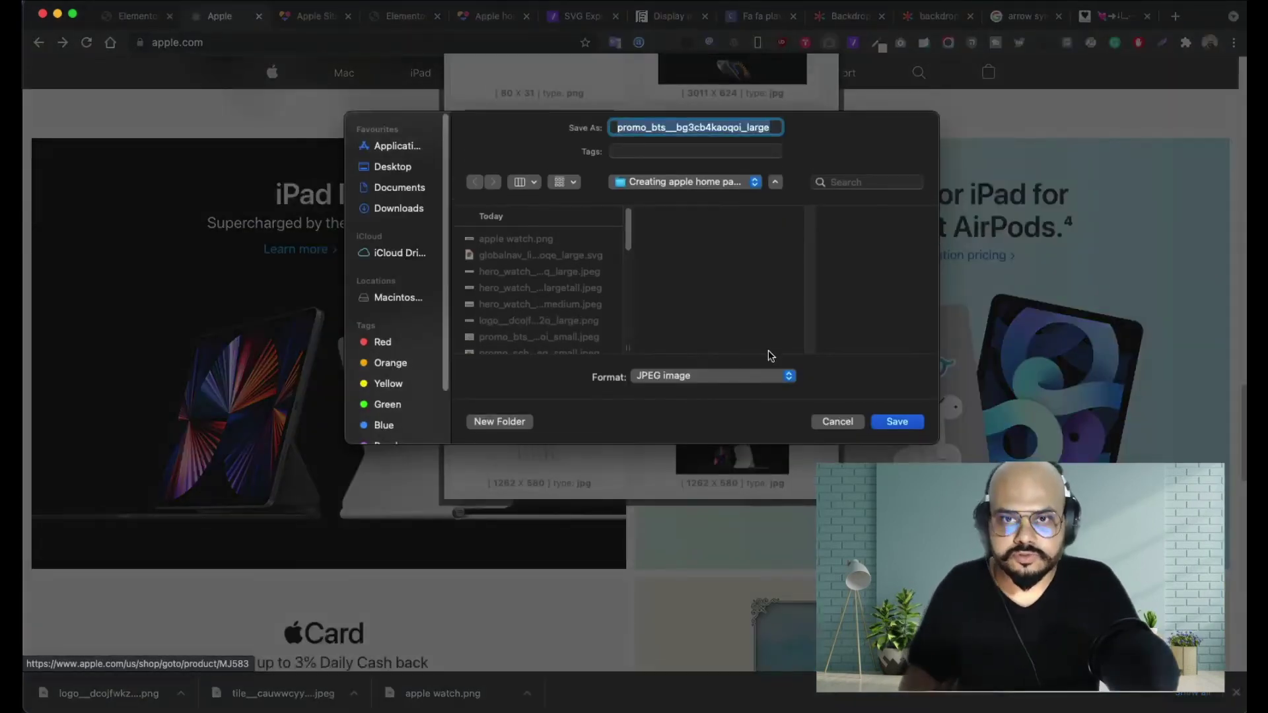
click(897, 421)
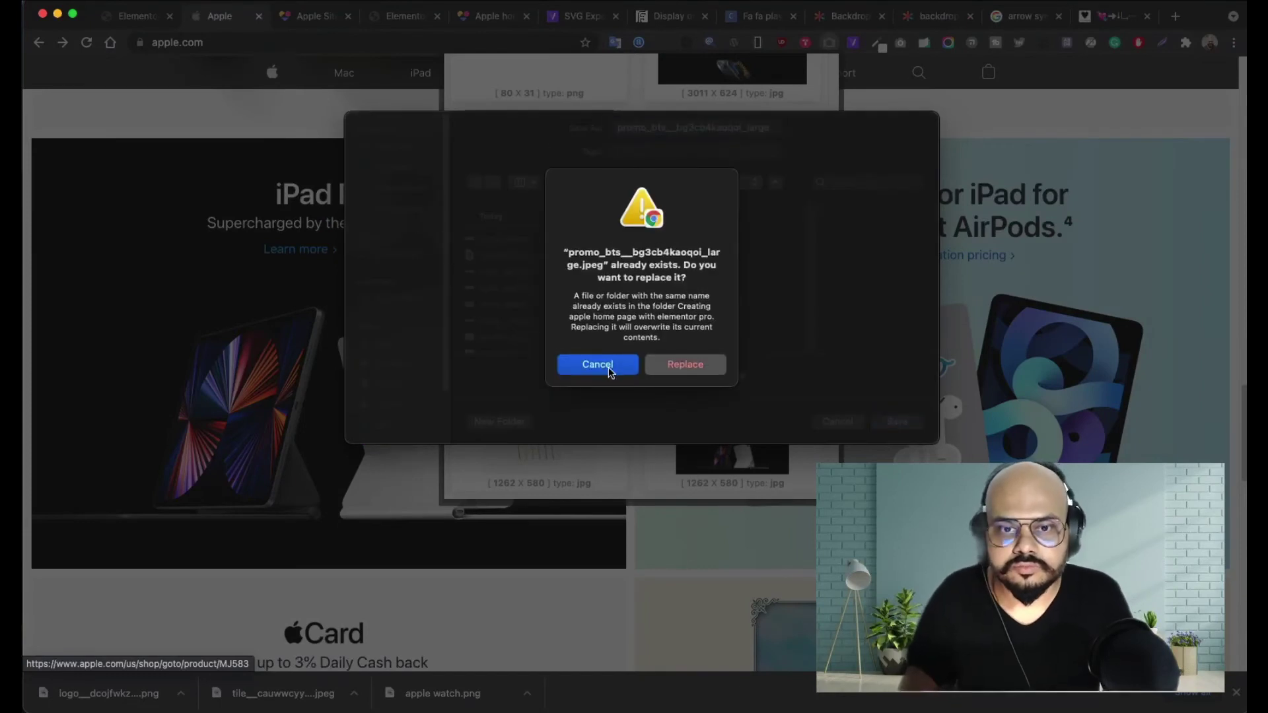
click(601, 368)
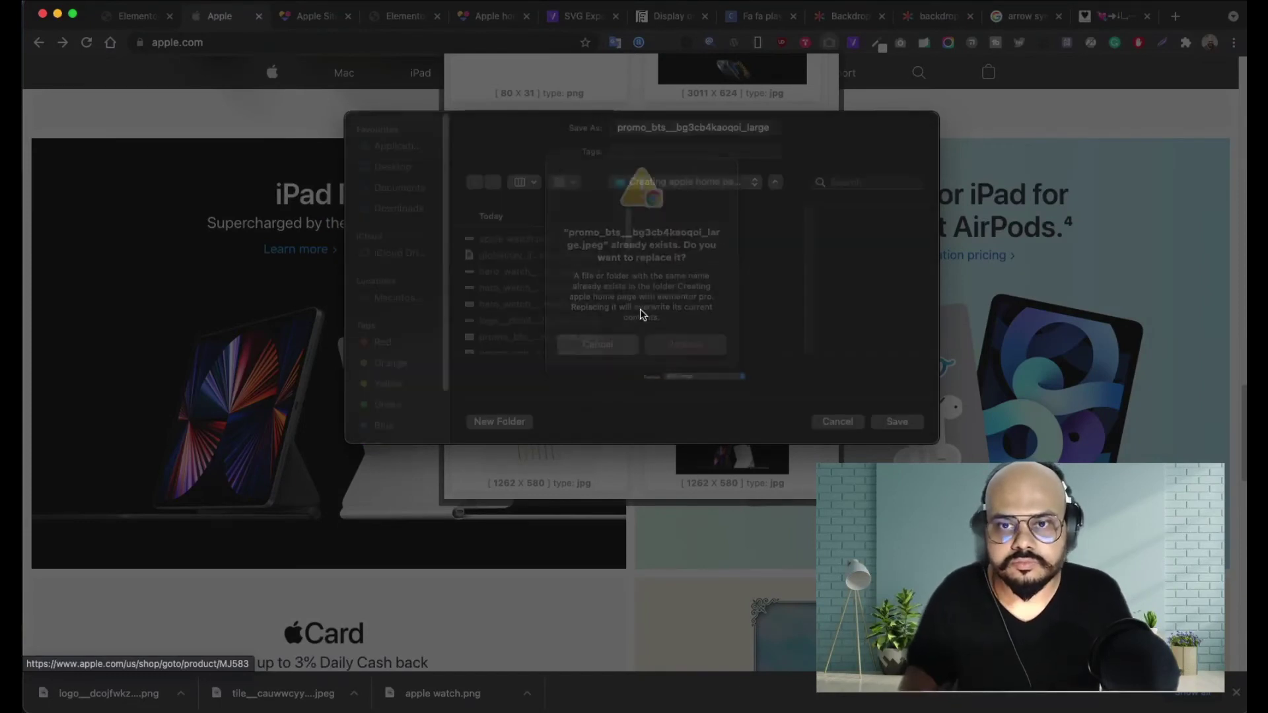
click(773, 129)
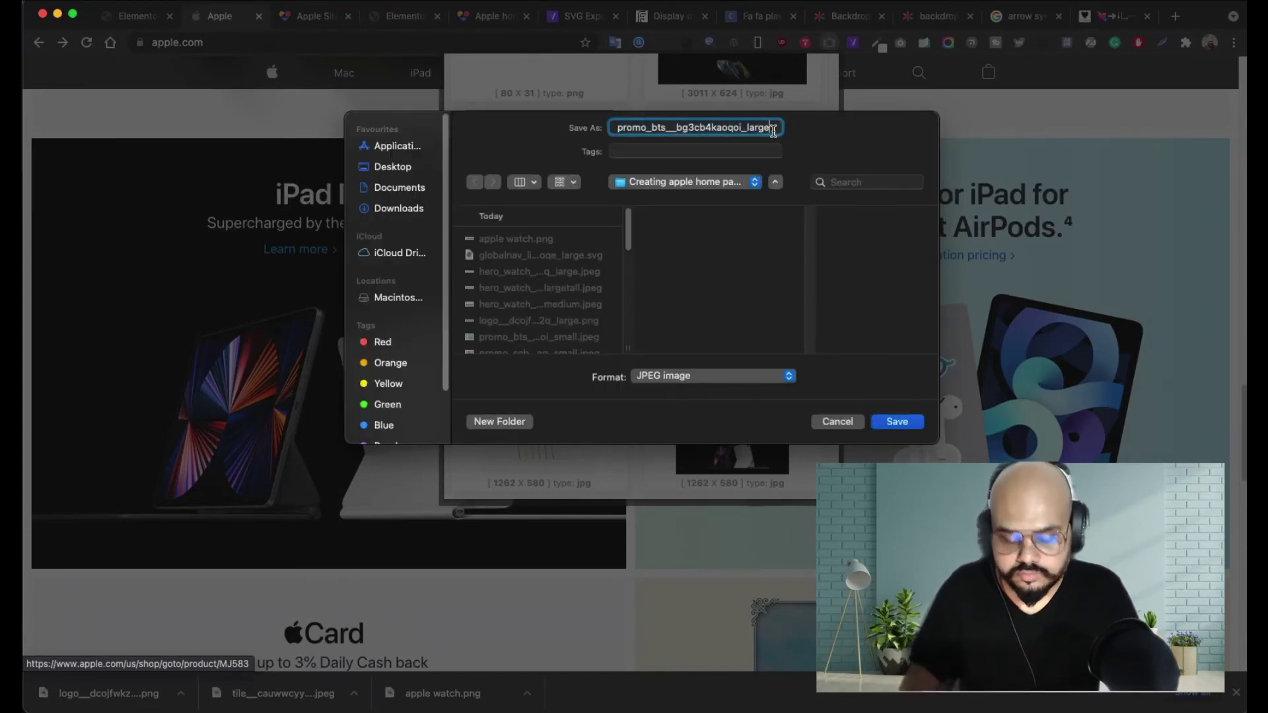
click(896, 423)
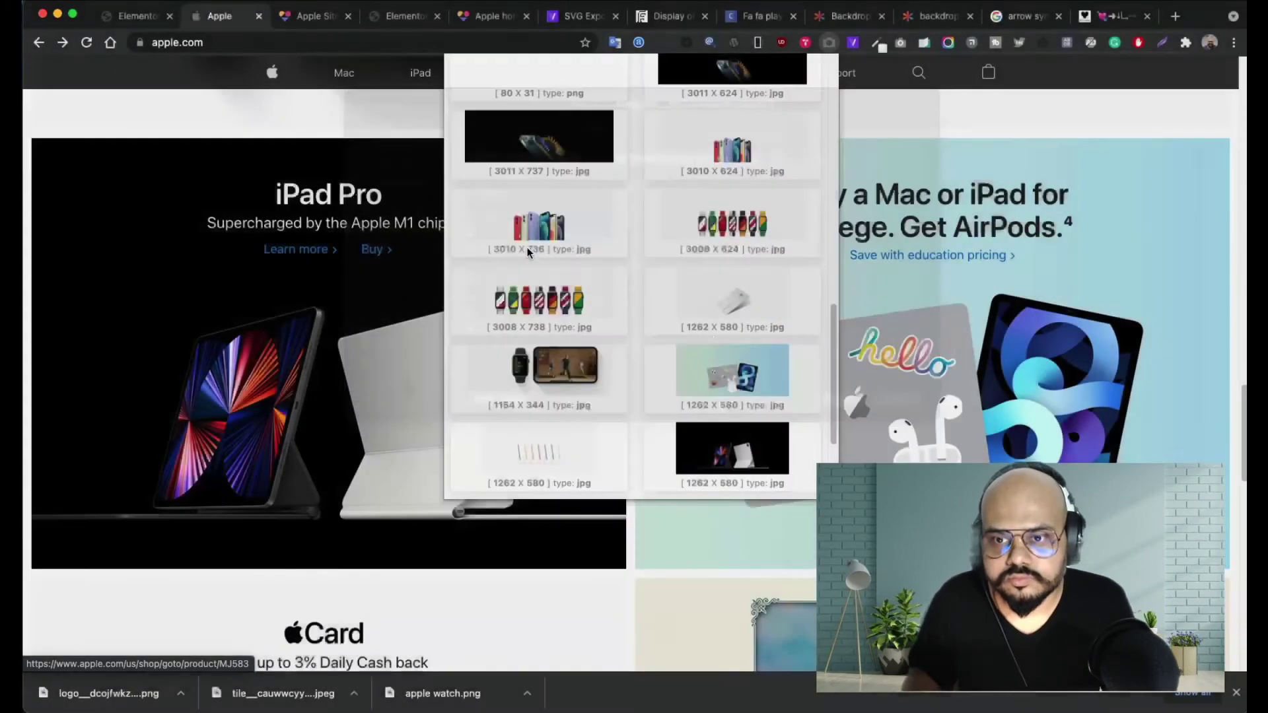
- In the Elementor page, upload promo_bts__bg3cb4kaoqoi_large22.jpeg and insert it as the background image of the column beside iPad Pro
click(135, 19)
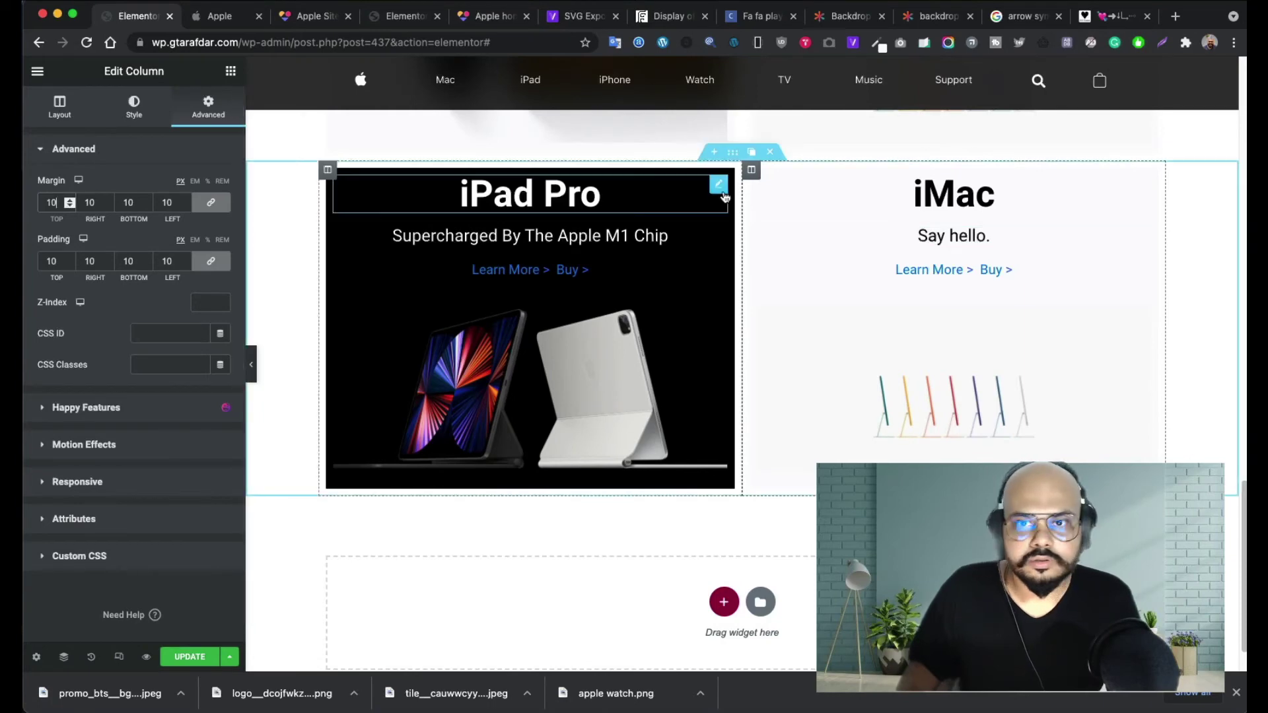
click(134, 106)
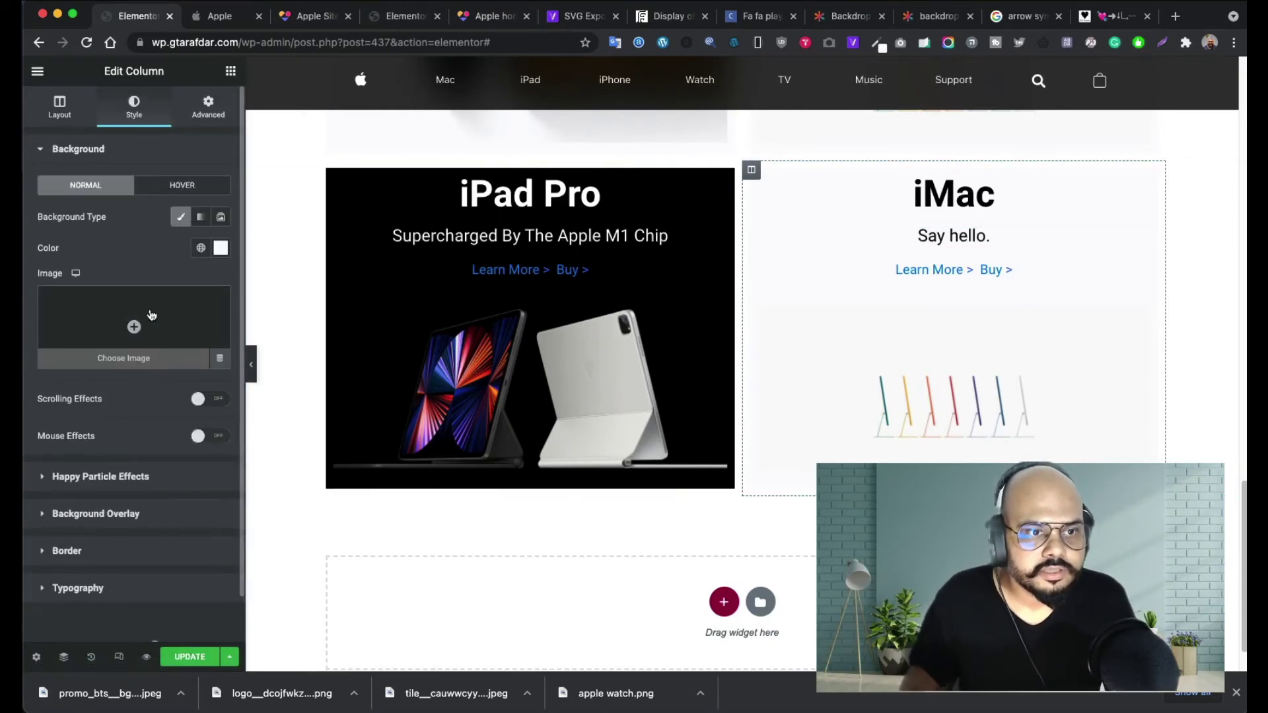
click(152, 315)
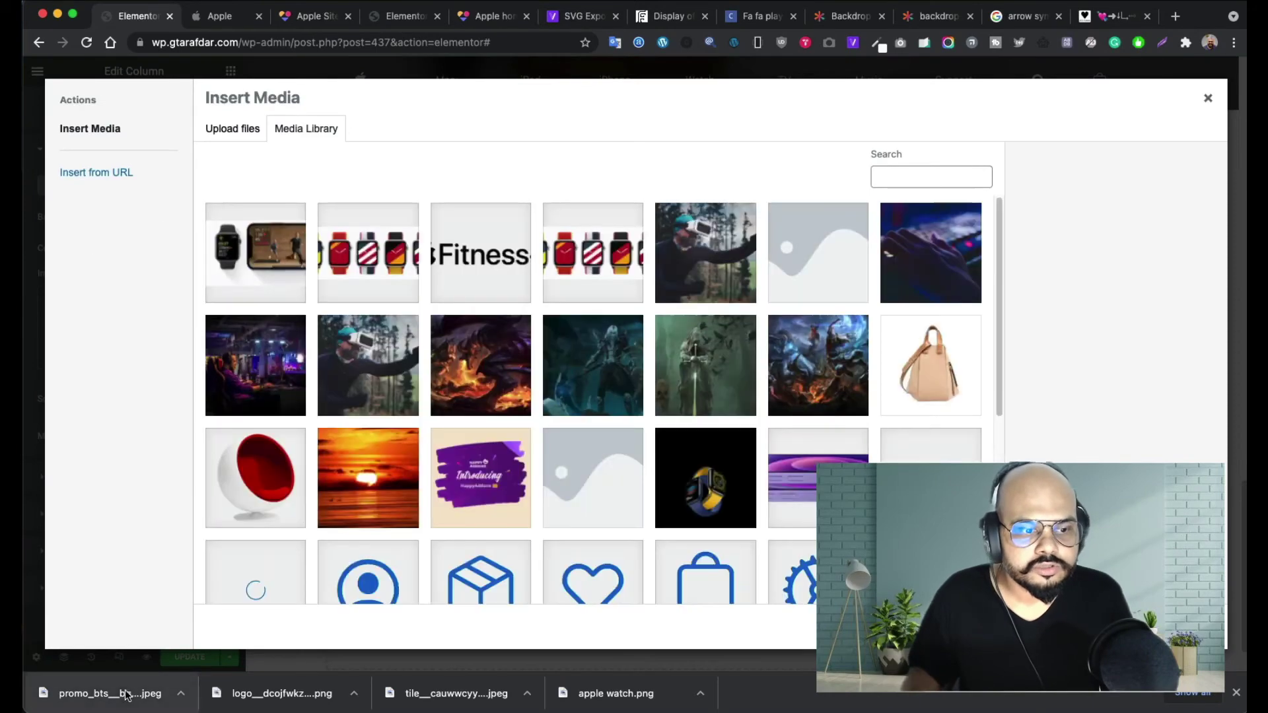
drag(125, 694, 619, 436)
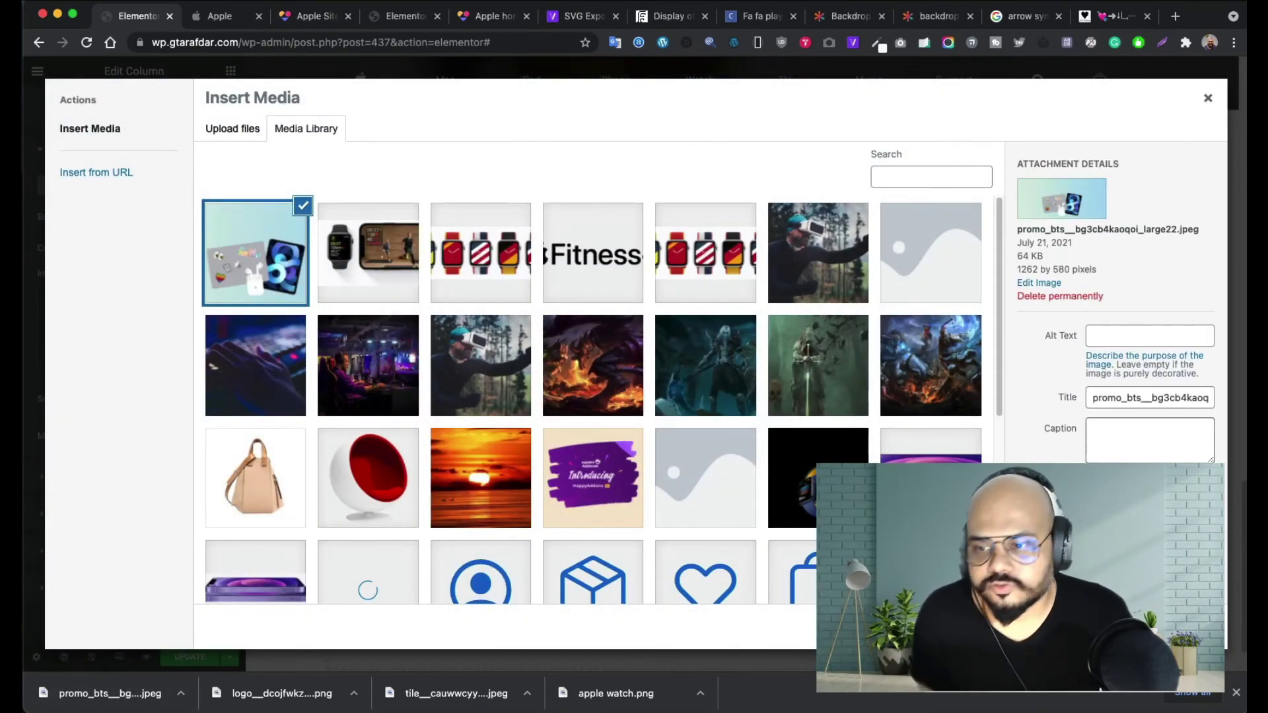
click(1179, 627)
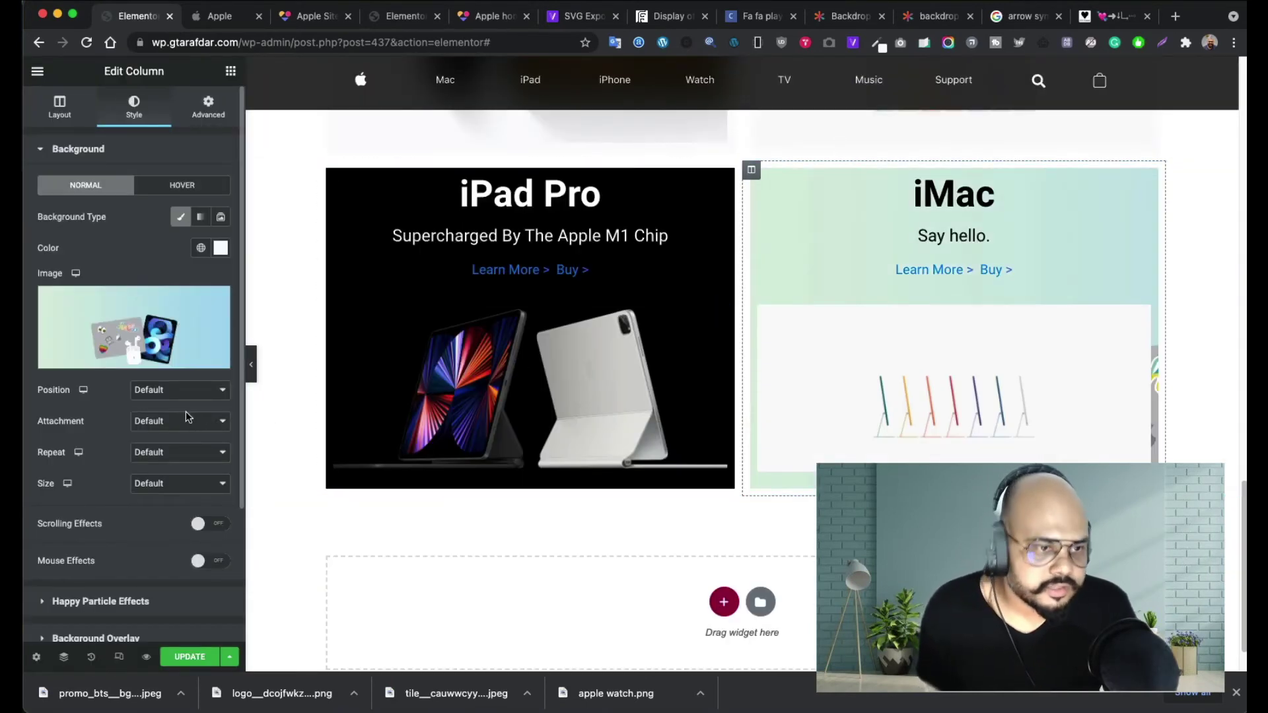
- Set the column's background image position to Center Center and its repeat to No-repeat
click(188, 395)
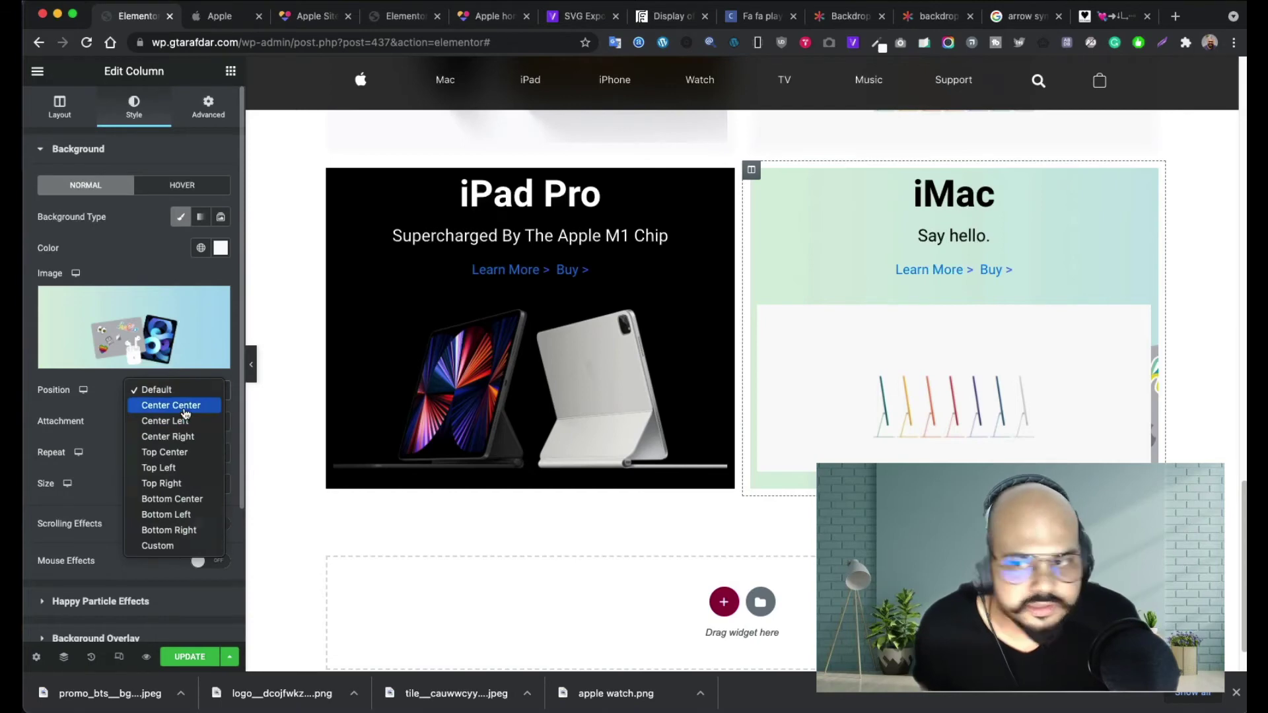
click(185, 405)
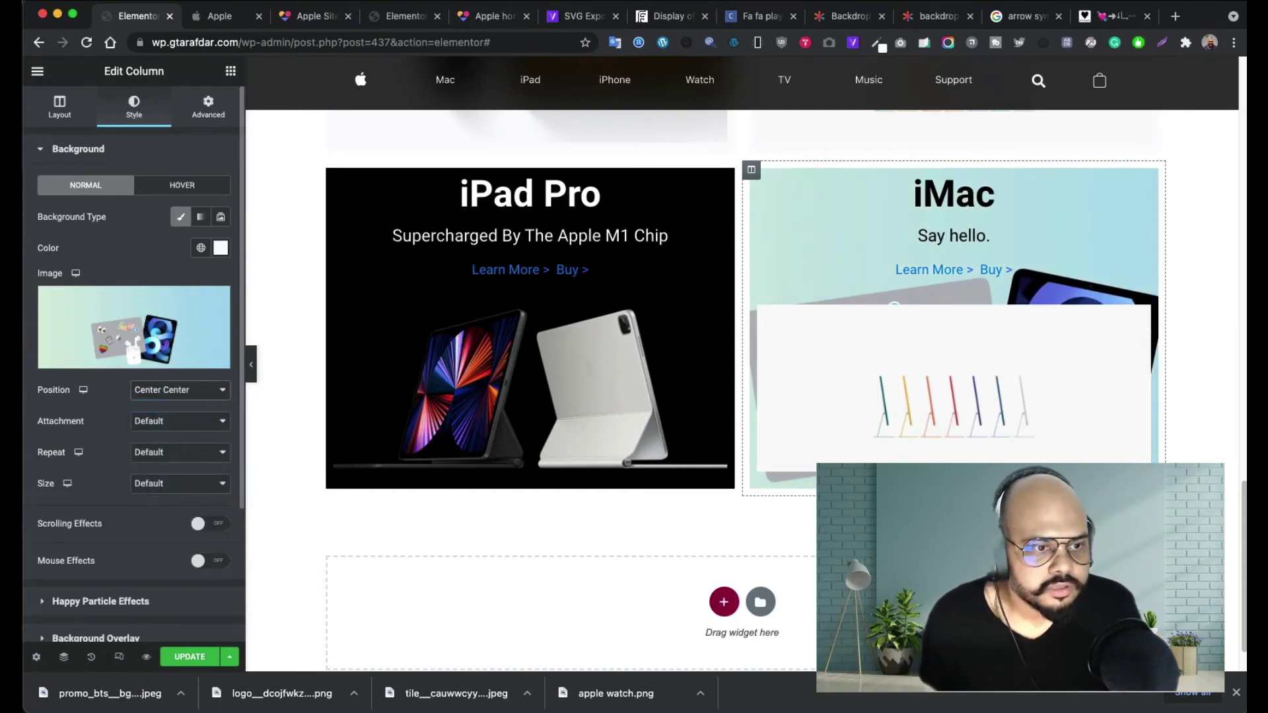
click(186, 427)
click(186, 427)
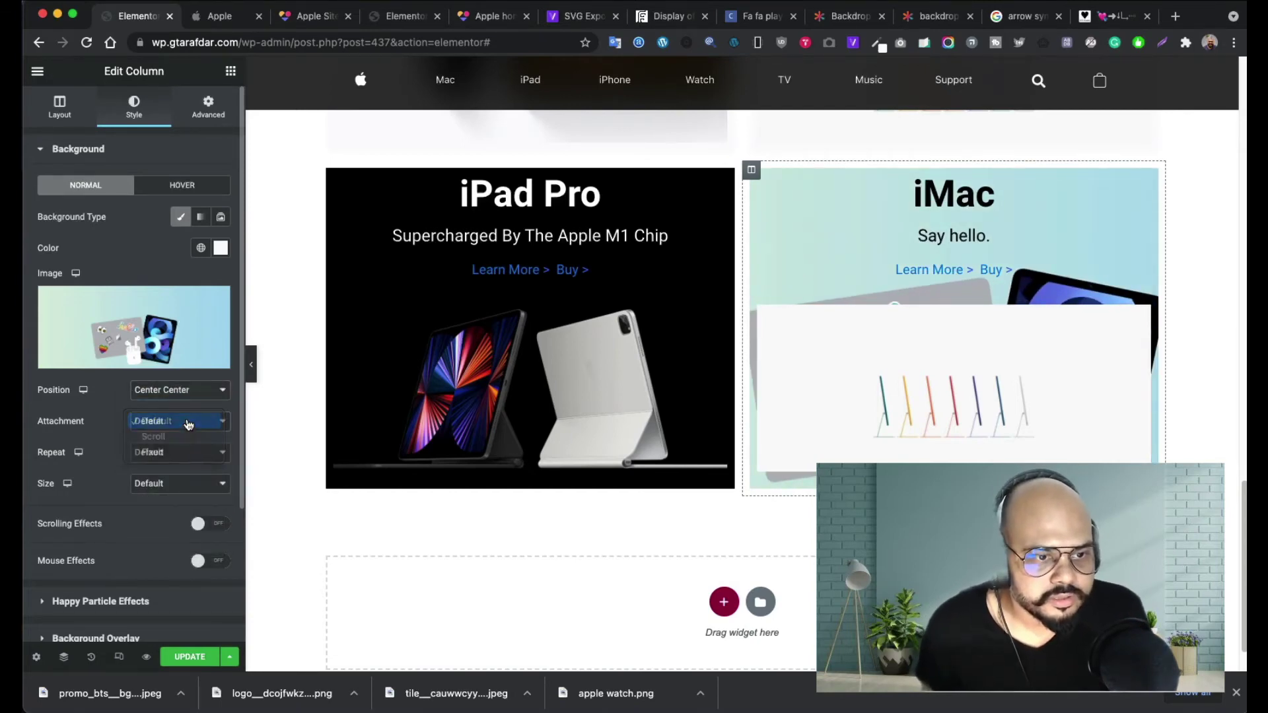
click(184, 453)
click(176, 472)
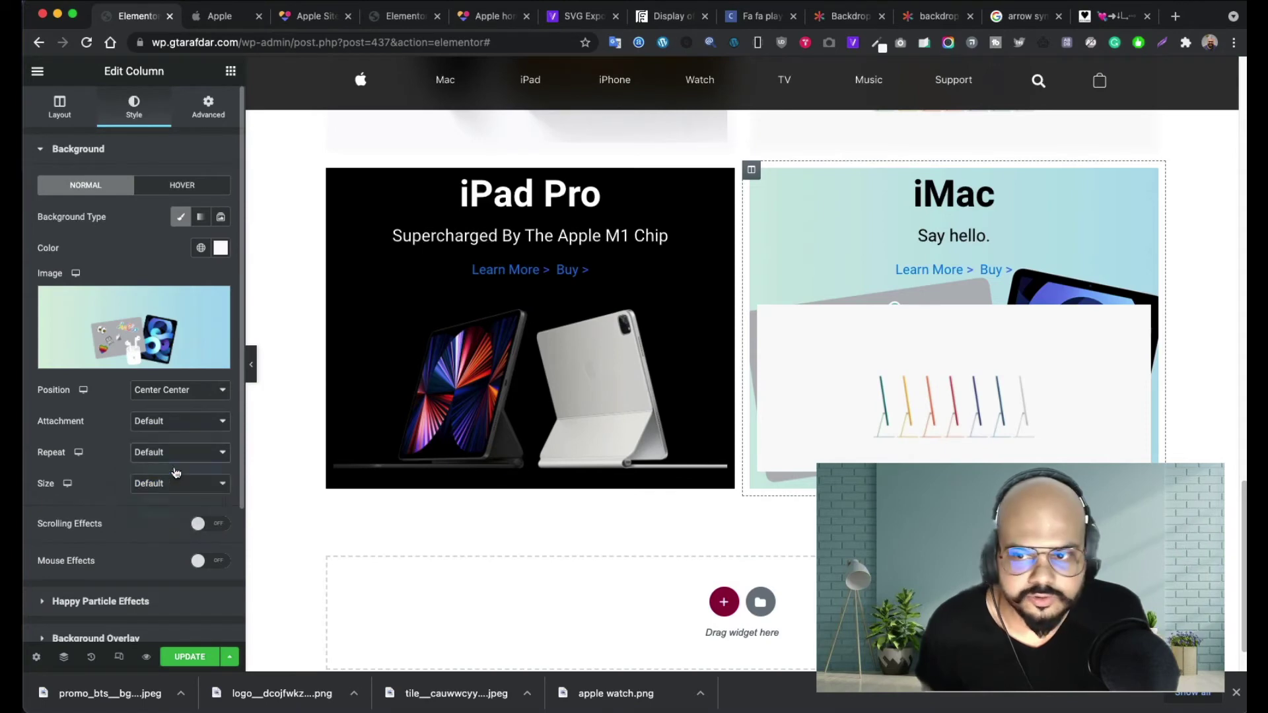
- Set the background image size to Cover and delete the iMac image widget from that column
click(177, 486)
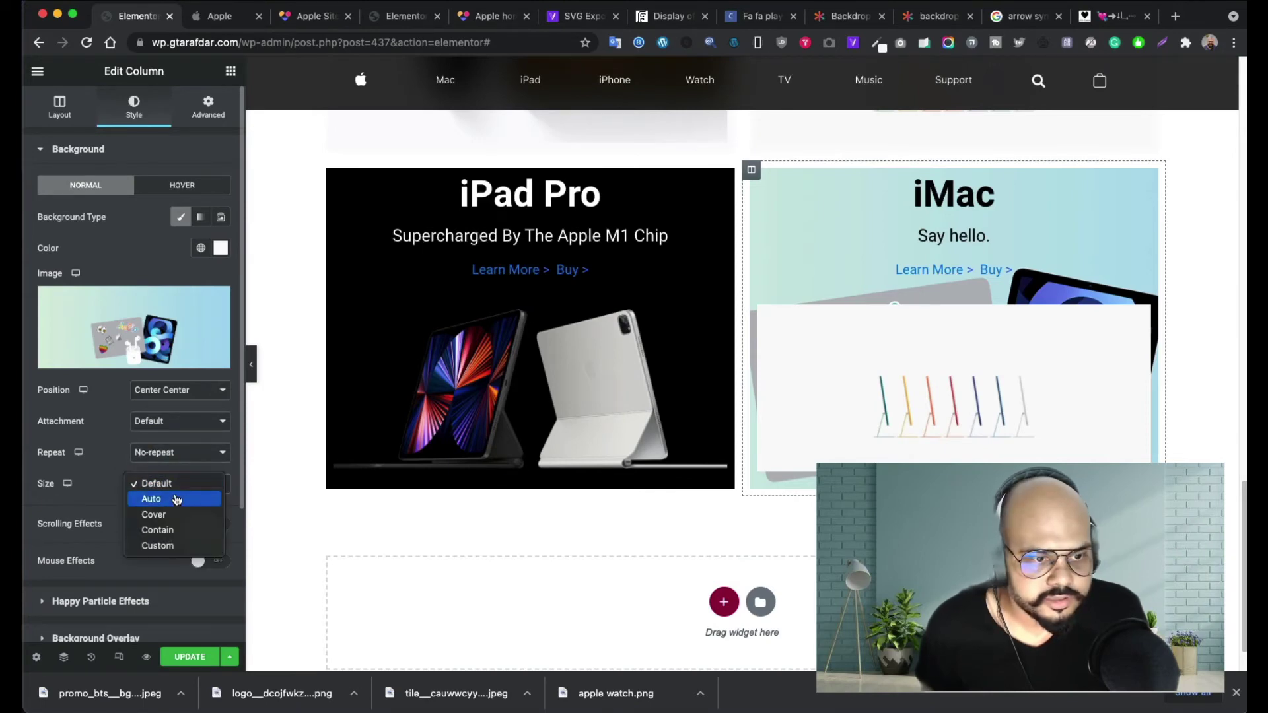
click(165, 531)
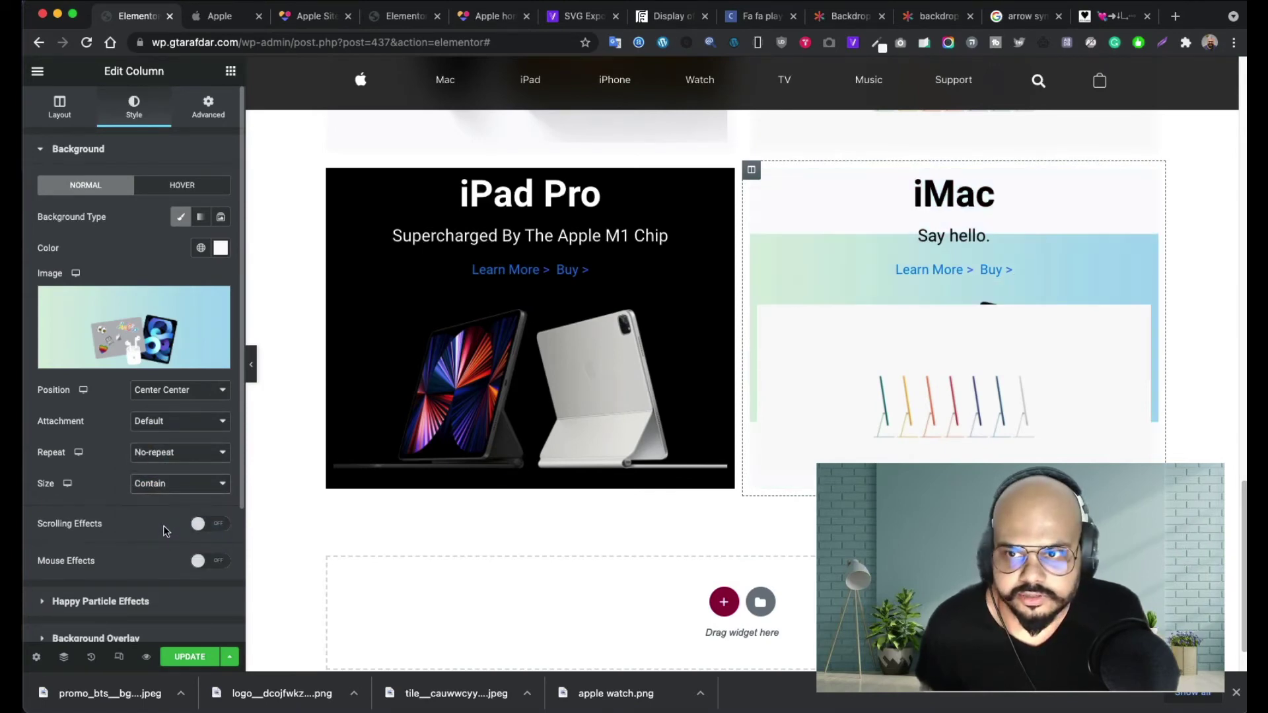
click(169, 486)
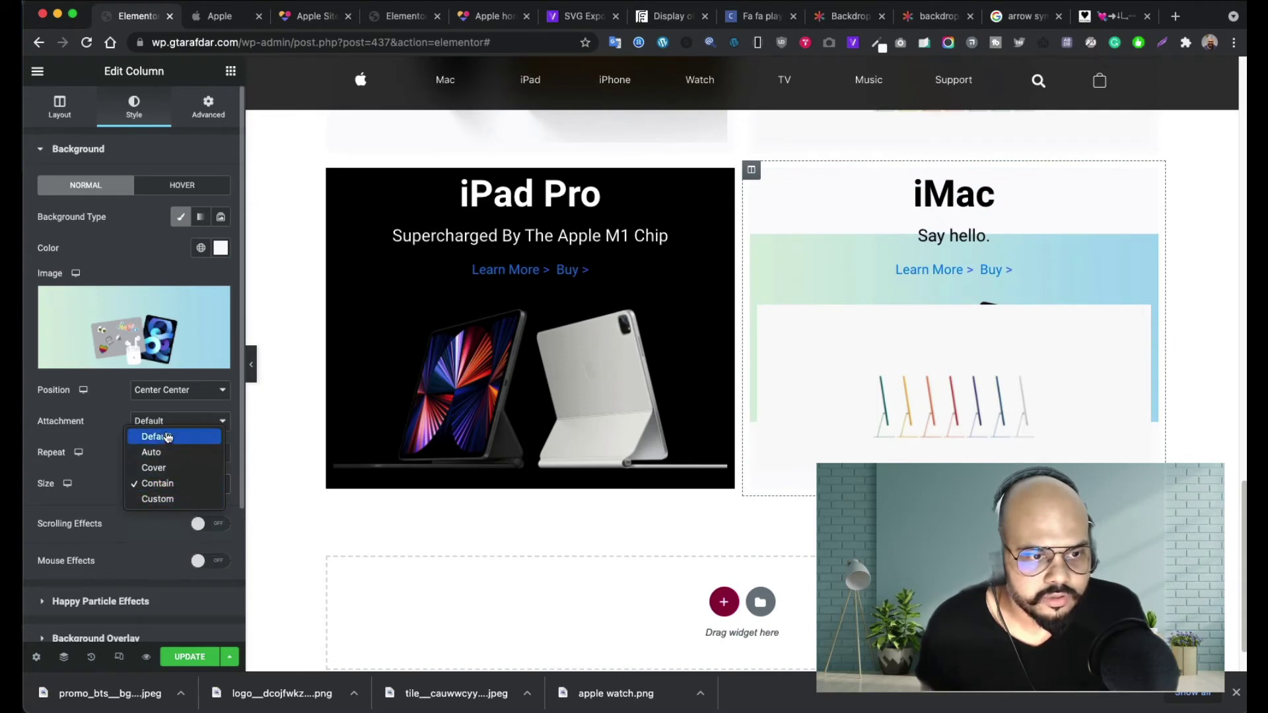
click(158, 468)
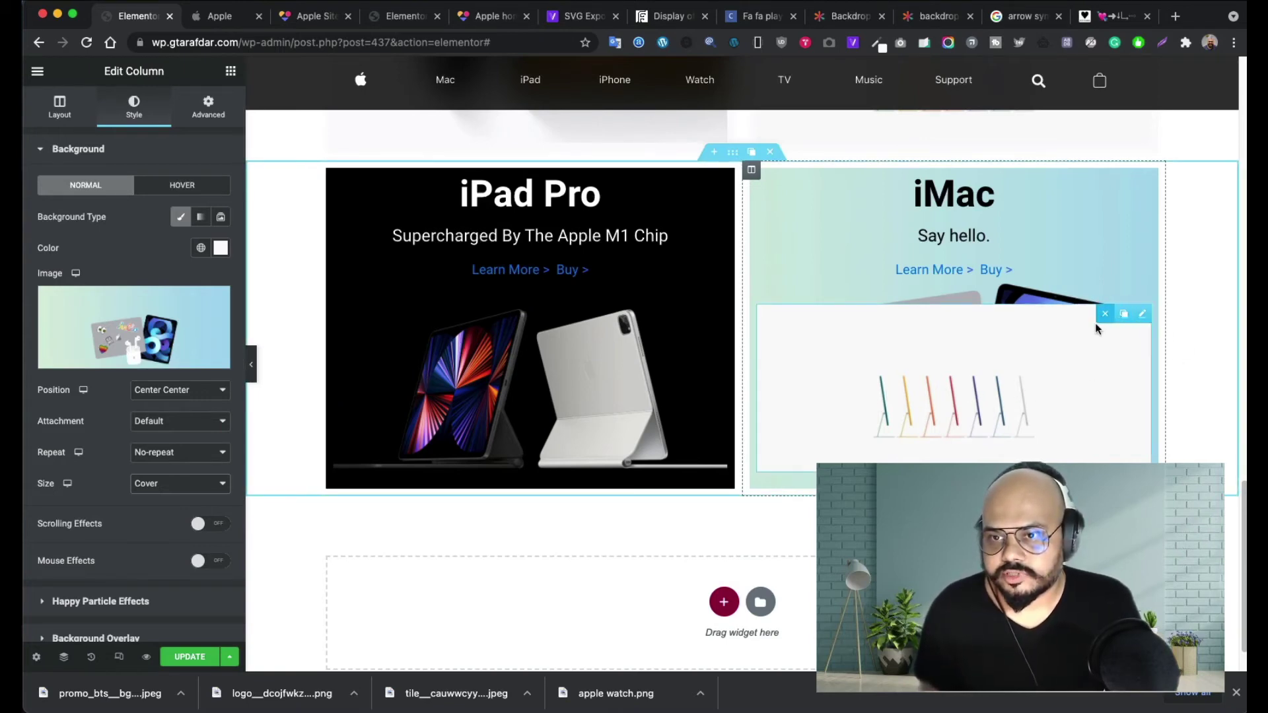
click(1104, 315)
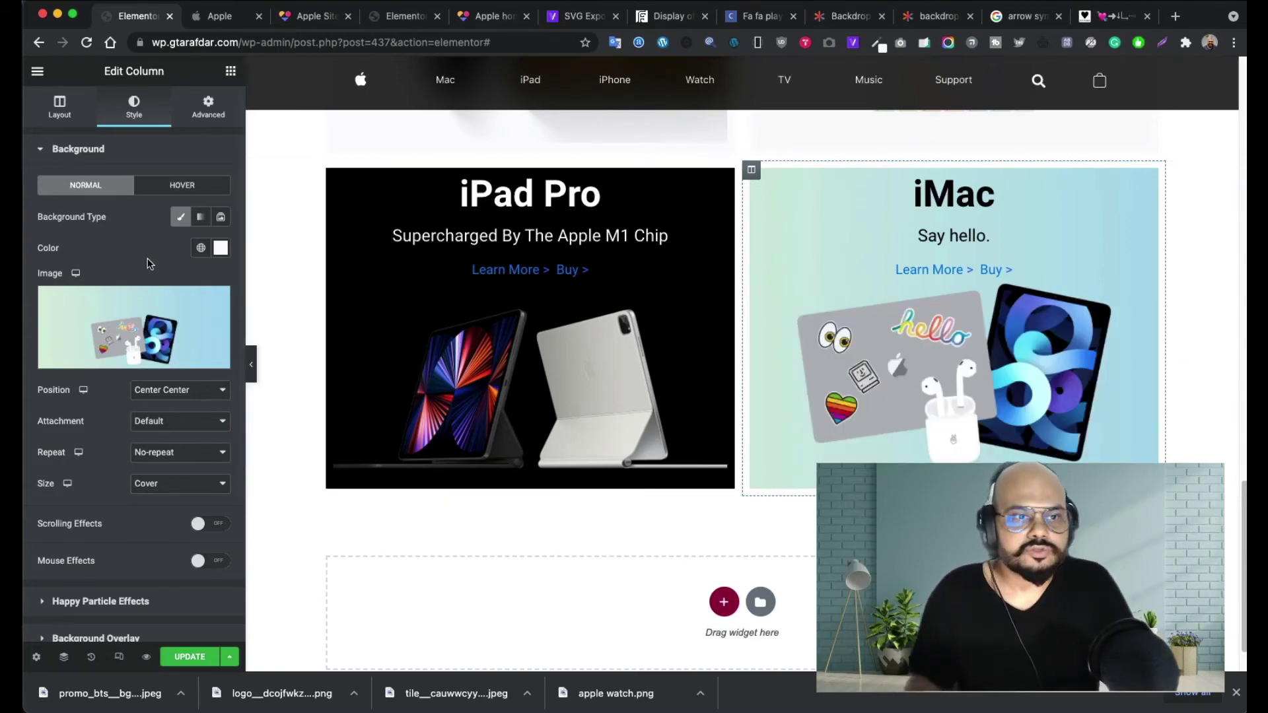
- Copy the heading text "Buy a MAC of iPad for College. Get AirPods.³" from the earlier Elementor version of the page
click(222, 20)
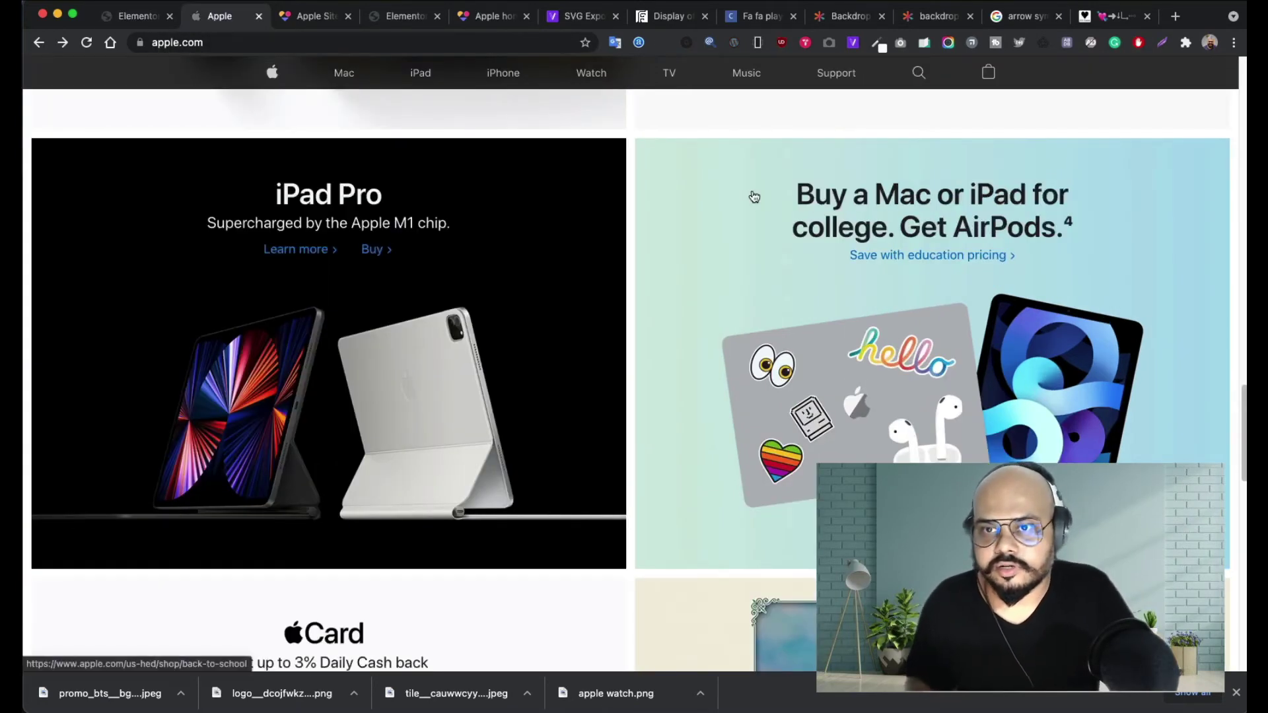
click(406, 18)
scroll(641, 363, down, 5)
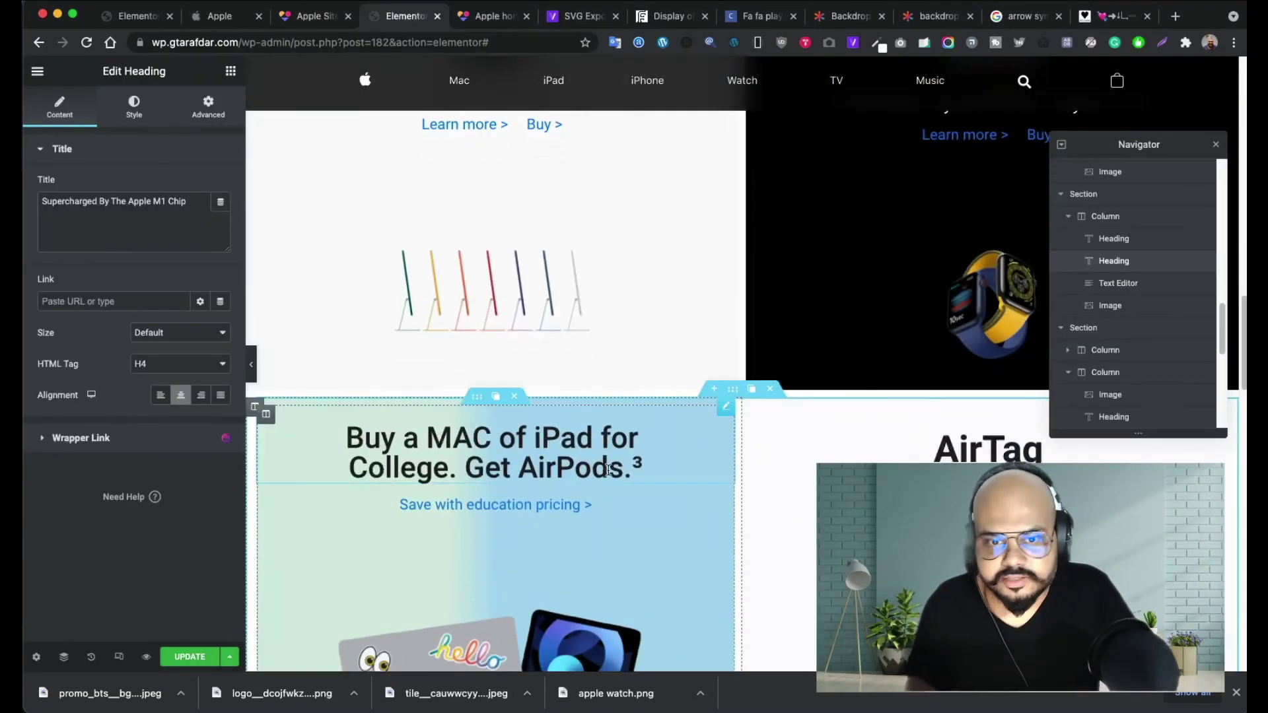
click(637, 462)
click(149, 430)
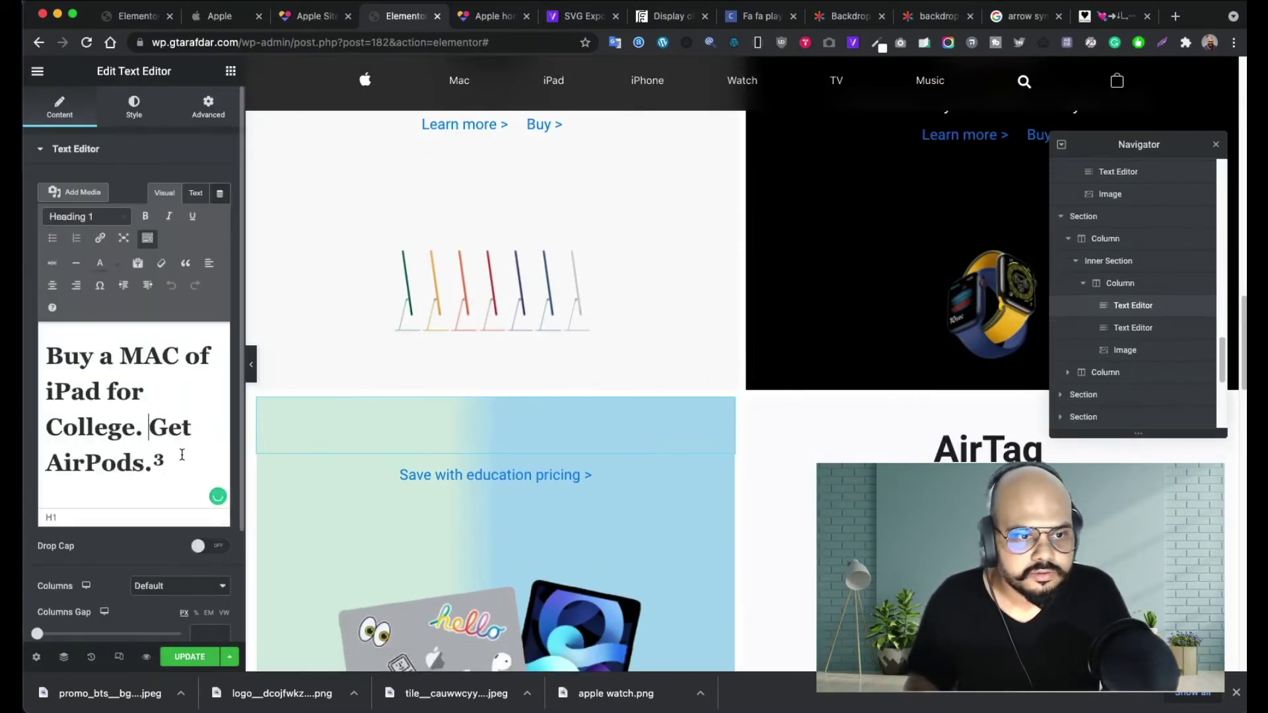
triple_click(183, 455)
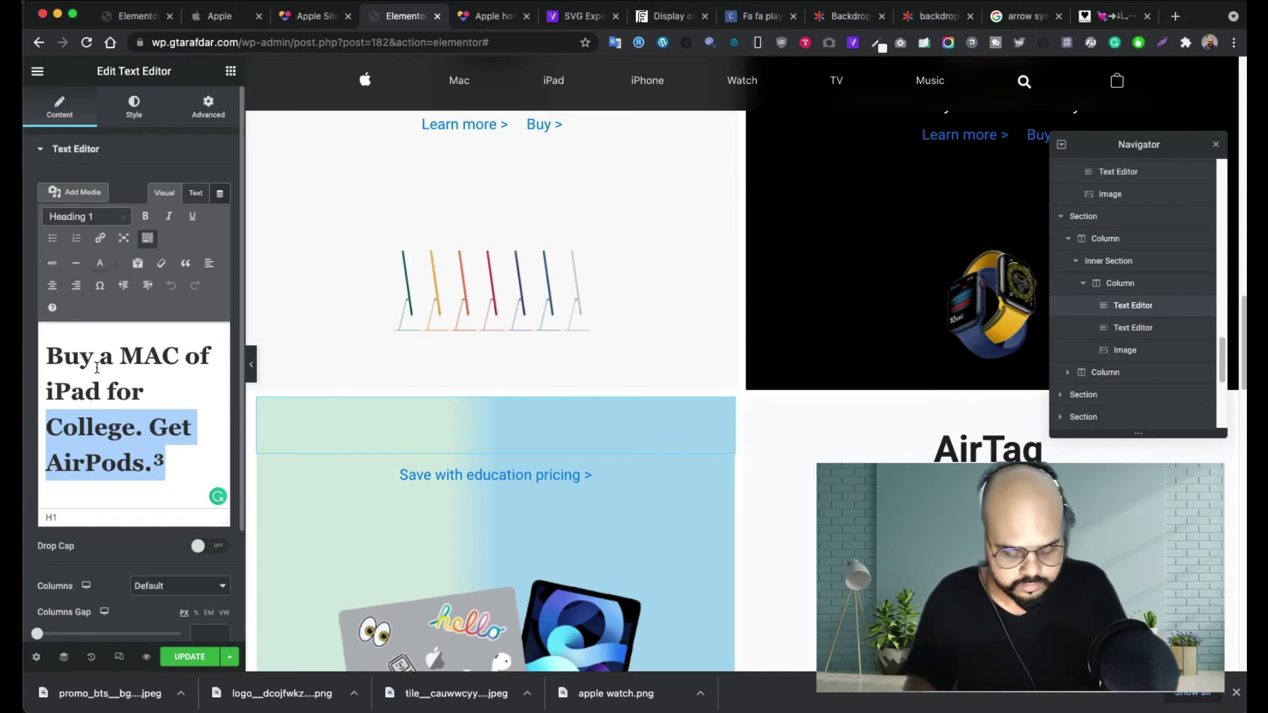
key(super+a)
key(super+c)
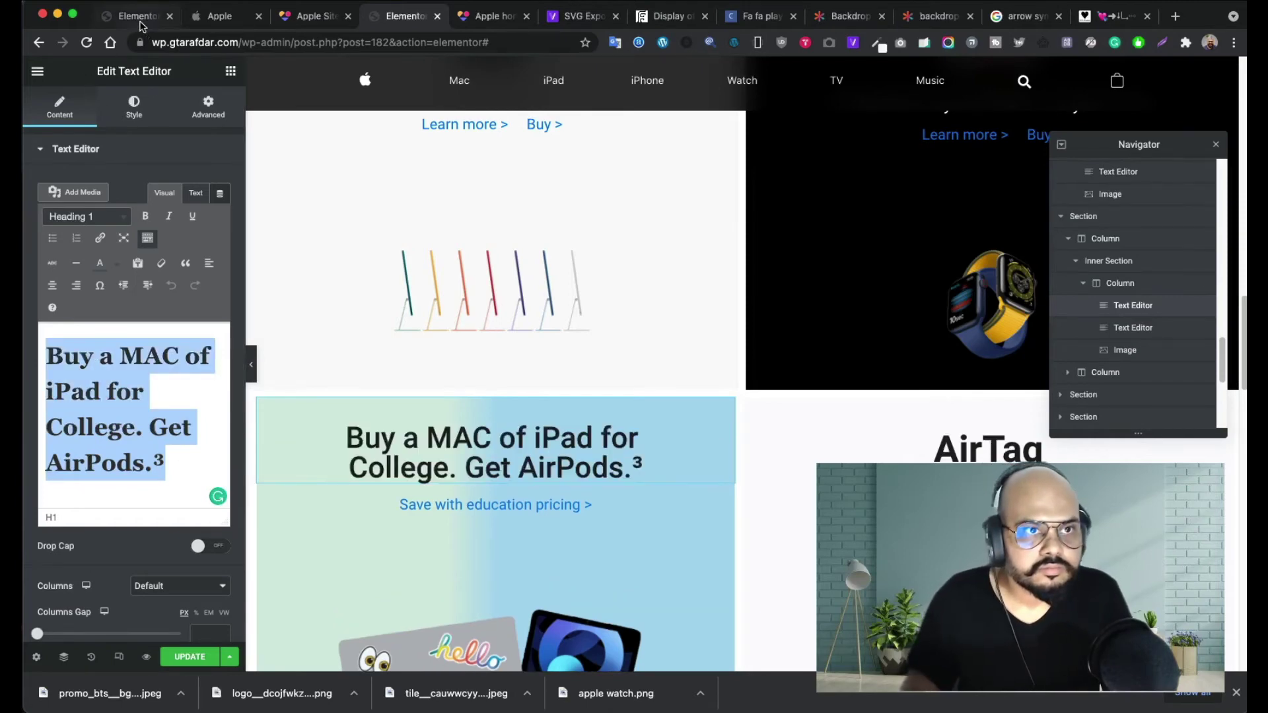
- Back in the new page, replace the iMac heading beside iPad Pro with "Buy a MAC of iPad for College. Get AirPods.³"
click(136, 16)
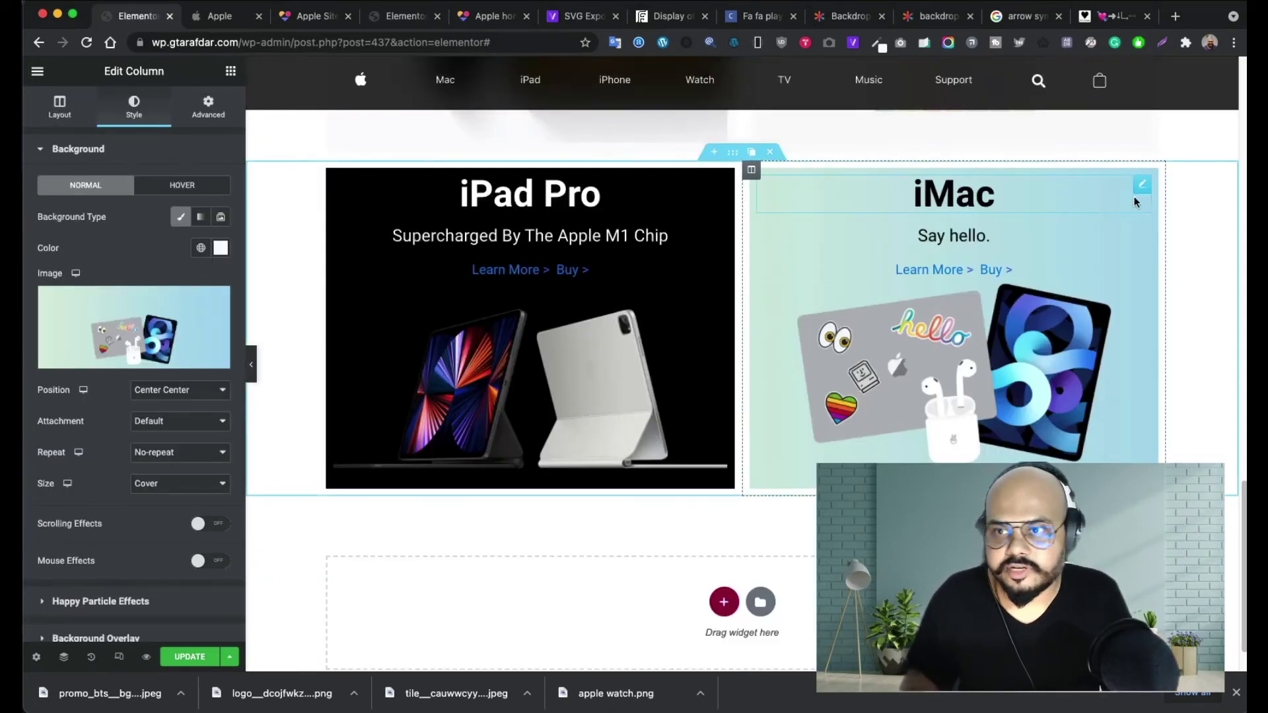
click(1141, 189)
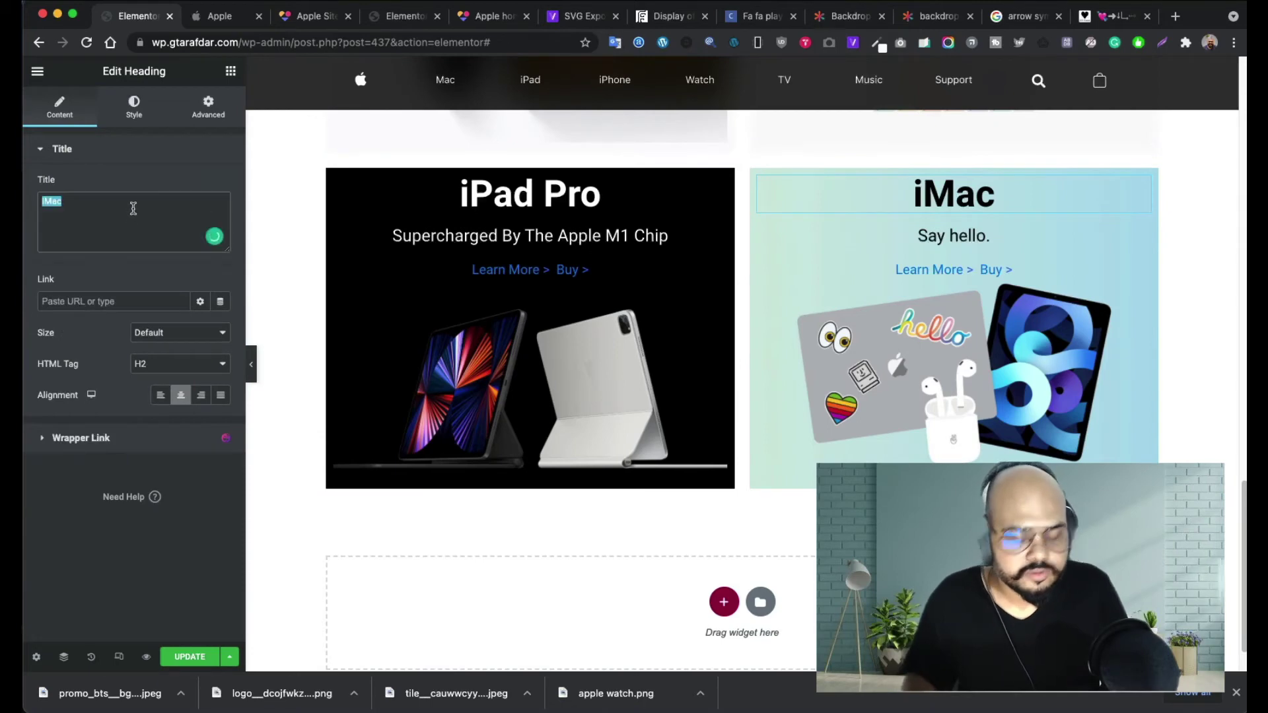
key(super+v)
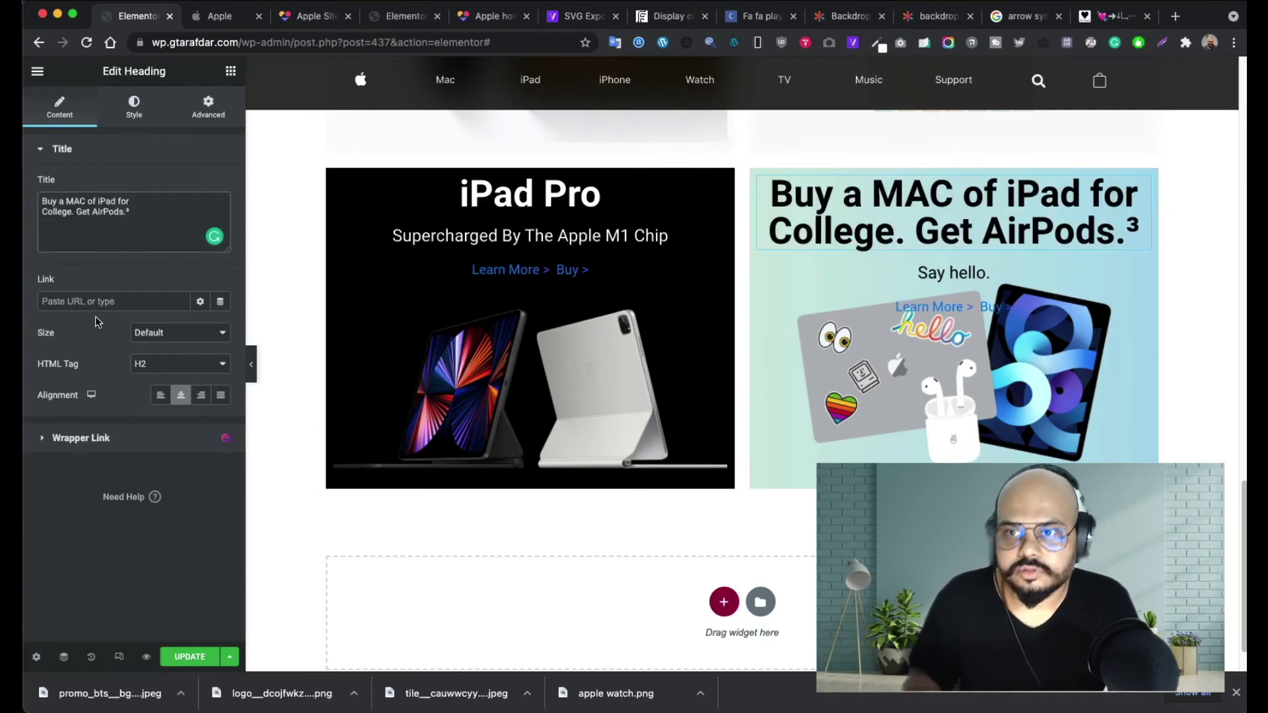
- Set the font size of the college offer heading to 39 px
click(134, 120)
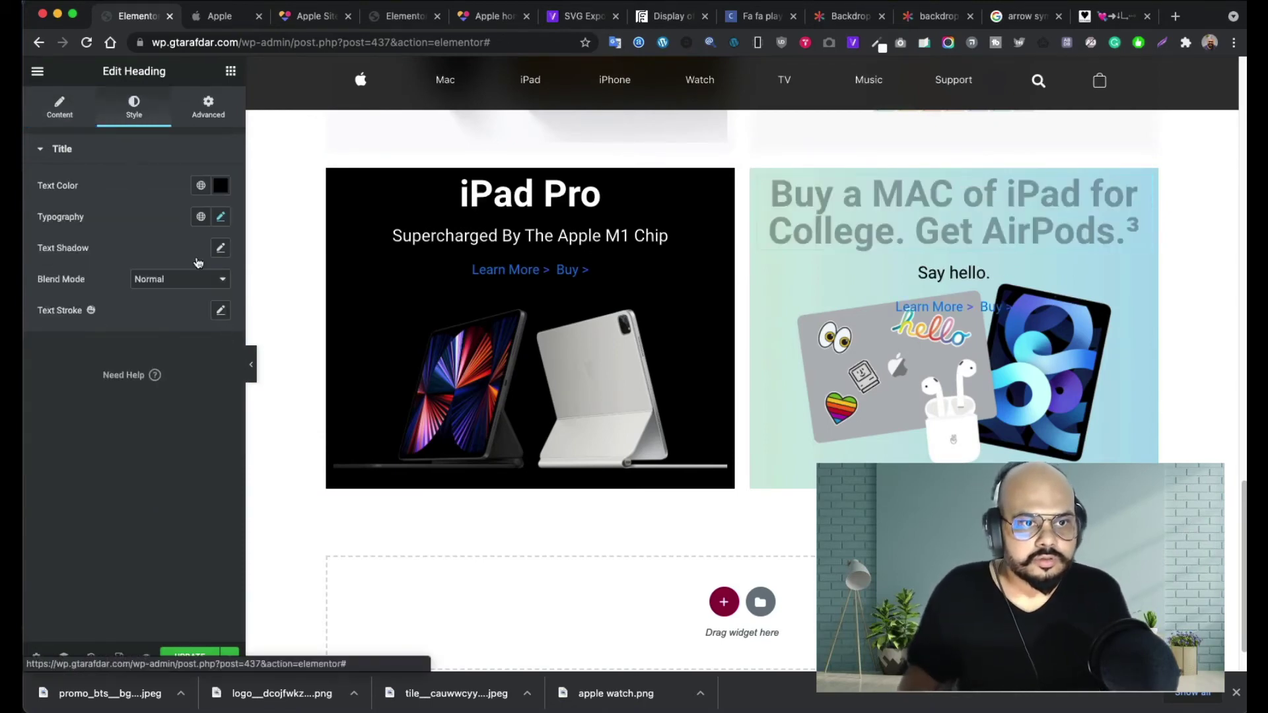
click(221, 218)
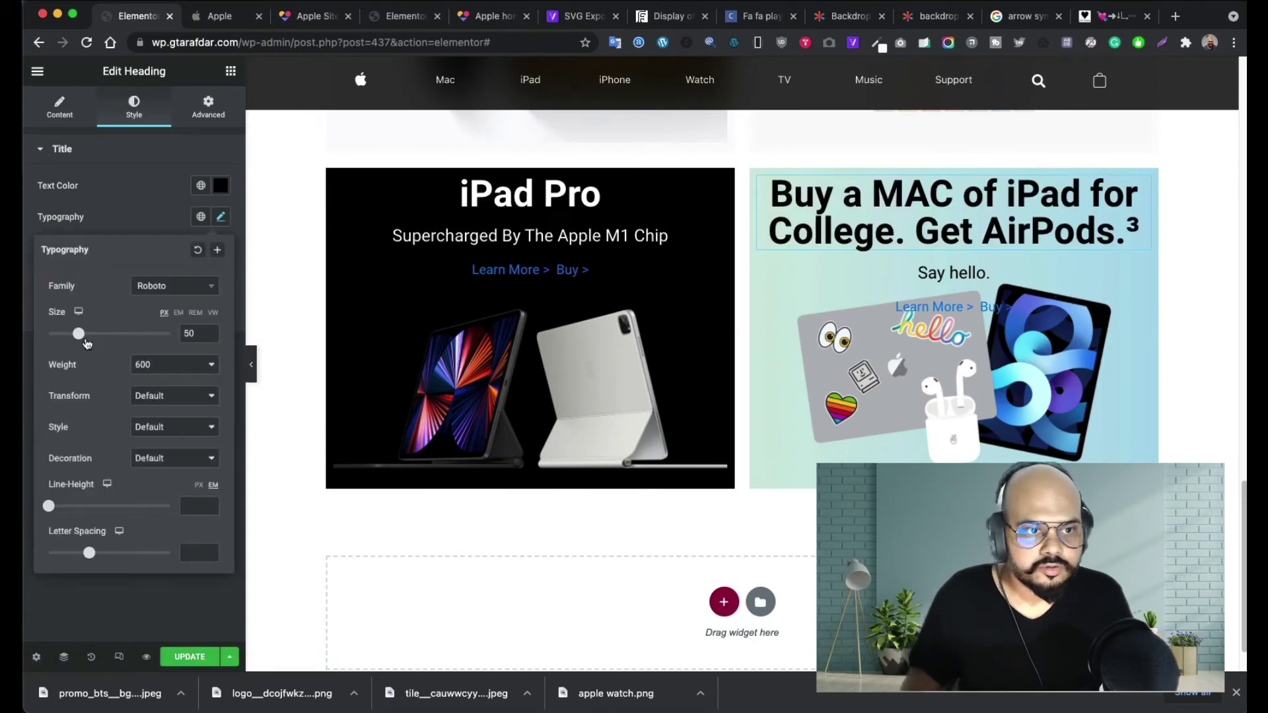
drag(84, 339, 77, 337)
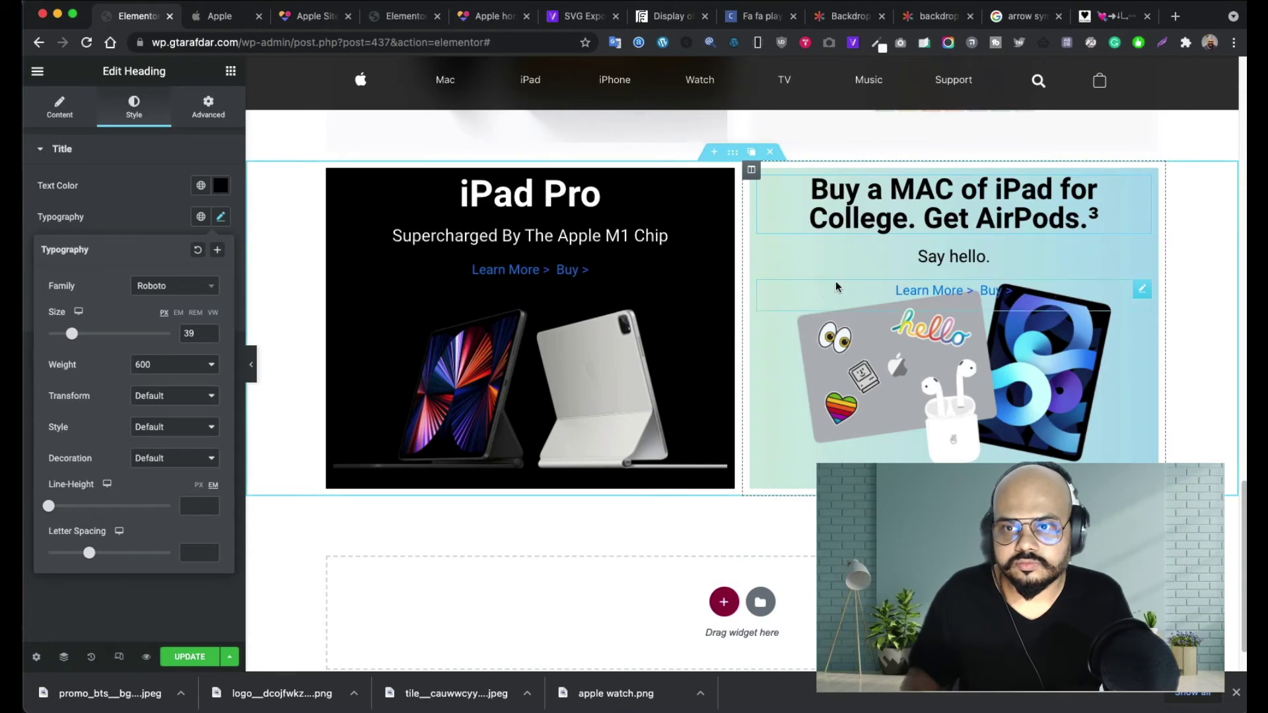
- Compare the college offer tile with Apple's original page and delete the "Say hello." subheading from the Elementor column
click(215, 17)
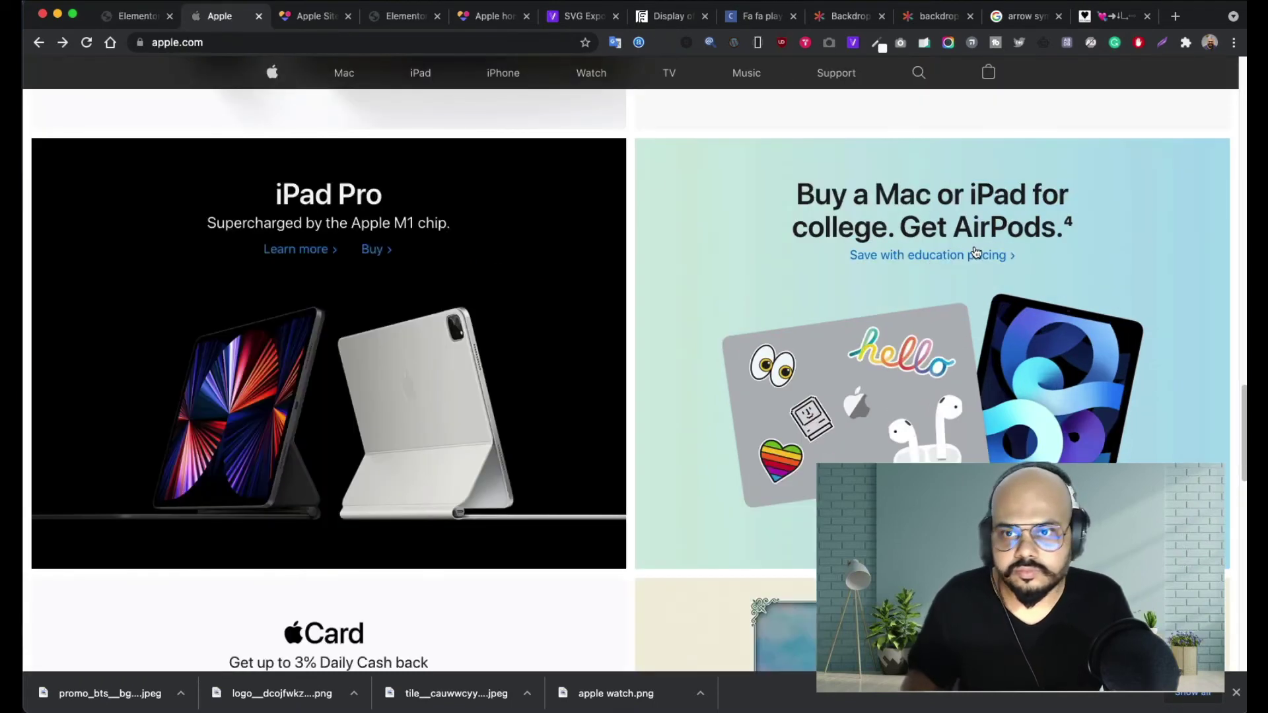
click(132, 16)
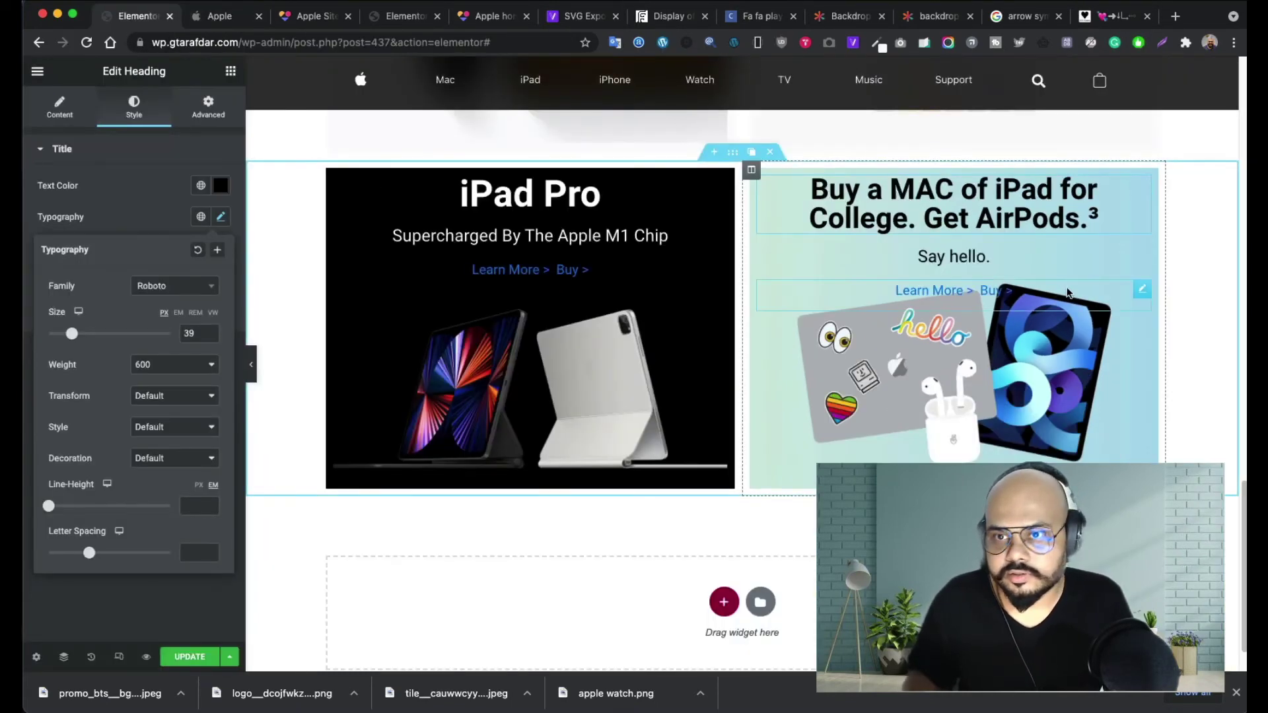
key(Delete)
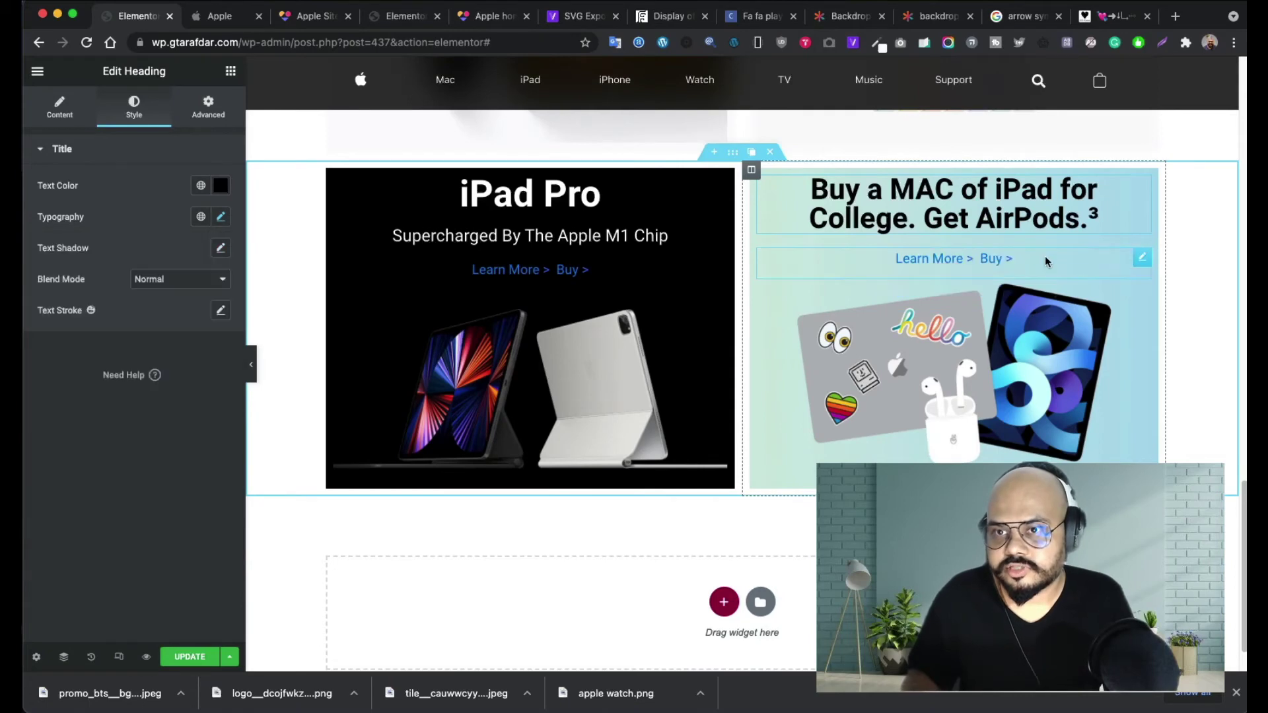
- Copy the link text "Save with education pricing >" from the college offer in the earlier Elementor version of the page
click(226, 20)
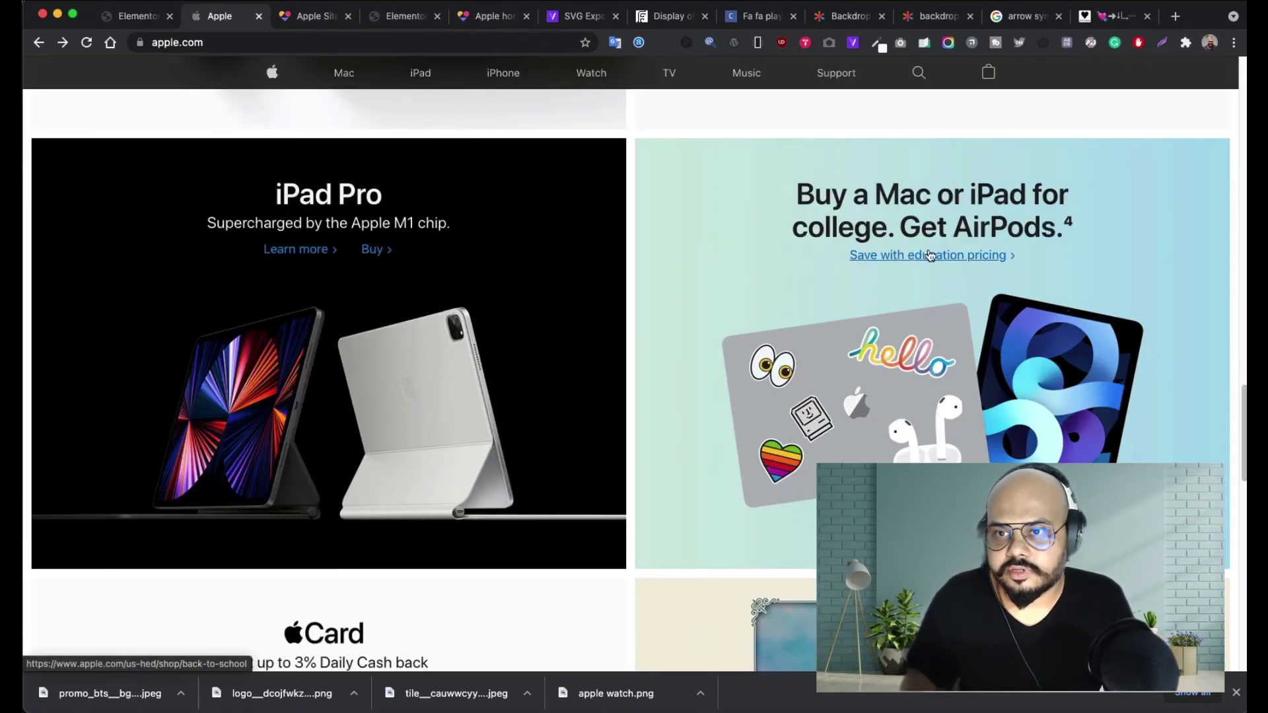
click(394, 20)
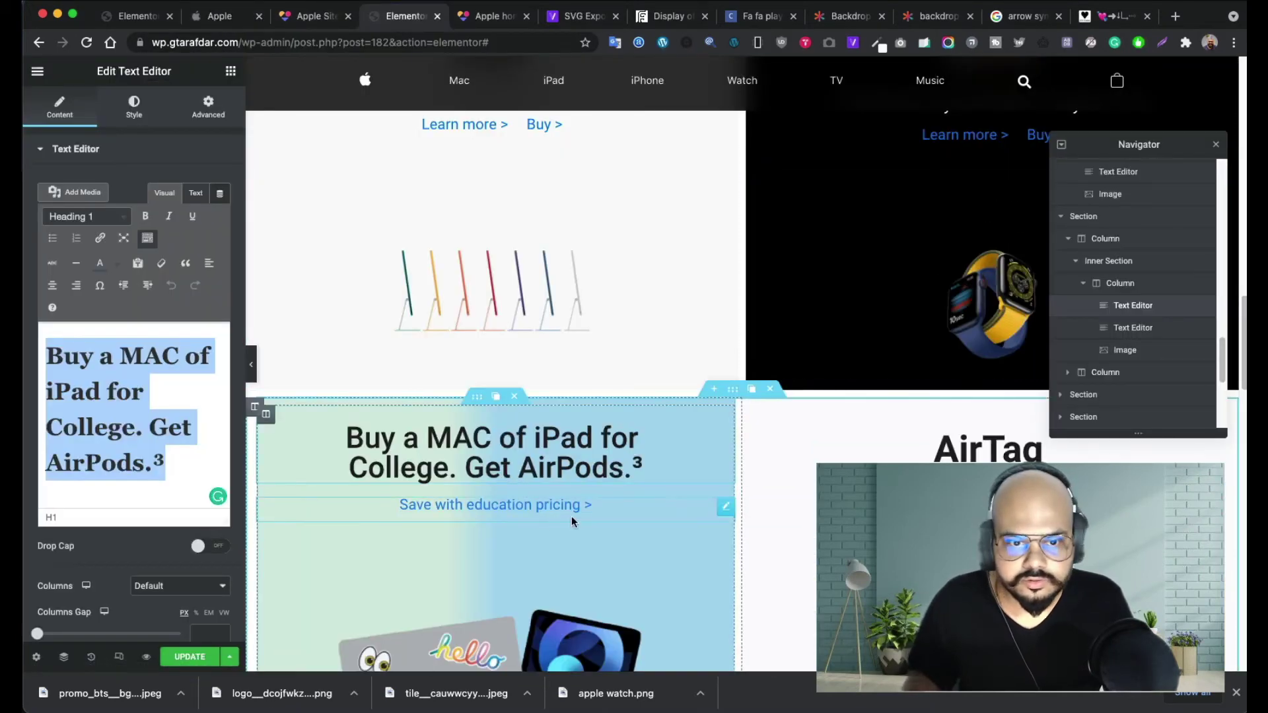
click(730, 506)
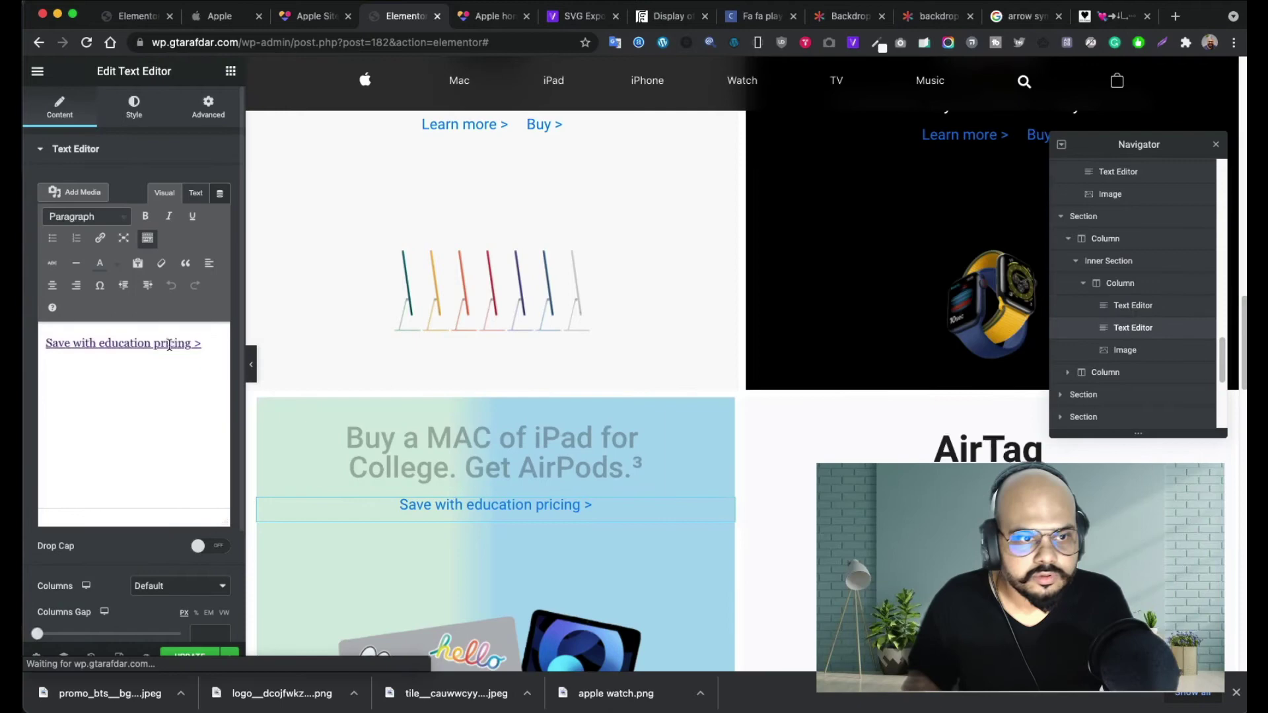
triple_click(204, 343)
key(super+c)
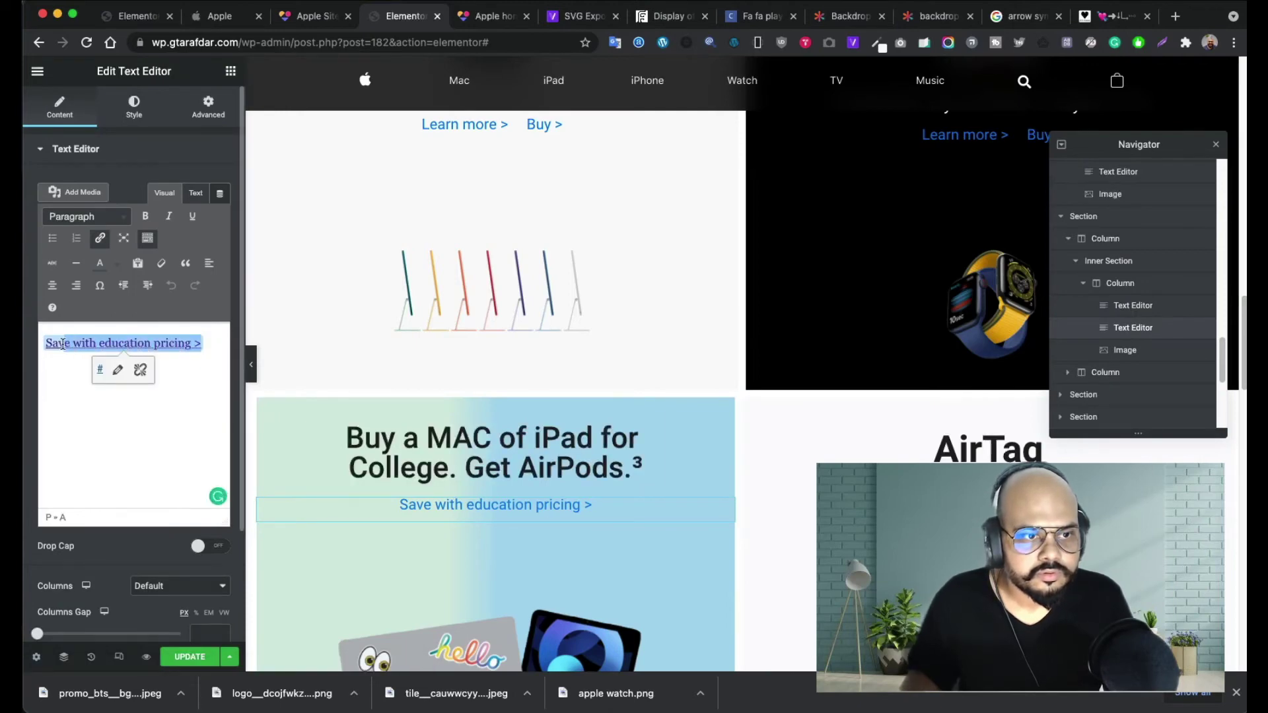
- Back in the new page, replace the college column's "Learn More > Buy >" links with "Save with education pricing >"
click(149, 16)
click(1135, 263)
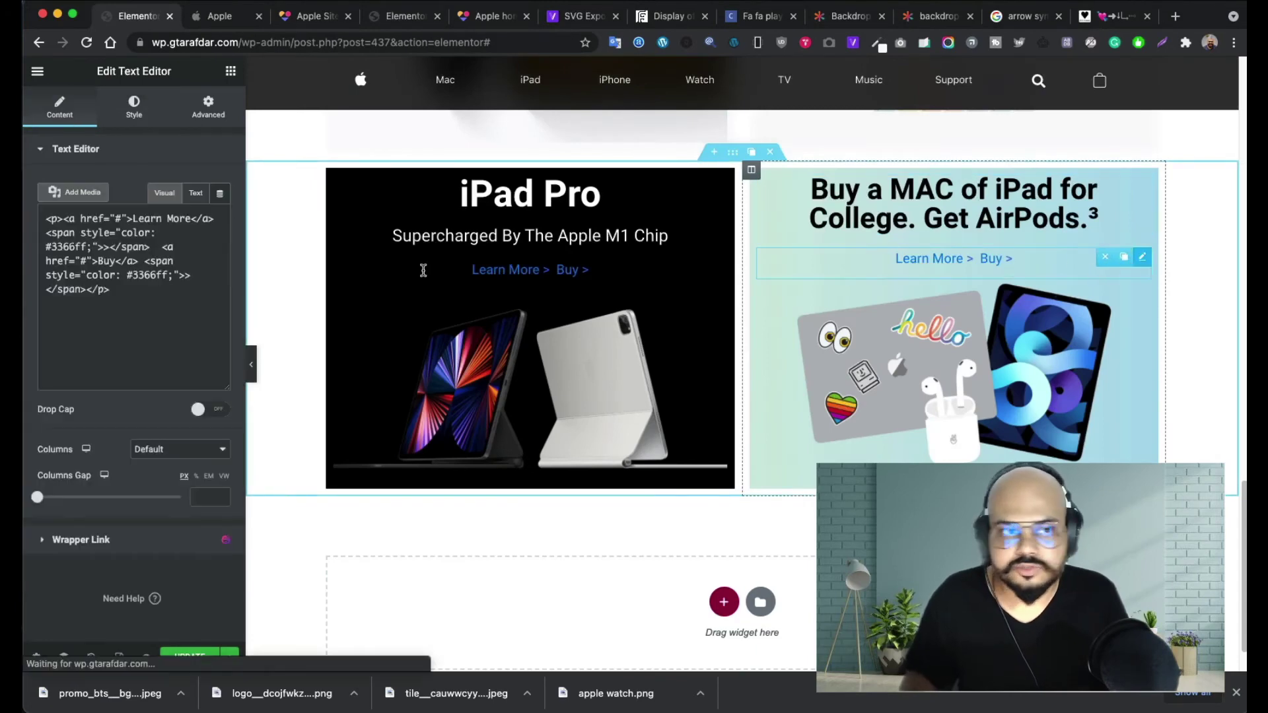
triple_click(170, 342)
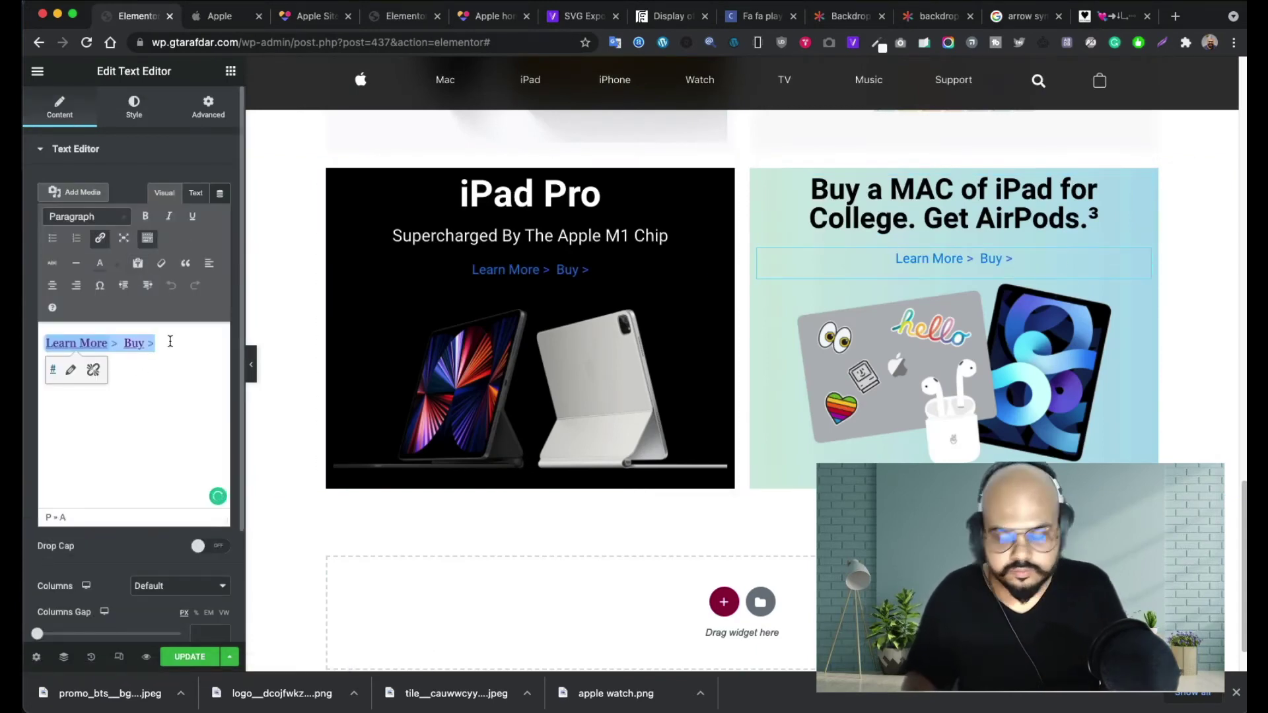
key(super+v)
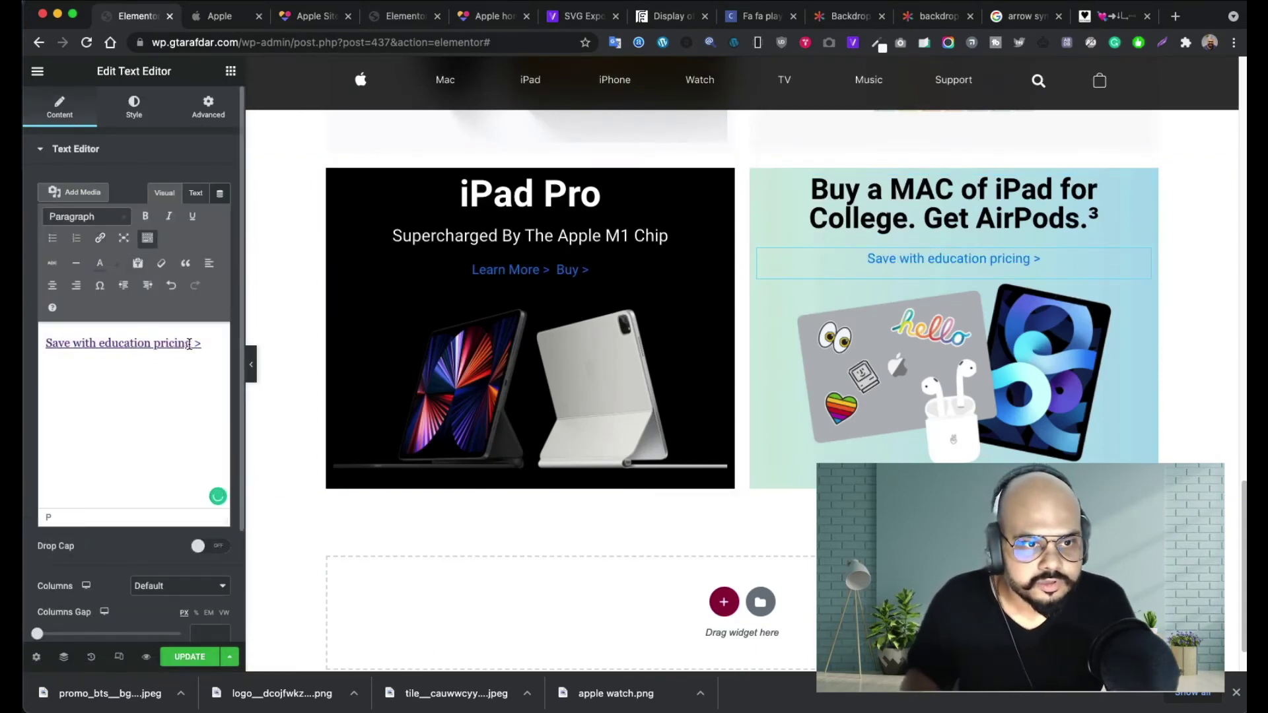
- Remove the link from the ">" after "Save with education pricing" and color that character blue
triple_click(192, 343)
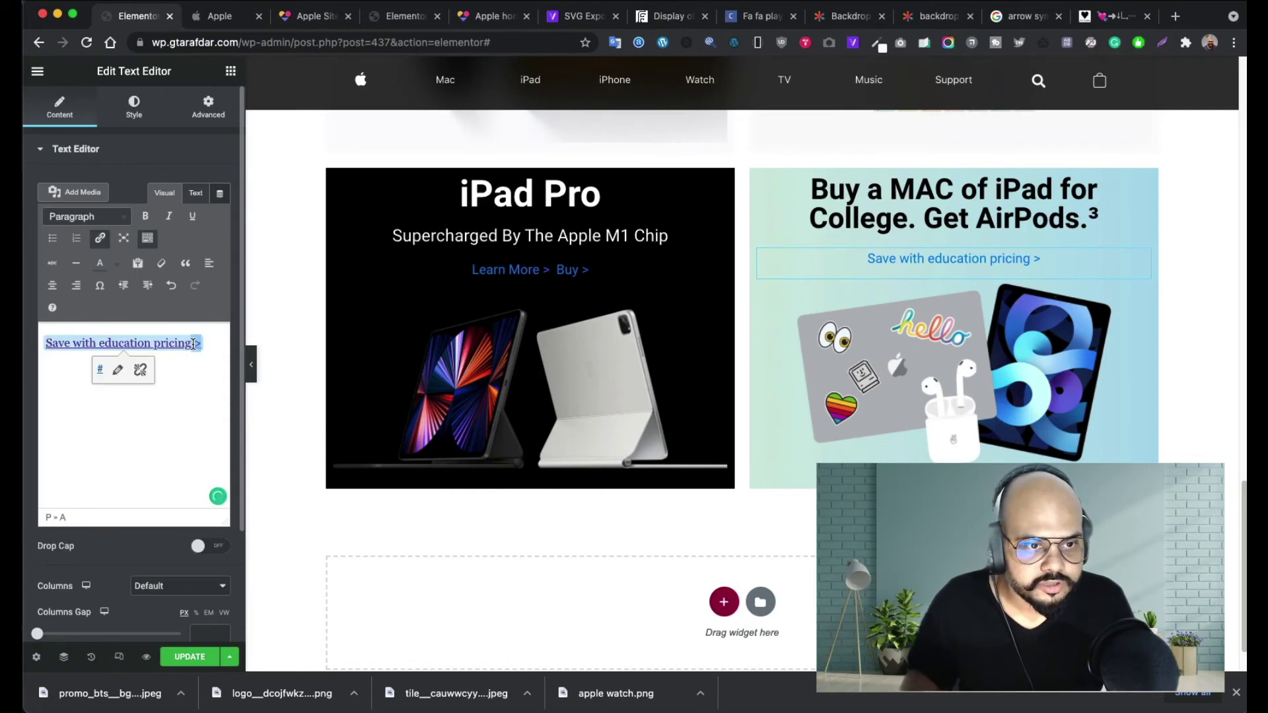
click(140, 371)
click(217, 362)
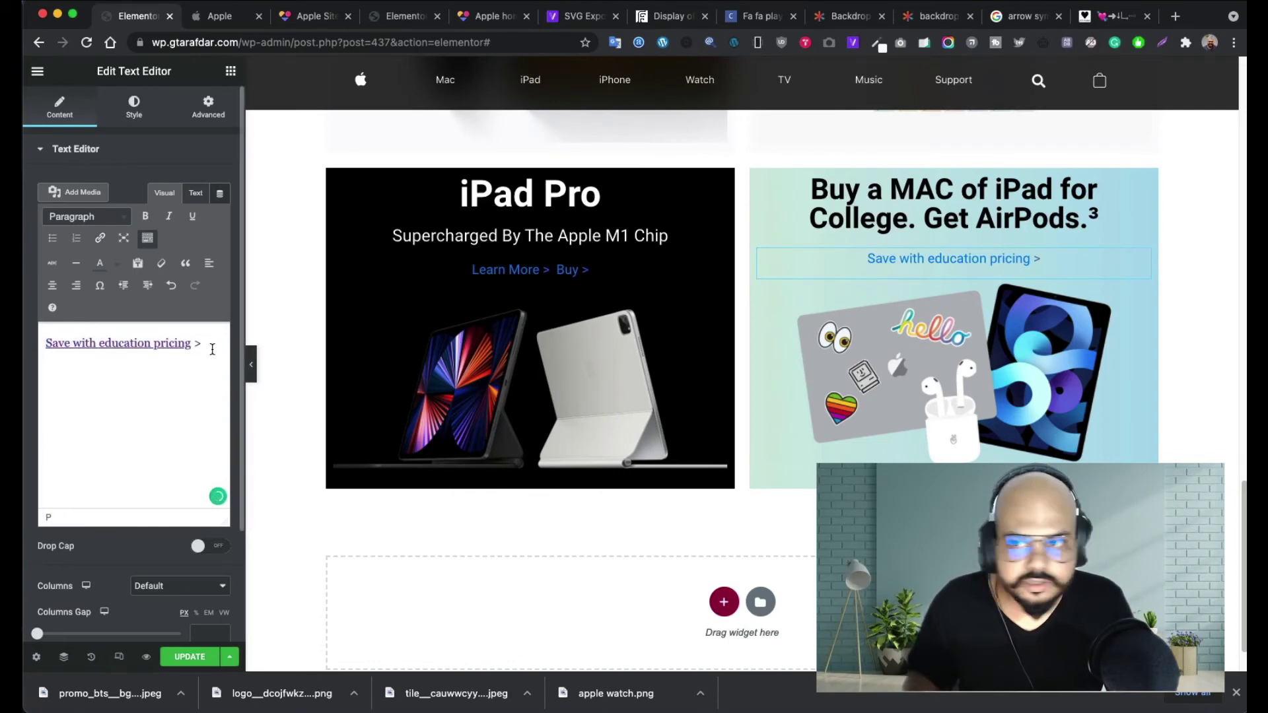
click(116, 263)
click(130, 328)
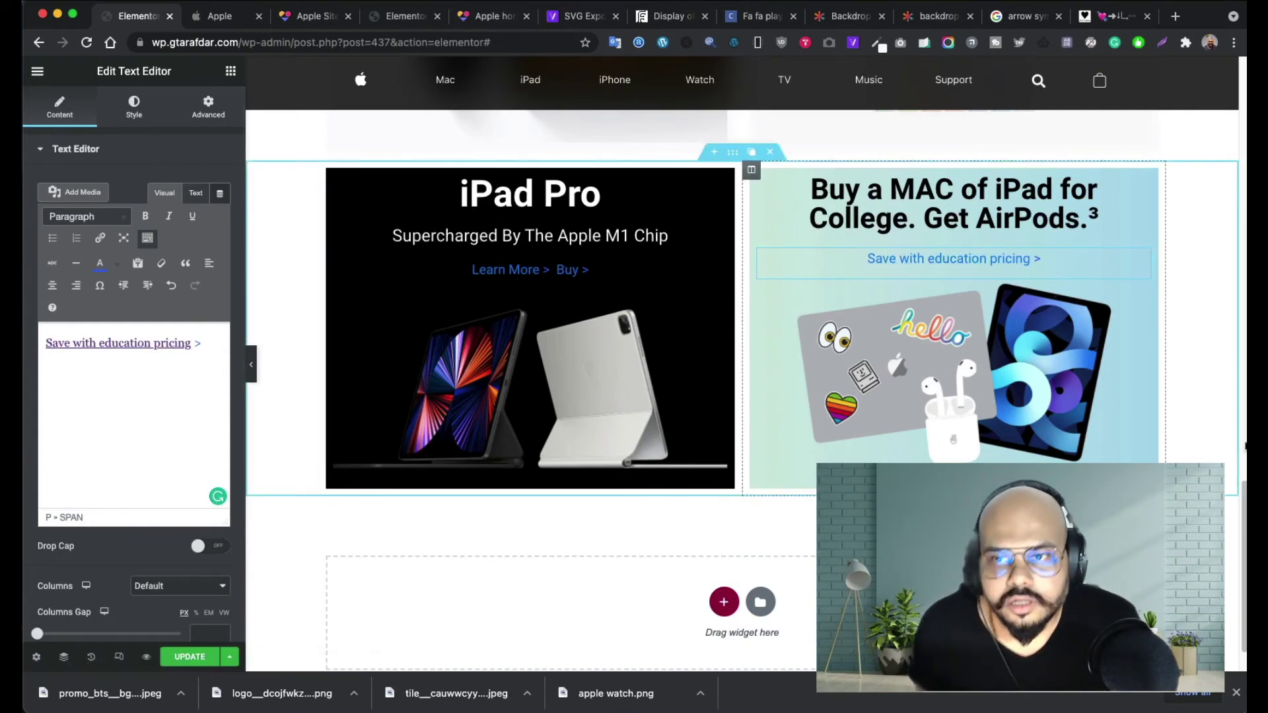
- Review the finished rows, then examine the Apple Card and Apple tv+ row on the original Apple page
scroll(732, 389, up, 10)
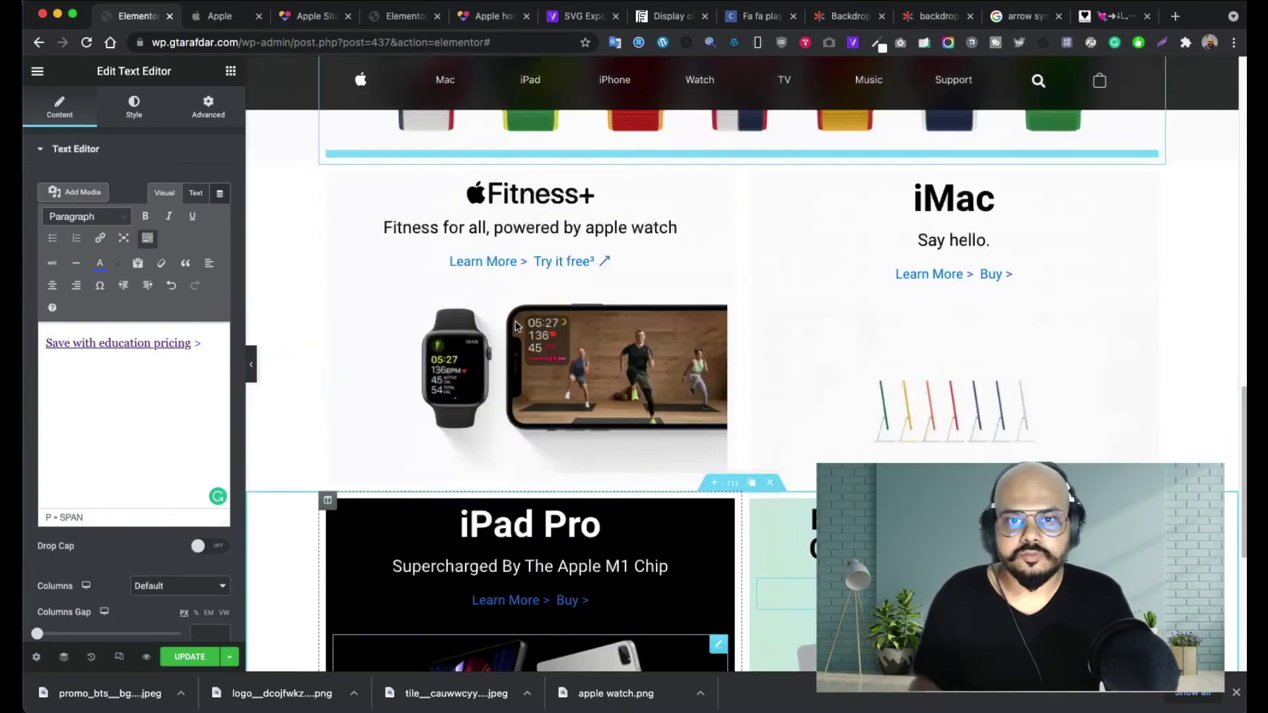
scroll(516, 321, down, 7)
scroll(516, 322, down, 4)
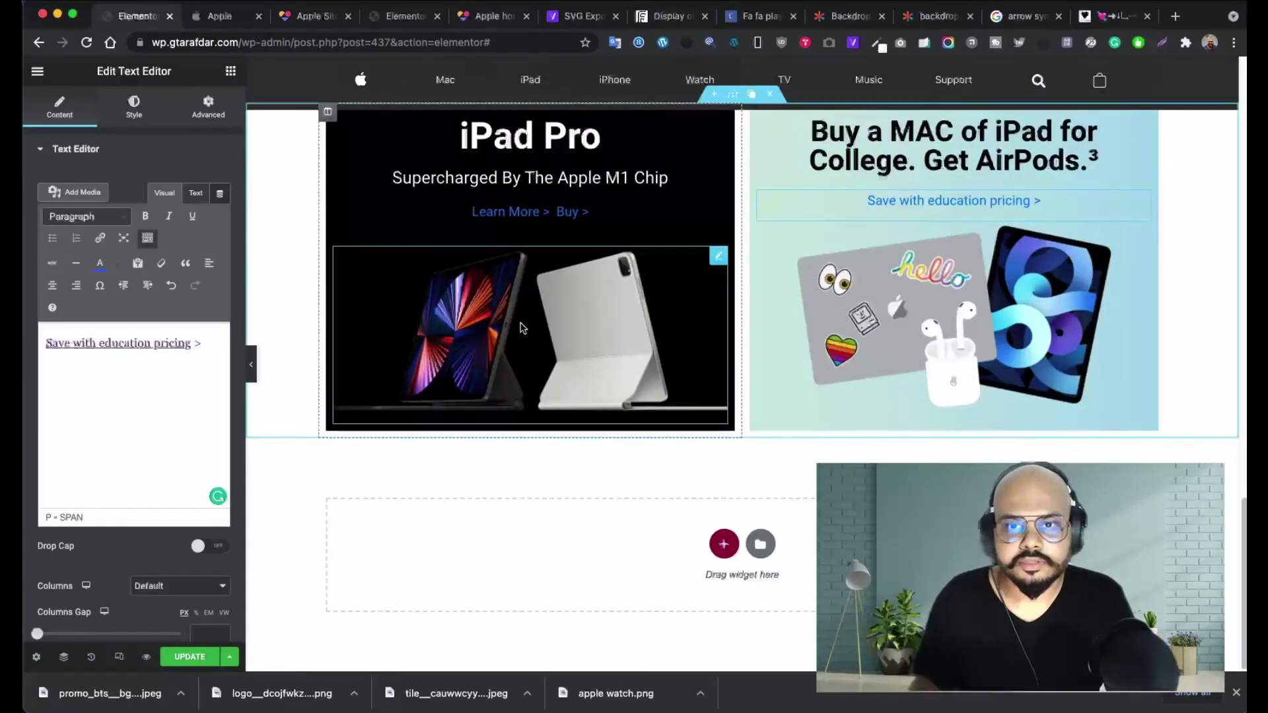
click(220, 15)
scroll(525, 377, down, 2)
scroll(525, 377, down, 5)
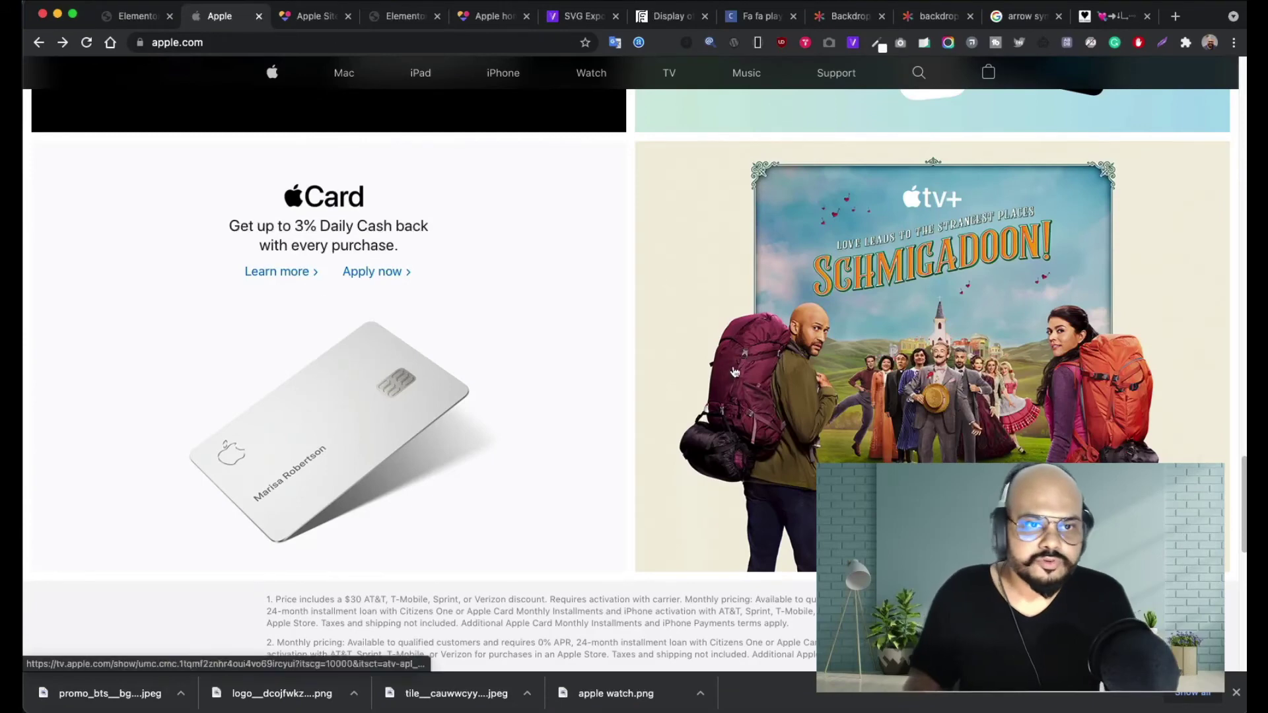
click(136, 16)
scroll(733, 315, up, 1)
scroll(733, 316, up, 2)
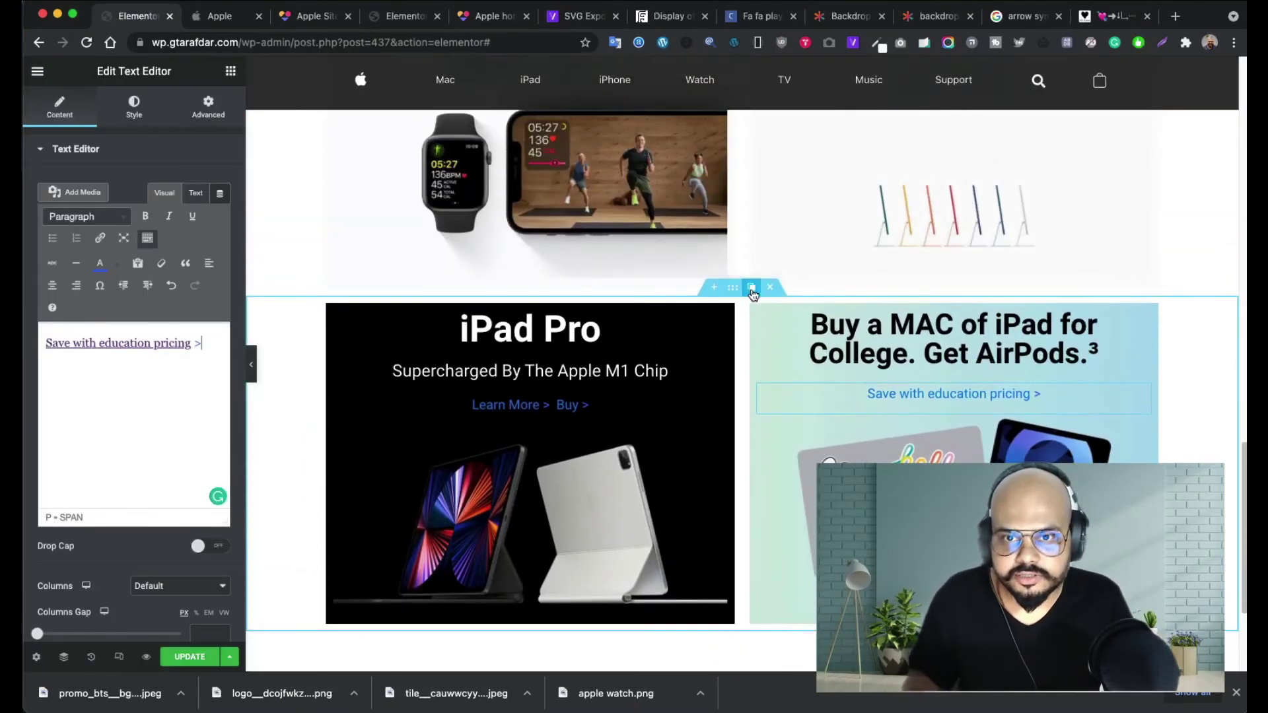
click(751, 288)
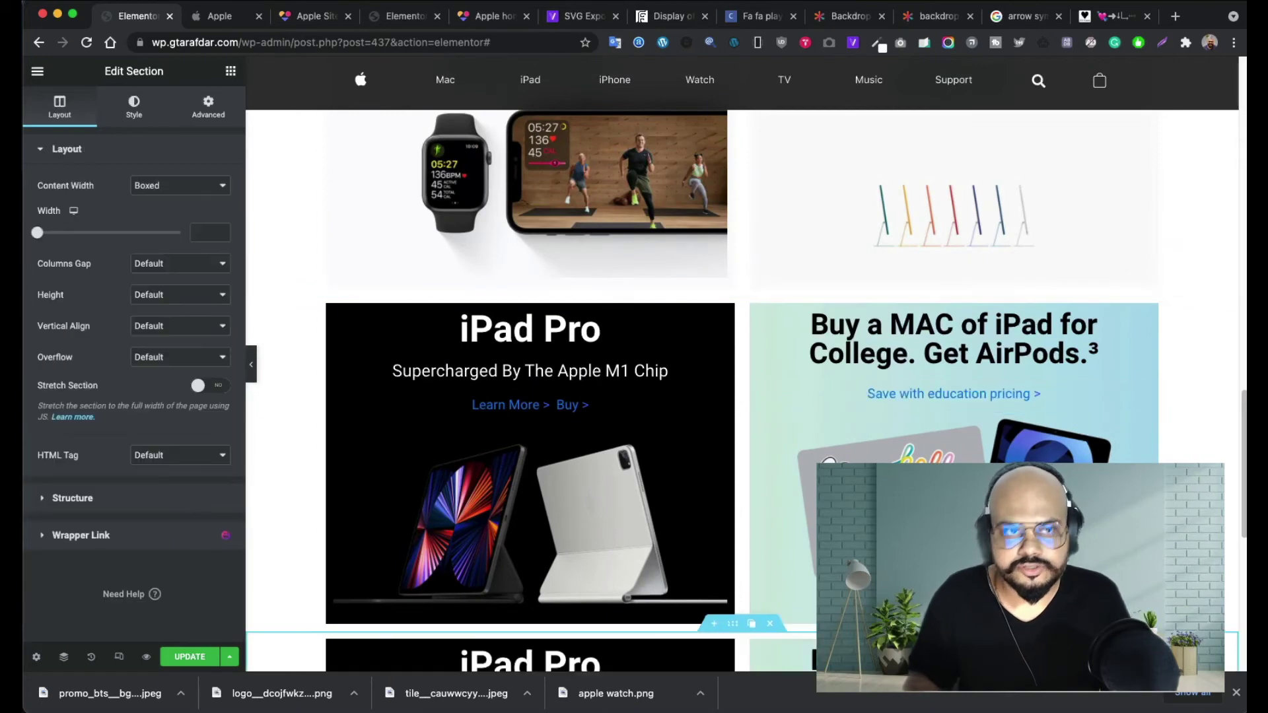
click(212, 25)
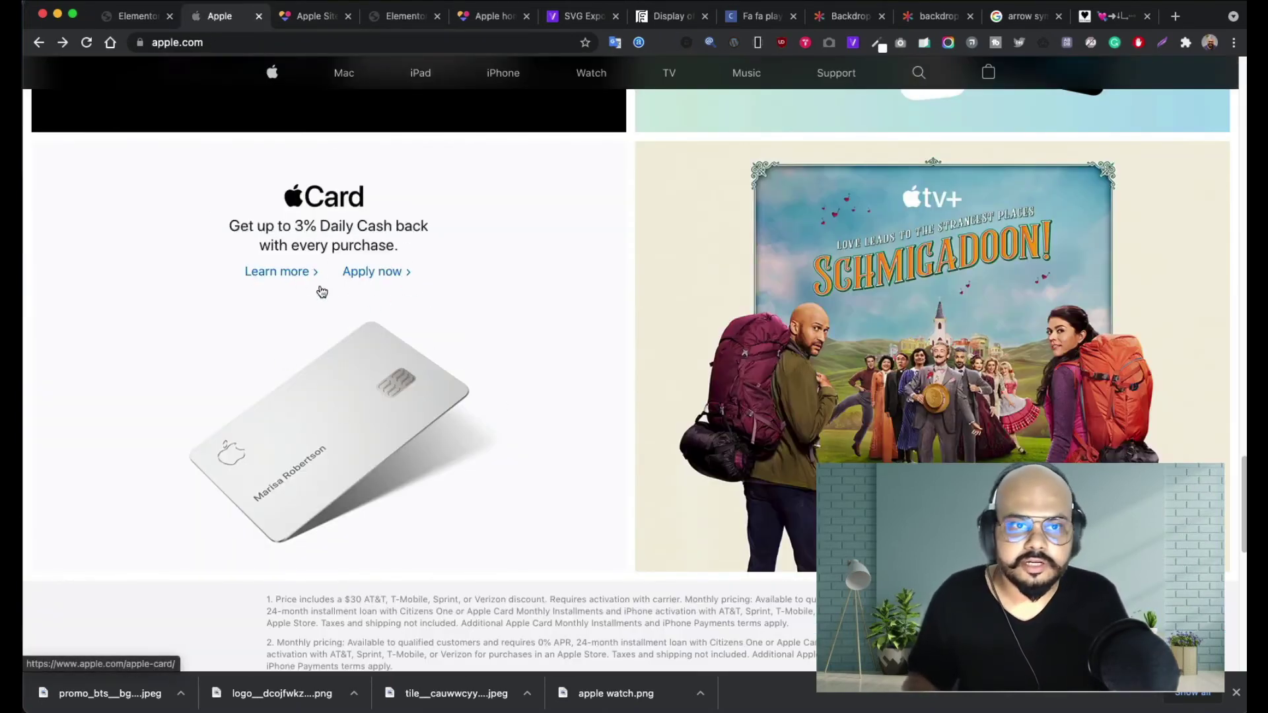
click(149, 20)
scroll(695, 441, down, 6)
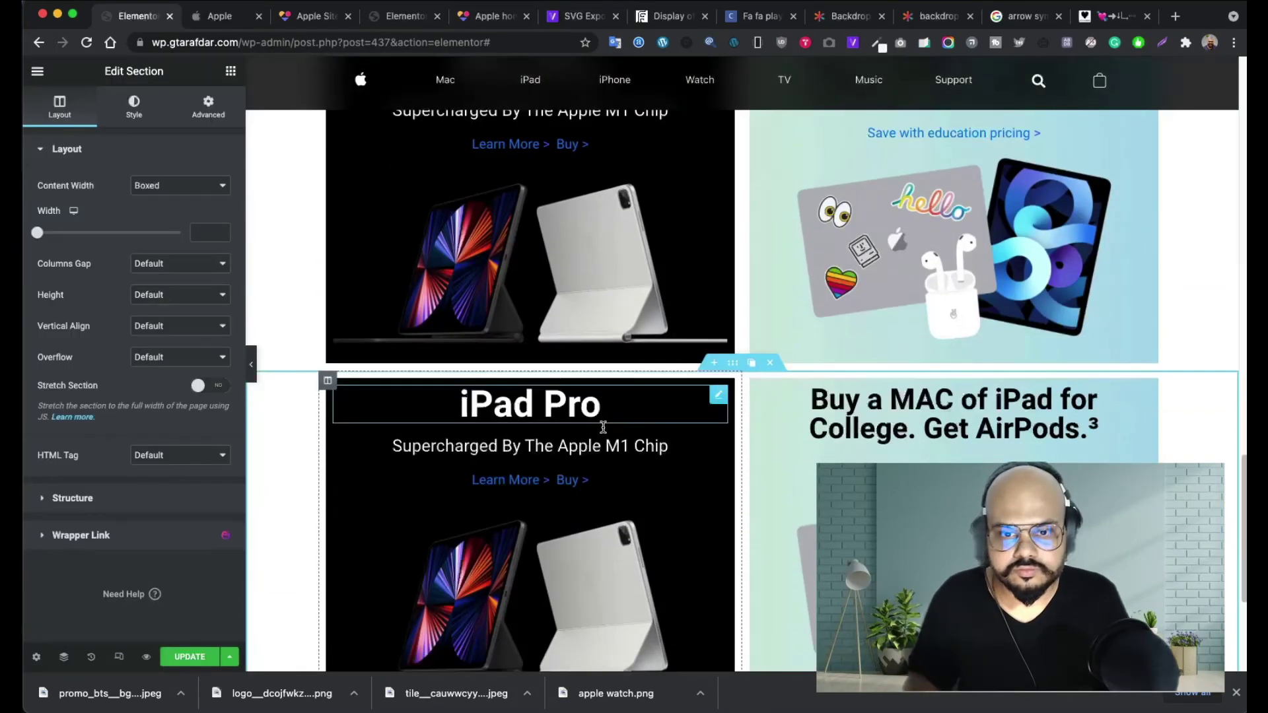
scroll(669, 494, up, 5)
scroll(670, 494, up, 6)
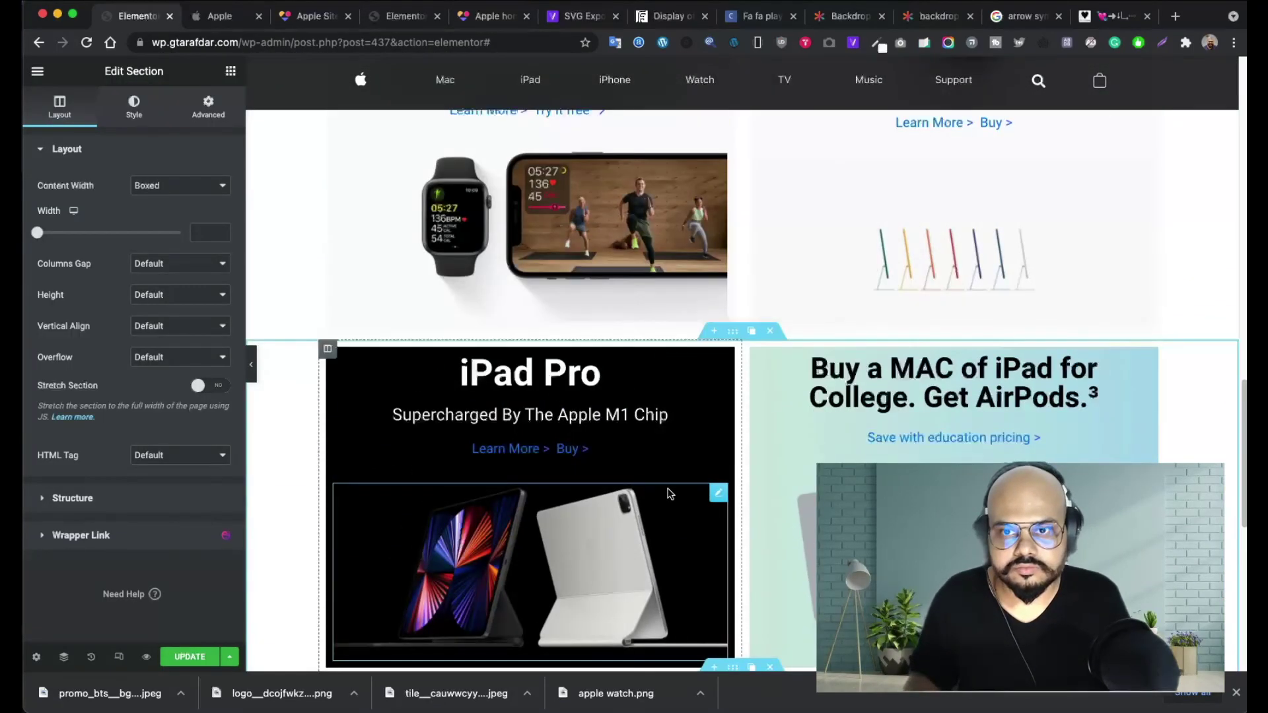
click(221, 24)
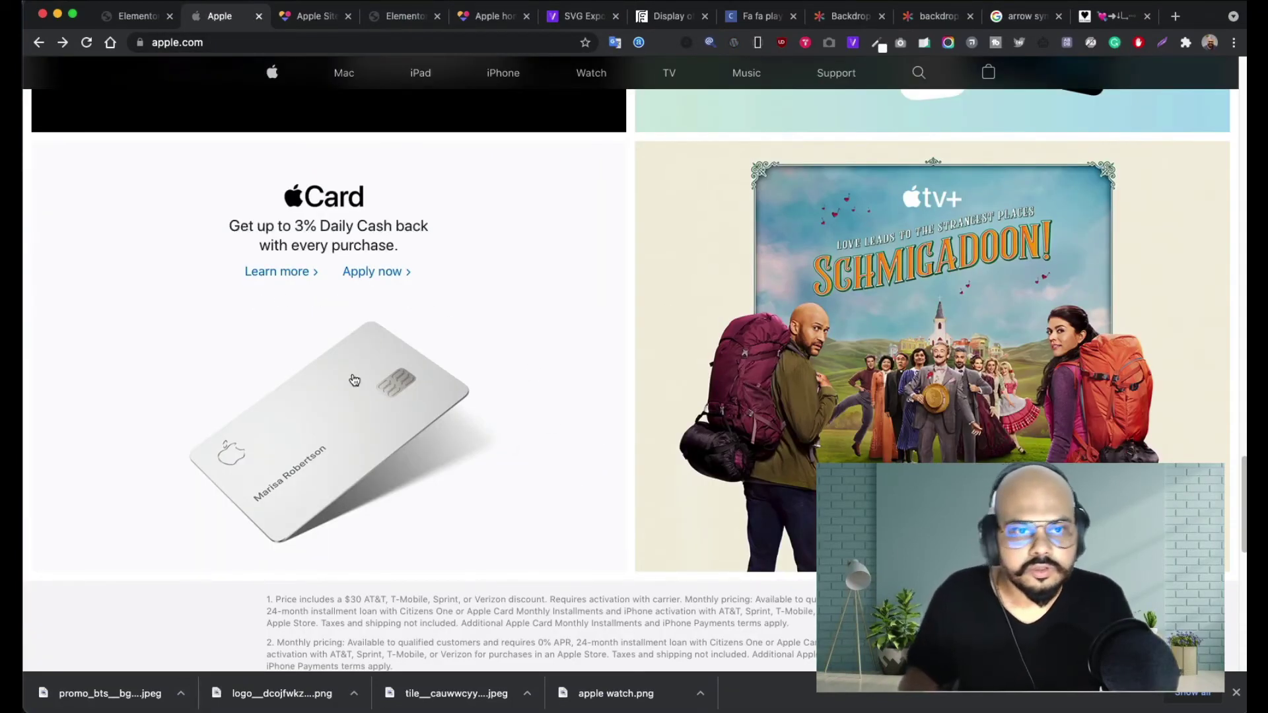
click(133, 17)
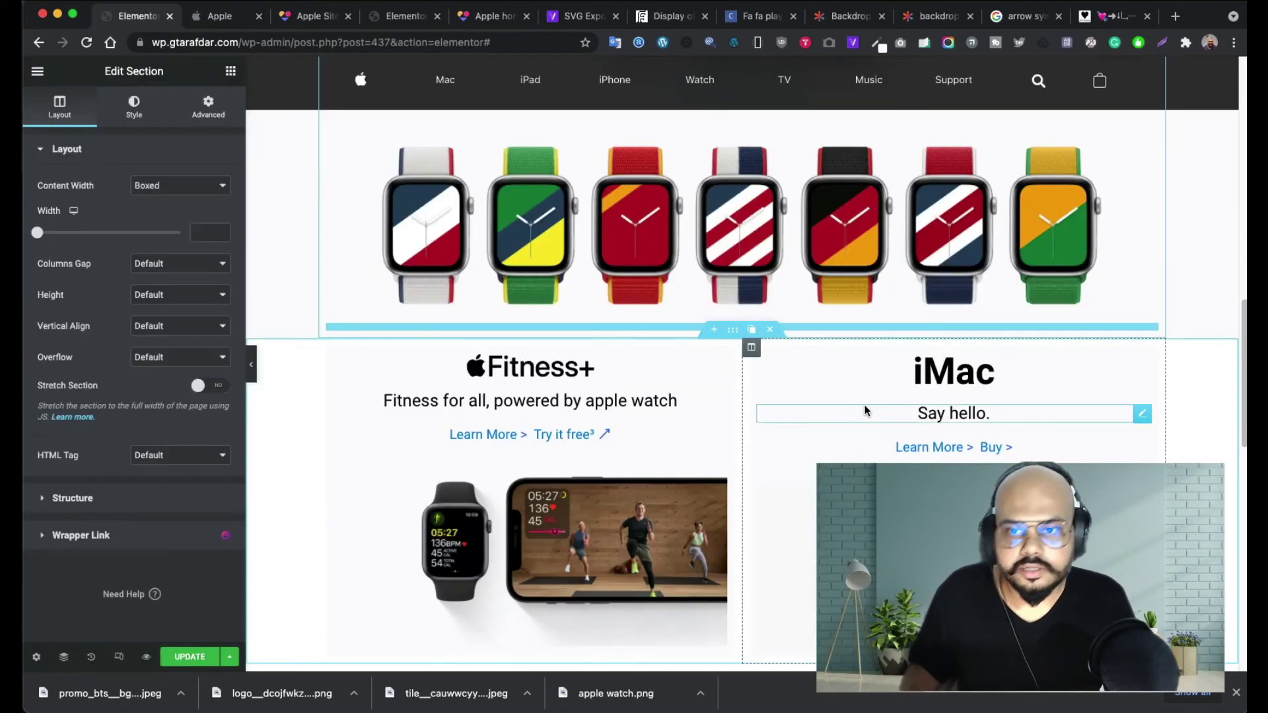
scroll(758, 401, down, 8)
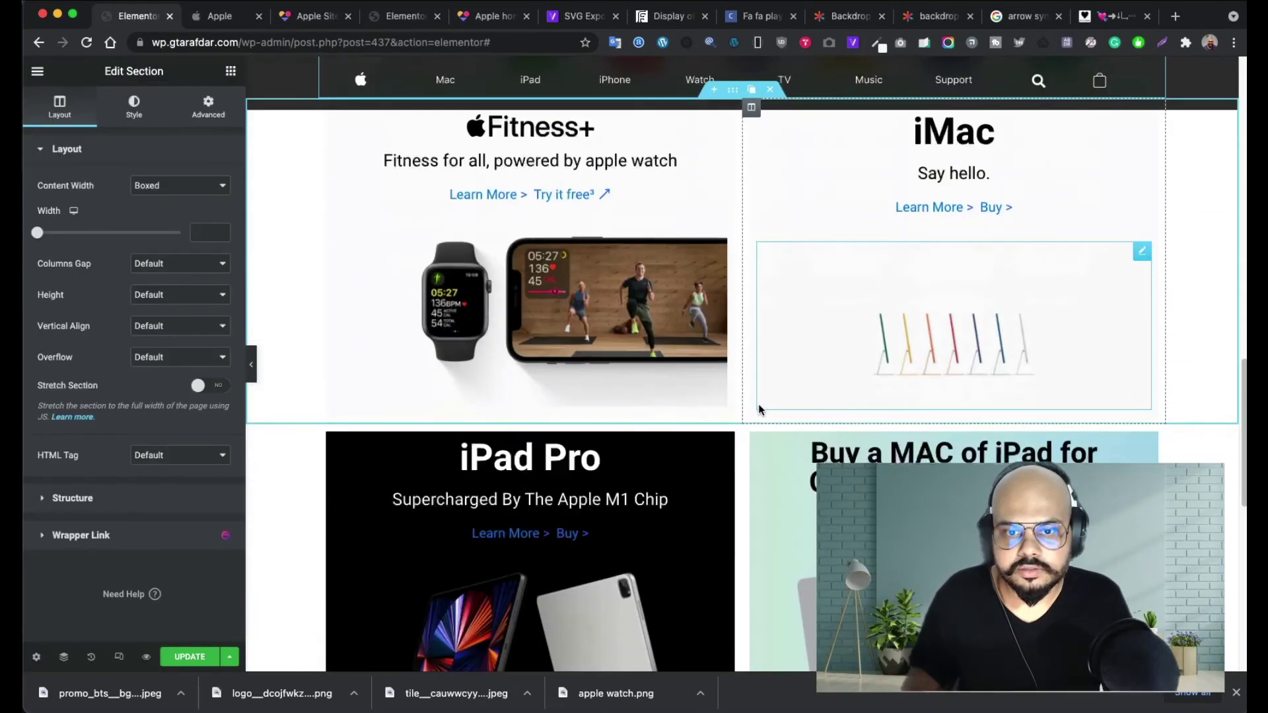
click(769, 500)
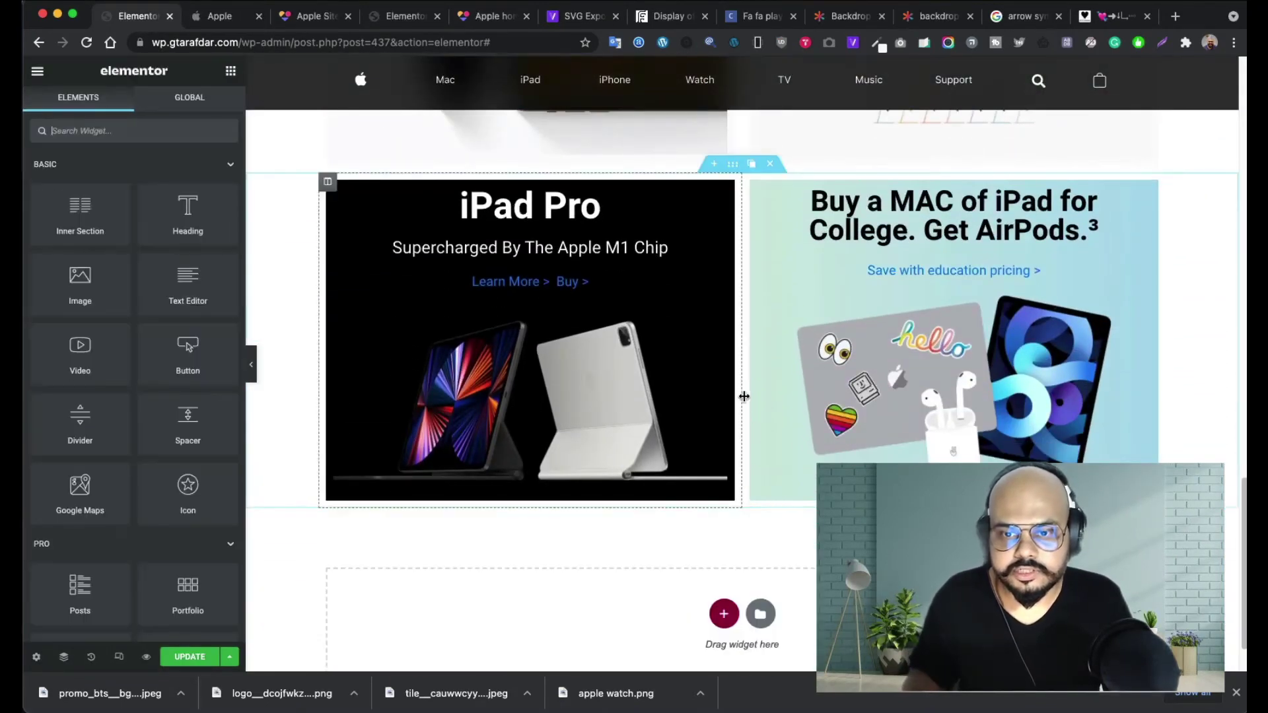
- Duplicate the Fitness+ and iMac section and use the Navigator to move the copy below the iPad Pro section
scroll(739, 342, up, 5)
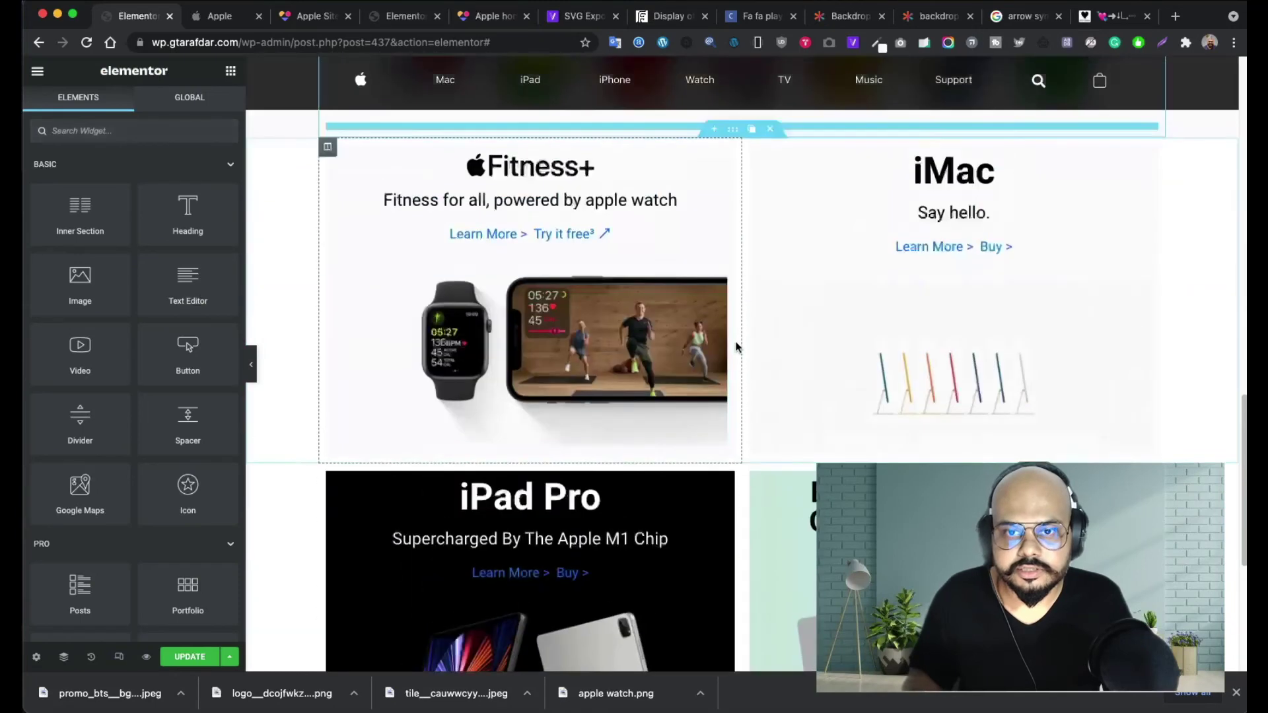
click(751, 127)
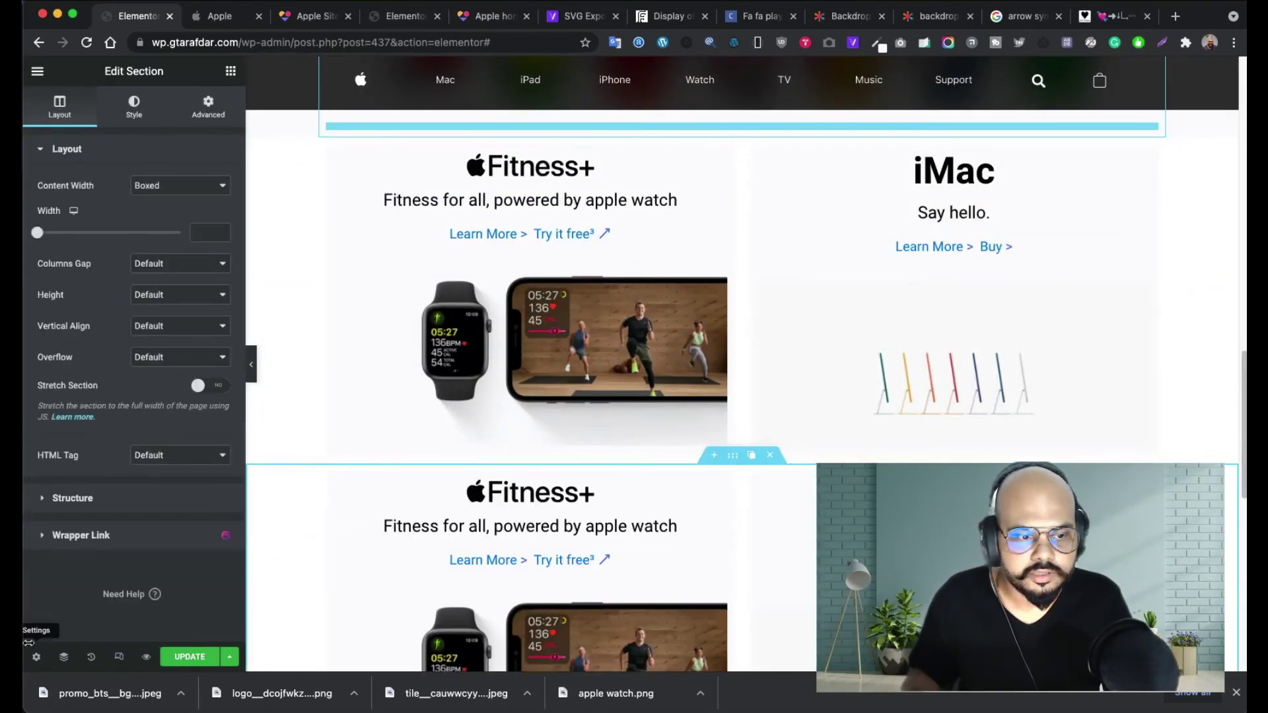
click(63, 657)
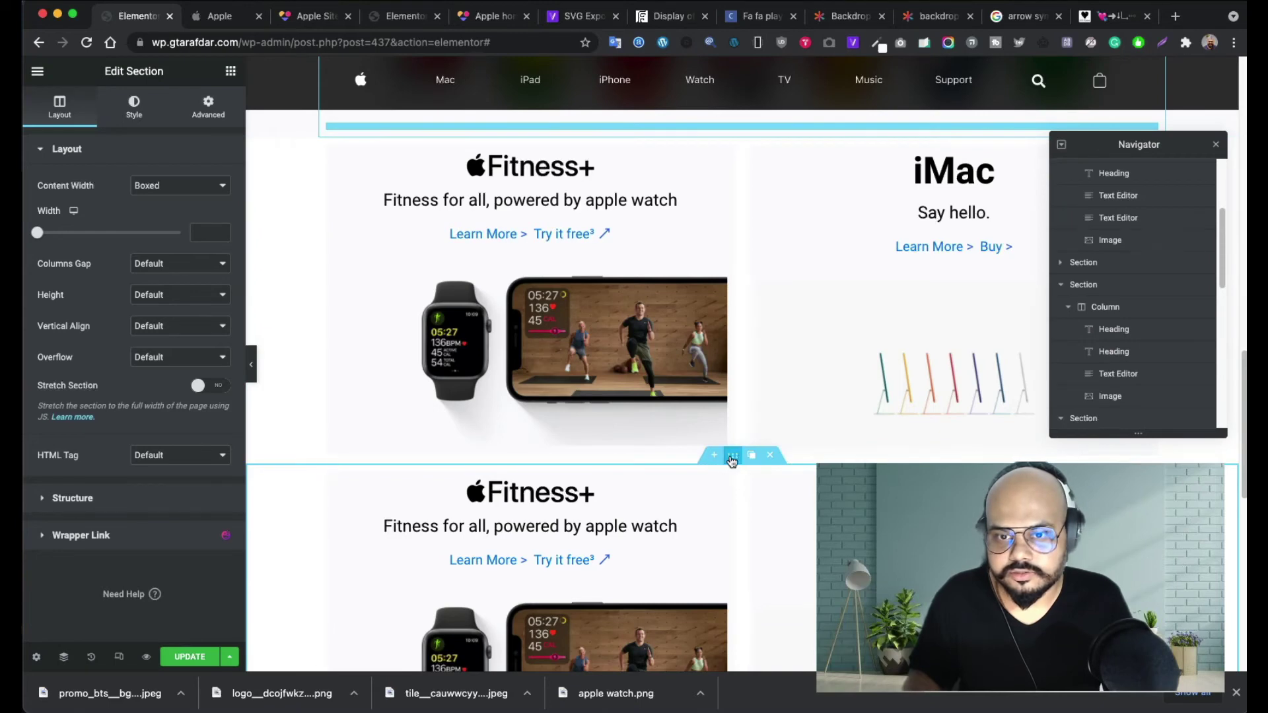
scroll(1150, 317, down, 3)
scroll(1150, 317, down, 3)
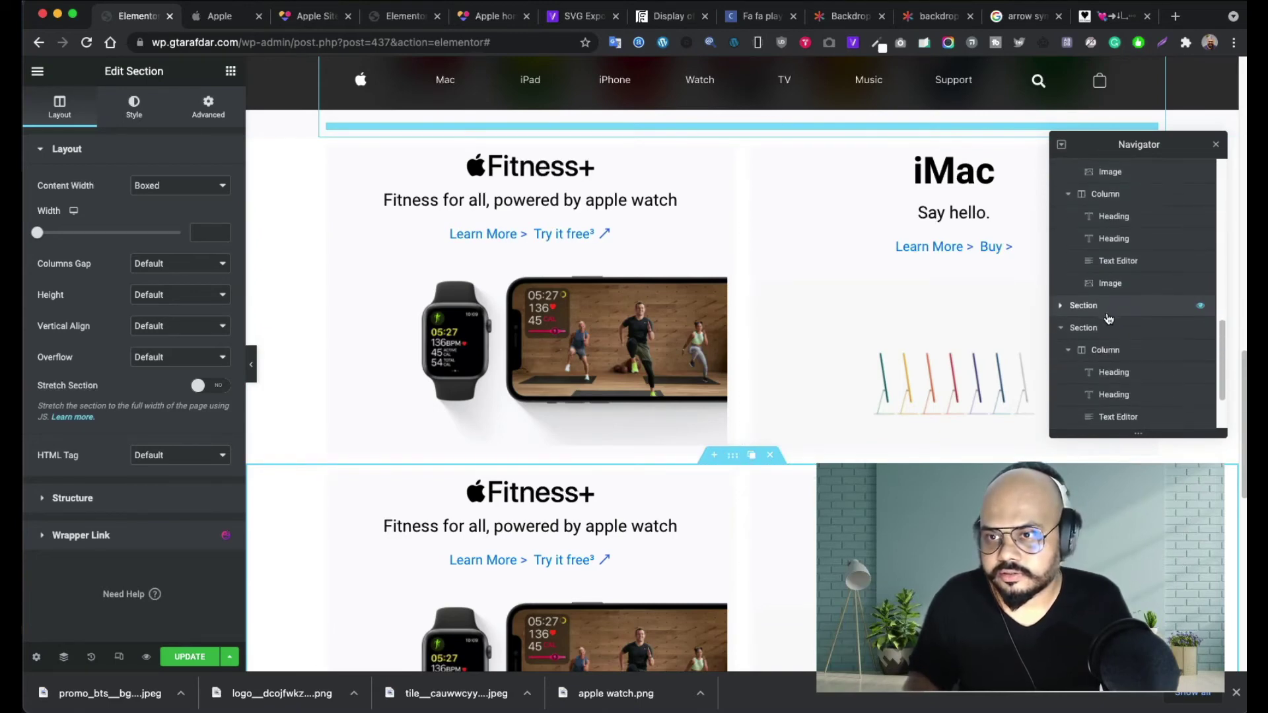
click(1062, 331)
drag(1114, 405, 1099, 379)
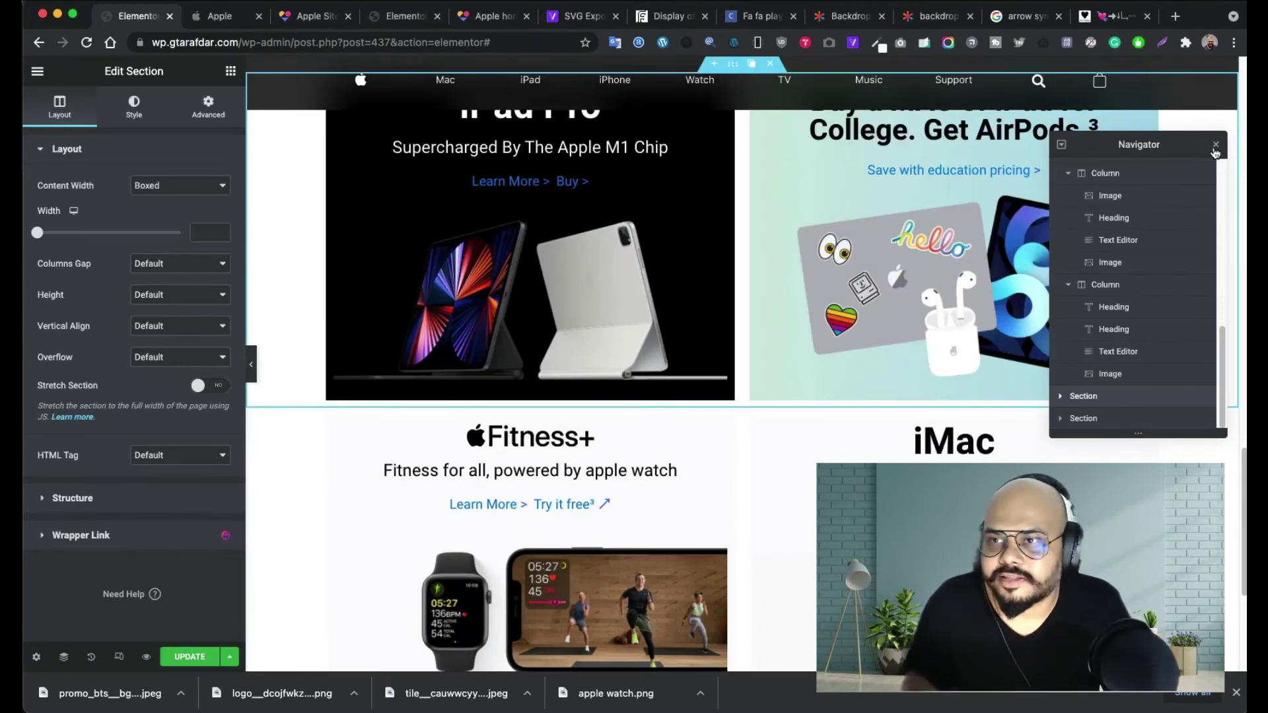
click(1215, 146)
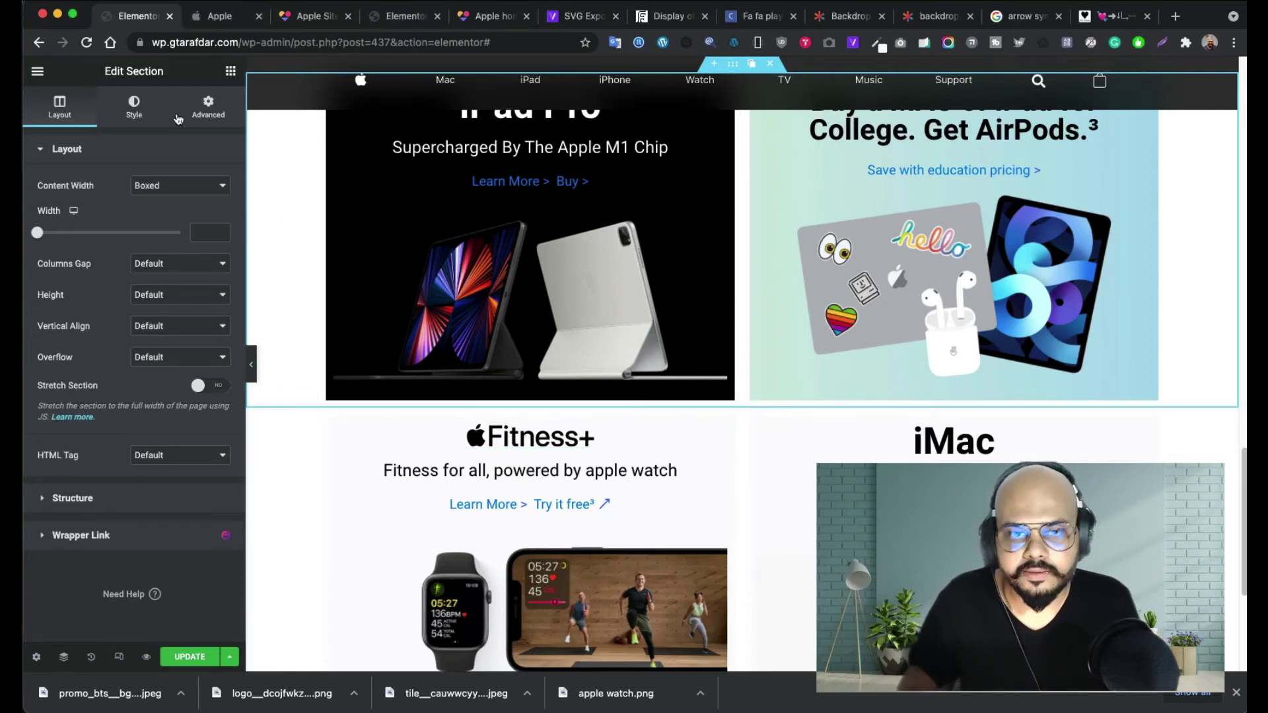
- Replace the Fitness+ logo in the duplicated section below the iPad Pro row with card.png from the media library
click(210, 28)
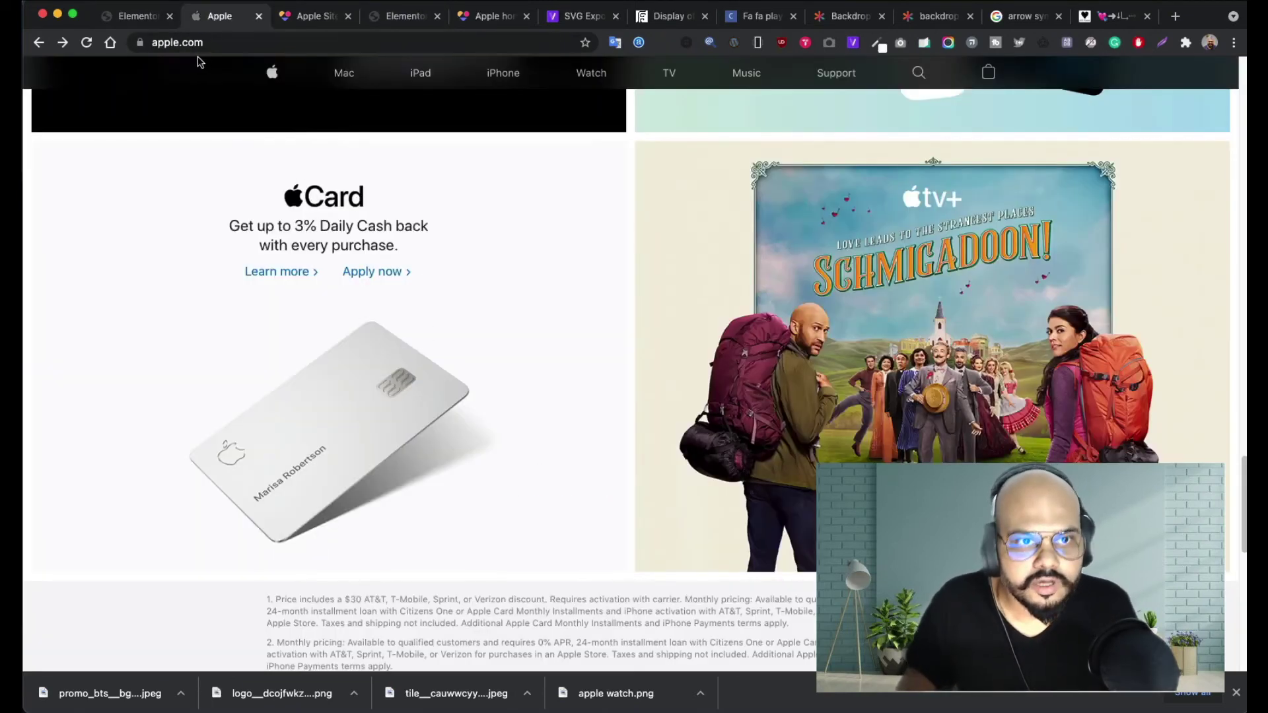
click(122, 17)
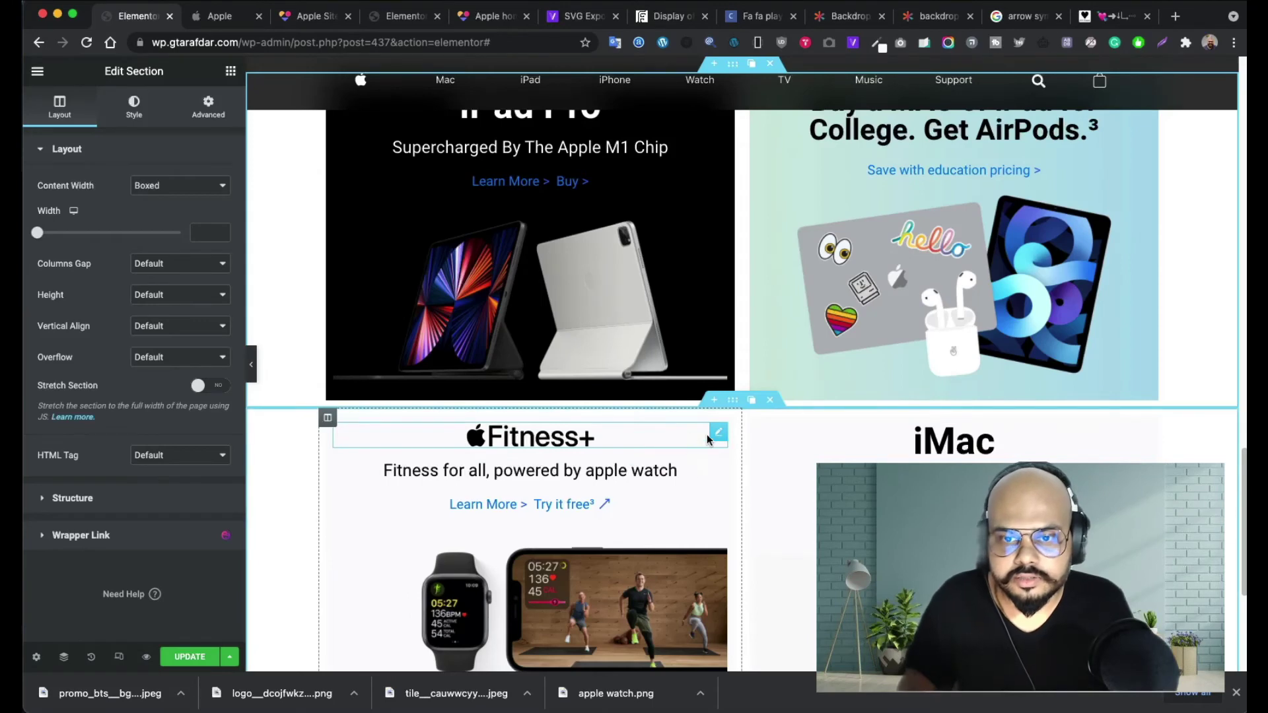
click(491, 395)
click(120, 241)
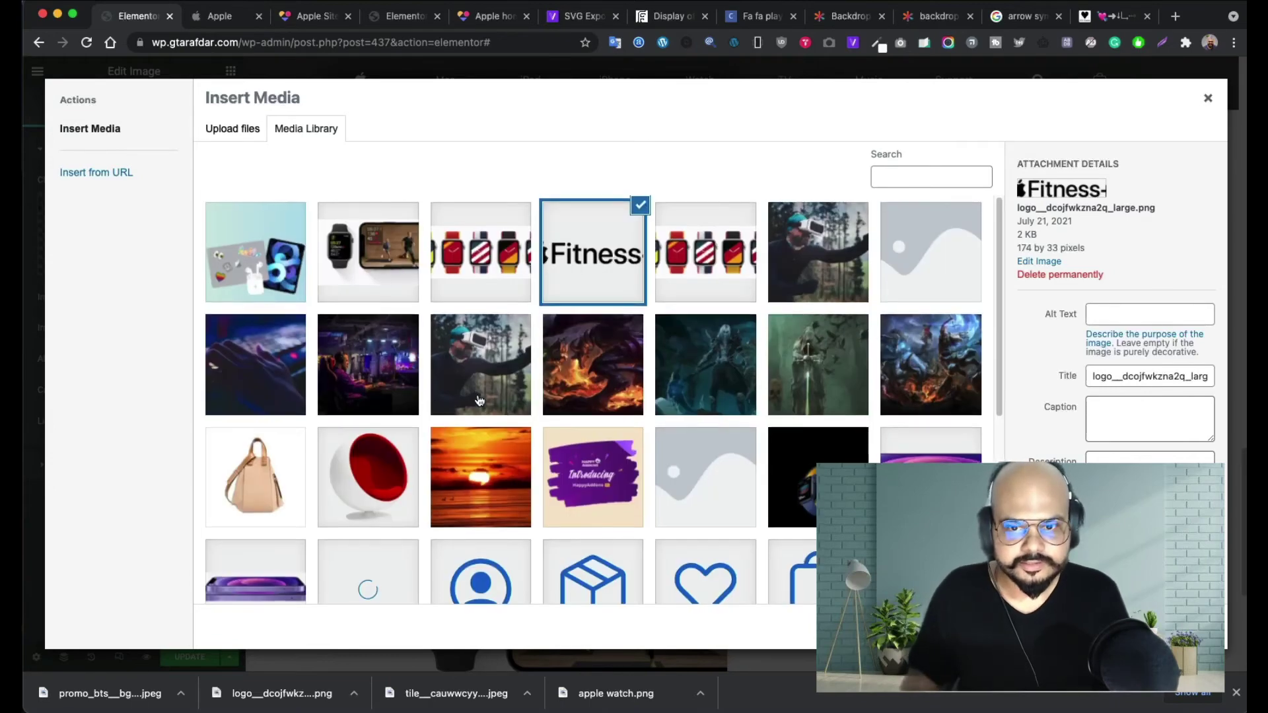
scroll(467, 404, down, 5)
click(821, 397)
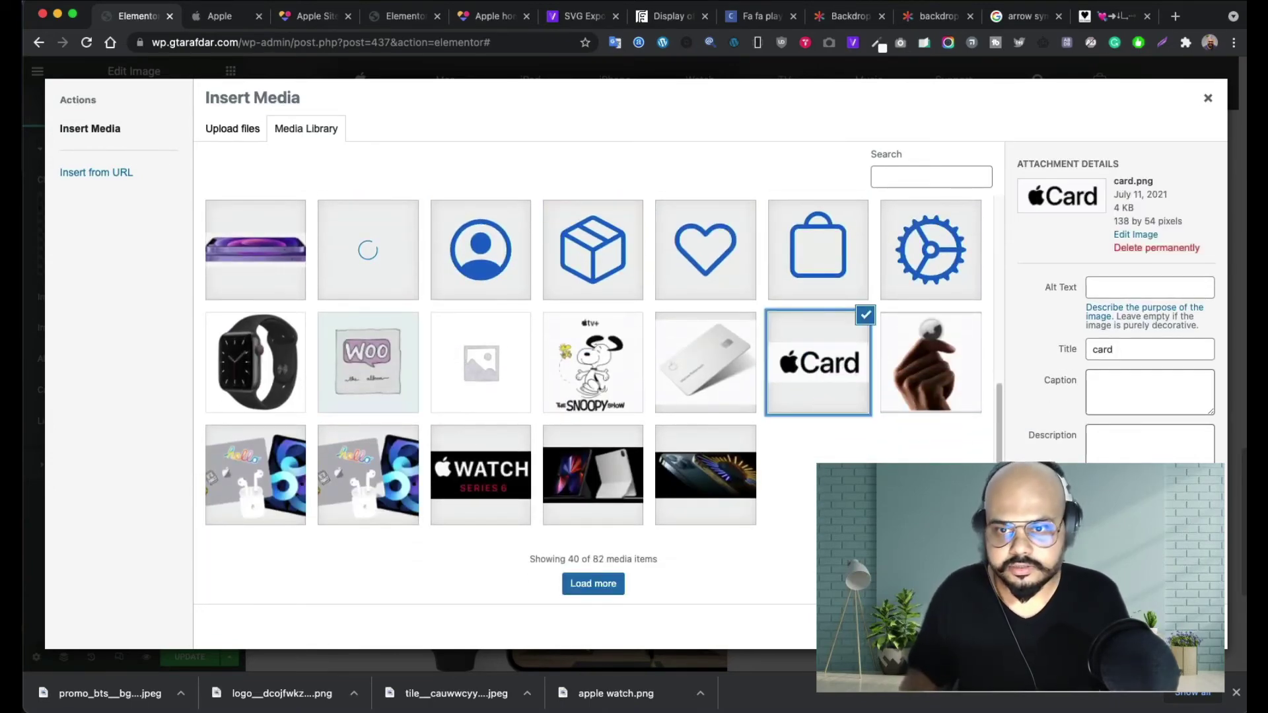
click(1178, 627)
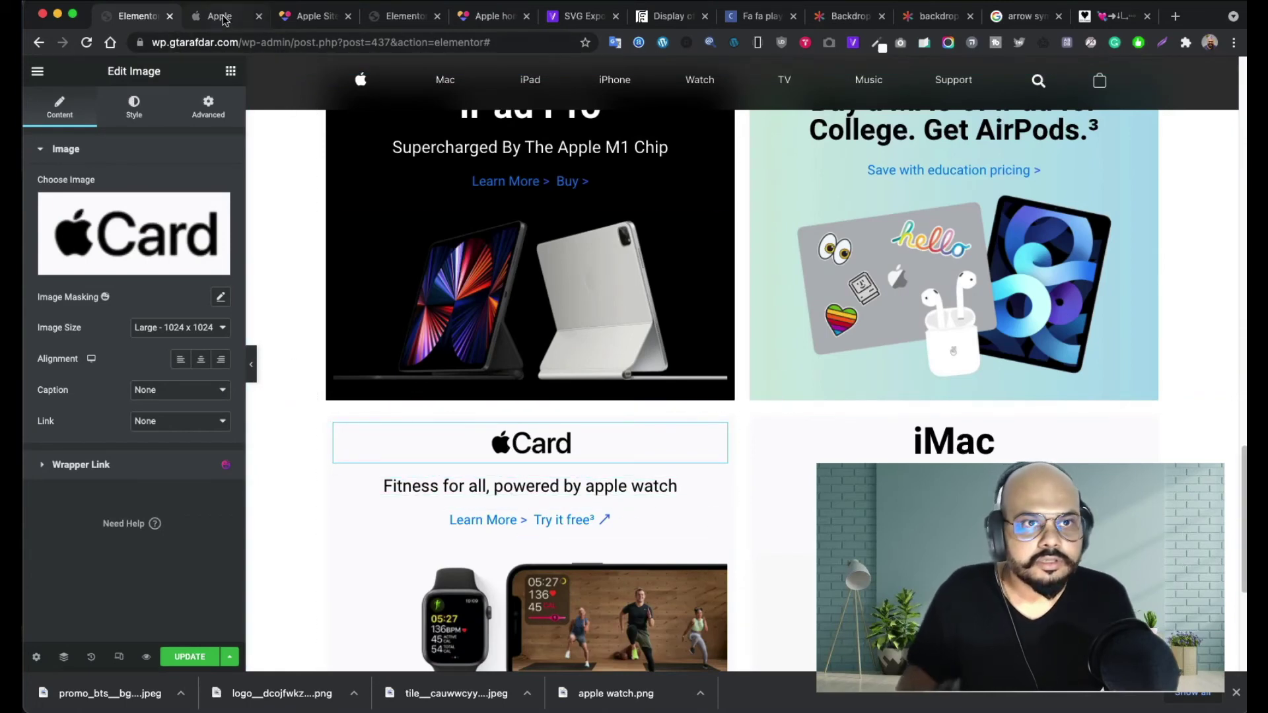
- In the older Elementor page, copy the Apple Card heading text "Get up to 3% daily cash back <br> with every purchase."
click(397, 16)
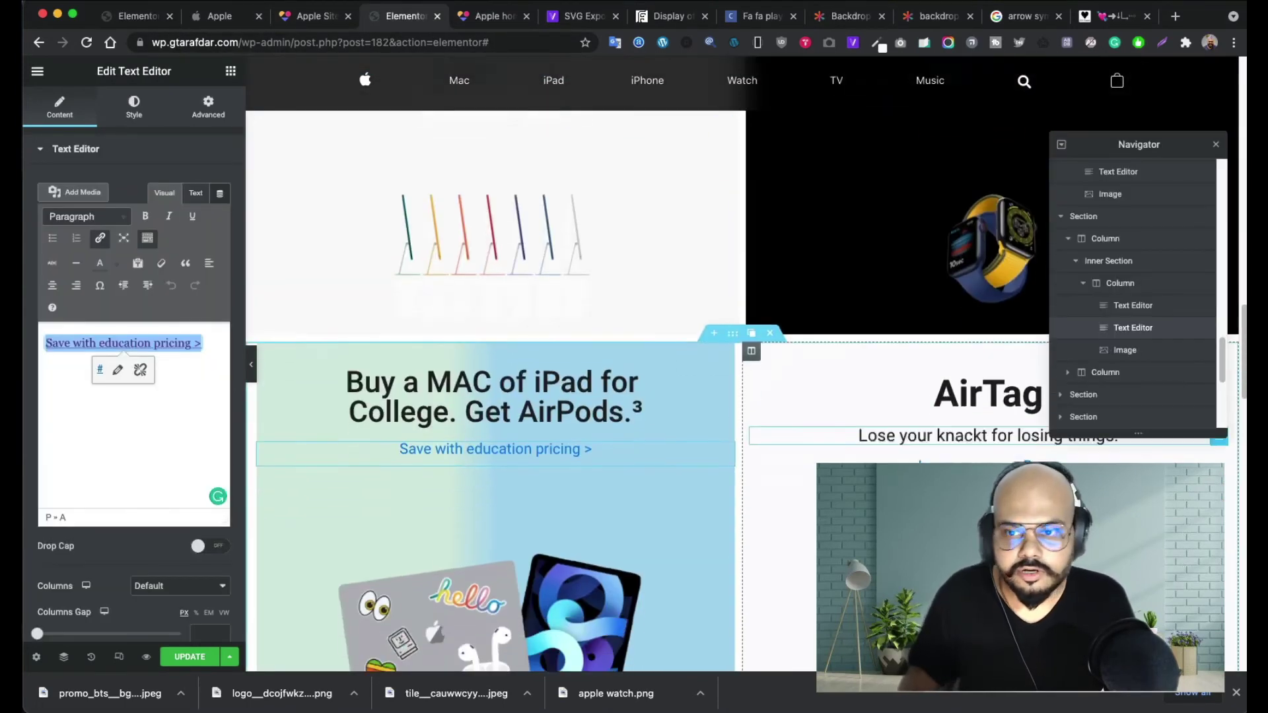
scroll(696, 391, down, 9)
scroll(529, 319, up, 2)
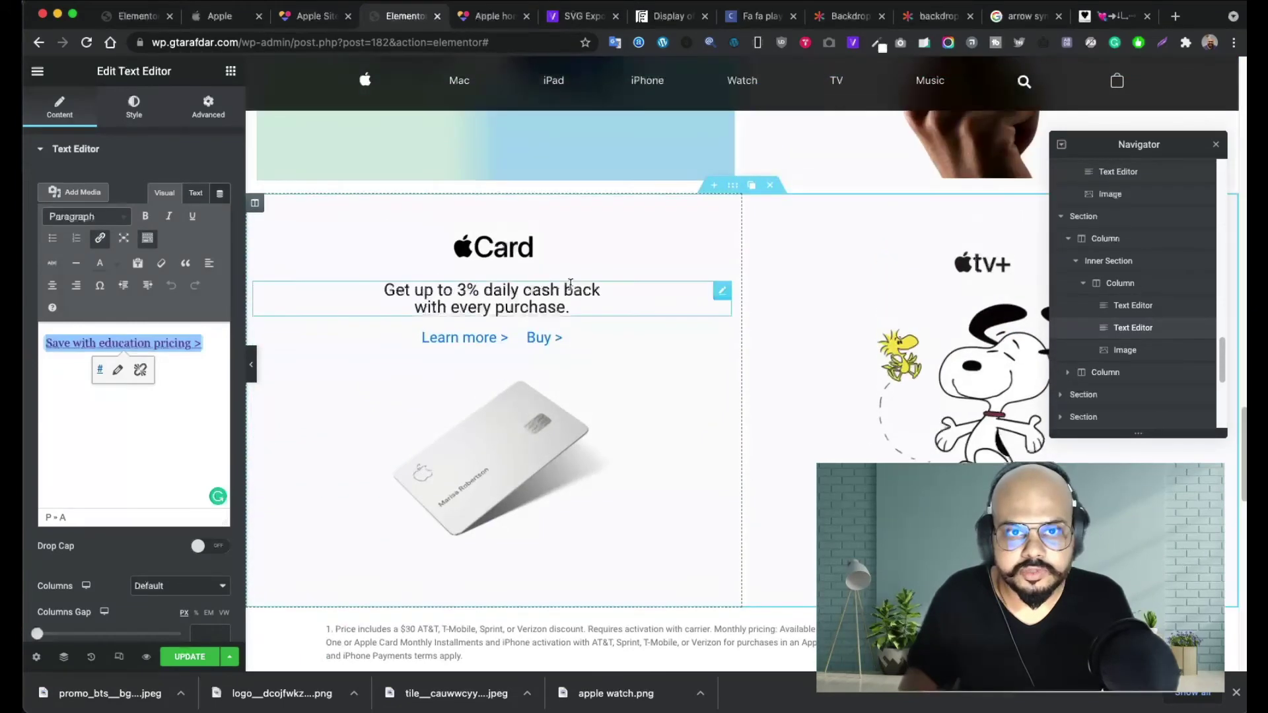
click(614, 303)
triple_click(614, 303)
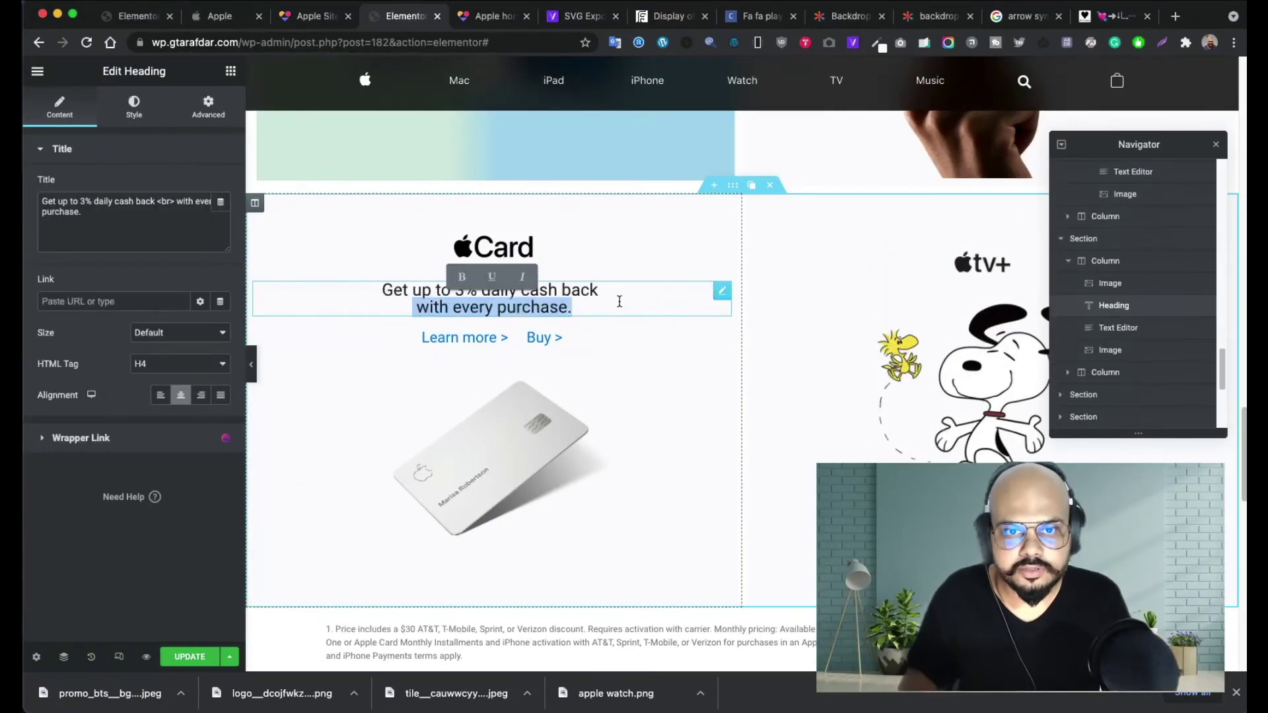
triple_click(113, 217)
key(super+c)
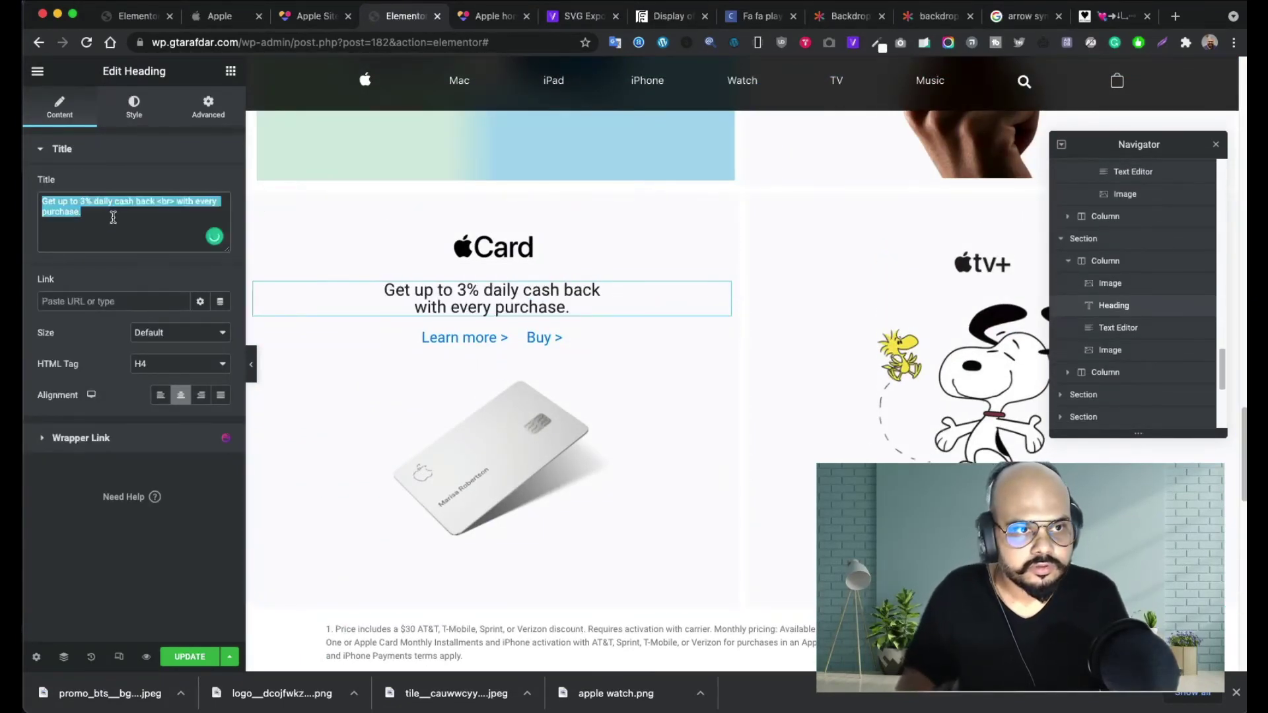
- Back in the new page, replace the "Fitness for all, powered by apple watch" heading under the Card logo with the copied text
click(211, 16)
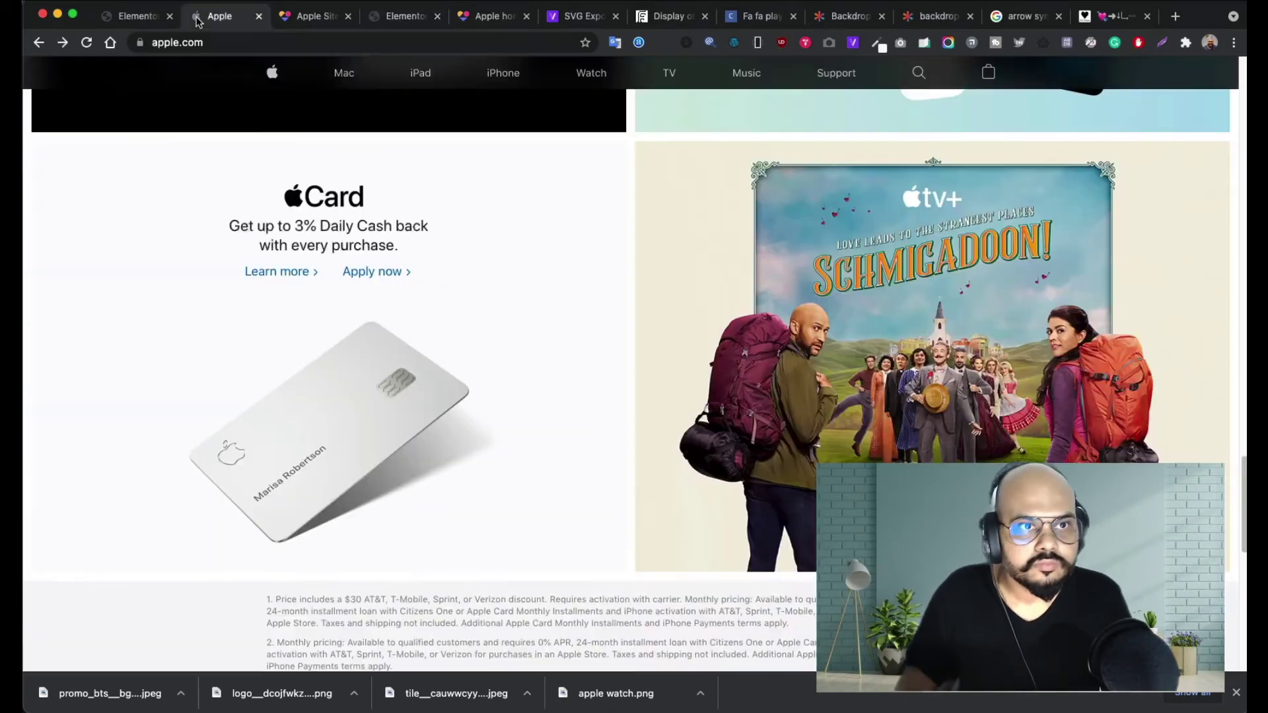
click(140, 19)
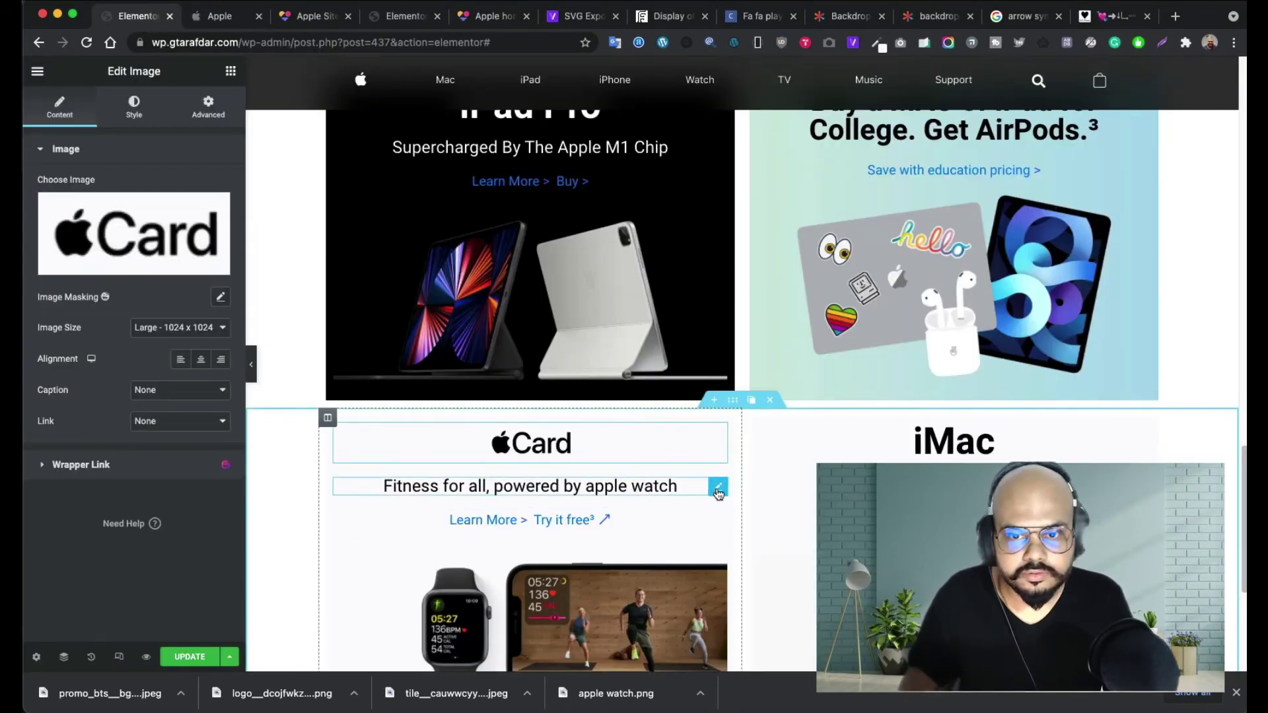
click(717, 487)
triple_click(136, 210)
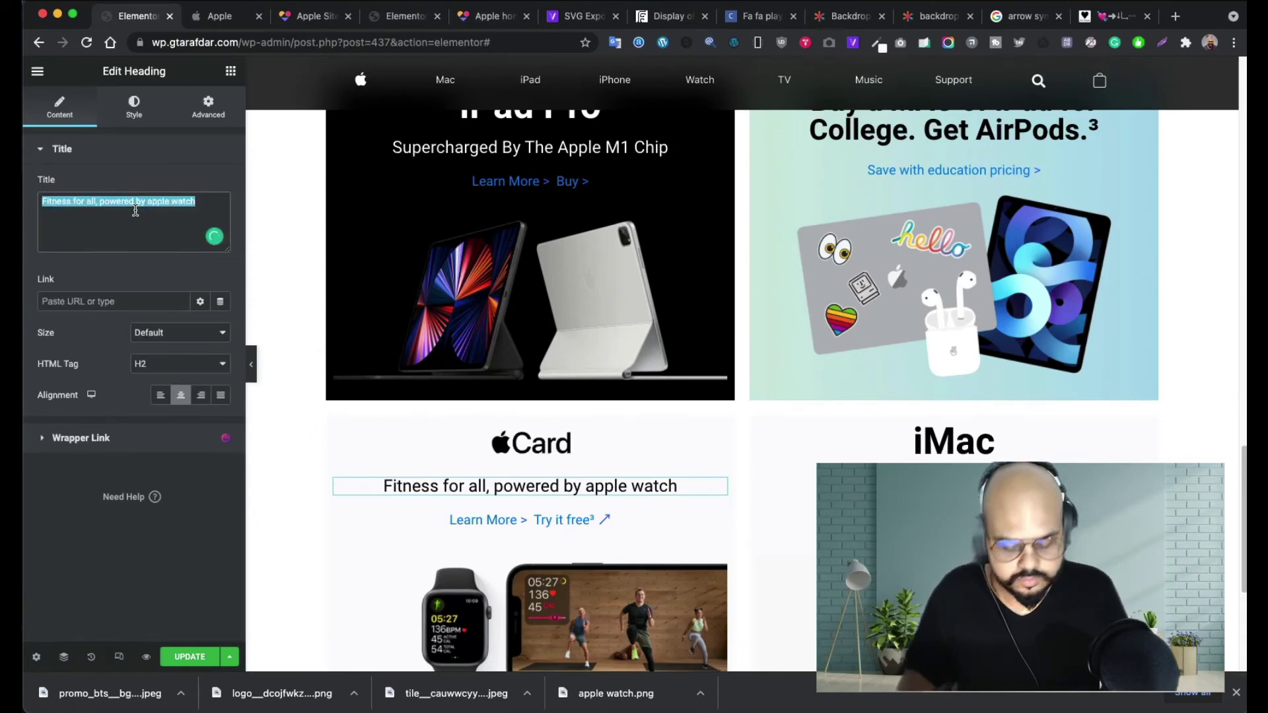
key(super+v)
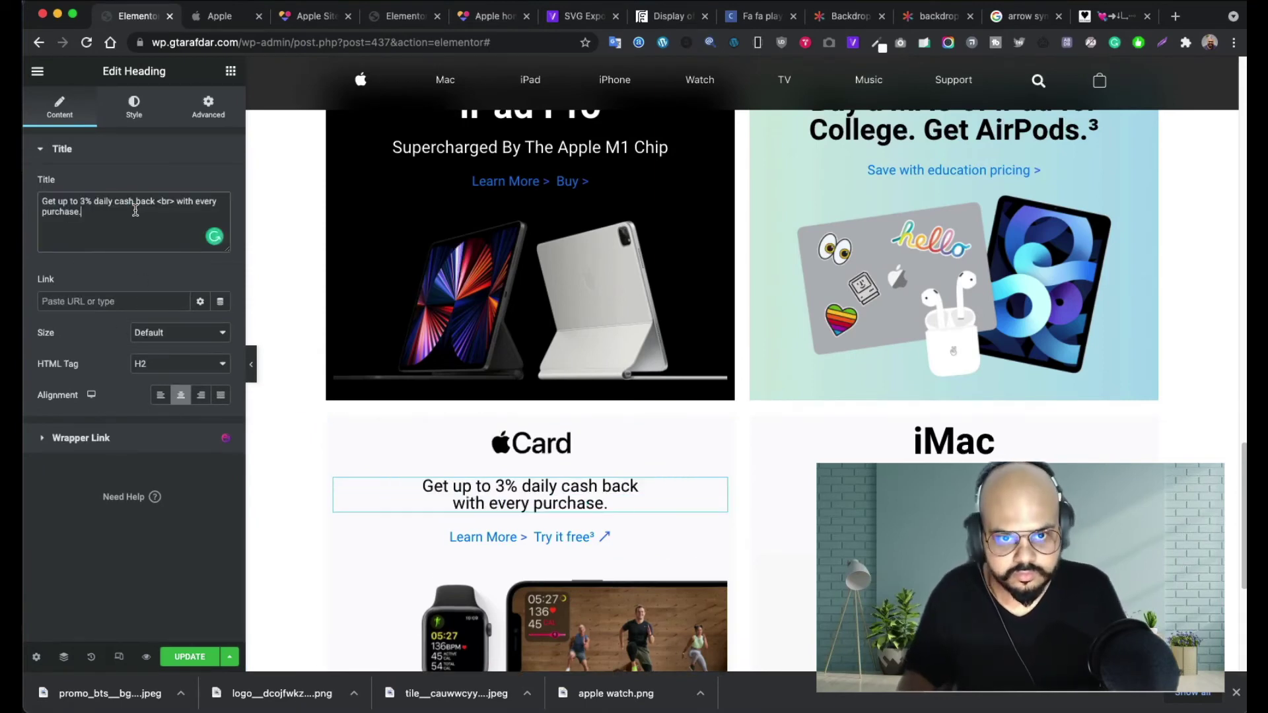
- Change the Card column's "Try it free³" link text to "Apply now" and replace the arrow after it with ">"
click(221, 20)
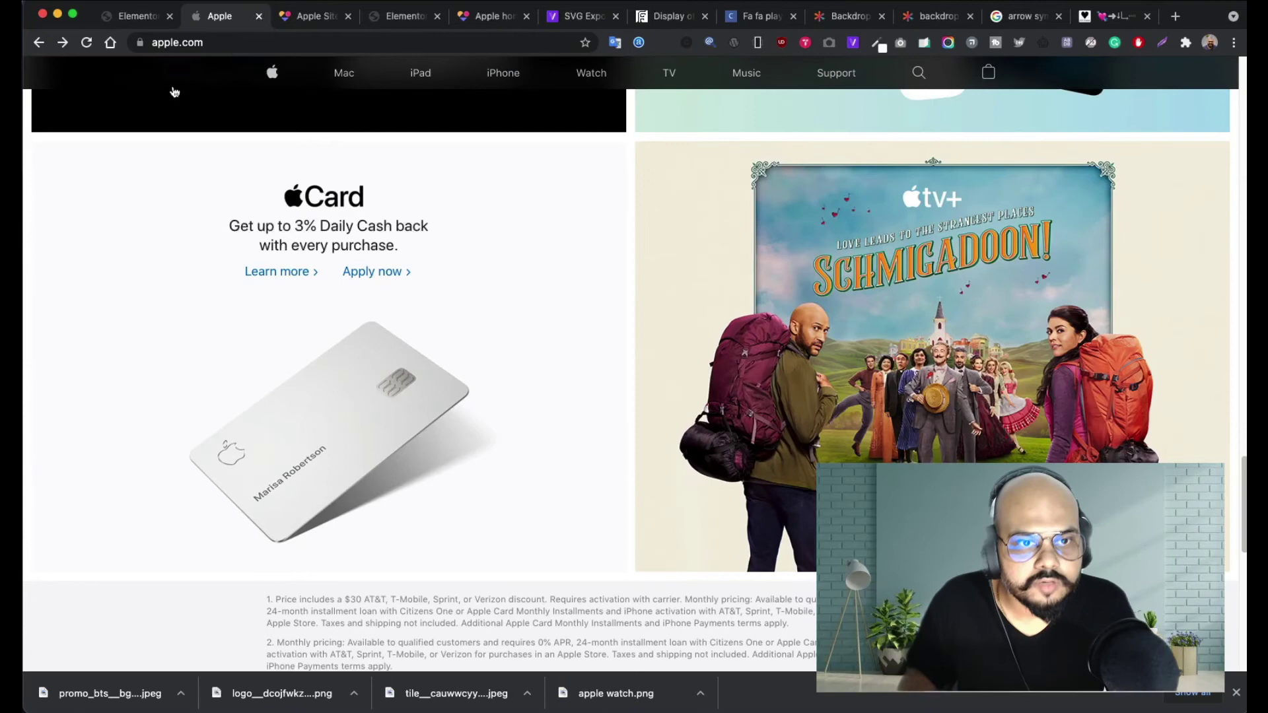
click(132, 18)
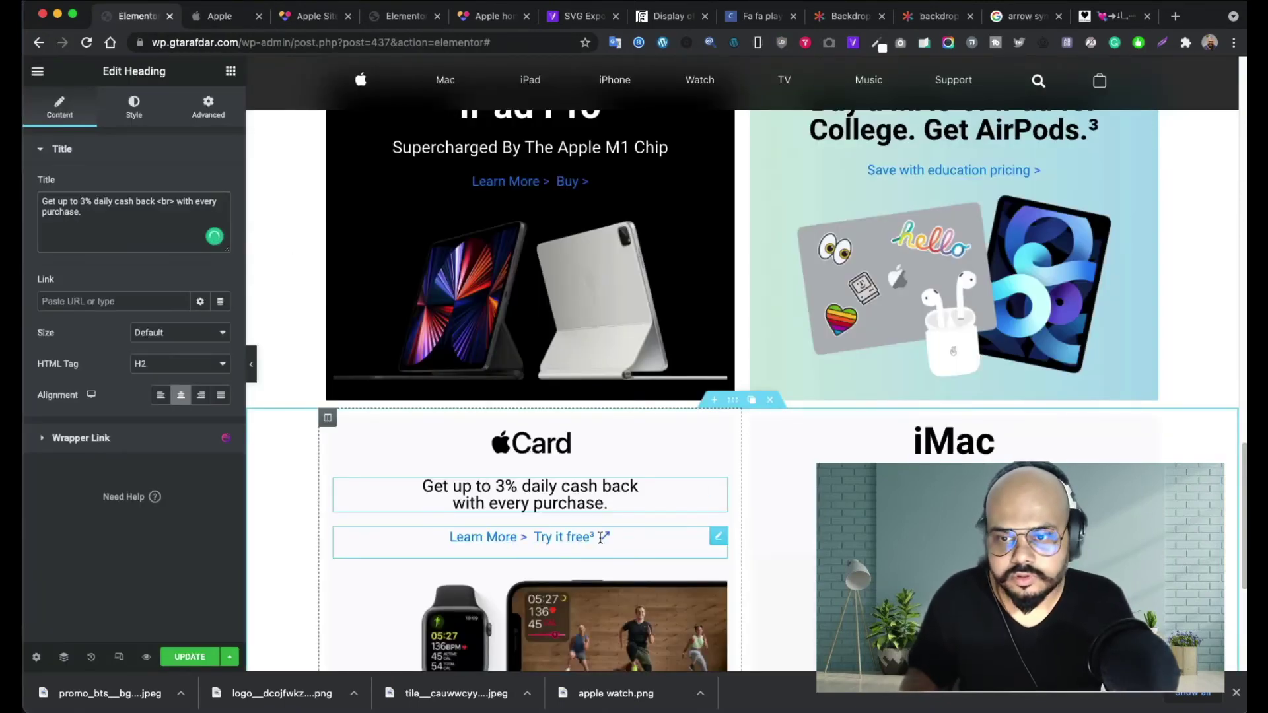
click(723, 541)
click(183, 344)
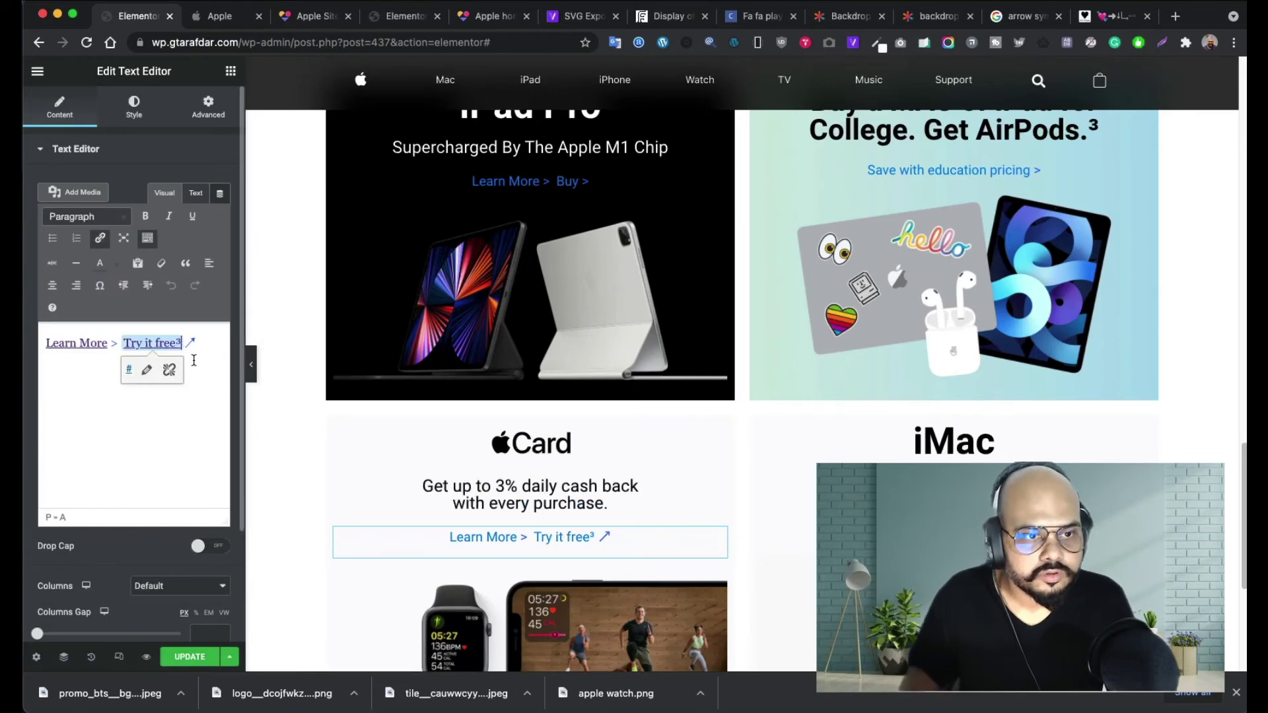
click(147, 370)
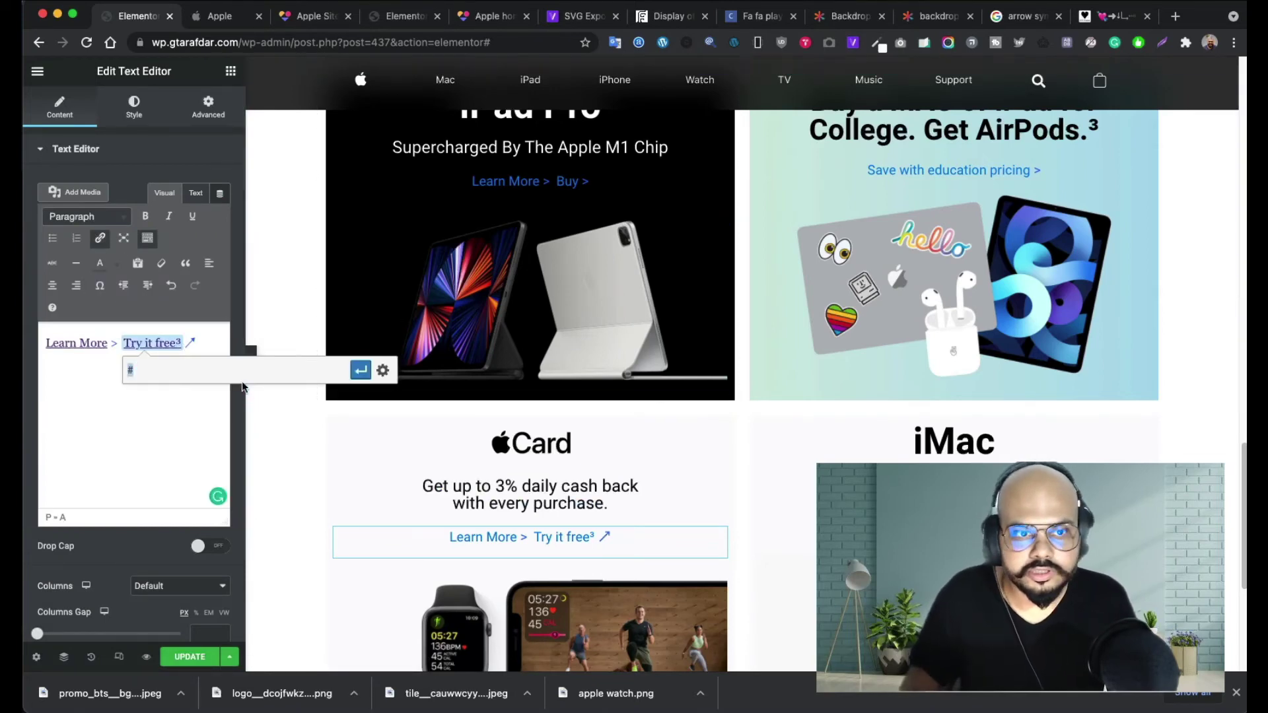
click(382, 370)
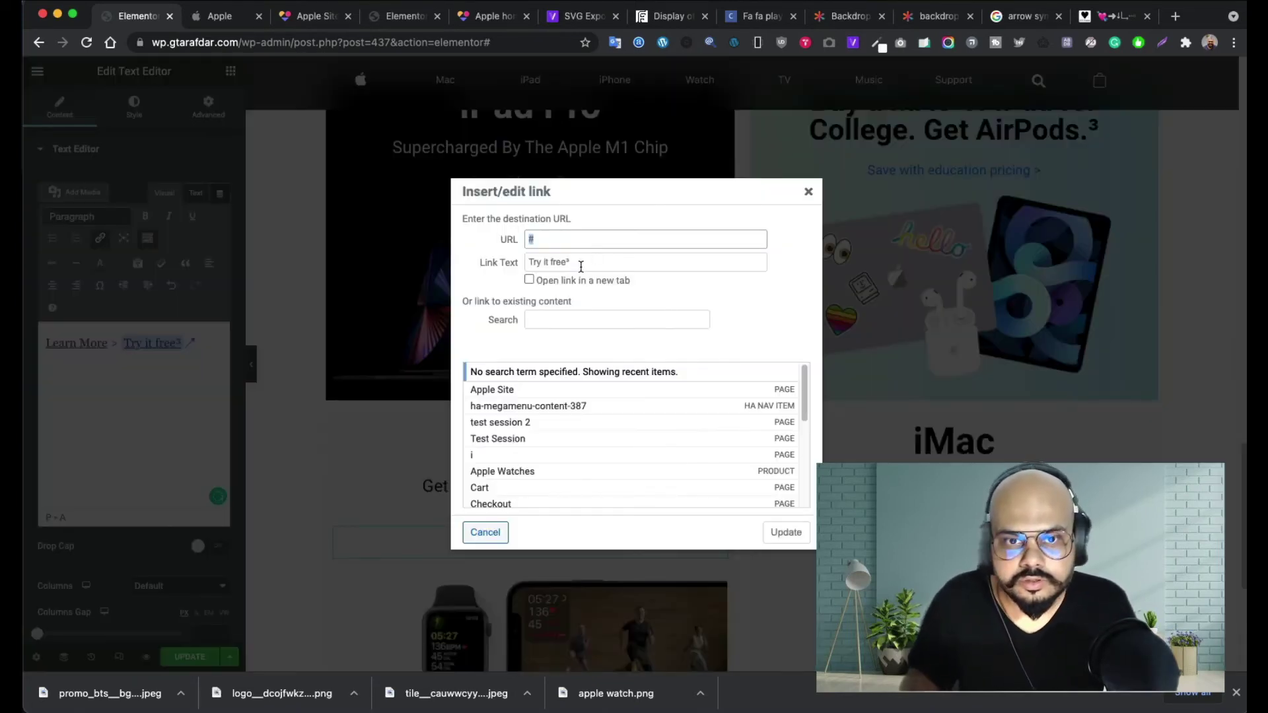
click(503, 266)
text(Apply now)
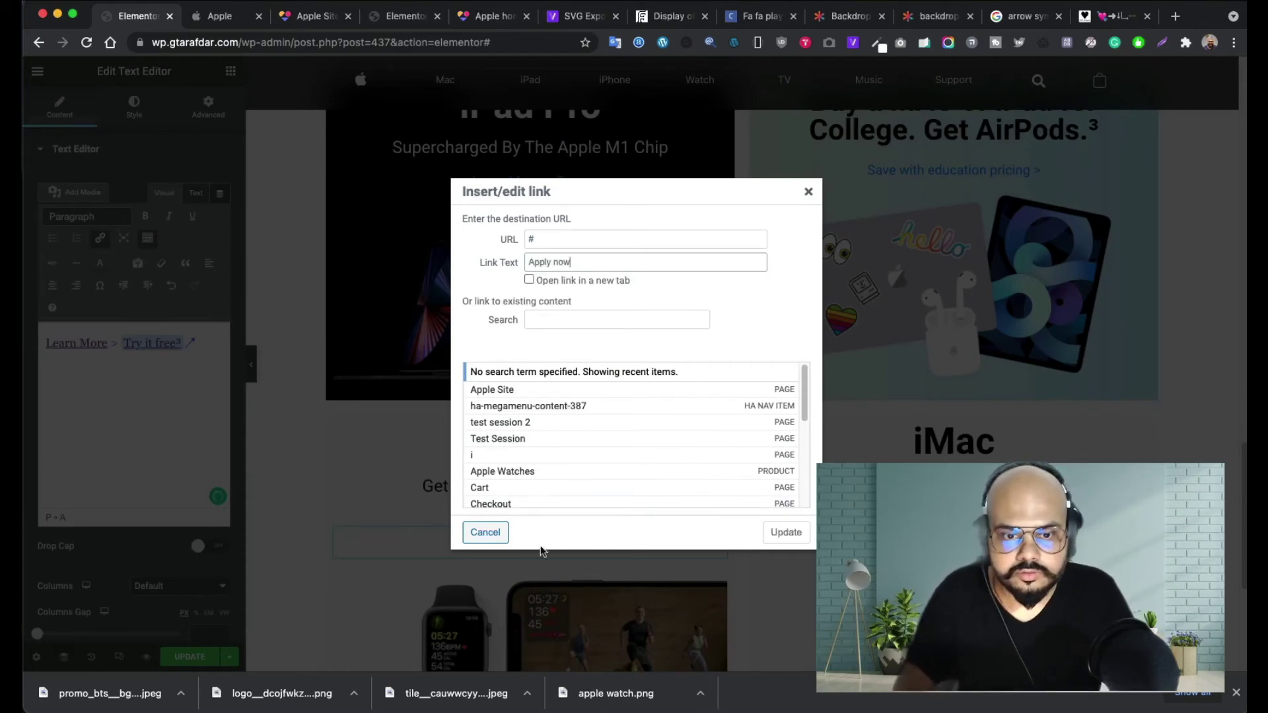
click(783, 534)
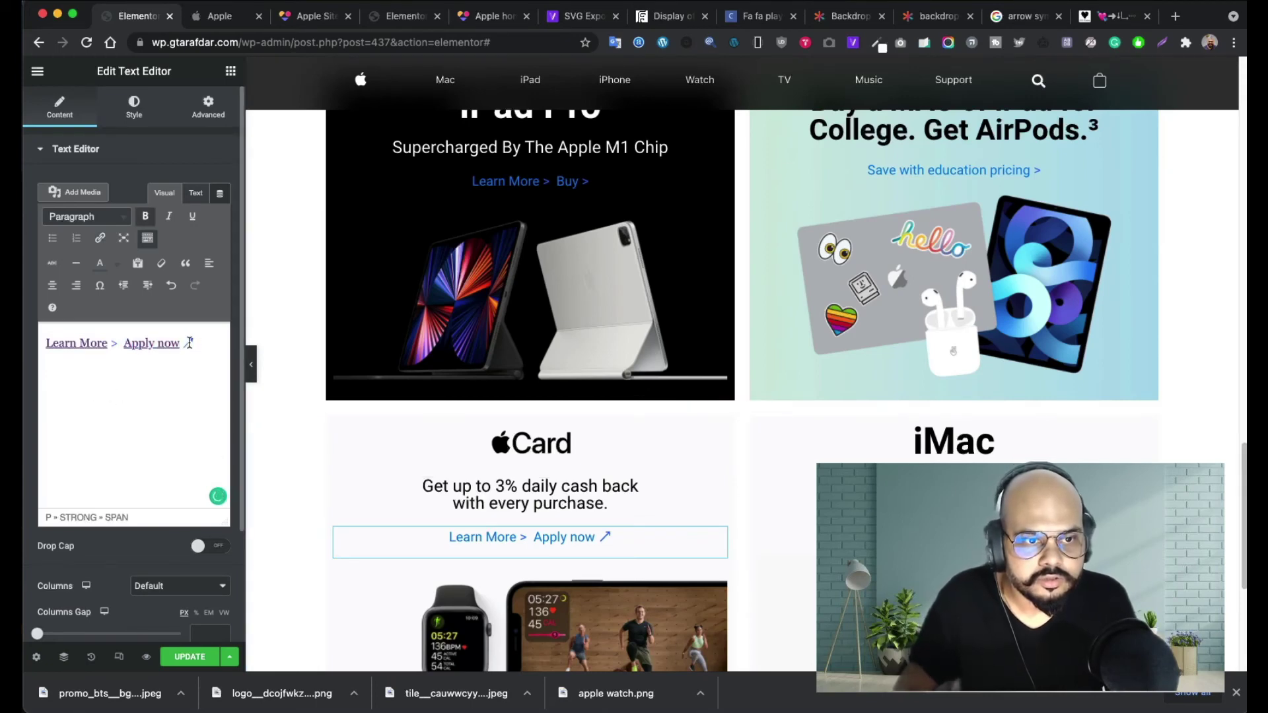
text(>)
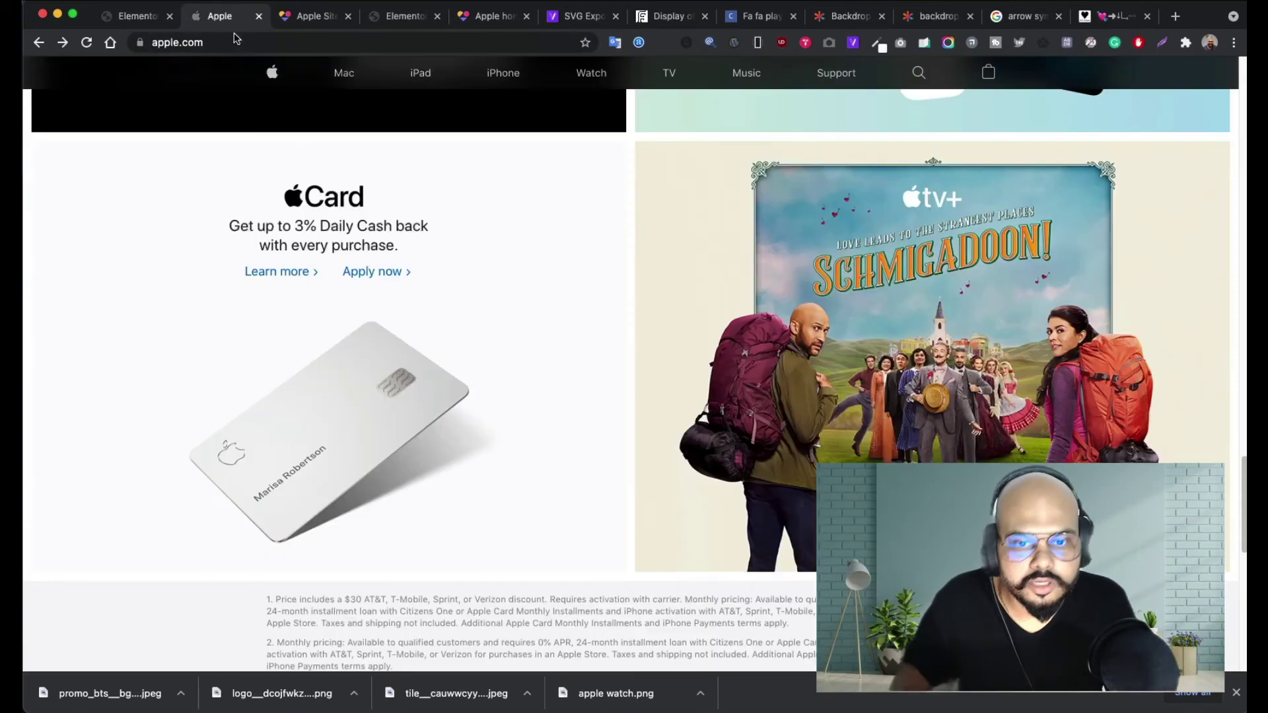
- Replace the Fitness+ watch and phone picture in the Card column with the Apple Card image from the media library
click(232, 20)
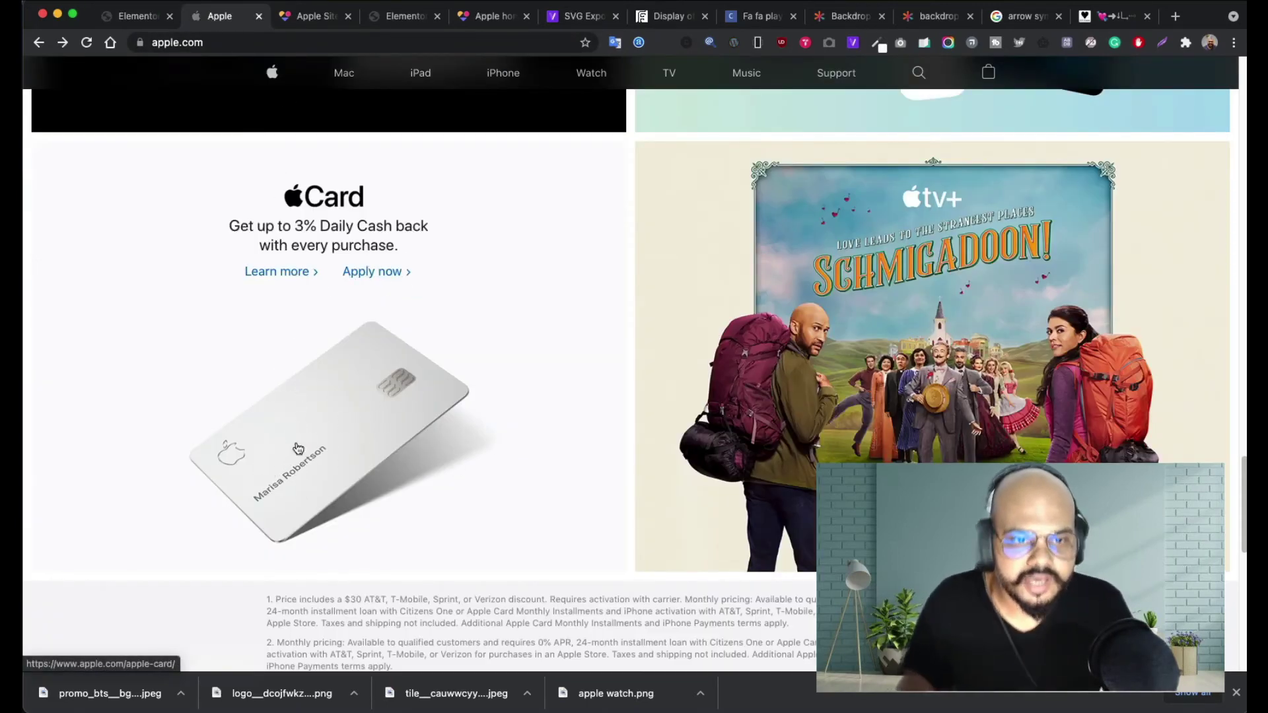
click(142, 15)
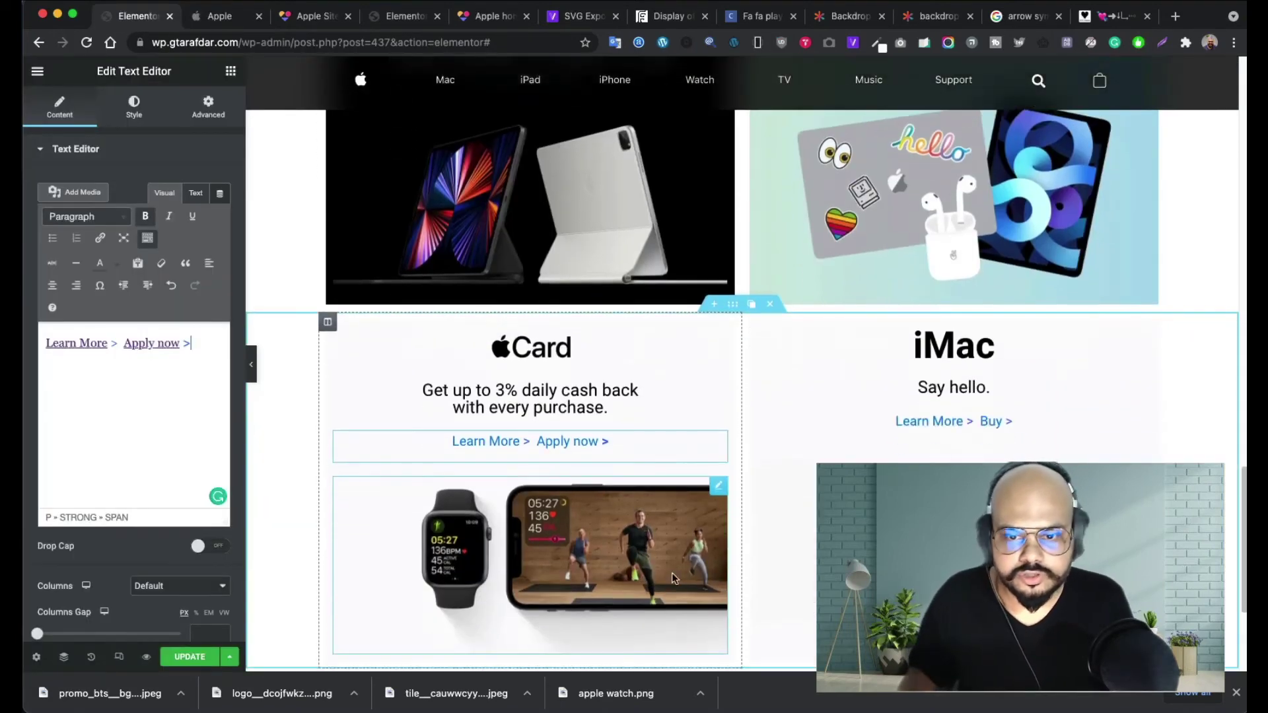
click(719, 488)
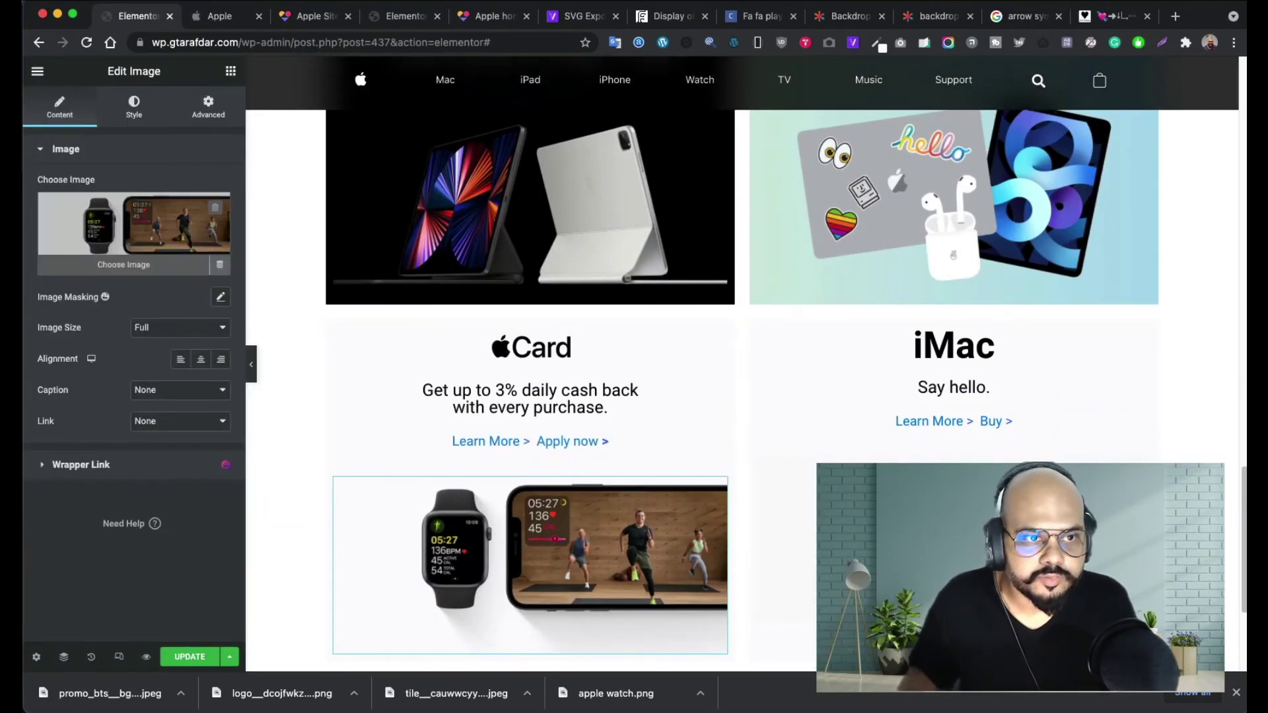
click(132, 239)
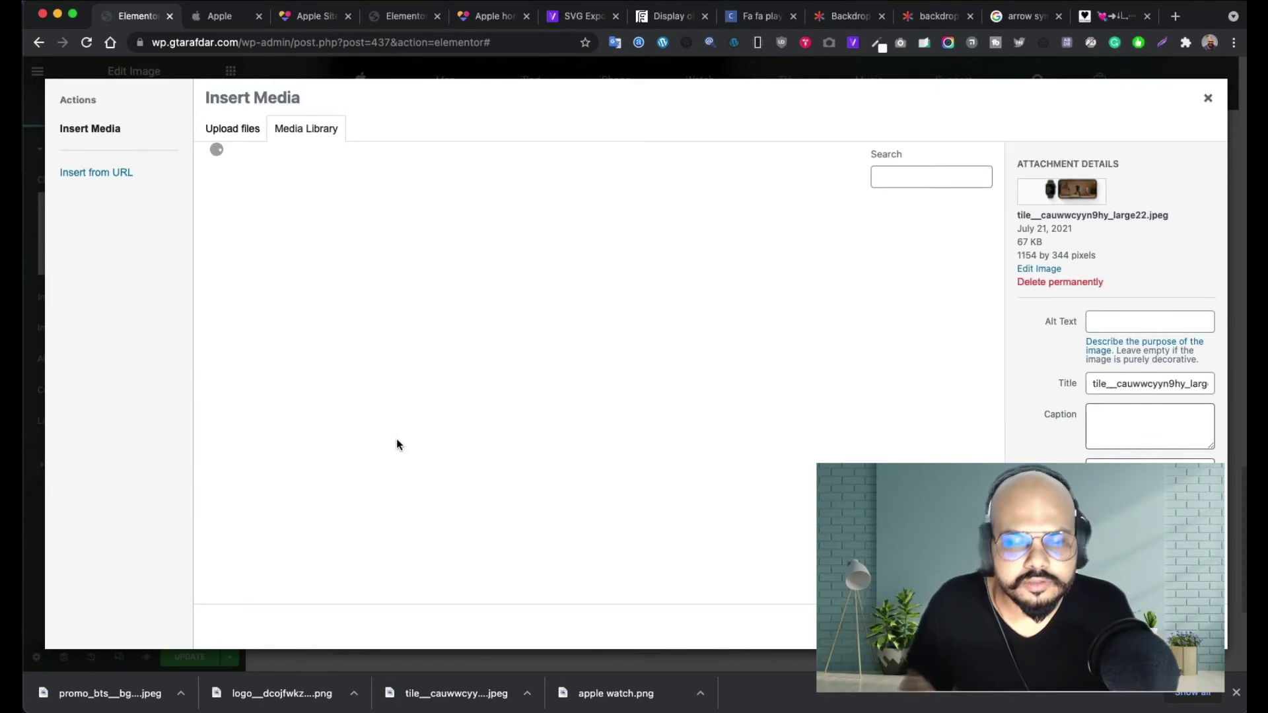
scroll(249, 471, down, 8)
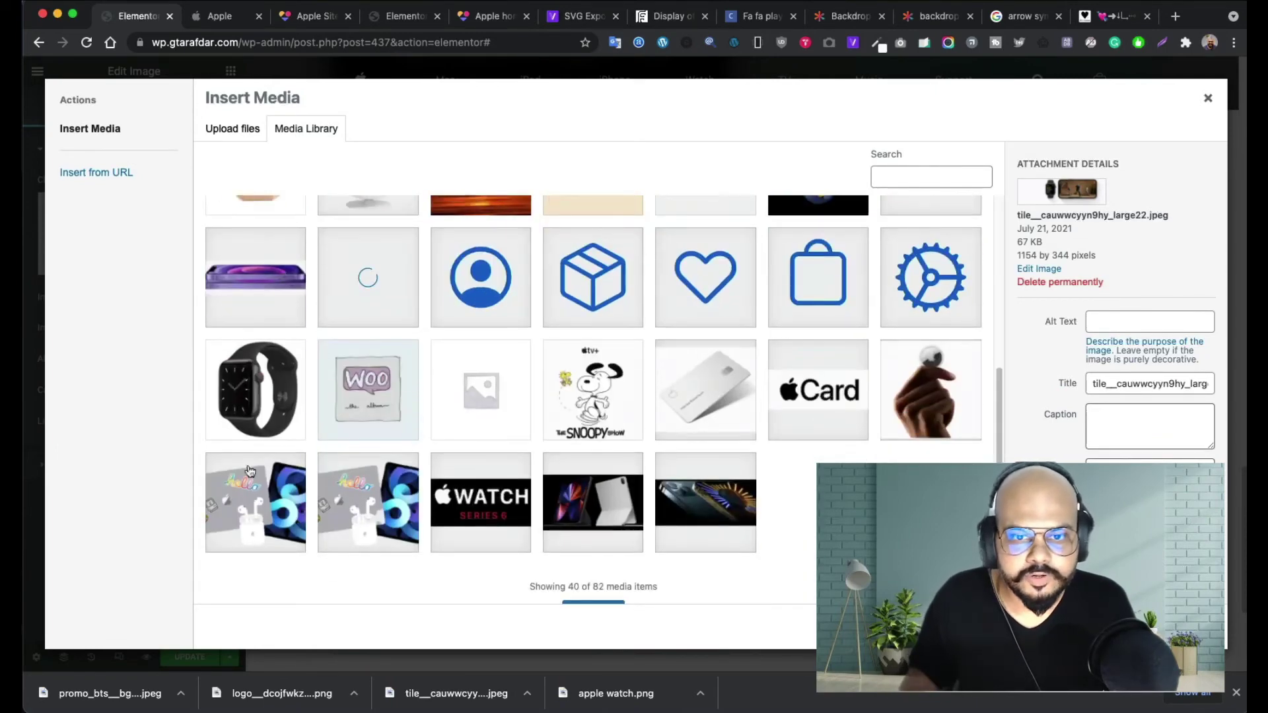
click(721, 396)
click(1176, 626)
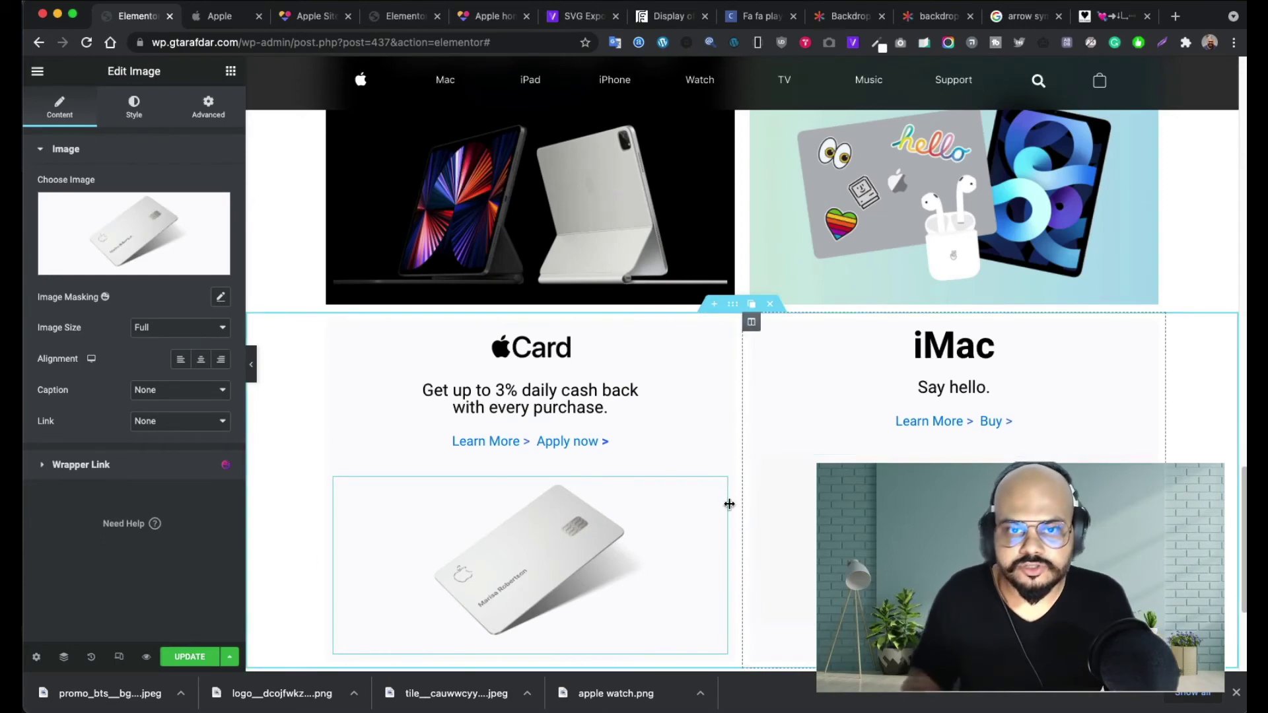
- Save the Schmigadoon tv+ promo image from the original Apple page as a JPEG in the project folder, then return to the new page
scroll(729, 504, down, 4)
scroll(800, 424, up, 2)
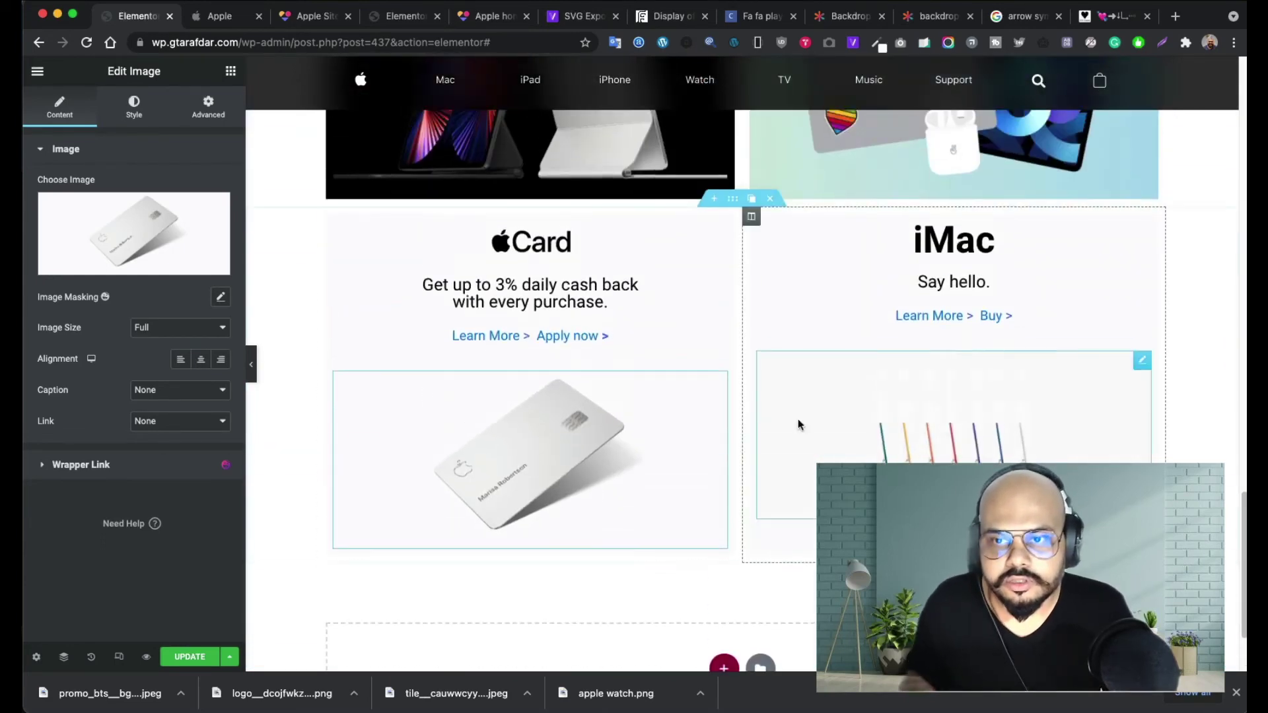
click(220, 19)
scroll(917, 376, up, 3)
scroll(917, 377, down, 5)
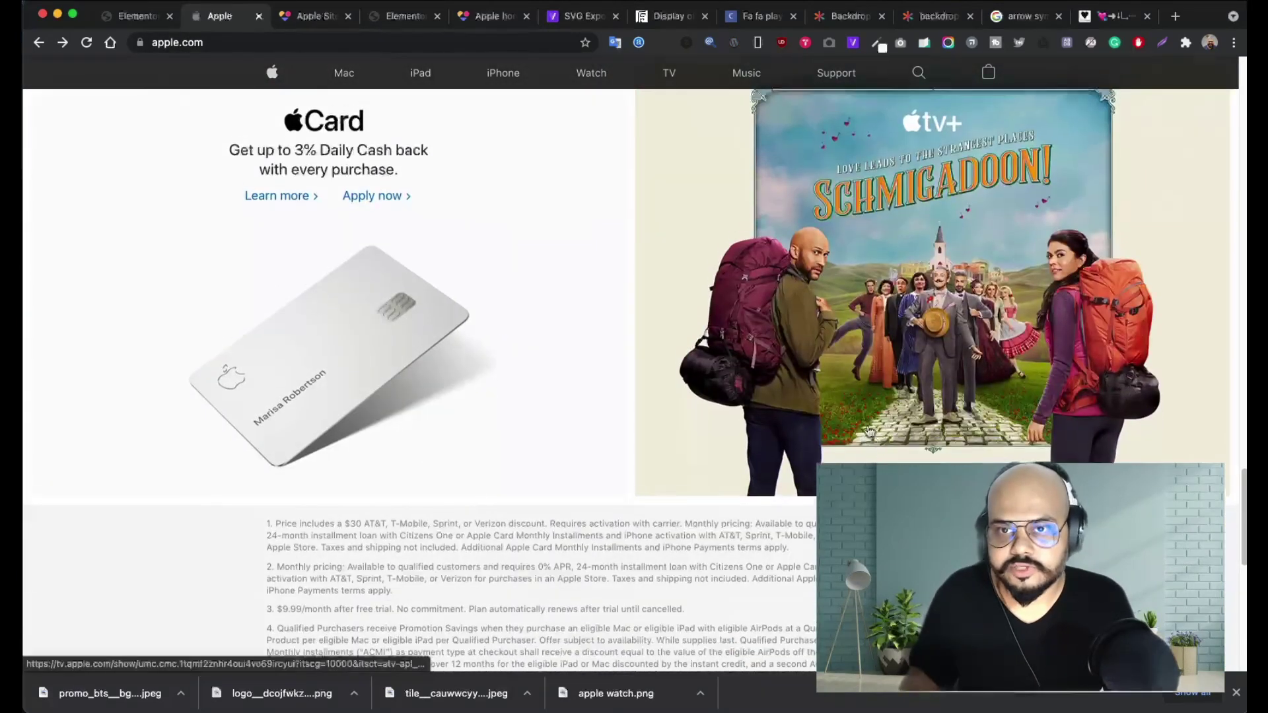
scroll(917, 377, up, 3)
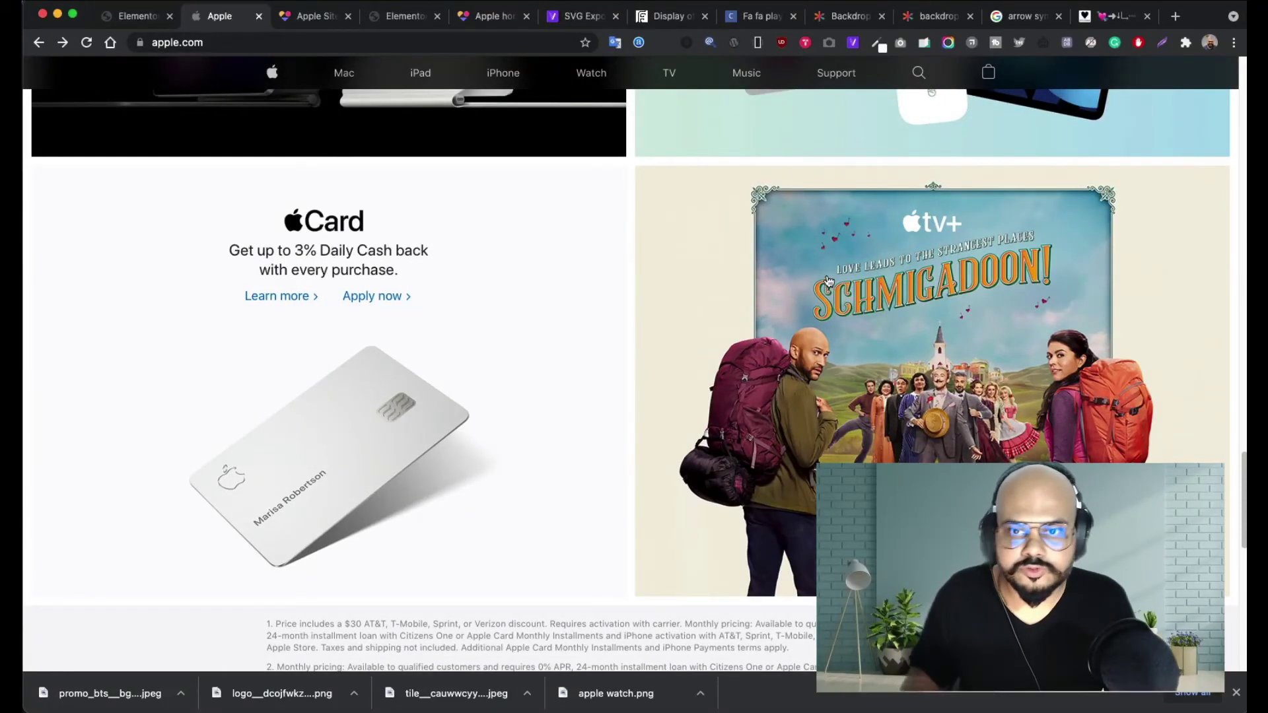
click(830, 44)
scroll(545, 367, down, 5)
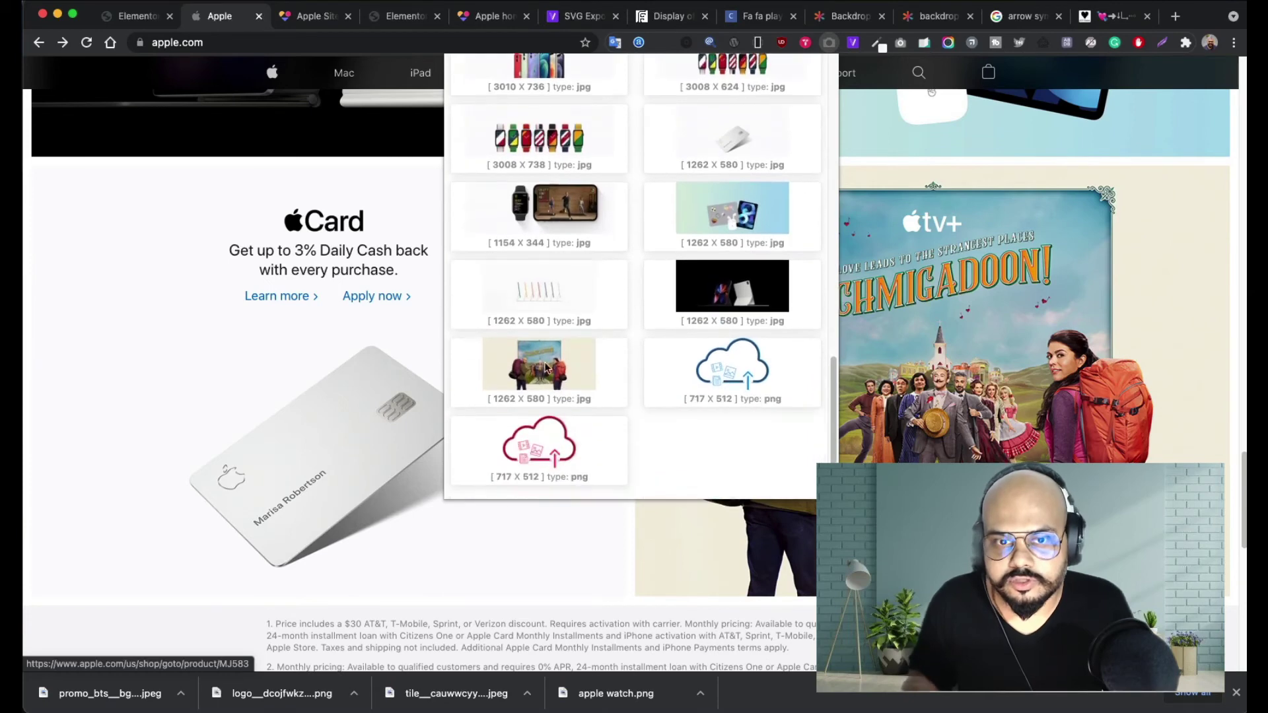
right_click(546, 366)
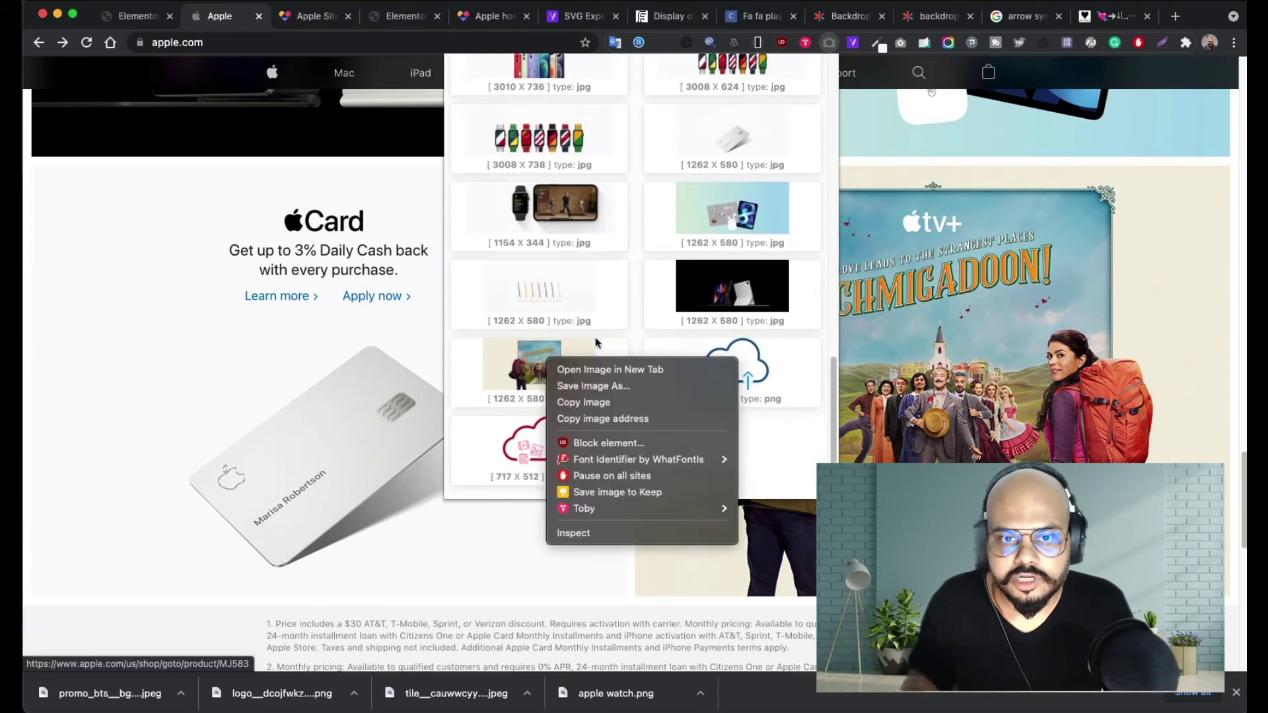
click(617, 392)
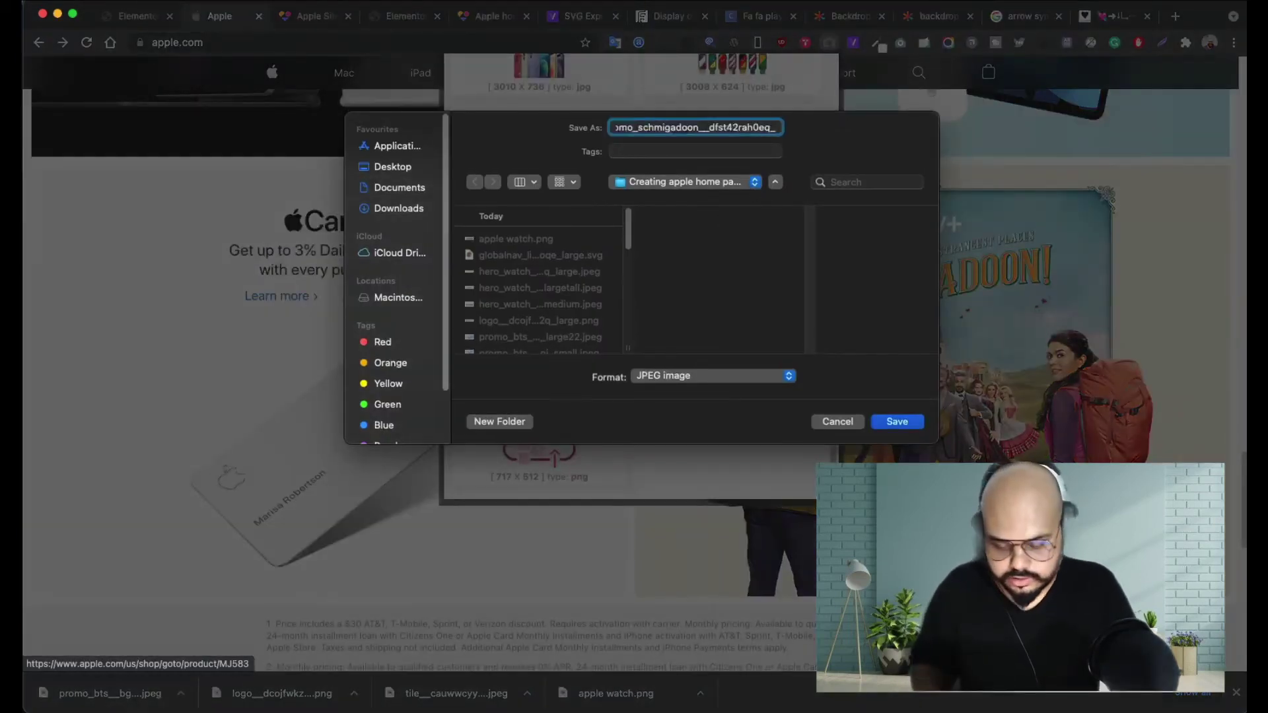
key(Return)
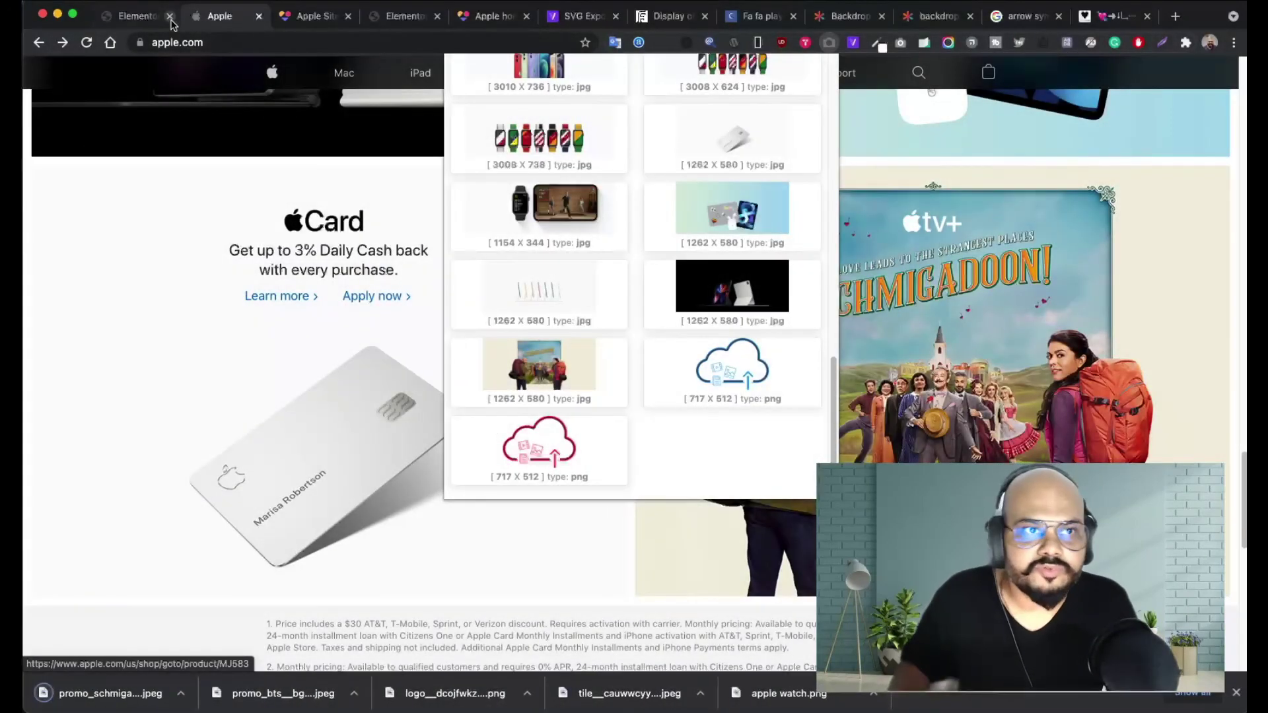
click(170, 24)
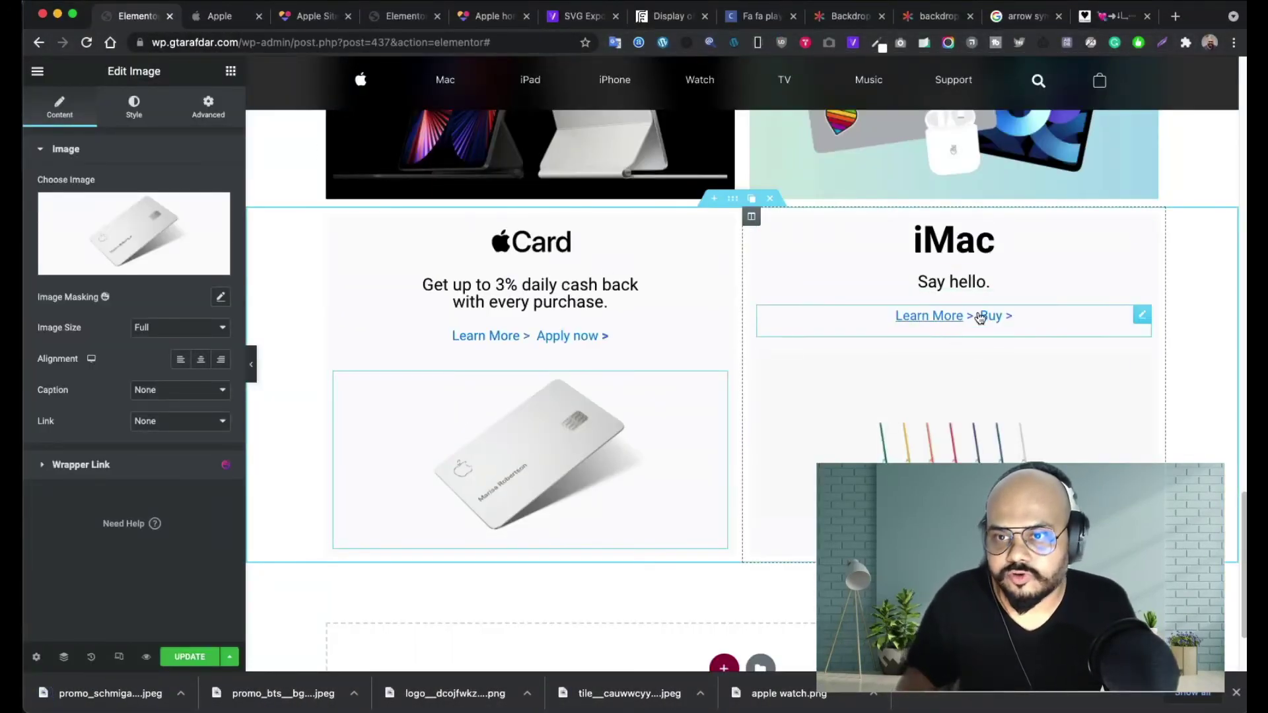
- Upload the Schmigadoon promo JPEG to the media library and insert it as the iMac column's background image
click(750, 216)
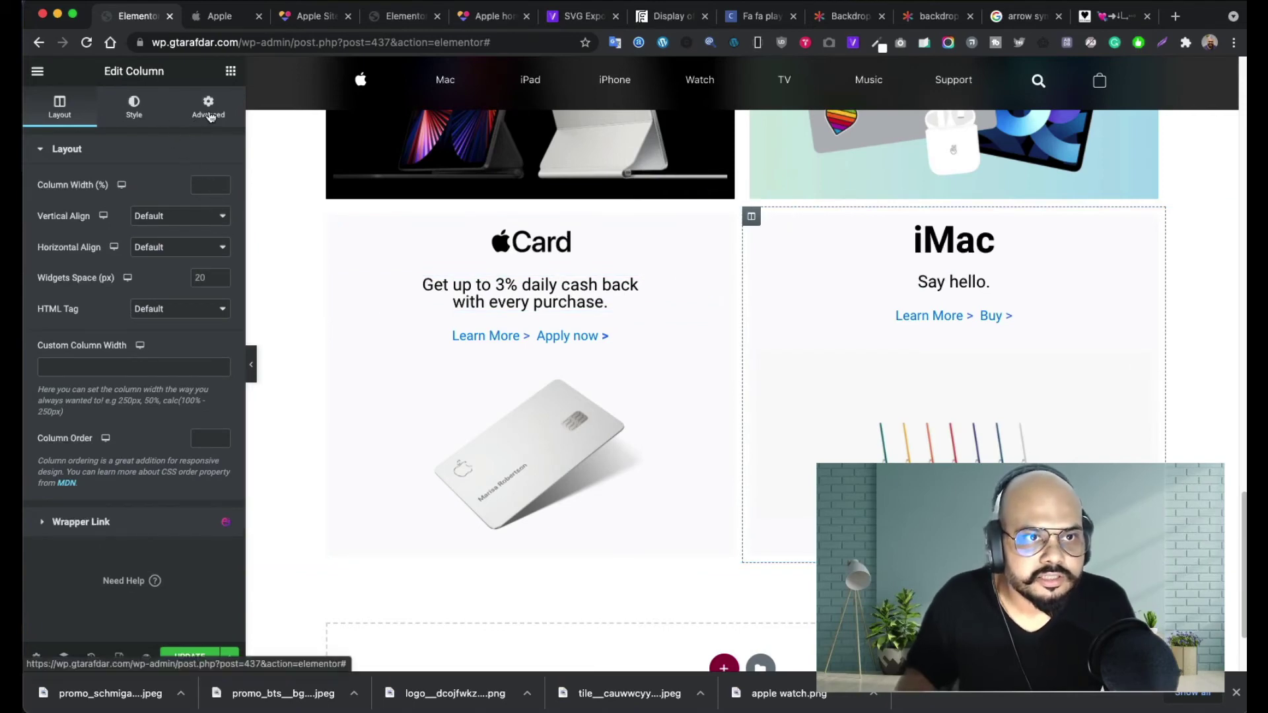
click(135, 112)
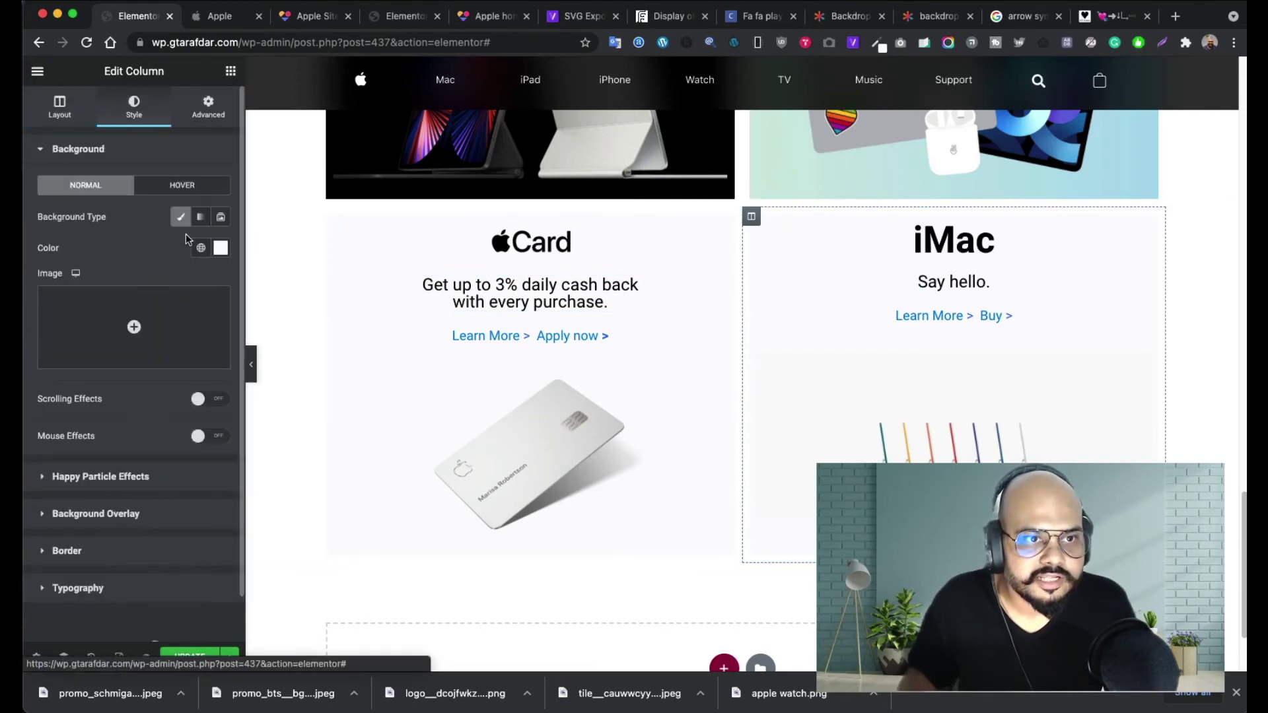
click(136, 329)
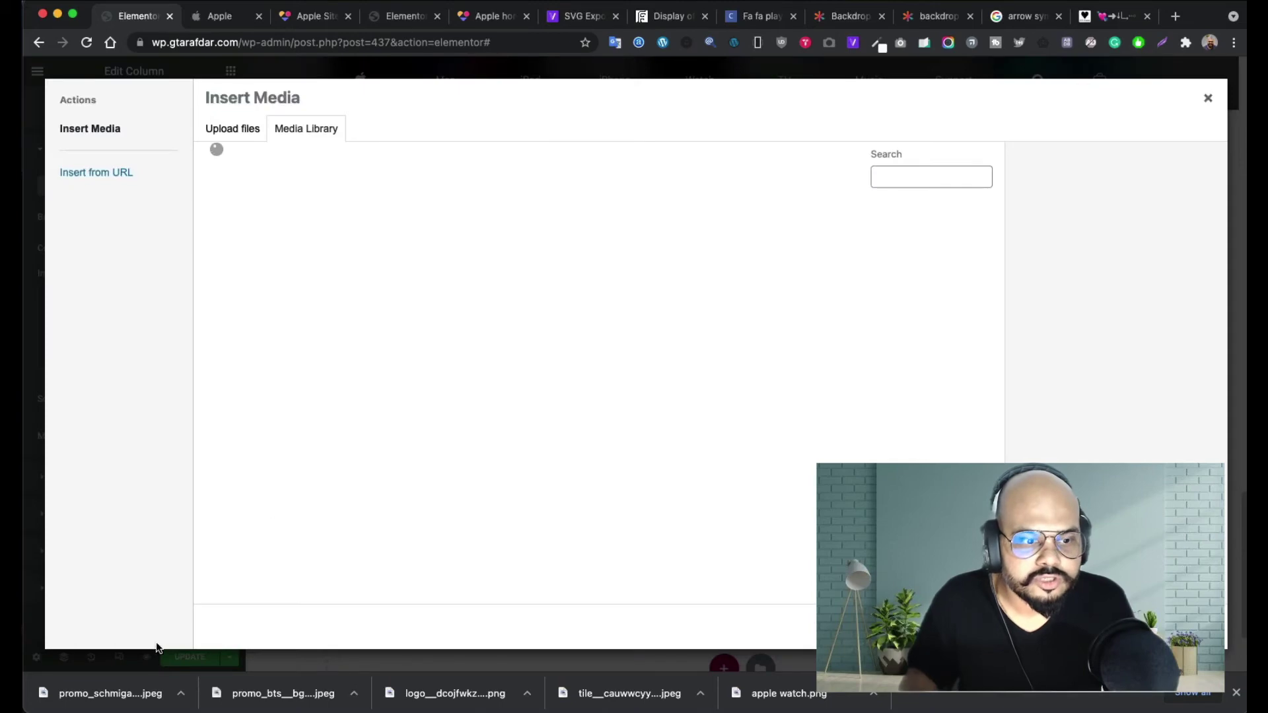
drag(120, 700, 388, 371)
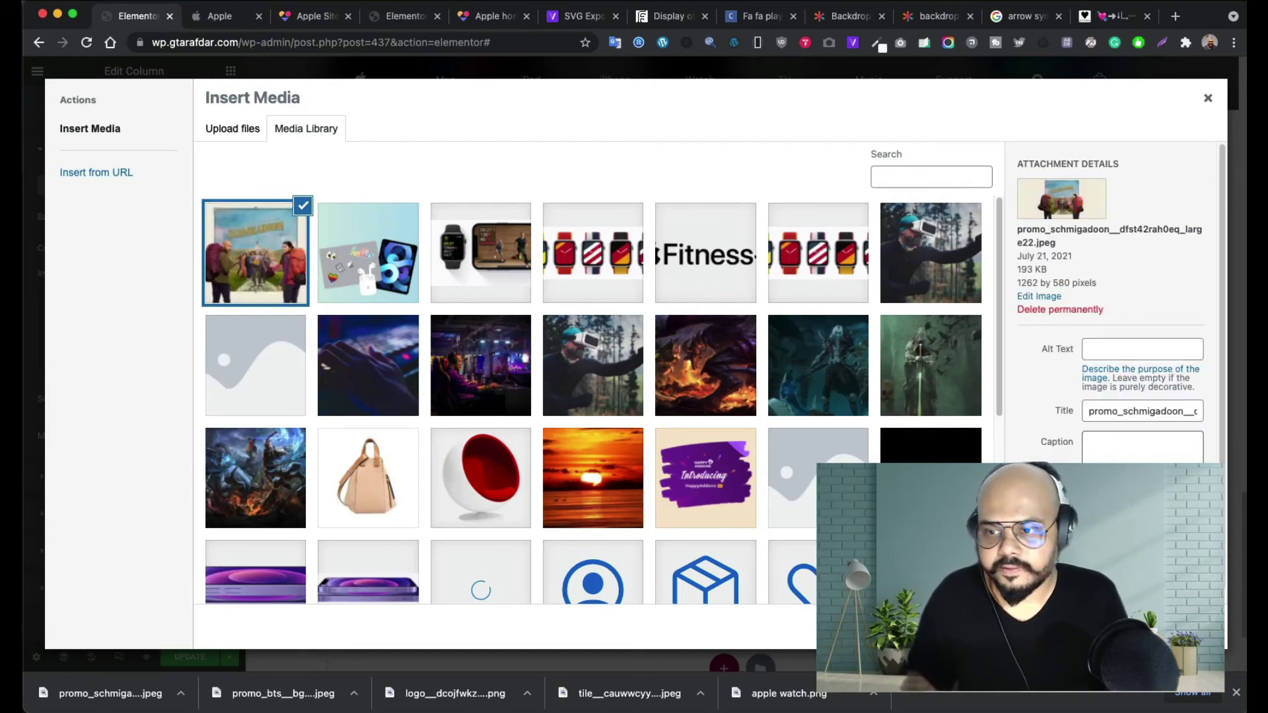
click(1175, 627)
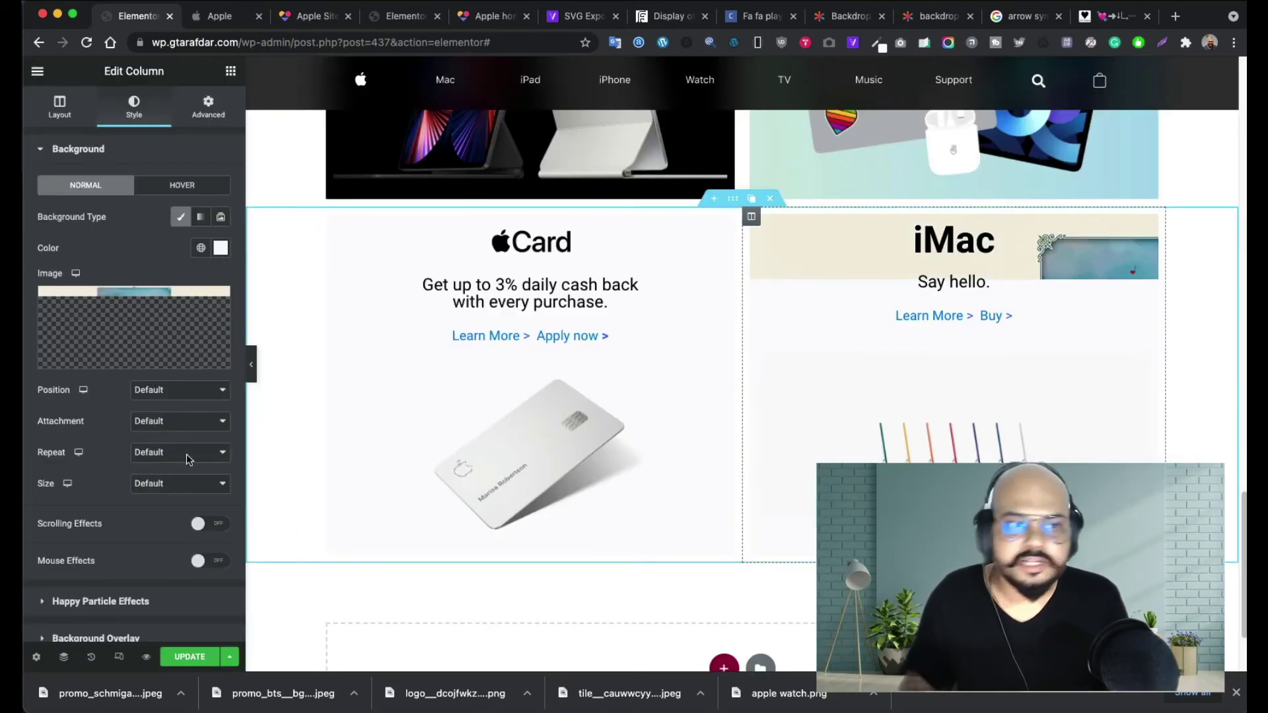
- Set the column background image's position to Center Center, repeat to No-repeat and size to Cover
click(186, 394)
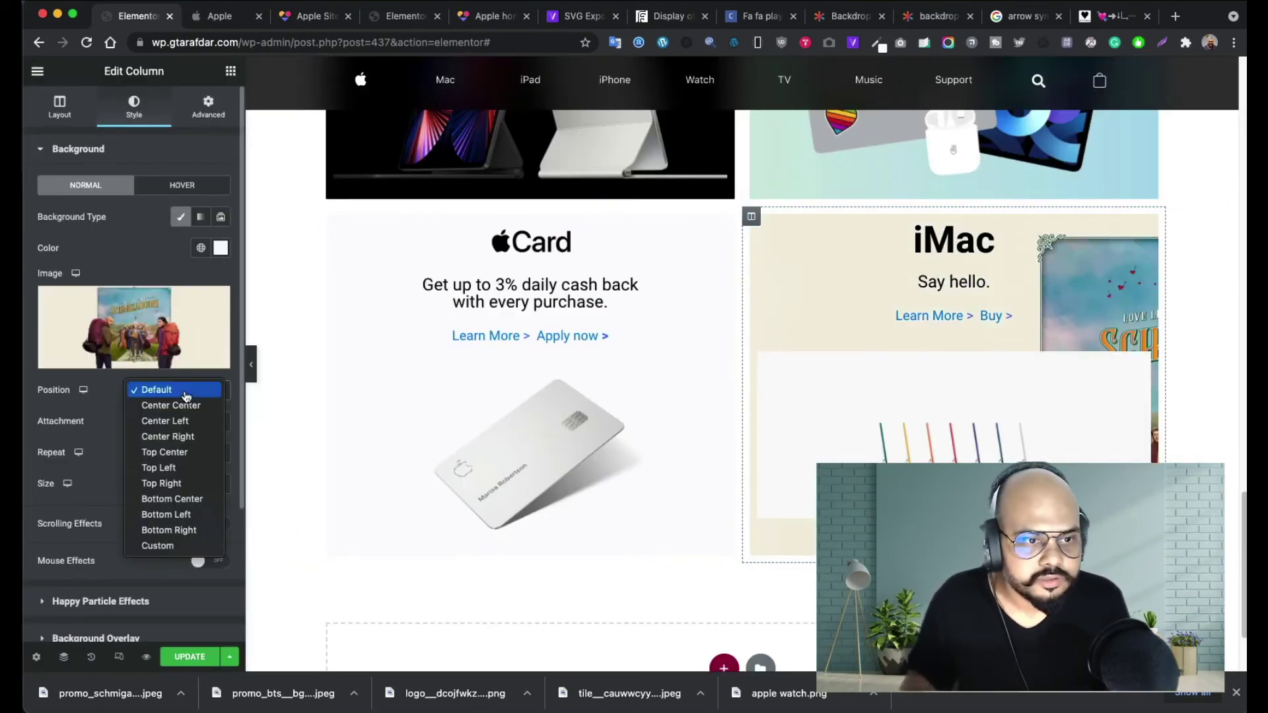
click(171, 406)
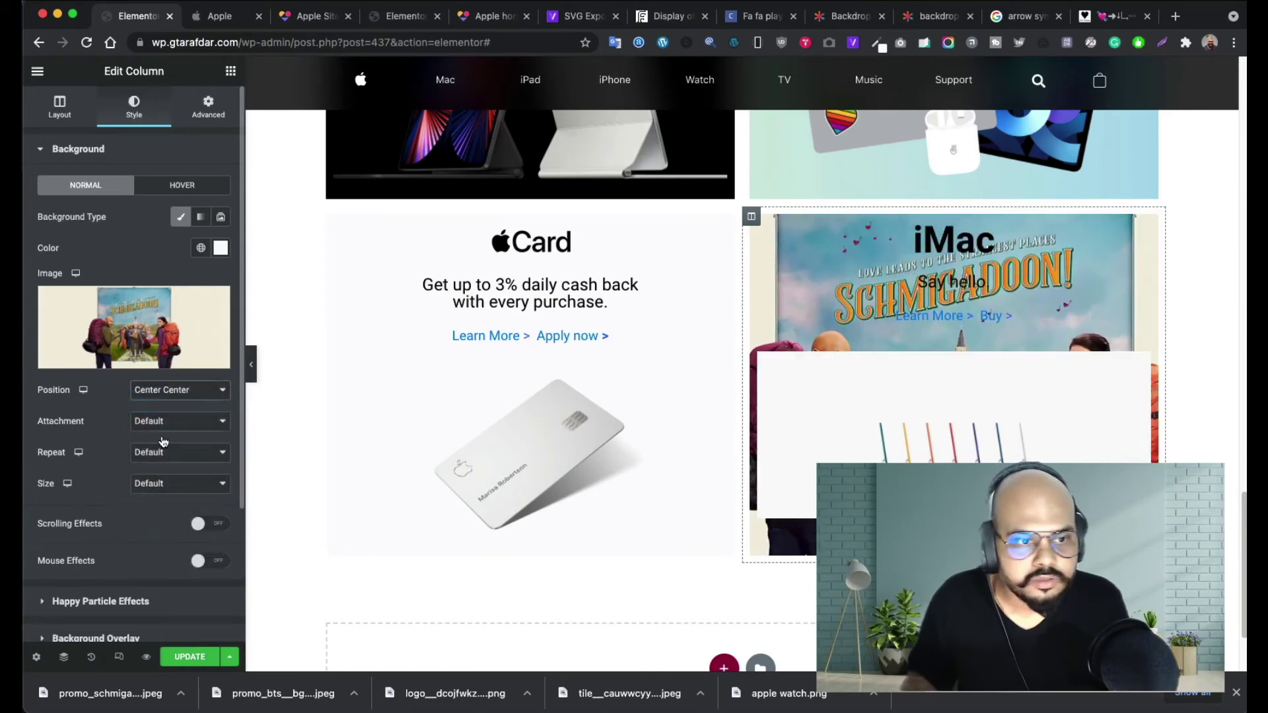
click(174, 485)
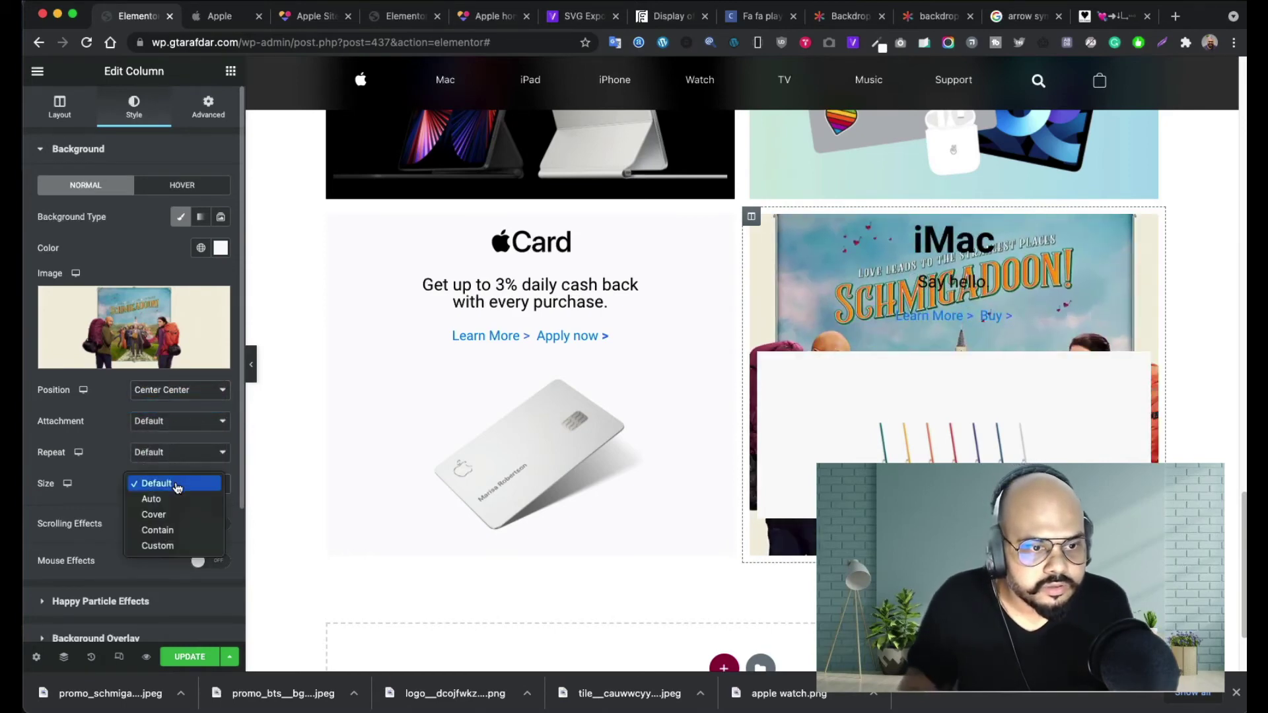
click(166, 533)
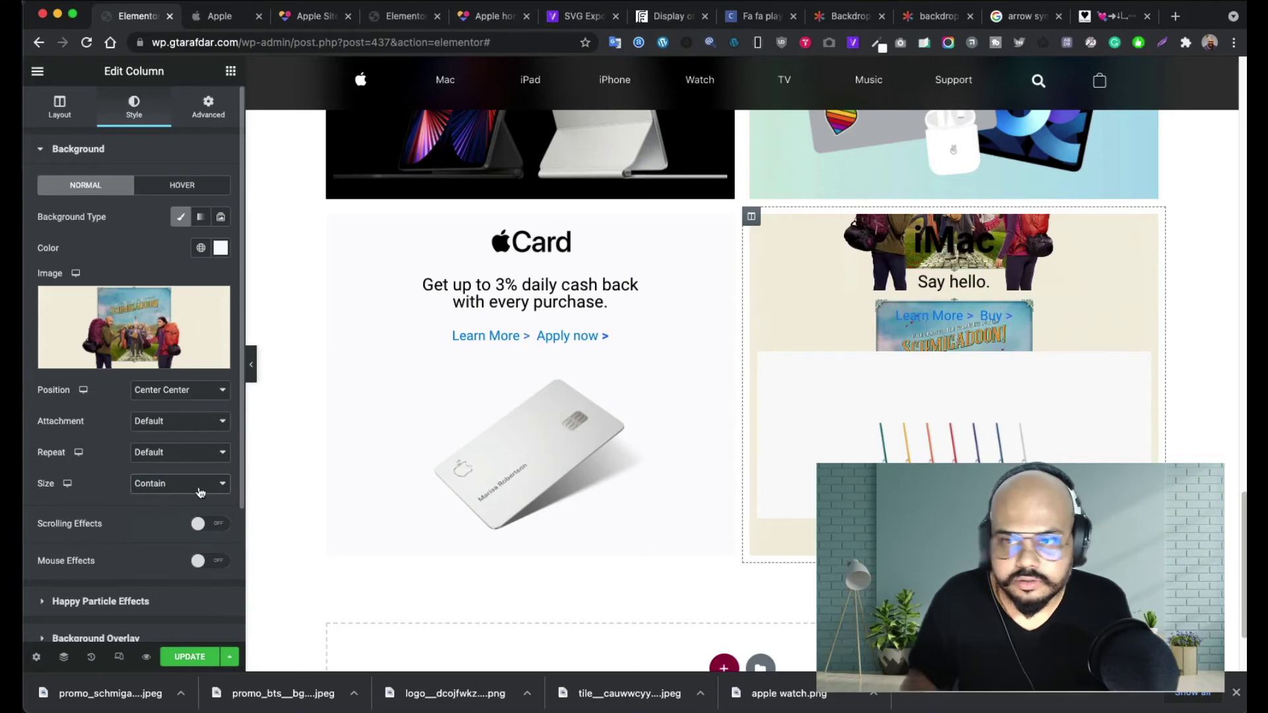
click(179, 453)
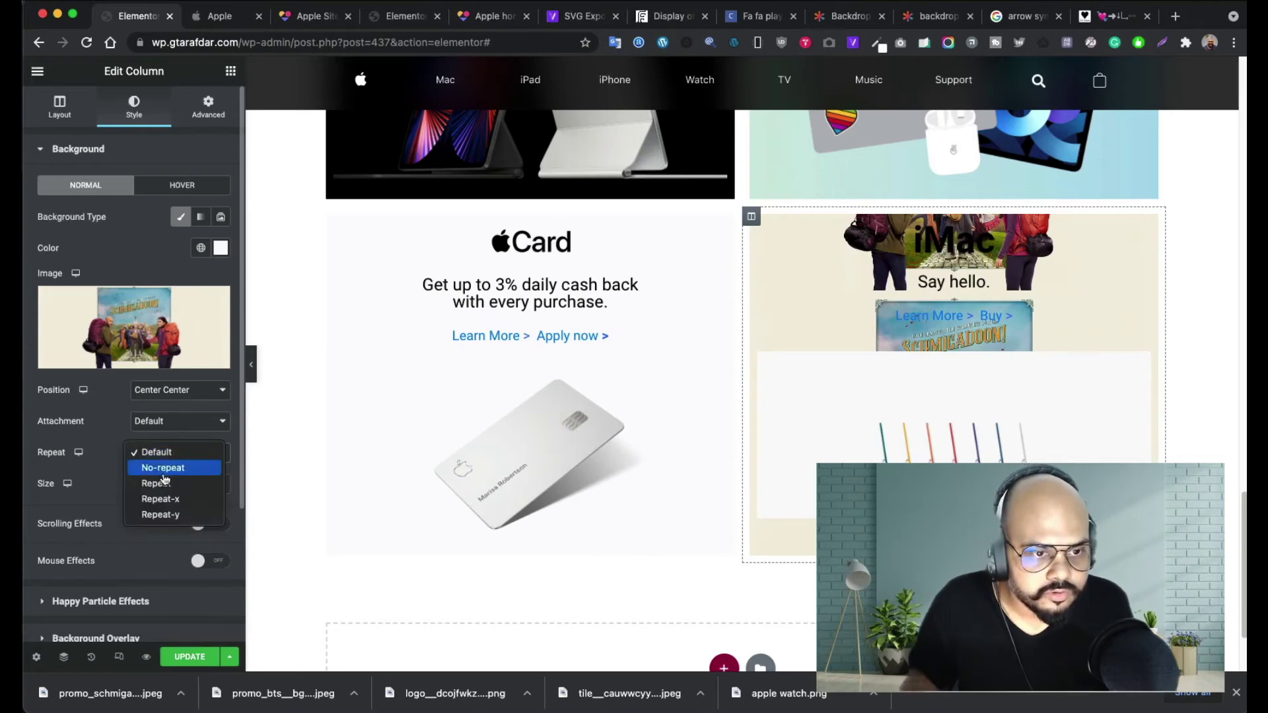
click(175, 467)
click(178, 423)
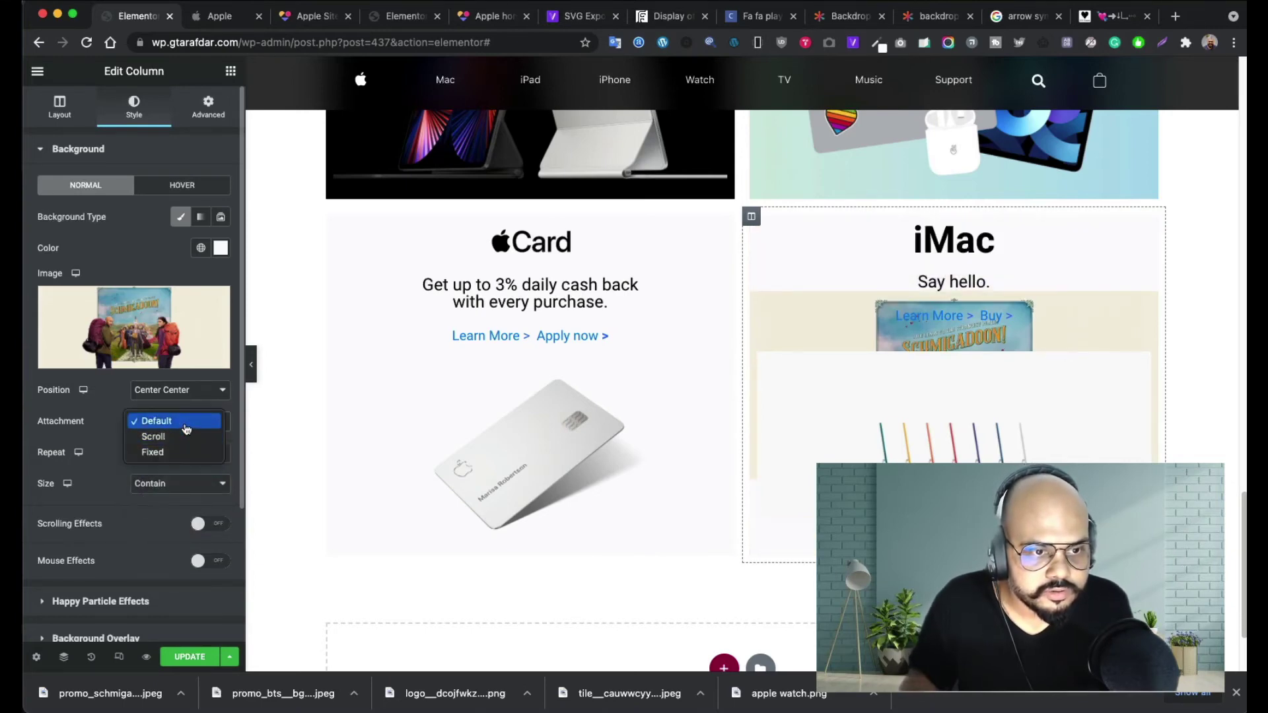
click(184, 424)
click(188, 494)
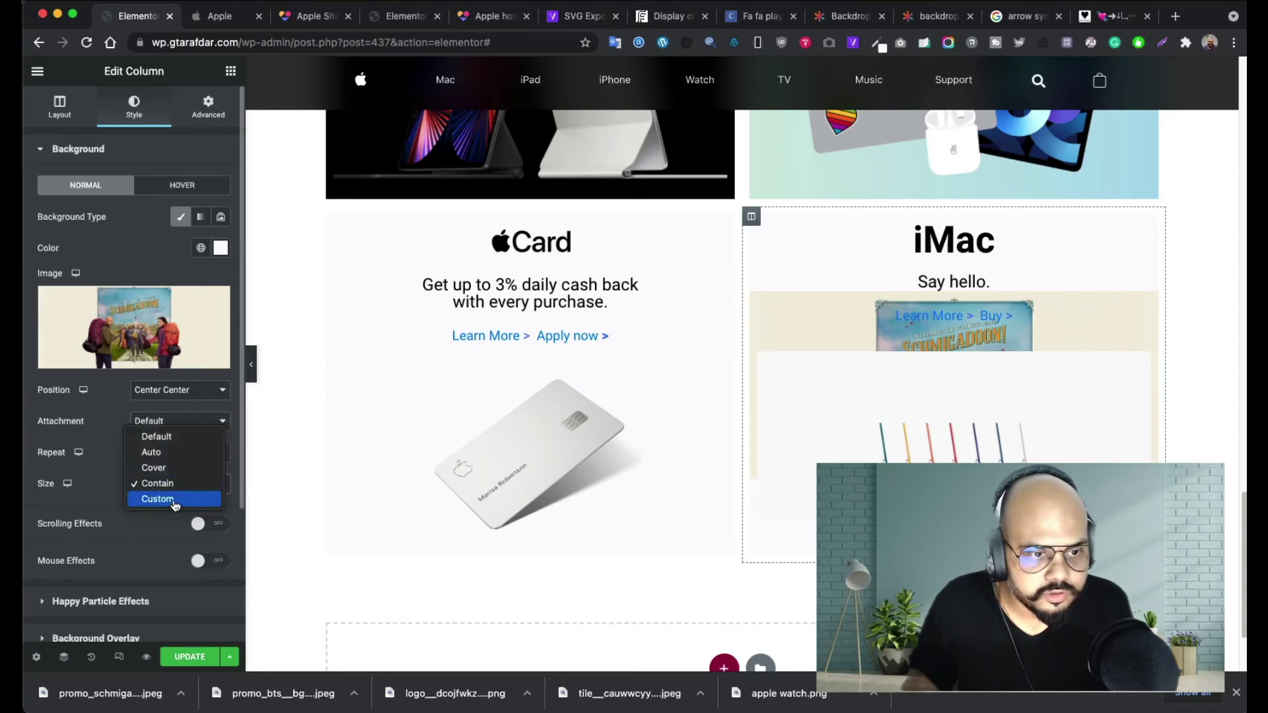
click(173, 471)
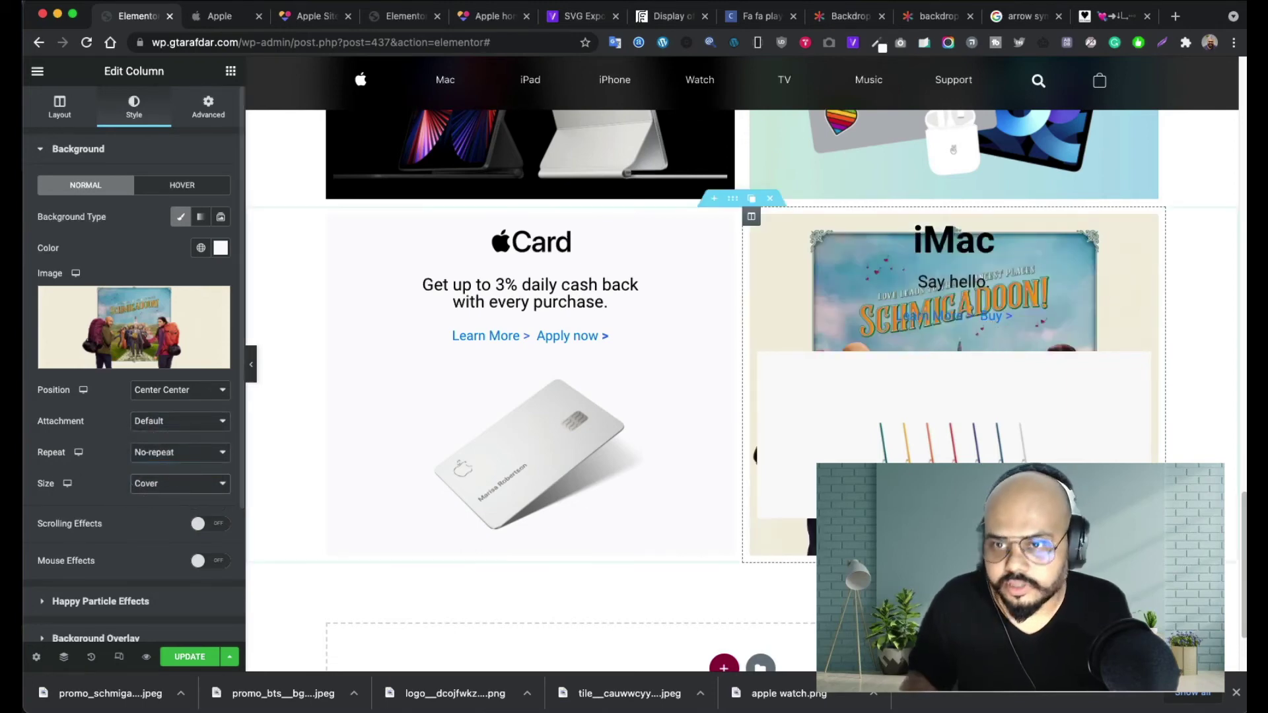
- Delete the iMac picture, the "Say hello." text and the "iMac" heading from the Schmigadoon column, checking against the original Apple page
mouse_move(1144, 368)
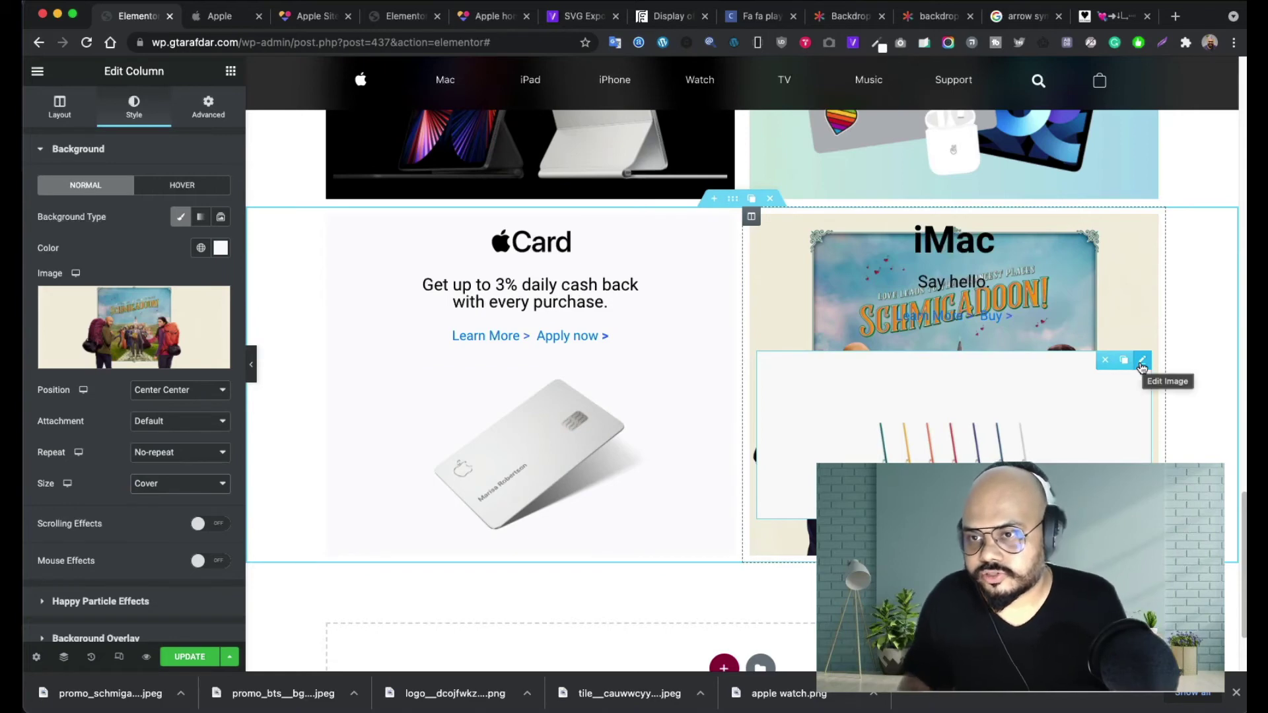
click(1105, 361)
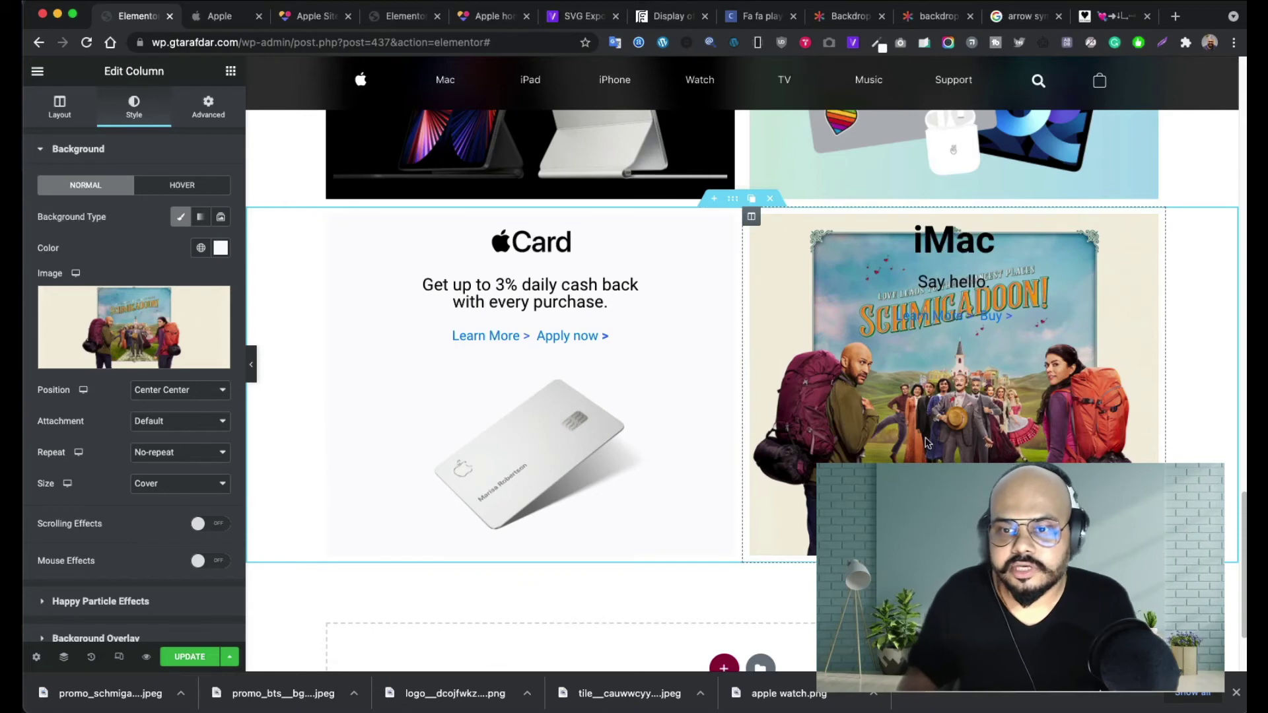
click(221, 20)
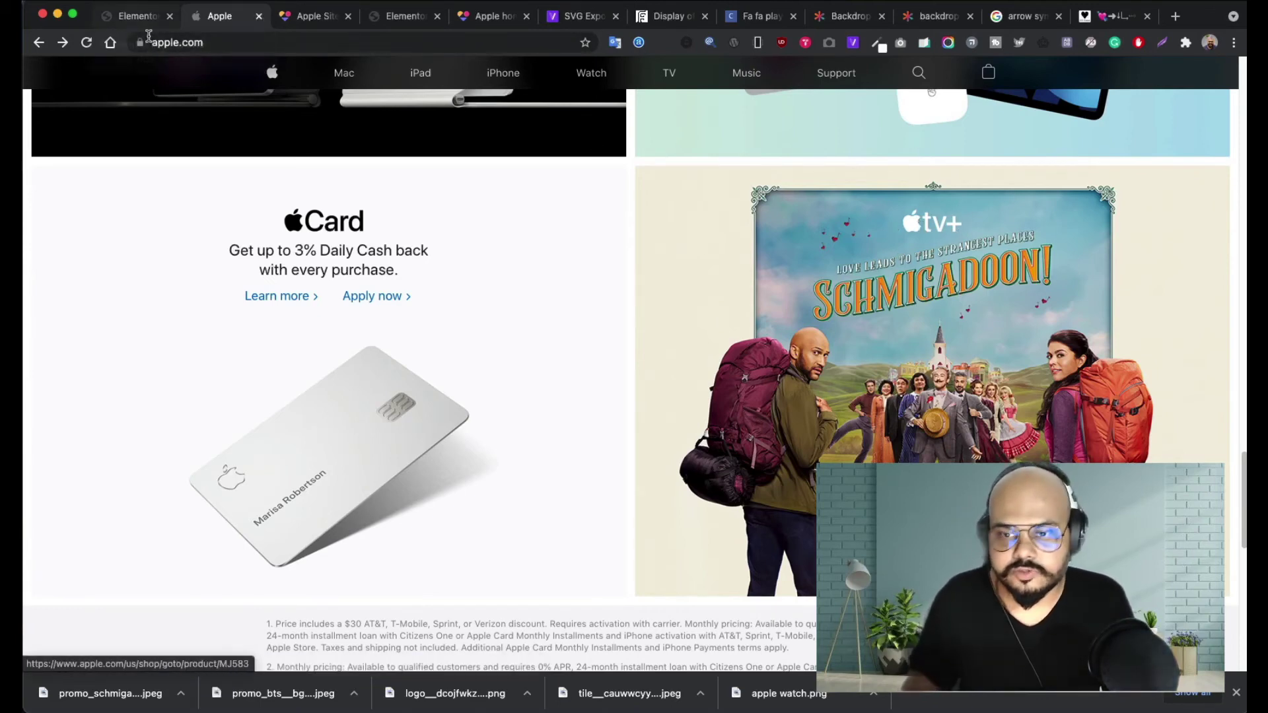
click(129, 19)
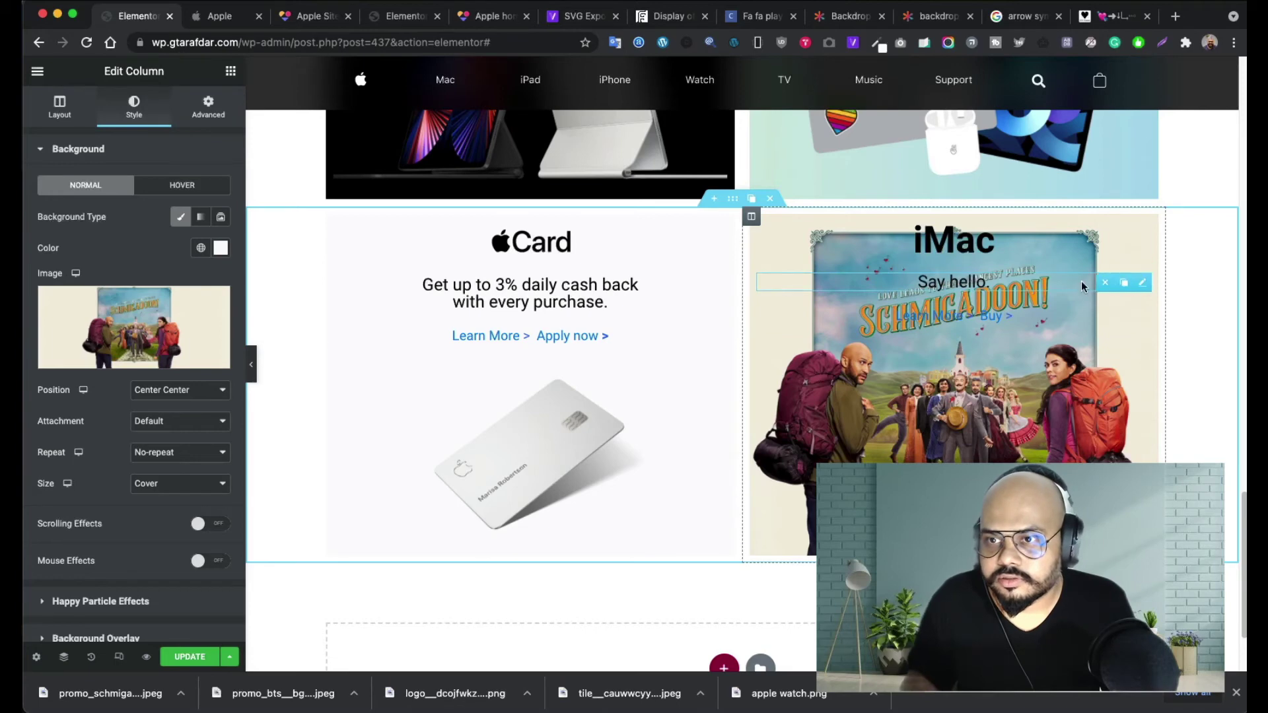
click(1104, 284)
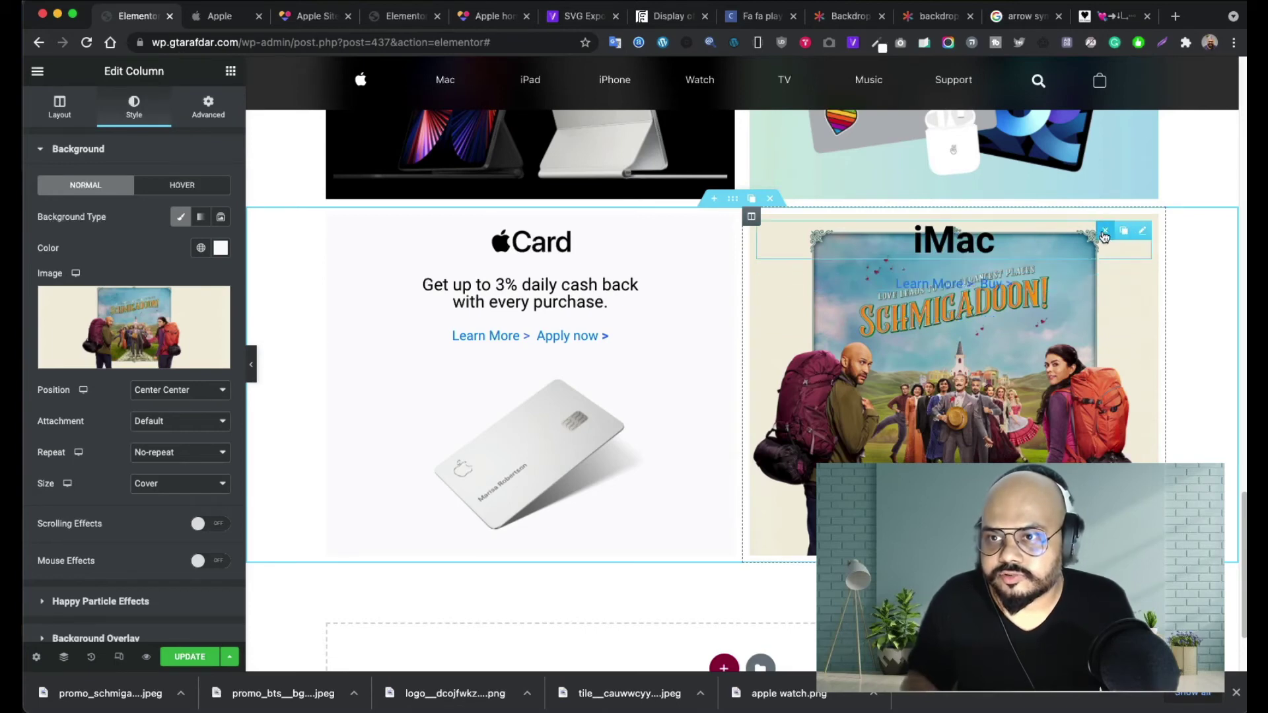
click(1104, 231)
- Open the spacing settings of the "Learn More > Buy >" text widget and unlink its padding values
click(1143, 234)
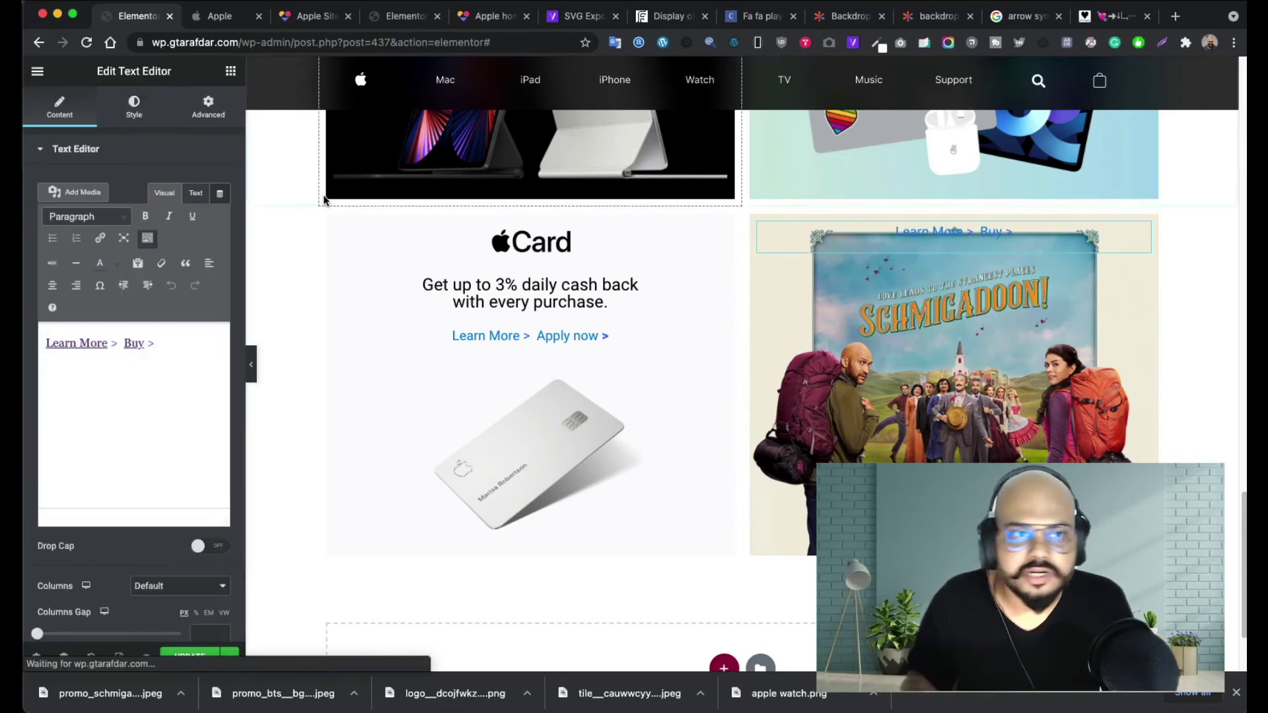
click(208, 106)
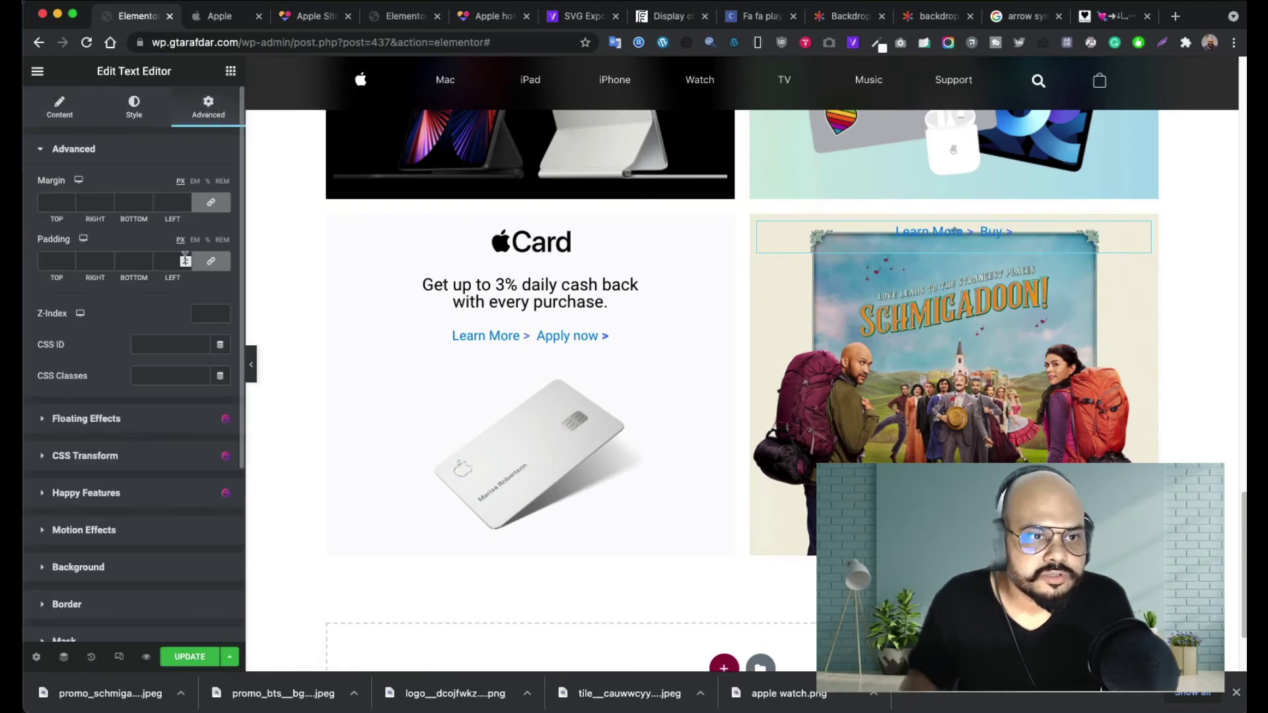
click(211, 261)
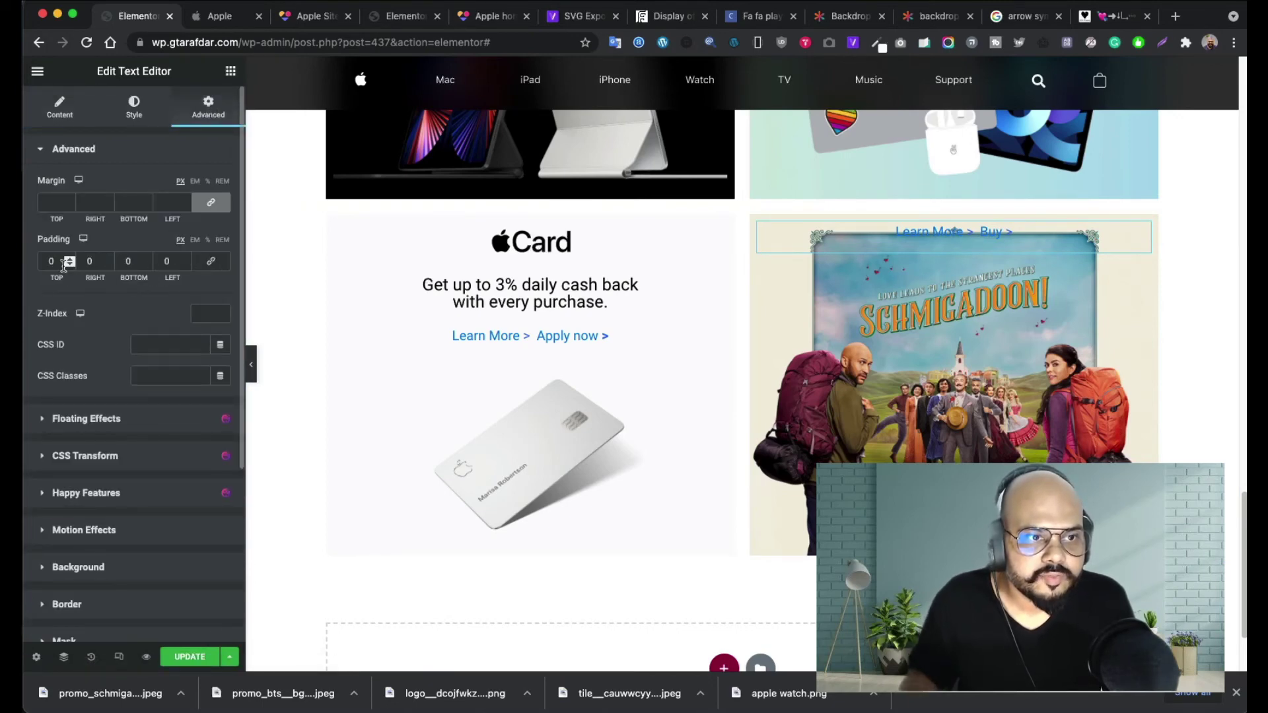
- Try a top padding of 50 px on the link text, resetting it to 0
drag(64, 266, 37, 258)
text(50)
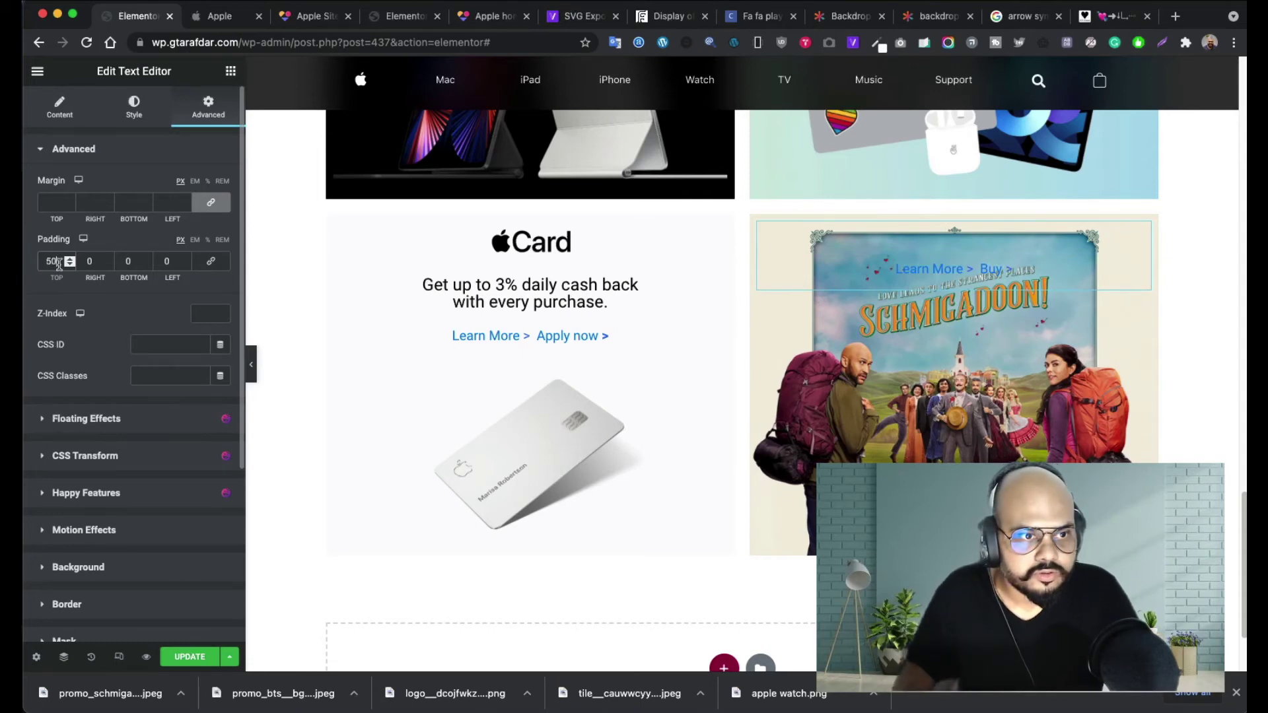
drag(59, 264, 45, 261)
text(0)
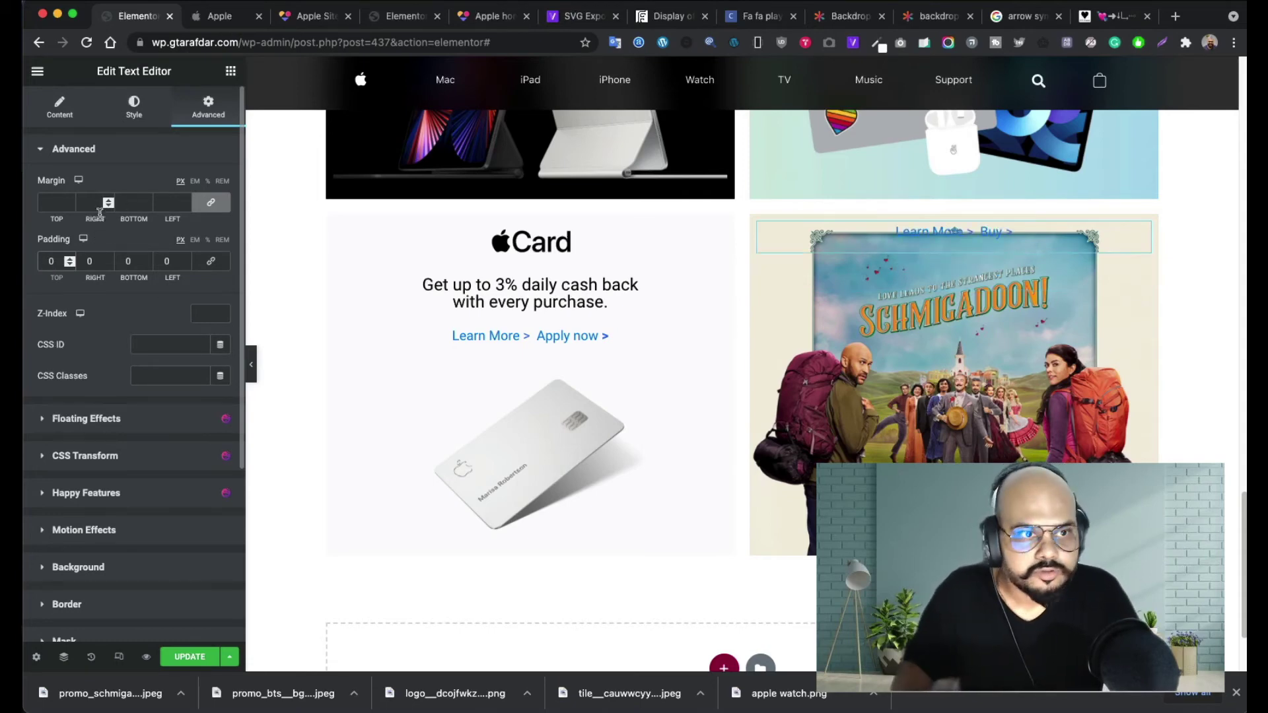
- Unlink the link text's margin values and try top margins of 50 and 100 px, resetting the value to 0
click(211, 202)
drag(56, 203, 30, 203)
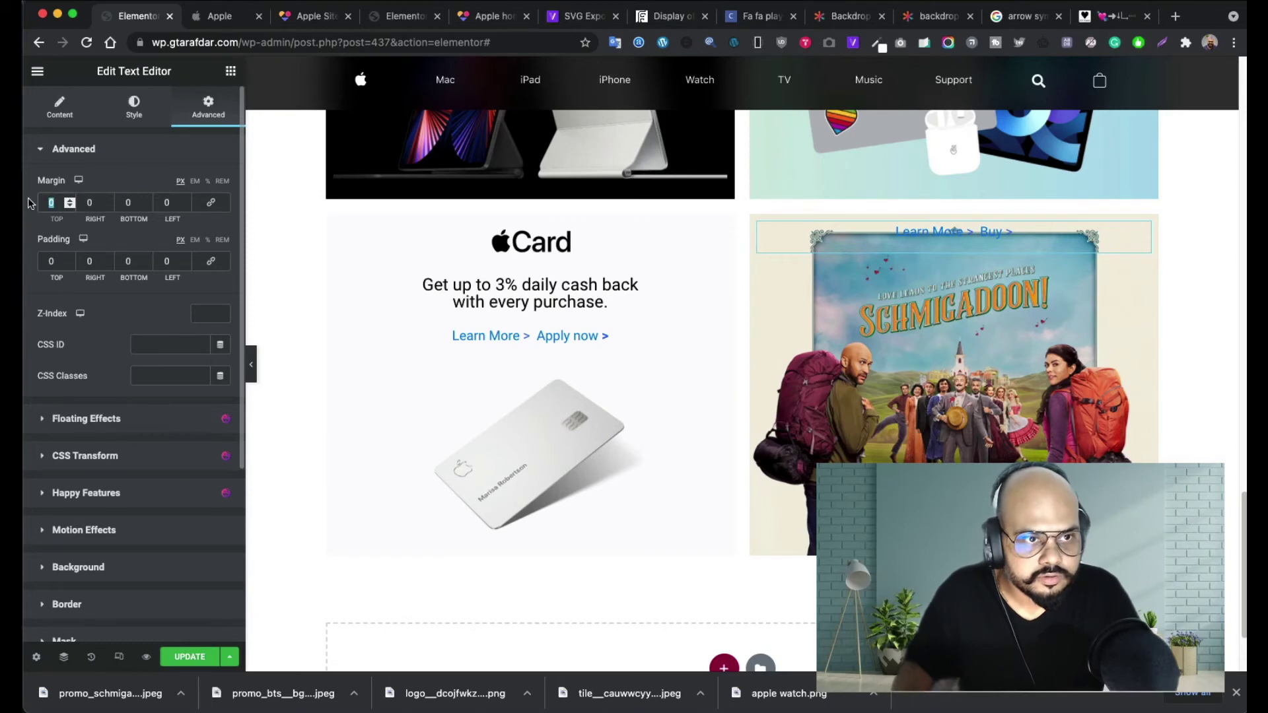
text(50)
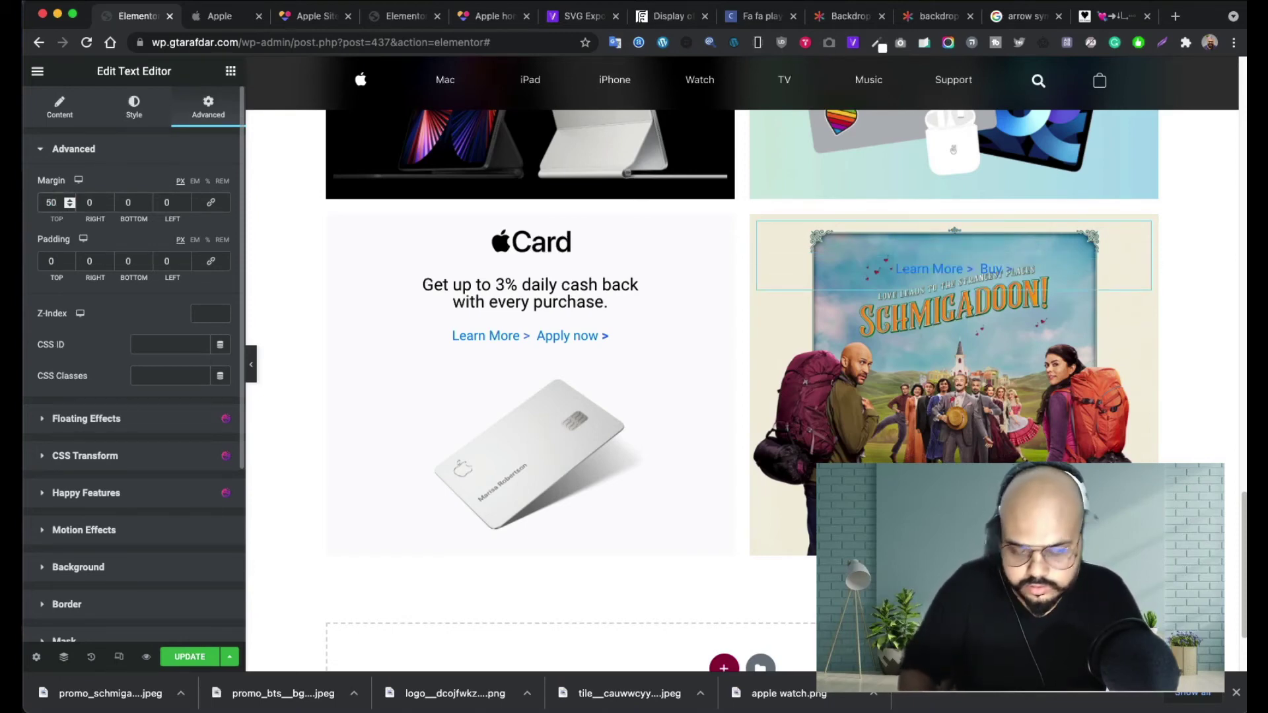
key(BackSpace)
key(BackSpace)
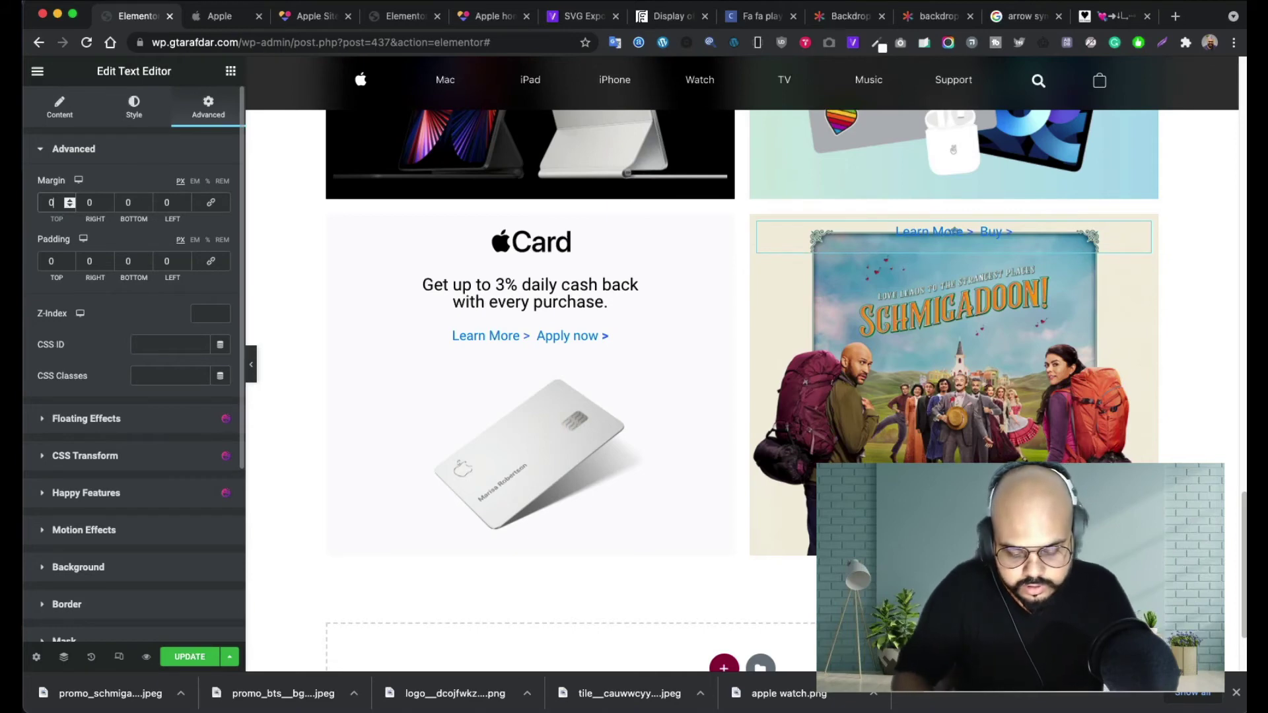
text(100)
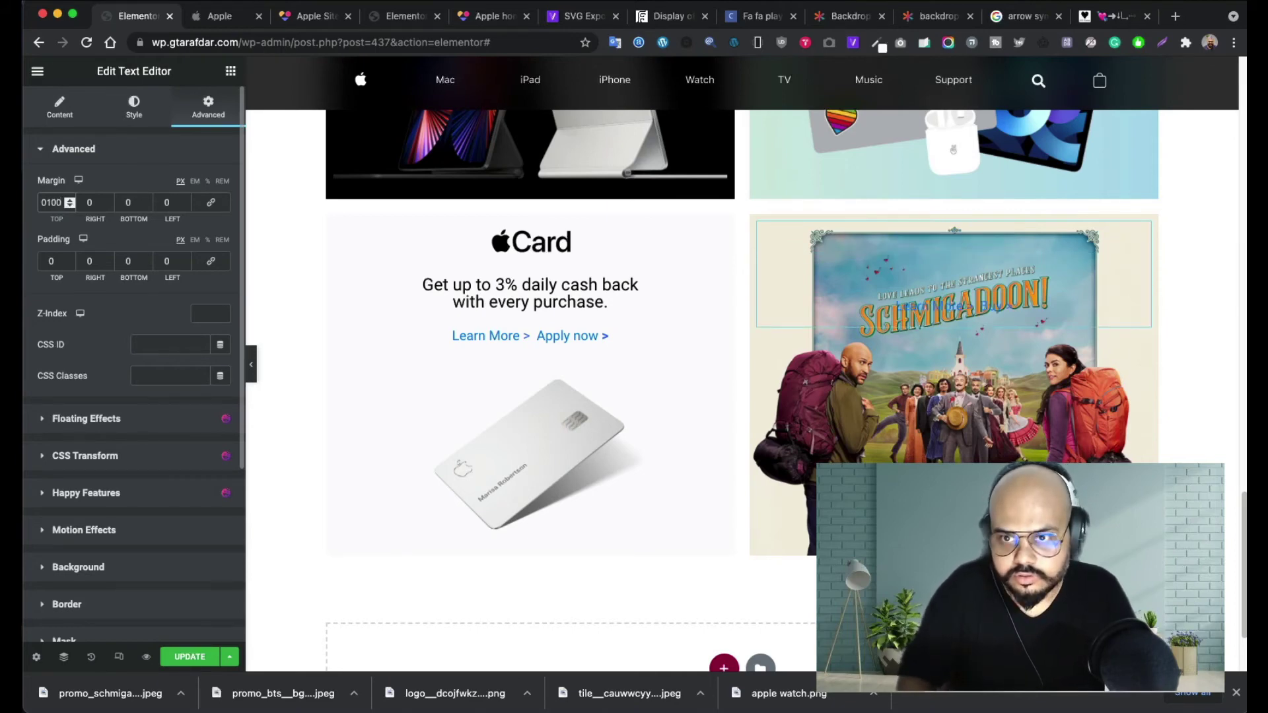
key(BackSpace)
key(BackSpace)
key(BackSpace)
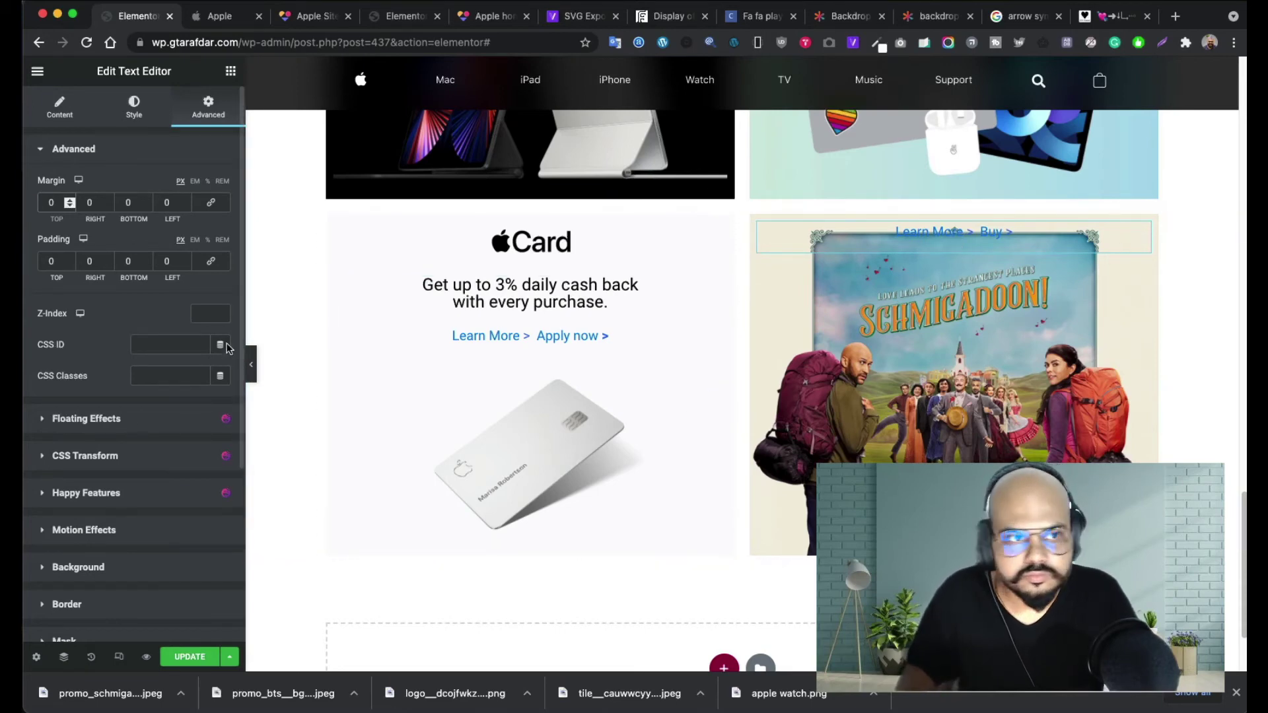
- Try a top margin of 500 px on the link text and compare the column with the original Apple page
drag(58, 203, 35, 205)
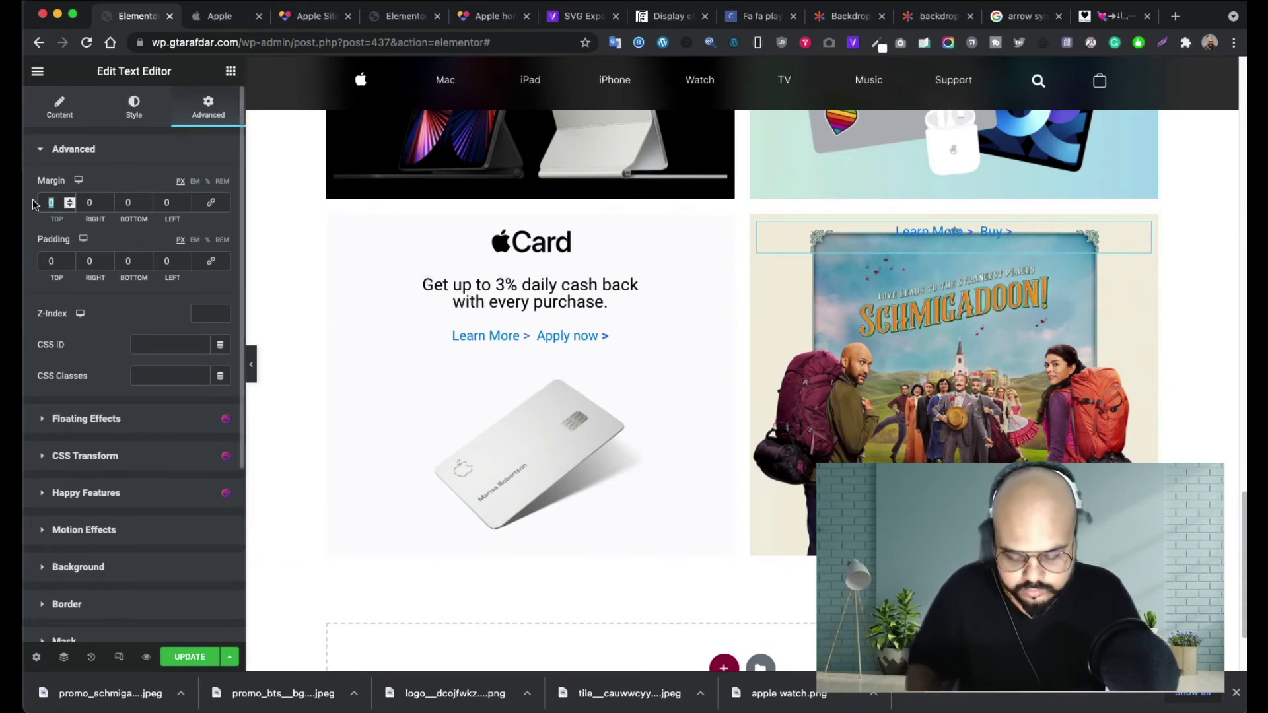
text(500)
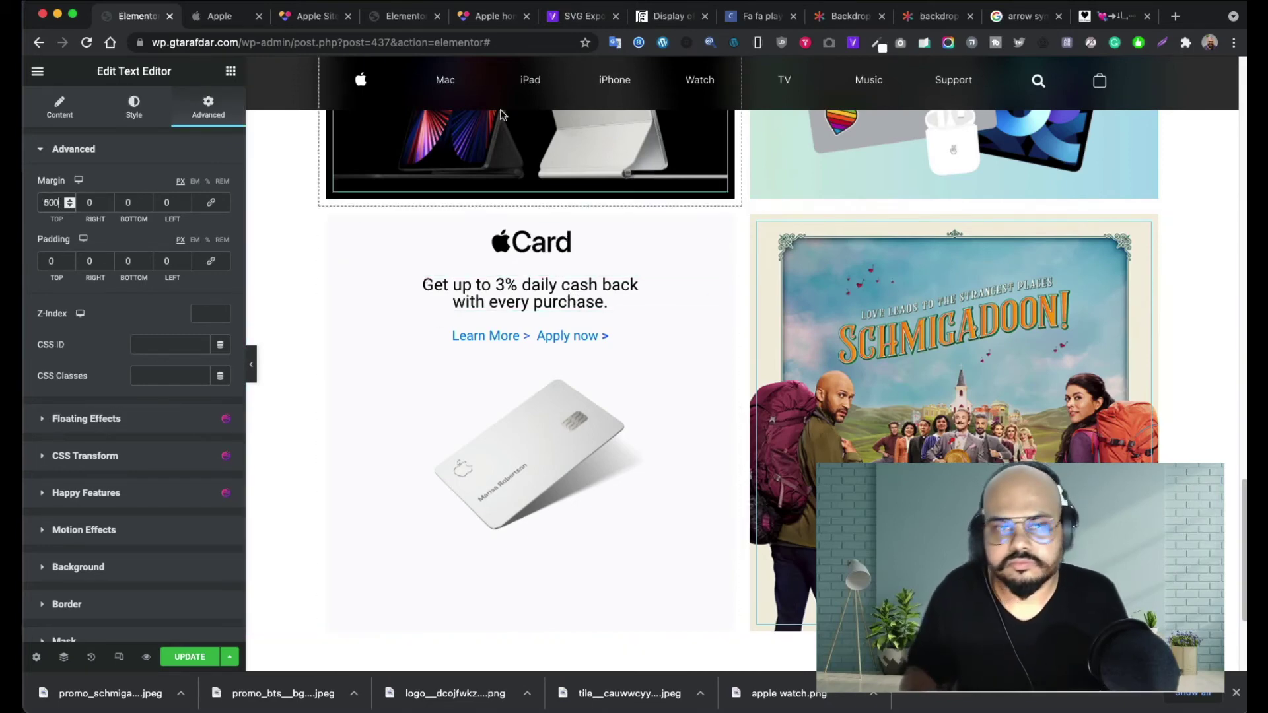
click(229, 22)
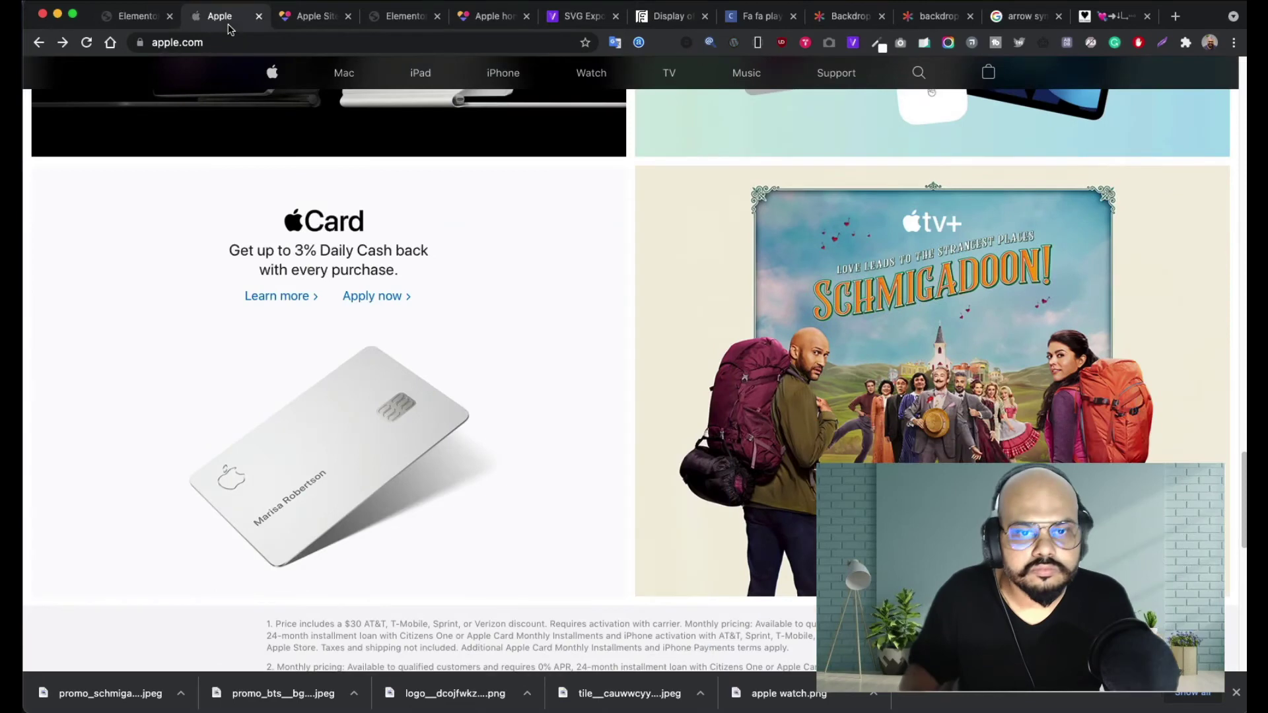
click(127, 18)
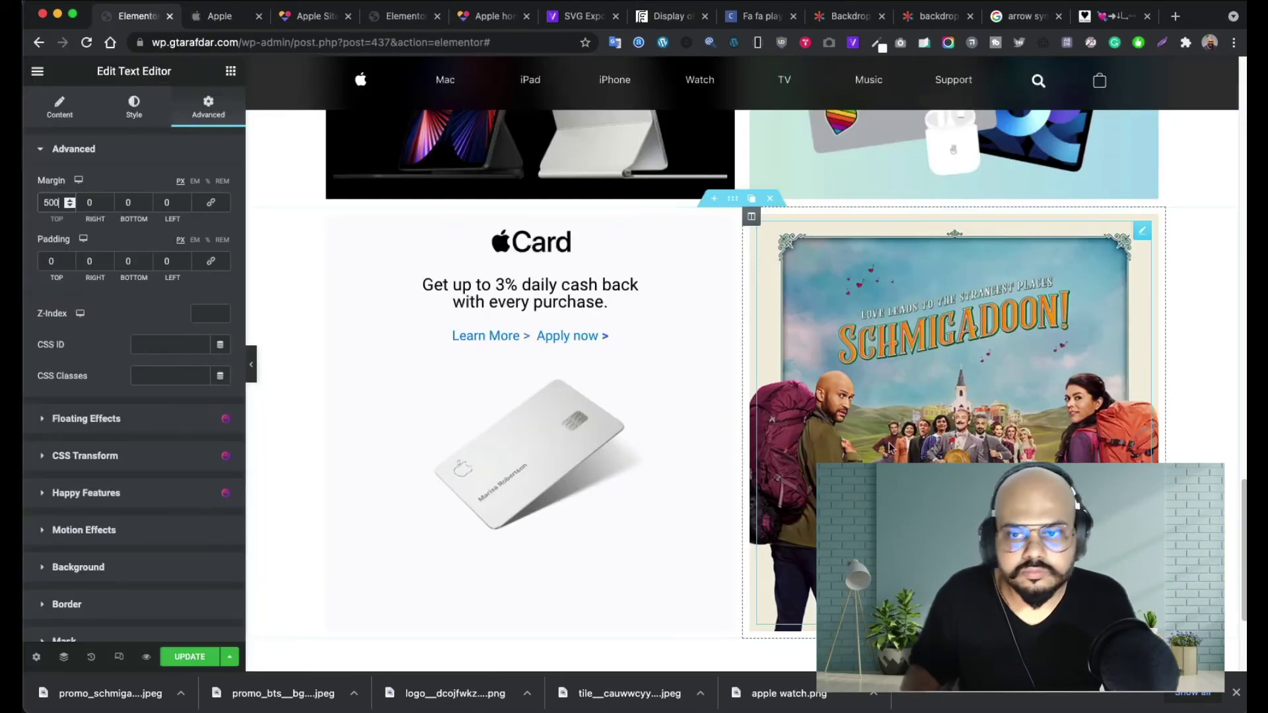
- Reset the link text's top margin to 0 and set its top padding to 500 px
double_click(56, 203)
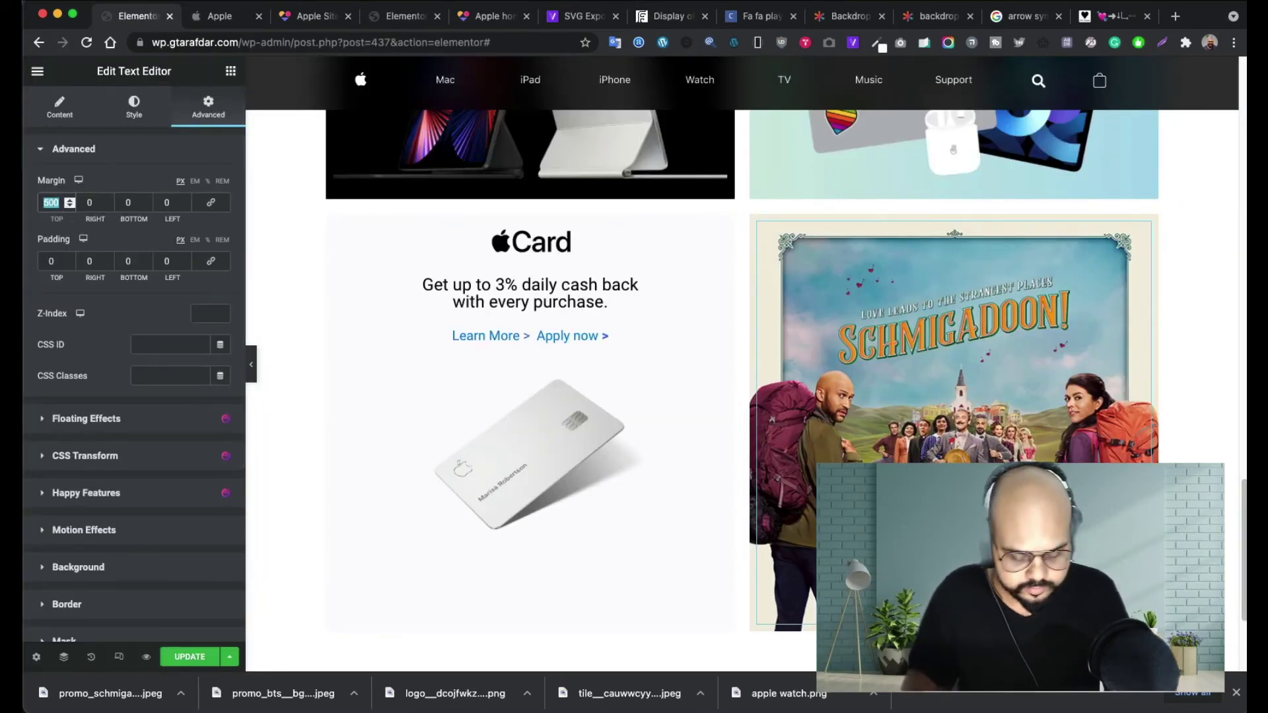
text(0)
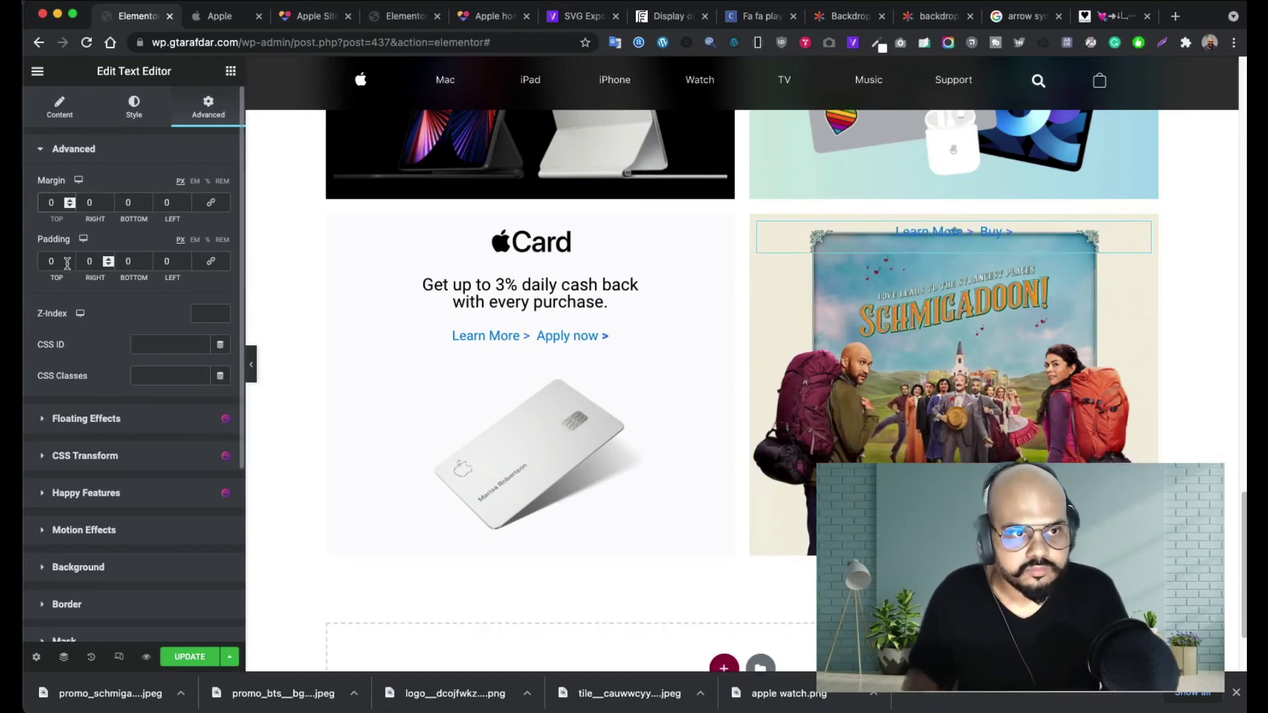
double_click(48, 261)
text(500)
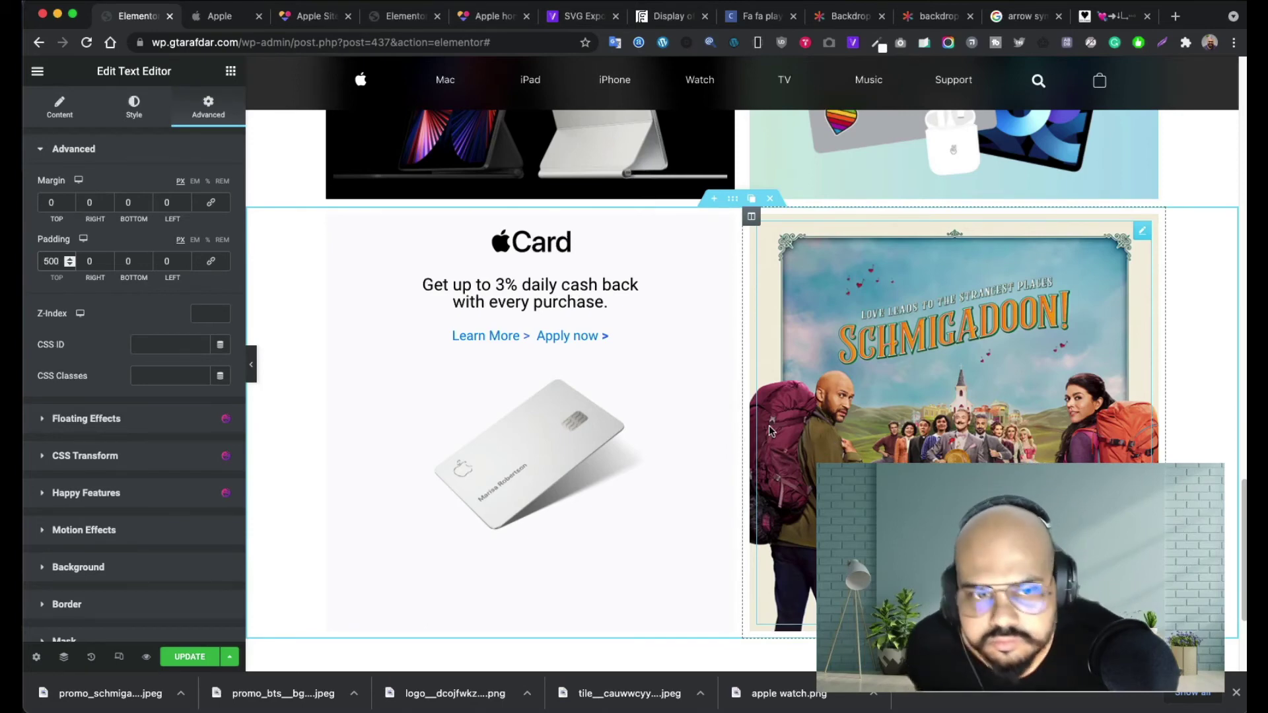
- Try the Top Center and Default background positions on the Schmigadoon column, returning the position to Center Center
click(60, 108)
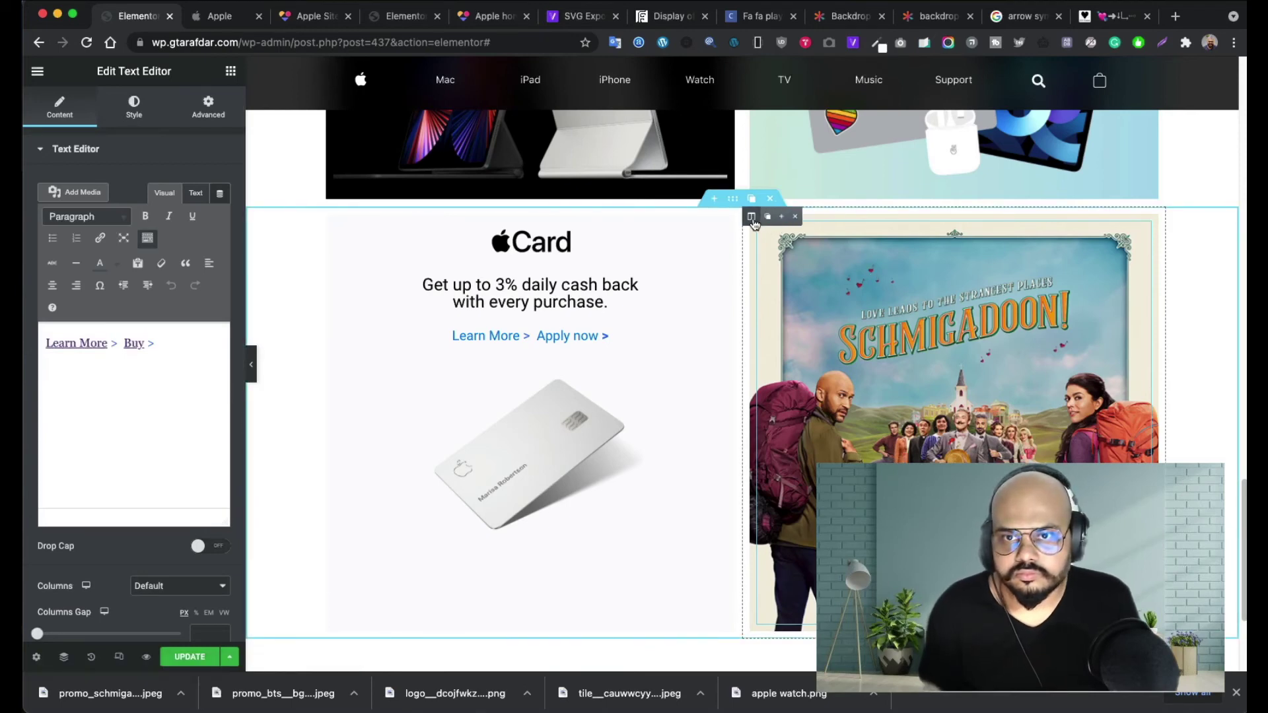
click(751, 215)
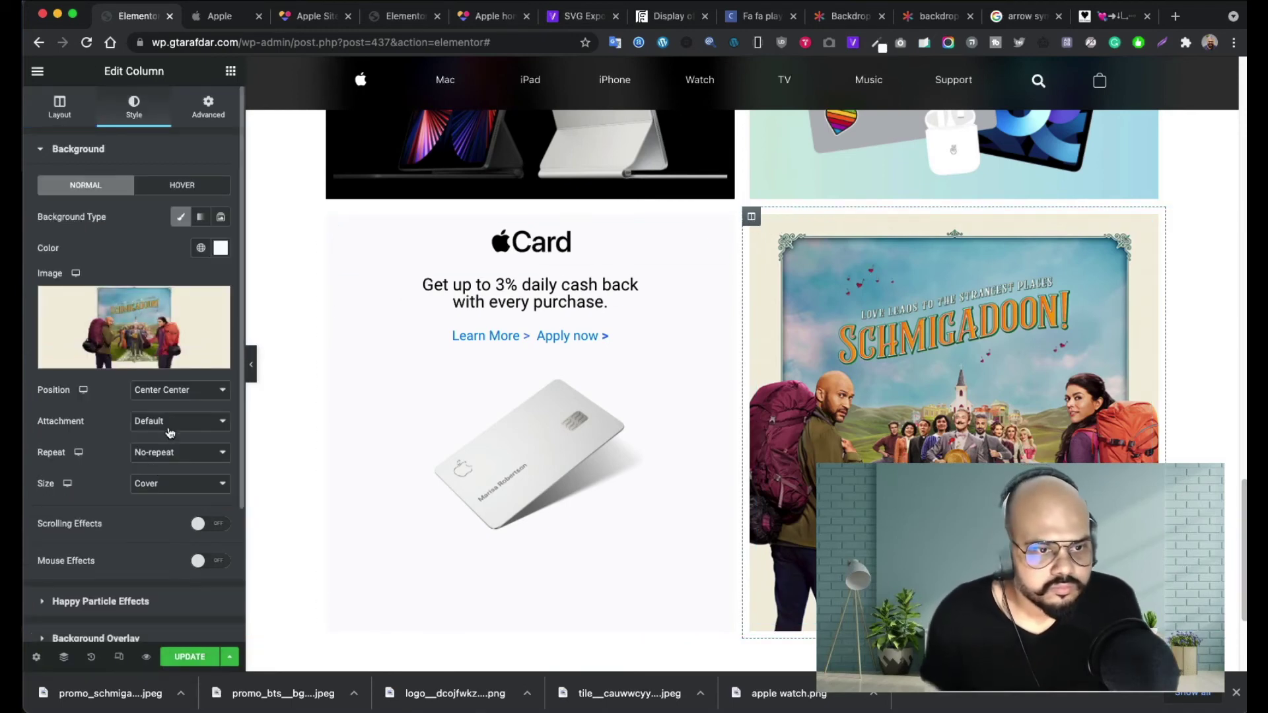
click(184, 392)
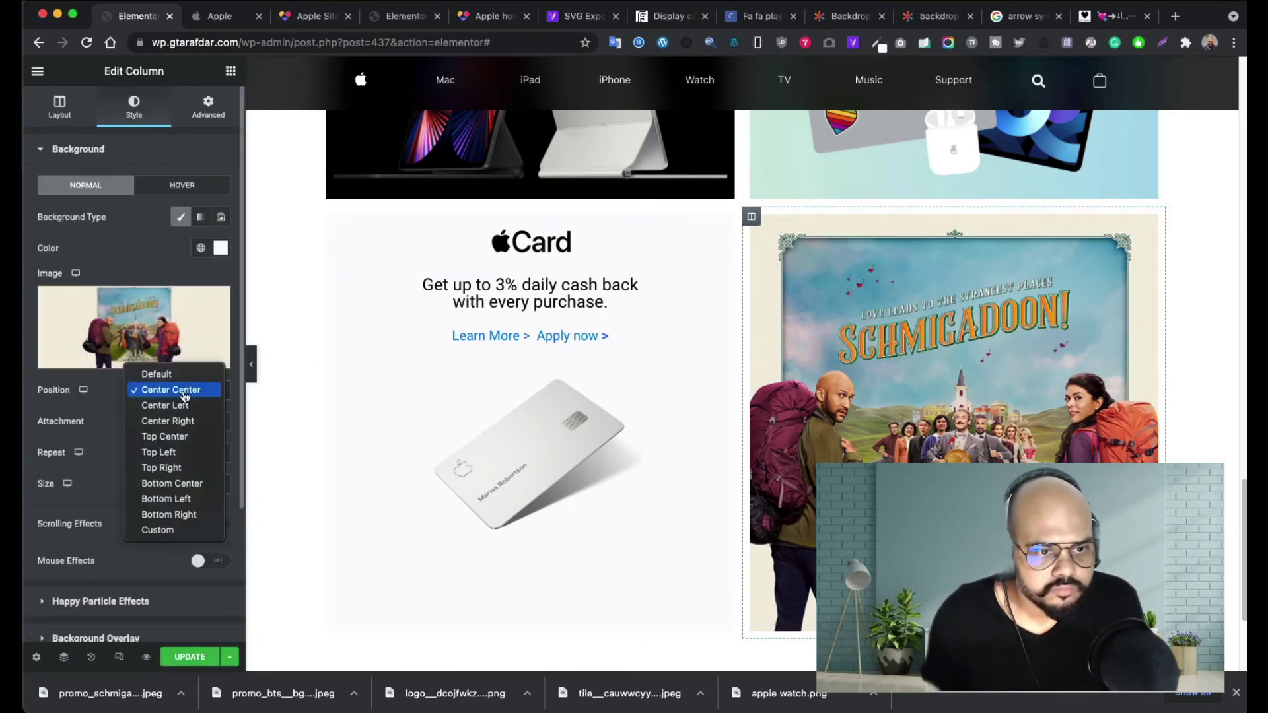
click(174, 437)
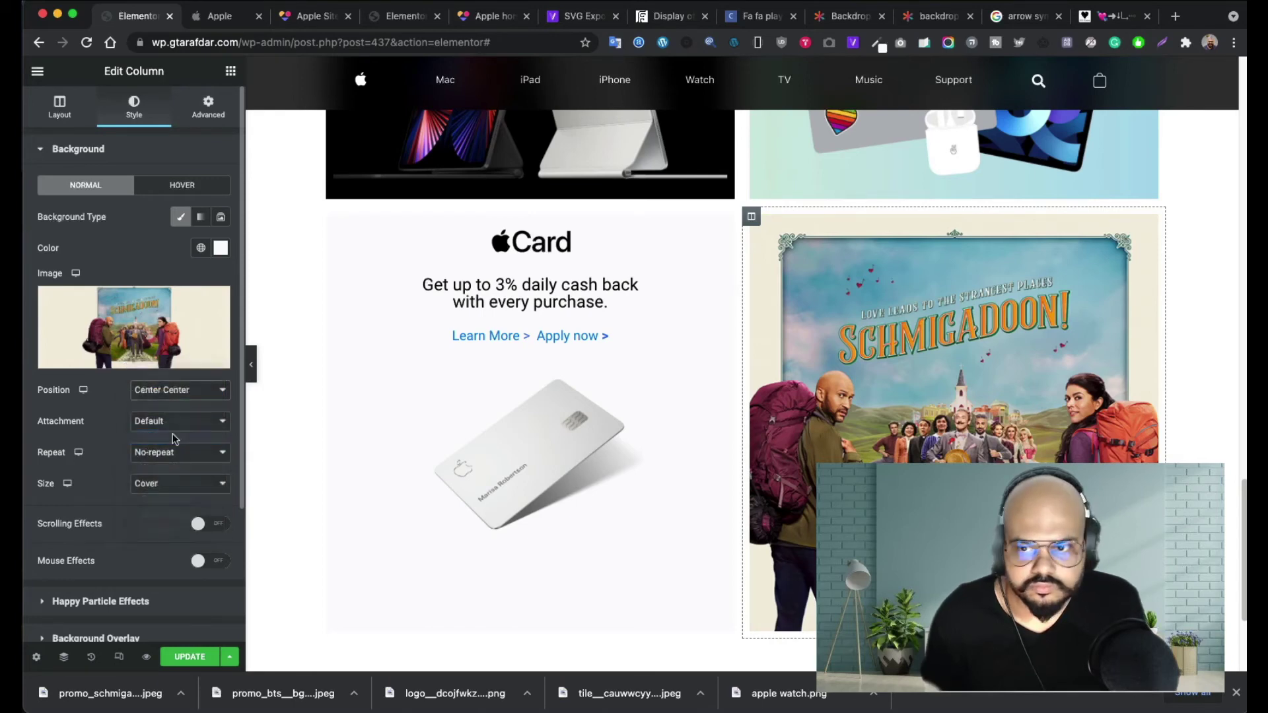
click(188, 393)
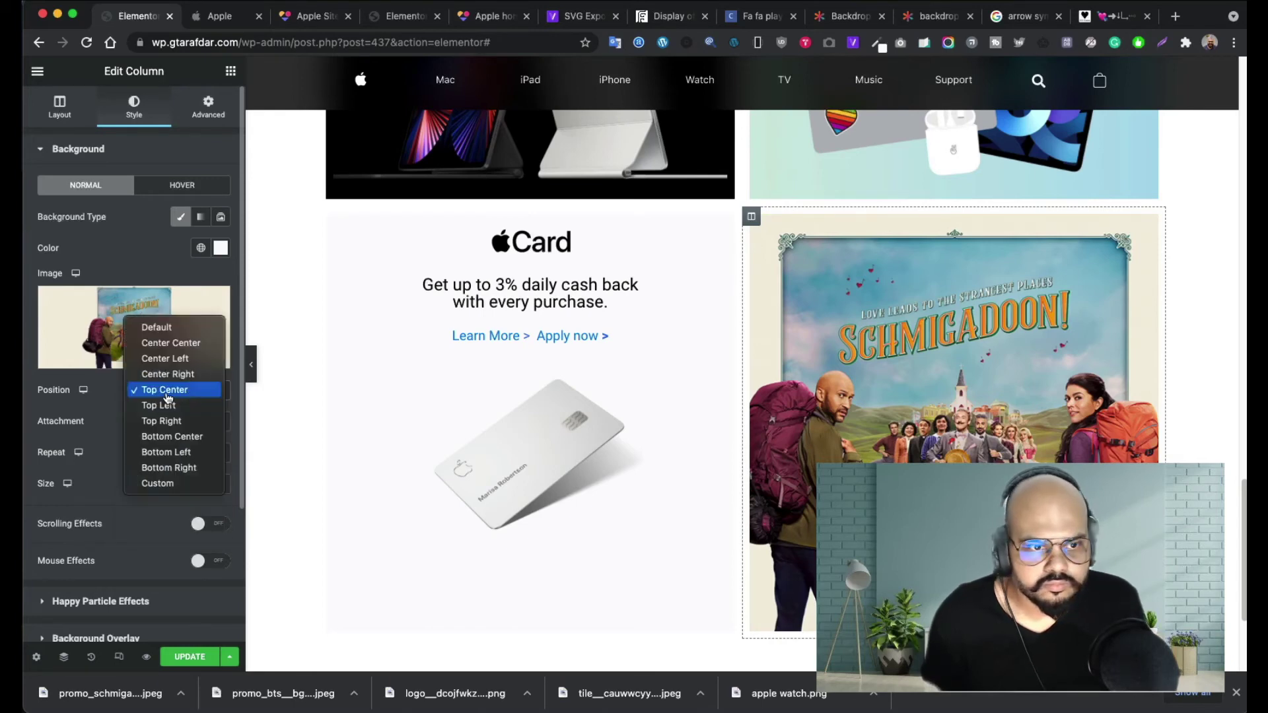
click(165, 344)
click(169, 394)
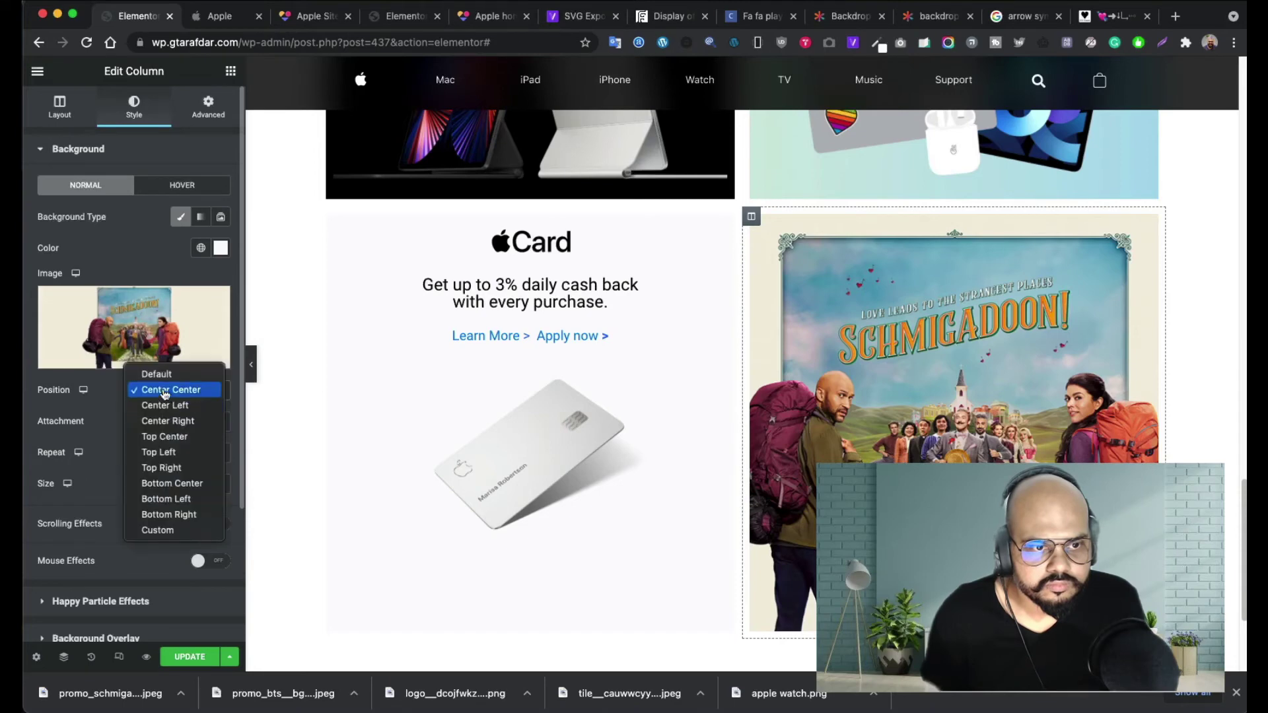
click(158, 374)
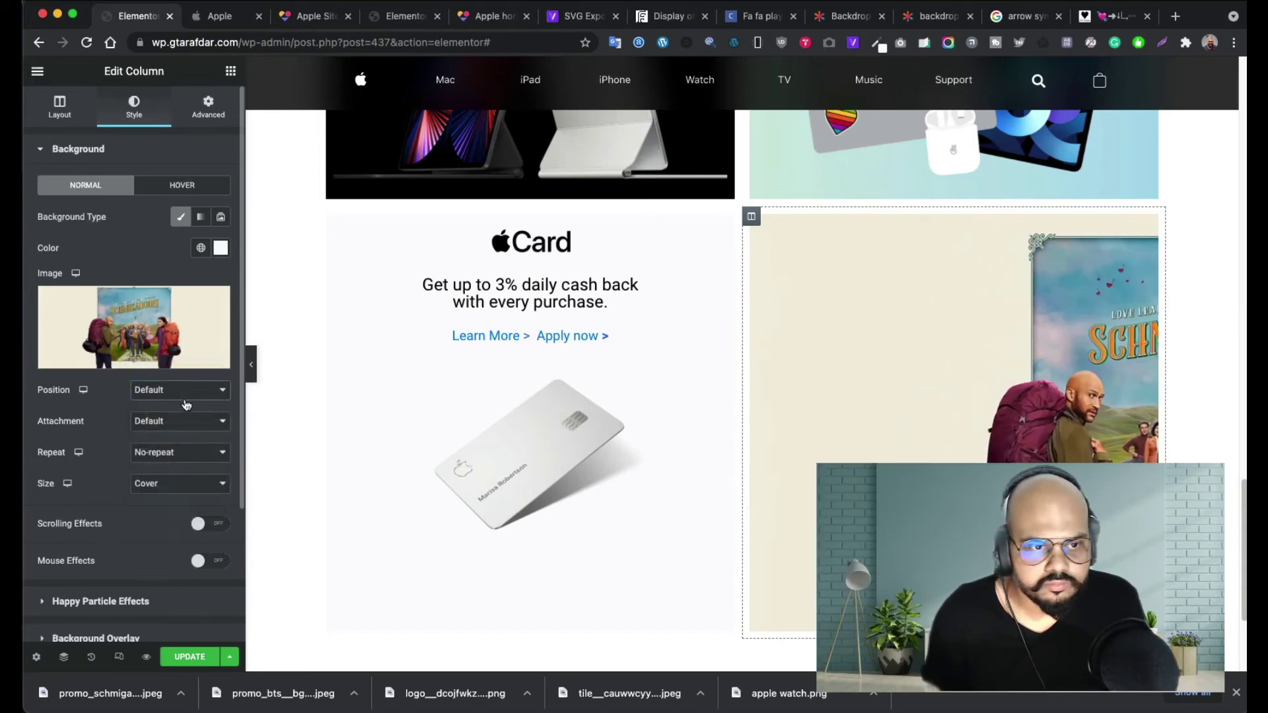
click(185, 395)
click(178, 405)
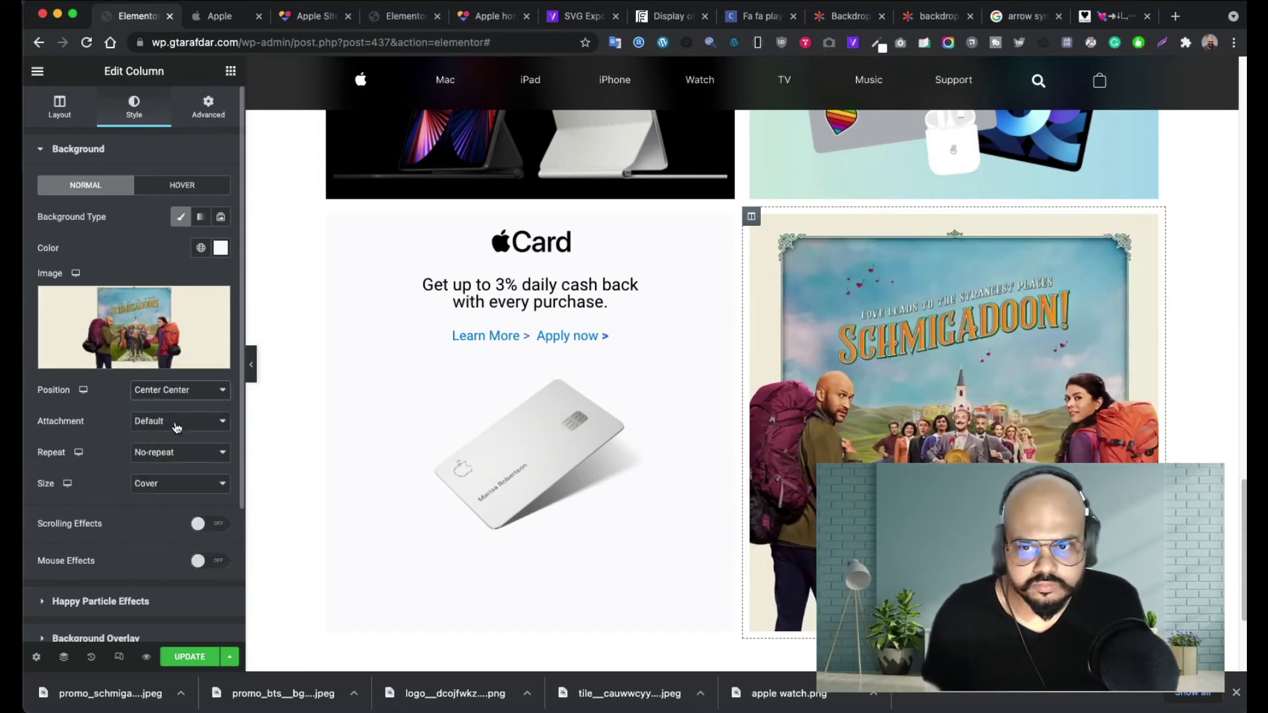
- Try Contain as the Schmigadoon column's background size, set it to Auto, and preview the layout without the editing panel
click(175, 494)
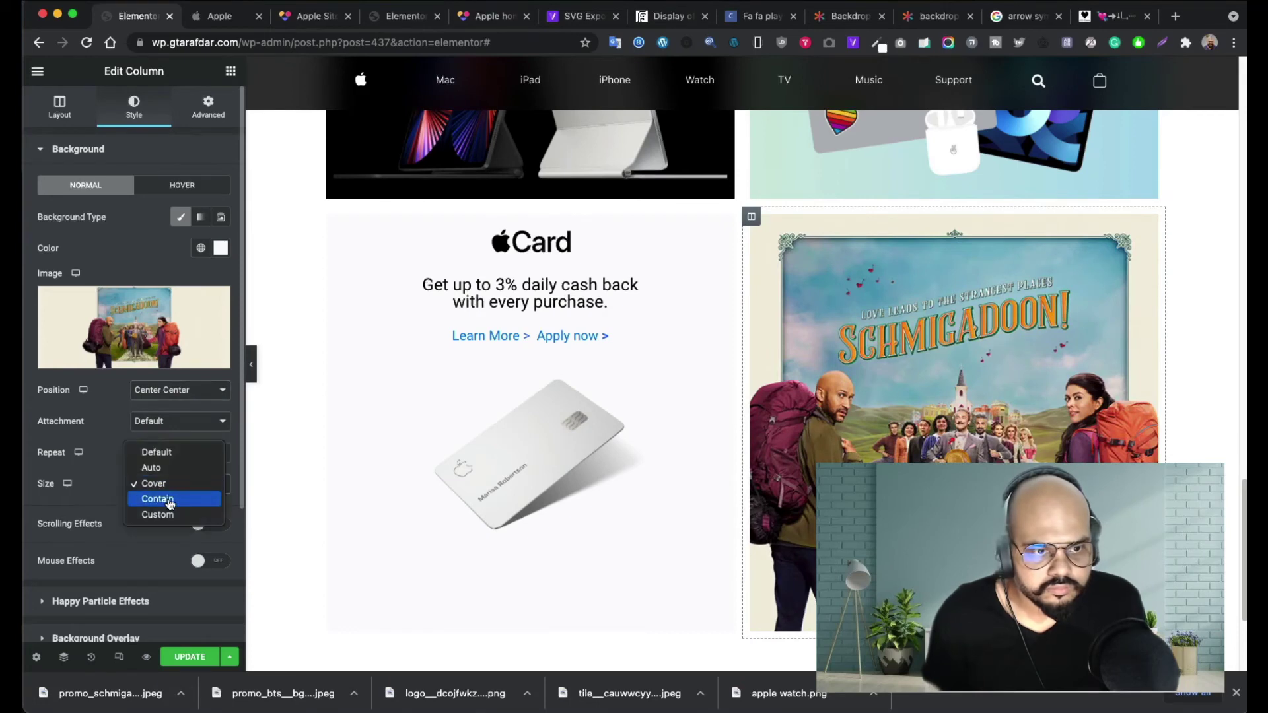
click(170, 501)
click(173, 489)
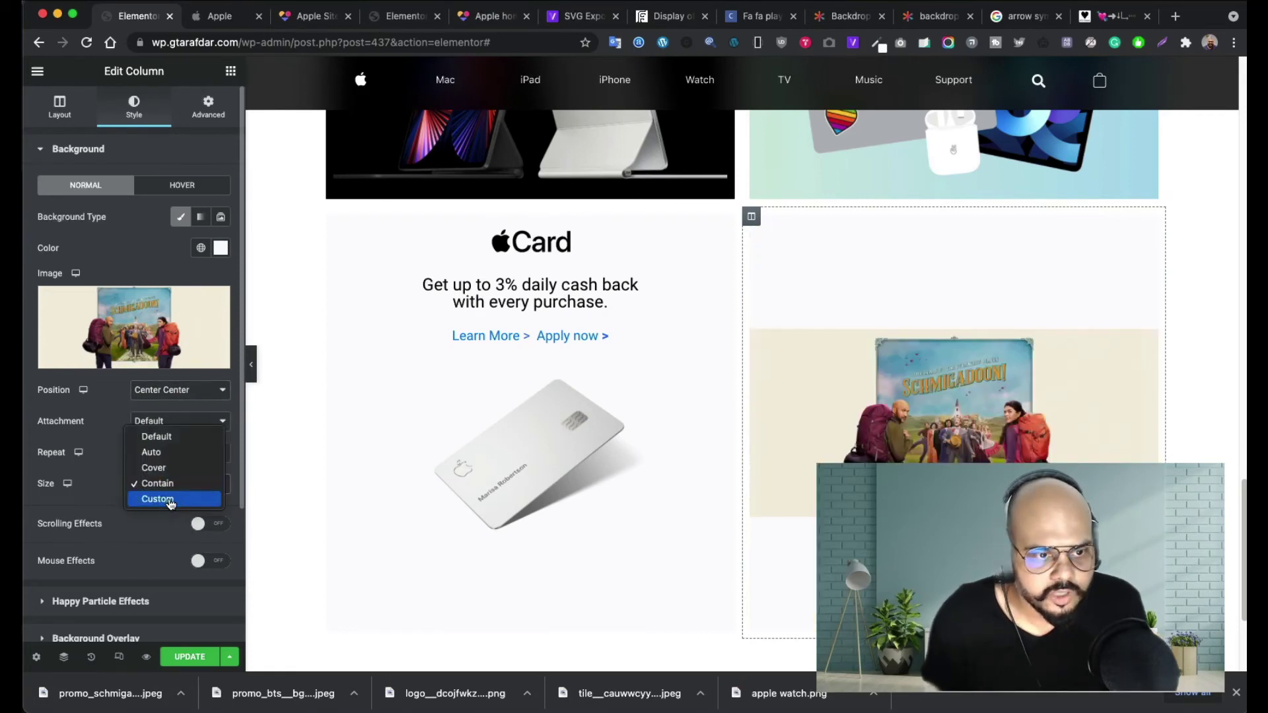
click(169, 453)
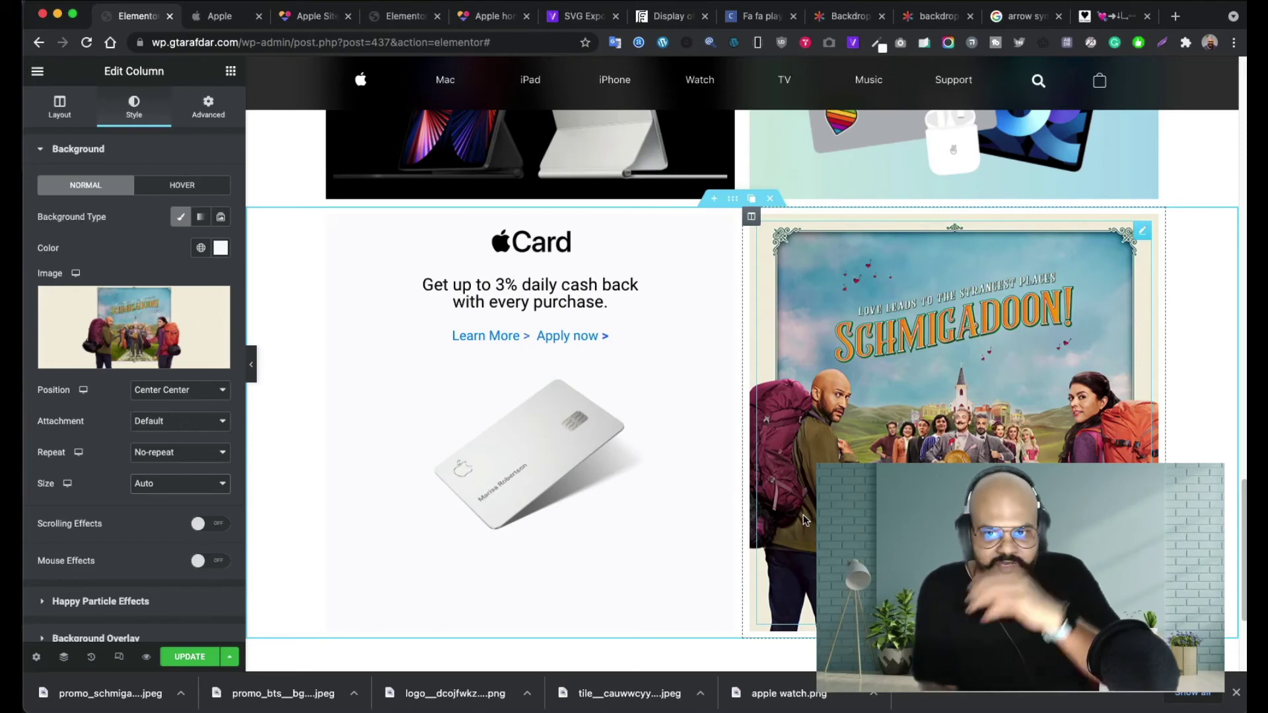
click(252, 374)
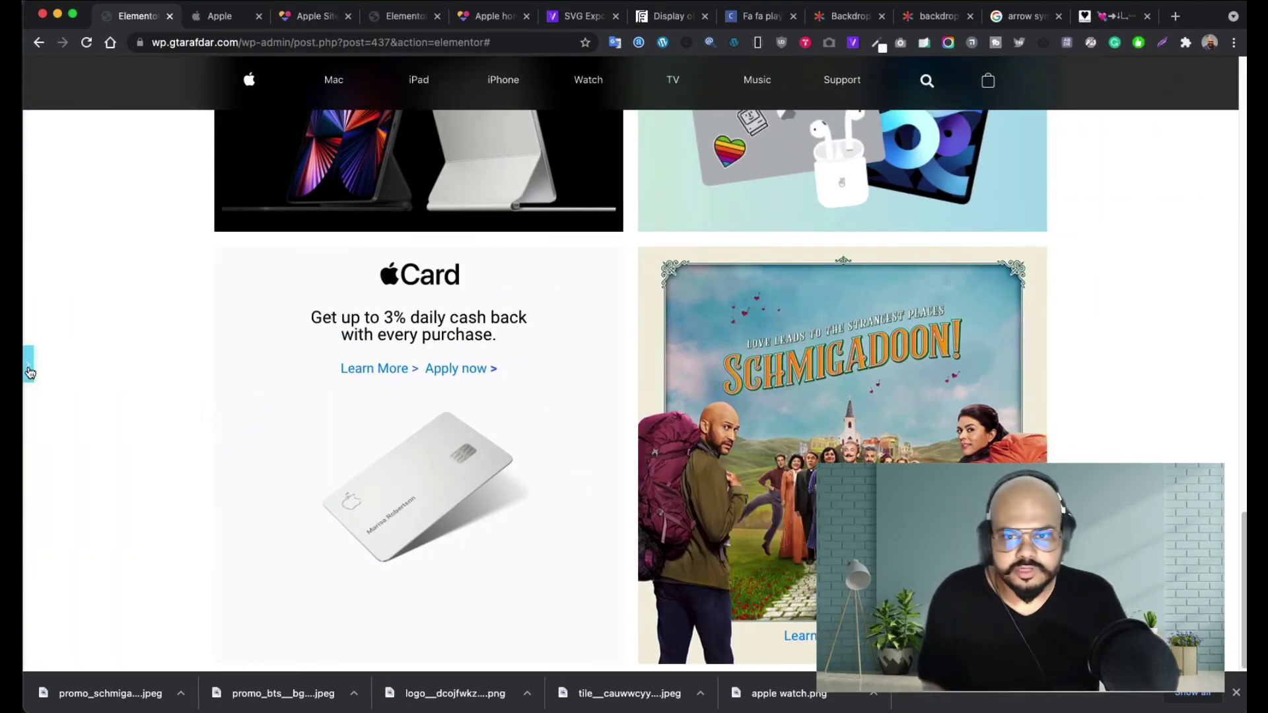
click(30, 371)
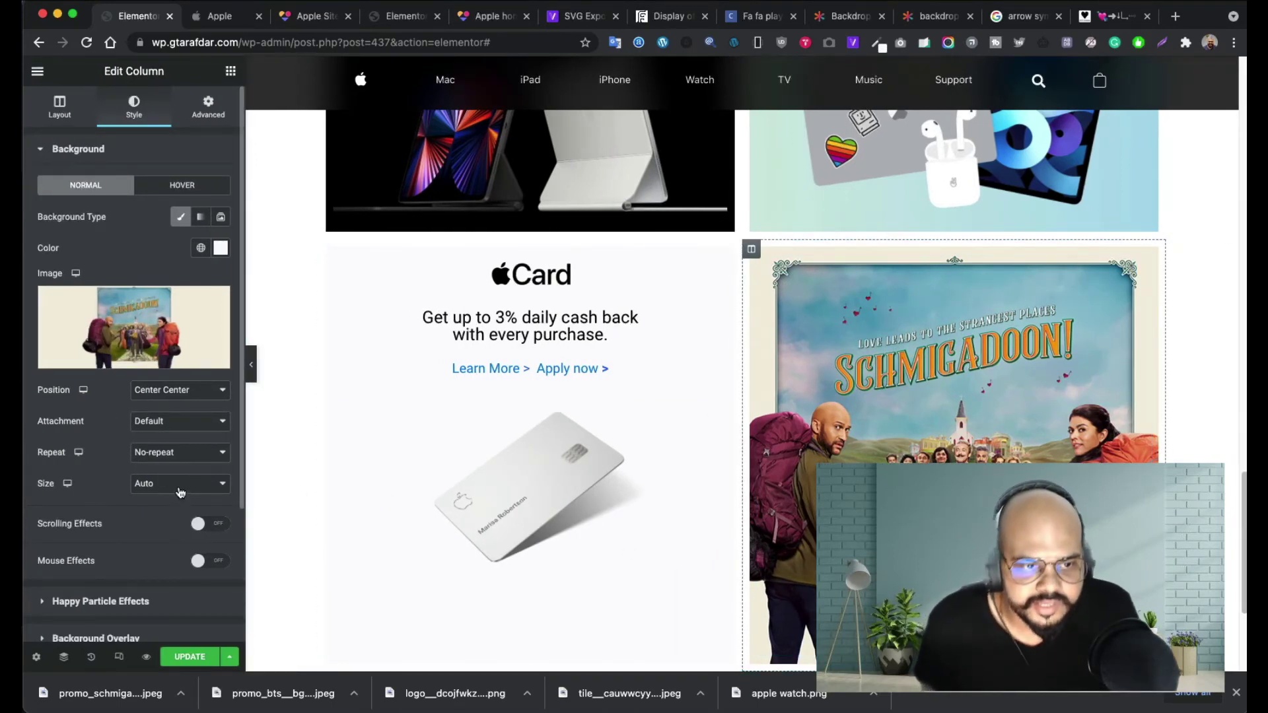
- Try a Custom background size at 100% width and Contain on the Schmigadoon column, returning the size to Auto
click(179, 492)
click(162, 529)
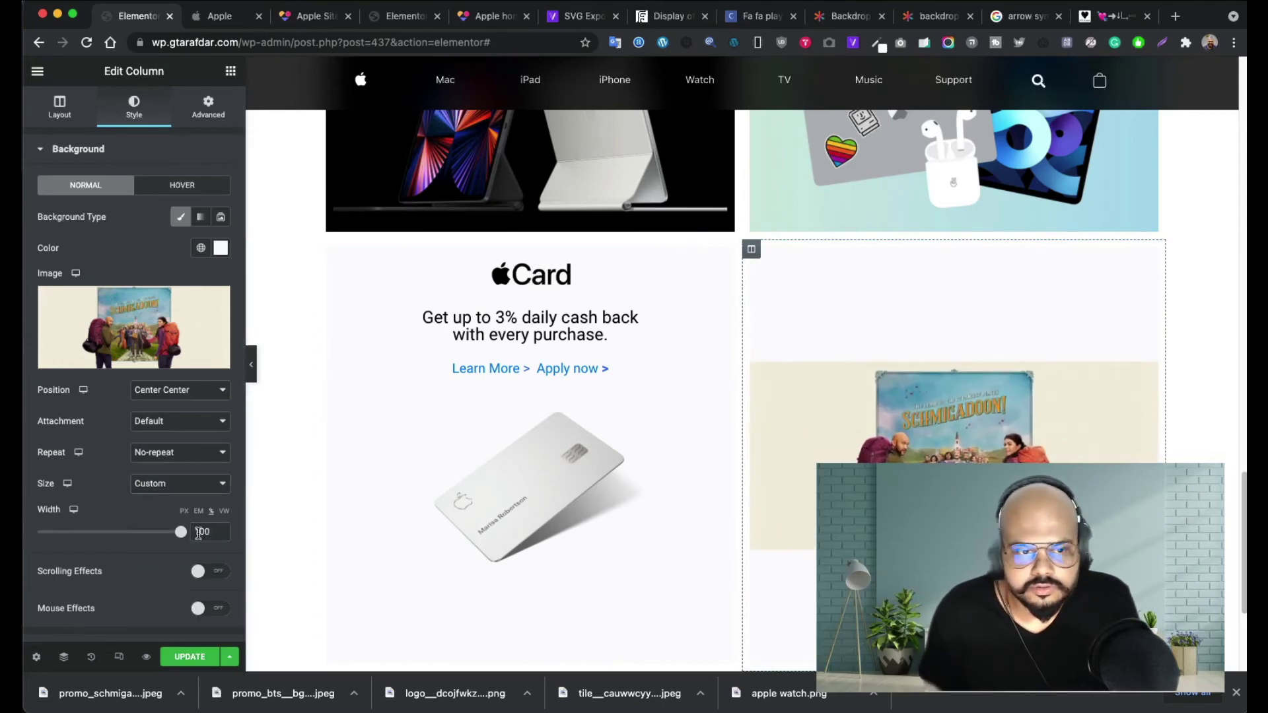
mouse_move(177, 532)
mouse_down()
mouse_move(91, 533)
mouse_move(185, 528)
mouse_up()
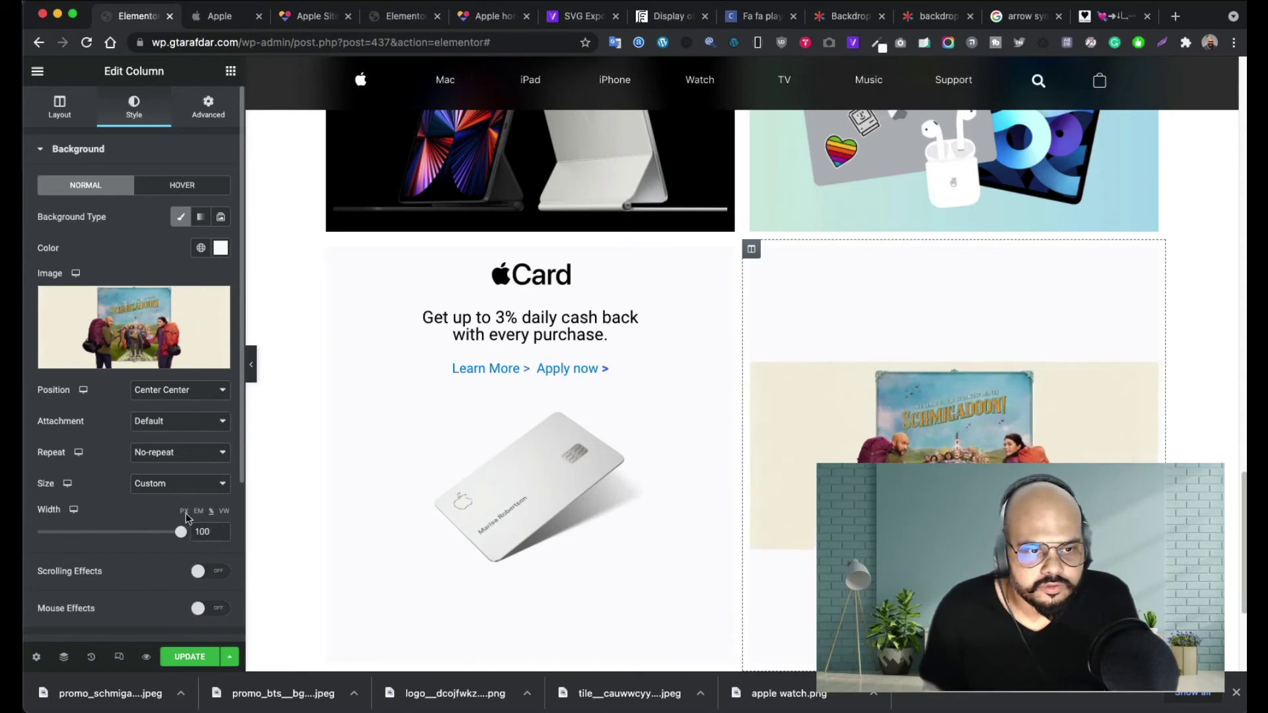
click(192, 482)
click(177, 467)
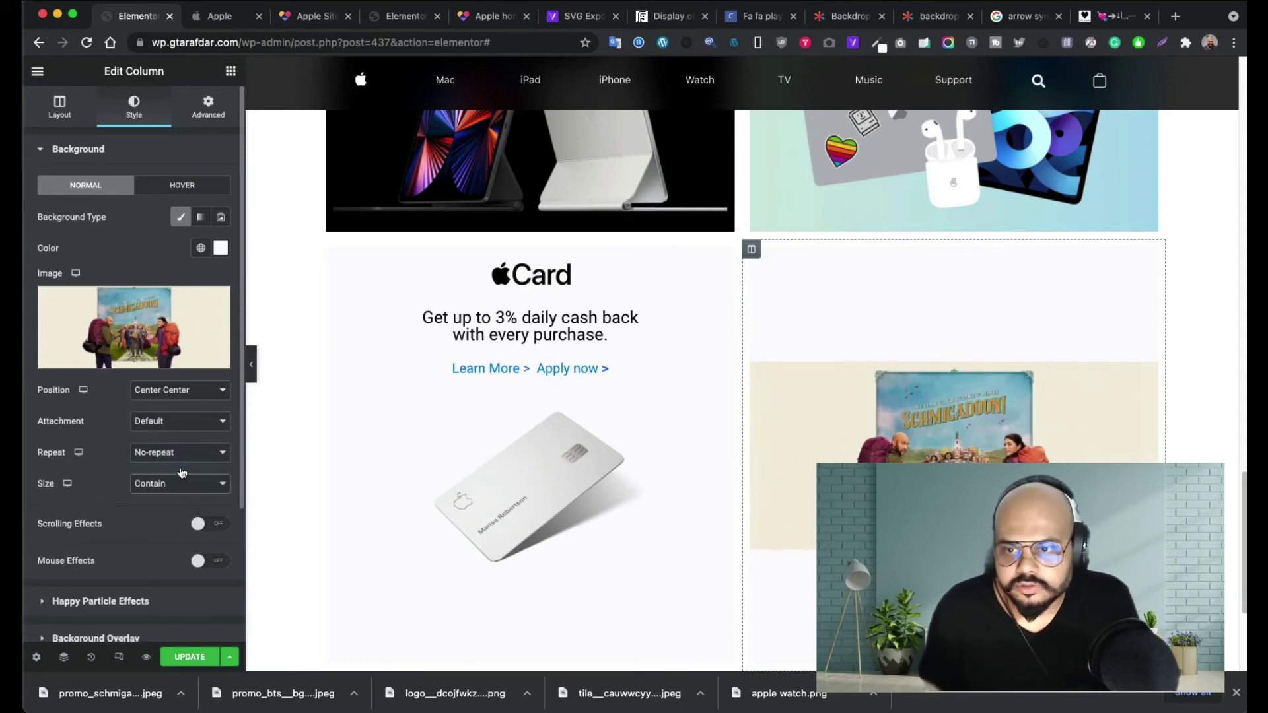
click(178, 484)
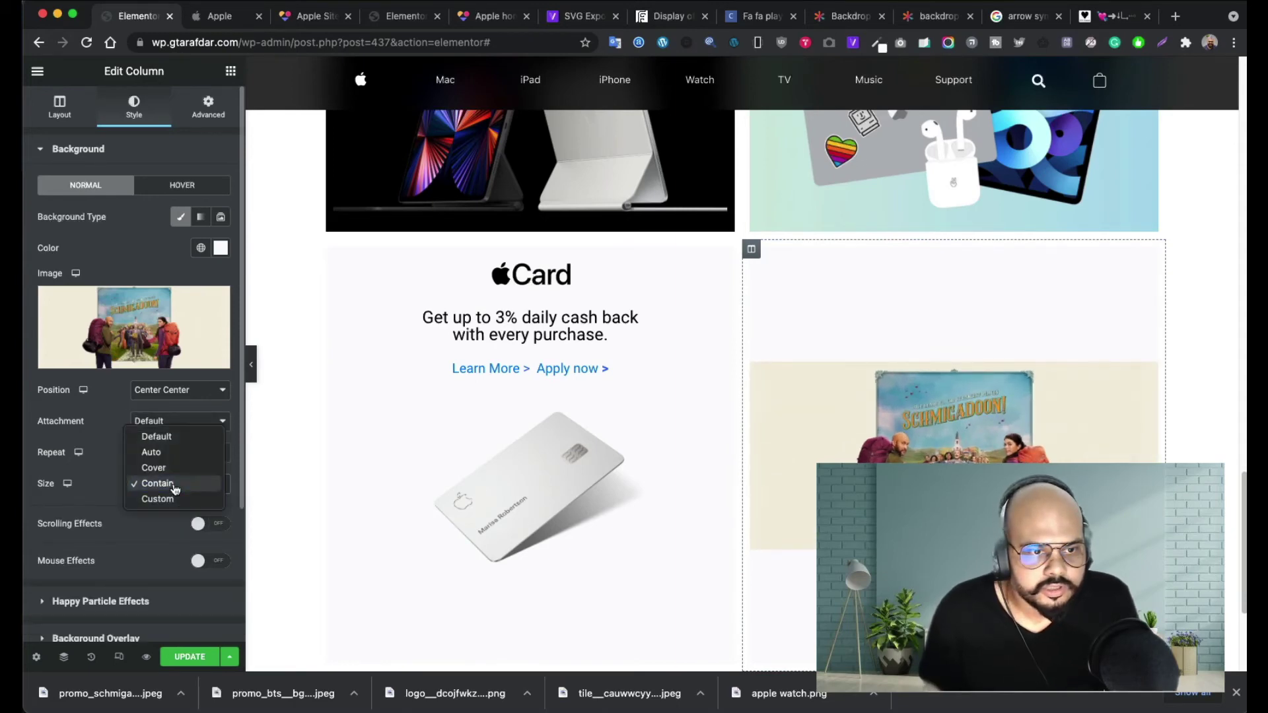
click(165, 452)
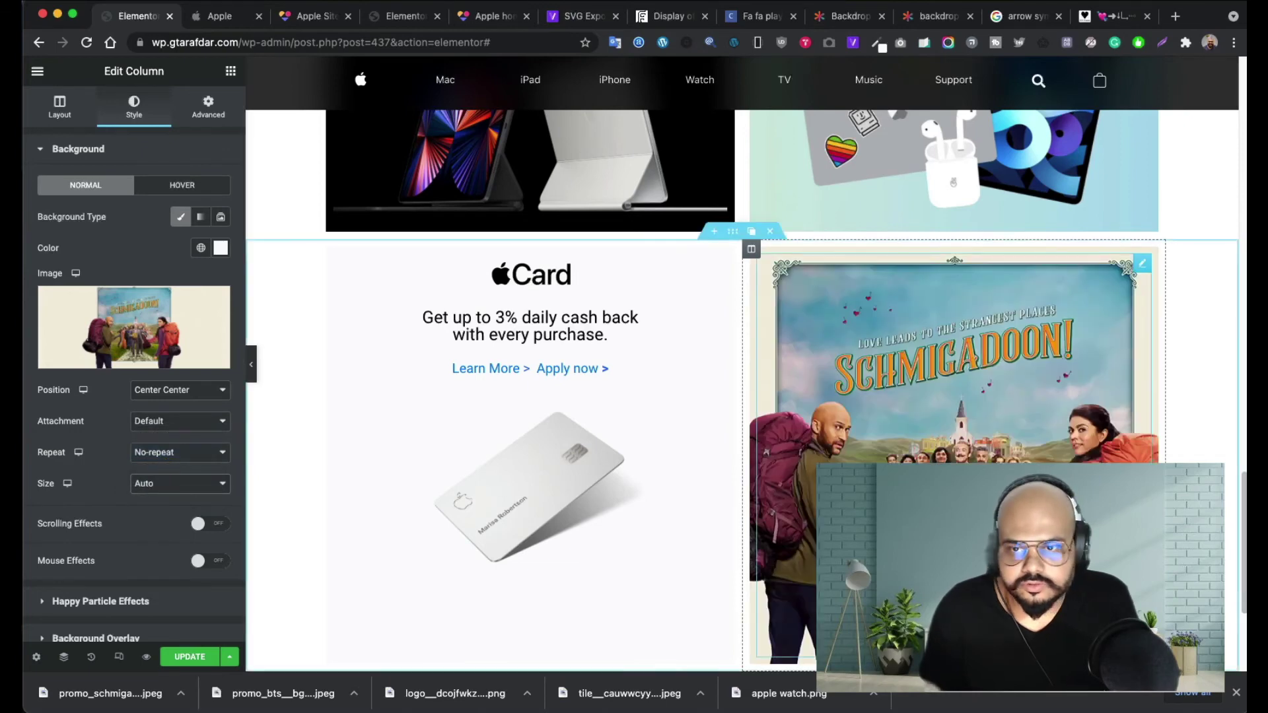
- Open the Schmigadoon column's link text for editing and place the cursor after the Buy link
scroll(360, 481, down, 2)
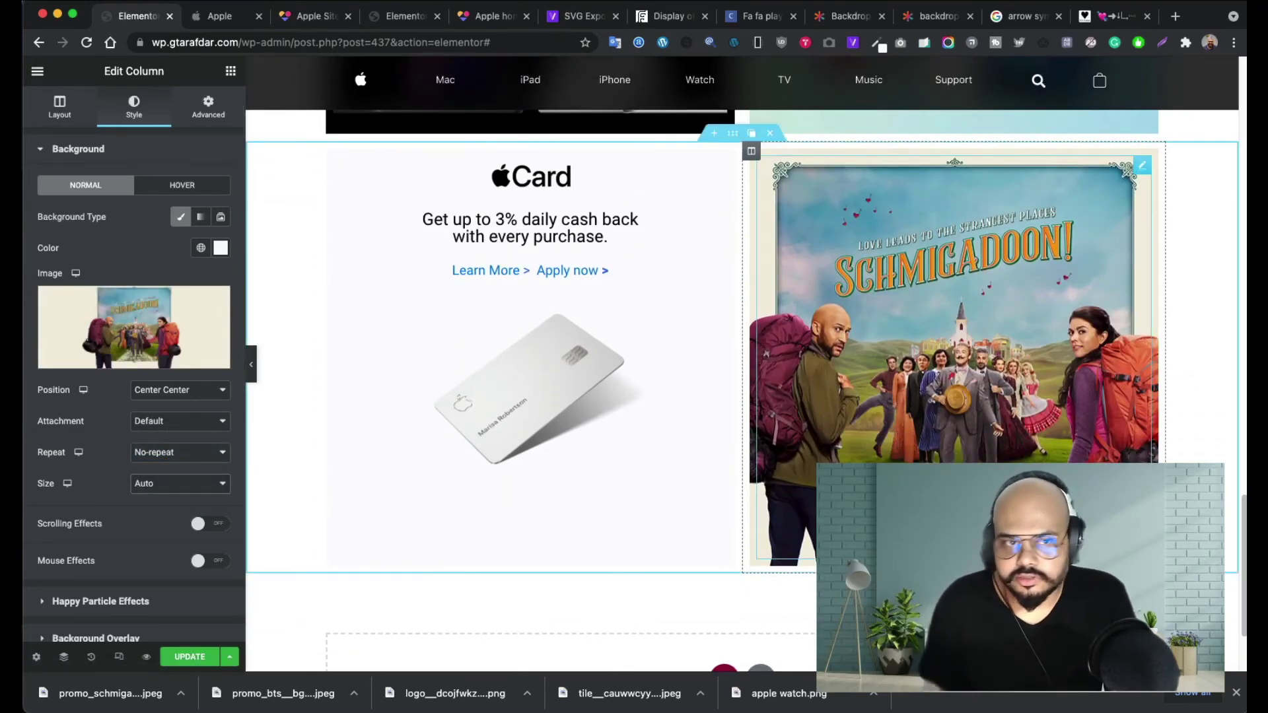
click(953, 515)
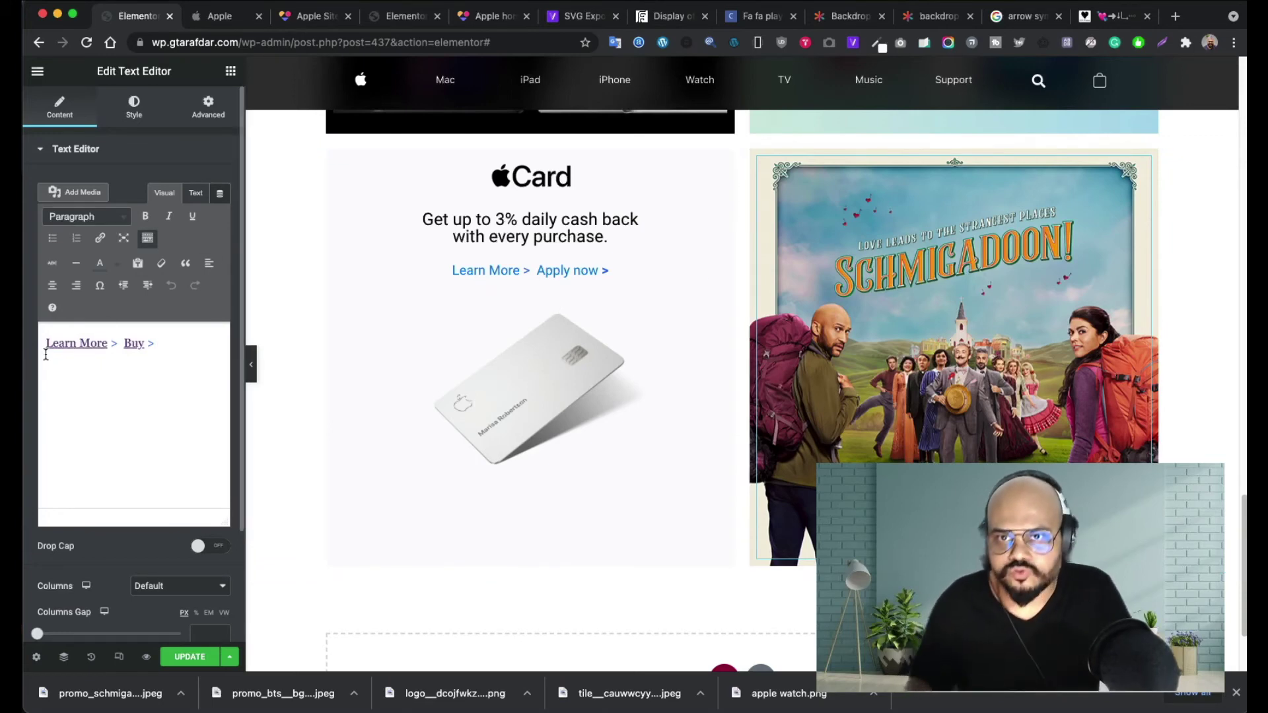
click(172, 343)
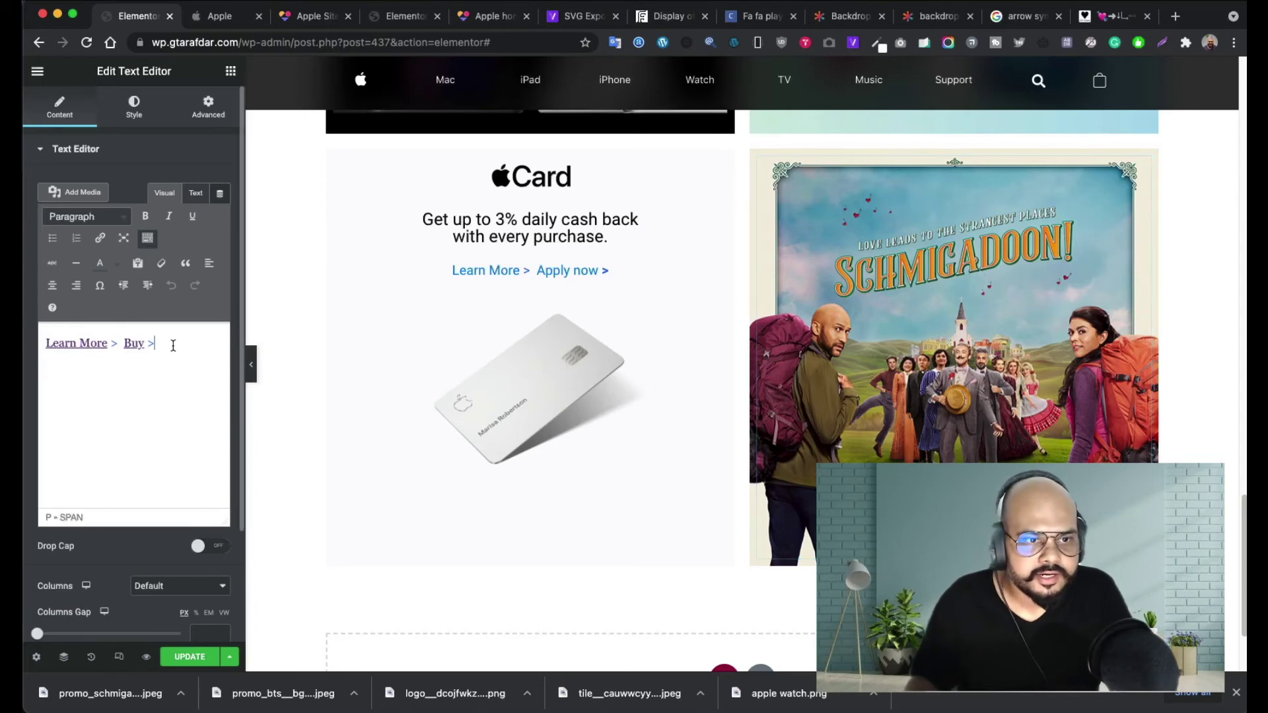
- In the earlier Apple page's Elementor editor, open the tv+ column's "Watch new episodes" link text and show its HTML code
click(493, 18)
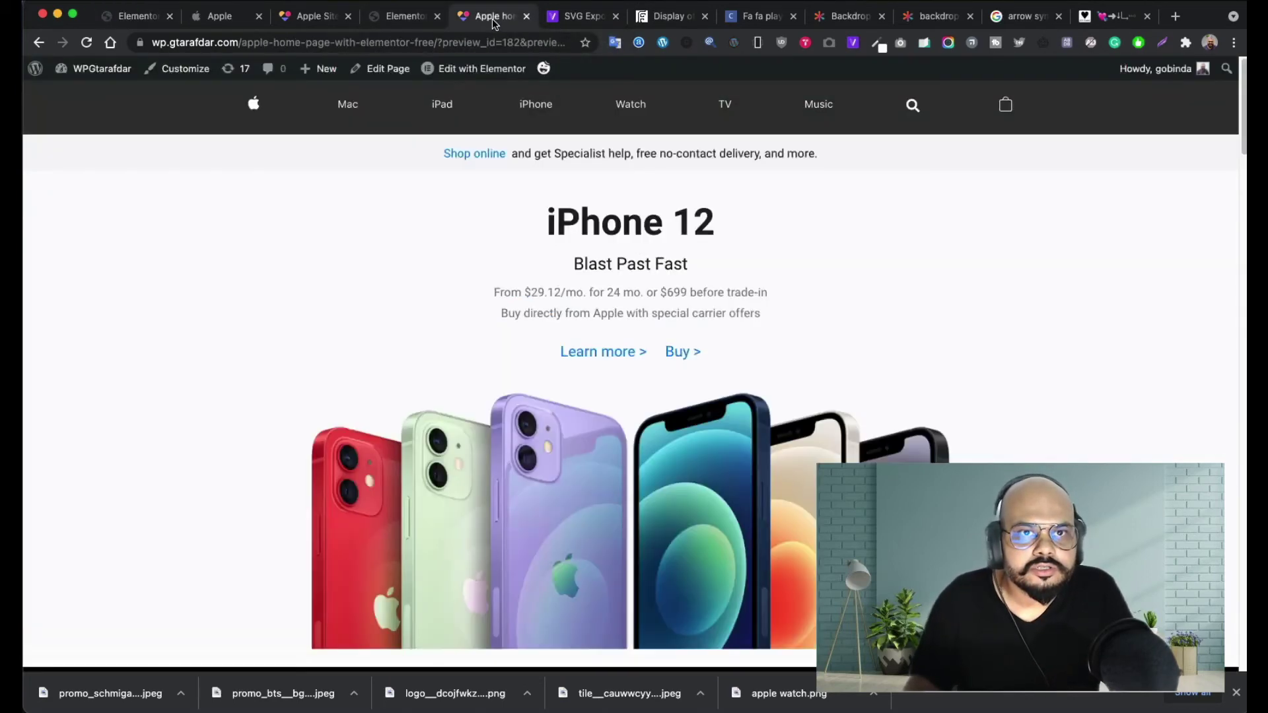
click(404, 16)
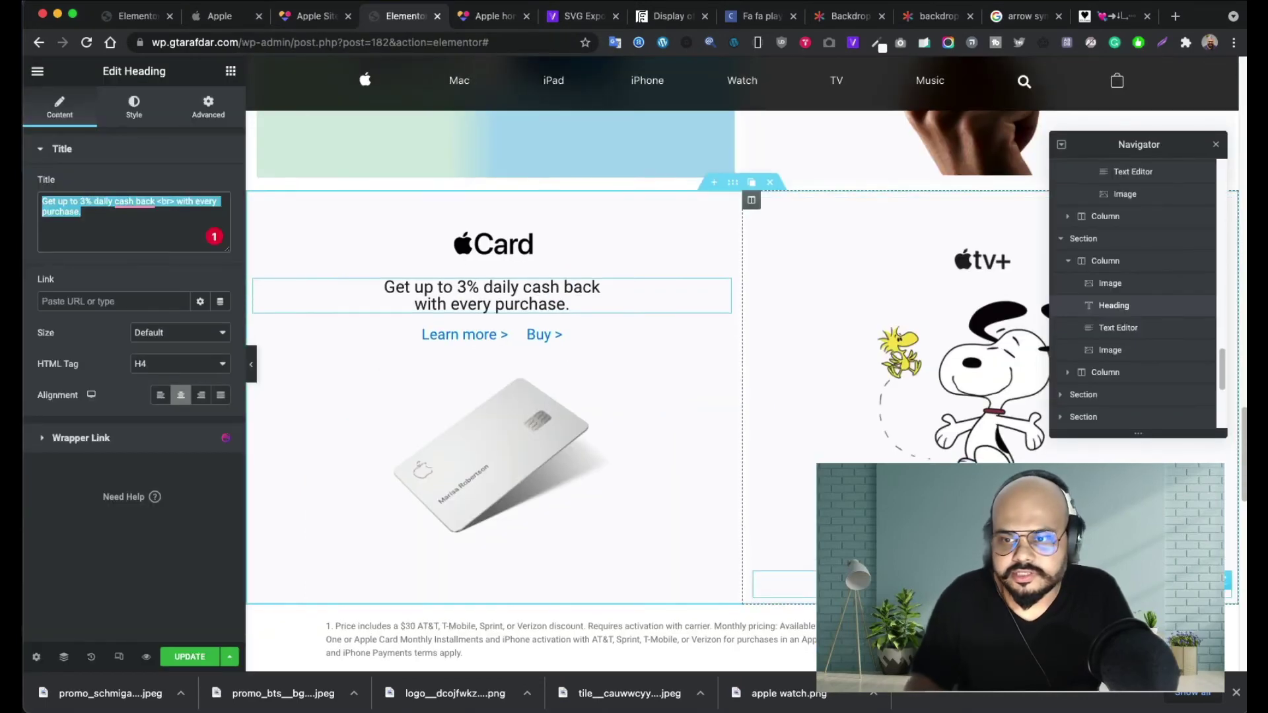
click(784, 582)
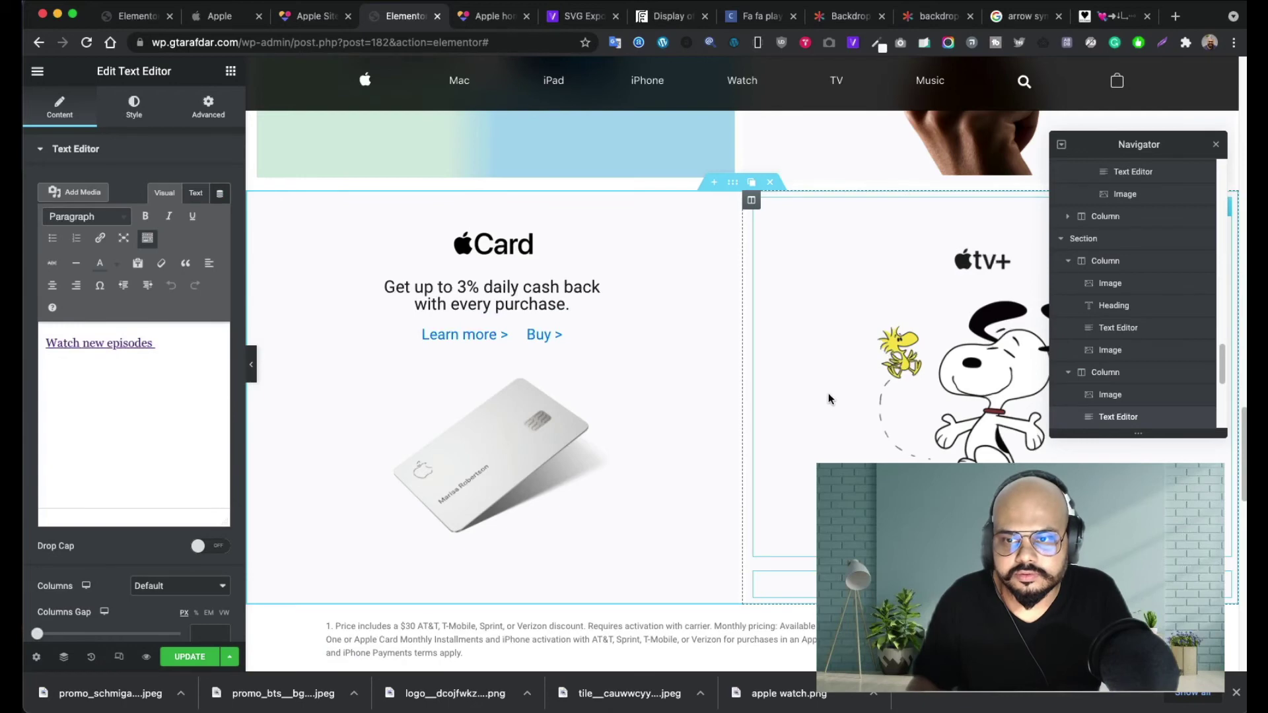
triple_click(186, 344)
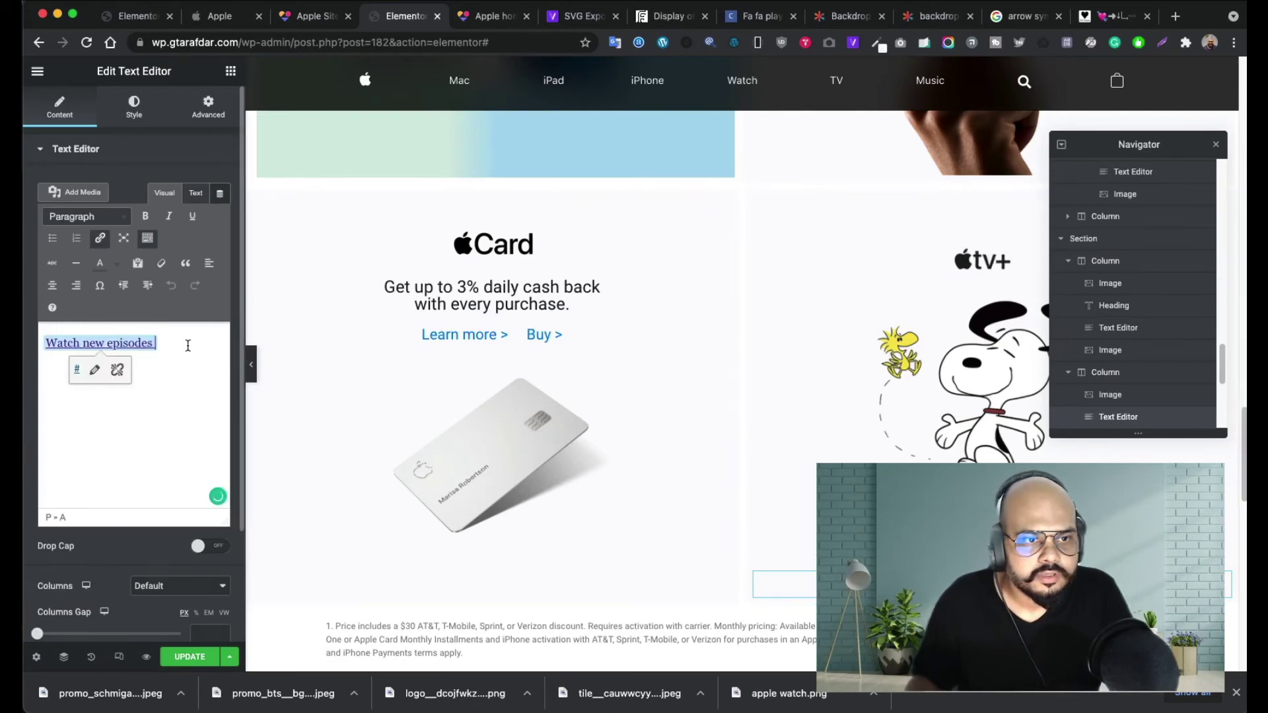
click(195, 195)
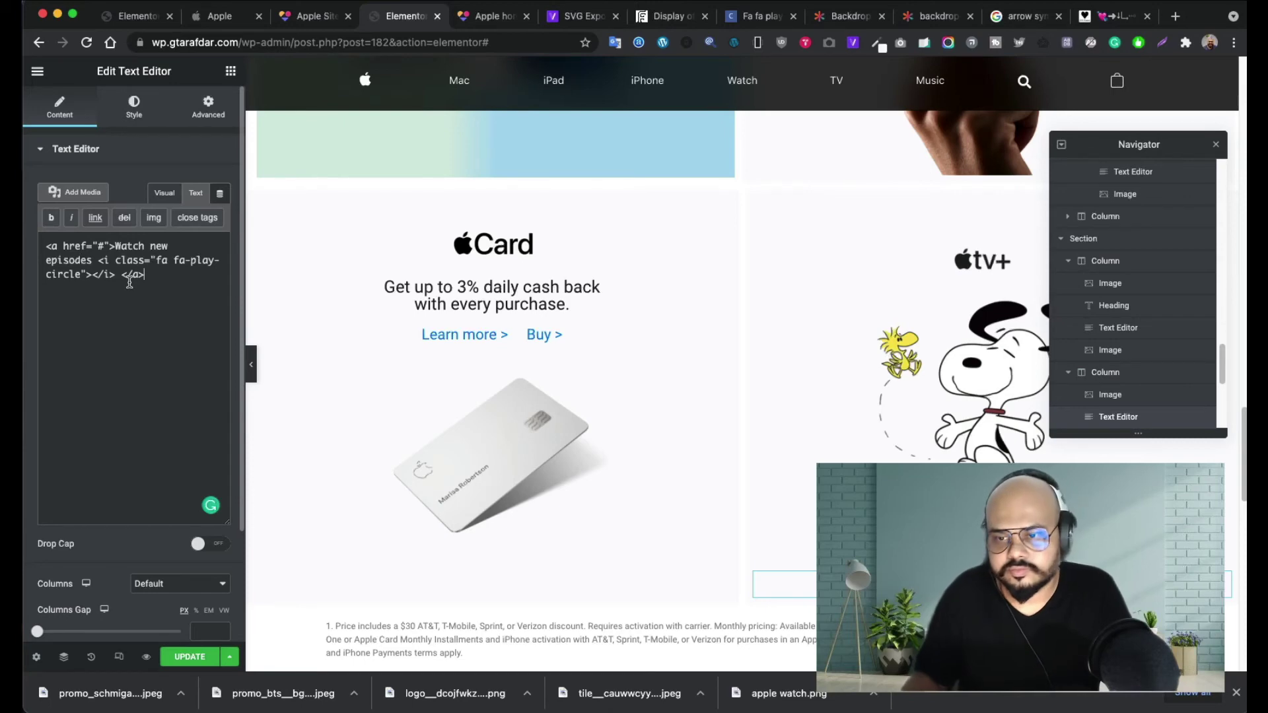
- Check the original Apple page and the earlier page's preview, then select the whole "Watch new episodes" link in the visual text editor
click(212, 18)
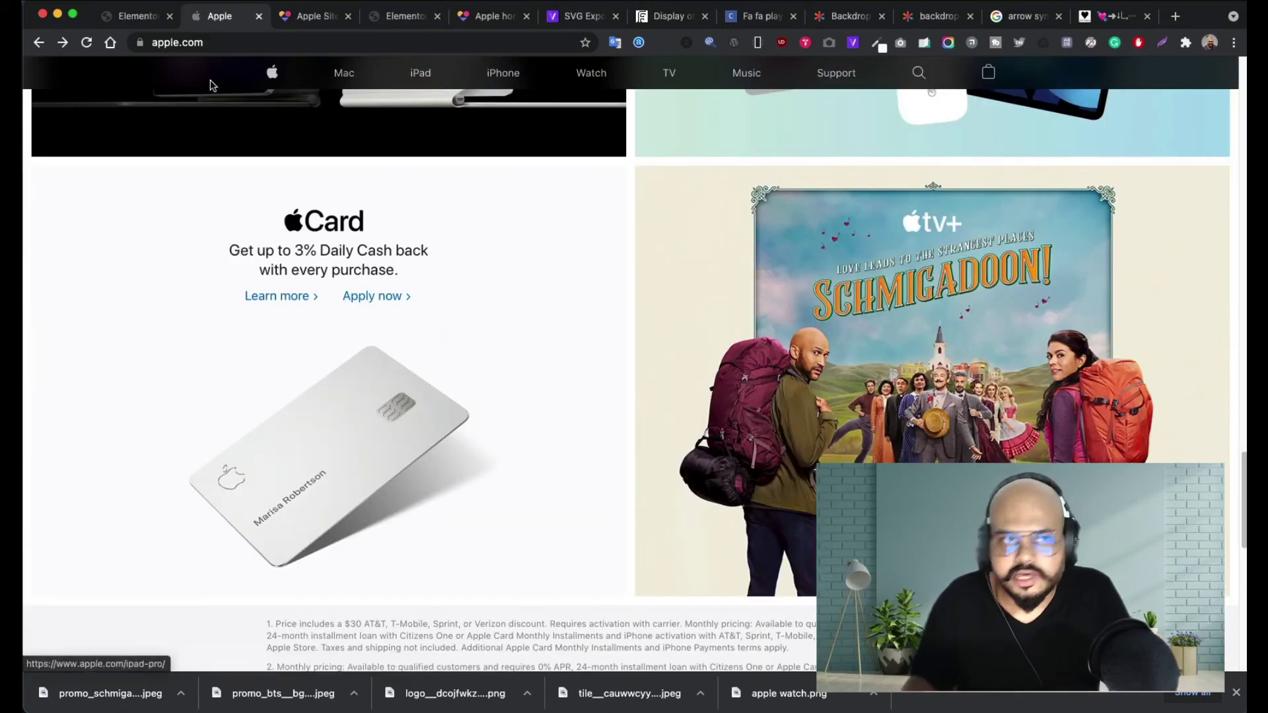
click(504, 25)
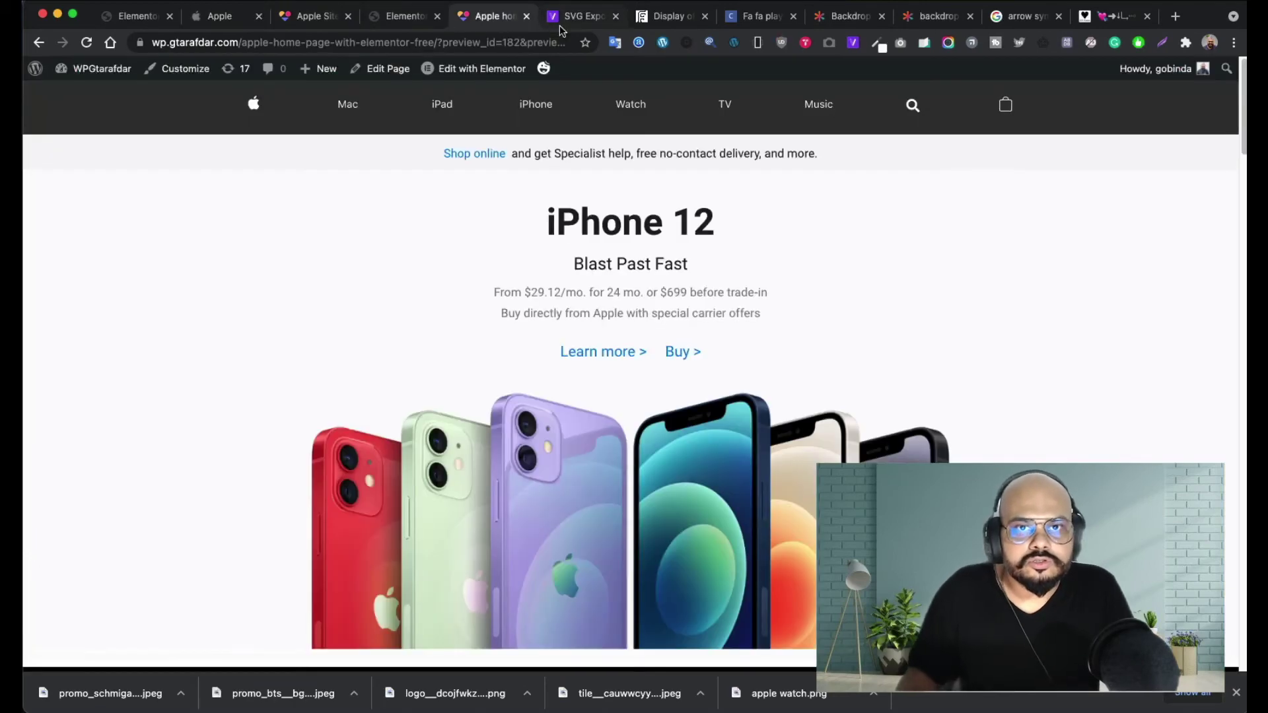
click(401, 21)
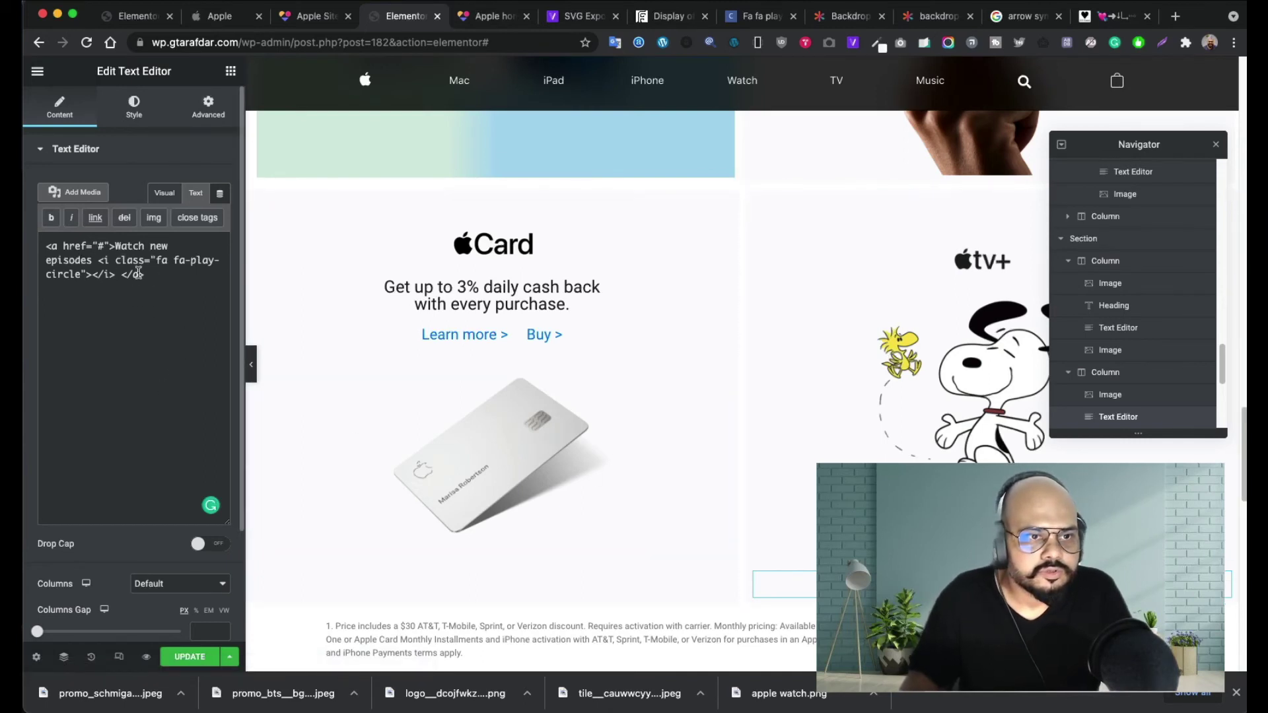
key(super+a)
click(164, 193)
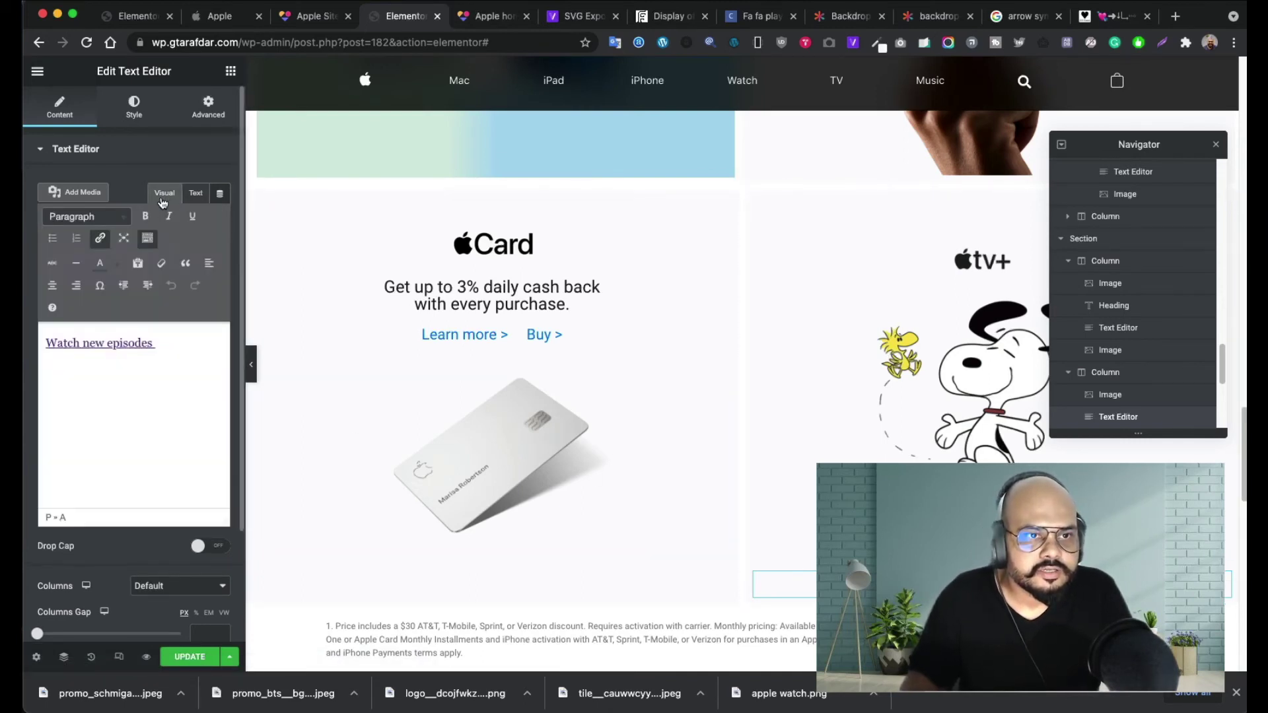
click(126, 350)
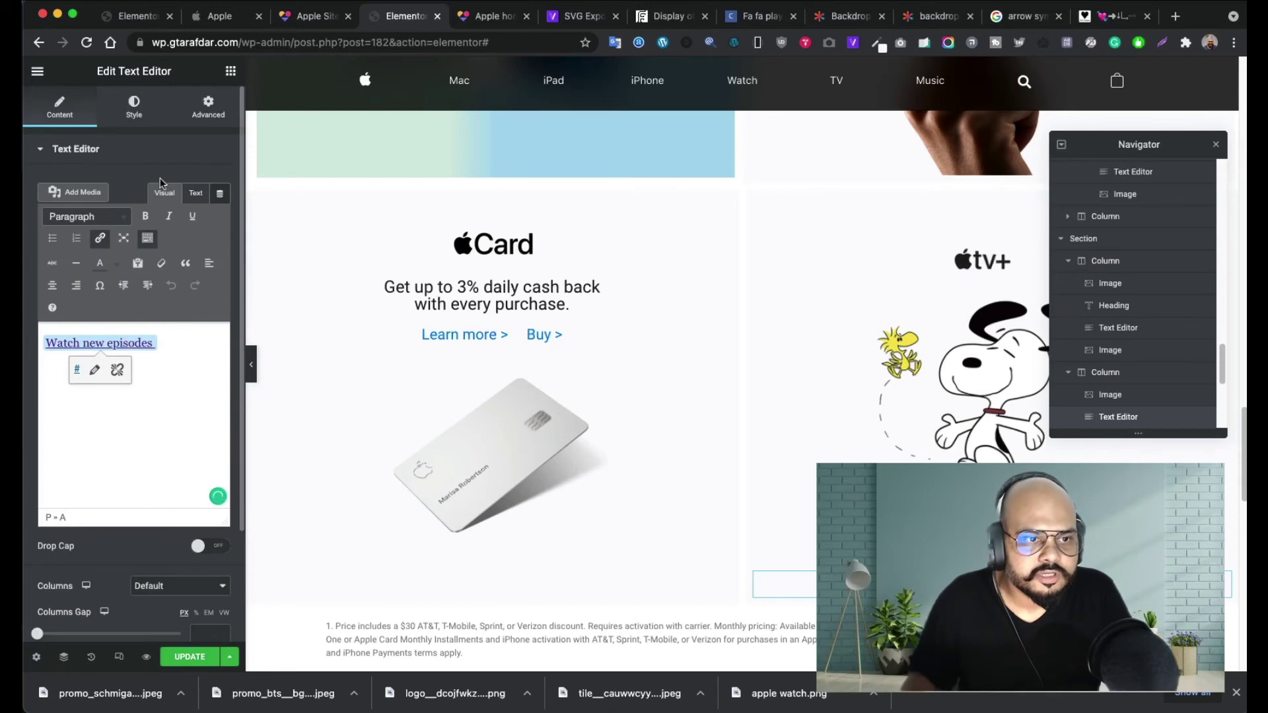
- On the page with the Schmigadoon tile, replace the tile's "Learn More > Buy >" link text with "Watch now"
click(134, 18)
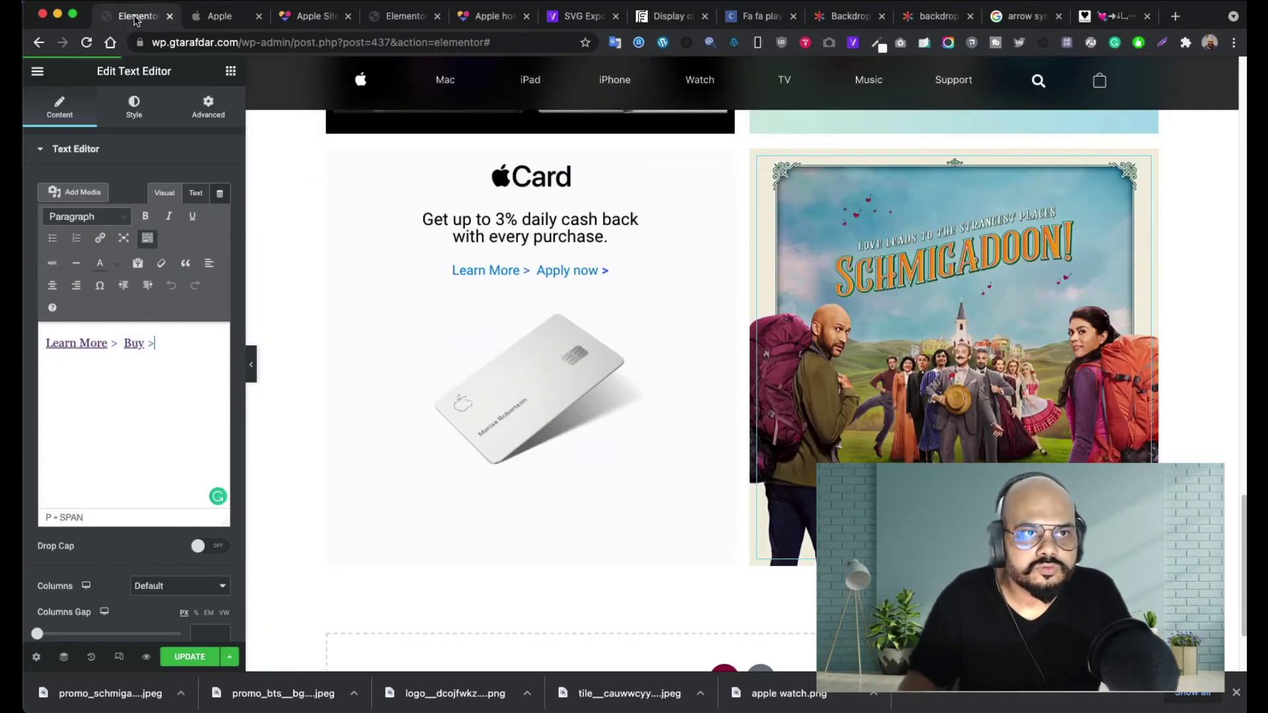
drag(176, 343, 25, 348)
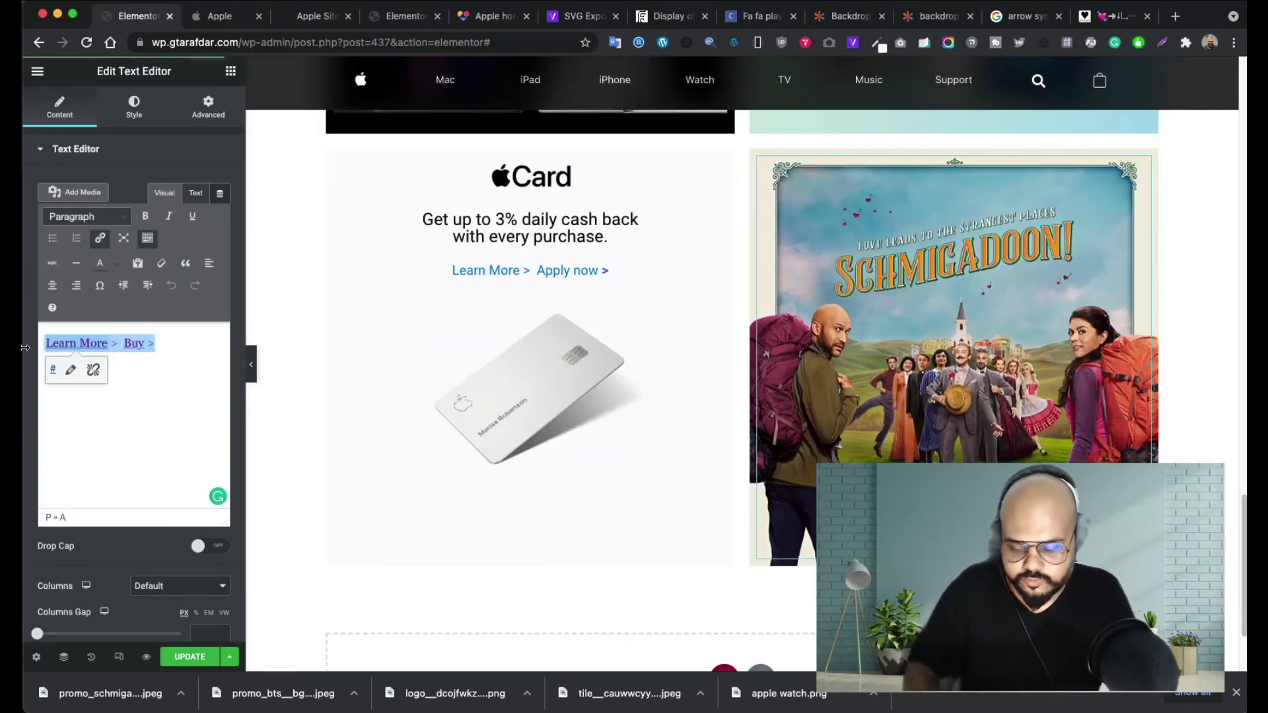
key(BackSpace)
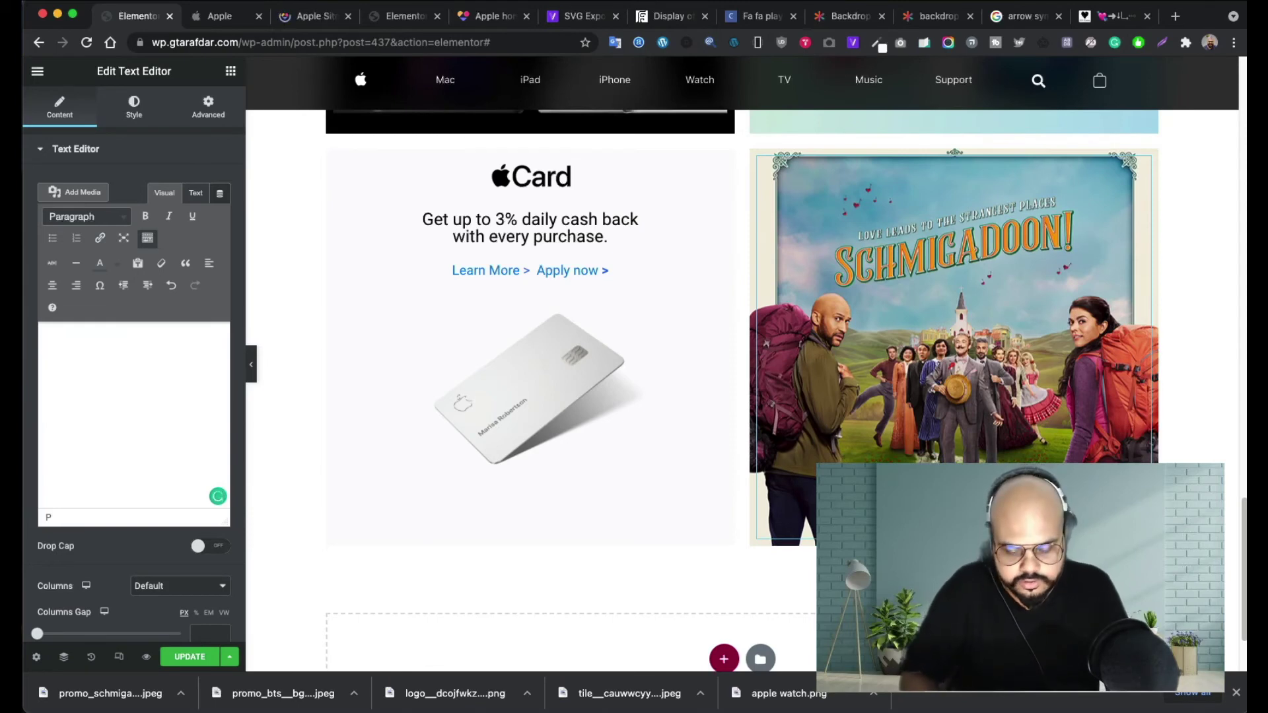
text(Watch)
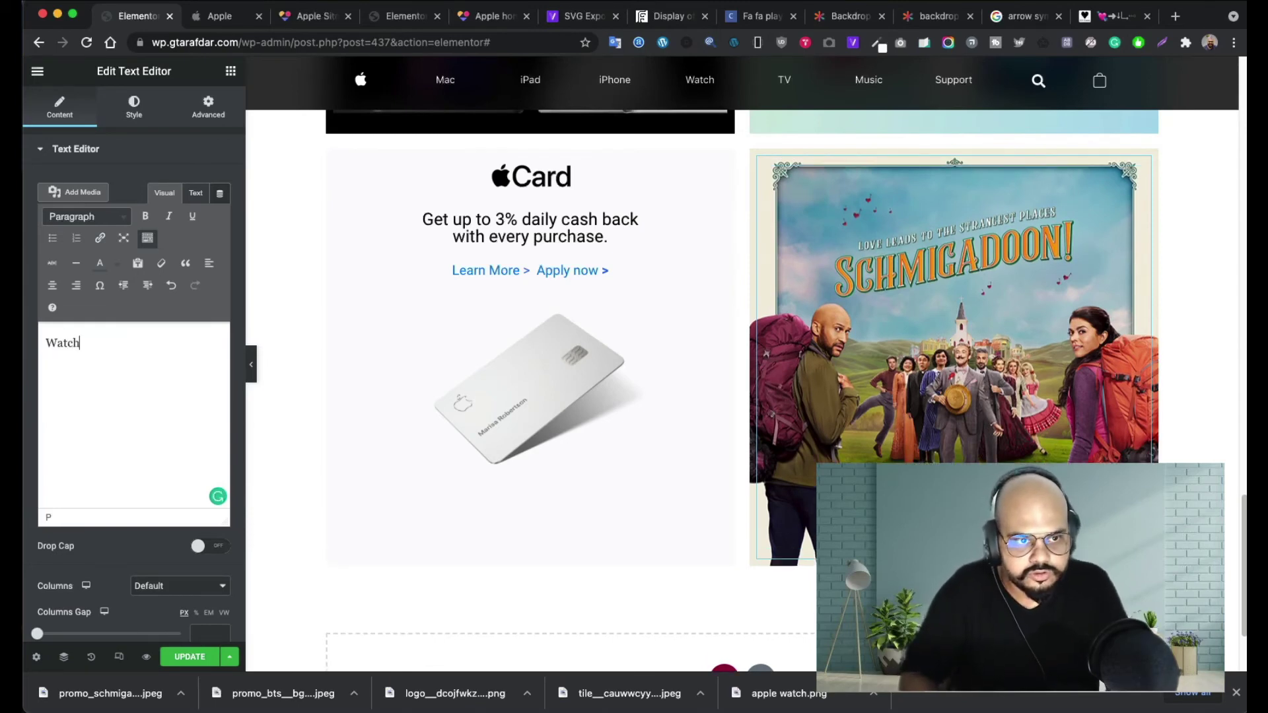
text( Now)
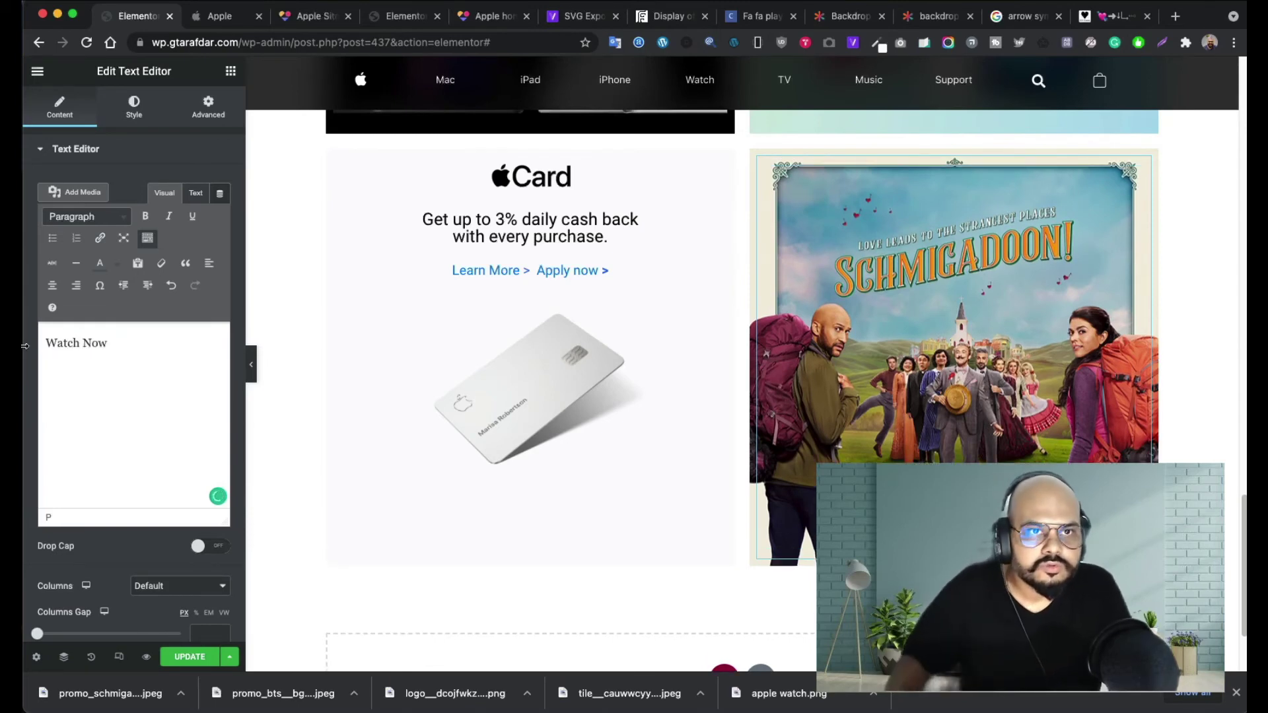
click(223, 18)
click(124, 25)
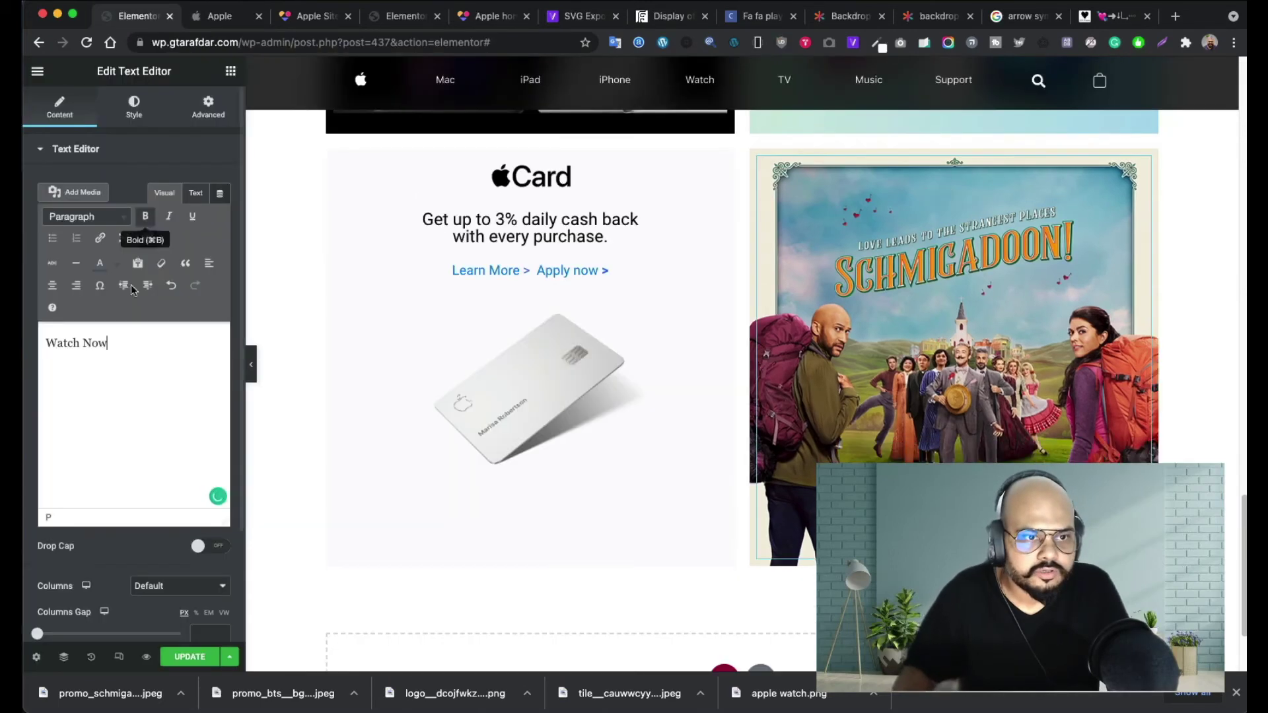
click(93, 344)
key(BackSpace)
text(n)
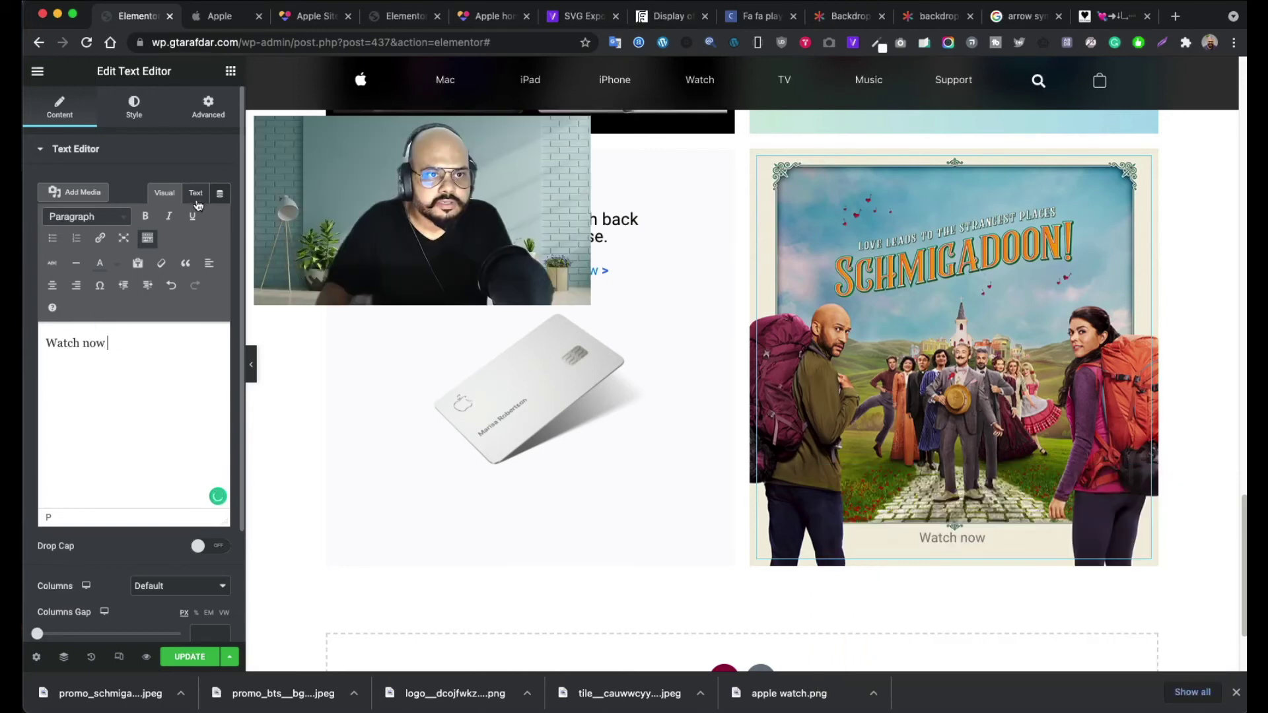
- Copy the <i class="fa fa-play-circle"></i> icon code from the Codesprogram page
click(196, 194)
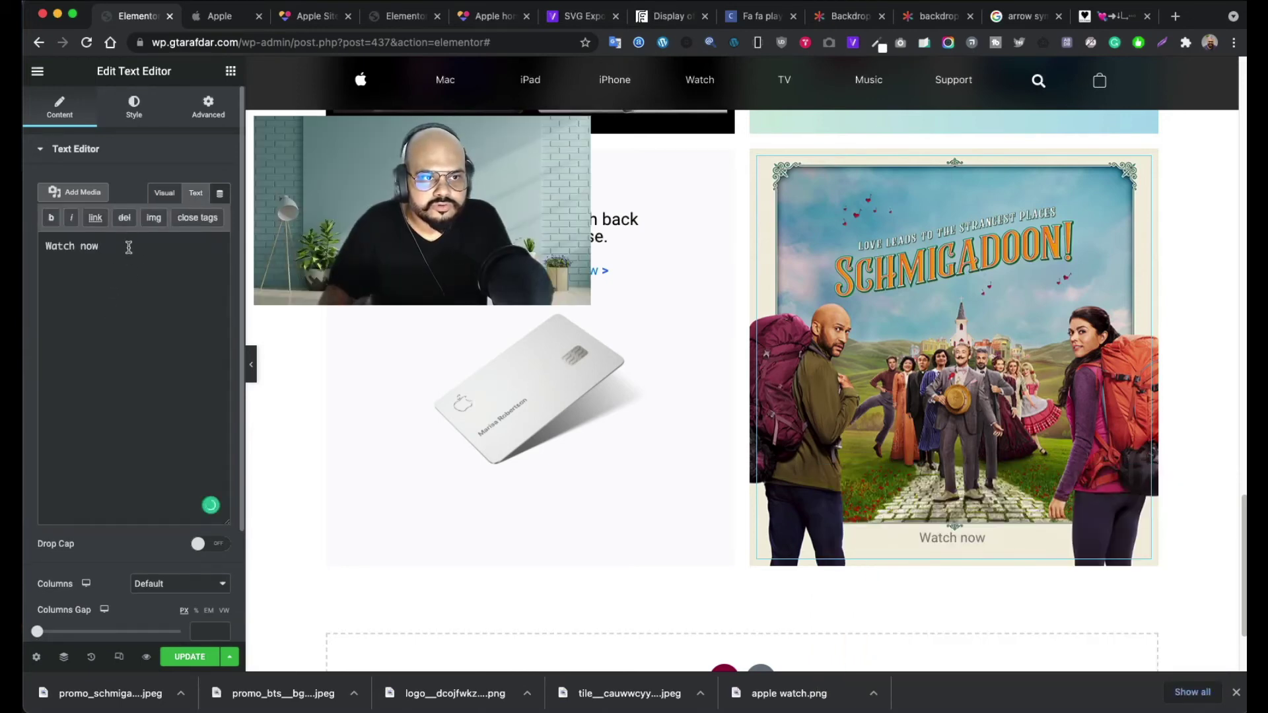
click(163, 193)
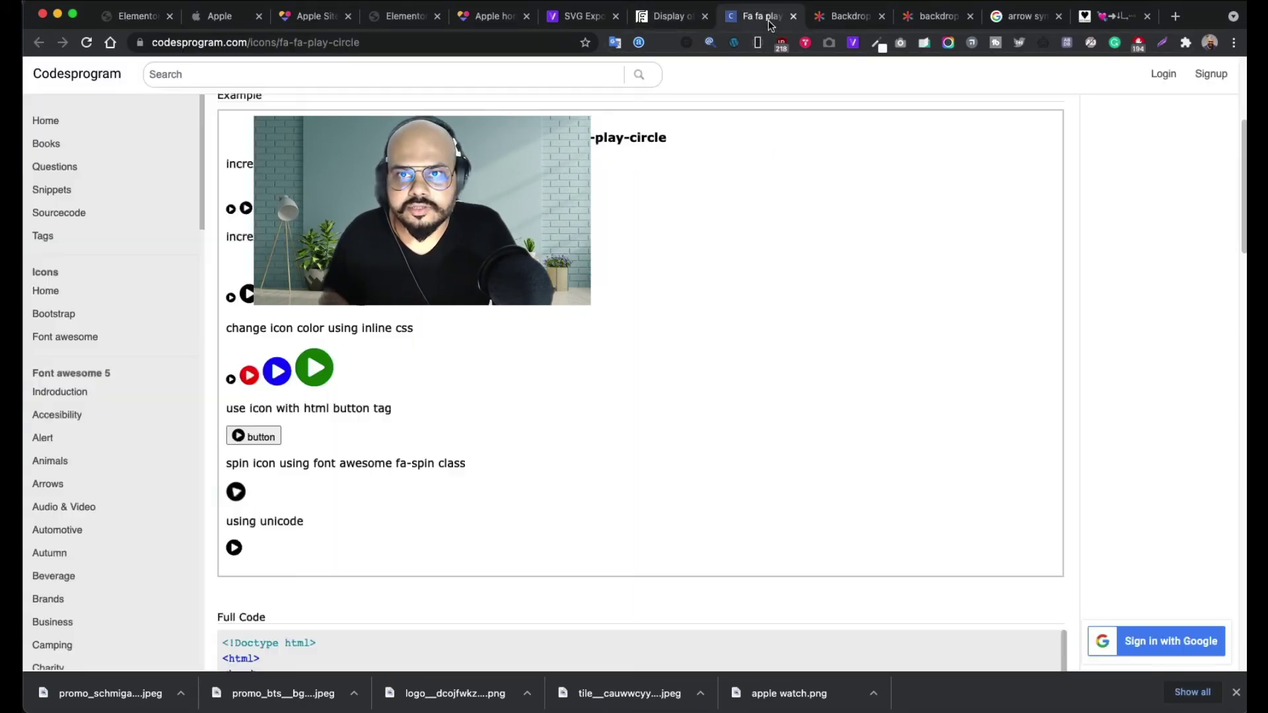
click(766, 18)
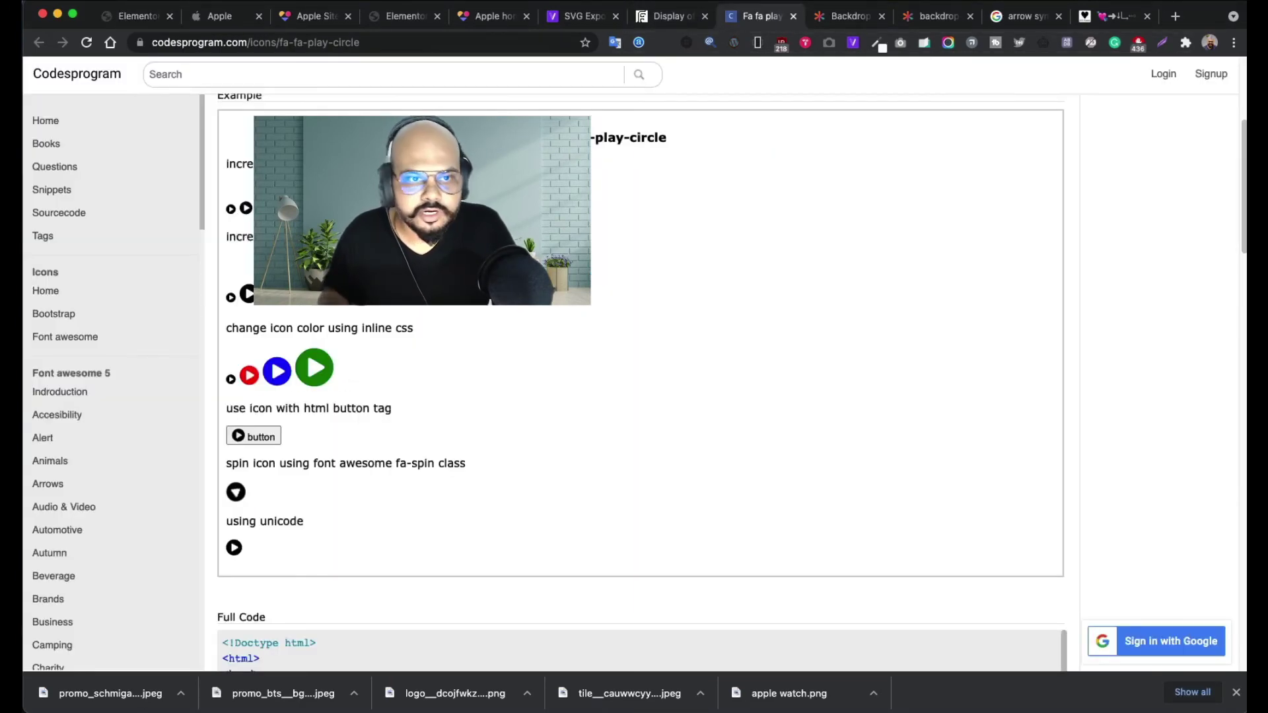
scroll(408, 363, down, 5)
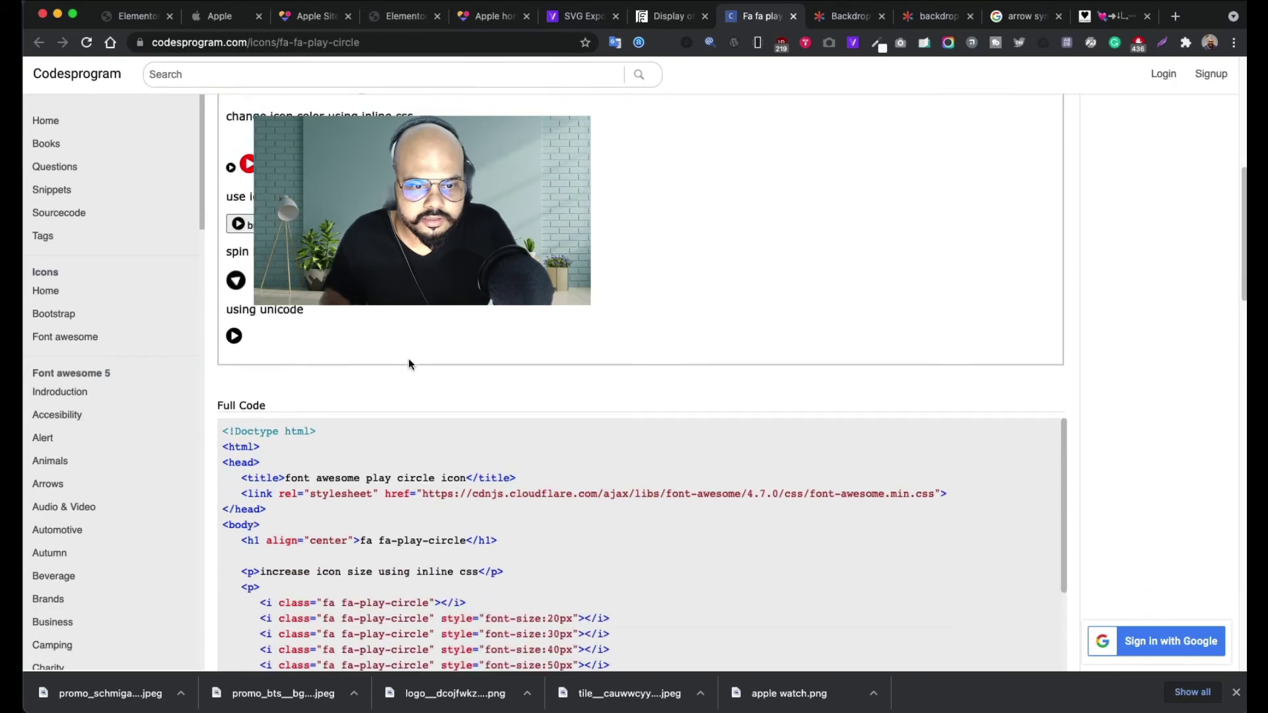
scroll(408, 363, up, 8)
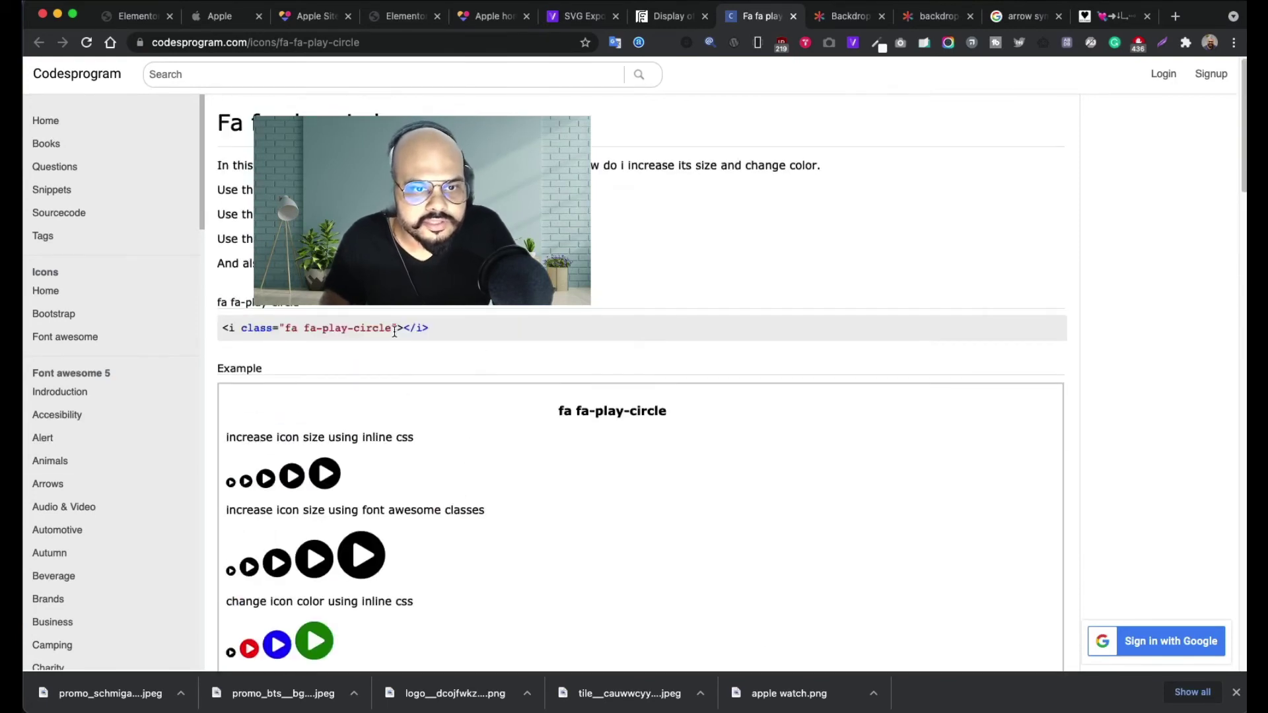
drag(428, 328, 222, 334)
key(ctrl+c)
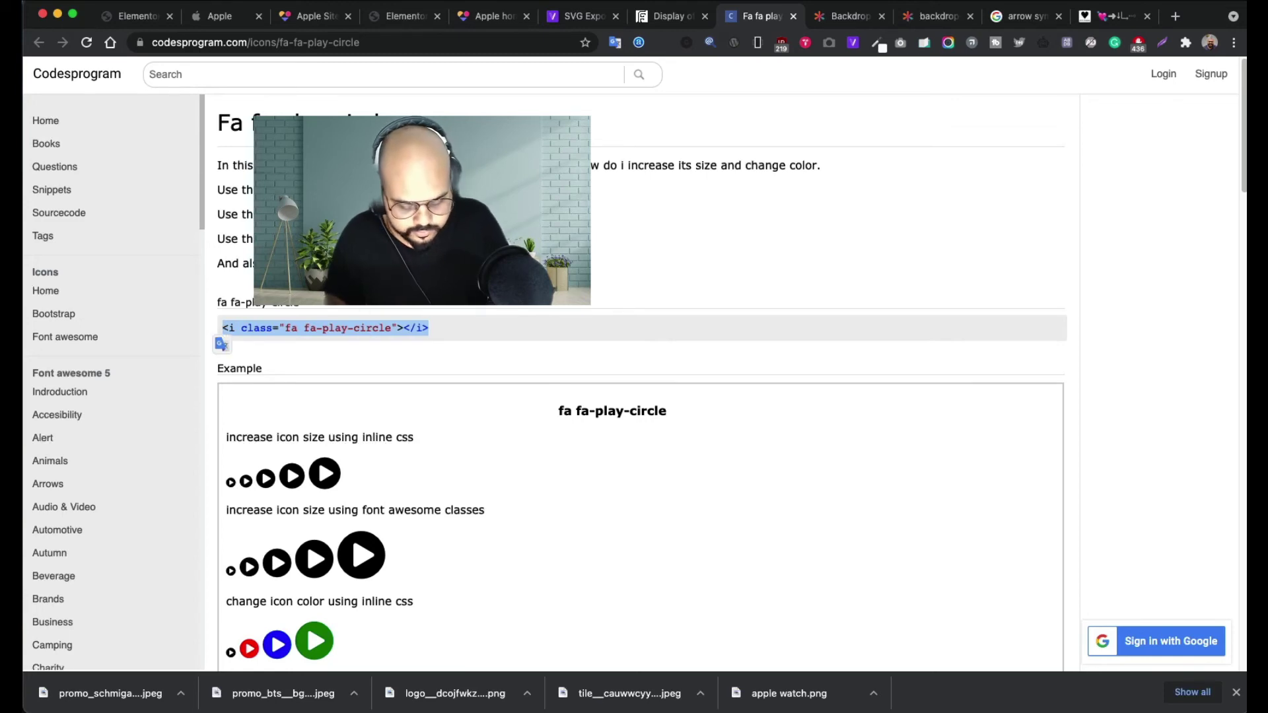
- Insert the copied play-circle icon code after "Watch now" in the HTML source of the Schmigadoon tile's text
click(216, 16)
click(146, 25)
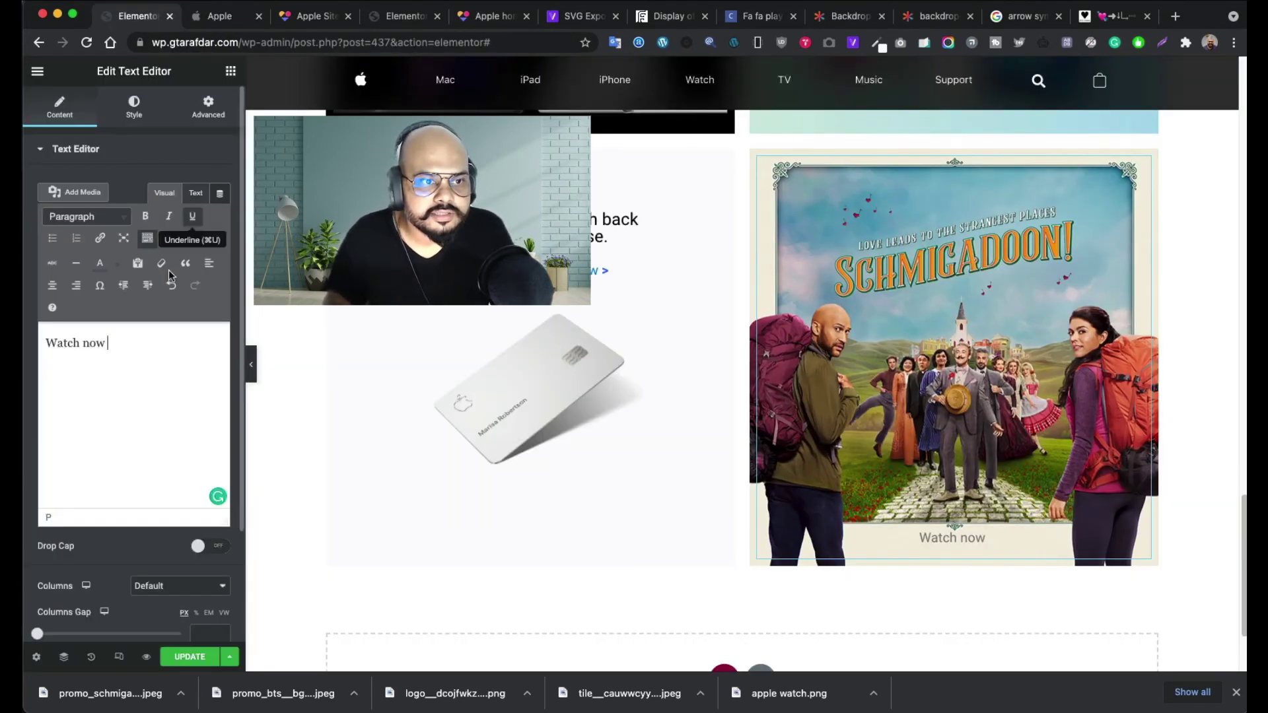
click(196, 193)
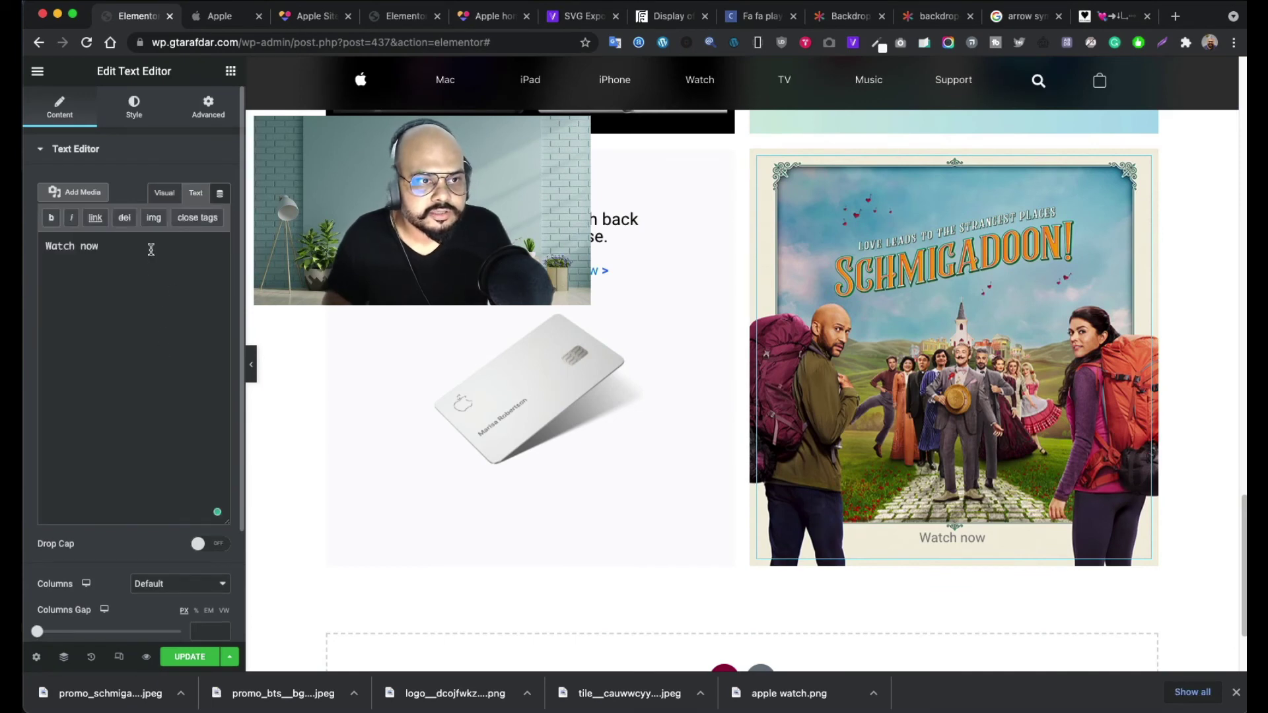
click(148, 249)
key(ctrl+v)
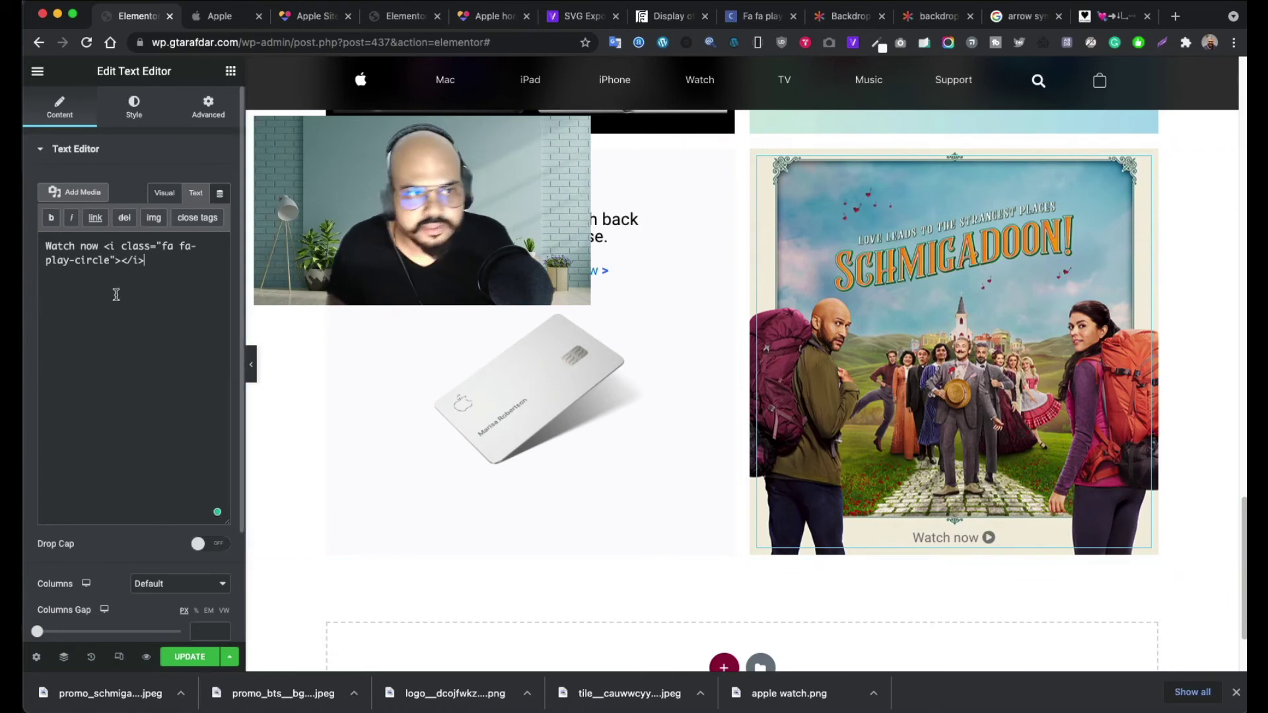
- Wrap "Watch now" and its play icon code in a link to "#"
drag(147, 261, 28, 240)
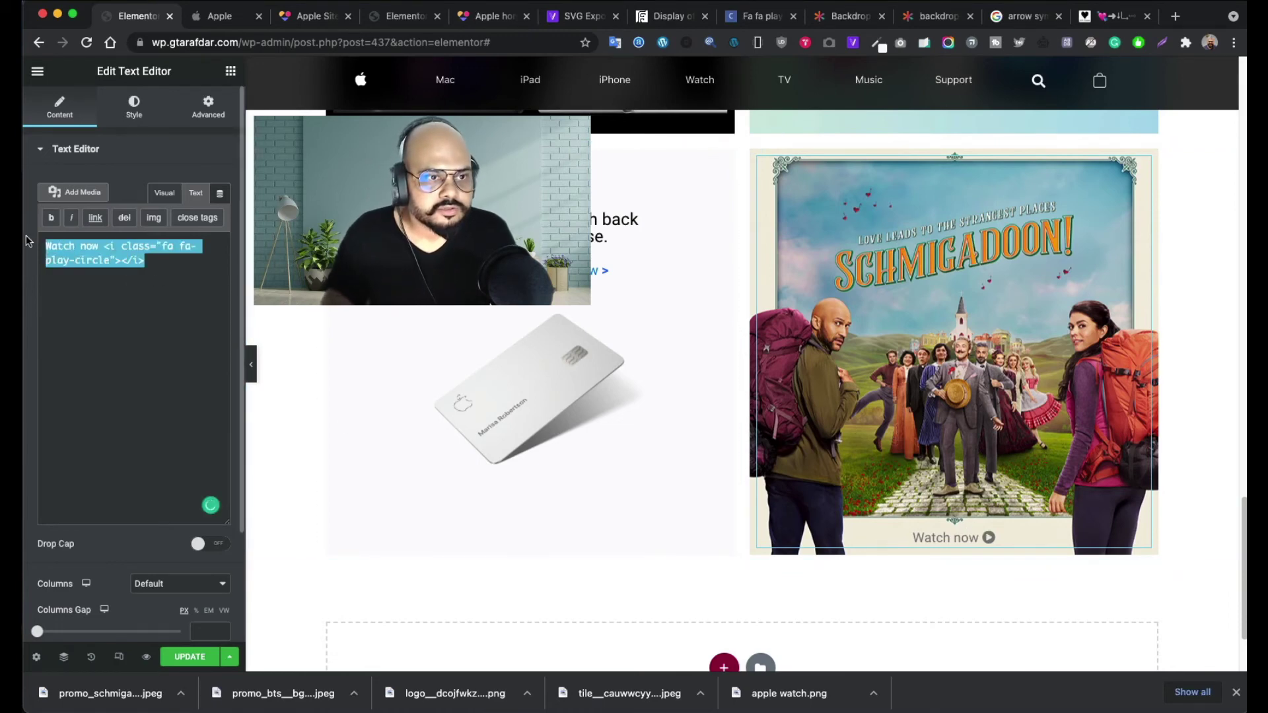
click(95, 218)
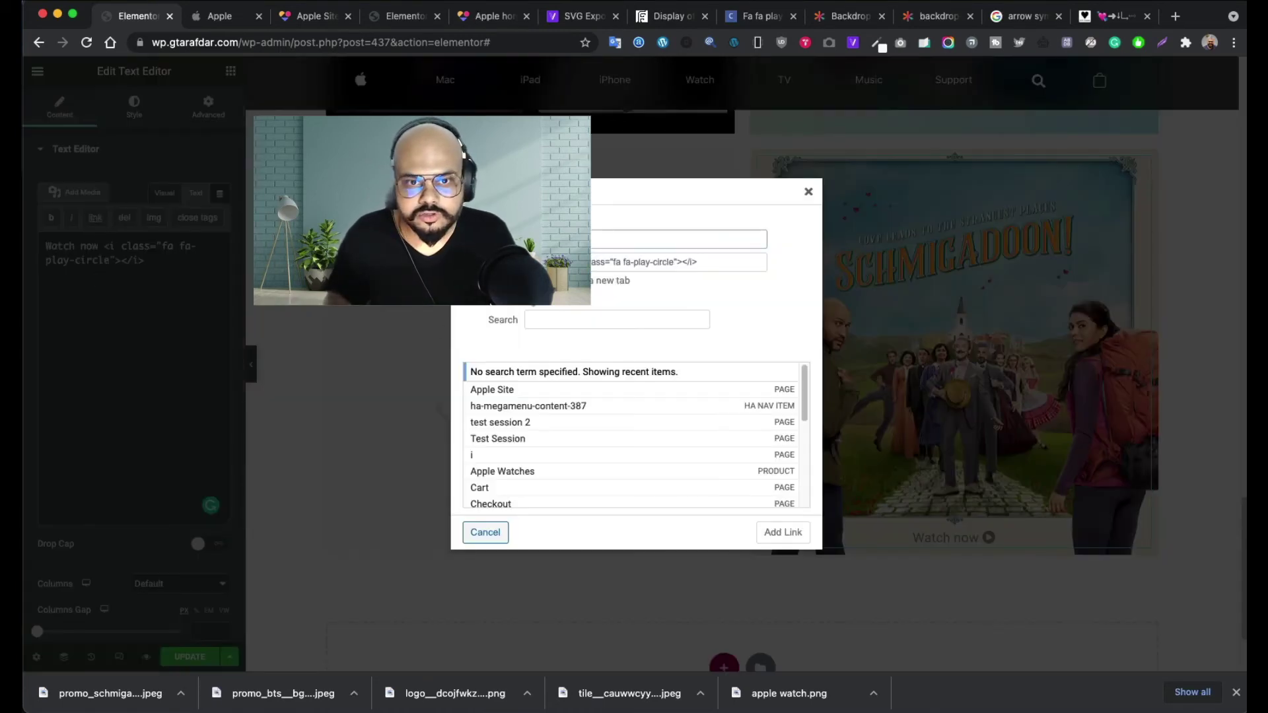
click(568, 239)
text(#)
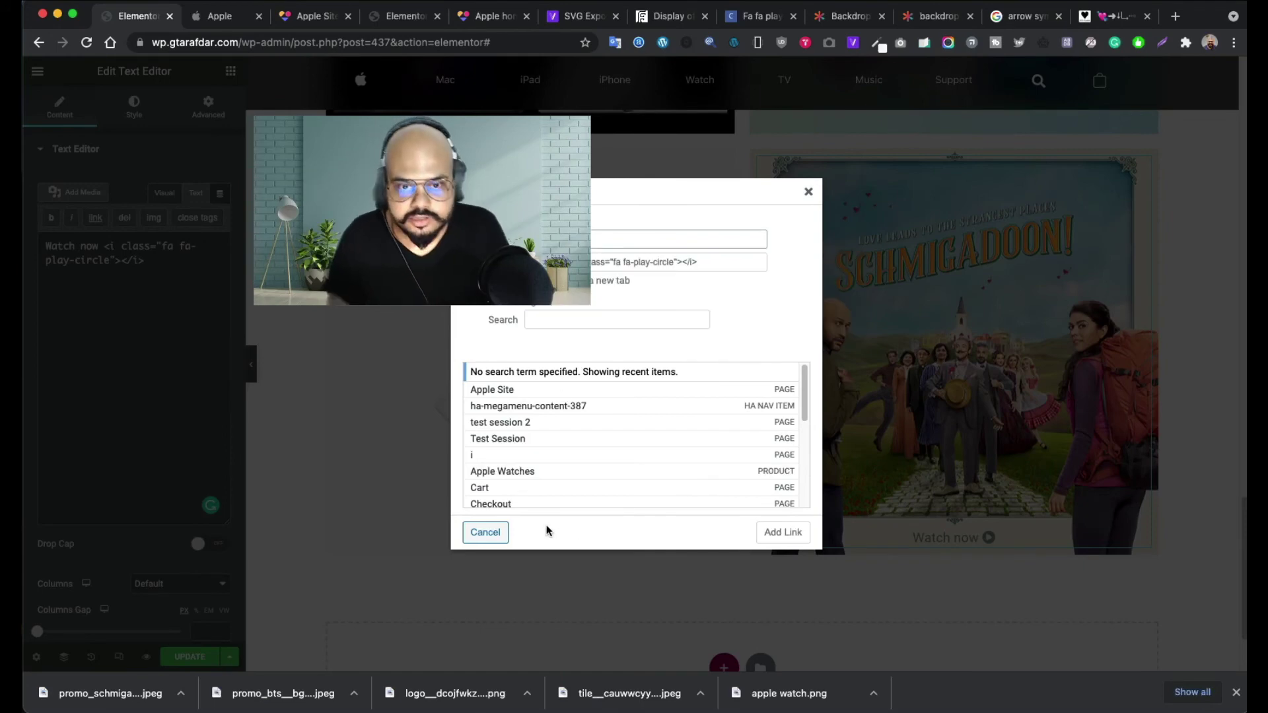
click(783, 533)
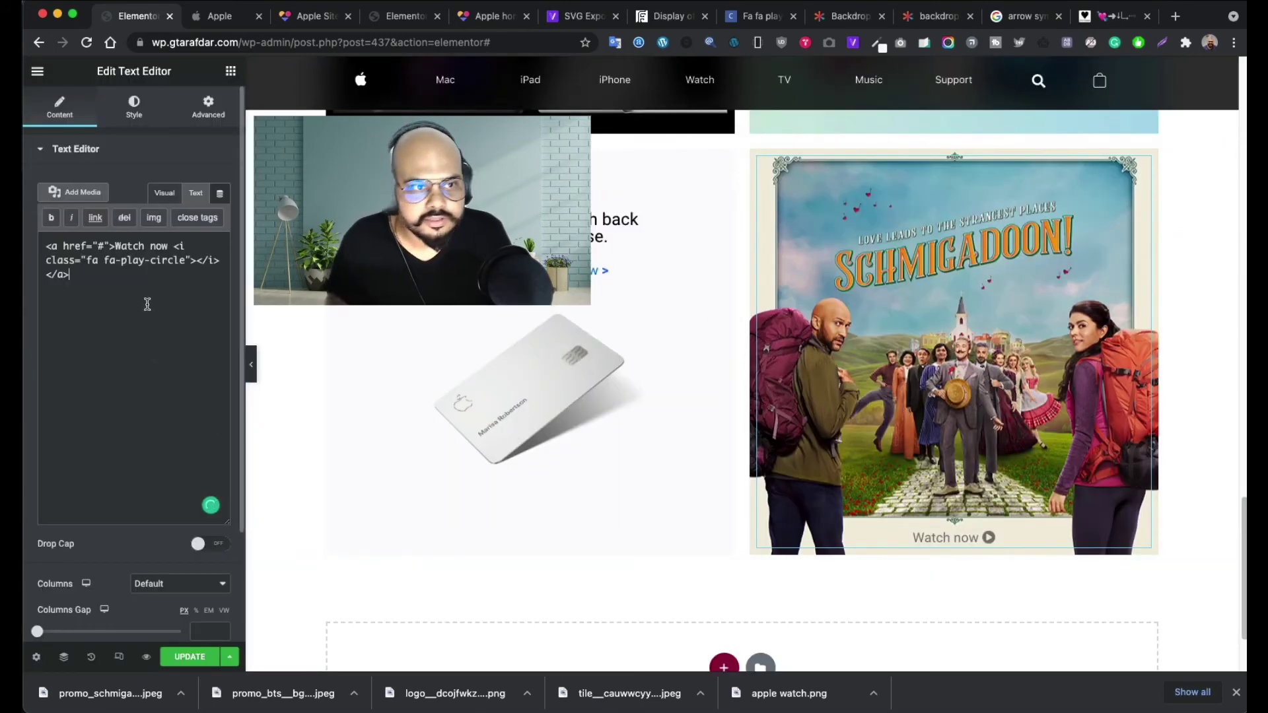
- Colour the "Watch now" link text and its play icon blue, and collapse the text content settings
click(163, 194)
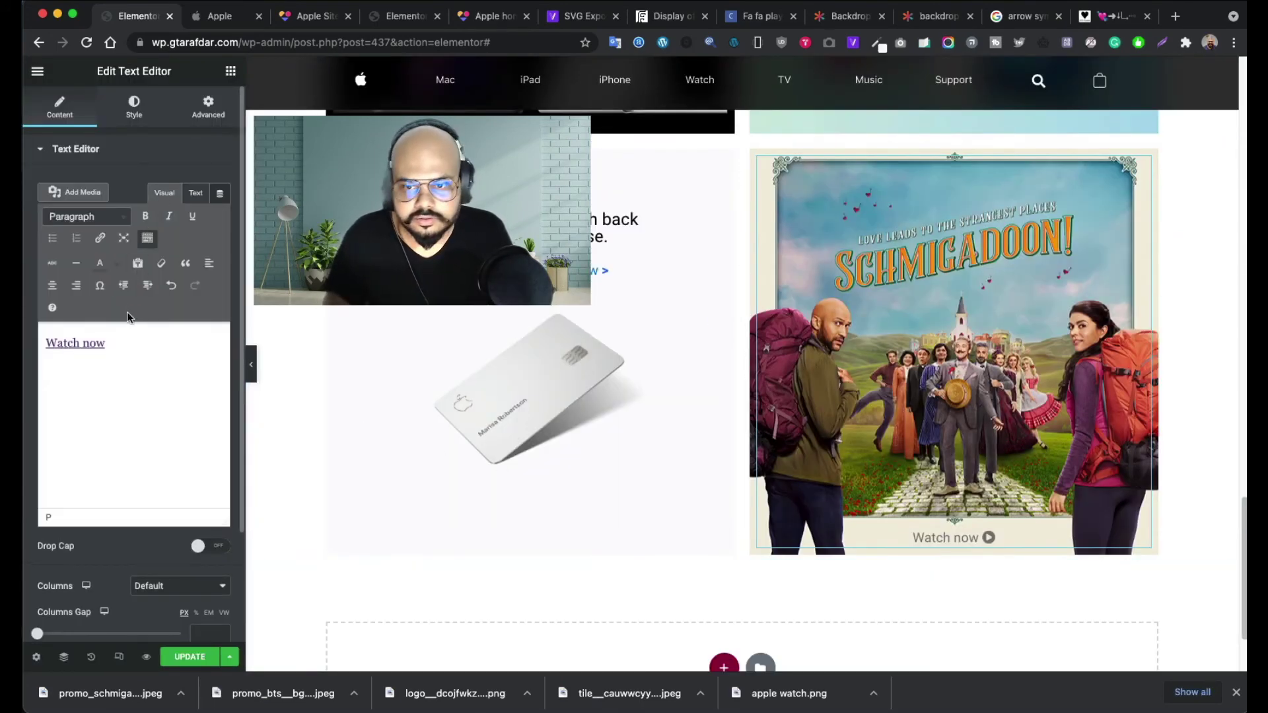
triple_click(128, 356)
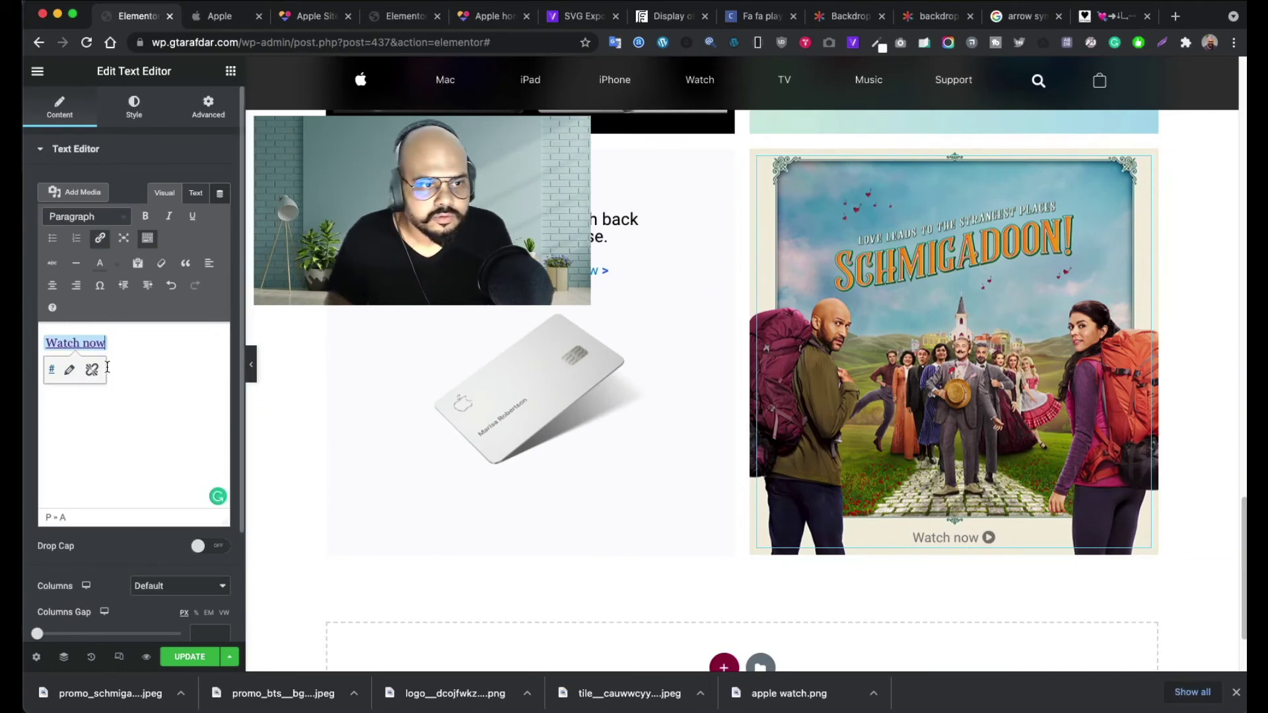
click(115, 271)
click(130, 327)
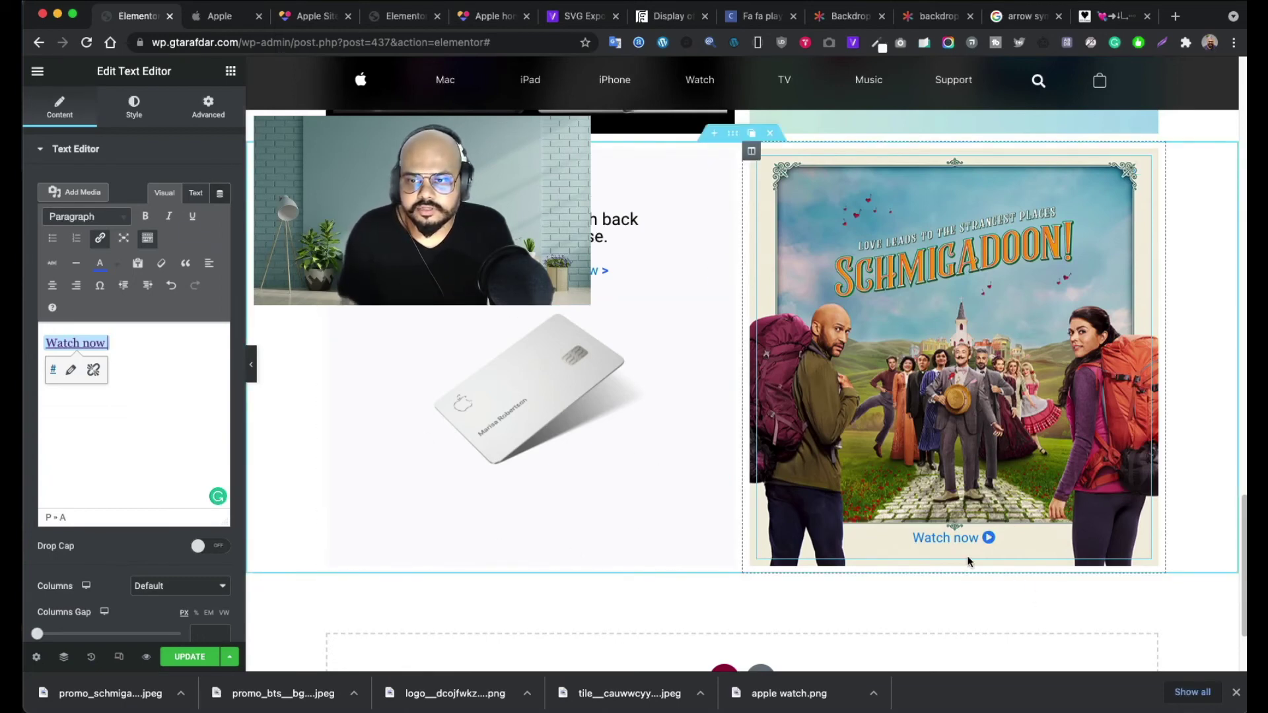
click(131, 171)
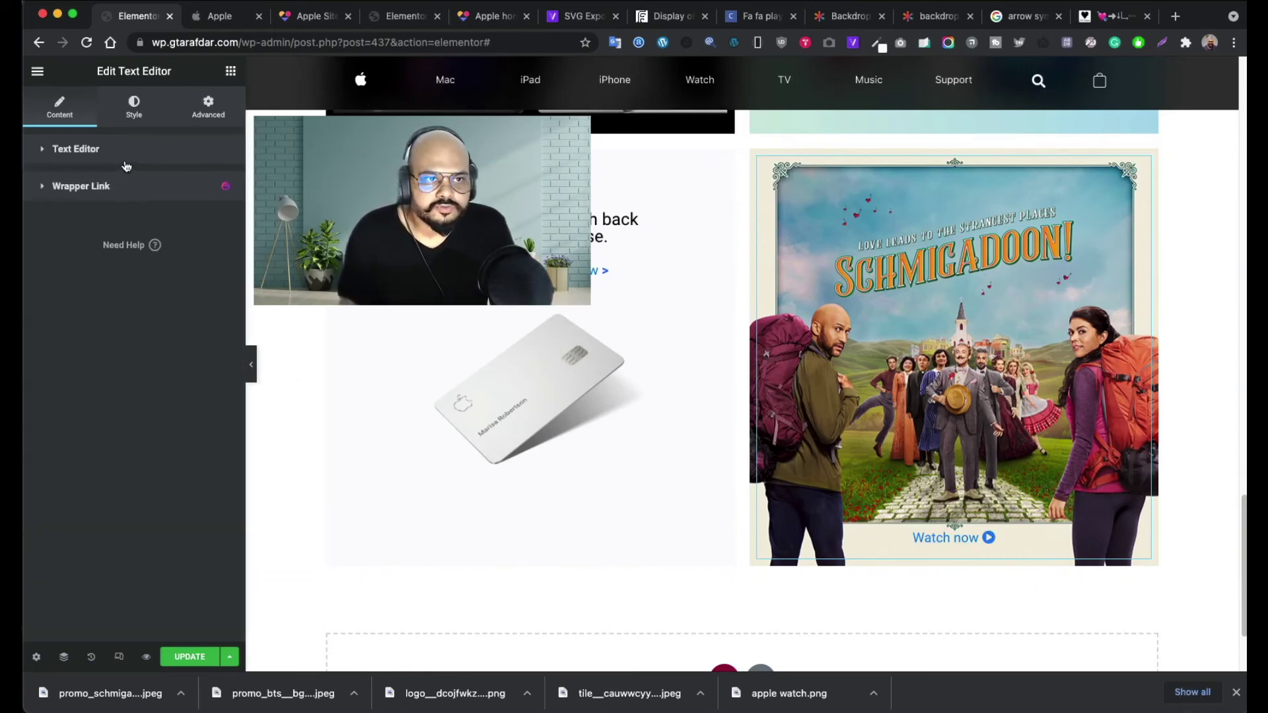
- On apple.com, examine the legal footnotes and footer links below the Apple Card and Schmigadoon tiles
click(228, 17)
scroll(553, 432, down, 10)
scroll(548, 433, up, 3)
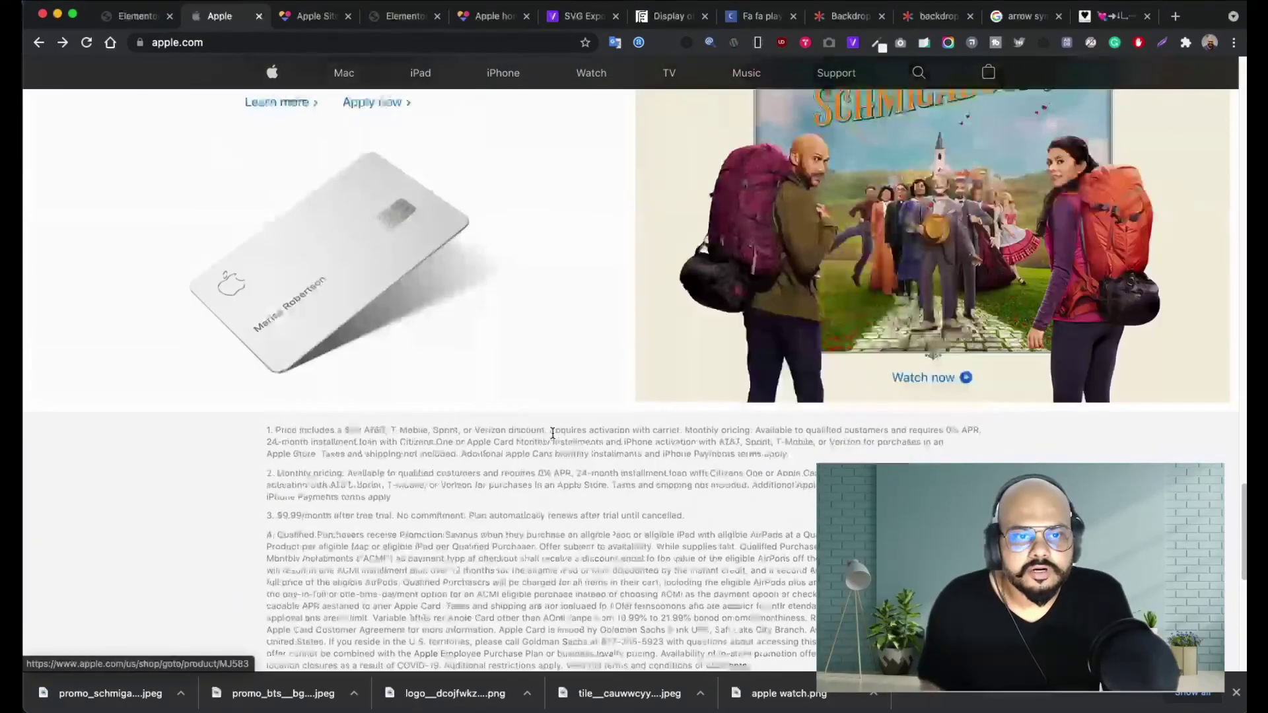
scroll(526, 444, down, 3)
scroll(523, 445, up, 3)
scroll(523, 445, down, 3)
scroll(523, 445, down, 3)
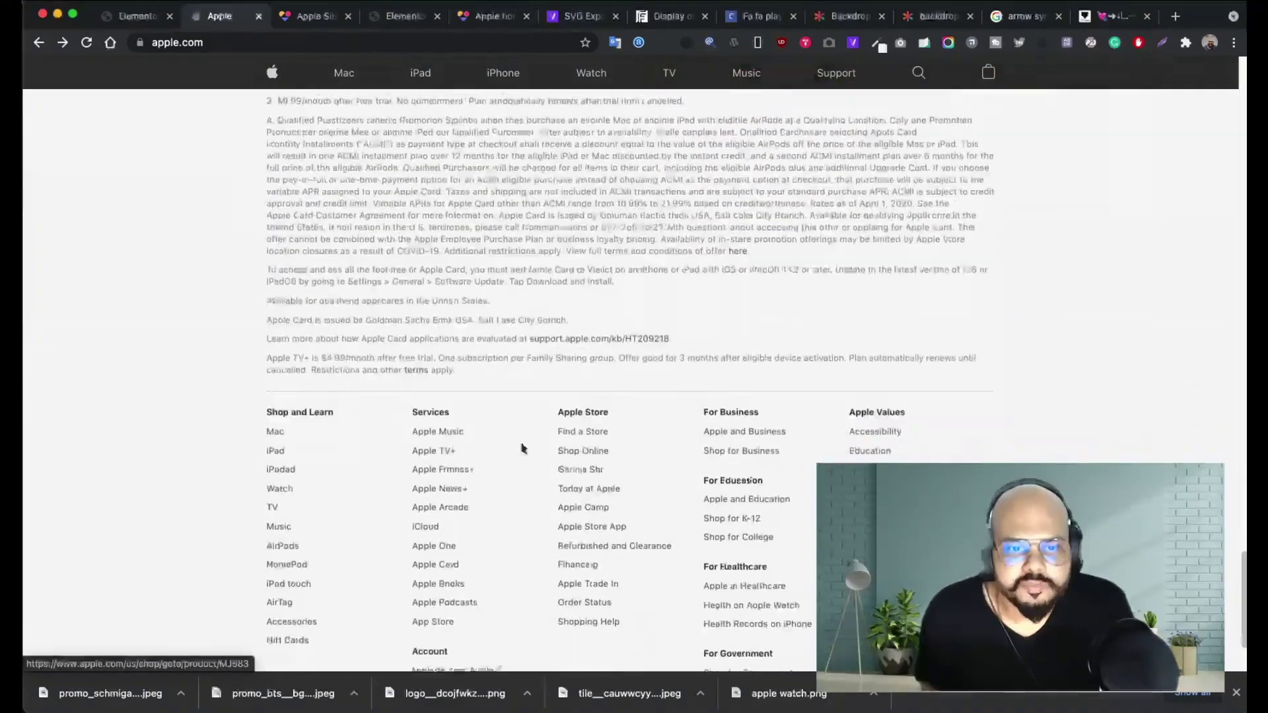
scroll(321, 396, up, 1)
scroll(282, 340, up, 5)
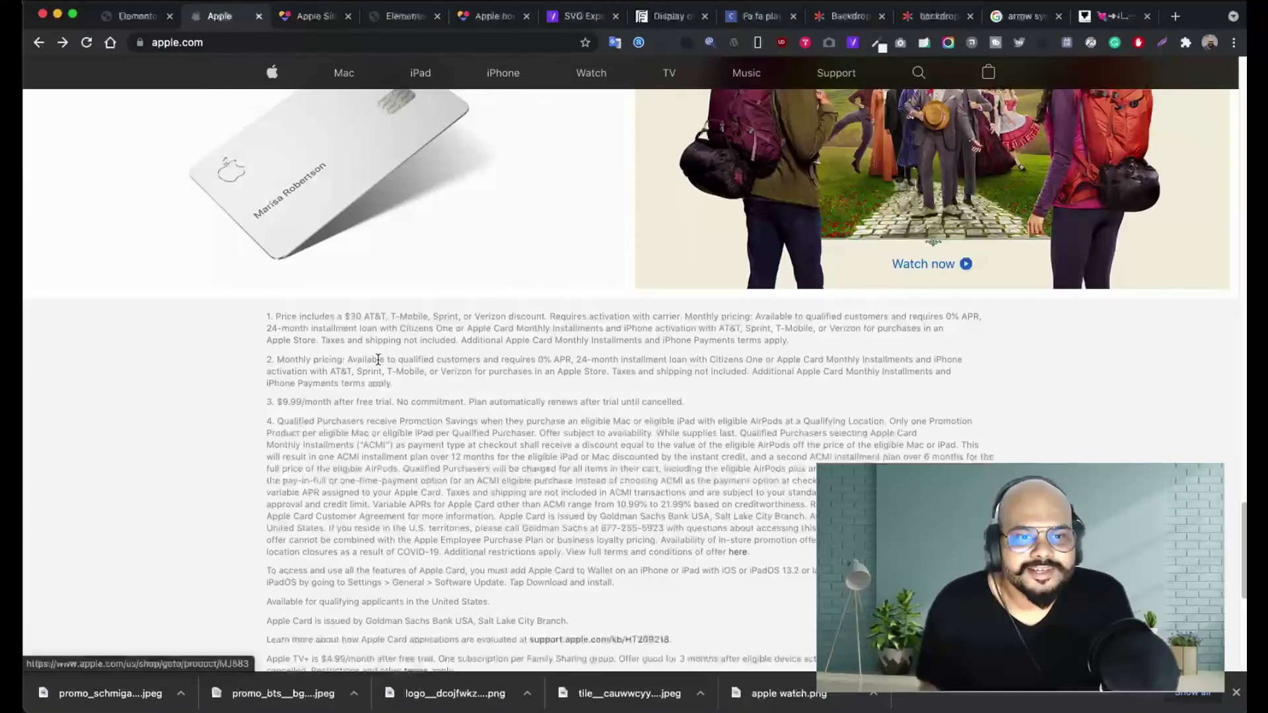
scroll(317, 330, down, 2)
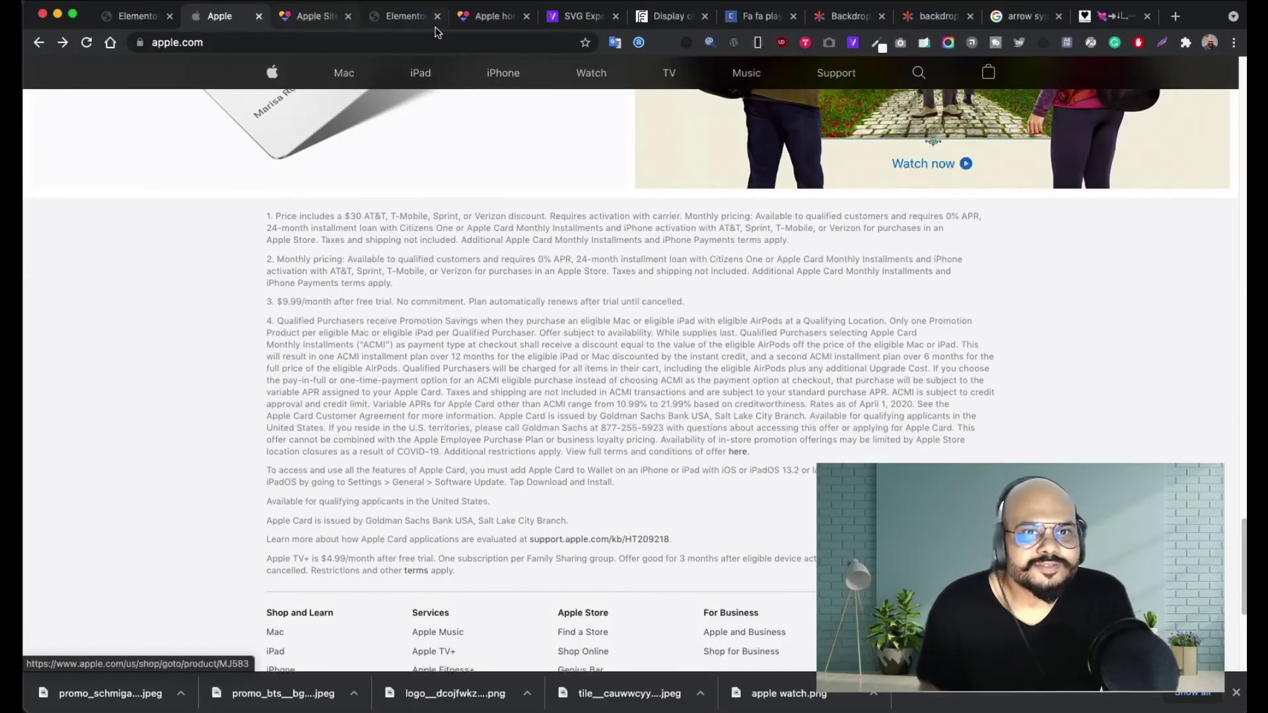
- Copy the legal footnotes section below the Snoopy Show tile on the other Elementor page, closing the Navigator, and return to the Schmigadoon page
click(404, 16)
scroll(430, 265, down, 7)
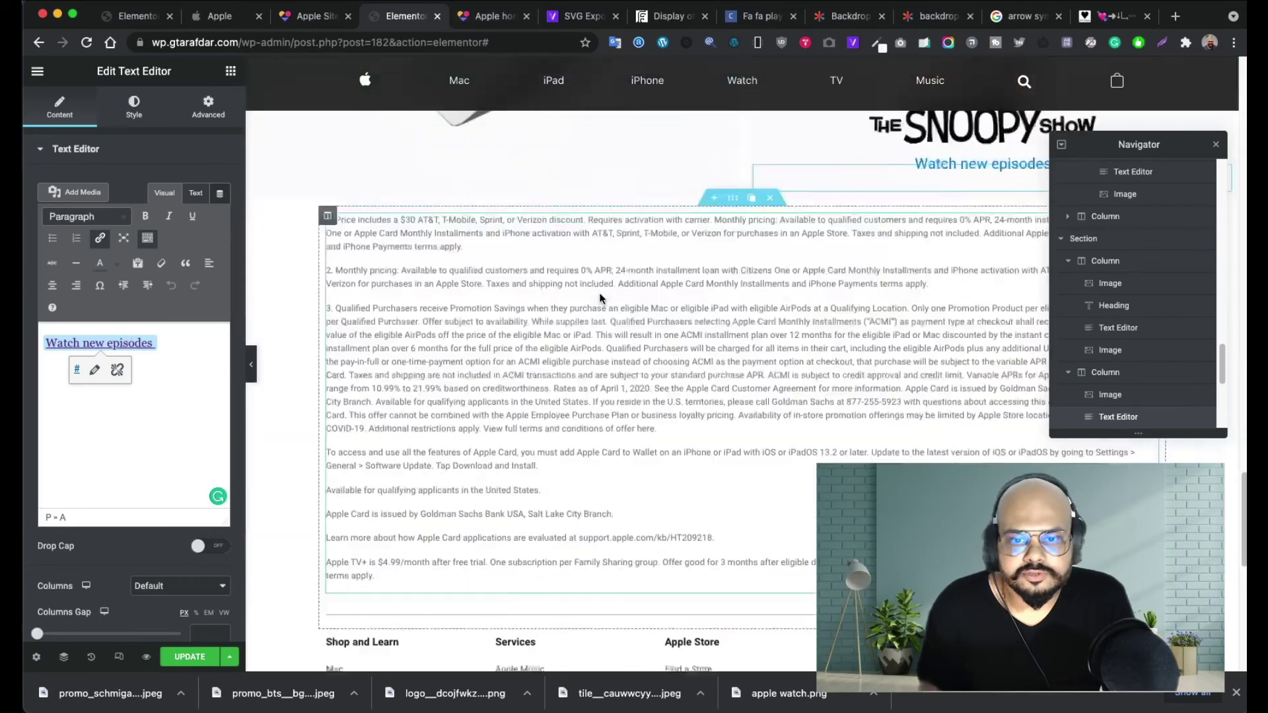
click(733, 170)
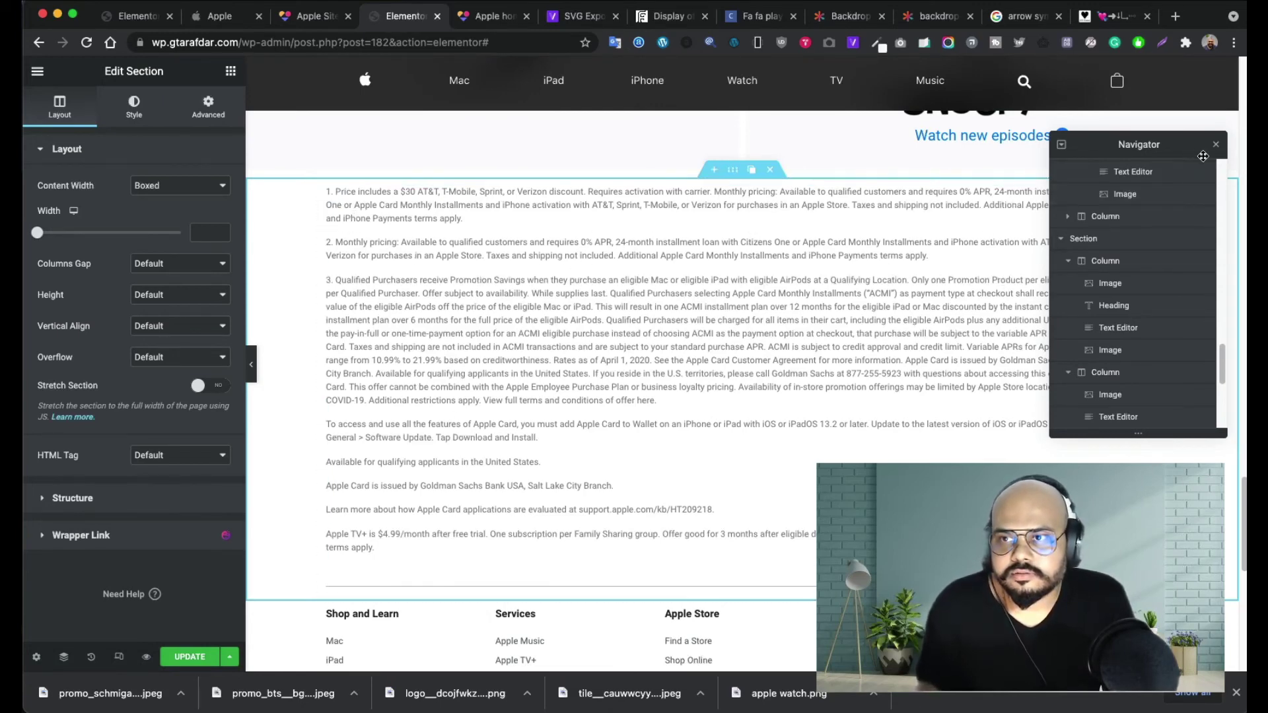
scroll(1123, 363, down, 5)
scroll(779, 268, up, 1)
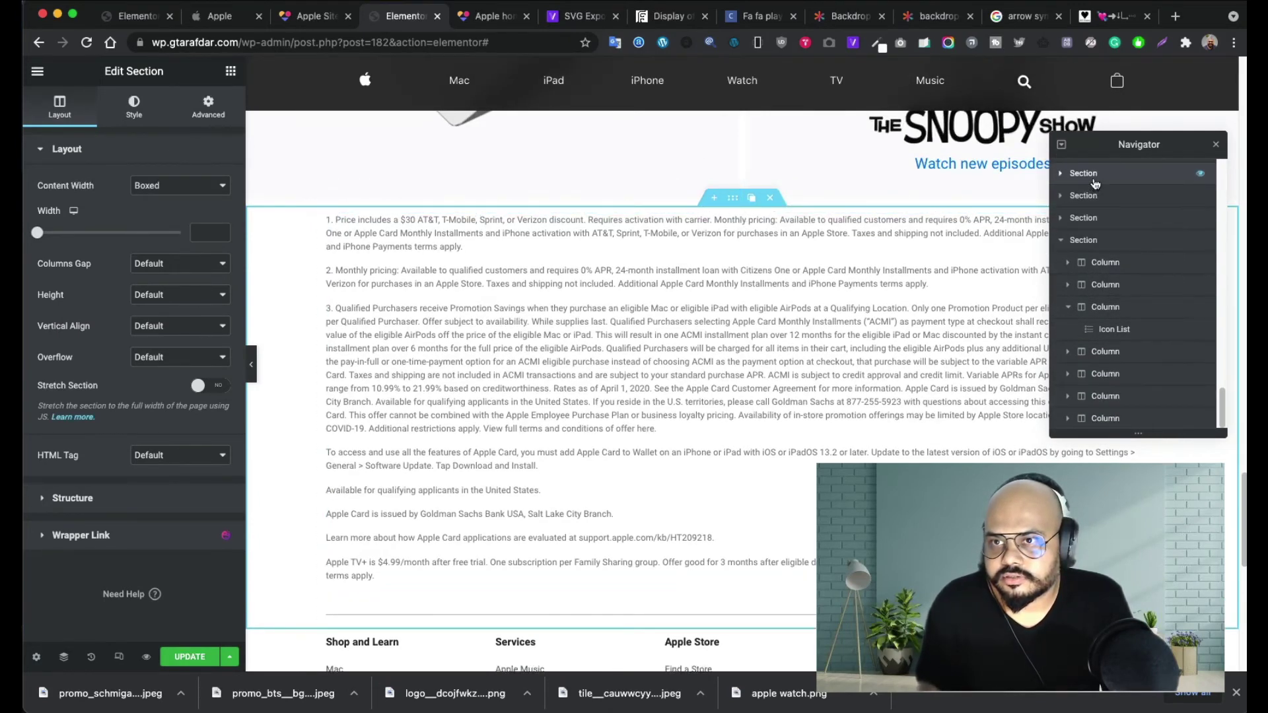
click(1215, 144)
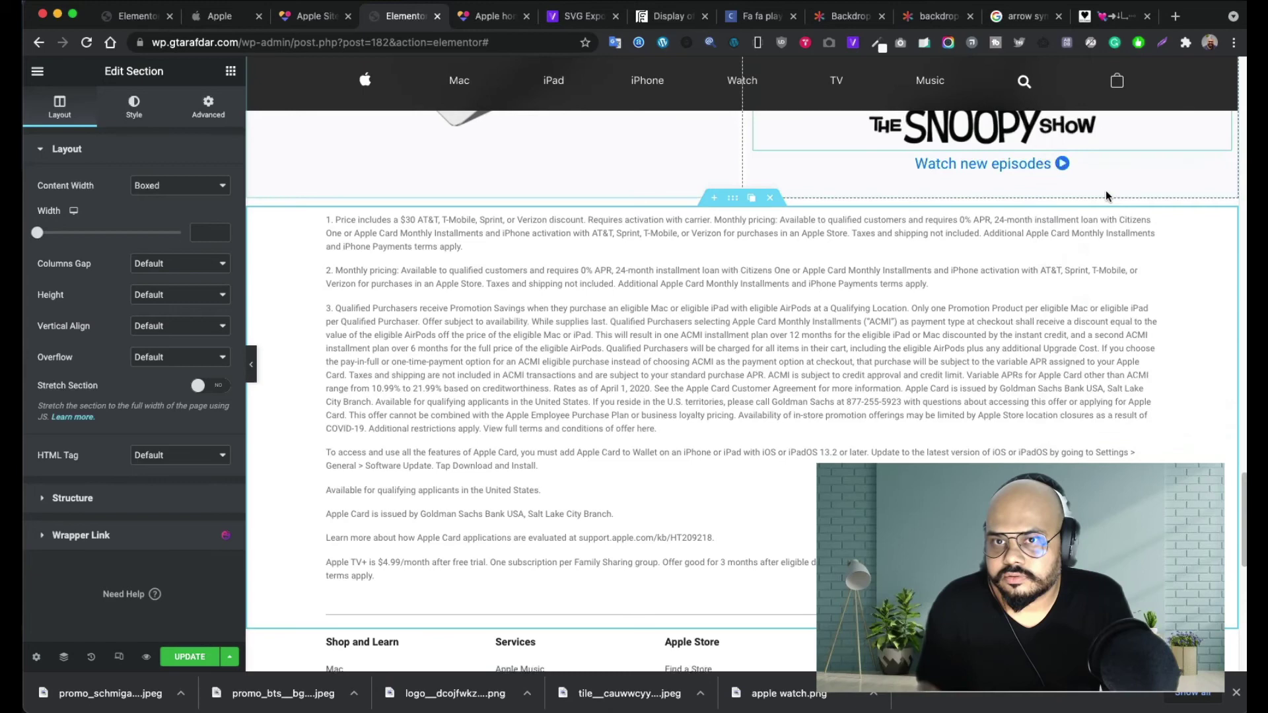
click(817, 299)
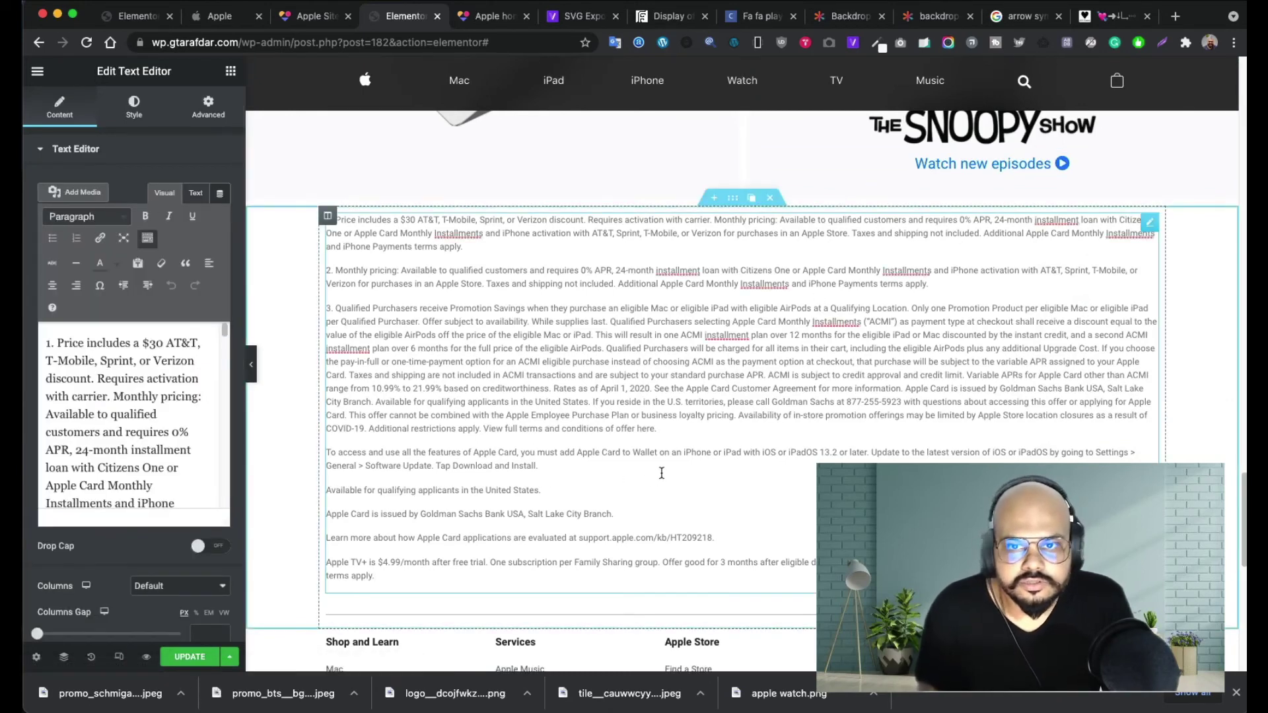
right_click(735, 203)
click(784, 268)
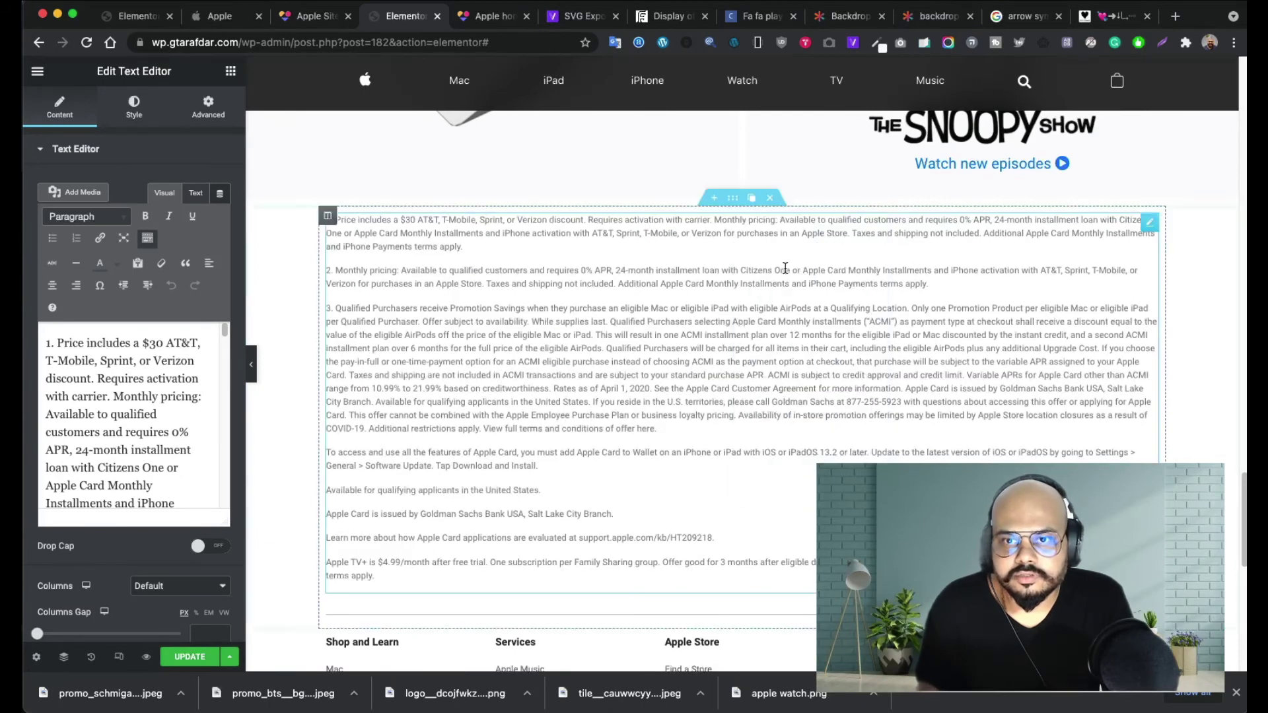
click(159, 22)
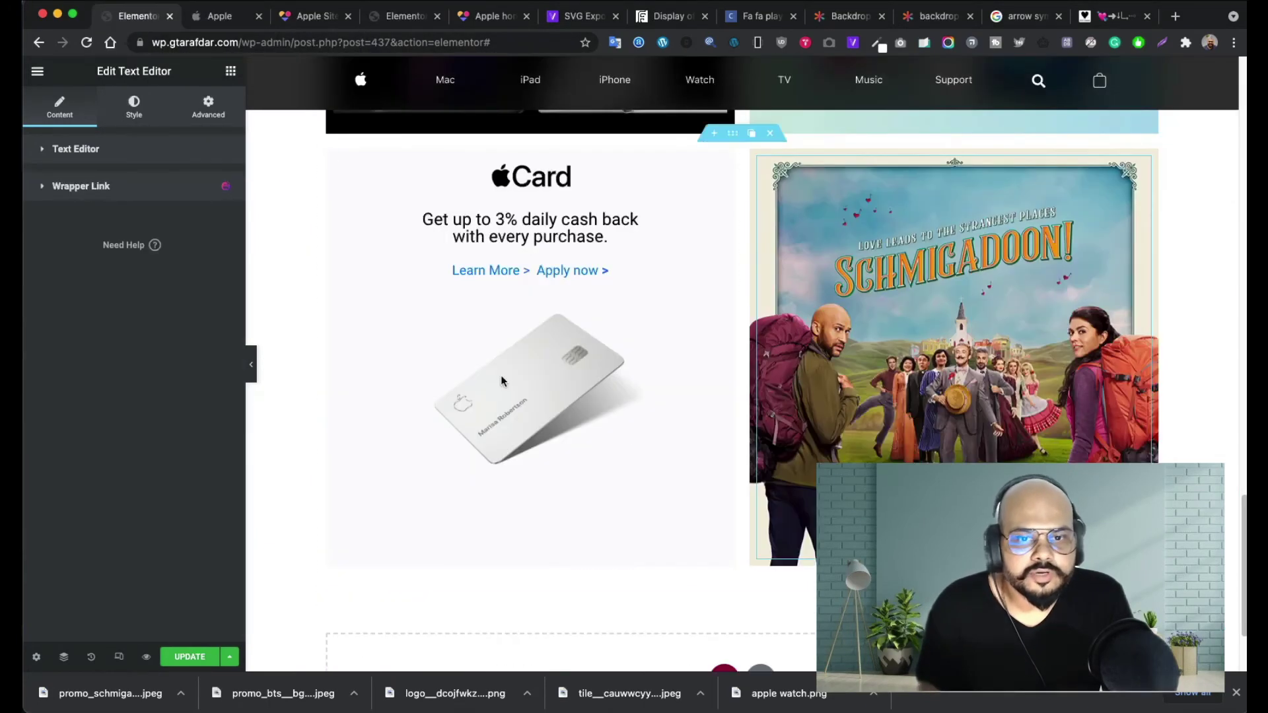
- Paste the copied legal footnotes section below the Apple Card and Schmigadoon tiles and open its divider's settings
scroll(736, 456, down, 2)
scroll(734, 257, up, 3)
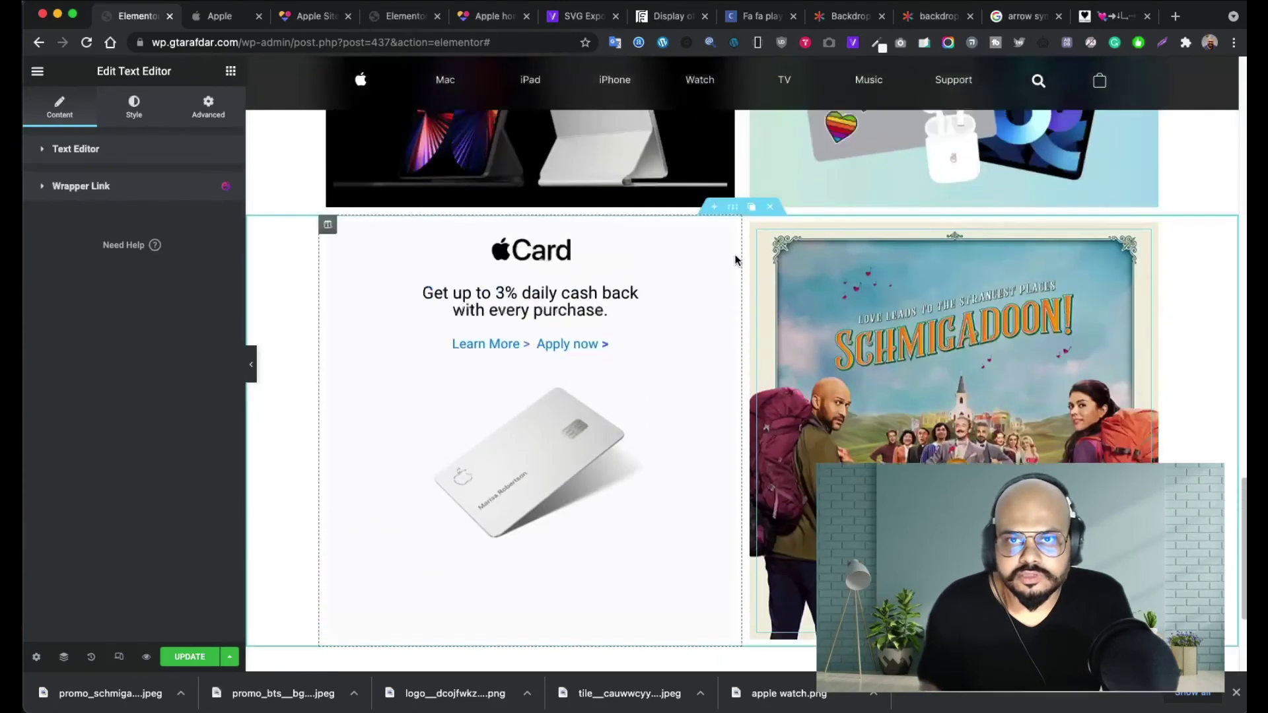
right_click(738, 216)
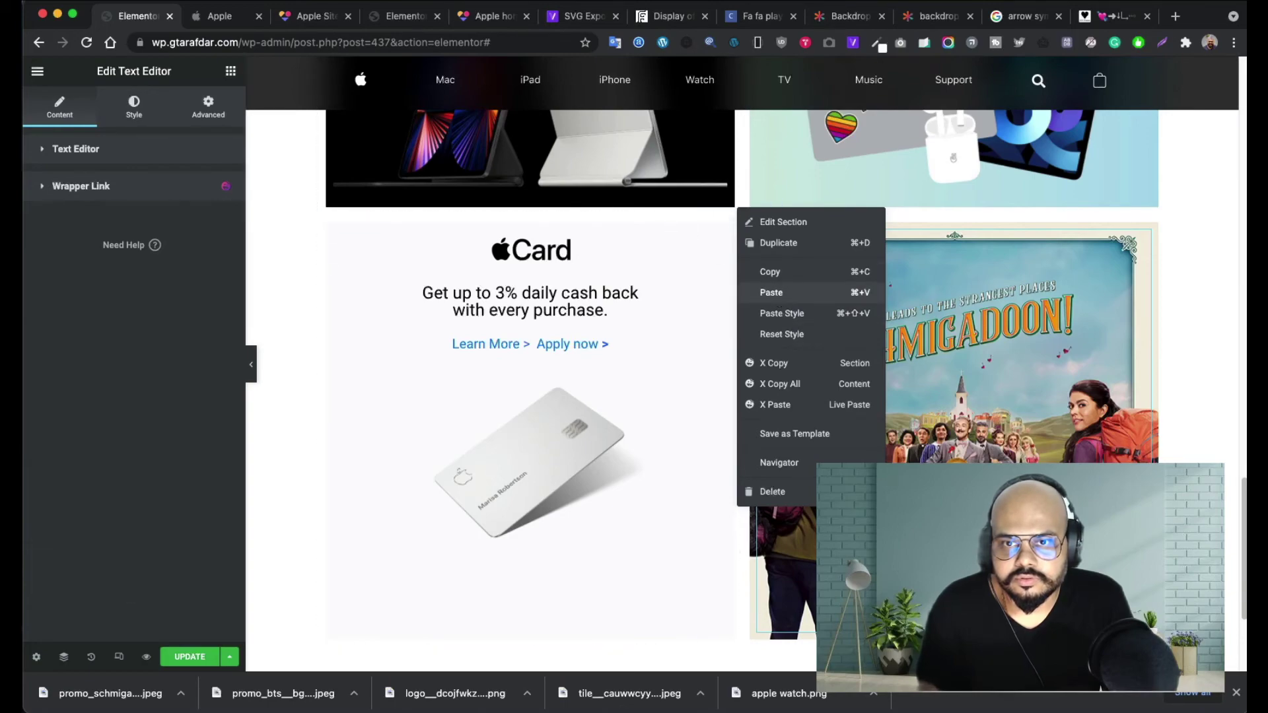
click(772, 293)
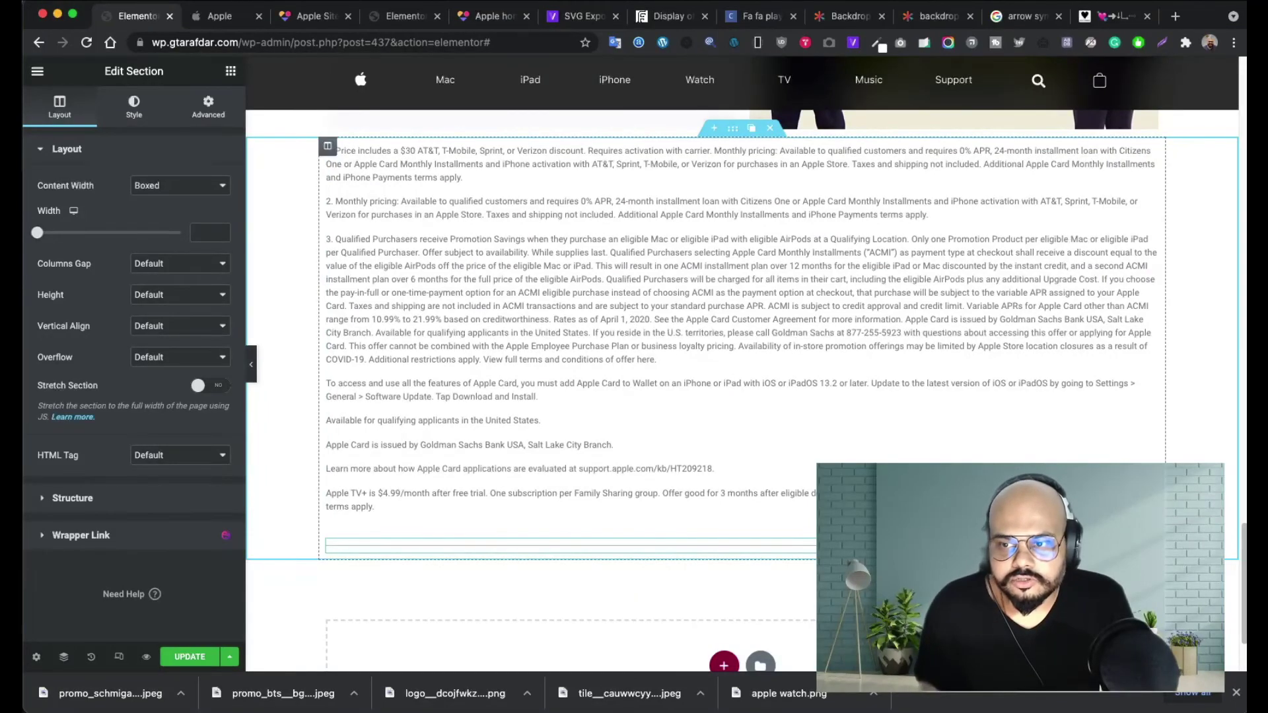
click(924, 545)
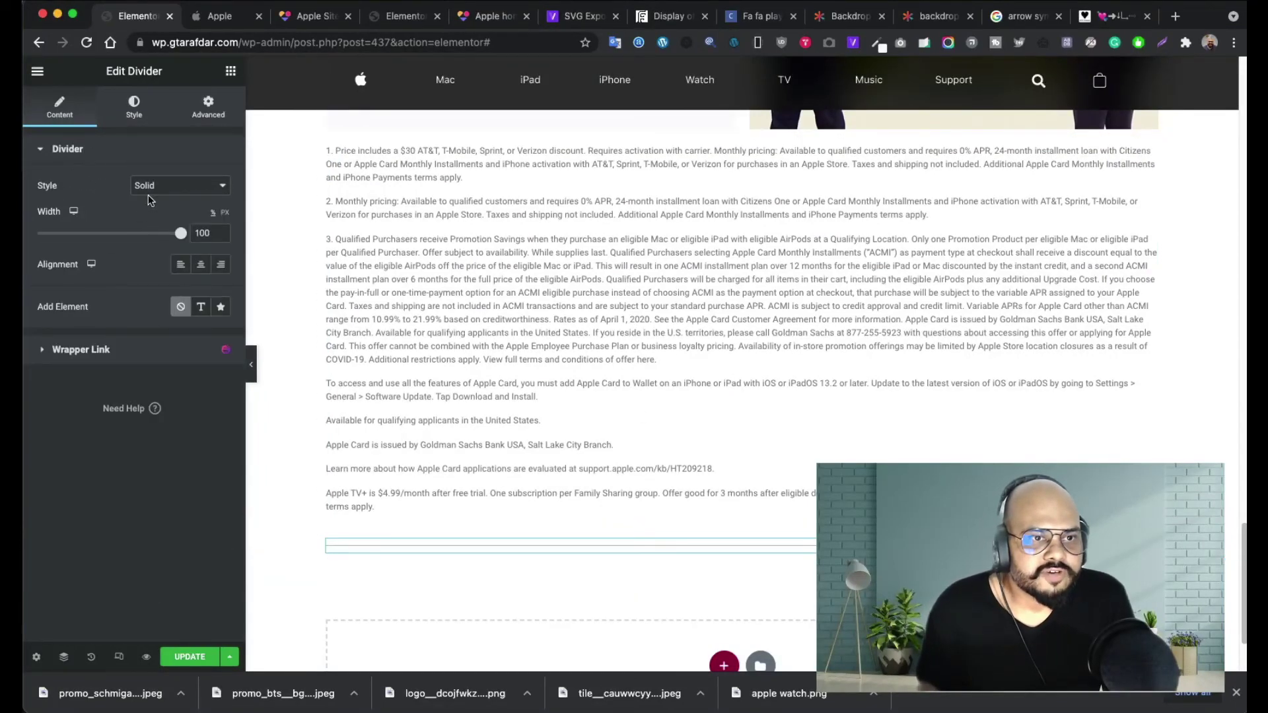
click(206, 19)
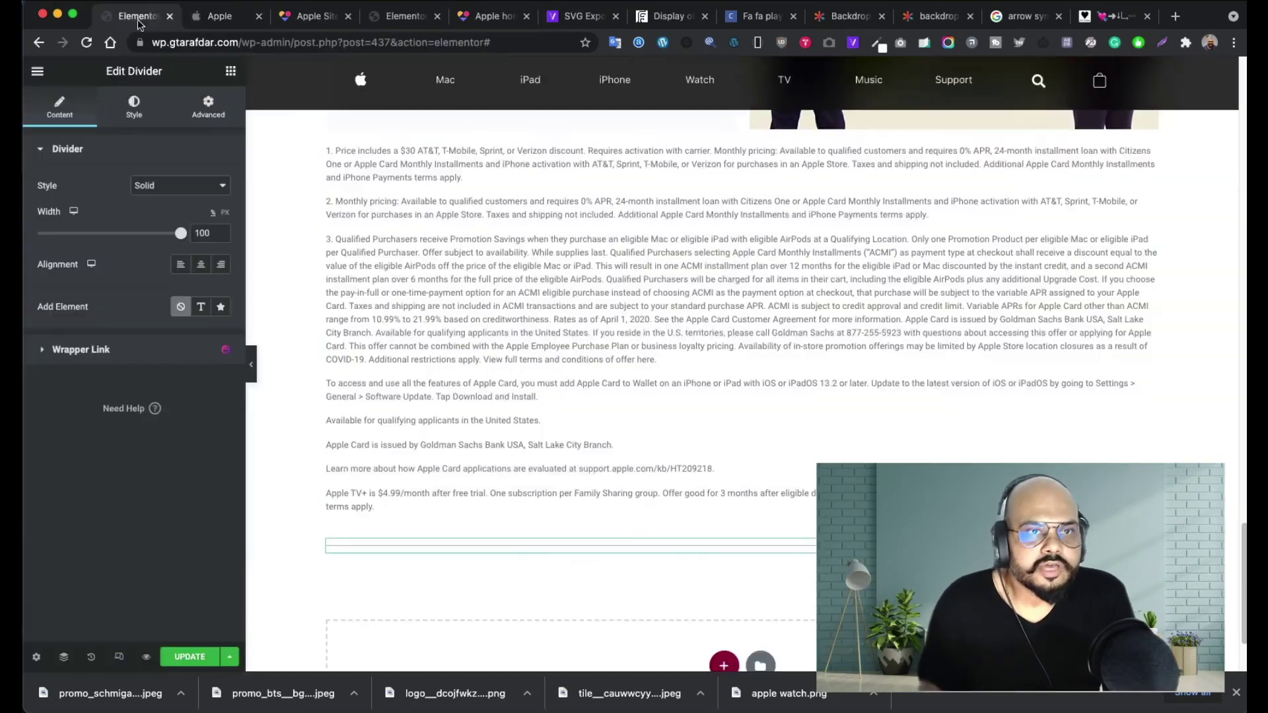
click(137, 16)
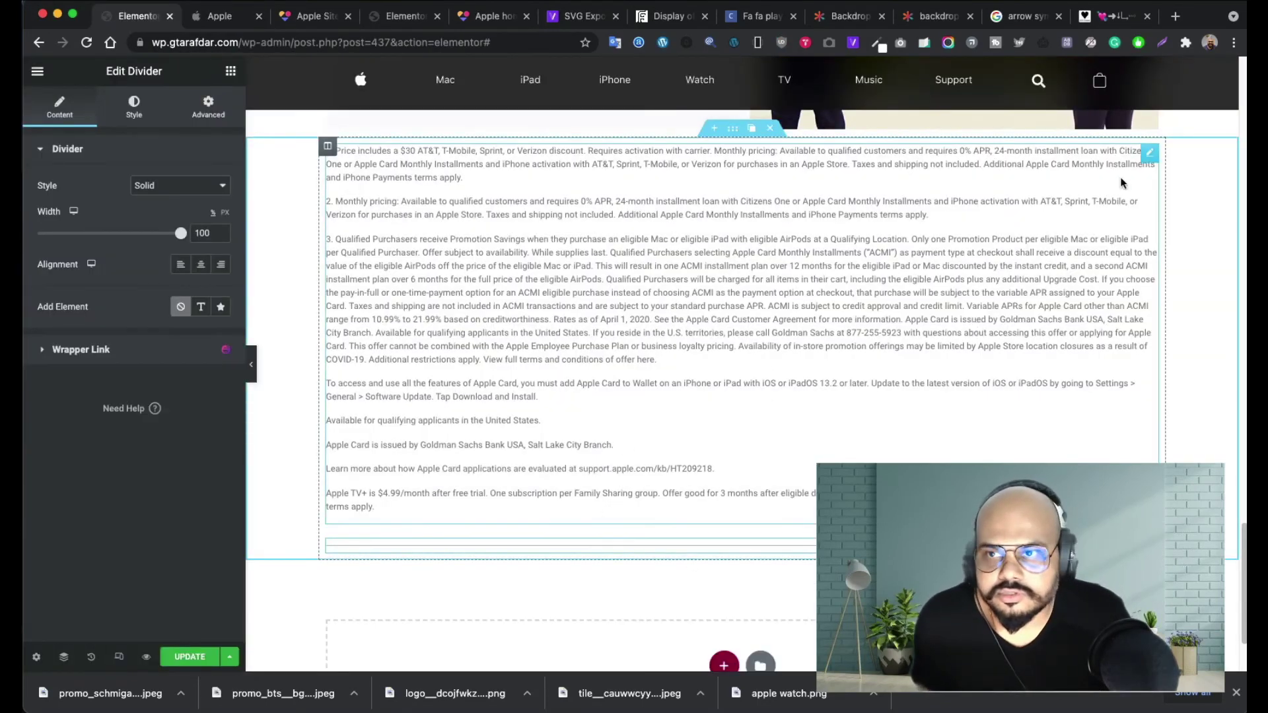
- Give the legal footnotes text widget a solid border
click(1152, 151)
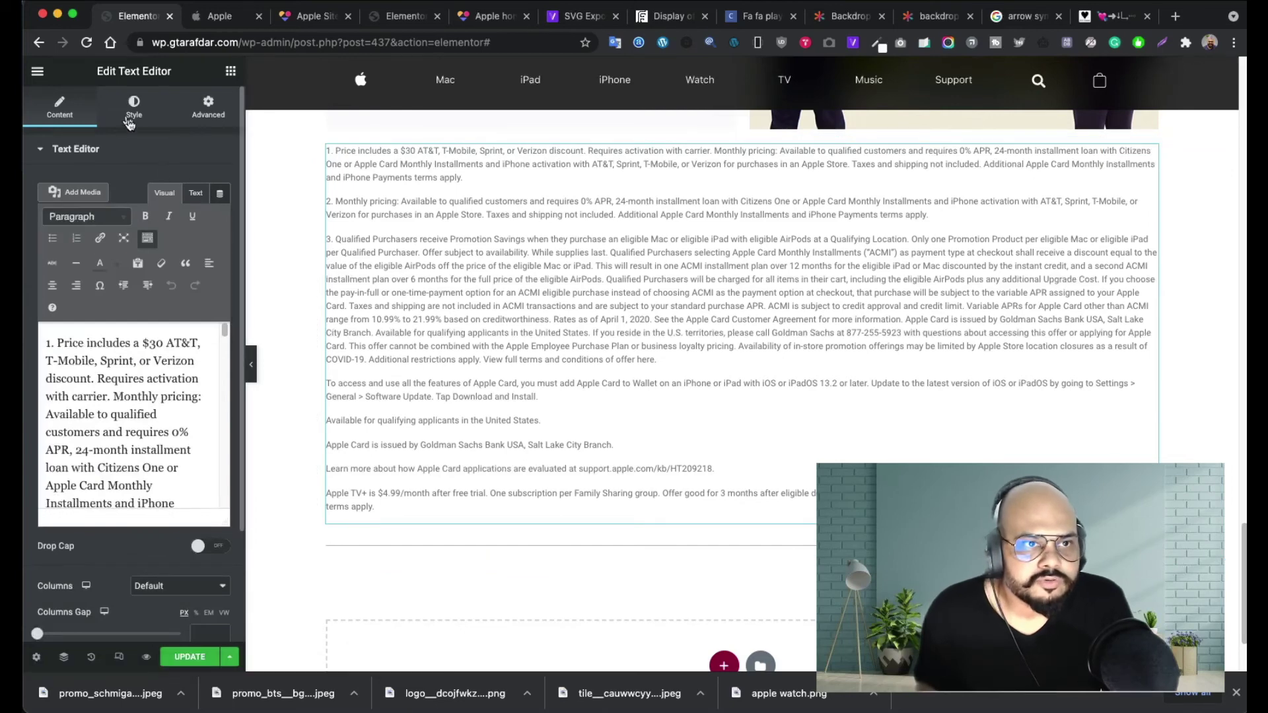
click(131, 120)
click(206, 113)
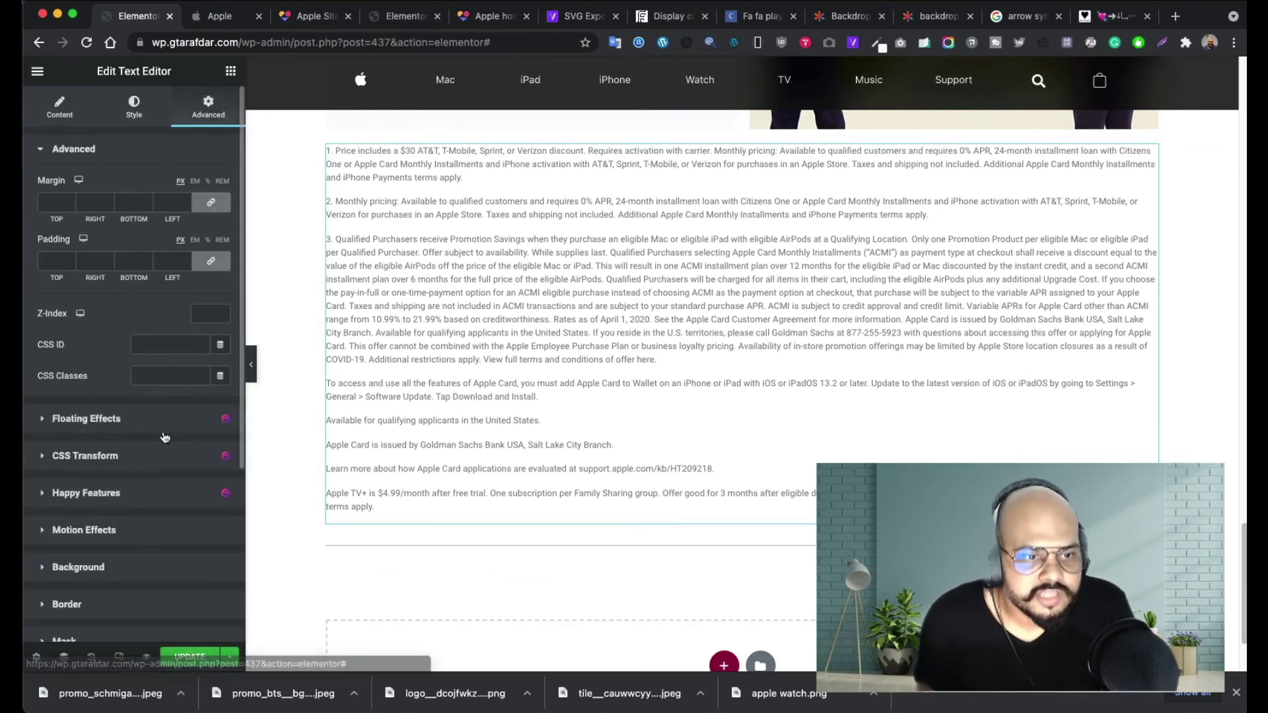
click(95, 612)
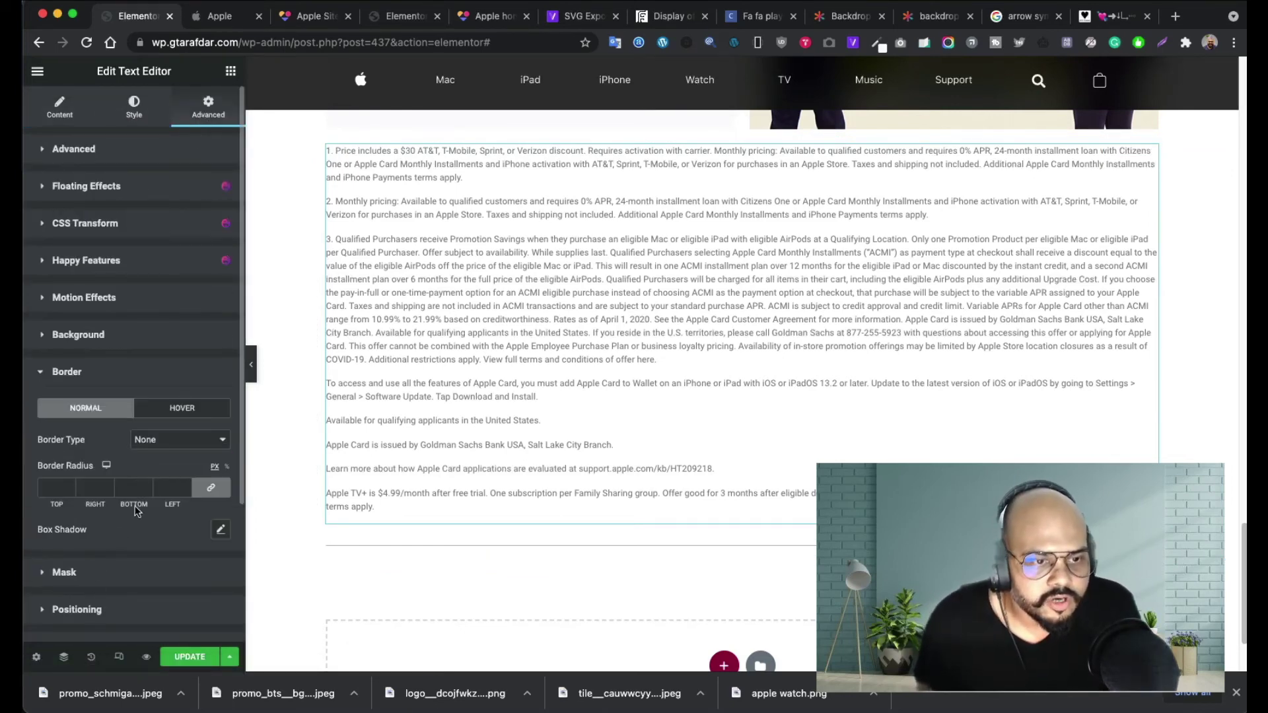
click(198, 448)
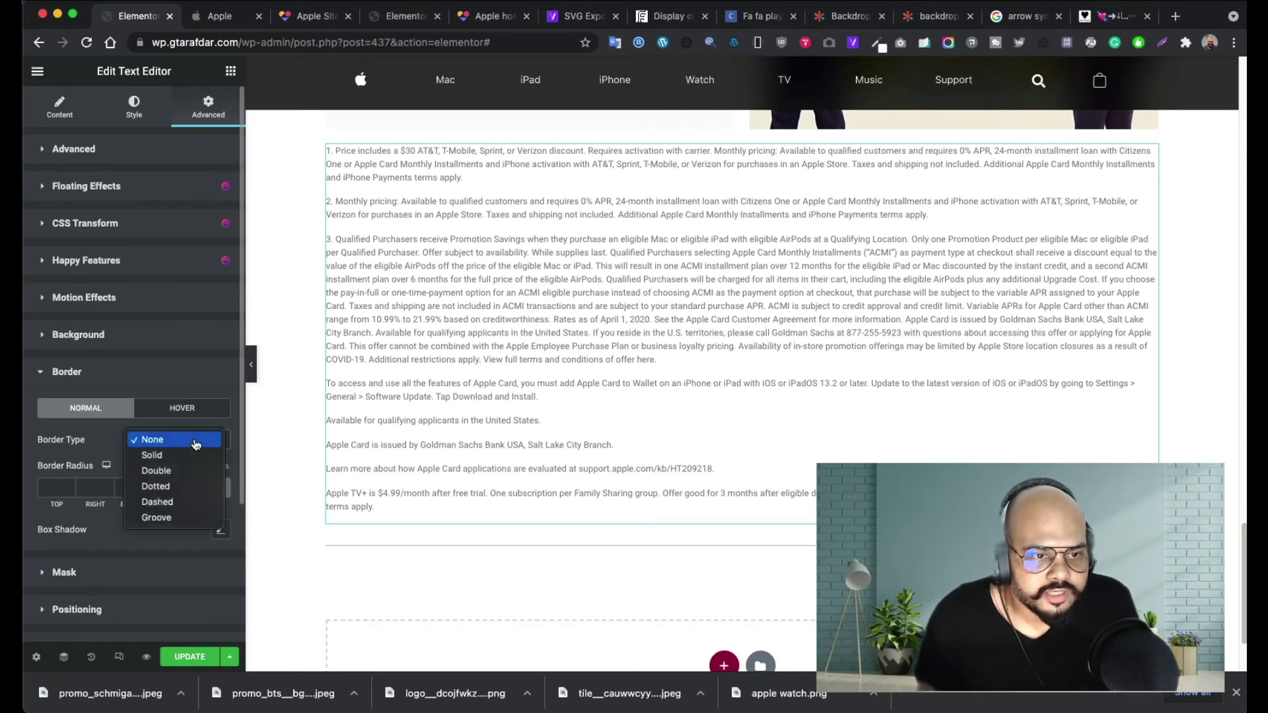
click(163, 456)
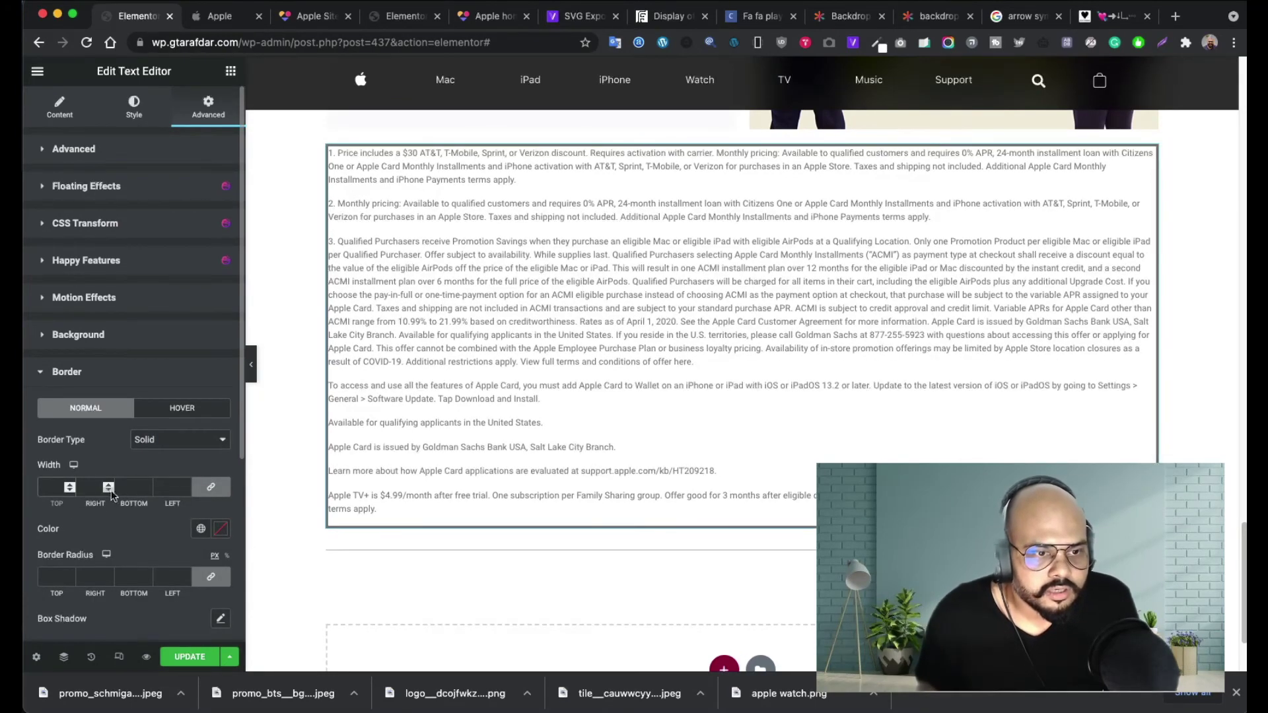
- Unlink the footnotes text's border widths and set the bottom to 1 px and the other sides to 0
click(132, 491)
text(1)
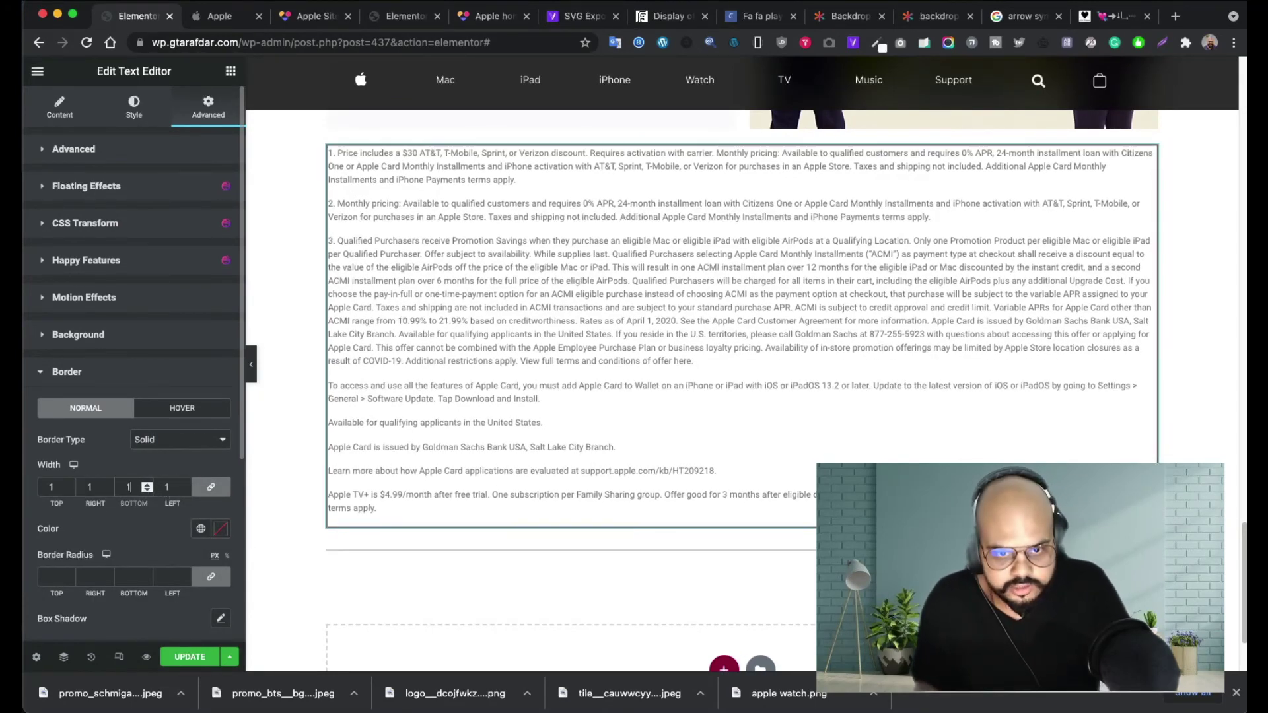
click(212, 490)
click(212, 490)
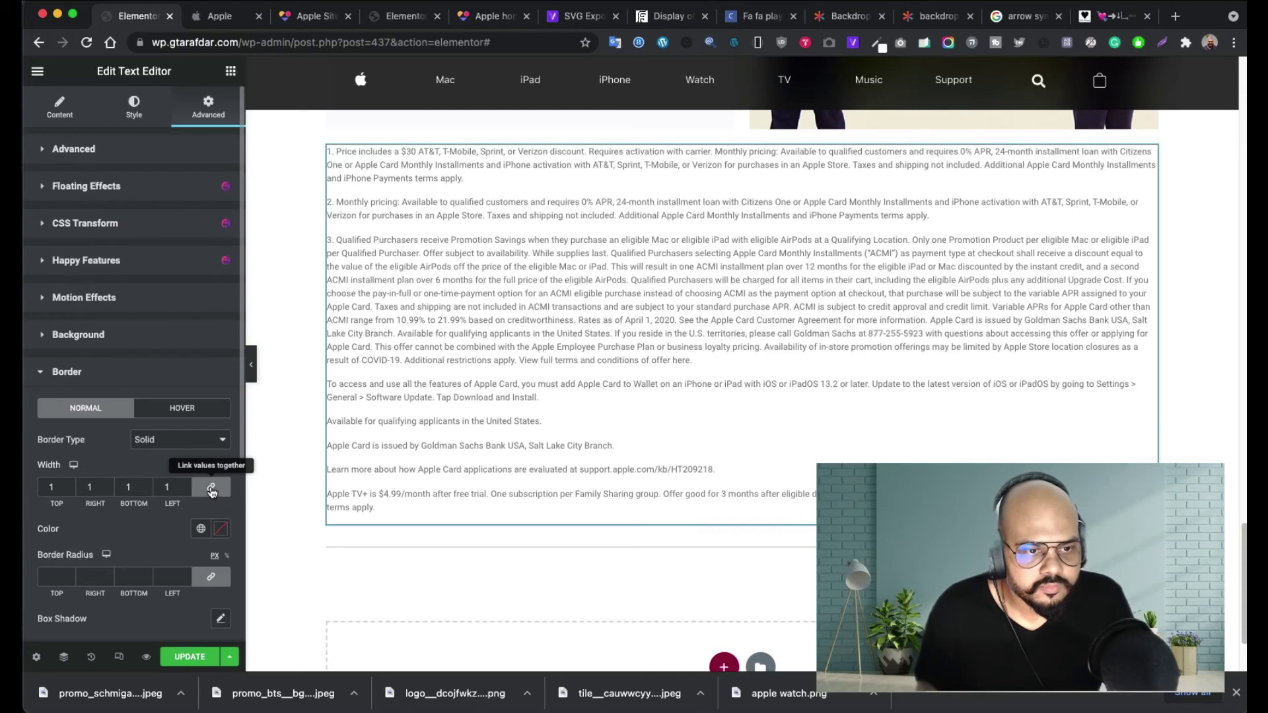
key(BackSpace)
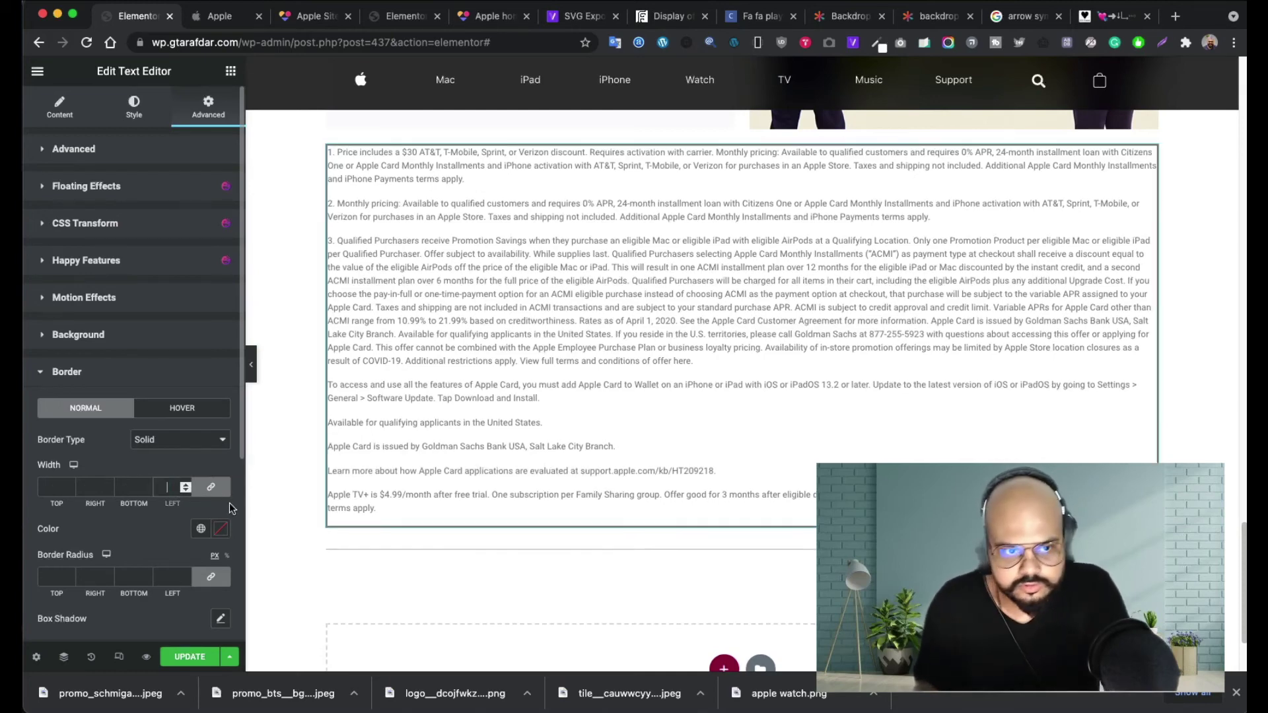
click(211, 490)
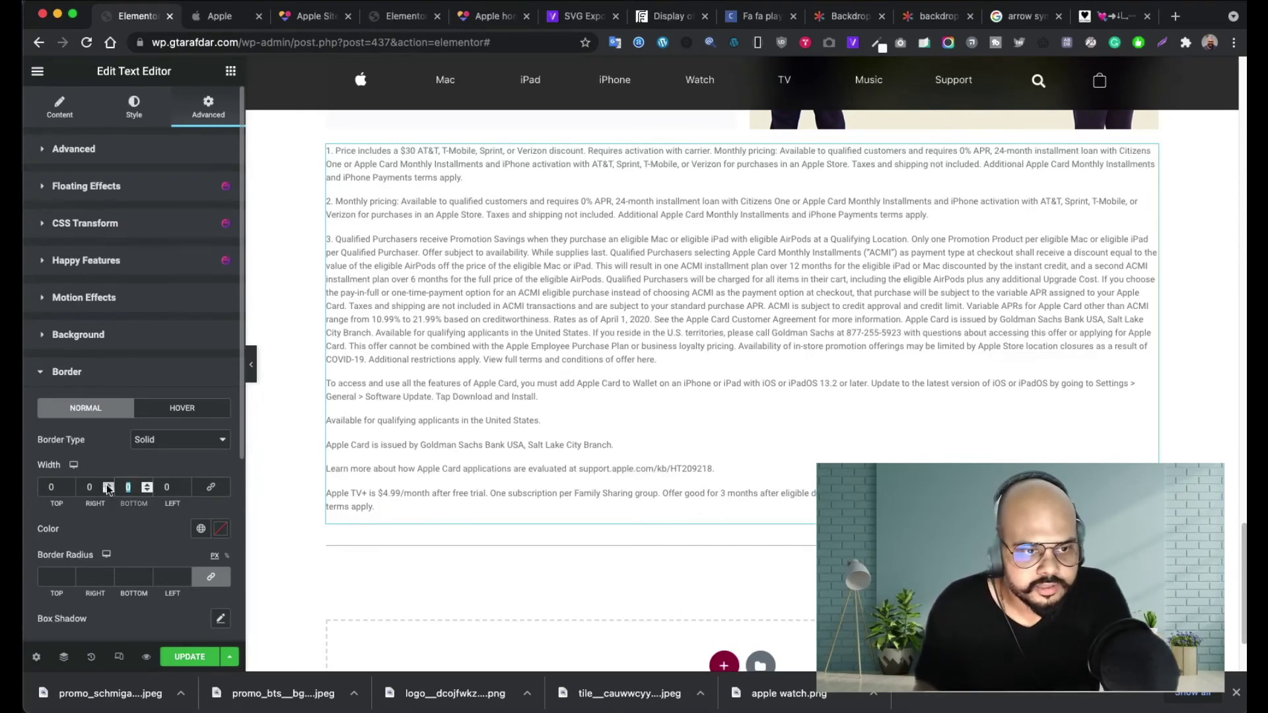
text(1)
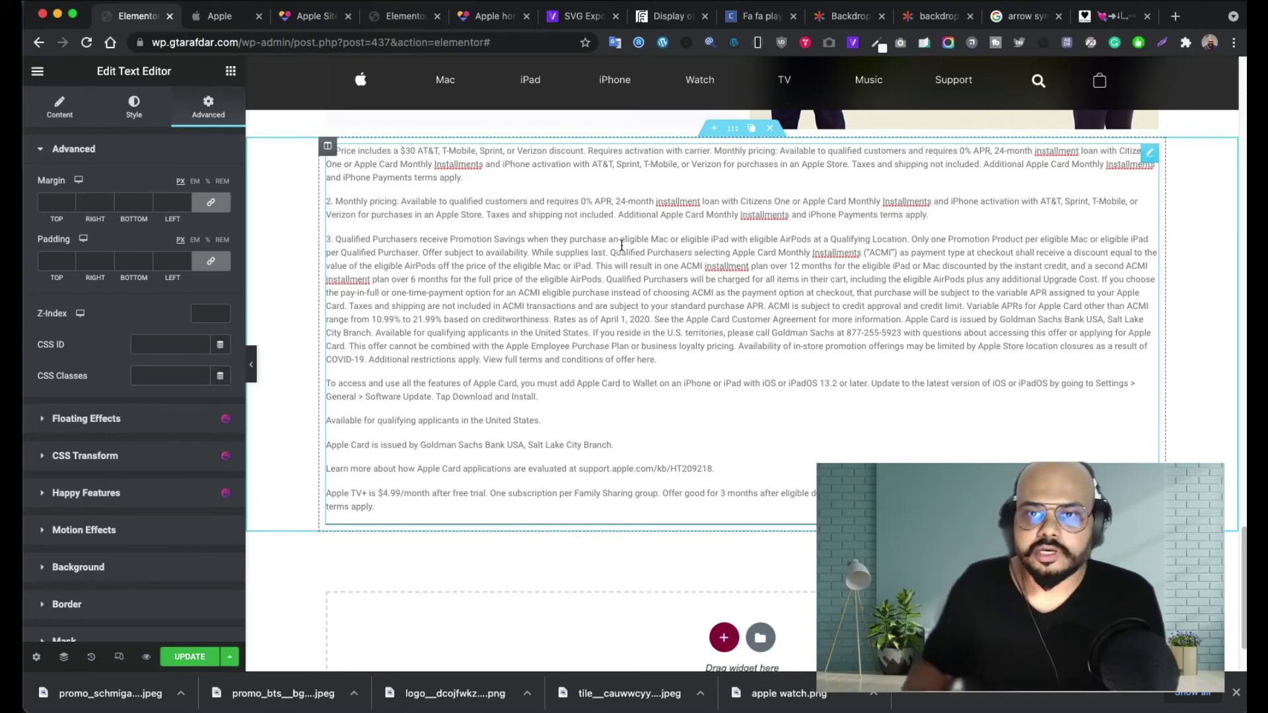
- Review the legal footnotes text on the page and in its text content settings
scroll(473, 466, down, 3)
scroll(675, 425, up, 4)
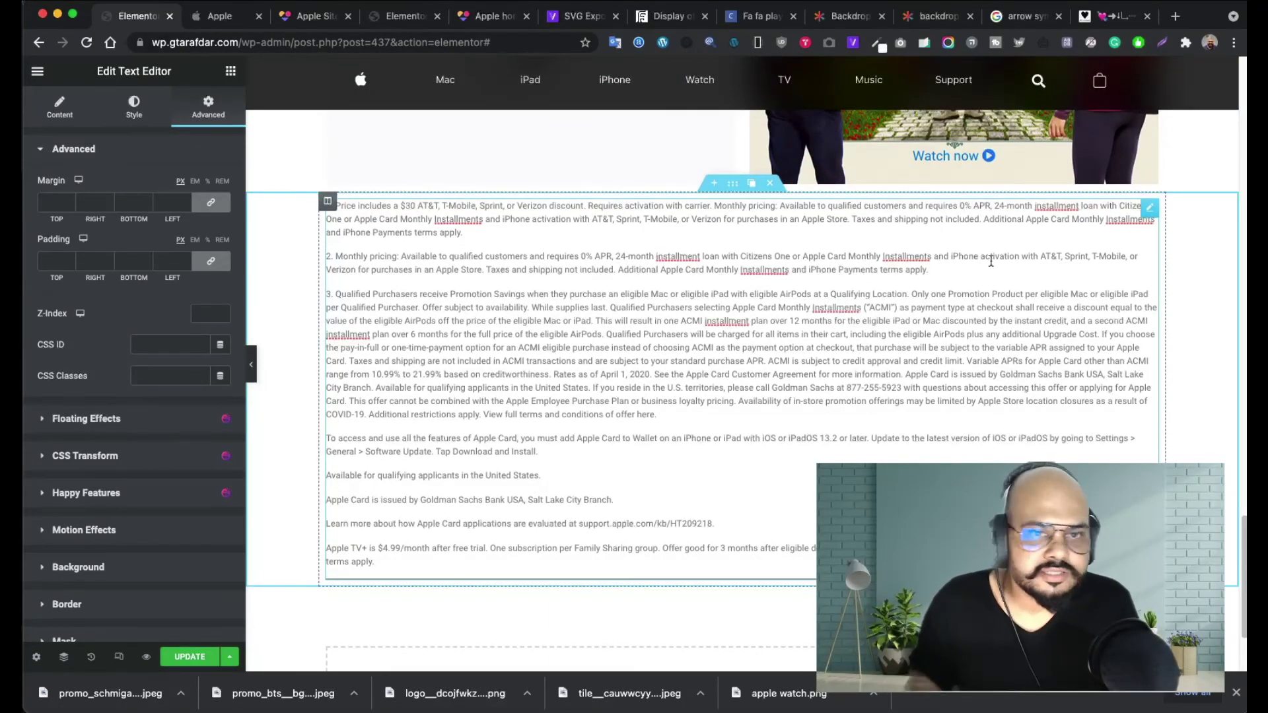
click(1150, 209)
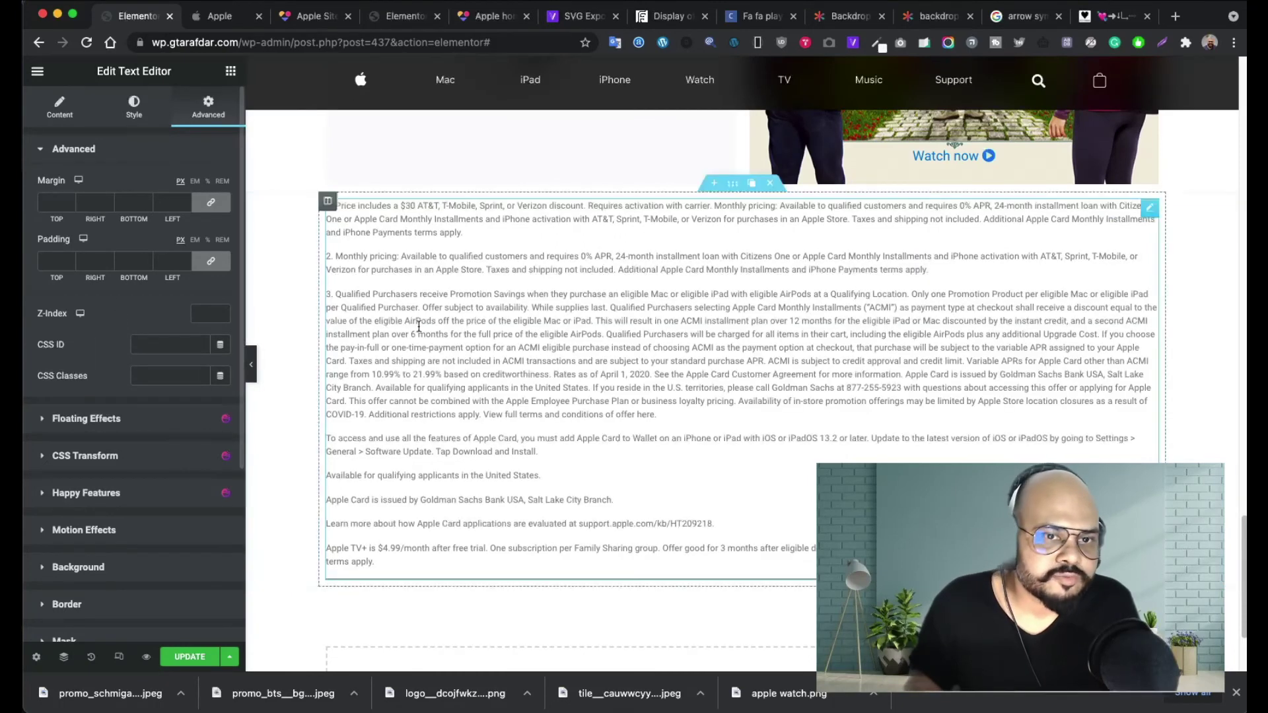
click(59, 106)
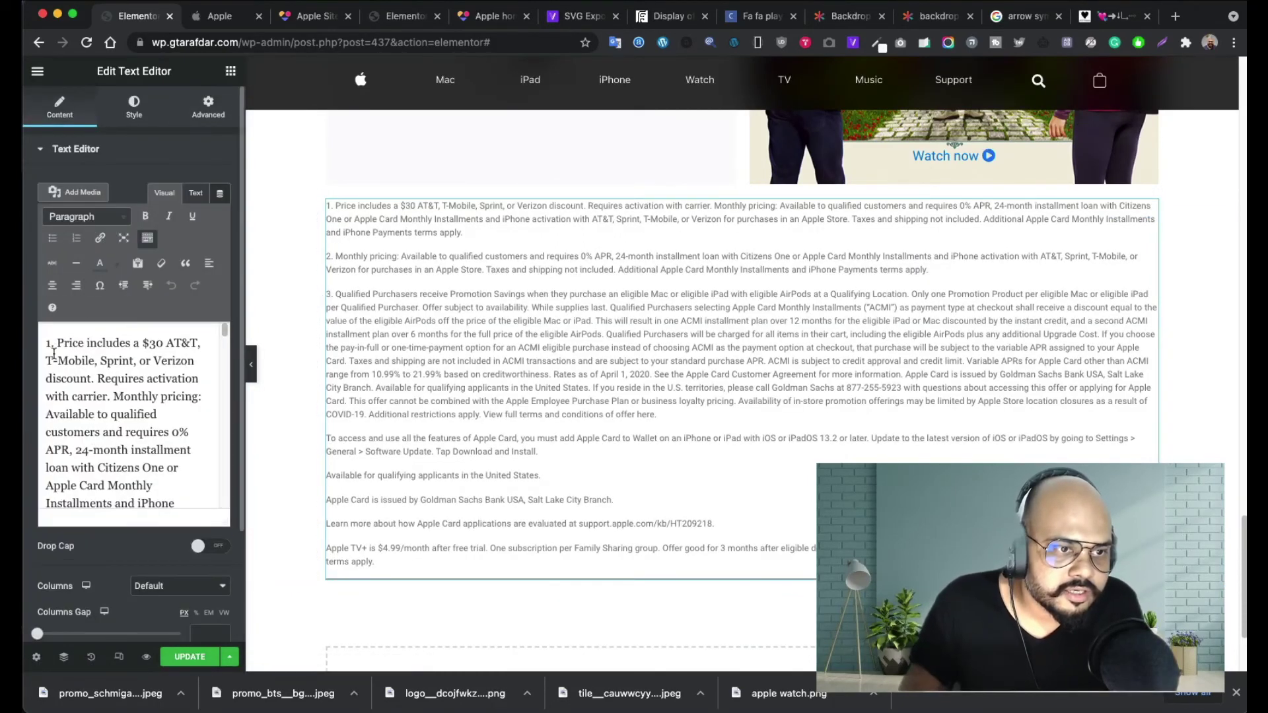
scroll(56, 386, down, 5)
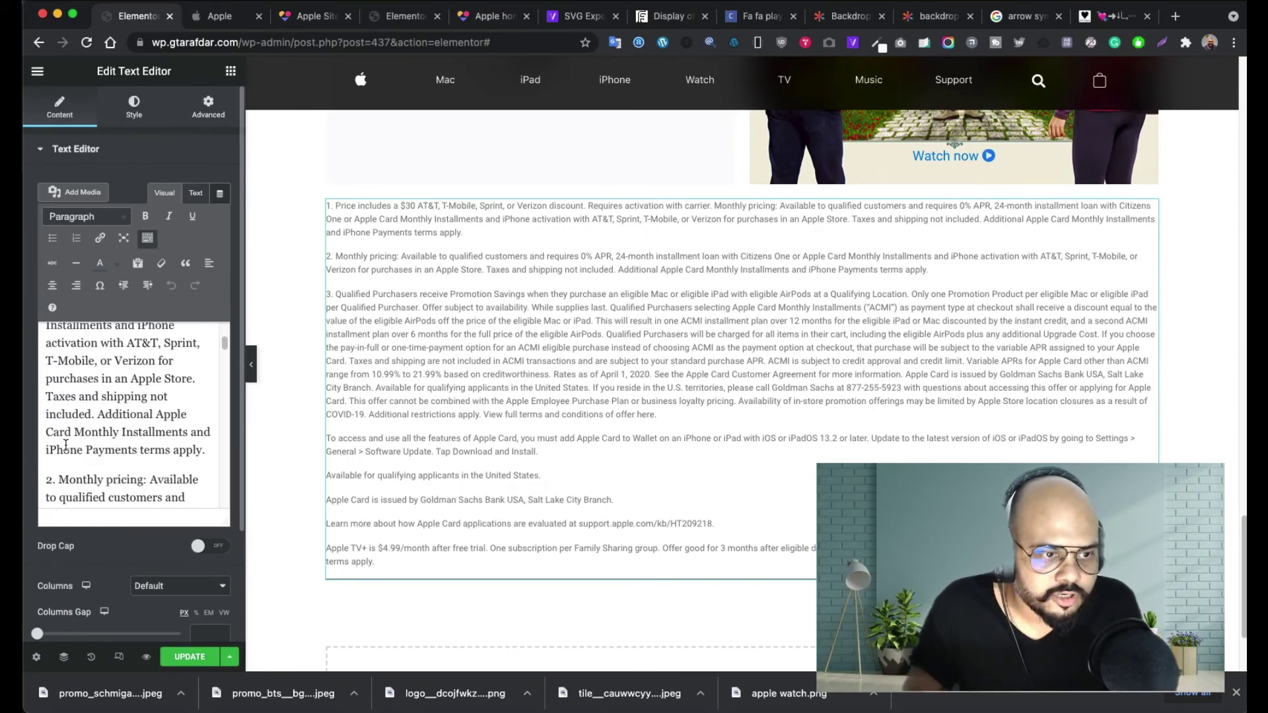
scroll(63, 421, down, 4)
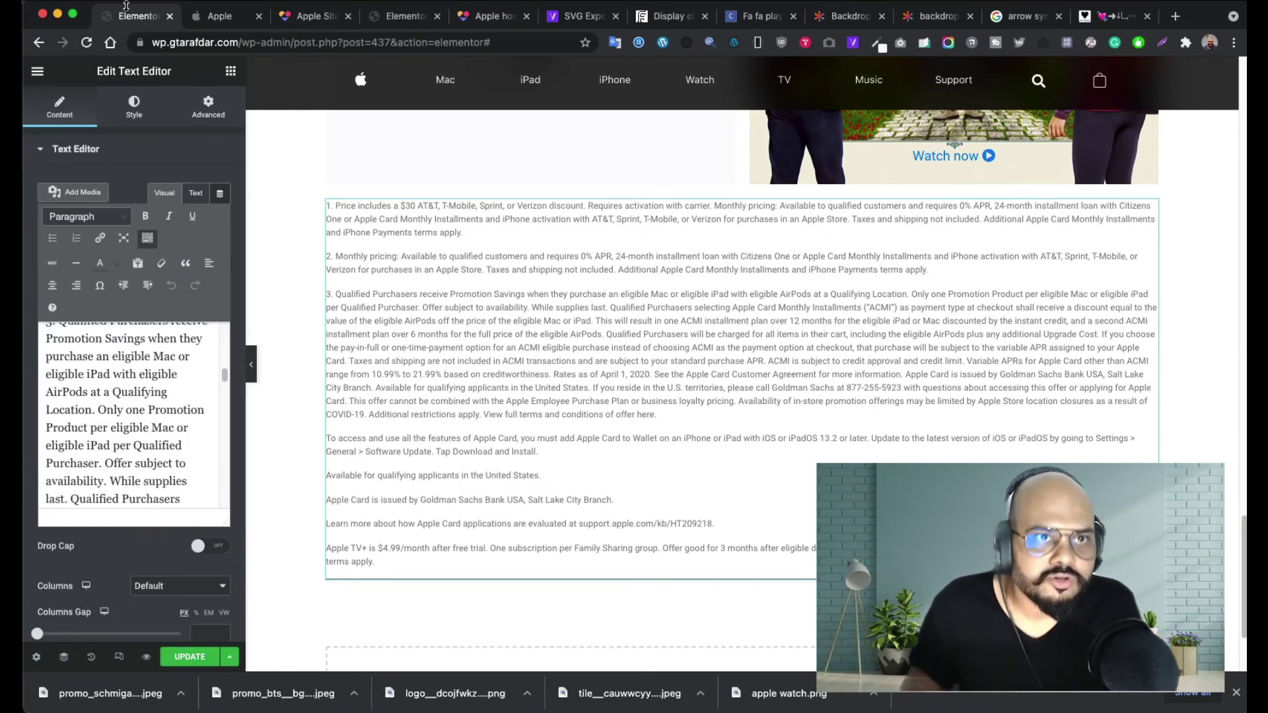
- Compare the page's footnotes with apple.com and examine the layout of the footer link columns there
click(220, 16)
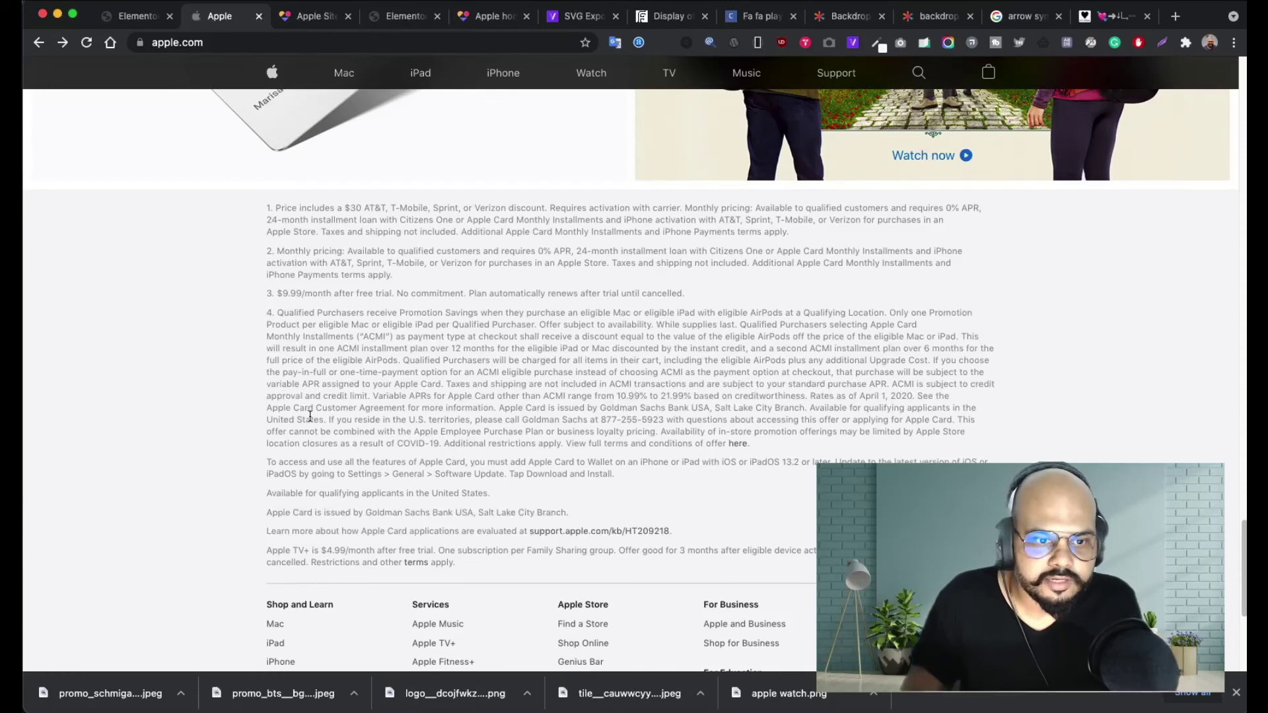
scroll(310, 416, down, 3)
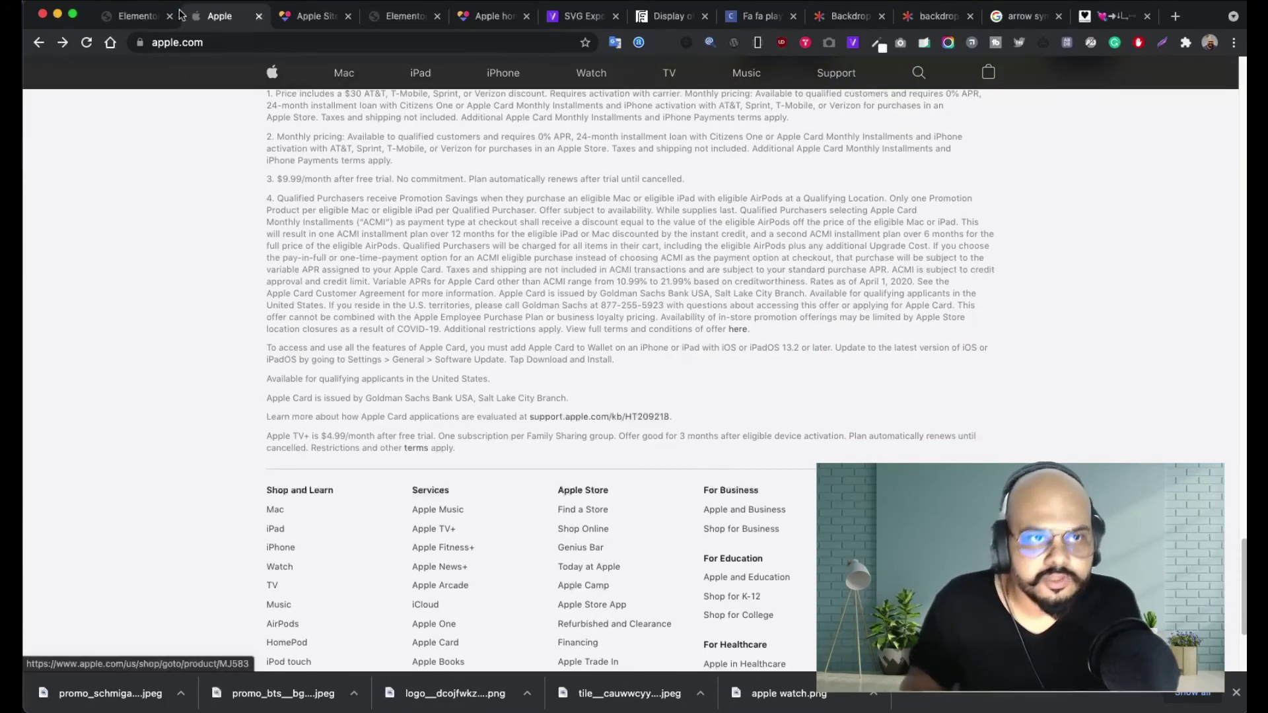
click(142, 16)
scroll(551, 401, down, 3)
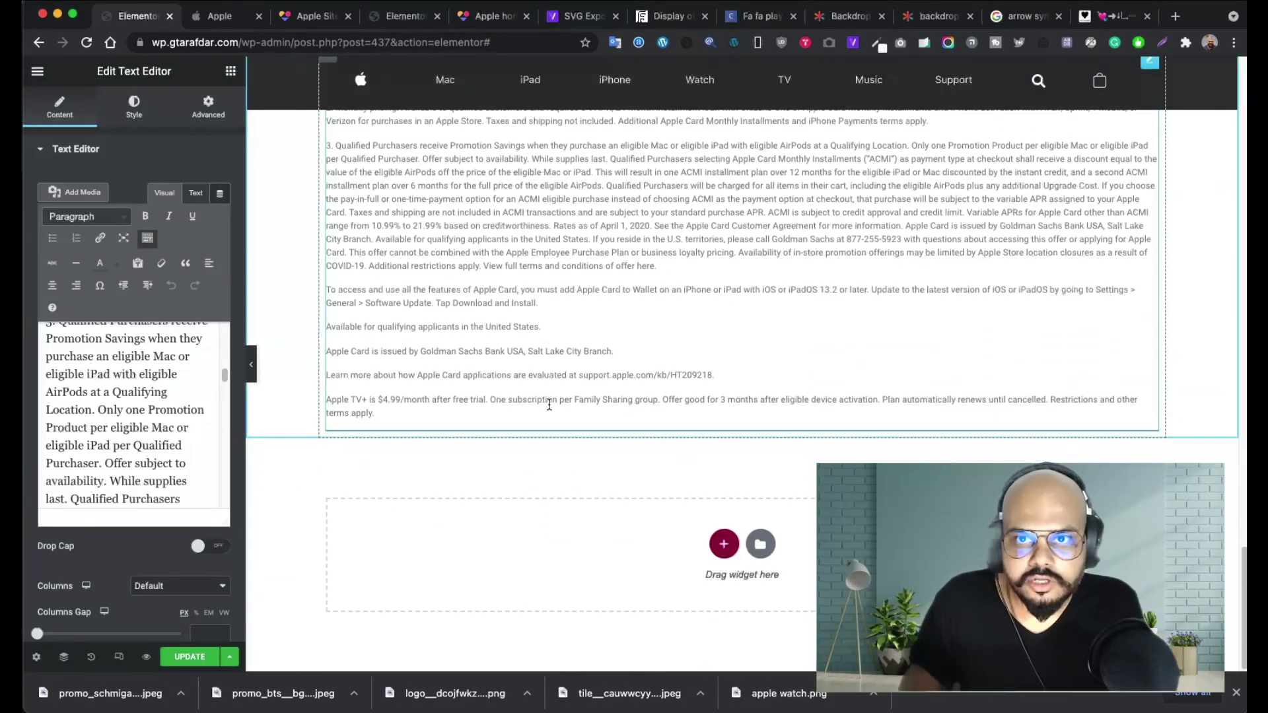
scroll(551, 401, up, 8)
scroll(551, 402, down, 8)
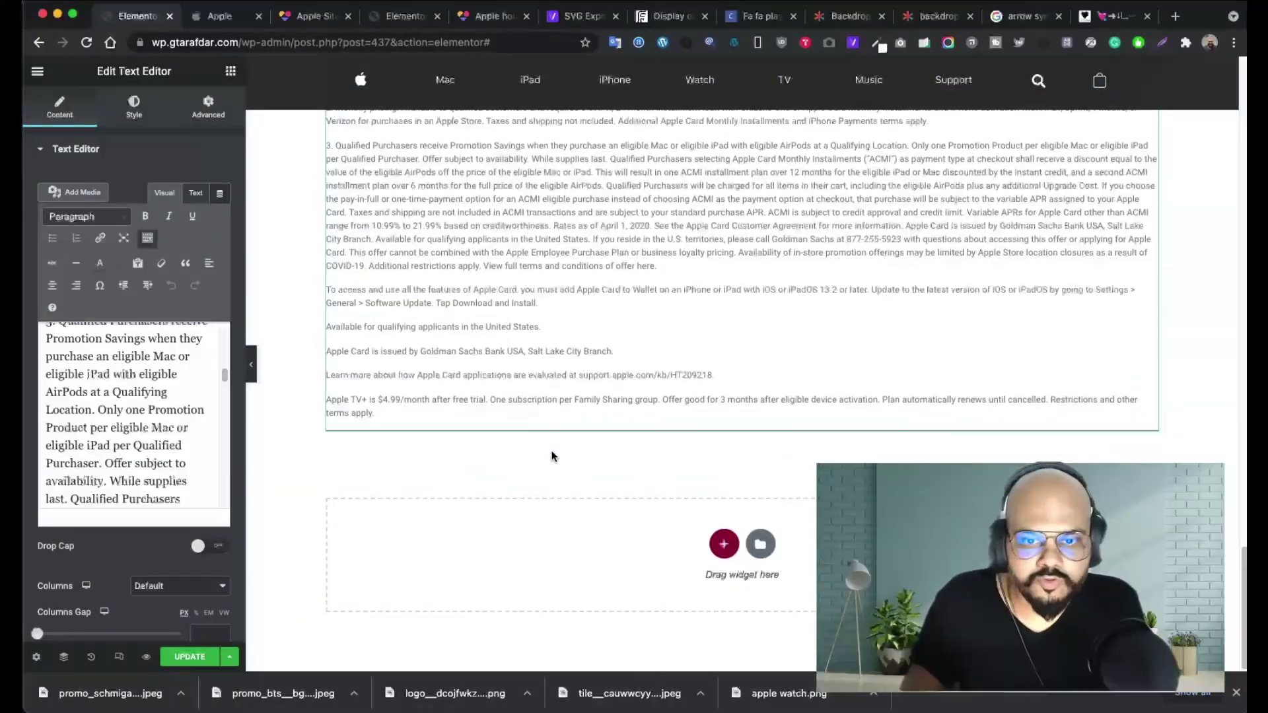
scroll(548, 250, up, 3)
click(210, 16)
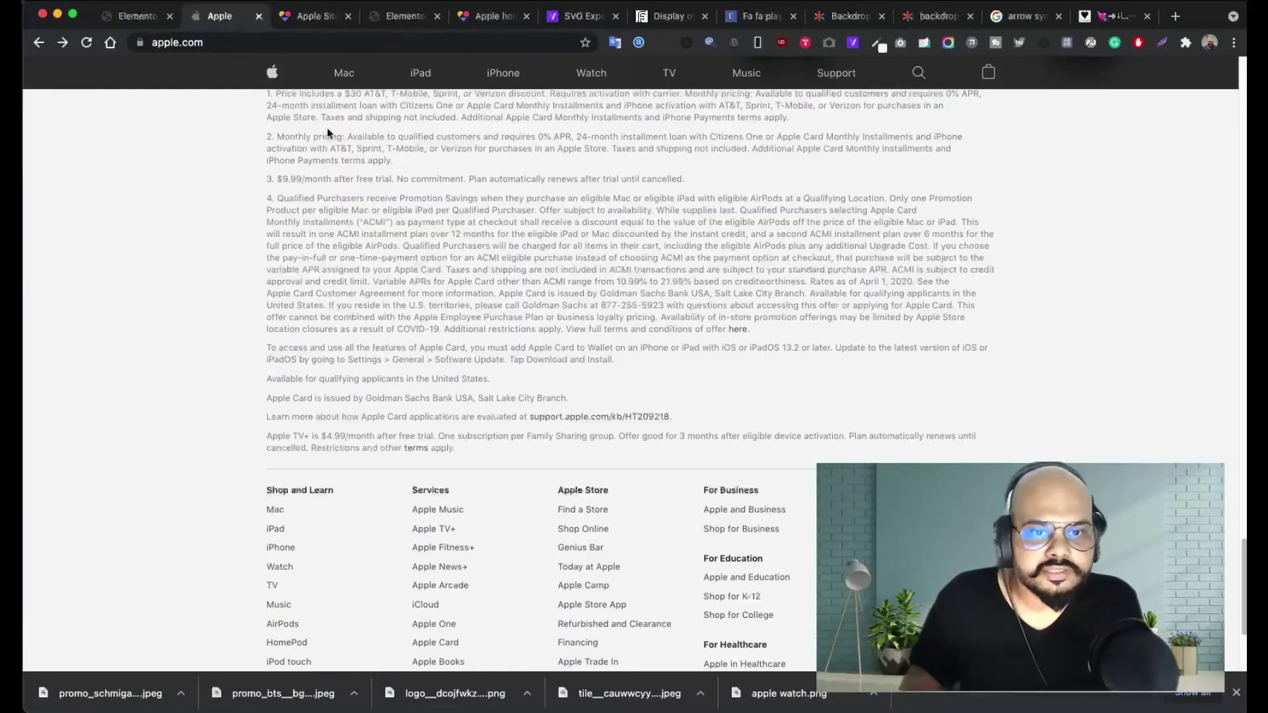
scroll(232, 422, down, 4)
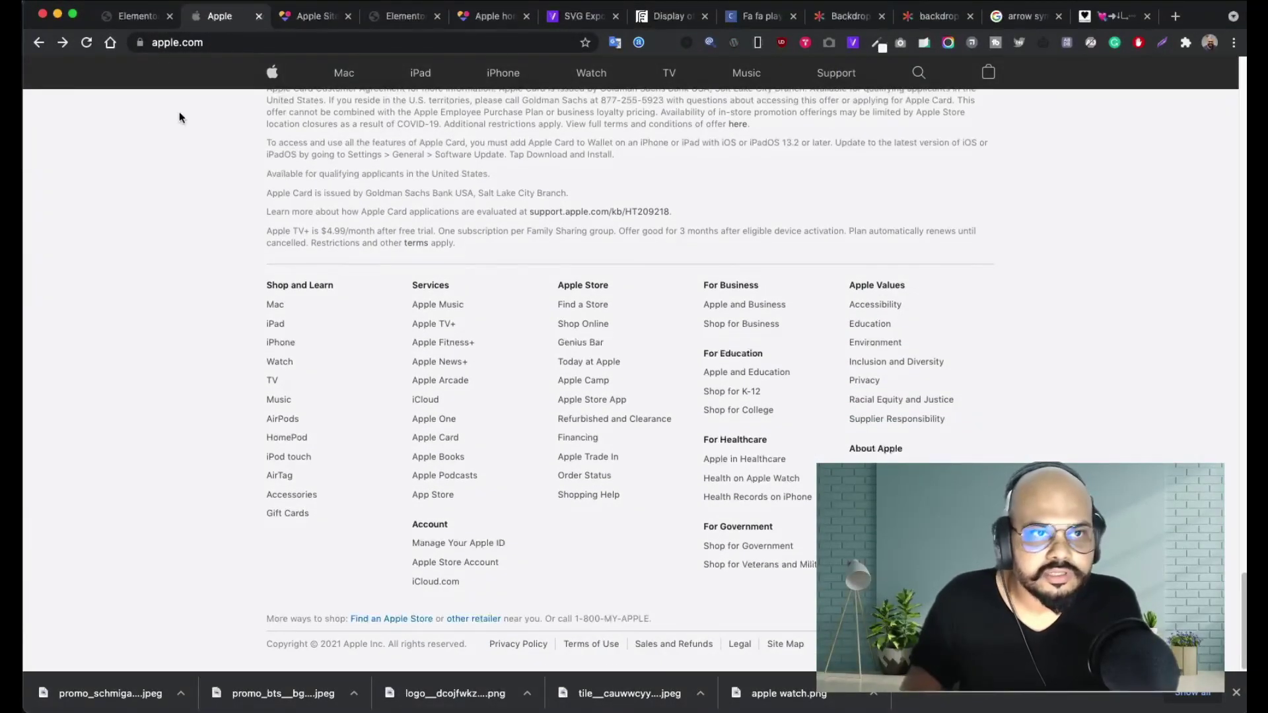
click(132, 19)
scroll(811, 639, down, 3)
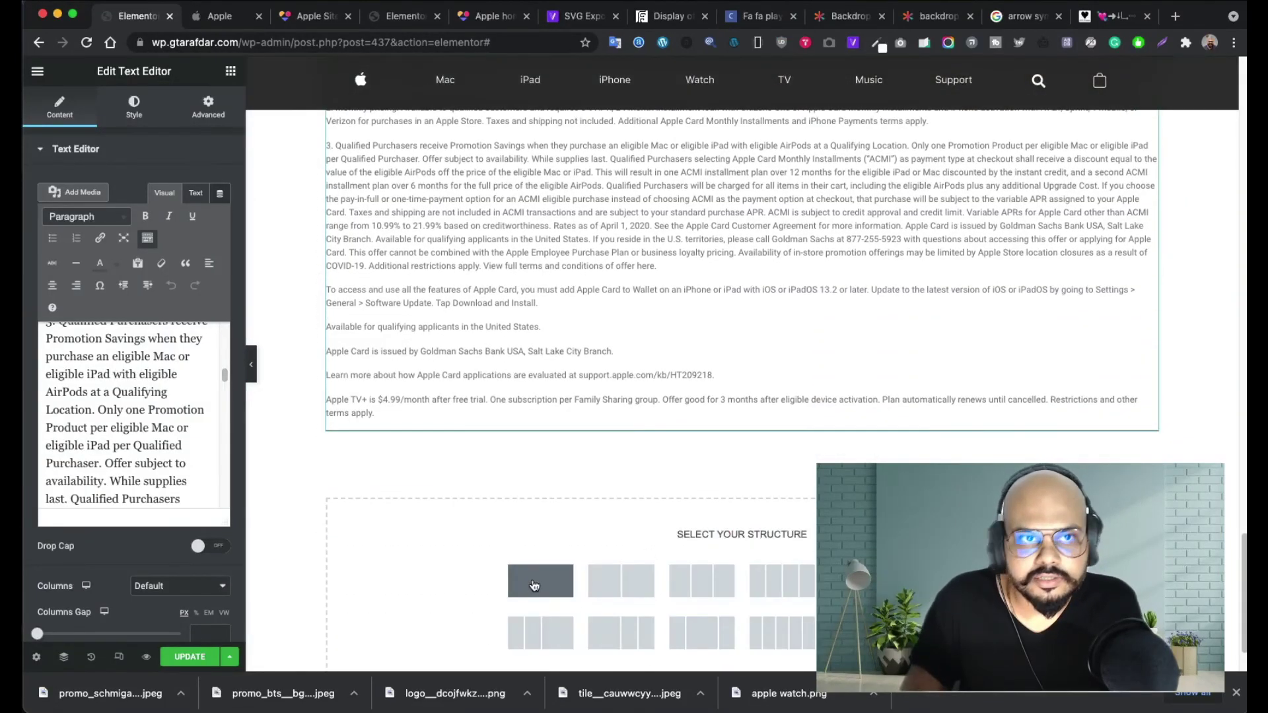
click(534, 586)
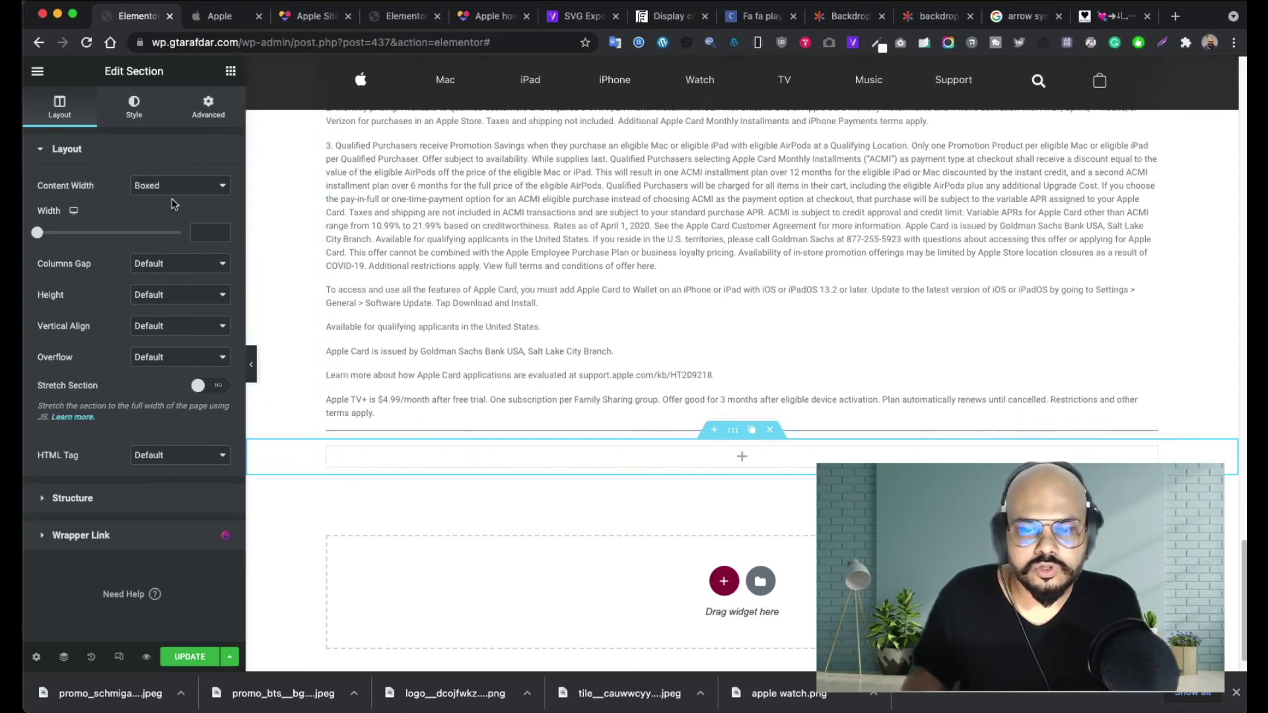
click(228, 25)
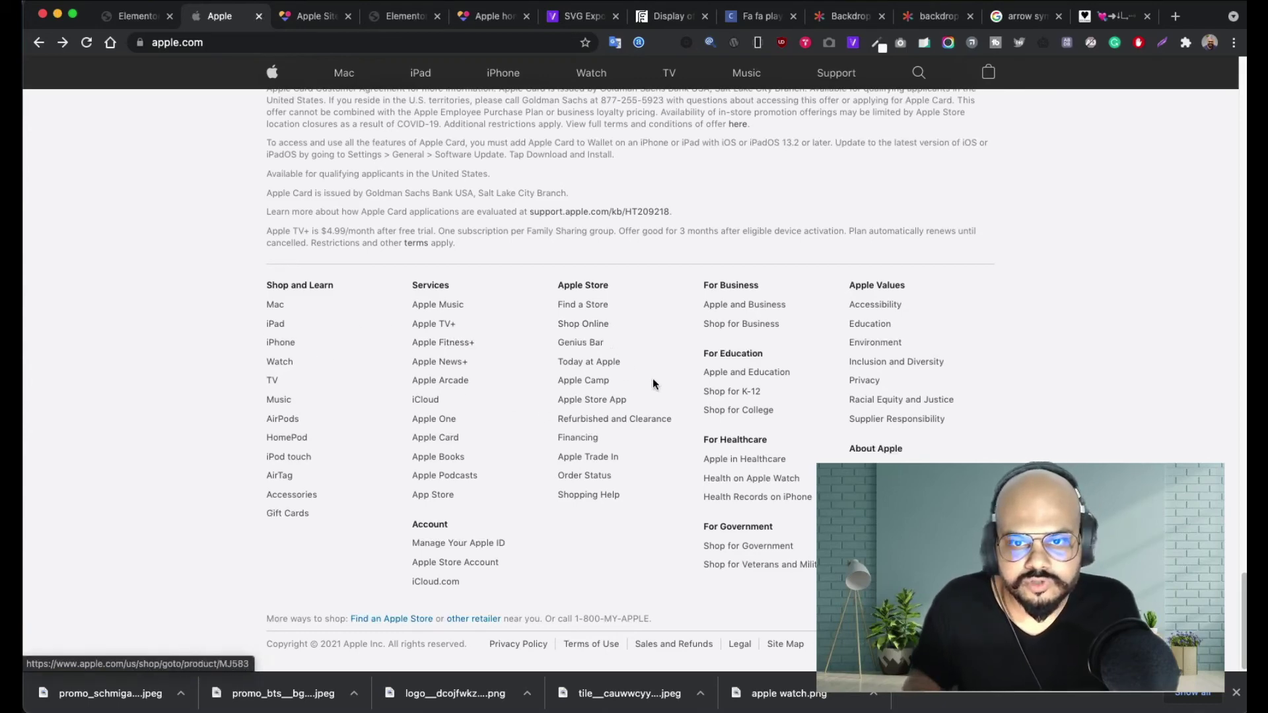
click(126, 17)
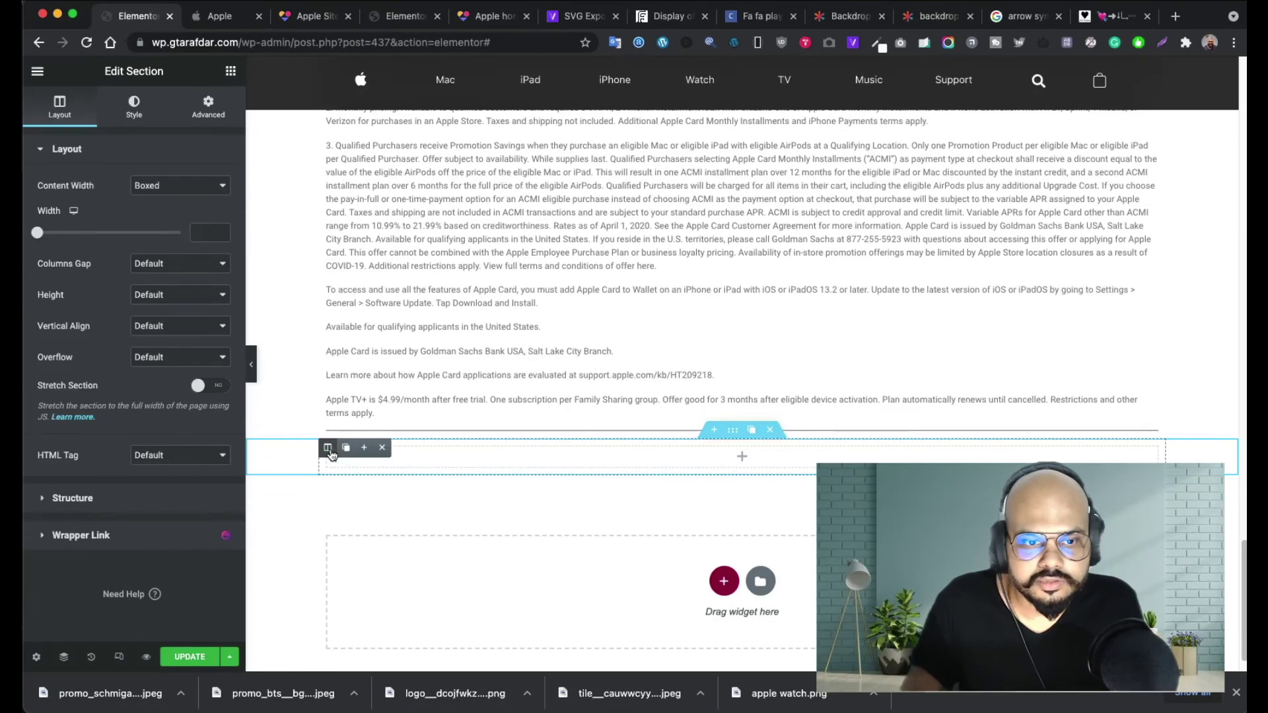
click(770, 430)
- Add a five-column section below the legal footnotes and open the widget list for its first column
click(724, 541)
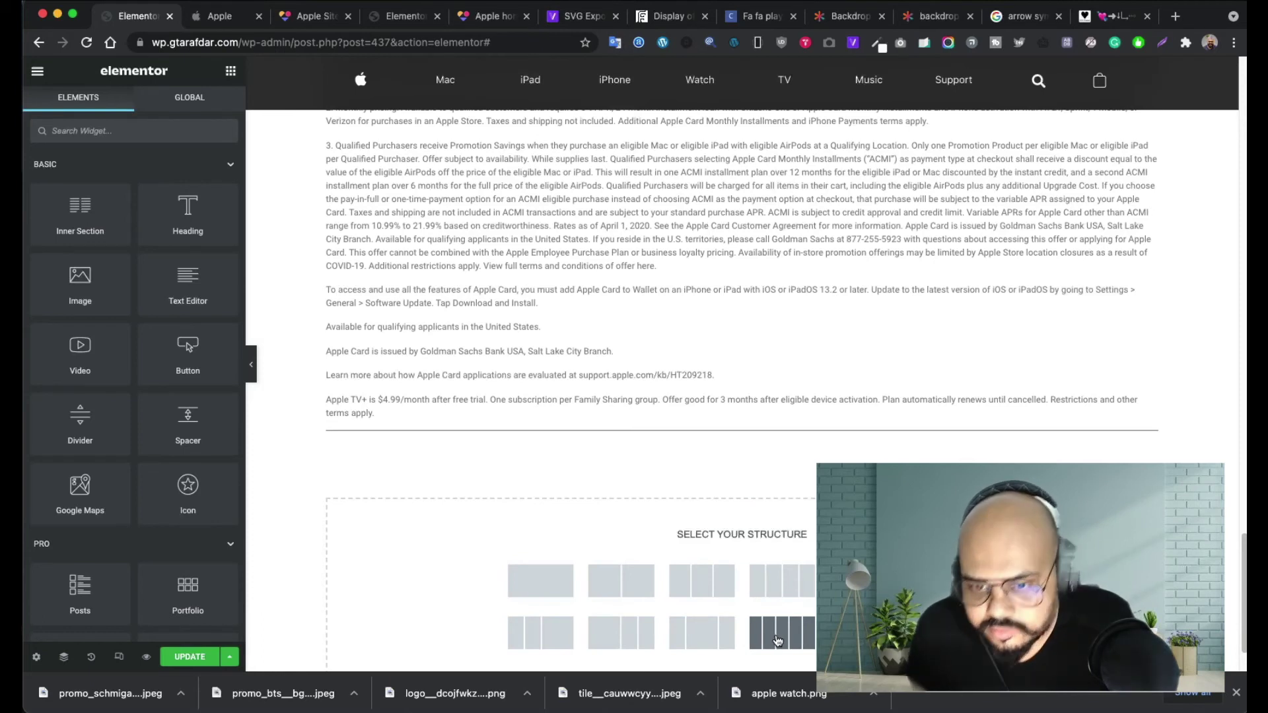
click(778, 641)
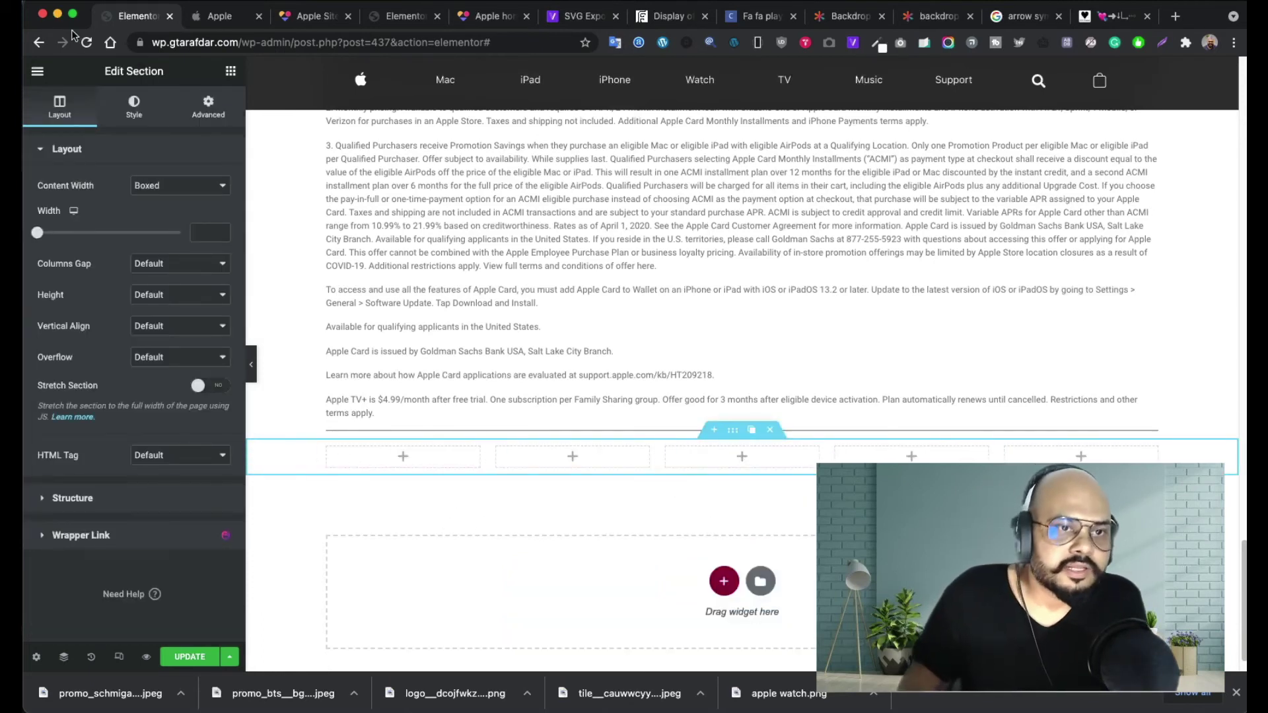
click(206, 118)
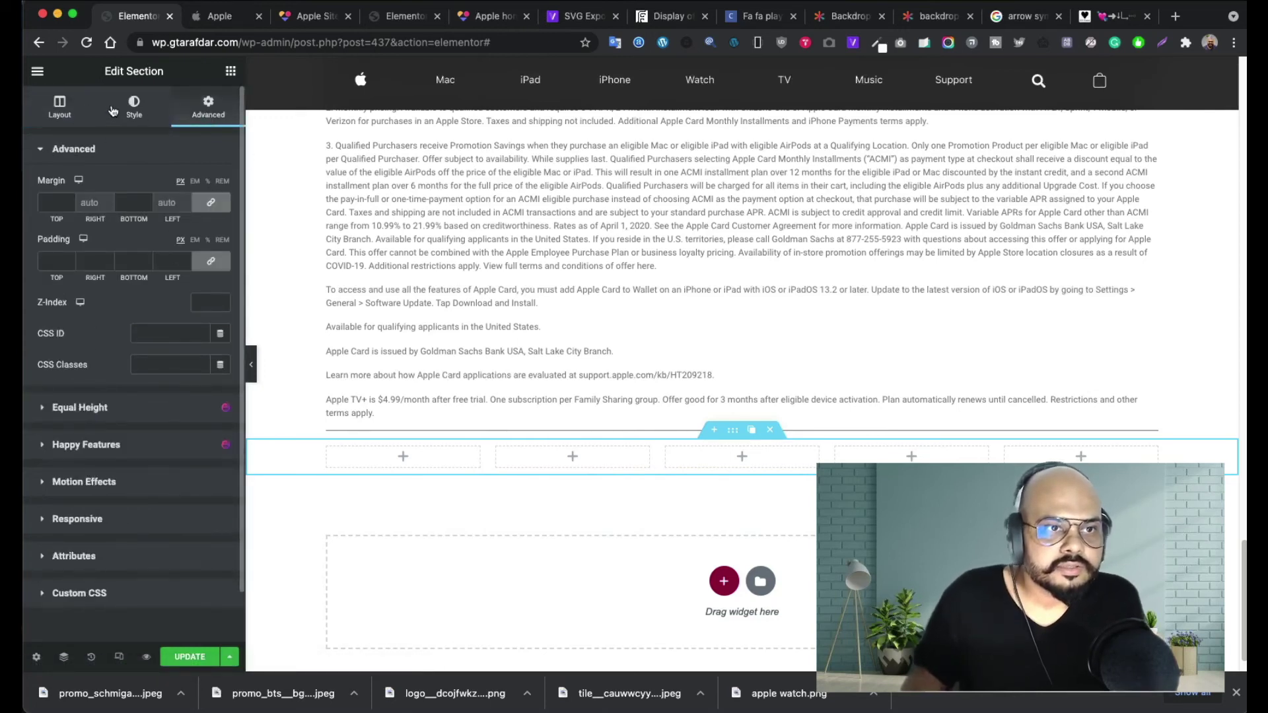
click(403, 455)
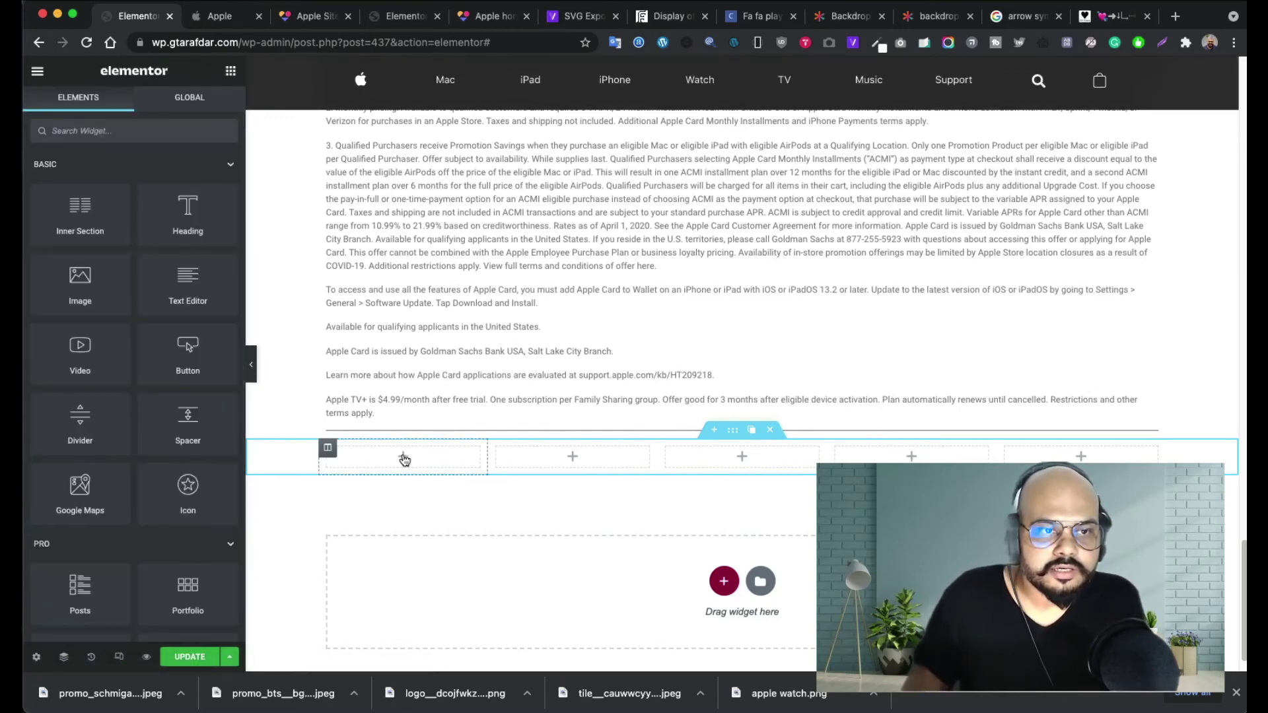
- Add a Heading widget to the first footer column and set its title to "Shop and Learn", copied from apple.com's footer
drag(188, 210, 407, 466)
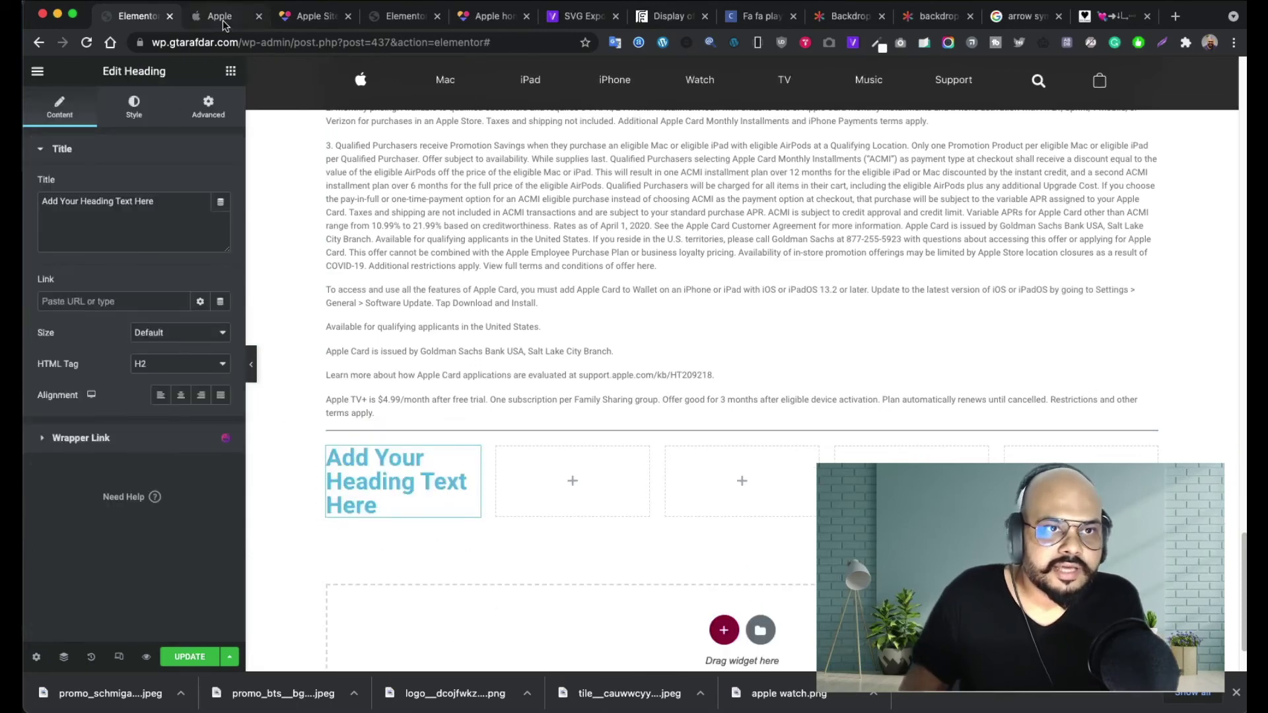
click(223, 20)
drag(359, 291, 269, 291)
key(super+c)
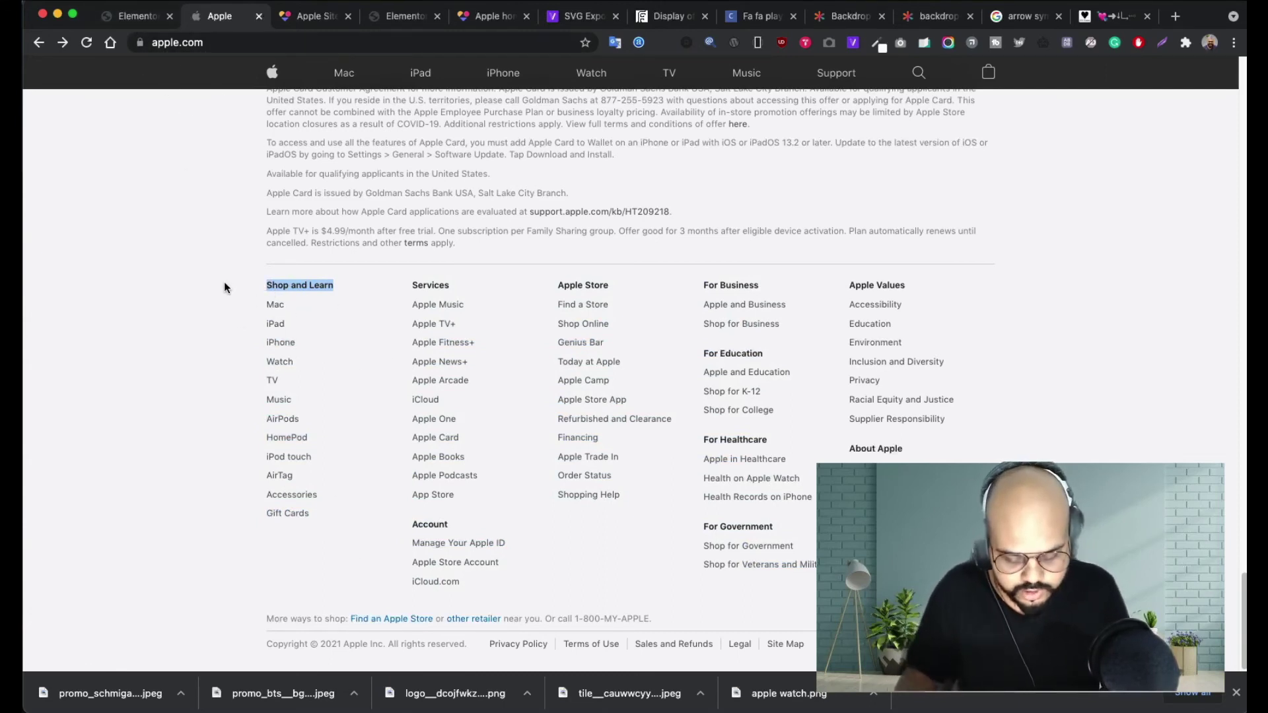
click(137, 15)
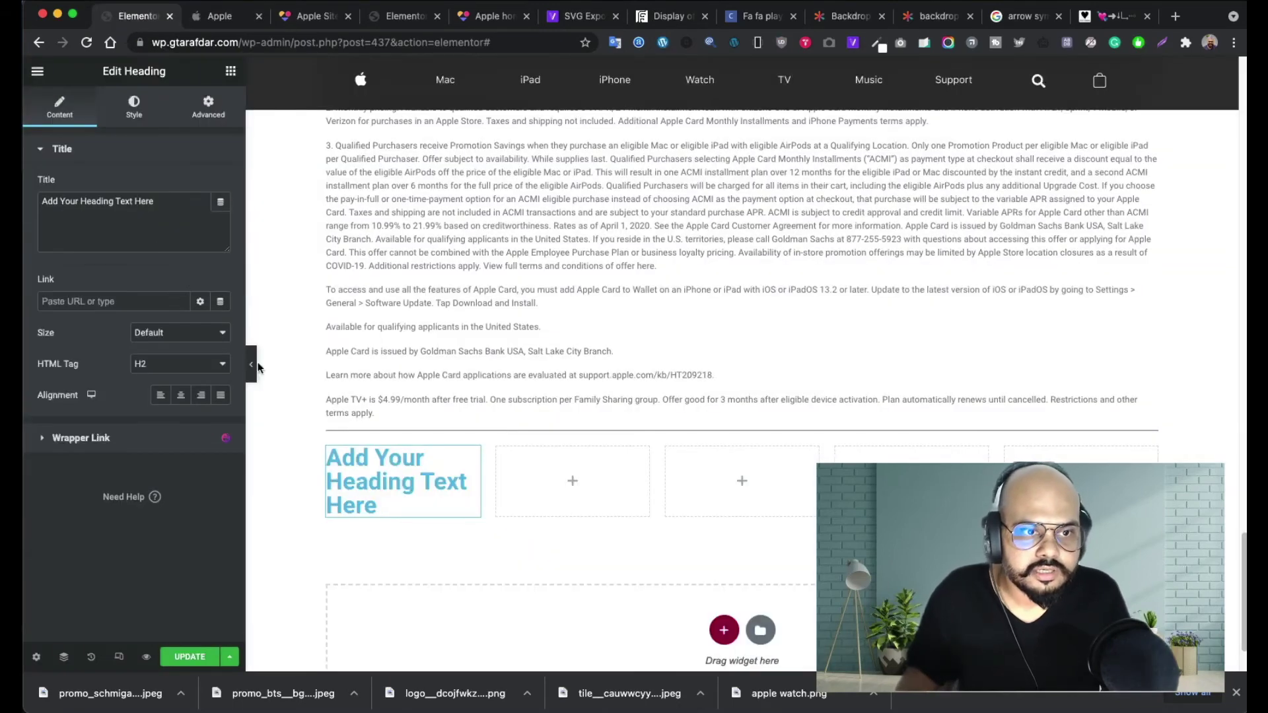
triple_click(180, 206)
key(super+v)
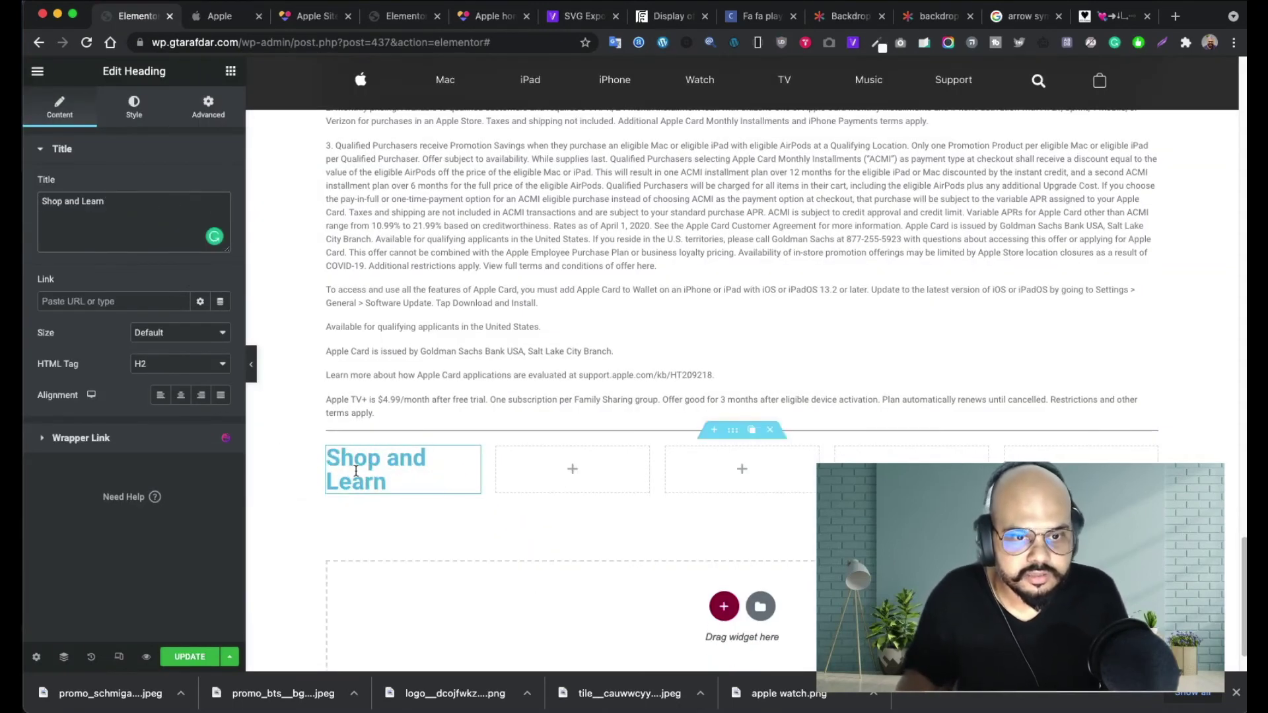
- Style the Shop and Learn heading with a font size of 13 px and the dark grey text color #424242
click(138, 117)
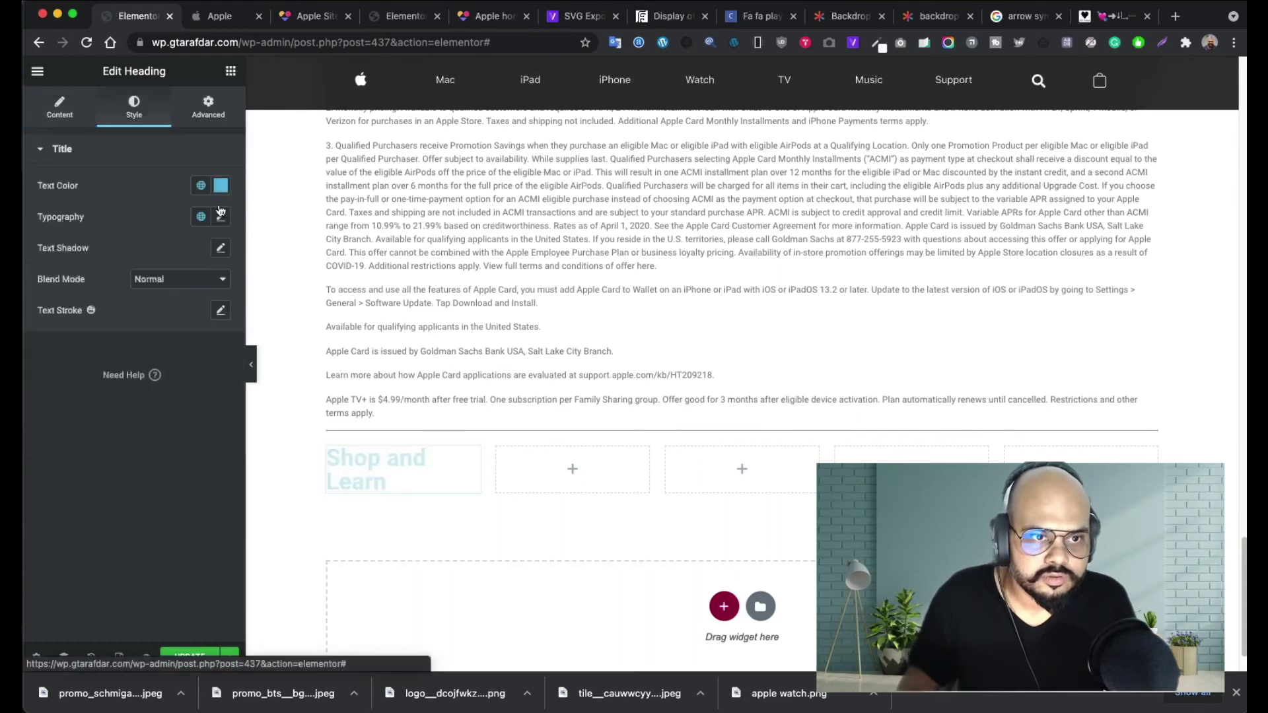
click(221, 185)
drag(135, 300, 104, 378)
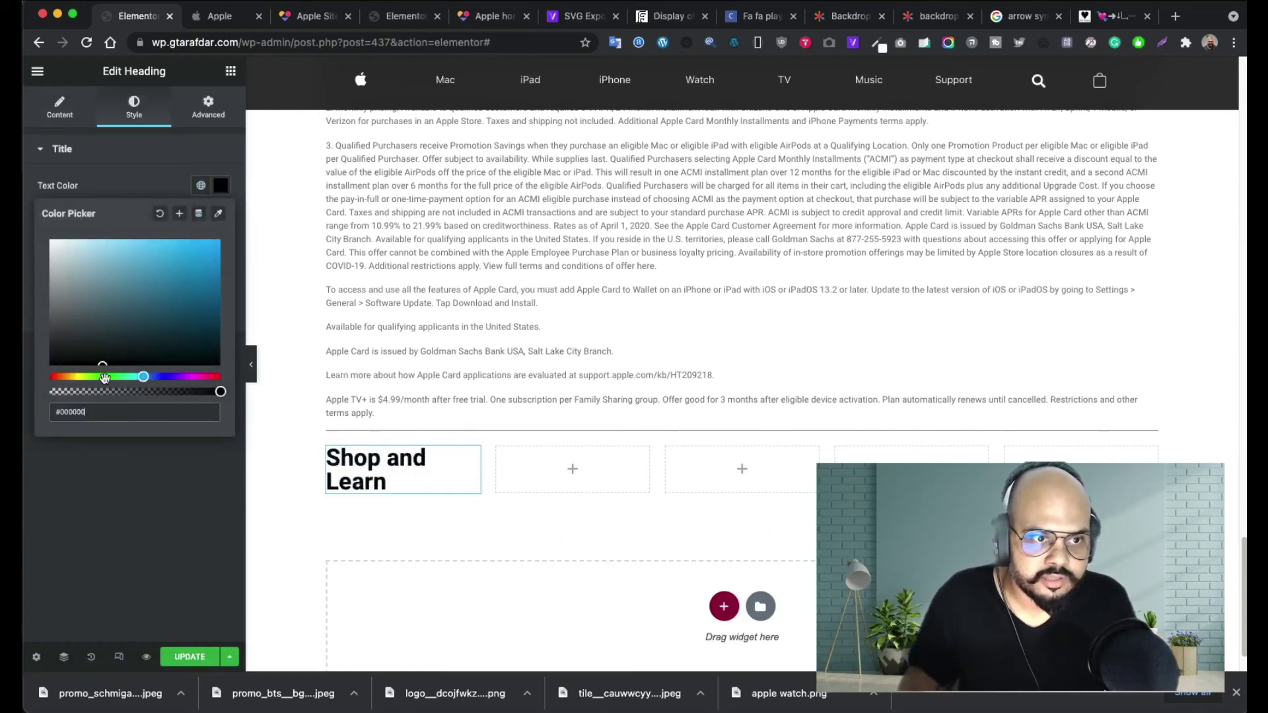
click(136, 177)
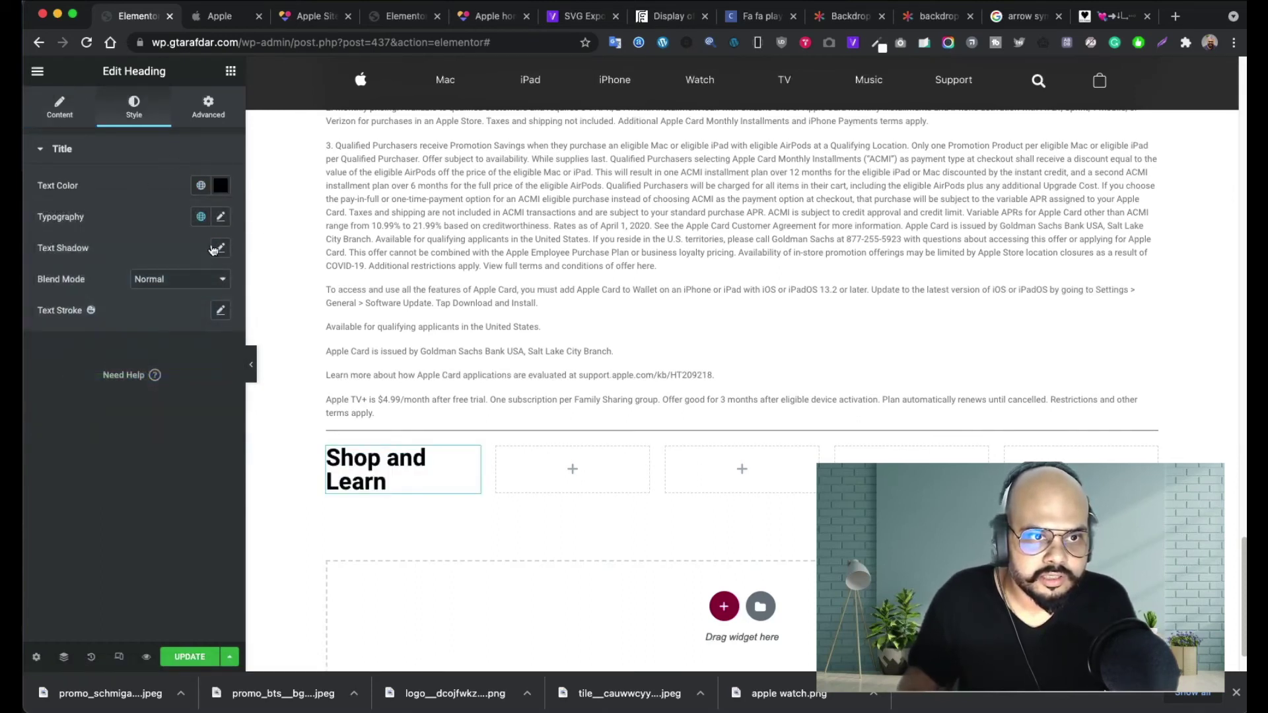
click(221, 217)
drag(54, 340, 60, 340)
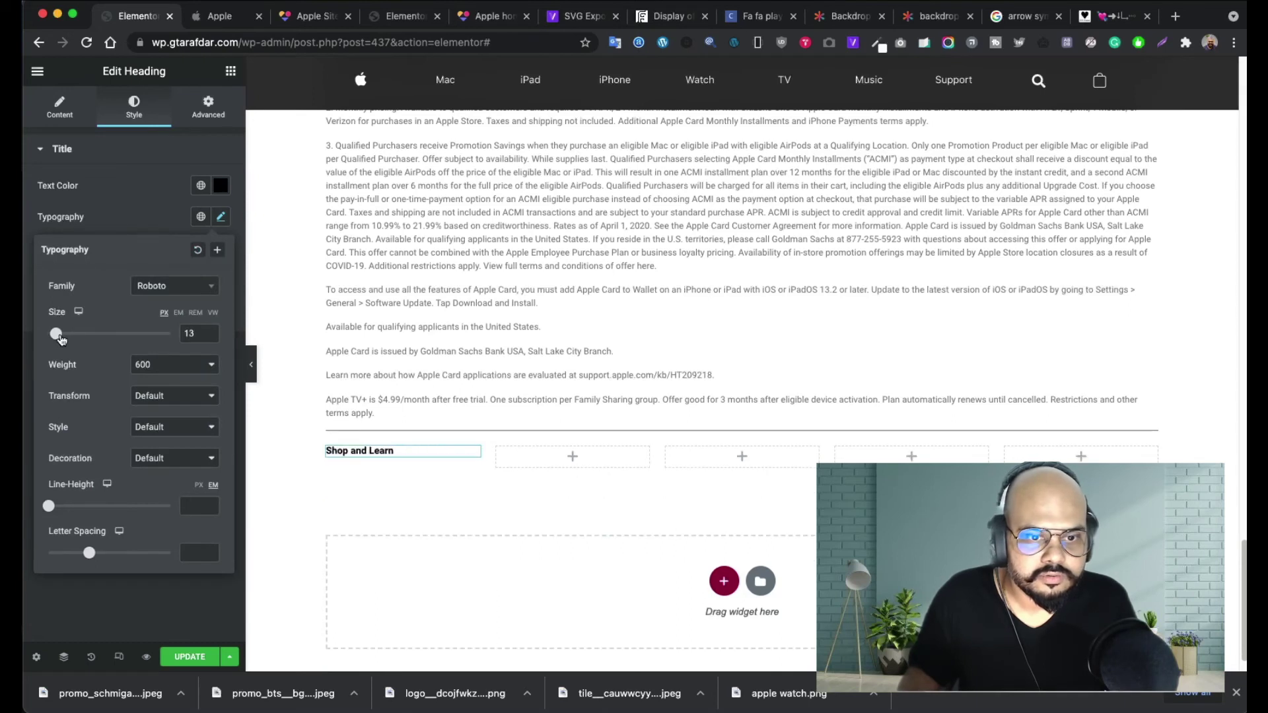
click(222, 187)
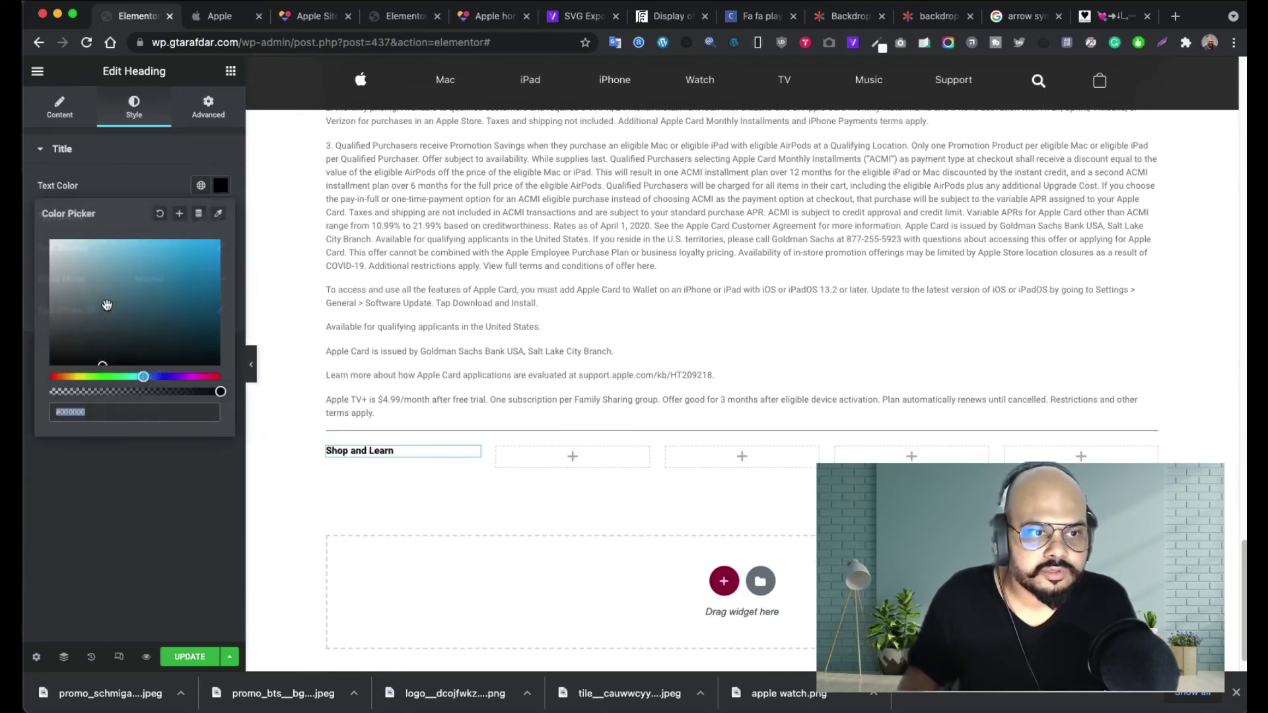
click(64, 351)
mouse_move(62, 349)
mouse_down()
mouse_move(49, 318)
mouse_move(50, 339)
mouse_up()
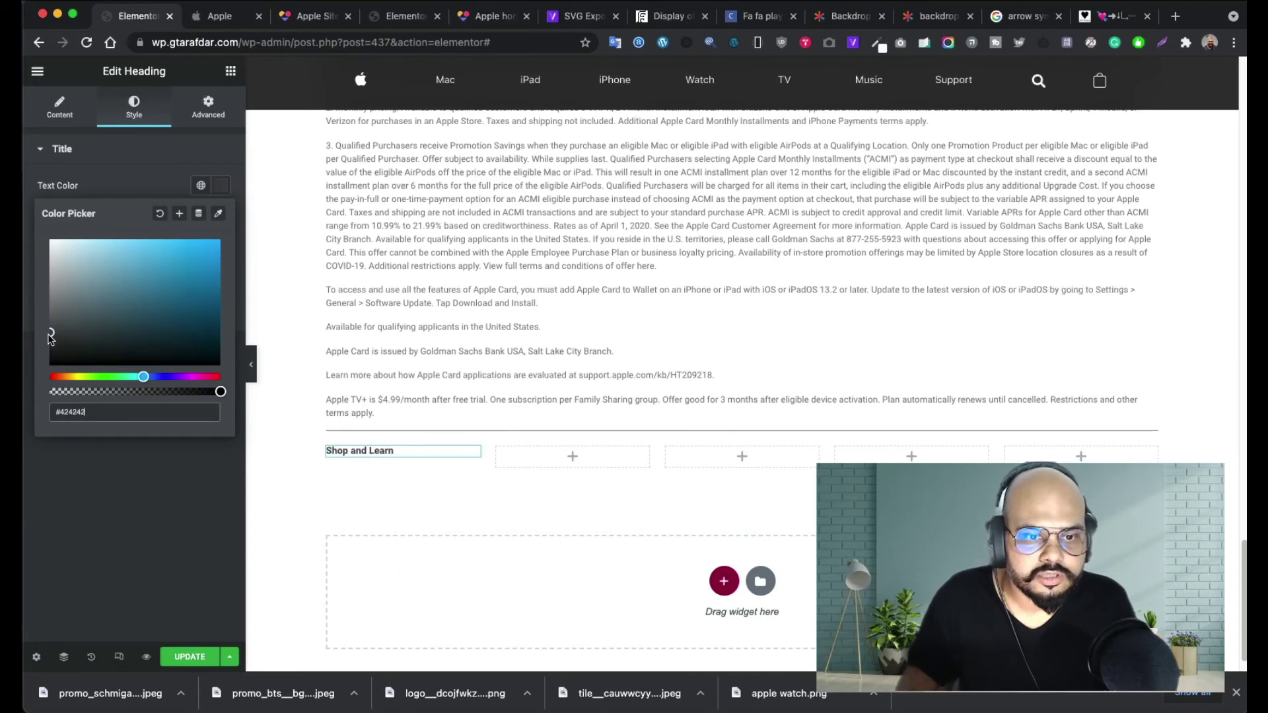
click(148, 154)
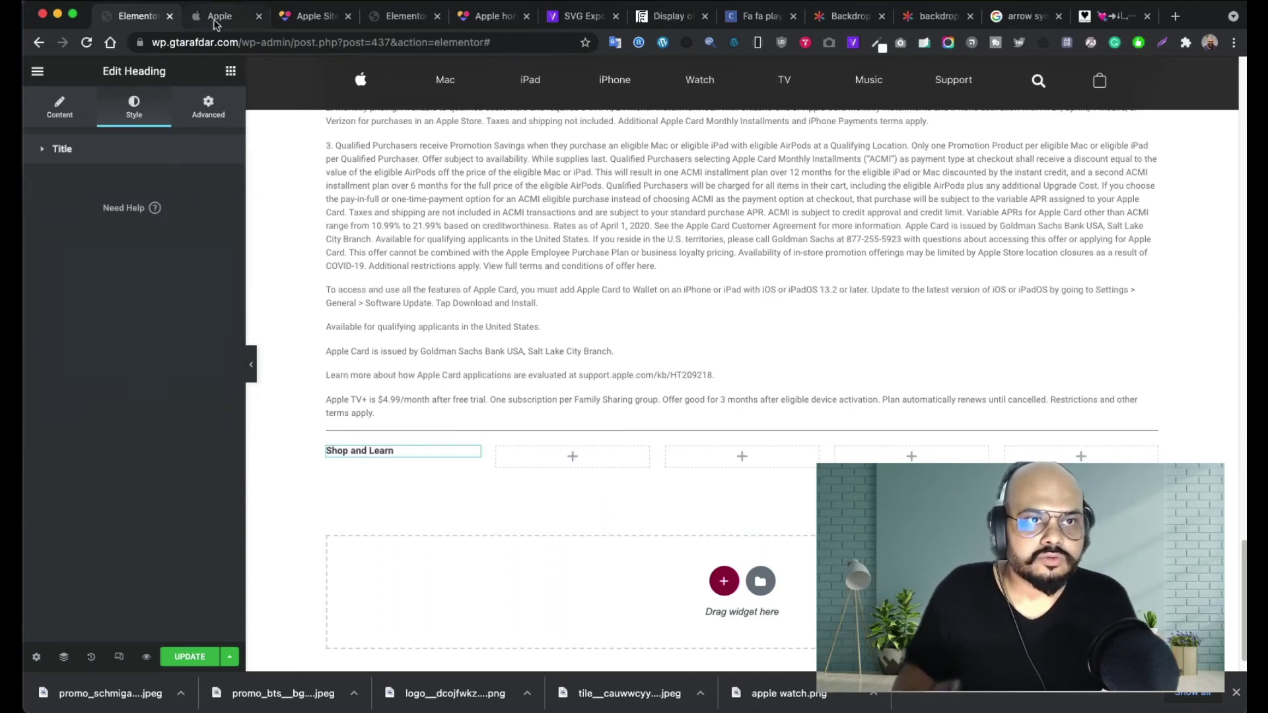
- Add an Icon List widget below the Shop and Learn heading and open its first item for editing
click(230, 71)
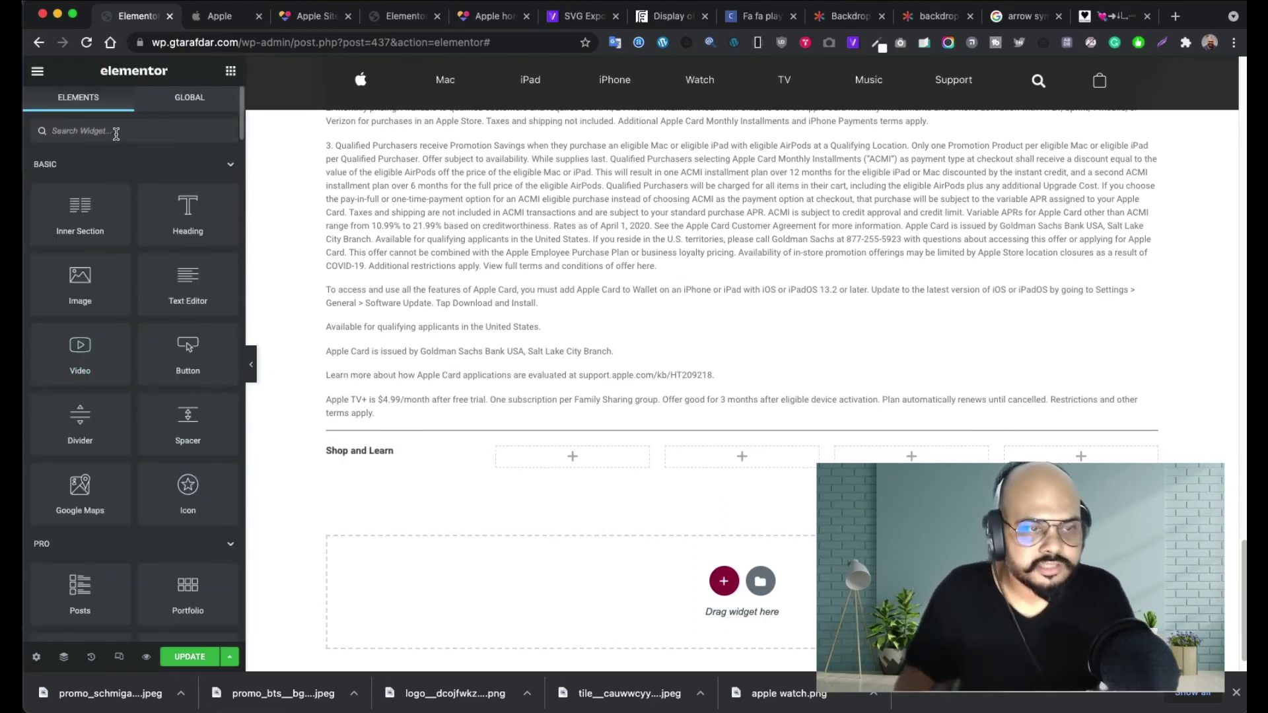
text(list)
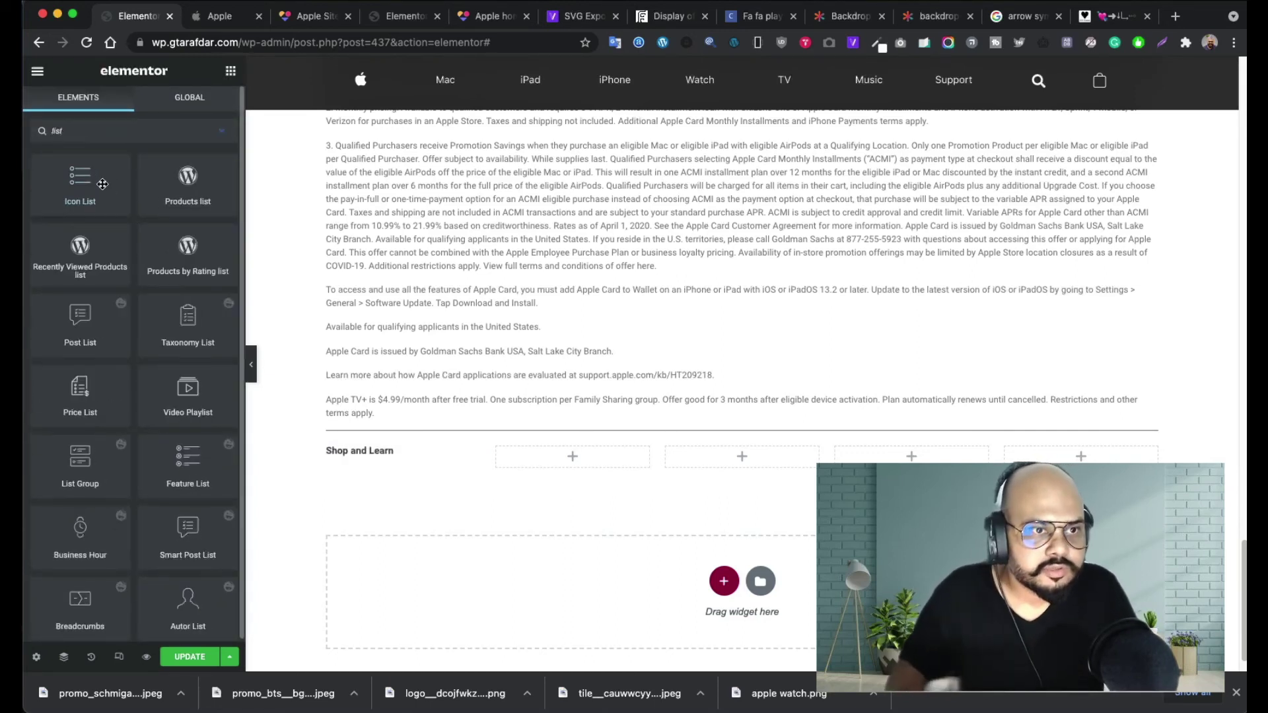
drag(147, 249, 399, 457)
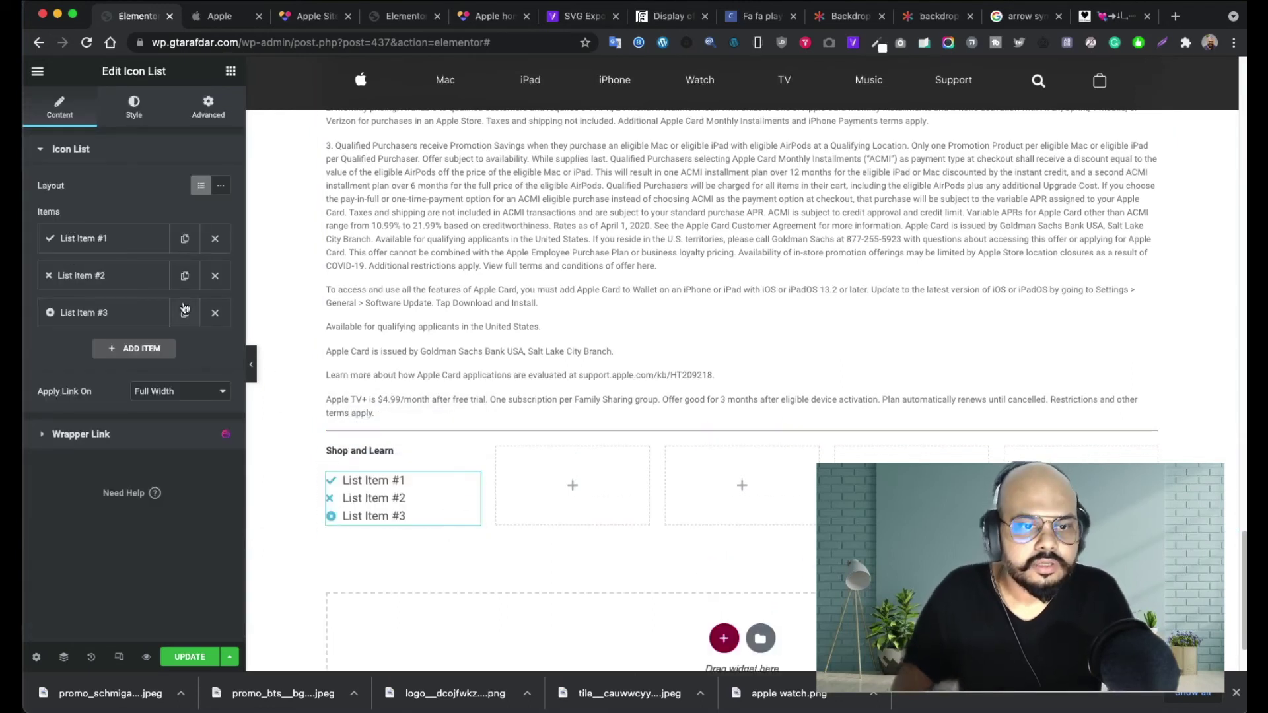
click(97, 251)
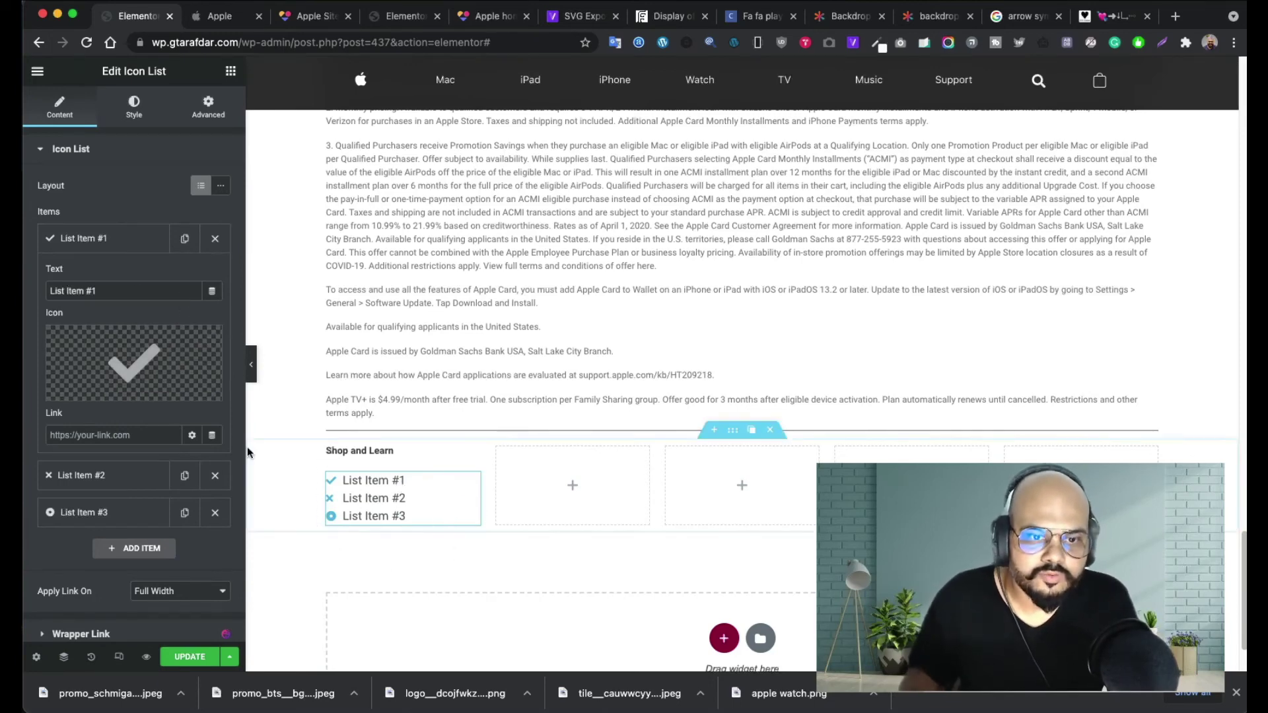
- Check apple.com's footer and copy the complete five-column footer links section from the finished Apple page in the other Elementor tab
click(219, 17)
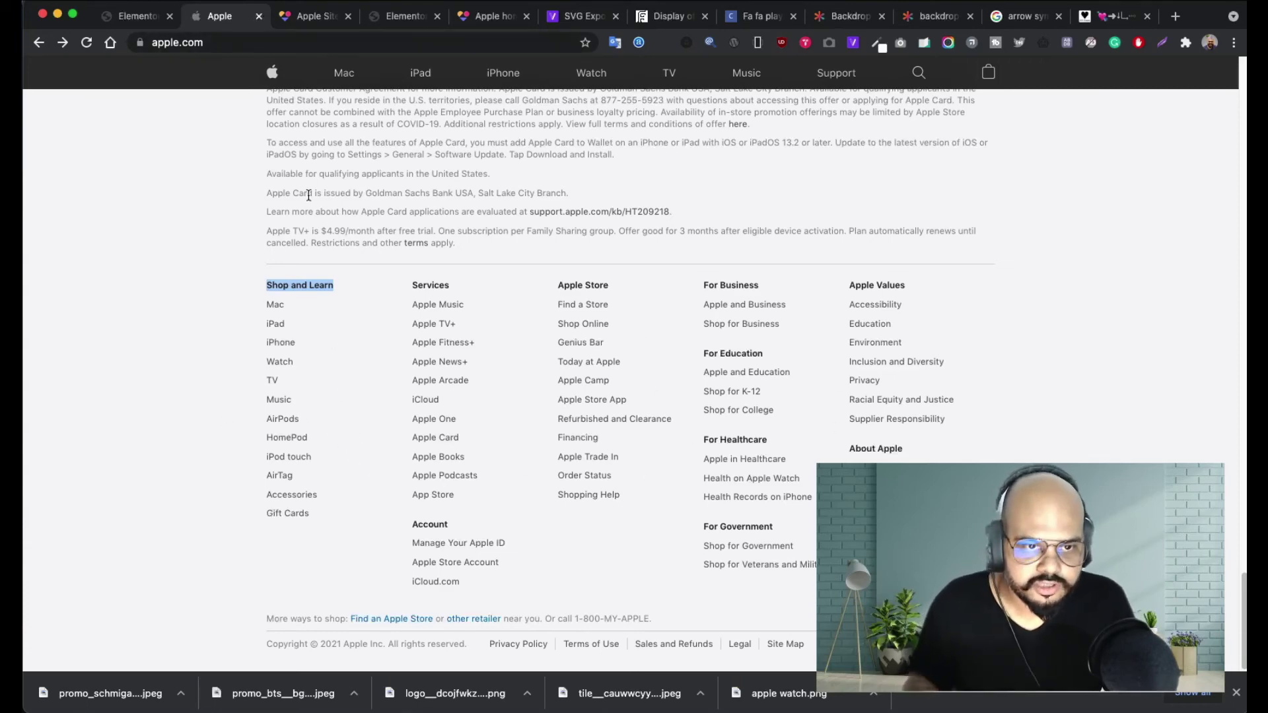
click(410, 18)
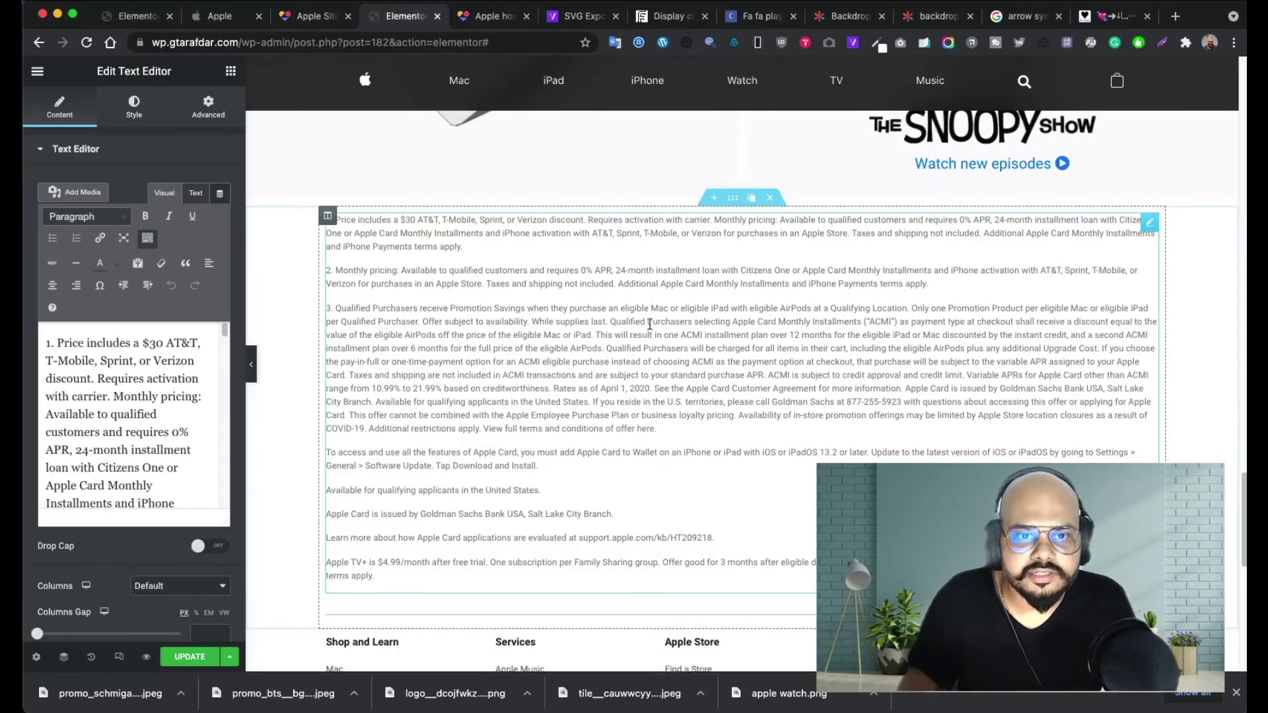
scroll(724, 526, down, 3)
scroll(724, 526, down, 7)
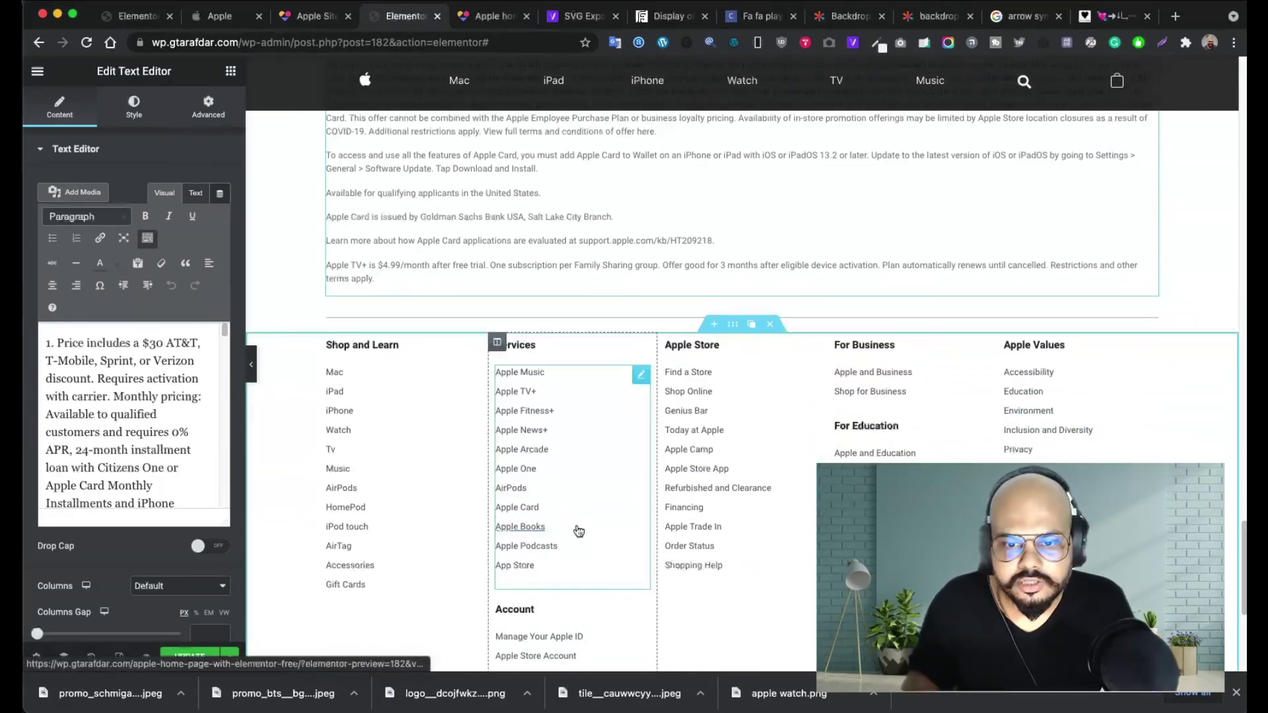
scroll(716, 312, up, 3)
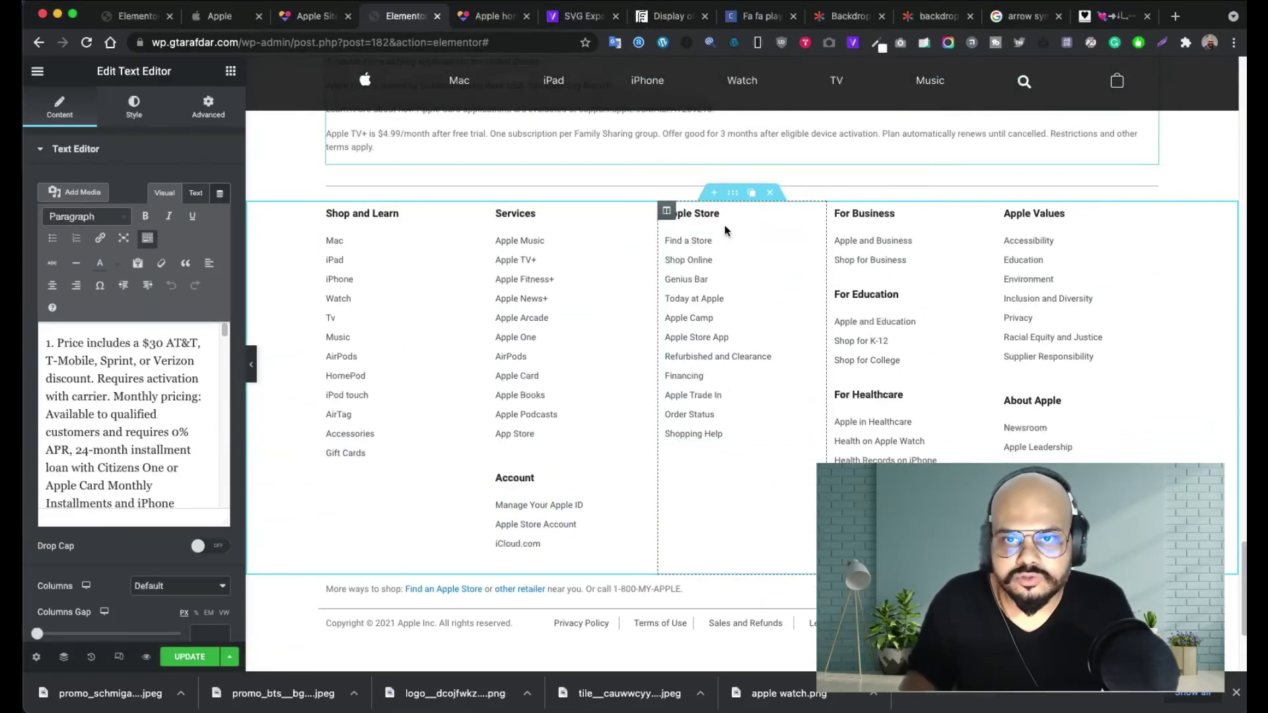
right_click(735, 190)
click(793, 250)
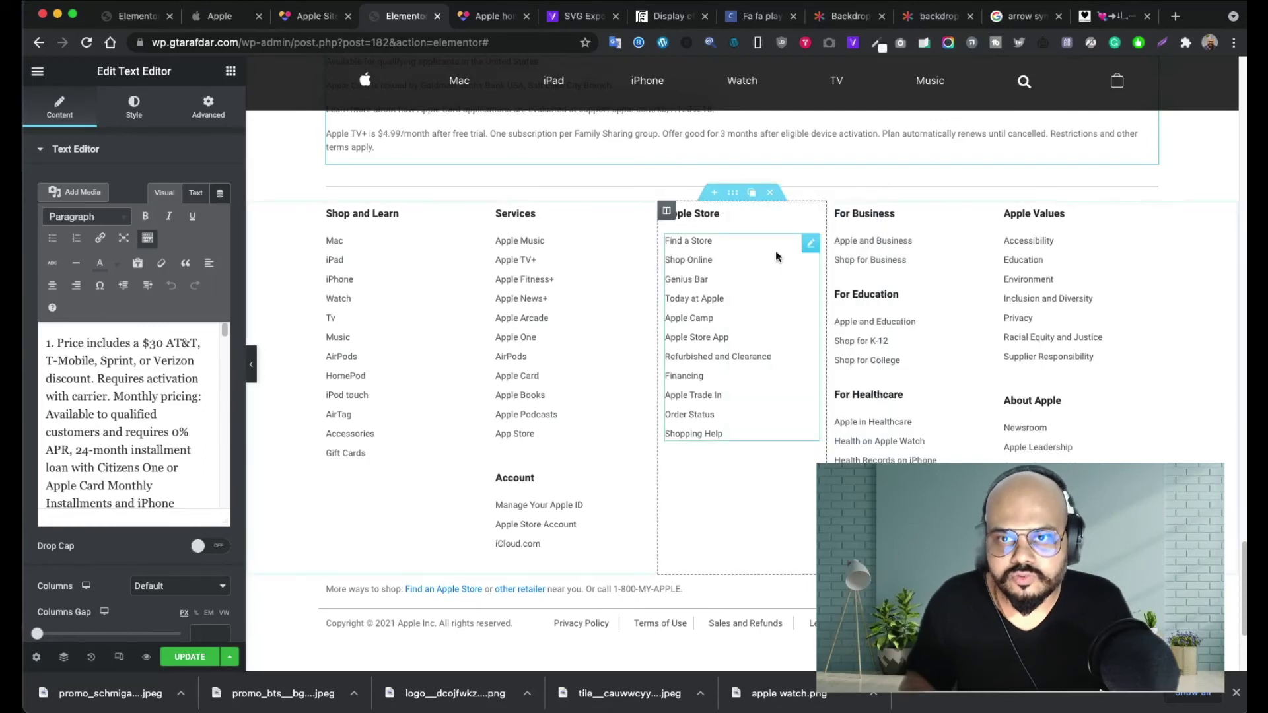
- Paste the copied footer links section into the current page, below the unfinished five-column section
click(146, 18)
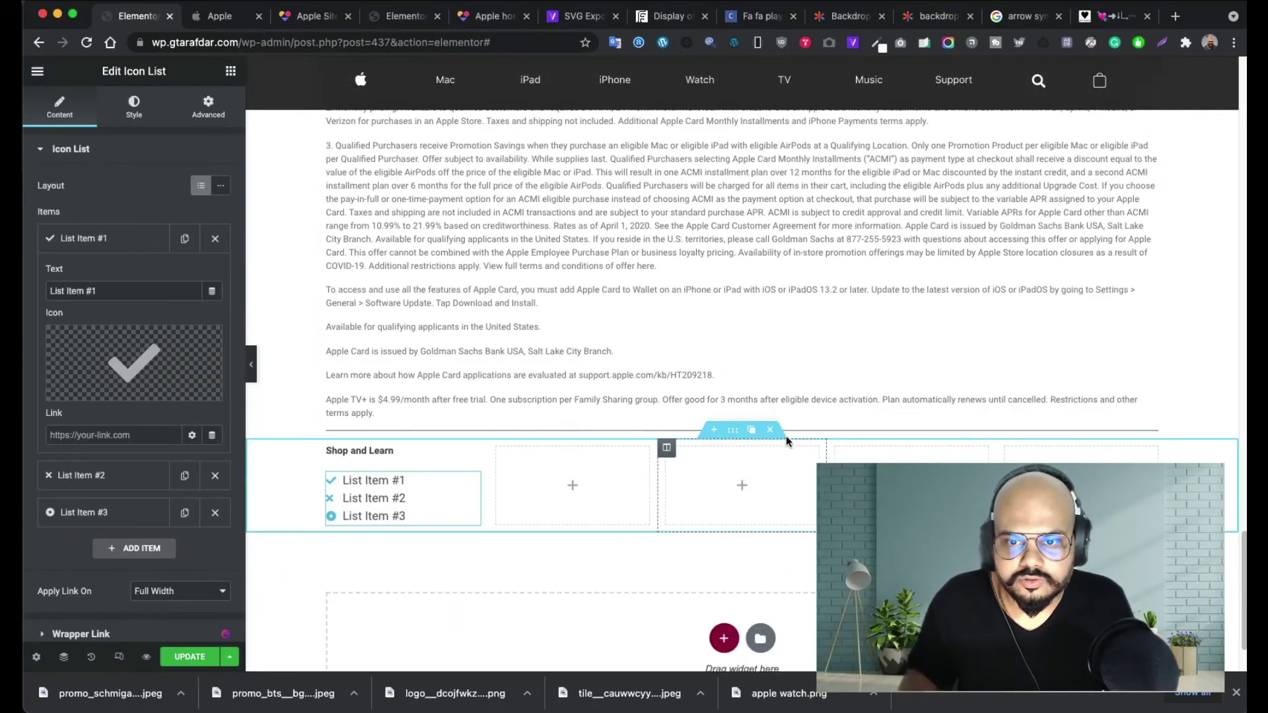
right_click(738, 442)
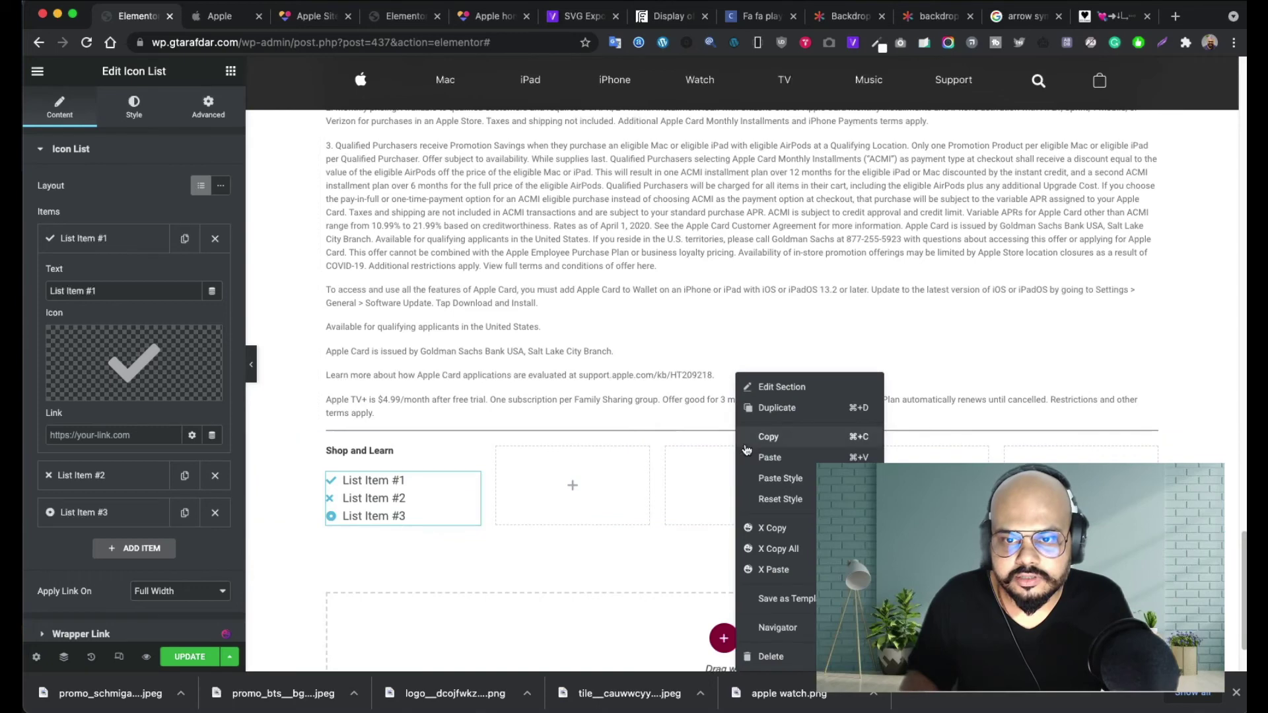
click(784, 457)
scroll(595, 515, down, 2)
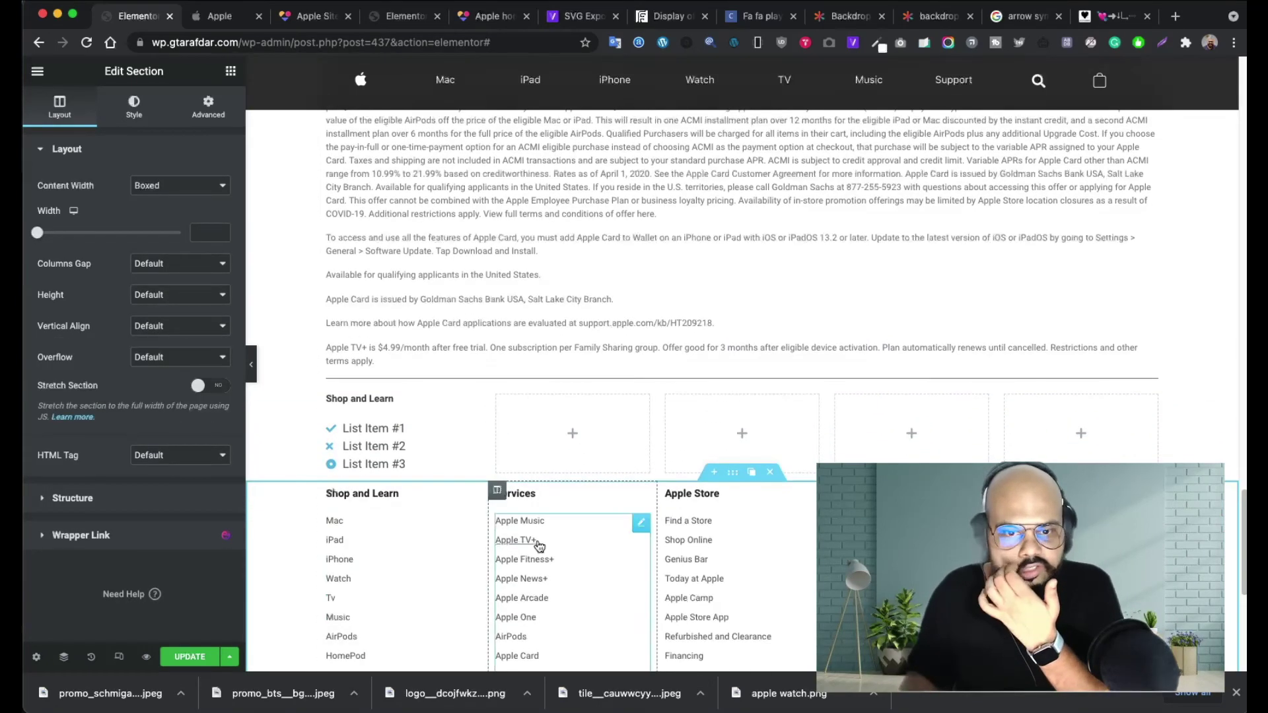
- Review the Services icon list items in the pasted section and delete the unfinished five-column section above it
click(639, 523)
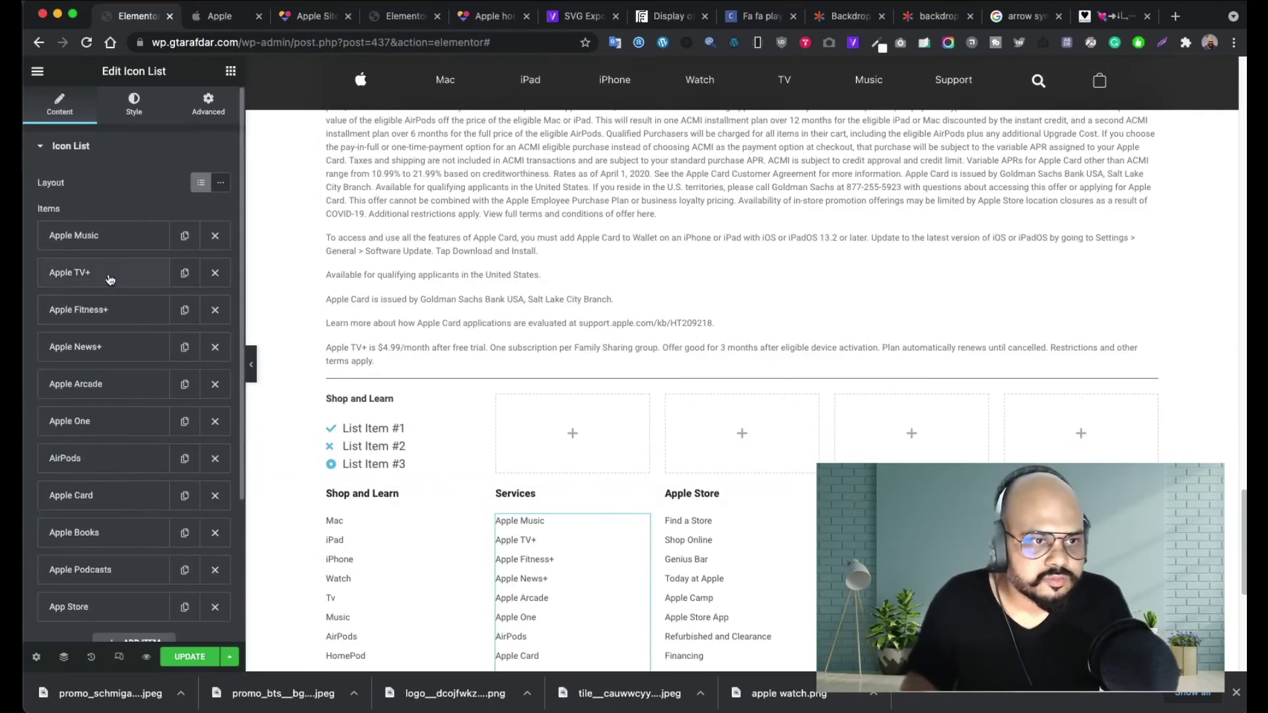
scroll(110, 279, down, 5)
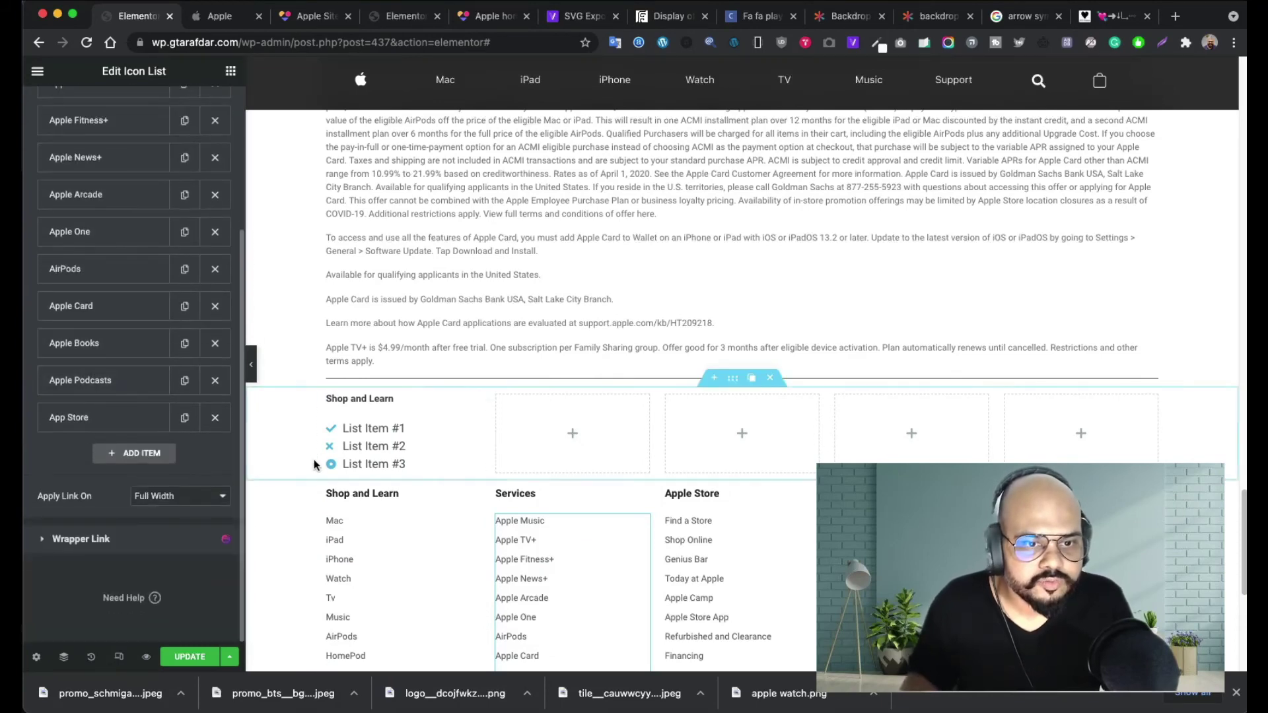
scroll(402, 496, down, 3)
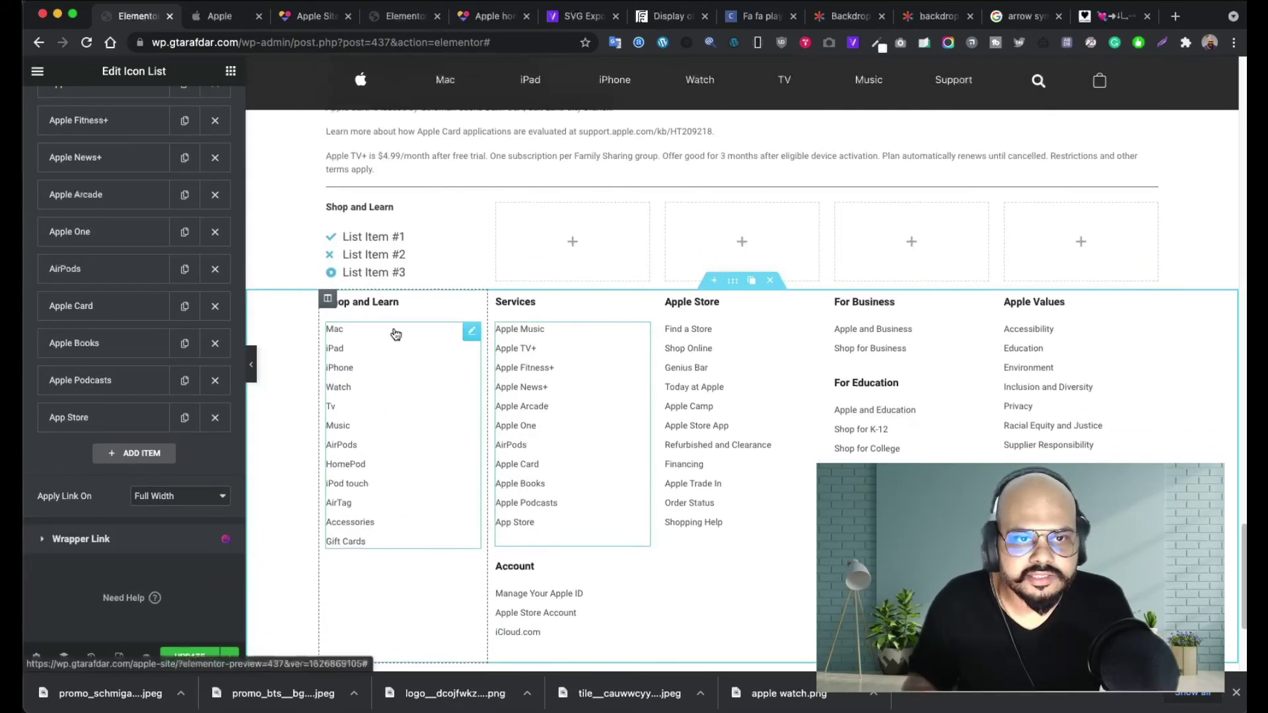
click(770, 188)
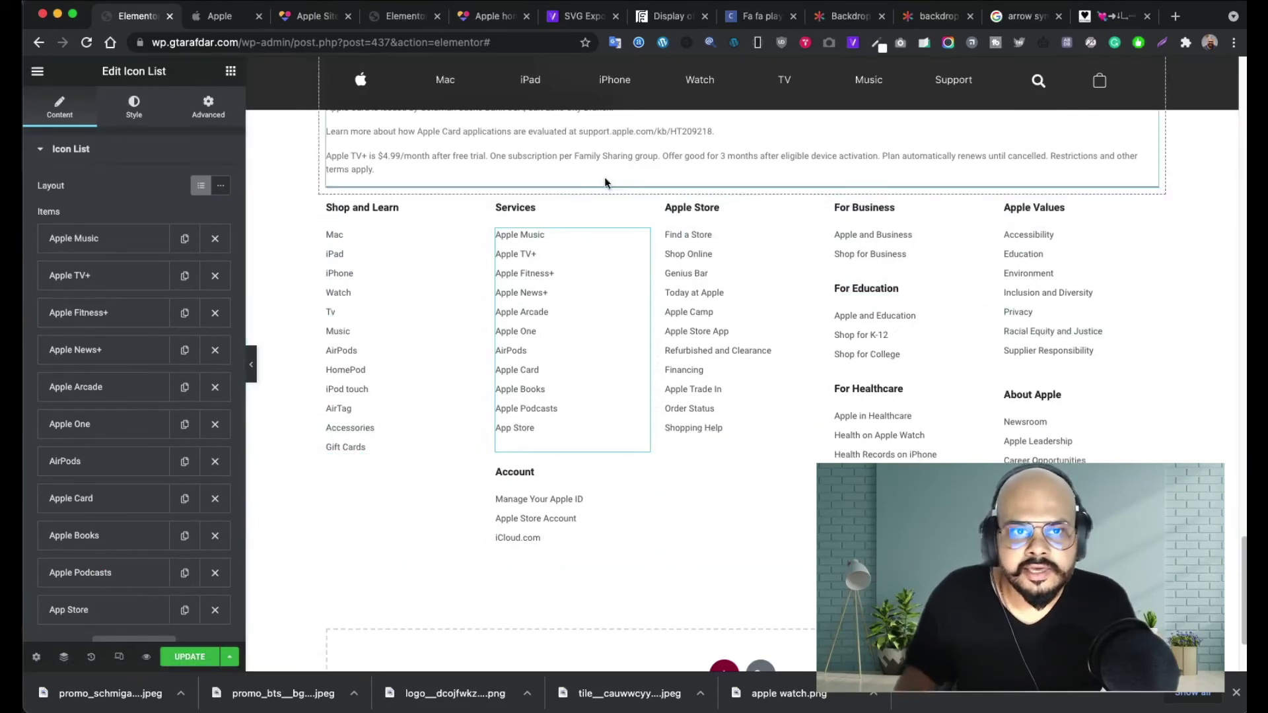
- Set the border color of the legal footnotes text to the semi-transparent #02010157
scroll(660, 231, up, 6)
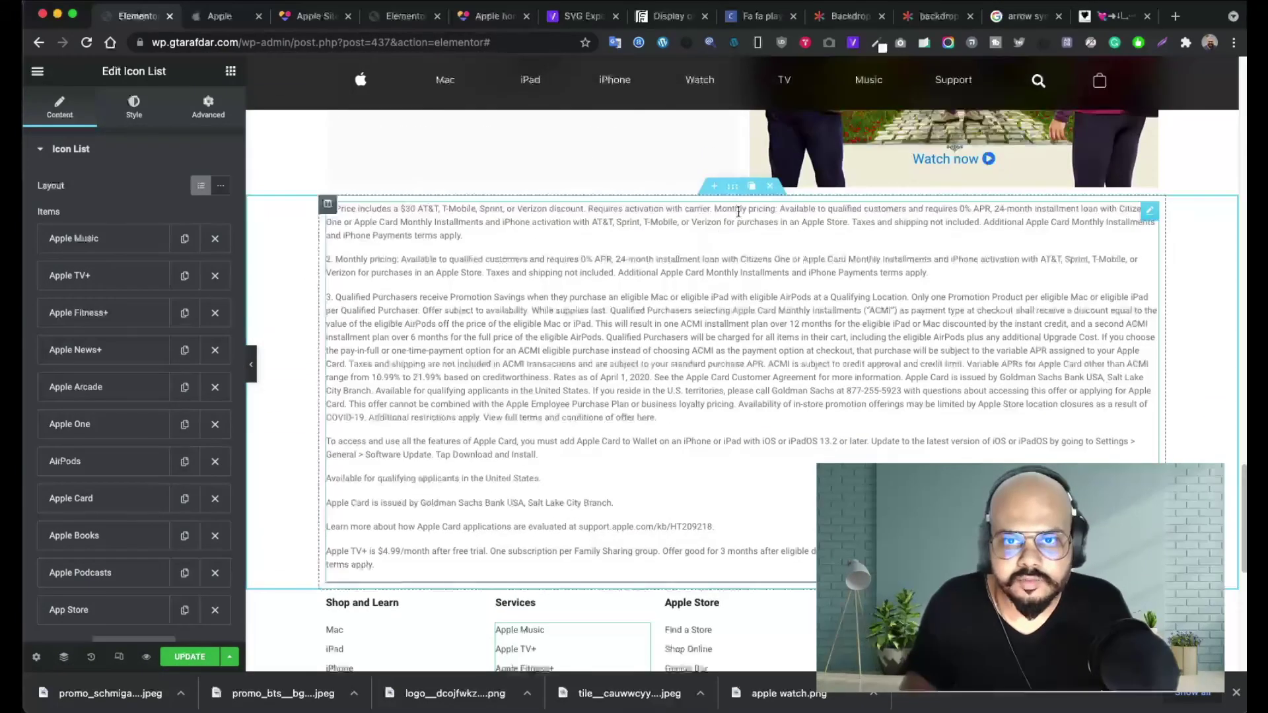
click(1150, 210)
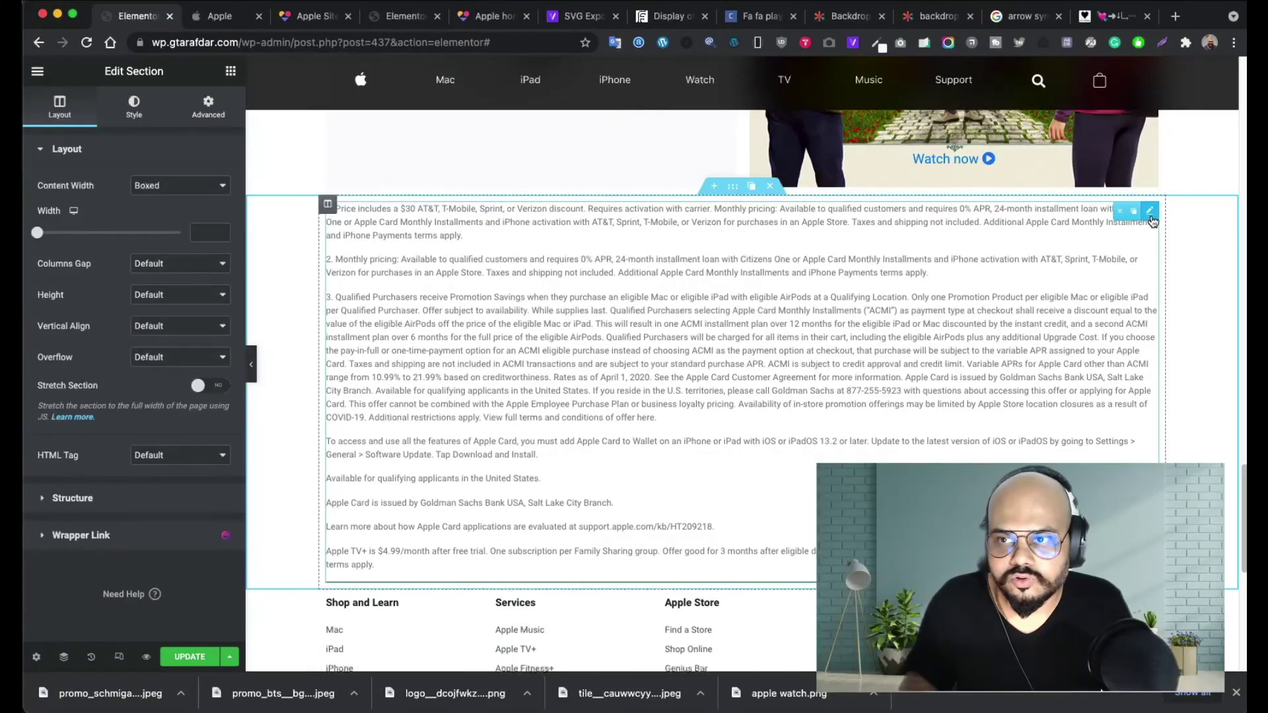
click(1150, 214)
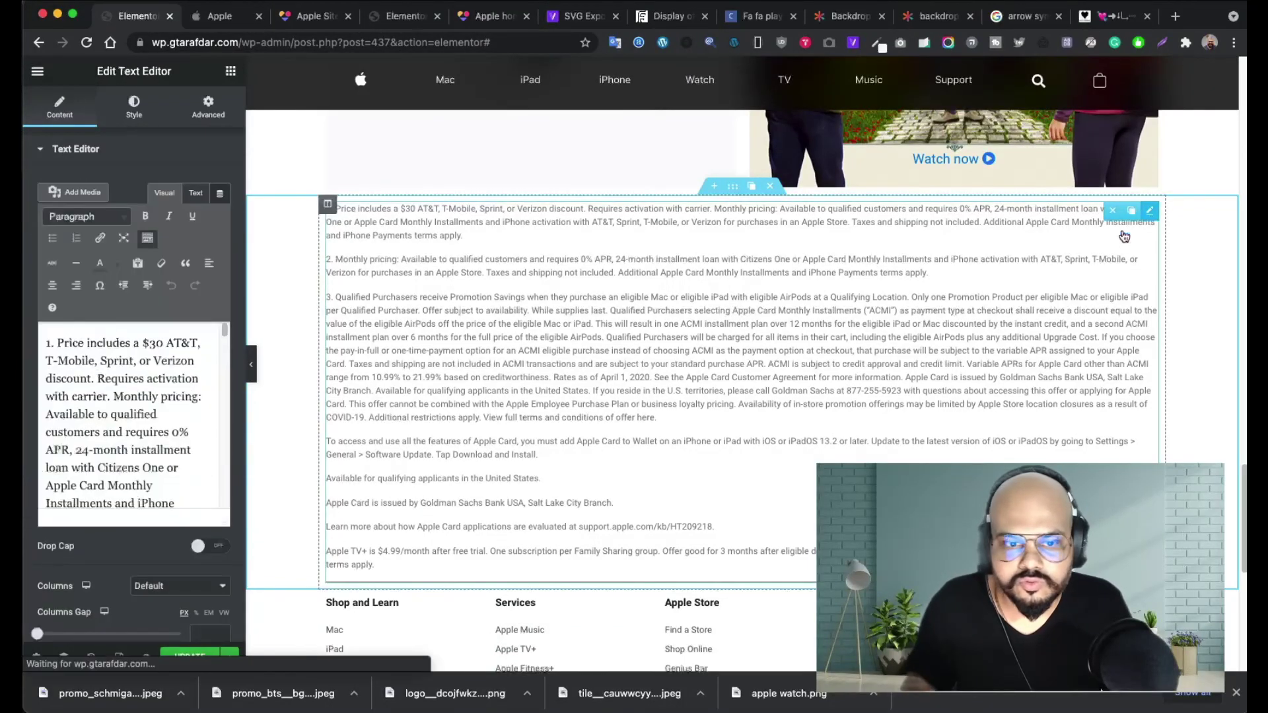
click(150, 119)
click(209, 105)
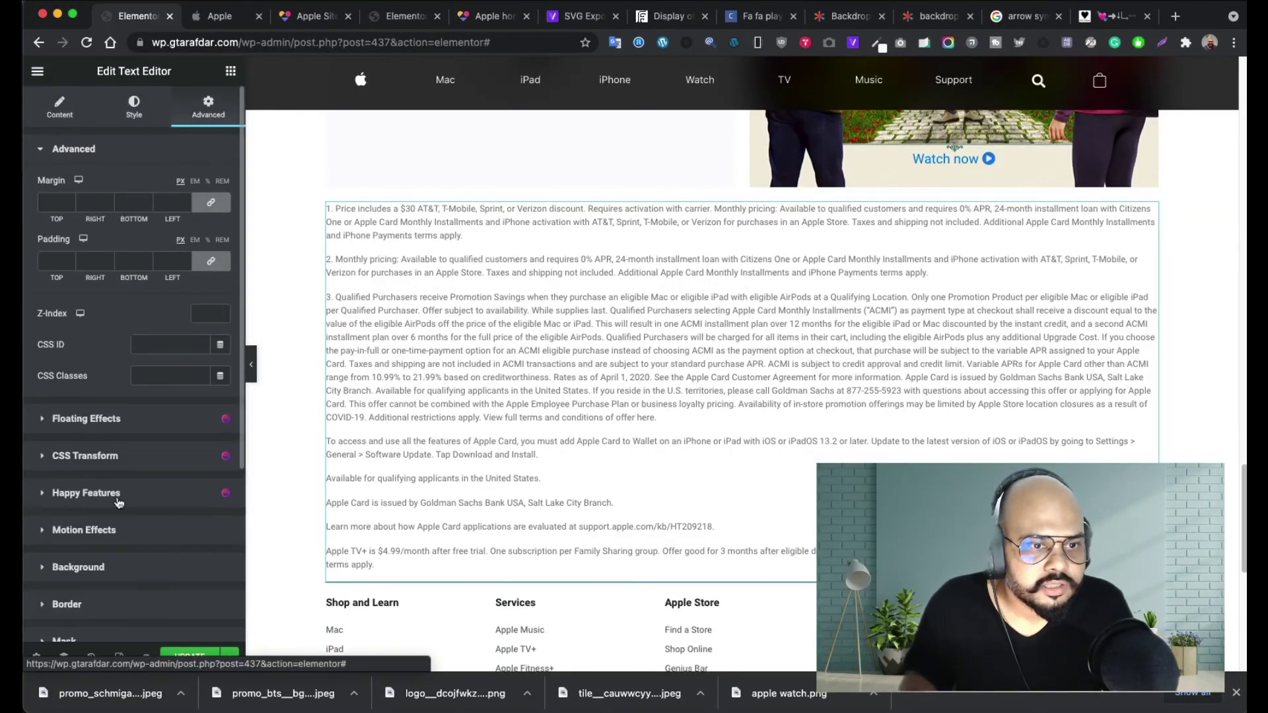
scroll(153, 569, down, 1)
click(126, 612)
scroll(130, 529, down, 5)
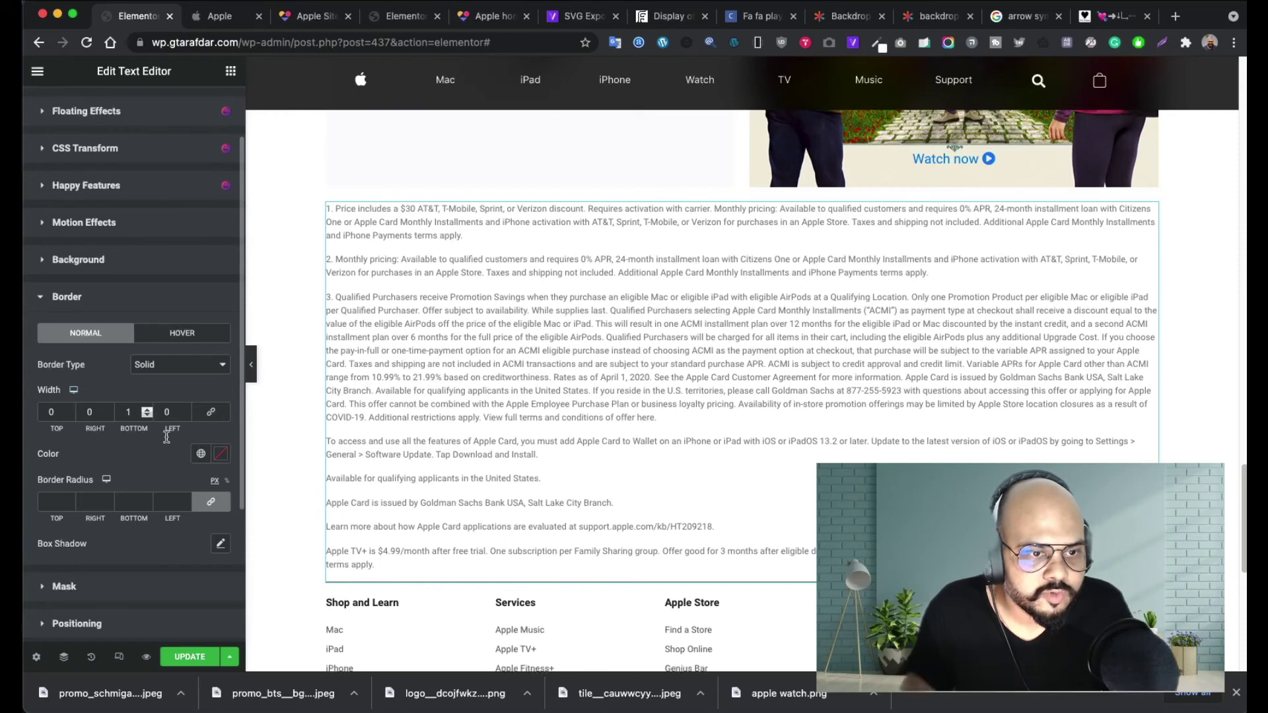
click(221, 456)
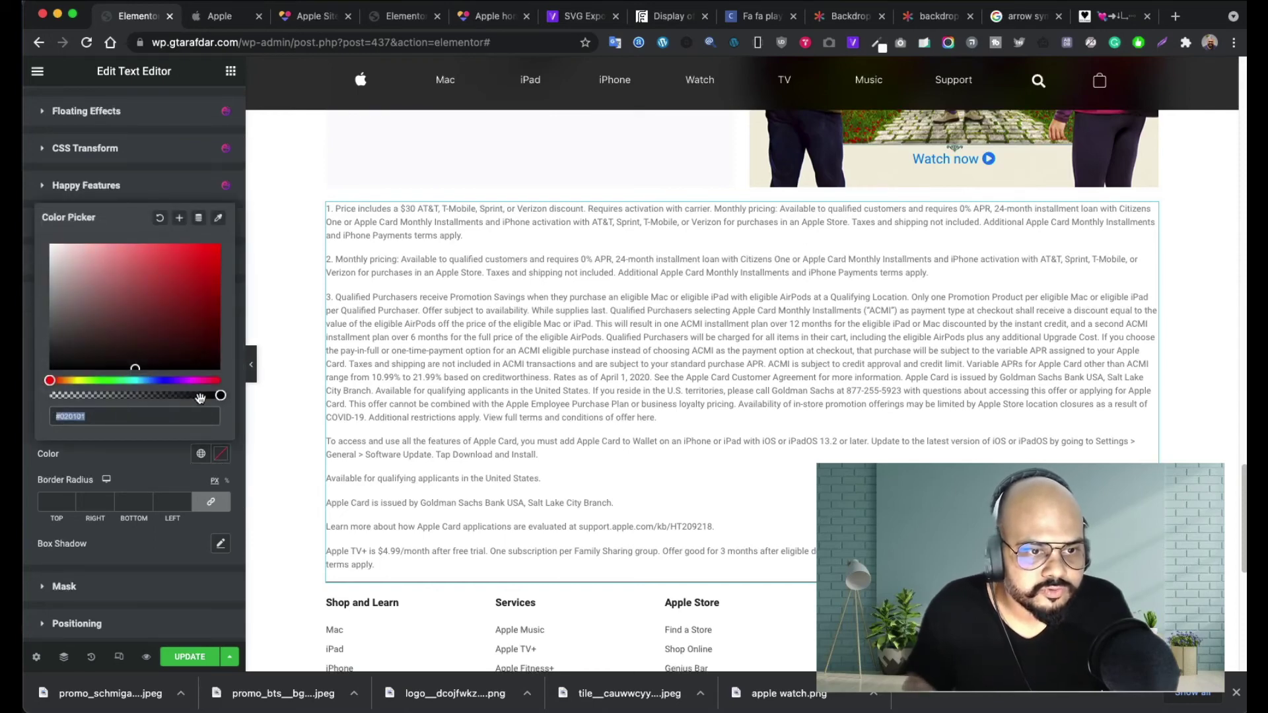
drag(208, 397, 109, 395)
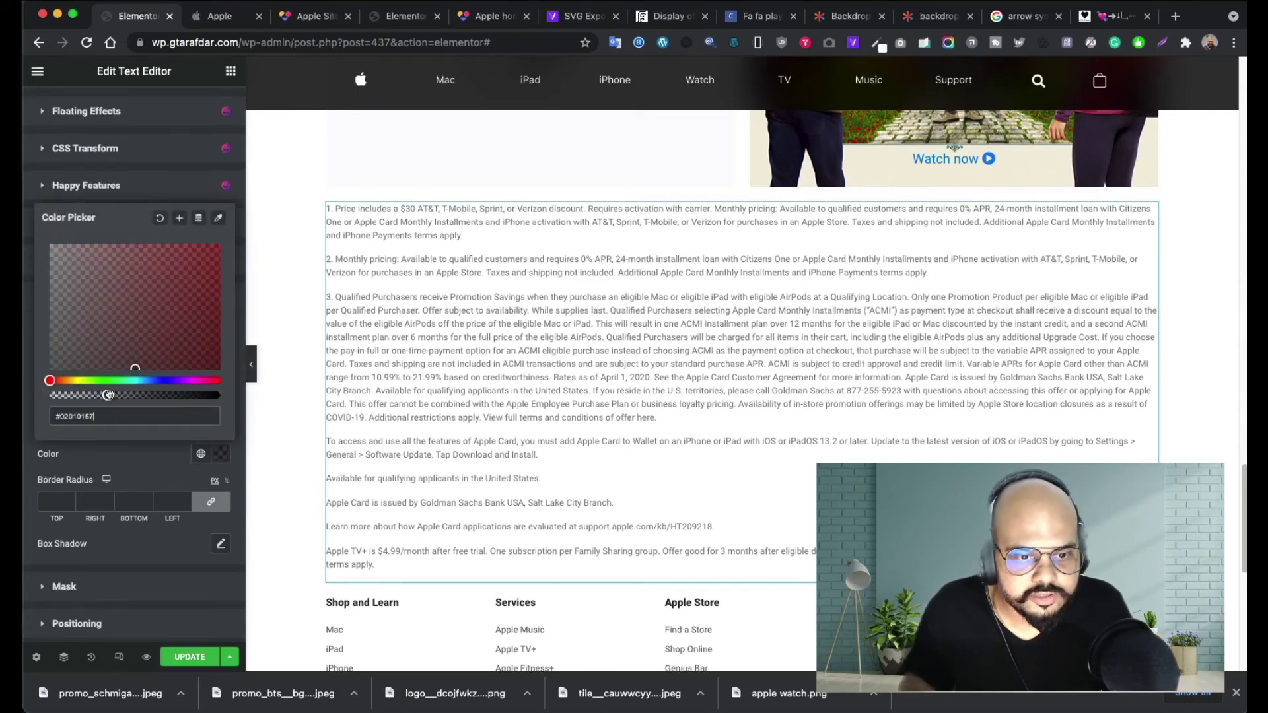
click(135, 197)
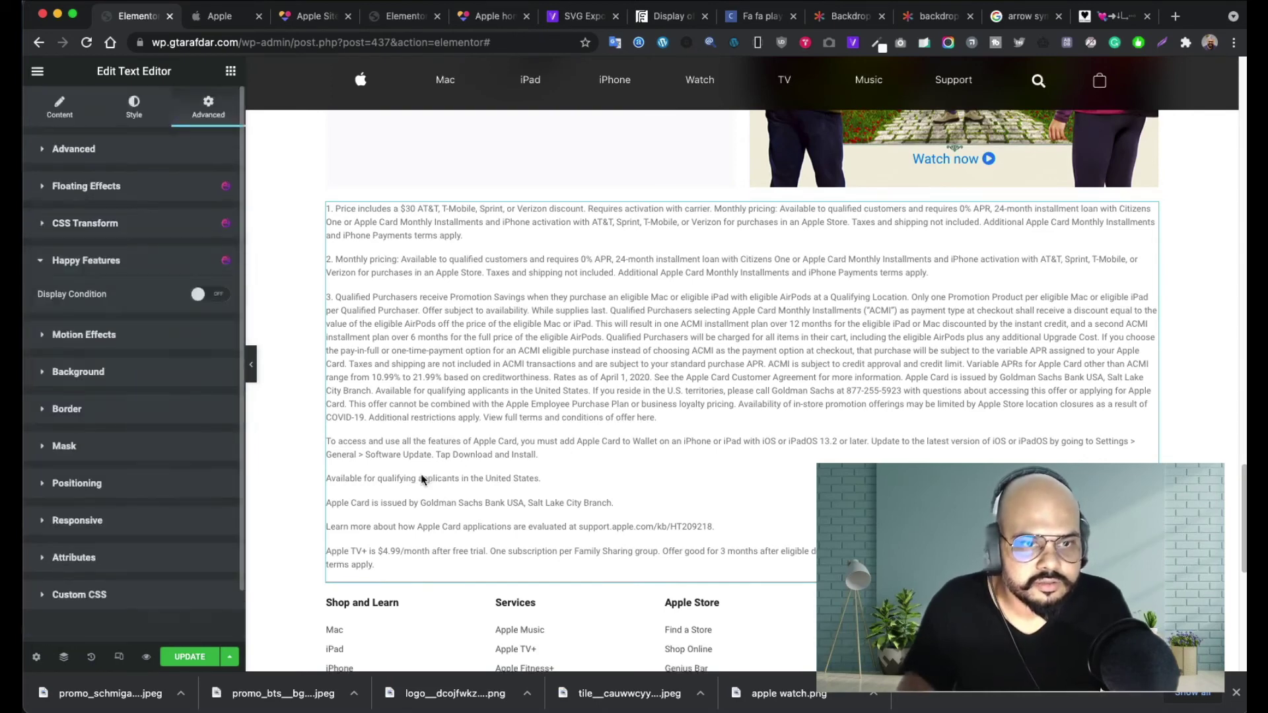
- Review the pasted footer links section and its Apple Values icon list, and compare the rest of the footer with apple.com
scroll(469, 538, down, 1)
scroll(469, 537, down, 3)
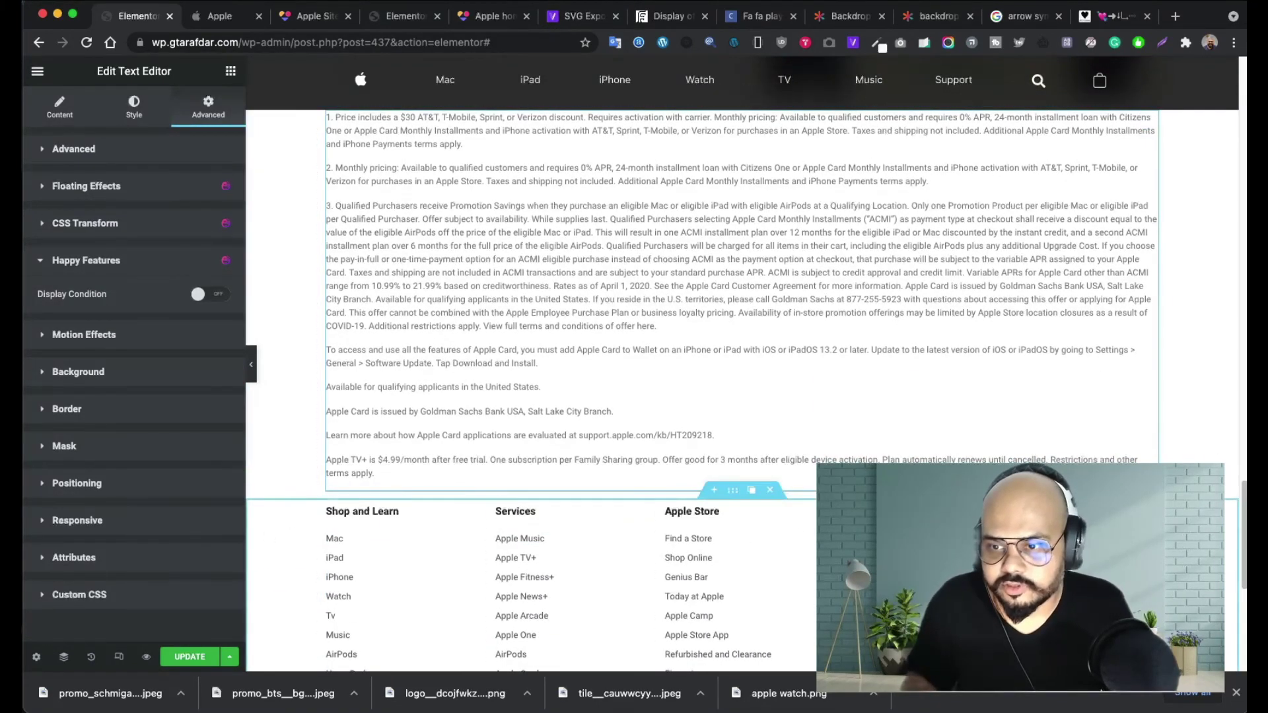
click(1050, 585)
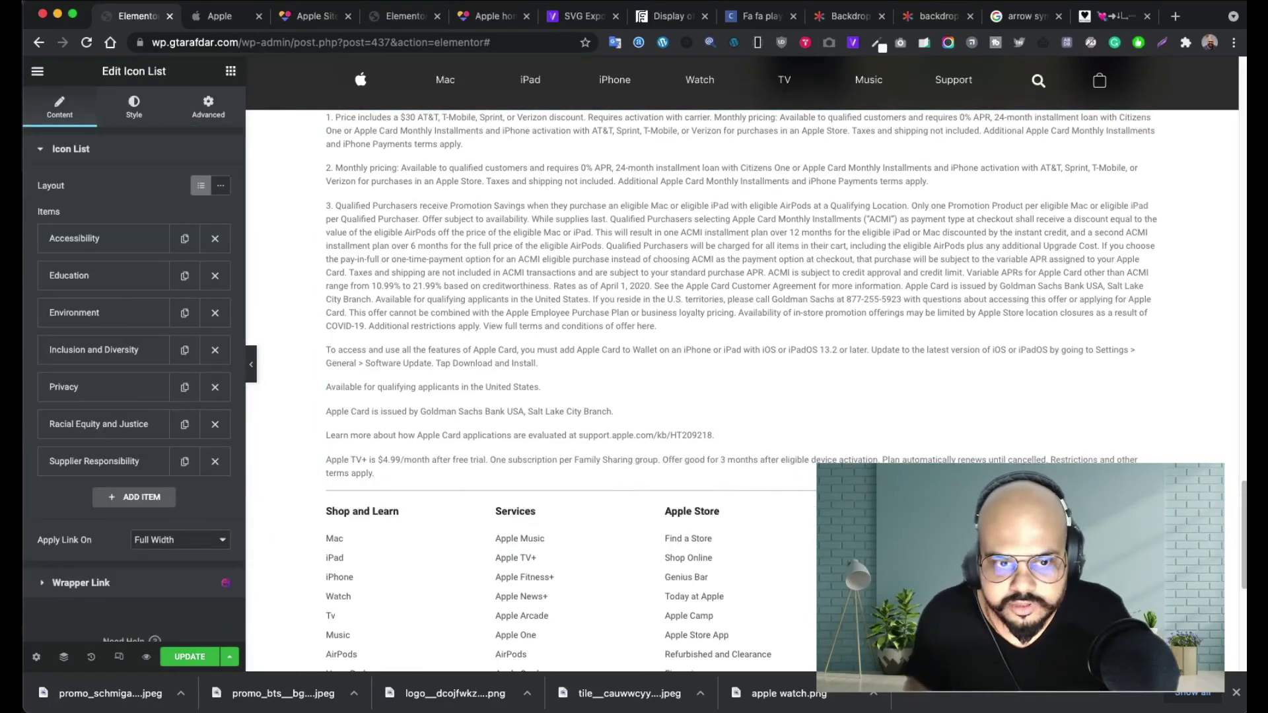
scroll(735, 502, down, 10)
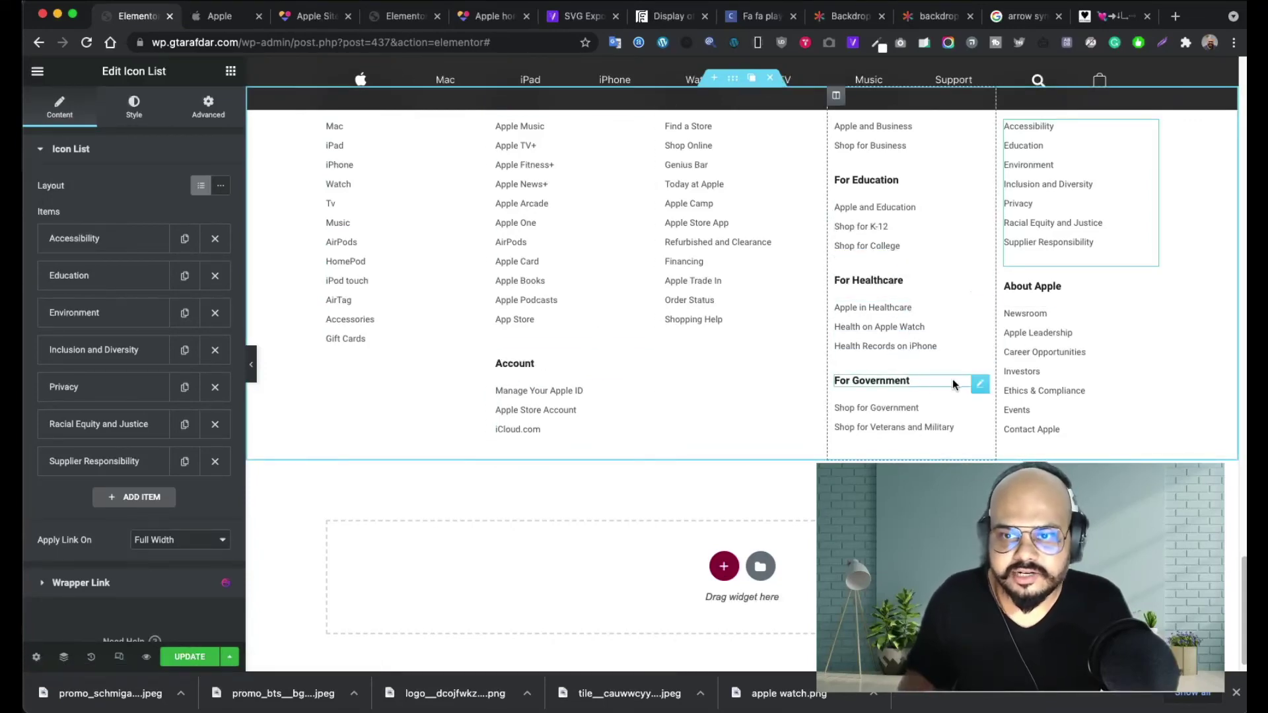
scroll(568, 330, up, 2)
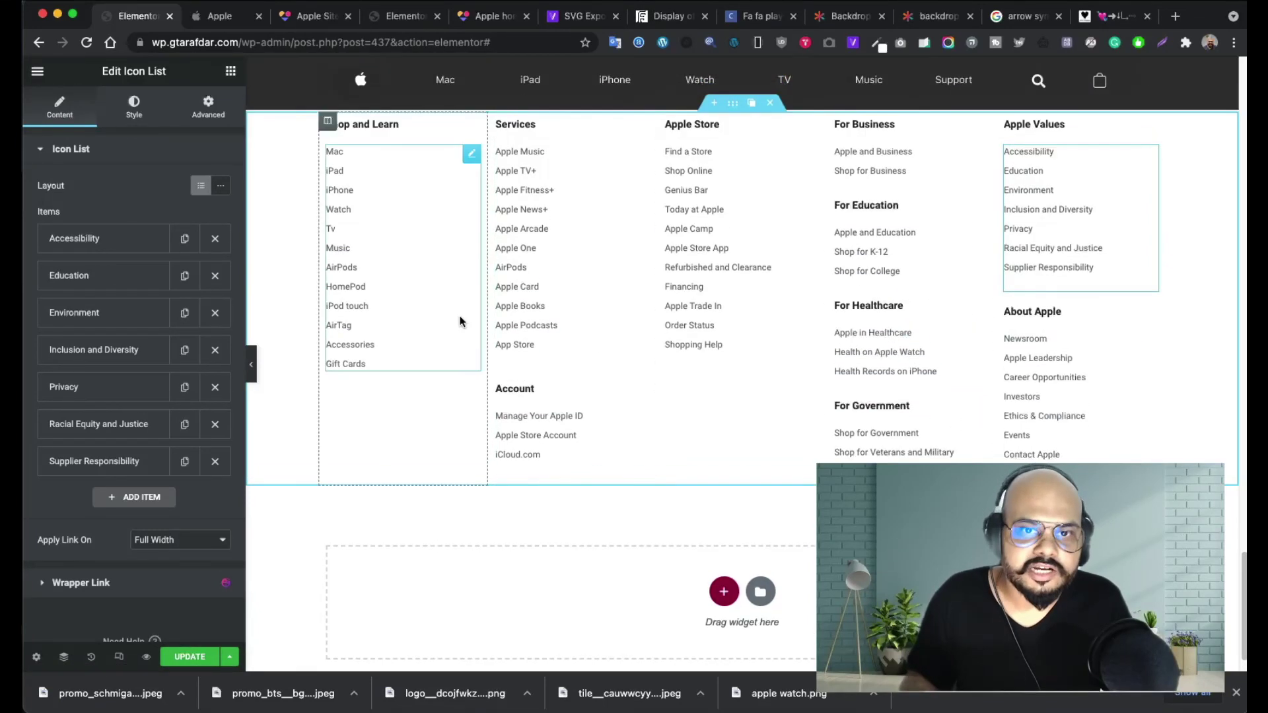
scroll(566, 317, up, 5)
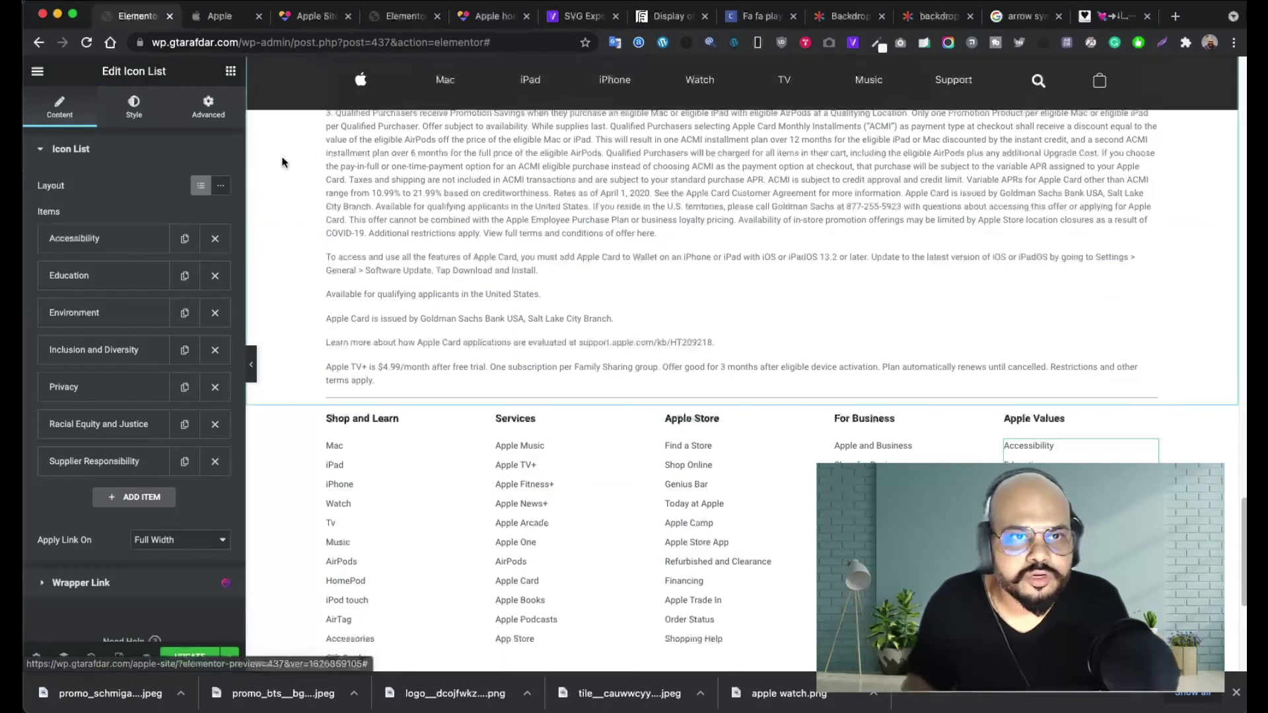
click(224, 25)
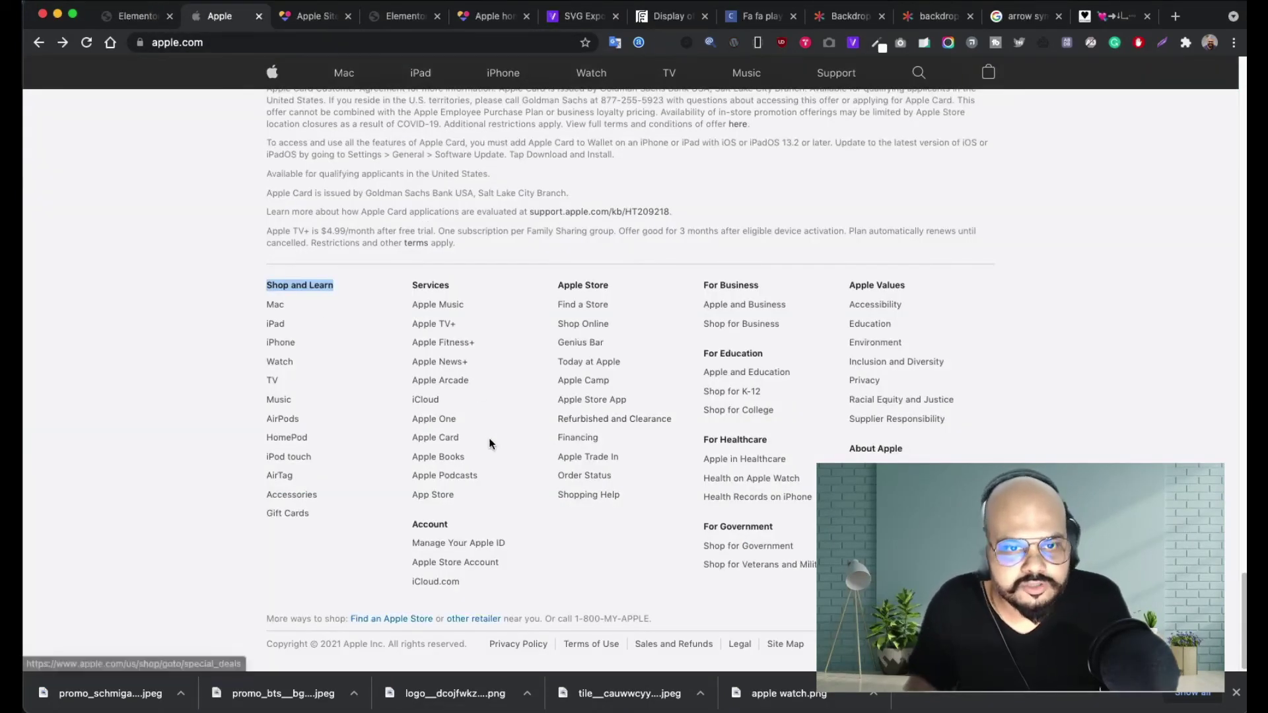
scroll(491, 442, up, 1)
scroll(494, 448, down, 1)
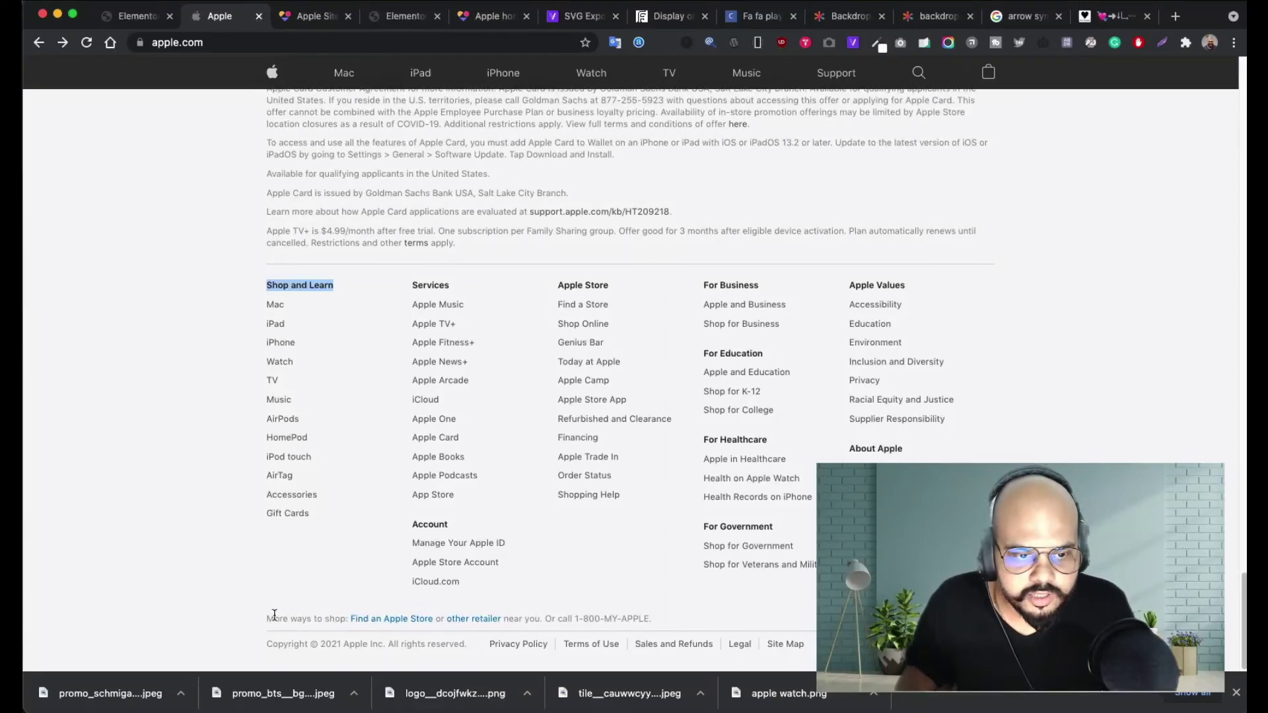
- Copy the "More ways to shop" section from the finished Apple page in the other Elementor tab
click(392, 20)
scroll(493, 479, down, 3)
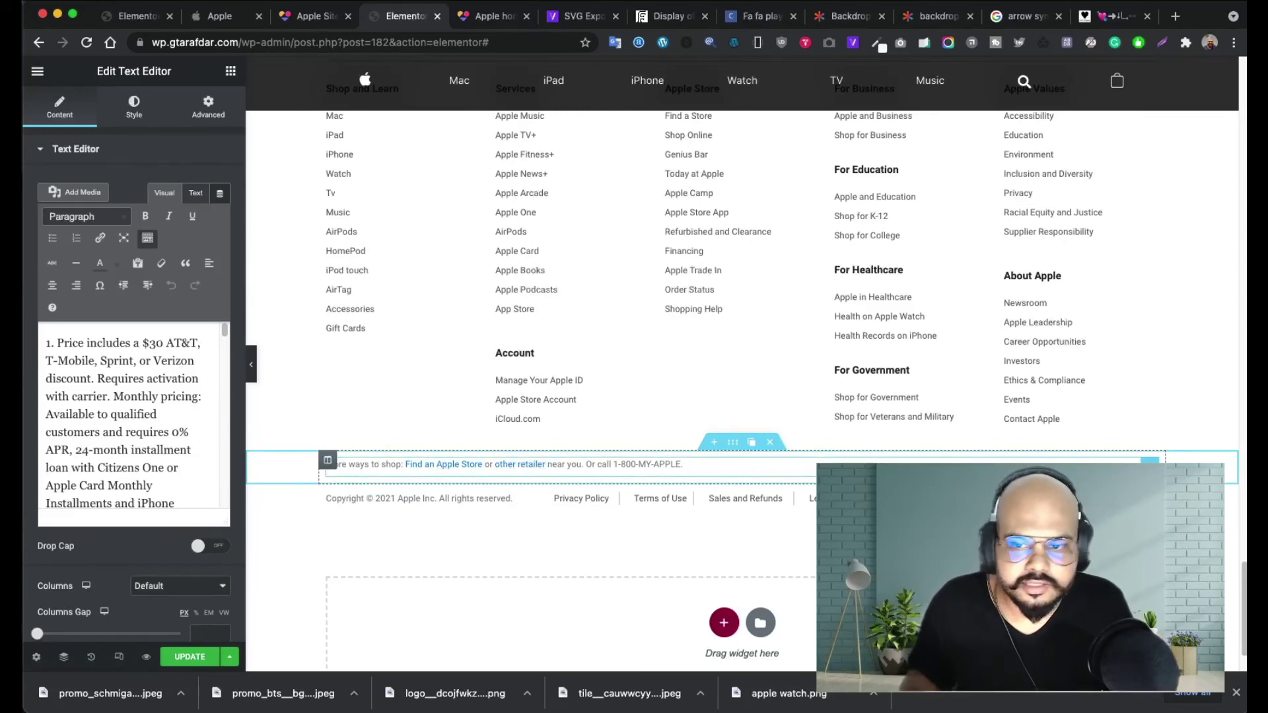
right_click(732, 448)
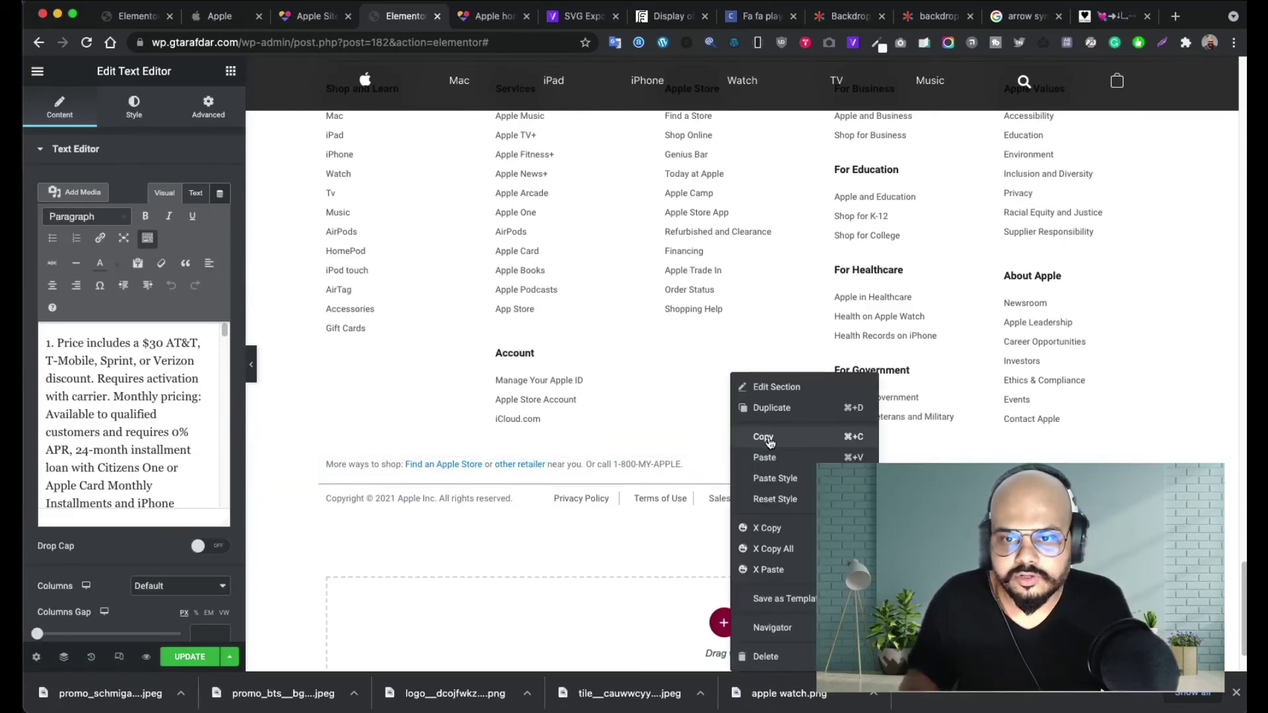
click(763, 437)
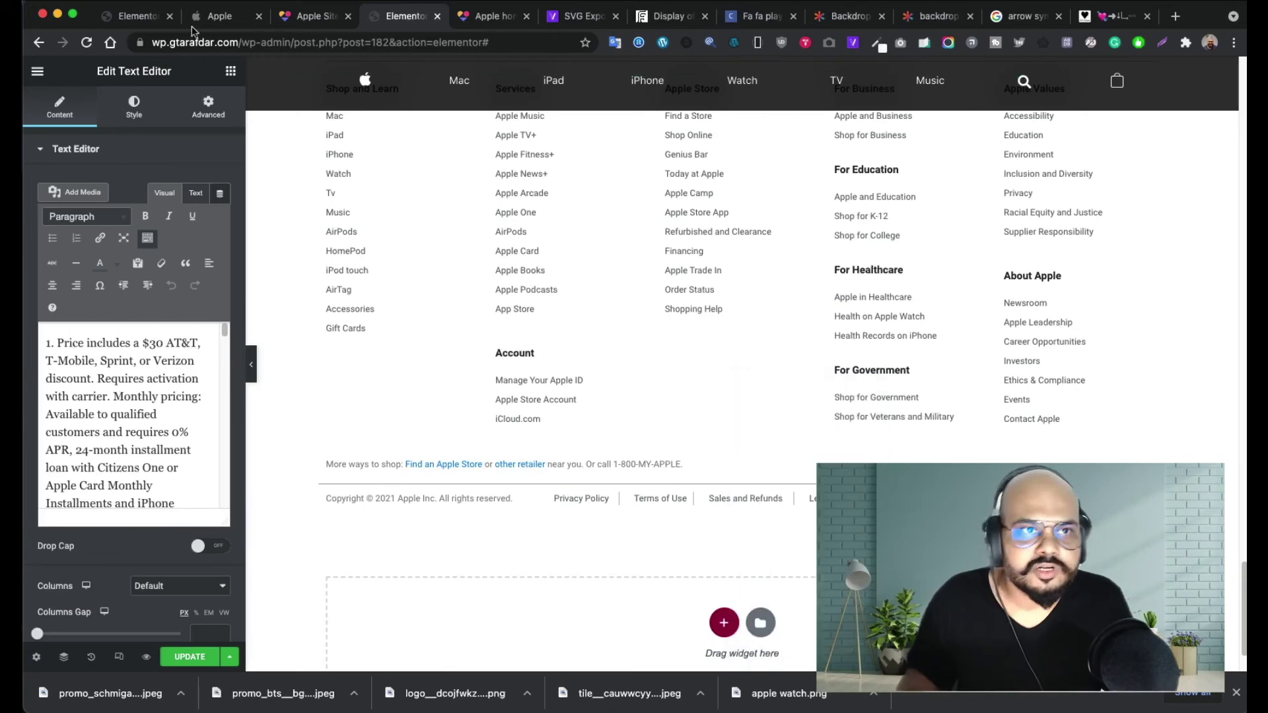
- Paste the "More ways to shop" section below the five-column links section of the current page and open its text for editing
click(136, 16)
right_click(737, 403)
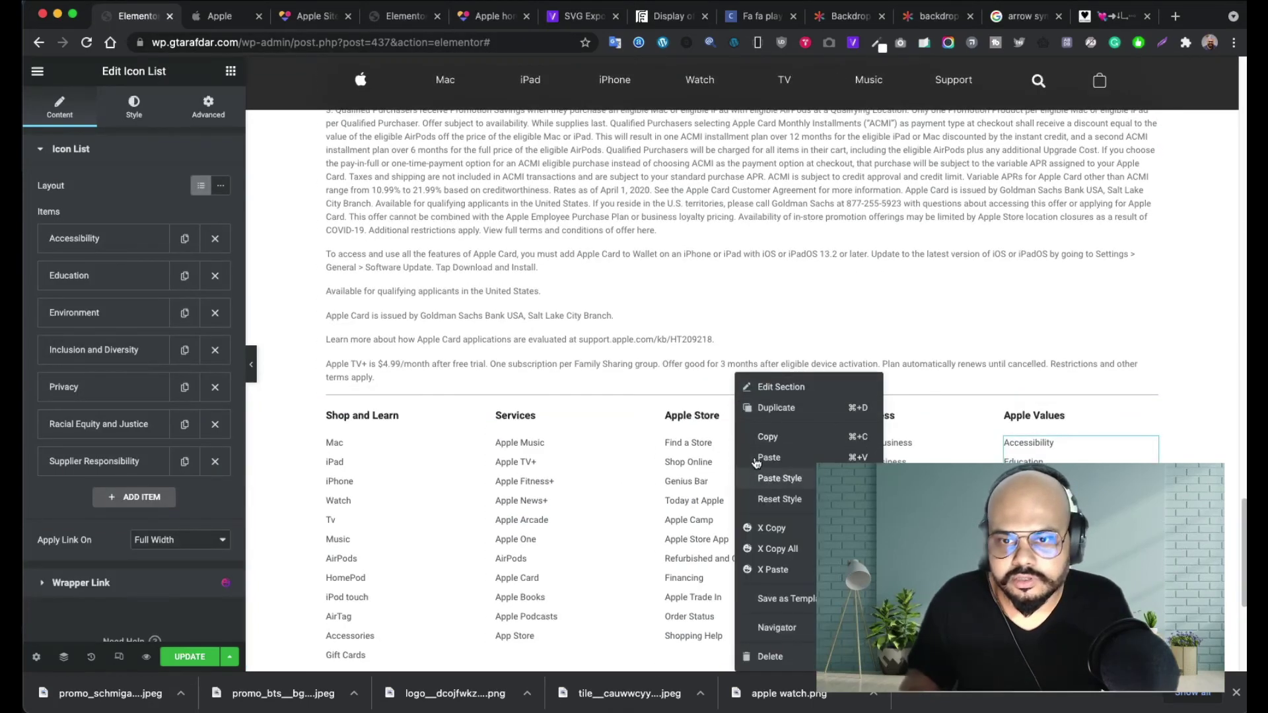
click(766, 458)
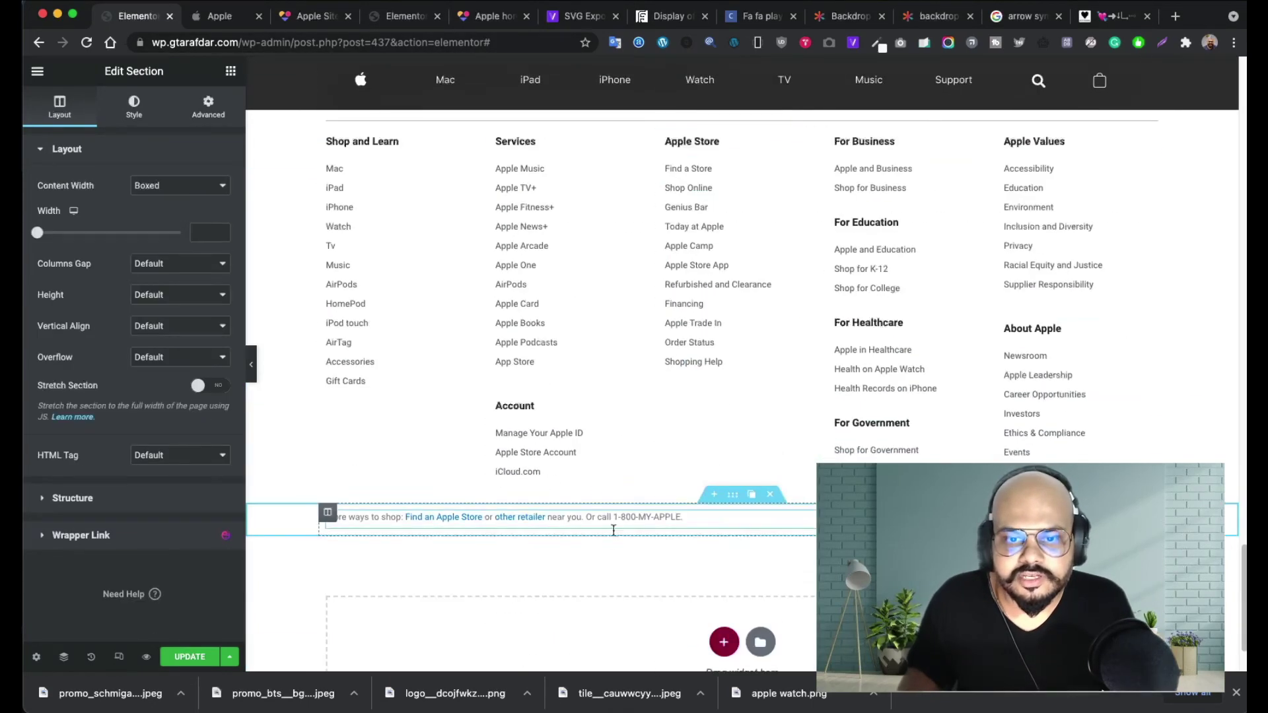
click(685, 517)
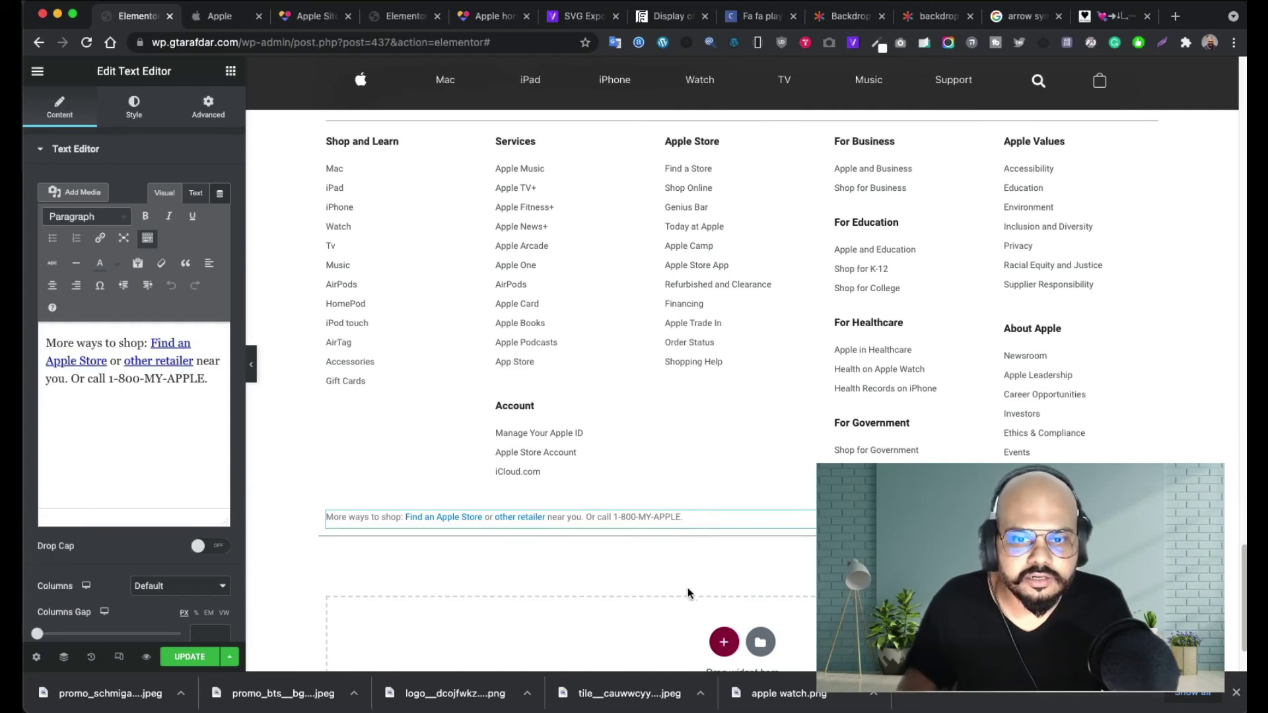
- Compare the remaining footer row with apple.com and copy the copyright and legal links section from the finished Apple page
click(408, 21)
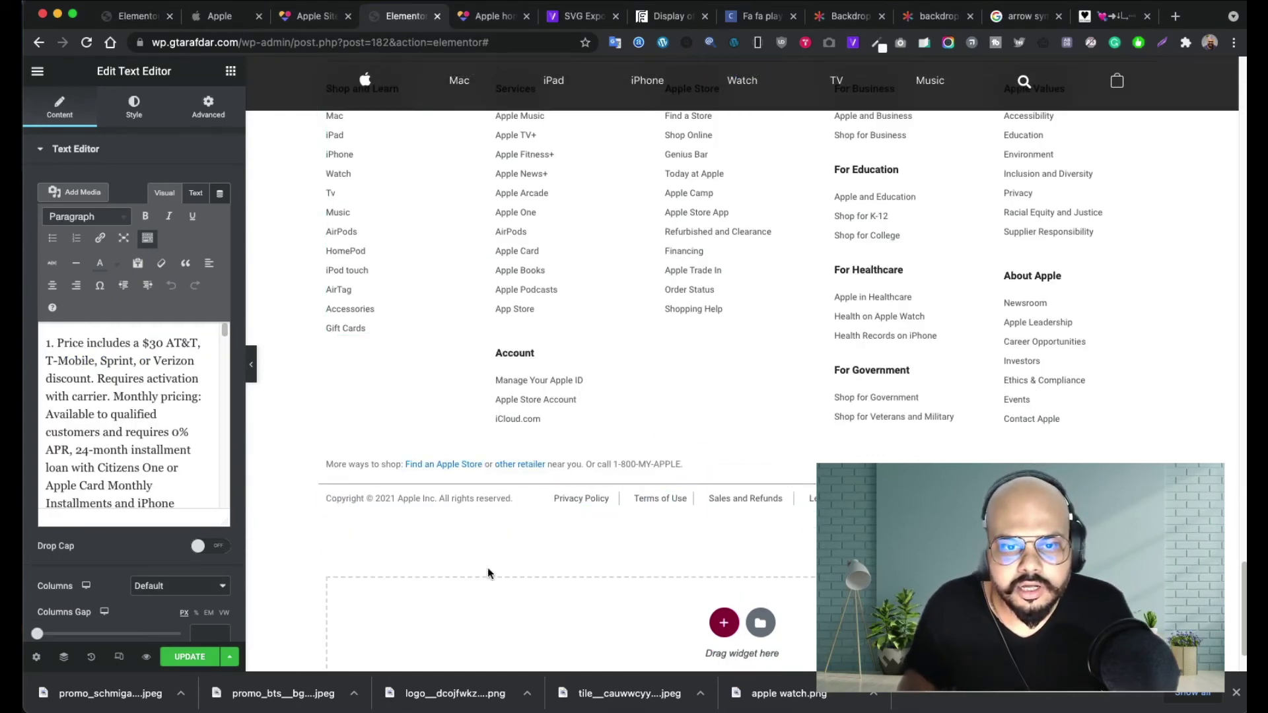
scroll(726, 536, down, 3)
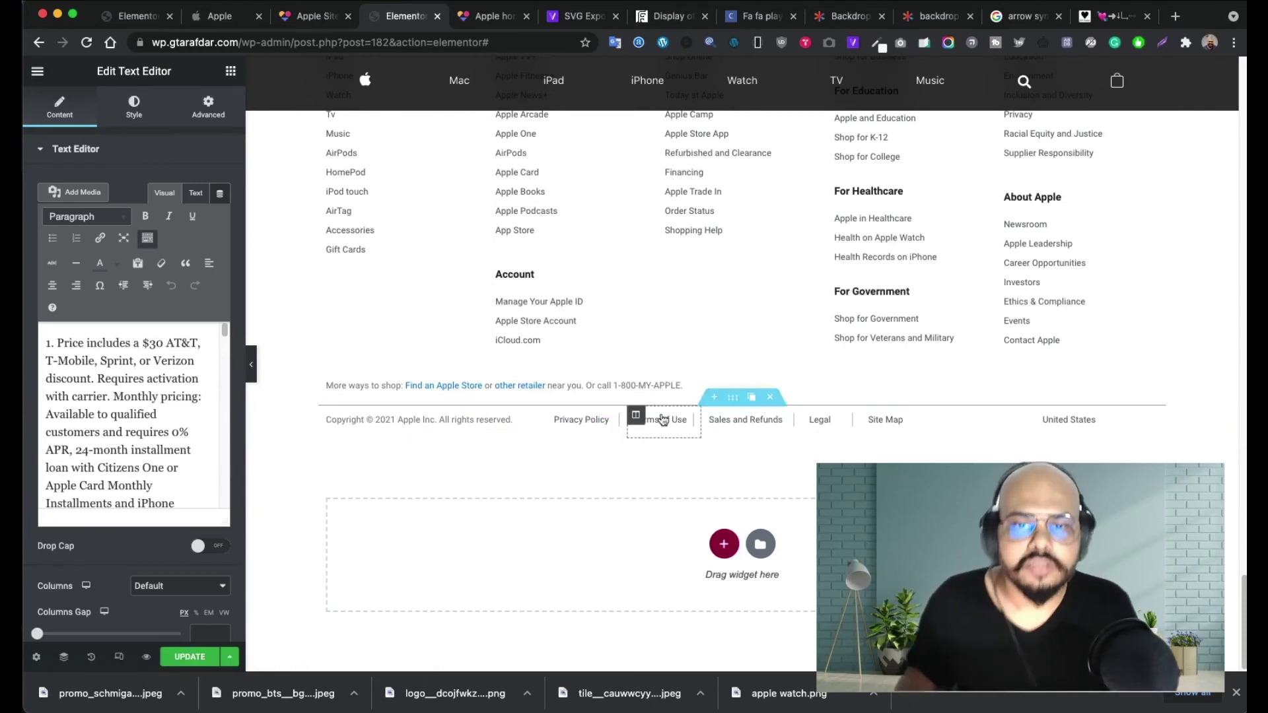
click(148, 22)
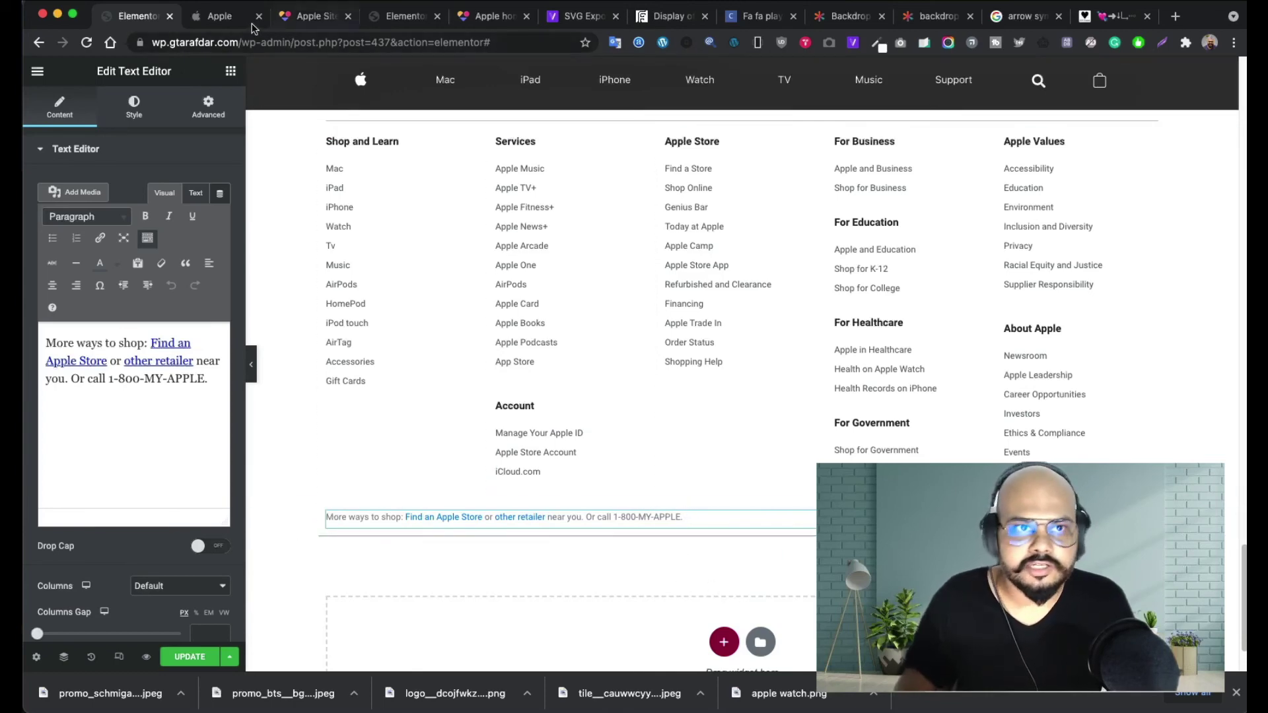
click(218, 17)
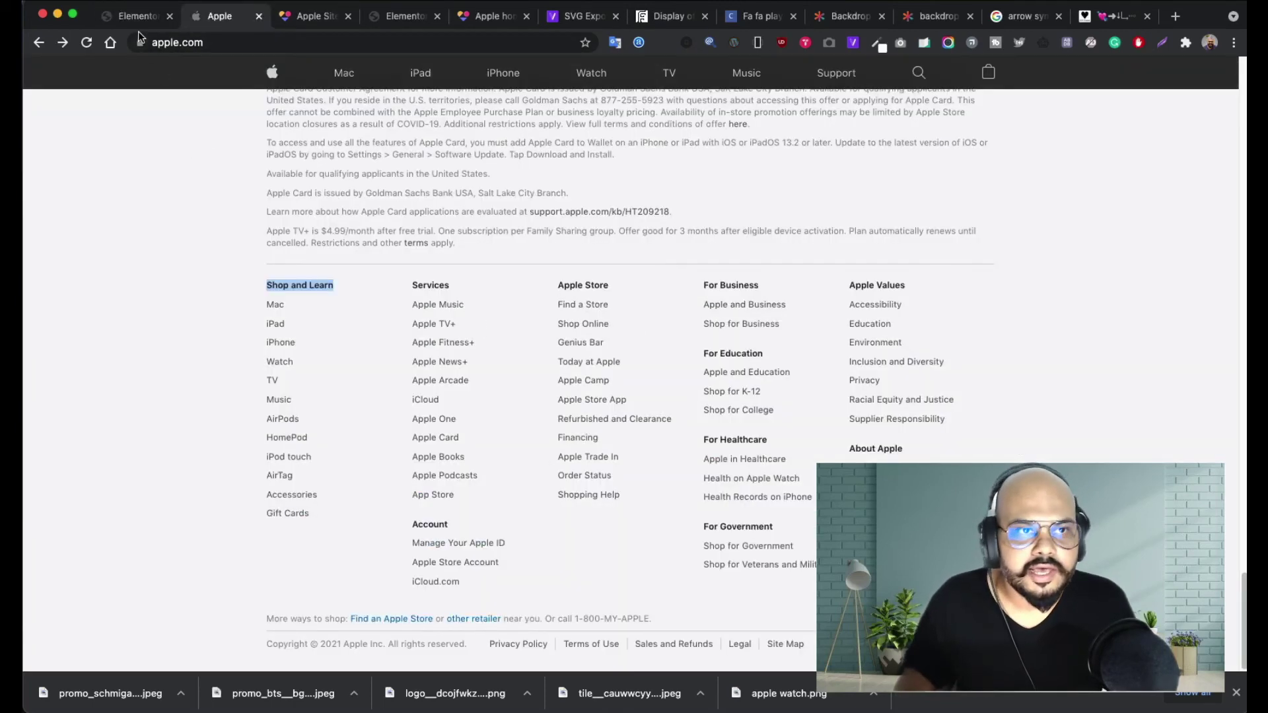
click(399, 16)
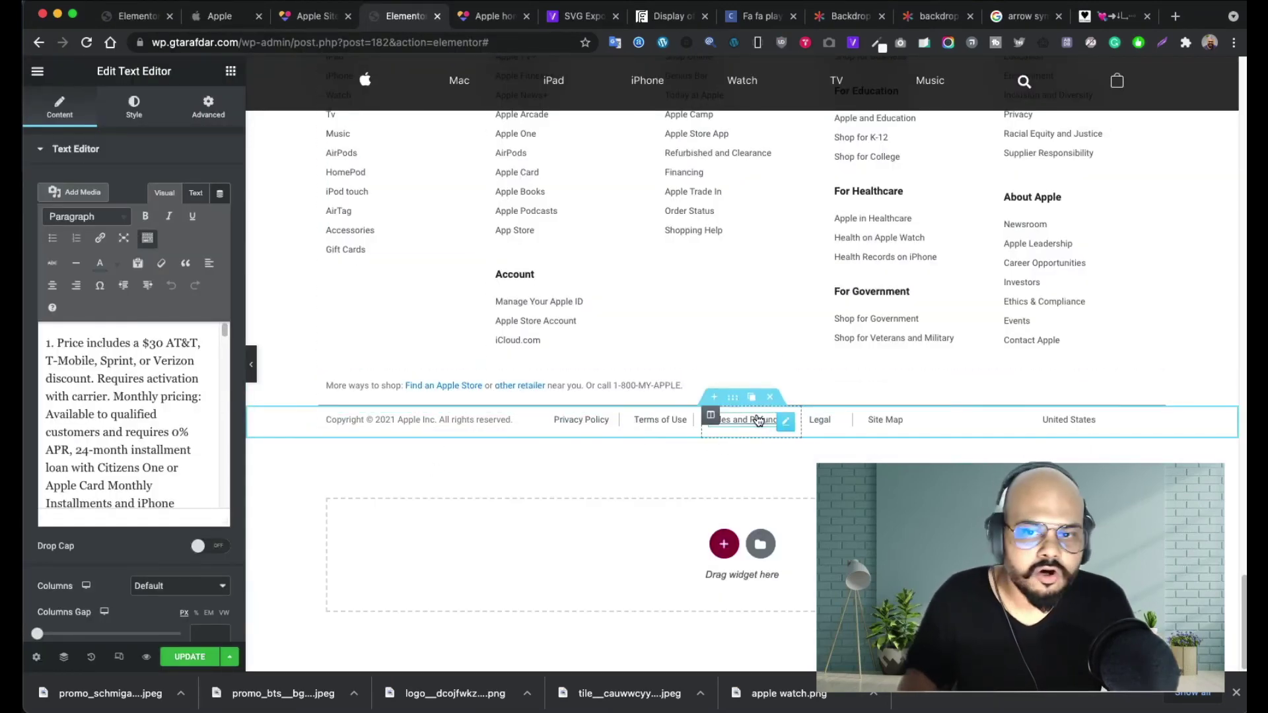
right_click(729, 403)
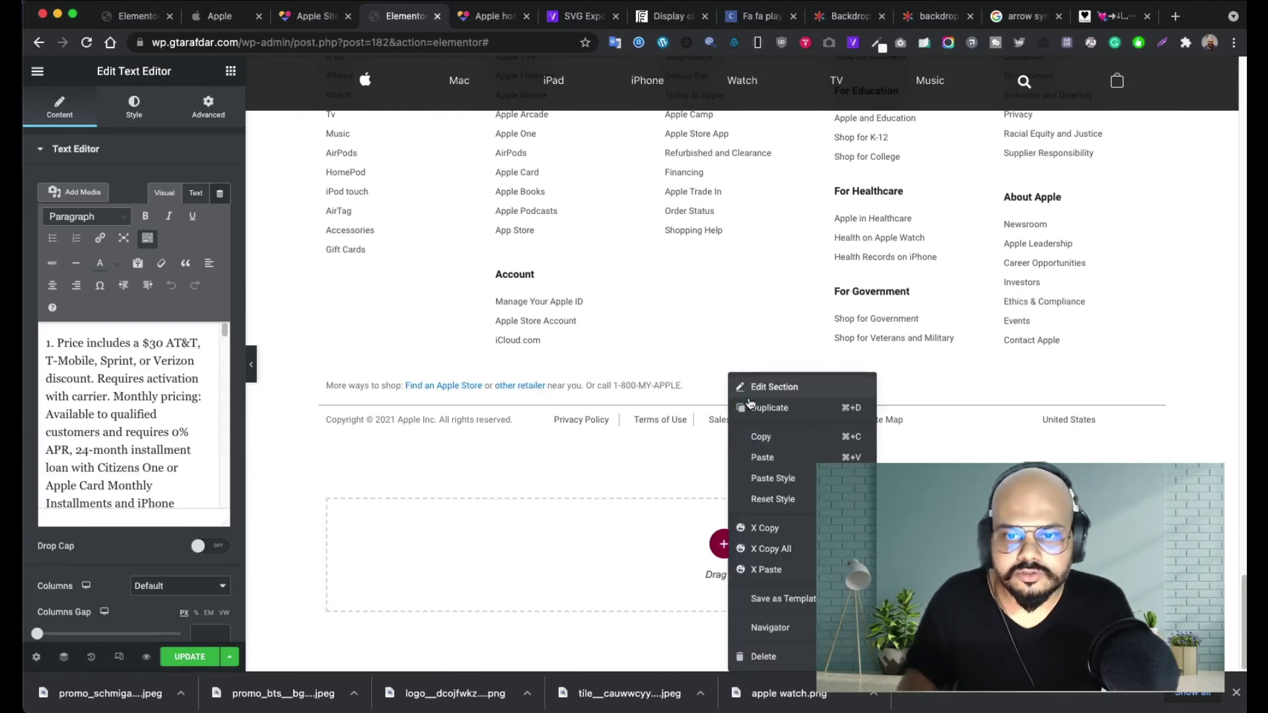
click(776, 441)
- Paste the copyright and legal links section below the "More ways to shop" section of the current page
click(148, 24)
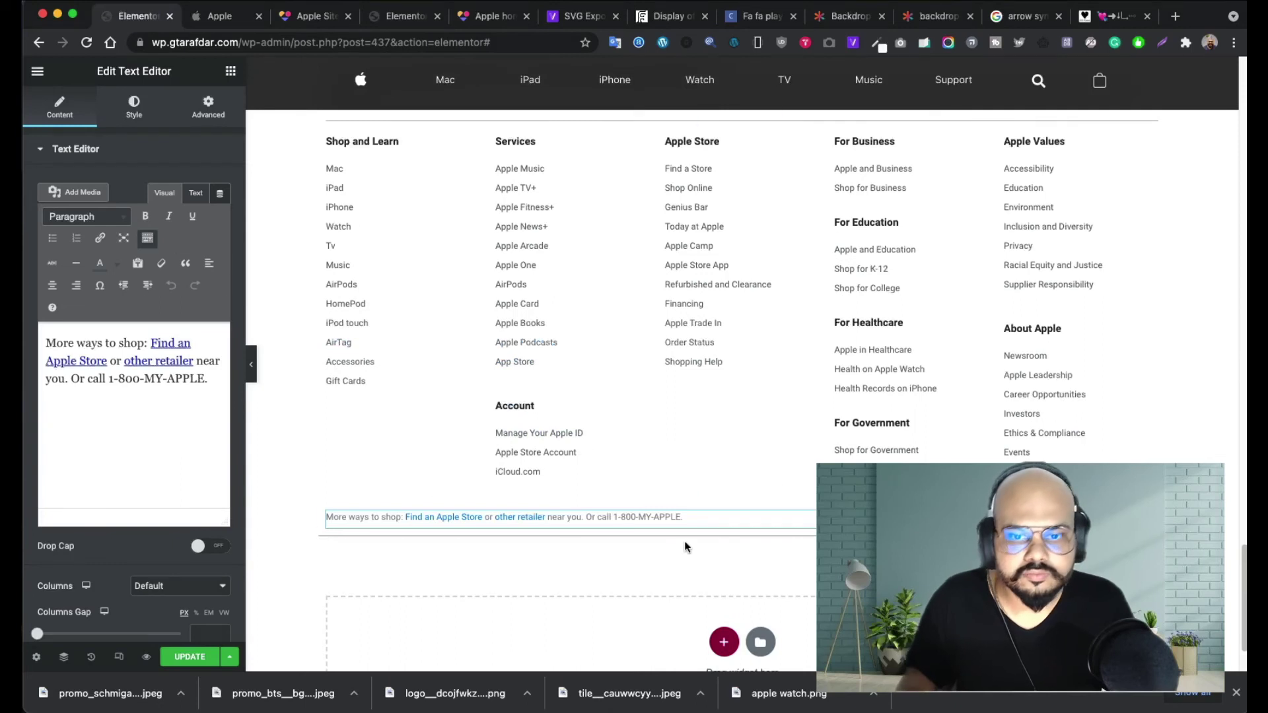
right_click(737, 502)
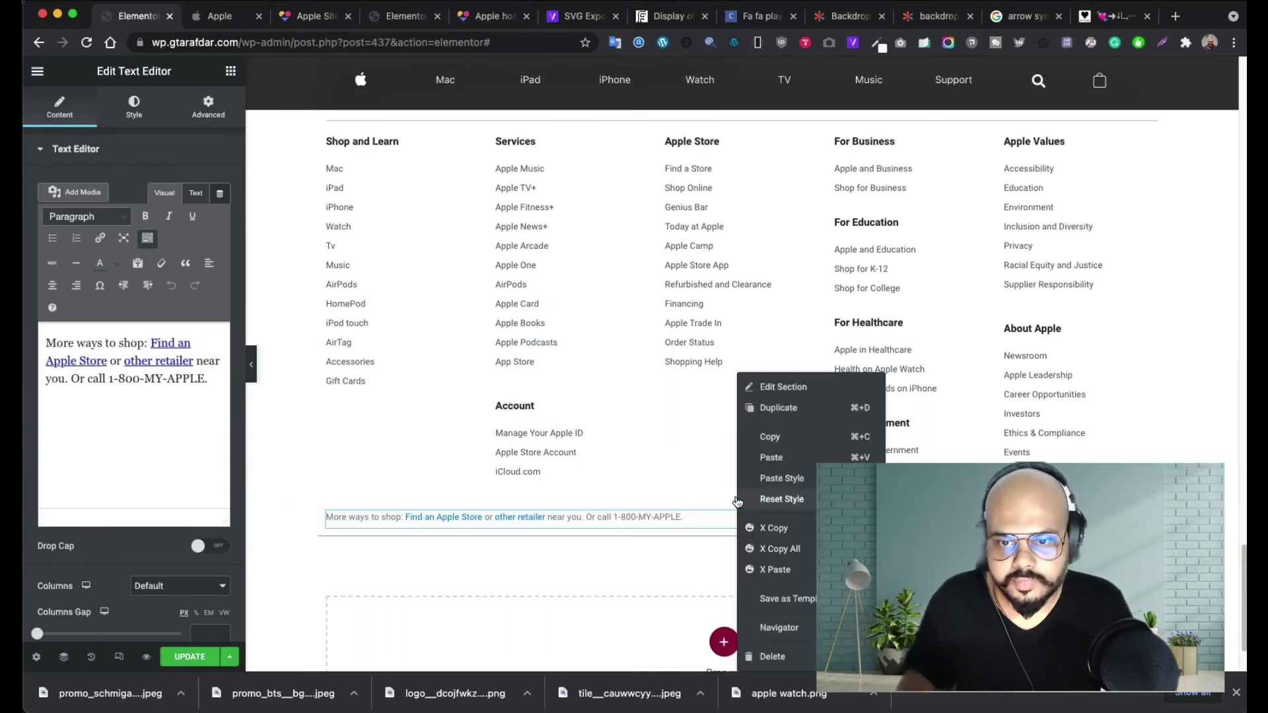
click(772, 457)
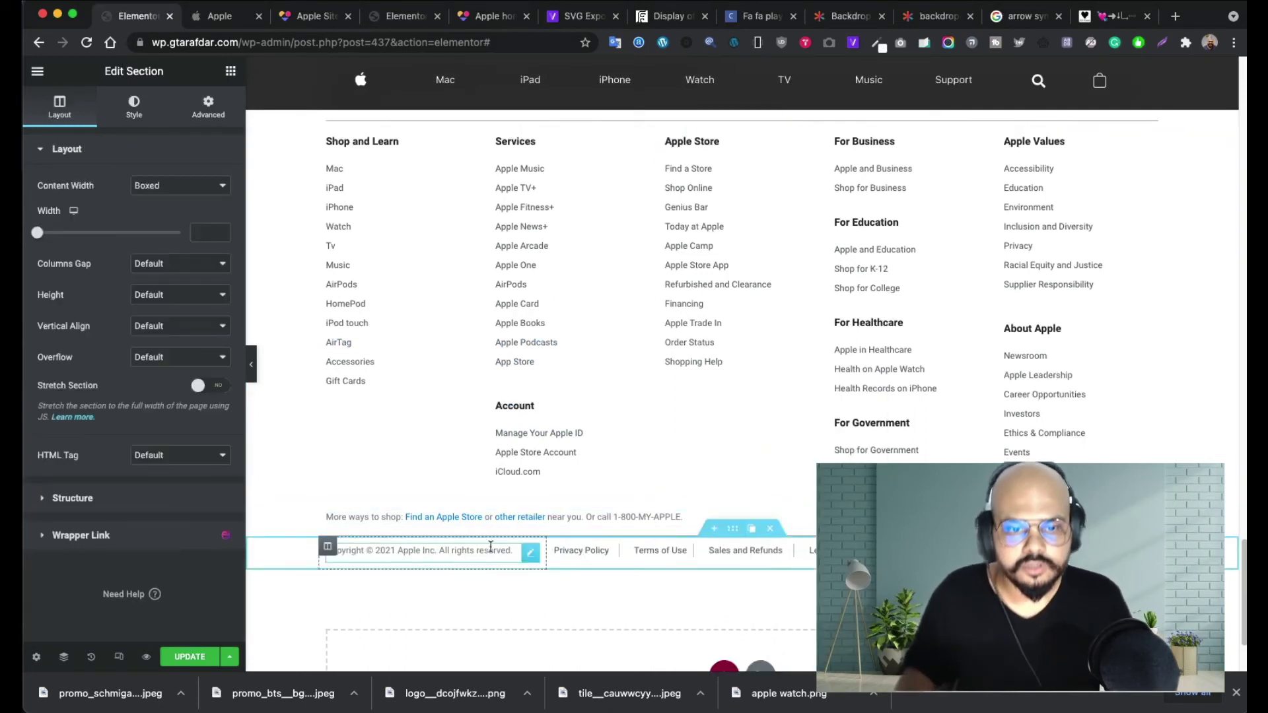
- Inspect the pasted copyright text and the border settings of the Privacy Policy icon list that form its divider
click(528, 555)
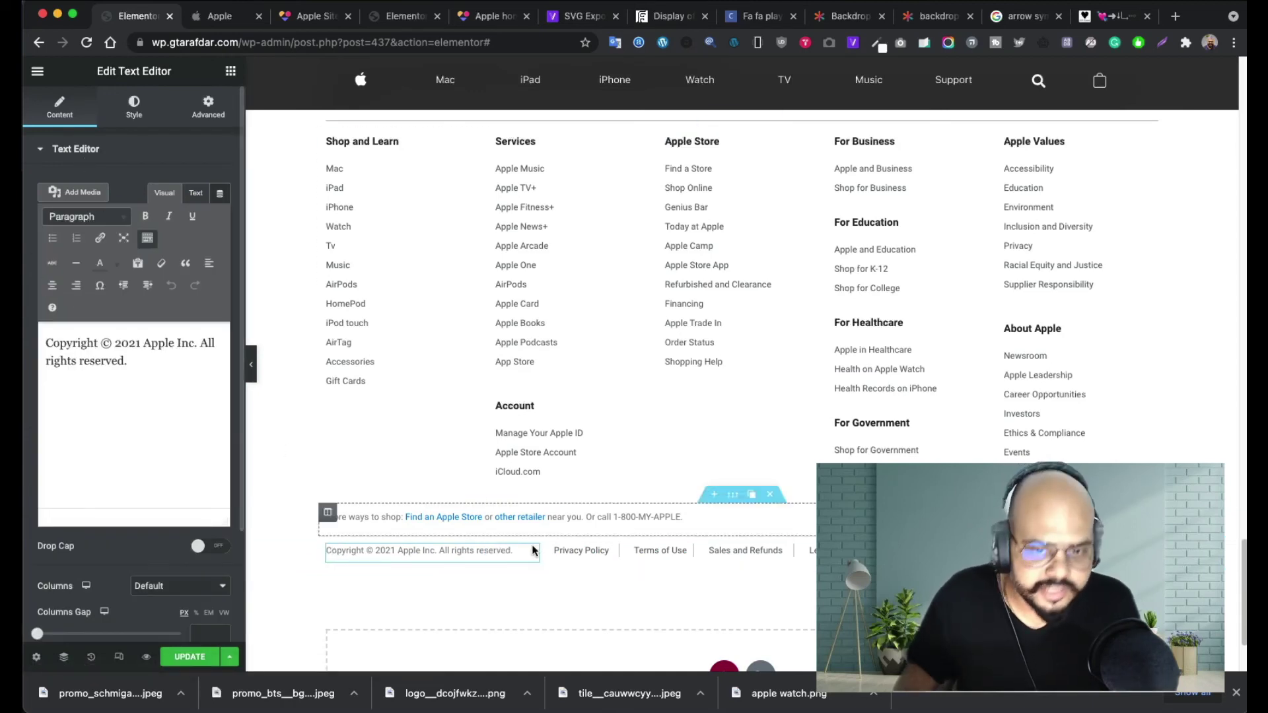
click(613, 557)
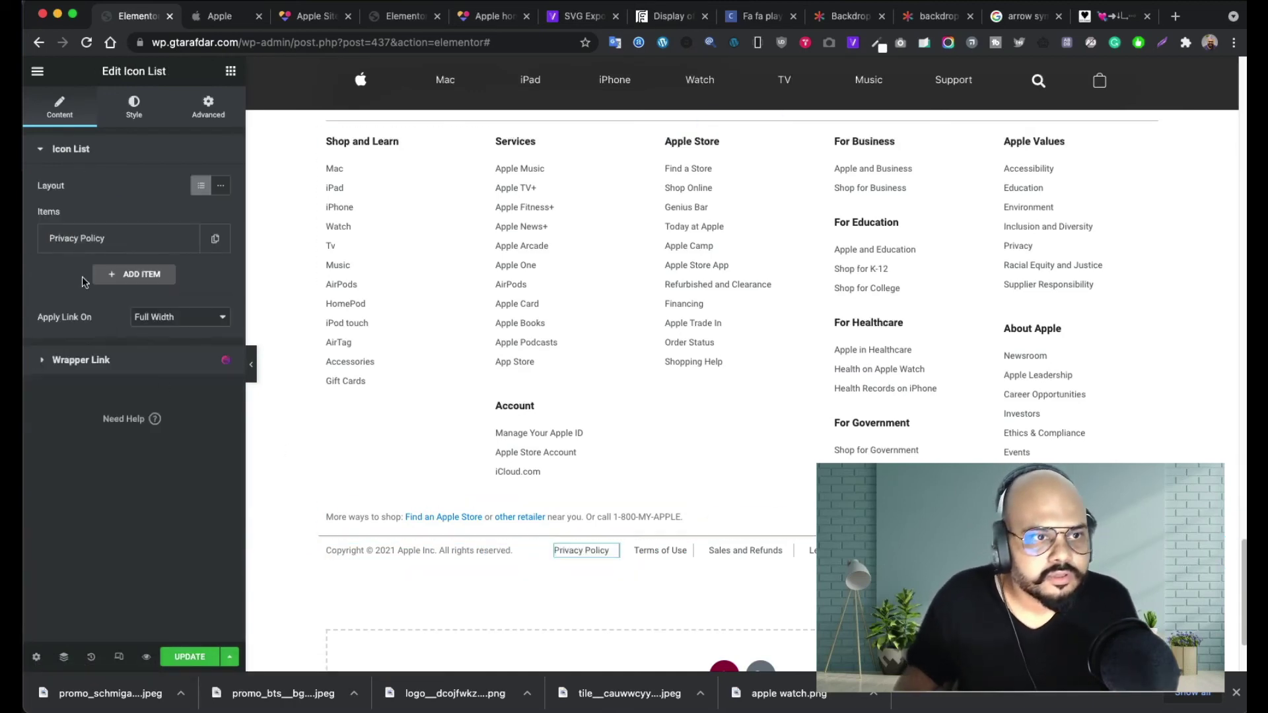
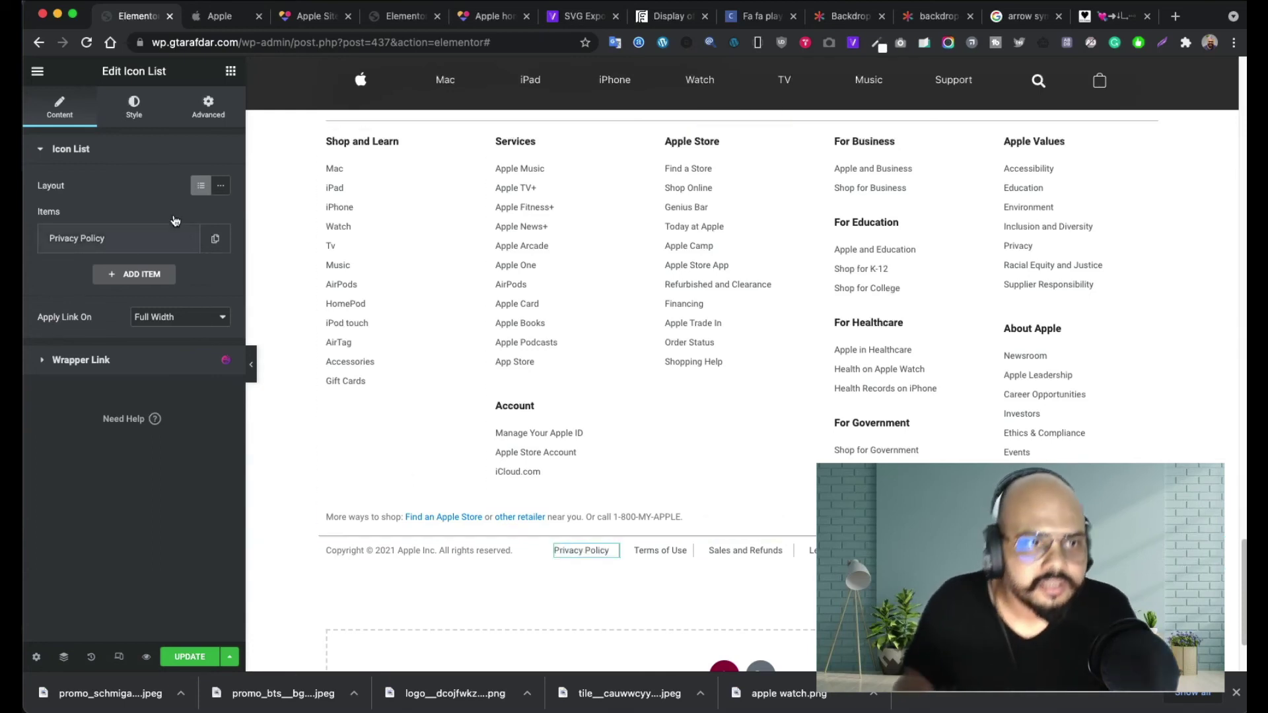
click(206, 120)
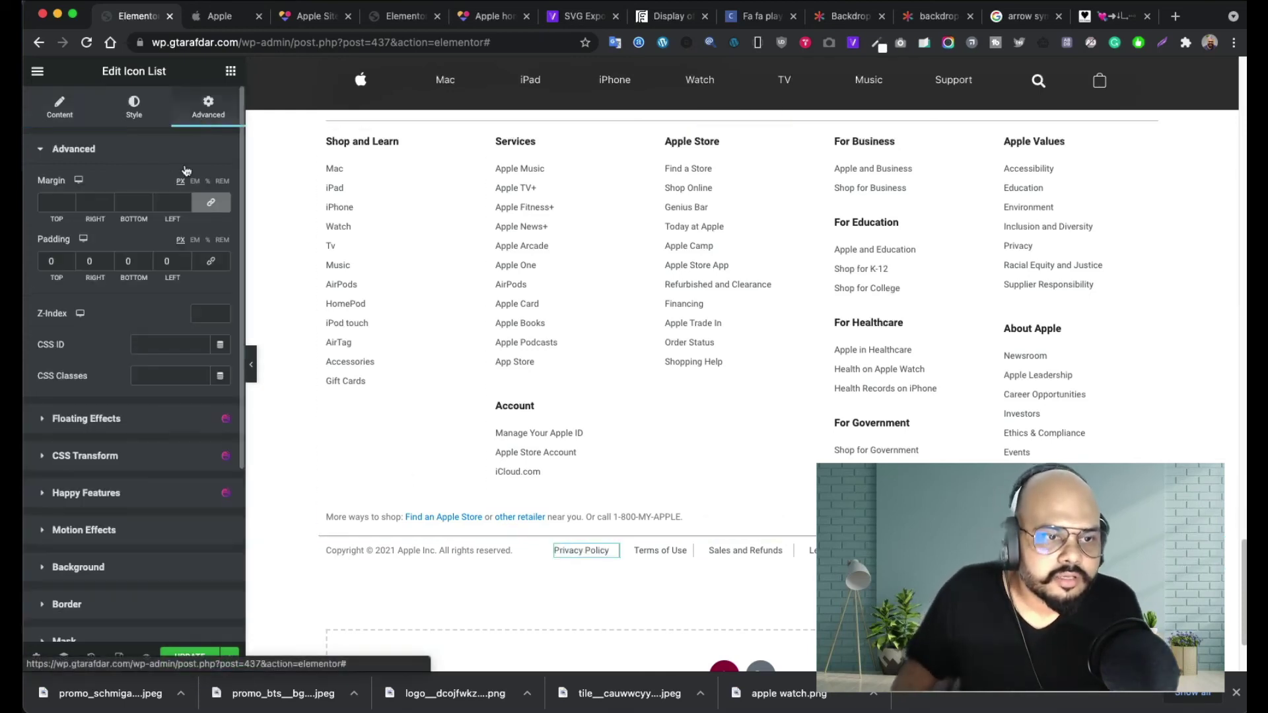
click(137, 575)
click(116, 346)
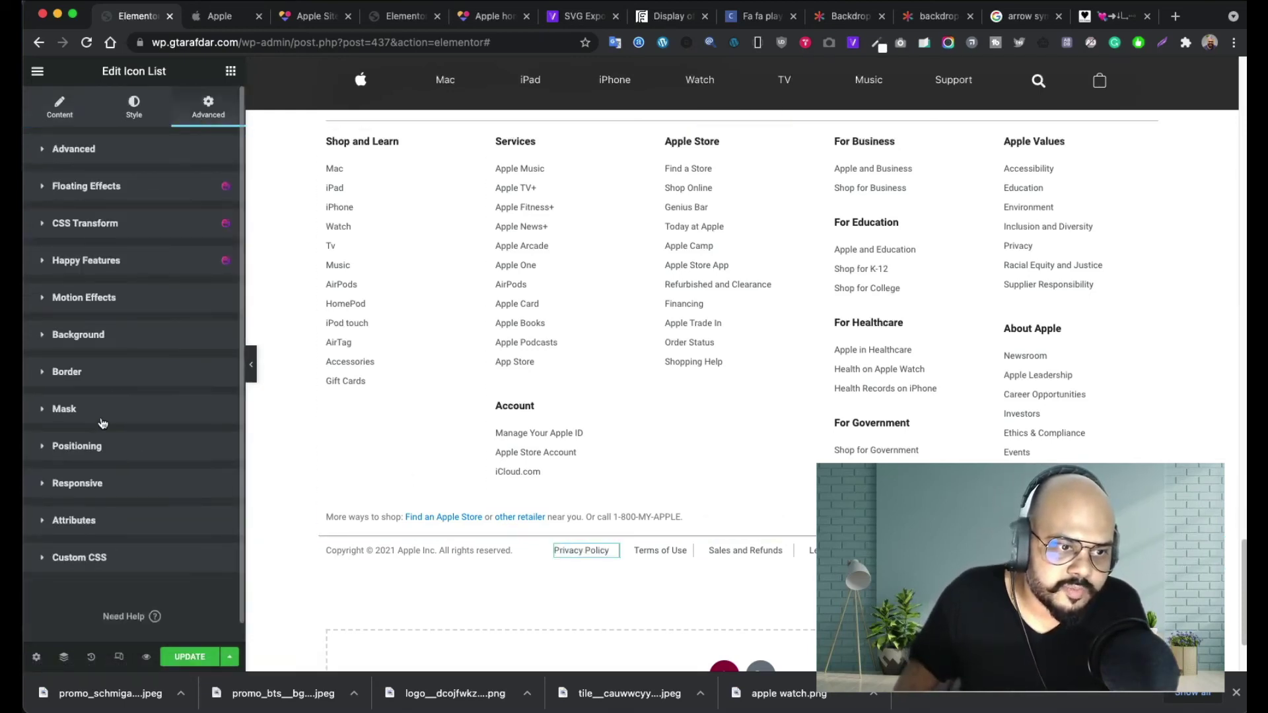
click(116, 376)
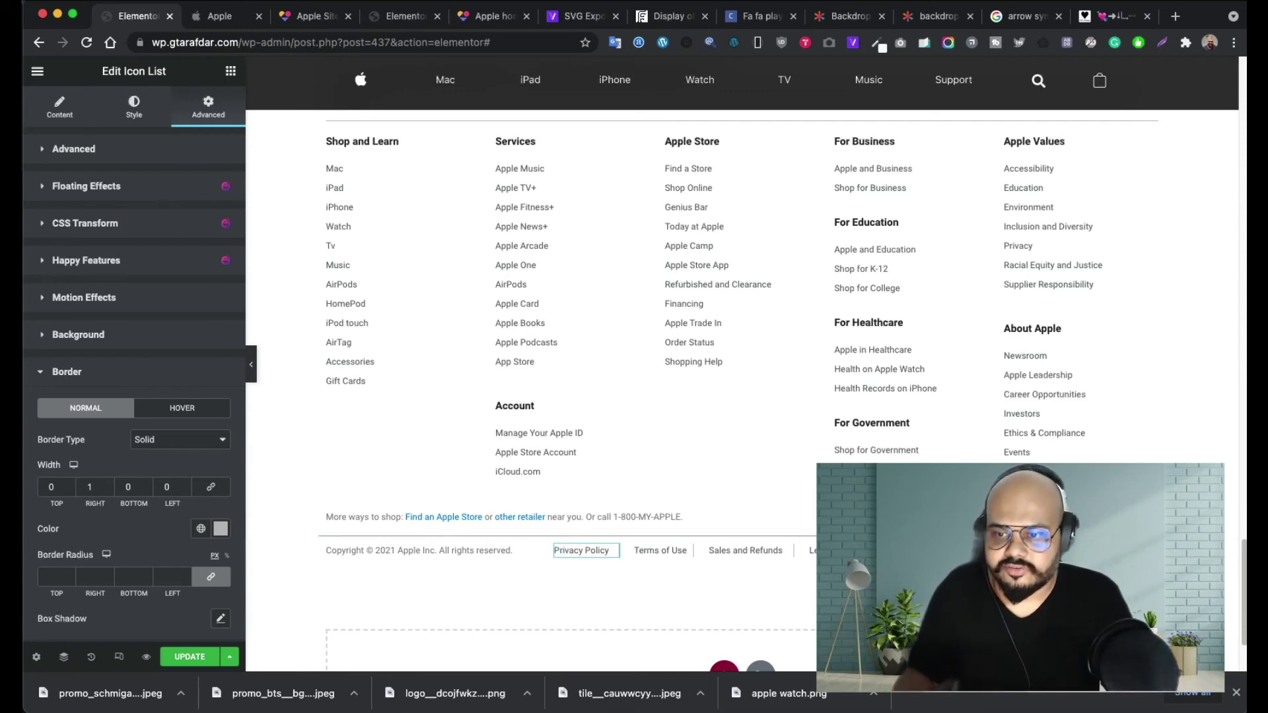
- Check the completed footer and save the page
scroll(654, 615, down, 1)
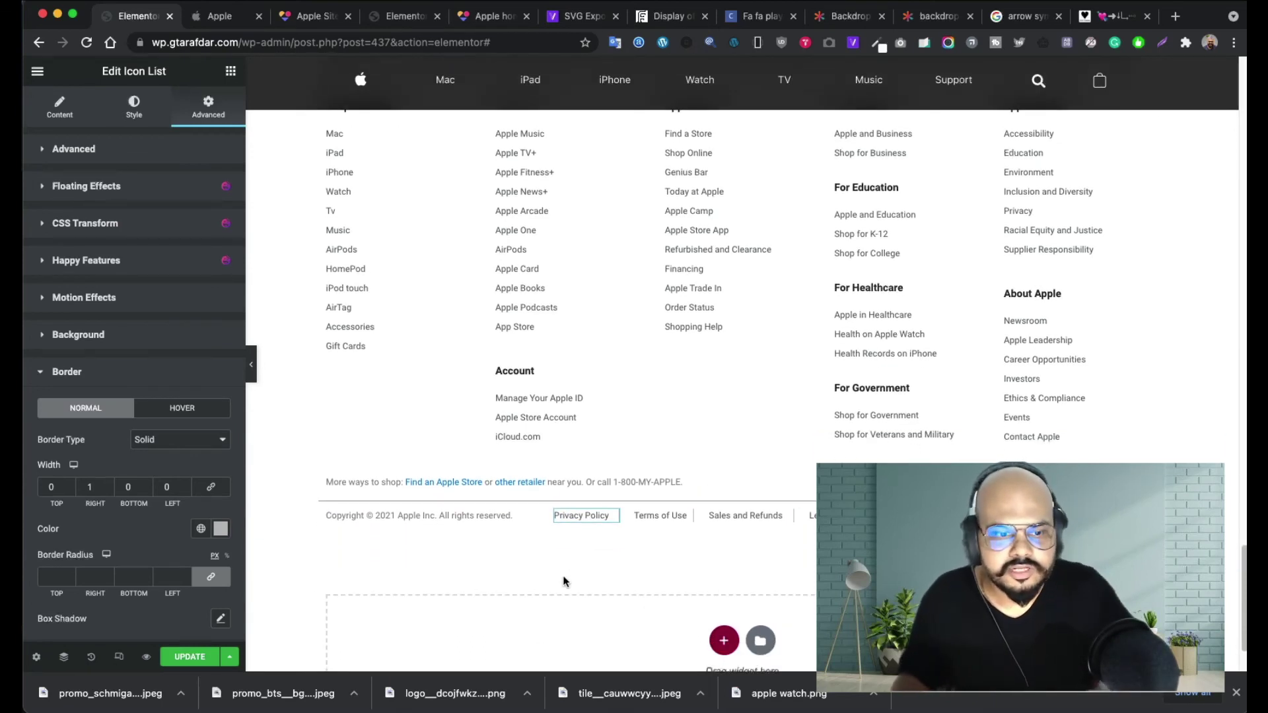
scroll(563, 582, down, 2)
scroll(504, 578, up, 2)
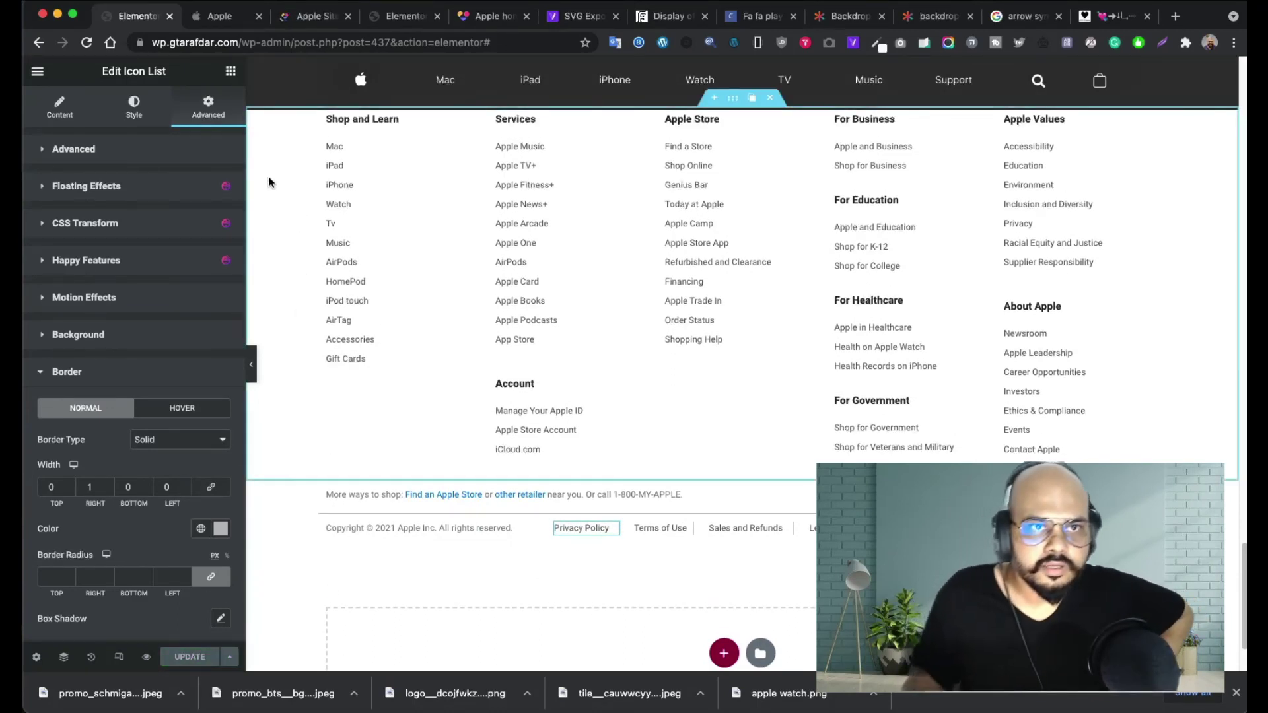
- Switch to the Apple Site preview tab and review the iPhone 12 and International Collection sections beneath the sticky header
click(302, 18)
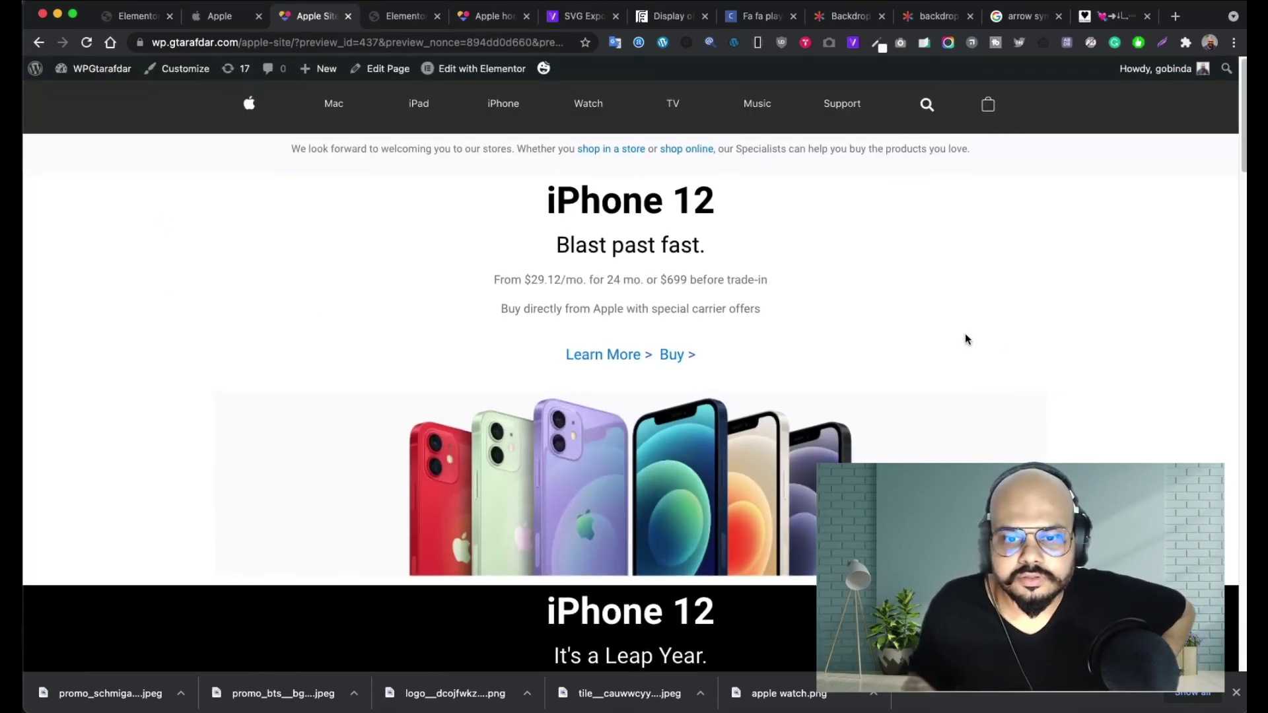
scroll(966, 339, down, 10)
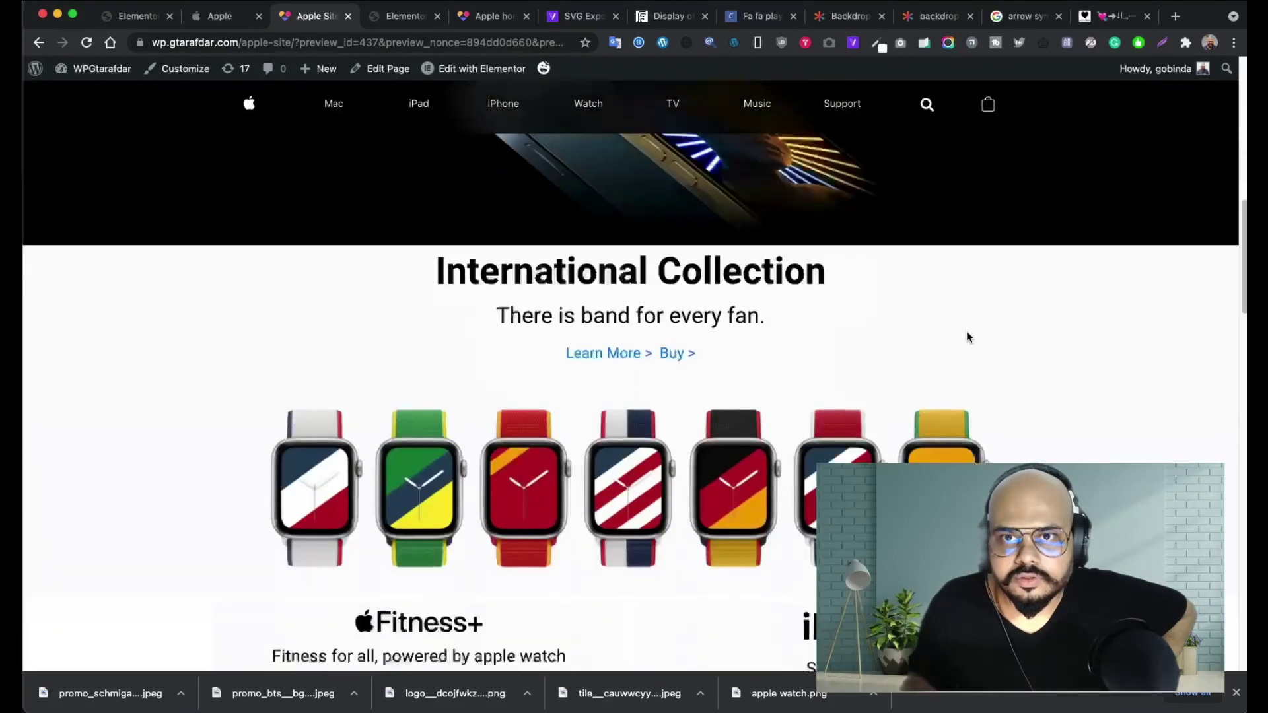
scroll(966, 334, up, 10)
scroll(938, 287, down, 6)
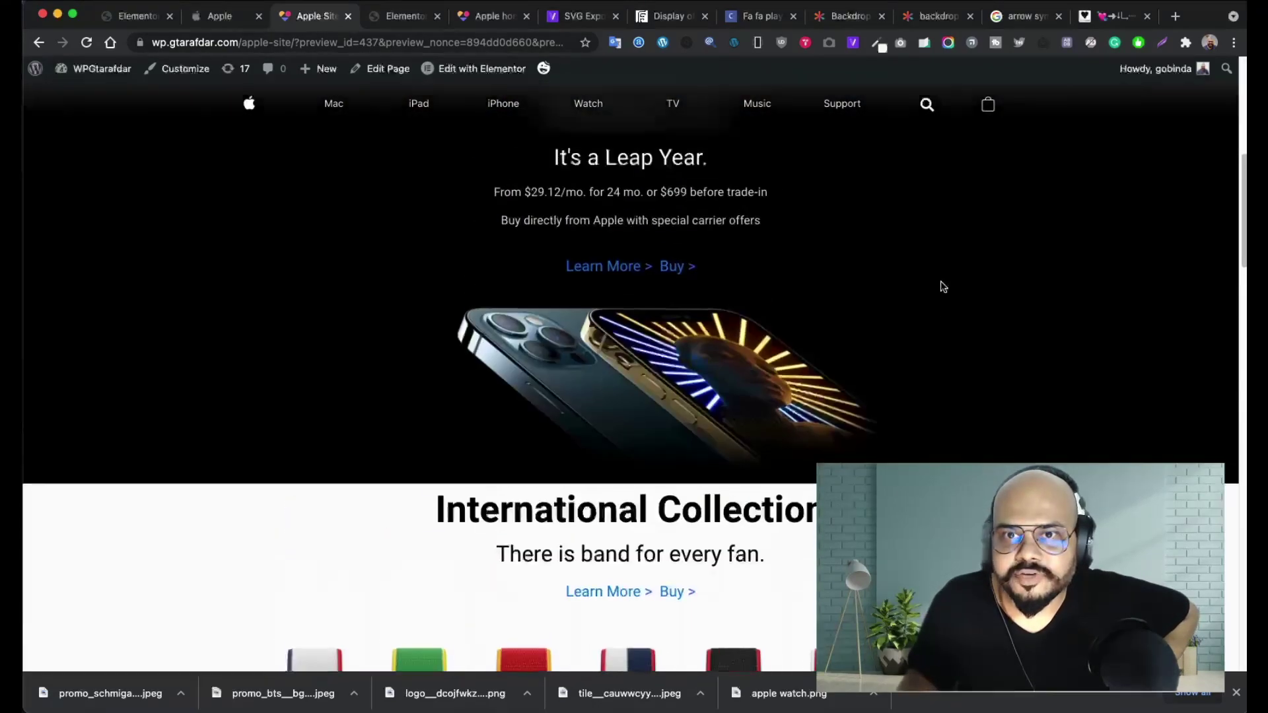
scroll(943, 286, up, 3)
scroll(943, 286, down, 6)
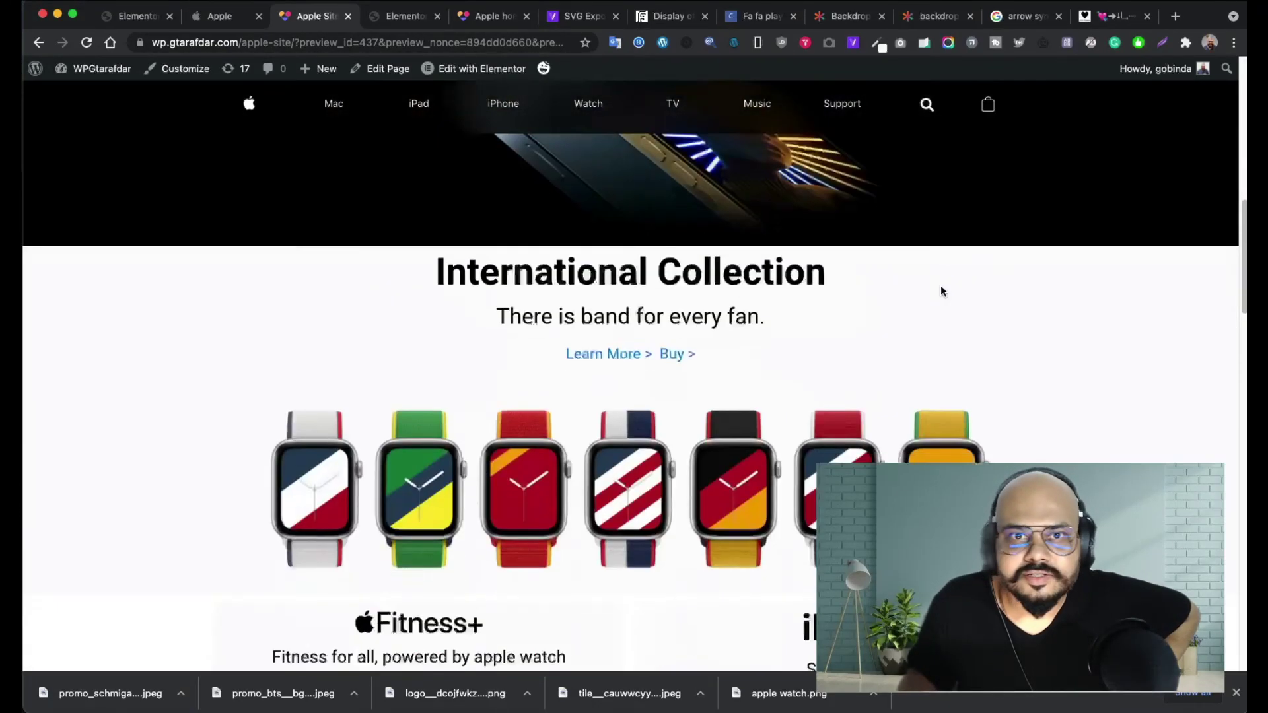
scroll(940, 285, up, 7)
scroll(826, 191, down, 3)
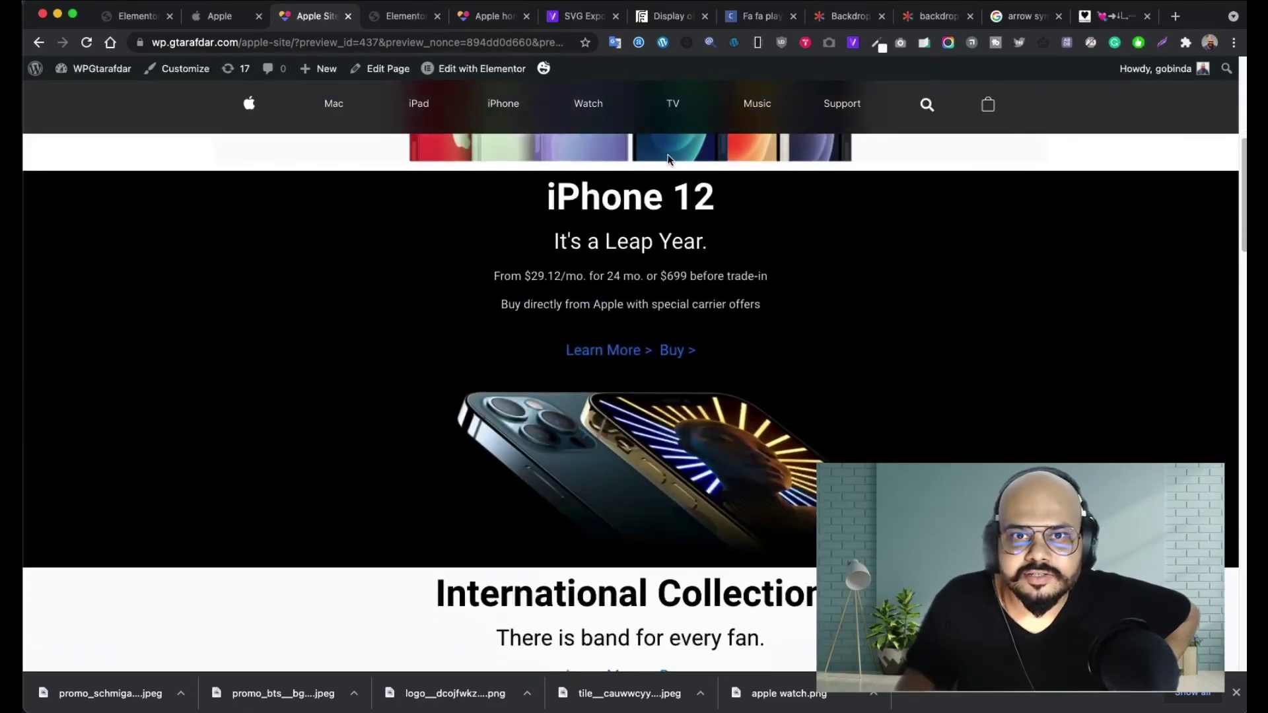
- Review the product sections of the Apple Site preview, from the watch collection down to the Apple Card and Schmigadoon tiles
scroll(602, 147, down, 15)
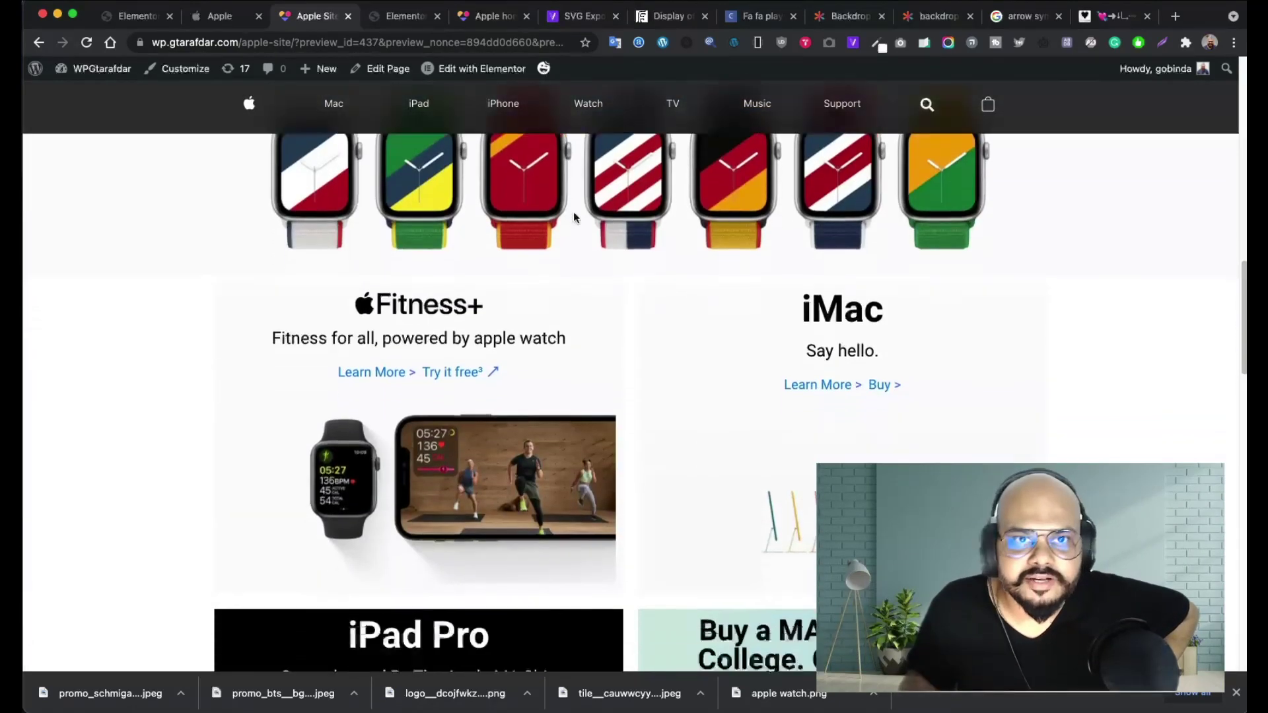
scroll(573, 230, down, 1)
scroll(811, 338, up, 9)
scroll(792, 382, down, 3)
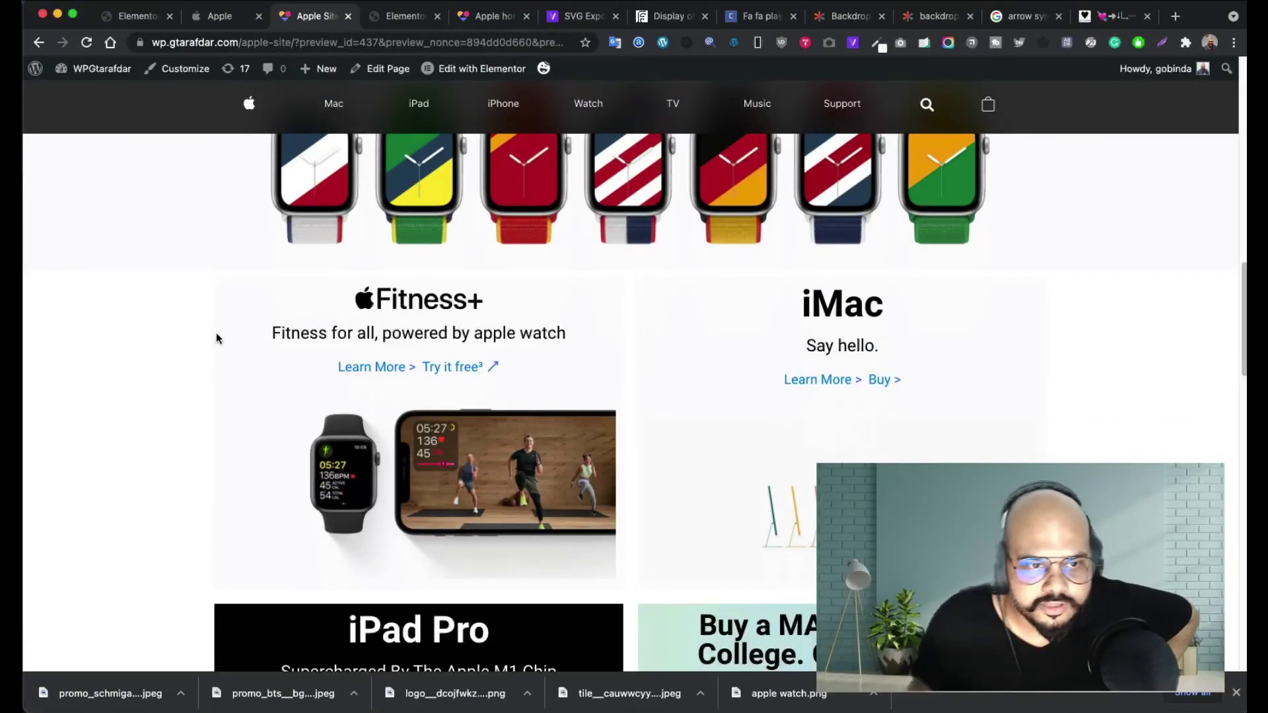
scroll(683, 441, down, 18)
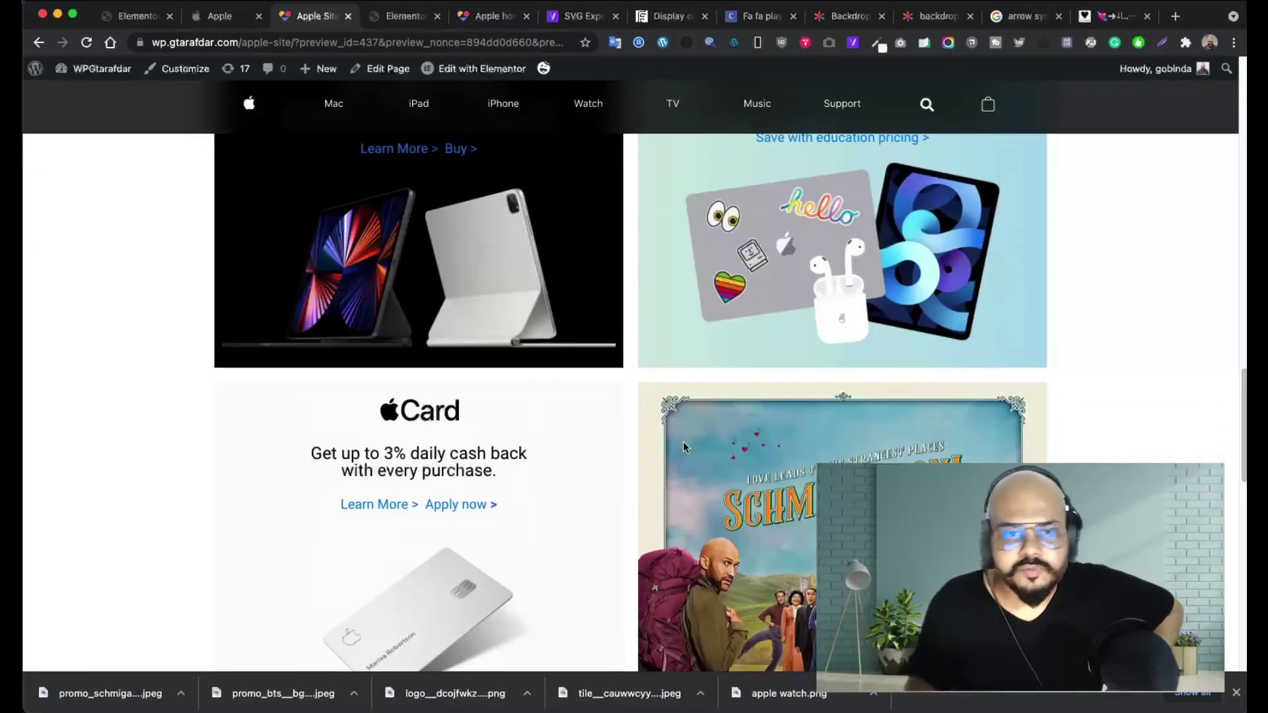
scroll(683, 448, up, 20)
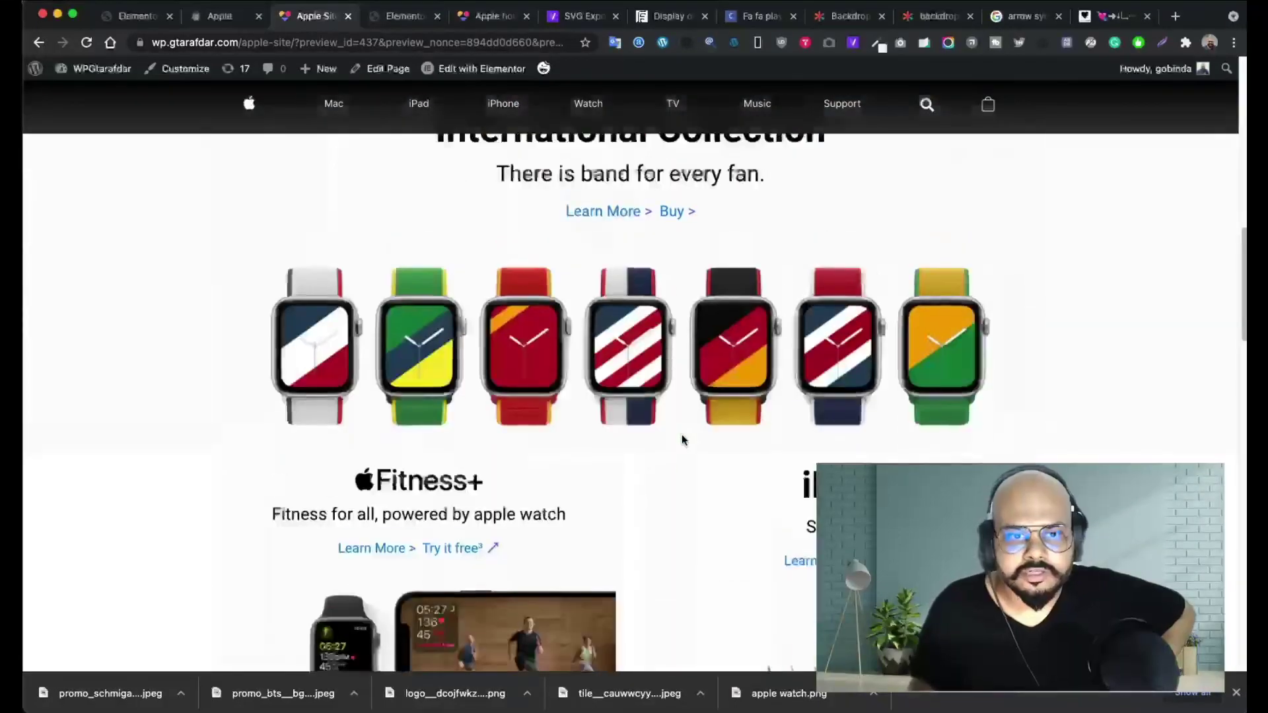
scroll(683, 434, up, 1)
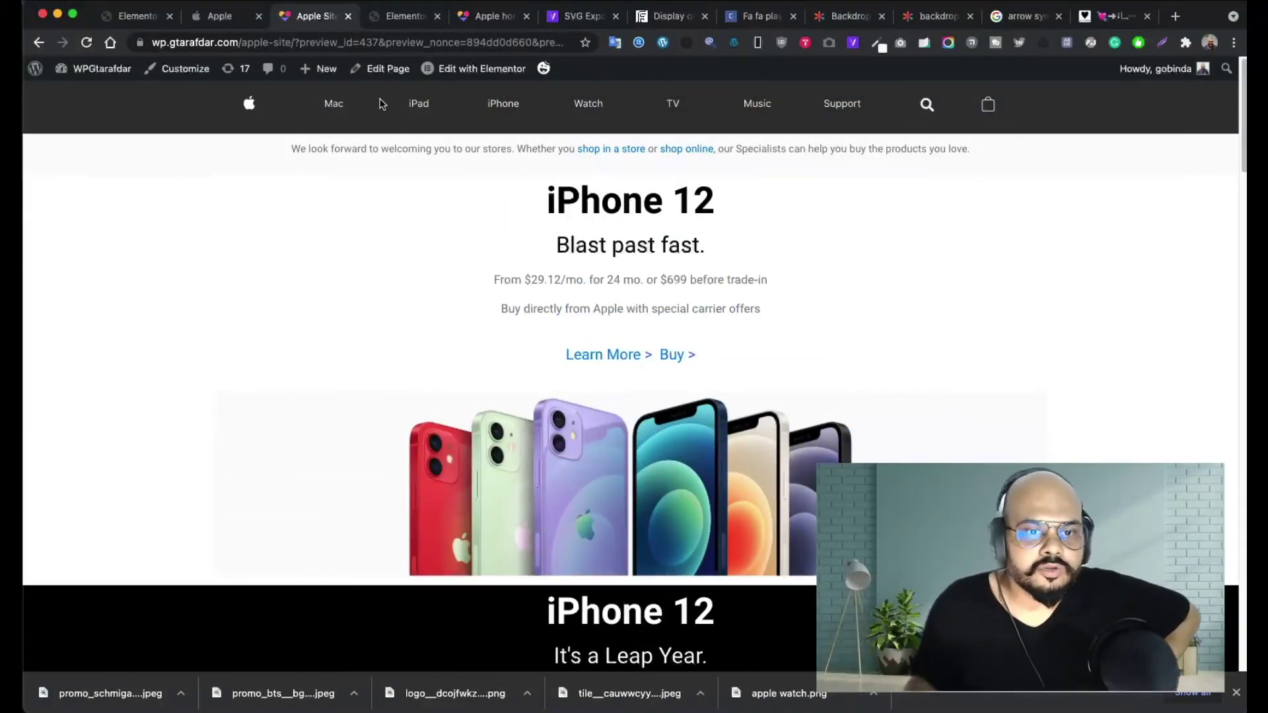
- Switch to the original apple.com homepage and examine its iPhone 12 hero layout for comparison
click(398, 20)
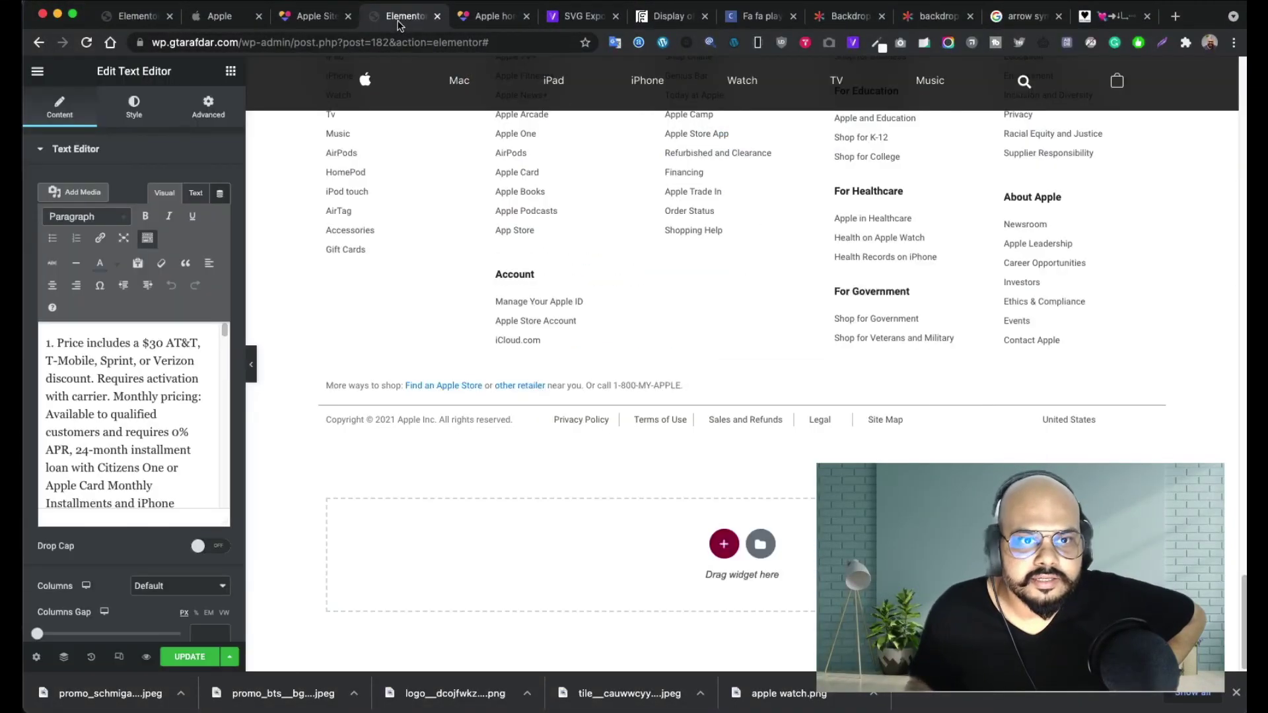
click(217, 18)
scroll(437, 314, up, 20)
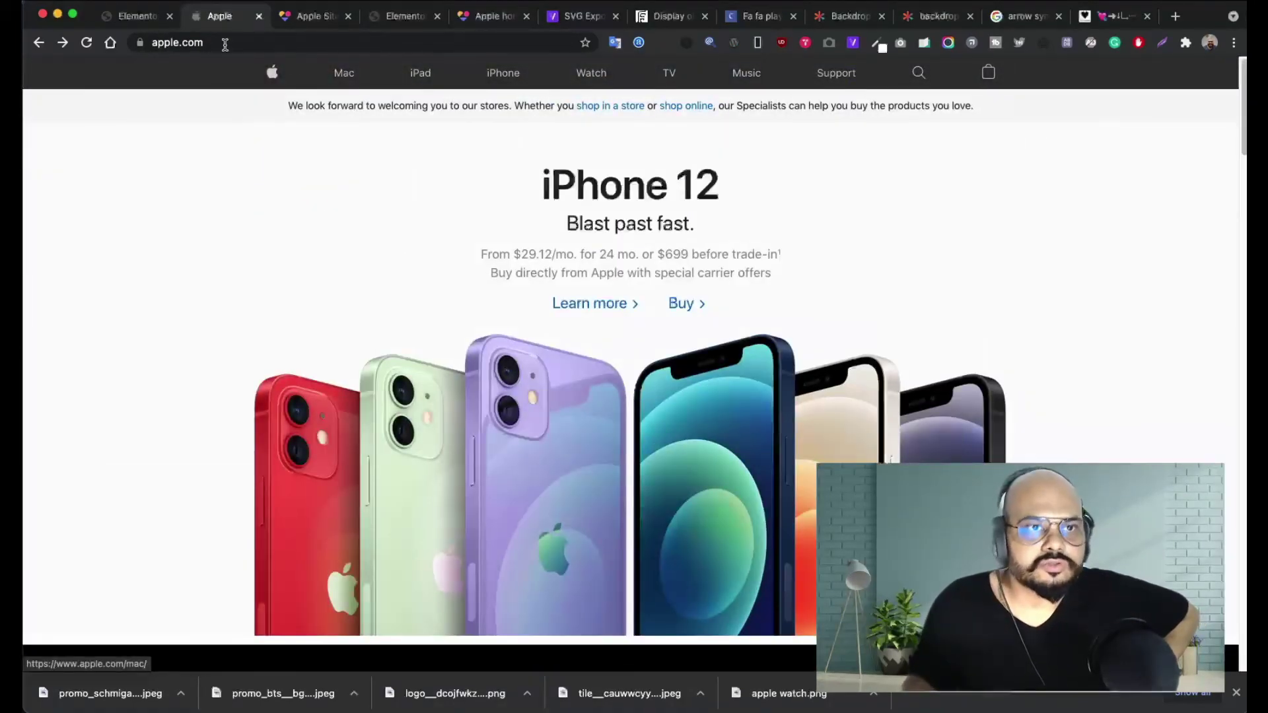
- Return to the Elementor editor of the Apple Site page and set the "Blast past fast" iPhone 12 section's content width to Full Width
click(137, 17)
scroll(708, 441, up, 15)
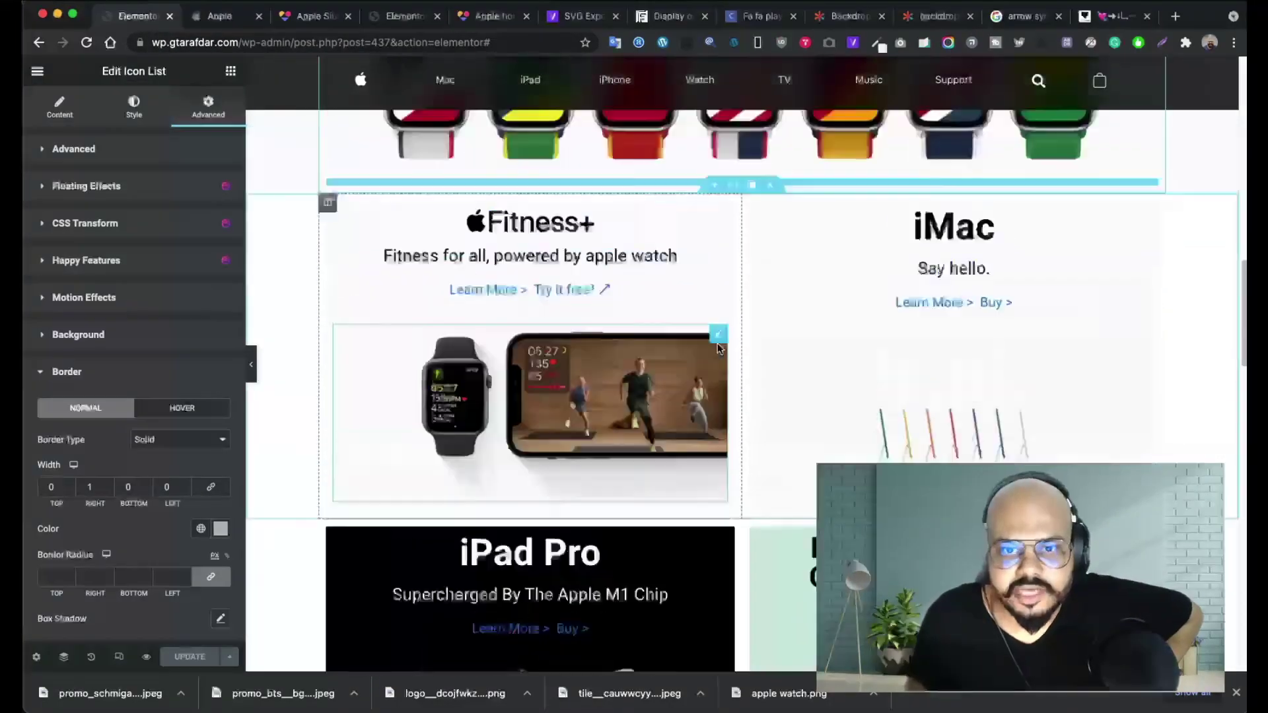
scroll(727, 372, up, 7)
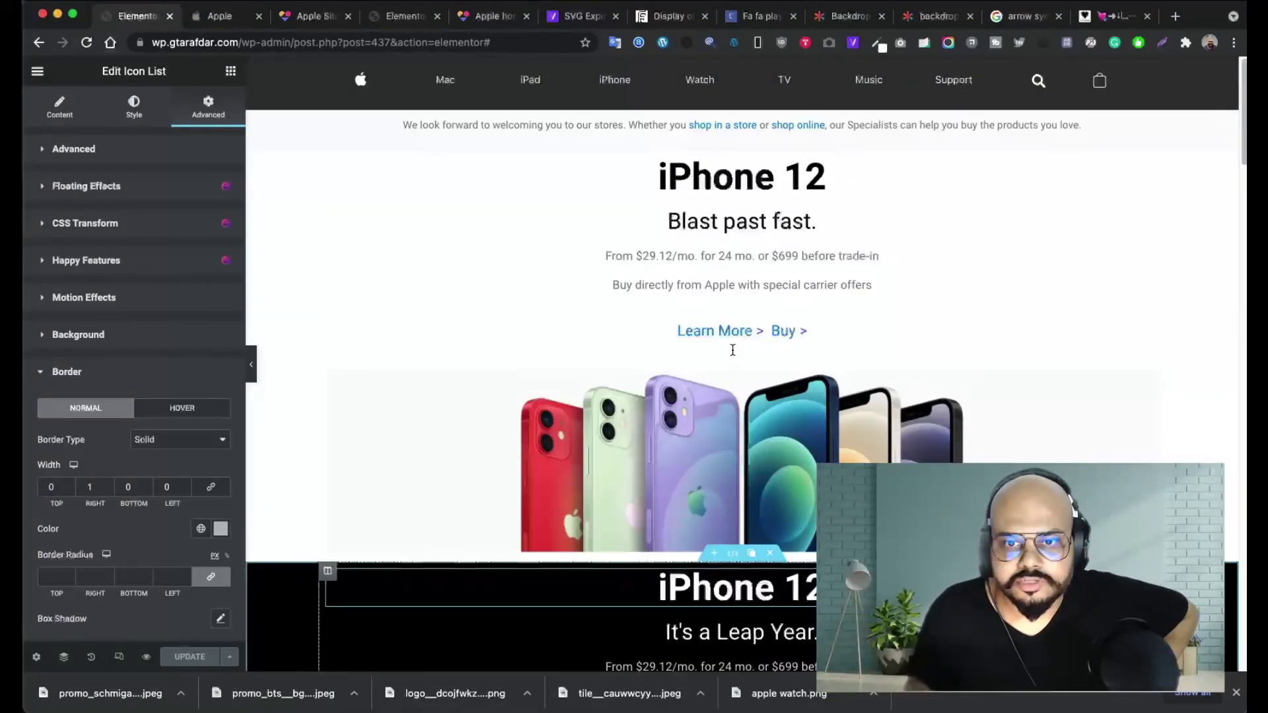
click(565, 184)
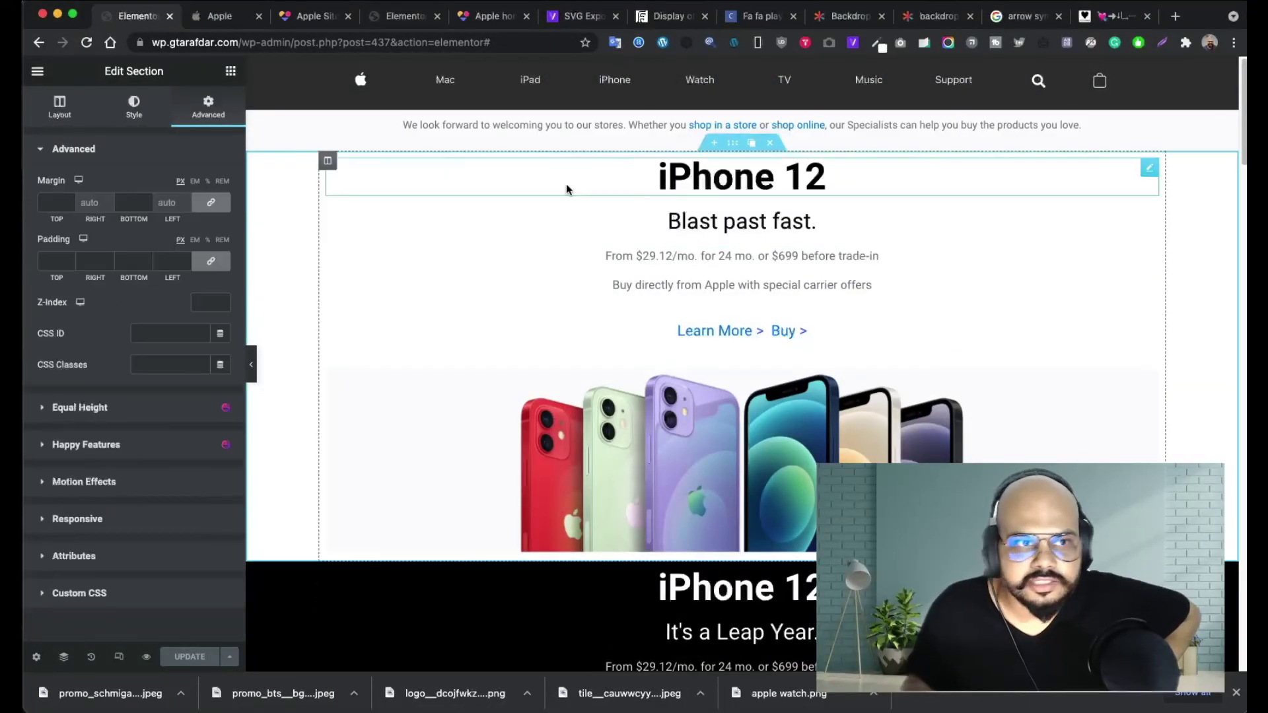
click(60, 107)
click(175, 186)
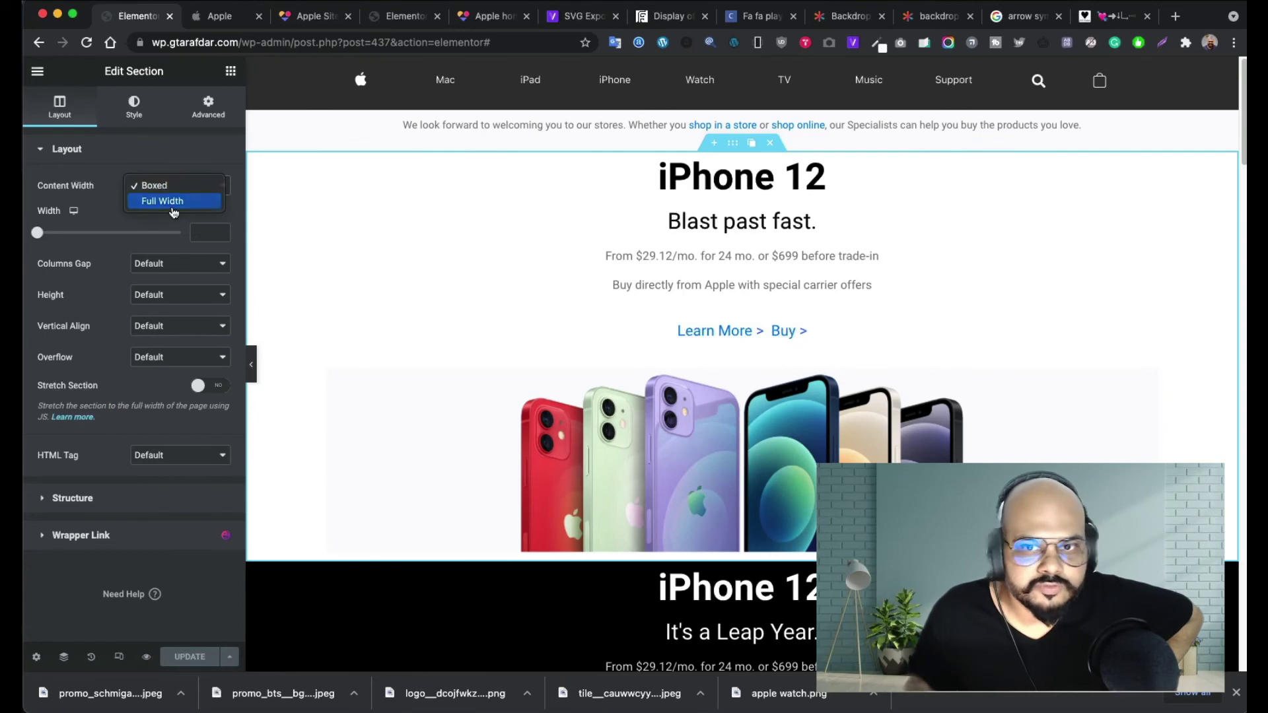
click(173, 206)
- Set the content width of the black "It's a Leap Year" iPhone 12 section to Full Width
scroll(601, 328, down, 4)
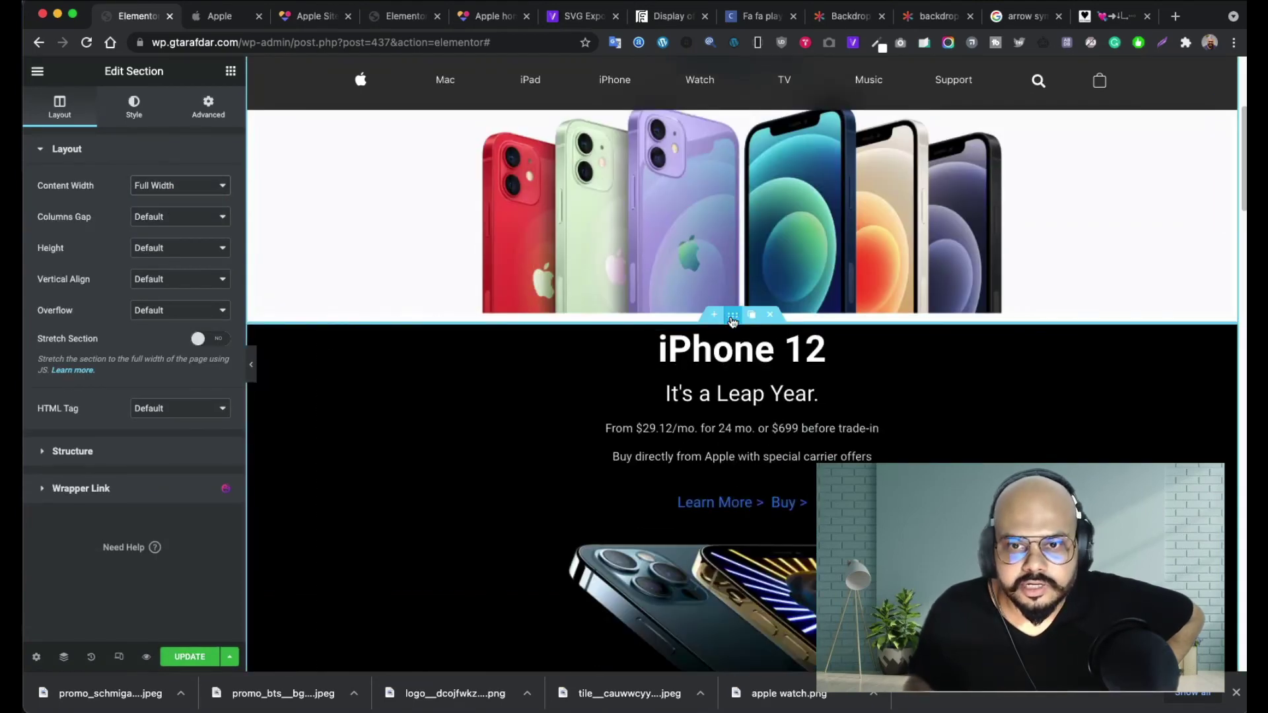
click(134, 107)
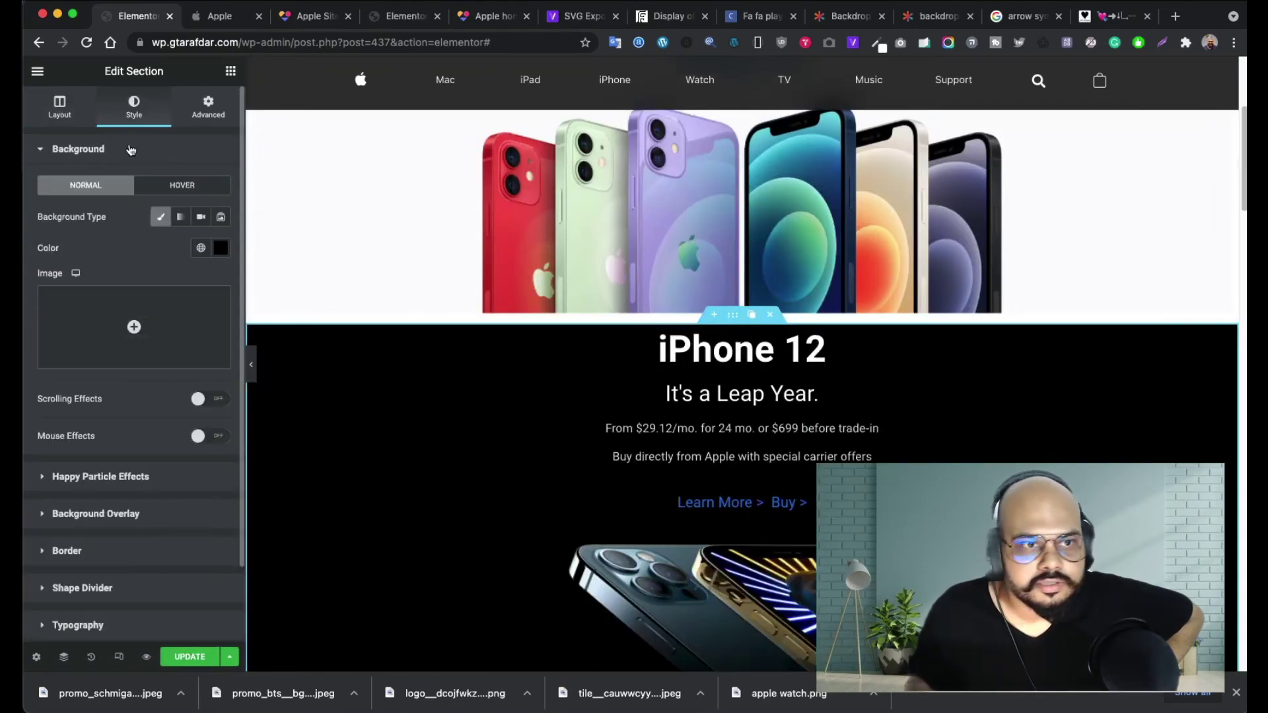
click(56, 112)
click(175, 187)
click(163, 202)
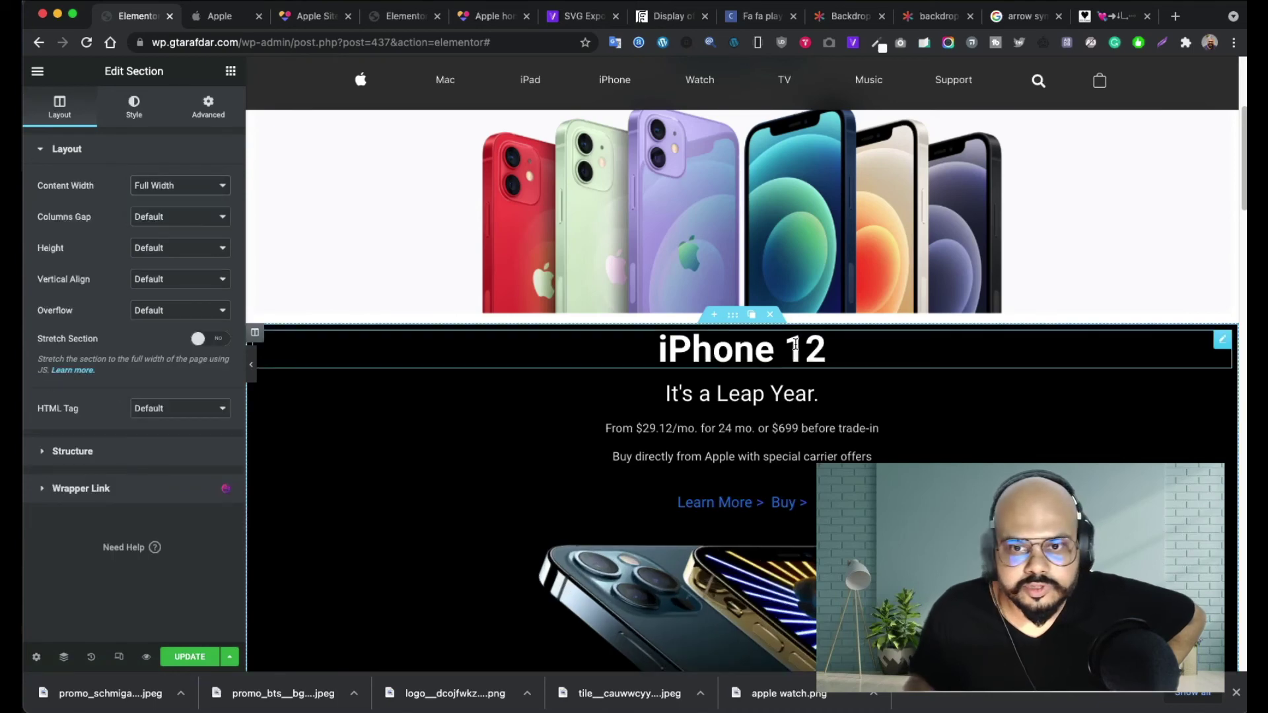
- Set the content width of the International Collection watch section to Full Width
scroll(738, 332, down, 5)
click(134, 107)
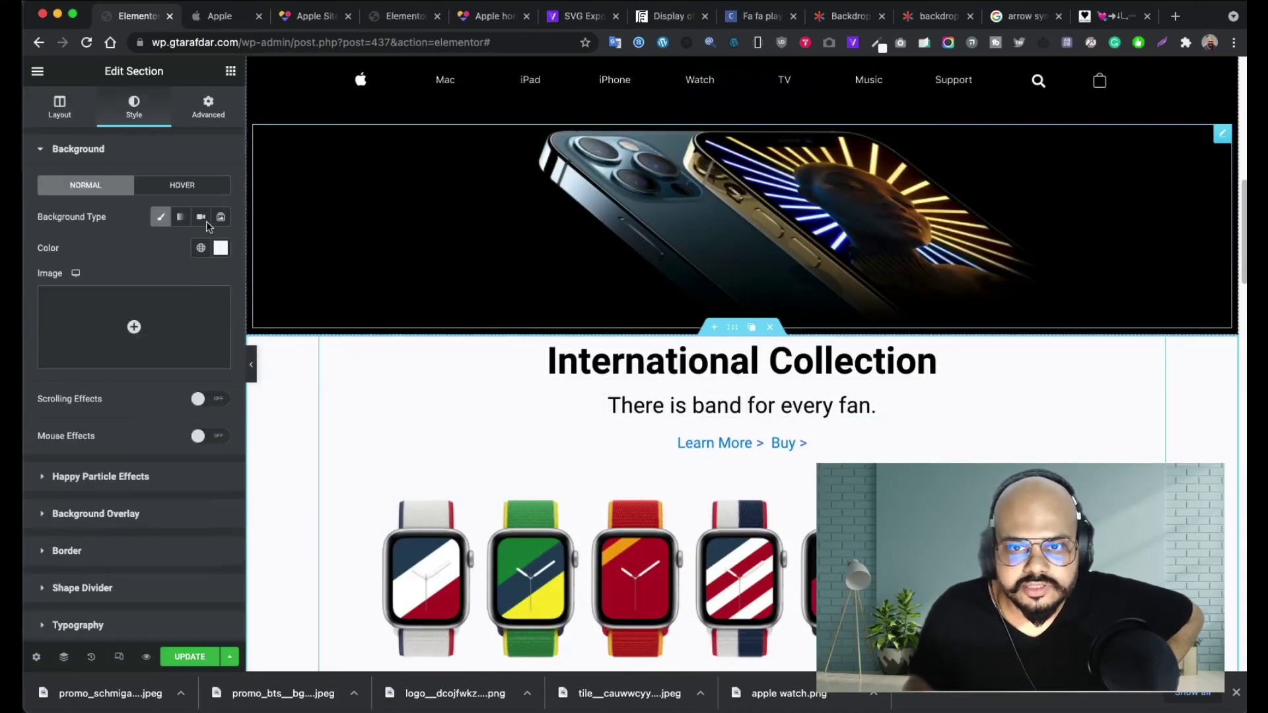
click(56, 112)
click(177, 187)
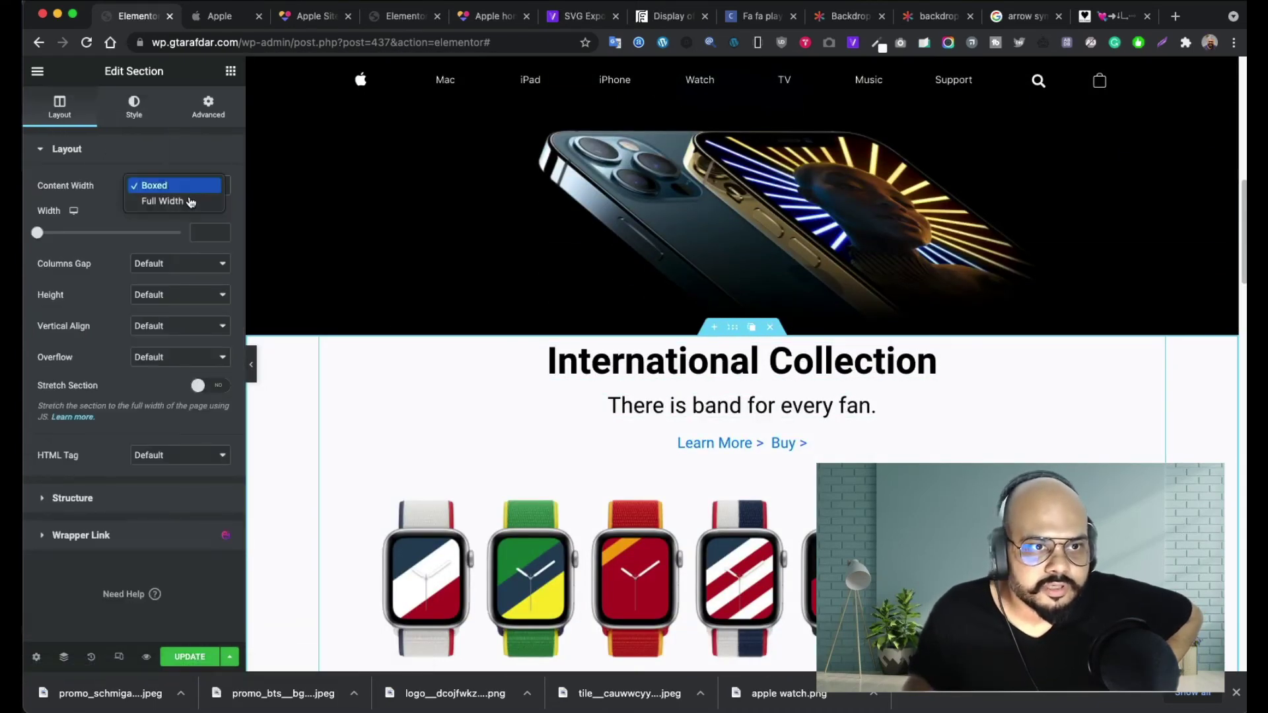
click(163, 201)
- Set the content width of the section holding the Fitness+ and iMac tiles to Full Width
scroll(691, 317, down, 5)
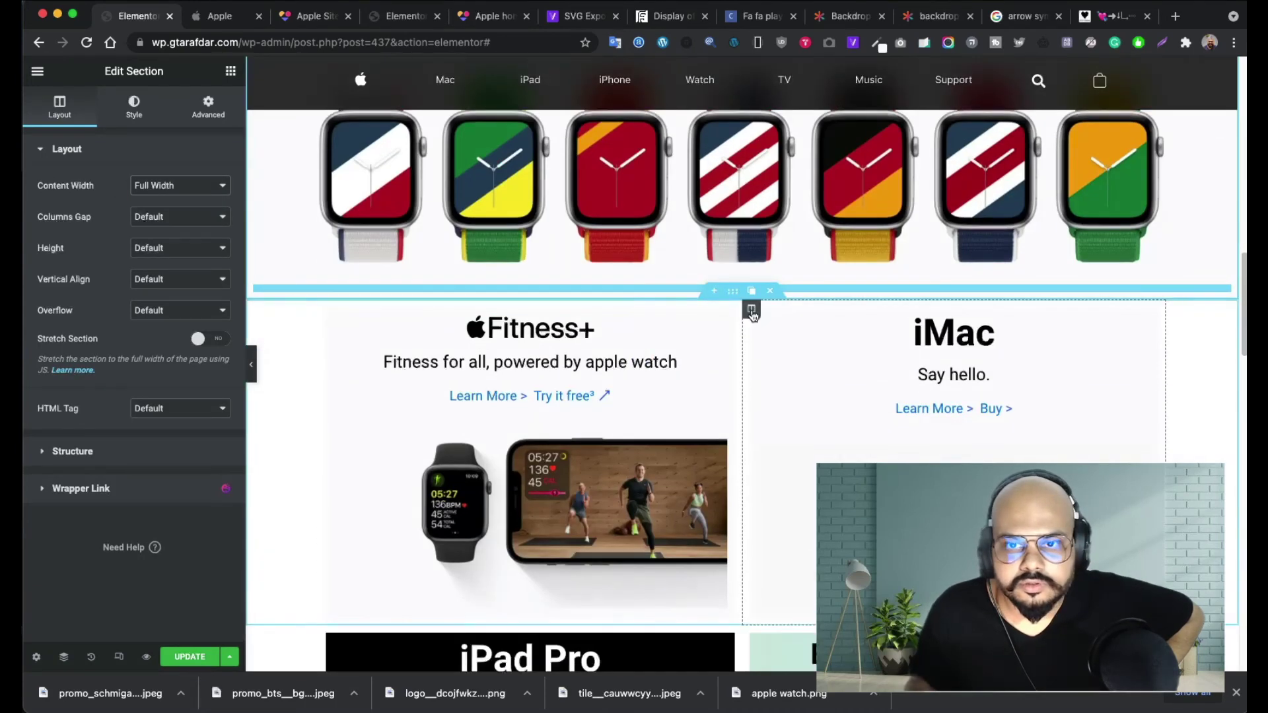
key(ctrl+z)
click(178, 185)
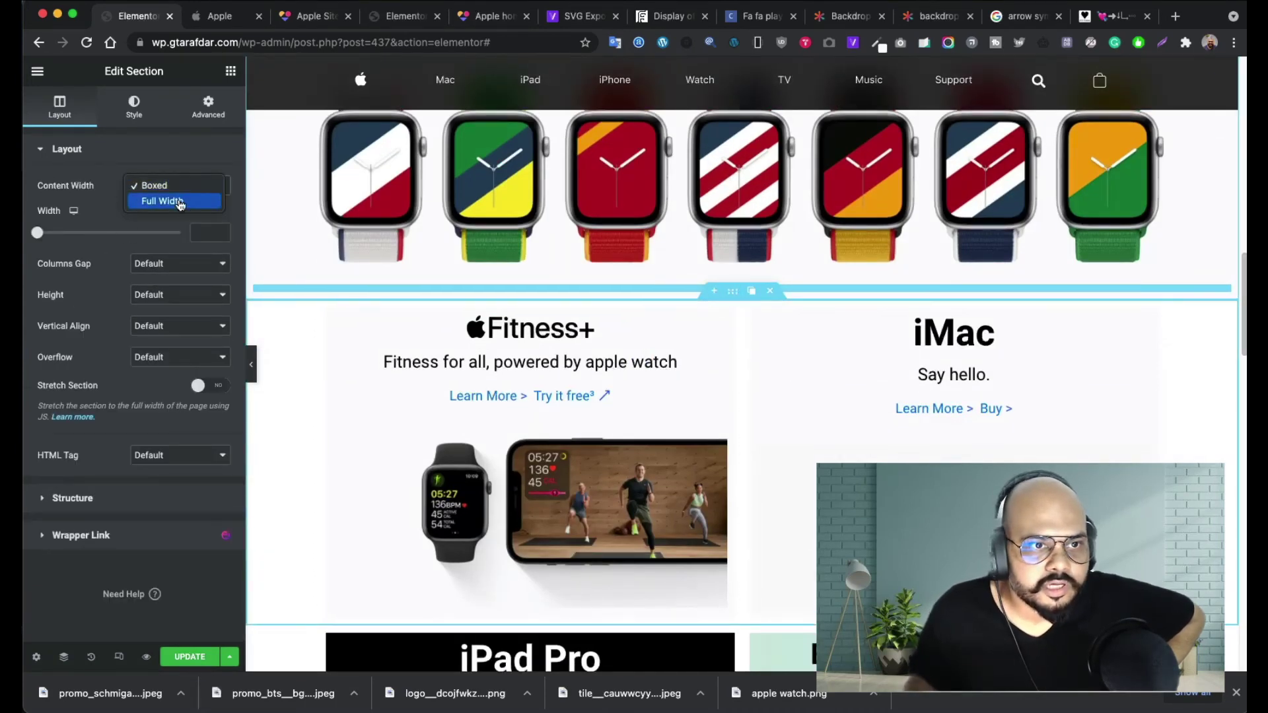
click(185, 208)
- Set the content width of the section with the iPad Pro and college offer tiles to Full Width
scroll(737, 417, down, 3)
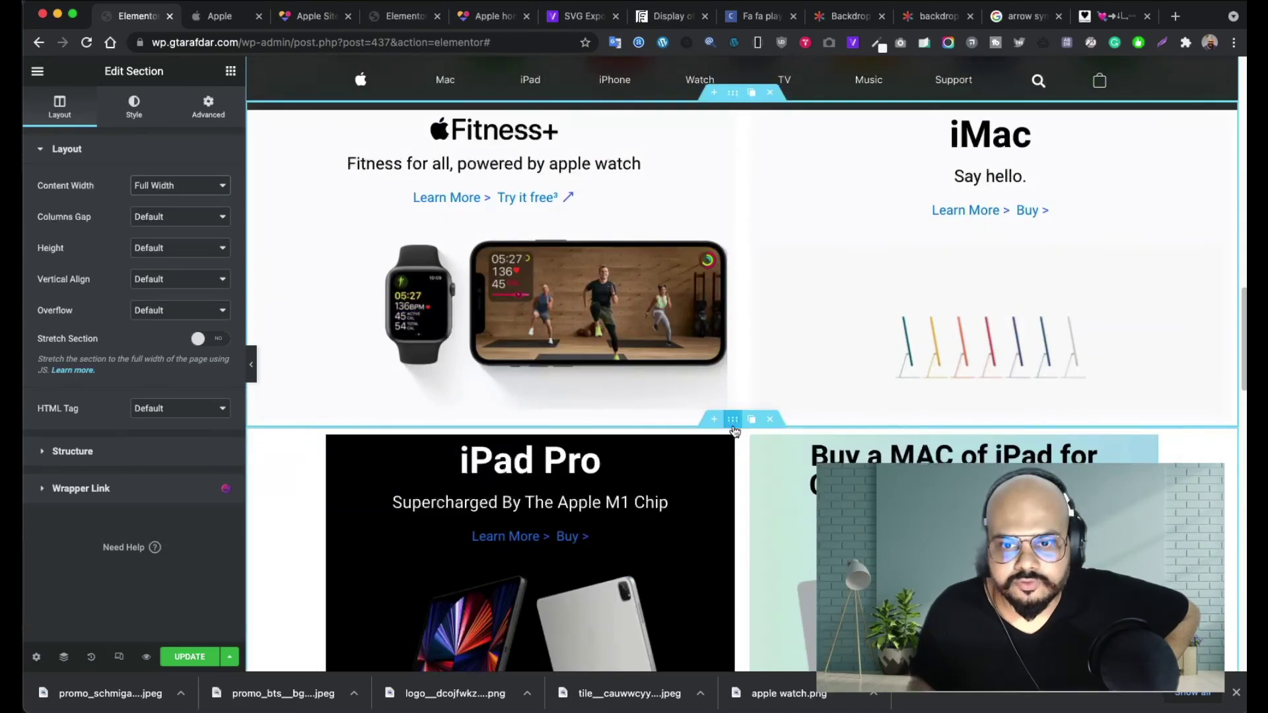
key(ctrl+z)
click(159, 189)
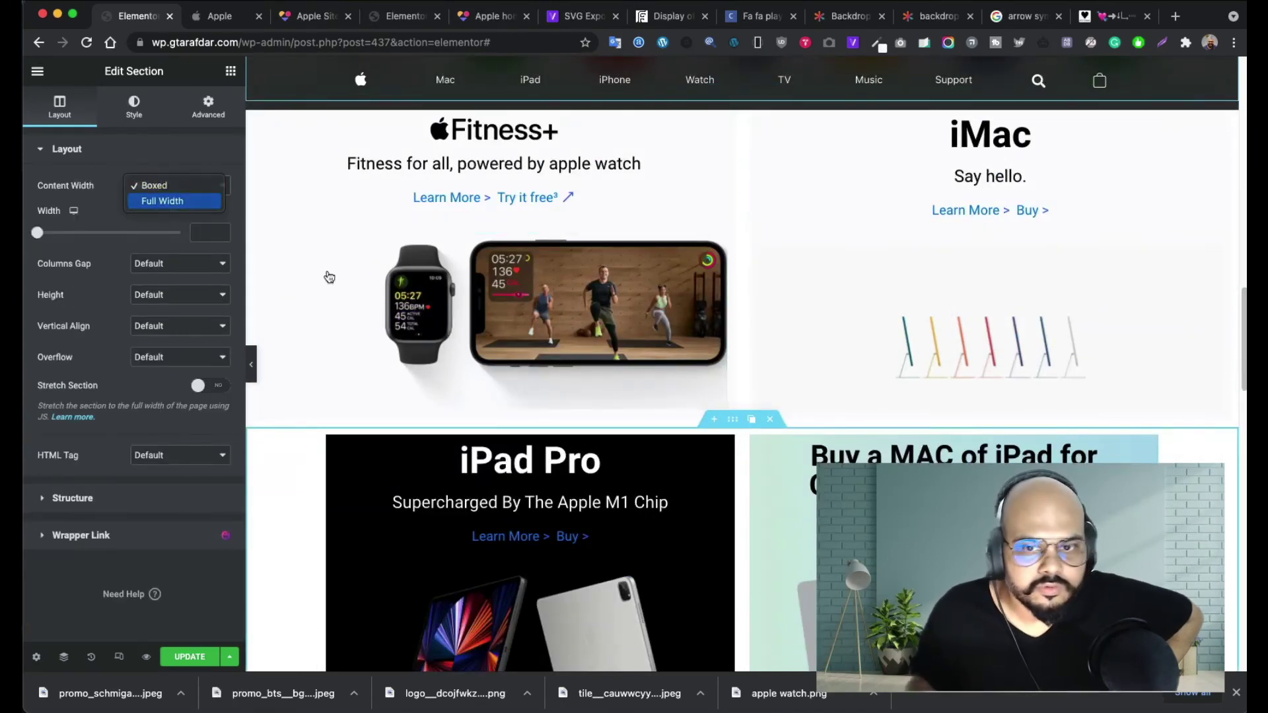
key(Return)
- Set the content width of the section with the Apple Card and Schmigadoon tiles to Full Width
scroll(751, 403, down, 5)
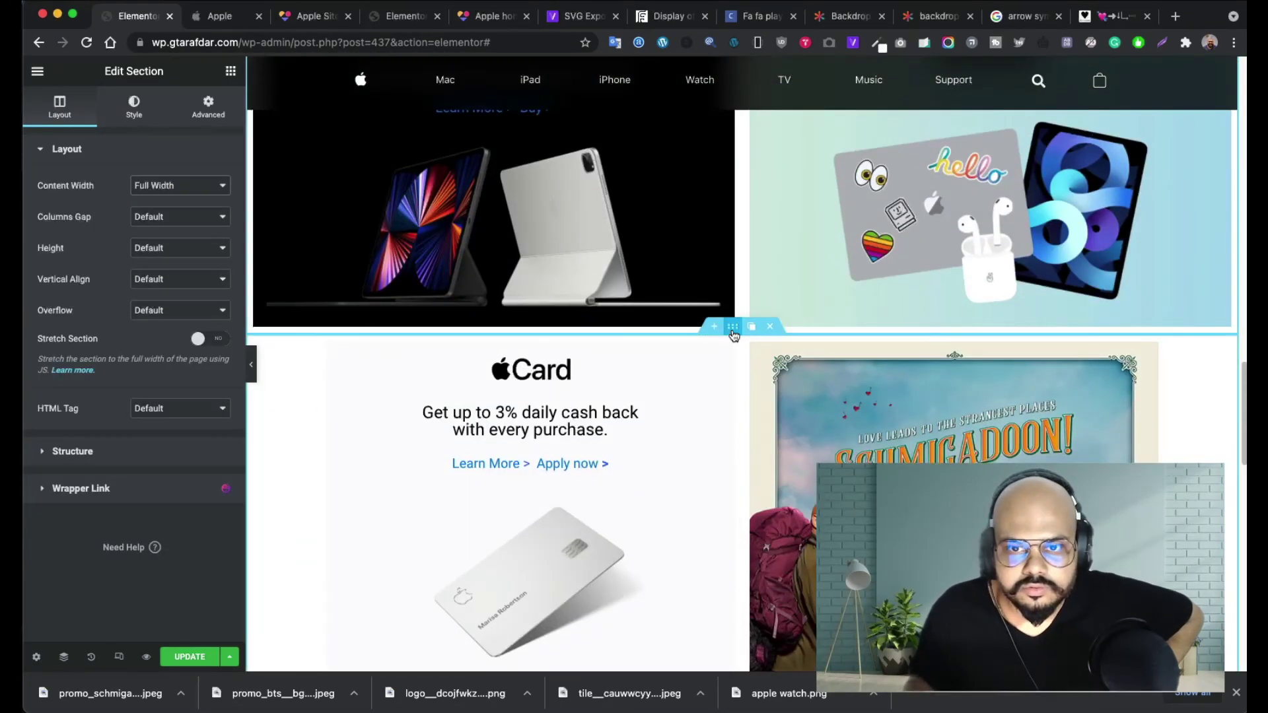
key(ctrl+z)
click(195, 192)
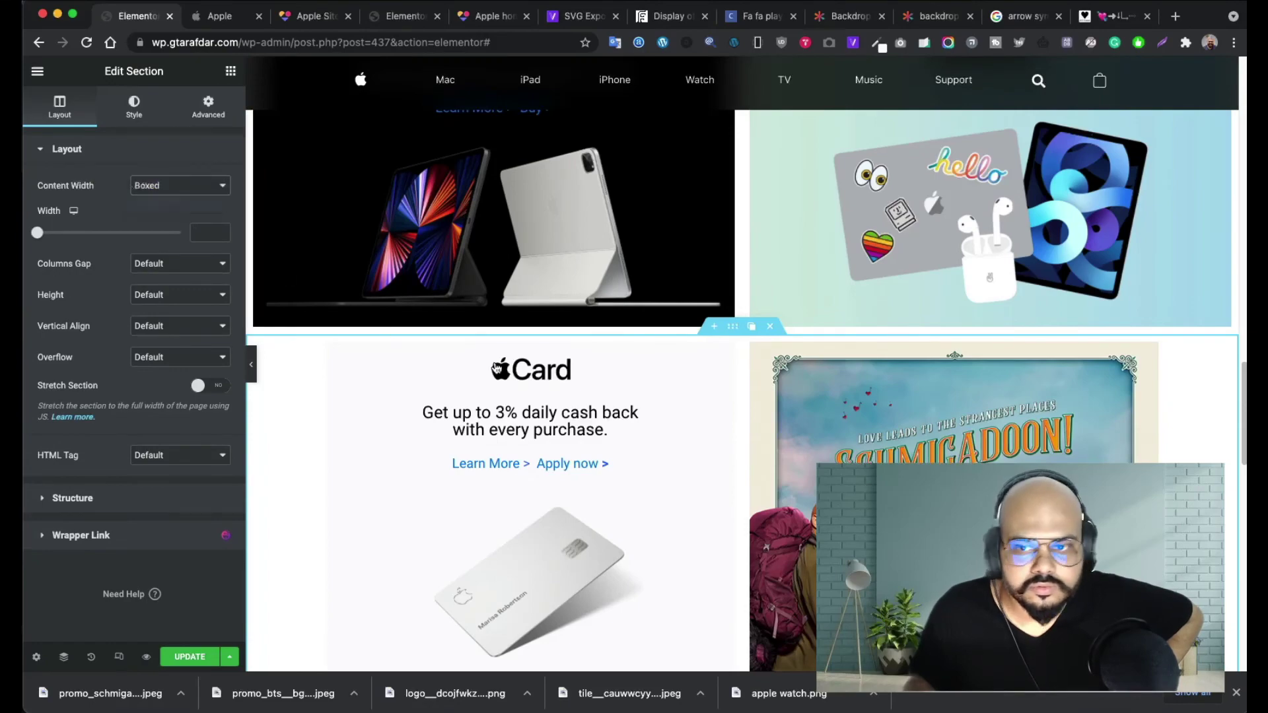
key(Return)
- Save the page with its full-width sections and reload the Apple Site preview
scroll(585, 416, down, 5)
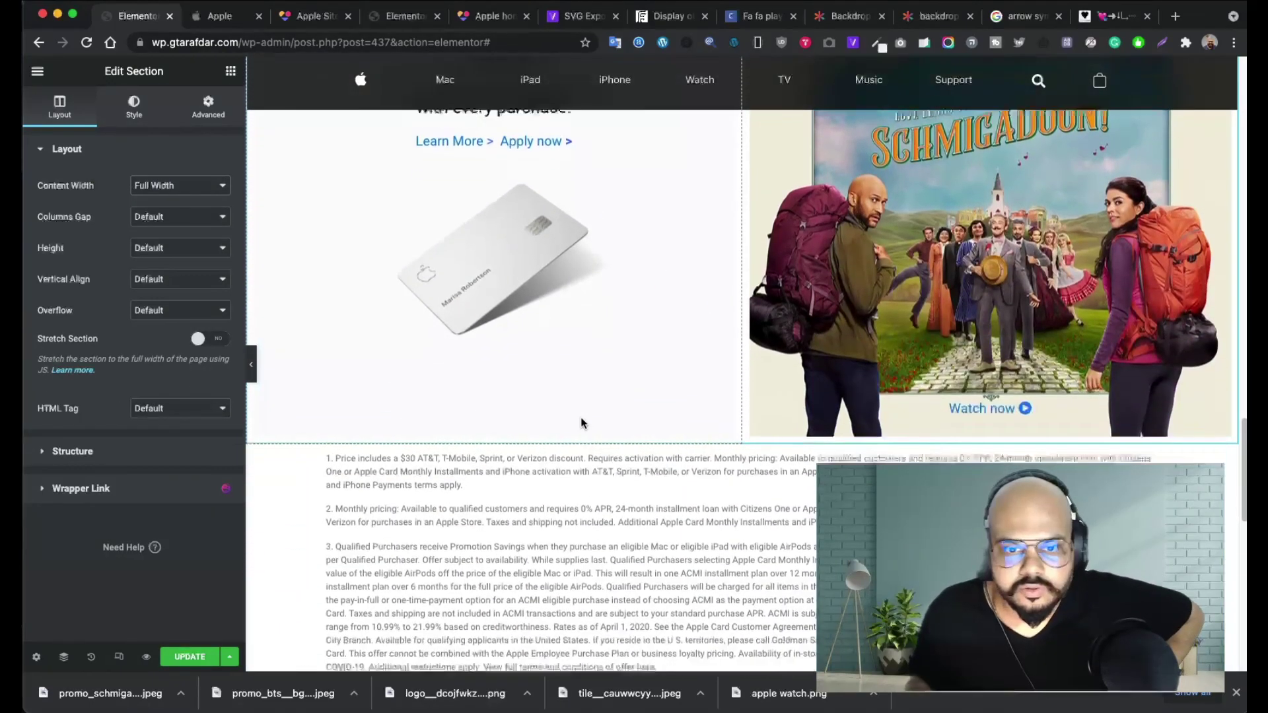
scroll(580, 423, down, 10)
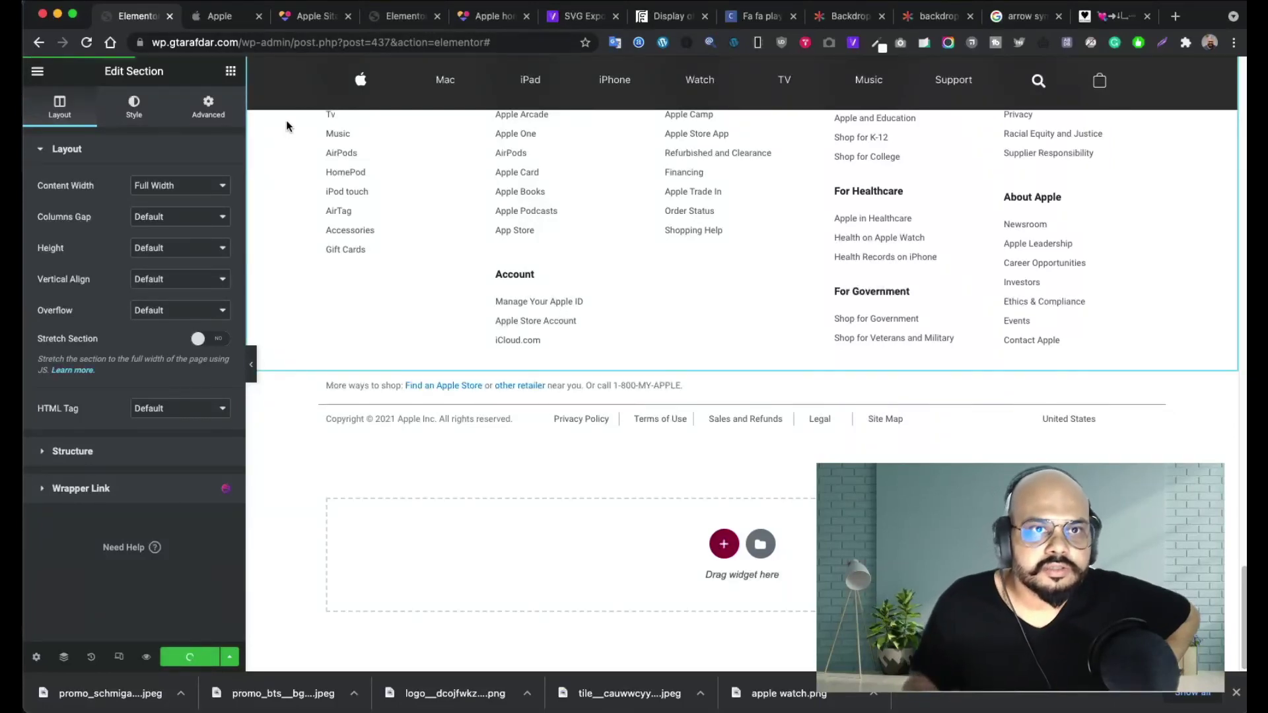
click(308, 21)
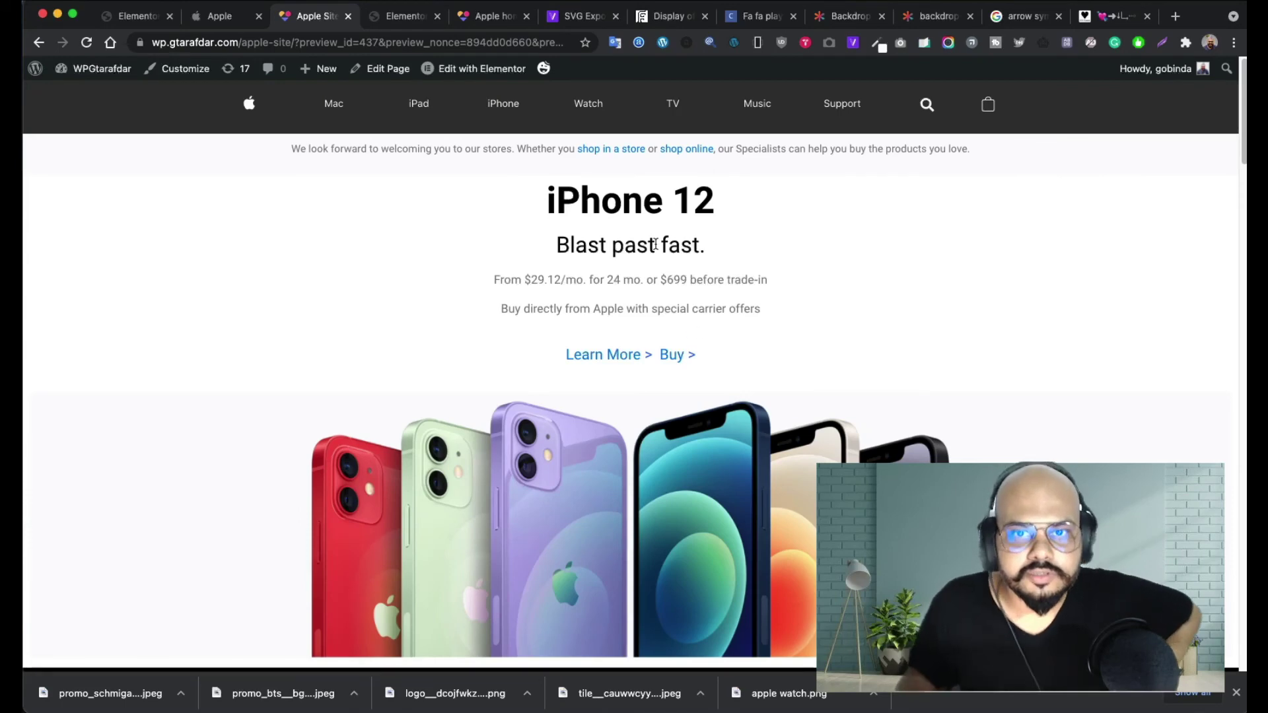
- Review the widened sections of the preview from the iPhone 12 hero down to the footer and back up
scroll(439, 271, down, 15)
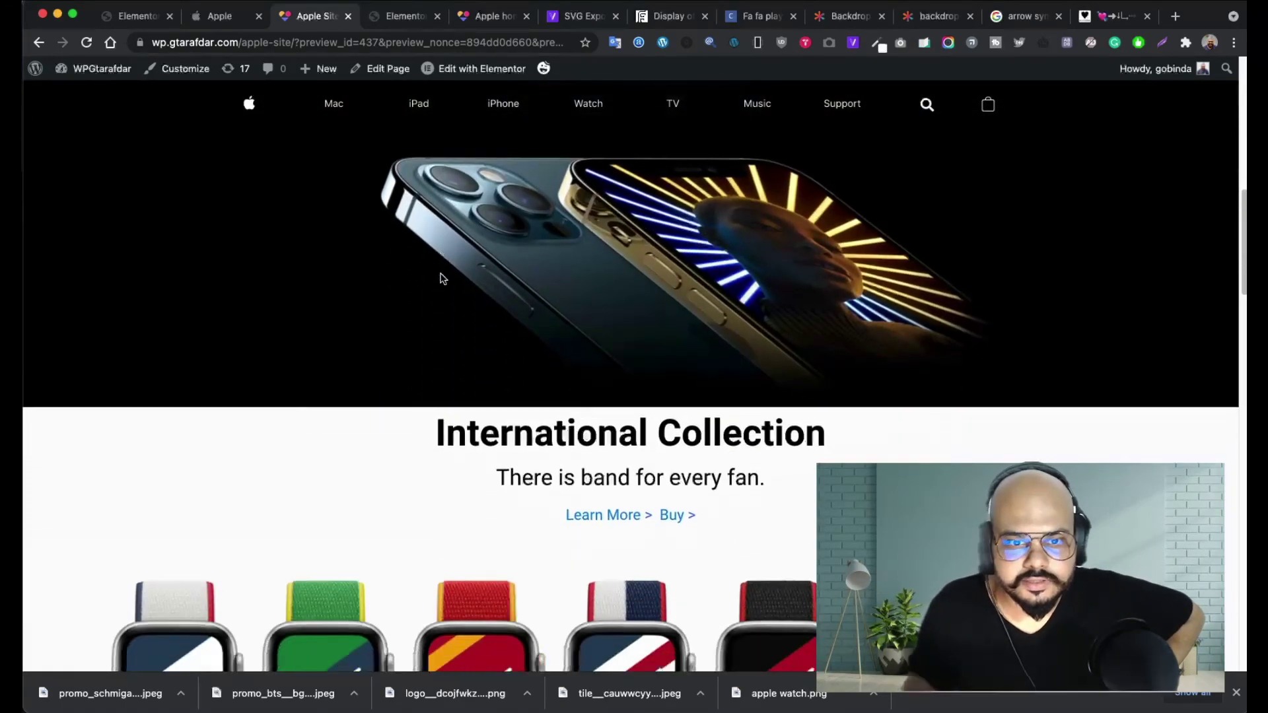
scroll(442, 273, down, 15)
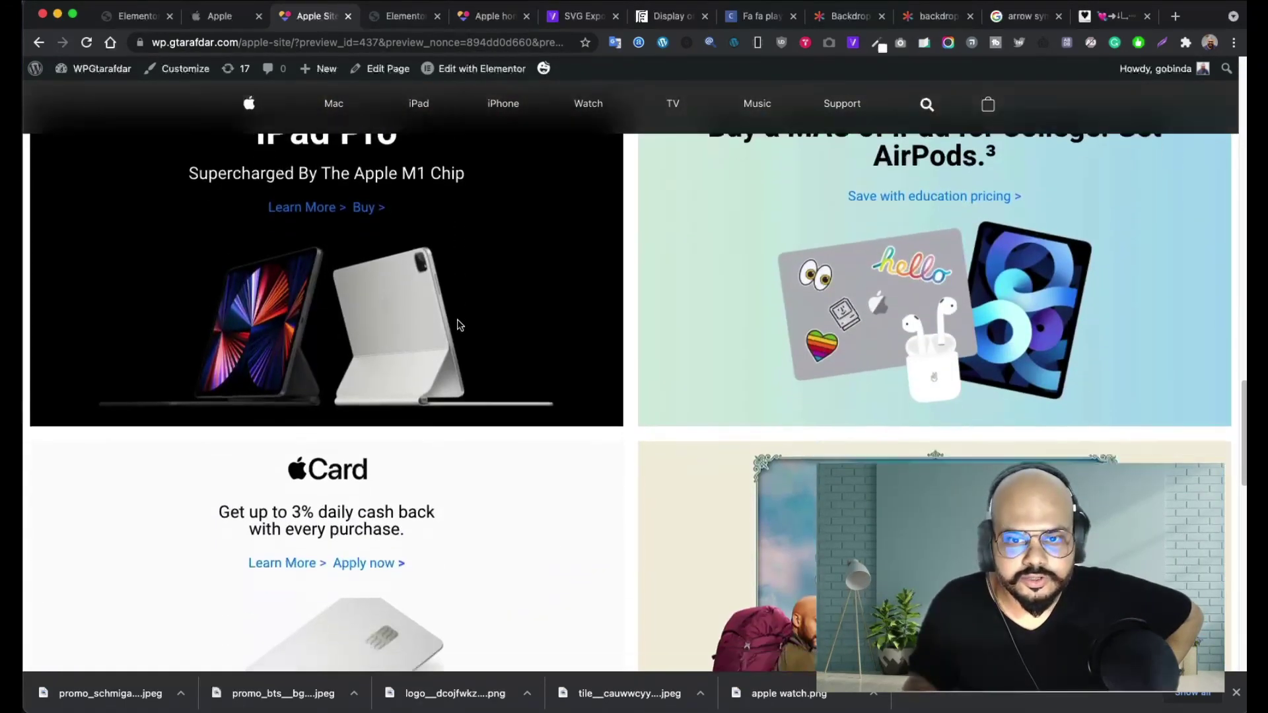
scroll(622, 421, down, 10)
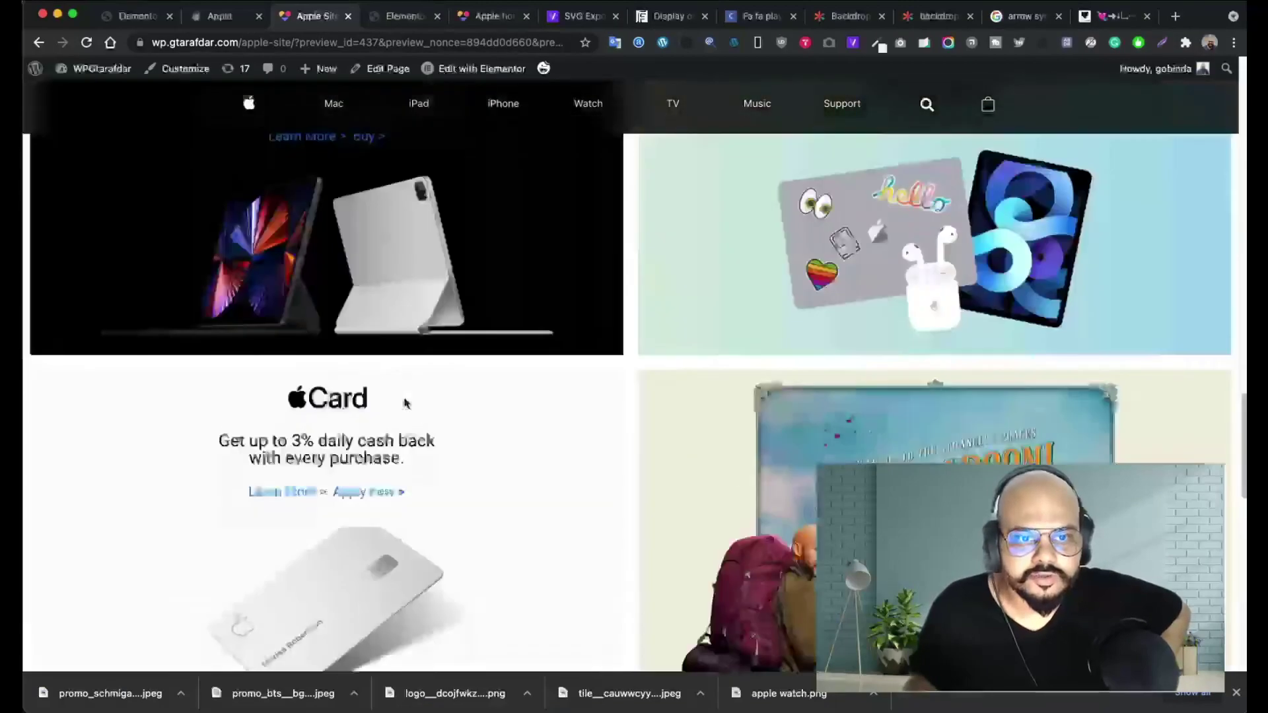
scroll(406, 404, up, 1)
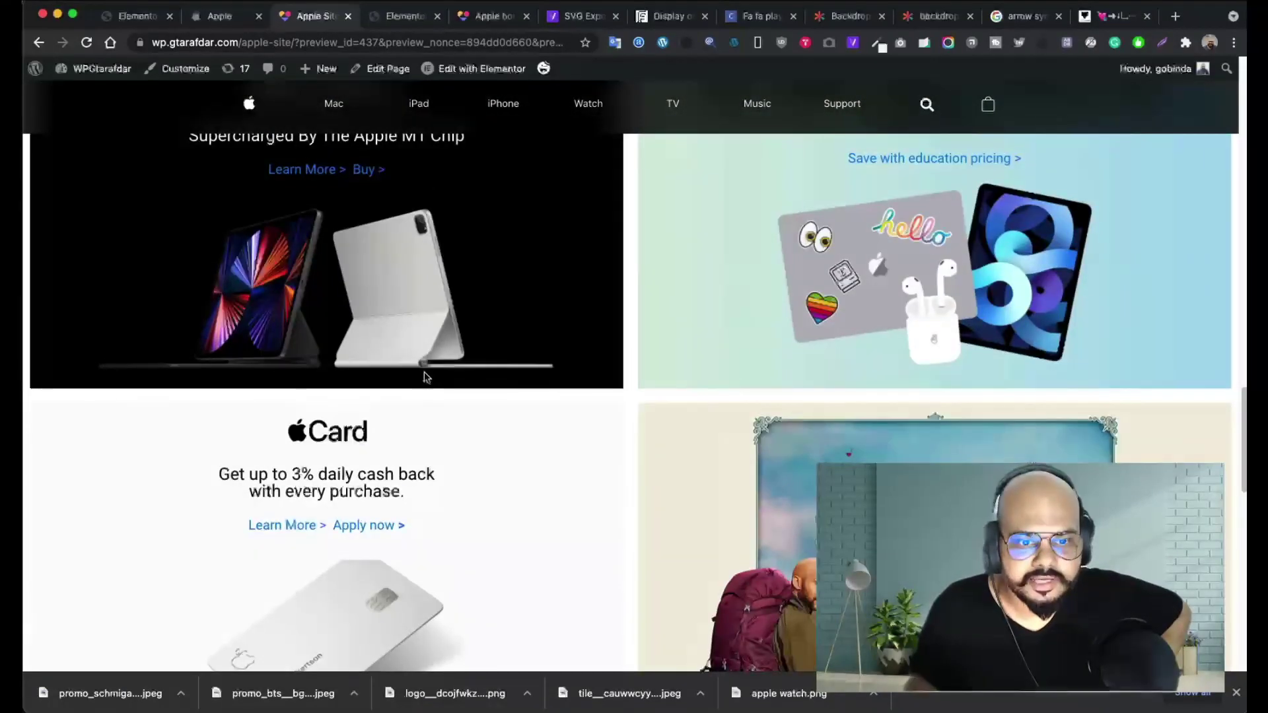
scroll(422, 443, down, 3)
scroll(421, 443, up, 2)
scroll(418, 441, up, 5)
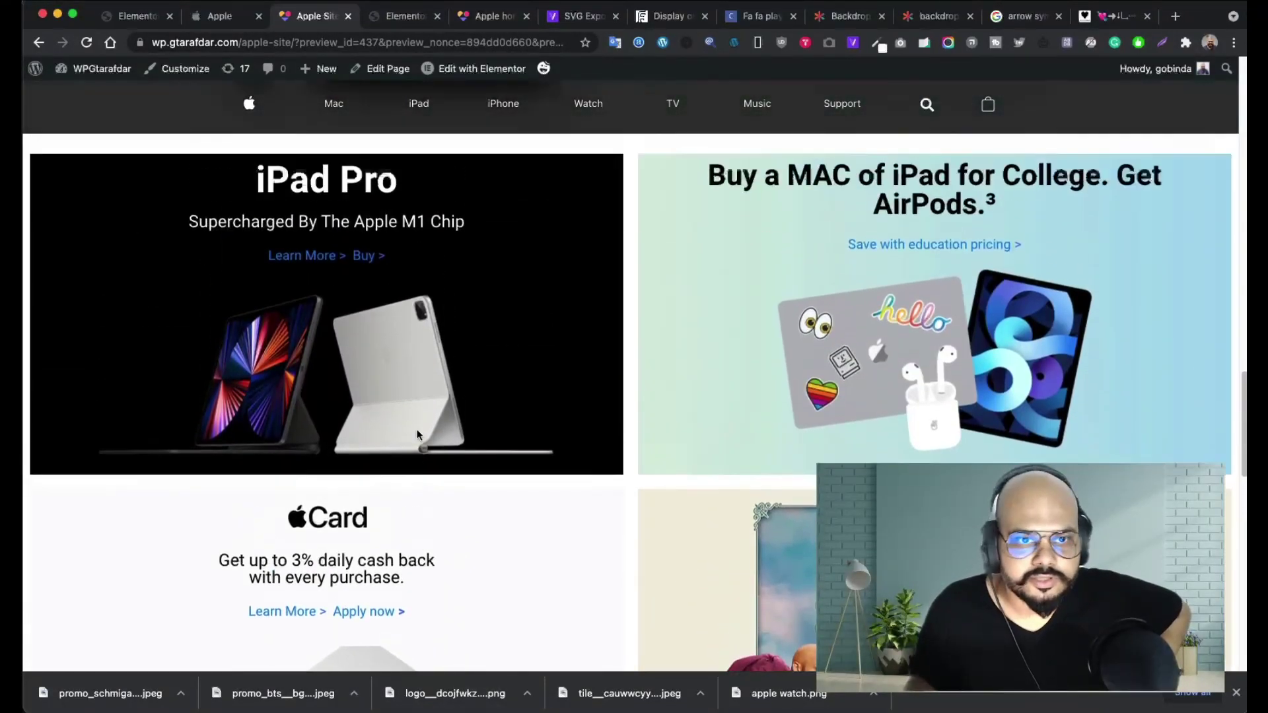
scroll(418, 428, down, 20)
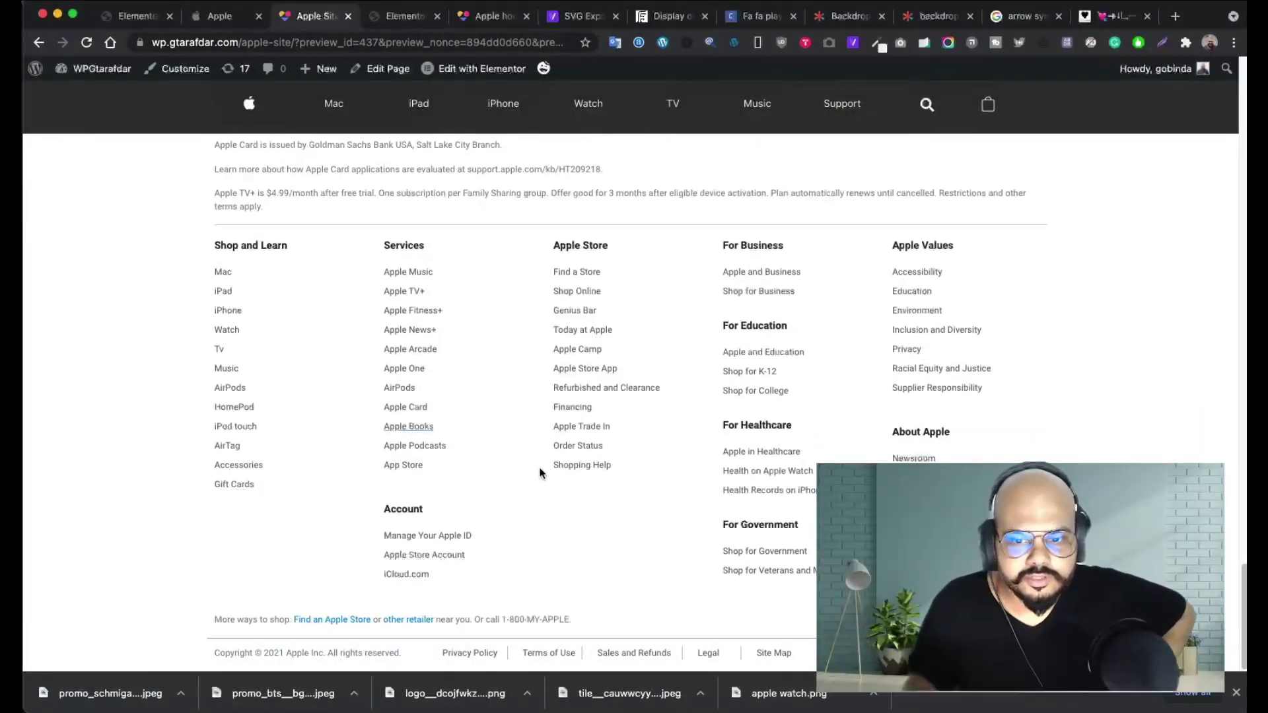
scroll(500, 299, up, 20)
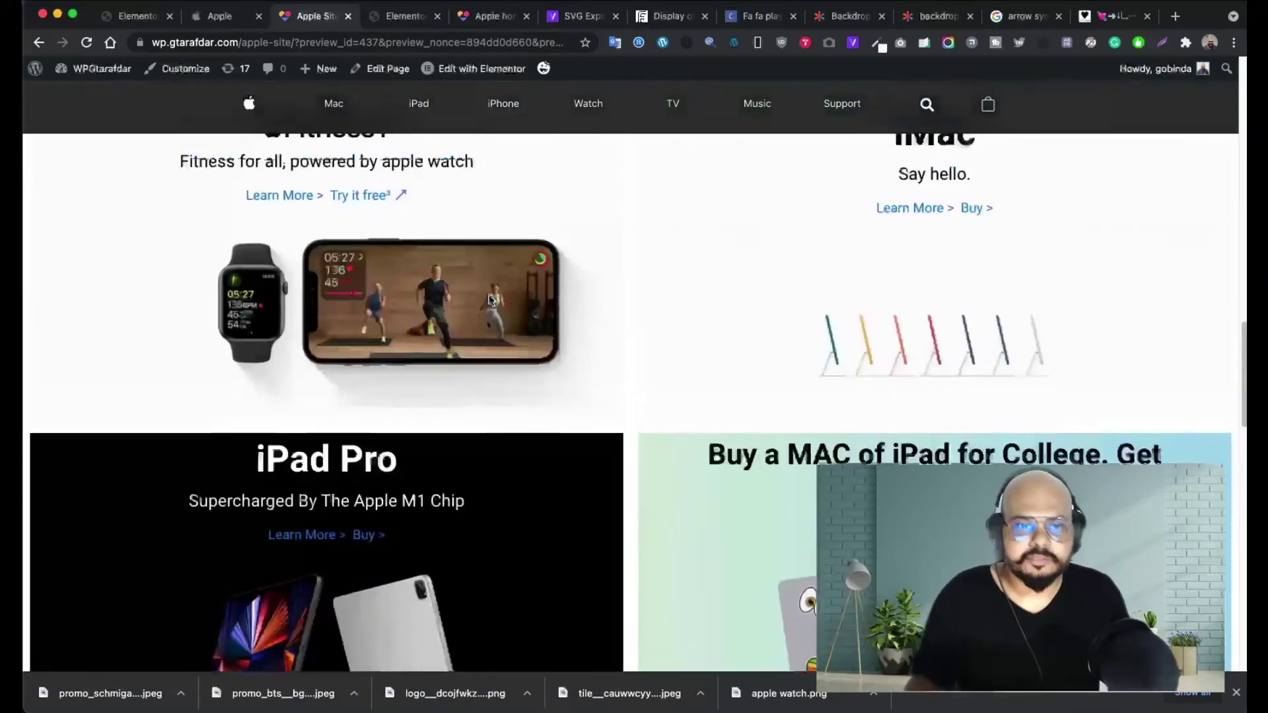
scroll(482, 317, up, 10)
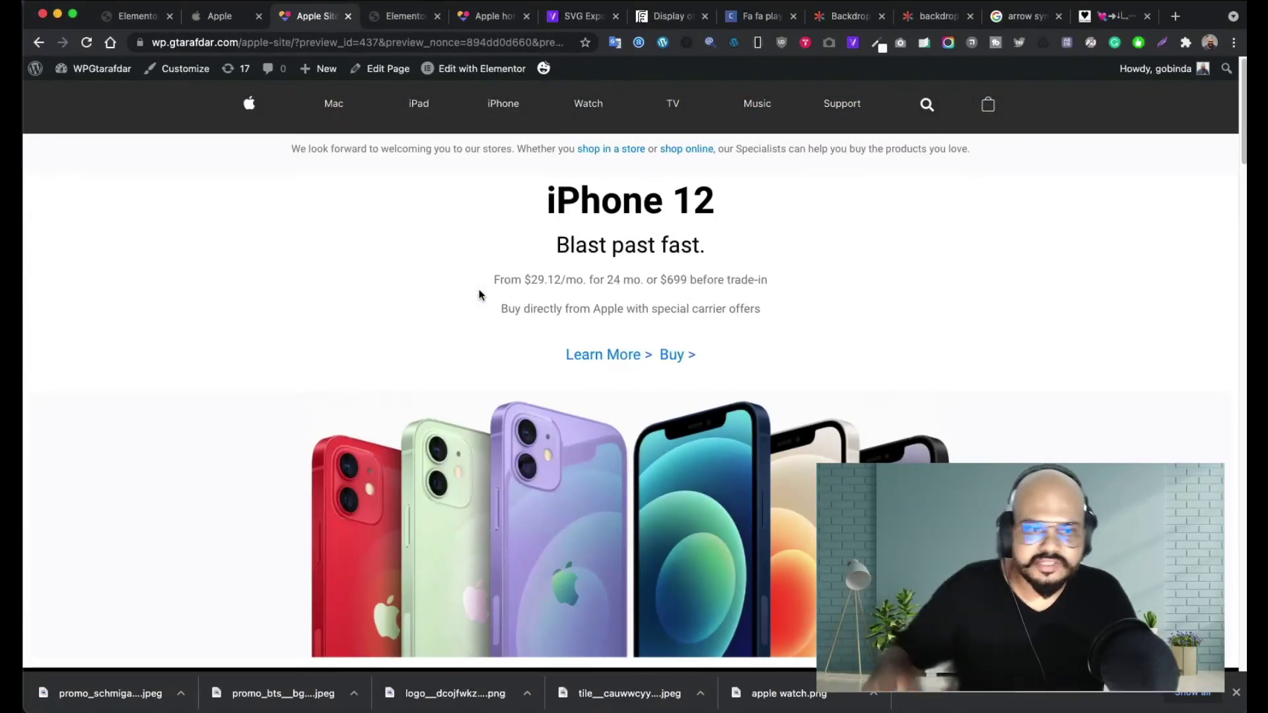
- Open the shopping bag menu in the preview's header to check its links
scroll(479, 291, down, 1)
scroll(480, 290, up, 1)
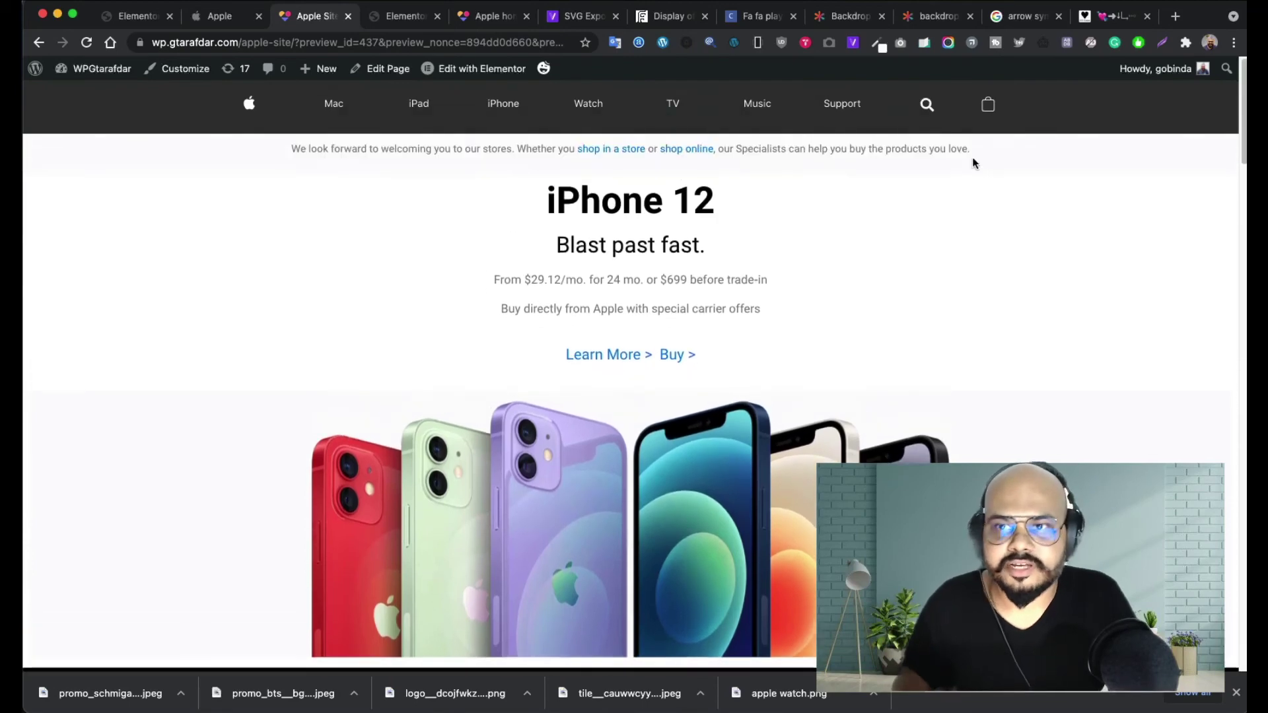
click(985, 112)
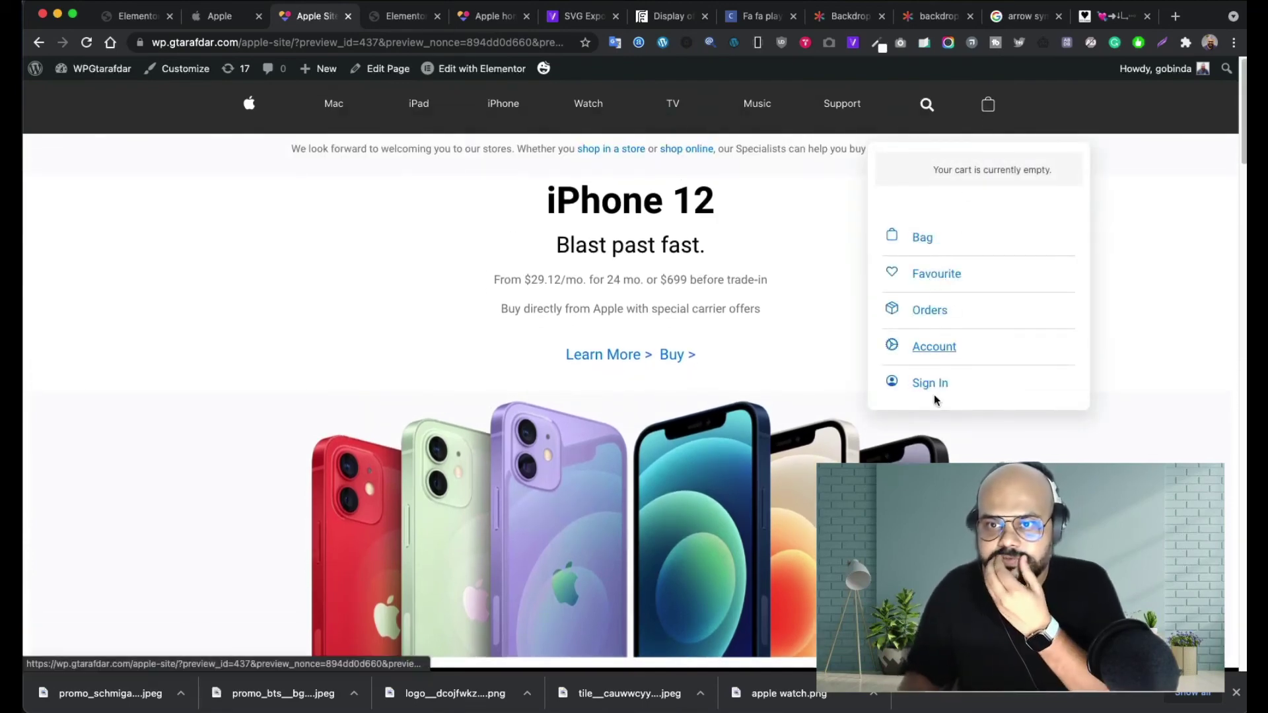
- Open the shopping bag menu on apple.com and compare it with the bag menu in the Apple Site preview
click(218, 16)
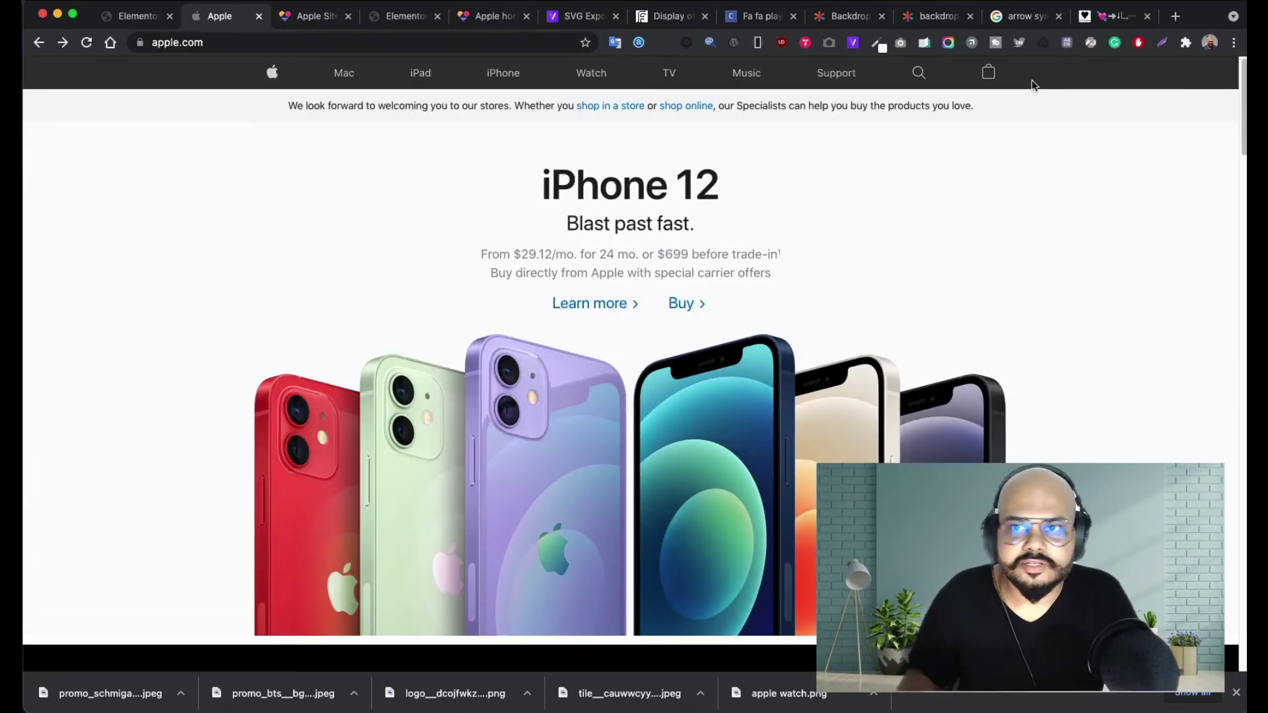
click(986, 76)
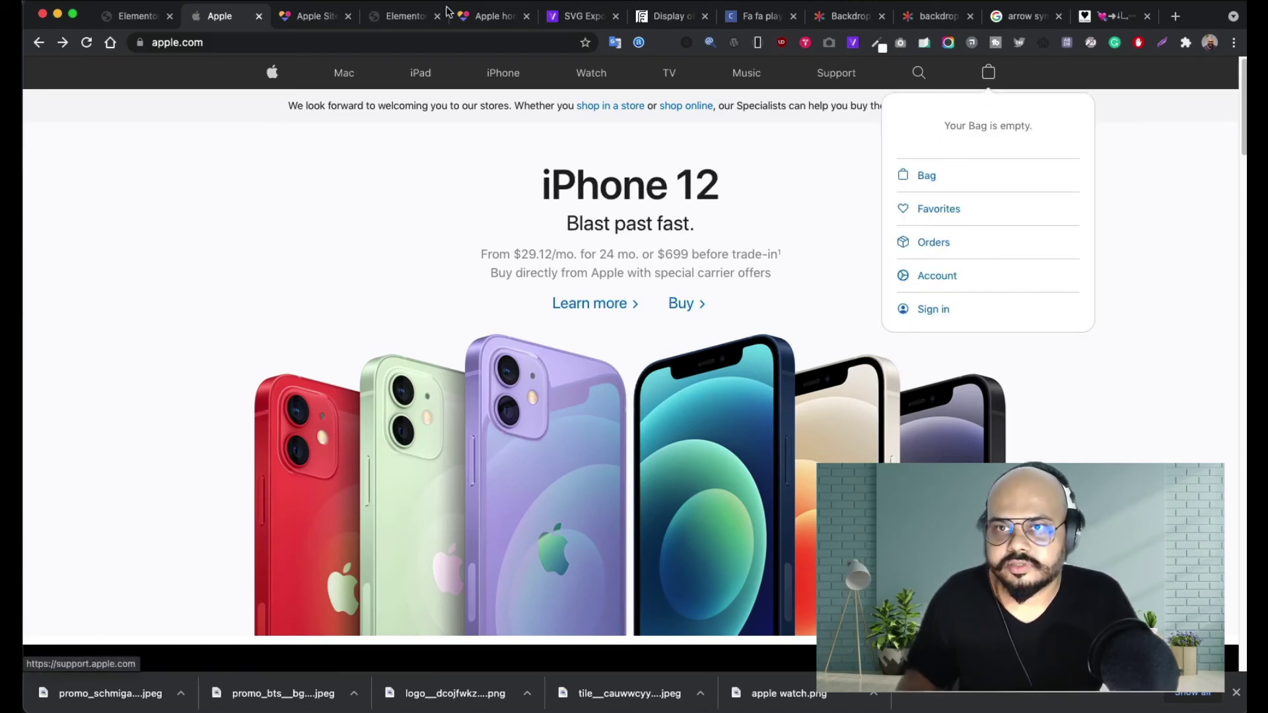
click(404, 20)
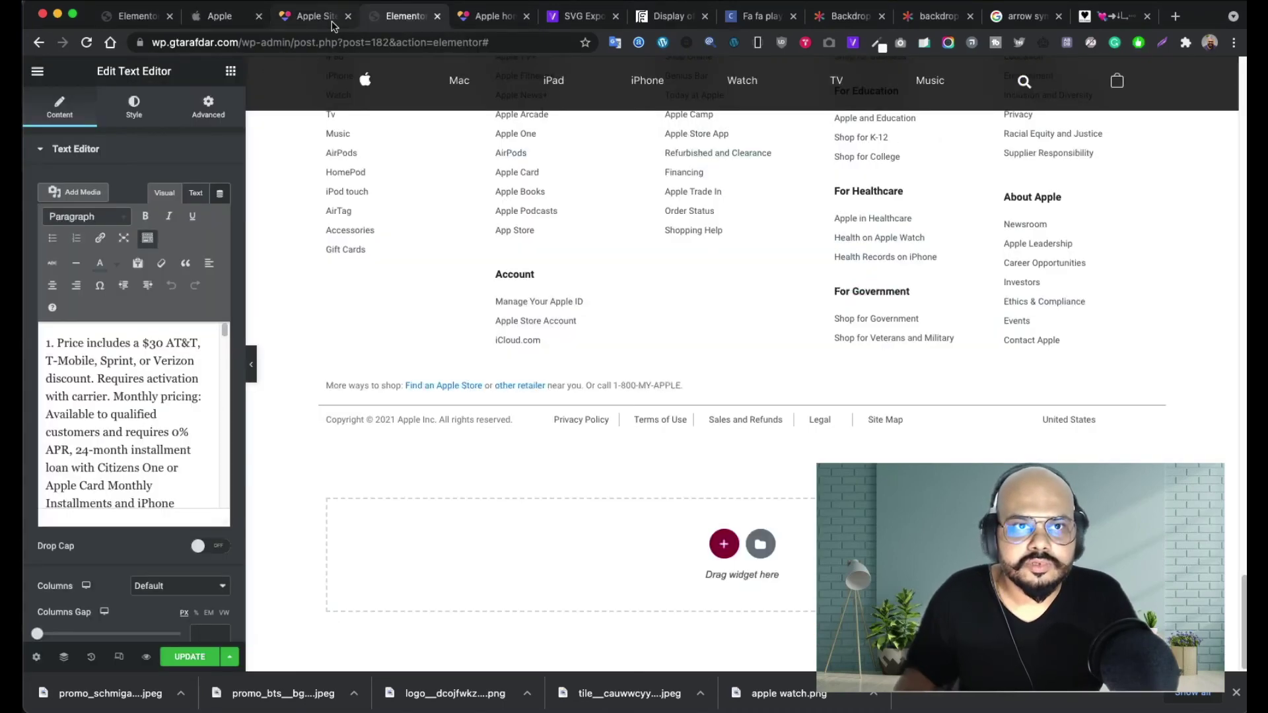
click(317, 18)
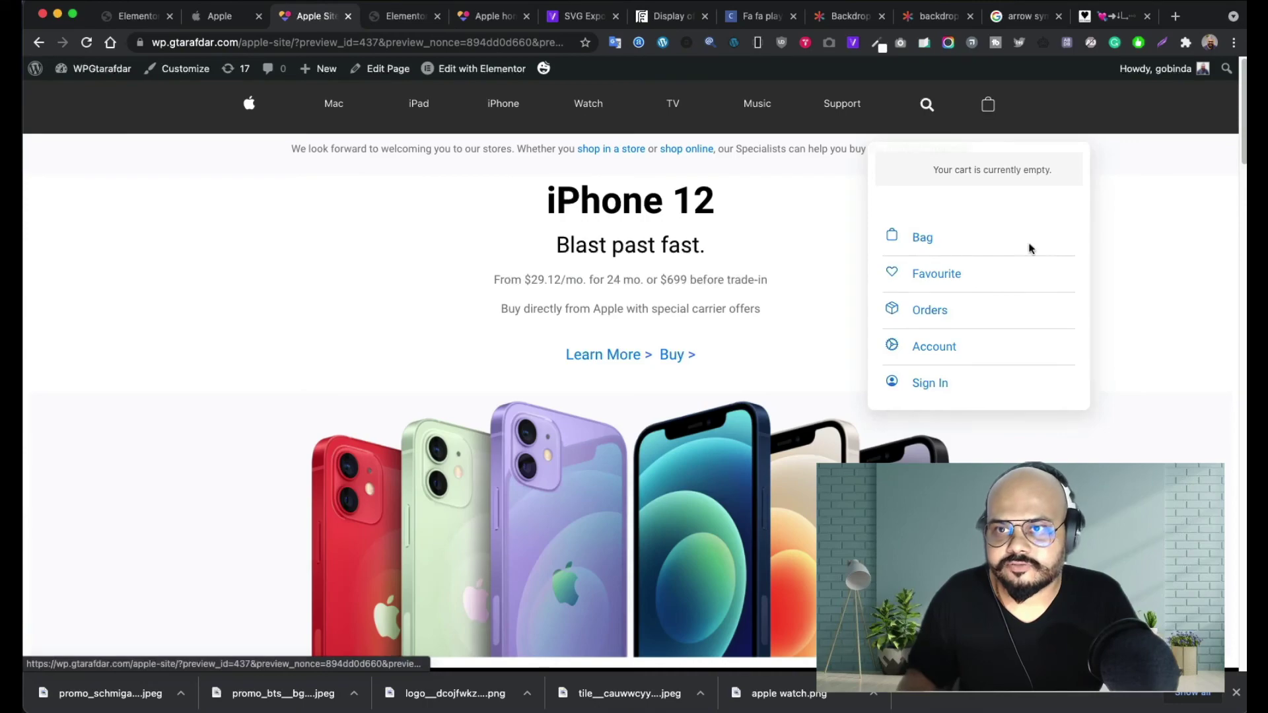
- Reopen the preview's shopping bag menu and check how it behaves while the page scrolls through the product sections
scroll(1037, 257, down, 5)
scroll(1044, 270, up, 5)
click(990, 118)
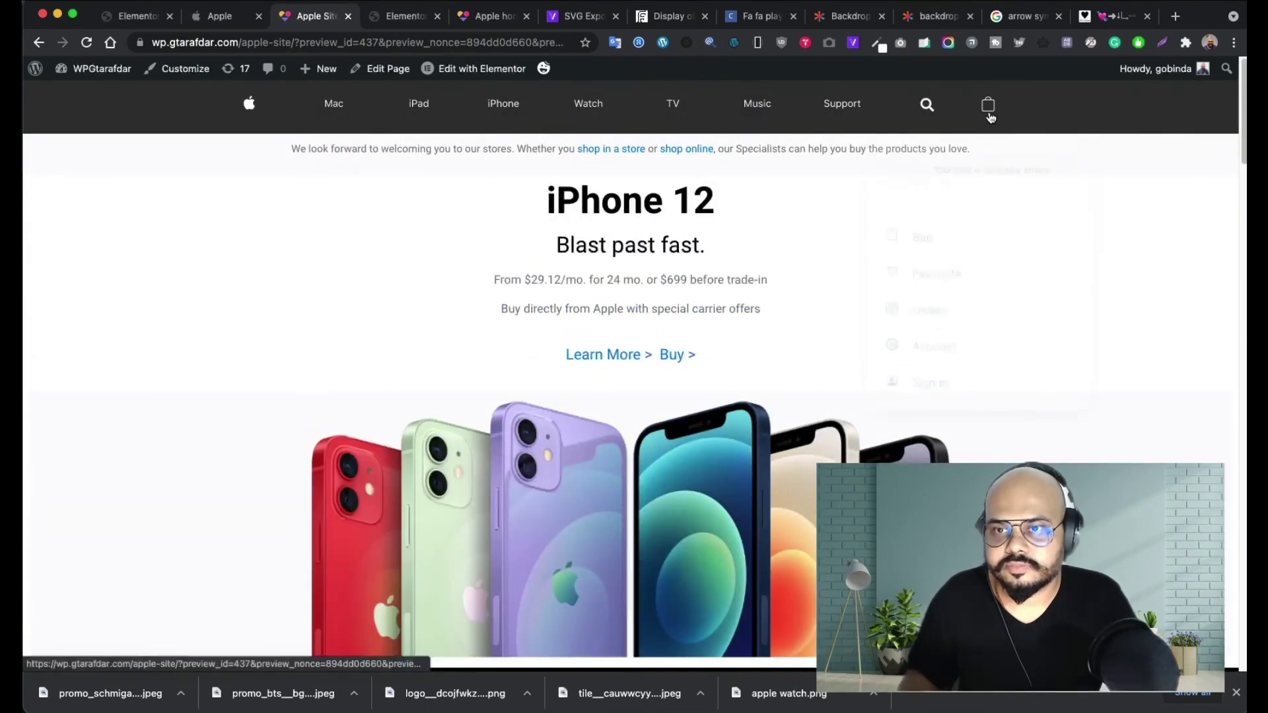
scroll(965, 326, down, 3)
scroll(969, 295, up, 3)
scroll(976, 282, down, 10)
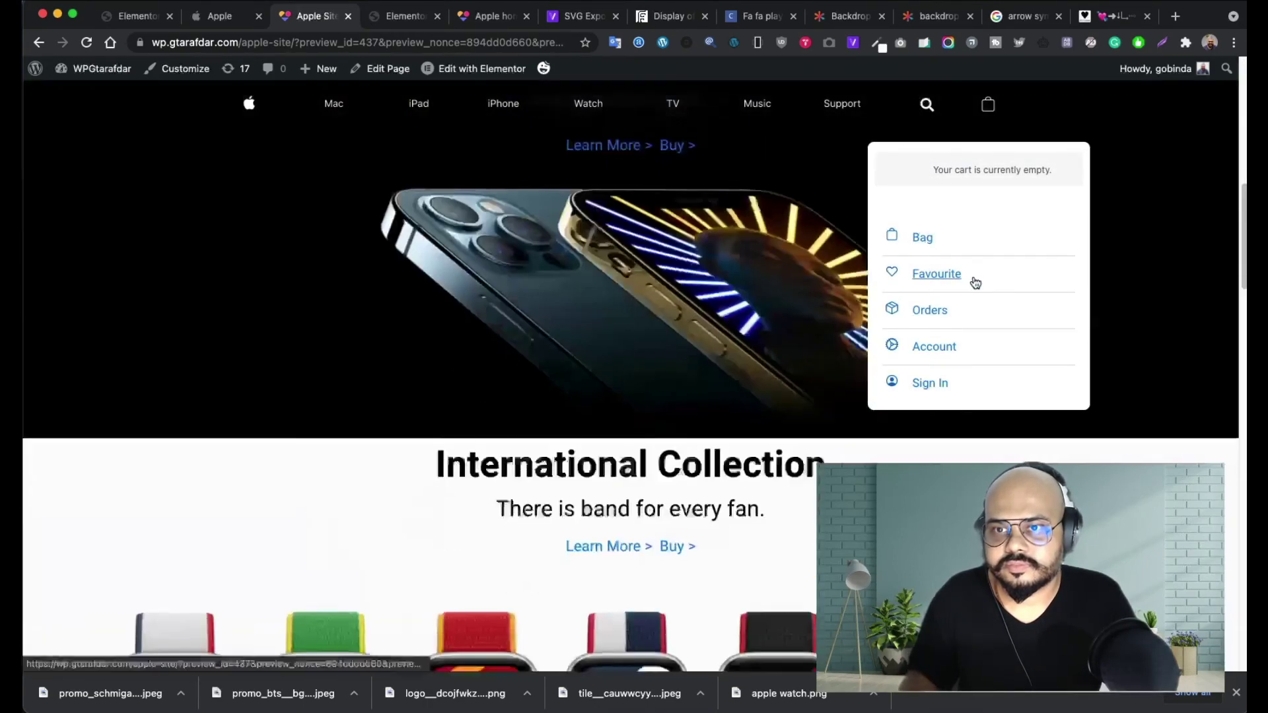
scroll(975, 284, down, 10)
scroll(978, 277, up, 15)
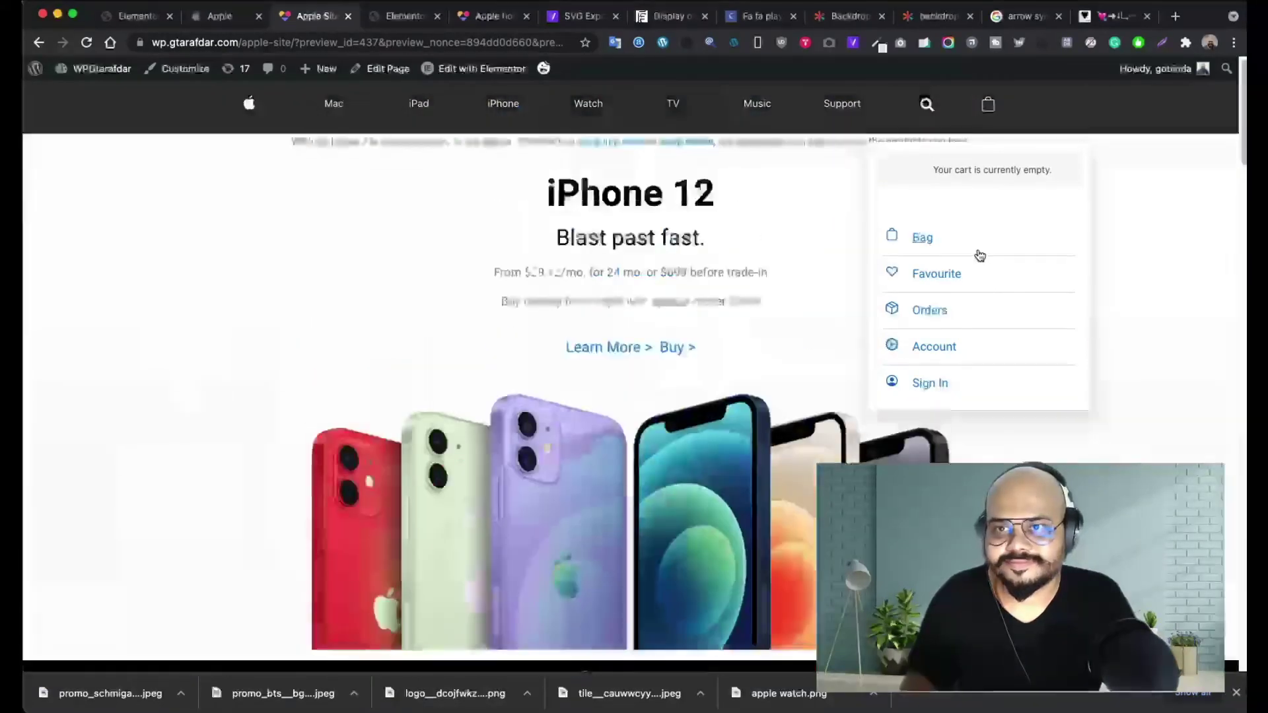
- Compare how the open bag menu behaves during scrolling on apple.com and in the Apple Site preview
click(224, 18)
scroll(971, 235, down, 10)
scroll(976, 254, up, 10)
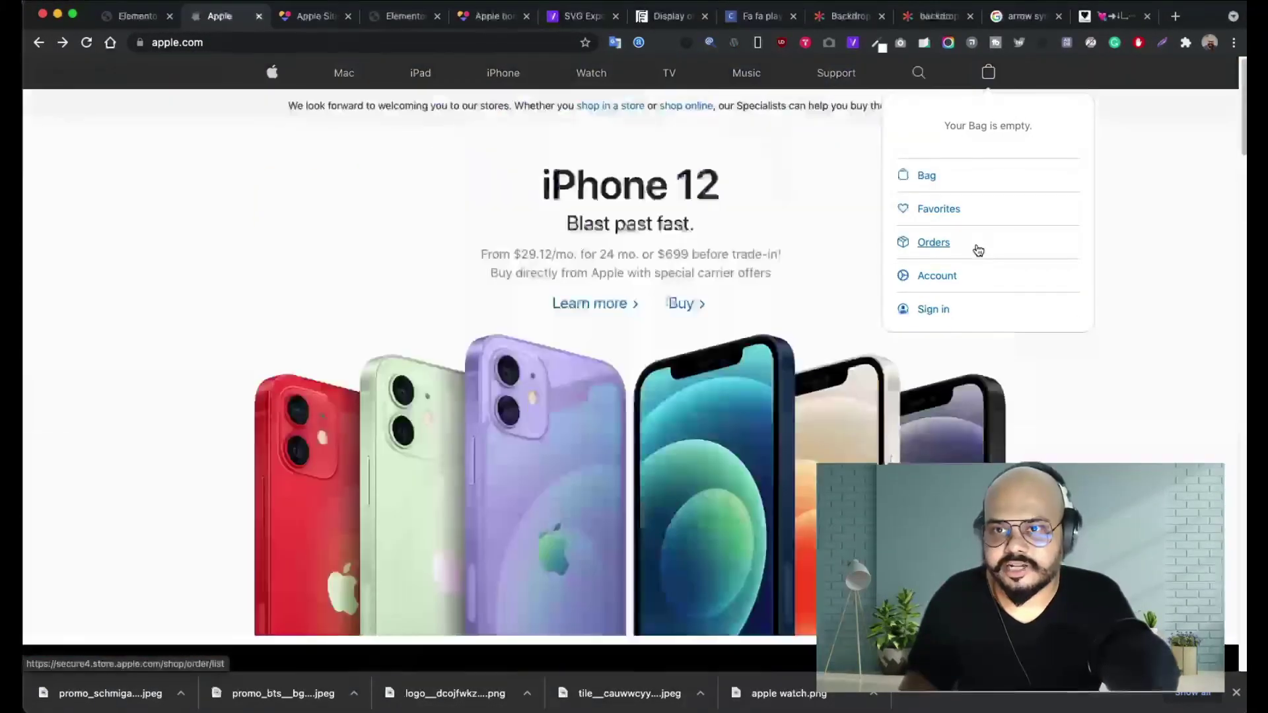
click(310, 17)
scroll(925, 224, down, 5)
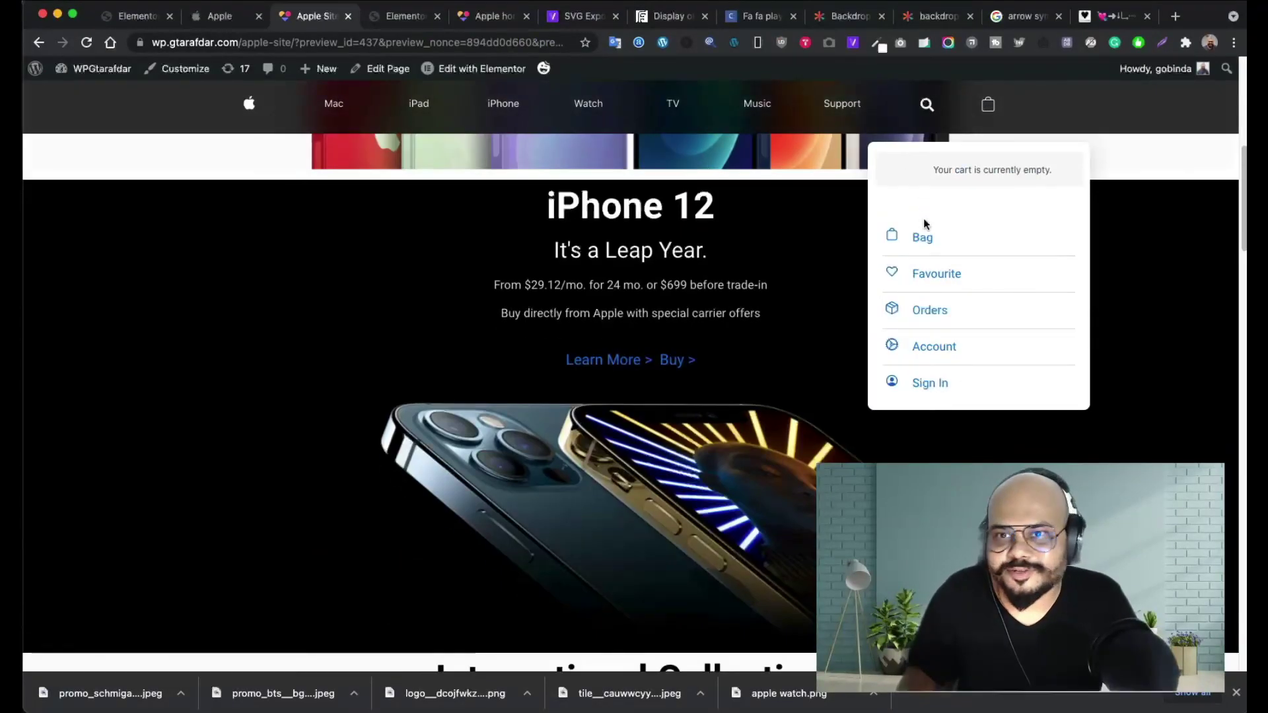
scroll(923, 251, down, 10)
scroll(924, 244, up, 12)
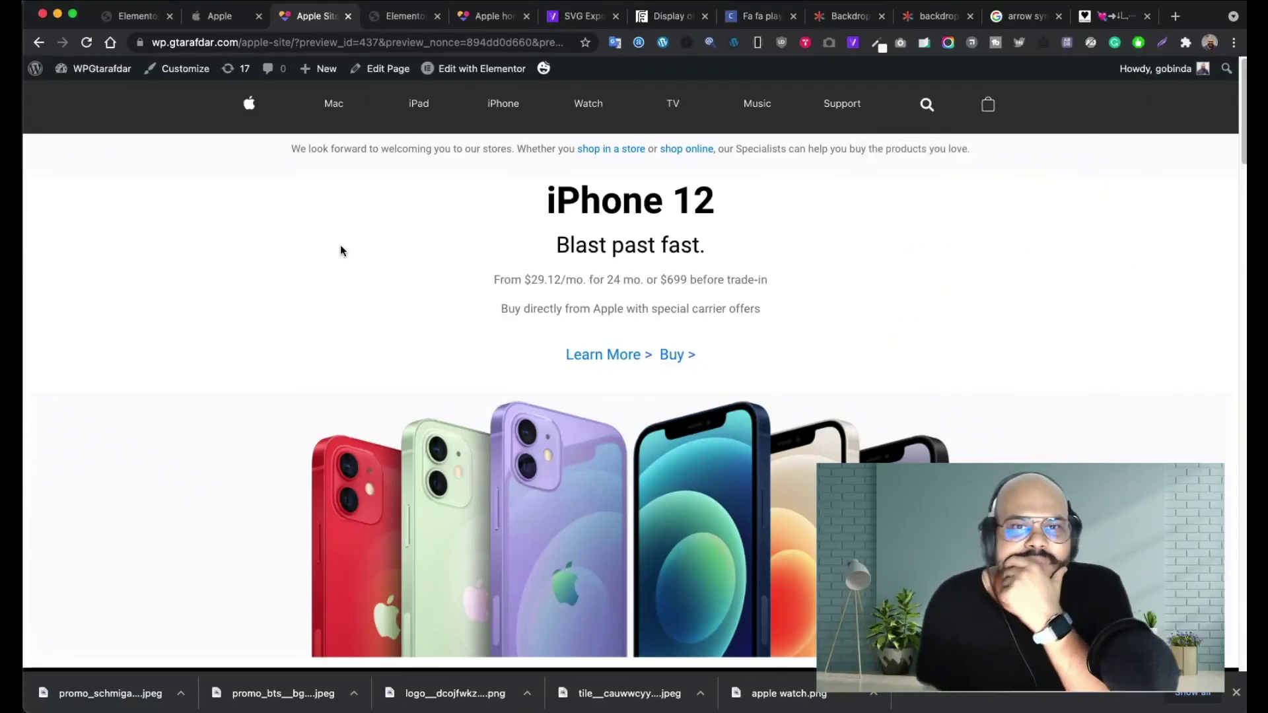
scroll(340, 251, down, 5)
scroll(342, 249, up, 5)
- Show apple.com in the responsive viewer, trying the HDTV 1080p size and settling on iPhone 5/SE
click(219, 20)
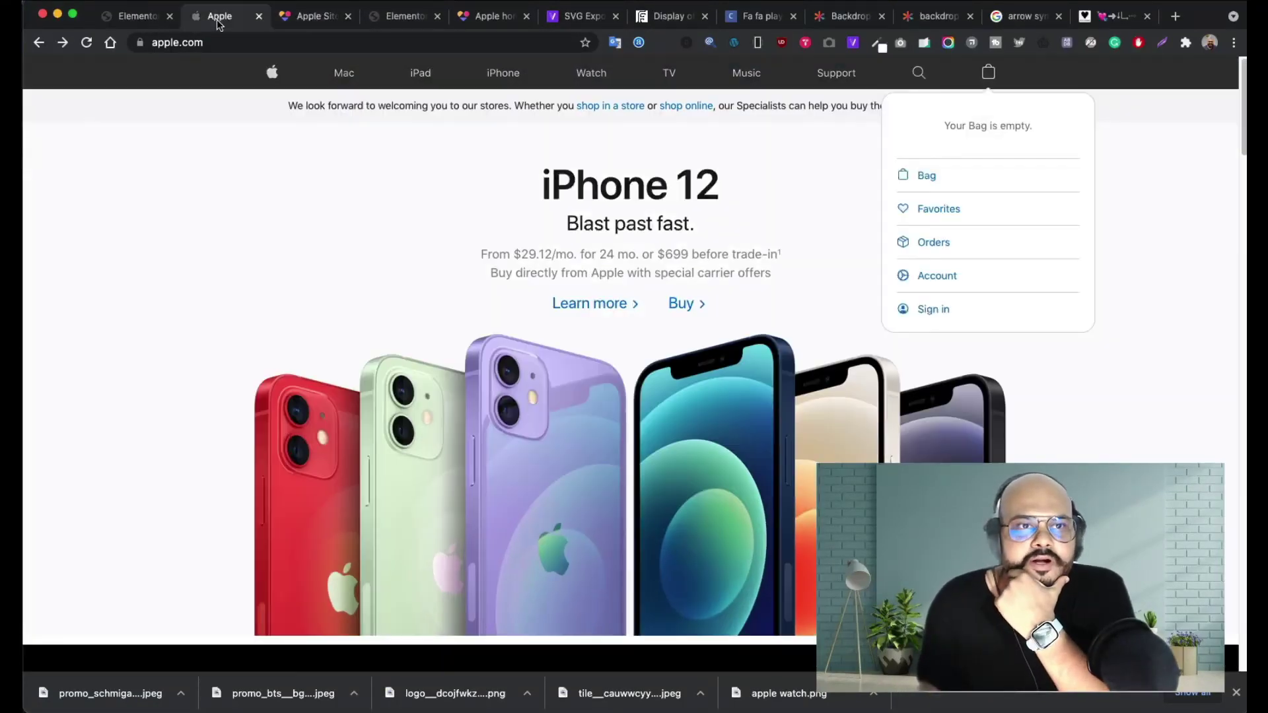
click(757, 46)
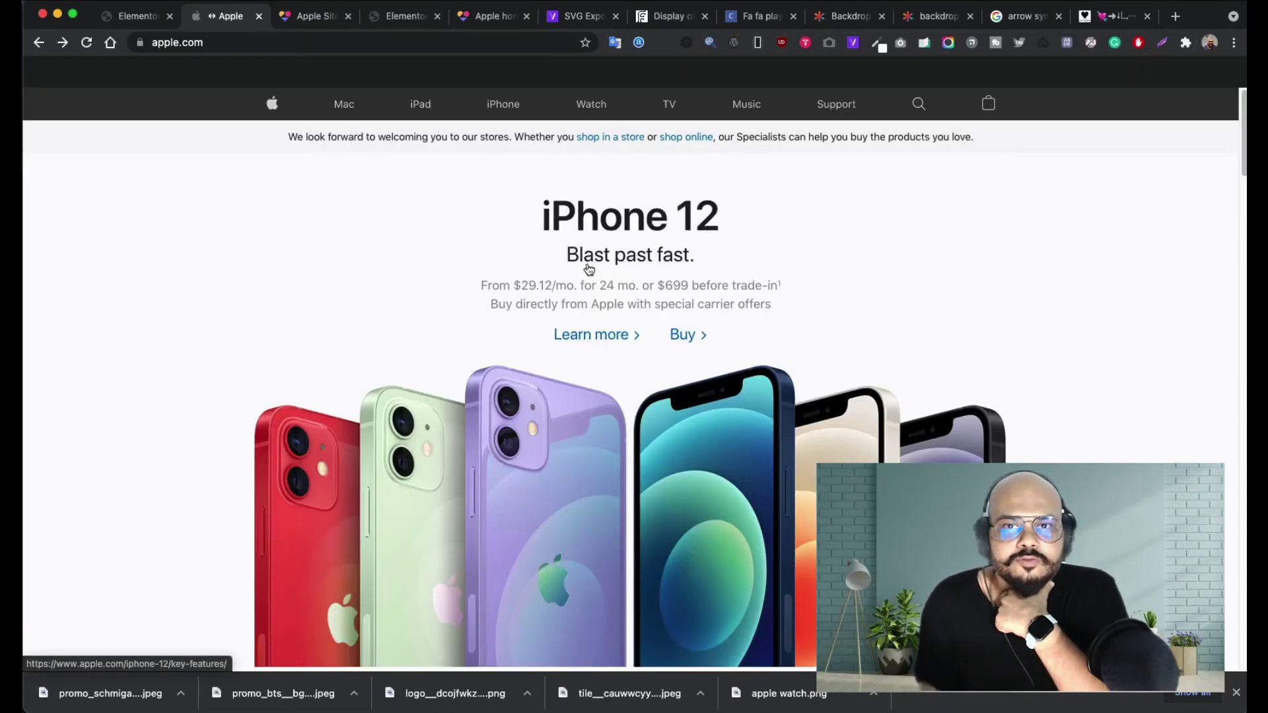
click(76, 84)
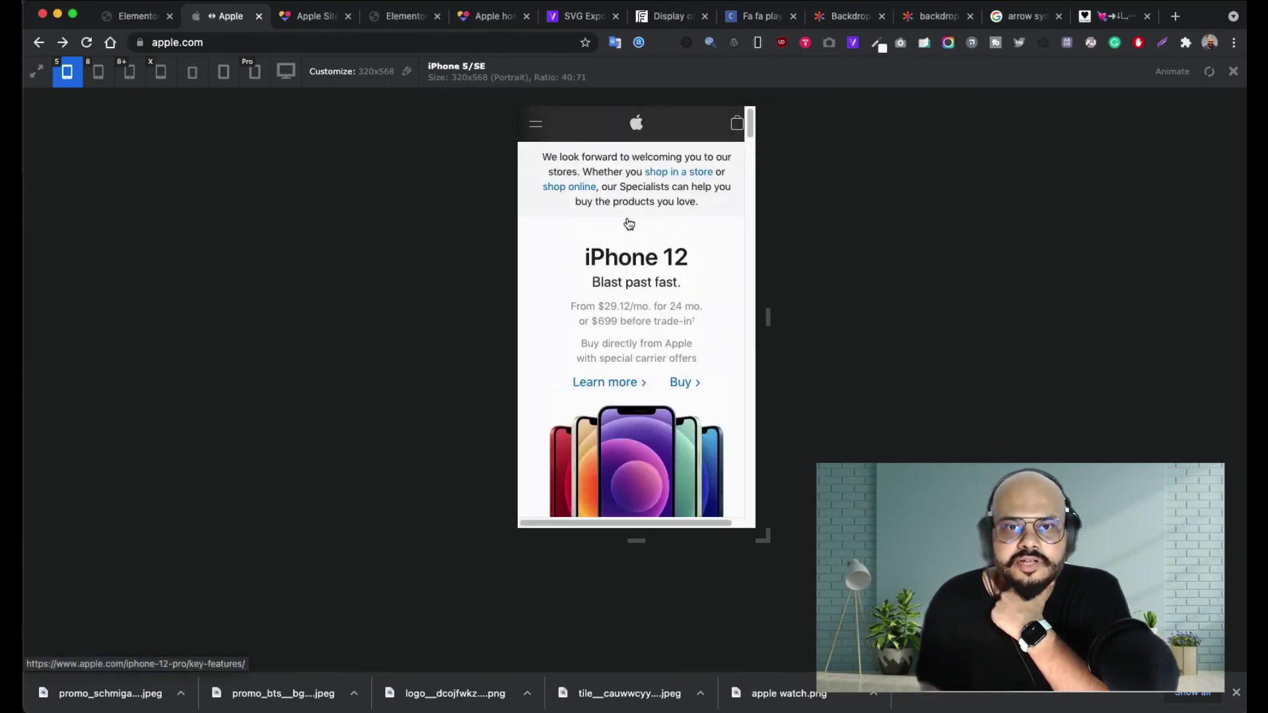
click(285, 72)
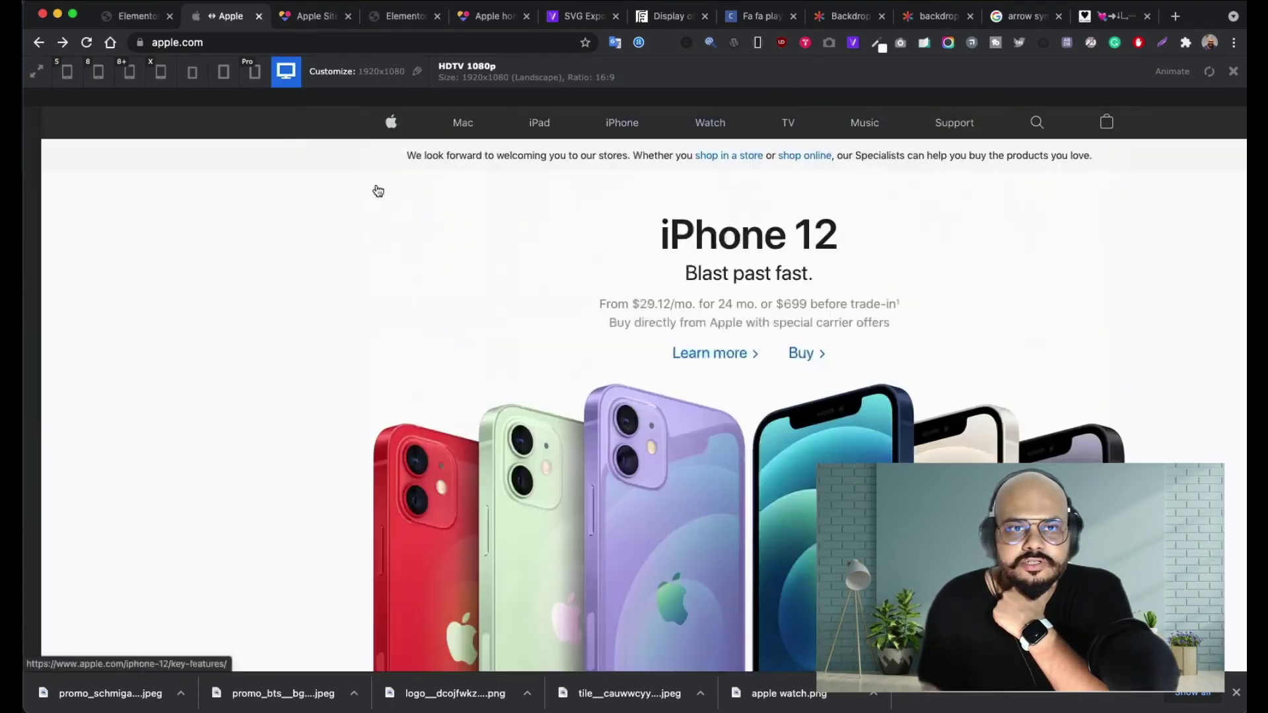
click(67, 71)
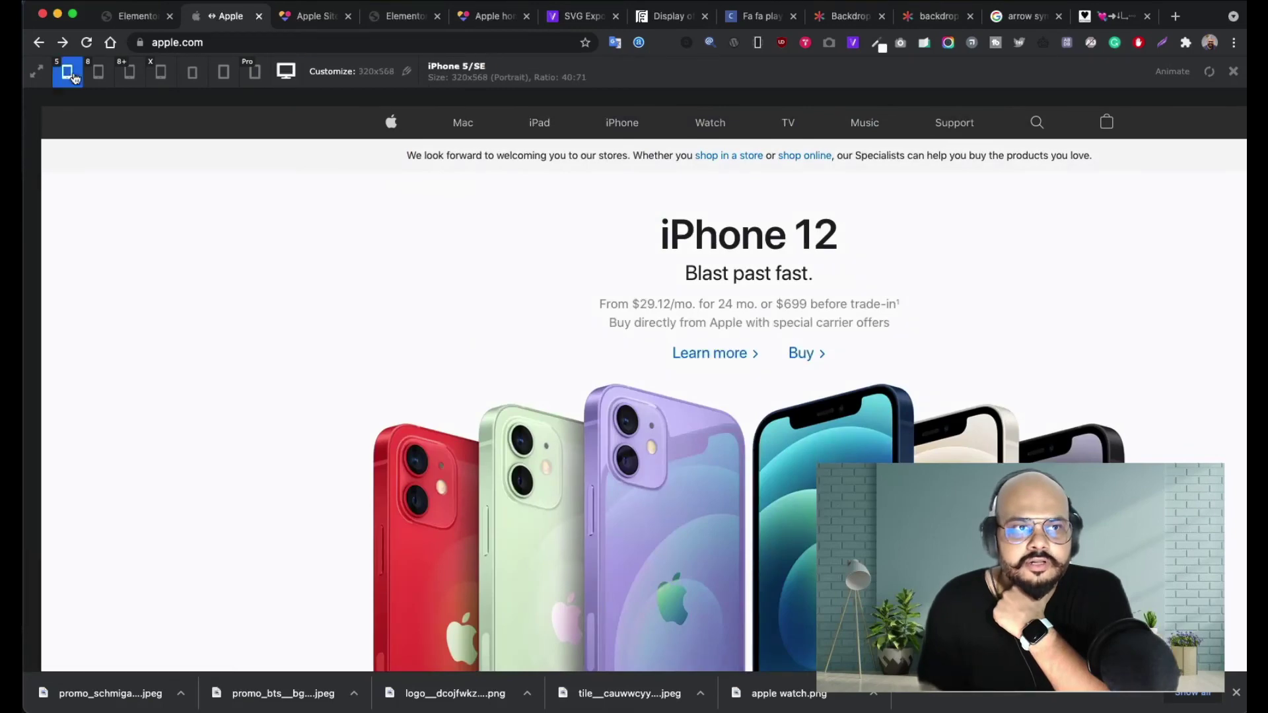
- Examine apple.com's mobile layout from the iPhone 12 hero to the iMac section and back to the start
scroll(604, 251, down, 7)
scroll(606, 261, up, 12)
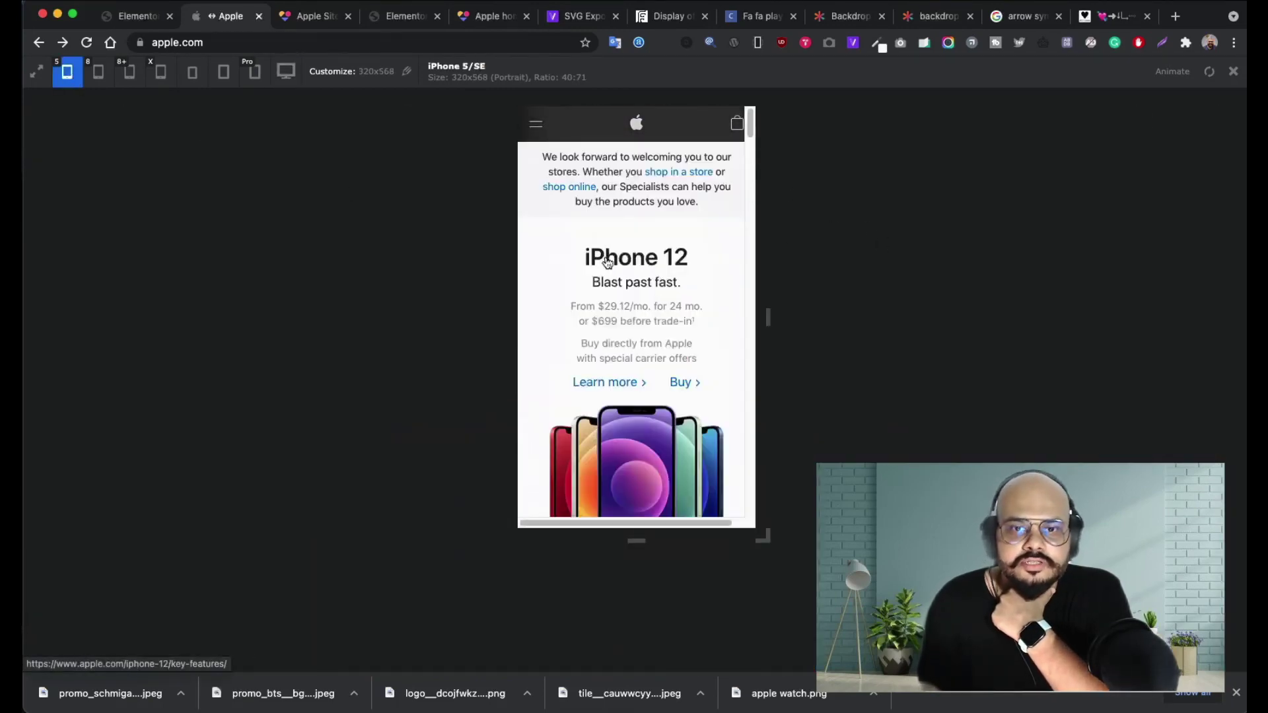
scroll(607, 264, down, 10)
scroll(606, 263, up, 4)
scroll(605, 263, down, 4)
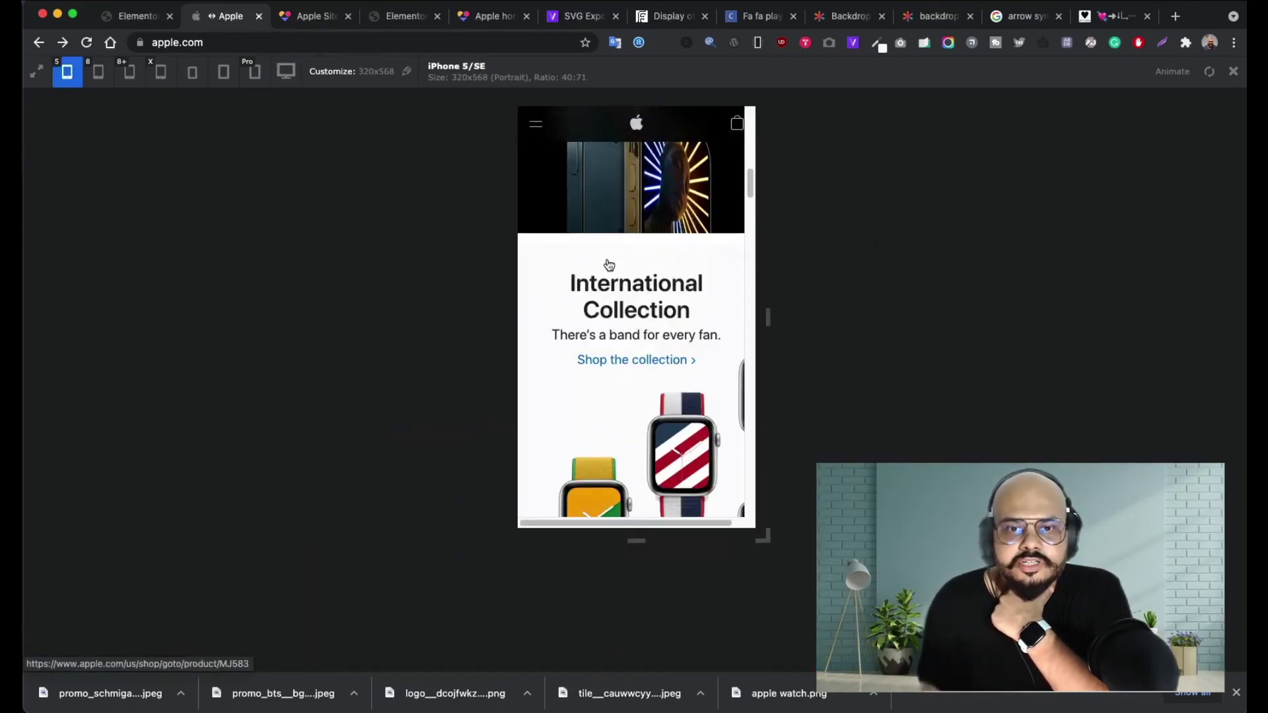
scroll(605, 263, up, 3)
scroll(609, 259, down, 6)
scroll(611, 258, down, 8)
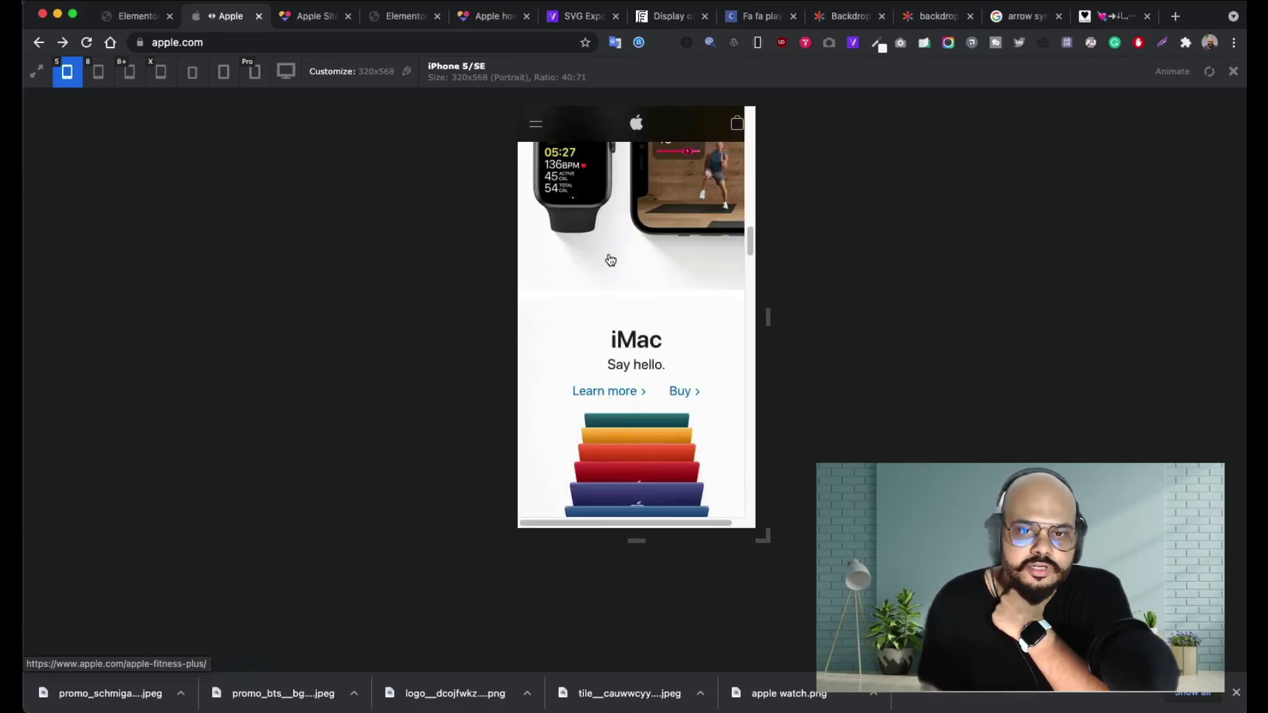
scroll(610, 261, up, 4)
scroll(620, 284, down, 4)
scroll(625, 295, down, 2)
scroll(623, 292, up, 12)
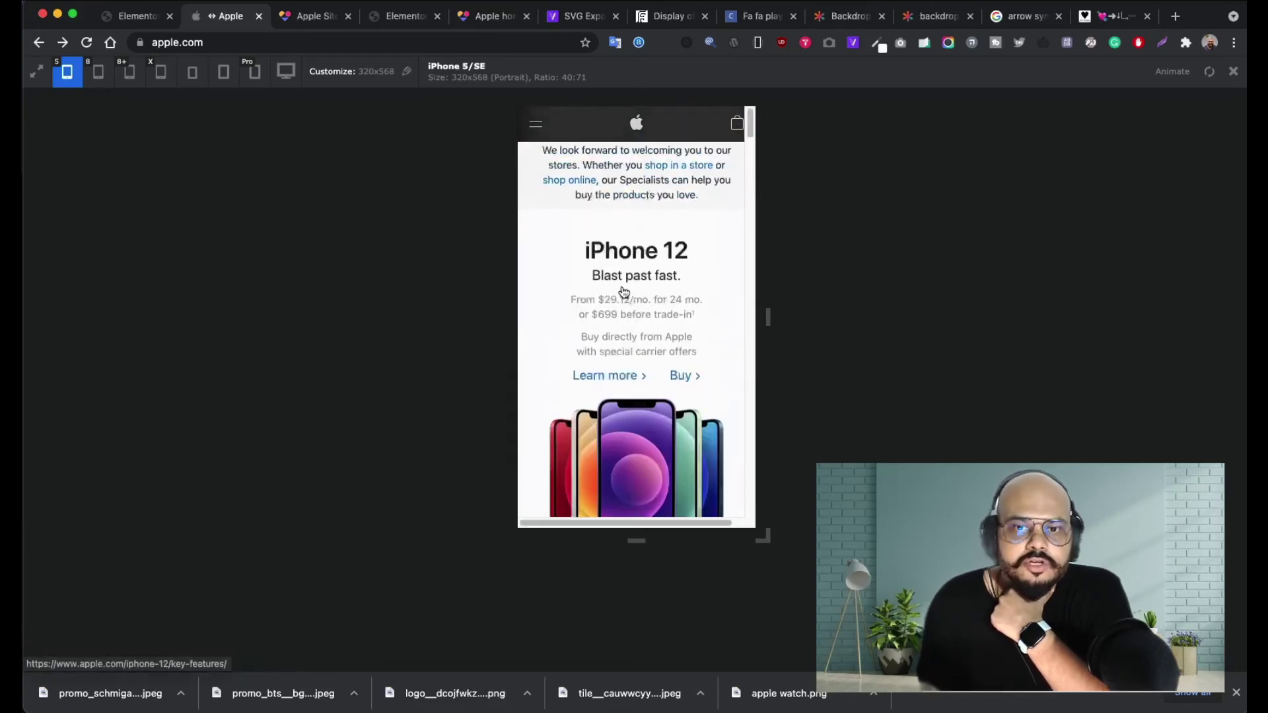
- Show the Apple Site preview in the responsive viewer at the iPhone 5/SE size
click(314, 21)
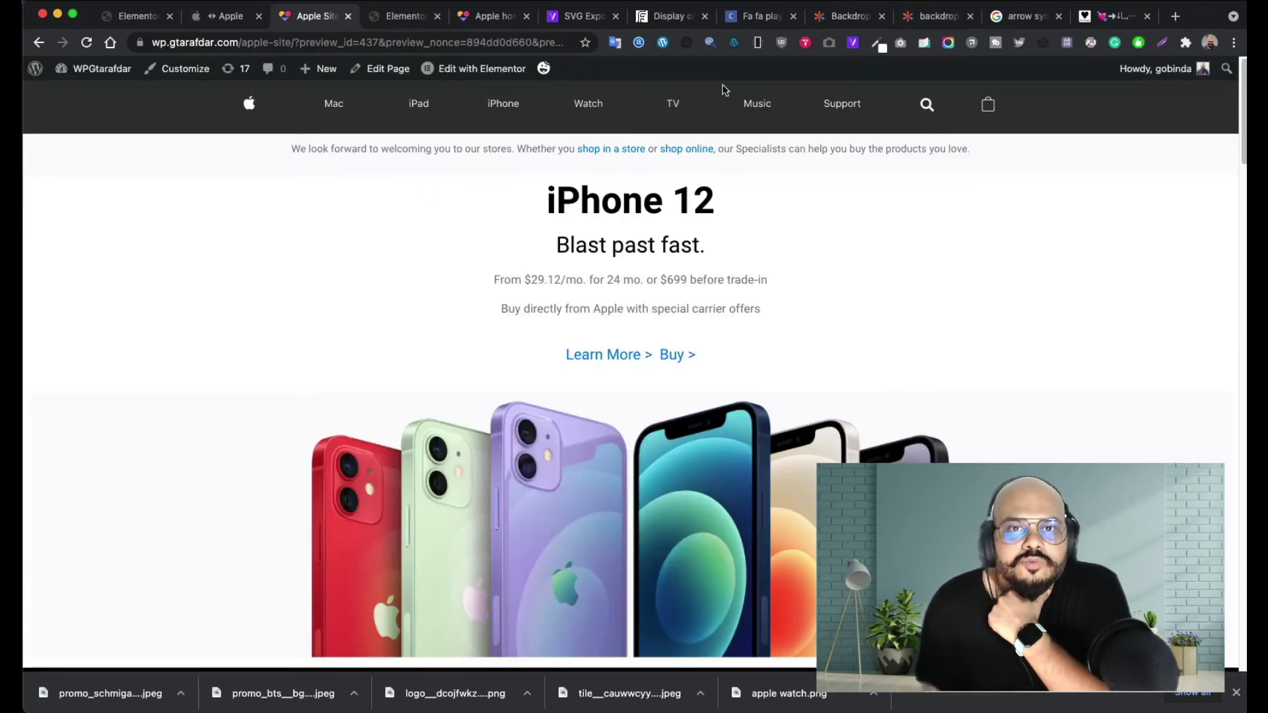
click(763, 44)
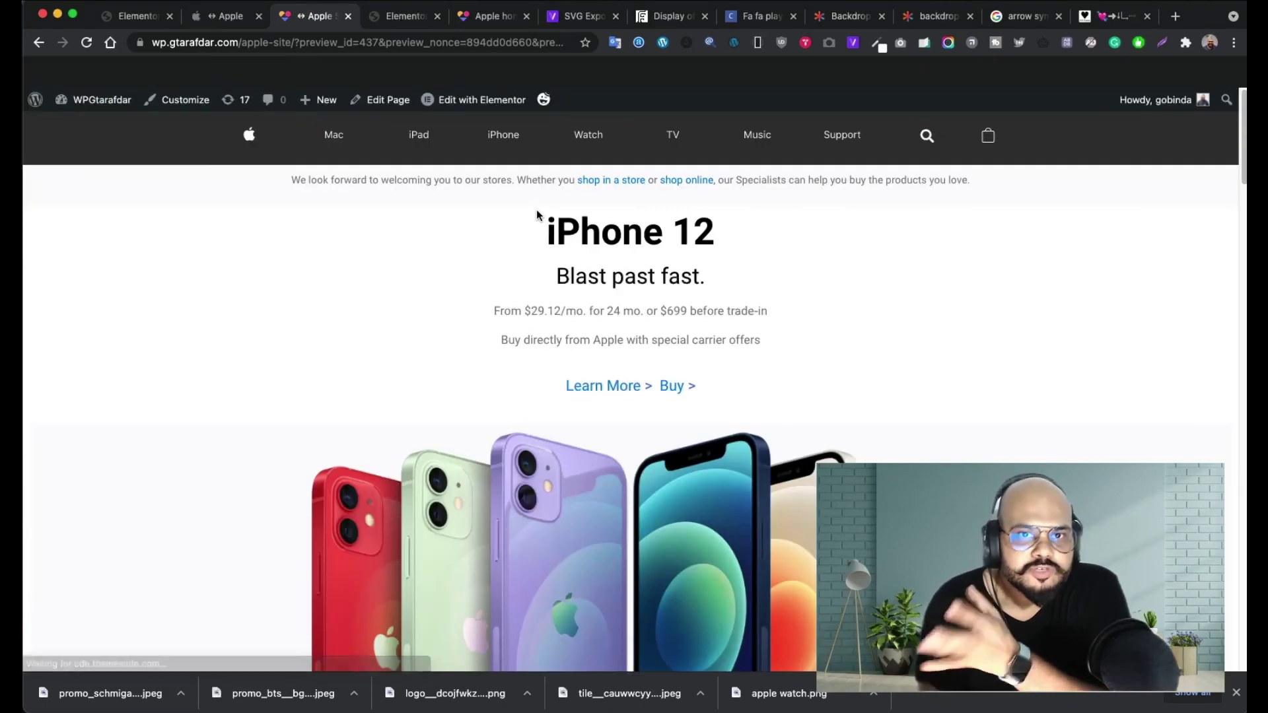
scroll(632, 244, down, 5)
scroll(555, 226, up, 2)
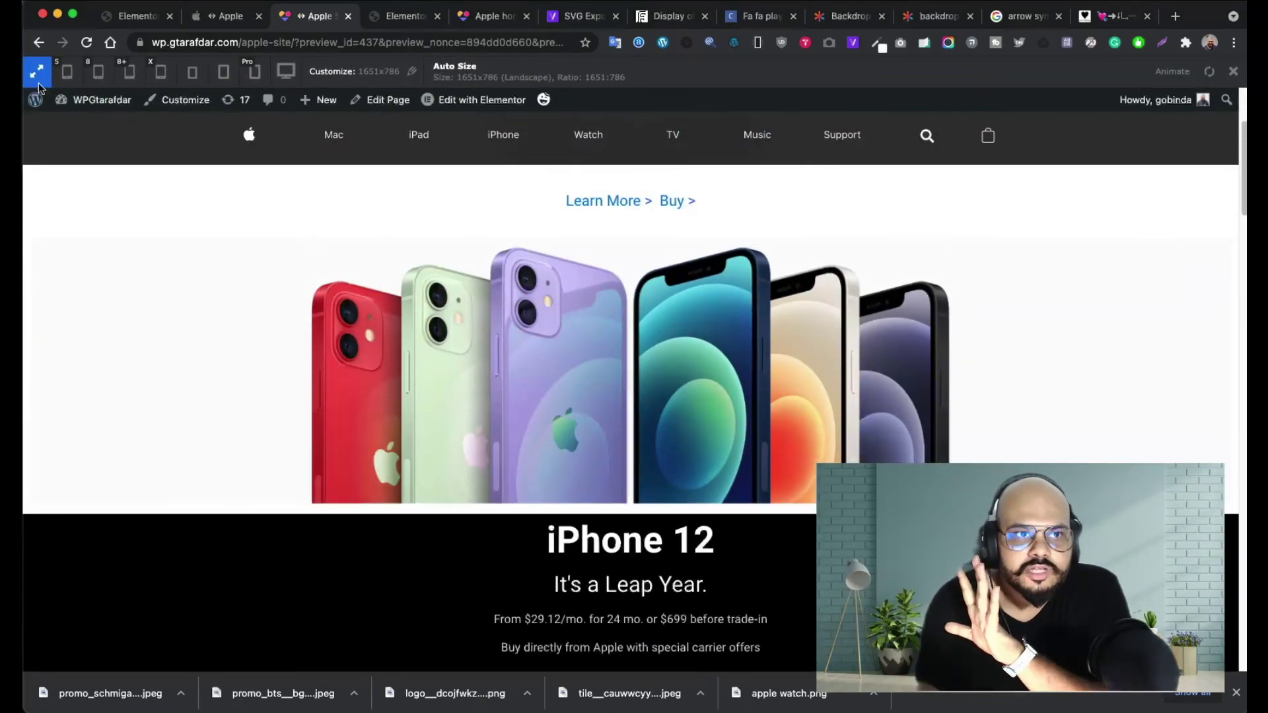
click(65, 74)
- Examine the mobile layout of the preview's product sections, from the watches and Fitness+ through the Apple Card and Schmigadoon tiles
scroll(641, 237, down, 10)
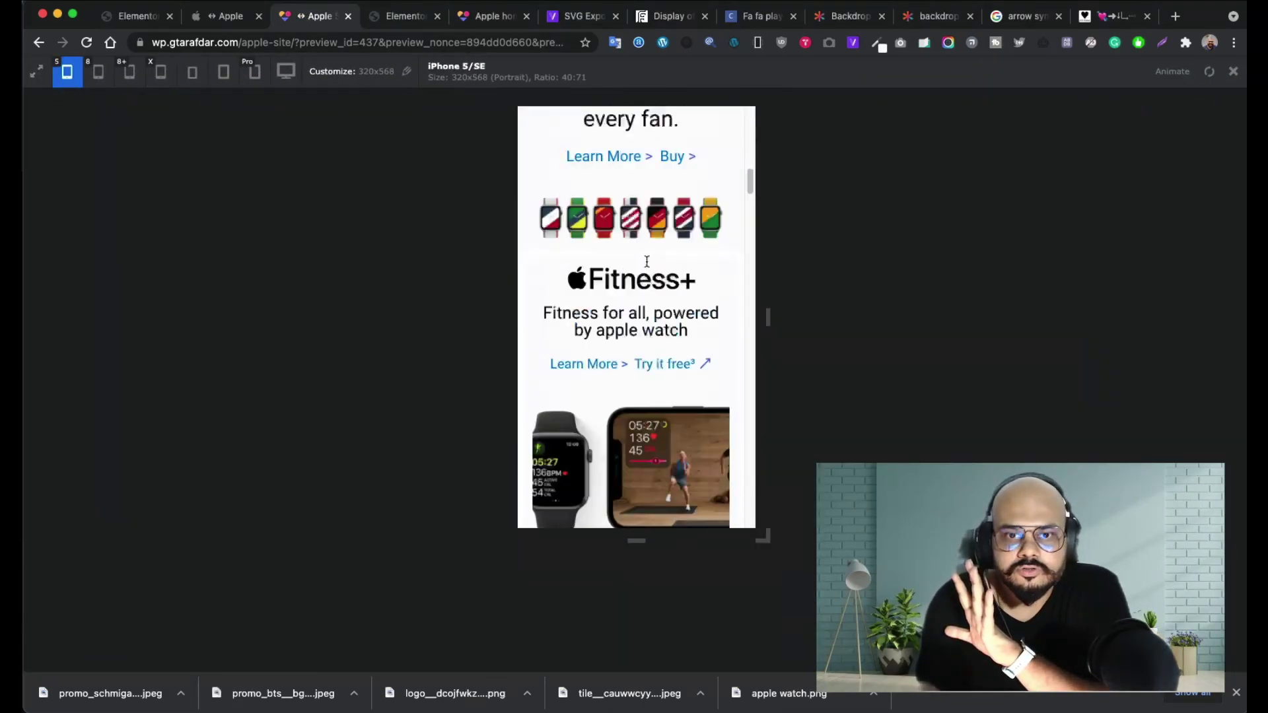
scroll(646, 264, up, 3)
scroll(646, 269, down, 7)
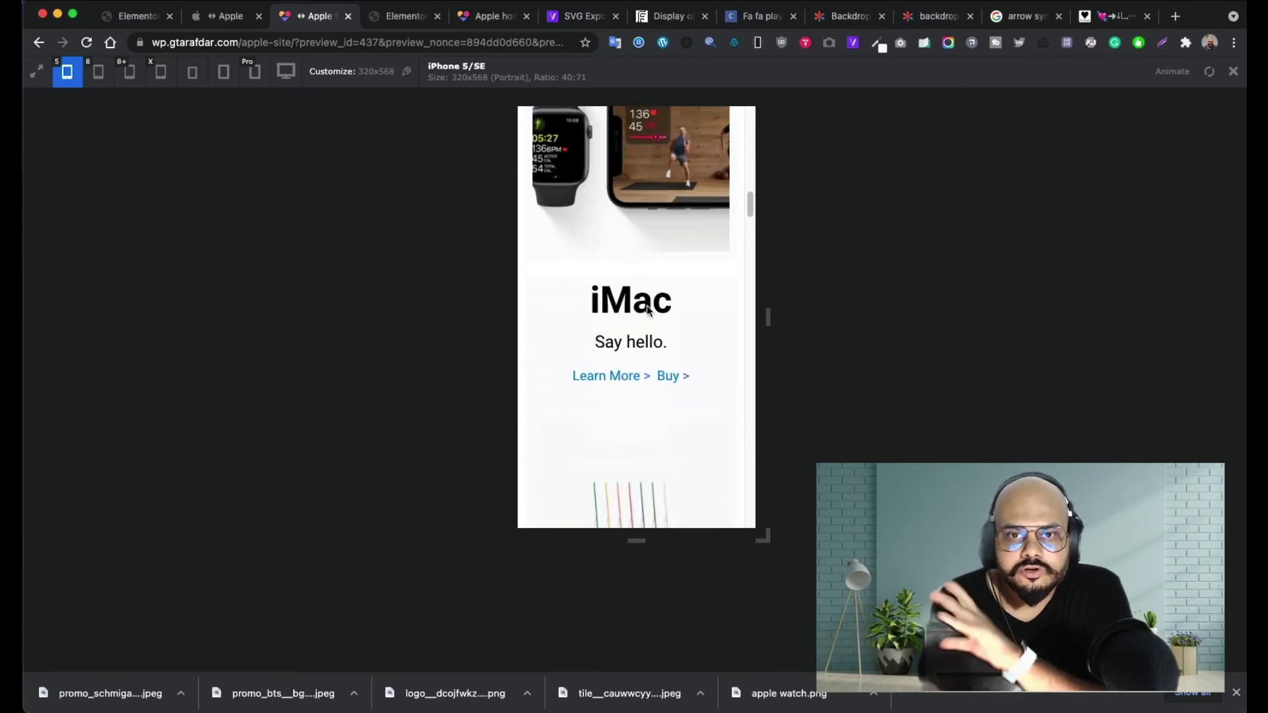
scroll(651, 383, down, 10)
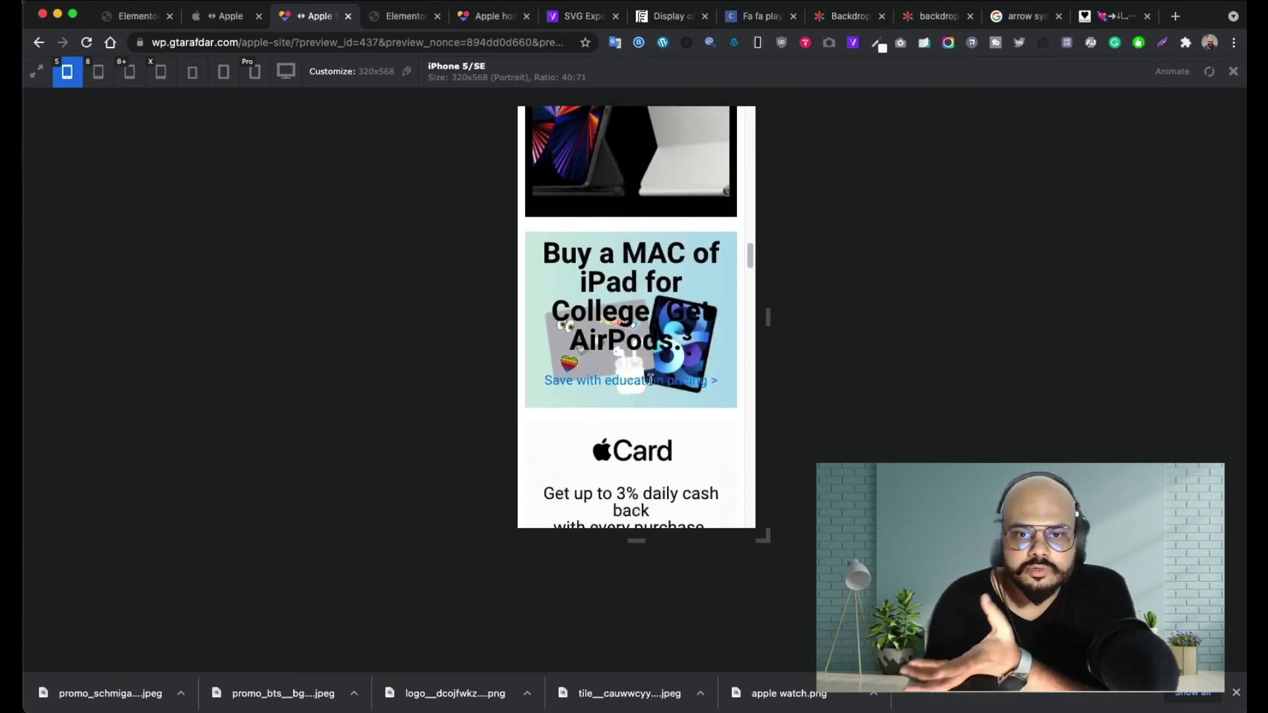
scroll(650, 380, down, 5)
scroll(640, 330, up, 8)
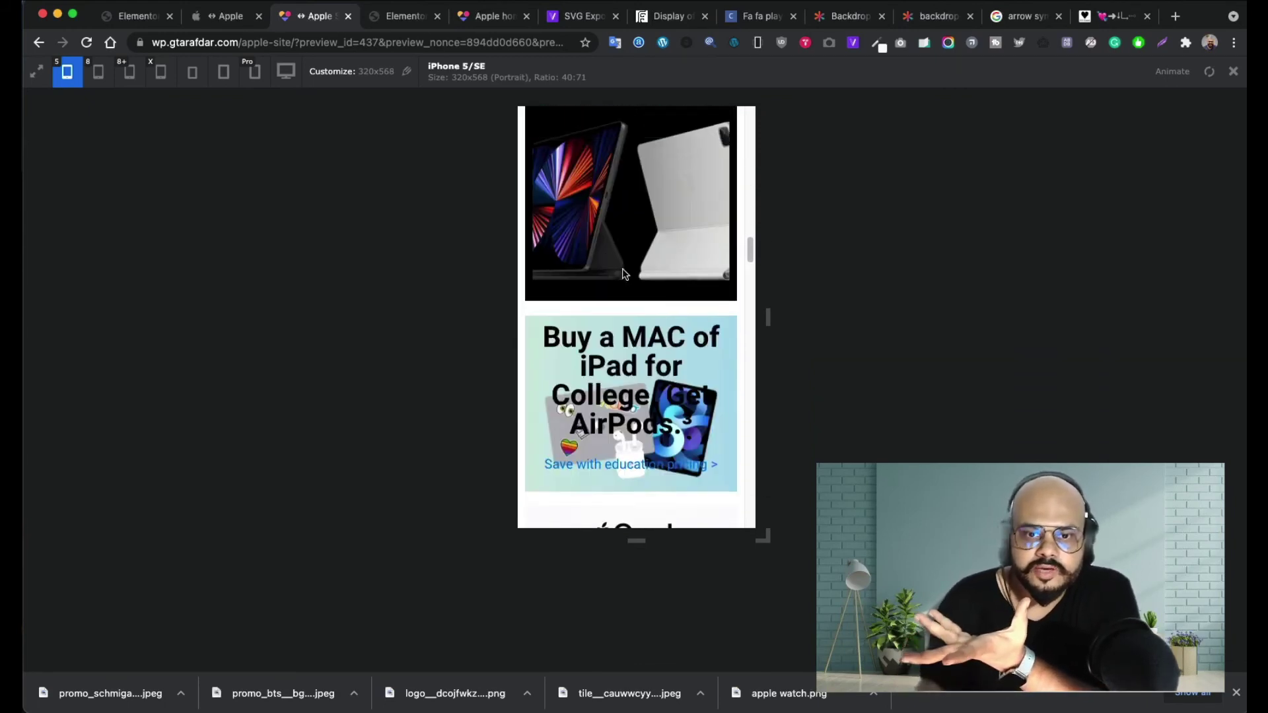
scroll(639, 308, down, 4)
scroll(639, 307, down, 8)
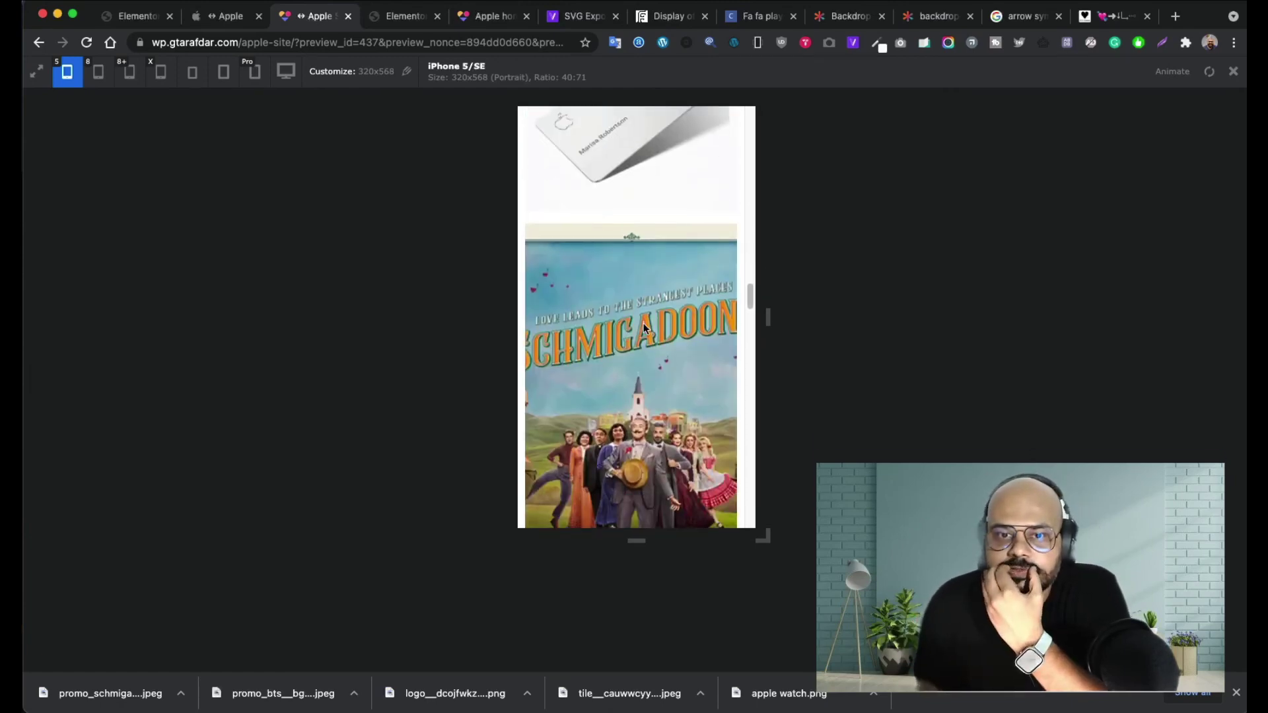
scroll(644, 327, down, 5)
scroll(644, 328, up, 5)
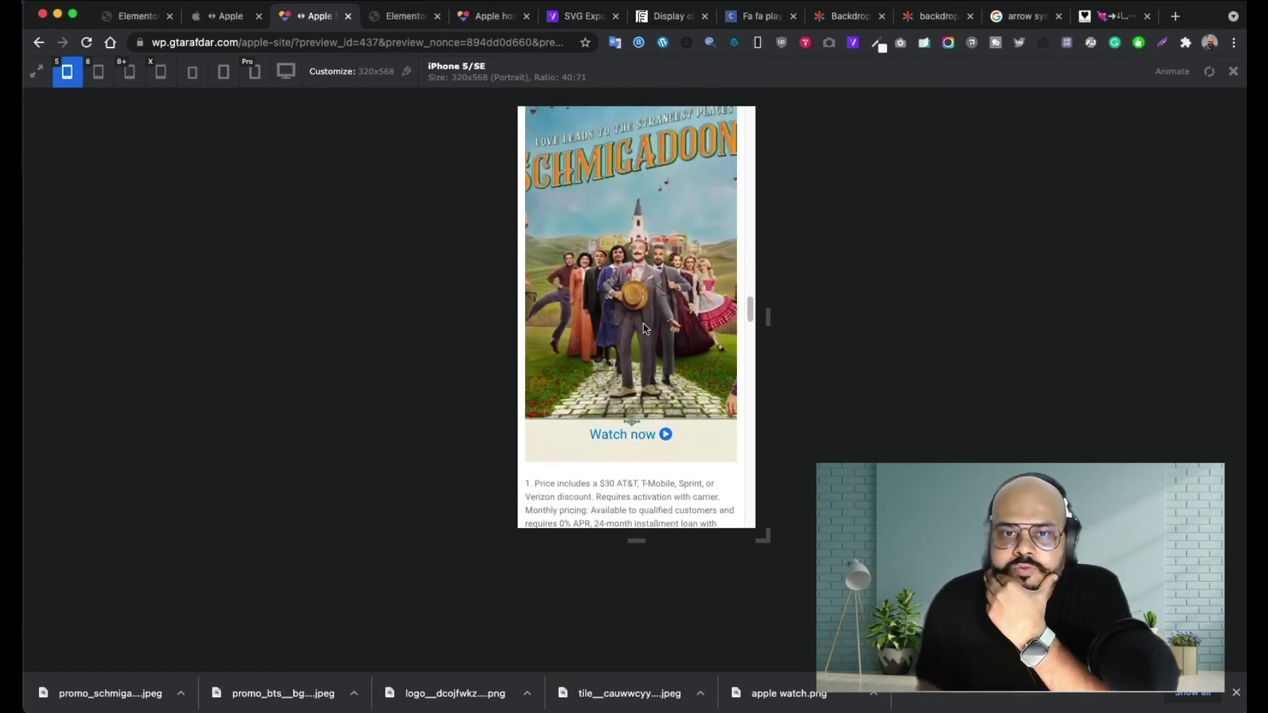
scroll(644, 326, up, 4)
- Review the mobile layout of the preview's footnotes and footer links, then return to the iPhone 12 hero
scroll(643, 324, down, 15)
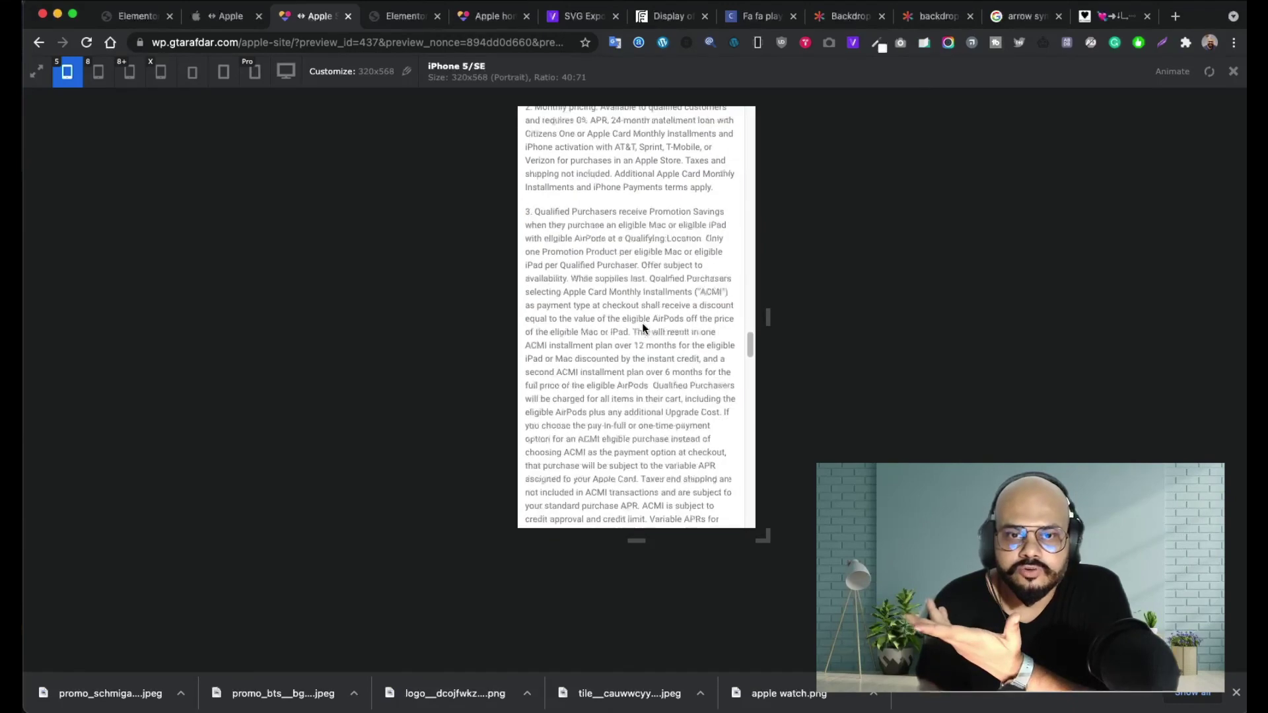
scroll(640, 324, down, 10)
scroll(639, 326, up, 5)
scroll(640, 325, down, 12)
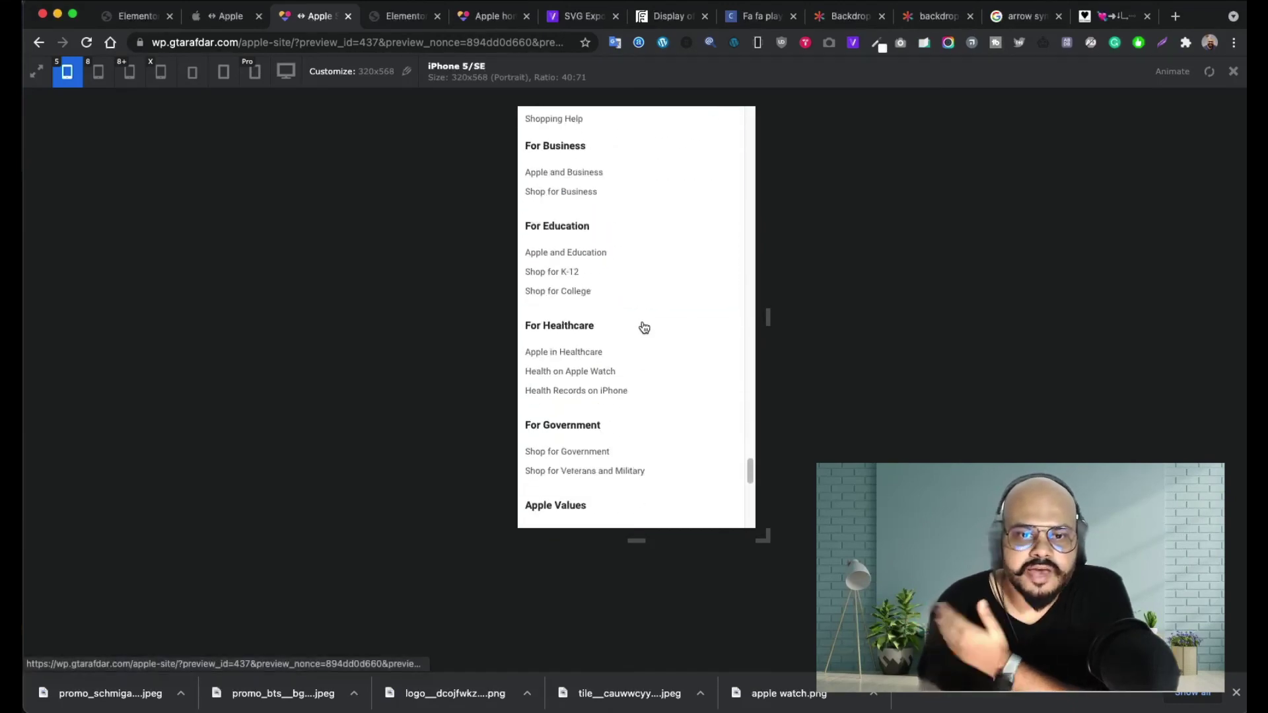
scroll(519, 256, down, 8)
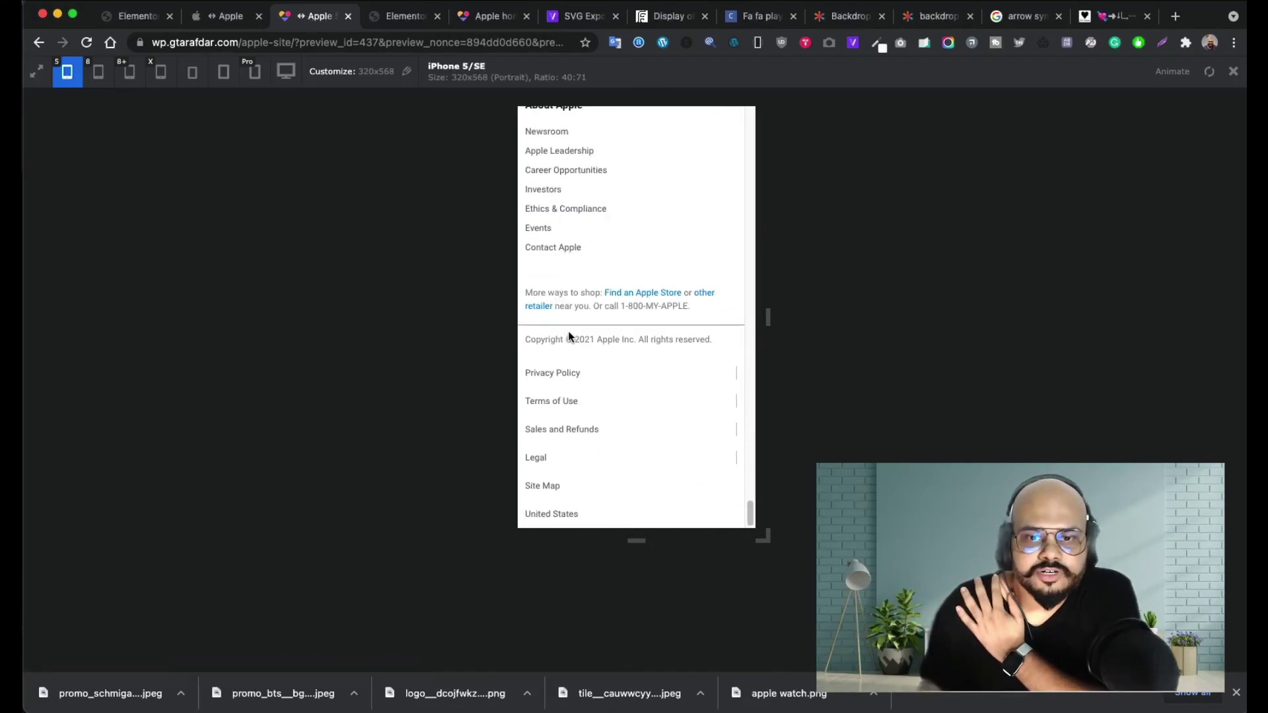
scroll(572, 219, up, 15)
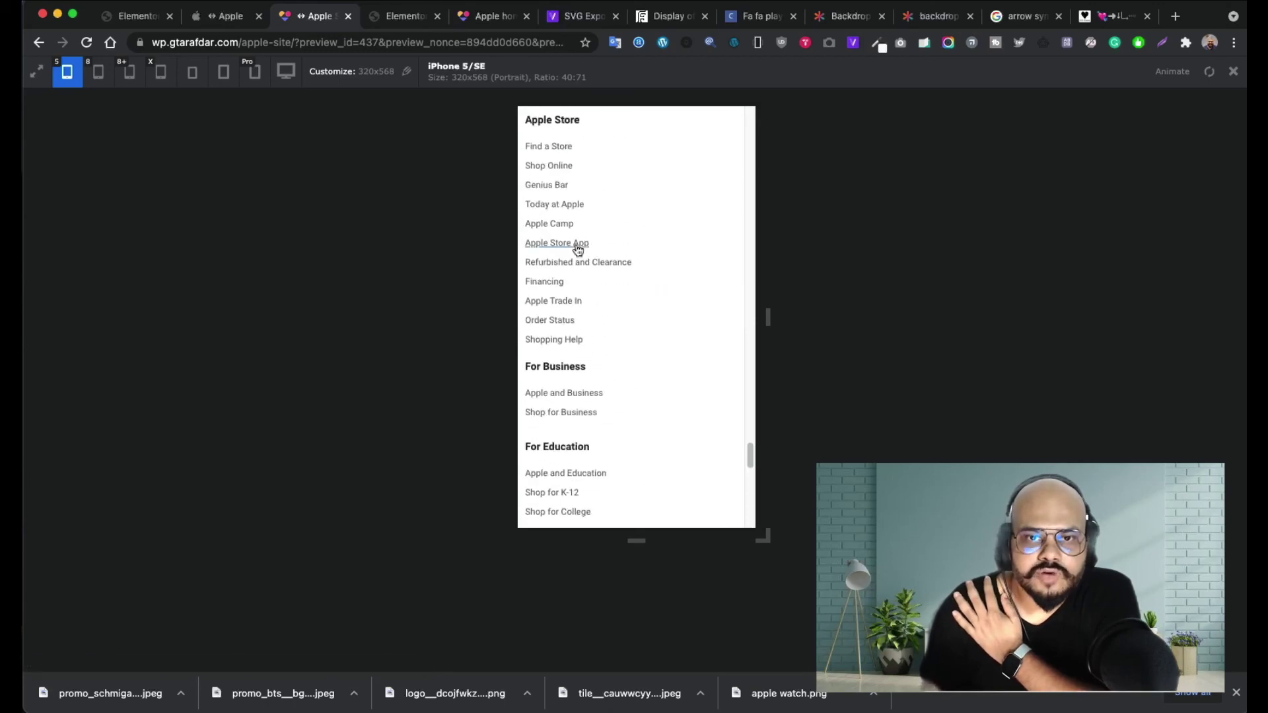
scroll(548, 214, up, 20)
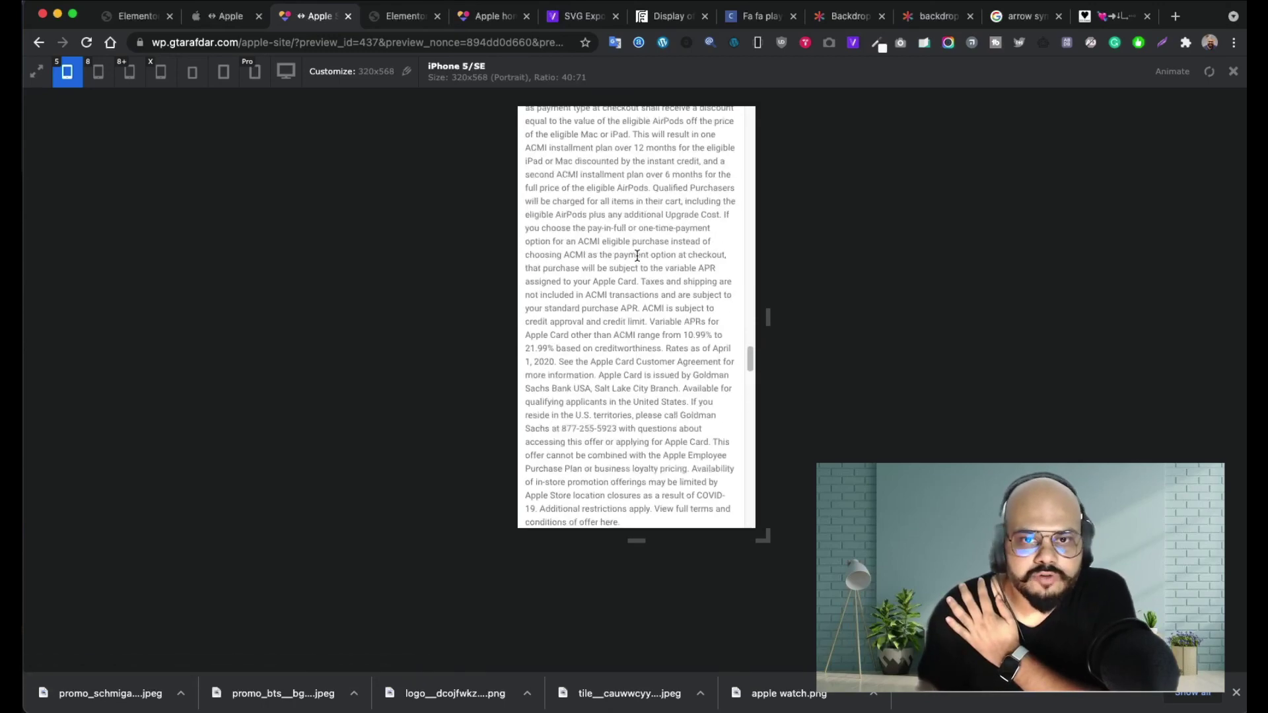
scroll(637, 256, up, 10)
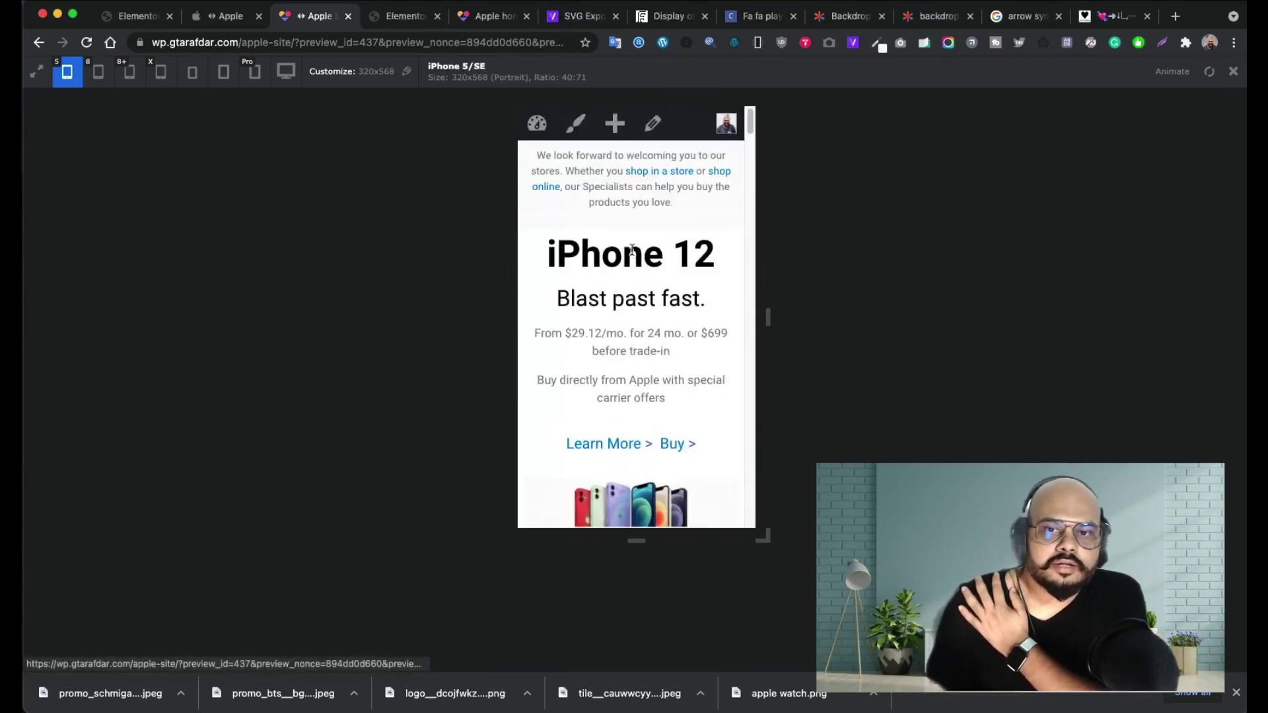
scroll(594, 235, down, 3)
scroll(594, 232, up, 3)
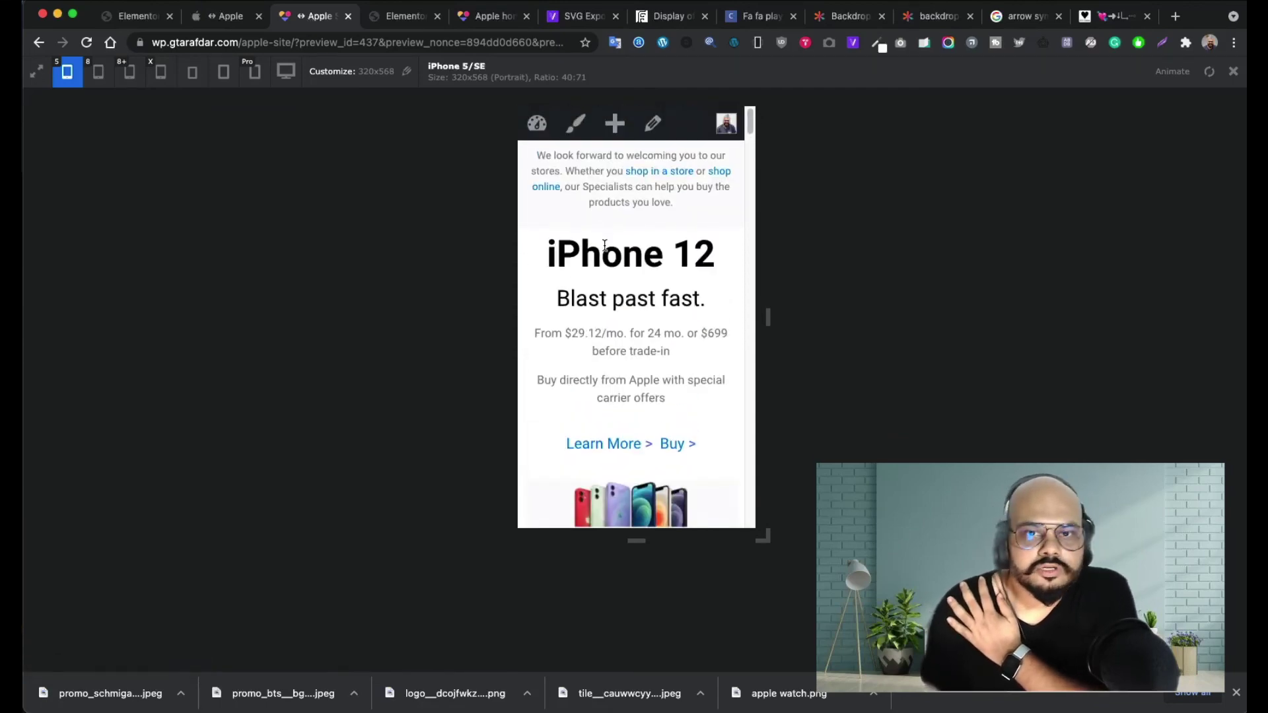
- Switch back to the Elementor editor and bring up the page header in the mobile responsive view
click(132, 16)
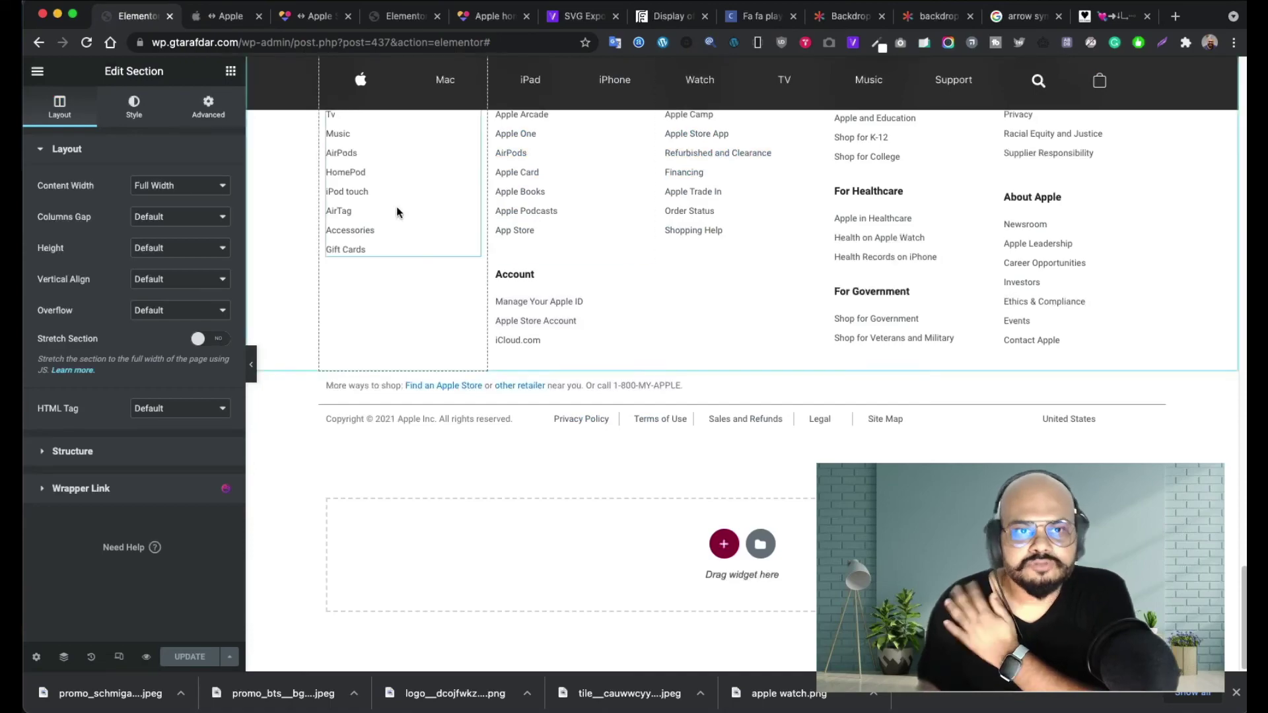
scroll(449, 222, up, 8)
scroll(447, 221, up, 10)
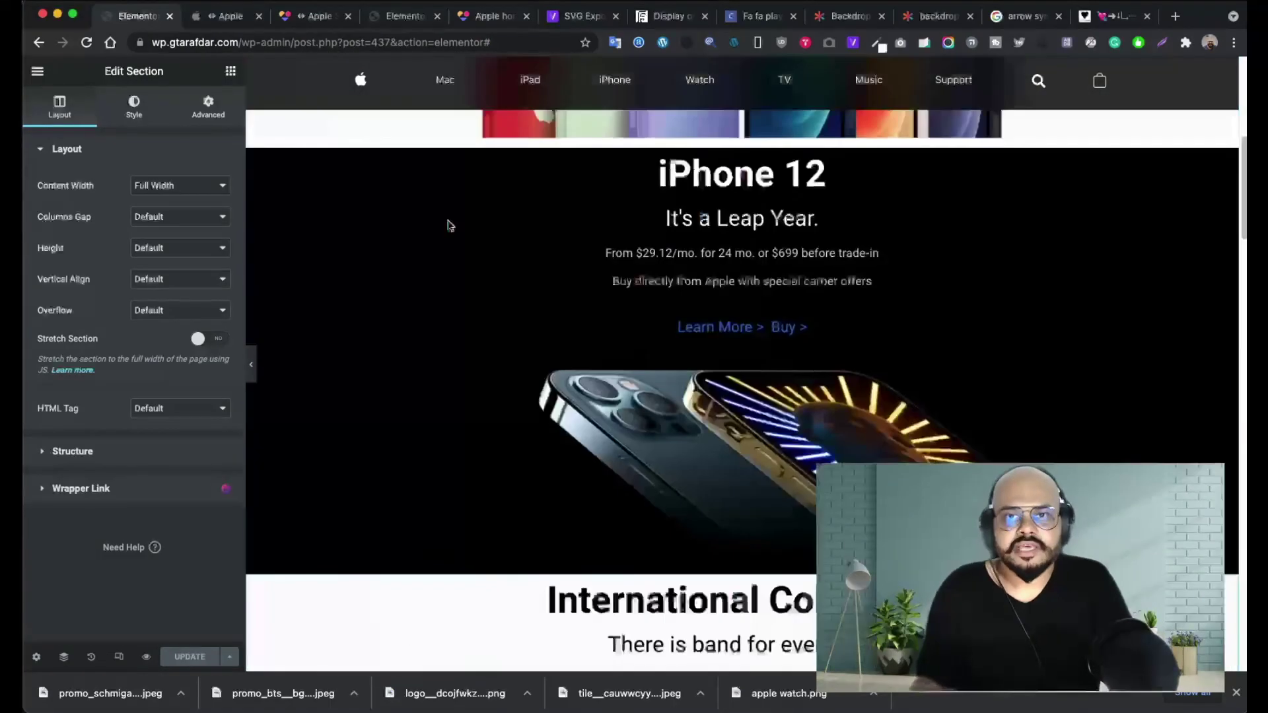
click(119, 657)
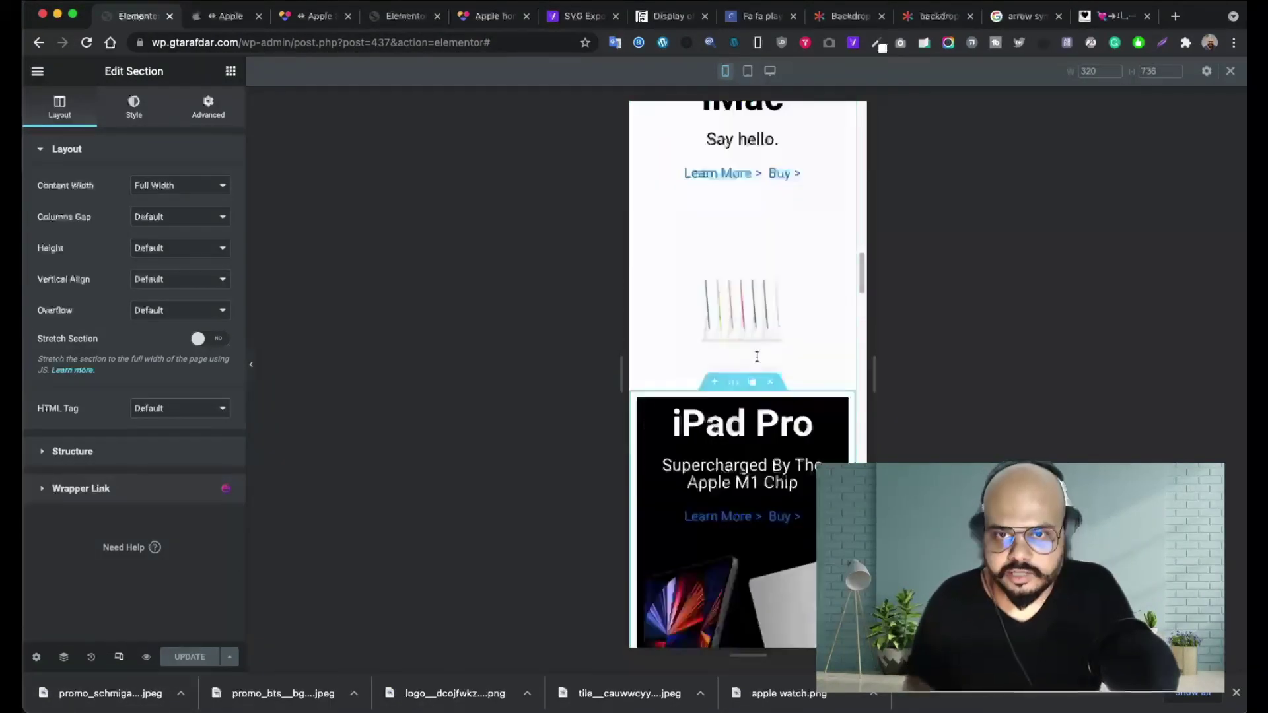
scroll(727, 343, up, 10)
scroll(756, 359, up, 5)
scroll(701, 542, down, 1)
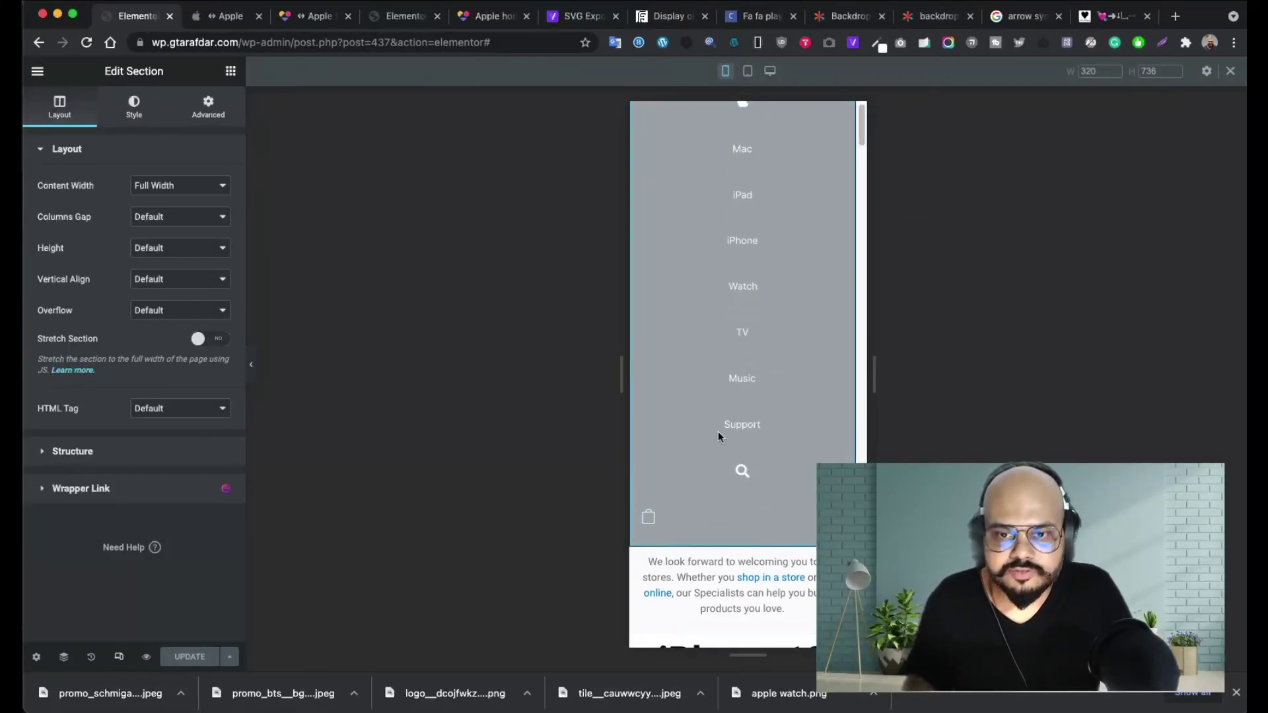
scroll(759, 198, up, 1)
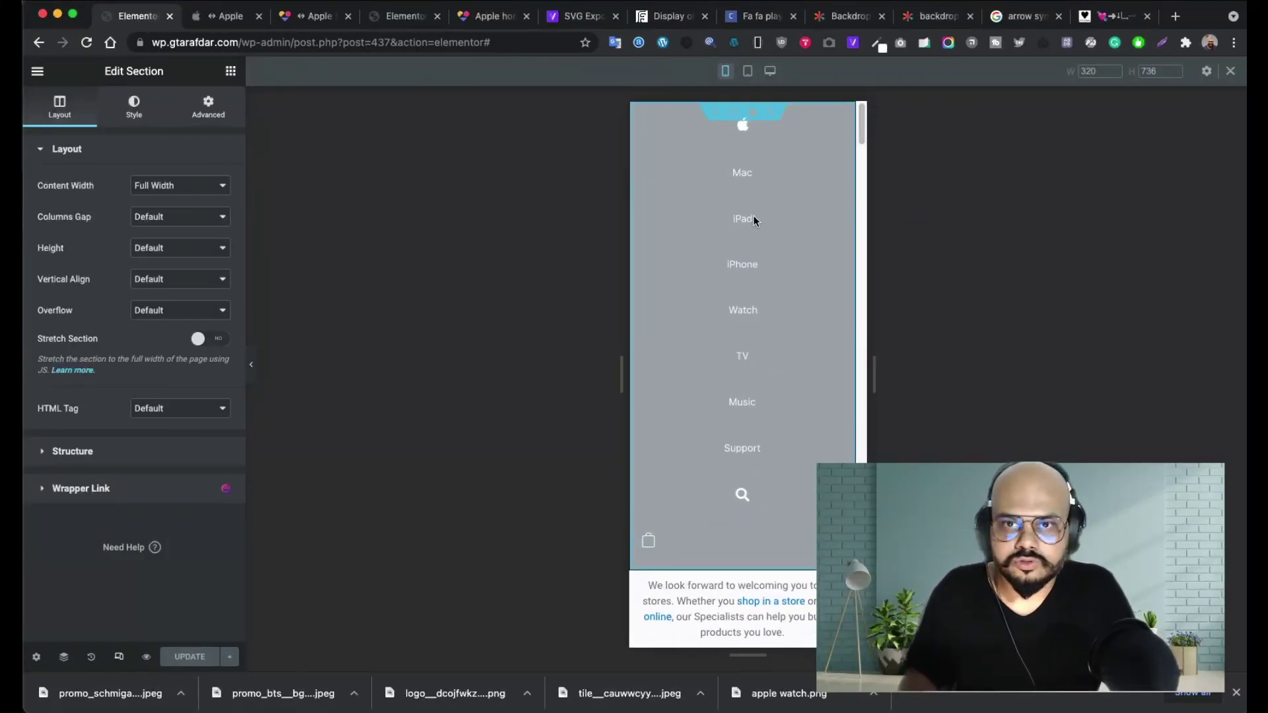
- Turn off Hide On Mobile for the Apple-Header section
click(218, 116)
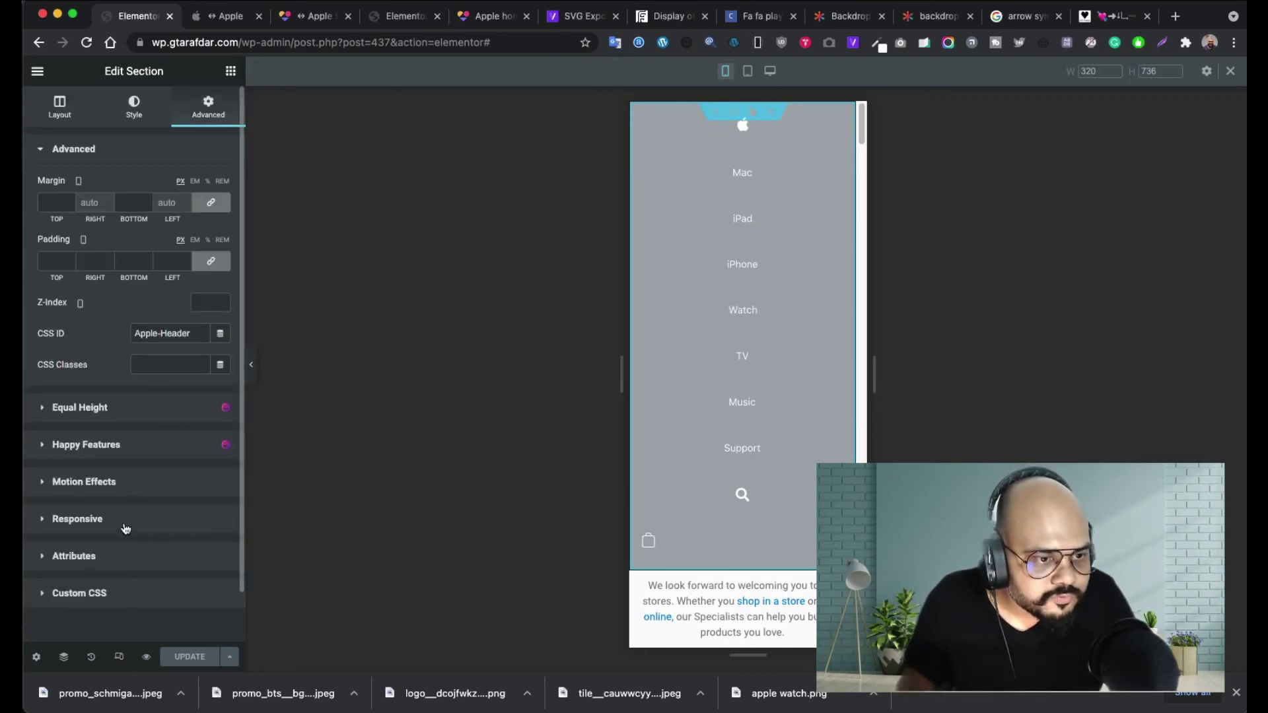
click(78, 519)
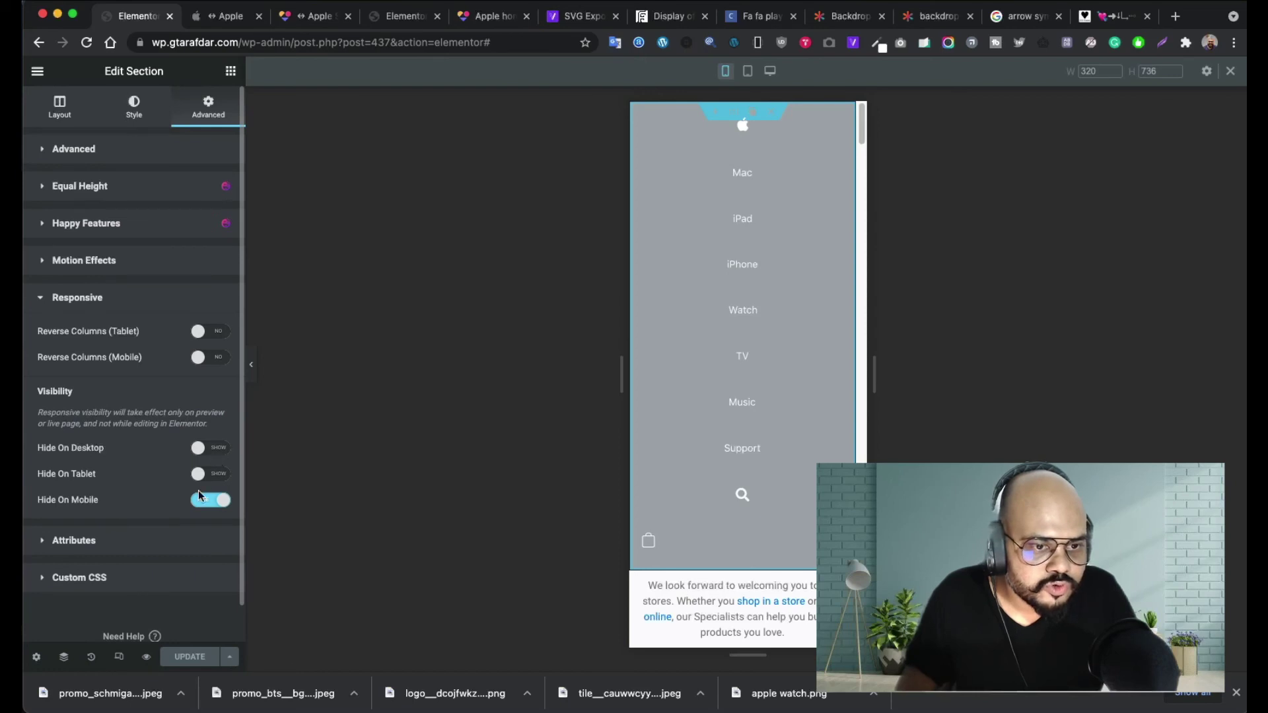
click(201, 502)
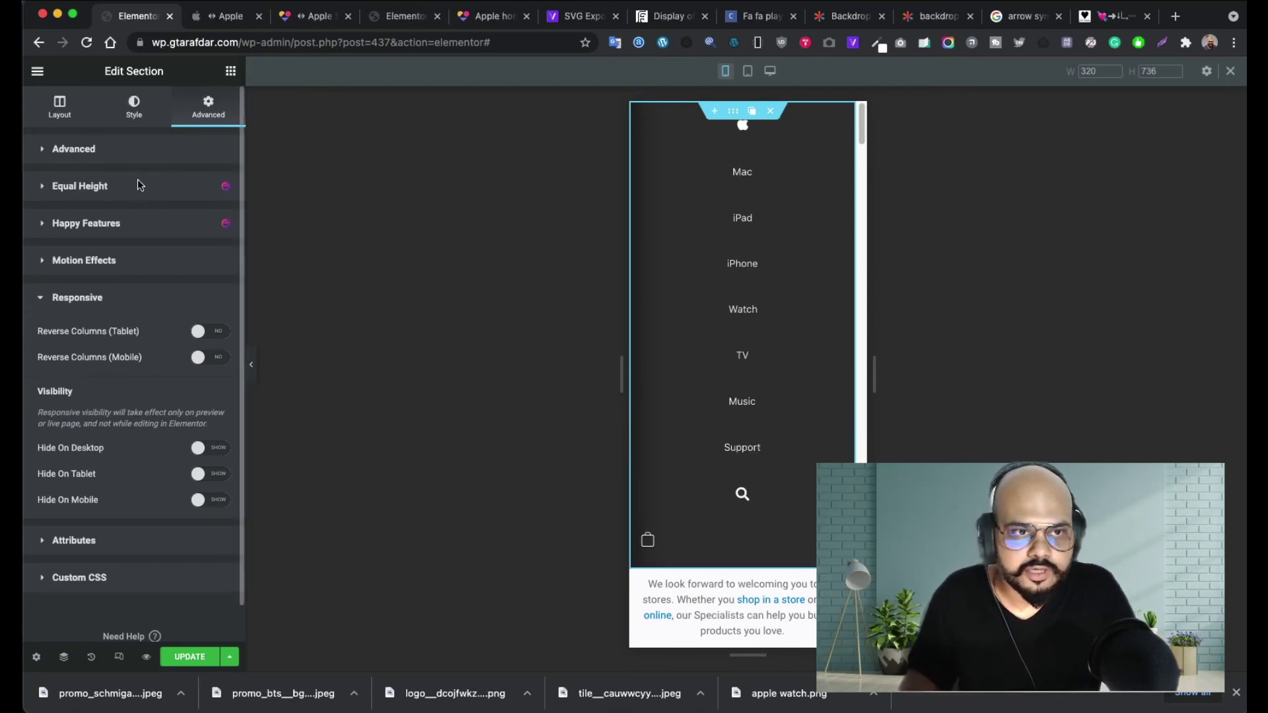
- Add a three-column section directly below the header section and dismiss the browser's downloads bar
click(716, 563)
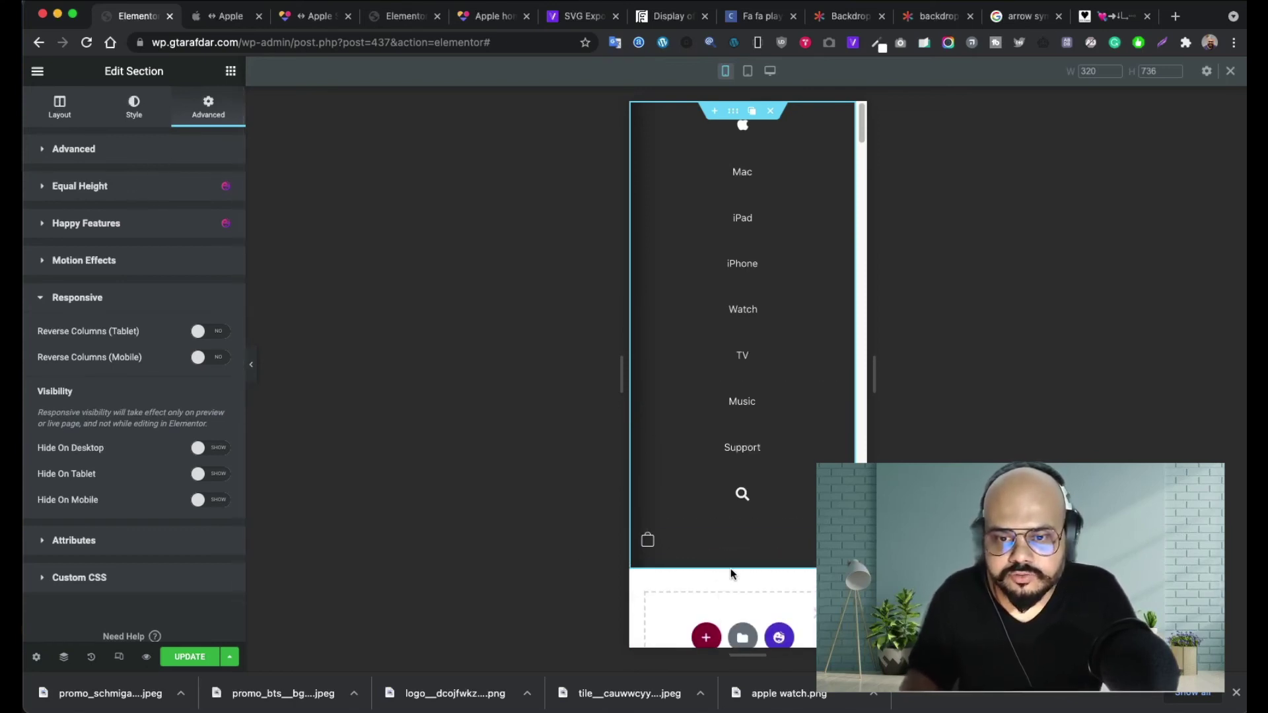
click(704, 606)
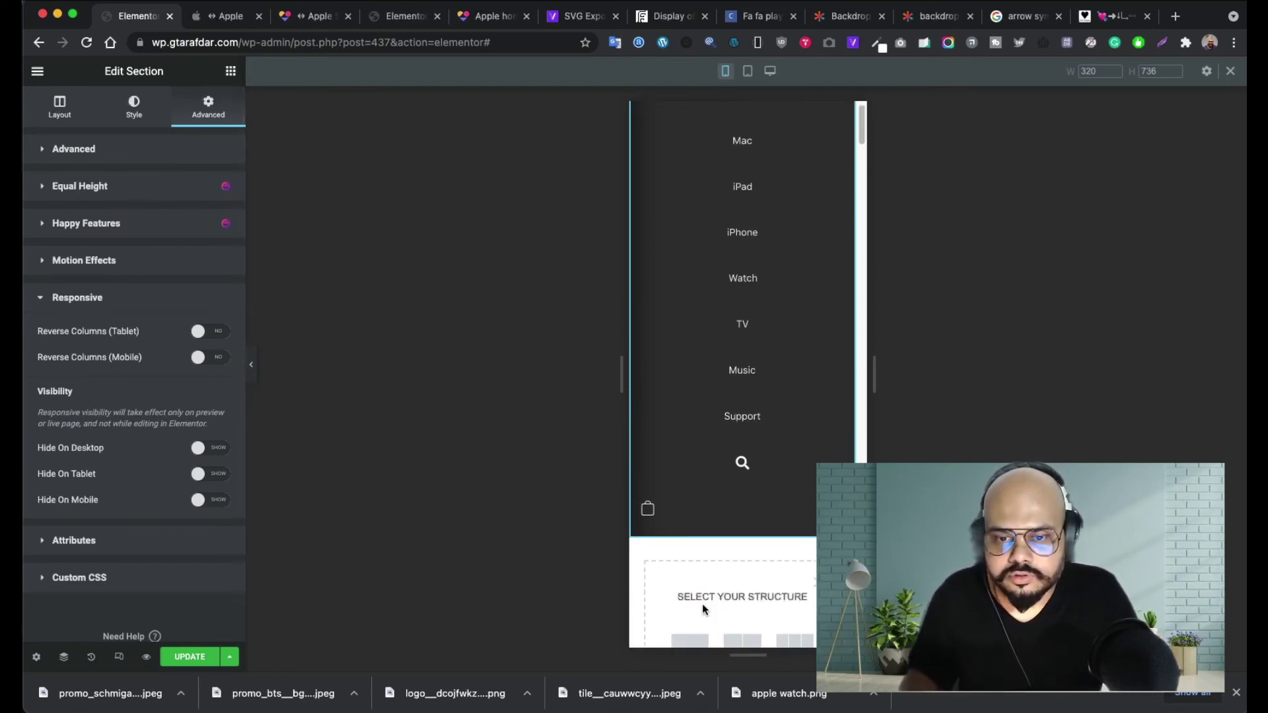
scroll(701, 614, down, 2)
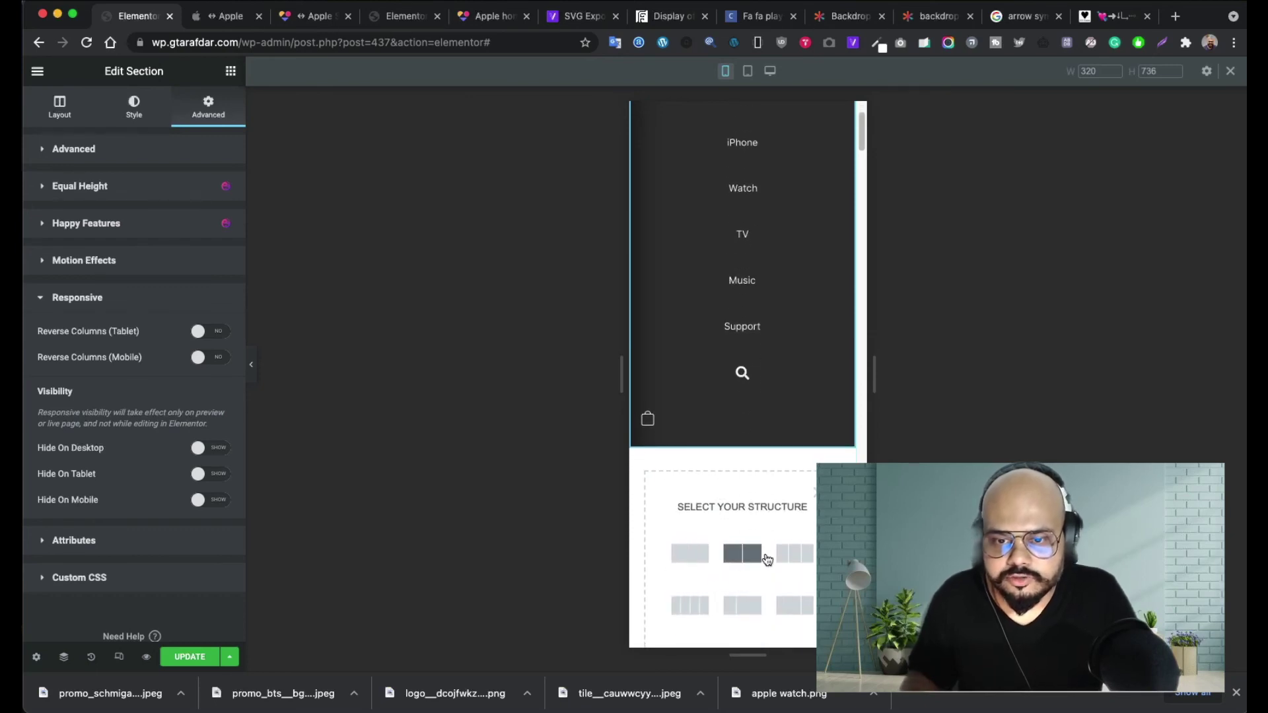
click(800, 554)
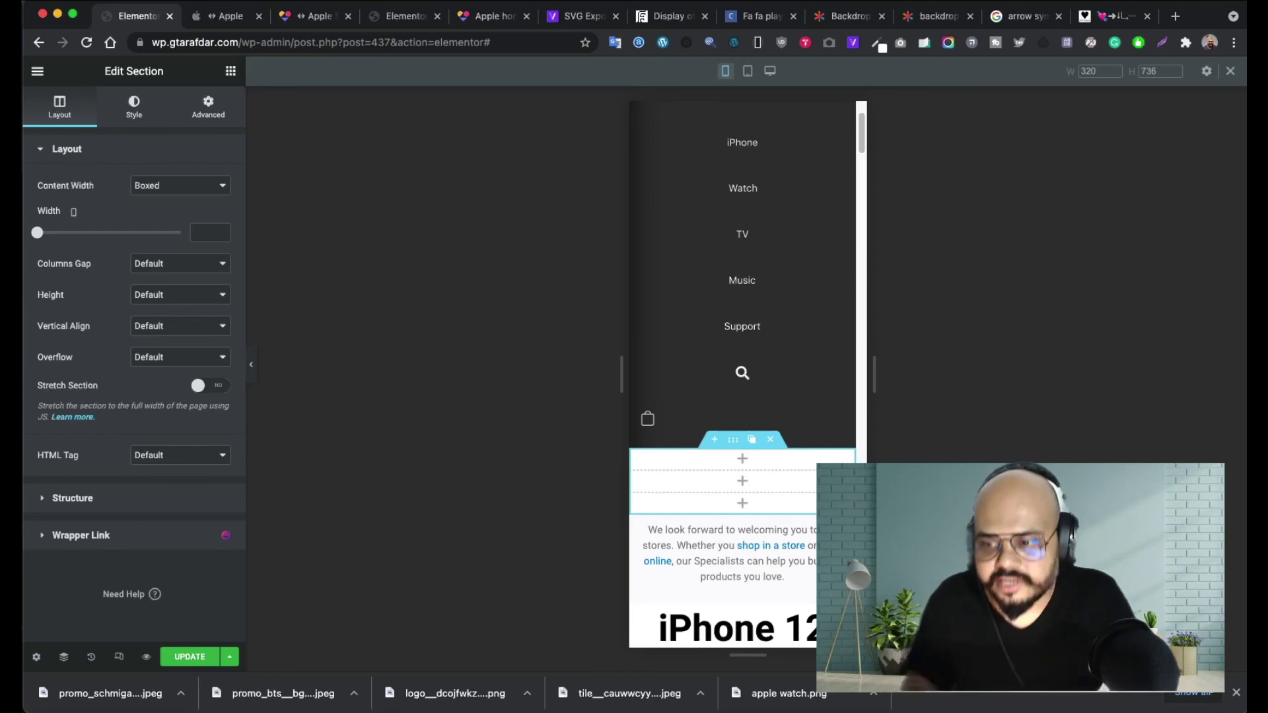
click(1234, 694)
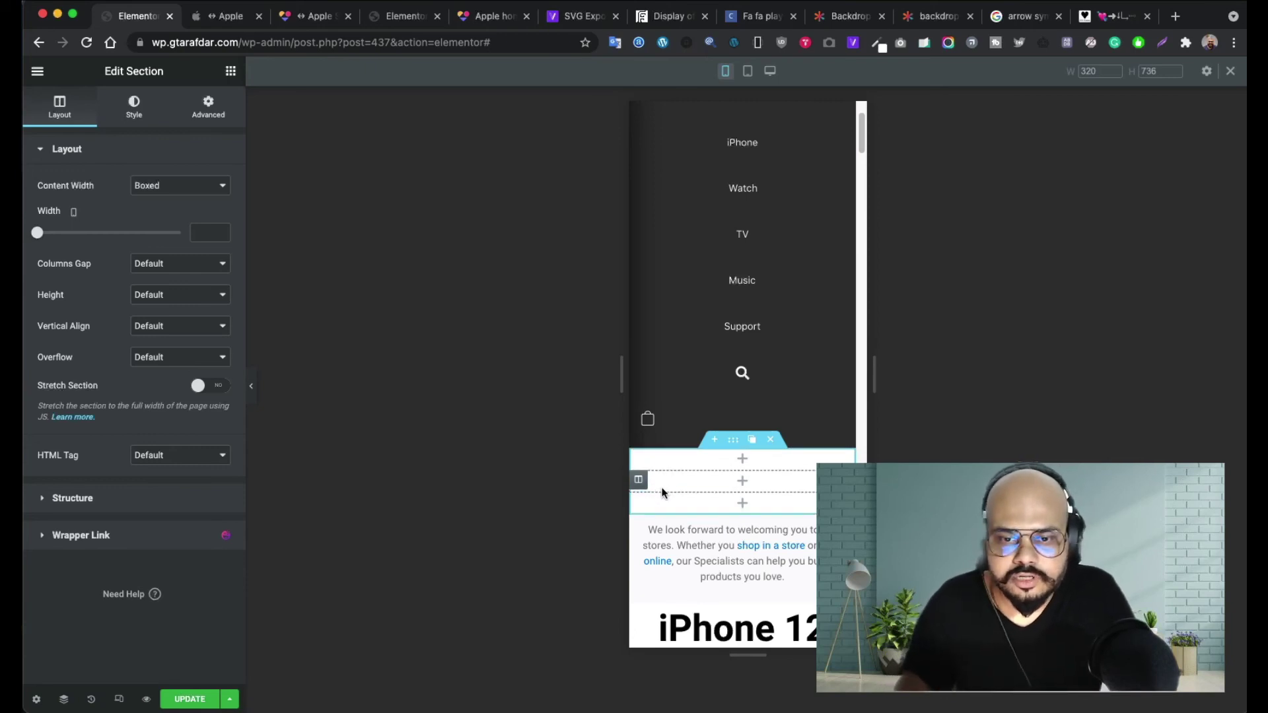
- Set the mobile column width to 33% for each of the new section's three columns
click(640, 463)
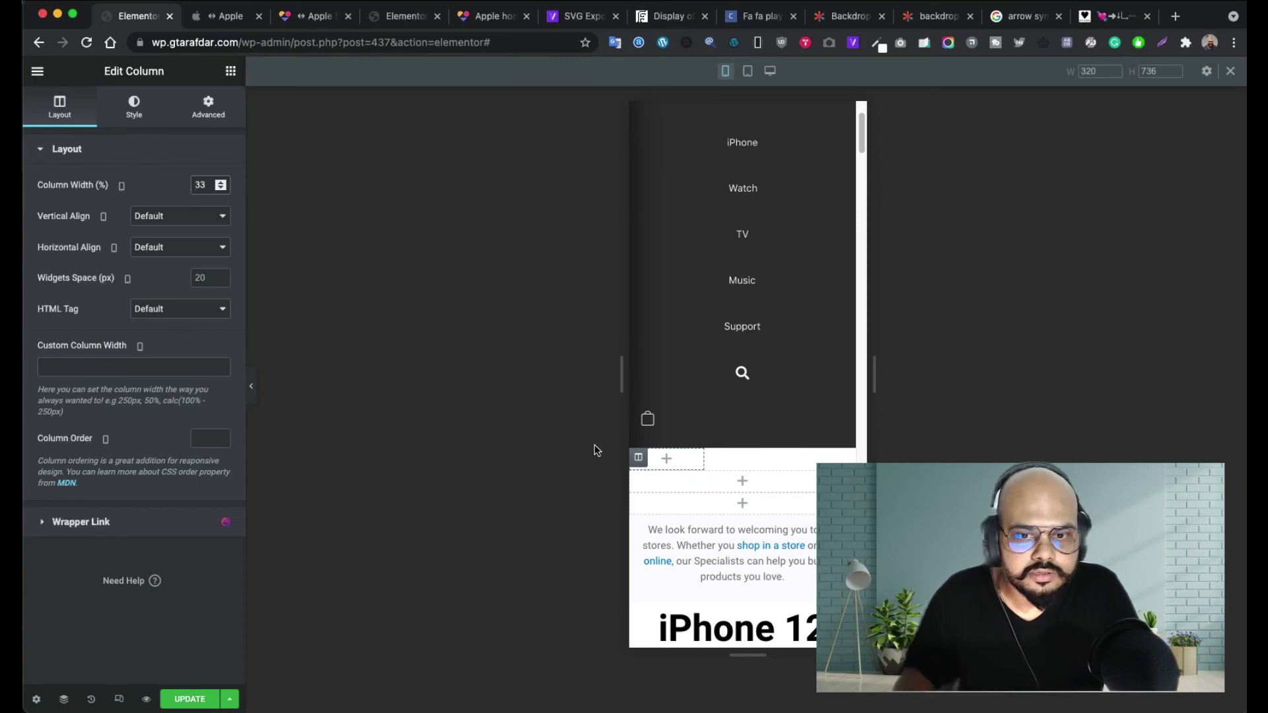
click(640, 482)
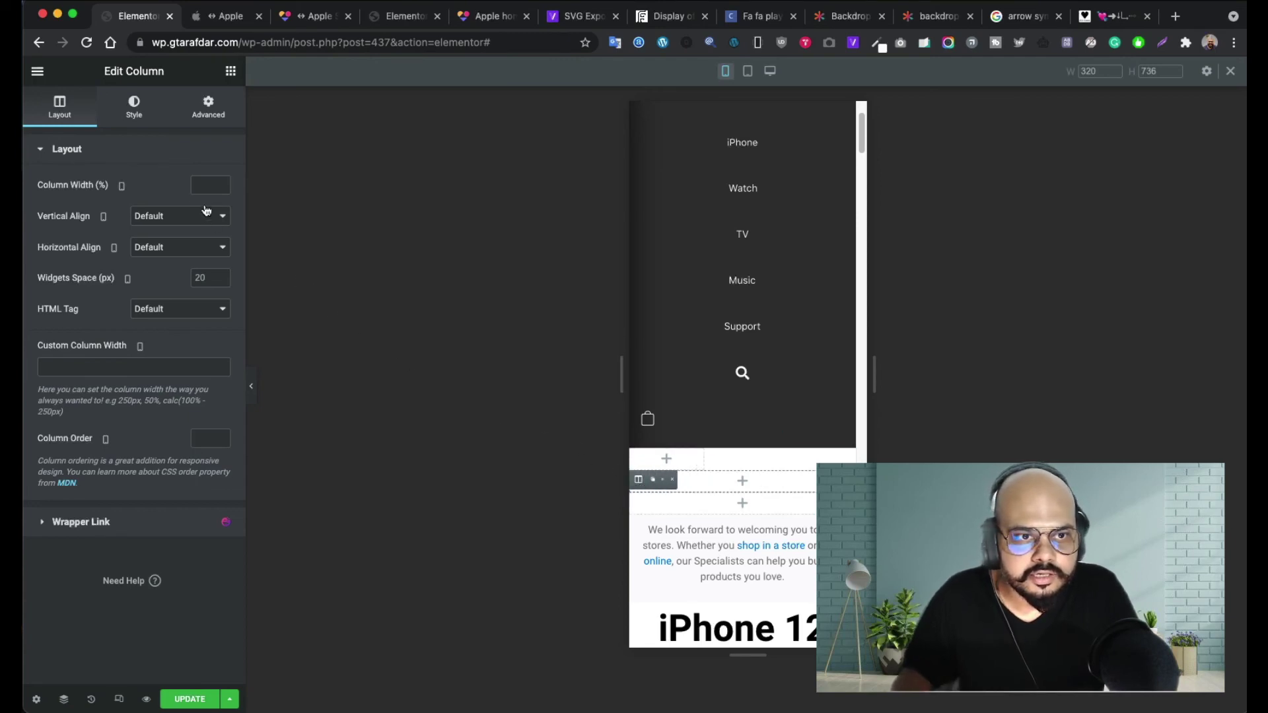
text(33)
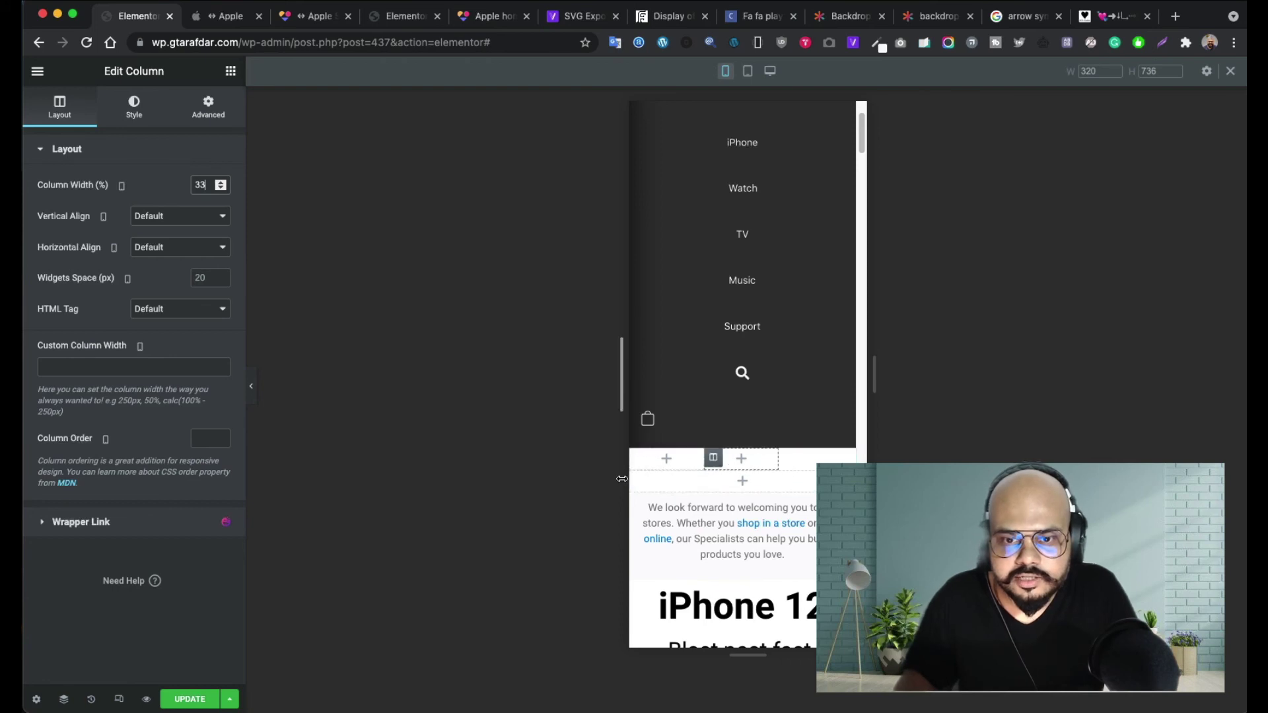
click(783, 480)
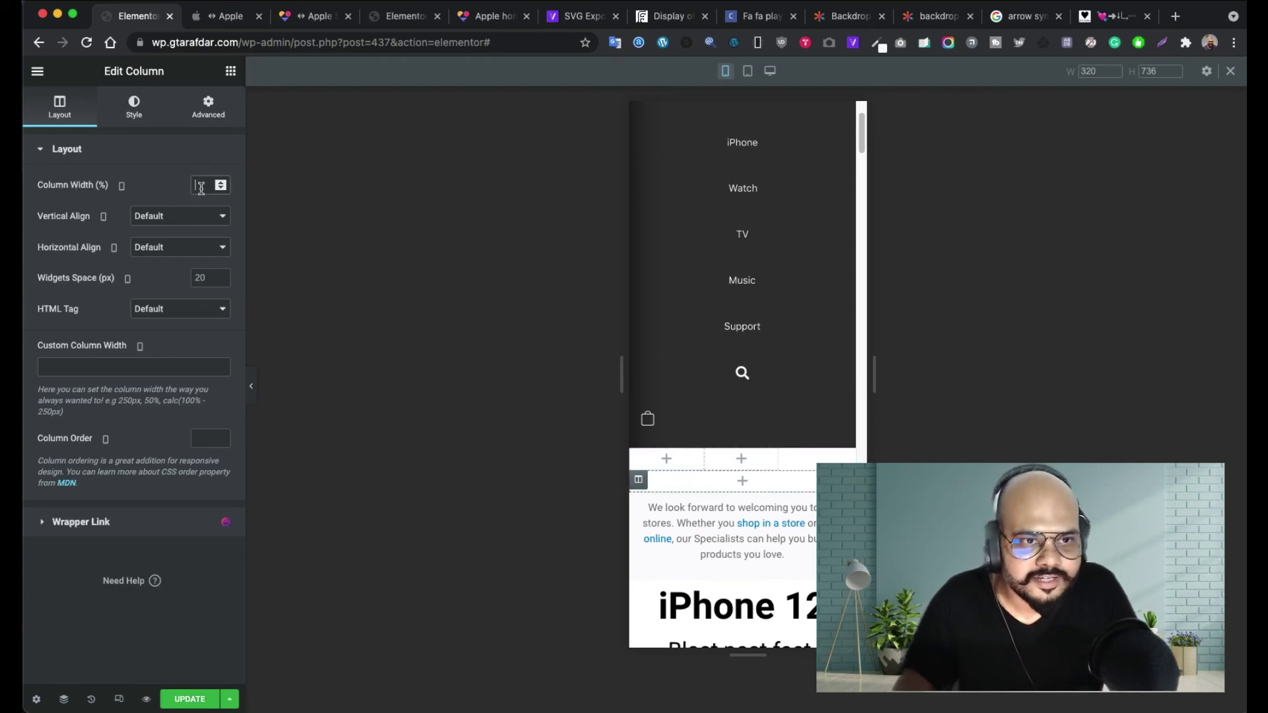
text(33)
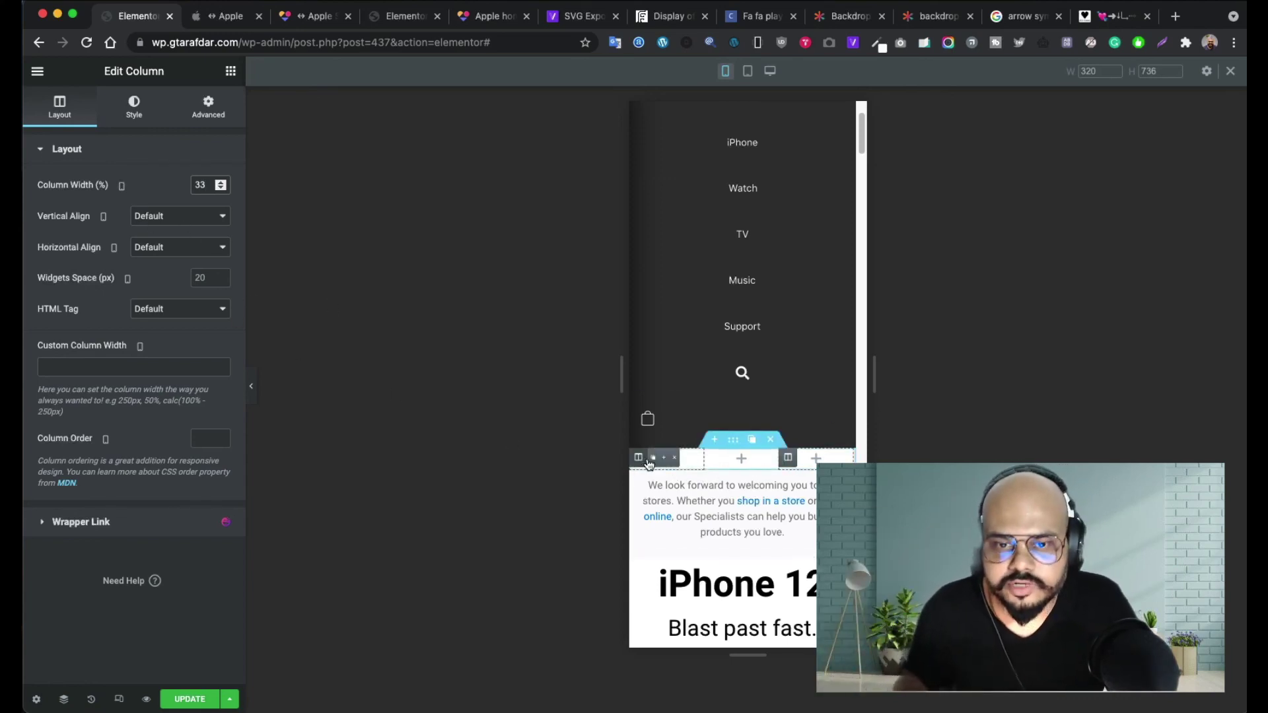
- Check apple.com's mobile header for reference and place a Nav Menu widget in the new section's first column
click(669, 463)
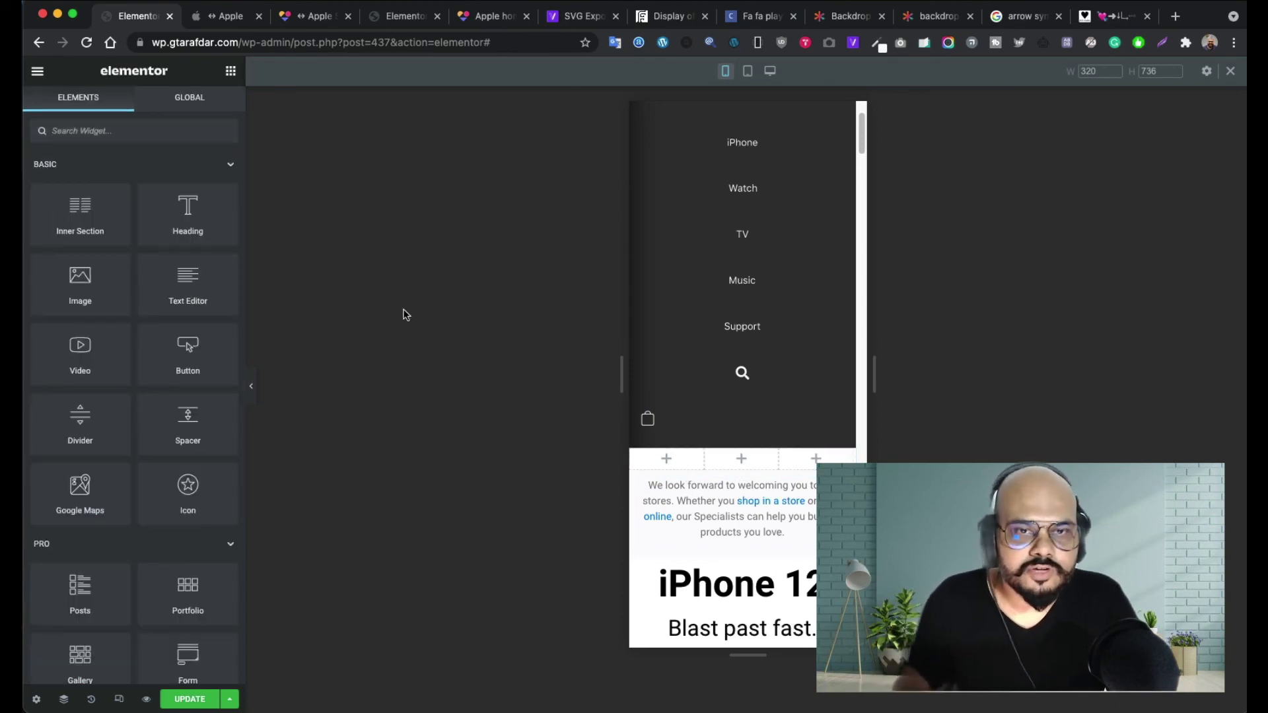
click(223, 16)
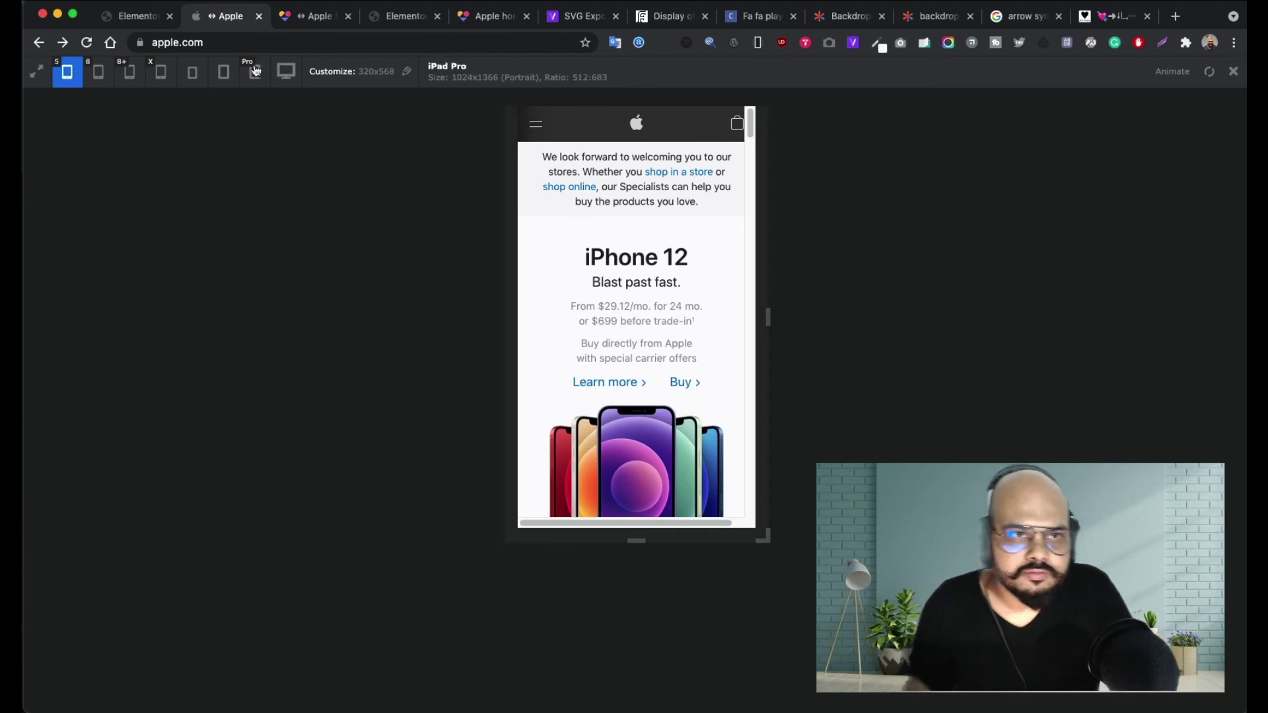
click(134, 24)
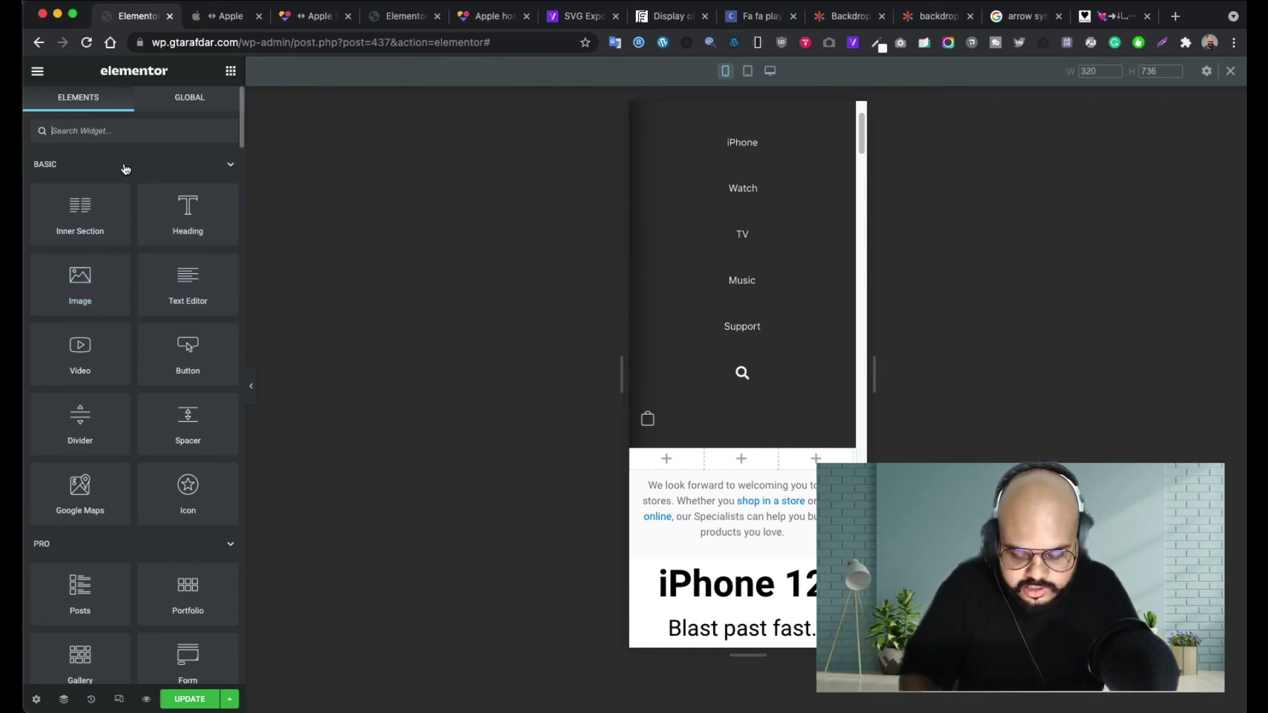
text(nav)
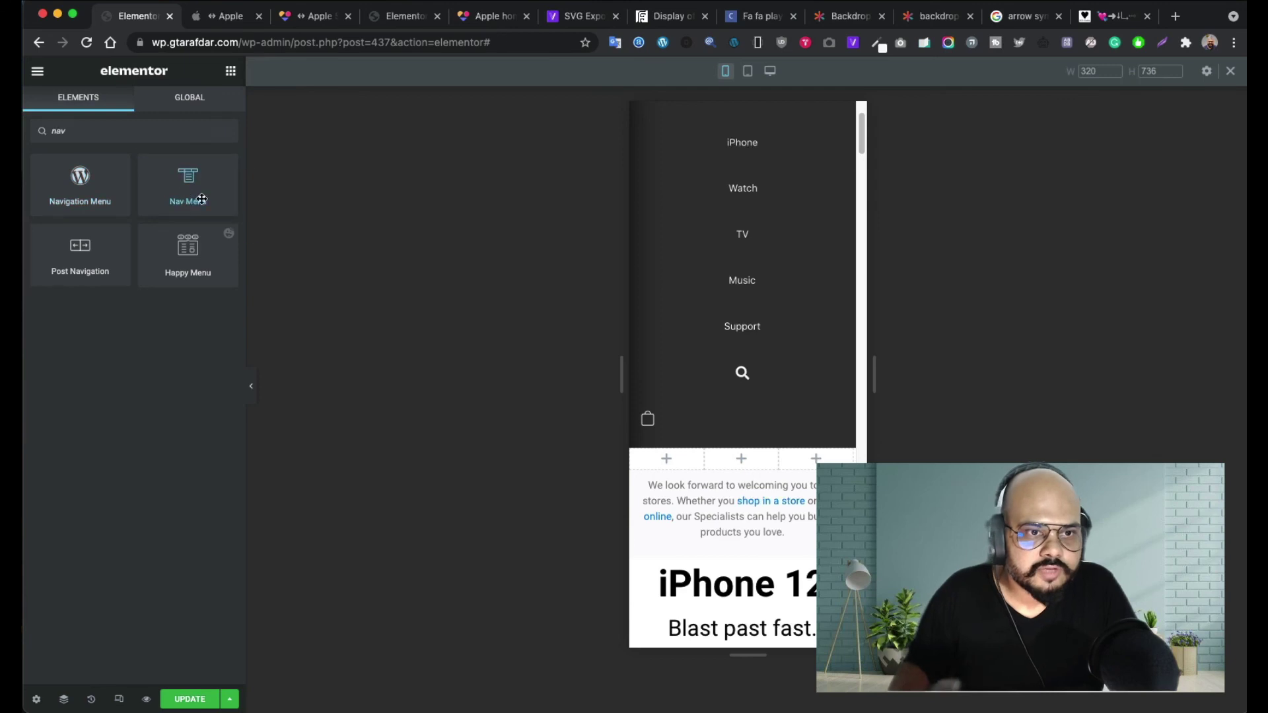
drag(201, 199, 683, 465)
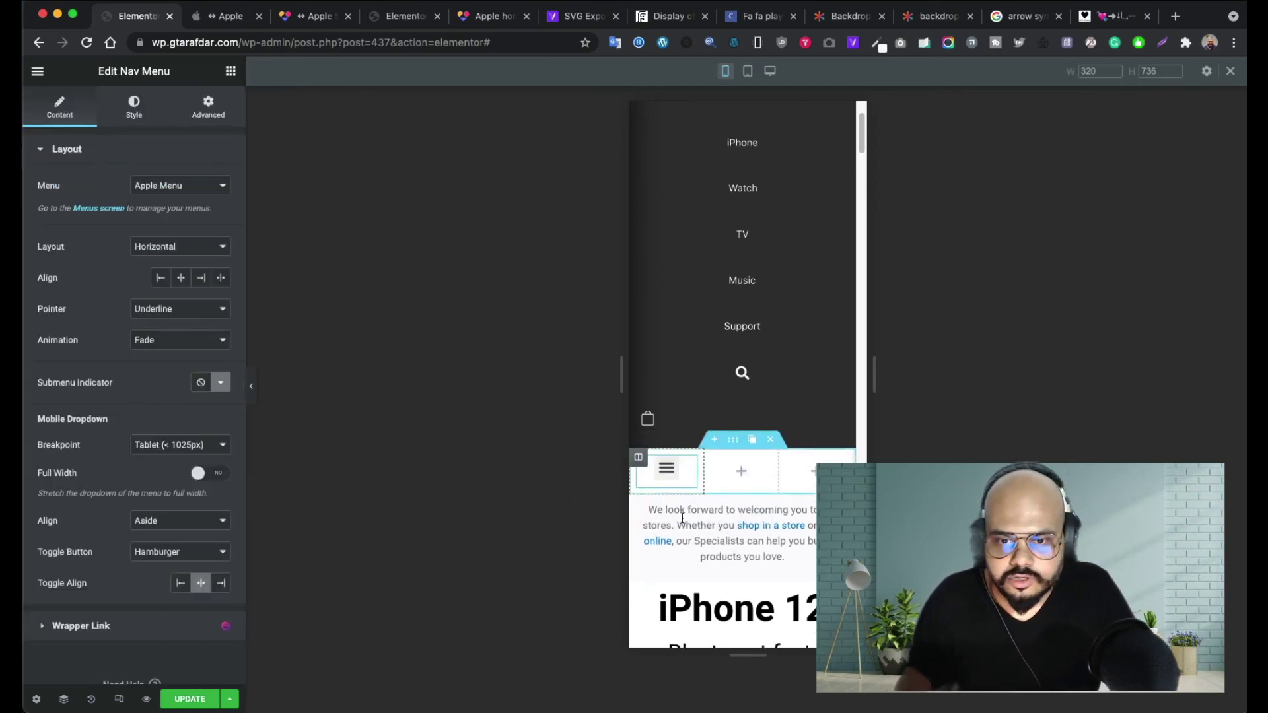
- Copy the header section and paste its style onto the new three-column section
click(735, 441)
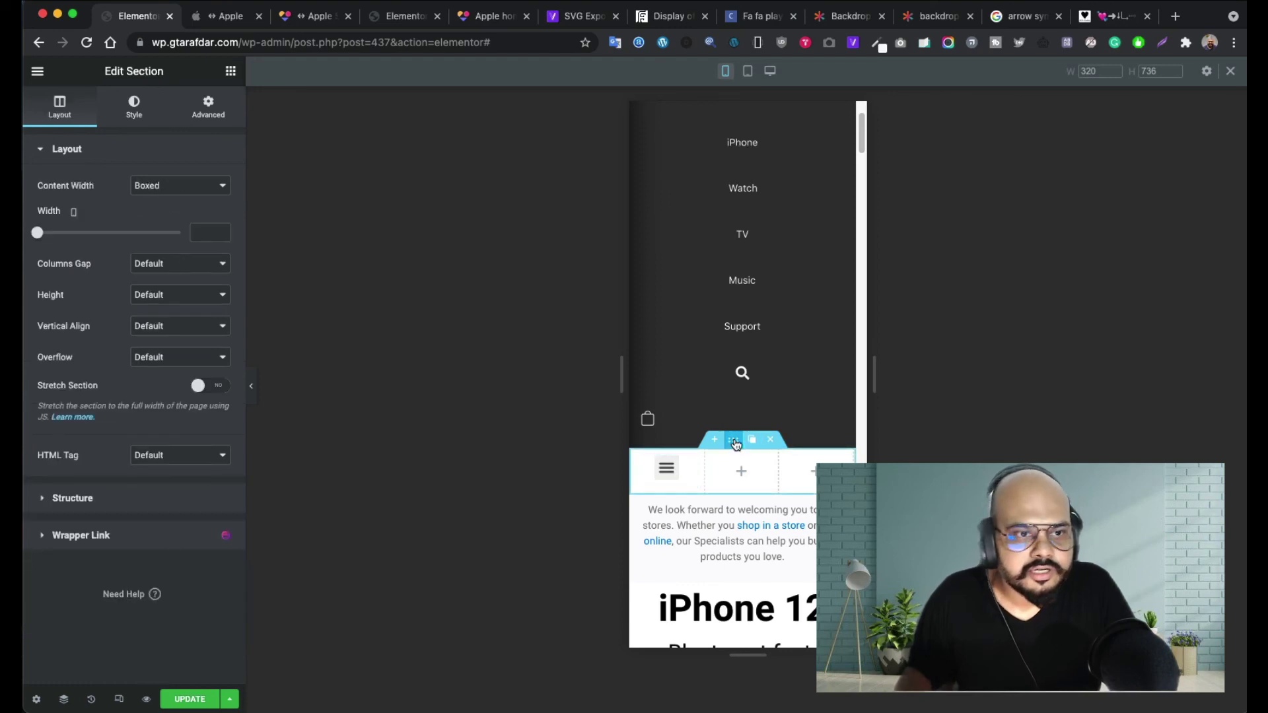
scroll(750, 211, up, 3)
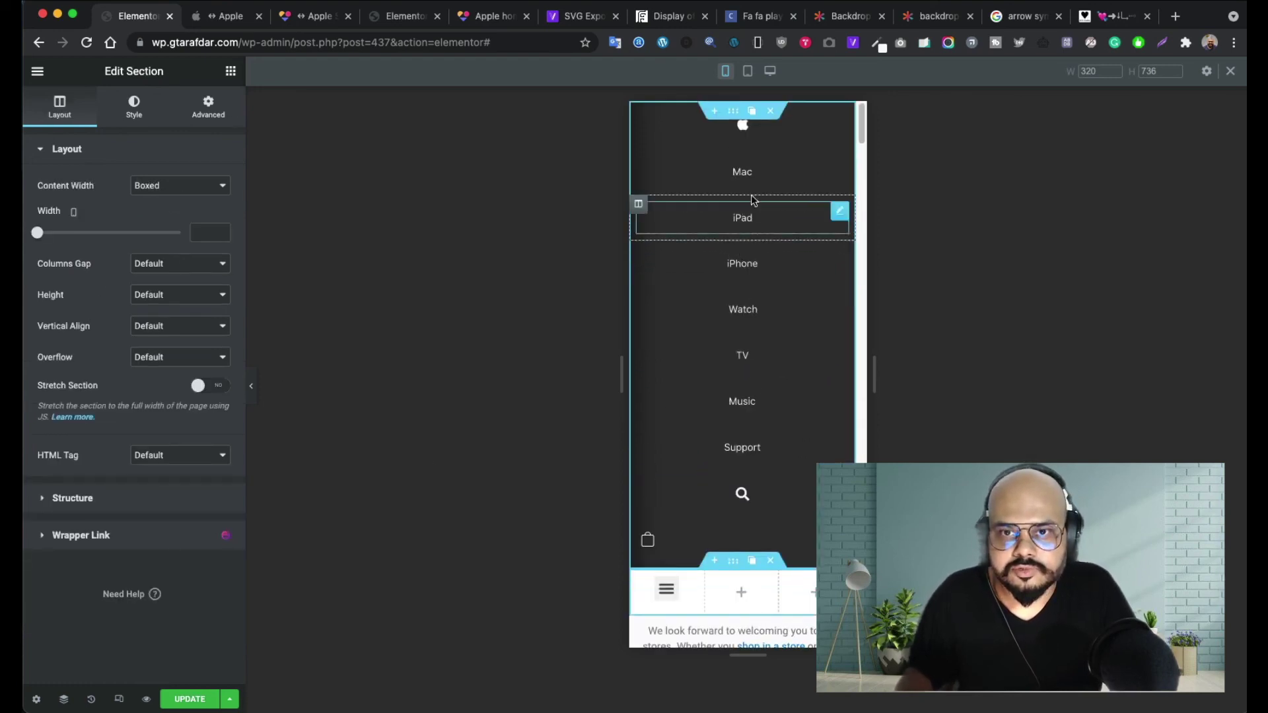
right_click(732, 118)
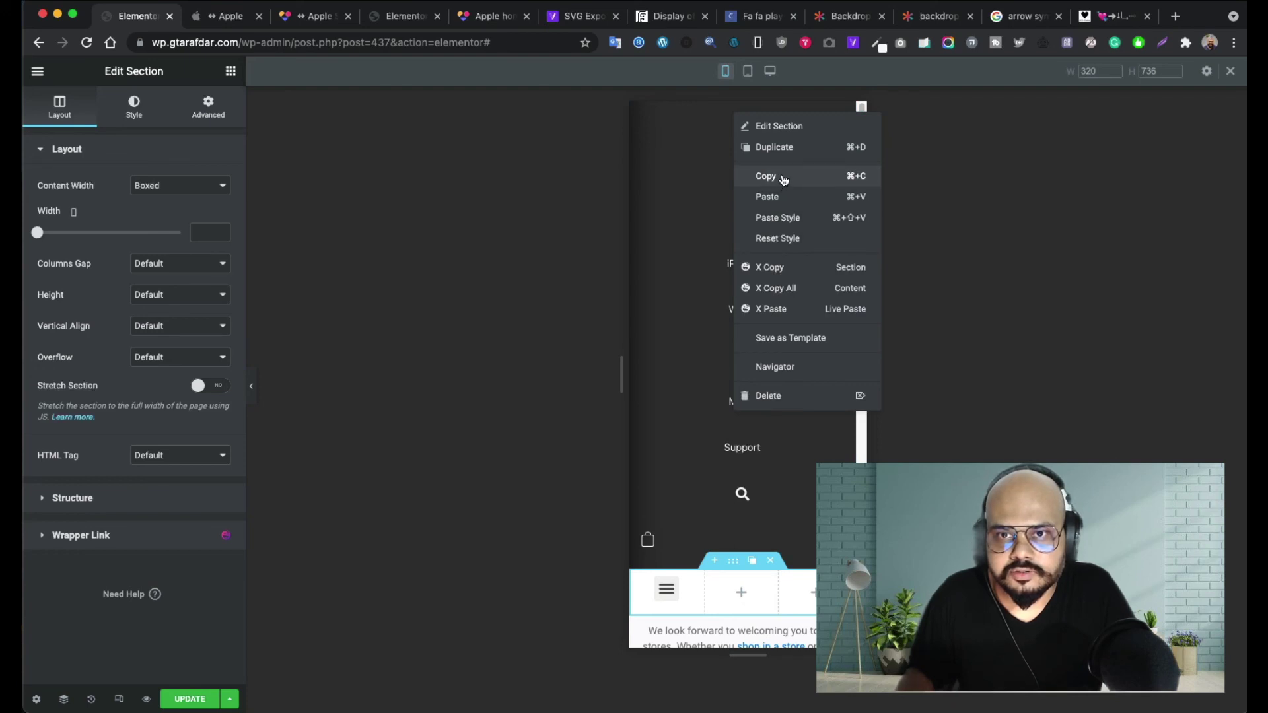
click(766, 178)
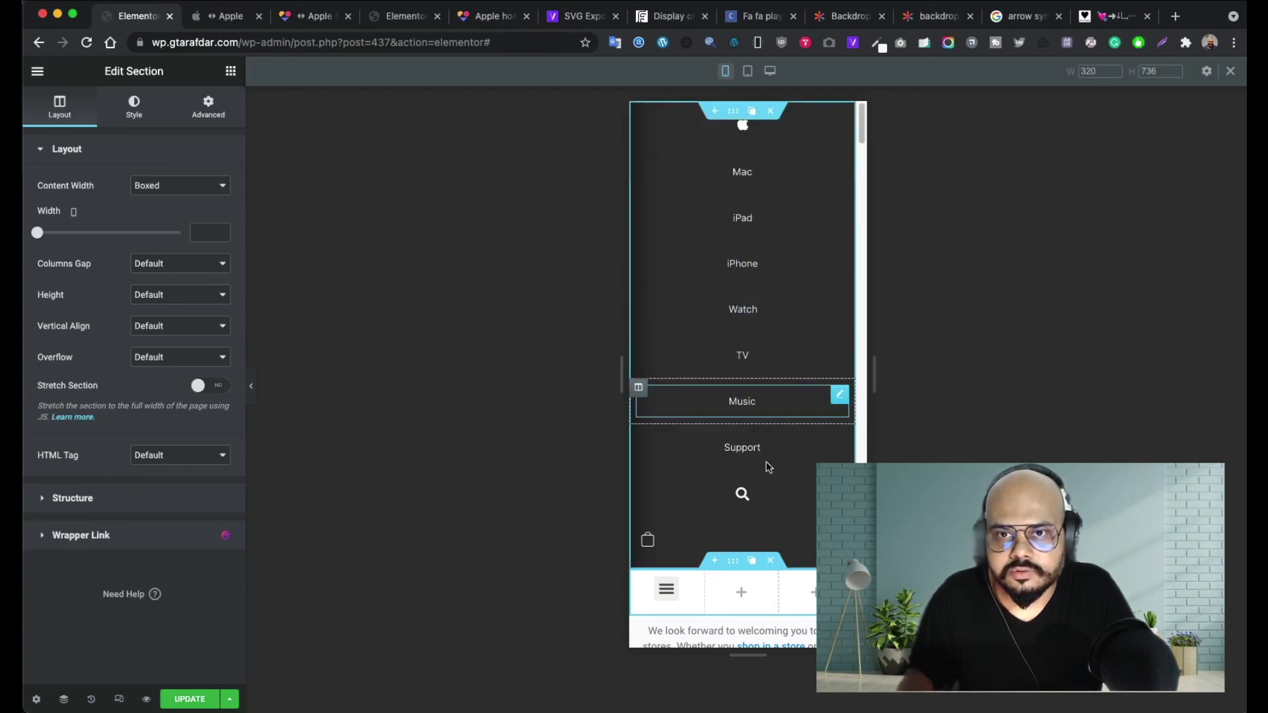
right_click(733, 568)
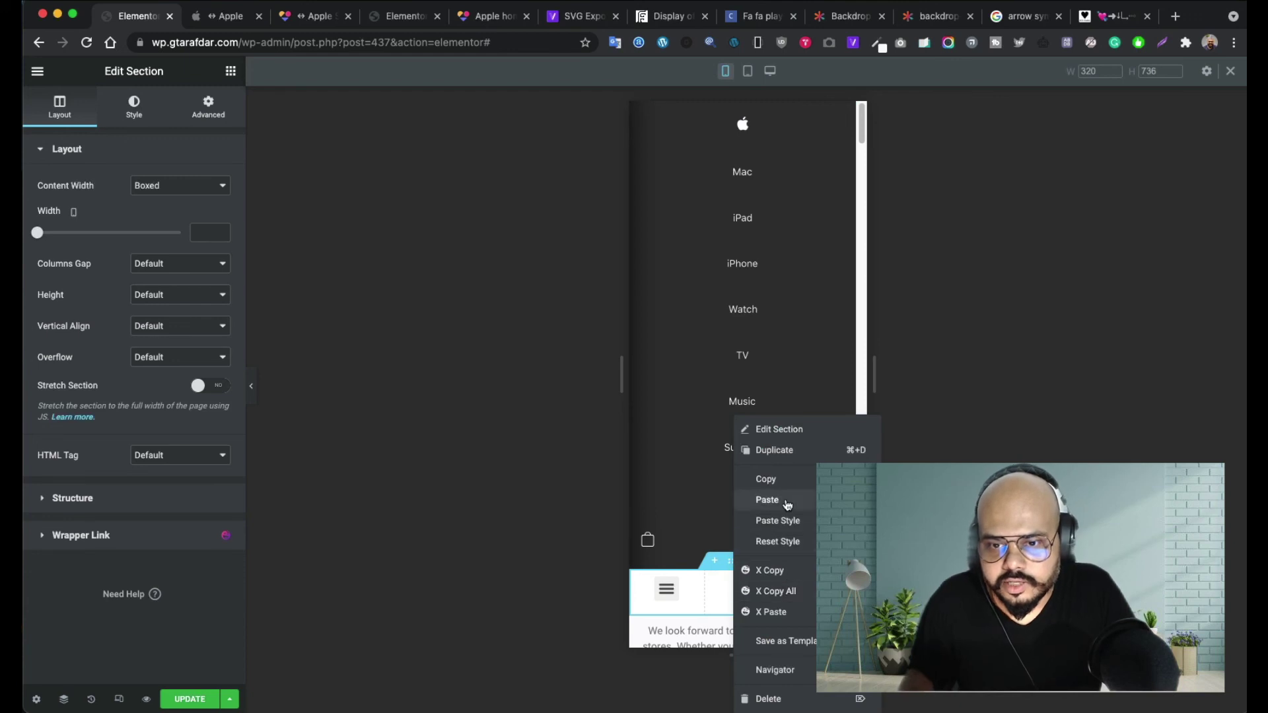
click(786, 521)
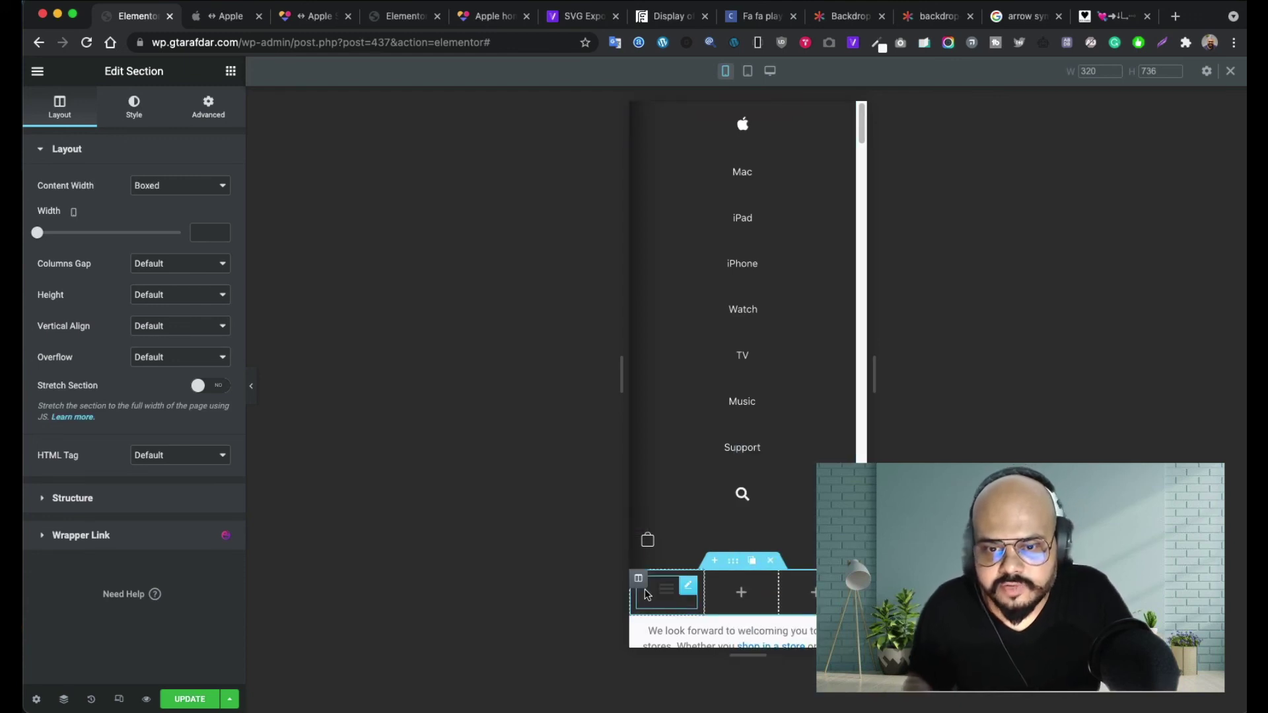
click(691, 589)
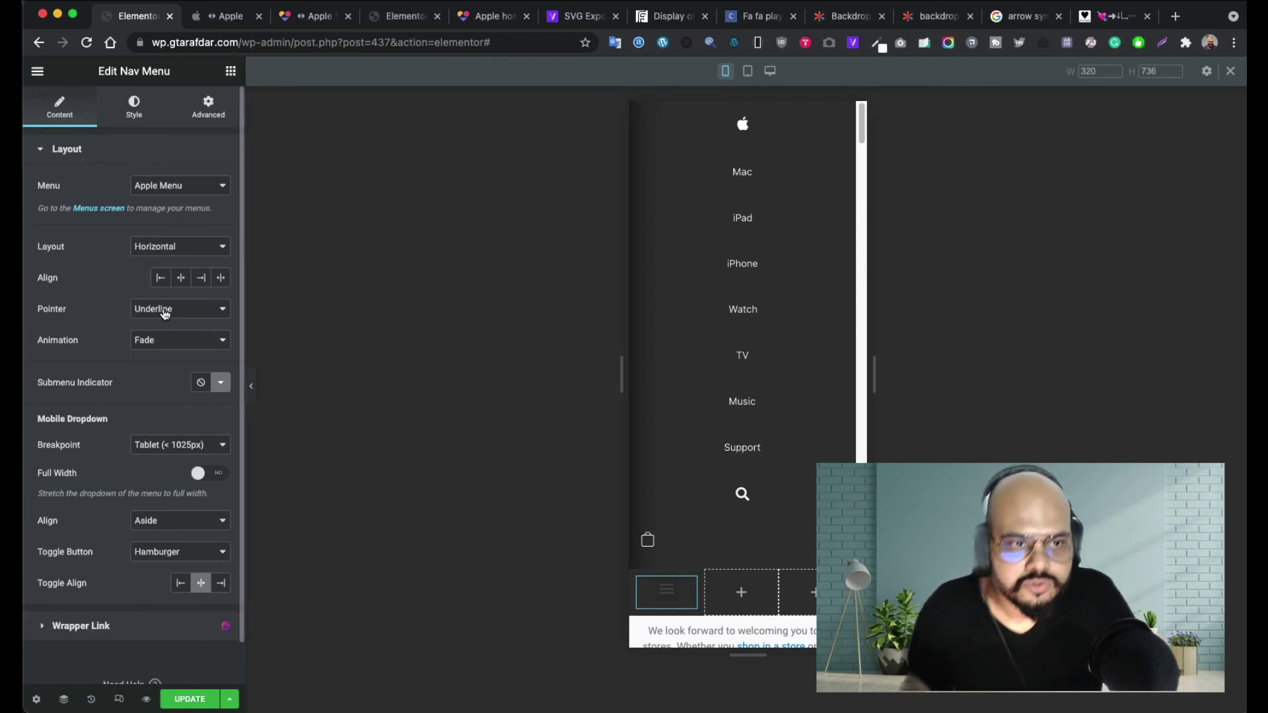
click(208, 106)
scroll(119, 502, down, 3)
click(77, 654)
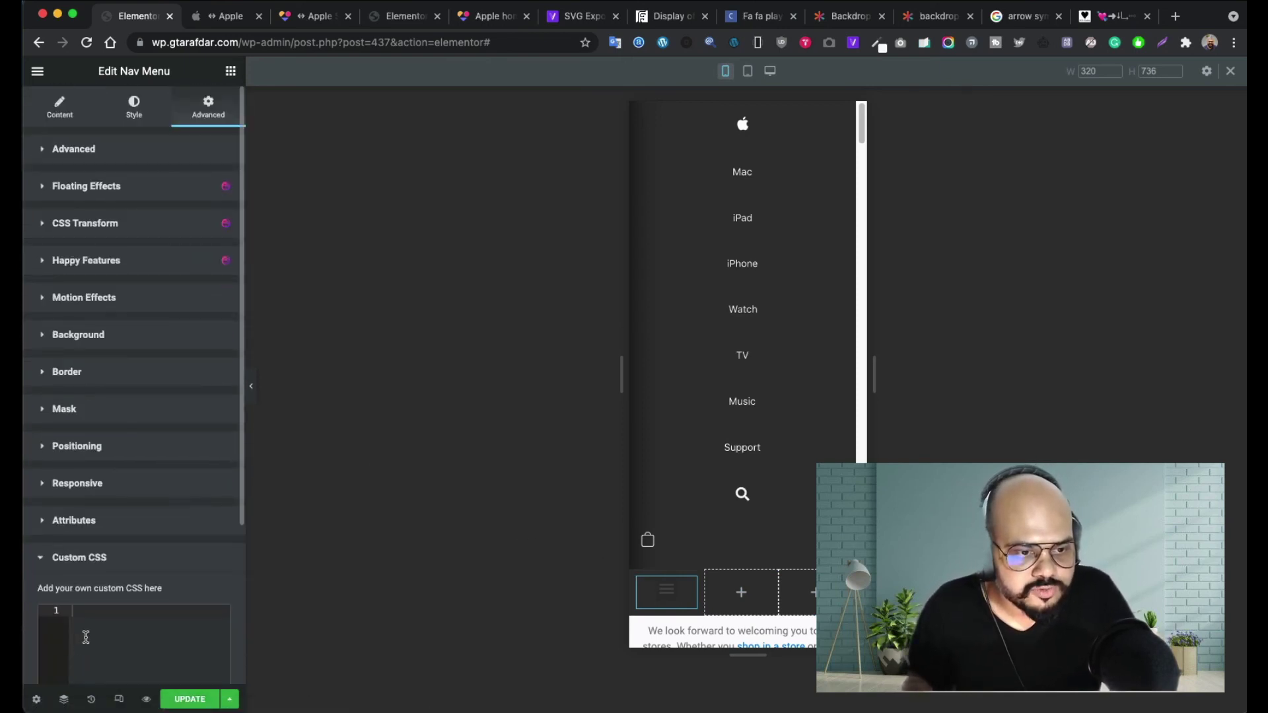
scroll(122, 609, down, 3)
scroll(132, 615, up, 3)
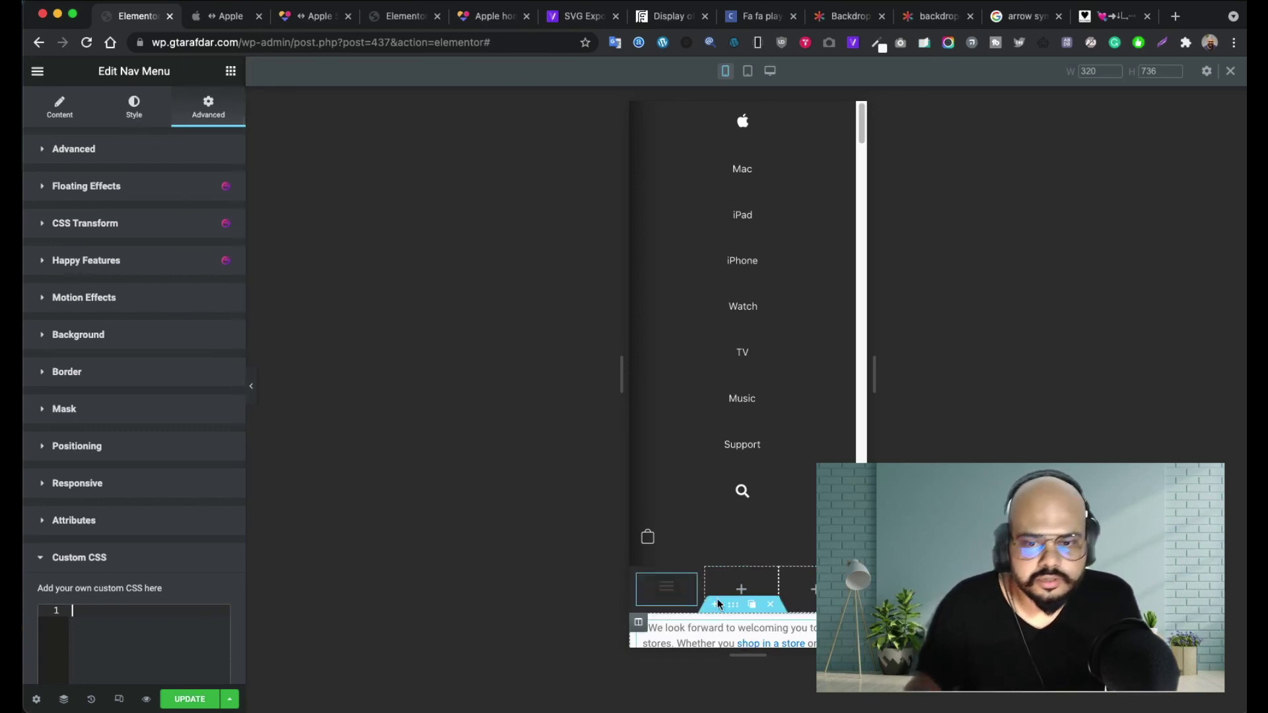
- Set the nav menu's hamburger toggle colour to white (#FFFFFF) and make its background colour fully transparent
click(691, 582)
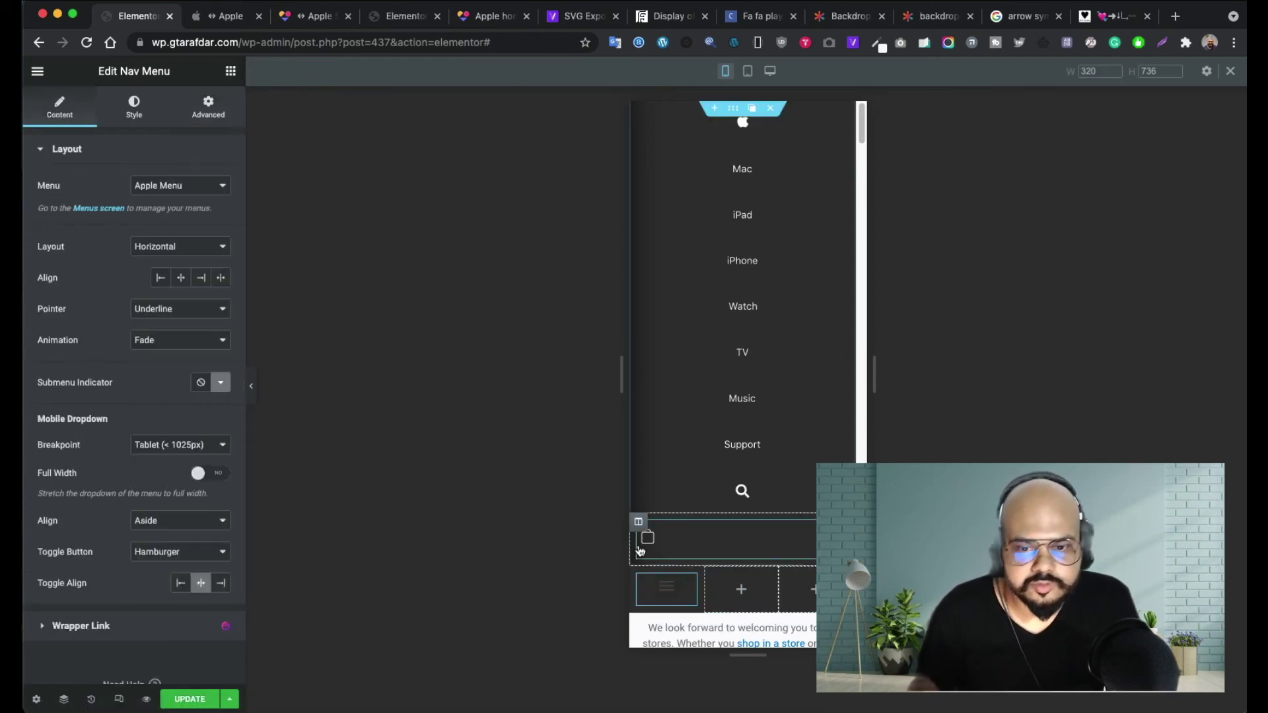
click(134, 108)
click(122, 527)
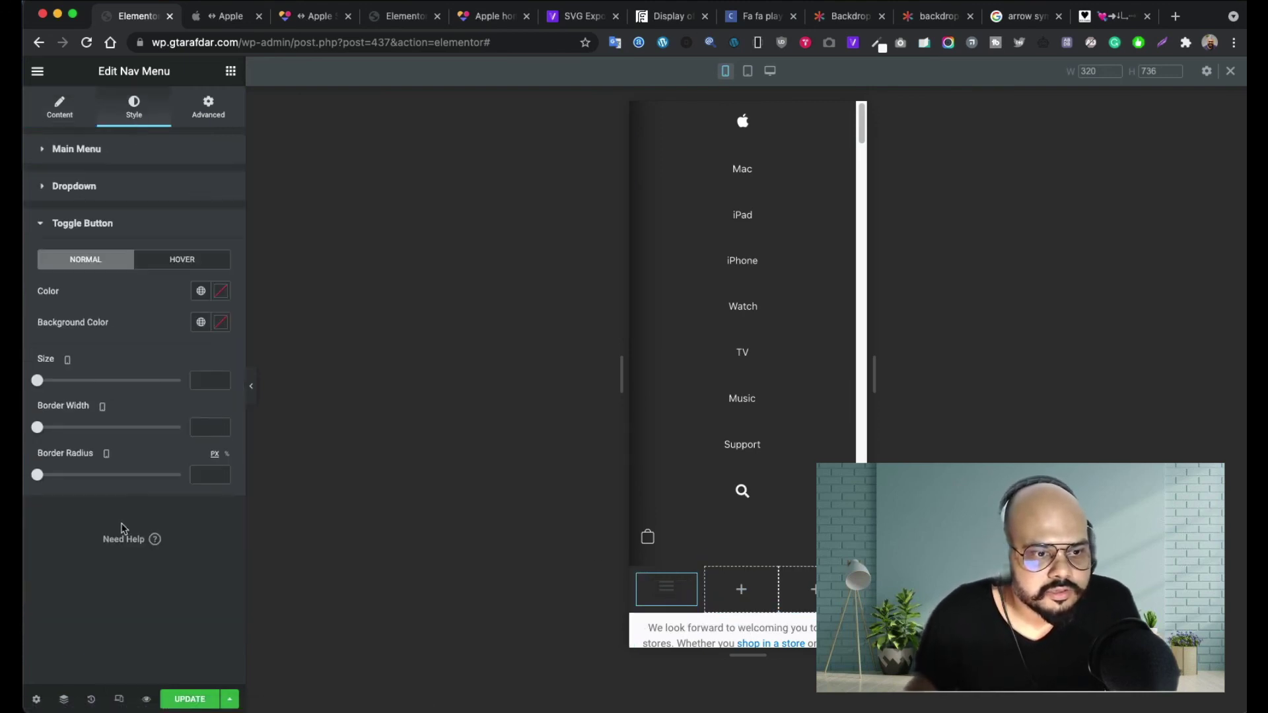
click(219, 297)
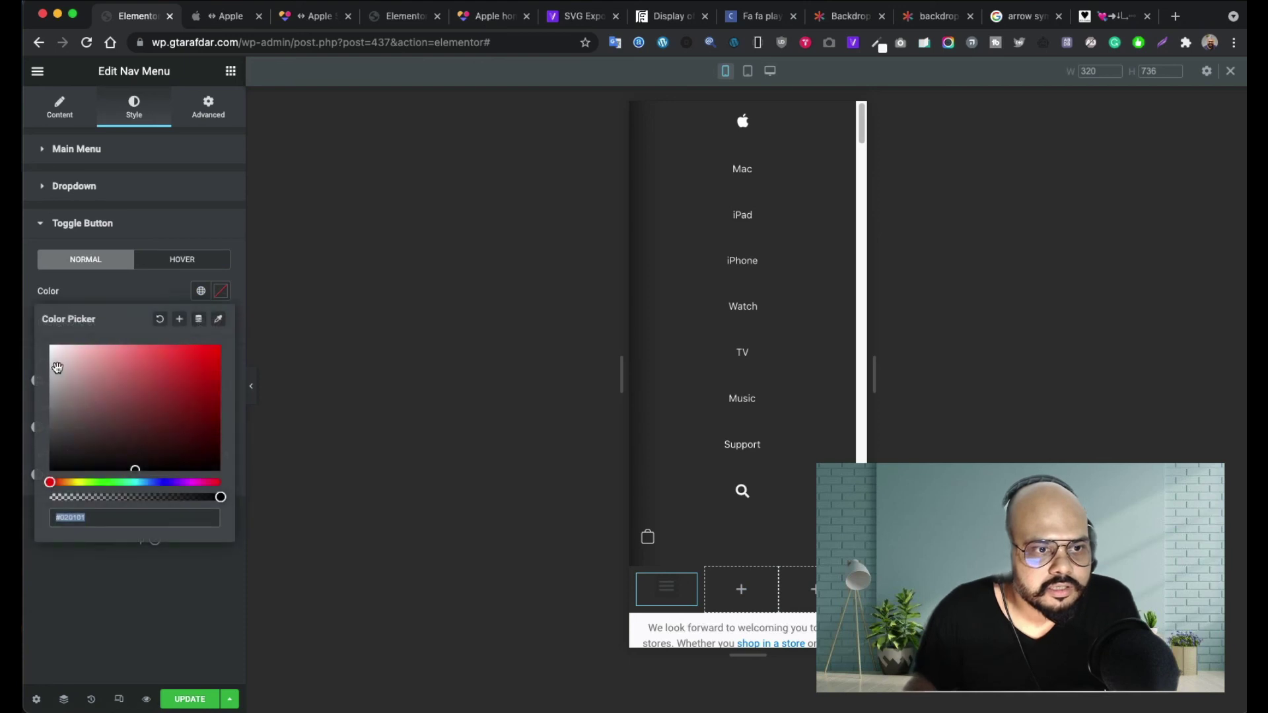
drag(56, 367, 39, 327)
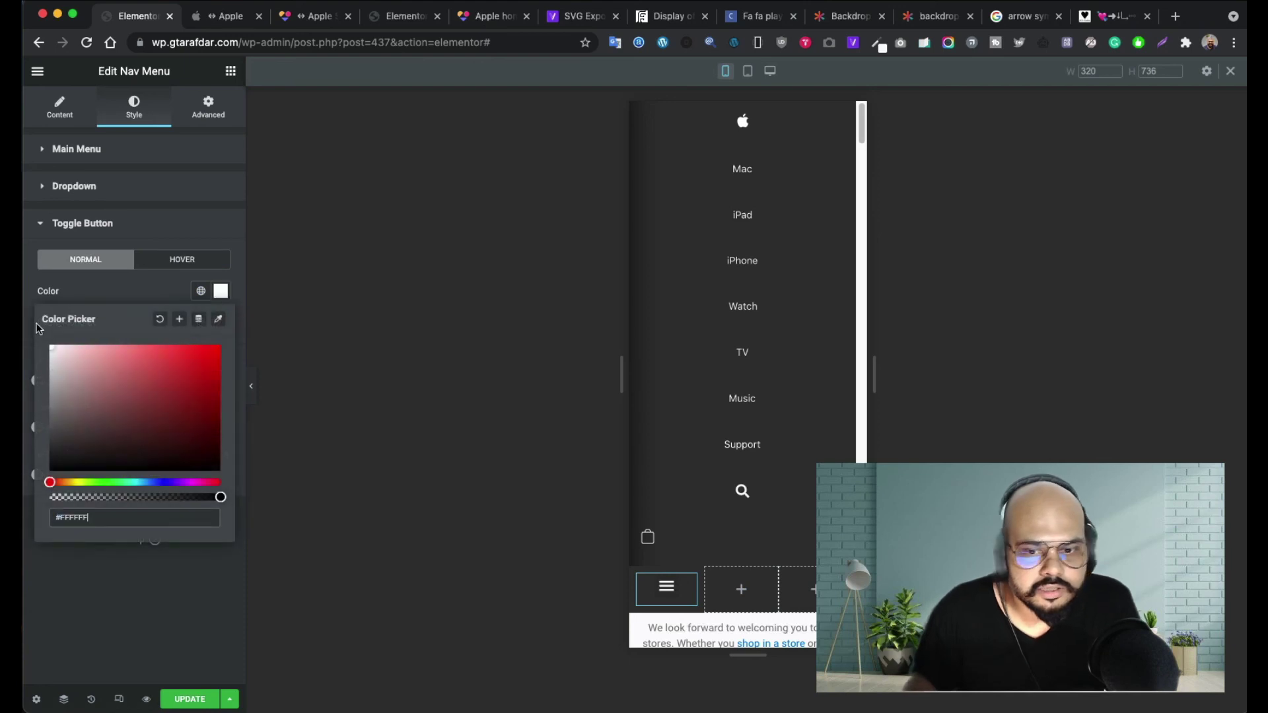
click(125, 289)
click(220, 321)
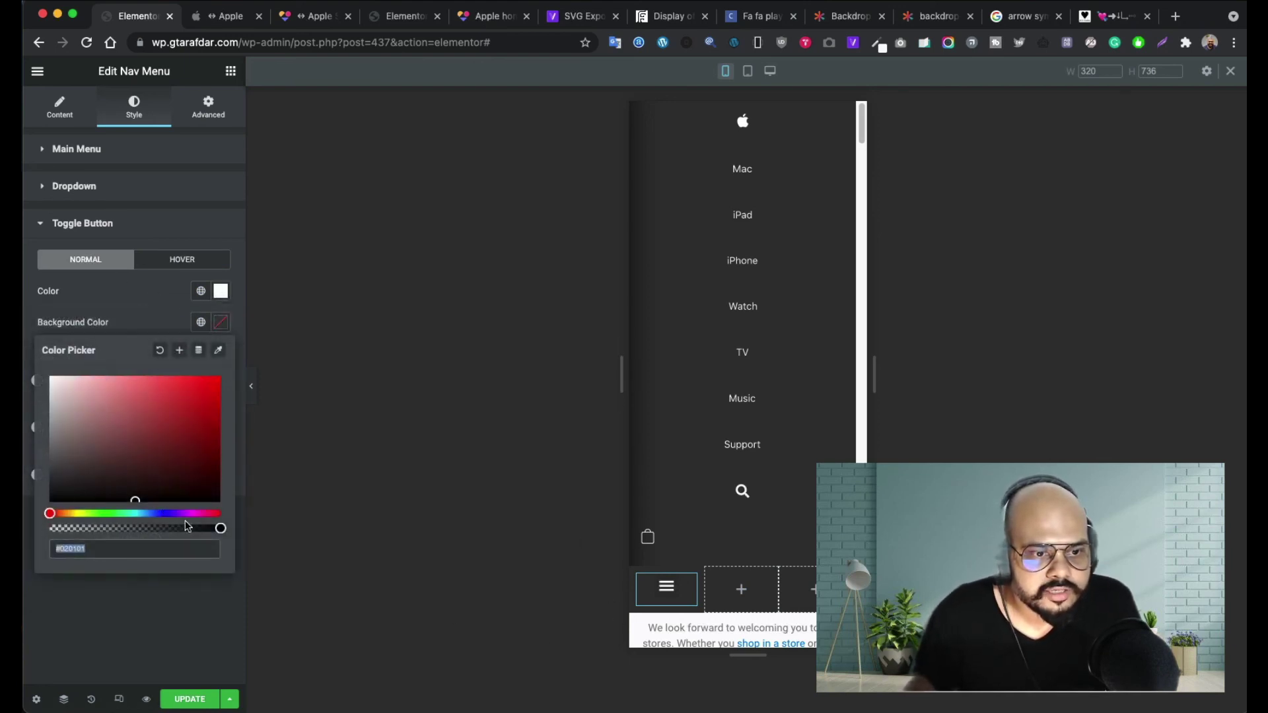
drag(218, 530, 30, 520)
click(99, 636)
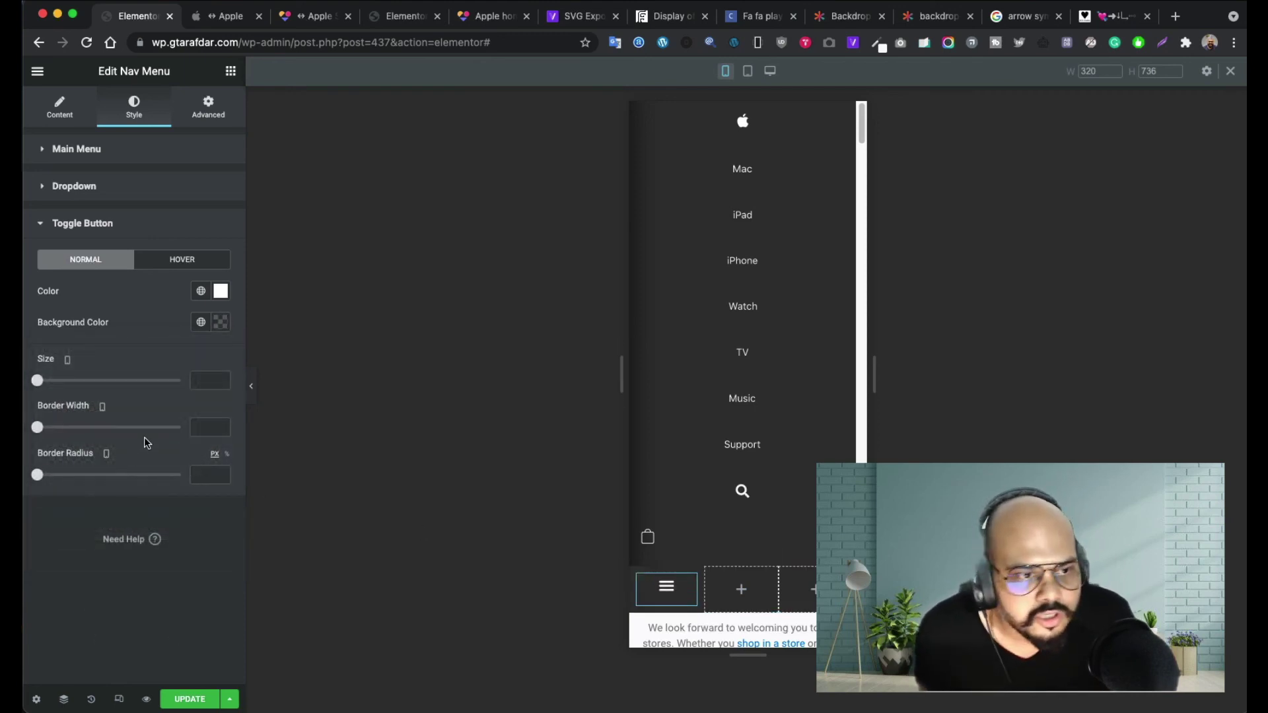
- Copy the Apple logo image from the original header and paste it into the new section's middle column
click(743, 595)
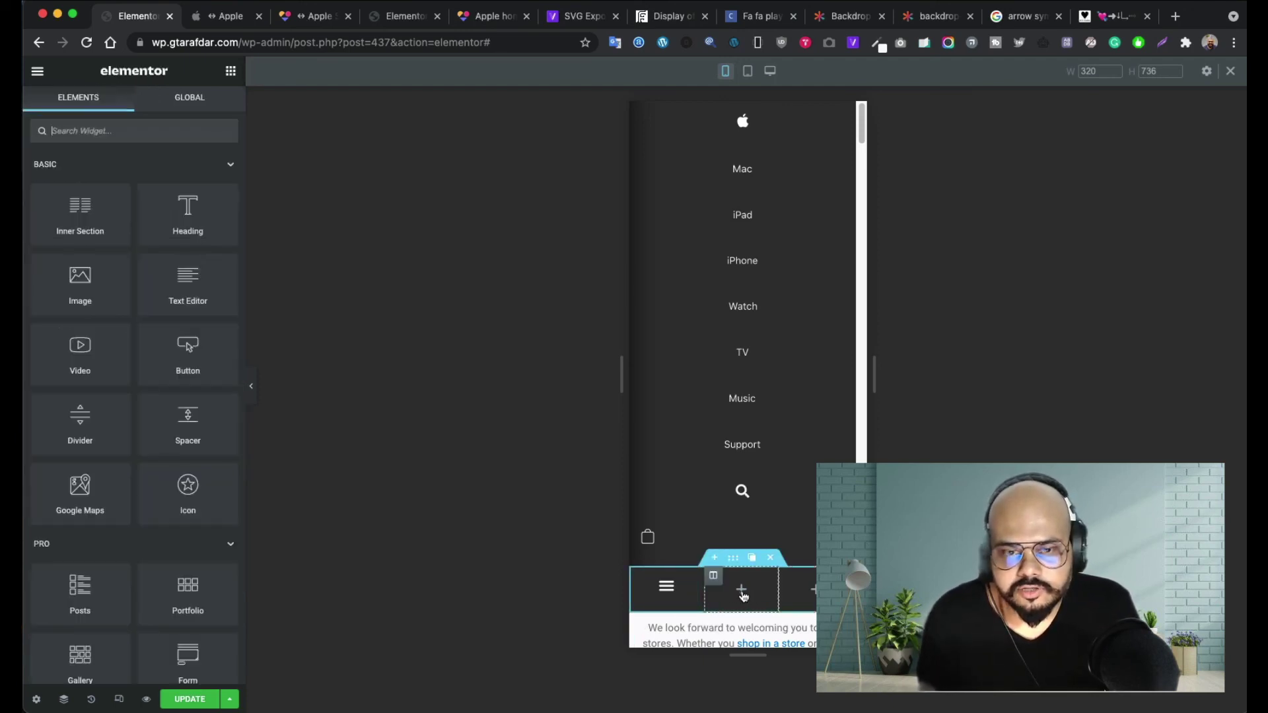
drag(81, 269, 754, 595)
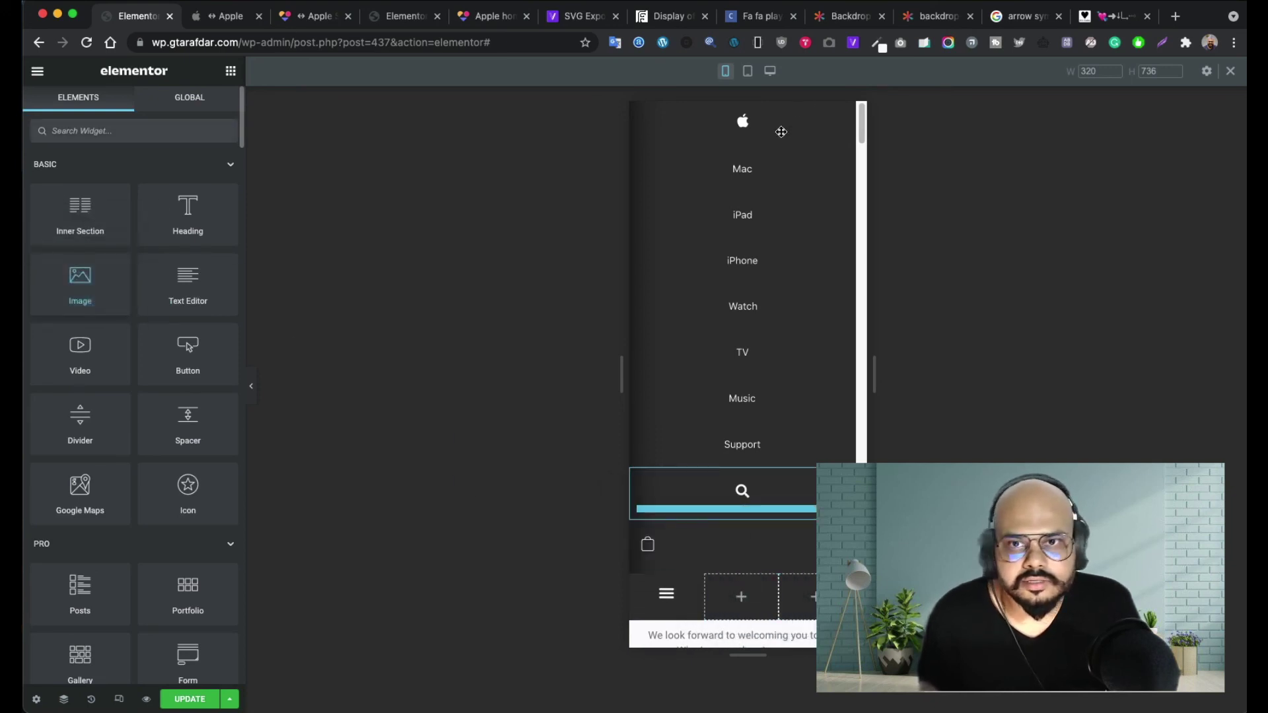
right_click(842, 123)
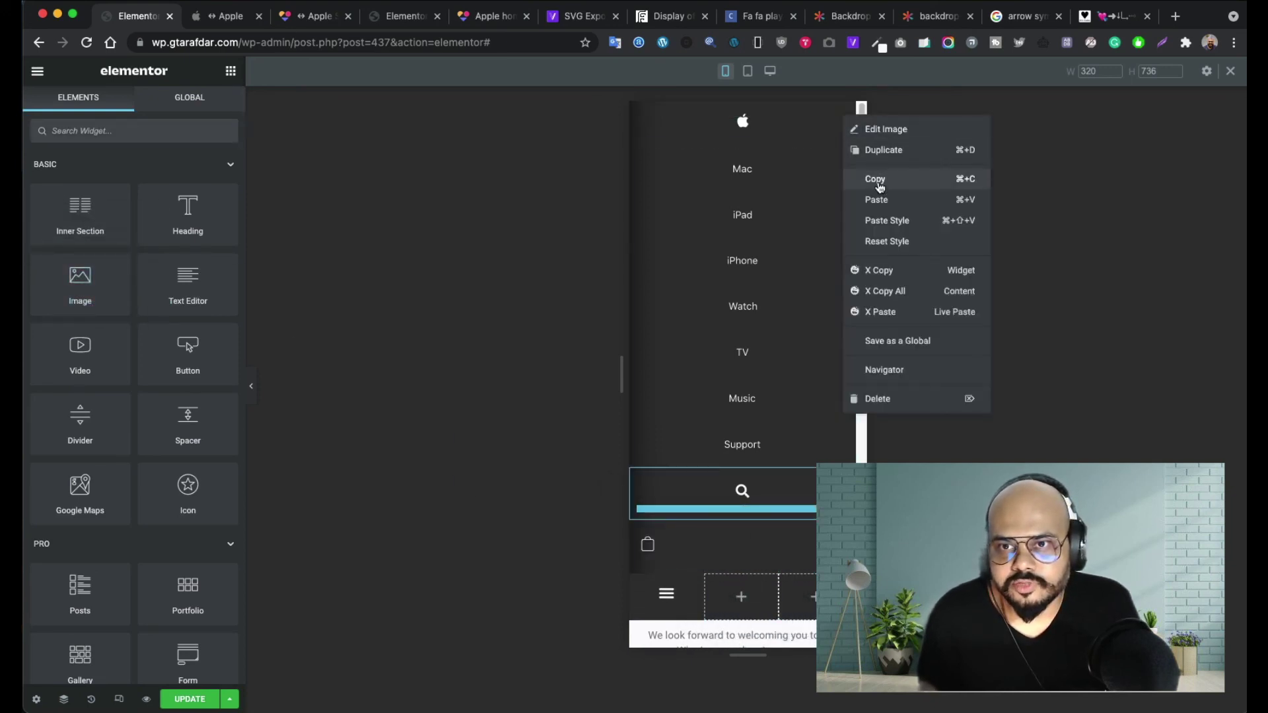
click(875, 178)
right_click(738, 597)
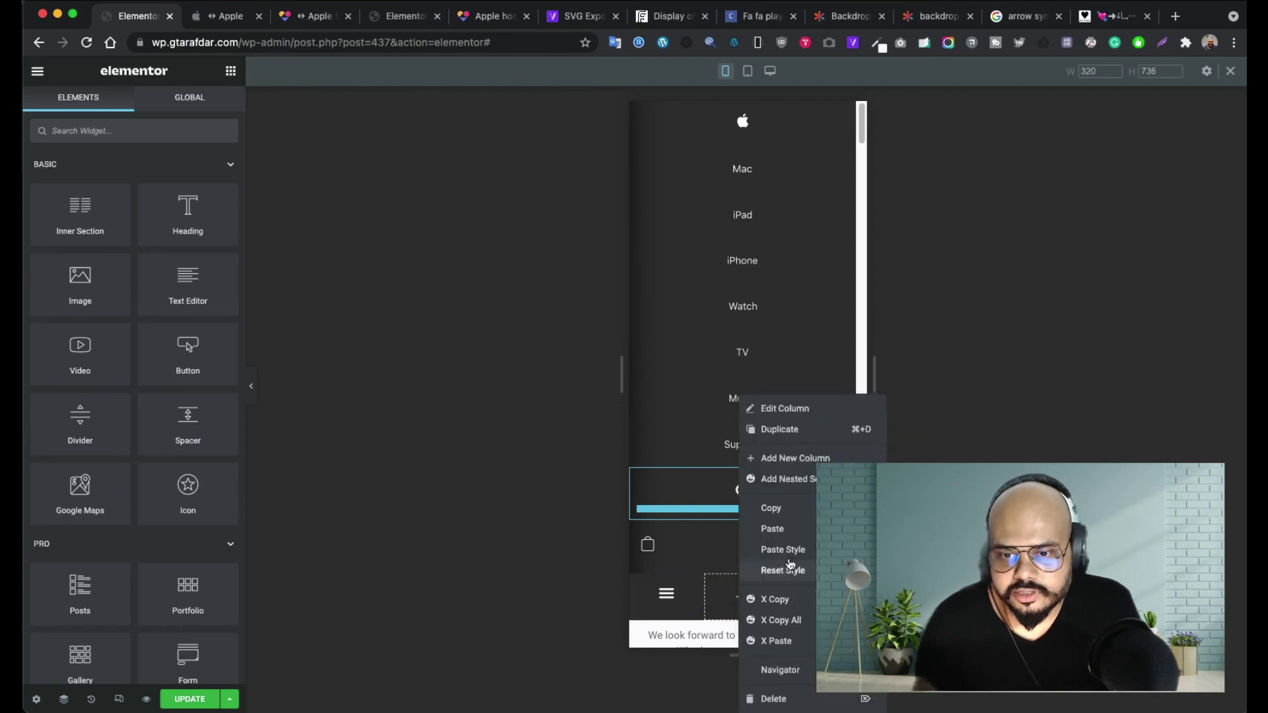
click(772, 529)
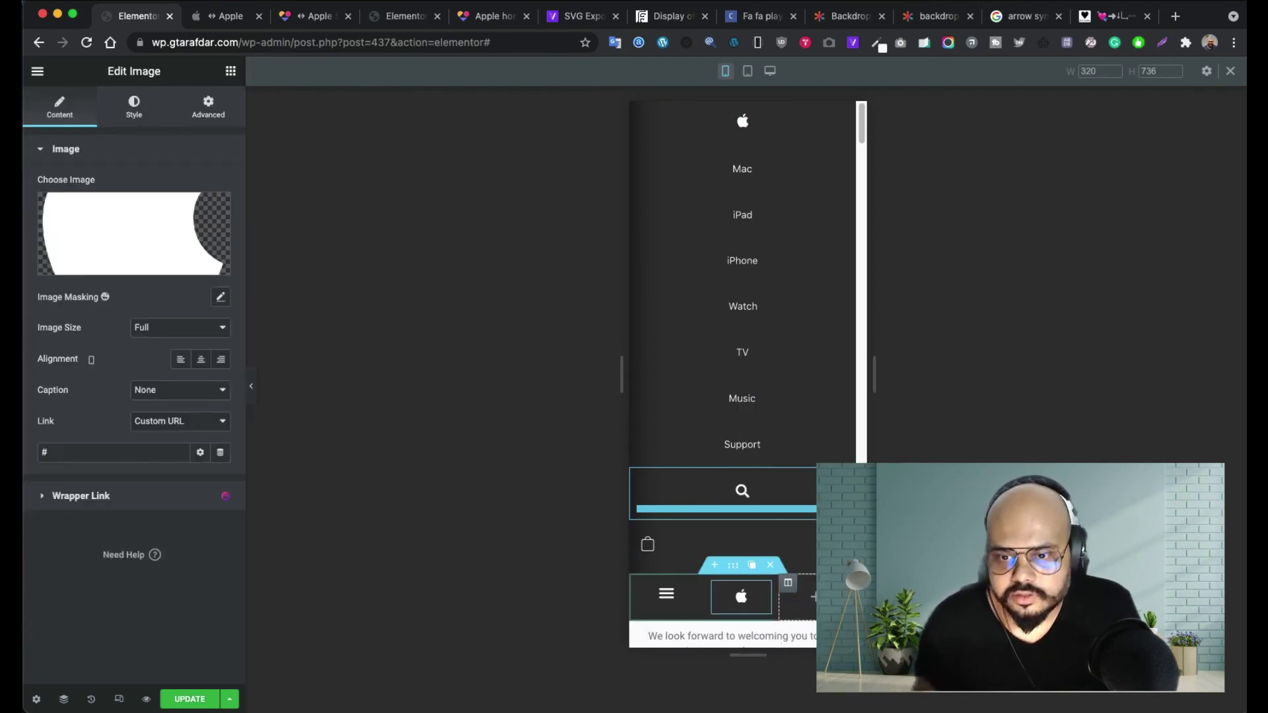
- Copy the shopping bag button from the original header and paste it into the new section's third column
right_click(841, 536)
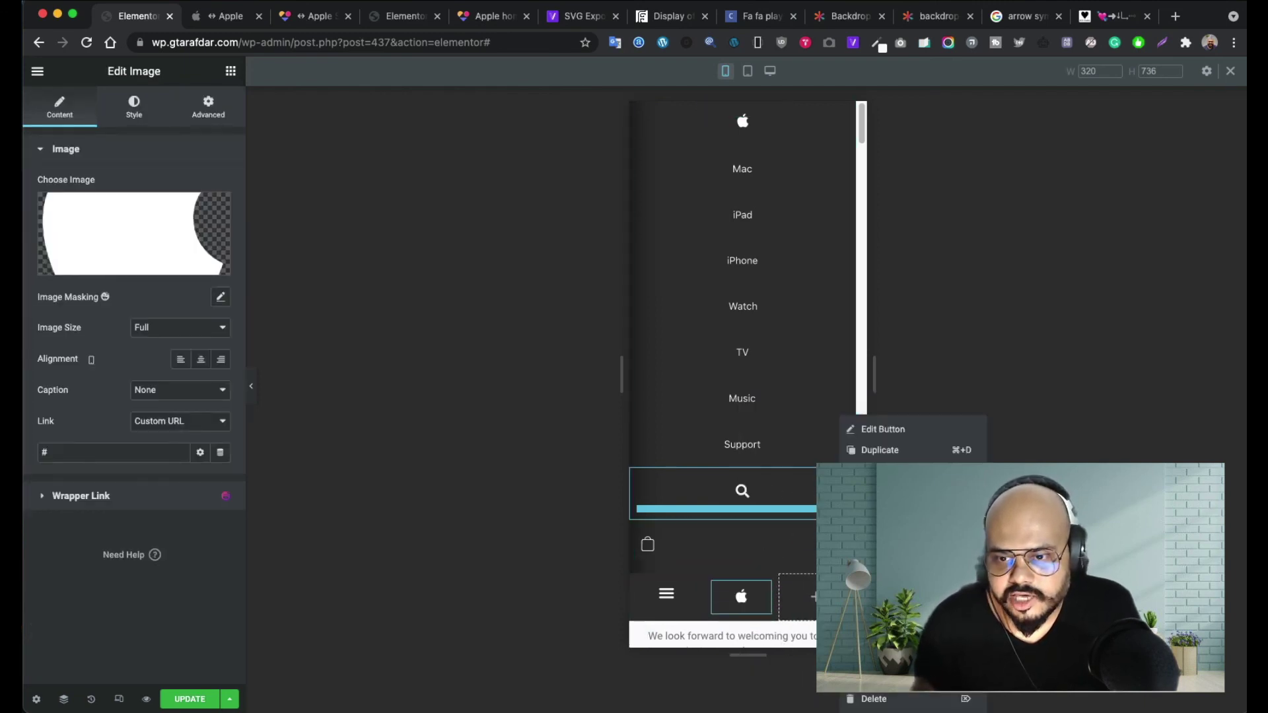
right_click(819, 605)
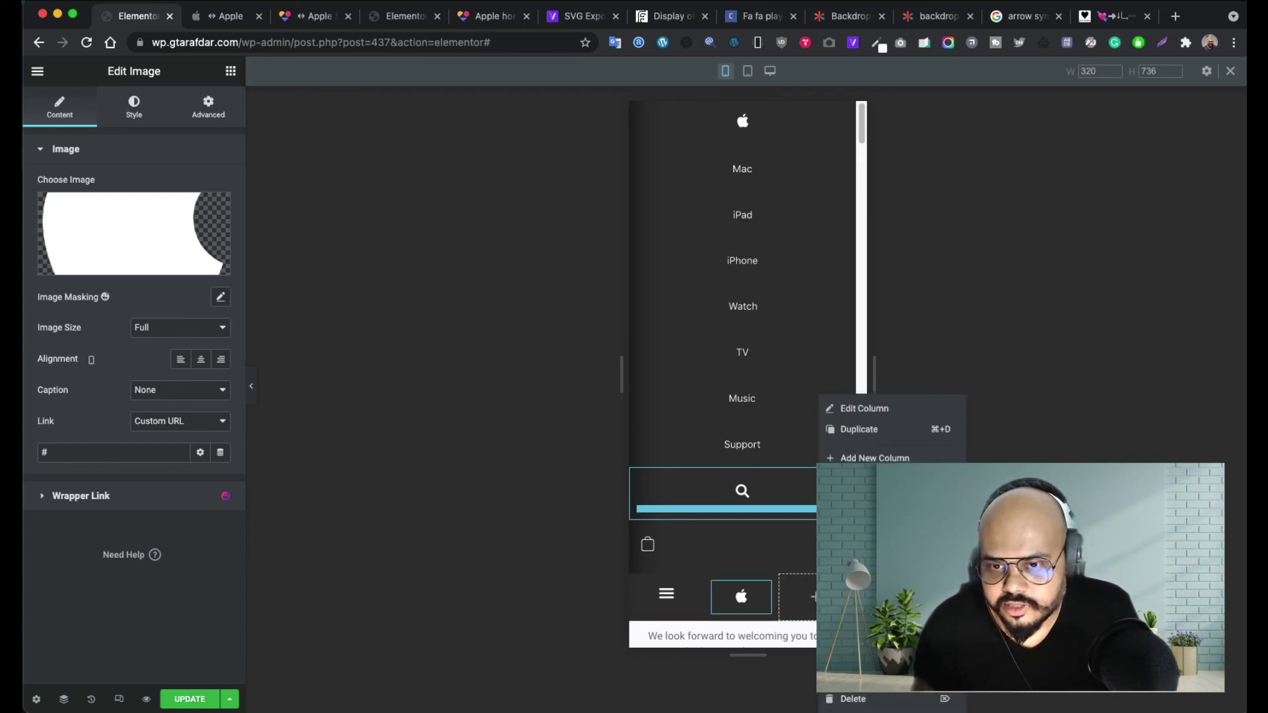
click(852, 511)
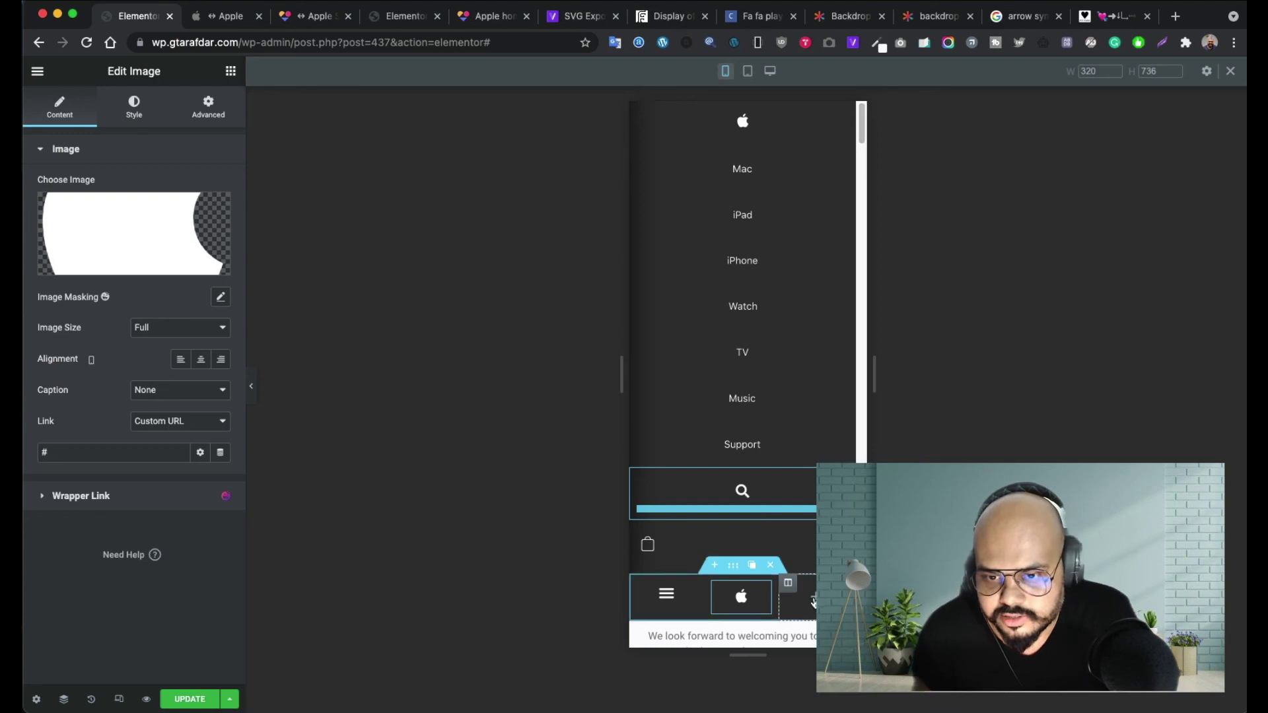
right_click(840, 545)
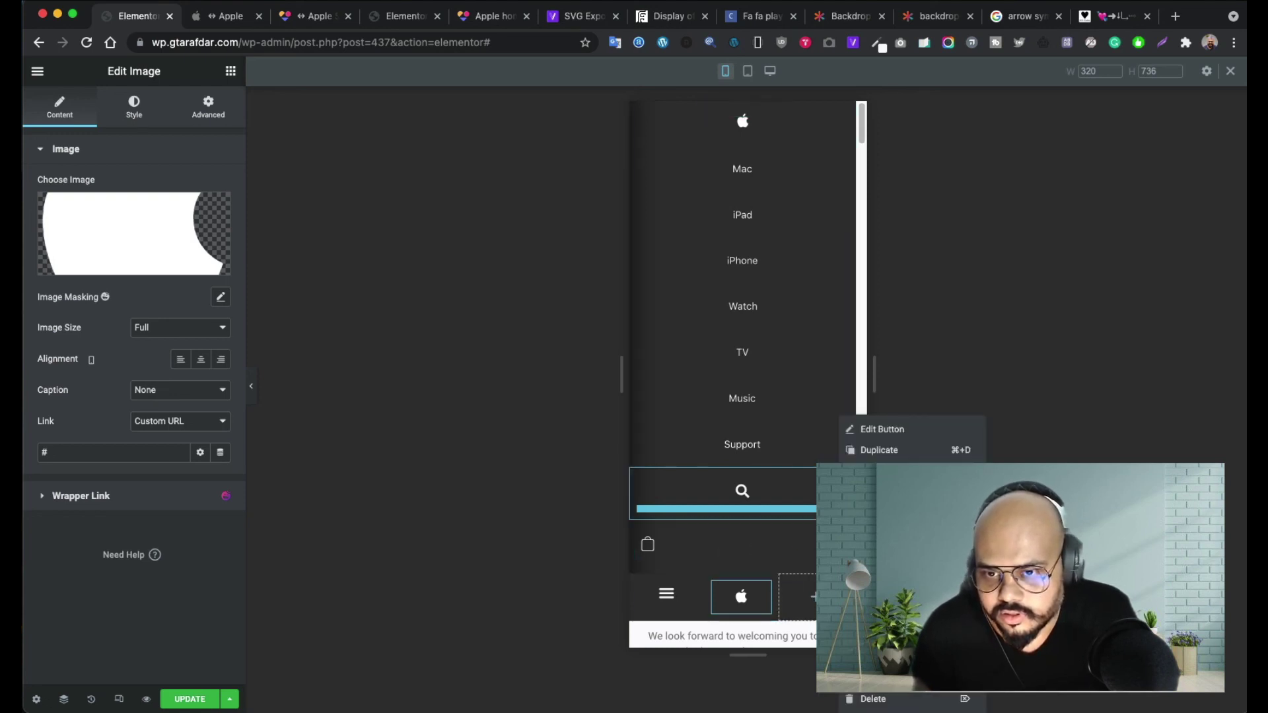
click(866, 479)
right_click(816, 598)
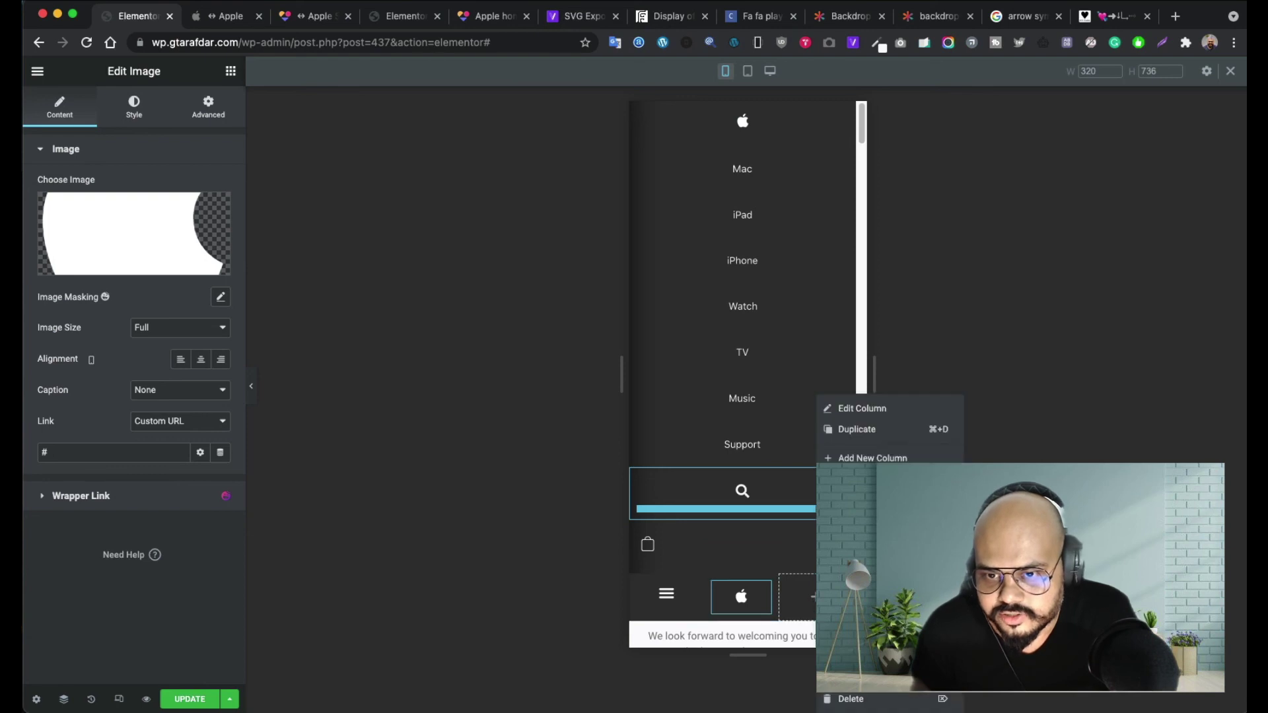
click(858, 509)
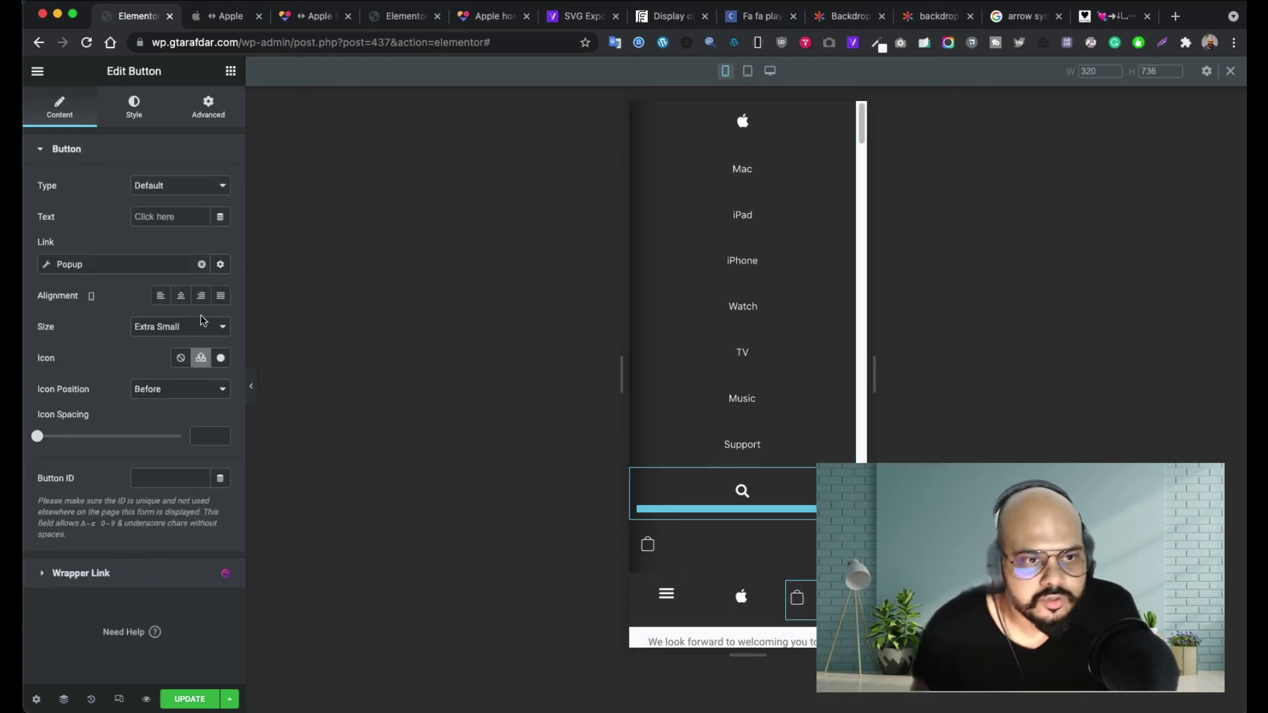
- Try different alignments for the pasted bag button and settle on right alignment
click(181, 295)
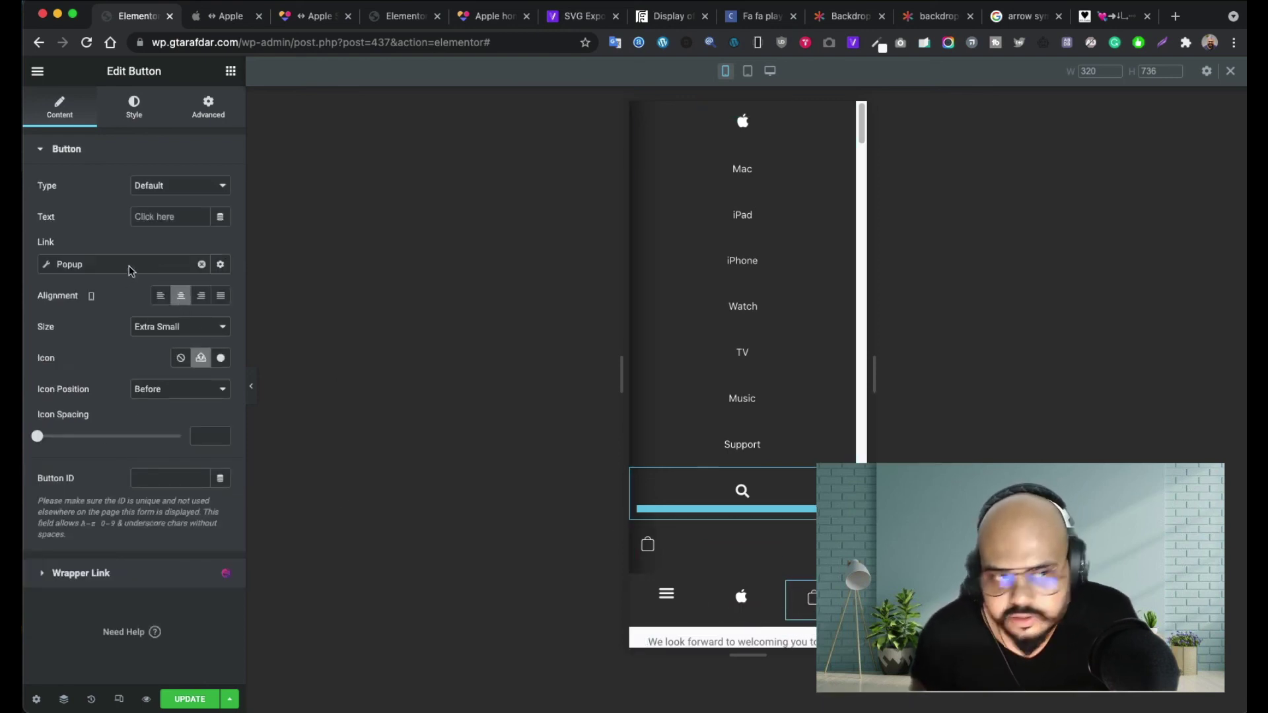
click(201, 296)
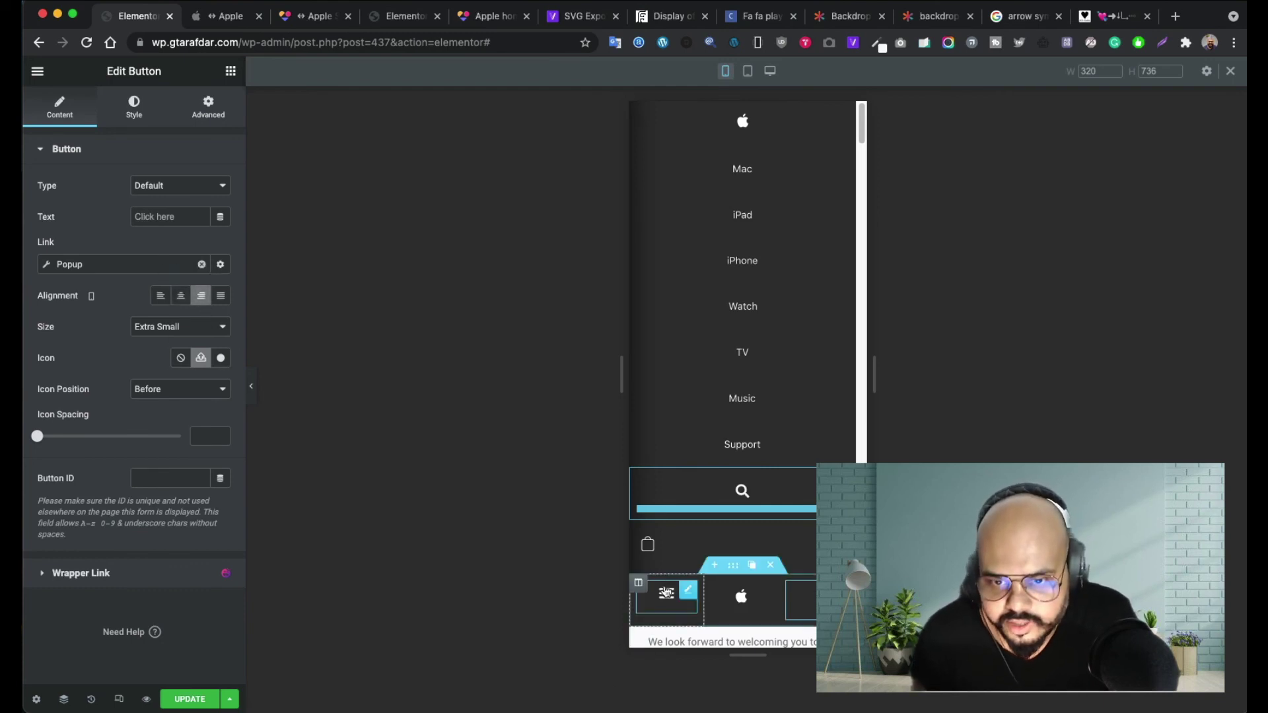
scroll(481, 510, down, 2)
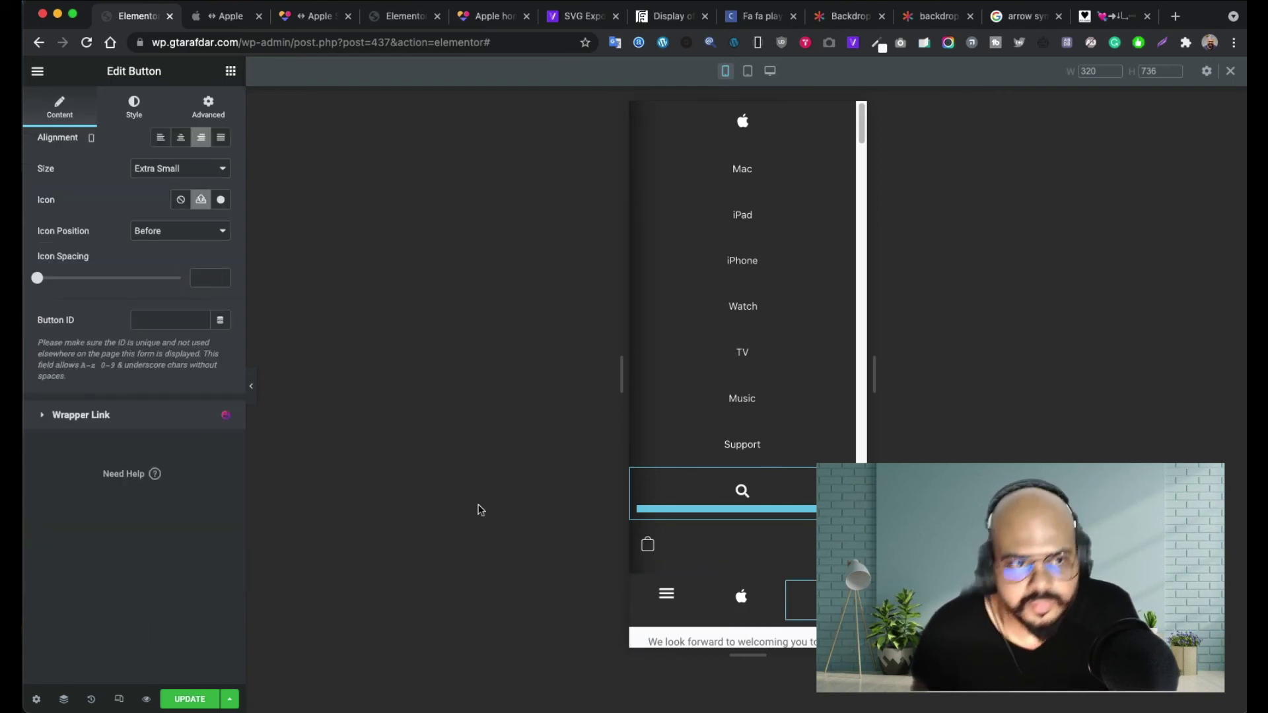
click(160, 137)
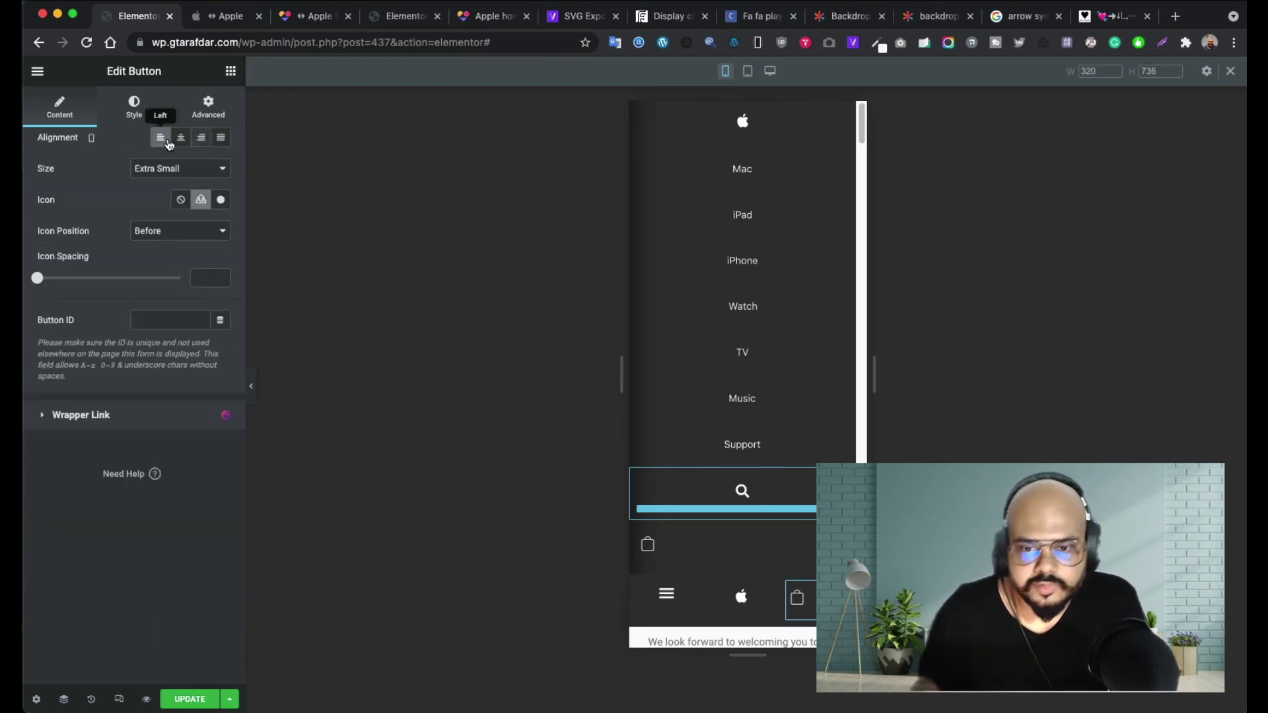
click(201, 139)
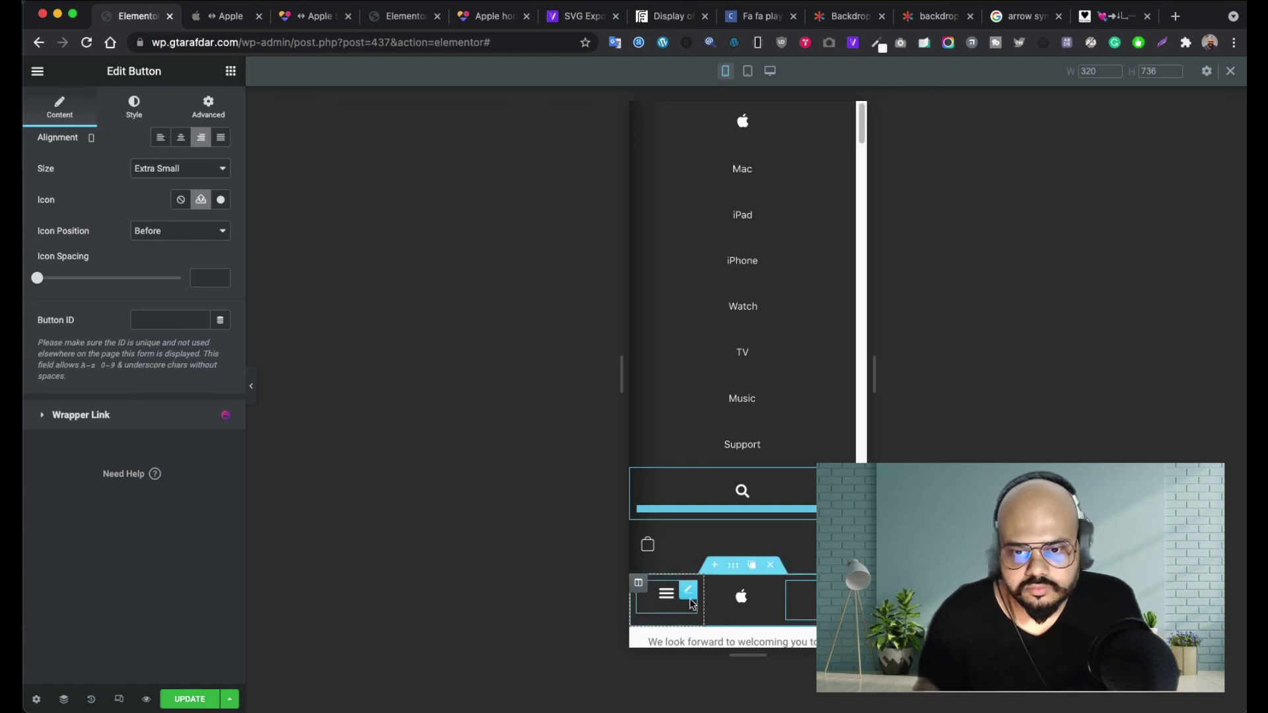
- Center-align the new section's nav menu, and test its hamburger toggle by opening and closing the dropdown
right_click(690, 599)
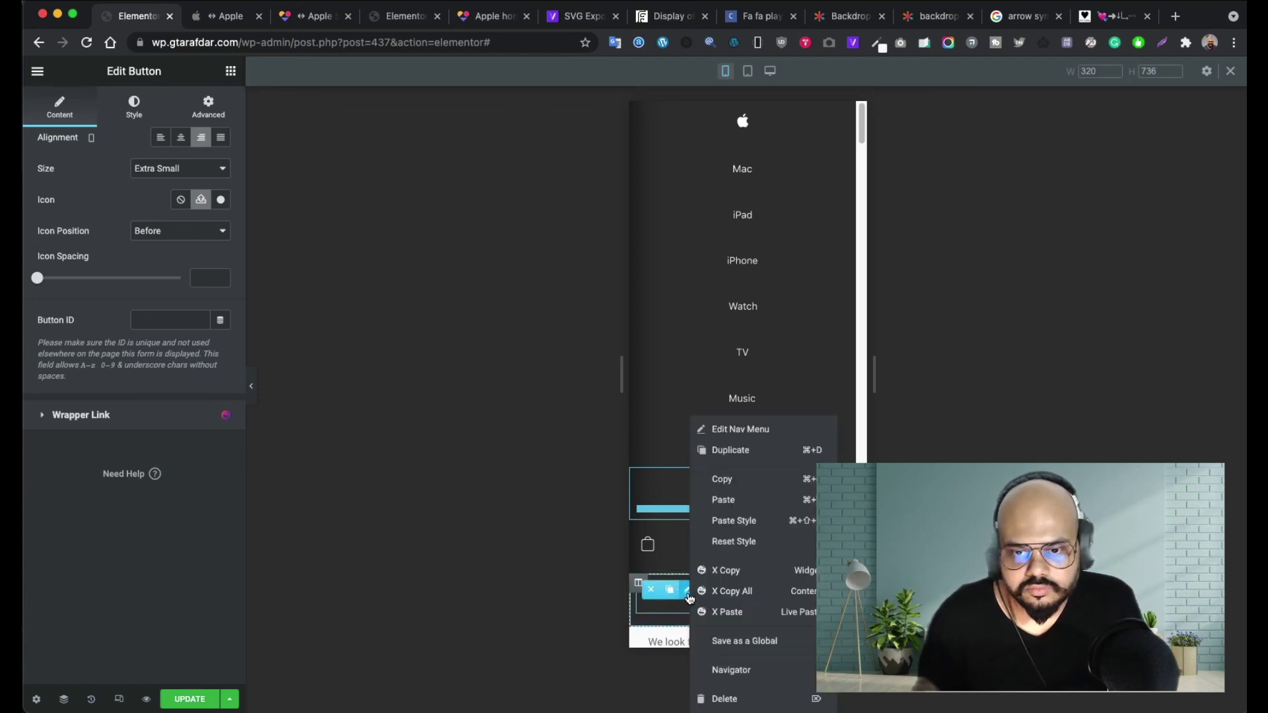
click(726, 430)
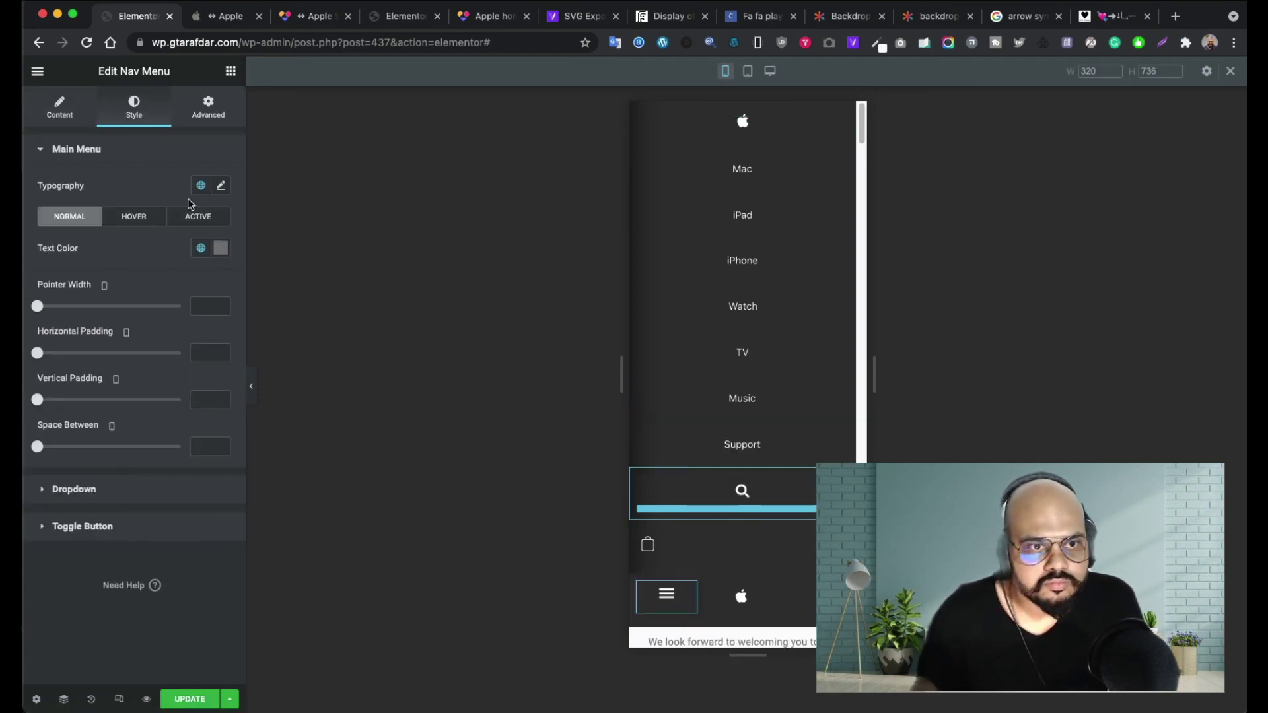
click(205, 116)
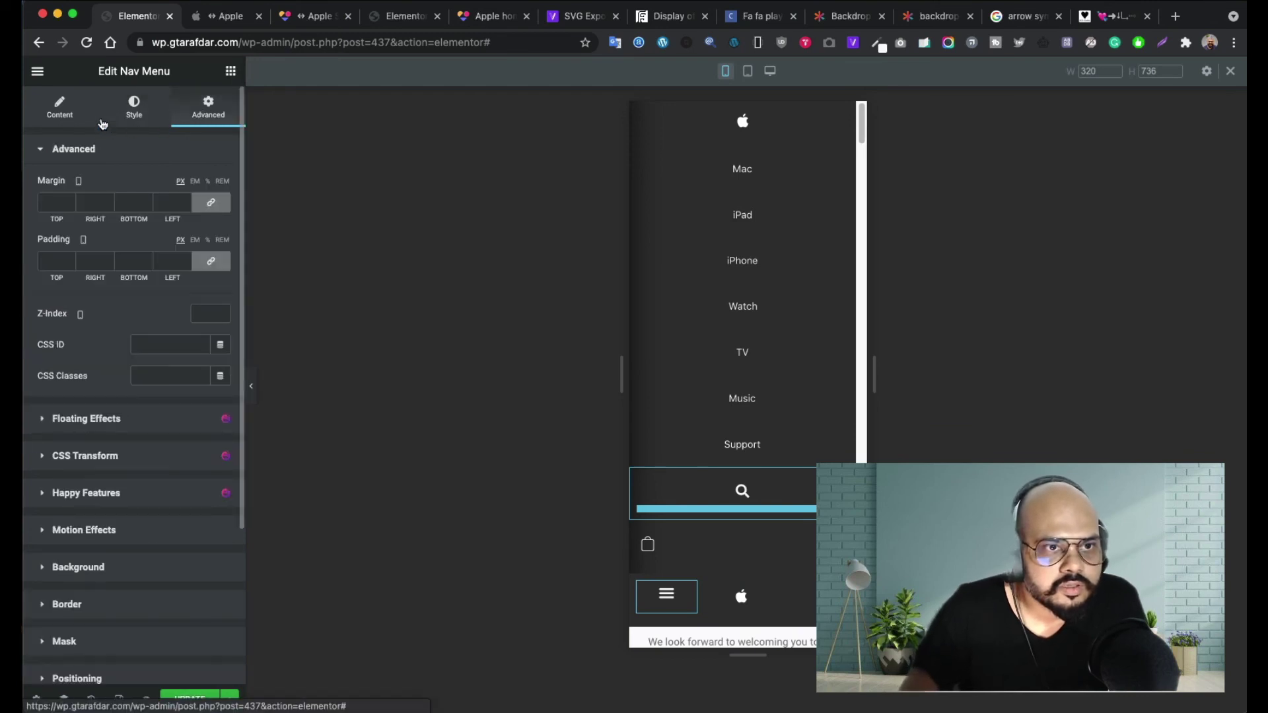
click(58, 116)
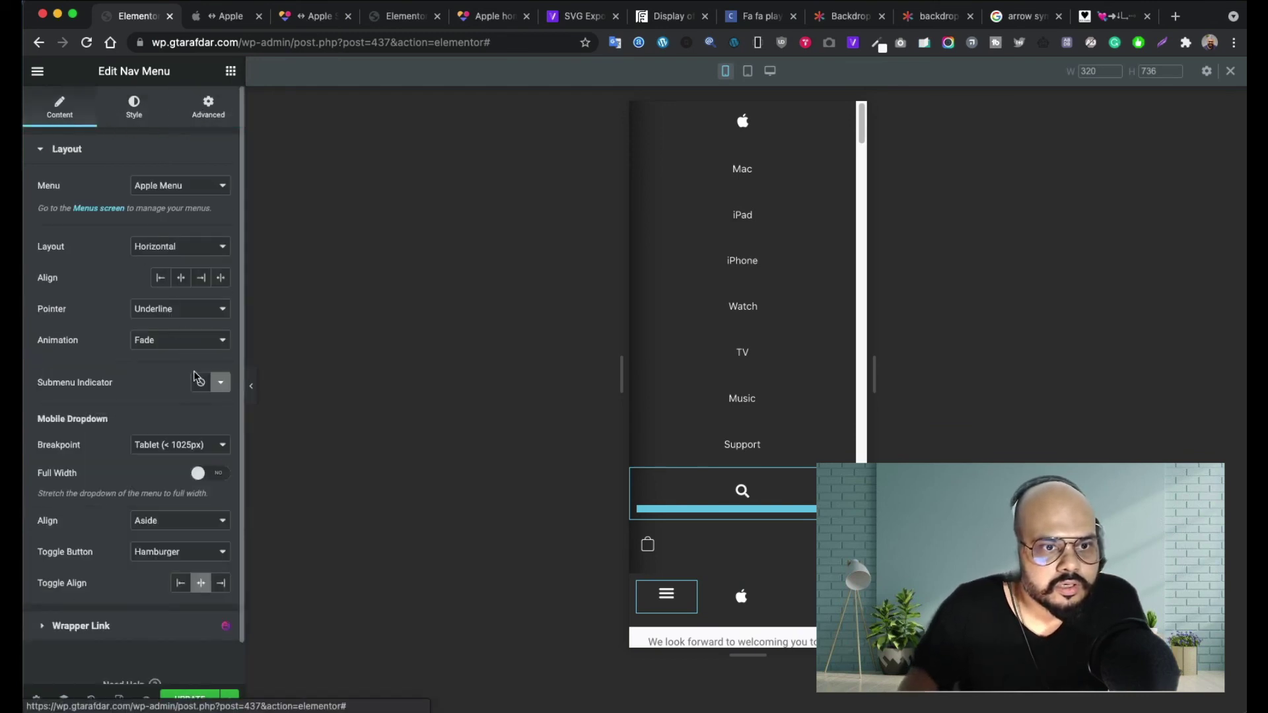
click(184, 282)
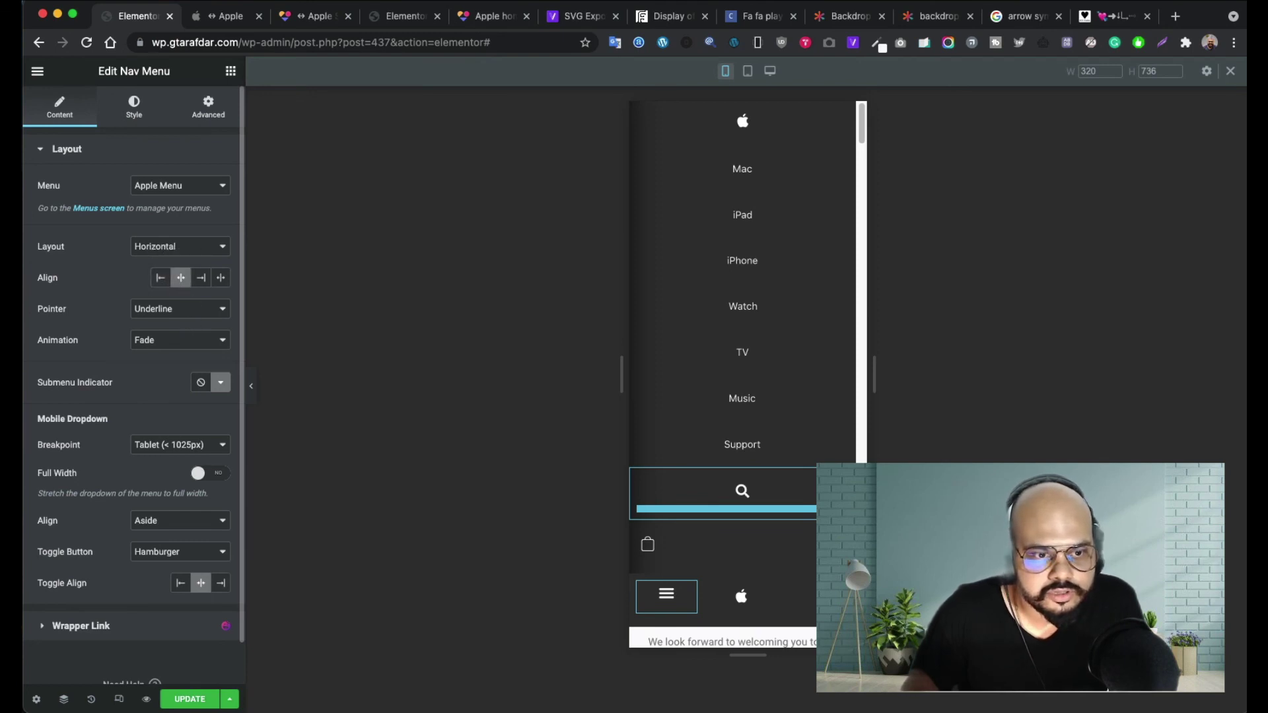
click(667, 595)
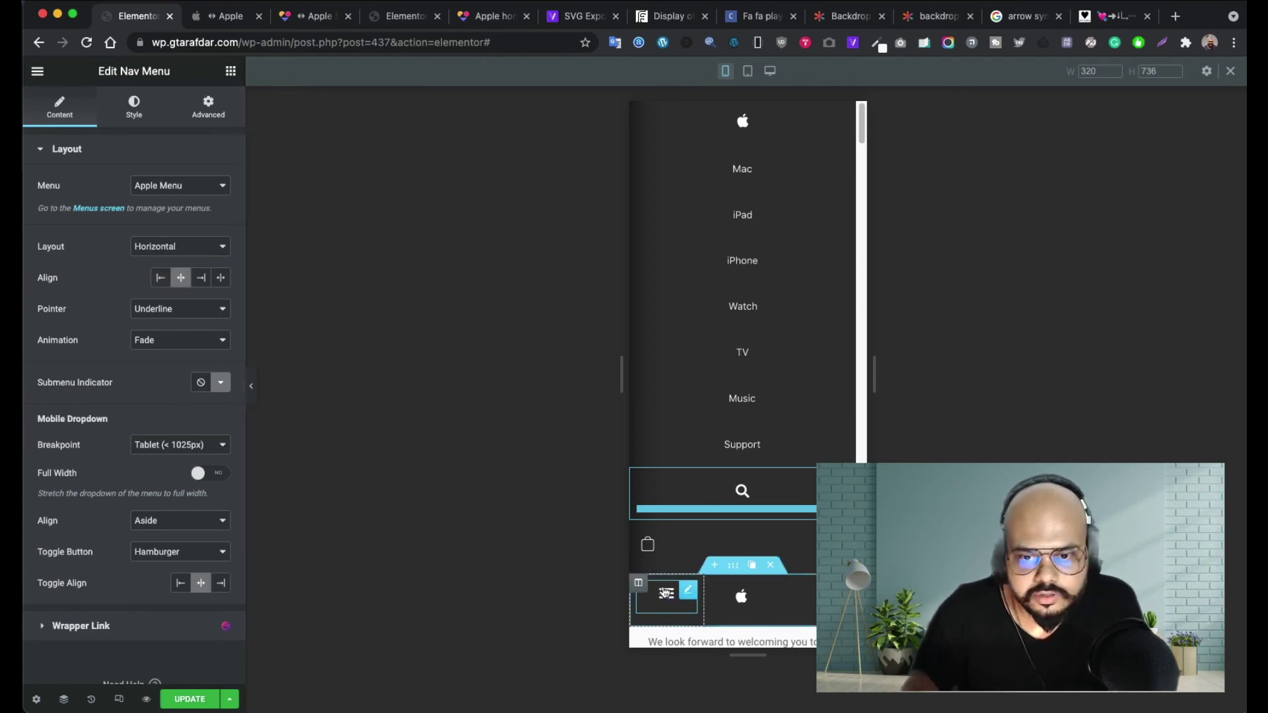
scroll(667, 476, down, 4)
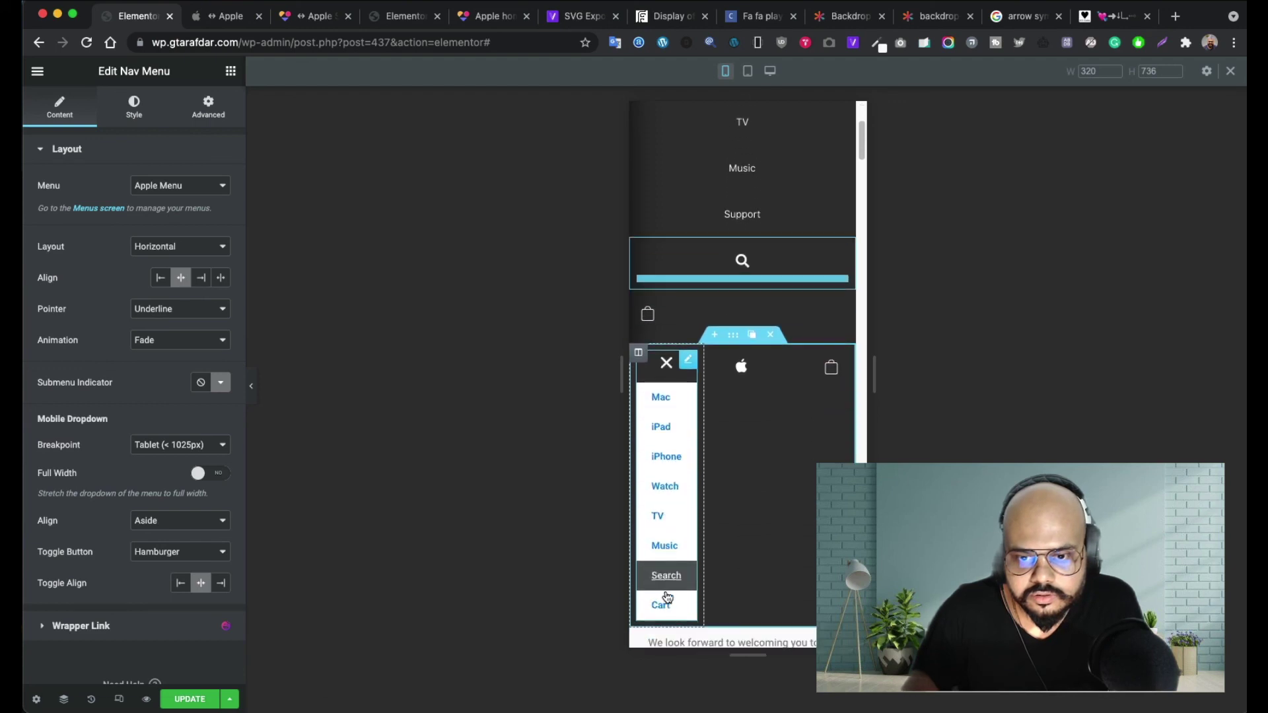
click(669, 365)
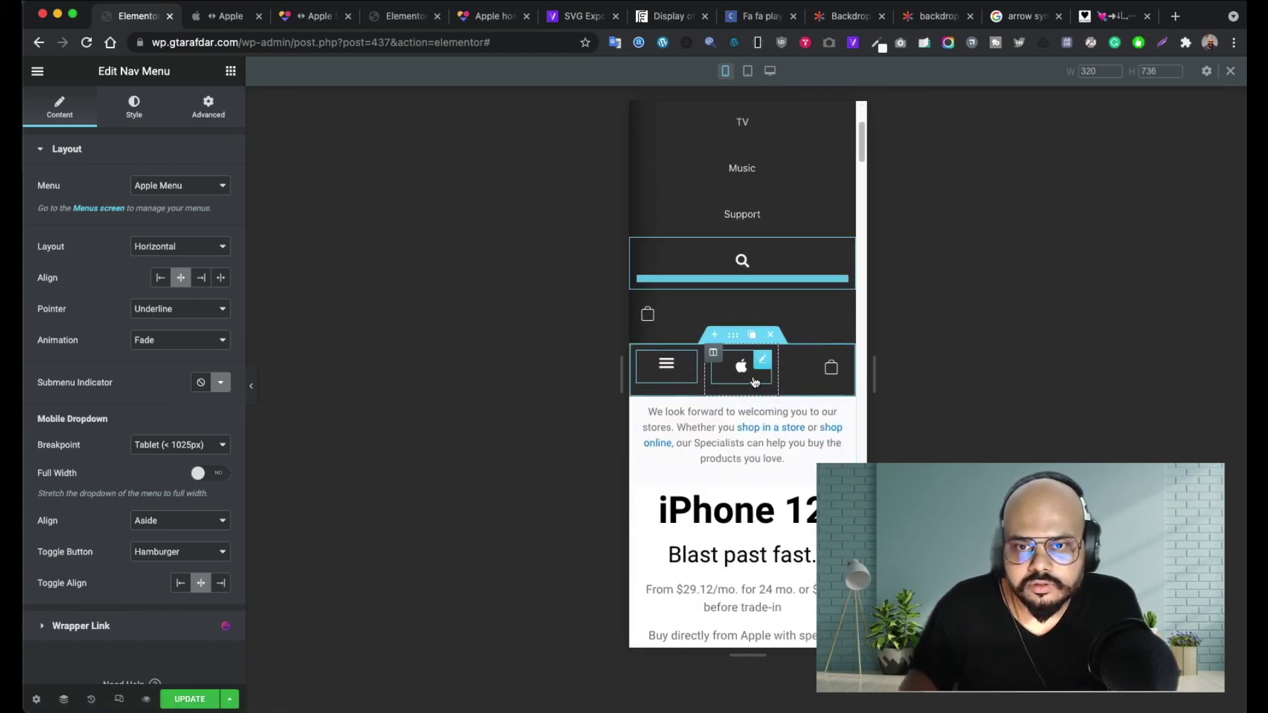
- Hide the new three-column header section on desktop and tablet
click(733, 335)
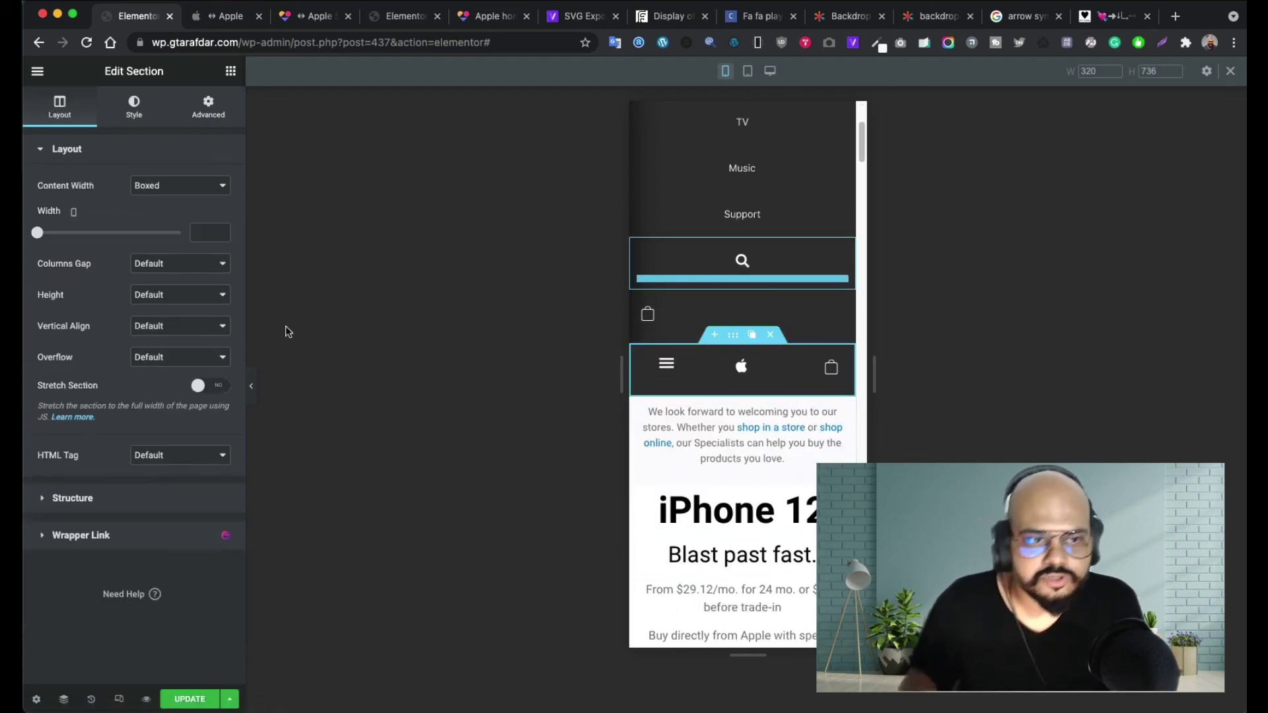
click(208, 111)
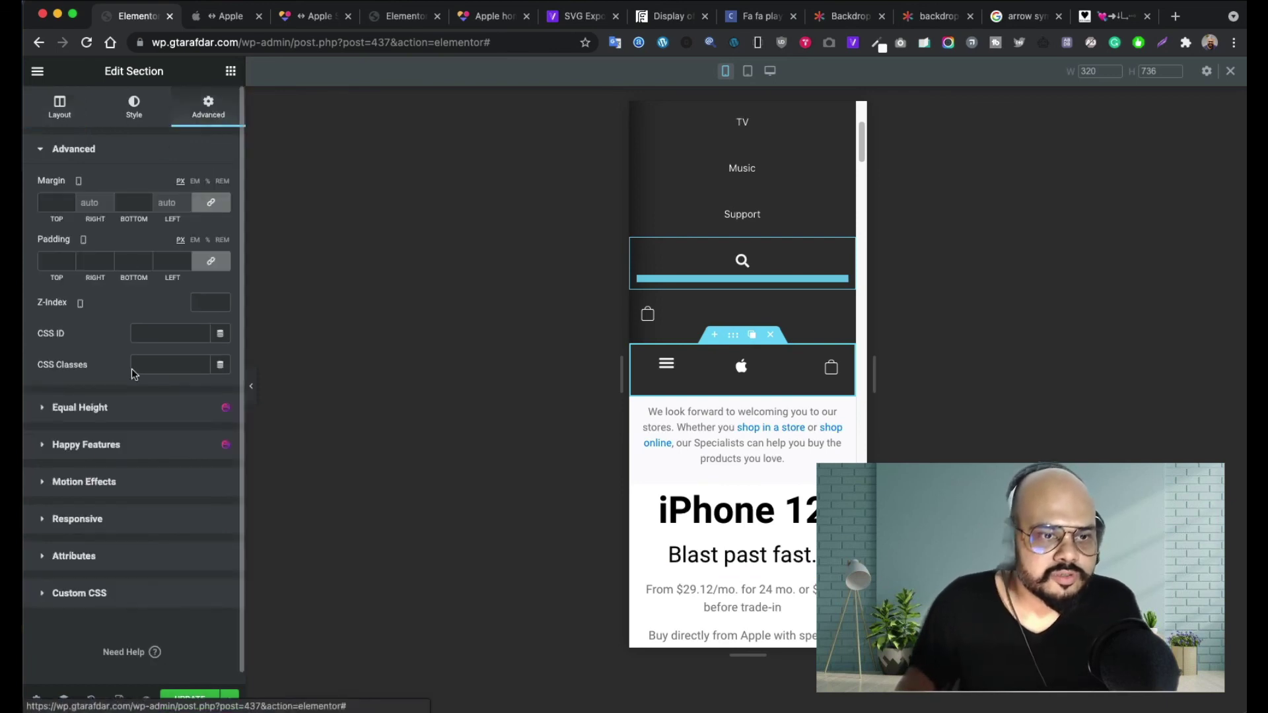
click(109, 522)
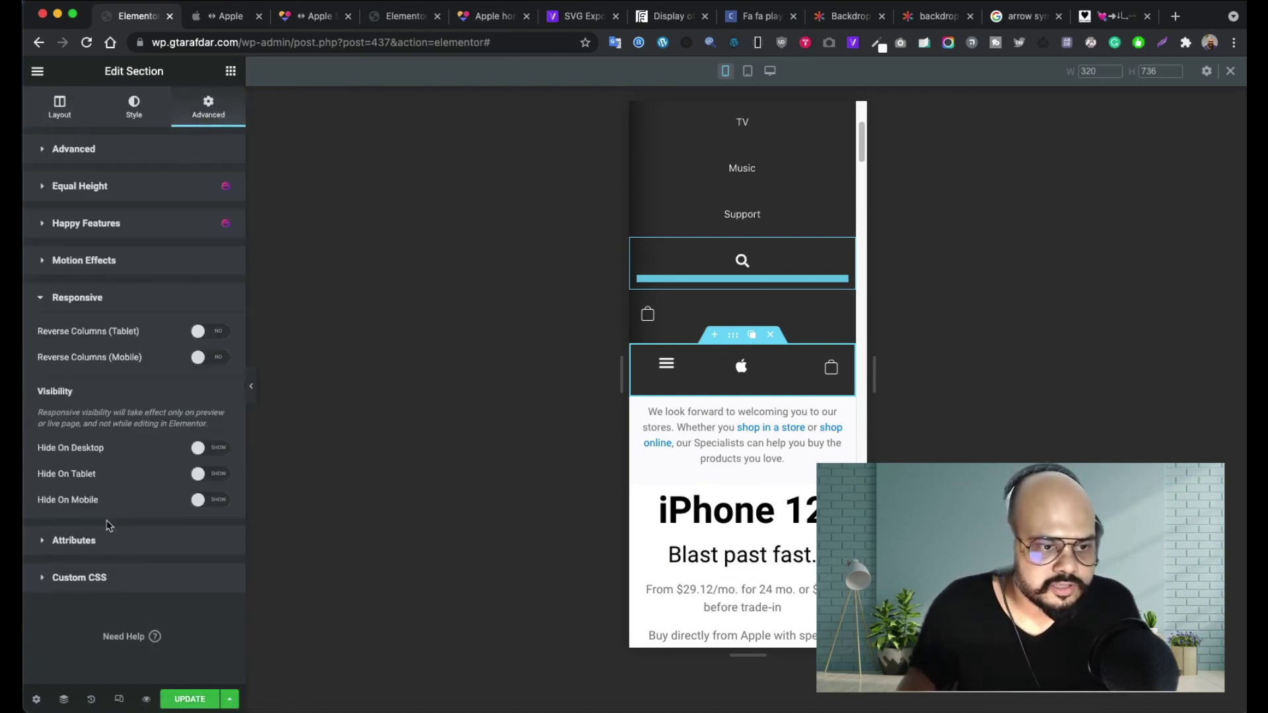
click(210, 449)
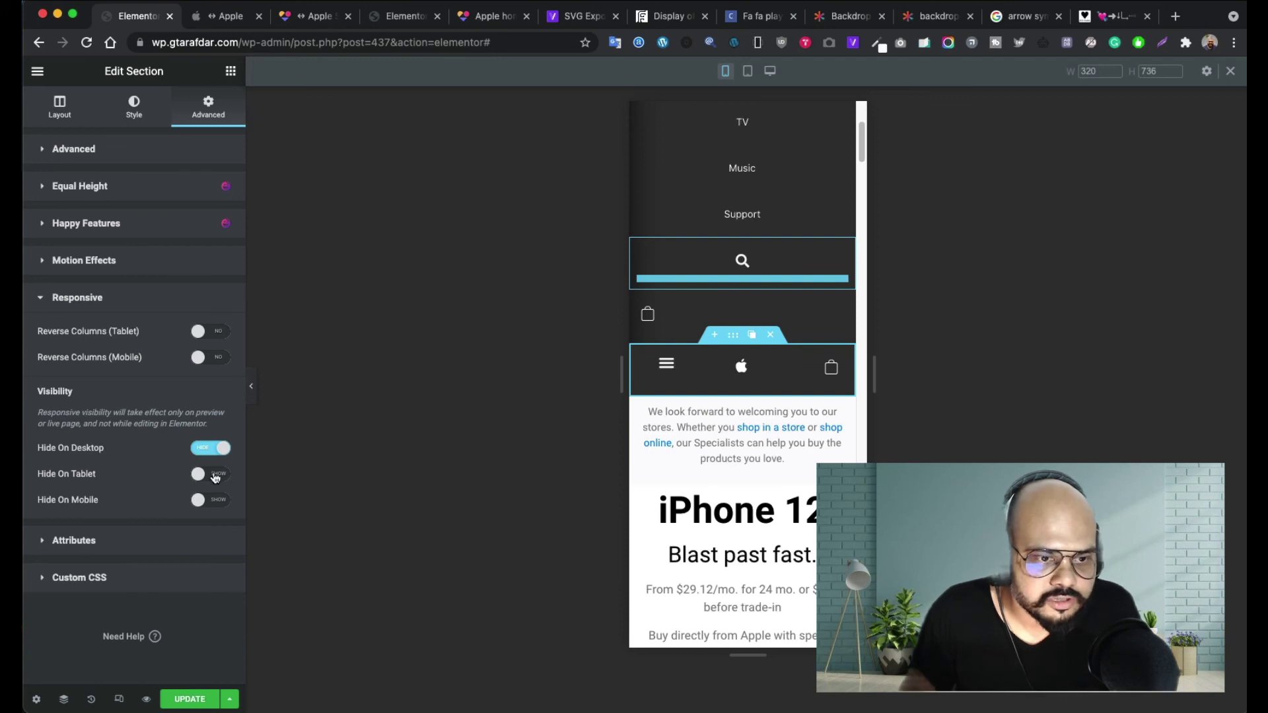
click(214, 475)
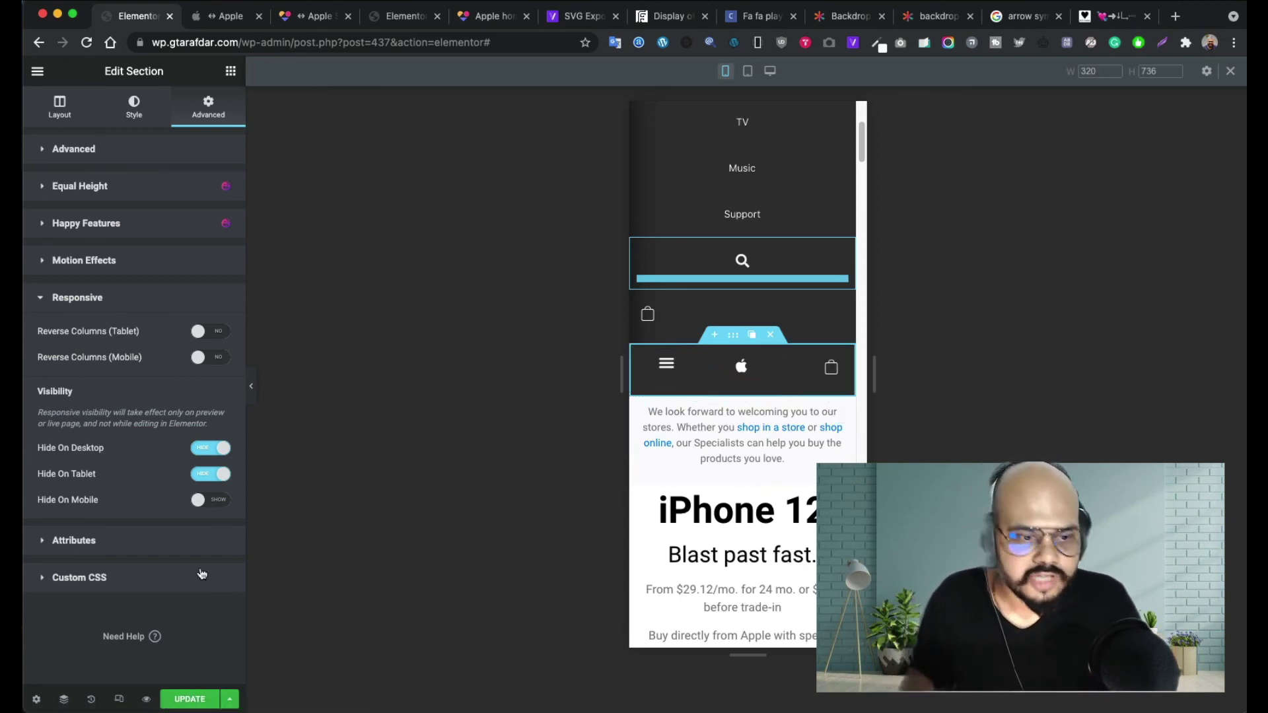
- Copy the original header's backdrop-filter custom CSS into the three-column header section, changing the selector to #Apple-mobiHeader
scroll(758, 241, up, 5)
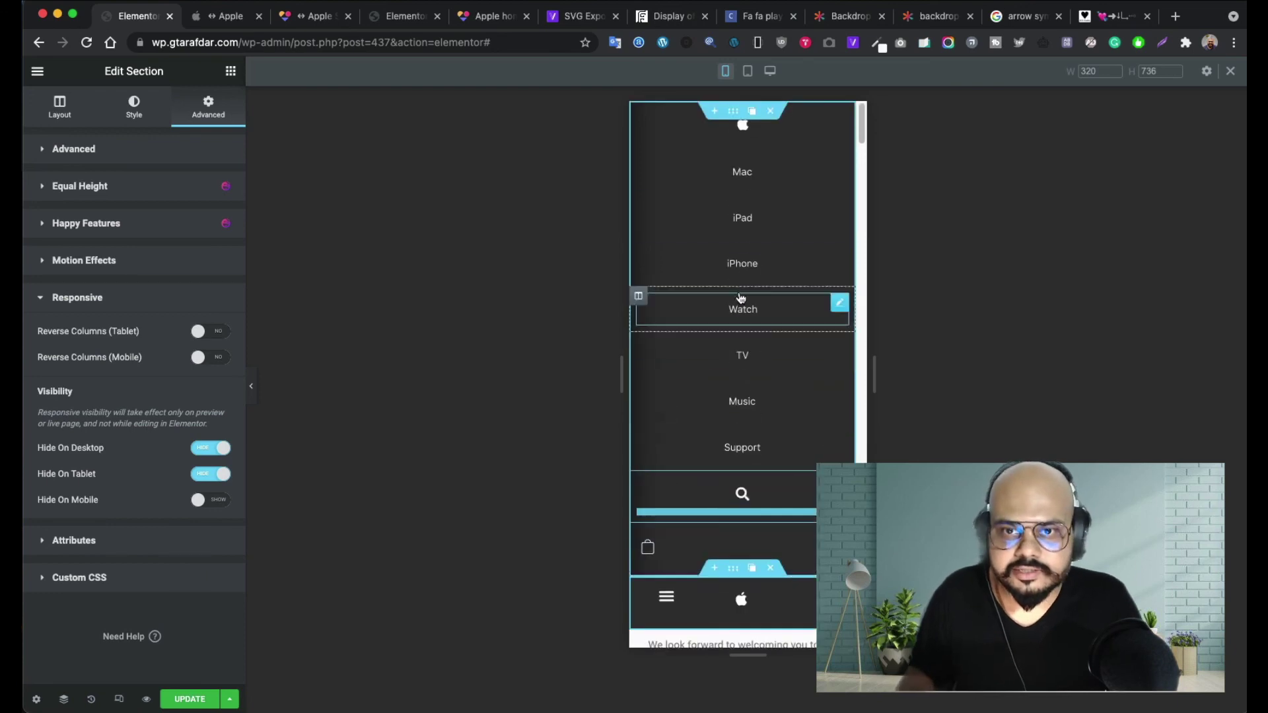
click(740, 113)
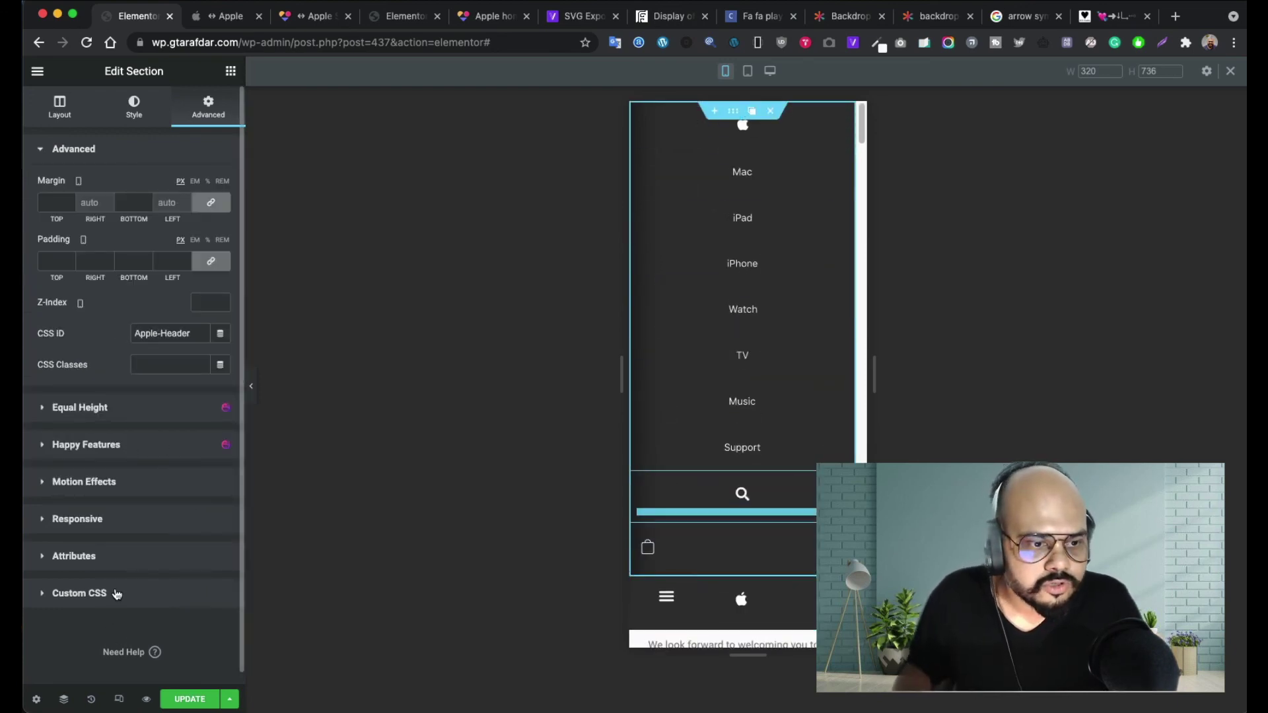
click(79, 593)
click(63, 428)
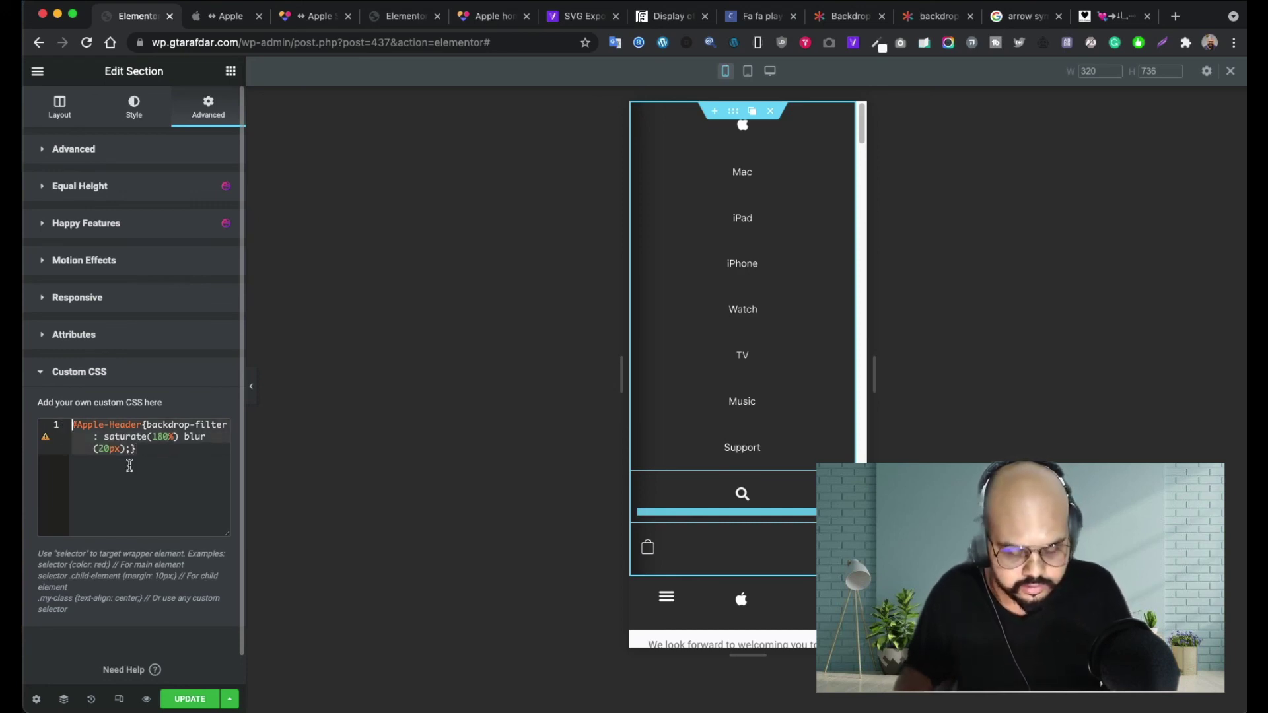
scroll(717, 496, down, 3)
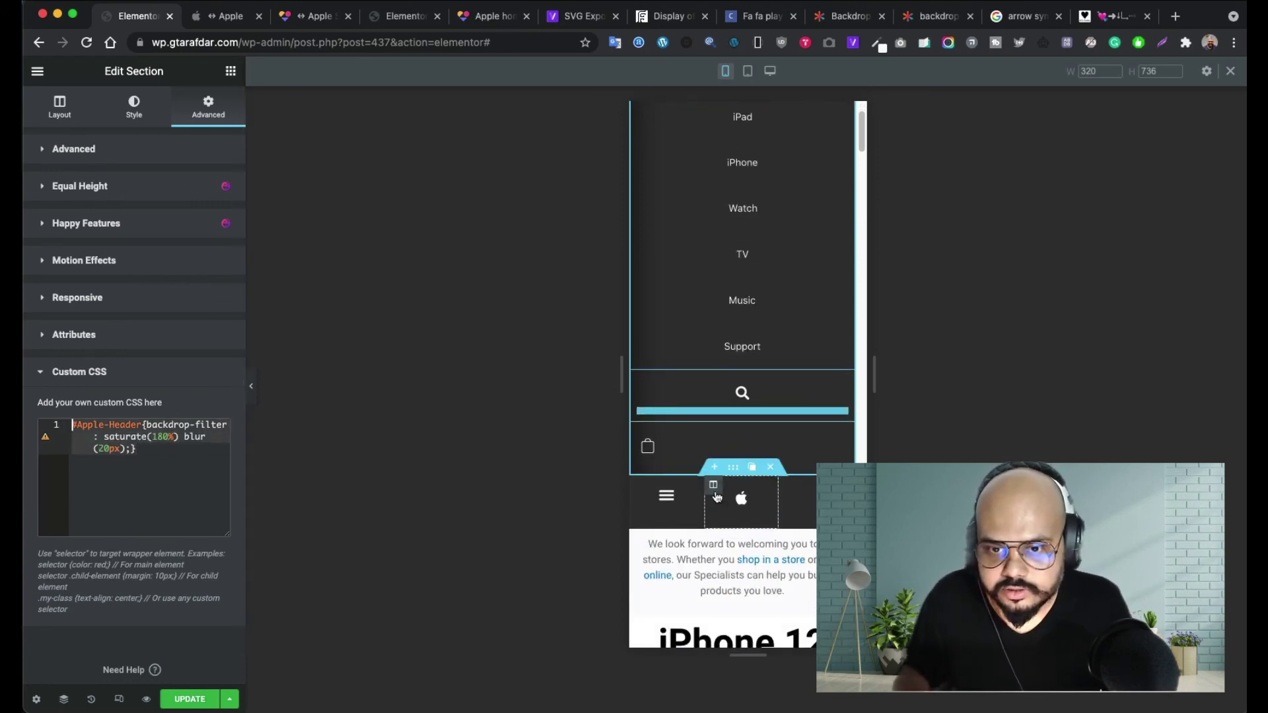
click(734, 467)
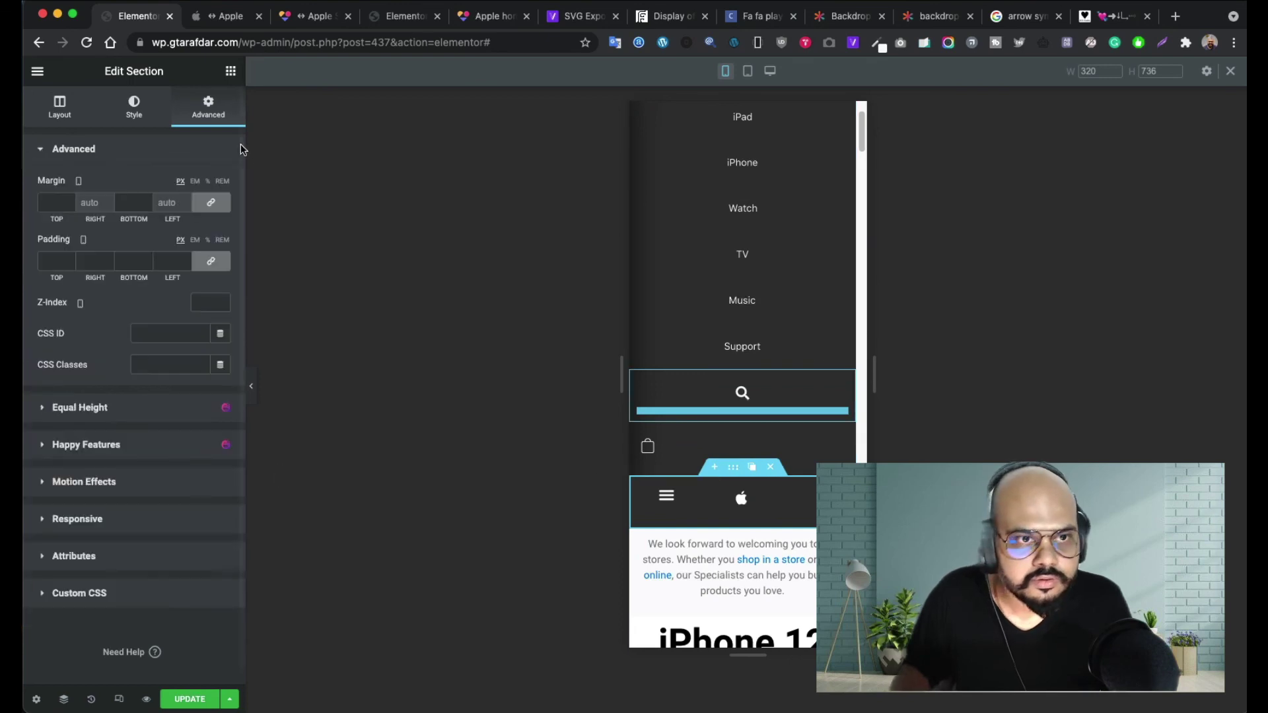
click(106, 591)
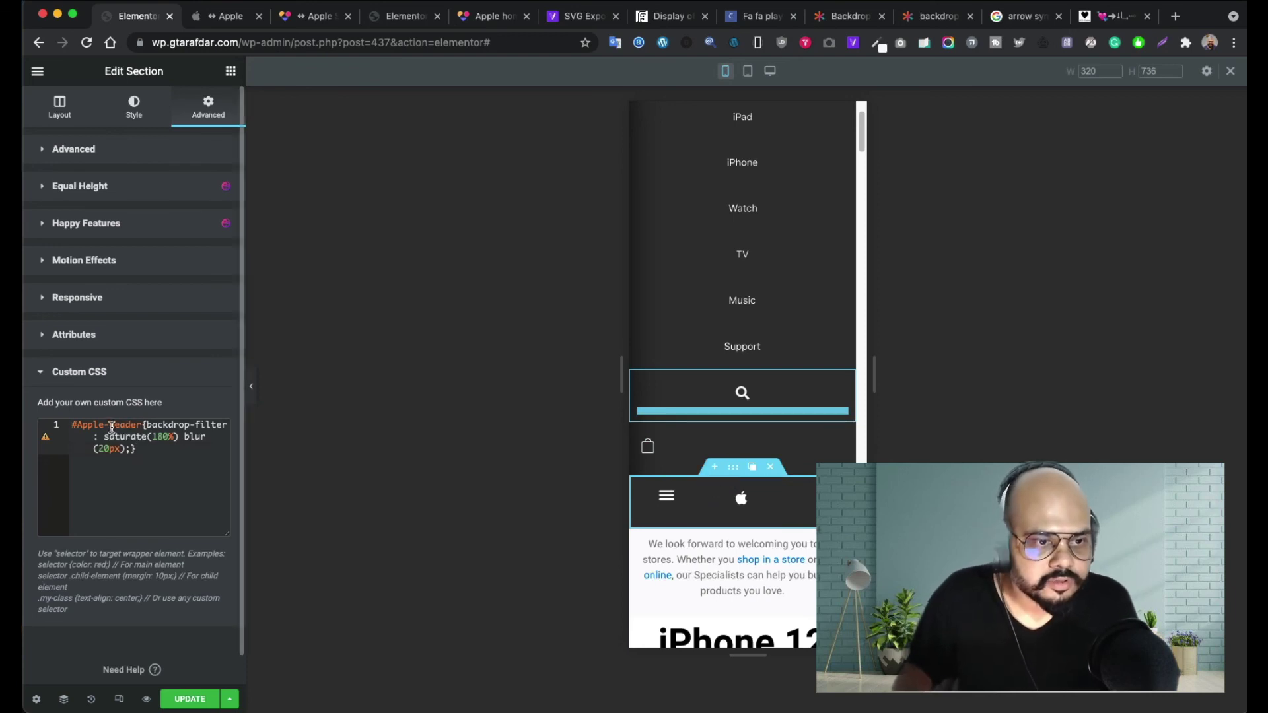
text(mobi)
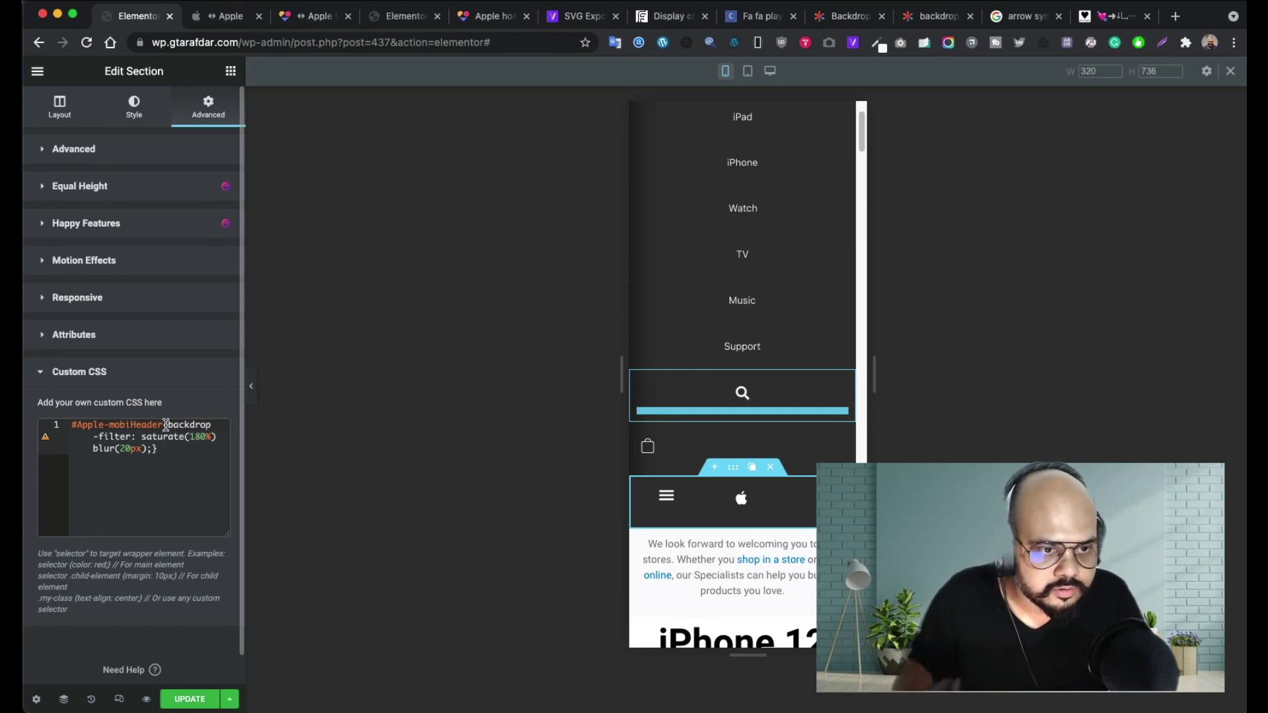
- Copy #Apple-mobiHeader from the custom CSS and paste it as the three-column header section's CSS ID
drag(166, 425, 71, 424)
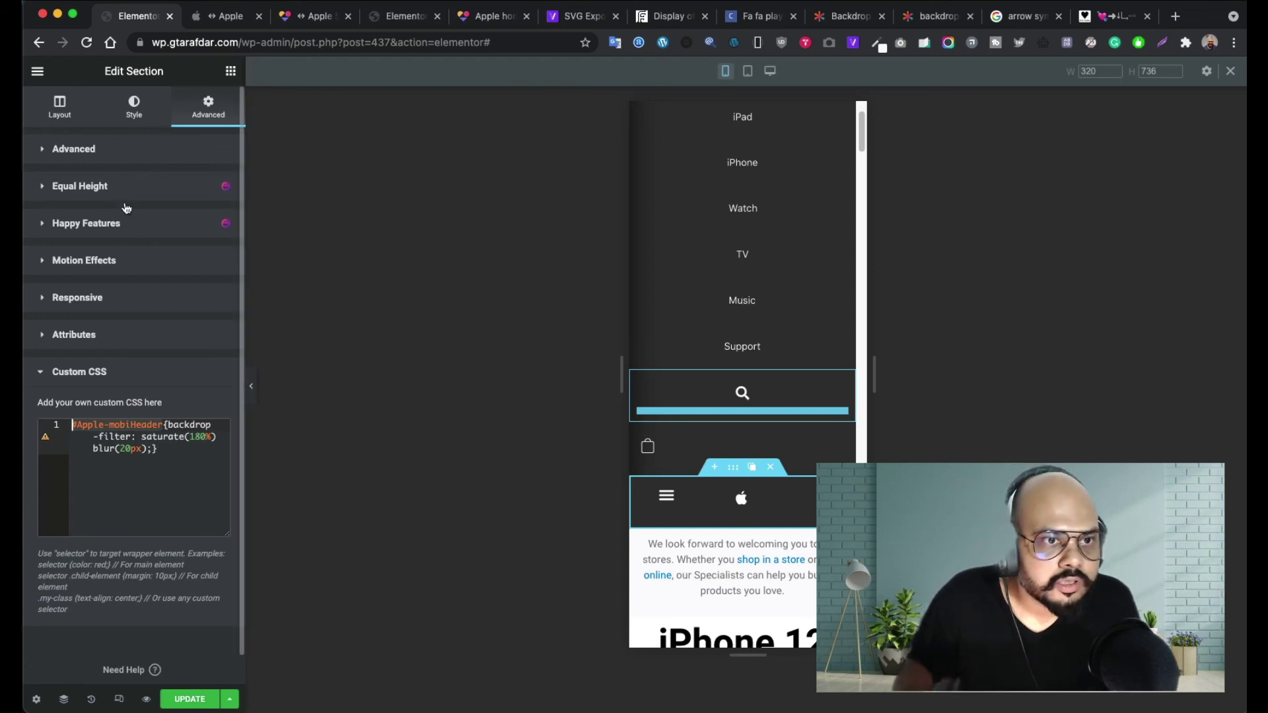
click(119, 151)
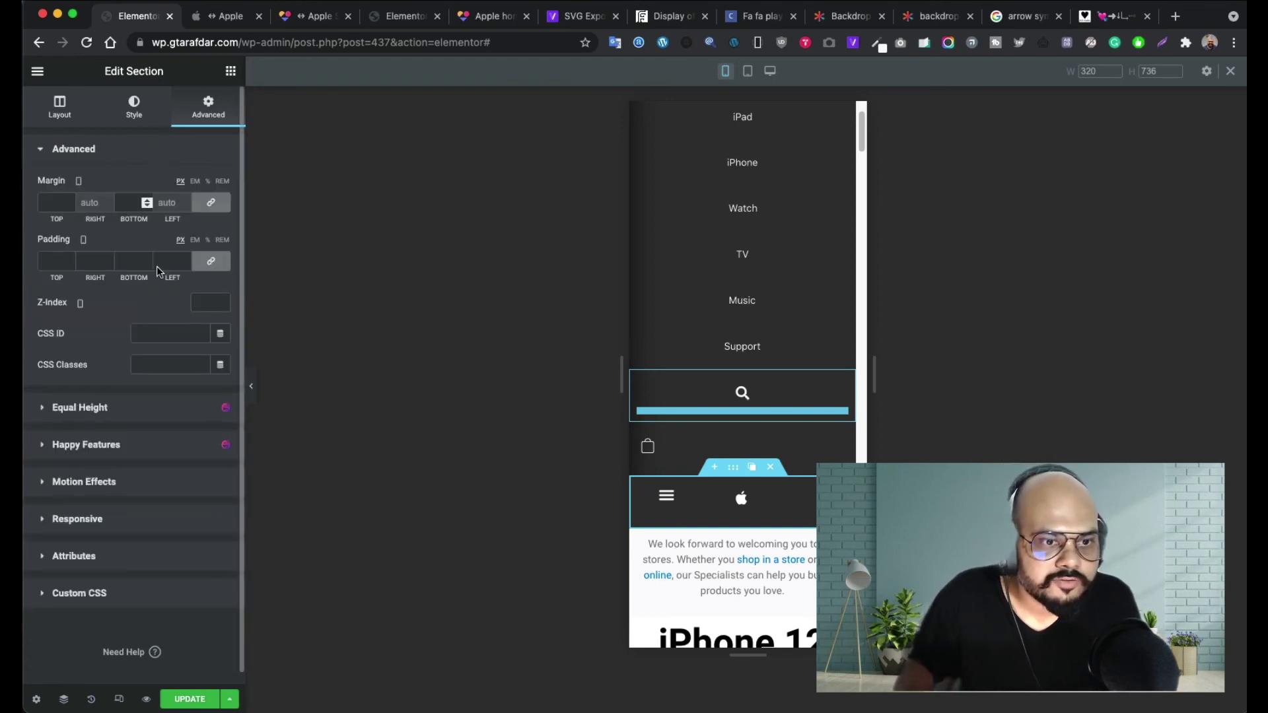
click(170, 337)
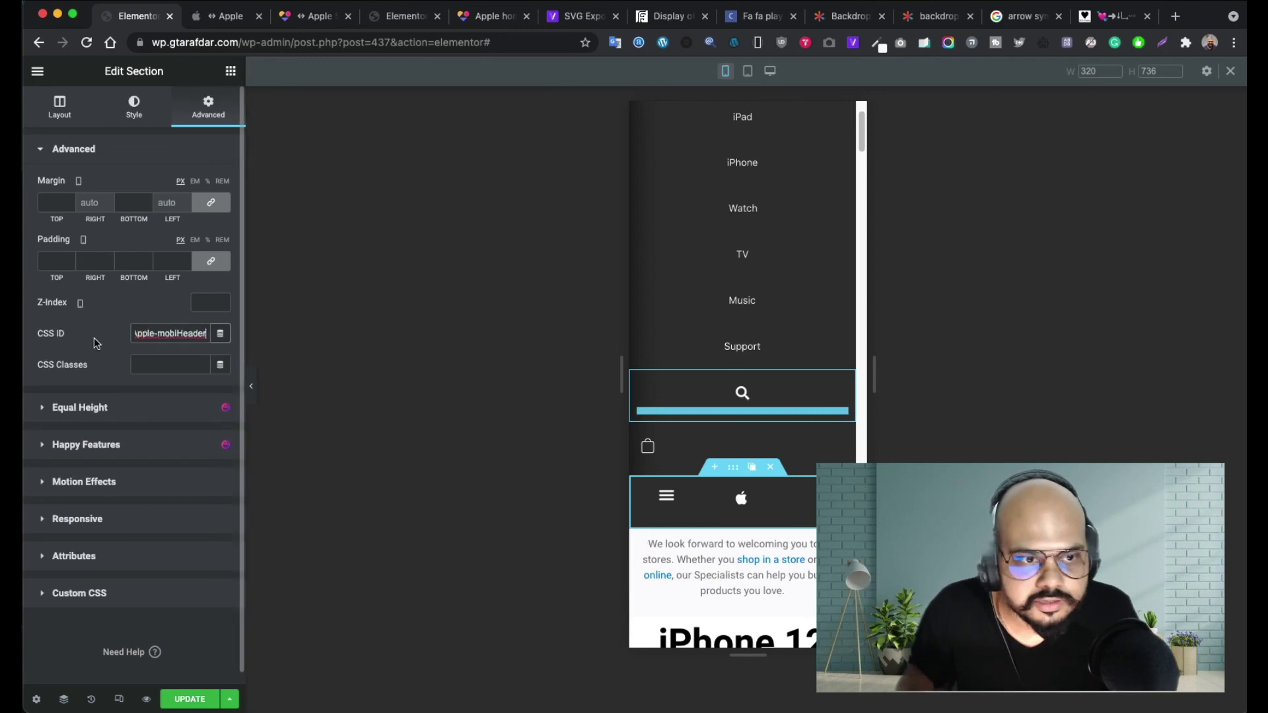
scroll(740, 542, down, 3)
scroll(743, 522, up, 2)
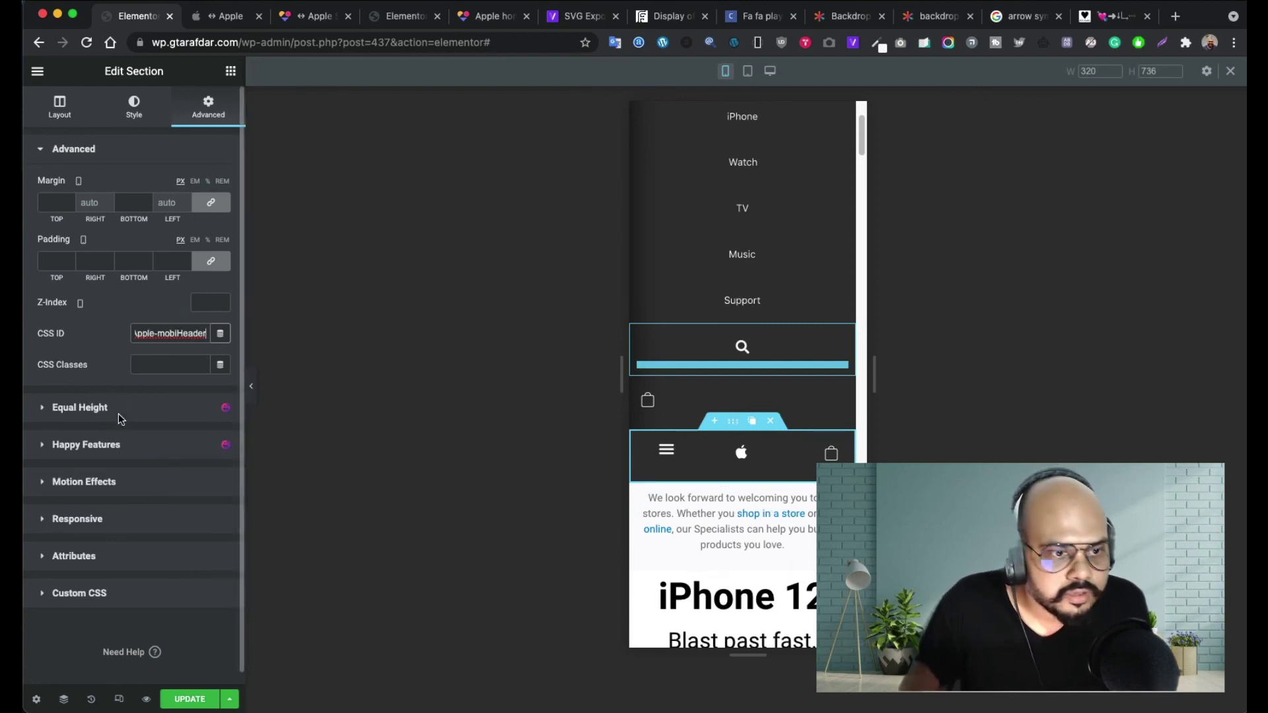
- Make the three-column header sticky on mobile only, removing desktop and tablet, and check it while scrolling the page
click(114, 490)
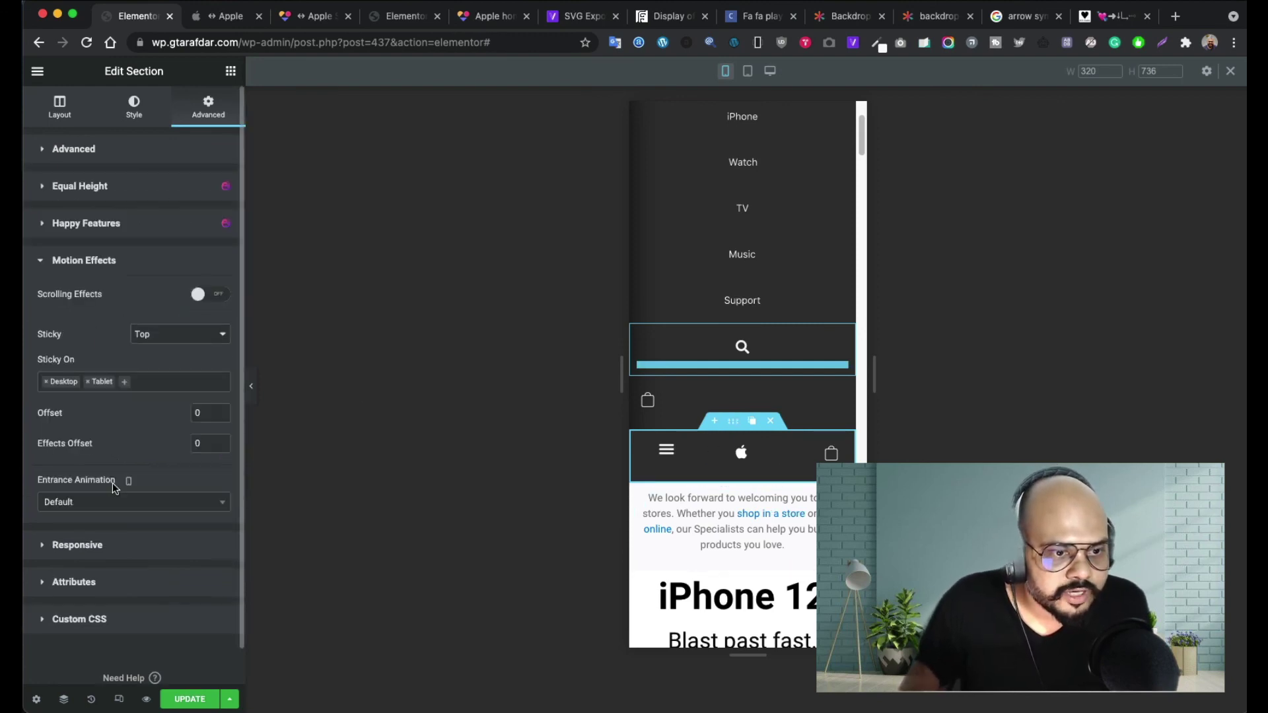
click(82, 387)
click(88, 382)
click(47, 382)
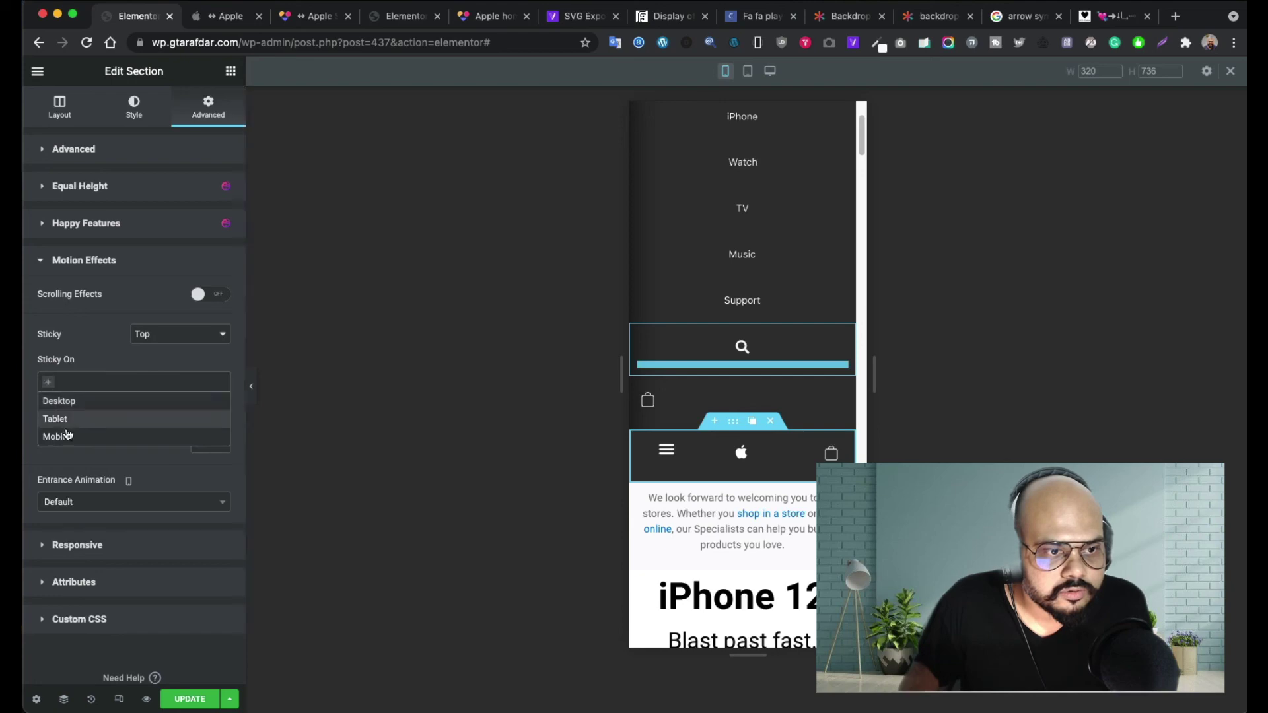
click(57, 437)
scroll(815, 520, down, 6)
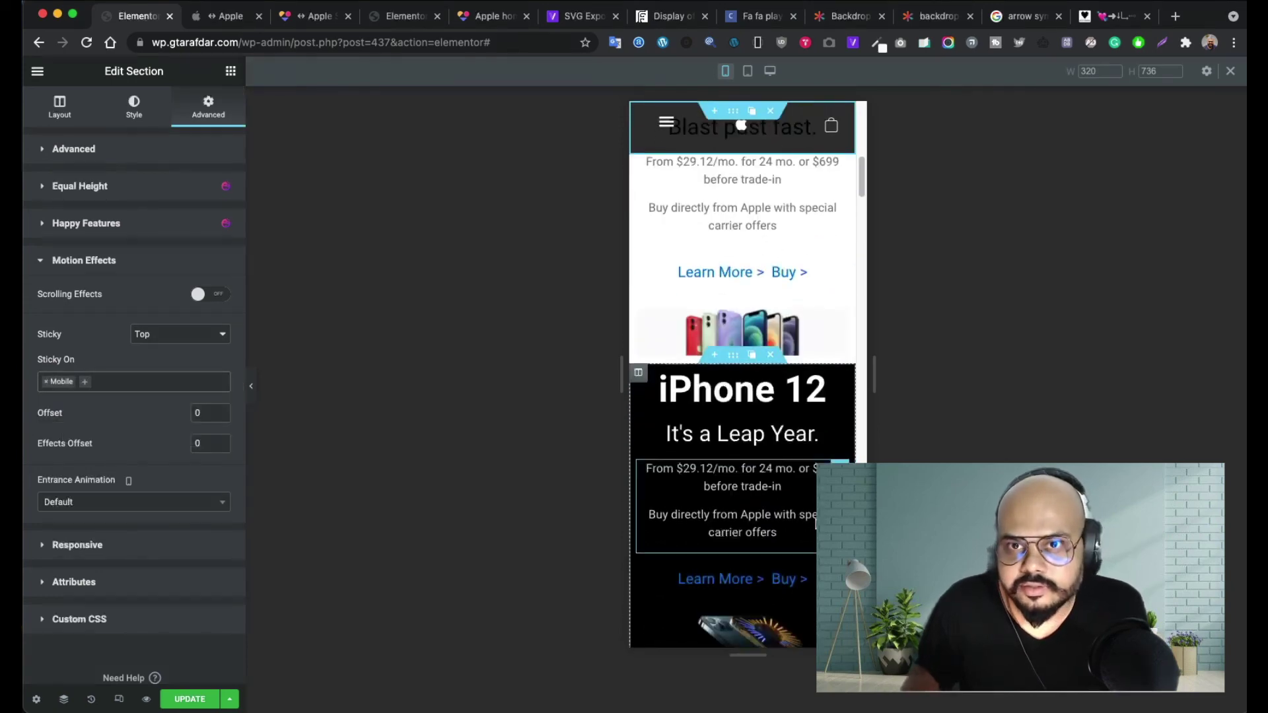
scroll(815, 519, up, 9)
scroll(815, 520, down, 4)
scroll(817, 520, down, 9)
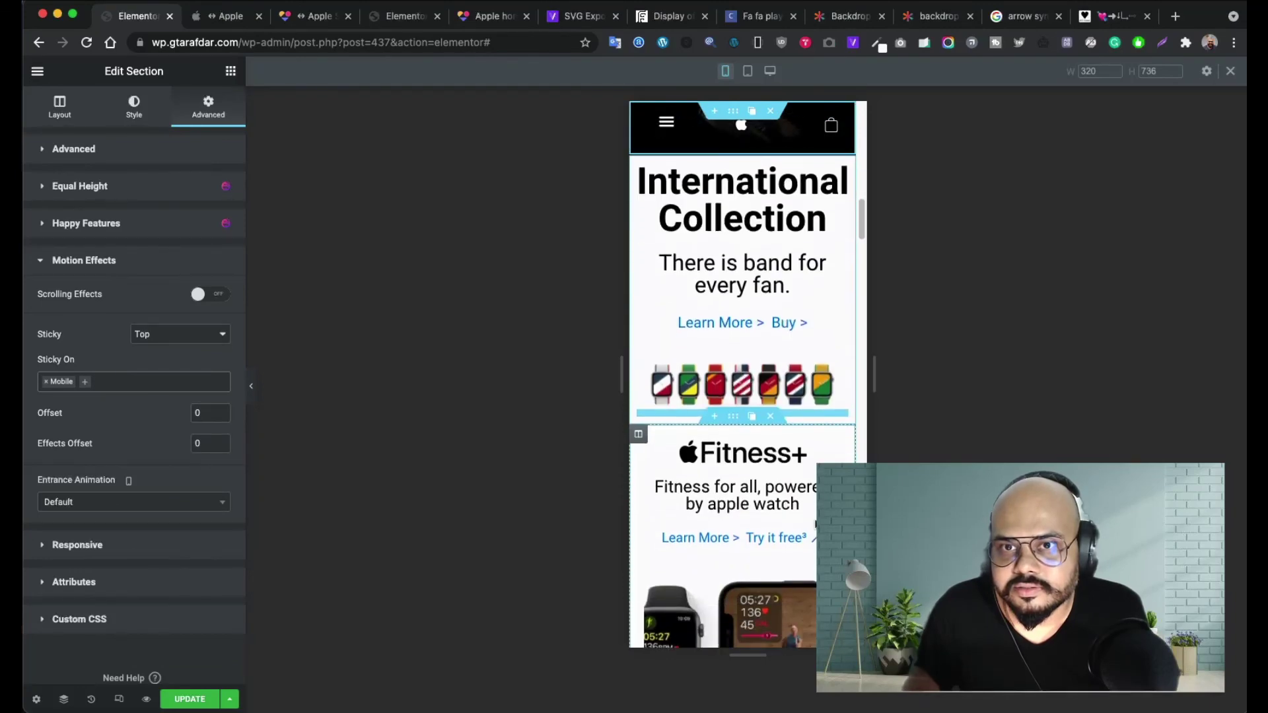
scroll(817, 520, up, 8)
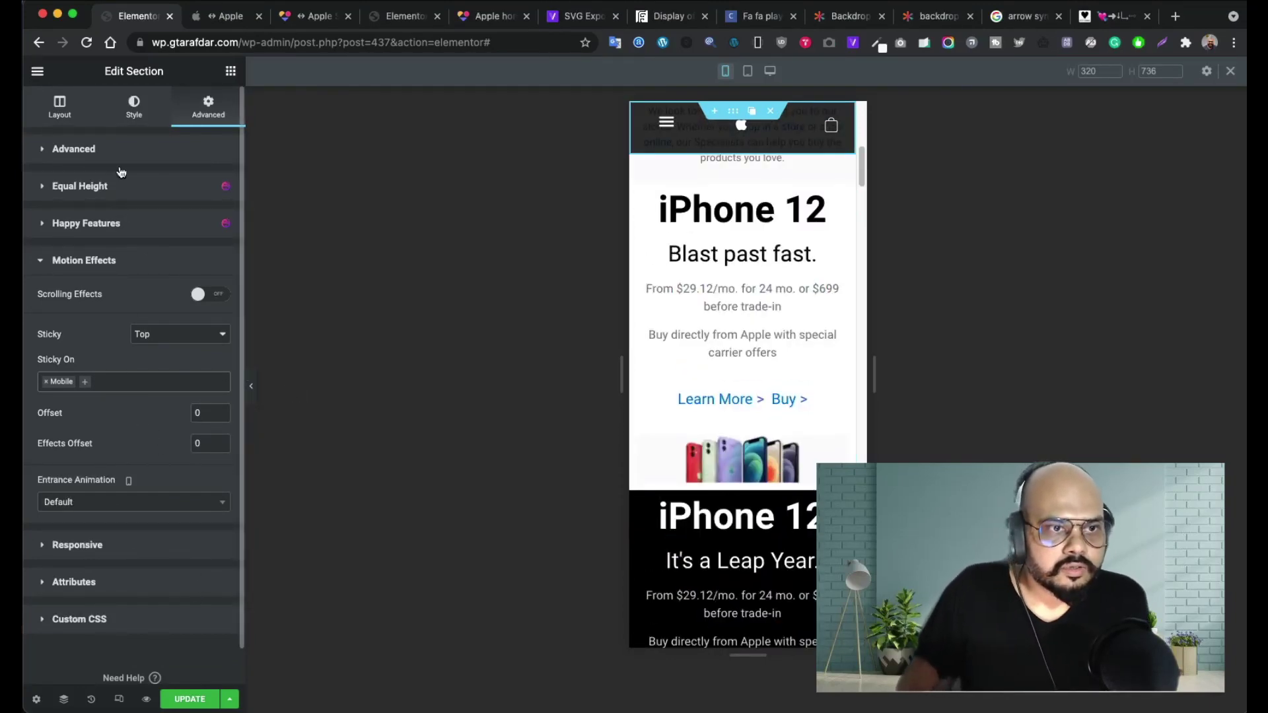
click(86, 619)
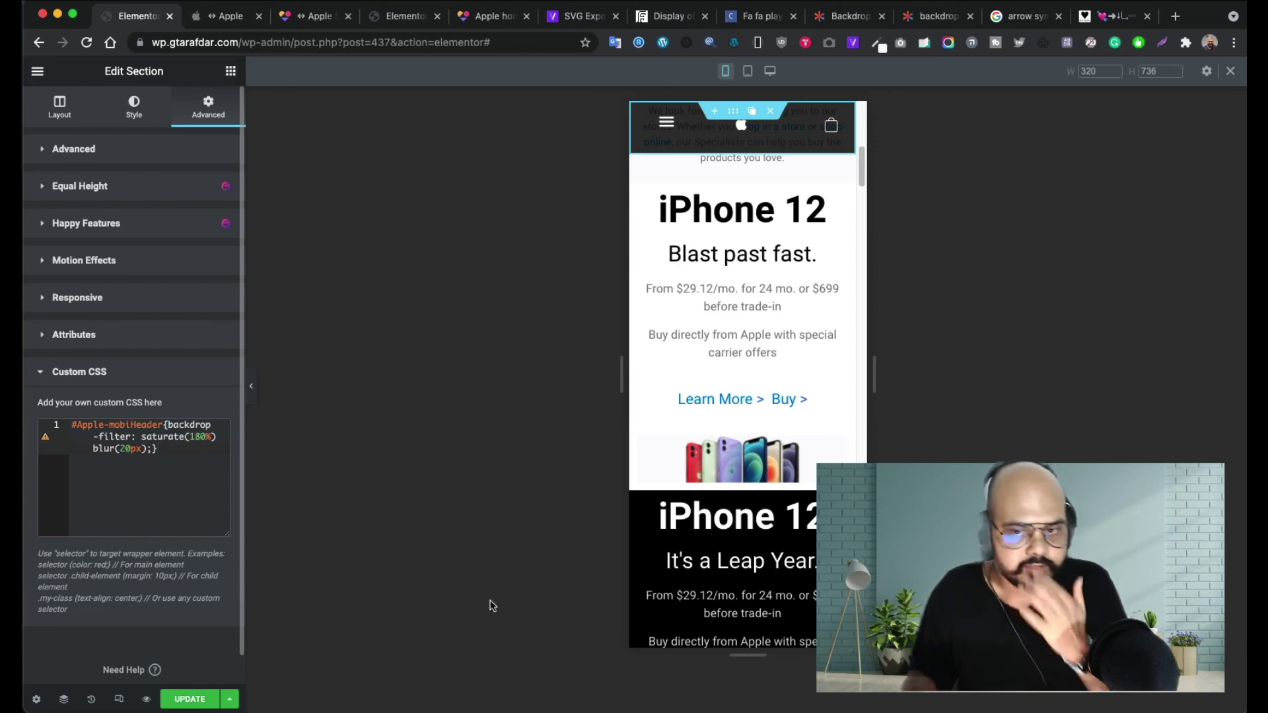
- Hide the original Apple-Header section on mobile
scroll(764, 257, up, 7)
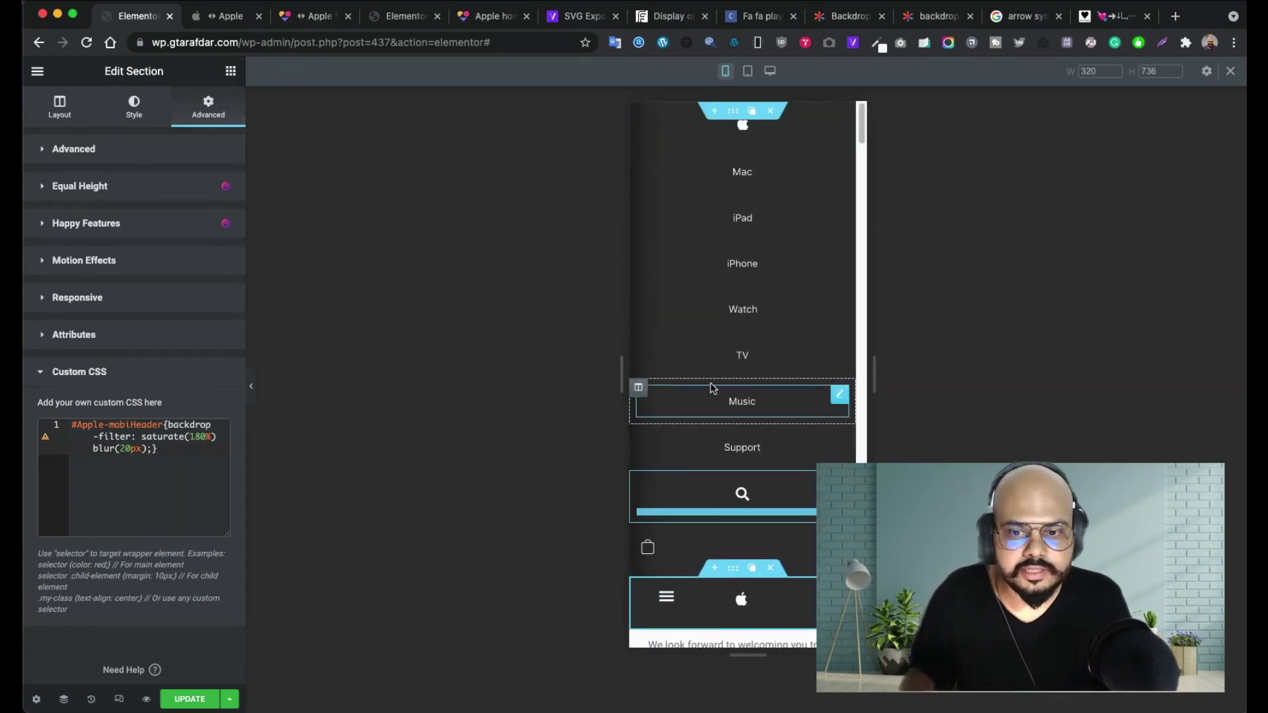
click(733, 111)
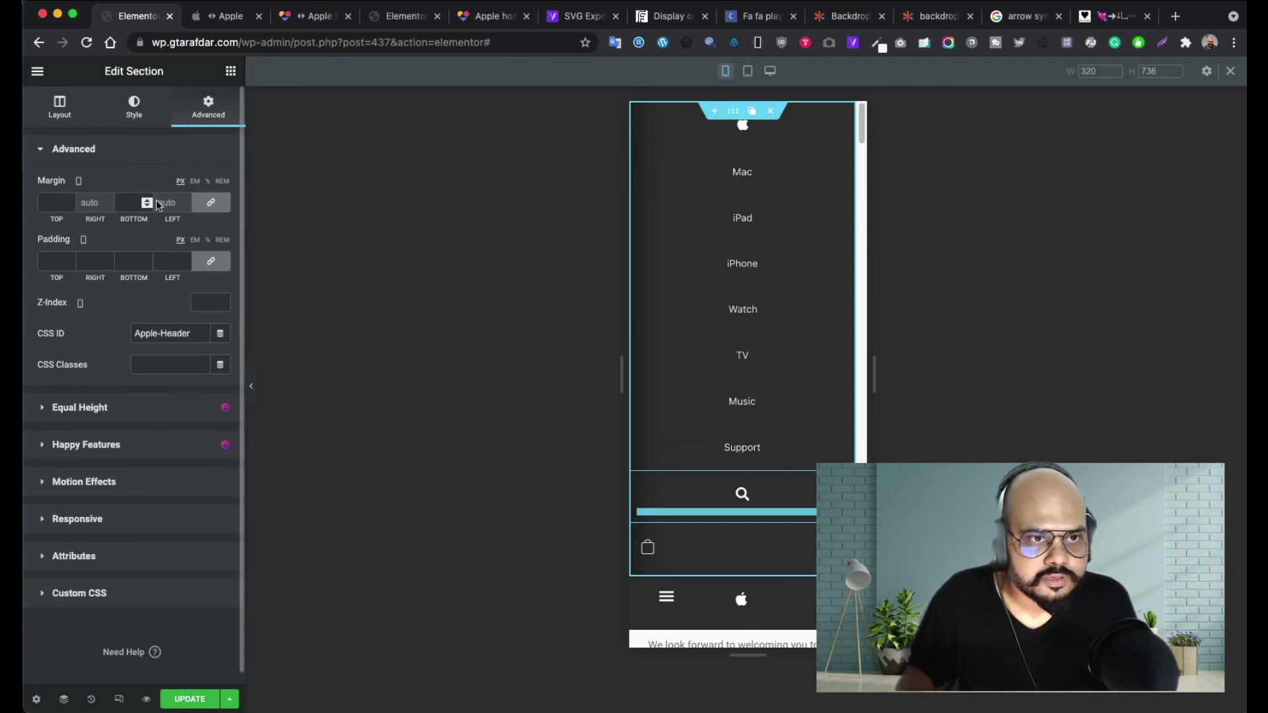
click(78, 519)
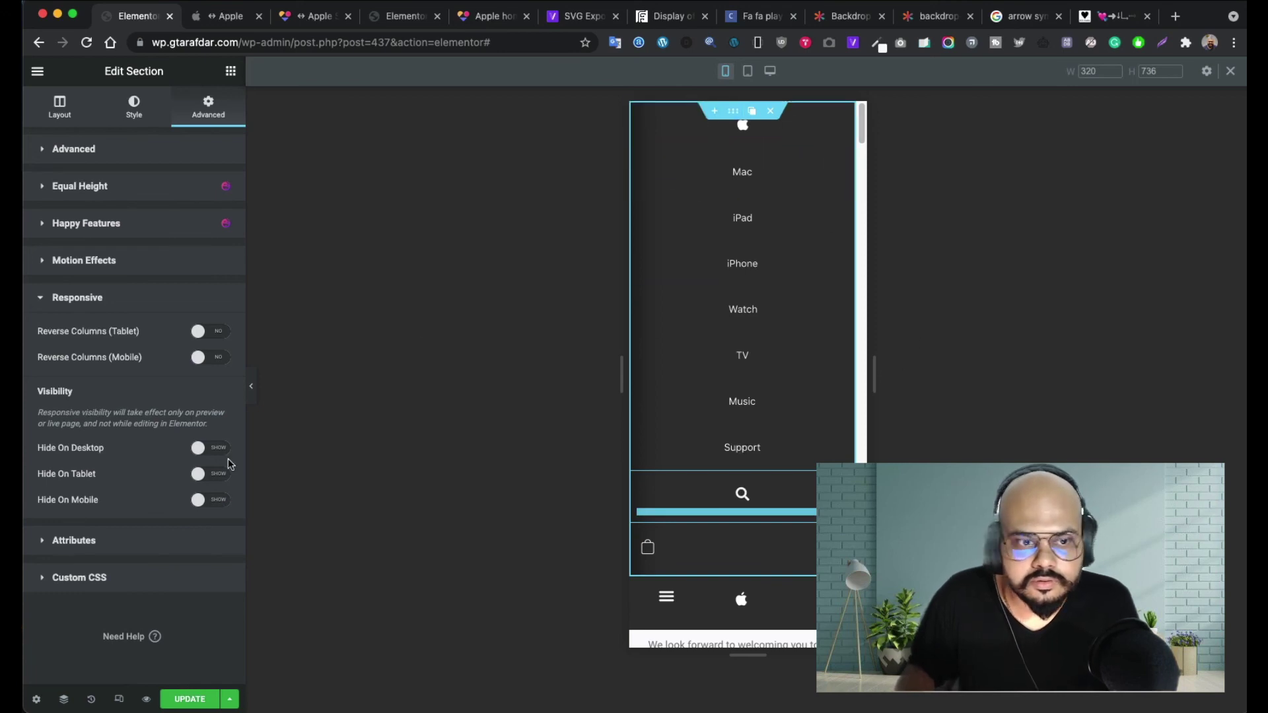
click(208, 505)
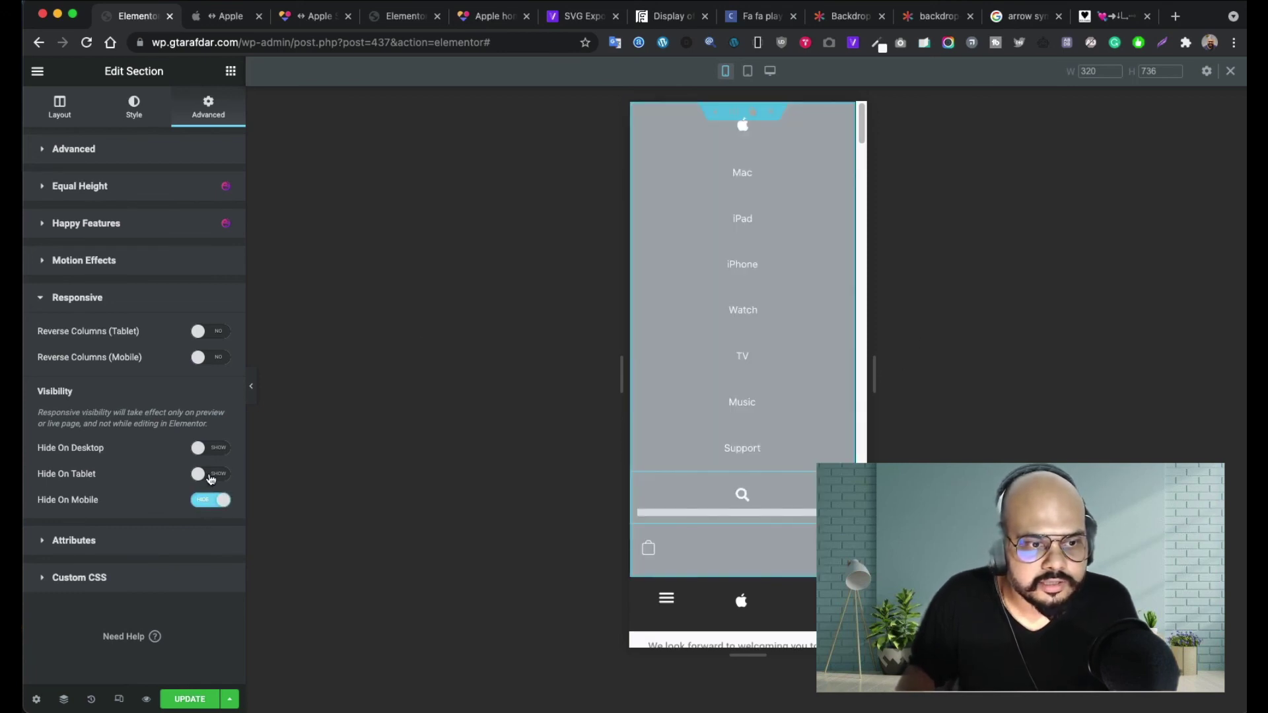
- Review the three-column header's responsive visibility settings and its sticky behavior in the mobile view
scroll(748, 418, down, 6)
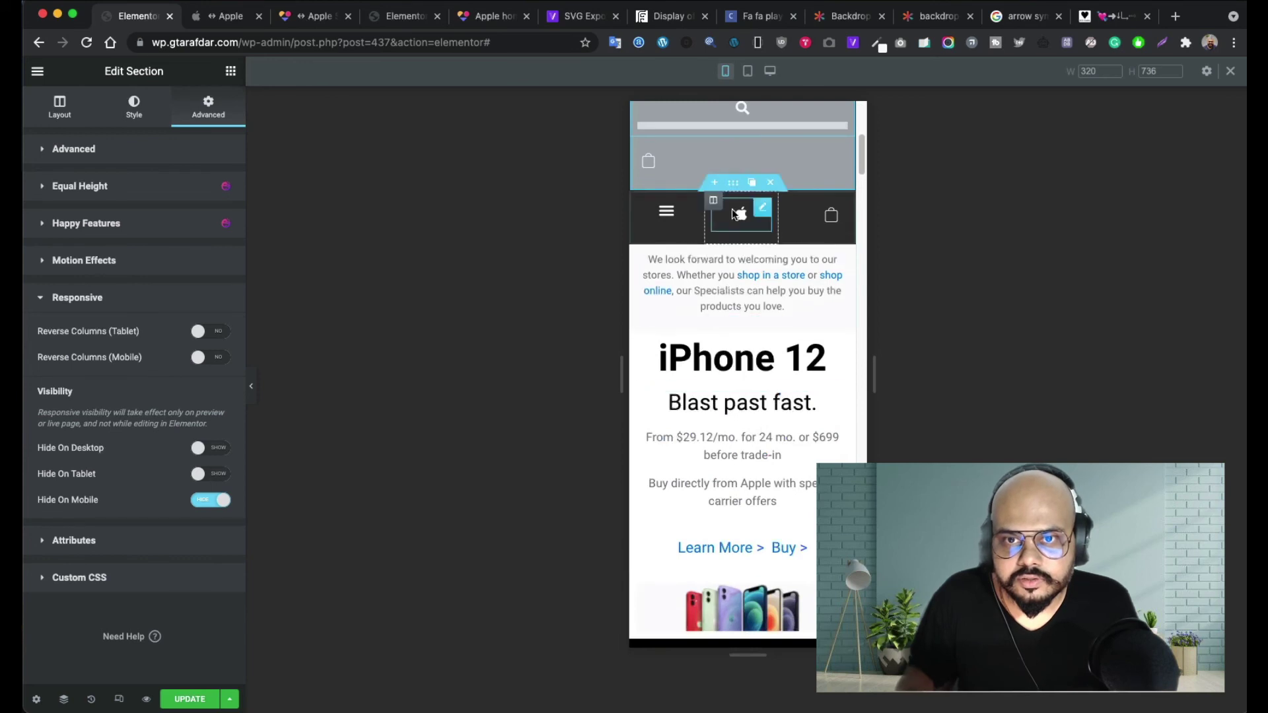
click(734, 185)
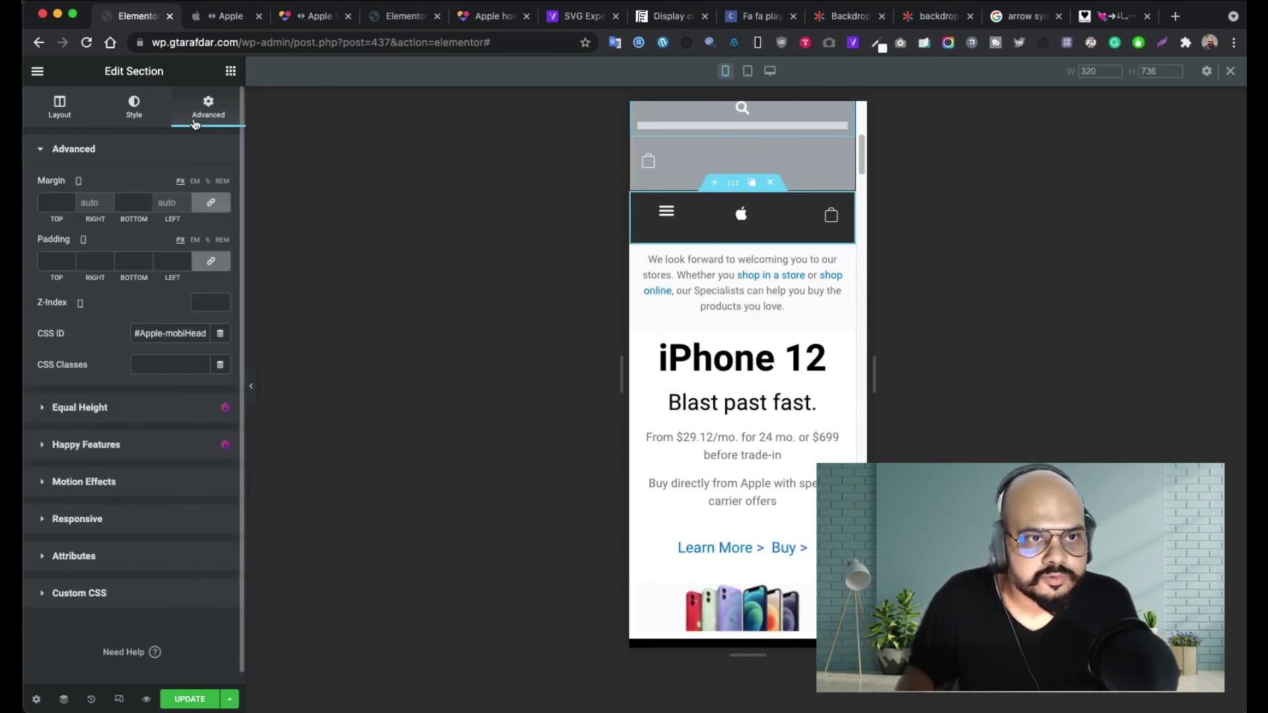
click(129, 528)
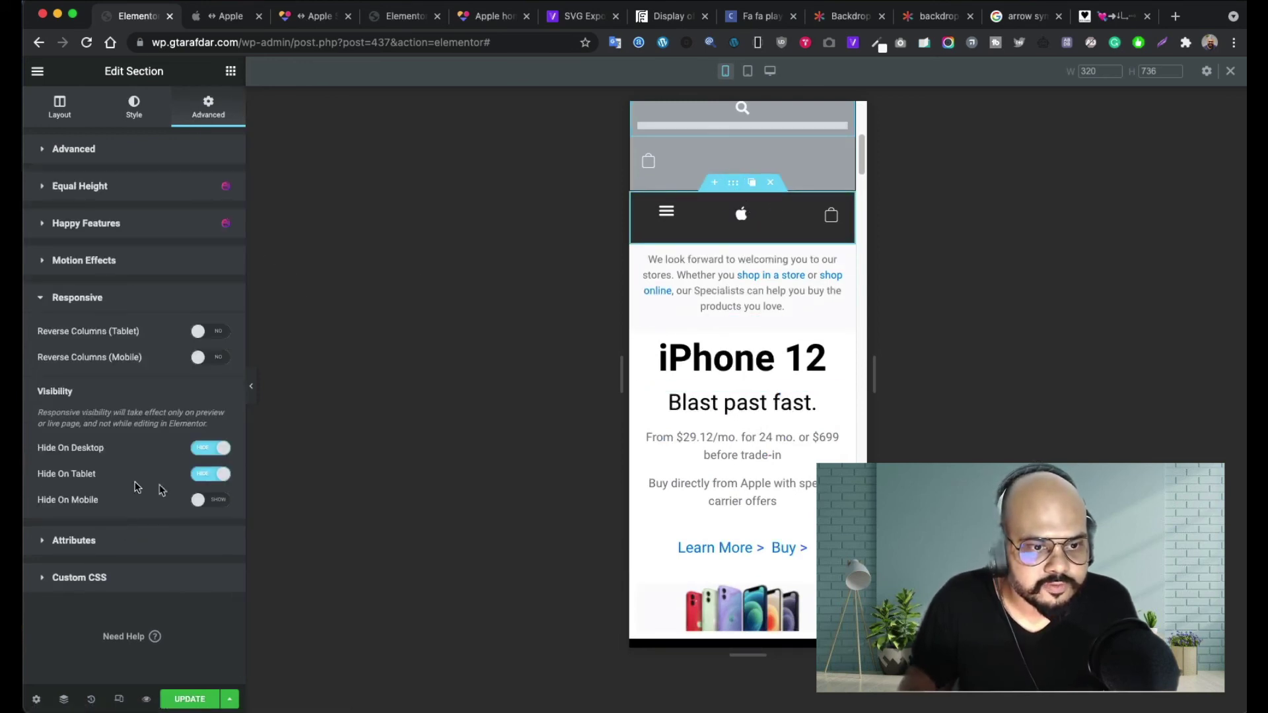
scroll(781, 377, up, 6)
scroll(780, 346, down, 10)
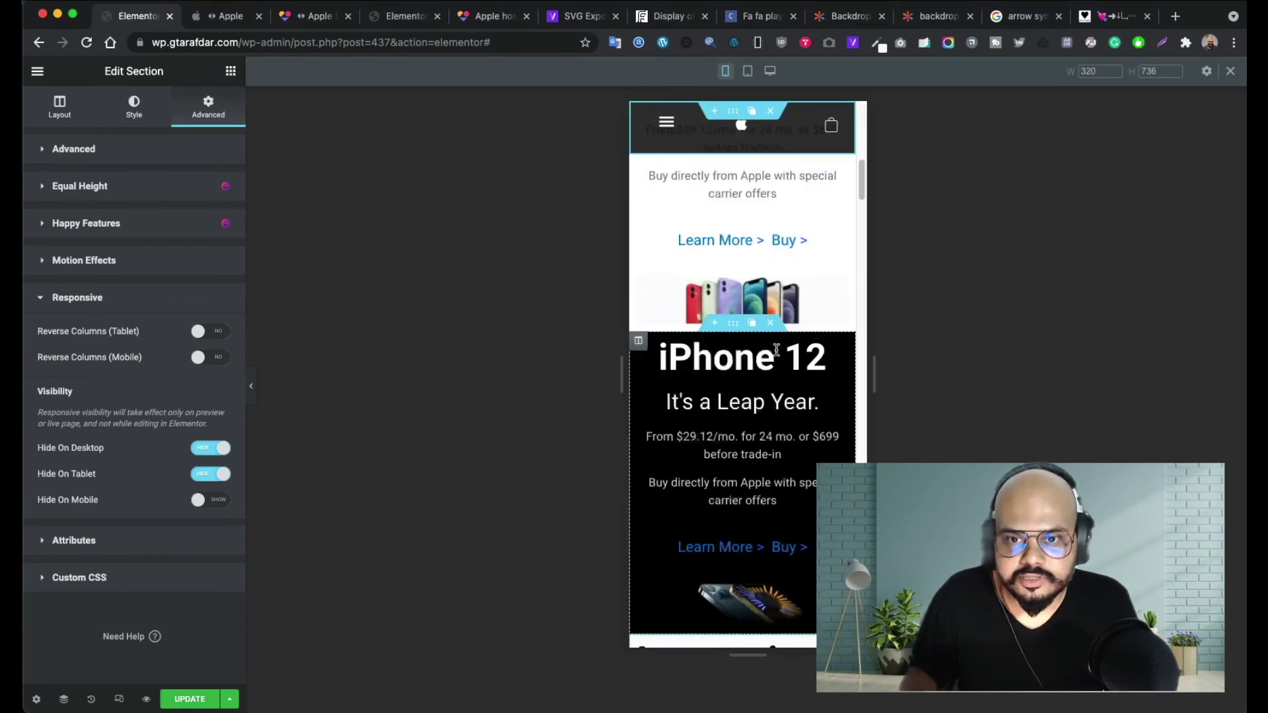
scroll(779, 350, up, 5)
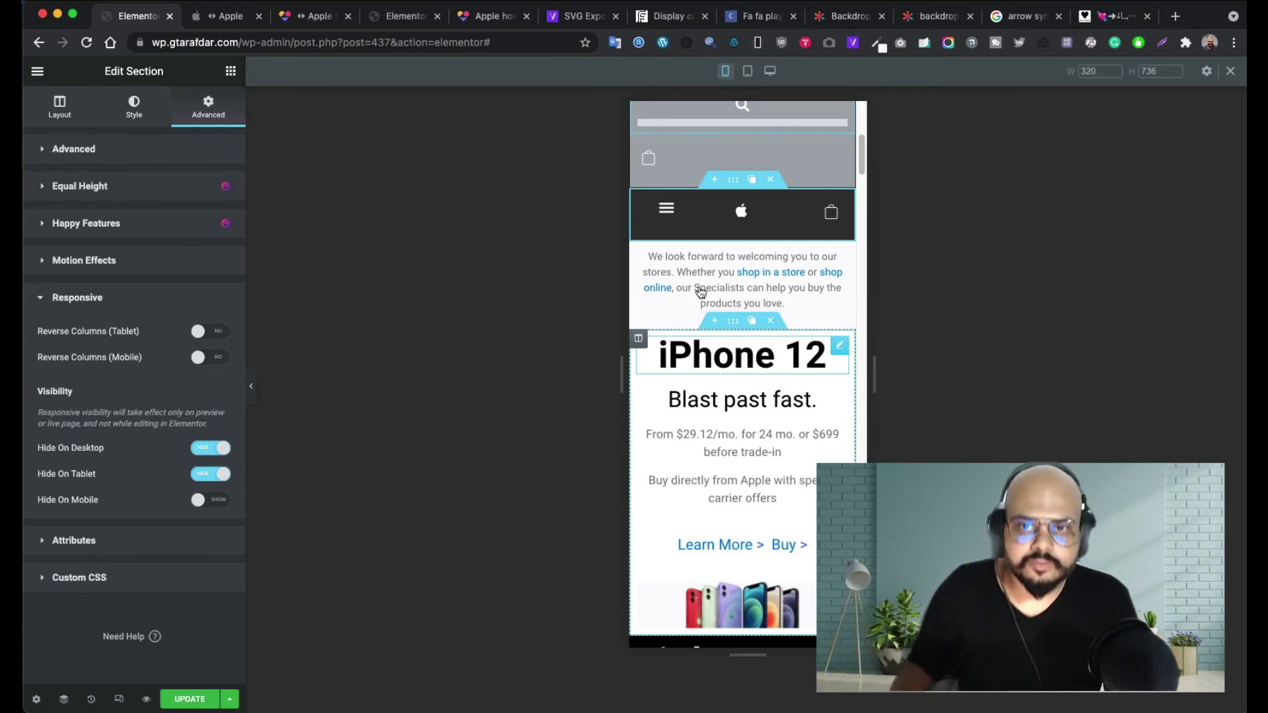
scroll(771, 331, up, 5)
scroll(707, 326, down, 5)
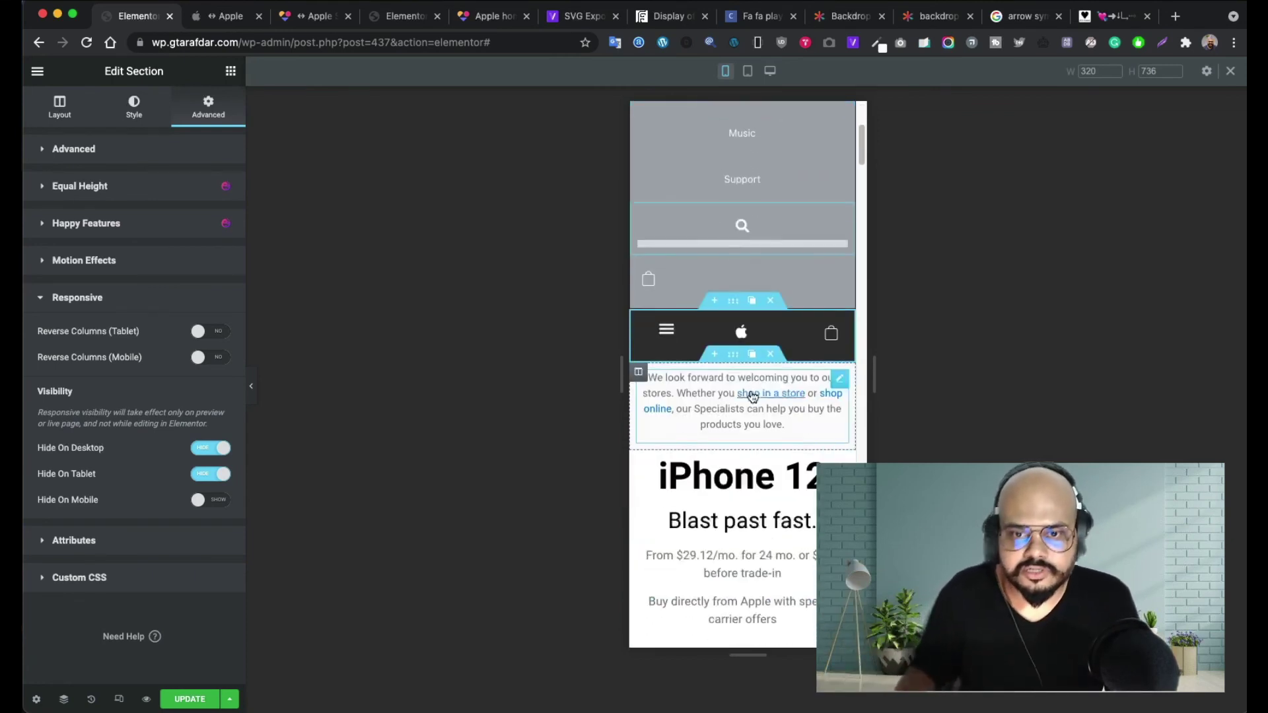
- Update the page, reload its live preview and show it at the iPhone 5/SE size
click(190, 699)
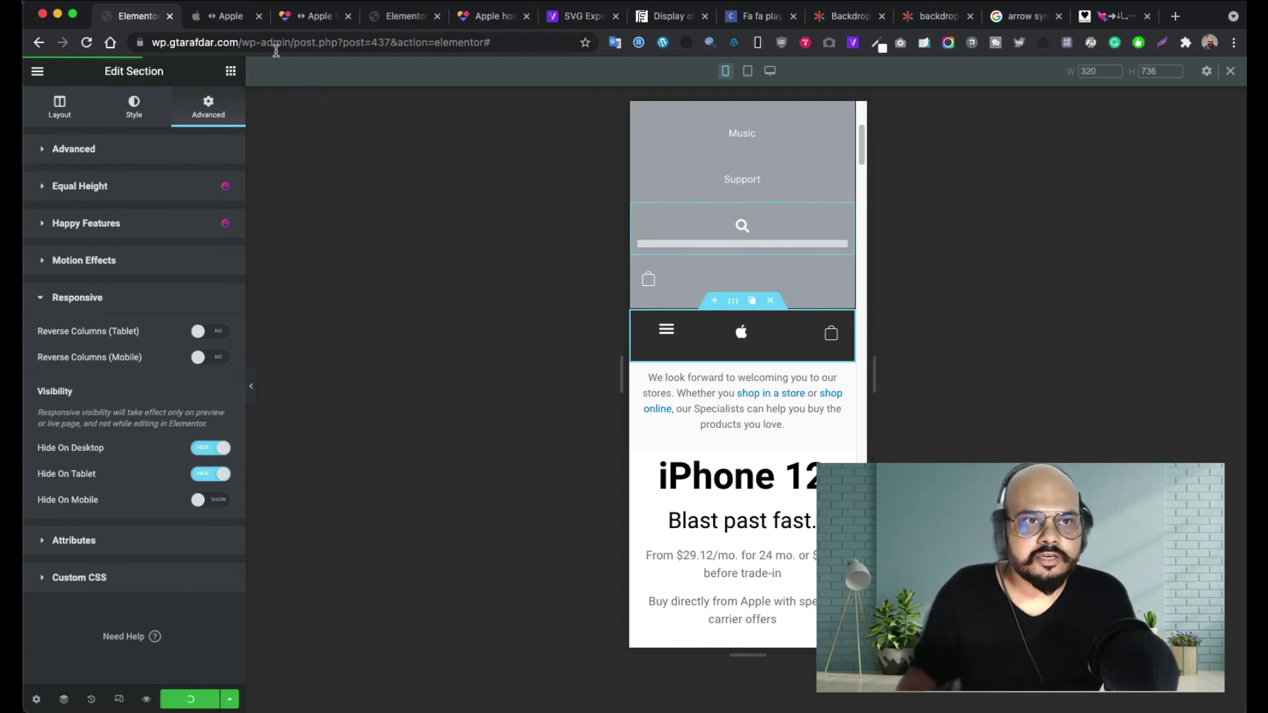
click(307, 23)
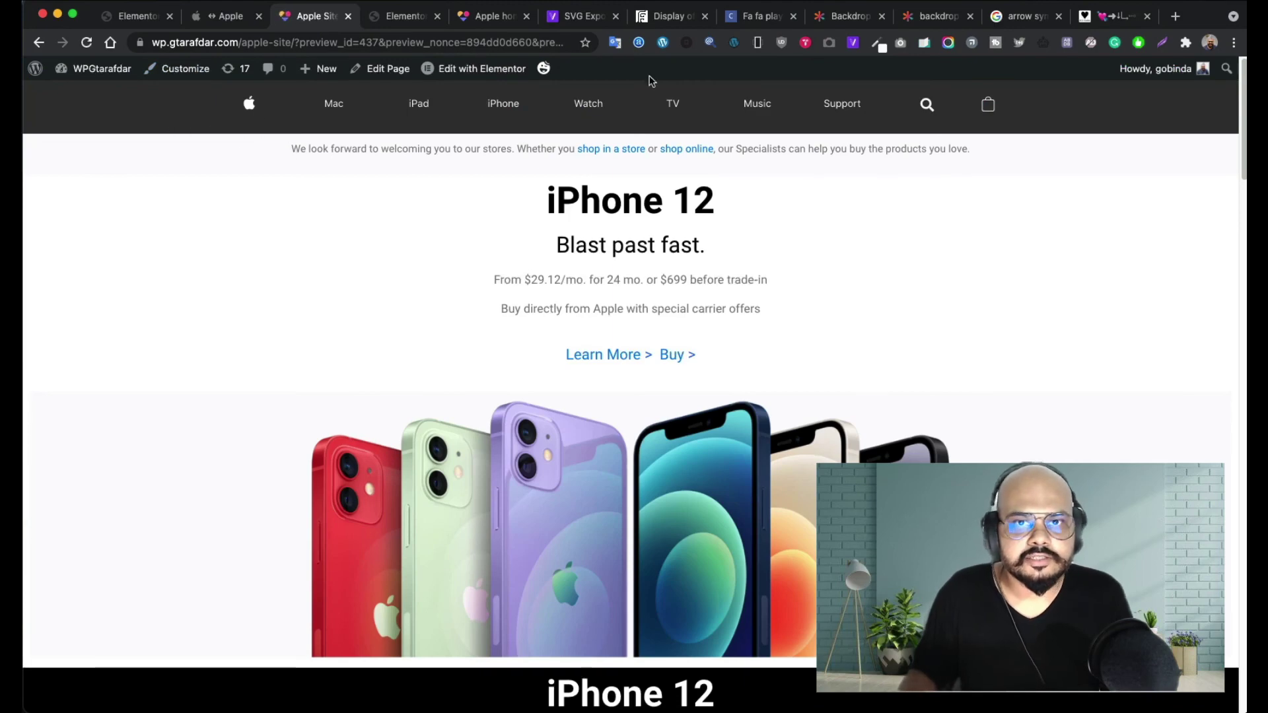
key(super+r)
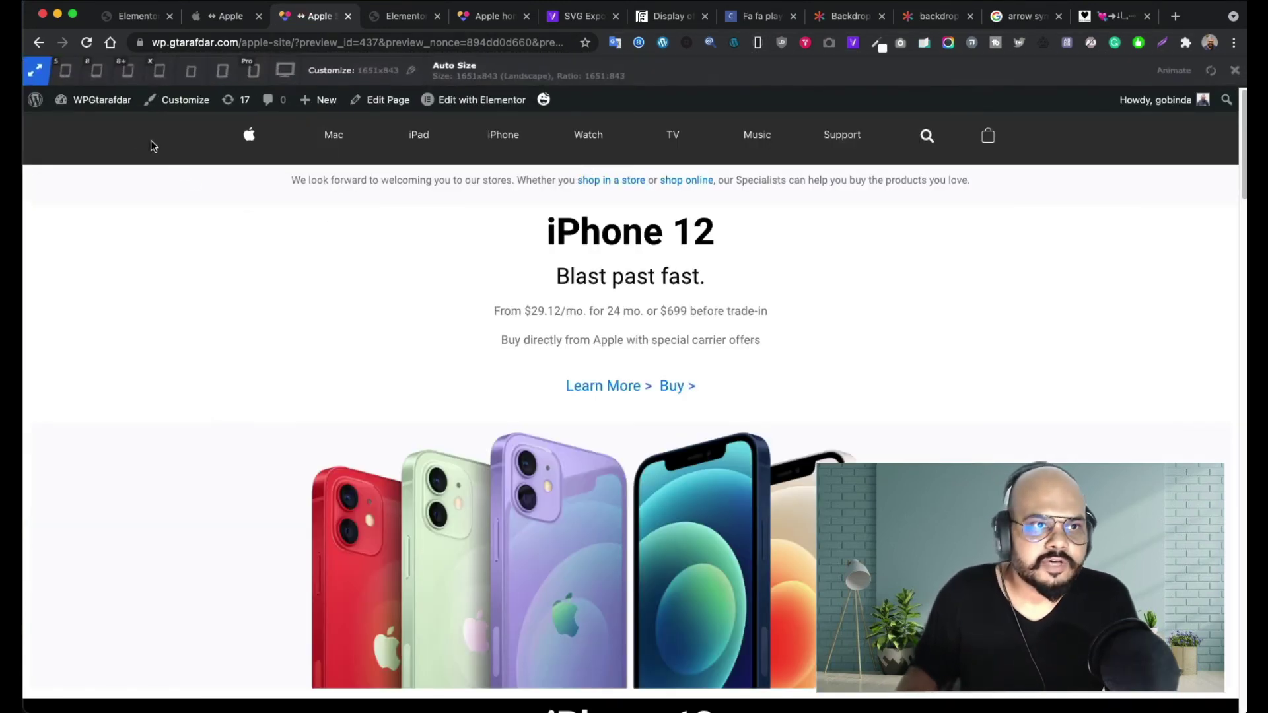
click(71, 78)
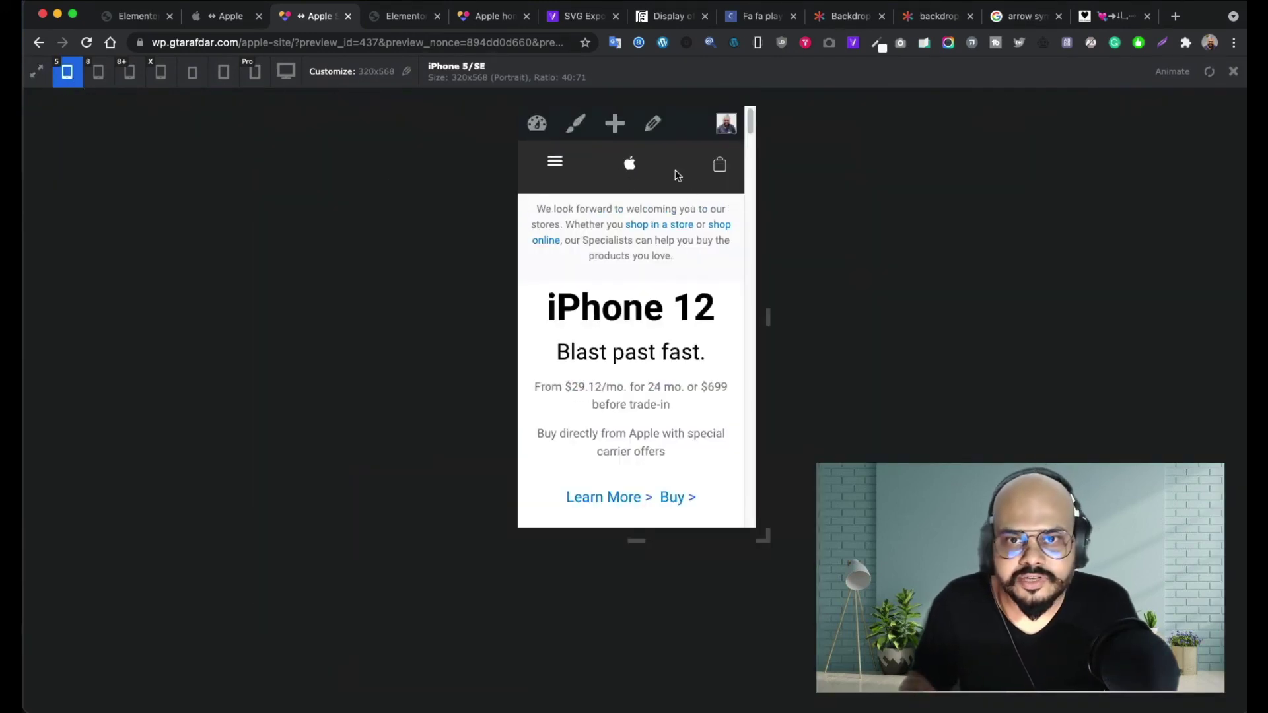
- Test the bag icon and the hamburger menu in the mobile preview, opening and closing the dropdown
click(720, 170)
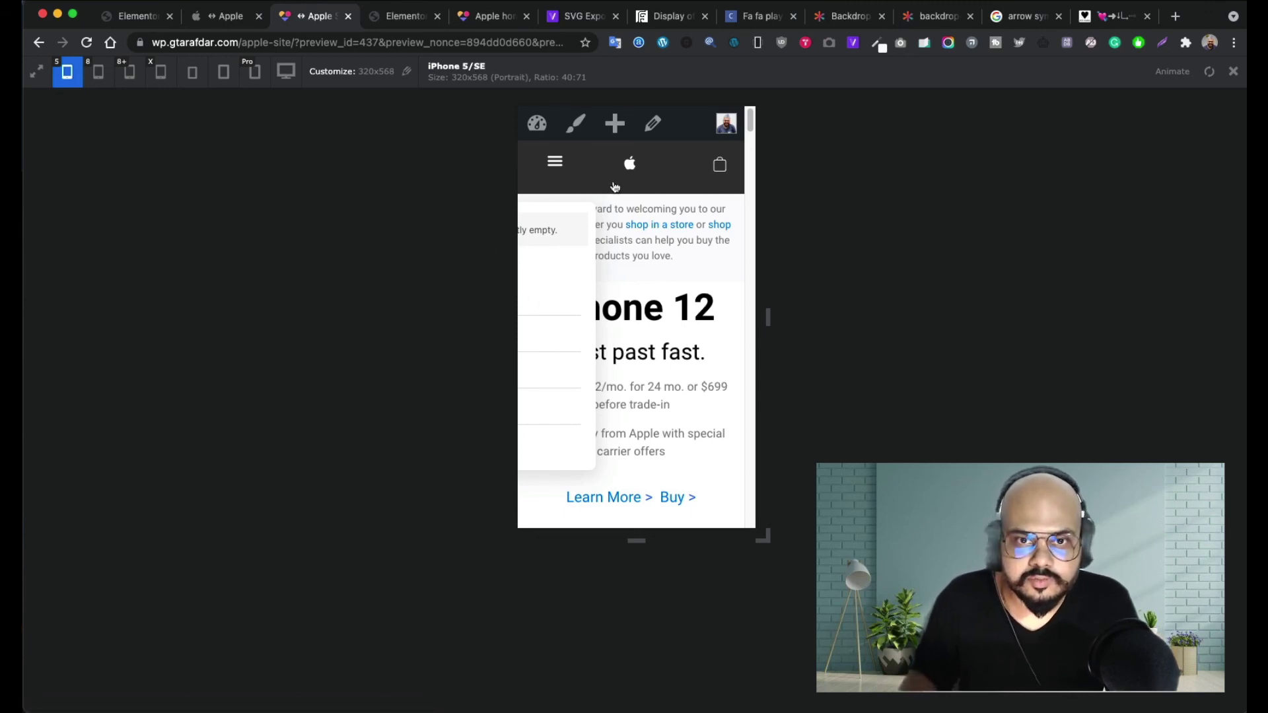
click(556, 170)
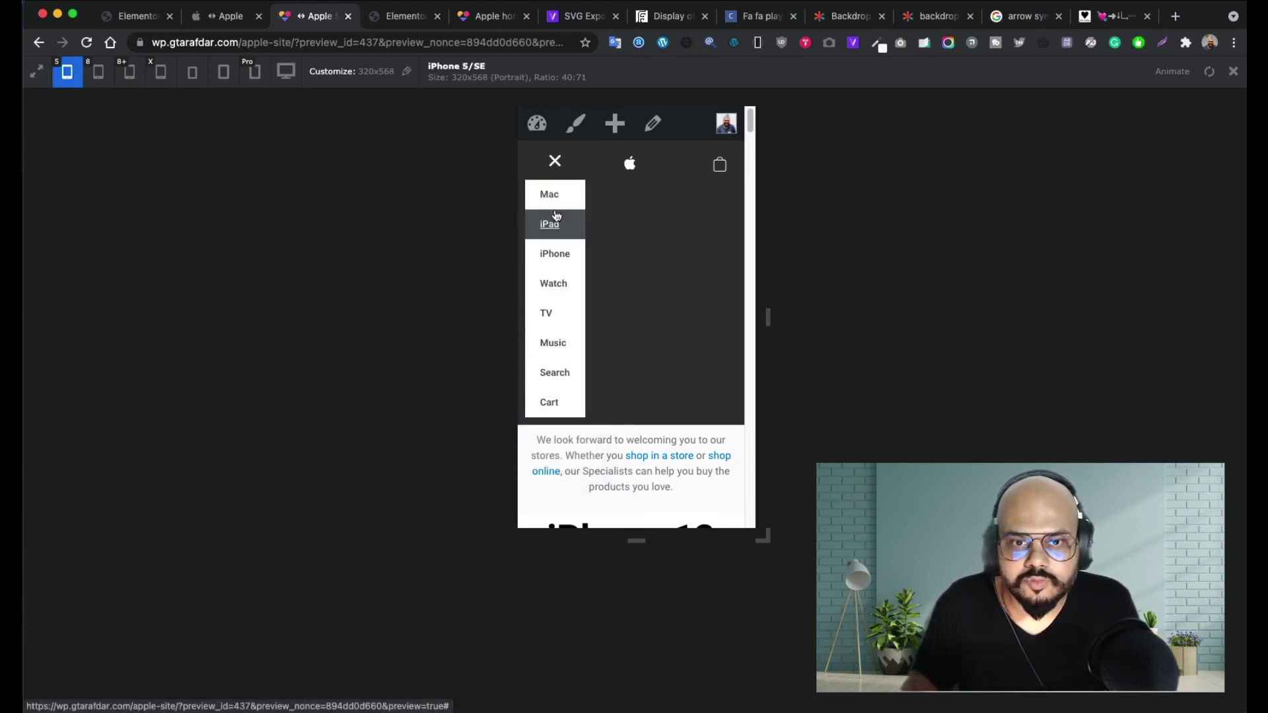
click(556, 165)
click(557, 170)
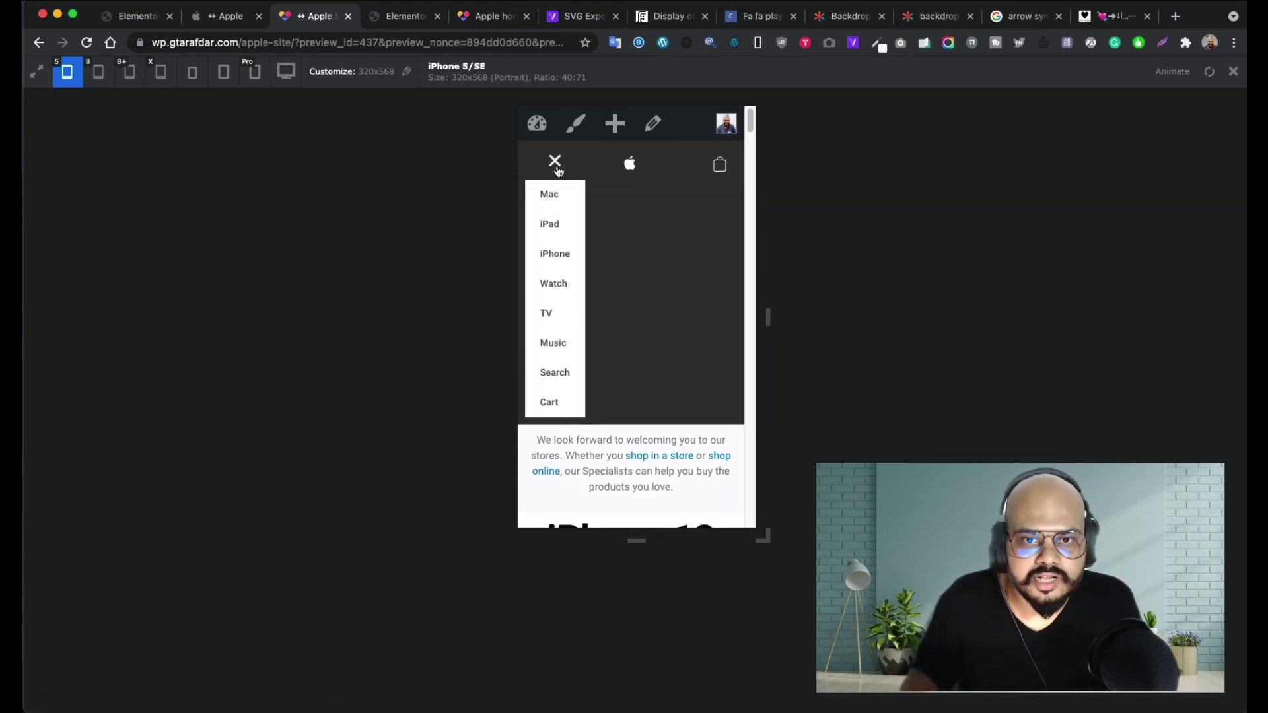
click(557, 170)
click(405, 18)
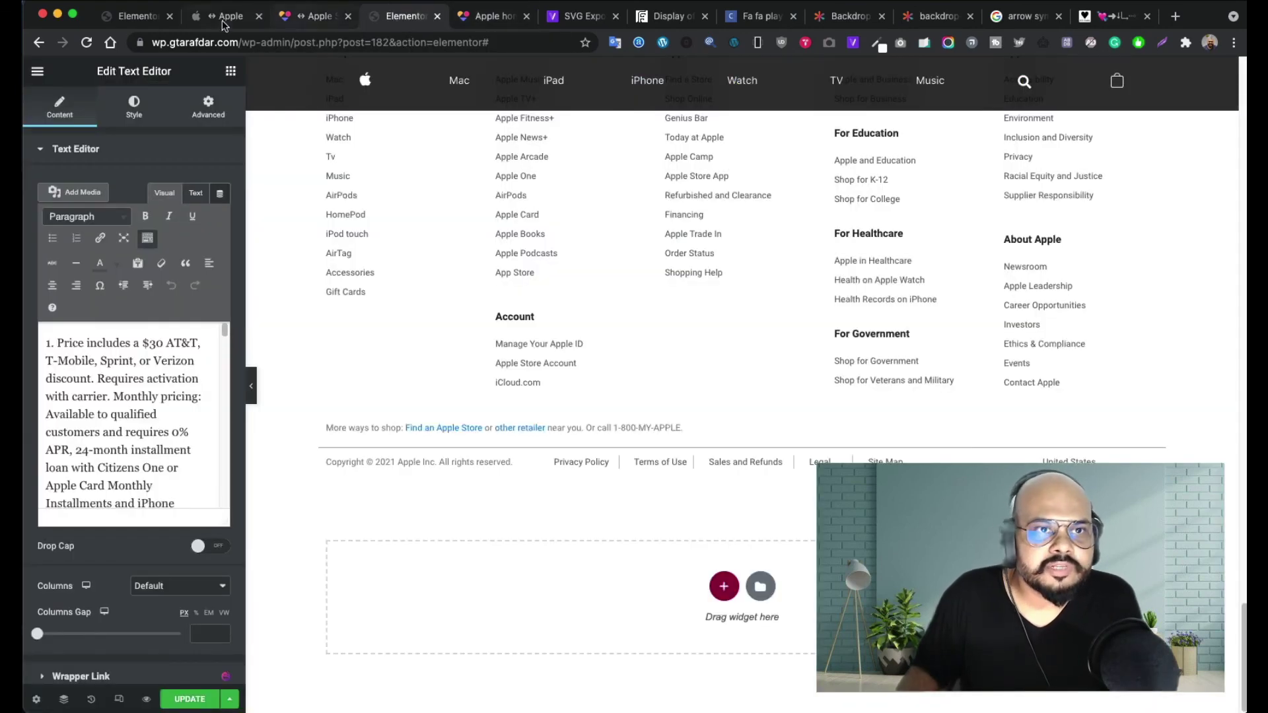
- Examine how the hamburger menu opens and closes on apple.com's mobile view at the iPhone 5/SE size
click(225, 20)
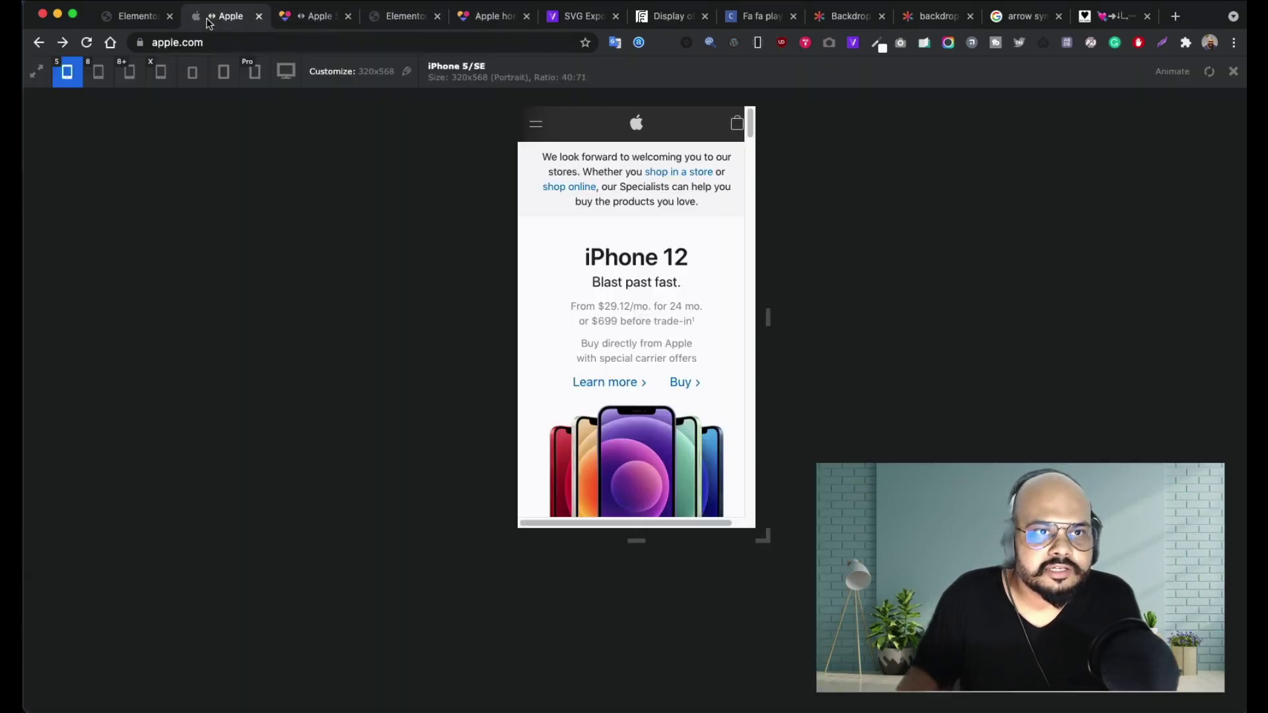
click(526, 134)
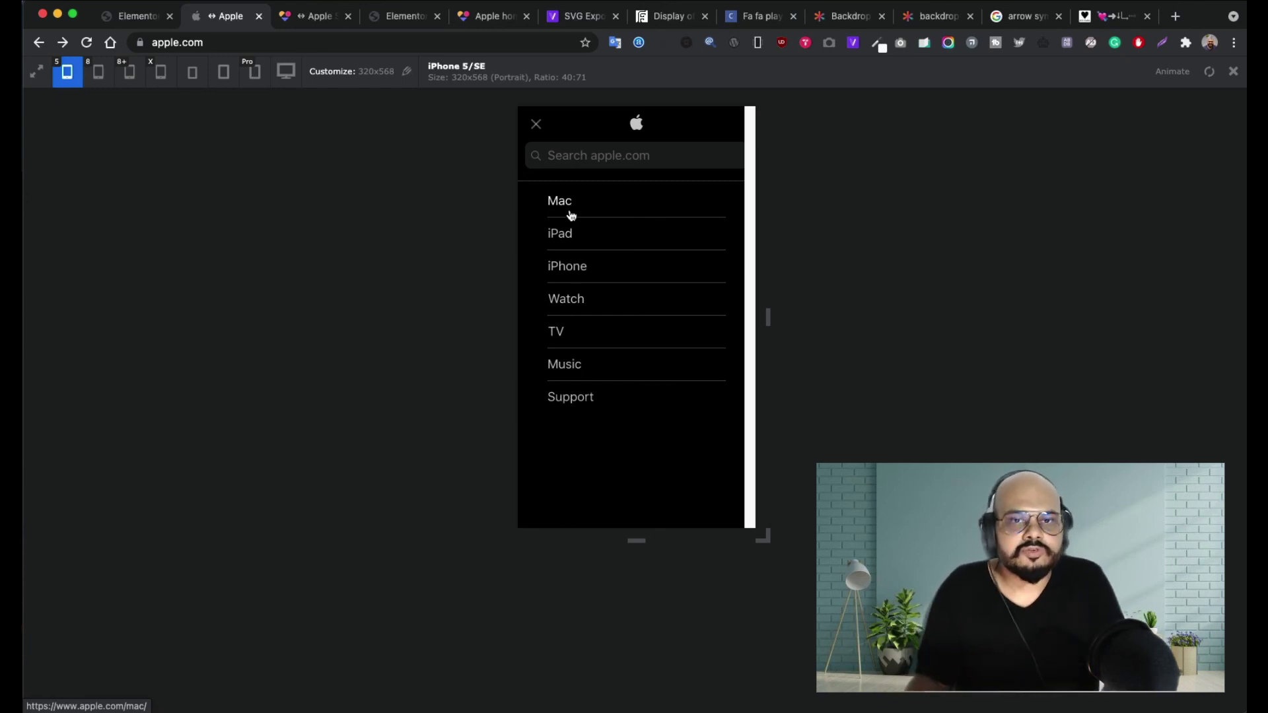
click(537, 126)
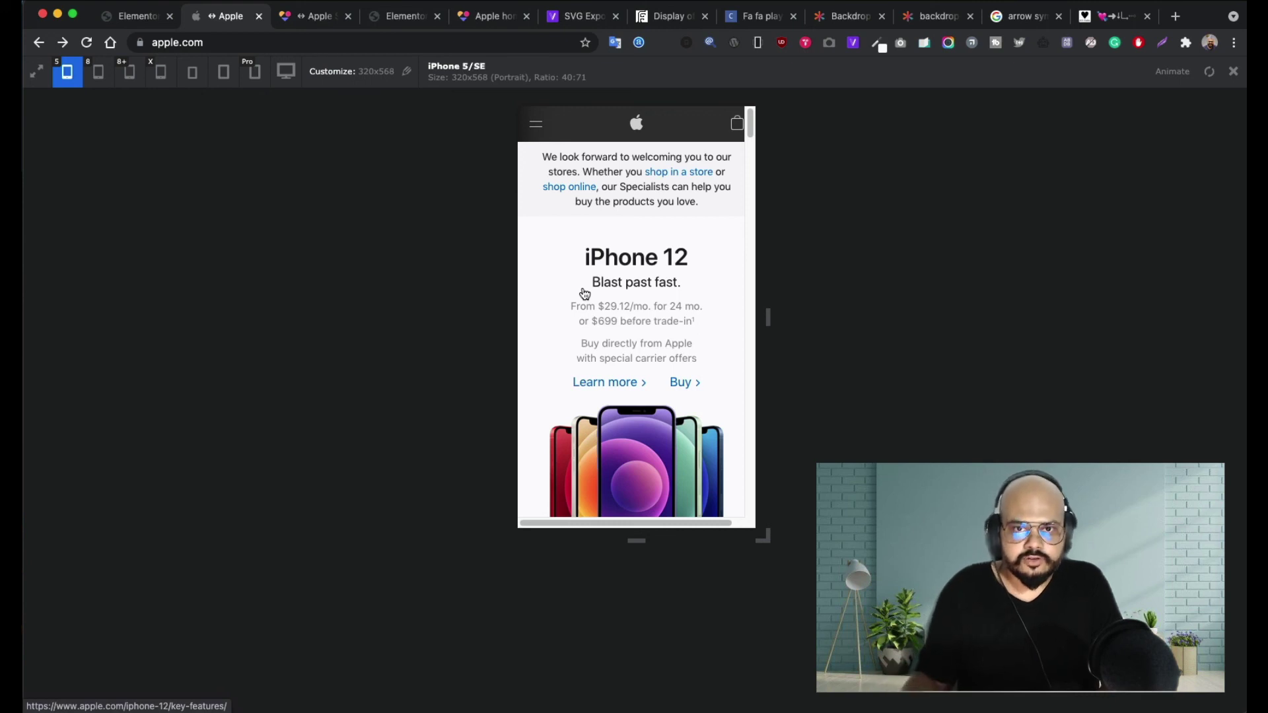
click(535, 124)
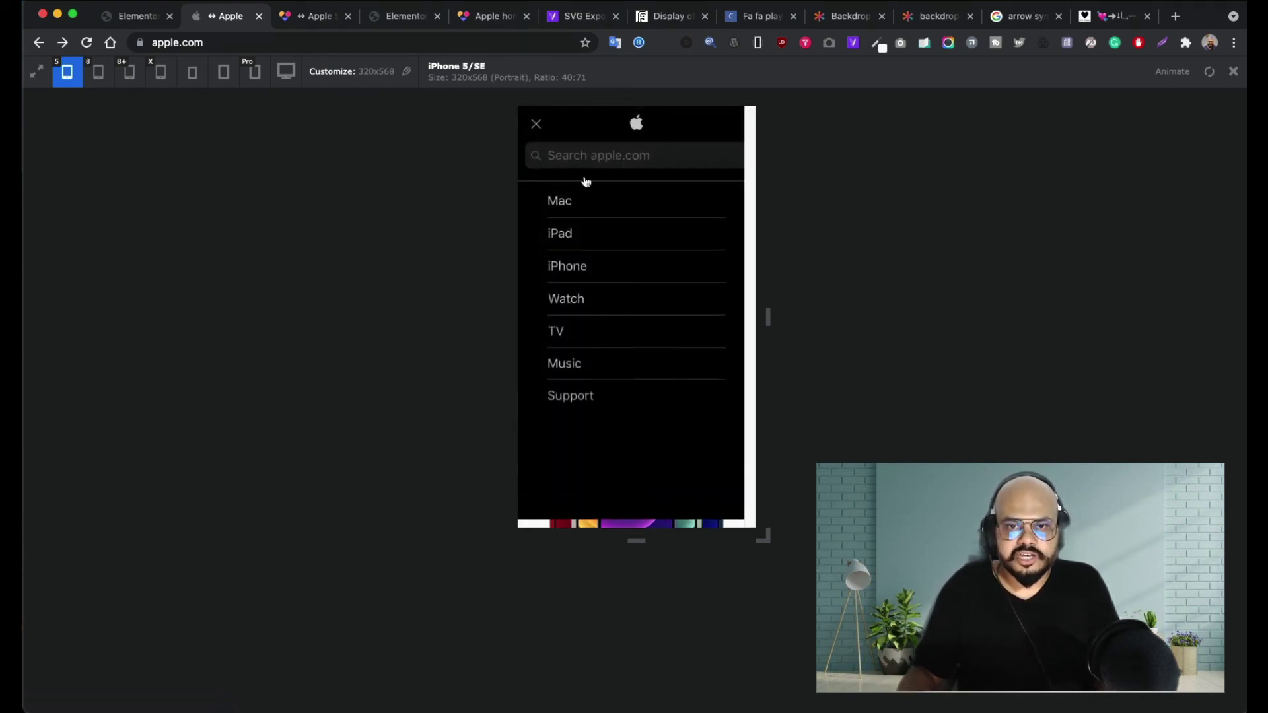
click(538, 130)
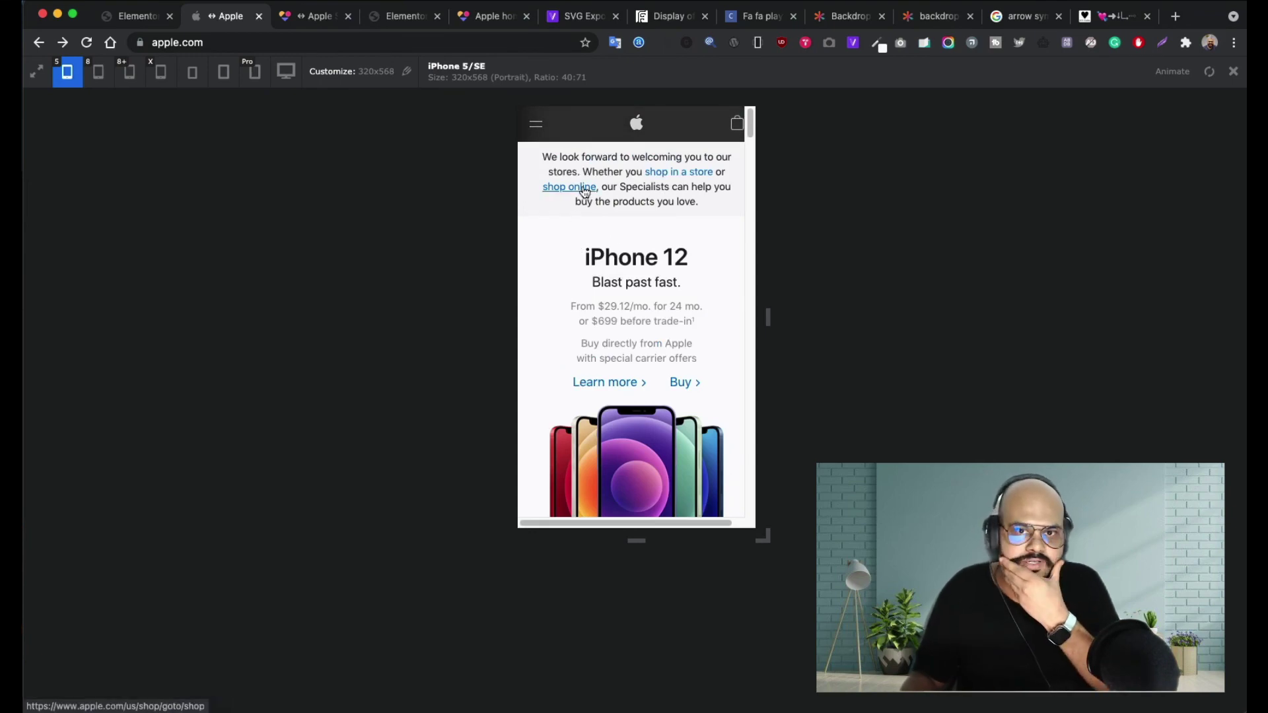
click(388, 24)
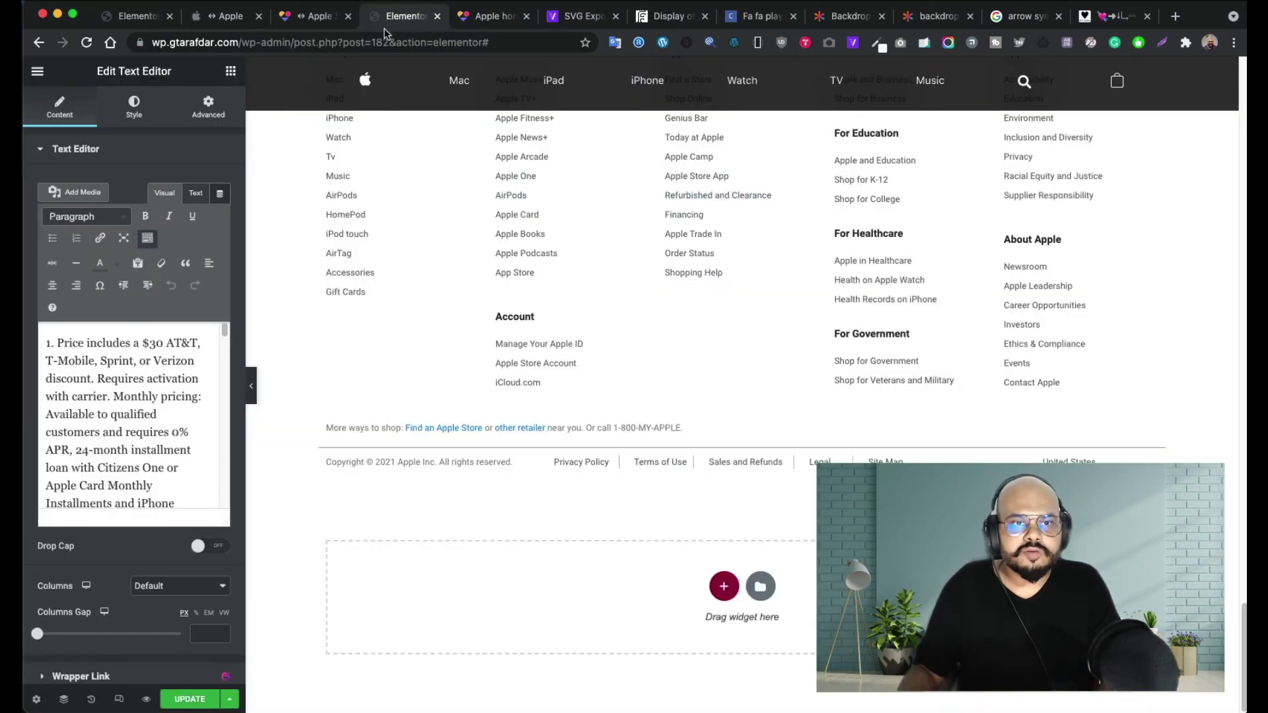
click(491, 20)
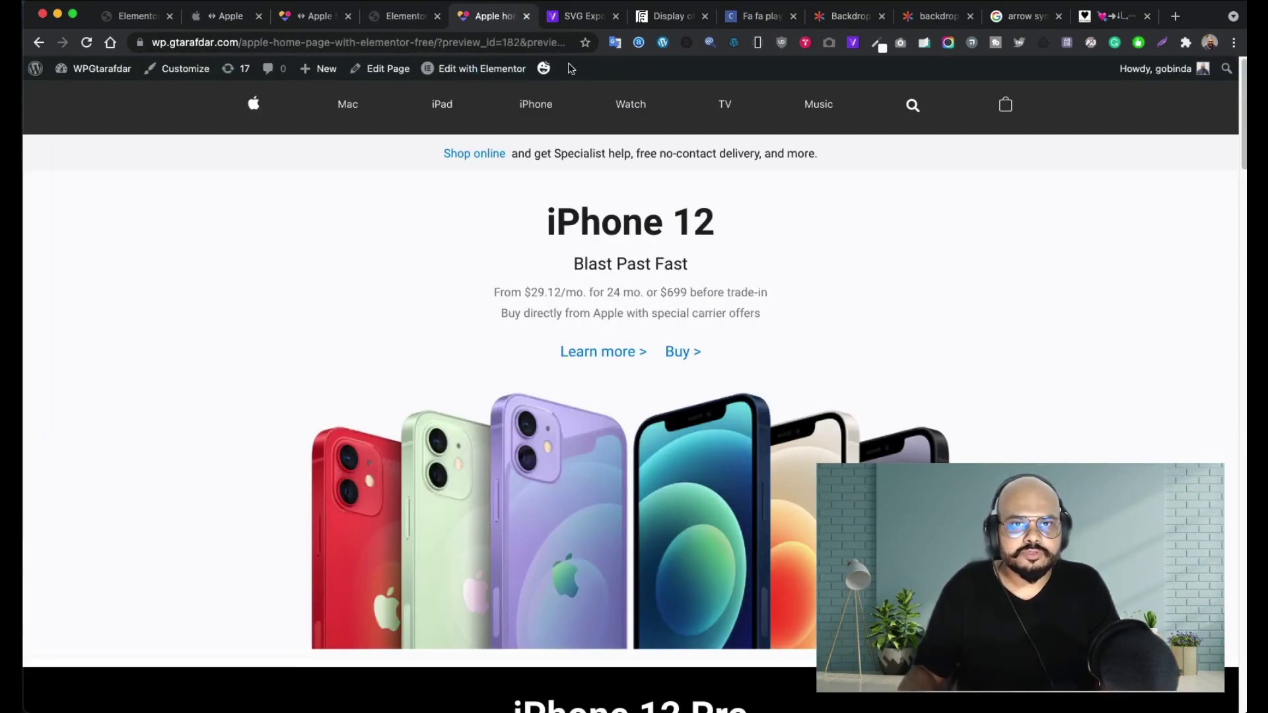
click(222, 21)
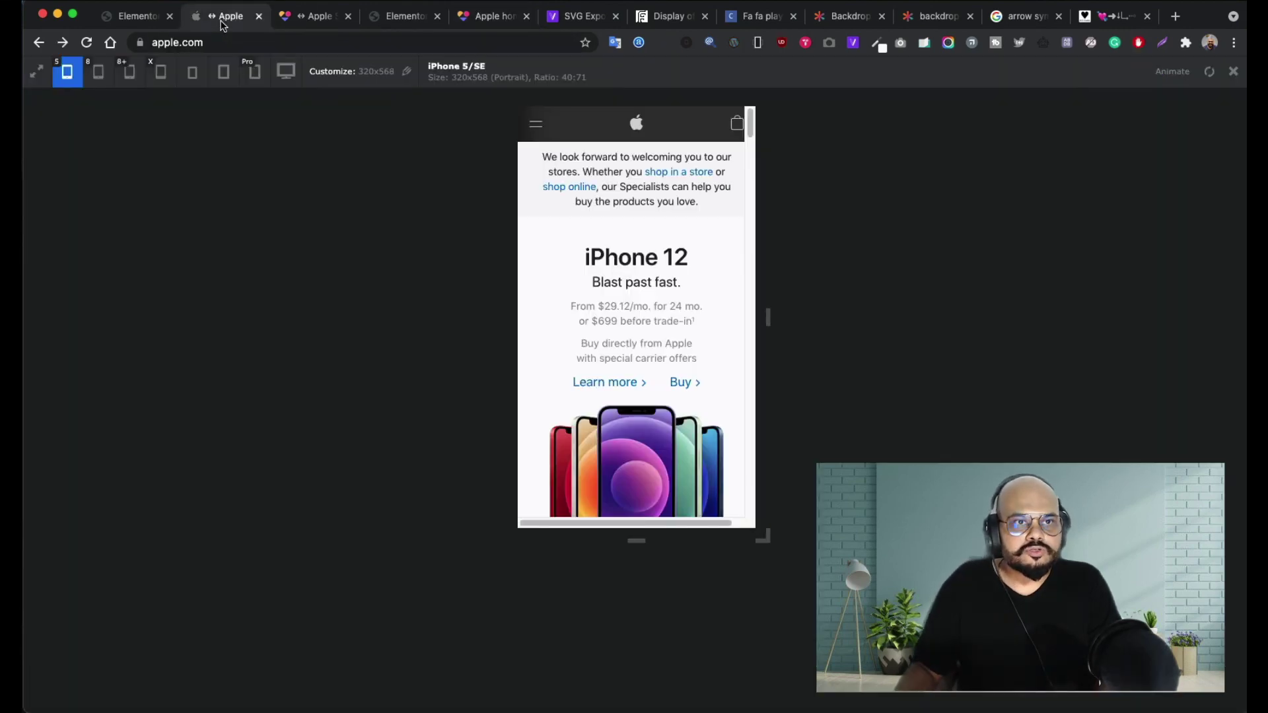
click(136, 20)
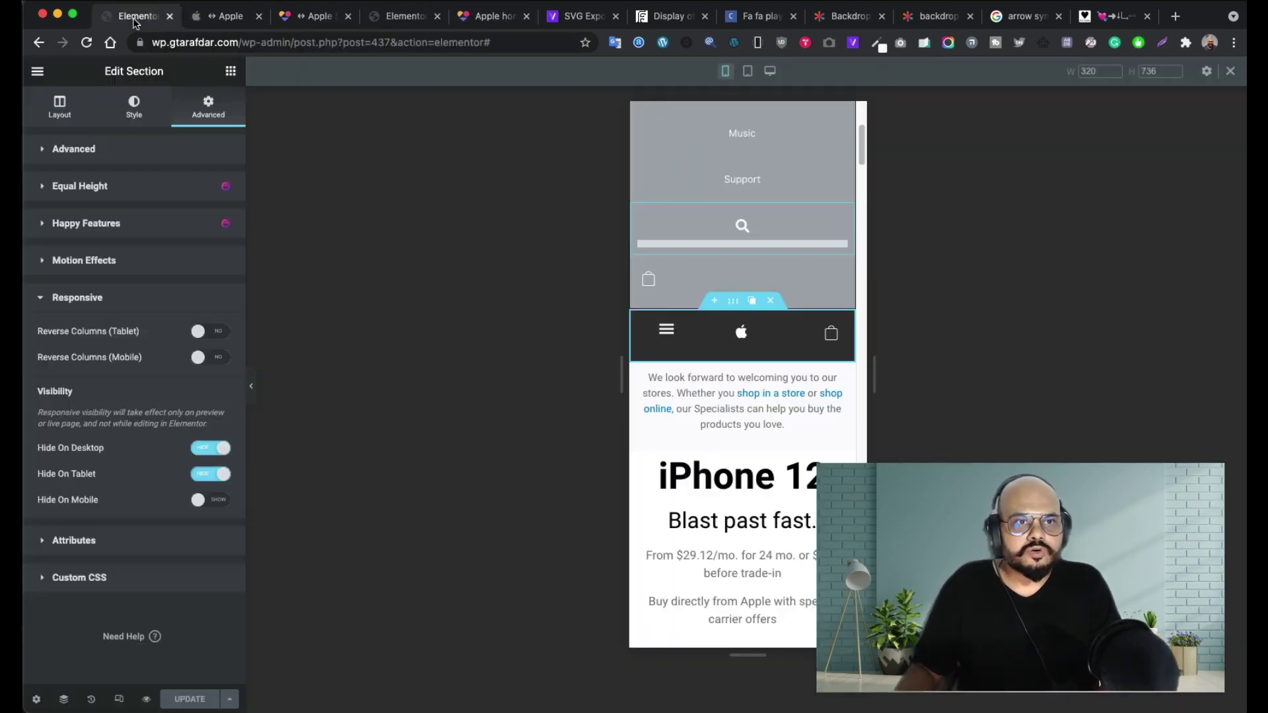
click(324, 20)
click(406, 19)
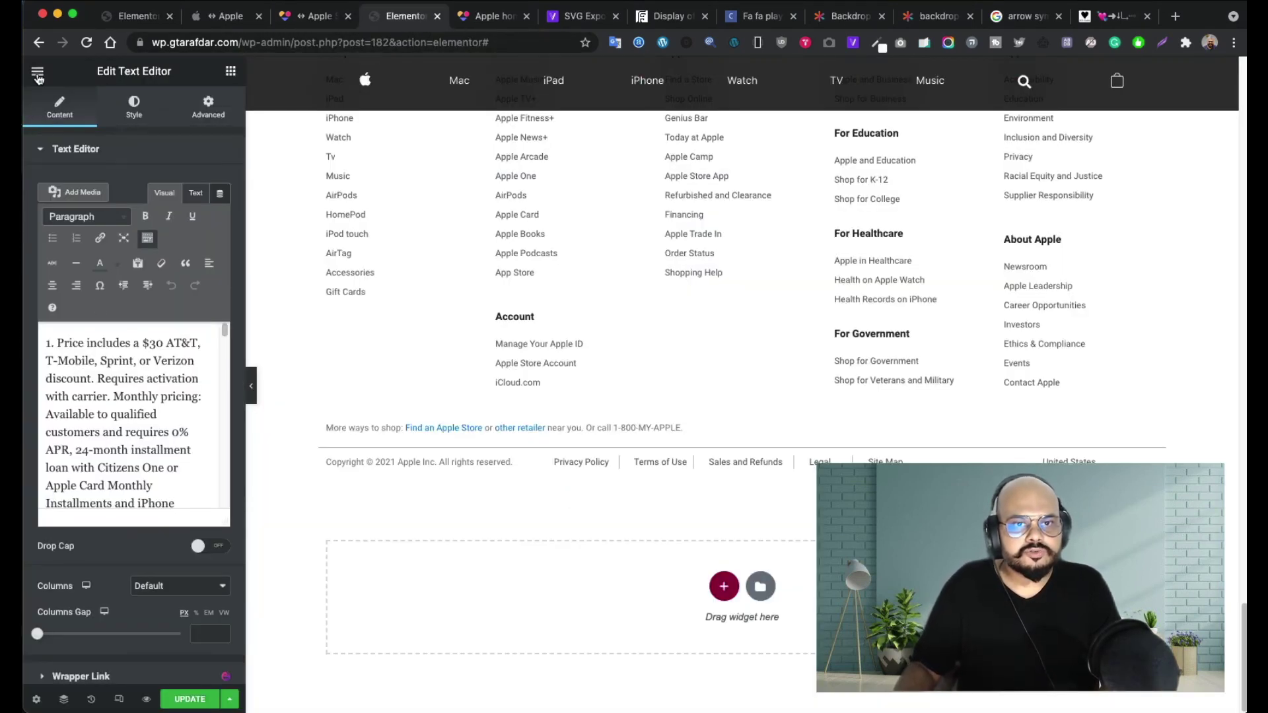
- From the WordPress dashboard, list the popup templates and open "test cart items" with Elementor in a new browser tab
click(478, 23)
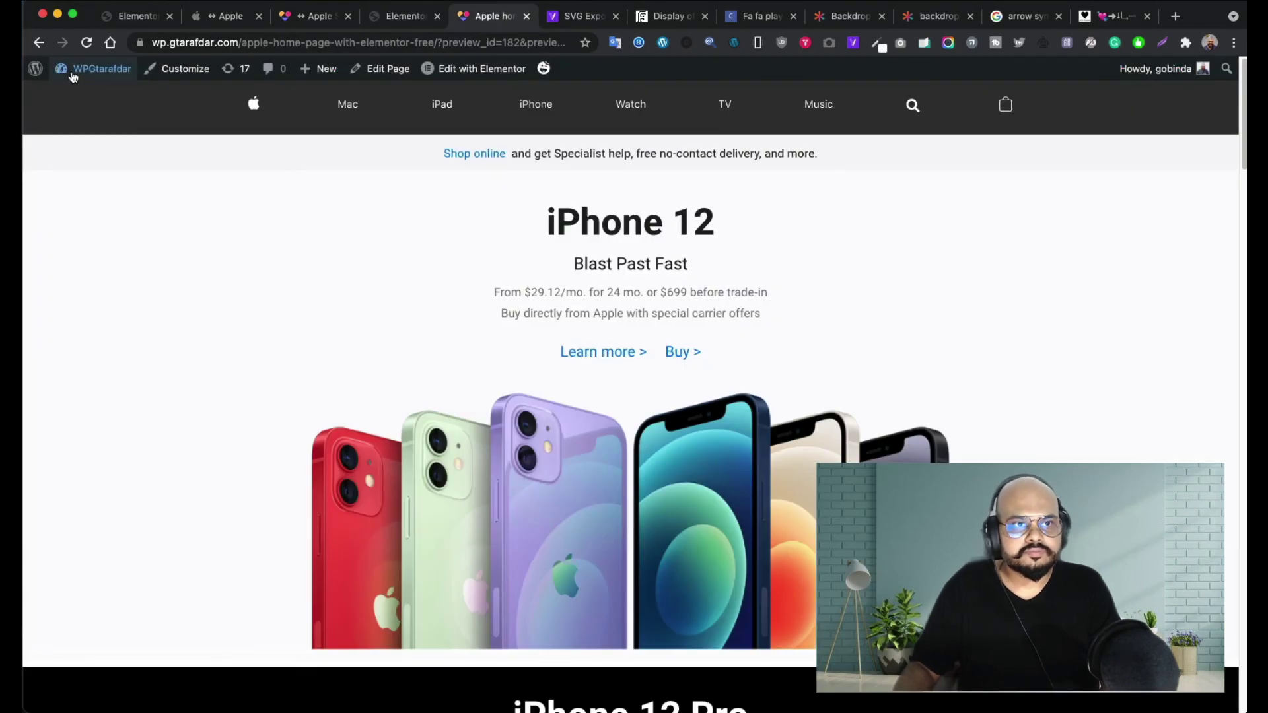
click(69, 95)
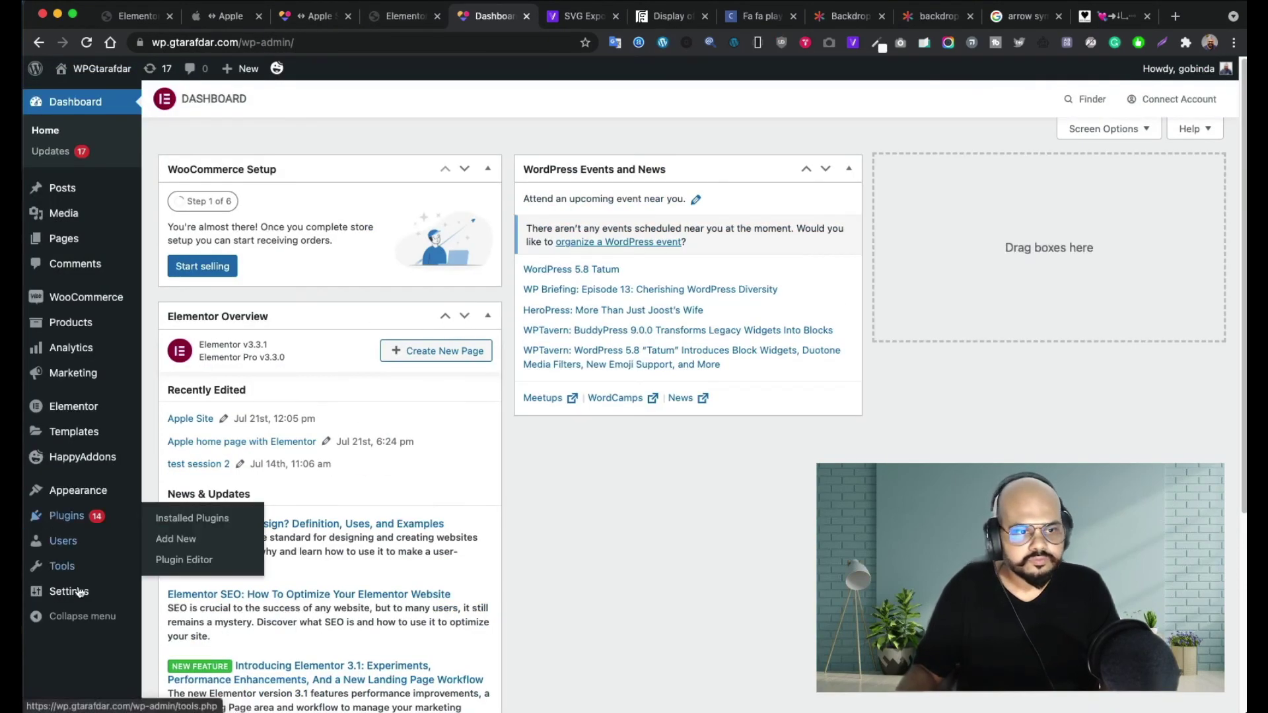
mouse_move(112, 433)
click(204, 435)
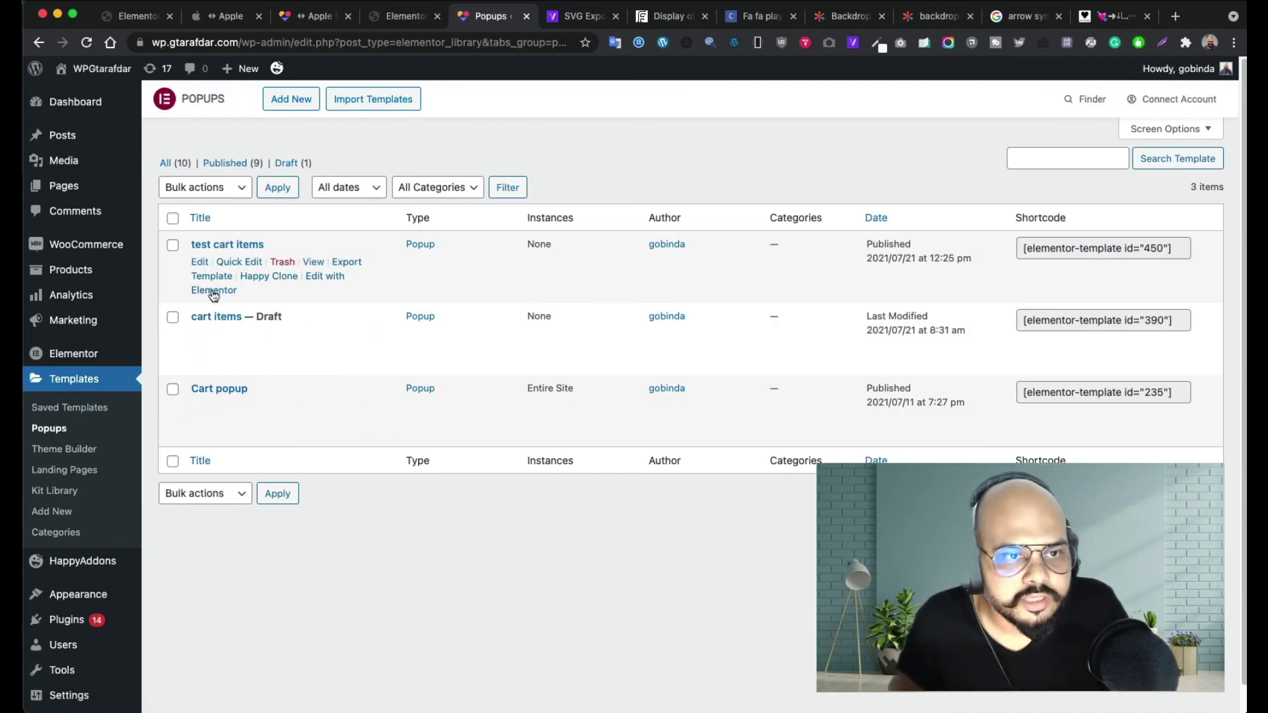
super+click(213, 291)
click(531, 17)
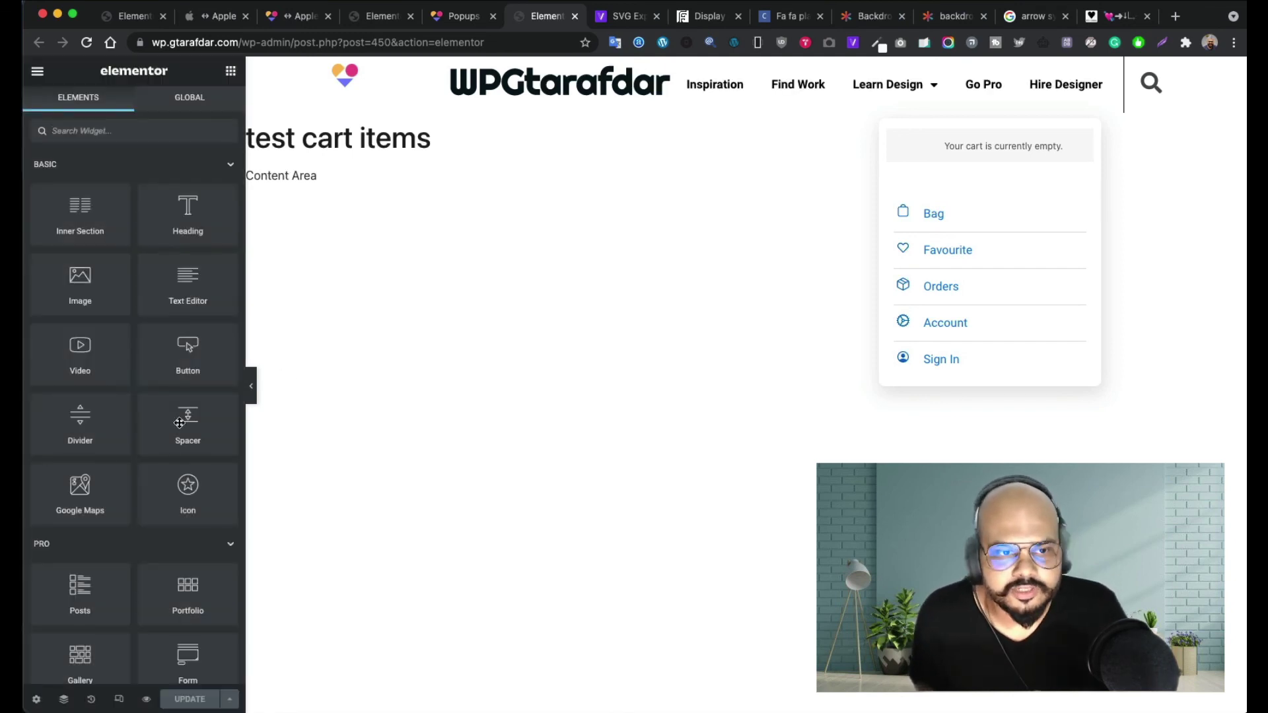
- In the popup's advanced settings for mobile, unlink the margin and padding values and set all sides to 0
click(36, 699)
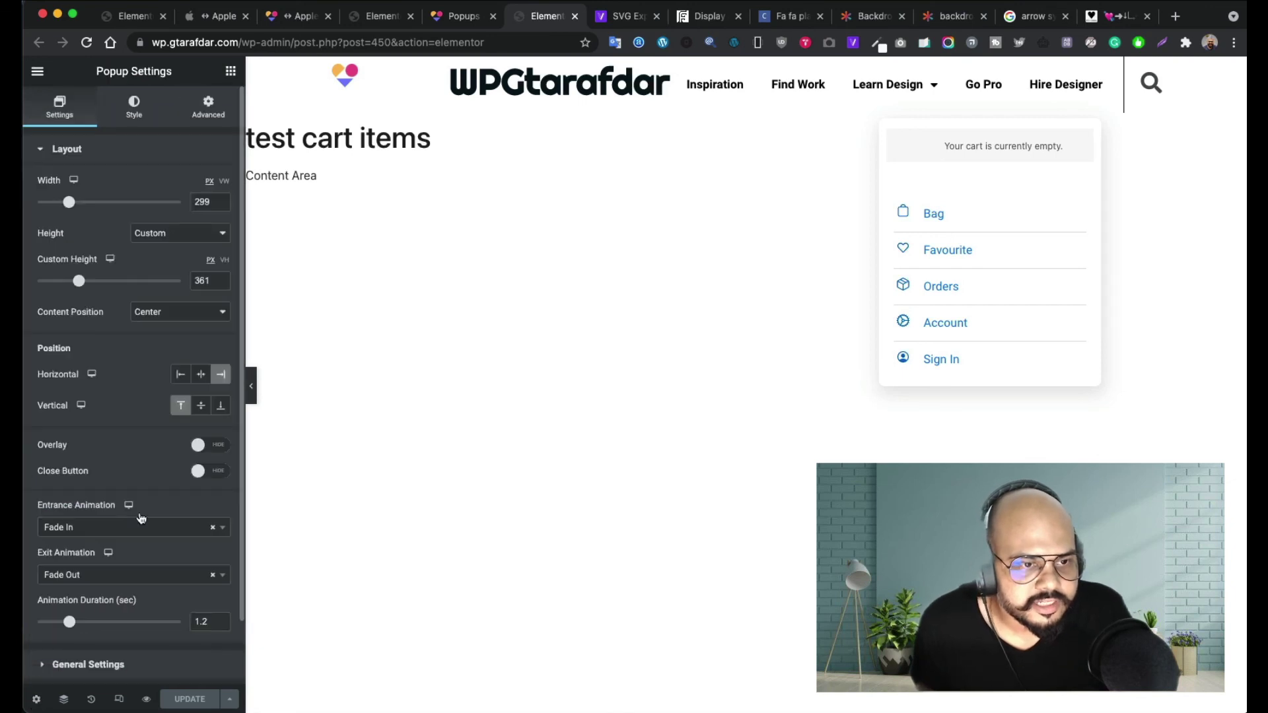
click(210, 116)
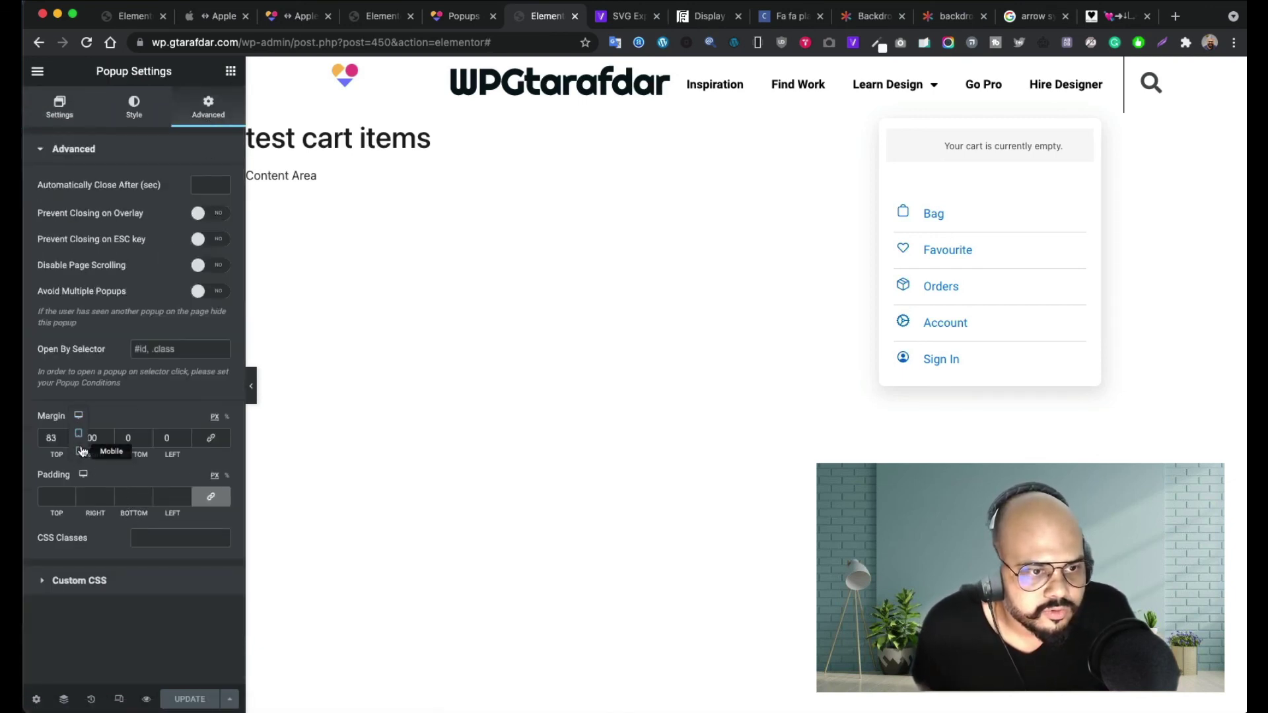
click(78, 446)
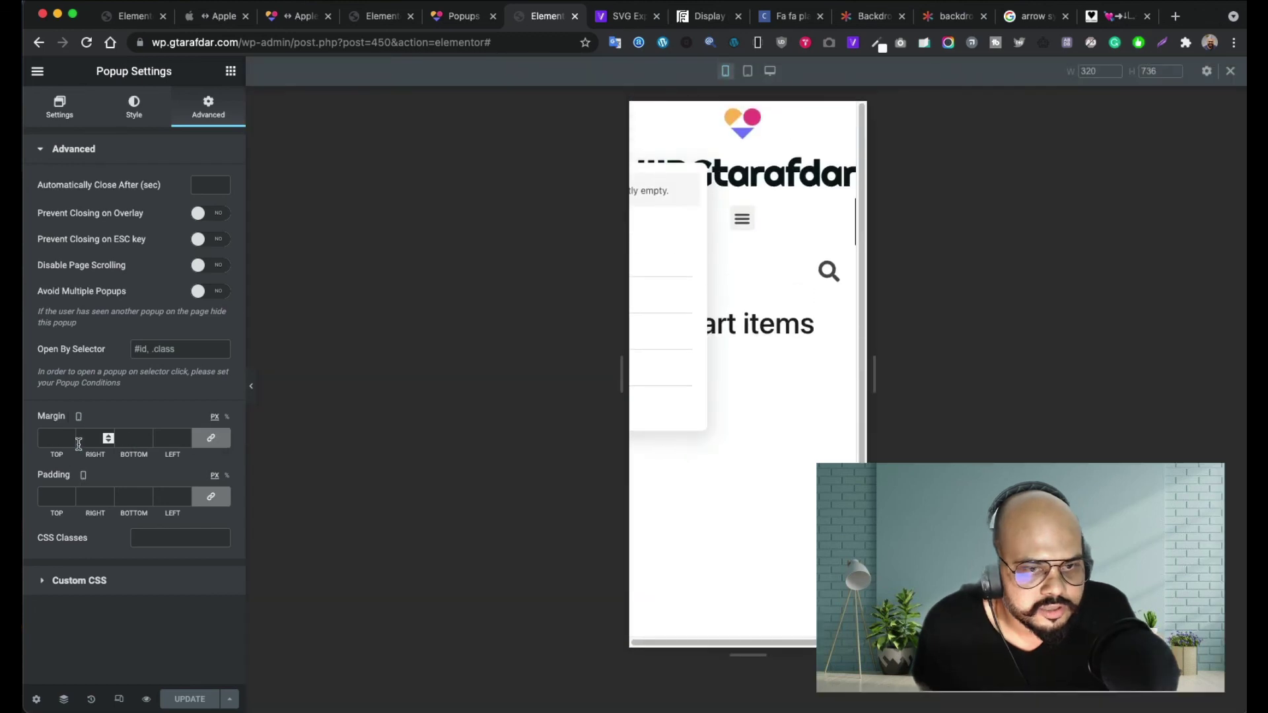
click(211, 439)
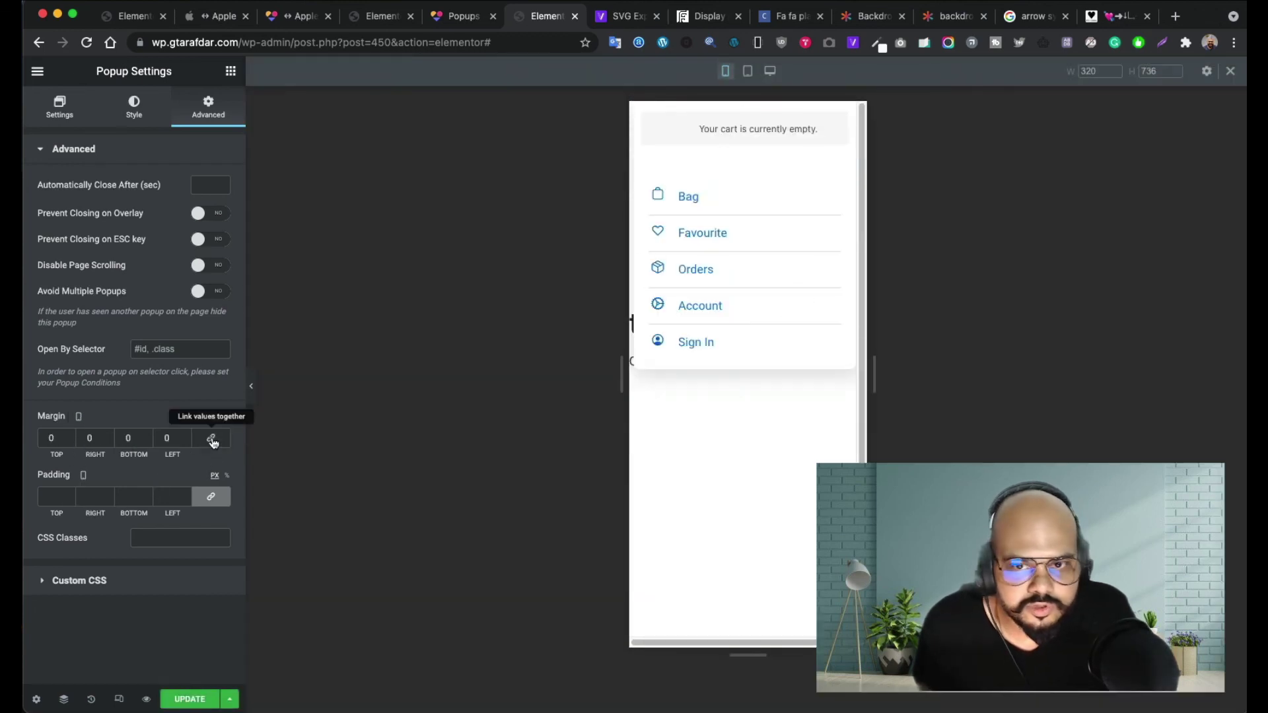
click(212, 498)
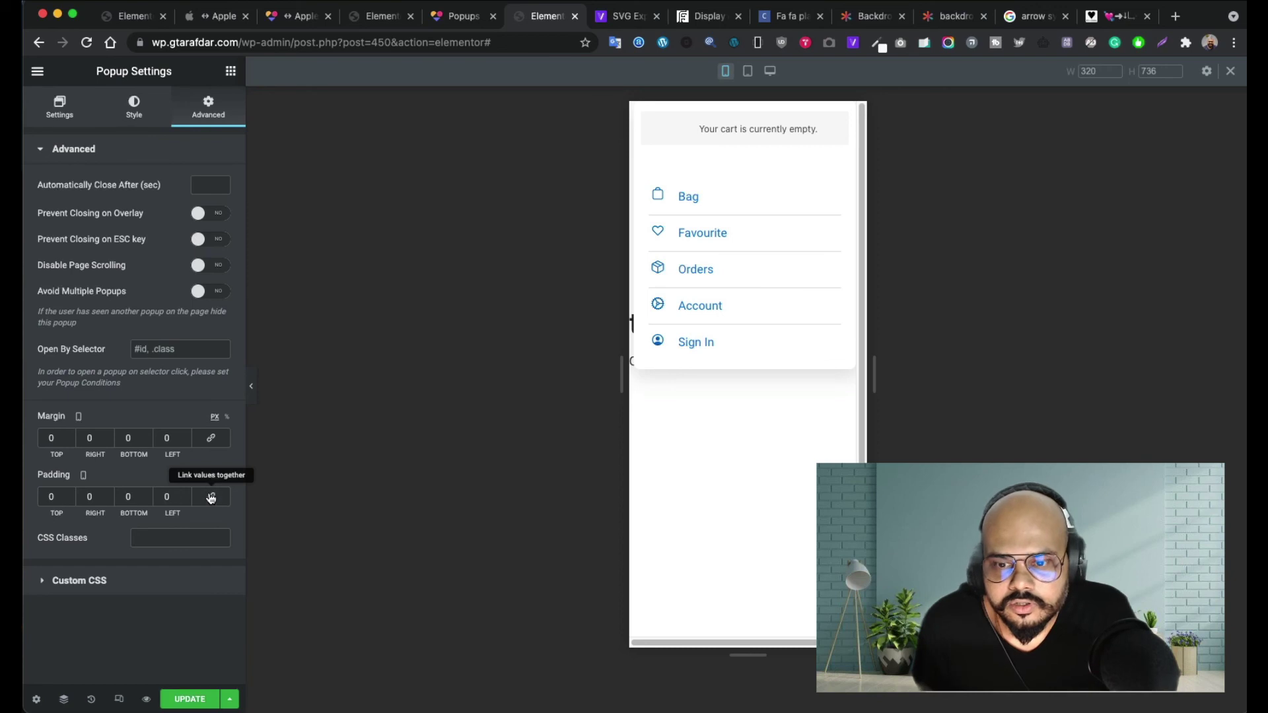
- Set the popup's mobile top margin to 60 px, update the popup and show its margin settings for tablet
click(71, 436)
click(71, 436)
click(71, 436)
click(70, 436)
click(70, 436)
click(70, 436)
click(70, 436)
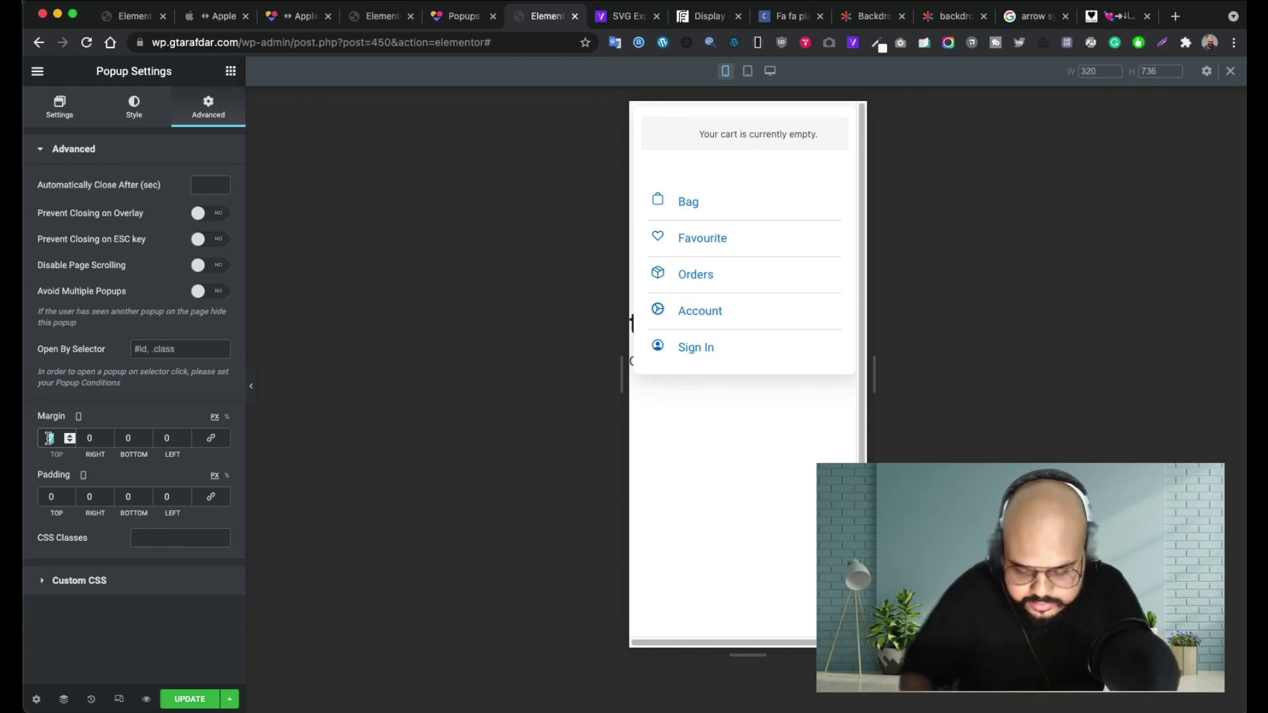
text(50)
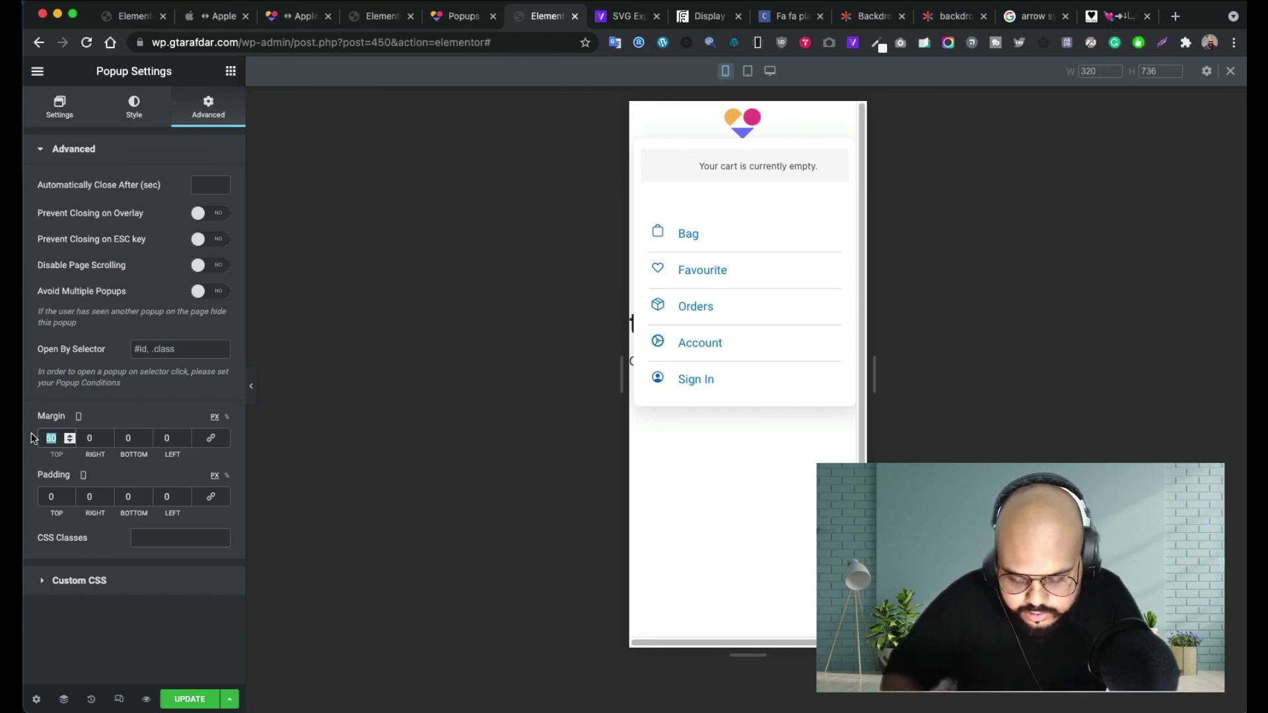
text(60)
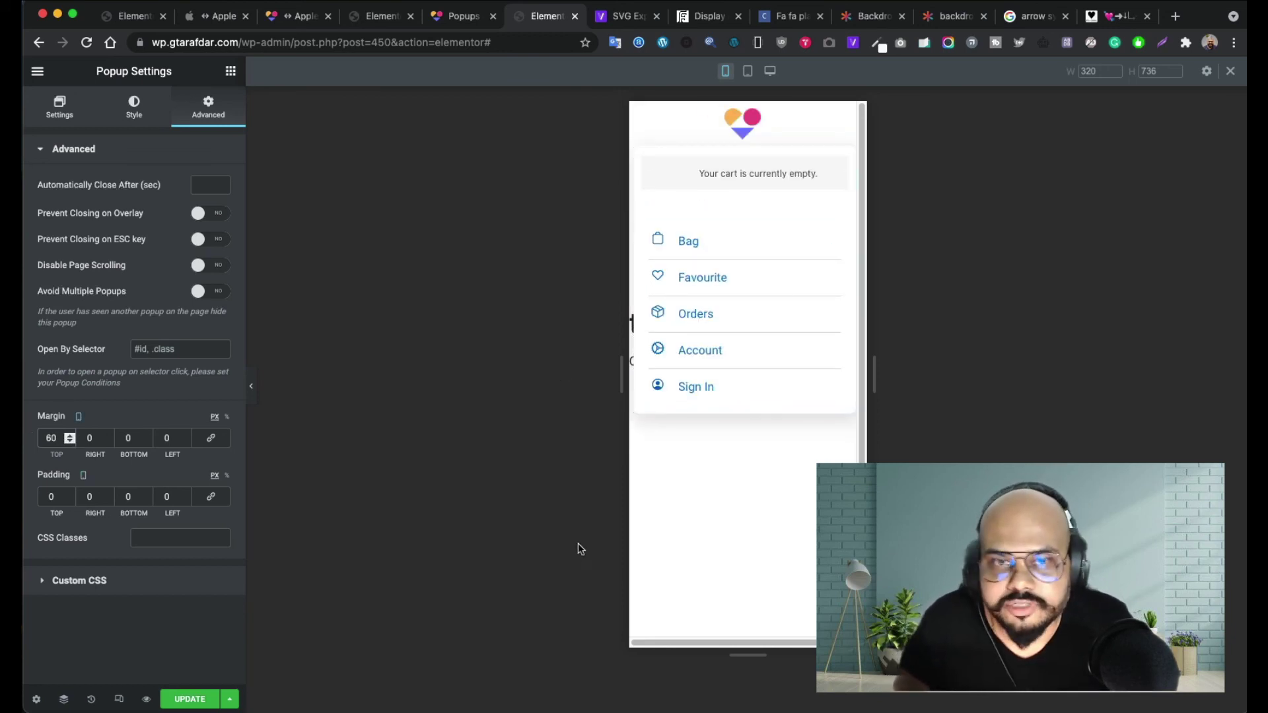
click(182, 700)
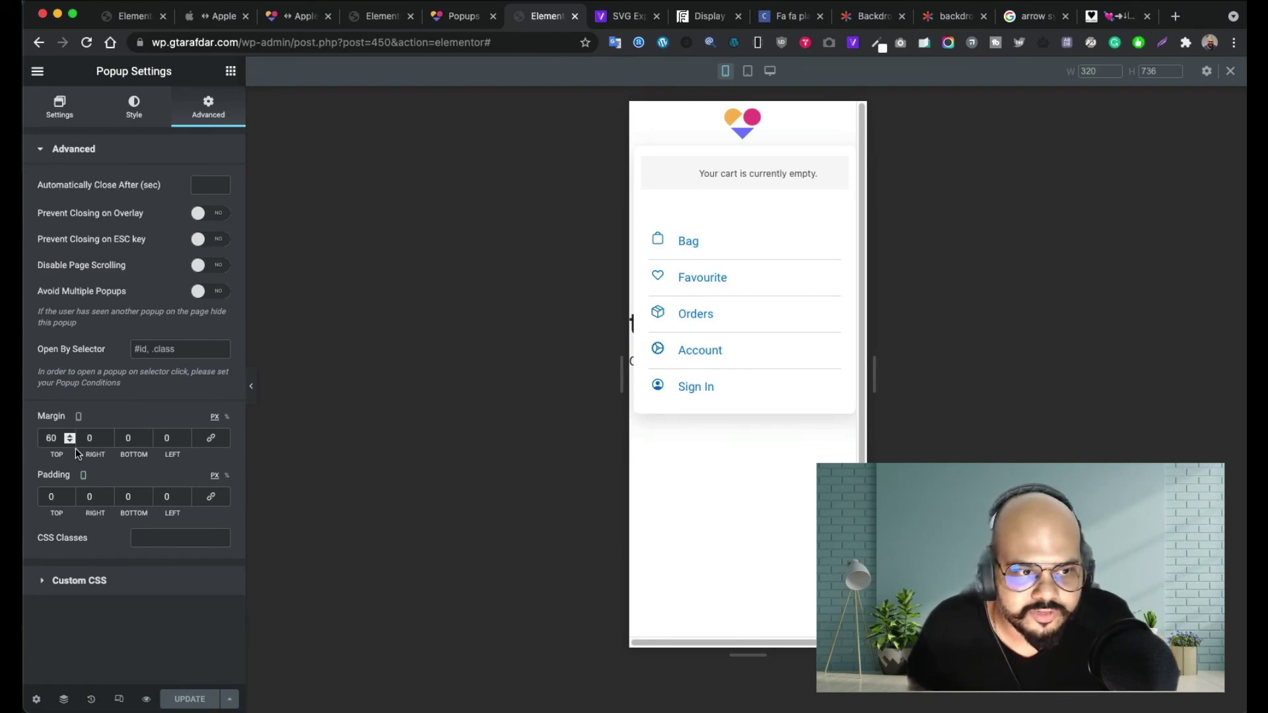
click(79, 415)
click(80, 396)
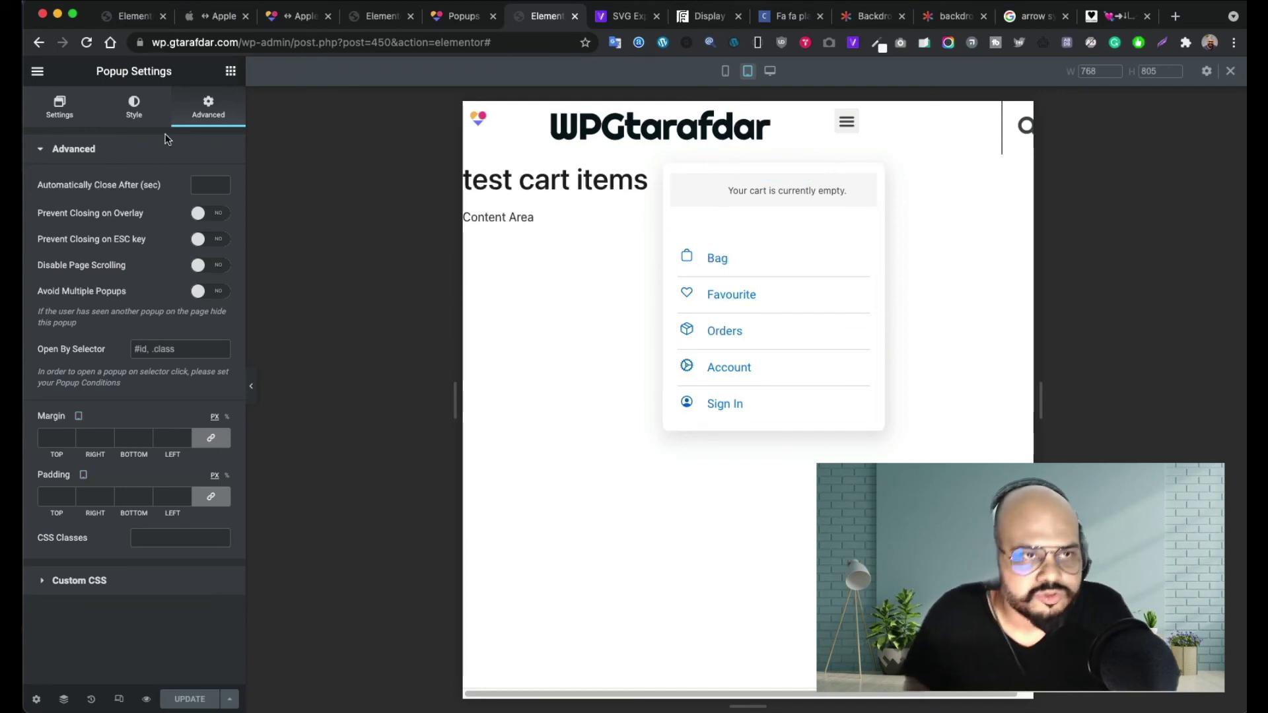
- Reload the Apple site's live preview and show it at the iPhone 5/SE size
click(291, 20)
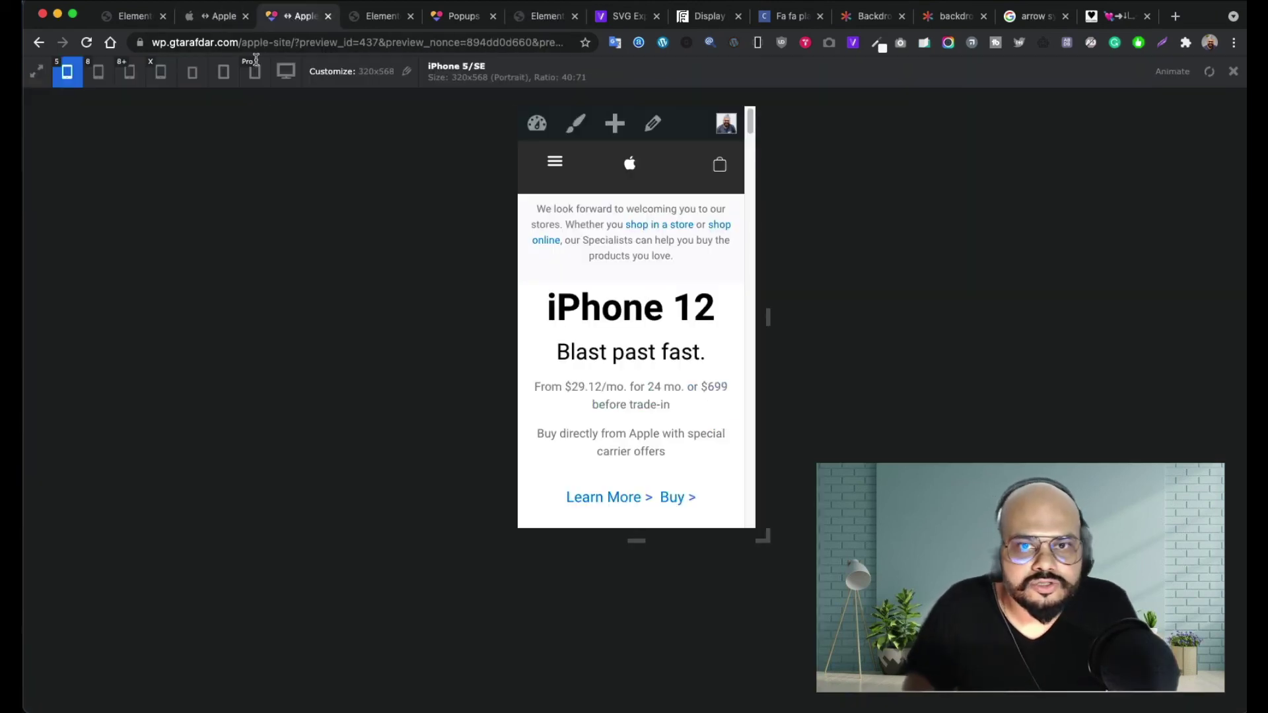
key(super+r)
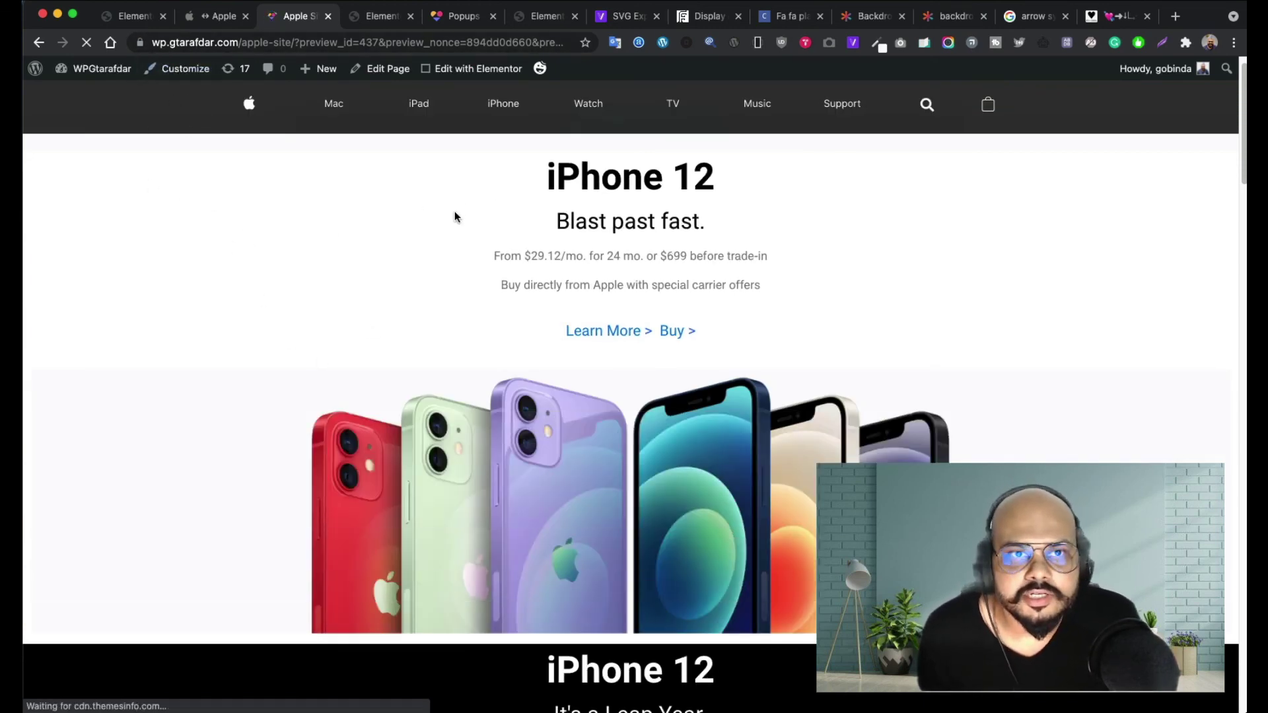
click(758, 48)
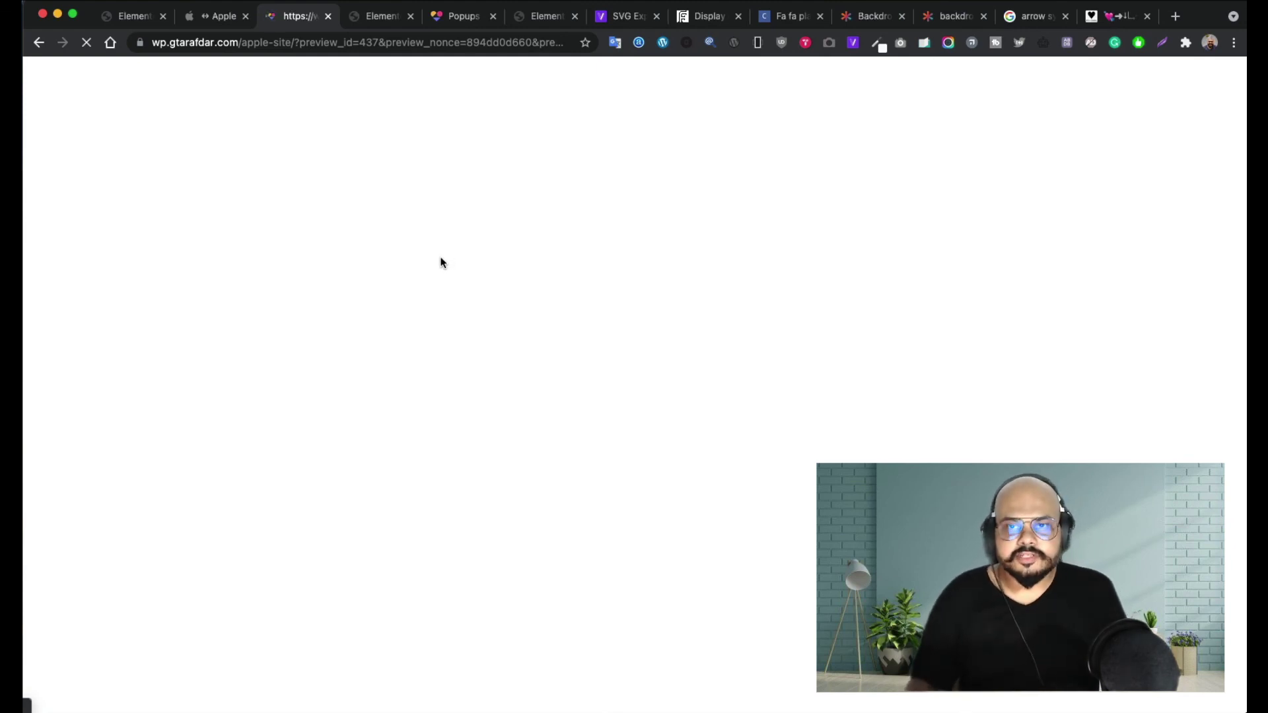
click(66, 72)
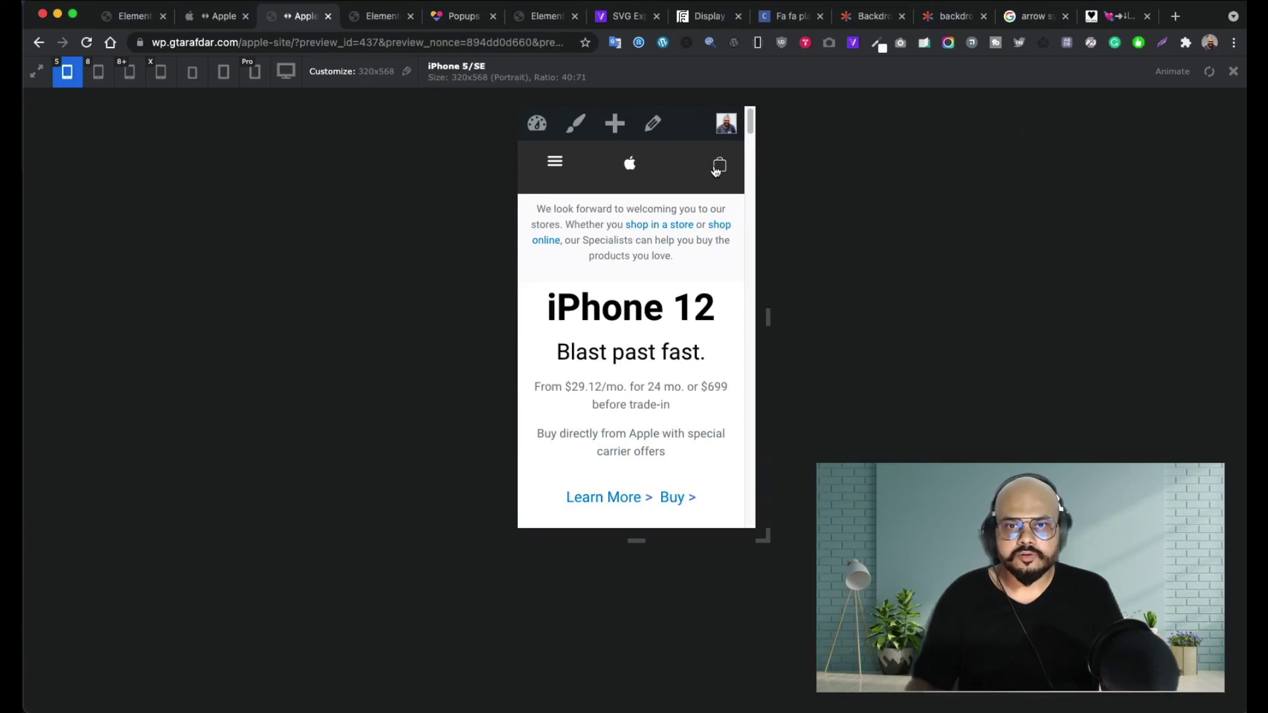
- Test the bag icon's cart popup in the mobile preview, checking its position while scrolling and closing it
click(718, 166)
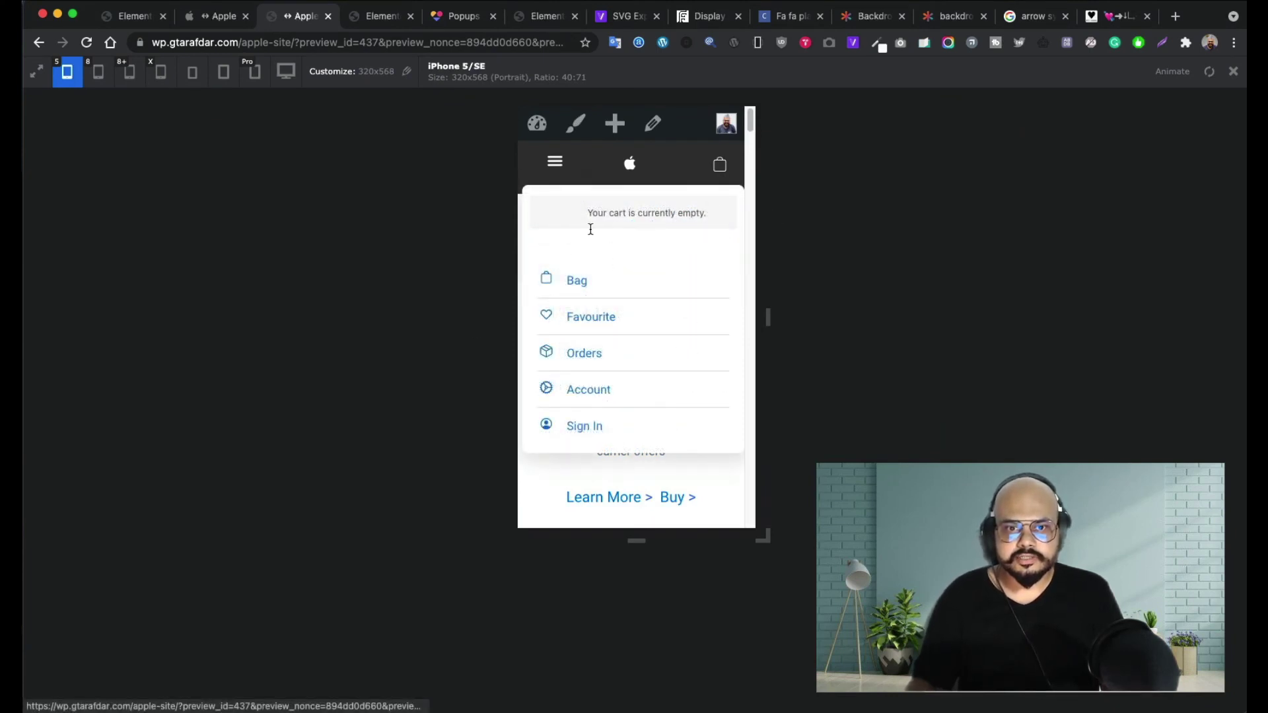
scroll(642, 402, down, 5)
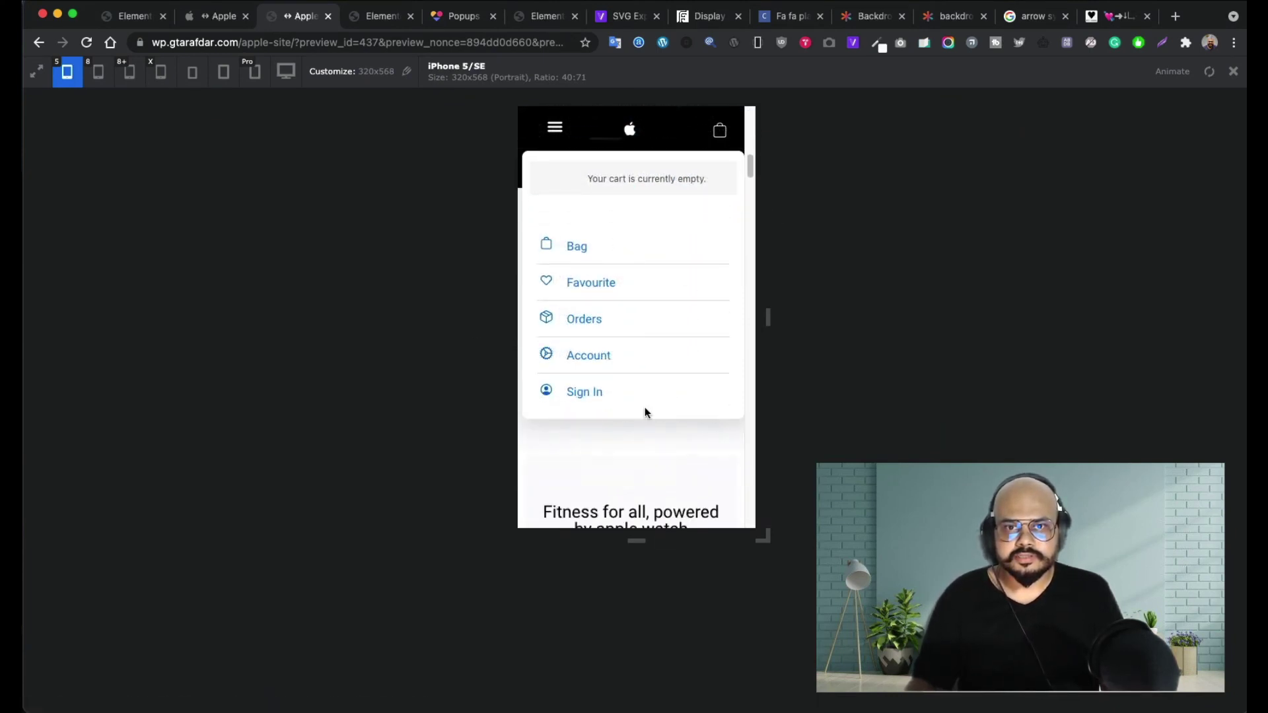
scroll(644, 407, up, 5)
click(719, 134)
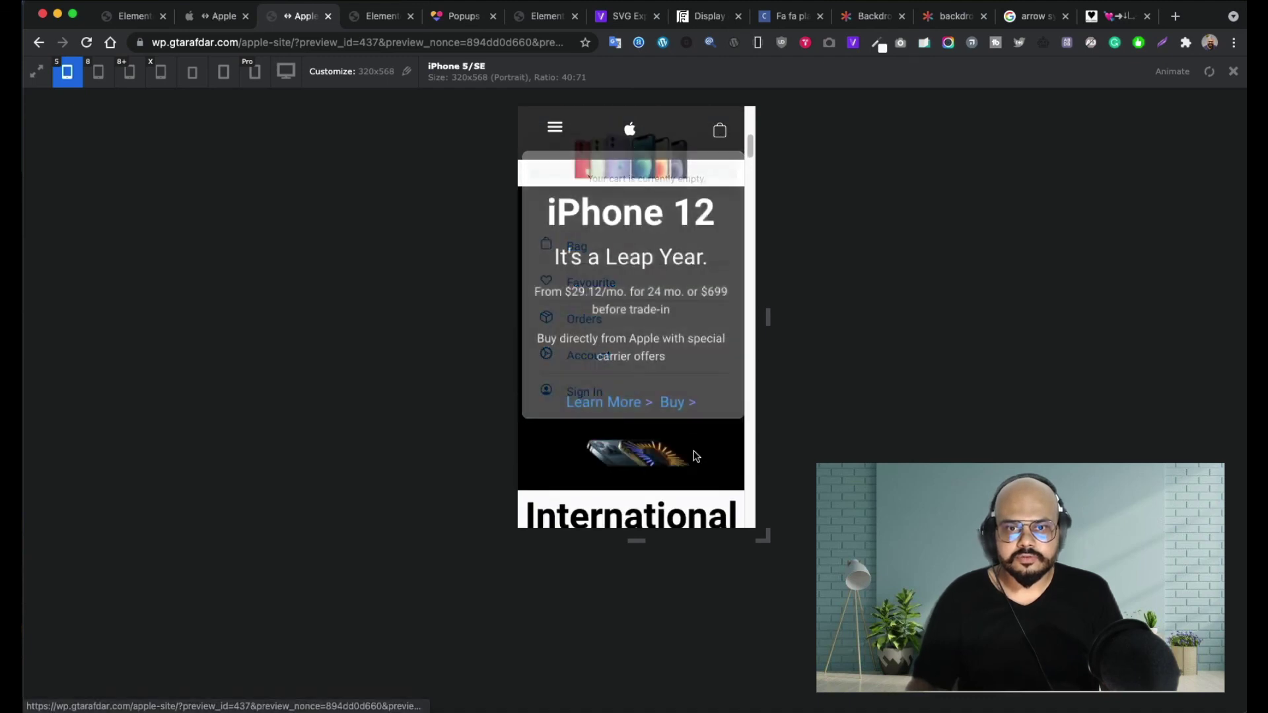
- Review the homepage sections beneath the sticky header in the mobile preview, from the iPhone banner down past the iPad Pro section
scroll(673, 320, down, 6)
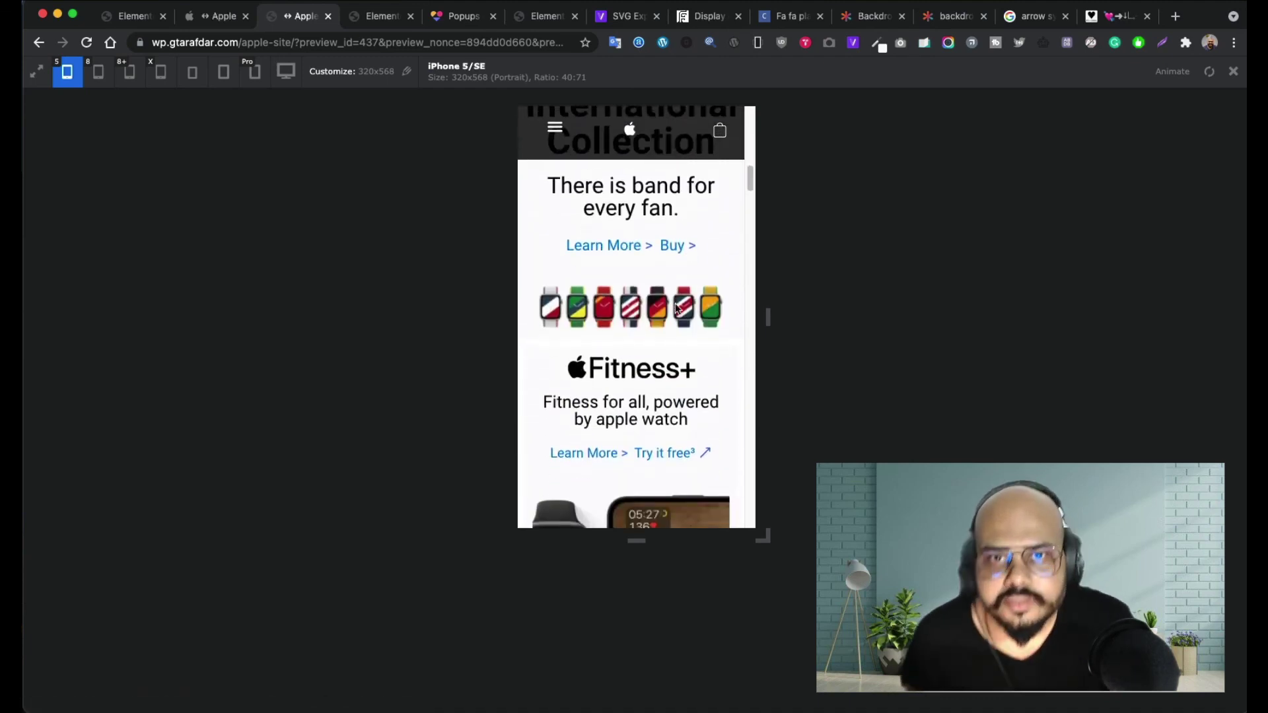
scroll(676, 308, down, 8)
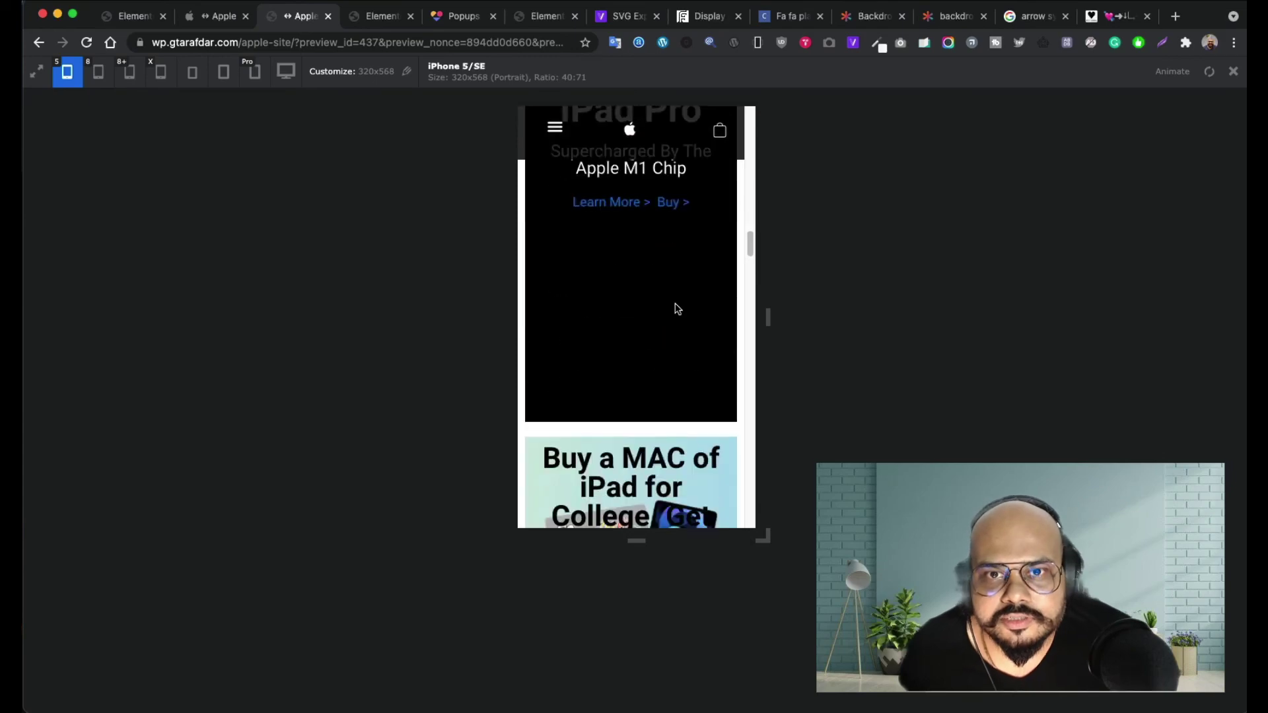
scroll(677, 307, down, 8)
scroll(675, 307, up, 10)
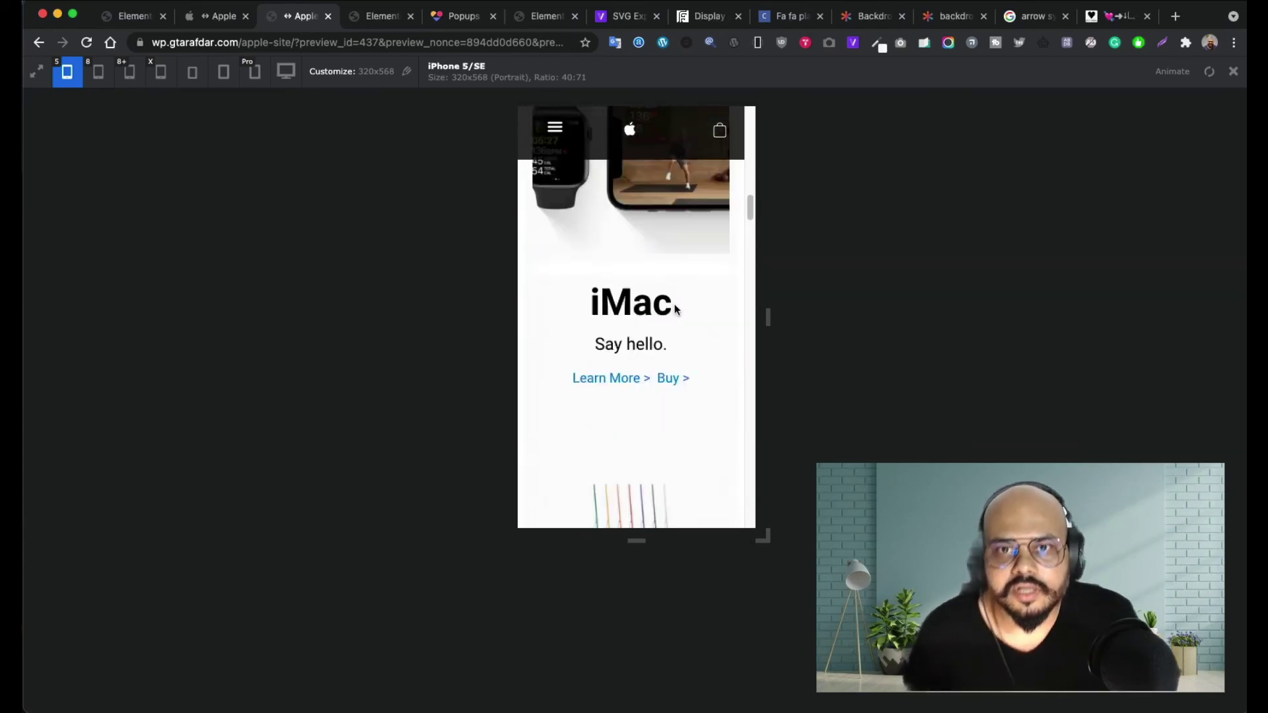
scroll(674, 307, up, 10)
scroll(675, 299, down, 12)
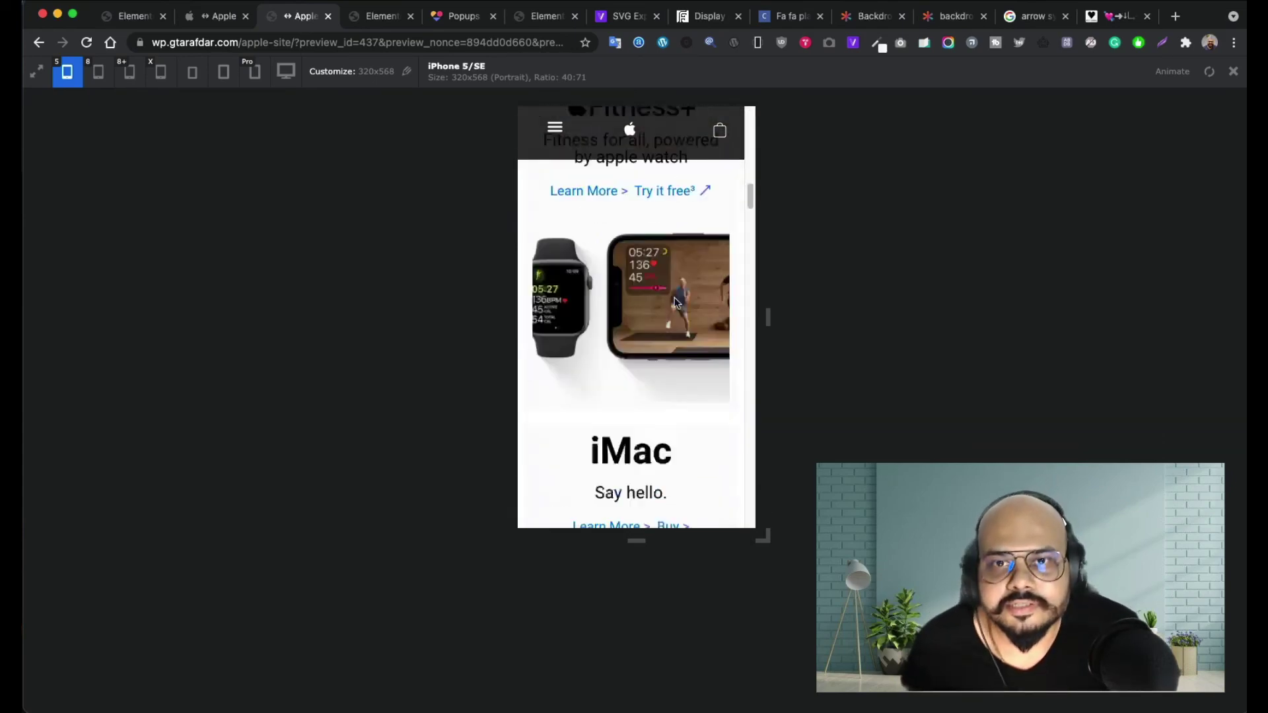
- Leave the mobile preview for the full-width desktop page and examine its product sections, from the iPhone banners to the two-column product tiles
scroll(675, 291, up, 12)
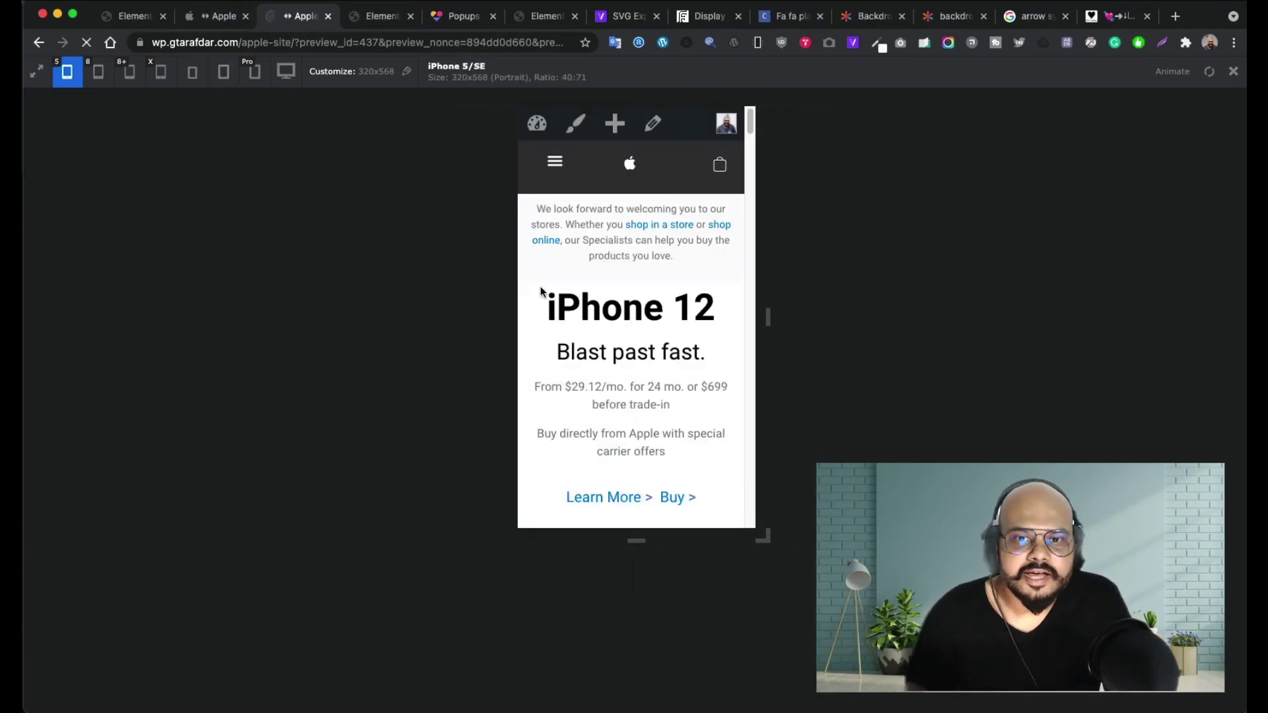
scroll(775, 292, down, 10)
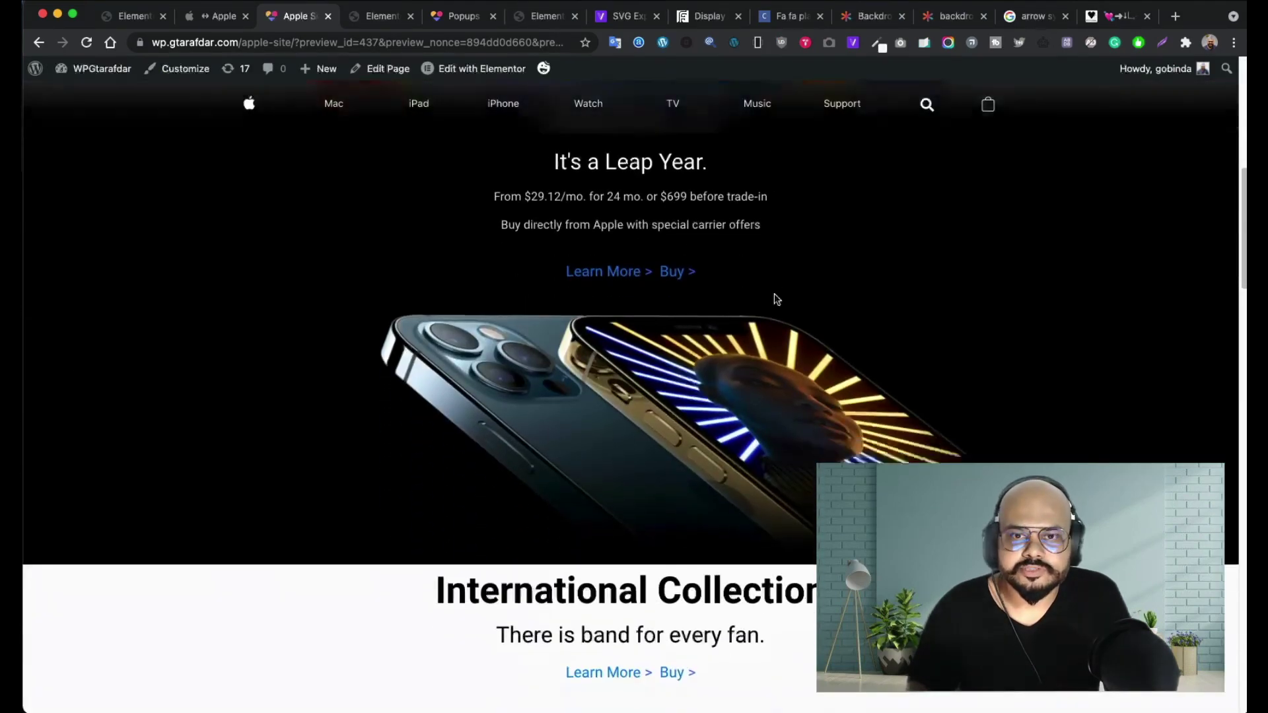
scroll(774, 293, down, 15)
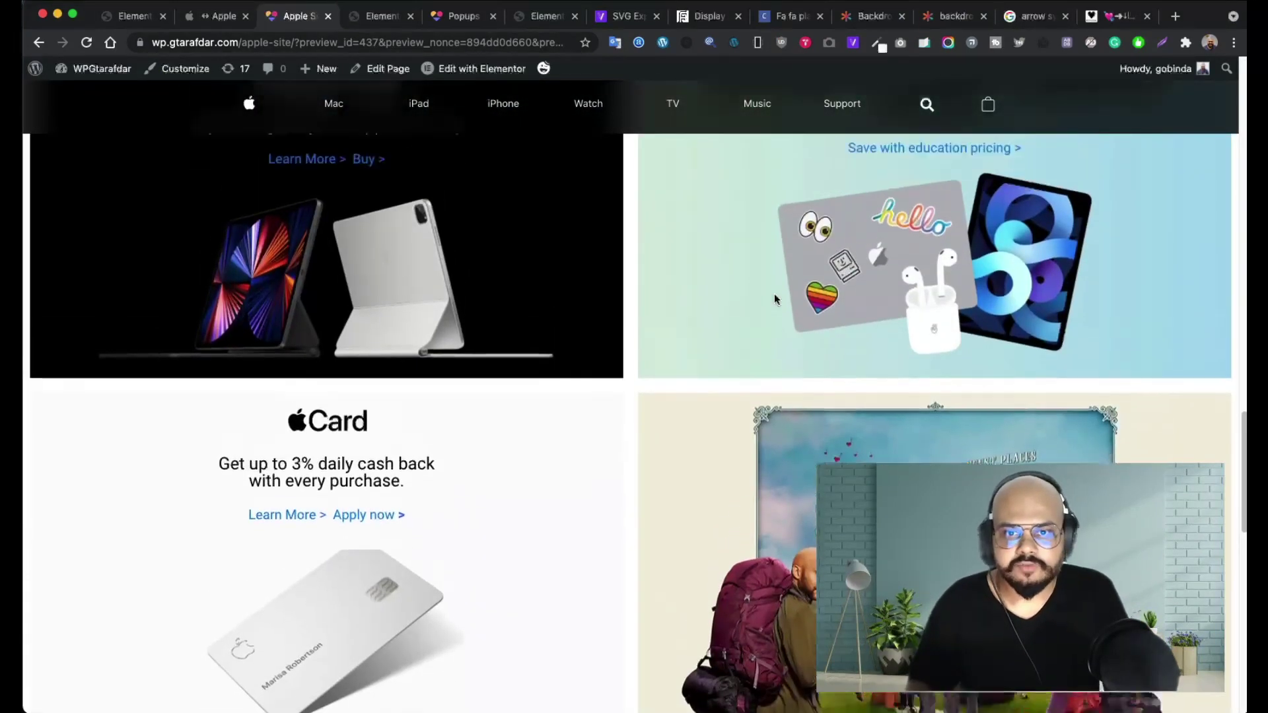
scroll(774, 299, up, 5)
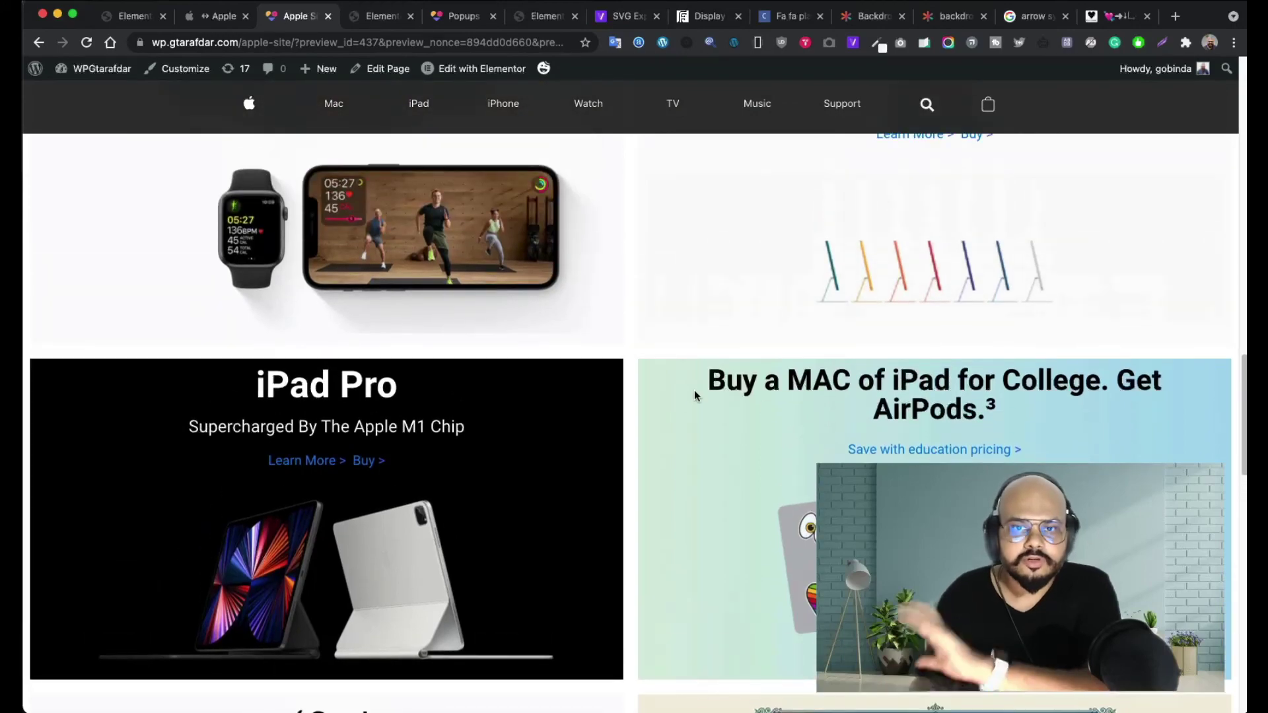
scroll(784, 426, up, 2)
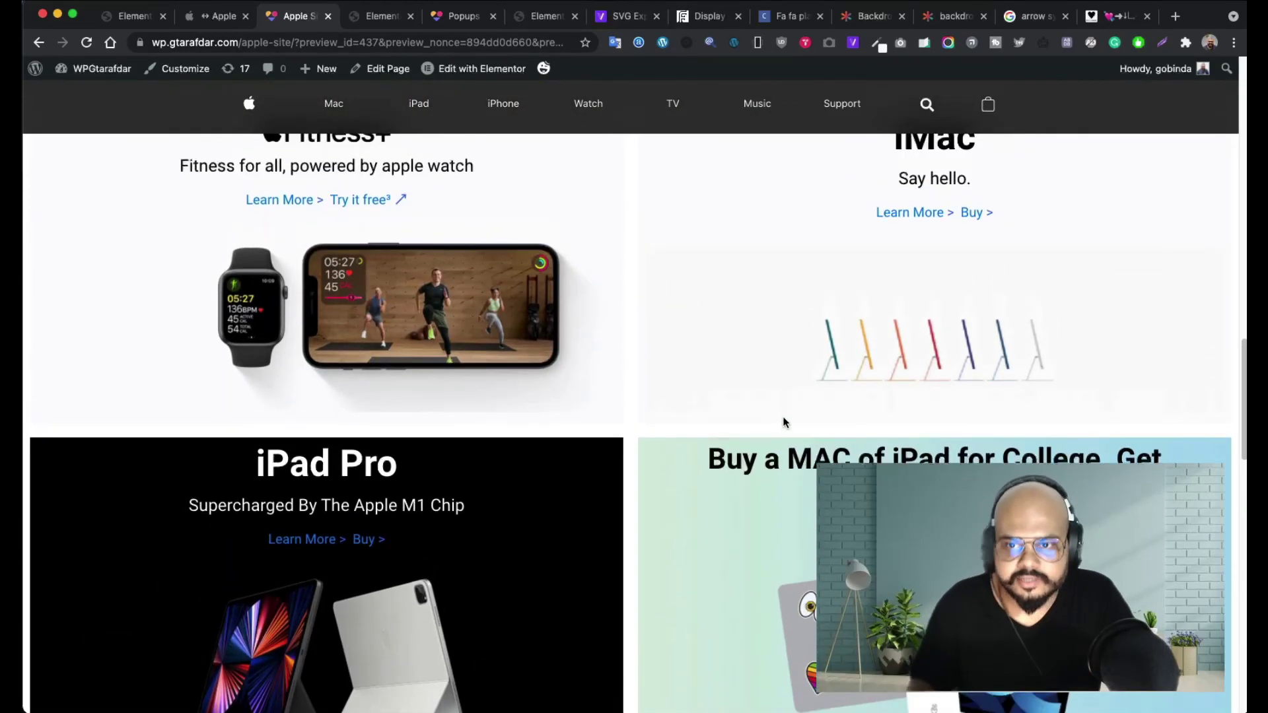
scroll(784, 423, up, 5)
scroll(779, 415, down, 6)
scroll(779, 414, up, 10)
scroll(779, 415, down, 6)
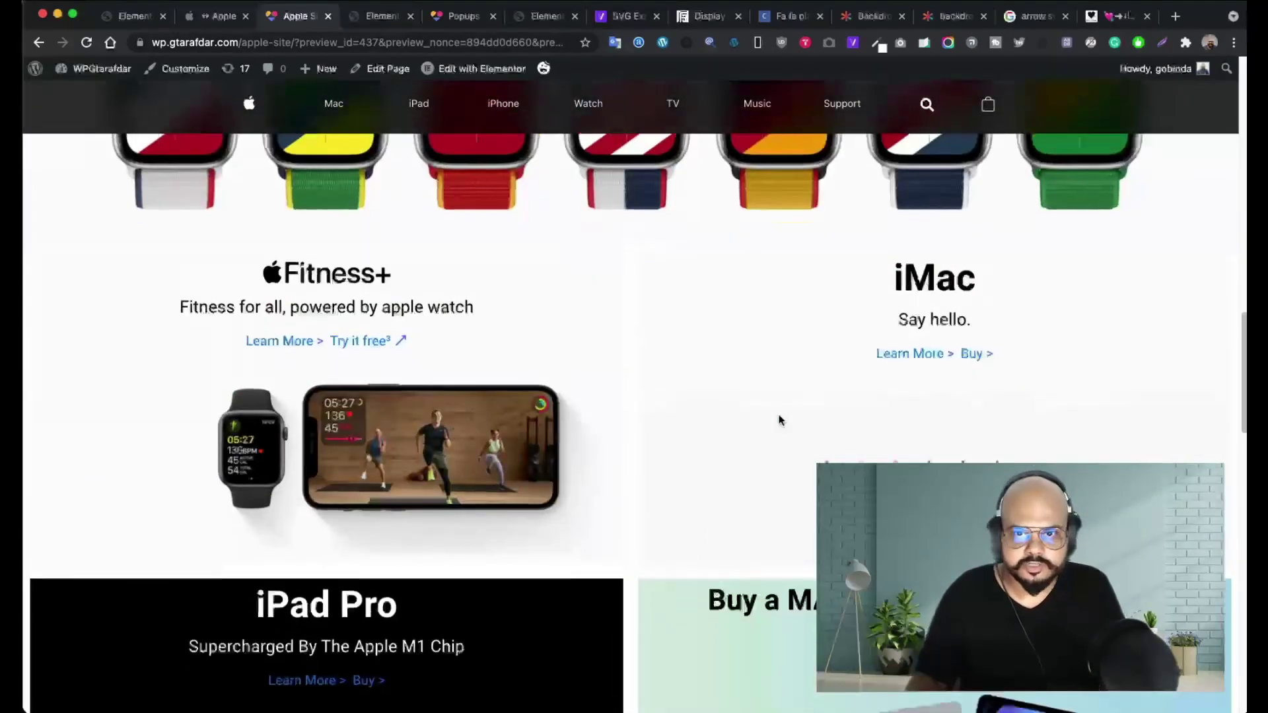
- Inspect the Apple Card and Schmigadoon tiles on the desktop page, continuing through the footnotes to the footer link columns
scroll(779, 420, down, 15)
scroll(780, 415, up, 8)
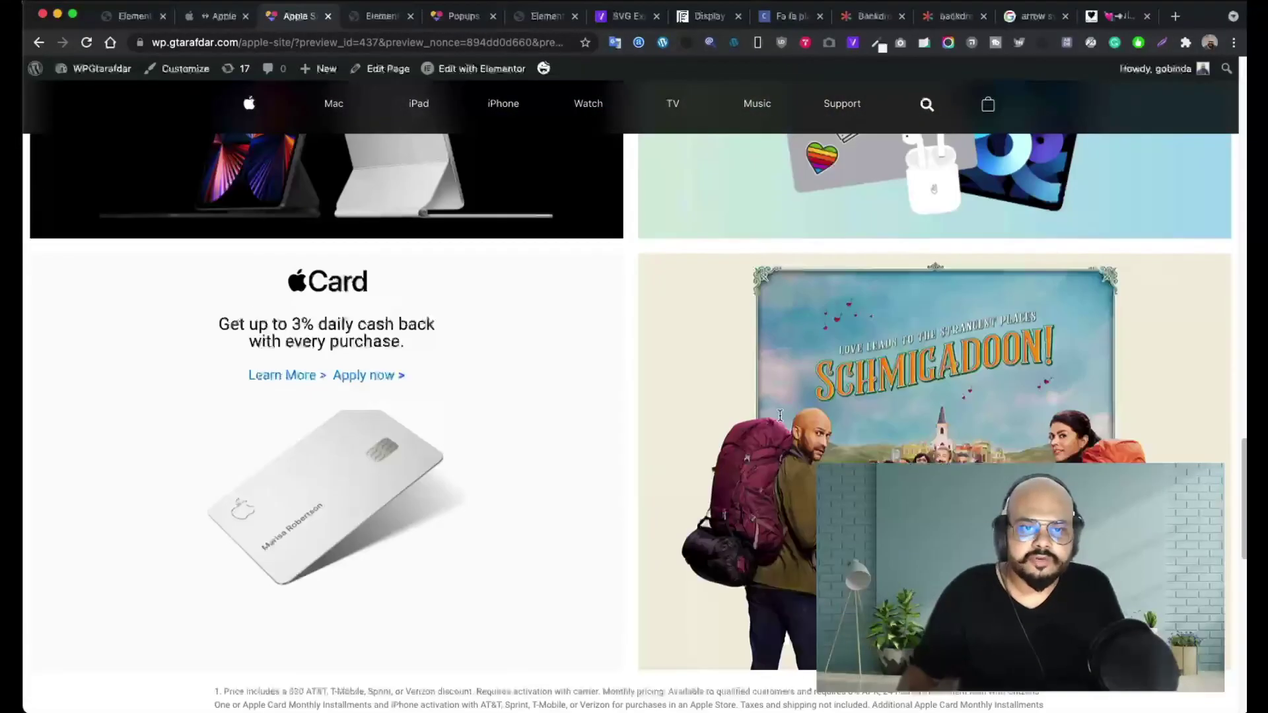
scroll(780, 415, down, 6)
scroll(753, 481, up, 4)
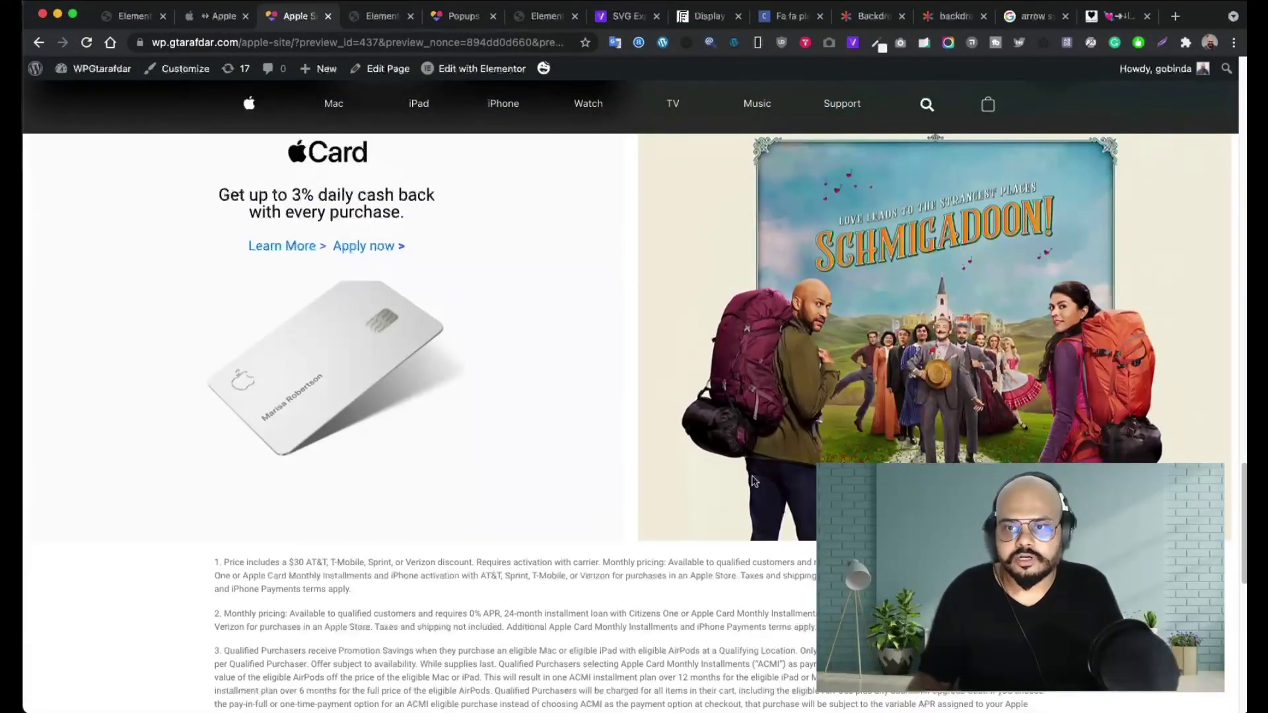
scroll(754, 481, up, 3)
scroll(1102, 447, down, 2)
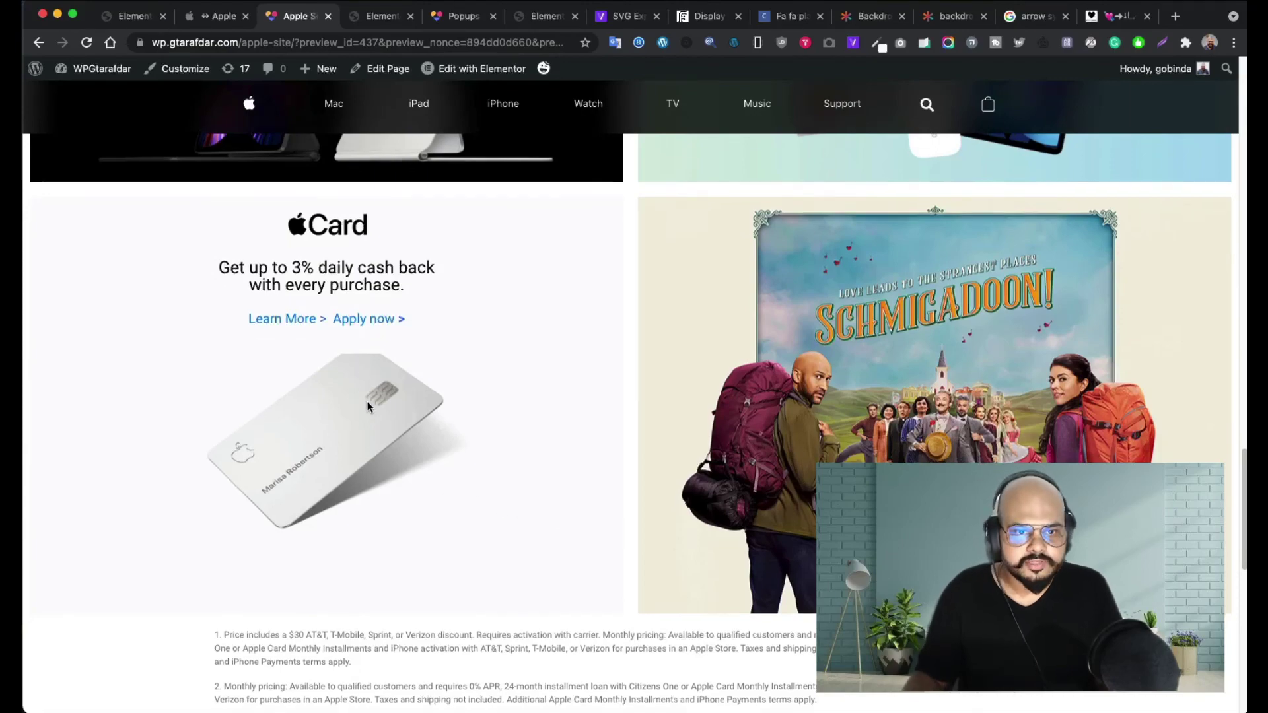
scroll(397, 350, up, 1)
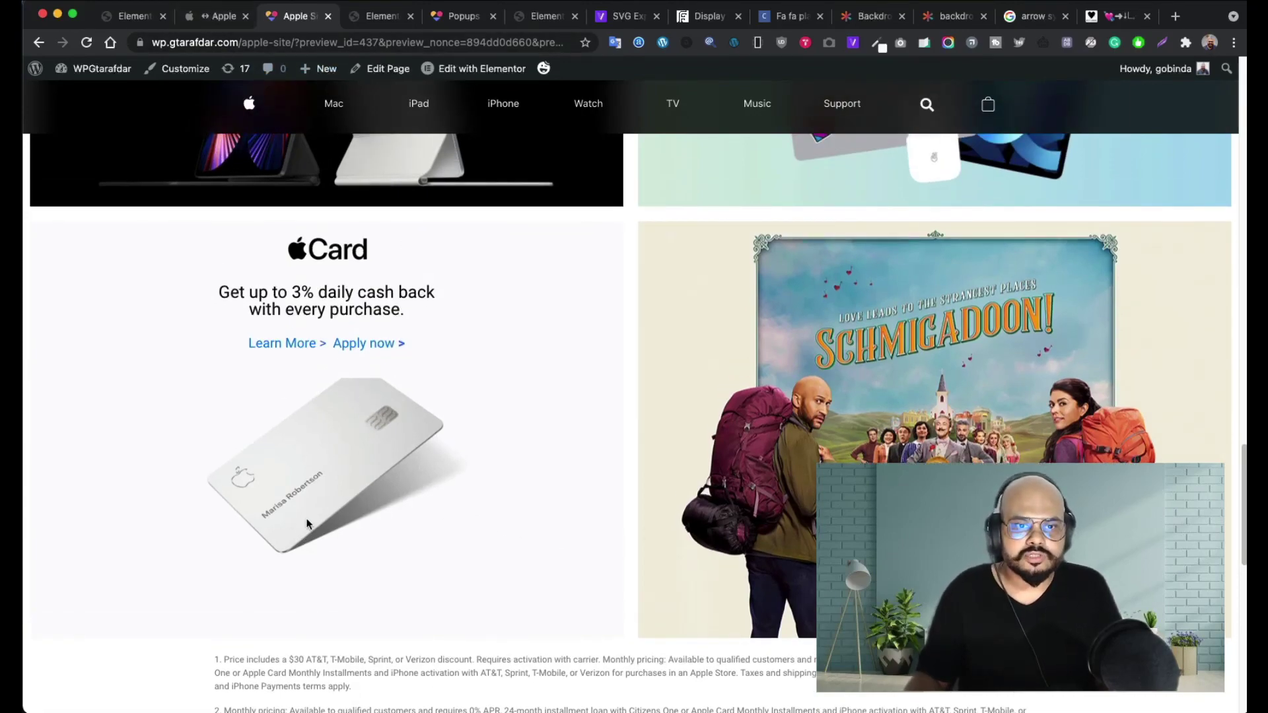
scroll(489, 508, down, 15)
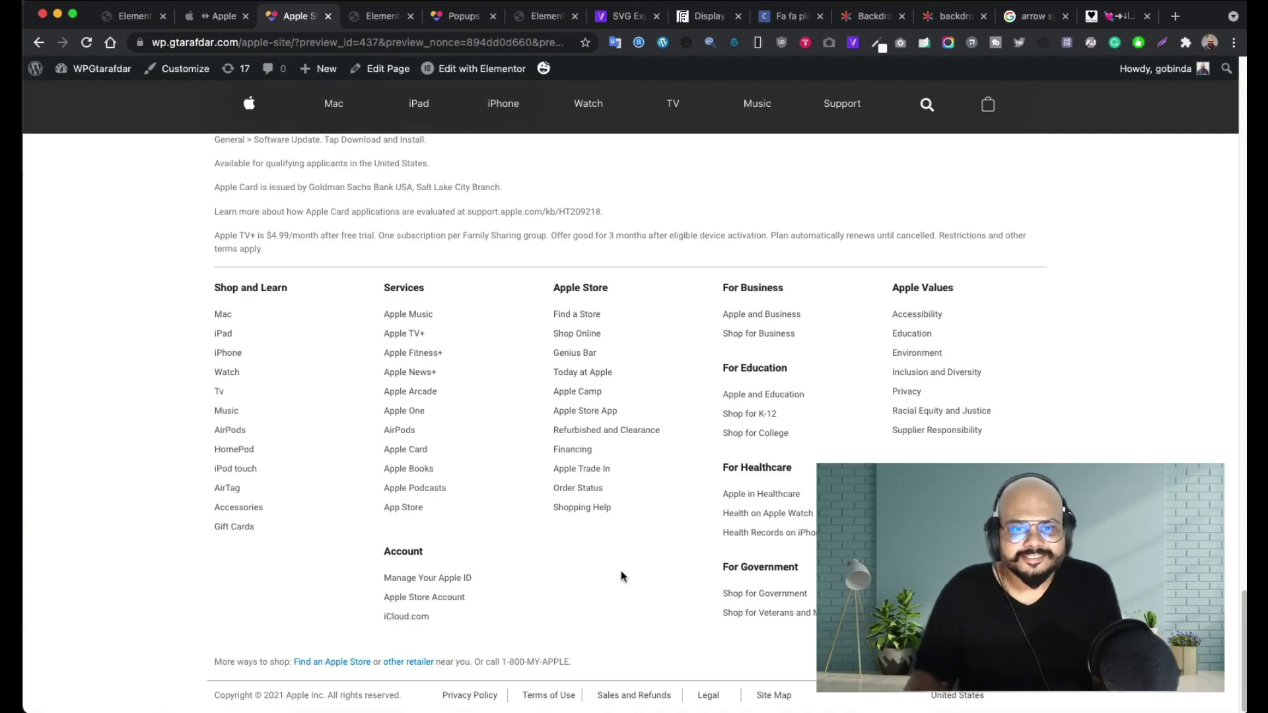
- Review the finished desktop homepage once more from the iPhone 12 banner to the footnotes and return to its beginning
scroll(626, 576, up, 20)
scroll(618, 578, up, 15)
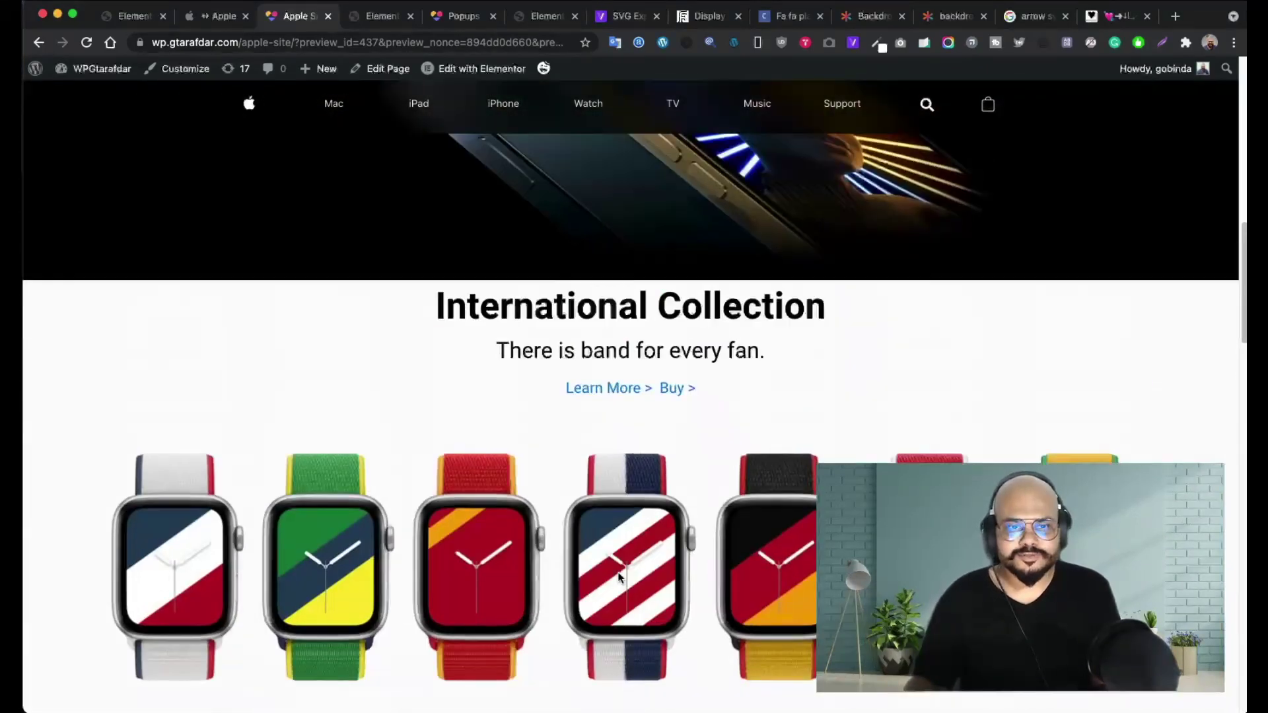
scroll(617, 569, up, 3)
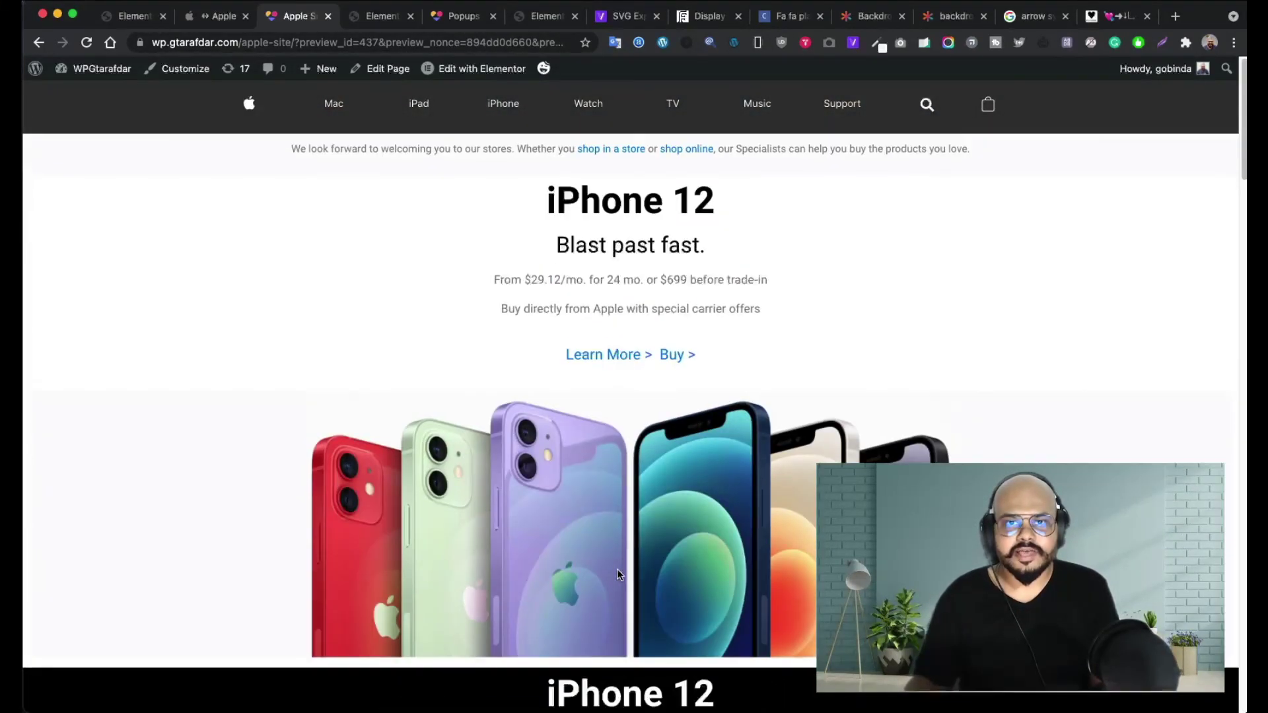
scroll(410, 457, down, 6)
scroll(412, 462, down, 20)
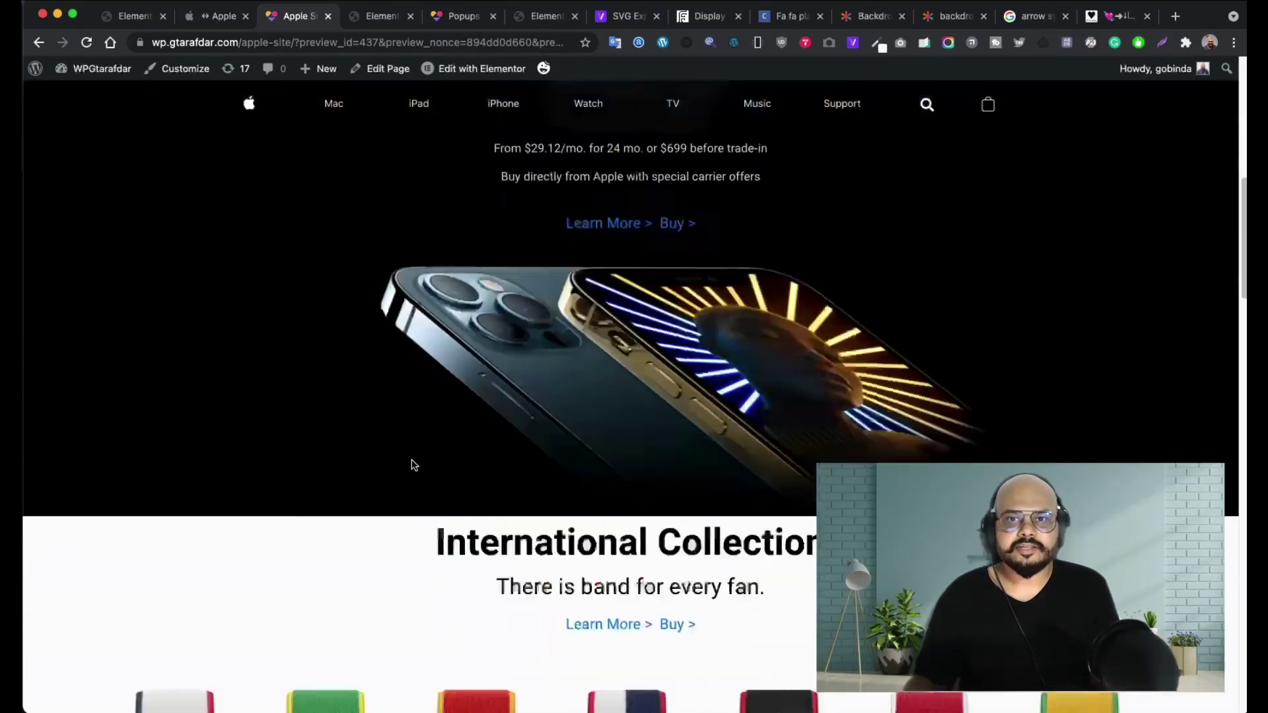
scroll(411, 458, down, 10)
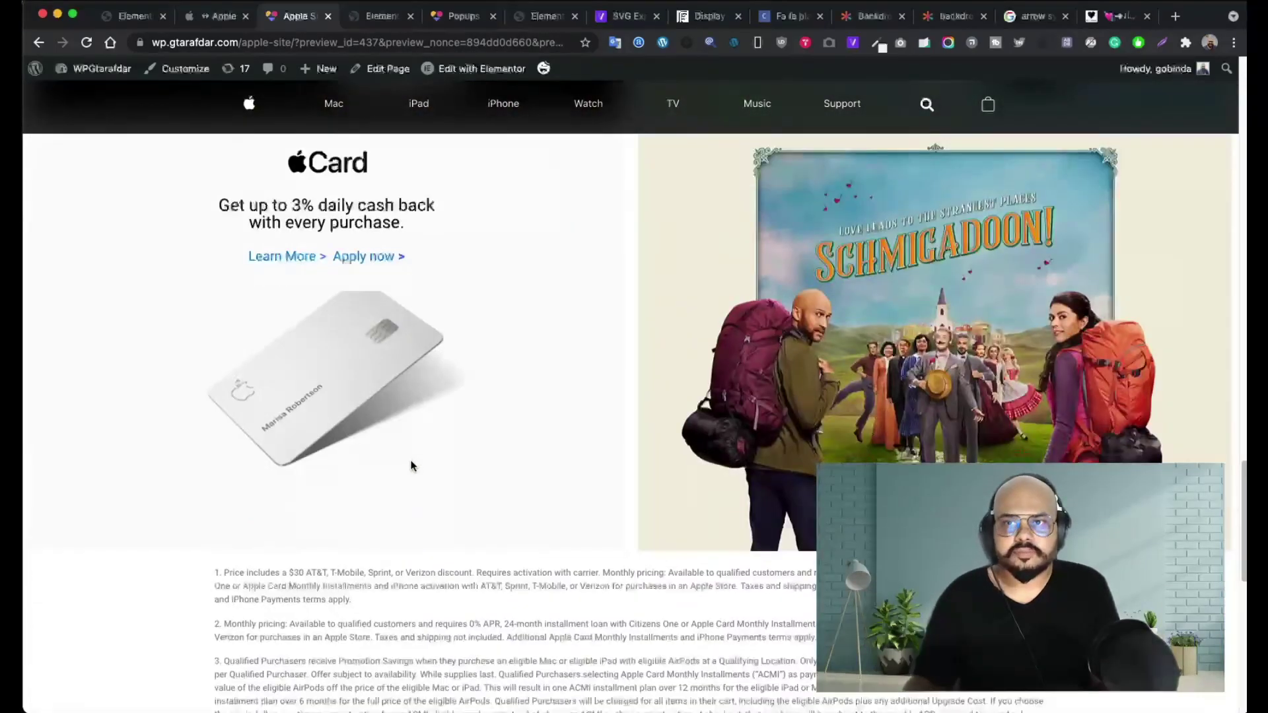
scroll(412, 459, up, 20)
scroll(412, 459, up, 3)
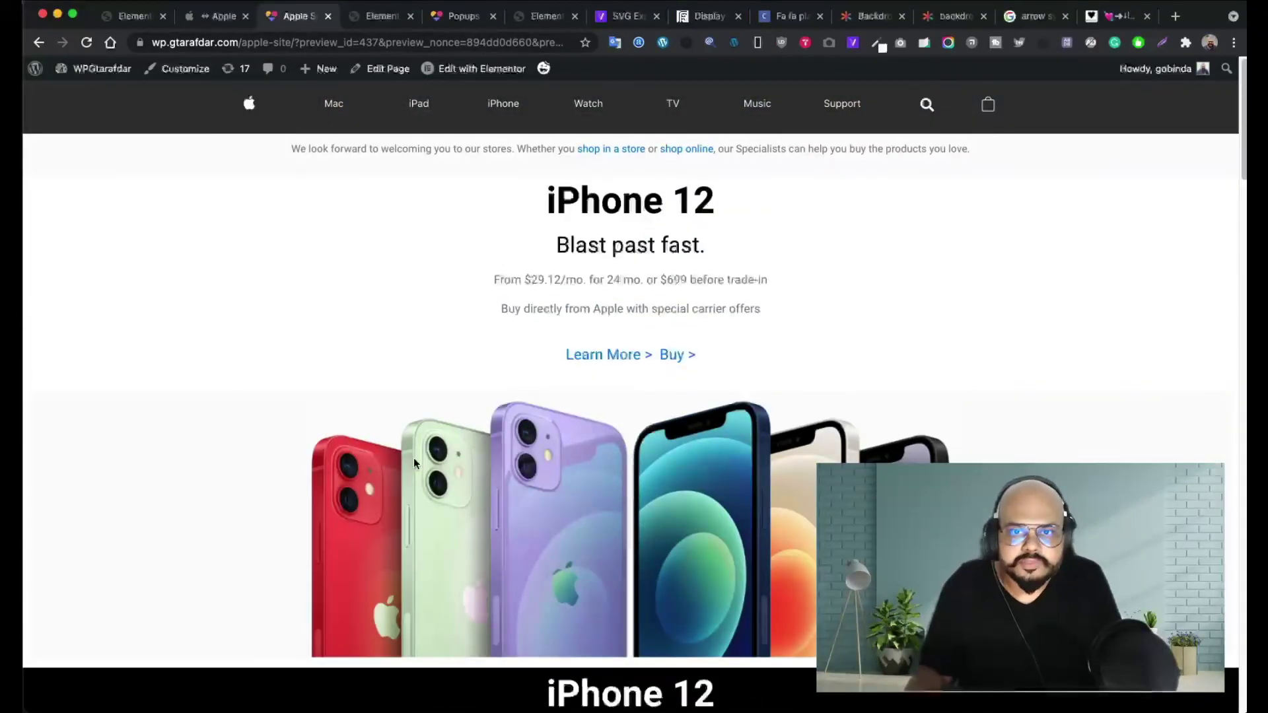